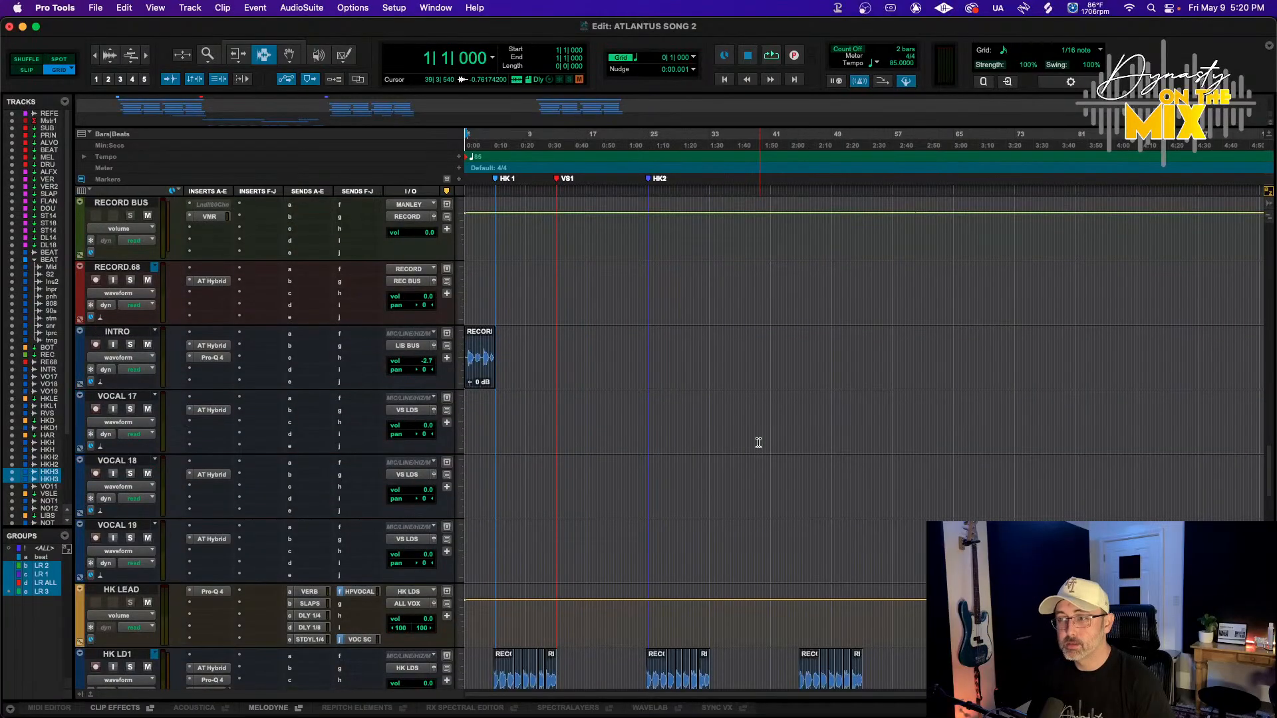
# Hide the VOCAL 17, VOCAL 18 and VOCAL 19 tracks and make them inactive
pyautogui.press('r')
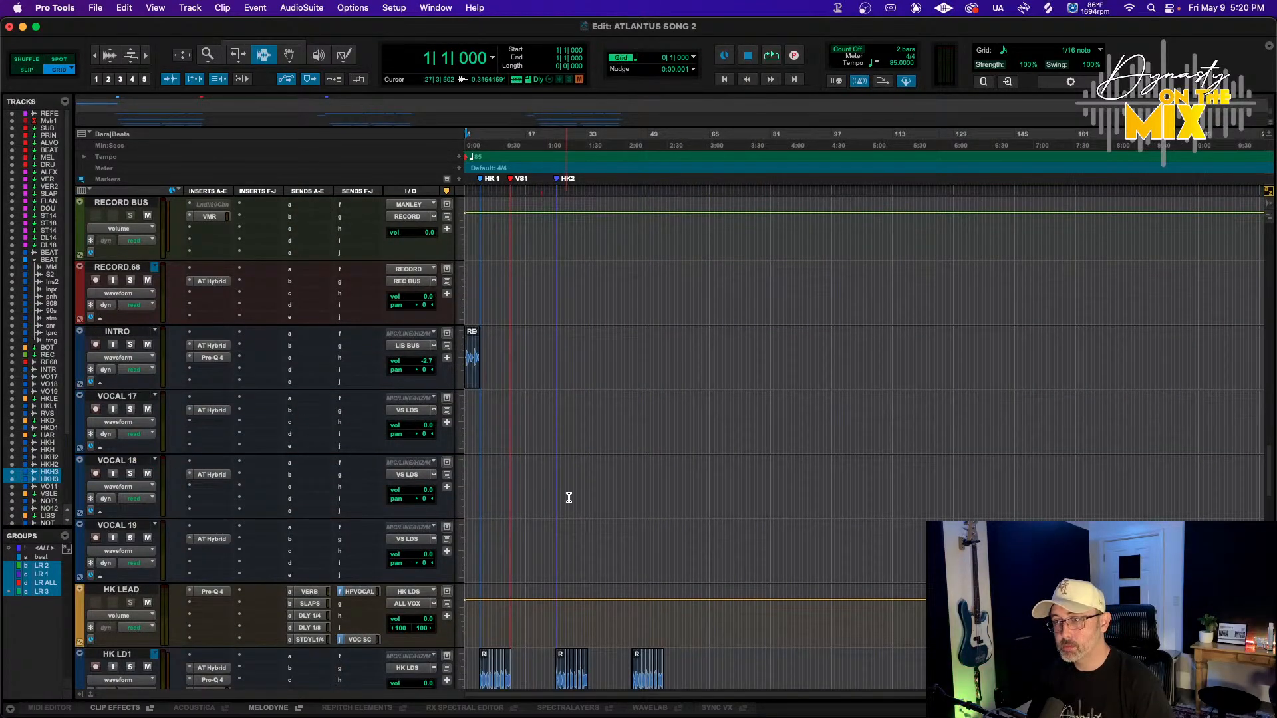
pyautogui.click(105, 527)
pyautogui.keyDown('shift'); pyautogui.click(116, 399); pyautogui.keyUp('shift')
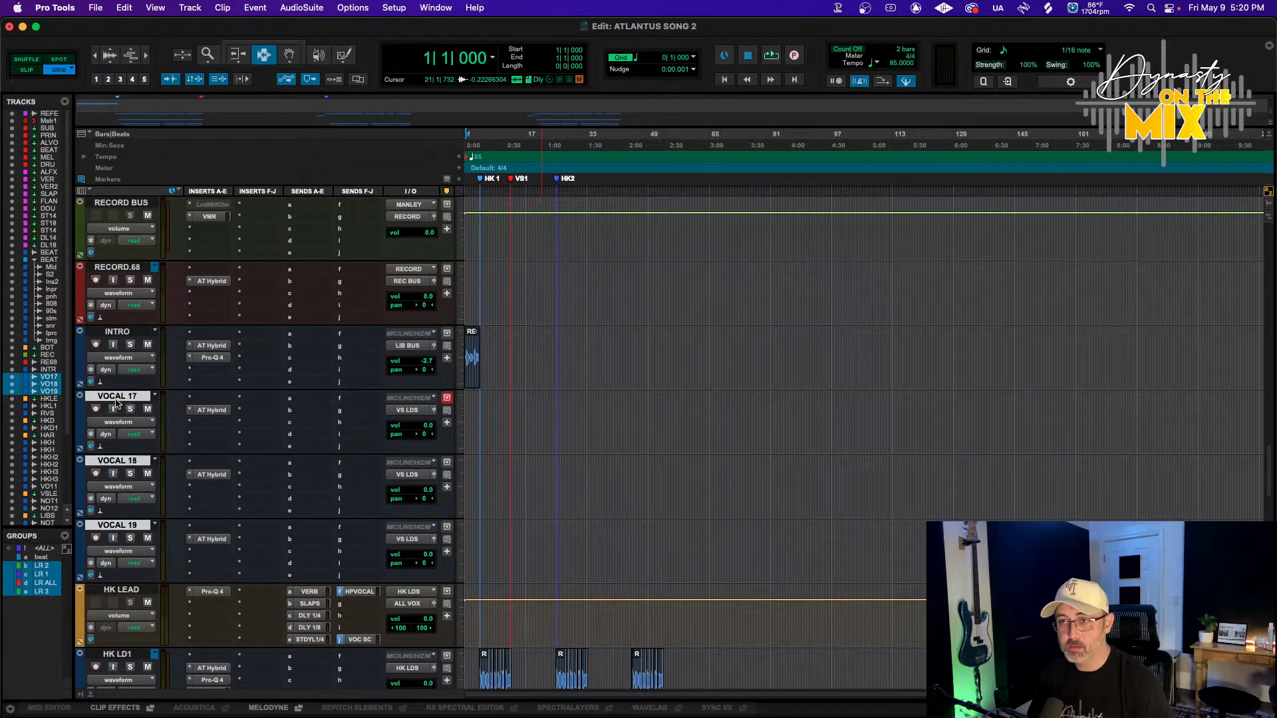
pyautogui.click(11, 391)
pyautogui.rightClick(42, 390)
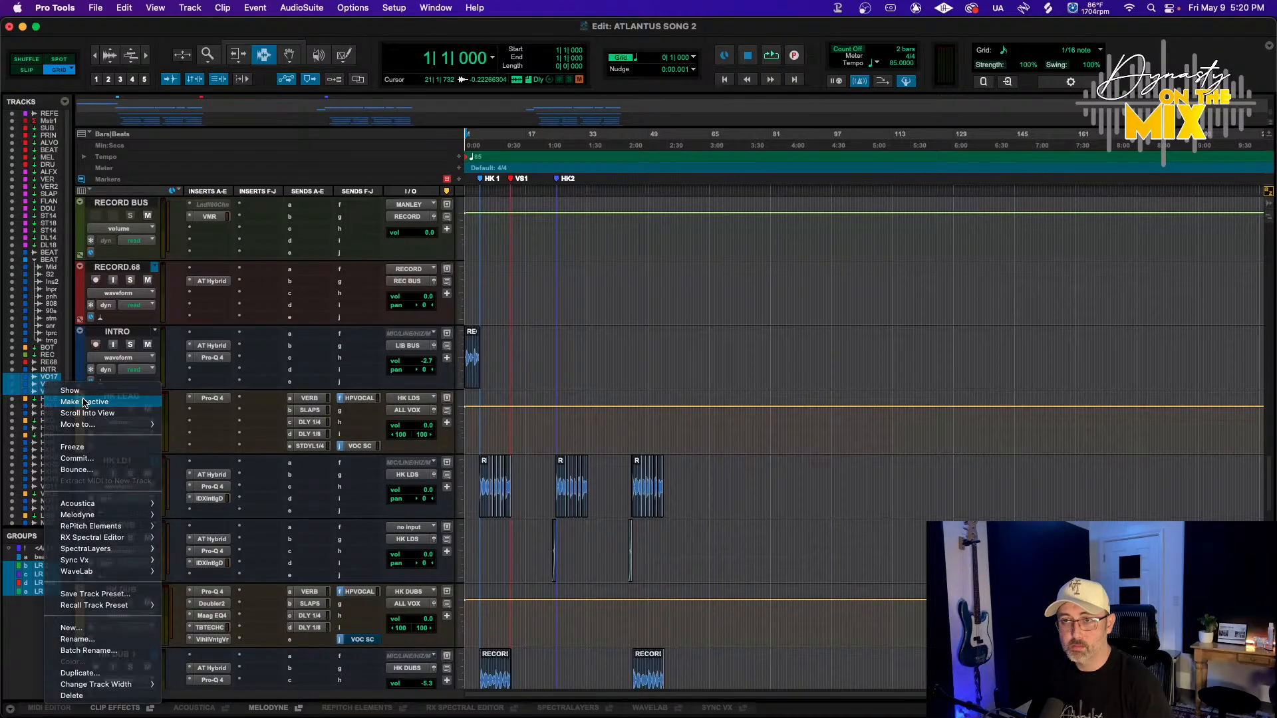
pyautogui.click(78, 402)
# Delete the stray clips after the song's end on the Inst 2.cm track
pyautogui.click(115, 333)
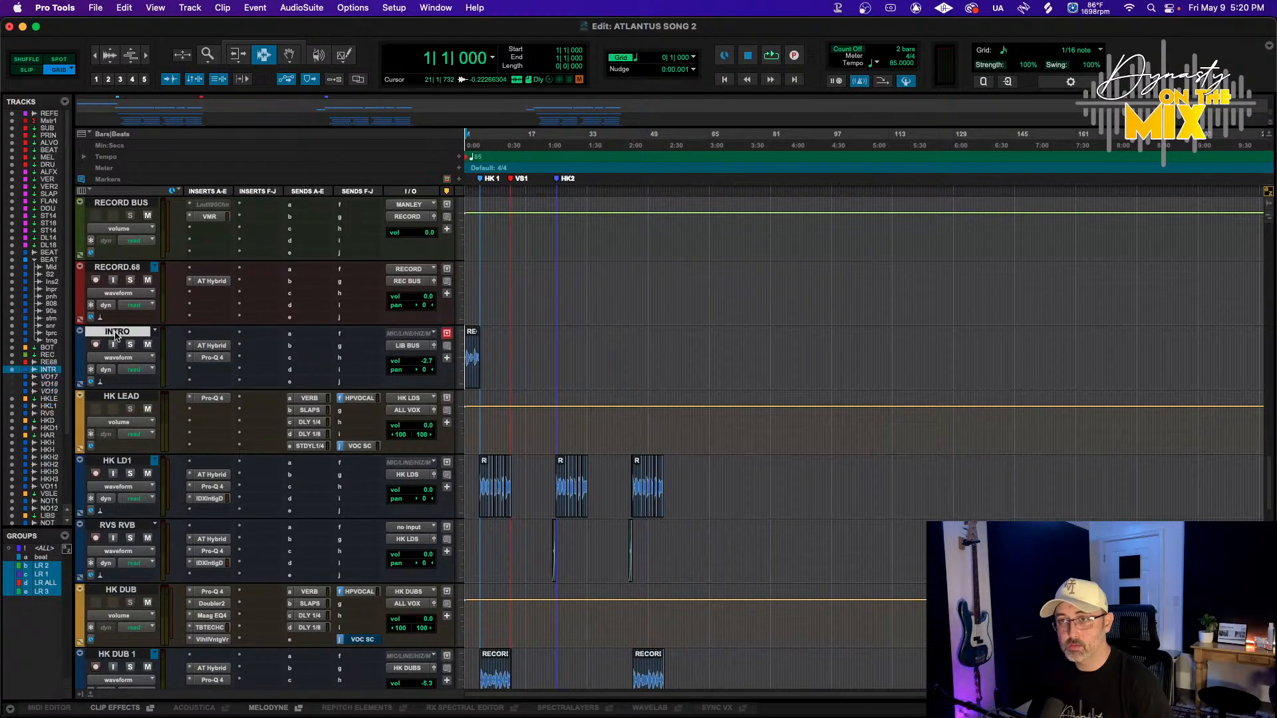
pyautogui.scroll(-15, 133, 379)
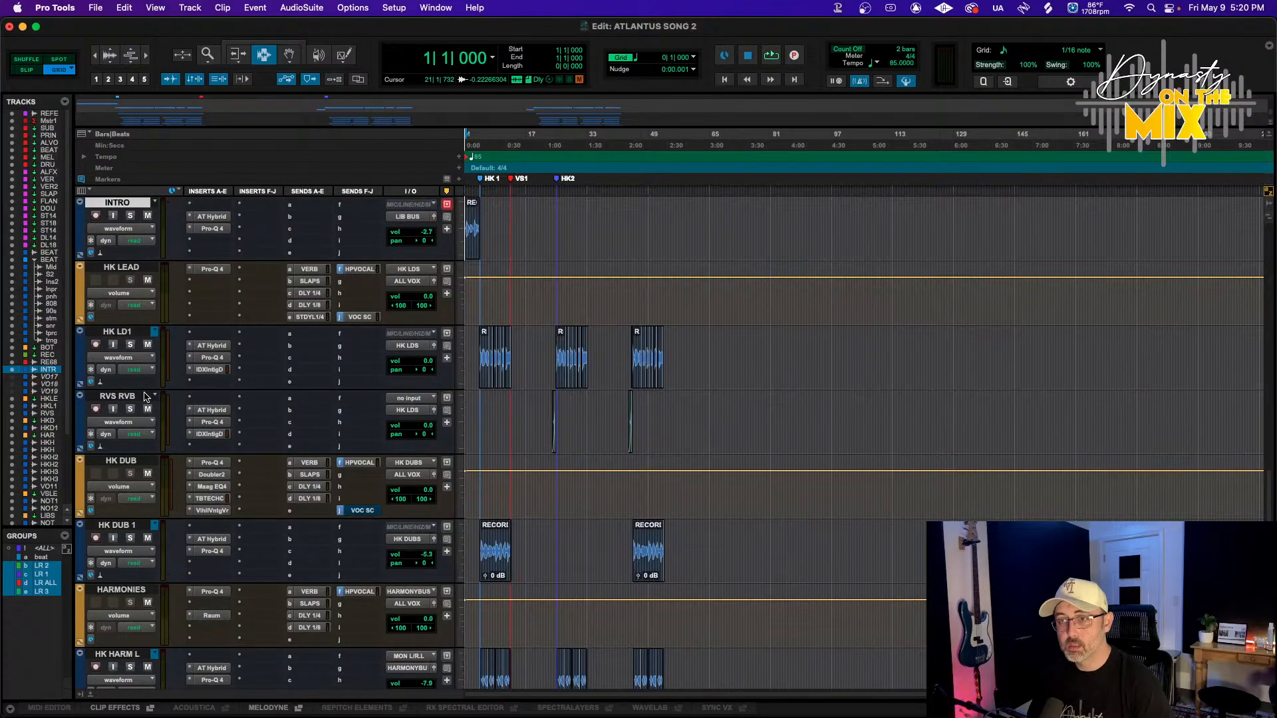
pyautogui.scroll(-3, 136, 512)
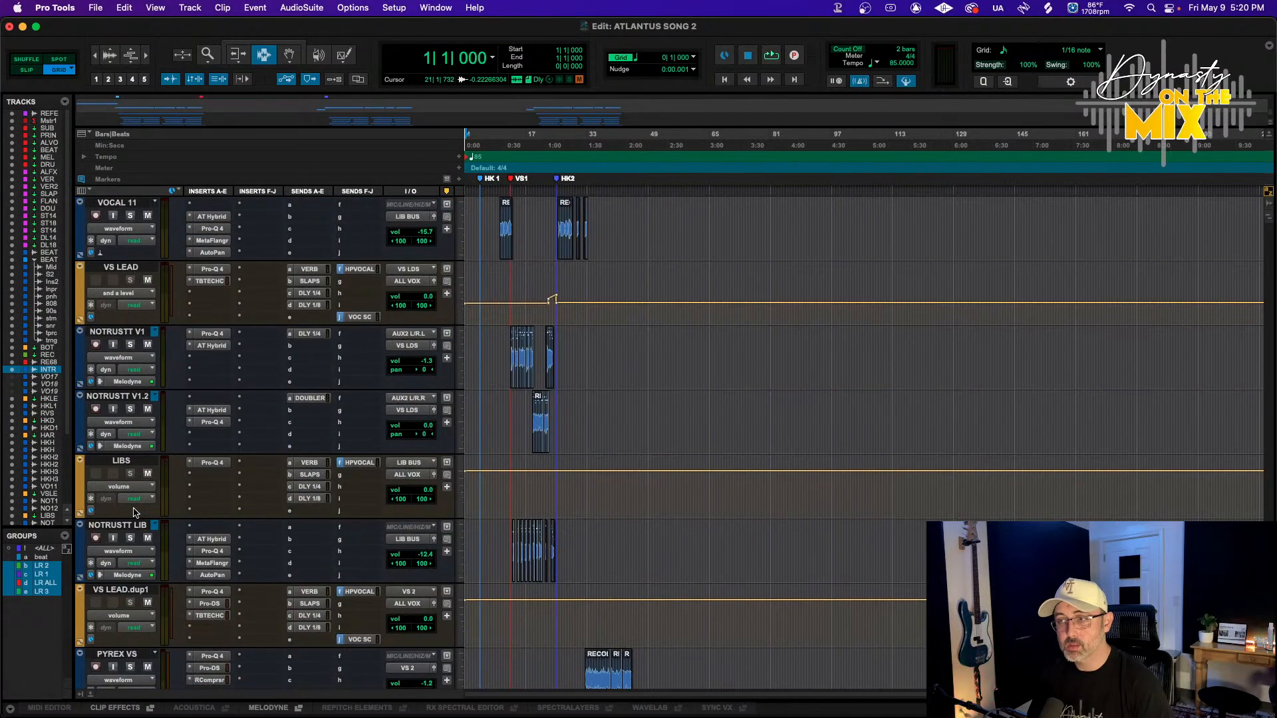
pyautogui.scroll(-15, 149, 558)
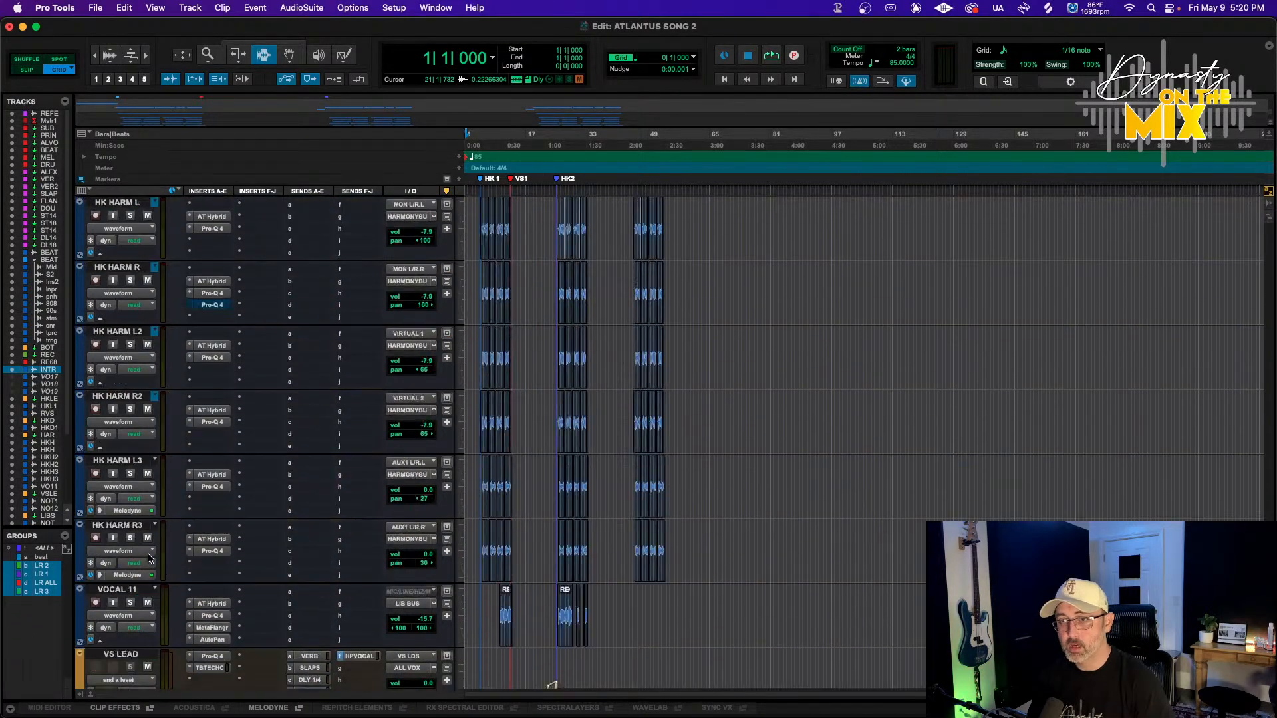
pyautogui.scroll(3, 149, 559)
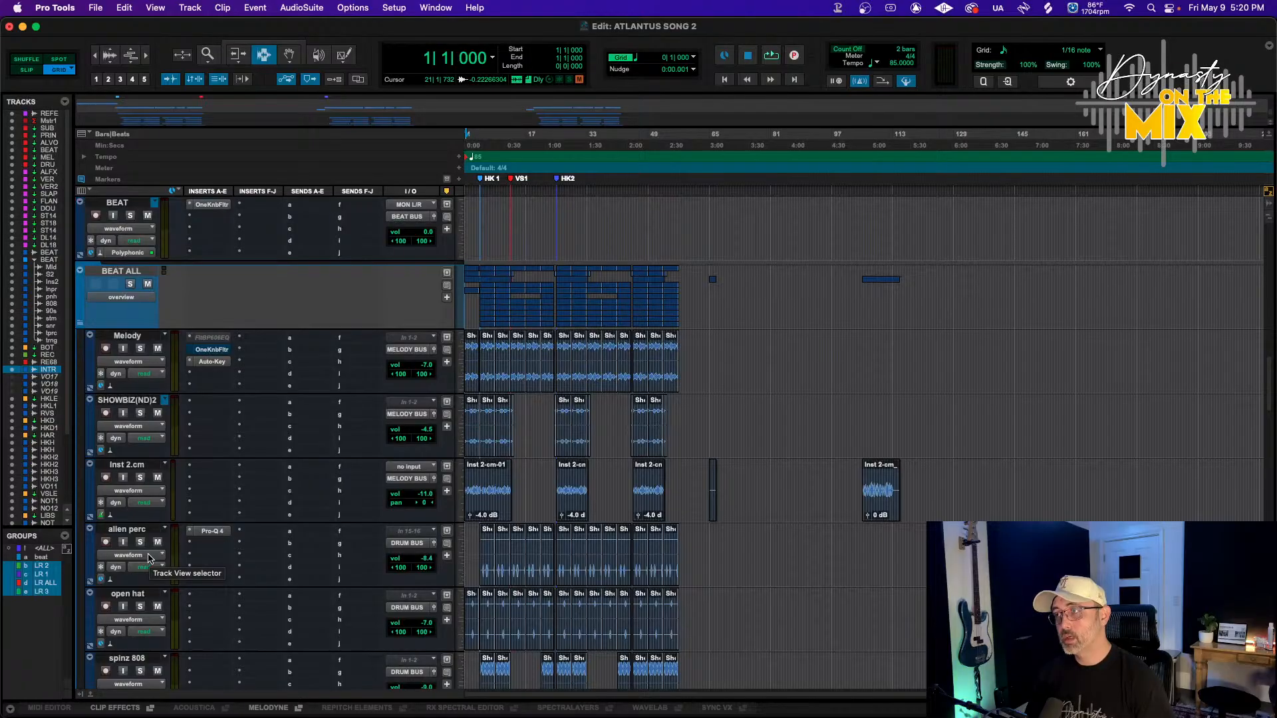
pyautogui.scroll(2, 264, 549)
pyautogui.scroll(-2, 527, 541)
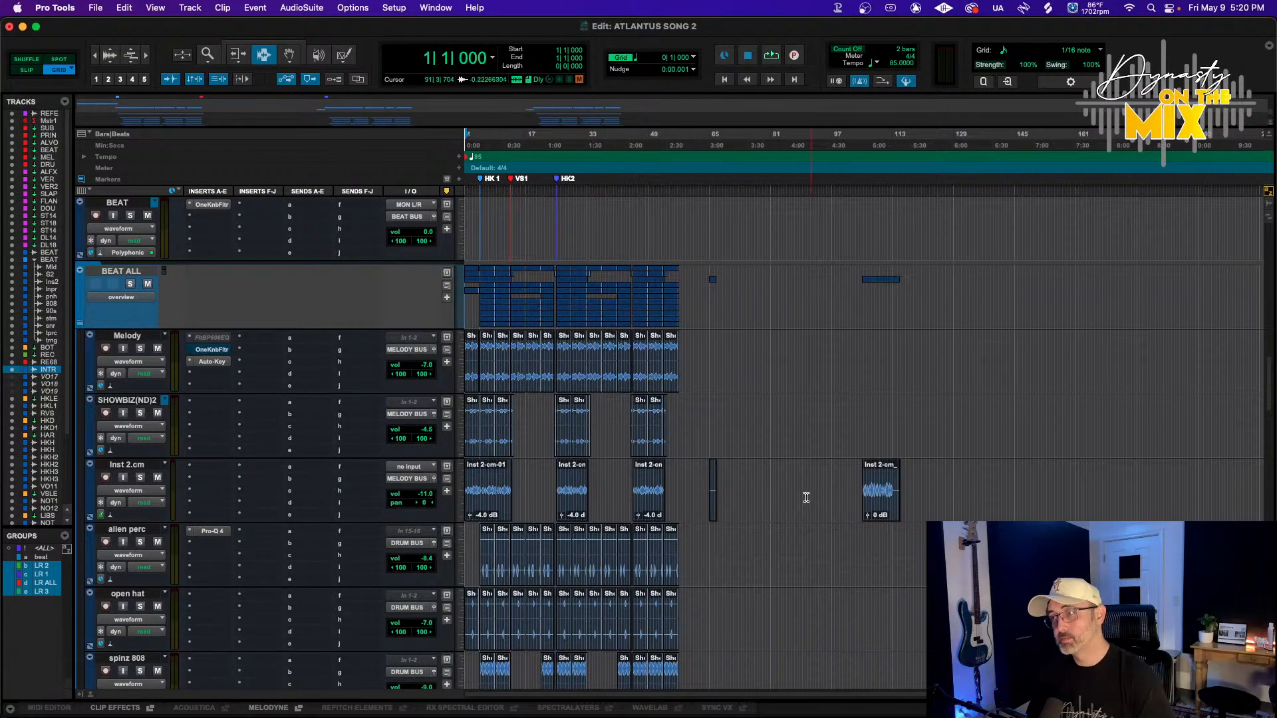
pyautogui.moveTo(706, 479); pyautogui.dragTo(988, 489)
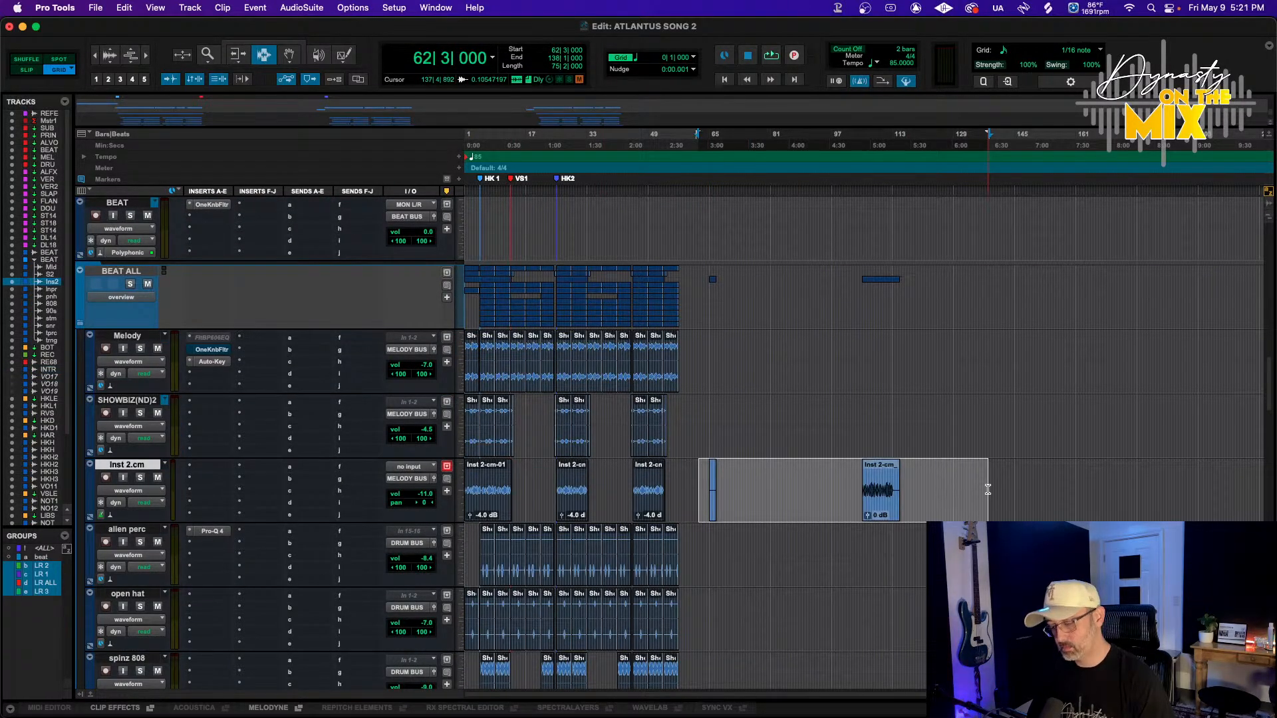
pyautogui.press('Delete')
# Import the bounced file ATLANTUS x NOTRUSTT x PYREX_GRIND FOR THIS.wav from Finder onto the REFERENCE track
pyautogui.scroll(-9, 875, 468)
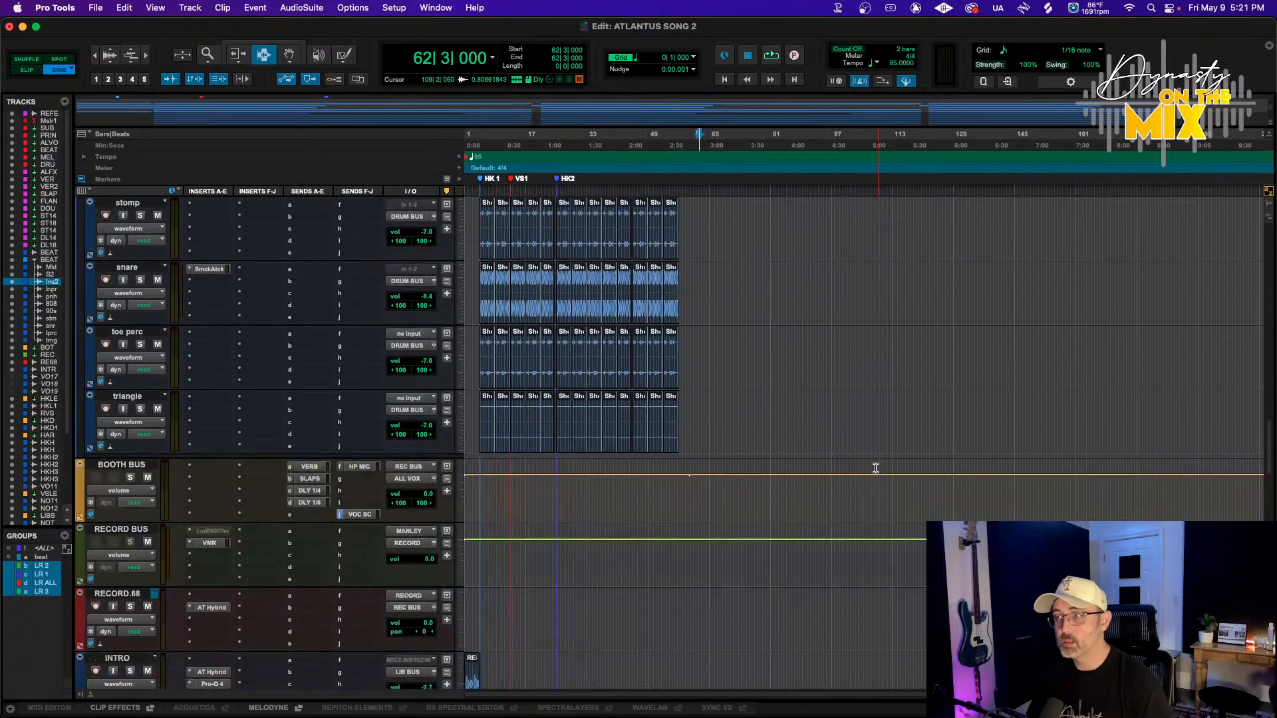
pyautogui.scroll(10, 875, 468)
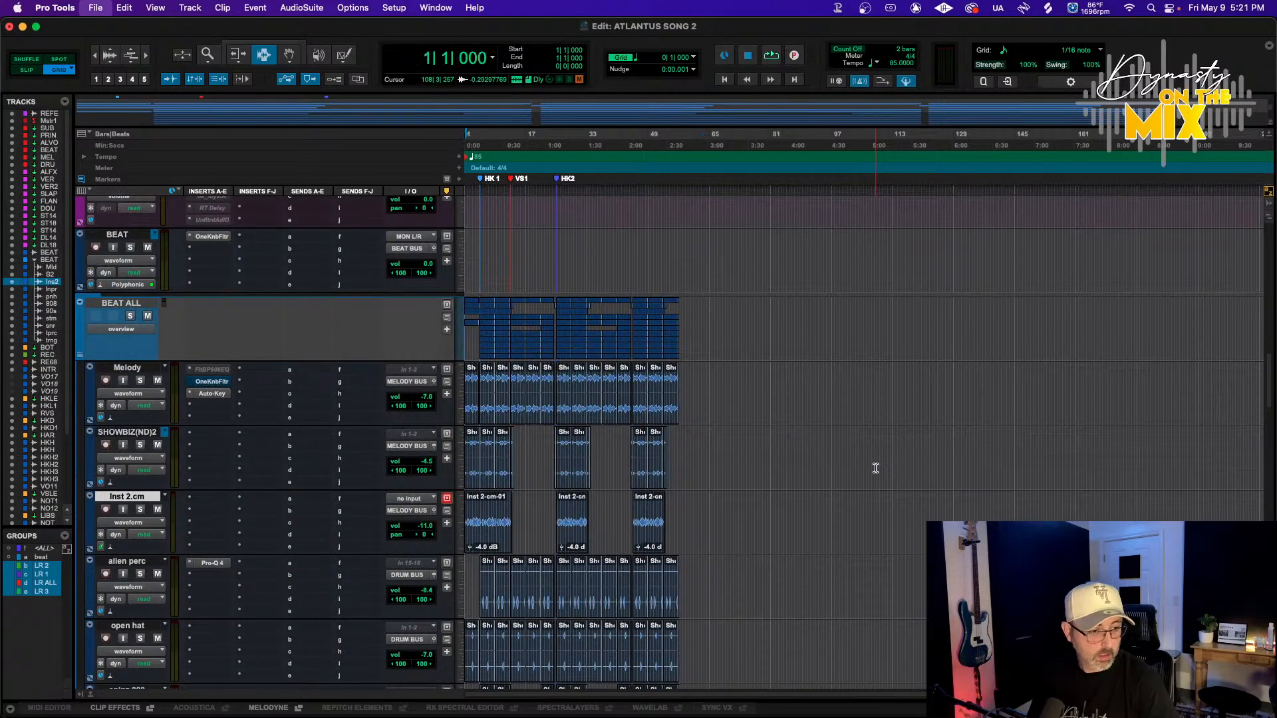
pyautogui.scroll(3, 504, 369)
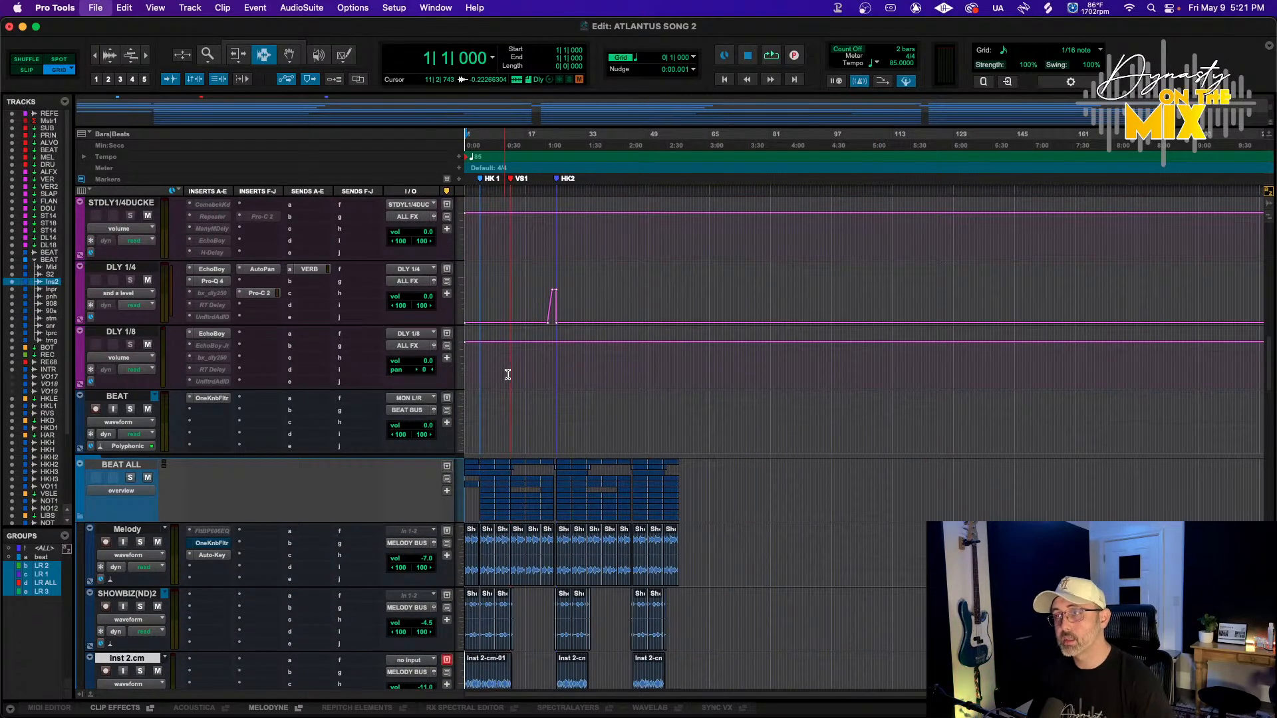
pyautogui.scroll(14, 508, 375)
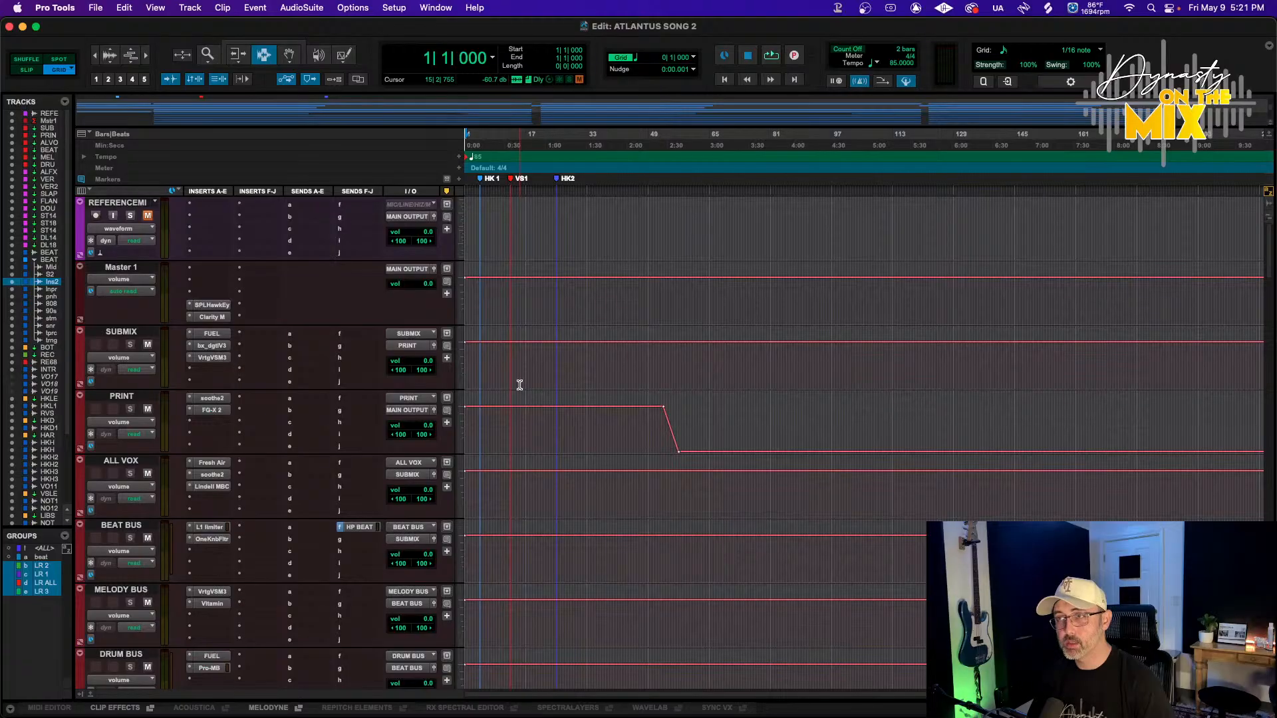
pyautogui.click(67, 691)
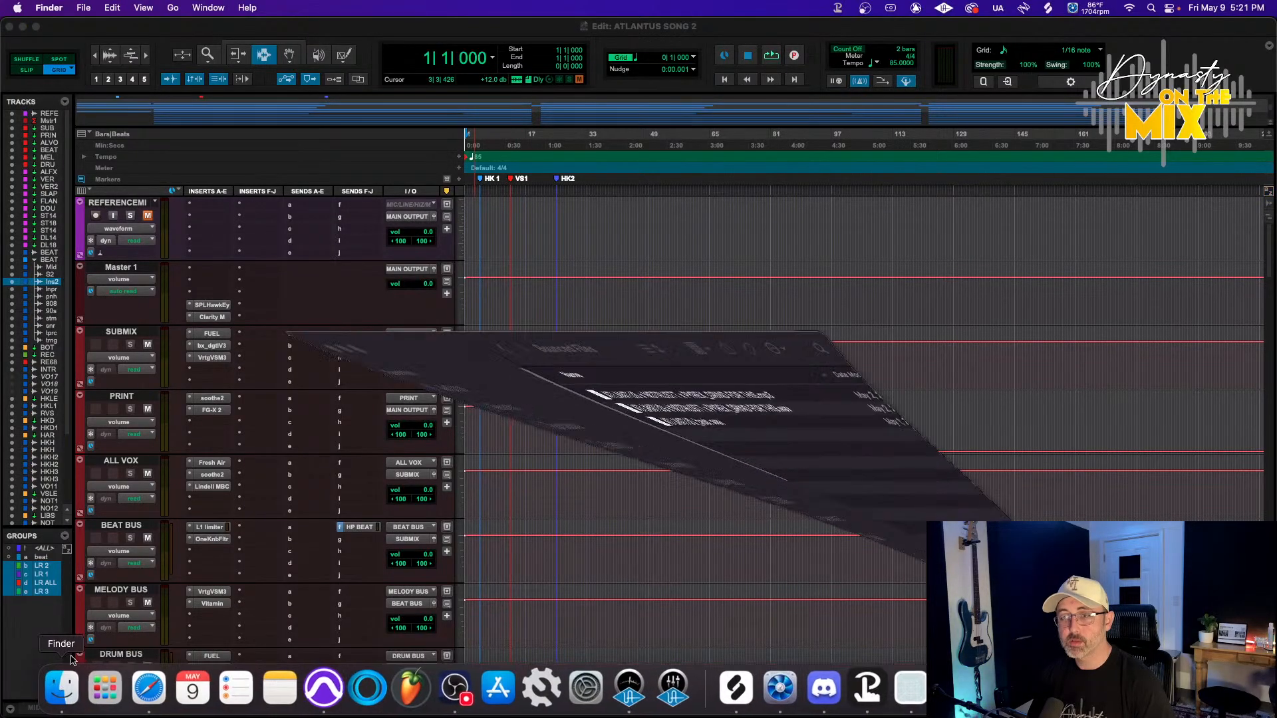
pyautogui.click(549, 309)
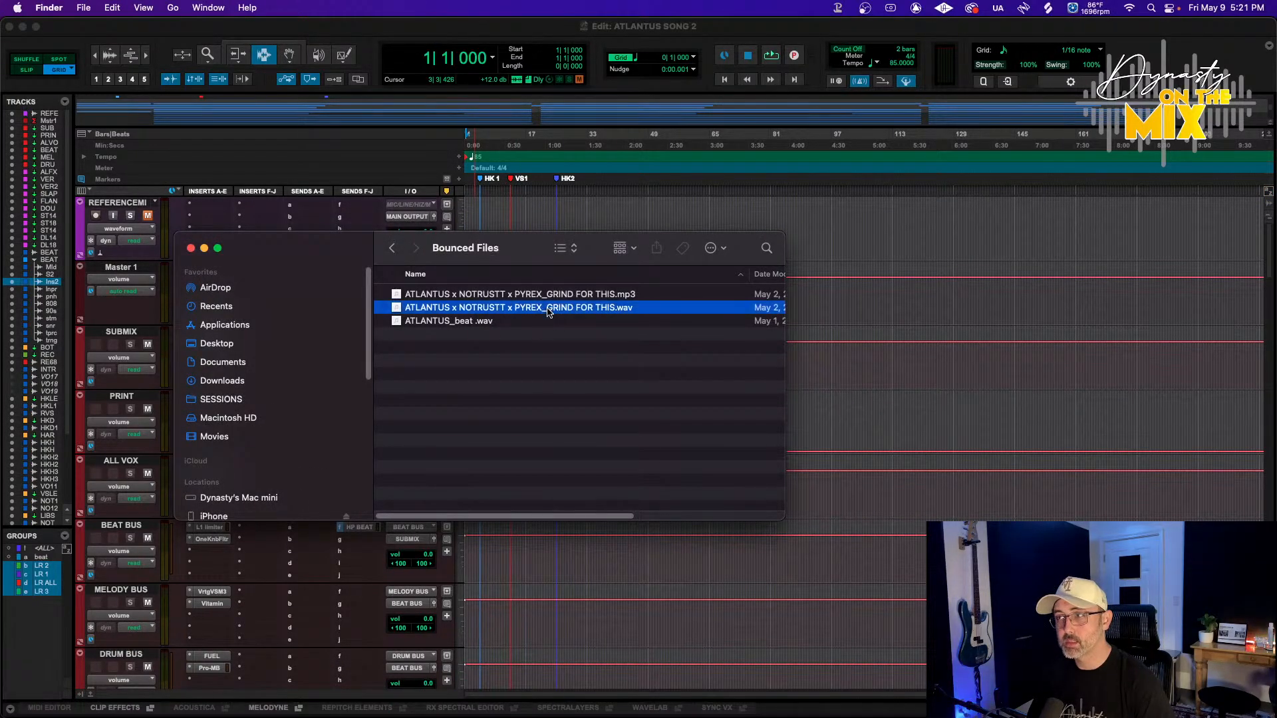
pyautogui.moveTo(509, 306); pyautogui.dragTo(133, 249)
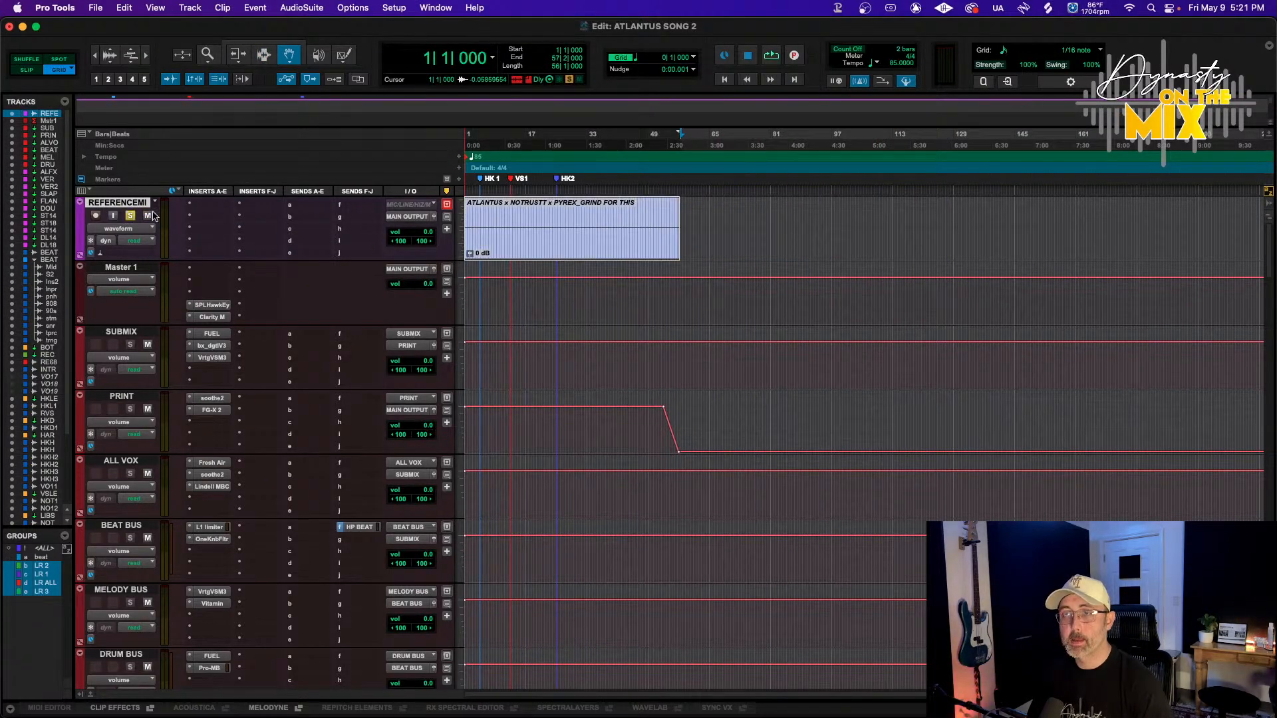
# Scroll through the session's tracks to review their clips and volume settings
pyautogui.scroll(-4, 597, 331)
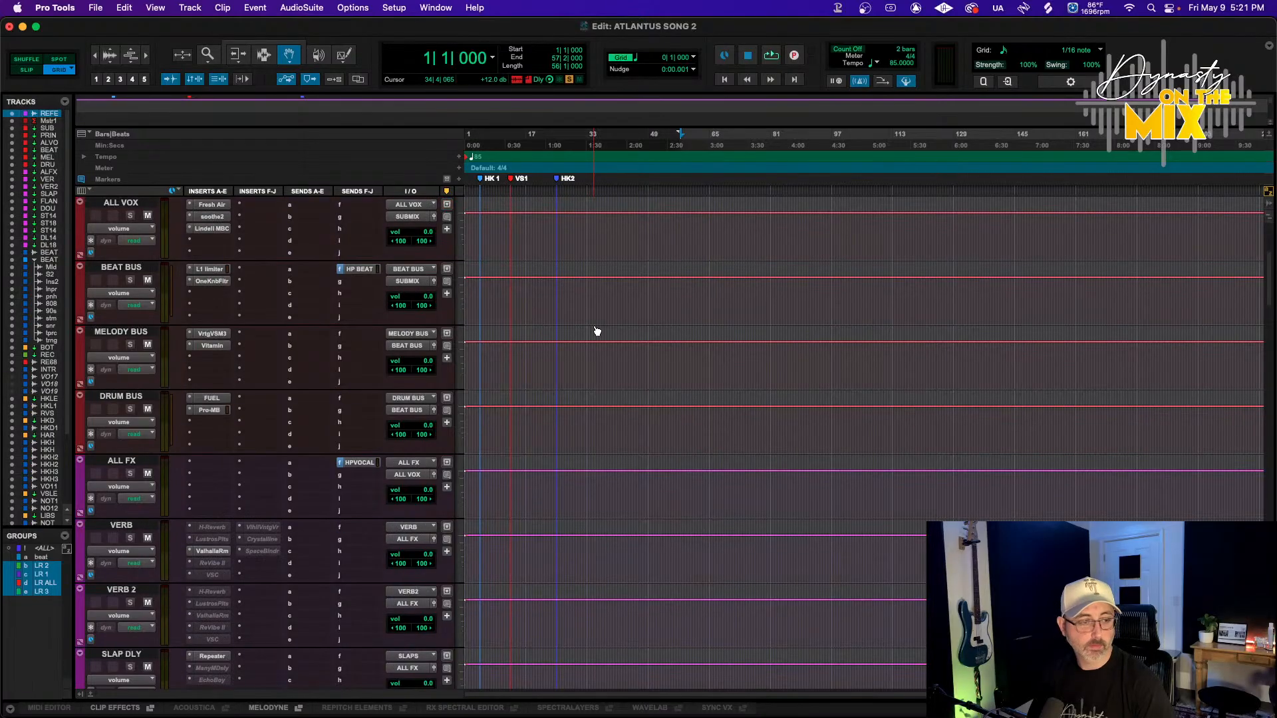
pyautogui.scroll(4, 597, 331)
pyautogui.scroll(-12, 596, 331)
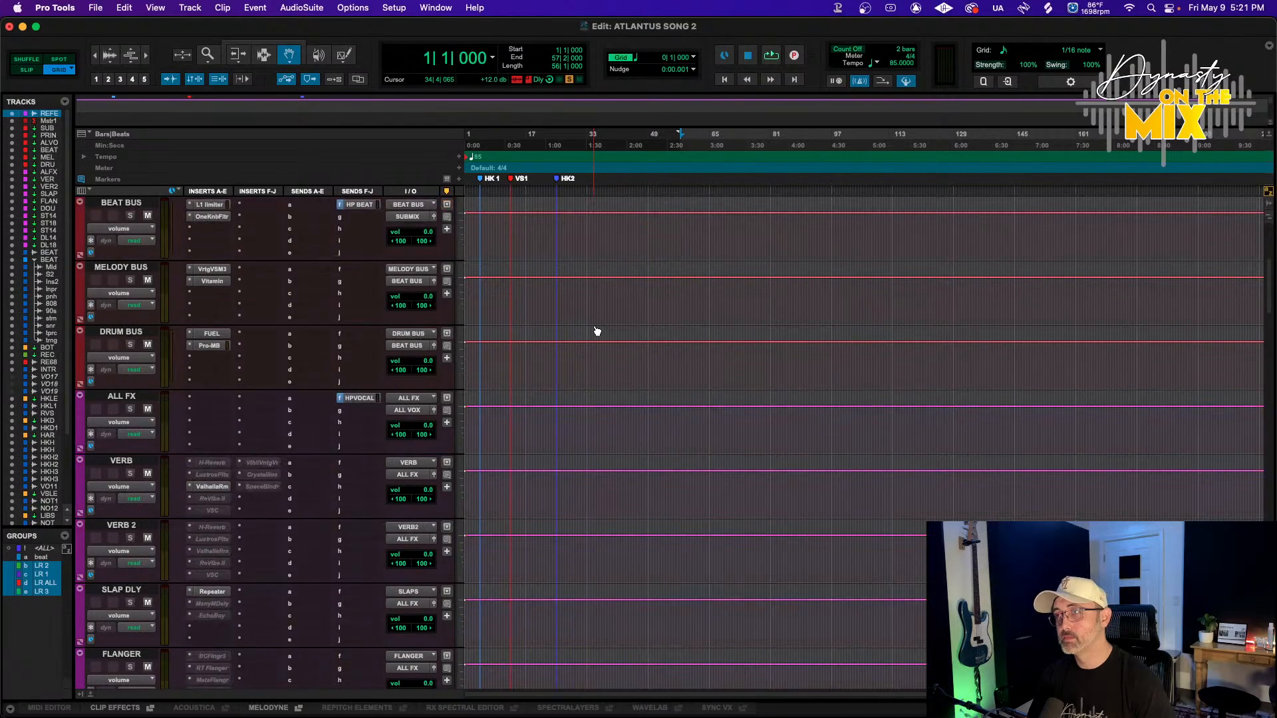
pyautogui.scroll(-15, 112, 520)
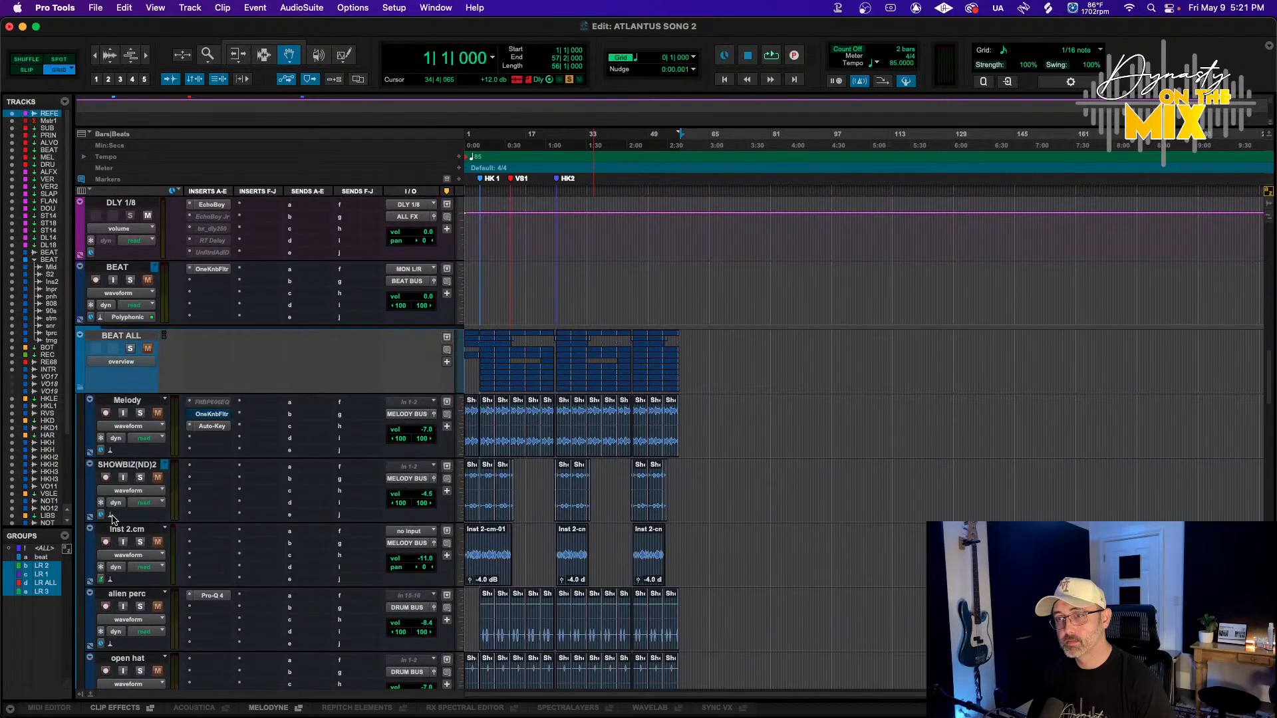
pyautogui.scroll(-4, 111, 520)
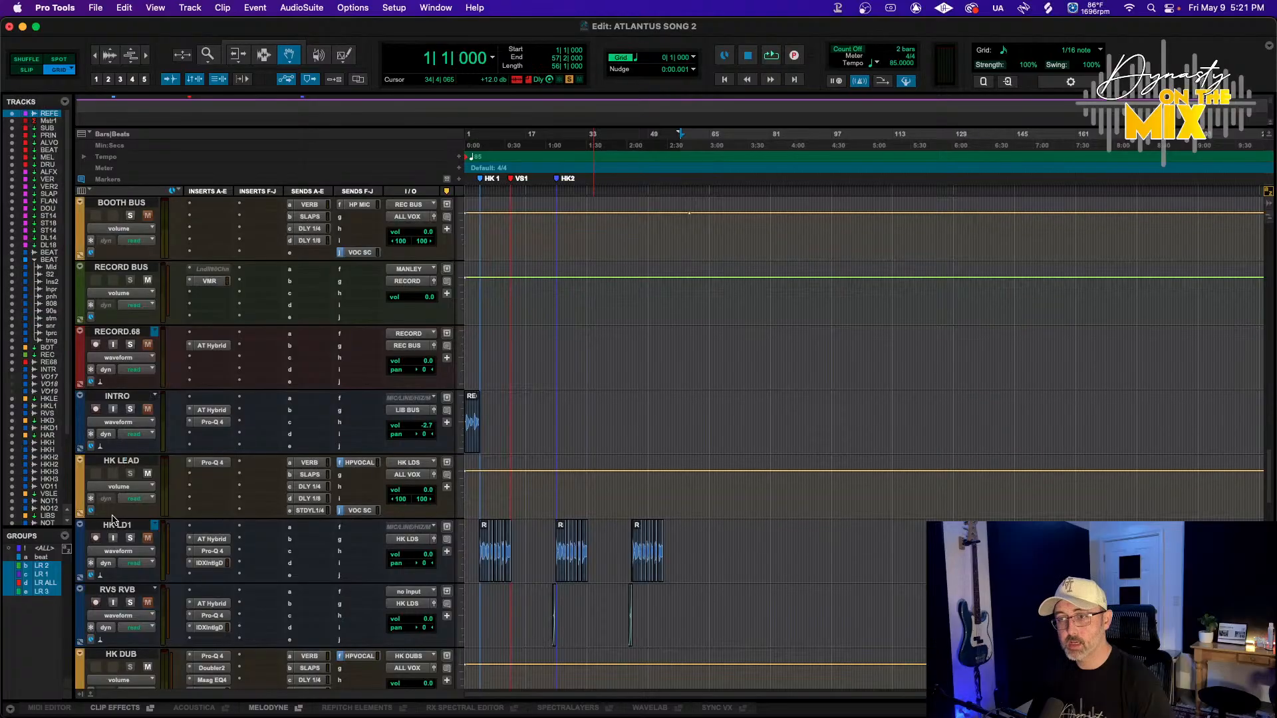
pyautogui.scroll(-3, 111, 519)
pyautogui.scroll(-2, 149, 540)
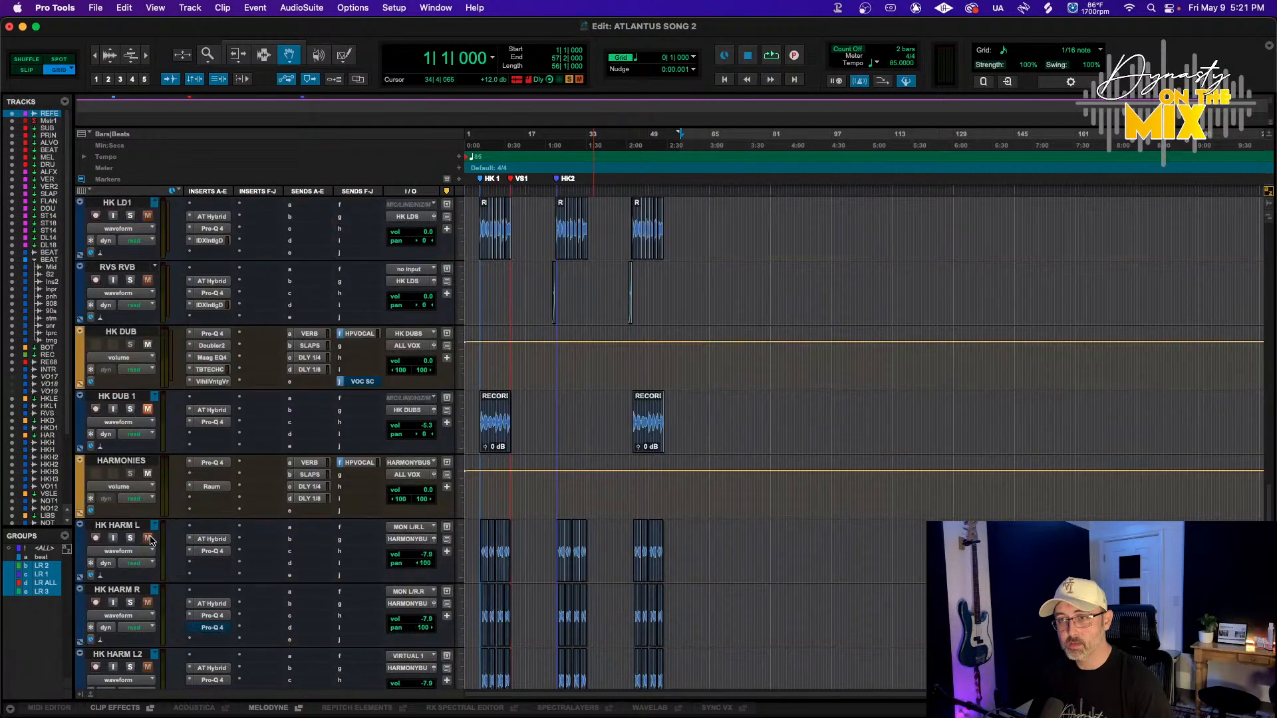
pyautogui.scroll(-8, 153, 476)
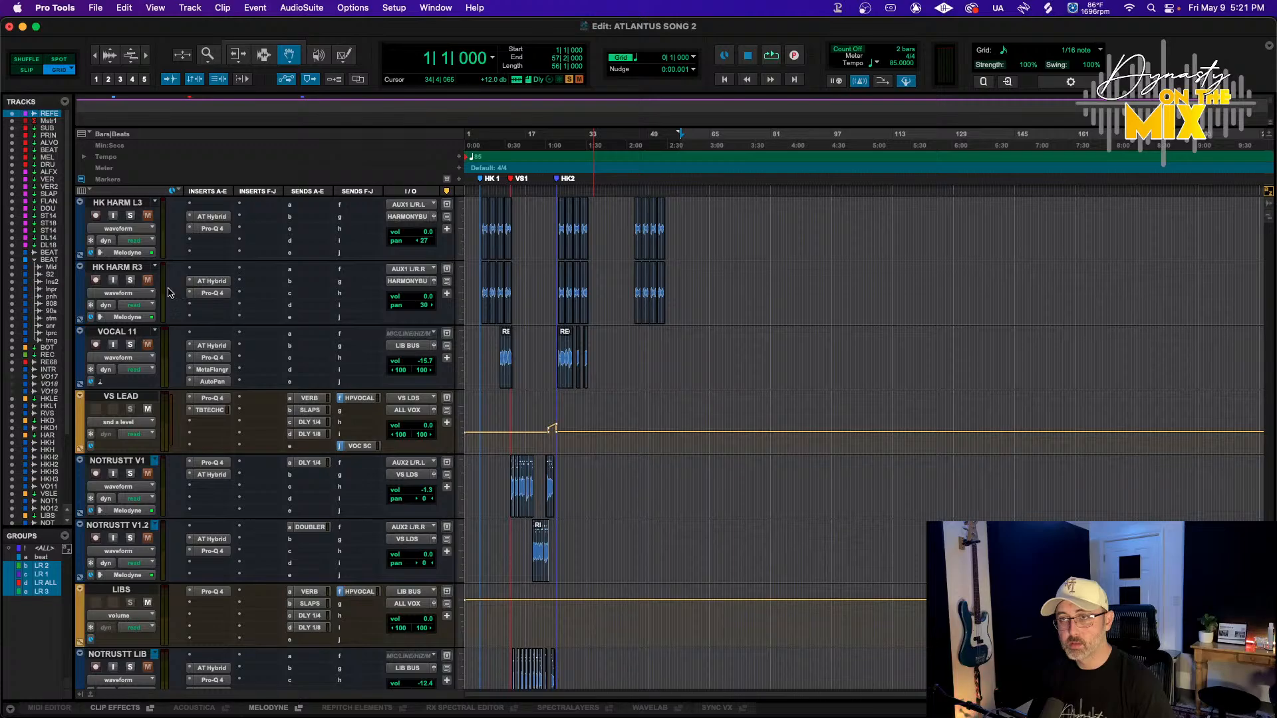
pyautogui.scroll(3, 424, 345)
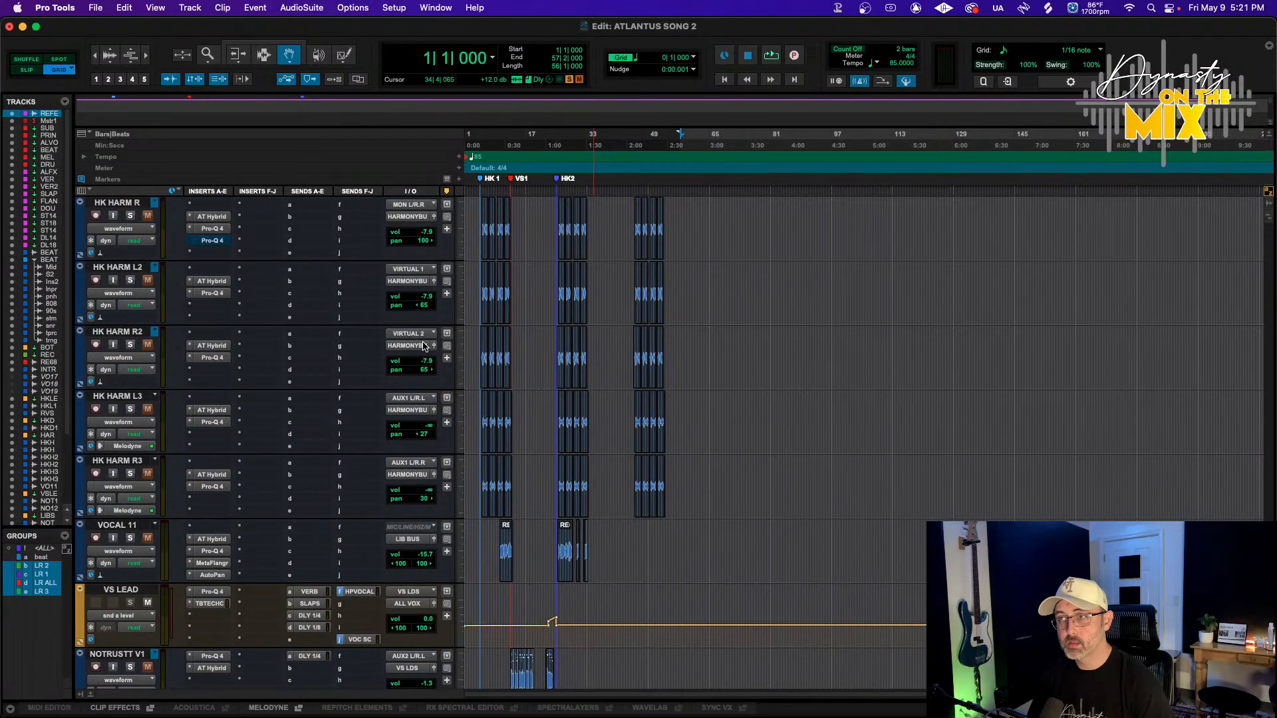
pyautogui.scroll(3, 413, 372)
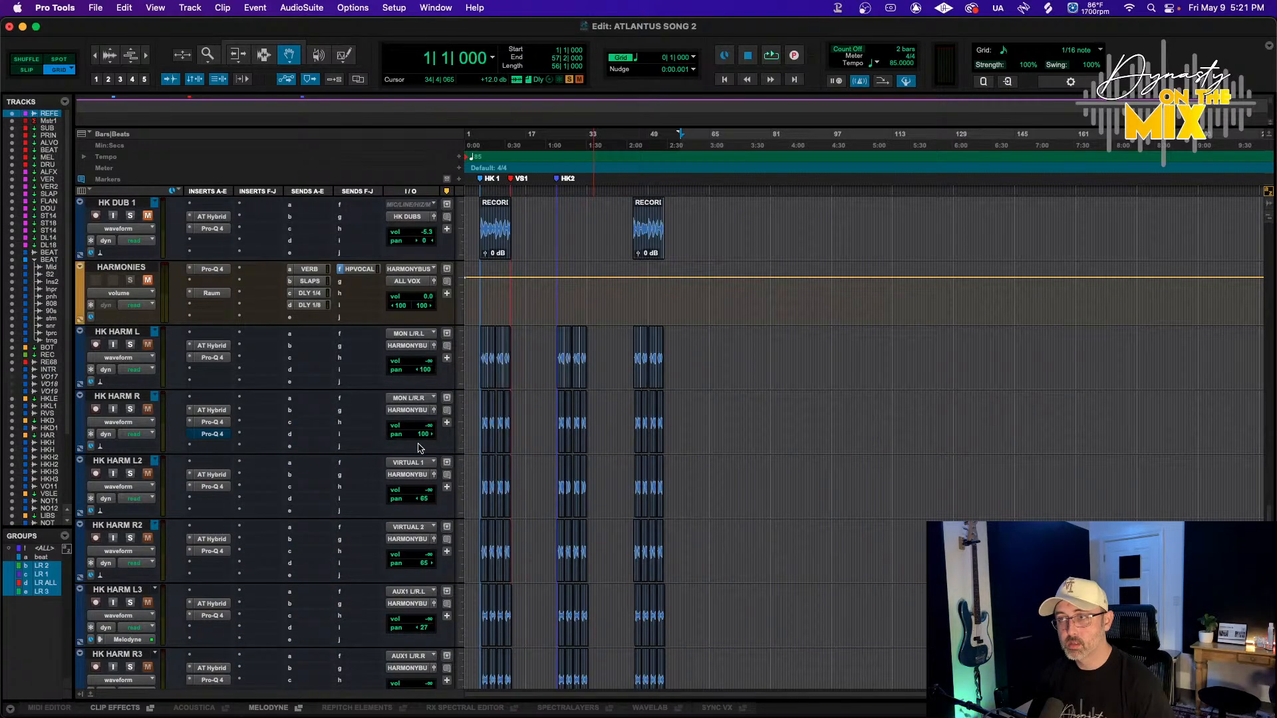
pyautogui.scroll(-1, 399, 450)
pyautogui.scroll(-3, 434, 532)
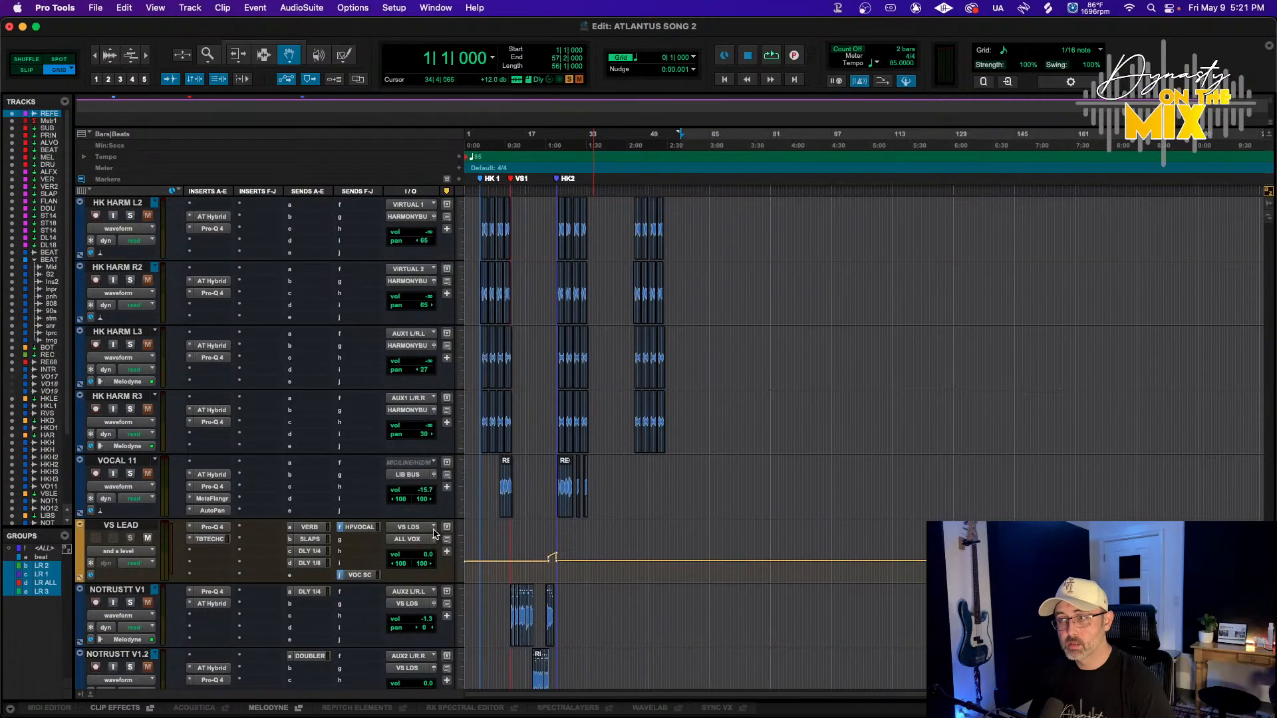
pyautogui.scroll(-5, 340, 541)
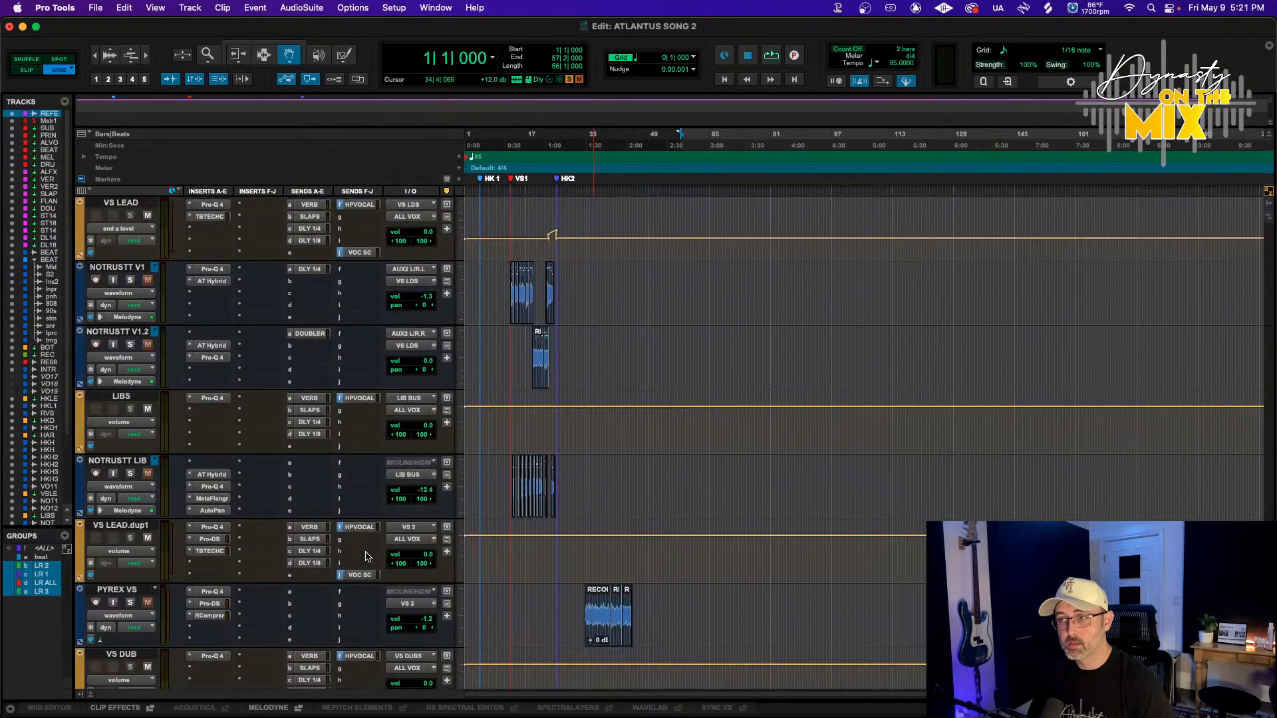
# Pull the volumes of the NOTRUSTT LIB and PYREX V DUBS tracks all the way down
pyautogui.moveTo(413, 491); pyautogui.dragTo(396, 625)
pyautogui.scroll(-4, 395, 627)
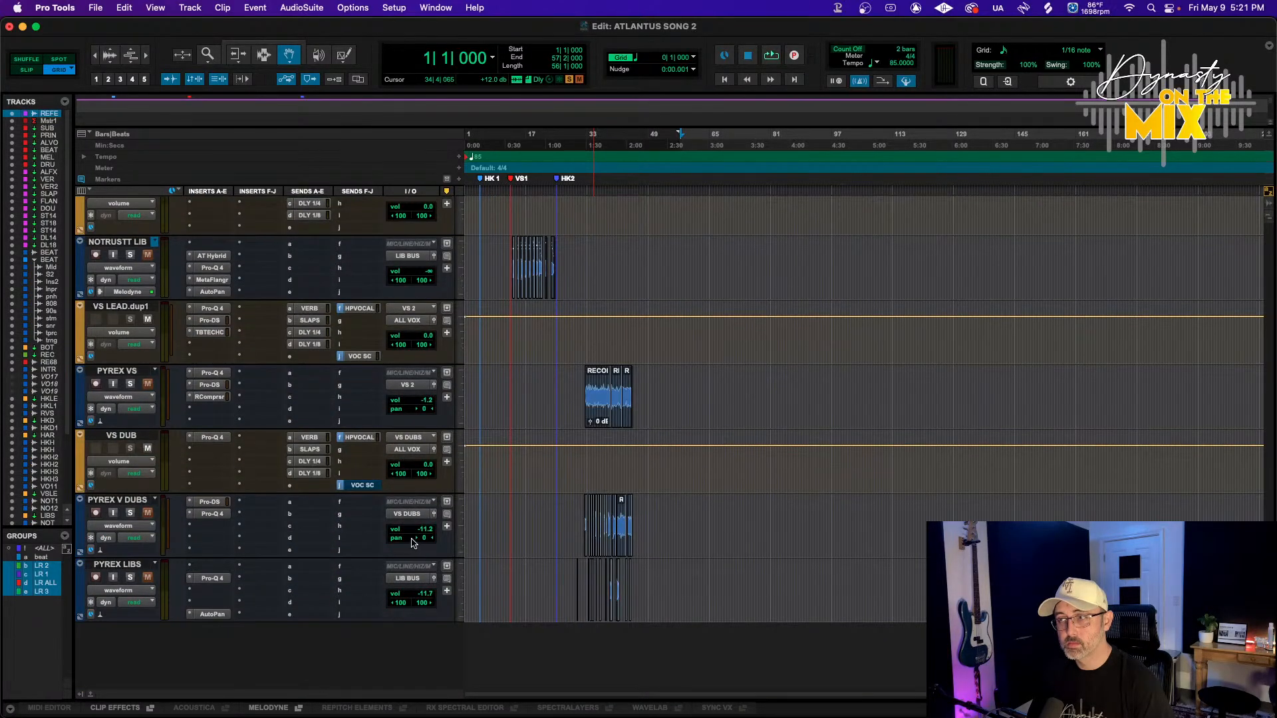
pyautogui.moveTo(417, 529); pyautogui.dragTo(393, 649)
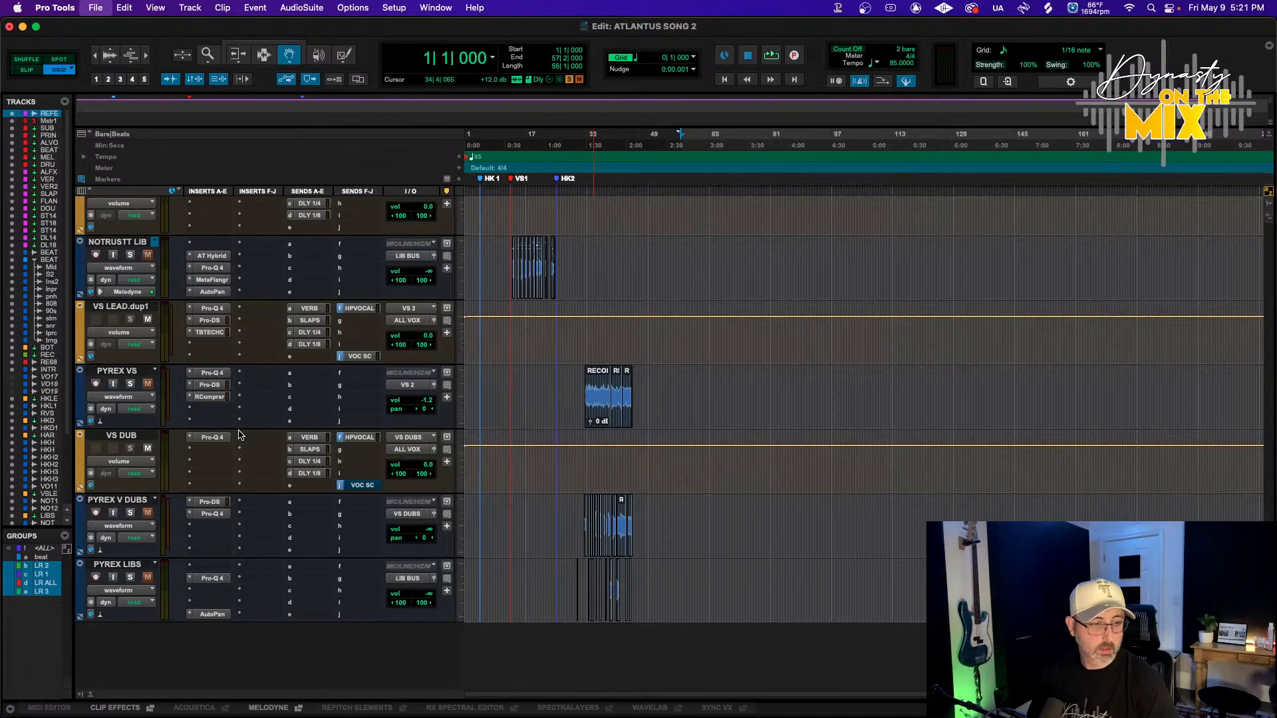
# Play the session from the start and scroll through the tracks while listening
pyautogui.scroll(20, 415, 426)
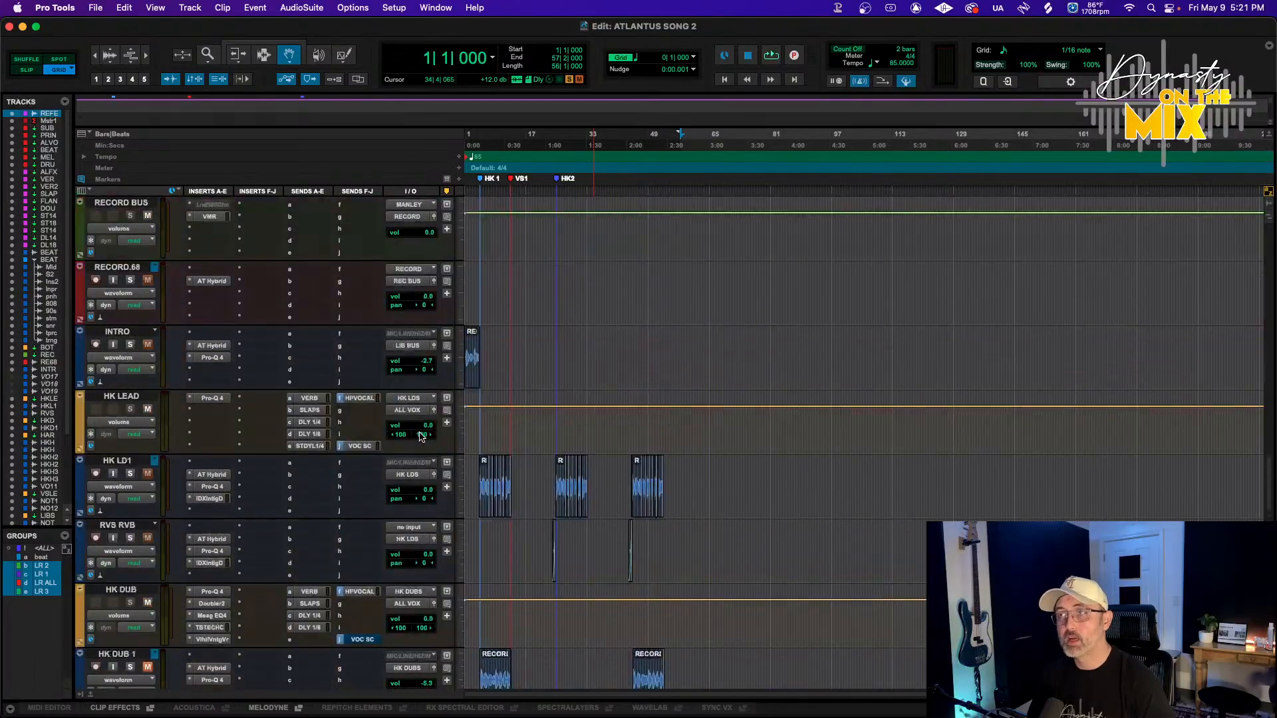
pyautogui.scroll(5, 421, 436)
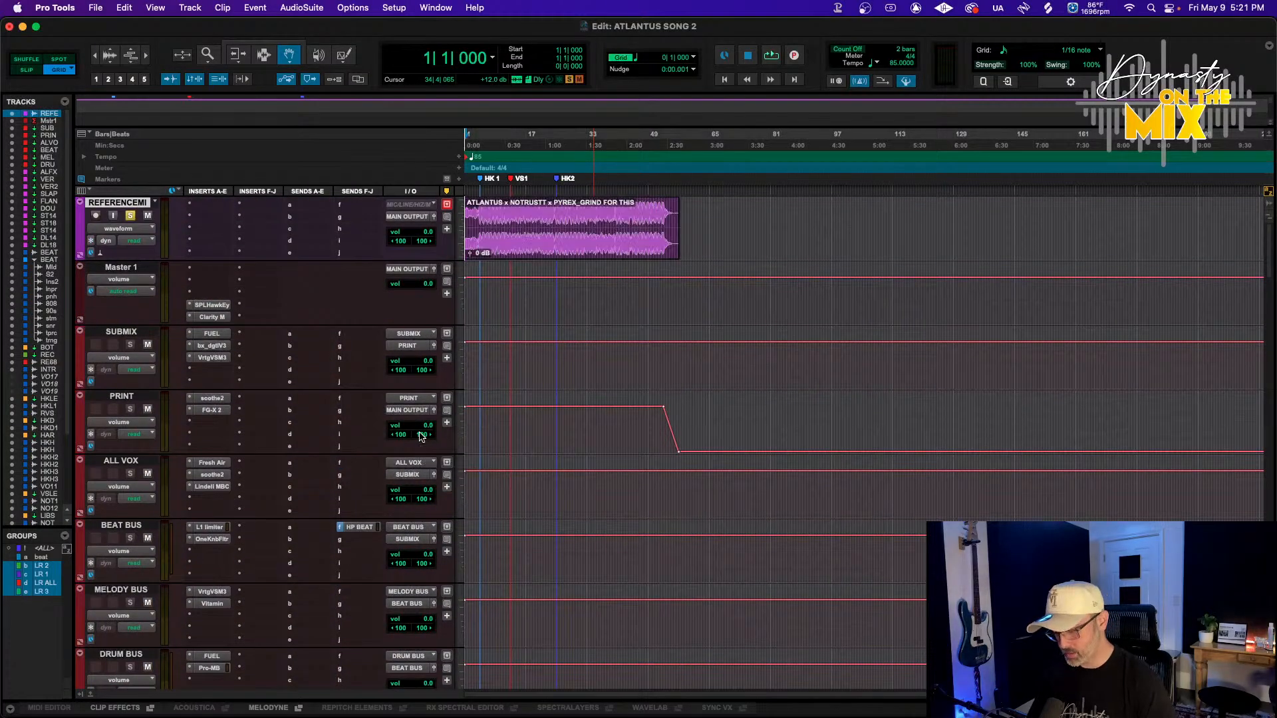
pyautogui.press('space')
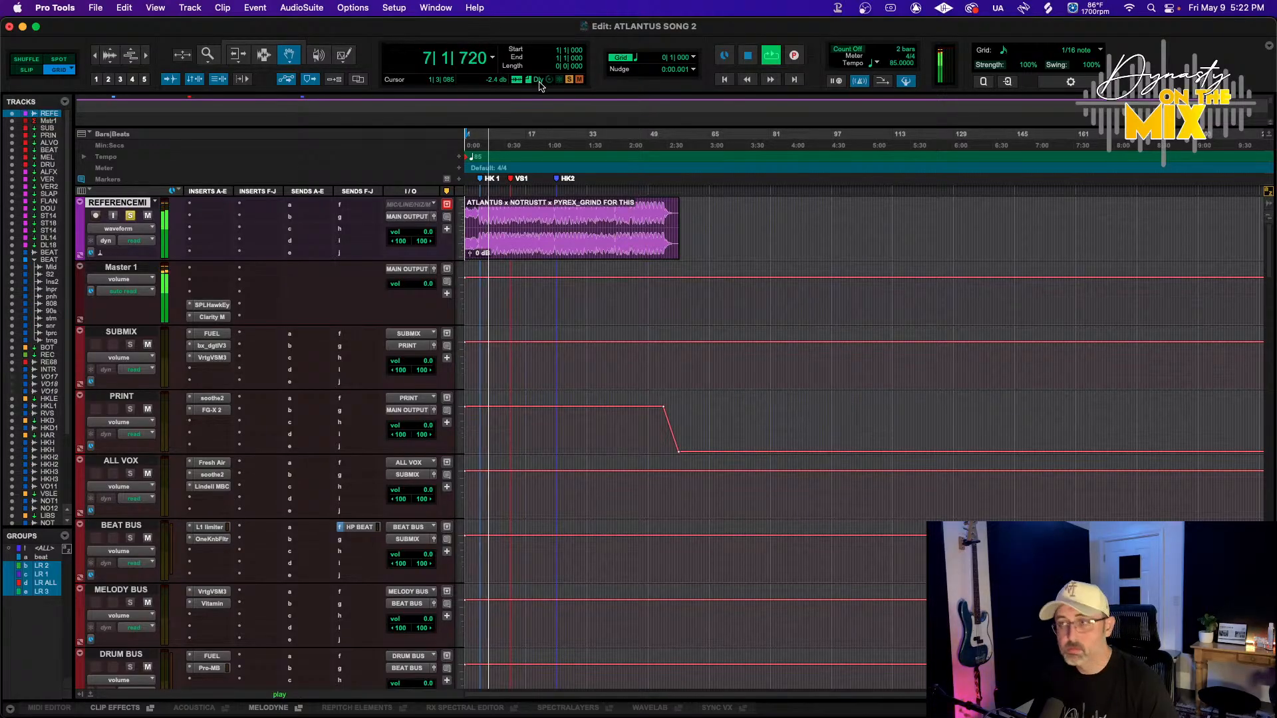
pyautogui.scroll(-10, 522, 250)
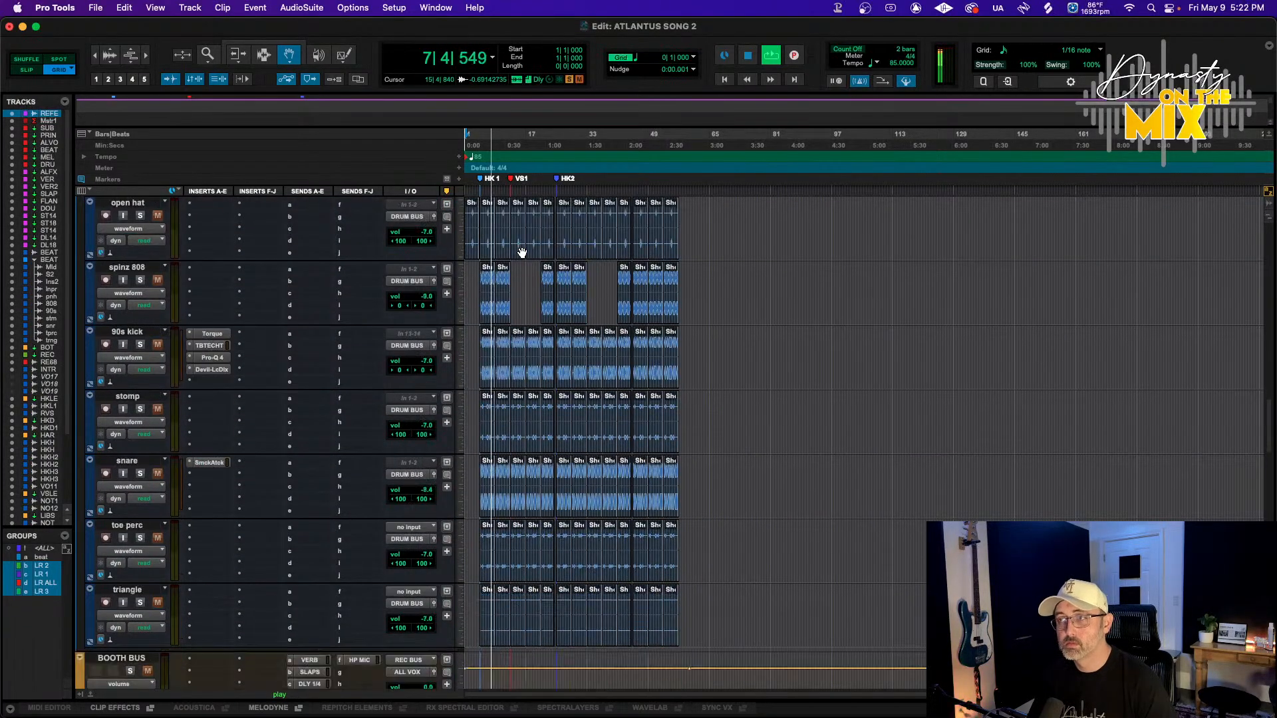
pyautogui.scroll(-15, 522, 251)
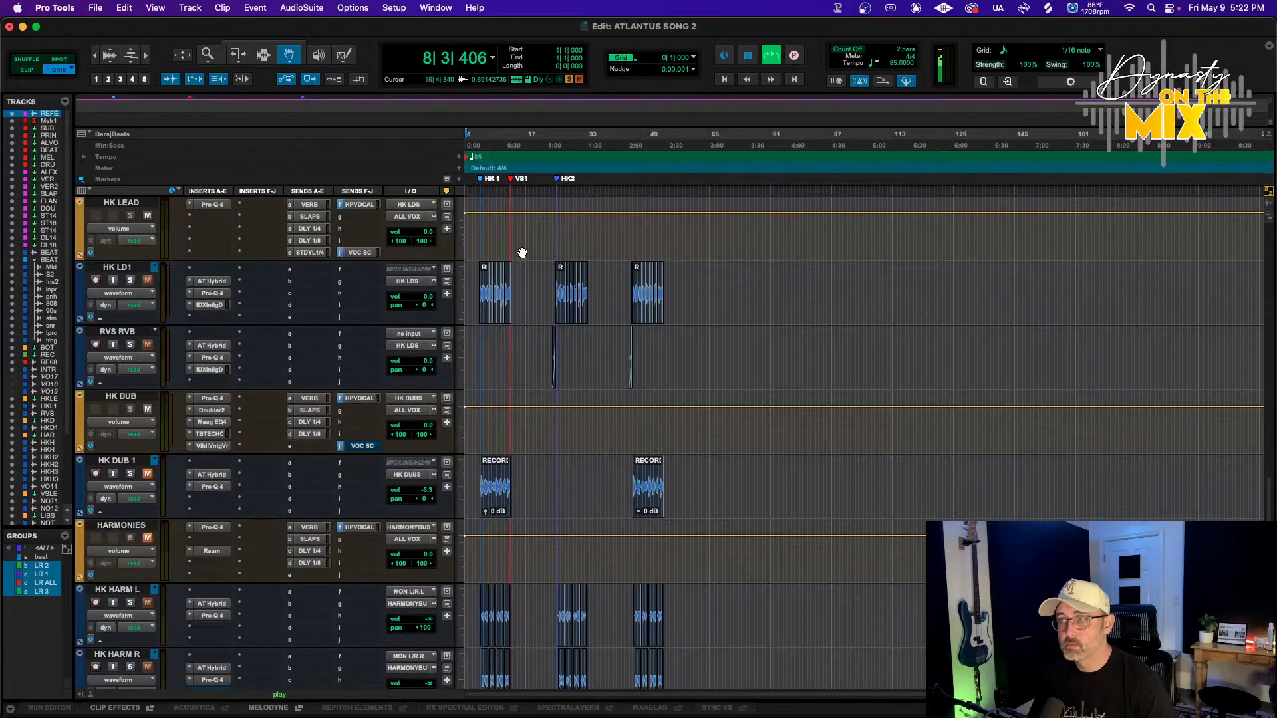
pyautogui.scroll(-10, 522, 253)
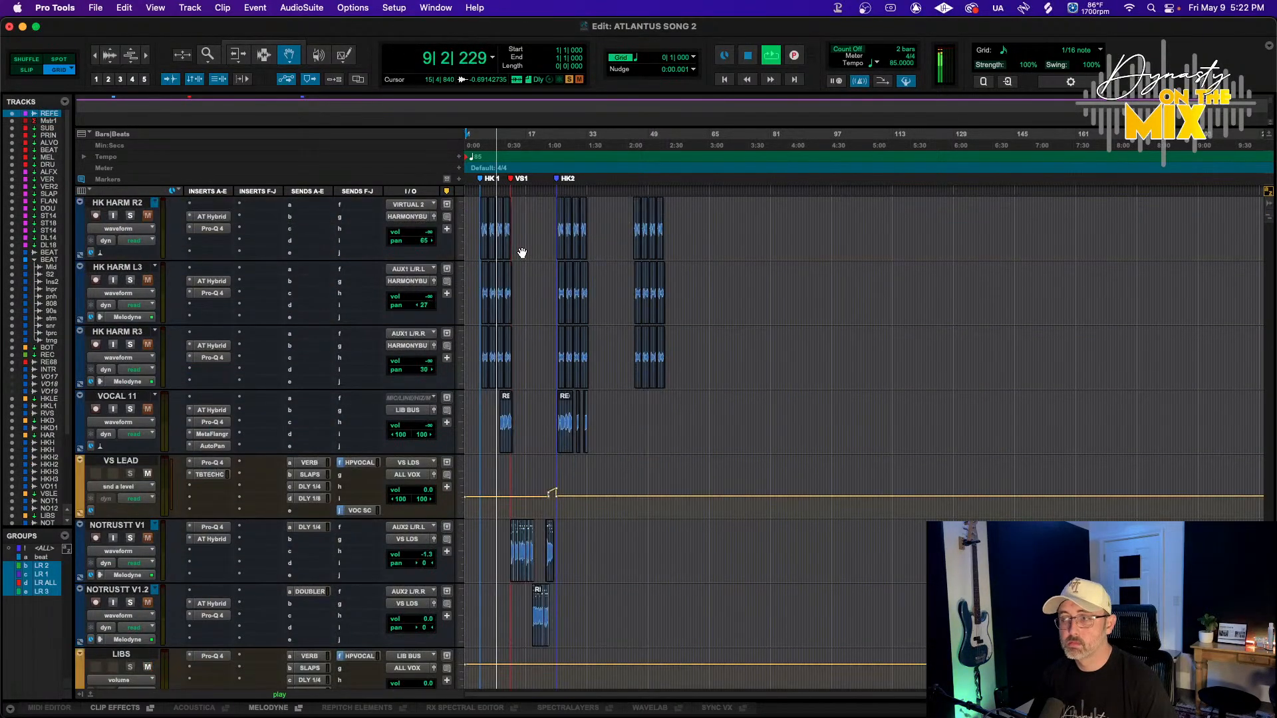
# Enlarge the height of the REFERENCE track
pyautogui.scroll(15, 523, 253)
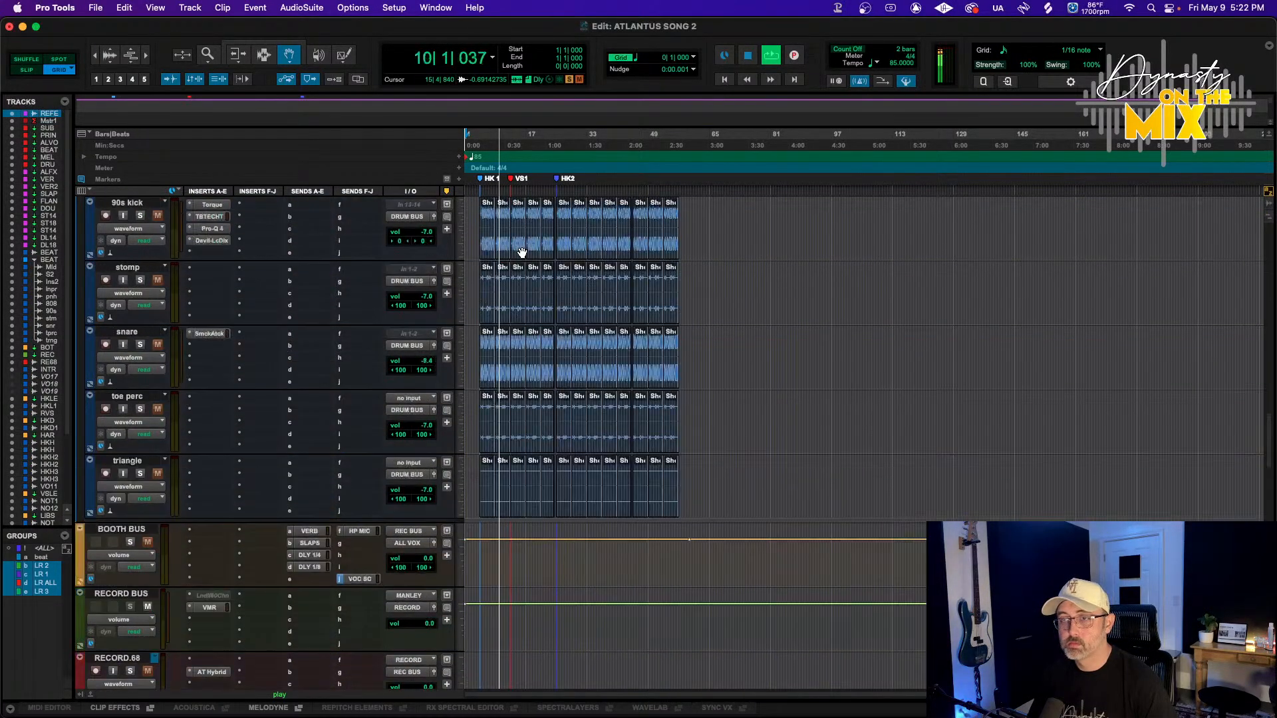
pyautogui.scroll(15, 522, 253)
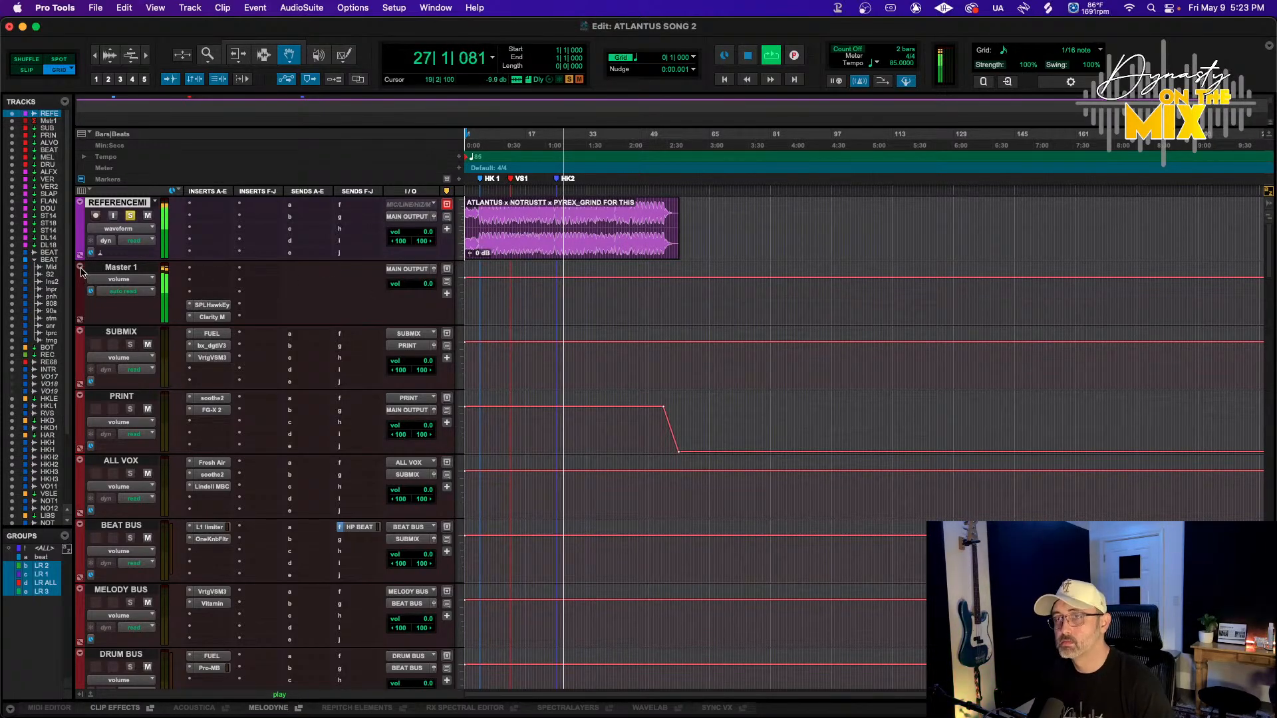
pyautogui.moveTo(125, 260); pyautogui.dragTo(100, 365)
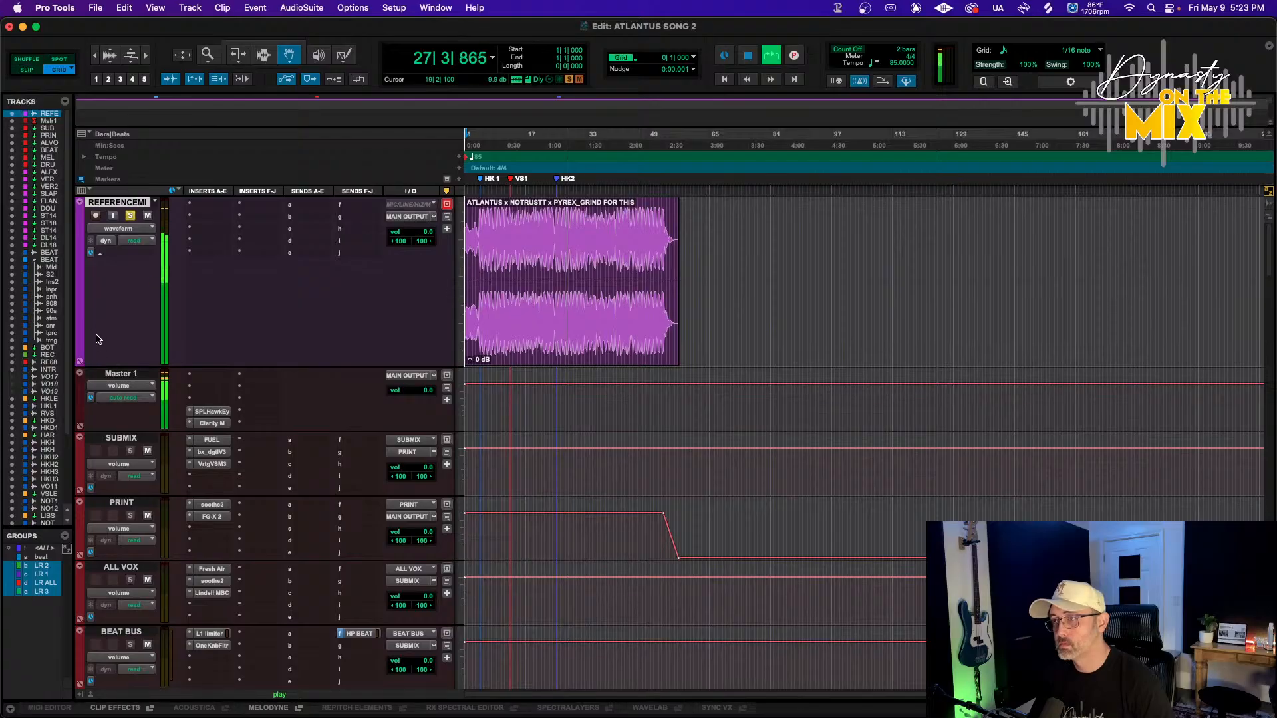
# Zoom in and scroll through the session's tracks to review their clips along the timeline
pyautogui.scroll(-20, 281, 303)
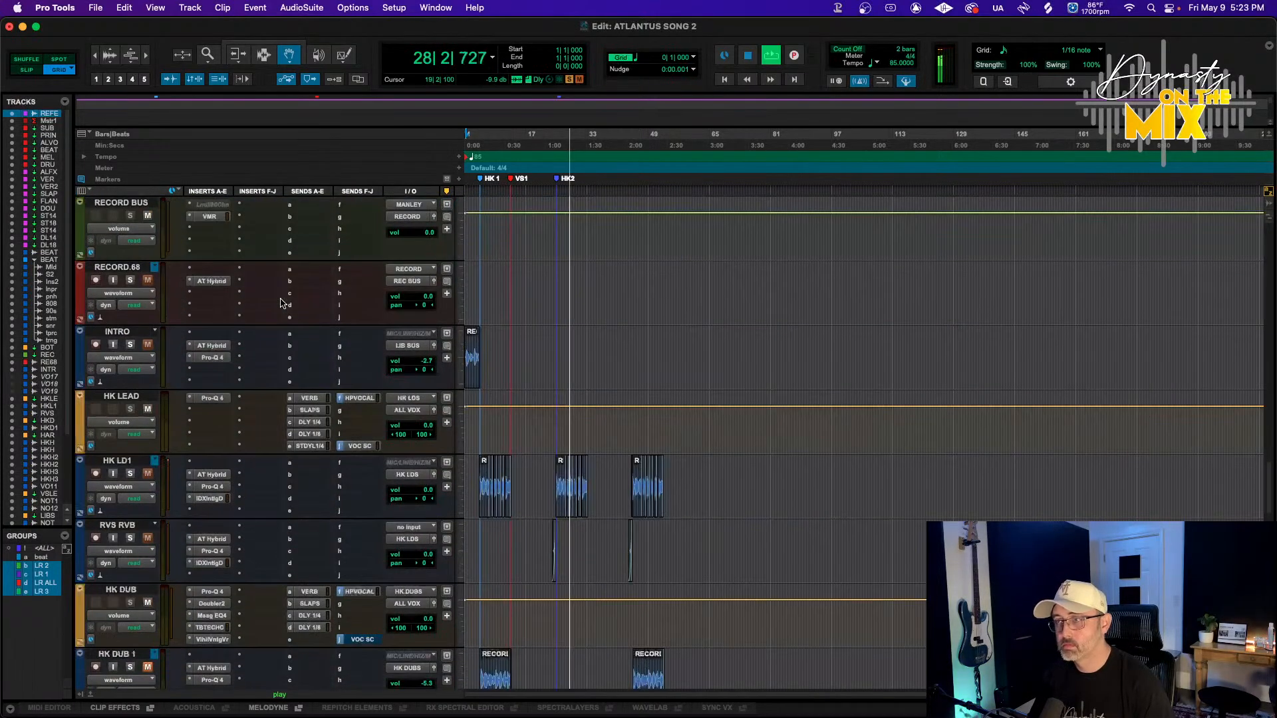
pyautogui.press('t')
pyautogui.press('t')
pyautogui.press('t')
pyautogui.hscroll(10, 372, 300)
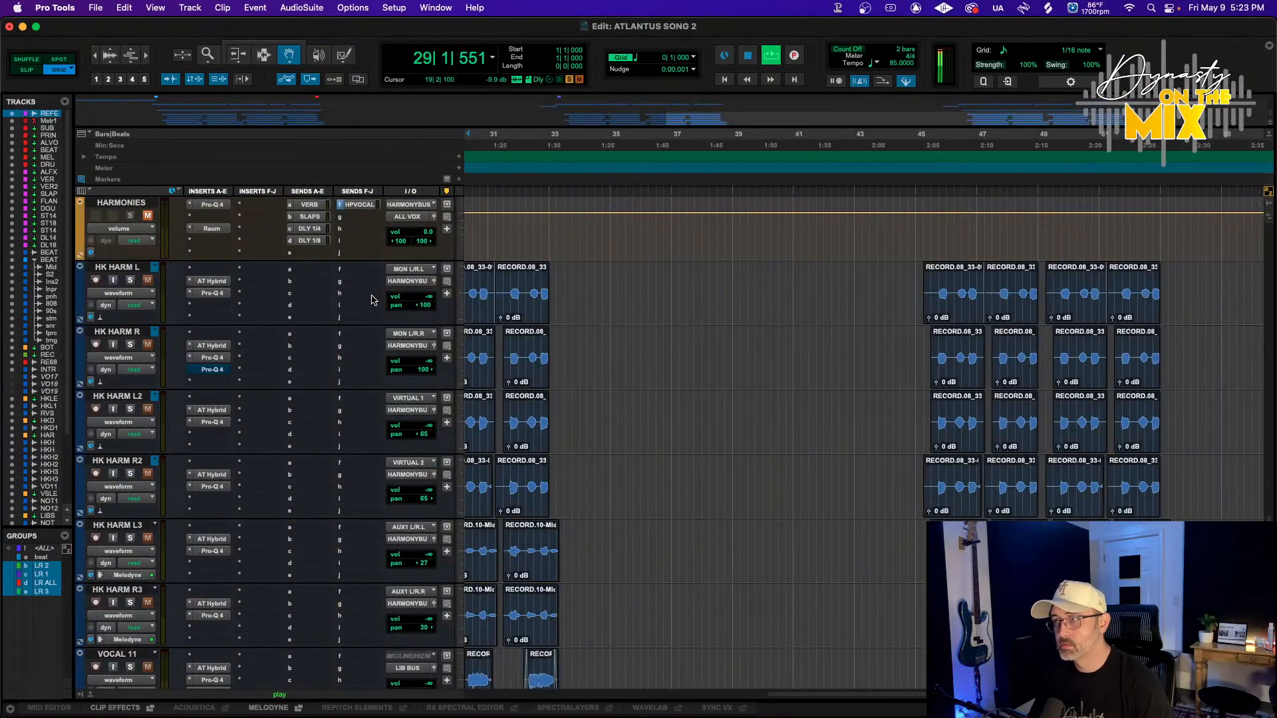
pyautogui.scroll(-2, 372, 300)
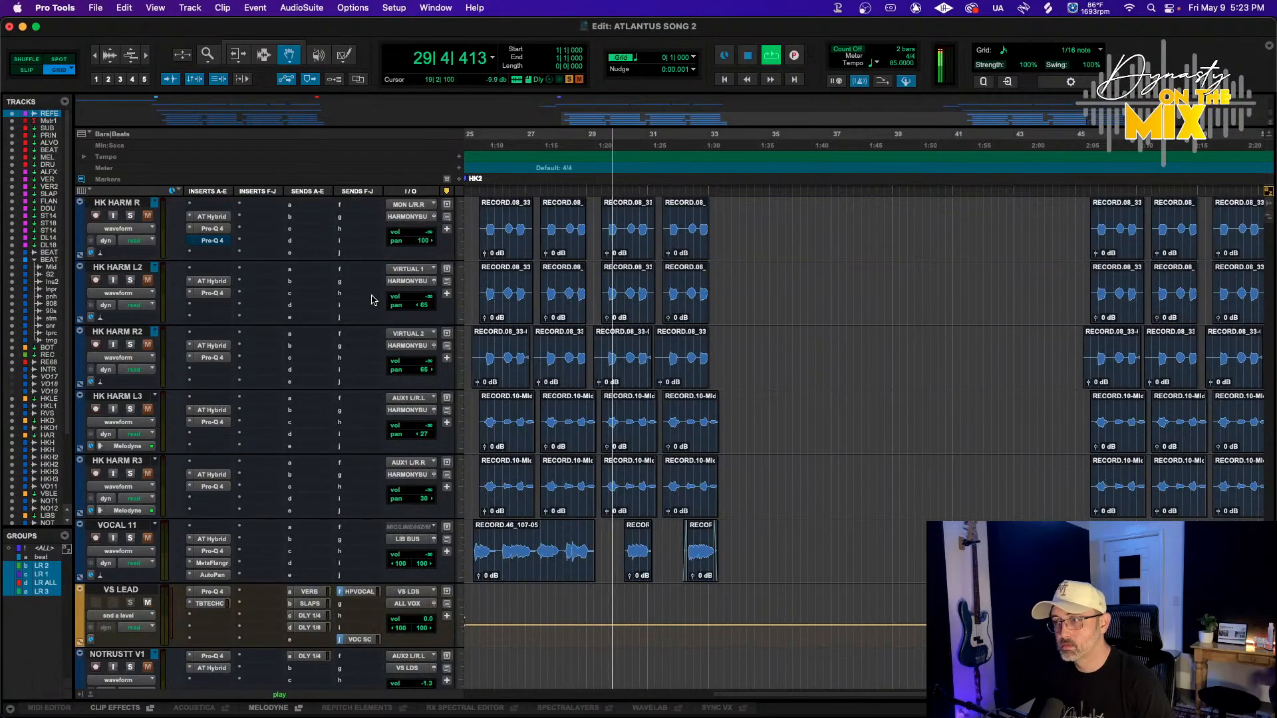
pyautogui.scroll(15, 373, 300)
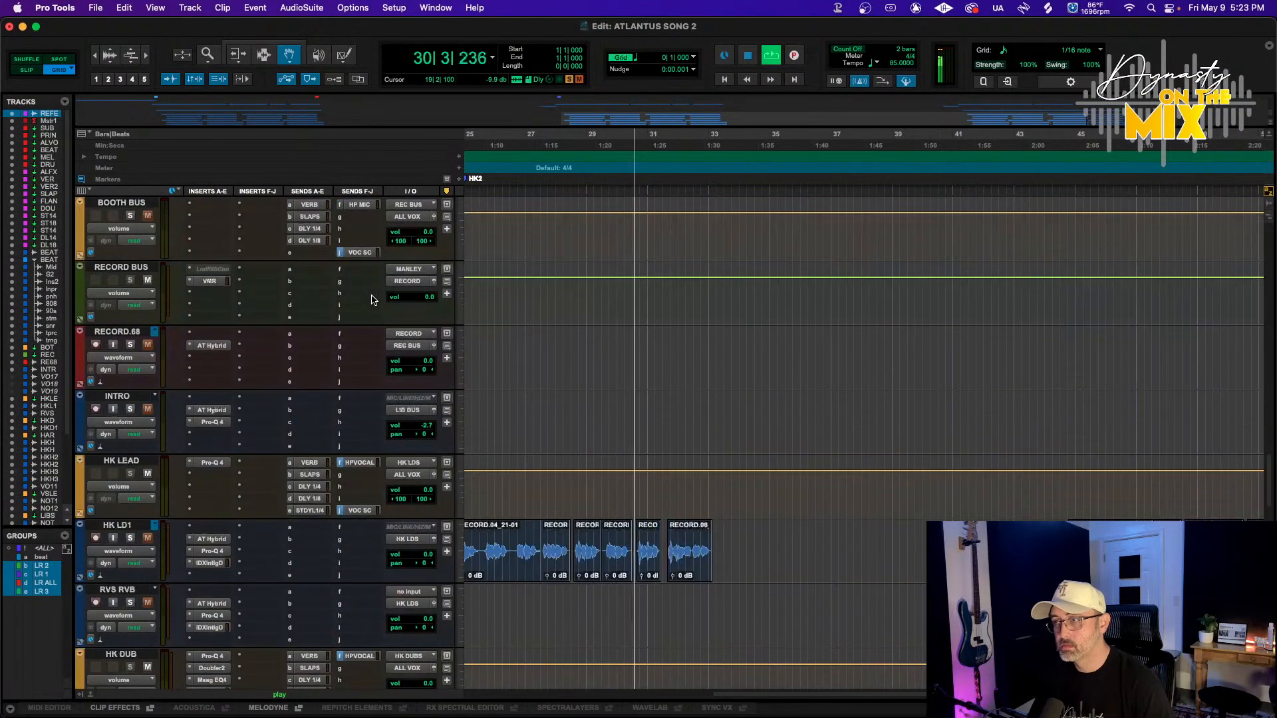
pyautogui.scroll(-12, 373, 300)
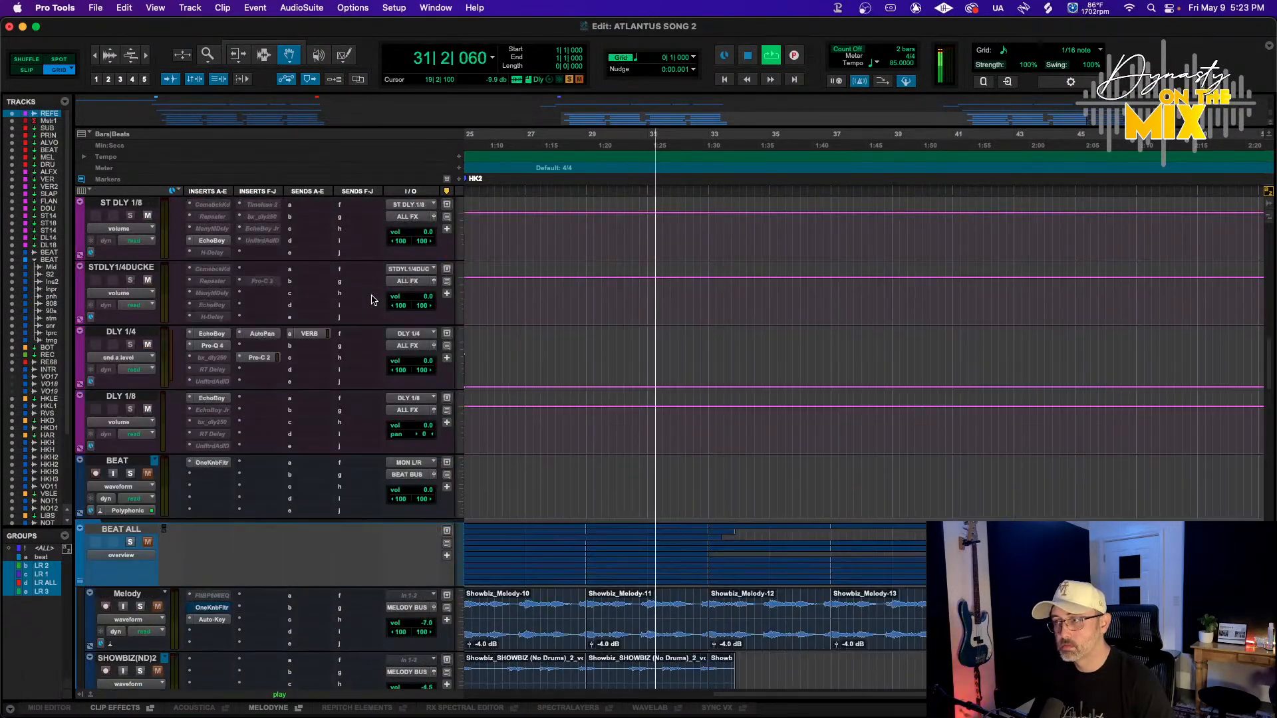
pyautogui.scroll(10, 371, 297)
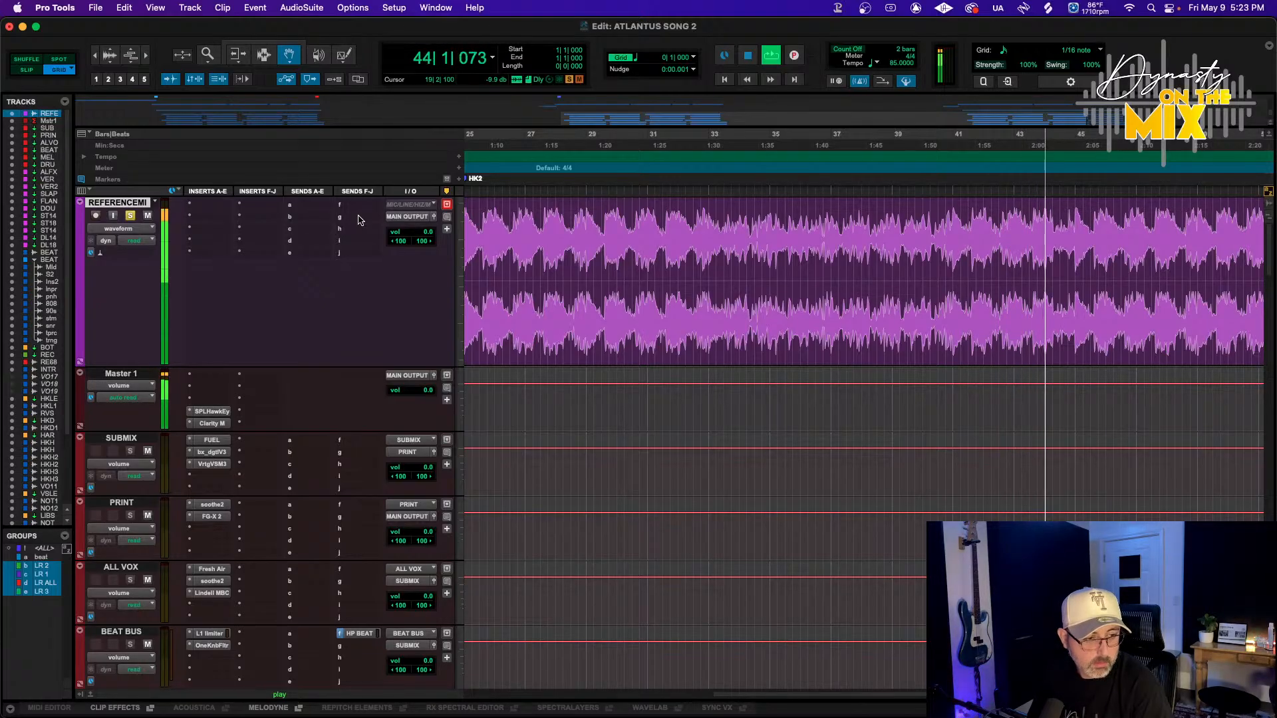
pyautogui.scroll(-15, 502, 299)
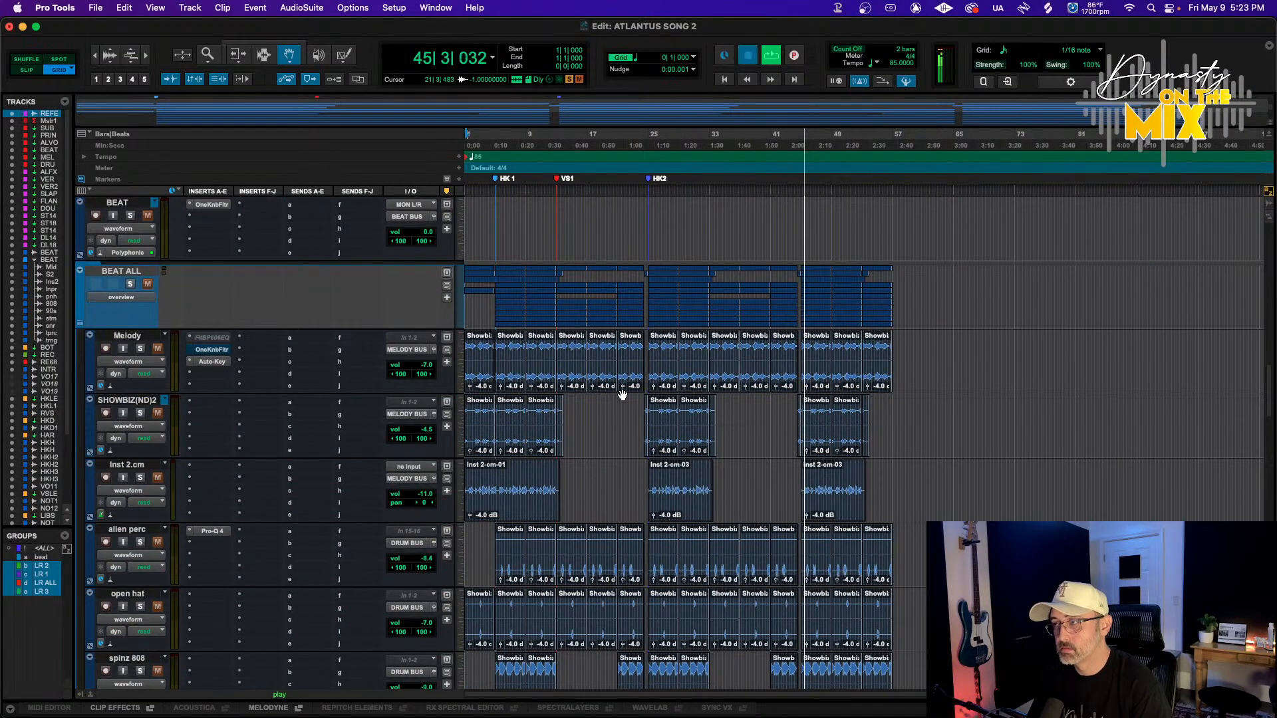
# Stop playback and return to the RECORD BUS track
pyautogui.press('space')
pyautogui.scroll(-5, 621, 394)
pyautogui.scroll(10, 622, 396)
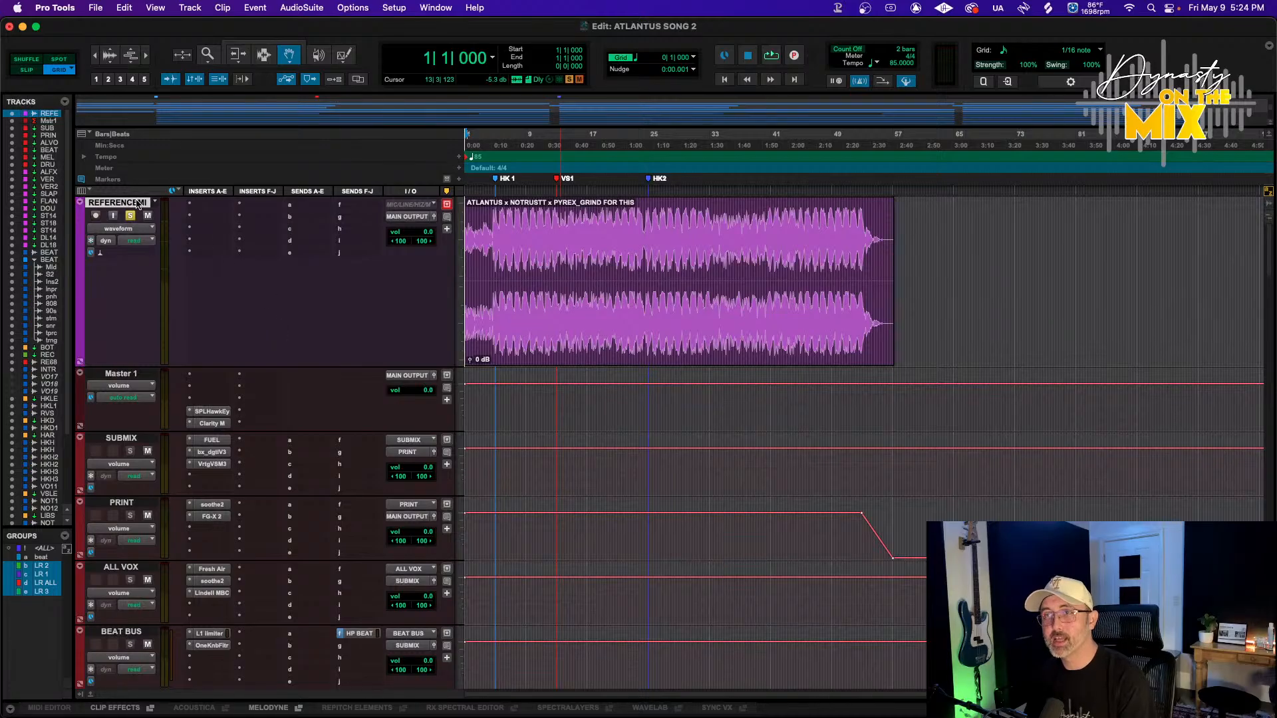
pyautogui.scroll(-10, 252, 250)
pyautogui.scroll(-15, 251, 250)
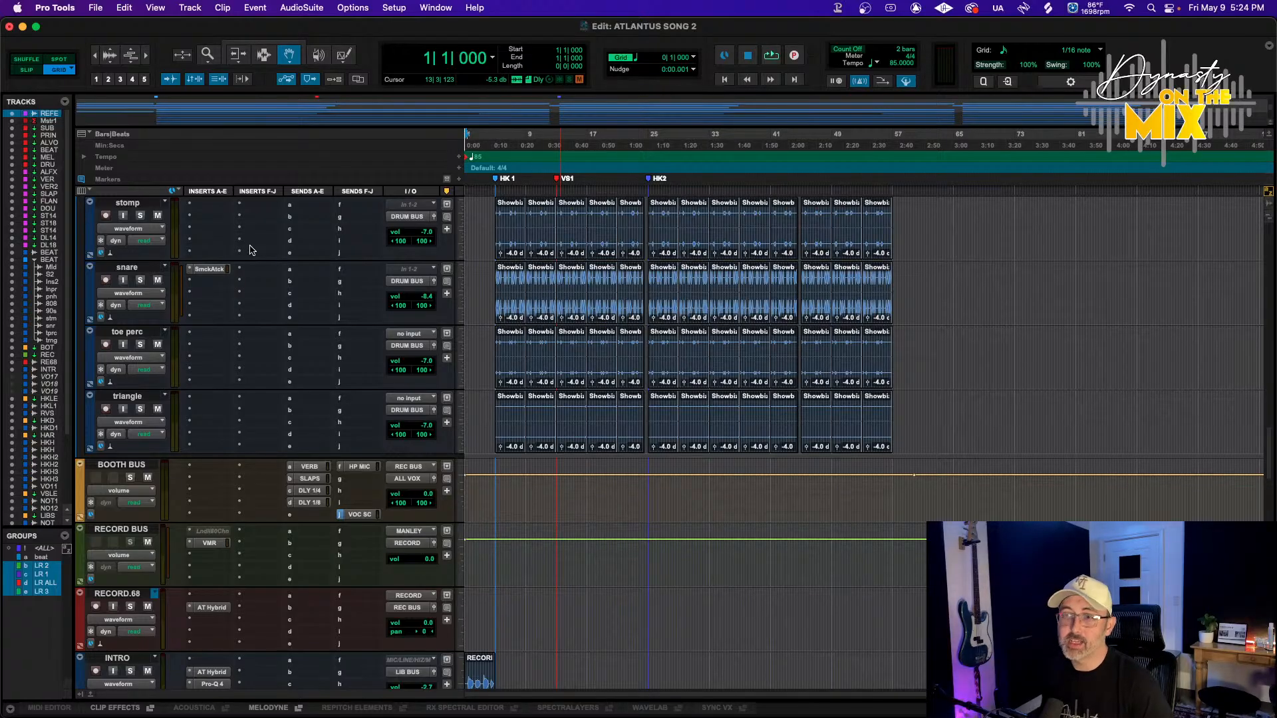
# Open the RECORD BUS Virtual Mix Rack and pick FG-M7 as the Classic Tubes mic model
pyautogui.click(208, 543)
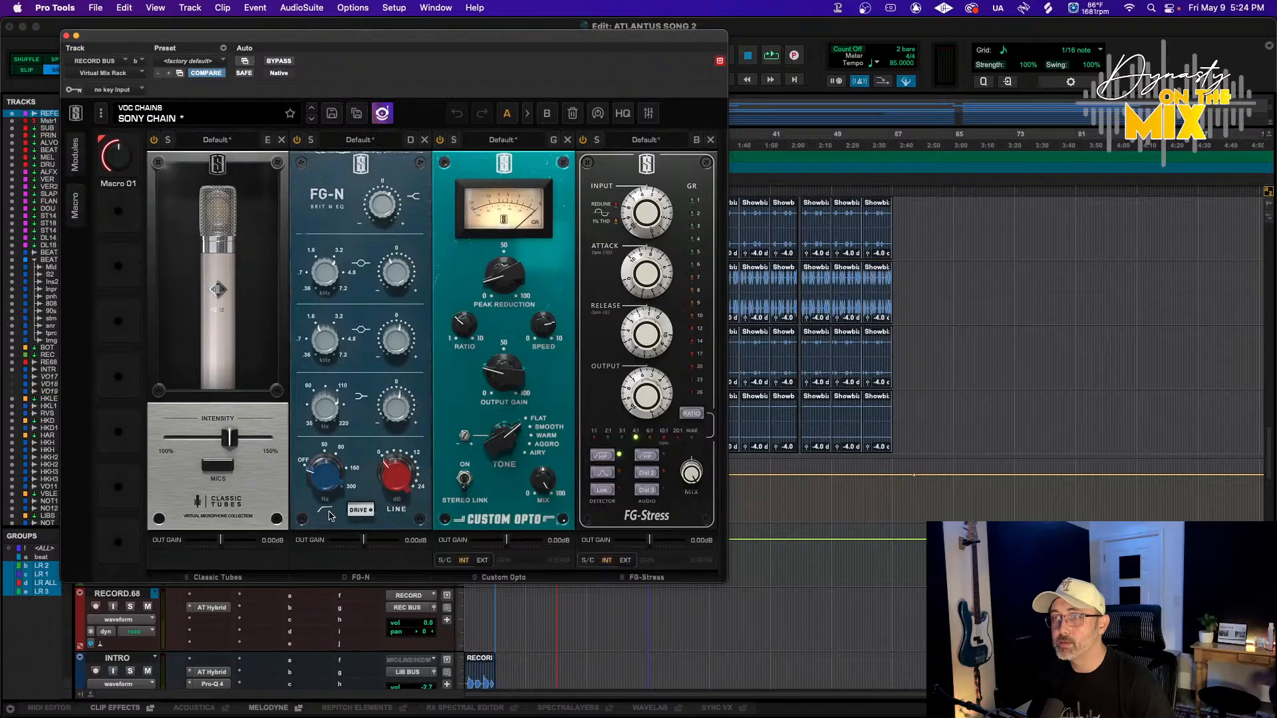
pyautogui.click(218, 466)
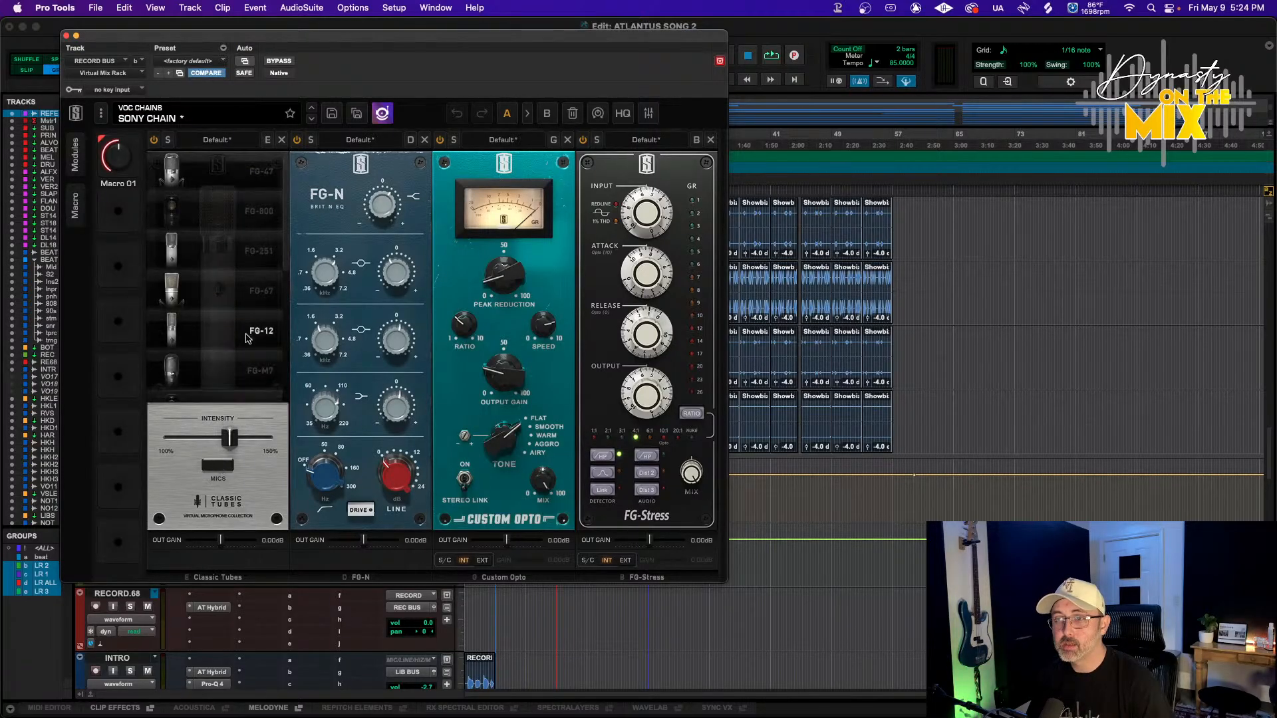
pyautogui.scroll(2, 226, 287)
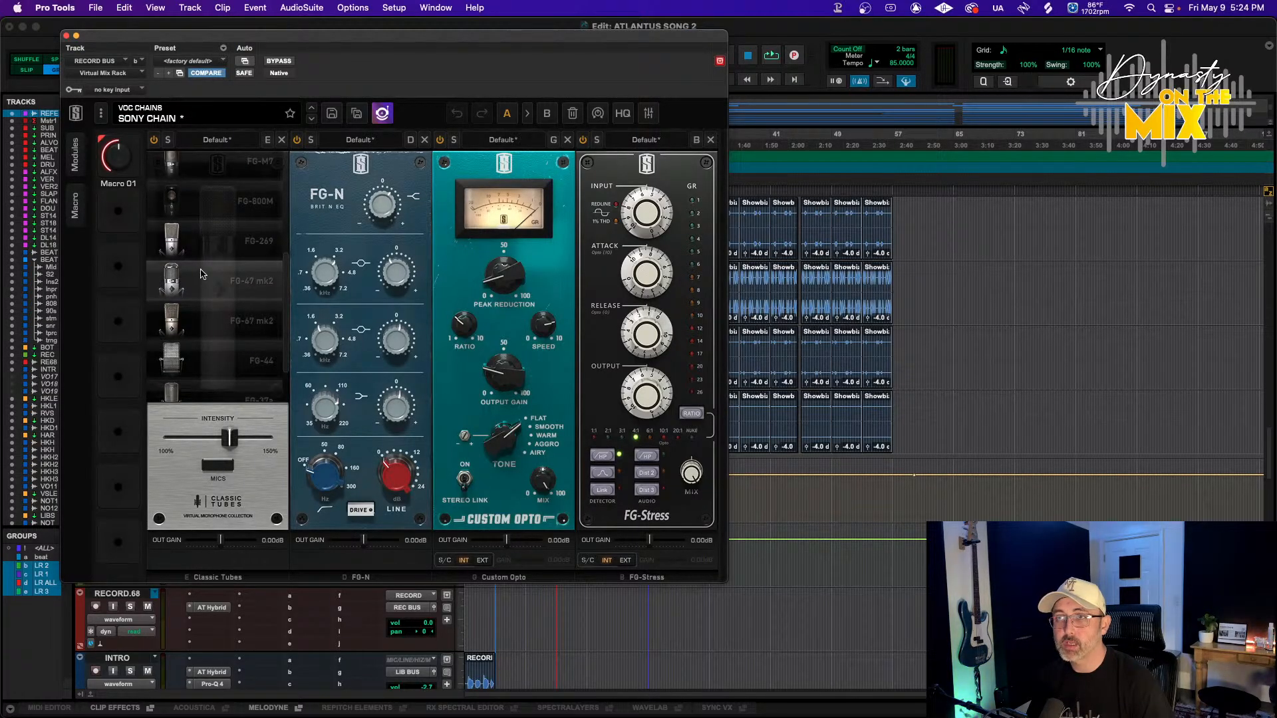
pyautogui.scroll(-2, 218, 326)
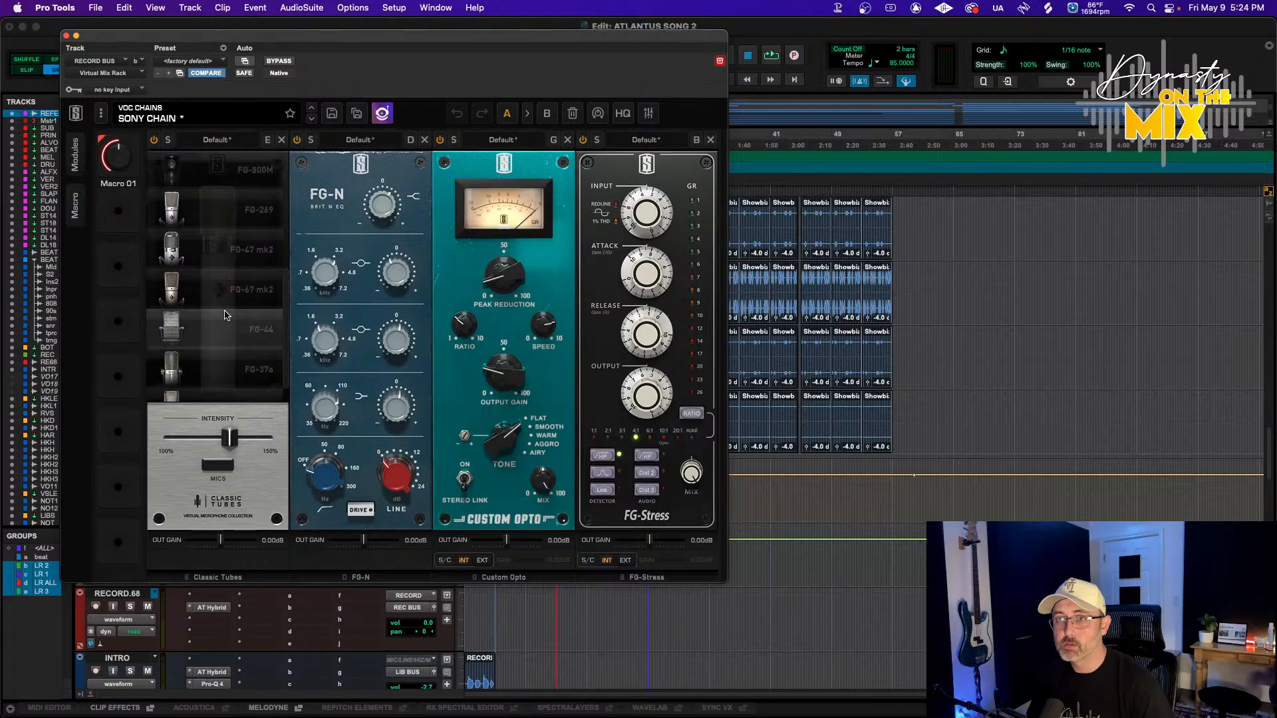
pyautogui.scroll(3, 225, 315)
pyautogui.click(207, 225)
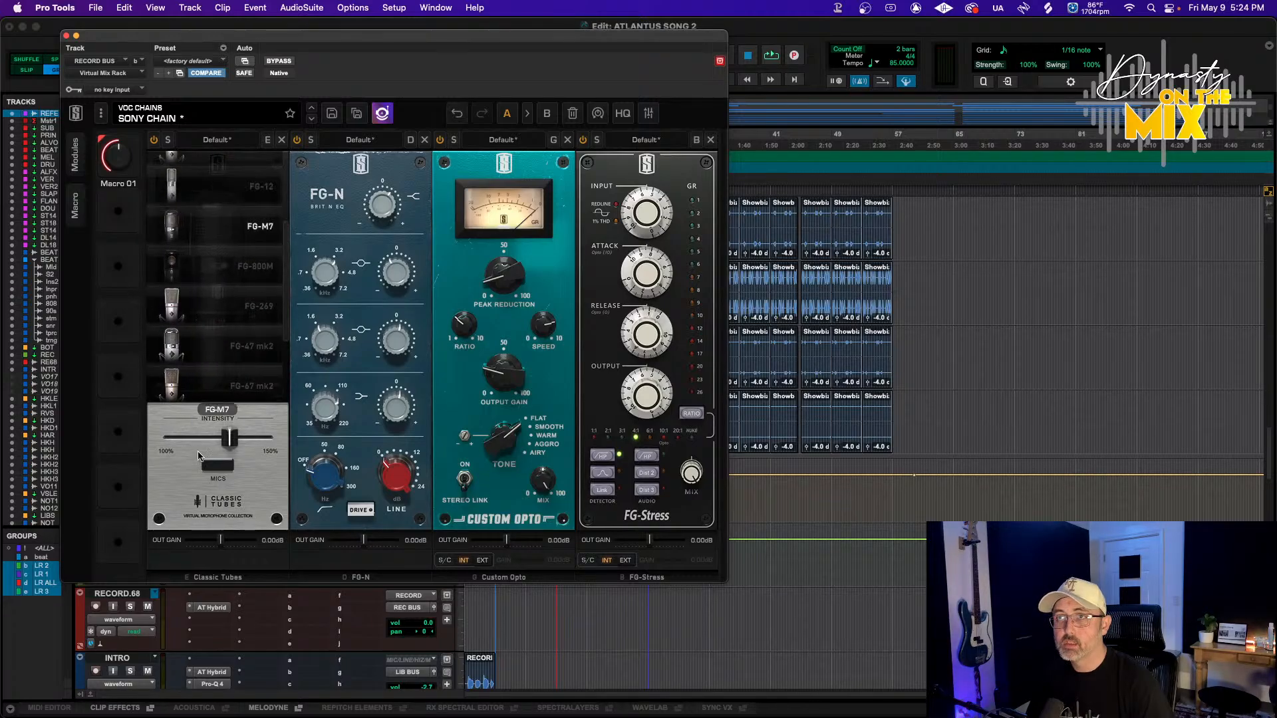
pyautogui.click(220, 465)
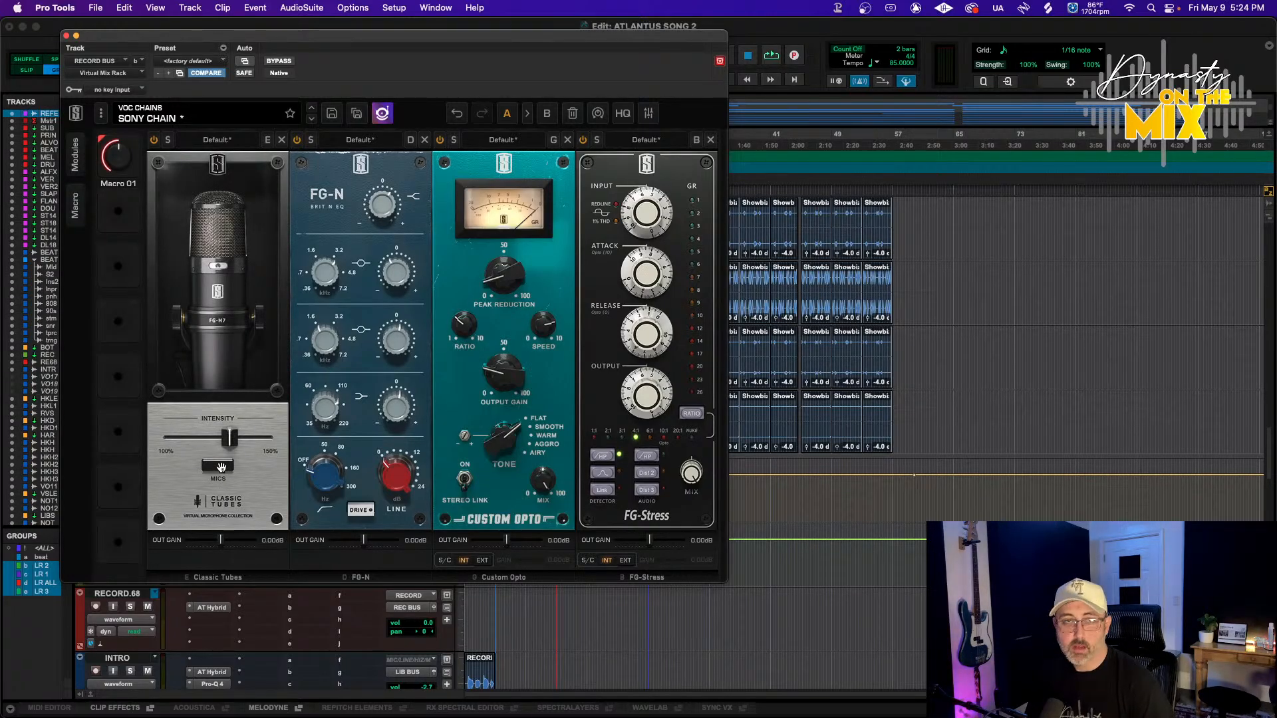
# Change the Classic Tubes mic model to FG-800M and close the plugin window
pyautogui.click(220, 465)
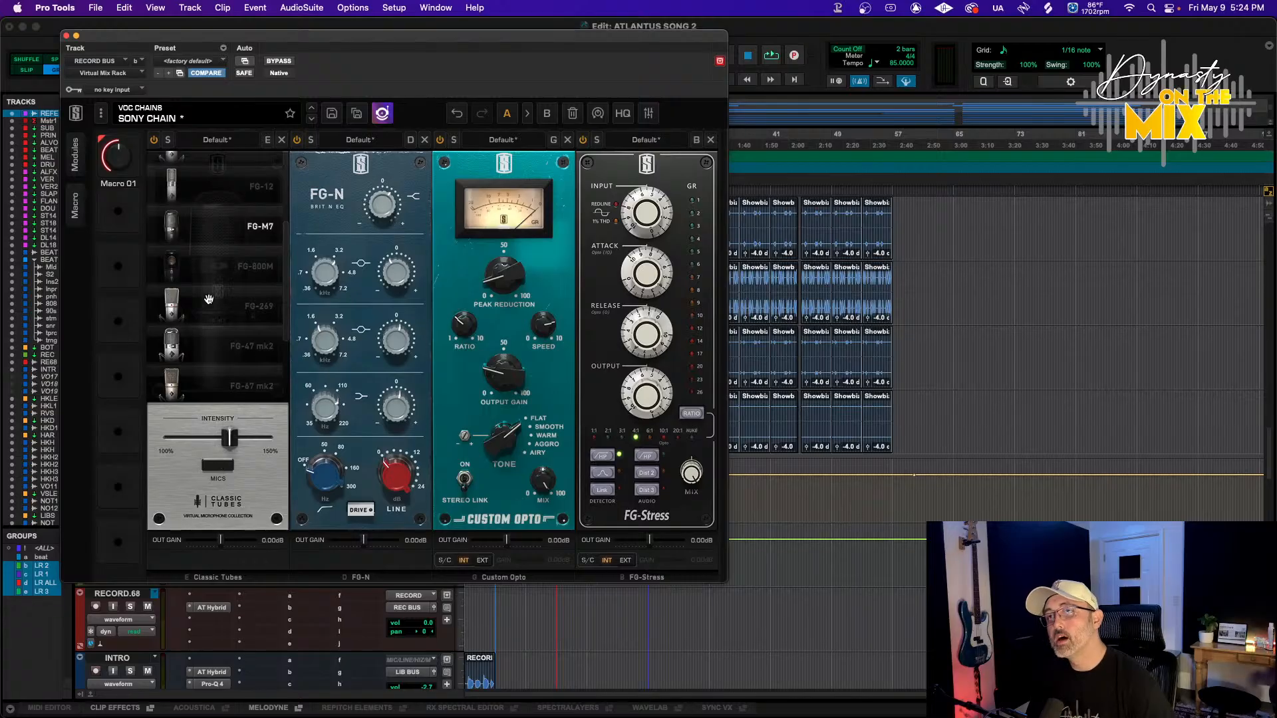
pyautogui.scroll(5, 200, 288)
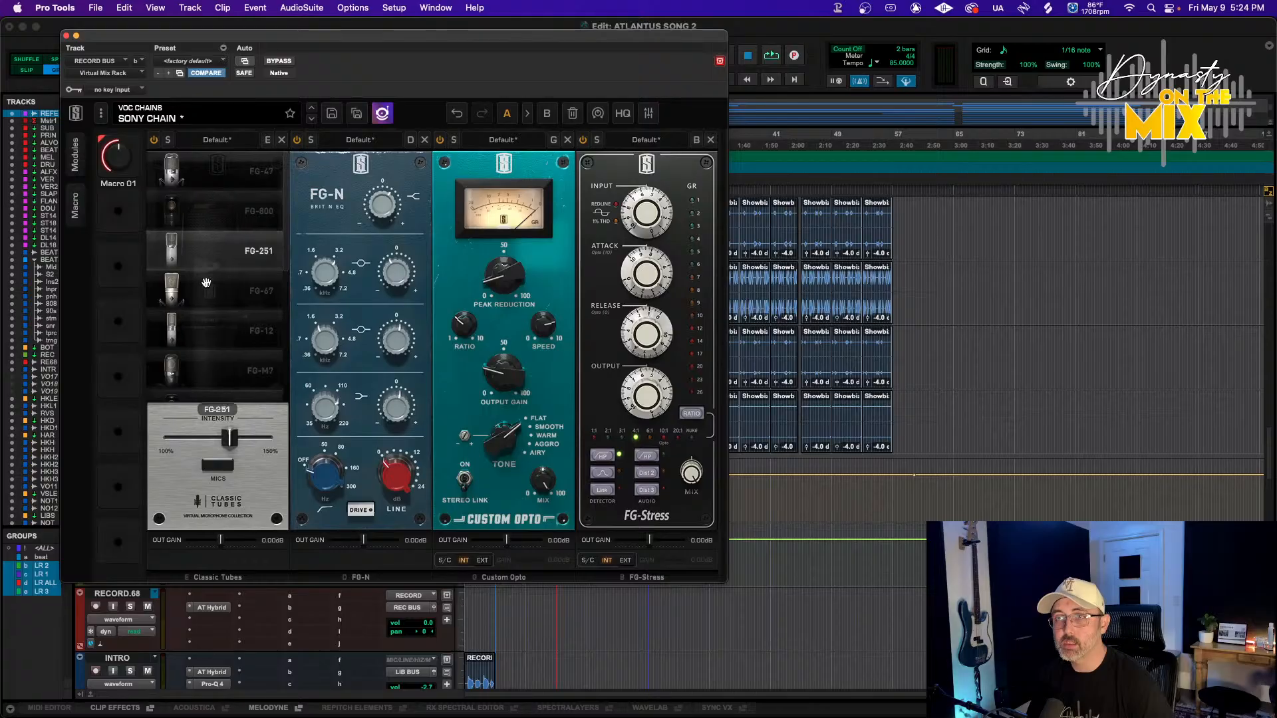
pyautogui.scroll(-1, 205, 345)
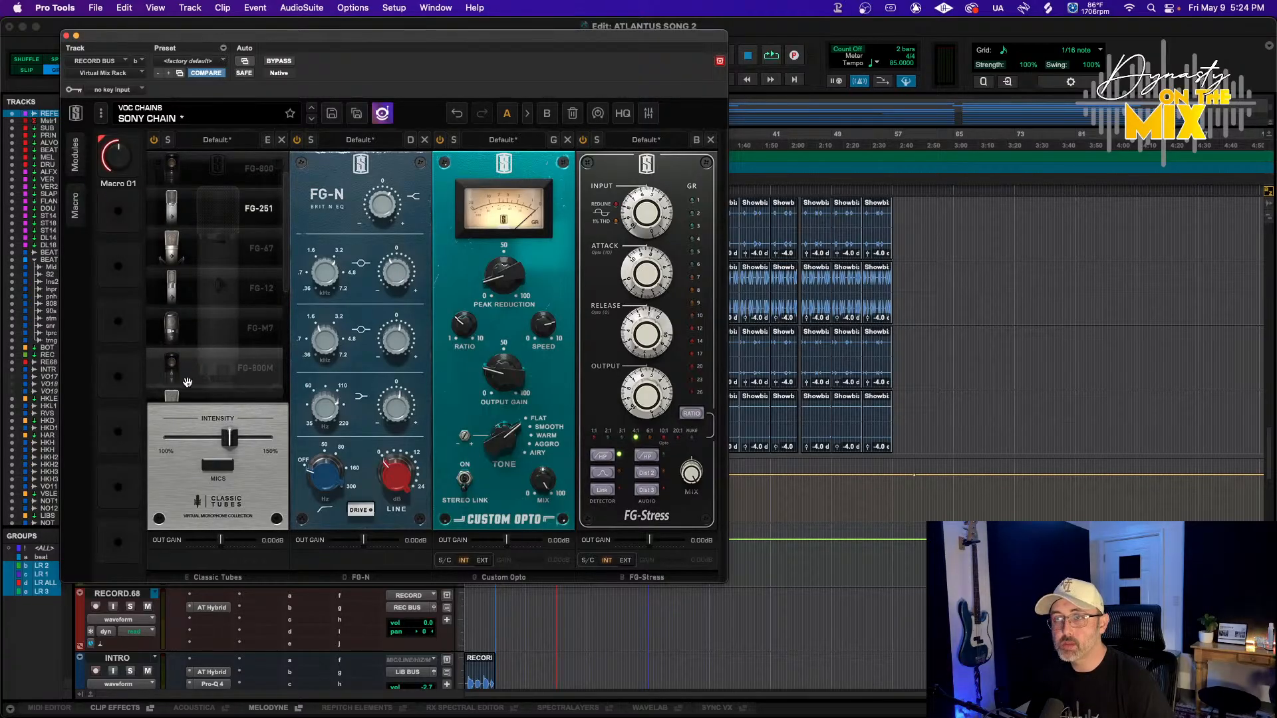
pyautogui.click(206, 288)
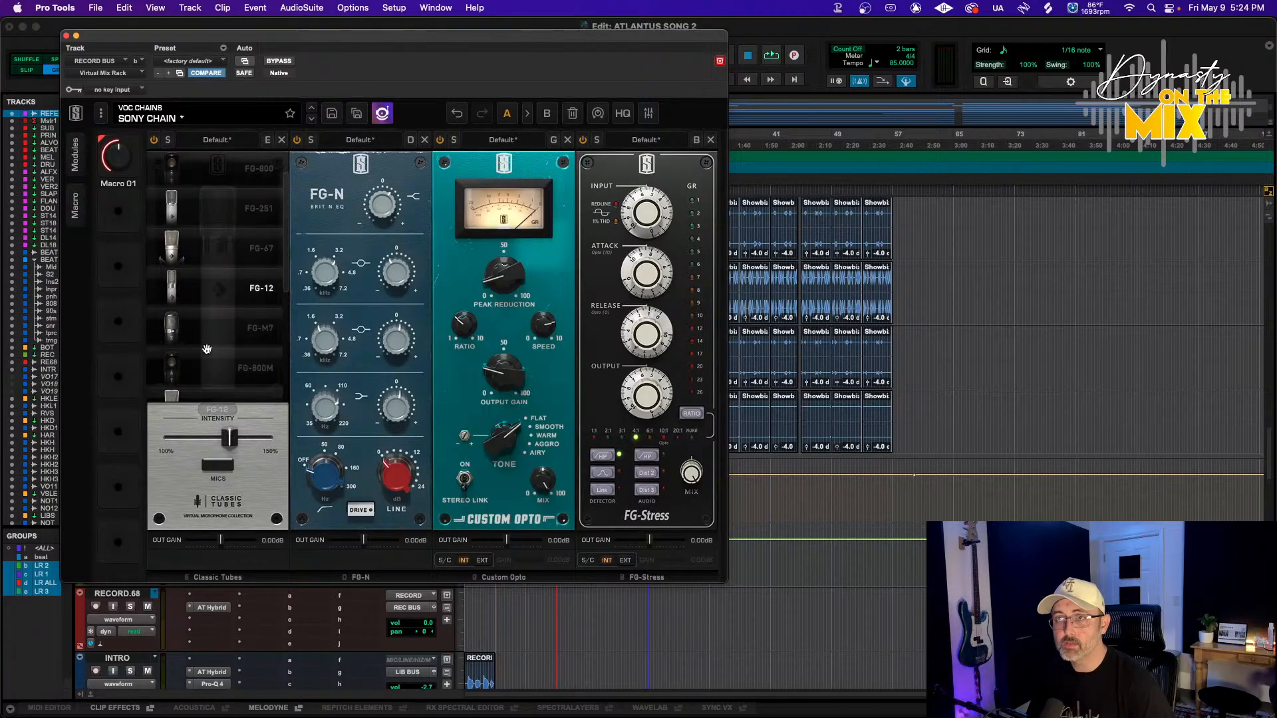
pyautogui.click(208, 363)
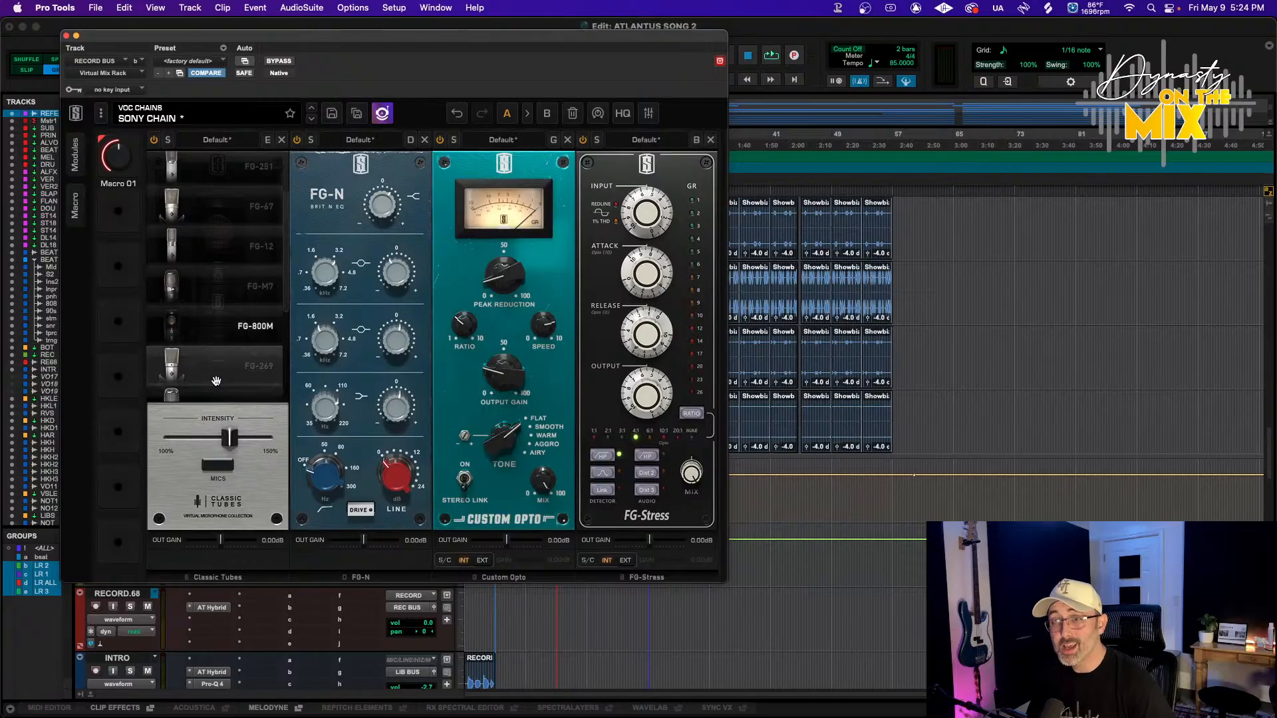
pyautogui.scroll(-4, 230, 359)
pyautogui.scroll(-1, 236, 345)
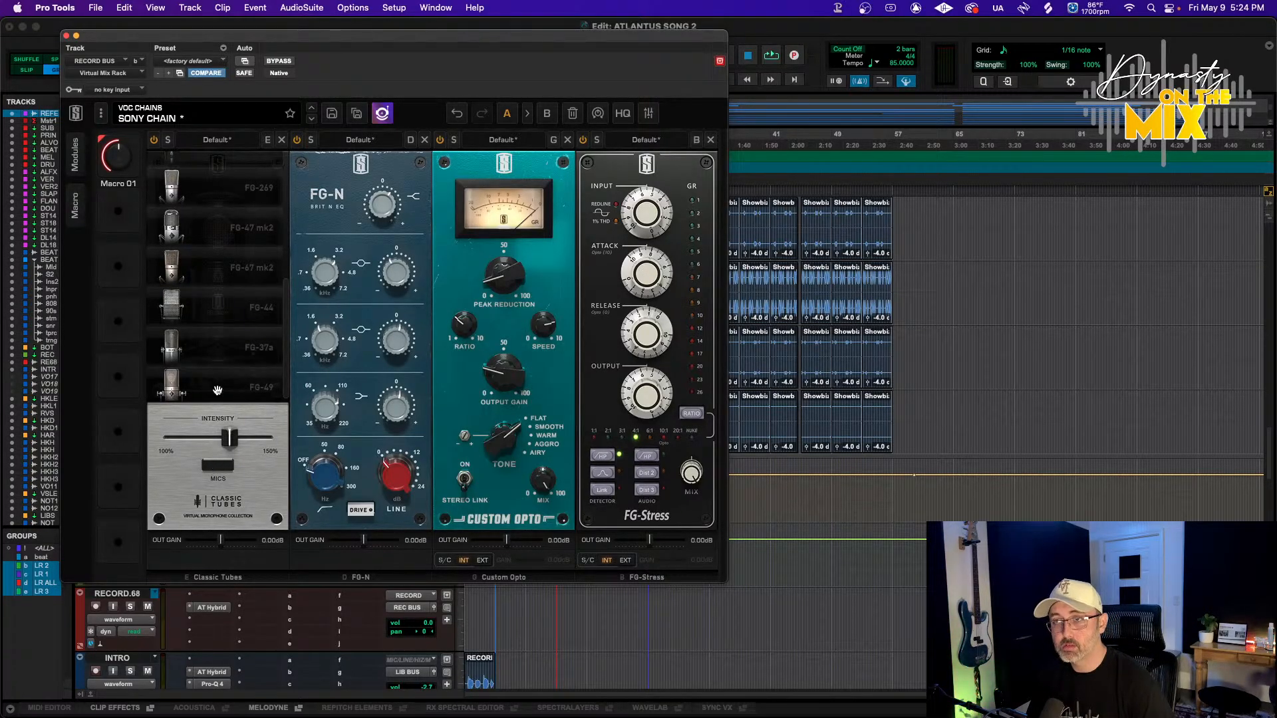
pyautogui.click(223, 465)
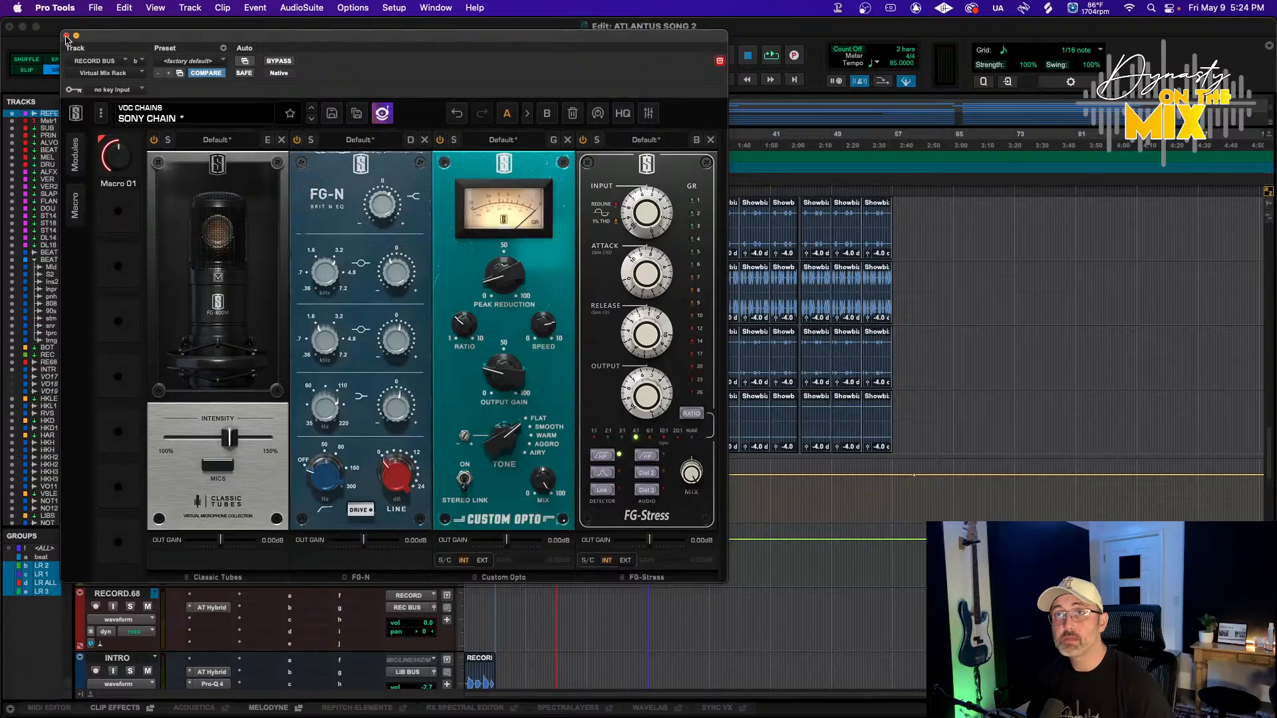
pyautogui.click(66, 36)
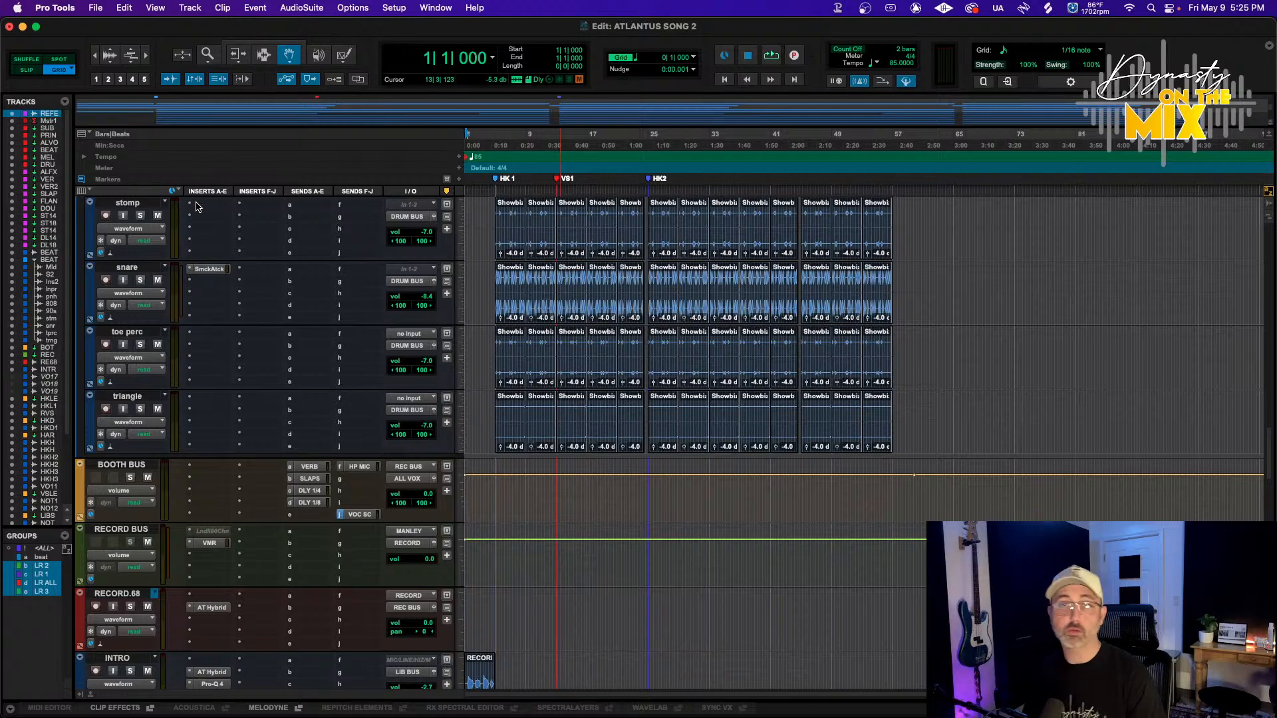
# Open a new Safari window and go to youtube.com
pyautogui.moveTo(102, 693)
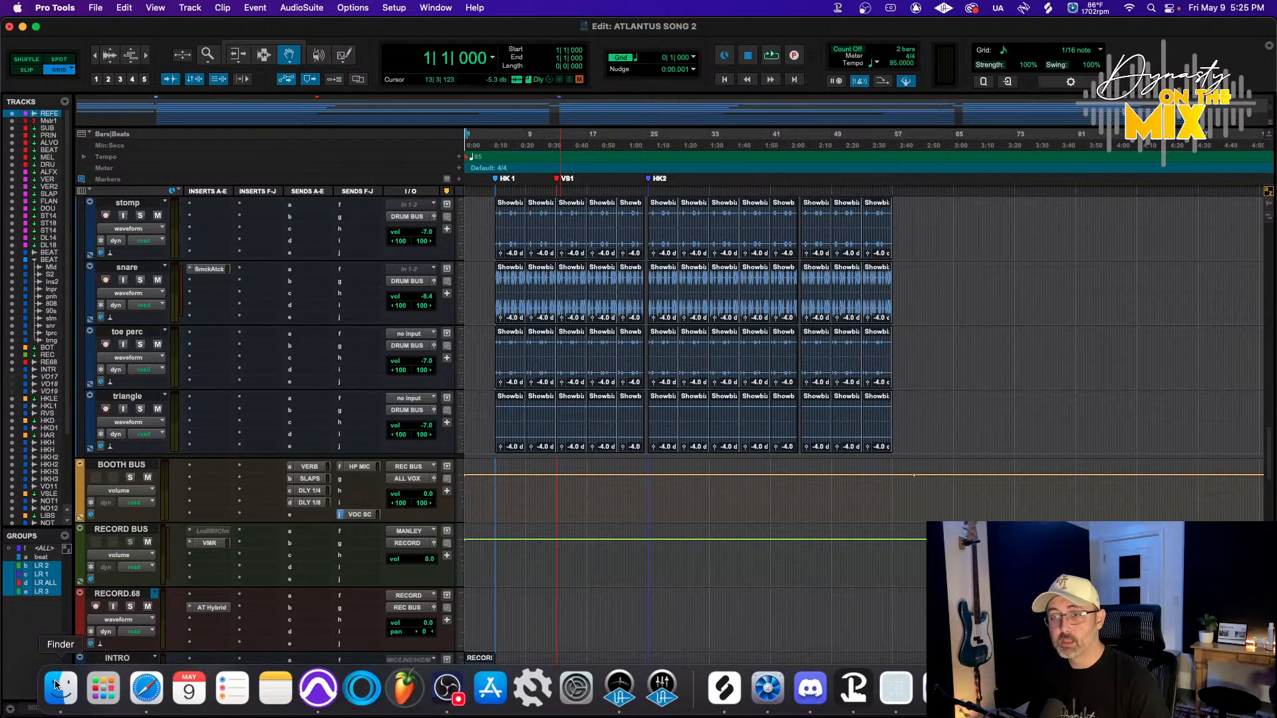
pyautogui.rightClick(143, 690)
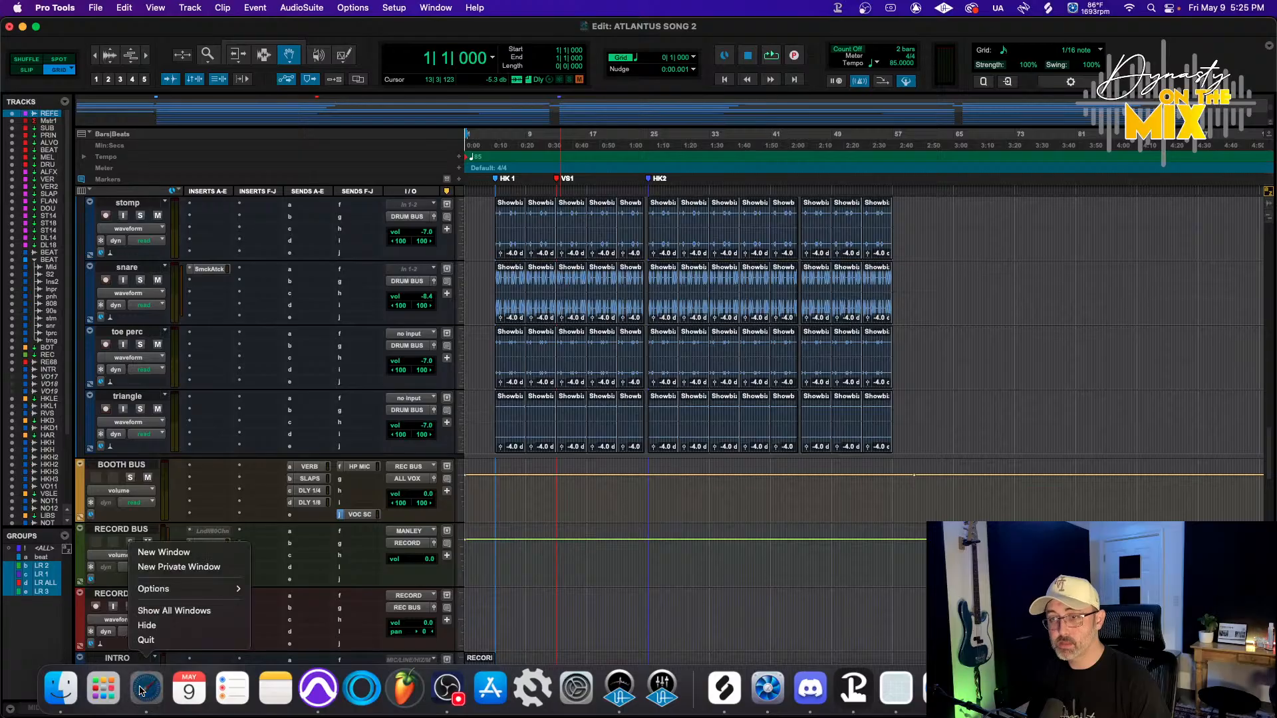
pyautogui.click(163, 554)
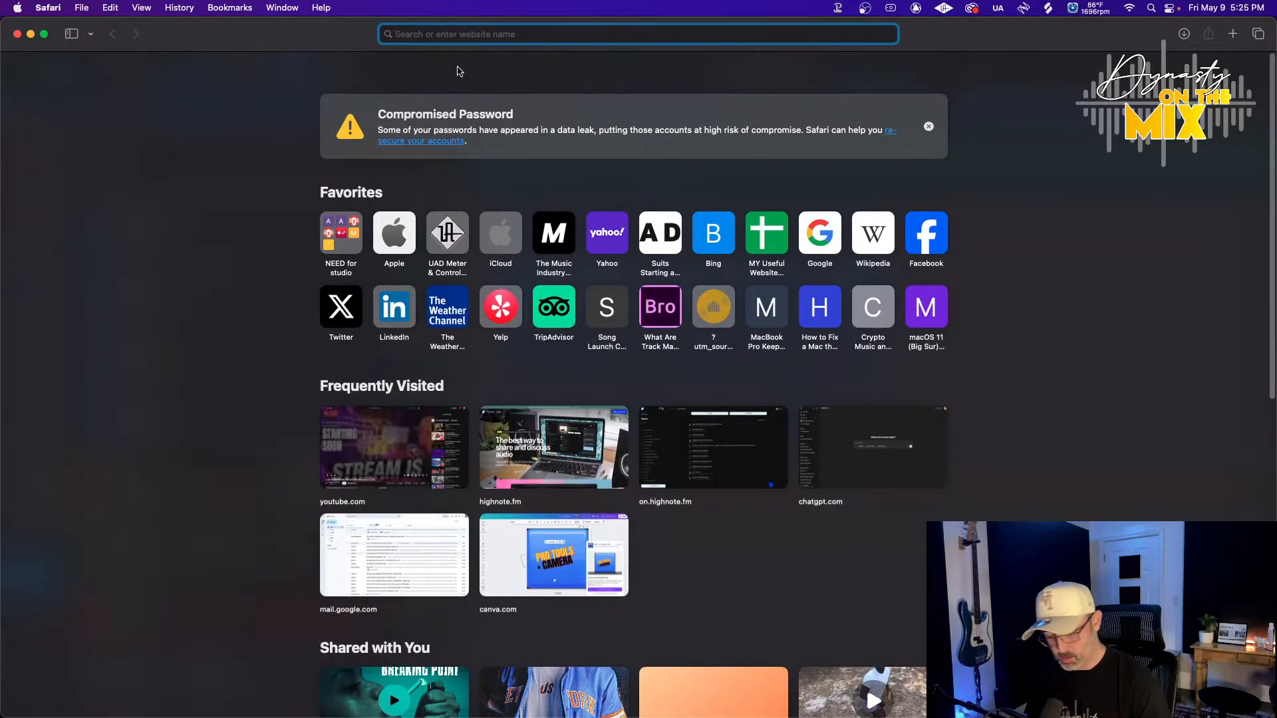
pyautogui.write('youtube.com')
pyautogui.press('Return')
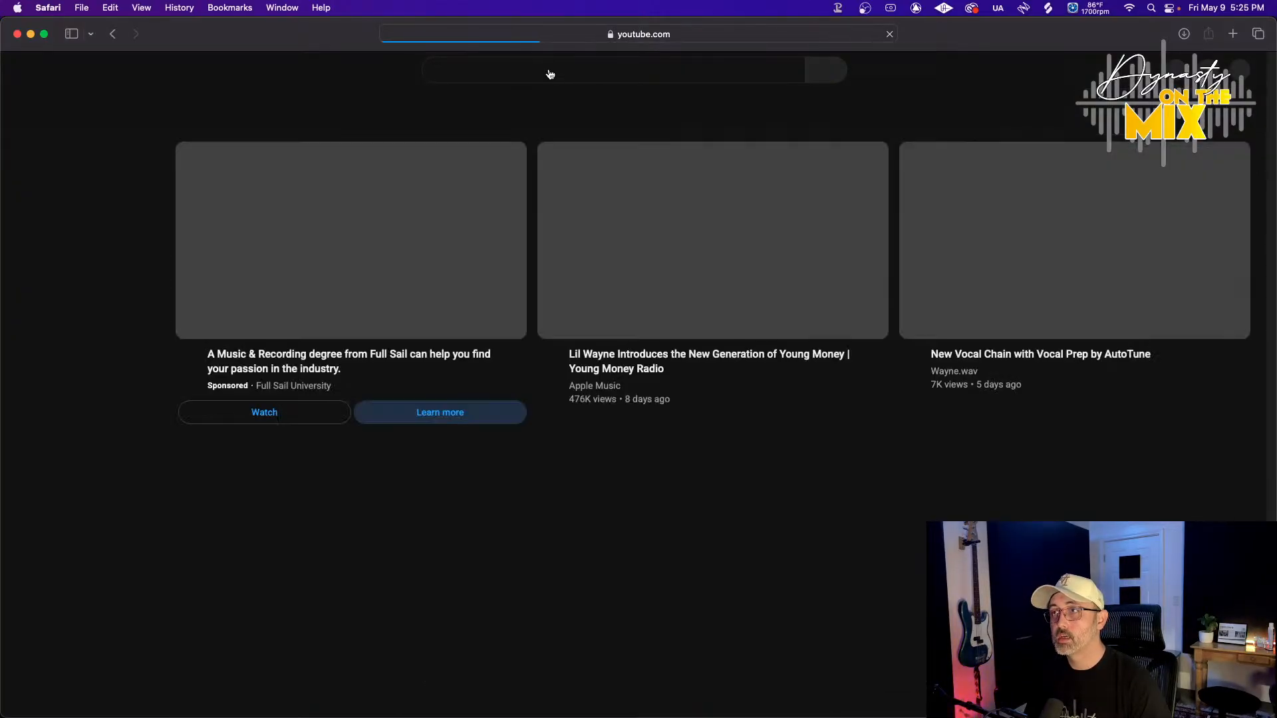
# Search YouTube for sig roy together and play Sig Roy's Together, skipping the ad
pyautogui.click(550, 69)
pyautogui.write('sig roy toxi')
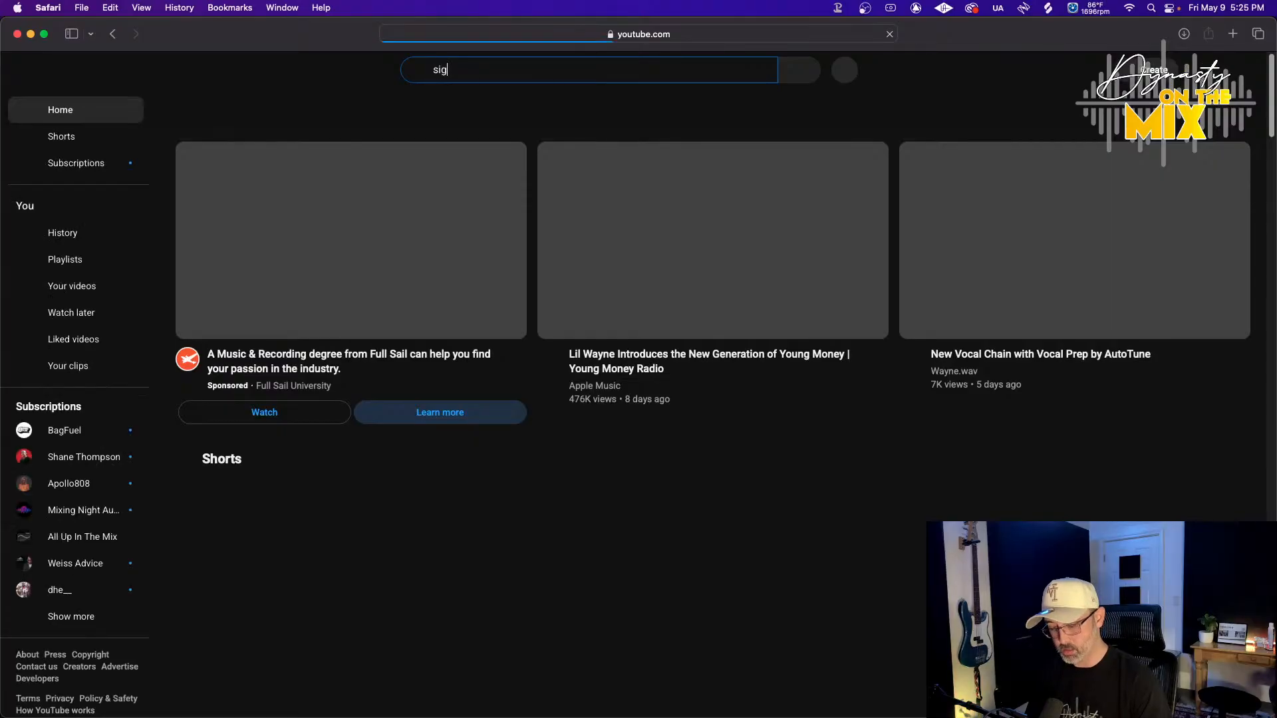
pyautogui.press('BackSpace')
pyautogui.press('BackSpace')
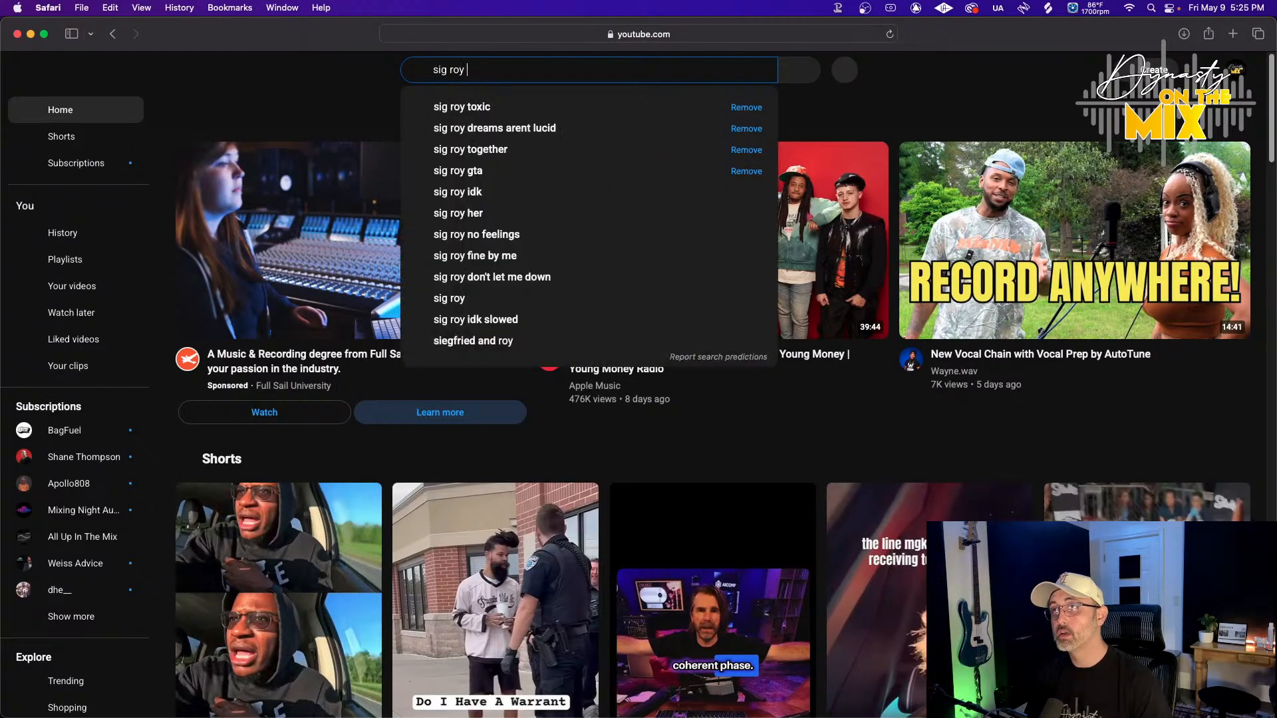
pyautogui.write('gether')
pyautogui.press('Return')
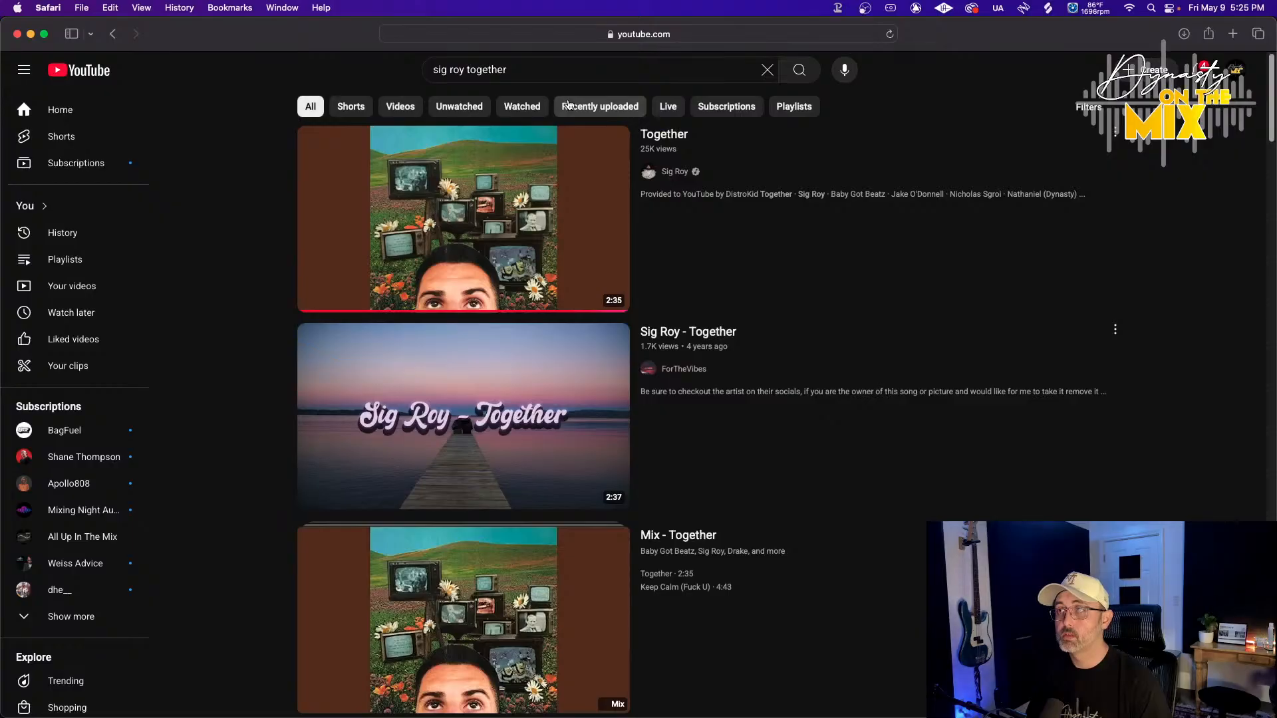
pyautogui.click(382, 228)
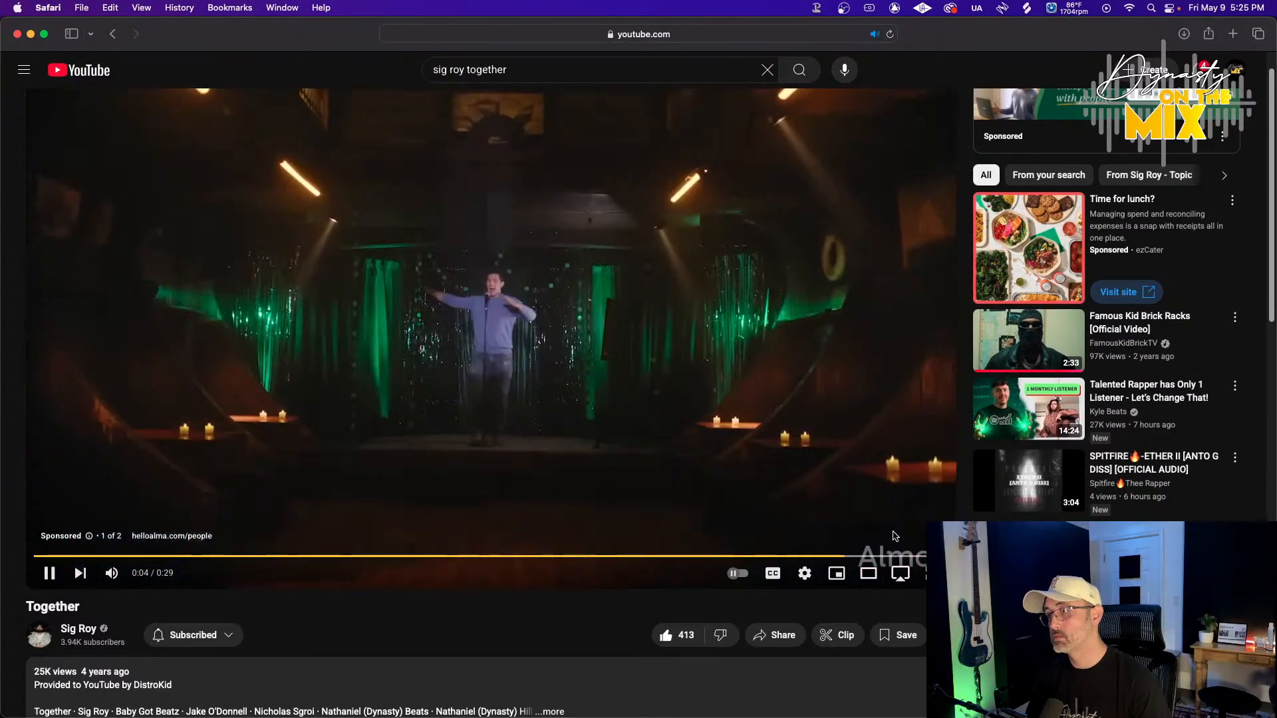
pyautogui.click(910, 516)
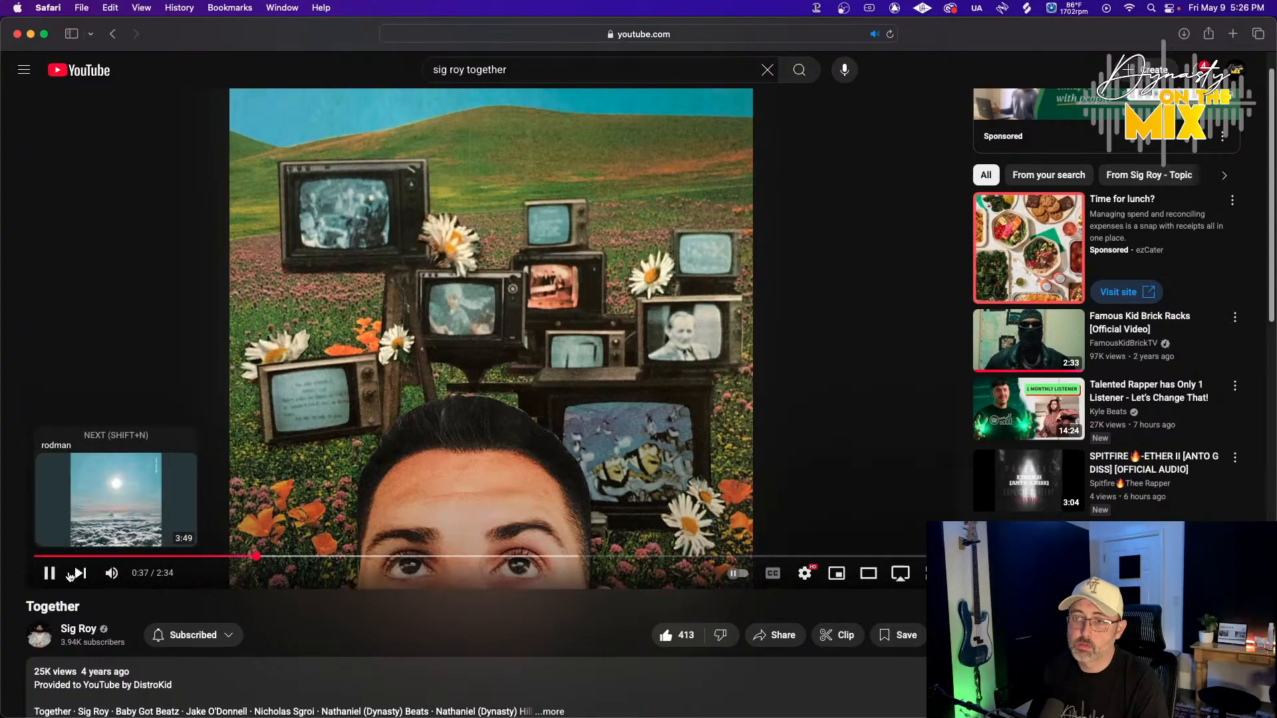
# Pause the current video and search YouTube for sig roy toxic
pyautogui.click(49, 574)
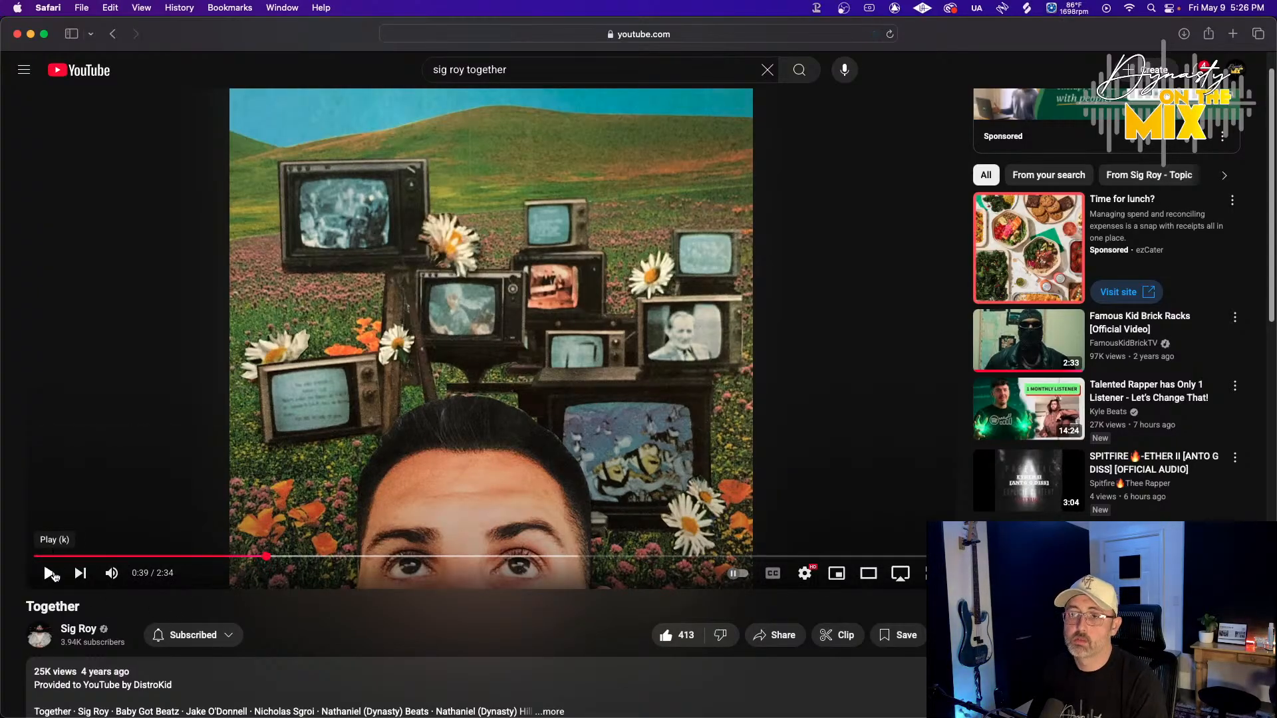
pyautogui.doubleClick(523, 71)
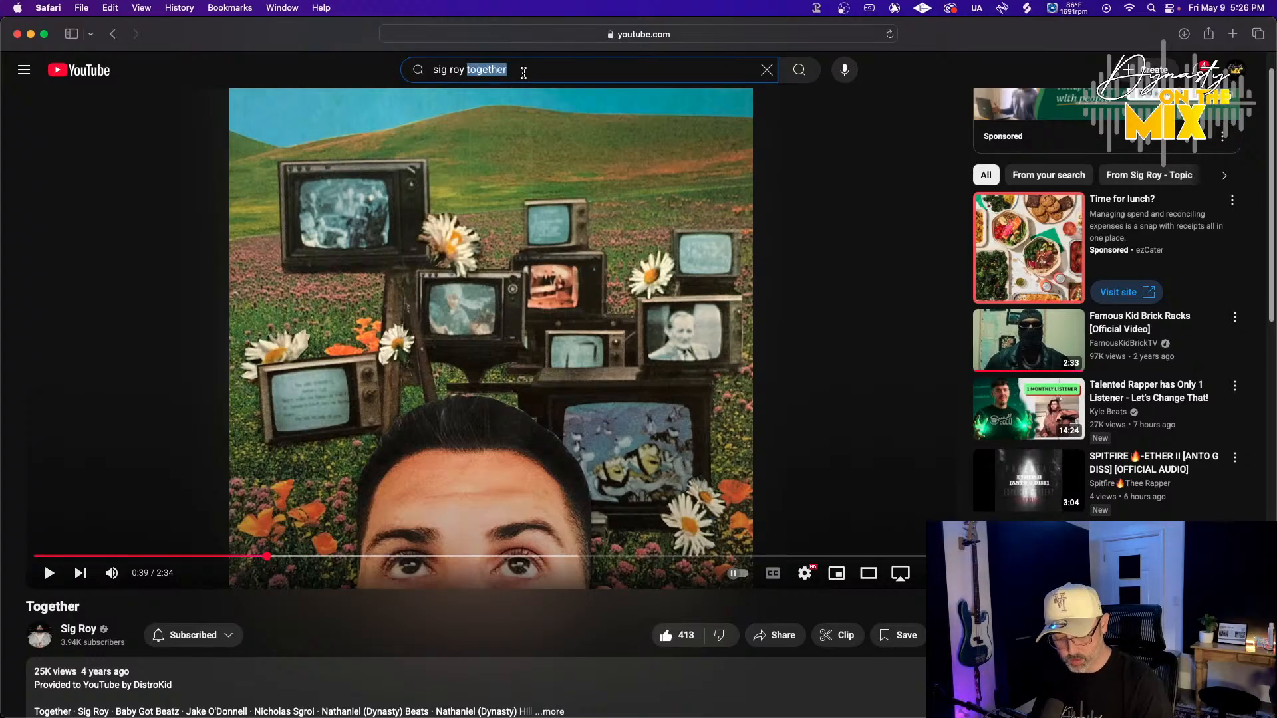
pyautogui.write('tox')
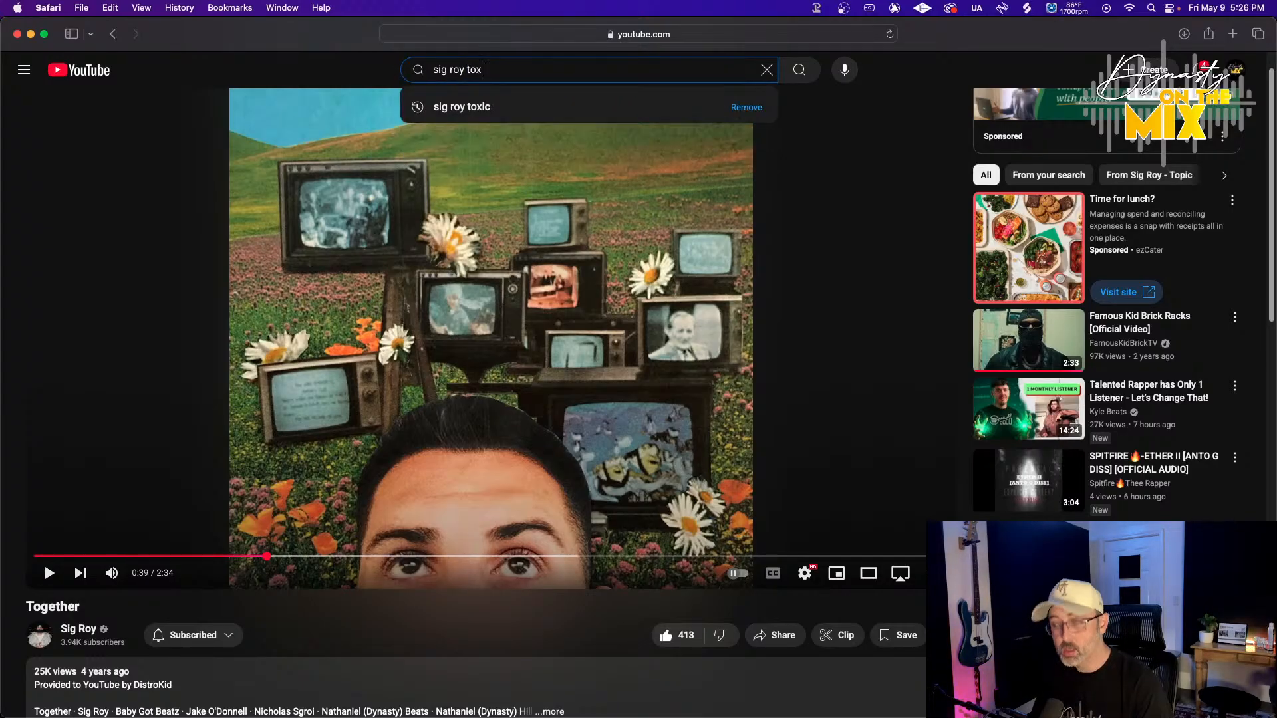
pyautogui.write('b')
pyautogui.press('BackSpace')
pyautogui.write('ic')
pyautogui.press('Return')
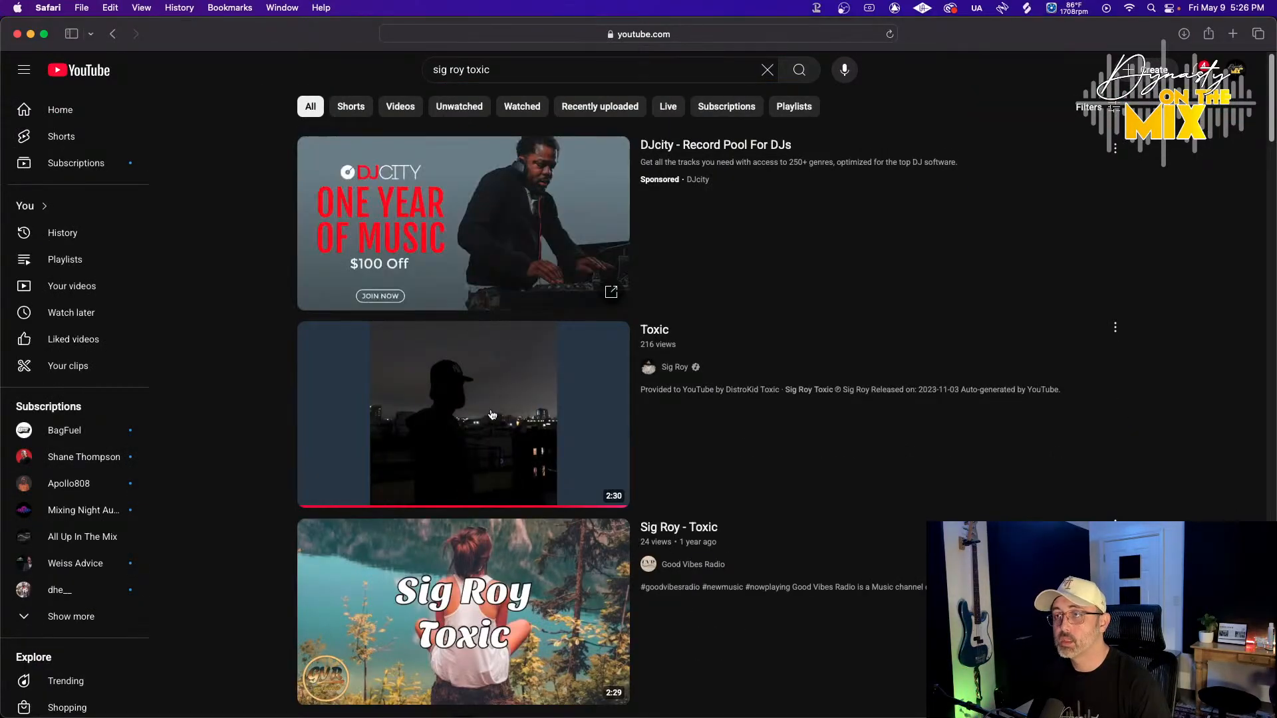
# Play Sig Roy's Toxic and skip ahead into the song
pyautogui.click(489, 415)
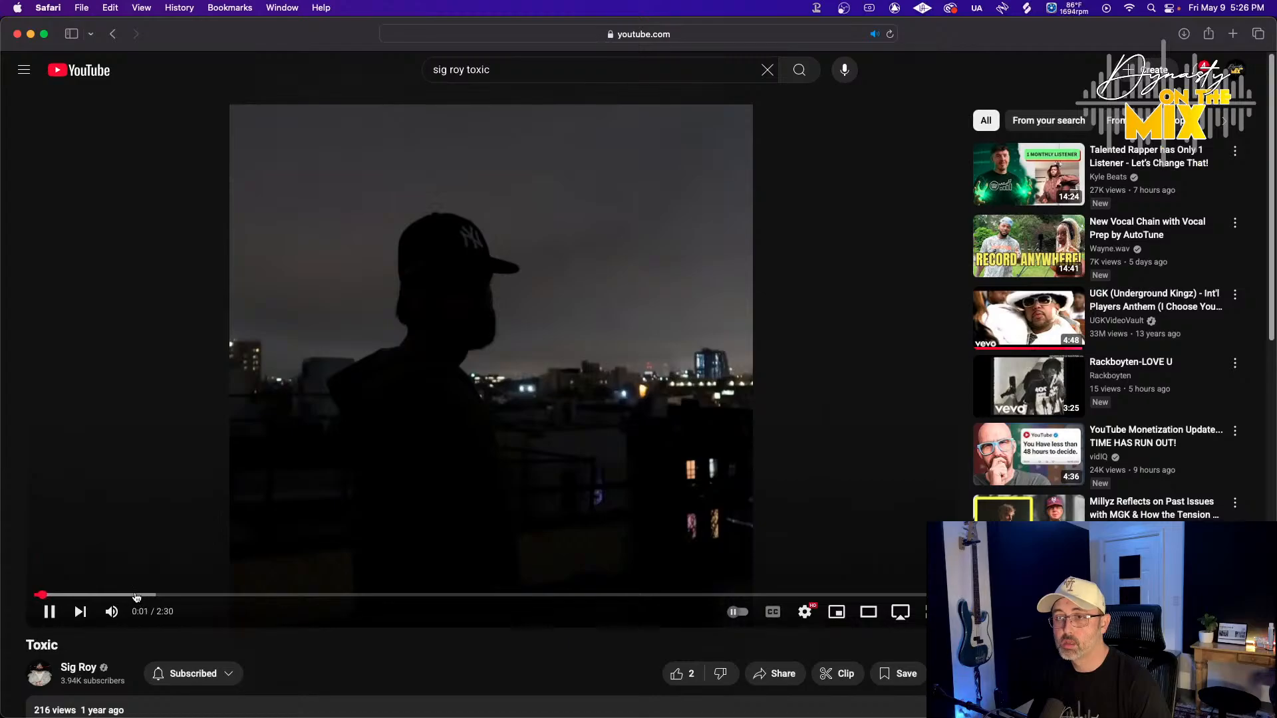
pyautogui.click(137, 595)
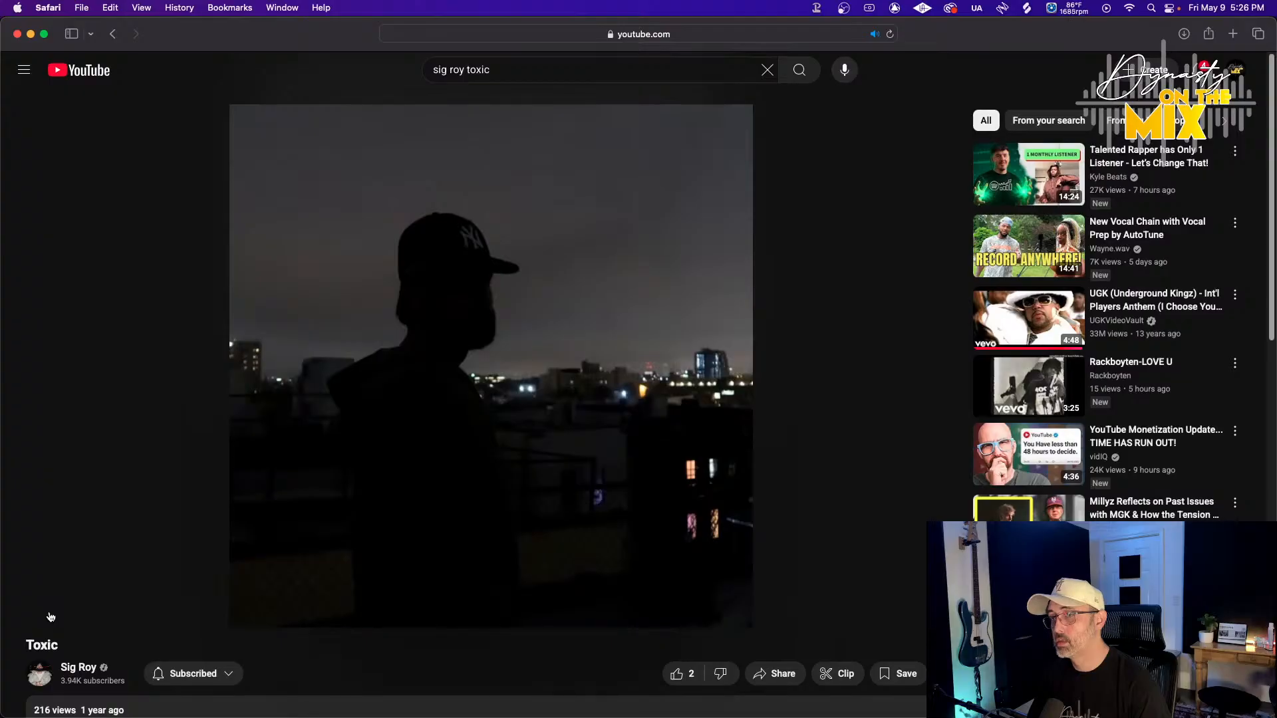
pyautogui.moveTo(48, 617)
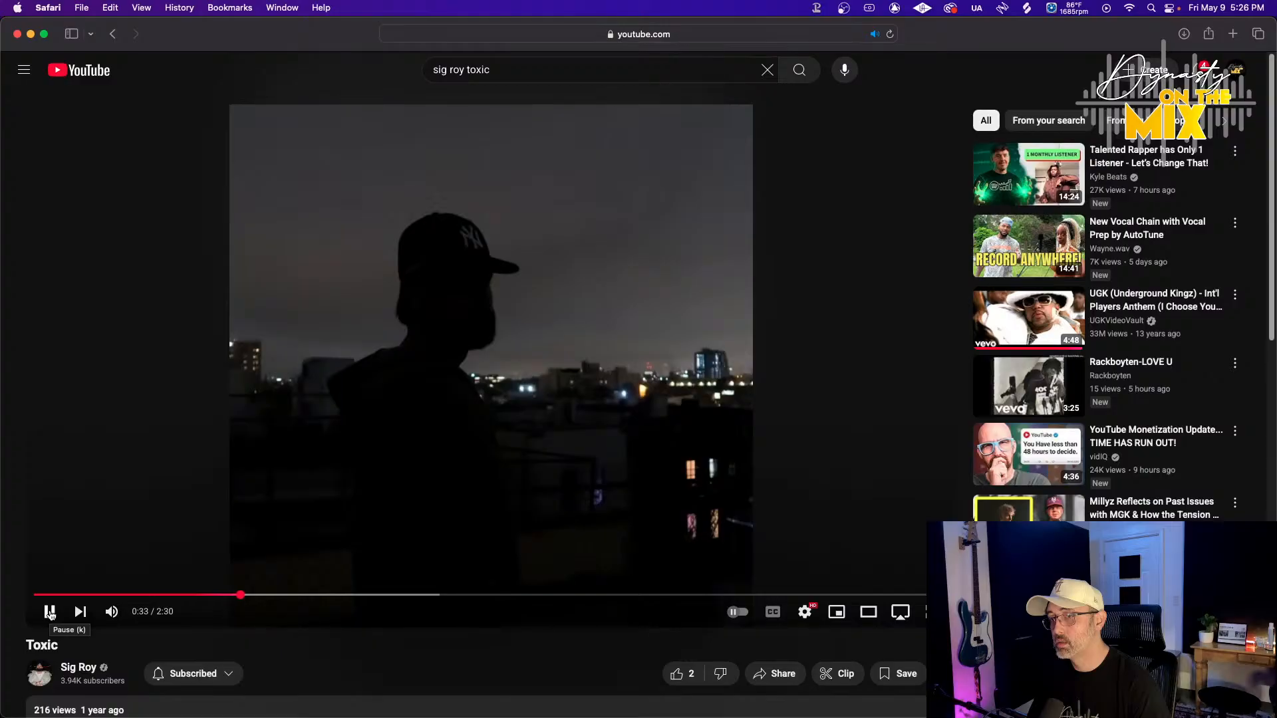
# Minimize the browser and look through the session's tracks in the Edit window
pyautogui.click(30, 34)
pyautogui.click(286, 38)
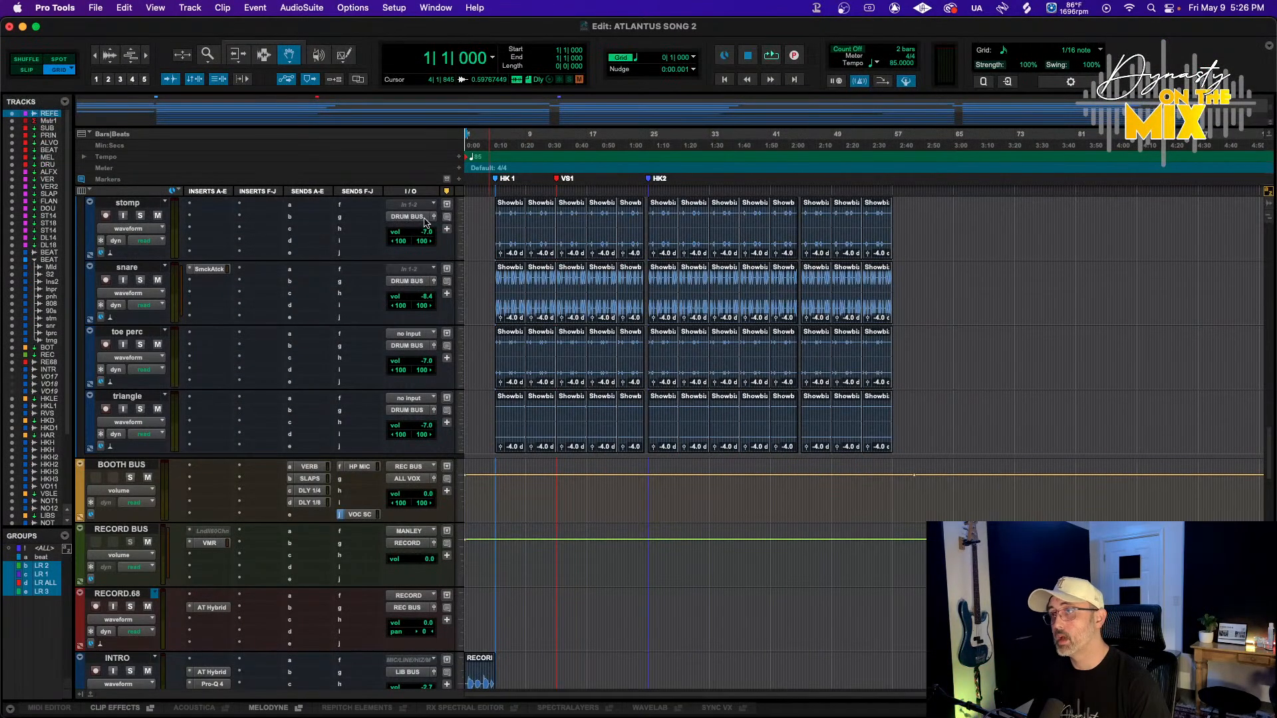
pyautogui.scroll(10, 507, 326)
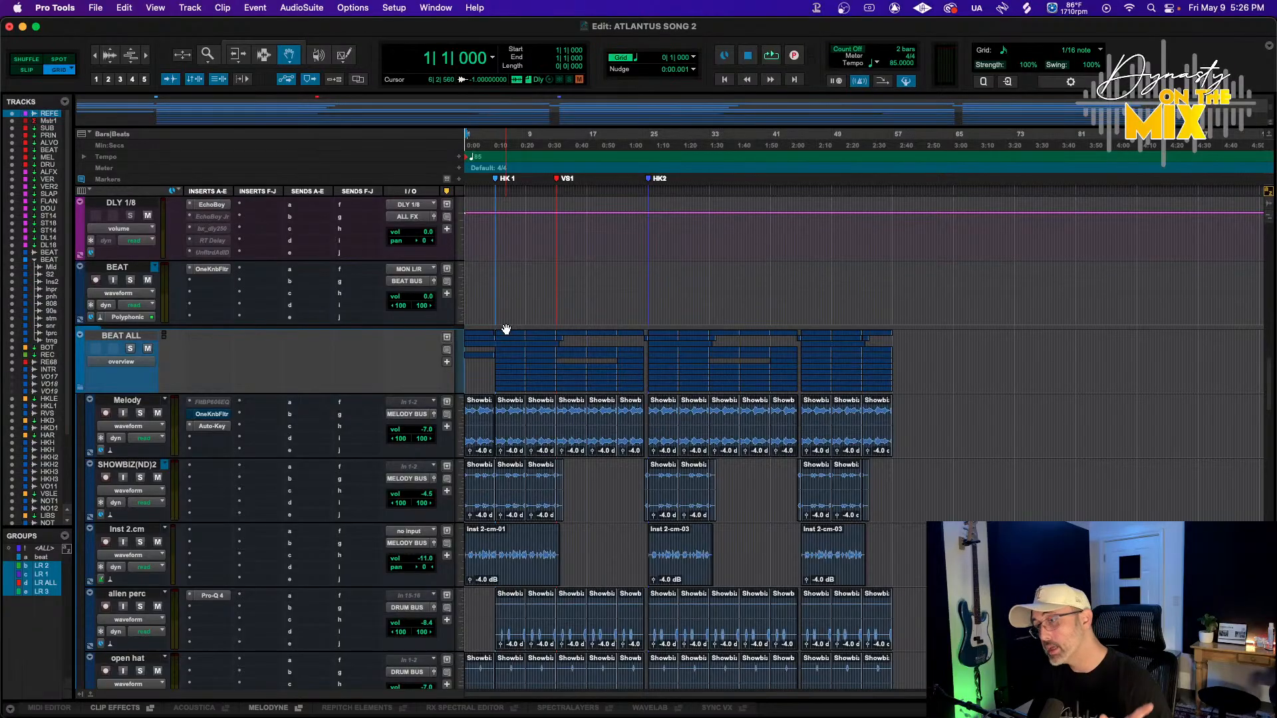
pyautogui.scroll(-6, 507, 329)
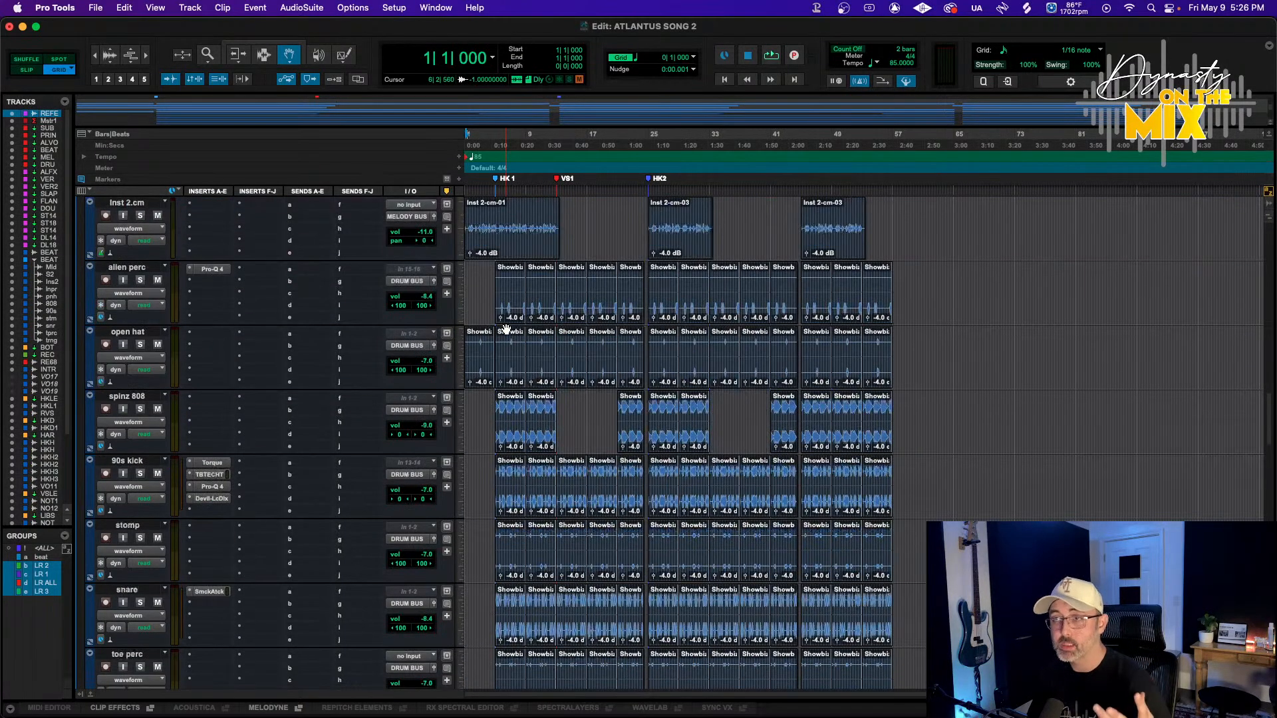
pyautogui.scroll(-8, 506, 329)
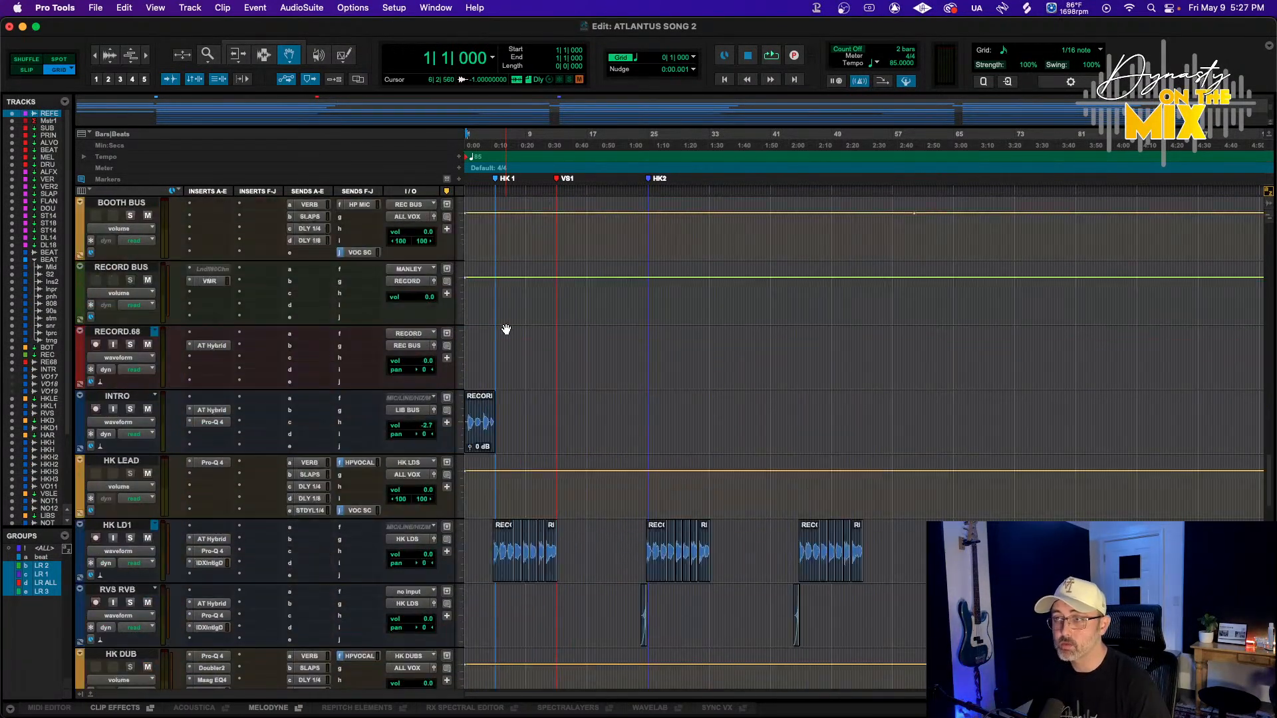
pyautogui.scroll(2, 506, 330)
pyautogui.scroll(4, 507, 329)
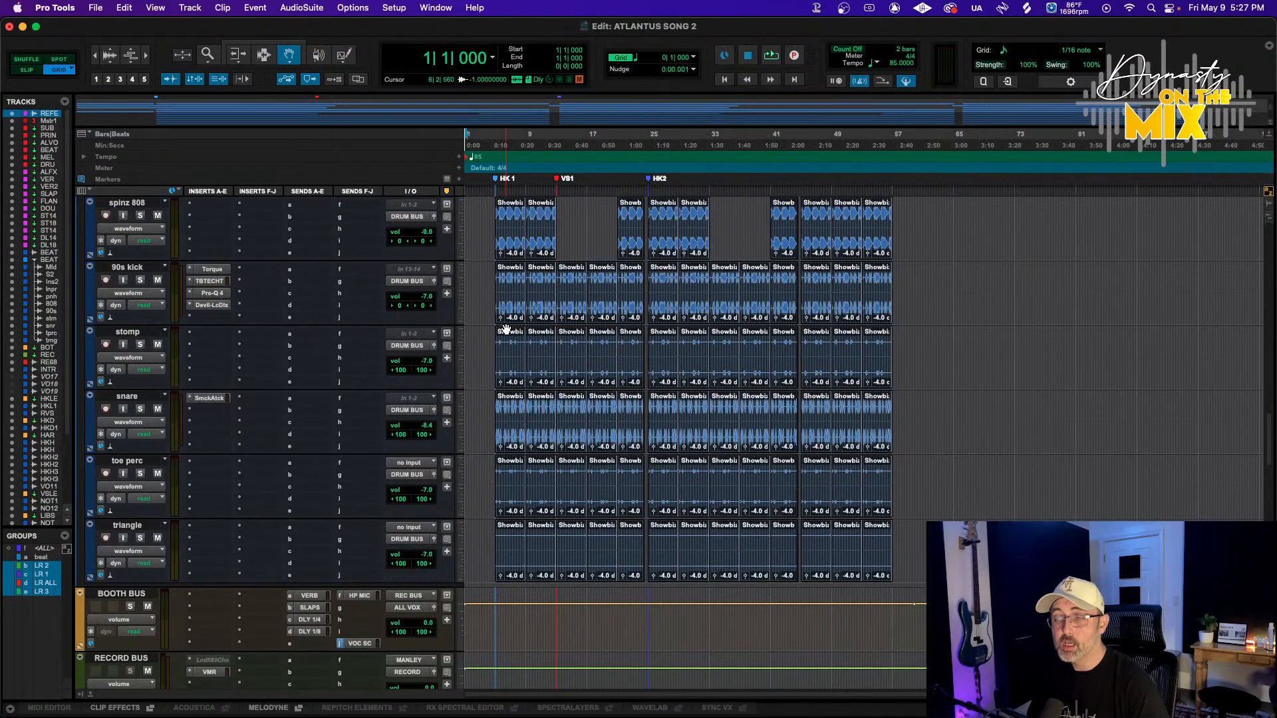
pyautogui.scroll(1, 507, 329)
pyautogui.scroll(5, 506, 329)
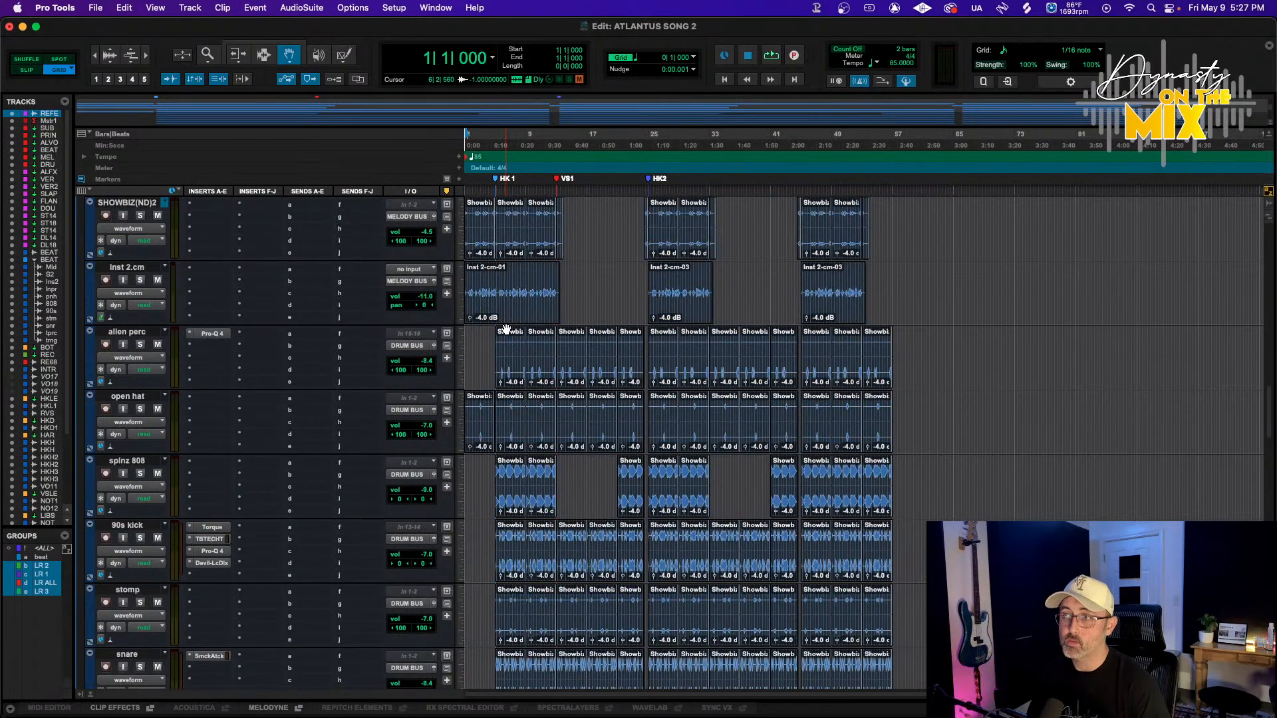
pyautogui.scroll(1, 507, 329)
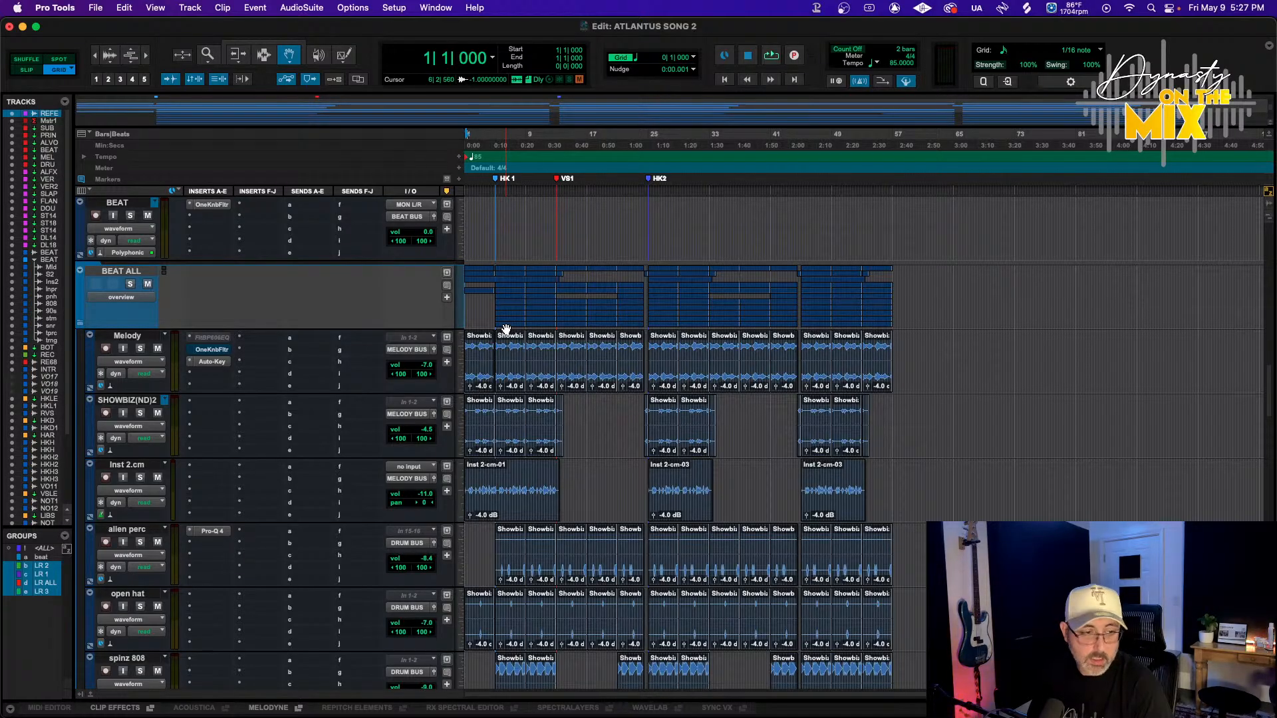
pyautogui.scroll(20, 506, 330)
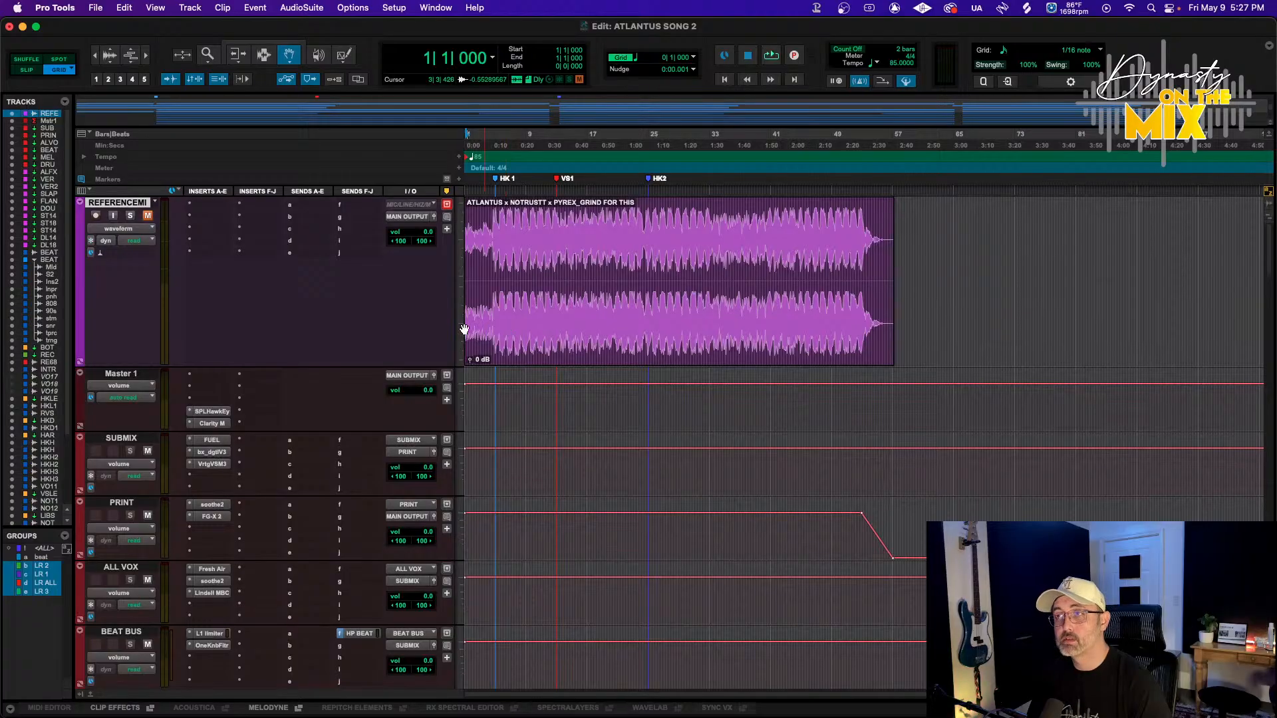
pyautogui.scroll(-8, 422, 335)
pyautogui.scroll(-10, 419, 336)
pyautogui.scroll(7, 419, 336)
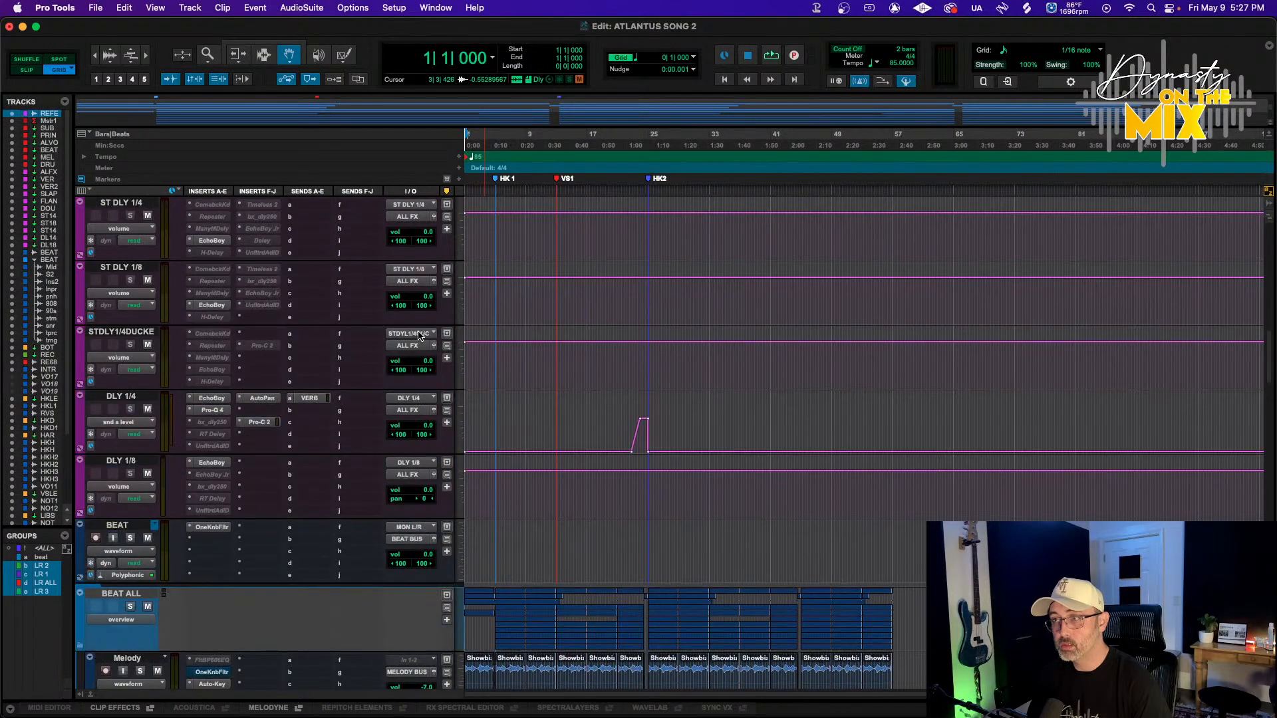
pyautogui.scroll(-5, 419, 336)
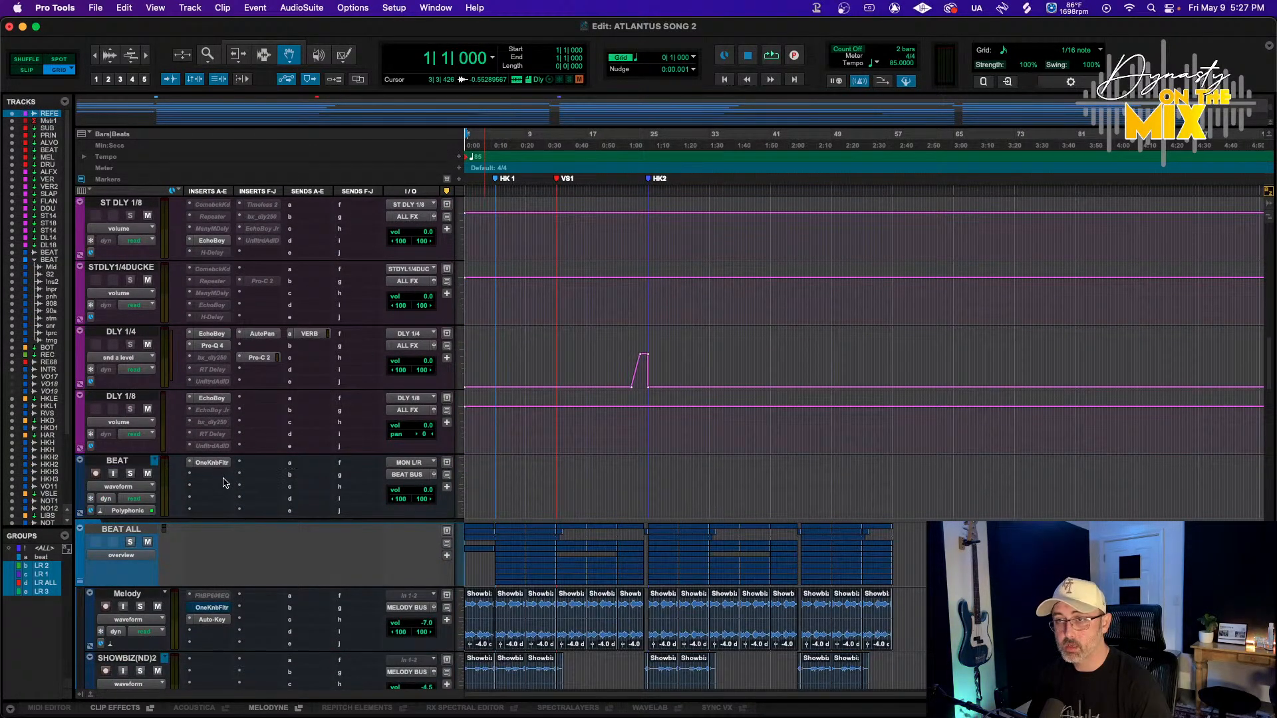
pyautogui.scroll(11, 142, 452)
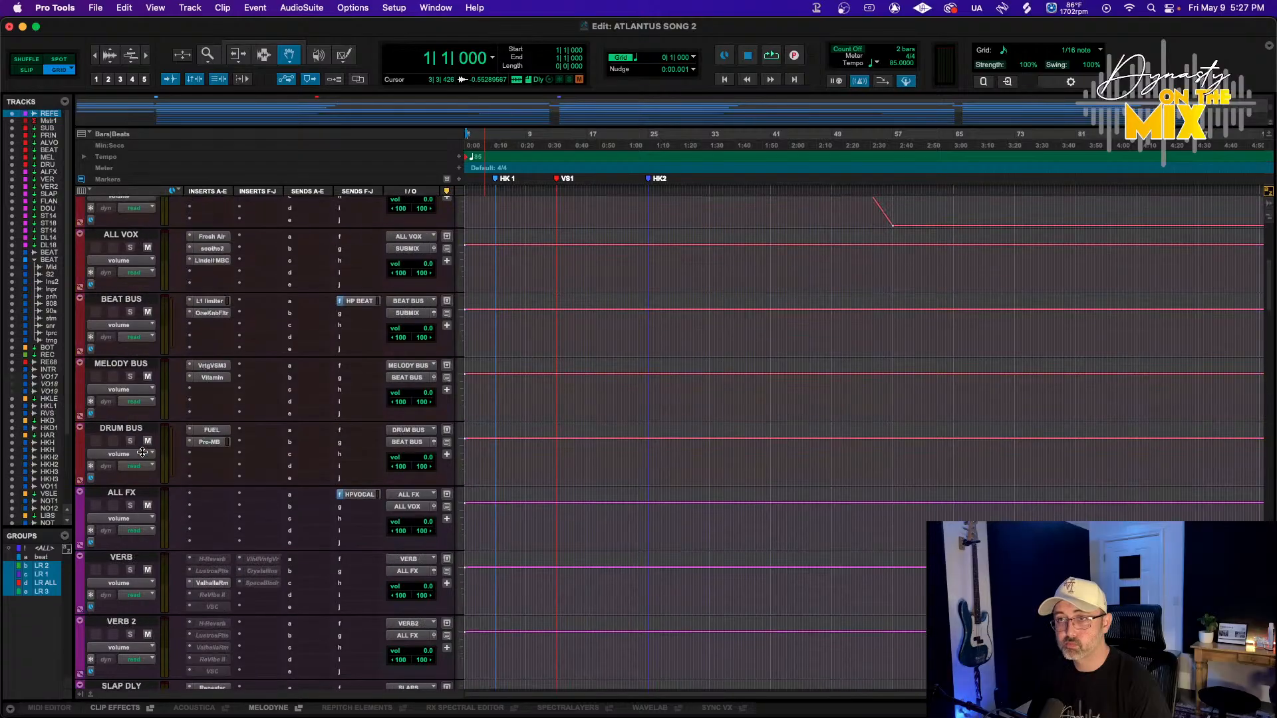
# Insert a FabFilter Pro-Q 4 multichannel plugin on the BEAT BUS track and reposition its window
pyautogui.click(206, 328)
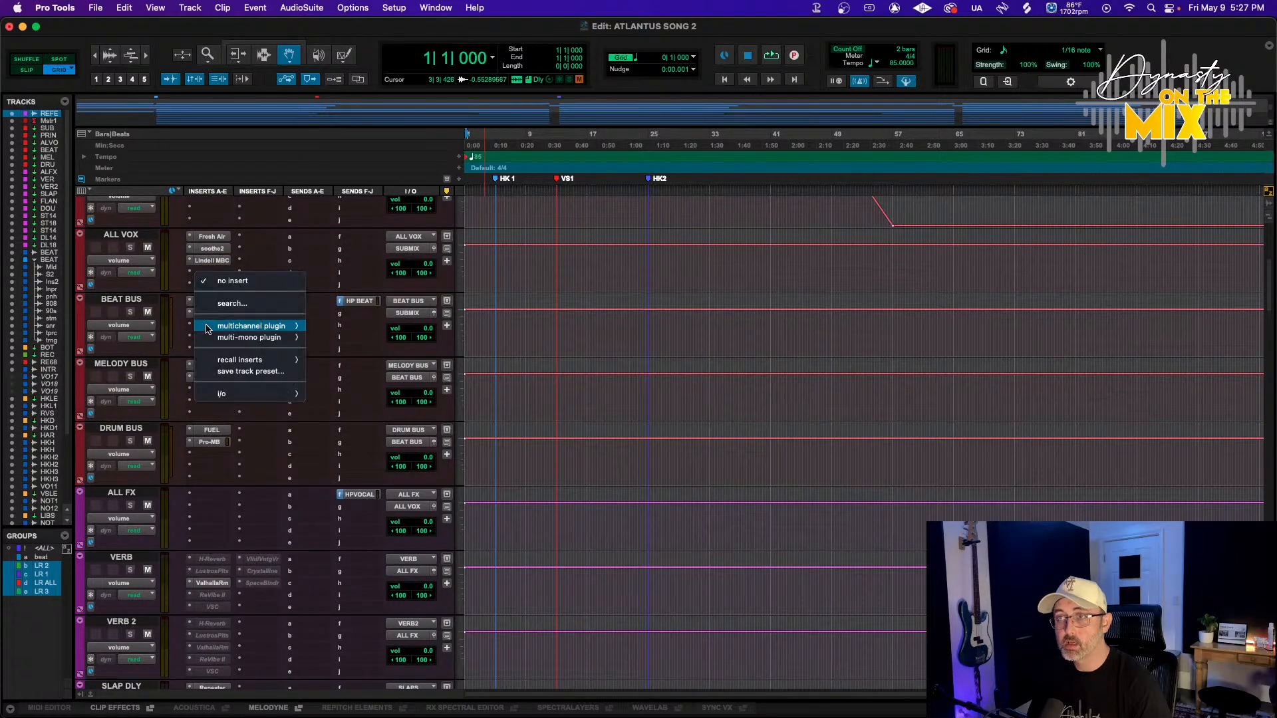
pyautogui.moveTo(266, 326)
pyautogui.moveTo(425, 96)
pyautogui.scroll(-6, 506, 316)
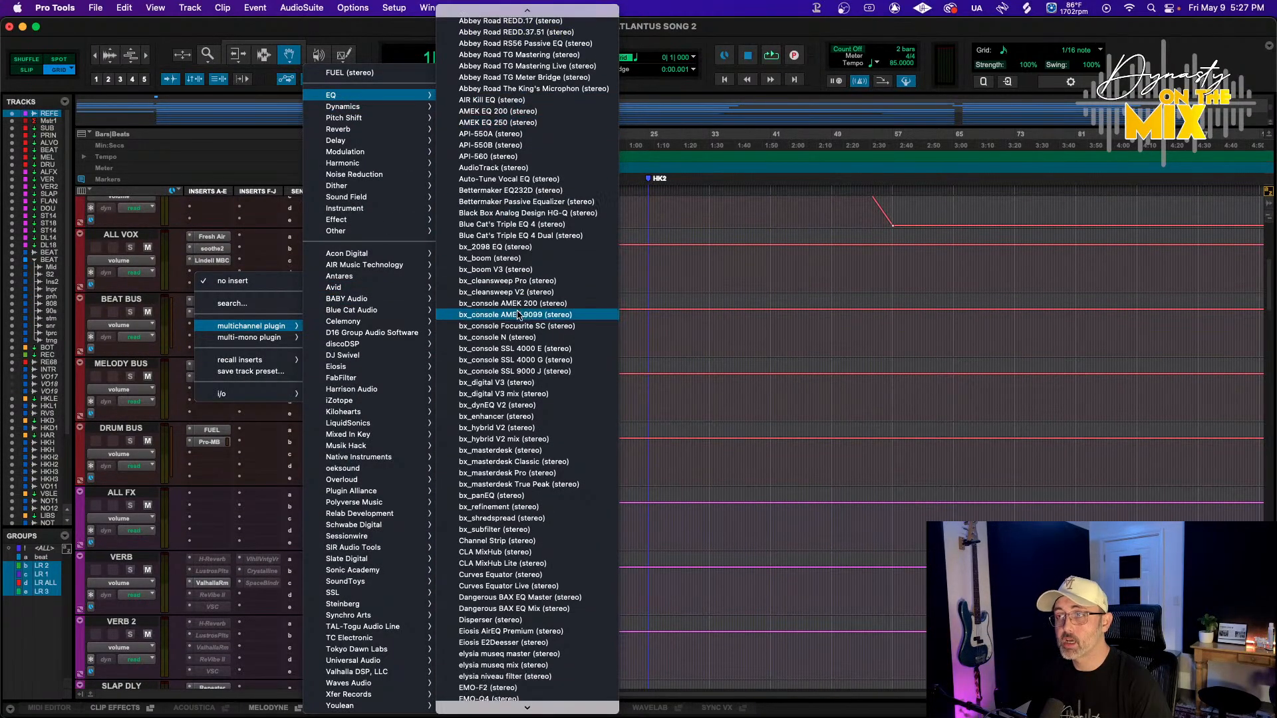
pyautogui.click(526, 568)
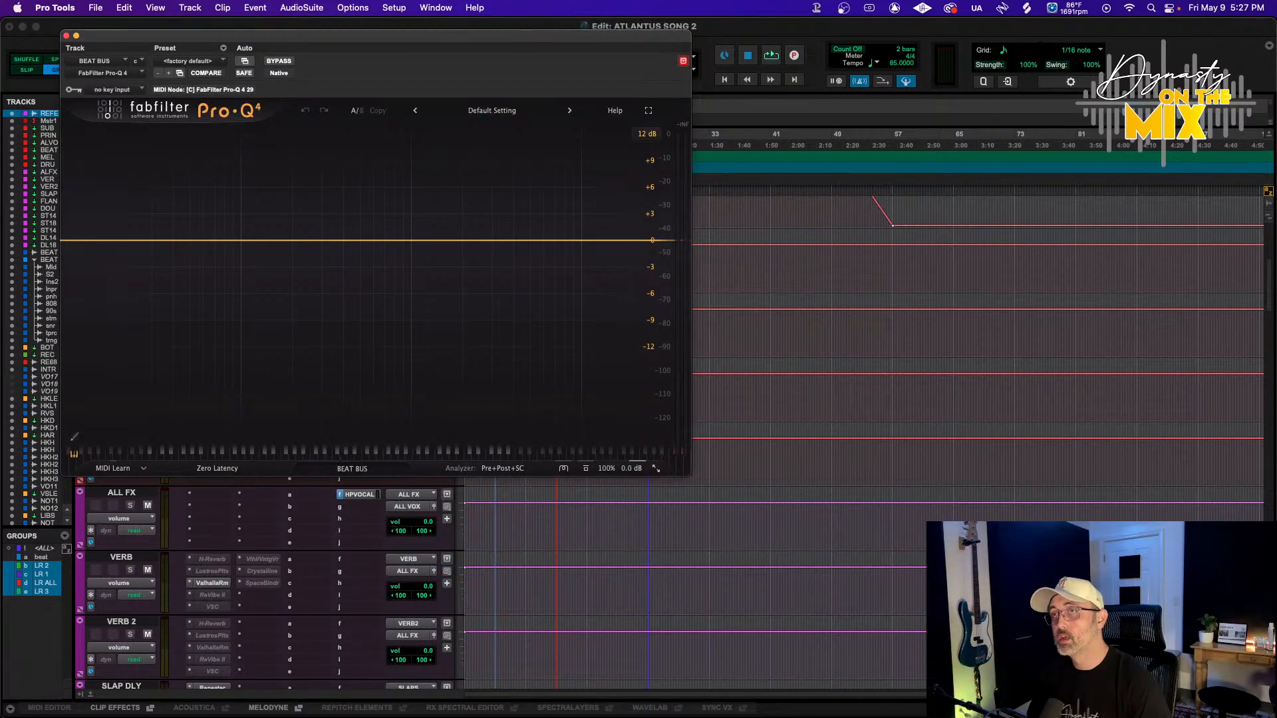
pyautogui.moveTo(413, 44); pyautogui.dragTo(655, 39)
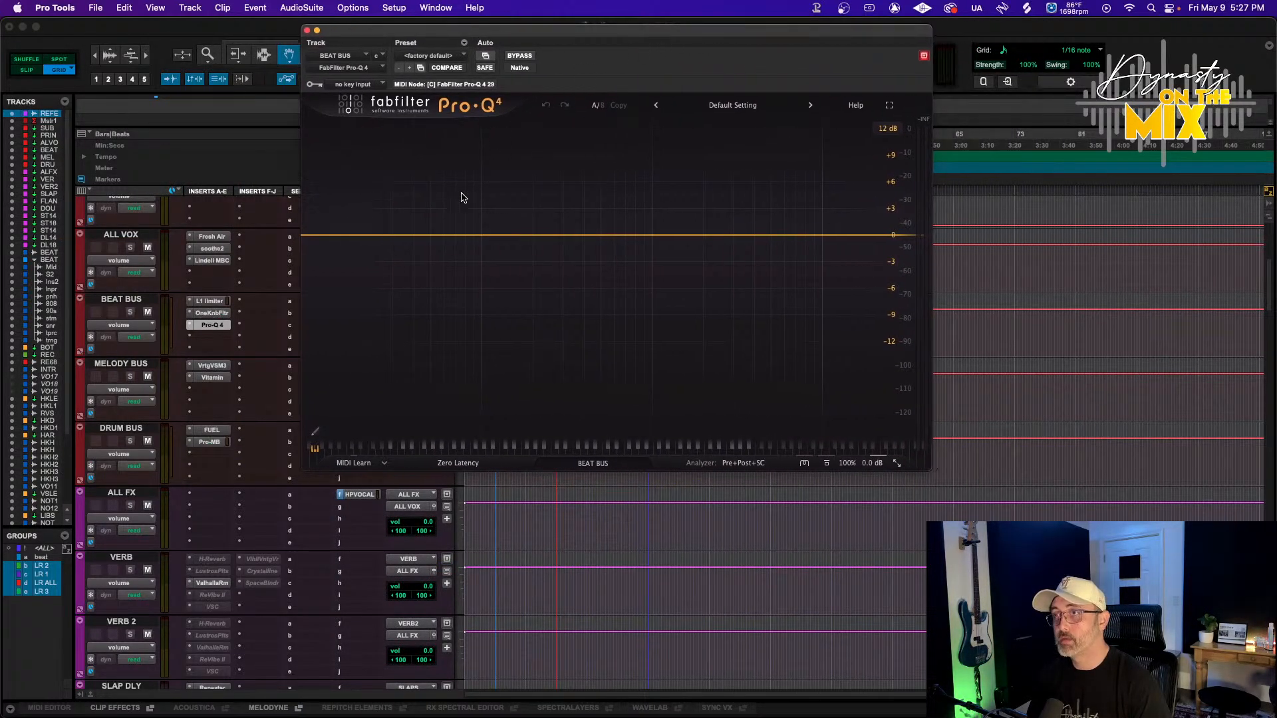
# Add a low shelf band at about 47 Hz in Pro-Q 4 and make it a dynamic band
pyautogui.click(425, 237)
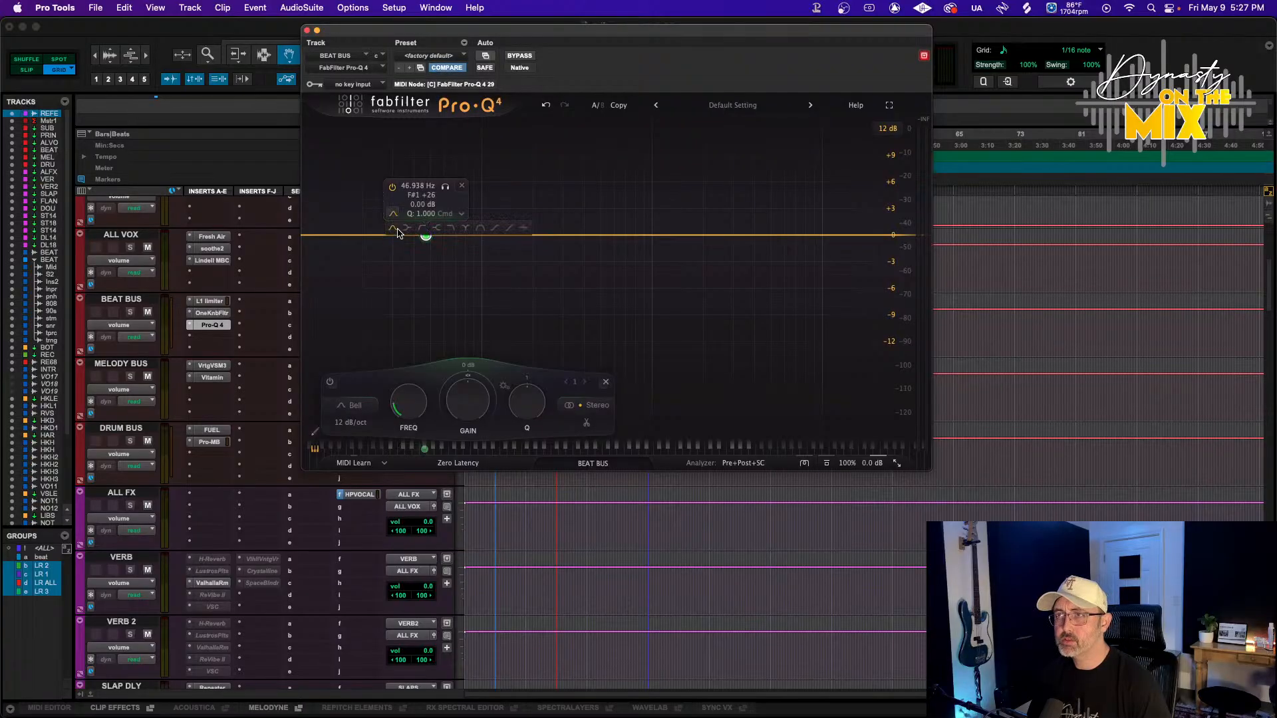
pyautogui.click(408, 228)
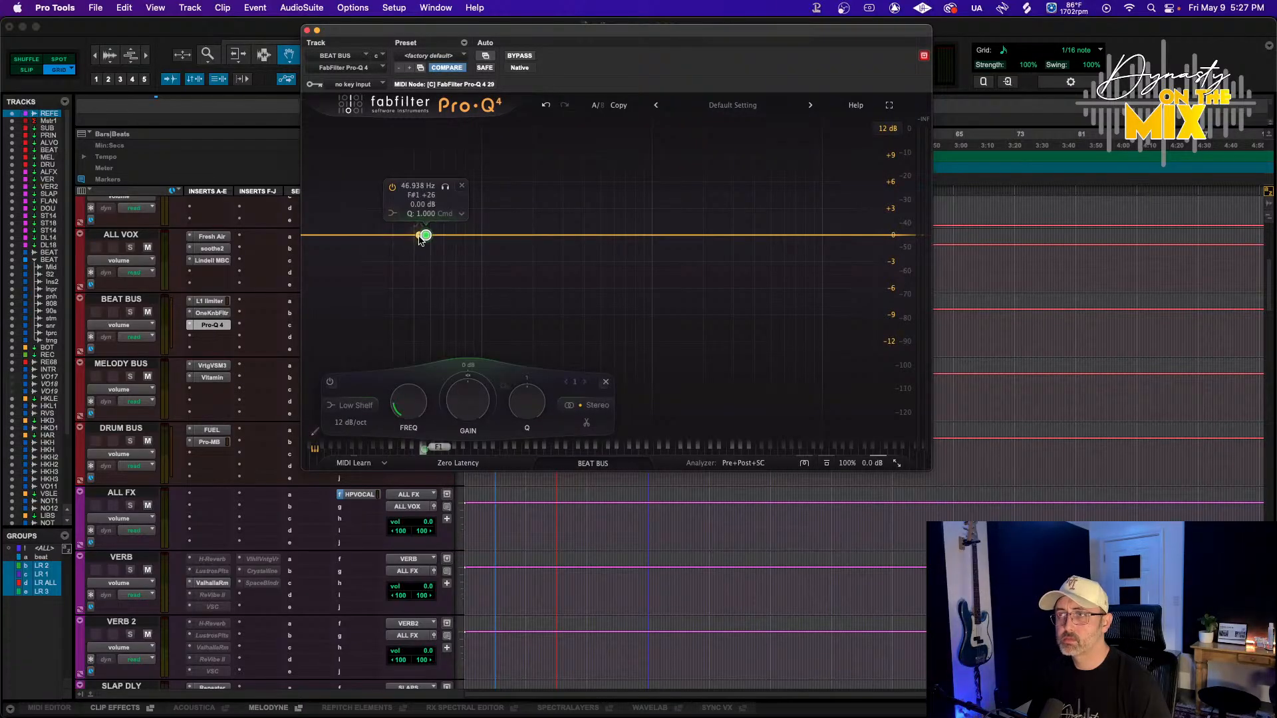
pyautogui.scroll(-5, 426, 237)
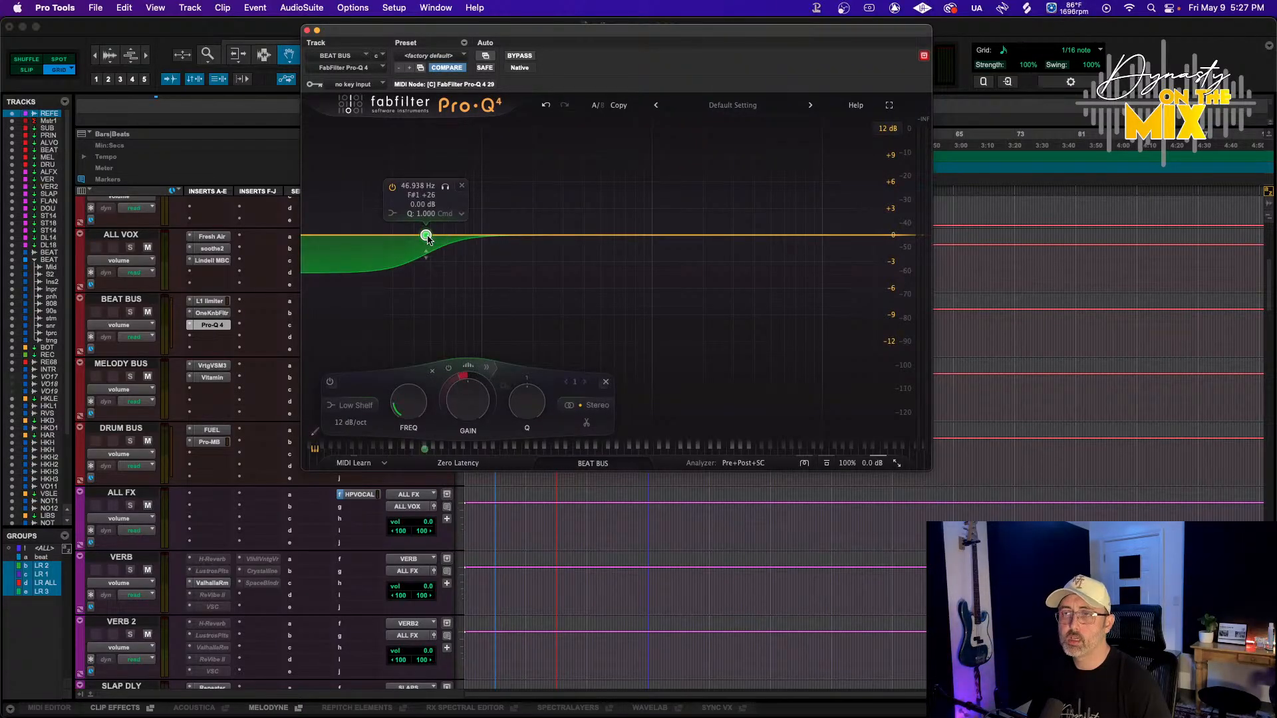
pyautogui.click(486, 366)
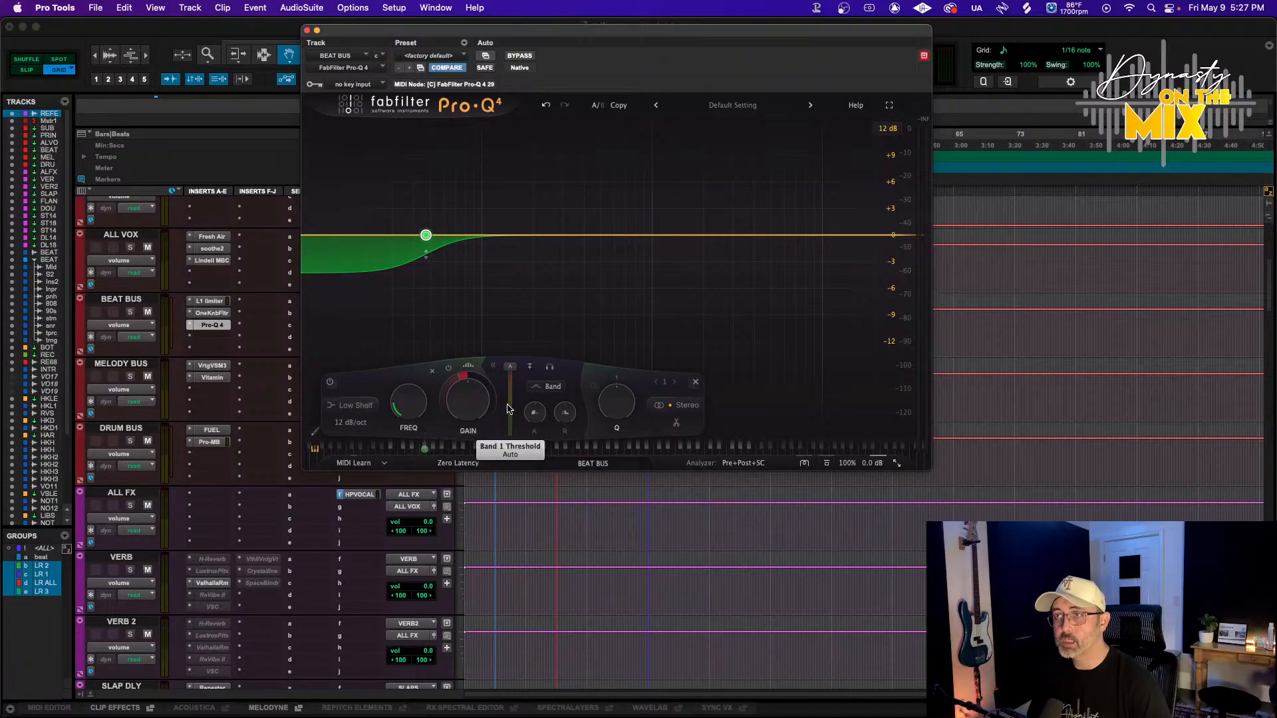
# Play the session and move the dynamic low shelf band to about 61 Hz
pyautogui.press('space')
pyautogui.press('space')
pyautogui.scroll(5, 495, 516)
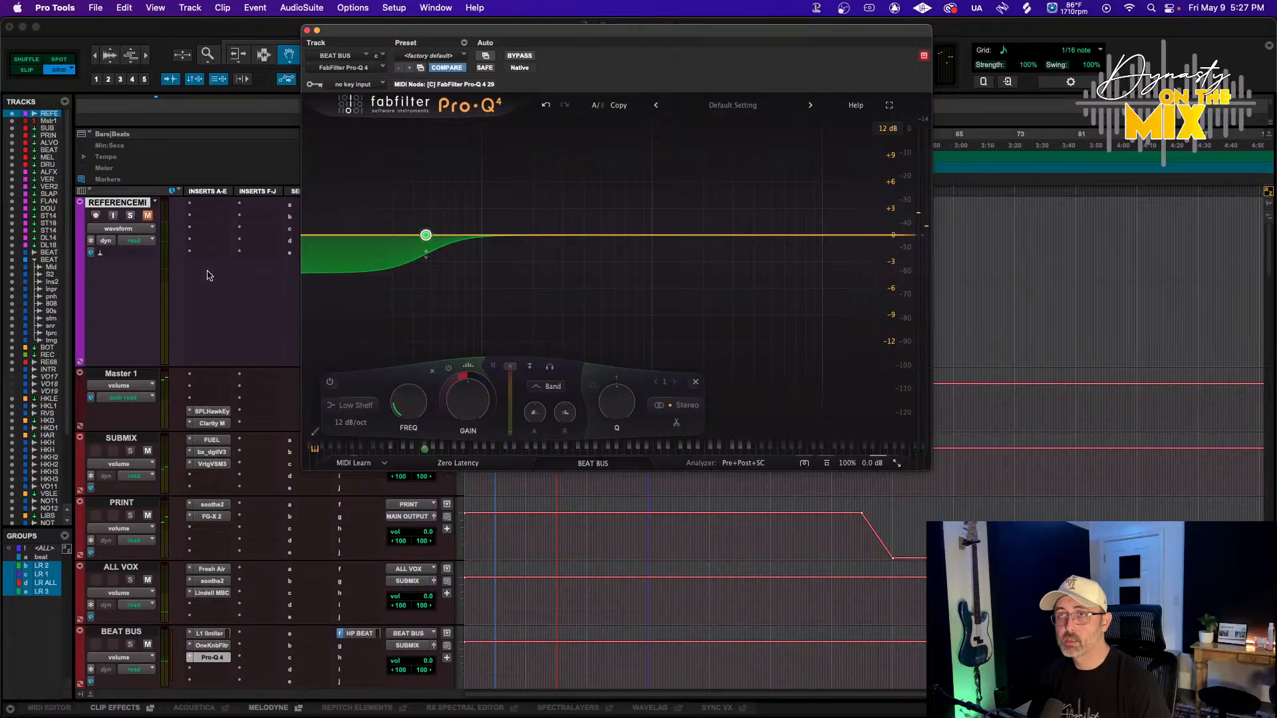
pyautogui.press('F7')
pyautogui.click(495, 548)
pyautogui.press('space')
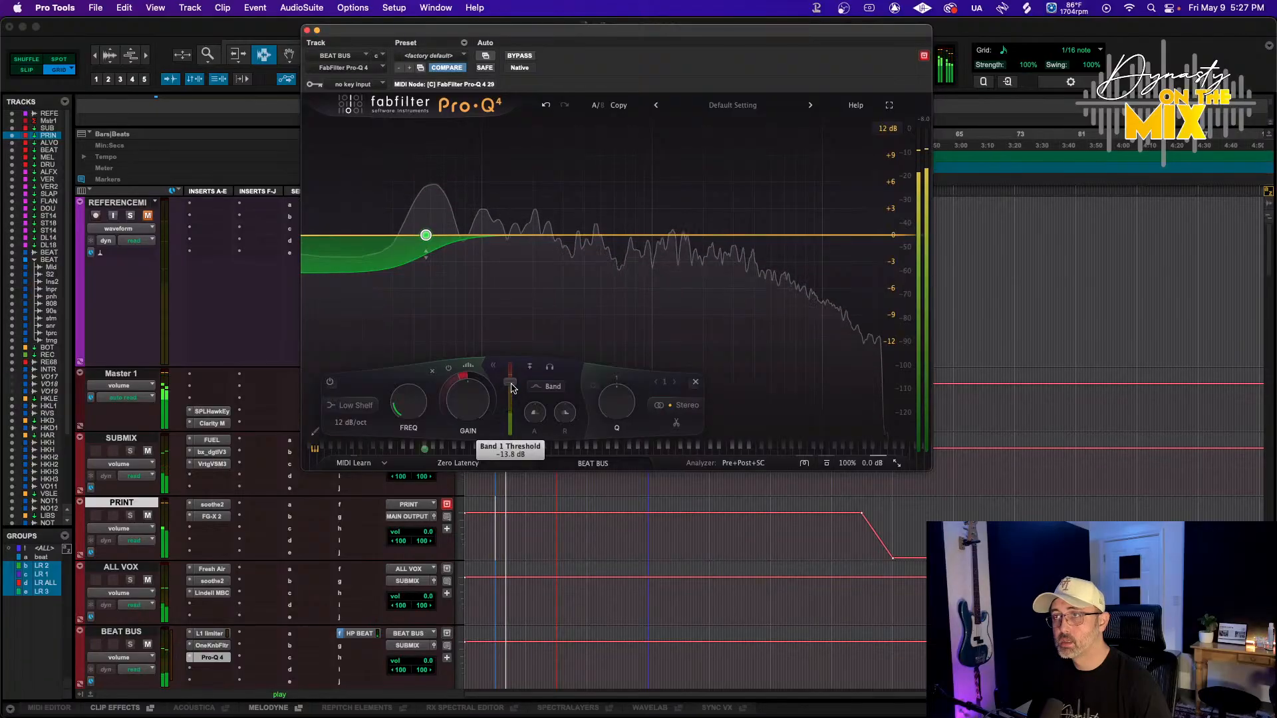
pyautogui.moveTo(425, 235); pyautogui.dragTo(445, 238)
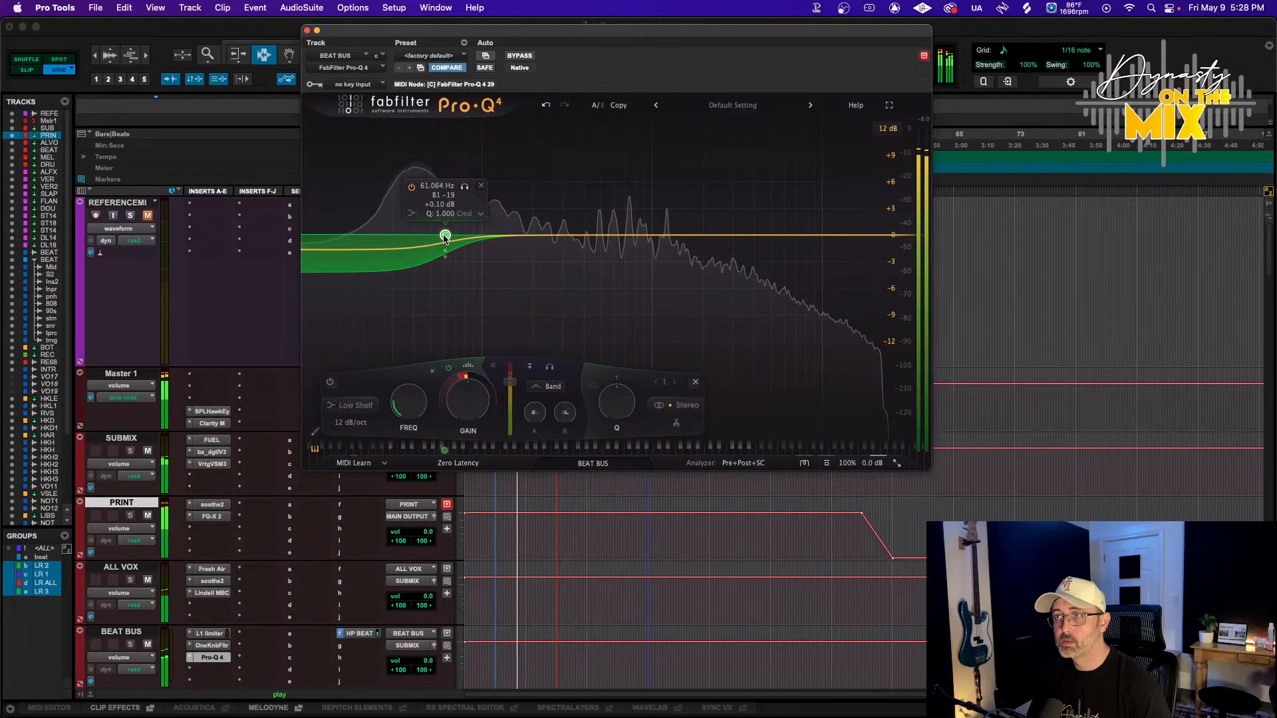
pyautogui.press('space')
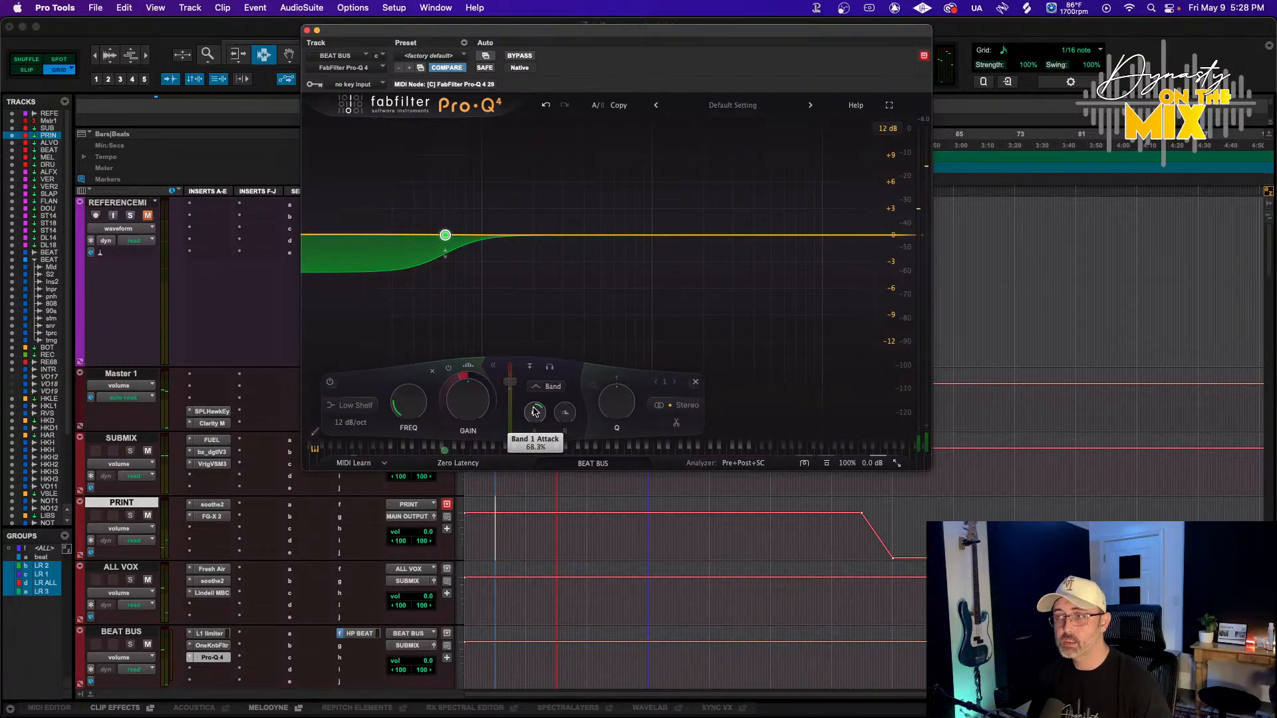
# Play the session and set Pro-Q 4's key input to the VOC SC bus
pyautogui.press('space')
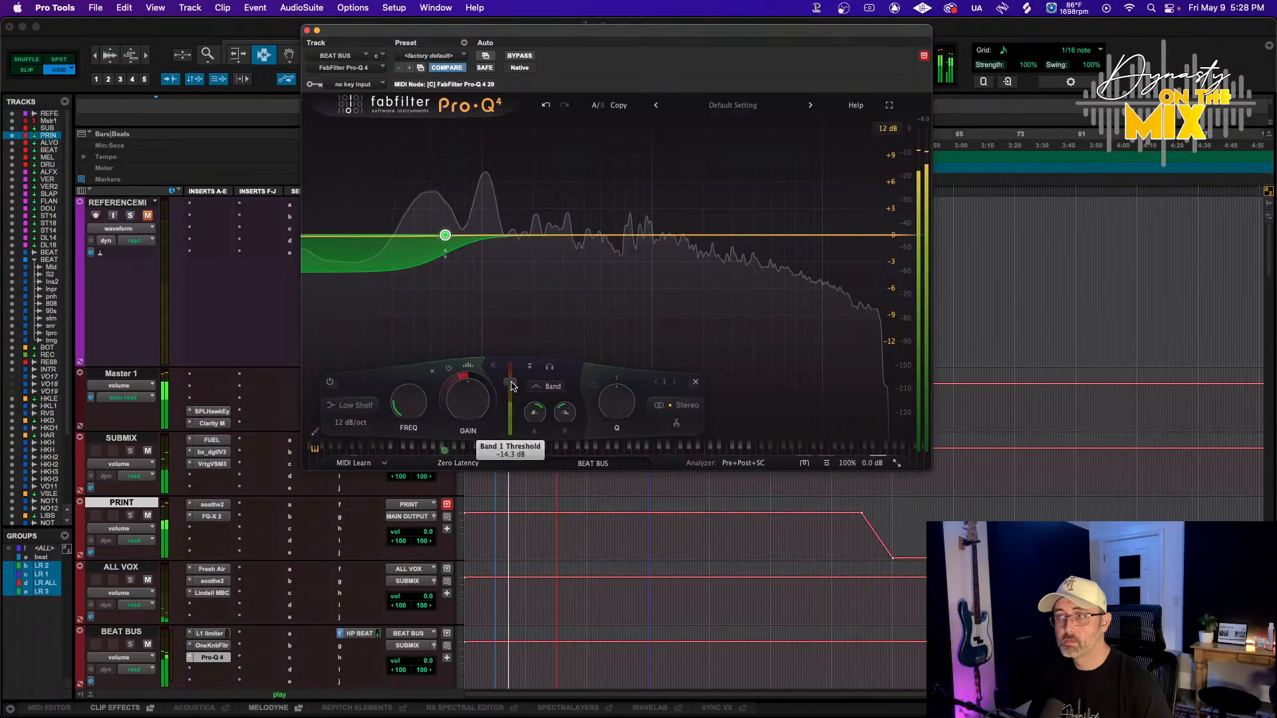
pyautogui.moveTo(512, 386)
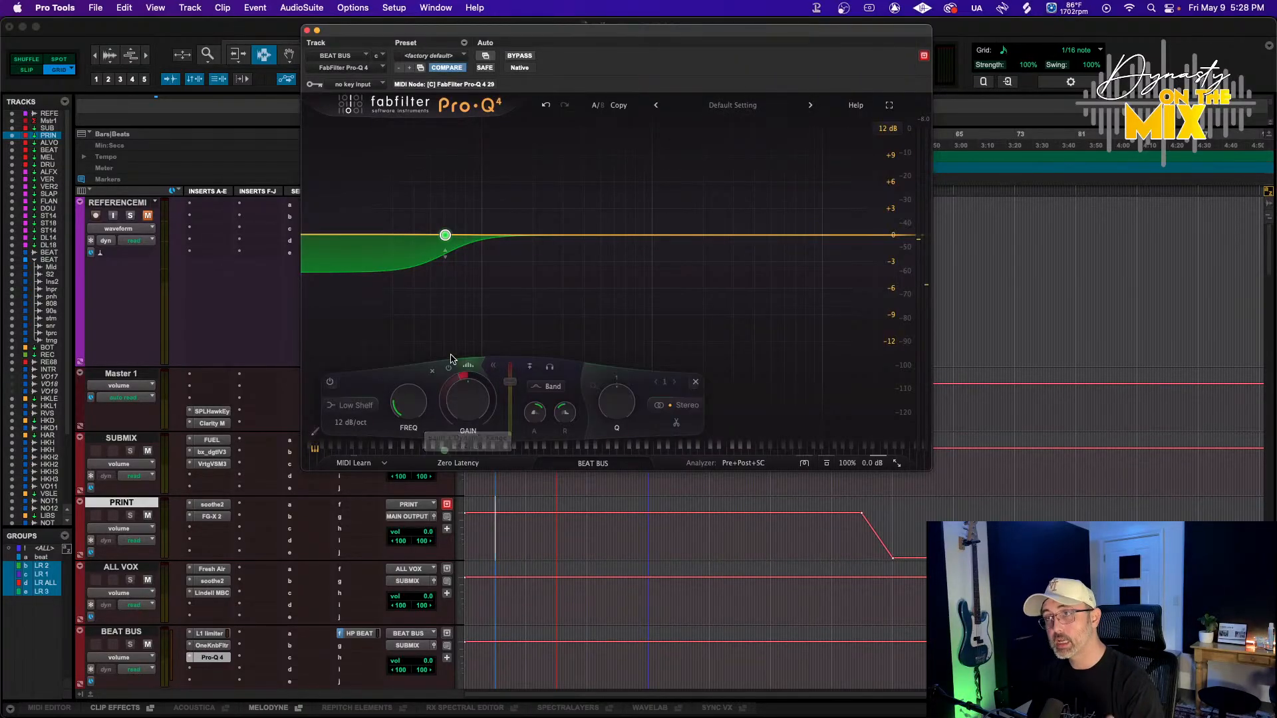
pyautogui.click(352, 85)
pyautogui.moveTo(360, 96)
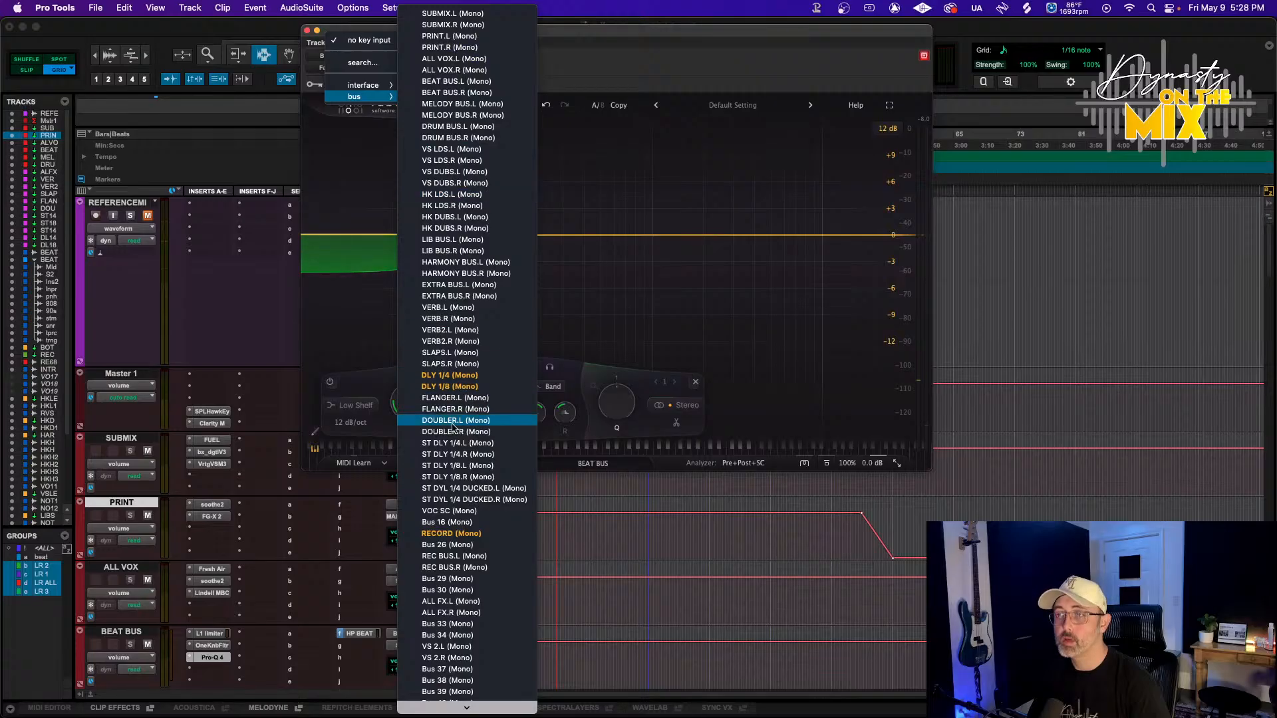
pyautogui.click(449, 511)
pyautogui.scroll(-5, 293, 557)
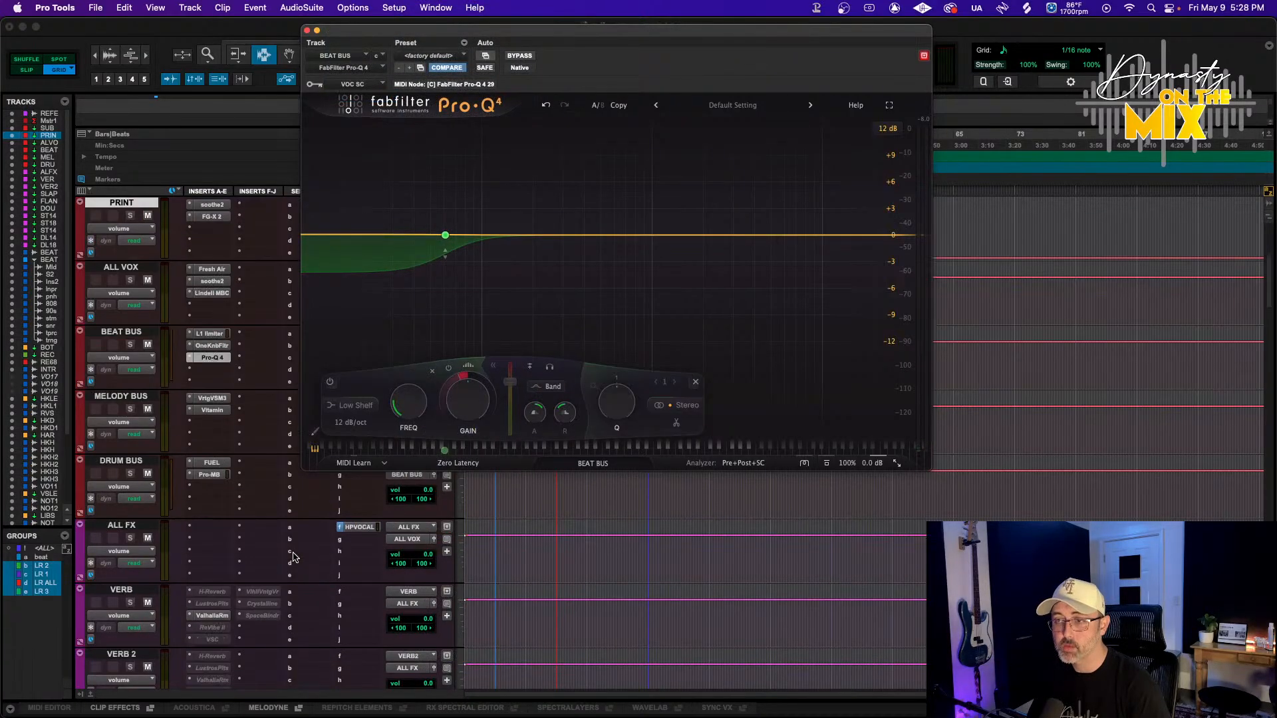
pyautogui.scroll(-20, 294, 558)
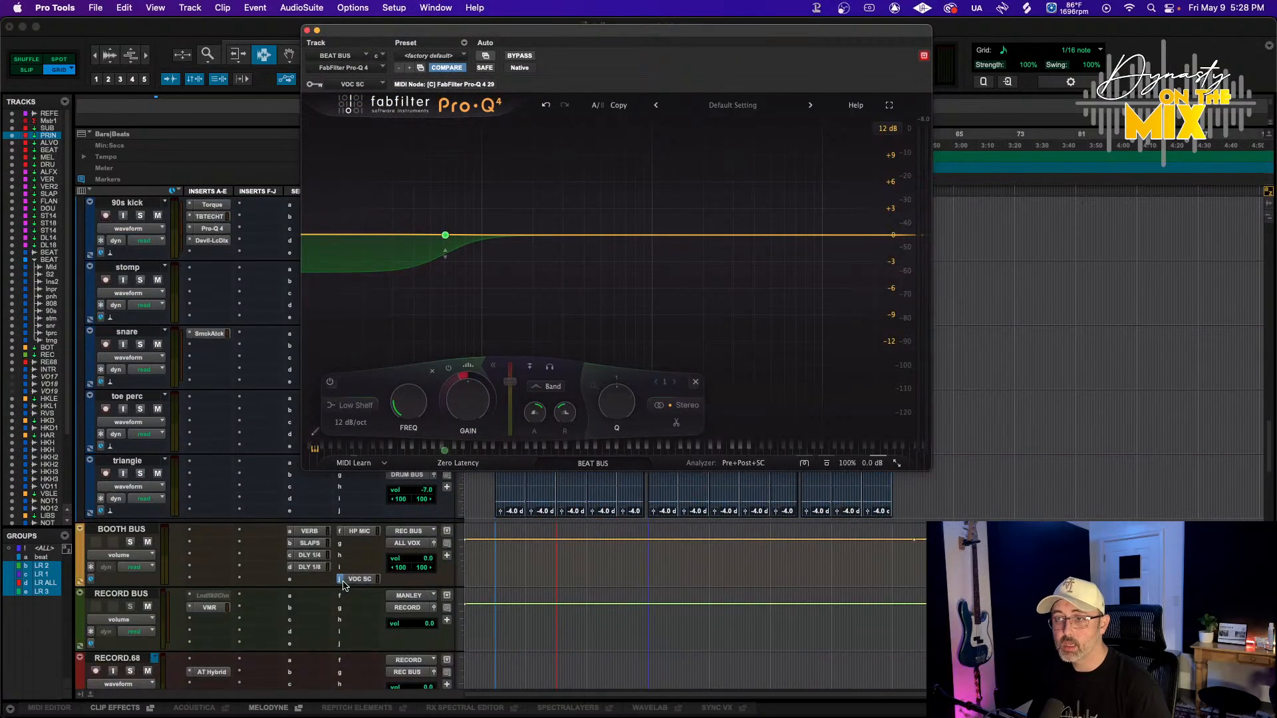
# Play the session and adjust the dynamic low shelf band's range and attack in Pro-Q 4
pyautogui.click(359, 579)
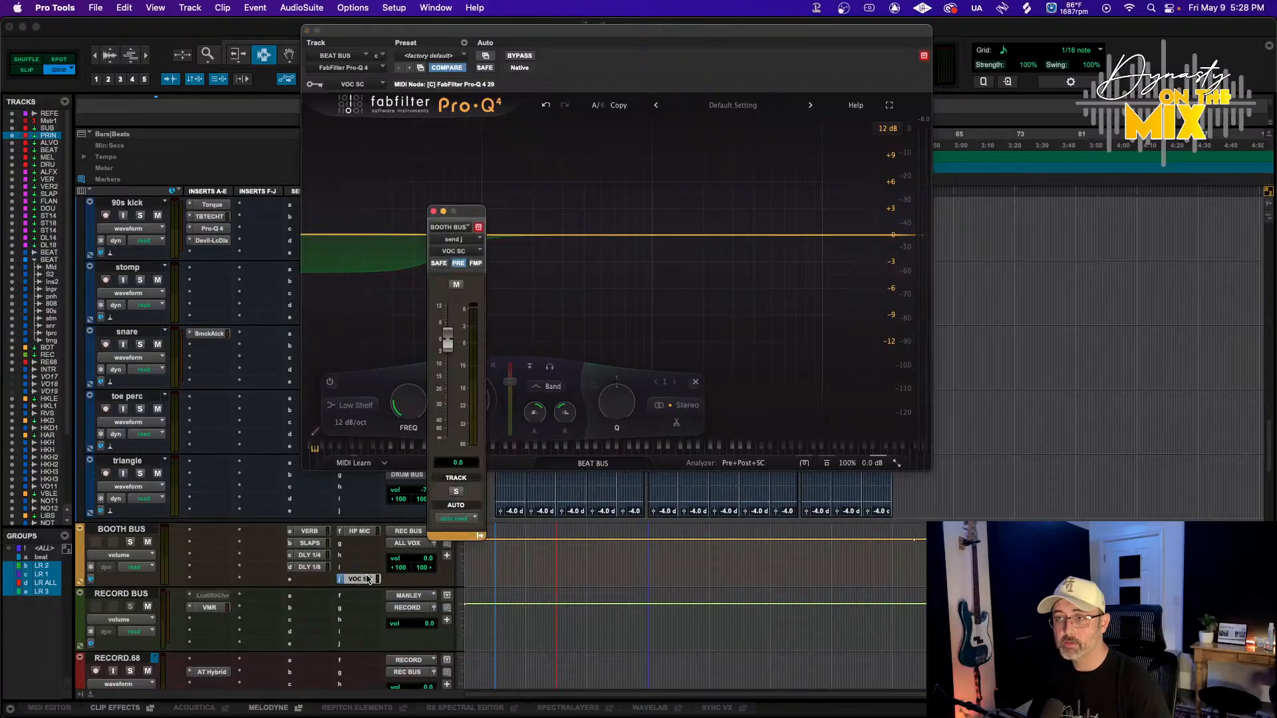
pyautogui.click(435, 212)
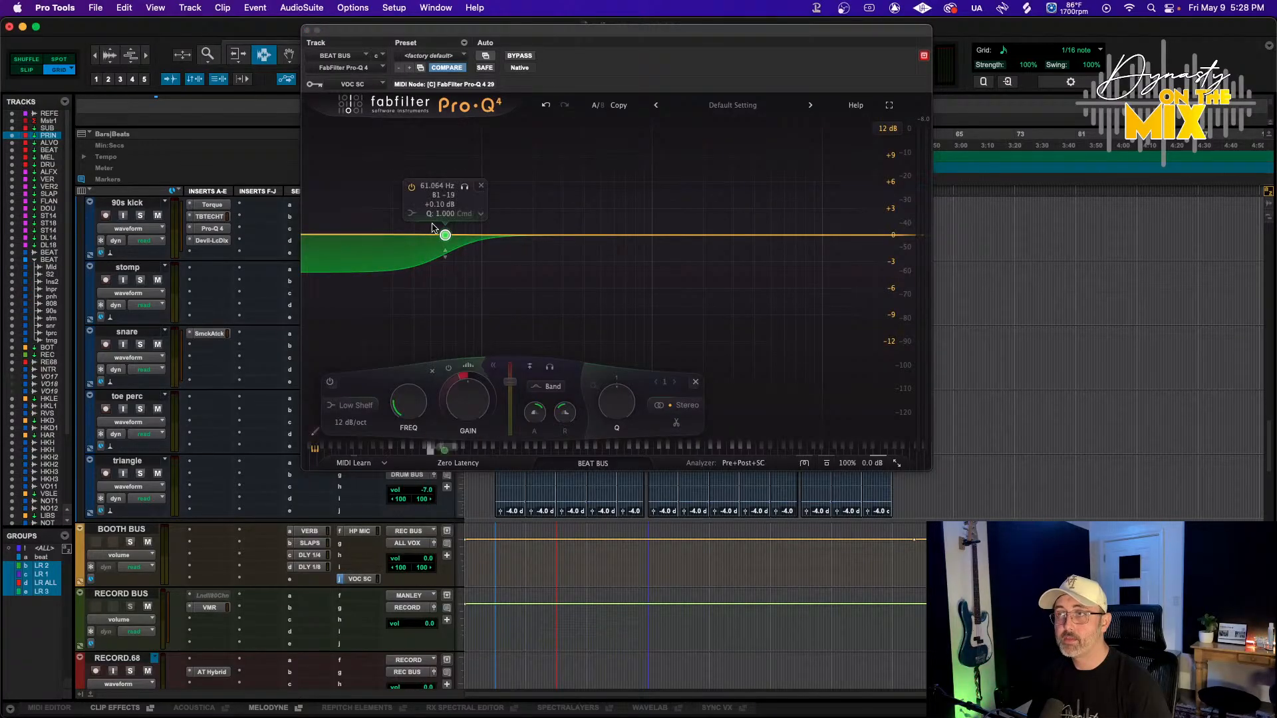
pyautogui.click(530, 369)
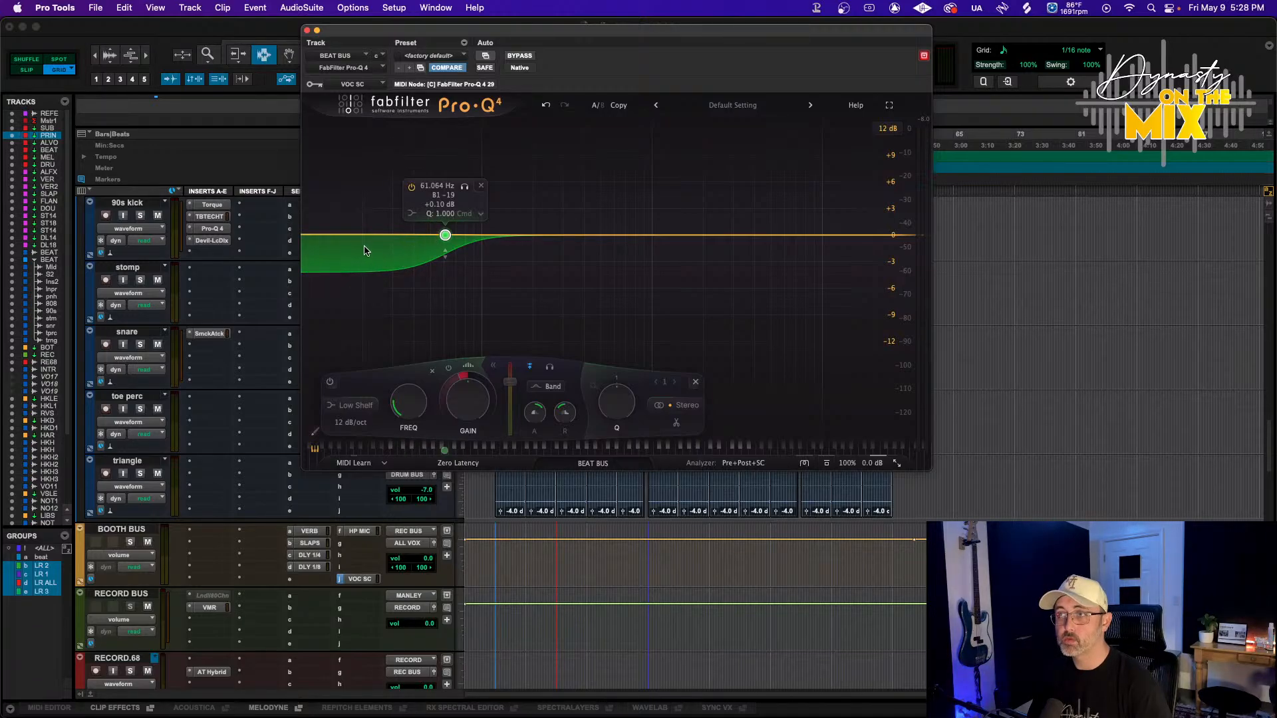
pyautogui.press('space')
pyautogui.moveTo(511, 381); pyautogui.dragTo(512, 416)
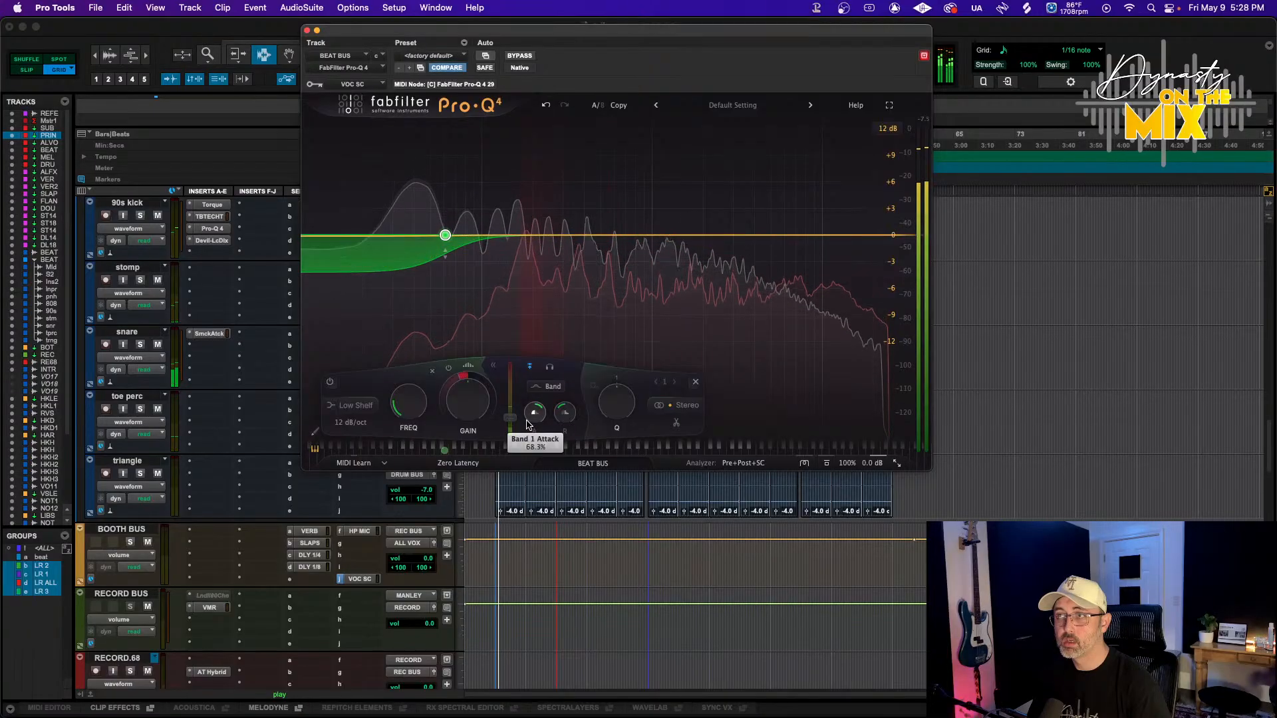
pyautogui.moveTo(528, 425)
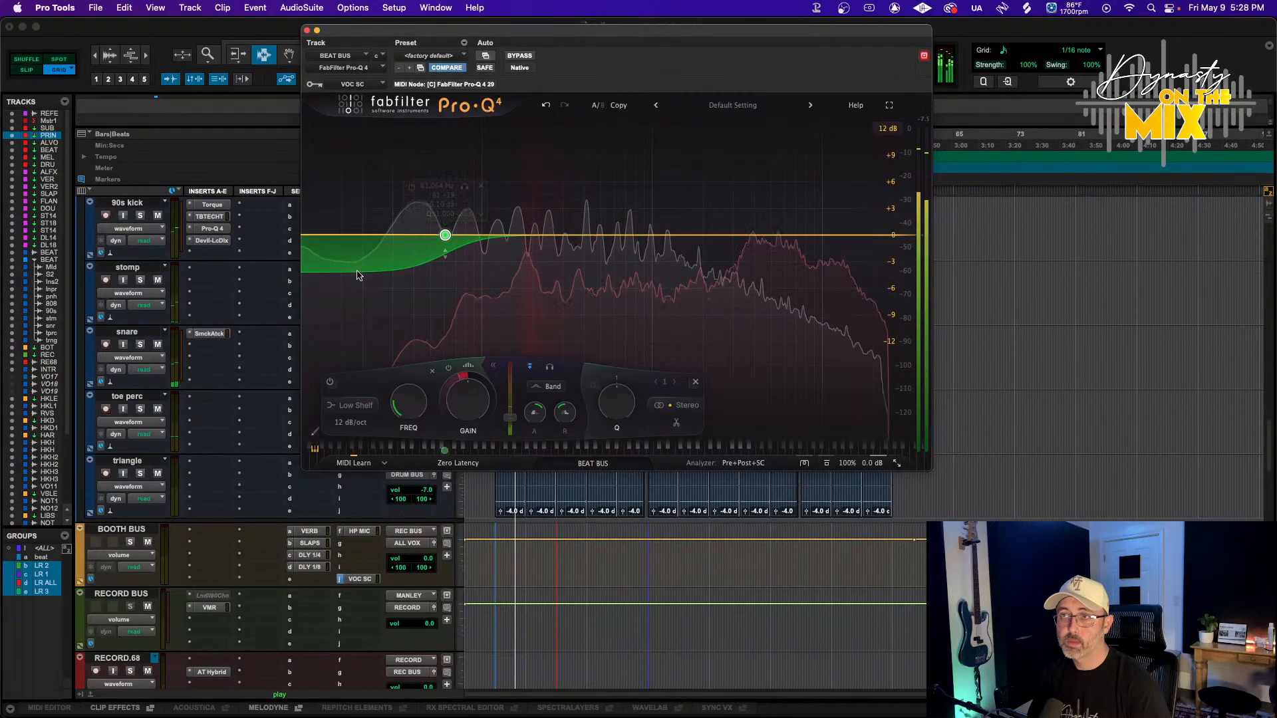
pyautogui.press('space')
# Try adding another low band at about 39 Hz and -3 dB, then restart playback
pyautogui.moveTo(360, 269); pyautogui.dragTo(361, 261)
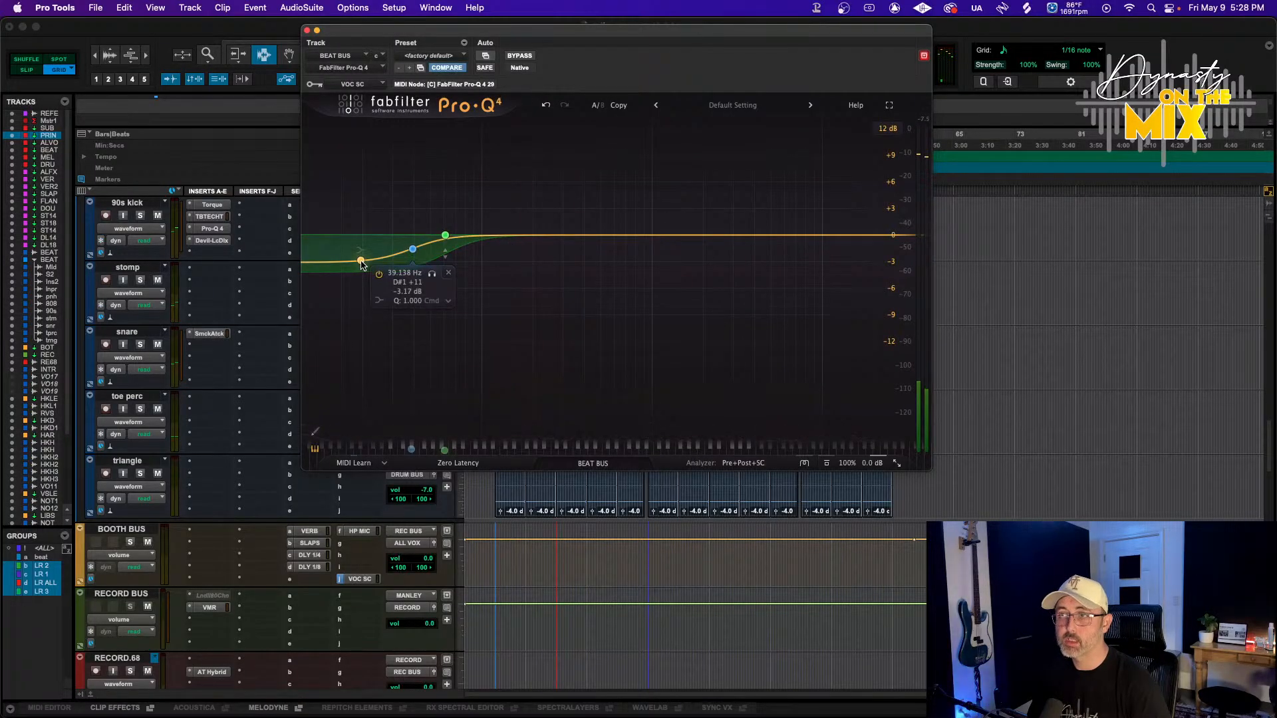
pyautogui.click(446, 274)
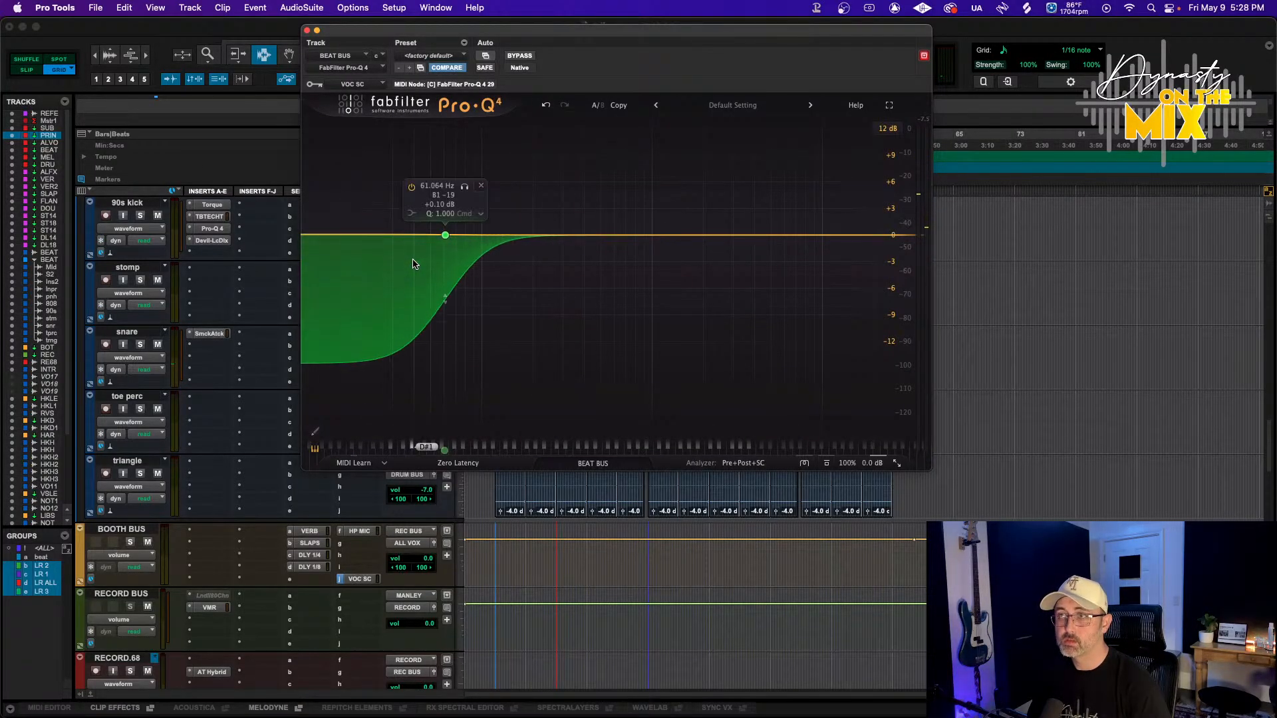
pyautogui.press('space')
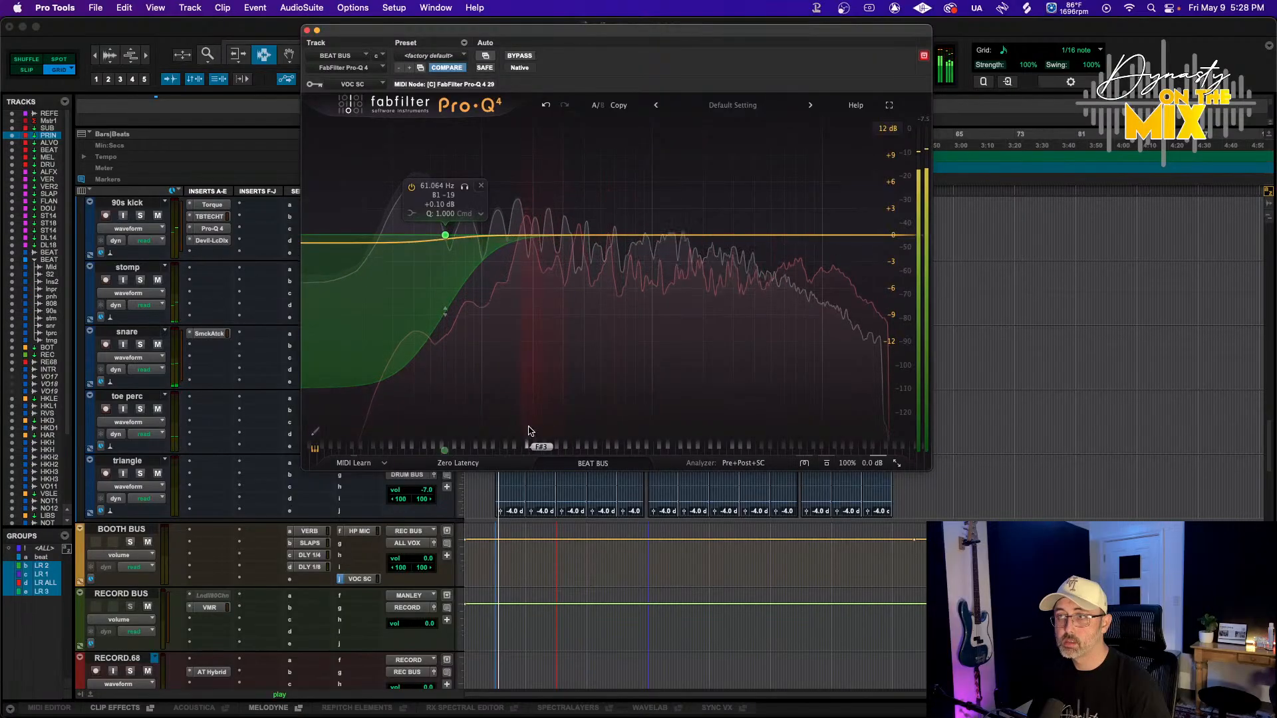
# Set the dynamic low shelf band's attack to about 0% and its threshold to about -51.7 dB while playing
pyautogui.click(445, 236)
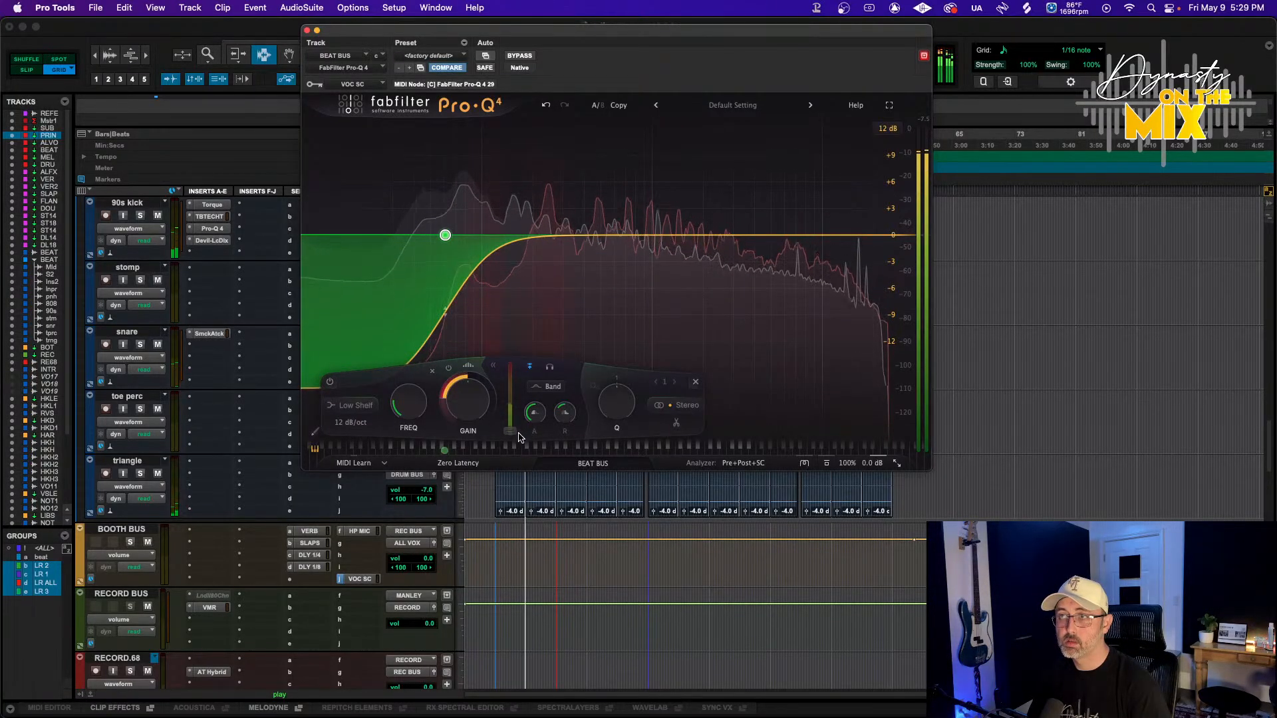
pyautogui.moveTo(511, 431); pyautogui.dragTo(512, 421)
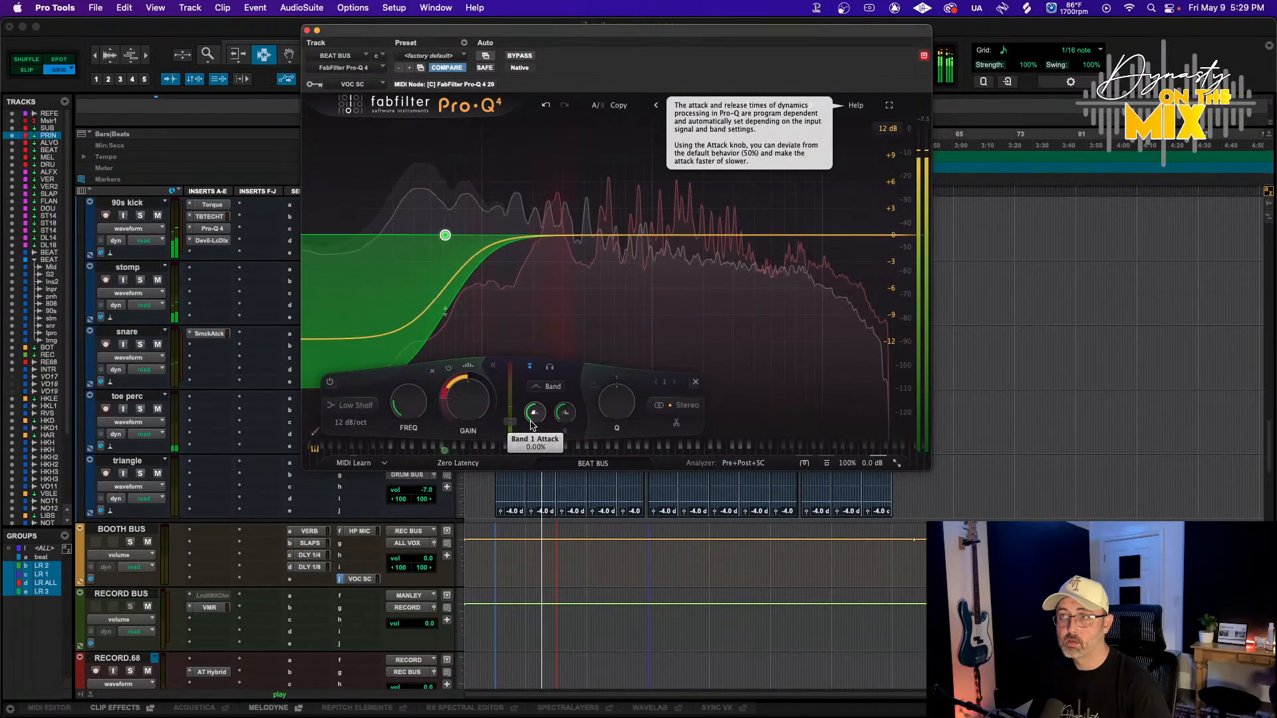
pyautogui.moveTo(507, 424); pyautogui.dragTo(518, 412)
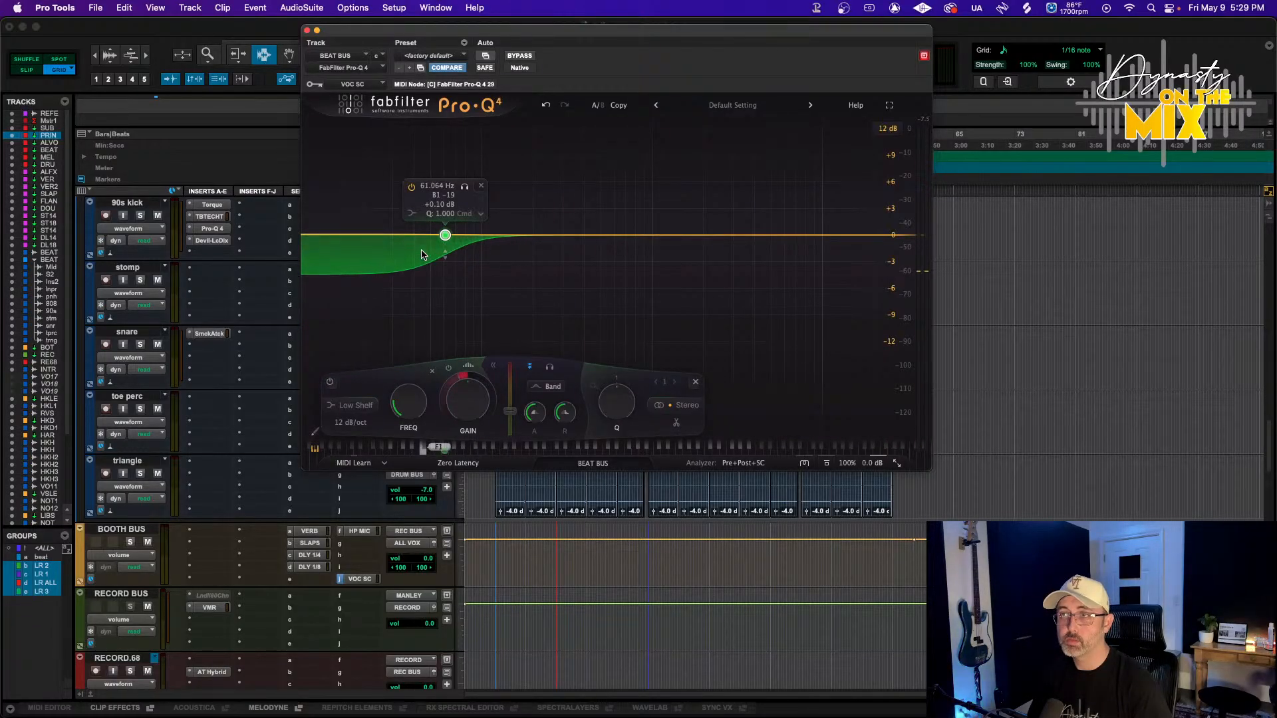
pyautogui.press('space')
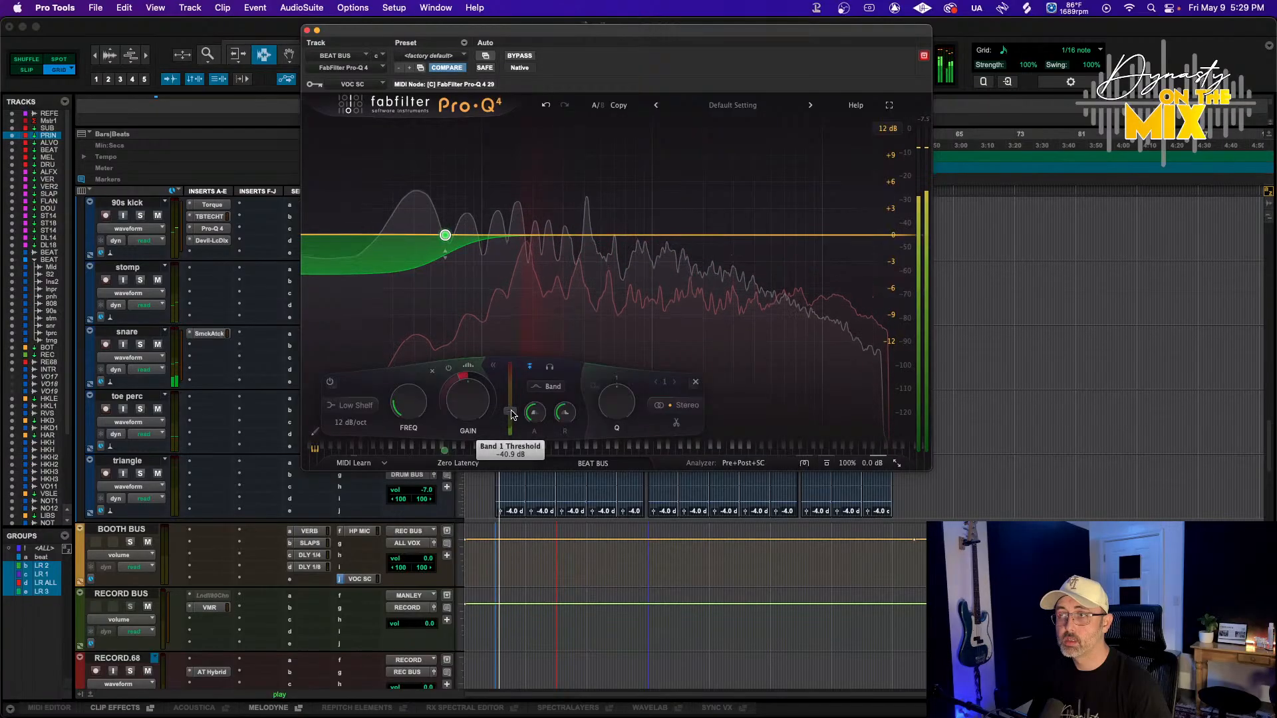
pyautogui.moveTo(505, 409); pyautogui.dragTo(505, 417)
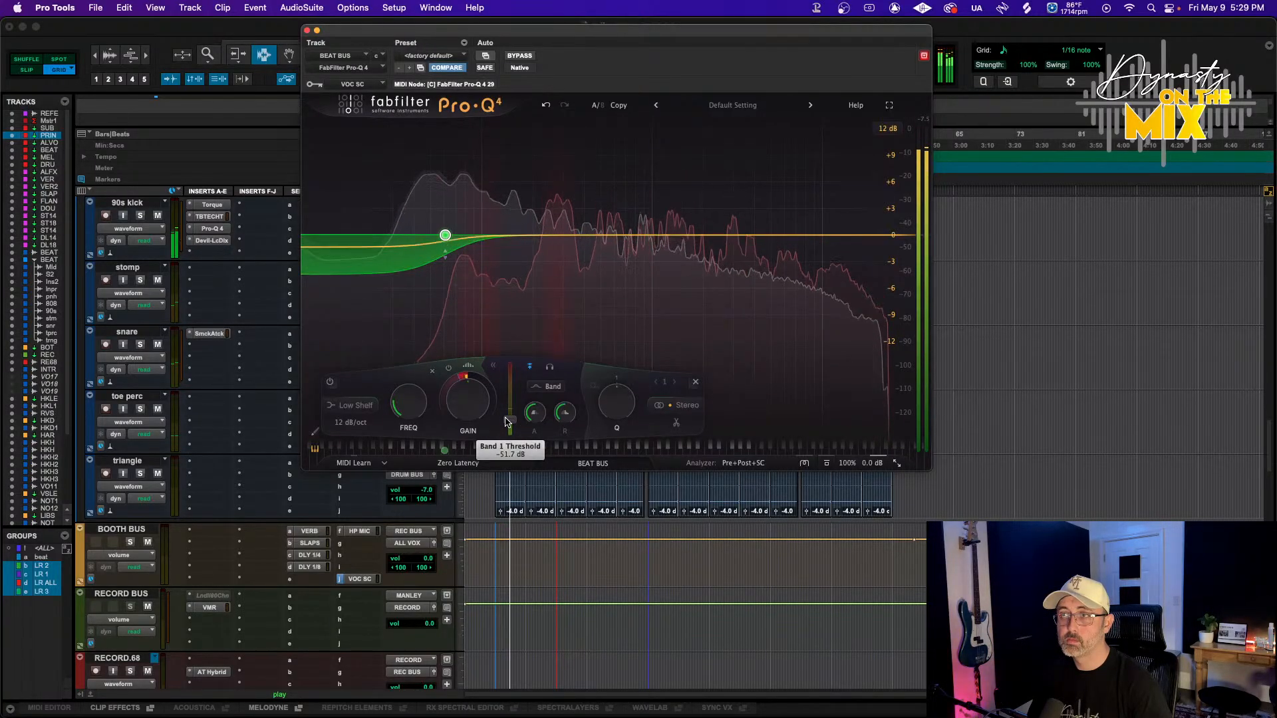
pyautogui.press('space')
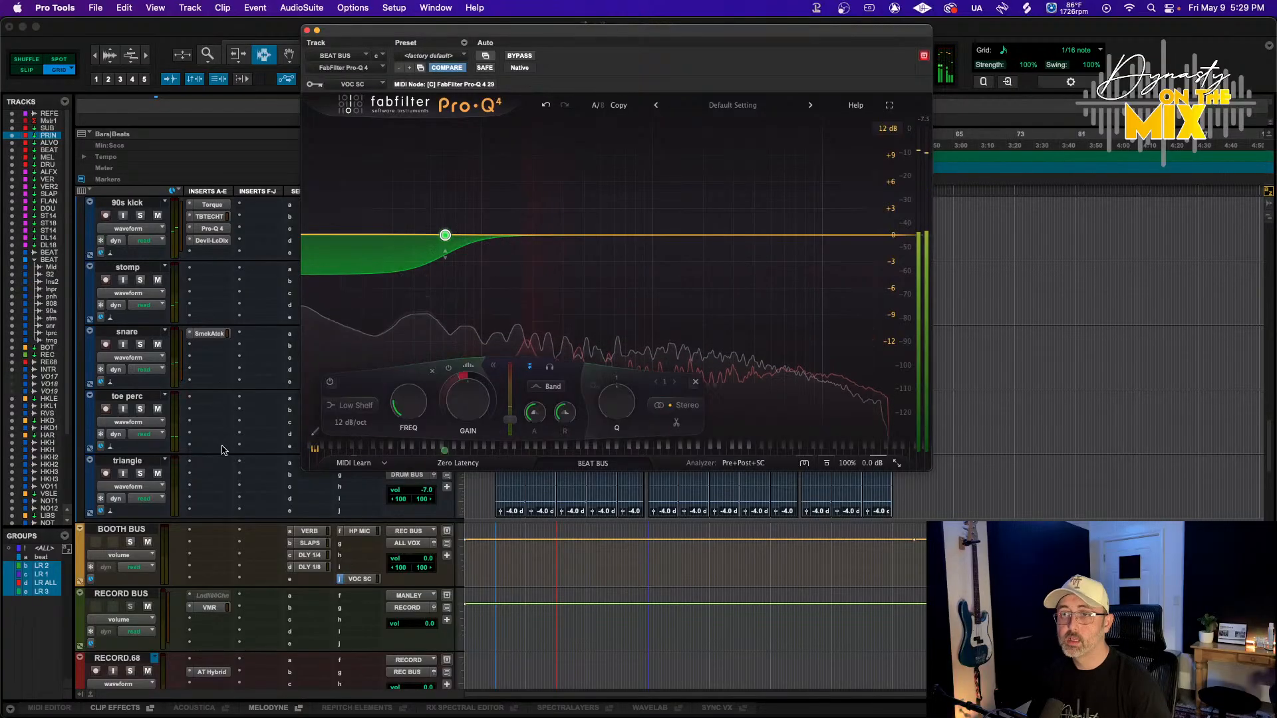
# Close the Pro-Q 4 plugin window
pyautogui.scroll(-3, 222, 446)
pyautogui.scroll(-3, 223, 450)
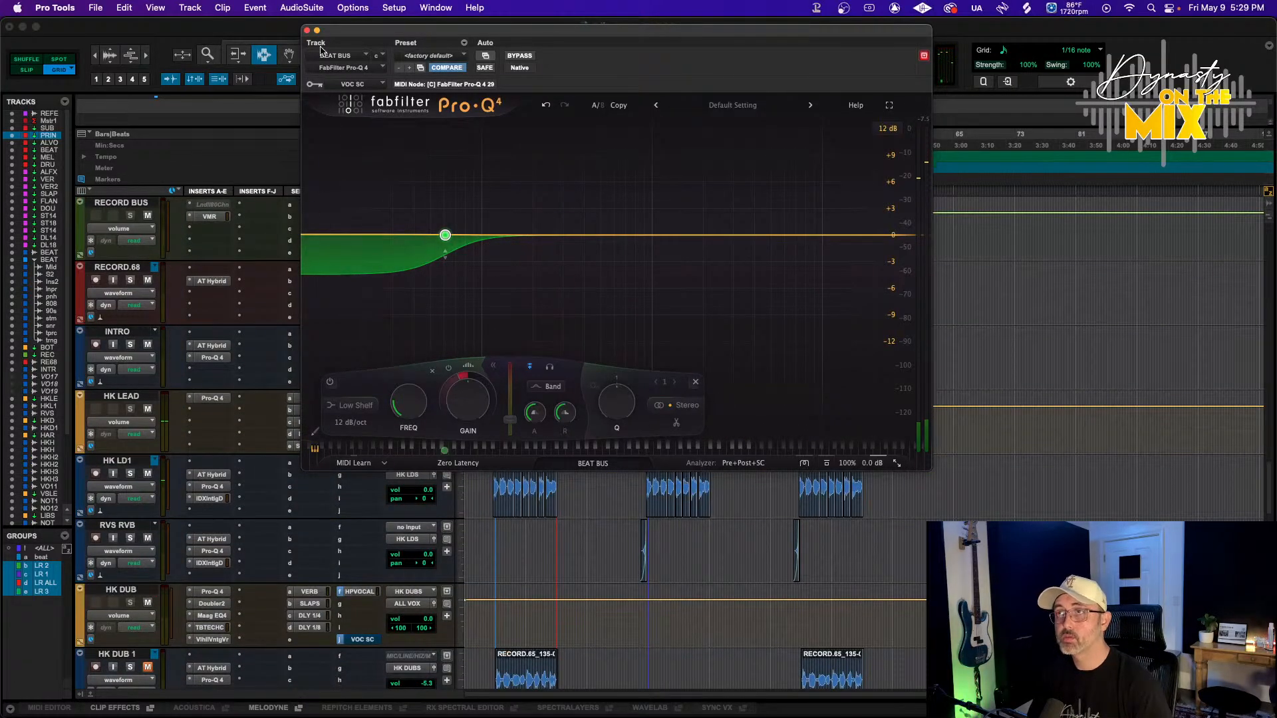
pyautogui.click(308, 30)
# Remove the Pro-Q 4 insert from the BEAT BUS track
pyautogui.scroll(-10, 244, 353)
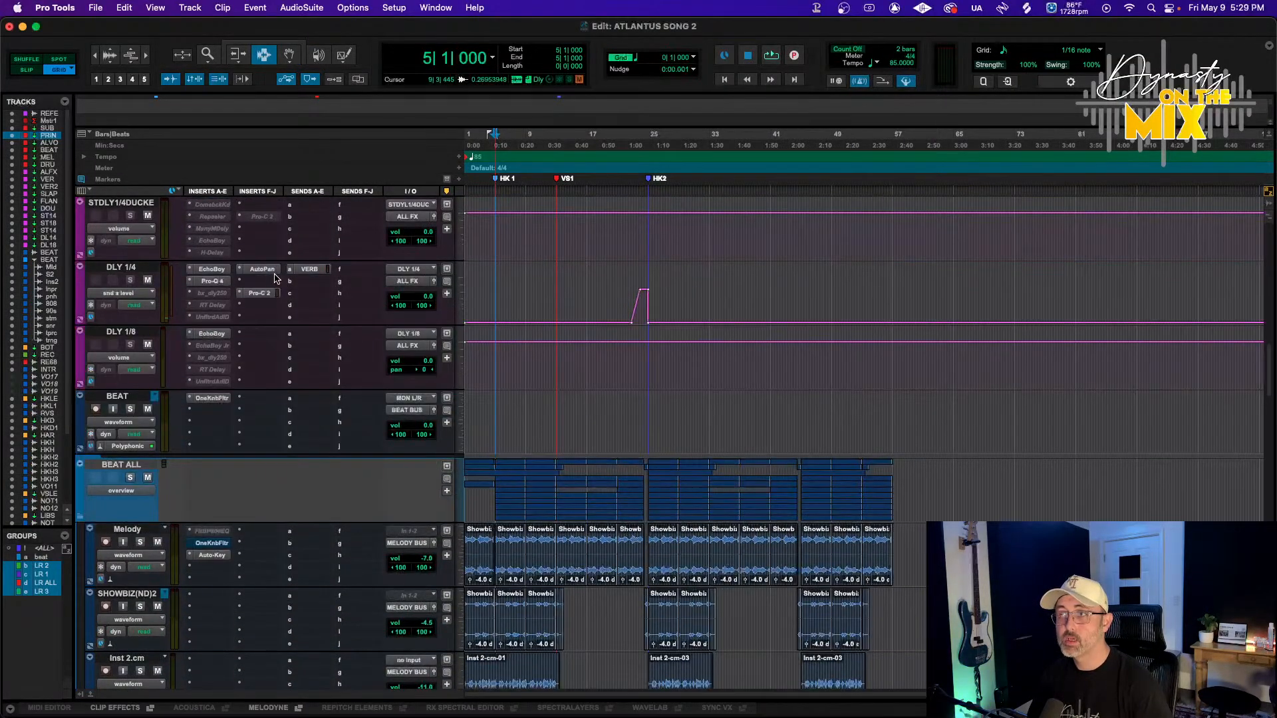
pyautogui.scroll(-3, 207, 465)
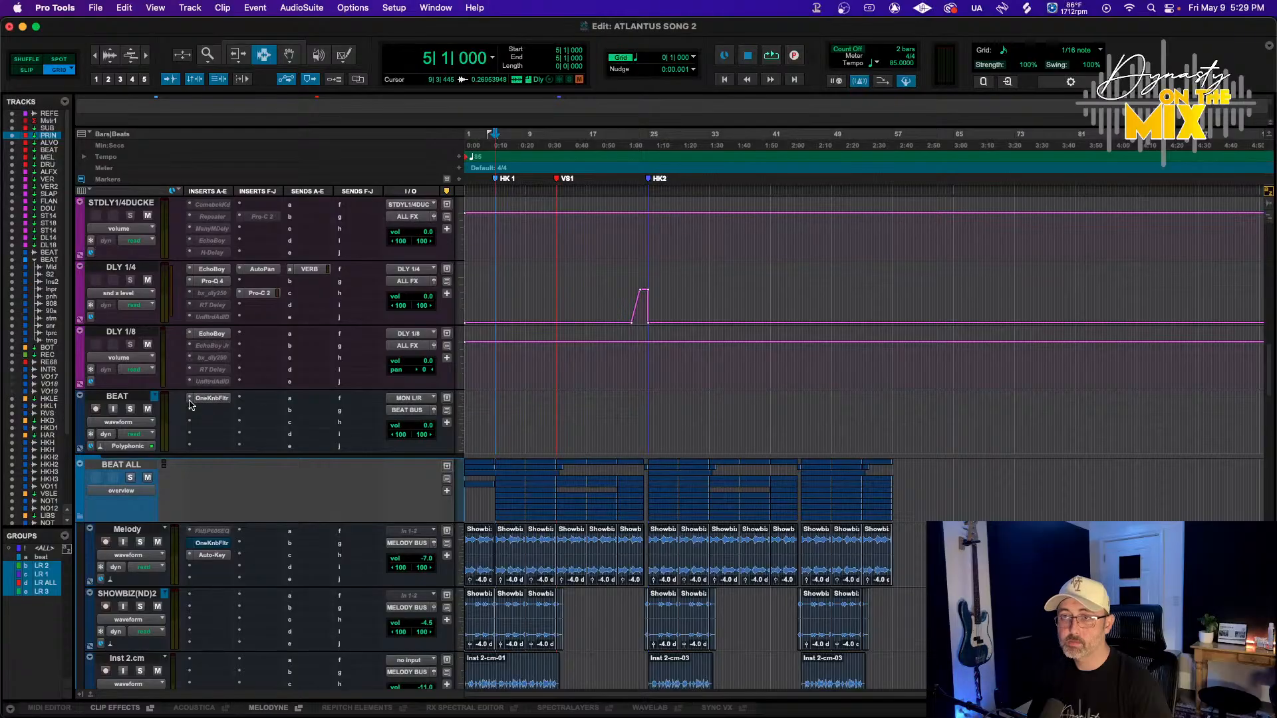
pyautogui.scroll(10, 216, 433)
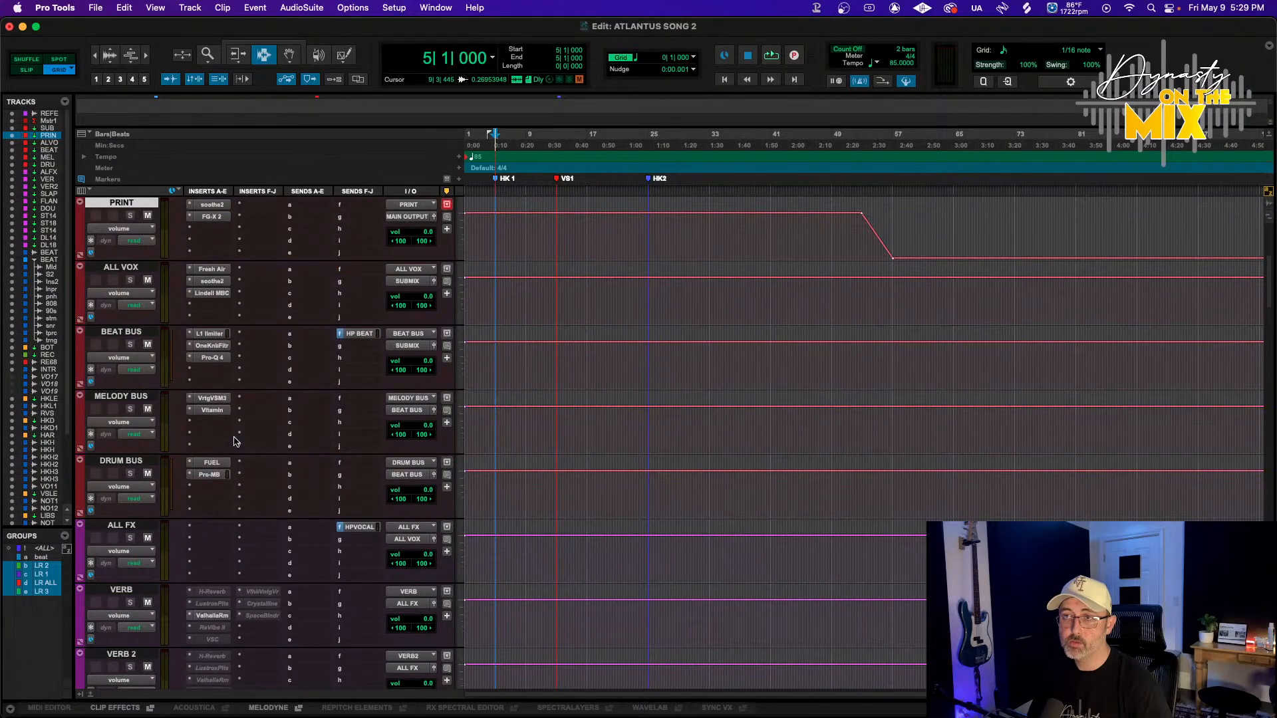
pyautogui.scroll(5, 237, 442)
pyautogui.scroll(-5, 236, 442)
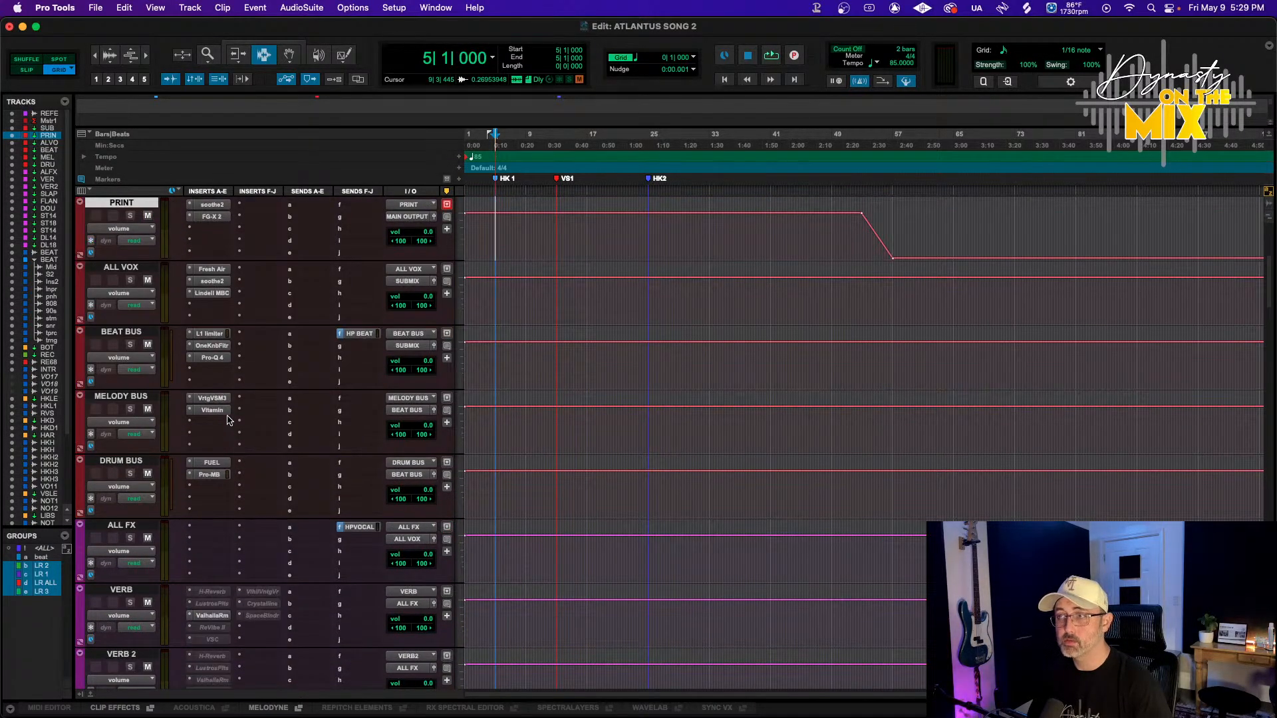
pyautogui.scroll(1, 229, 412)
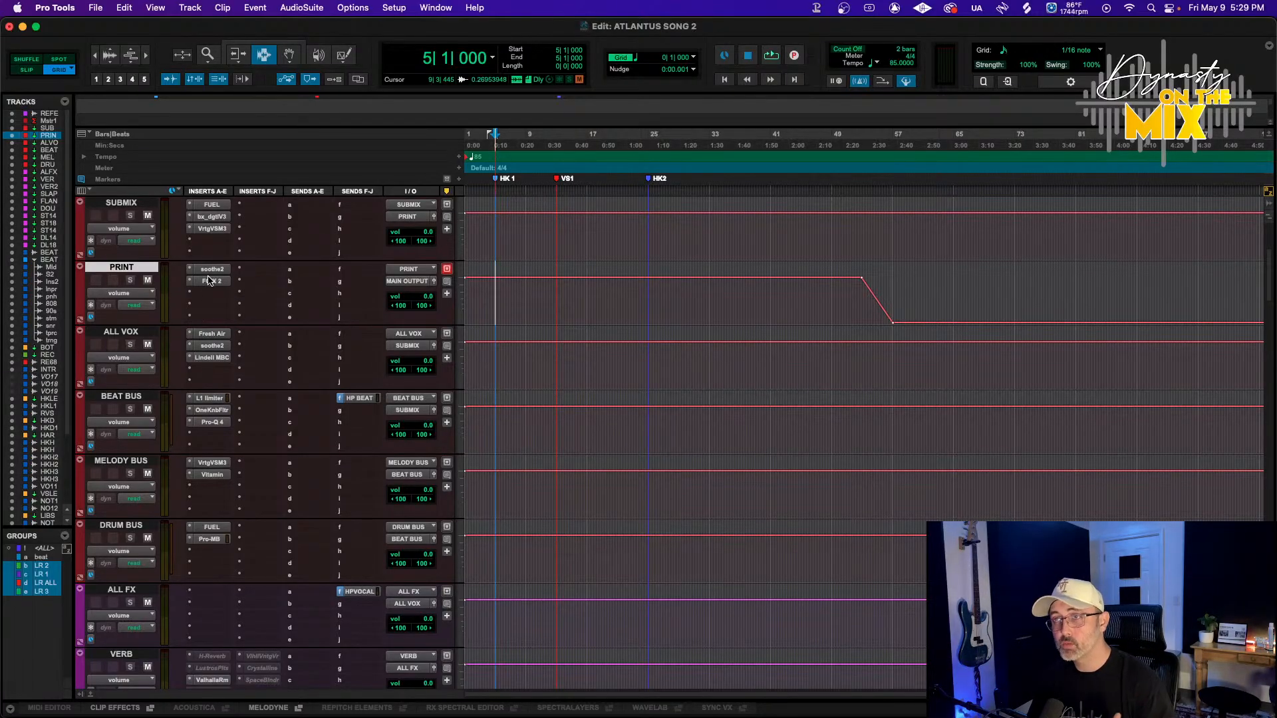
pyautogui.scroll(5, 260, 290)
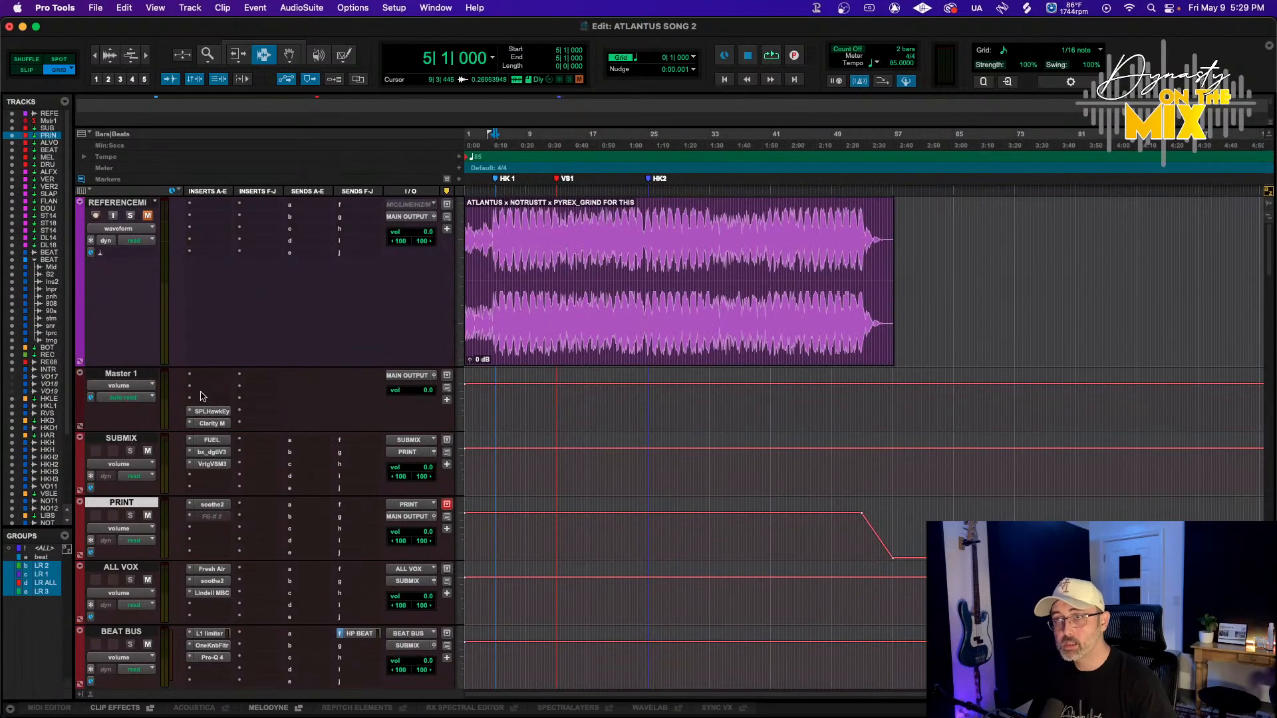
pyautogui.scroll(-5, 241, 452)
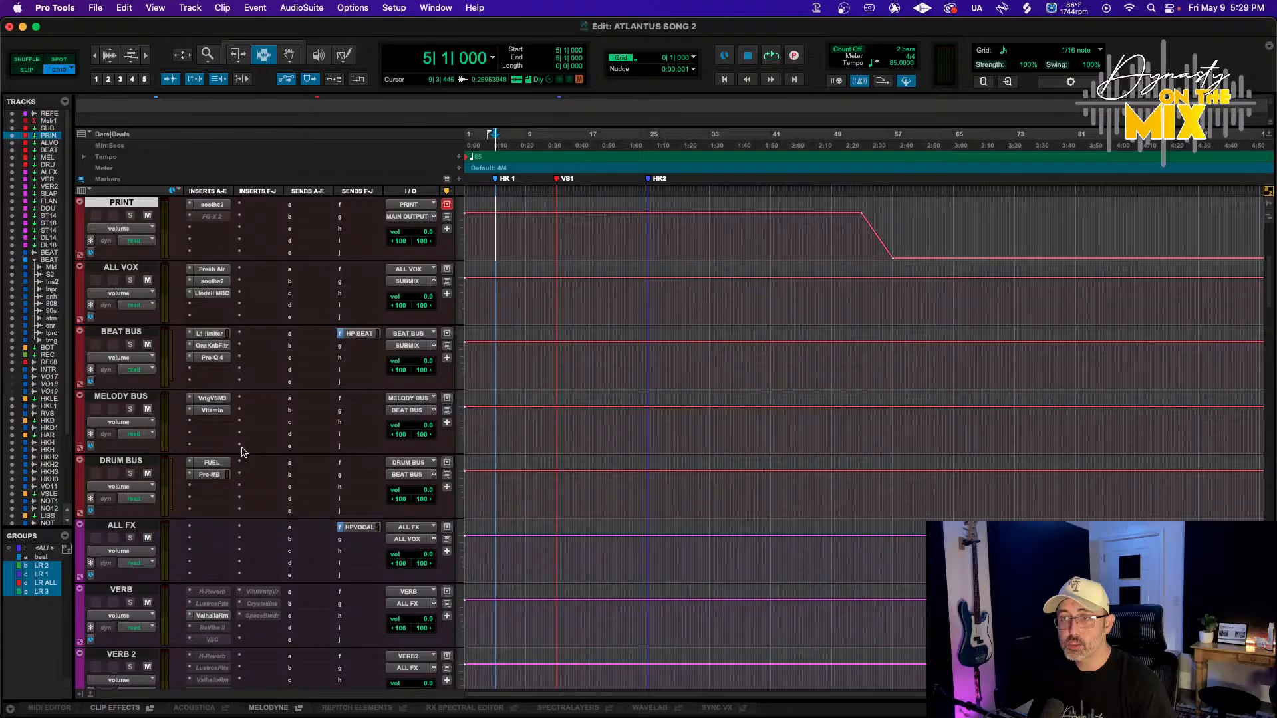
pyautogui.click(191, 361)
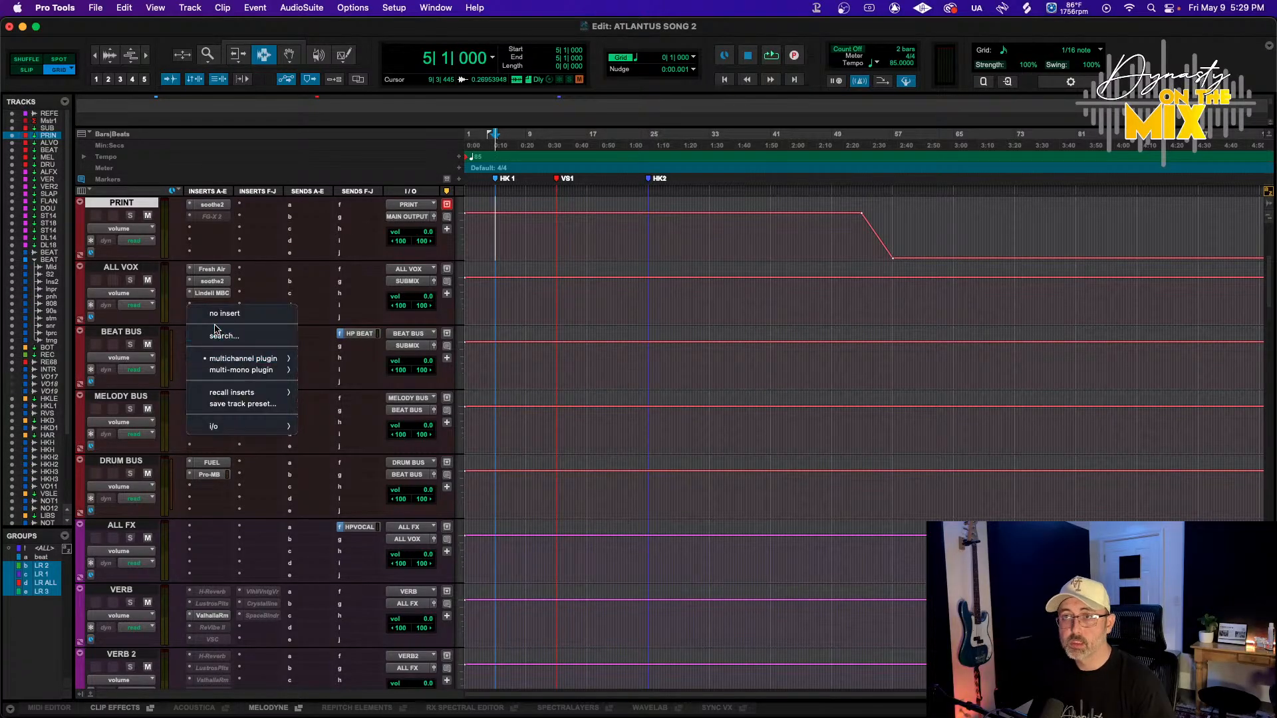
pyautogui.click(214, 318)
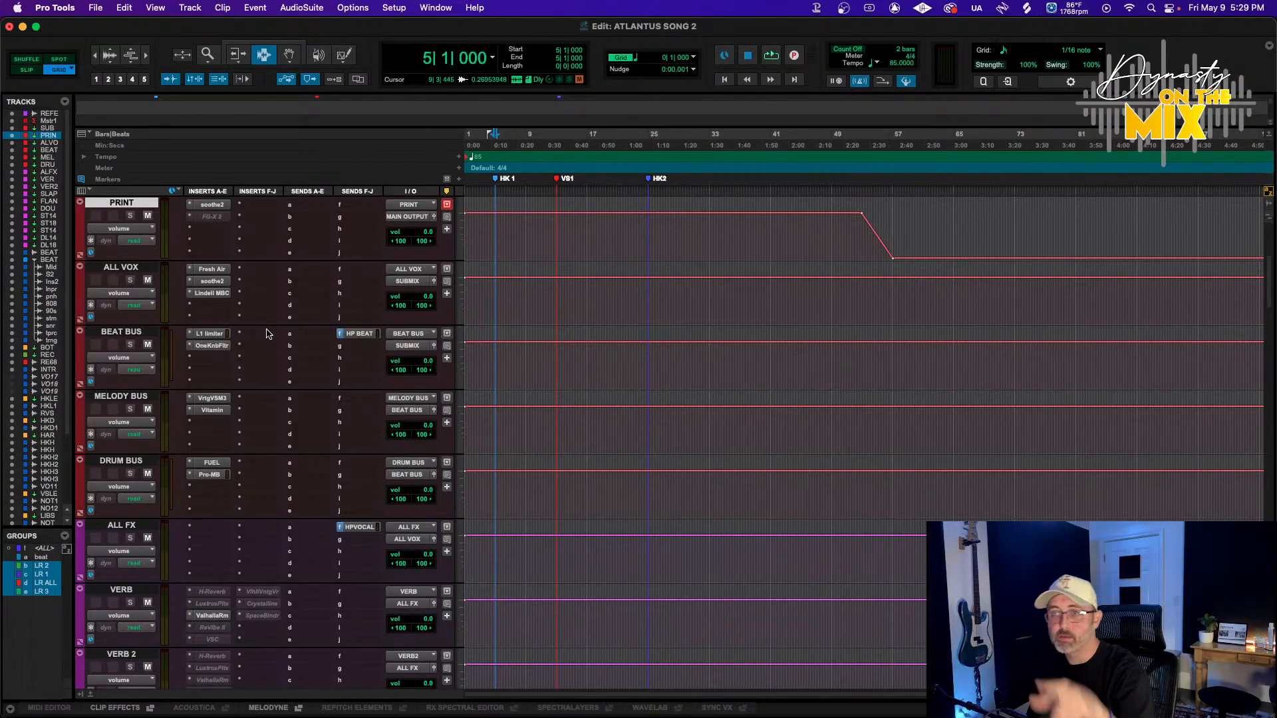
# Play the session from the start and listen while browsing through the beat and bus tracks
pyautogui.scroll(-3, 267, 334)
pyautogui.scroll(-8, 267, 334)
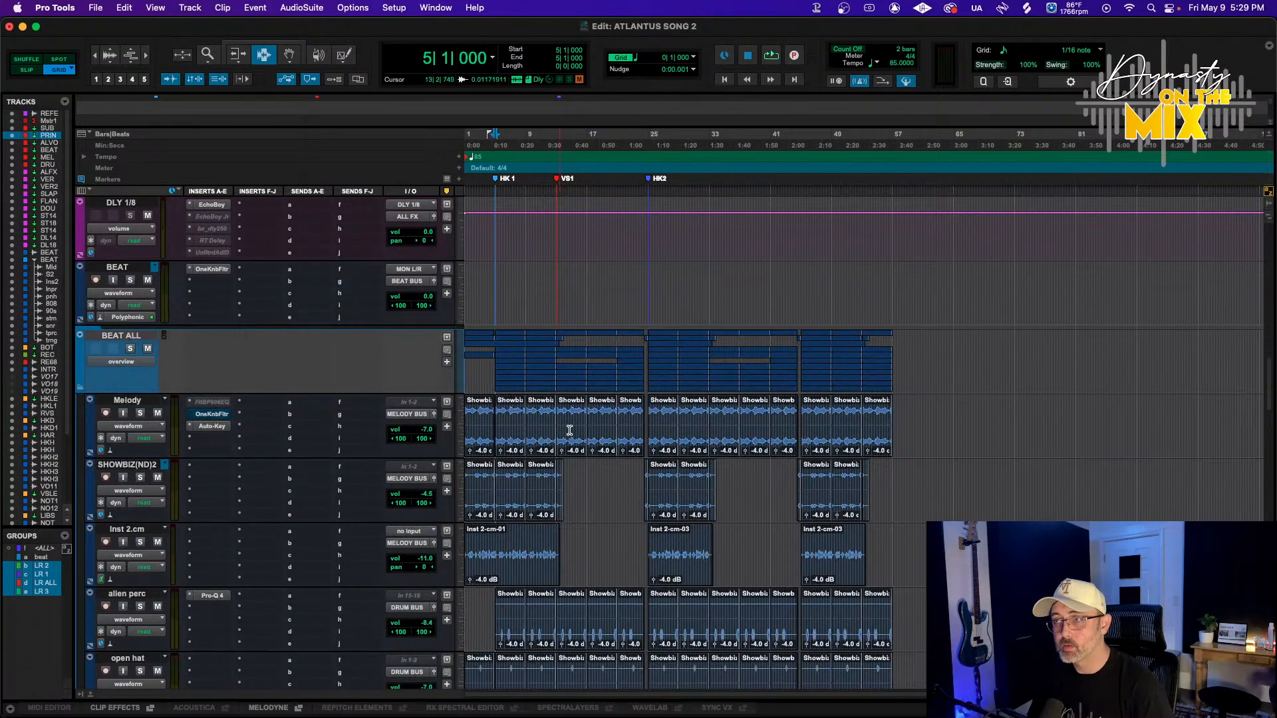
pyautogui.press('space')
pyautogui.scroll(-5, 567, 431)
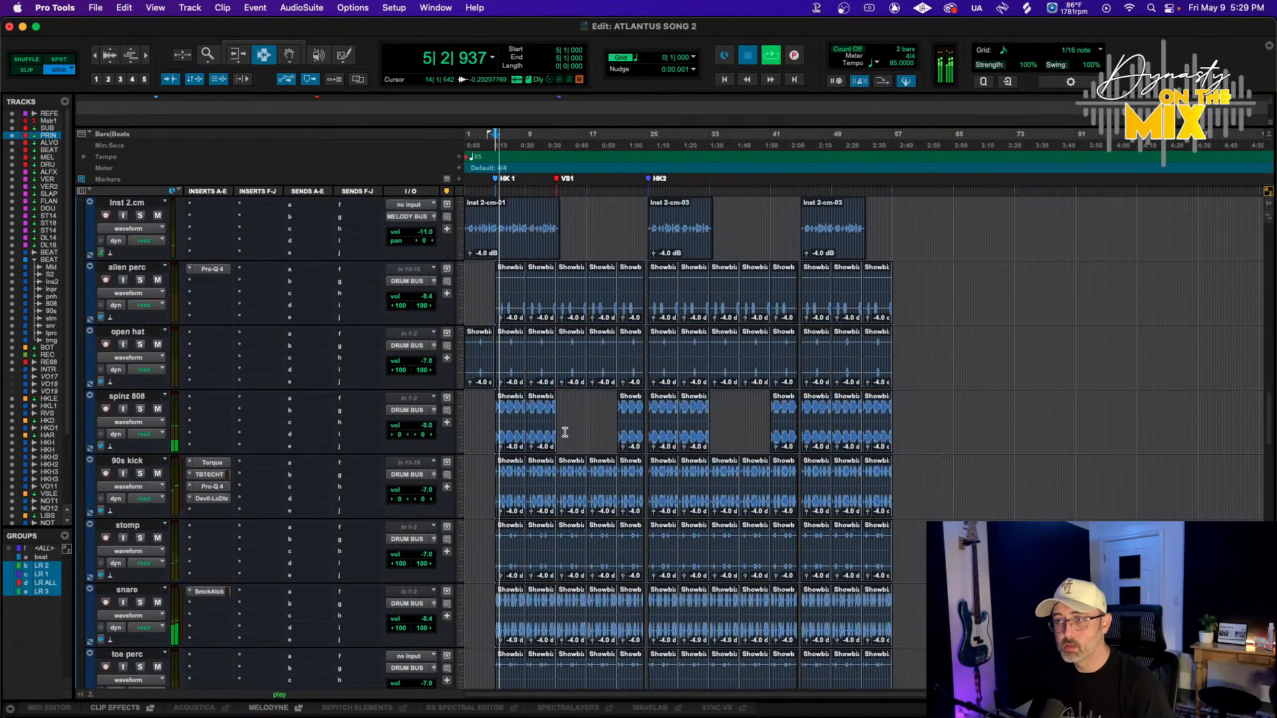
pyautogui.press('space')
pyautogui.scroll(-4, 566, 432)
pyautogui.press('Return')
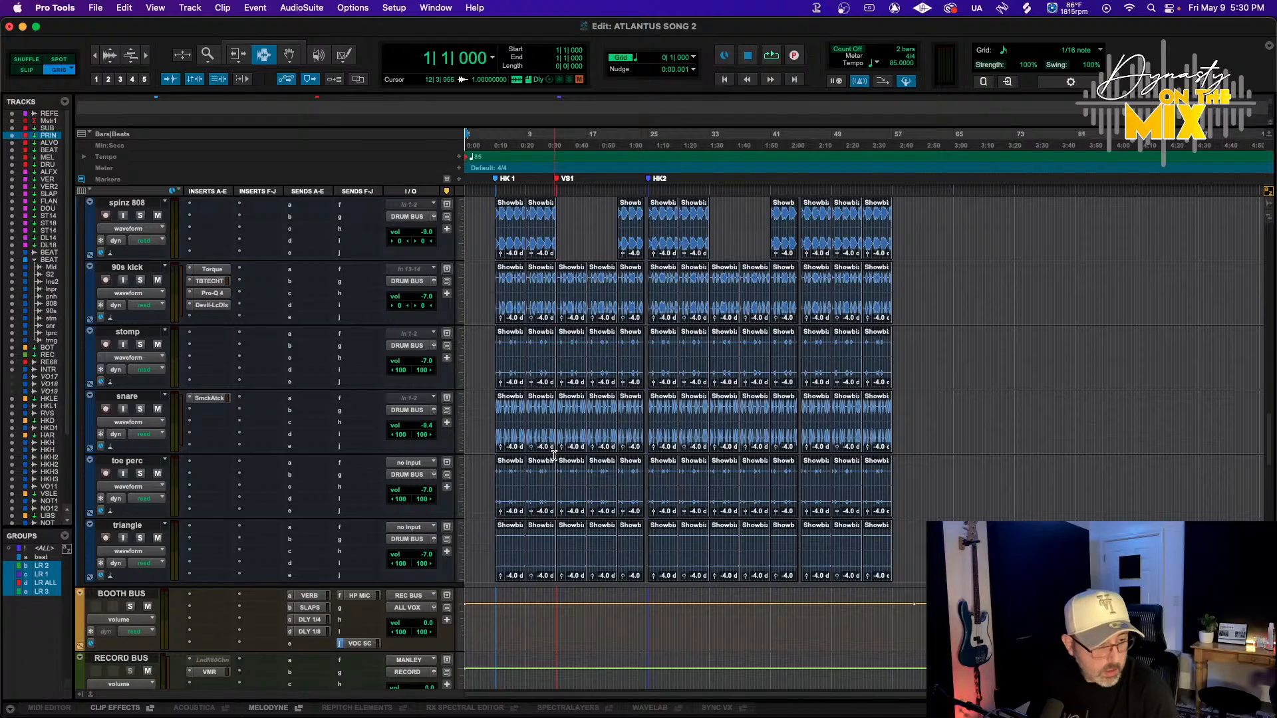
pyautogui.press('space')
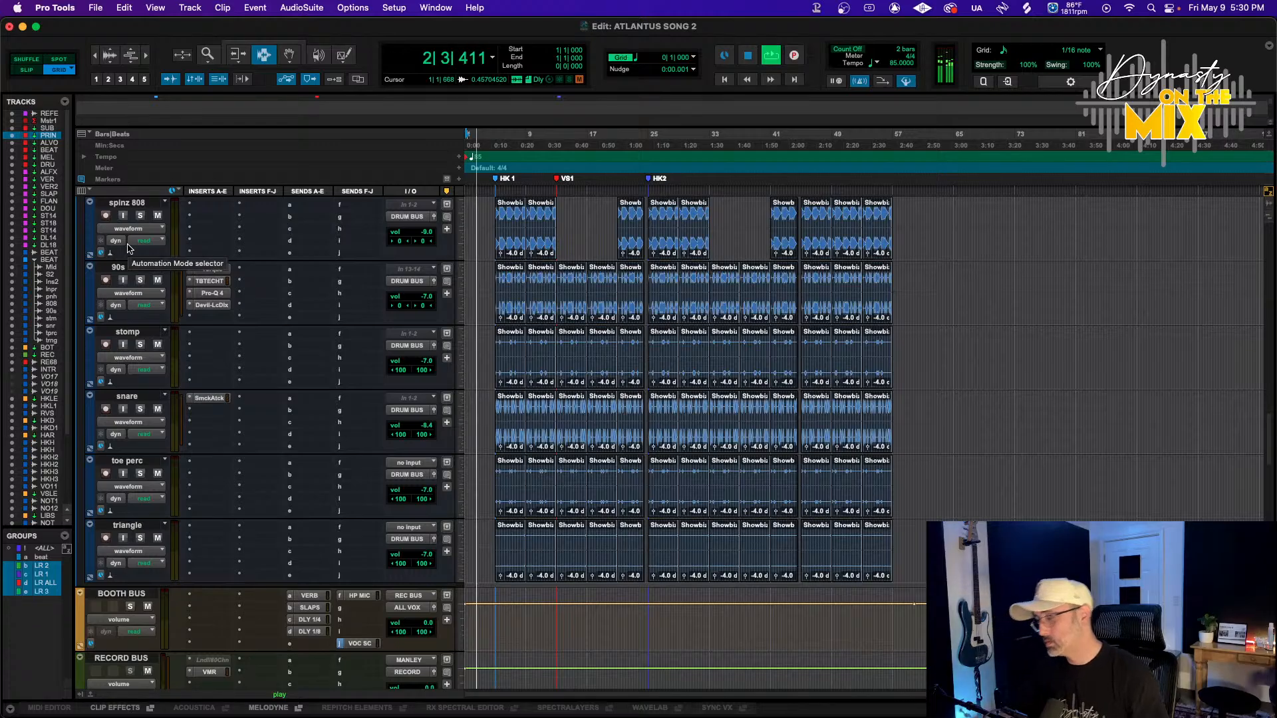
pyautogui.scroll(6, 509, 337)
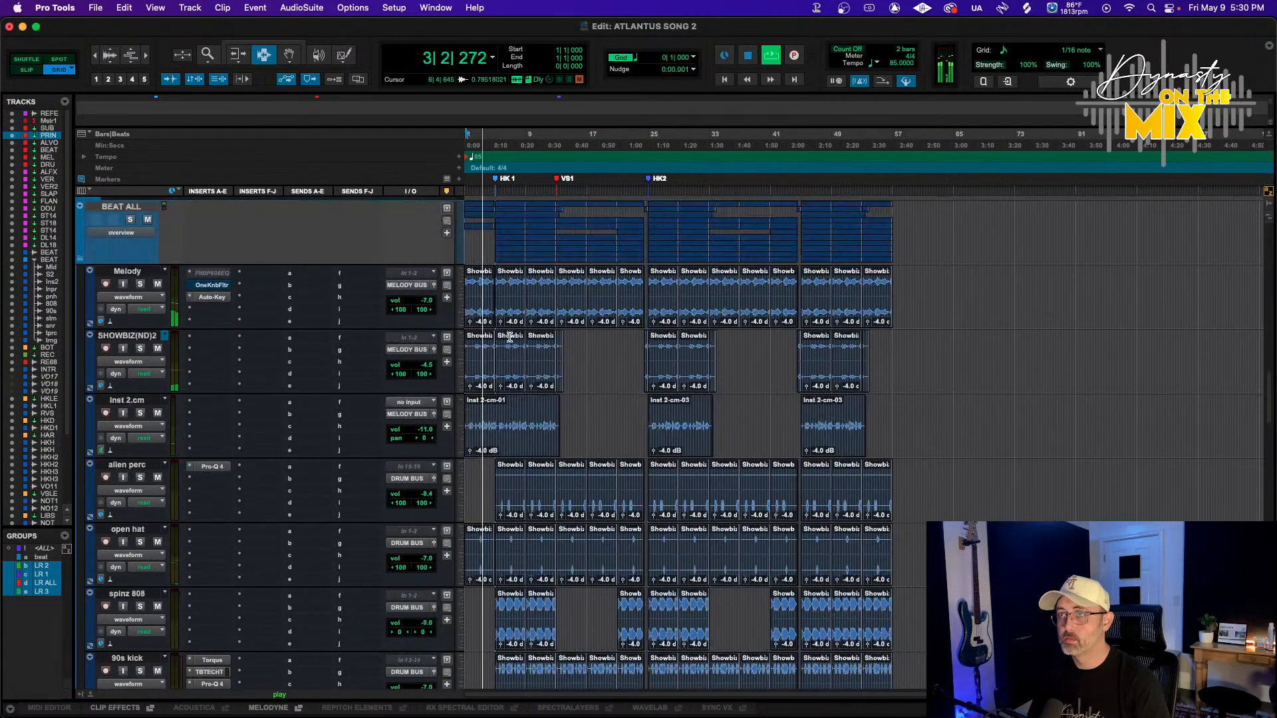
pyautogui.scroll(15, 509, 337)
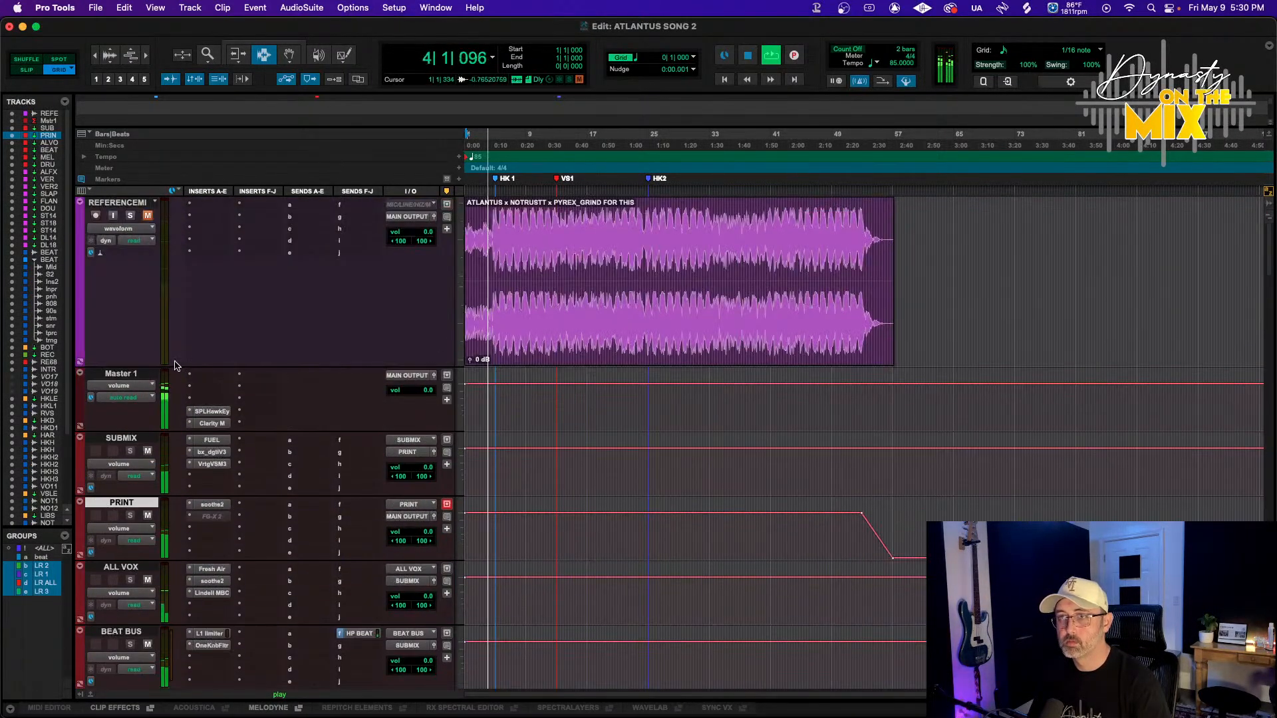
pyautogui.press('space')
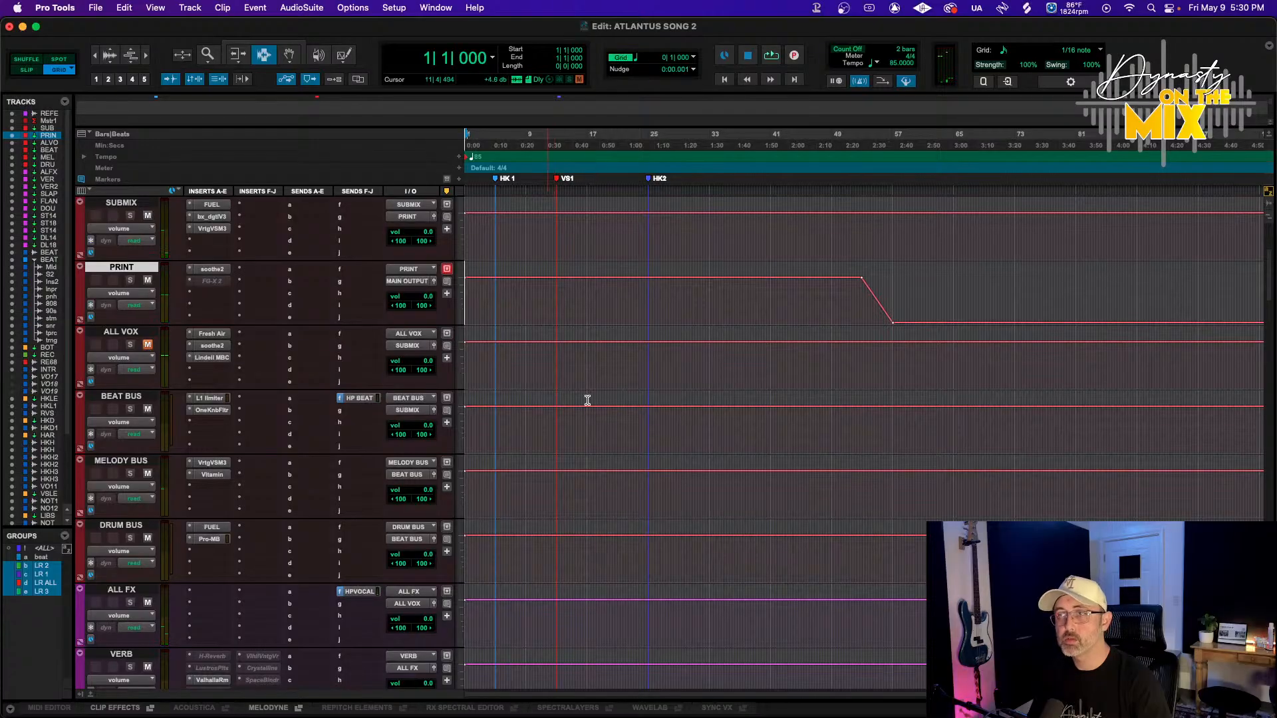
pyautogui.scroll(-10, 587, 400)
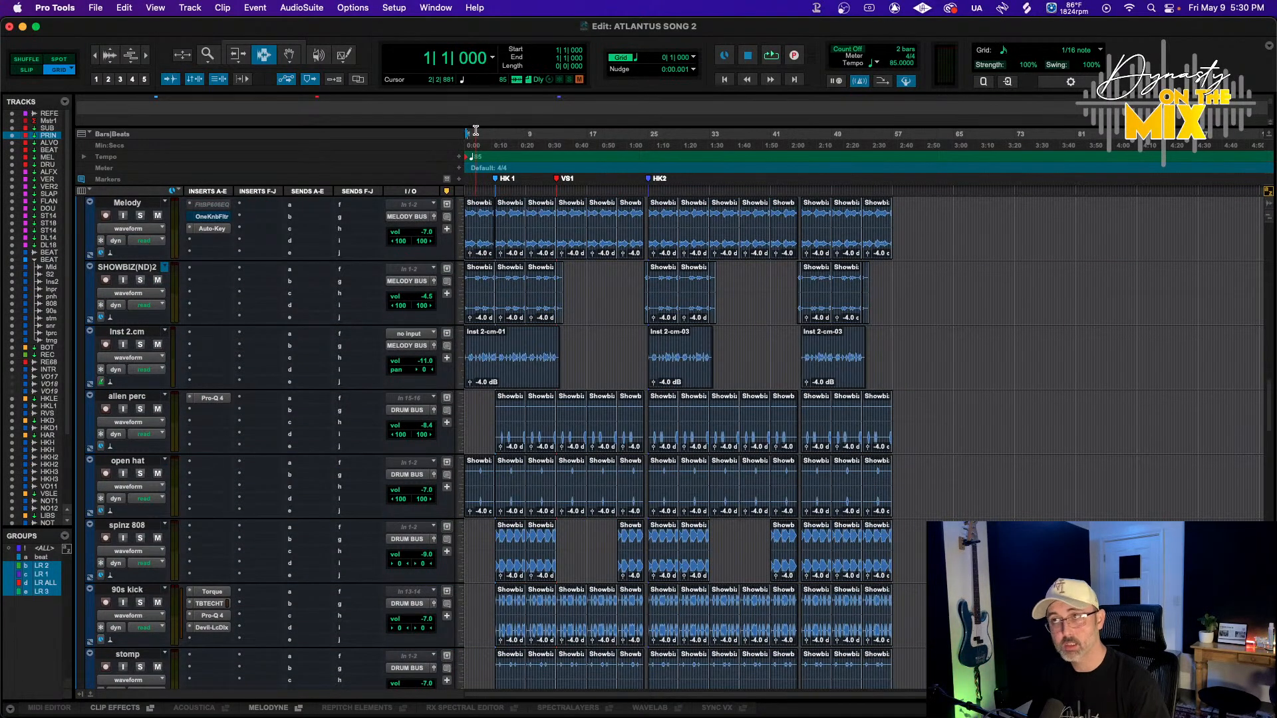
# Play from bar 4 and briefly toggle solo on the Inst 2.cm track
pyautogui.click(487, 135)
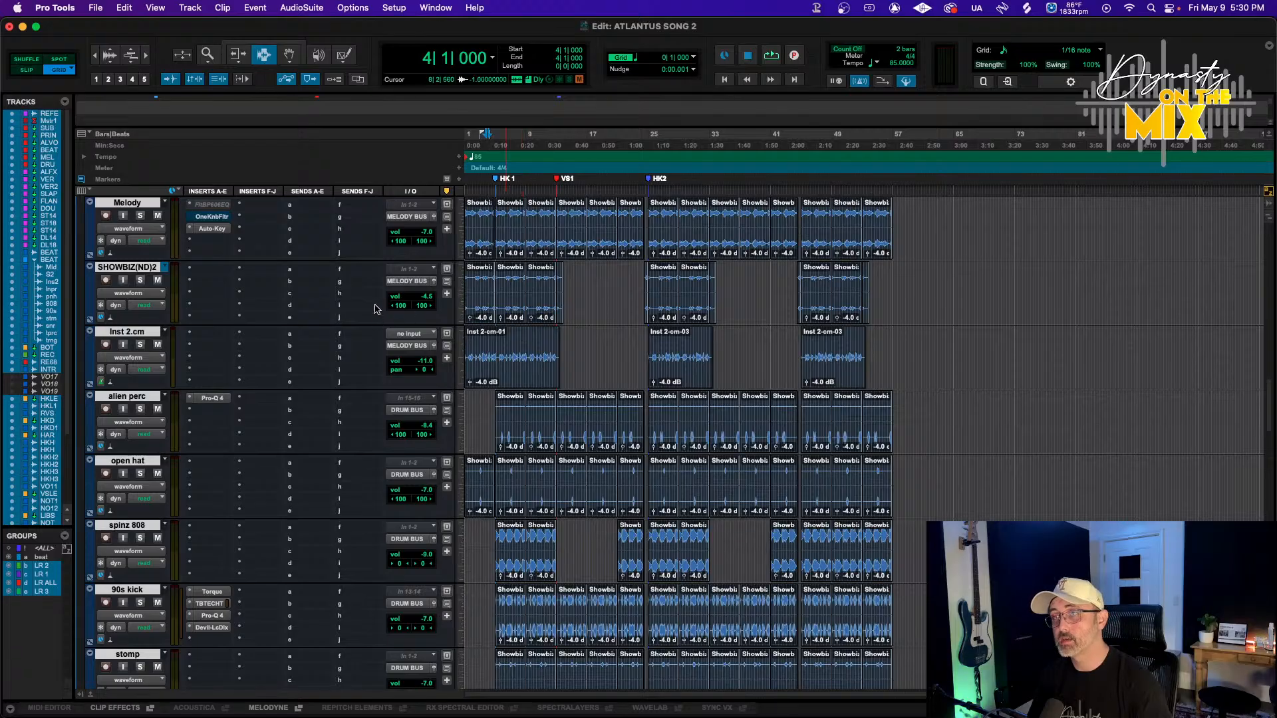
pyautogui.press('space')
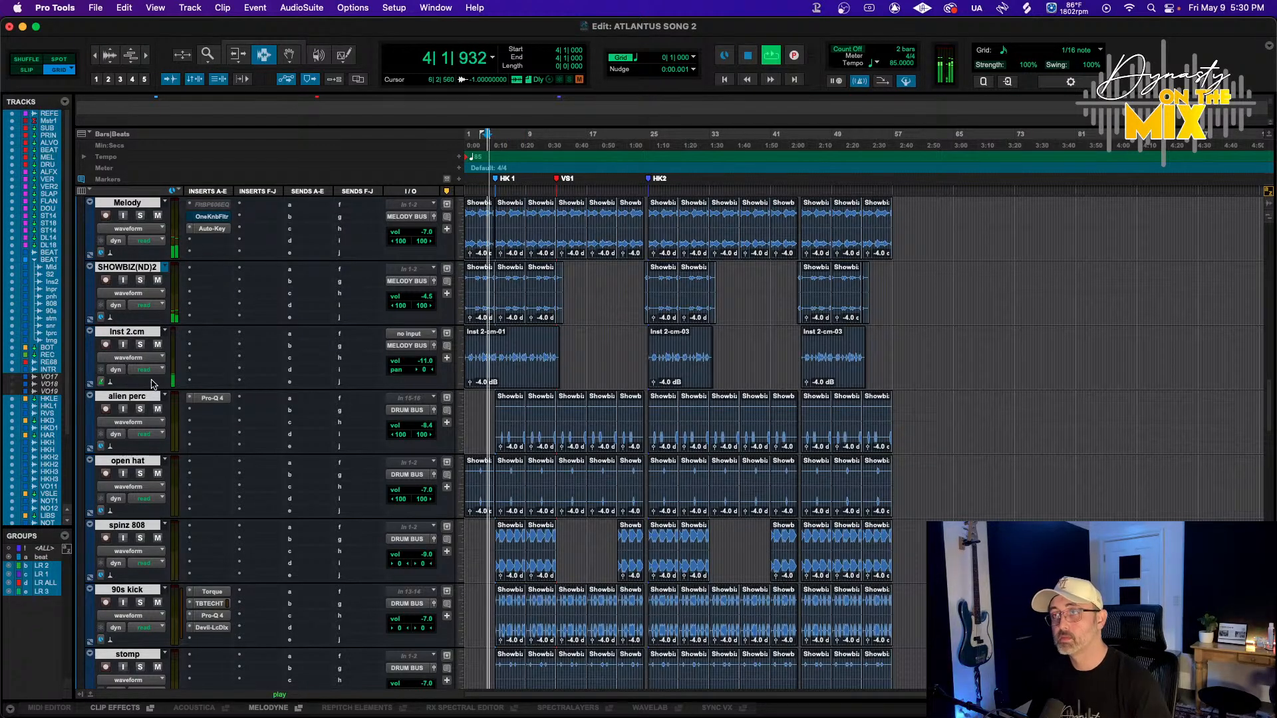
pyautogui.click(139, 346)
pyautogui.click(139, 345)
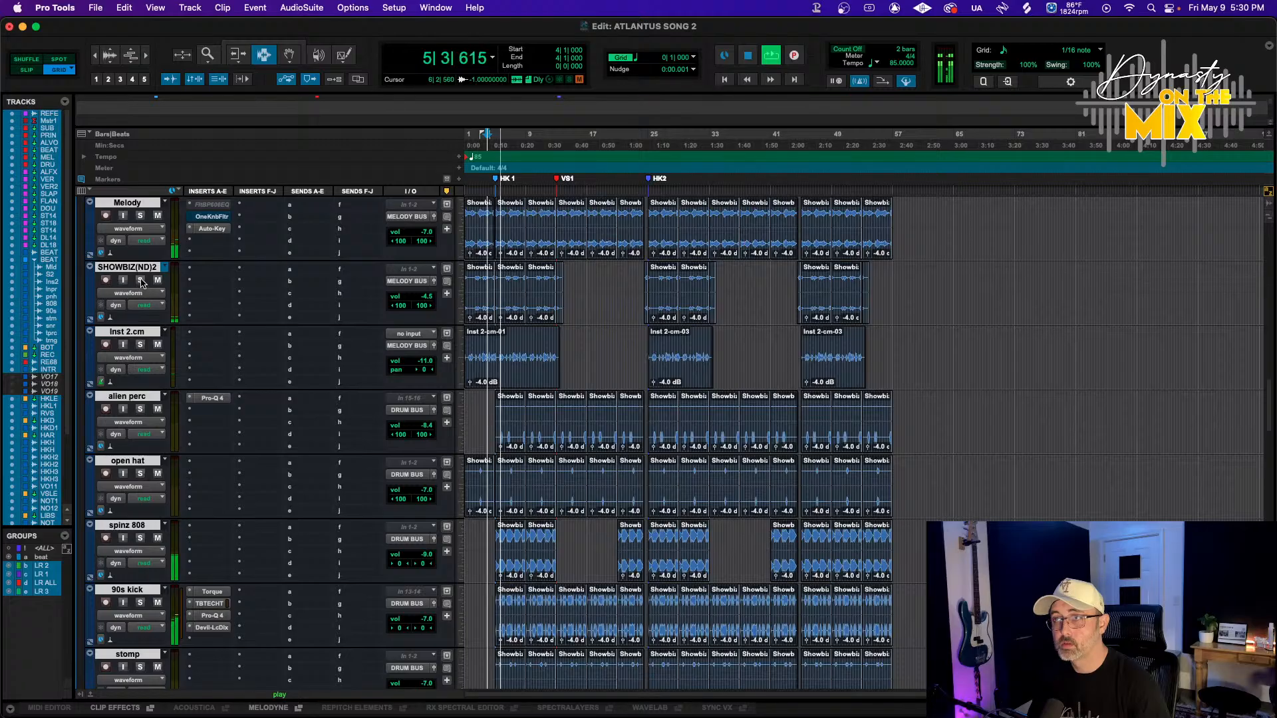
# Insert FabFilter Pro-Q 4 on the first insert slot of the Inst 2.cm track
pyautogui.click(199, 334)
pyautogui.moveTo(220, 335)
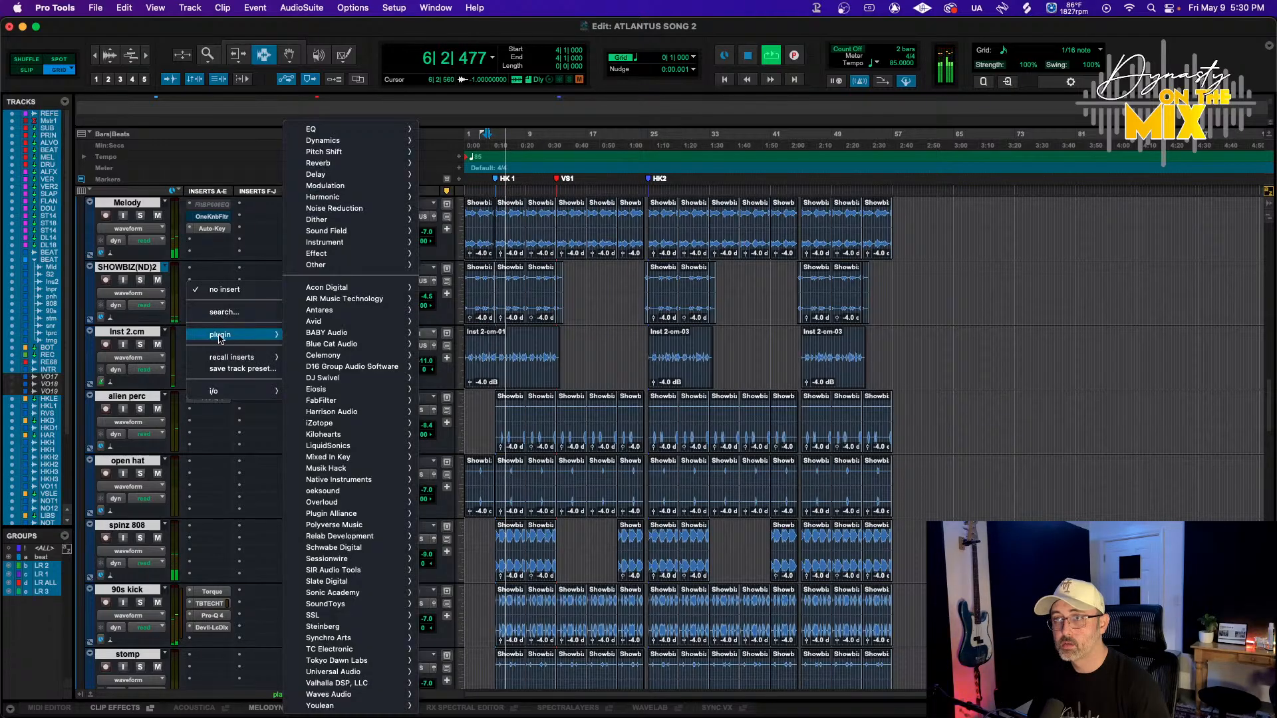
pyautogui.moveTo(347, 233)
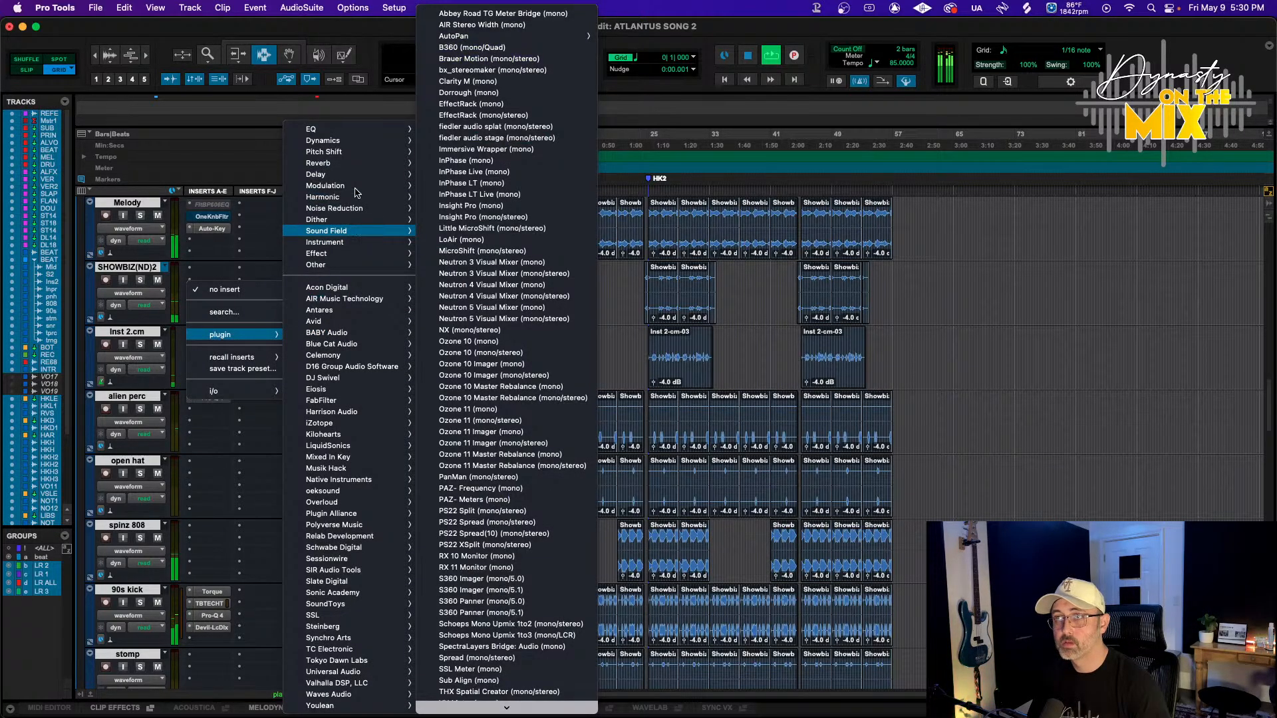
pyautogui.moveTo(359, 128)
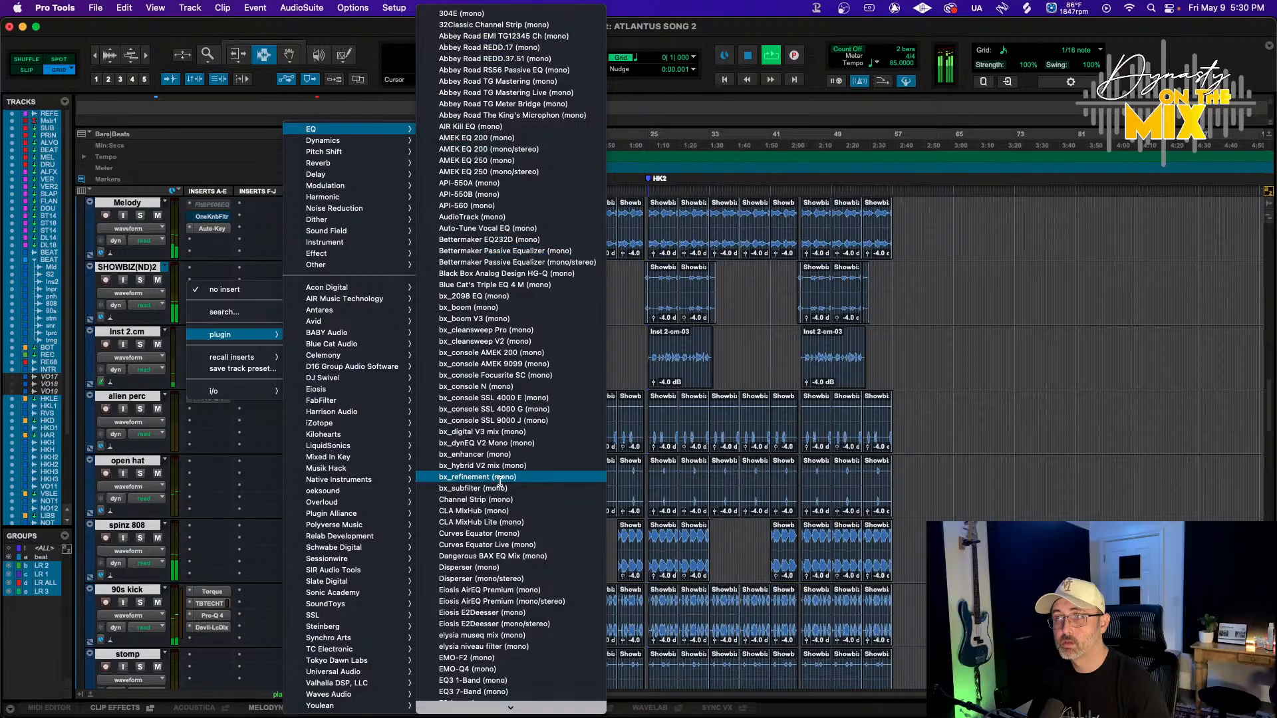
pyautogui.click(510, 661)
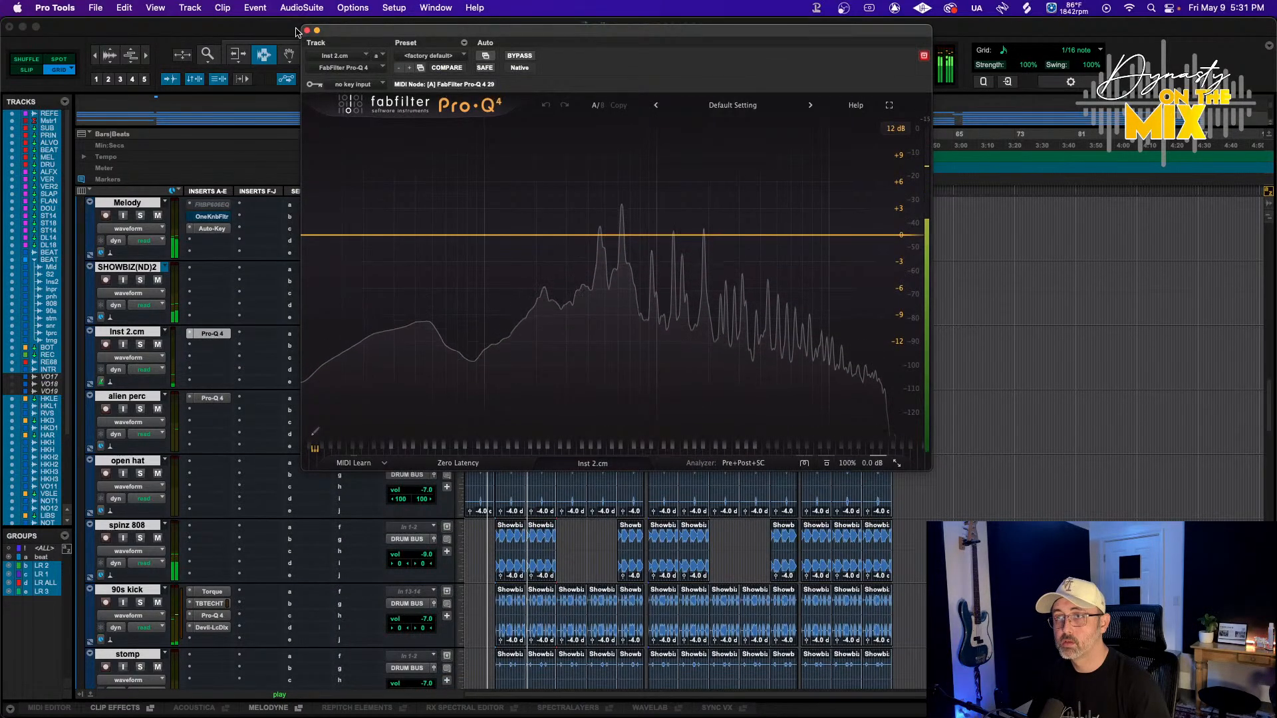
# Close the Pro-Q 4 window, nudge the Inst 2.cm pan slightly and start playback
pyautogui.click(306, 30)
pyautogui.moveTo(423, 370); pyautogui.dragTo(429, 375)
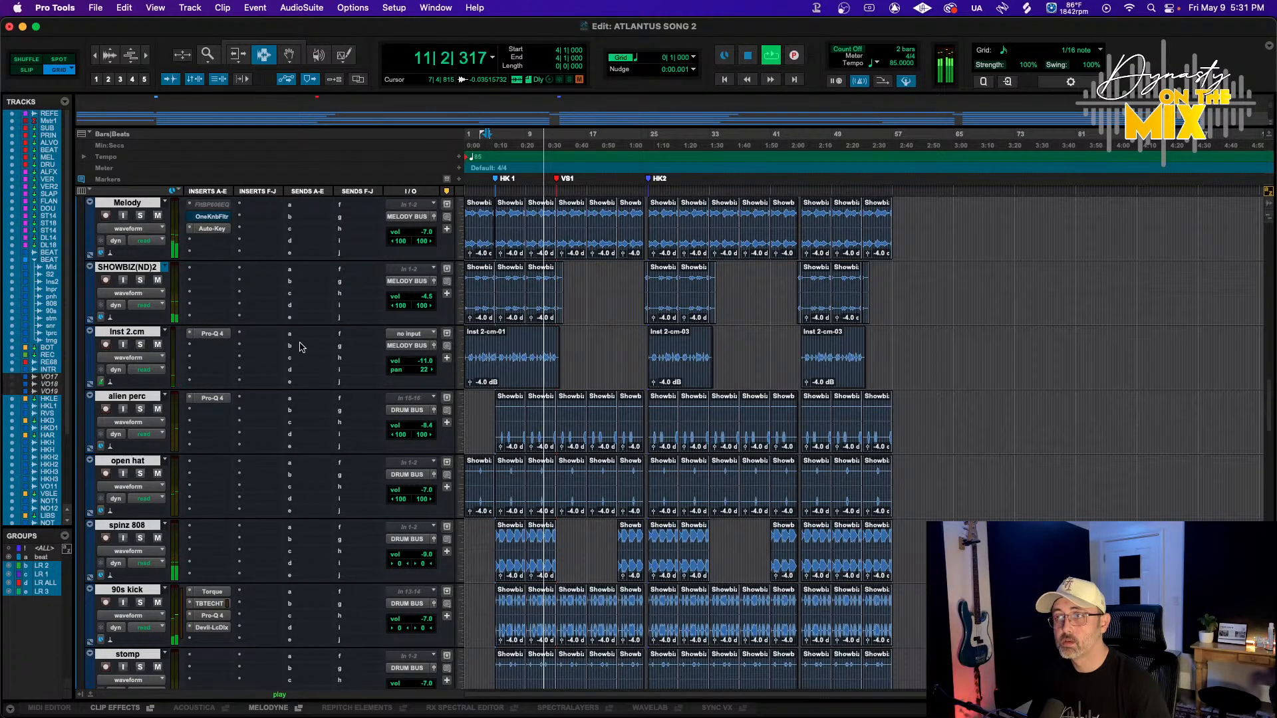
pyautogui.press('space')
# Insert Soundtoys EchoBoy in the next slot of Inst 2.cm and solo the track
pyautogui.click(194, 359)
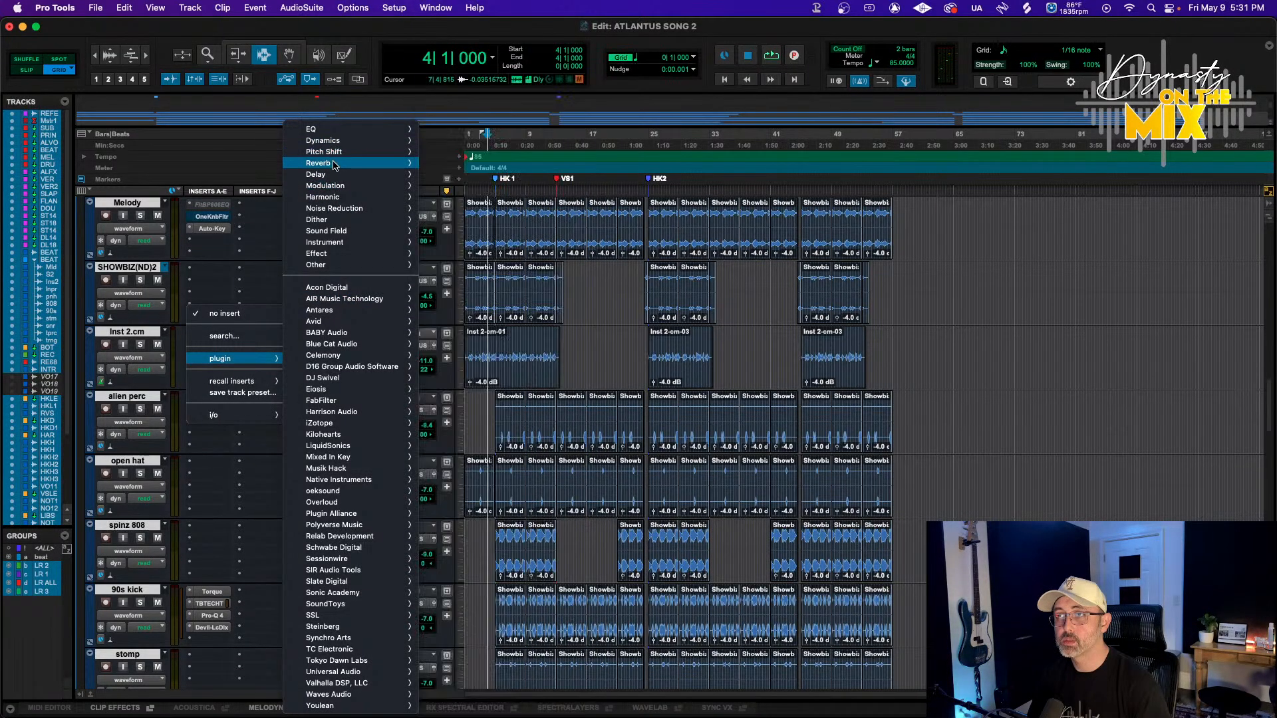
pyautogui.moveTo(326, 174)
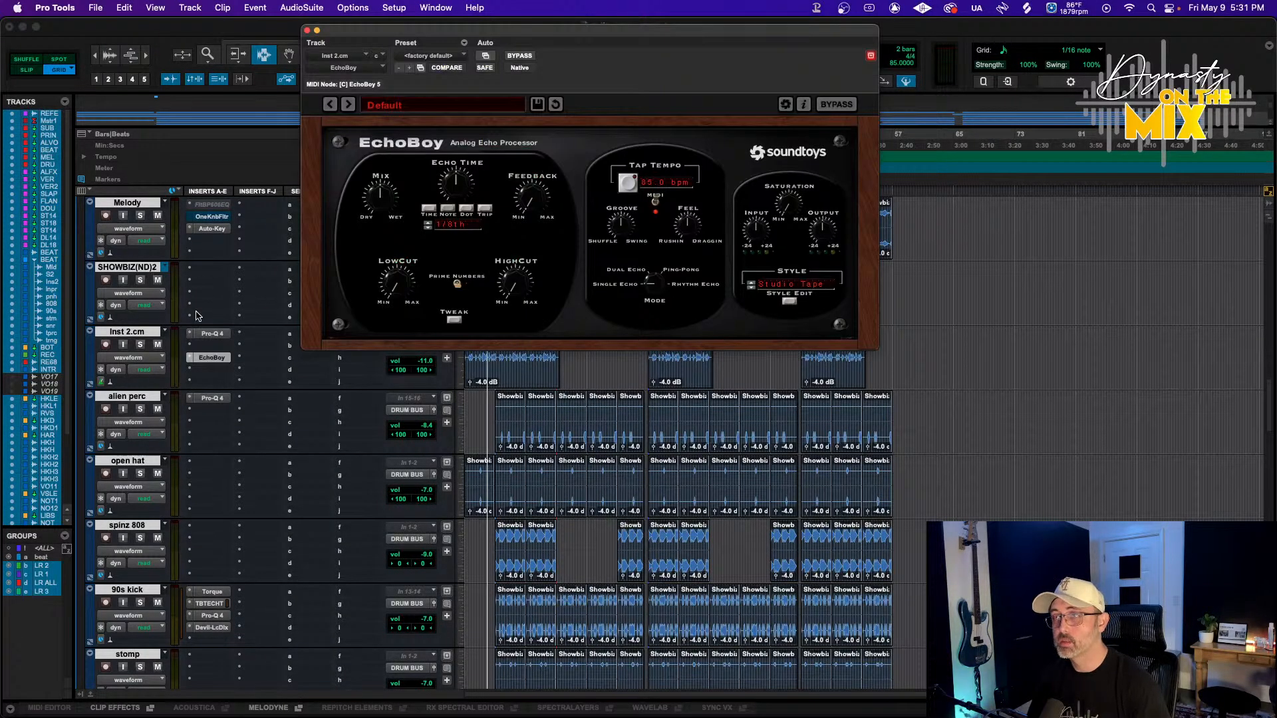
pyautogui.click(140, 344)
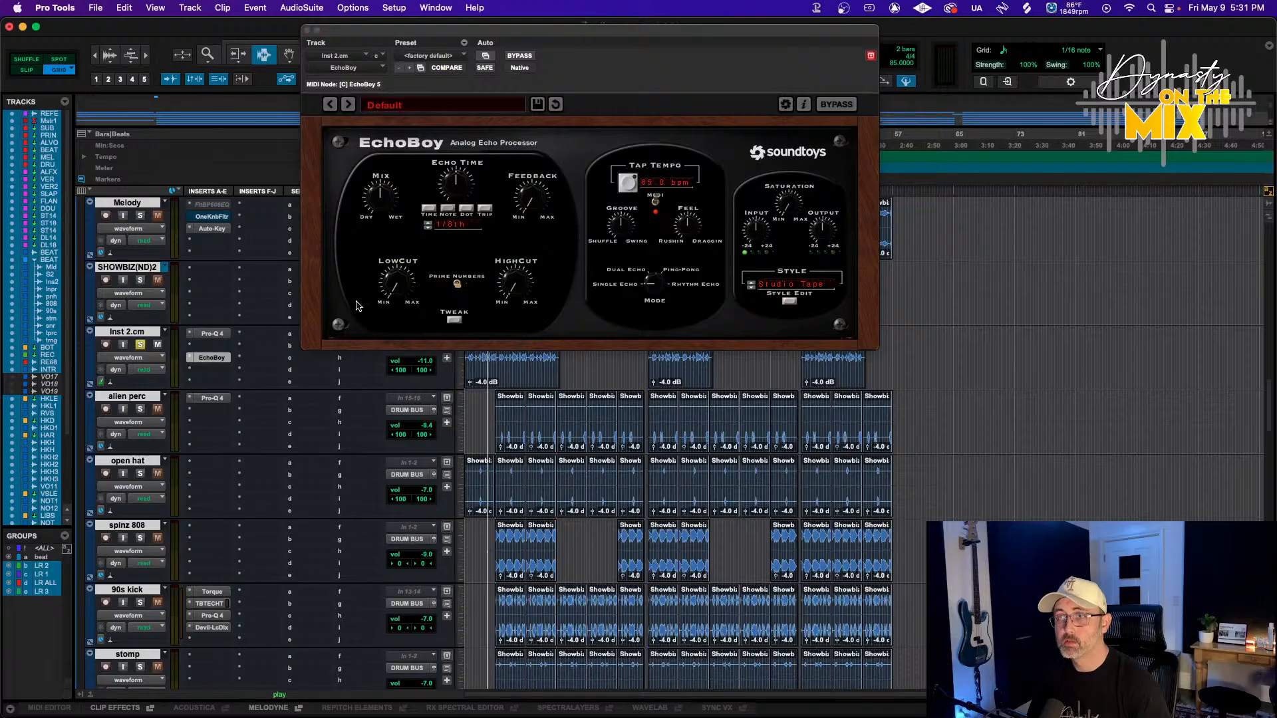
# Switch EchoBoy to Dual Echo mode and adjust its mix, low cut and feedback knobs
pyautogui.press('space')
pyautogui.moveTo(397, 200); pyautogui.dragTo(373, 223)
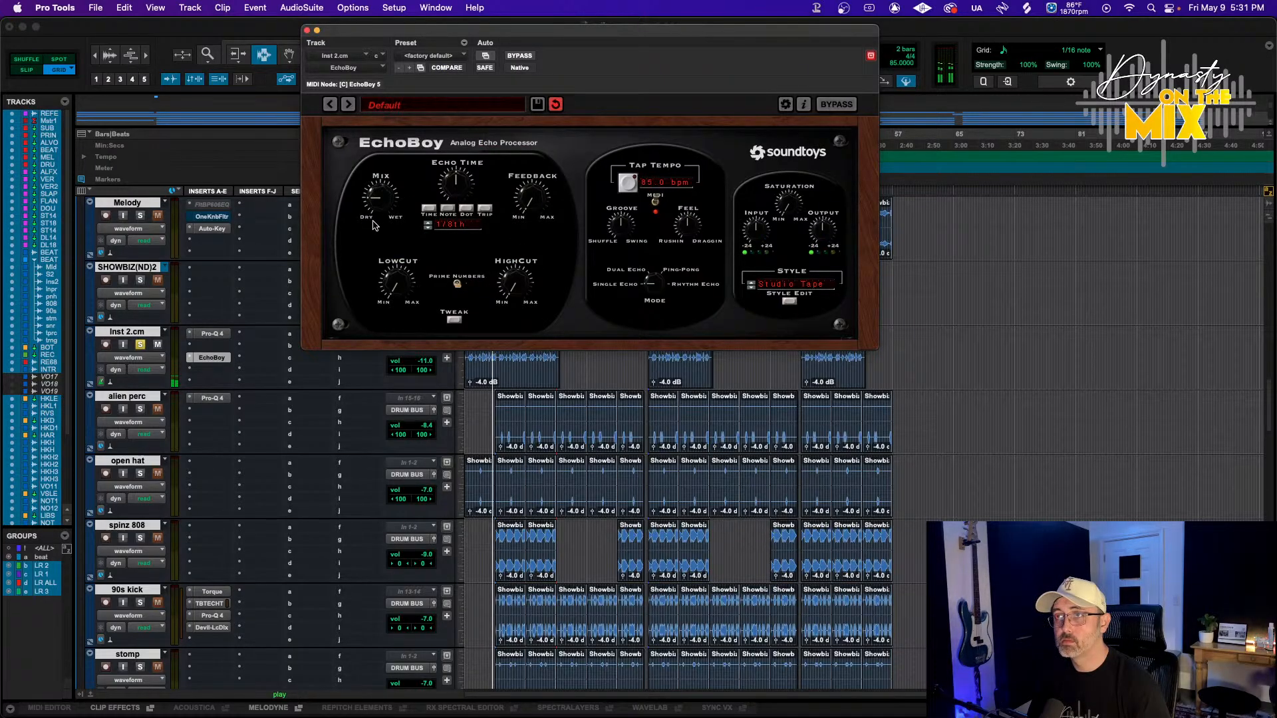
pyautogui.moveTo(651, 286); pyautogui.dragTo(662, 271)
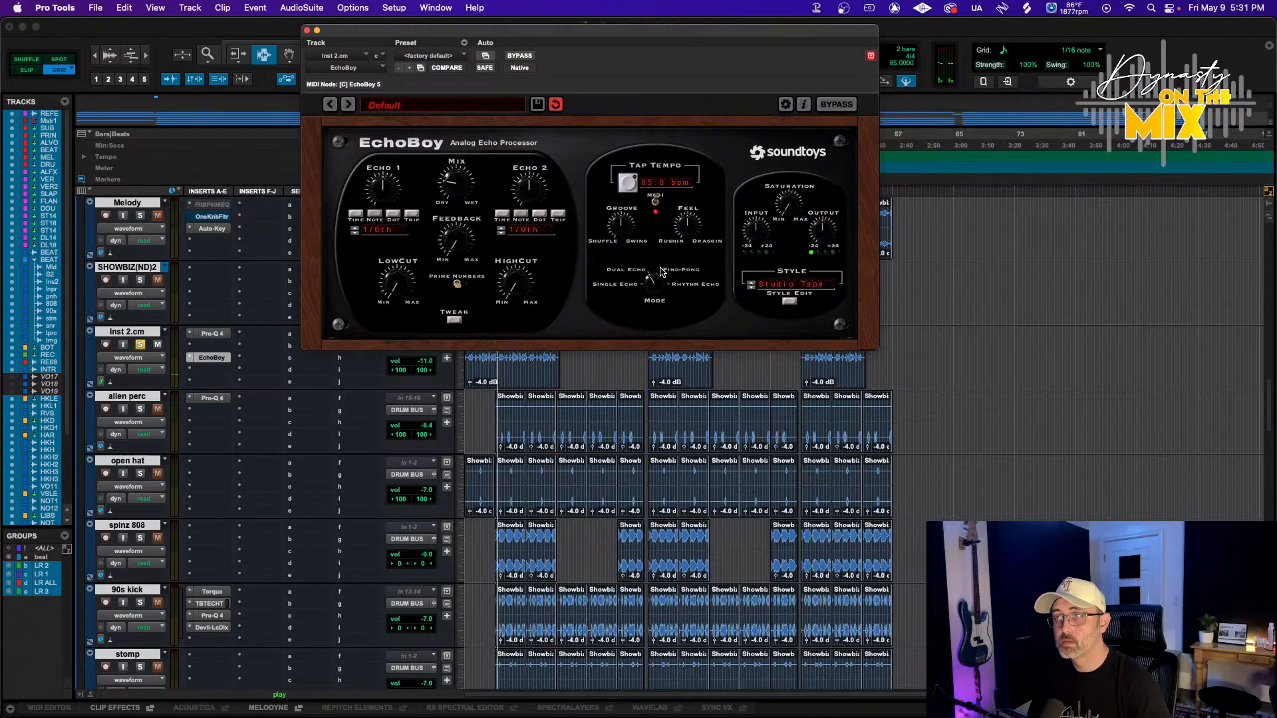
pyautogui.moveTo(402, 286); pyautogui.dragTo(402, 300)
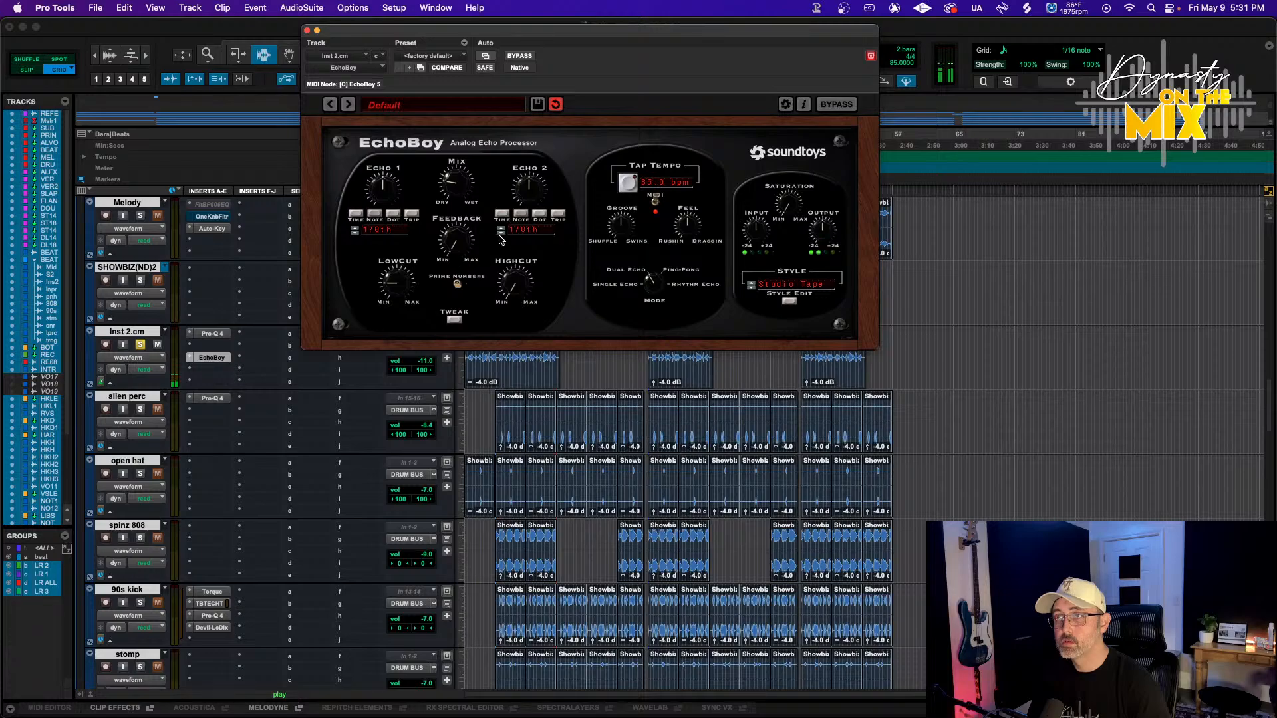
pyautogui.moveTo(458, 241); pyautogui.dragTo(462, 228)
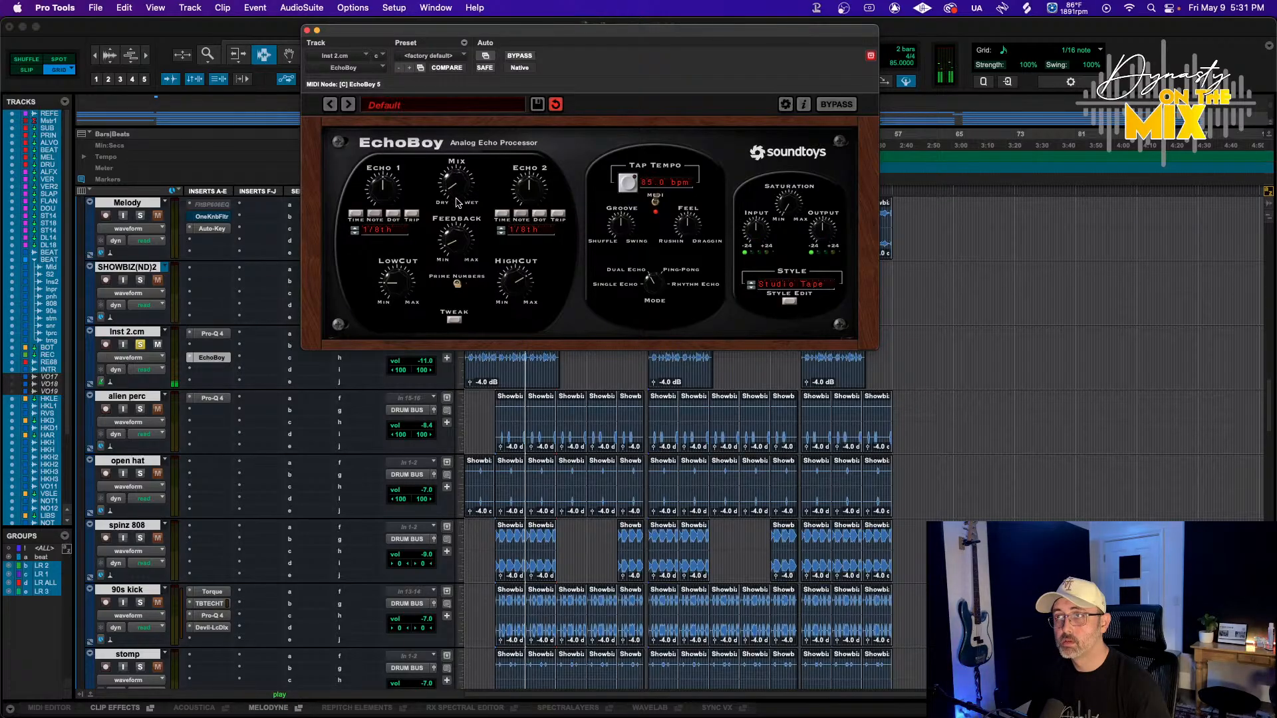
# Open the Tweak panel, set Echo 2 to 1/8 dot, and choose the Tube Tape echo style
pyautogui.click(455, 320)
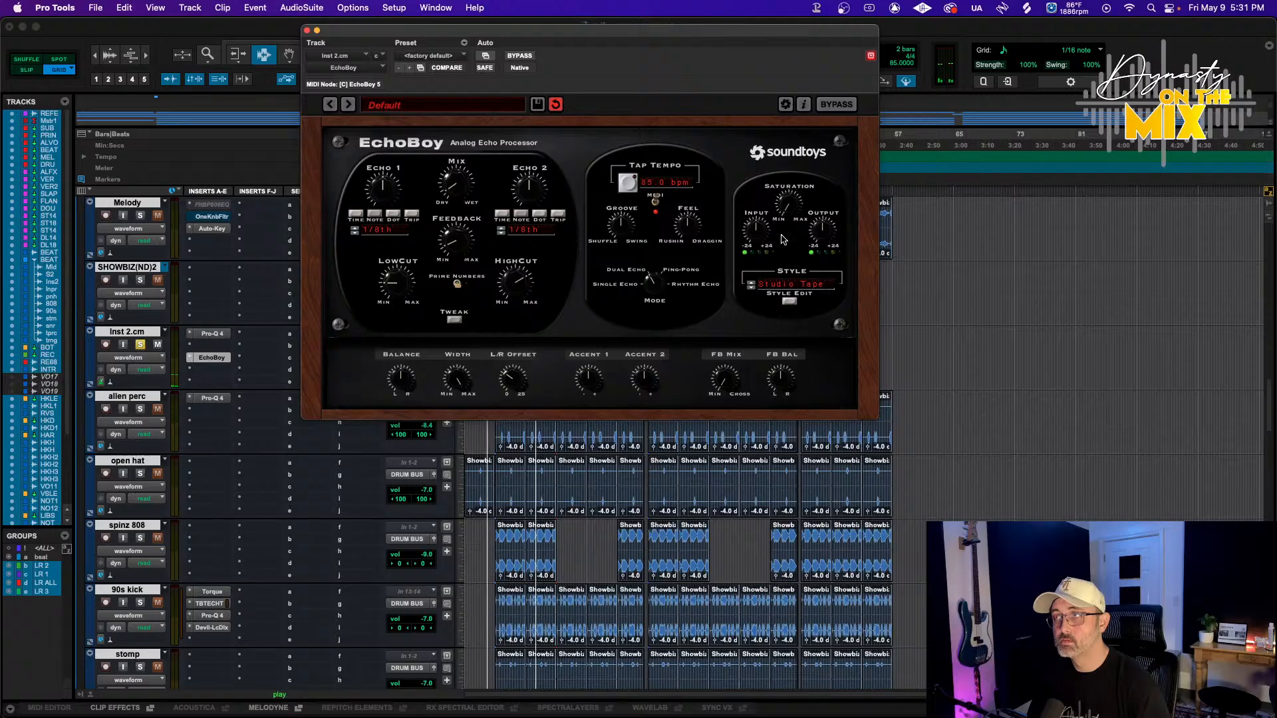
pyautogui.click(542, 214)
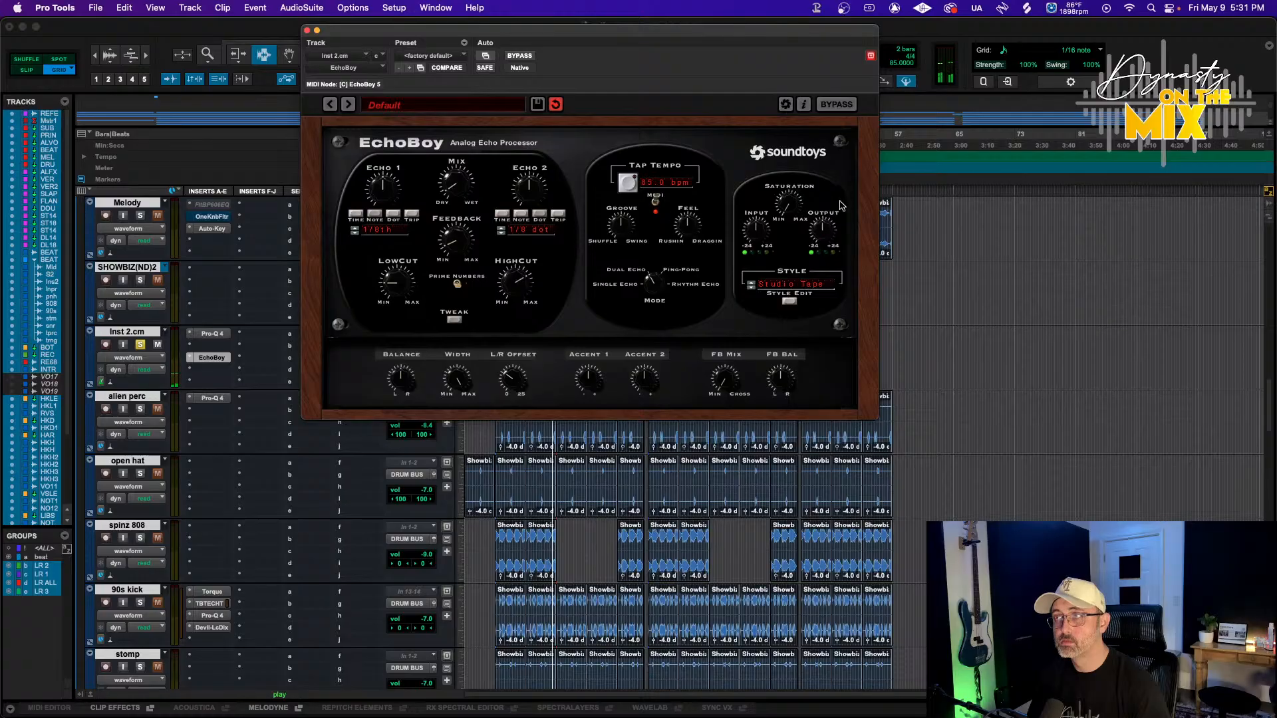
pyautogui.click(791, 284)
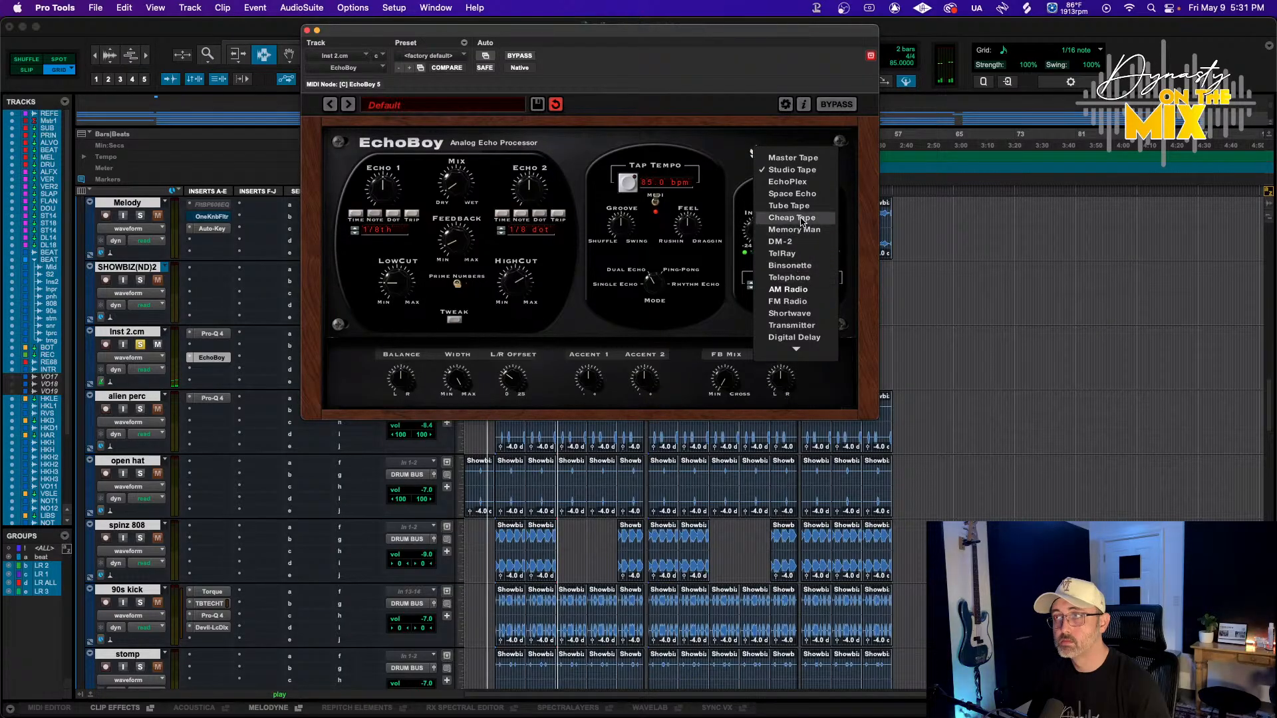
pyautogui.click(784, 195)
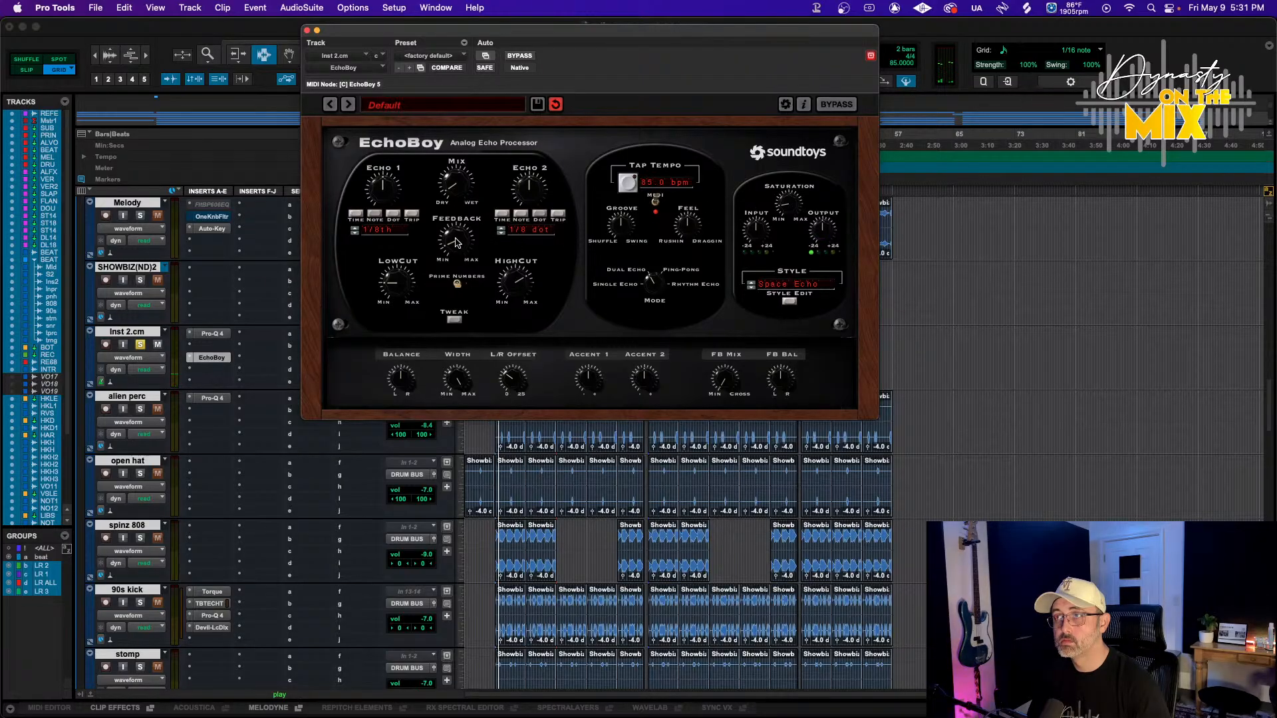
pyautogui.click(792, 284)
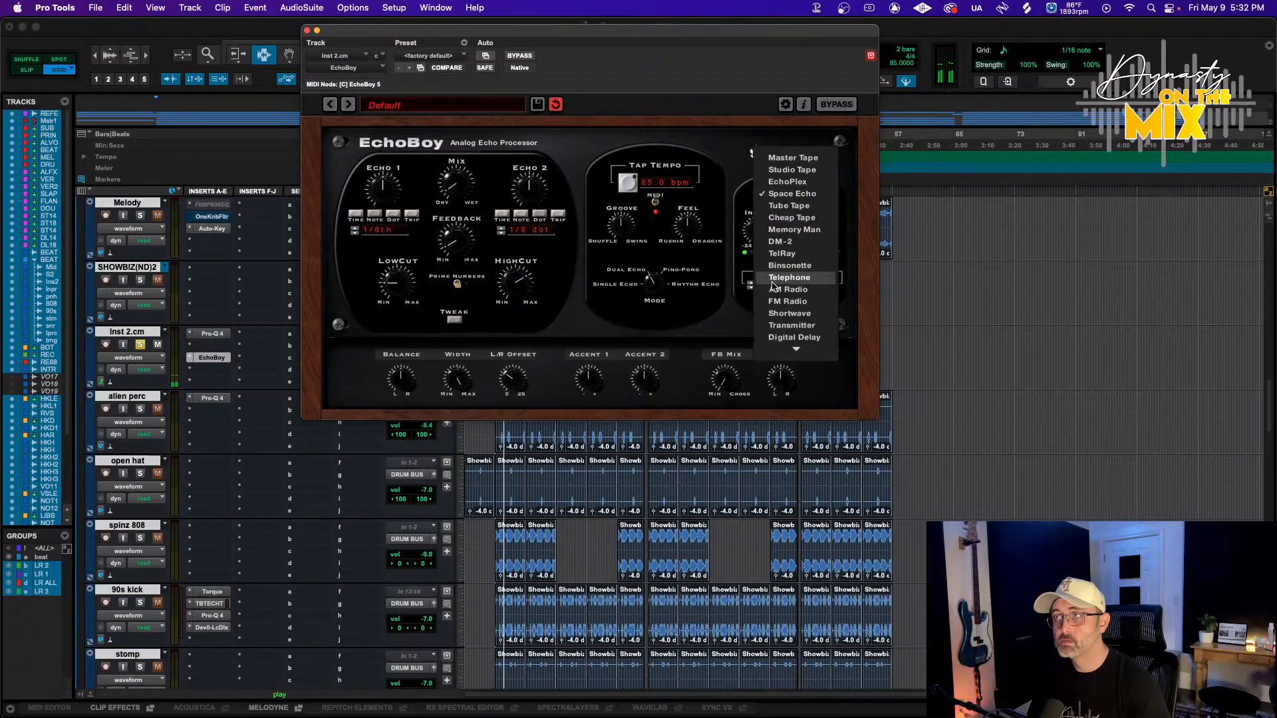
pyautogui.click(764, 211)
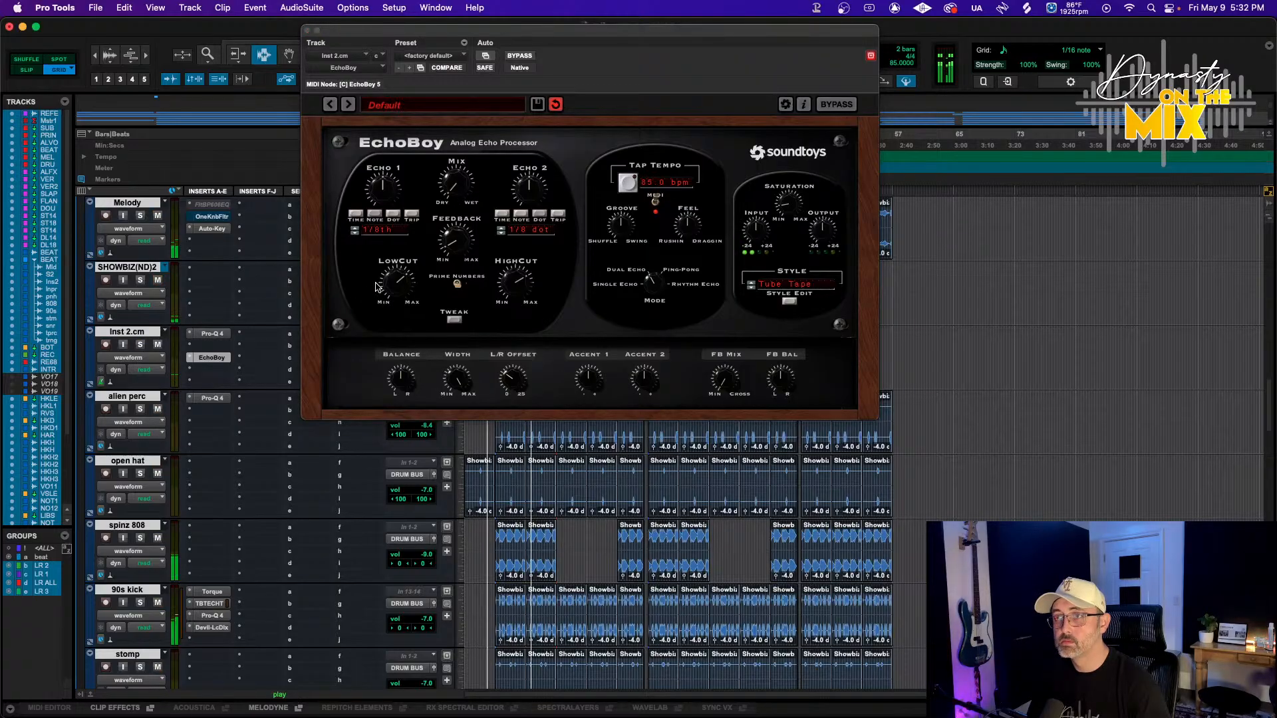
# In Inst 2.cm's Pro-Q 4, add bell boosts near 1.4 kHz and 6.9 kHz plus a lower band pulled down slightly
pyautogui.click(213, 334)
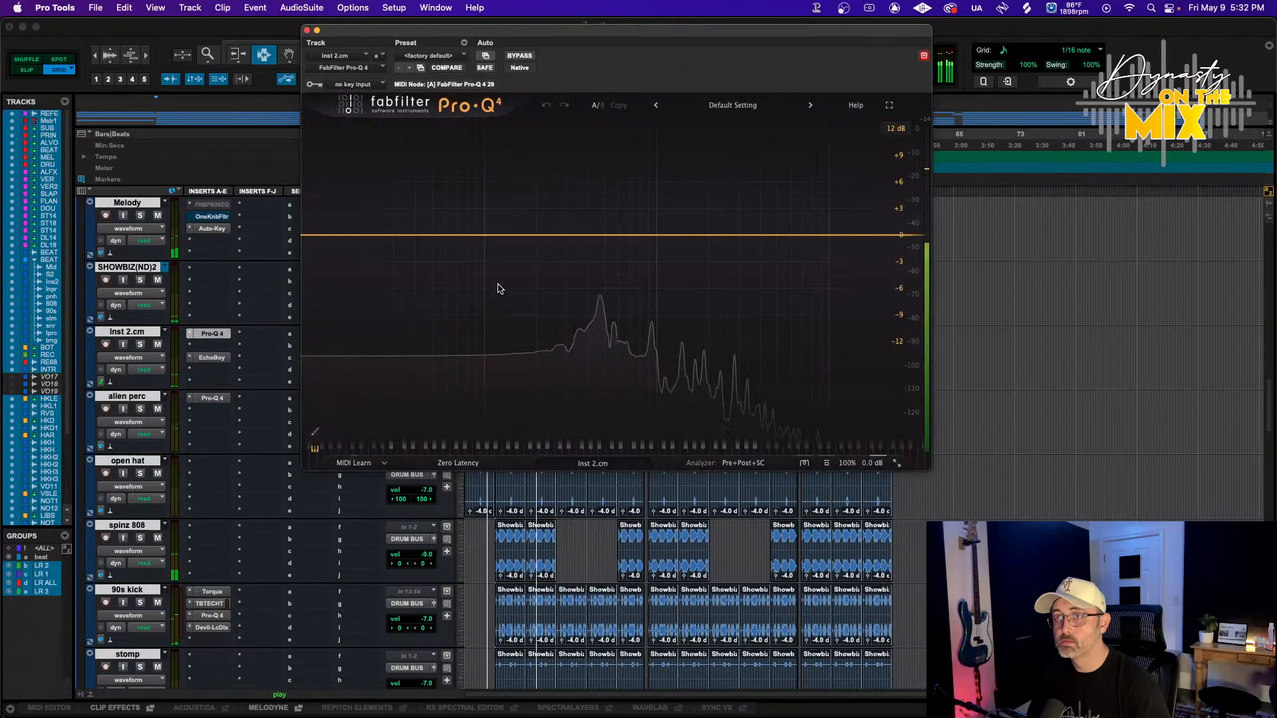
pyautogui.click(684, 215)
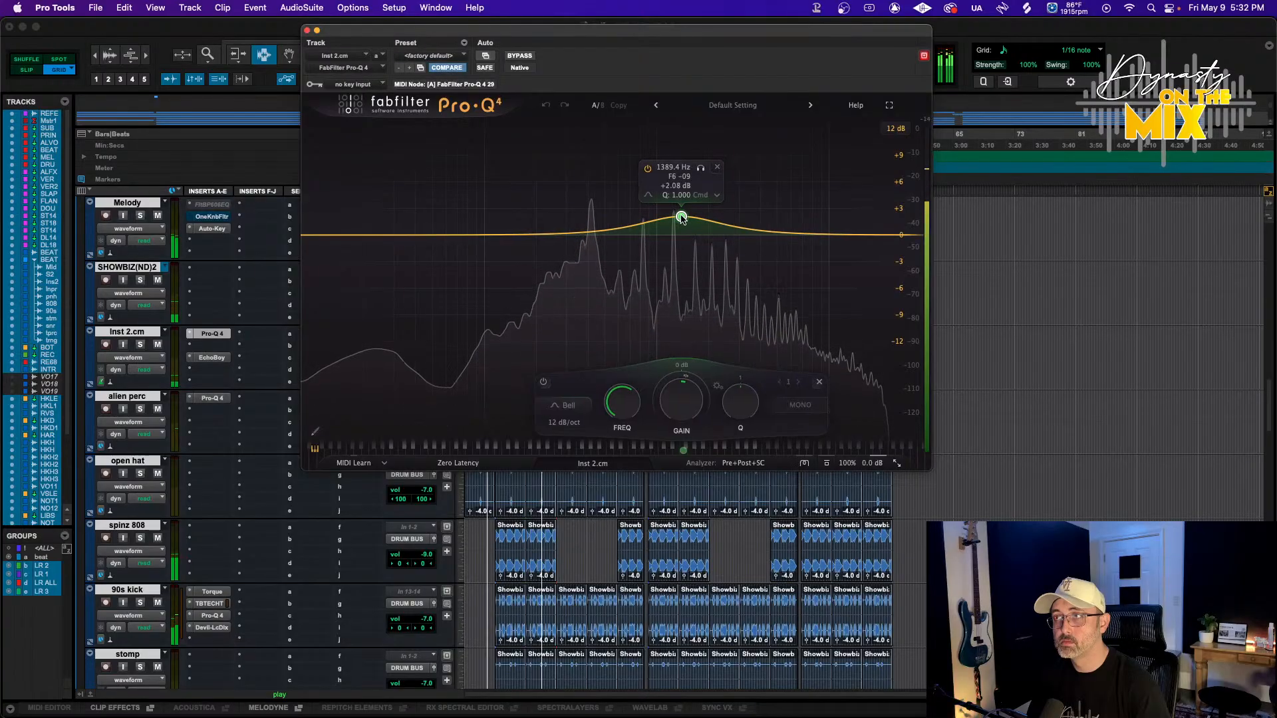
pyautogui.click(803, 210)
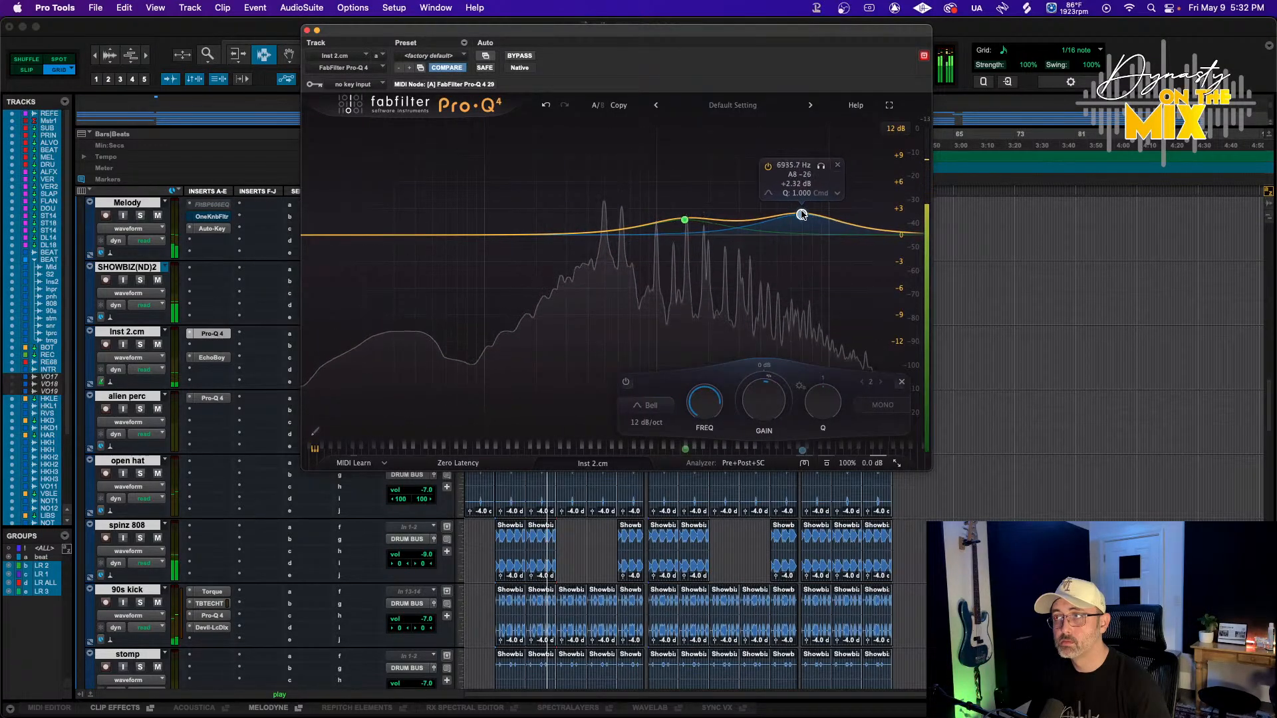
pyautogui.click(605, 213)
pyautogui.moveTo(606, 213)
pyautogui.mouseDown()
pyautogui.moveTo(601, 128)
pyautogui.moveTo(601, 226)
pyautogui.mouseUp()
pyautogui.press('space')
# Add a low cut filter around 115 Hz in Pro-Q 4, close the plugin and unsolo Inst 2.cm
pyautogui.click(487, 235)
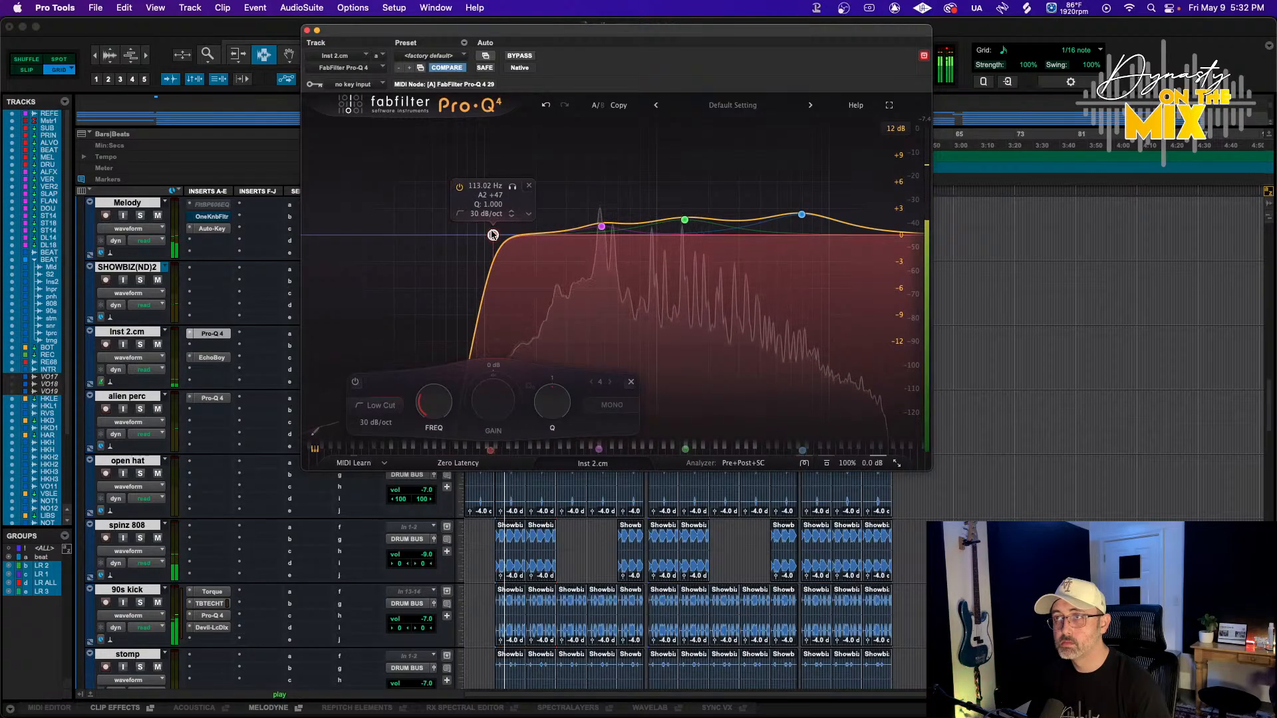
pyautogui.moveTo(492, 234); pyautogui.dragTo(496, 255)
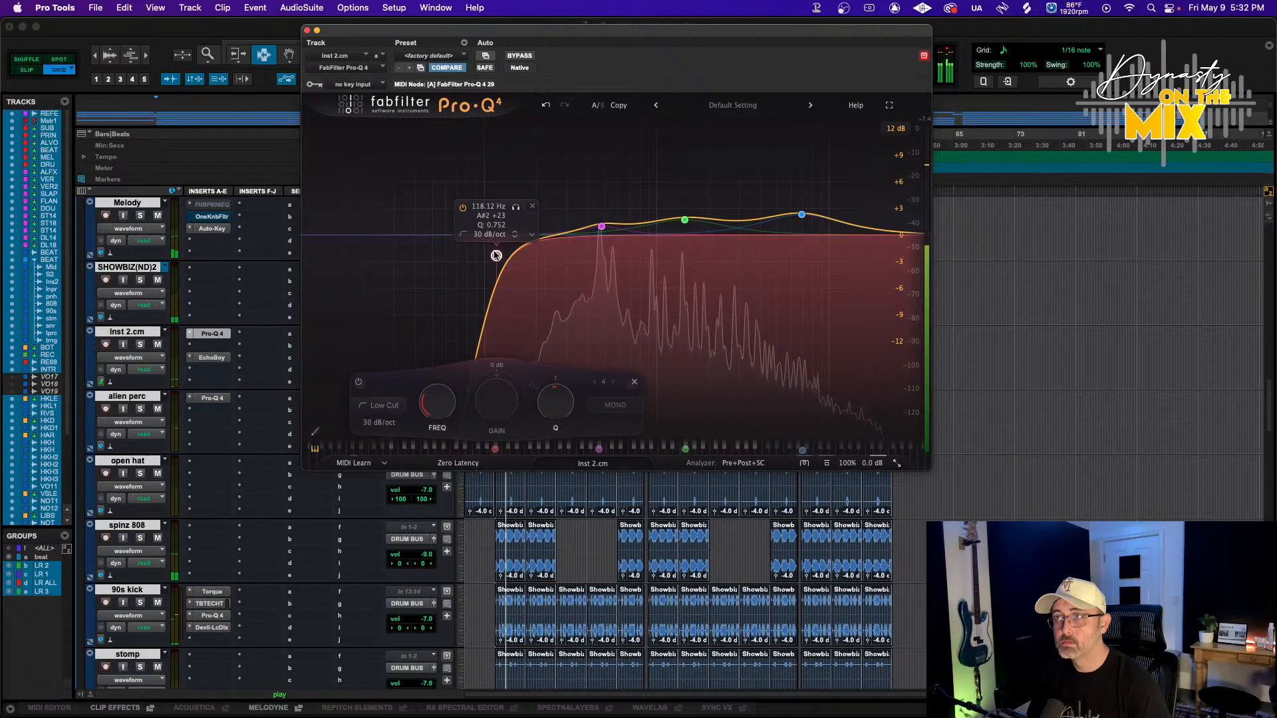
pyautogui.click(308, 30)
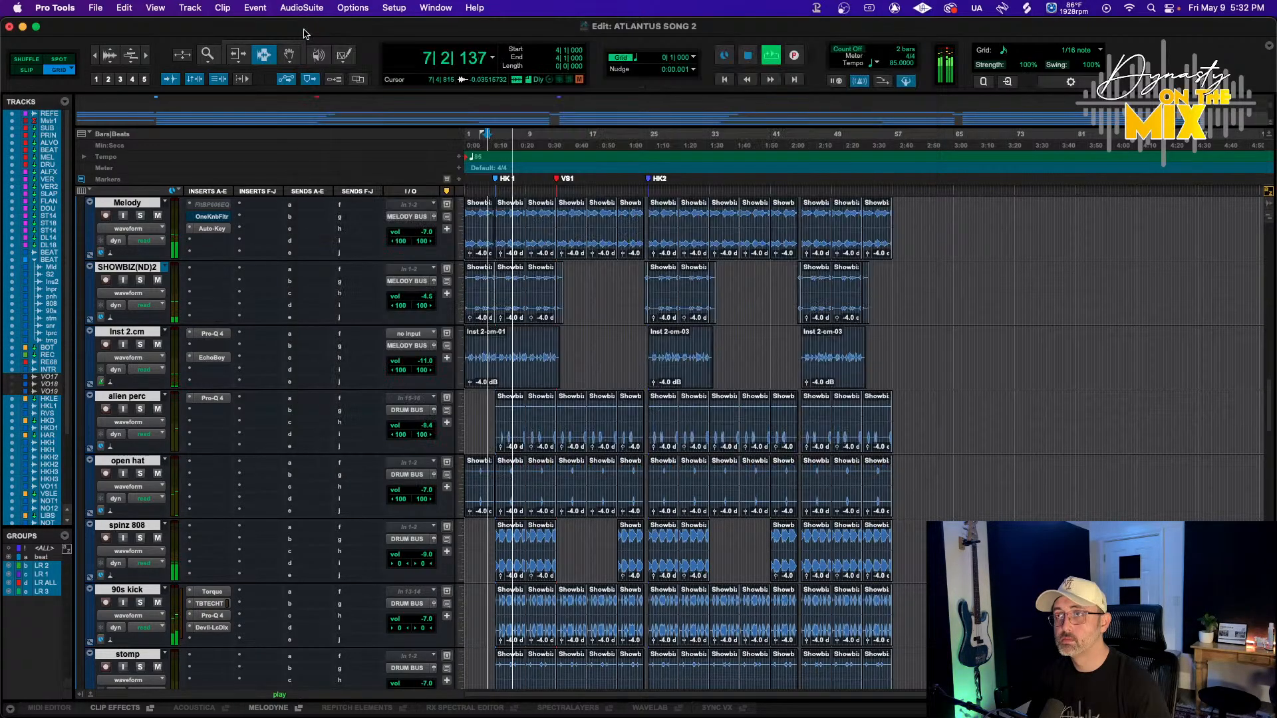
pyautogui.click(140, 345)
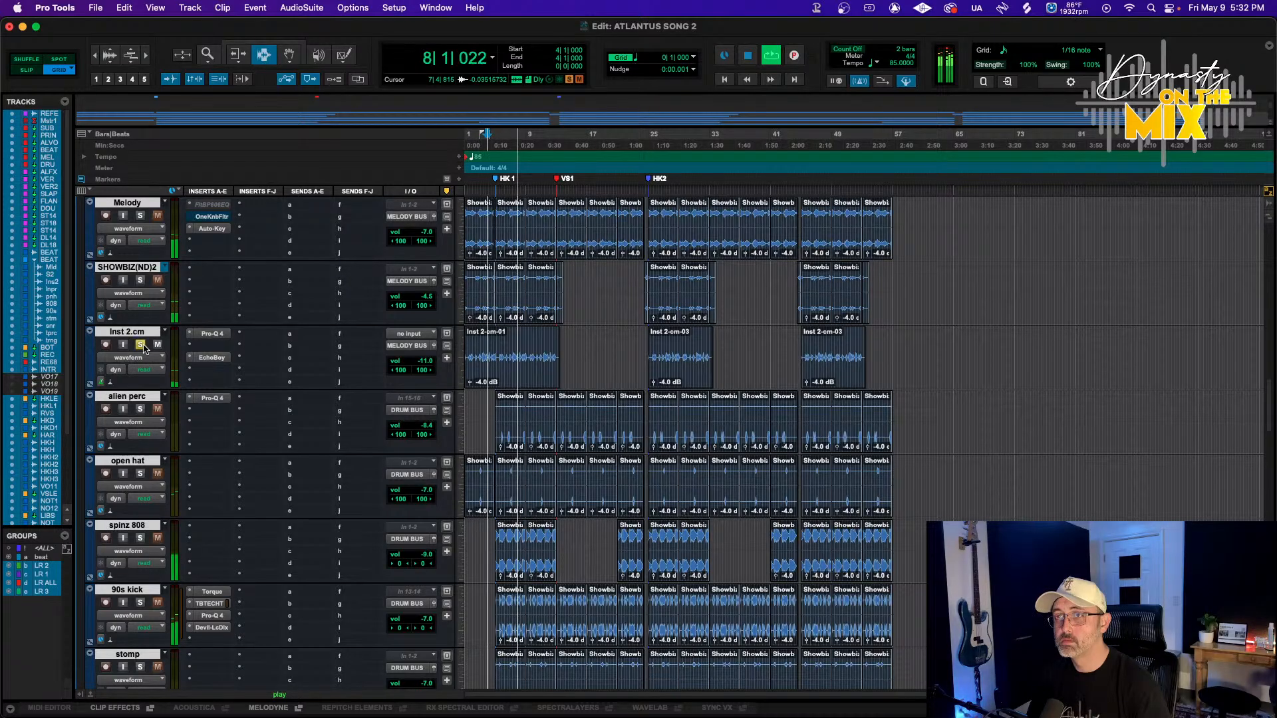
pyautogui.click(201, 347)
pyautogui.moveTo(239, 346)
pyautogui.moveTo(333, 140)
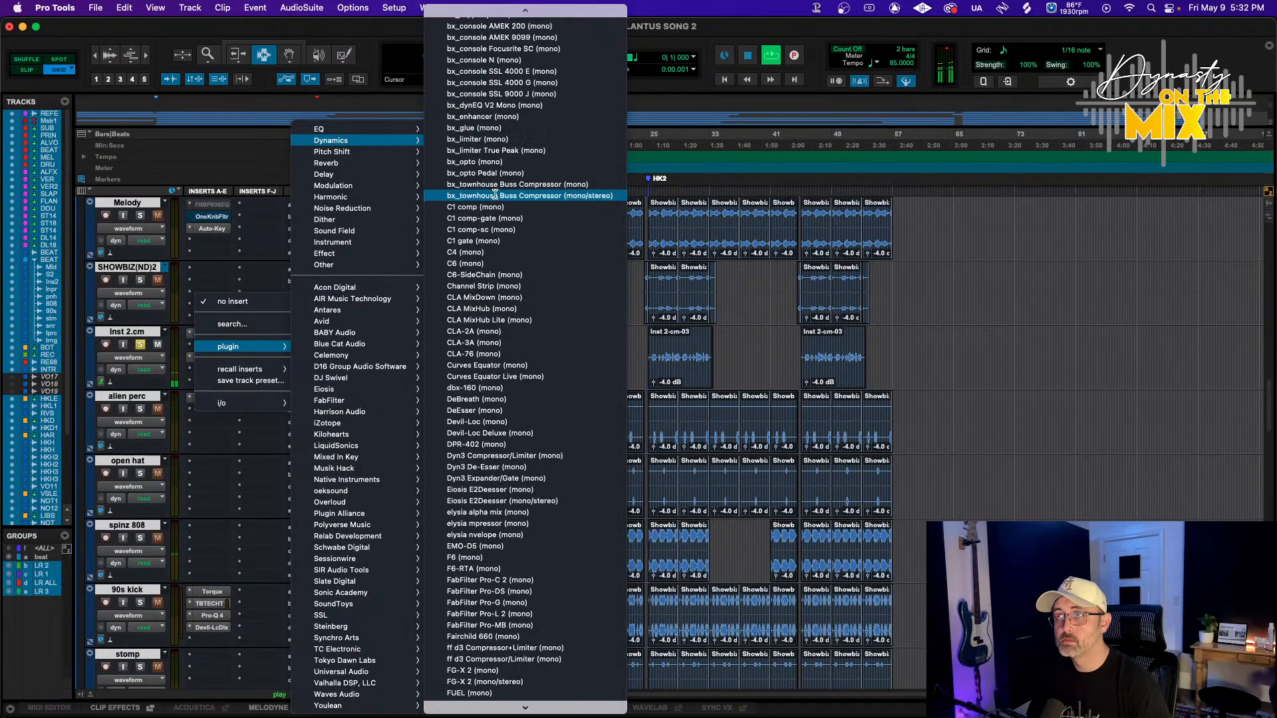
pyautogui.scroll(-15, 495, 200)
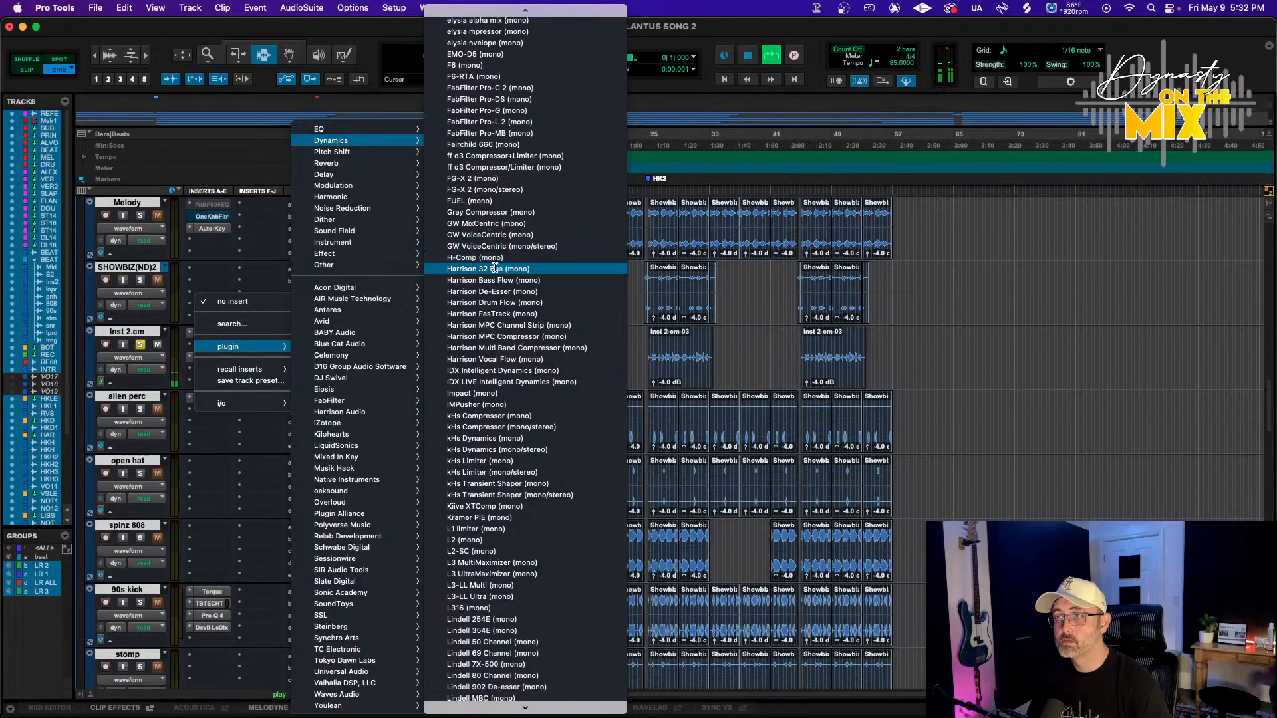
pyautogui.click(265, 269)
# Start playback and insert the SSL 4K E (mono) plugin in the third slot of Inst 2.cm
pyautogui.press('space')
pyautogui.click(199, 348)
pyautogui.moveTo(239, 347)
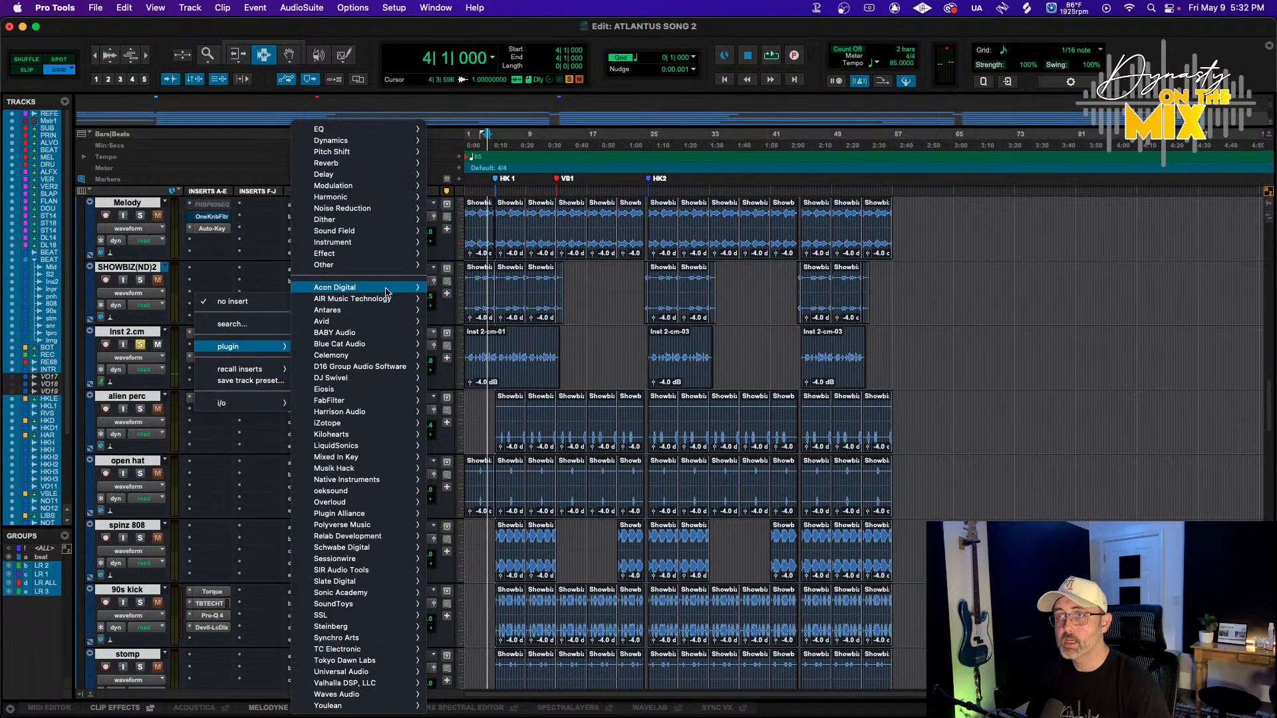
pyautogui.moveTo(386, 142)
pyautogui.scroll(-2, 536, 160)
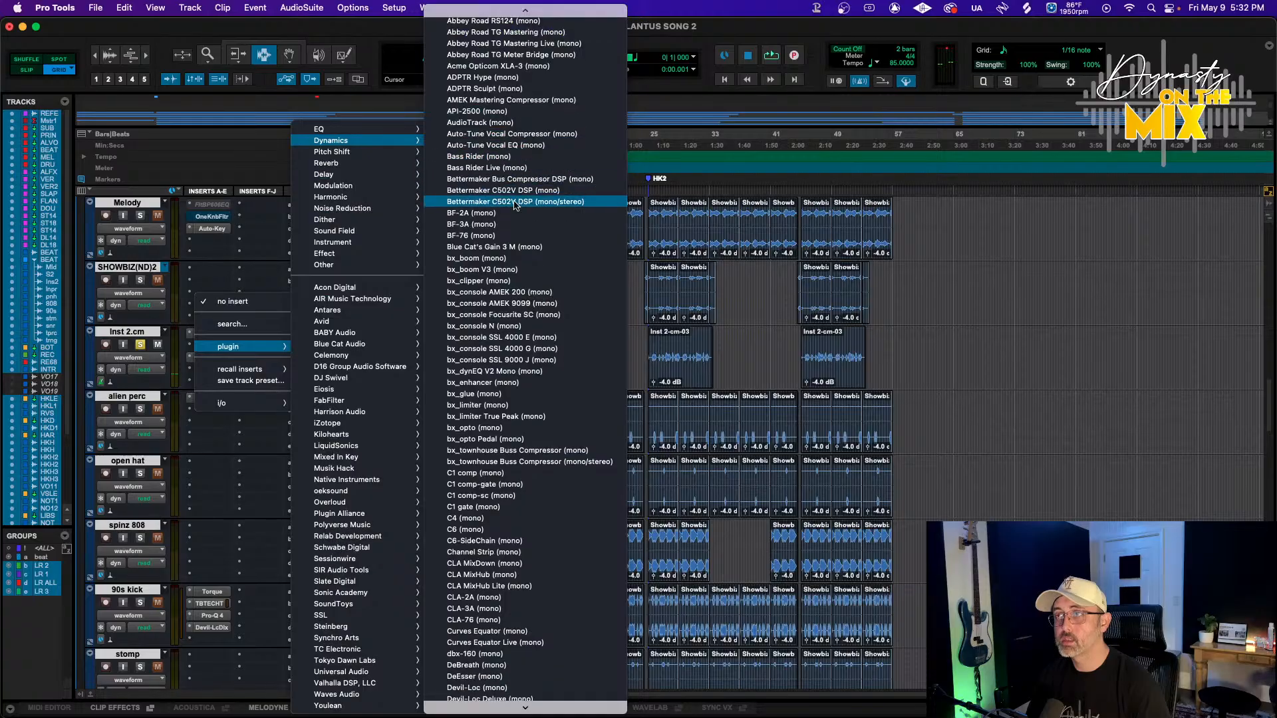
pyautogui.scroll(-3, 532, 273)
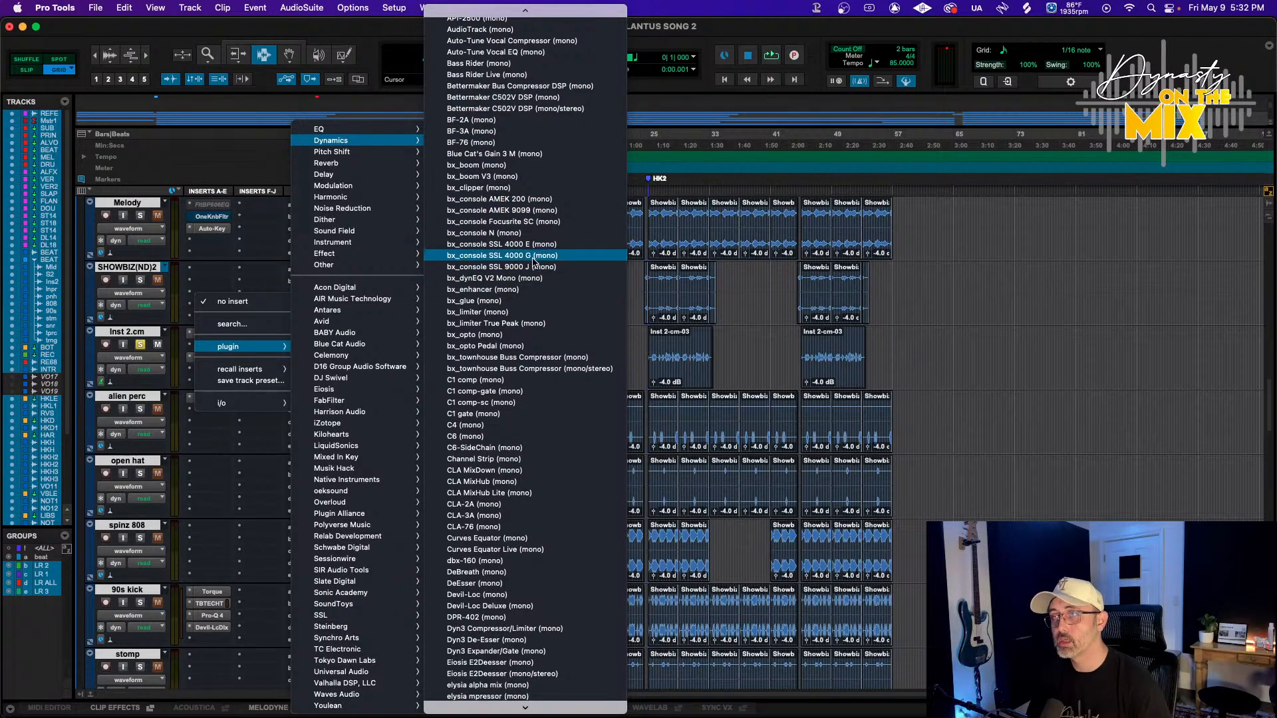
pyautogui.scroll(-20, 525, 252)
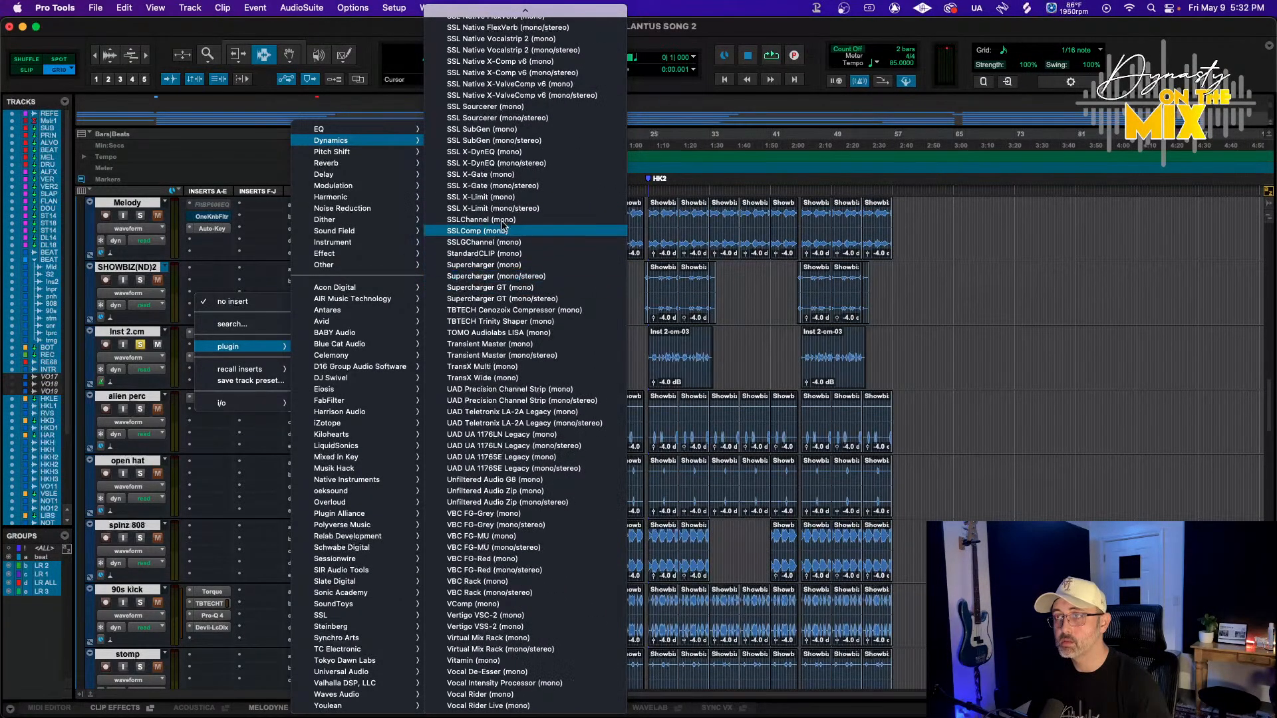
pyautogui.scroll(5, 532, 173)
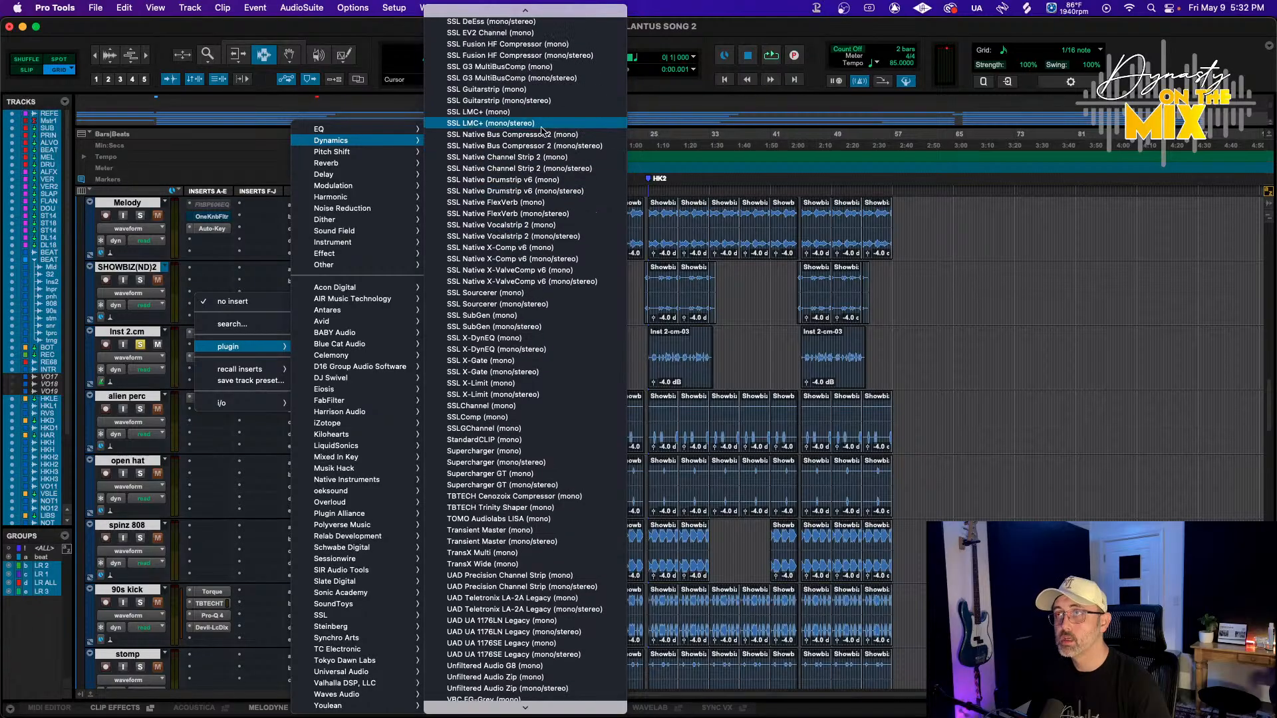
pyautogui.scroll(3, 540, 127)
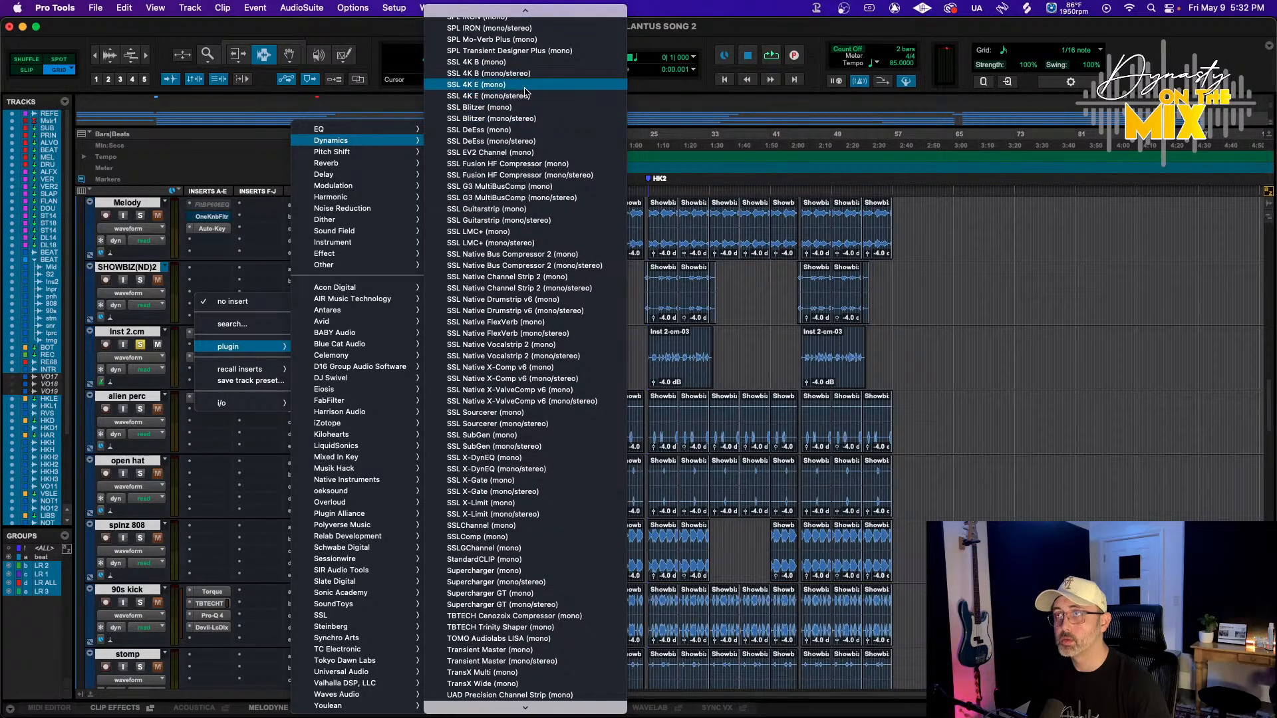
pyautogui.scroll(2, 531, 162)
pyautogui.click(526, 138)
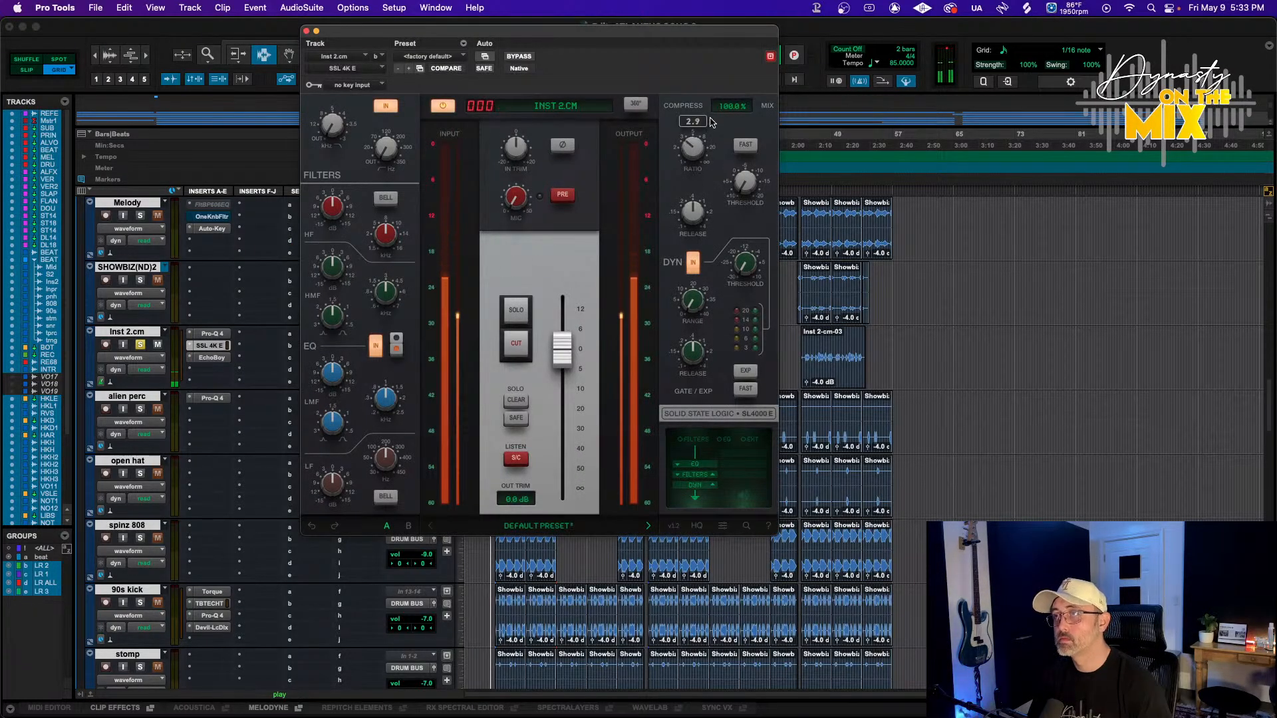
# Set the SSL 4K E compressor threshold to -12.8 dB
pyautogui.moveTo(715, 113); pyautogui.dragTo(717, 110)
pyautogui.moveTo(745, 184); pyautogui.dragTo(762, 100)
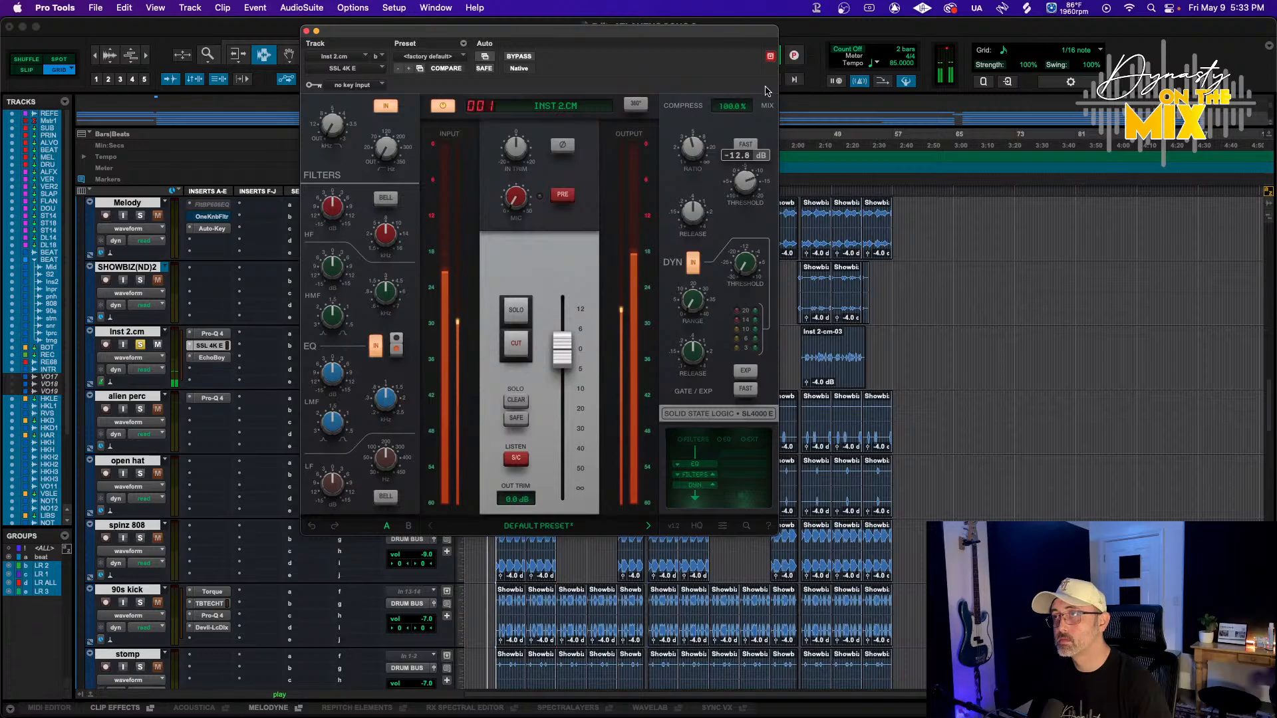
# Set the SSL 4K E compressor threshold to -17.5 dB, enable fast attack, set ratio to 6:1 and adjust release
pyautogui.moveTo(687, 224); pyautogui.dragTo(688, 247)
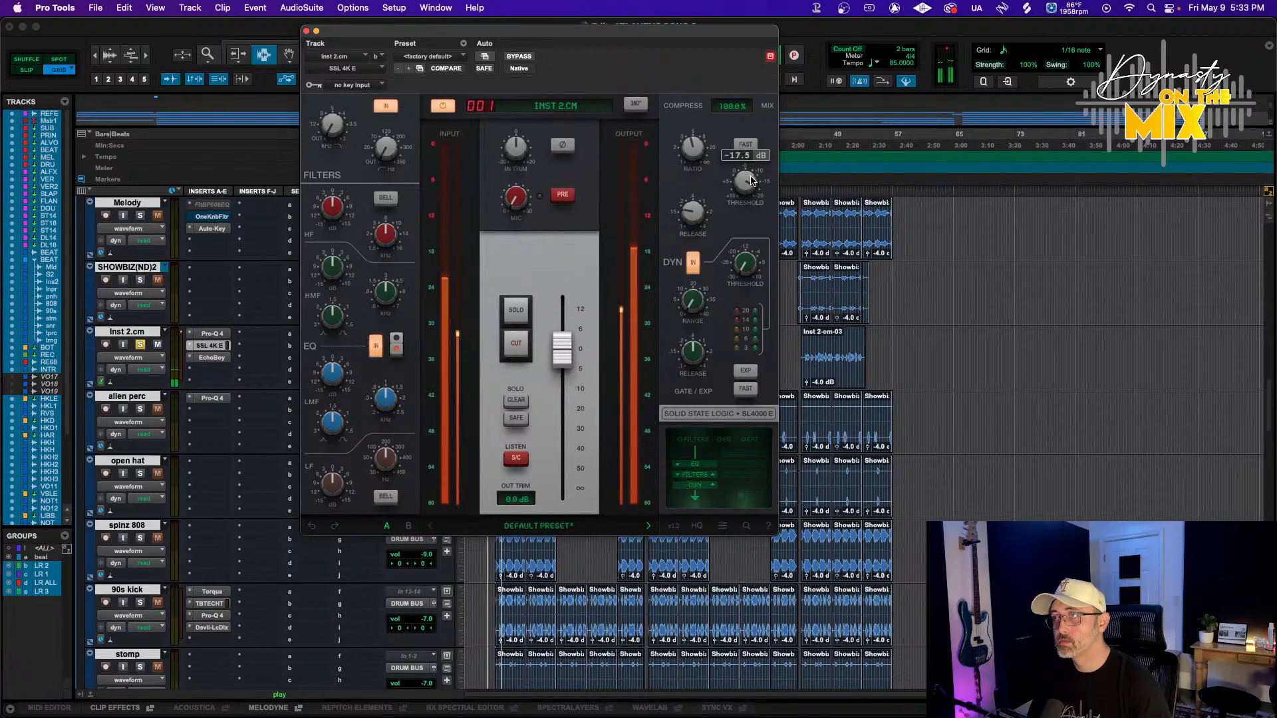
pyautogui.click(746, 147)
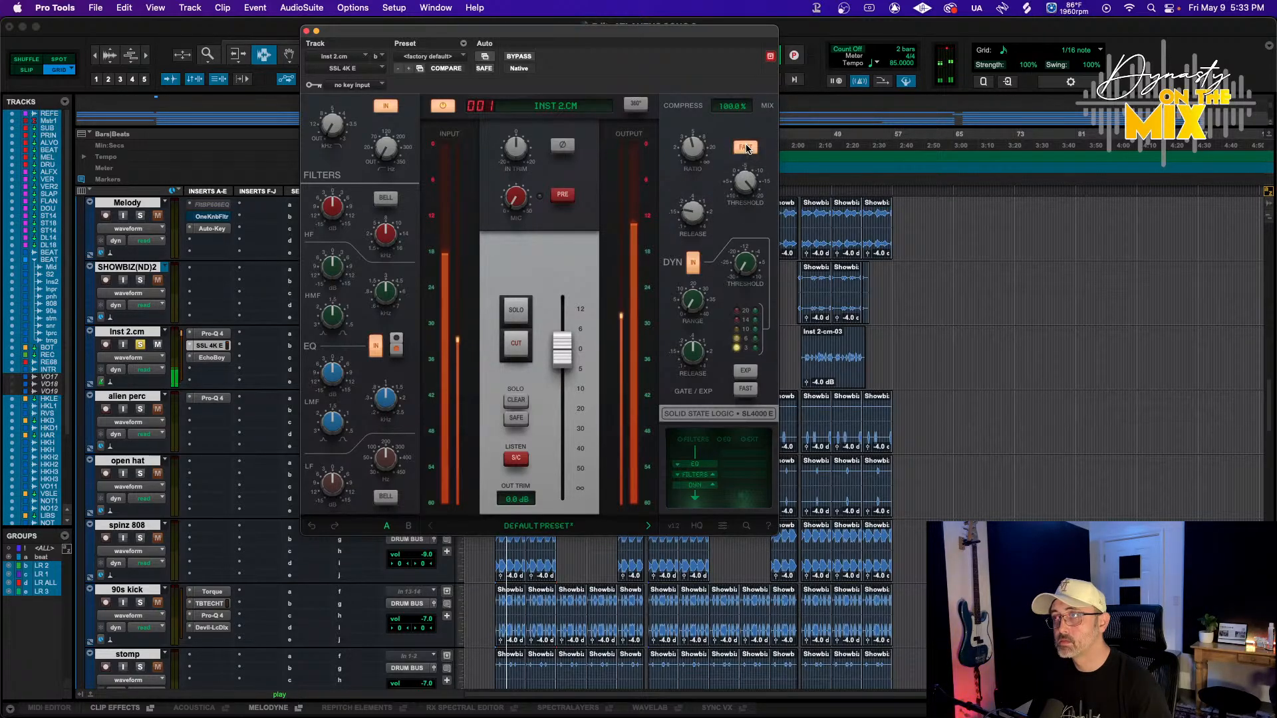
pyautogui.moveTo(695, 154); pyautogui.dragTo(696, 140)
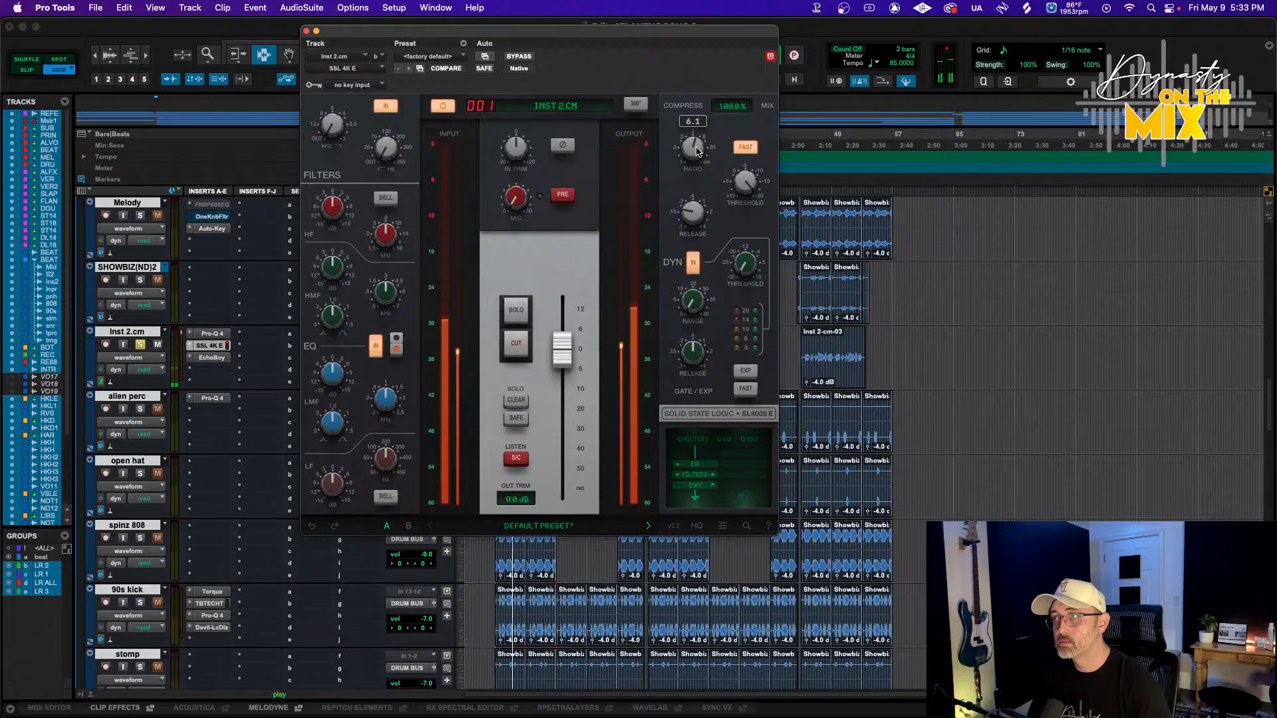
pyautogui.moveTo(751, 186); pyautogui.dragTo(739, 203)
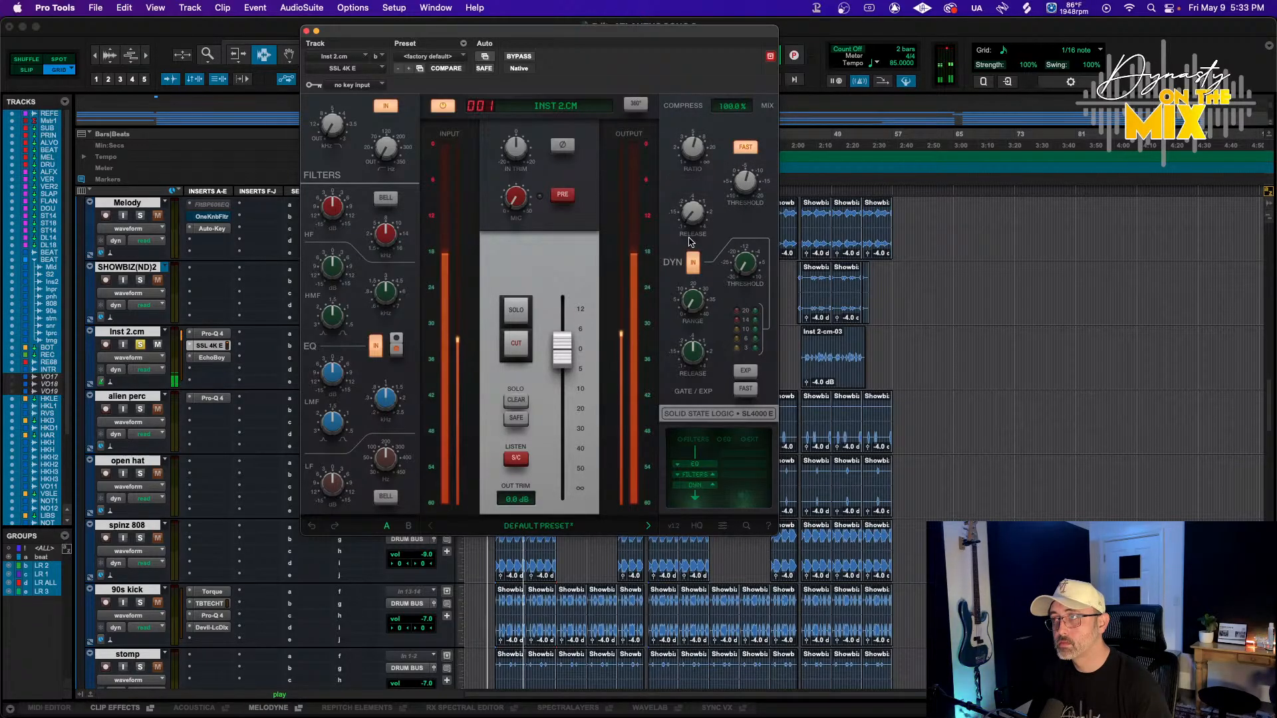
pyautogui.moveTo(692, 147); pyautogui.dragTo(740, 184)
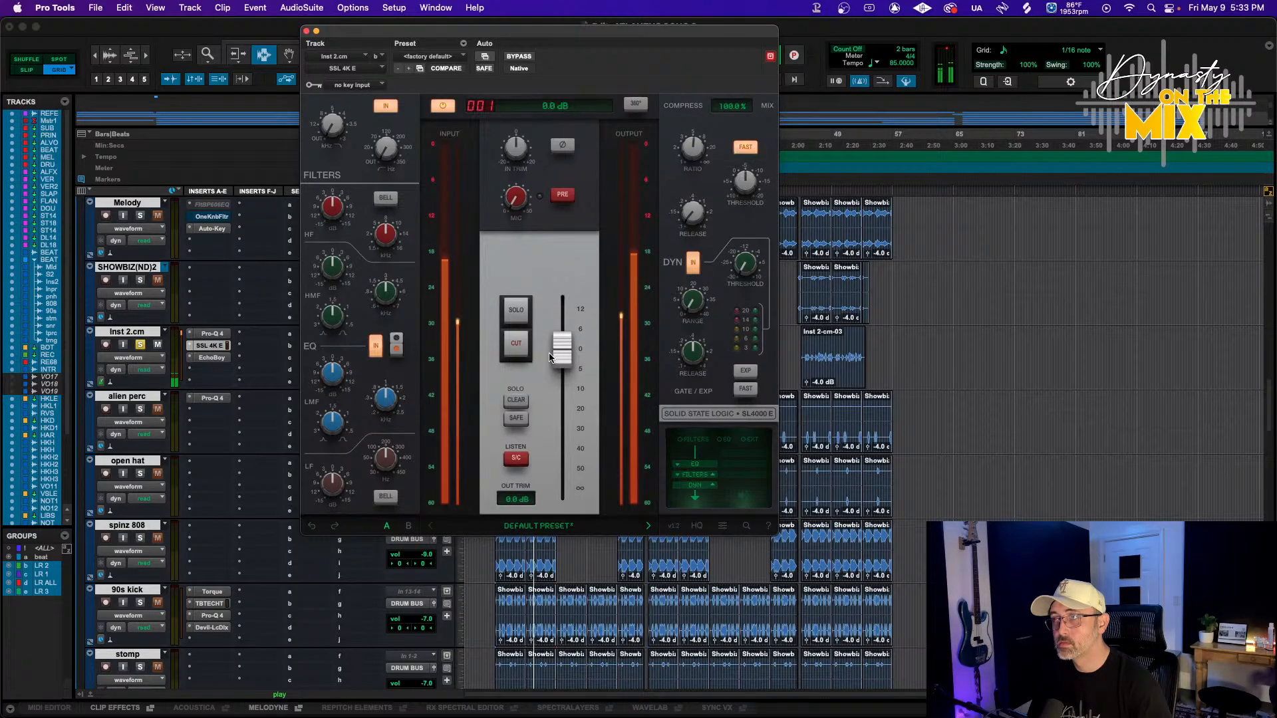
# Set the SSL high-mid EQ frequency to about 5.57 kHz and adjust the mid and low EQ bands
pyautogui.moveTo(341, 189)
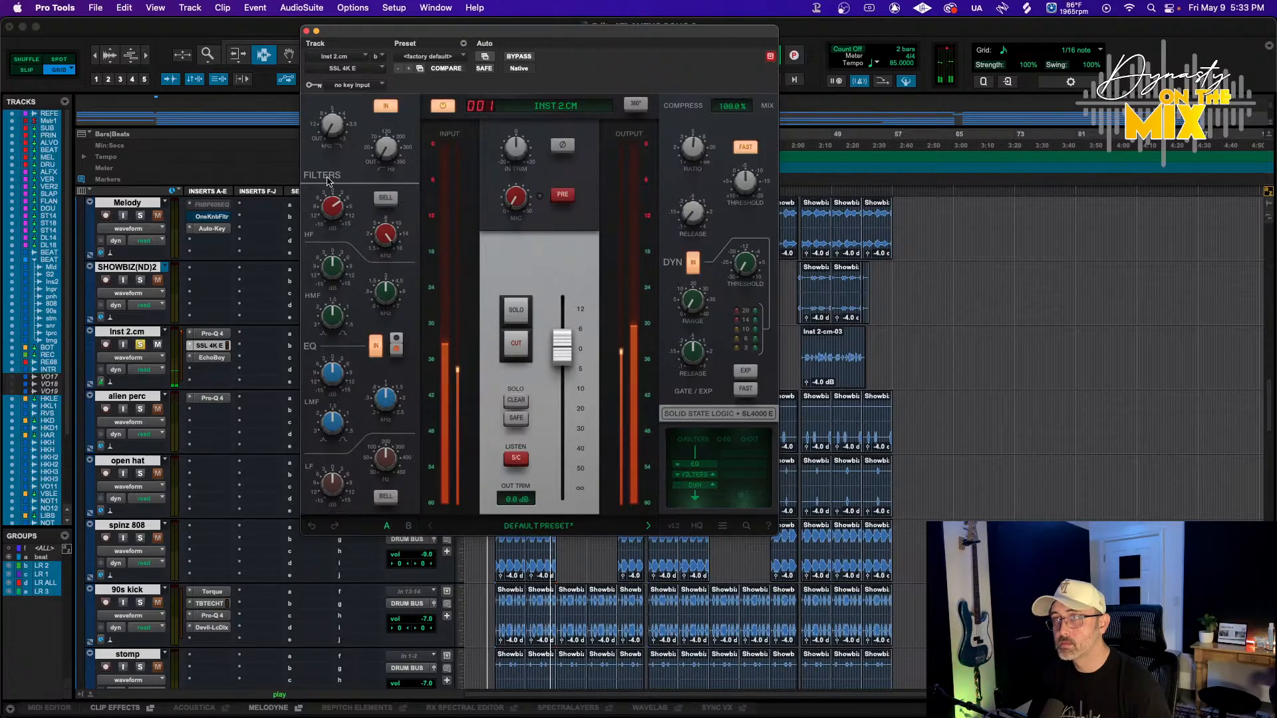
pyautogui.moveTo(335, 115)
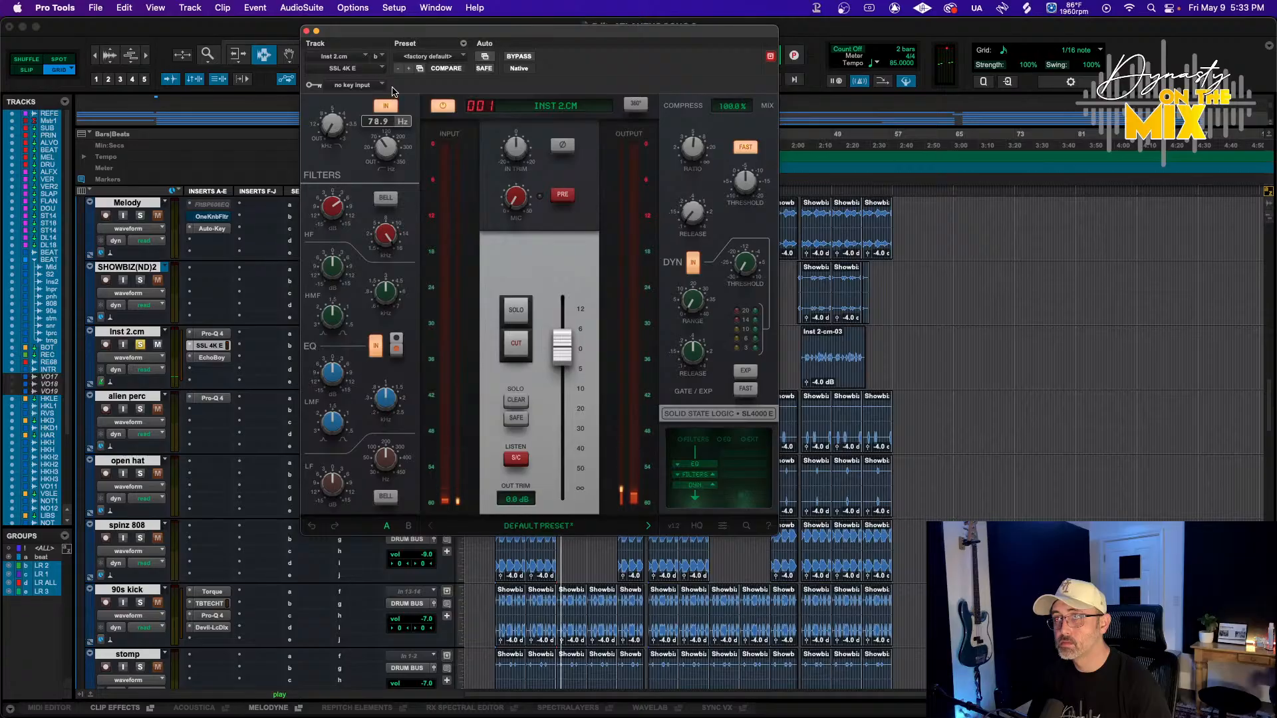
pyautogui.moveTo(322, 413)
pyautogui.moveTo(401, 295)
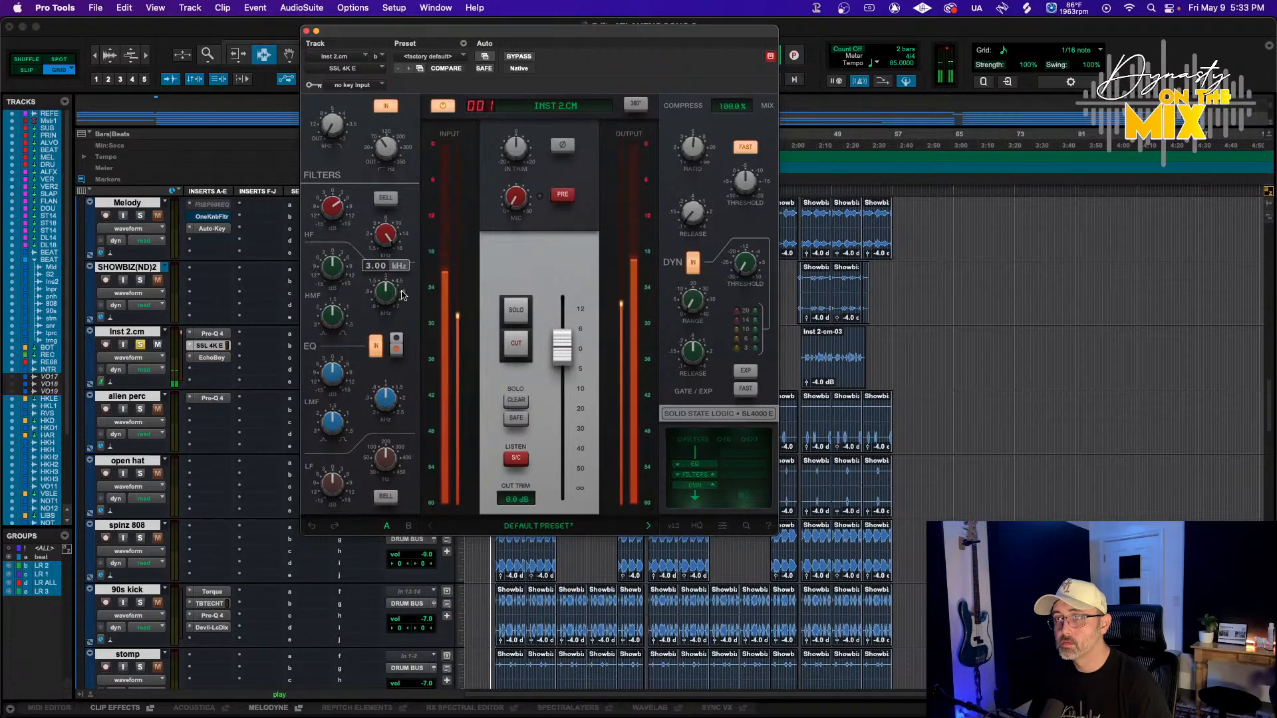
pyautogui.moveTo(340, 275)
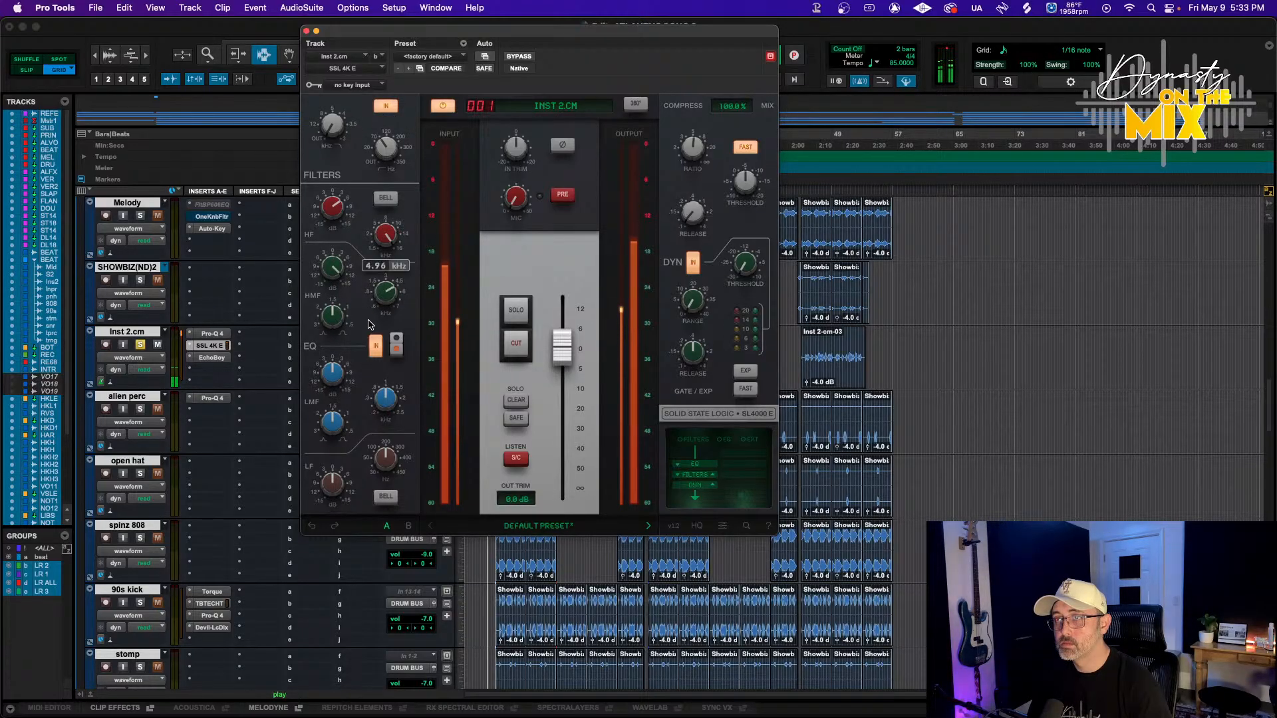
pyautogui.moveTo(362, 329); pyautogui.dragTo(370, 302)
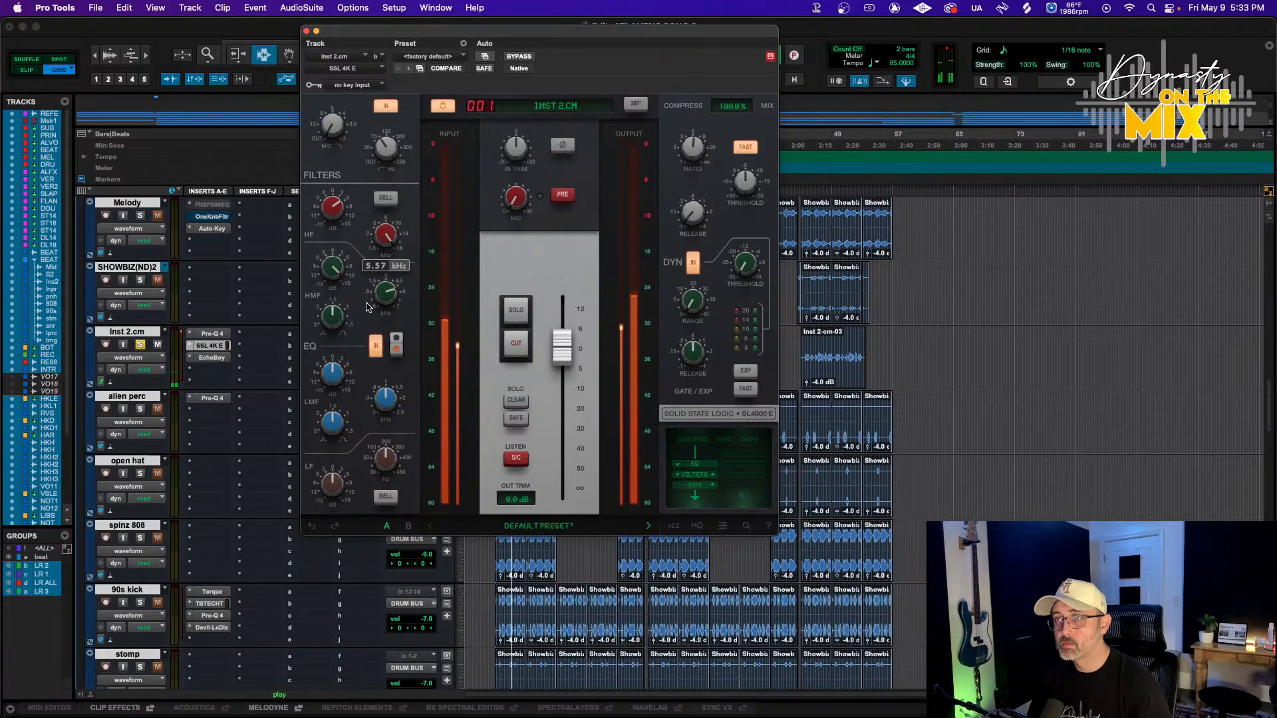
pyautogui.moveTo(336, 270); pyautogui.dragTo(364, 255)
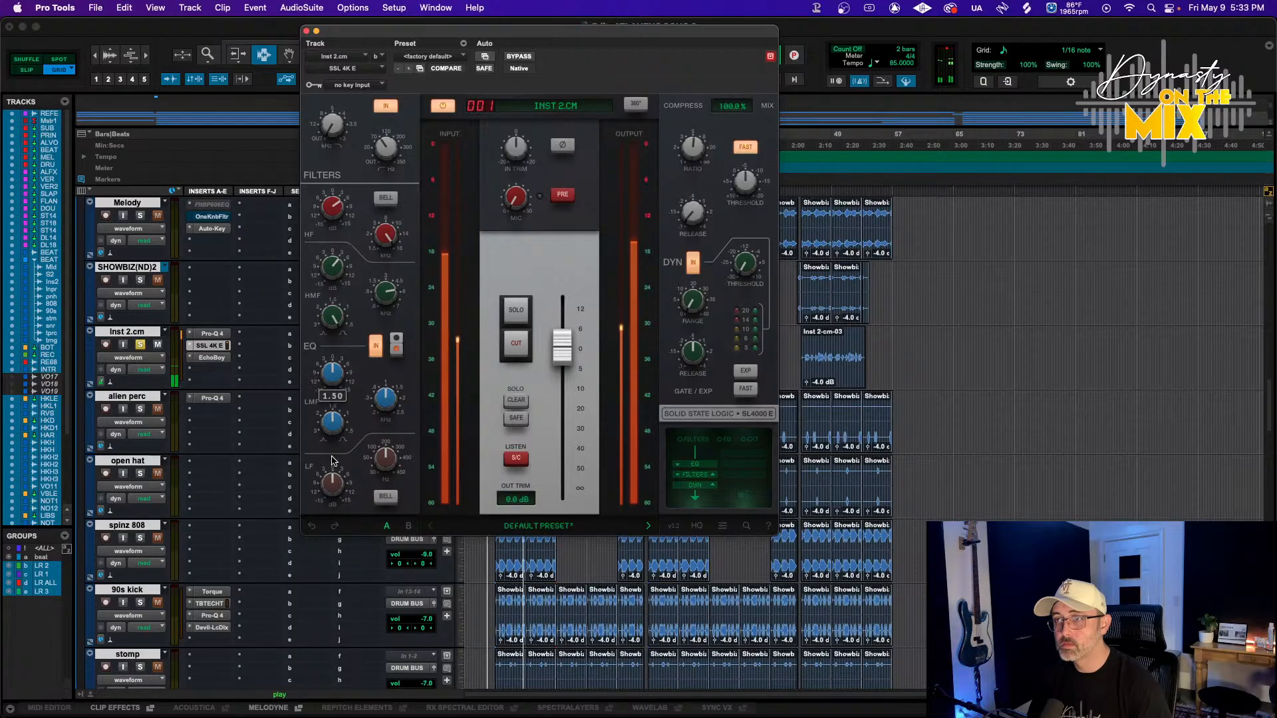
pyautogui.moveTo(331, 484); pyautogui.dragTo(331, 494)
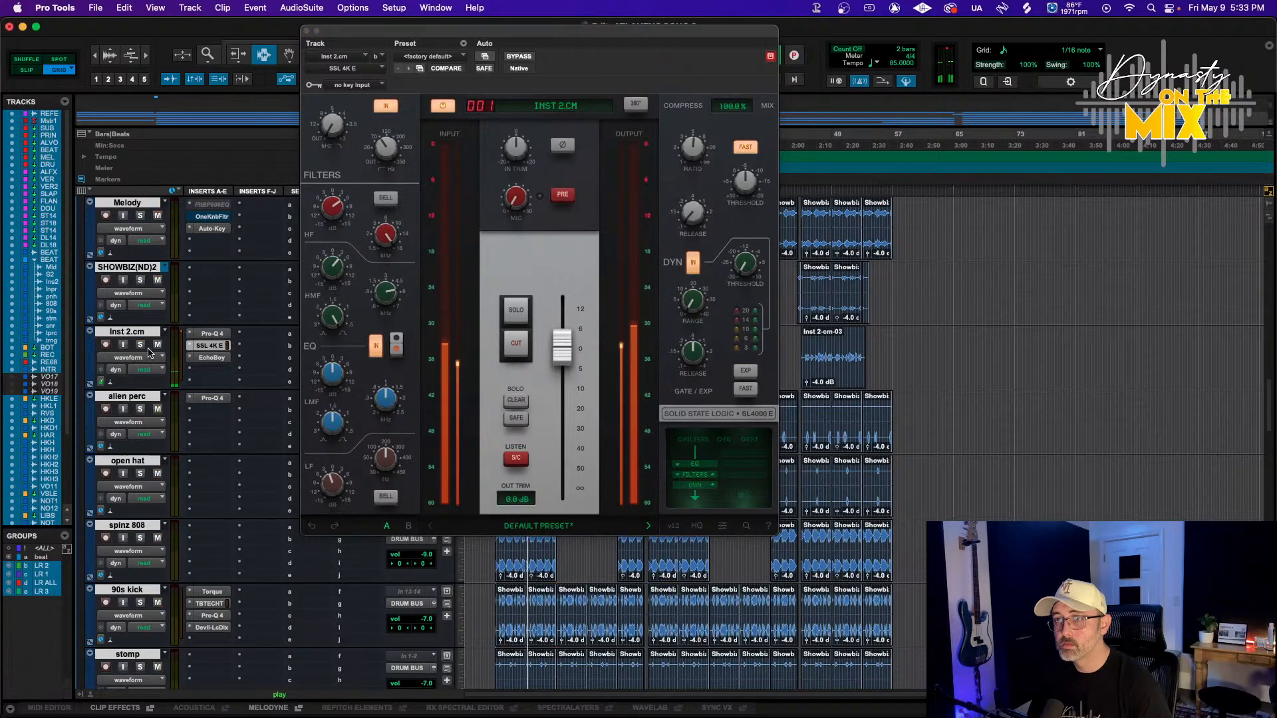
# Solo Inst 2.cm and compare the sound with the SSL 4K E bypassed and active during playback
pyautogui.click(212, 357)
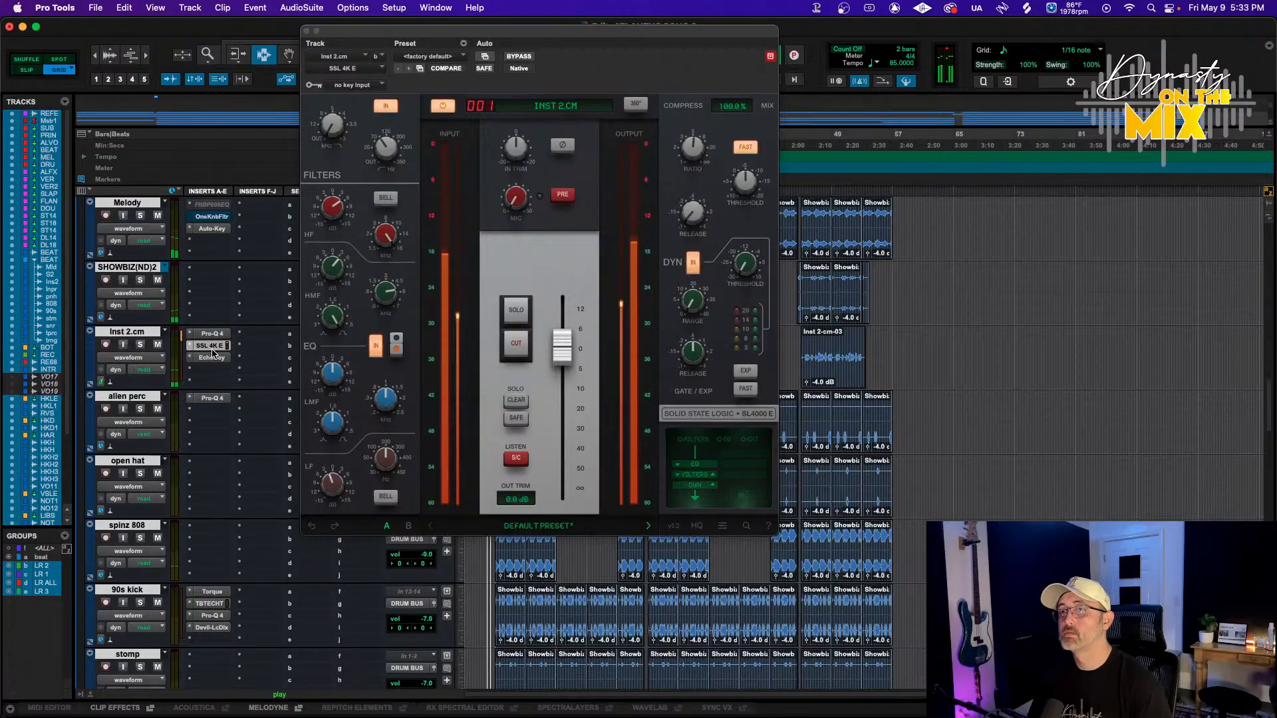
pyautogui.press('space')
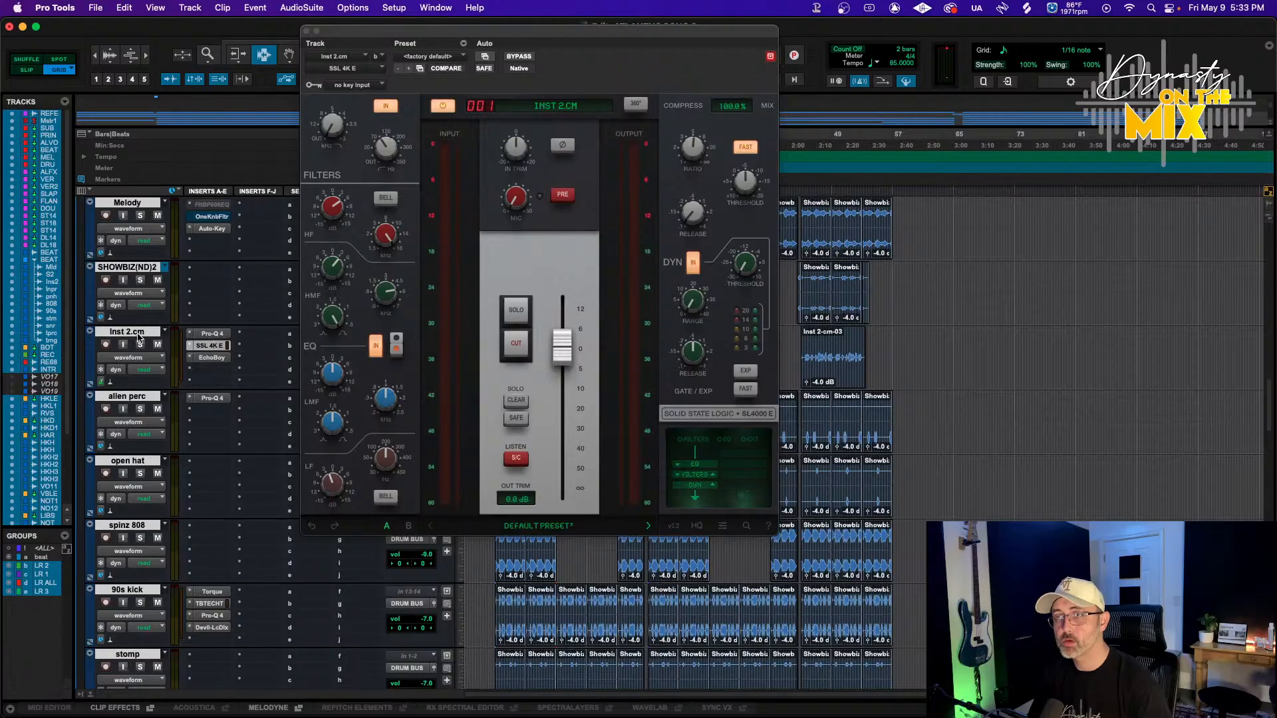
pyautogui.click(138, 335)
pyautogui.hotkey('shift', 'a')
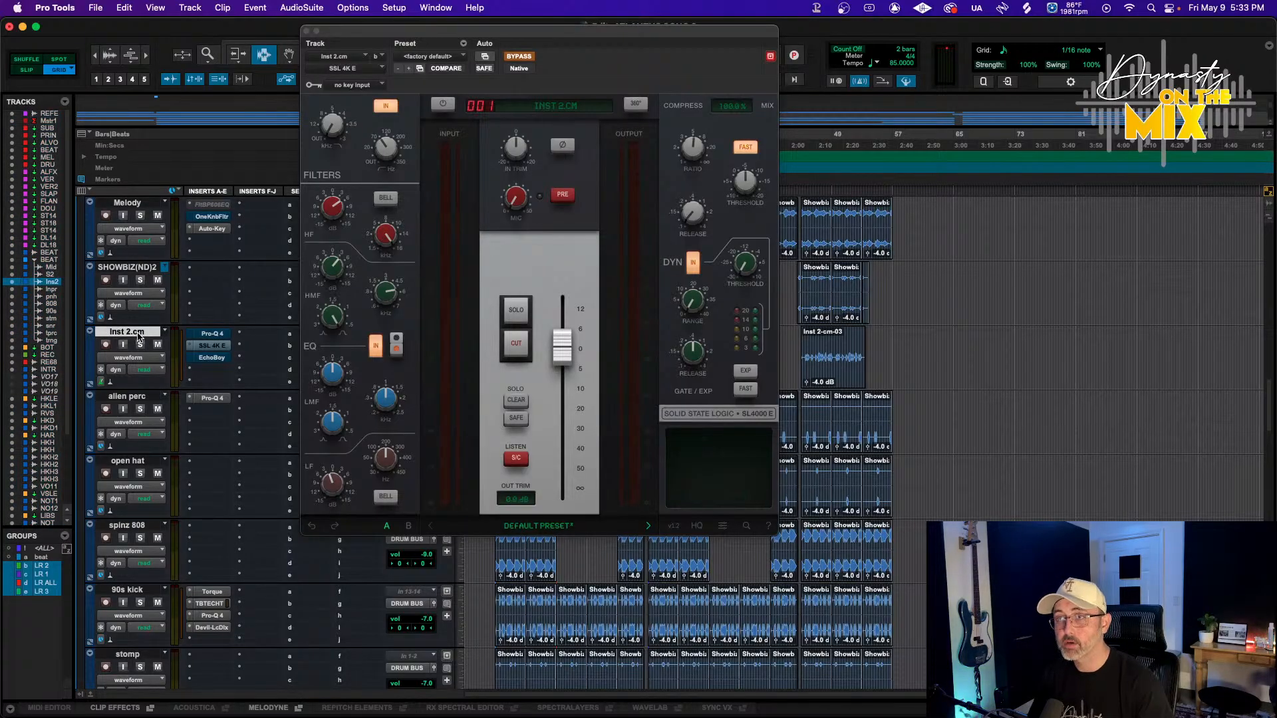
pyautogui.click(140, 344)
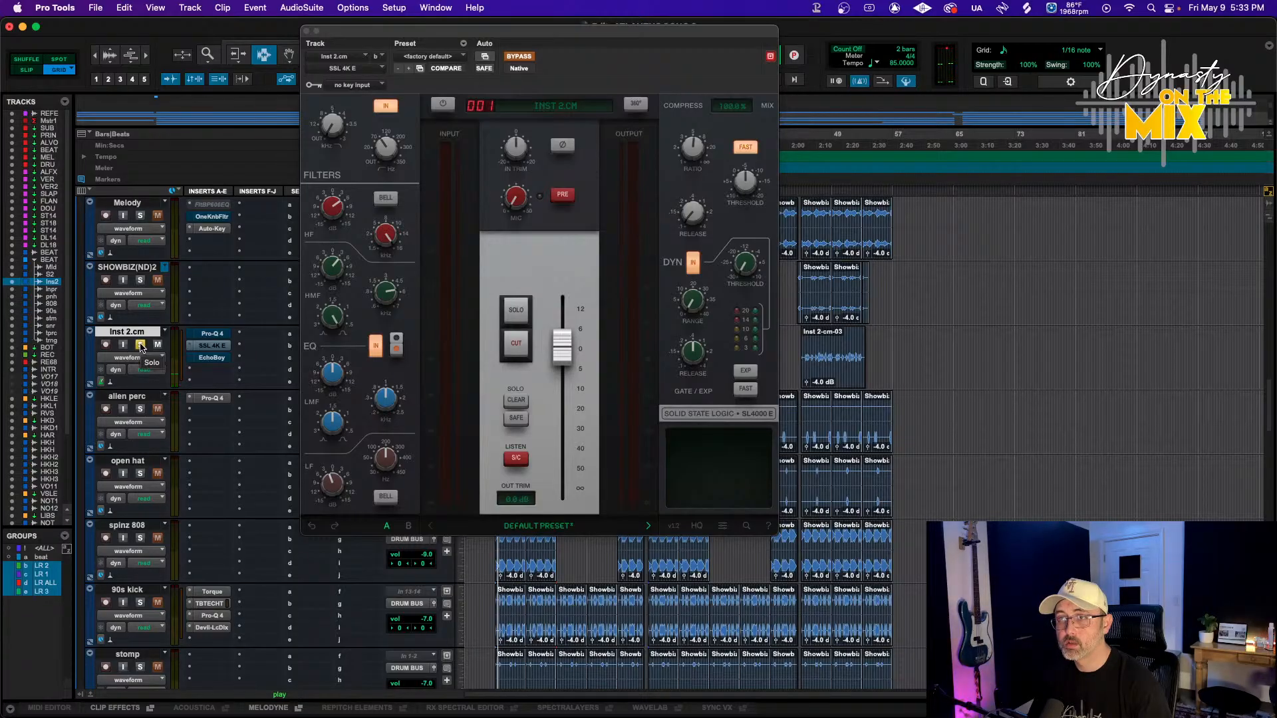
pyautogui.keyDown('super'); pyautogui.click(208, 346); pyautogui.keyUp('super')
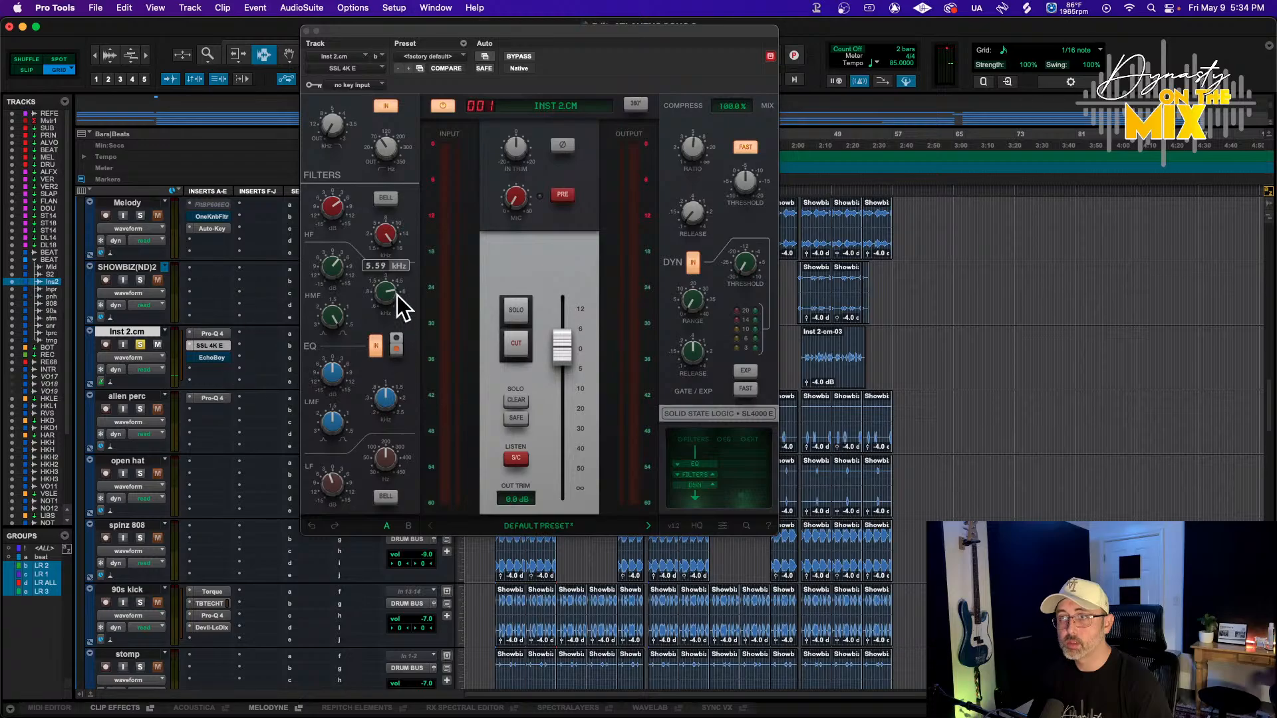
pyautogui.click(140, 346)
pyautogui.press('space')
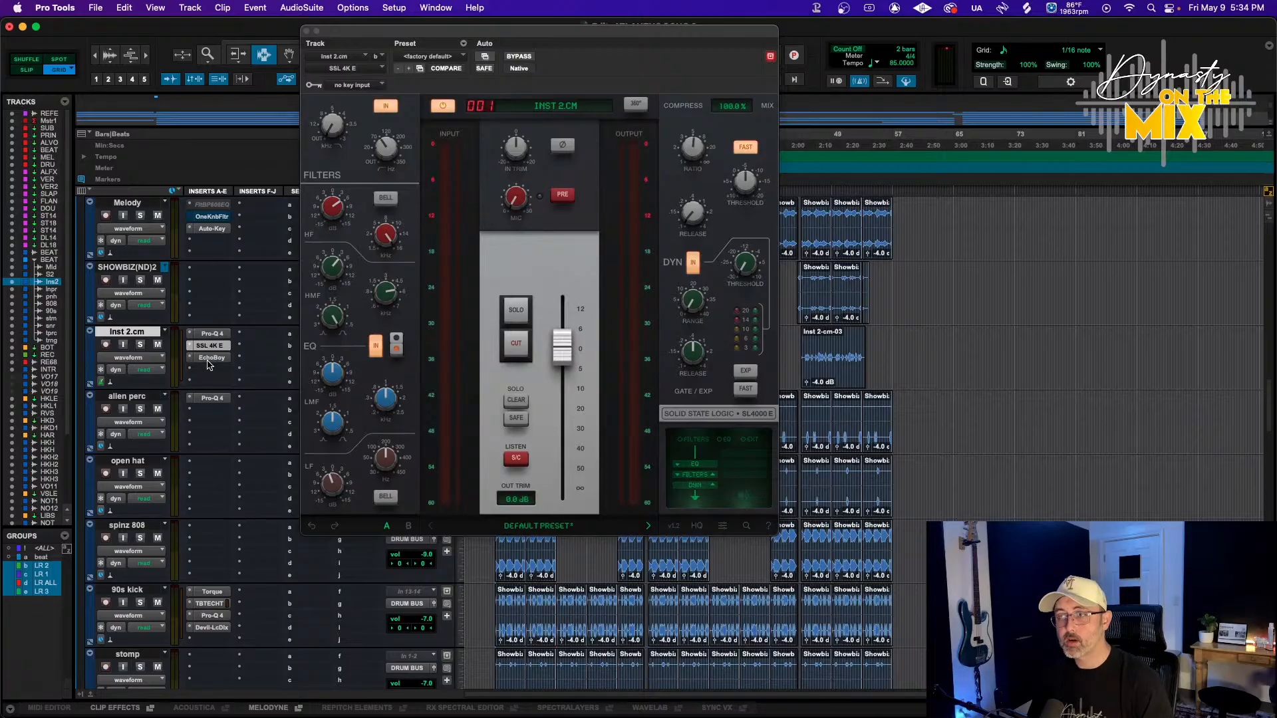
pyautogui.press('space')
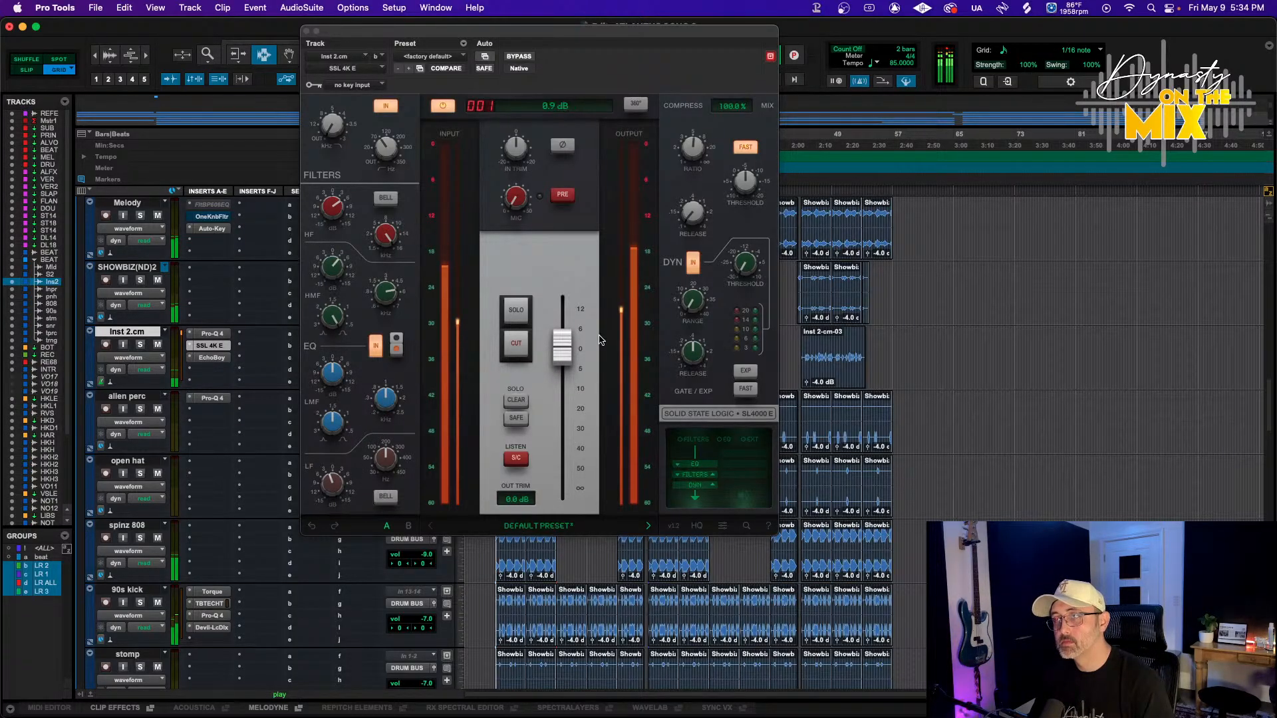
# Enable the SSL preamp drive, set the input trim to about 1.7 dB and the output fader to 1.0 dB
pyautogui.click(568, 340)
pyautogui.keyDown('alt'); pyautogui.click(568, 339); pyautogui.keyUp('alt')
pyautogui.moveTo(512, 200)
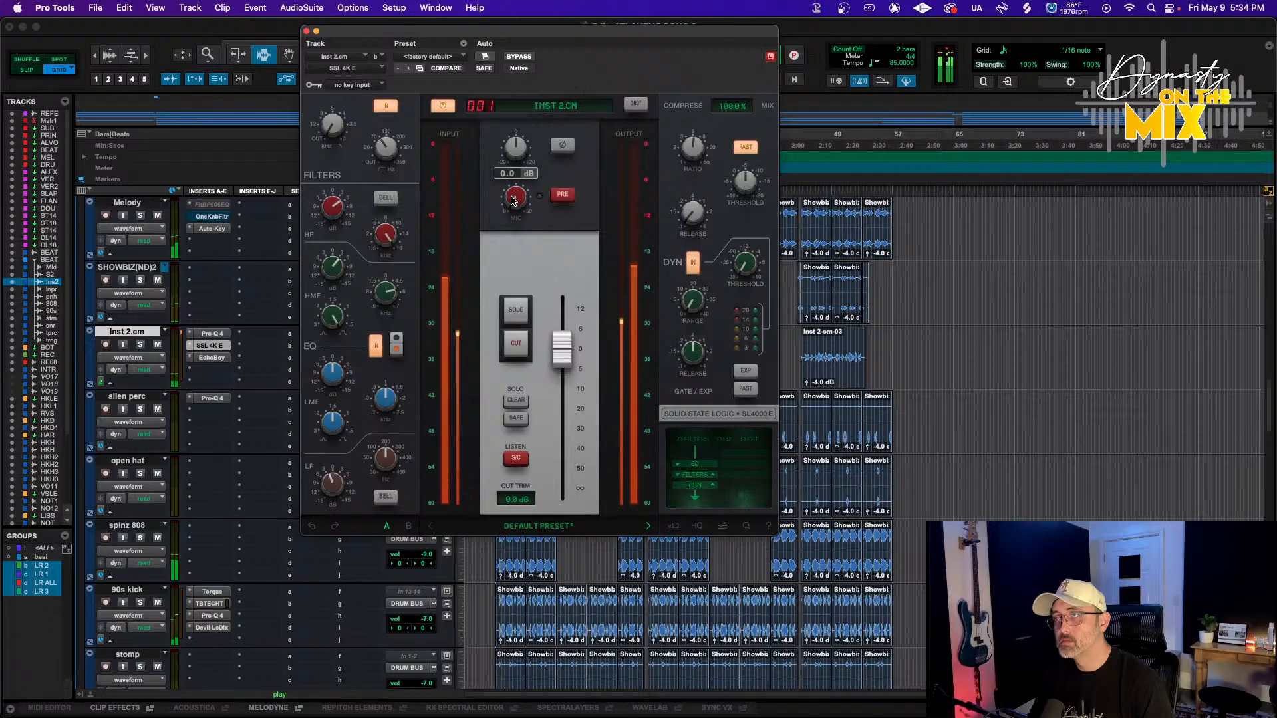
pyautogui.click(562, 196)
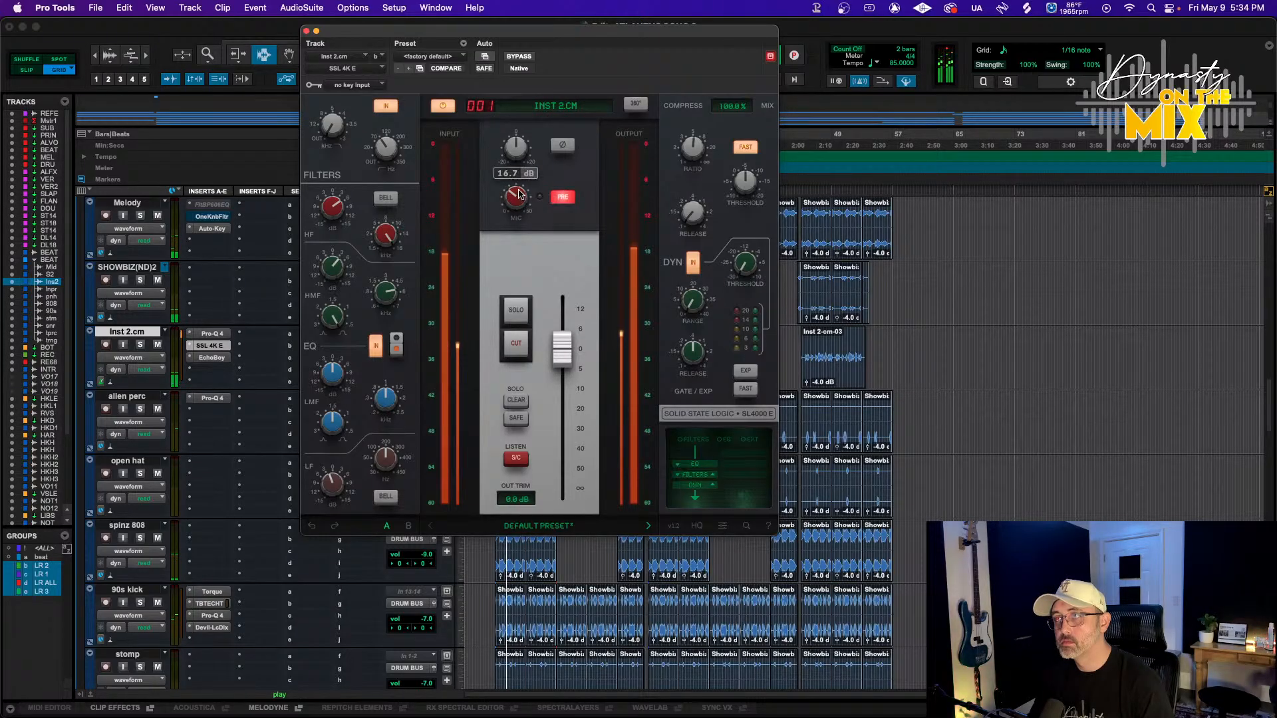
pyautogui.moveTo(524, 197); pyautogui.dragTo(528, 173)
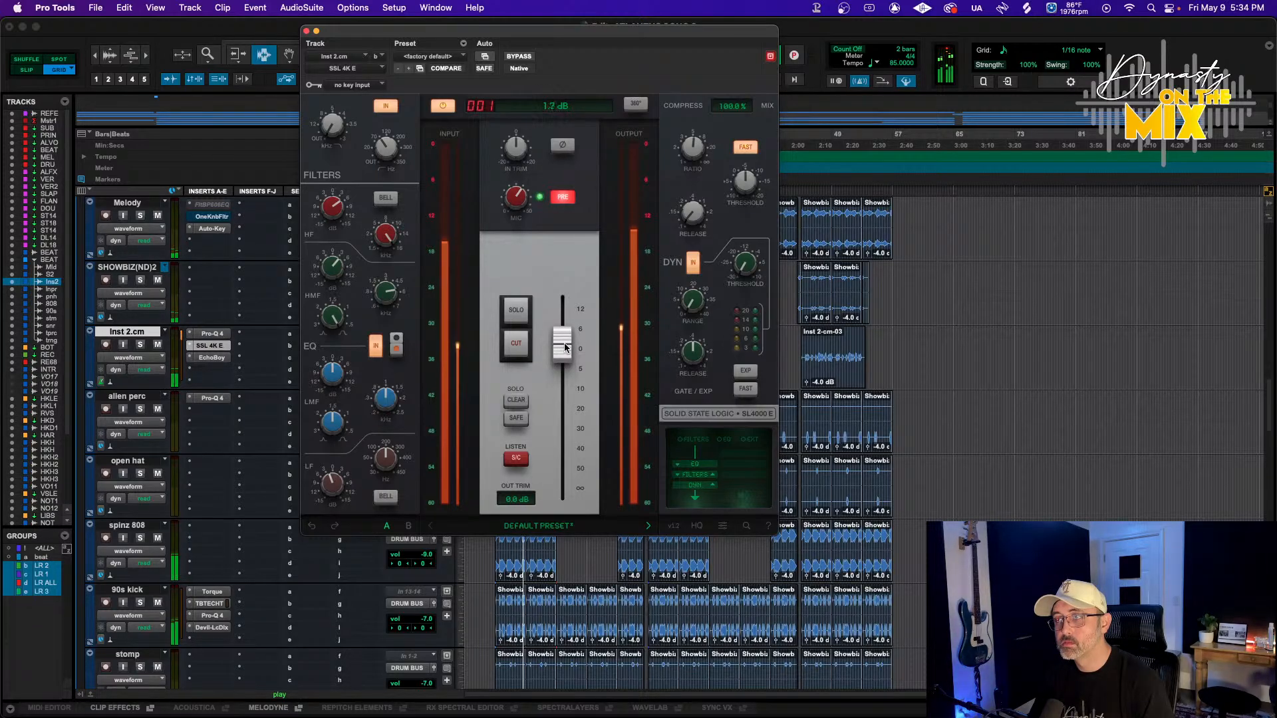
pyautogui.moveTo(564, 352); pyautogui.dragTo(564, 347)
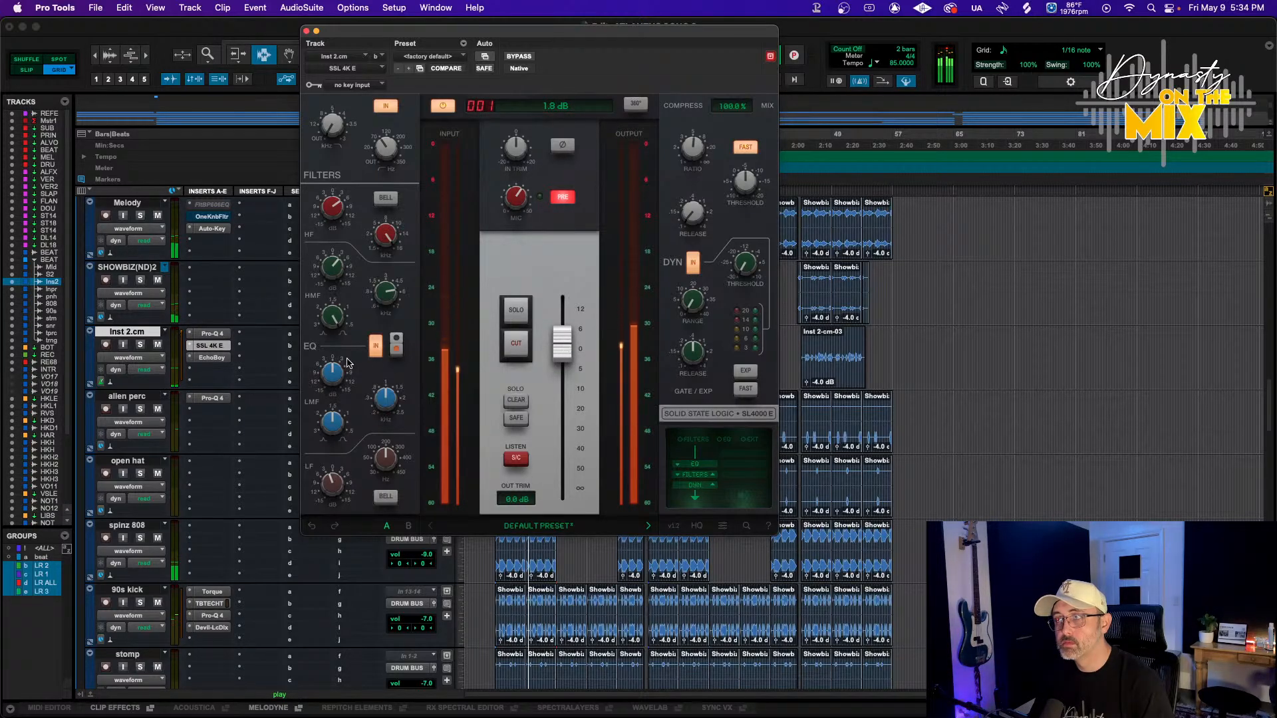
# Raise Inst 2.cm's volume to -8.4 dB and insert the Raum (stereo) reverb in its fourth insert slot
pyautogui.click(212, 357)
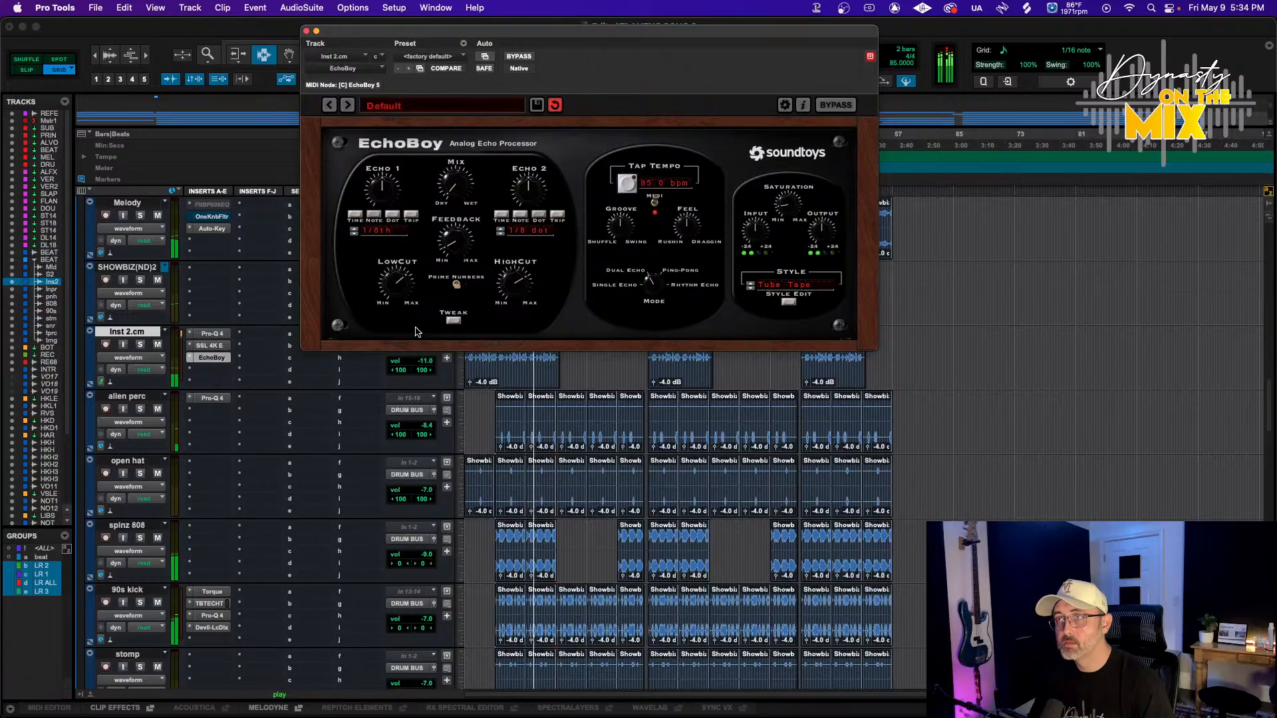
pyautogui.moveTo(407, 367); pyautogui.dragTo(408, 362)
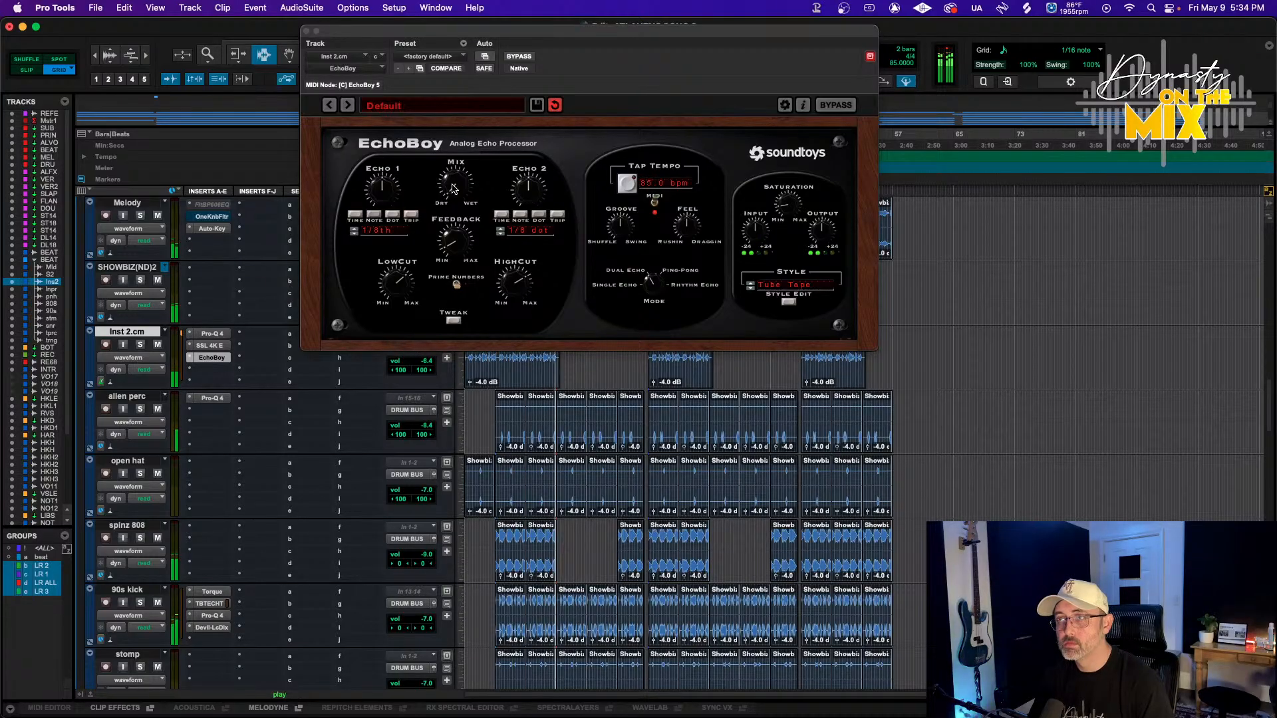
pyautogui.click(213, 369)
pyautogui.moveTo(252, 370)
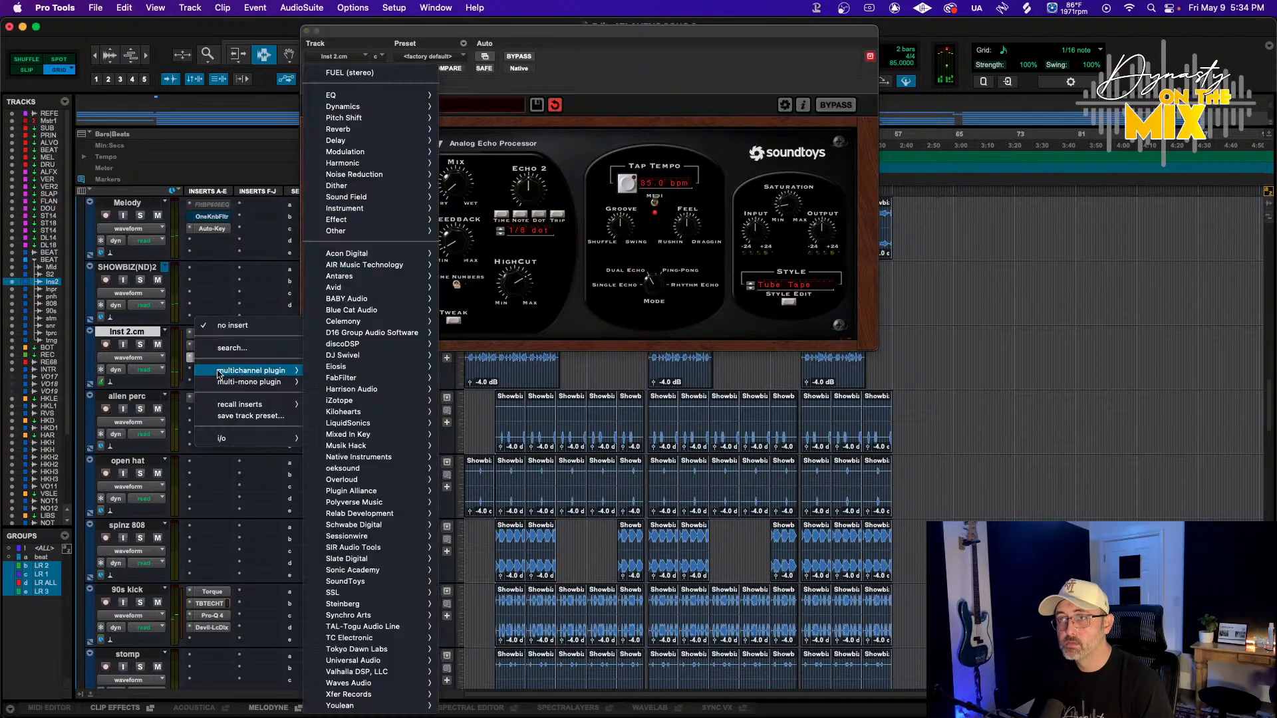
pyautogui.moveTo(376, 214)
pyautogui.moveTo(362, 129)
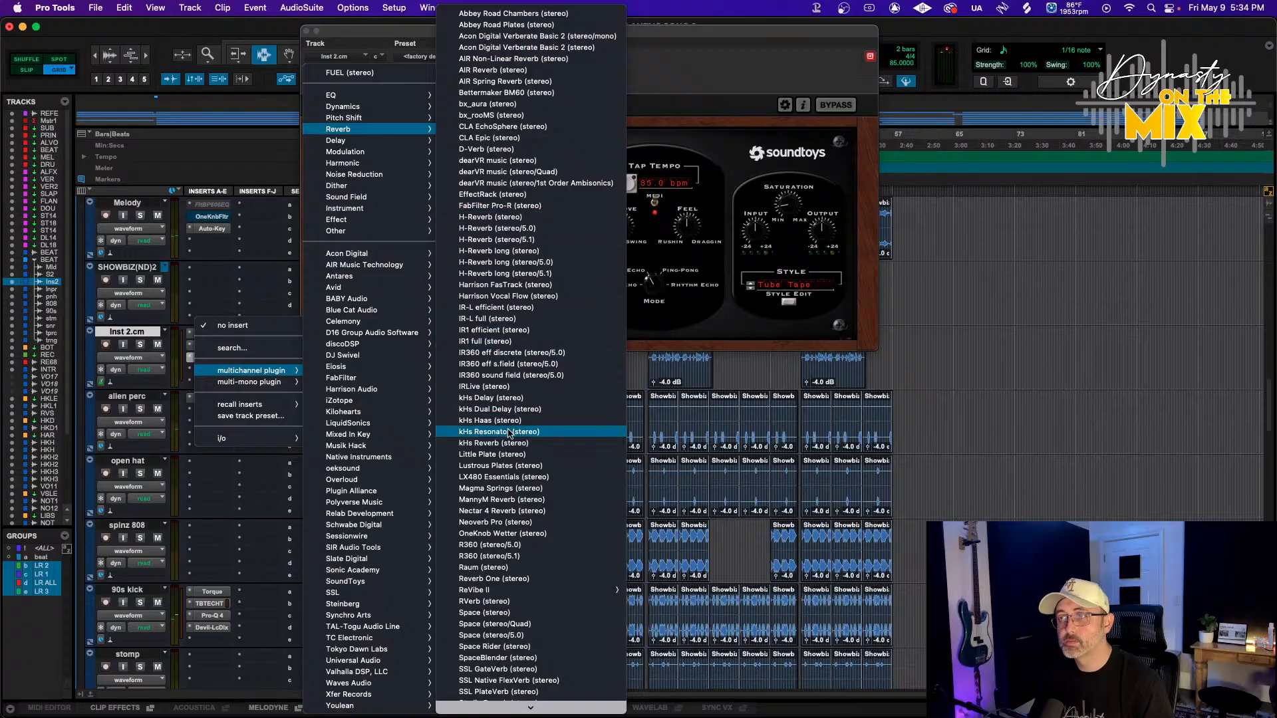
pyautogui.scroll(-2, 504, 470)
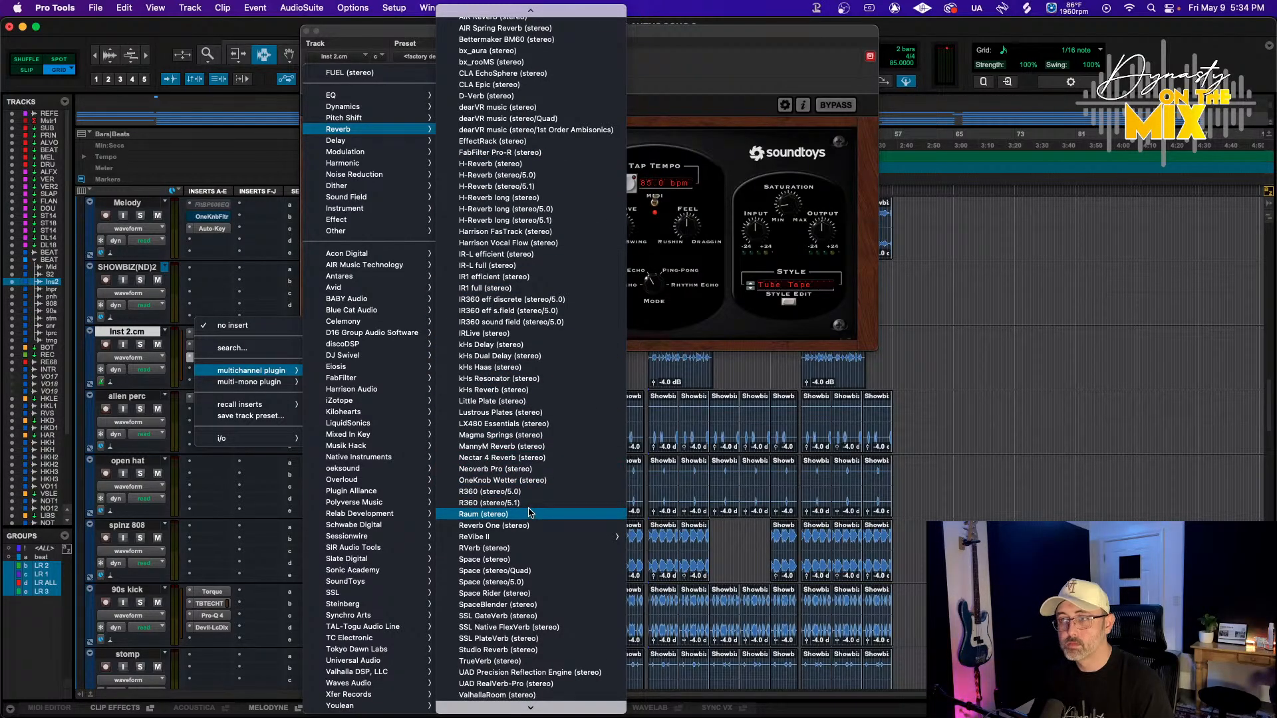
pyautogui.click(530, 513)
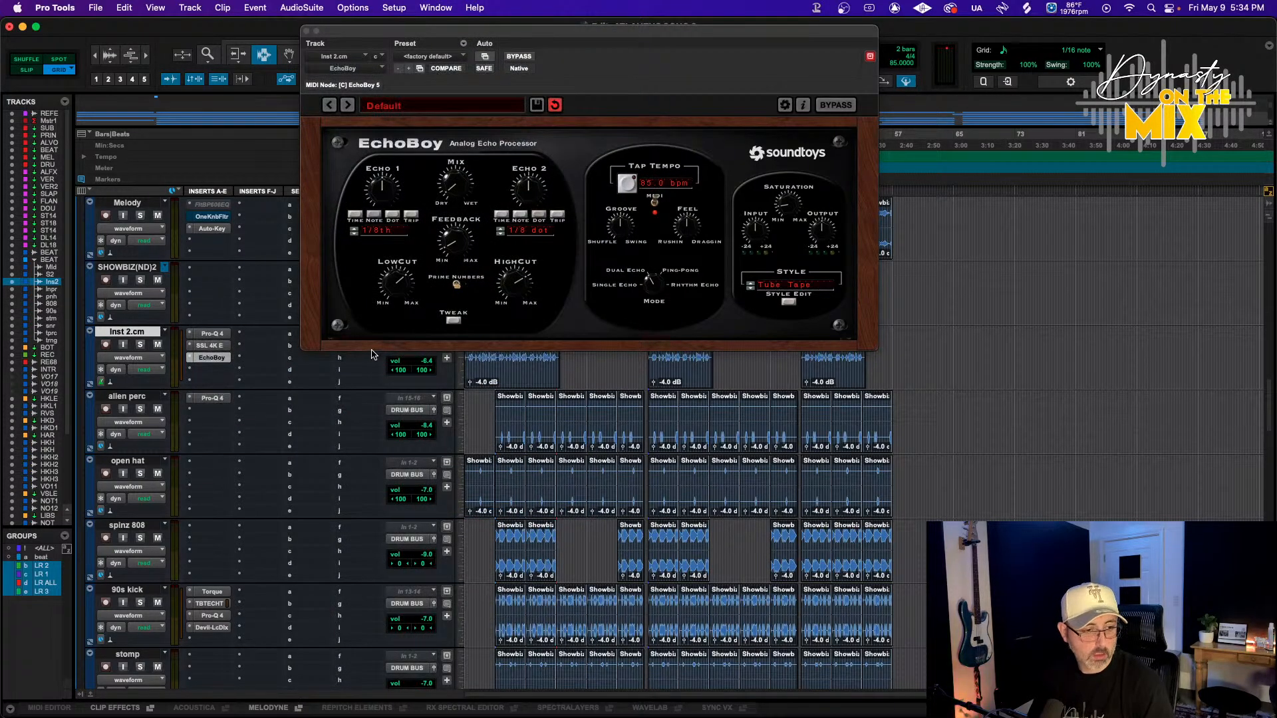
# During playback set Raum's mix to about 11% and Inst 2.cm's volume to -7.7 dB
pyautogui.press('space')
pyautogui.moveTo(470, 235); pyautogui.dragTo(469, 250)
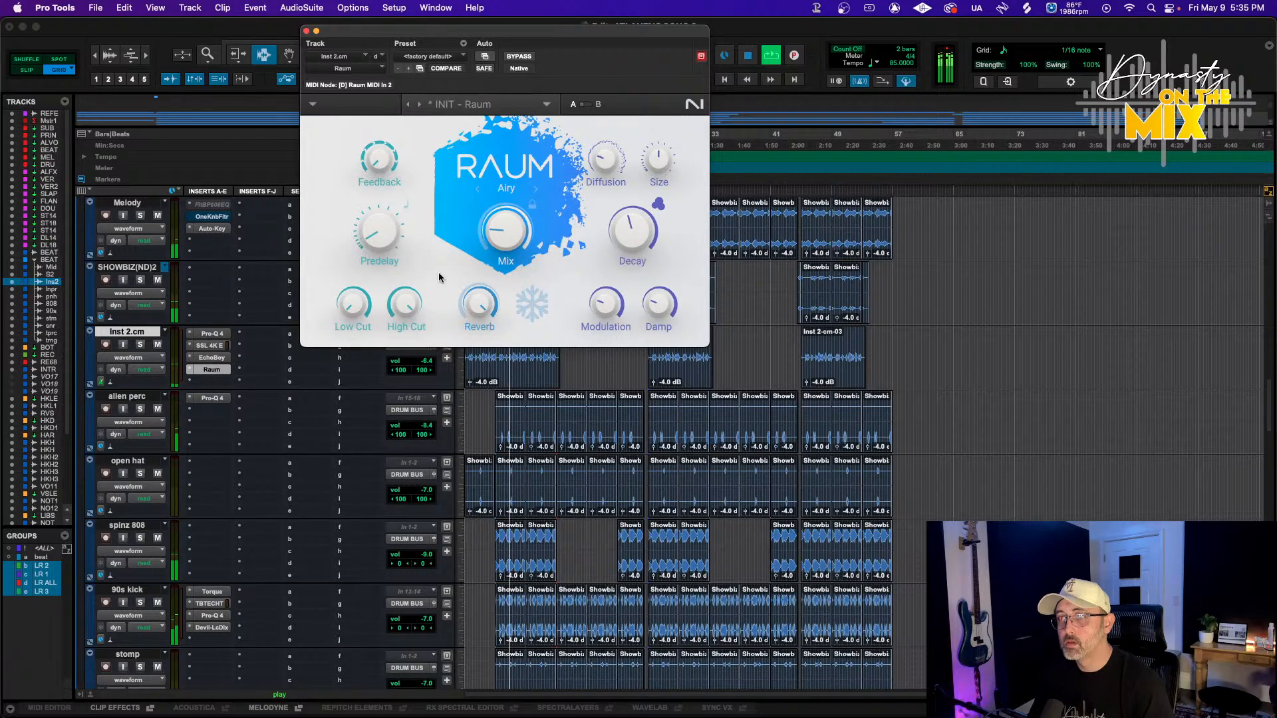
pyautogui.moveTo(354, 310); pyautogui.dragTo(354, 291)
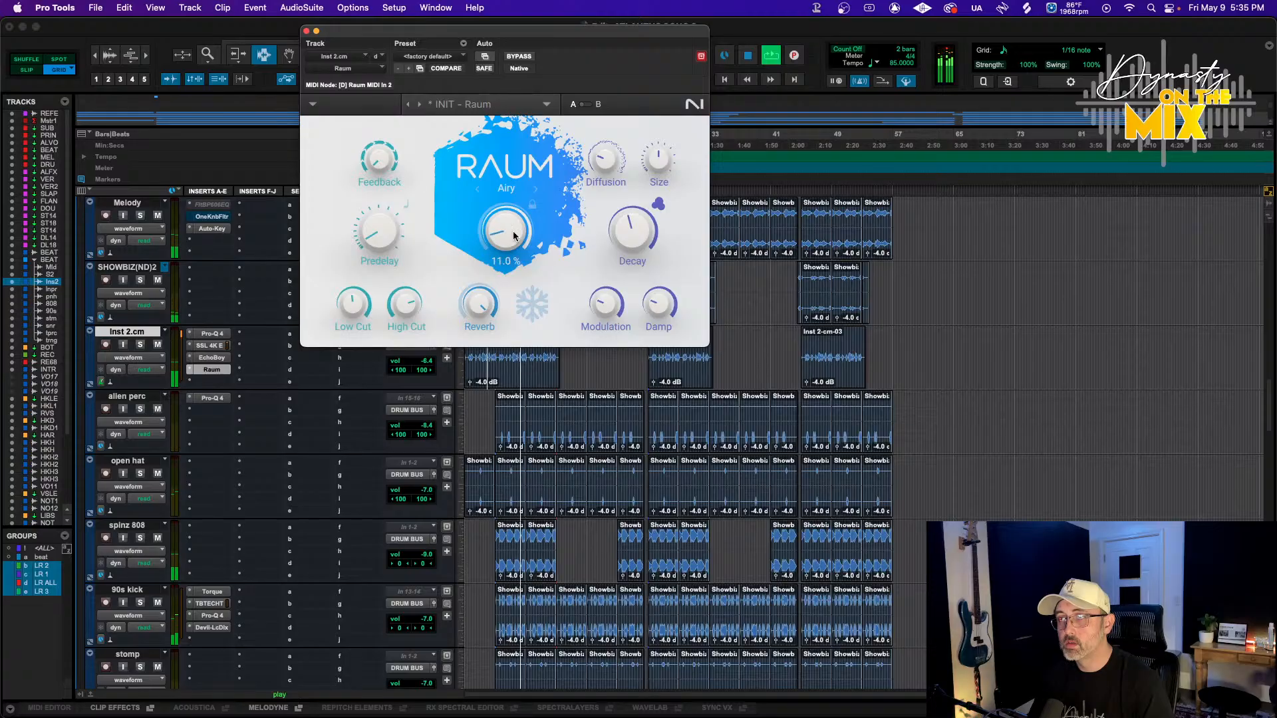
pyautogui.moveTo(427, 360); pyautogui.dragTo(428, 365)
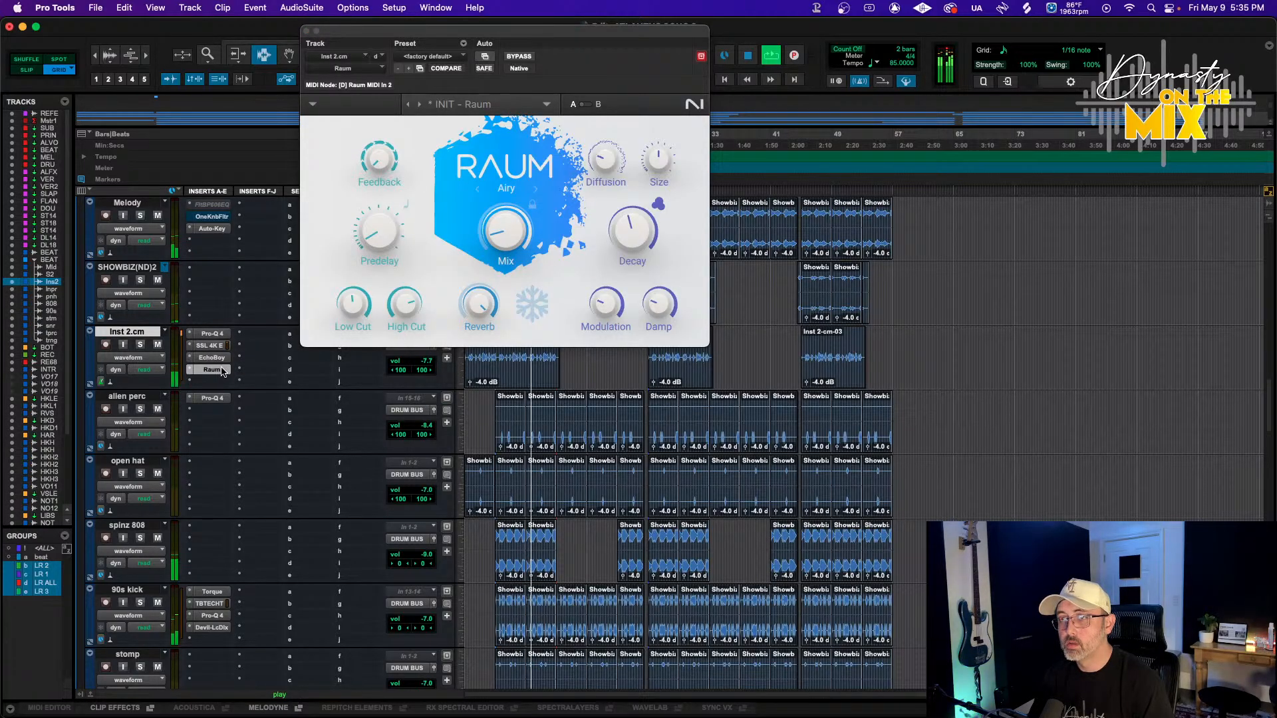
# Replace the Raum reverb in Inst 2.cm's fourth insert slot with the SoundToys SpaceBlender (stereo) plugin
pyautogui.click(189, 374)
pyautogui.moveTo(279, 376)
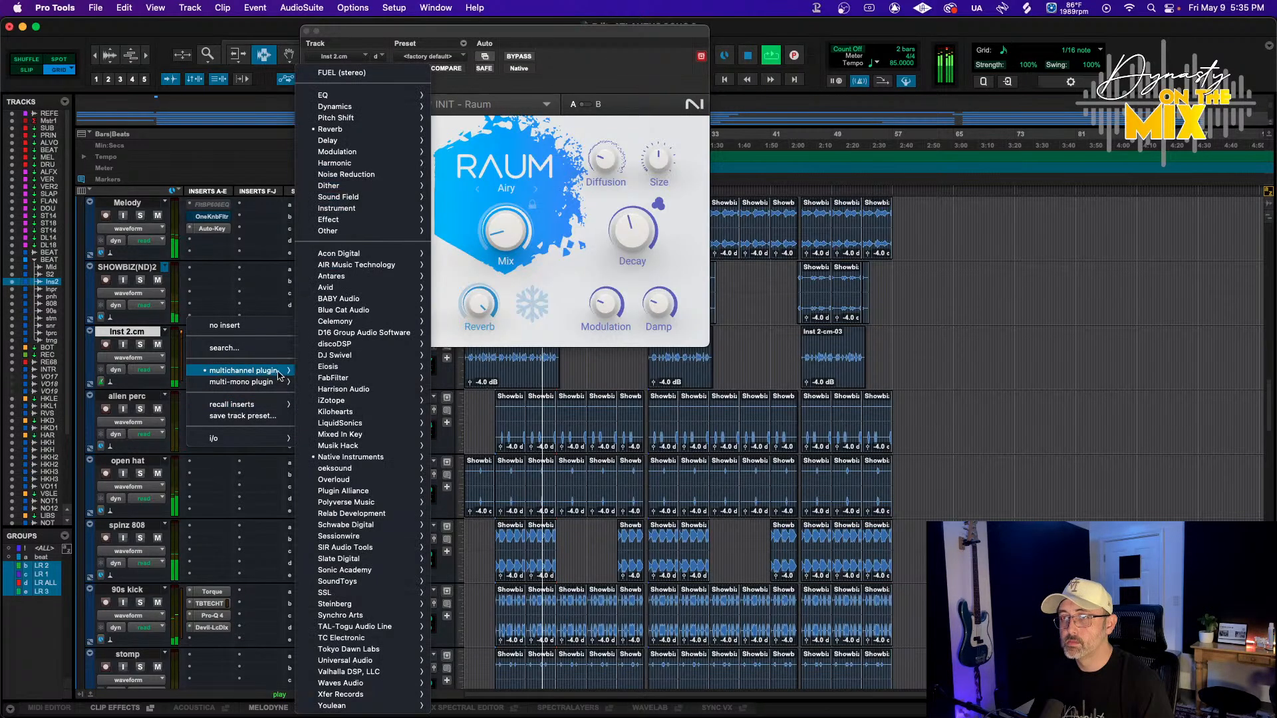
pyautogui.moveTo(386, 129)
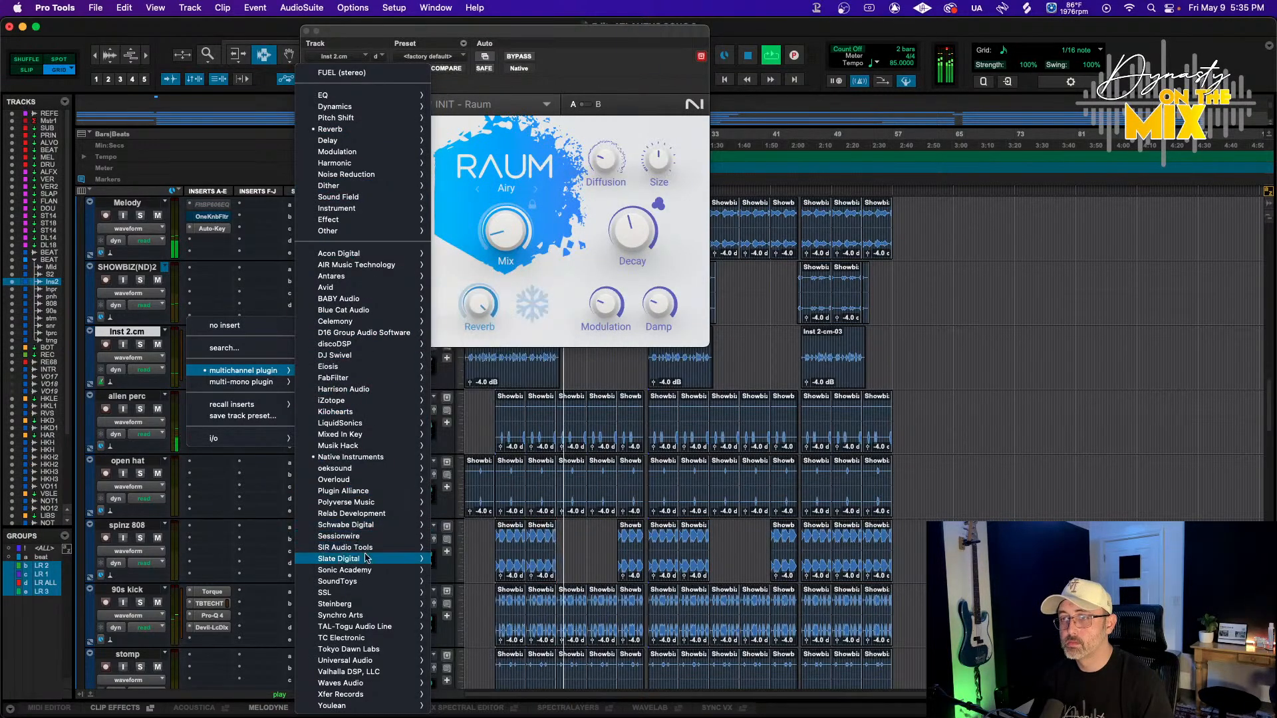
pyautogui.moveTo(359, 560)
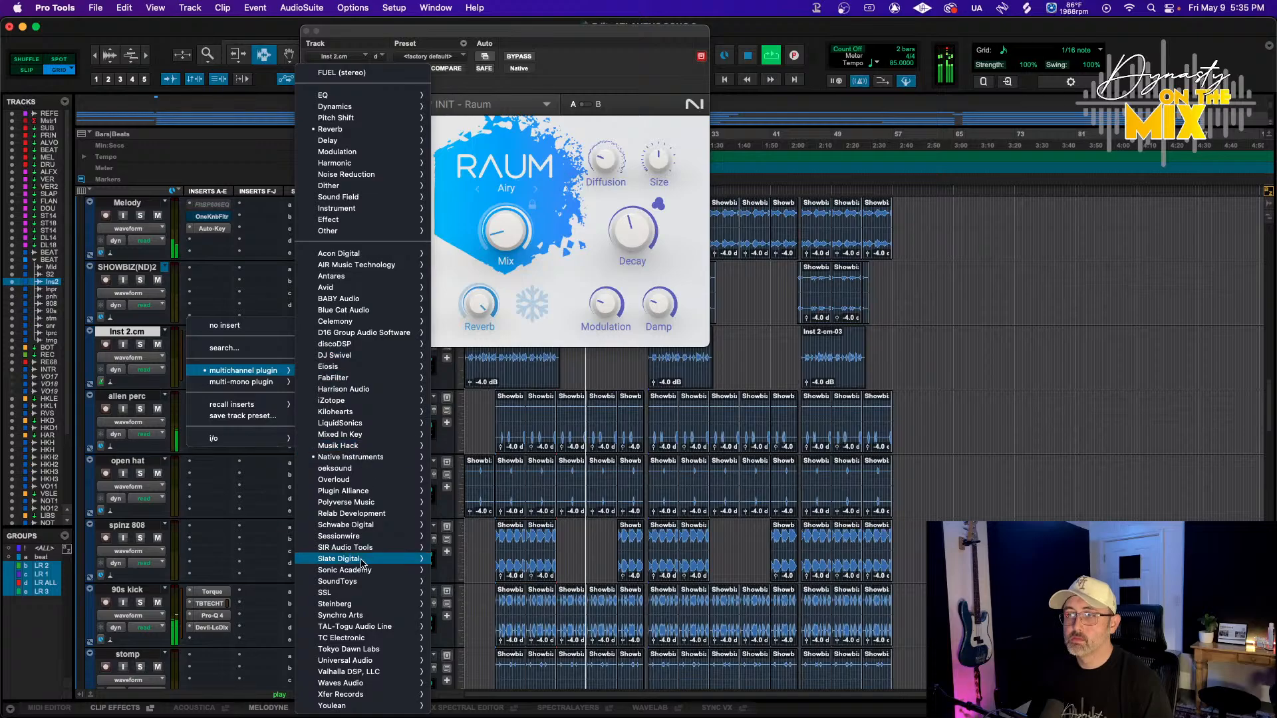
pyautogui.moveTo(375, 667)
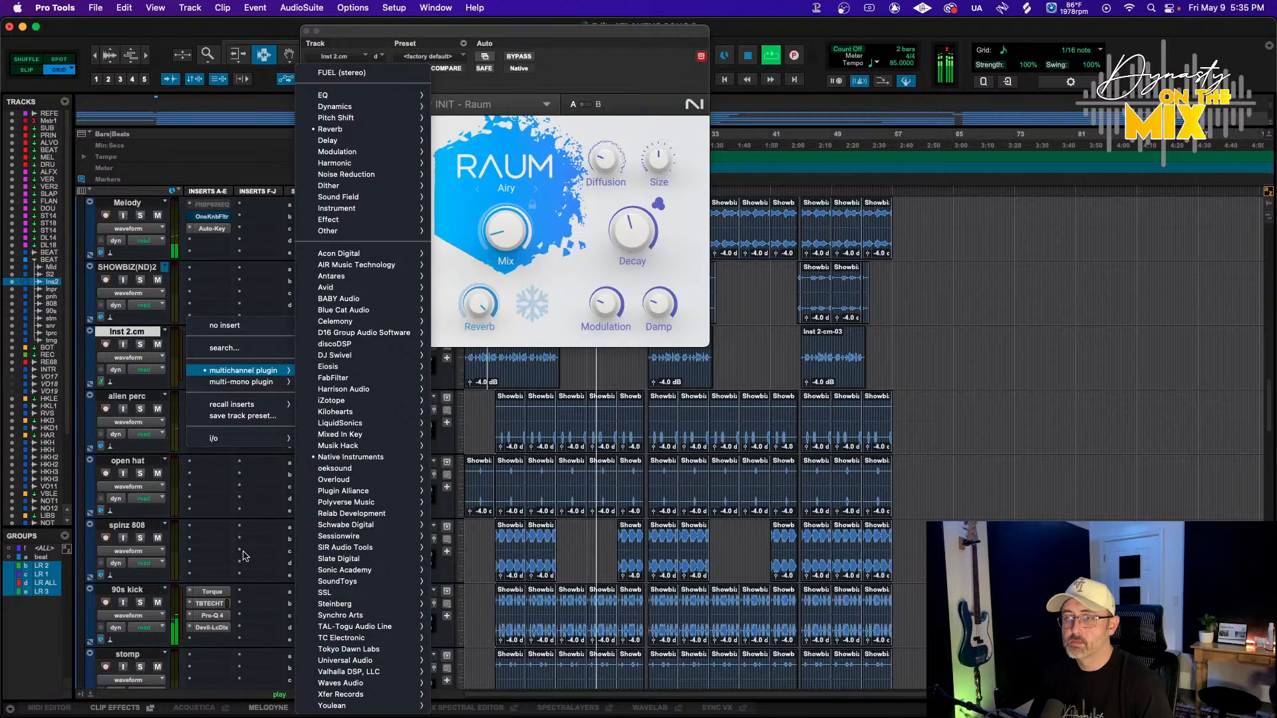
pyautogui.moveTo(373, 581)
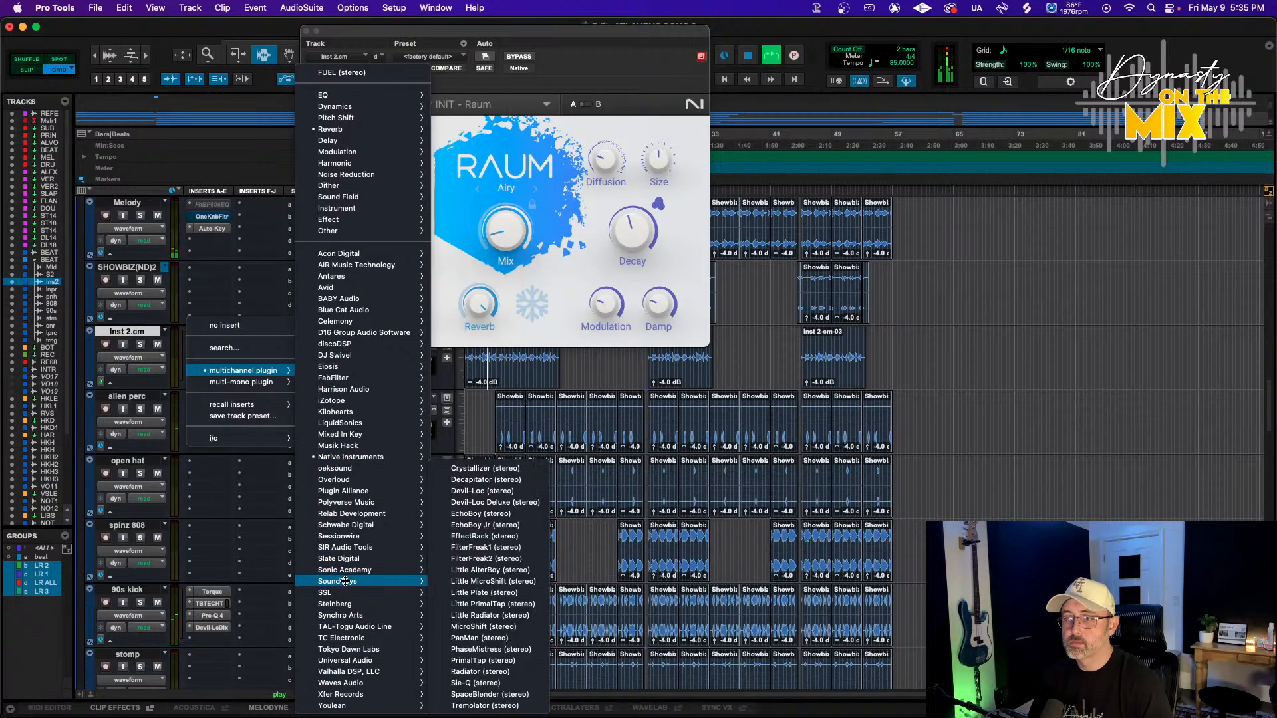
pyautogui.click(491, 694)
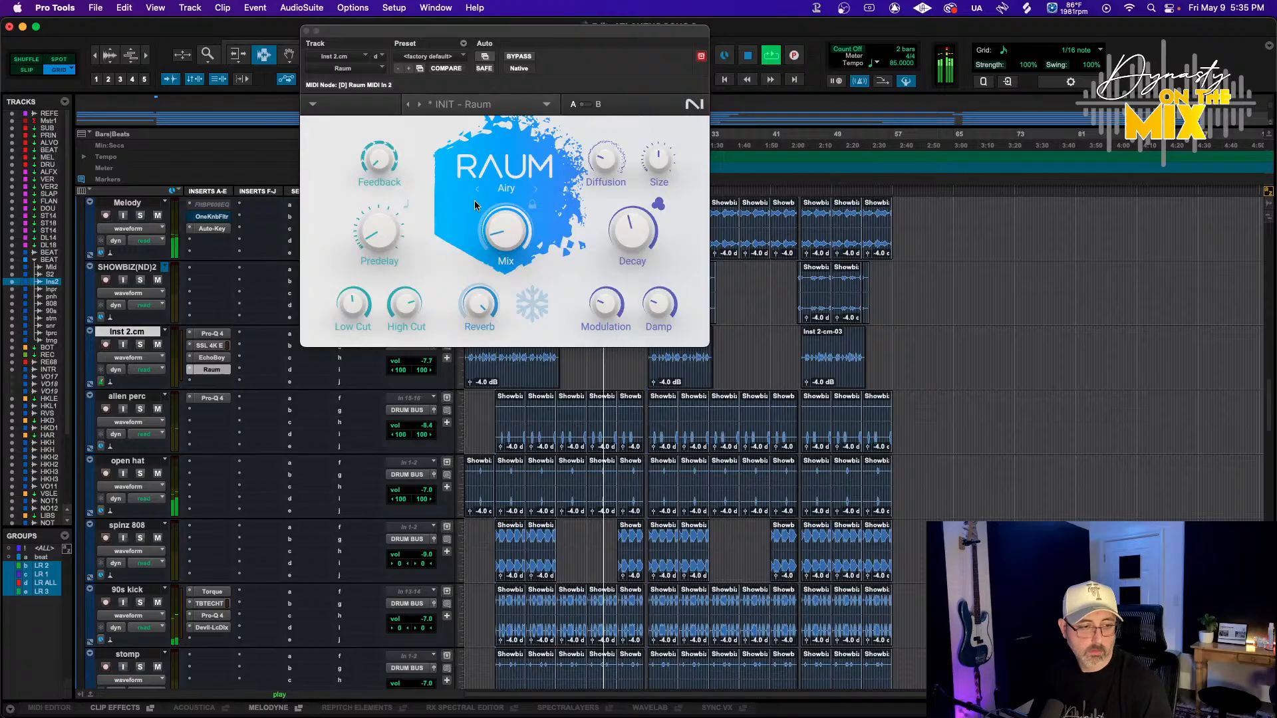
# During playback, move SpaceBlender's display handle, lower its mix and set the time to about 2022 msec
pyautogui.press('space')
pyautogui.press('space')
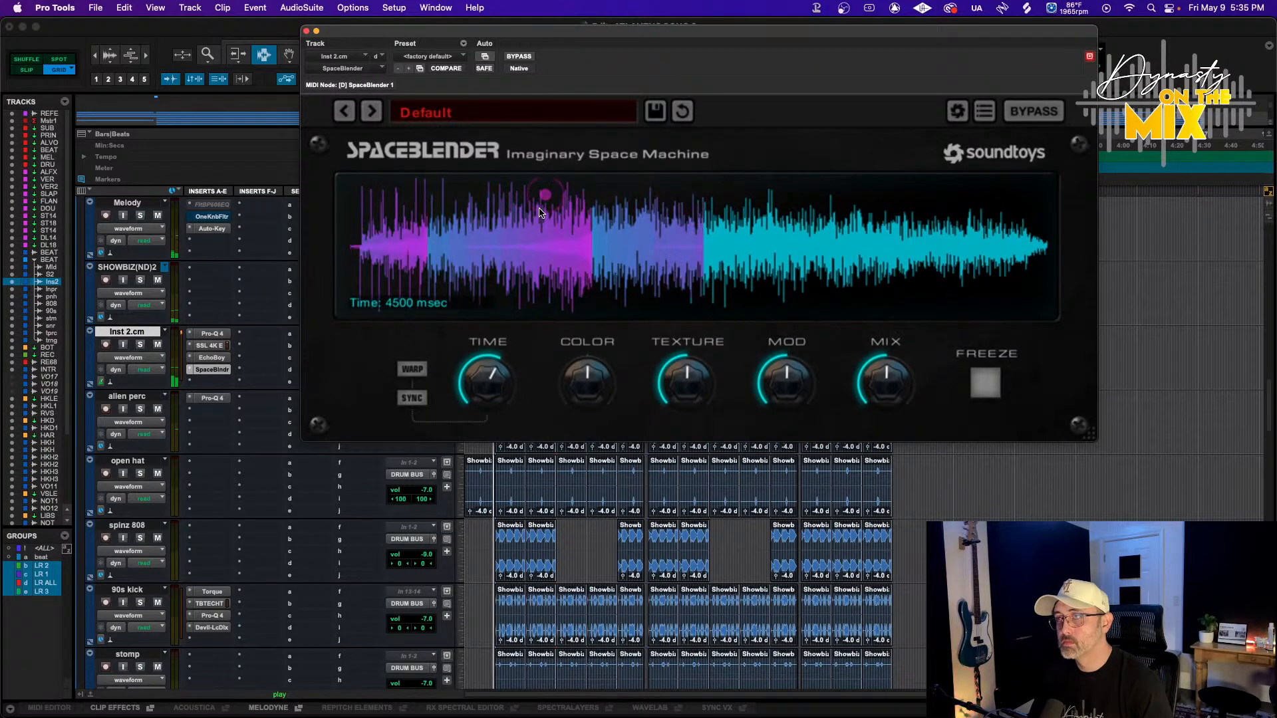
pyautogui.moveTo(546, 196); pyautogui.dragTo(510, 238)
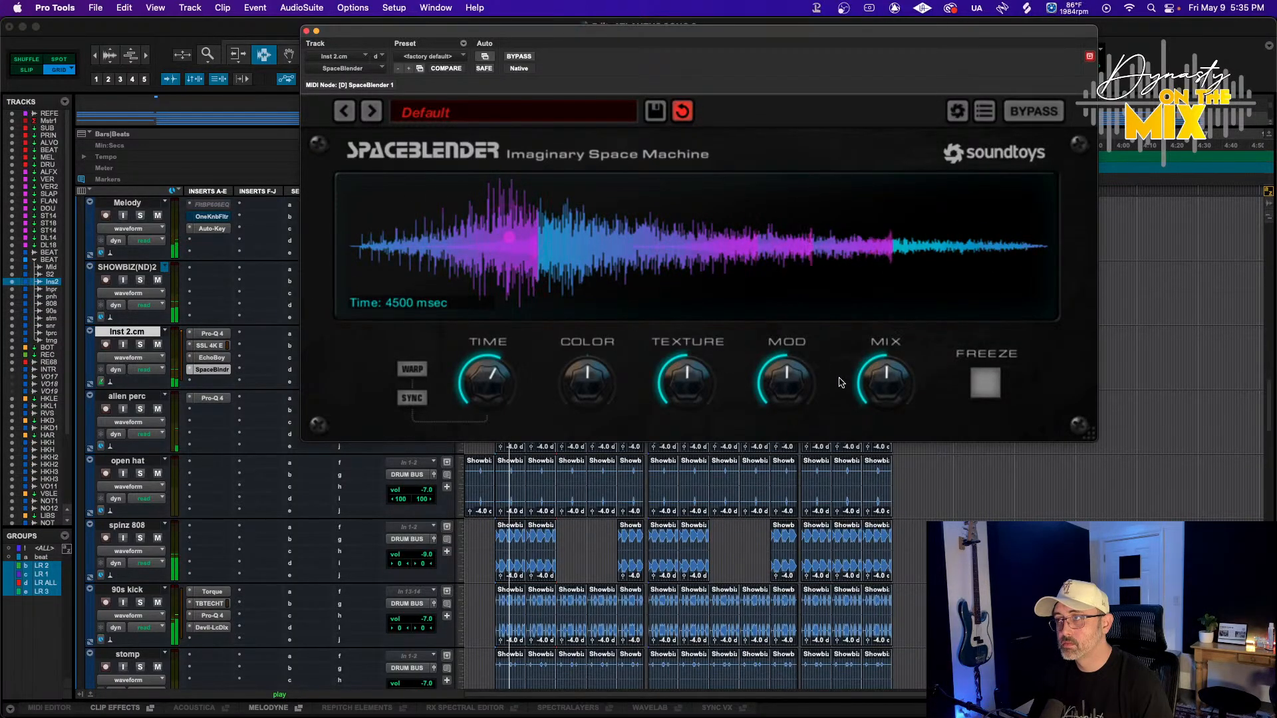
pyautogui.moveTo(883, 383); pyautogui.dragTo(873, 399)
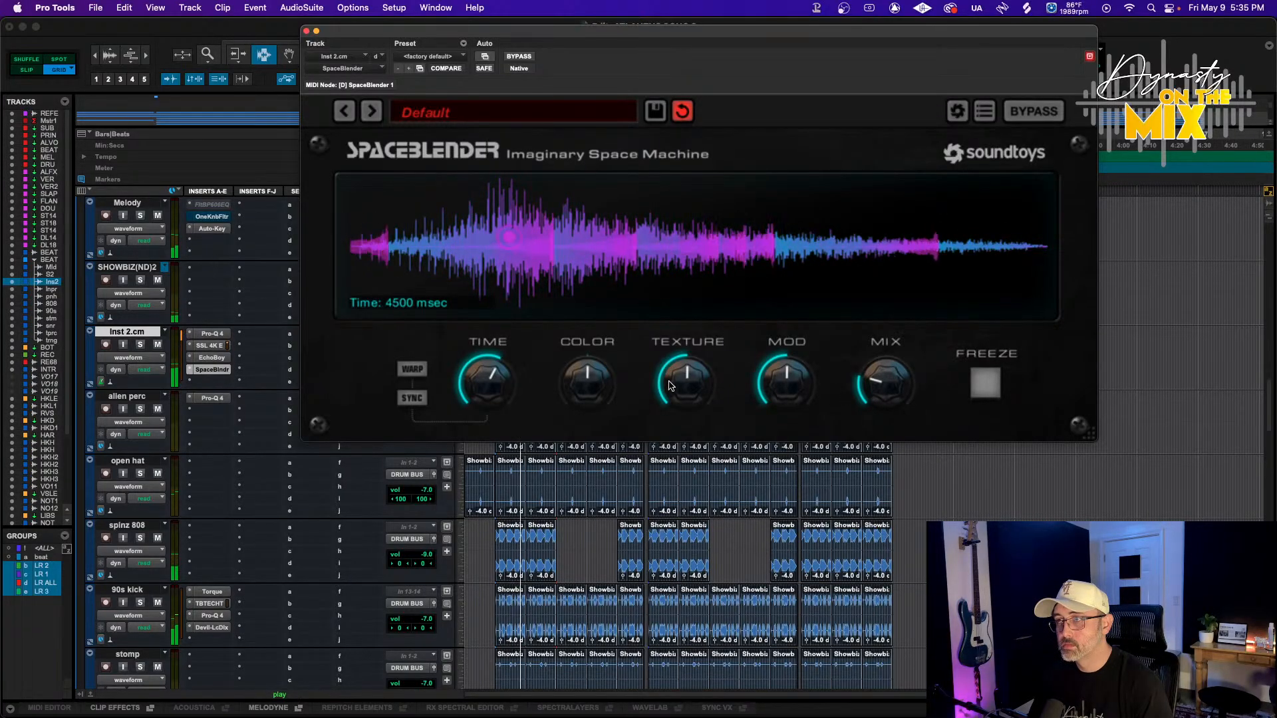
pyautogui.moveTo(499, 389); pyautogui.dragTo(498, 399)
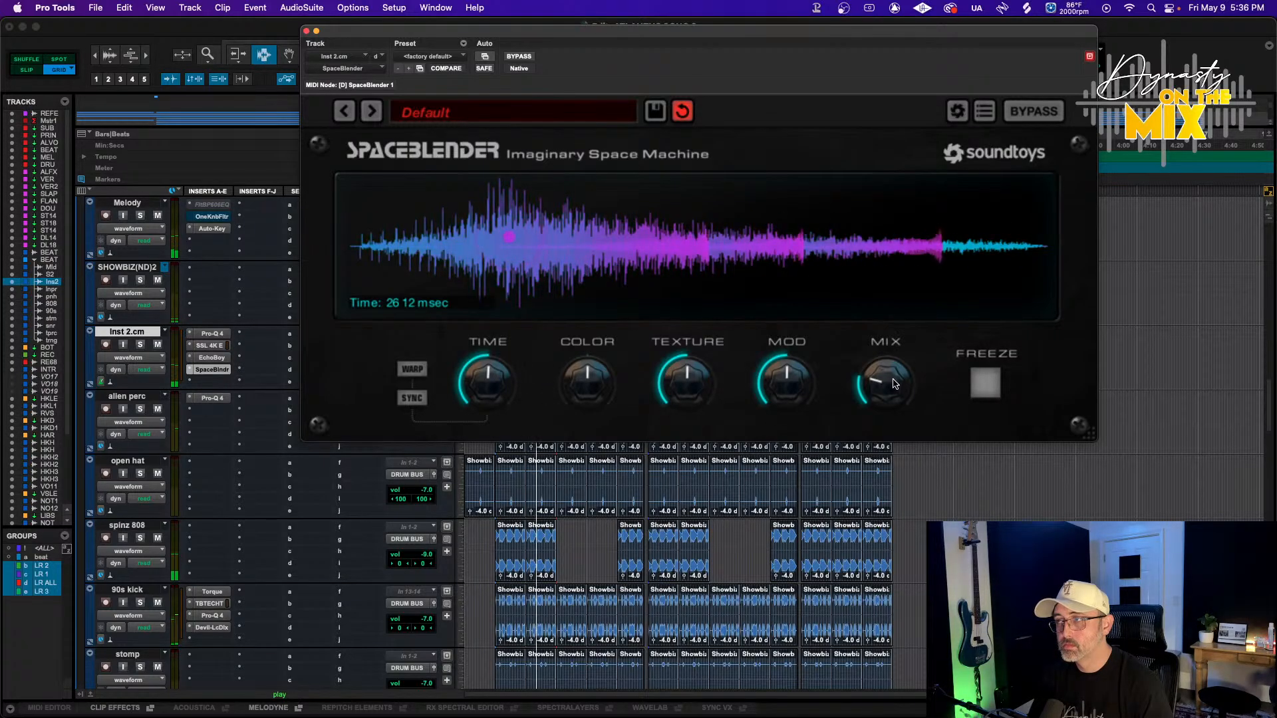
pyautogui.moveTo(890, 381); pyautogui.dragTo(885, 389)
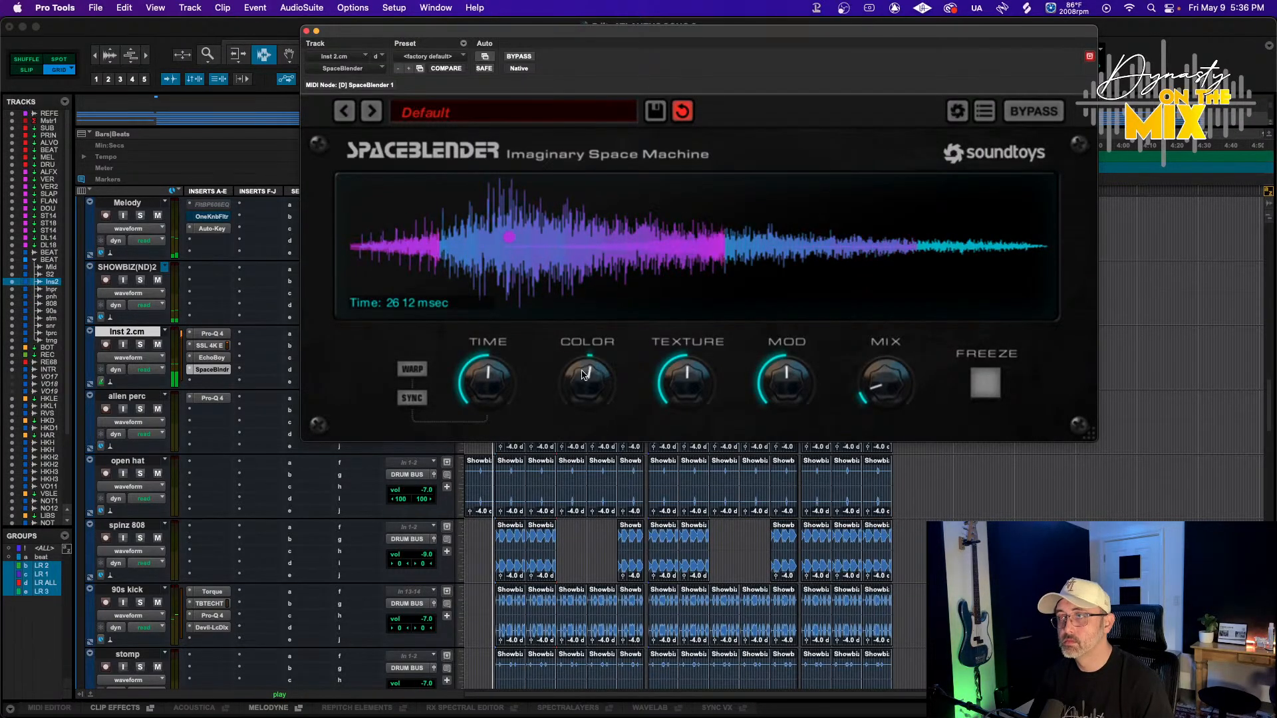
pyautogui.moveTo(500, 386); pyautogui.dragTo(498, 392)
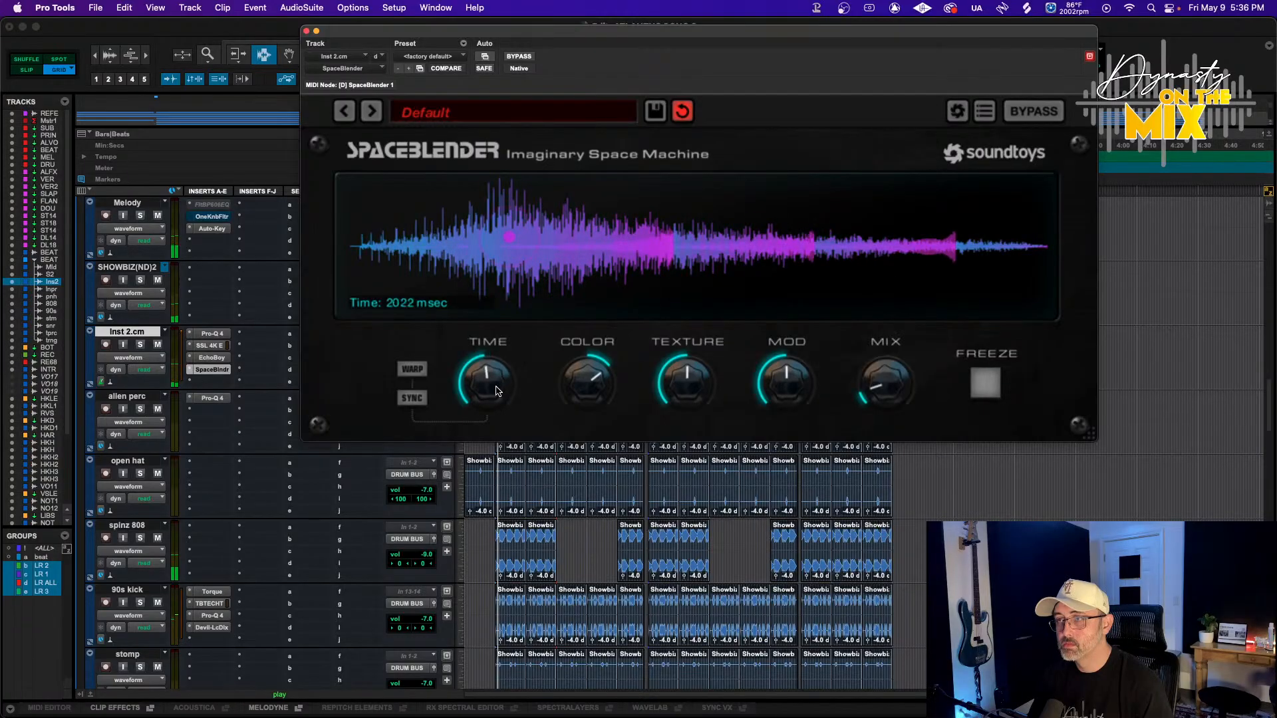
# Enable Sync on SpaceBlender and set its time to 2 beats, toggling Warp on and off
pyautogui.click(412, 398)
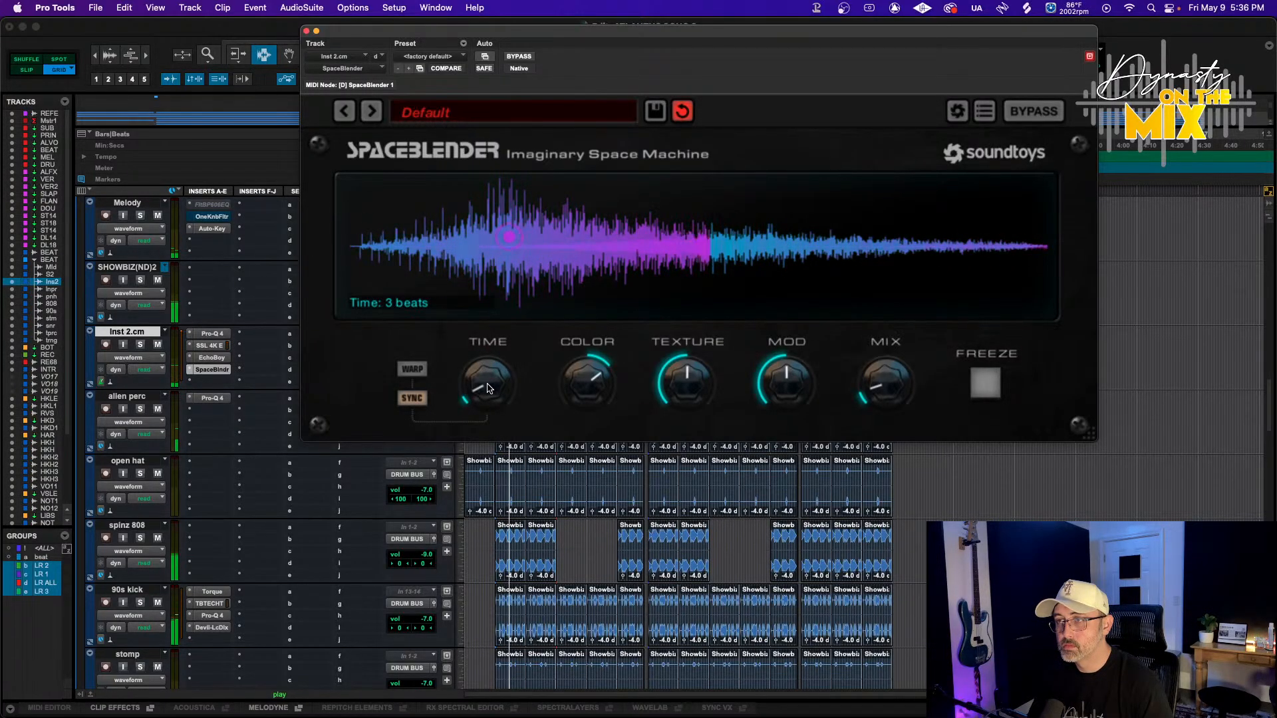
pyautogui.moveTo(487, 383); pyautogui.dragTo(482, 393)
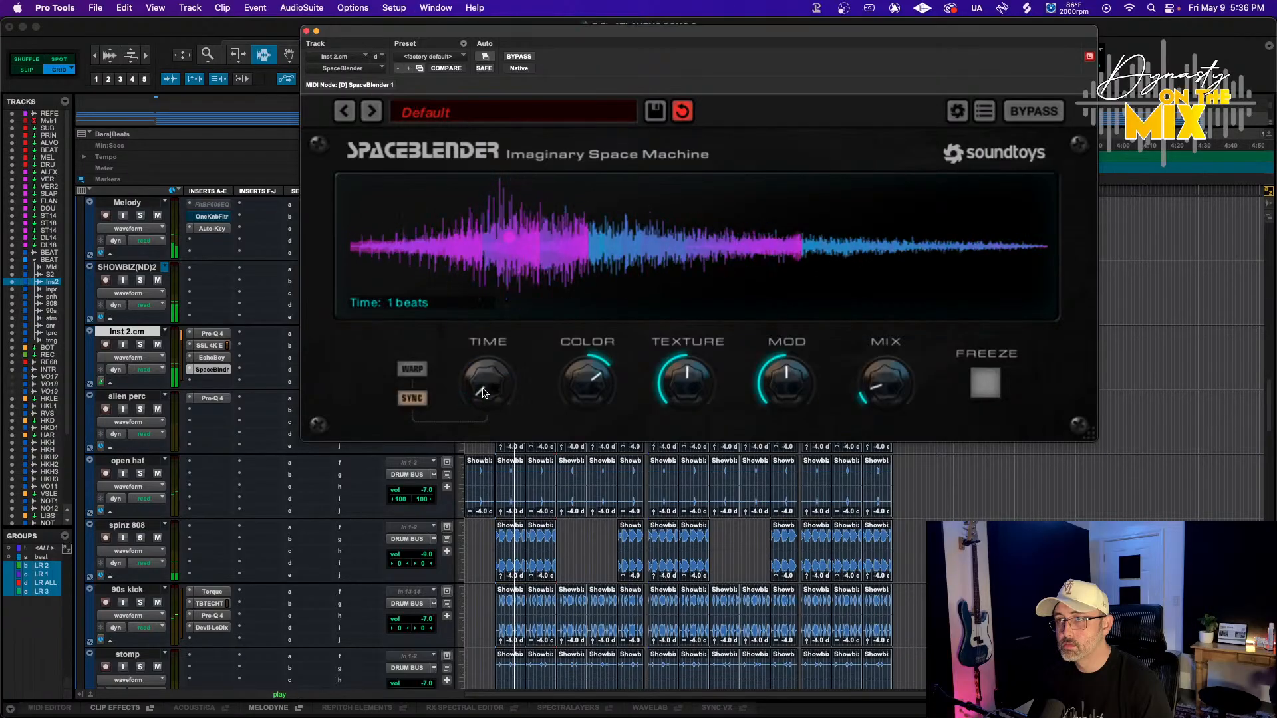
pyautogui.click(421, 373)
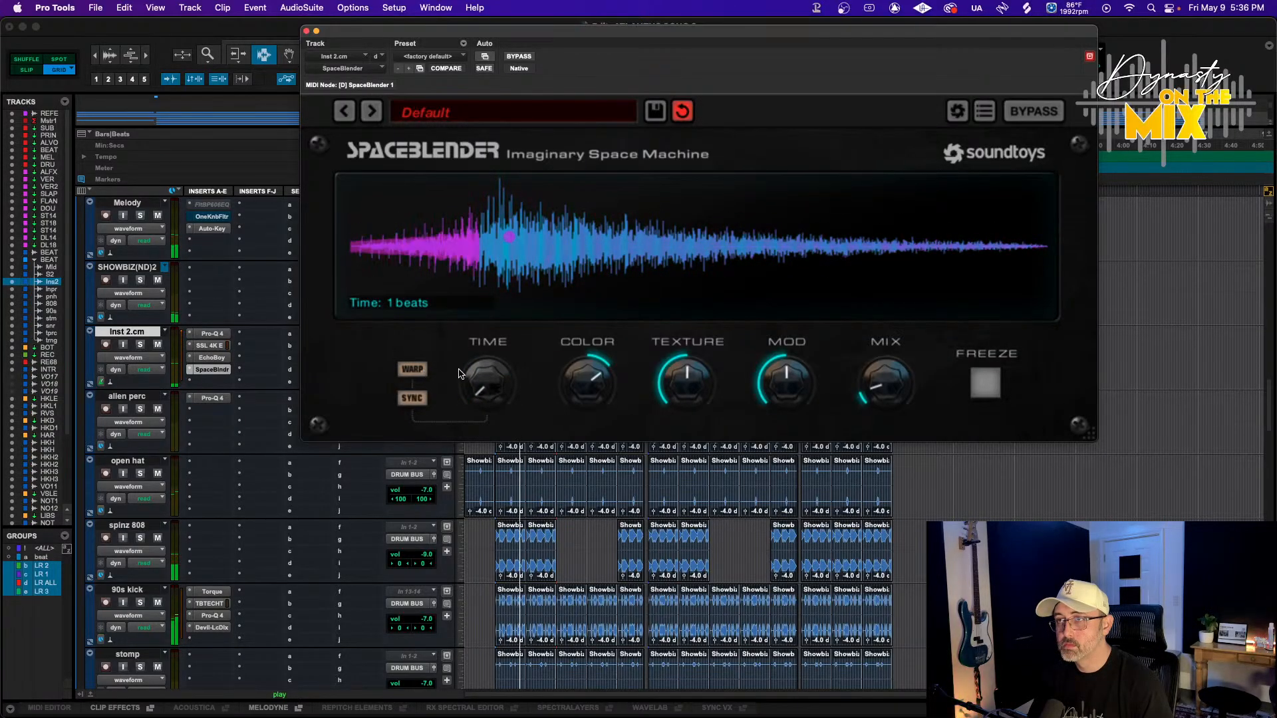
pyautogui.click(419, 371)
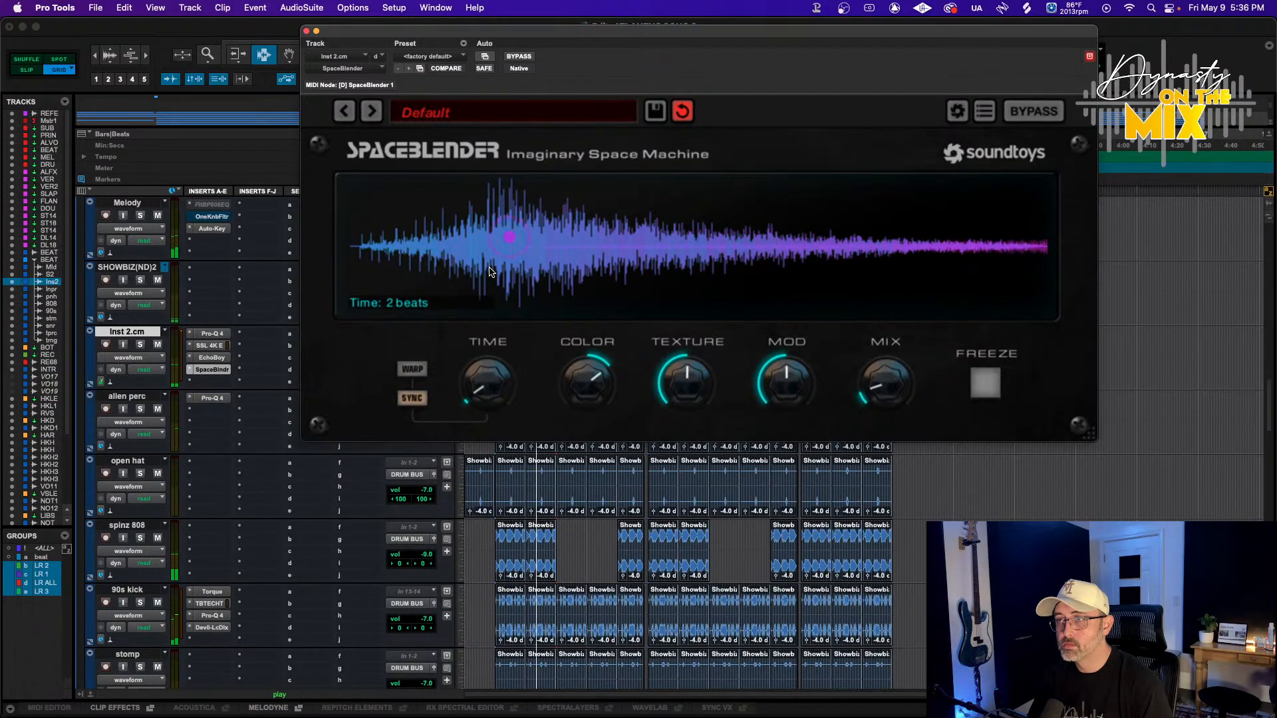
# Browse SpaceBlender's Reverse and Decay preset folders, then close the list and stop playback
pyautogui.click(465, 116)
pyautogui.moveTo(456, 169)
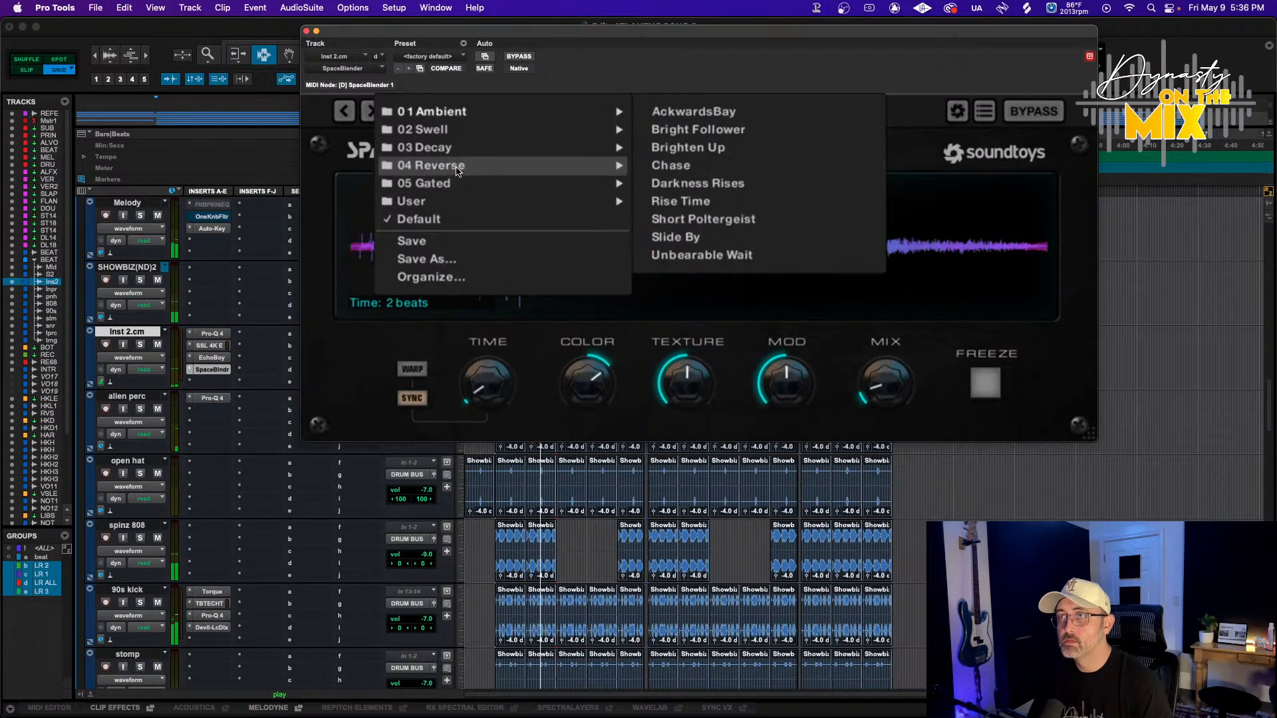
pyautogui.moveTo(468, 132)
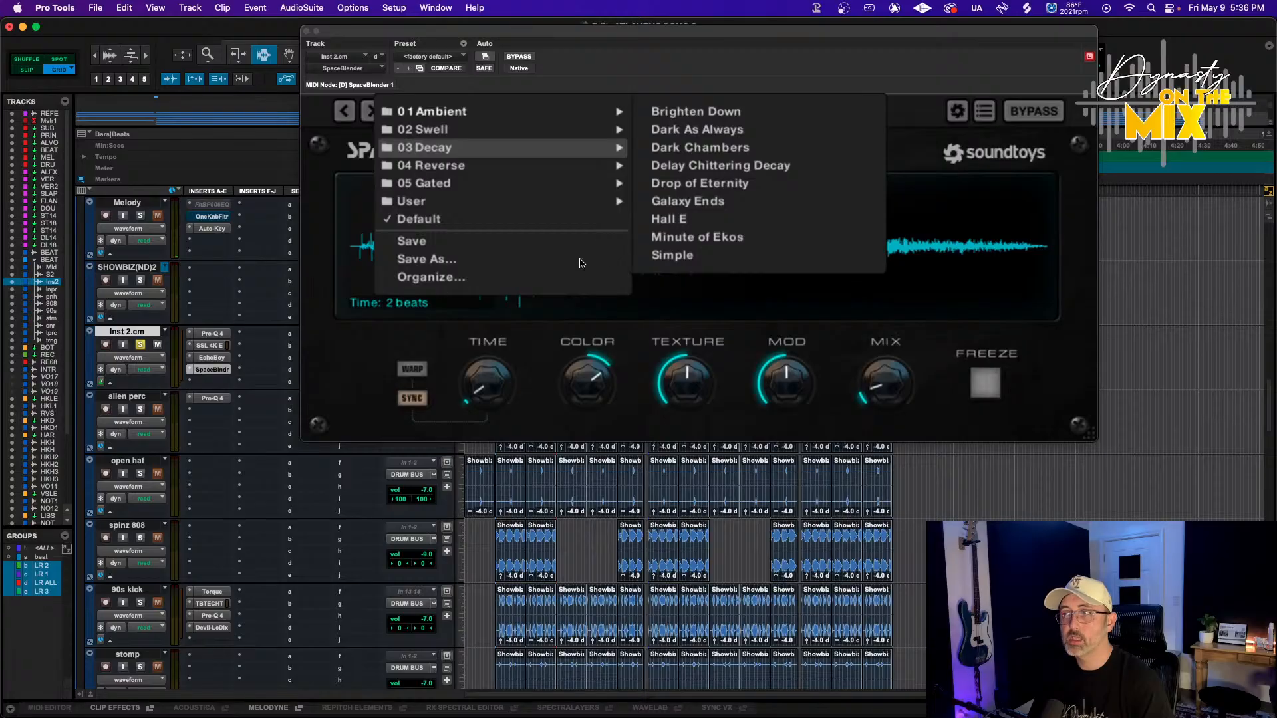
pyautogui.click(717, 329)
pyautogui.press('space')
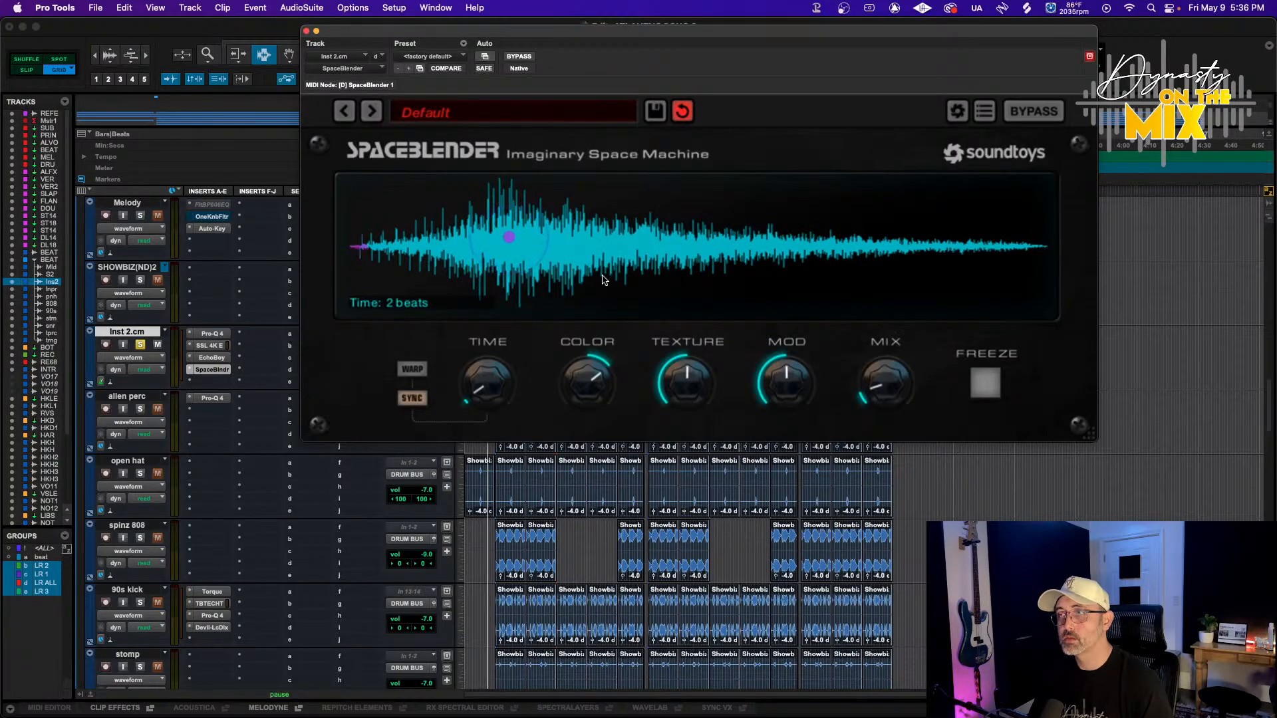
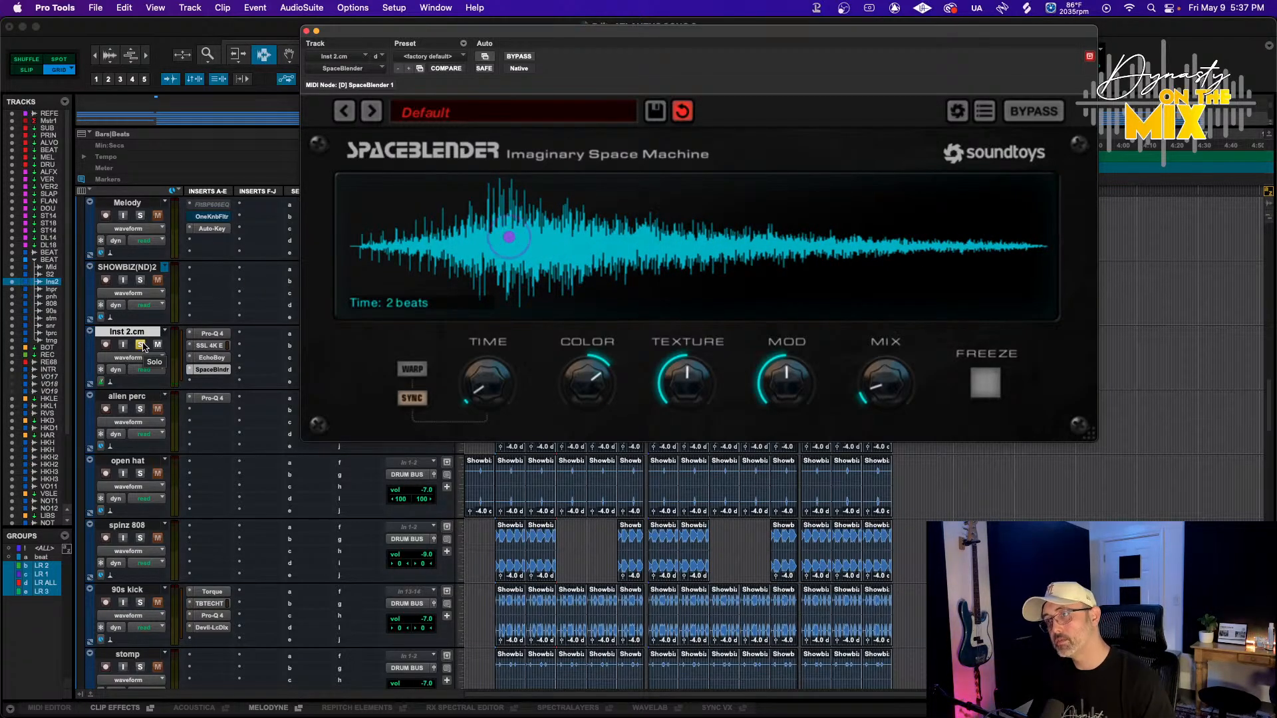
# Solo Inst 2.cm, move its Pro-Q 4 after SpaceBlender in the insert chain and raise the low cut to about 177 Hz
pyautogui.click(141, 345)
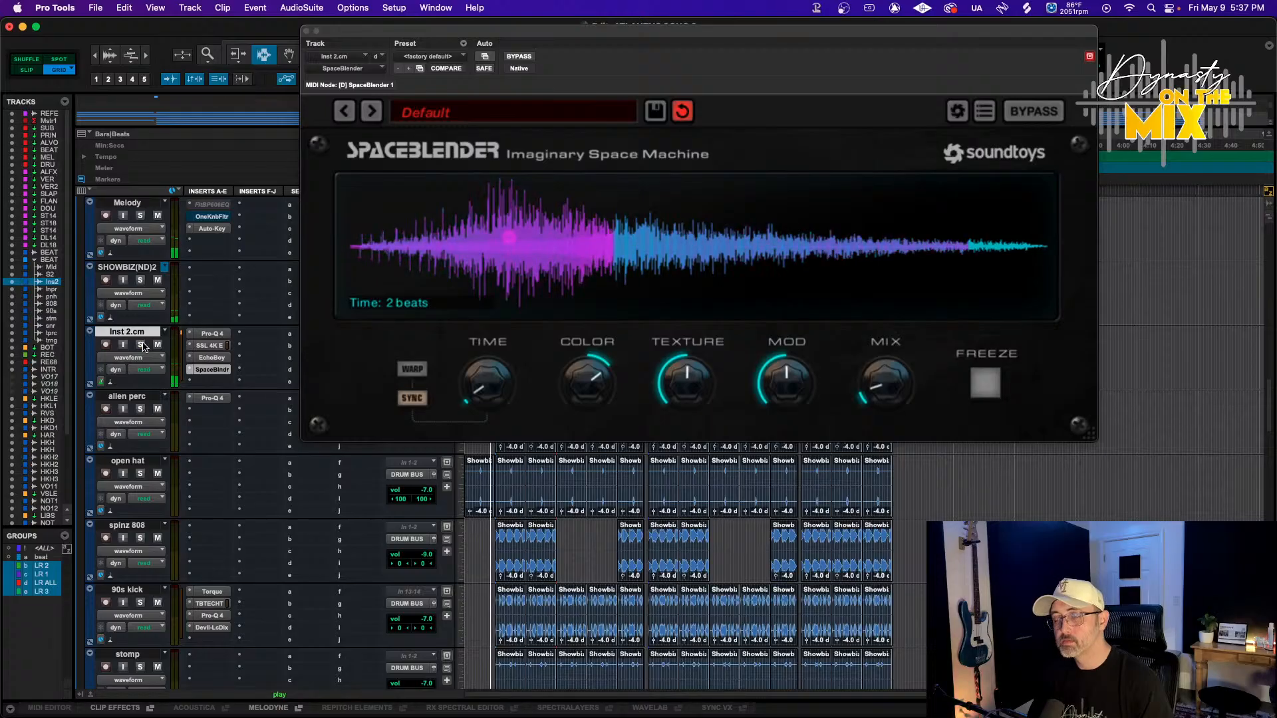
pyautogui.click(306, 31)
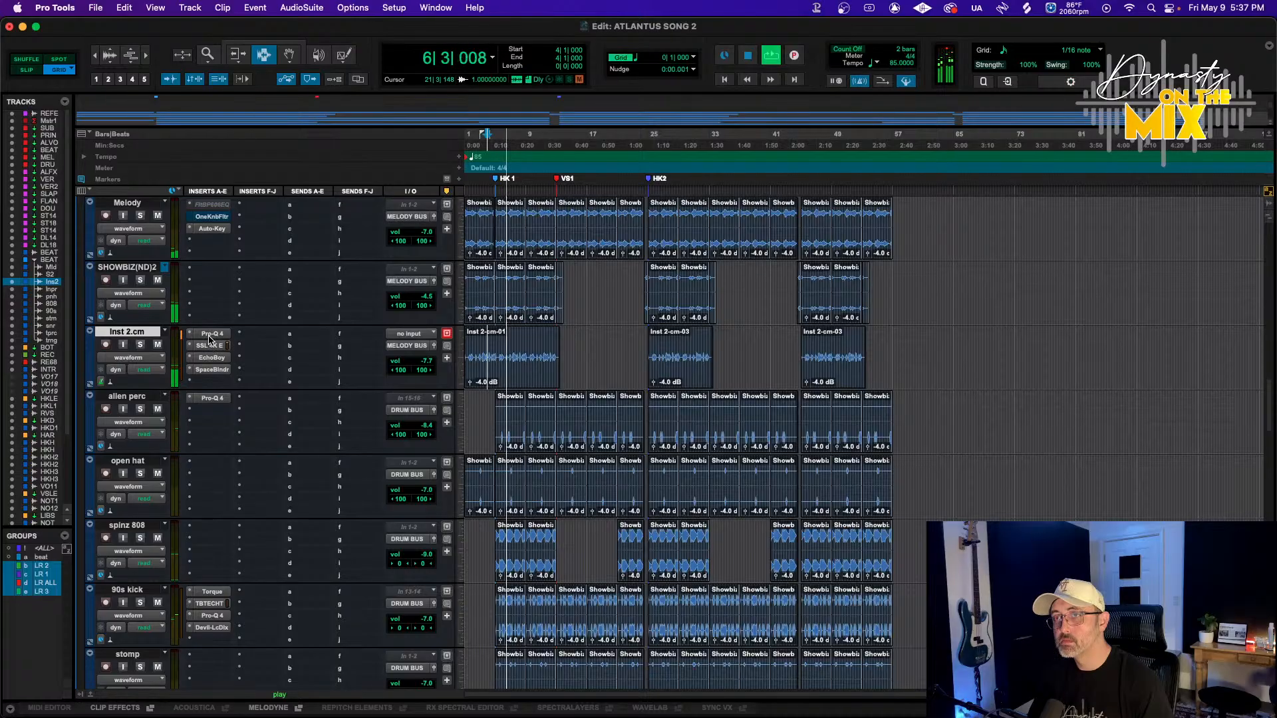
pyautogui.moveTo(210, 338); pyautogui.dragTo(211, 384)
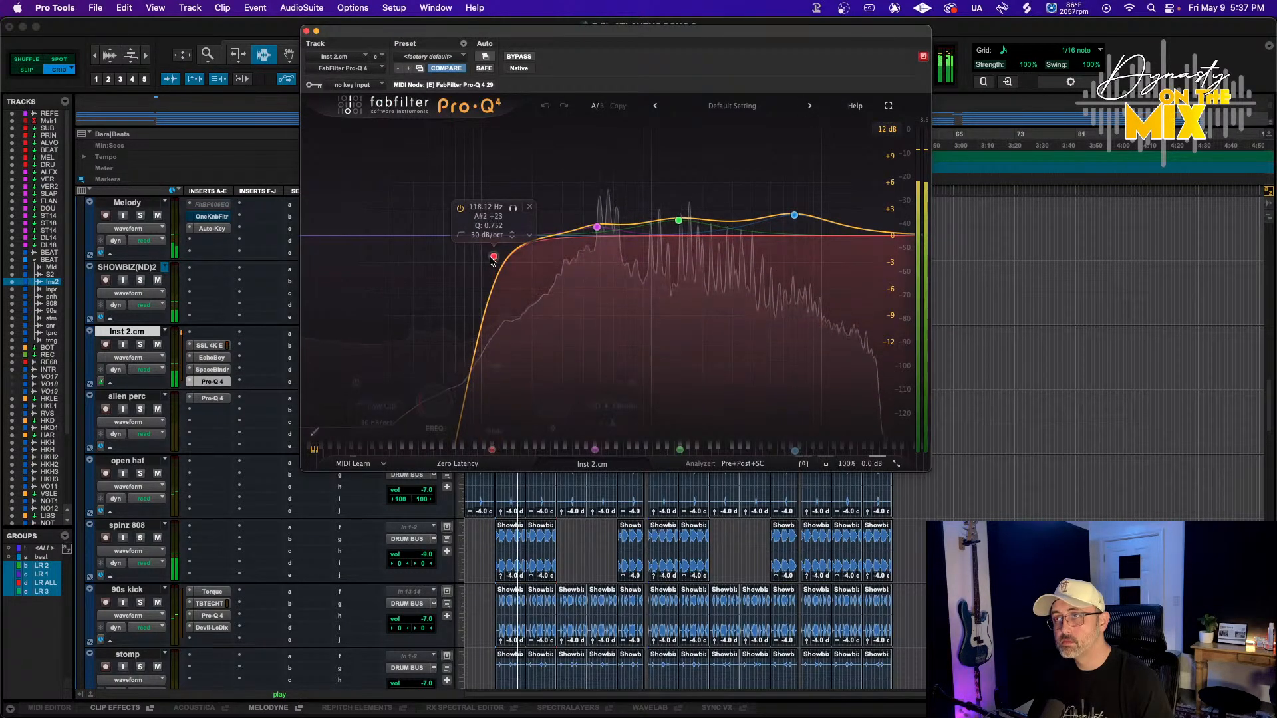
pyautogui.moveTo(491, 260); pyautogui.dragTo(521, 298)
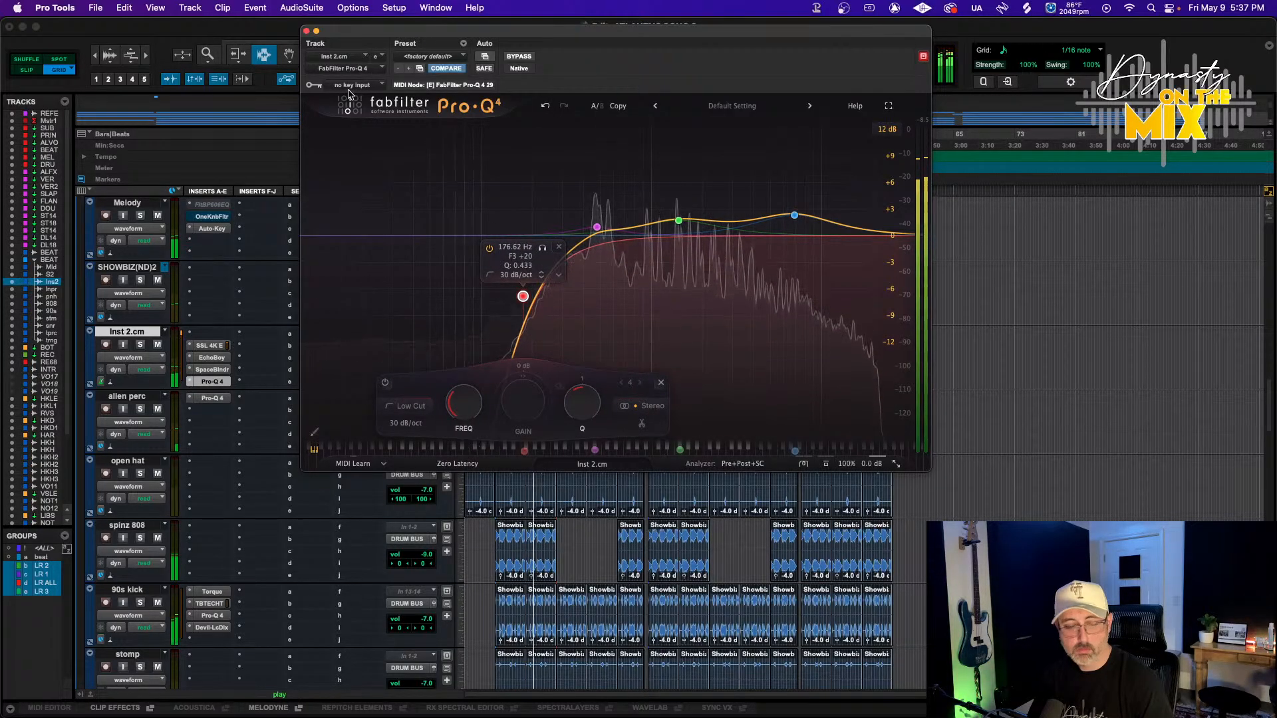
pyautogui.click(306, 31)
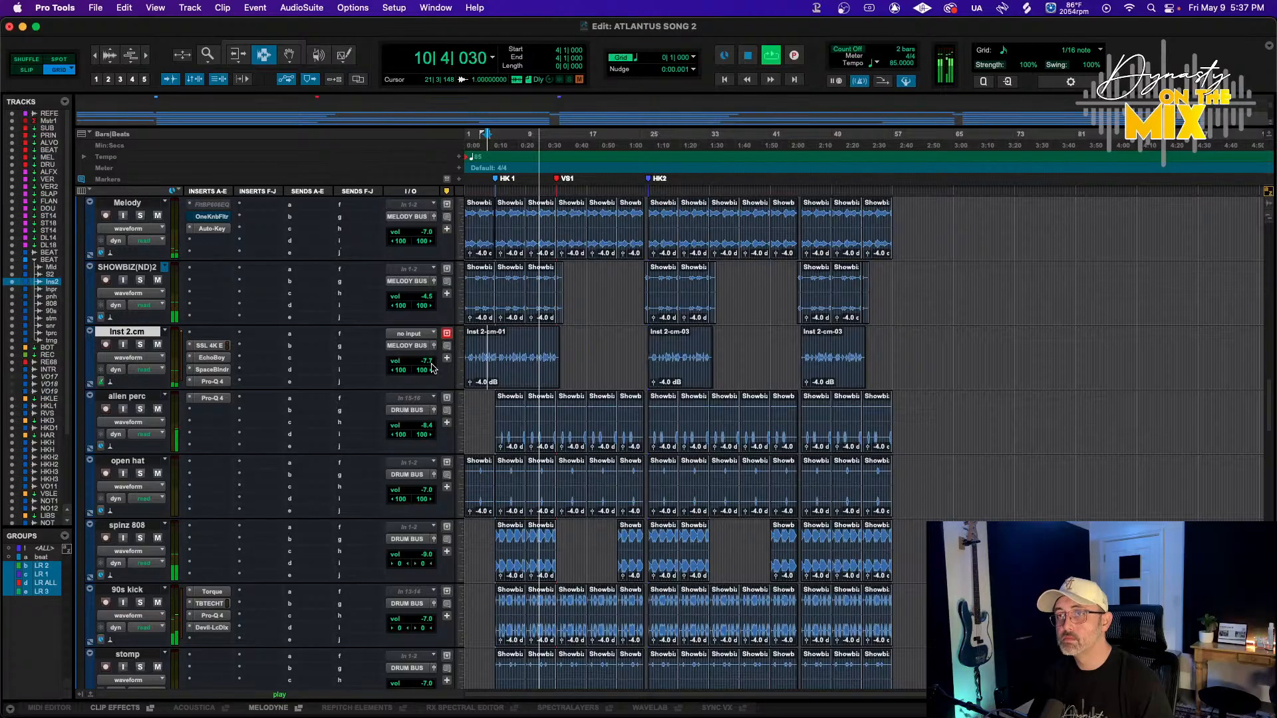
# During playback, lower Inst 2.cm's volume to about -15.3 dB
pyautogui.moveTo(419, 360); pyautogui.dragTo(420, 365)
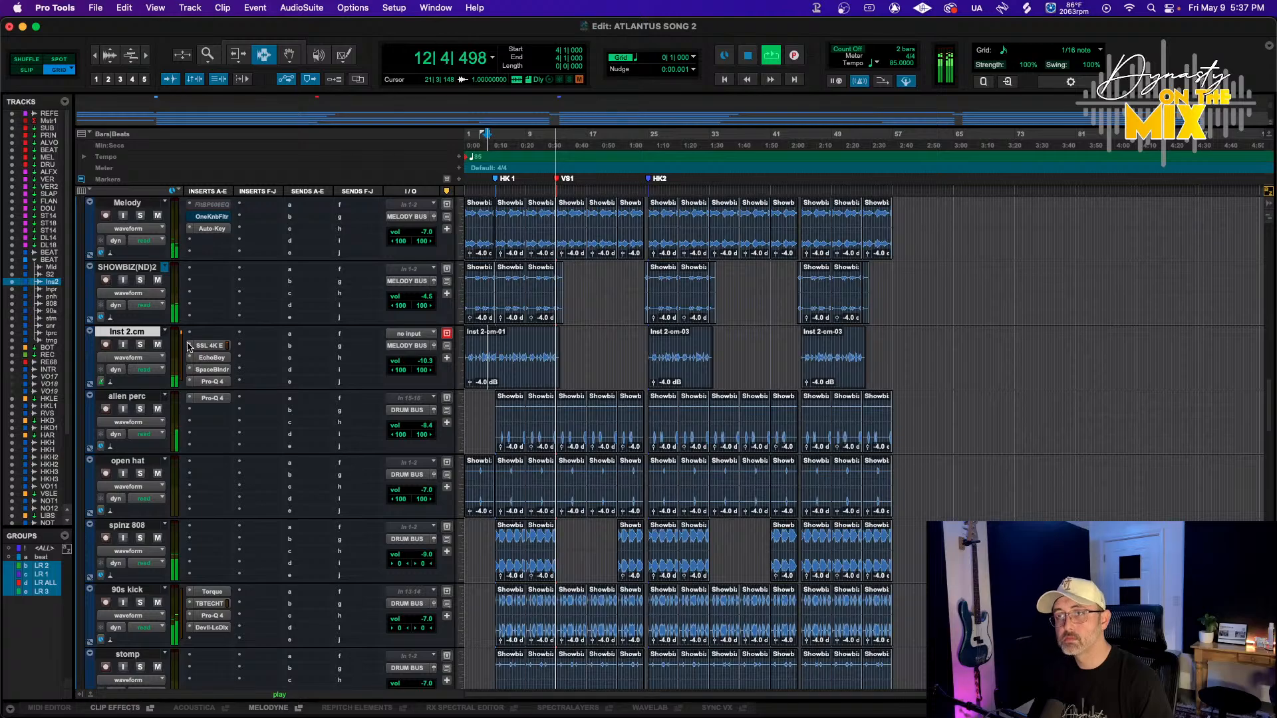
pyautogui.press('space')
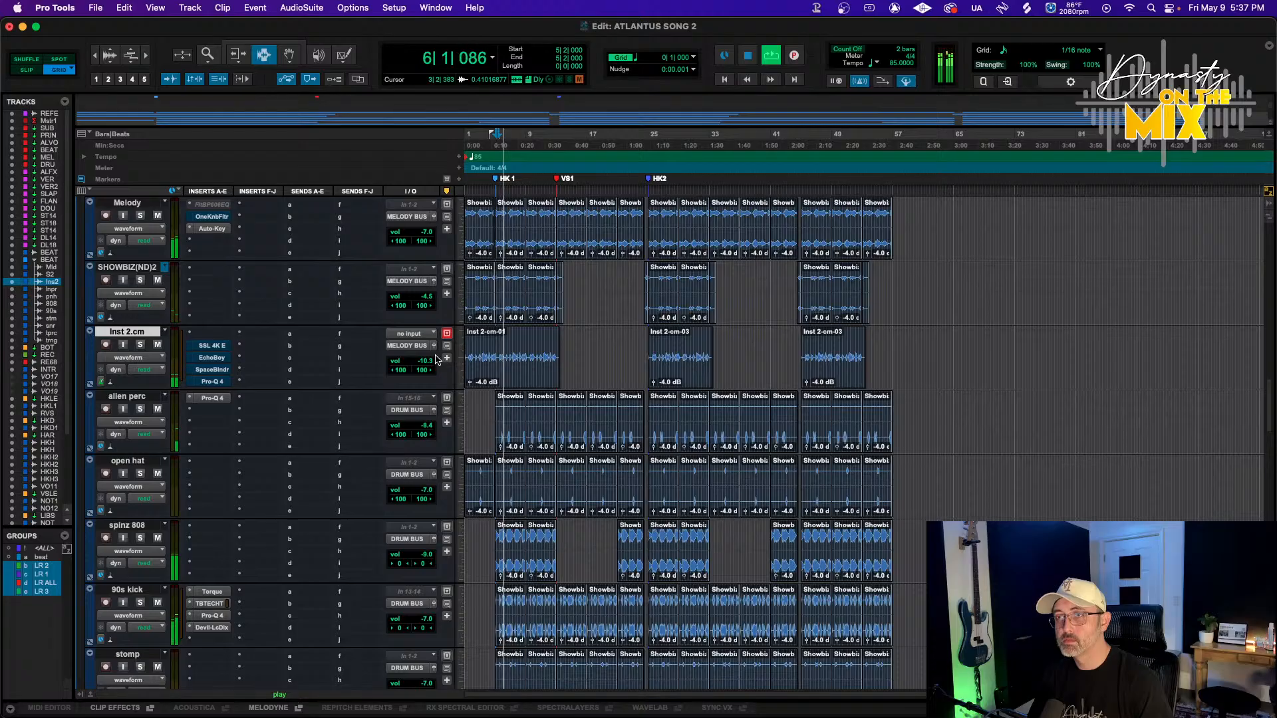
pyautogui.moveTo(426, 362); pyautogui.dragTo(428, 359)
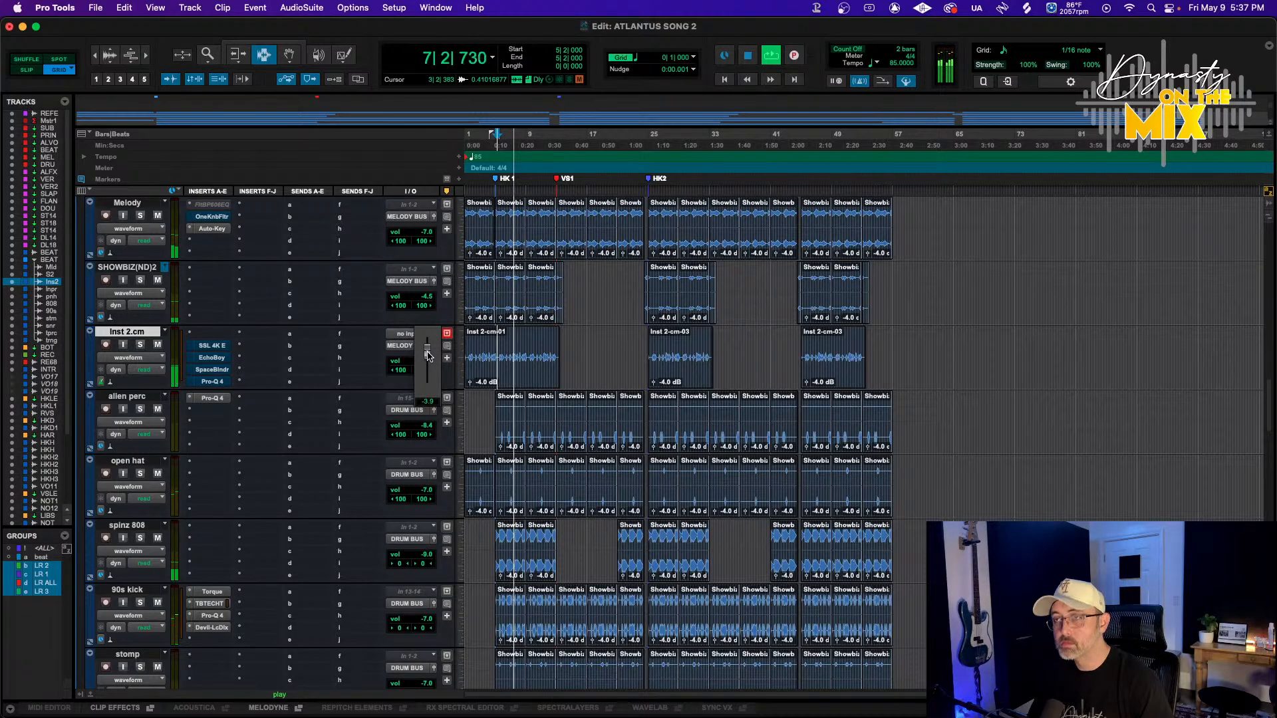
pyautogui.moveTo(428, 356); pyautogui.dragTo(429, 357)
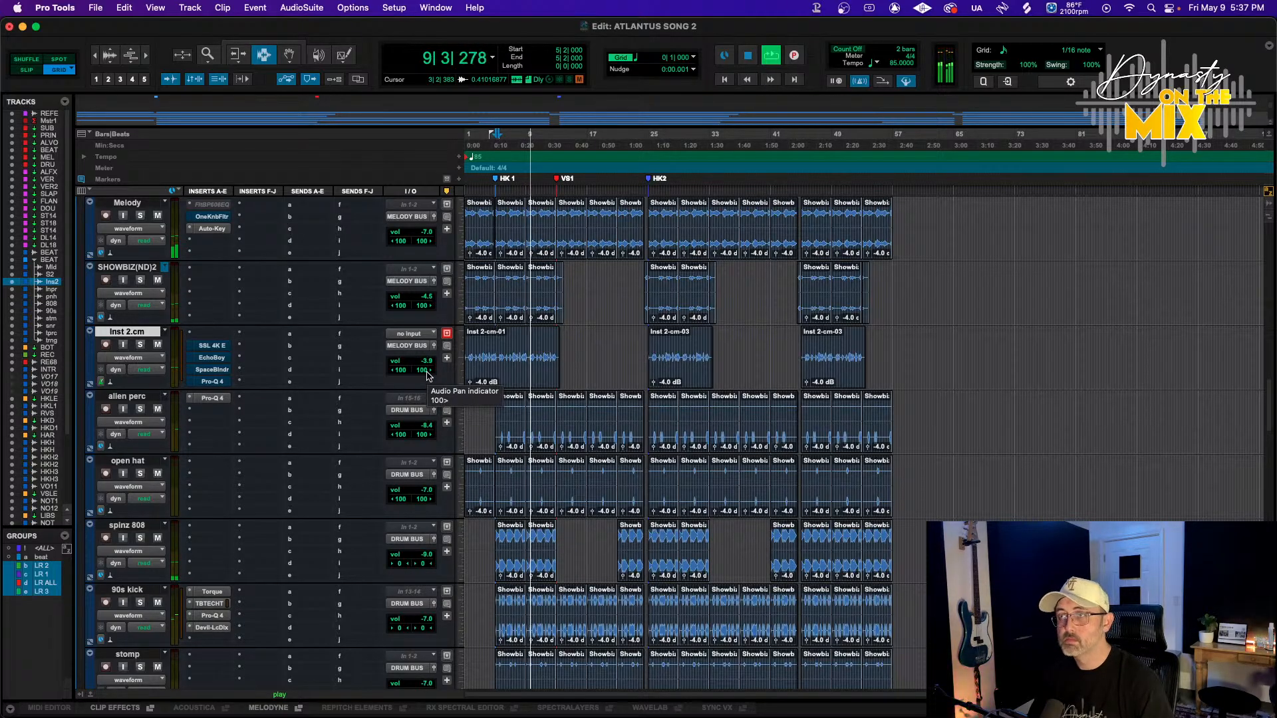
pyautogui.press('space')
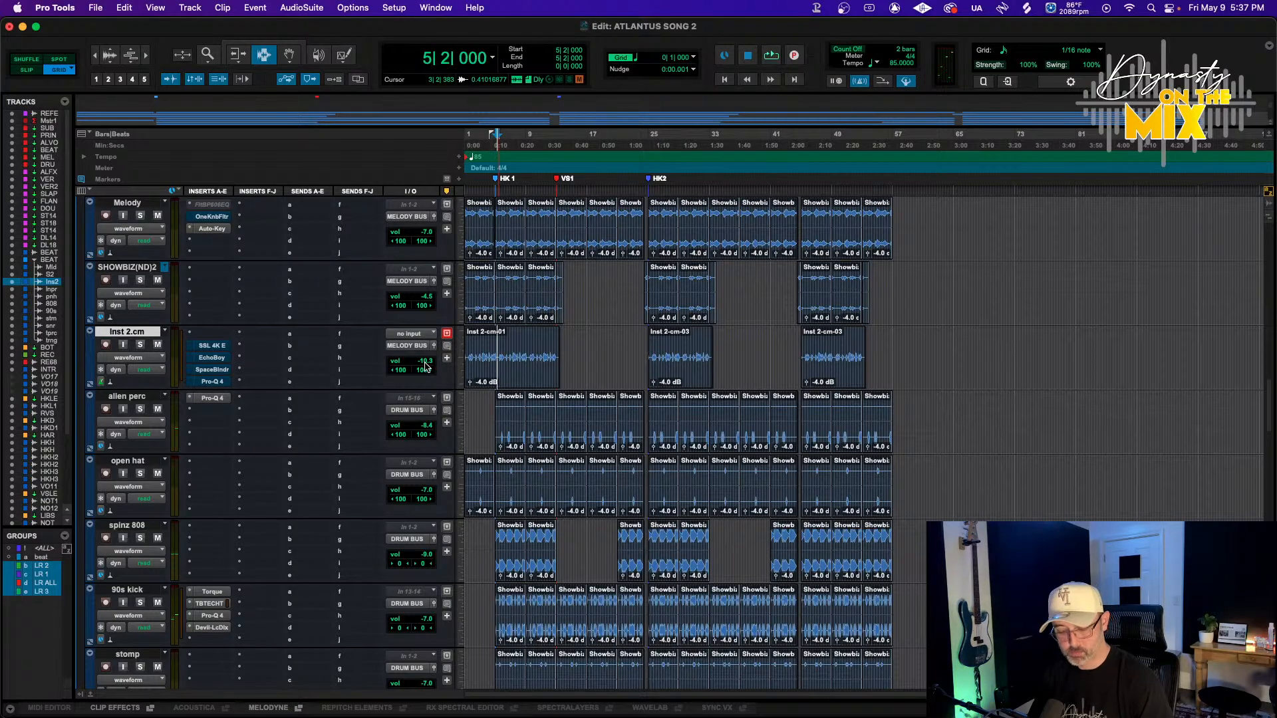
pyautogui.press('space')
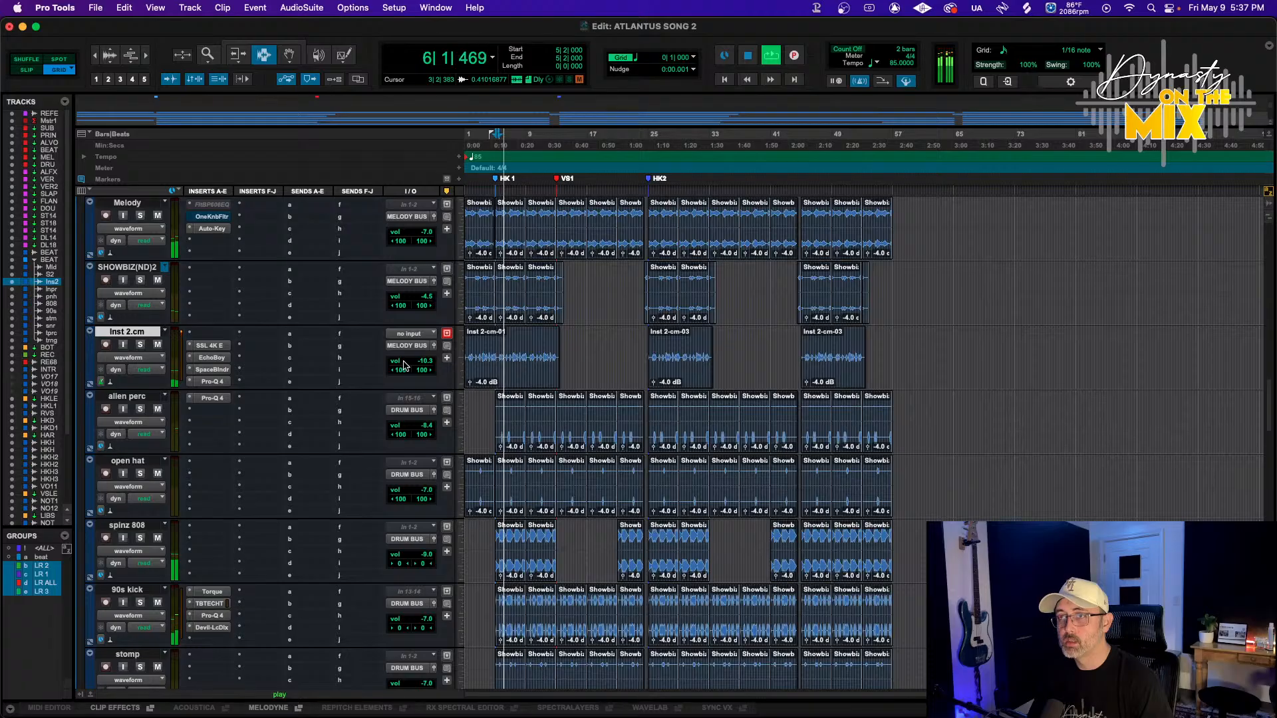
# Set Inst 2.cm's left pan to 88 and its volume to -11.8 dB
pyautogui.moveTo(402, 371); pyautogui.dragTo(404, 371)
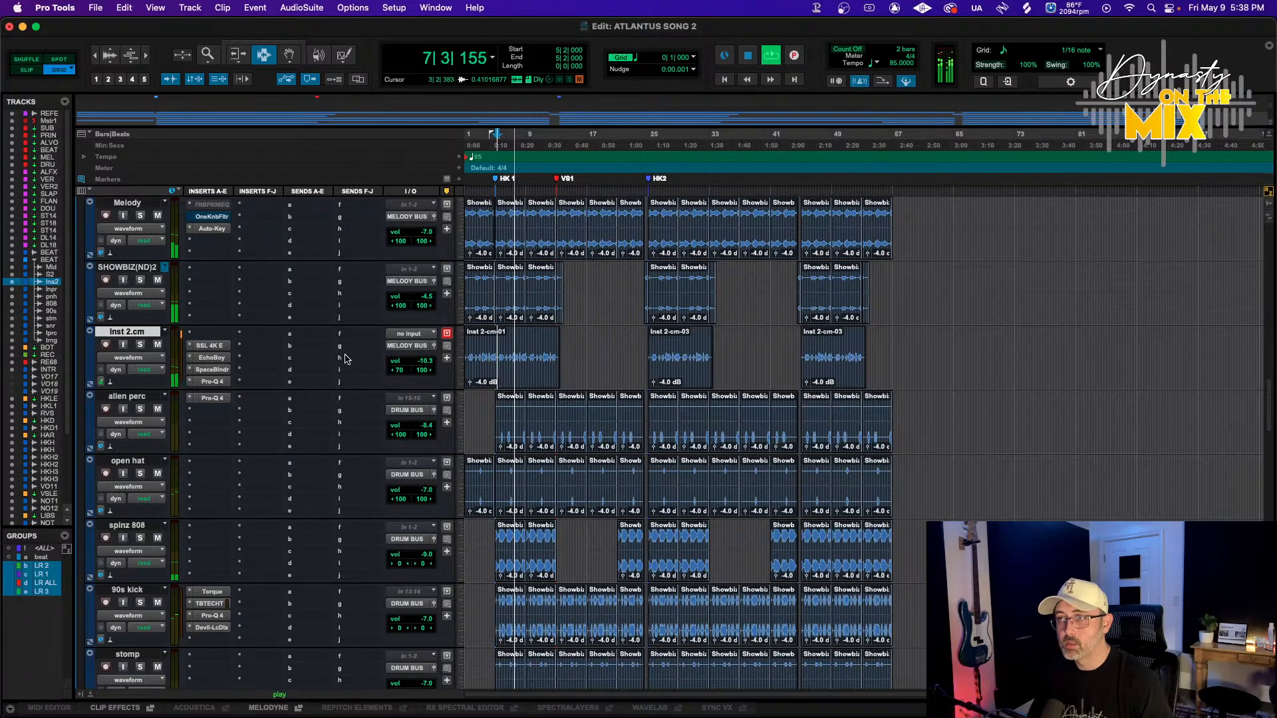
pyautogui.moveTo(397, 371); pyautogui.dragTo(385, 374)
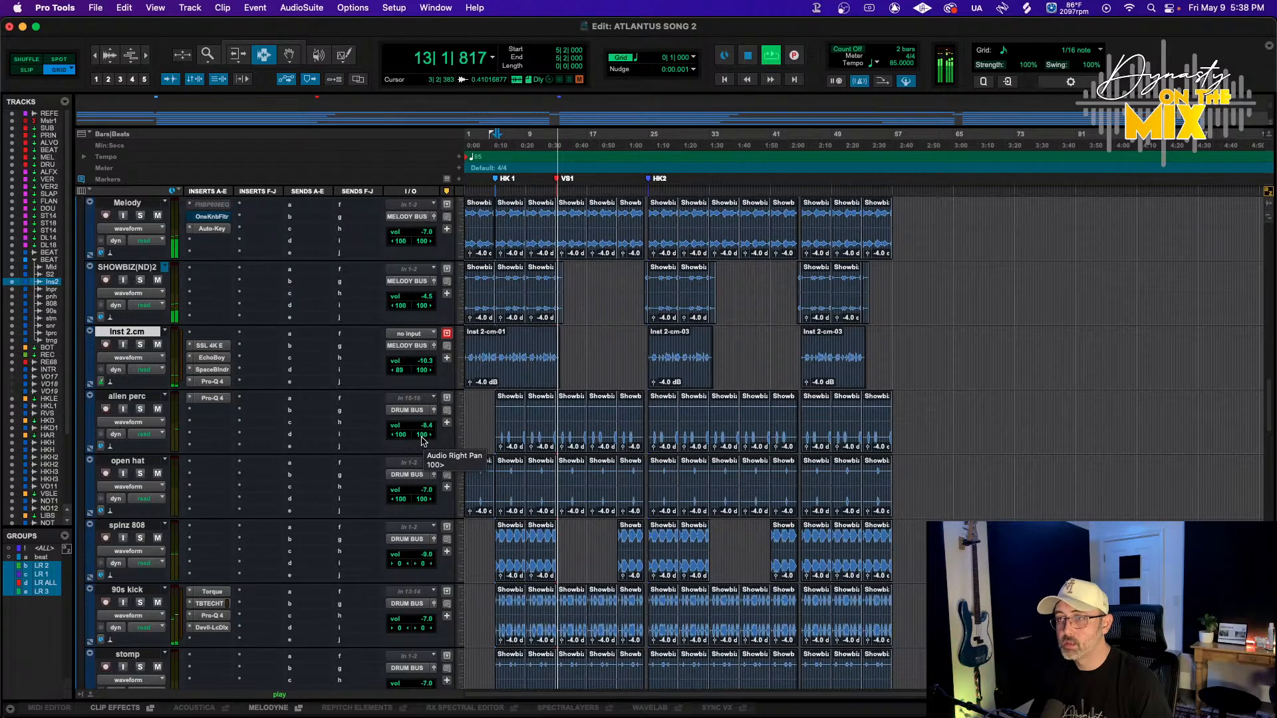
pyautogui.press('space')
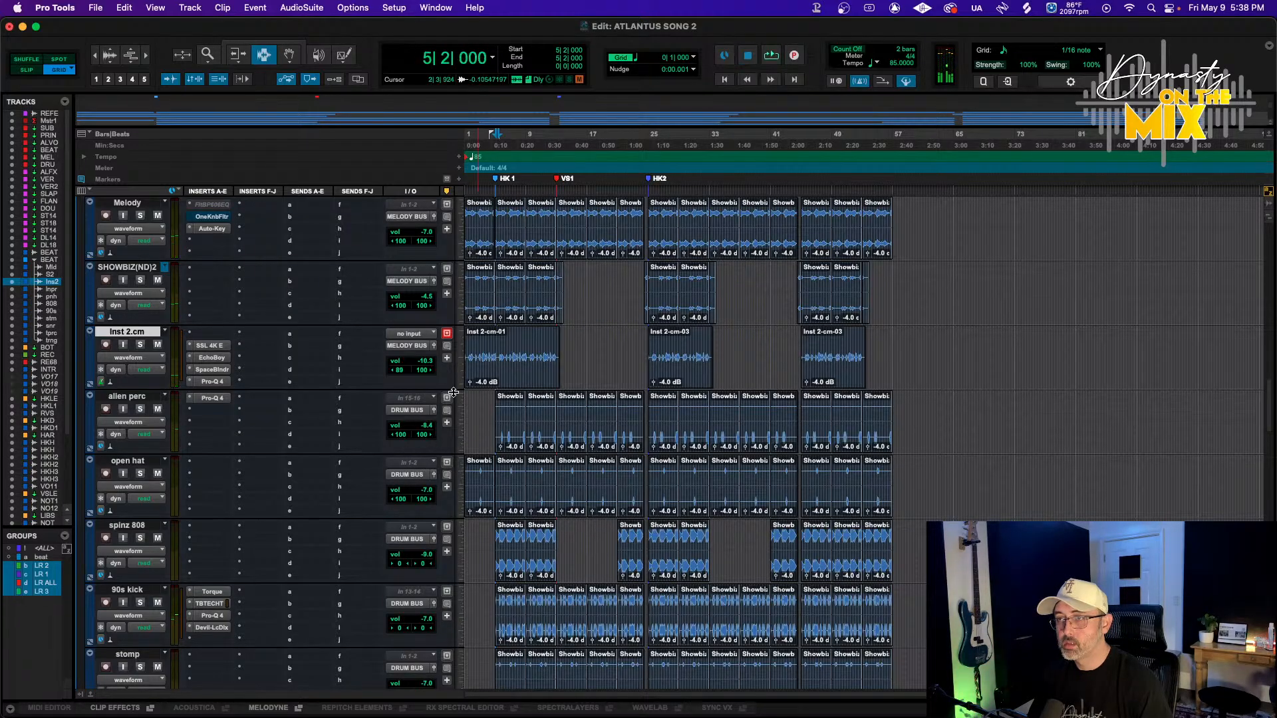
pyautogui.click(412, 365)
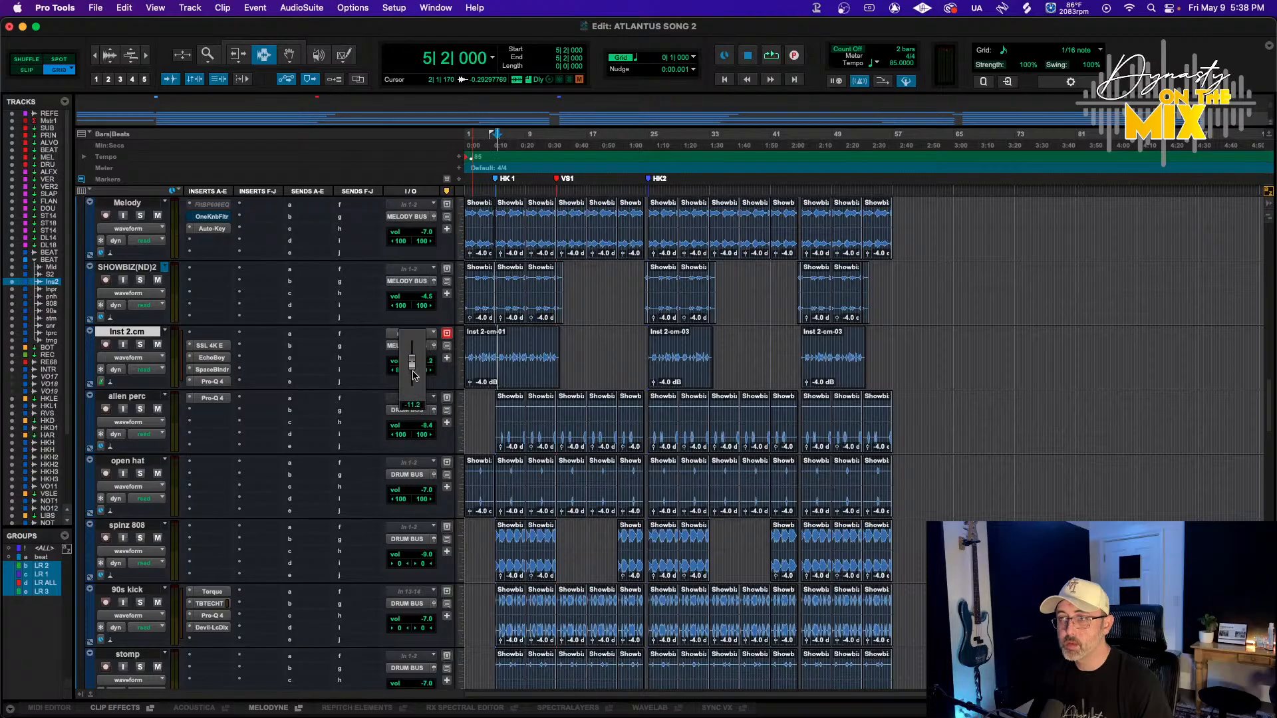
pyautogui.moveTo(413, 379); pyautogui.dragTo(414, 380)
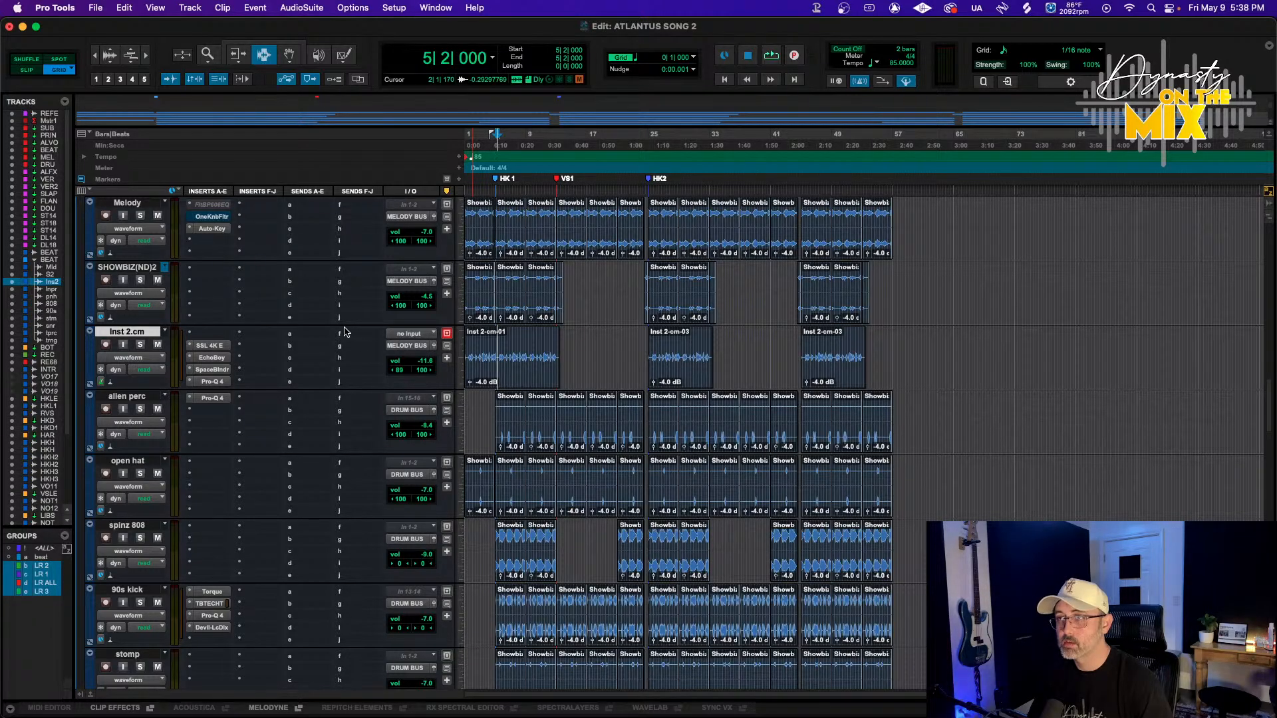
# Play from the start and insert FabFilter Pro-Q 4 (stereo) on the SHOWBIZ(ND)2 track's first insert slot
pyautogui.scroll(2, 226, 350)
pyautogui.press('space')
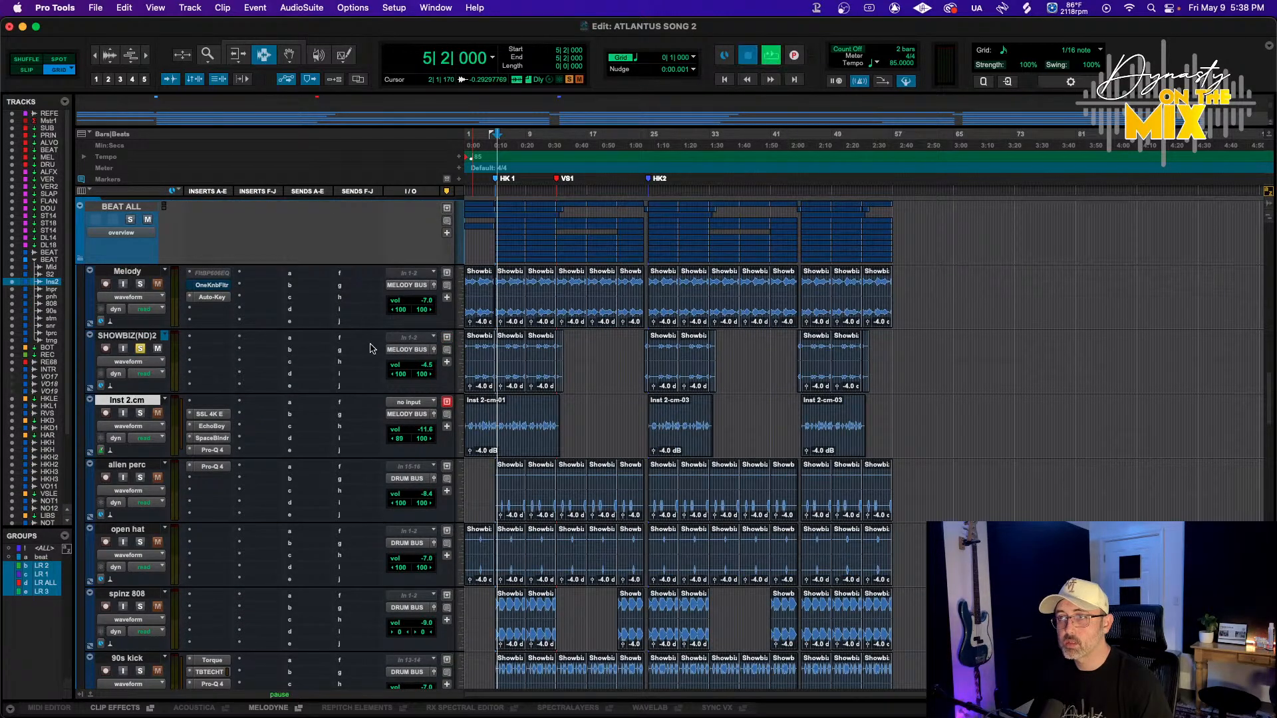
pyautogui.press('t')
pyautogui.press('t')
pyautogui.press('space')
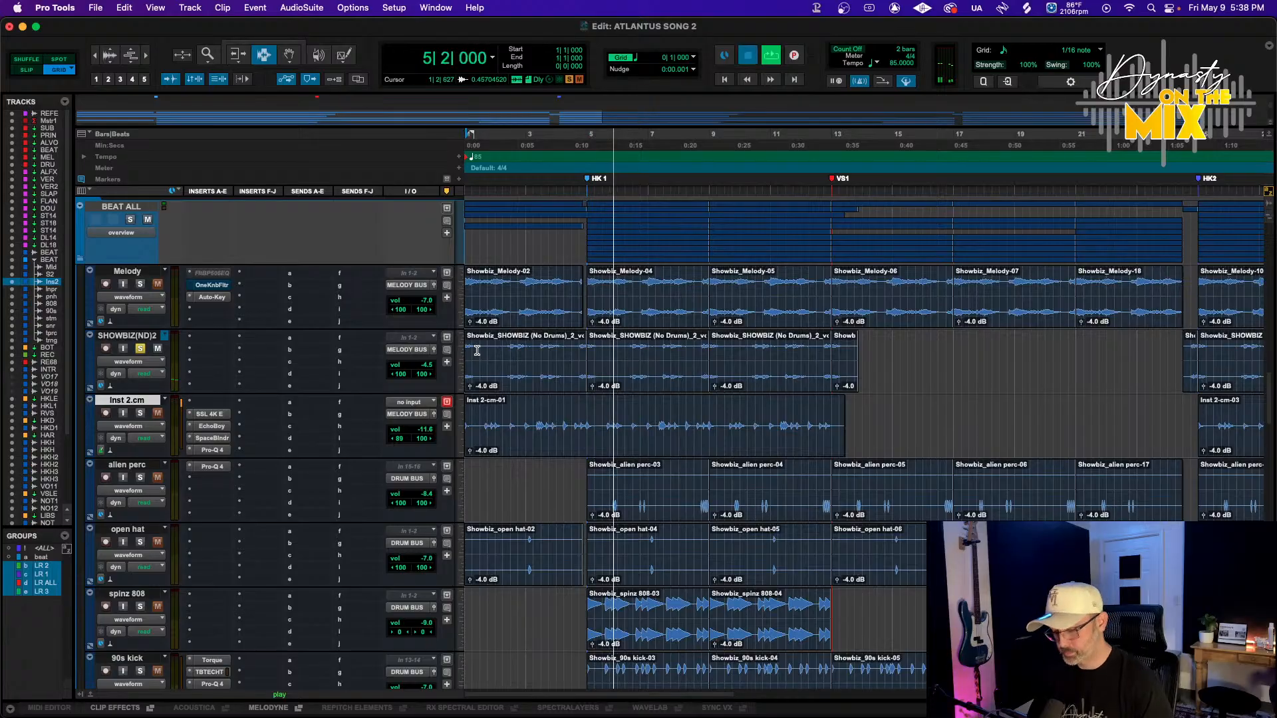
pyautogui.press('Return')
pyautogui.press('space')
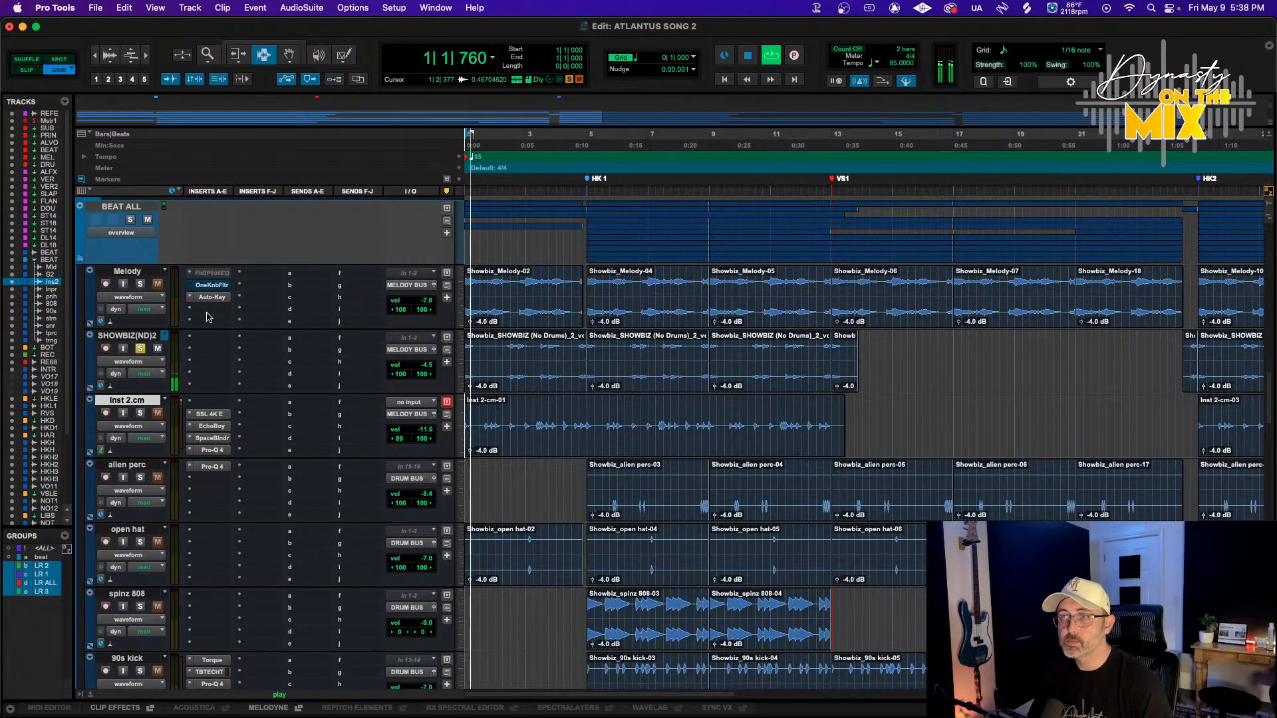
pyautogui.click(194, 338)
pyautogui.moveTo(253, 339)
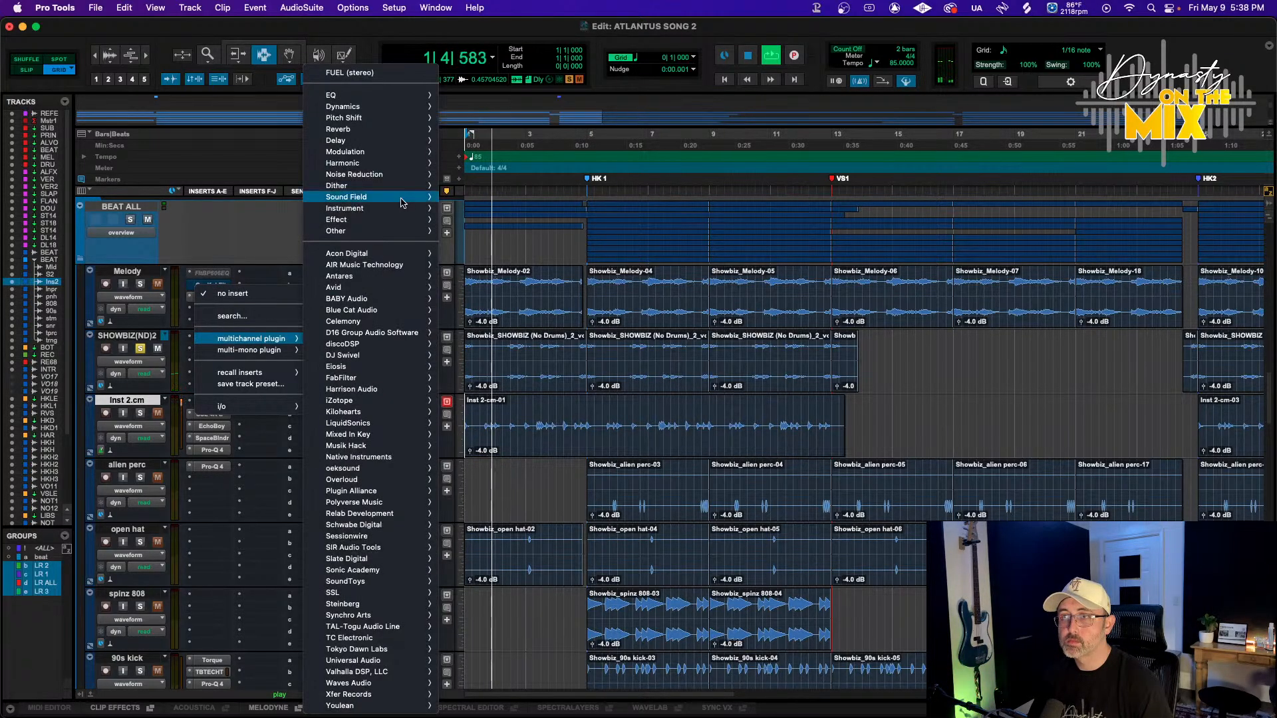
pyautogui.moveTo(333, 95)
pyautogui.scroll(-4, 522, 189)
pyautogui.scroll(-4, 538, 437)
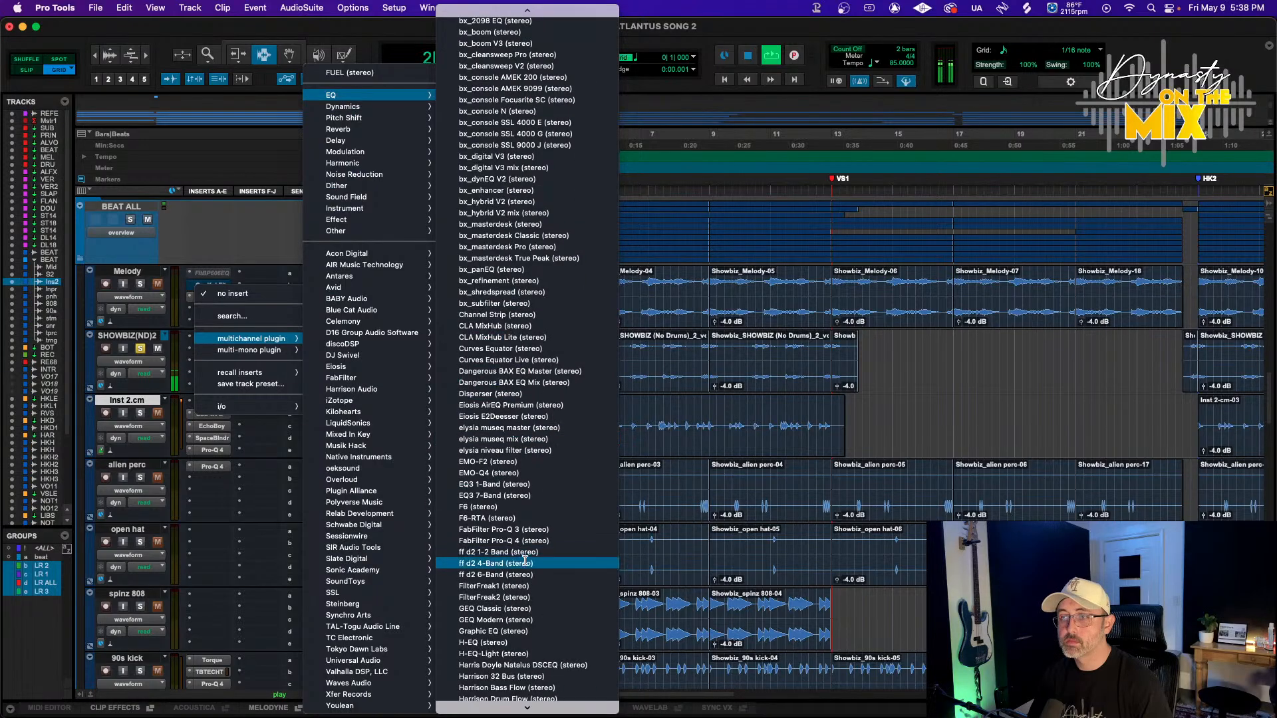
pyautogui.click(524, 543)
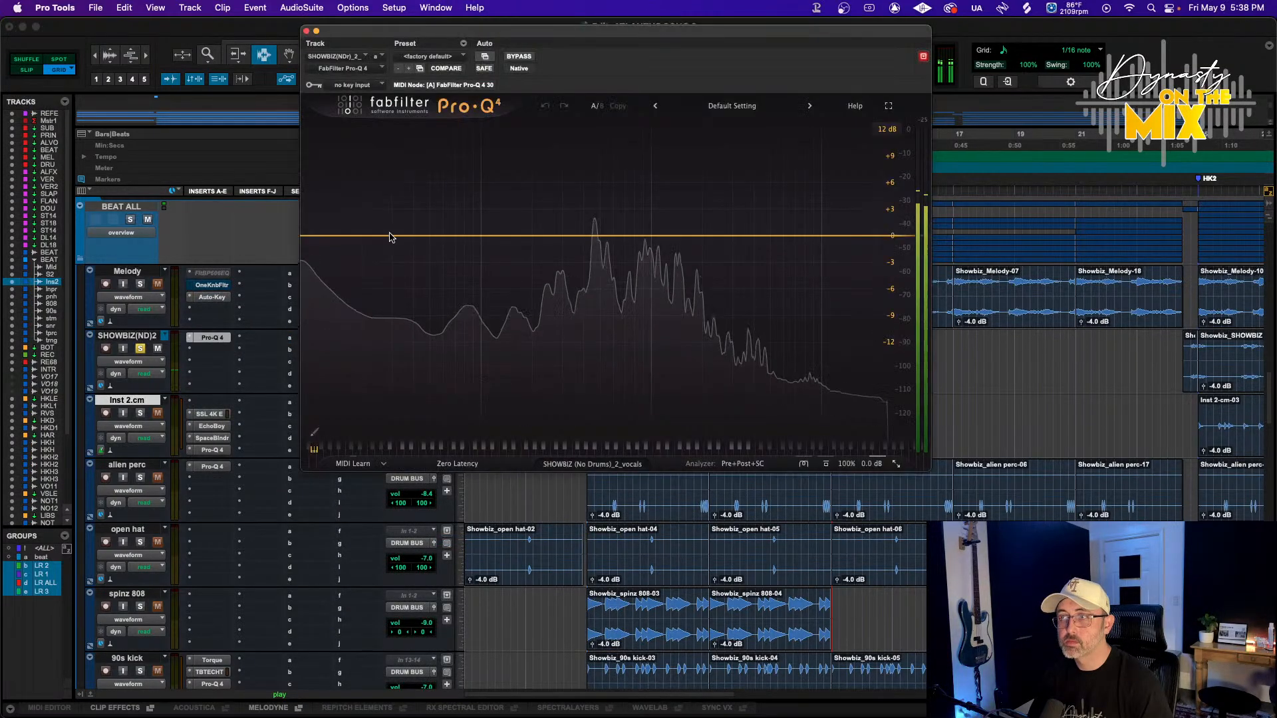
# Add a low cut band in SHOWBIZ(ND)2's Pro-Q 4, steepen its slope and move it higher in frequency
pyautogui.click(439, 237)
pyautogui.click(437, 230)
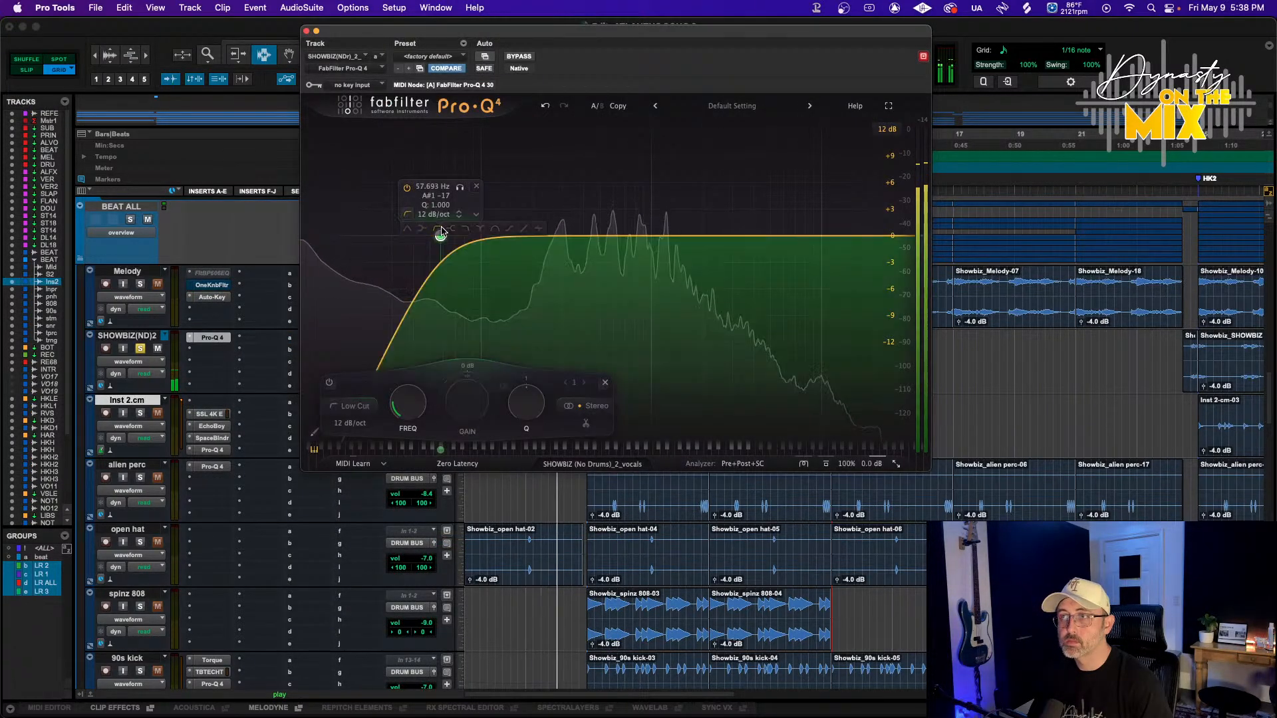
pyautogui.scroll(6, 439, 234)
pyautogui.moveTo(439, 235); pyautogui.dragTo(525, 240)
pyautogui.scroll(2, 488, 236)
pyautogui.press('space')
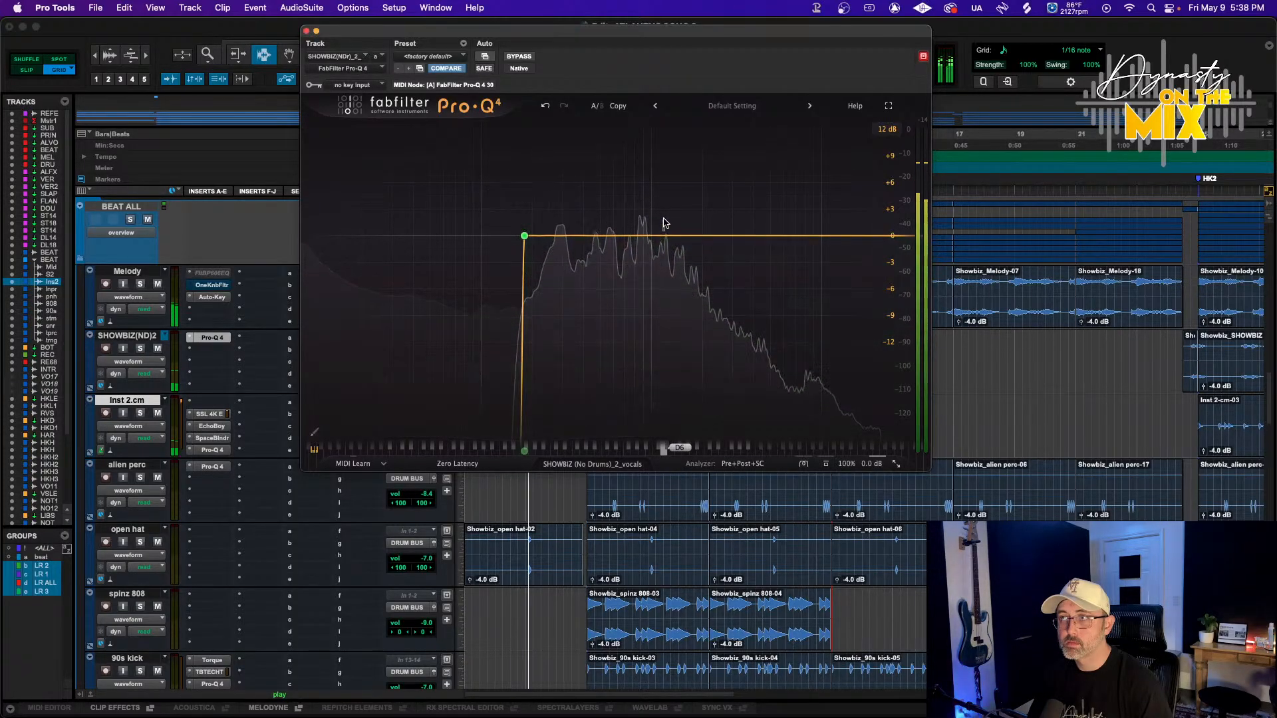
# Add a bell boost of about 1.5 dB near 2006 Hz plus another high band, then close Pro-Q 4
pyautogui.moveTo(664, 229); pyautogui.dragTo(703, 224)
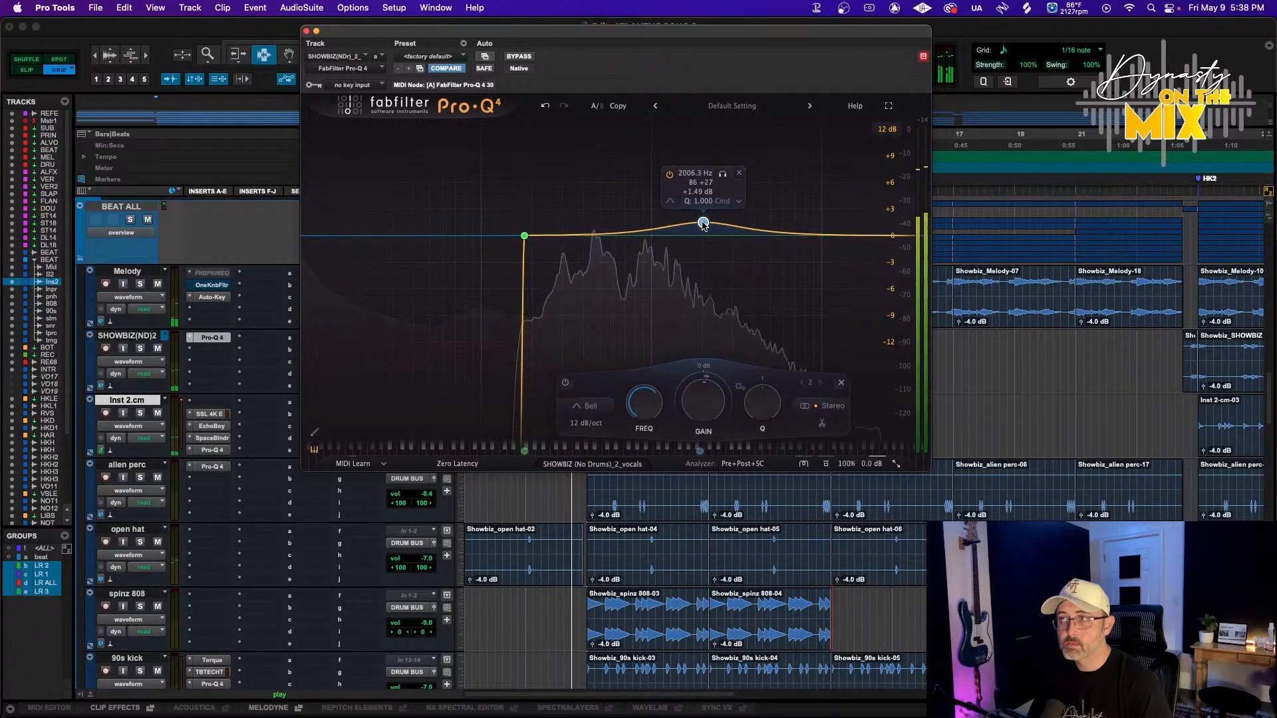
pyautogui.click(788, 228)
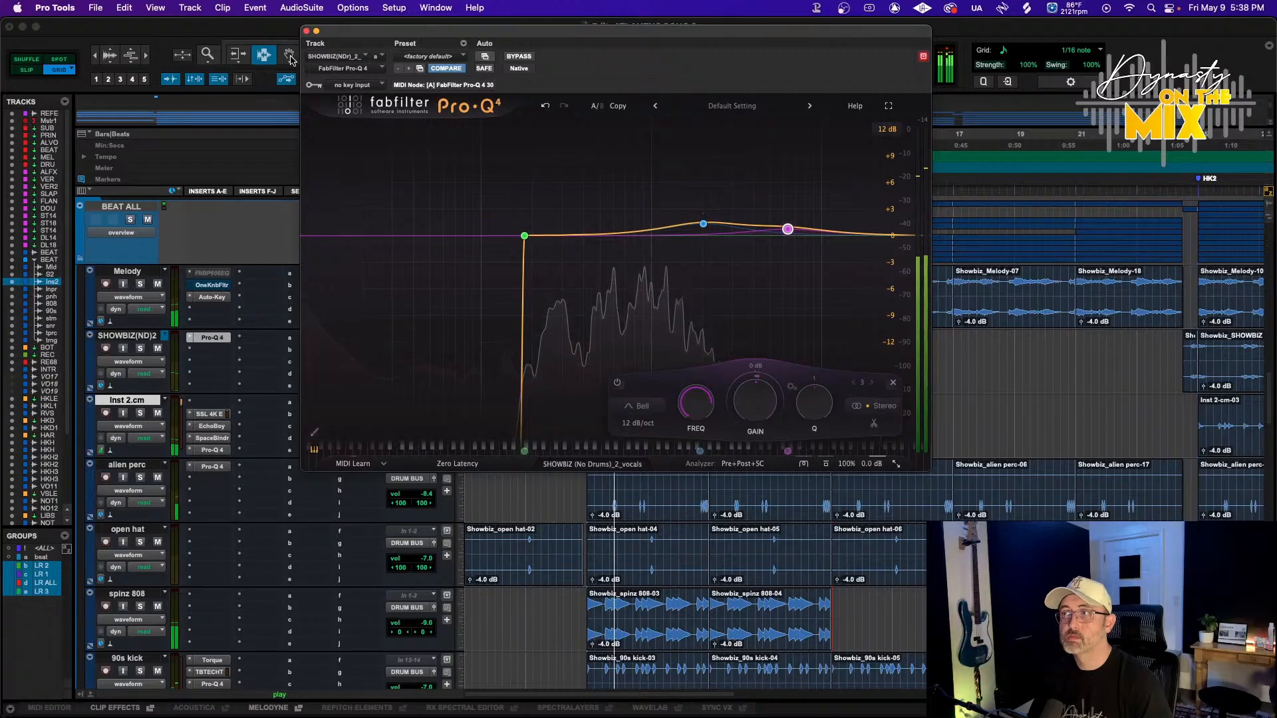
pyautogui.click(306, 30)
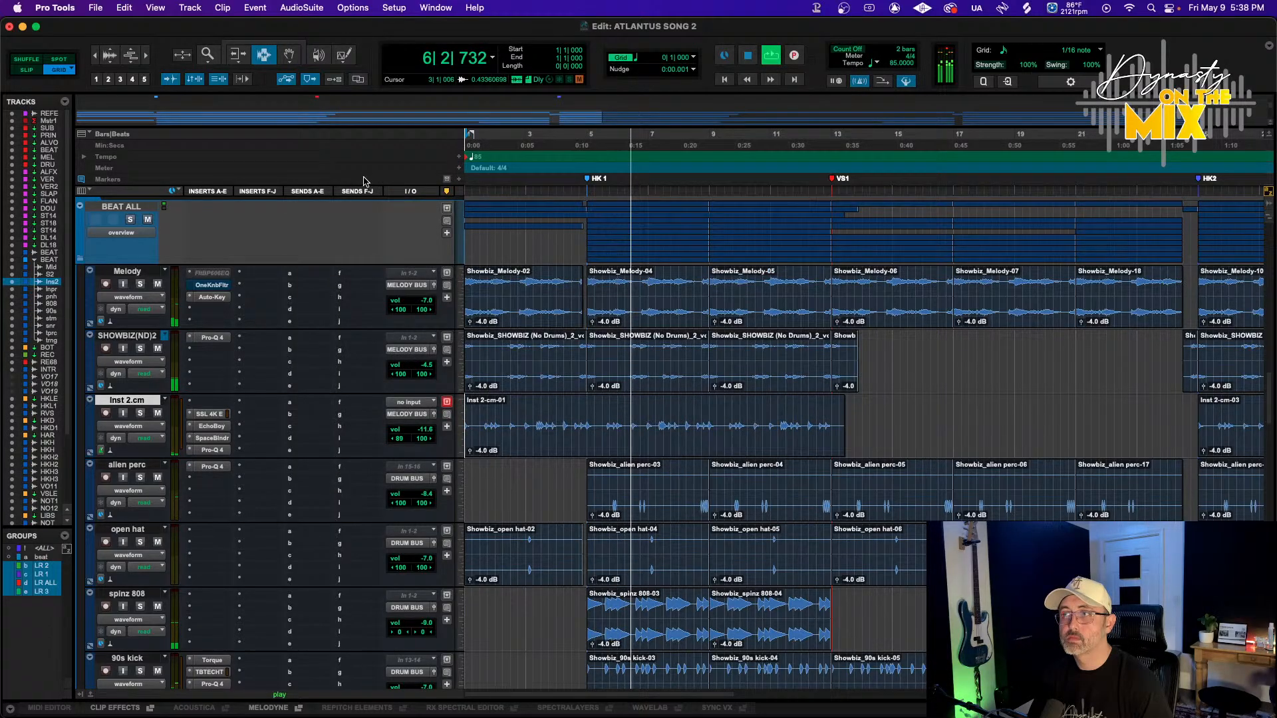
# Solo Melody, shift its inserts down a slot and insert Abbey Road EMI TG12345 Ch (stereo) in the freed slot
pyautogui.click(140, 284)
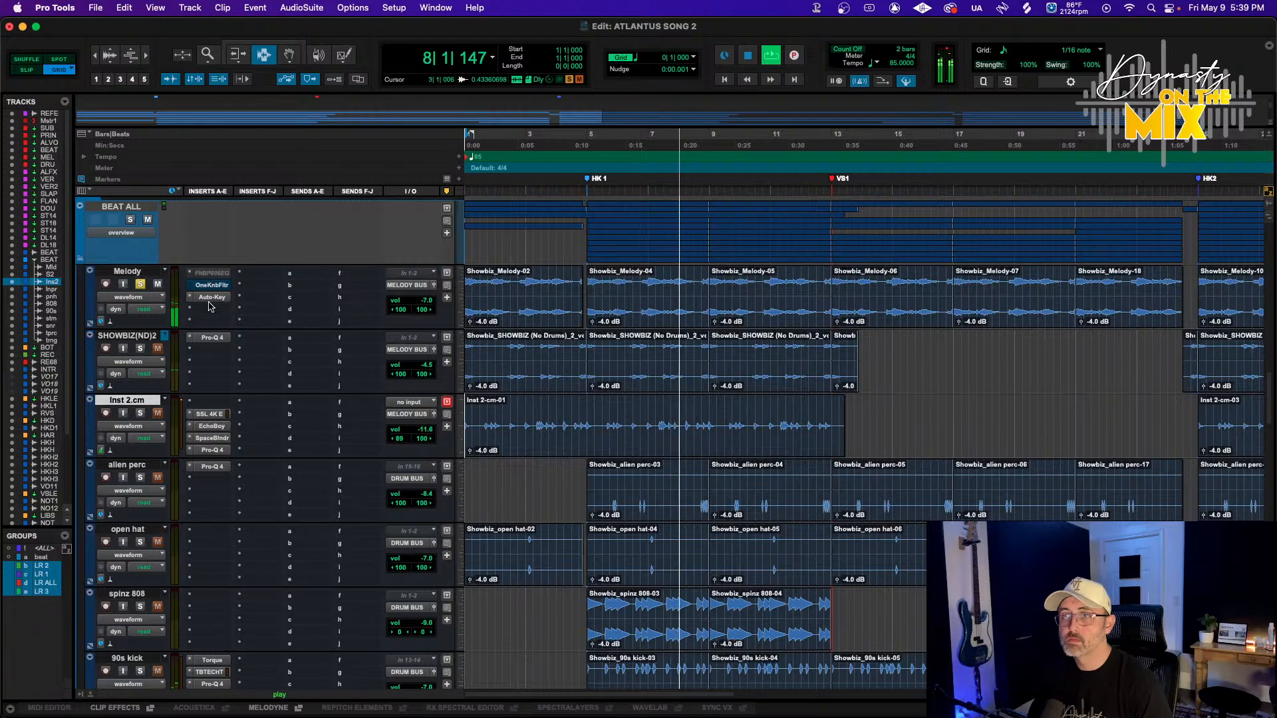
pyautogui.moveTo(211, 296)
pyautogui.mouseDown()
pyautogui.moveTo(210, 312)
pyautogui.moveTo(210, 298)
pyautogui.mouseUp()
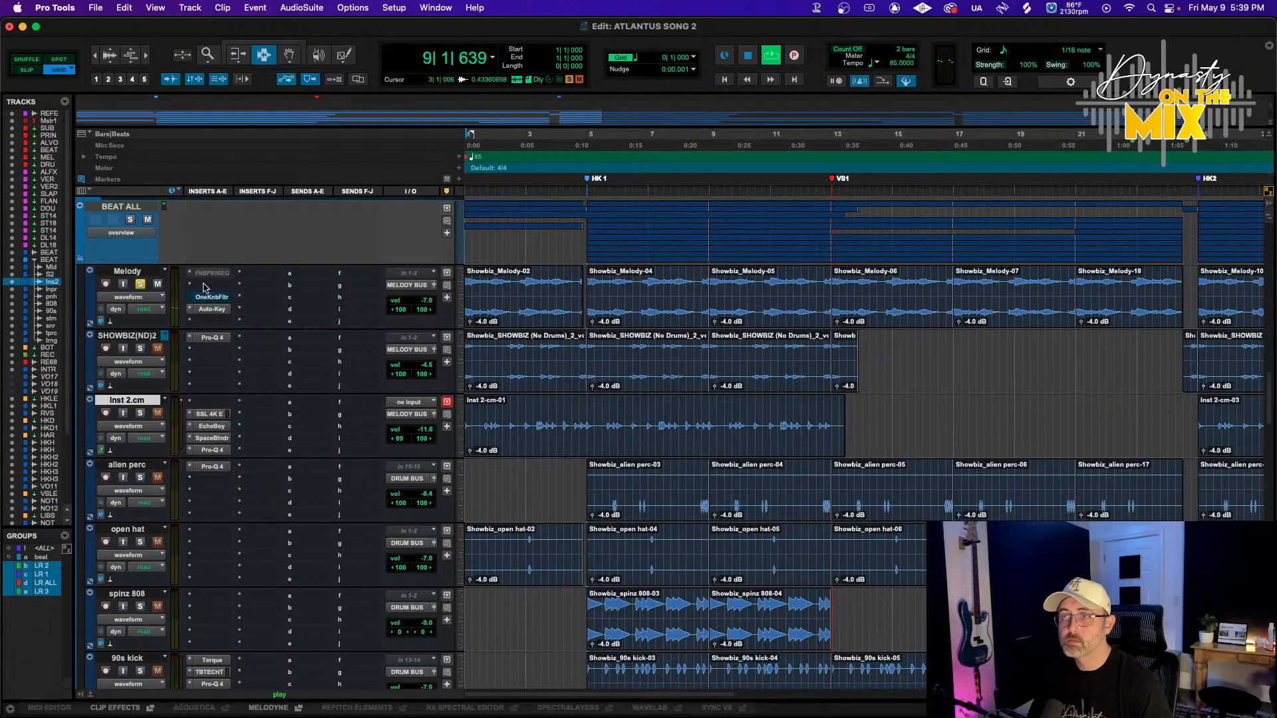
pyautogui.click(204, 287)
pyautogui.moveTo(251, 286)
pyautogui.moveTo(331, 95)
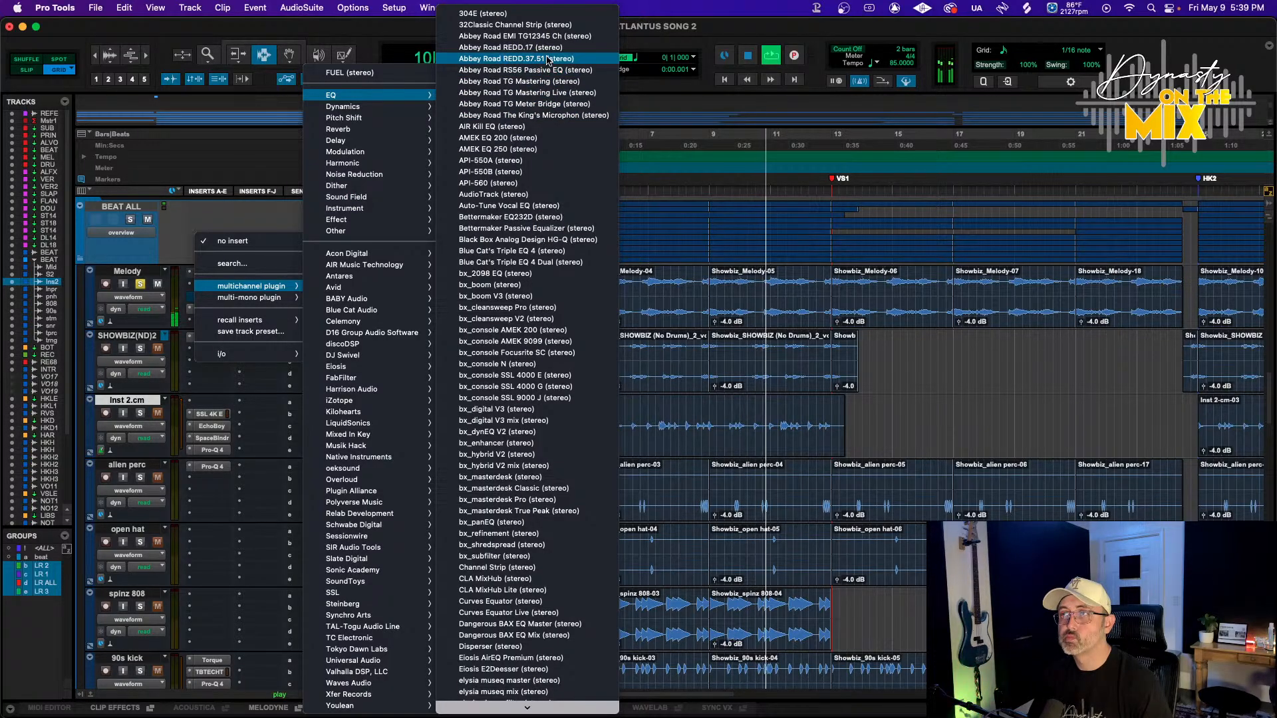
pyautogui.click(520, 35)
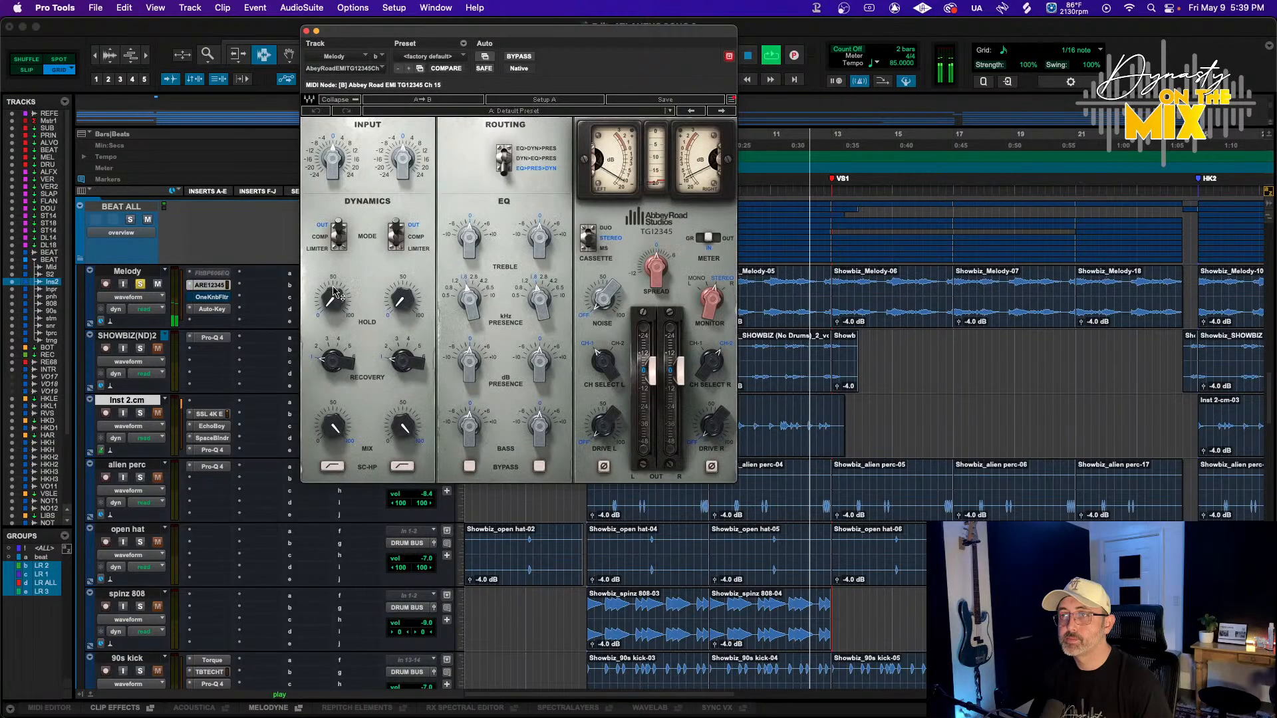
# Adjust the TG12345's treble level, treble frequency, presence level and bass knobs slightly
pyautogui.moveTo(468, 236); pyautogui.dragTo(469, 225)
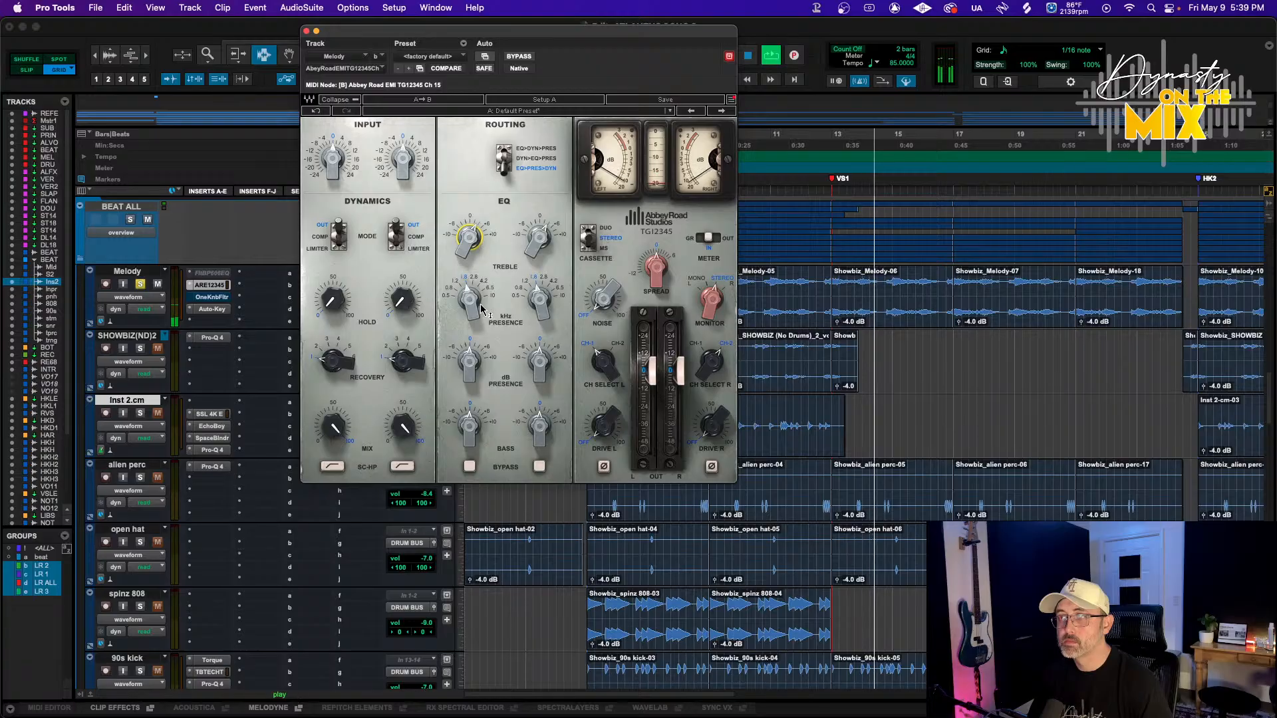
pyautogui.moveTo(472, 301); pyautogui.dragTo(473, 291)
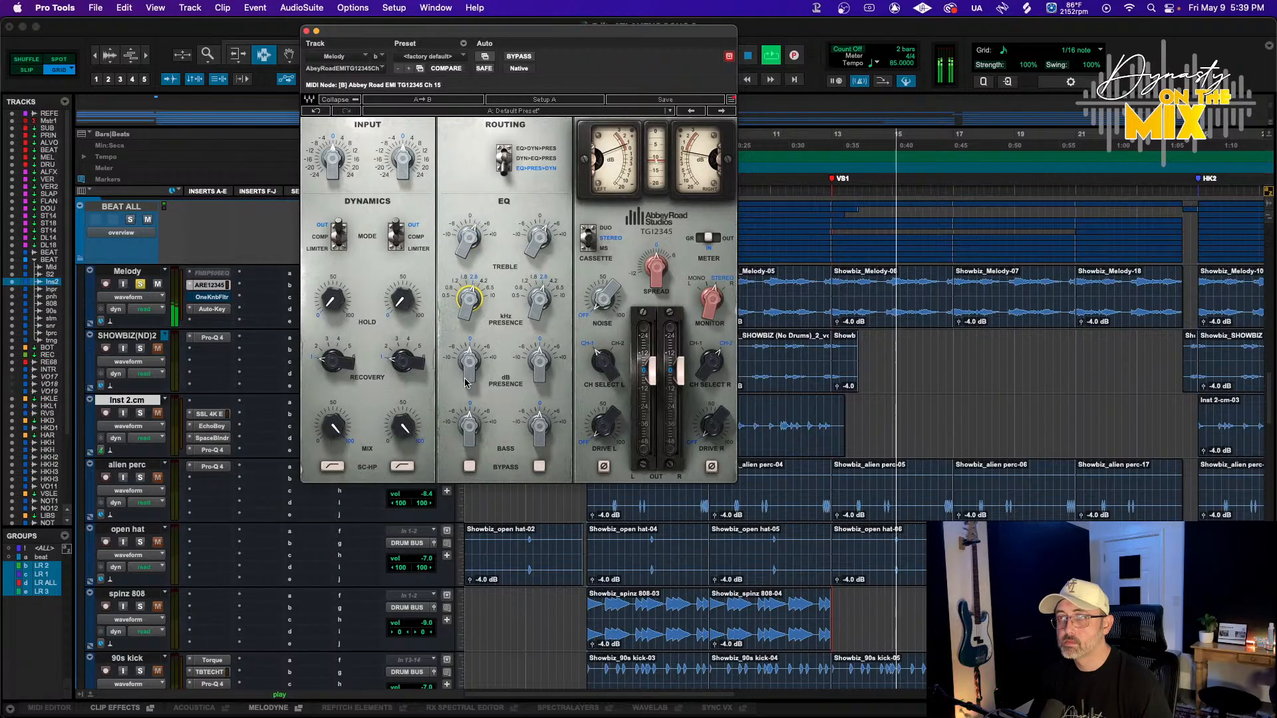
pyautogui.moveTo(469, 363); pyautogui.dragTo(469, 356)
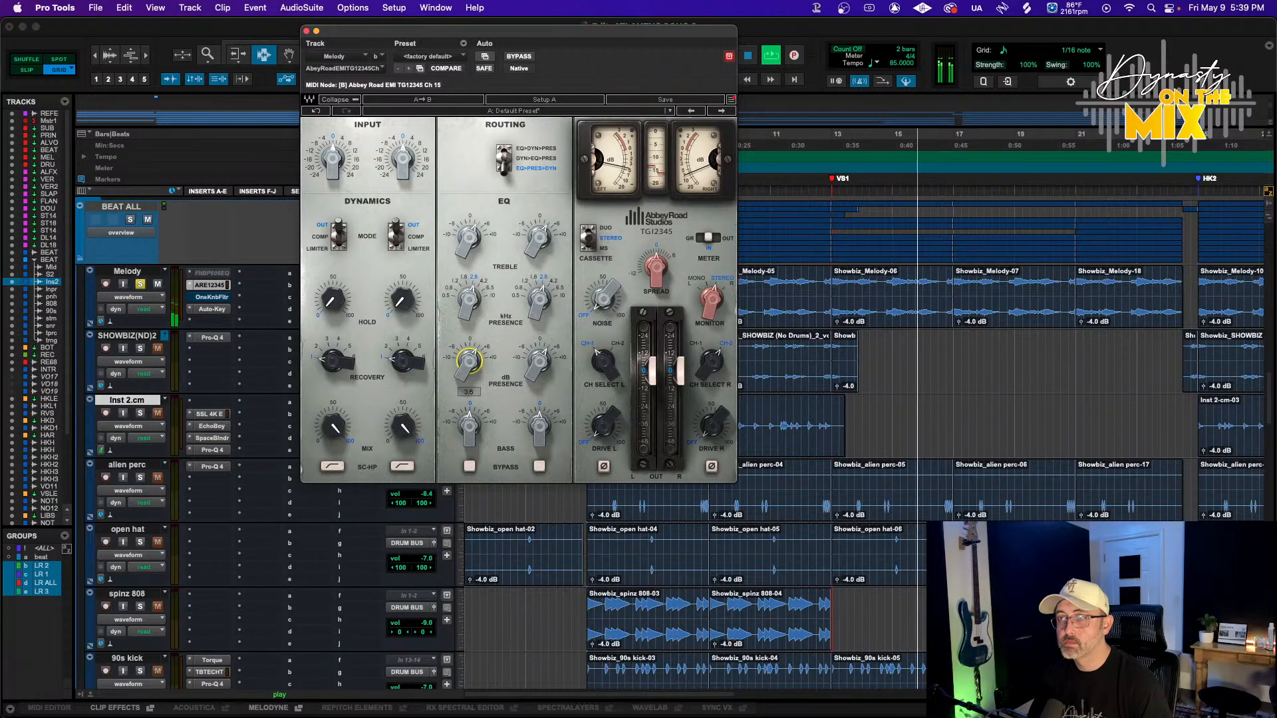
pyautogui.moveTo(469, 424)
pyautogui.mouseDown()
pyautogui.moveTo(469, 439)
pyautogui.moveTo(468, 421)
pyautogui.mouseUp()
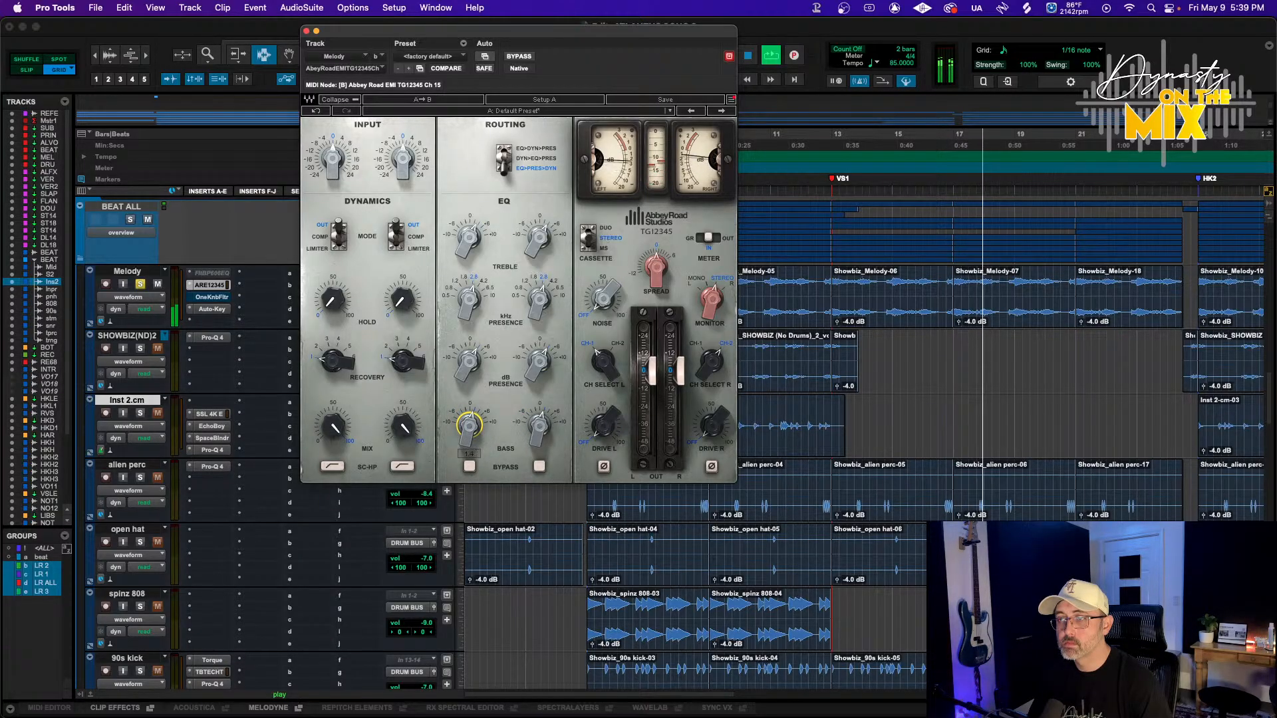
# Flip the TG12345's left dynamics mode switch and slightly adjust its spread knob
pyautogui.click(338, 236)
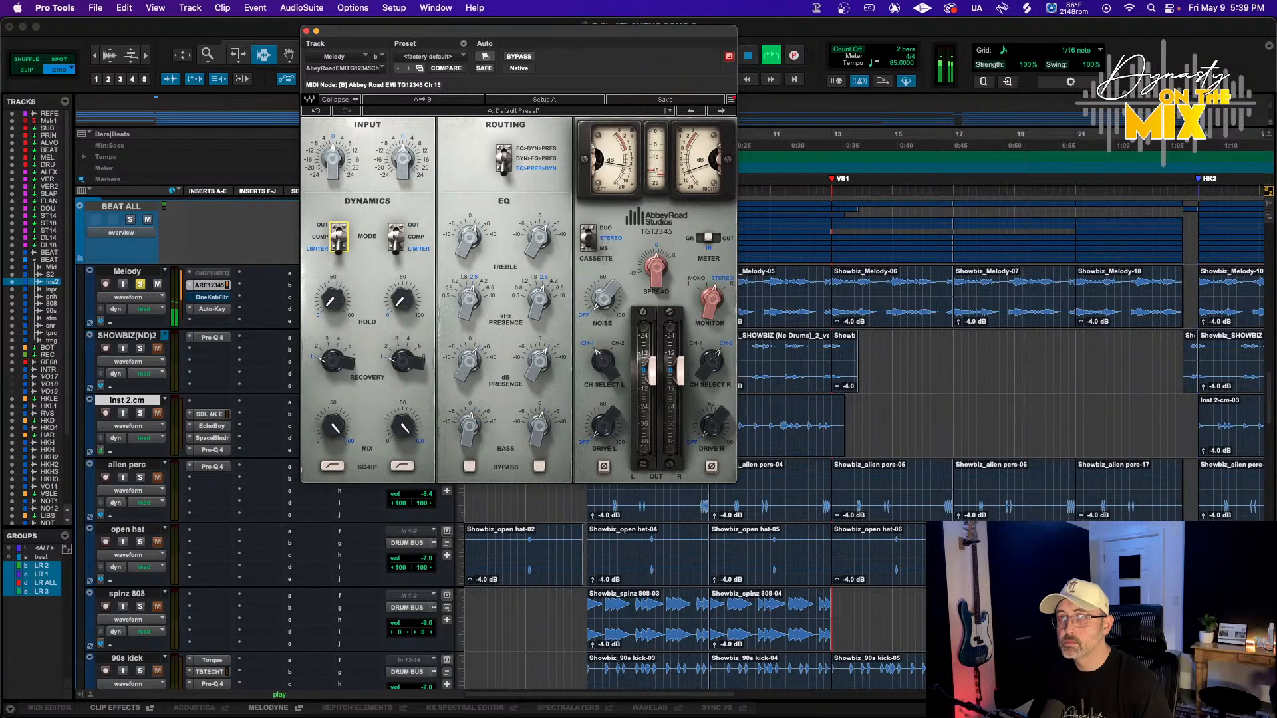
pyautogui.click(338, 236)
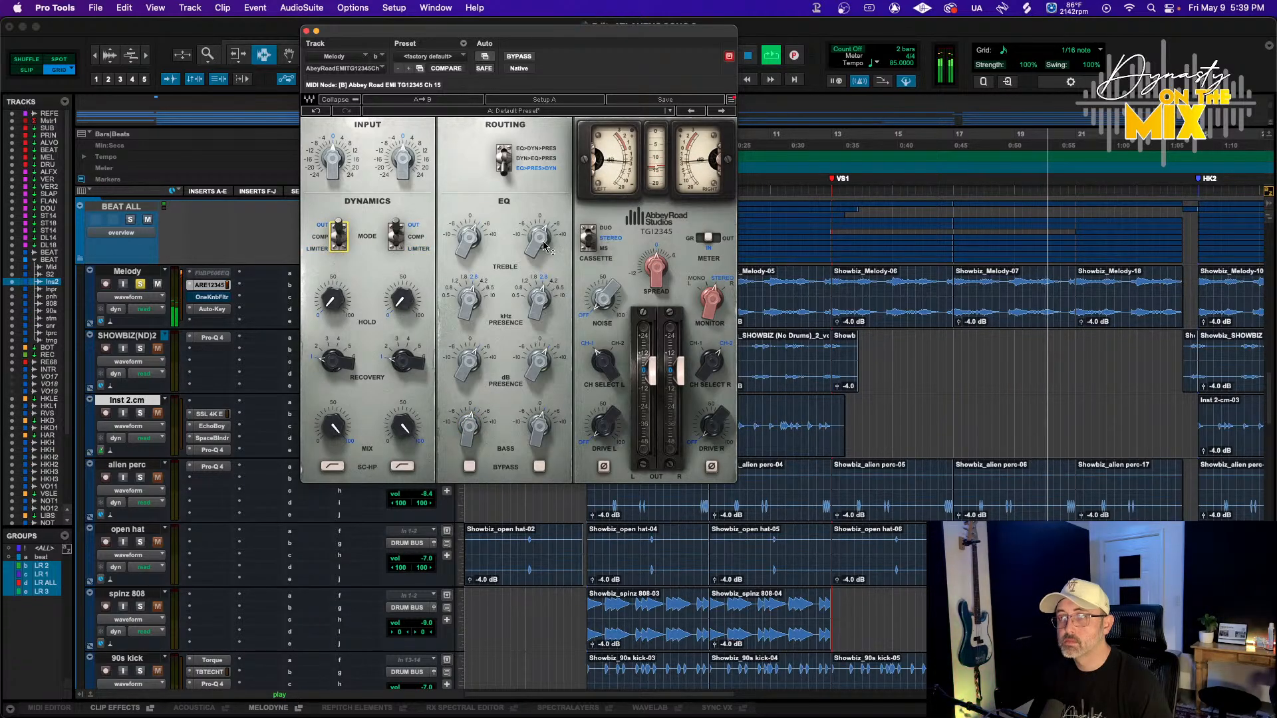
pyautogui.click(654, 288)
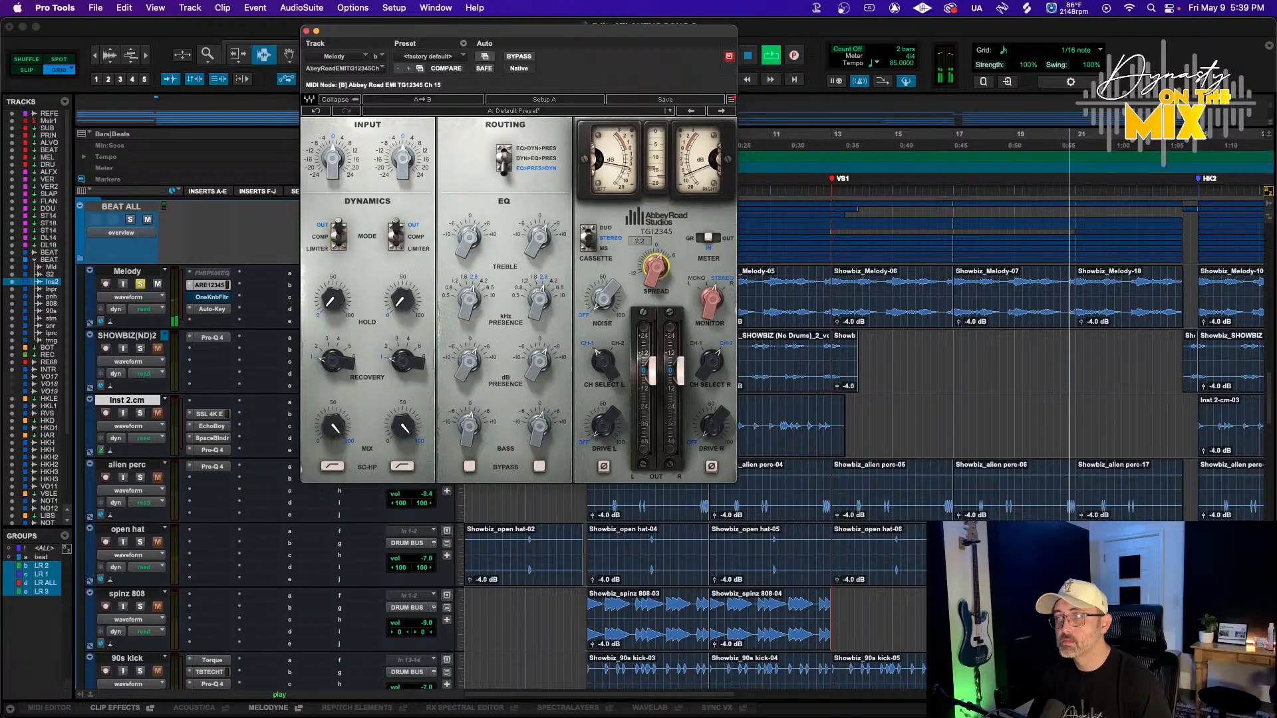
pyautogui.moveTo(654, 281); pyautogui.dragTo(655, 287)
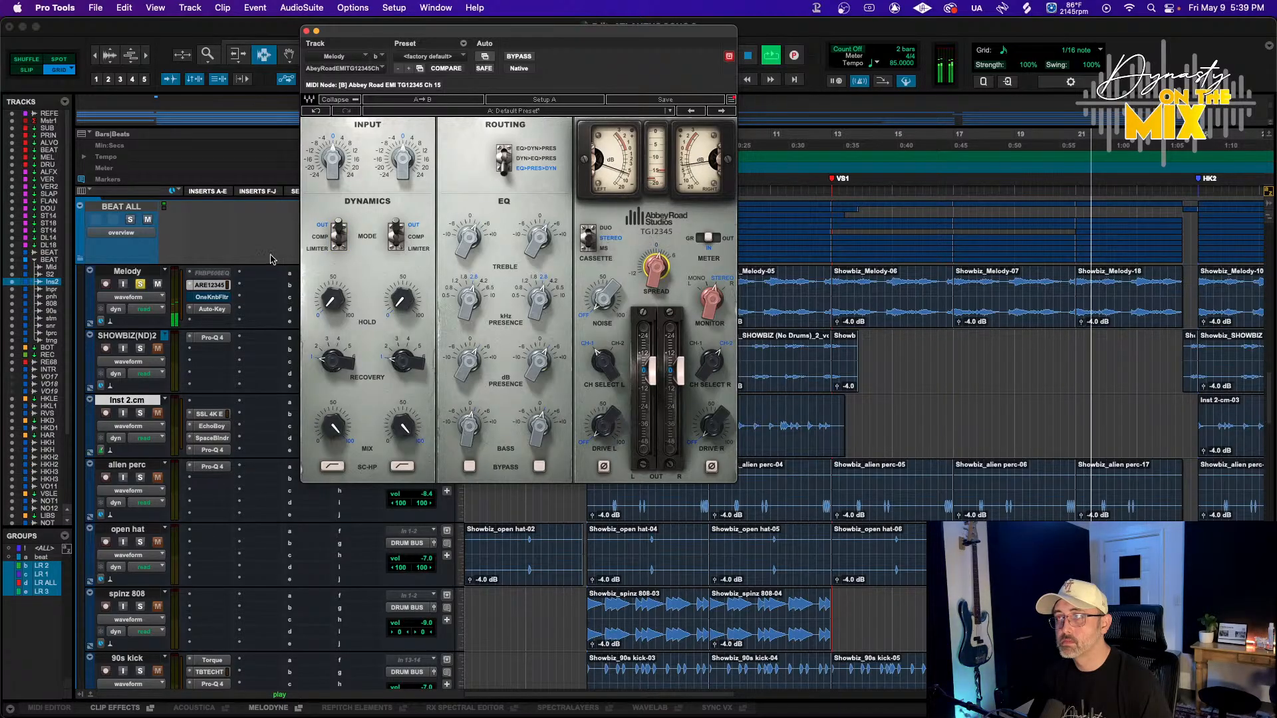
# Compare the TG12345 bypassed and active, adjust its left drive knob, and close the plugin window
pyautogui.click(140, 284)
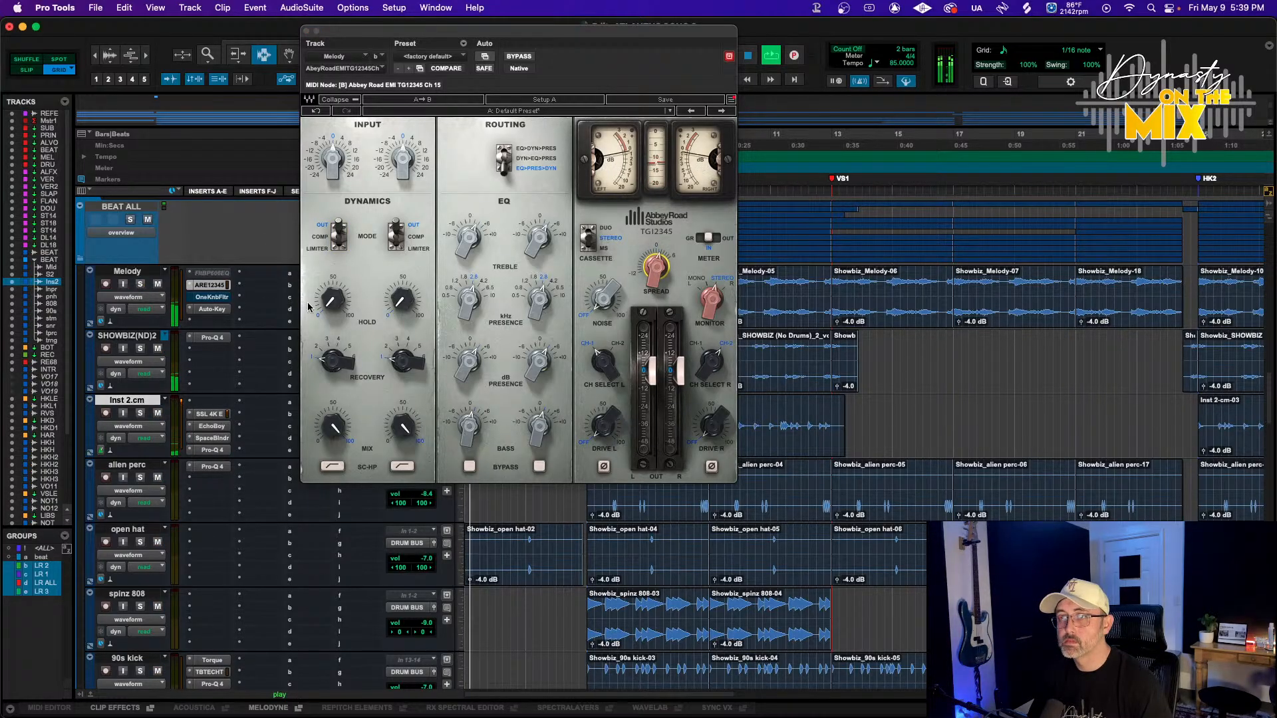
pyautogui.keyDown('super'); pyautogui.click(202, 286); pyautogui.keyUp('super')
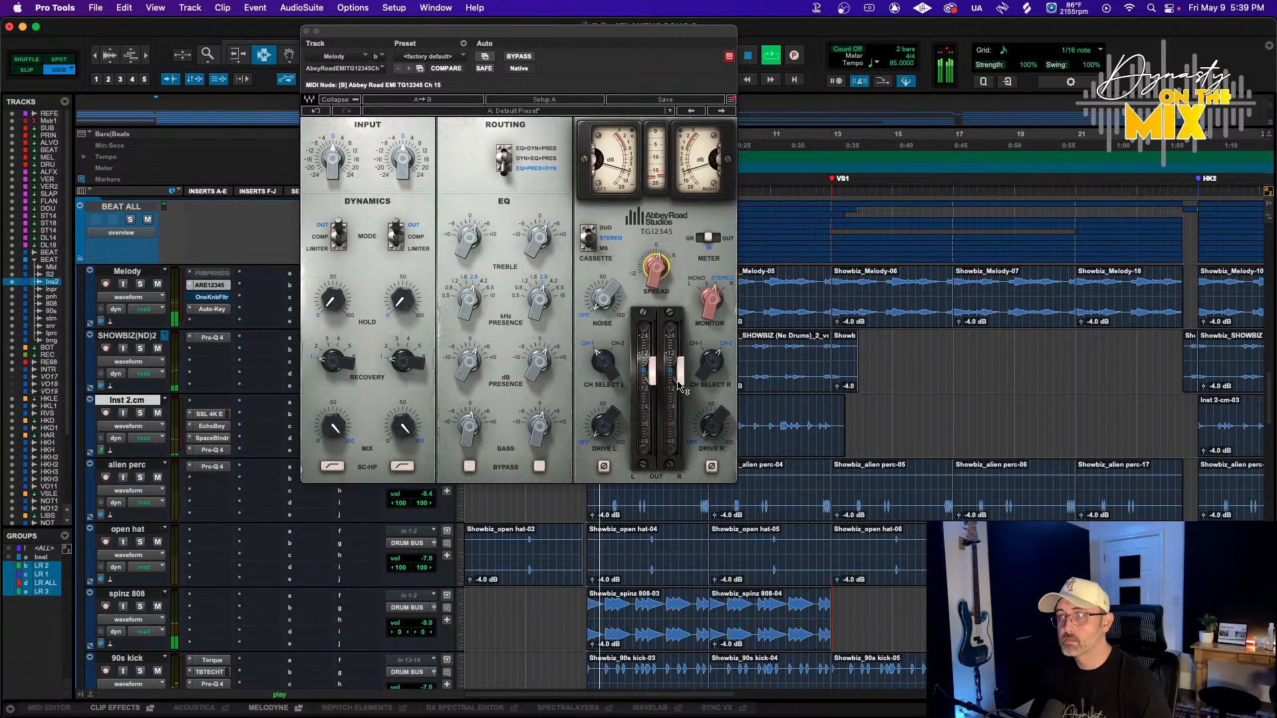
pyautogui.click(603, 423)
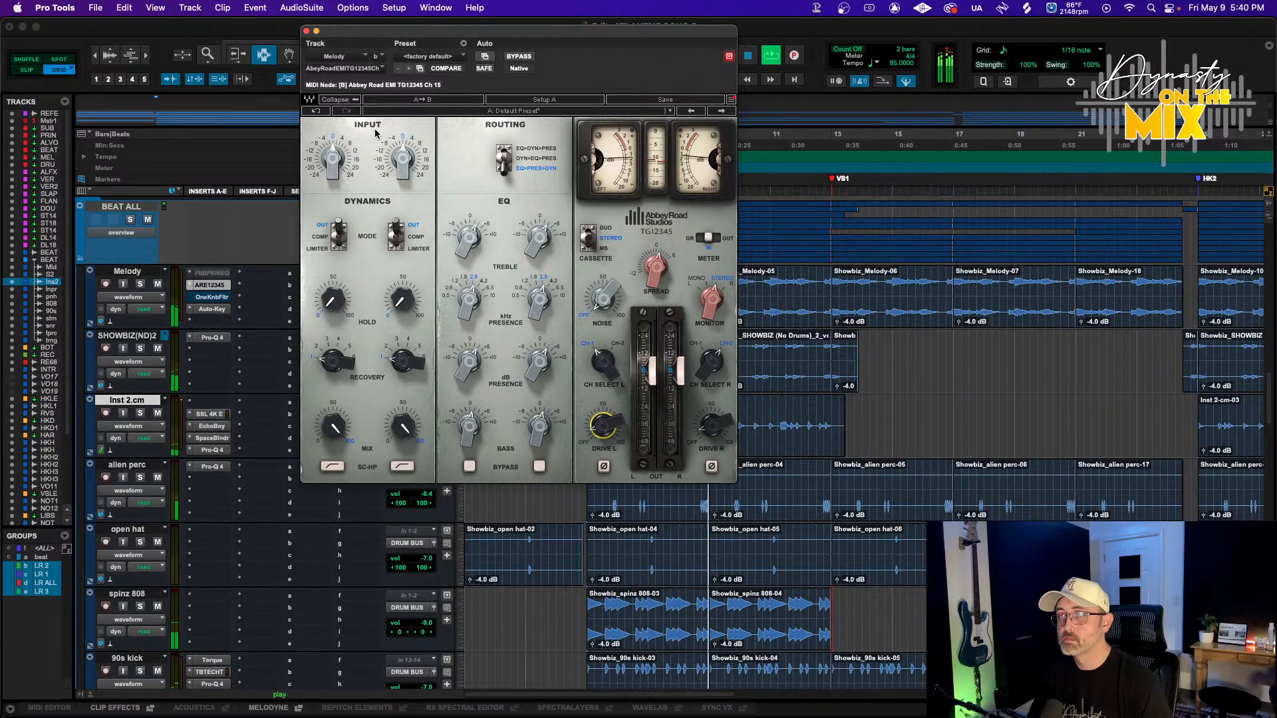
pyautogui.click(306, 30)
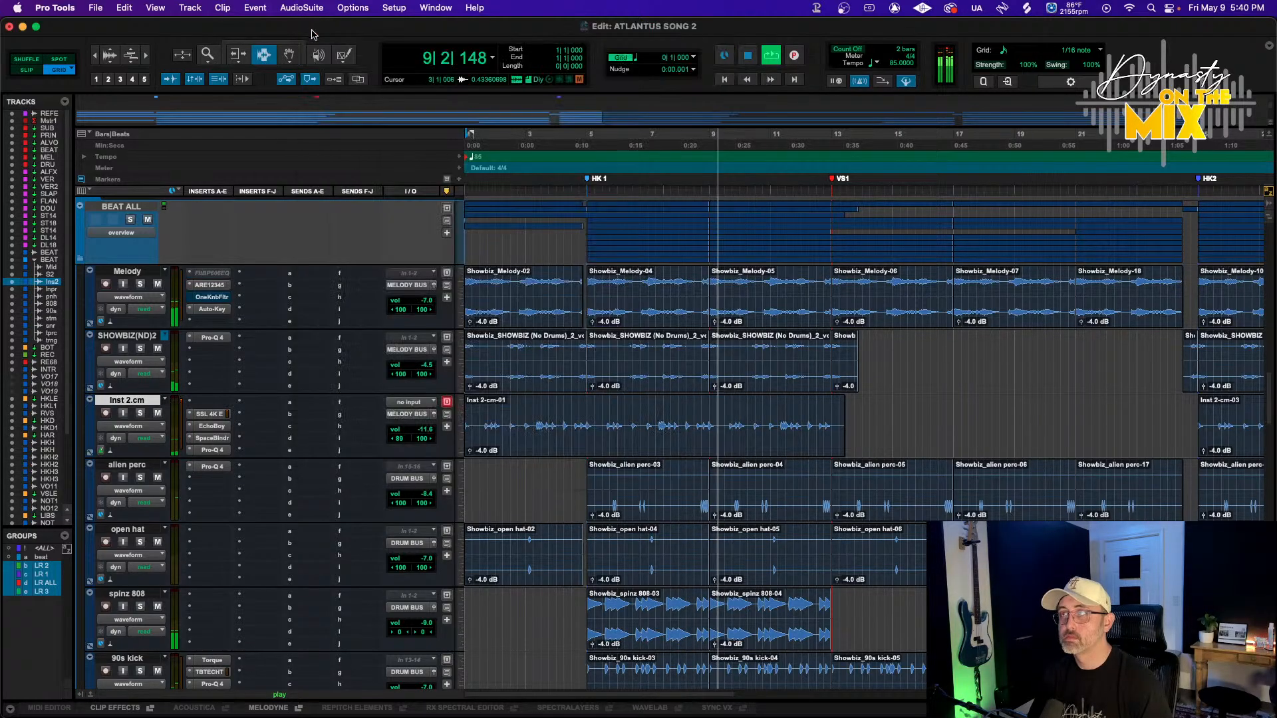
# Reorder the drum tracks, moving open hat below snare and alien perc below open hat
pyautogui.click(586, 138)
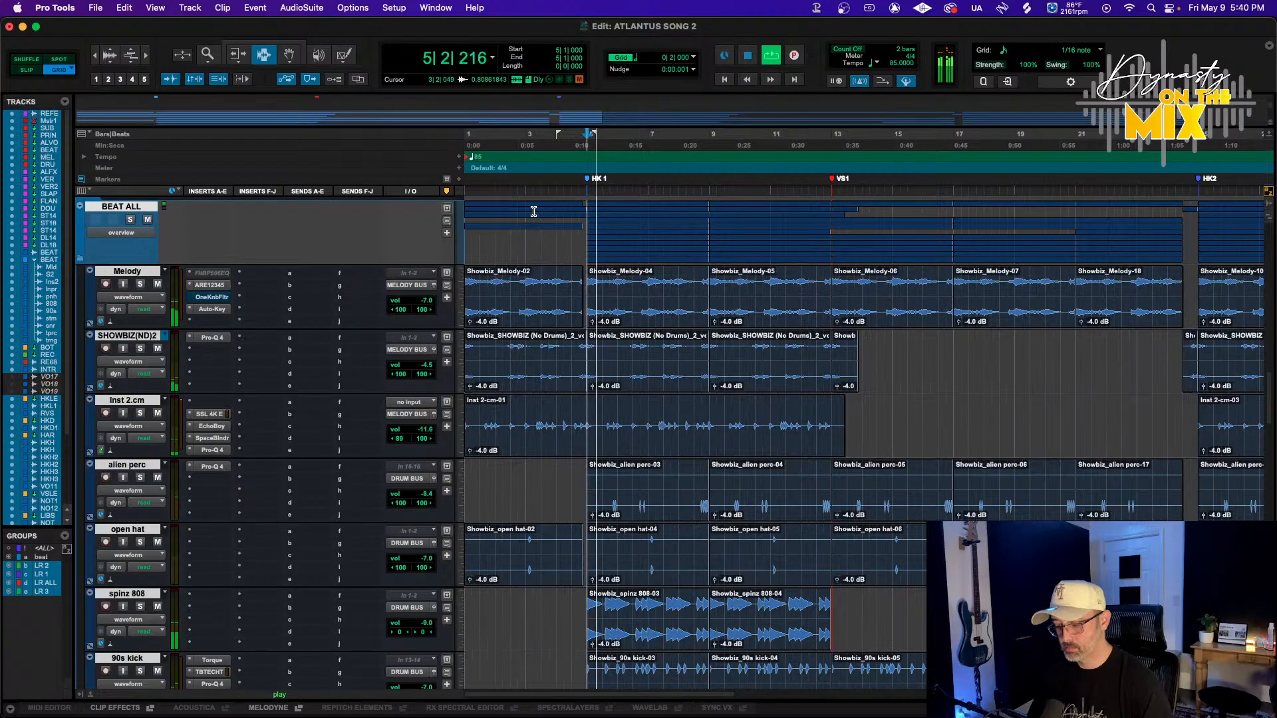
pyautogui.scroll(-2, 171, 488)
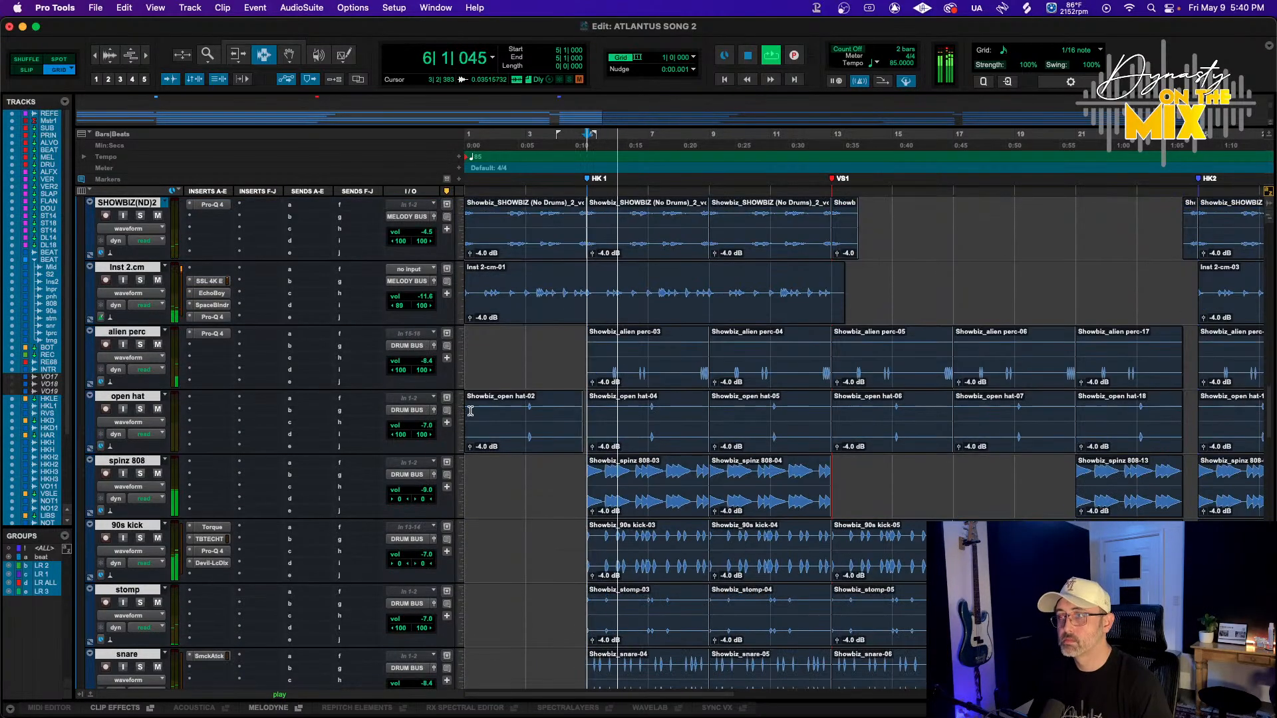
pyautogui.keyDown('alt'); pyautogui.click(134, 398); pyautogui.keyUp('alt')
pyautogui.moveTo(133, 397); pyautogui.dragTo(179, 517)
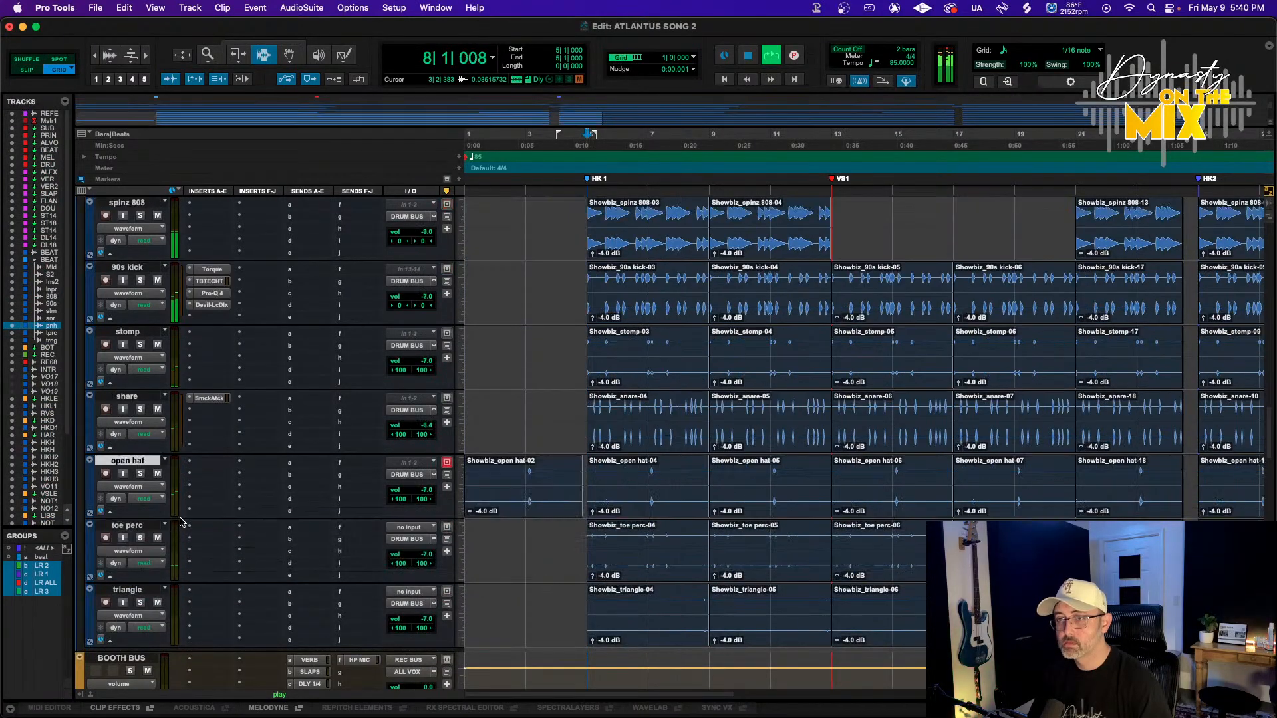
pyautogui.scroll(1, 180, 518)
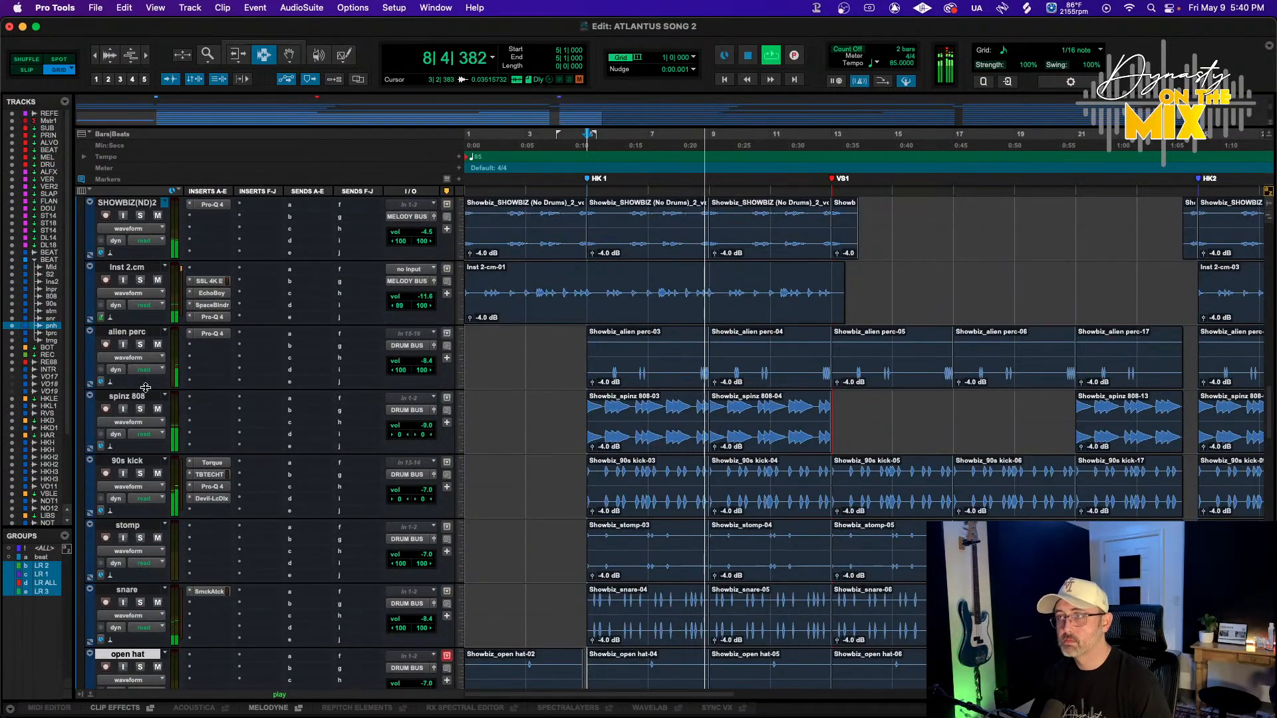
pyautogui.moveTo(133, 340); pyautogui.dragTo(133, 637)
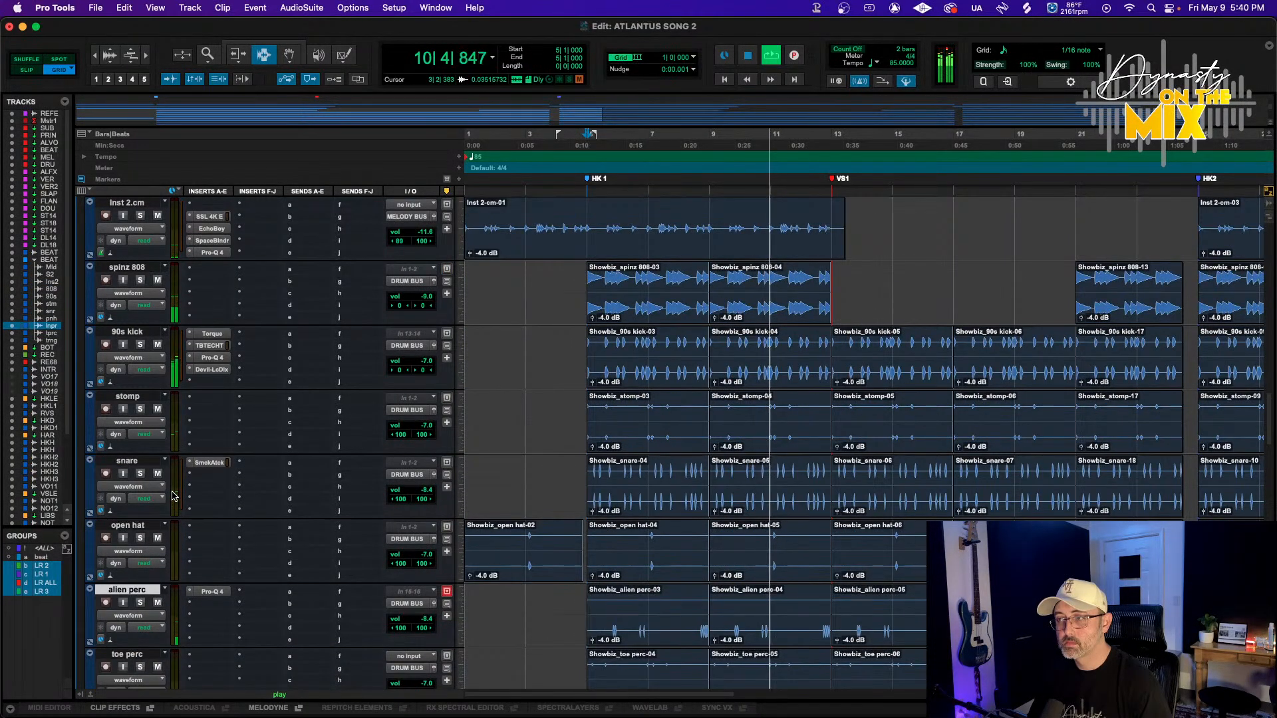
# Raise the toe perc track's volume to about -5.2 dB
pyautogui.scroll(-1, 173, 496)
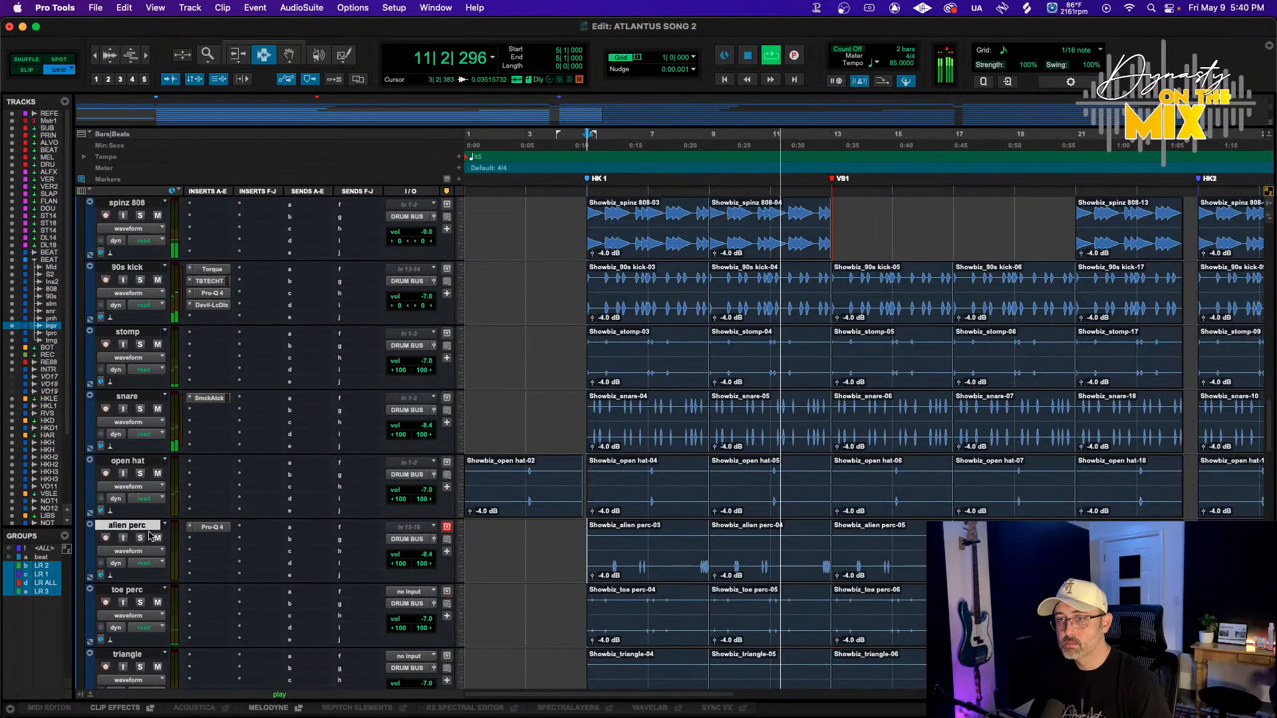
pyautogui.click(413, 619)
pyautogui.moveTo(413, 618); pyautogui.dragTo(413, 603)
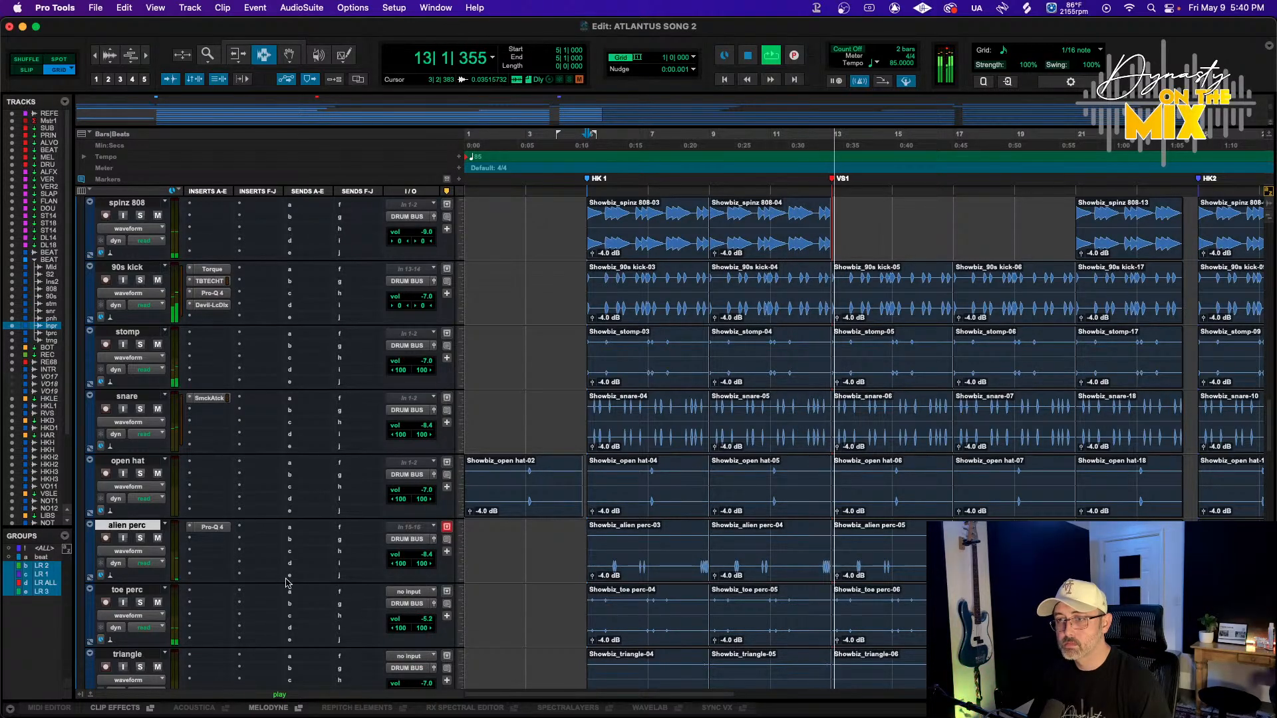
# Rename the Inst 2.cm track to HARP
pyautogui.click(587, 139)
pyautogui.scroll(3, 208, 330)
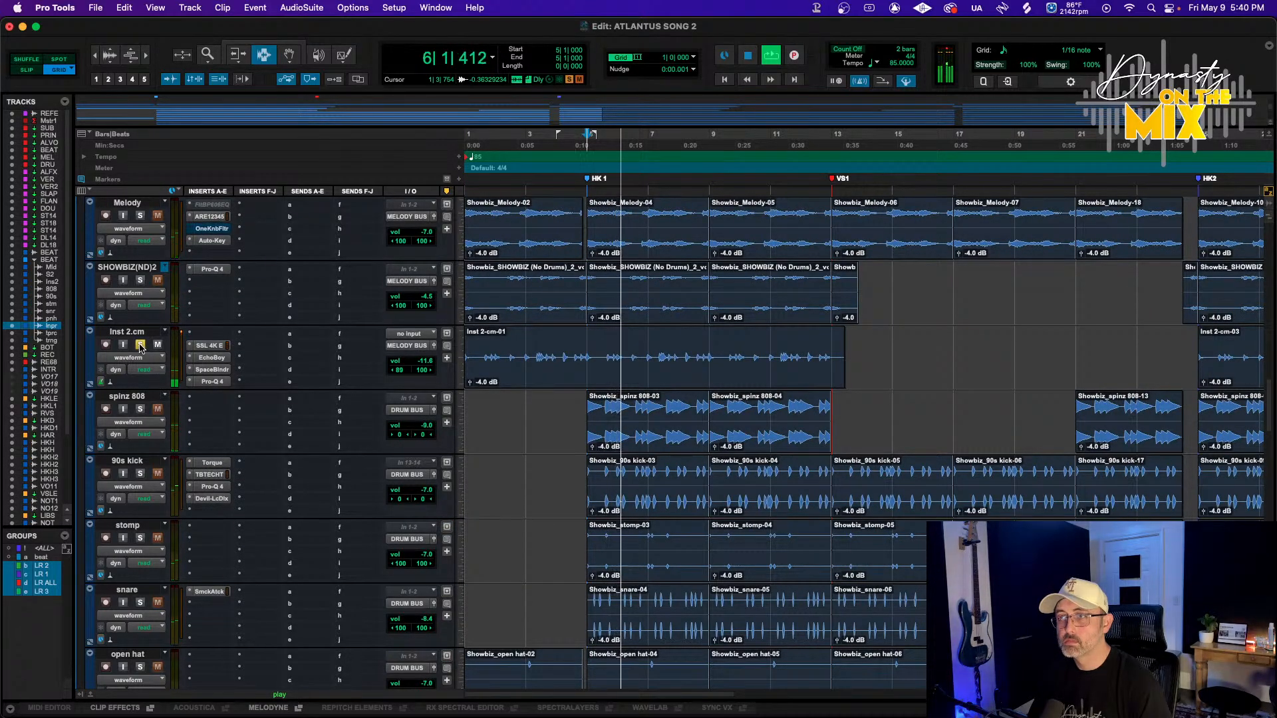
pyautogui.doubleClick(129, 333)
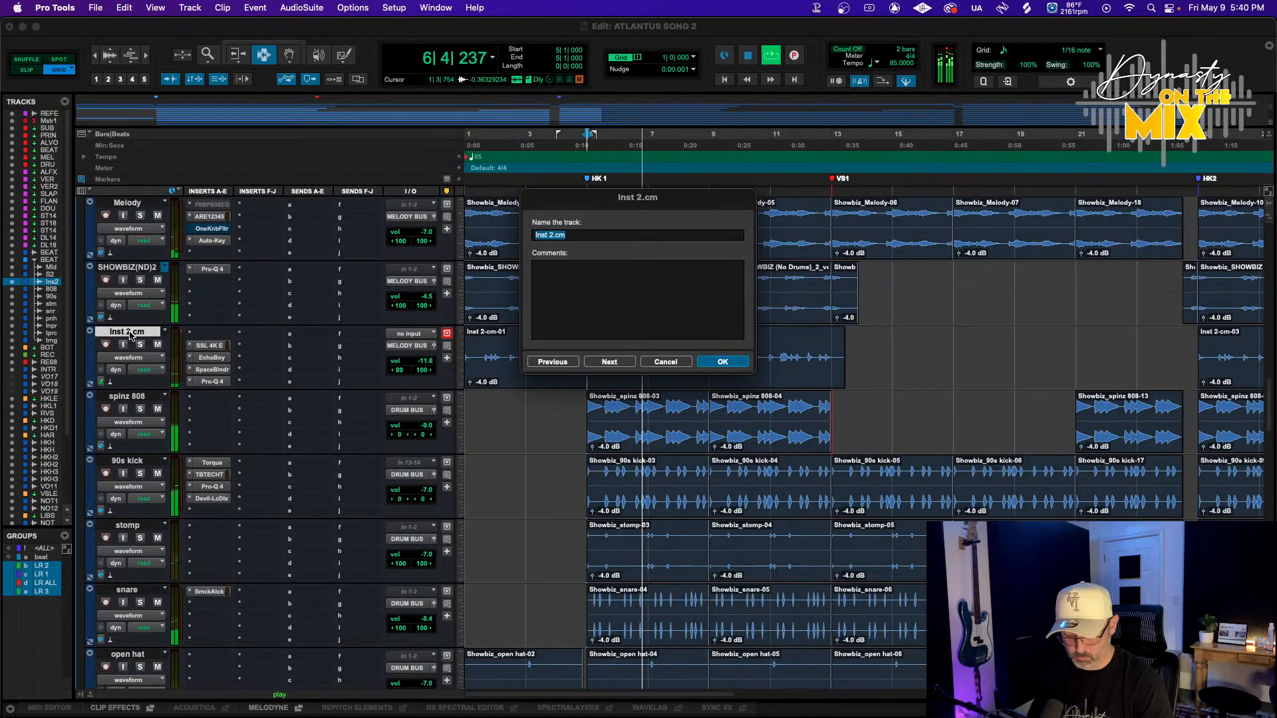
pyautogui.press('Return')
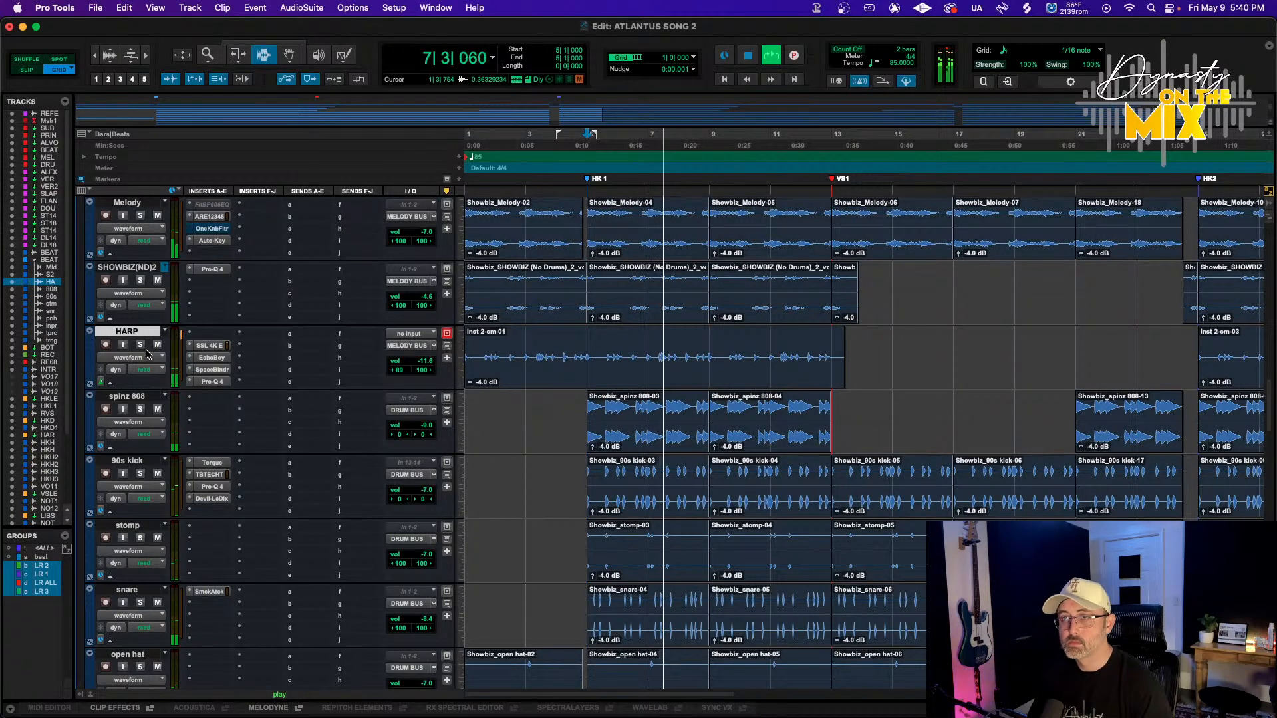
# Color the Melody, SHOWBIZ(ND)2 and HARP tracks purple
pyautogui.scroll(3, 147, 358)
pyautogui.keyDown('shift'); pyautogui.click(118, 401); pyautogui.keyUp('shift')
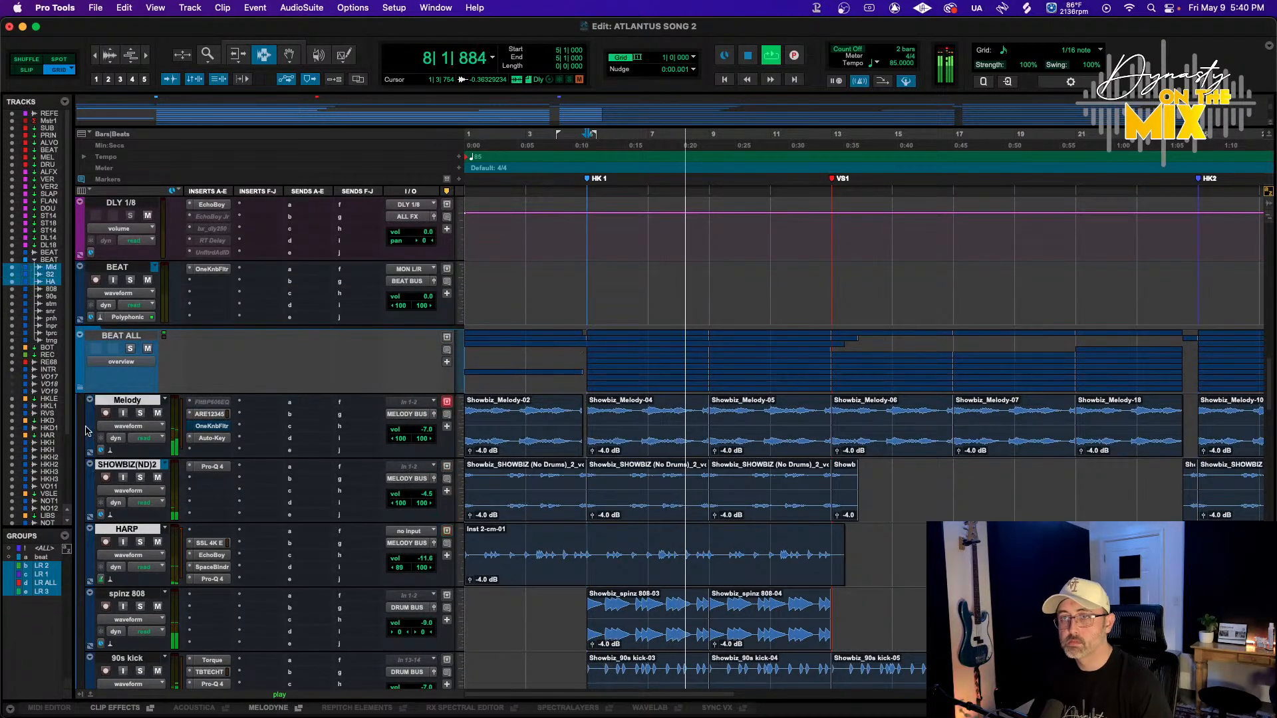
pyautogui.doubleClick(90, 426)
pyautogui.click(246, 436)
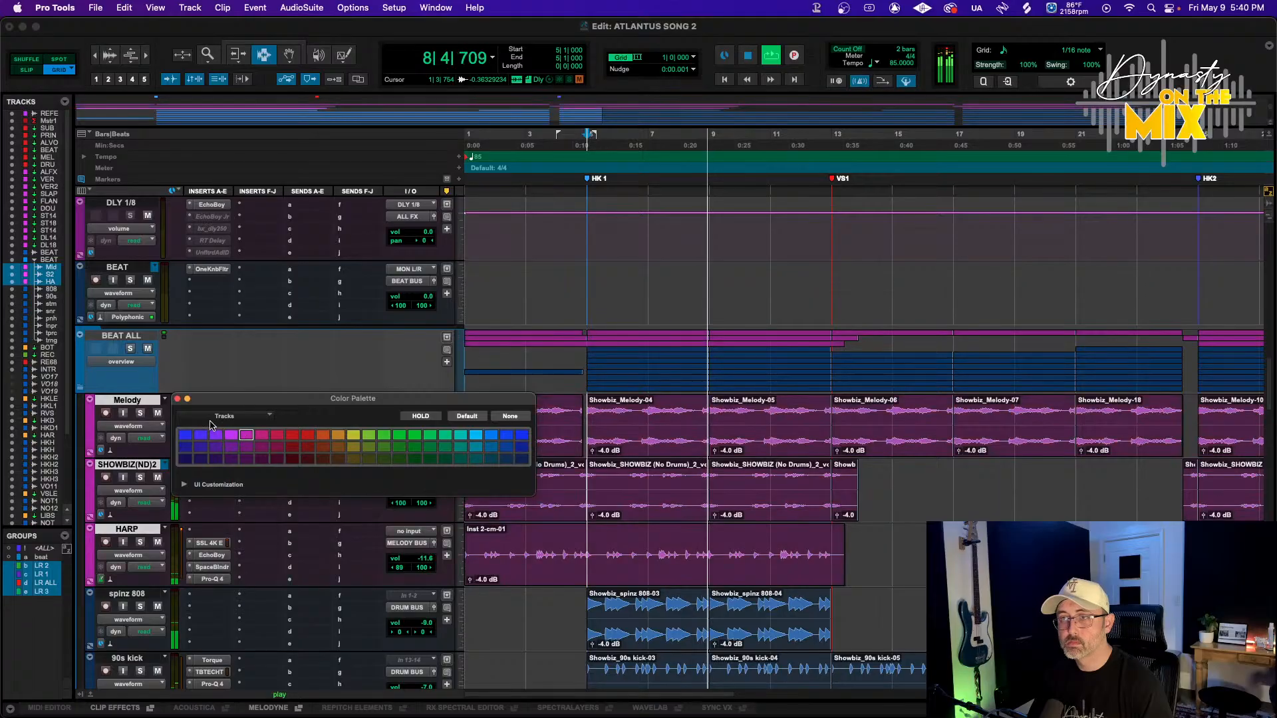
pyautogui.click(178, 398)
# Raise the 90s kick track's volume to about -3.2 dB
pyautogui.scroll(-3, 133, 402)
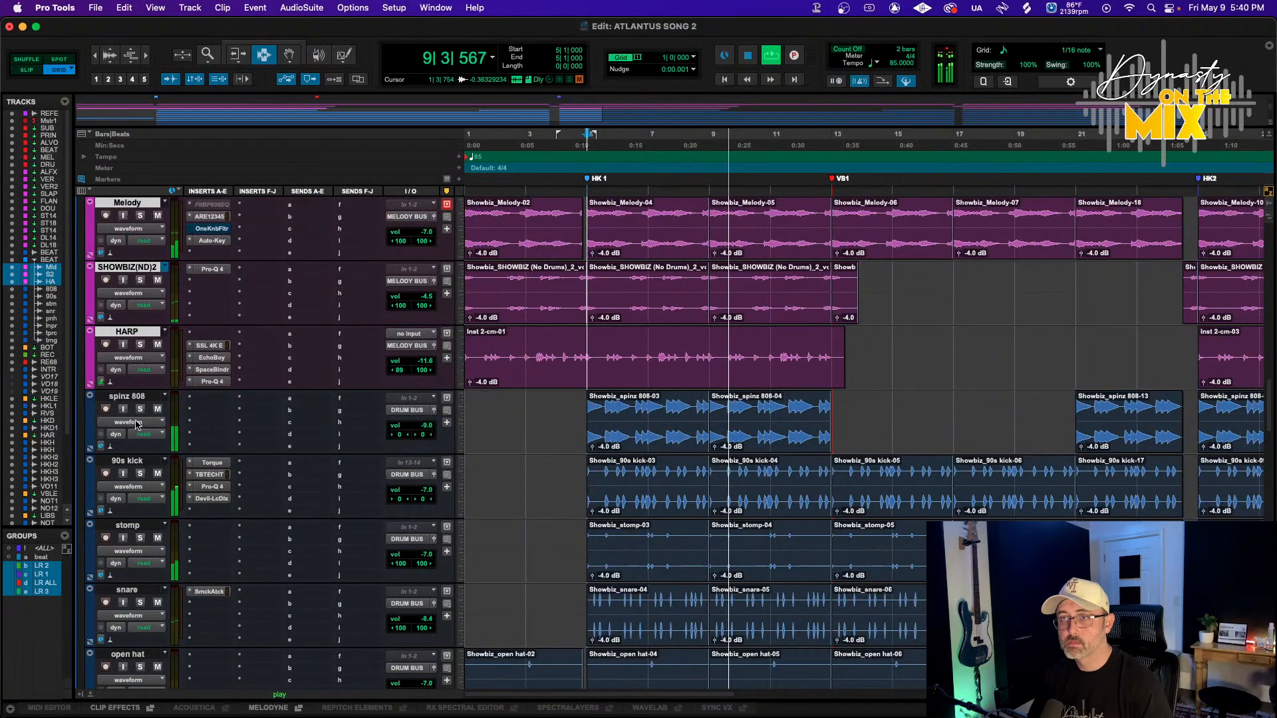
pyautogui.click(131, 397)
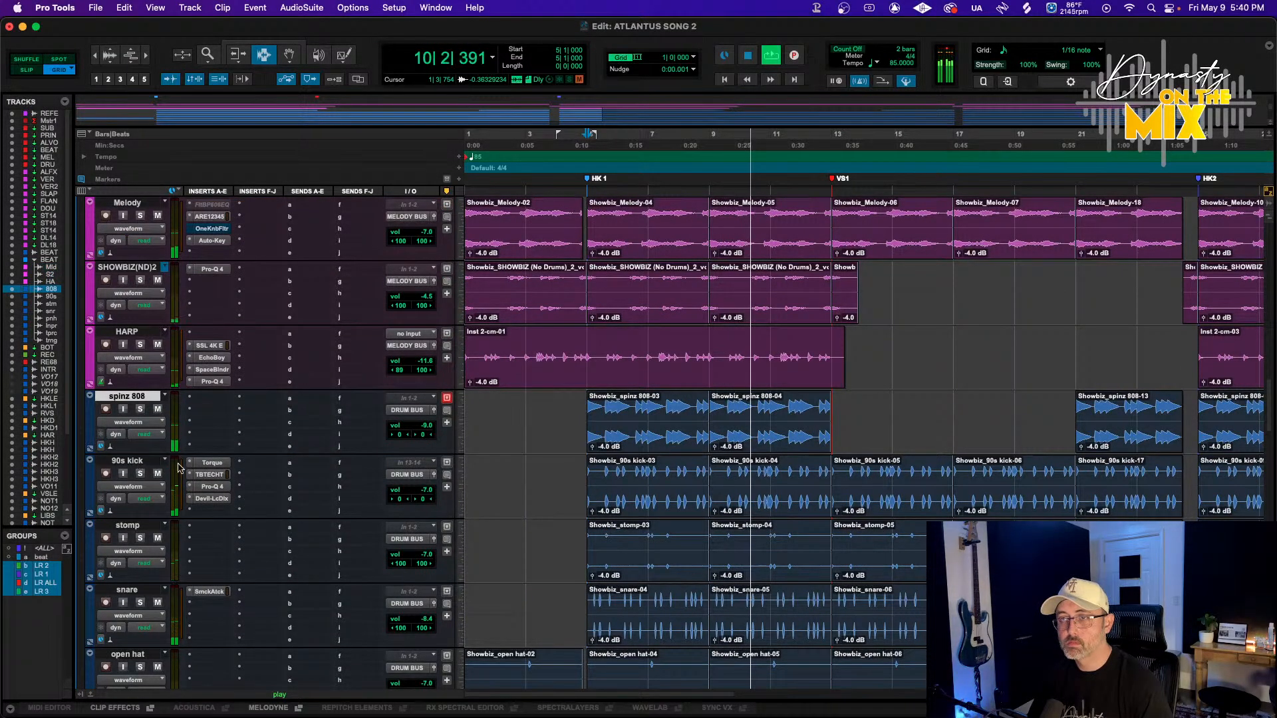
pyautogui.moveTo(423, 491); pyautogui.dragTo(423, 481)
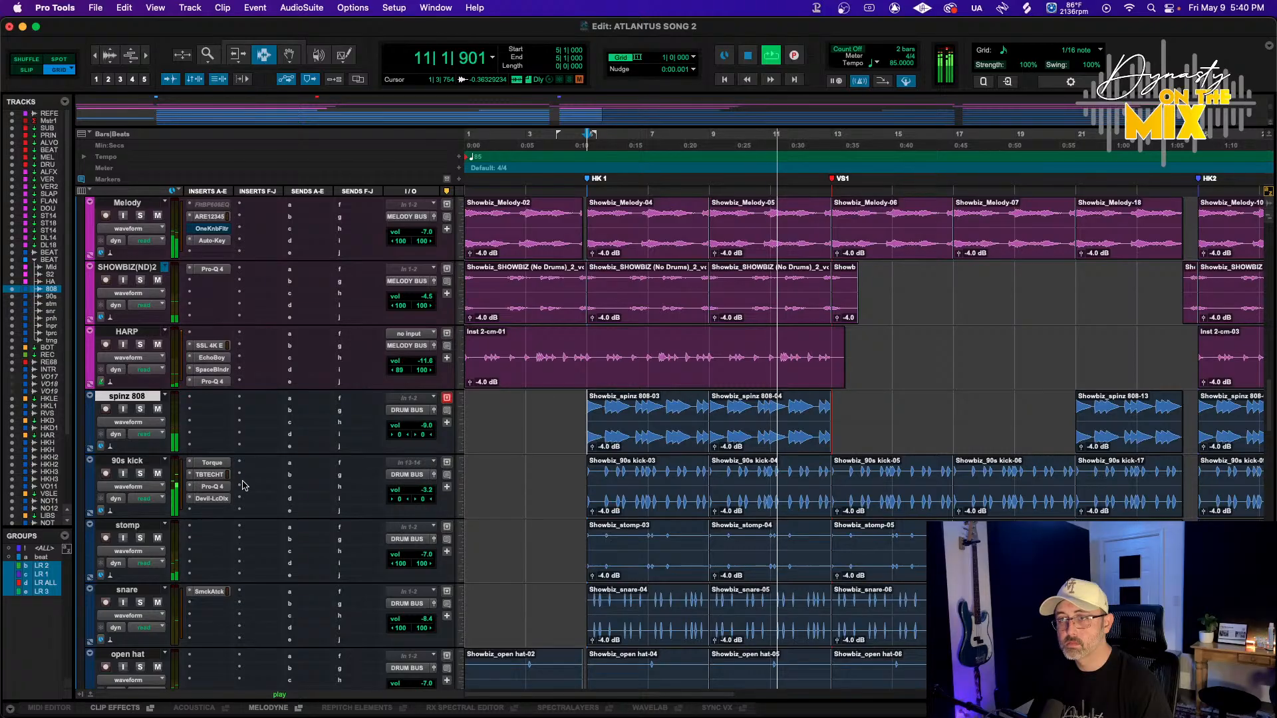
# Insert soothe2 (stereo) in the first insert slot of the spinz 808 track
pyautogui.keyDown('shift'); pyautogui.click(132, 461); pyautogui.keyUp('shift')
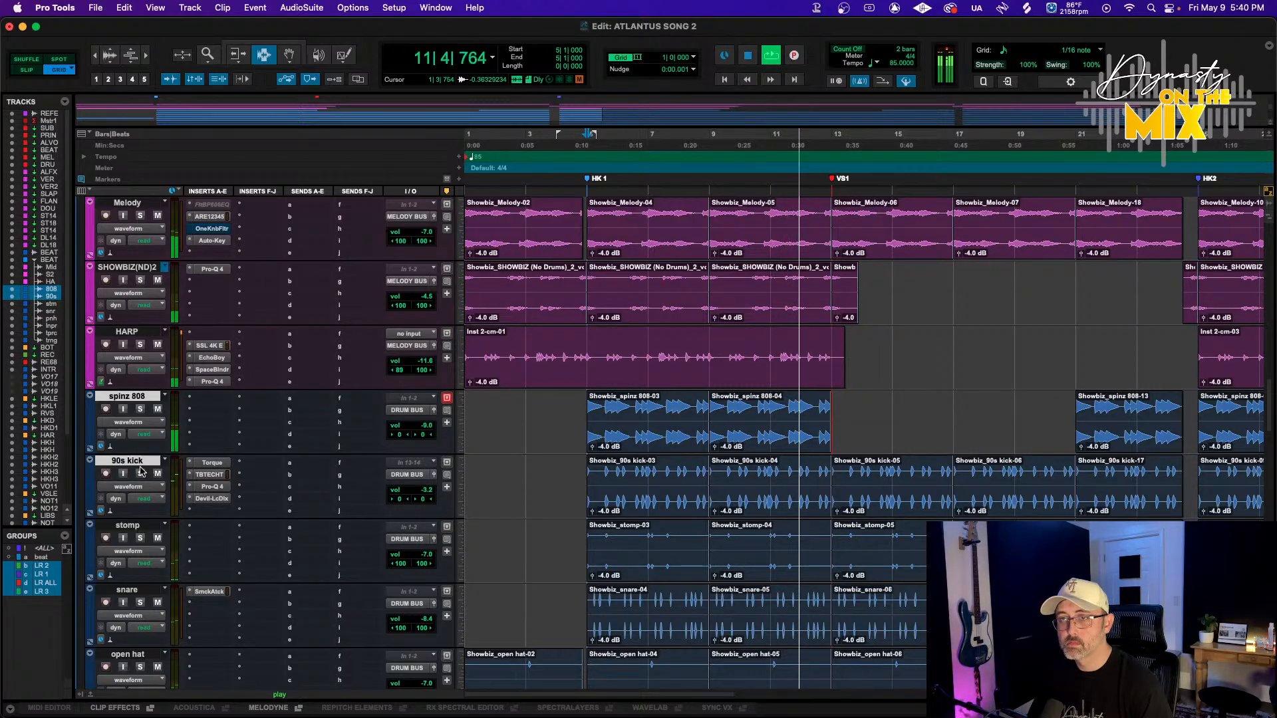
pyautogui.click(193, 398)
pyautogui.moveTo(193, 400)
pyautogui.moveTo(359, 95)
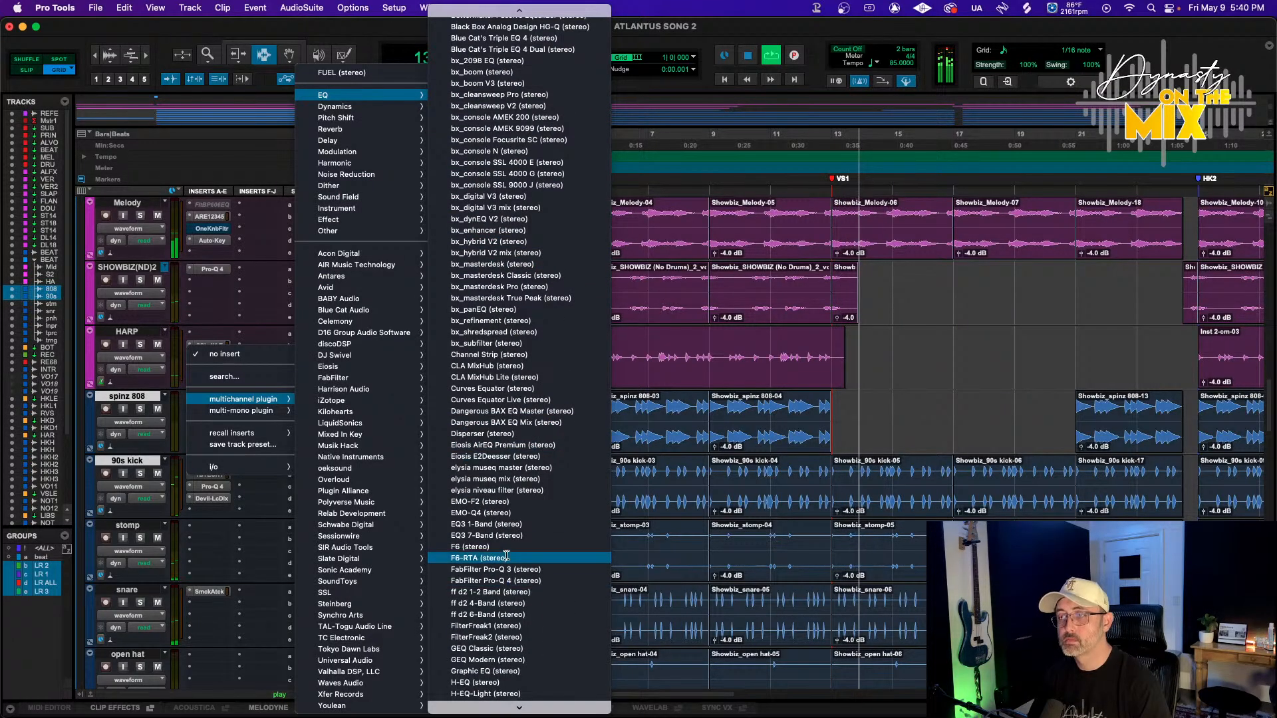
pyautogui.scroll(-2, 453, 549)
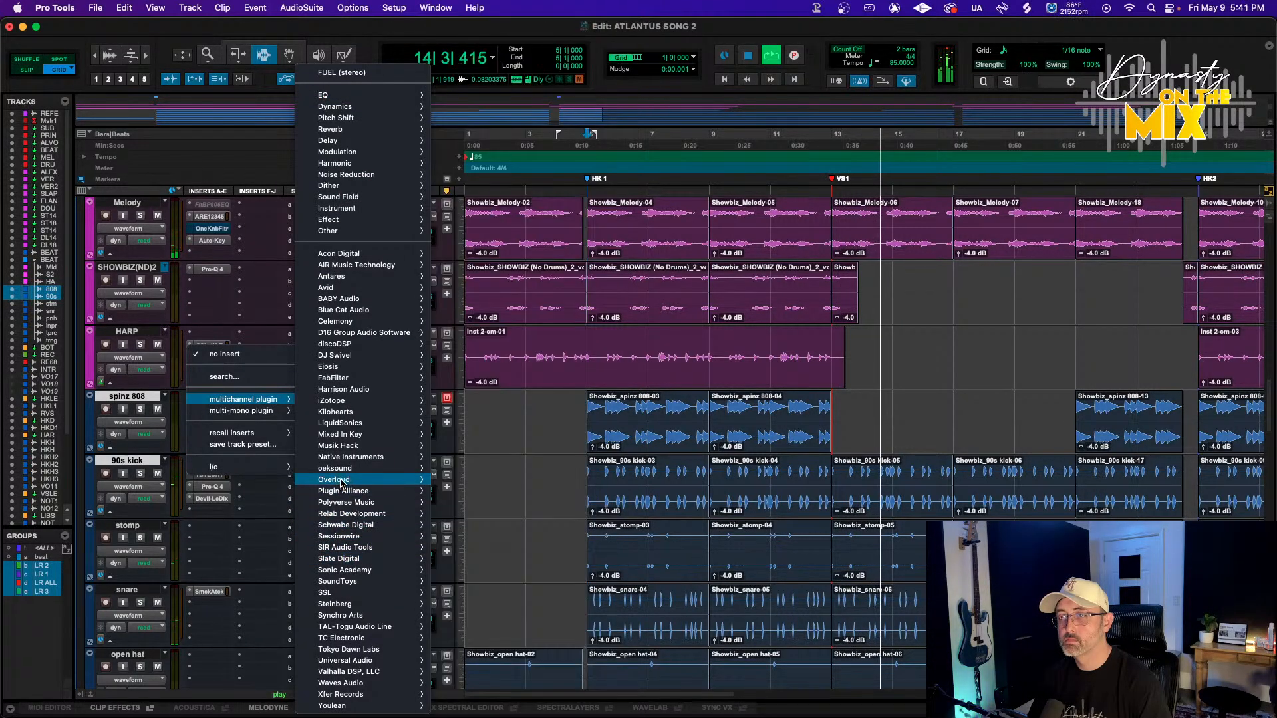
pyautogui.moveTo(412, 472)
pyautogui.click(478, 472)
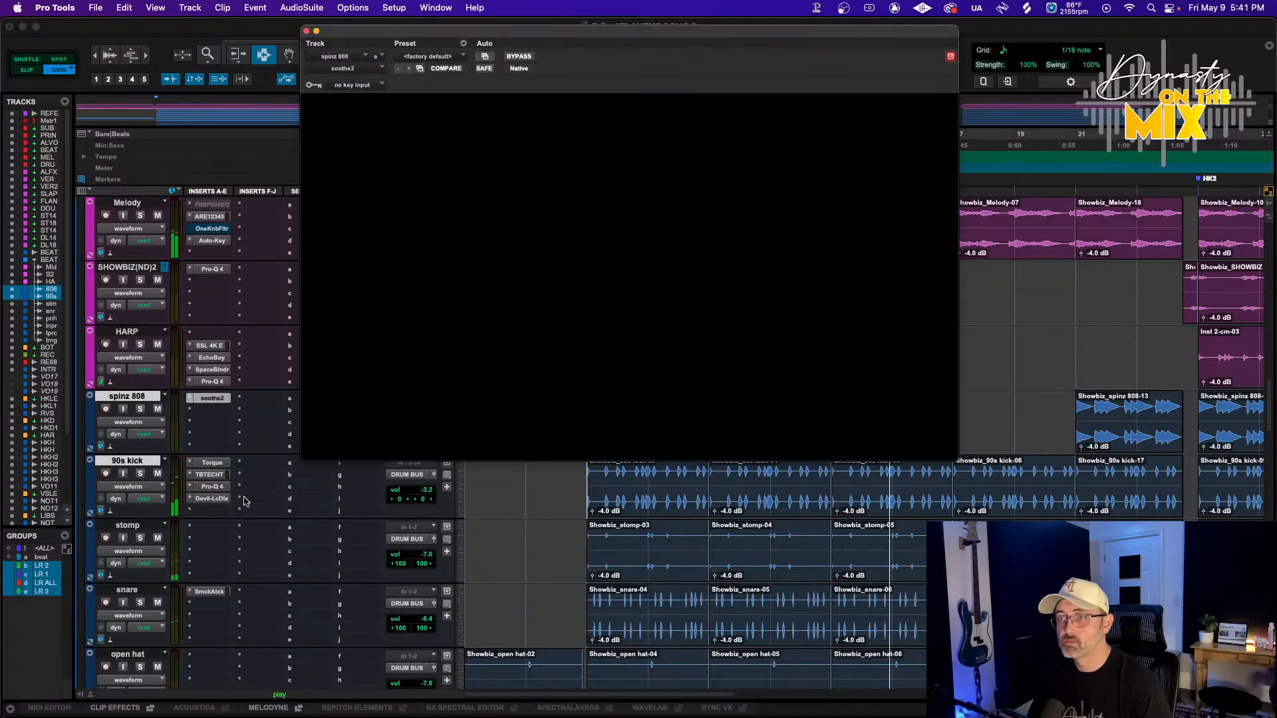
# Add a send on the 90s kick track to the mono Bus 16
pyautogui.click(296, 421)
pyautogui.moveTo(346, 474)
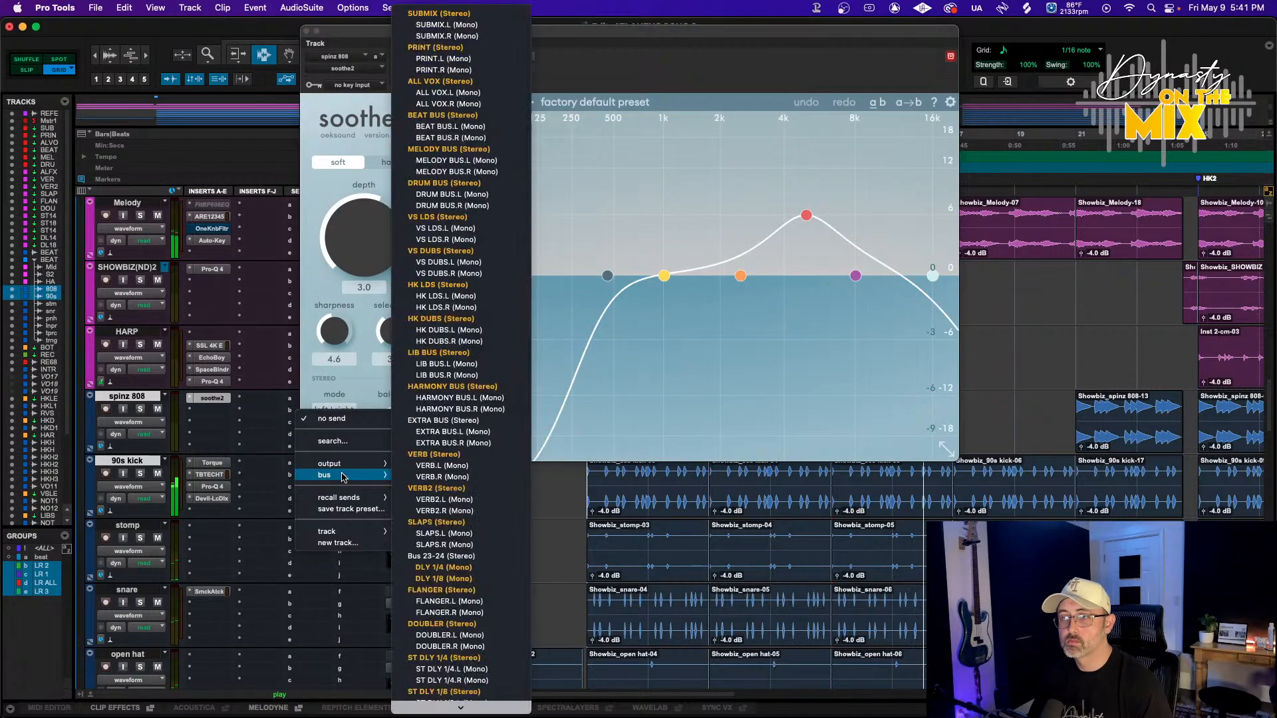
pyautogui.scroll(-3, 448, 510)
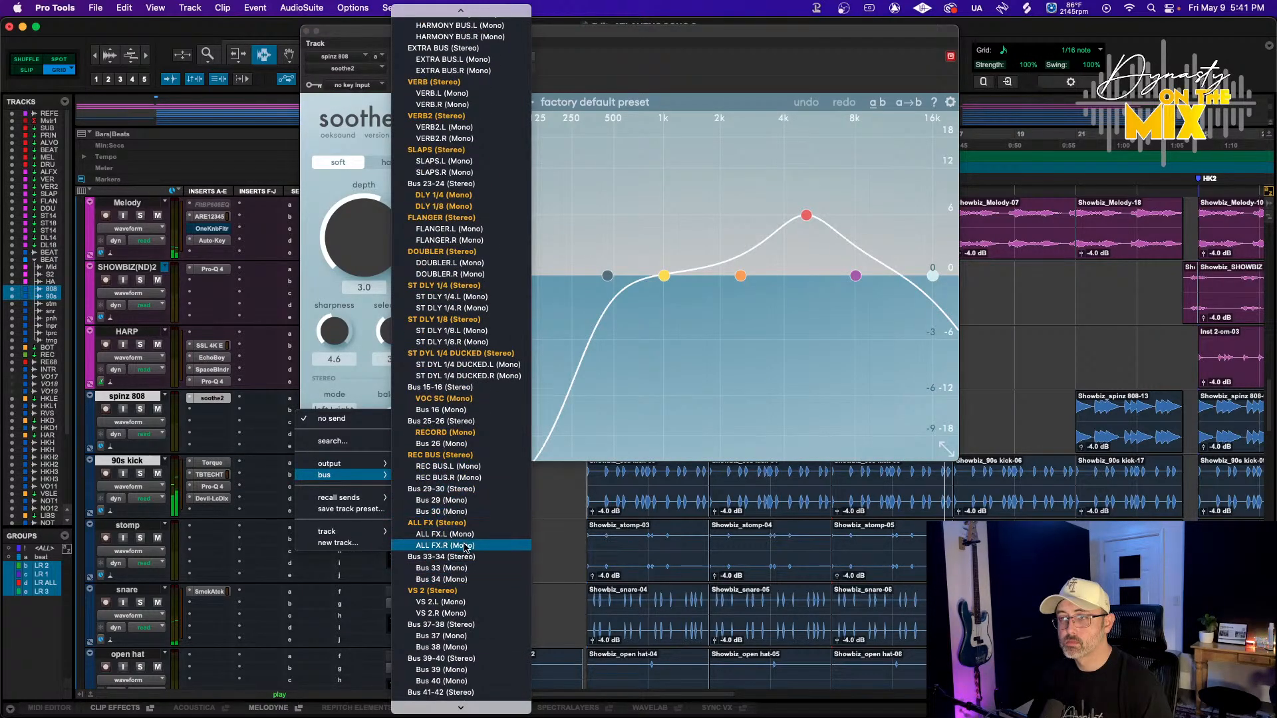
pyautogui.click(441, 410)
# Rename the Bus 16 send bus to KICK SC
pyautogui.rightClick(287, 470)
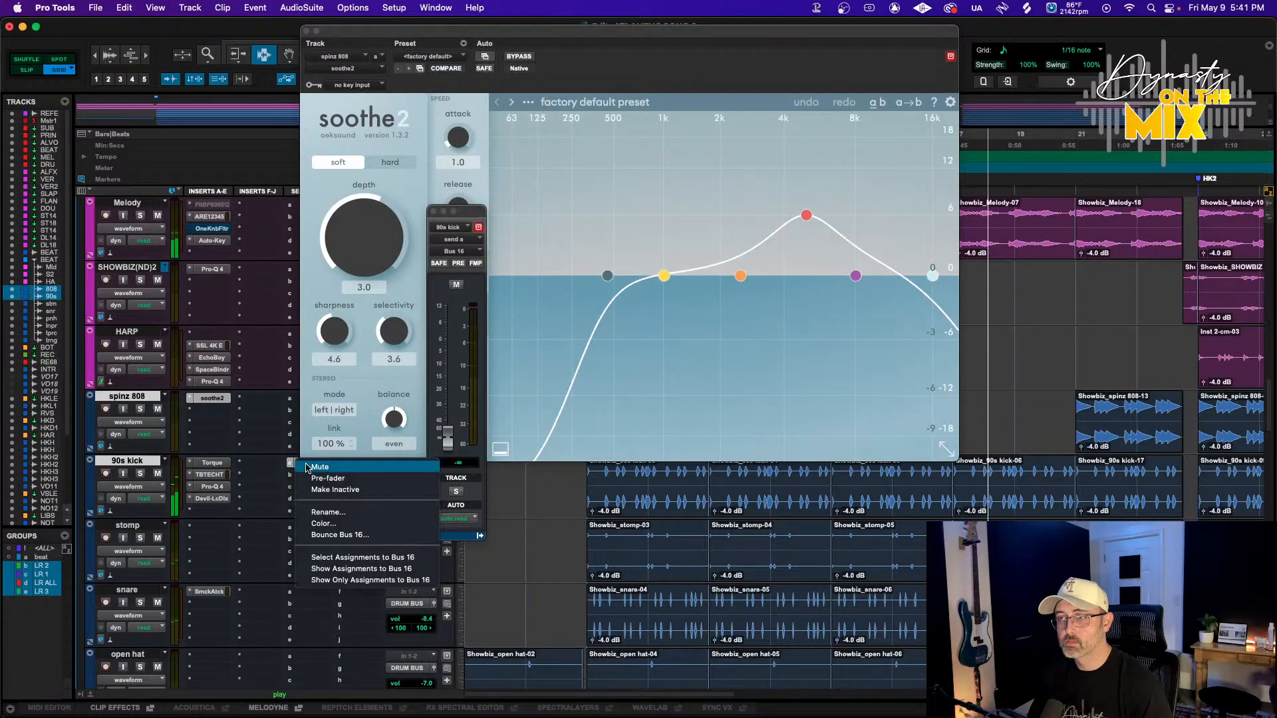
pyautogui.click(322, 513)
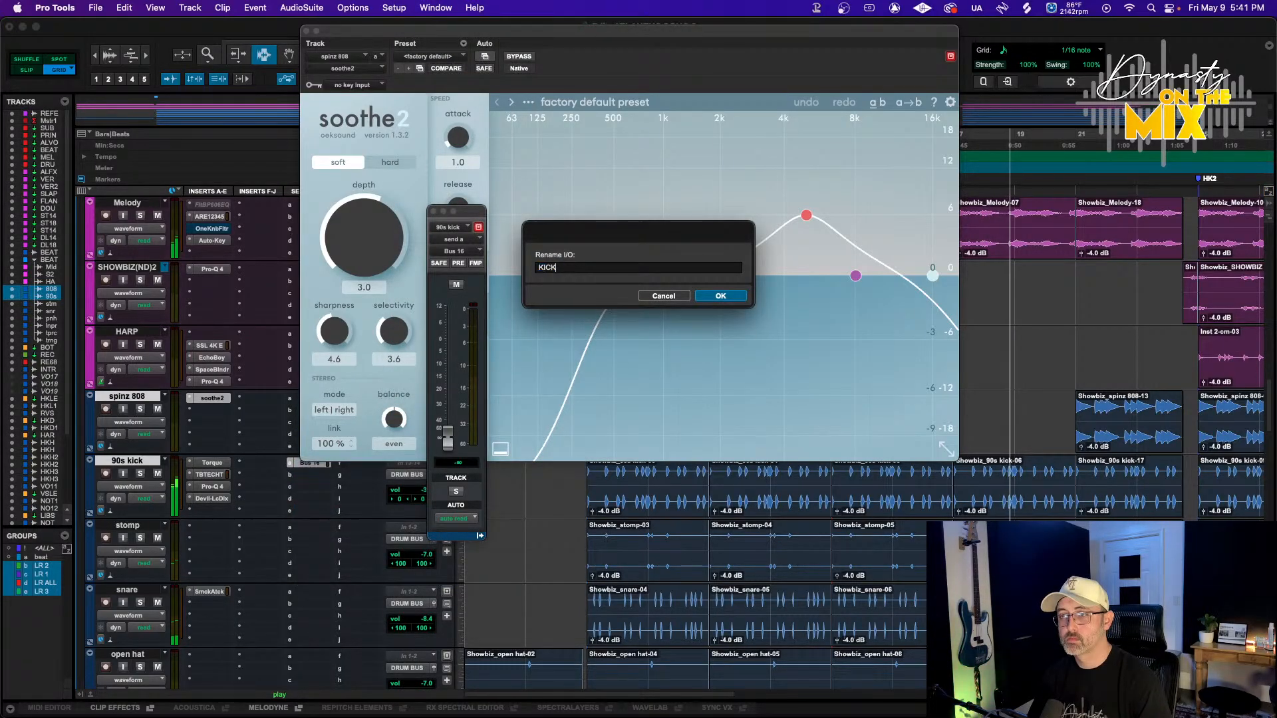
pyautogui.press('Return')
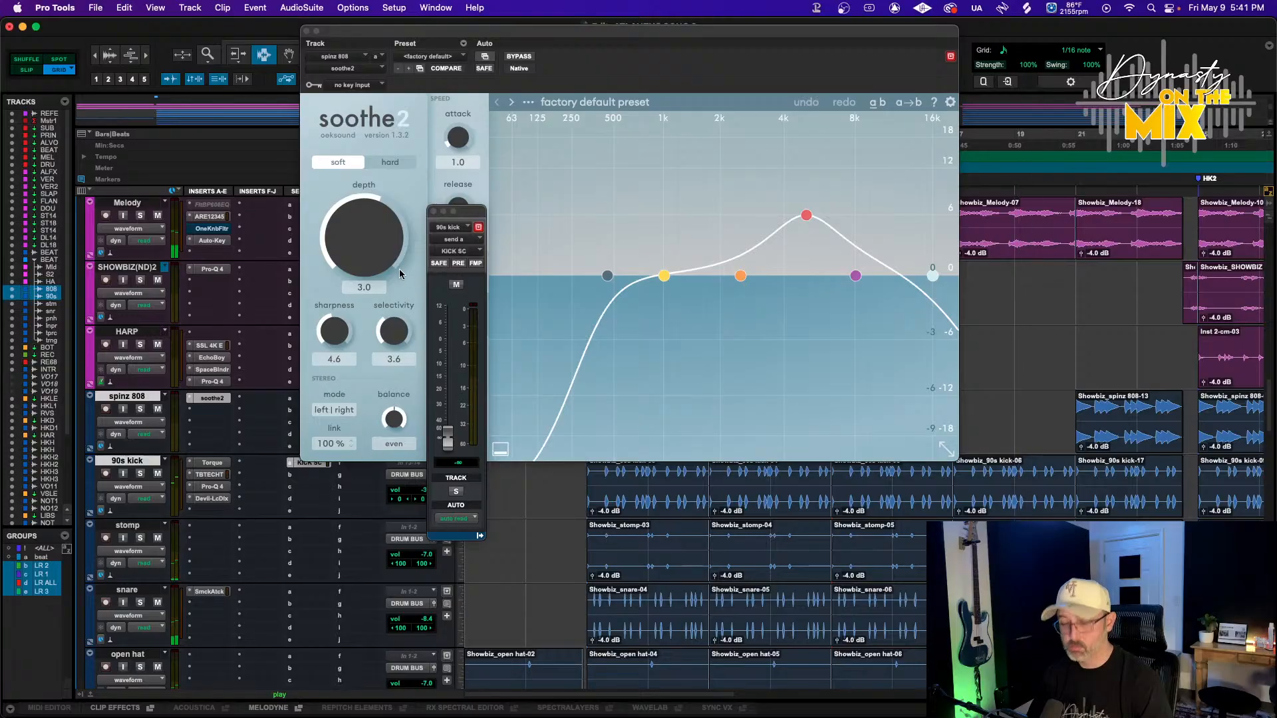
# Set soothe2's sidechain key input to the KICK SC bus
pyautogui.click(359, 85)
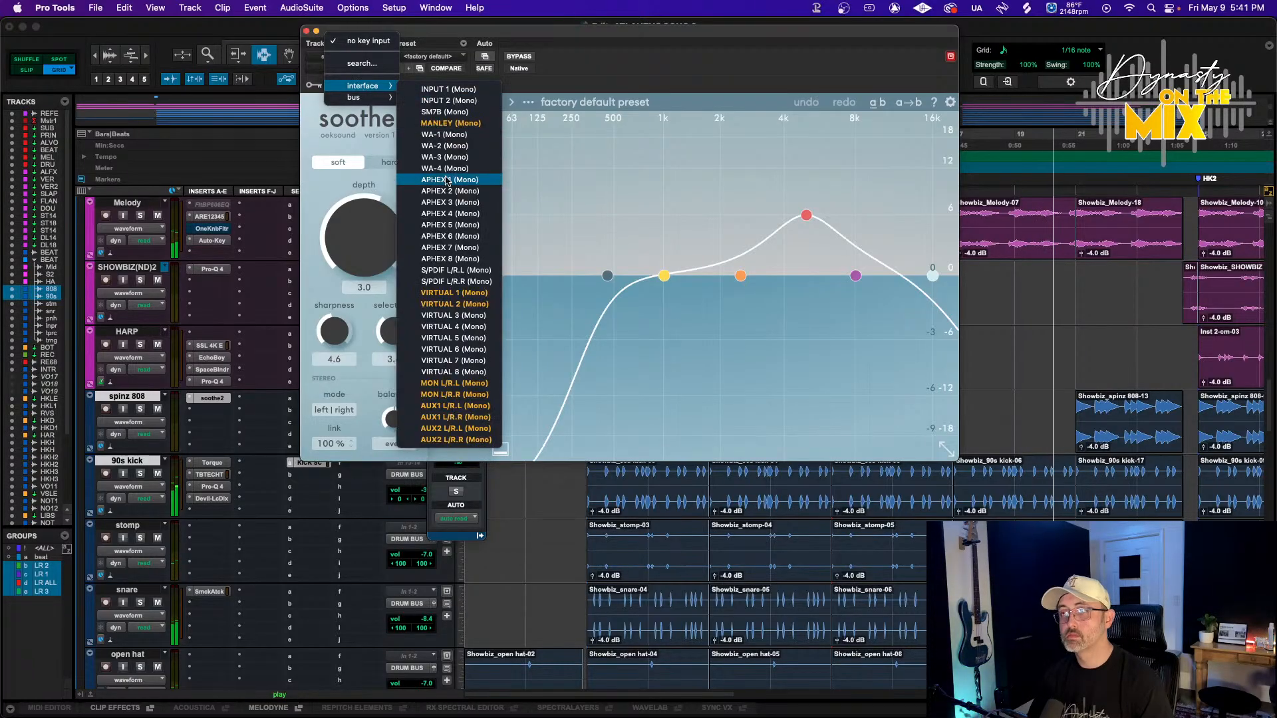
pyautogui.moveTo(362, 98)
pyautogui.scroll(-3, 454, 181)
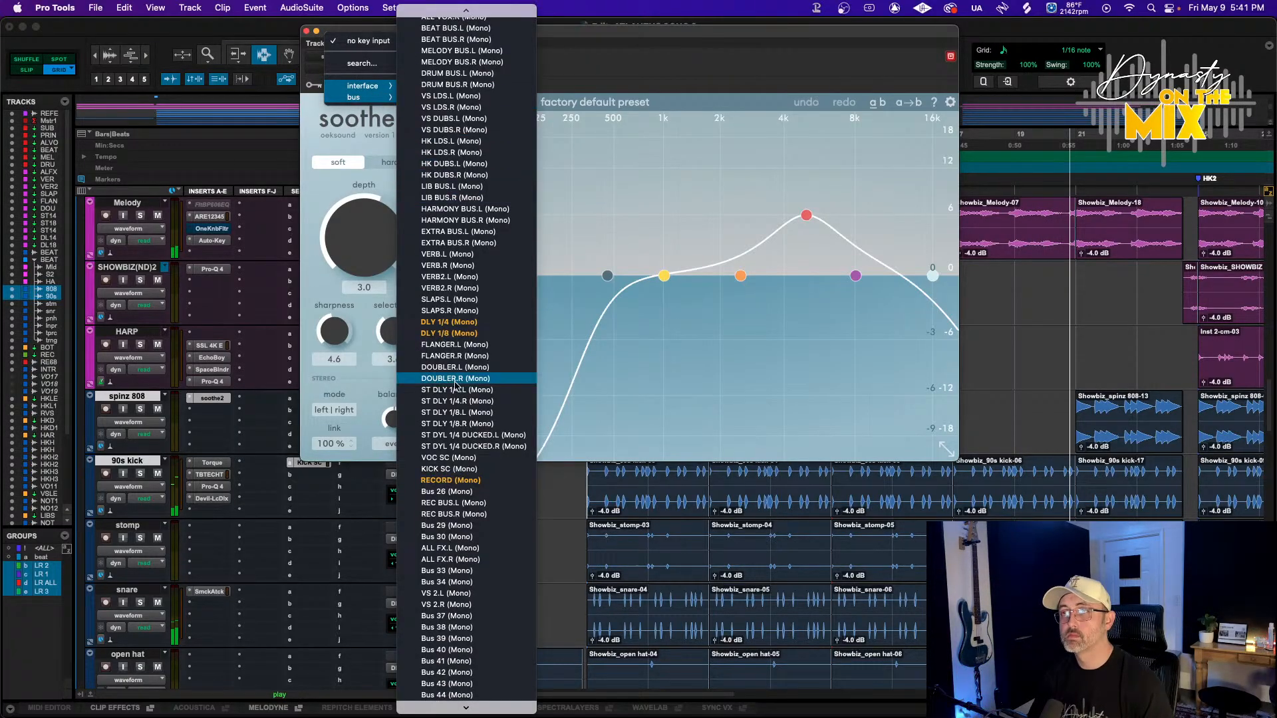
pyautogui.click(461, 470)
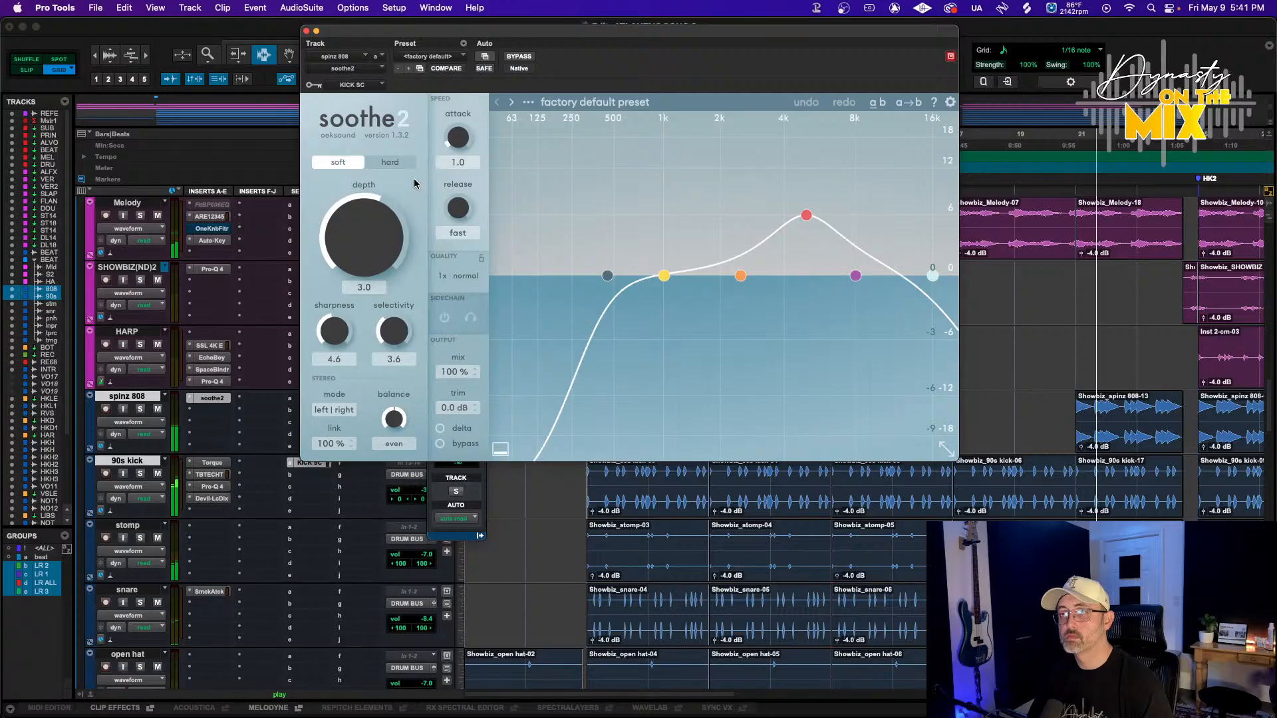
# Enable soothe2's sidechain and set its real-time oversampling to 4x
pyautogui.click(444, 318)
pyautogui.click(569, 278)
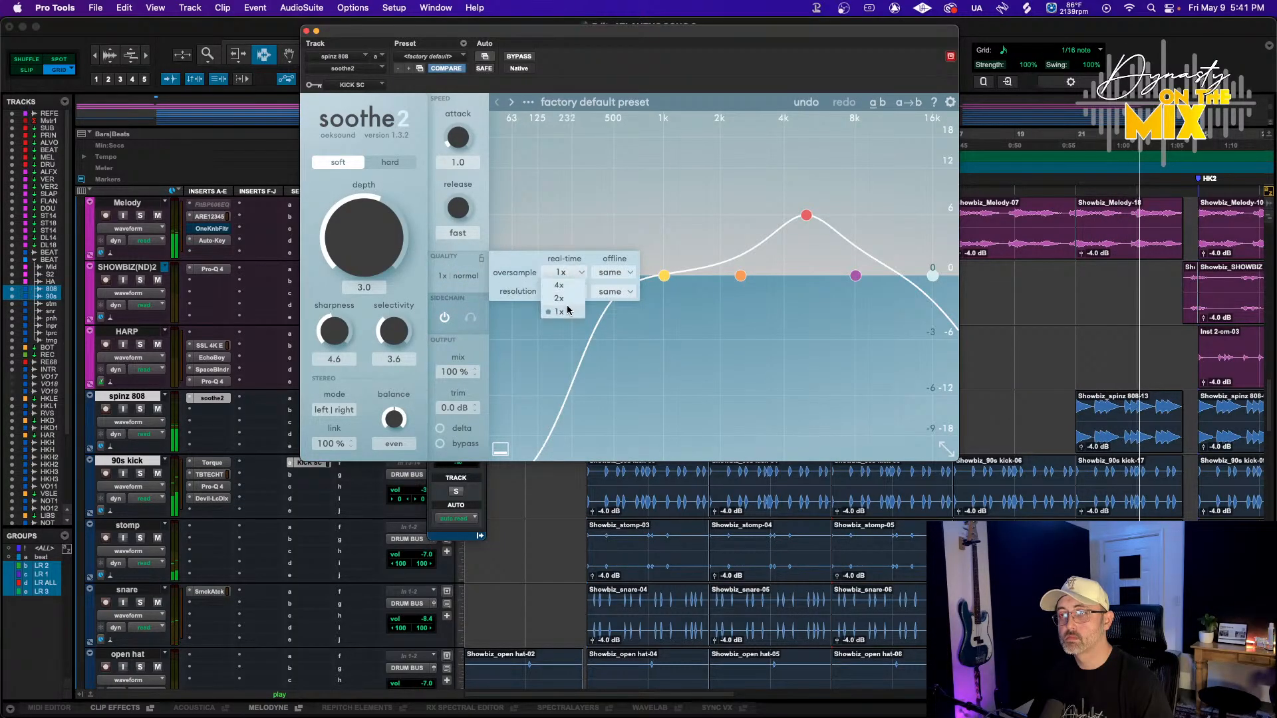
pyautogui.click(560, 297)
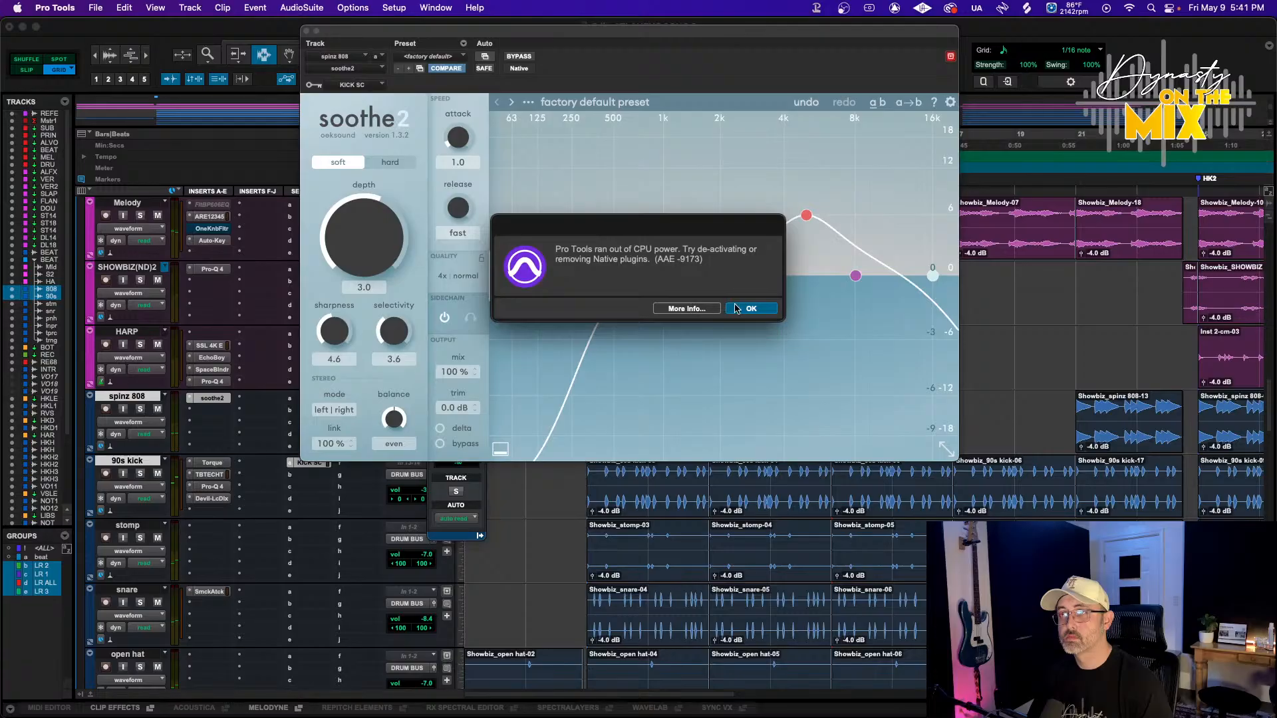
pyautogui.click(750, 309)
# Set soothe2's real-time resolution to high
pyautogui.click(564, 292)
pyautogui.click(563, 306)
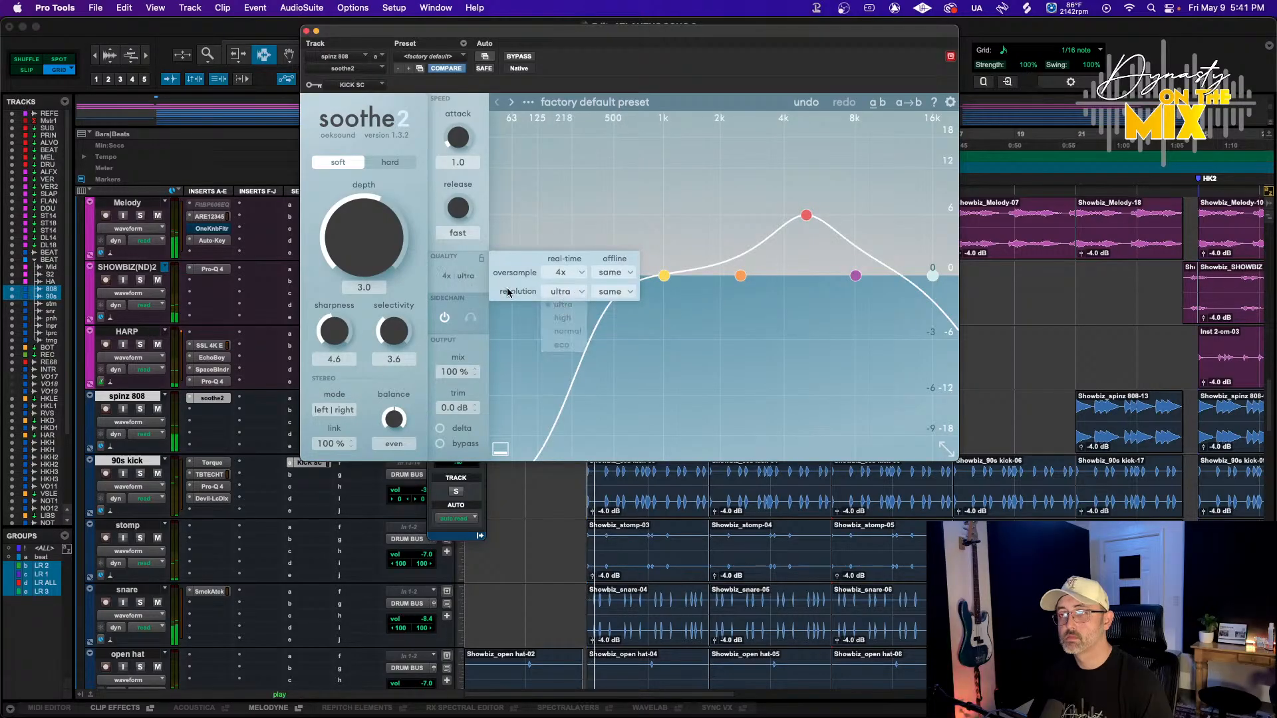
pyautogui.click(735, 310)
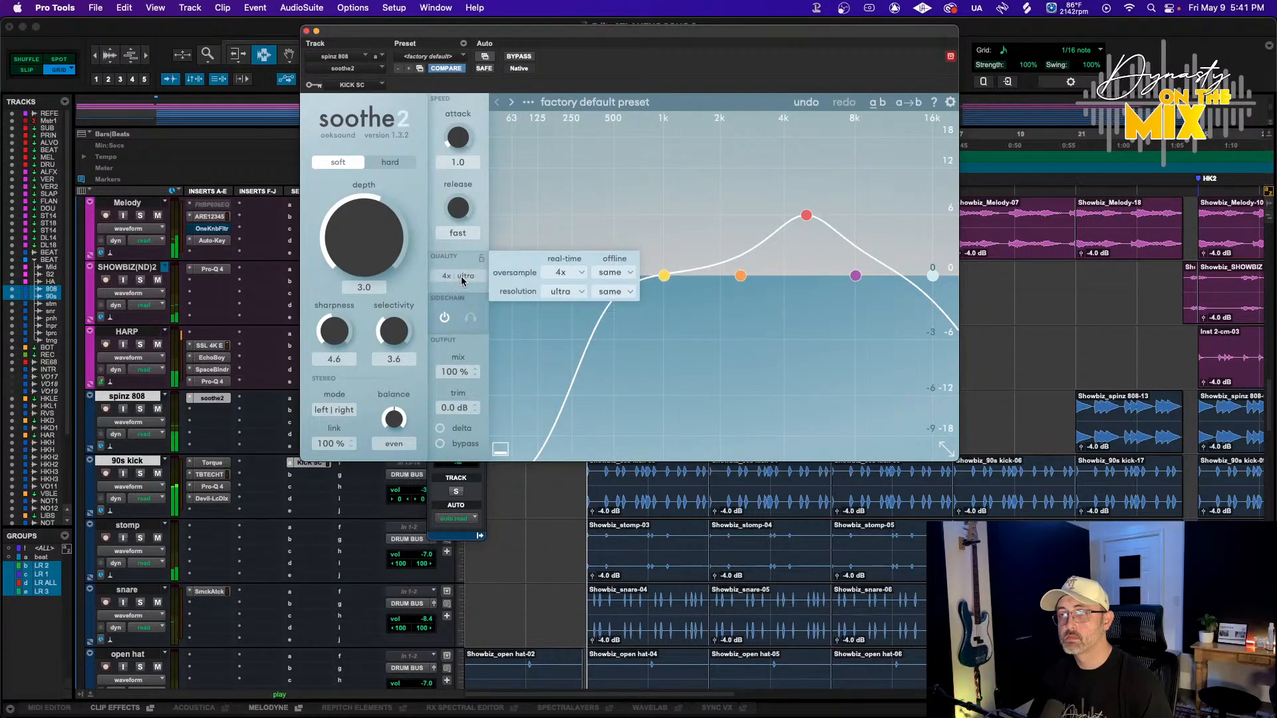
pyautogui.click(748, 310)
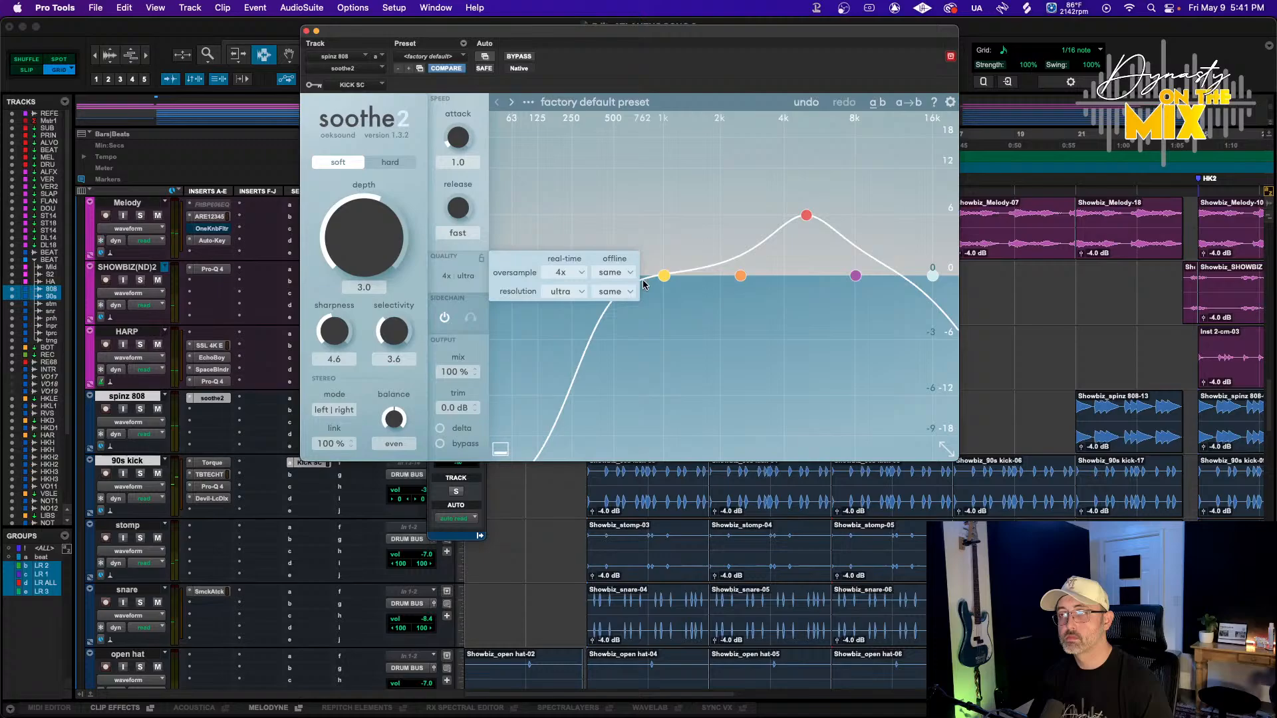
pyautogui.click(556, 293)
pyautogui.click(573, 322)
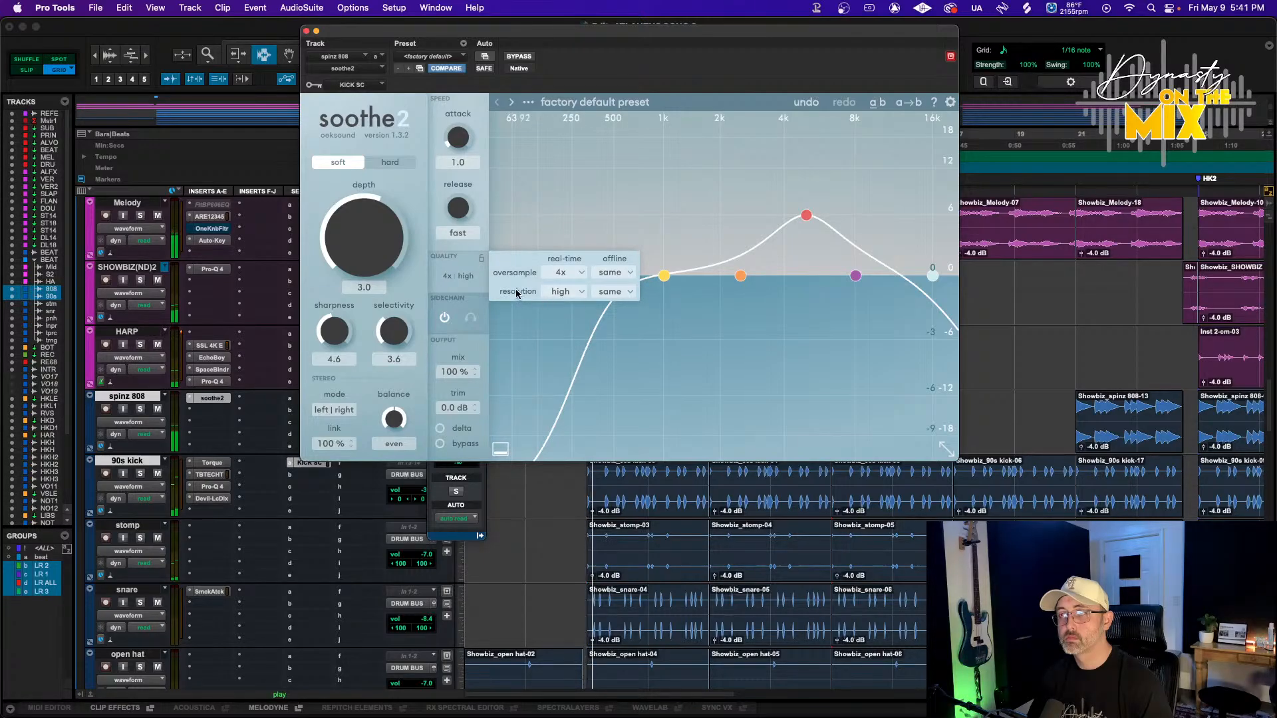
# Raise soothe2's selectivity to 4.2 and move the low-cut node down to 20 Hz
pyautogui.moveTo(384, 361); pyautogui.dragTo(392, 330)
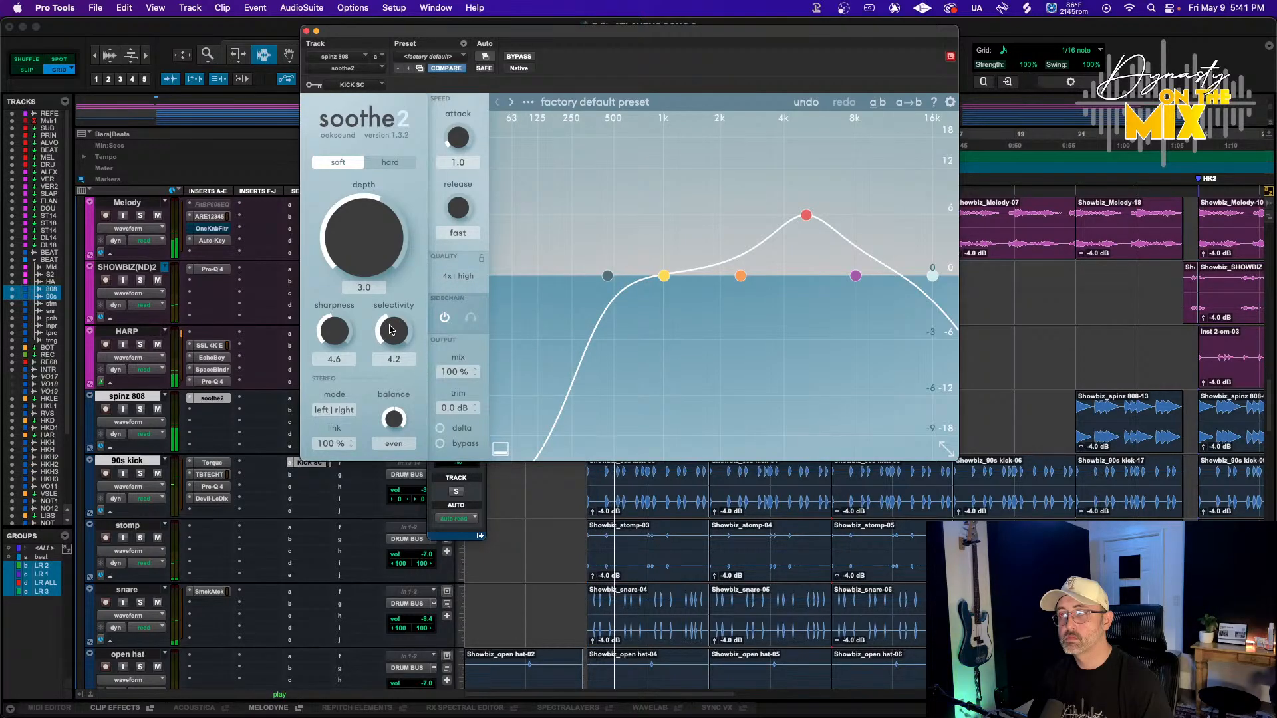
pyautogui.moveTo(607, 276); pyautogui.dragTo(476, 266)
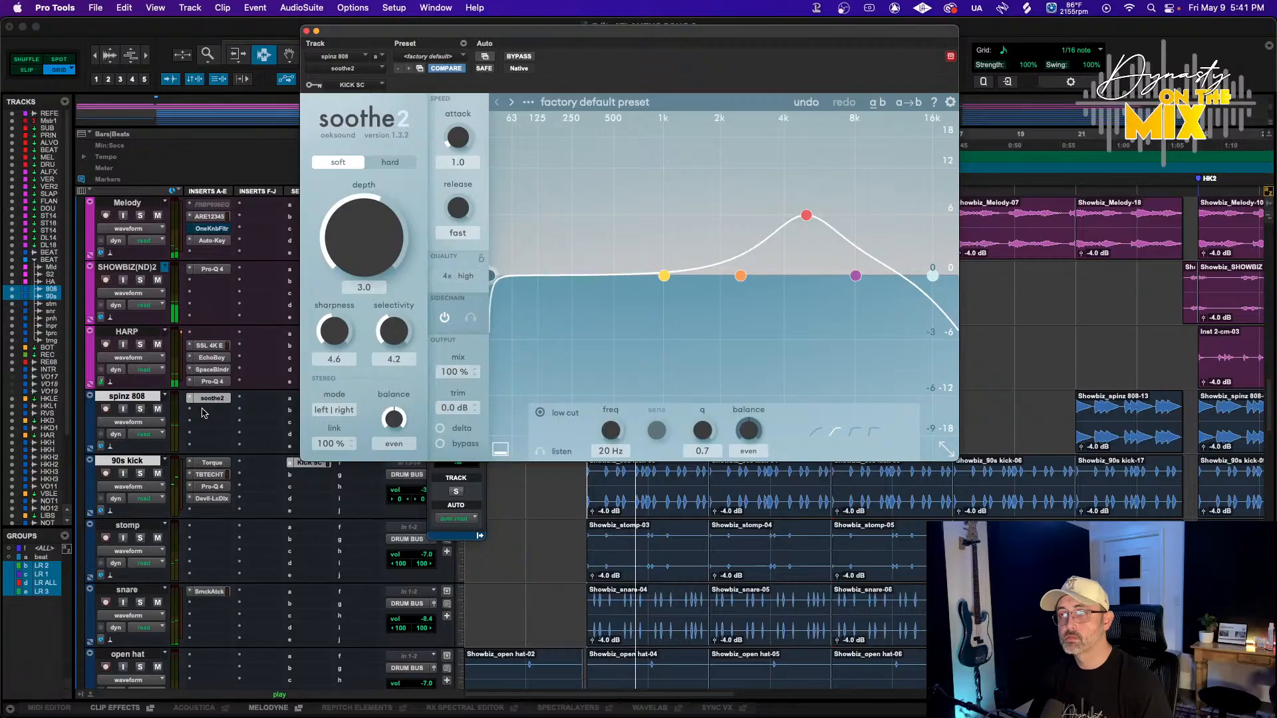
# Raise soothe2's band 1 node at about 100 Hz to about 6.3 dB sensitivity
pyautogui.click(461, 468)
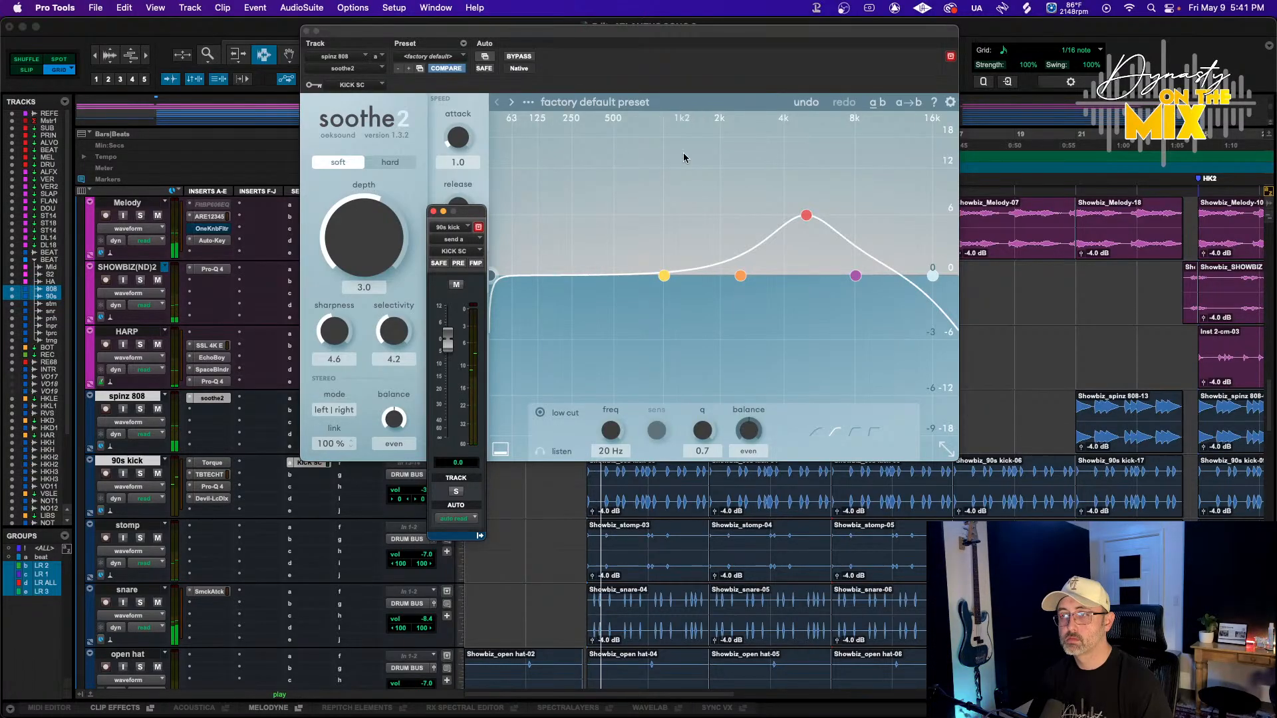
pyautogui.moveTo(659, 279); pyautogui.dragTo(521, 216)
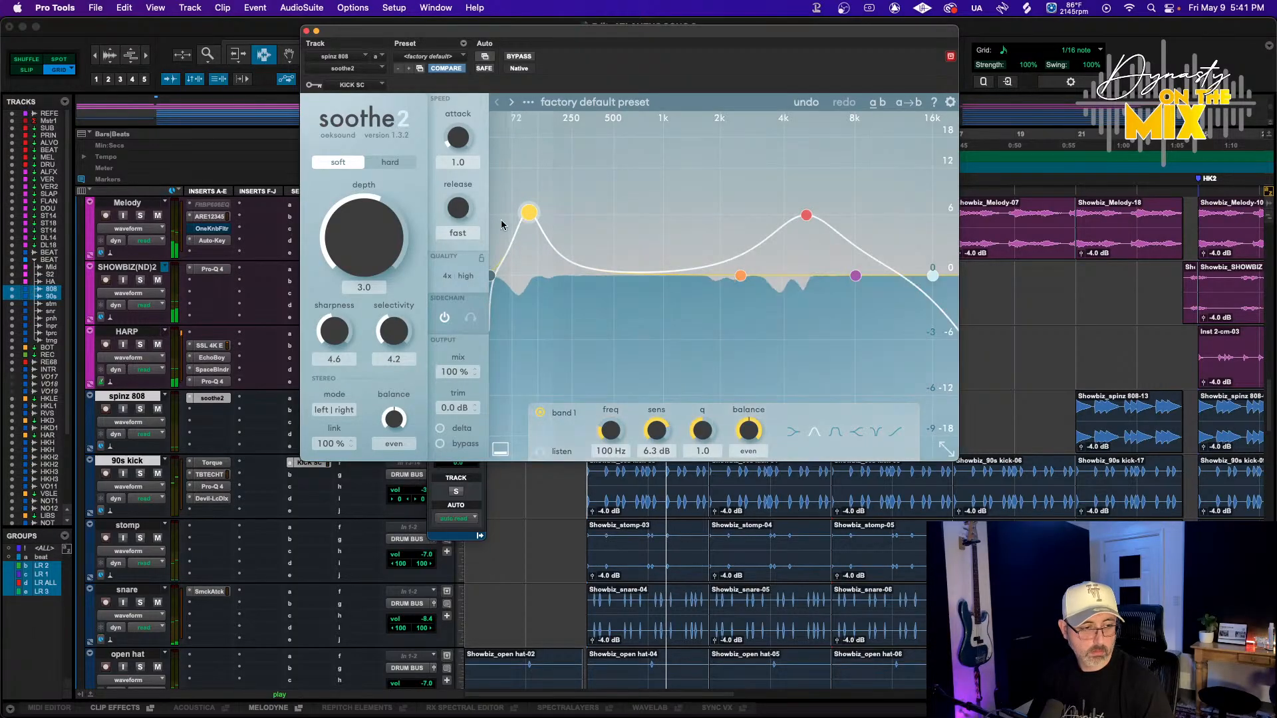
# Lower soothe2's depth to 2.5, switch it to hard mode and adjust the sharpness
pyautogui.moveTo(358, 225); pyautogui.dragTo(358, 228)
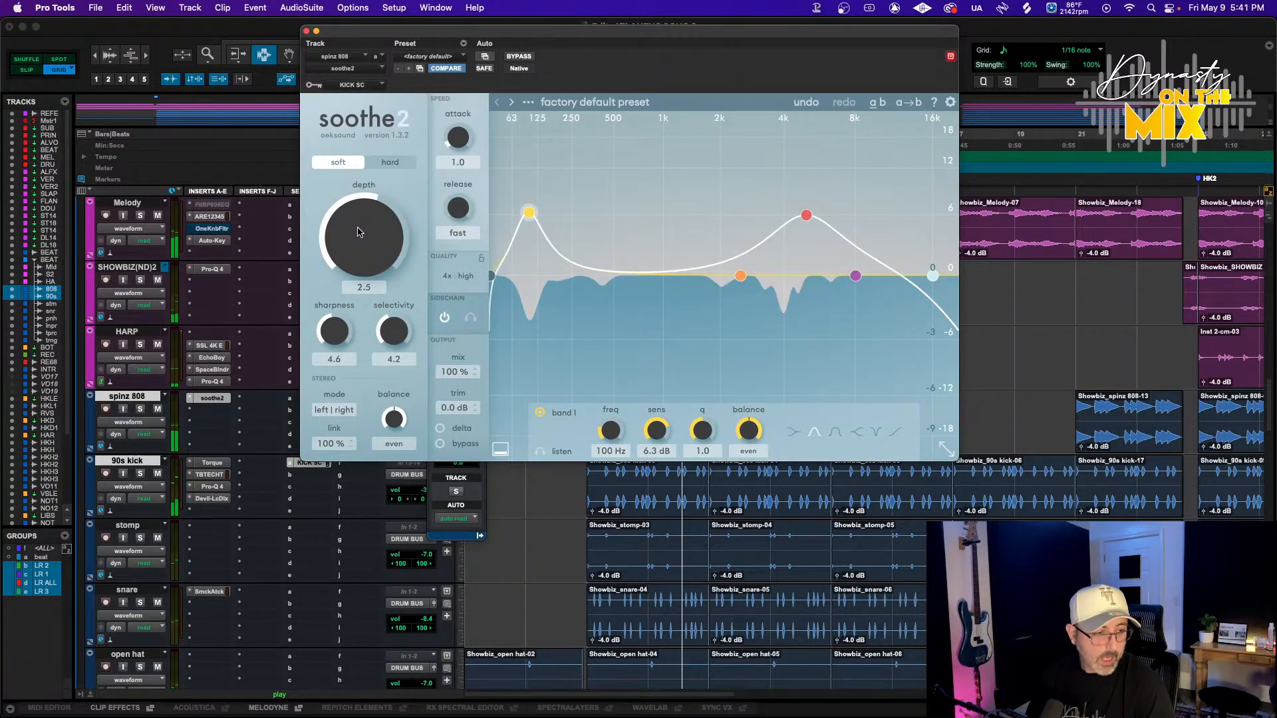
pyautogui.click(390, 162)
pyautogui.moveTo(334, 332); pyautogui.dragTo(395, 332)
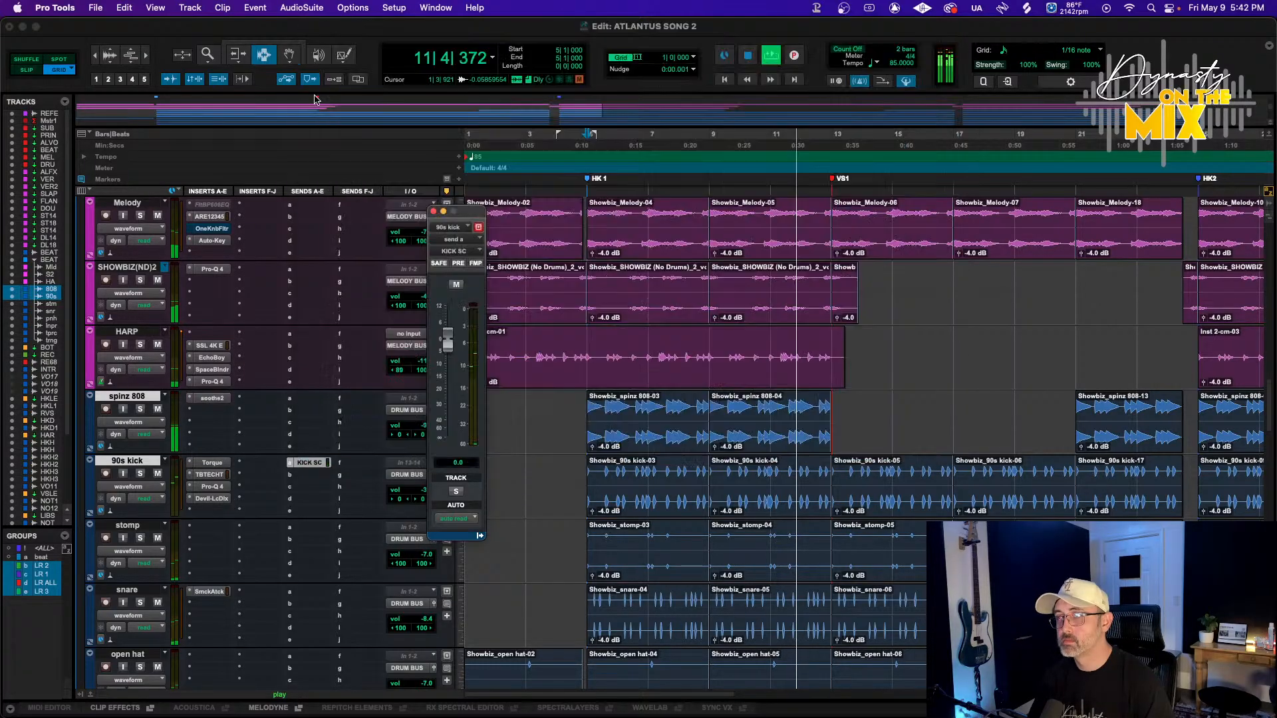
pyautogui.click(212, 398)
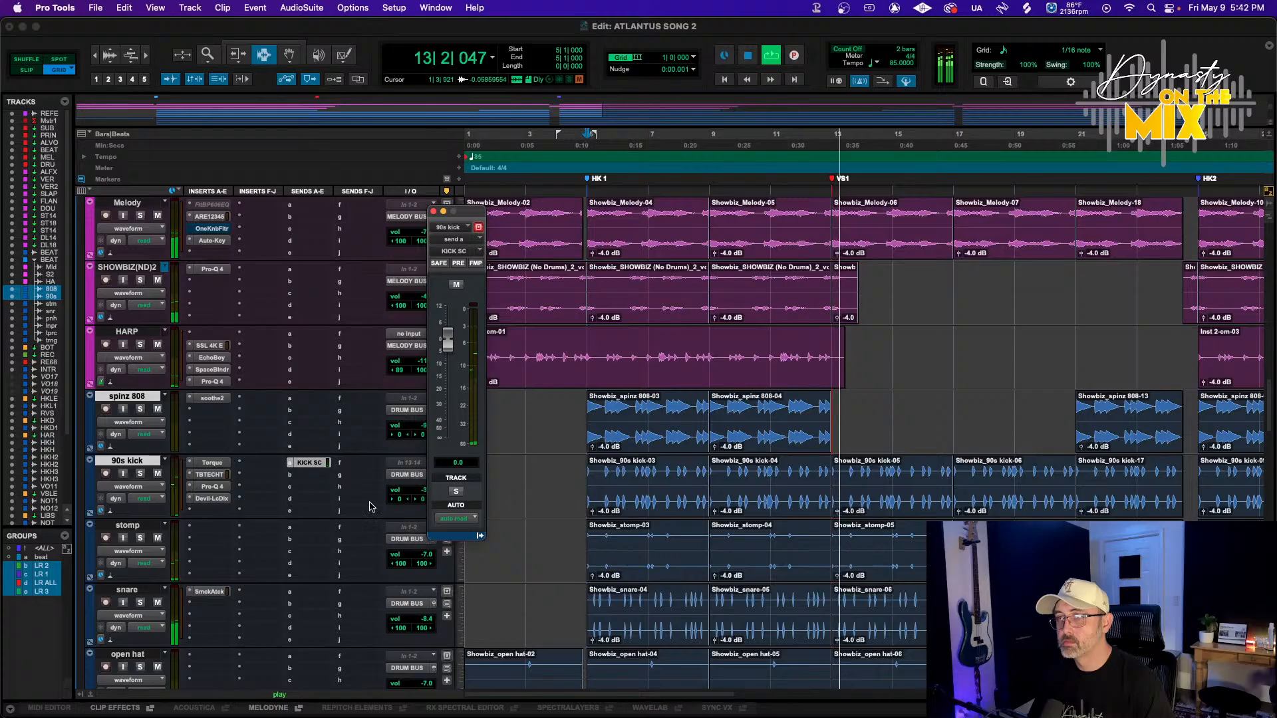
pyautogui.press('space')
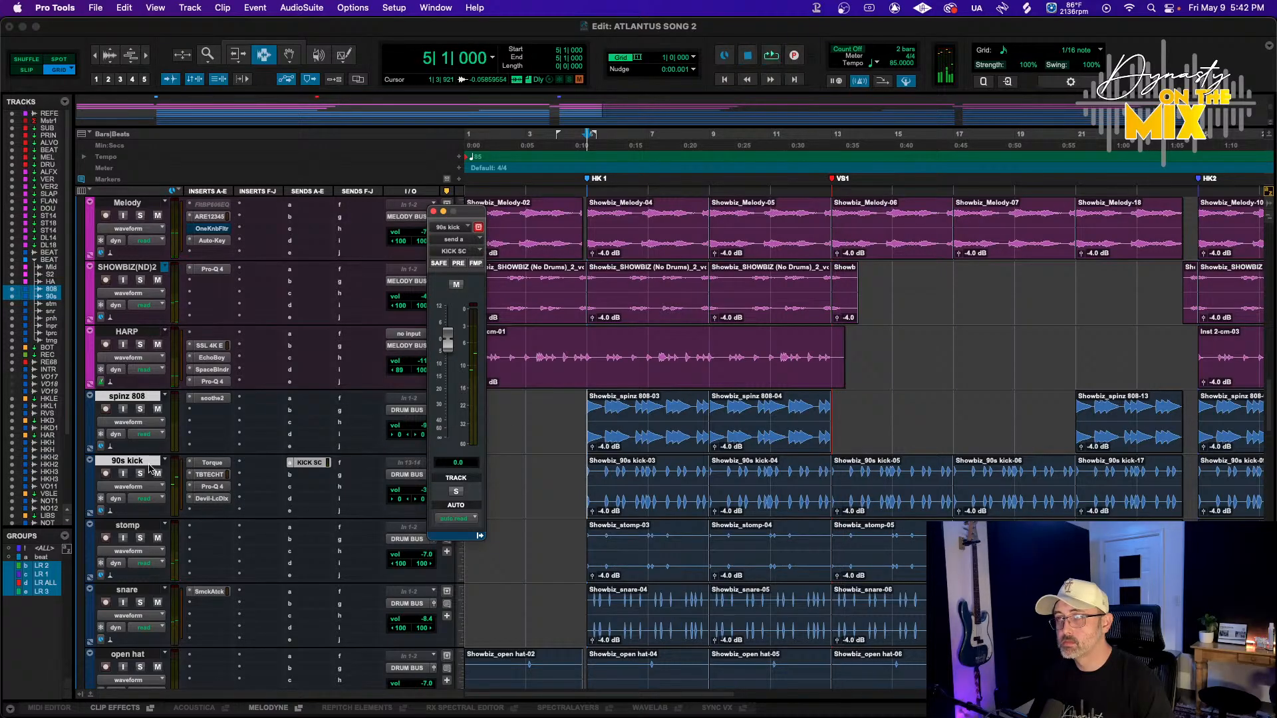
pyautogui.click(191, 511)
pyautogui.moveTo(256, 513)
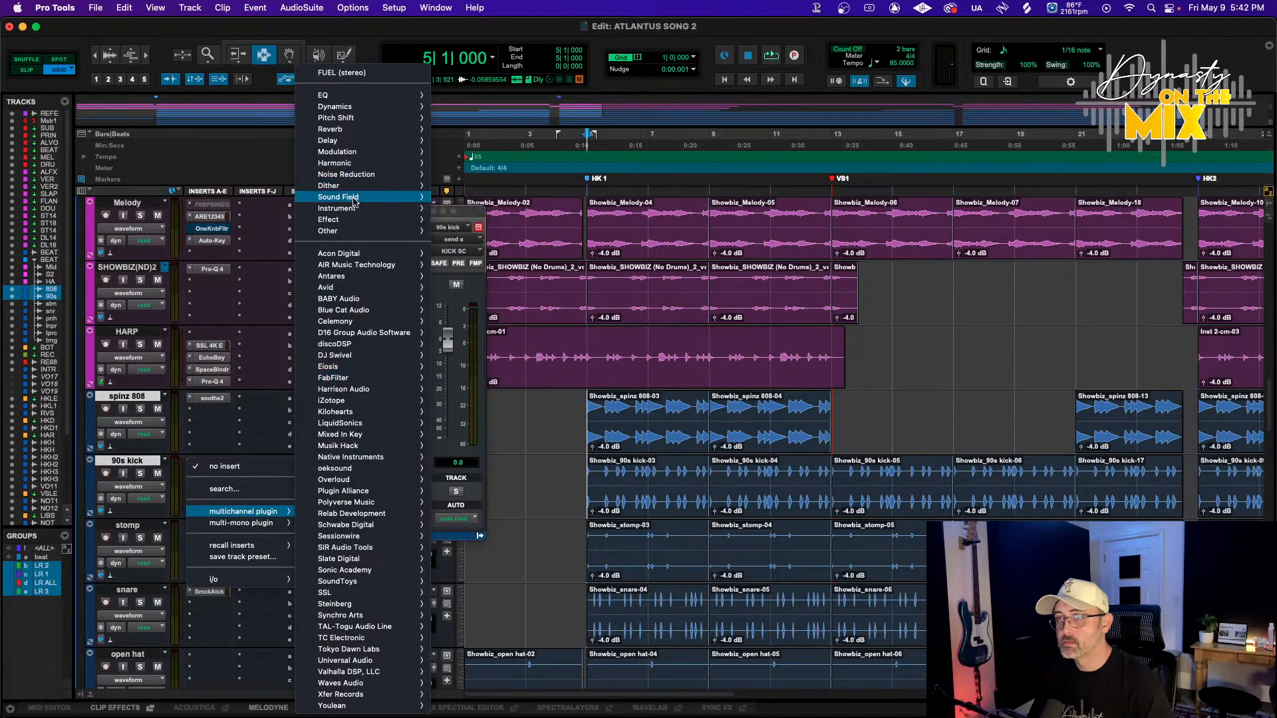
pyautogui.moveTo(354, 199)
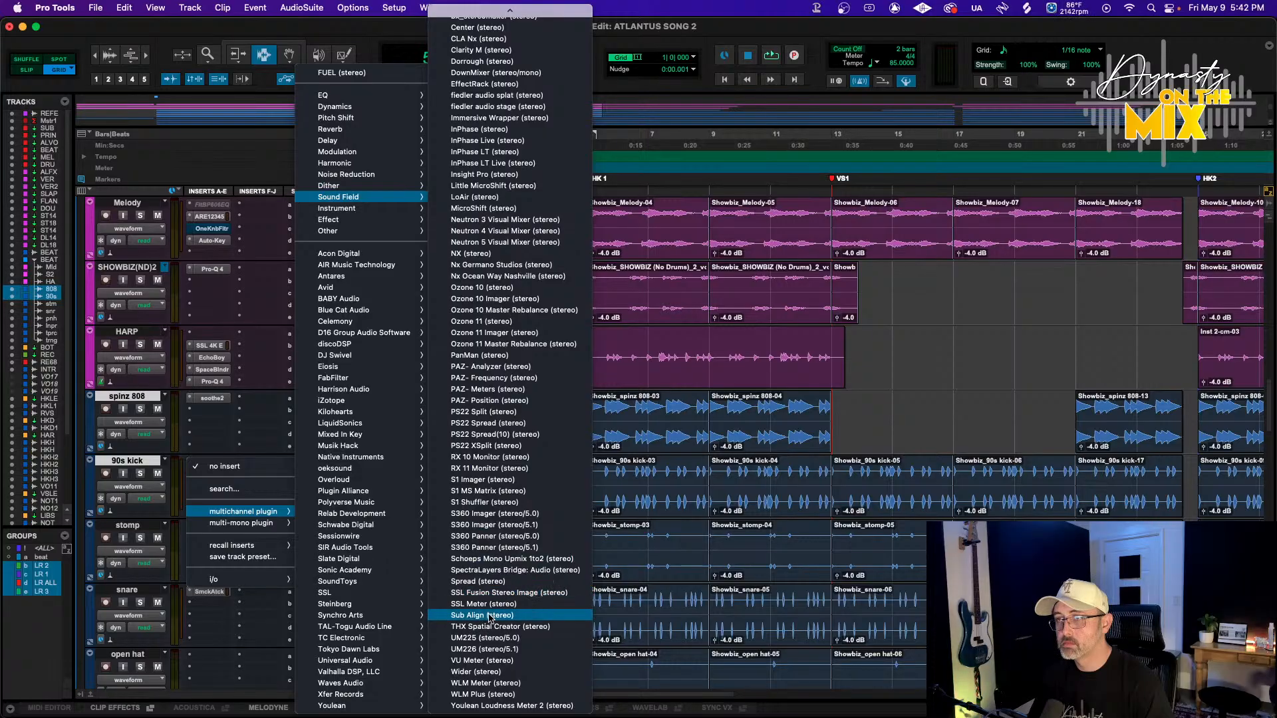
pyautogui.click(113, 412)
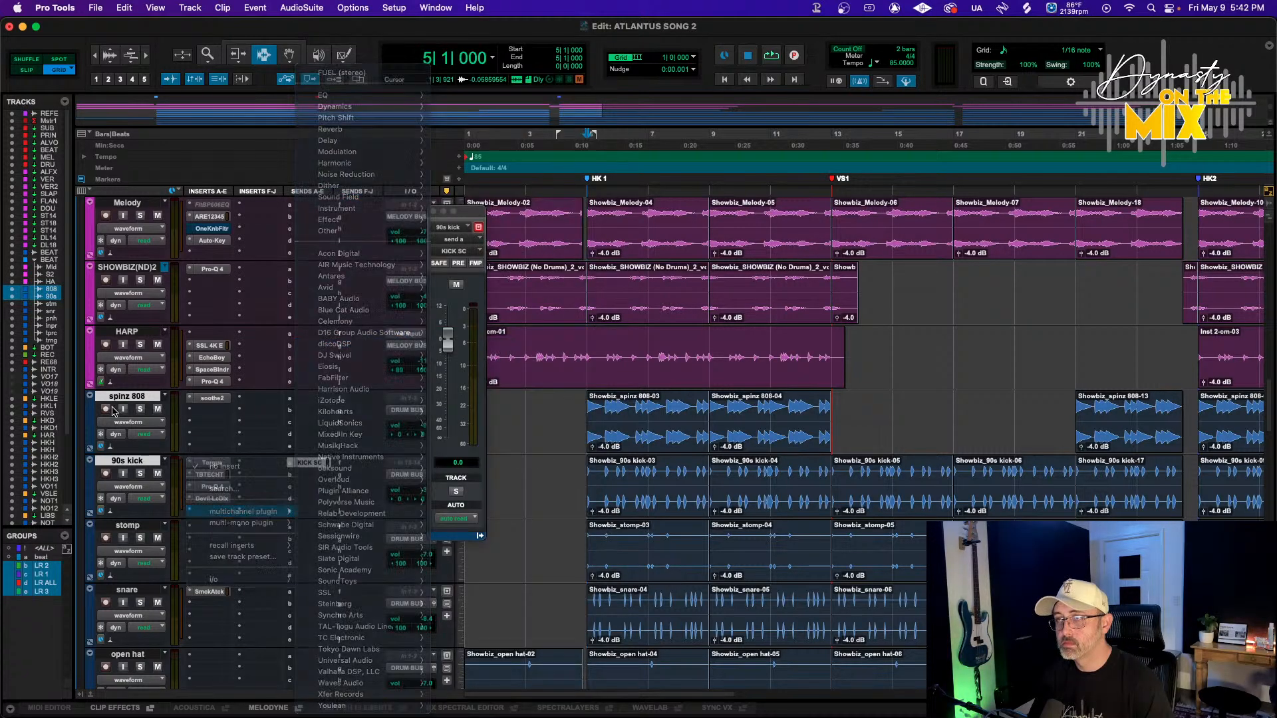
# Split the 90s kick track into mono tracks
pyautogui.click(139, 464)
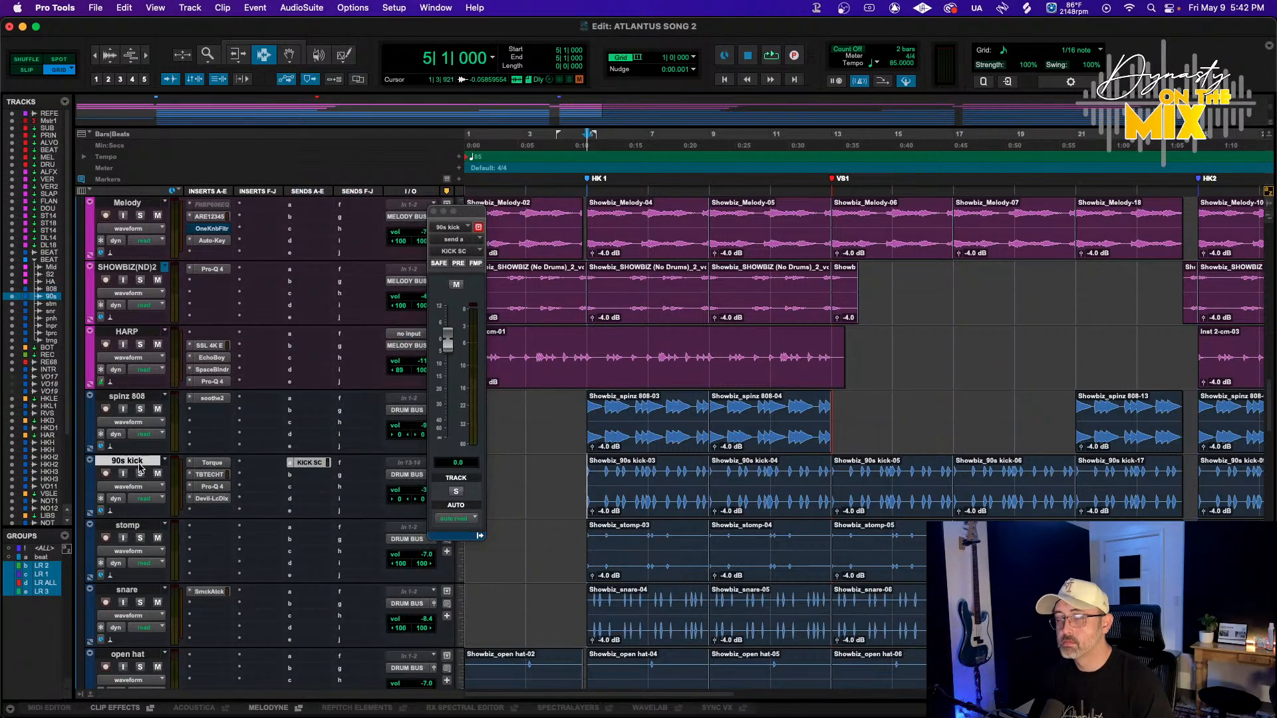
pyautogui.rightClick(149, 464)
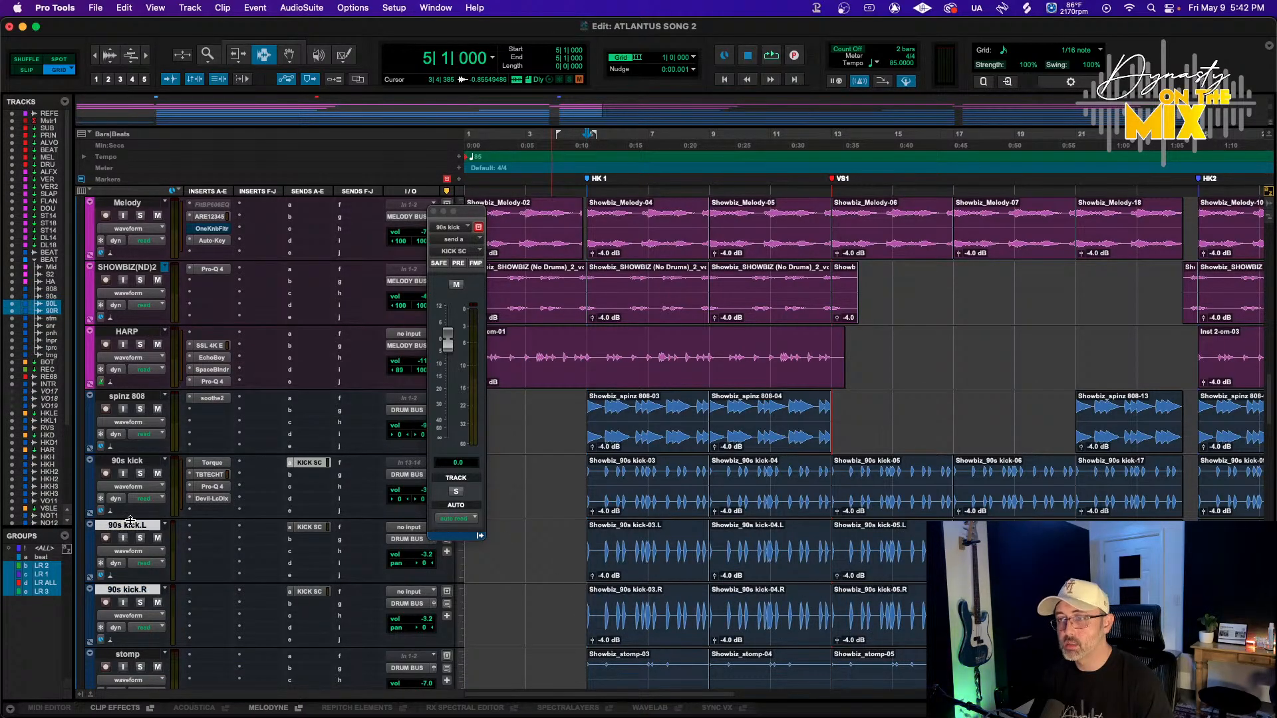
# Delete the 90s kick.L track
pyautogui.click(132, 526)
pyautogui.rightClick(132, 526)
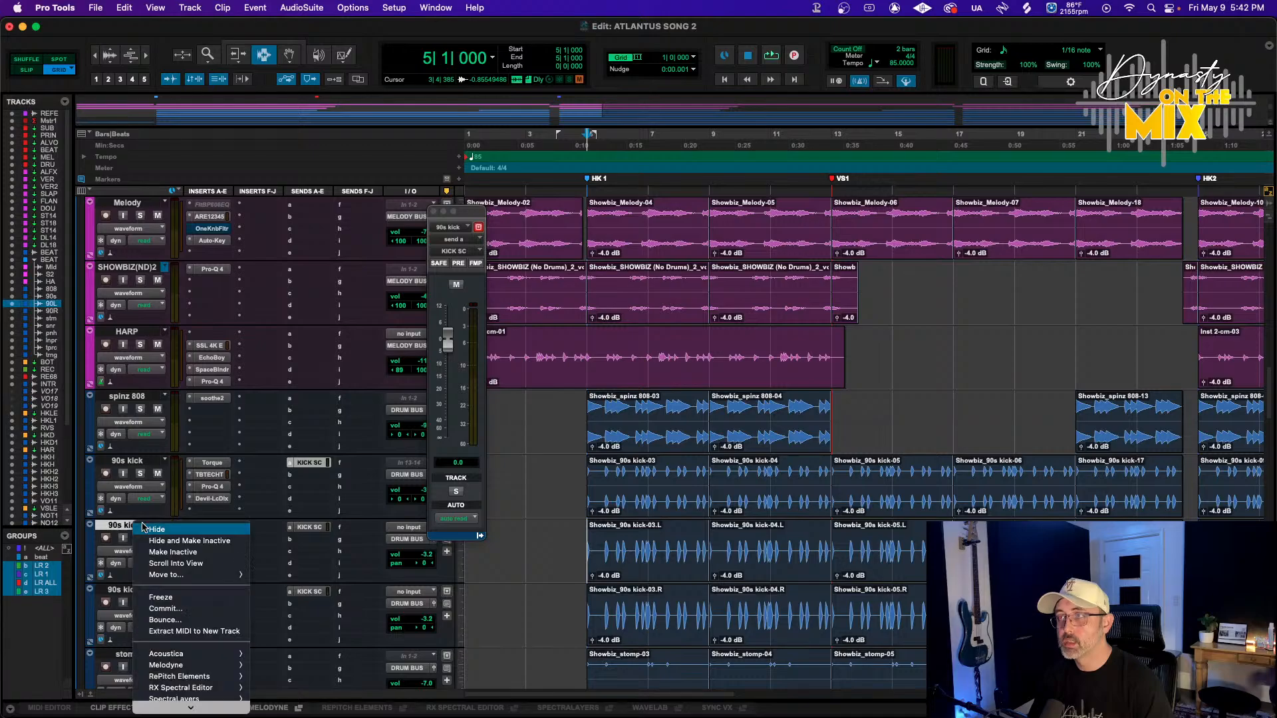
pyautogui.click(162, 705)
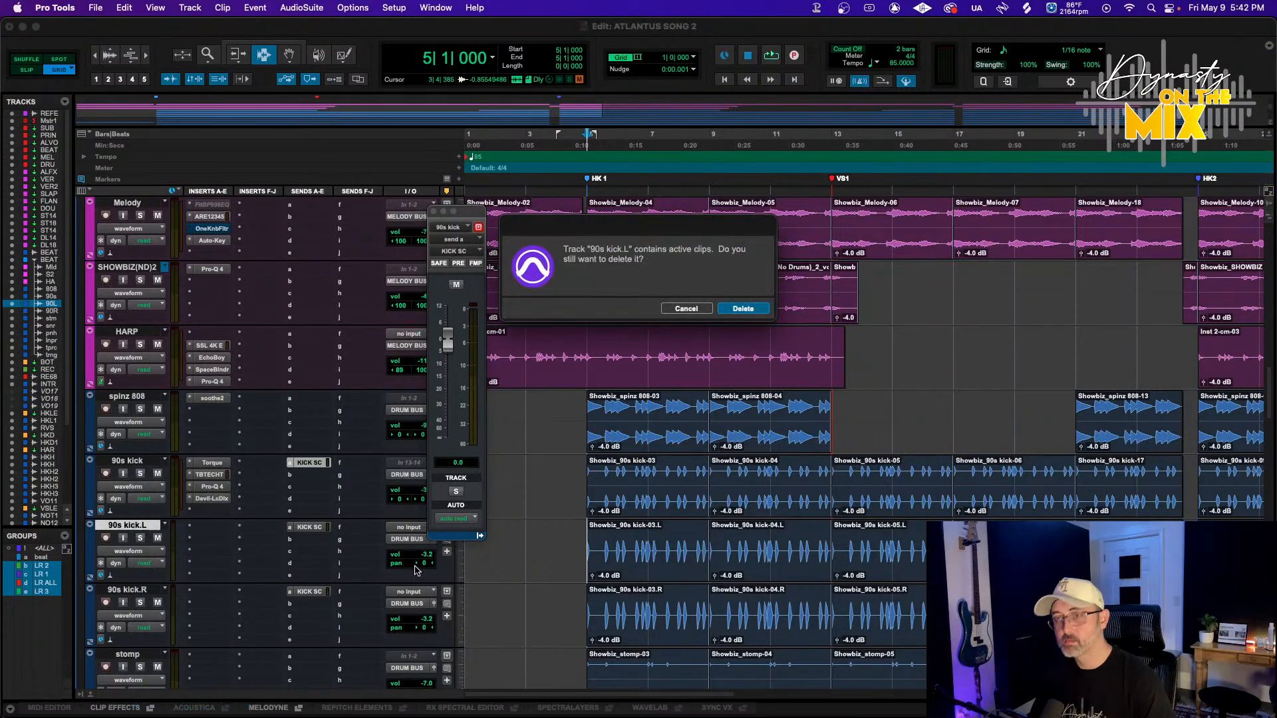
pyautogui.press('Return')
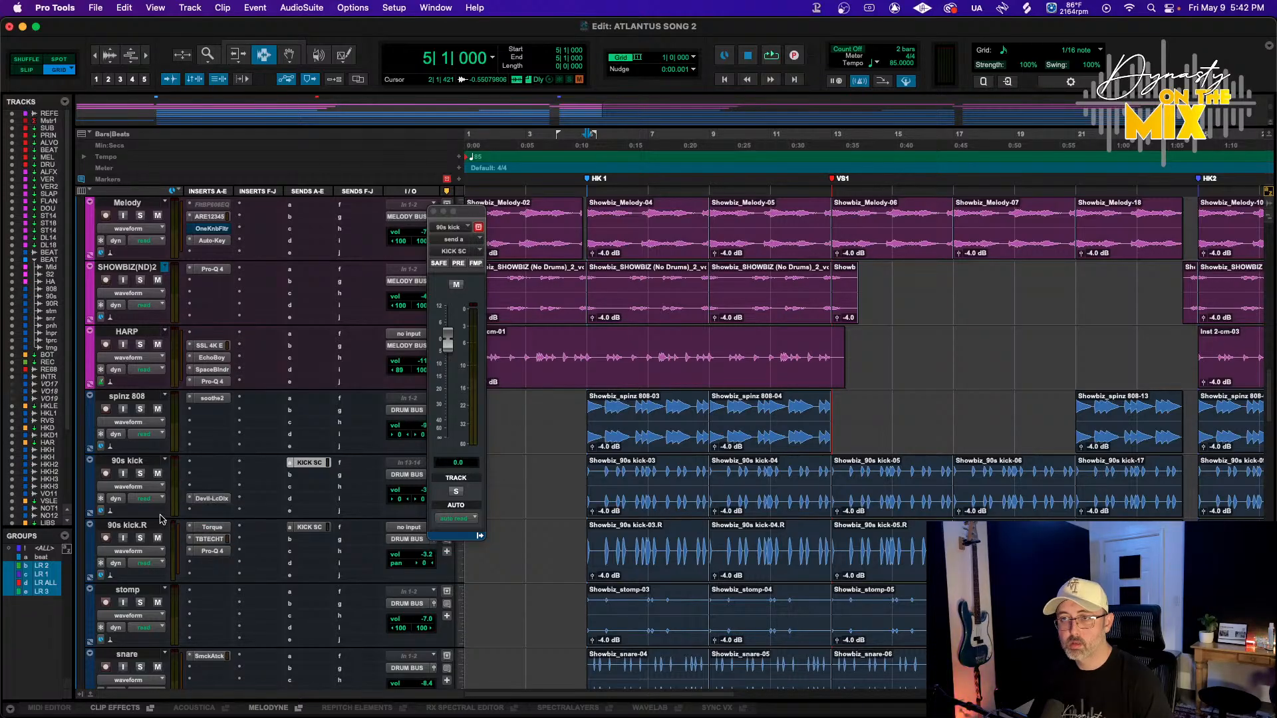
# Delete the original stereo 90s kick track
pyautogui.rightClick(140, 465)
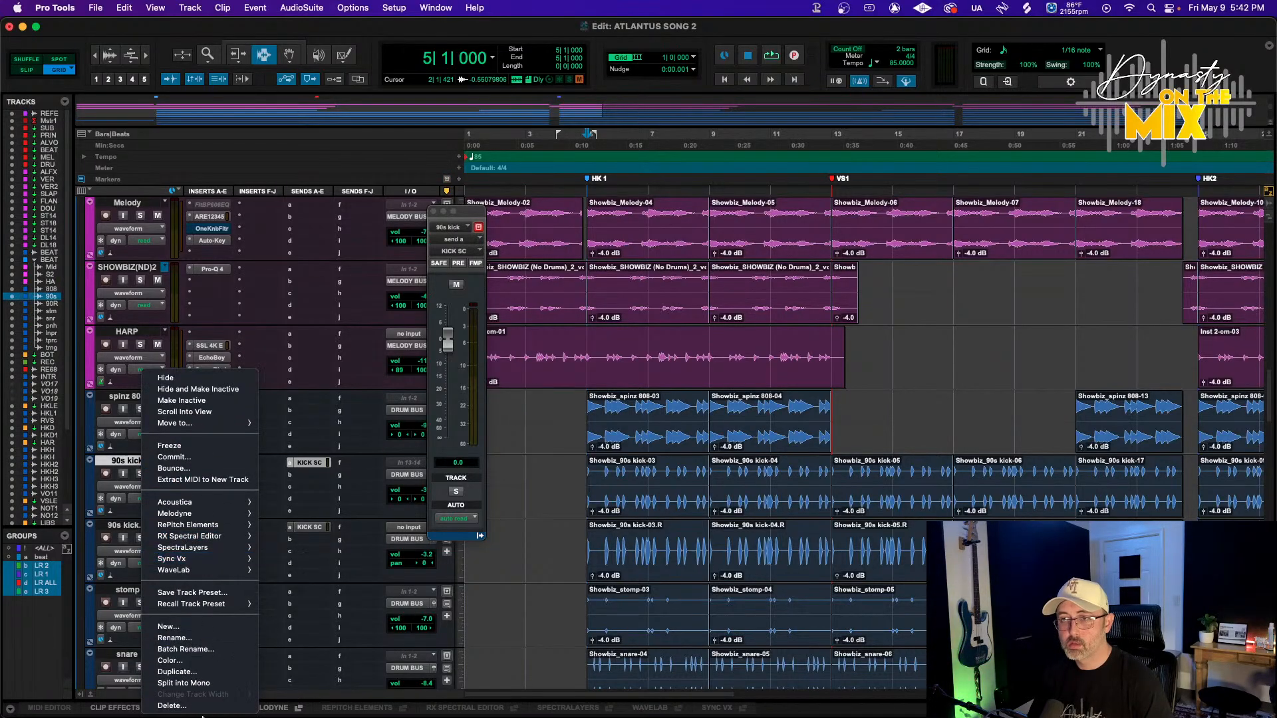
pyautogui.click(172, 706)
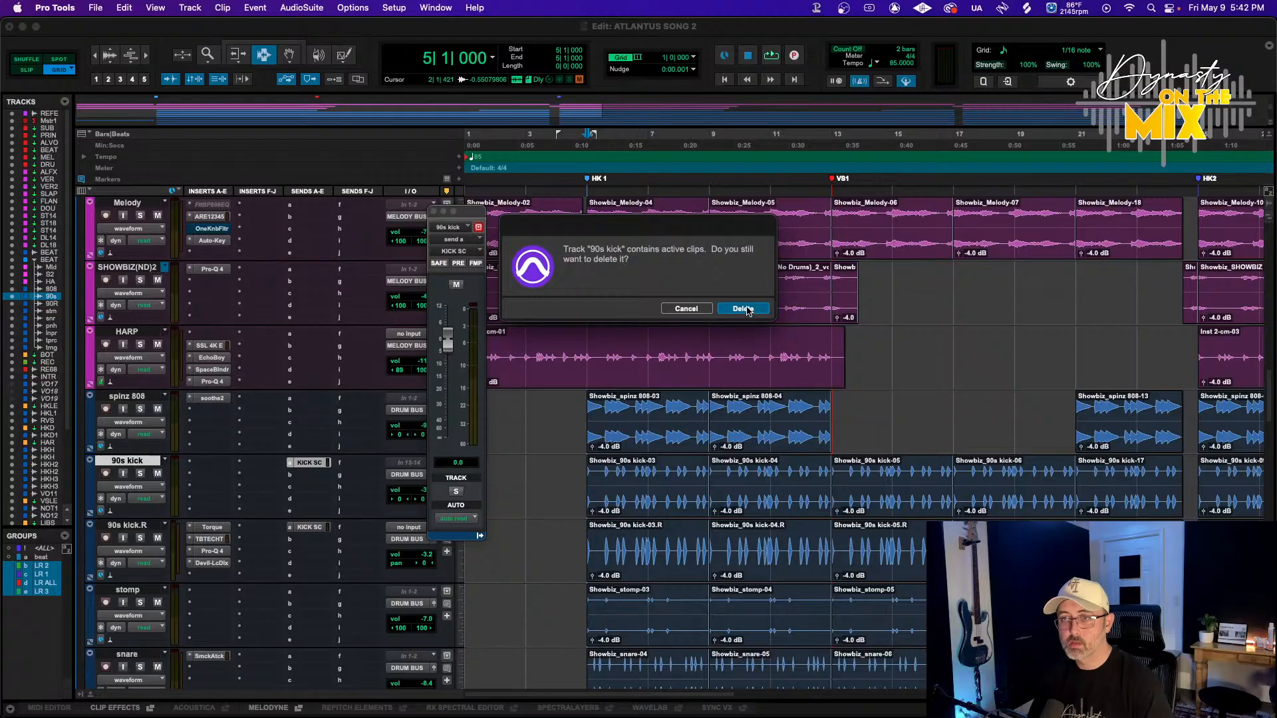
pyautogui.press('Return')
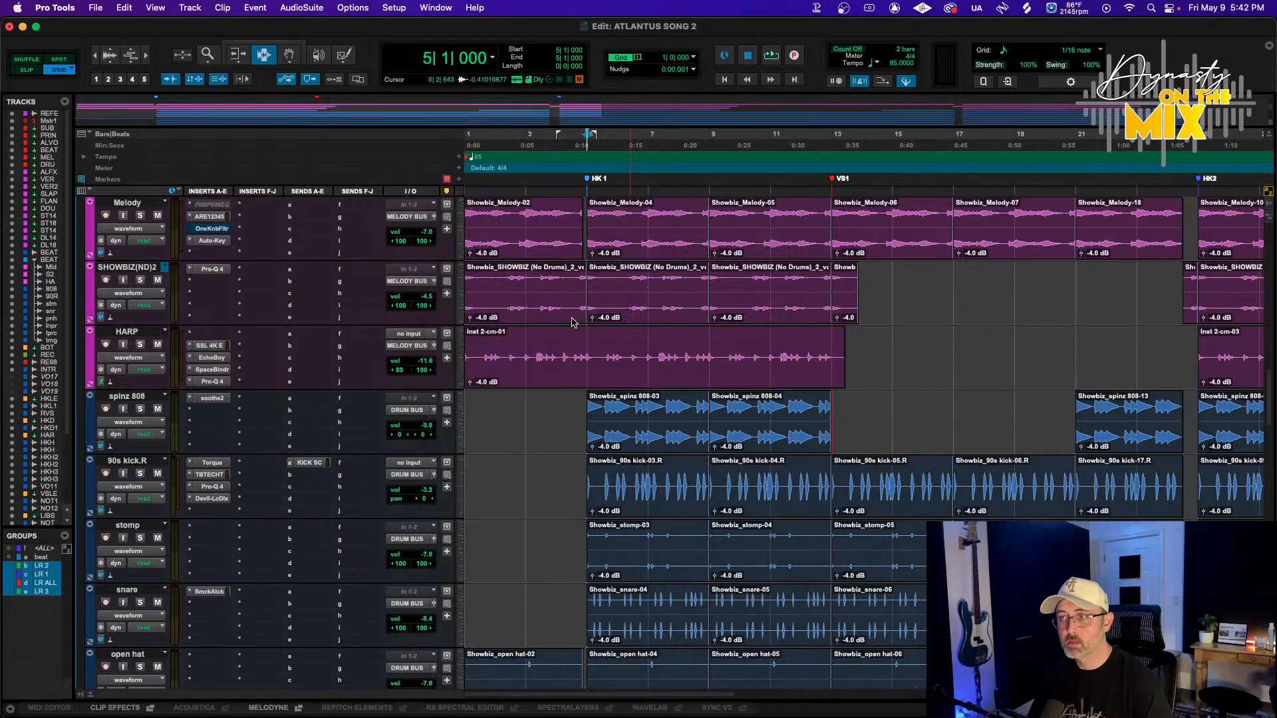
# Play the session from the start of the hook with the 90s kick.R track soloed
pyautogui.click(582, 158)
pyautogui.press('space')
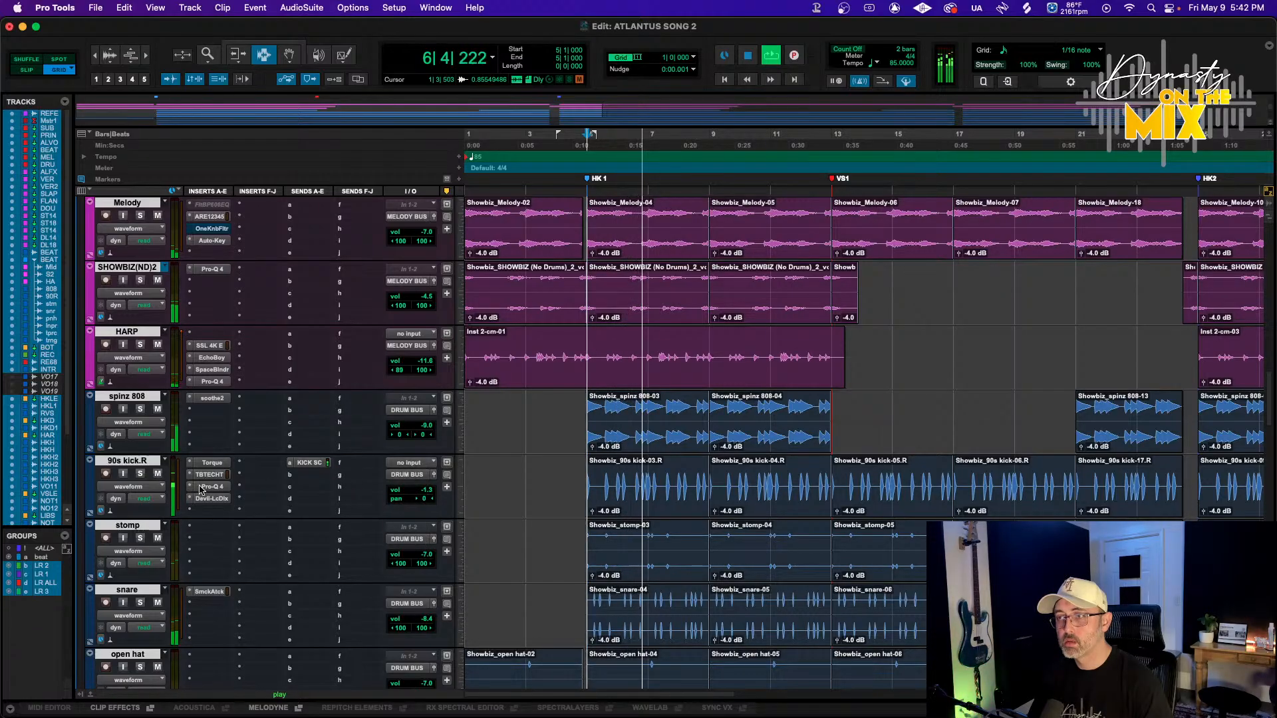
pyautogui.click(141, 475)
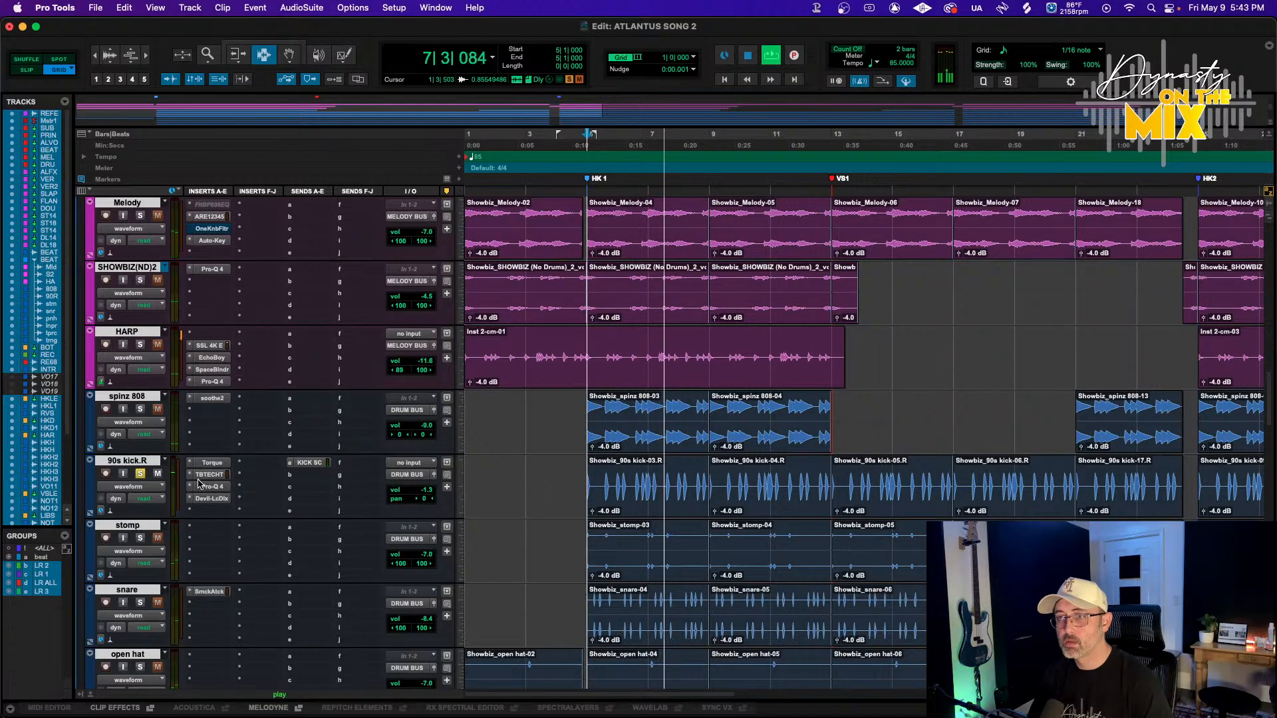
# Open Devil-Loc on the 90s kick.R track and toggle the inserts' bypass to compare
pyautogui.click(211, 499)
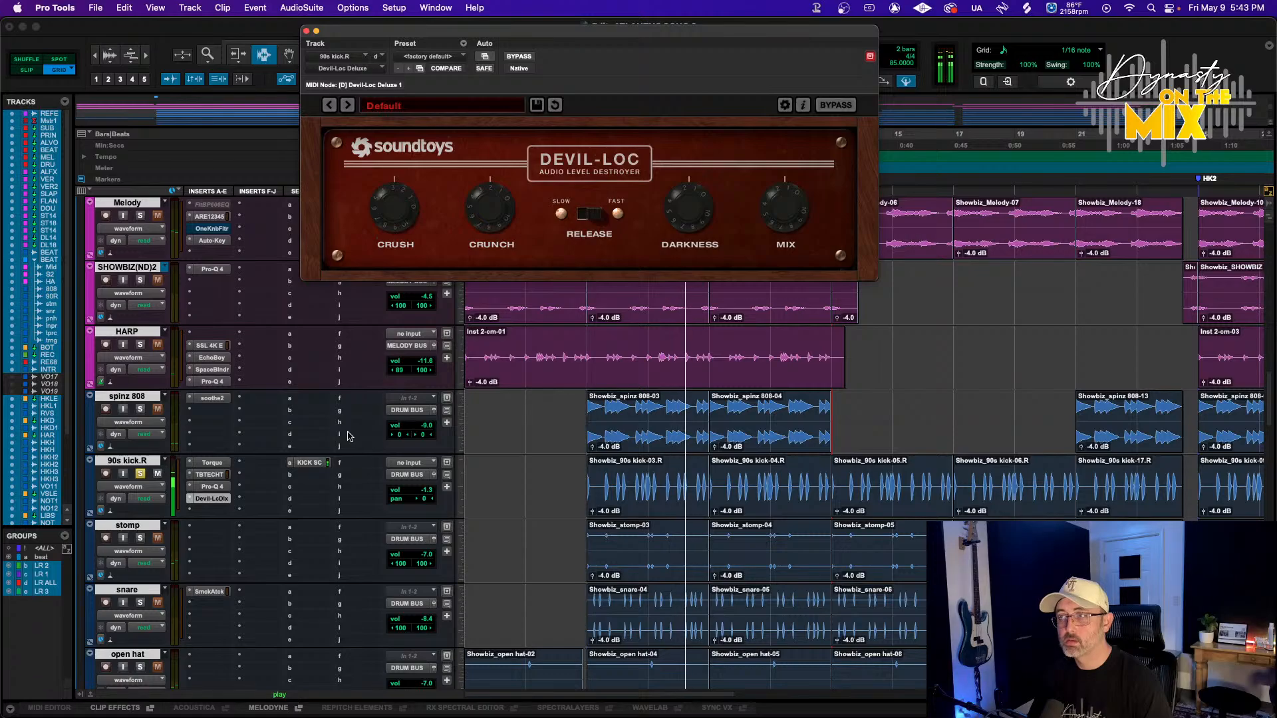
pyautogui.click(147, 464)
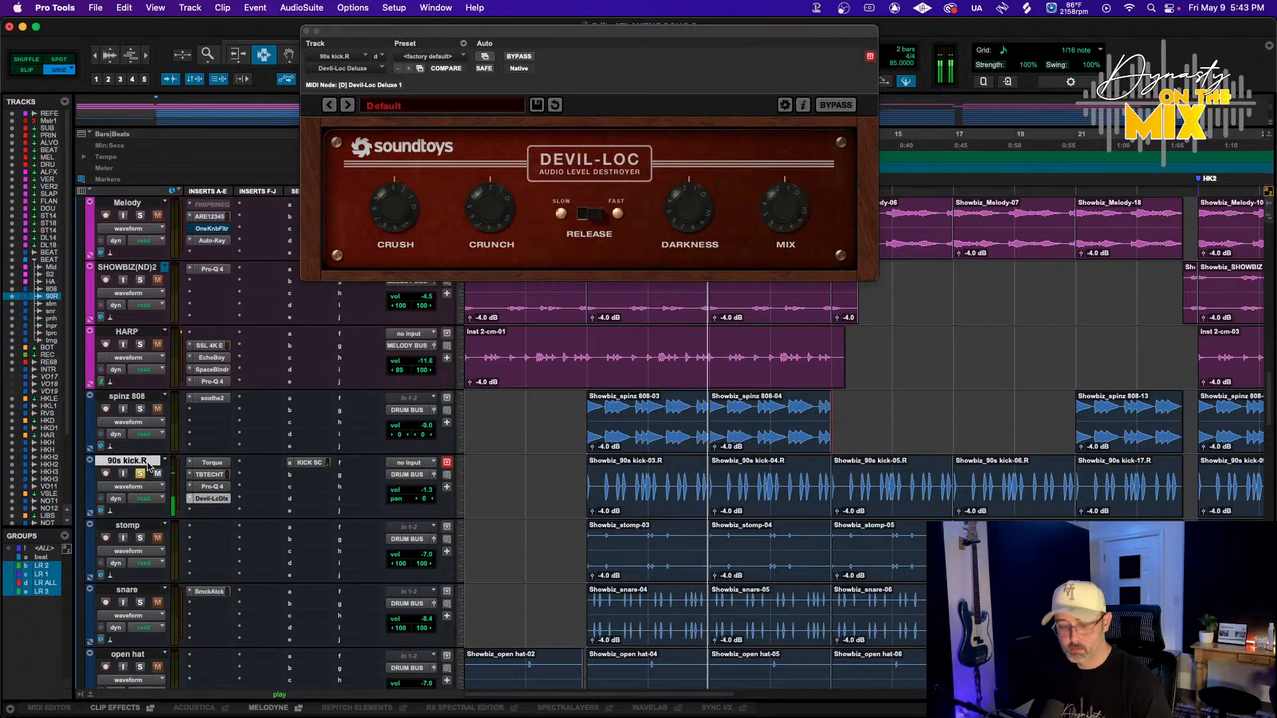
pyautogui.hotkey('alt', 'shift', '1')
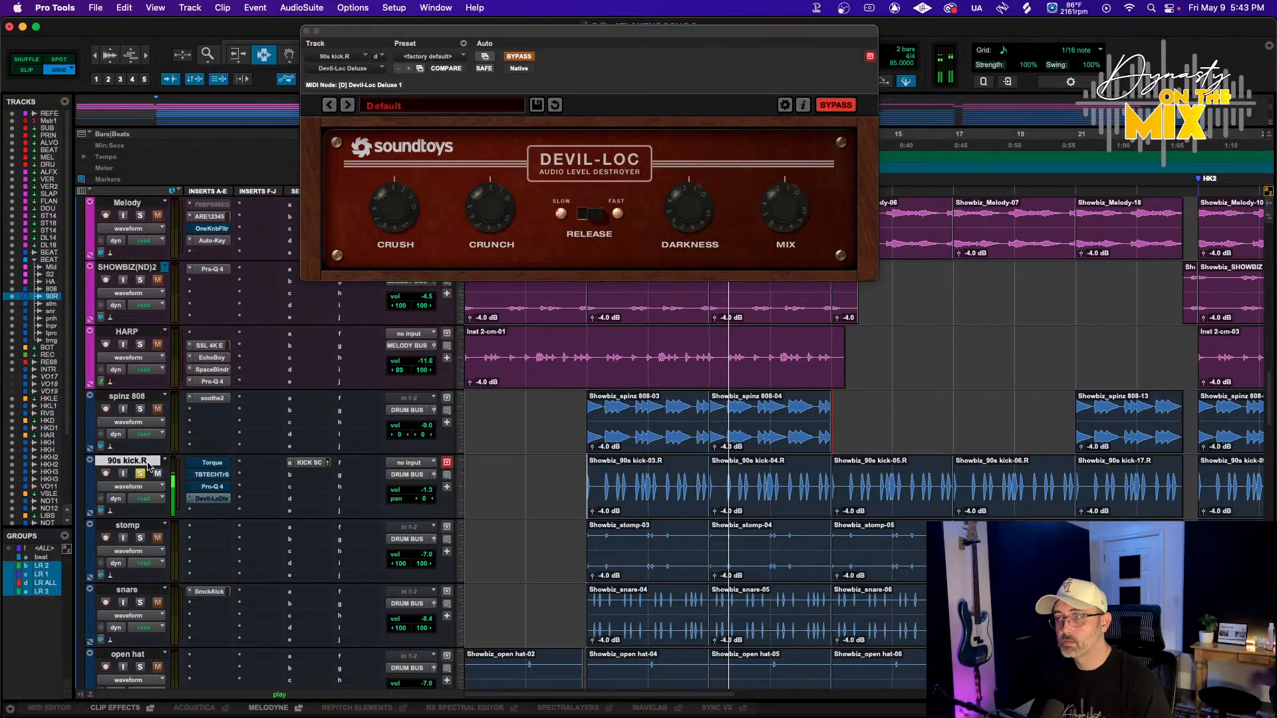
pyautogui.hotkey('alt', 'shift', '1')
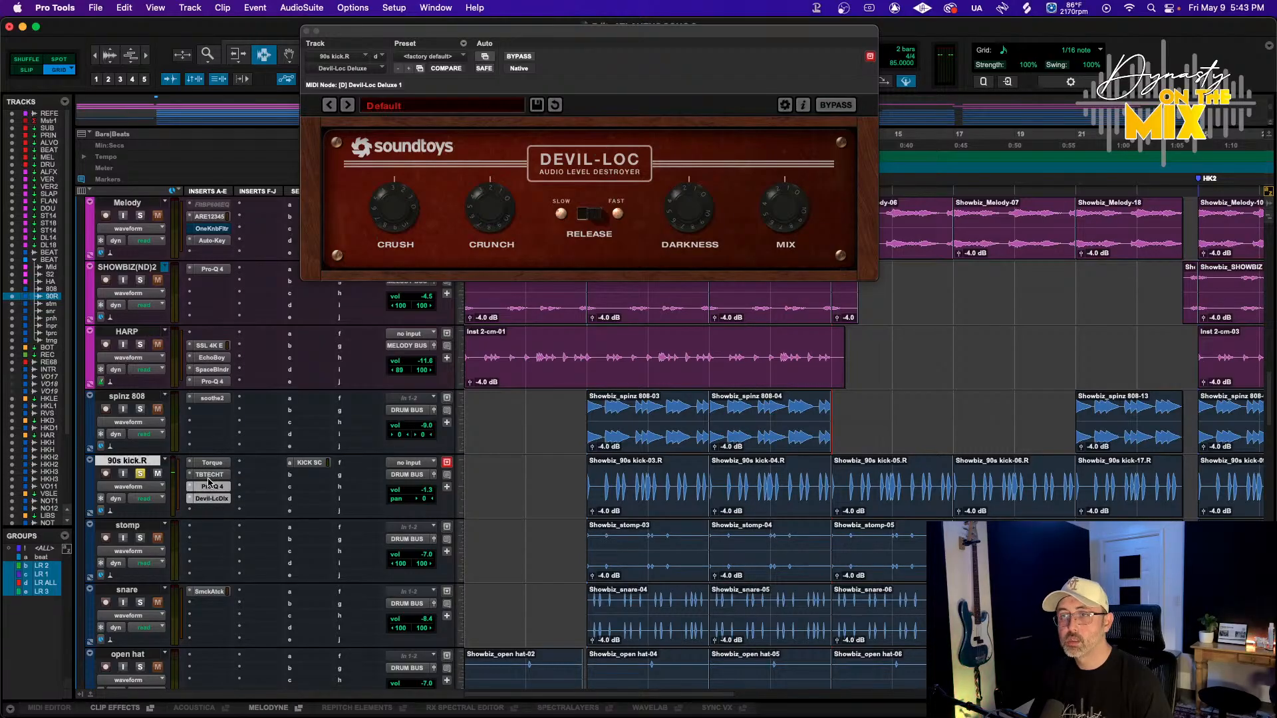
# Open Trinity Shaper on the 90s kick.R track and play it back
pyautogui.click(210, 485)
pyautogui.click(208, 474)
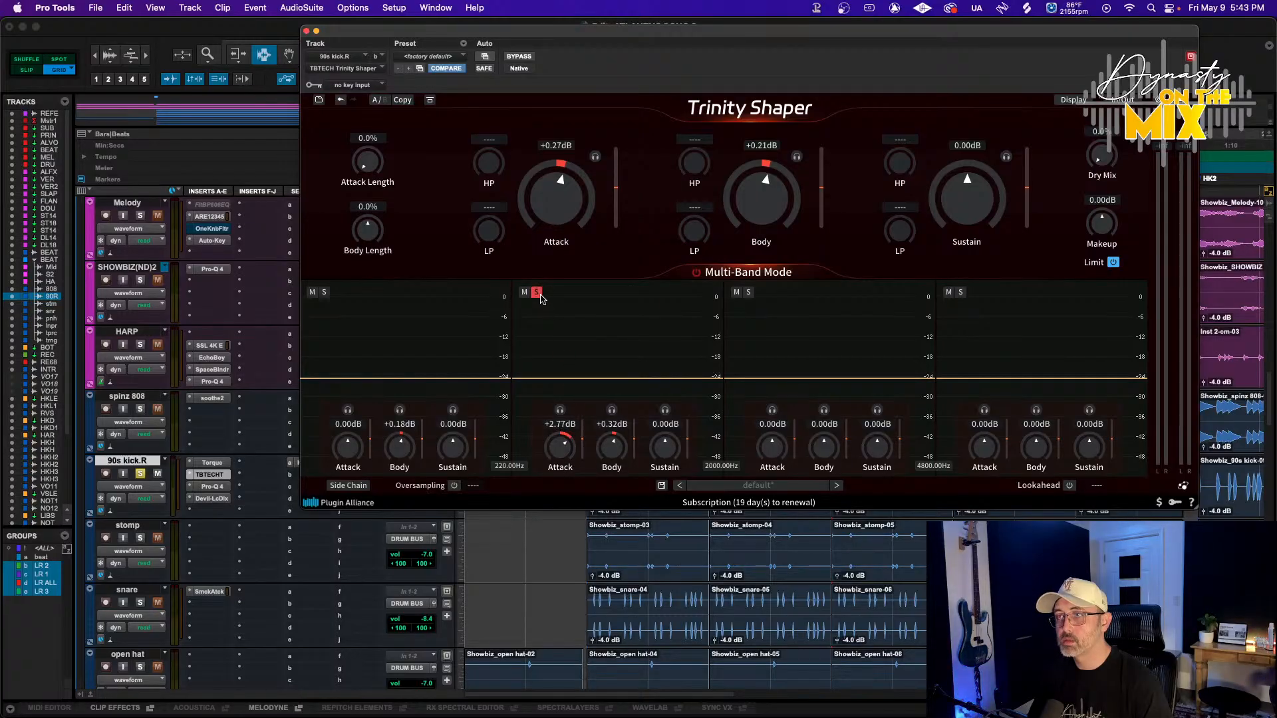
pyautogui.press('space')
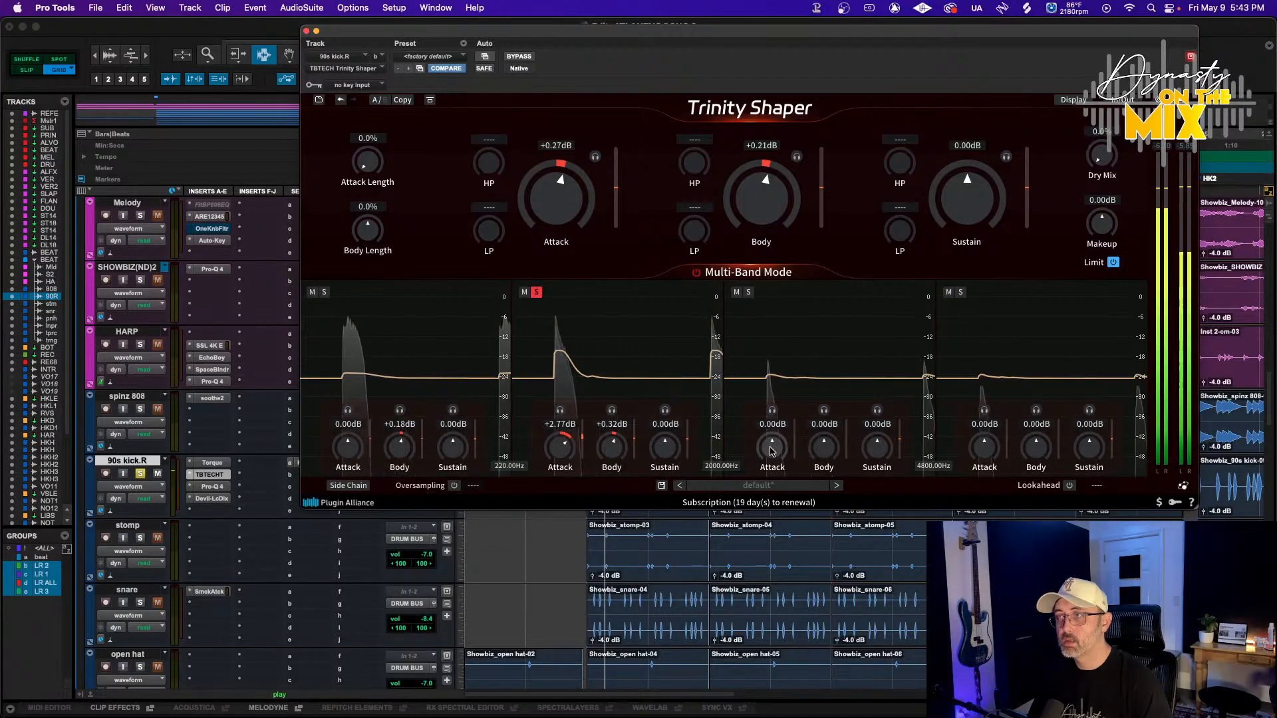
# Boost Trinity Shaper's third-band attack to about +4.6 dB and lower the low crossover to about 115 Hz
pyautogui.moveTo(772, 452); pyautogui.dragTo(791, 377)
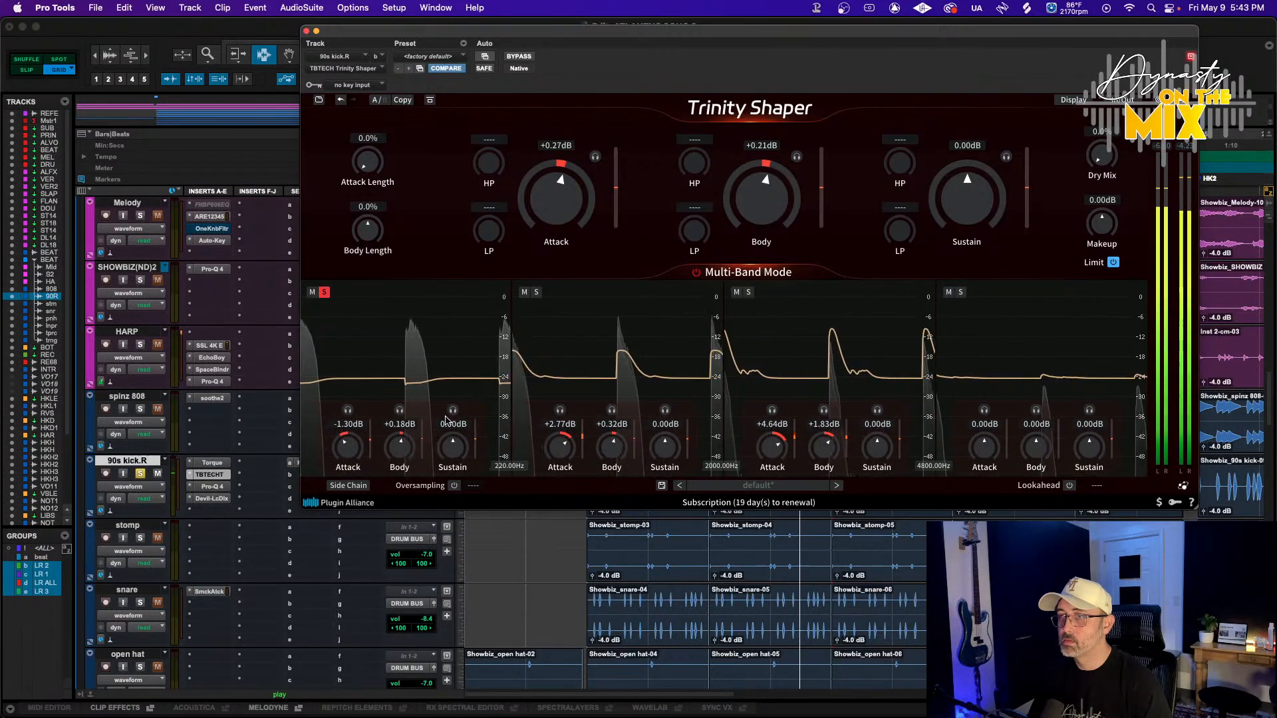
pyautogui.moveTo(496, 517); pyautogui.dragTo(478, 539)
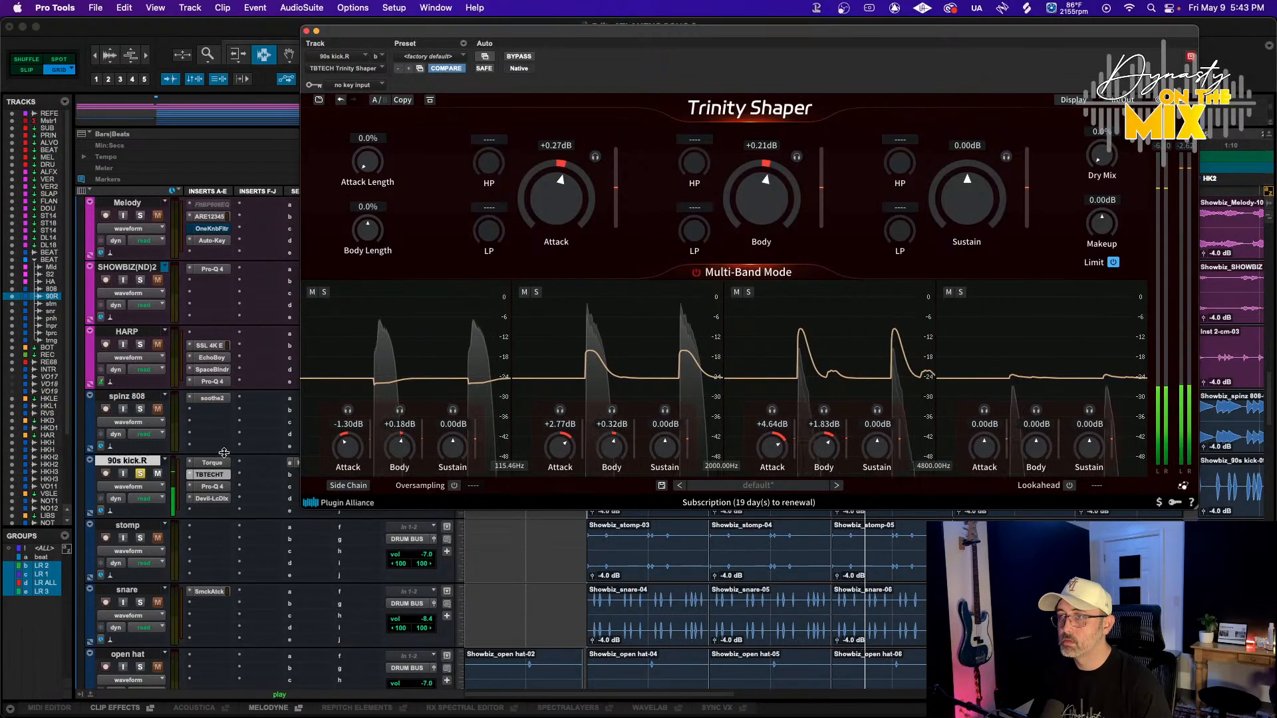
# Insert an SSL 4K B channel strip below Pro-Q 4 on the 90s kick.R track and start playback
pyautogui.keyDown('super'); pyautogui.click(212, 474); pyautogui.keyUp('super')
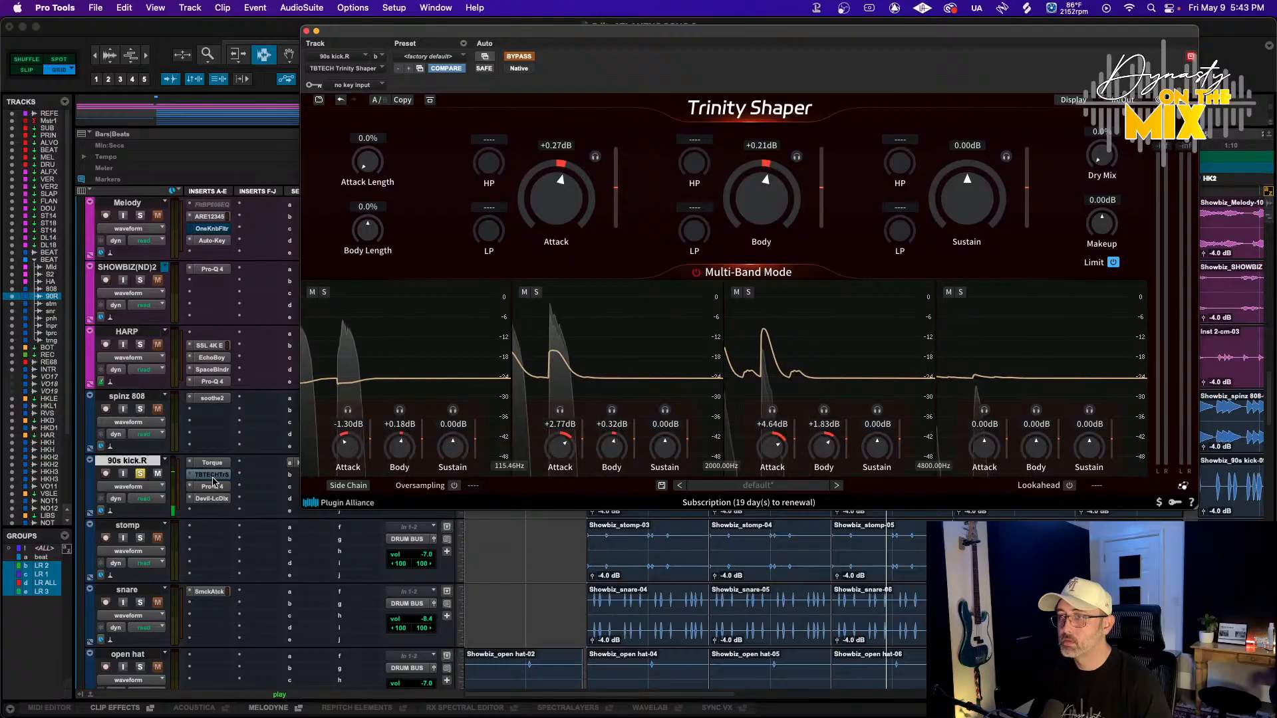
pyautogui.click(212, 486)
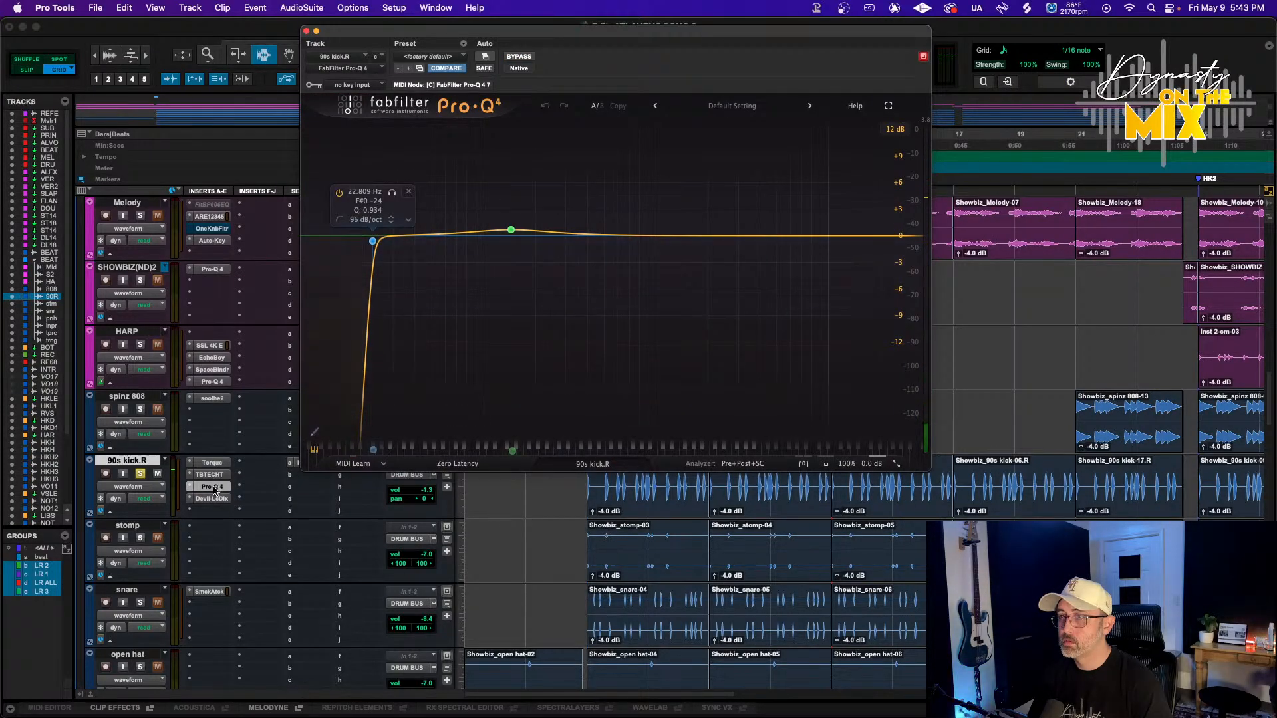
pyautogui.click(204, 512)
pyautogui.moveTo(228, 512)
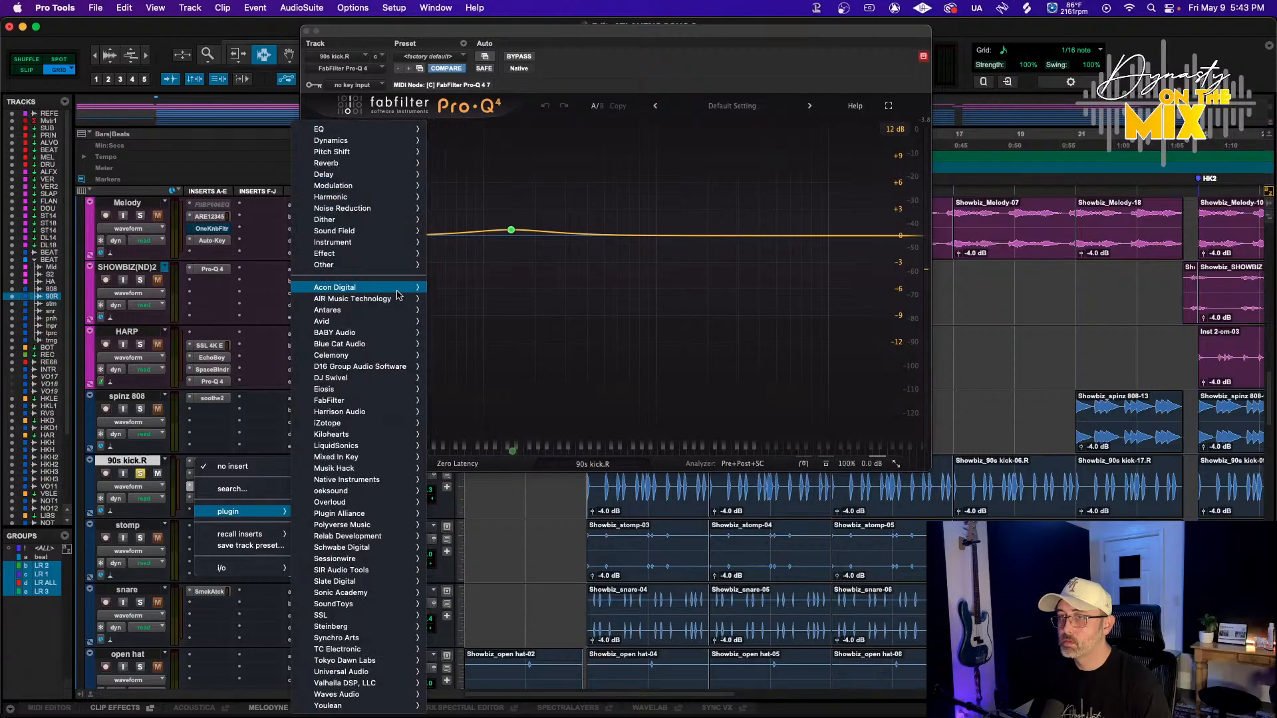
pyautogui.moveTo(330, 140)
pyautogui.scroll(-20, 509, 153)
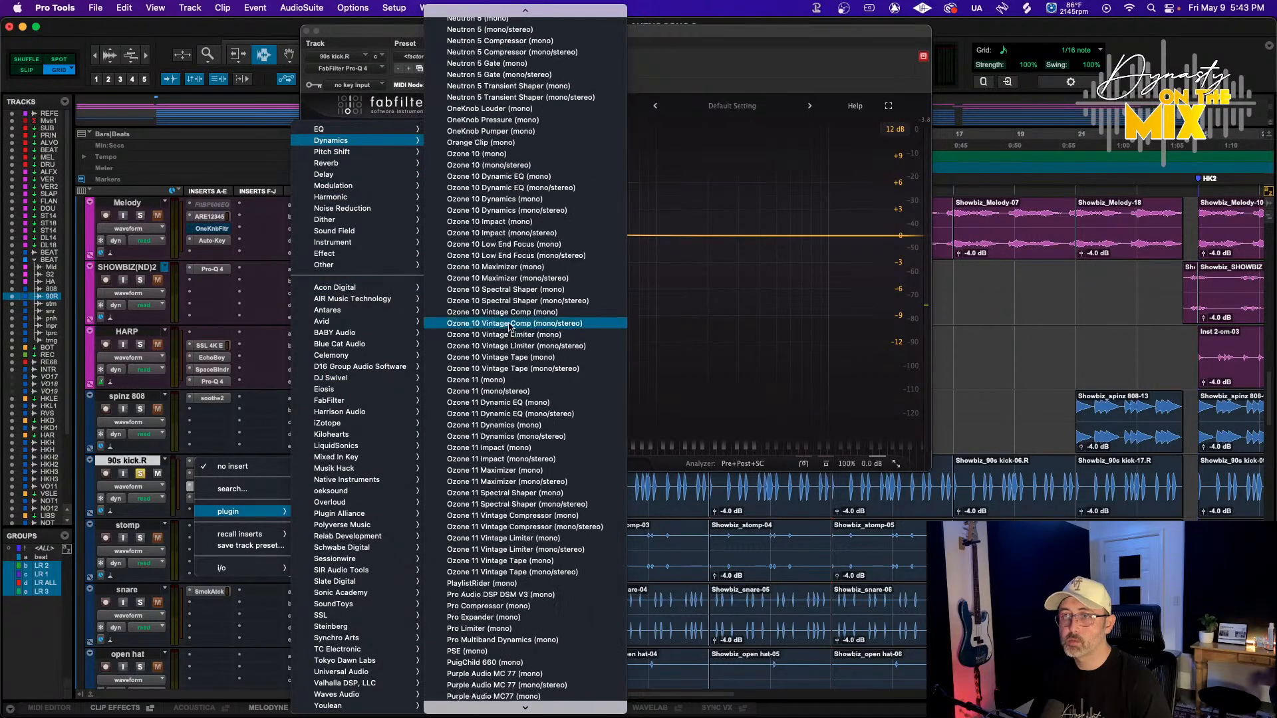
pyautogui.scroll(-15, 510, 266)
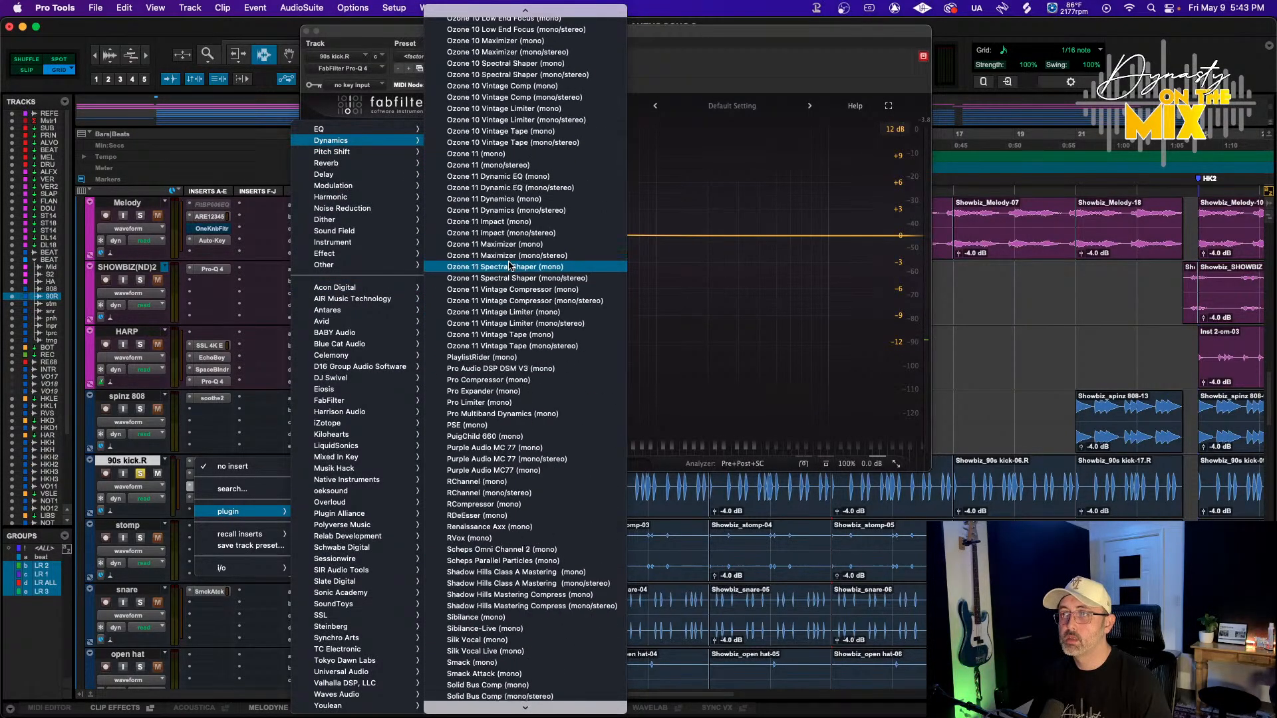
pyautogui.scroll(10, 510, 265)
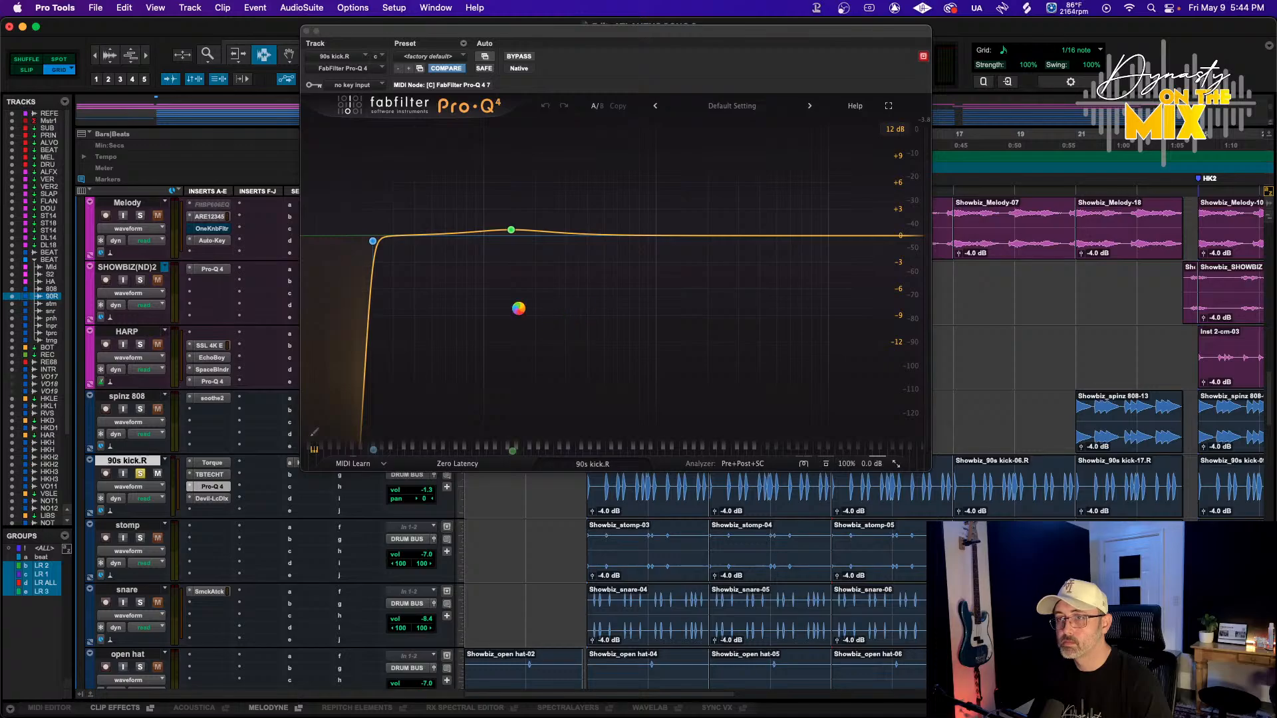
pyautogui.press('space')
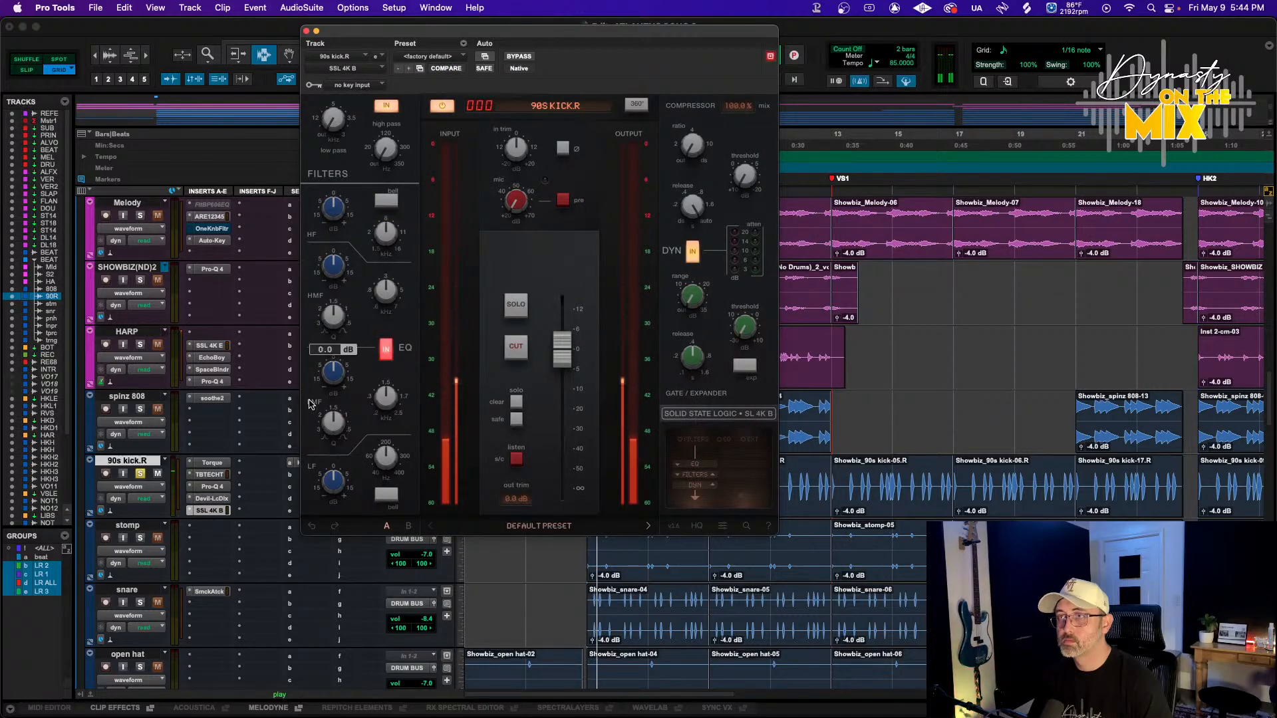
# Set the SSL 4K B low-mid band to about 0.65 kHz with about 2.7 dB of gain
pyautogui.press('space')
pyautogui.moveTo(386, 397); pyautogui.dragTo(372, 422)
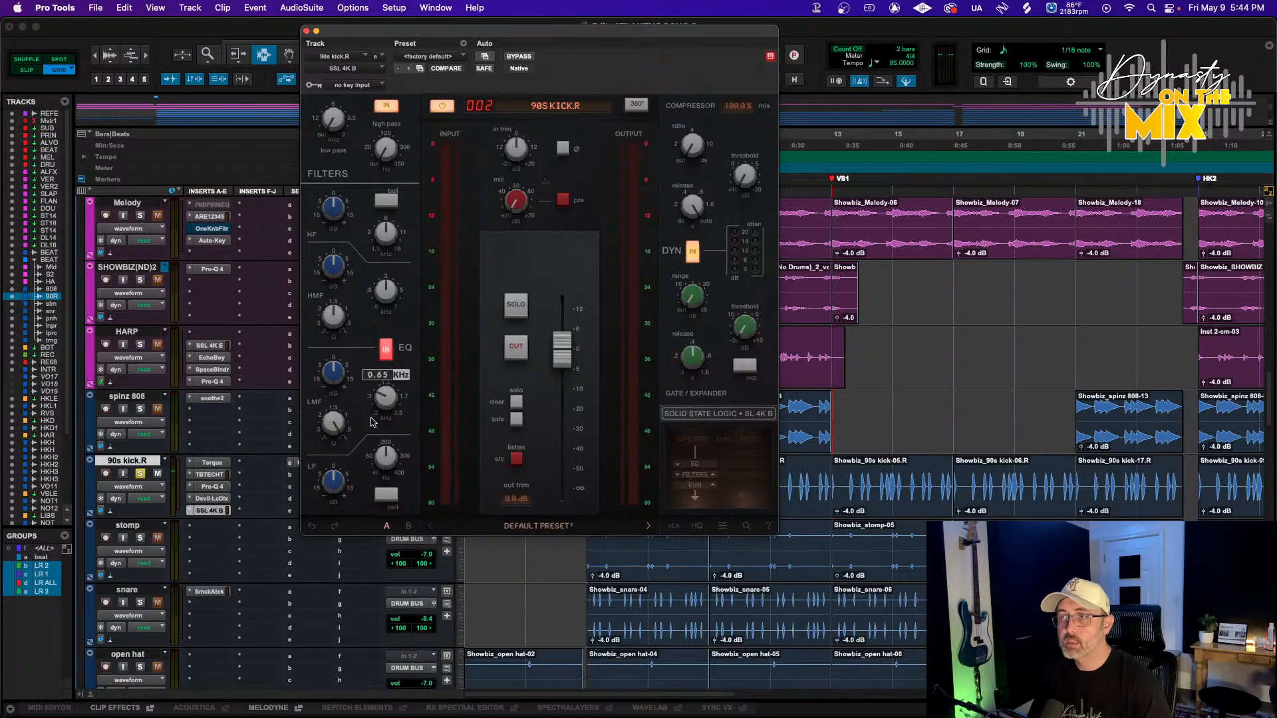
pyautogui.press('space')
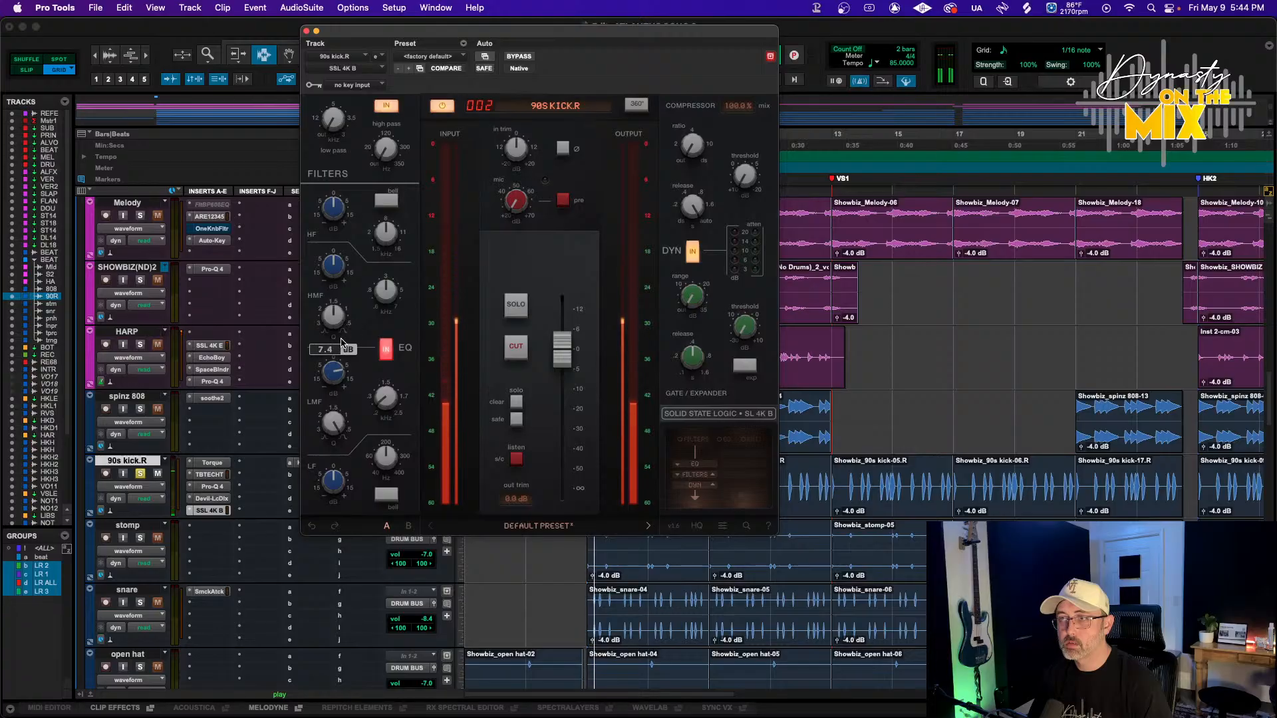
pyautogui.moveTo(342, 345); pyautogui.dragTo(381, 377)
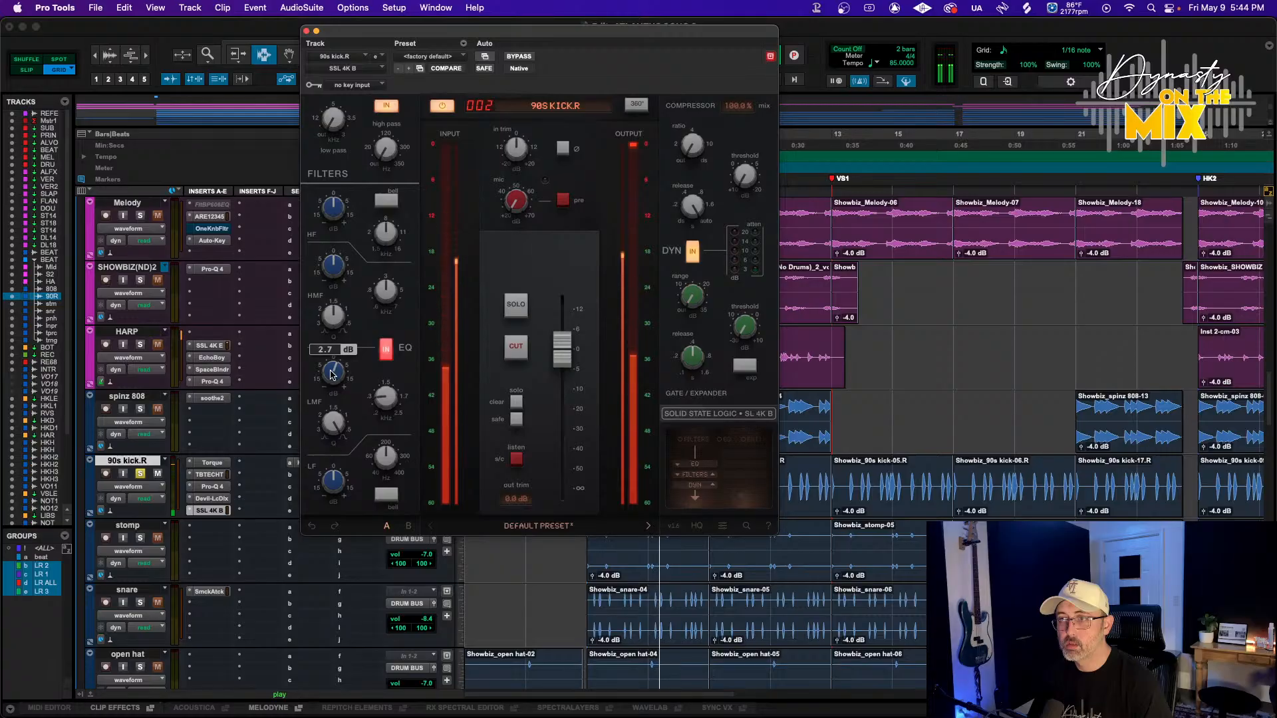
# Adjust the SSL compressor threshold, lower its channel fader to about -8.1 dB, and close the plugin
pyautogui.moveTo(746, 178); pyautogui.dragTo(758, 132)
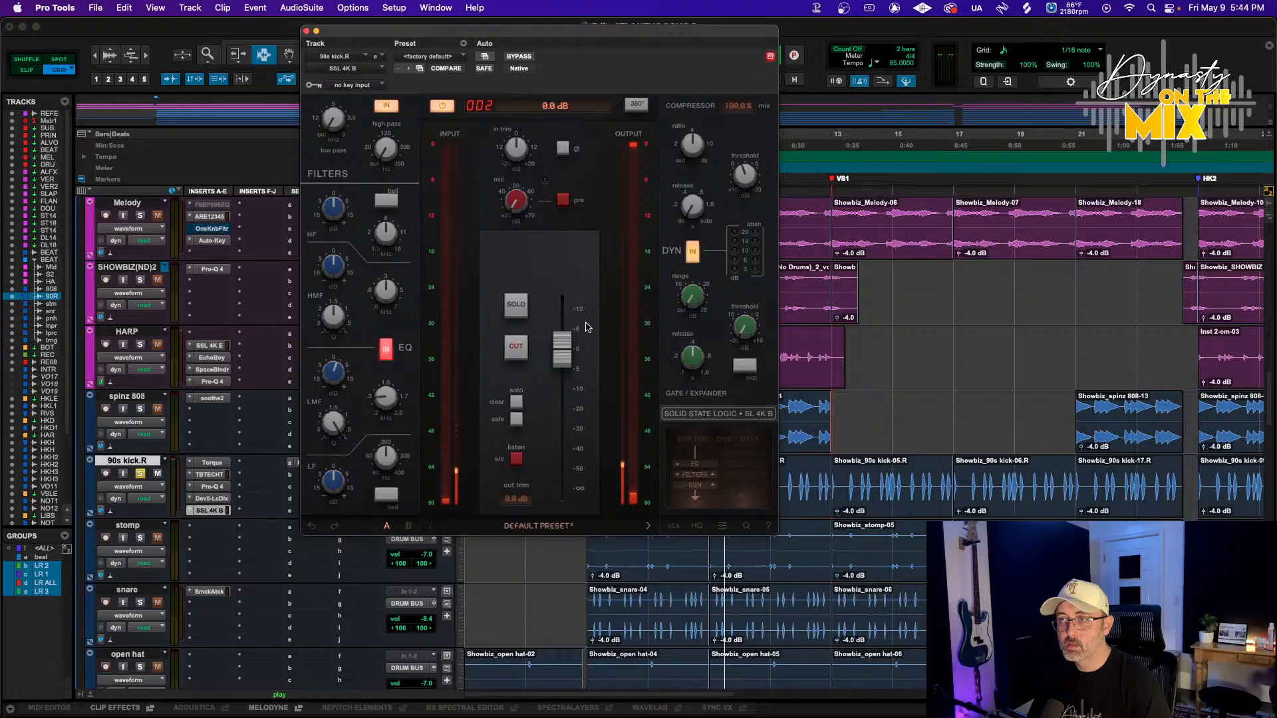
pyautogui.moveTo(567, 348); pyautogui.dragTo(562, 370)
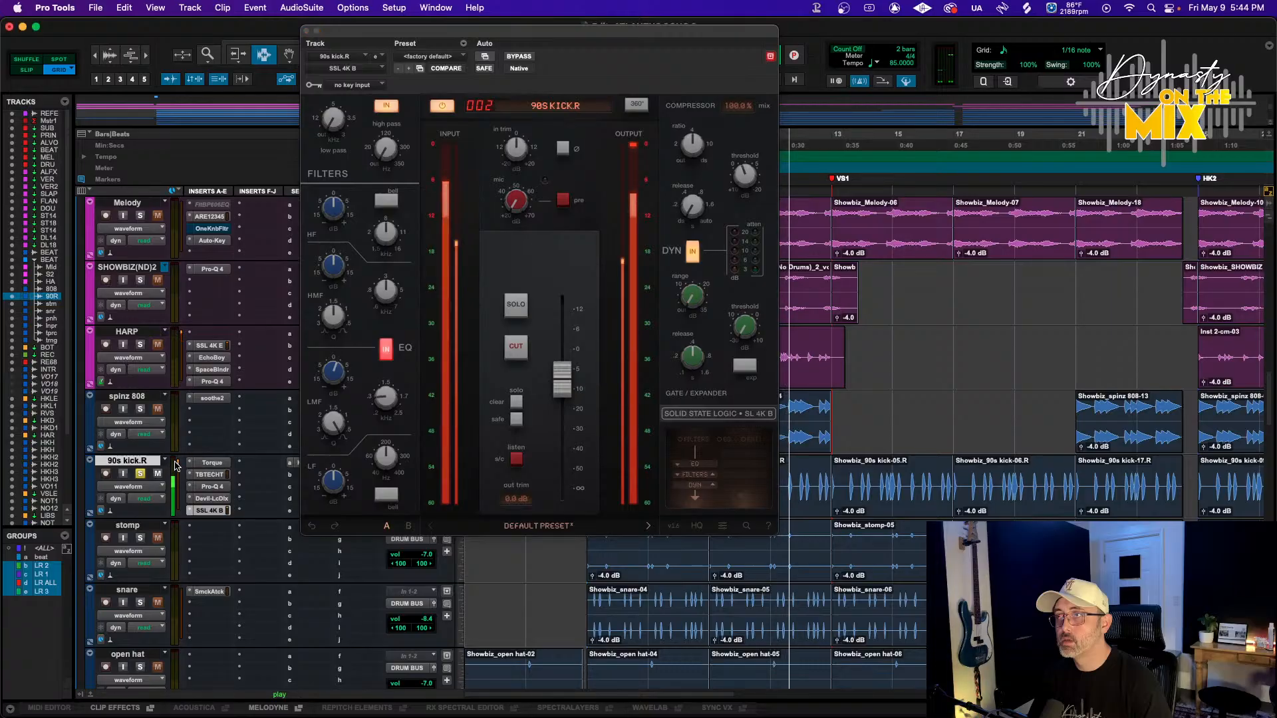
pyautogui.click(307, 31)
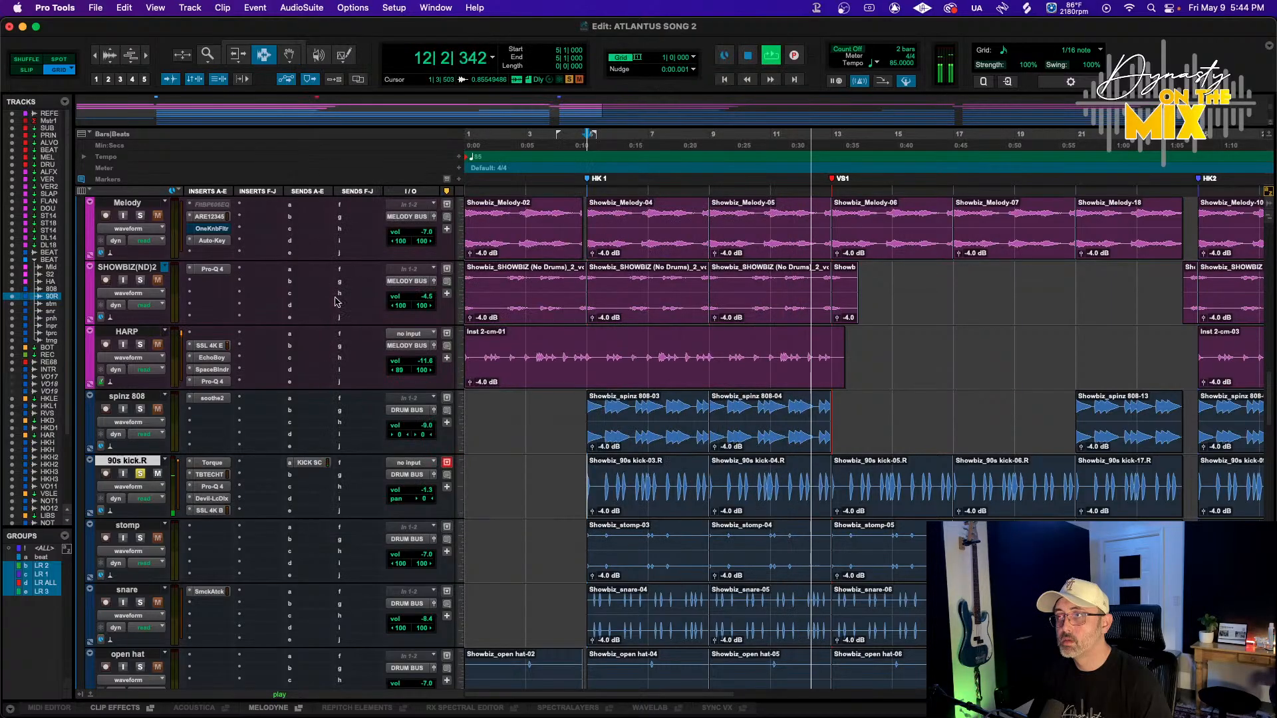
# Raise the low cut on the 90s kick.R Pro-Q 4 to about 28 Hz
pyautogui.click(209, 510)
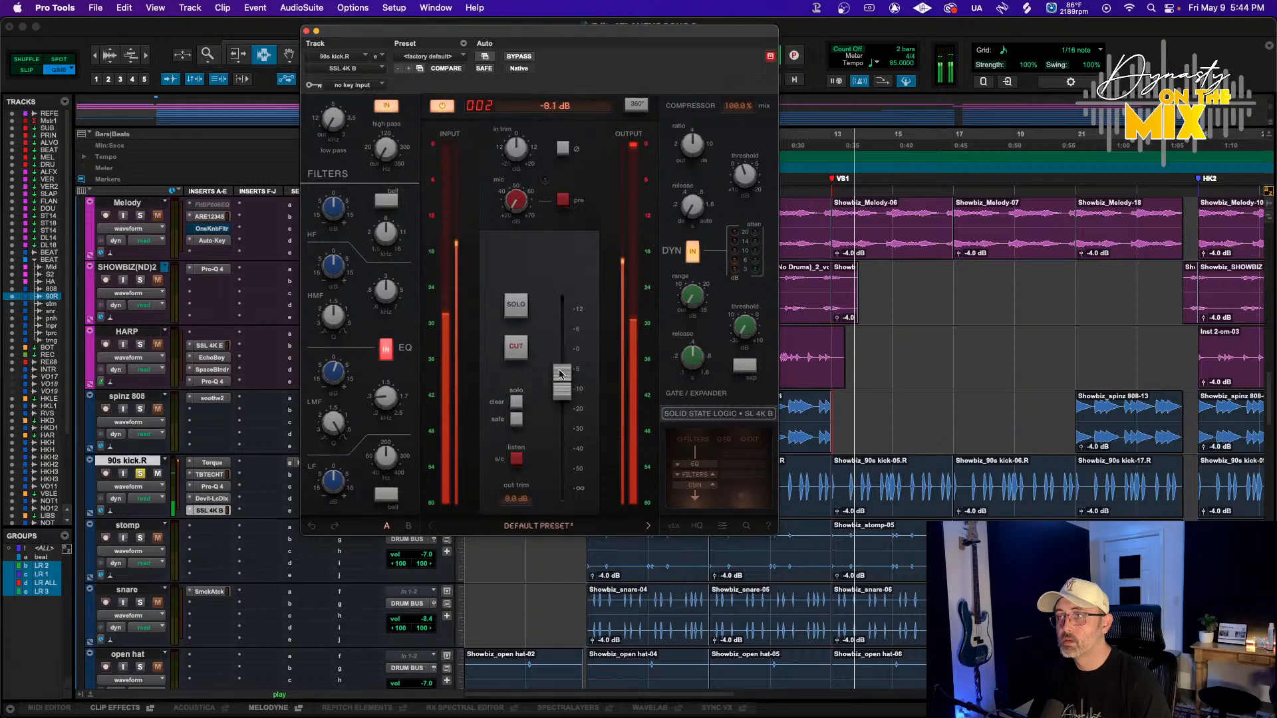
pyautogui.click(212, 486)
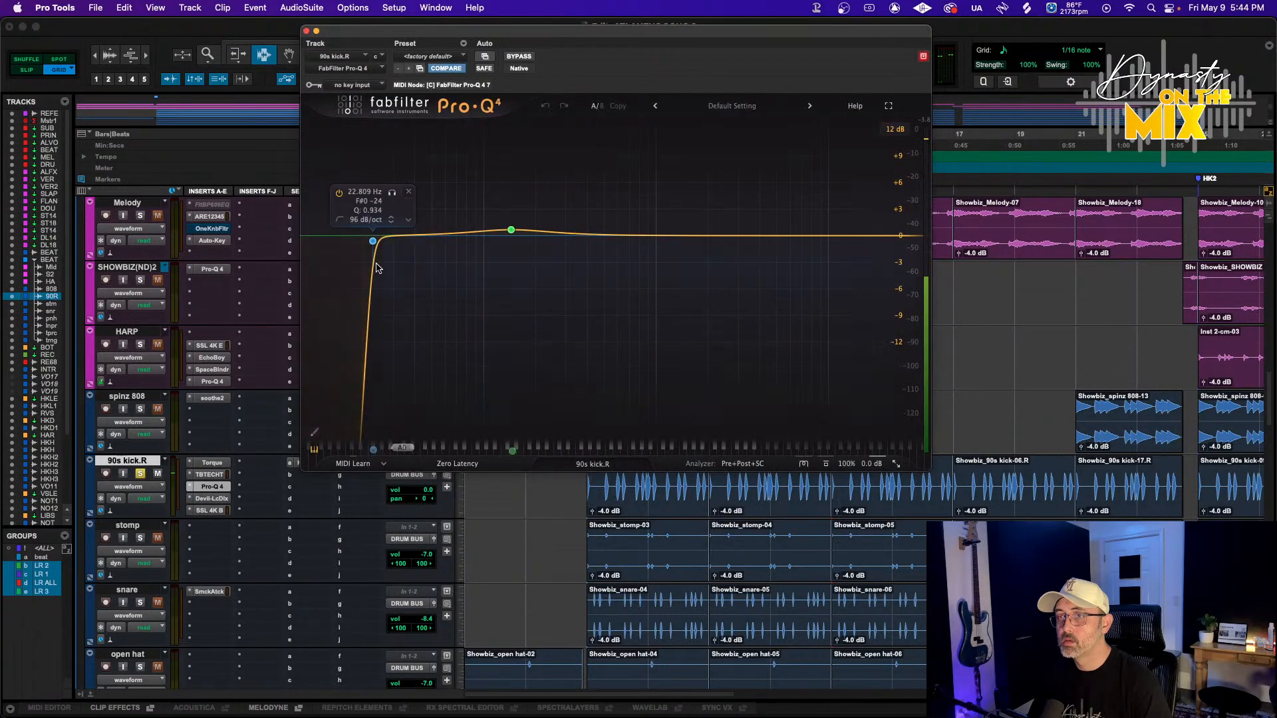
pyautogui.moveTo(370, 242); pyautogui.dragTo(391, 244)
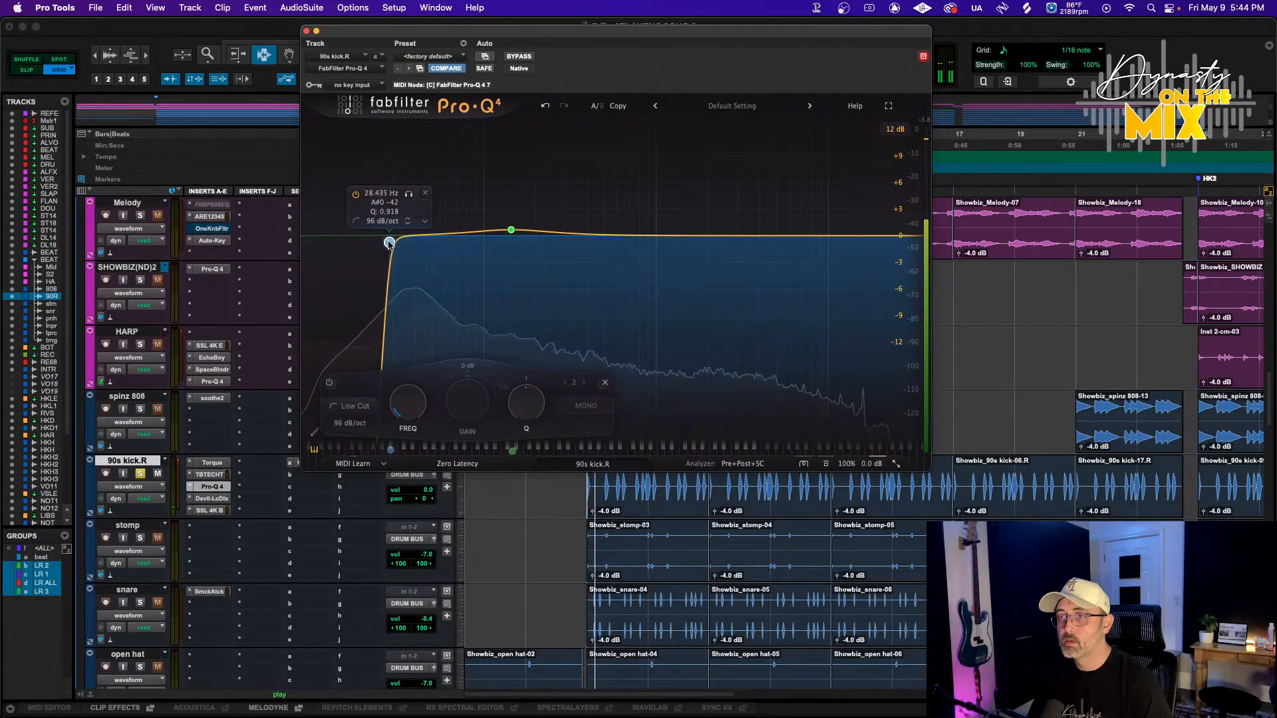
# Add a Pro-Q 4 bell boost of about +1 dB at about 304 Hz, play it, and close the plugin
pyautogui.doubleClick(477, 199)
pyautogui.moveTo(478, 200); pyautogui.dragTo(567, 226)
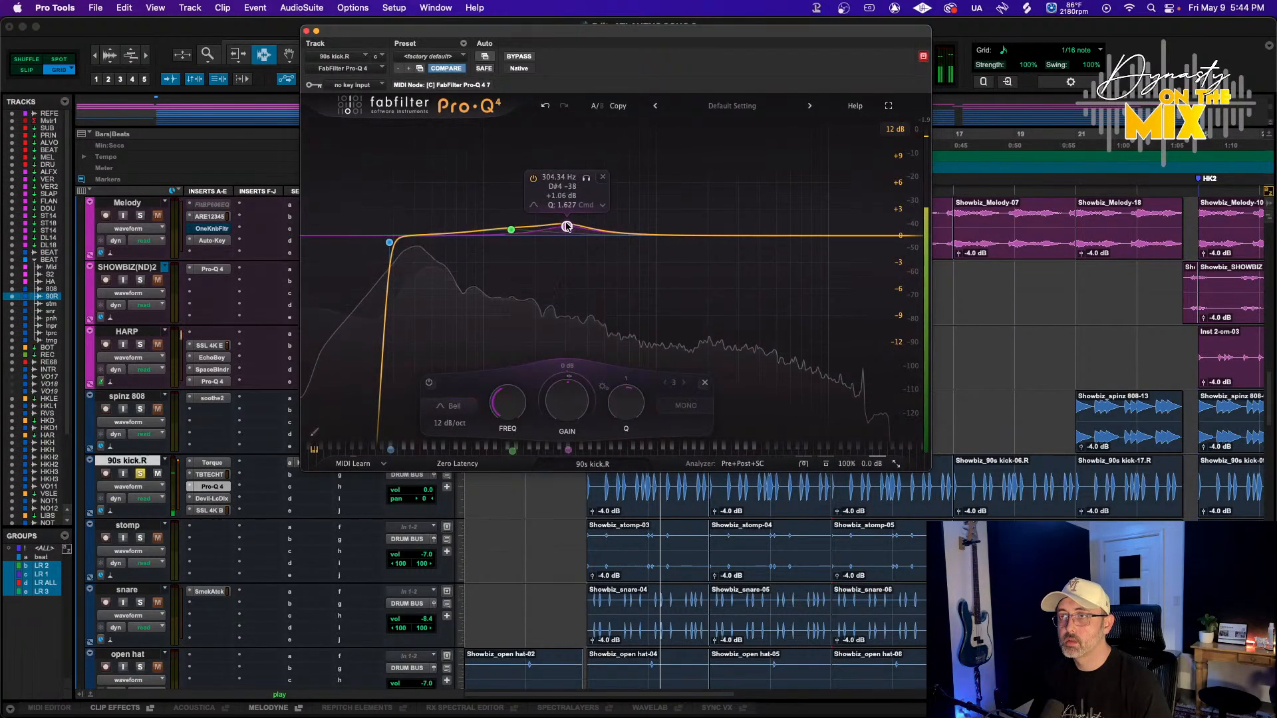
pyautogui.press('space')
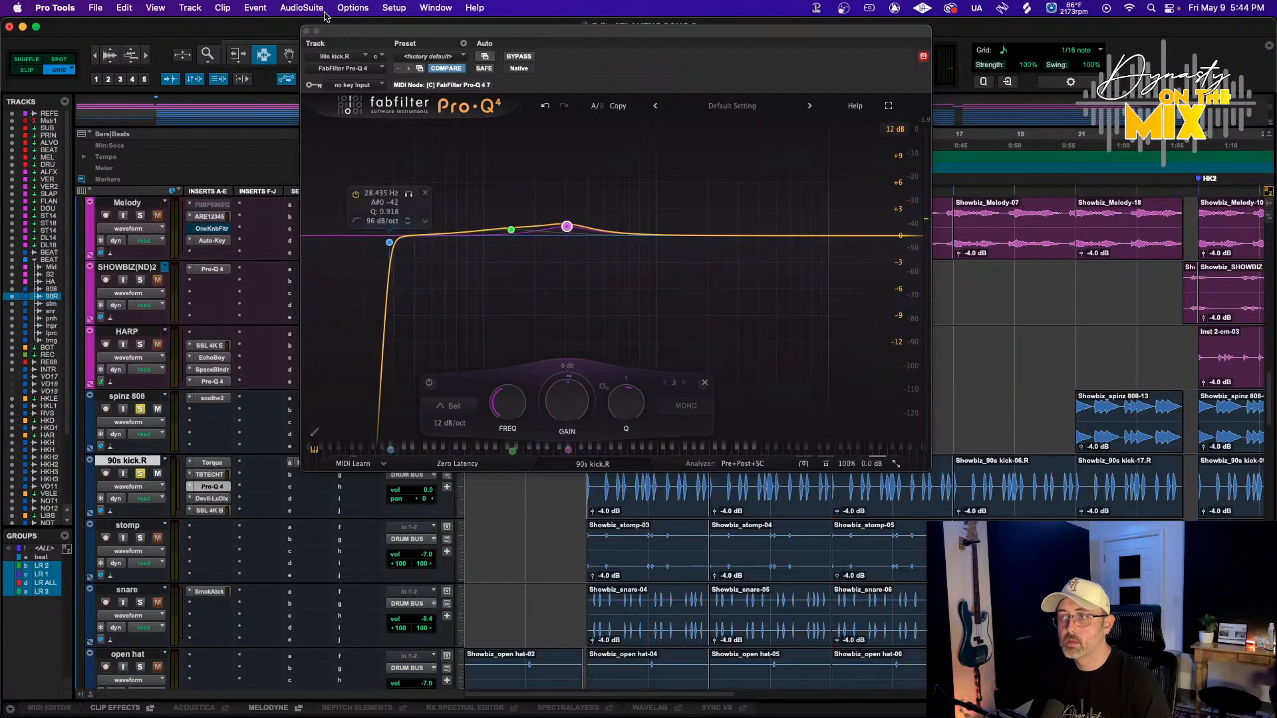
pyautogui.click(305, 31)
# Play the session back to listen to the drums
pyautogui.press('space')
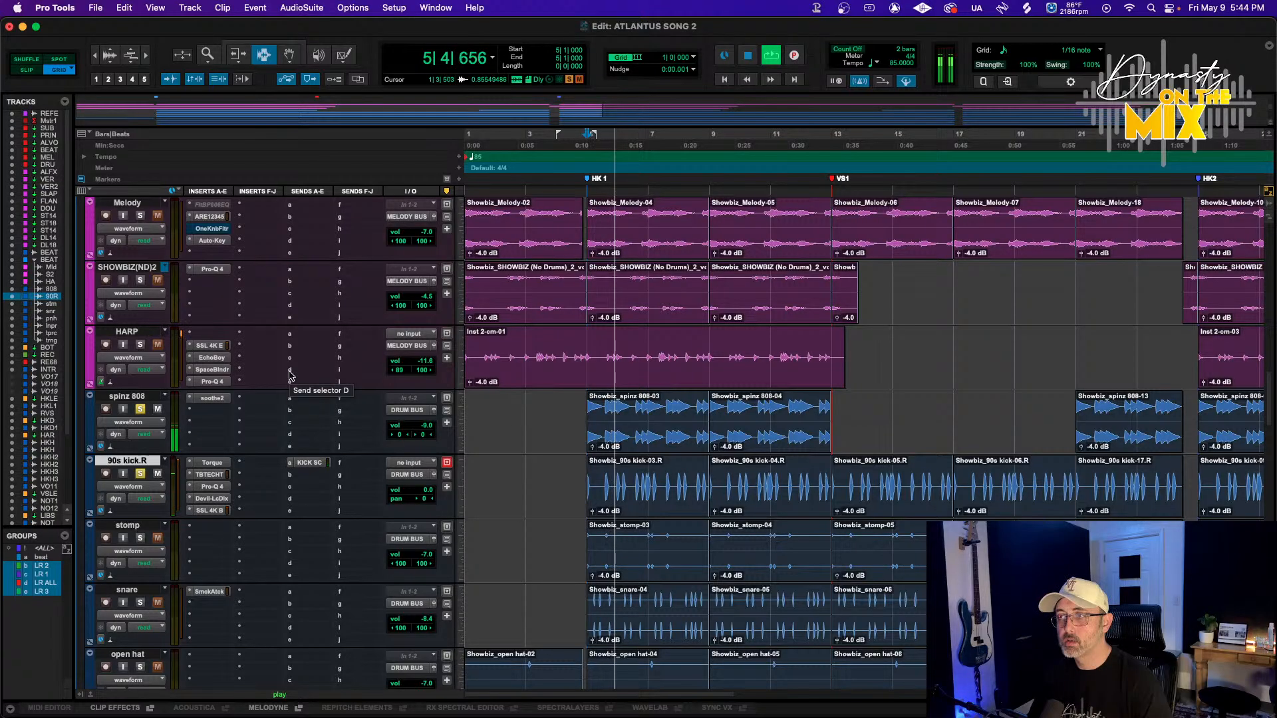
pyautogui.press('space')
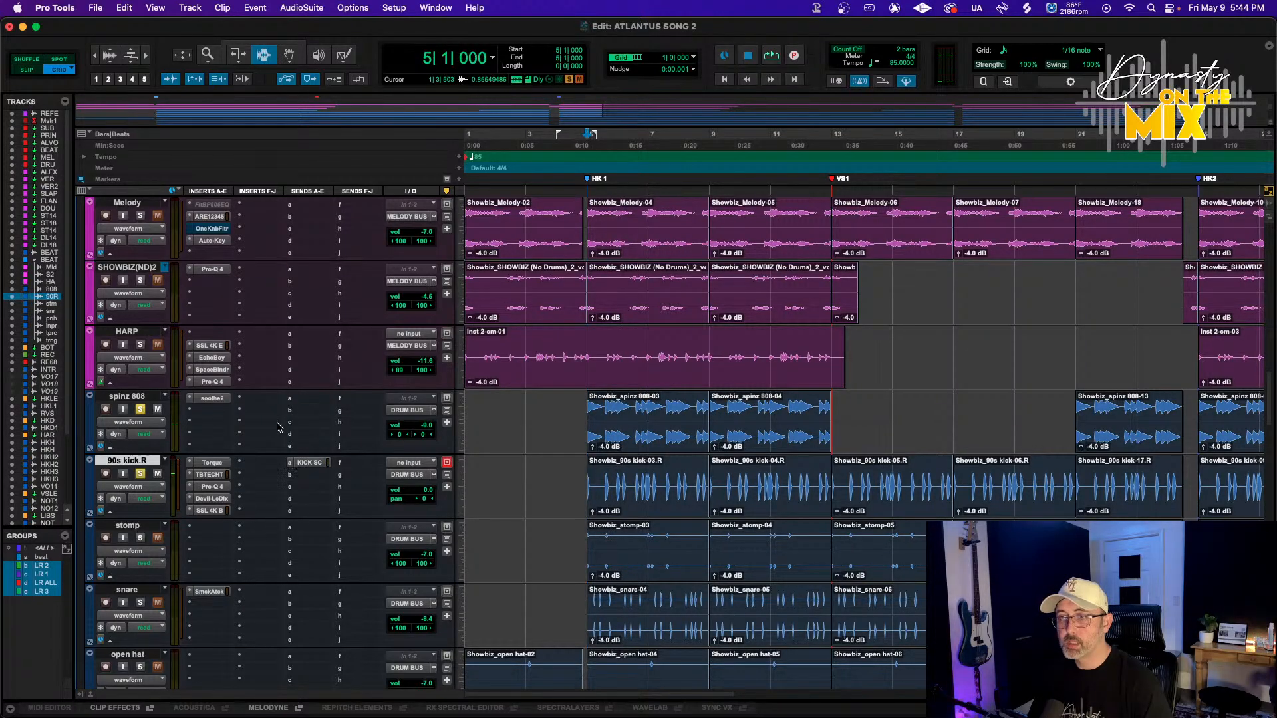
pyautogui.press('space')
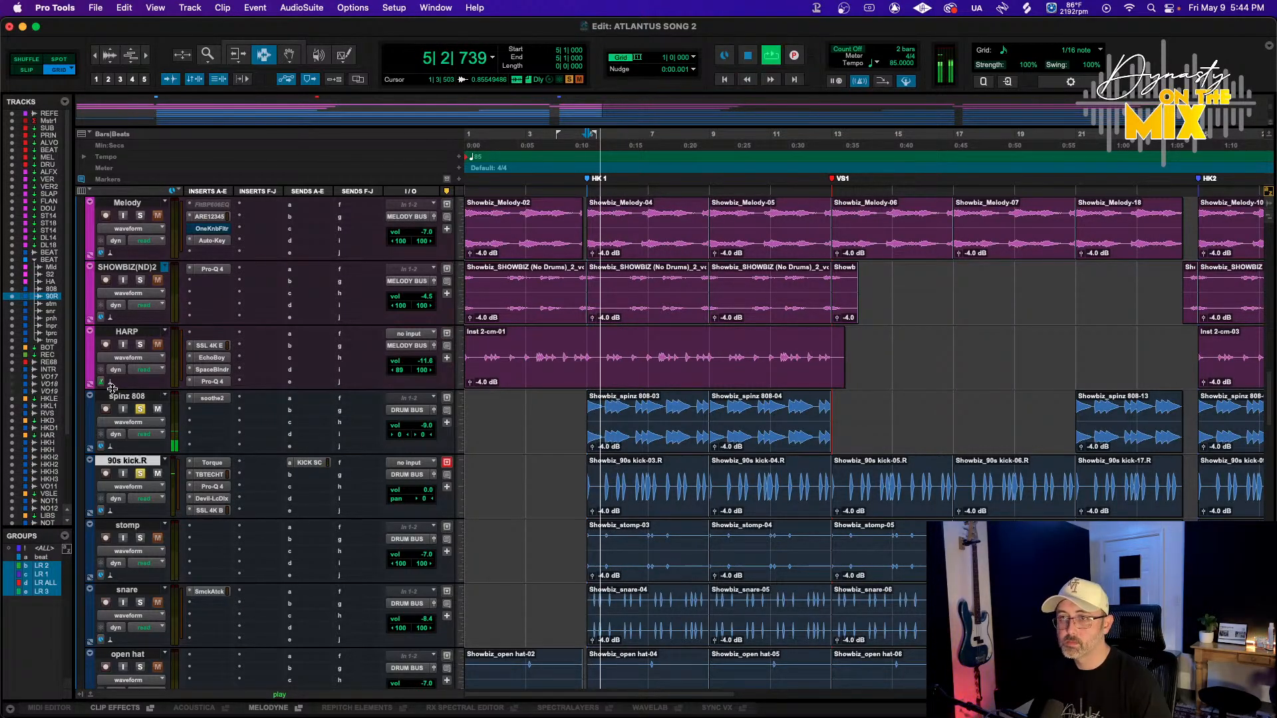
# Insert FabFilter Pro-Q 4 (stereo) on the spinz 808 track after soothe2
pyautogui.click(193, 412)
pyautogui.moveTo(192, 412)
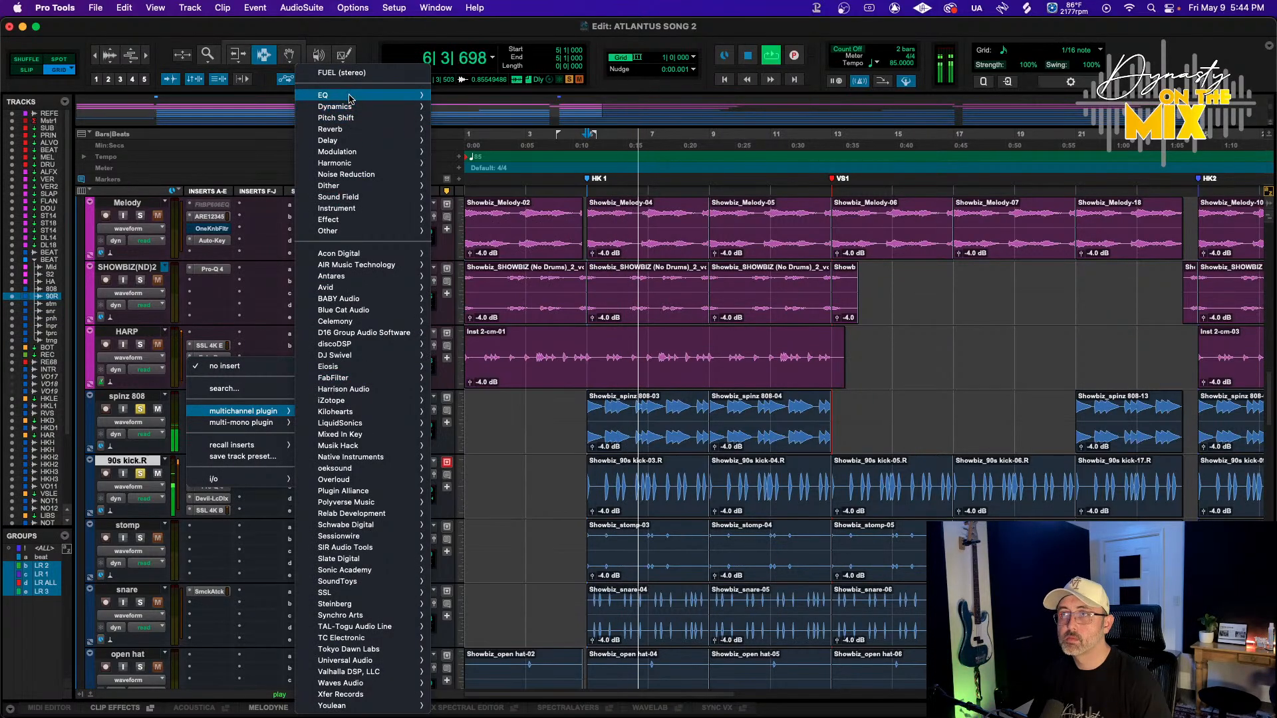
pyautogui.moveTo(359, 95)
pyautogui.scroll(-5, 509, 333)
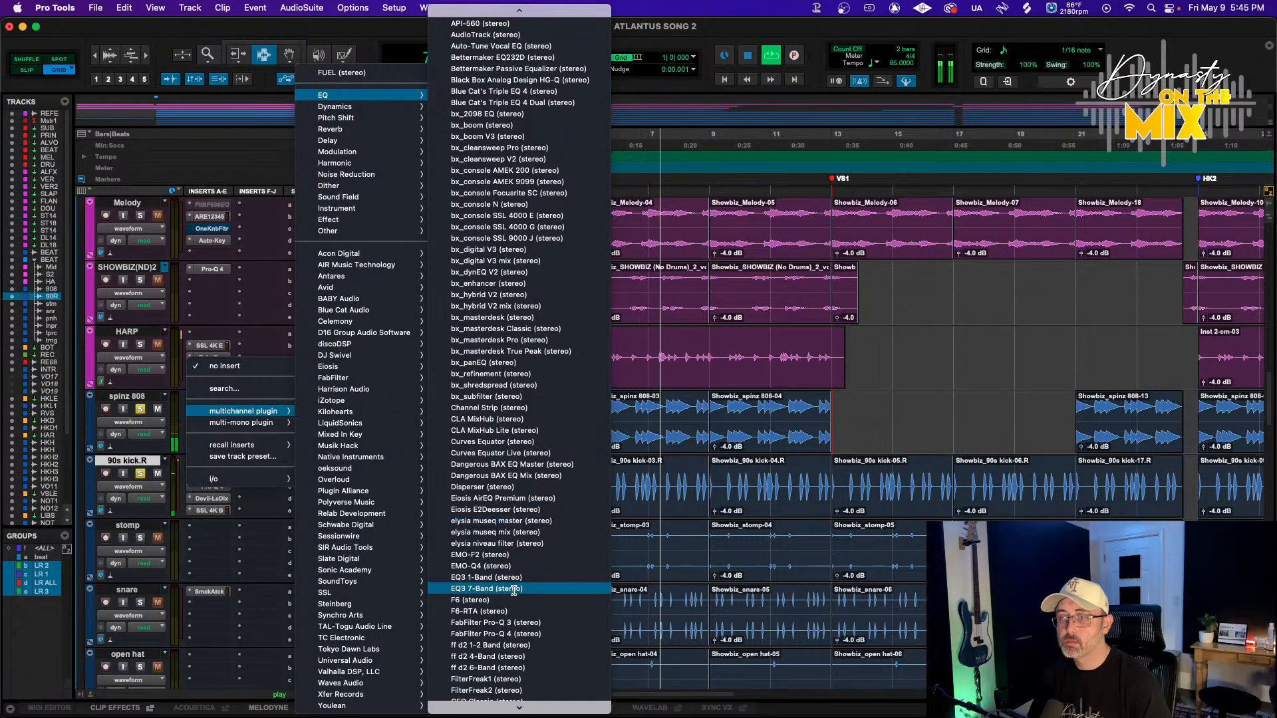
pyautogui.click(509, 634)
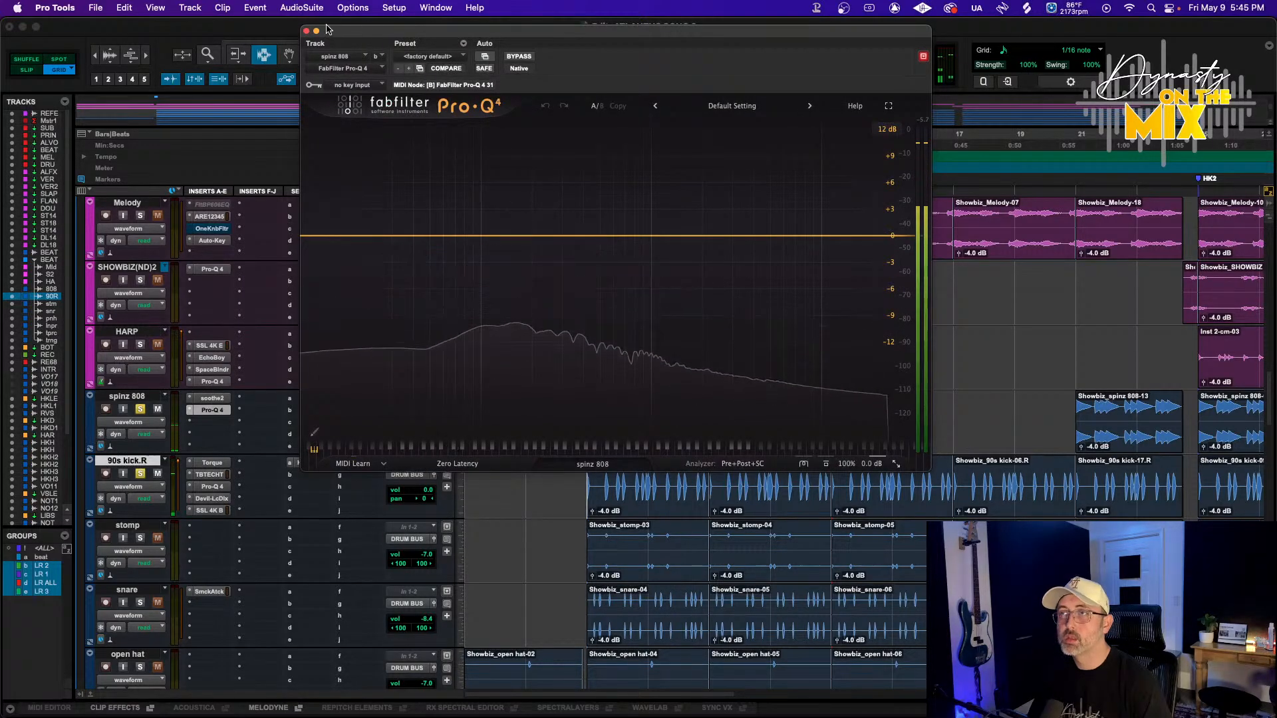
# Close the plugin window and select all the clips on the spinz 808 track
pyautogui.click(305, 31)
pyautogui.press('F8')
pyautogui.click(613, 439)
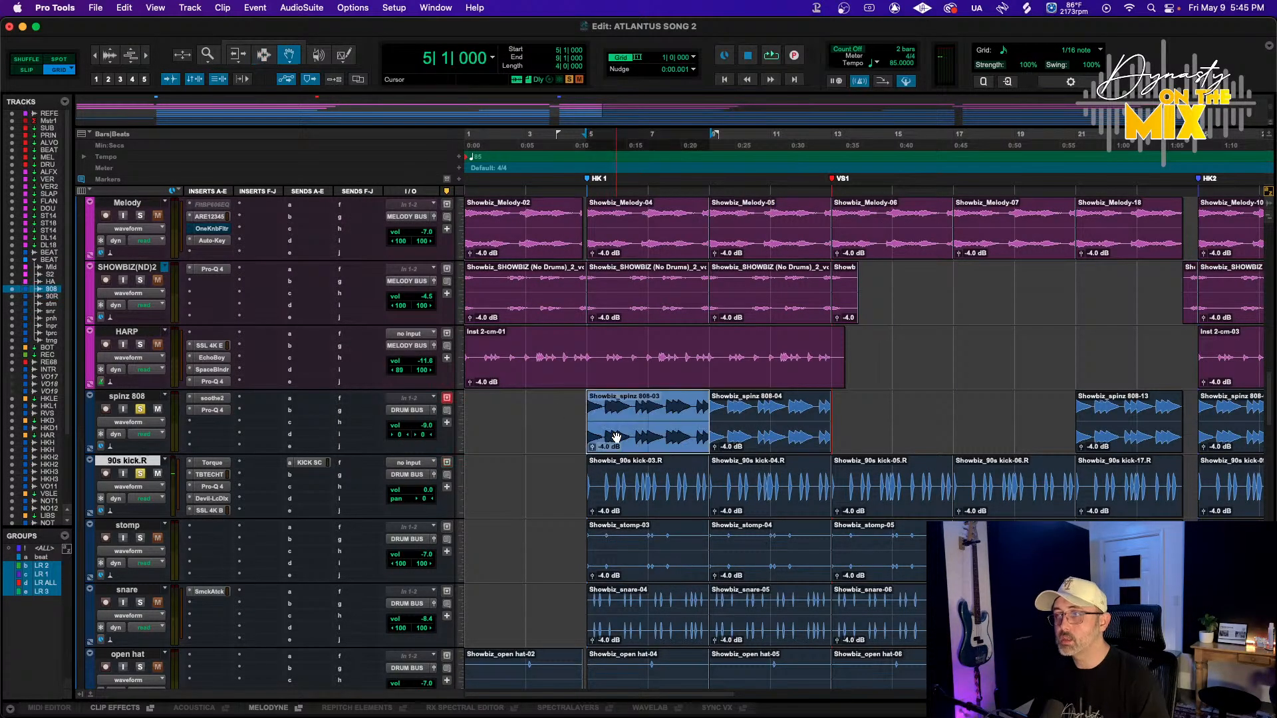
pyautogui.hscroll(20, 615, 439)
pyautogui.keyDown('shift'); pyautogui.click(679, 424); pyautogui.keyUp('shift')
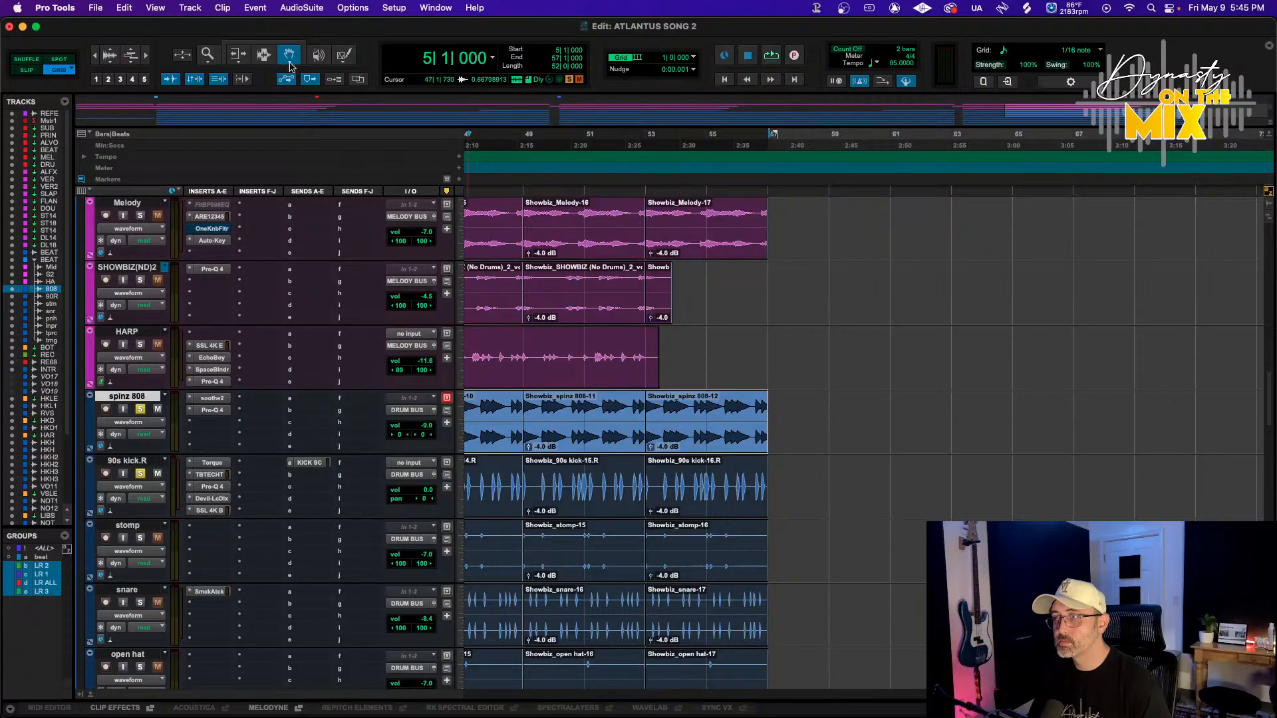
# Open the RX 11 De-click AudioSuite plugin on the selected 808 clips and preview it
pyautogui.click(301, 8)
pyautogui.moveTo(347, 168)
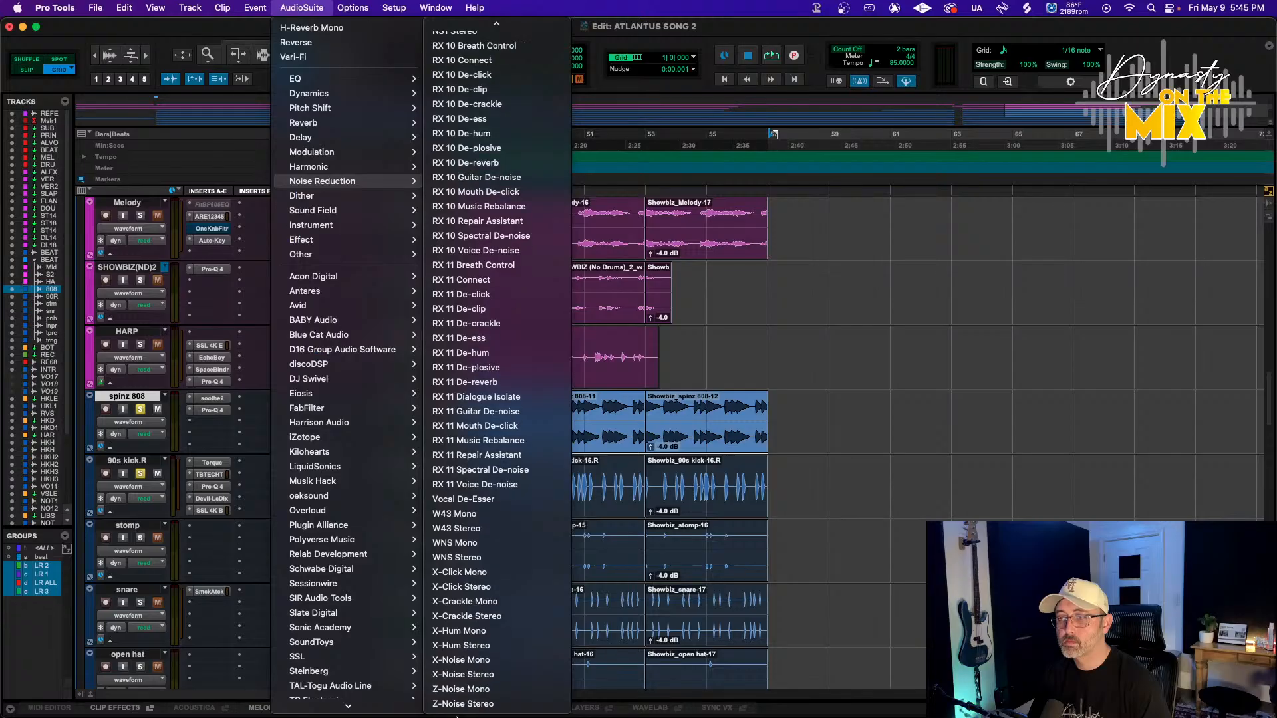
pyautogui.click(506, 301)
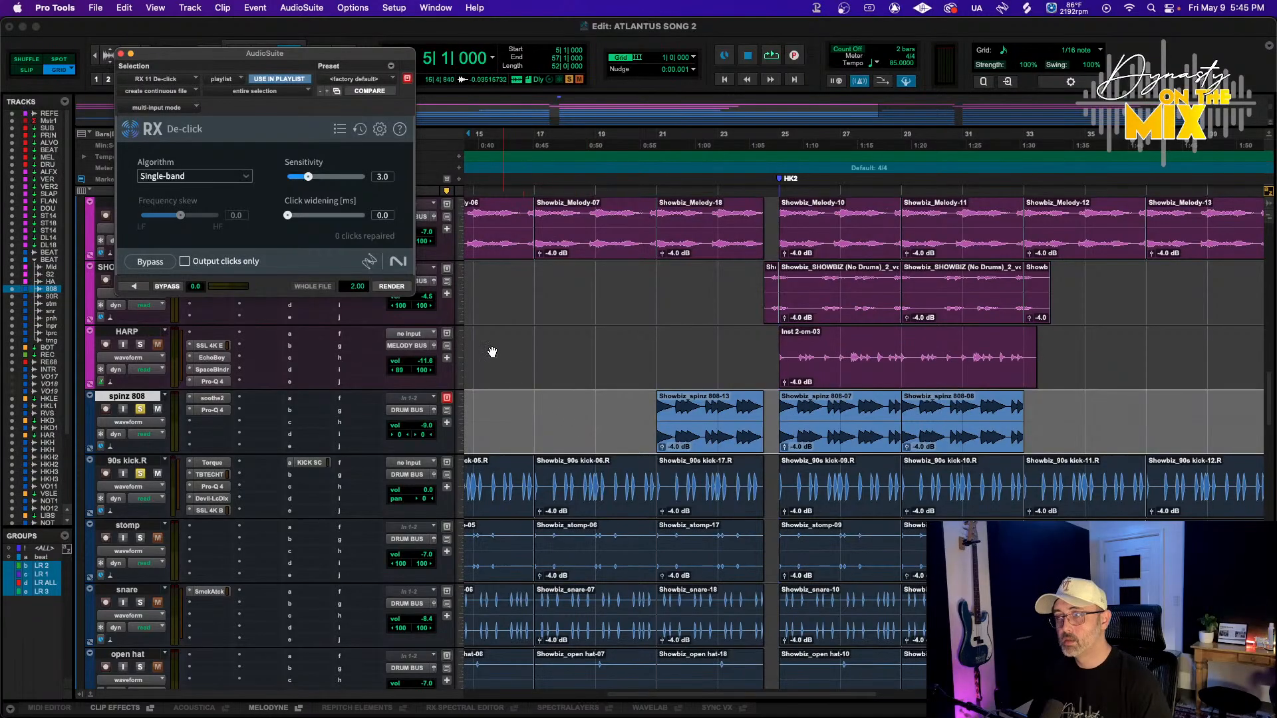
pyautogui.hscroll(-7, 492, 351)
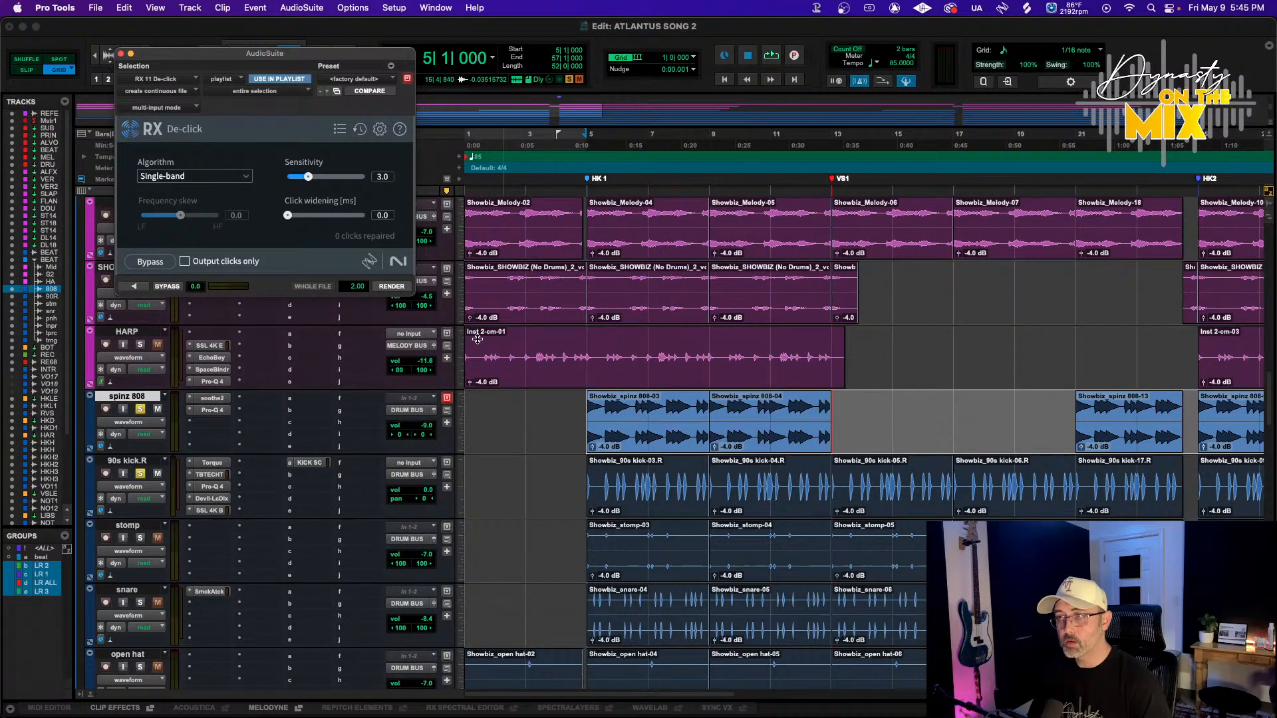
pyautogui.click(133, 286)
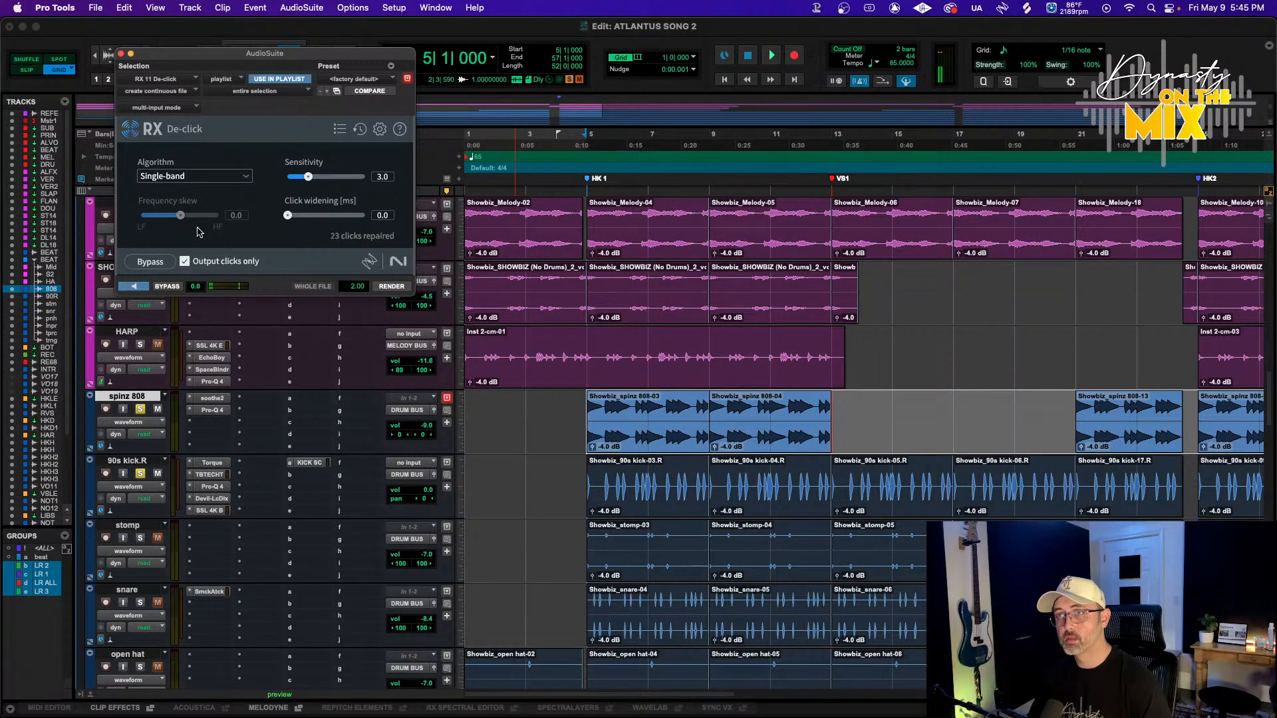
# Set De-click to Multi-band (periodic clicks), sensitivity 0.9, frequency skew -2.1, click widening 0.3, and render the 808 clips
pyautogui.click(196, 176)
pyautogui.click(180, 206)
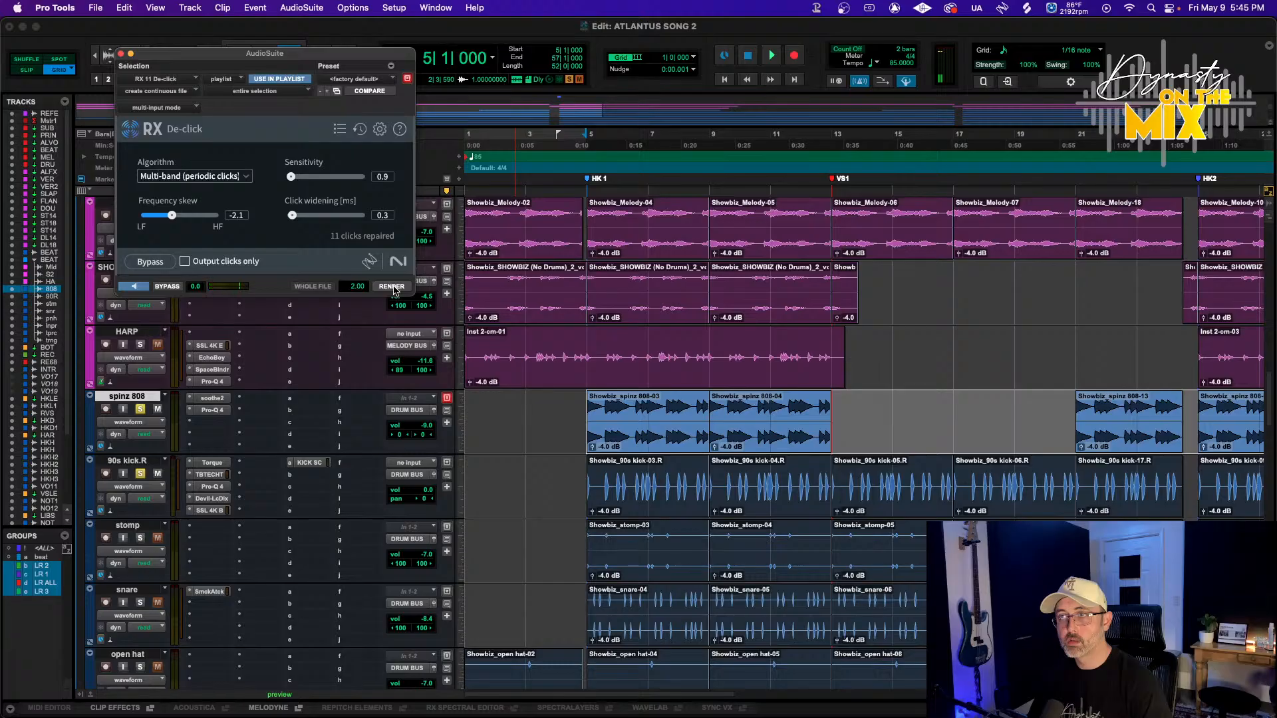
pyautogui.click(391, 286)
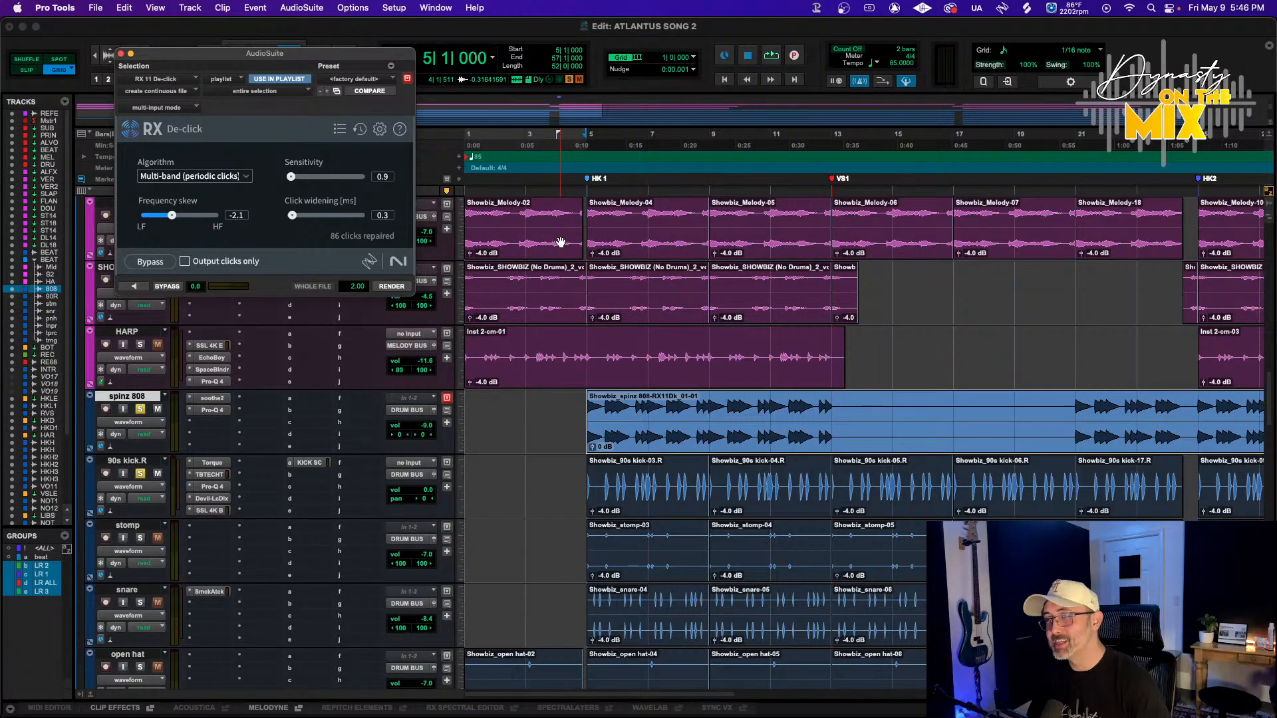
# Start playback and set the spinz 808 fader to -7.1 dB
pyautogui.press('space')
pyautogui.click(422, 426)
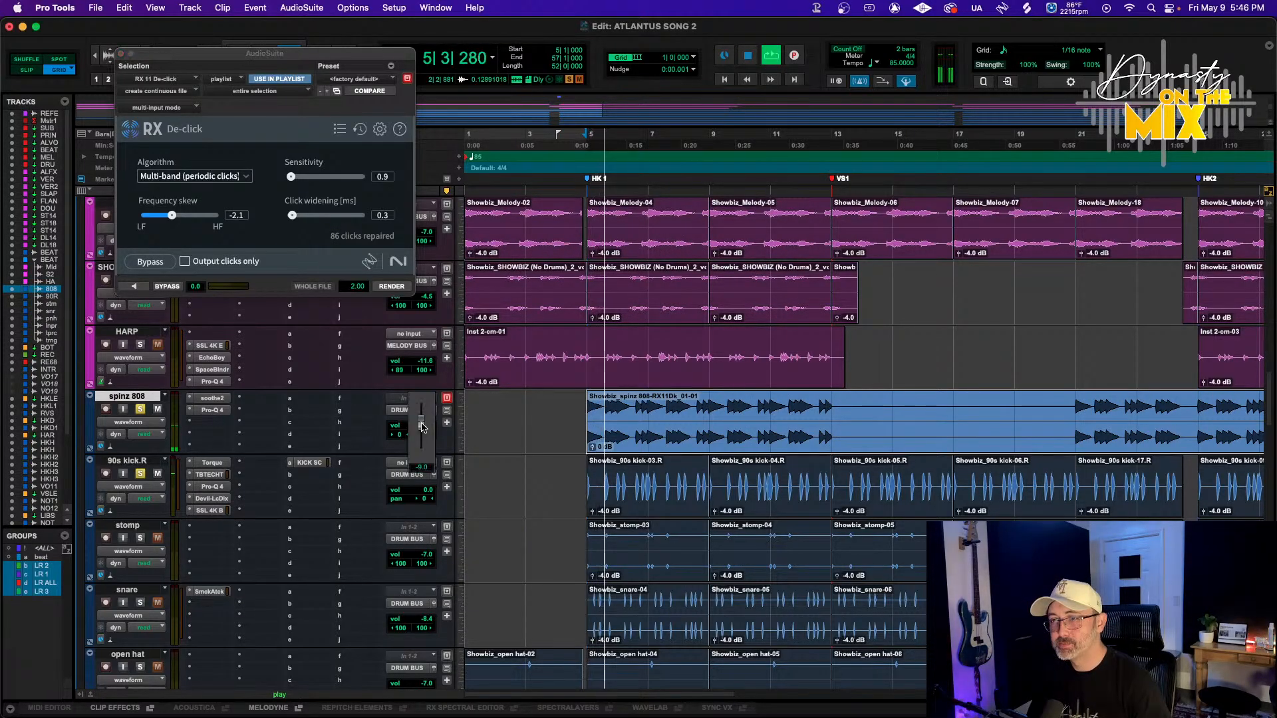
pyautogui.moveTo(422, 424); pyautogui.dragTo(422, 422)
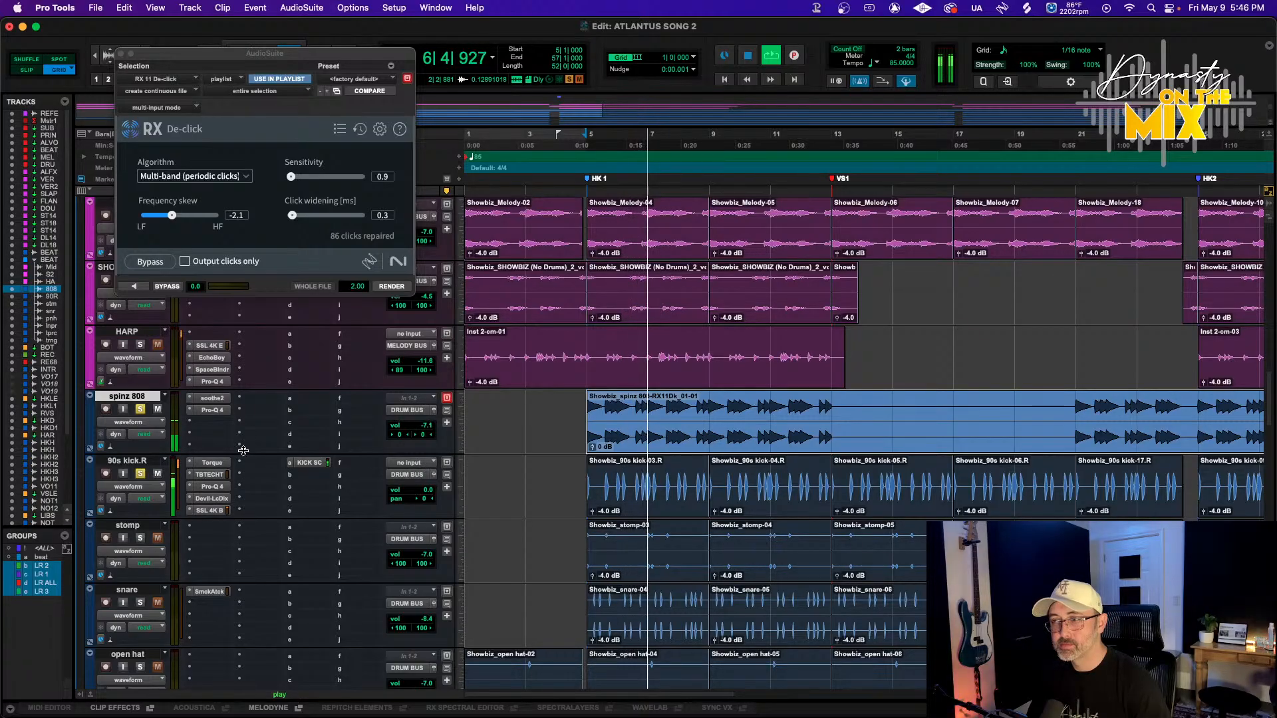
# Open Pro-Q 4 on the spinz 808, add a low band at about 38 Hz, and set the key input to KICK SC
pyautogui.click(213, 409)
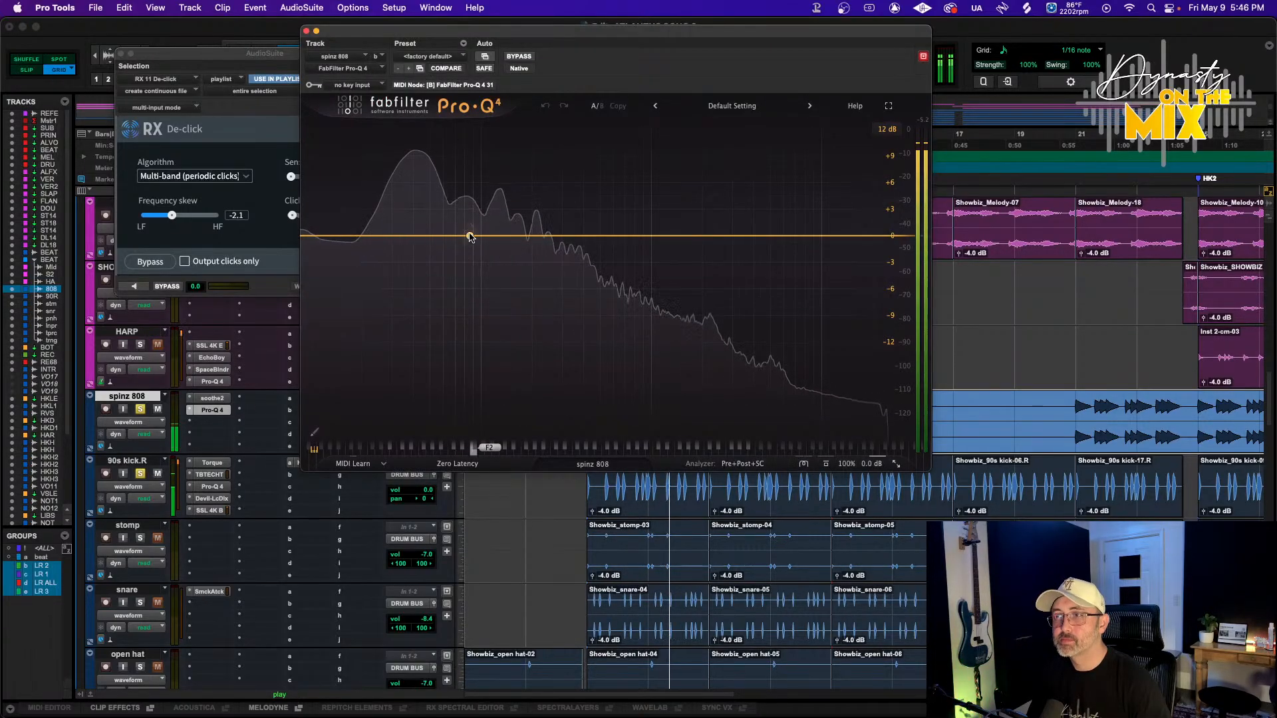
pyautogui.click(410, 235)
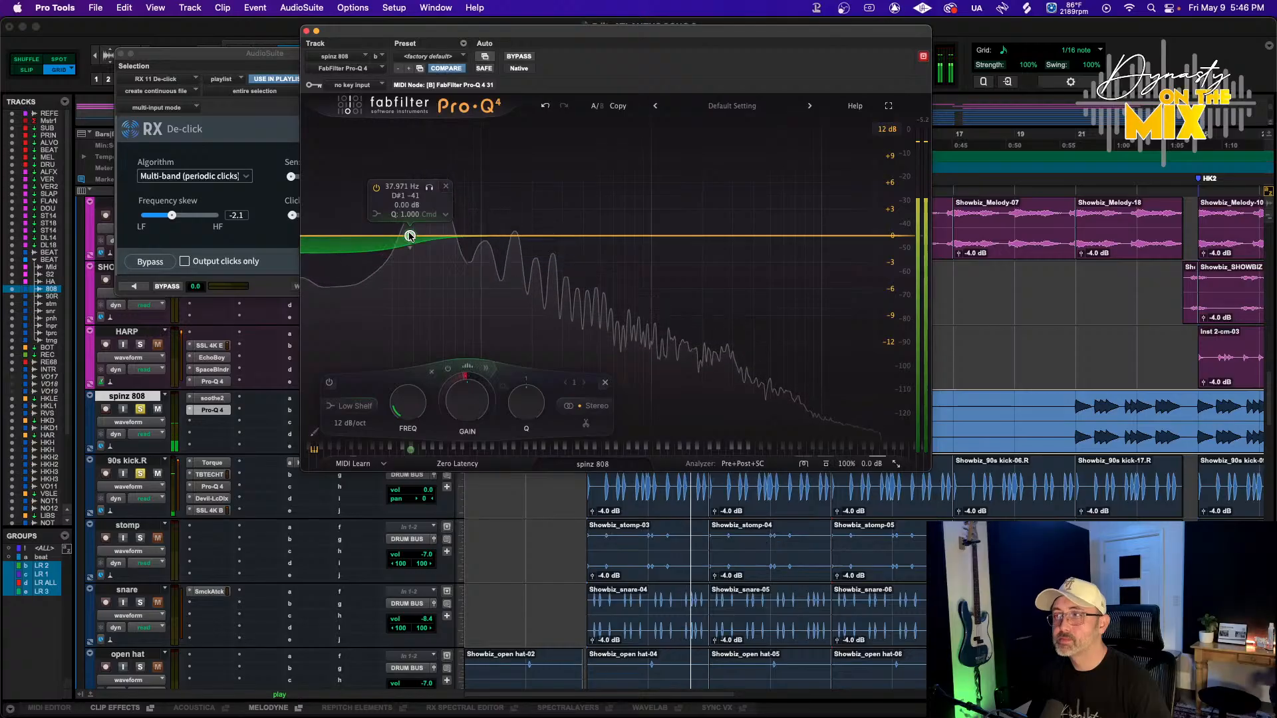
pyautogui.click(356, 85)
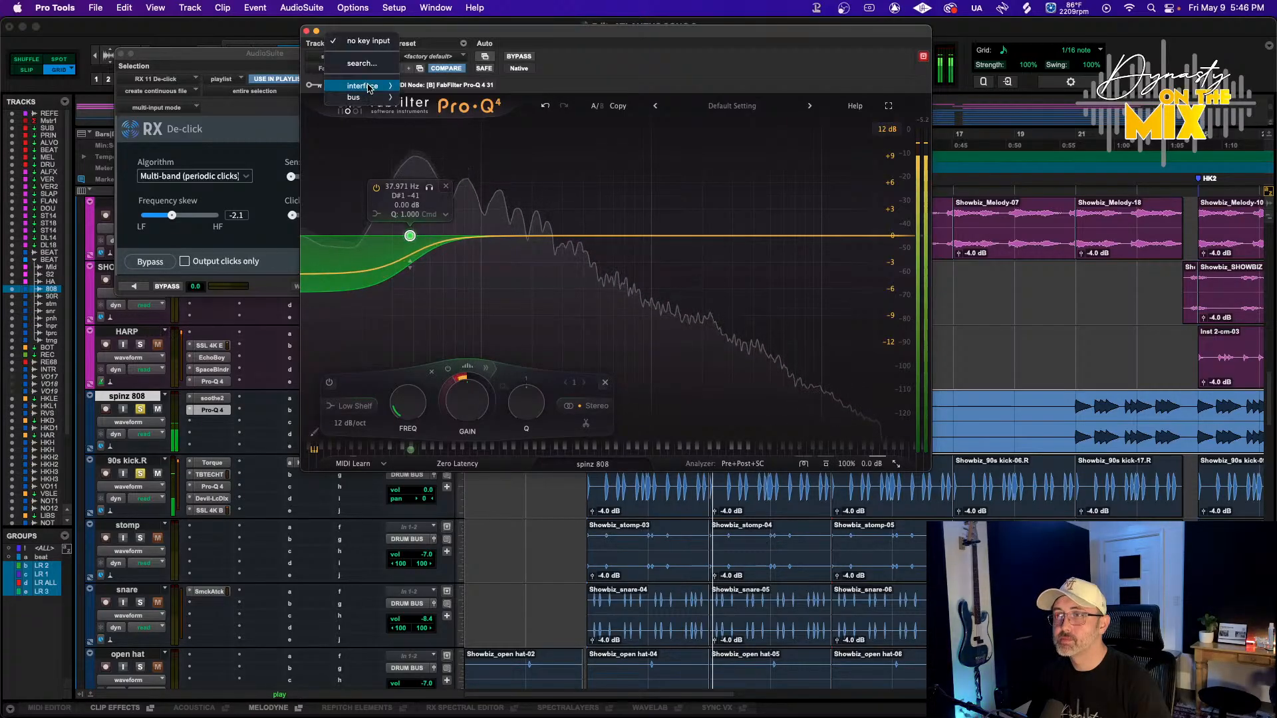
pyautogui.moveTo(368, 98)
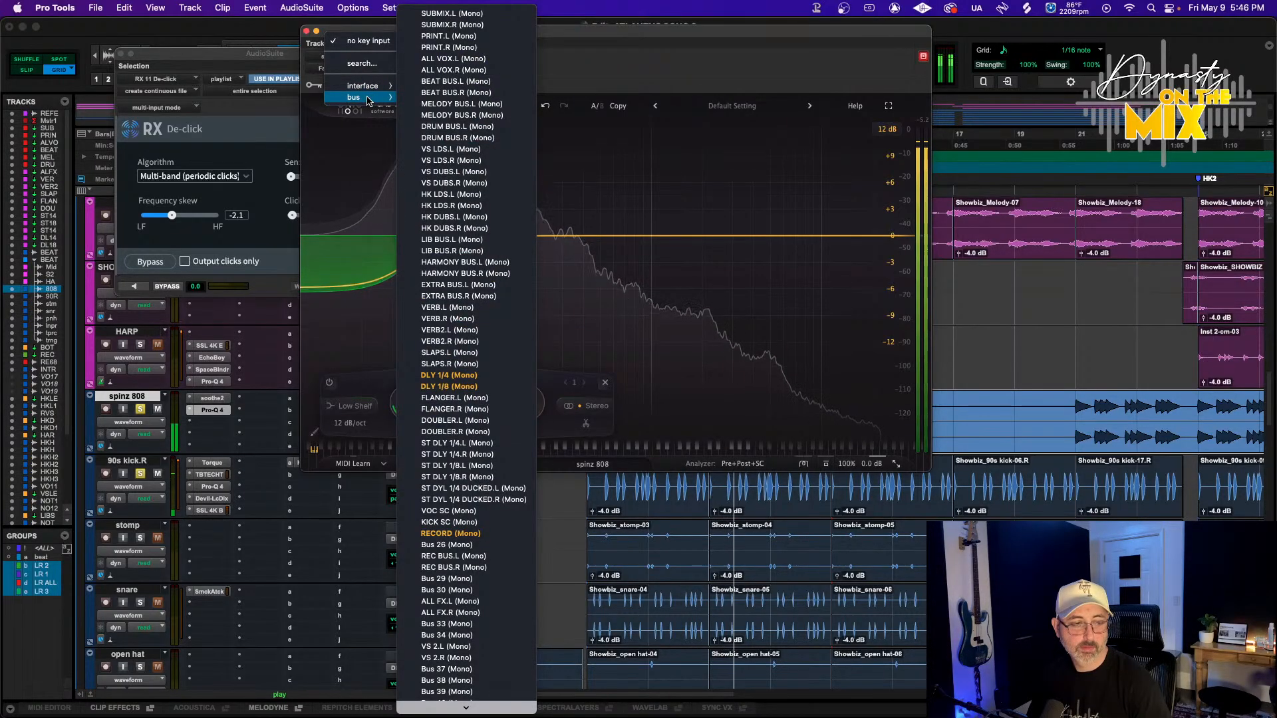
pyautogui.click(474, 524)
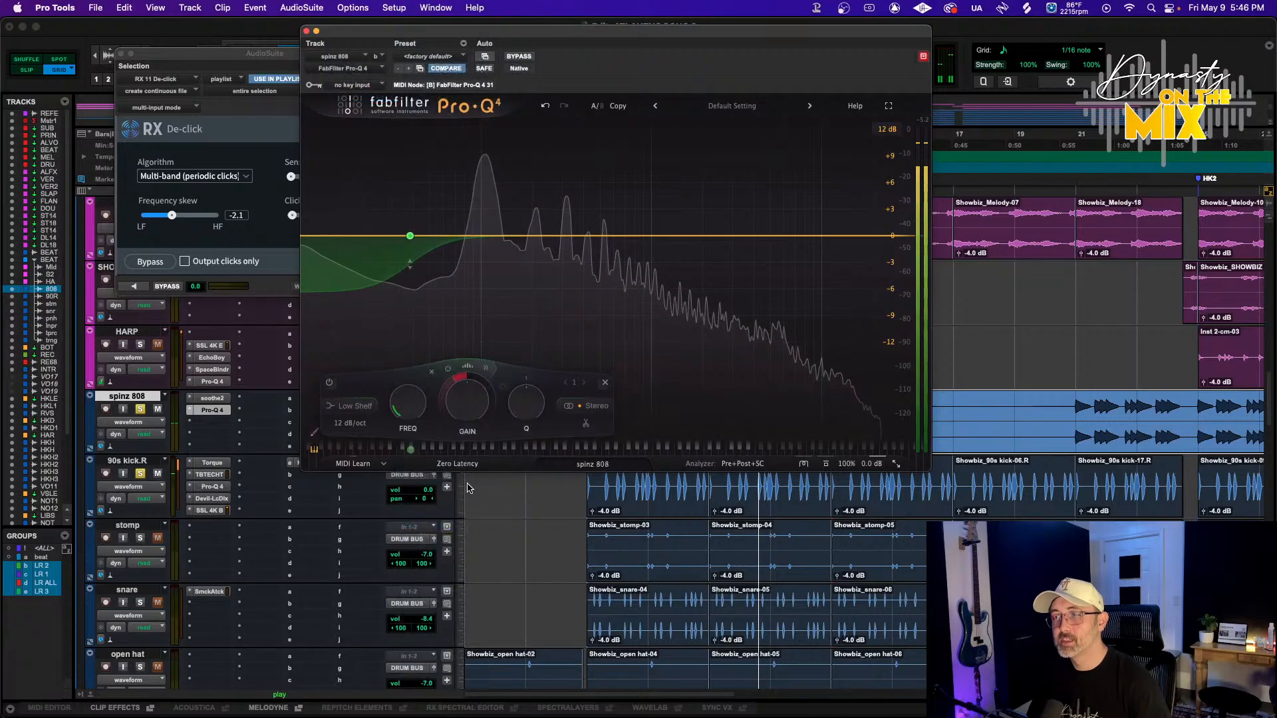
# Make the band dynamic, keyed from the sidechain, with a threshold of -24.9 dB
pyautogui.click(486, 368)
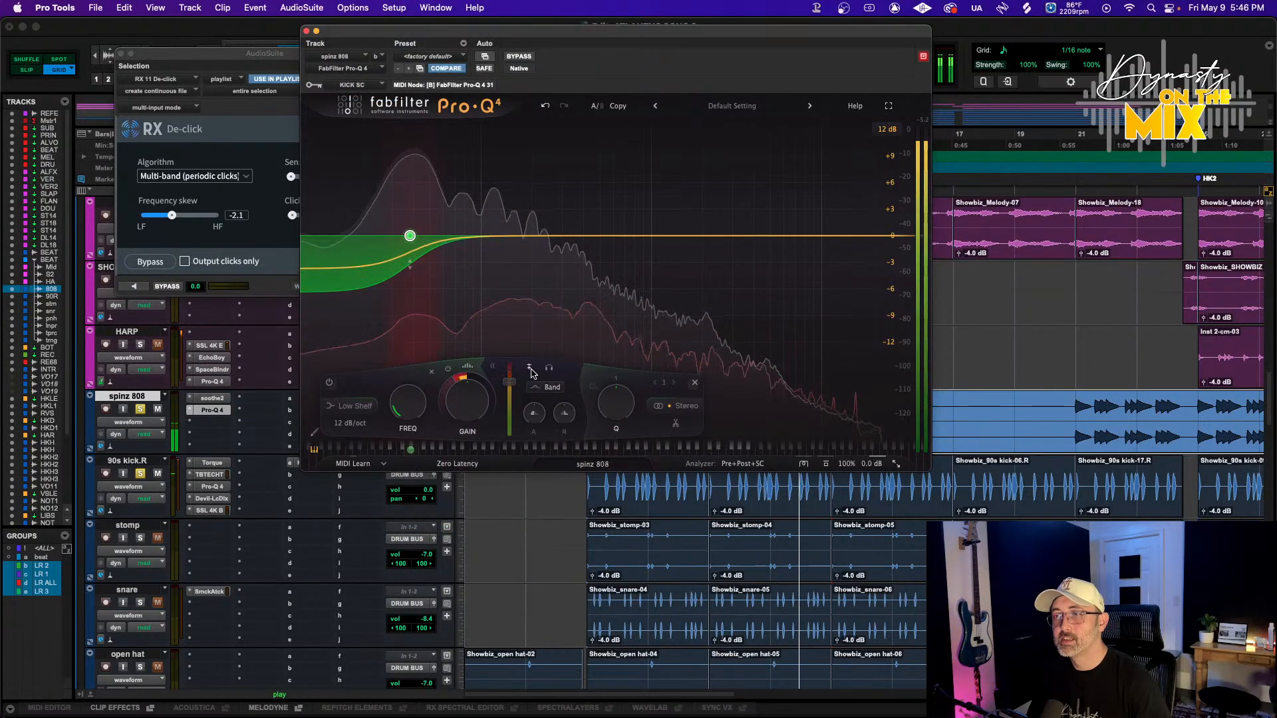
pyautogui.click(529, 370)
pyautogui.moveTo(513, 392); pyautogui.dragTo(517, 401)
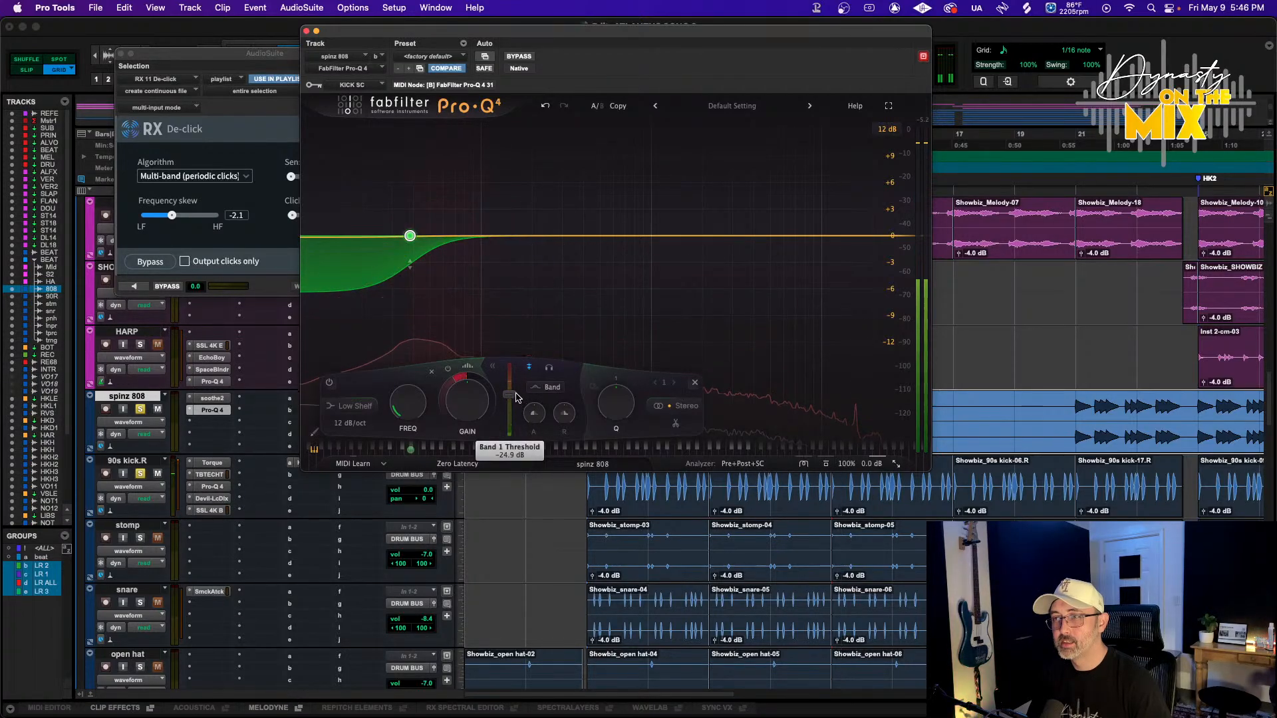
# Move the dynamic bell band to about 43 Hz, set its Q to about 3.0, and close Pro-Q 4
pyautogui.moveTo(406, 246)
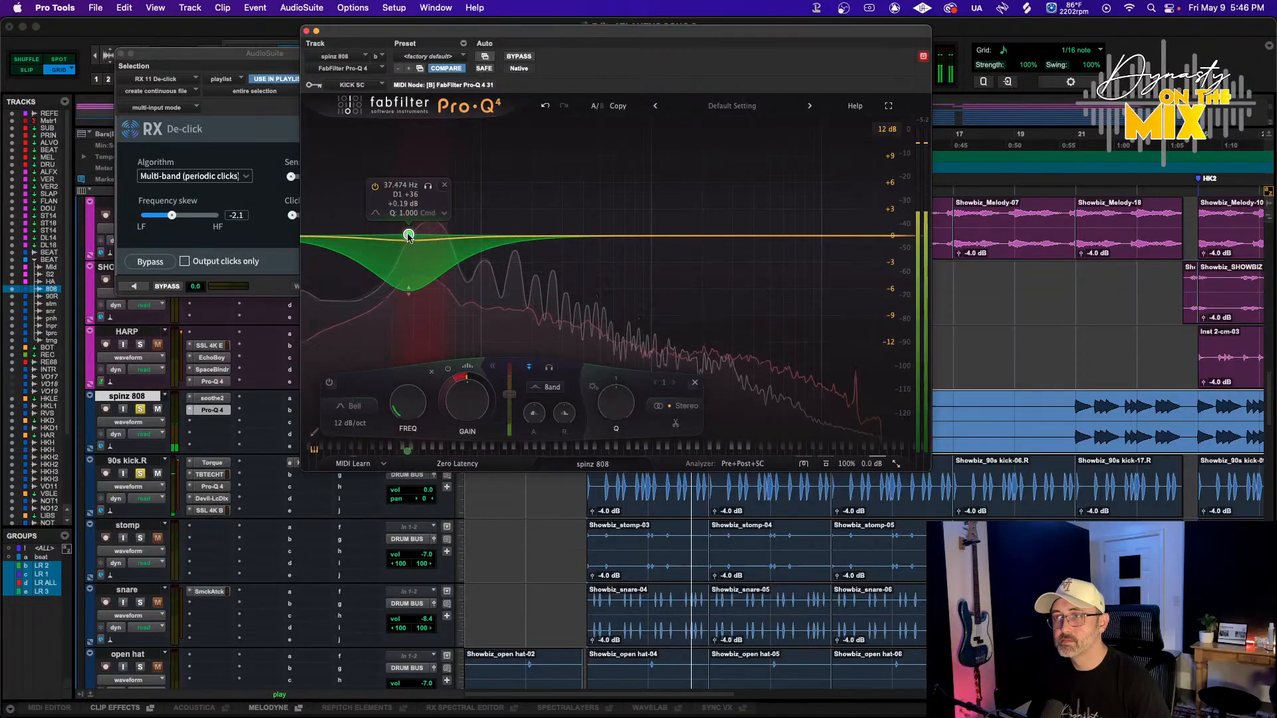
pyautogui.moveTo(409, 237); pyautogui.dragTo(419, 239)
pyautogui.scroll(5, 419, 238)
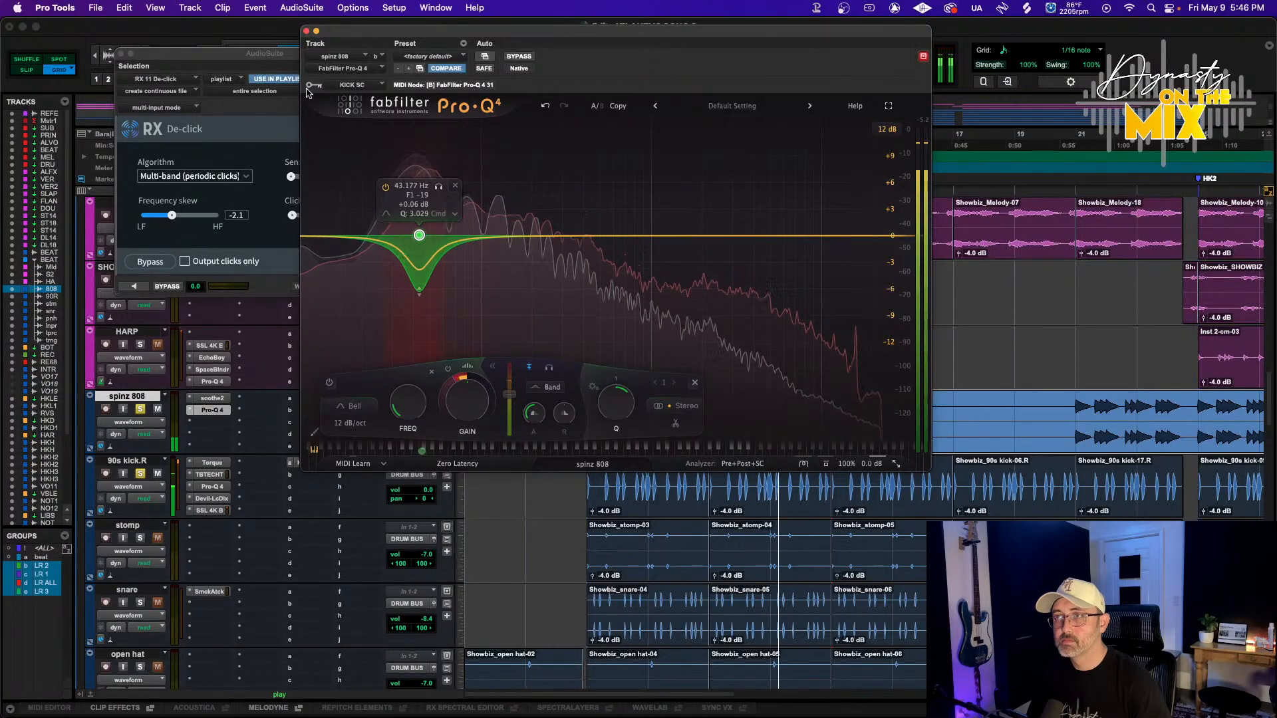
pyautogui.click(306, 31)
# Play and stop the session, then open and close the SSL 4K B on the 90s kick.R track
pyautogui.press('space')
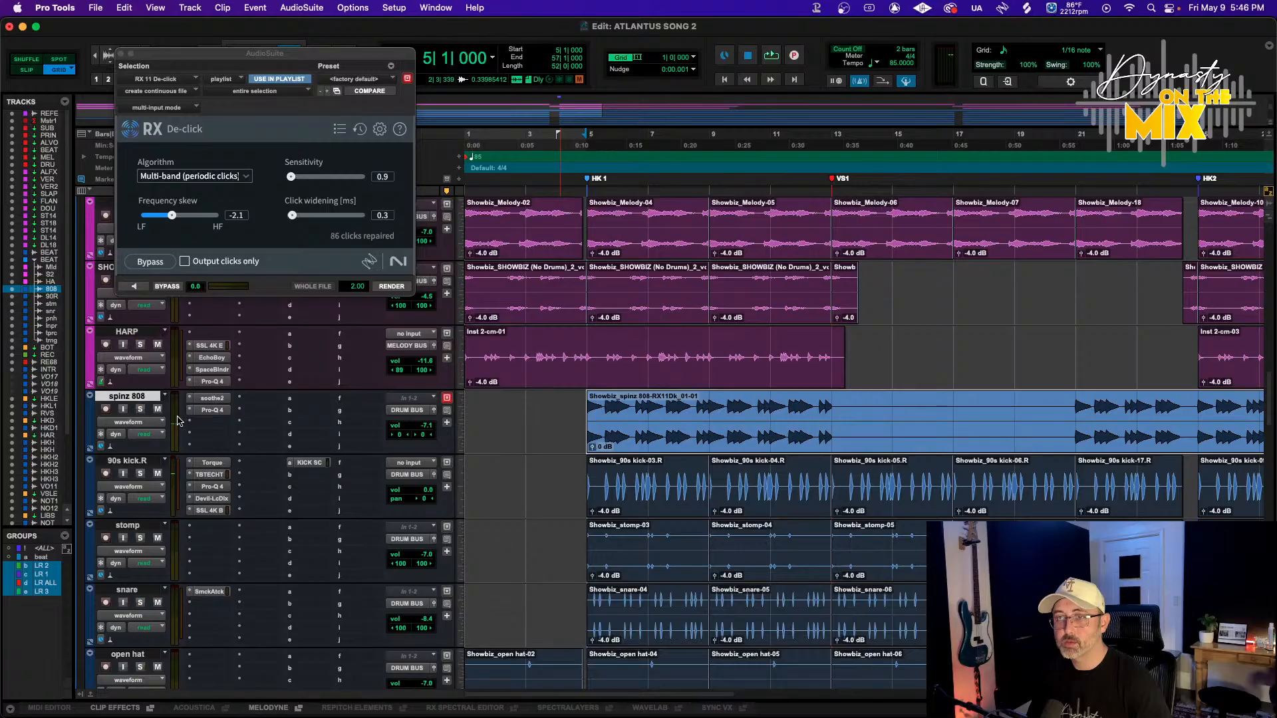
pyautogui.press('space')
pyautogui.click(210, 508)
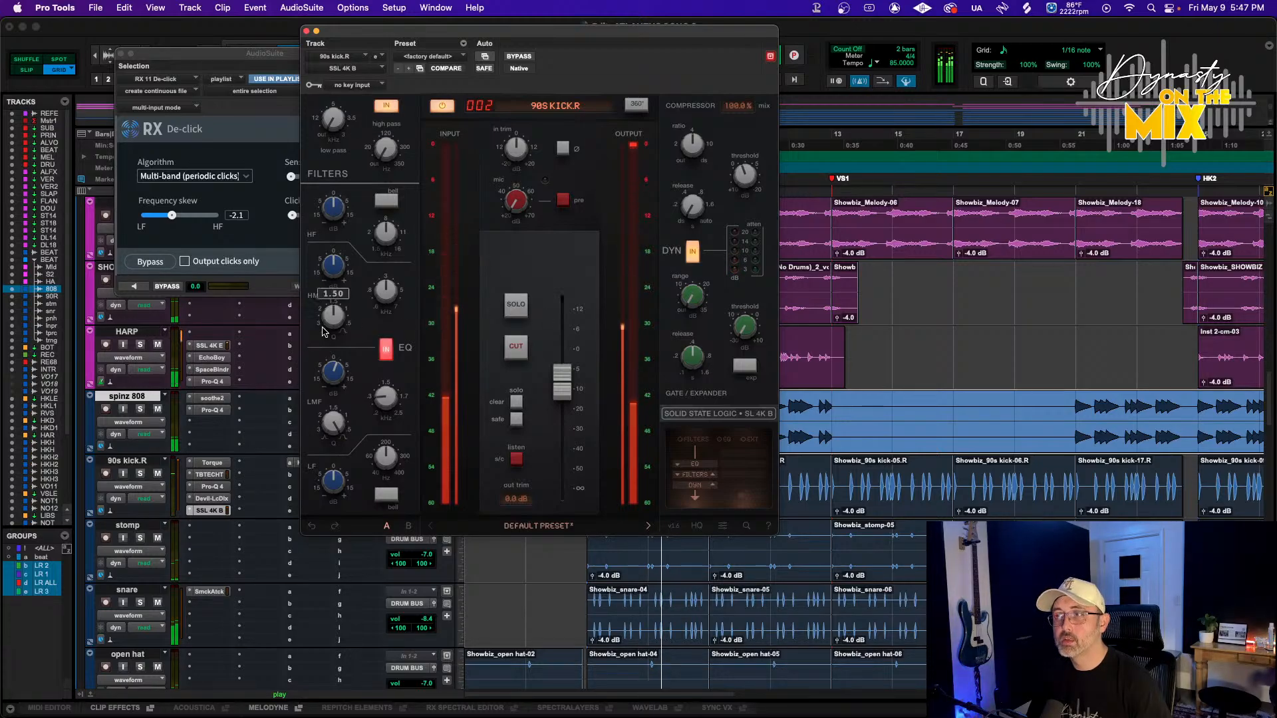
pyautogui.moveTo(309, 34); pyautogui.dragTo(309, 32)
pyautogui.click(306, 29)
# Switch to the Mix window and set Melody to -13.4, HARP to -17.7, and 90s kick.R to -1.7 dB
pyautogui.click(122, 53)
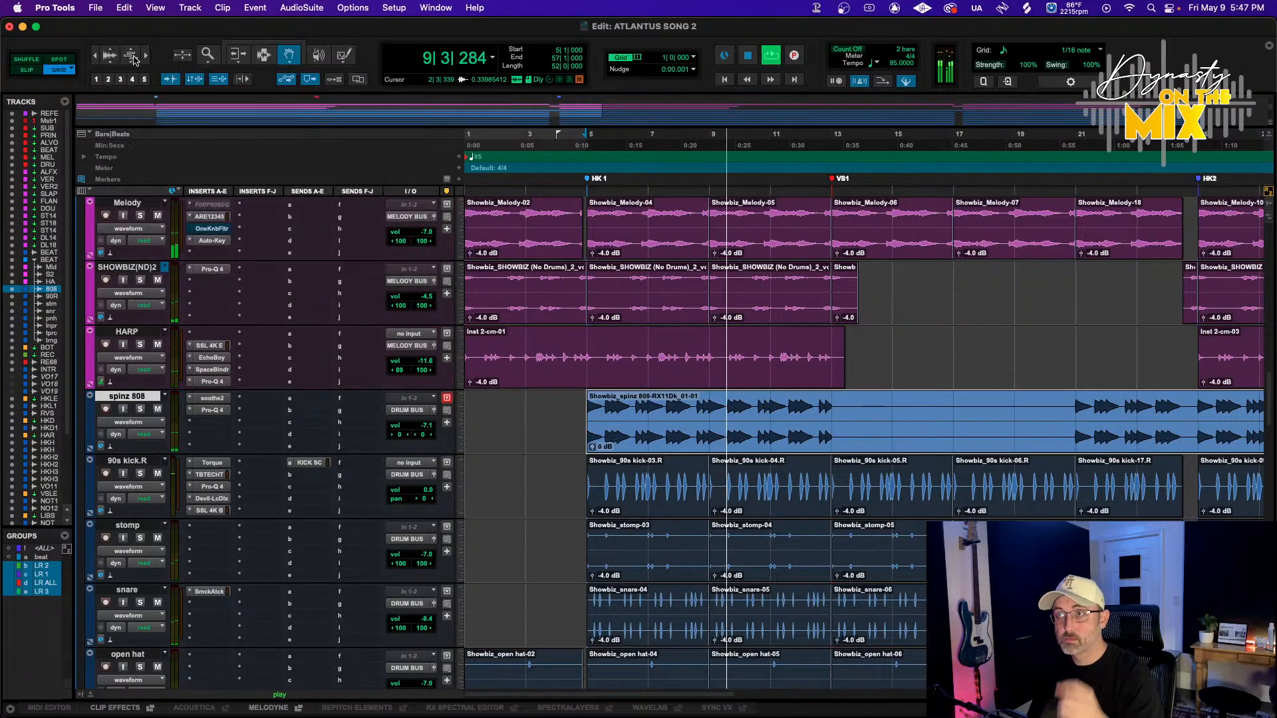
pyautogui.press('super+equal')
pyautogui.hscroll(-17, 606, 498)
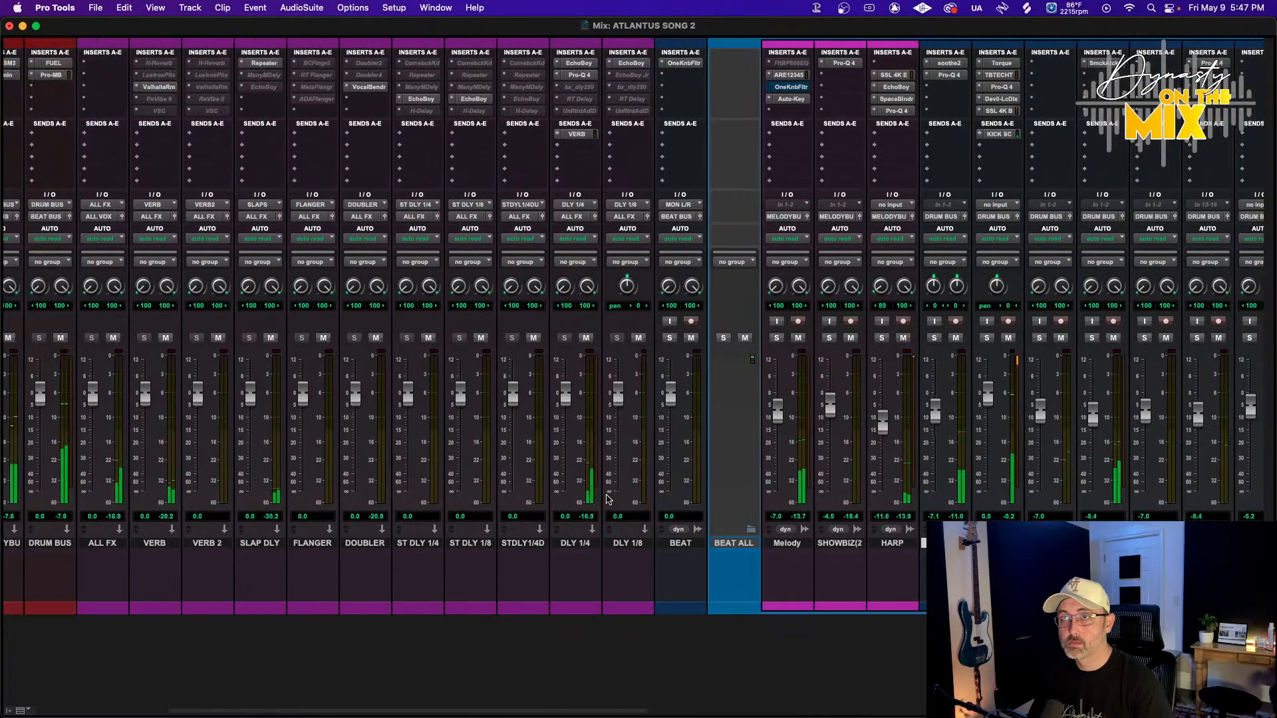
pyautogui.hscroll(12, 607, 499)
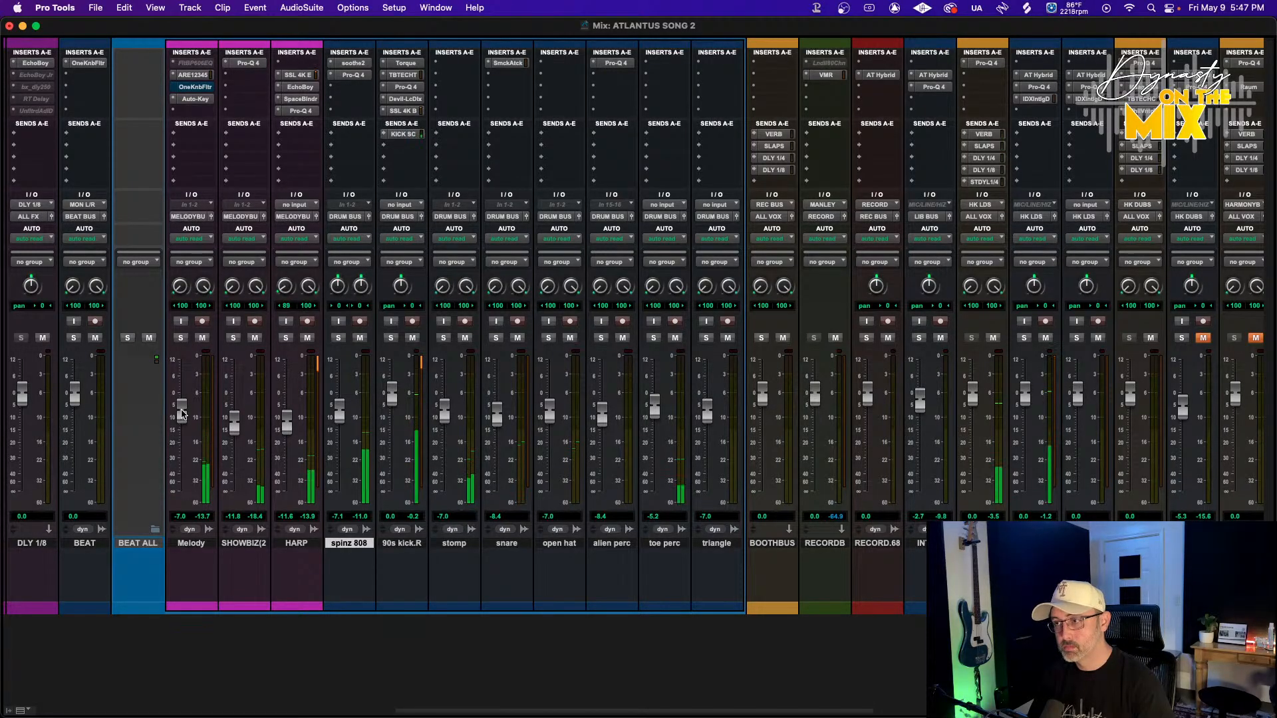
pyautogui.moveTo(182, 414); pyautogui.dragTo(182, 426)
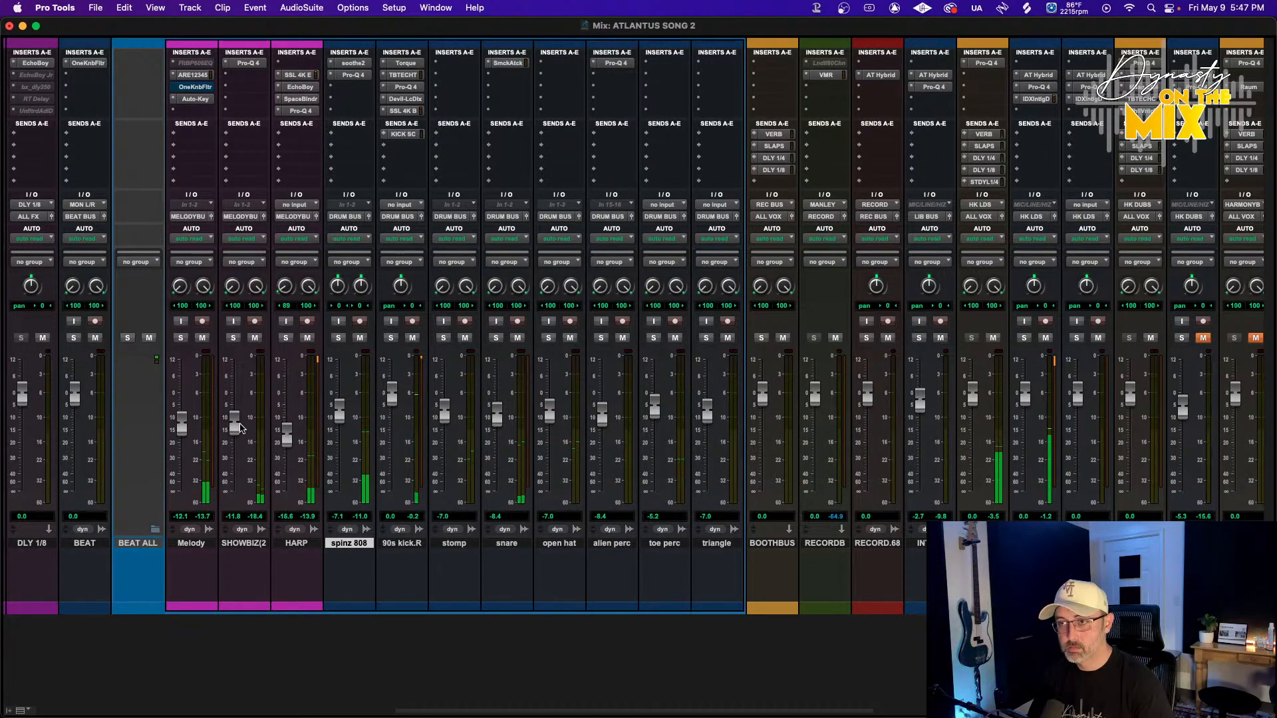
pyautogui.moveTo(239, 428); pyautogui.dragTo(288, 437)
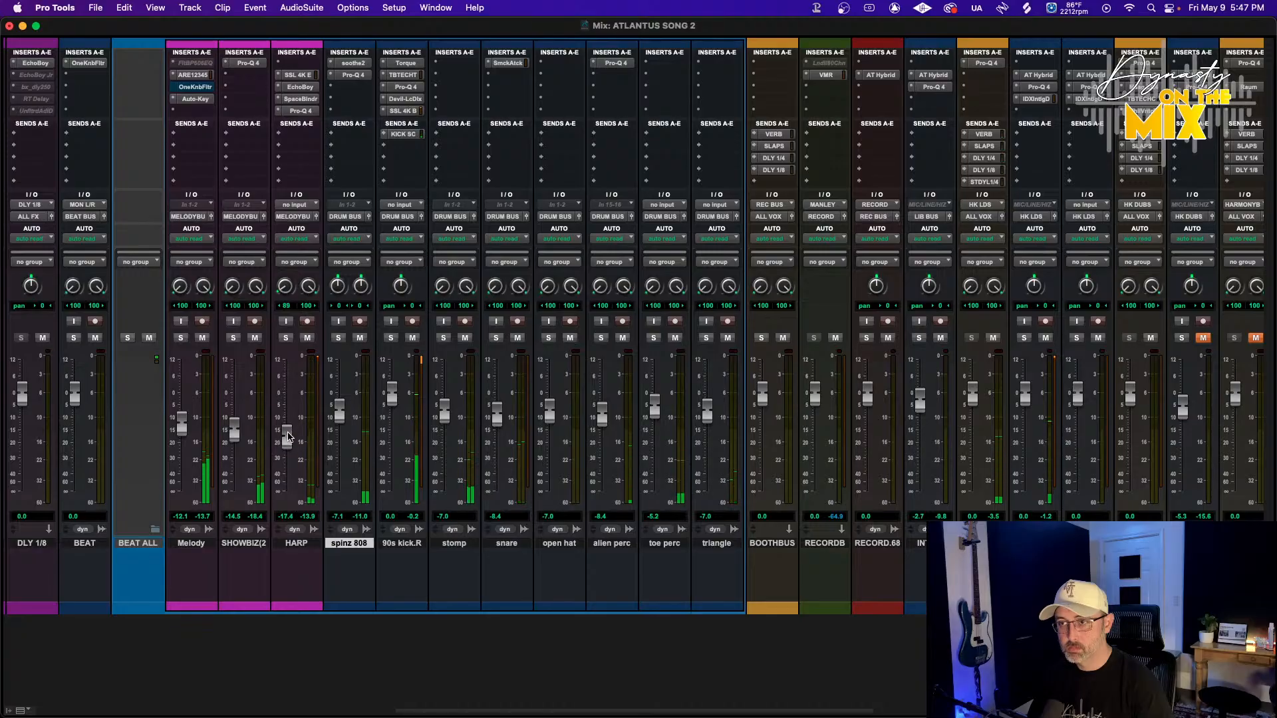
pyautogui.moveTo(186, 419); pyautogui.dragTo(187, 421)
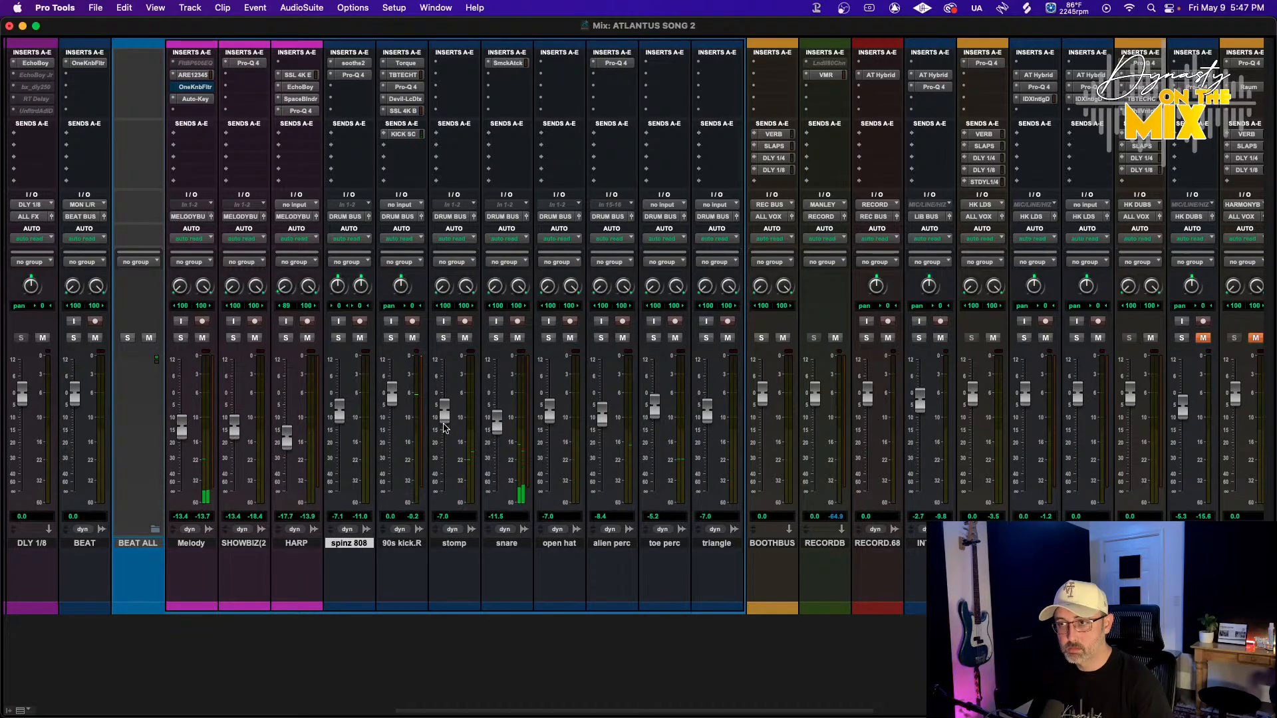
pyautogui.moveTo(393, 393); pyautogui.dragTo(393, 398)
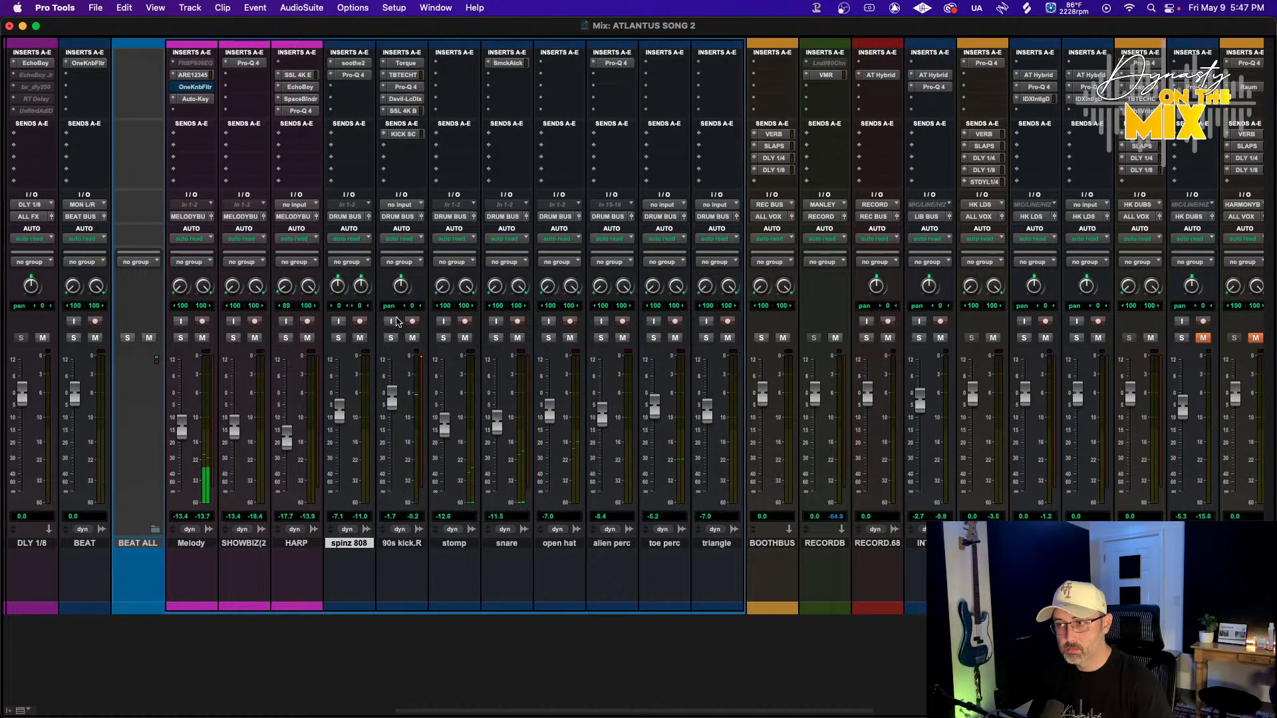
# Open the SSL 4K B on 90s kick.R, set the LF frequency to 400 Hz, and switch LF to bell
pyautogui.click(403, 110)
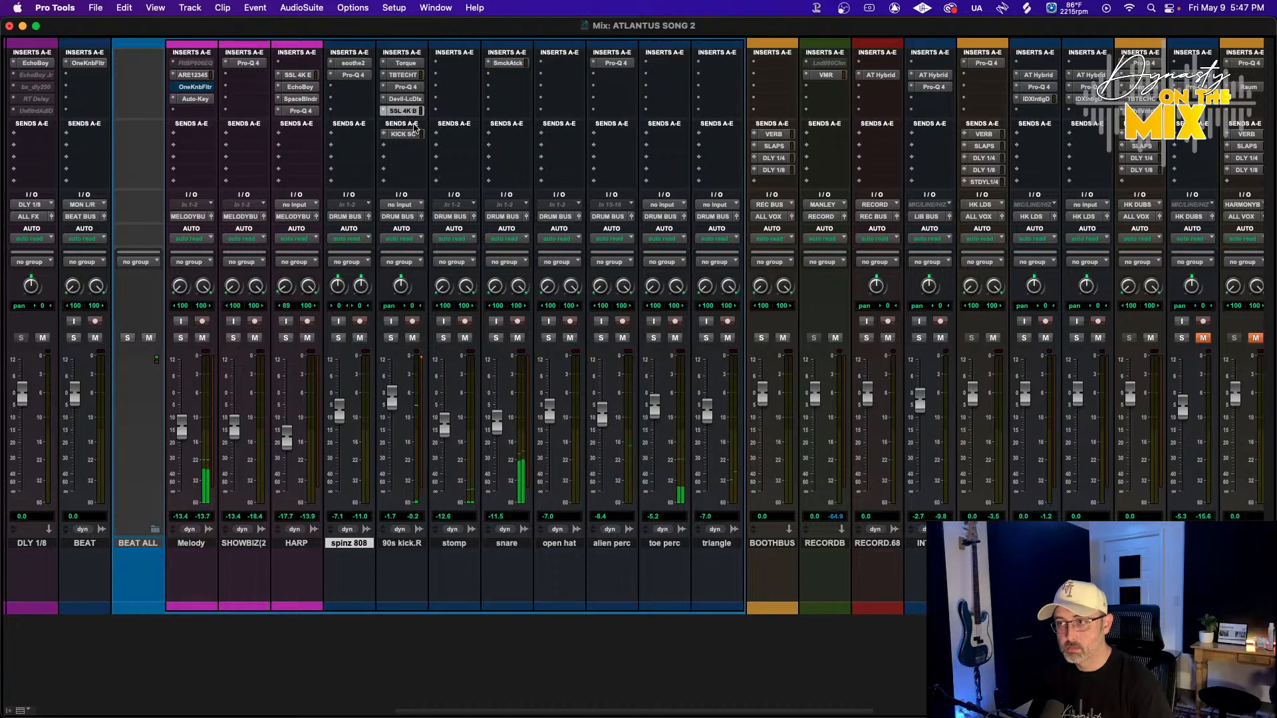
pyautogui.moveTo(334, 464)
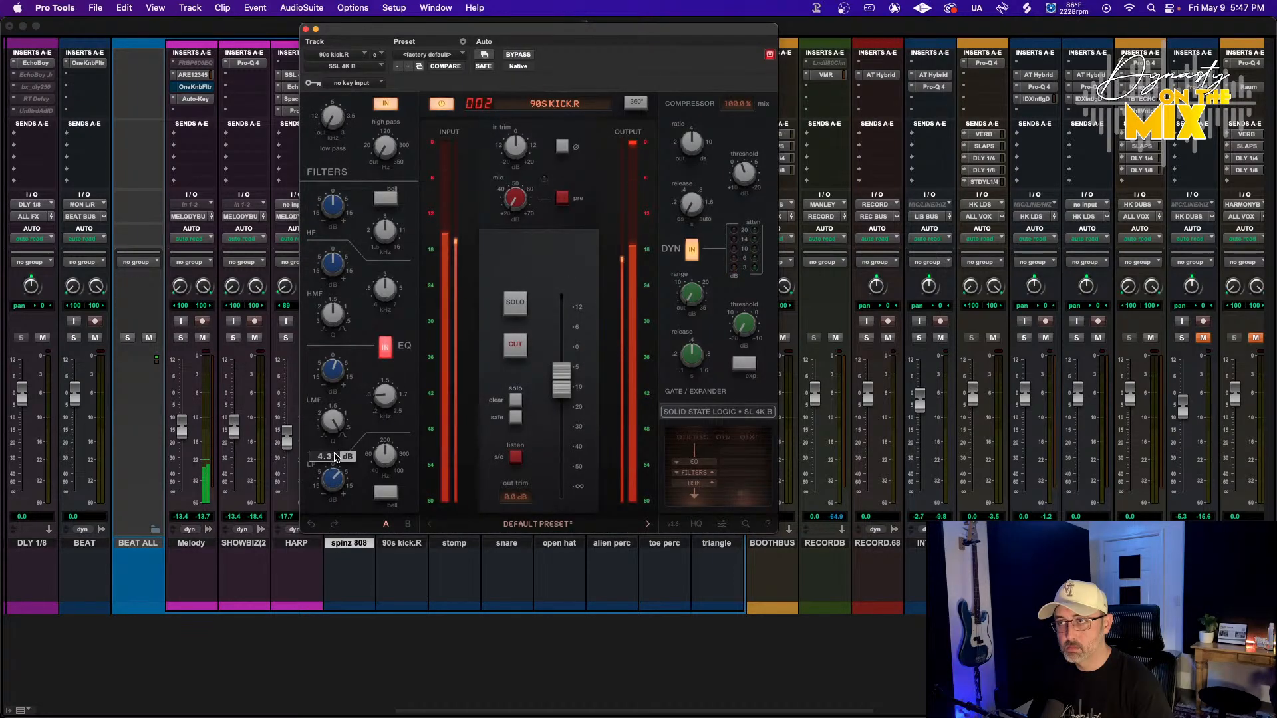
pyautogui.moveTo(384, 452)
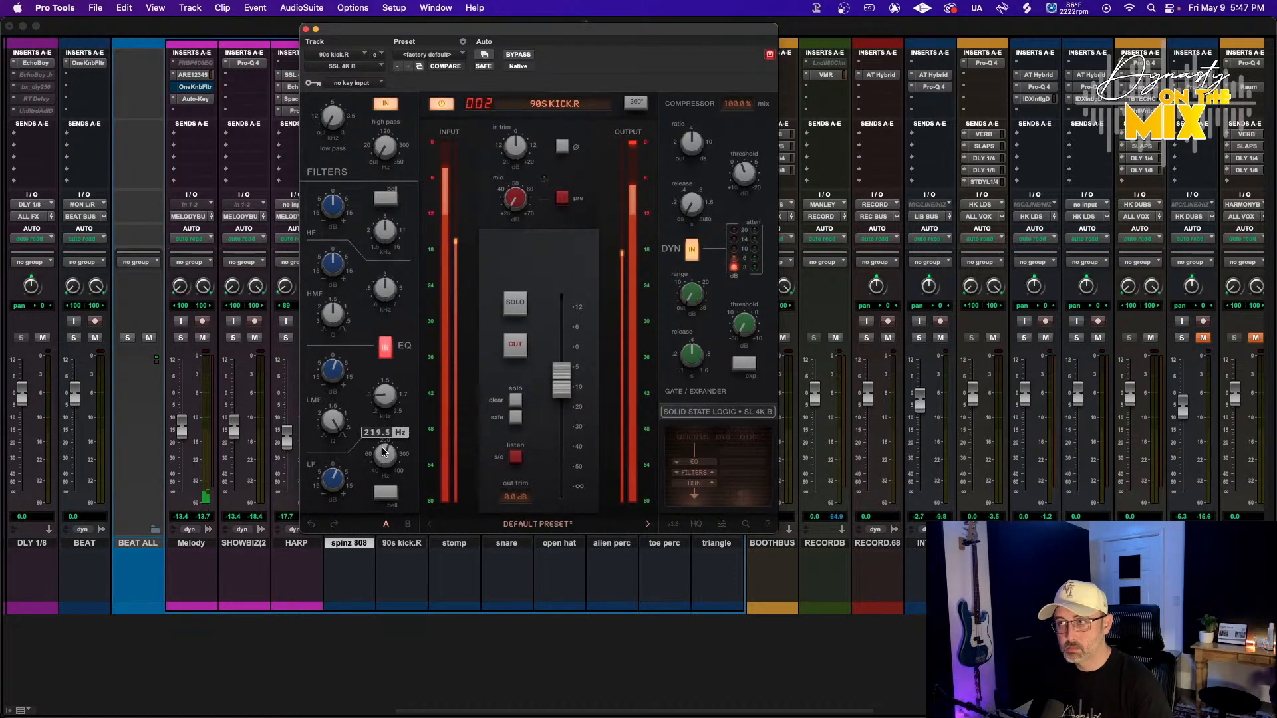
pyautogui.moveTo(385, 444); pyautogui.dragTo(404, 391)
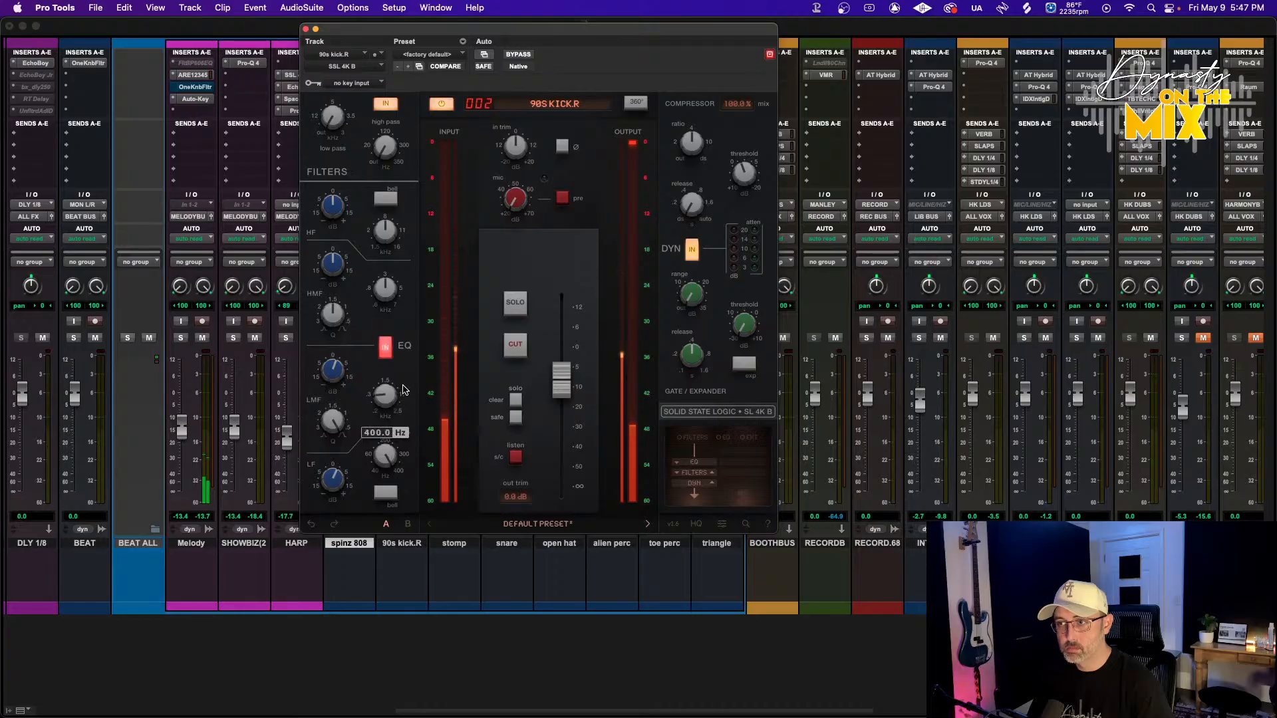
pyautogui.click(385, 492)
# Lower the SSL 4K B mic gain on the kick and close the plugin
pyautogui.moveTo(334, 471)
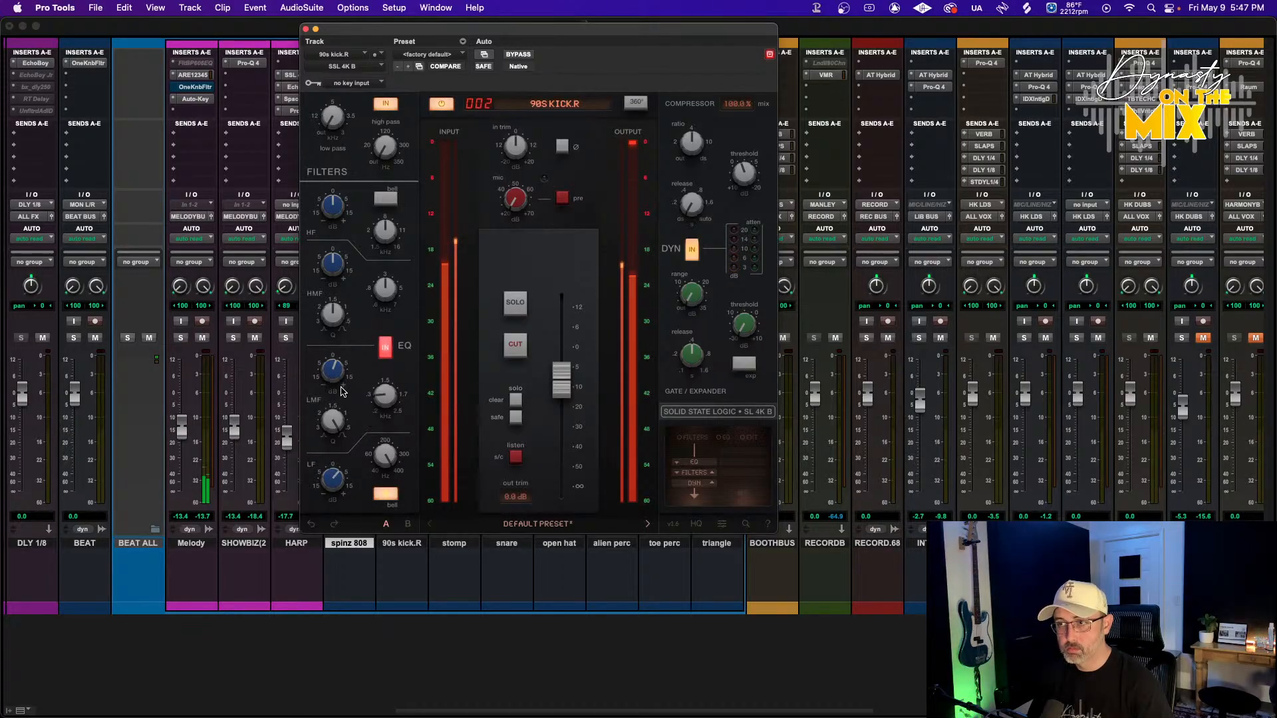
pyautogui.moveTo(322, 331)
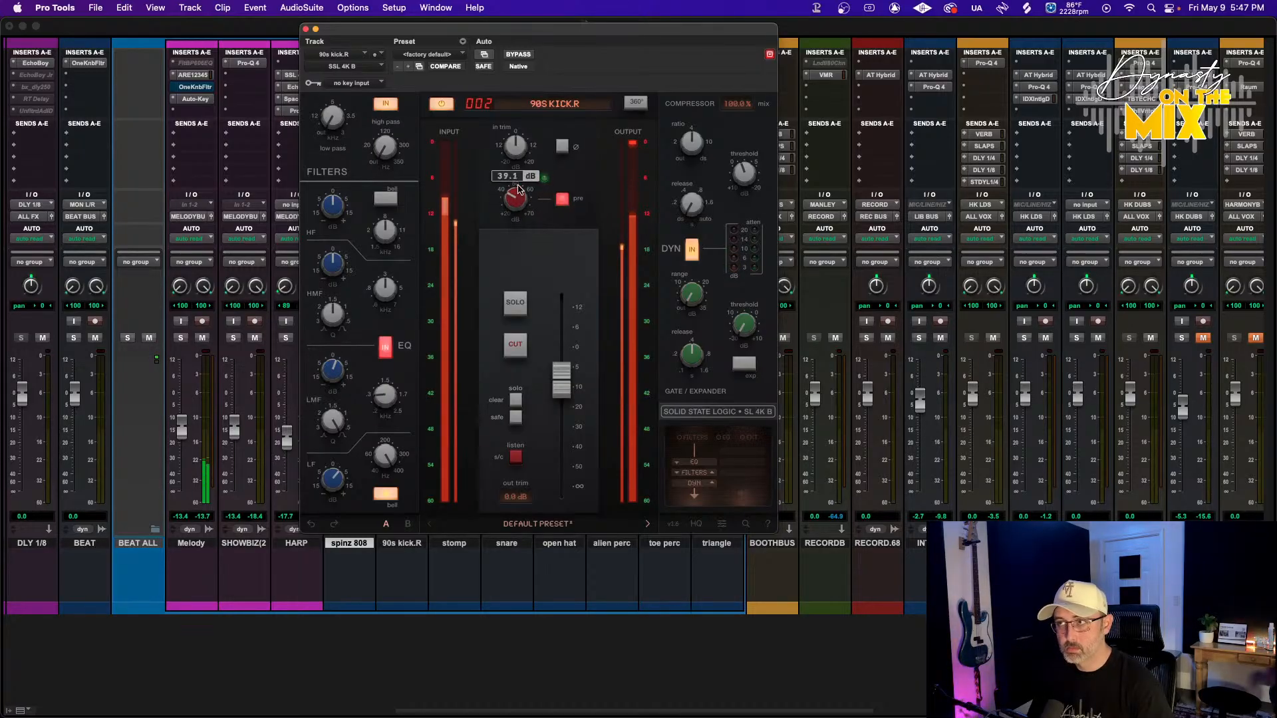
pyautogui.moveTo(523, 159); pyautogui.dragTo(512, 212)
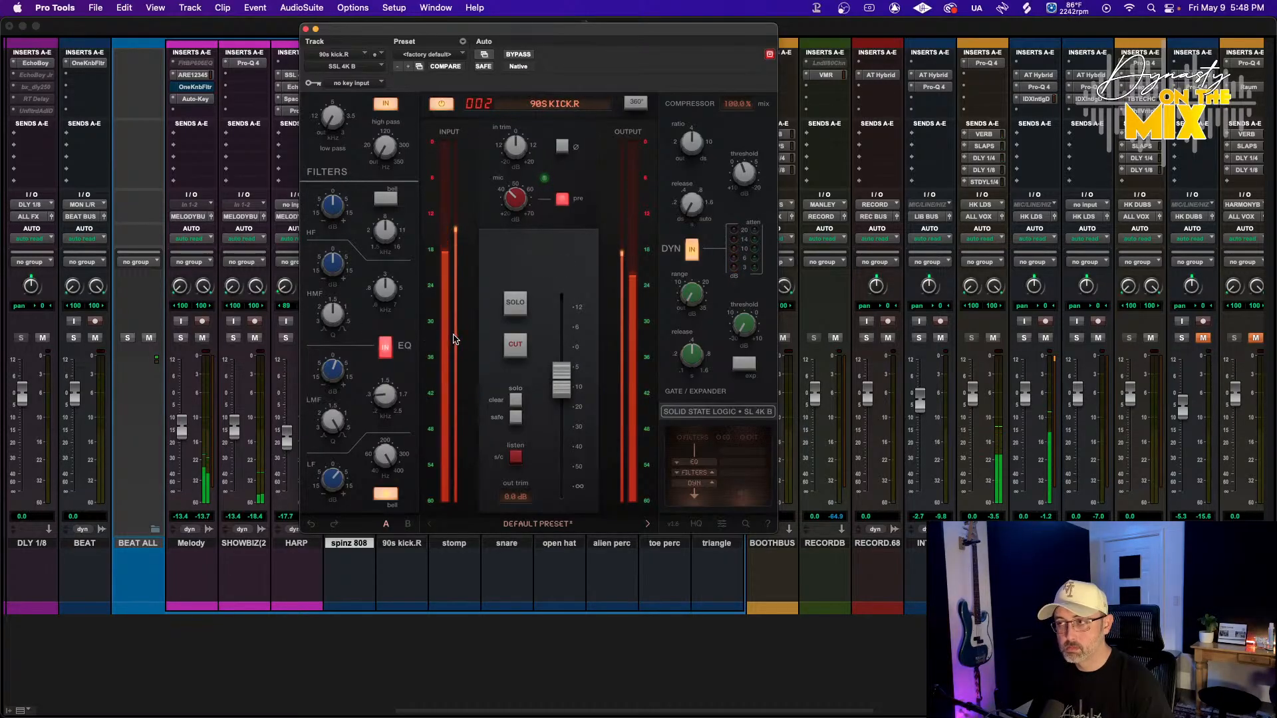
pyautogui.click(306, 29)
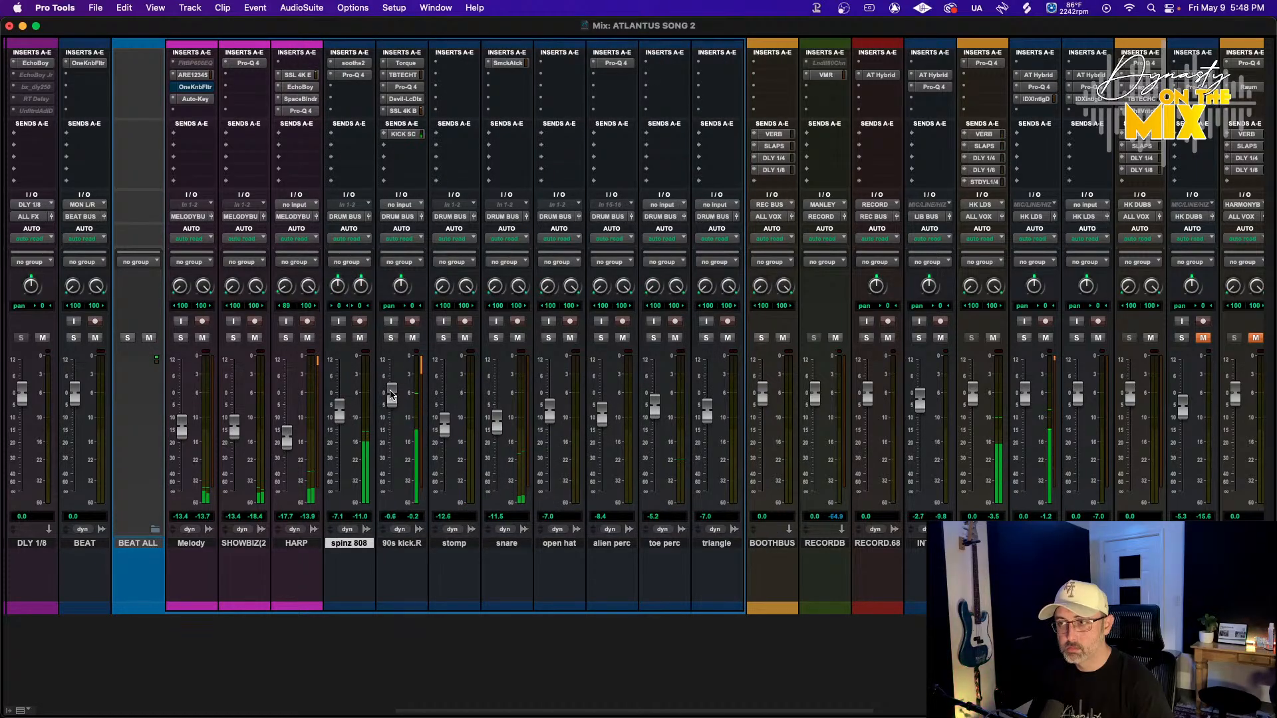
# Open the Torque plugin on 90s kick.R, inspect its output, and close it
pyautogui.click(405, 62)
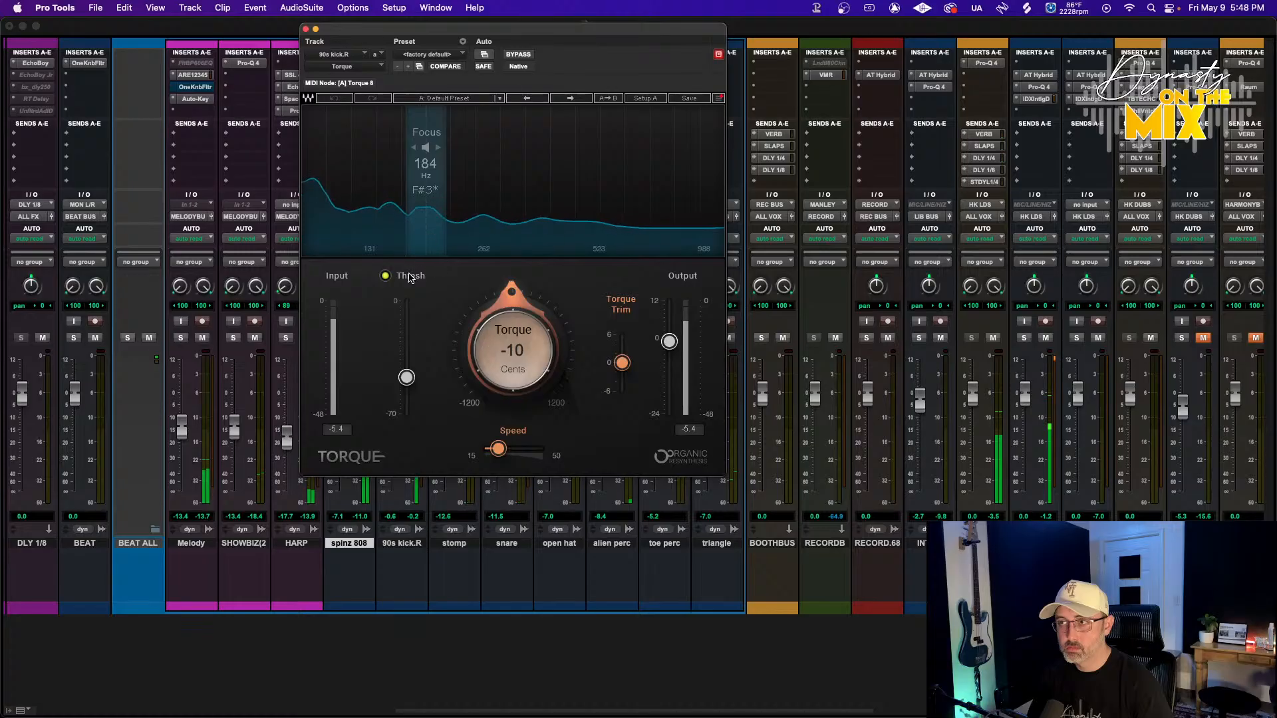
pyautogui.moveTo(668, 341); pyautogui.dragTo(668, 341)
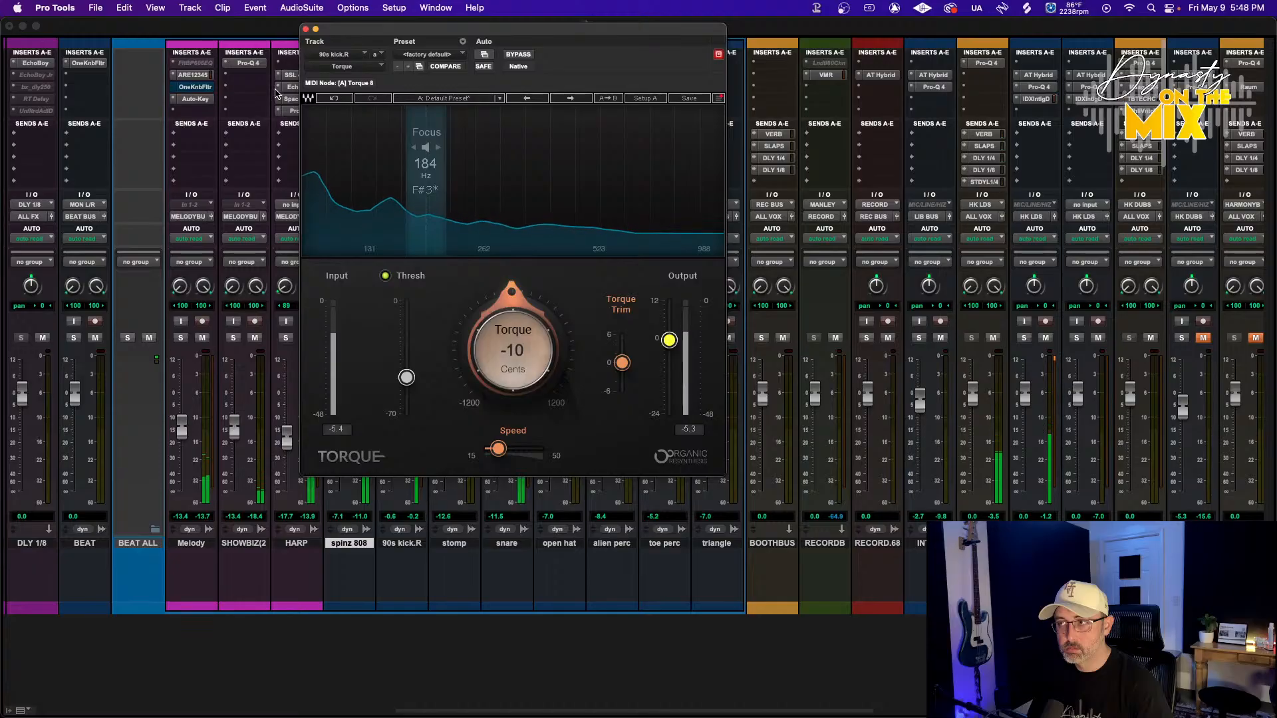
pyautogui.click(304, 29)
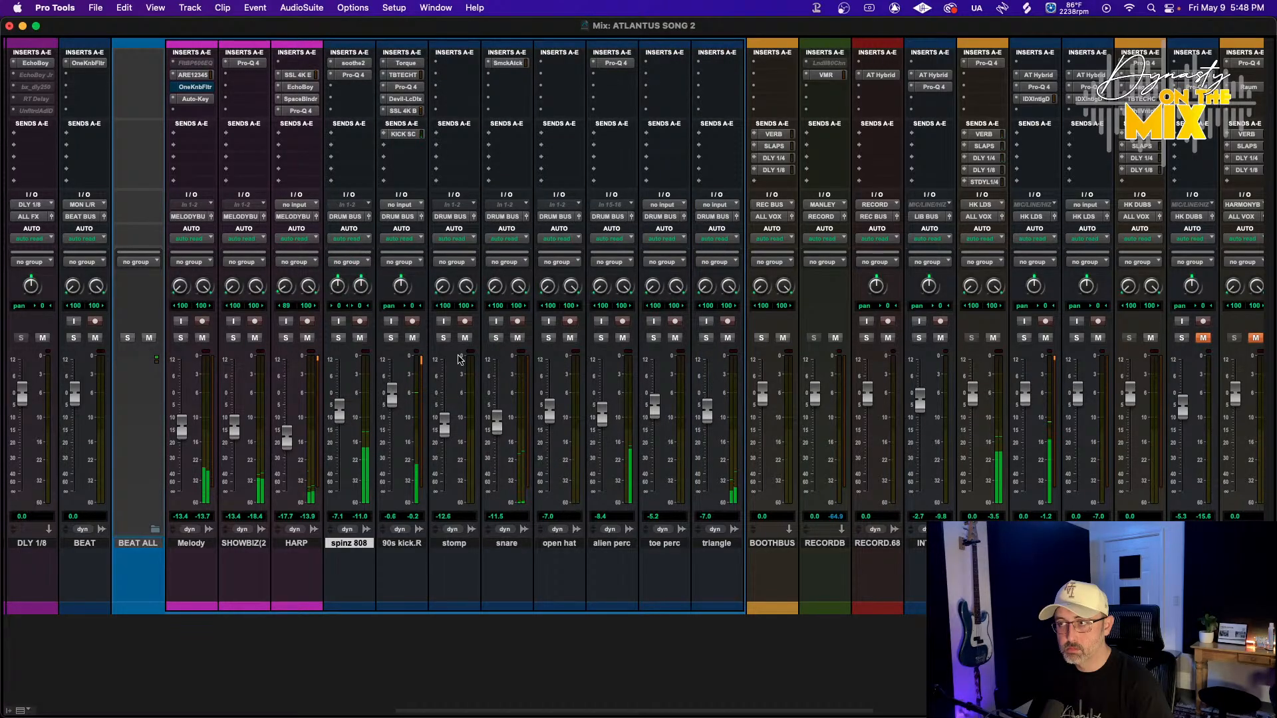
# Set faders: toe perc to -10.7, alien perc to -16.3, Melody to -11.8, and 90s kick.R to -2.0 dB
pyautogui.moveTo(654, 416); pyautogui.dragTo(654, 417)
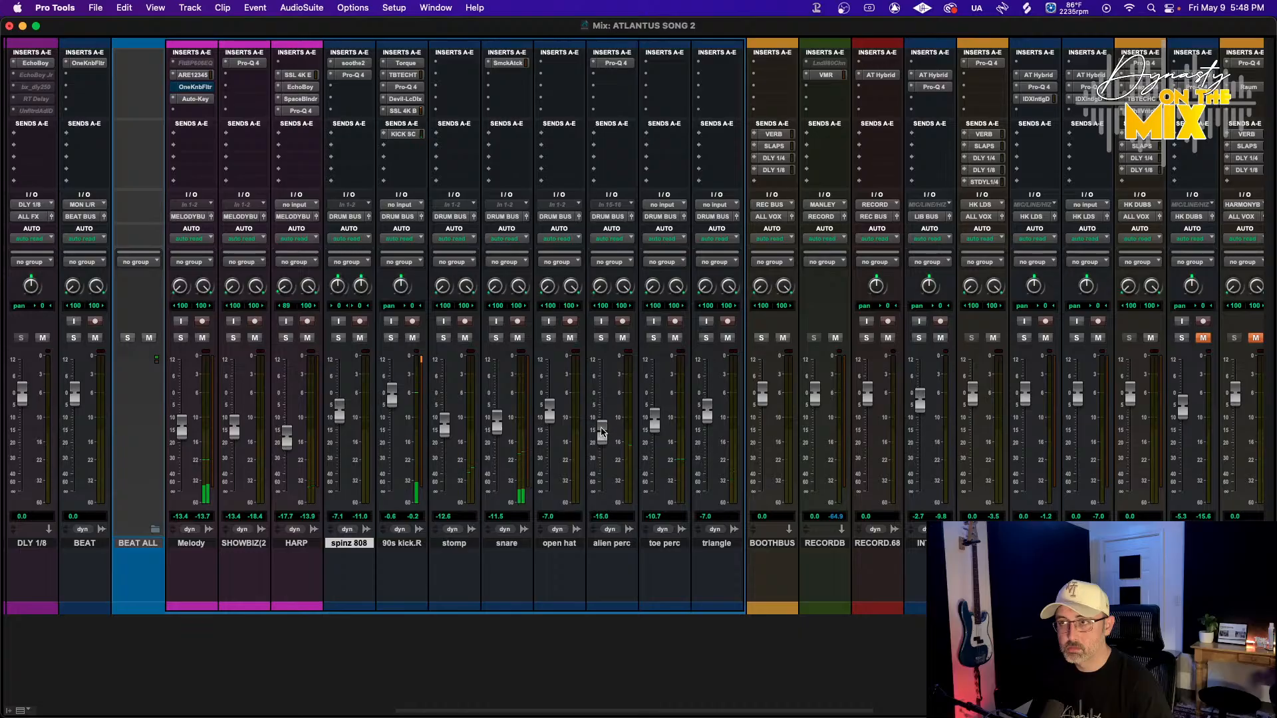
pyautogui.moveTo(601, 440); pyautogui.dragTo(601, 437)
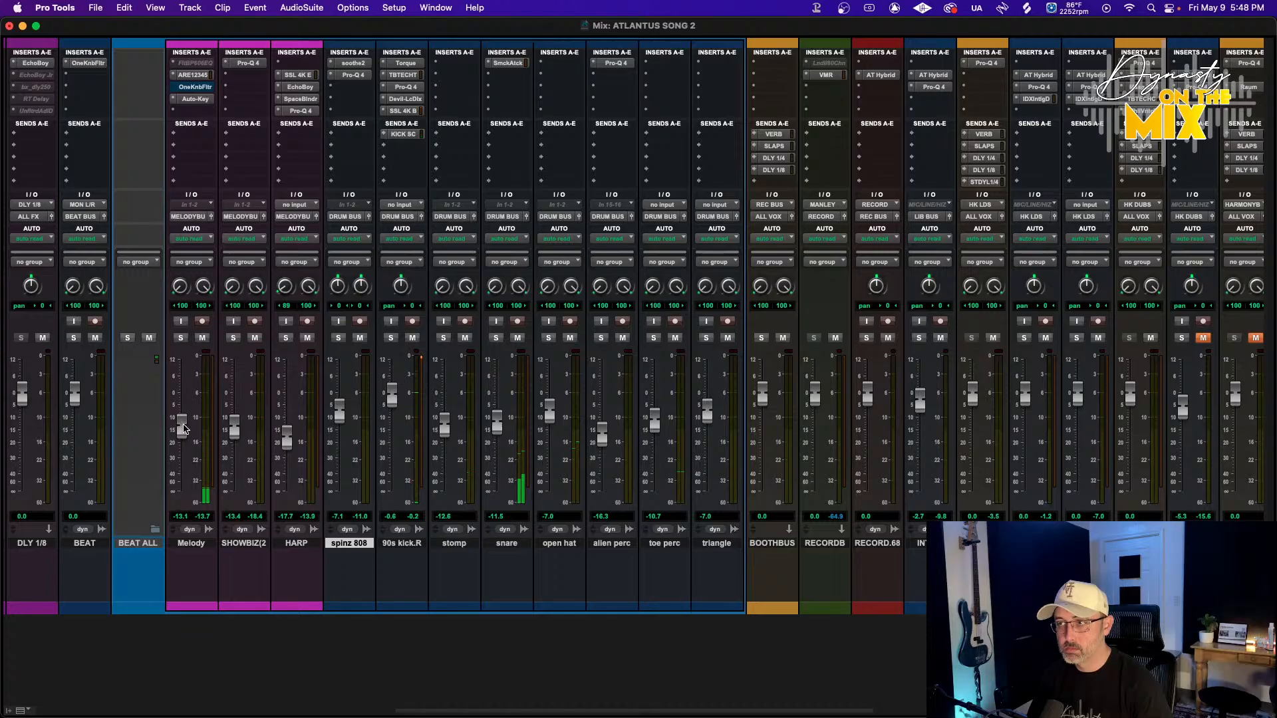
pyautogui.moveTo(185, 429); pyautogui.dragTo(185, 424)
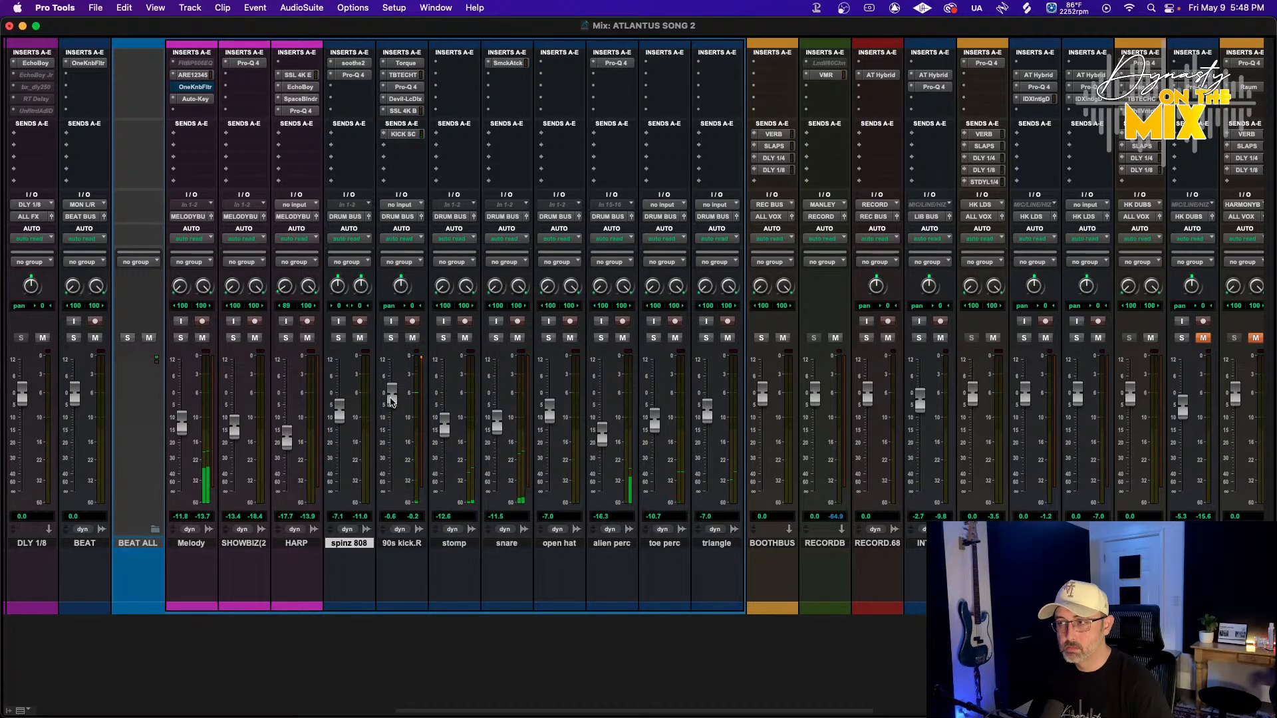
pyautogui.moveTo(391, 400); pyautogui.dragTo(391, 406)
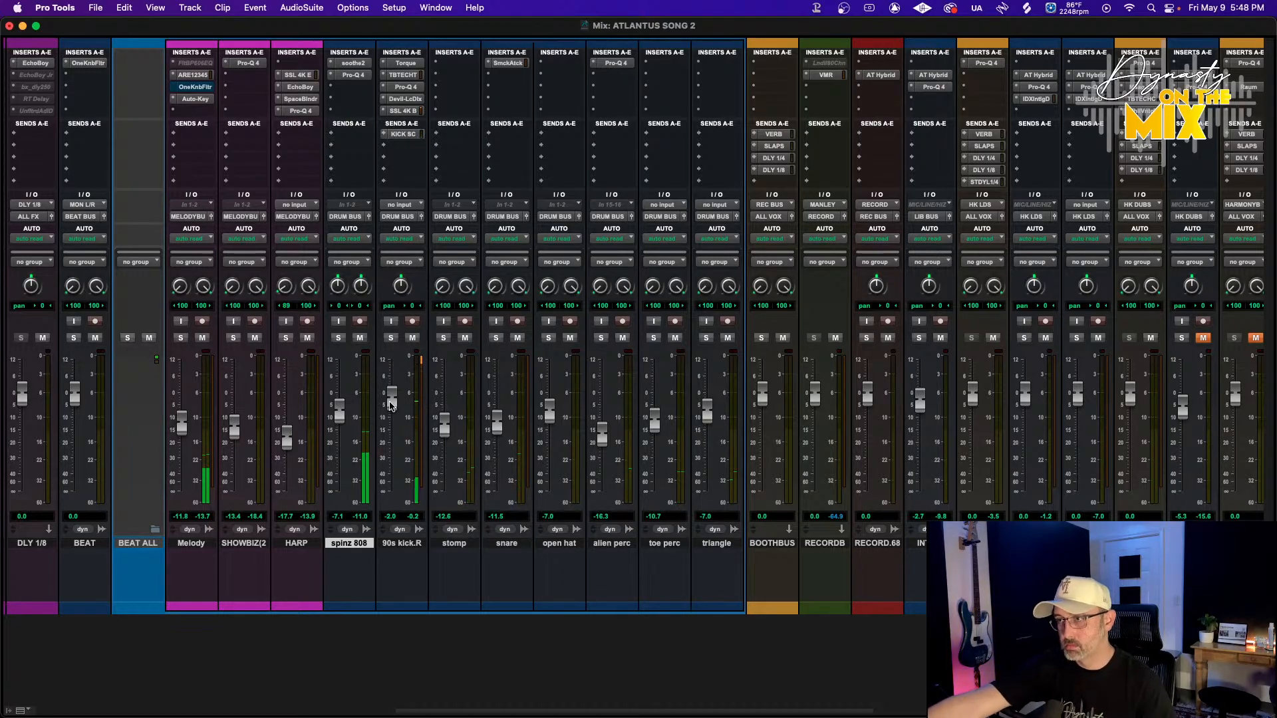
# Set the spinz 808 fader to -5.7 dB and move the Devil-Loc insert above Pro-Q 4 on 90s kick.R
pyautogui.click(406, 99)
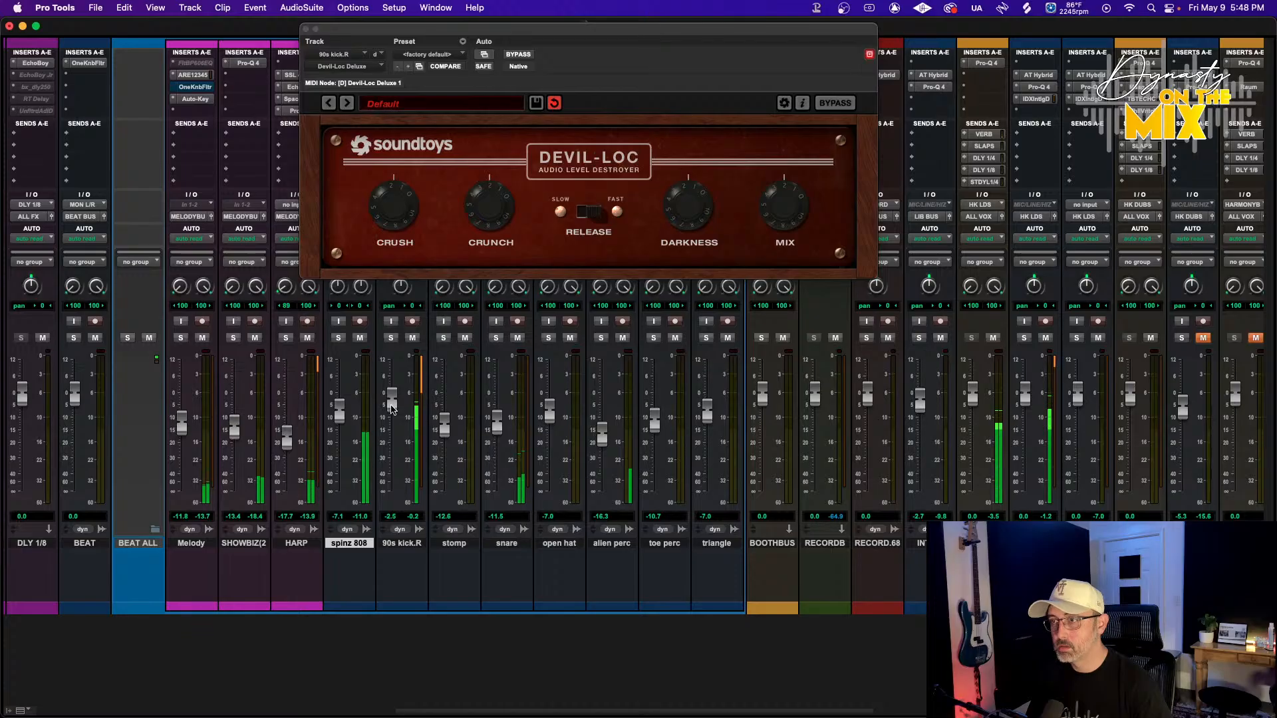
pyautogui.moveTo(339, 415); pyautogui.dragTo(339, 412)
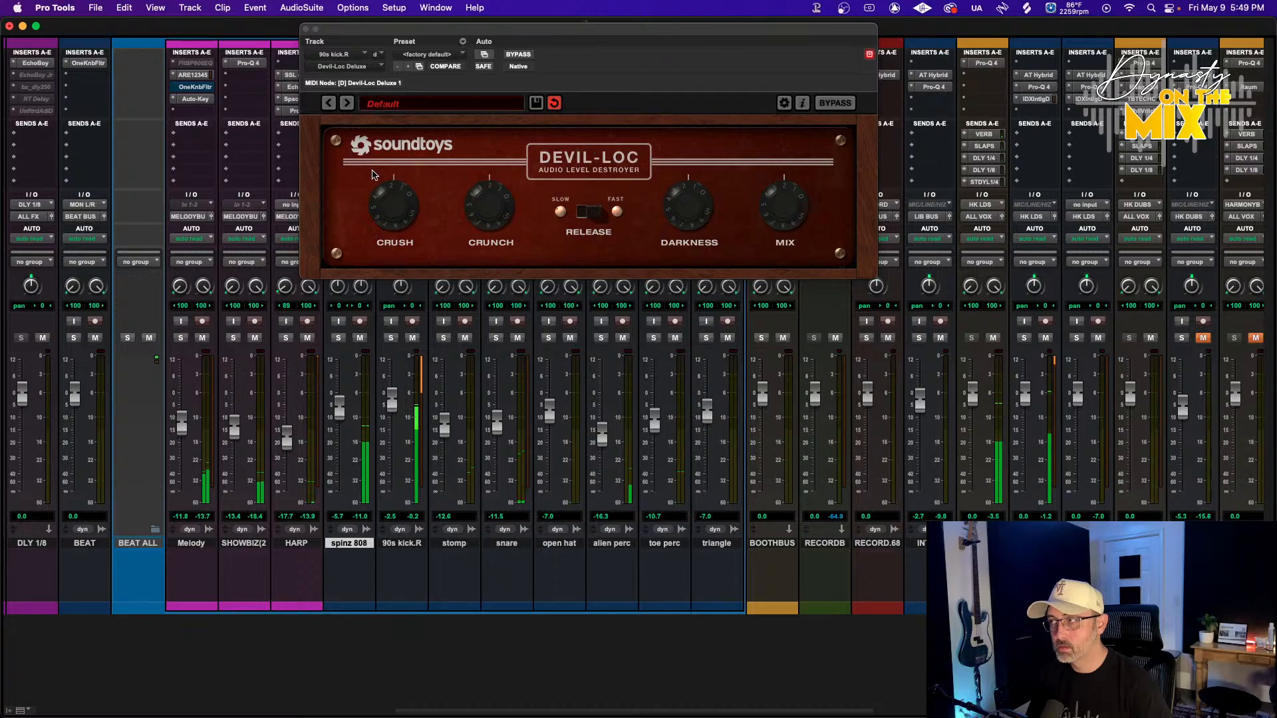
pyautogui.click(306, 29)
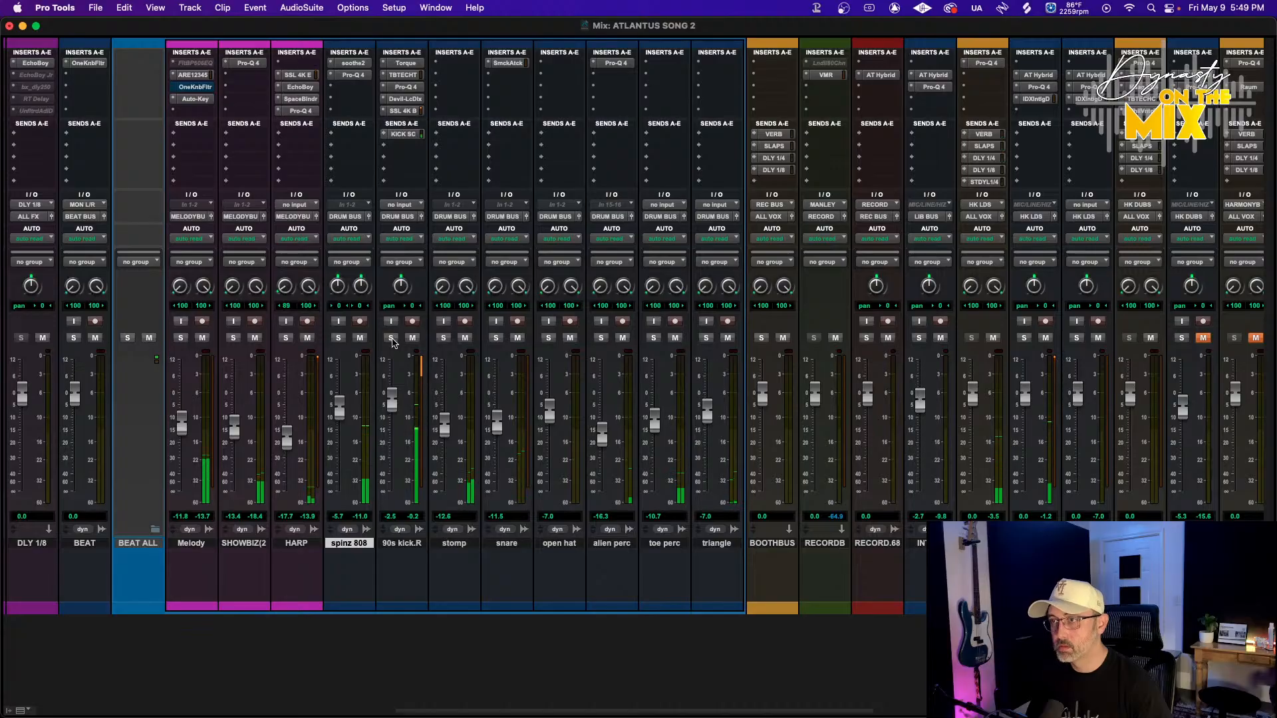
pyautogui.moveTo(407, 97)
pyautogui.mouseDown()
pyautogui.moveTo(413, 85)
pyautogui.moveTo(425, 105)
pyautogui.mouseUp()
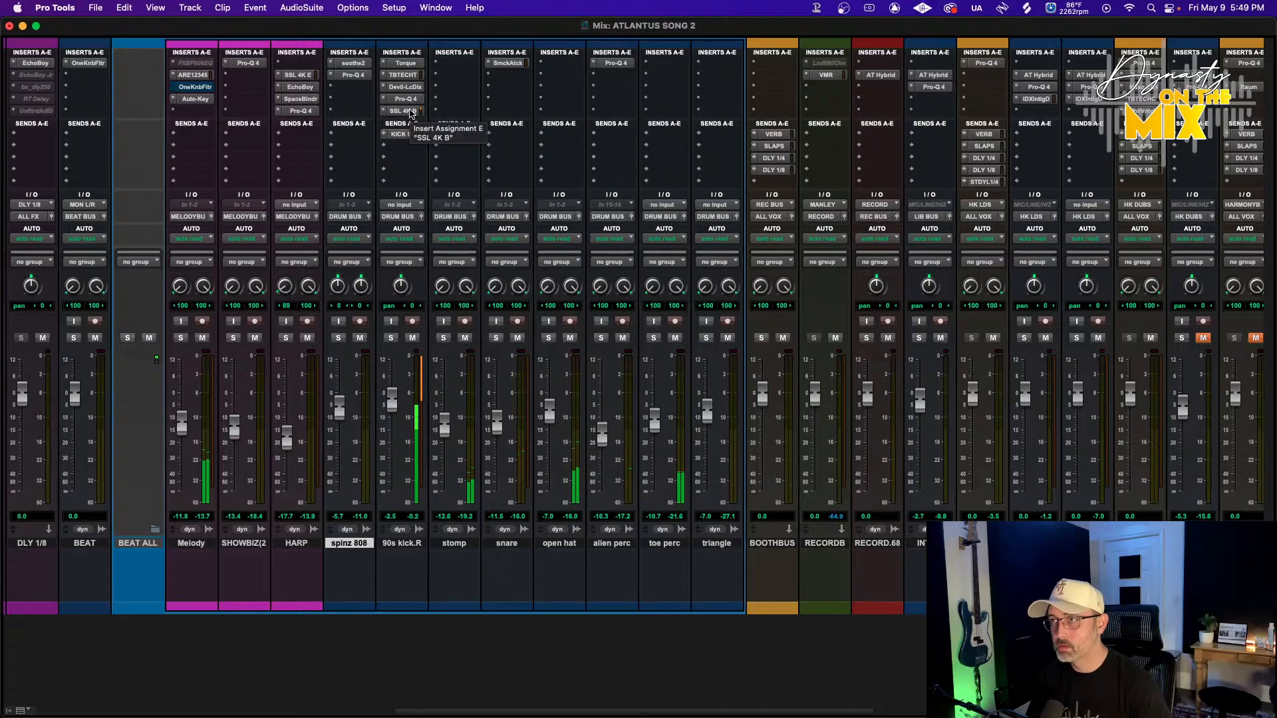
# Adjust Trinity Shaper on 90s kick.R: second-band attack +3.60 dB, attack +0.76 dB, makeup -3.02 dB, dry mix about 20%
pyautogui.click(403, 74)
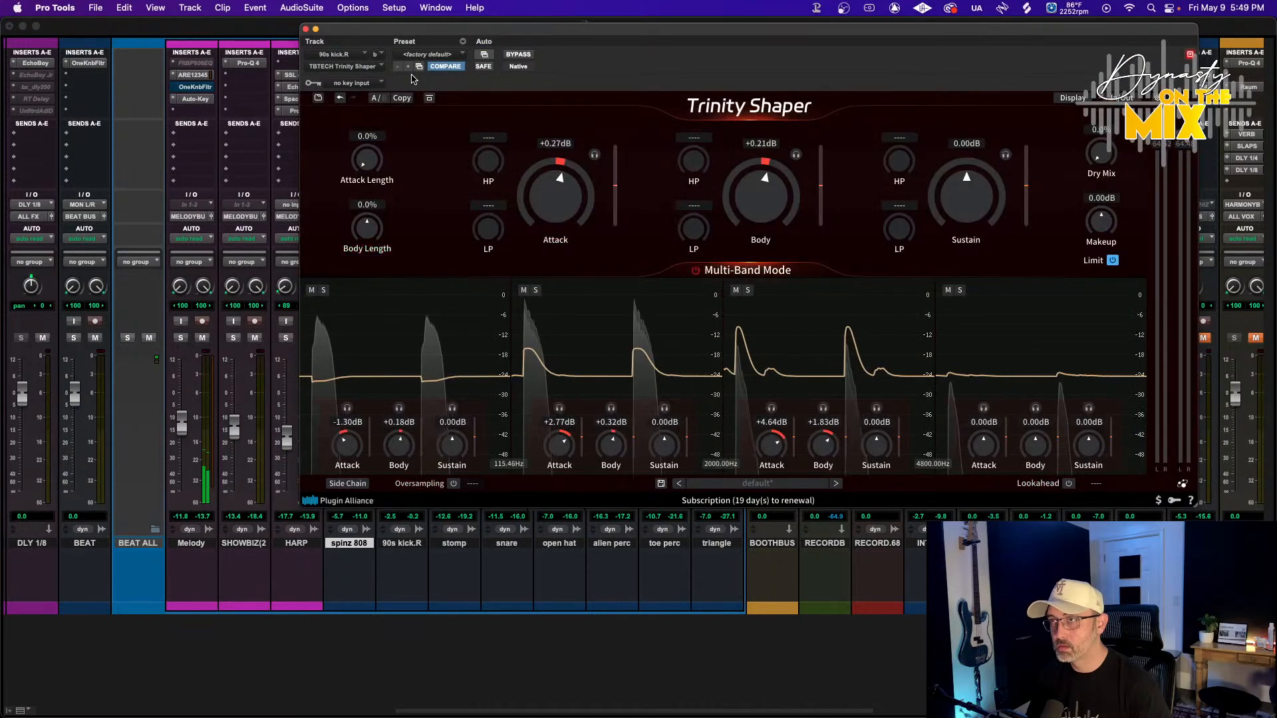
pyautogui.moveTo(558, 449); pyautogui.dragTo(557, 446)
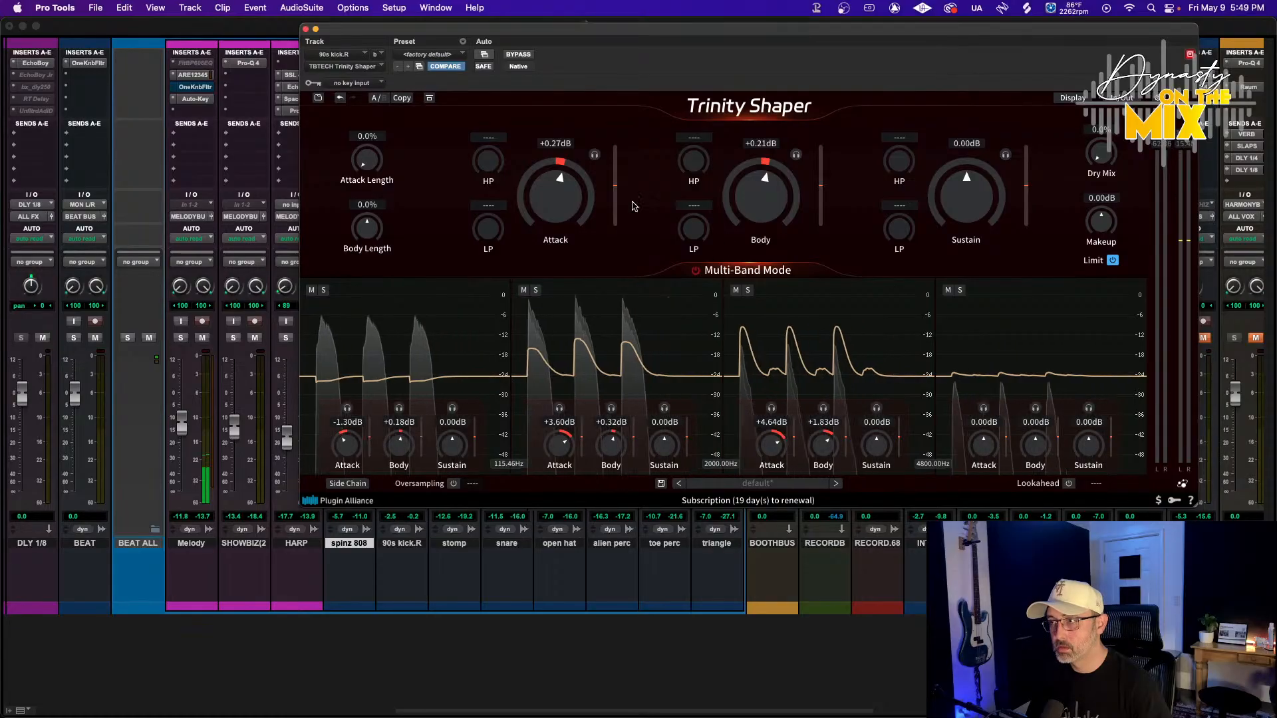
pyautogui.moveTo(568, 202); pyautogui.dragTo(529, 211)
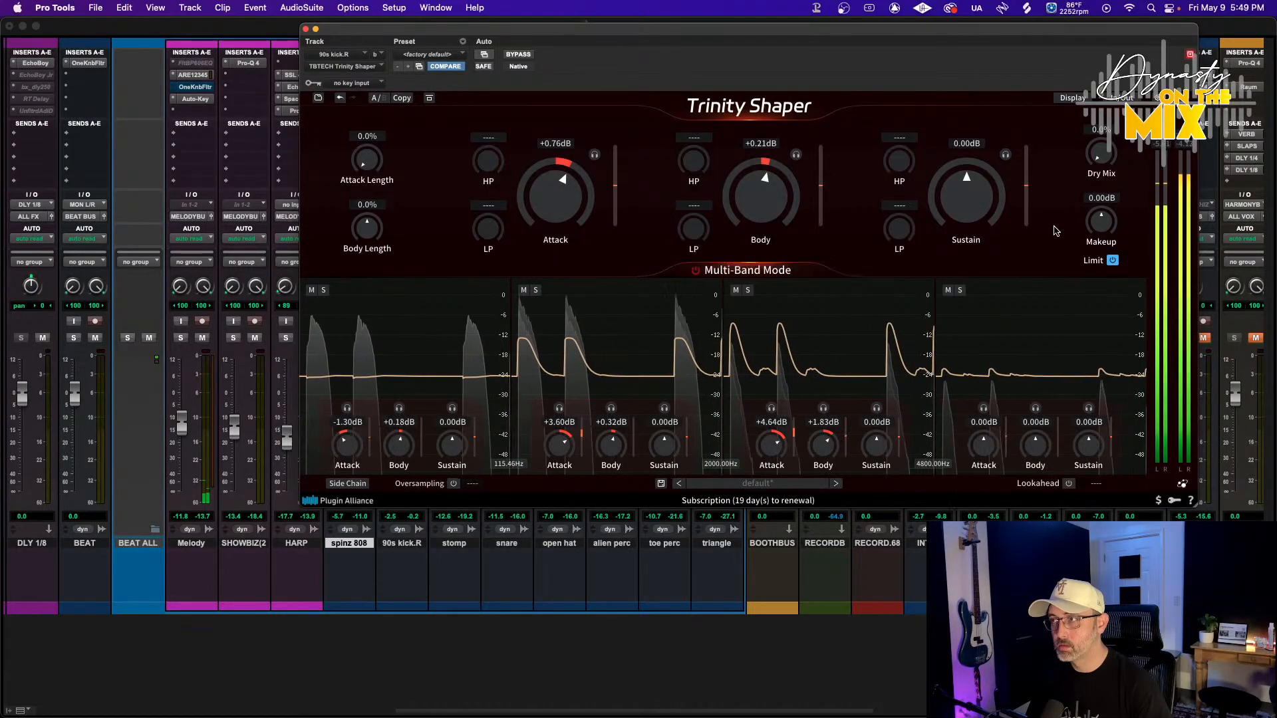
pyautogui.moveTo(1108, 223); pyautogui.dragTo(1104, 236)
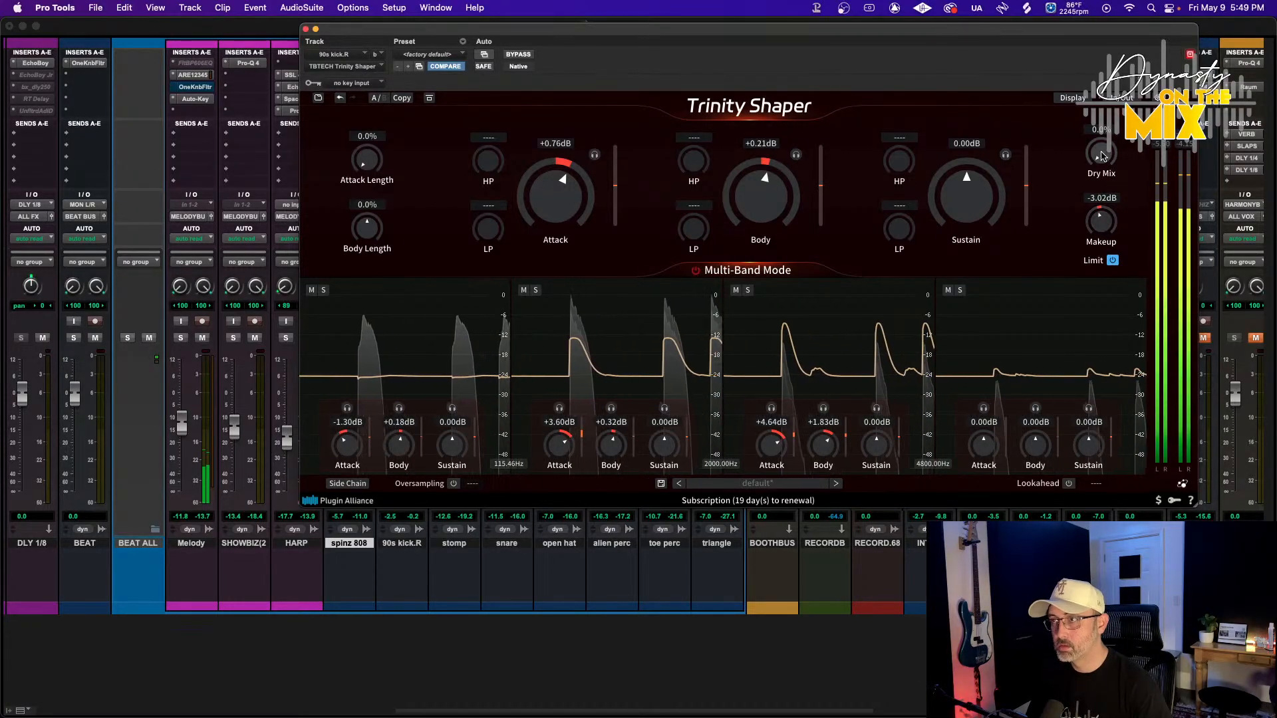
pyautogui.moveTo(1103, 159); pyautogui.dragTo(1105, 126)
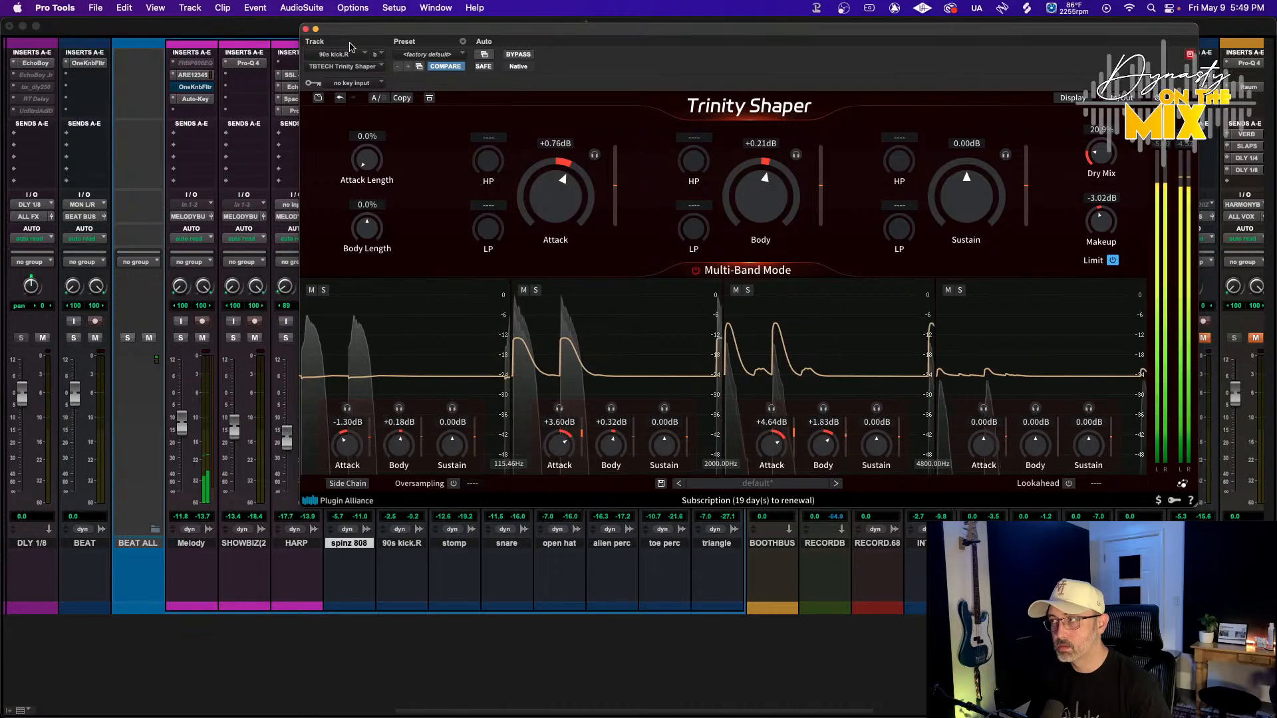
pyautogui.click(306, 29)
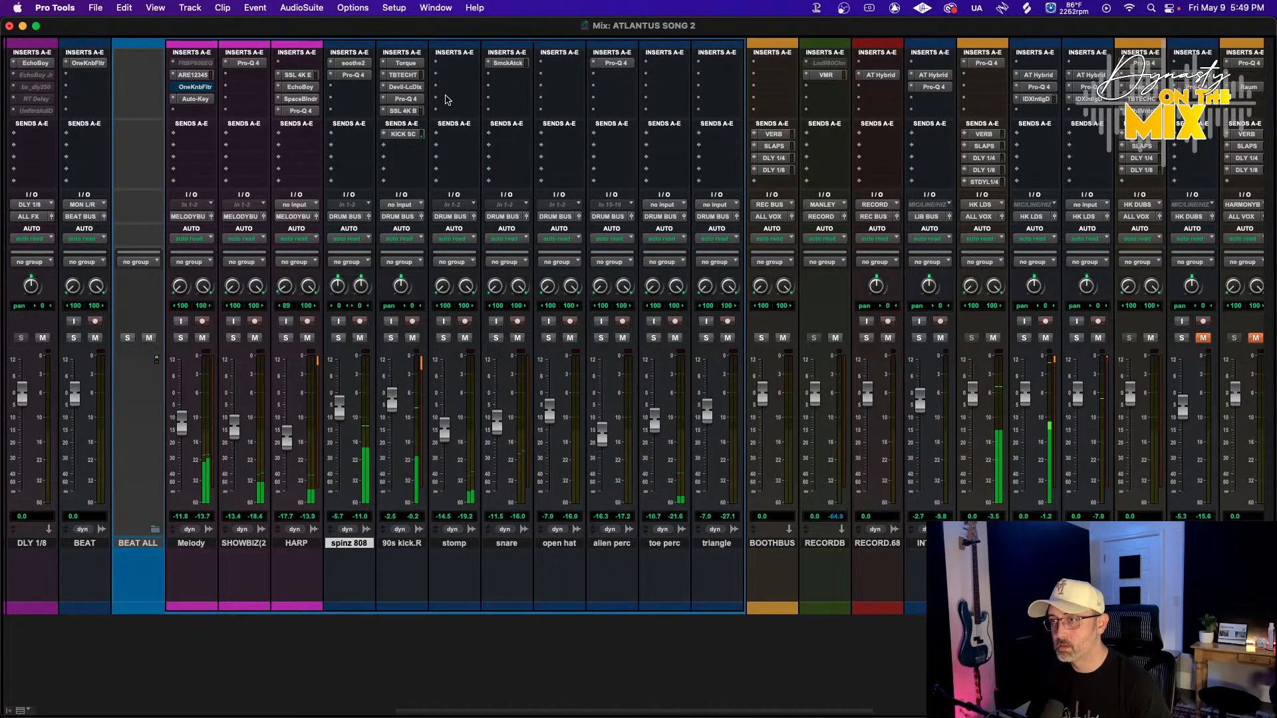
# Set the stomp fader to -13.1 dB and add a low-frequency band in Pro-MB on DRUM BUS
pyautogui.moveTo(444, 431); pyautogui.dragTo(443, 424)
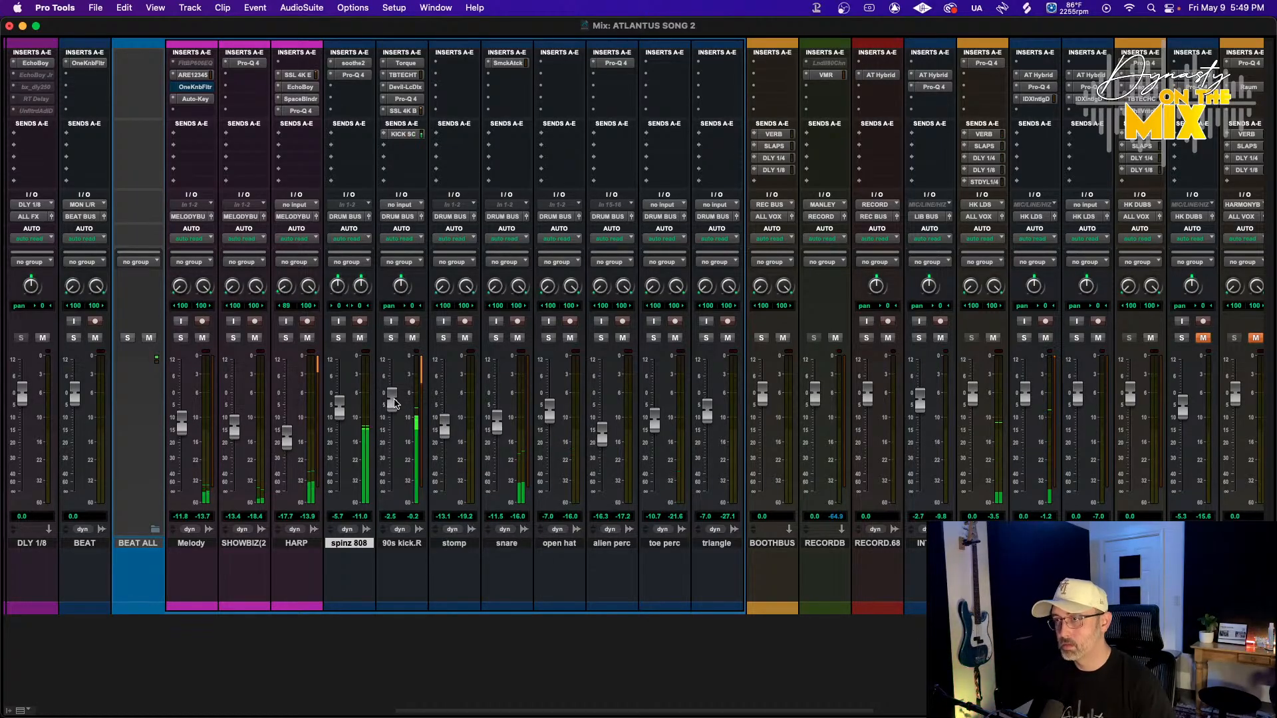
pyautogui.hscroll(-15, 398, 357)
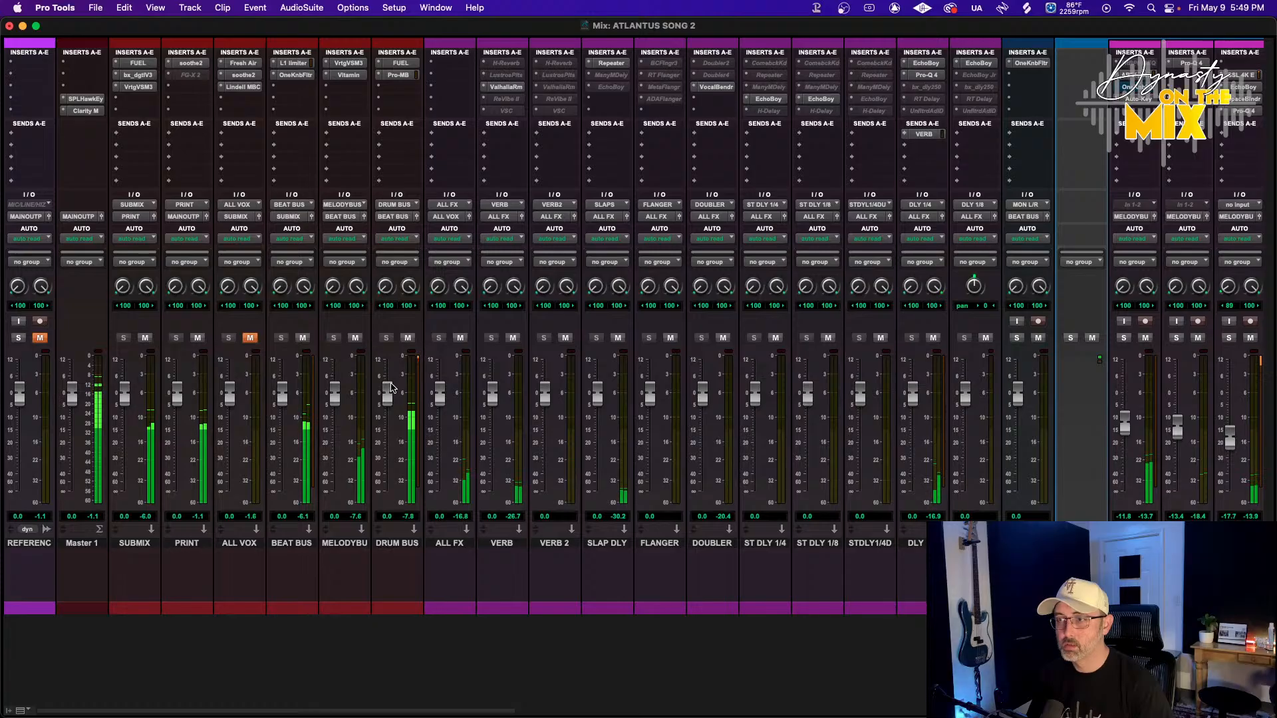
pyautogui.click(397, 75)
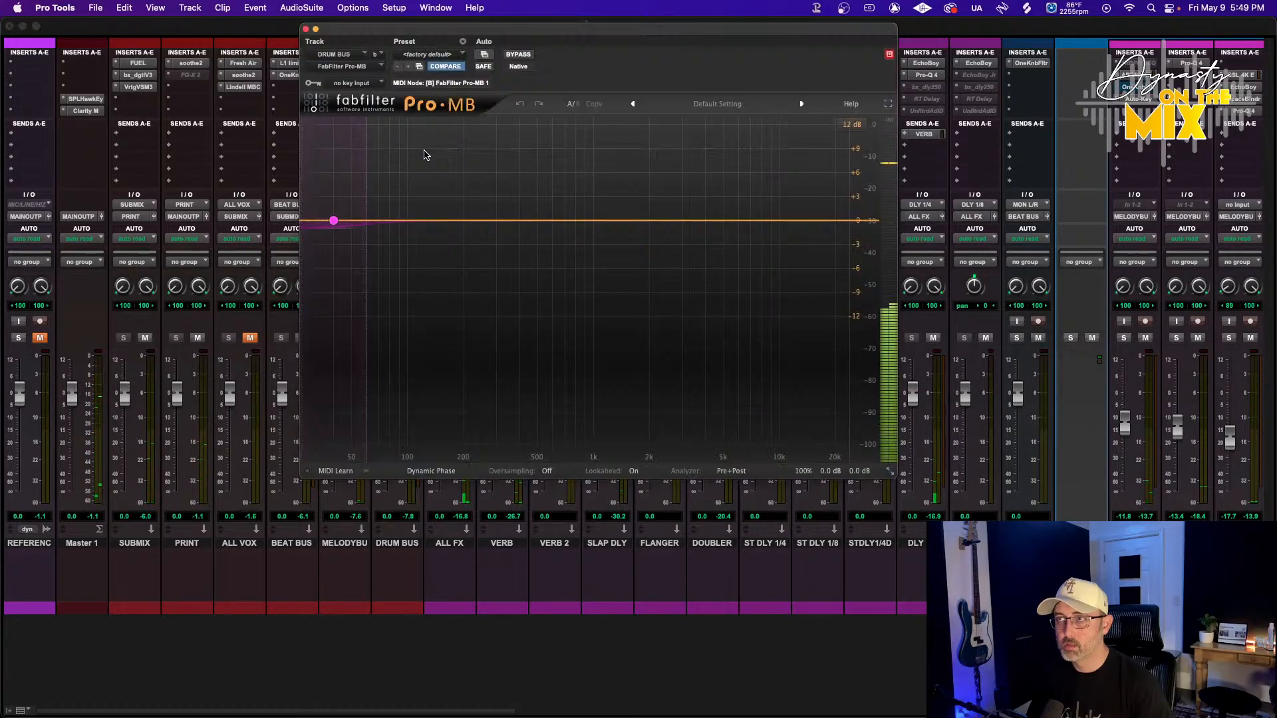
pyautogui.moveTo(366, 220); pyautogui.dragTo(403, 224)
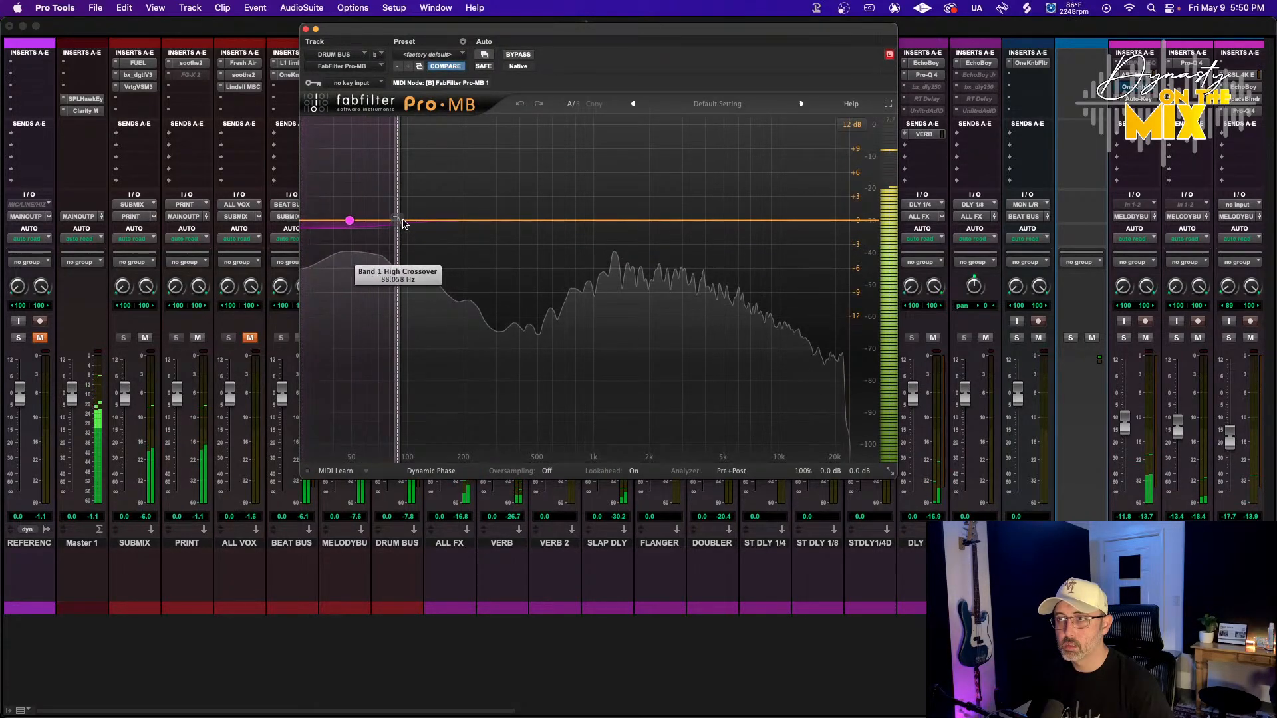
pyautogui.click(305, 29)
# Raise the FUEL compression on DRUM BUS to about 12.4 dB and dismiss the CPU warning
pyautogui.click(393, 63)
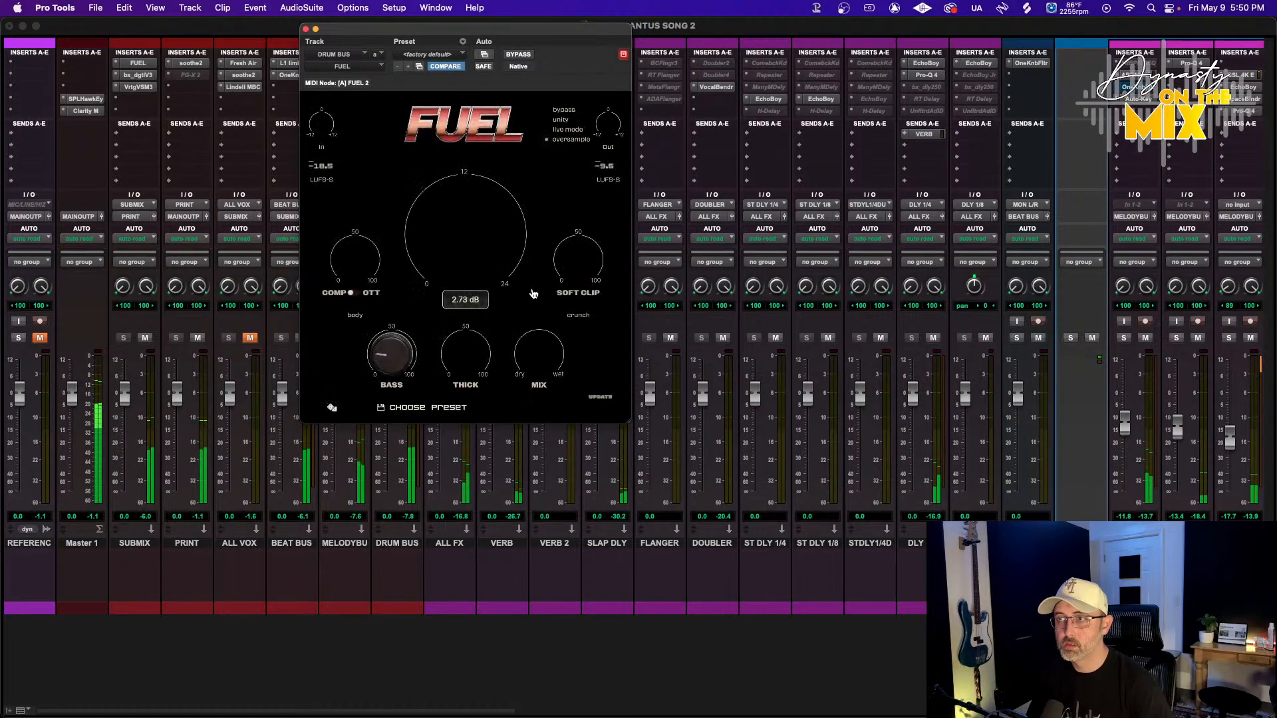
pyautogui.moveTo(368, 268)
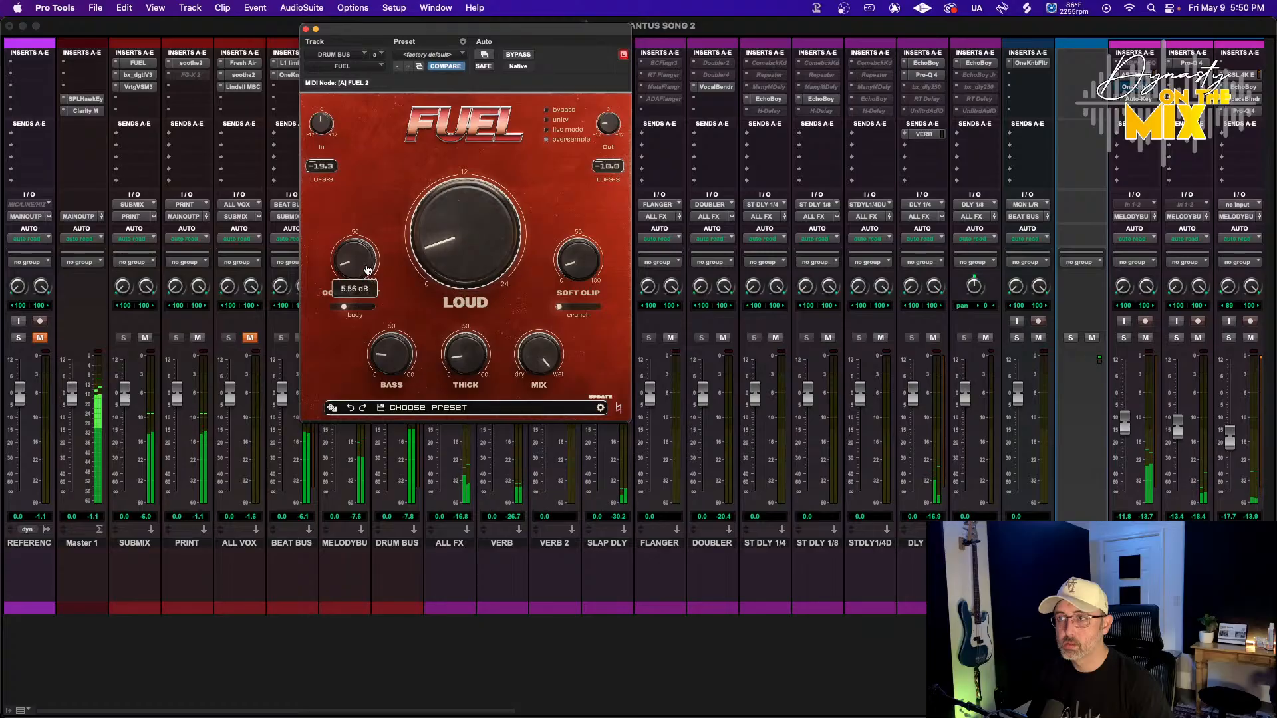
pyautogui.moveTo(373, 251); pyautogui.dragTo(372, 245)
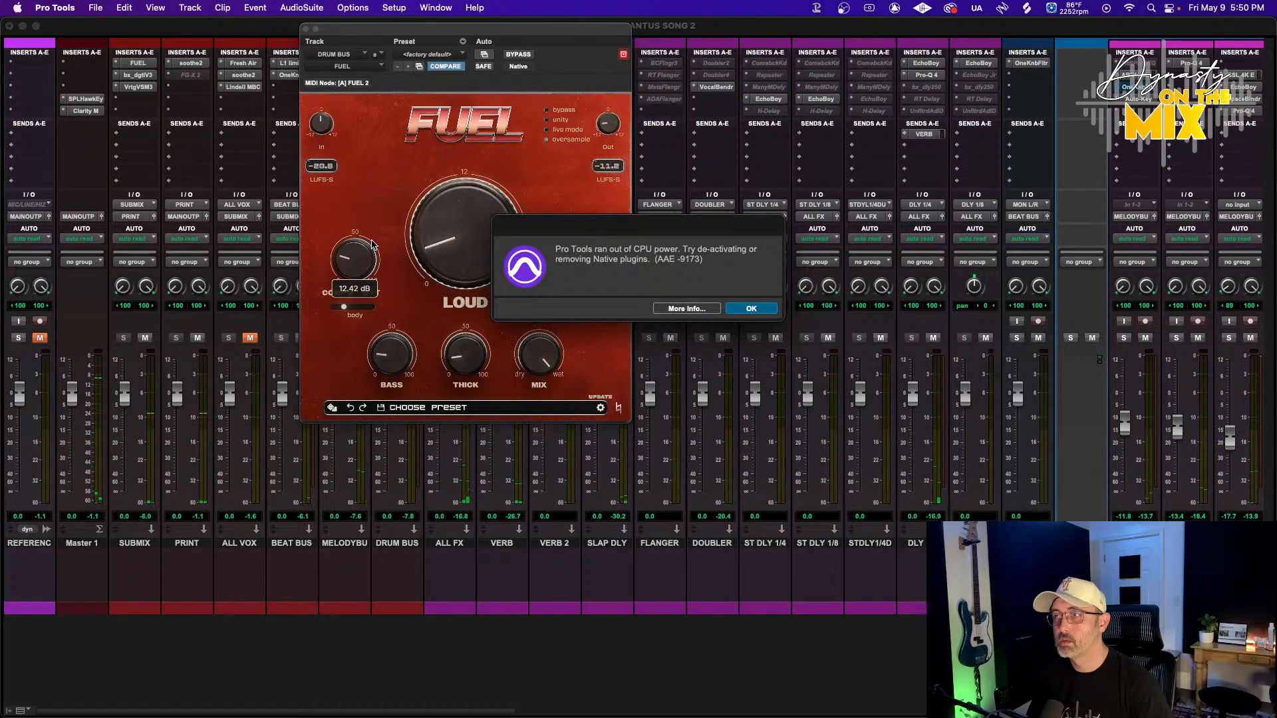
pyautogui.press('Return')
# Set the playback engine hardware buffer size to 1024 Samples
pyautogui.click(394, 8)
pyautogui.click(426, 40)
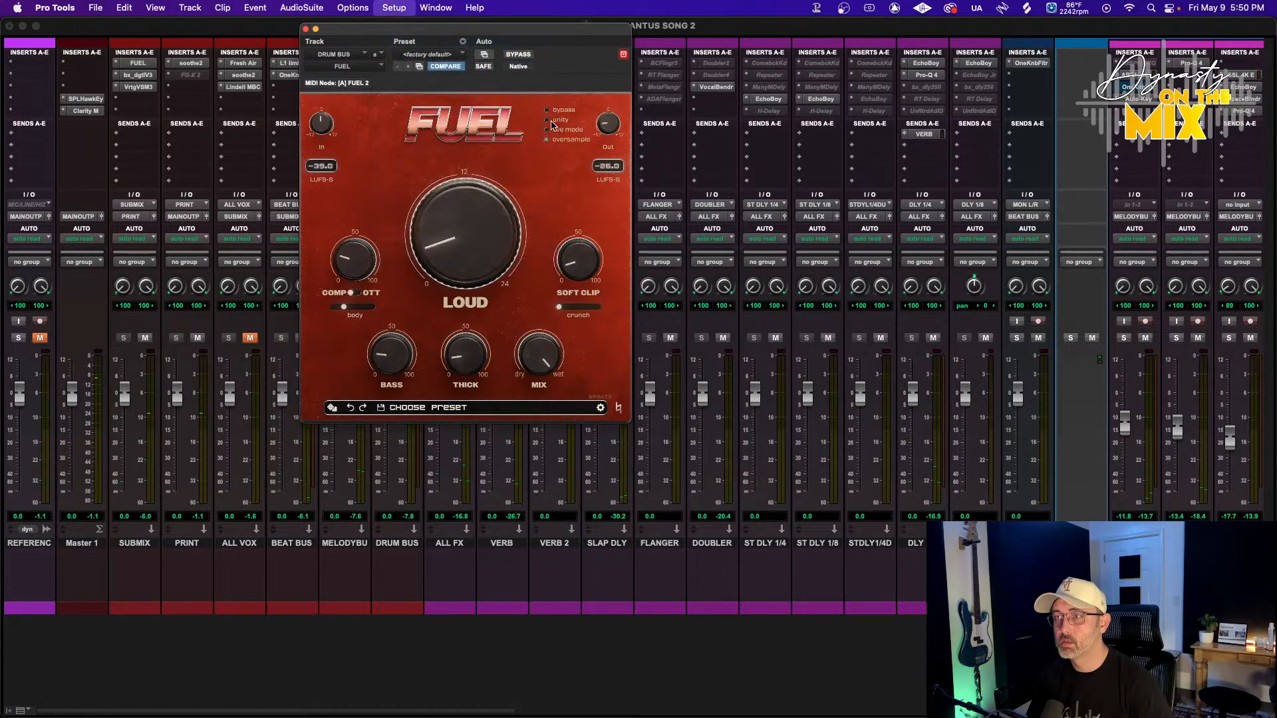
pyautogui.click(623, 214)
pyautogui.click(619, 248)
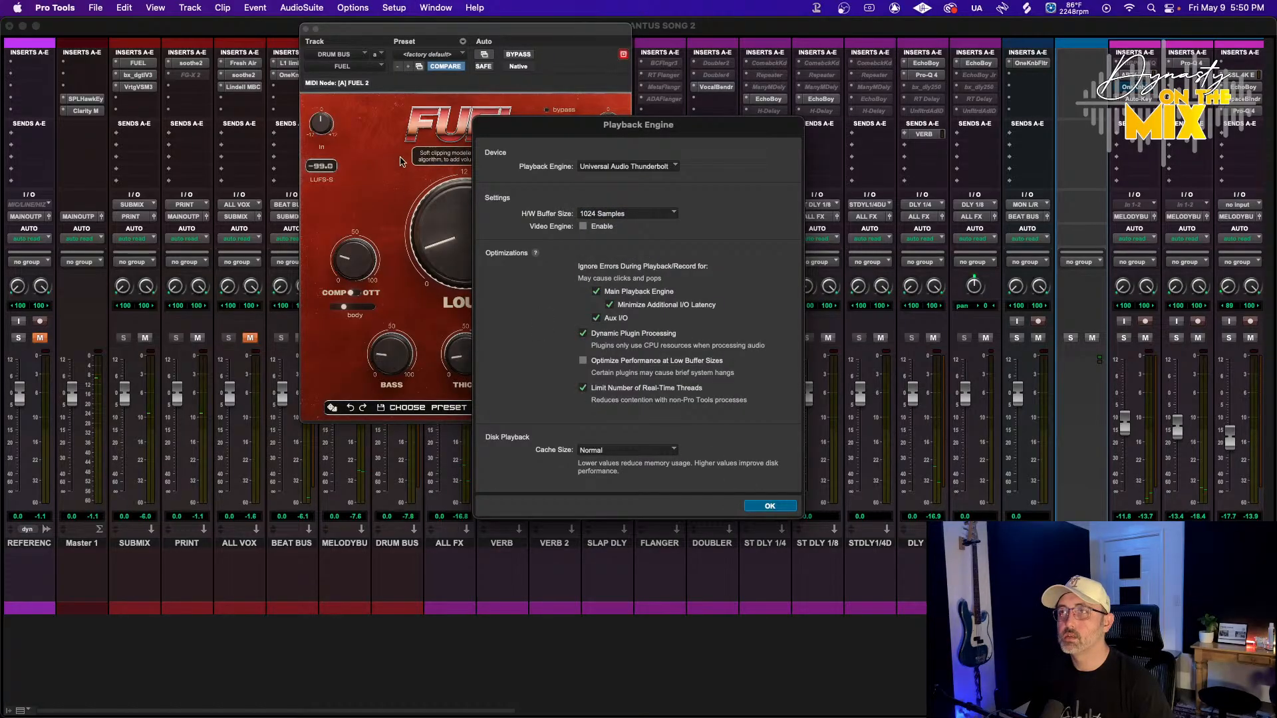
pyautogui.press('Return')
# Resume playback, set FUEL's body to 24% and lower its mix, then close the plugin
pyautogui.press('space')
pyautogui.moveTo(353, 270)
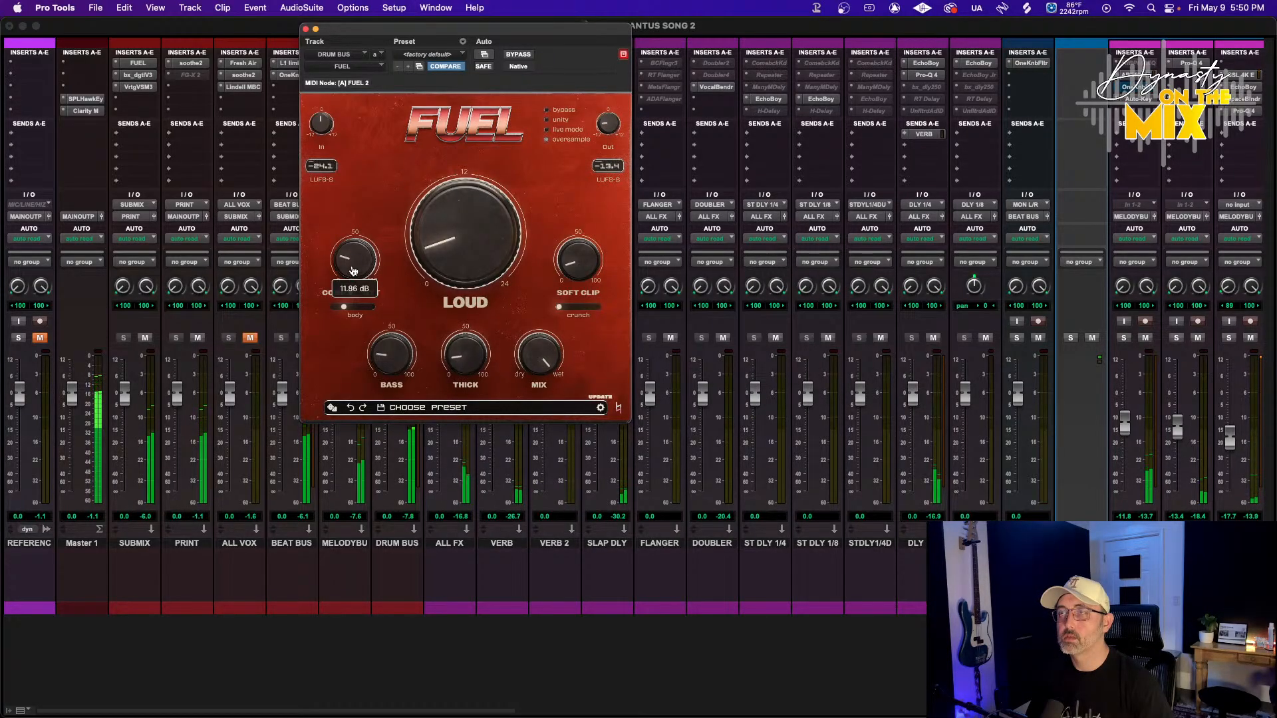
pyautogui.moveTo(353, 268); pyautogui.dragTo(340, 313)
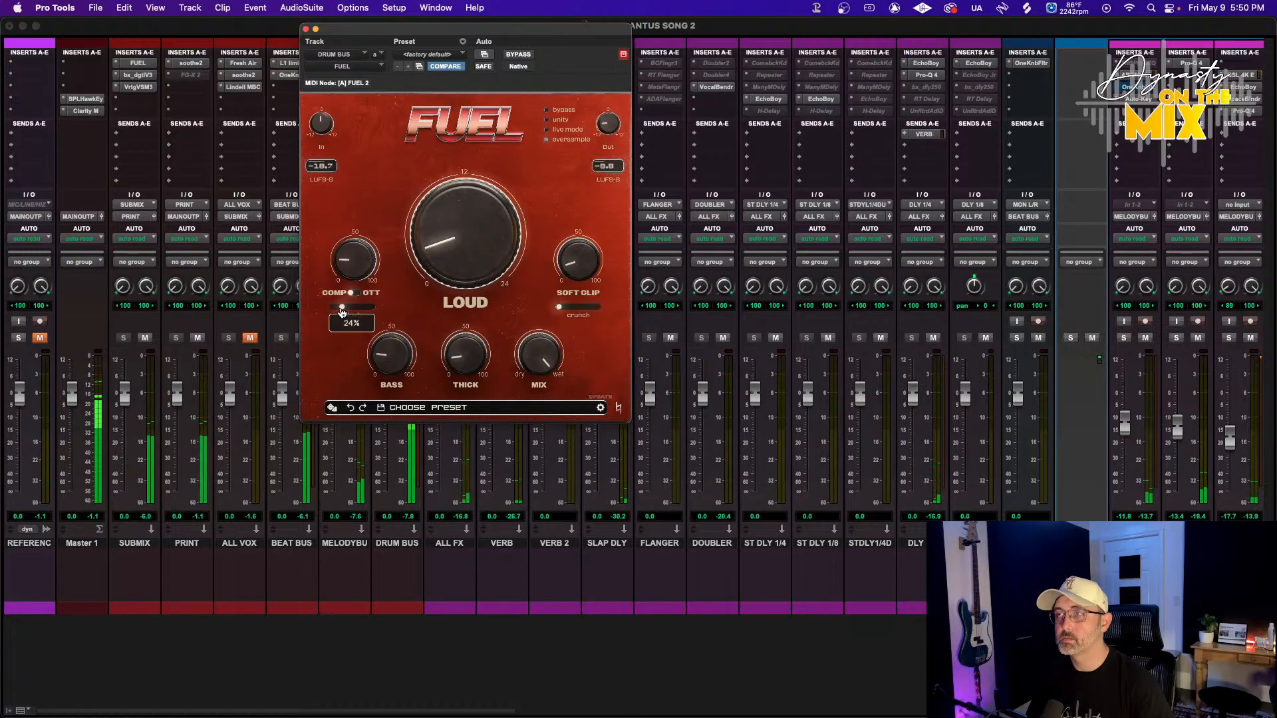
pyautogui.moveTo(538, 357); pyautogui.dragTo(485, 449)
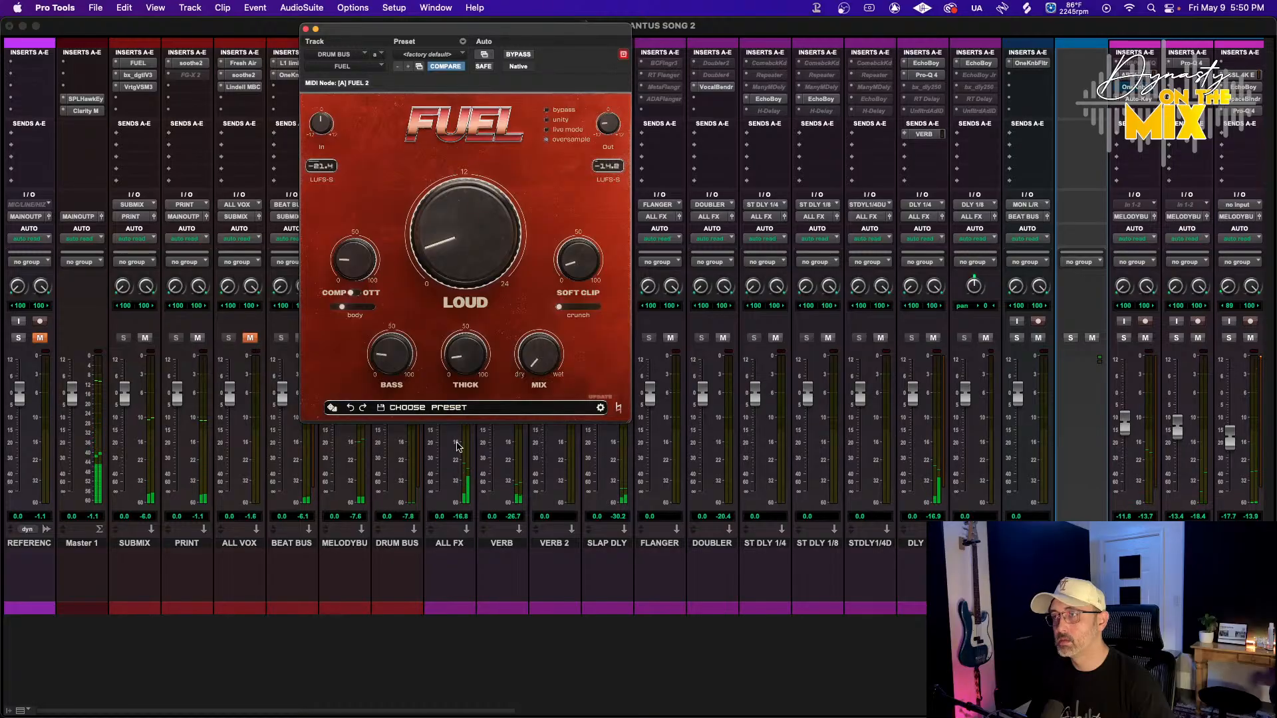
pyautogui.click(306, 29)
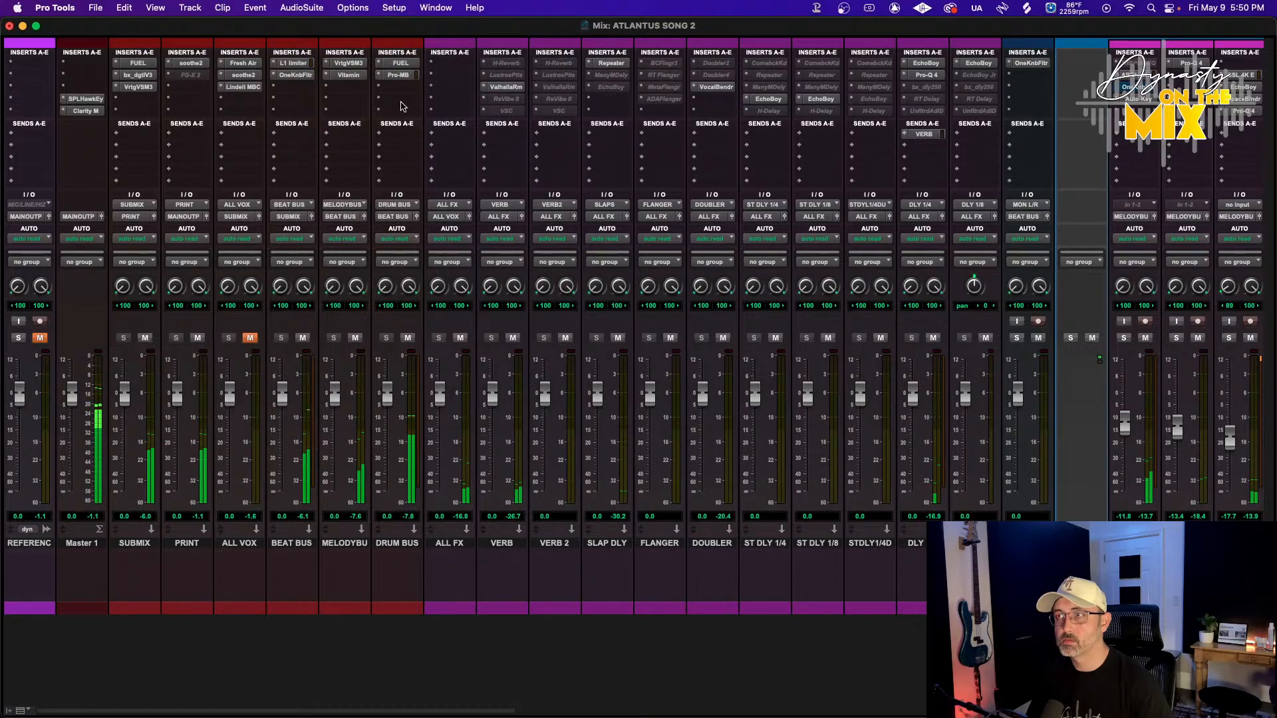
# Deactivate the FUEL insert on DRUM BUS and resume playback
pyautogui.click(379, 62)
pyautogui.click(395, 20)
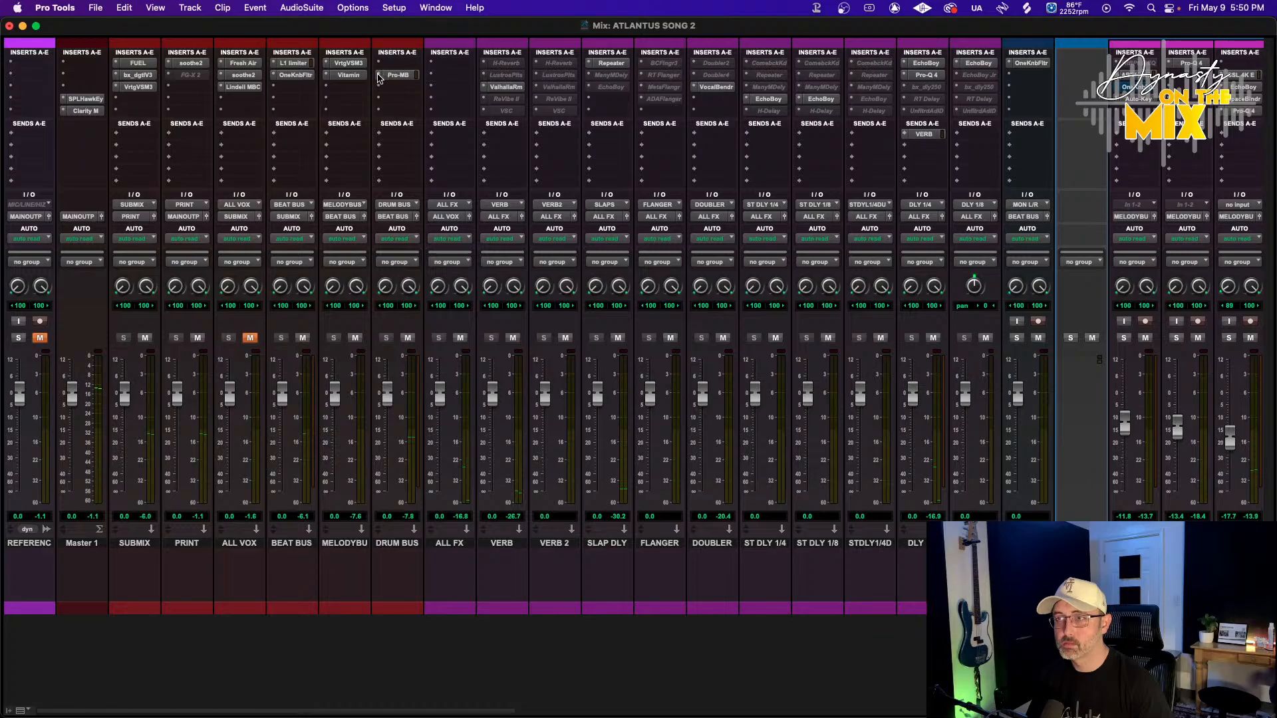
pyautogui.click(397, 75)
pyautogui.click(392, 31)
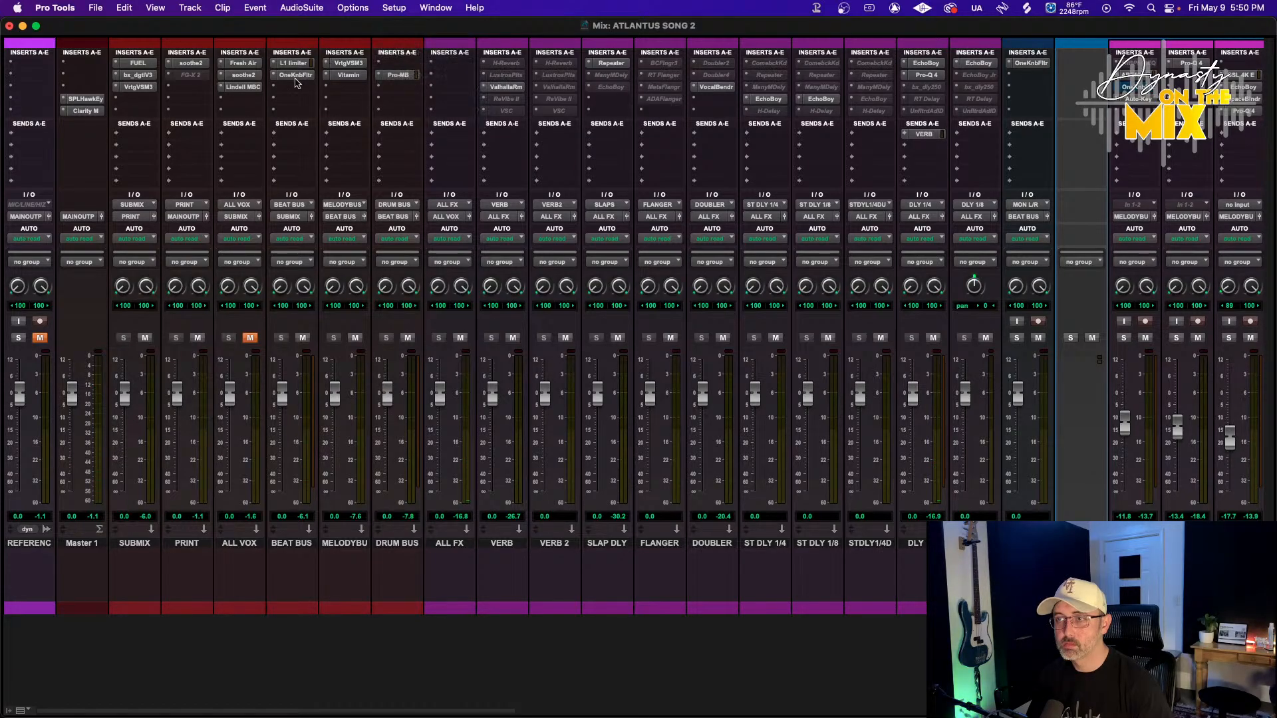
pyautogui.press('space')
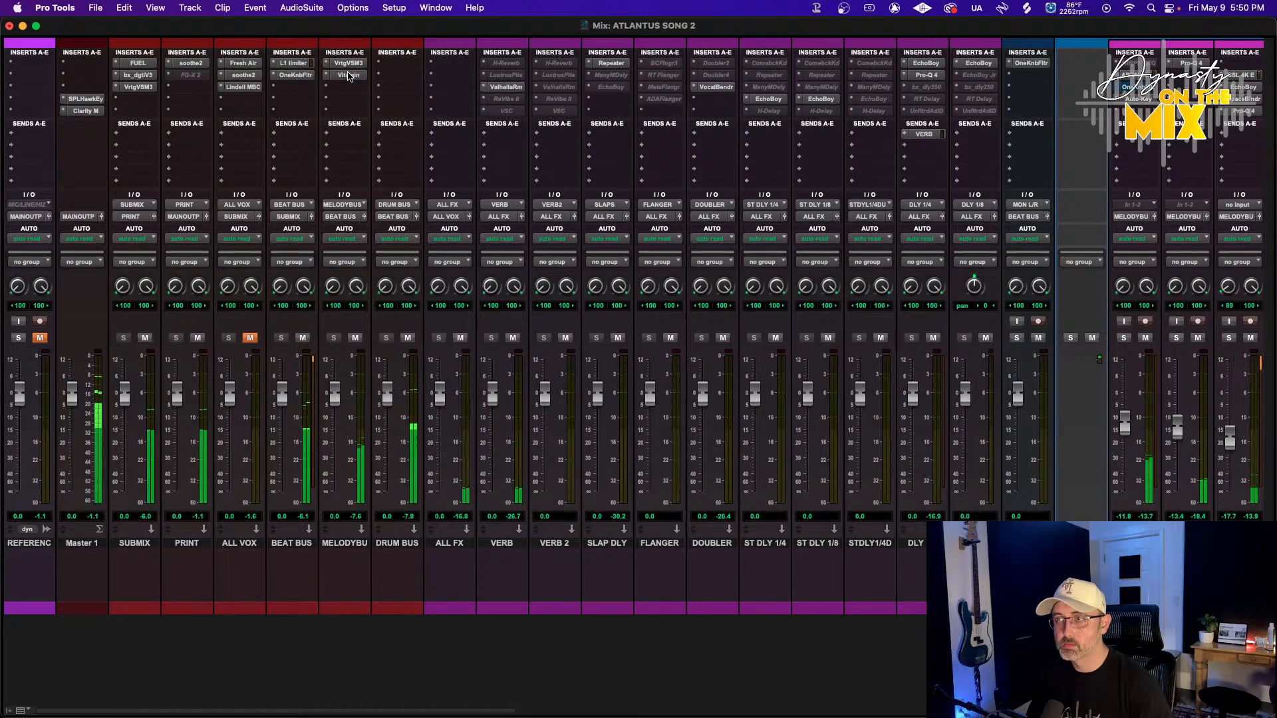
# Set the 90s kick.R fader to 0.0 dB and open its SSL 4K B plugin
pyautogui.hscroll(8, 413, 403)
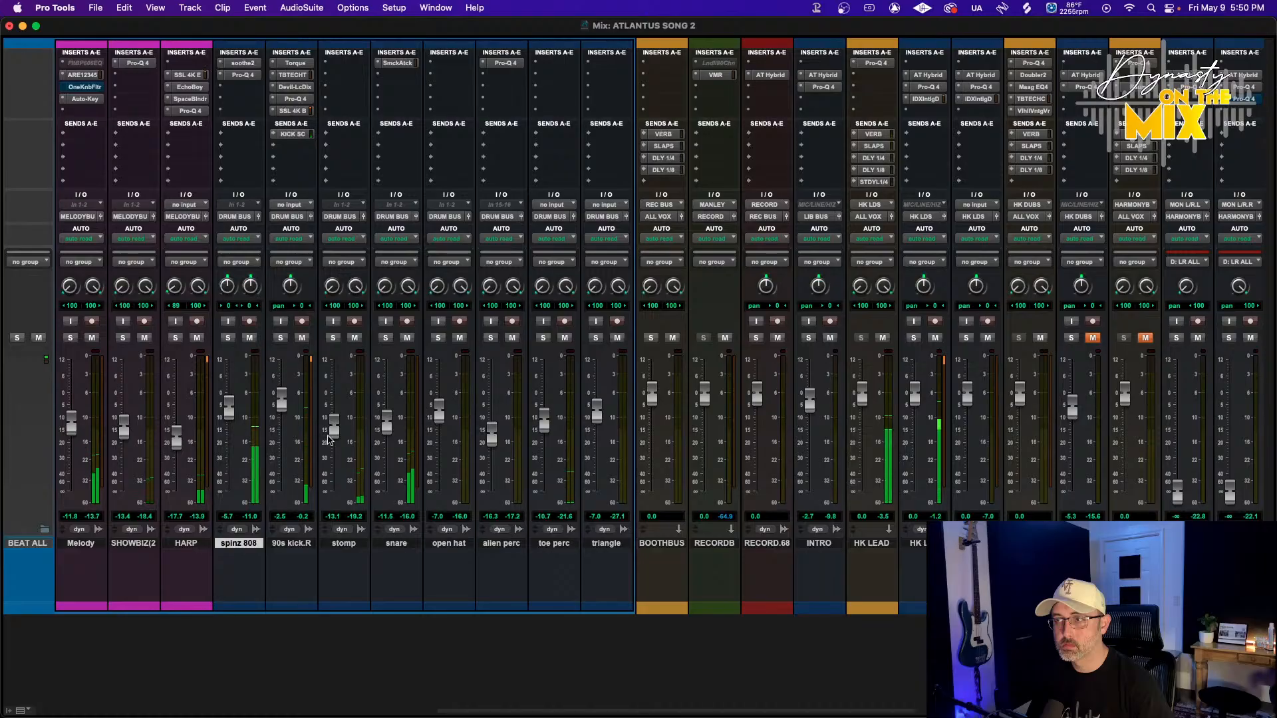
pyautogui.moveTo(282, 415); pyautogui.dragTo(297, 389)
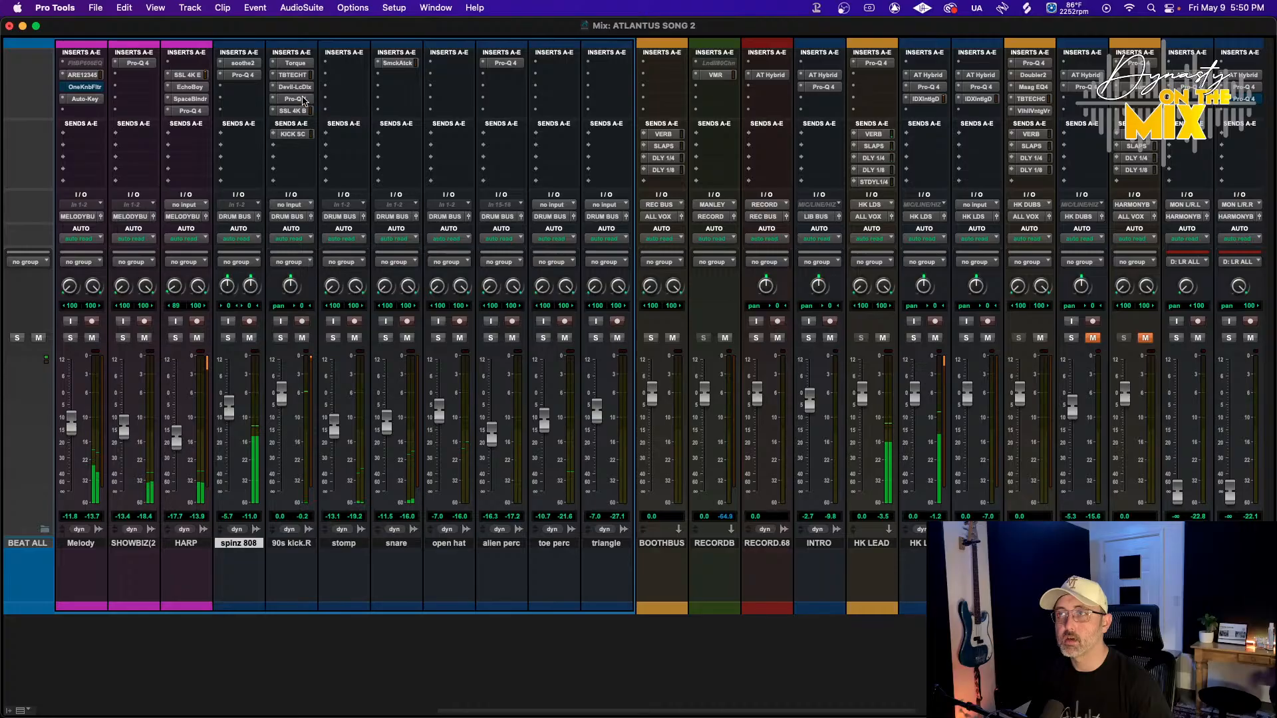
pyautogui.click(286, 112)
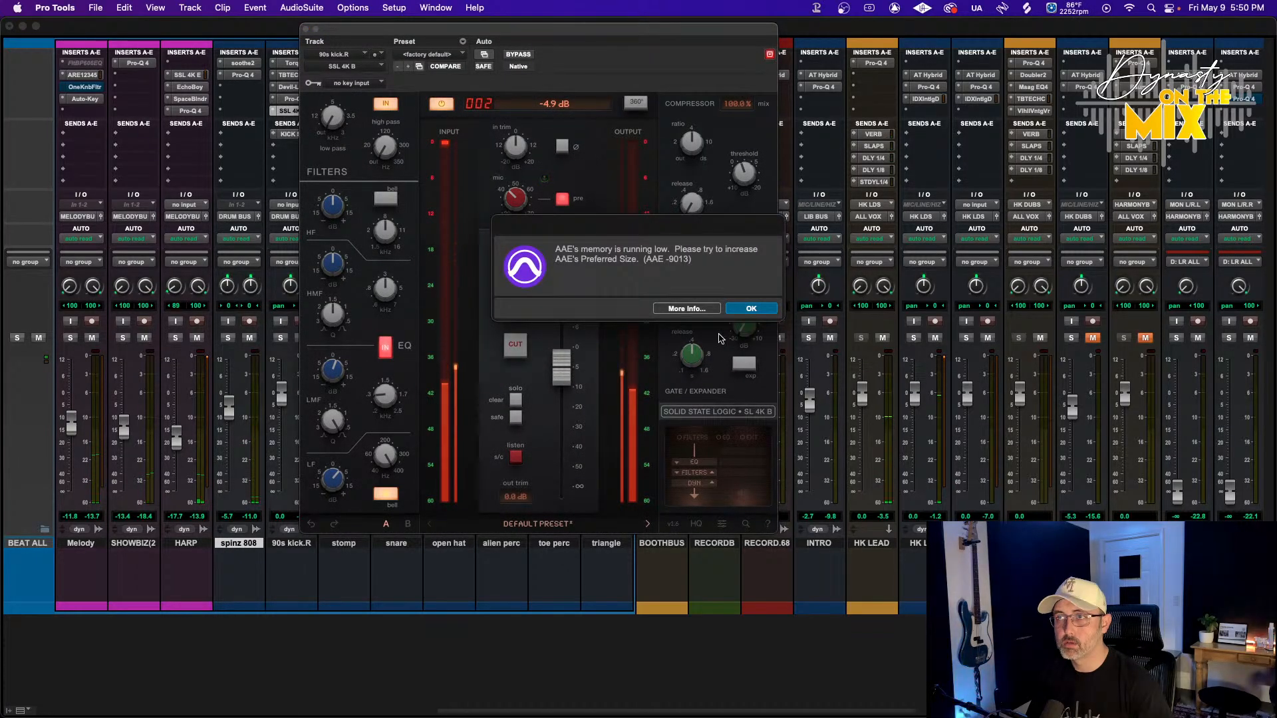
pyautogui.click(761, 311)
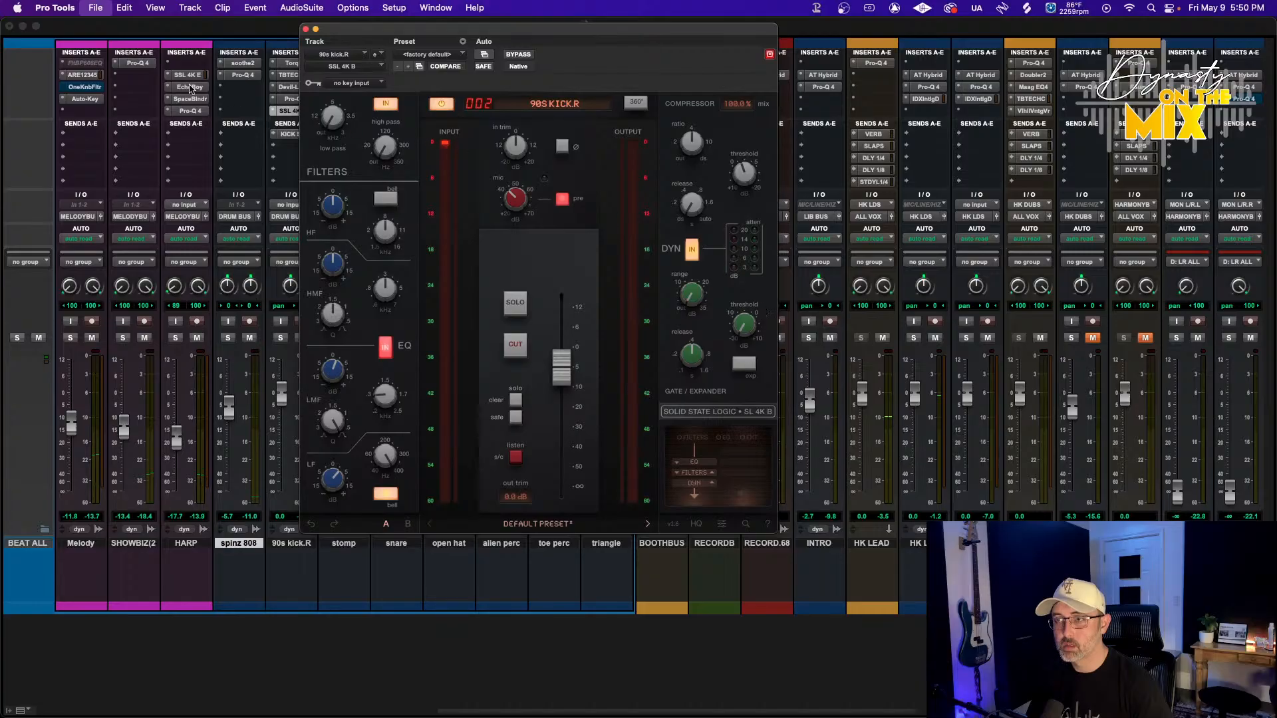
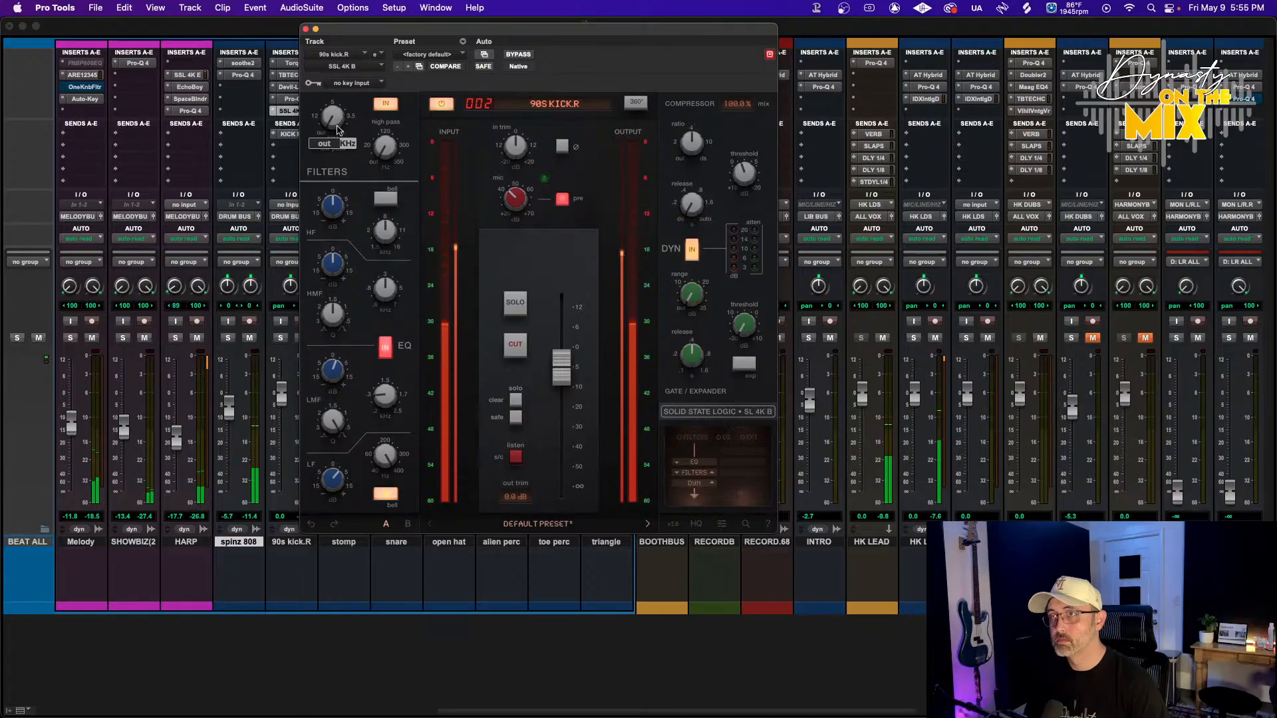
# Adjust the SSL 4K B EQ's mid-frequency band on 90s kick.R to about 1.28 kHz, then close the plugin
pyautogui.moveTo(330, 440)
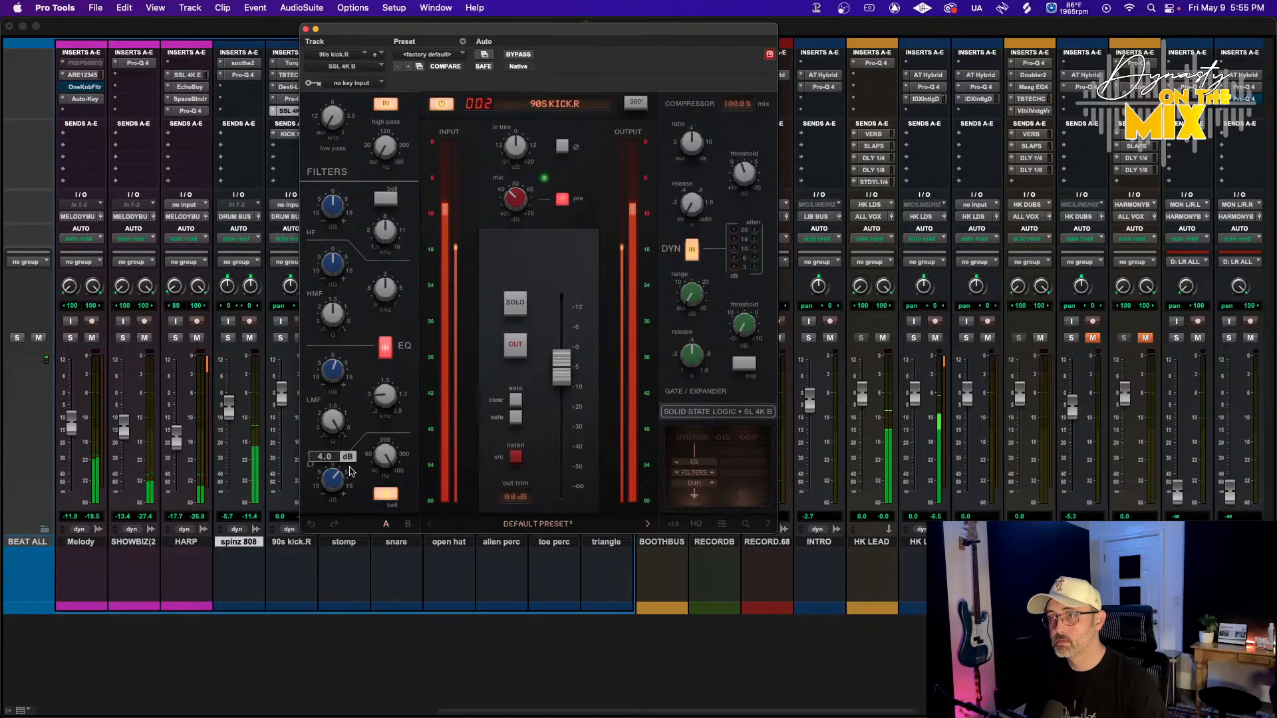
pyautogui.moveTo(338, 285)
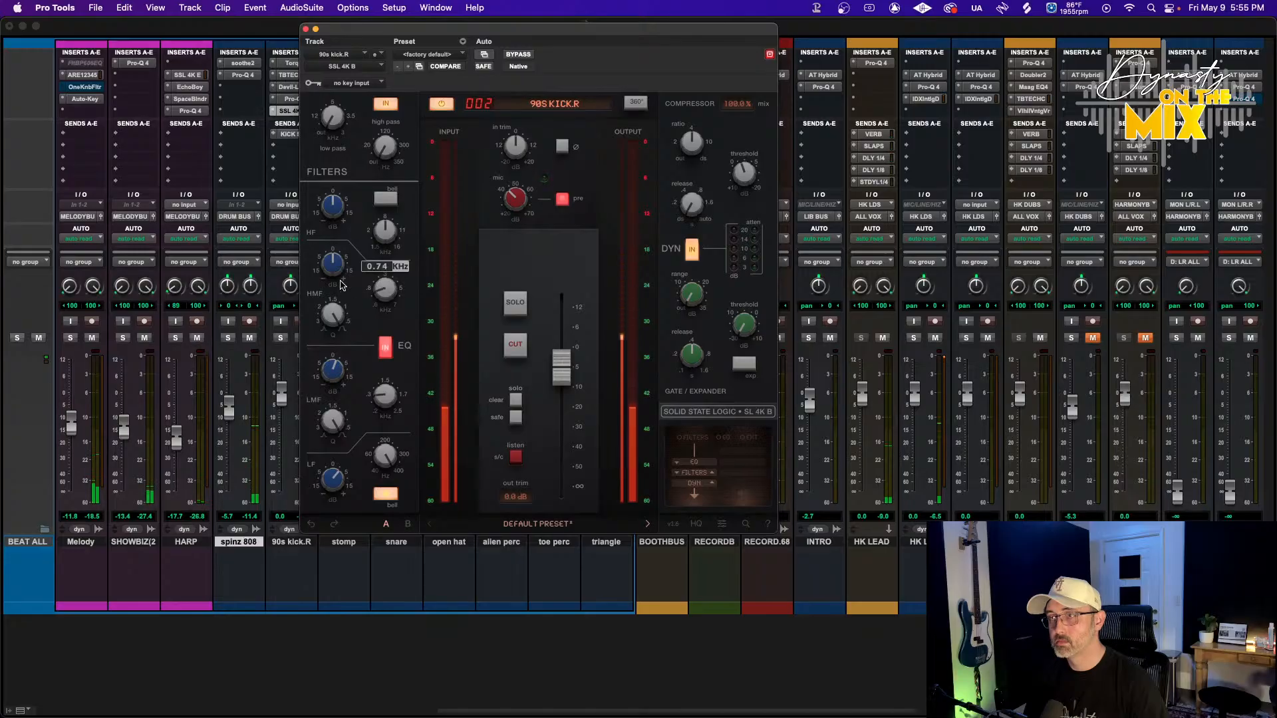
pyautogui.moveTo(349, 240)
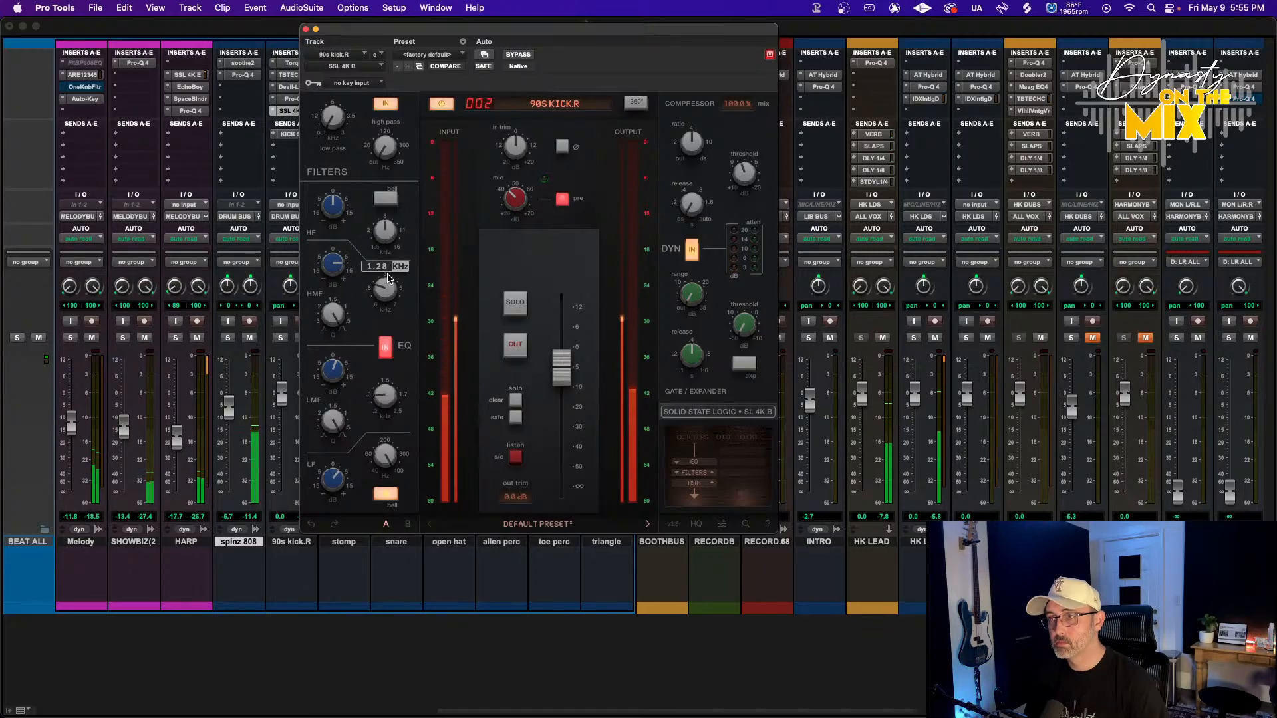
pyautogui.moveTo(330, 269); pyautogui.dragTo(327, 299)
pyautogui.moveTo(389, 298)
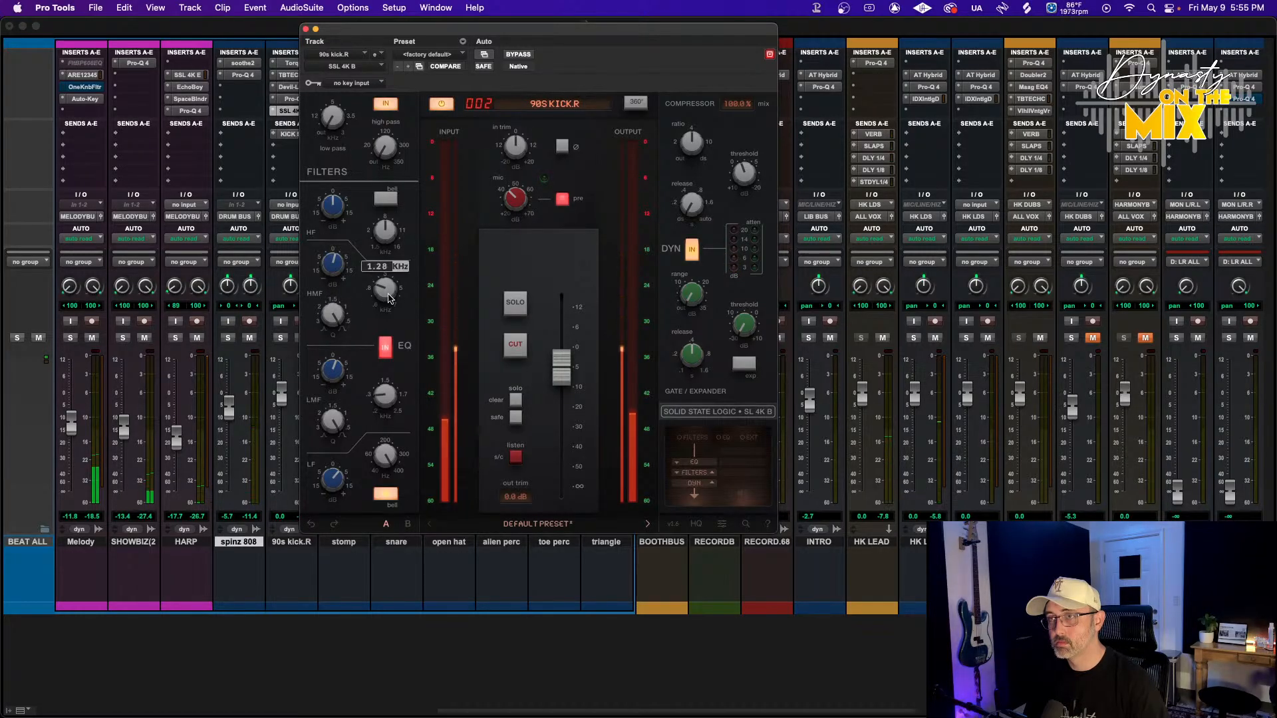
pyautogui.moveTo(332, 273)
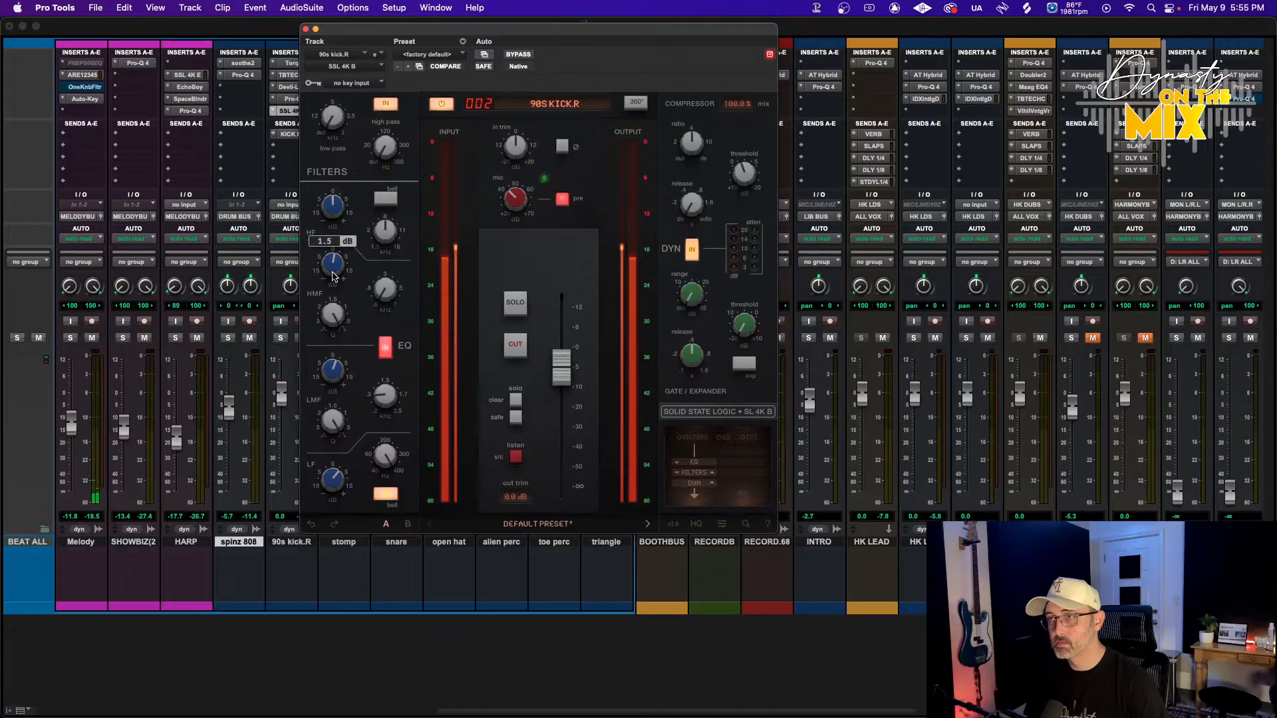
pyautogui.click(306, 30)
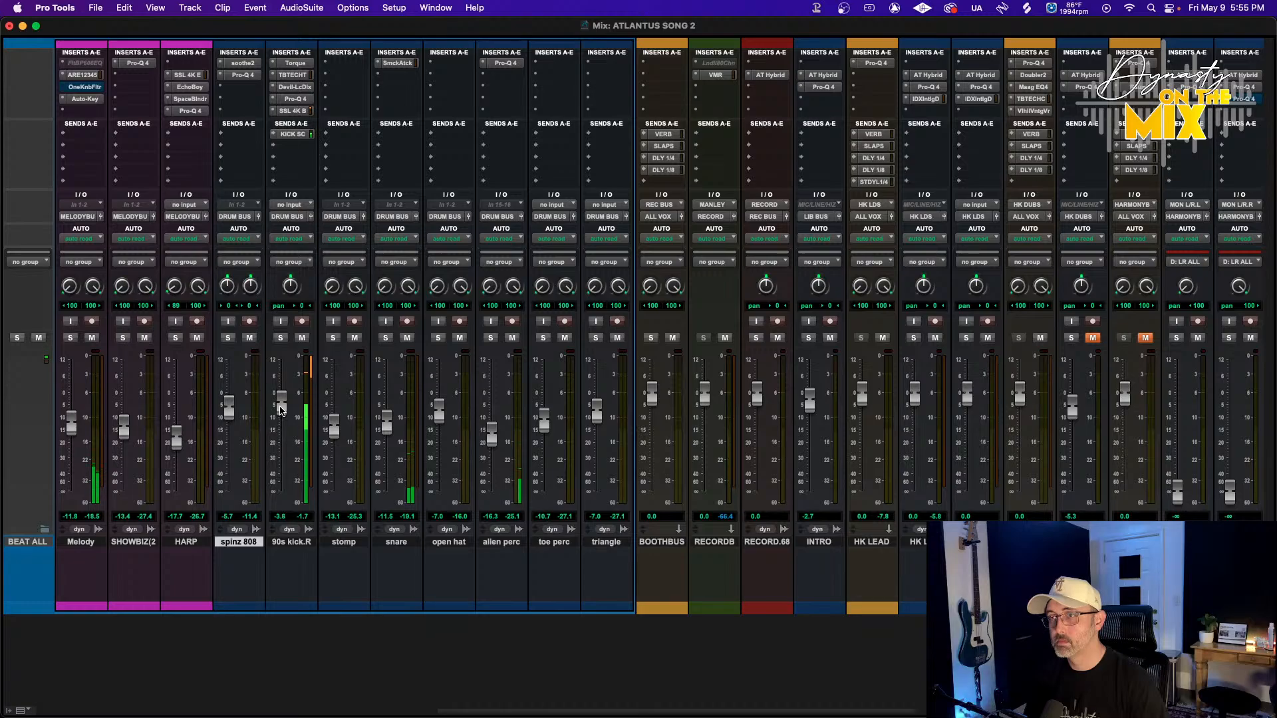
# Reopen the SSL 4K B on 90s kick.R and glance at its settings panel before closing it
pyautogui.hscroll(10, 310, 405)
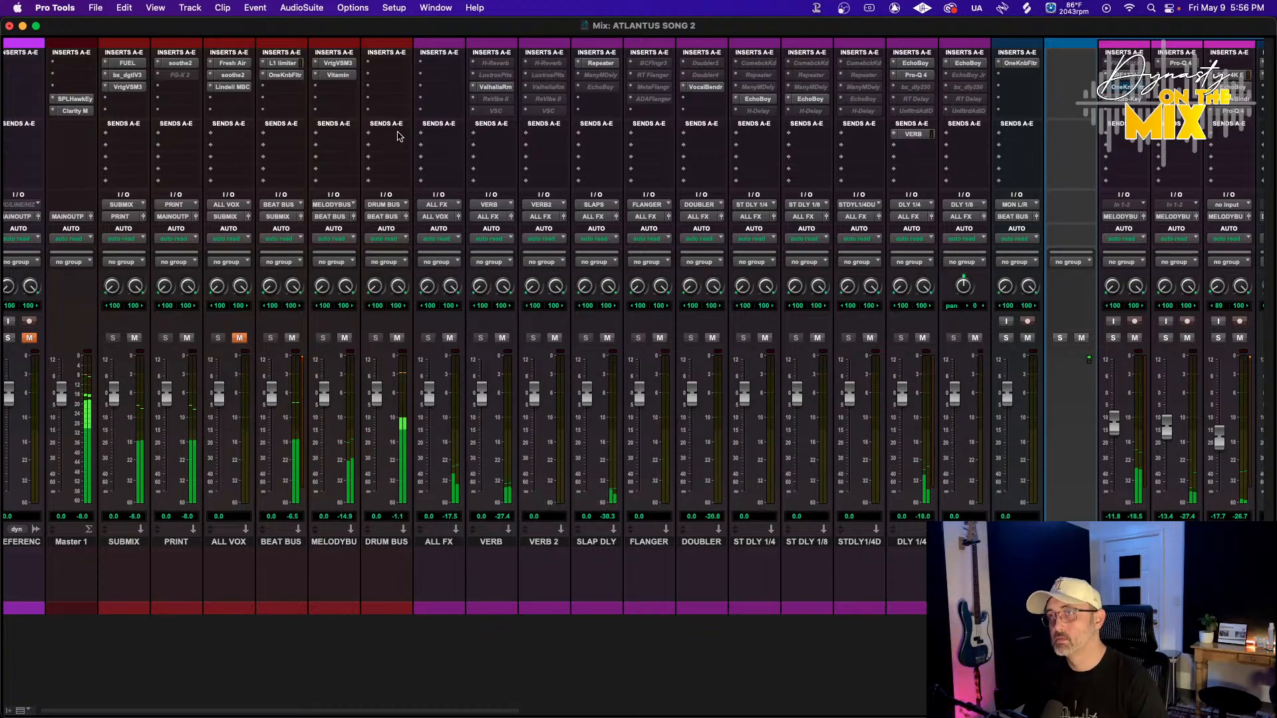
pyautogui.hscroll(10, 427, 259)
pyautogui.hscroll(-6, 442, 312)
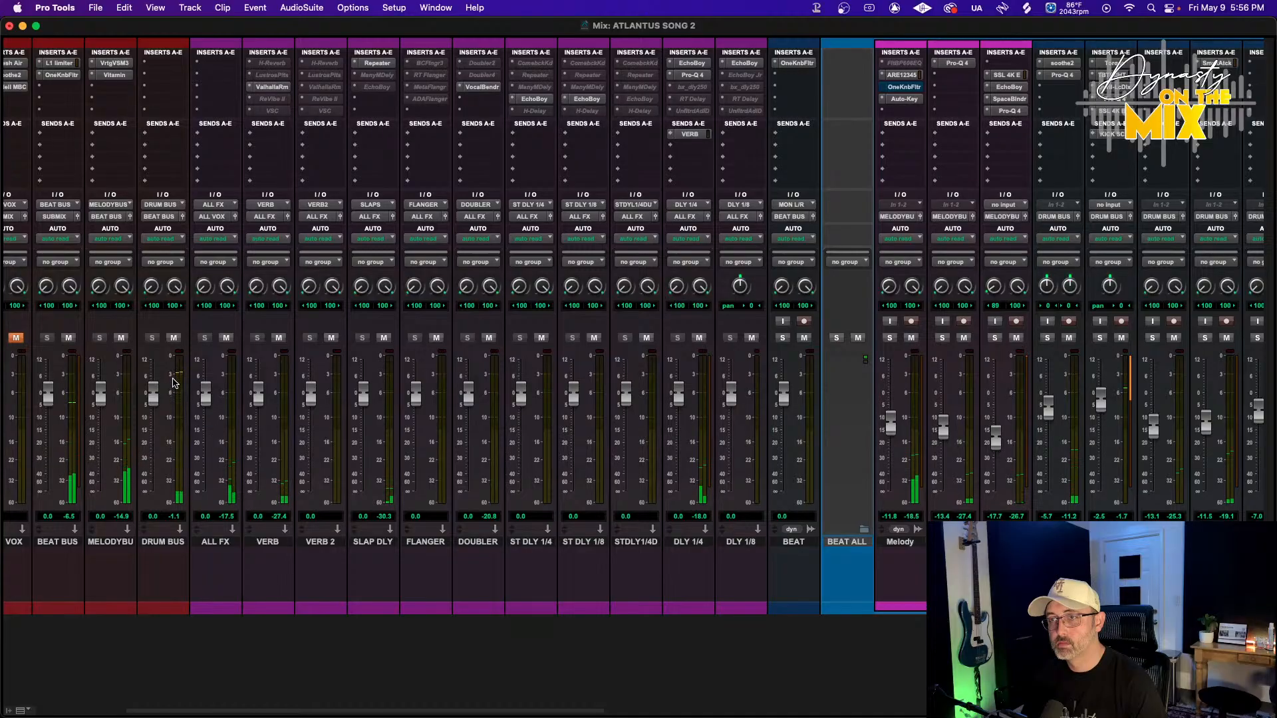
pyautogui.hscroll(10, 406, 444)
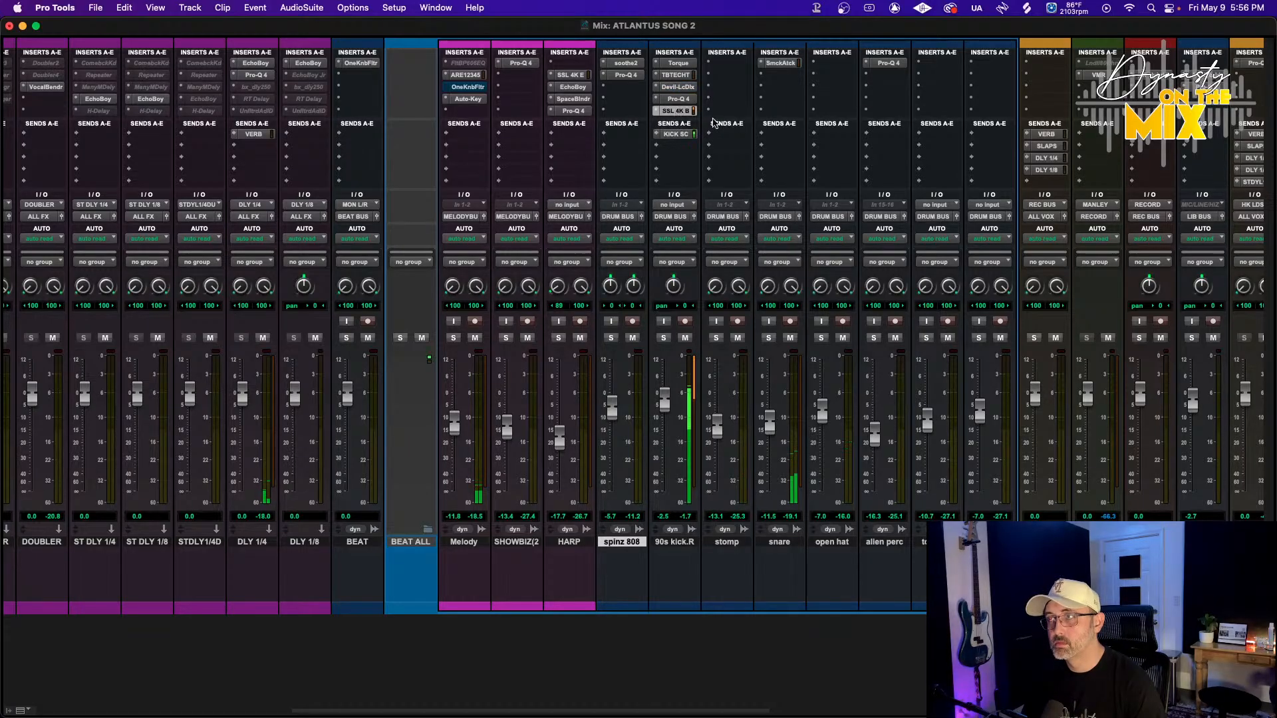
pyautogui.click(675, 110)
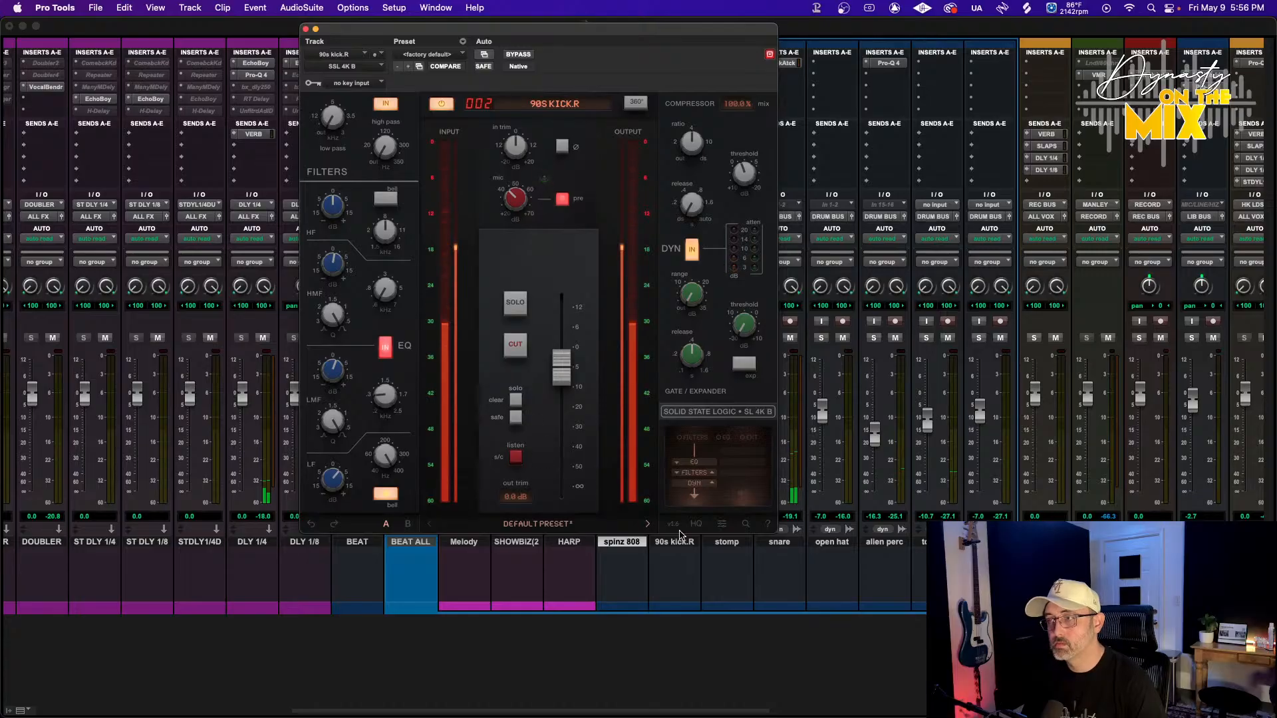
pyautogui.click(723, 525)
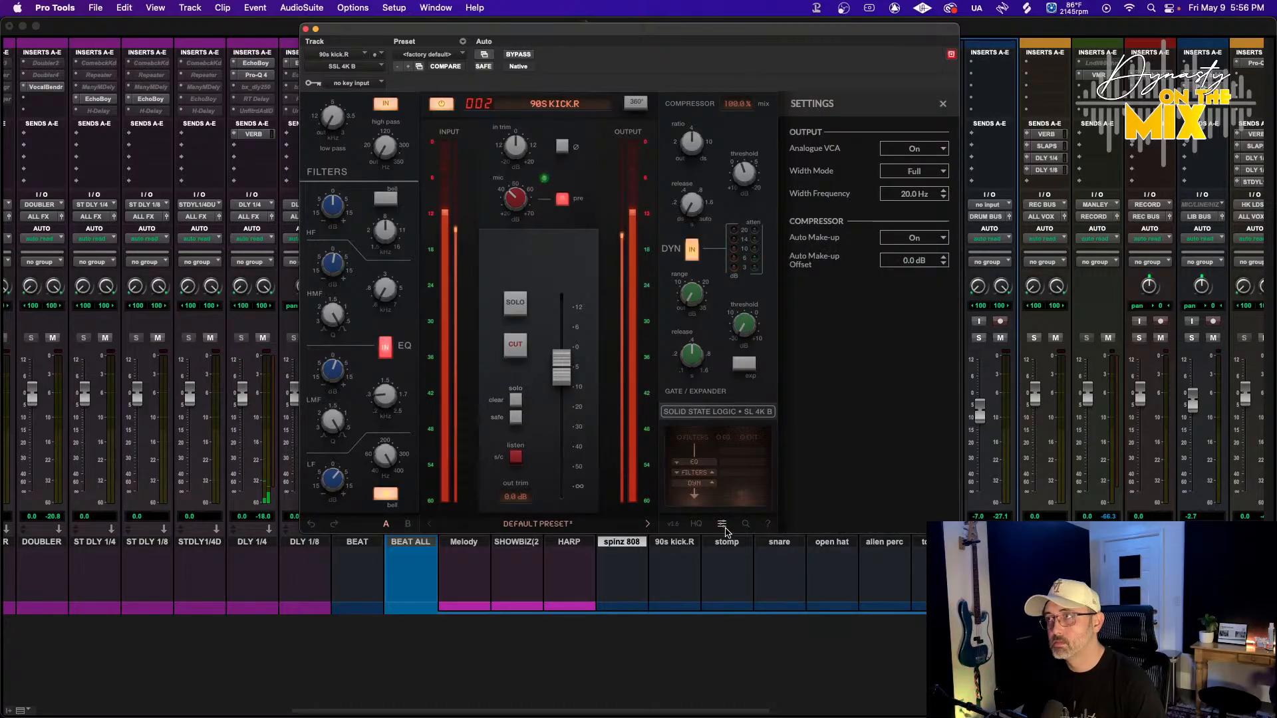
pyautogui.click(723, 527)
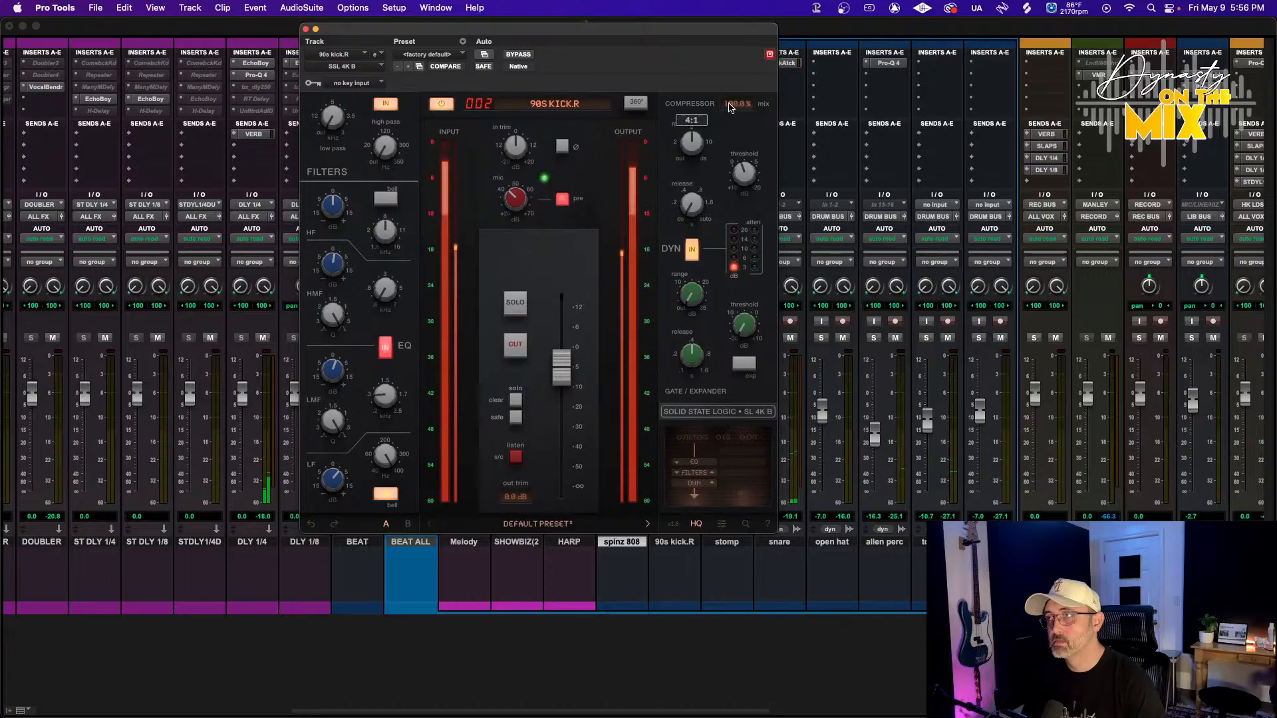
# Lower the SSL 4K B compressor mix to about 69.6%, set its output fader to -2.7 dB, and move the window aside
pyautogui.moveTo(730, 145); pyautogui.dragTo(730, 150)
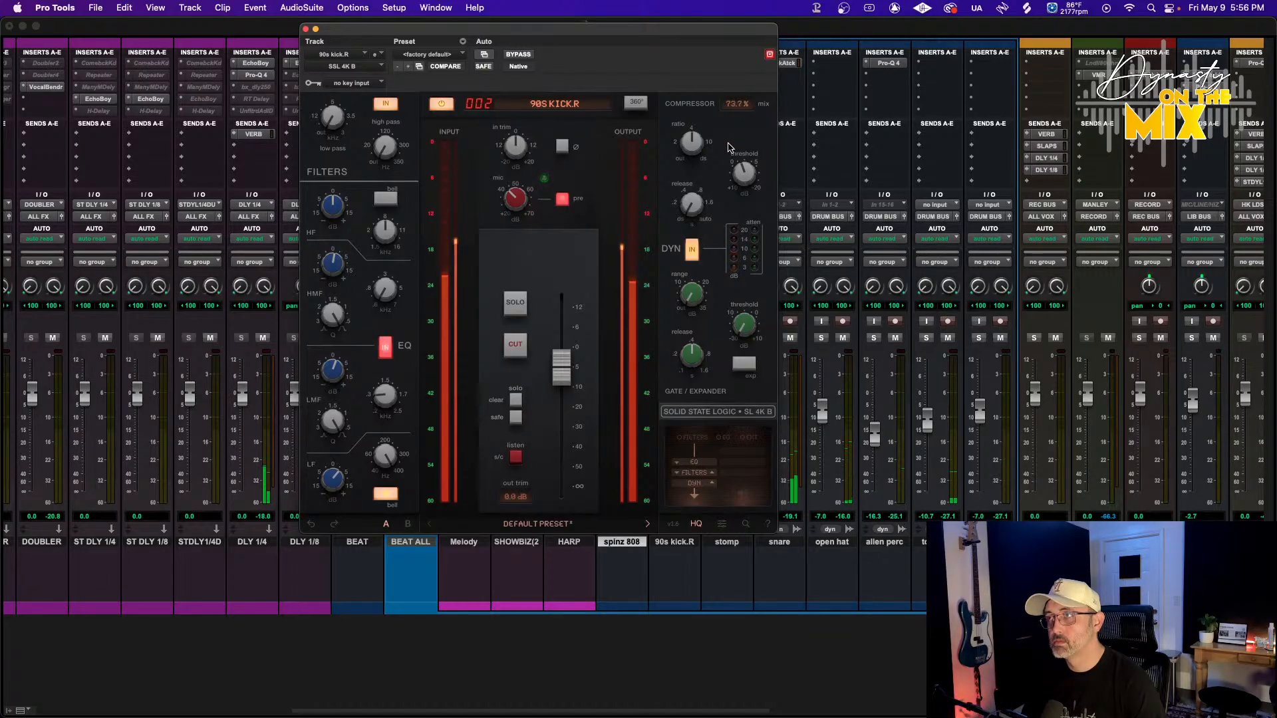
pyautogui.moveTo(564, 354); pyautogui.dragTo(564, 347)
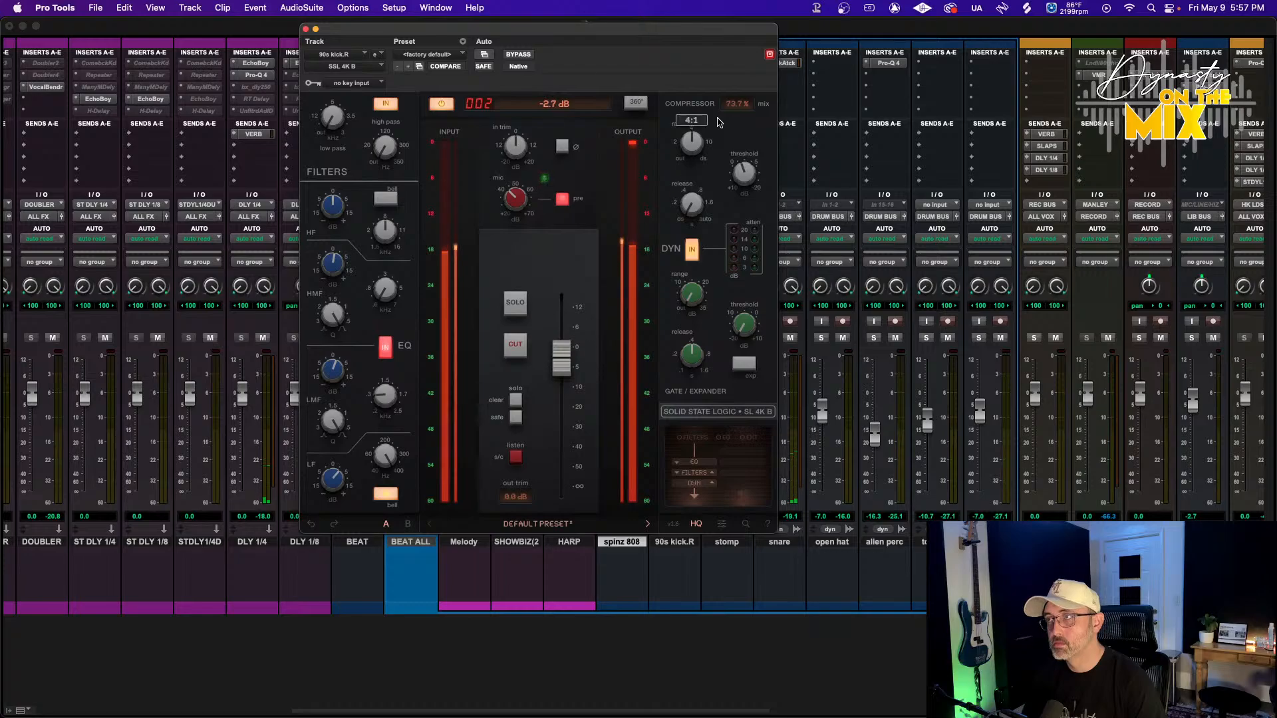
pyautogui.moveTo(738, 103); pyautogui.dragTo(738, 109)
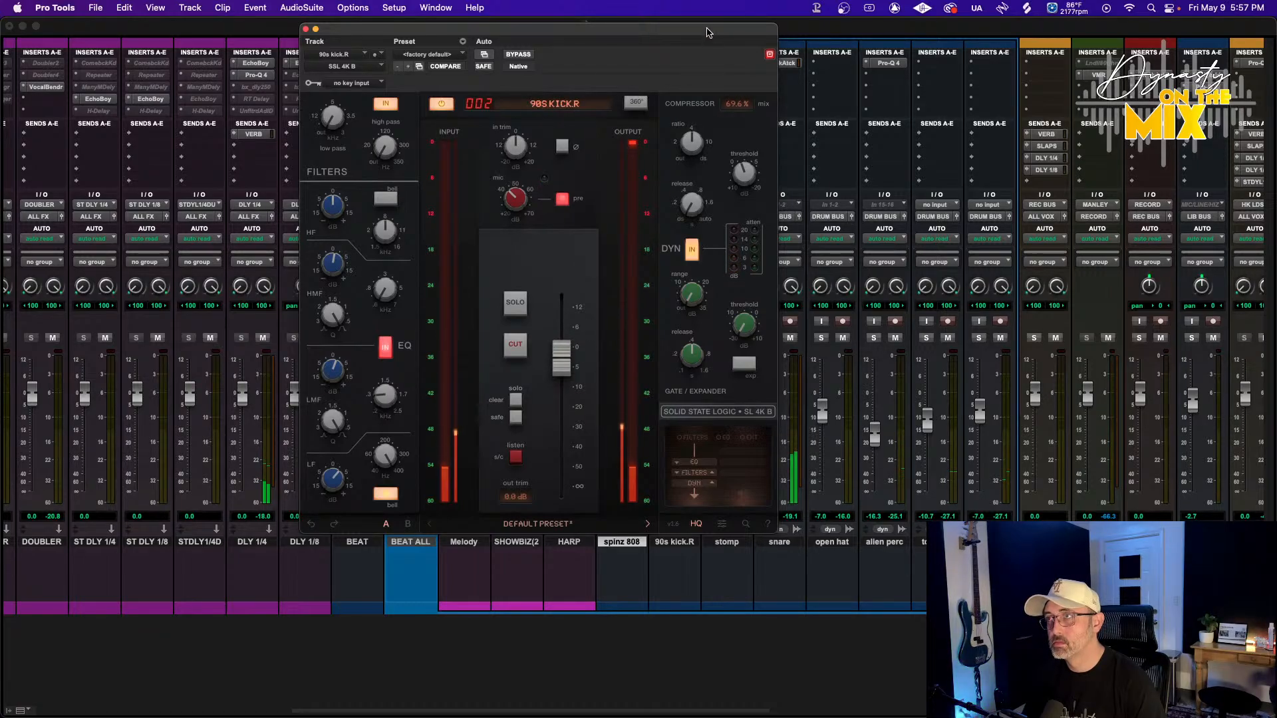
pyautogui.moveTo(707, 33); pyautogui.dragTo(1177, 60)
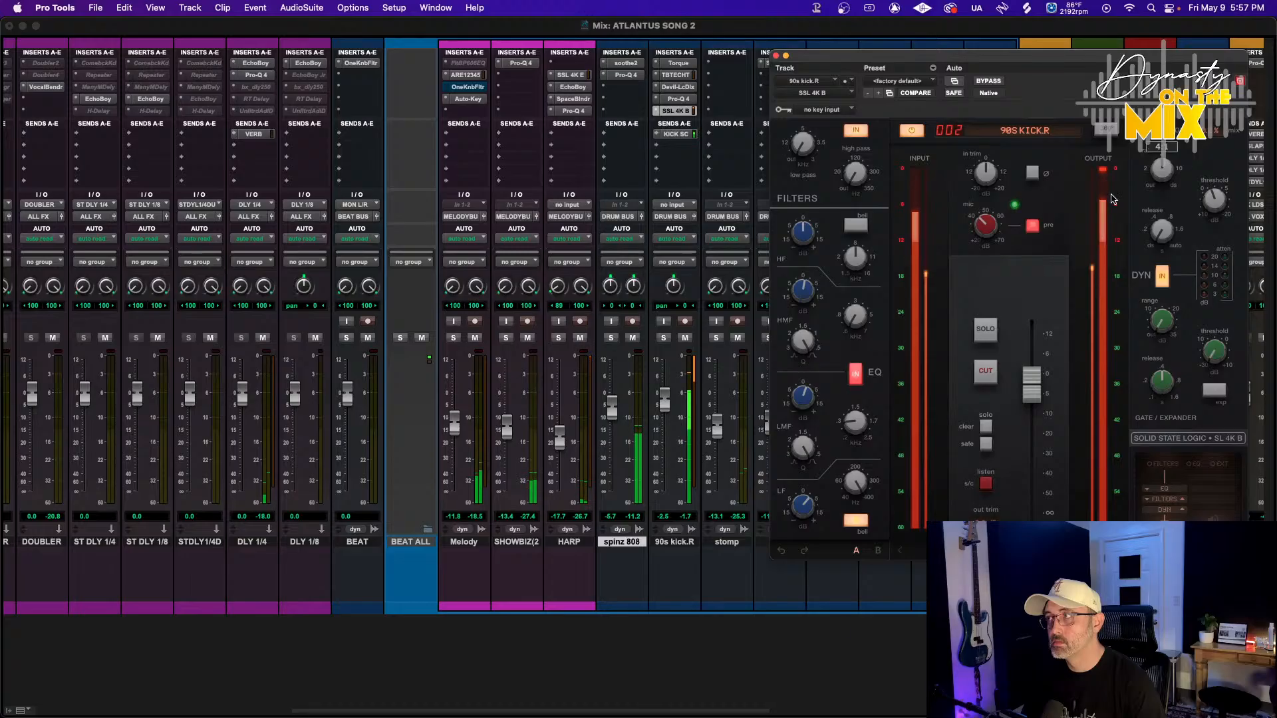
# Open the Pro-Q 4 on spinz 808 to inspect its EQ curve during playback, then close it
pyautogui.click(625, 75)
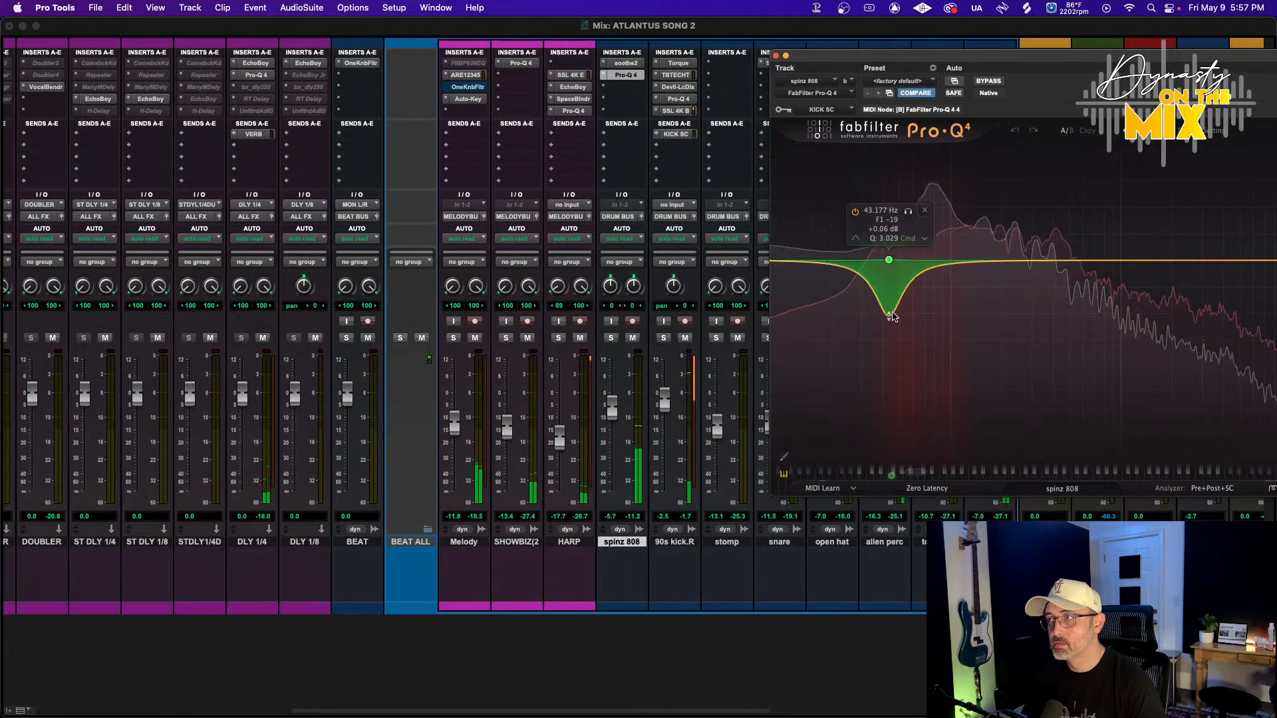
pyautogui.moveTo(892, 302)
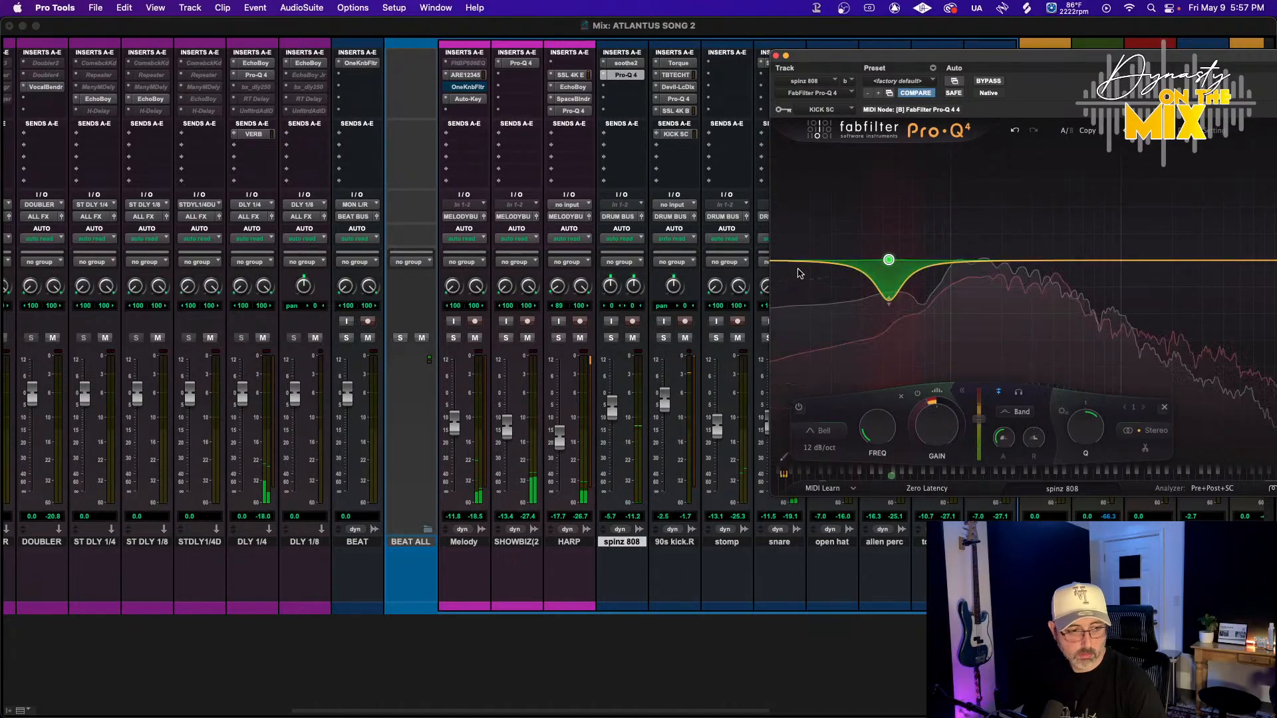
pyautogui.press('space')
pyautogui.click(776, 56)
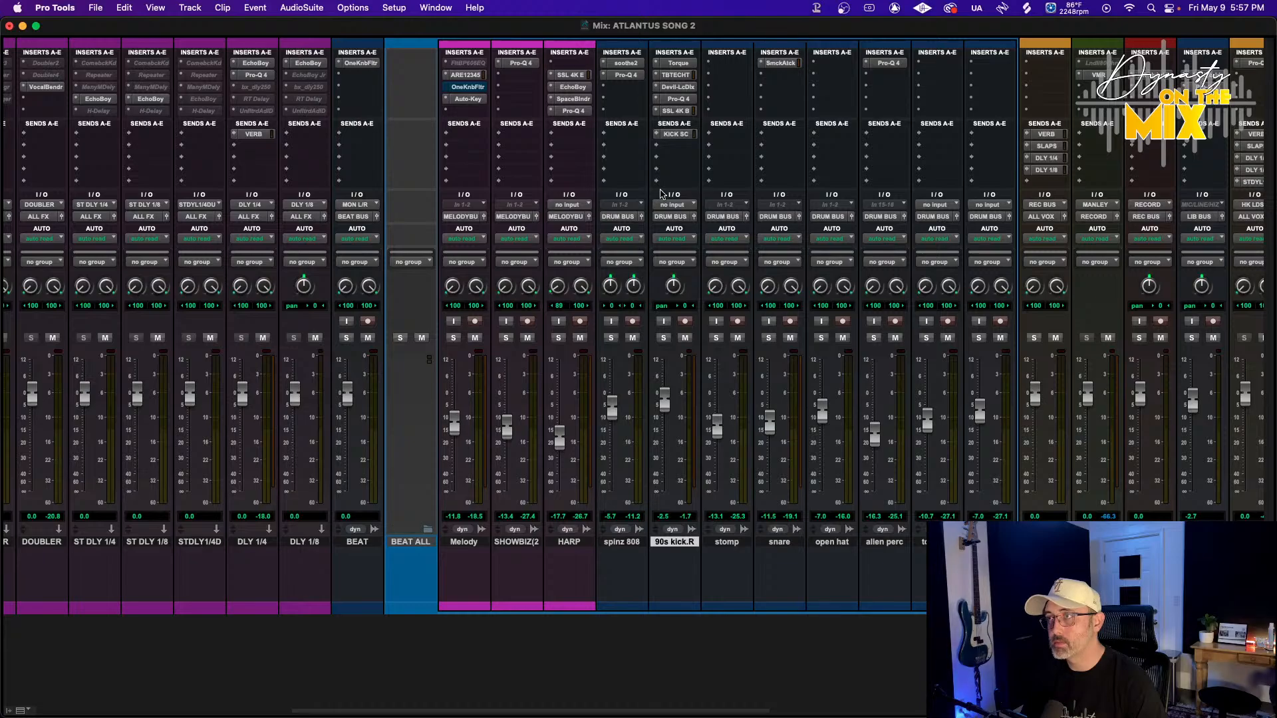
# Show the Inserts F–J section in the mixer
pyautogui.rightClick(673, 53)
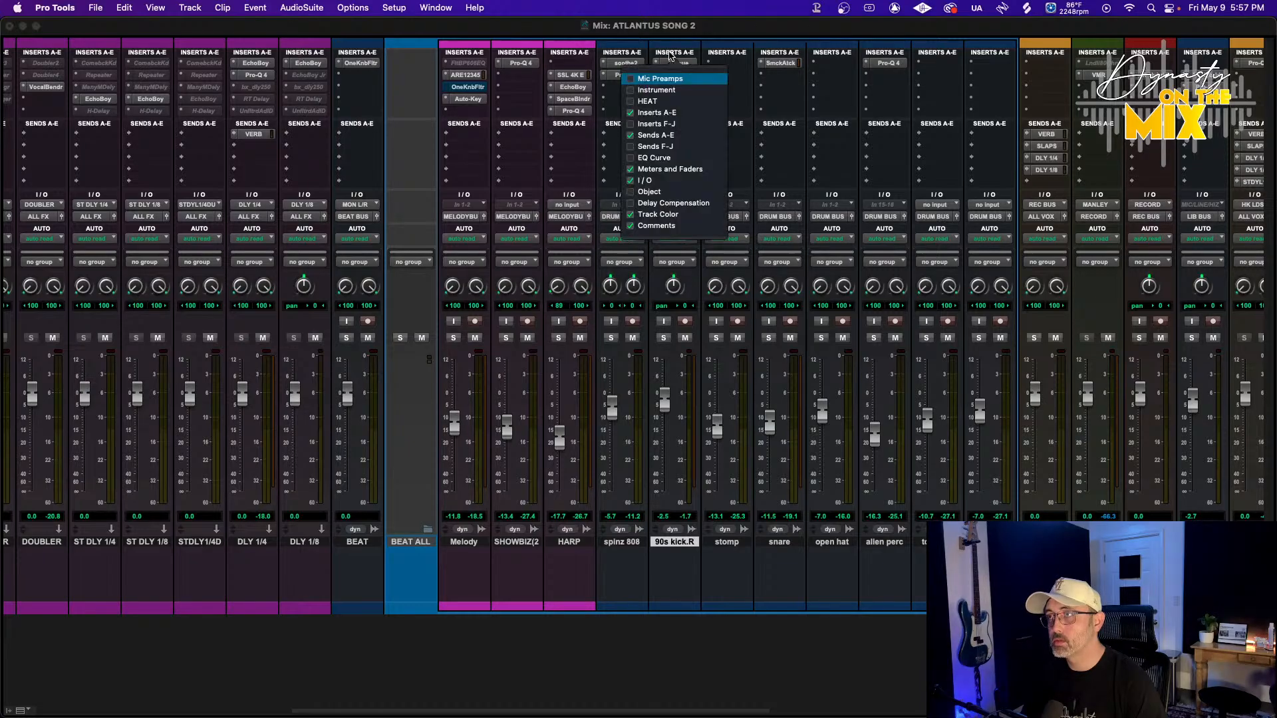
pyautogui.click(668, 124)
pyautogui.click(676, 40)
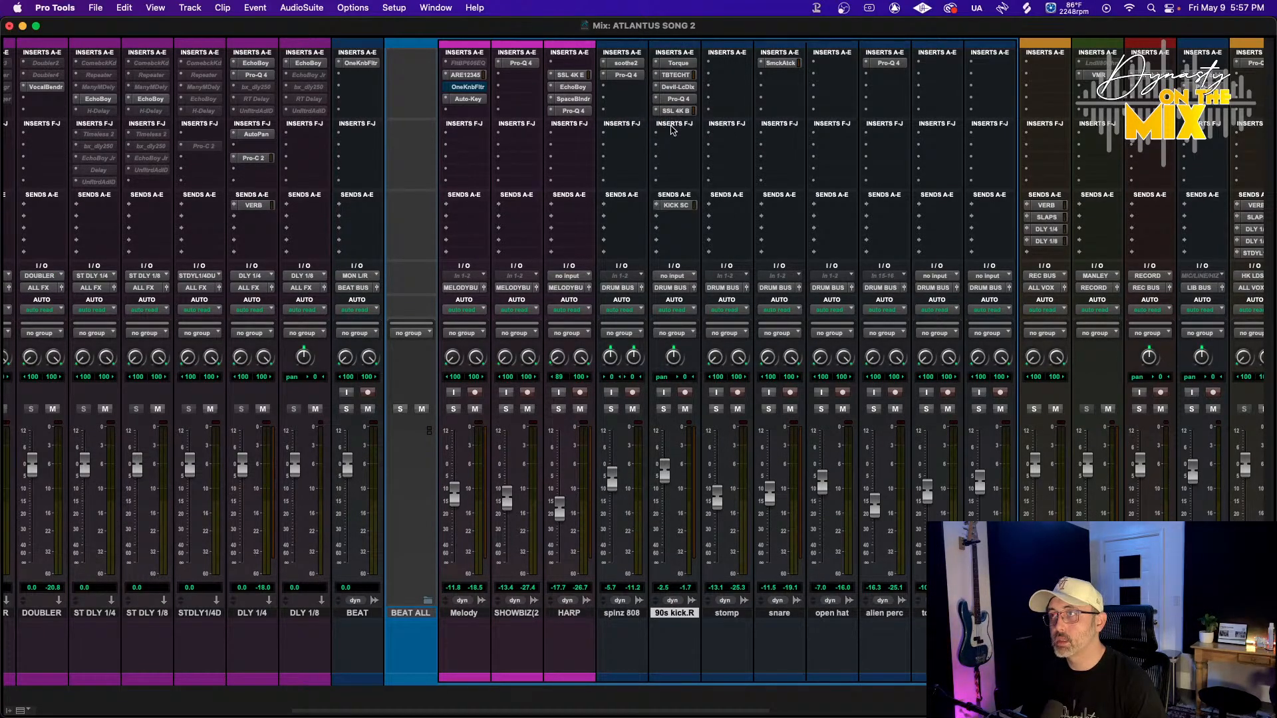
# Insert kHs Transient Shaper (mono) from the Dynamics plugins into 90s kick.R's first F–J insert slot
pyautogui.click(672, 135)
pyautogui.moveTo(705, 135)
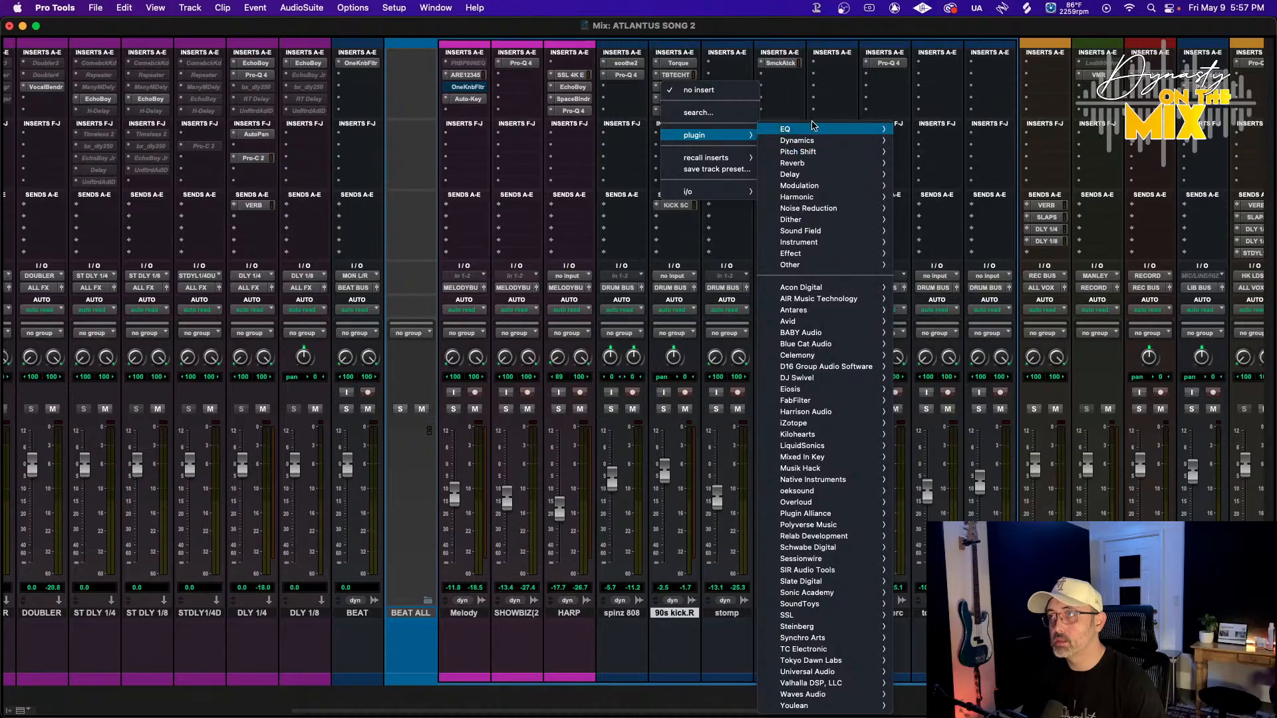
pyautogui.moveTo(824, 129)
pyautogui.scroll(-10, 941, 238)
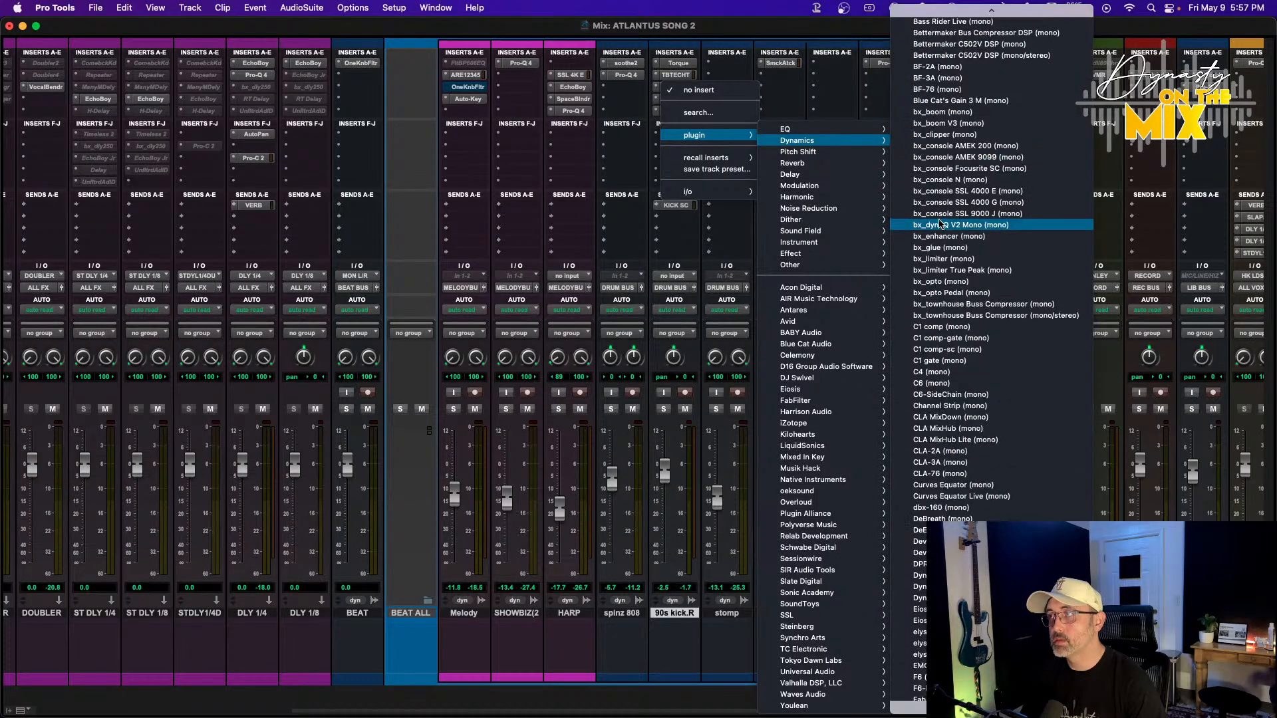
pyautogui.scroll(-15, 941, 238)
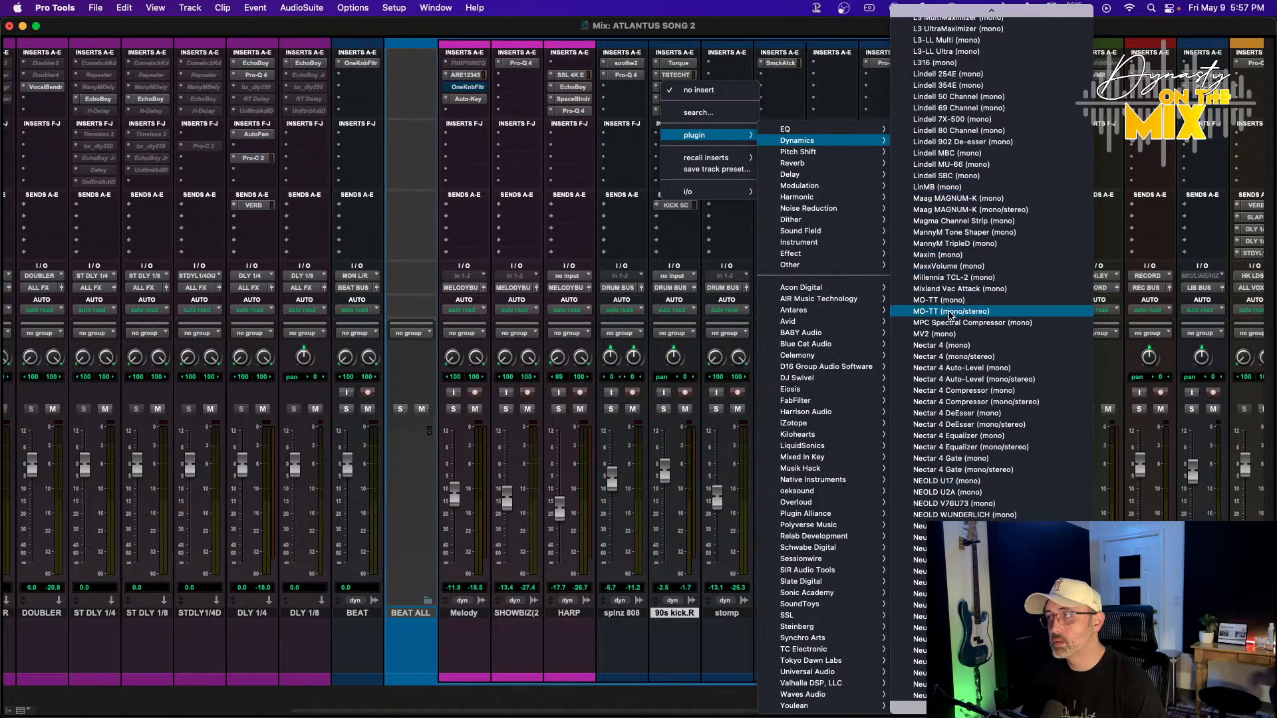
pyautogui.scroll(-20, 951, 319)
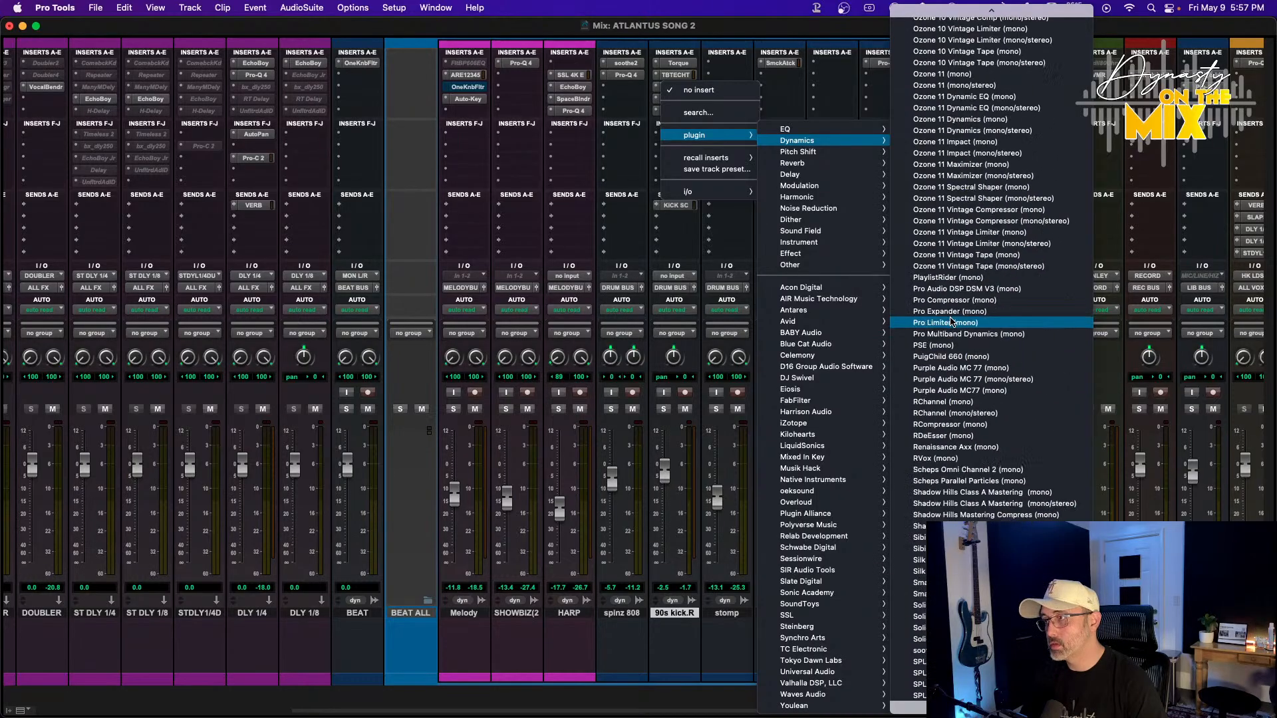
pyautogui.scroll(-20, 953, 421)
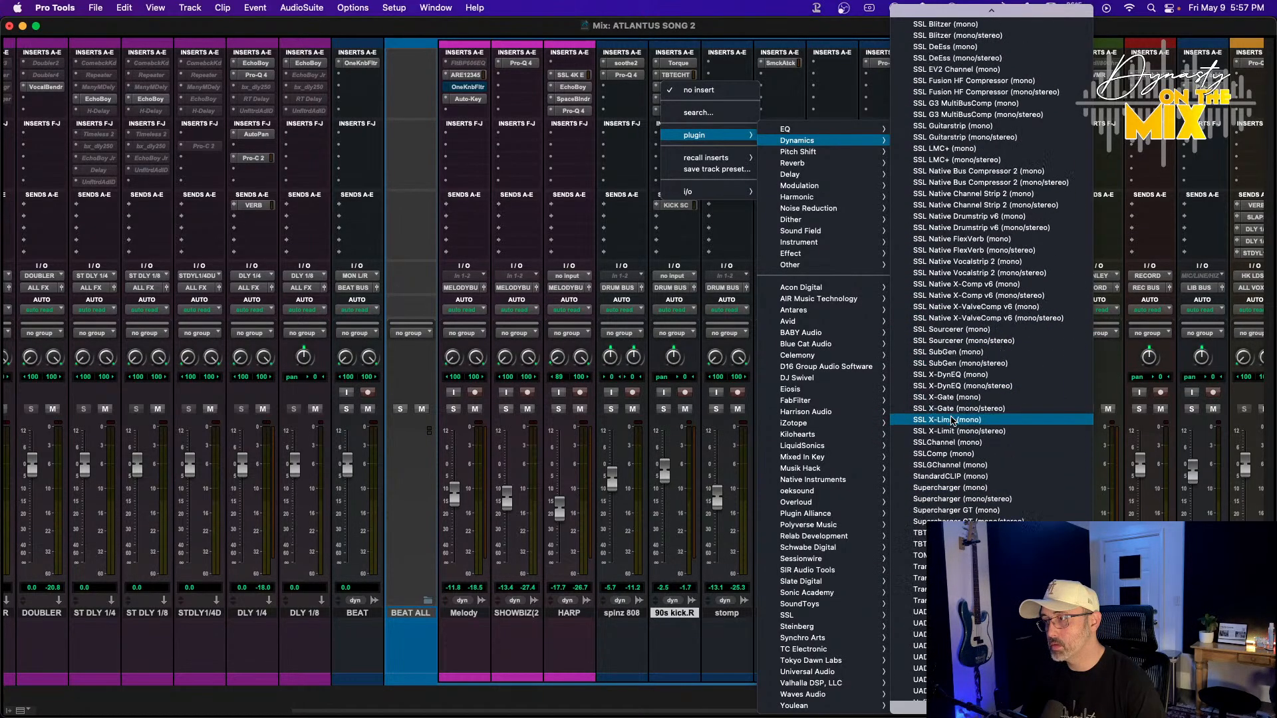
pyautogui.scroll(-4, 954, 420)
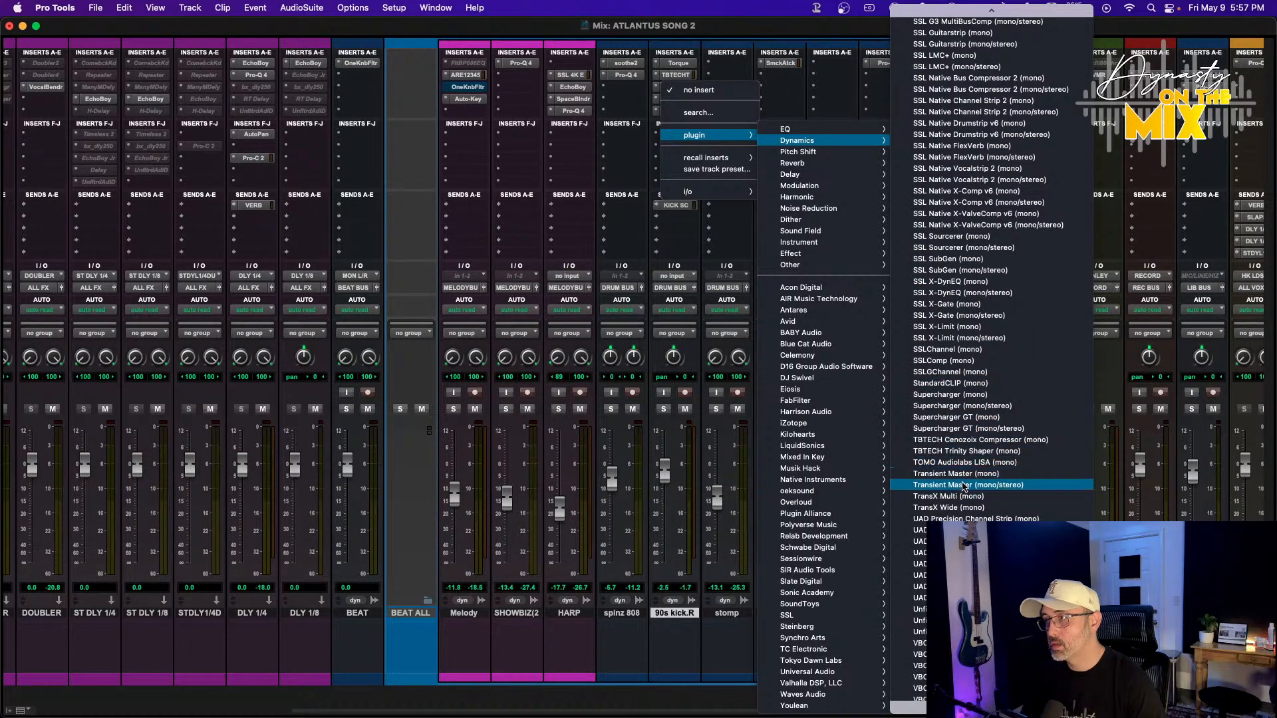
pyautogui.scroll(20, 963, 483)
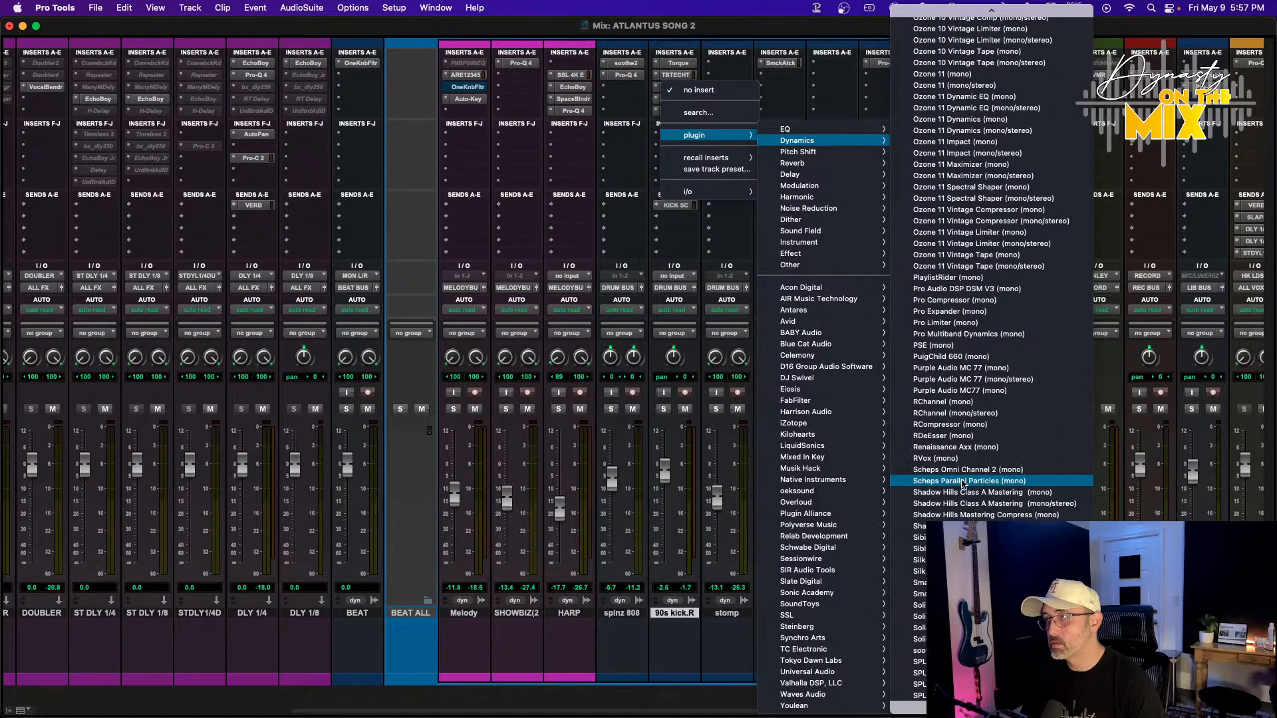
pyautogui.scroll(20, 962, 483)
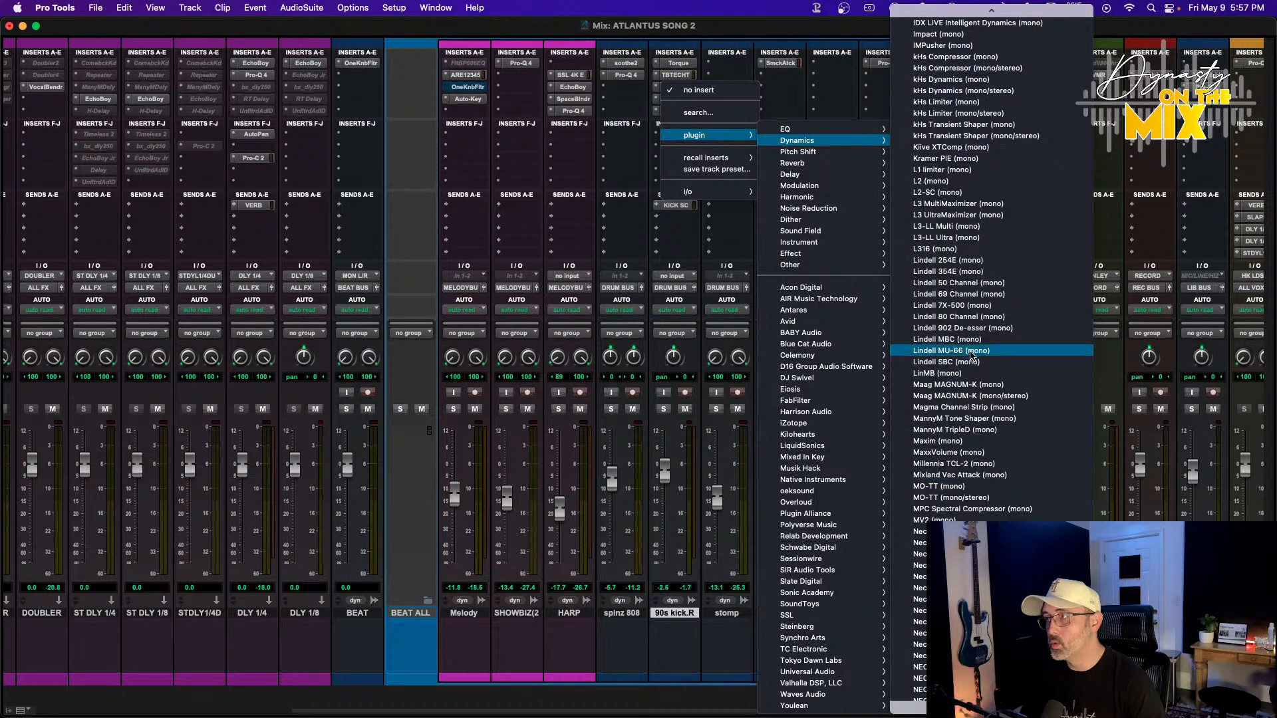
pyautogui.scroll(5, 978, 257)
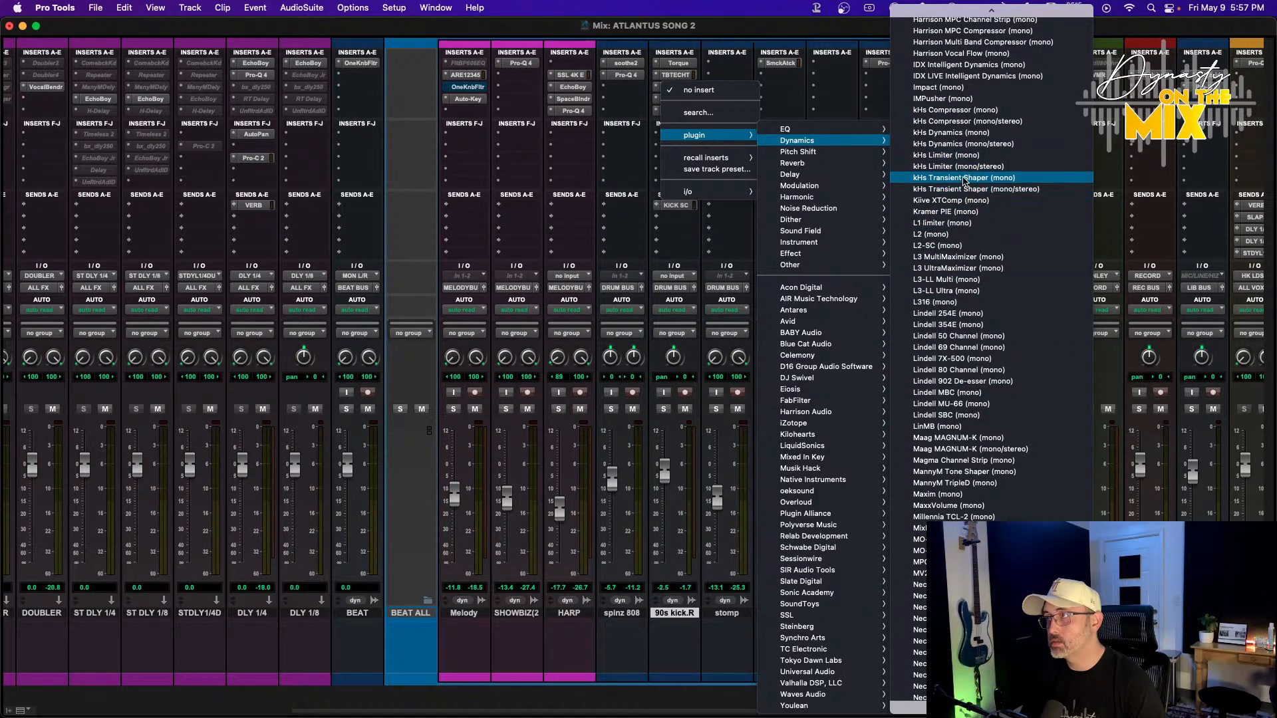
pyautogui.click(901, 175)
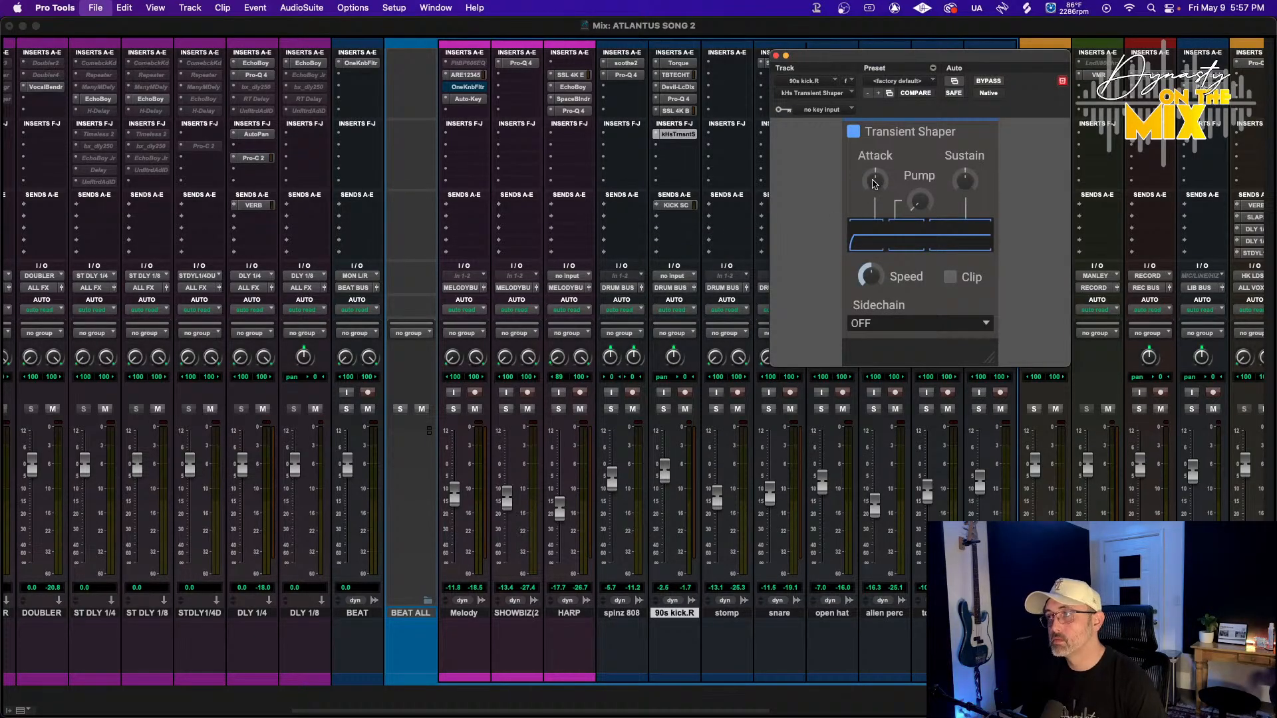
# Raise the Transient Shaper's Attack and Speed, and pull the 90s kick.R fader down slightly
pyautogui.moveTo(876, 172); pyautogui.dragTo(875, 154)
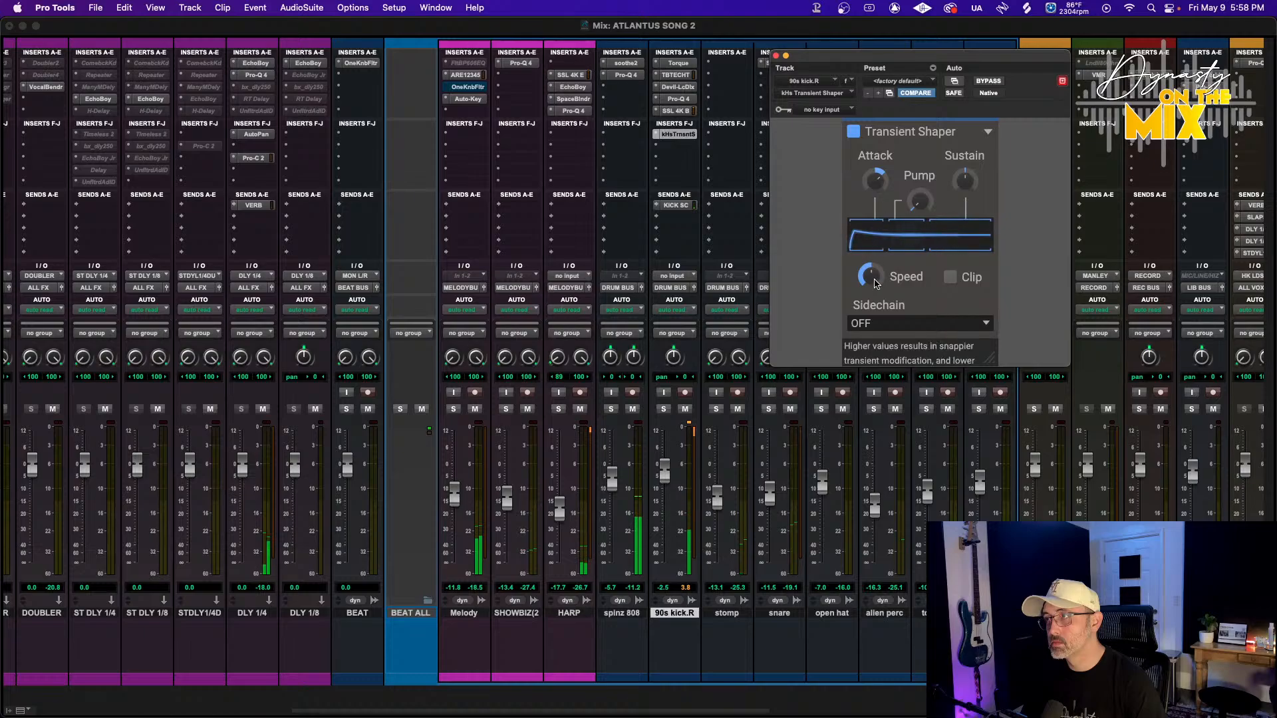
pyautogui.moveTo(871, 275); pyautogui.dragTo(871, 267)
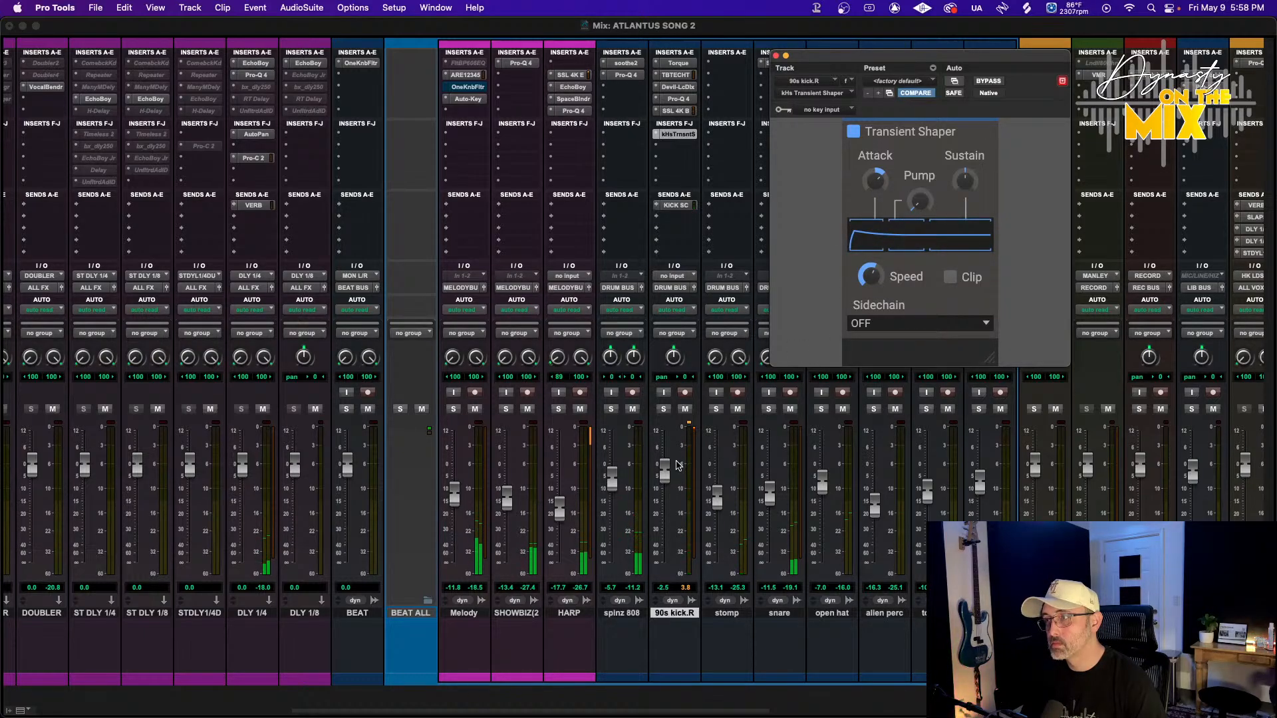
pyautogui.moveTo(665, 468)
pyautogui.mouseDown()
pyautogui.moveTo(663, 486)
pyautogui.moveTo(608, 497)
pyautogui.moveTo(665, 490)
pyautogui.mouseUp()
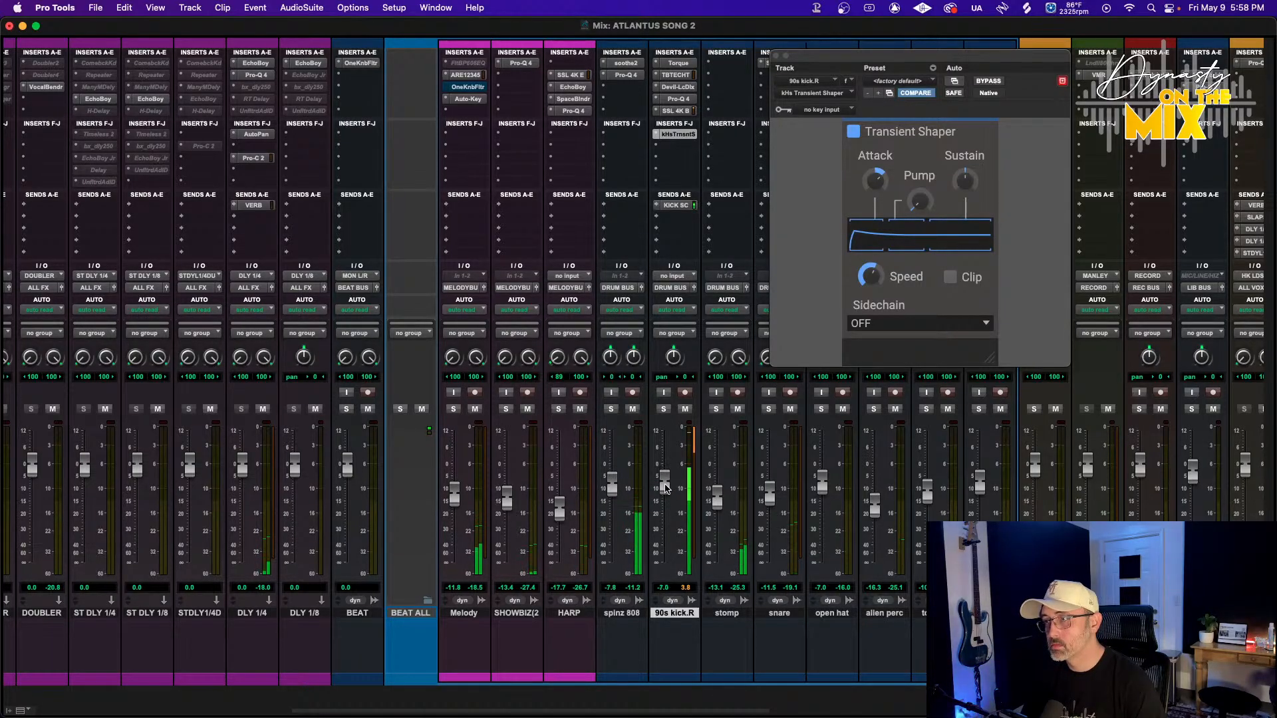
pyautogui.click(655, 136)
pyautogui.click(672, 87)
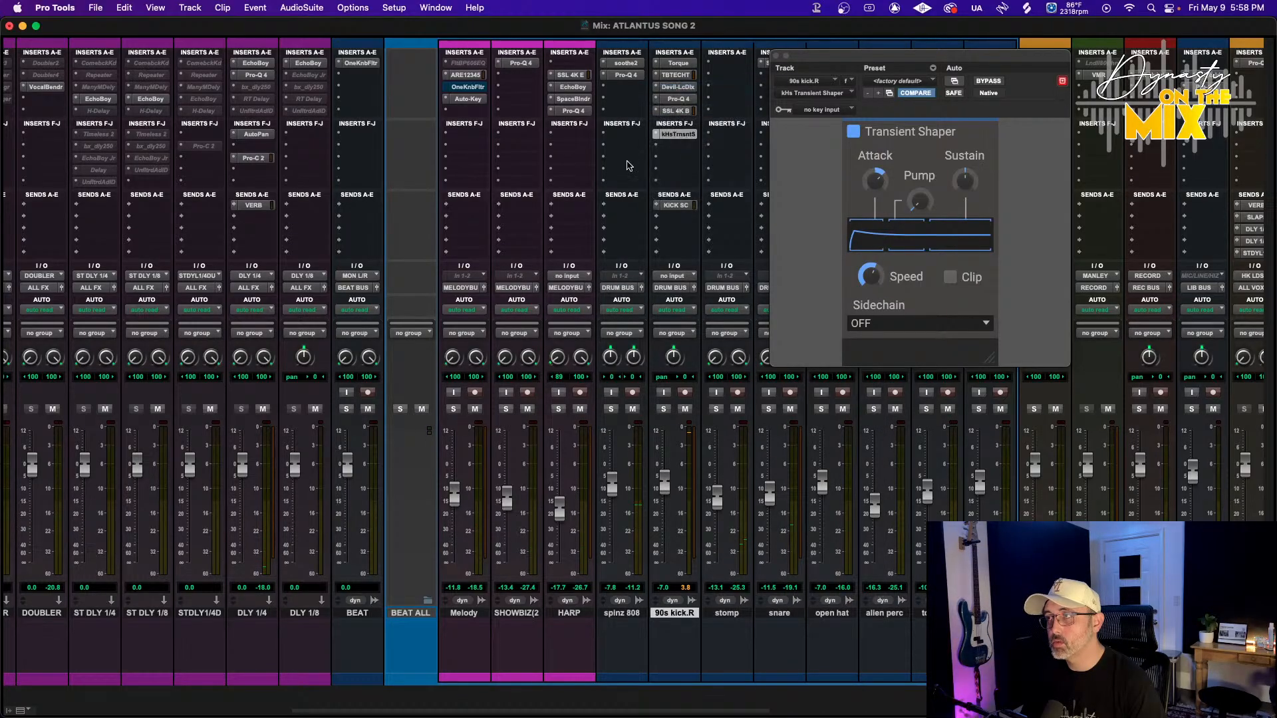
# Insert SPL TwinTube (mono) from the Harmonic plugins into 90s kick.R's second F–J insert slot
pyautogui.click(660, 142)
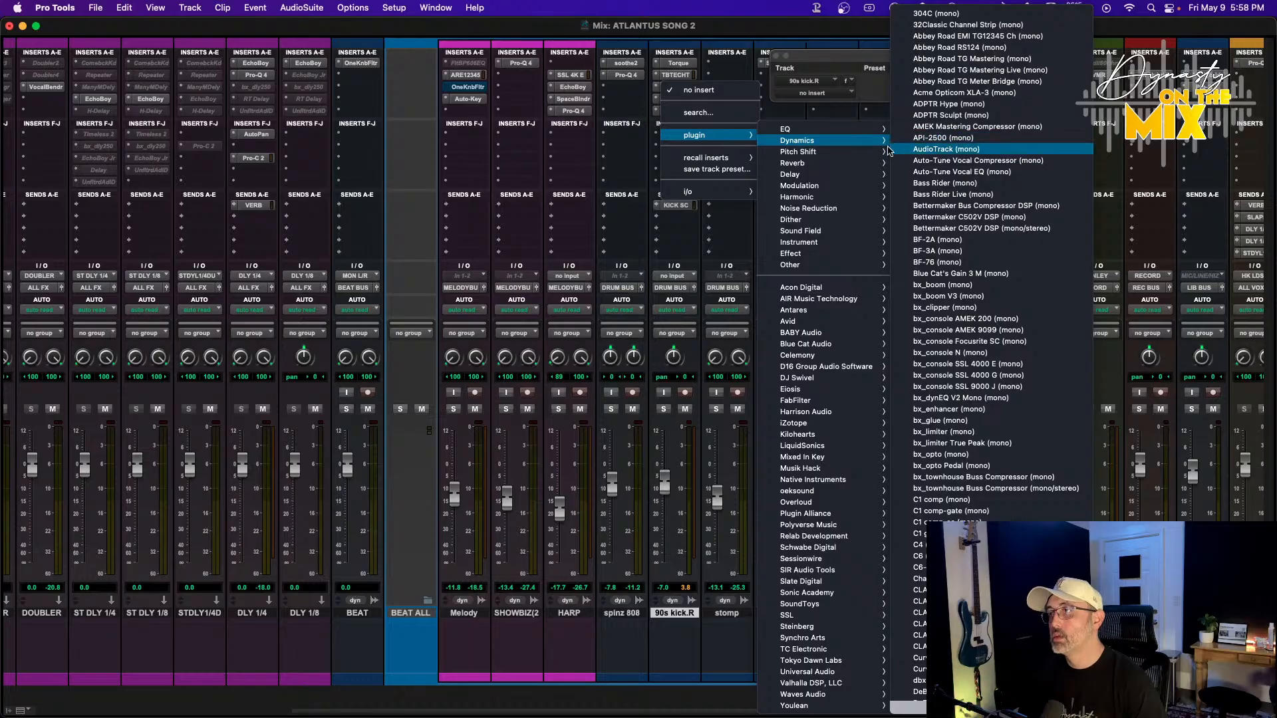
pyautogui.scroll(-10, 950, 200)
pyautogui.scroll(-15, 949, 200)
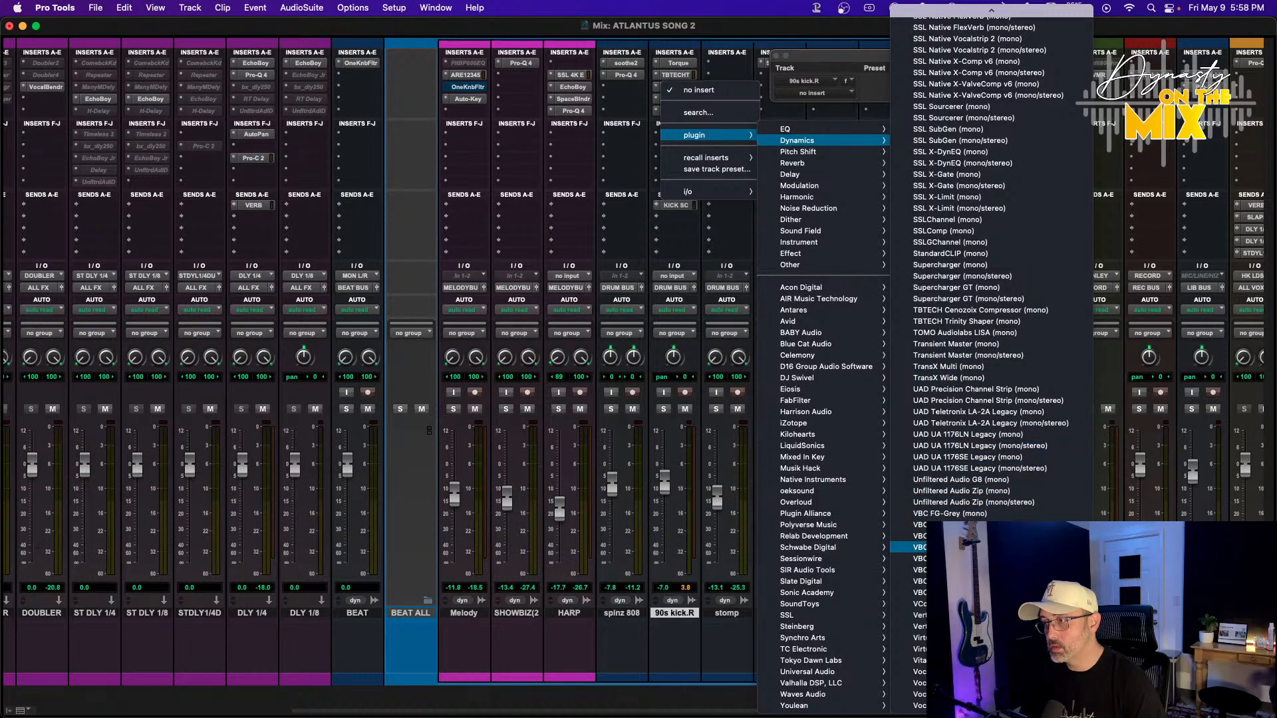
pyautogui.moveTo(818, 197)
pyautogui.scroll(-5, 971, 237)
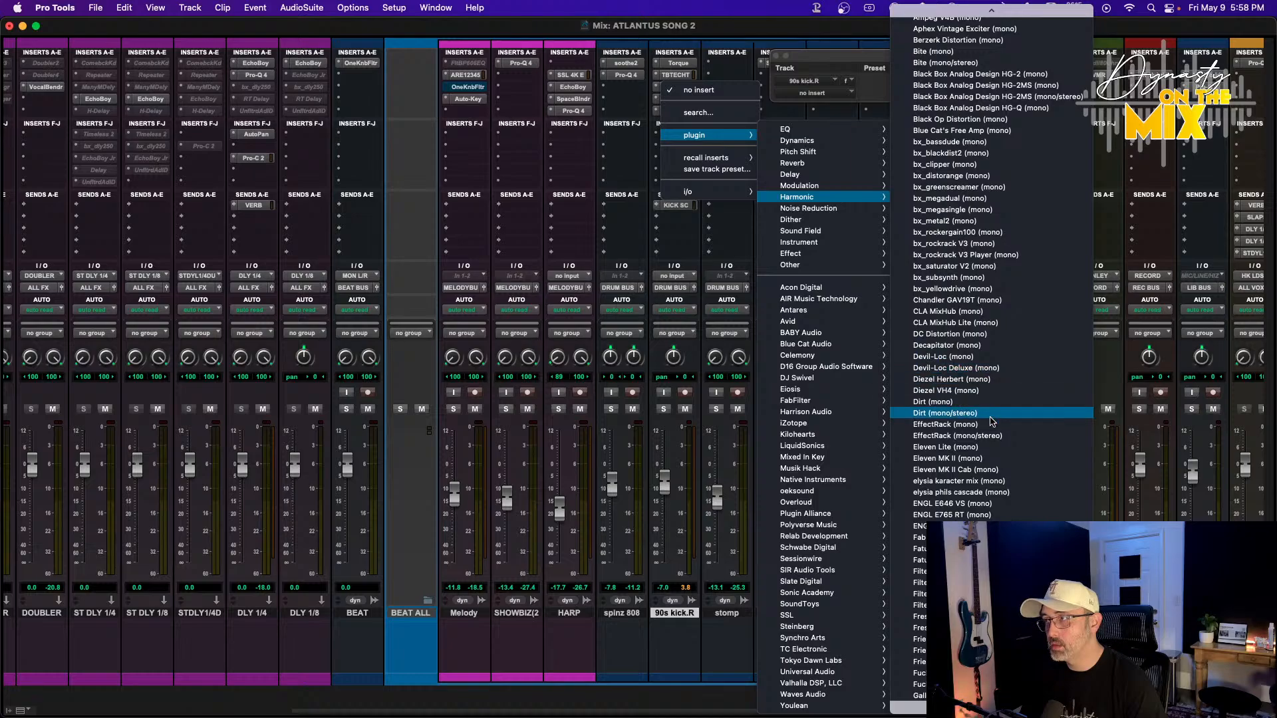
pyautogui.scroll(-12, 991, 426)
pyautogui.scroll(-7, 970, 486)
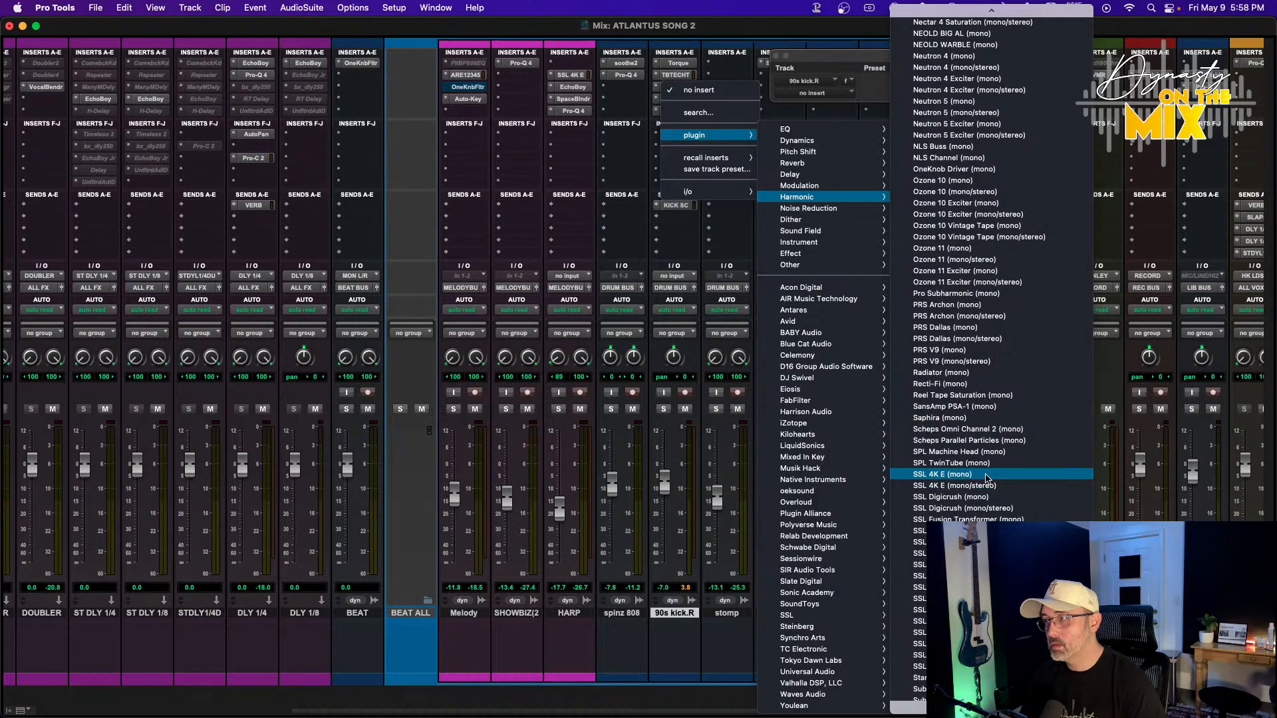
pyautogui.click(933, 464)
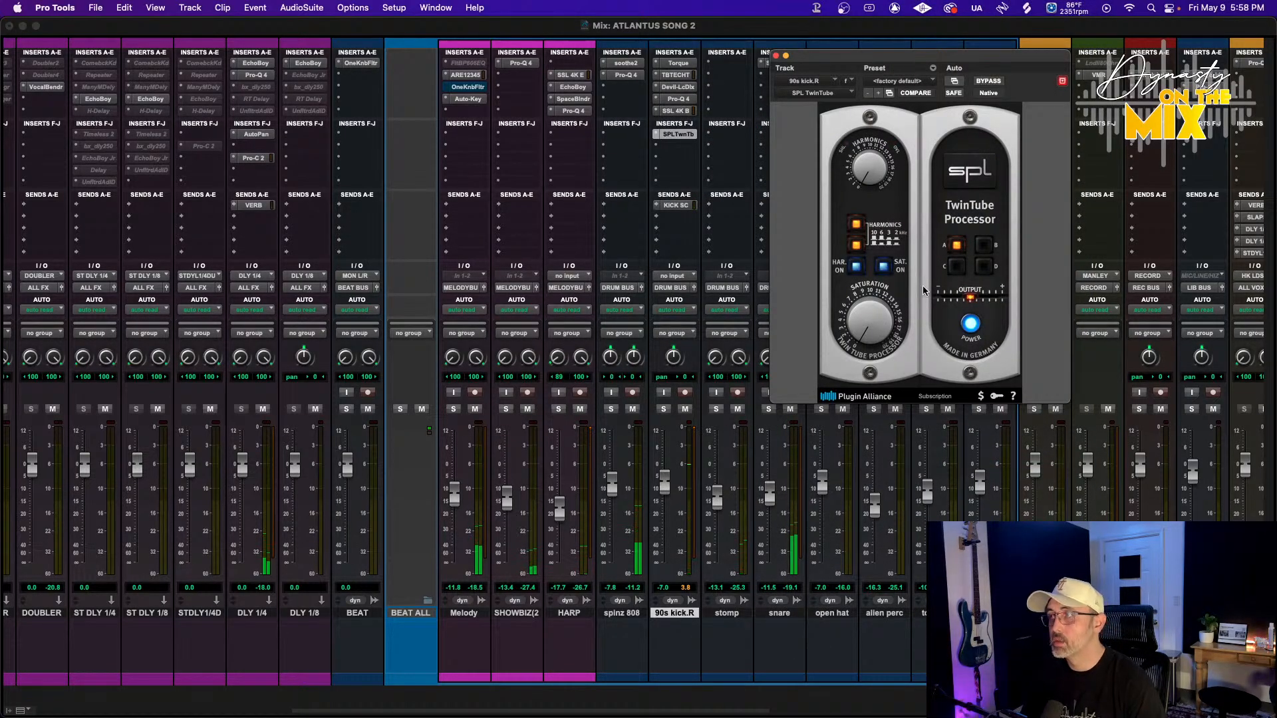
# Adjust the TwinTube's Saturation and Harmonics settings and switches, and raise the 90s kick.R fader
pyautogui.moveTo(850, 341); pyautogui.dragTo(850, 289)
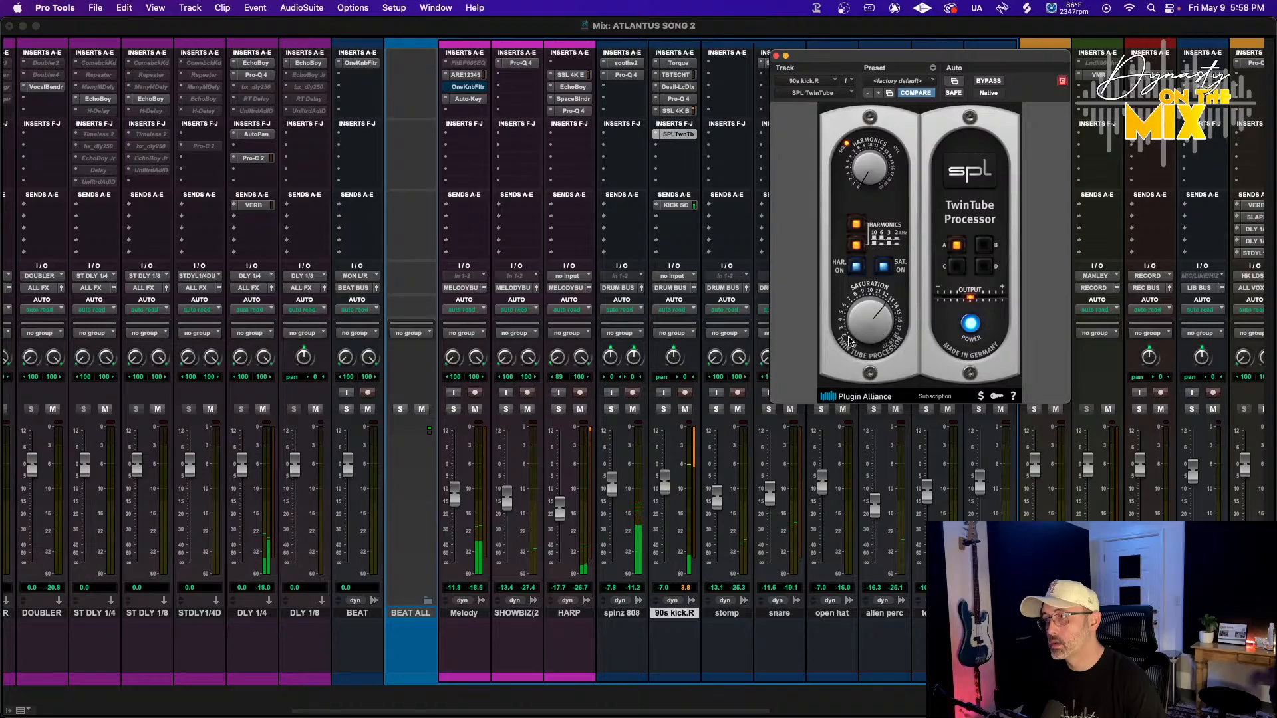
pyautogui.moveTo(848, 341); pyautogui.dragTo(831, 375)
pyautogui.moveTo(867, 171); pyautogui.dragTo(867, 152)
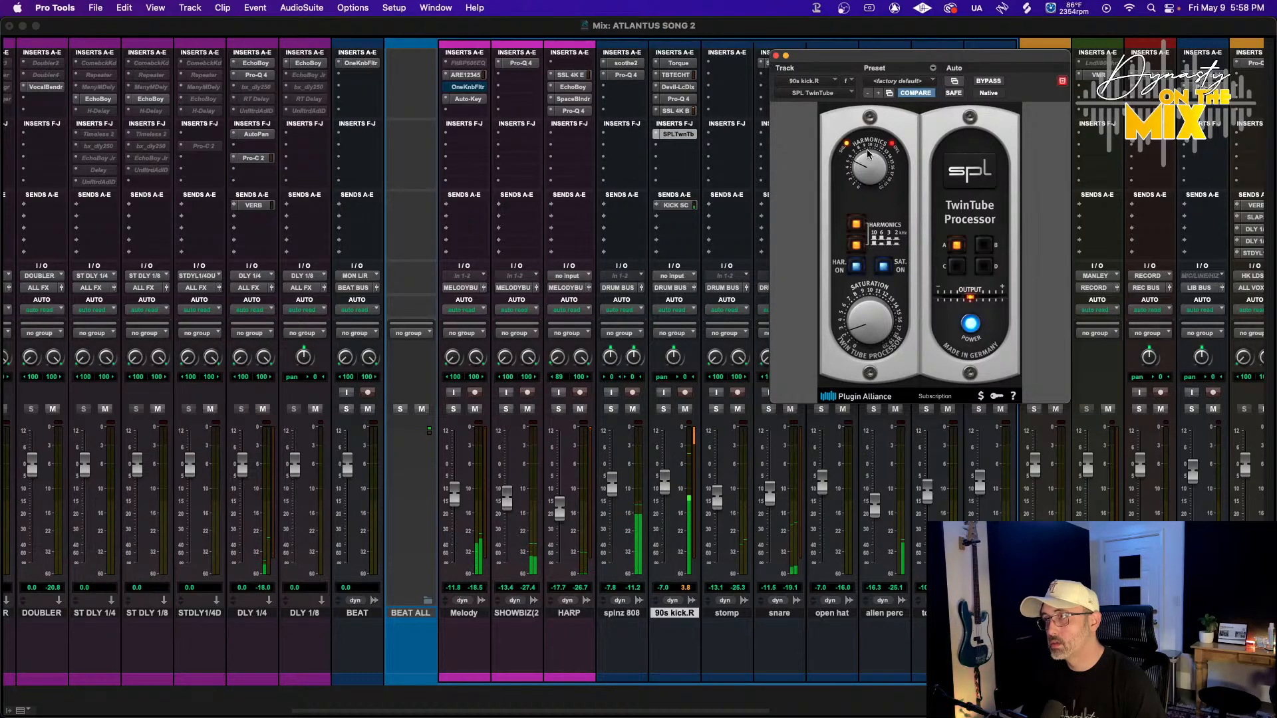
pyautogui.click(854, 226)
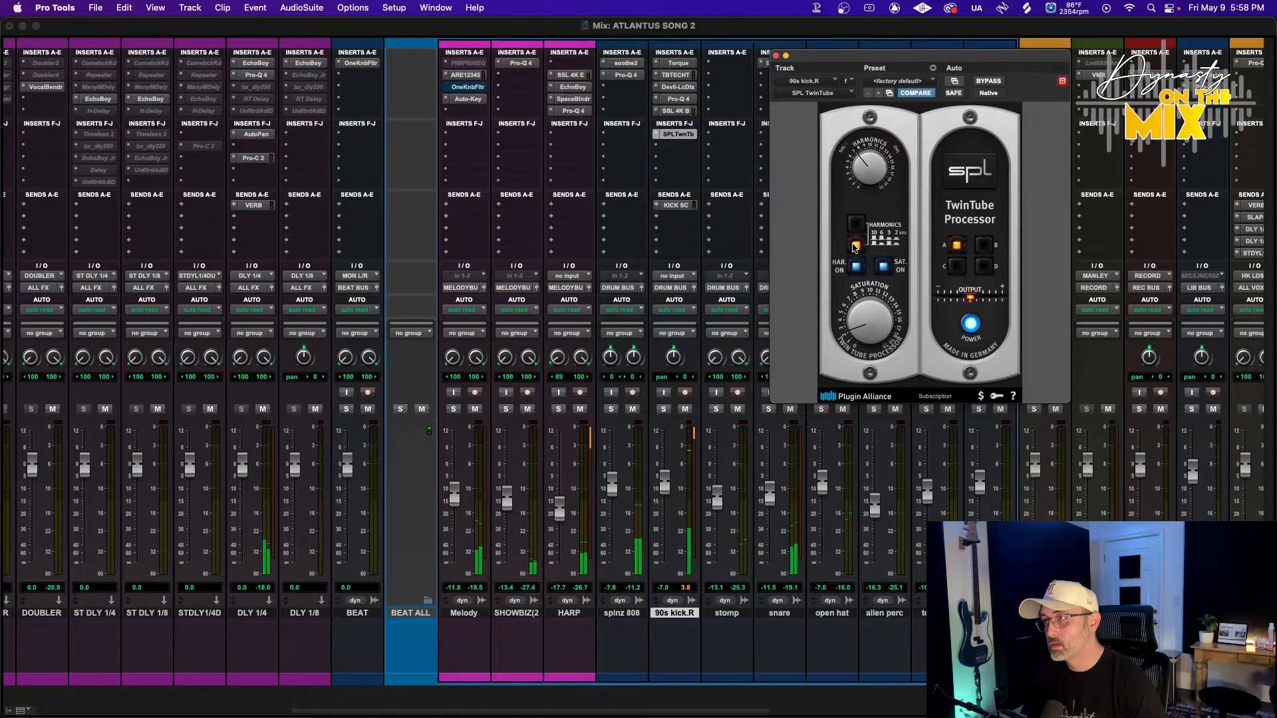
pyautogui.click(856, 246)
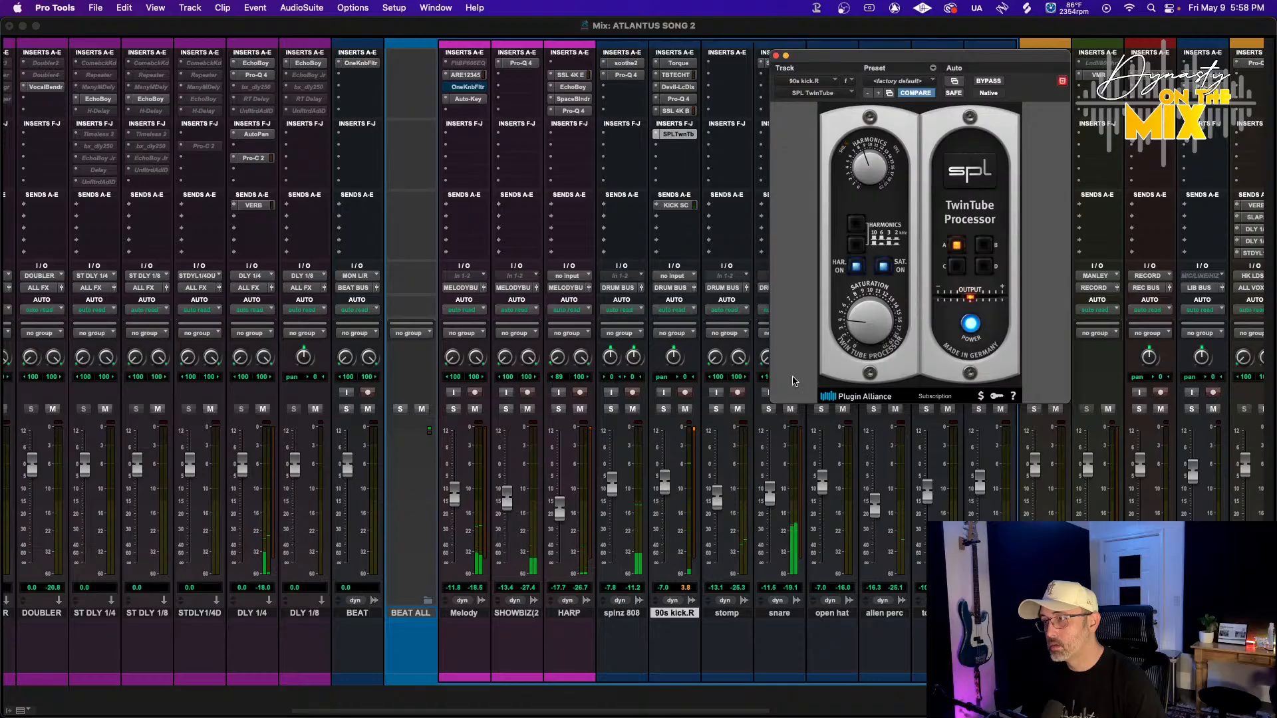
pyautogui.moveTo(660, 487); pyautogui.dragTo(610, 484)
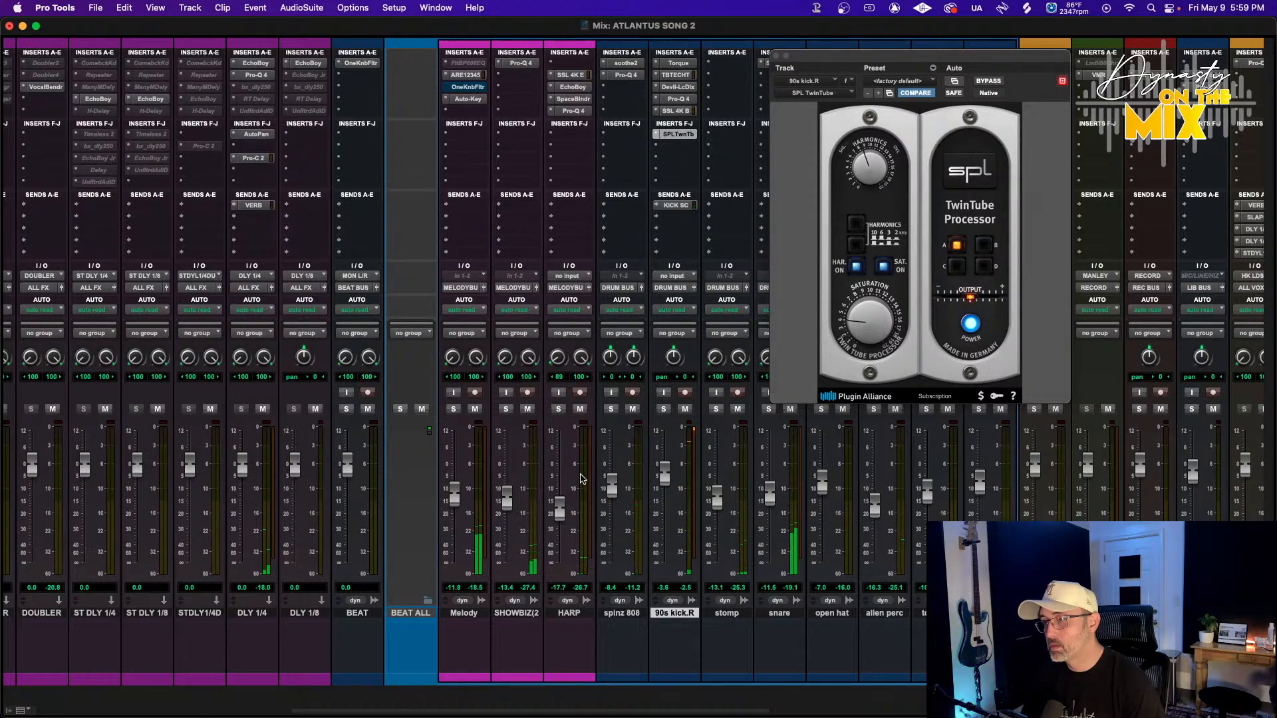
# Insert Mixland Vac Attack (stereo) from the Dynamics plugins into DRUM BUS's second A–E insert slot
pyautogui.hscroll(-10, 407, 590)
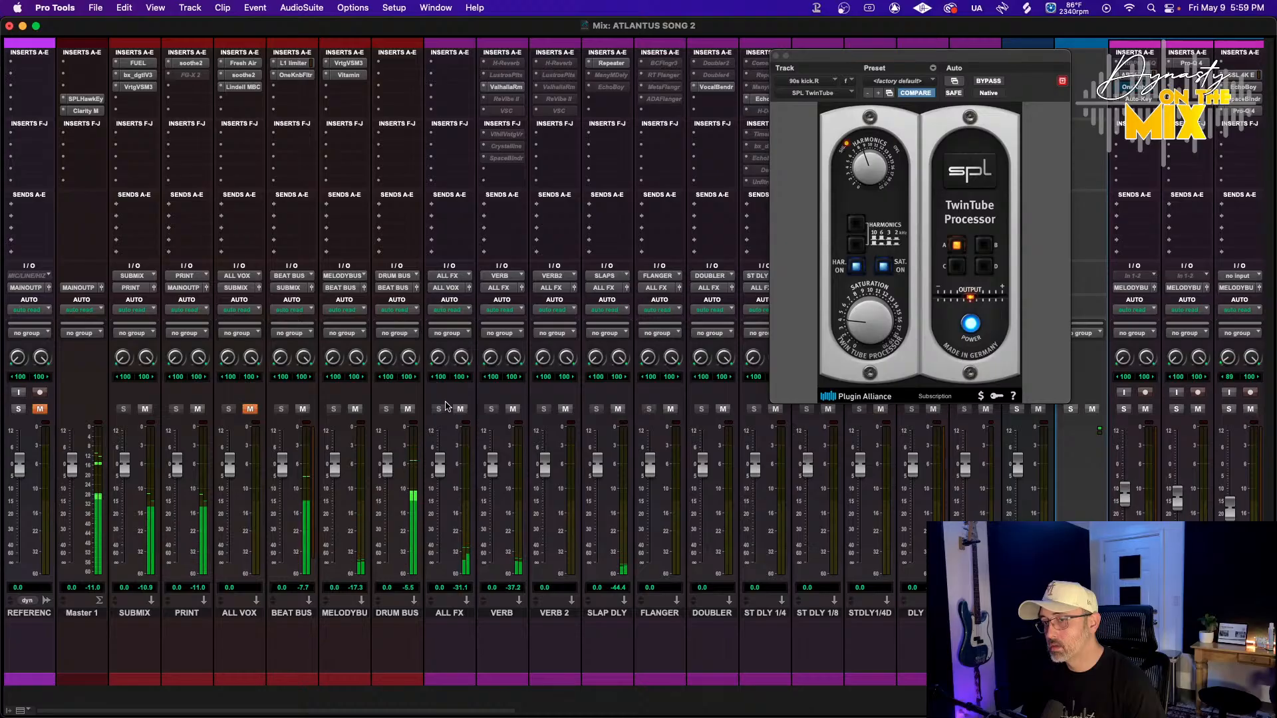
pyautogui.click(387, 65)
pyautogui.moveTo(440, 64)
pyautogui.moveTo(556, 105)
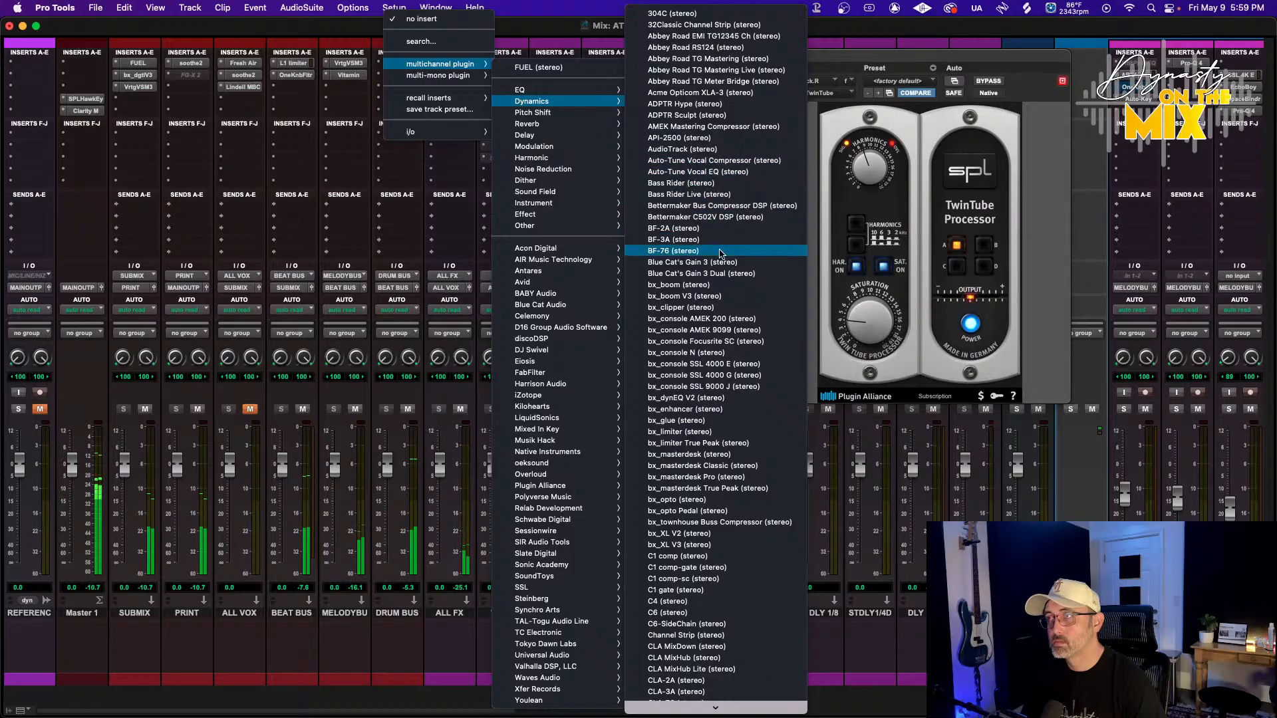
pyautogui.scroll(-5, 720, 254)
pyautogui.scroll(-8, 720, 254)
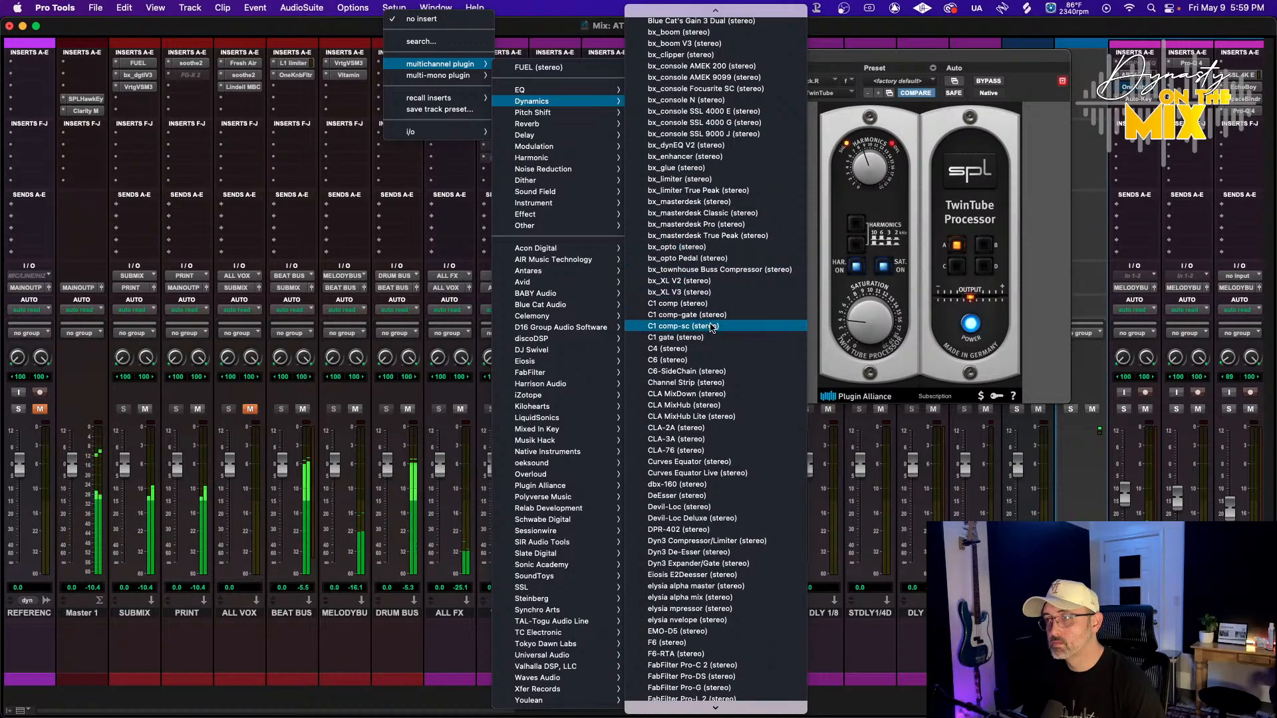
pyautogui.scroll(-9, 711, 382)
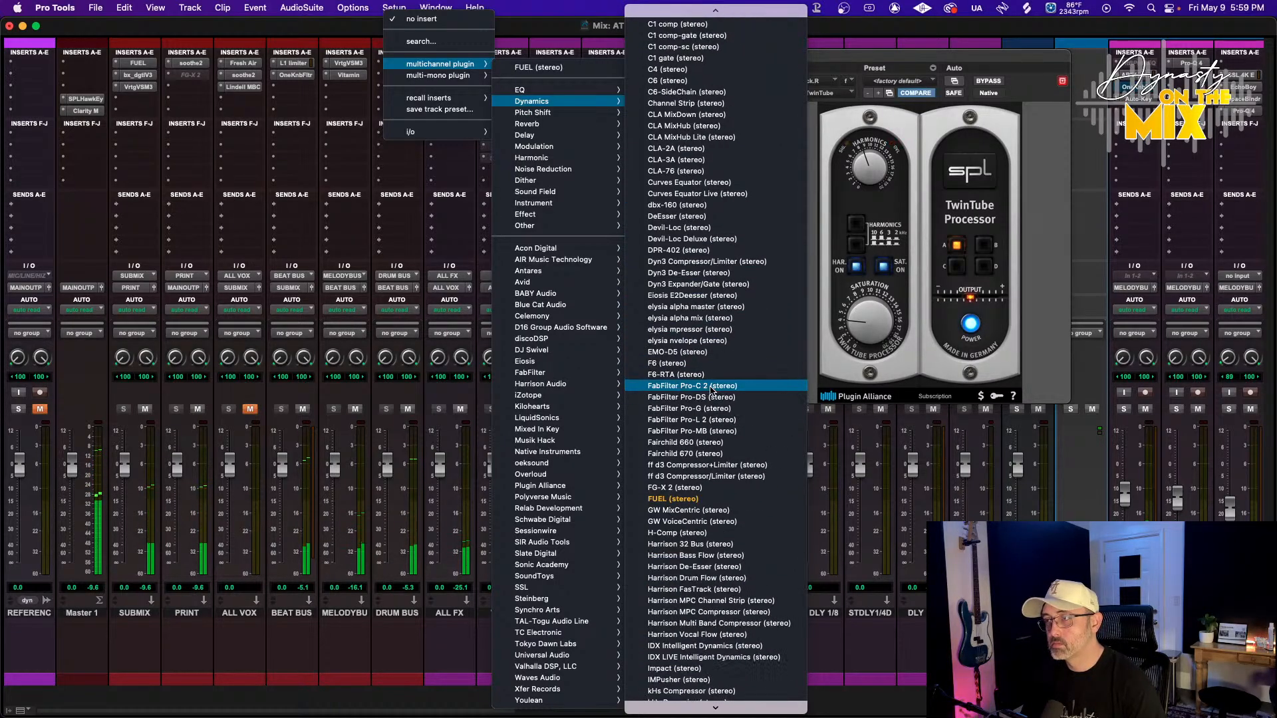
pyautogui.scroll(-7, 711, 387)
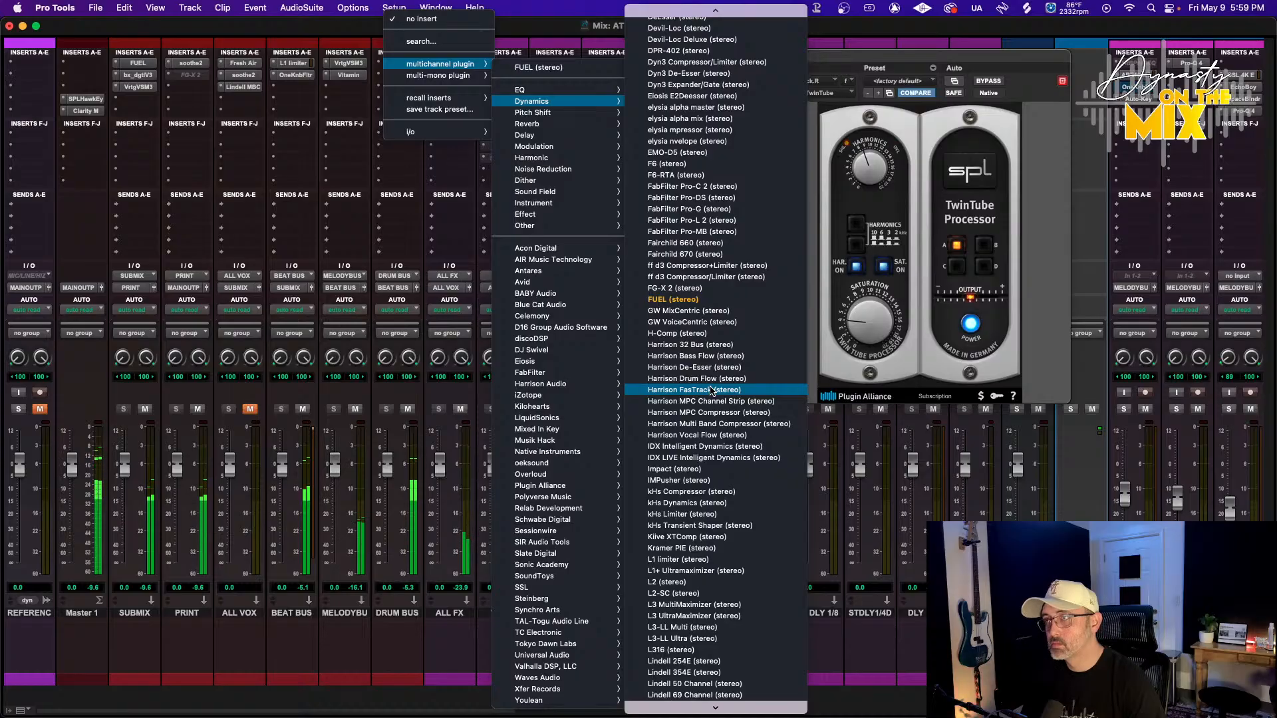
pyautogui.scroll(-4, 710, 389)
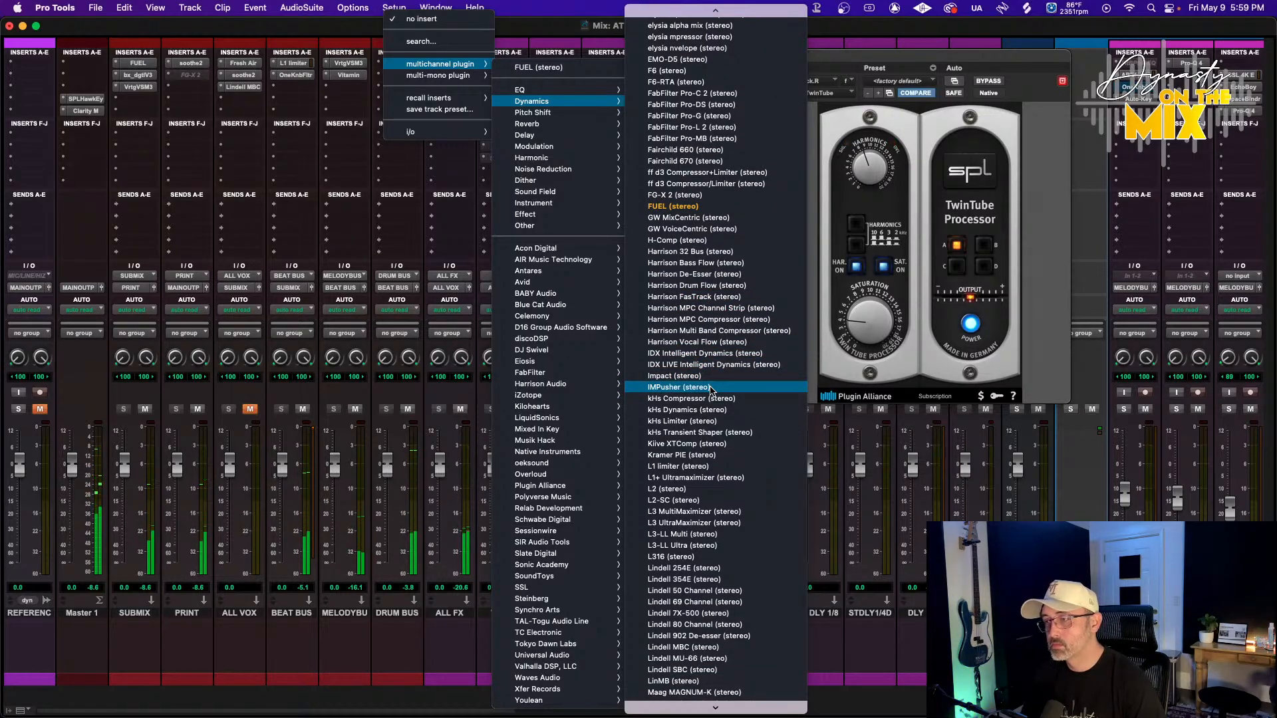
pyautogui.scroll(-3, 710, 390)
pyautogui.scroll(-3, 682, 512)
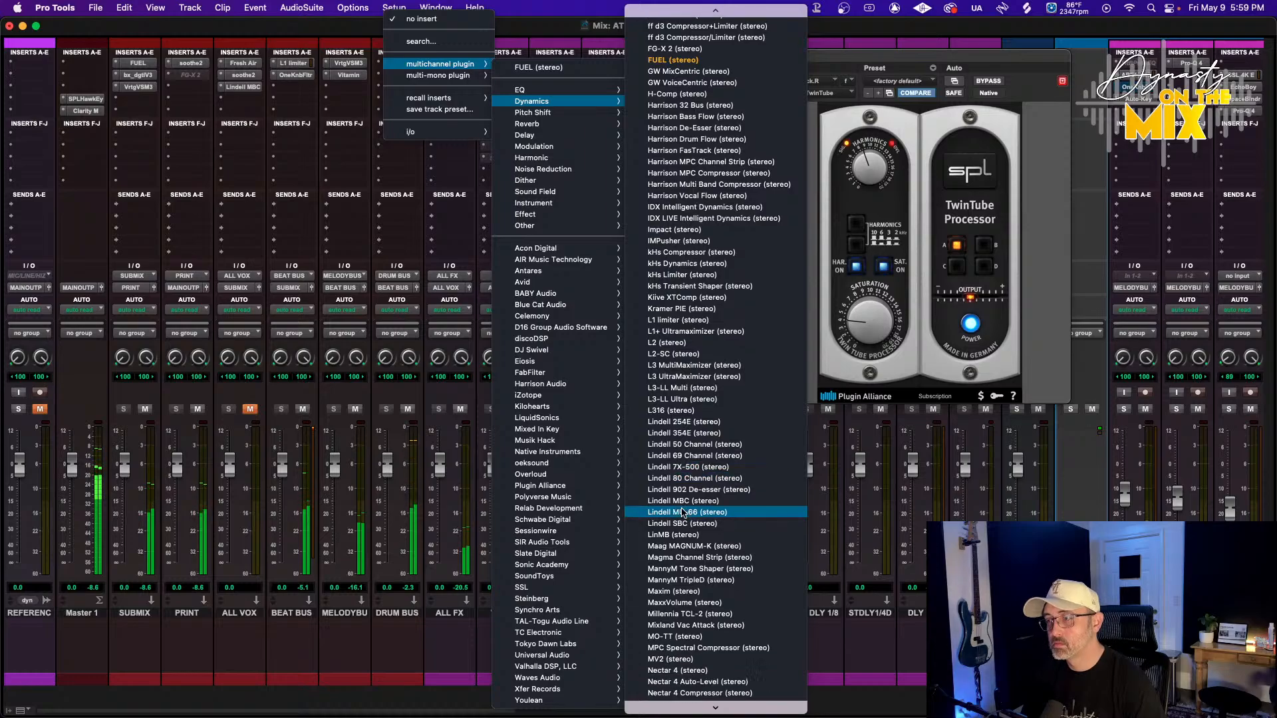
pyautogui.scroll(-1, 682, 512)
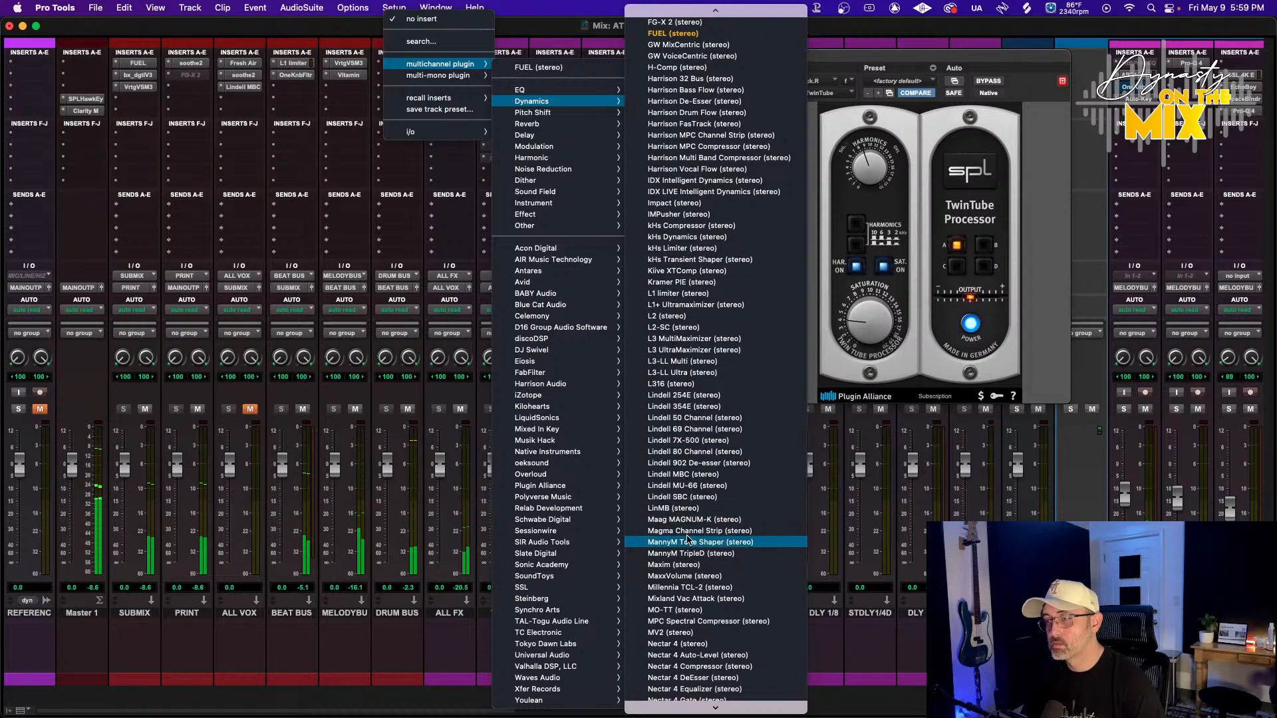
pyautogui.click(707, 600)
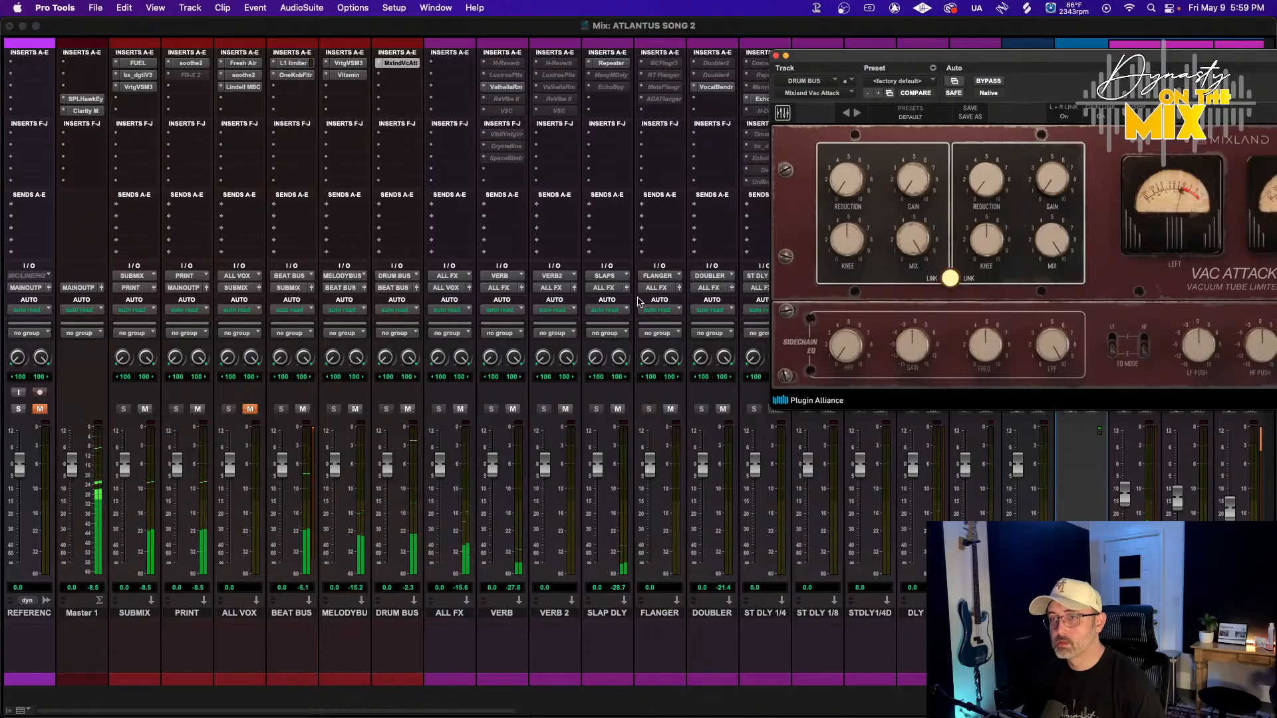
# Set the Vac Attack's sidechain HPF to about 158 Hz and lower the Reduction
pyautogui.moveTo(992, 60); pyautogui.dragTo(553, 87)
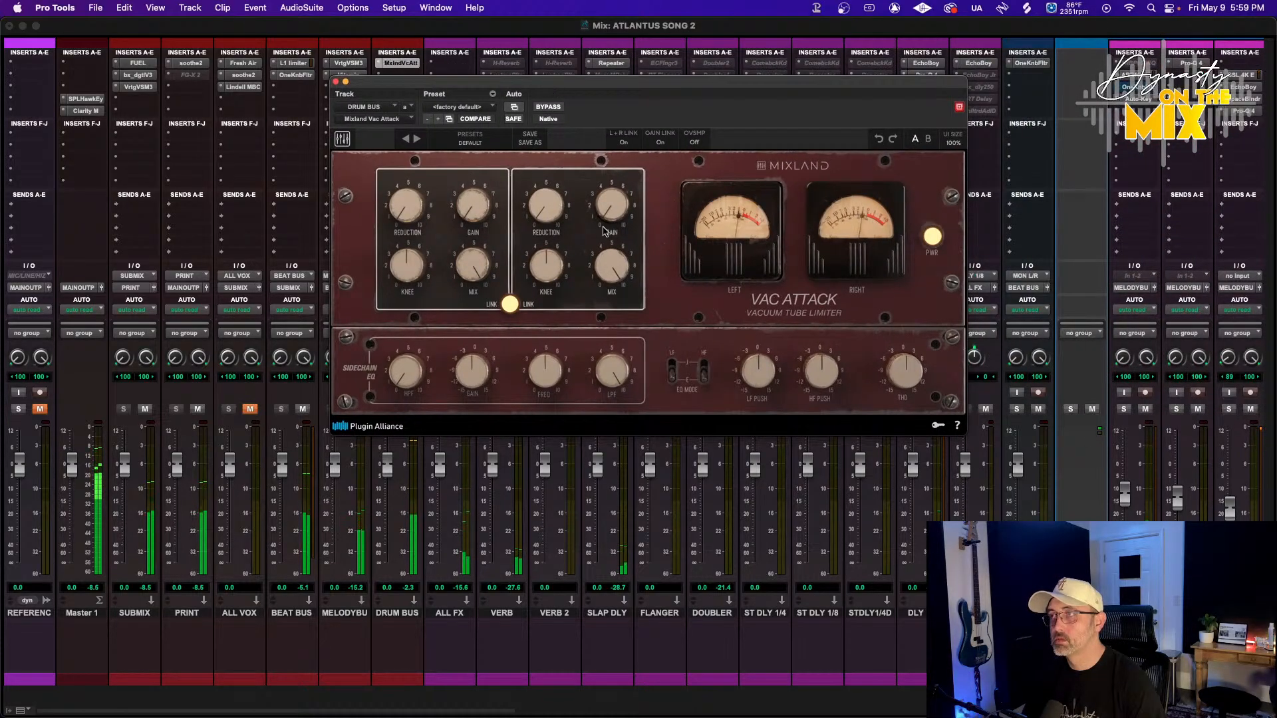
pyautogui.moveTo(404, 378); pyautogui.dragTo(404, 347)
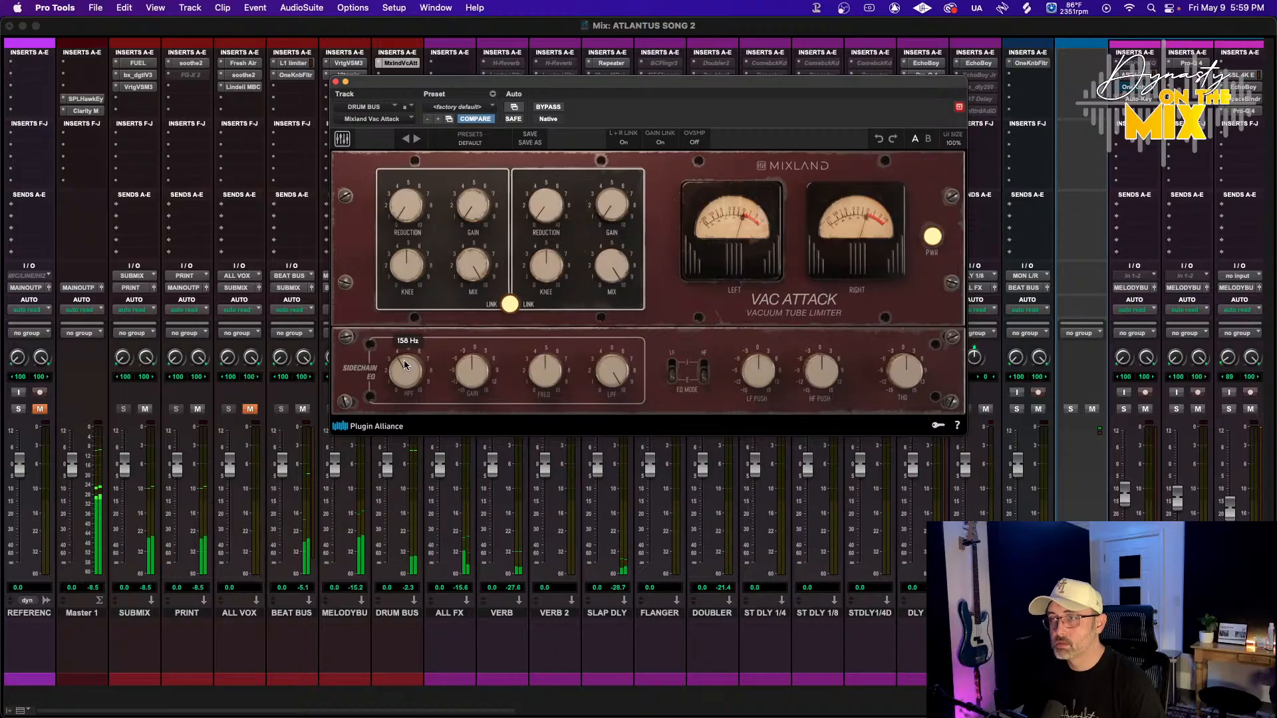
pyautogui.scroll(2, 404, 364)
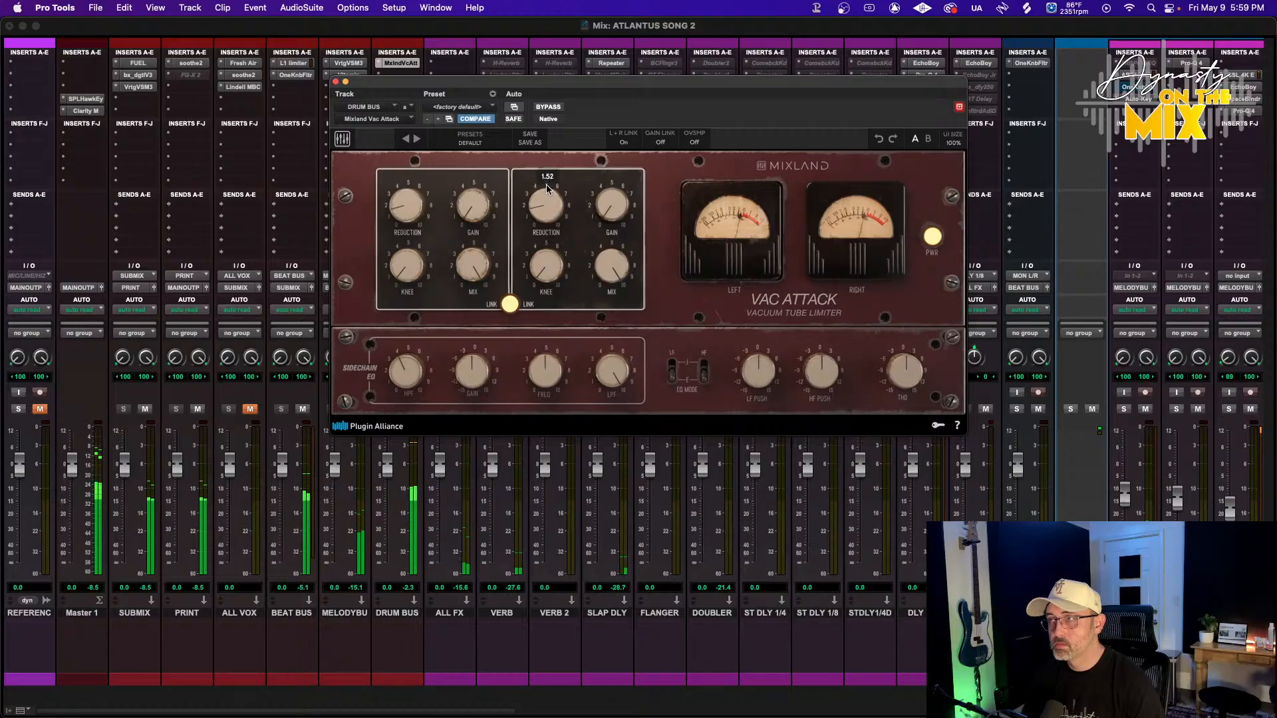
pyautogui.scroll(2, 606, 199)
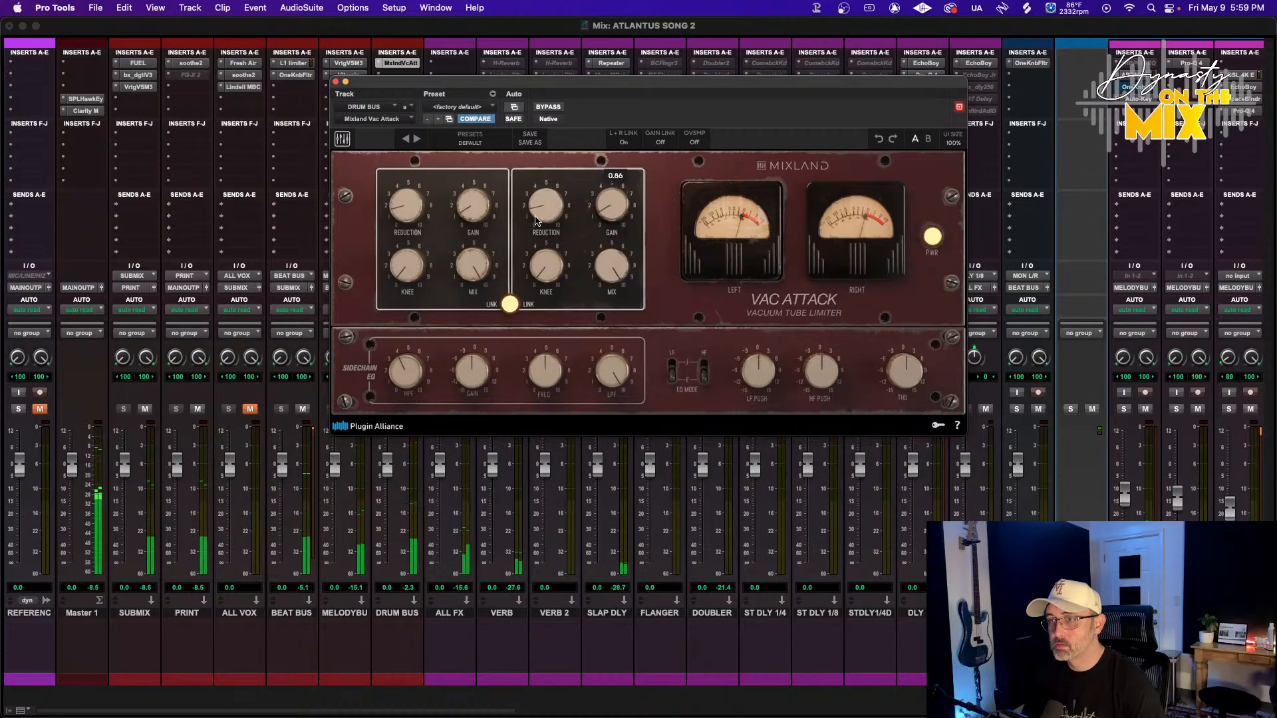
pyautogui.scroll(3, 549, 207)
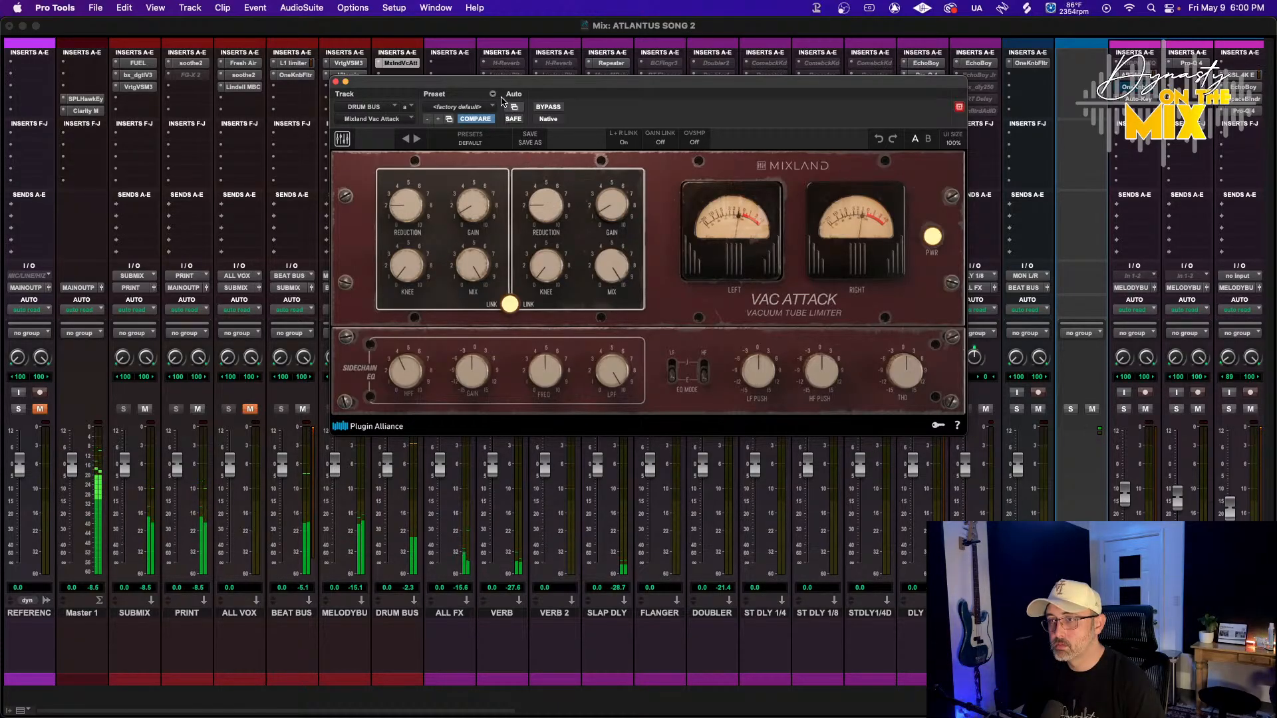
# Raise the Vac Attack's Gain to about 4.65
pyautogui.moveTo(504, 83); pyautogui.dragTo(652, 74)
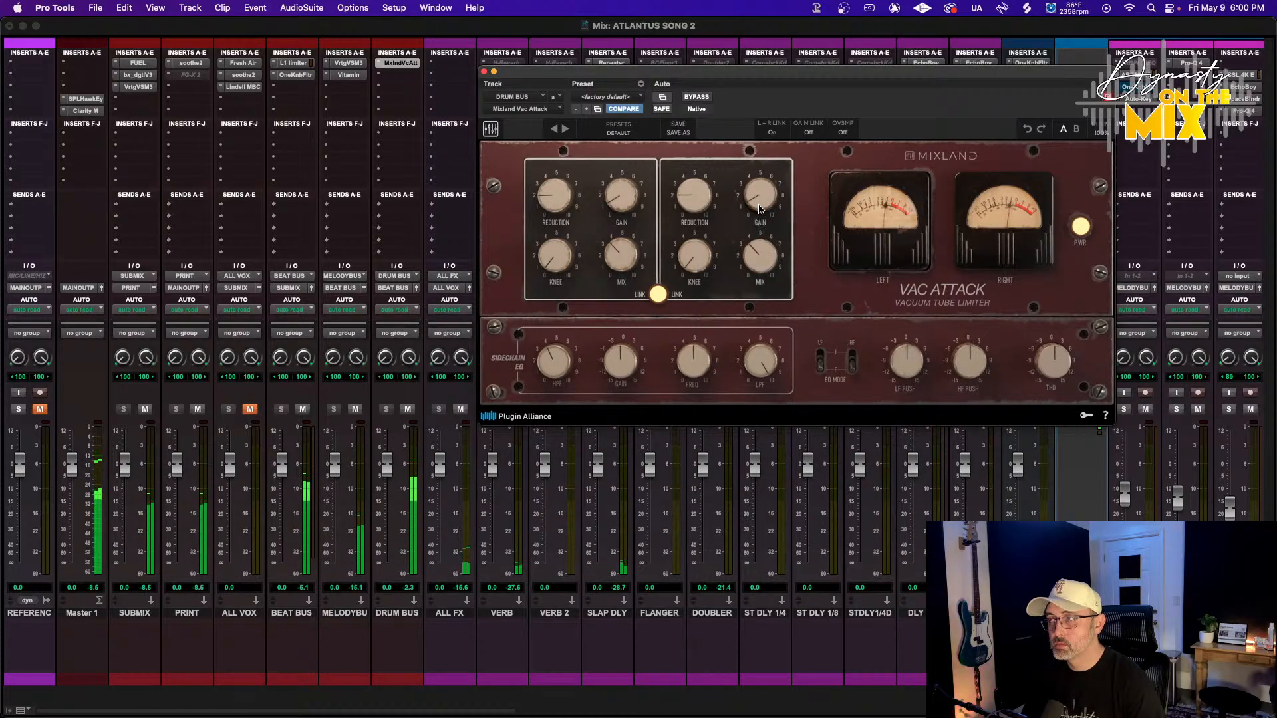
pyautogui.scroll(-5, 754, 253)
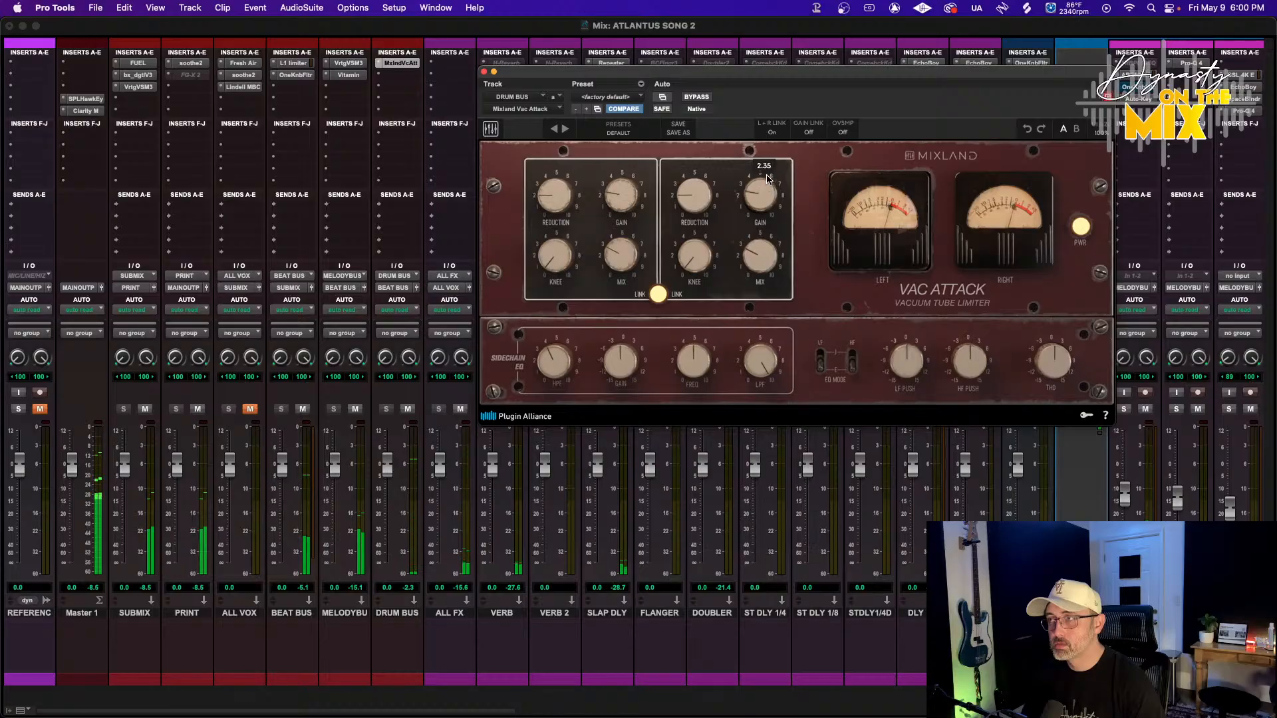
pyautogui.scroll(2, 768, 166)
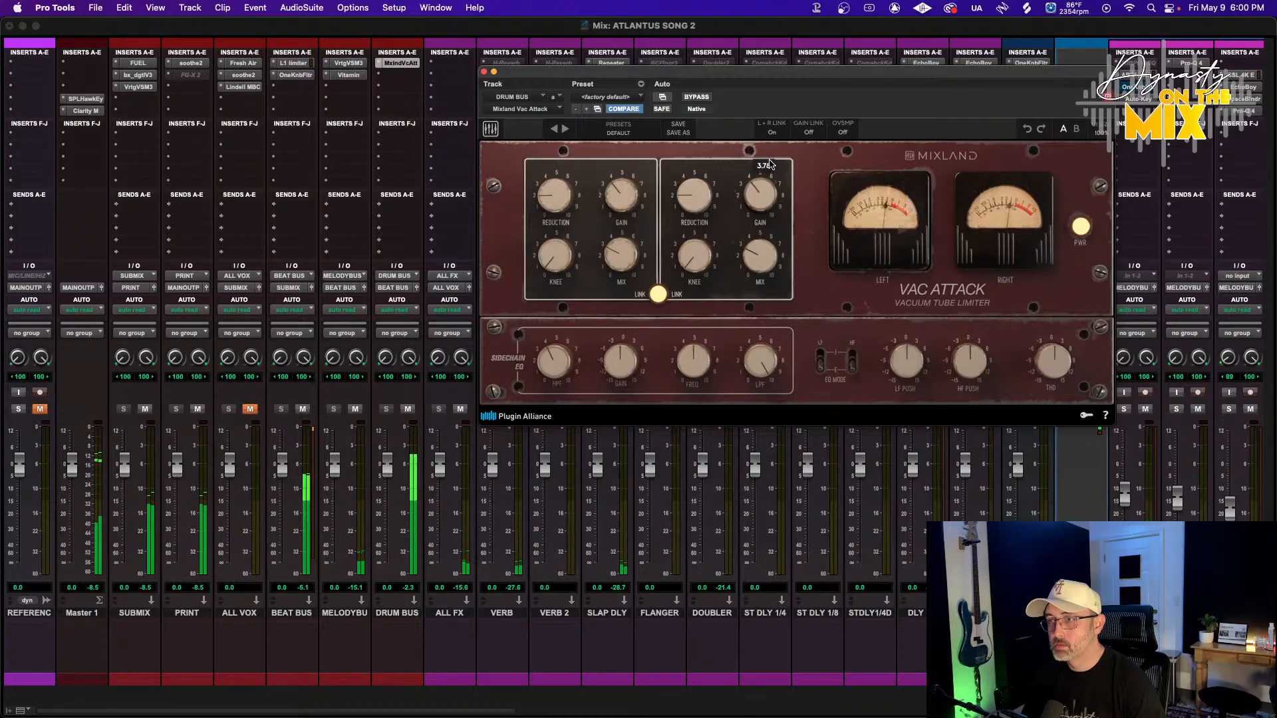
pyautogui.scroll(3, 707, 194)
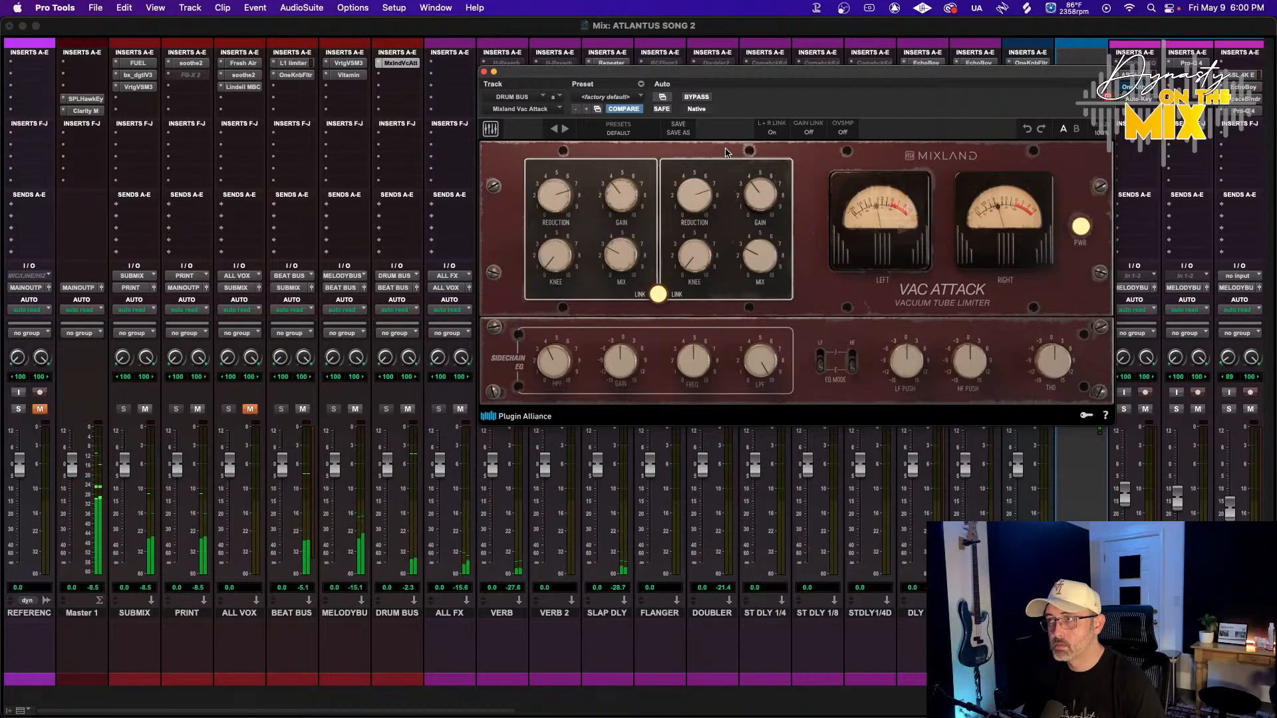
pyautogui.scroll(3, 772, 207)
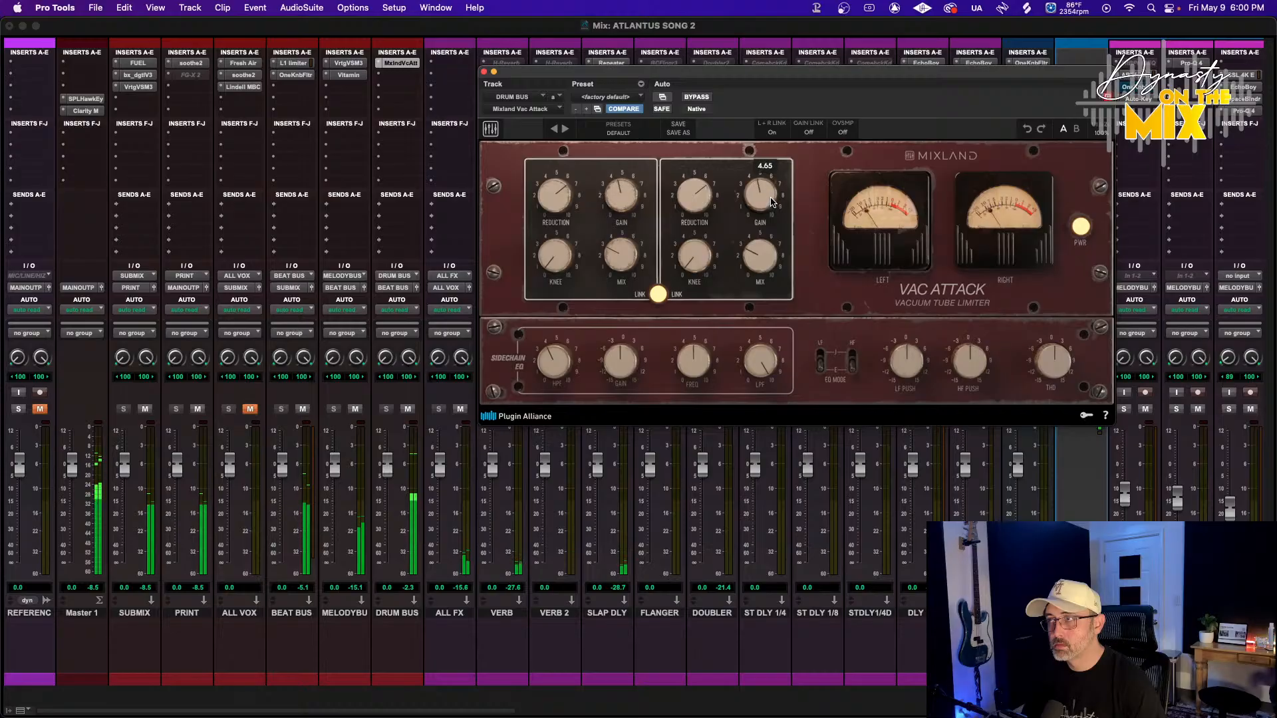
pyautogui.scroll(2, 771, 190)
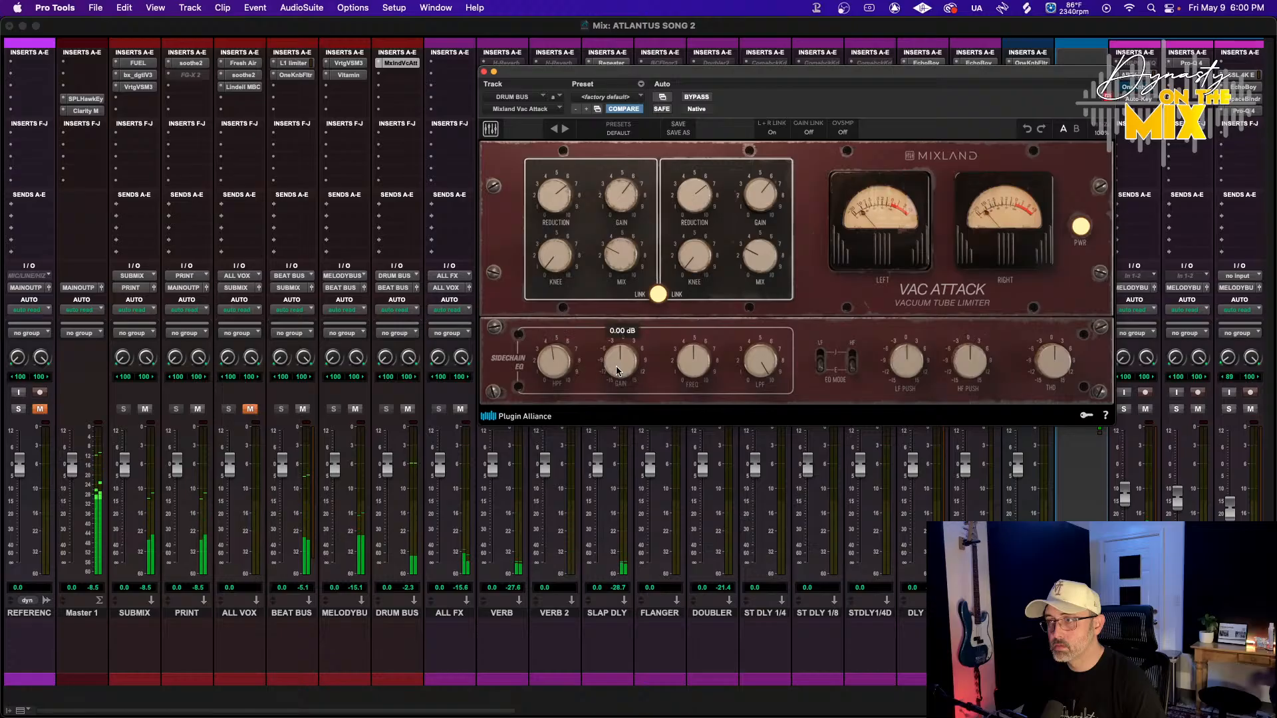
# Adjust the Vac Attack's sidechain Gain and THD knobs
pyautogui.scroll(2, 908, 362)
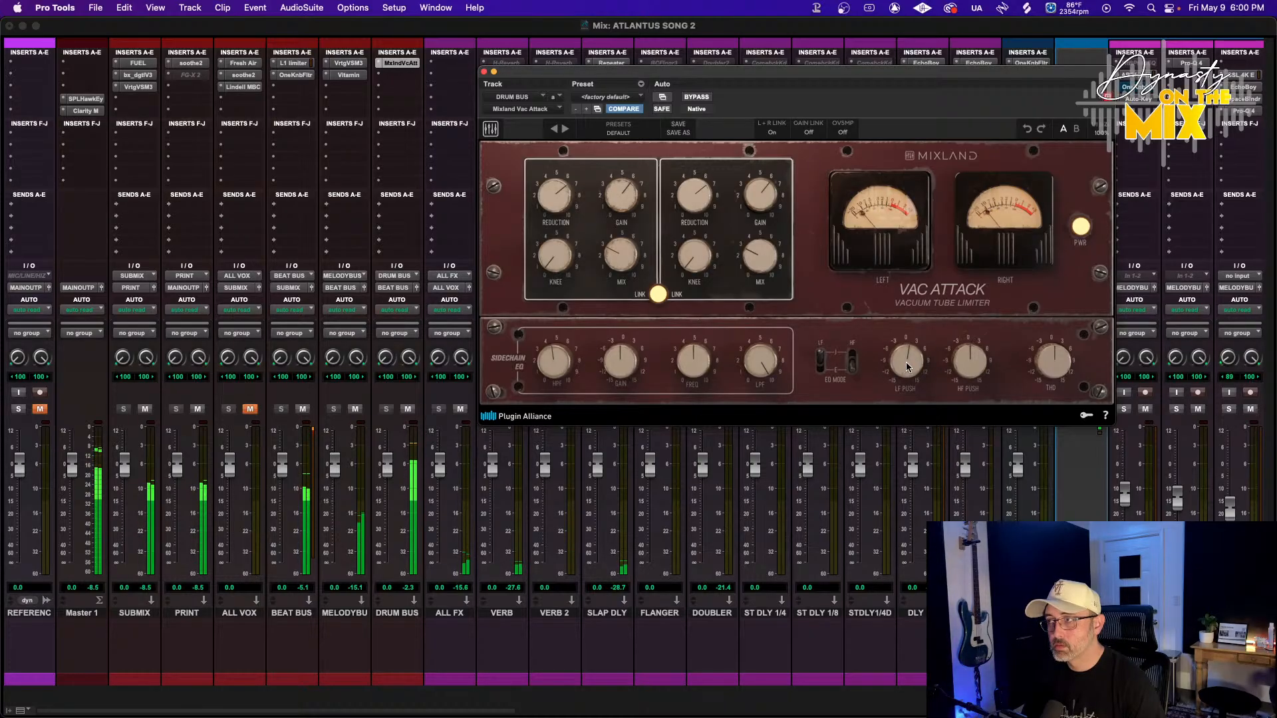
pyautogui.moveTo(906, 367)
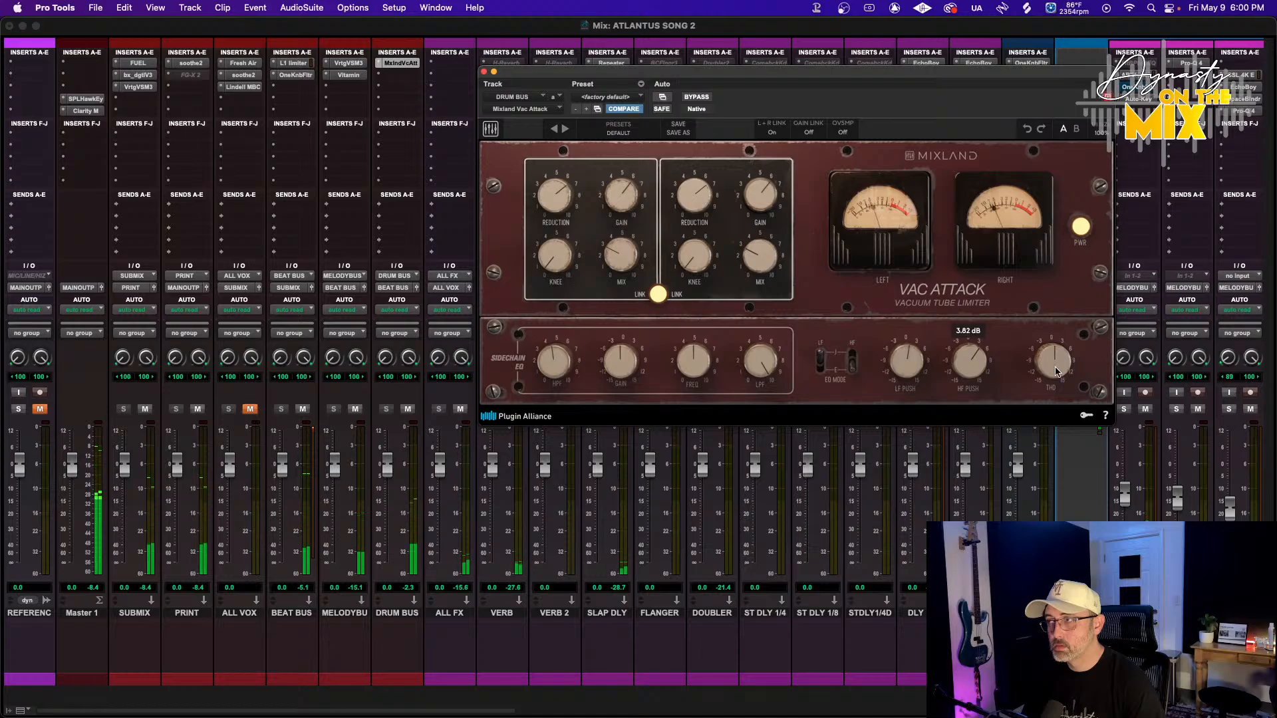
pyautogui.moveTo(1056, 370); pyautogui.dragTo(1057, 361)
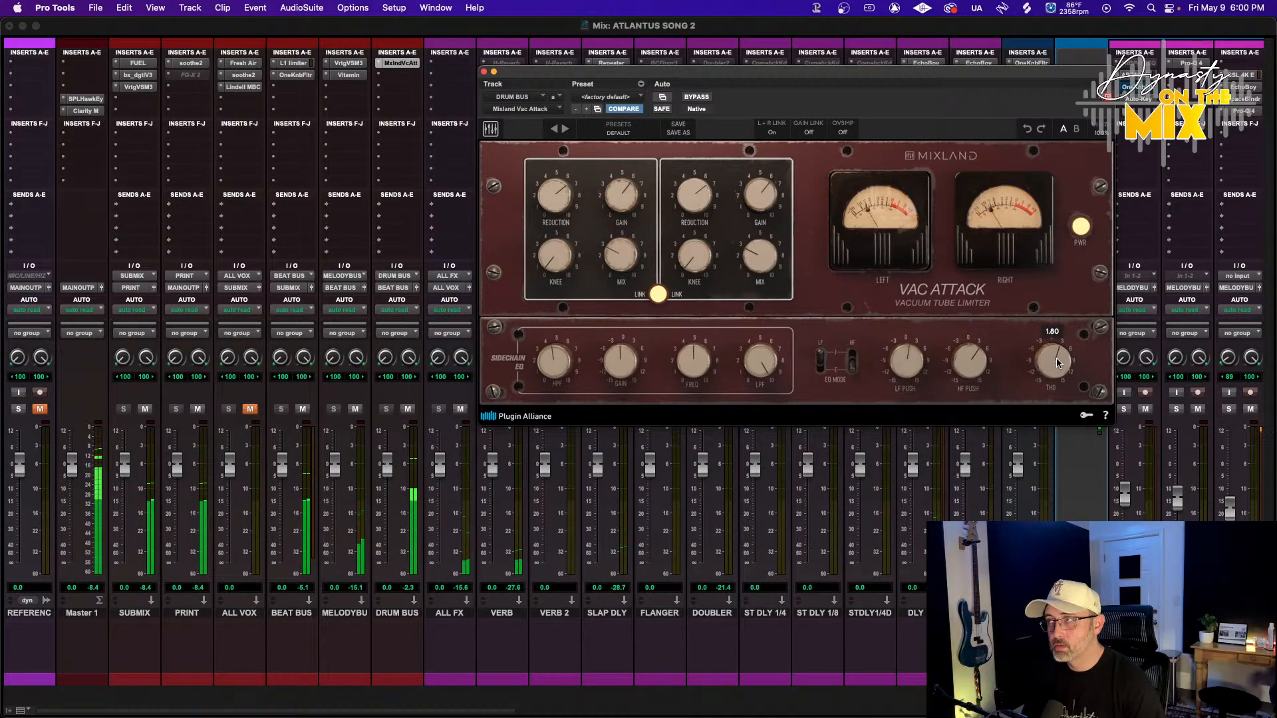
# Set the Vac Attack's oversampling to 4x and toggle the plugin bypass to compare
pyautogui.click(843, 132)
pyautogui.click(845, 163)
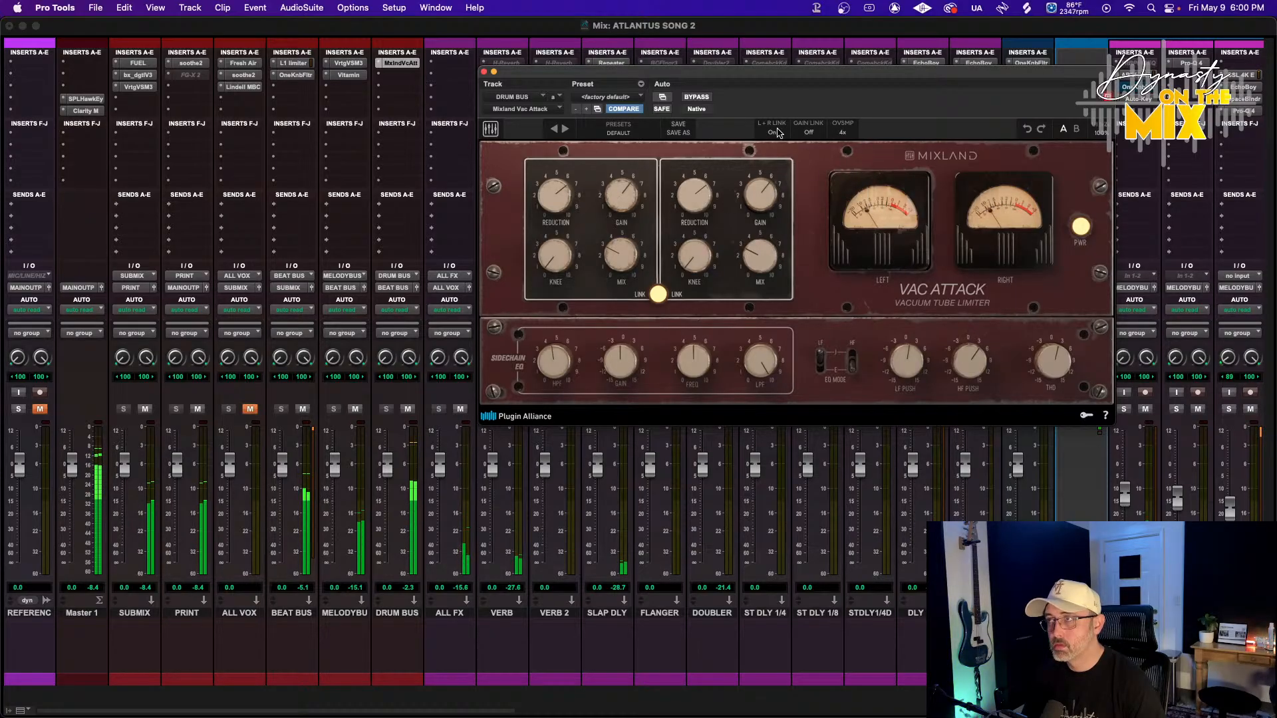
pyautogui.click(695, 97)
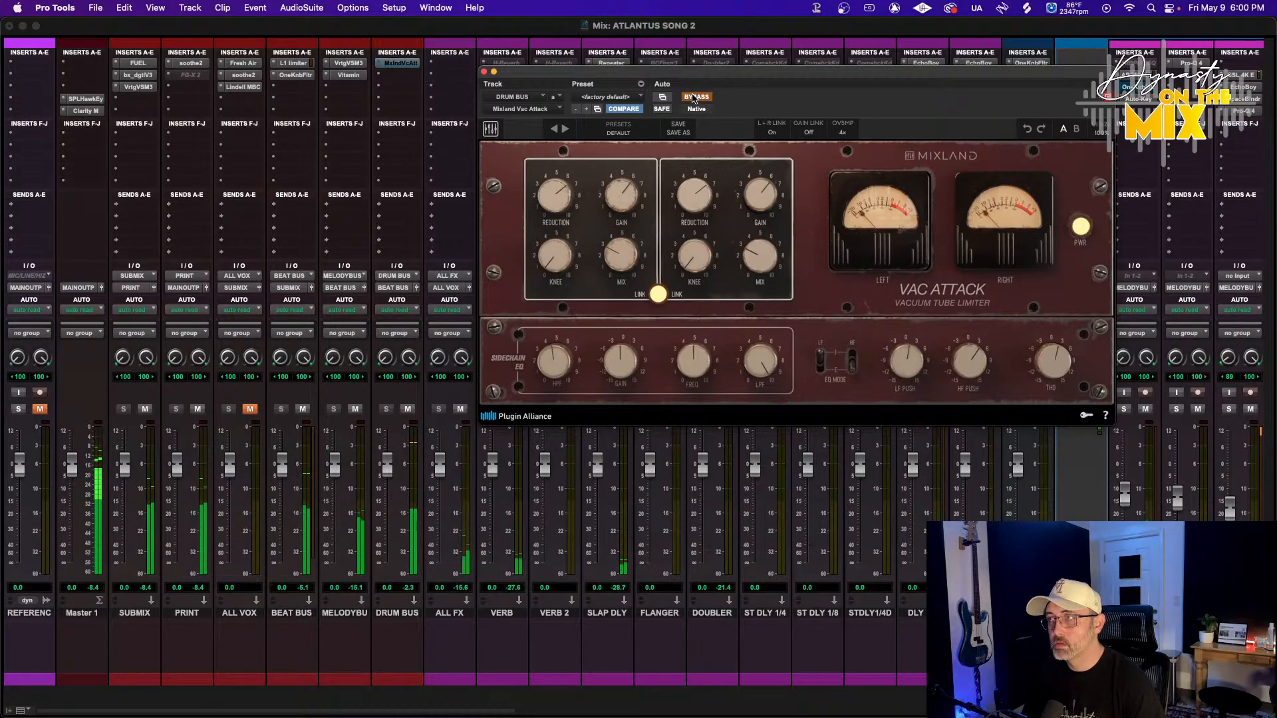
# Re-enable the Vac Attack and insert the StandardCLIP (stereo) dynamics plugin on the drum bus's third insert slot
pyautogui.click(694, 97)
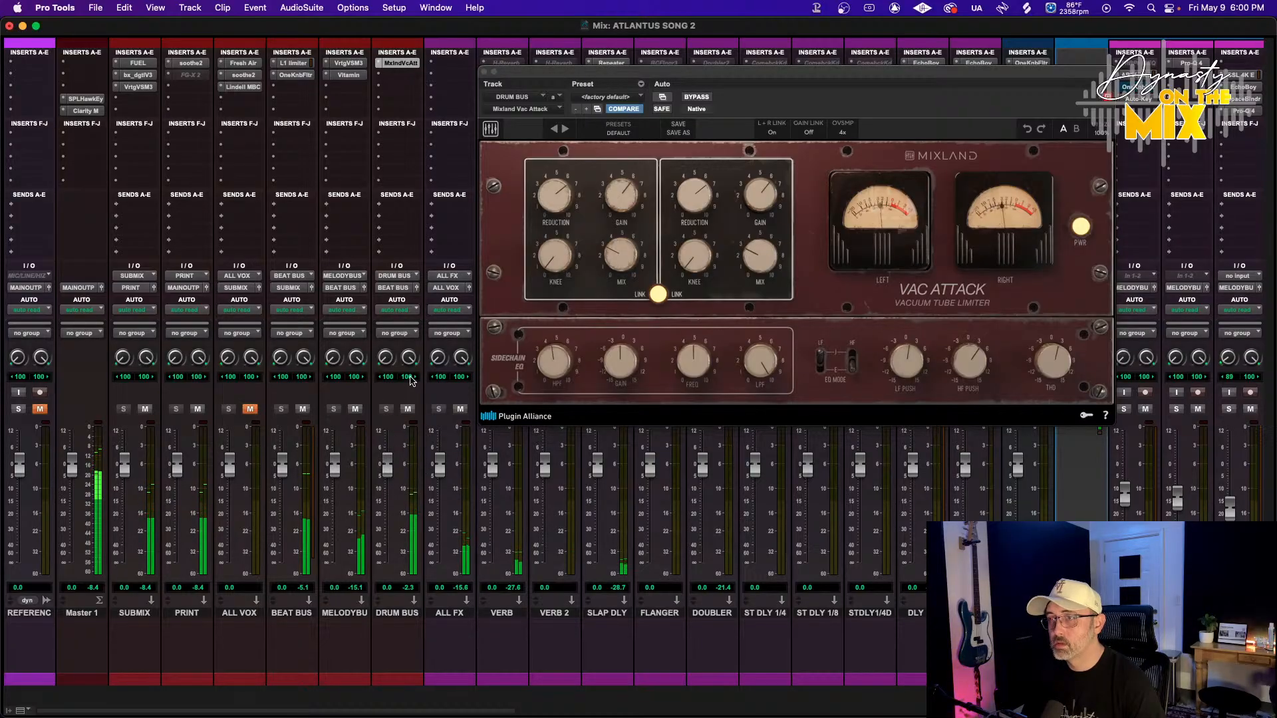
pyautogui.click(385, 76)
pyautogui.moveTo(439, 76)
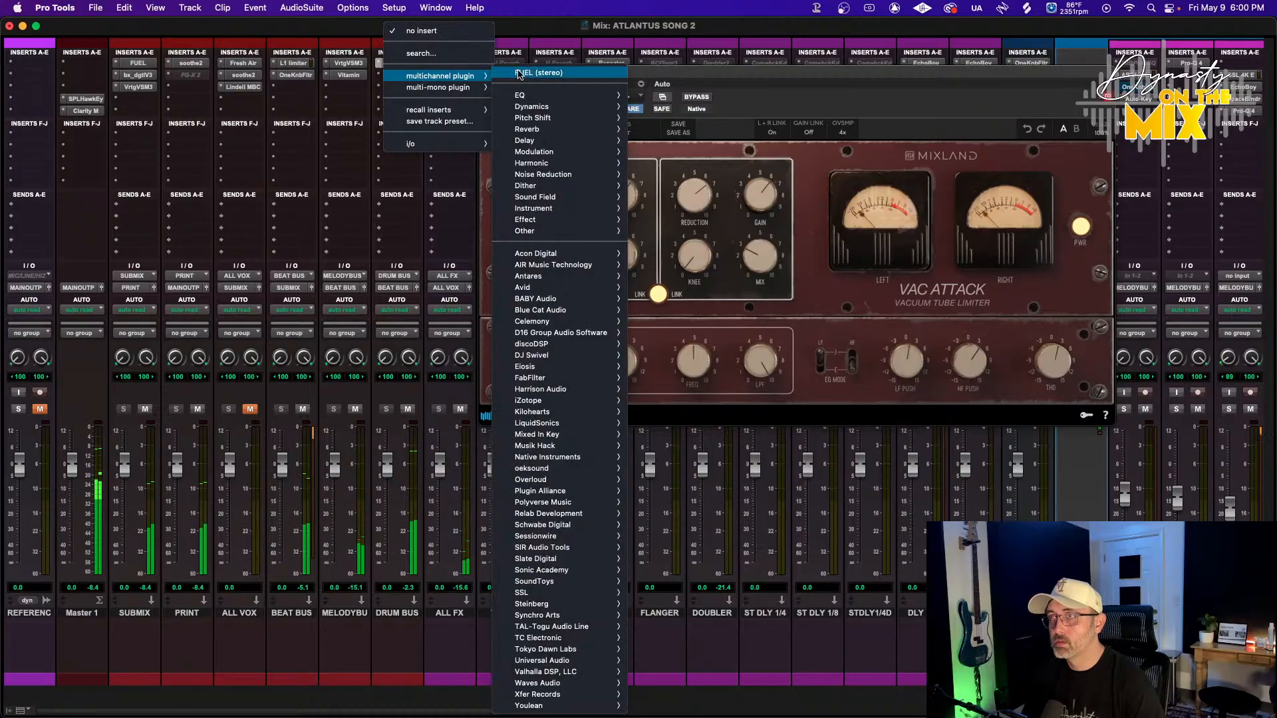
pyautogui.moveTo(559, 107)
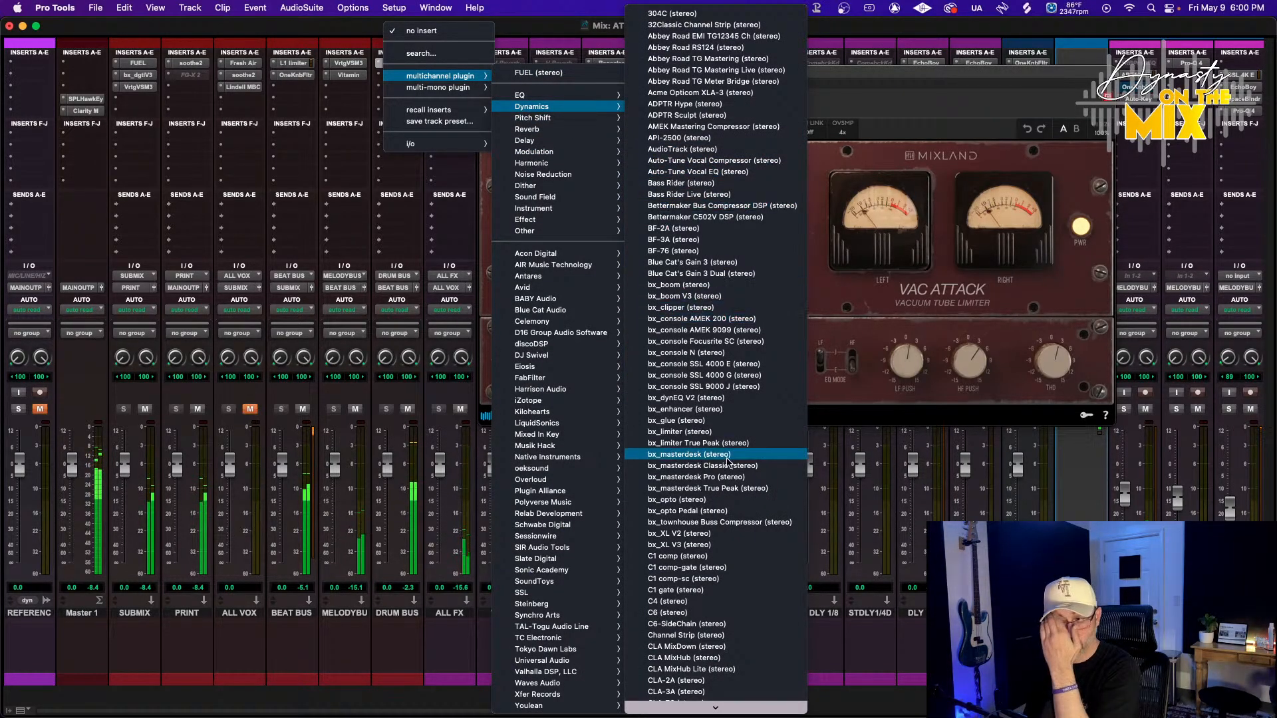
pyautogui.scroll(-10, 672, 459)
pyautogui.scroll(-10, 700, 528)
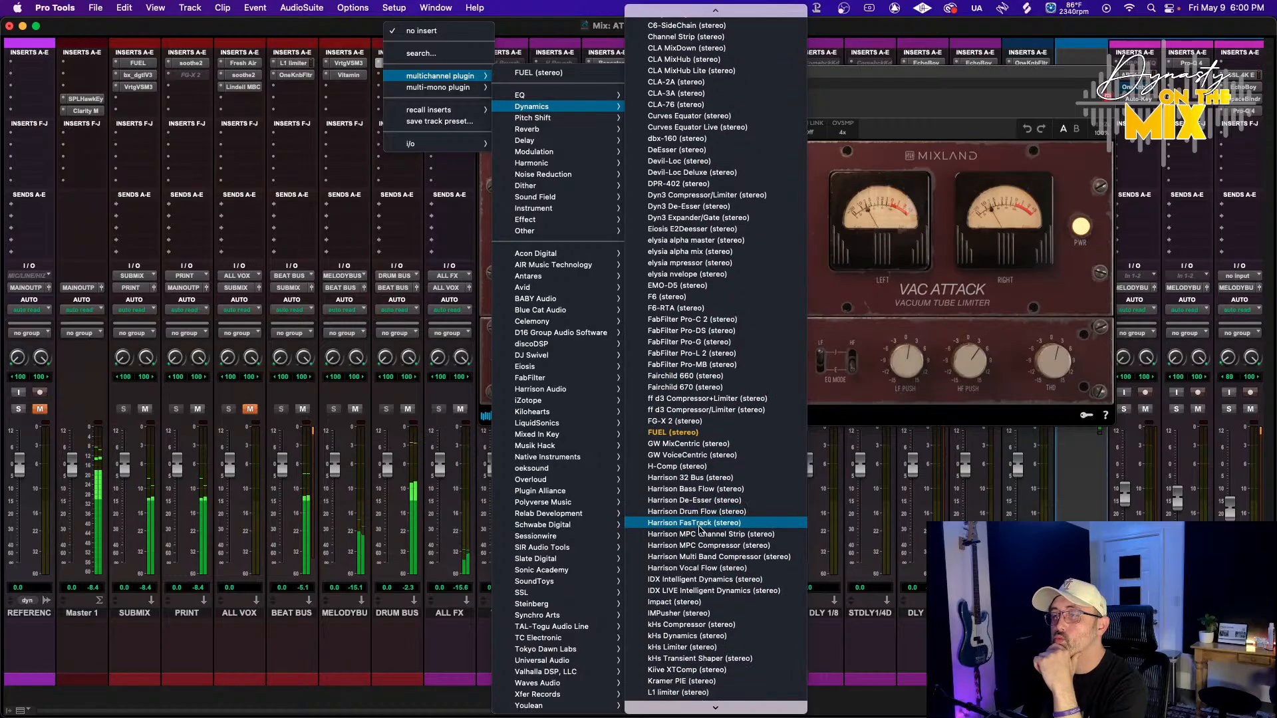
pyautogui.scroll(-5, 700, 529)
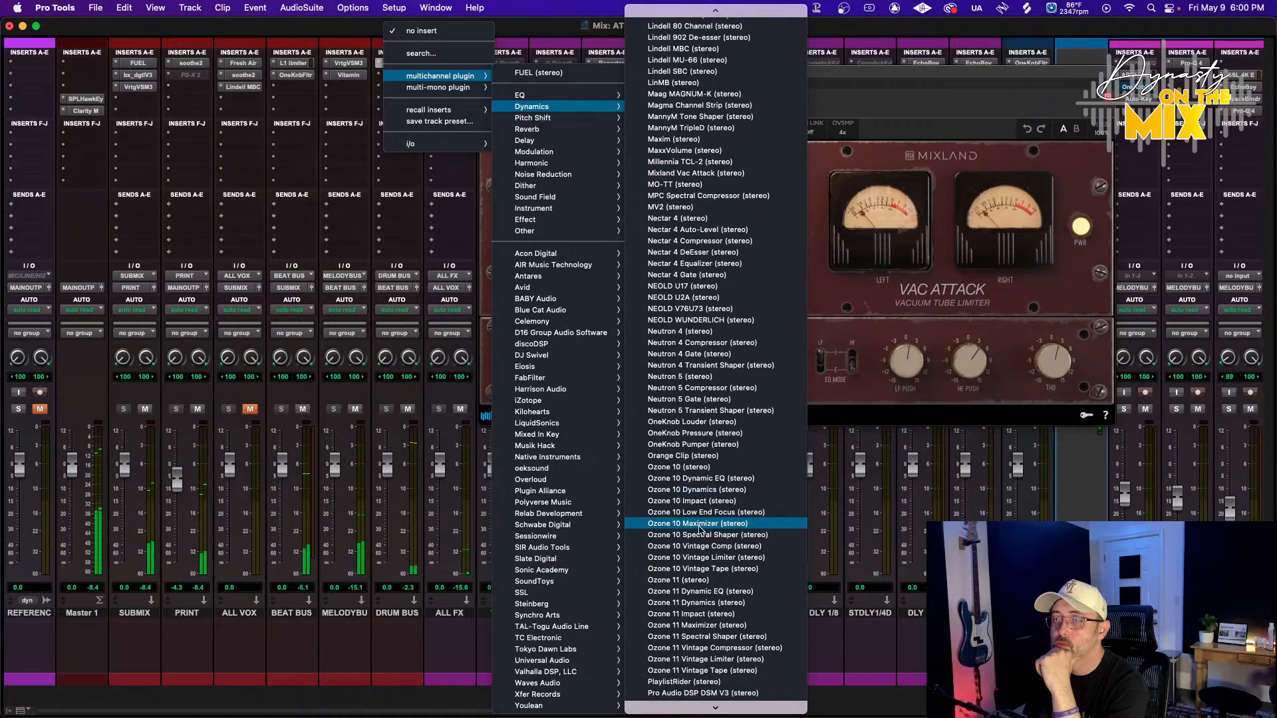
pyautogui.moveTo(586, 551)
pyautogui.click(642, 552)
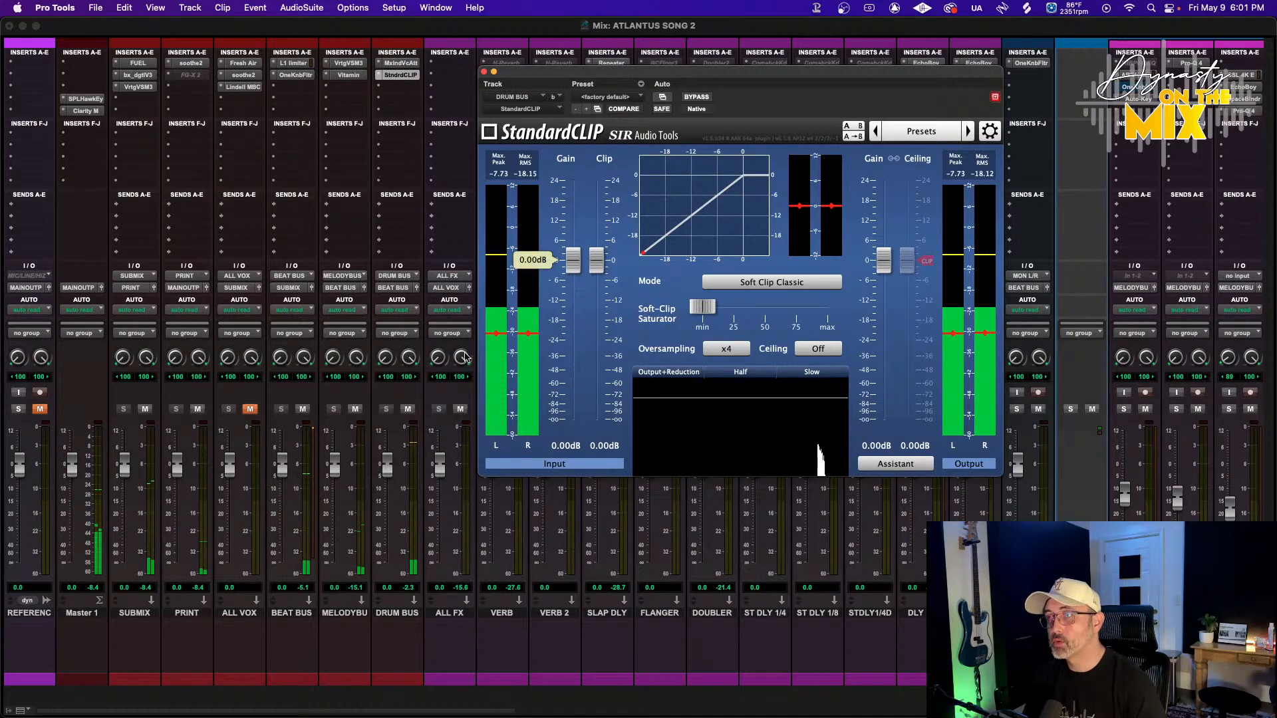
# Pull StandardCLIP's clip level down to about -6 dB while playing back the session
pyautogui.click(405, 449)
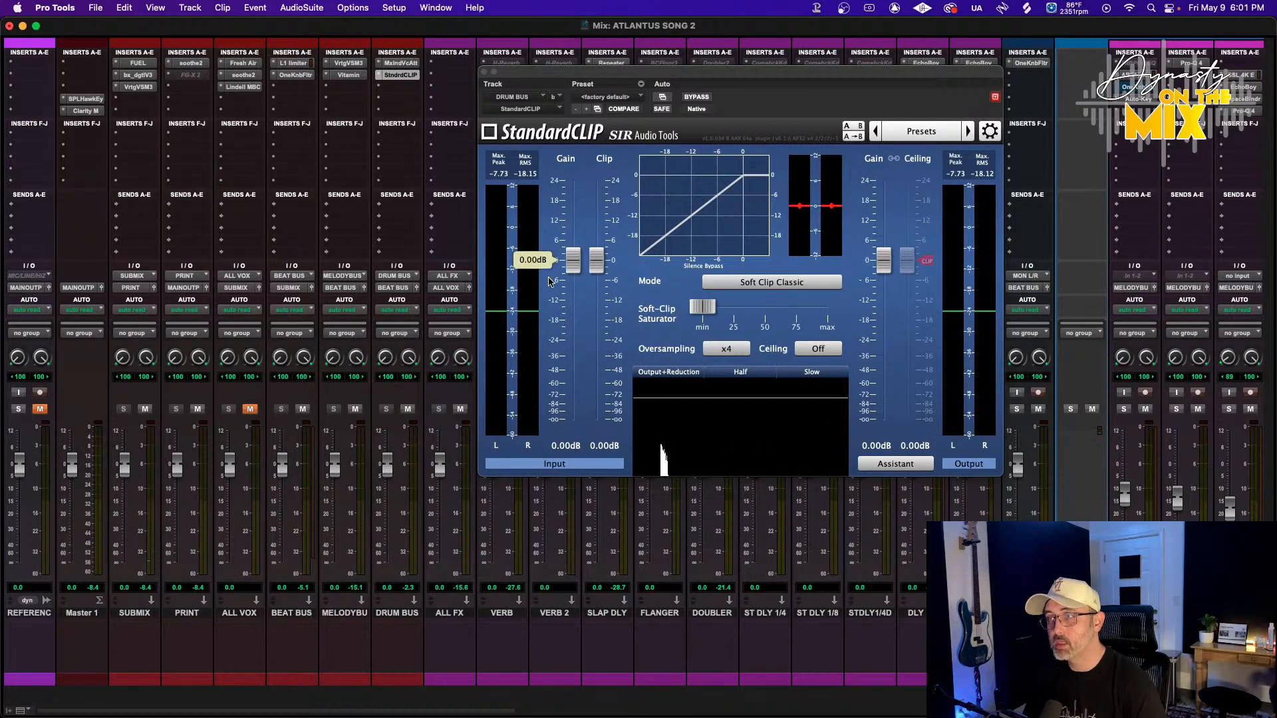
pyautogui.moveTo(597, 262); pyautogui.dragTo(596, 284)
pyautogui.press('space')
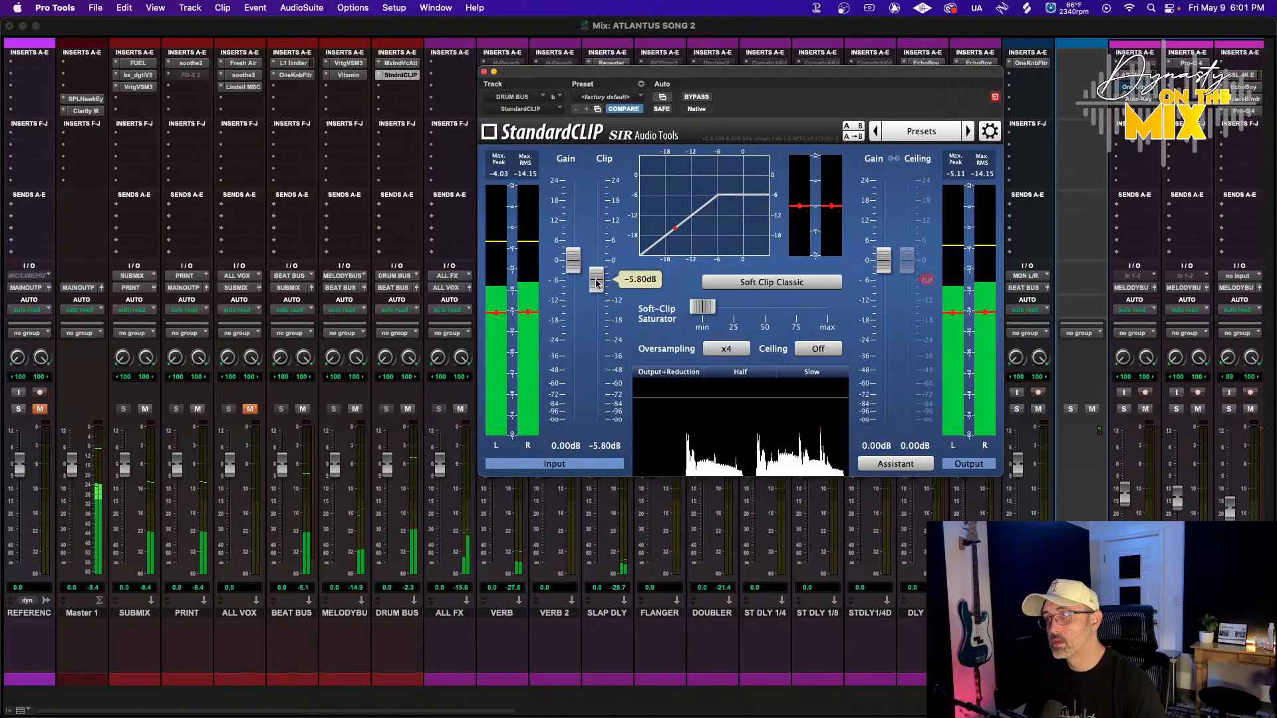
# Switch StandardCLIP's mode to Soft Clip Pro and raise the Soft-Clip Saturator to about 8%
pyautogui.click(739, 282)
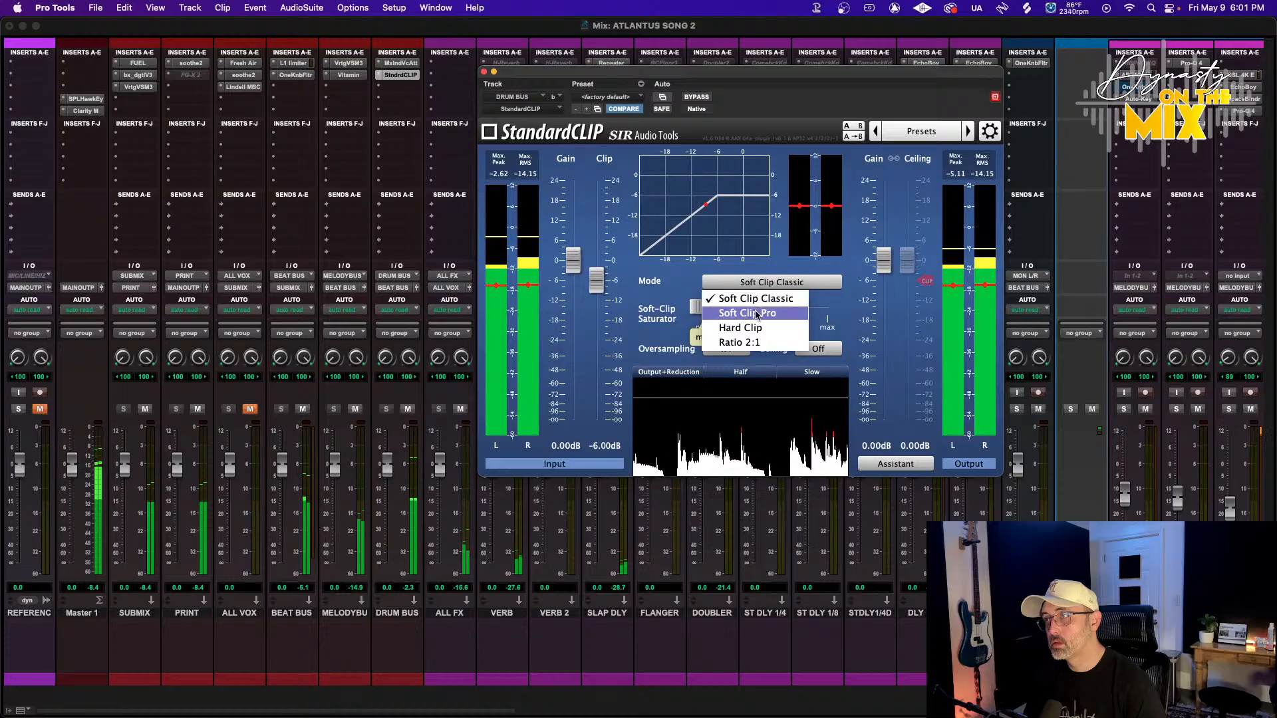
pyautogui.click(707, 303)
pyautogui.moveTo(707, 305); pyautogui.dragTo(716, 306)
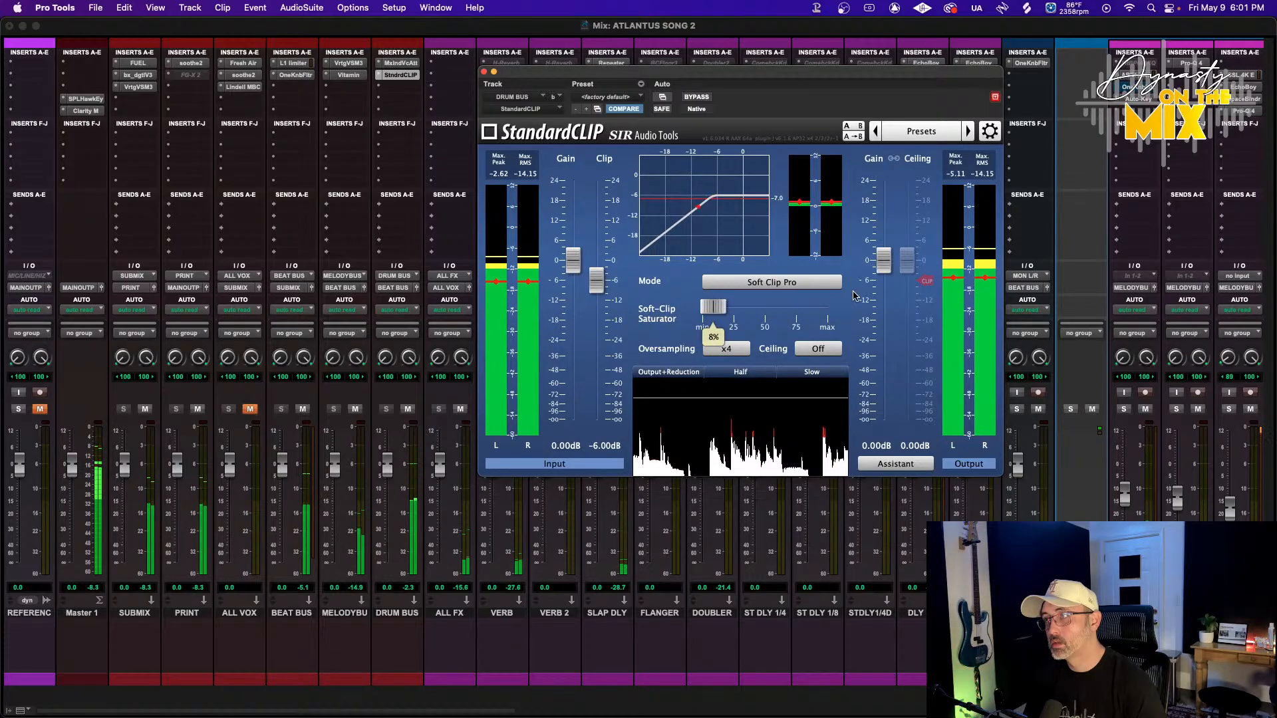
# Turn StandardCLIP's Ceiling on and set the output ceiling gain to -2.00 dB
pyautogui.click(818, 349)
pyautogui.moveTo(912, 265)
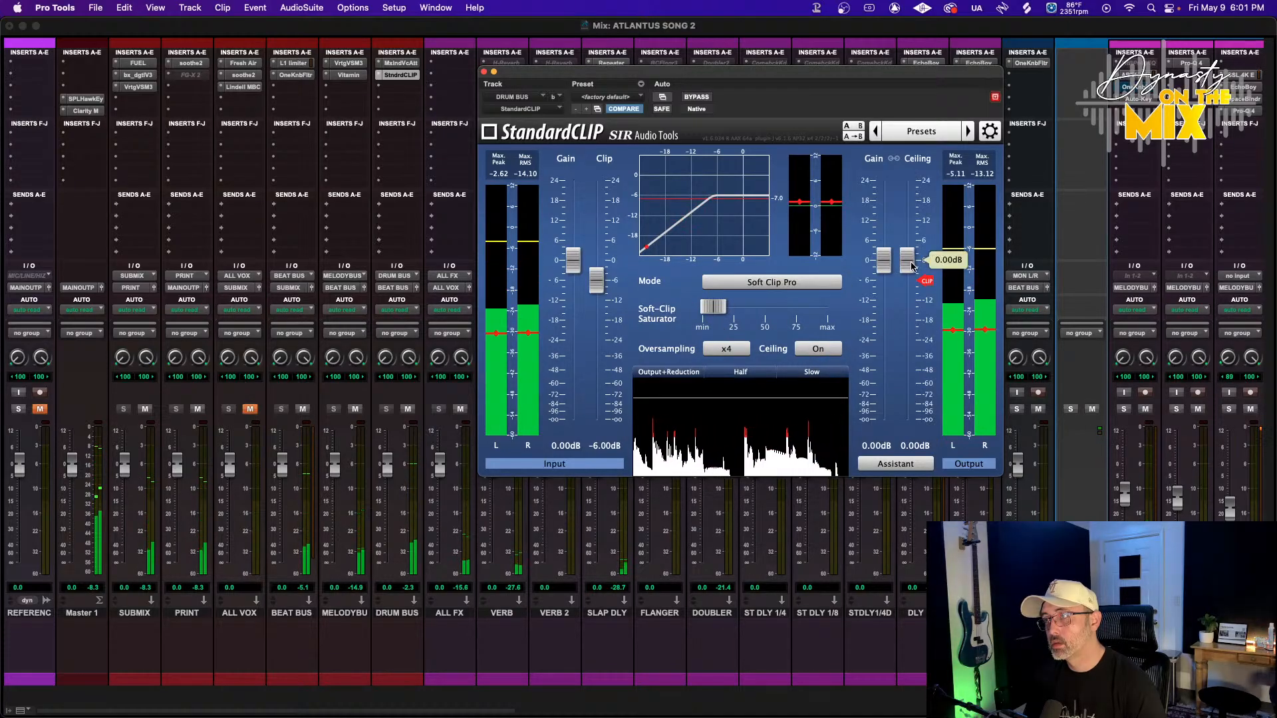
pyautogui.moveTo(912, 265); pyautogui.dragTo(908, 271)
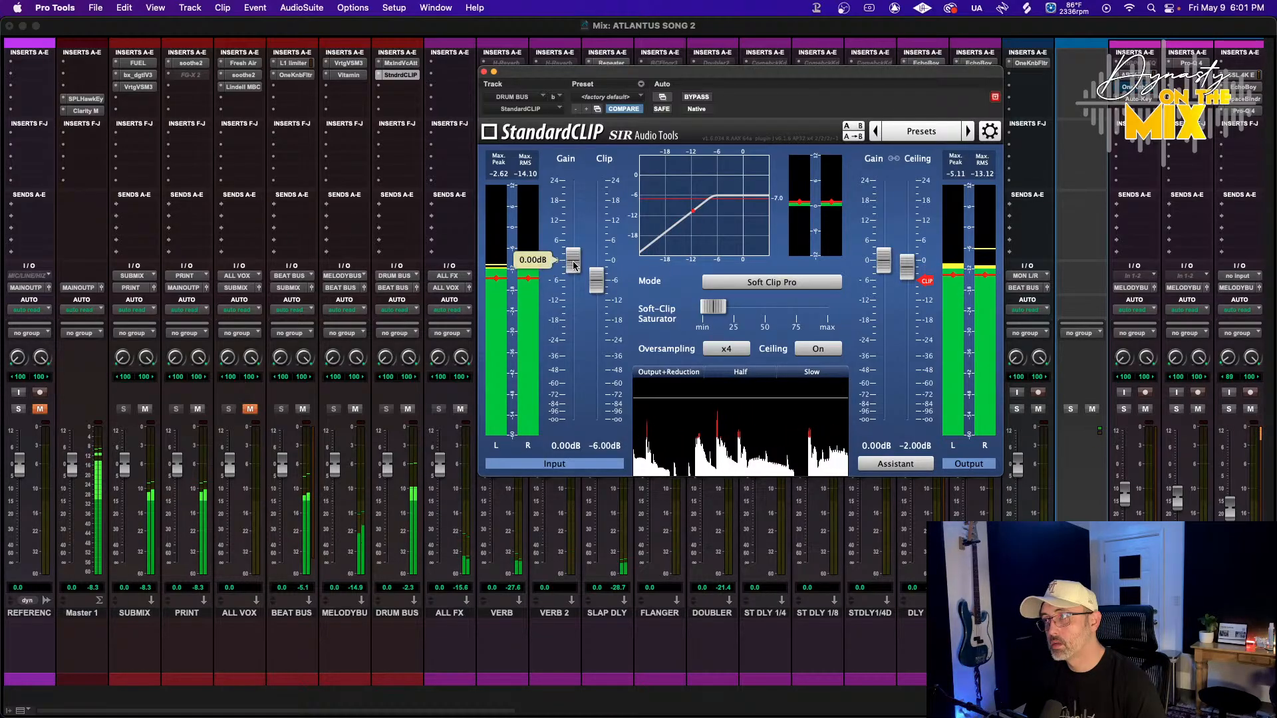
# Raise StandardCLIP's input gain to 1.00 dB with the clip level at -5.00 dB, and close the plugin
pyautogui.moveTo(574, 266); pyautogui.dragTo(596, 275)
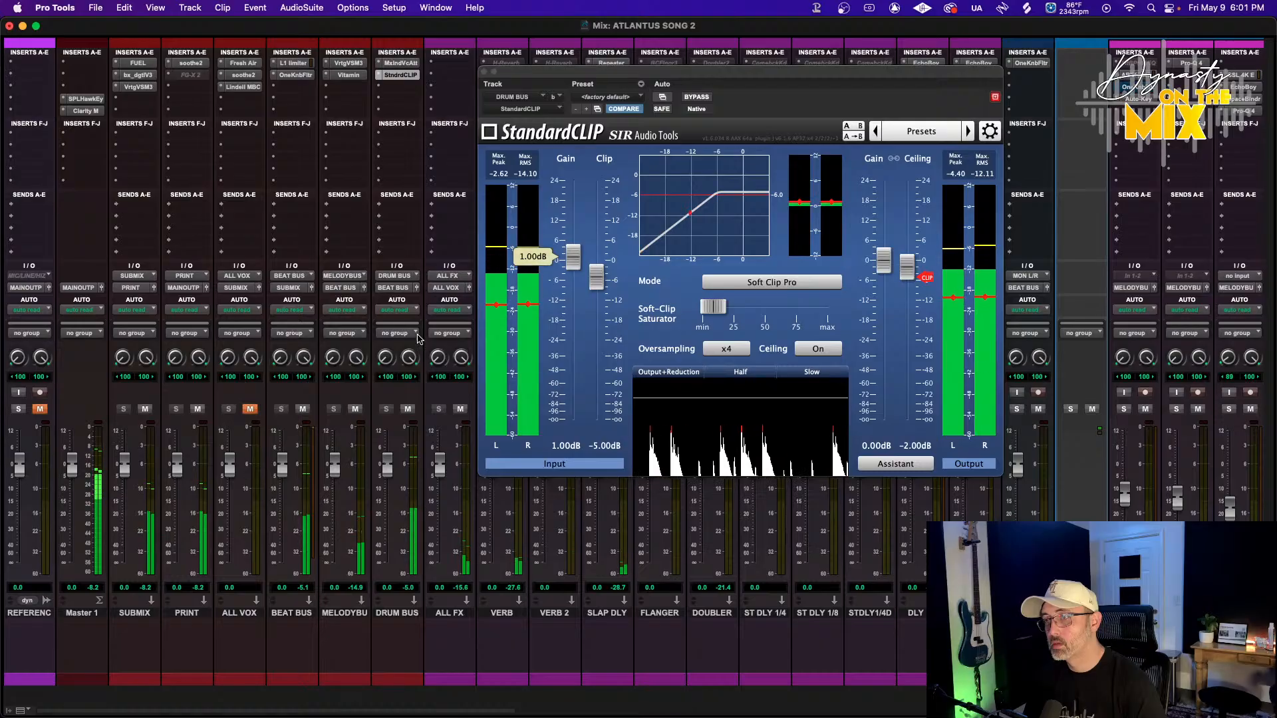
pyautogui.click(484, 72)
# Insert the FUEL (stereo) plugin on the spinz 808 track's third insert slot
pyautogui.hscroll(10, 577, 310)
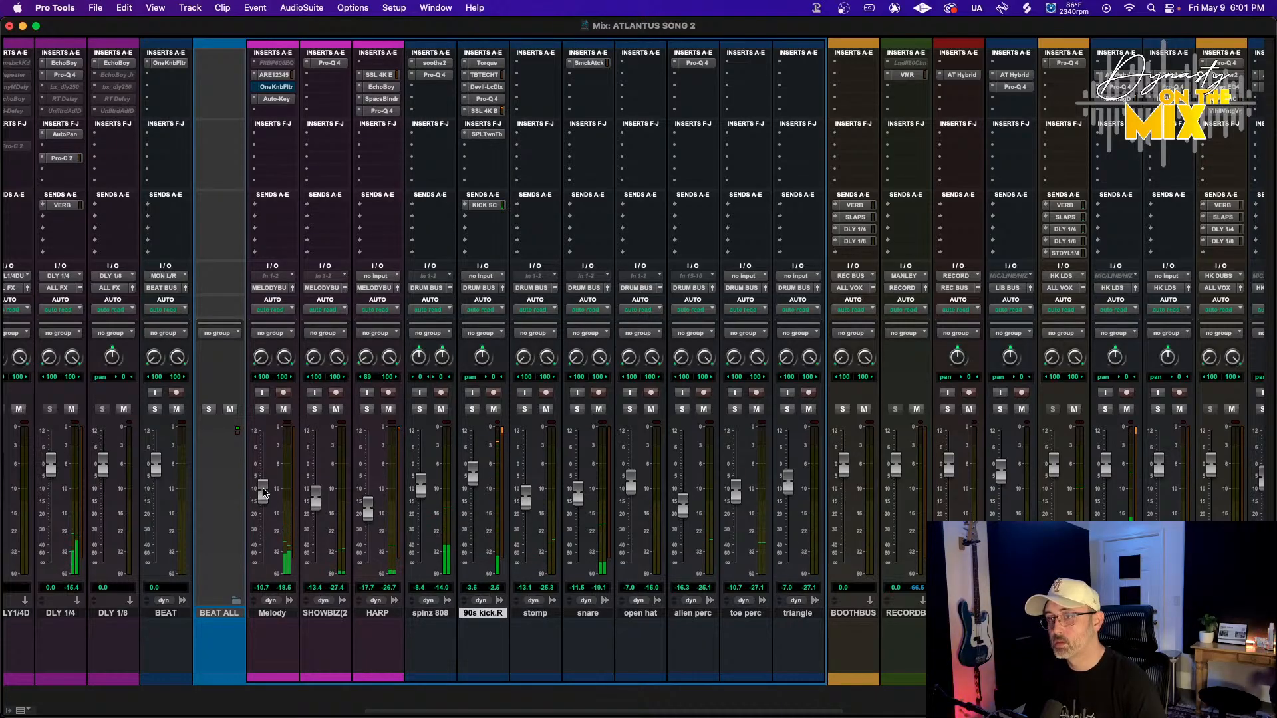
pyautogui.moveTo(264, 493); pyautogui.dragTo(264, 491)
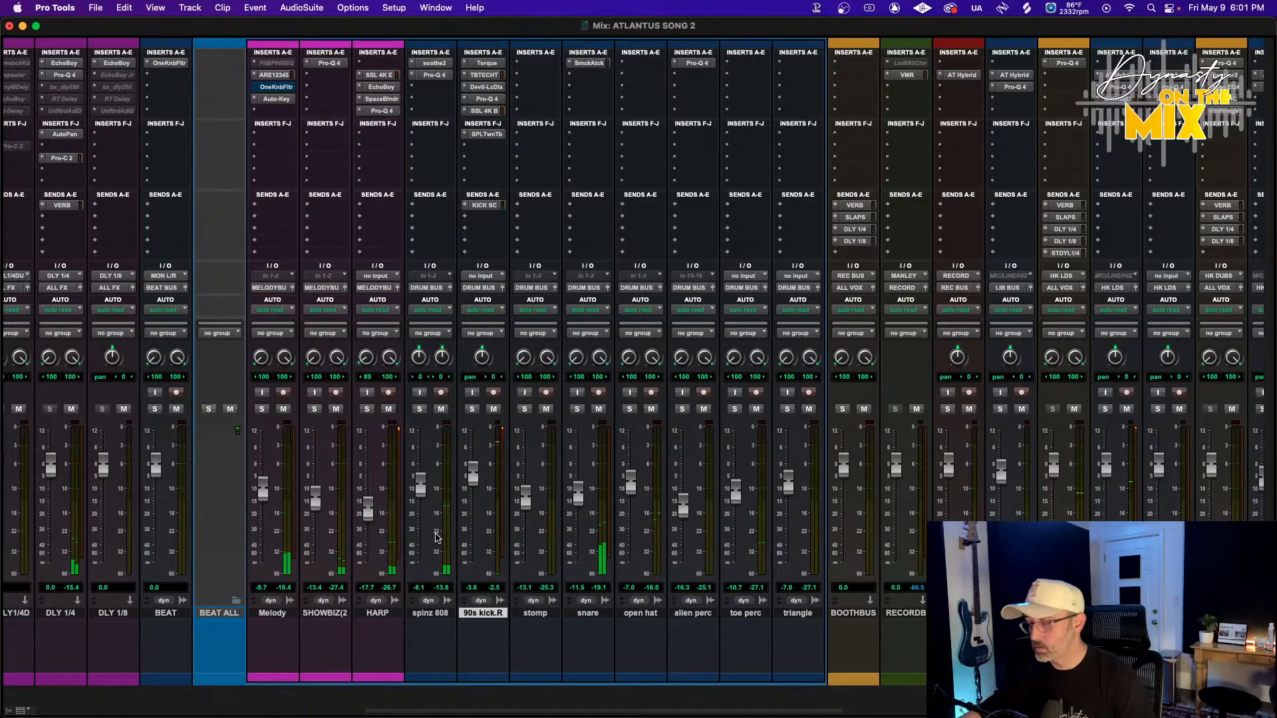
pyautogui.click(429, 87)
pyautogui.moveTo(475, 88)
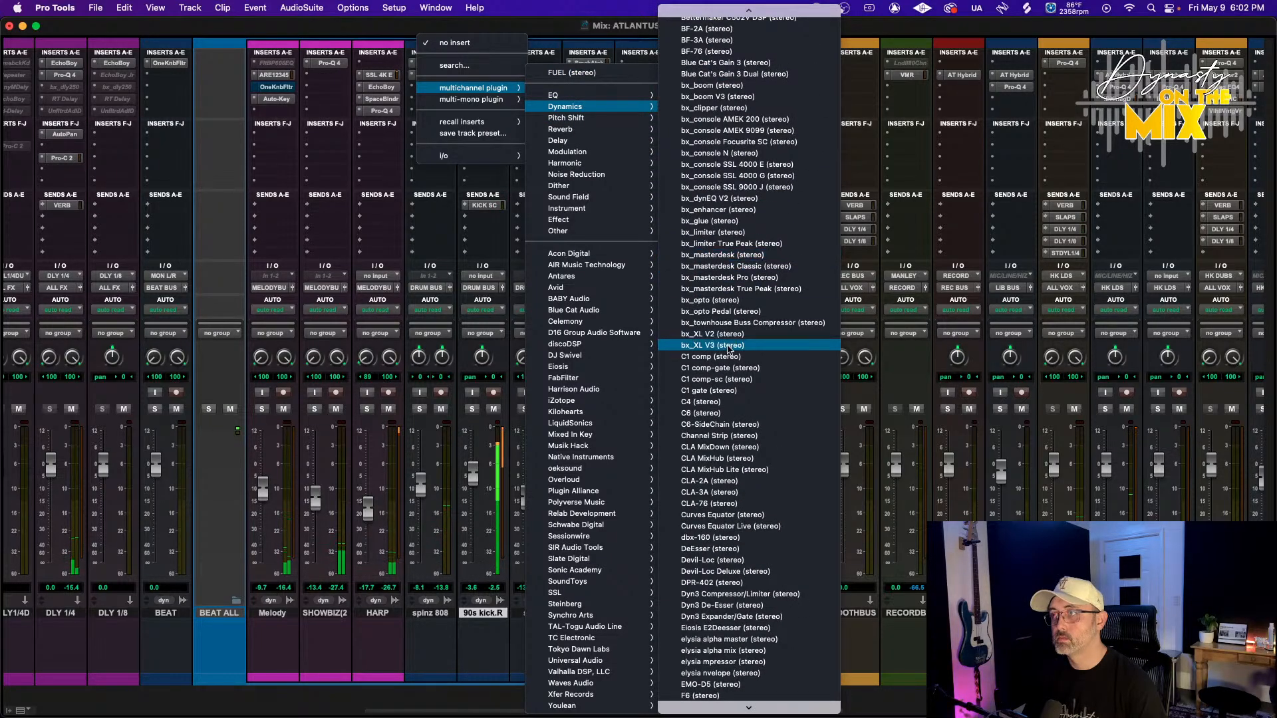
pyautogui.click(583, 75)
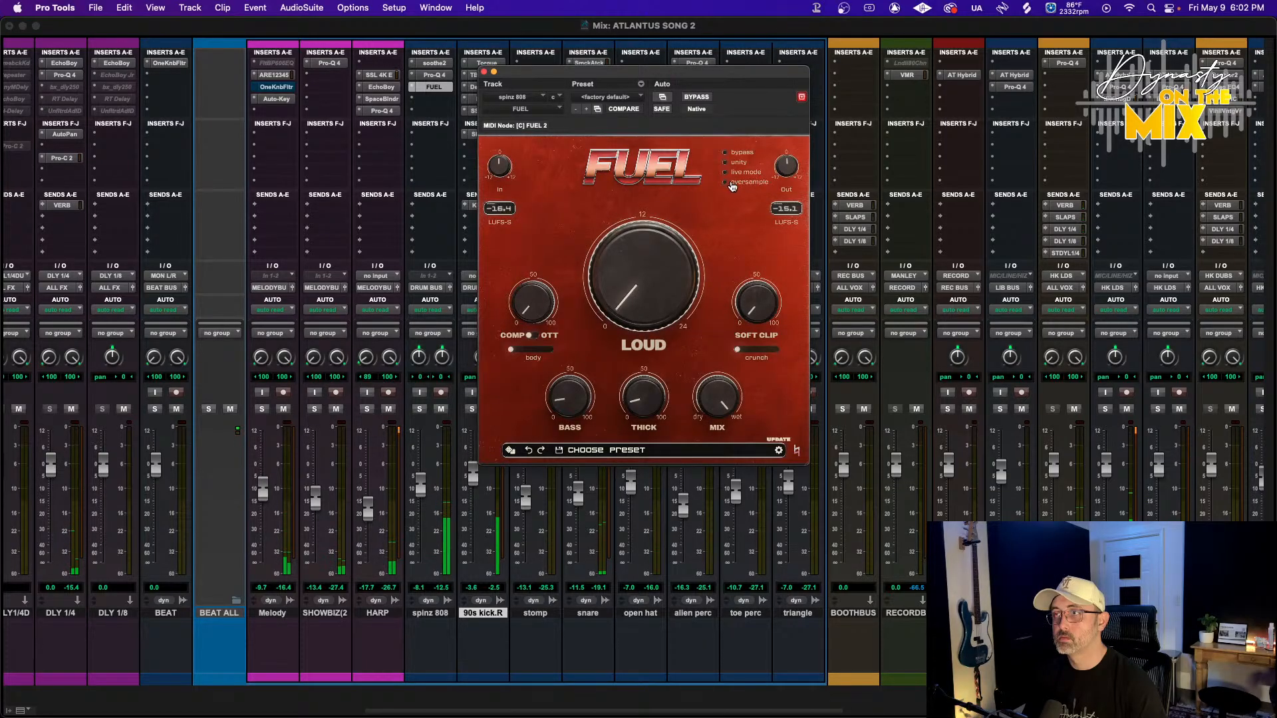
# Try enabling FUEL's oversample option and dismiss the CPU error dialog
pyautogui.click(732, 184)
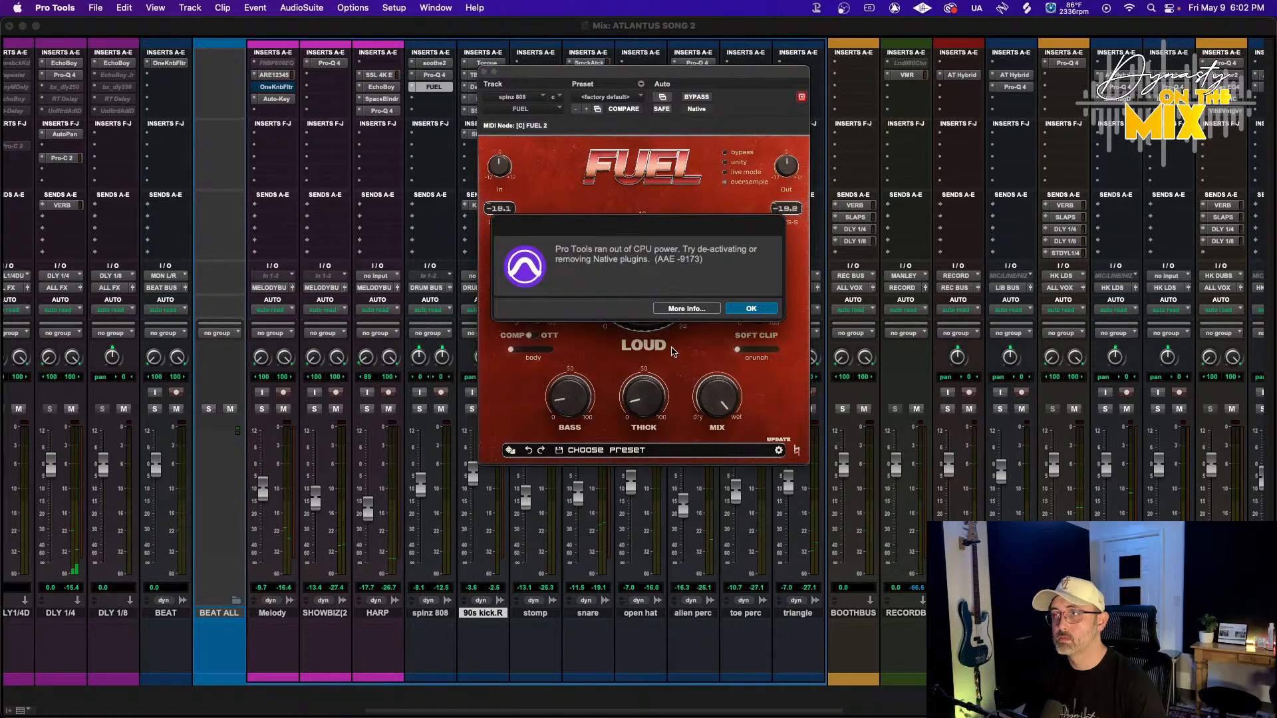
pyautogui.press('Return')
# Play the session, raise FUEL's Loud knob, and set the body amount to about 28%
pyautogui.press('space')
pyautogui.moveTo(636, 297); pyautogui.dragTo(637, 262)
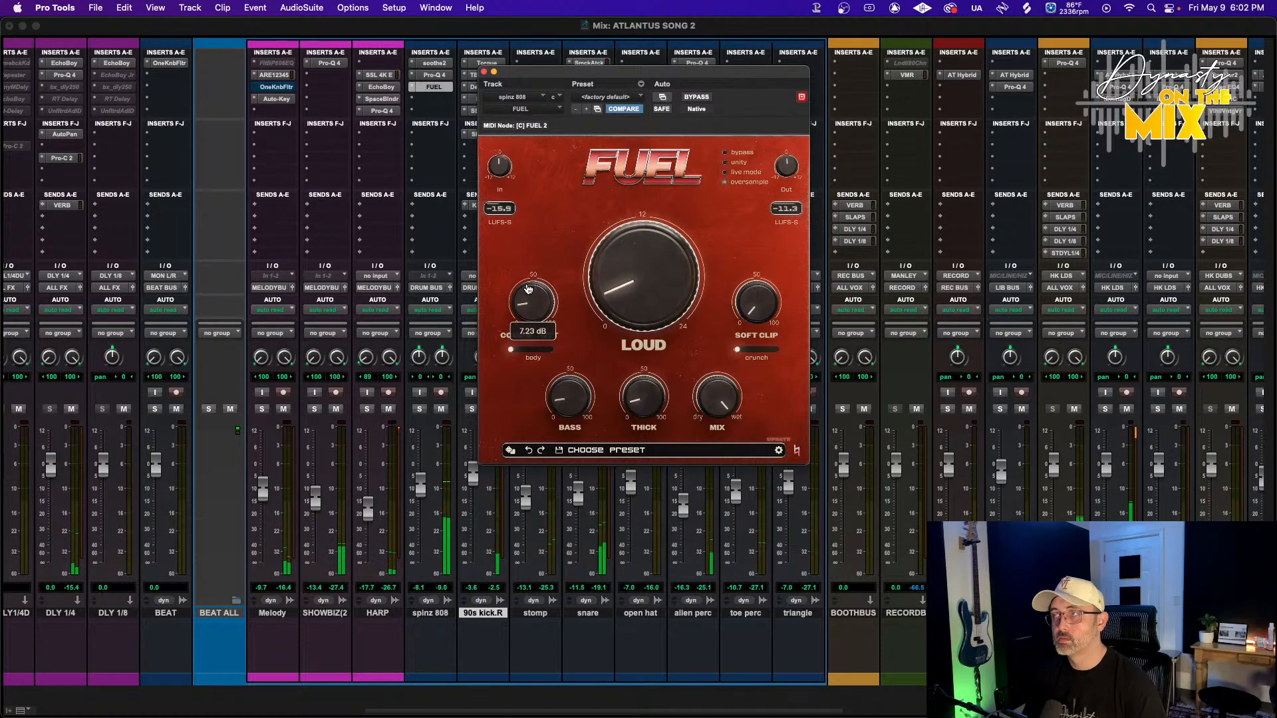
pyautogui.moveTo(515, 357)
pyautogui.moveTo(516, 356); pyautogui.dragTo(539, 357)
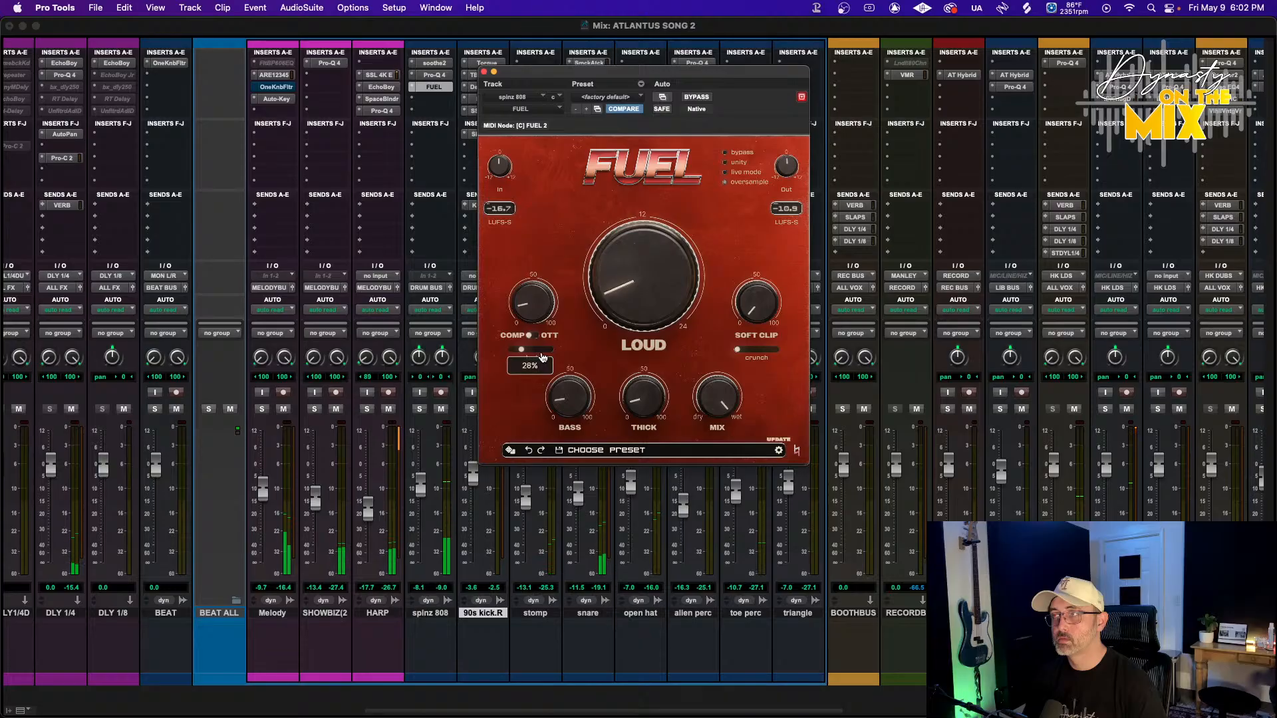
# Lower the alien perc and triangle track faders and save the session
pyautogui.moveTo(702, 406)
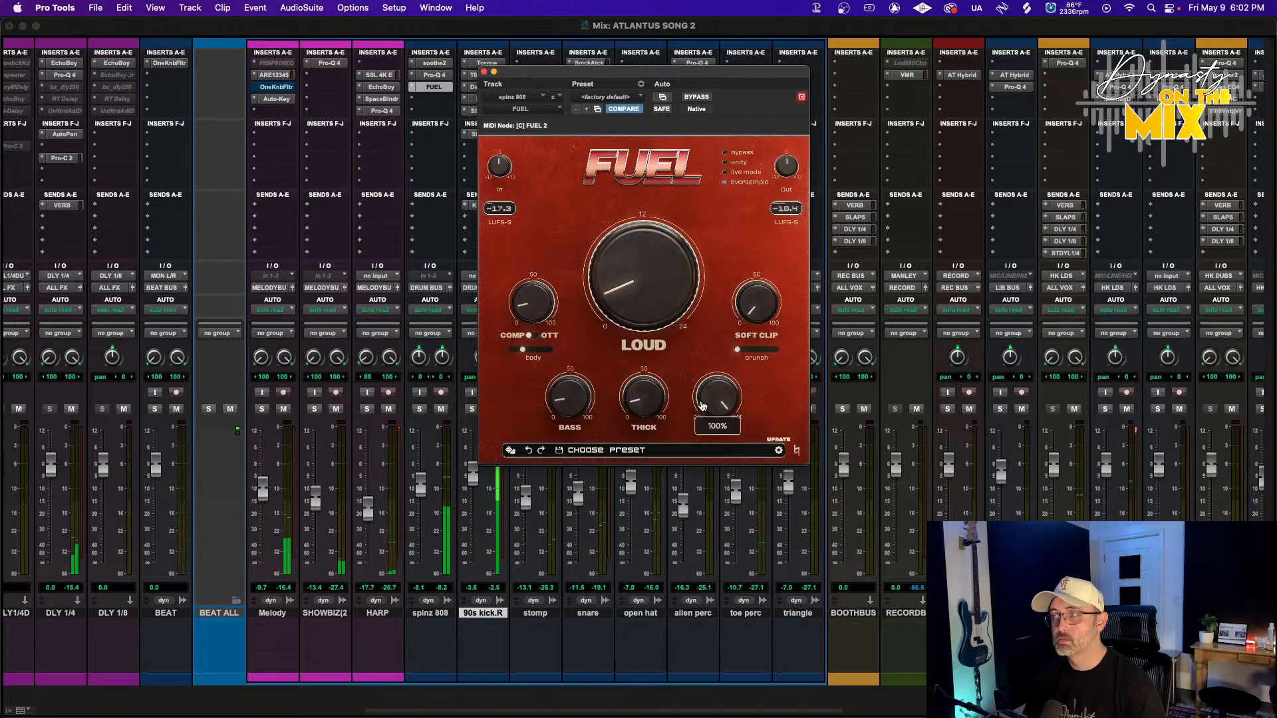
pyautogui.moveTo(675, 511); pyautogui.dragTo(676, 513)
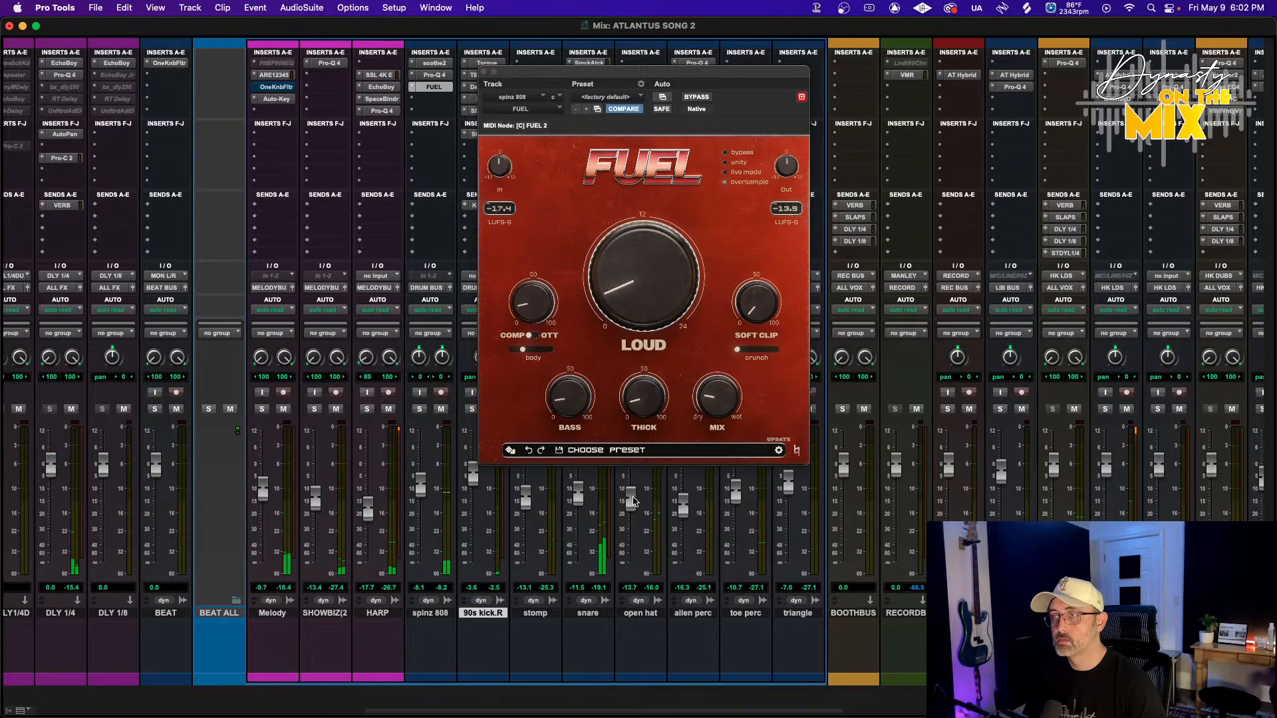
pyautogui.press('super+s')
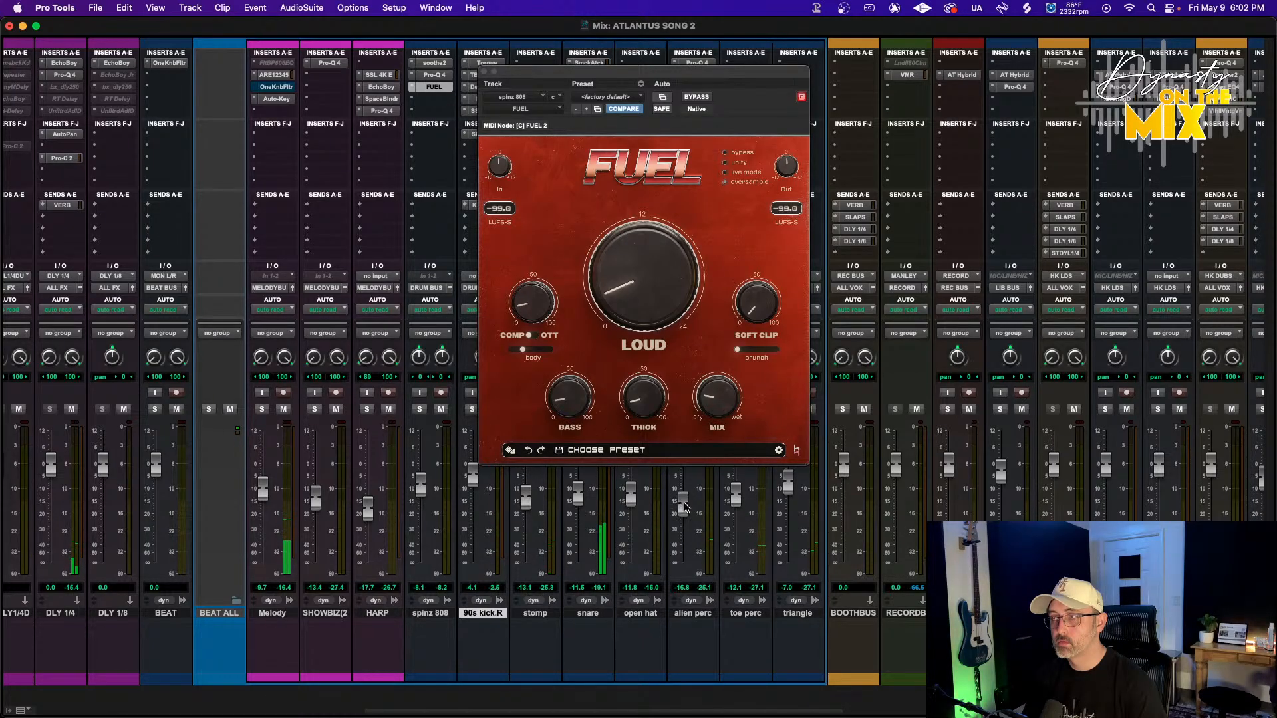
pyautogui.moveTo(742, 501); pyautogui.dragTo(690, 513)
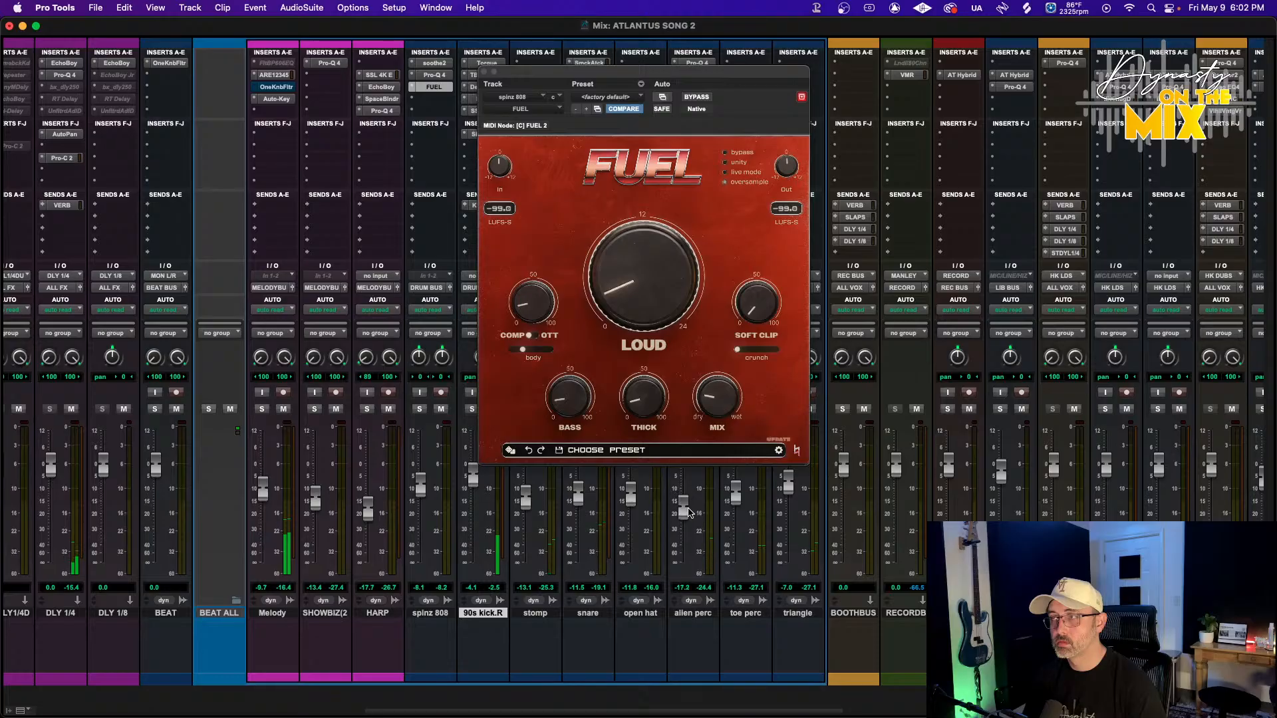
pyautogui.moveTo(785, 486); pyautogui.dragTo(786, 498)
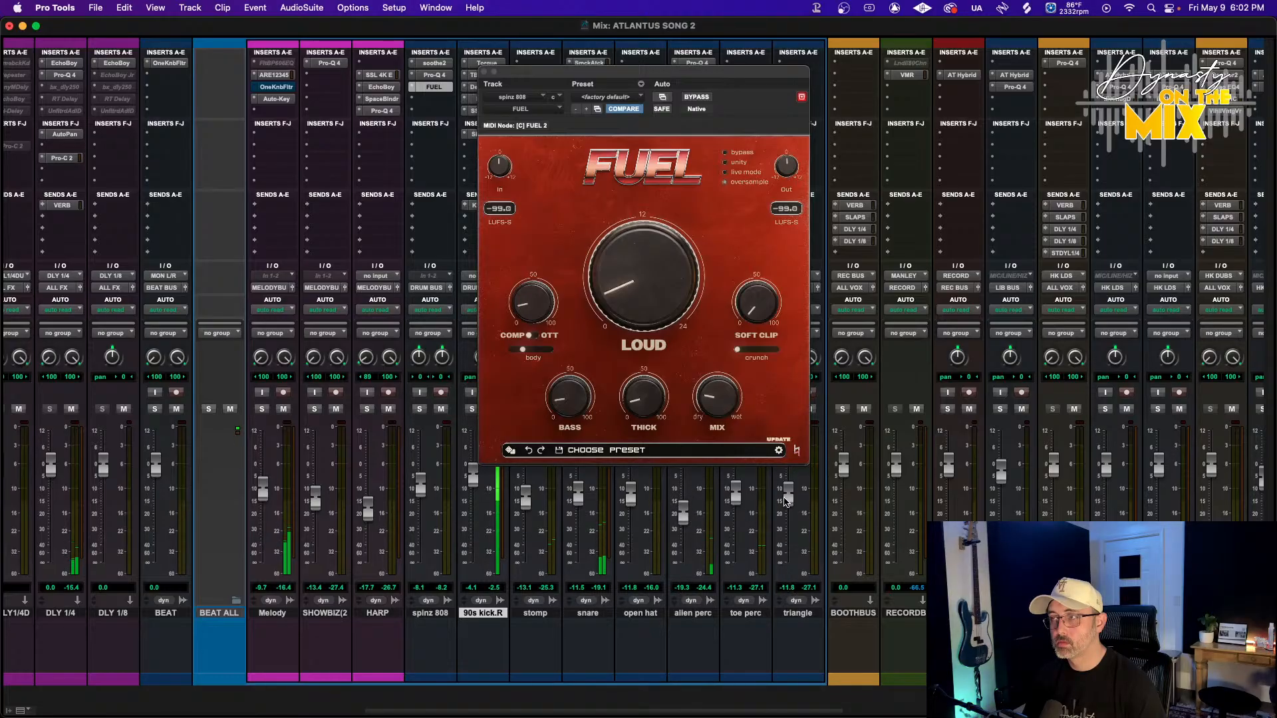
pyautogui.moveTo(687, 512); pyautogui.dragTo(687, 510)
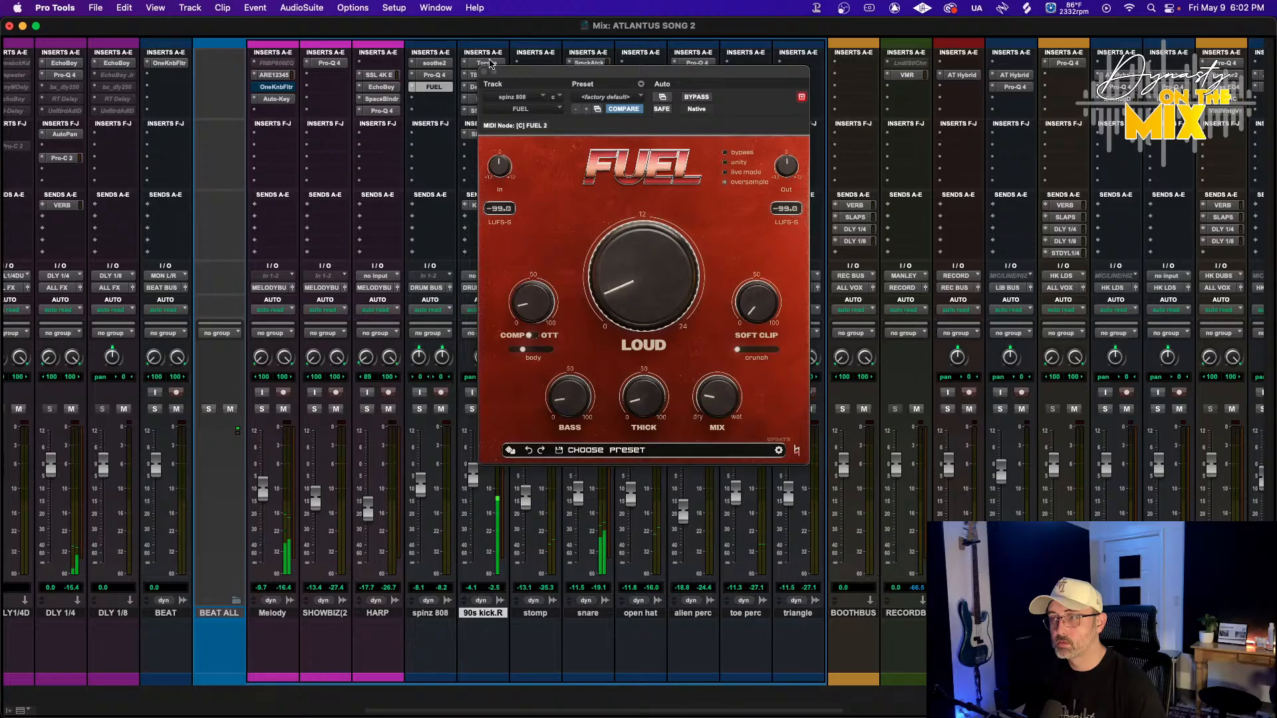
# Close the FUEL window and open the L1 limiter on the beat bus
pyautogui.click(483, 71)
pyautogui.hscroll(10, 558, 377)
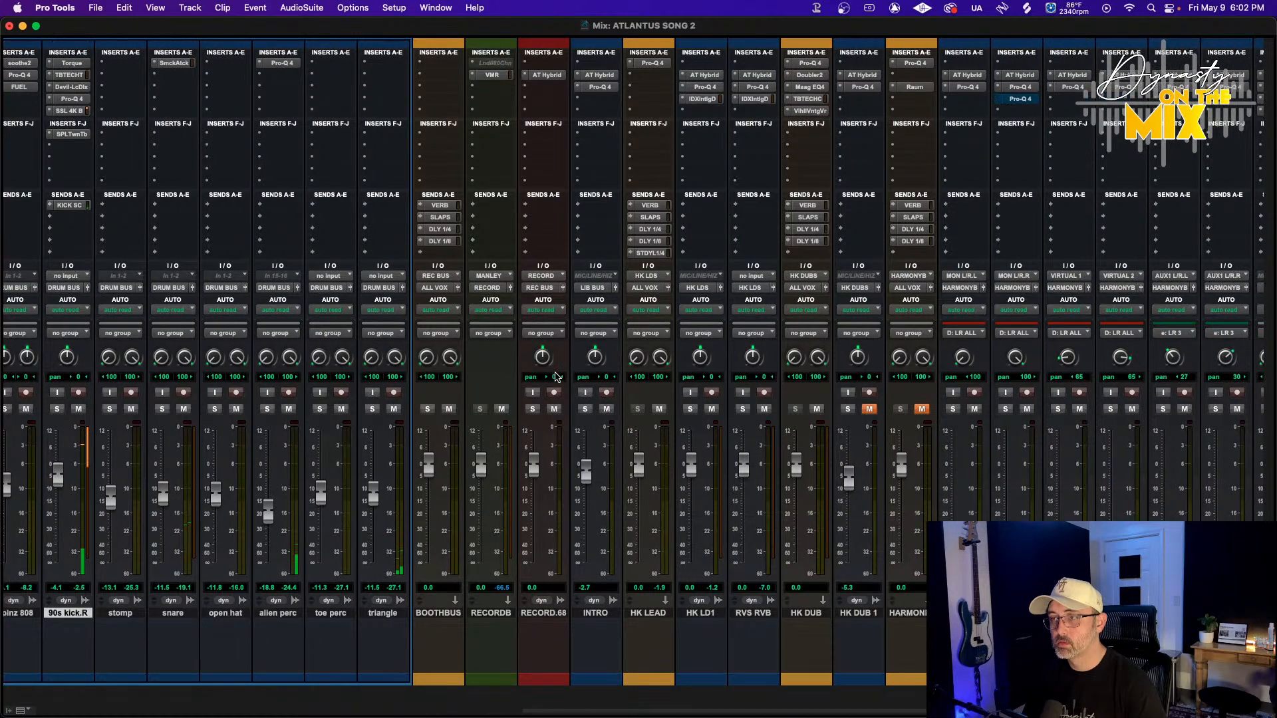
pyautogui.hscroll(15, 557, 376)
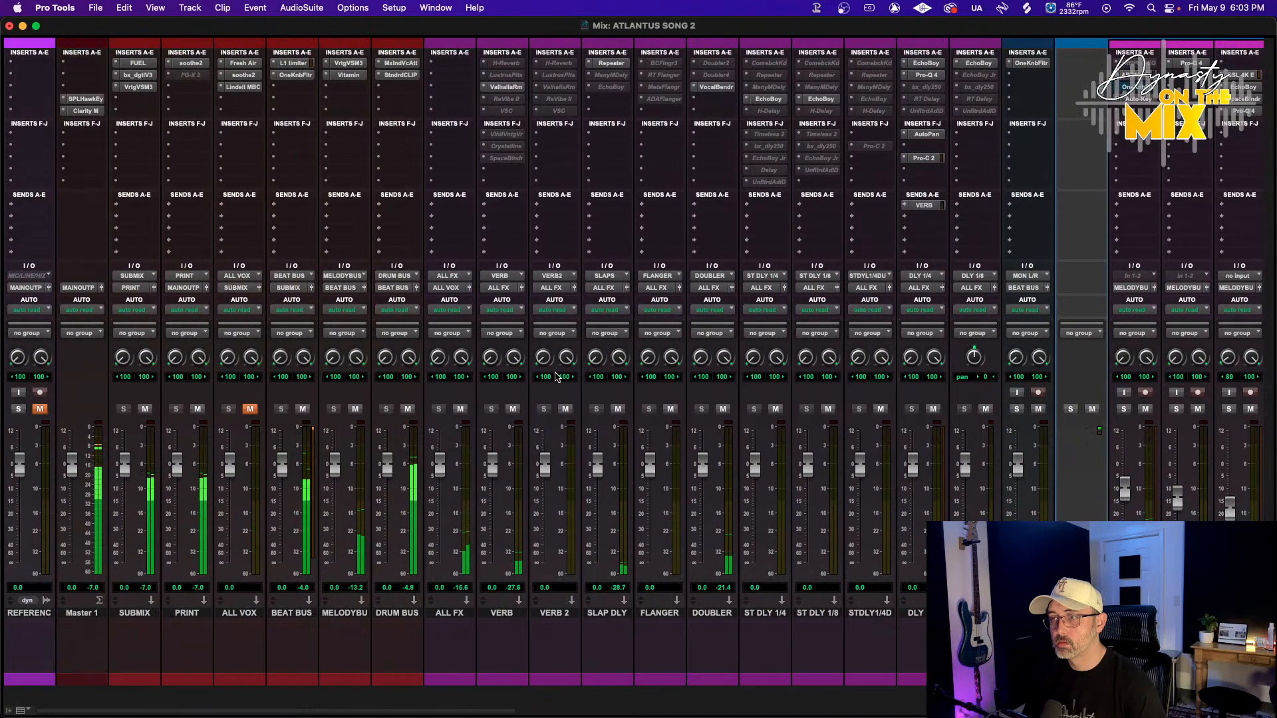
pyautogui.click(293, 63)
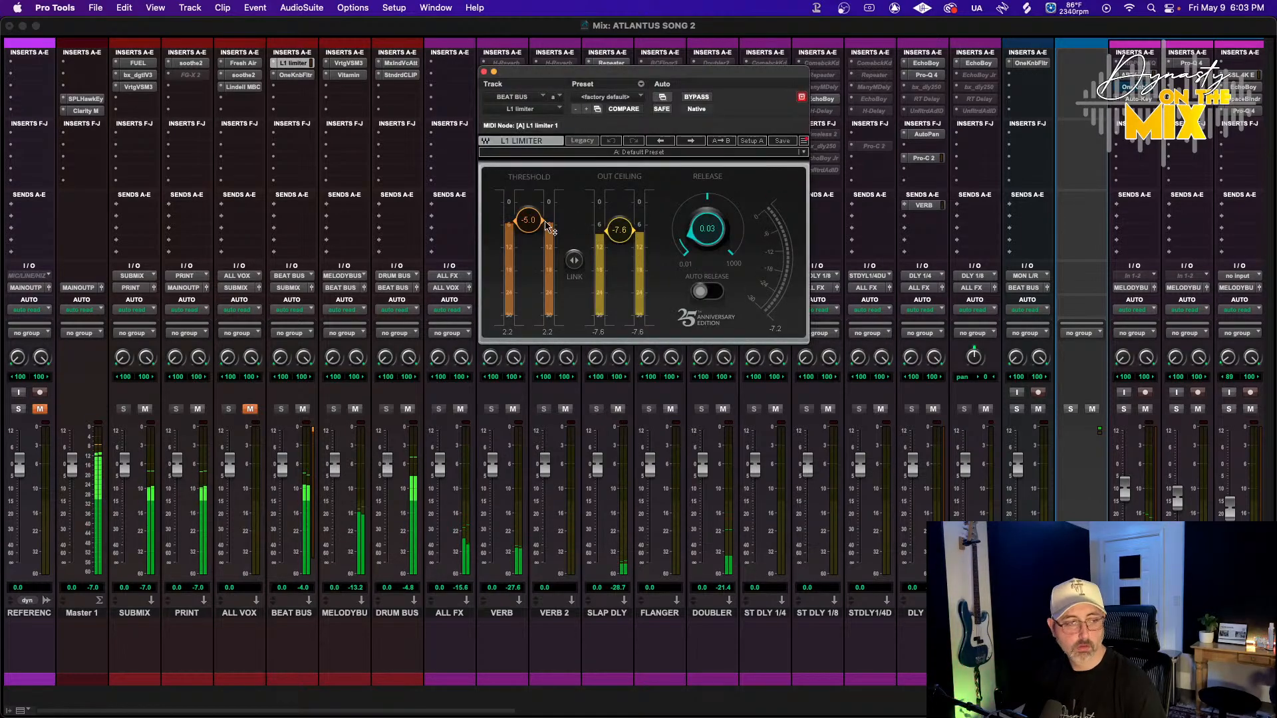
# Set the L1 limiter's out ceiling to about -8.9 and threshold to about -3.9, then bypass it to compare
pyautogui.moveTo(530, 222); pyautogui.dragTo(530, 220)
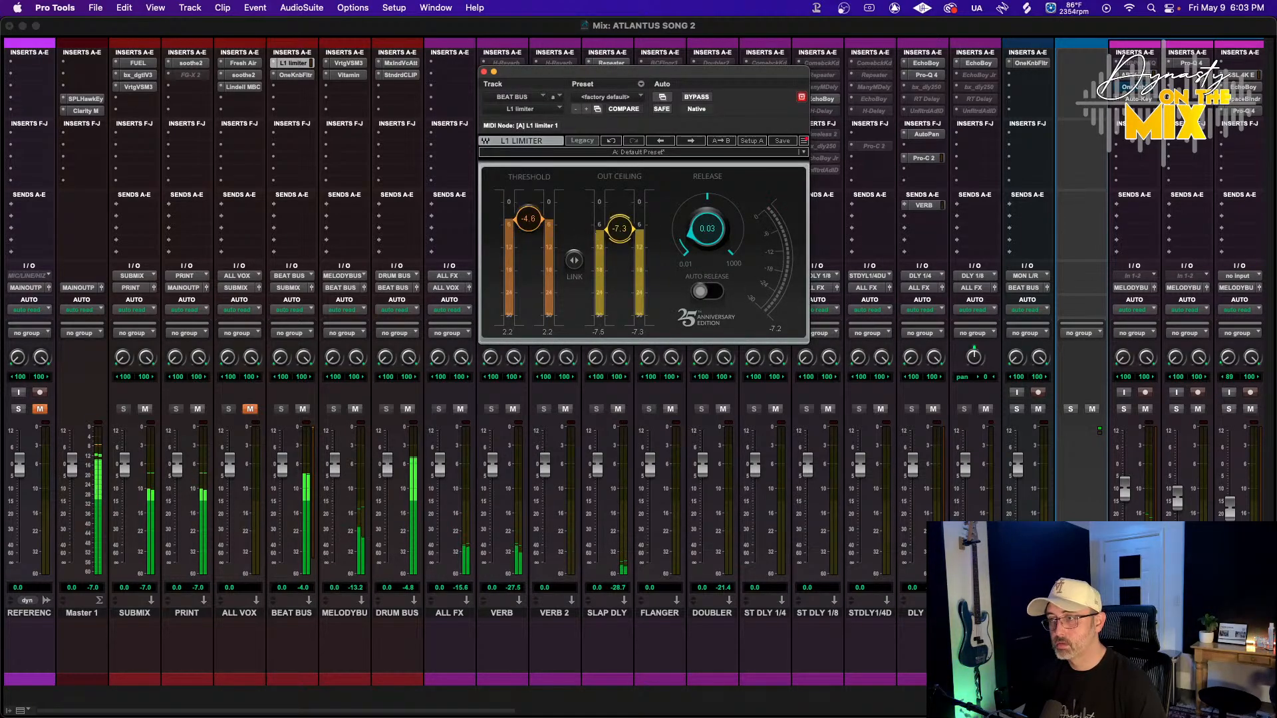
pyautogui.moveTo(620, 227); pyautogui.dragTo(620, 226)
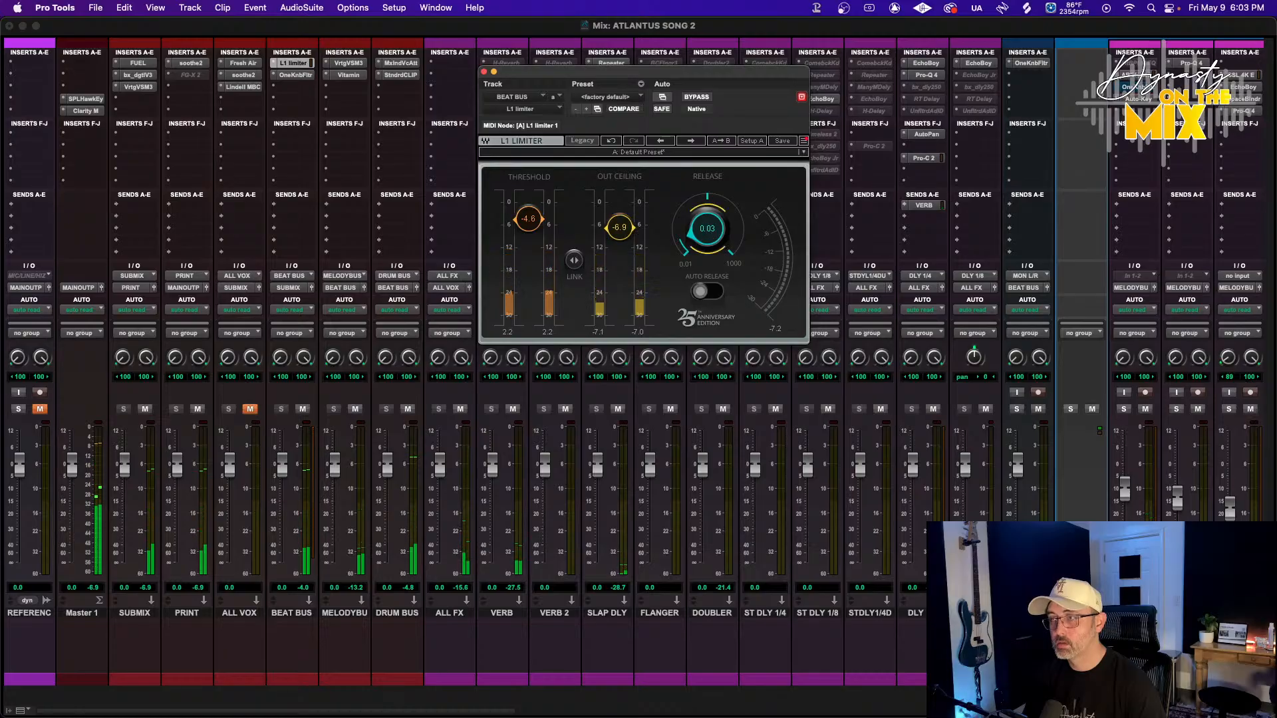
pyautogui.moveTo(541, 233); pyautogui.dragTo(528, 215)
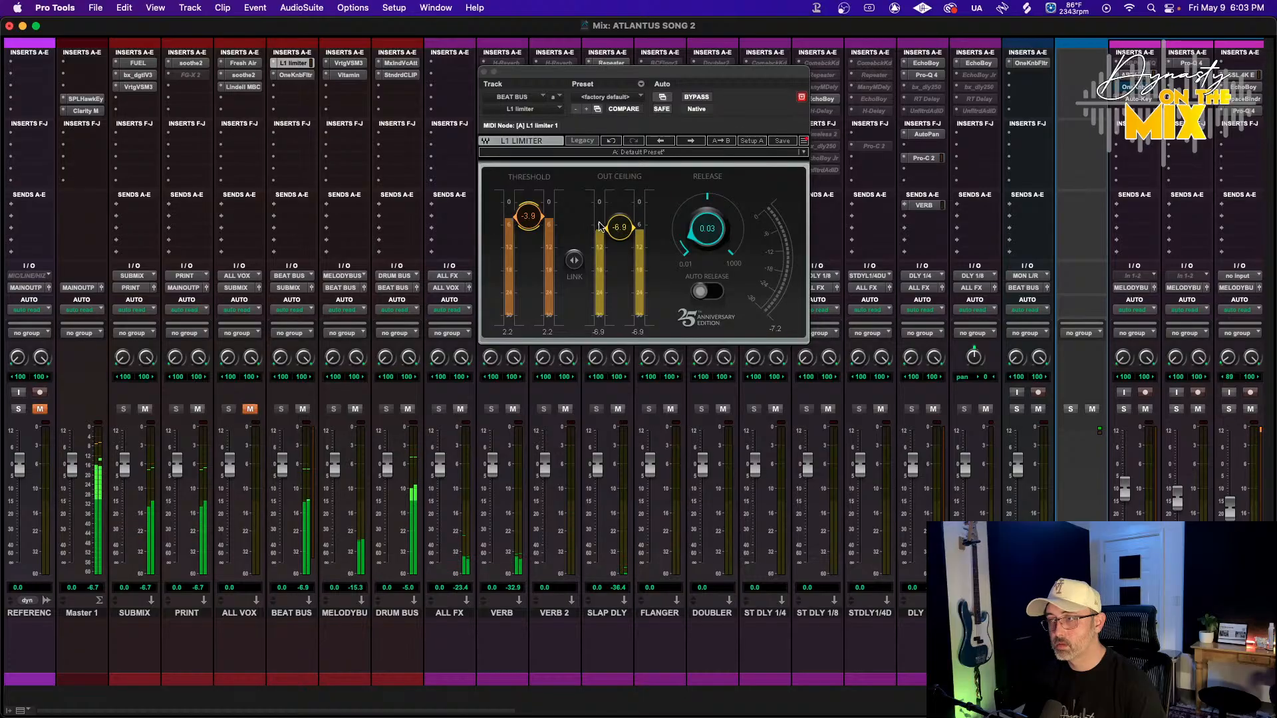
pyautogui.click(688, 100)
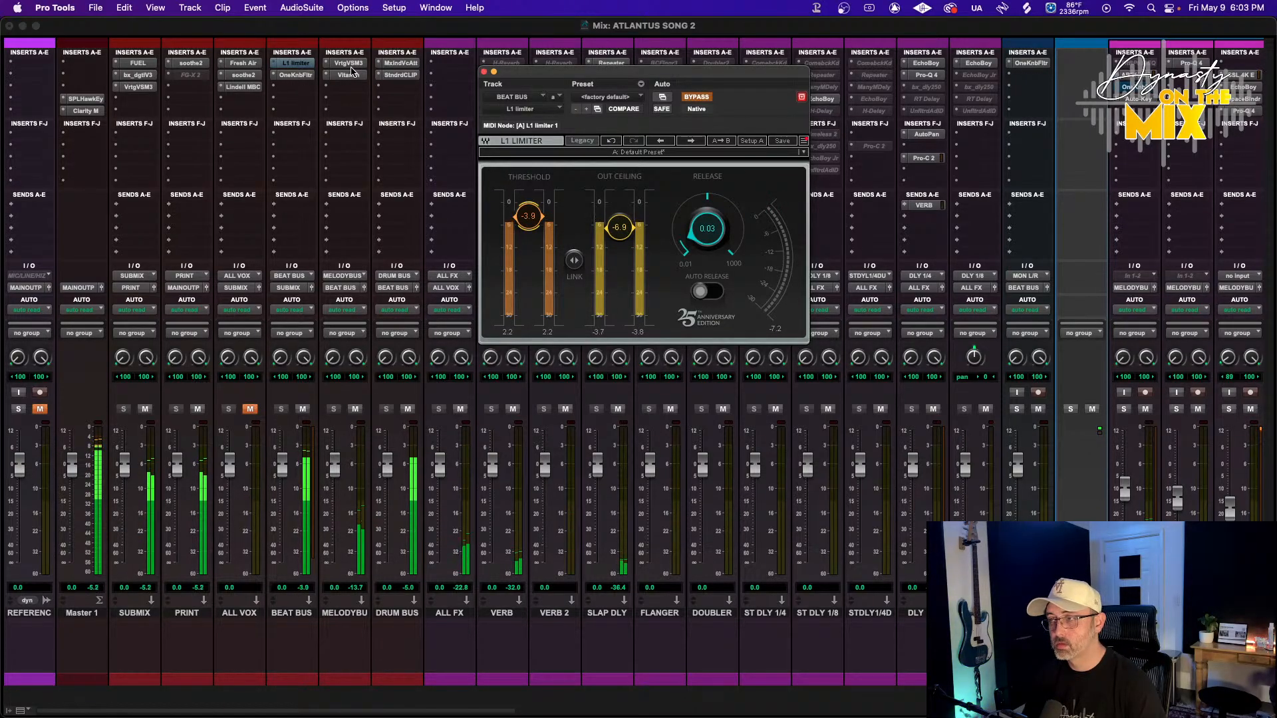
pyautogui.click(302, 588)
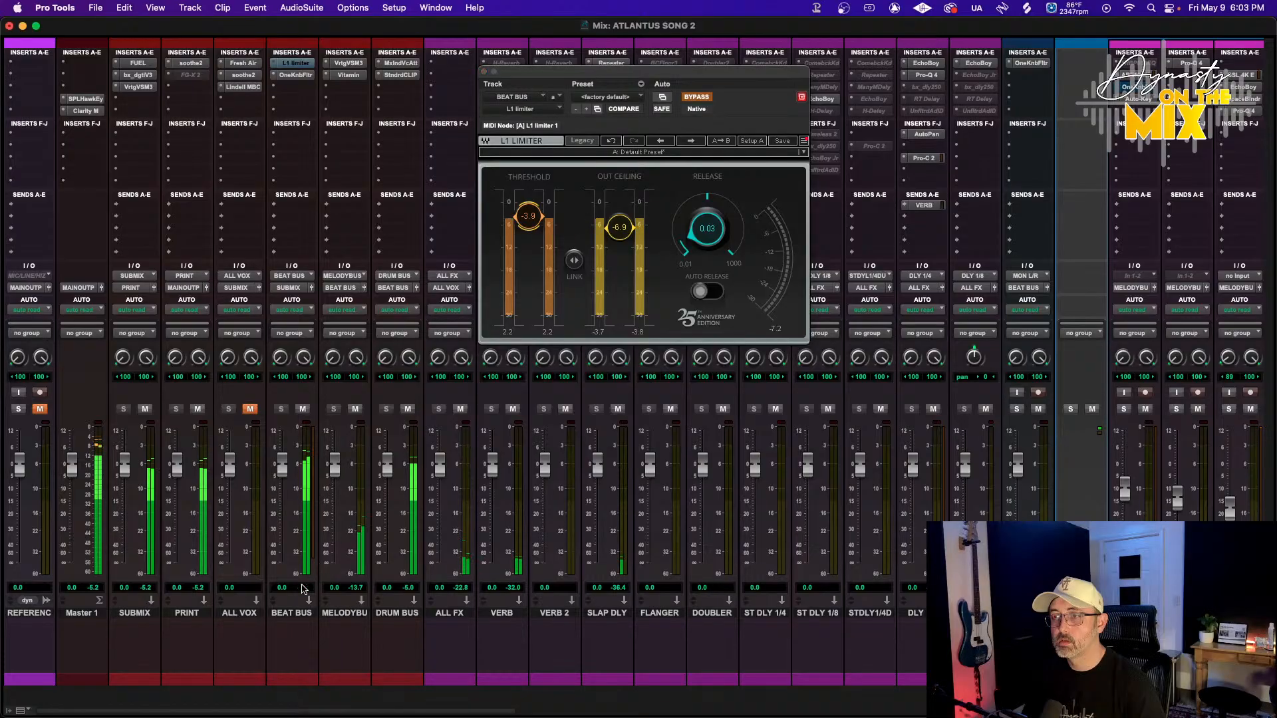
# Open the VSM-3 plugin on the melody bus
pyautogui.click(347, 64)
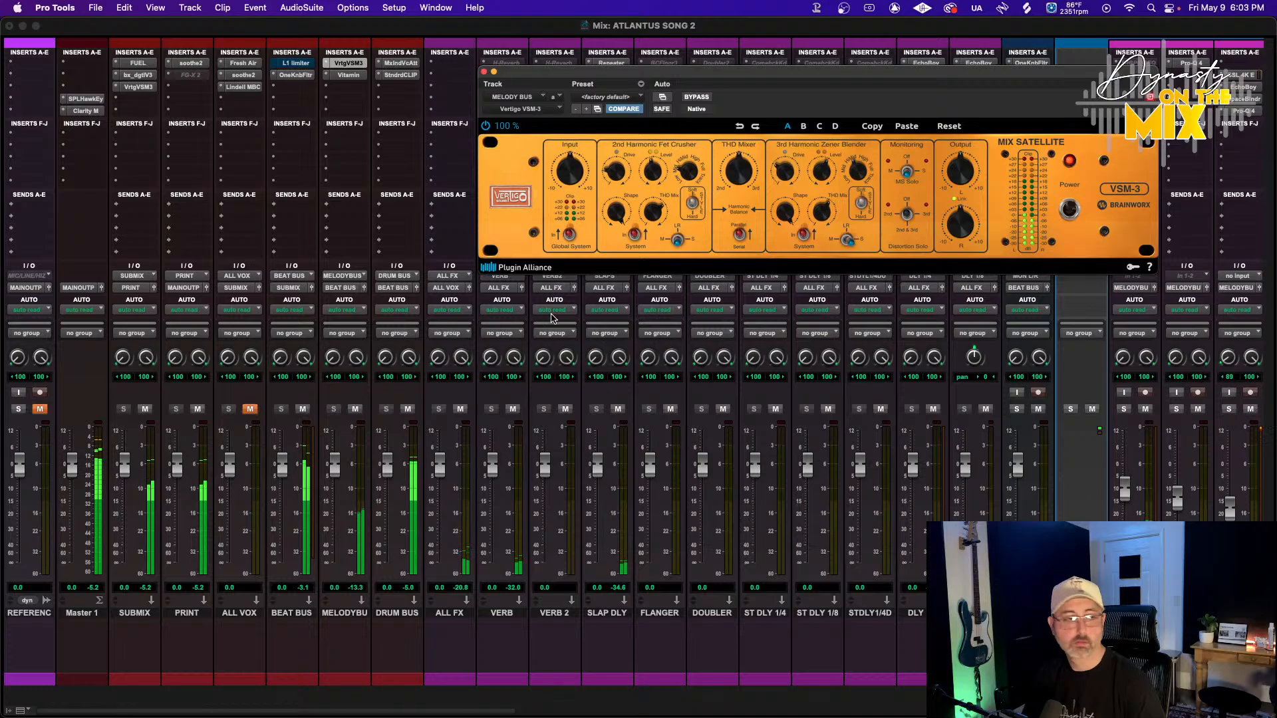
# Turn the VSM-3 output down slightly on the melody bus
pyautogui.moveTo(960, 171)
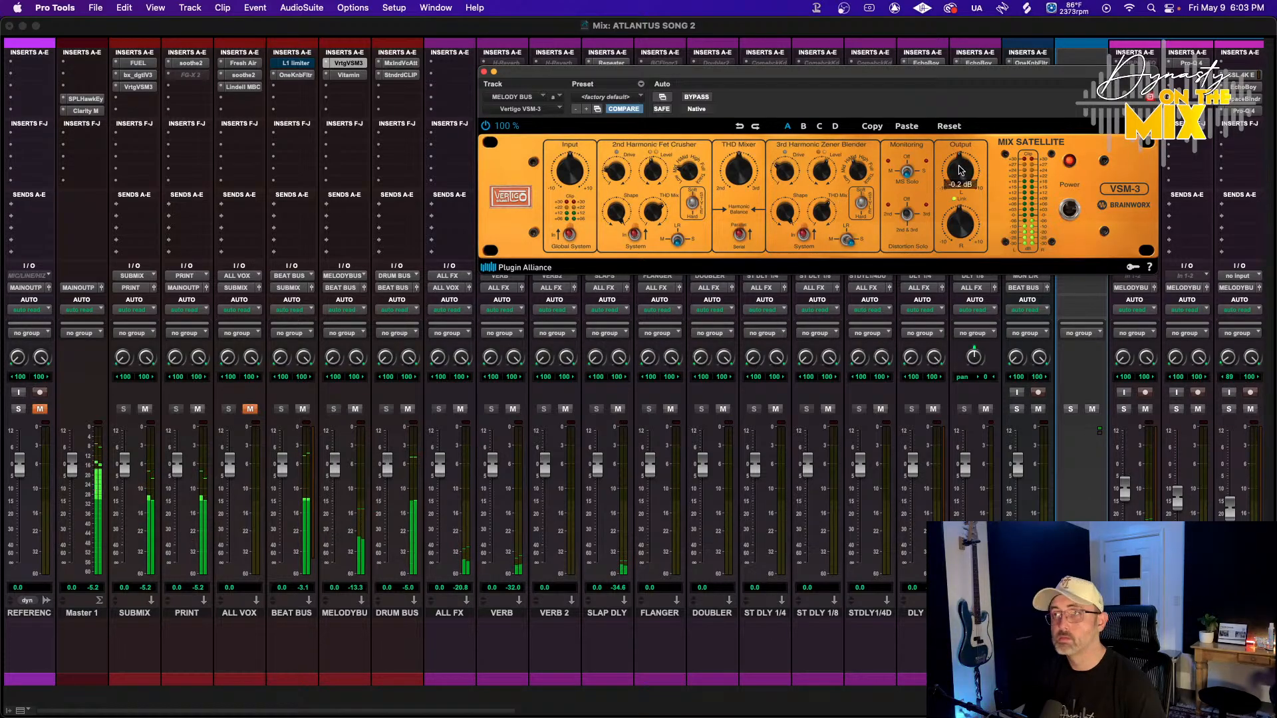
pyautogui.scroll(-1, 958, 173)
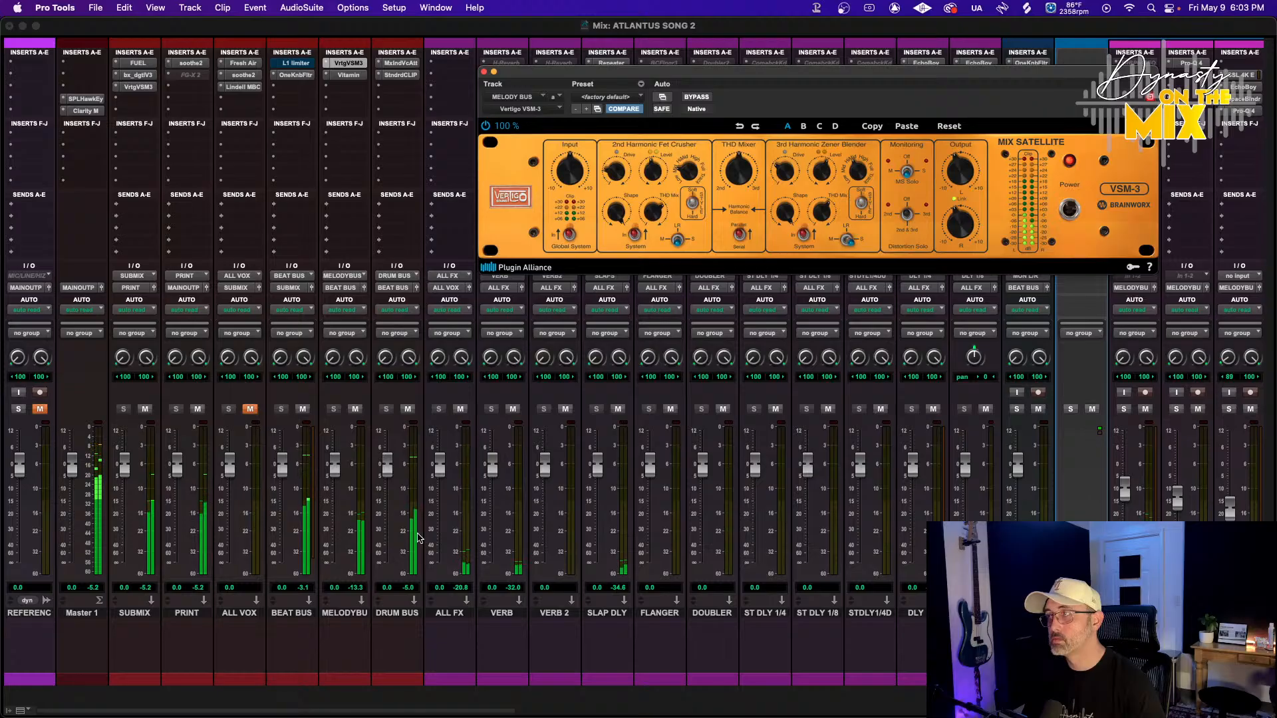
# Open StandardCLIP on the drum bus, set its output gain to -2.80 dB and ceiling to -4.40 dB, then close it
pyautogui.click(401, 75)
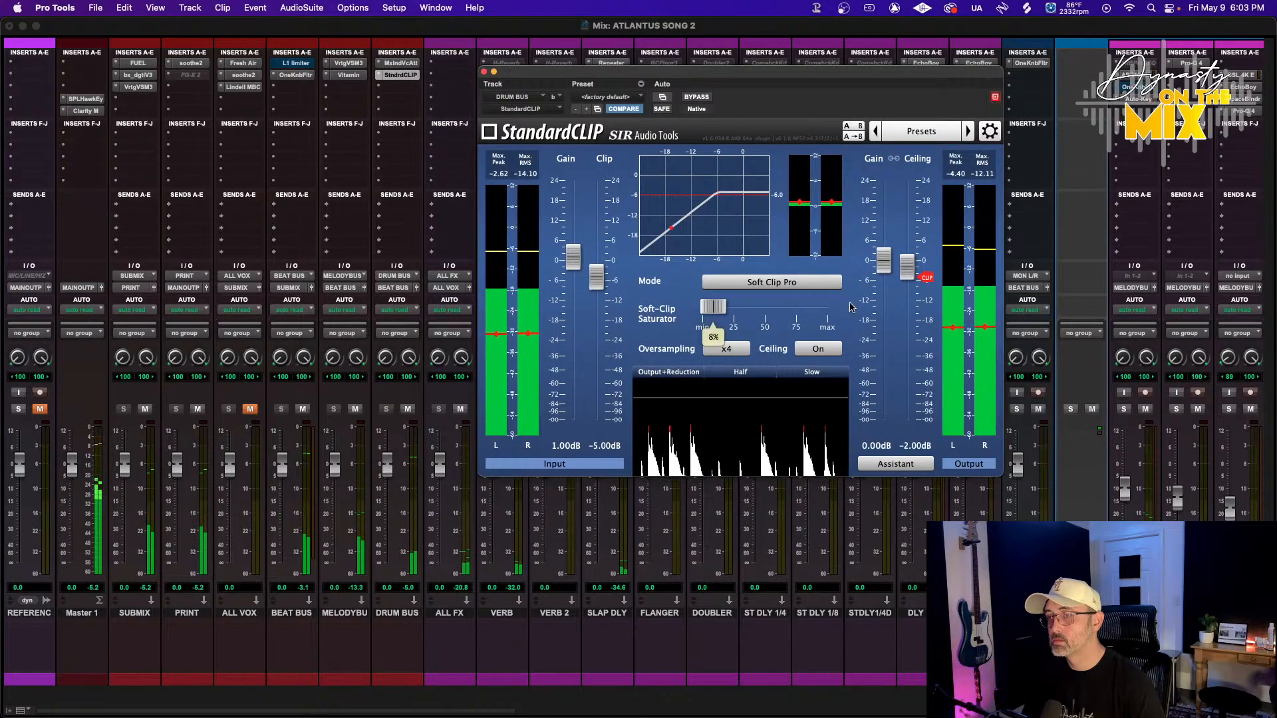
pyautogui.moveTo(903, 280)
pyautogui.moveTo(904, 280); pyautogui.dragTo(903, 282)
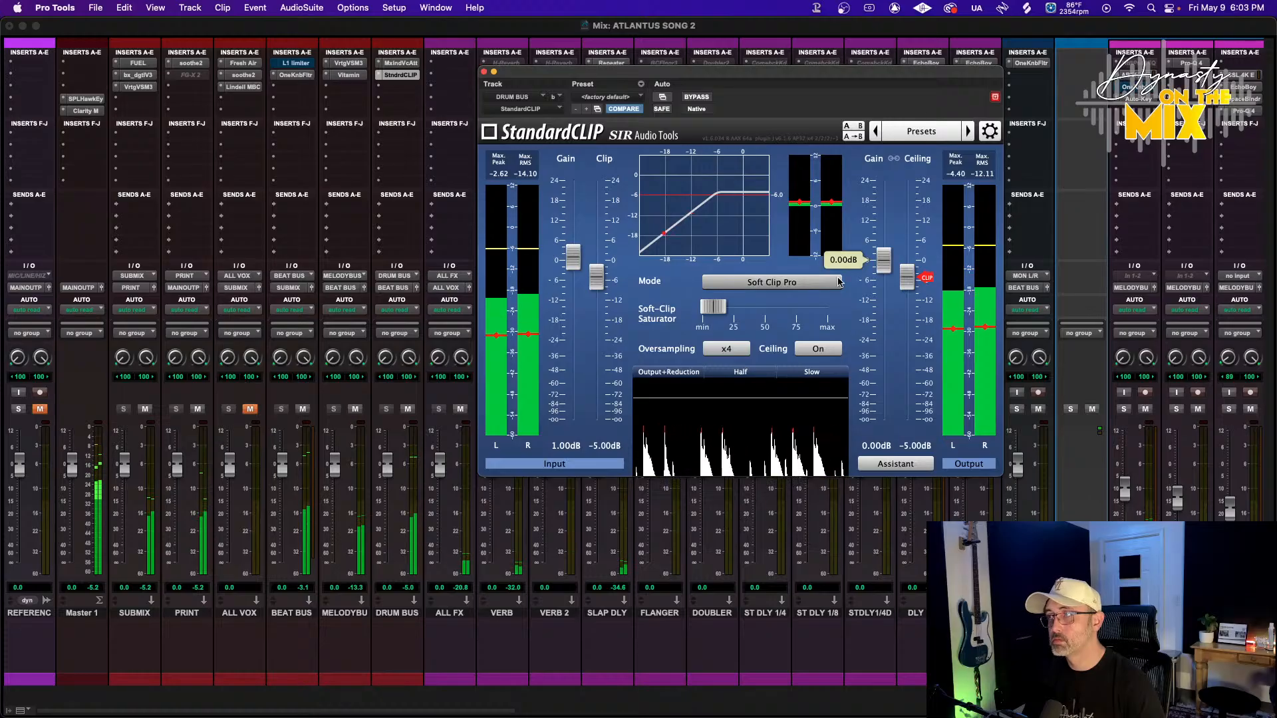
pyautogui.moveTo(883, 260); pyautogui.dragTo(885, 269)
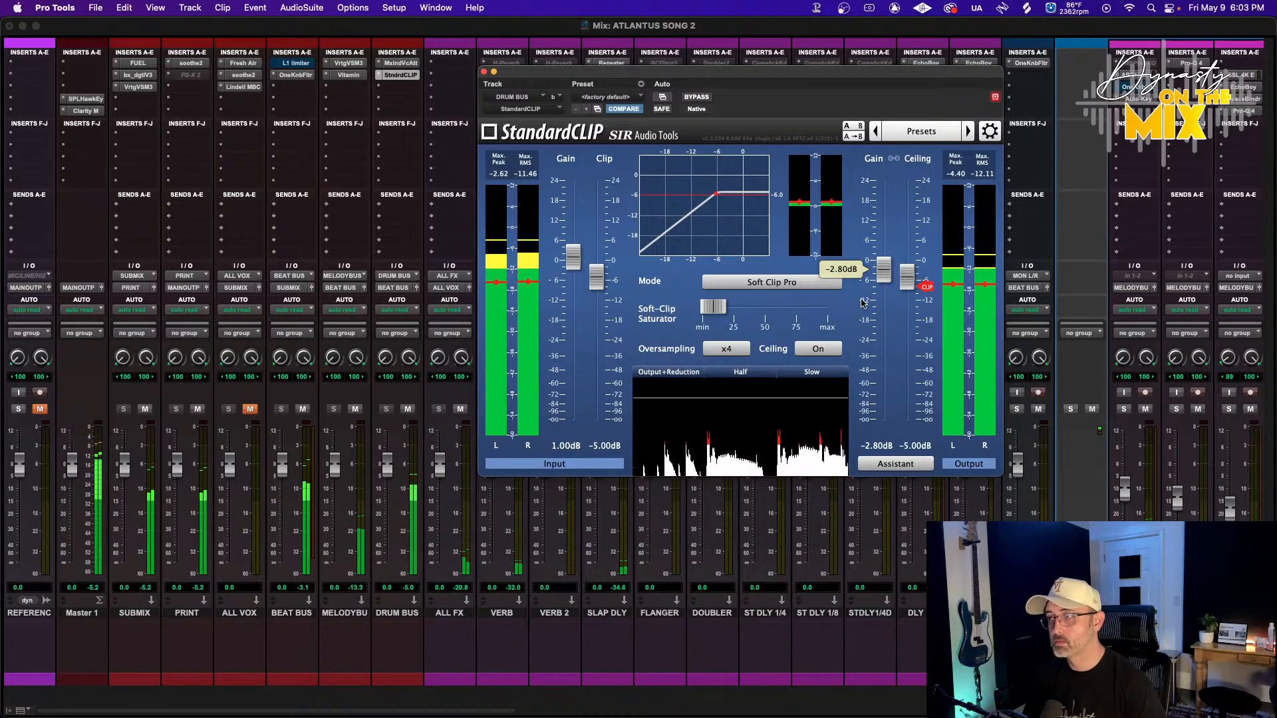
pyautogui.moveTo(906, 276); pyautogui.dragTo(906, 275)
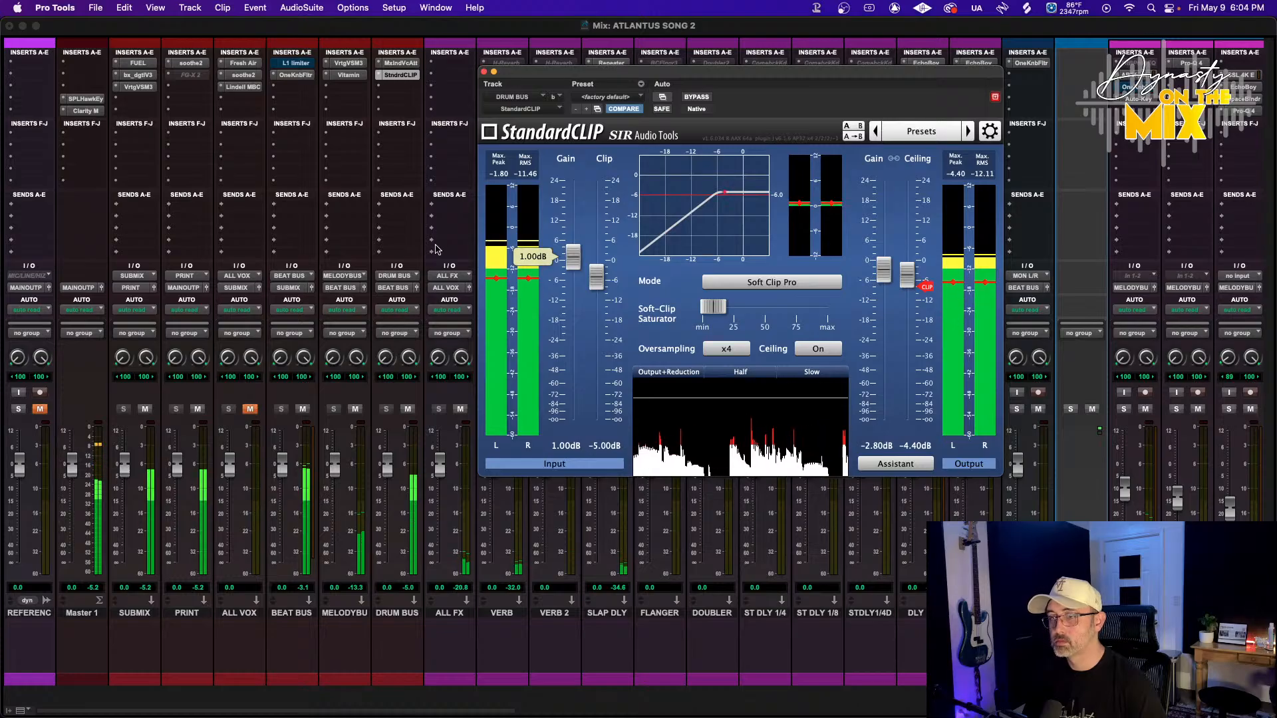
pyautogui.click(484, 71)
# Lower the spinz 808 fader to about -10.7 dB and nudge the snare fader slightly
pyautogui.hscroll(20, 488, 165)
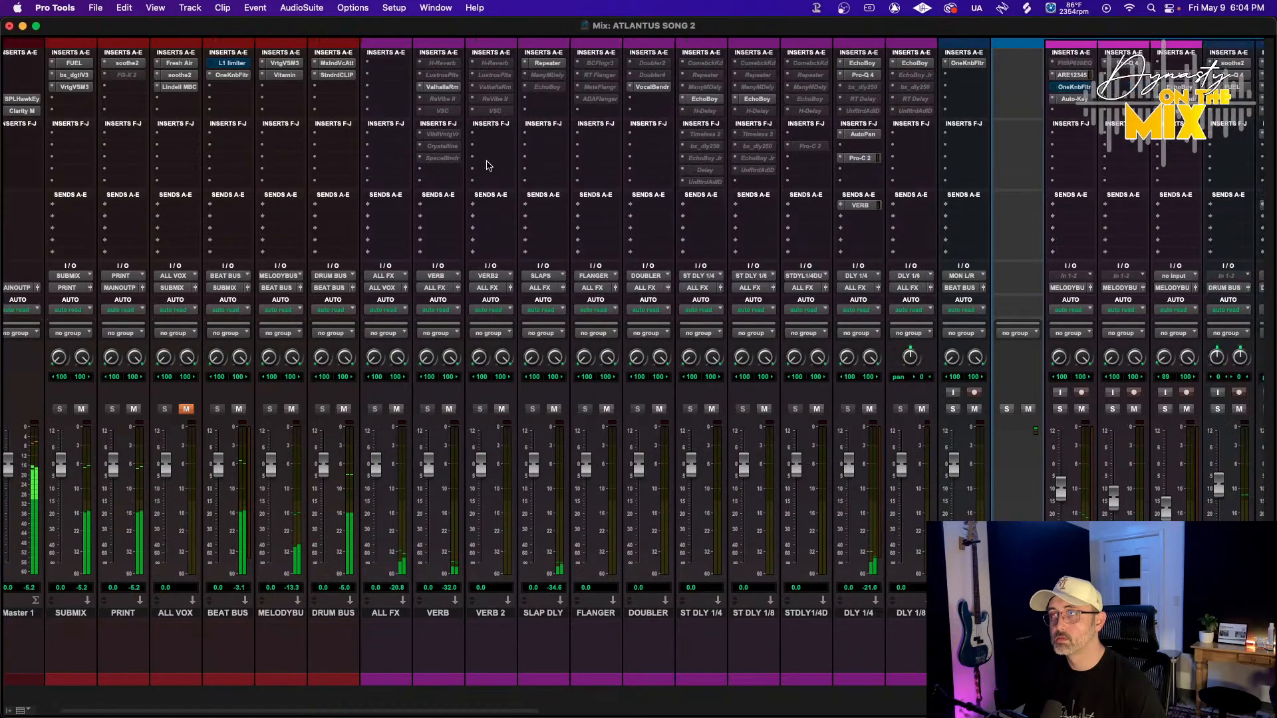
pyautogui.hscroll(-8, 434, 446)
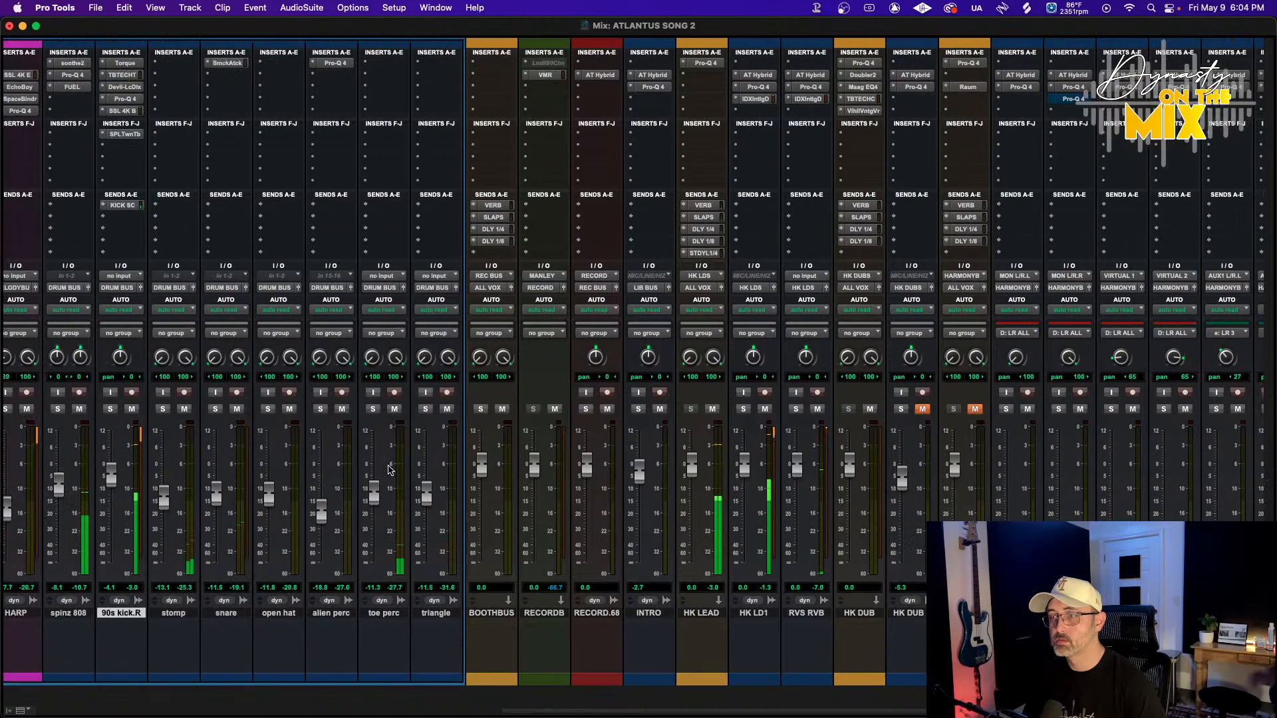
pyautogui.moveTo(493, 481); pyautogui.dragTo(495, 489)
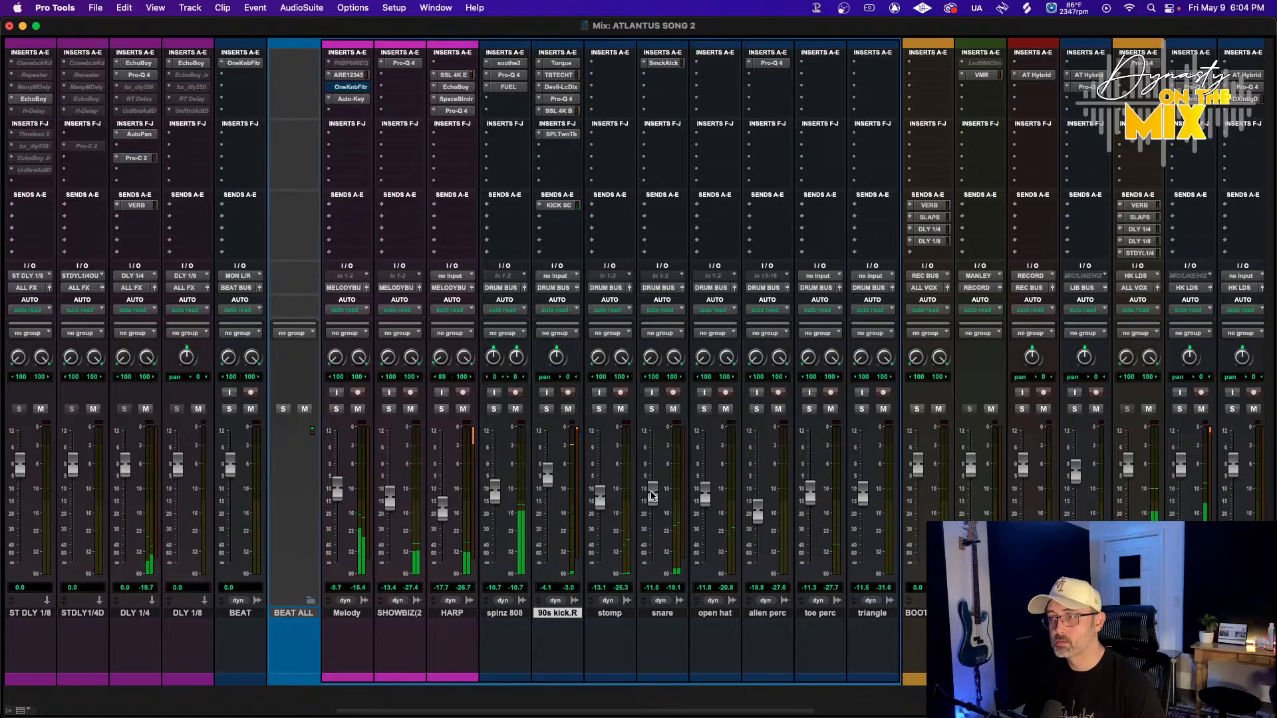
pyautogui.moveTo(652, 496); pyautogui.dragTo(653, 495)
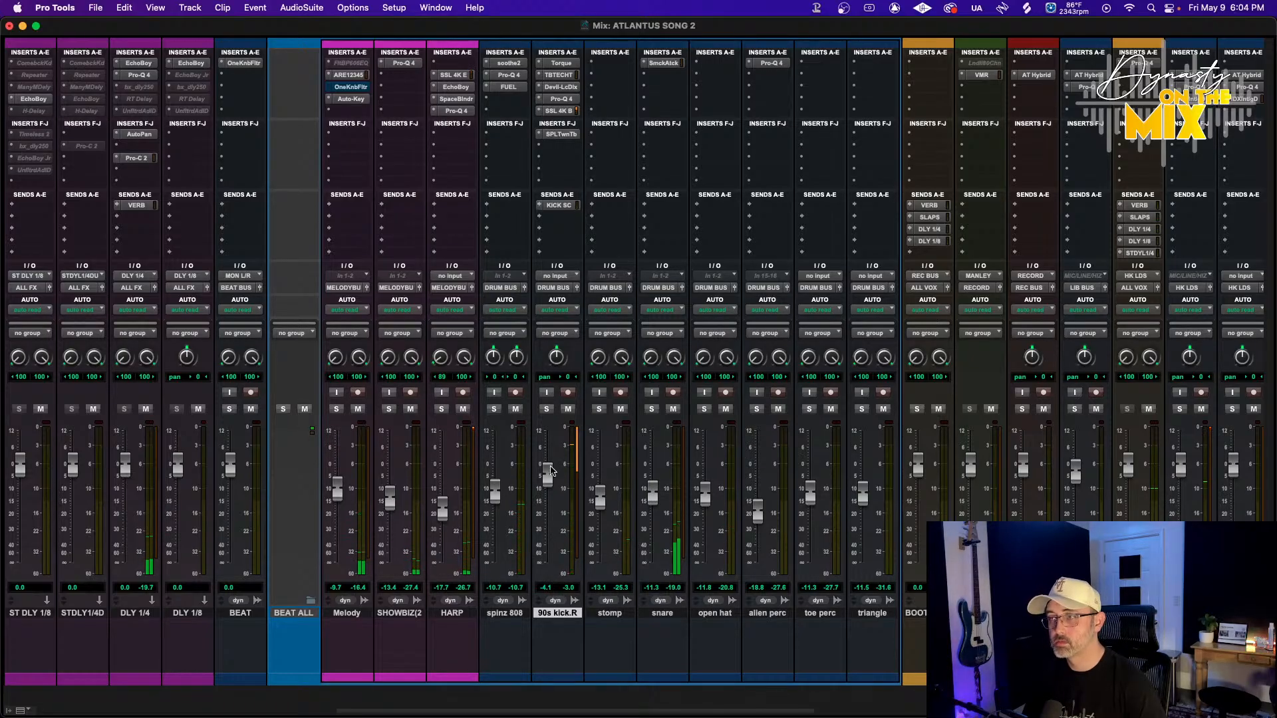
pyautogui.hscroll(-10, 488, 457)
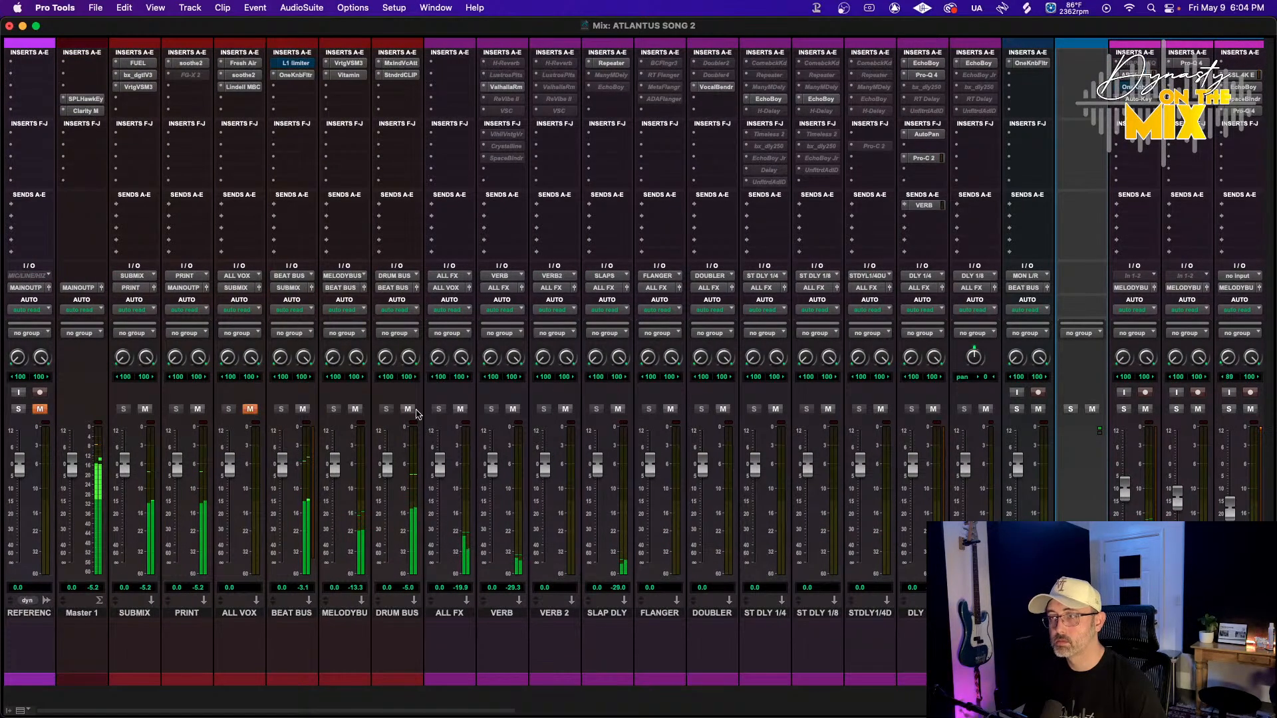
# Reopen StandardCLIP on the drum bus and raise its clip level to -3.40 dB
pyautogui.click(401, 75)
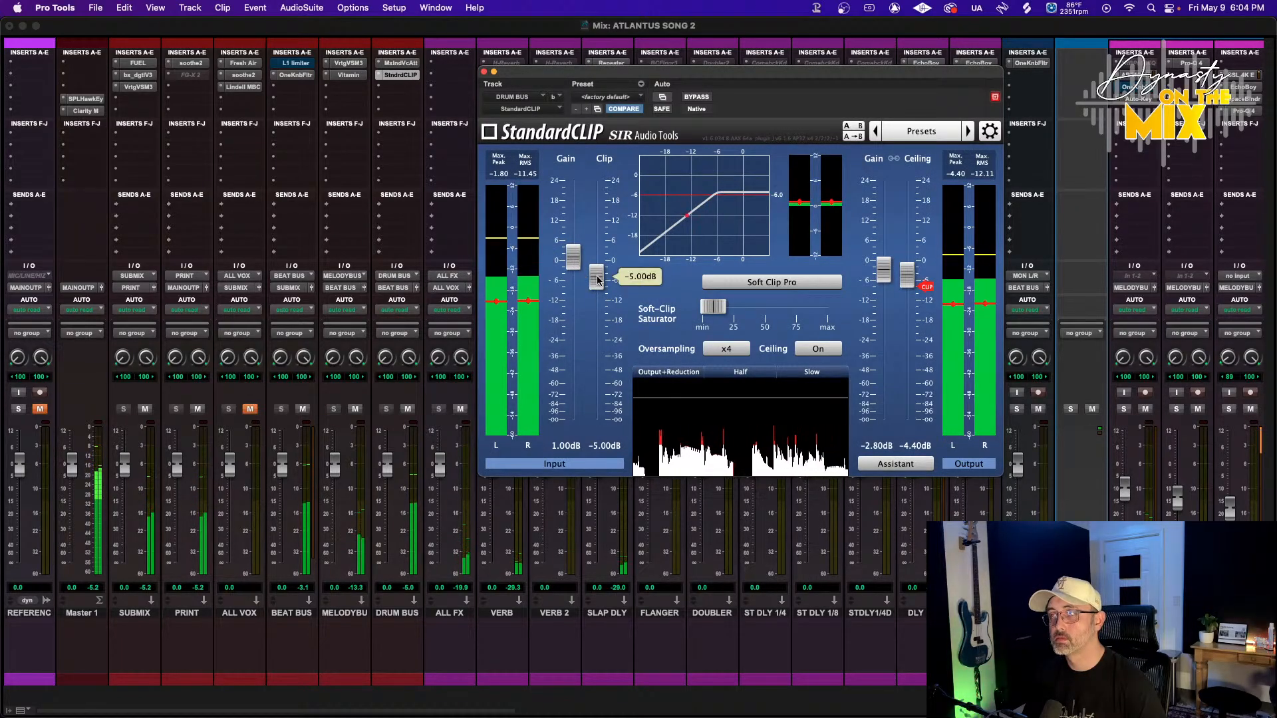
pyautogui.moveTo(597, 279); pyautogui.dragTo(597, 275)
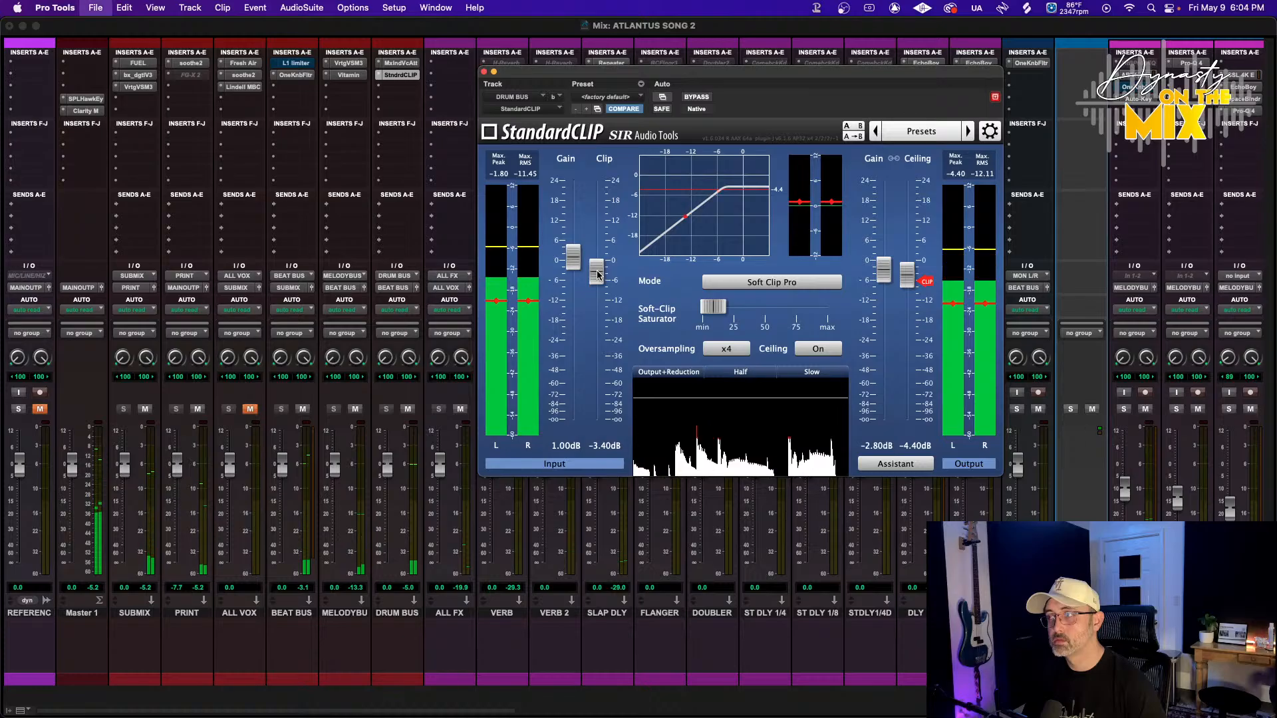
pyautogui.click(484, 71)
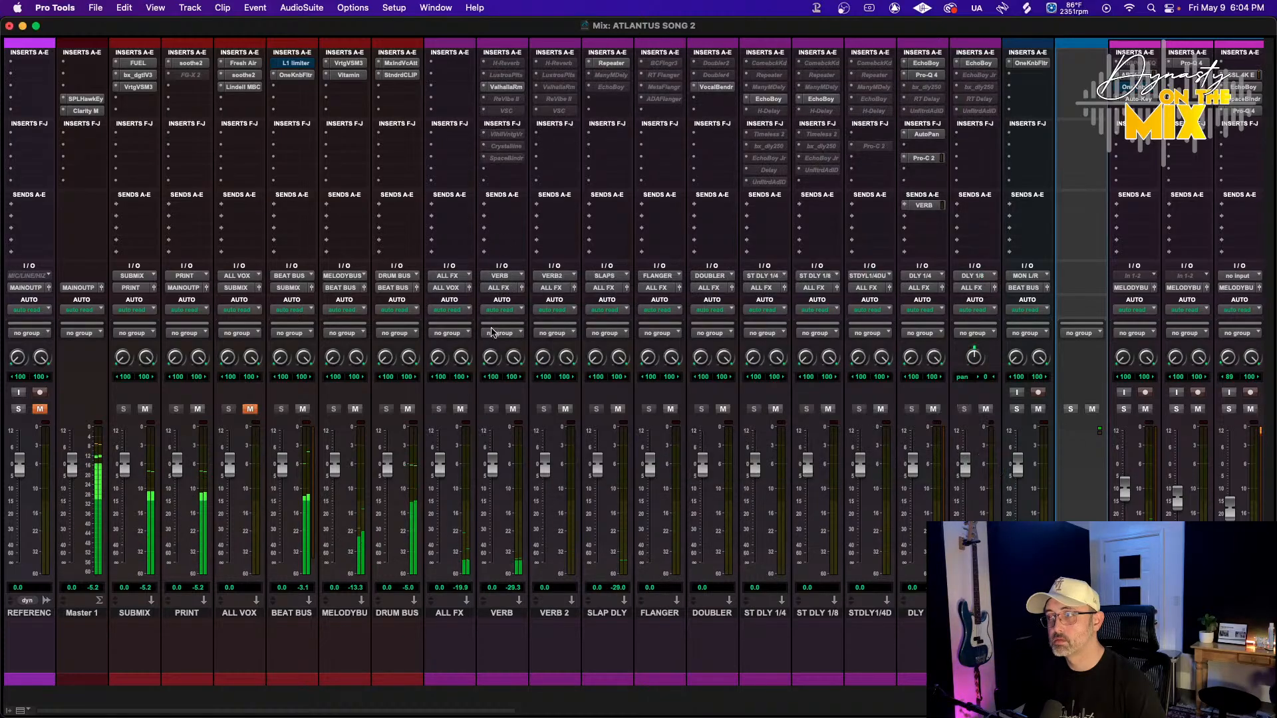
# Open Pro-Q 4 on the spinz 808 track and pull down its low band around 43 Hz
pyautogui.hscroll(10, 495, 444)
pyautogui.hscroll(10, 495, 444)
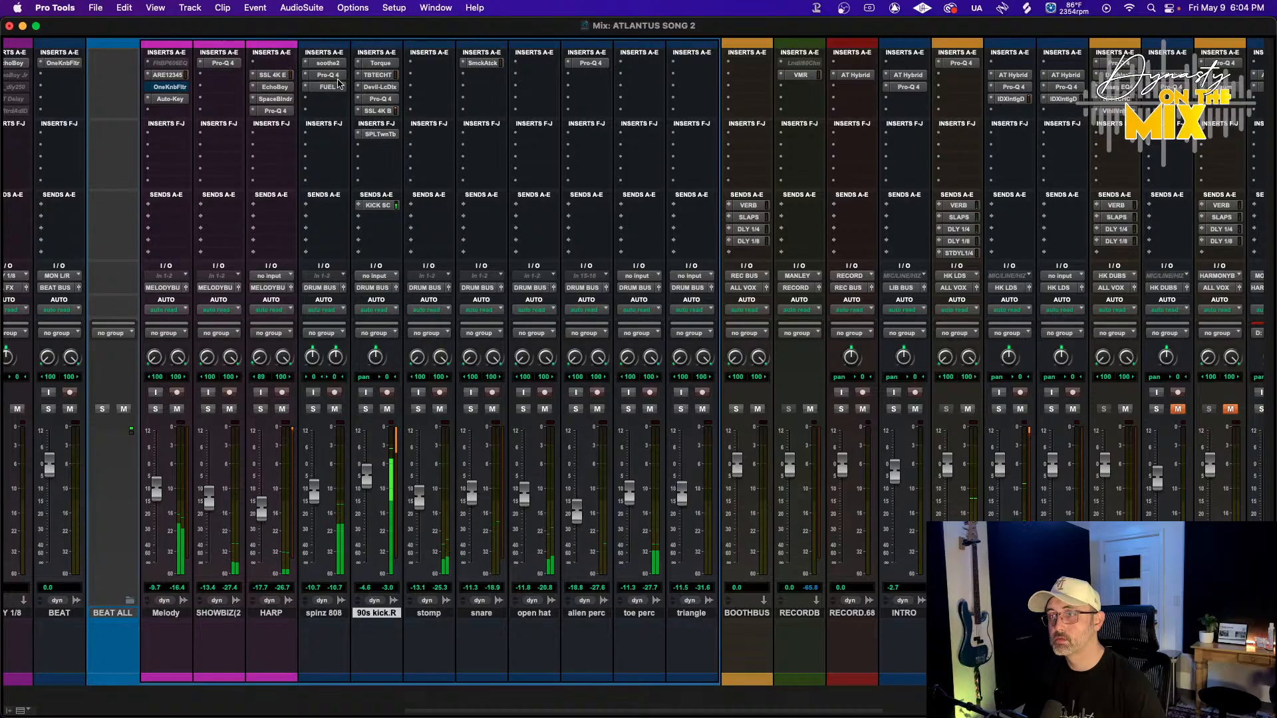
pyautogui.click(336, 79)
pyautogui.moveTo(597, 275); pyautogui.dragTo(599, 298)
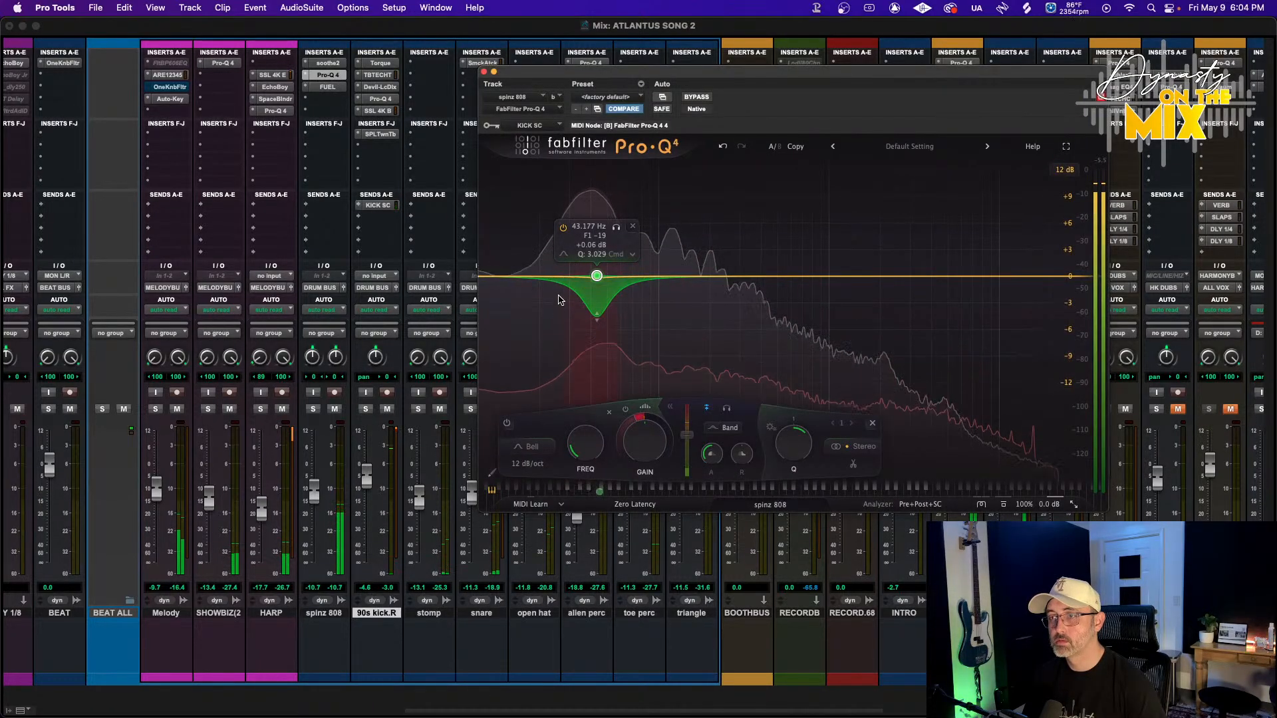
# Insert FabFilter Pro-MB on the spinz 808 track
pyautogui.click(320, 102)
pyautogui.moveTo(366, 100)
pyautogui.moveTo(459, 107)
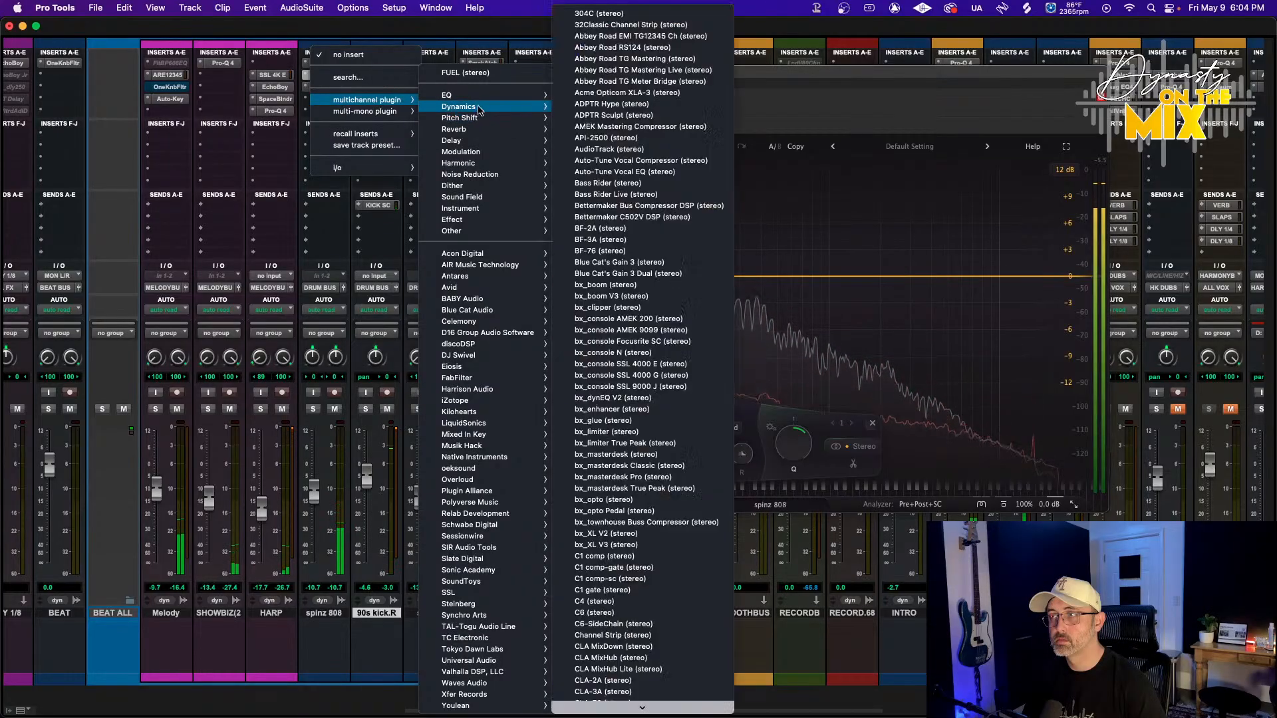
pyautogui.scroll(-8, 632, 323)
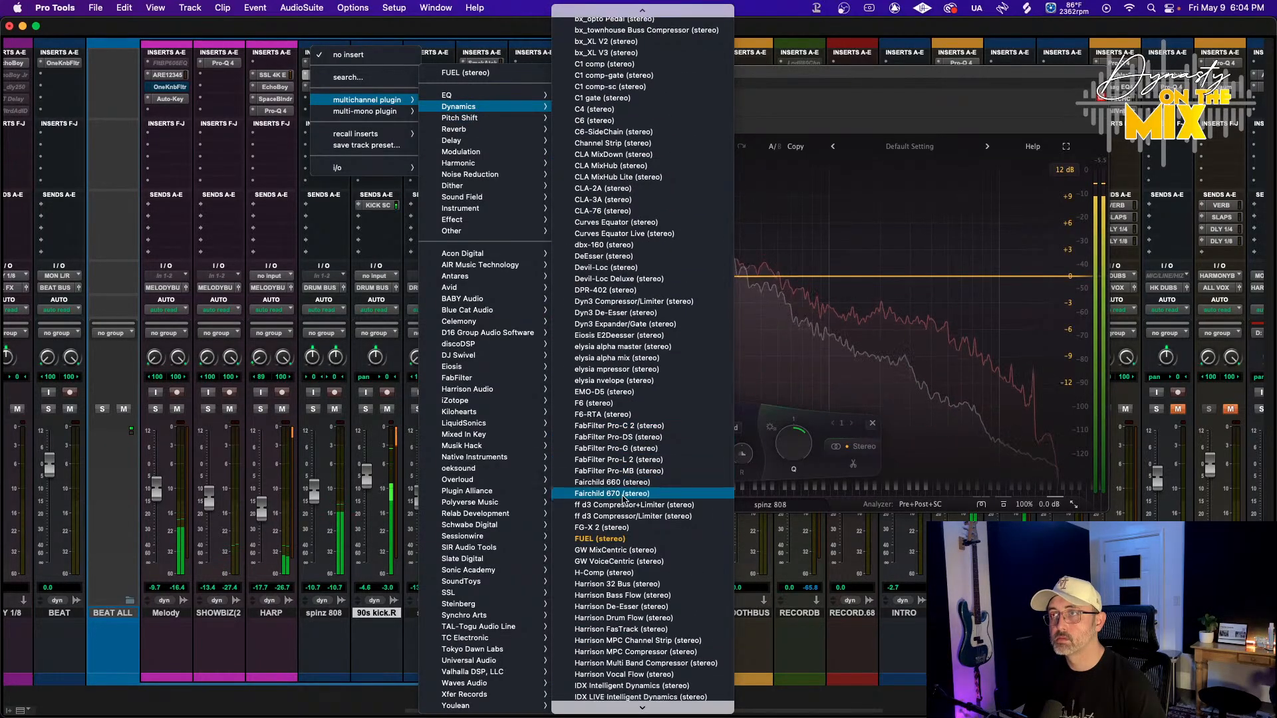
pyautogui.click(622, 471)
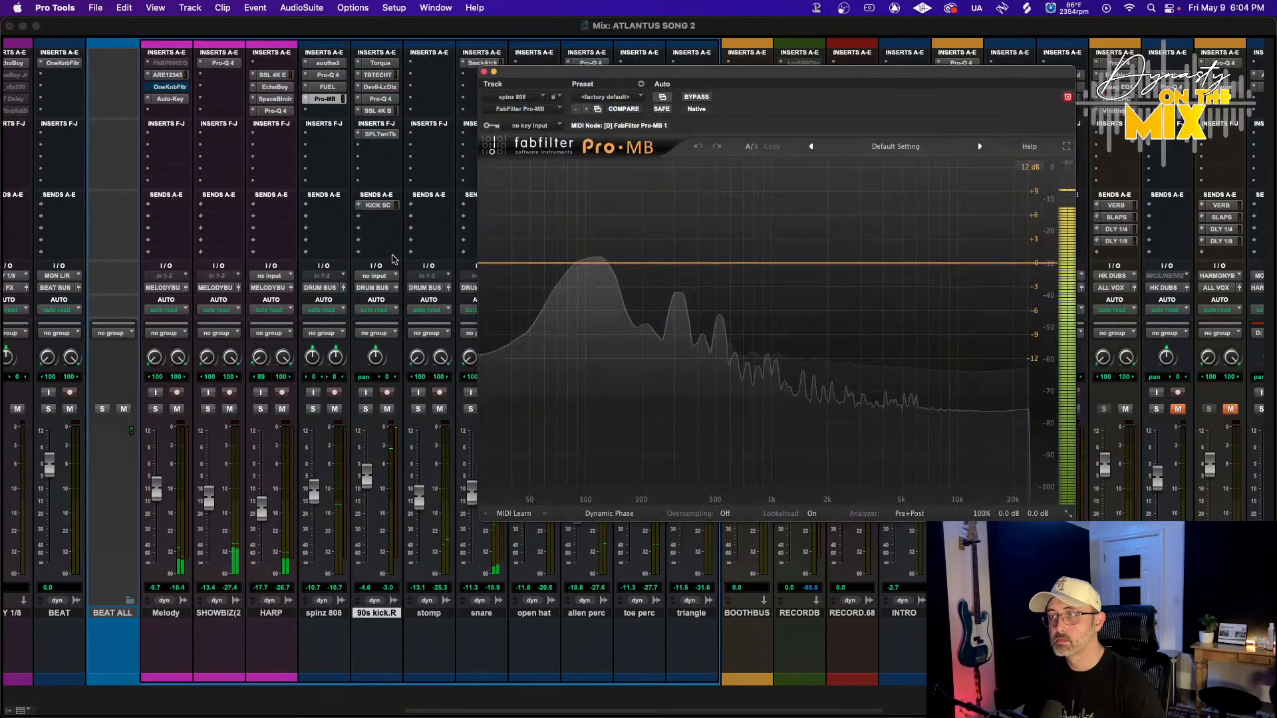
# Create a low-frequency compression band in Pro-MB and set its release and threshold to about -19.69 dB
pyautogui.click(566, 307)
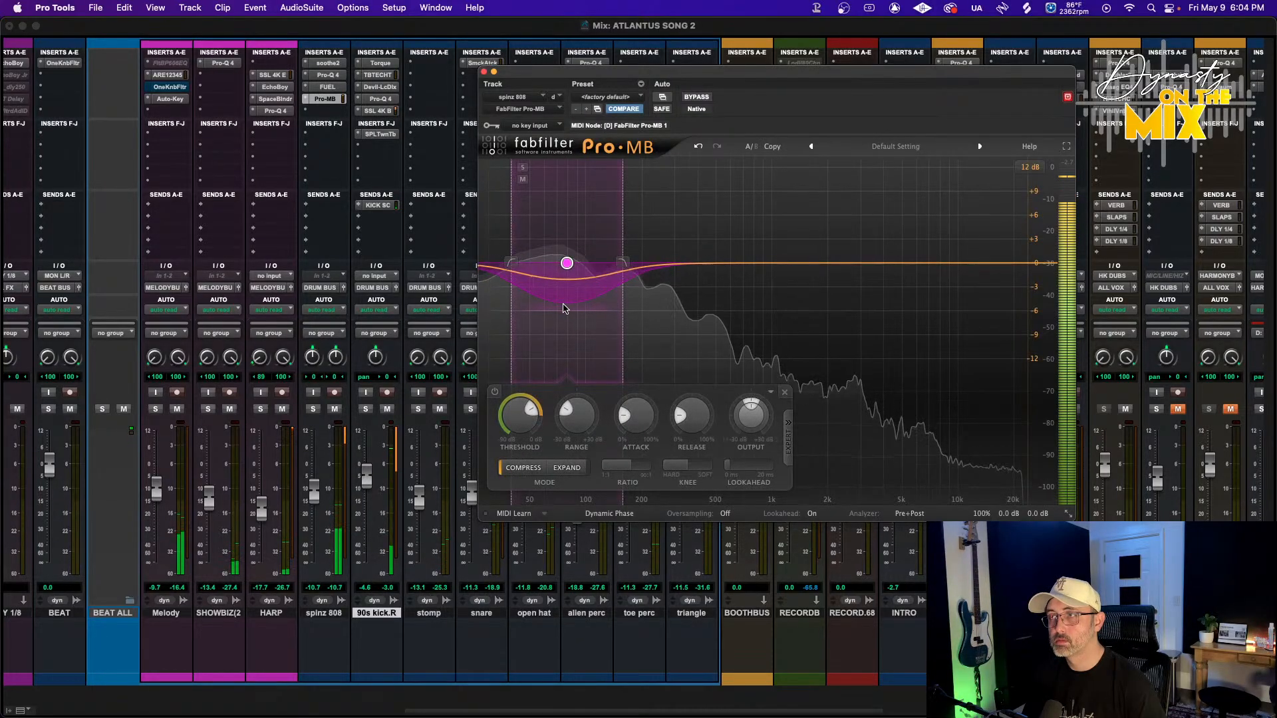
pyautogui.moveTo(566, 288); pyautogui.dragTo(567, 279)
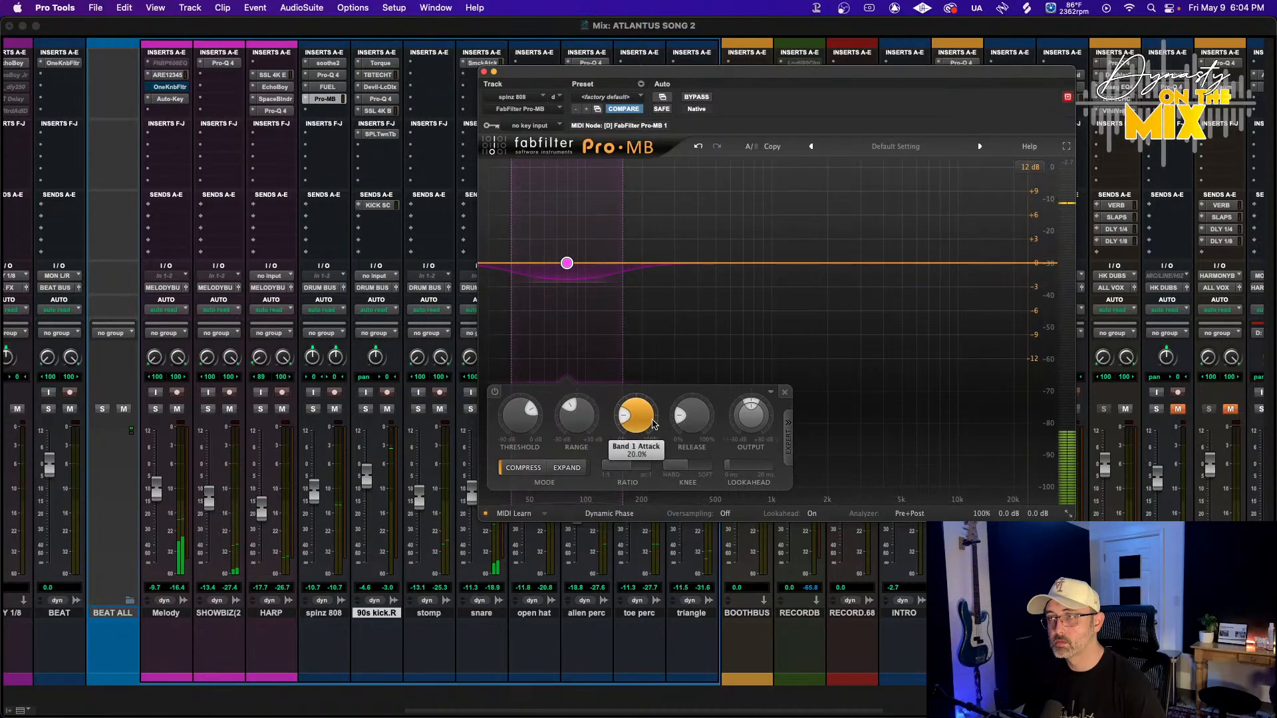
pyautogui.moveTo(696, 403)
pyautogui.mouseDown()
pyautogui.moveTo(700, 392)
pyautogui.moveTo(693, 426)
pyautogui.mouseUp()
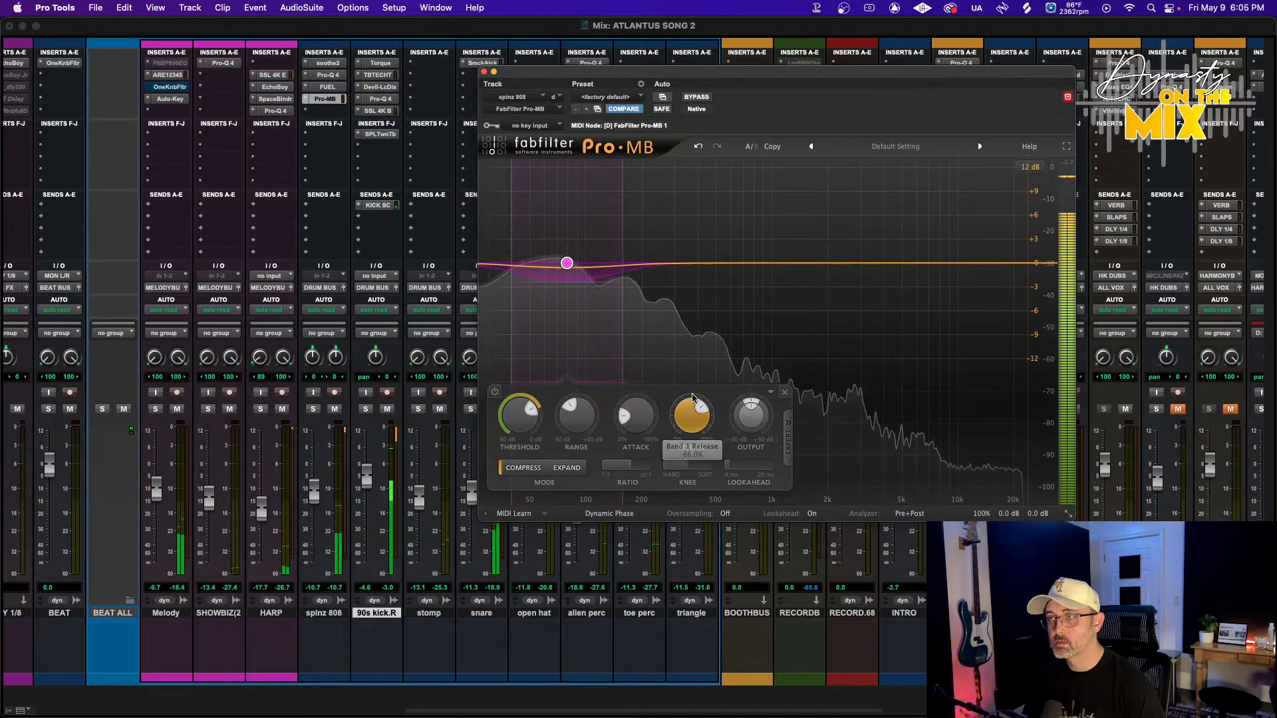
pyautogui.moveTo(518, 420); pyautogui.dragTo(517, 426)
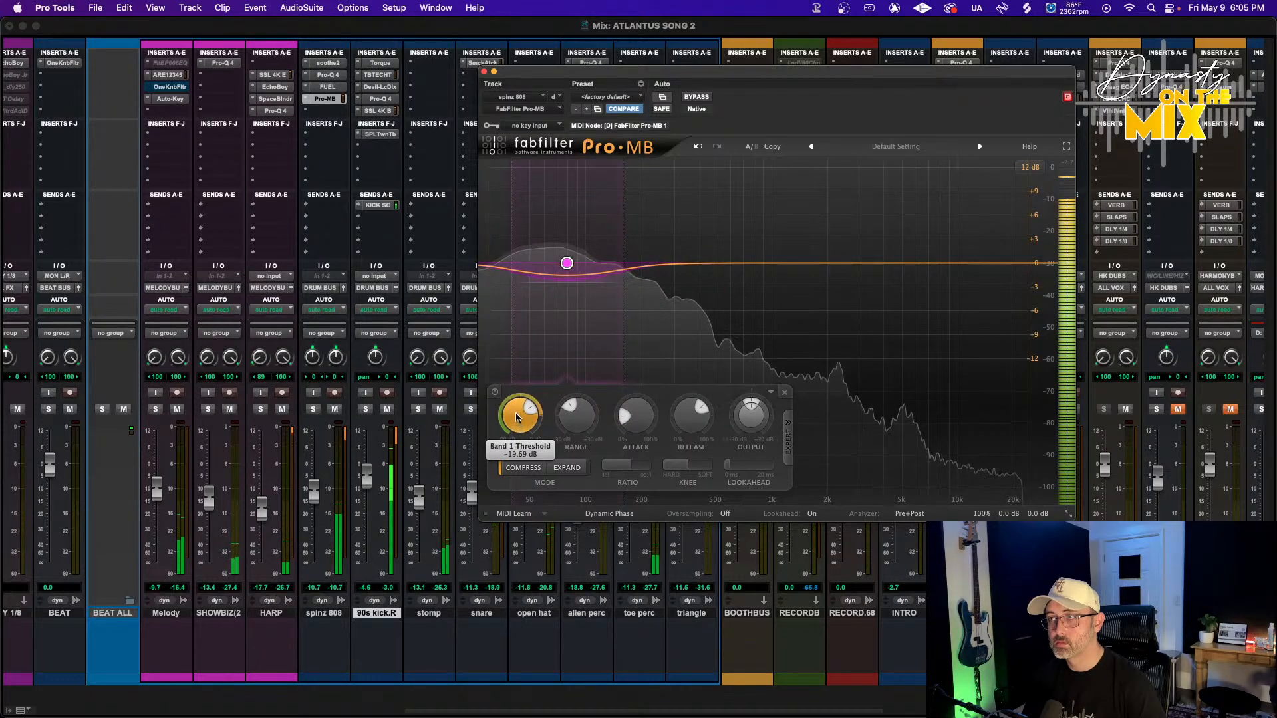
# Narrow the Pro-MB band's upper edge, adjust its knee and ratio, then close the plugin
pyautogui.moveTo(623, 264); pyautogui.dragTo(588, 263)
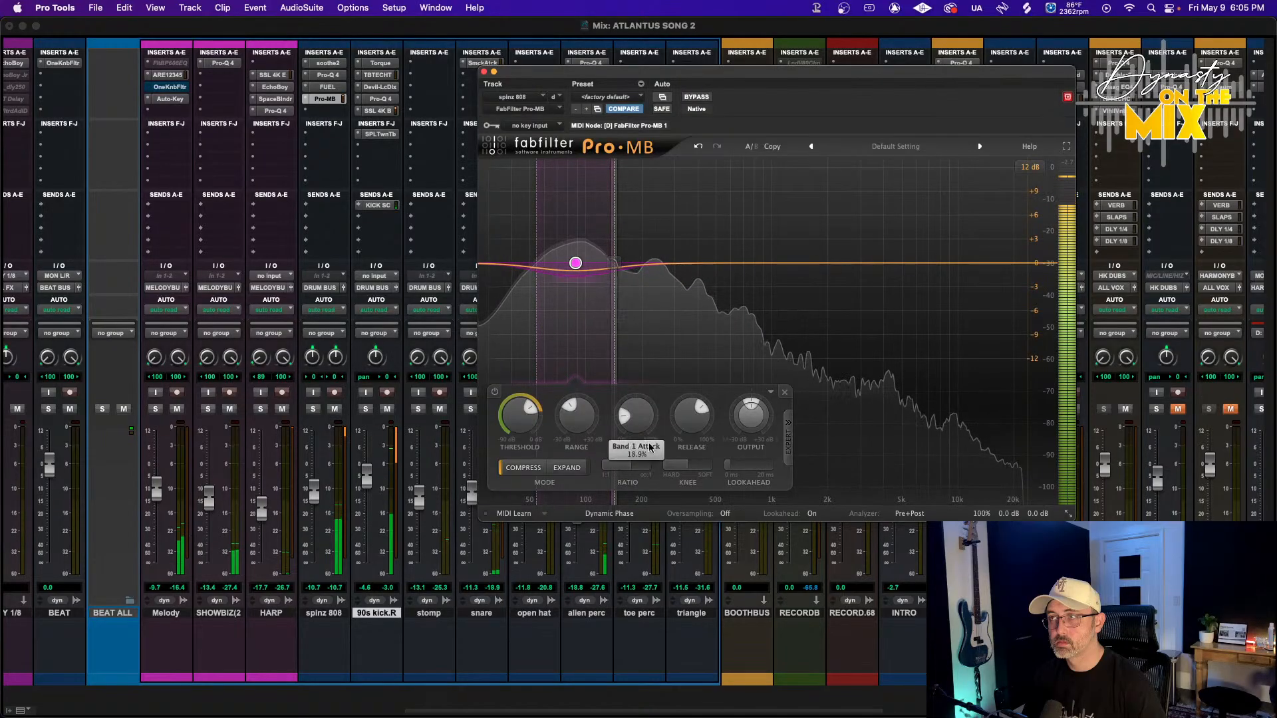
pyautogui.moveTo(696, 465); pyautogui.dragTo(672, 474)
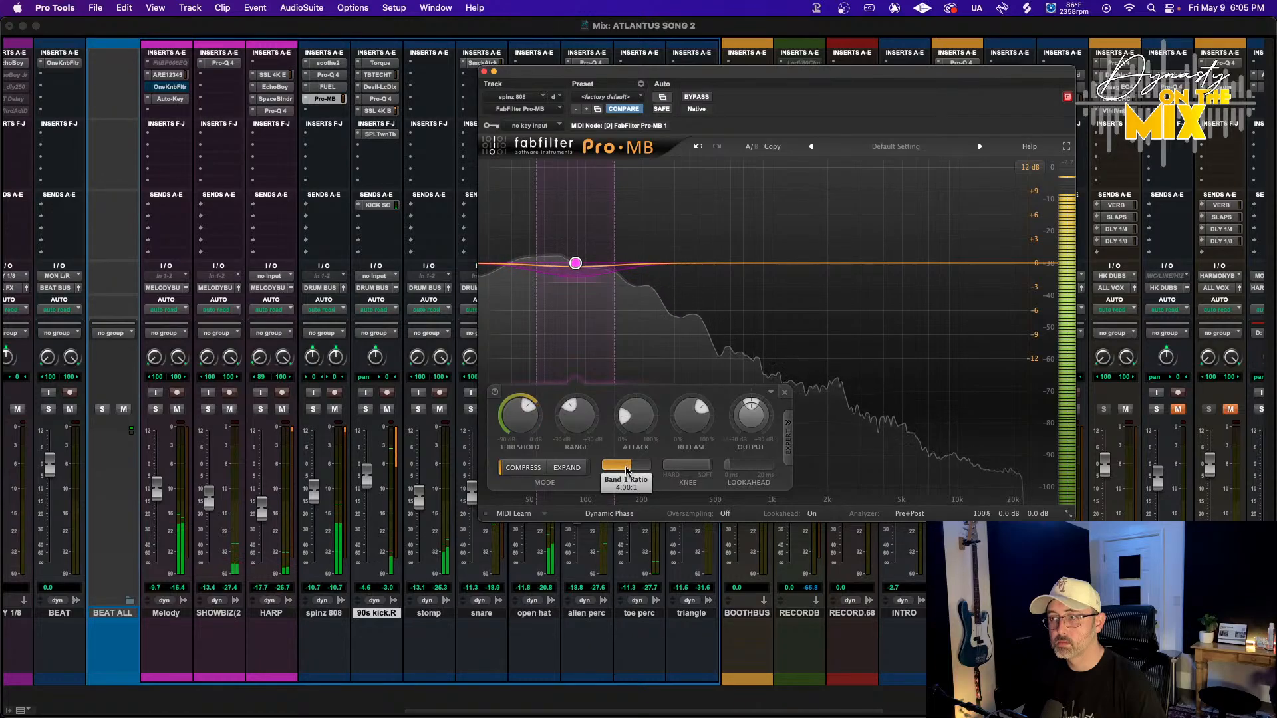
pyautogui.moveTo(600, 476); pyautogui.dragTo(592, 477)
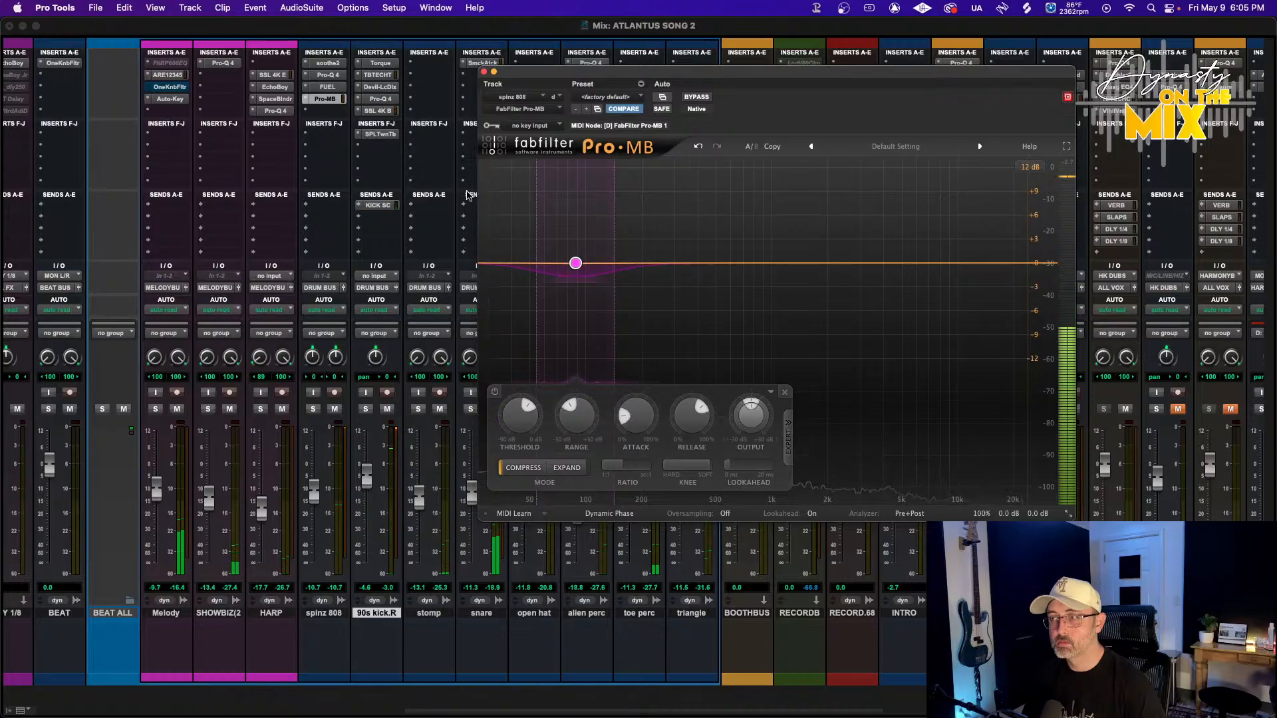
pyautogui.click(484, 70)
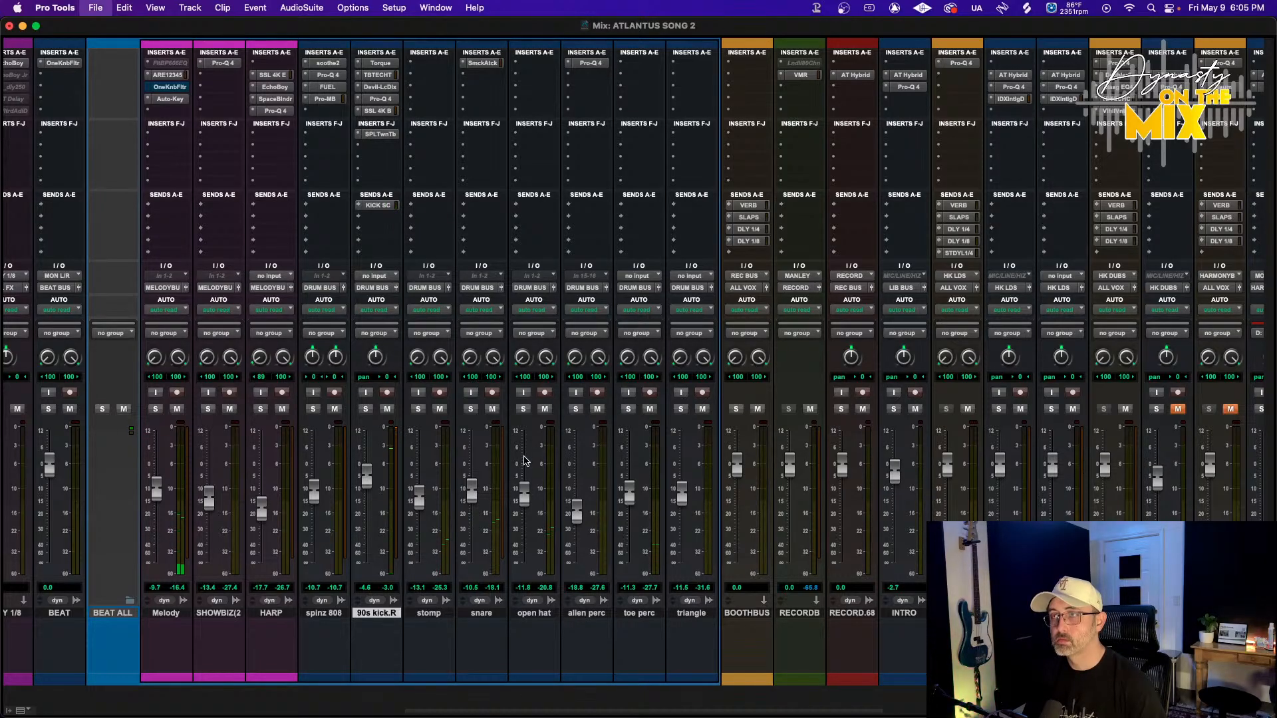
# Switch to the edit window and open the HK LEAD track's DLY 1/4 send
pyautogui.hscroll(-10, 507, 461)
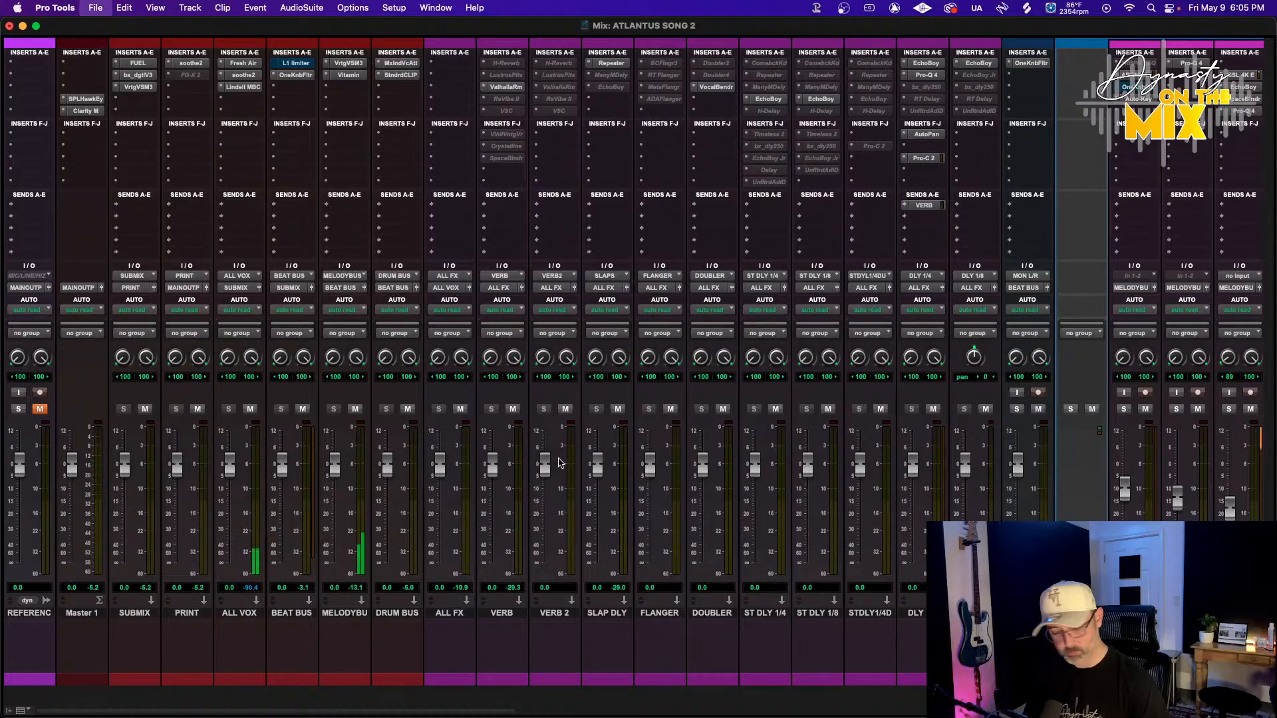
pyautogui.press('space')
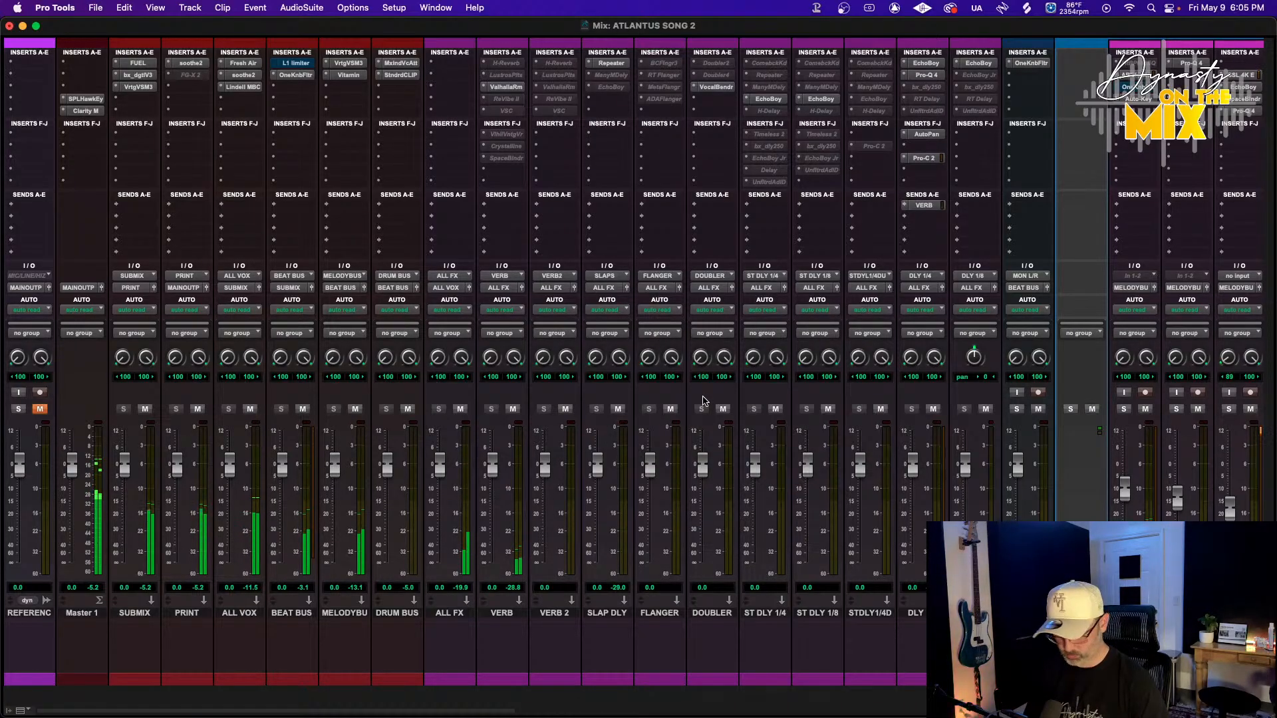
pyautogui.press('super+equal')
pyautogui.scroll(-10, 685, 371)
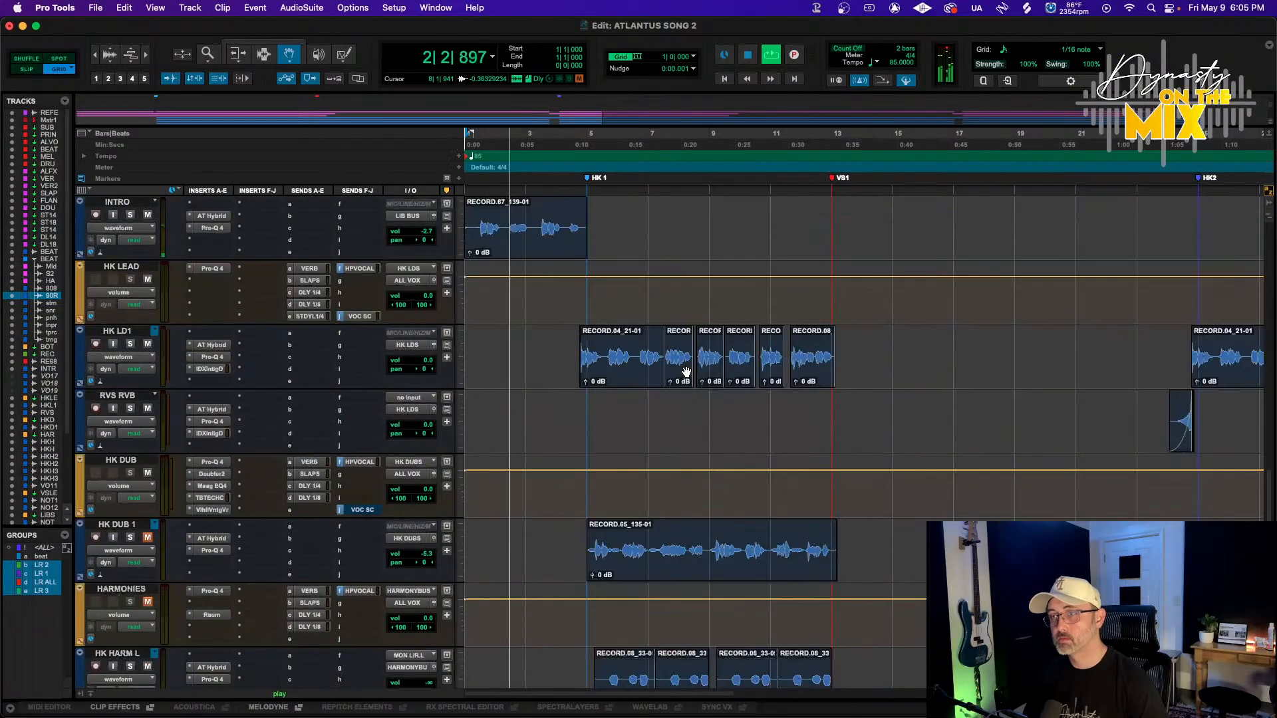
pyautogui.scroll(-15, 685, 371)
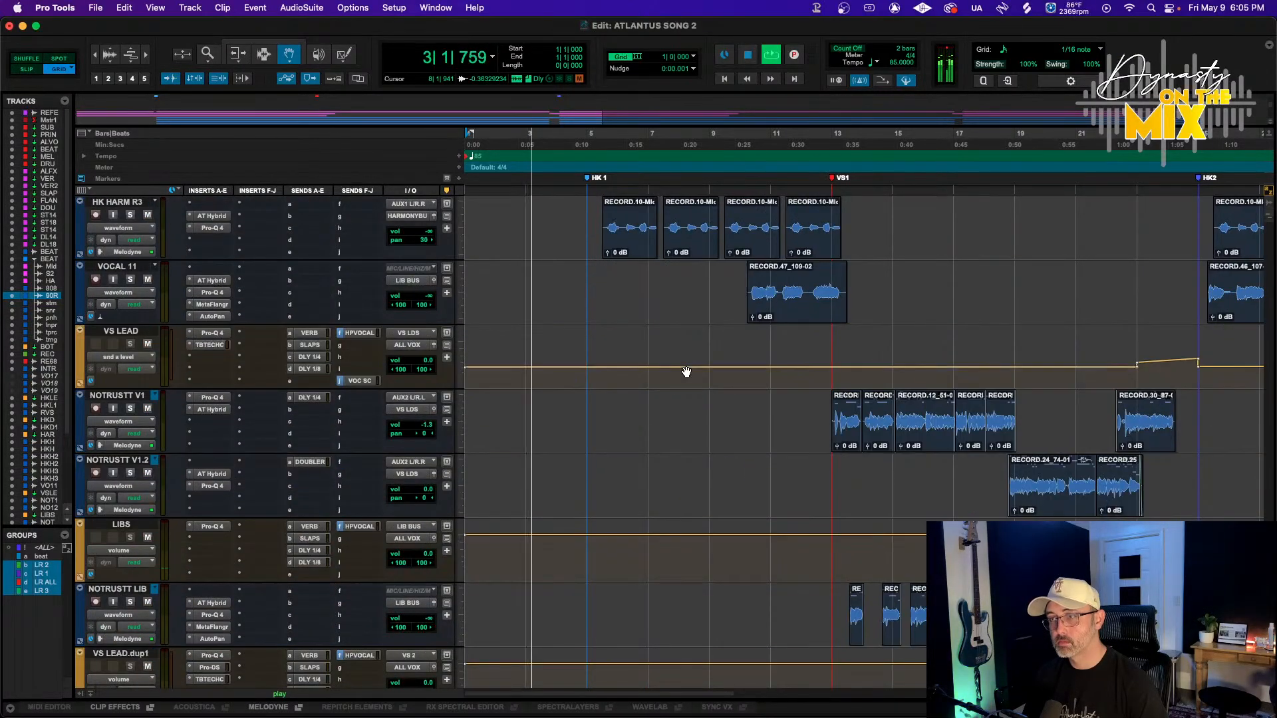
pyautogui.scroll(20, 685, 369)
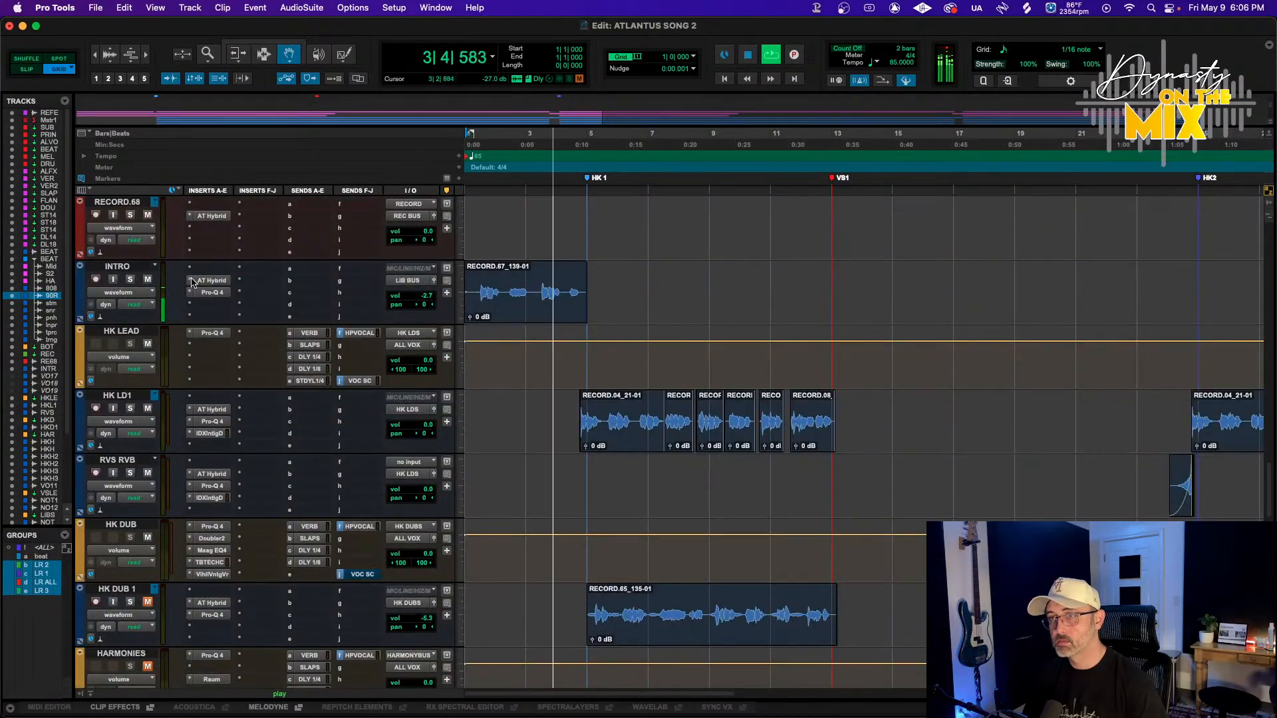
pyautogui.click(212, 311)
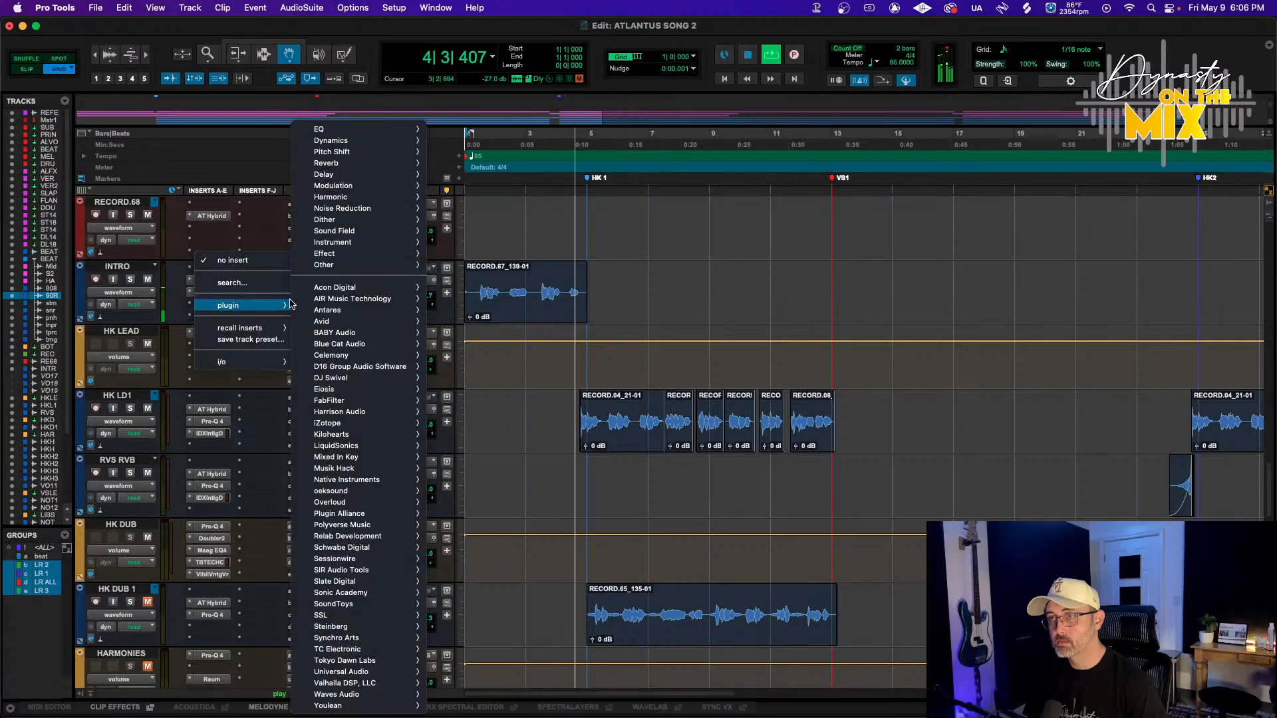
pyautogui.click(148, 248)
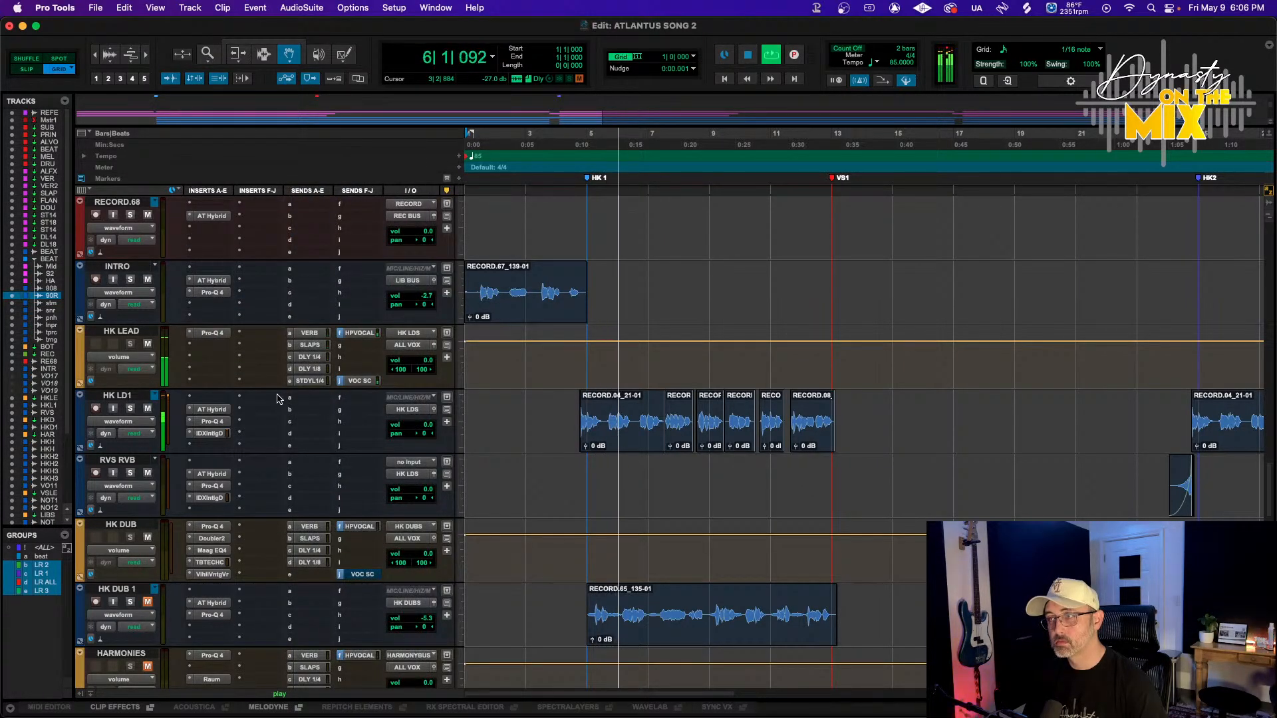
pyautogui.click(326, 359)
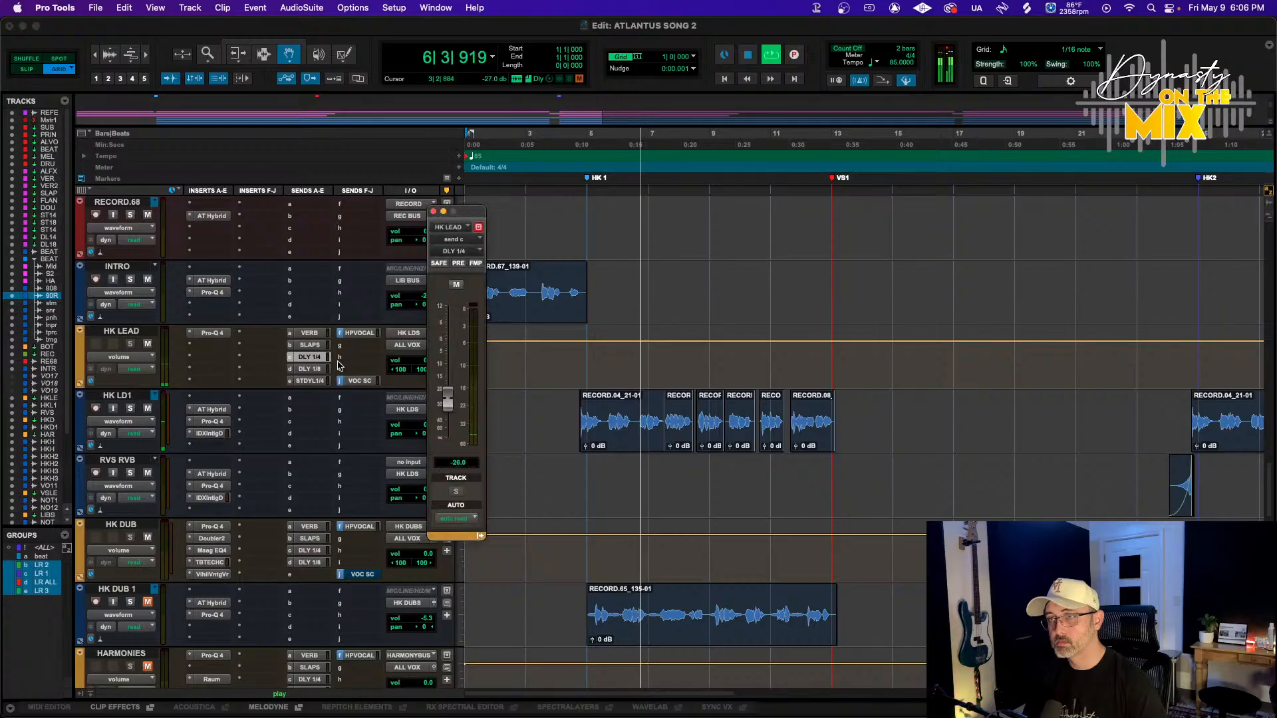
# Pull the HK LEAD DLY 1/4 send level fully down and open its STDYL1/4DUCK send
pyautogui.moveTo(449, 417); pyautogui.dragTo(449, 444)
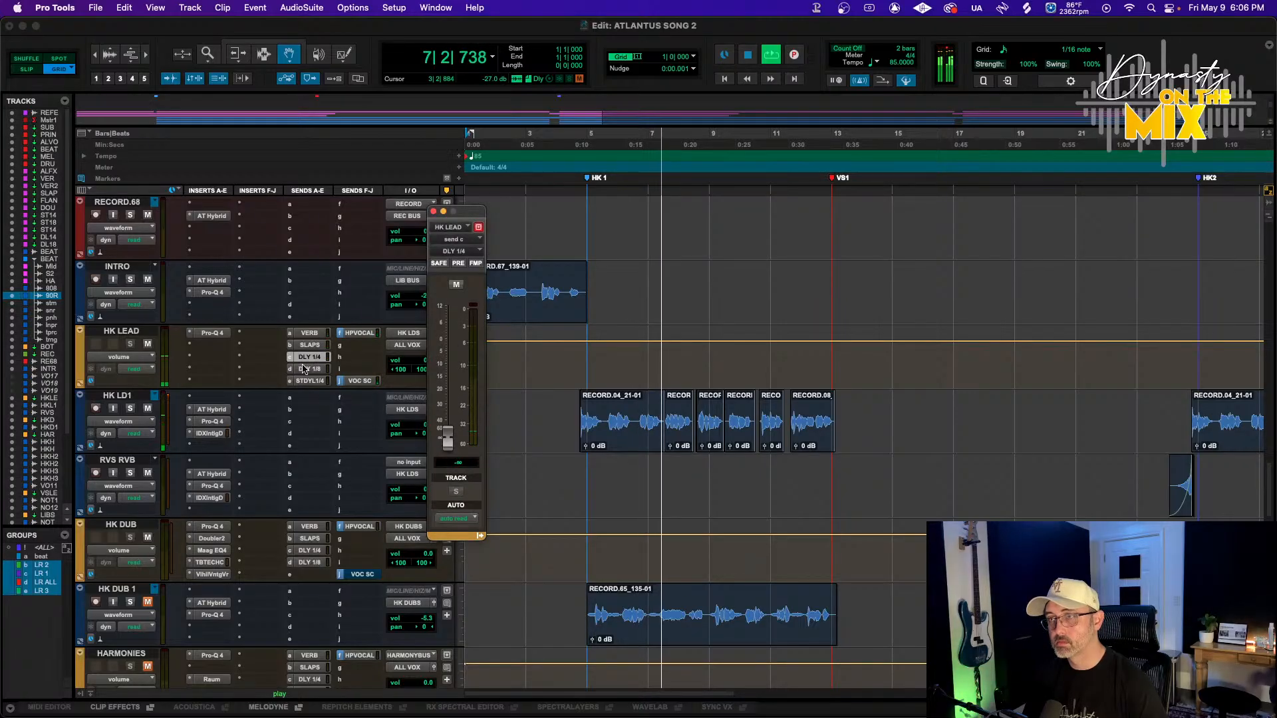
pyautogui.click(315, 383)
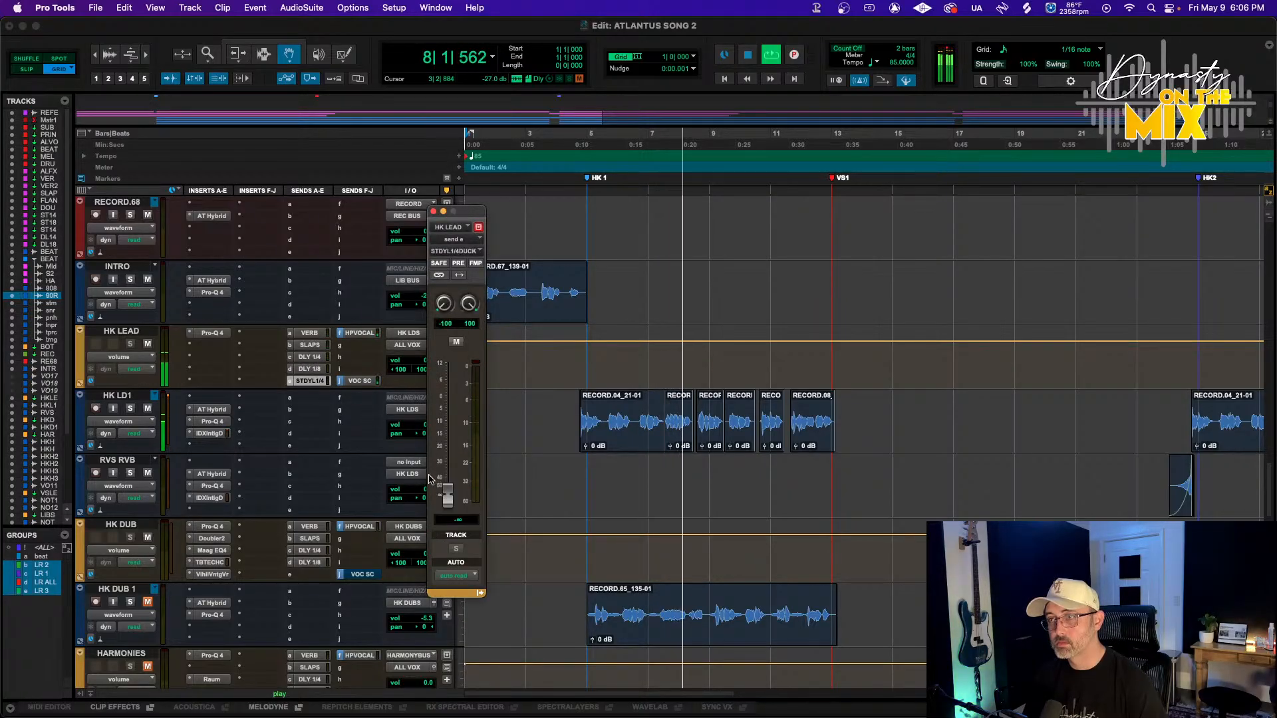
# Insert the Bettermaker C502V DSP compressor on the HK LEAD track
pyautogui.click(196, 349)
pyautogui.moveTo(266, 346)
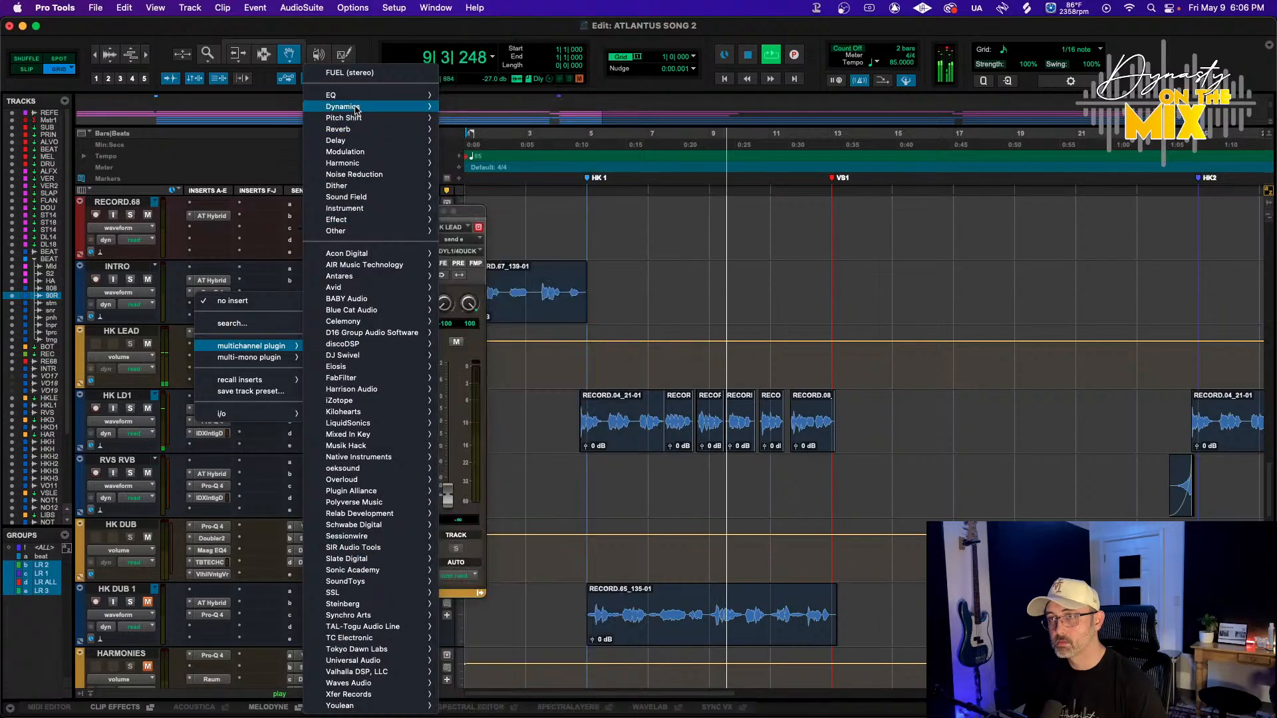
pyautogui.moveTo(359, 111)
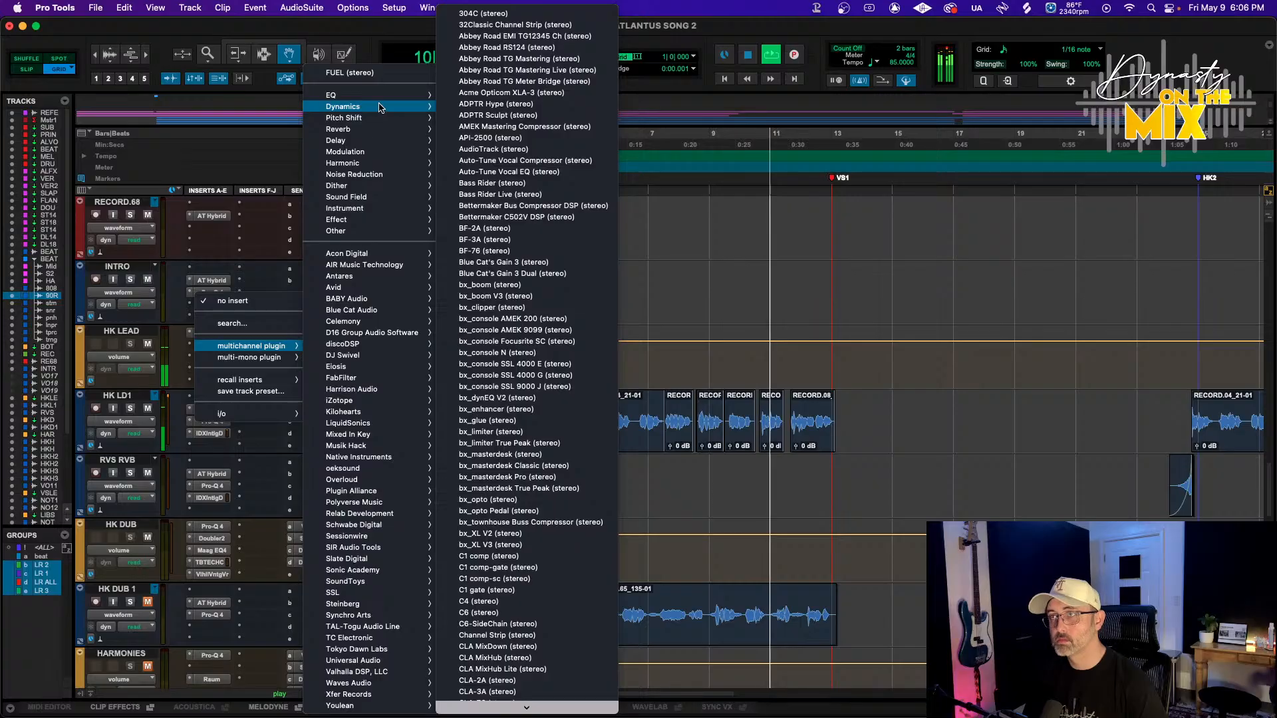
pyautogui.click(535, 218)
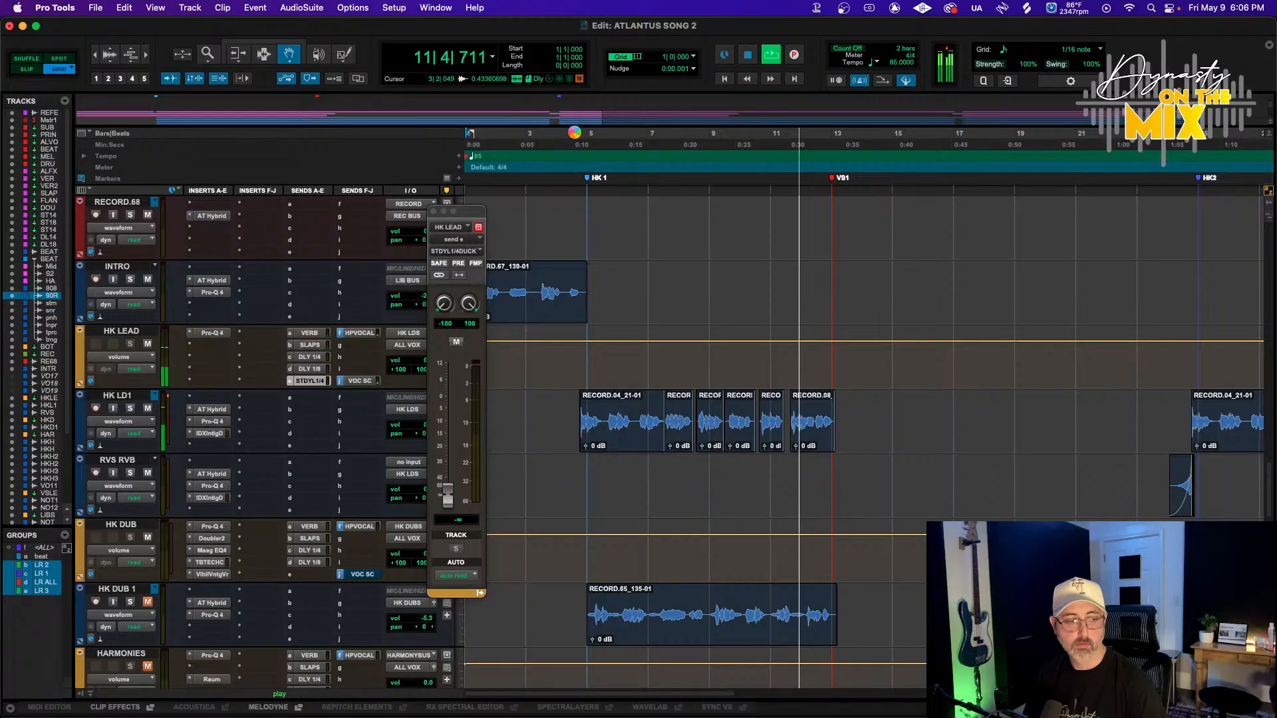
# Move the C502V window aside, select a timeline range near the song start and play it back
pyautogui.press('space')
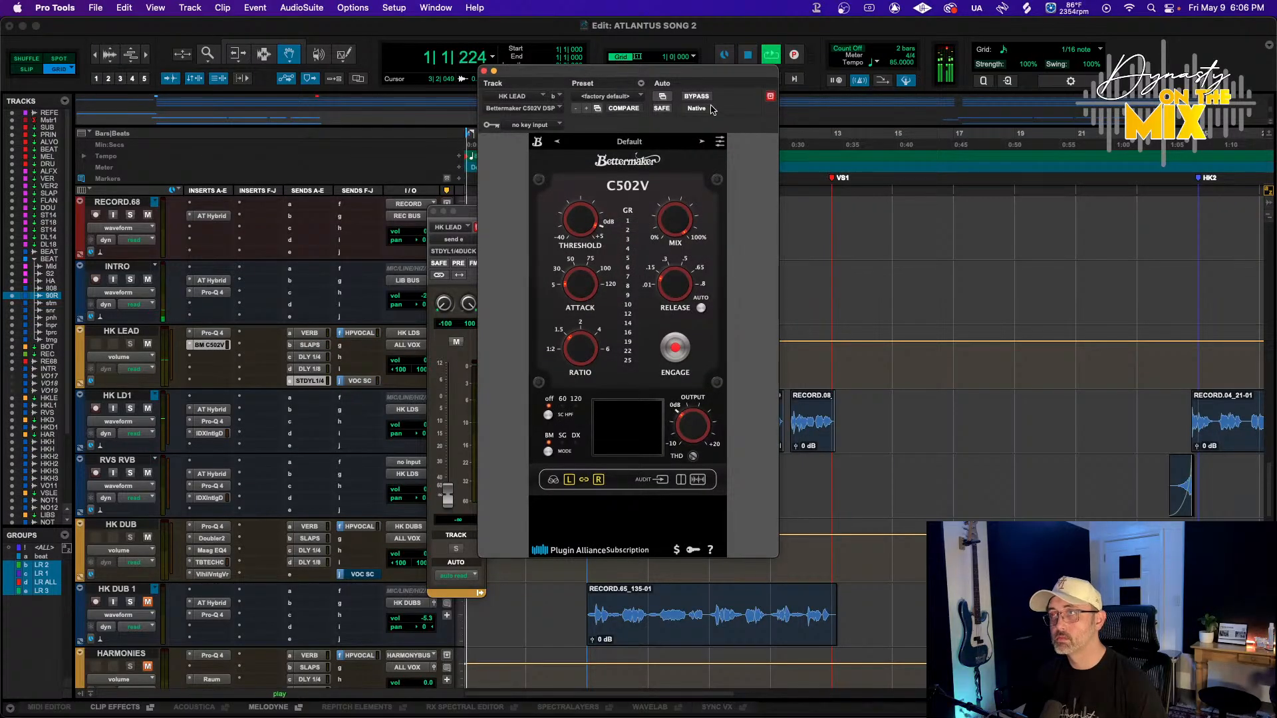
pyautogui.moveTo(492, 80); pyautogui.dragTo(868, 97)
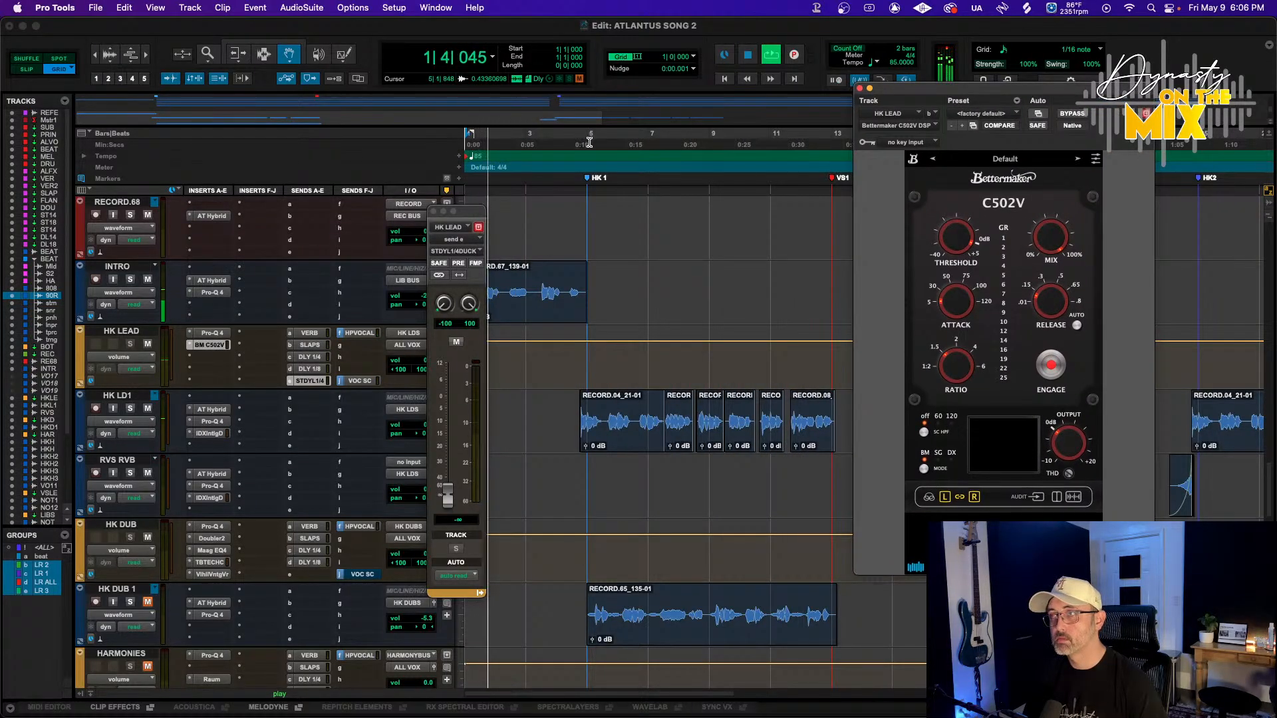
pyautogui.press('F6')
pyautogui.press('F7')
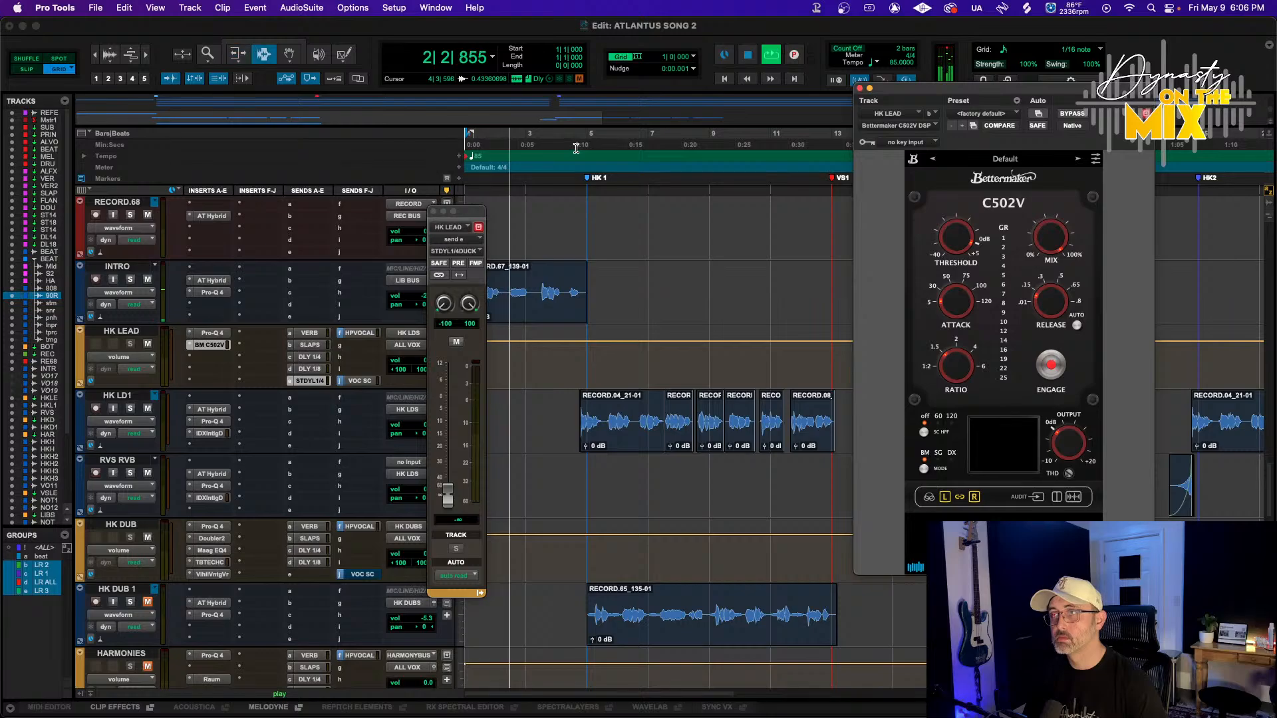
pyautogui.press('F3')
pyautogui.moveTo(576, 148); pyautogui.dragTo(844, 154)
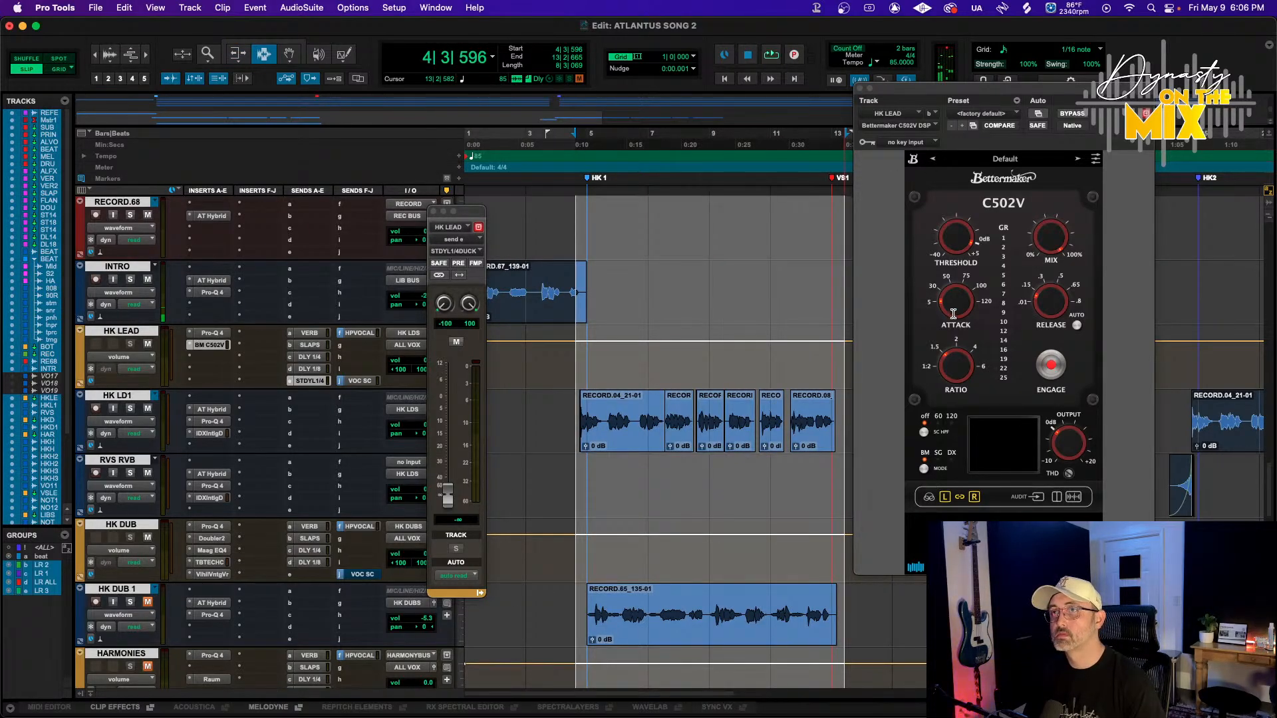
pyautogui.press('space')
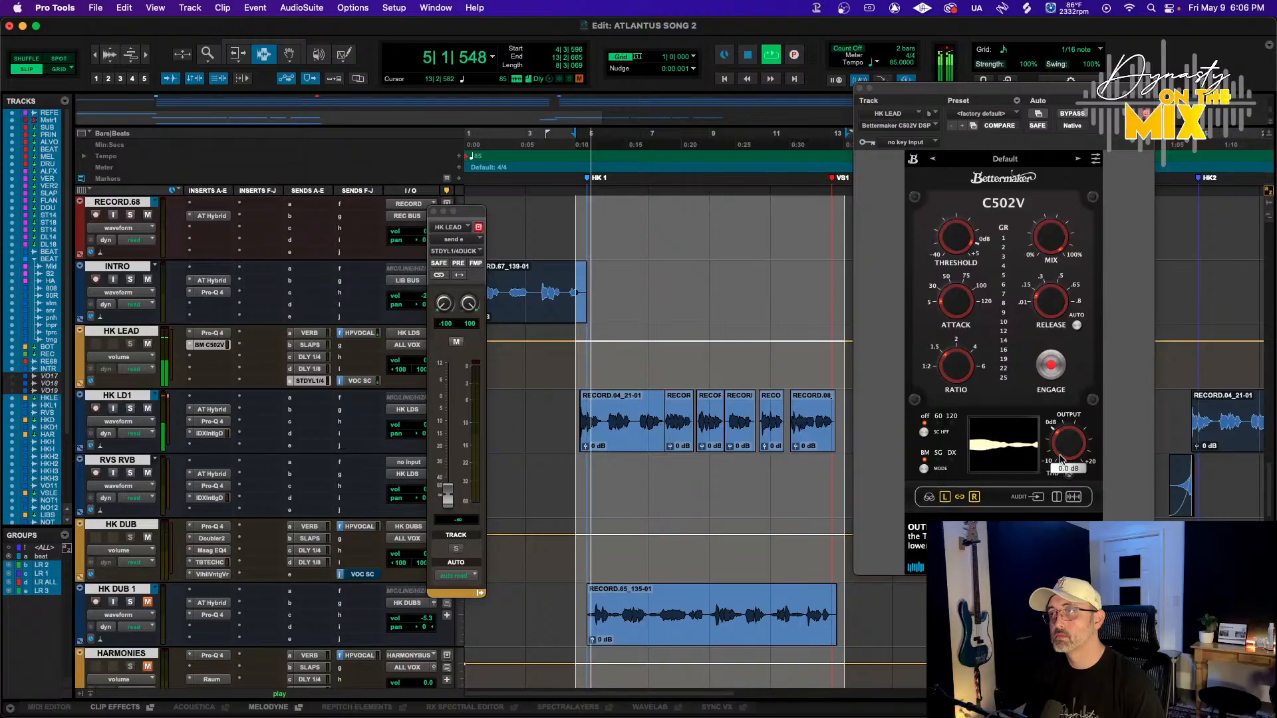
# Adjust the C502V attack to about 5 ms, tweak the release, and set the threshold to about -12.2 dB
pyautogui.moveTo(956, 246); pyautogui.dragTo(956, 258)
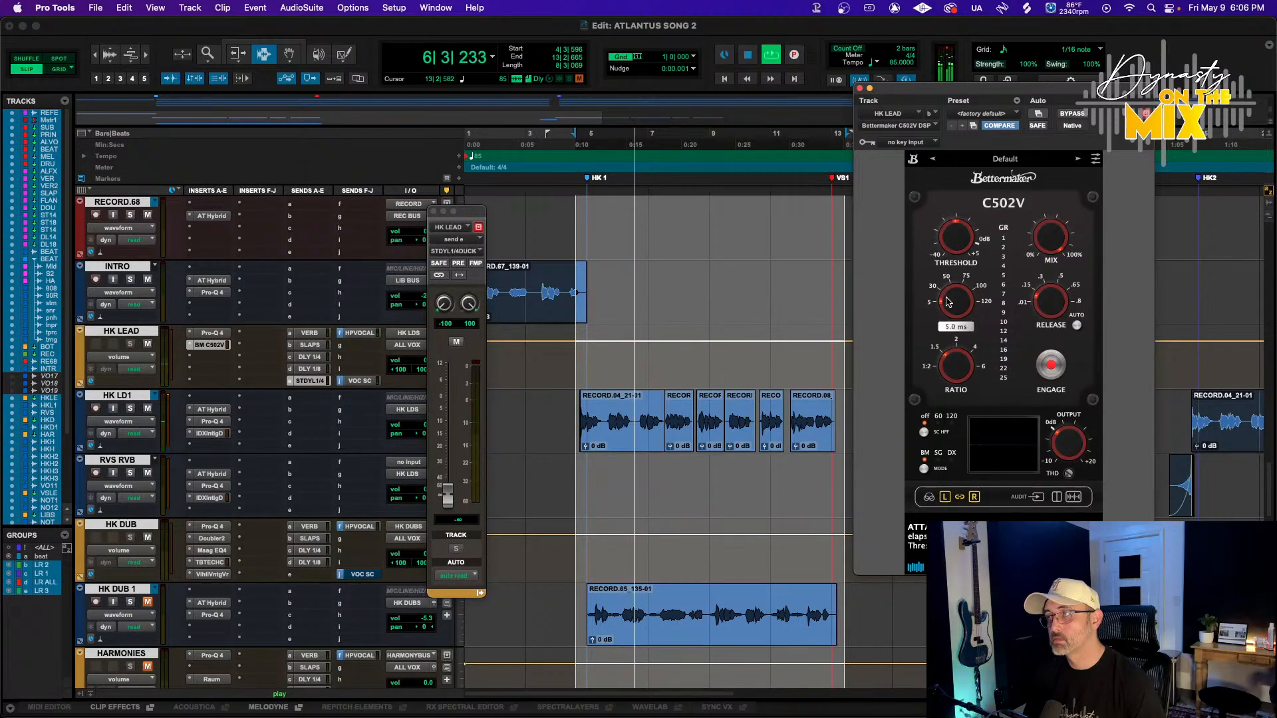
pyautogui.moveTo(1045, 310); pyautogui.dragTo(1042, 325)
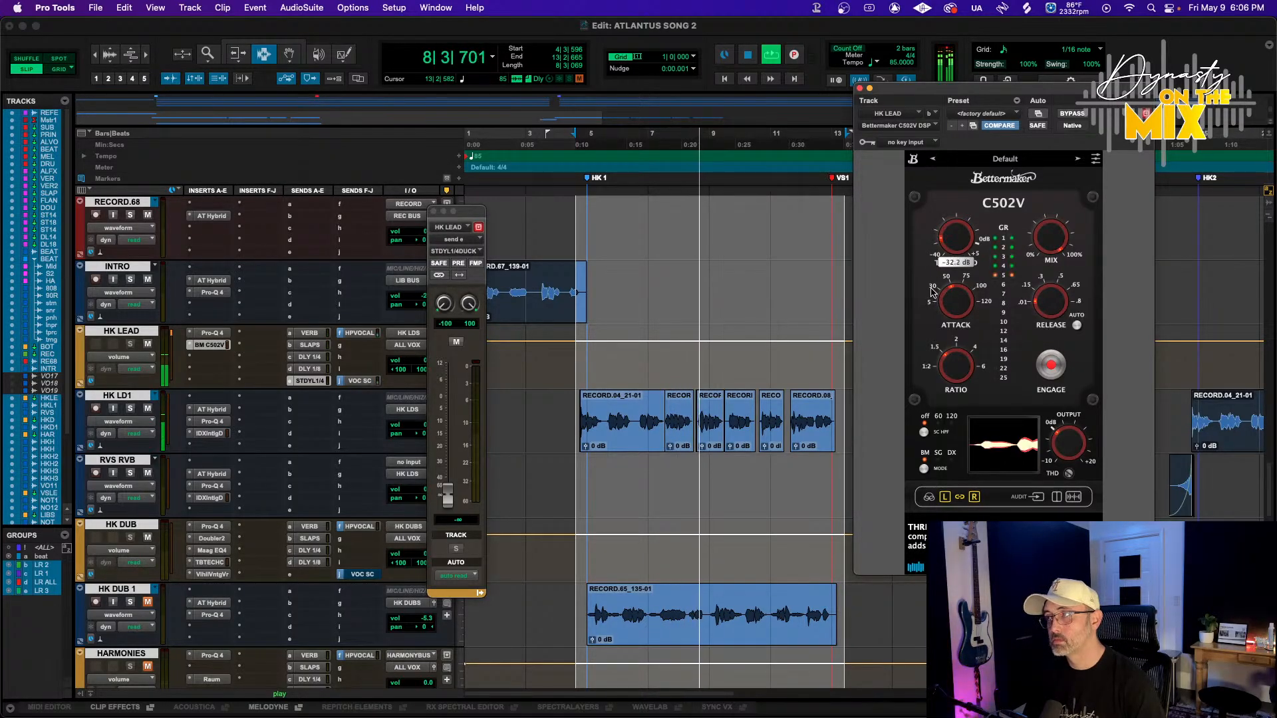
pyautogui.moveTo(933, 292); pyautogui.dragTo(933, 275)
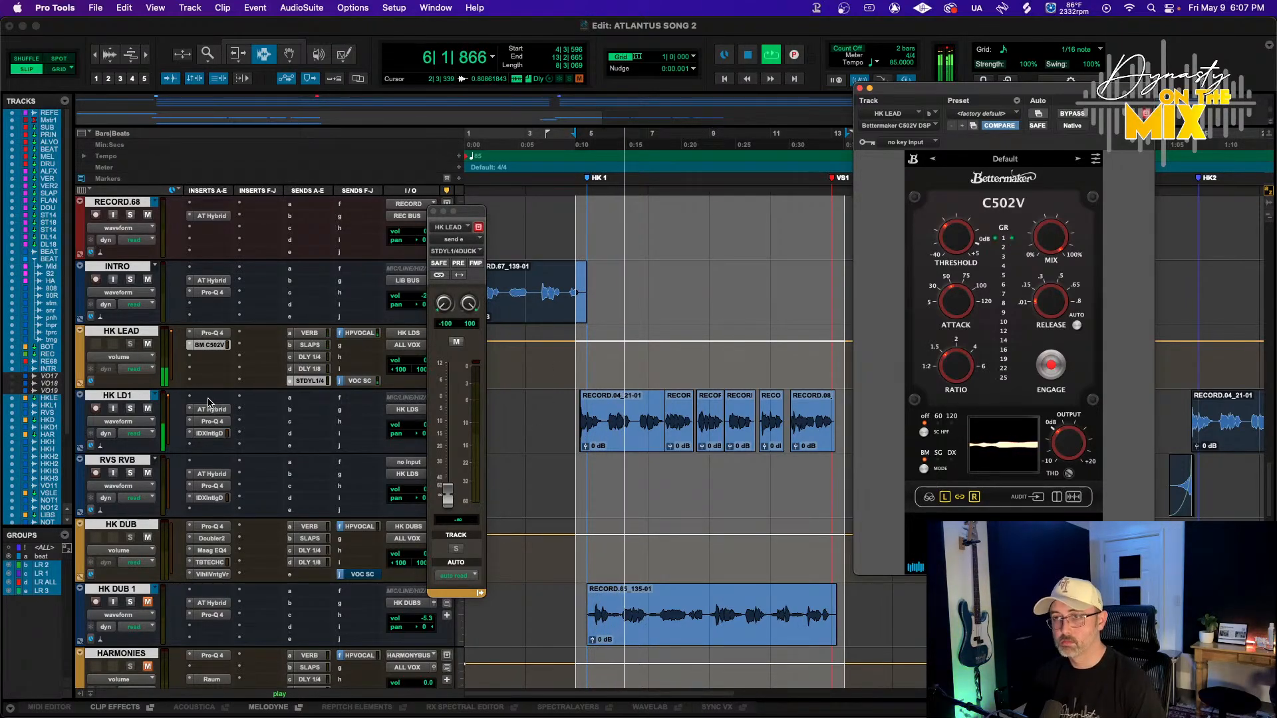
# Insert FabFilter Pro-DS (mono) on the HK LD1 track
pyautogui.click(209, 356)
pyautogui.moveTo(252, 398)
pyautogui.moveTo(403, 141)
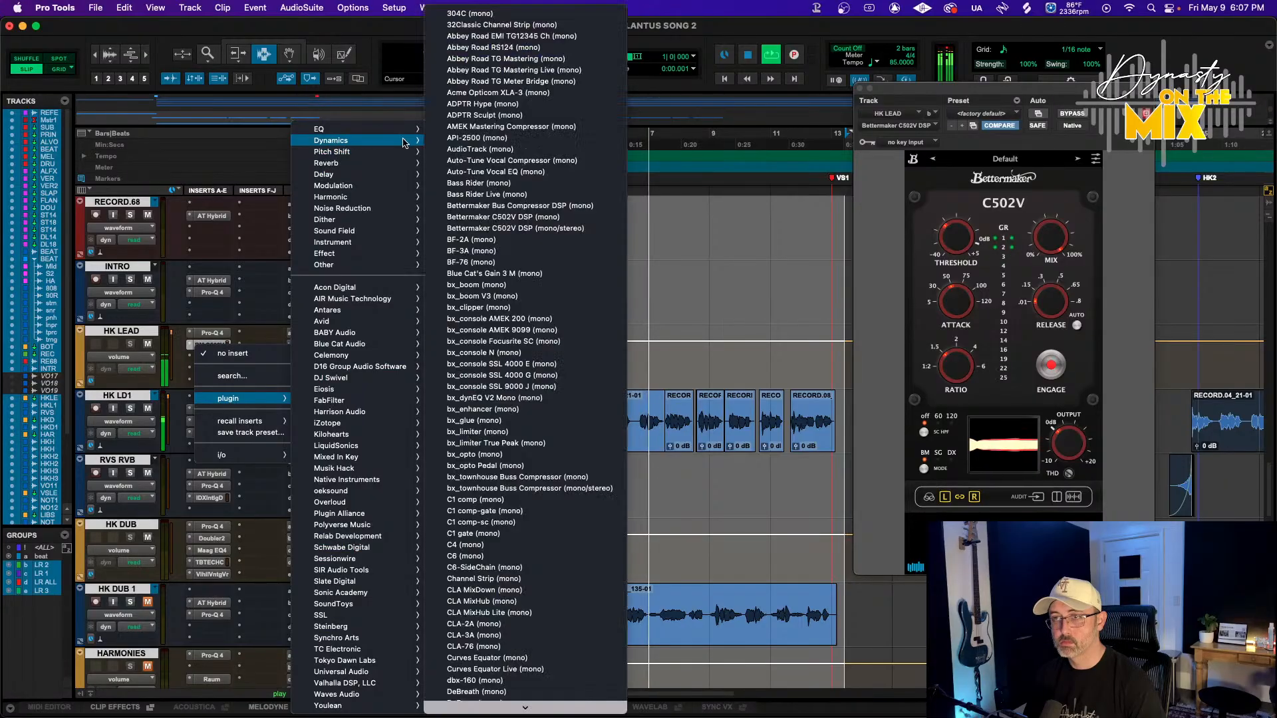
pyautogui.scroll(-15, 505, 465)
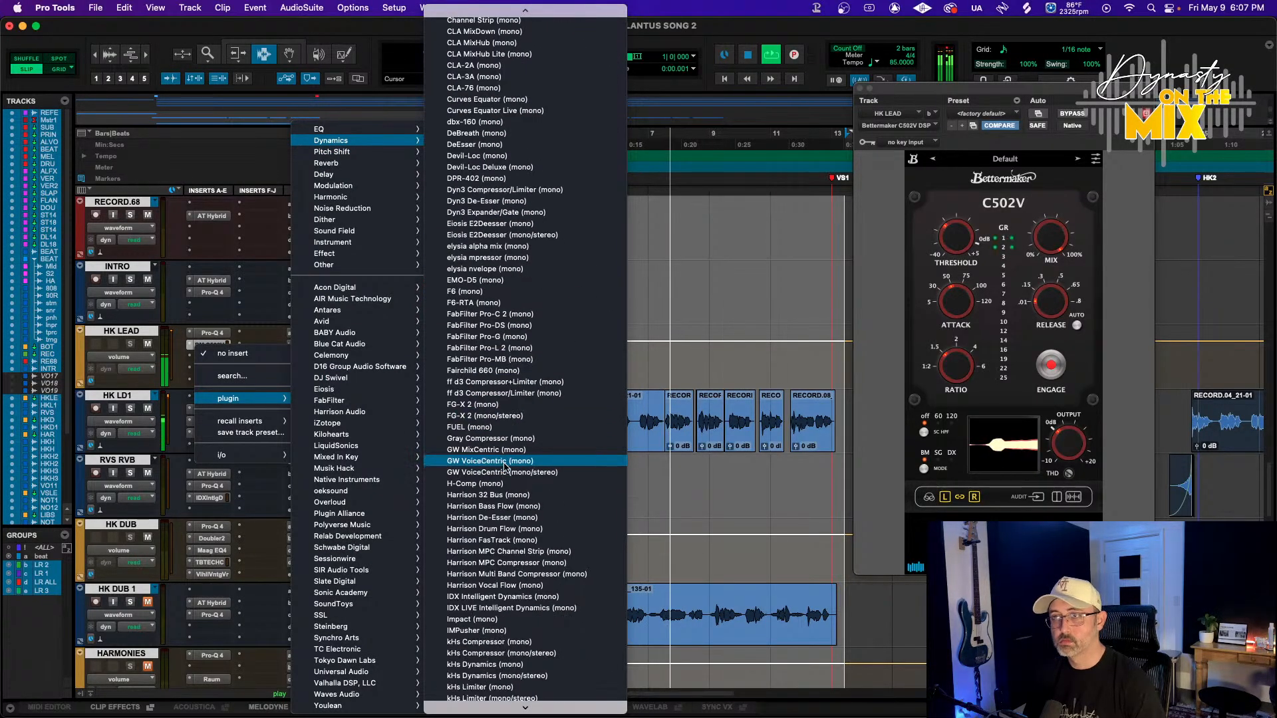
pyautogui.scroll(-8, 505, 468)
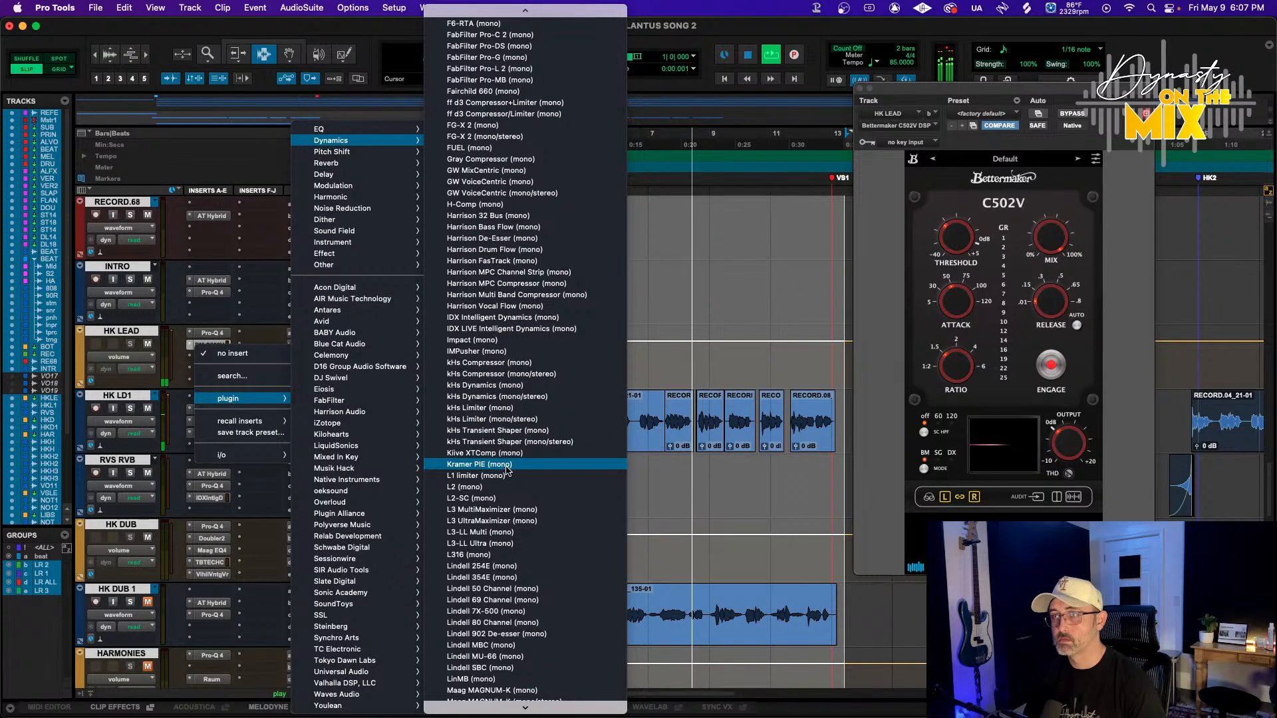
pyautogui.scroll(6, 506, 470)
pyautogui.click(504, 246)
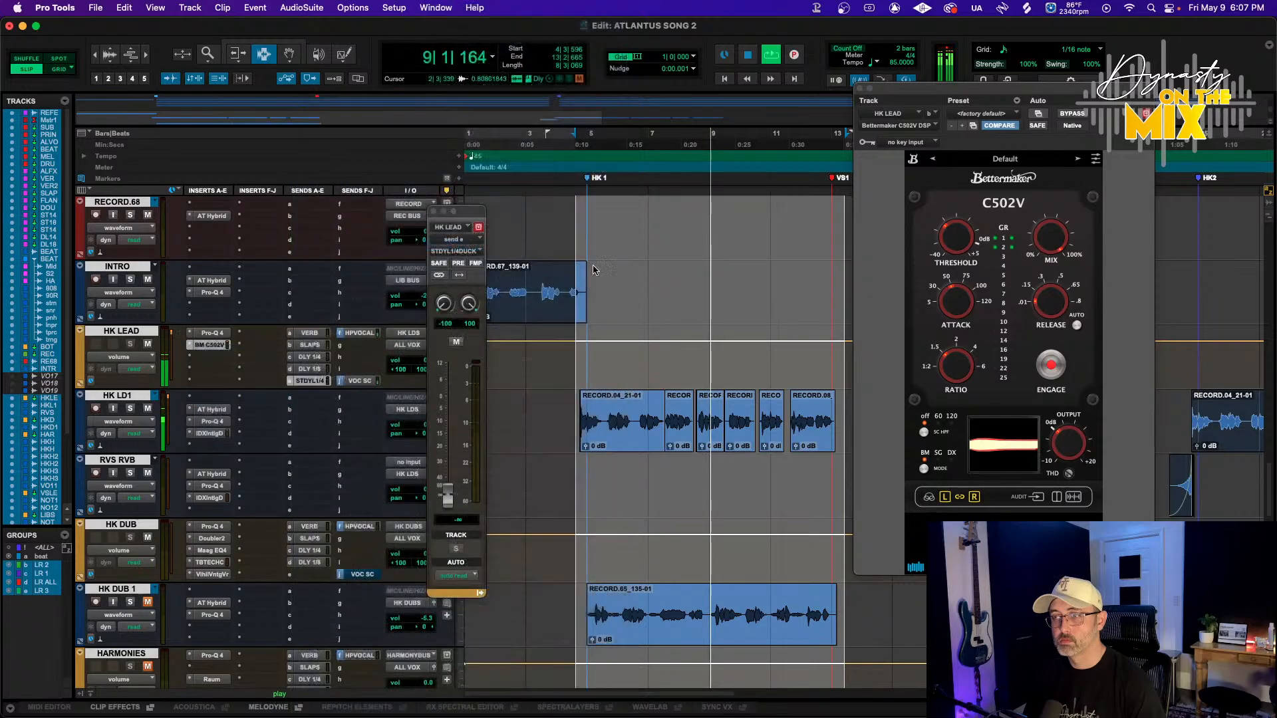
# Set the Pro-DS detection band to about 2.6–4.2 kHz while the song plays
pyautogui.press('space')
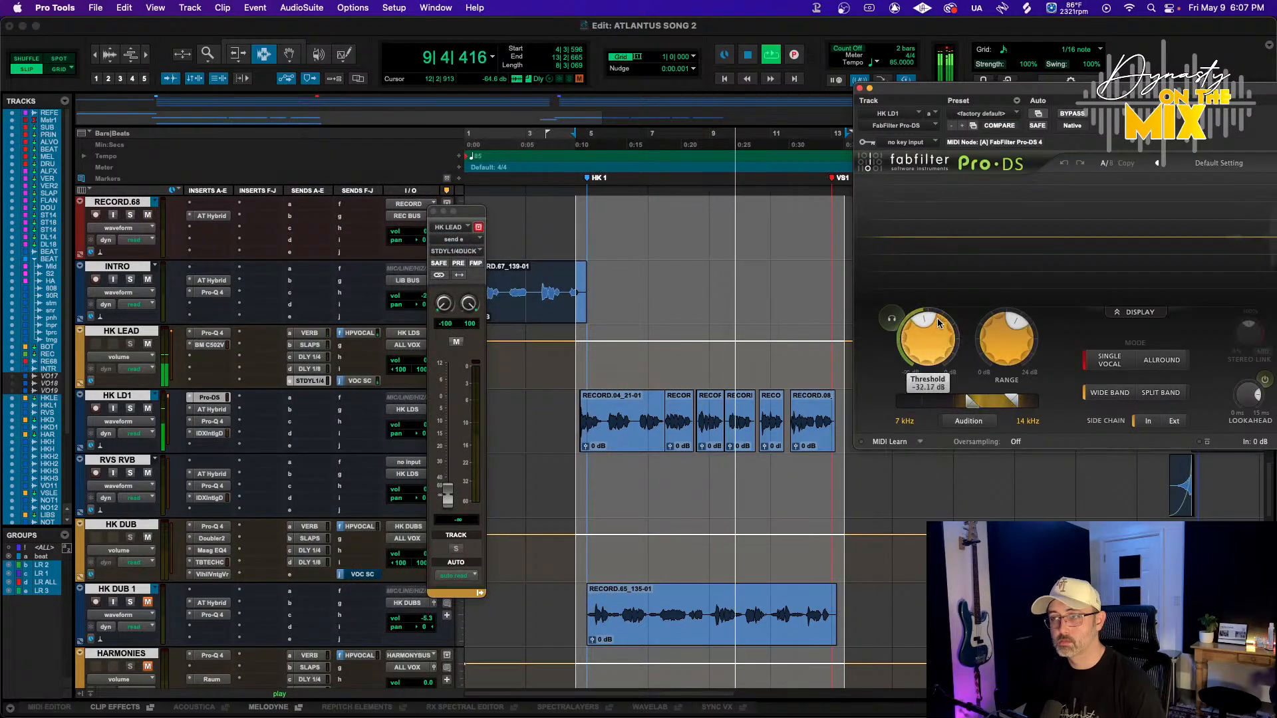
pyautogui.moveTo(994, 402); pyautogui.dragTo(937, 409)
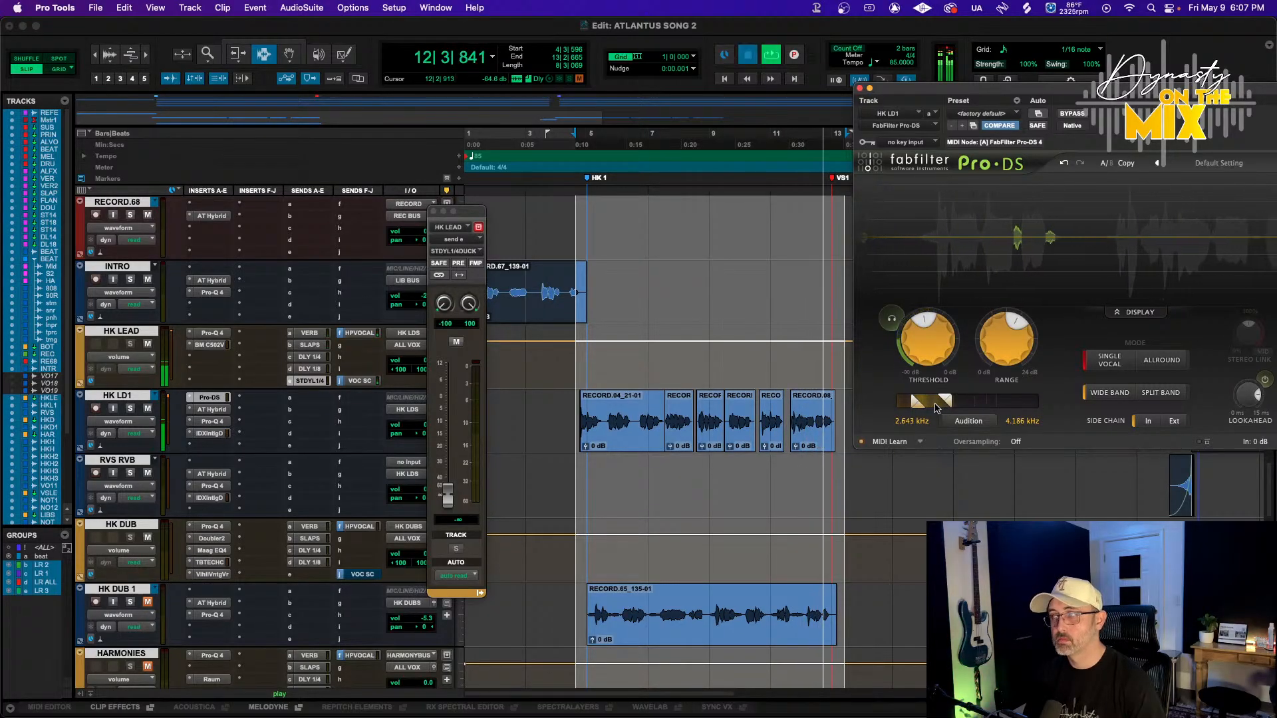
pyautogui.press('space')
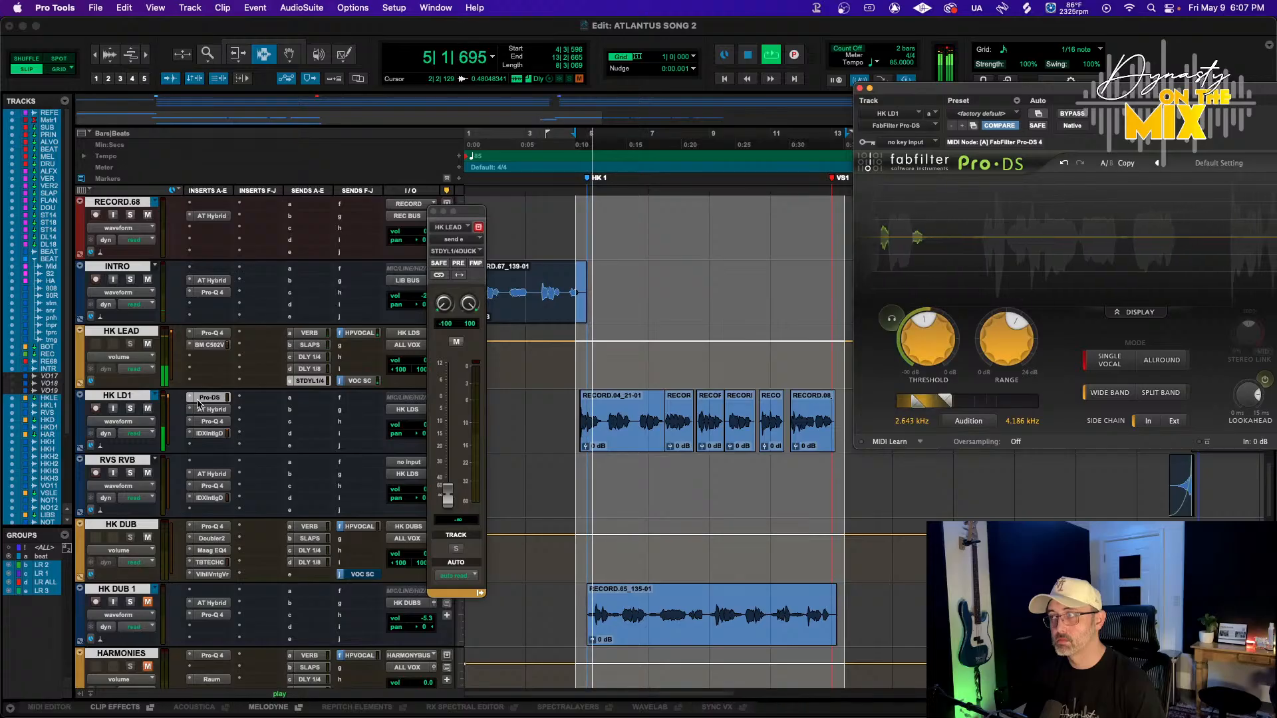
# Move the Pro-DS insert to the last slot on HK LD1 and reopen it
pyautogui.moveTo(209, 398); pyautogui.dragTo(208, 447)
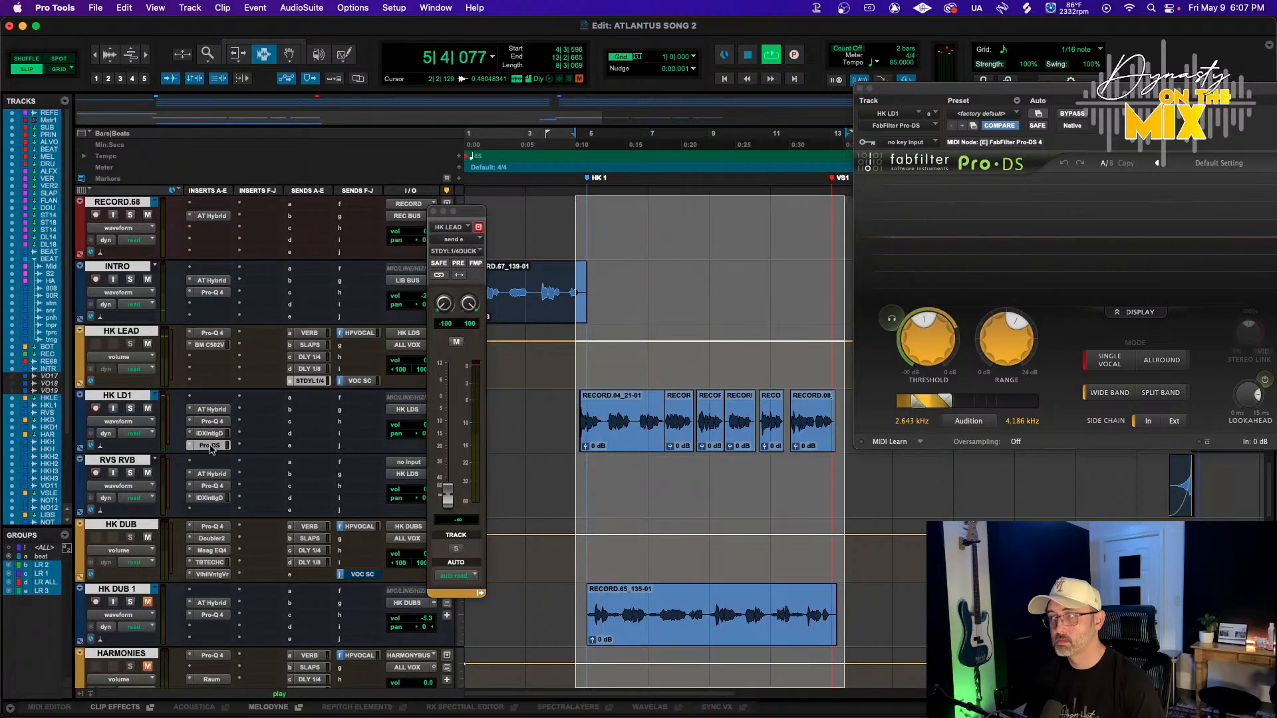
pyautogui.click(210, 446)
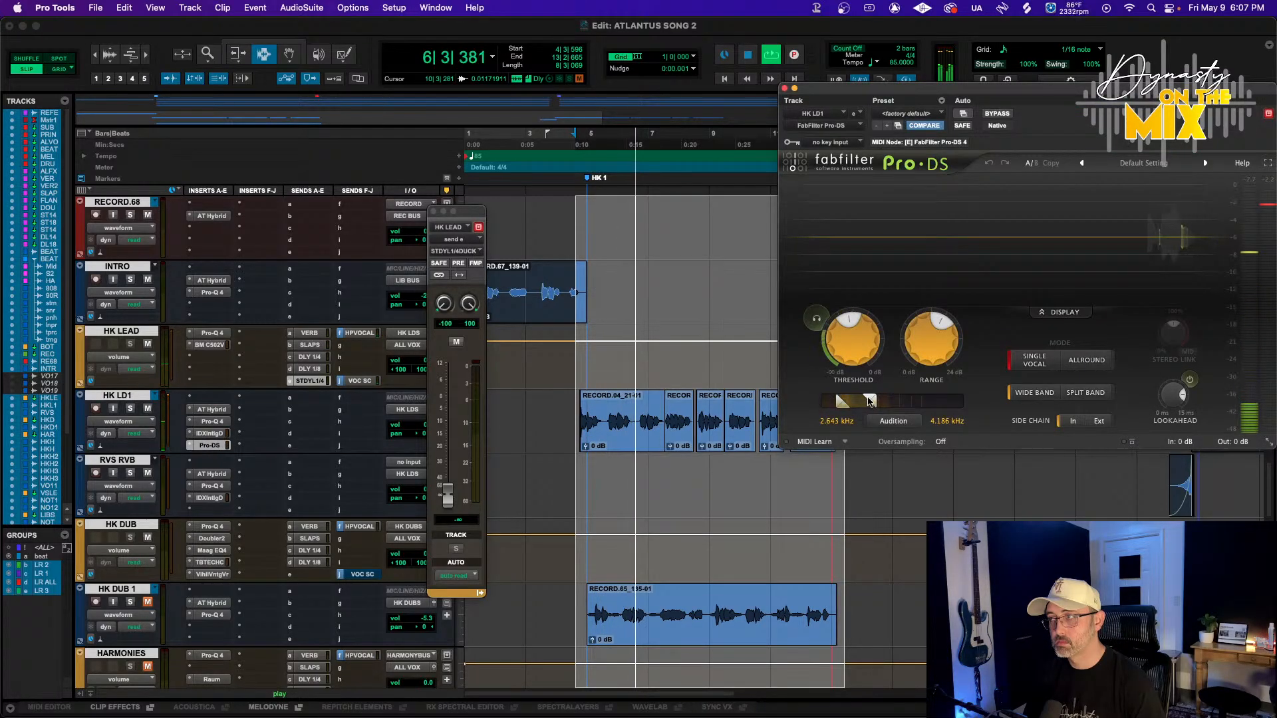
# Shift the Pro-DS detection band to about 6.8–15.2 kHz, toggling Audition to listen
pyautogui.moveTo(870, 402); pyautogui.dragTo(906, 420)
pyautogui.click(899, 424)
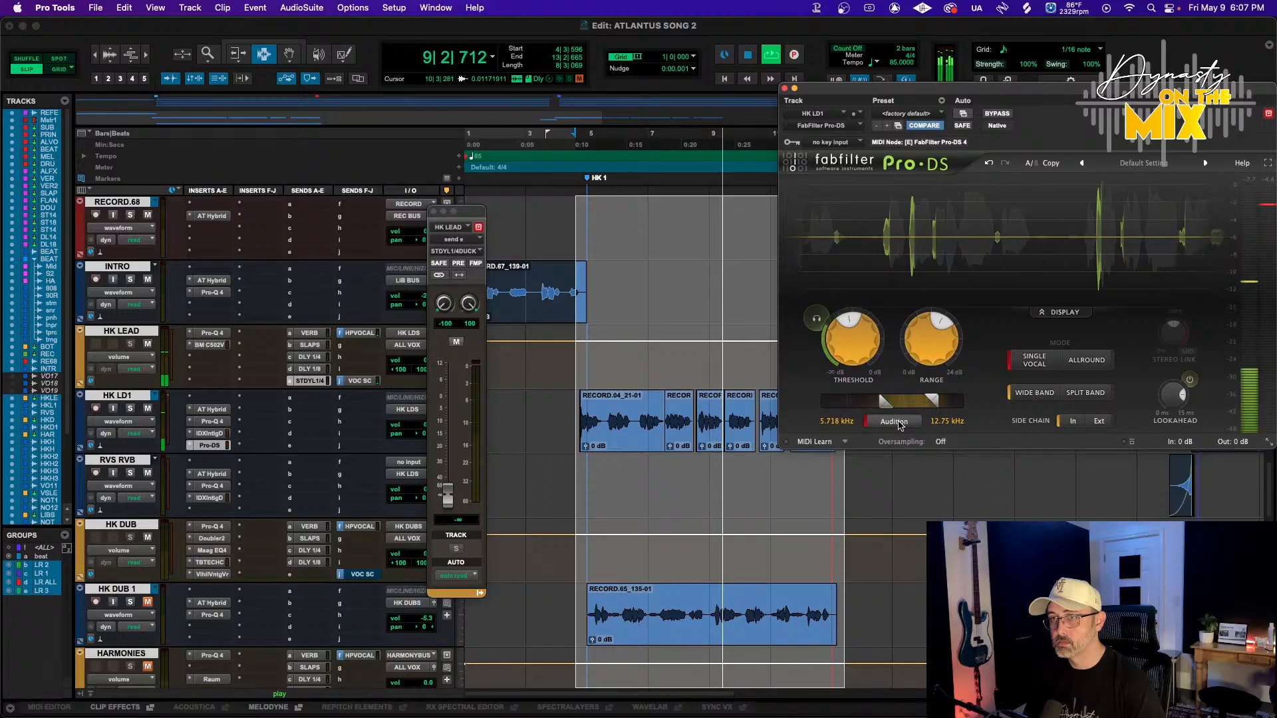
pyautogui.moveTo(896, 403); pyautogui.dragTo(907, 421)
pyautogui.click(905, 423)
# Lower the Pro-DS threshold to about -35.68 dB
pyautogui.moveTo(852, 334)
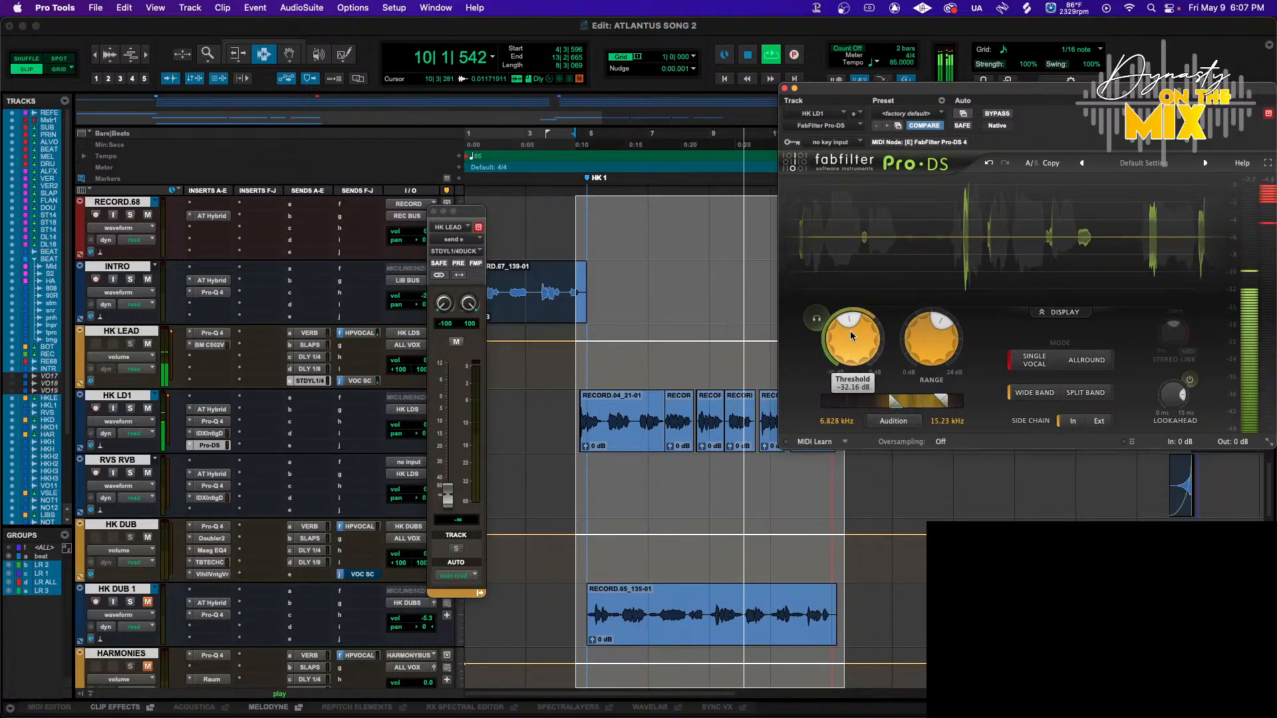
pyautogui.moveTo(851, 336); pyautogui.dragTo(856, 340)
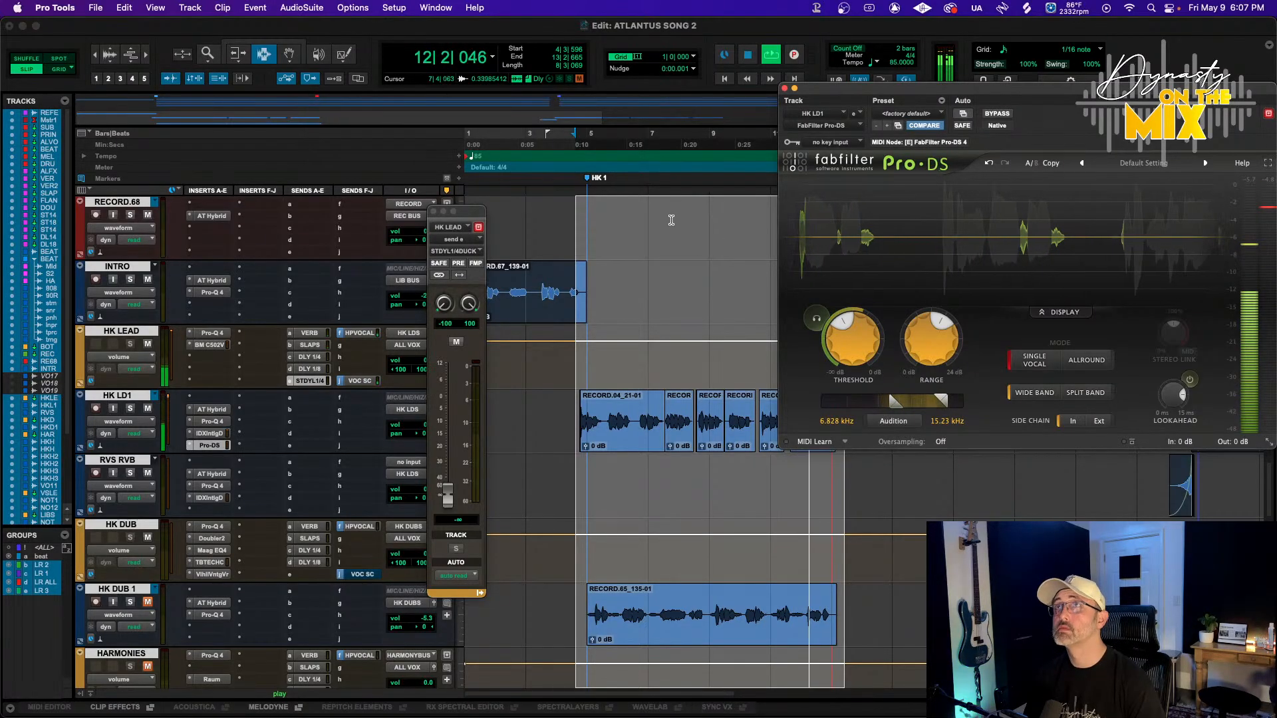
pyautogui.moveTo(927, 338)
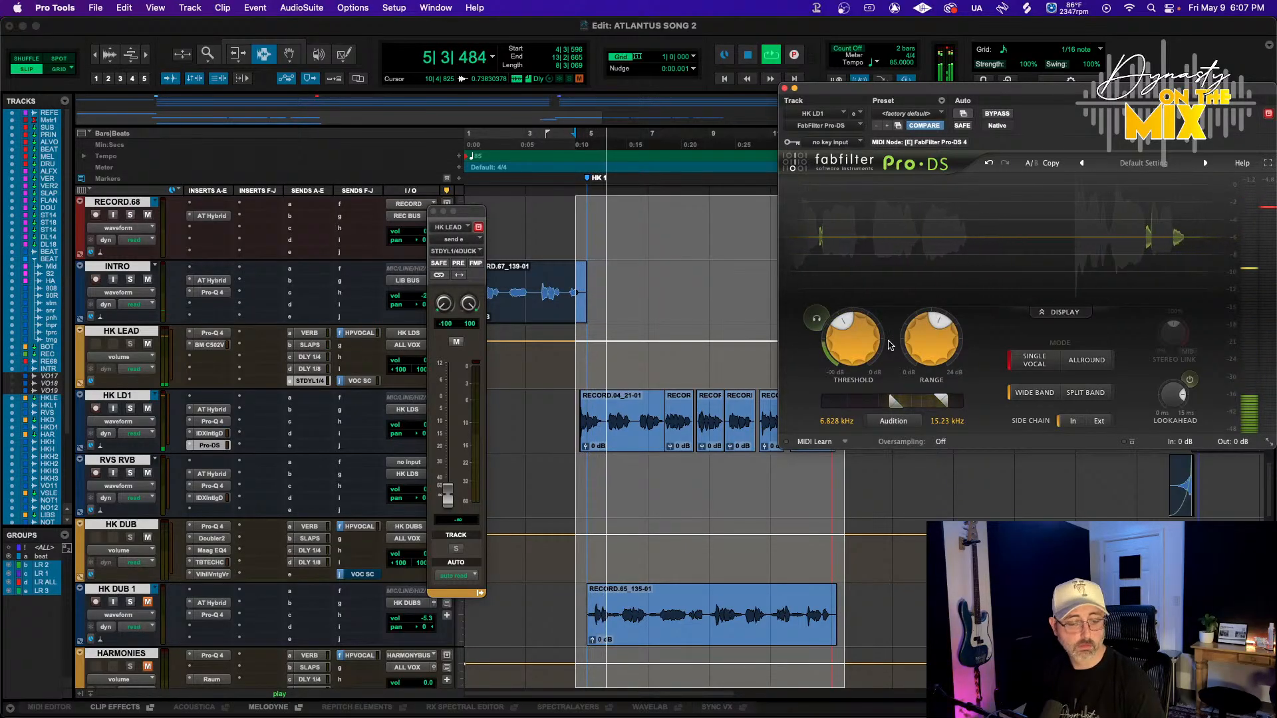
pyautogui.moveTo(832, 384)
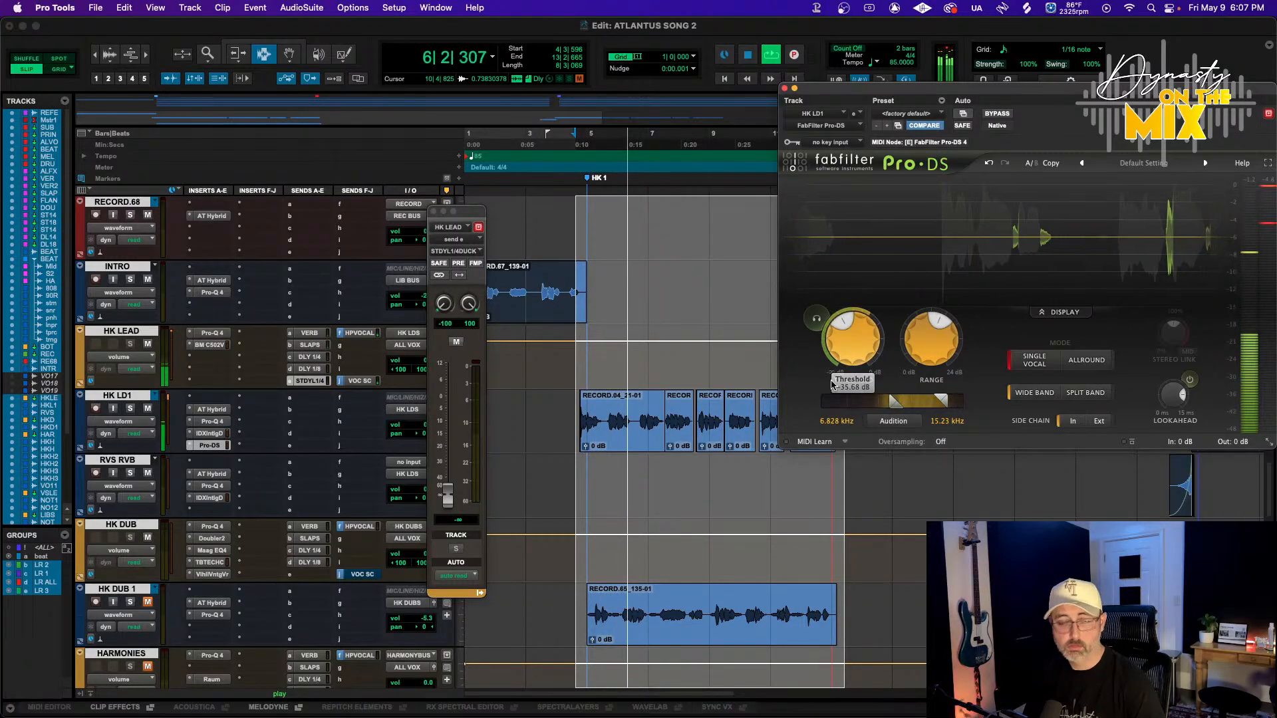
# Open the Pro-Q 4 on the HK LEAD track
pyautogui.click(417, 429)
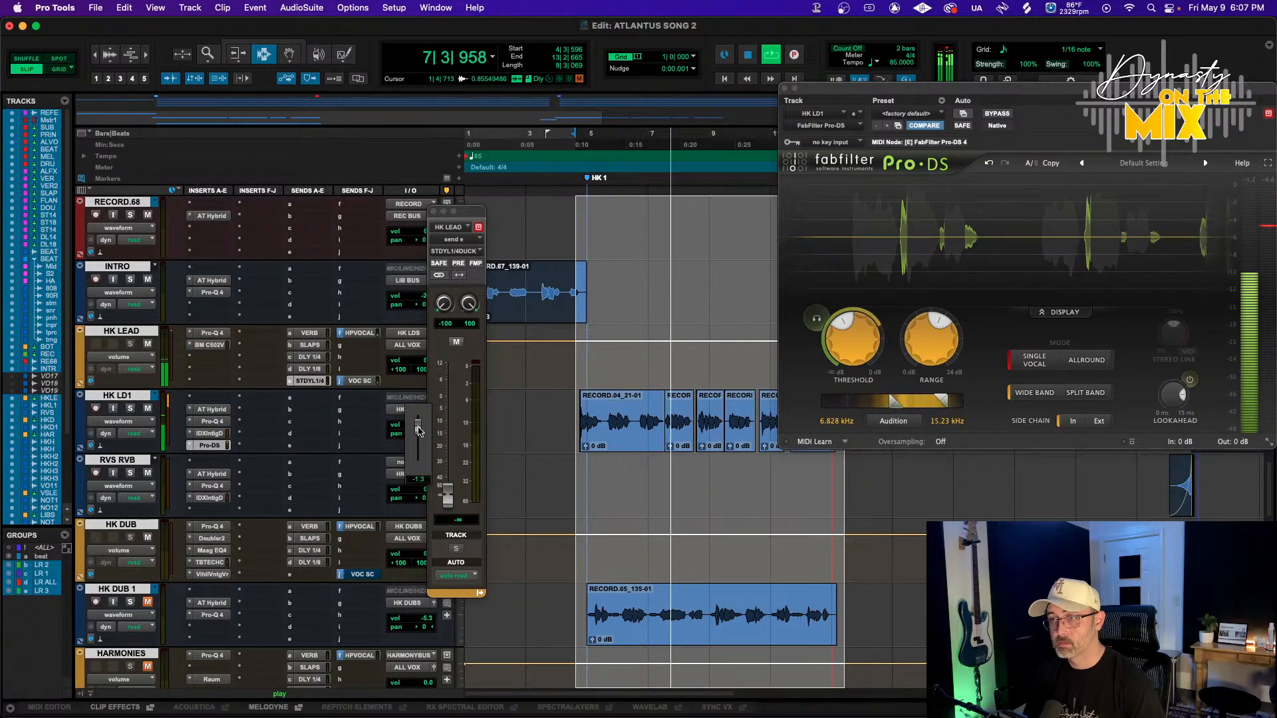
pyautogui.moveTo(417, 432); pyautogui.dragTo(417, 431)
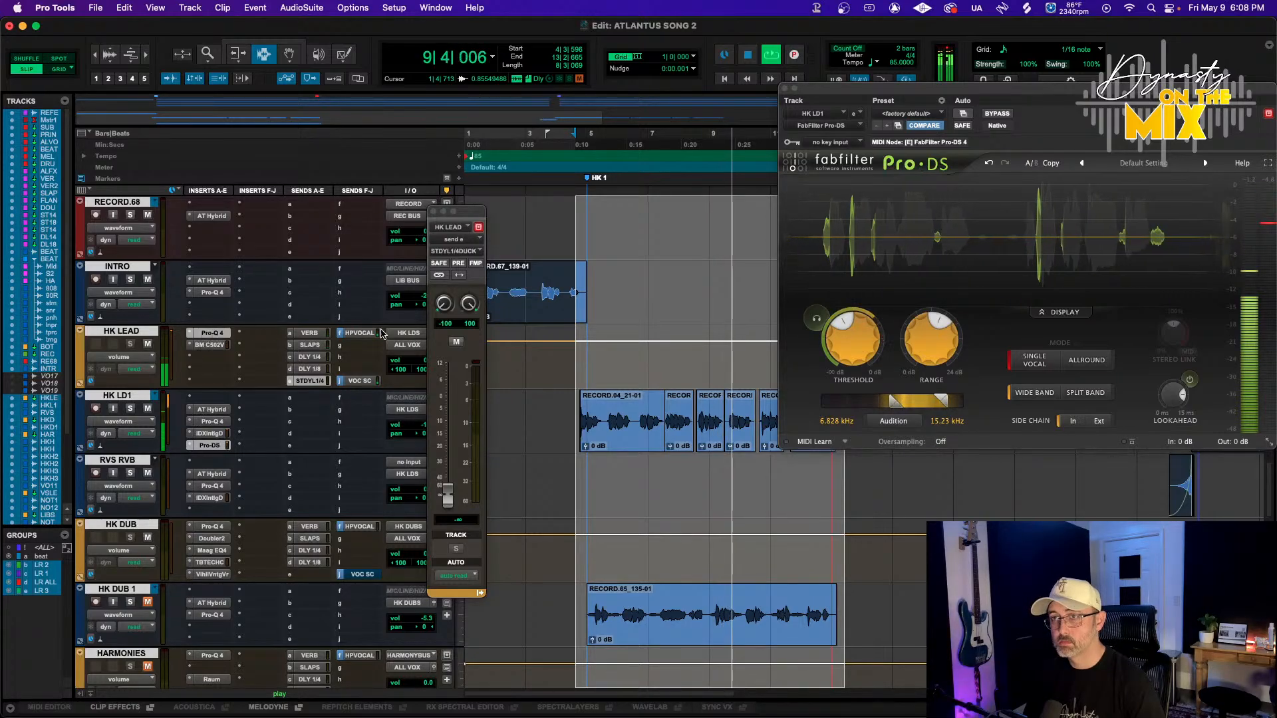
pyautogui.click(212, 332)
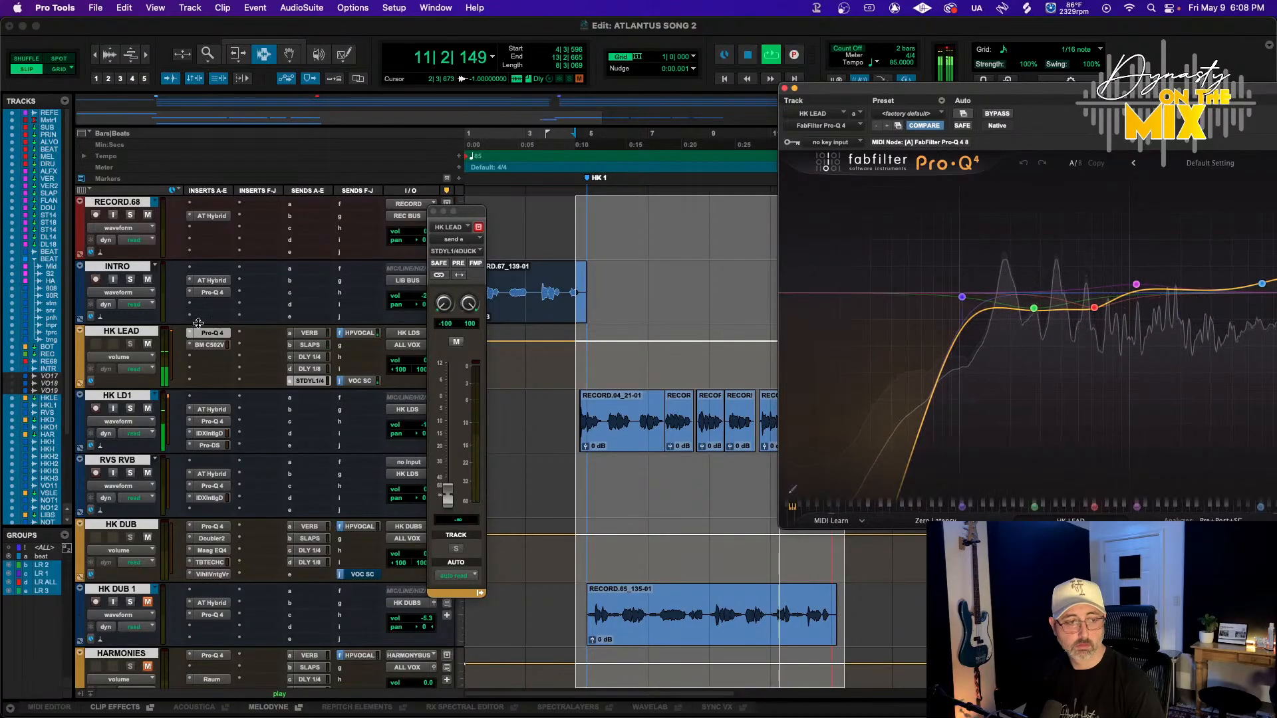
# Insert MannyM EQ into the HK LEAD track's third insert slot
pyautogui.click(205, 360)
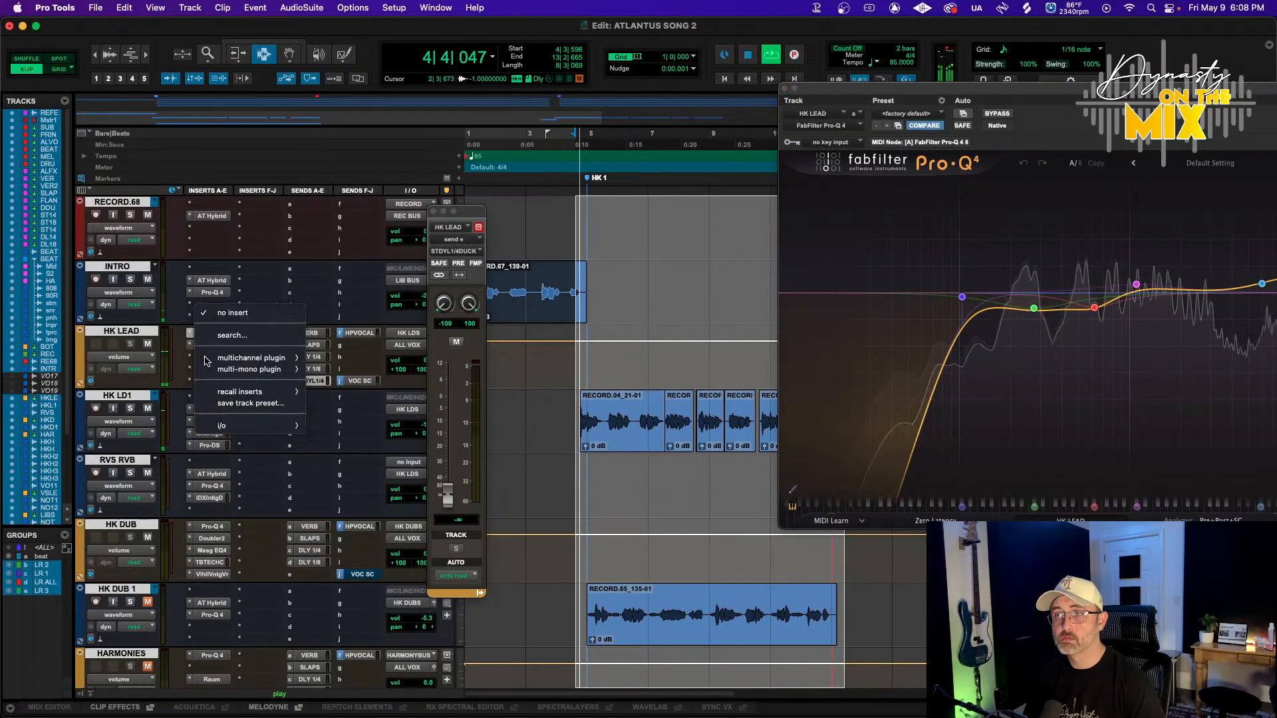
pyautogui.moveTo(204, 360)
pyautogui.moveTo(333, 95)
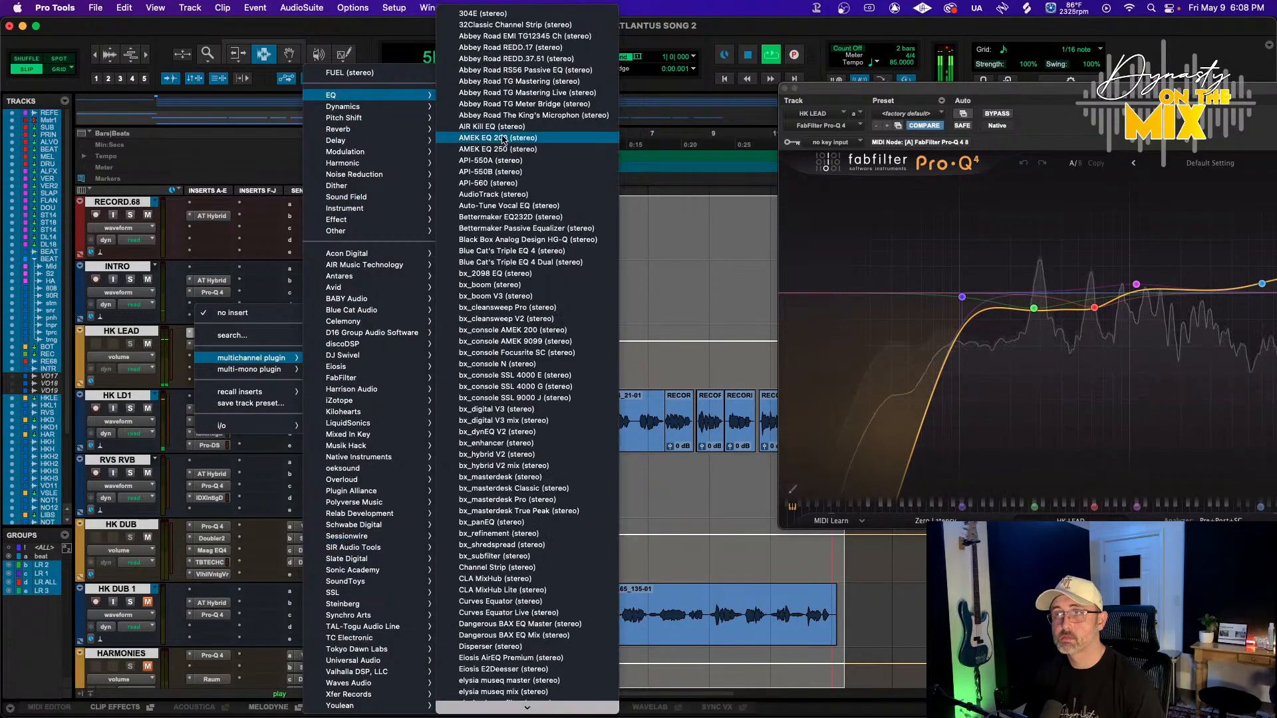
pyautogui.scroll(-10, 503, 139)
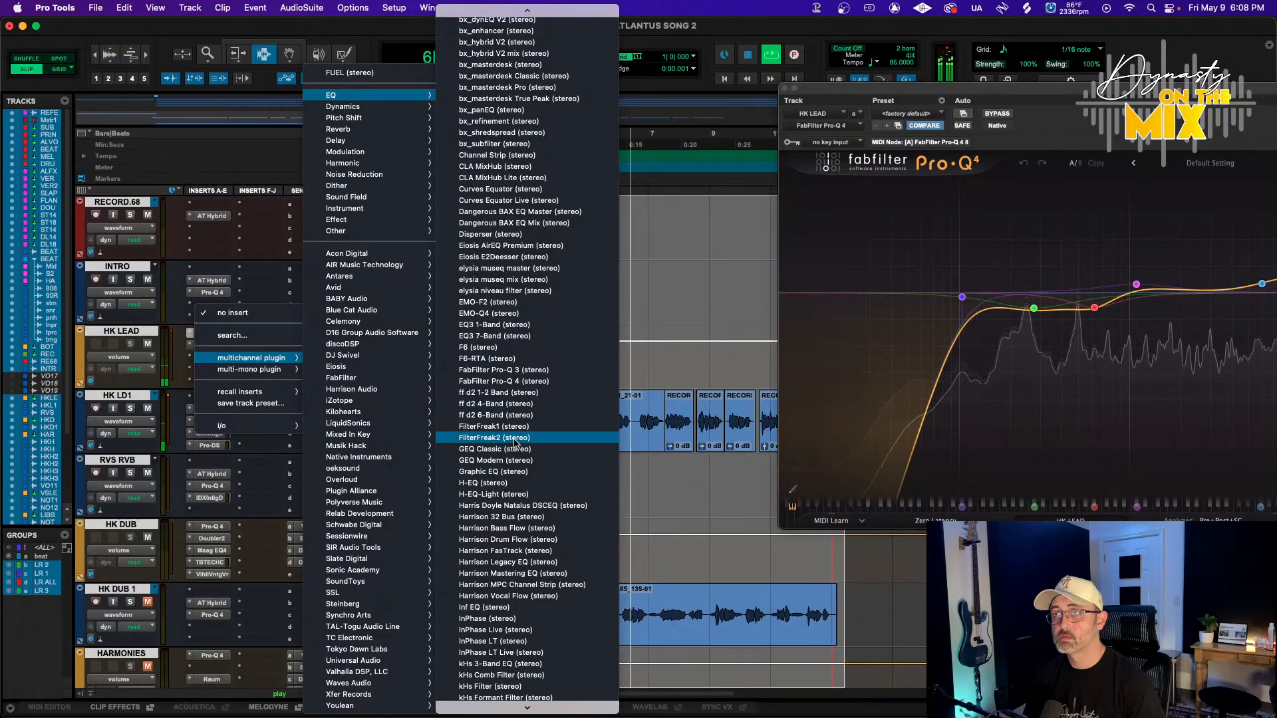
pyautogui.scroll(-7, 516, 443)
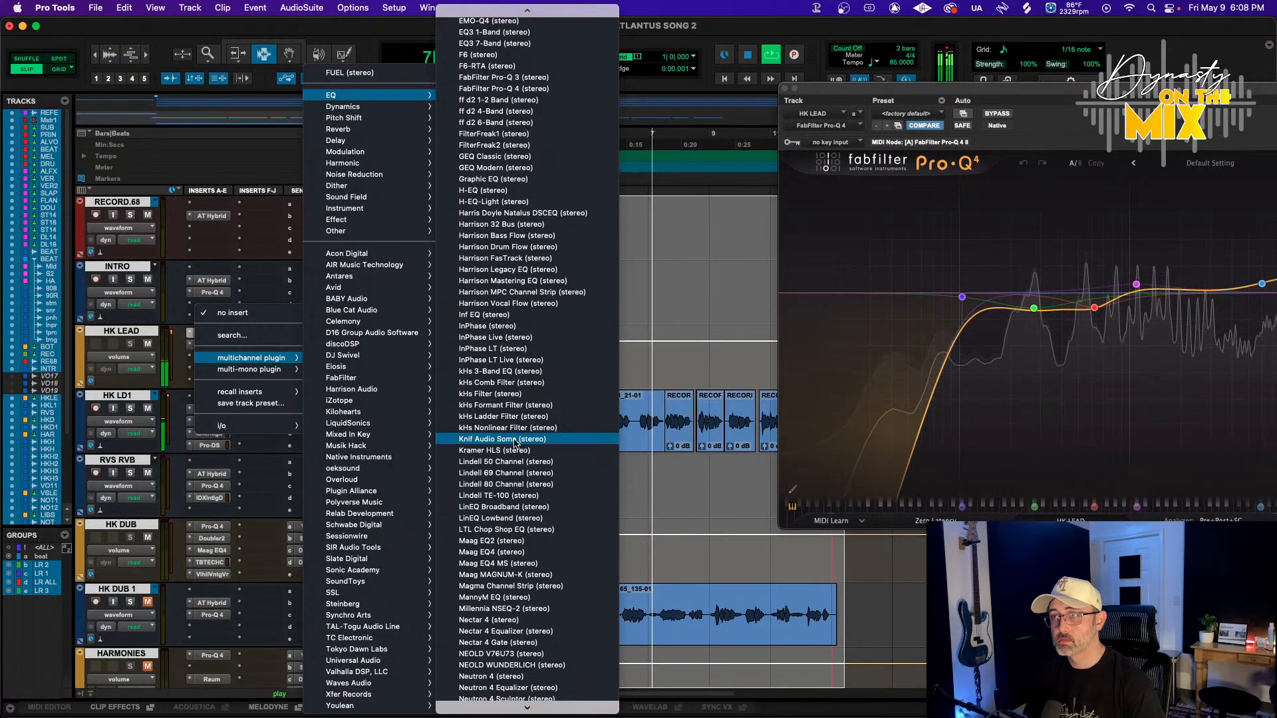
pyautogui.scroll(-1, 515, 443)
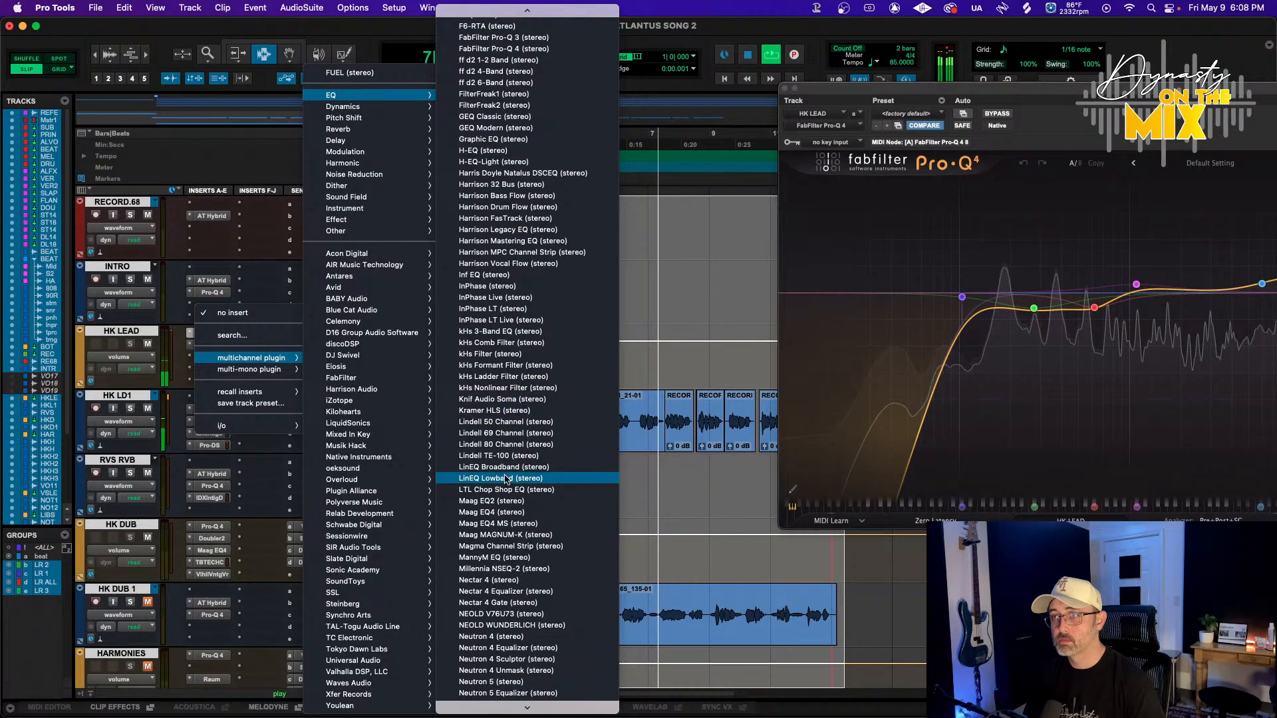
pyautogui.click(490, 558)
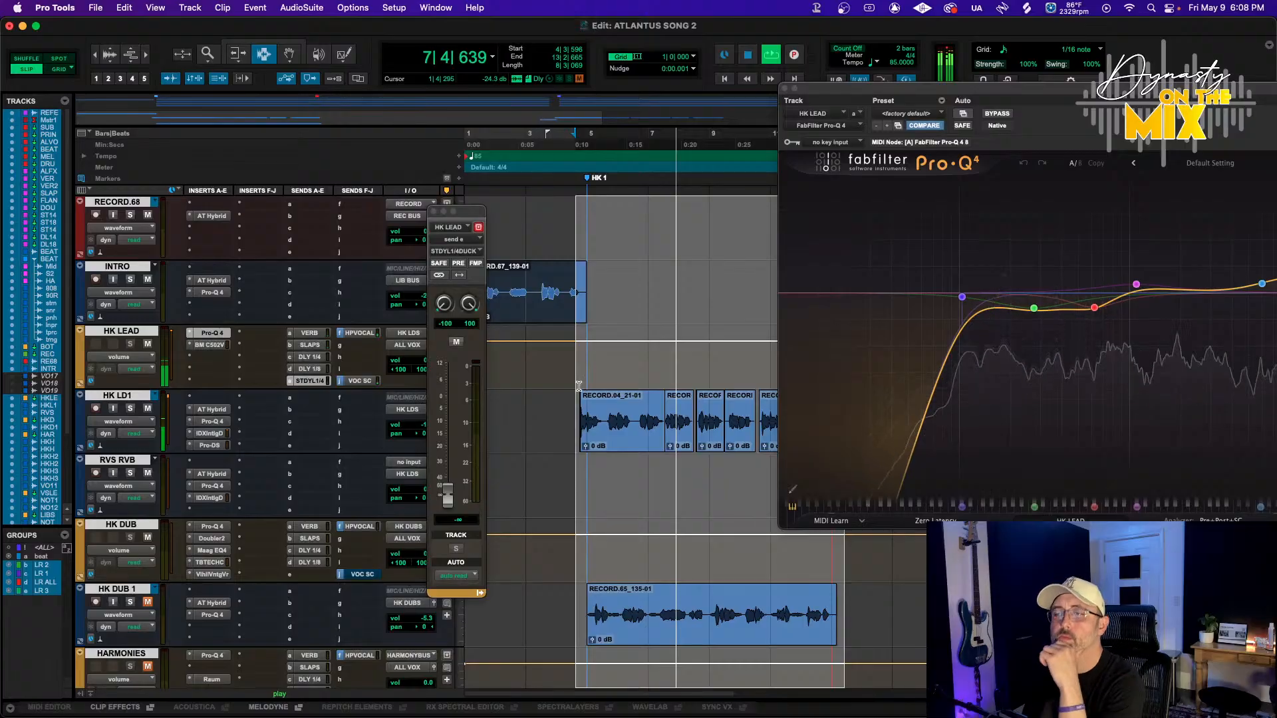
# Play the song and set MannyM EQ band 2 to 320 Hz with a slight gain boost
pyautogui.moveTo(1049, 98); pyautogui.dragTo(677, 75)
pyautogui.press('space')
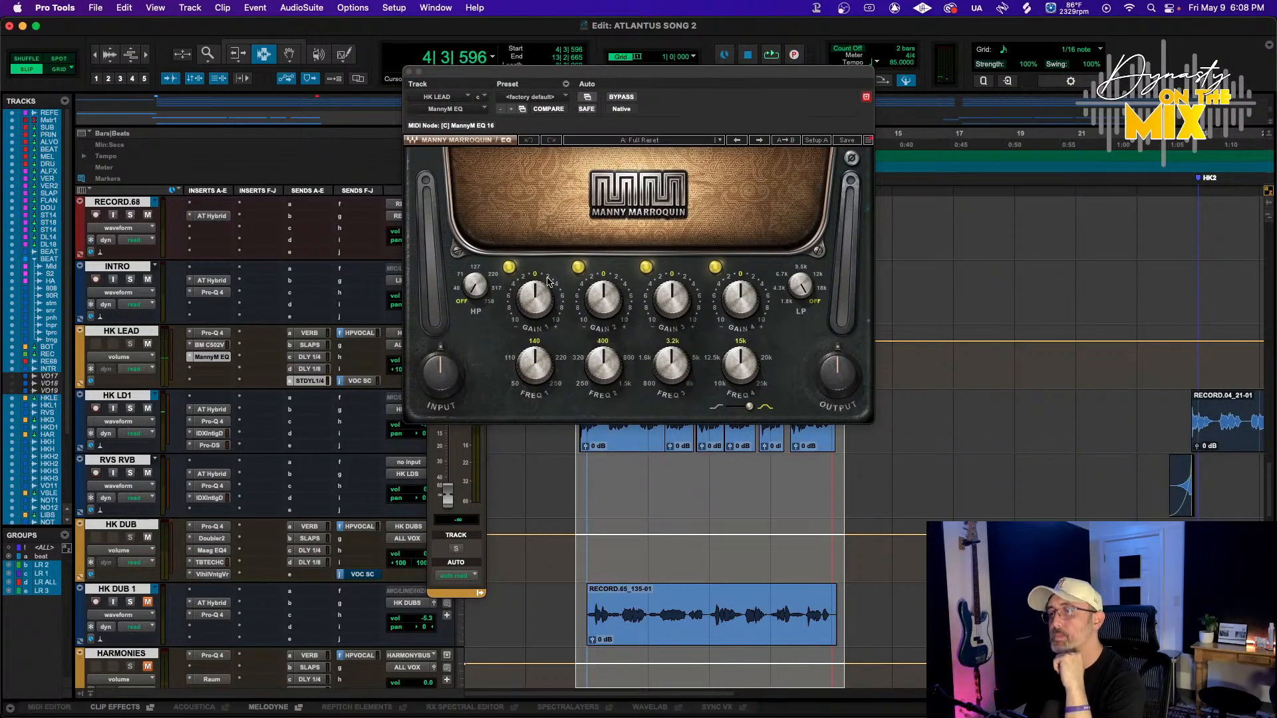
pyautogui.press('space')
pyautogui.moveTo(603, 364); pyautogui.dragTo(604, 376)
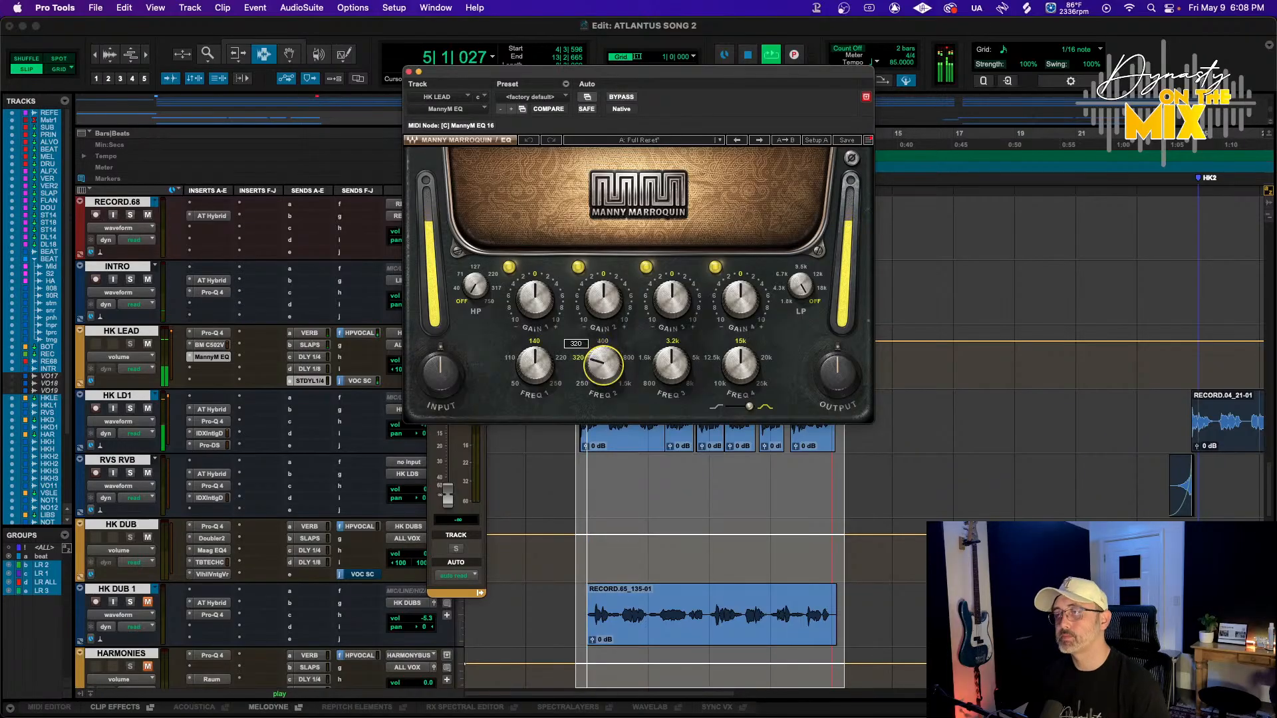
pyautogui.moveTo(607, 316); pyautogui.dragTo(607, 310)
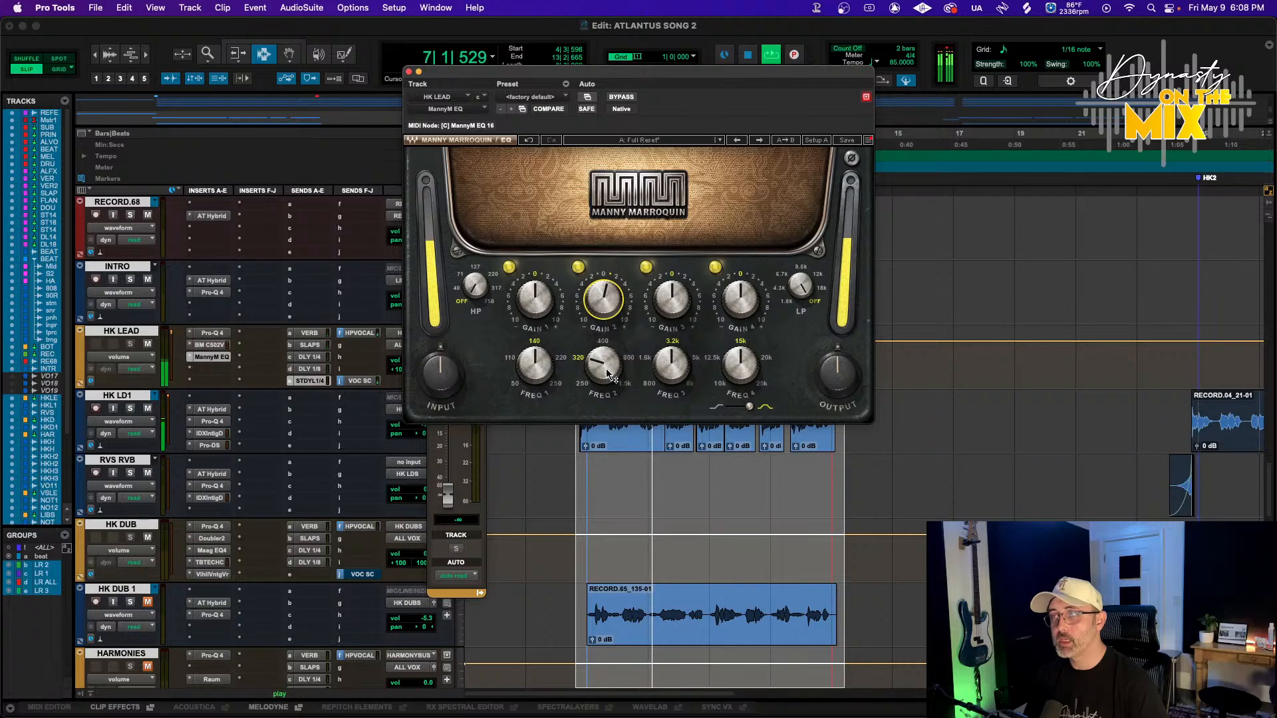
# Set MannyM EQ band 4 to 12.5 kHz with a 1.1 dB boost
pyautogui.moveTo(740, 299); pyautogui.dragTo(740, 292)
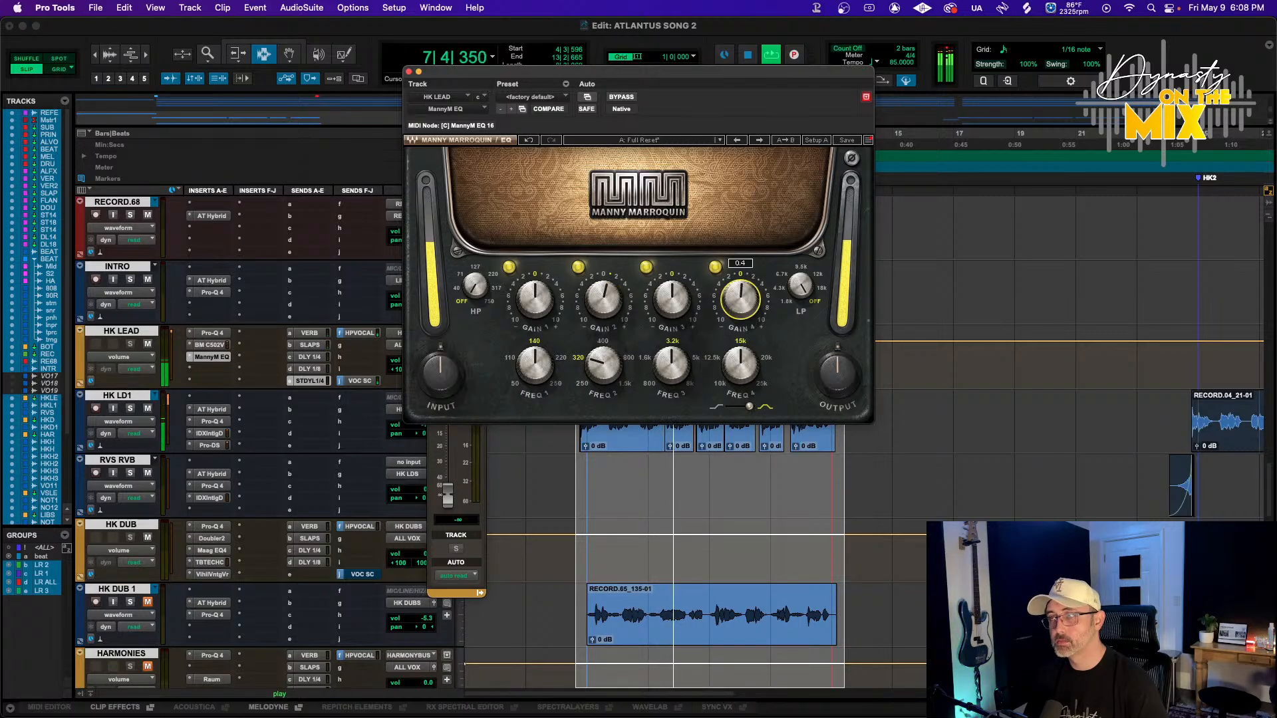
pyautogui.moveTo(741, 365); pyautogui.dragTo(740, 374)
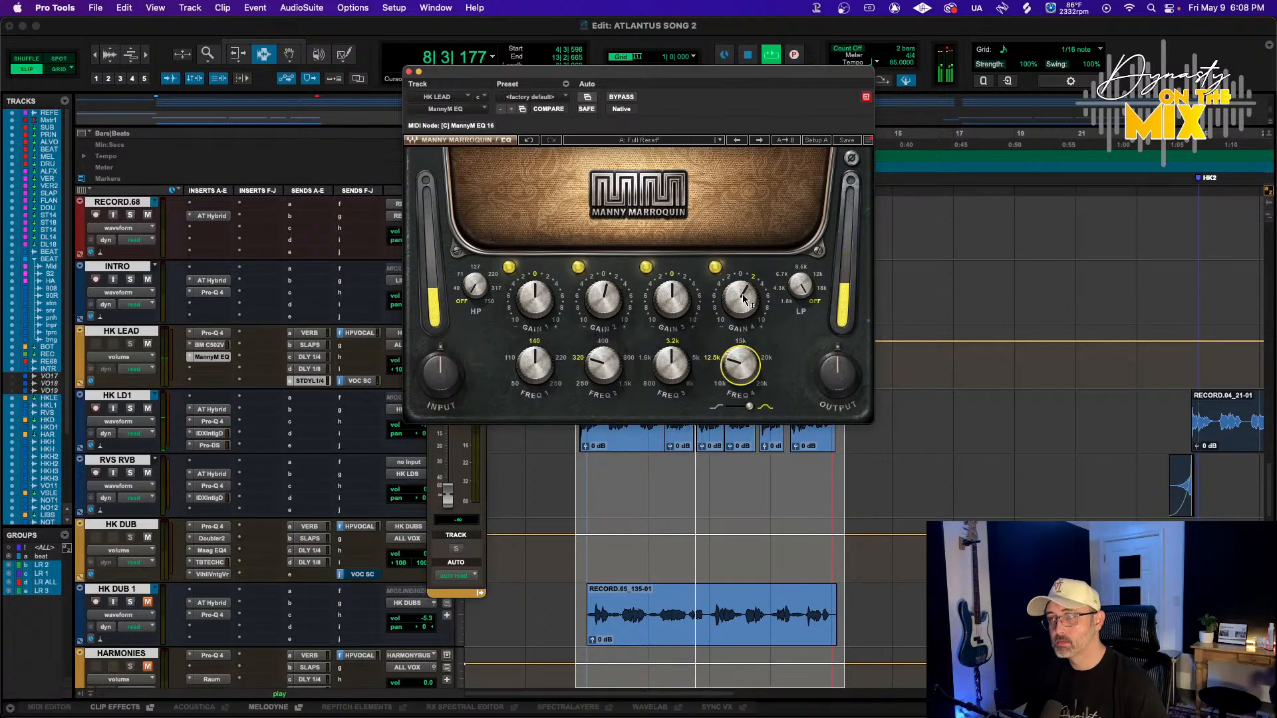
pyautogui.moveTo(740, 300); pyautogui.dragTo(740, 304)
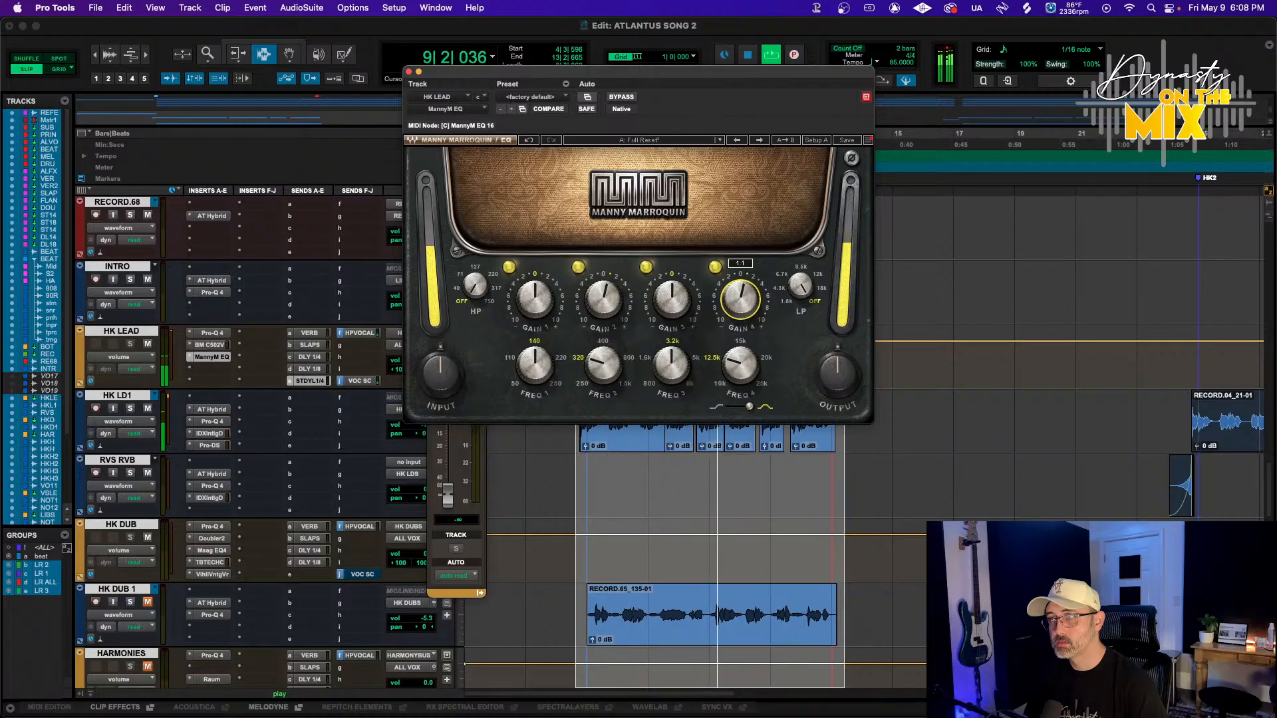
# Set MannyM EQ band 3 to 5 kHz with a -1.6 dB cut and nudge the band 1 gain
pyautogui.moveTo(671, 365); pyautogui.dragTo(671, 371)
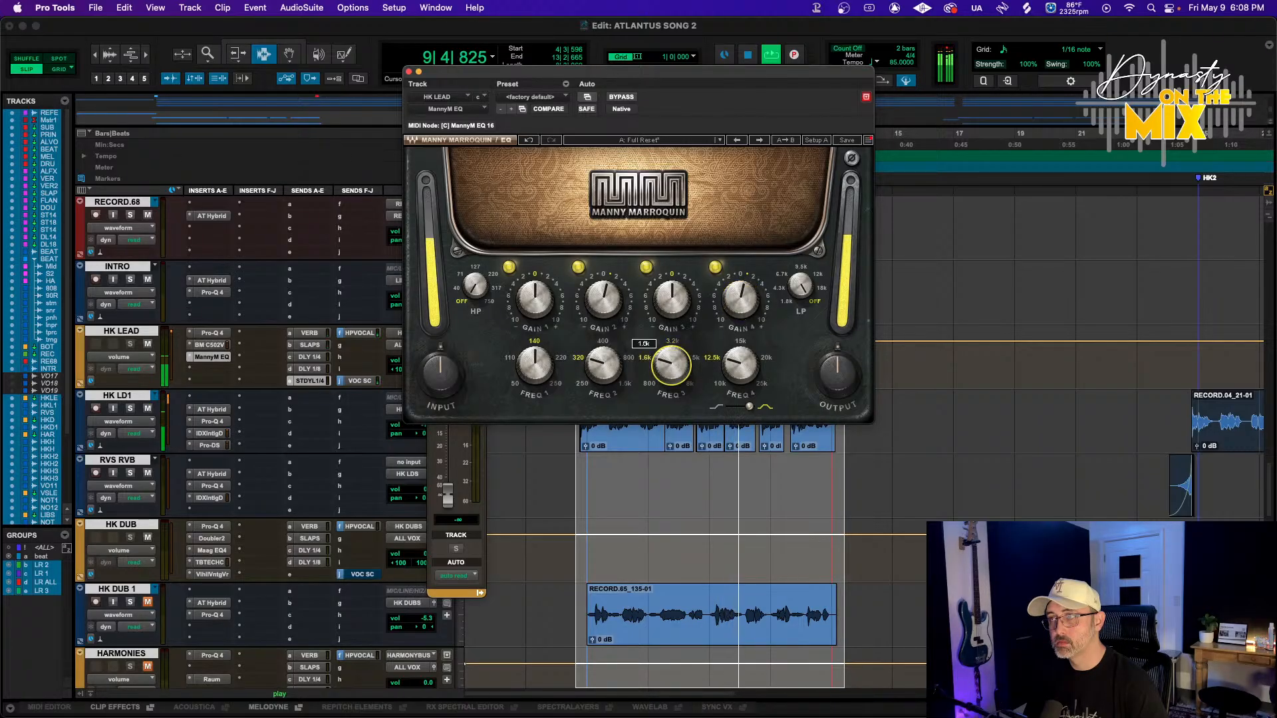
pyautogui.moveTo(667, 298); pyautogui.dragTo(668, 304)
pyautogui.moveTo(671, 364); pyautogui.dragTo(671, 358)
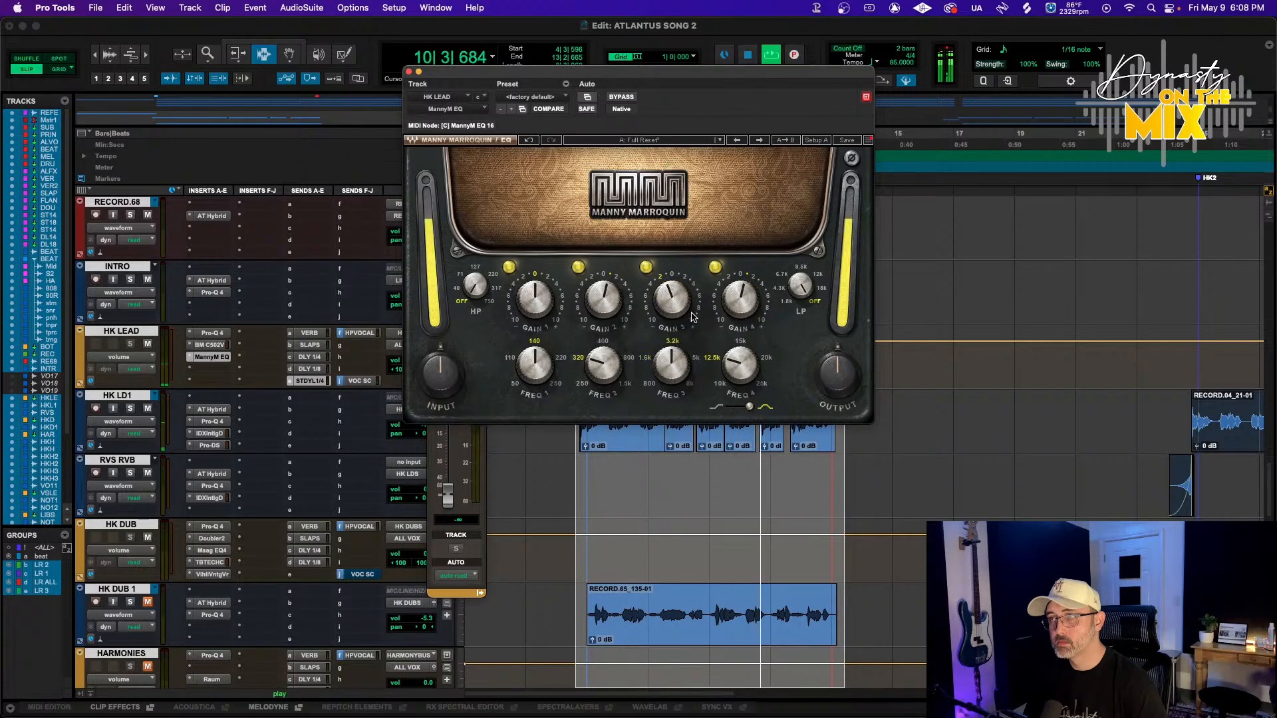
pyautogui.moveTo(671, 300); pyautogui.dragTo(672, 297)
pyautogui.click(671, 364)
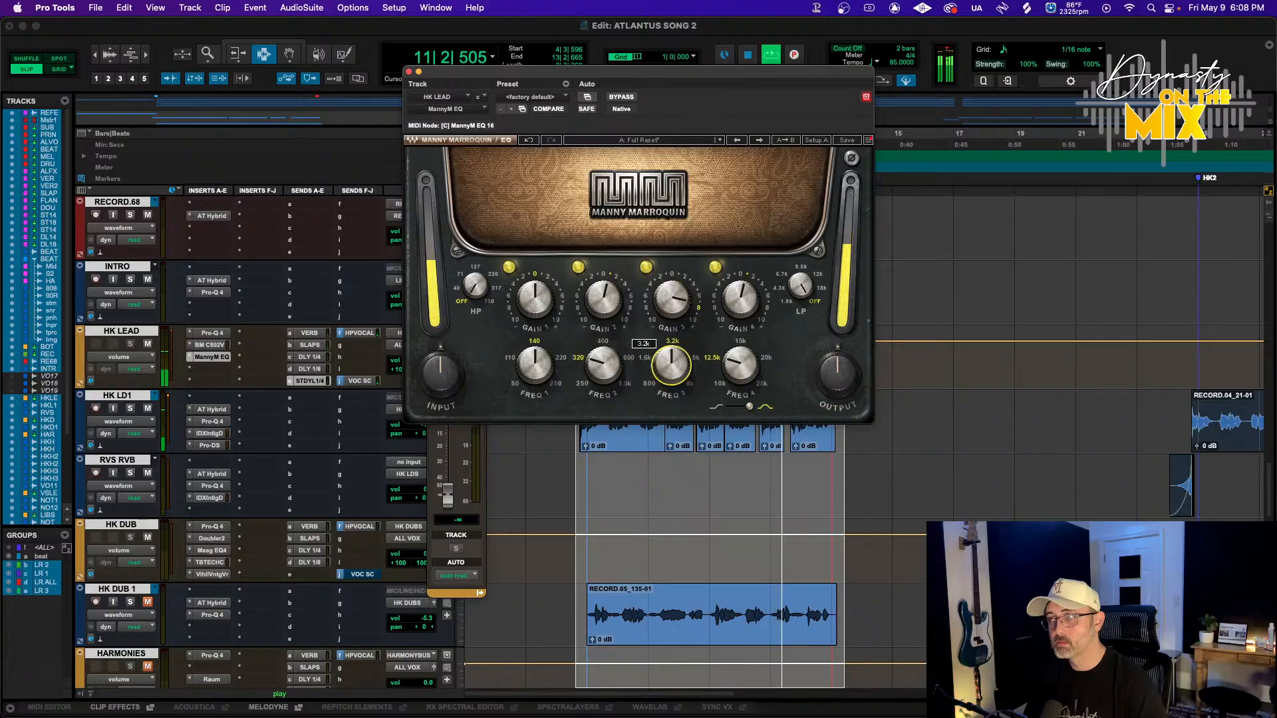
pyautogui.moveTo(671, 365); pyautogui.dragTo(671, 358)
pyautogui.moveTo(672, 299)
pyautogui.mouseDown()
pyautogui.moveTo(672, 326)
pyautogui.moveTo(672, 299)
pyautogui.mouseUp()
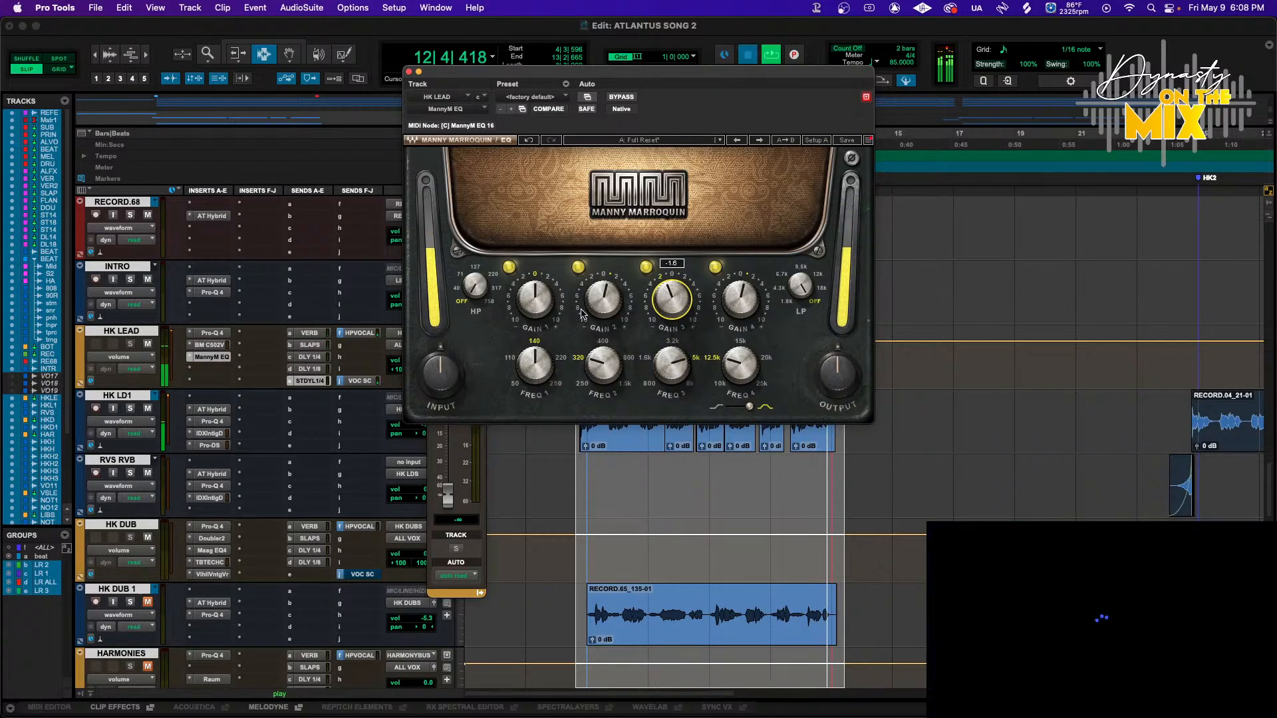
pyautogui.moveTo(544, 291); pyautogui.dragTo(544, 293)
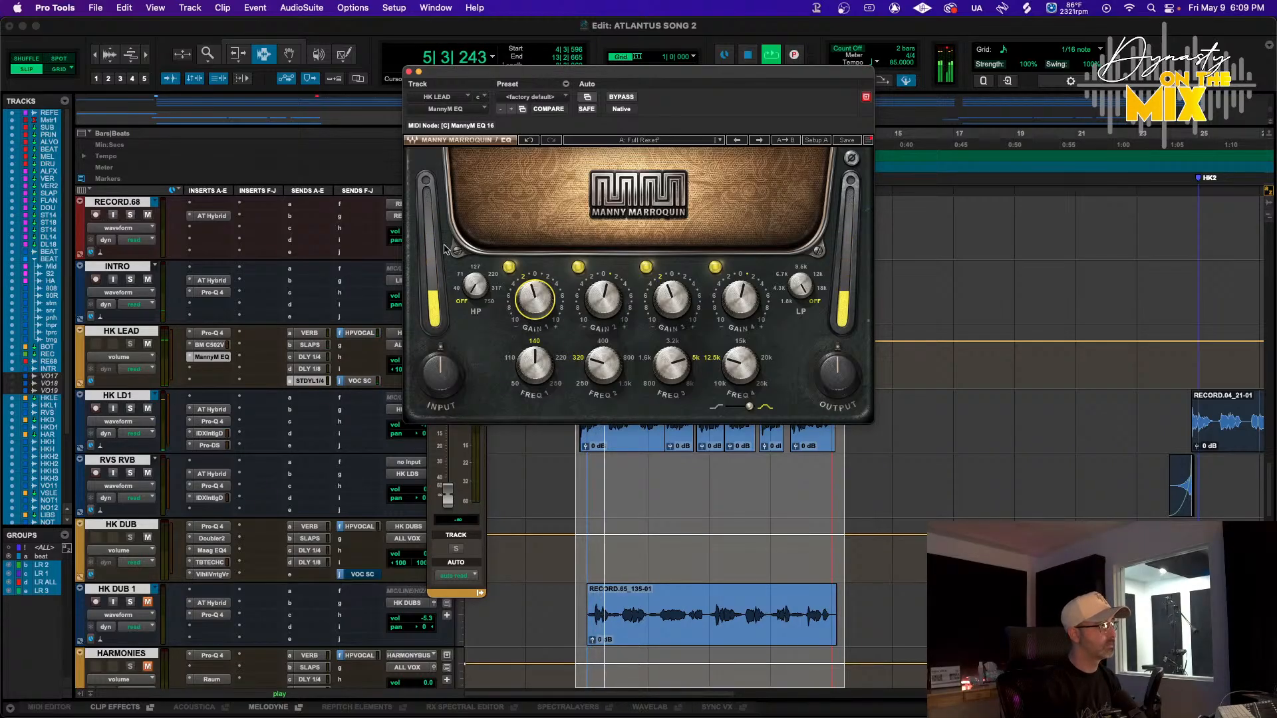
# Insert CLA-2A into the HK LEAD track's fourth insert slot
pyautogui.click(317, 348)
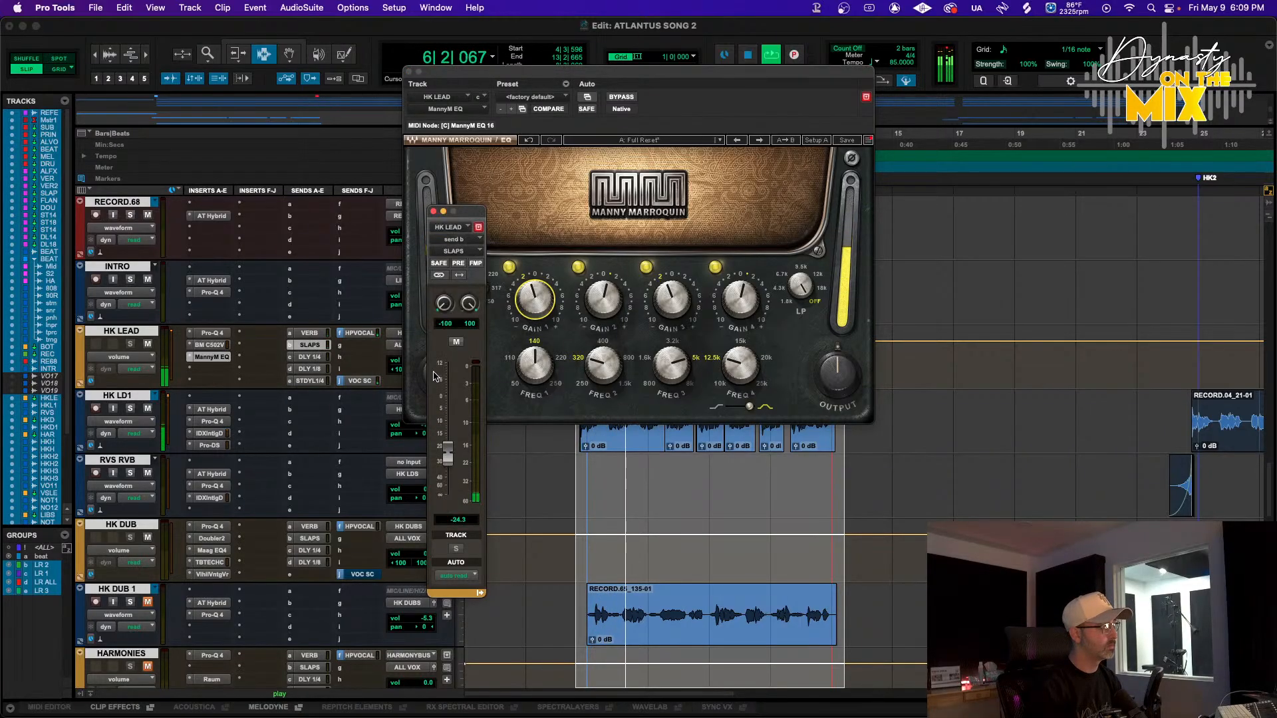
pyautogui.click(208, 370)
pyautogui.moveTo(252, 370)
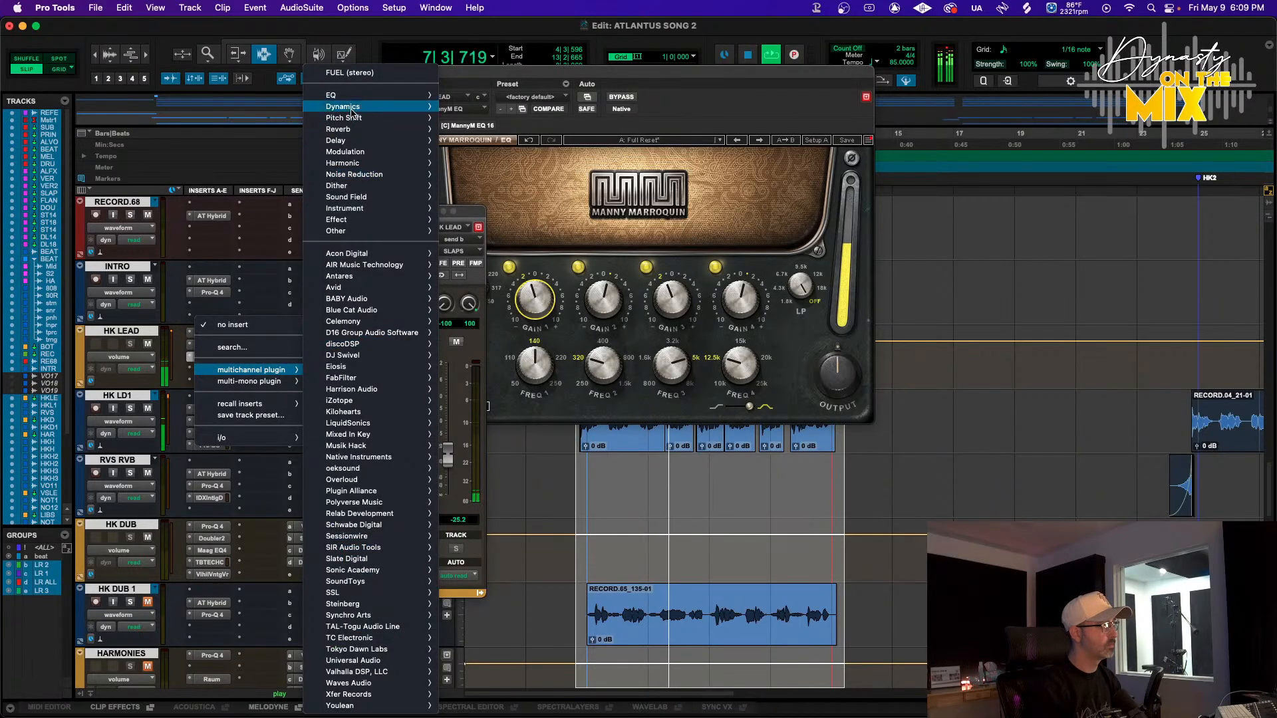
pyautogui.moveTo(343, 107)
pyautogui.scroll(-10, 499, 253)
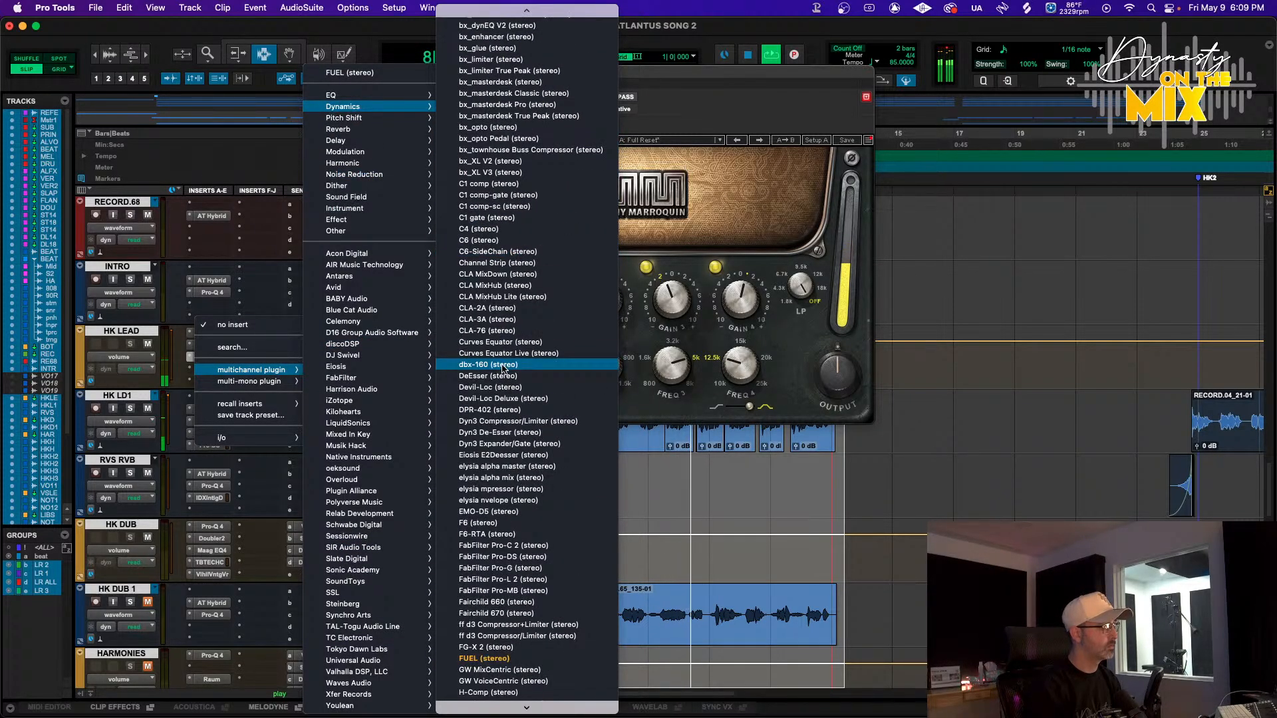
pyautogui.click(522, 309)
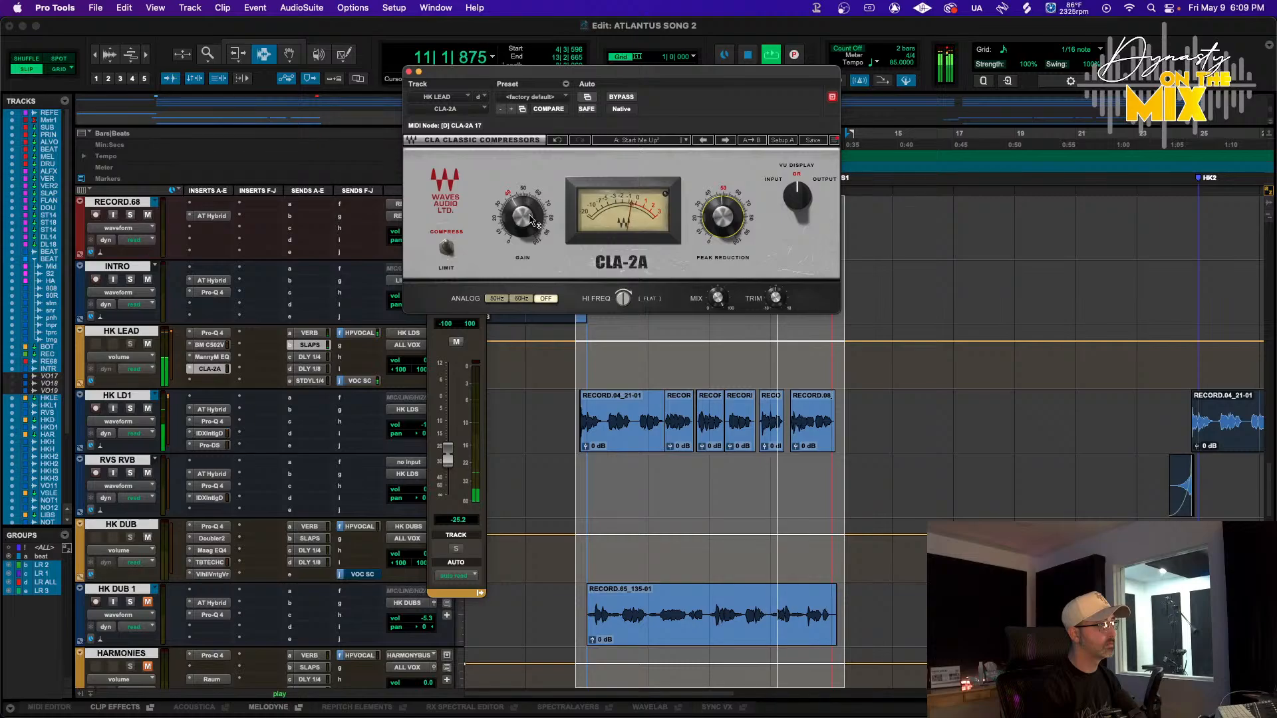
# Set the CLA-2A gain to about 20.4 and raise peak reduction, adjusting HI FREQ while playing back
pyautogui.moveTo(523, 217); pyautogui.dragTo(523, 222)
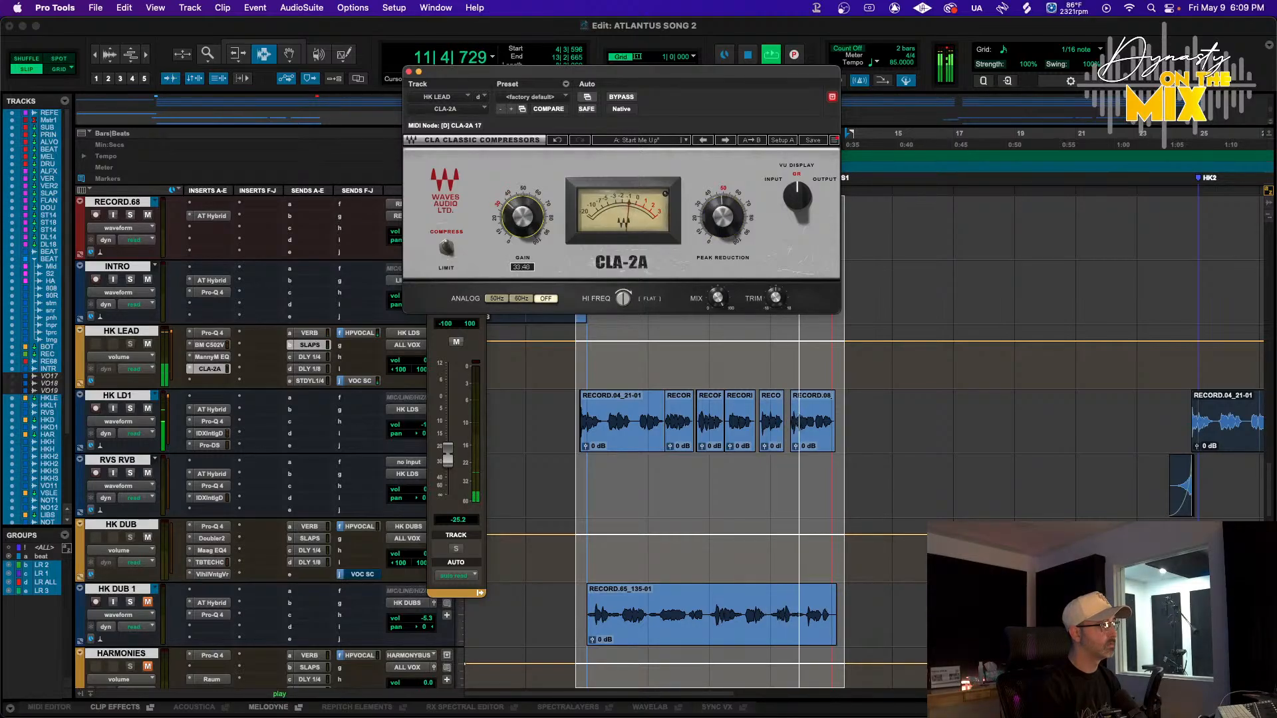
pyautogui.moveTo(717, 214); pyautogui.dragTo(717, 221)
pyautogui.press('space')
pyautogui.press('space')
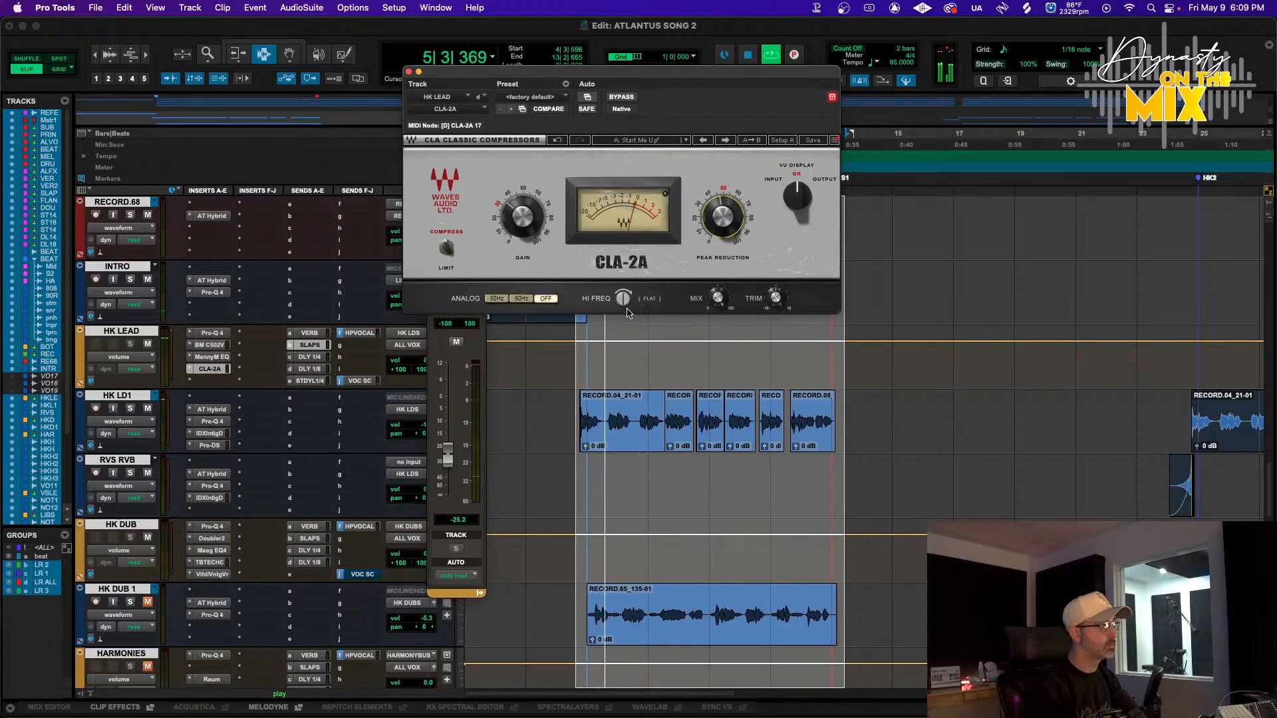
pyautogui.moveTo(625, 299); pyautogui.dragTo(626, 301)
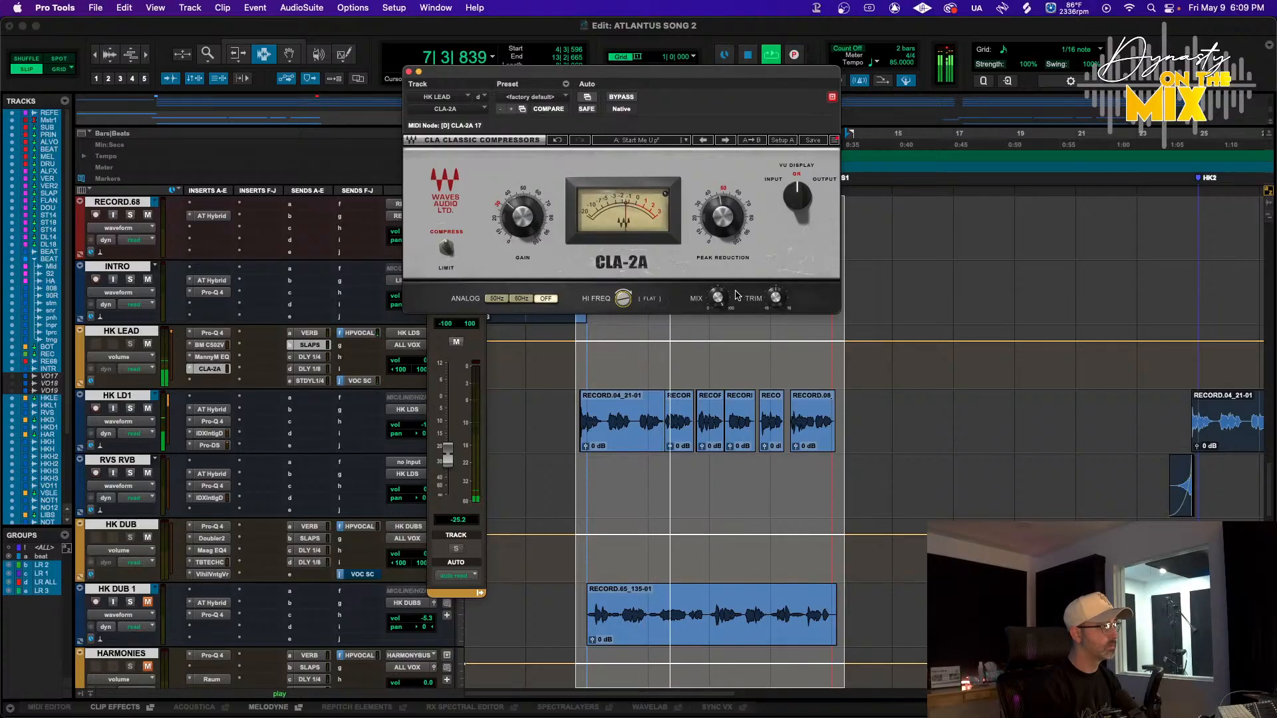
pyautogui.click(724, 216)
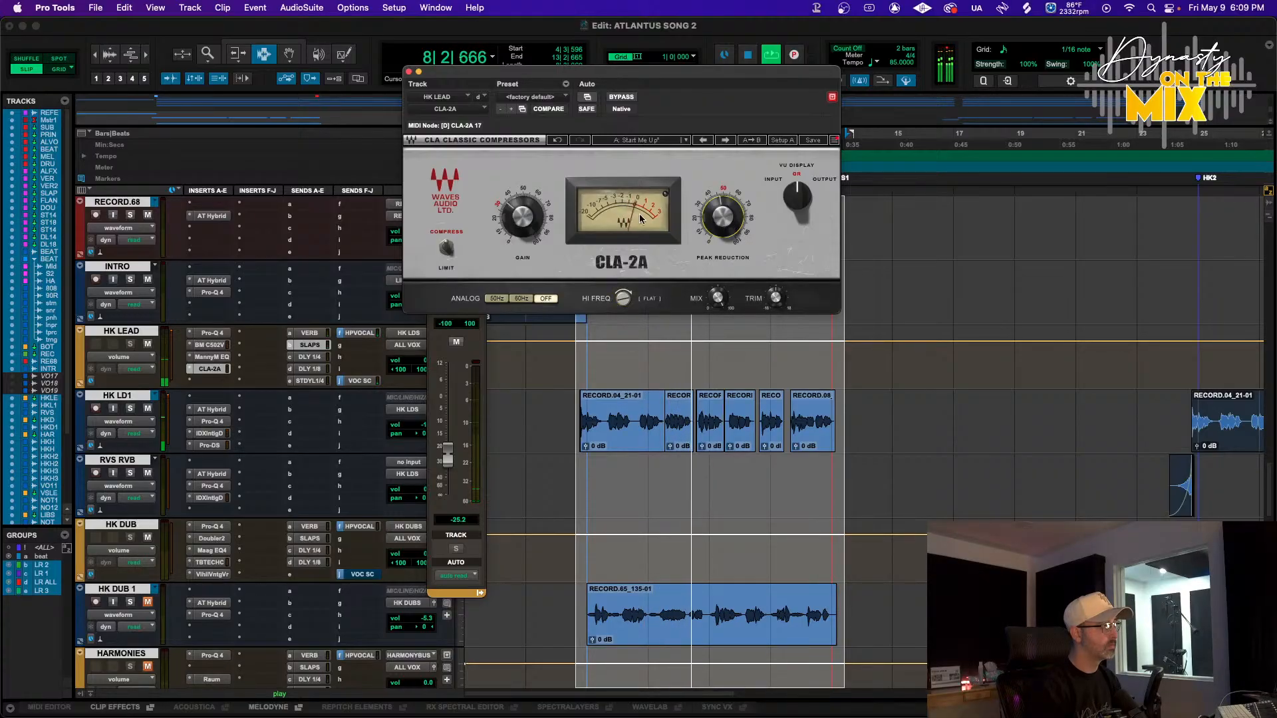
pyautogui.click(530, 221)
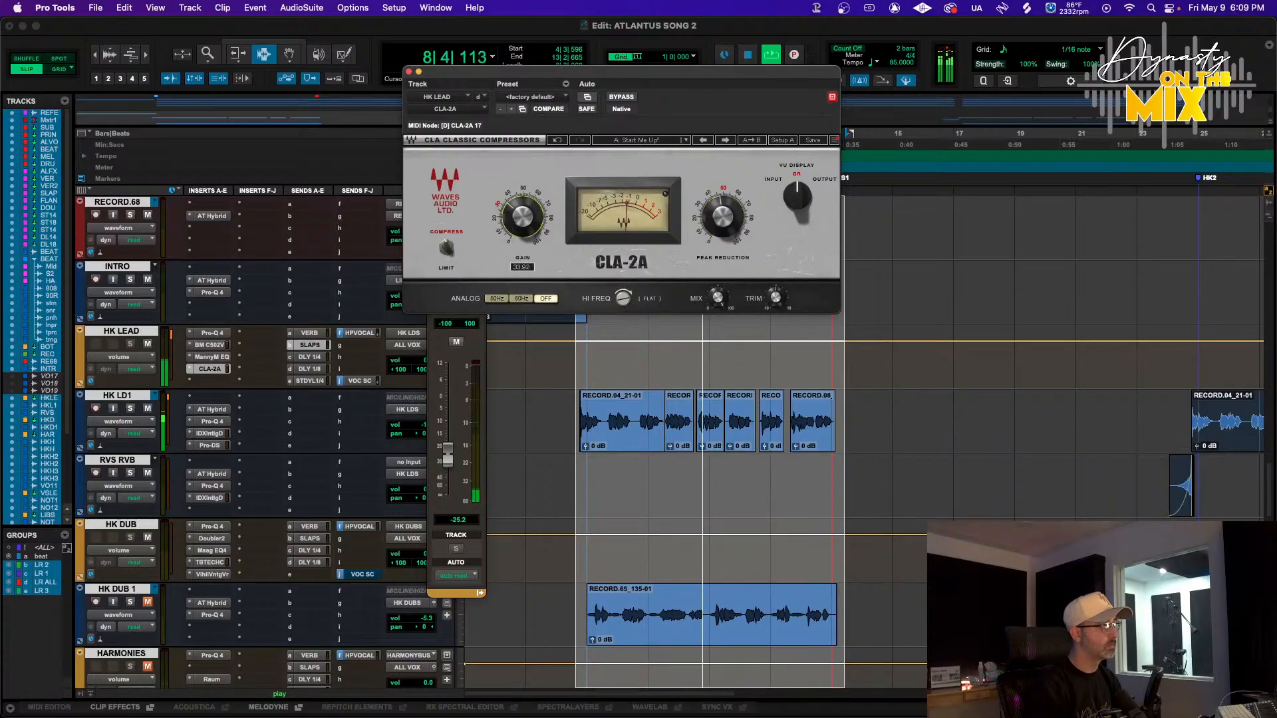
# Toggle the CLA-2A insert to compare, then save the session
pyautogui.keyDown('super'); pyautogui.click(212, 372); pyautogui.keyUp('super')
pyautogui.keyDown('super'); pyautogui.click(212, 372); pyautogui.keyUp('super')
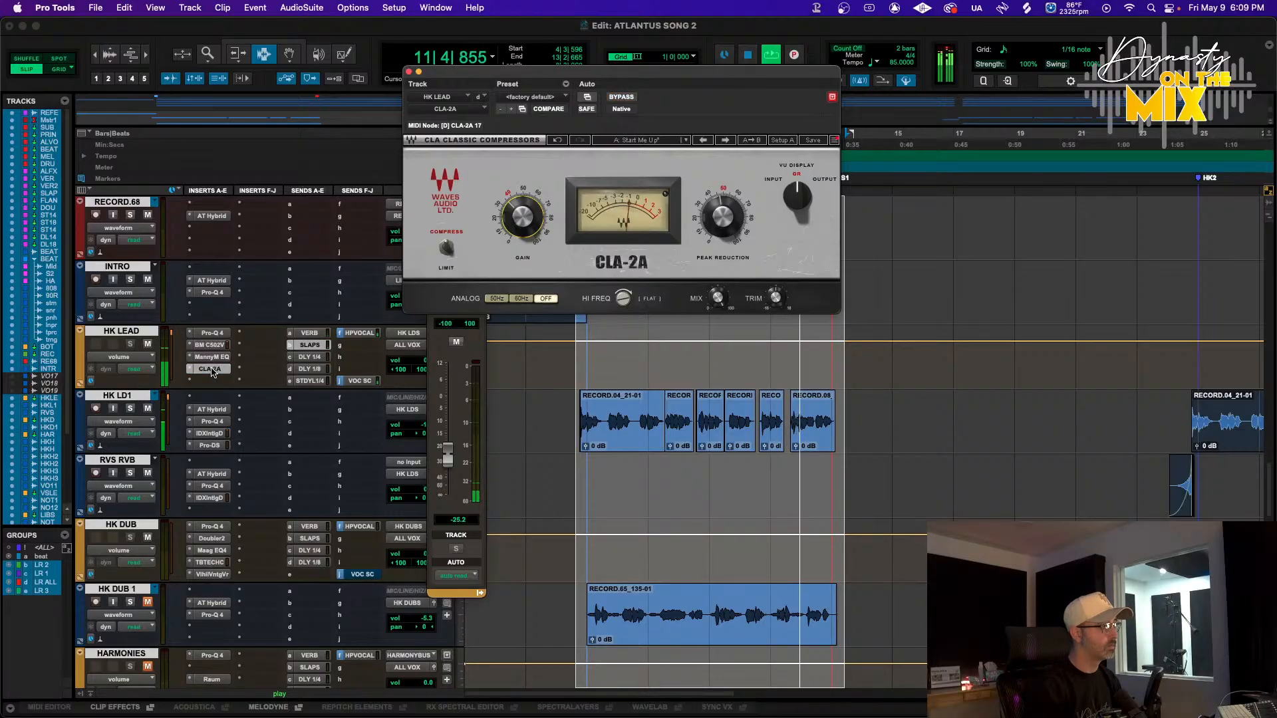
pyautogui.press('super+s')
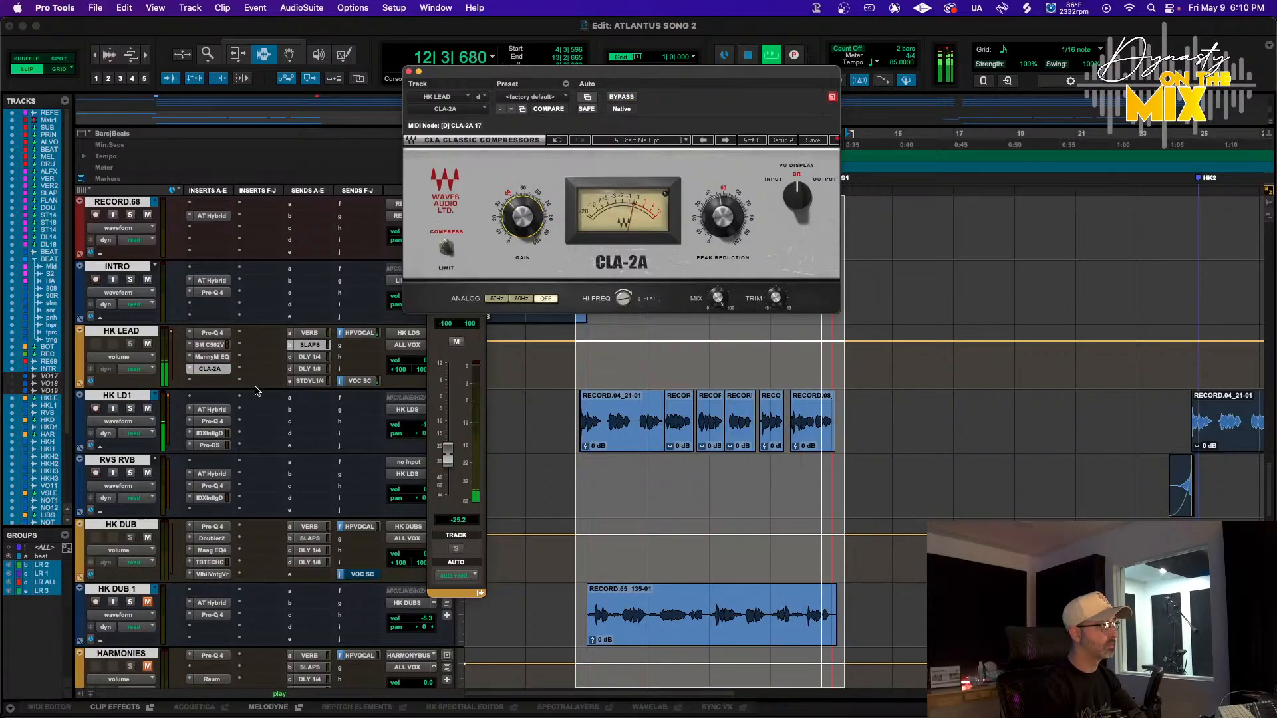
# In Pro-Q 4 on HK LEAD, place a bell band at about 174 Hz and make it a dynamic cut
pyautogui.press('space')
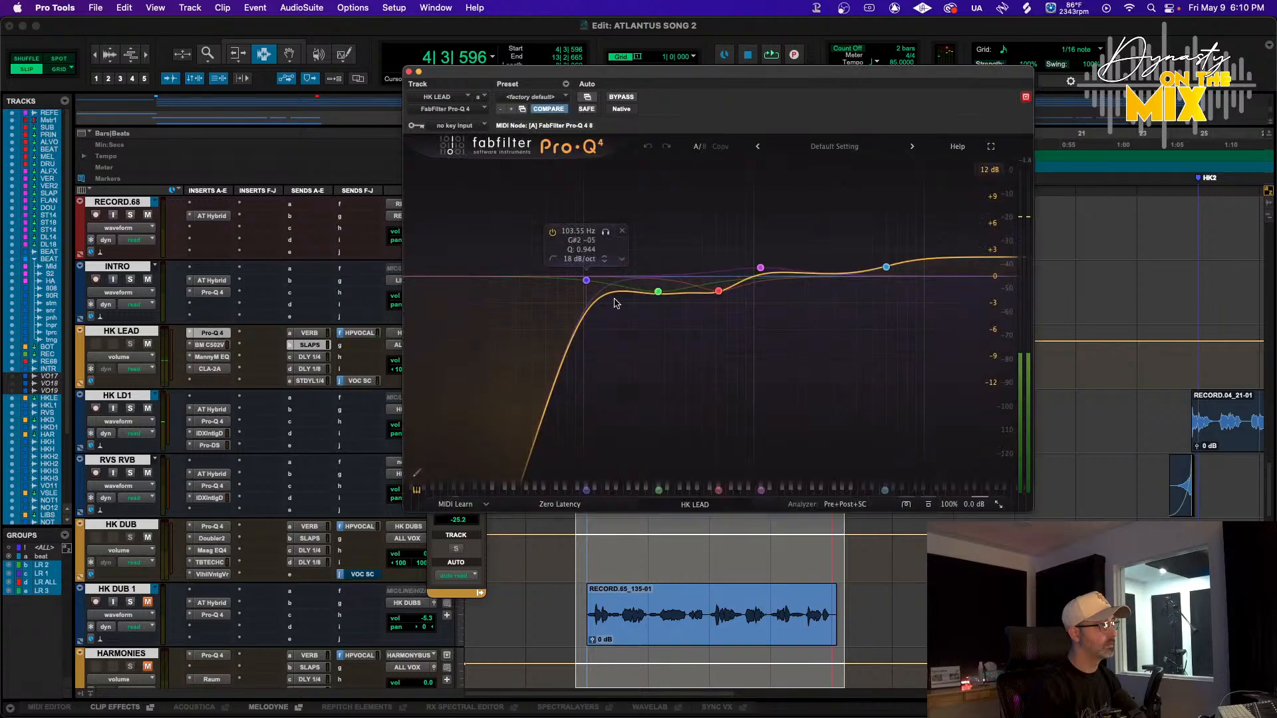
pyautogui.moveTo(629, 297); pyautogui.dragTo(631, 227)
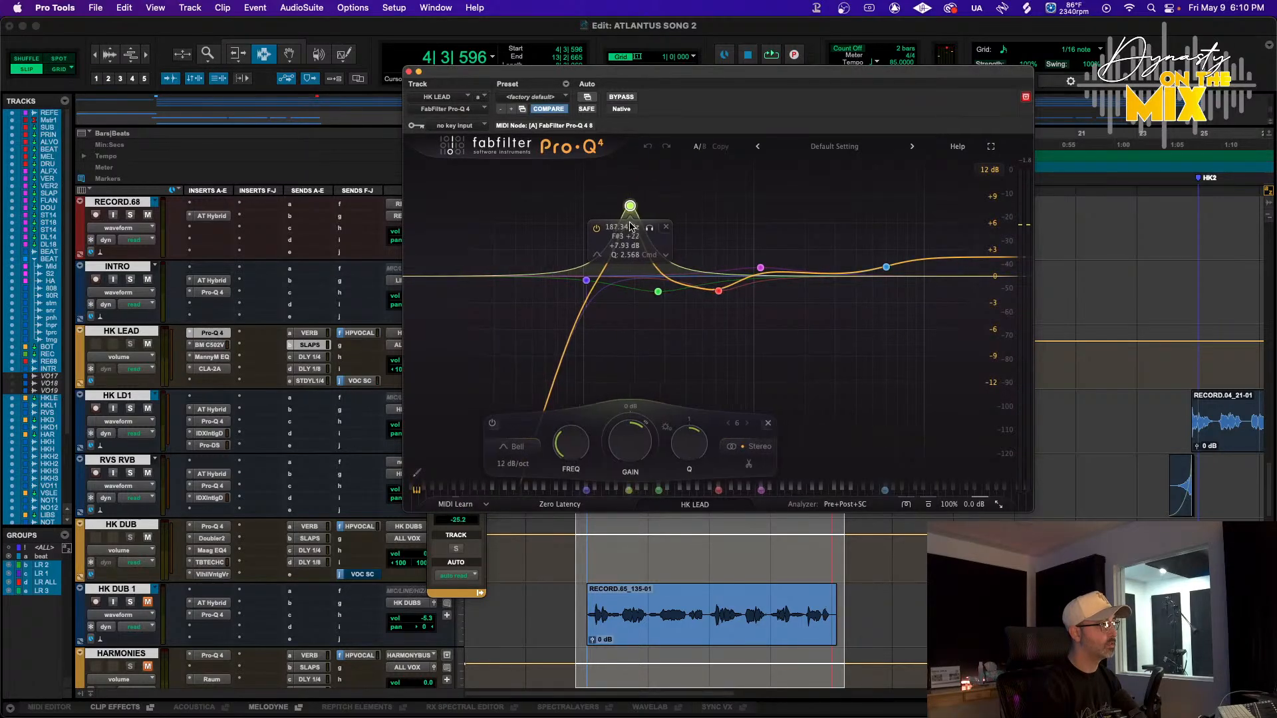
pyautogui.press('space')
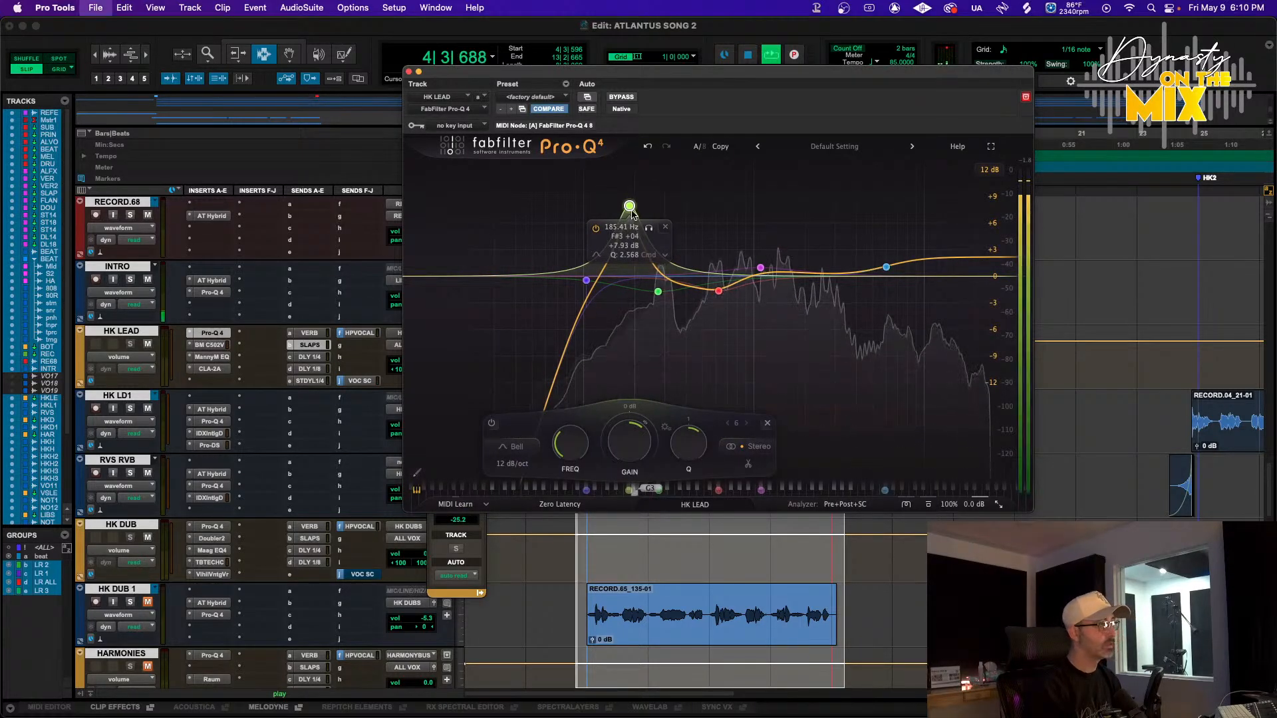
pyautogui.moveTo(629, 227); pyautogui.dragTo(624, 281)
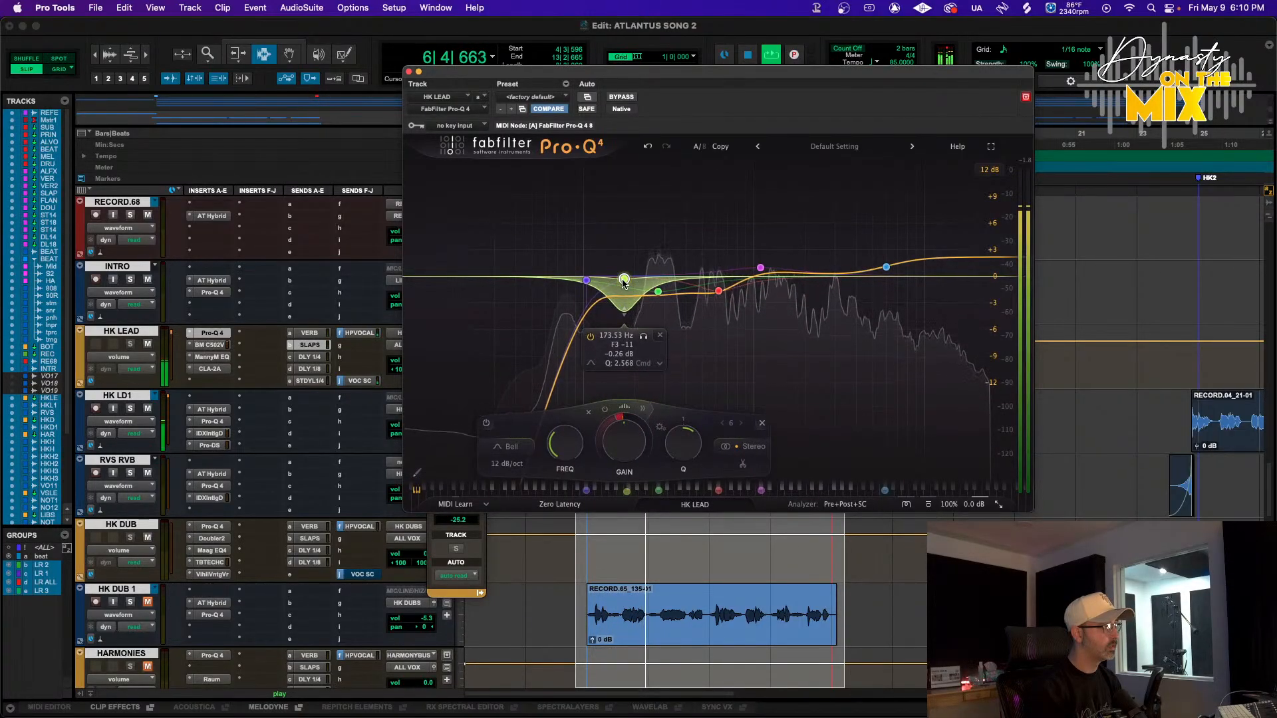
pyautogui.click(642, 408)
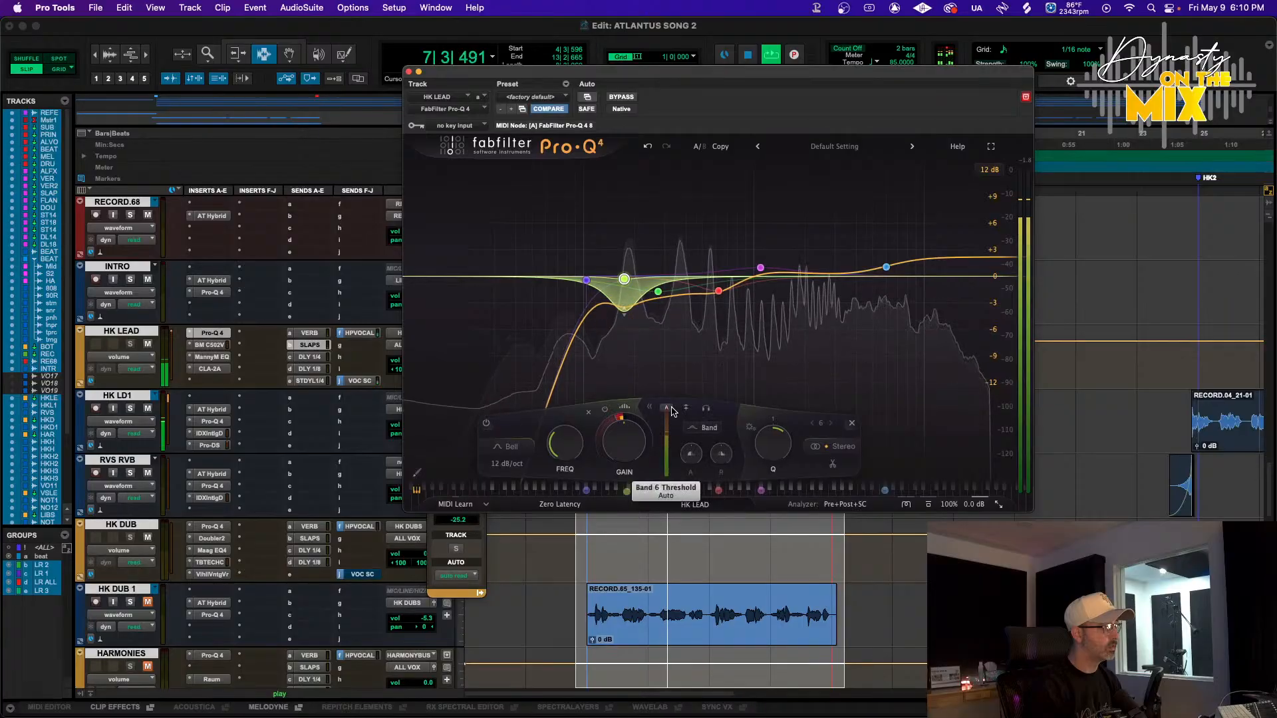
pyautogui.moveTo(669, 435); pyautogui.dragTo(669, 445)
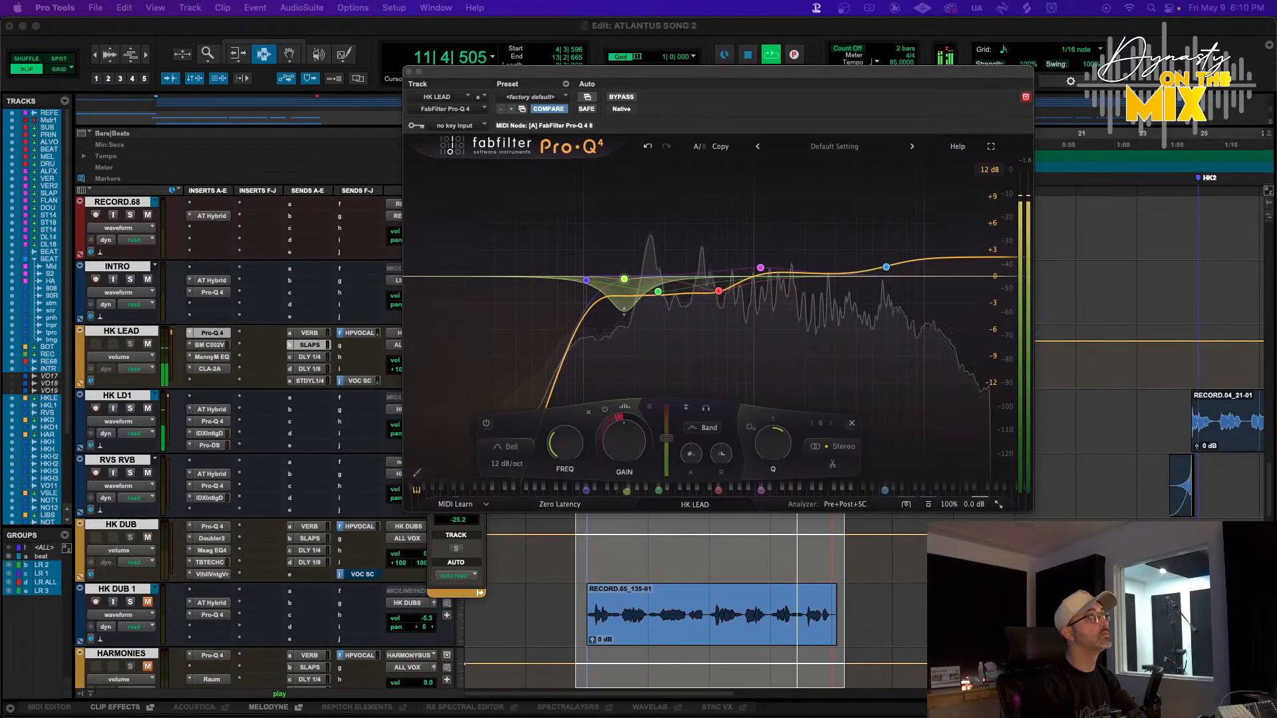
pyautogui.press('super+Tab')
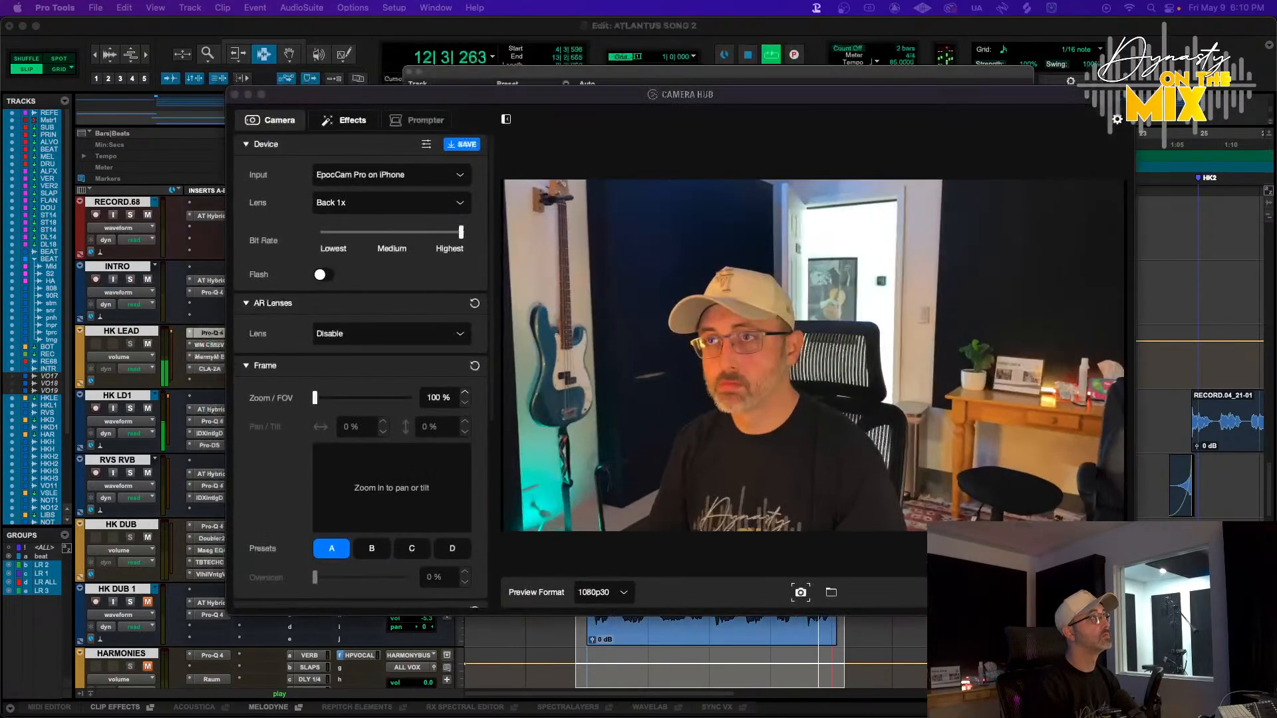
pyautogui.moveTo(666, 105); pyautogui.dragTo(701, 0)
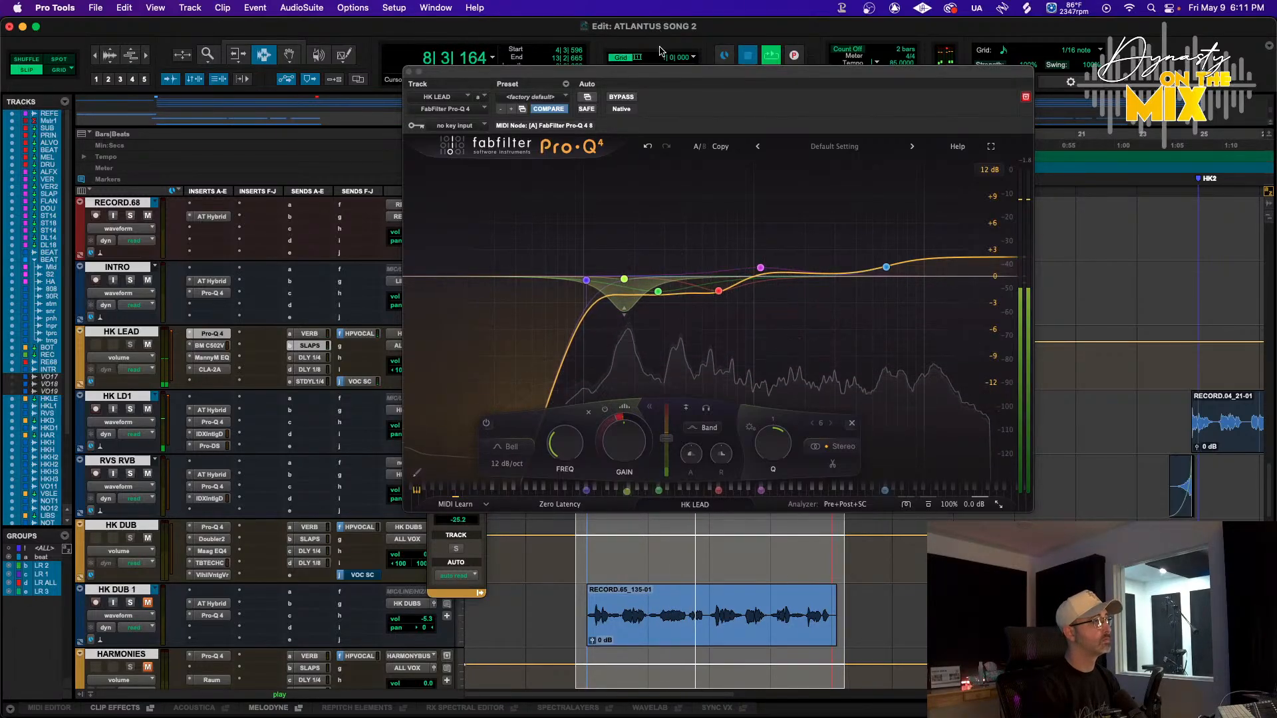
pyautogui.press('space')
pyautogui.press('space')
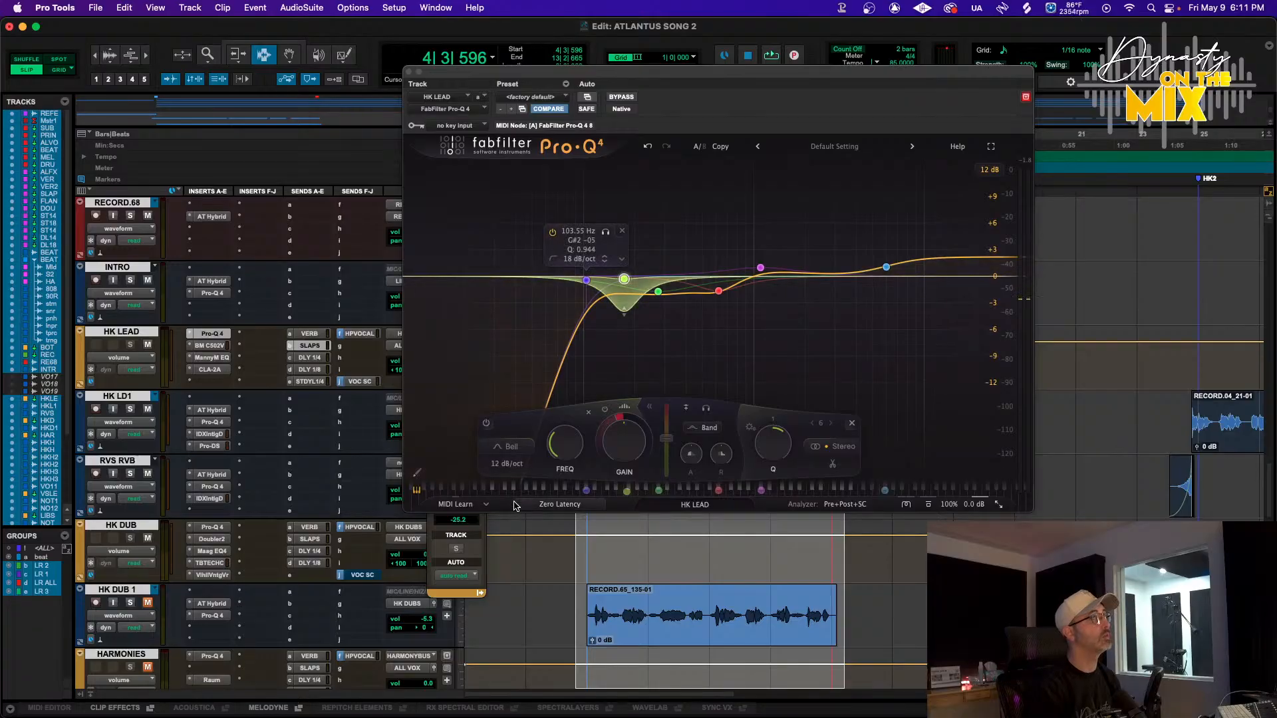
pyautogui.moveTo(466, 717)
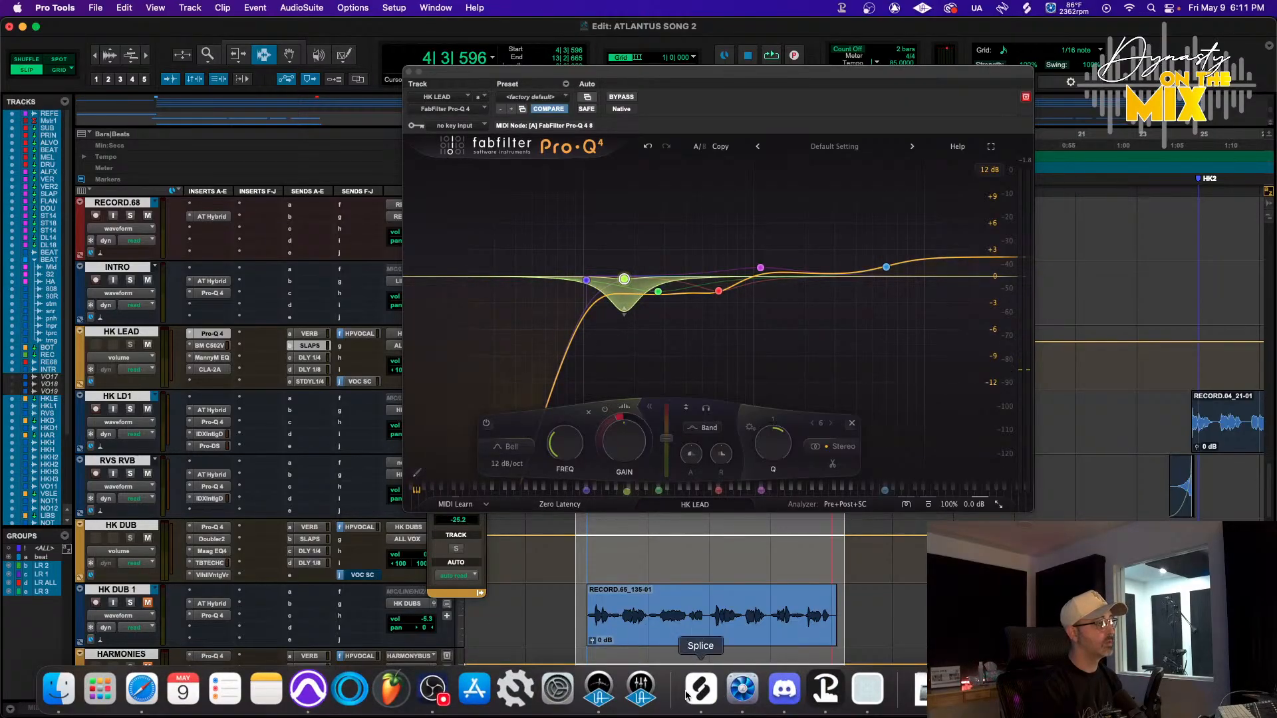
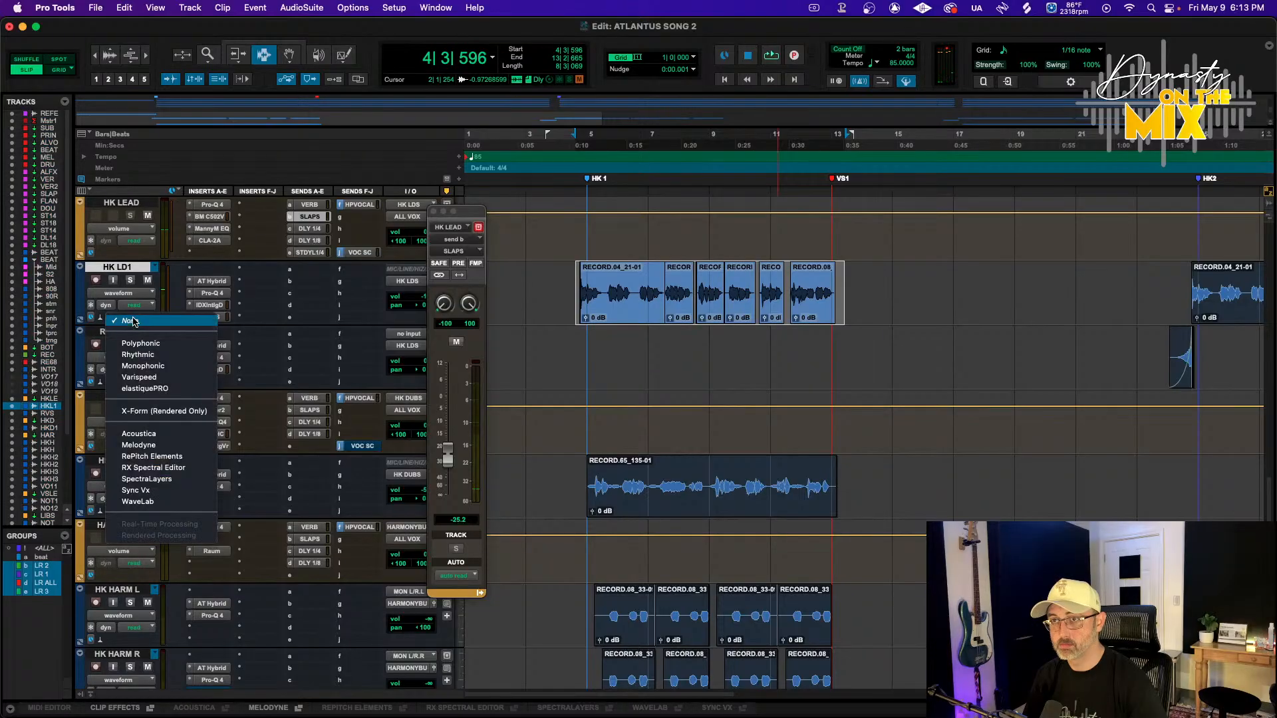
# Enable Melodyne on the HK LD1 track and scroll through its detected vocal notes
pyautogui.click(322, 408)
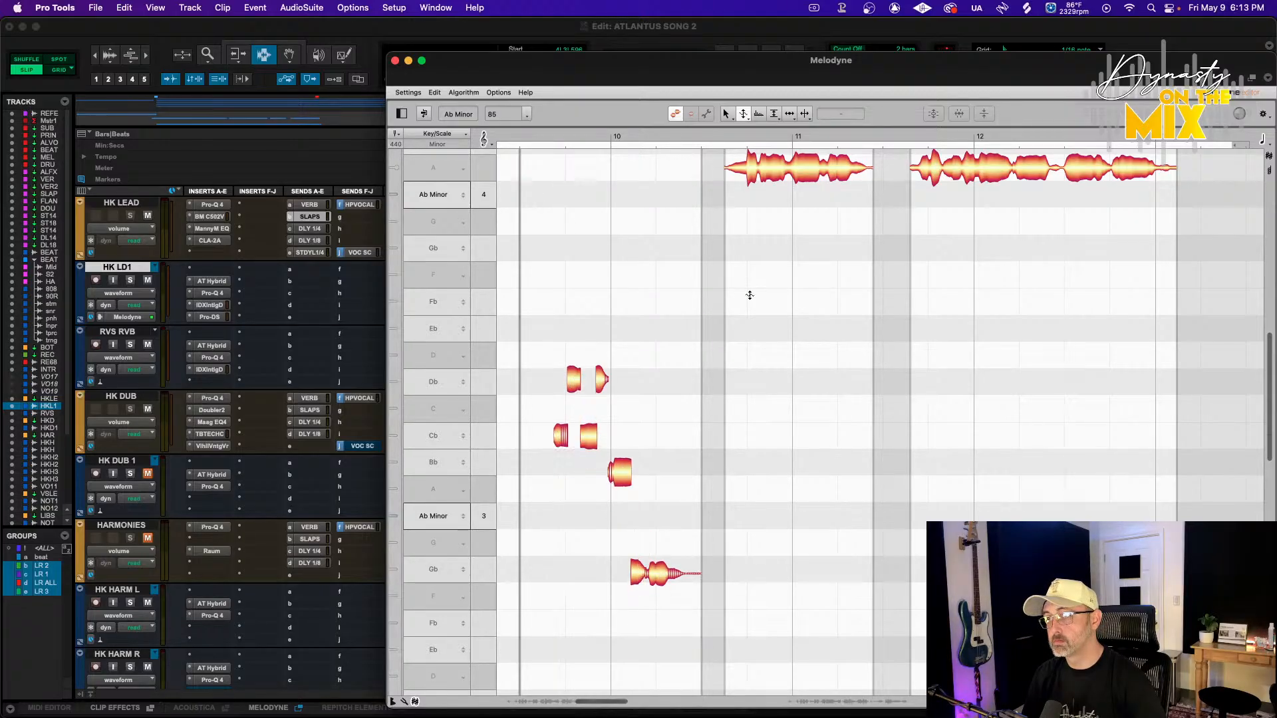
pyautogui.hscroll(-5, 749, 295)
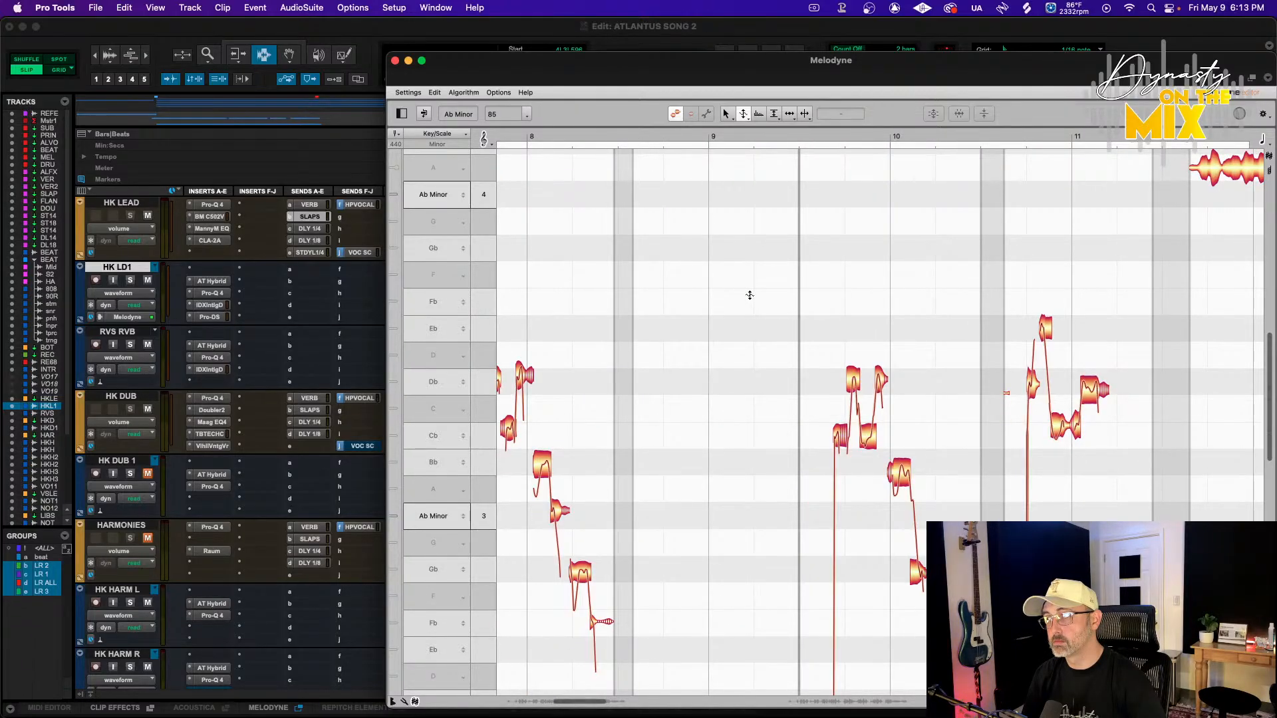
pyautogui.hscroll(-10, 749, 295)
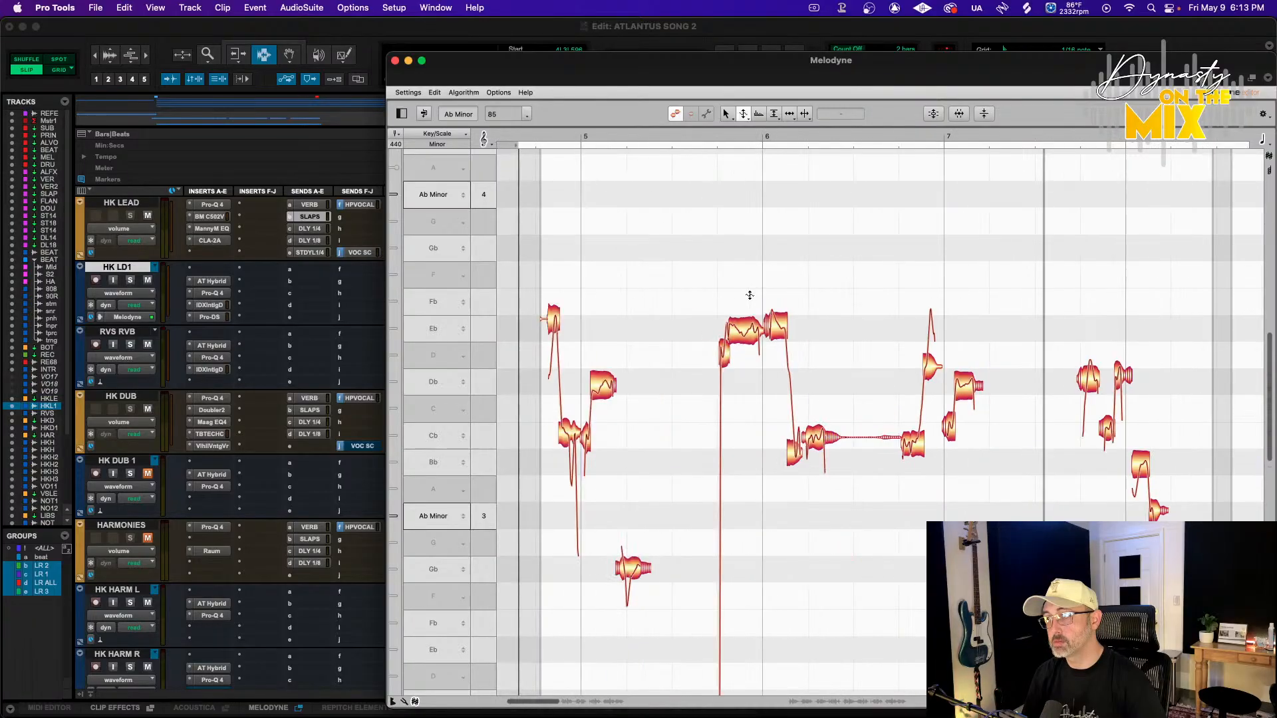
pyautogui.hscroll(-5, 750, 295)
pyautogui.hscroll(2, 730, 341)
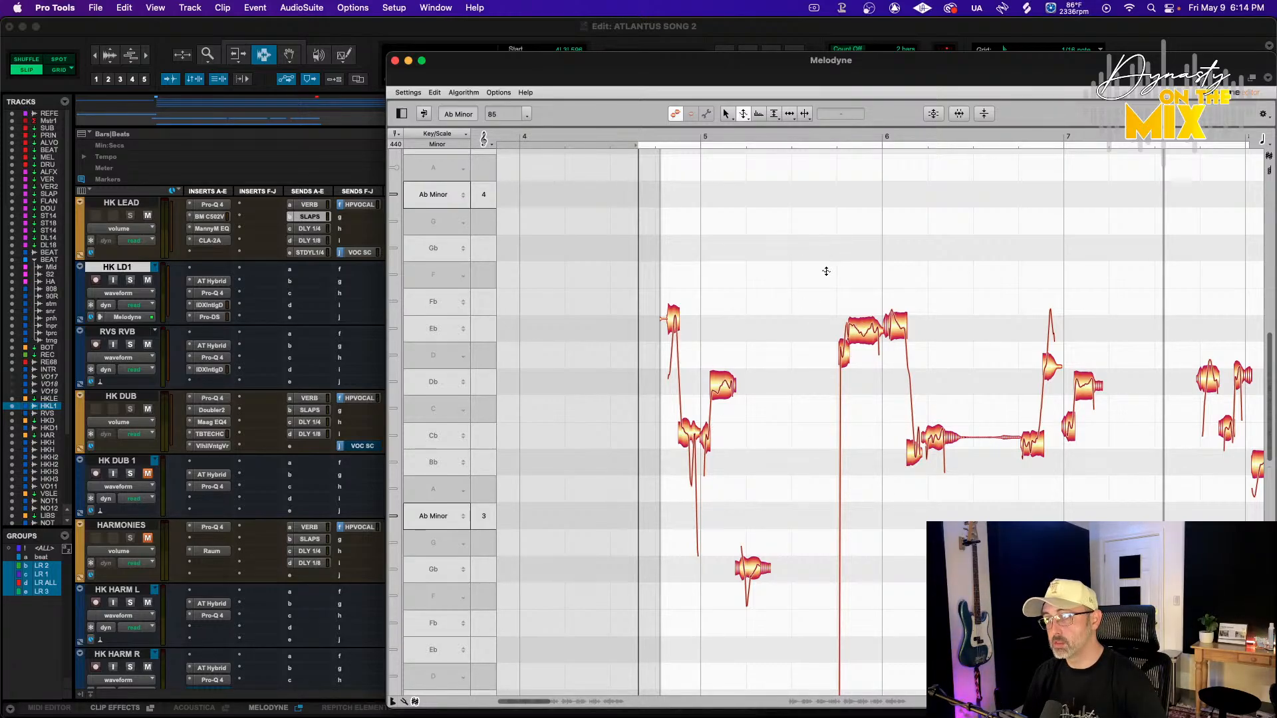
# Inspect individual HK LD1 notes, scrolling through the melody across bars 5 to 13
pyautogui.click(805, 114)
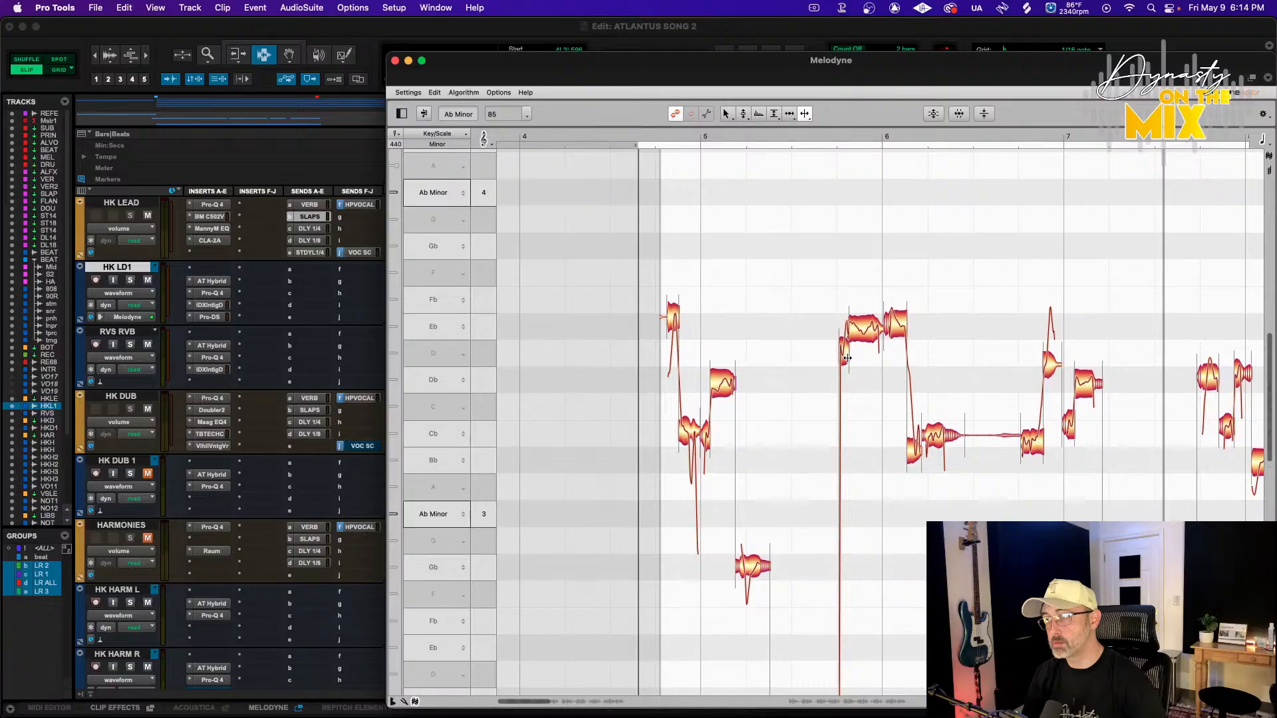
pyautogui.click(843, 359)
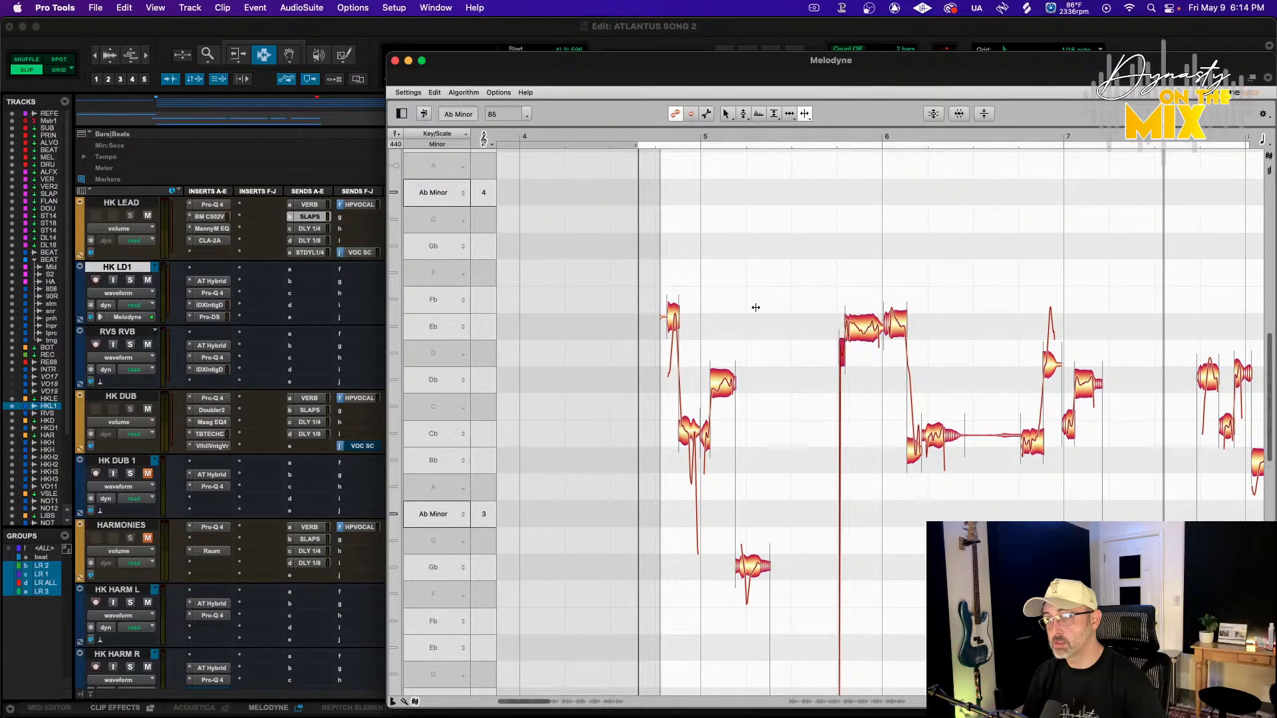
pyautogui.hscroll(3, 858, 412)
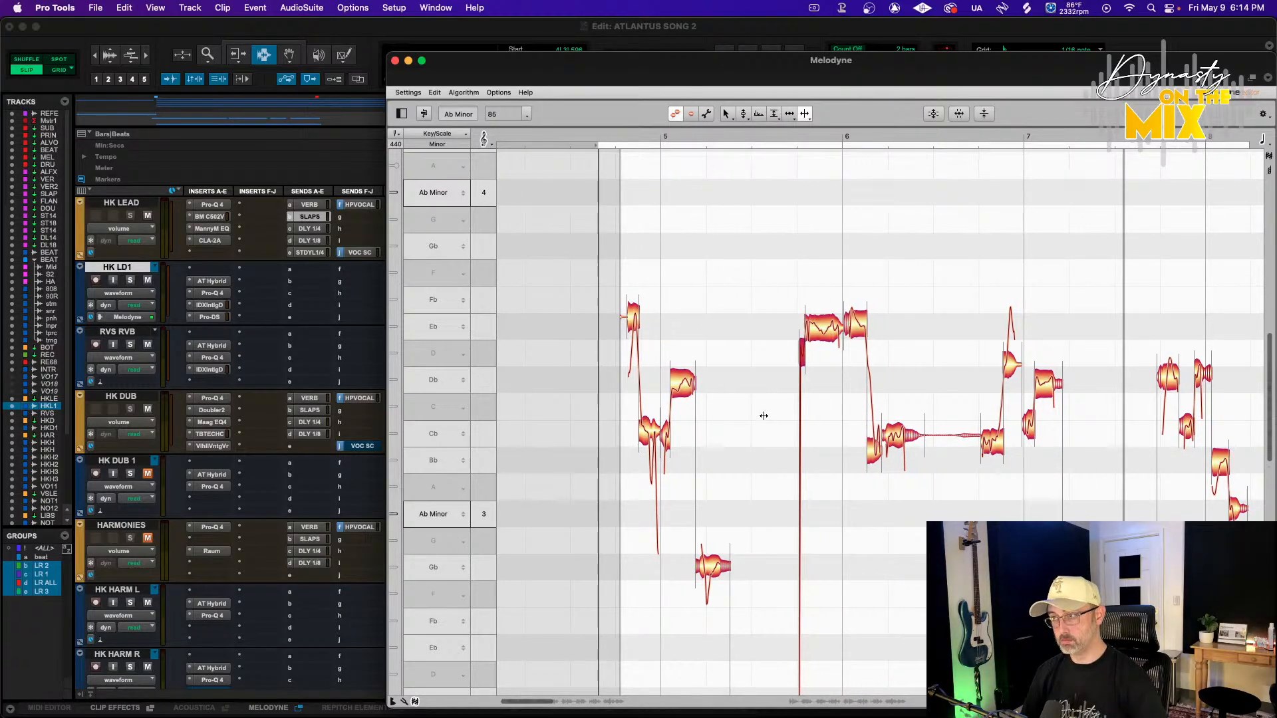
pyautogui.hscroll(10, 764, 416)
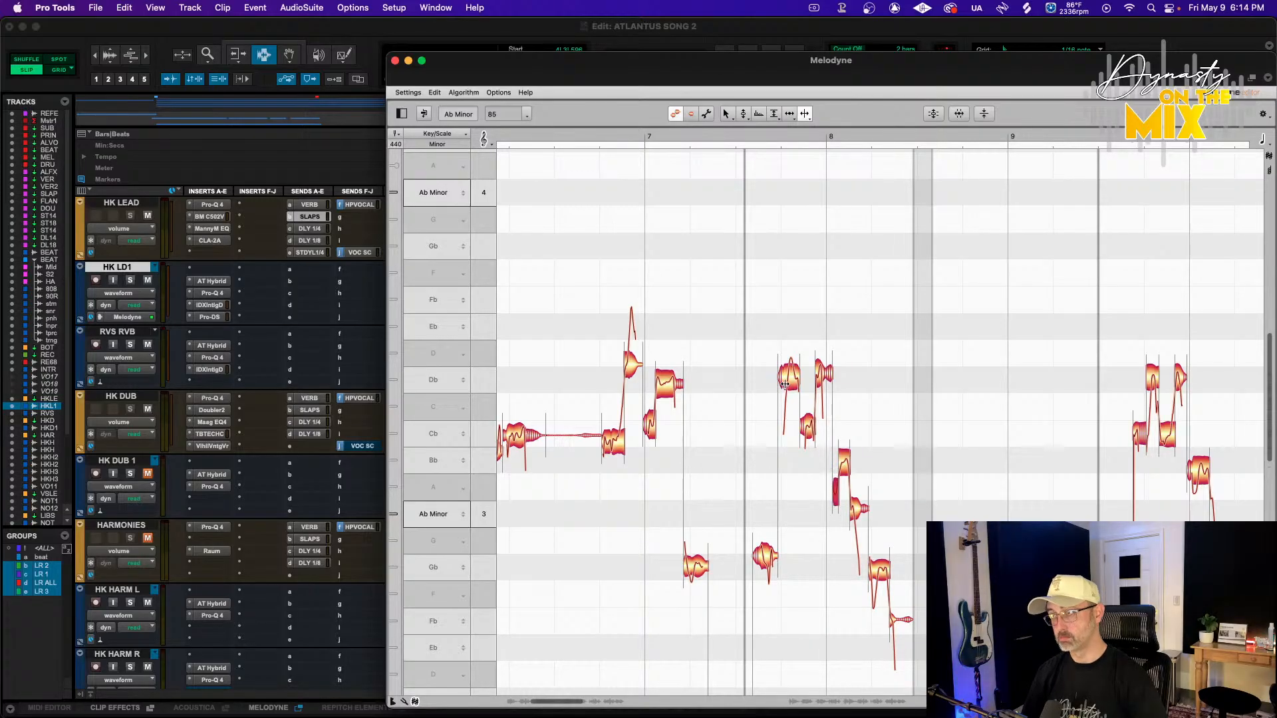
pyautogui.hscroll(9, 883, 424)
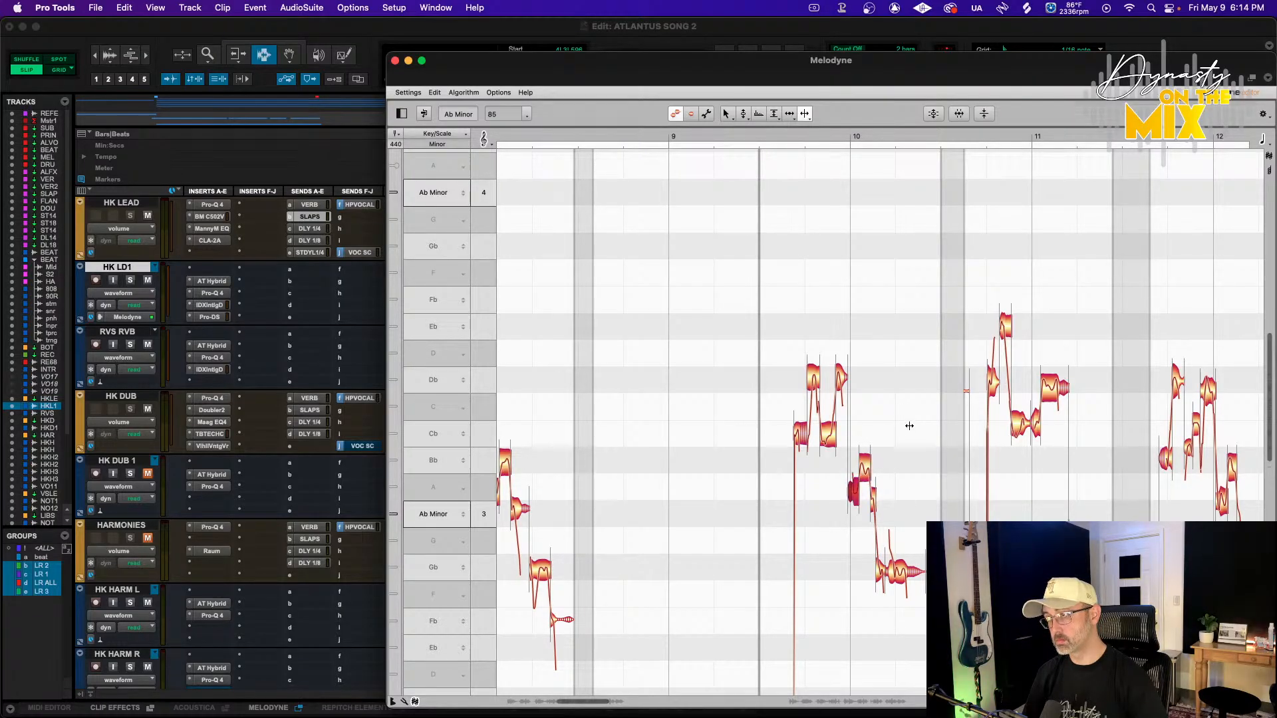
pyautogui.hscroll(8, 909, 425)
pyautogui.hscroll(2, 937, 509)
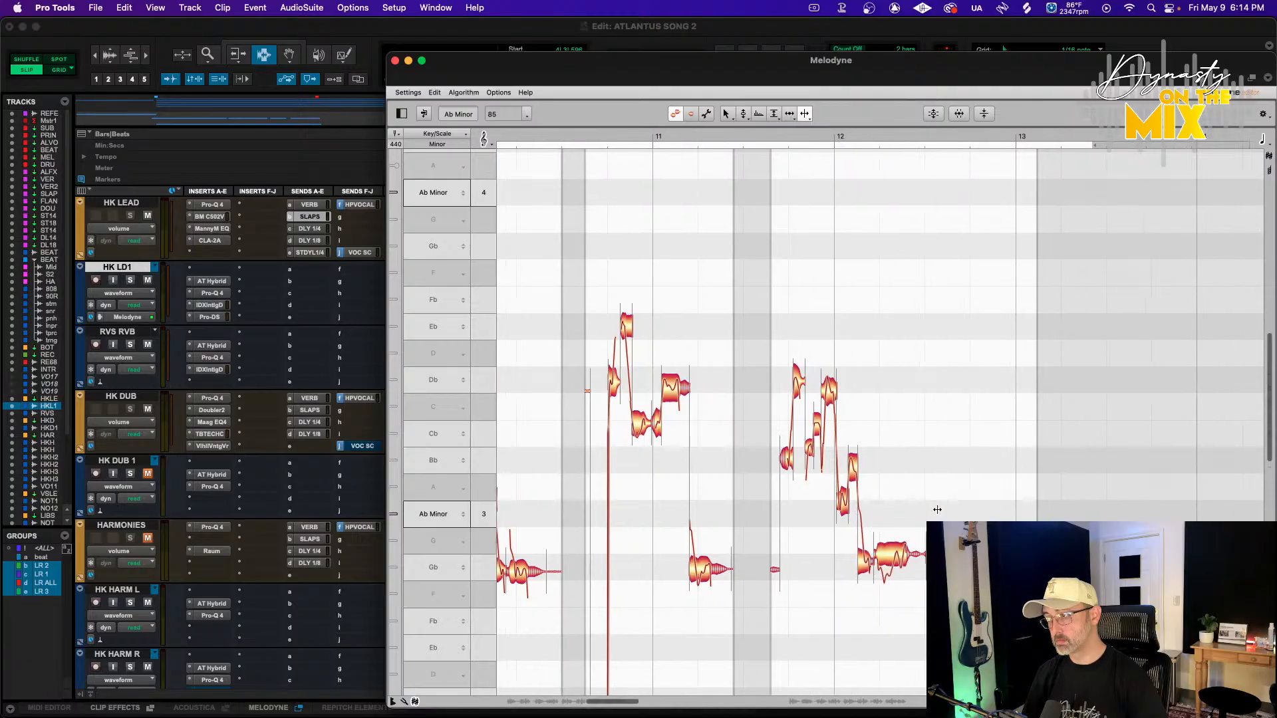
pyautogui.scroll(-3, 937, 509)
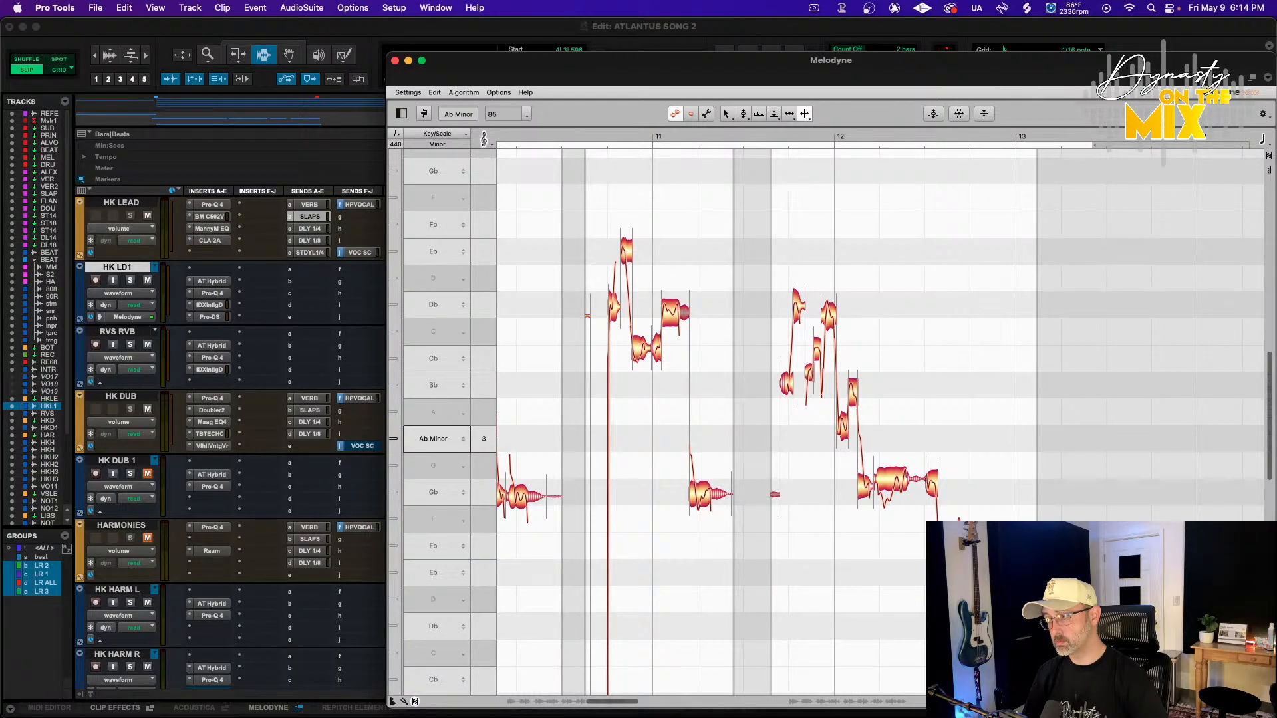
pyautogui.click(904, 591)
pyautogui.hscroll(-20, 880, 466)
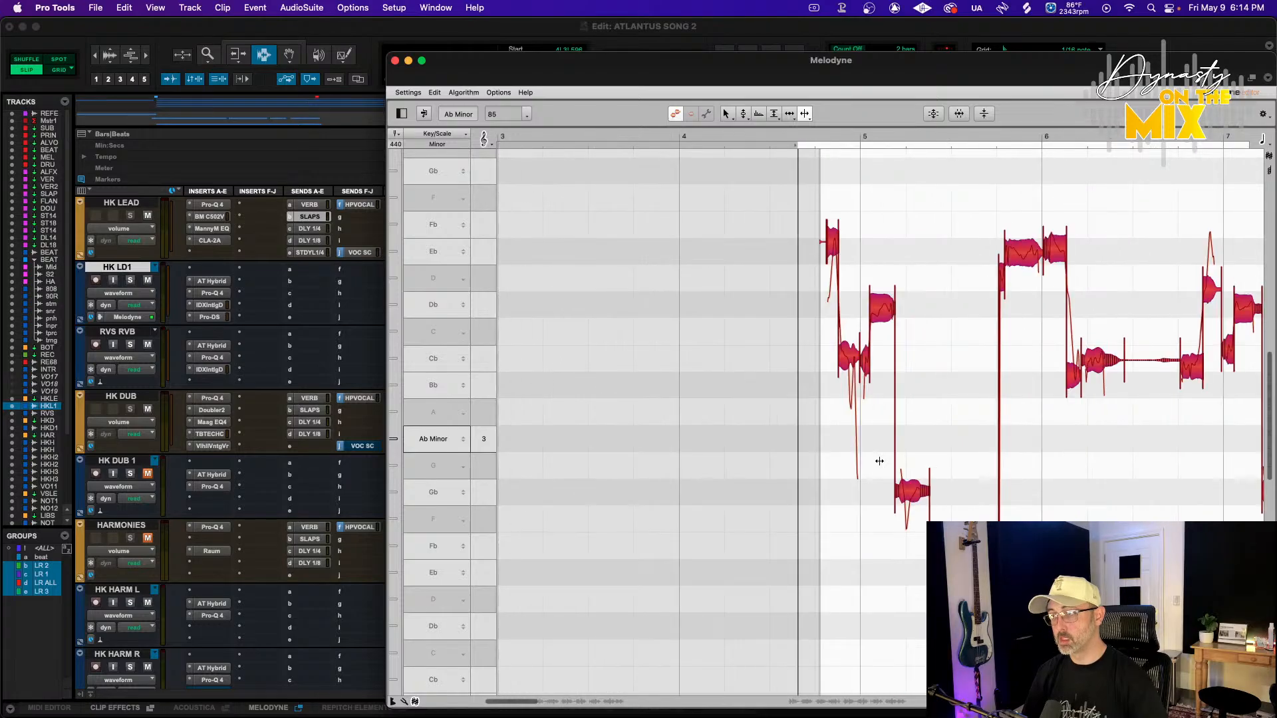
# Apply the Correct Pitch macro to the HK LD1 notes with Pitch Center at 57%, auditioning playback
pyautogui.click(929, 116)
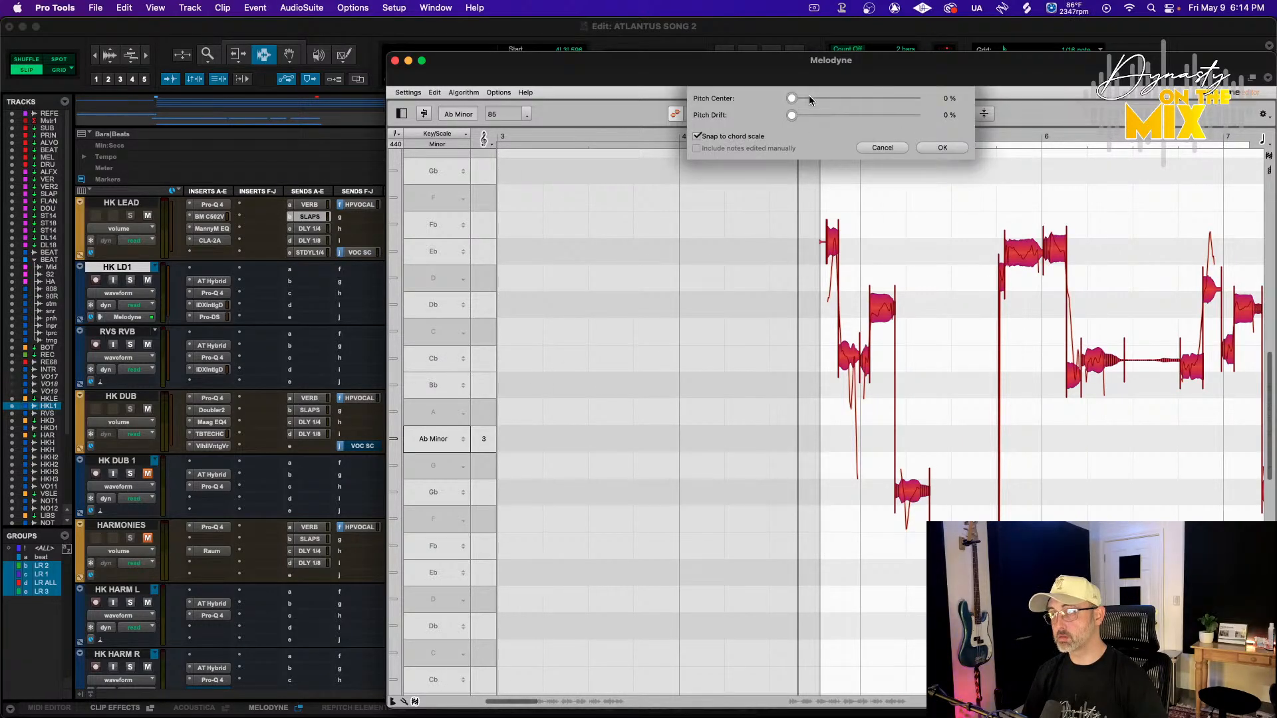
pyautogui.moveTo(809, 98); pyautogui.dragTo(862, 97)
pyautogui.press('space')
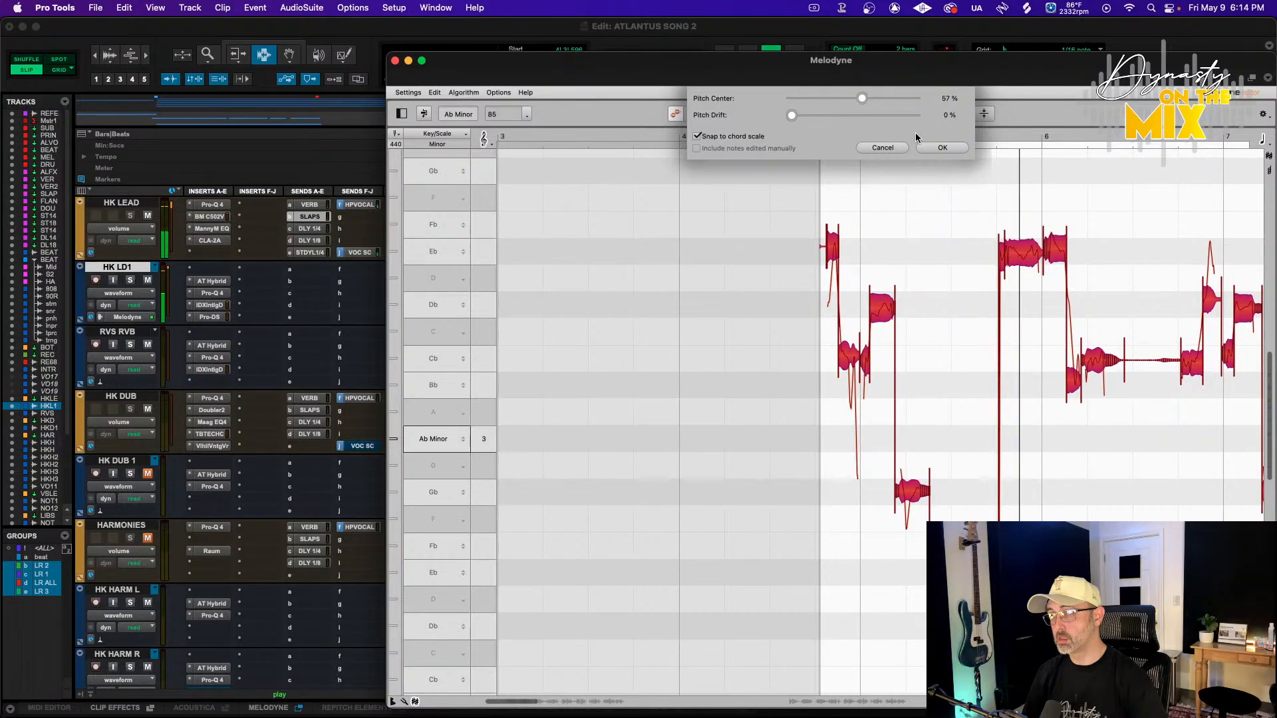
pyautogui.click(942, 148)
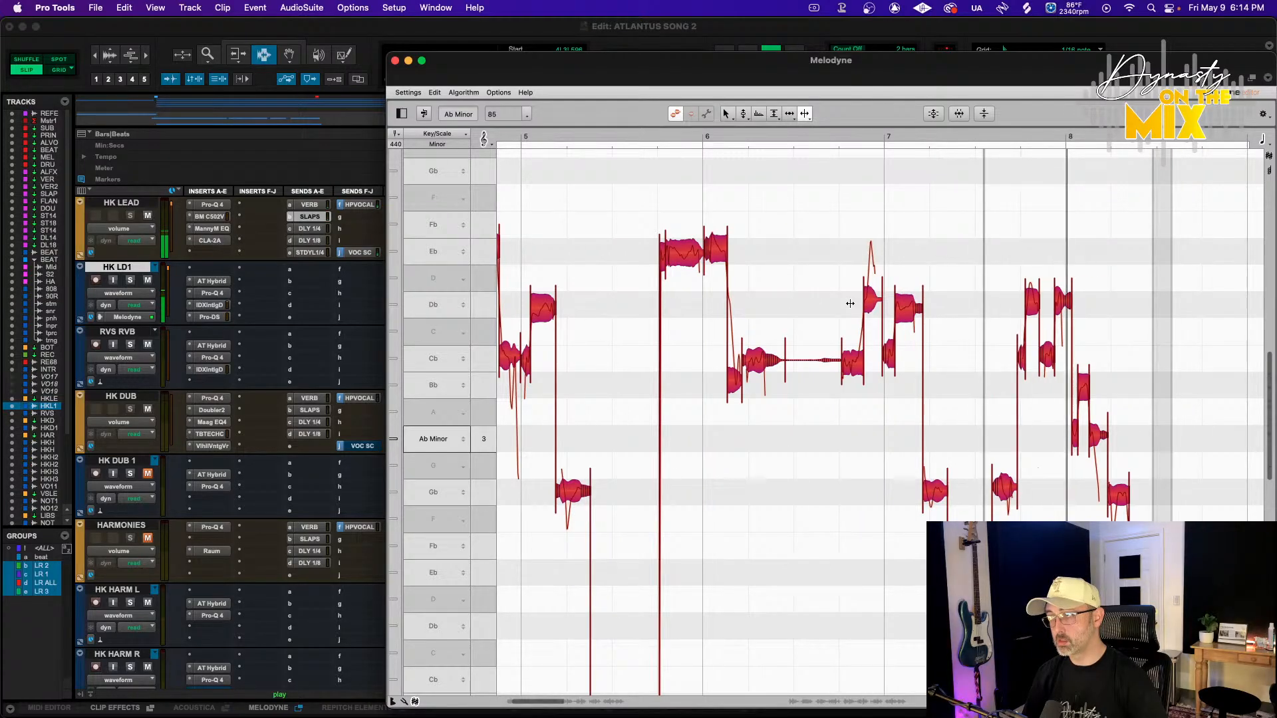
# Select a note near bar 8 and apply Correct Pitch to it with a higher Pitch Center
pyautogui.scroll(-2, 856, 306)
pyautogui.hscroll(2, 856, 305)
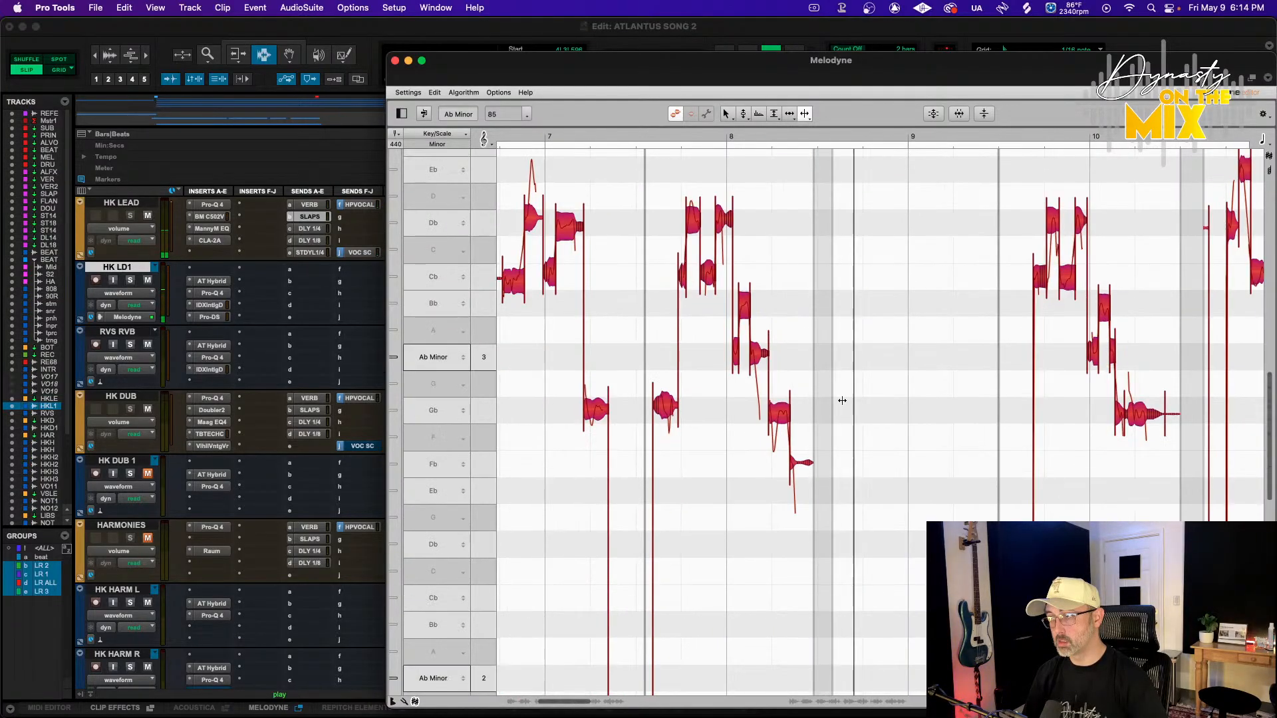
pyautogui.click(843, 401)
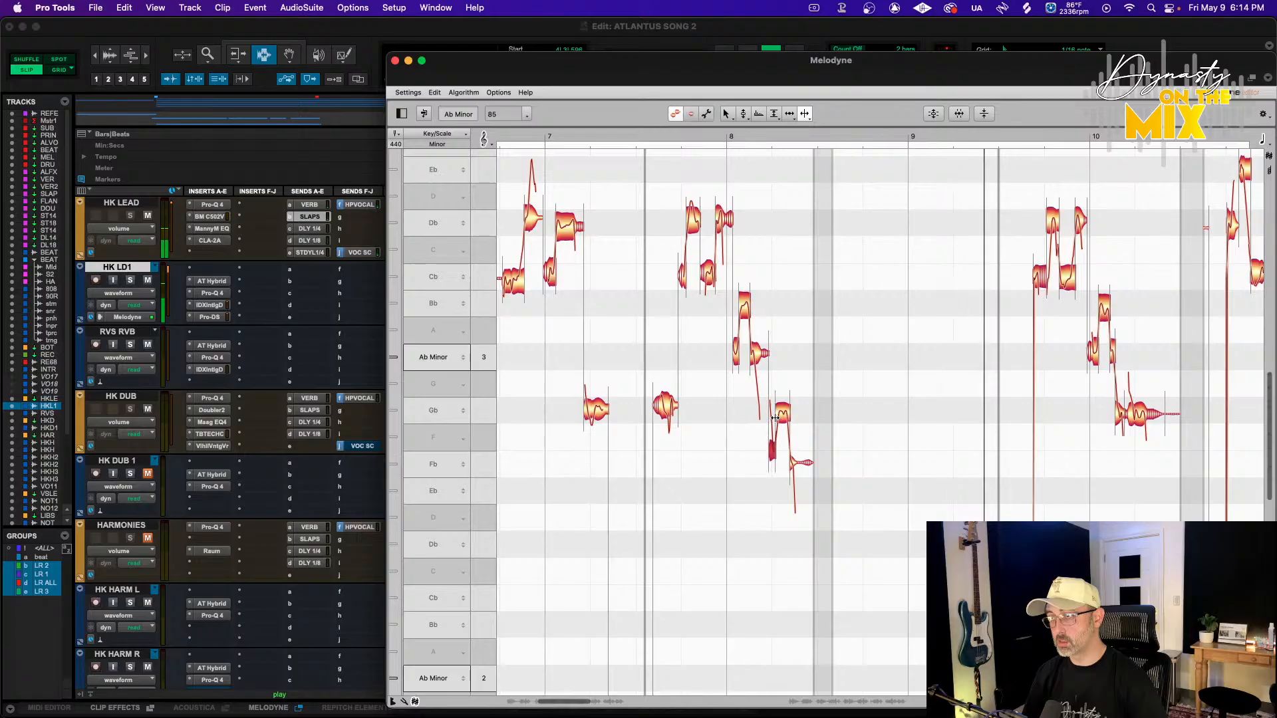
pyautogui.click(775, 416)
pyautogui.scroll(3, 836, 374)
pyautogui.scroll(-3, 837, 374)
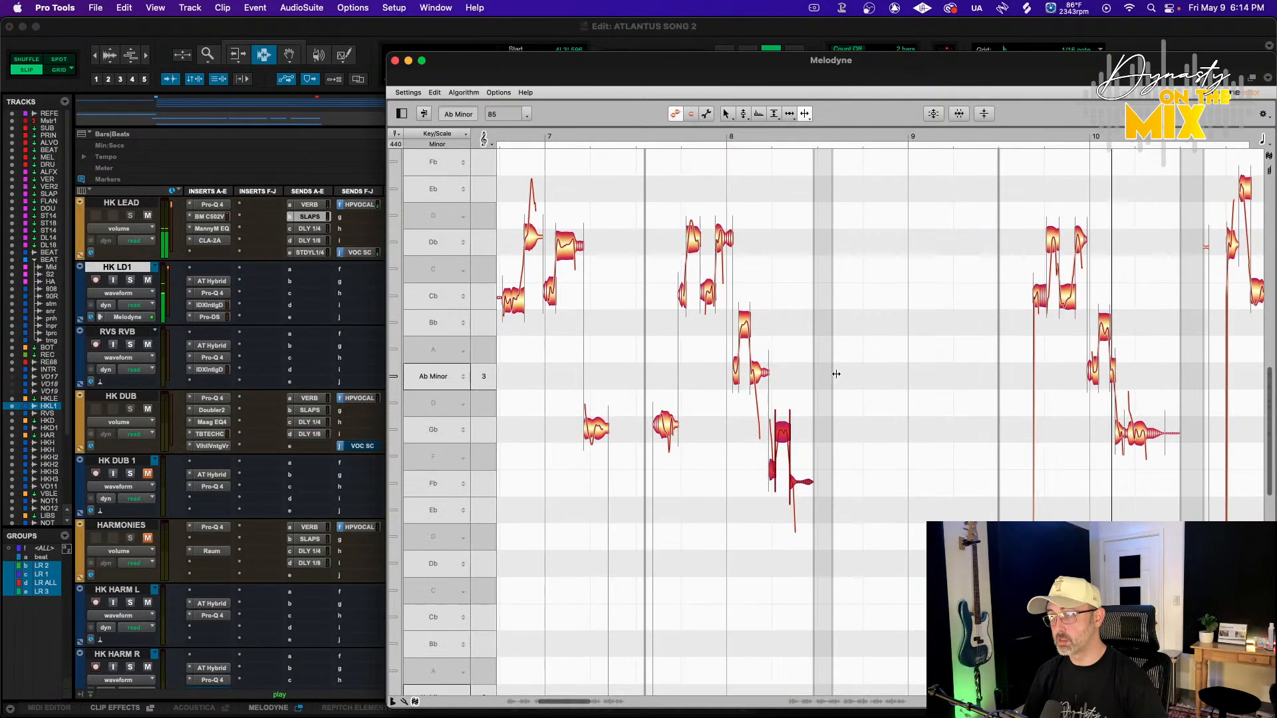
pyautogui.click(934, 114)
pyautogui.moveTo(866, 98); pyautogui.dragTo(877, 100)
pyautogui.click(941, 147)
# Switch to note assignment mode to examine the detected notes, then return to pitch editing
pyautogui.scroll(-8, 885, 261)
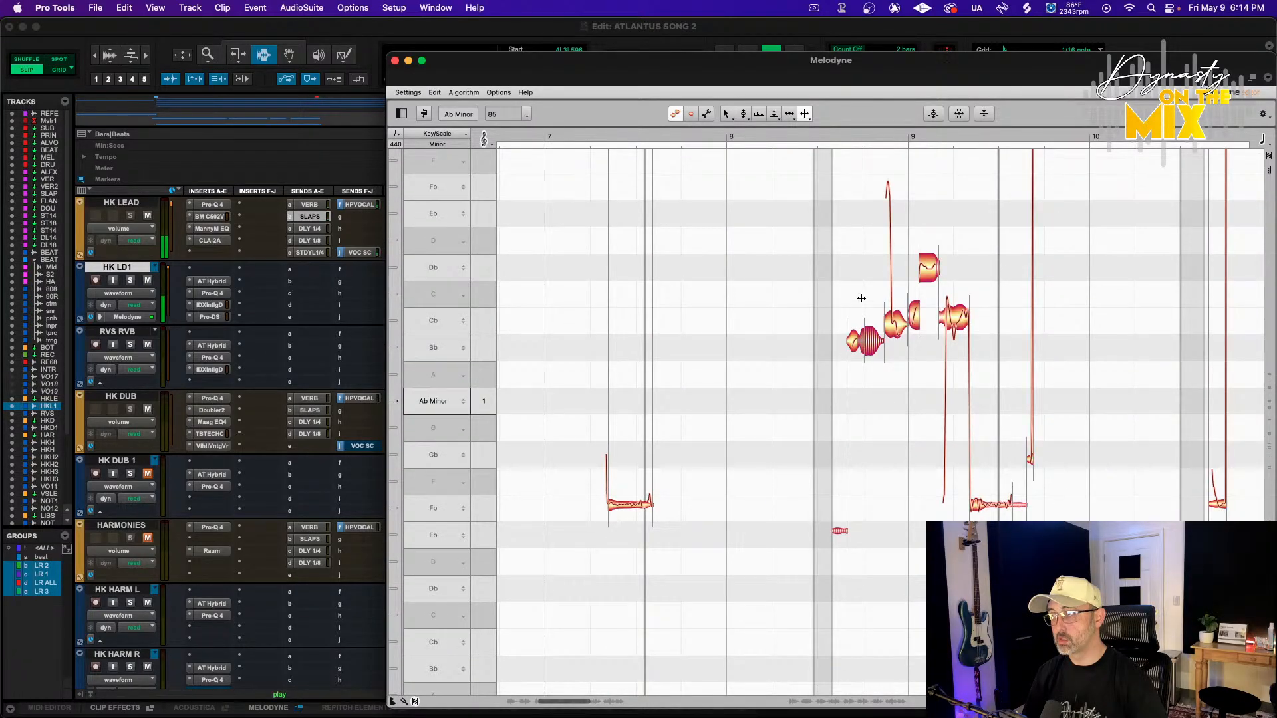
pyautogui.scroll(3, 887, 306)
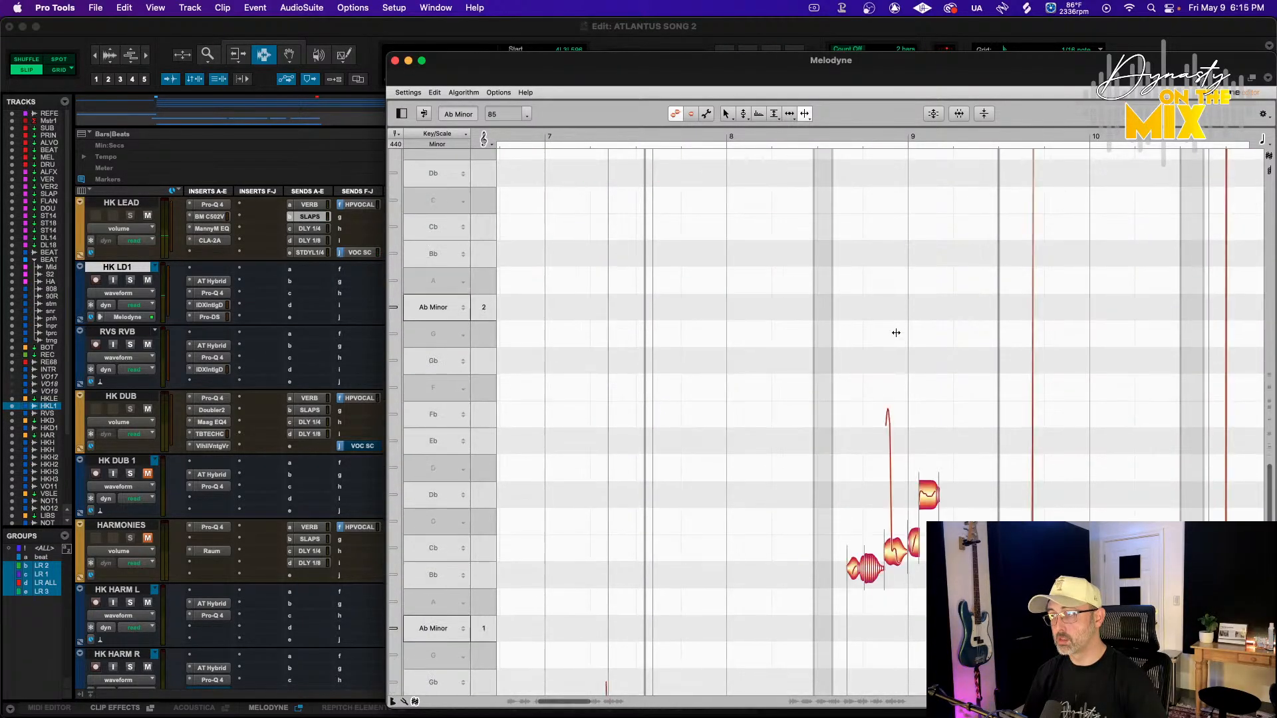
pyautogui.scroll(-1, 987, 480)
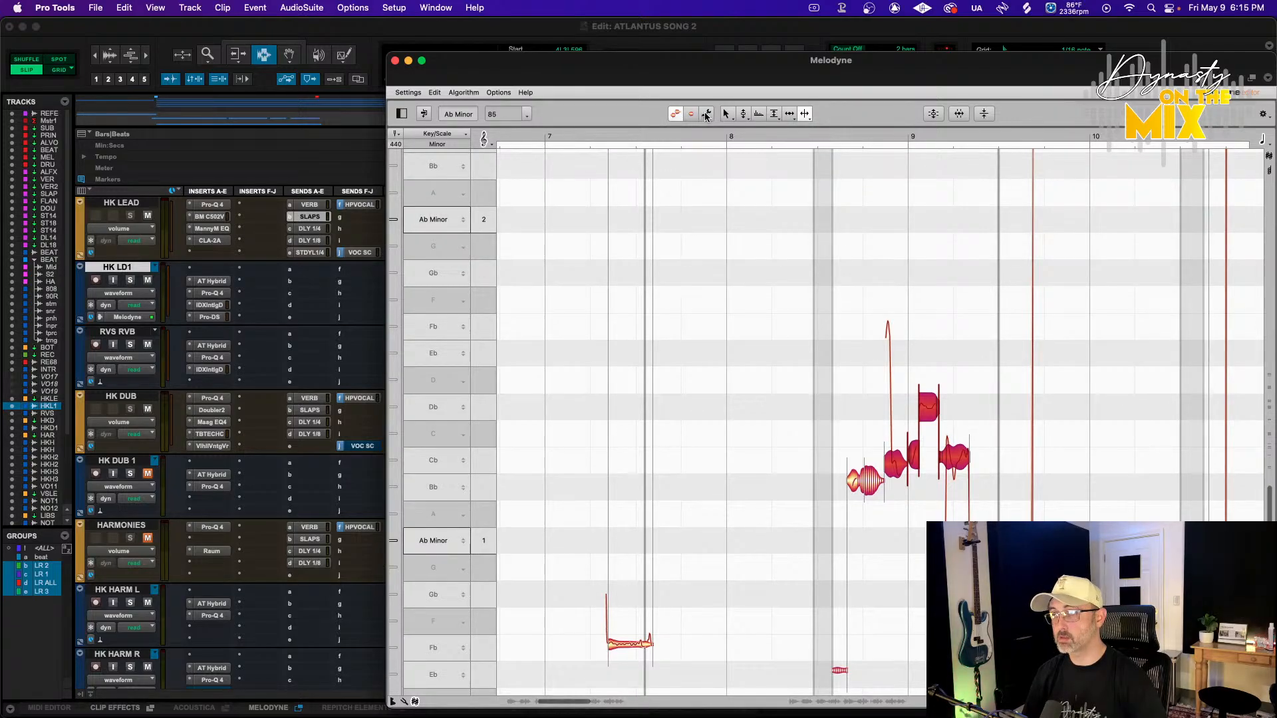
pyautogui.click(706, 114)
pyautogui.click(833, 404)
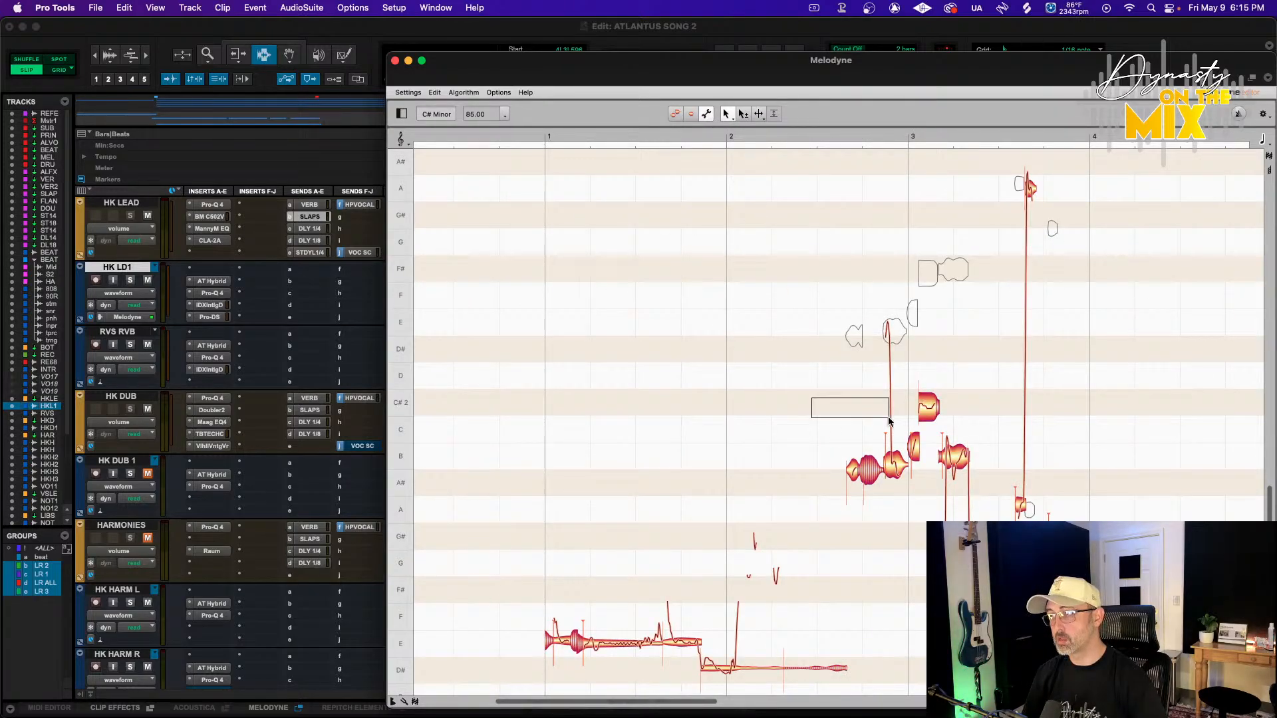
pyautogui.moveTo(890, 418); pyautogui.dragTo(1055, 503)
pyautogui.click(902, 516)
pyautogui.scroll(6, 850, 469)
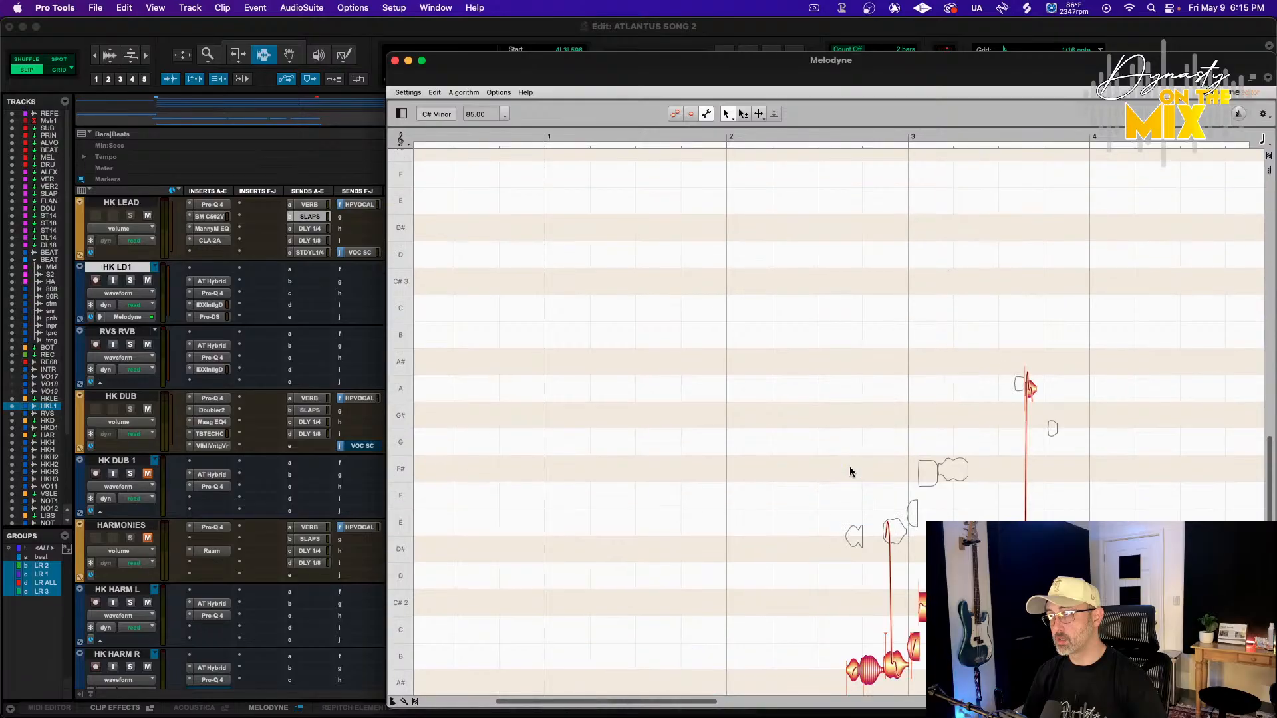
pyautogui.scroll(-3, 850, 471)
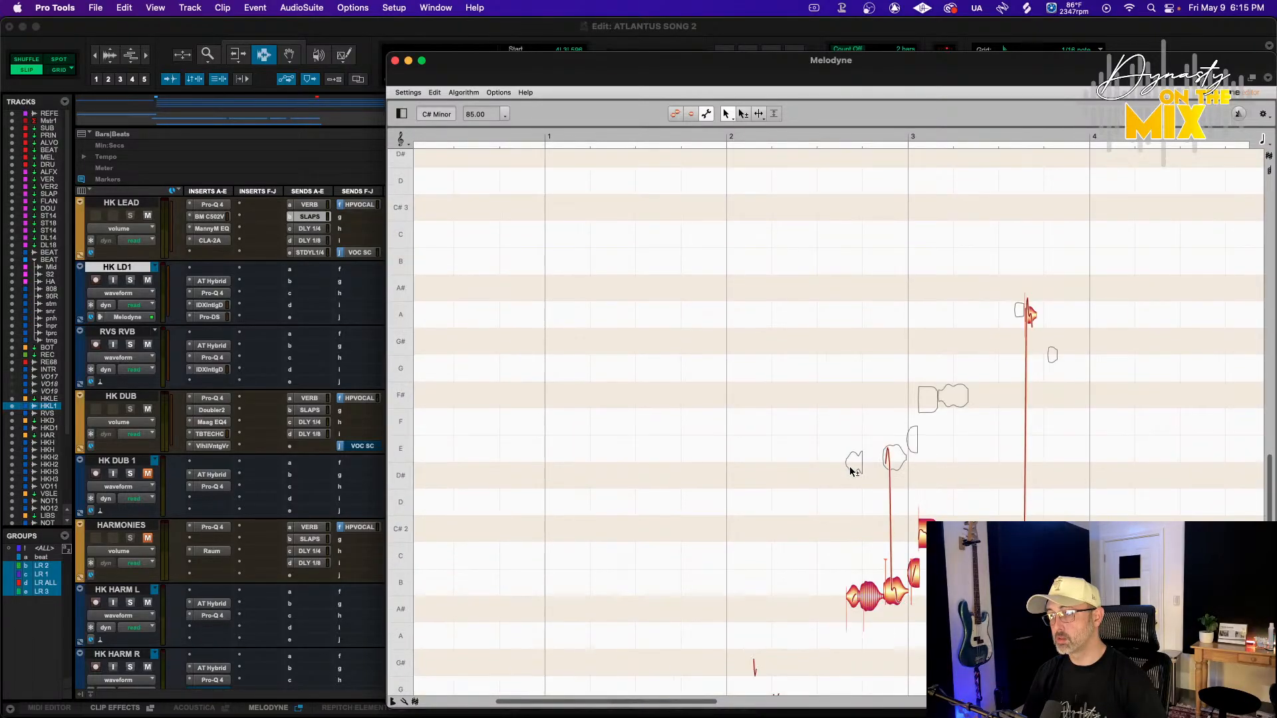
pyautogui.click(674, 115)
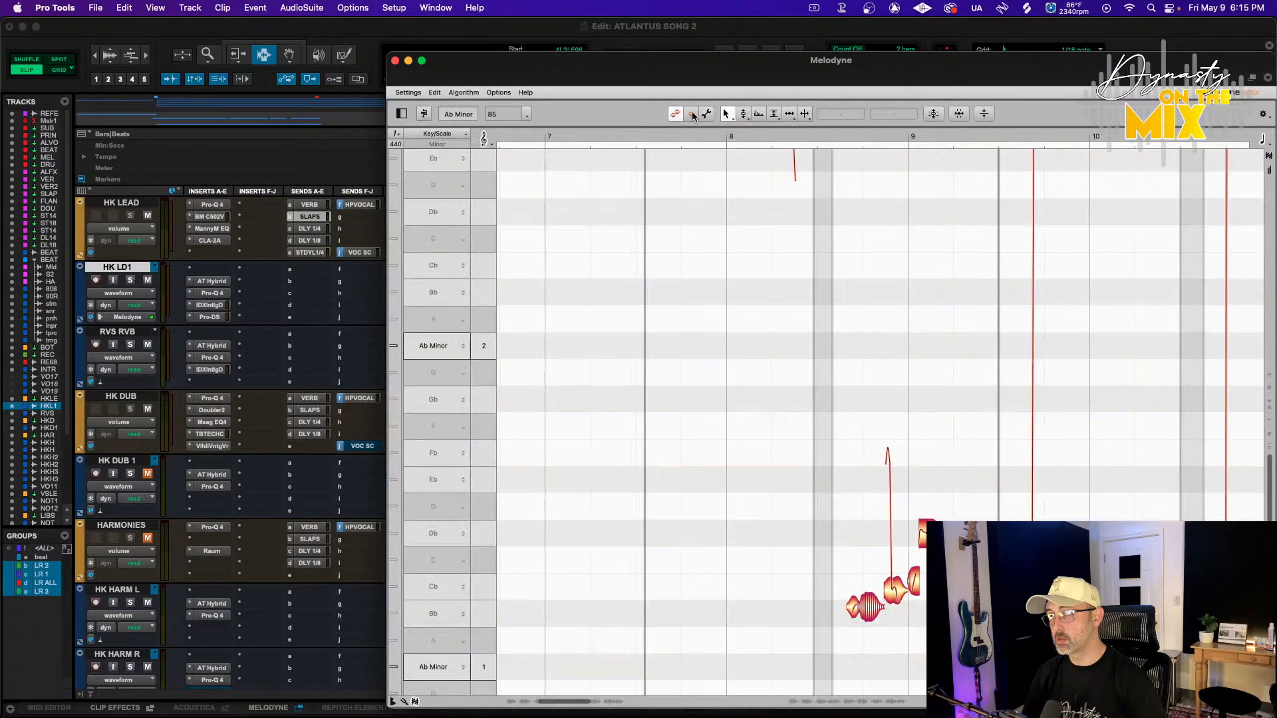
# Select the notes around bar 9 and apply Correct Pitch with Pitch Center at 58%
pyautogui.scroll(9, 746, 262)
pyautogui.scroll(-9, 746, 261)
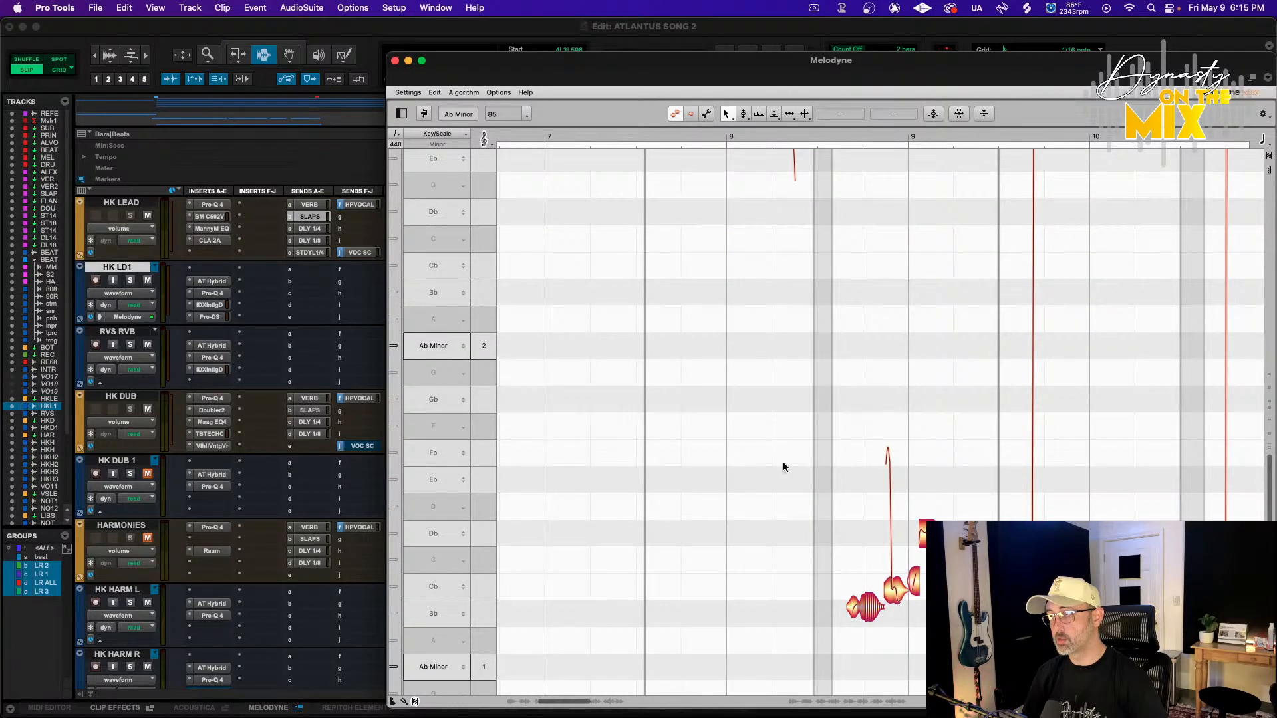
pyautogui.scroll(-5, 862, 572)
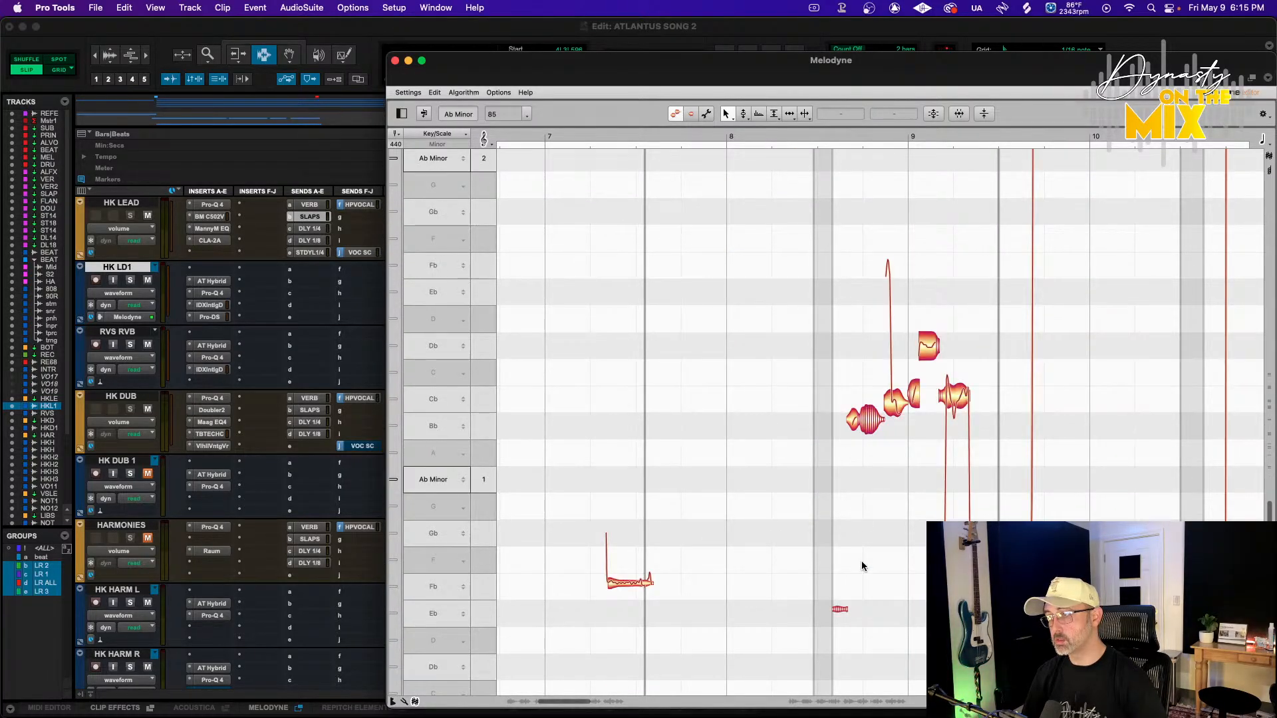
pyautogui.click(804, 114)
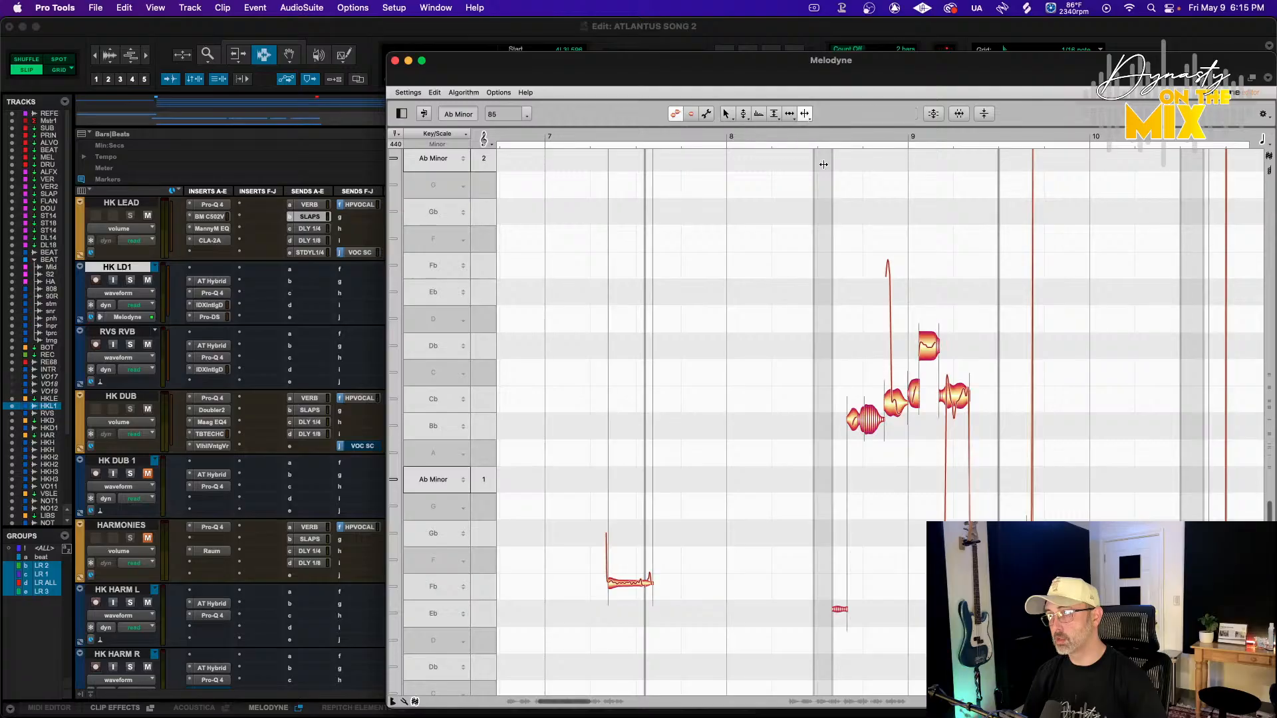
pyautogui.doubleClick(890, 399)
pyautogui.moveTo(819, 227); pyautogui.dragTo(958, 426)
pyautogui.click(934, 114)
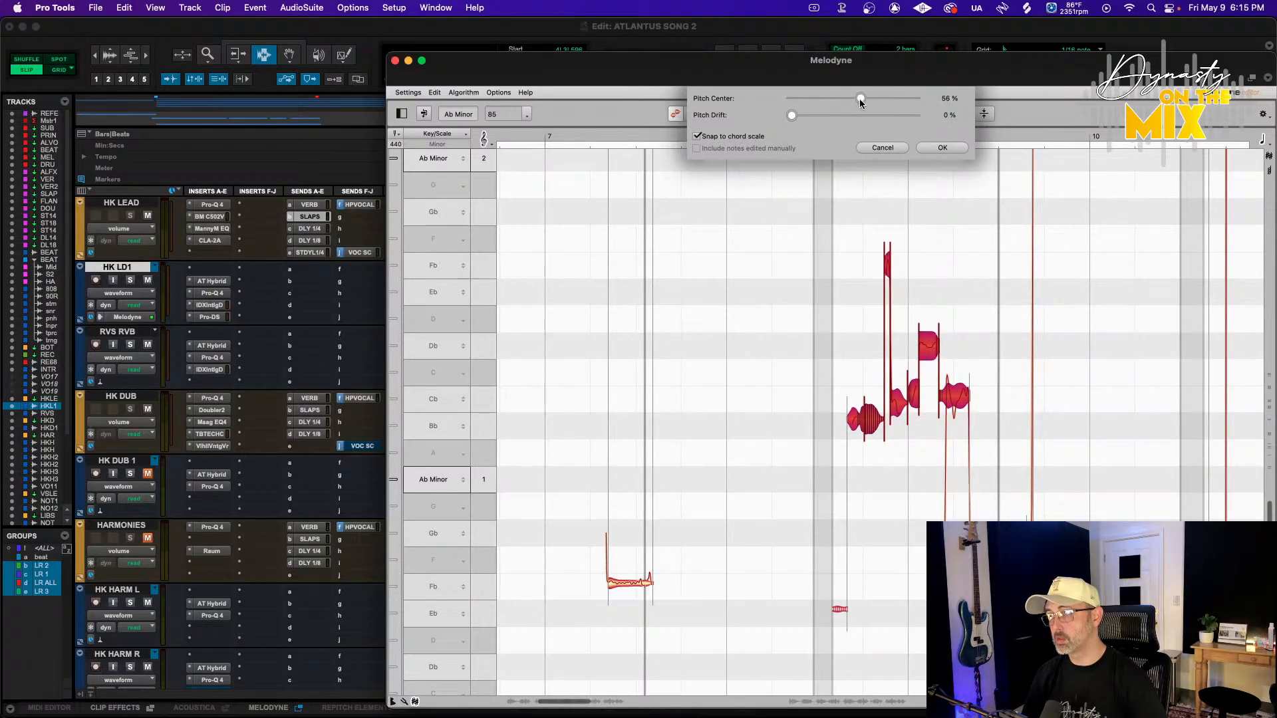
pyautogui.click(938, 148)
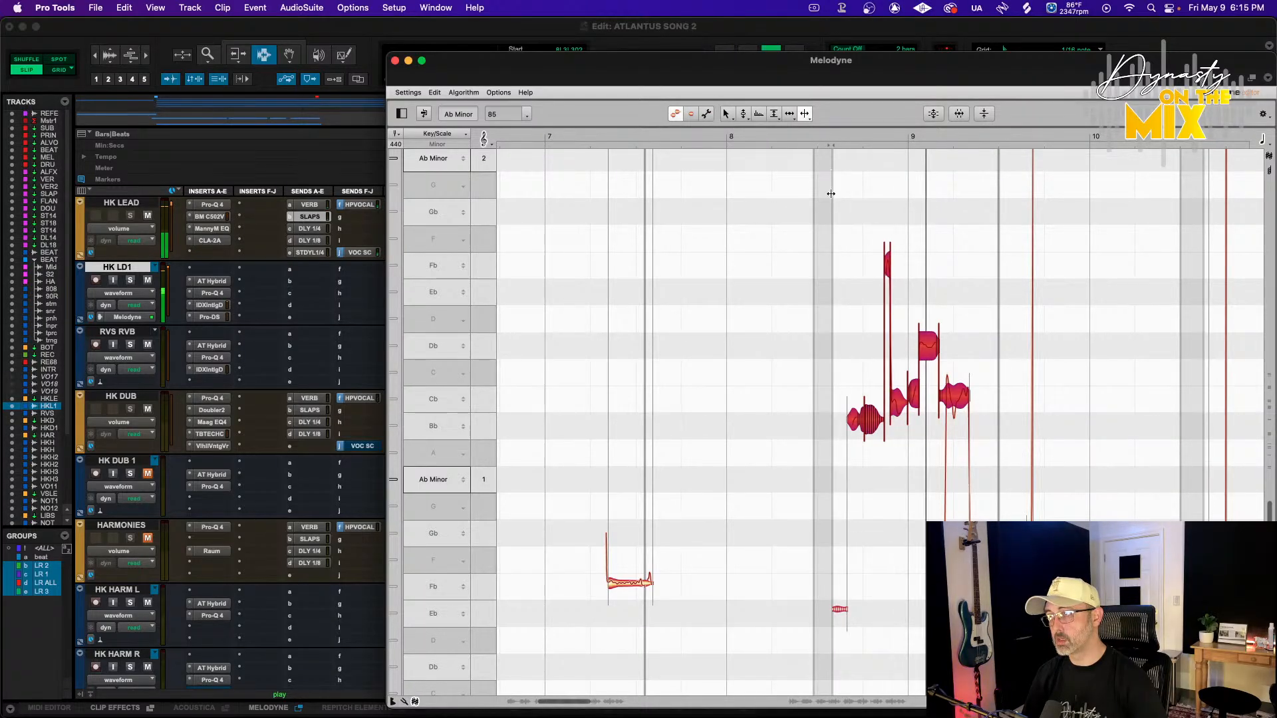
# Reapply Correct Pitch to the bar 9 notes with Pitch Center at 60%, playing back to check
pyautogui.click(837, 274)
pyautogui.press('space')
pyautogui.click(728, 115)
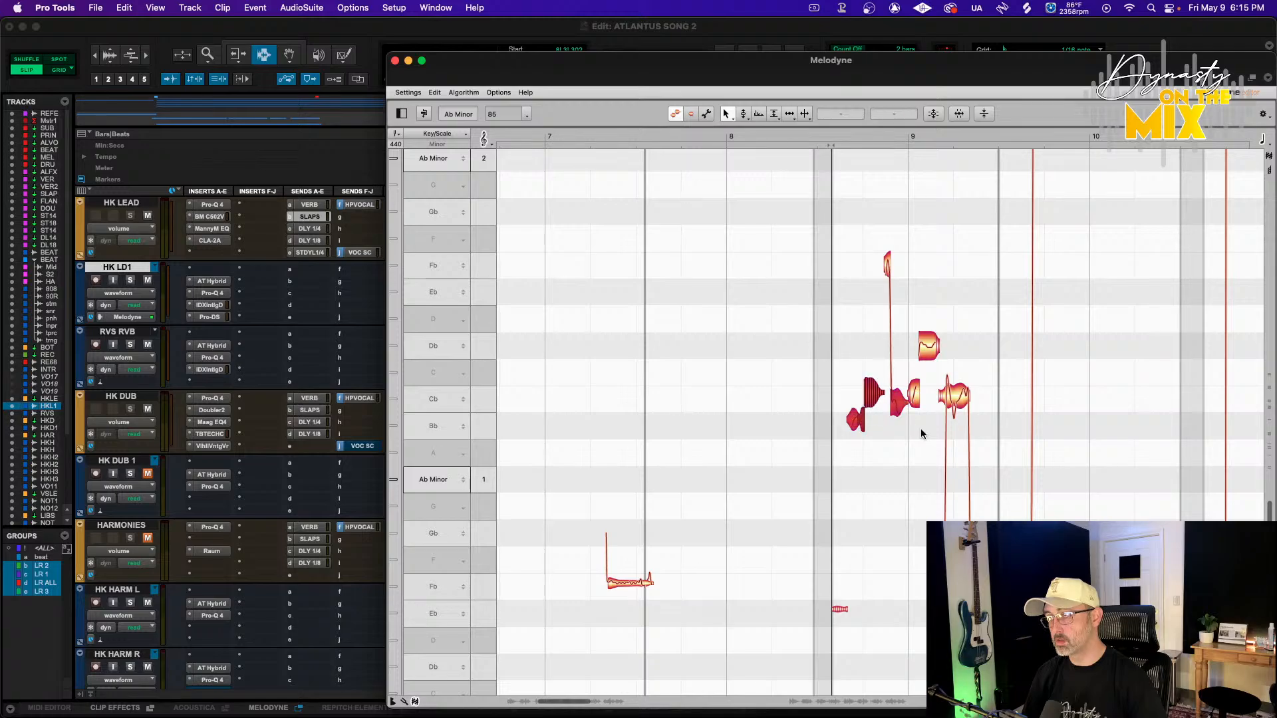
pyautogui.click(933, 117)
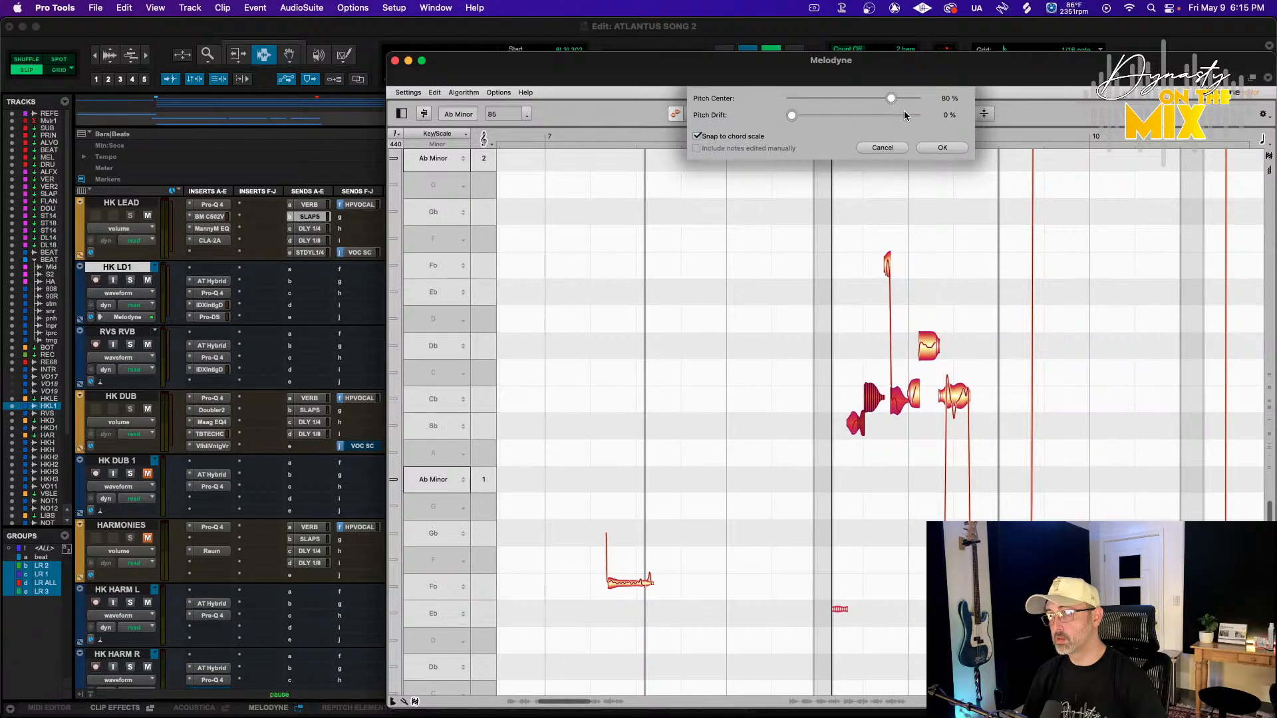
pyautogui.press('space')
pyautogui.click(942, 147)
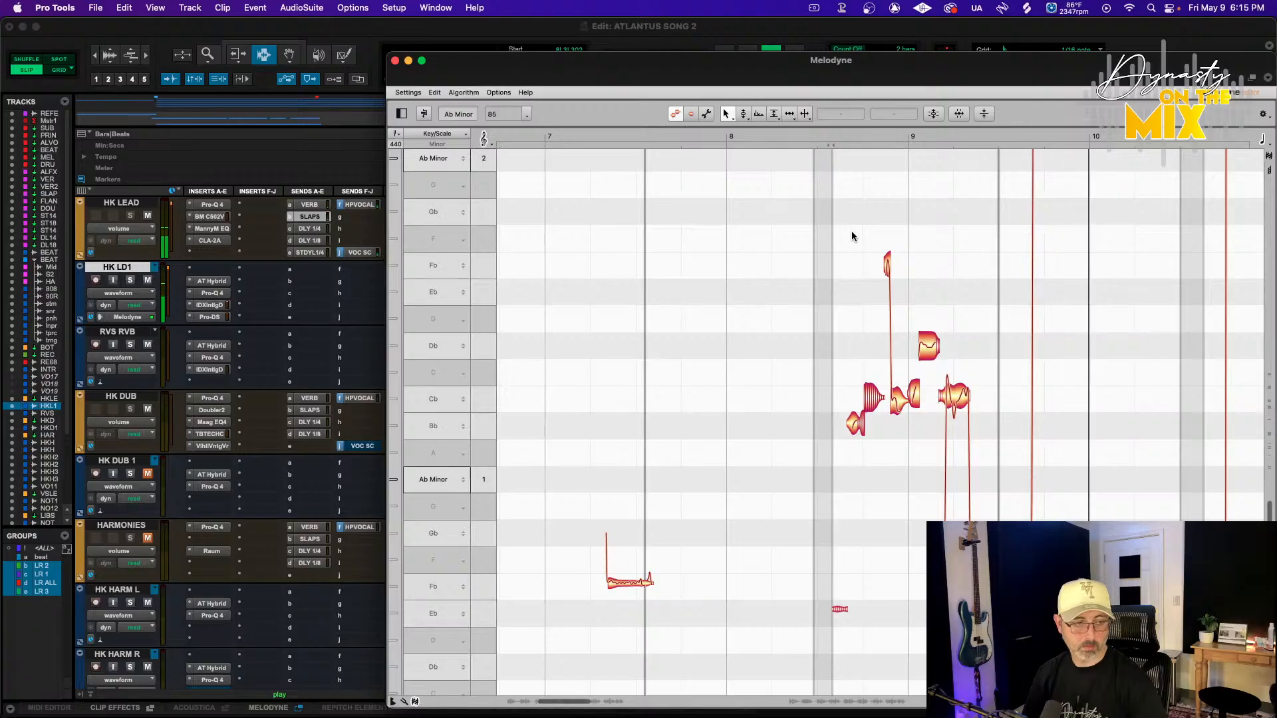
# Scroll through the remaining HK LD1 notes after bar 10
pyautogui.scroll(8, 892, 258)
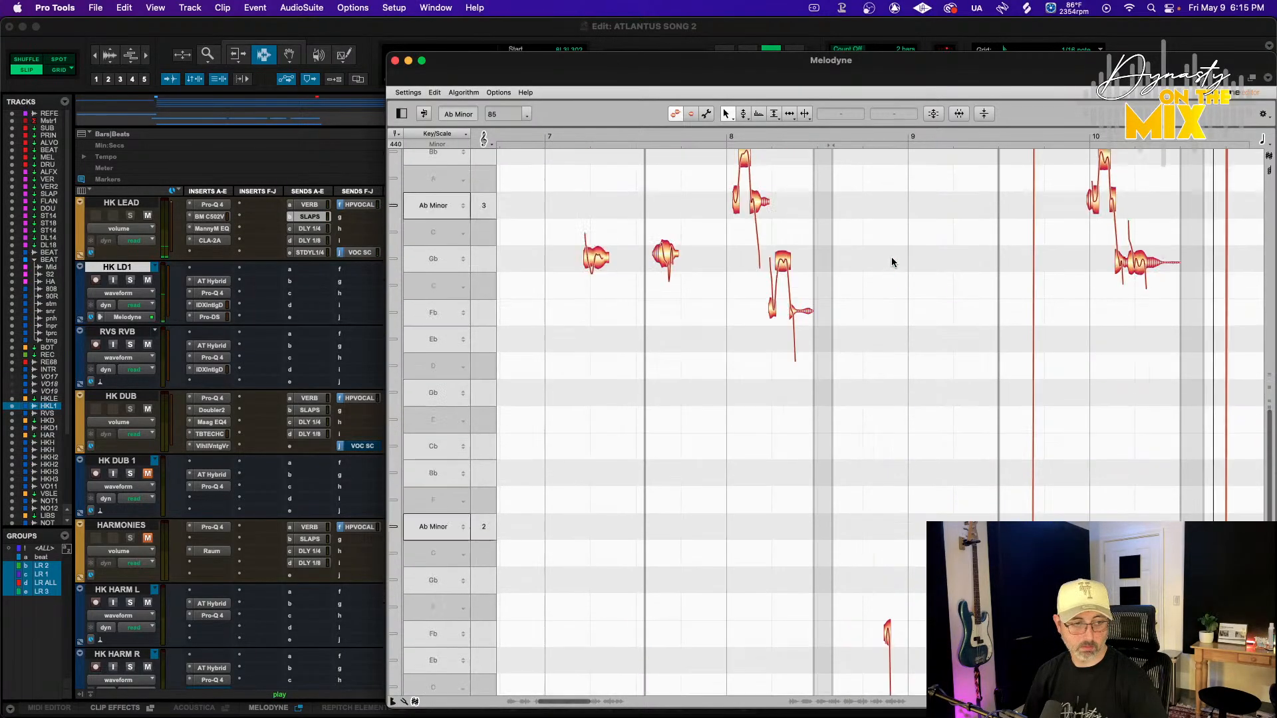
pyautogui.scroll(4, 892, 258)
pyautogui.hscroll(14, 892, 258)
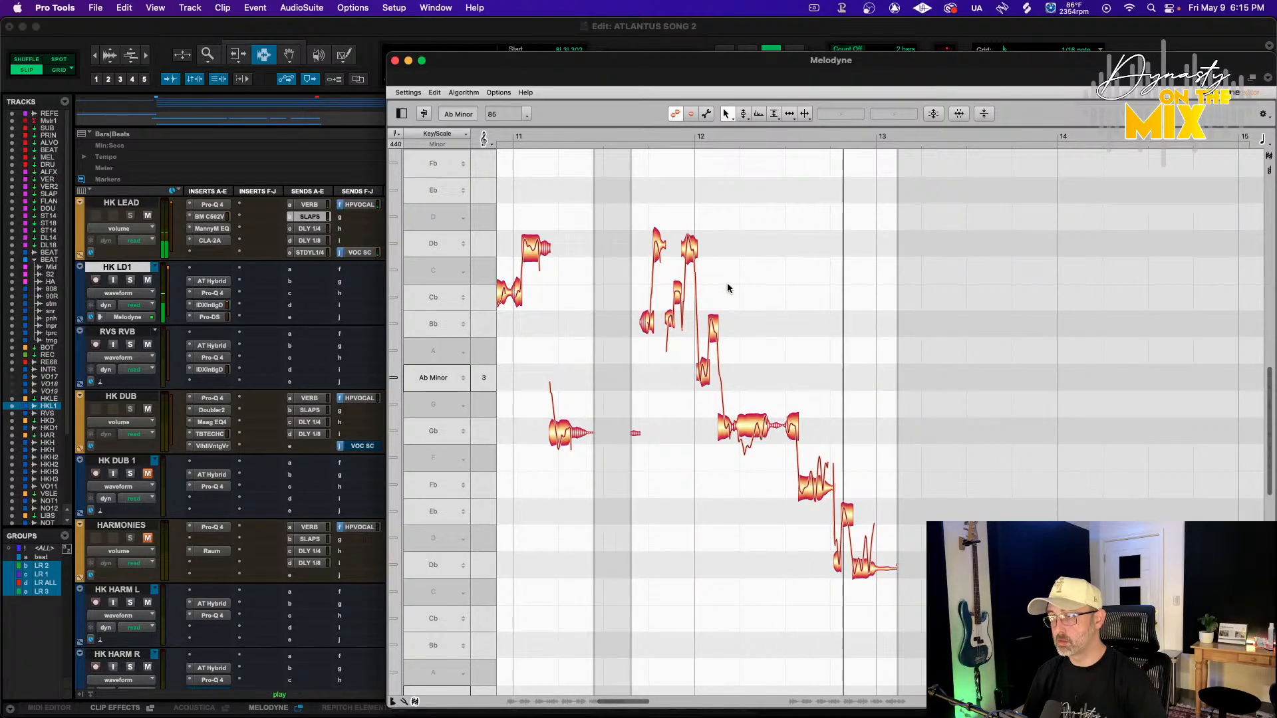
# Scan the HK LD1 notes between bars 7 and 13 in Melodyne, then close the Melodyne window
pyautogui.scroll(-12, 734, 335)
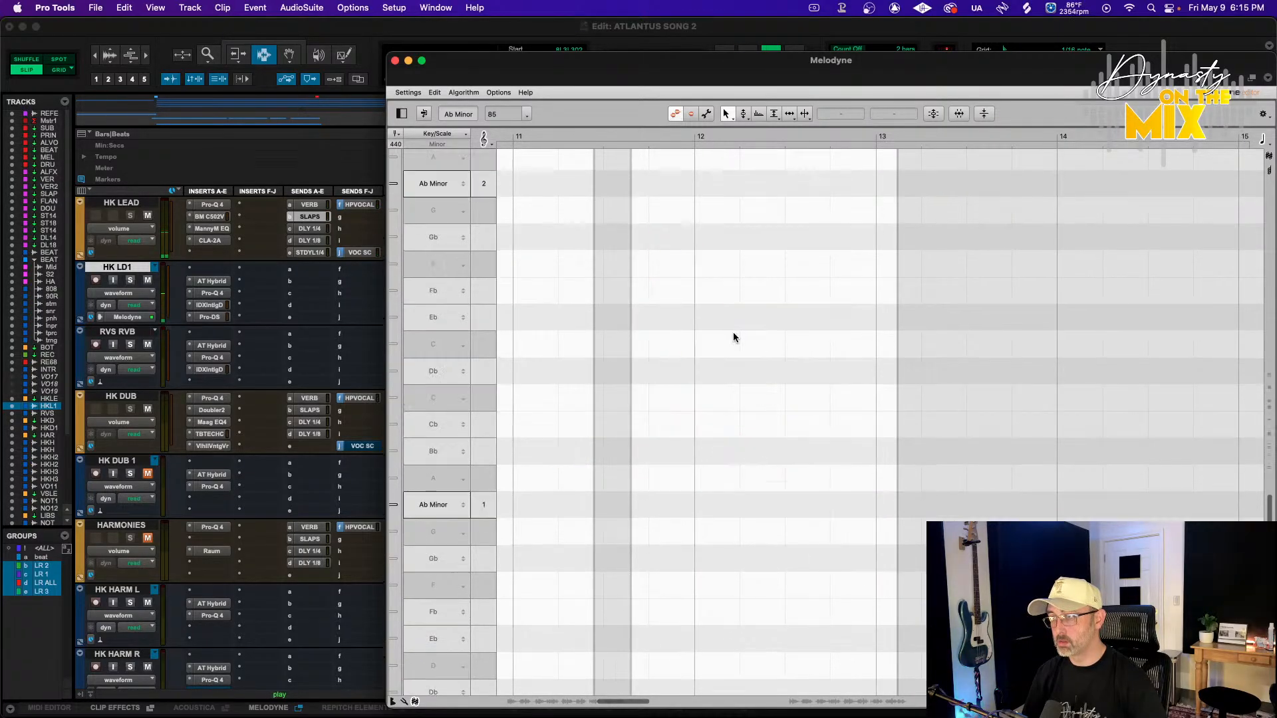
pyautogui.hscroll(-10, 723, 394)
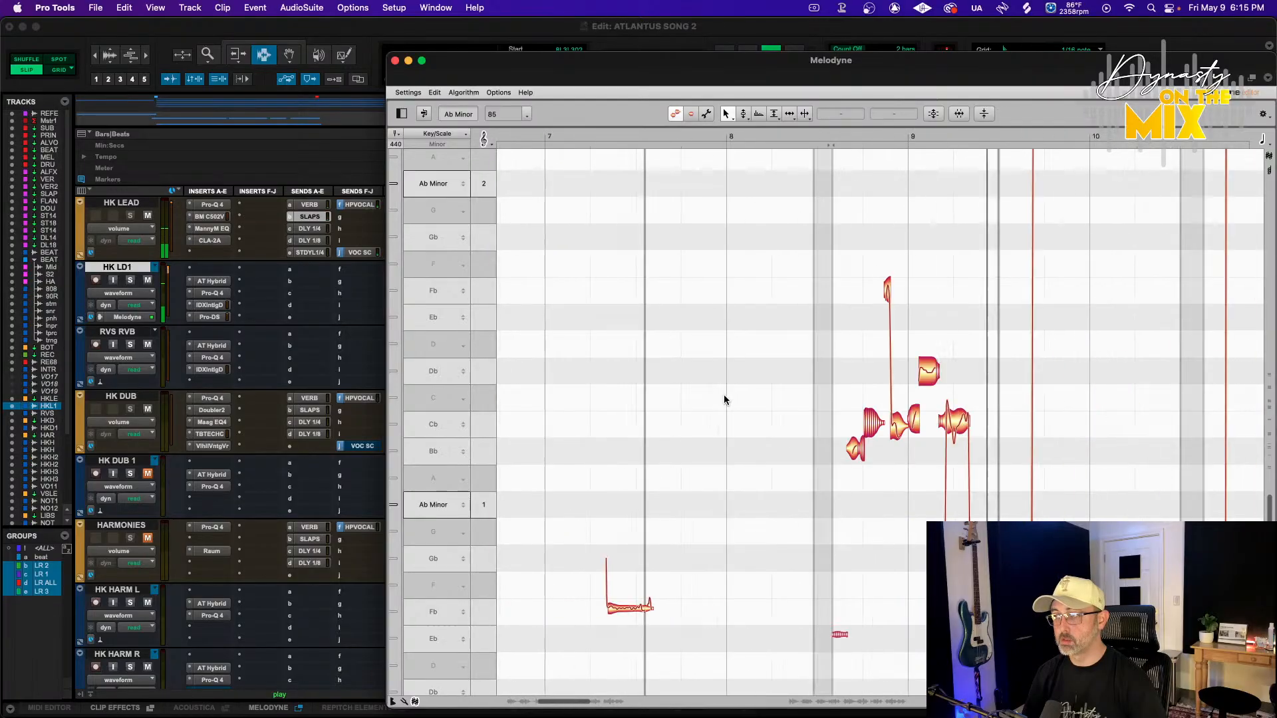
pyautogui.hscroll(5, 673, 443)
pyautogui.scroll(12, 672, 444)
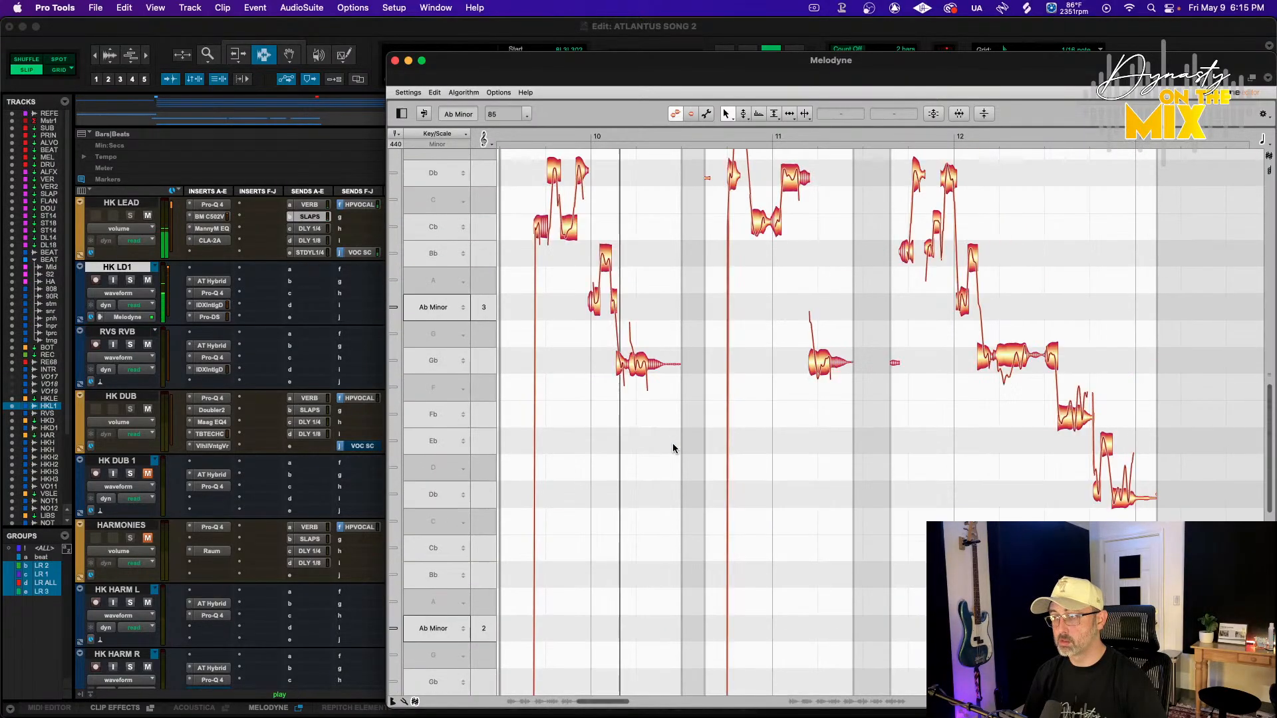
pyautogui.hscroll(3, 673, 443)
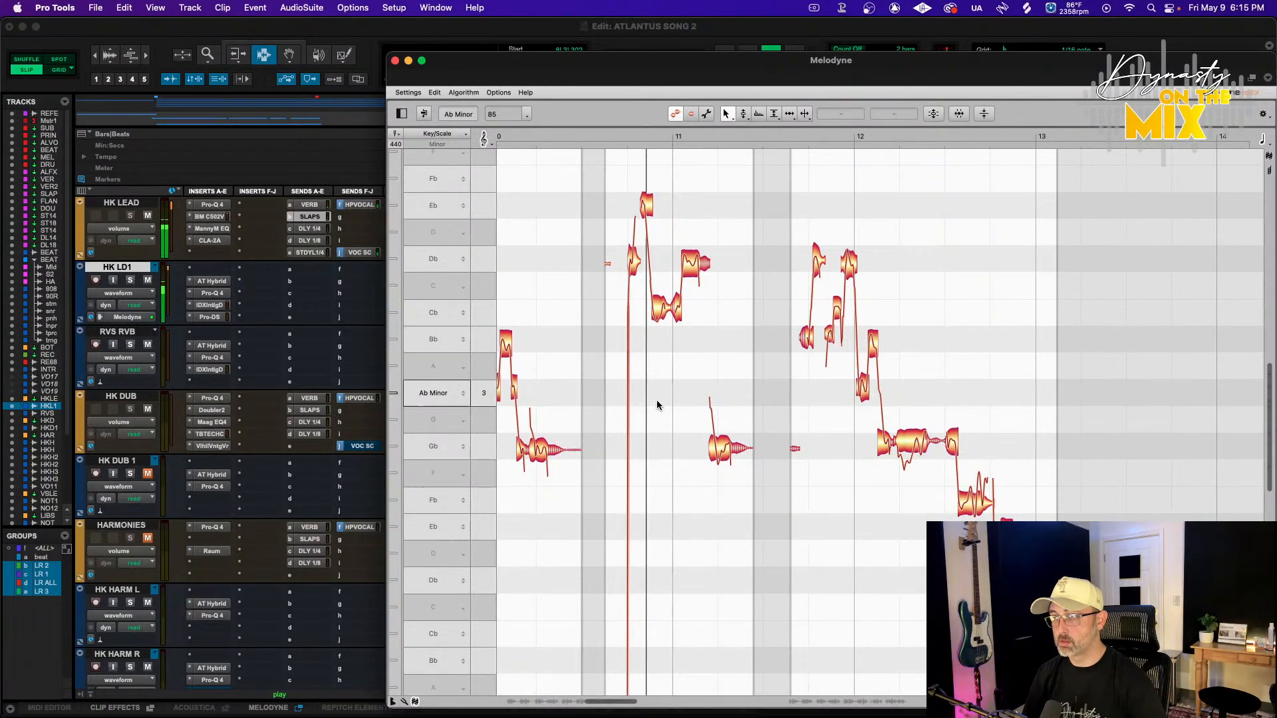
pyautogui.scroll(-6, 661, 367)
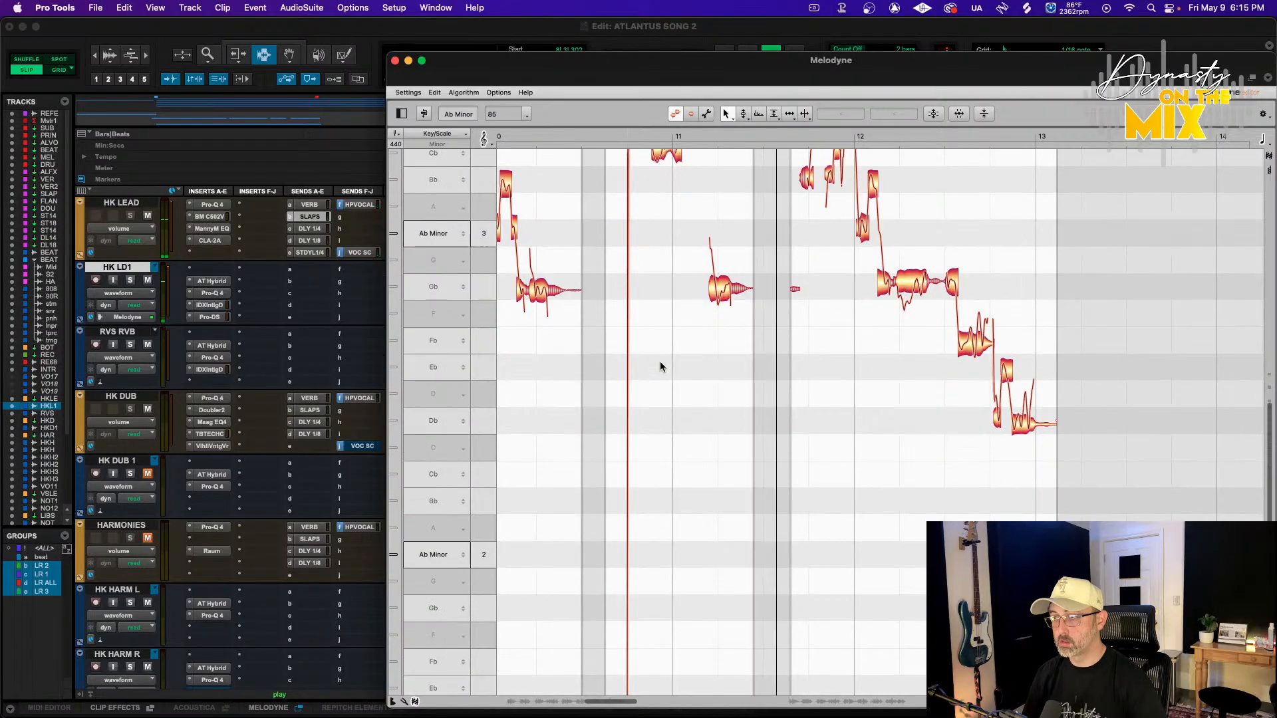
pyautogui.scroll(3, 661, 367)
pyautogui.hscroll(5, 660, 367)
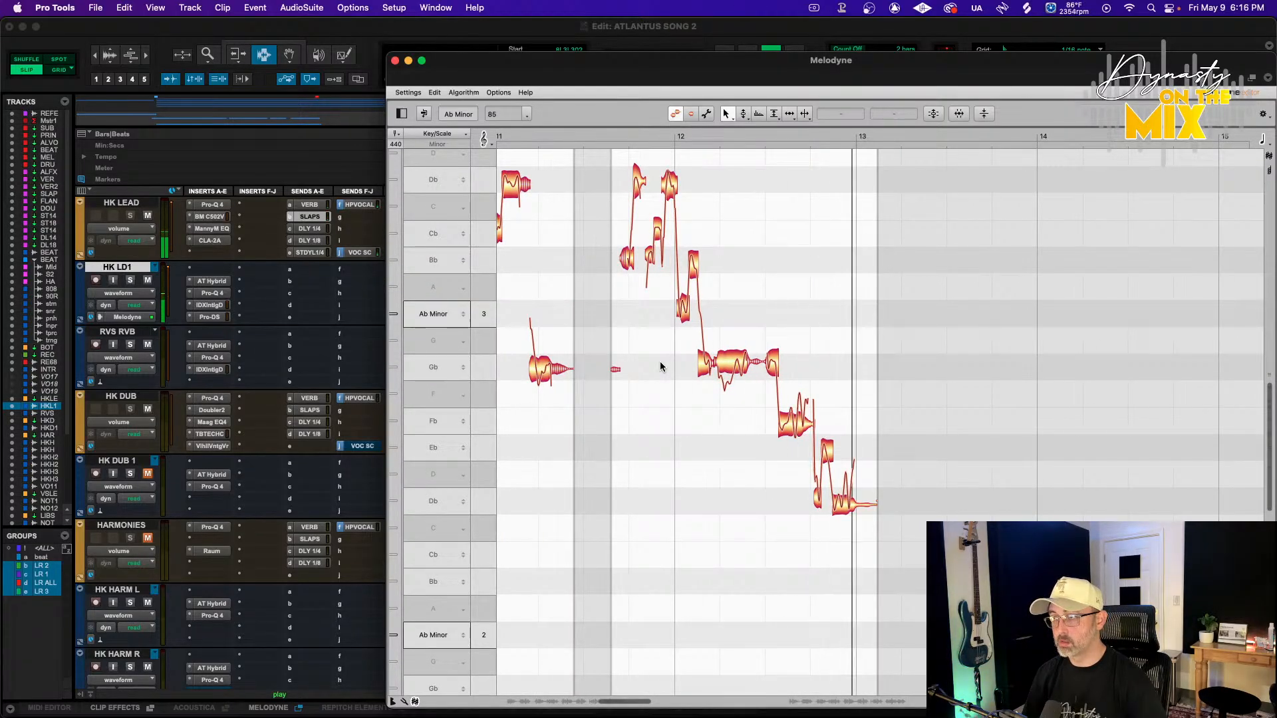
pyautogui.press('super+w')
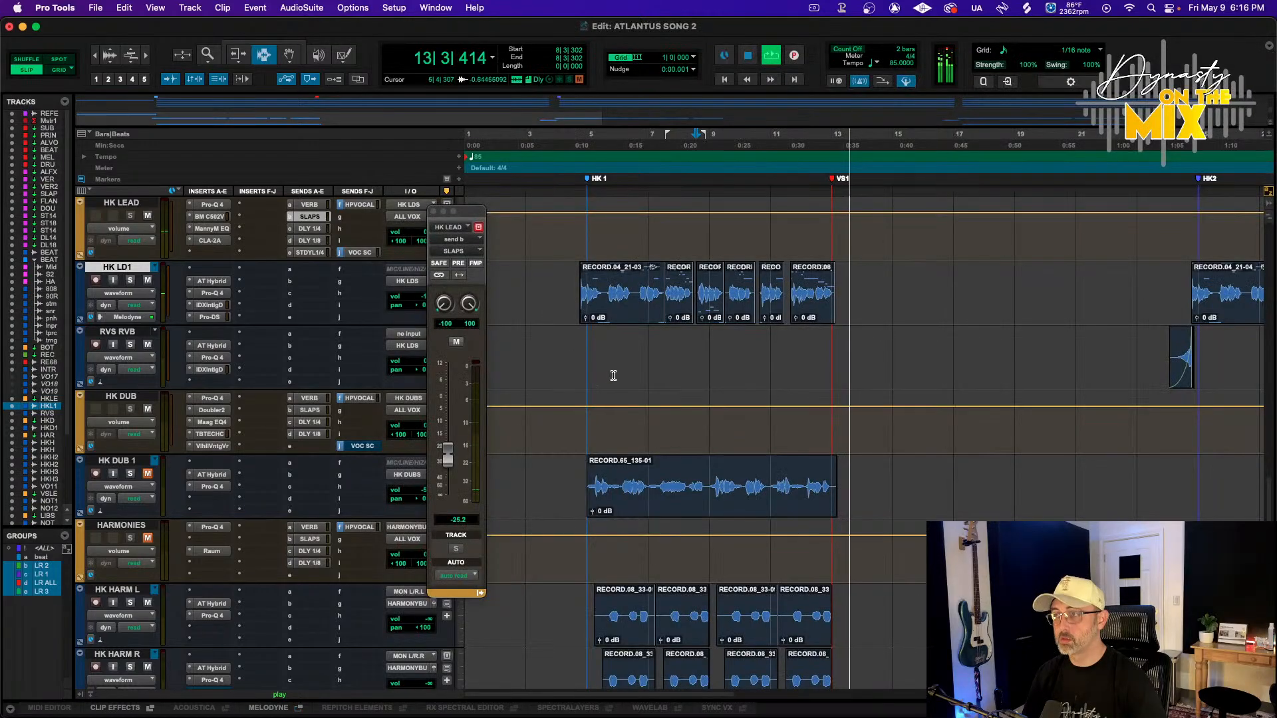
# Trim the start of the first HK LD1 clip at the HK1 section slightly later
pyautogui.click(576, 134)
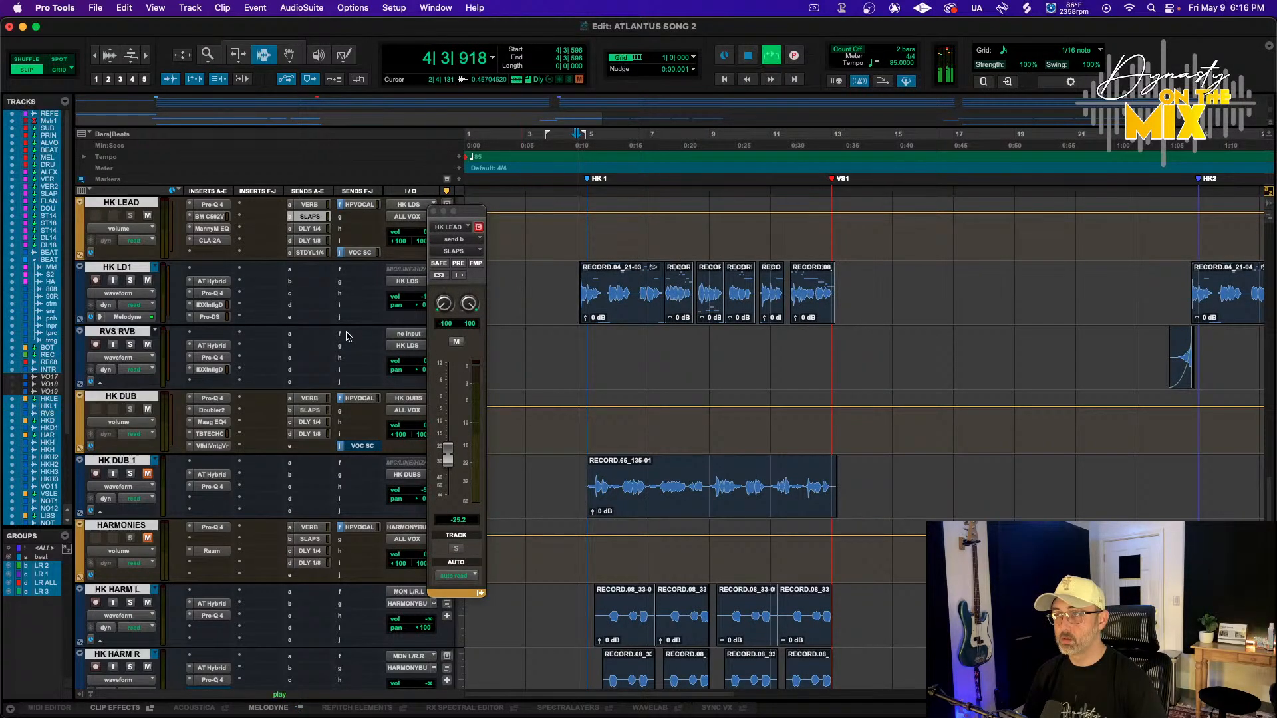
pyautogui.click(139, 267)
pyautogui.press('super+bracketright')
pyautogui.press('super+bracketright')
pyautogui.press('super+bracketright')
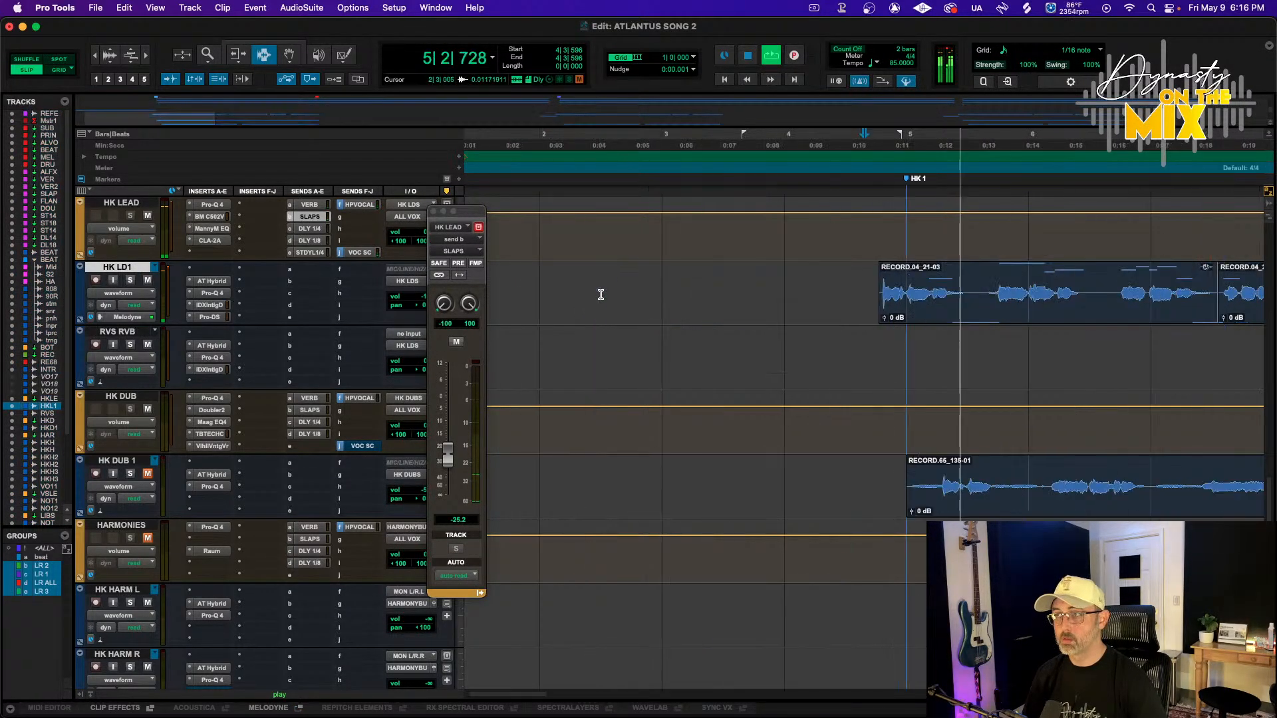
pyautogui.click(899, 305)
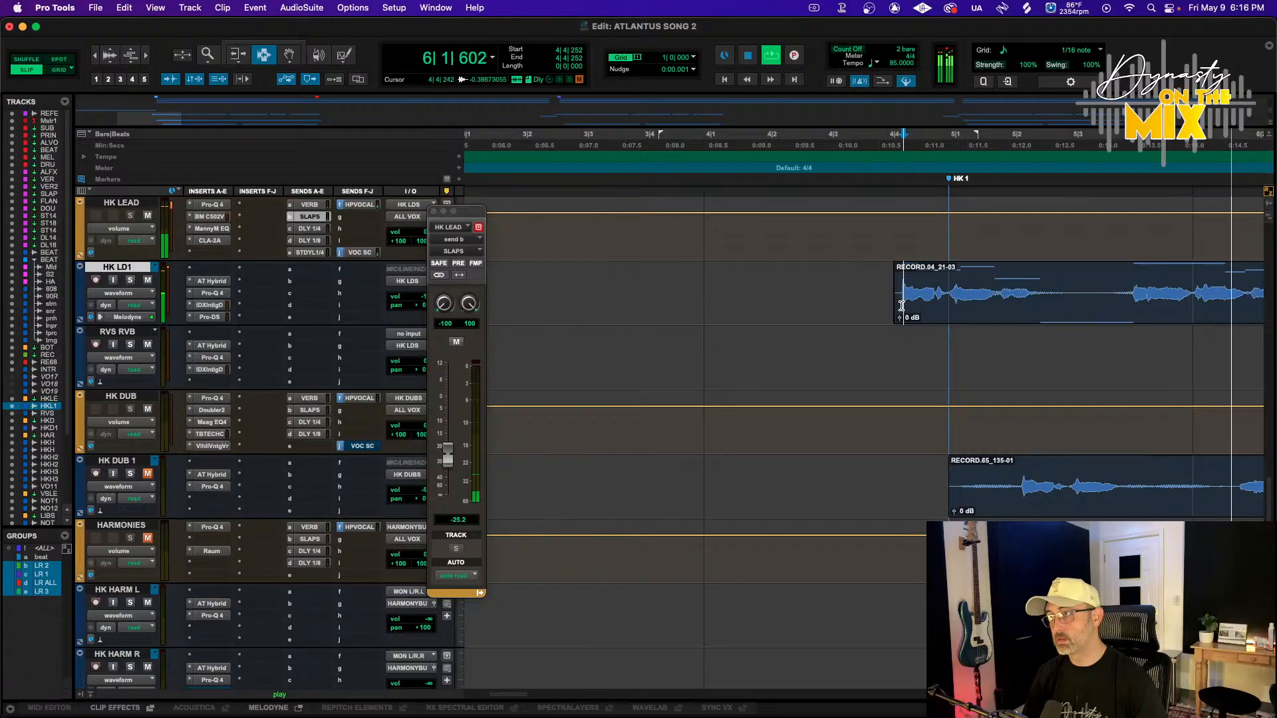
pyautogui.moveTo(890, 303); pyautogui.dragTo(911, 306)
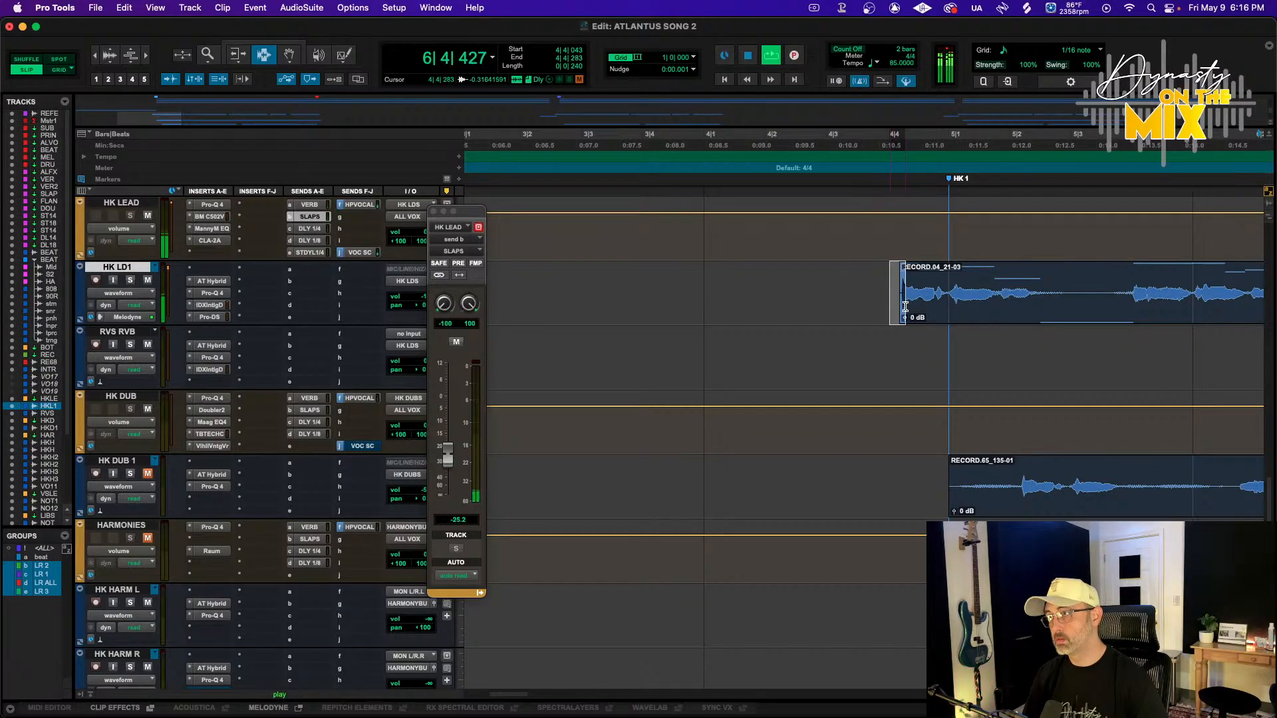
pyautogui.click(871, 135)
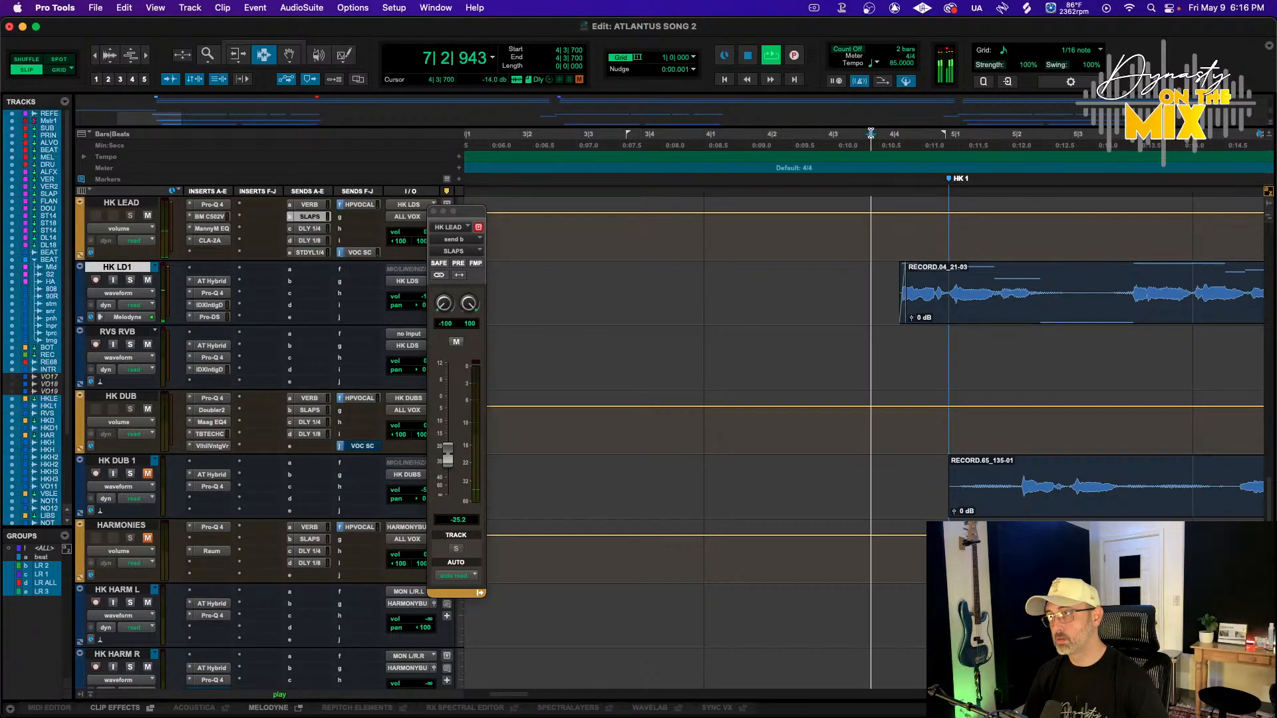
# Select all HK LD1 clips in the HK1 section and apply batch fades with 20 millisecond lengths
pyautogui.press('r')
pyautogui.press('r')
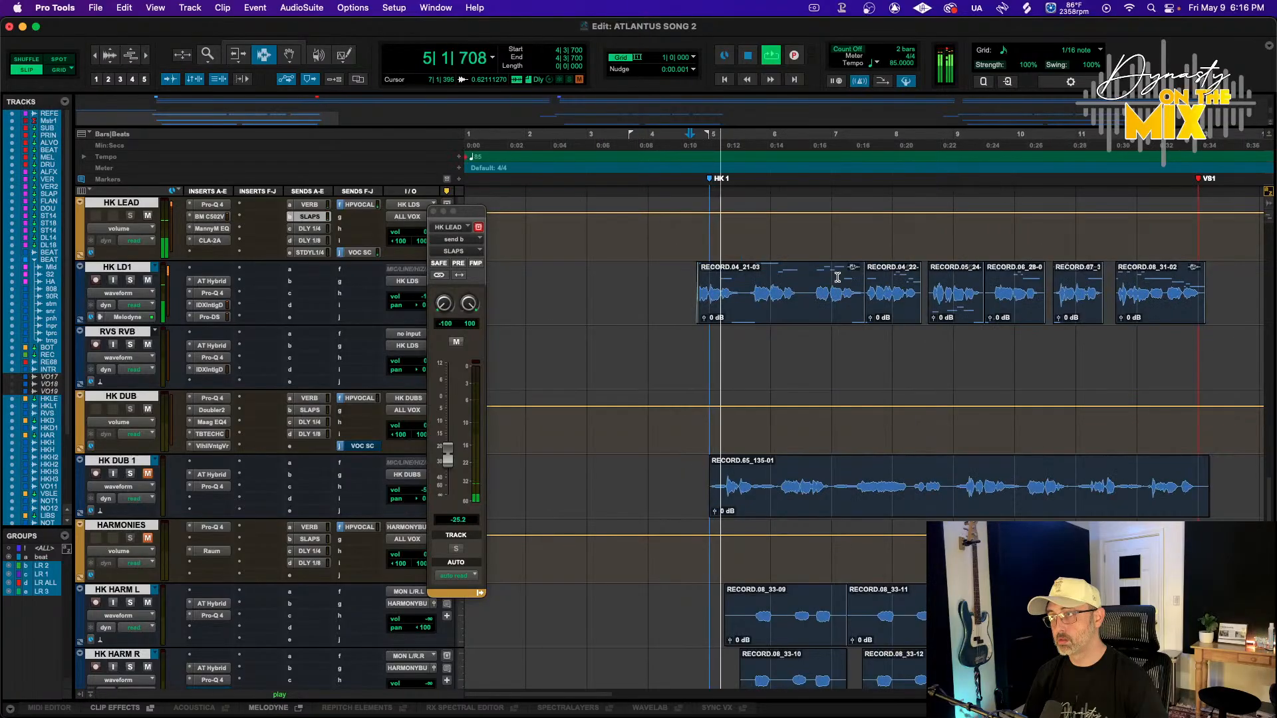
pyautogui.hscroll(2, 837, 277)
pyautogui.press('F4')
pyautogui.moveTo(592, 297); pyautogui.dragTo(1173, 289)
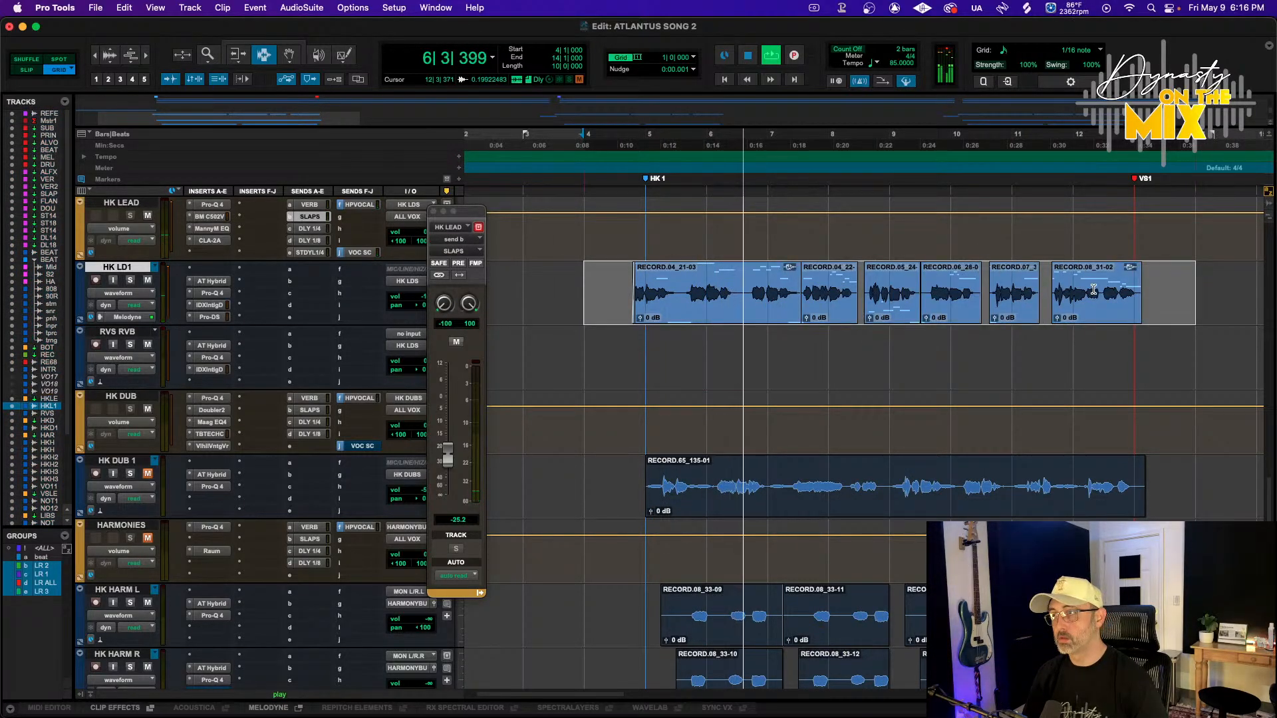
pyautogui.press('super+f')
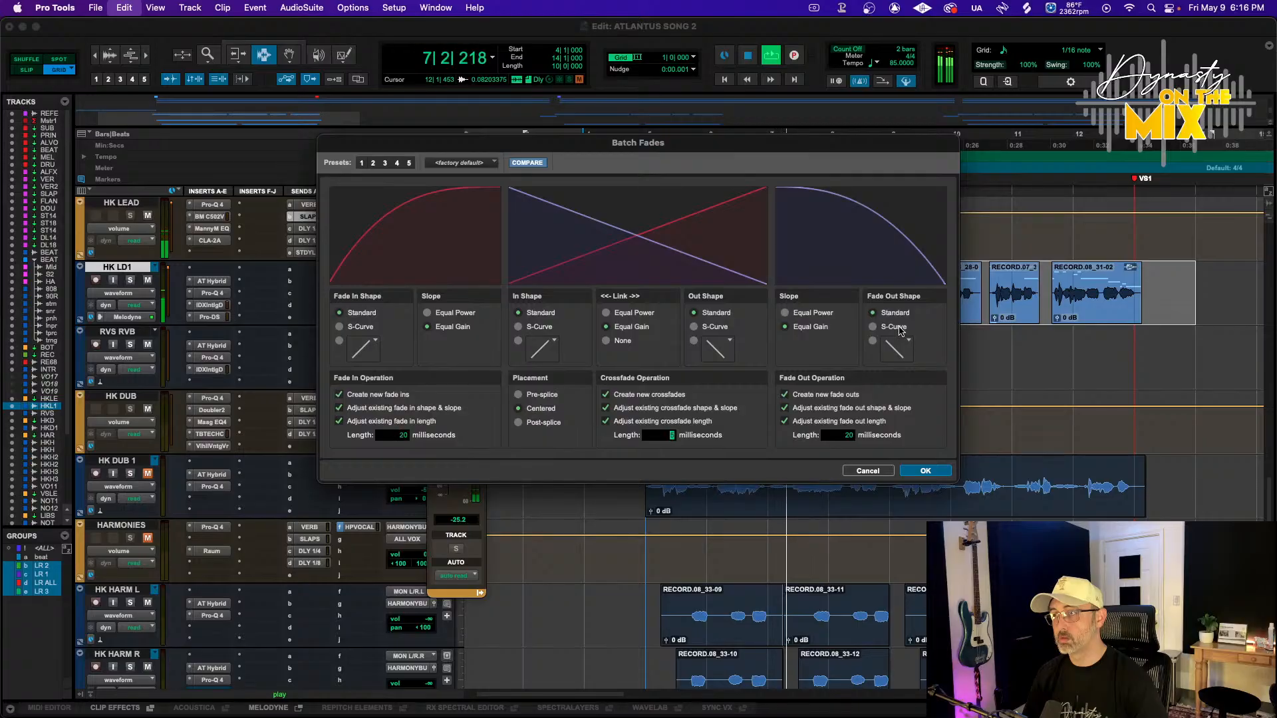
pyautogui.press('Return')
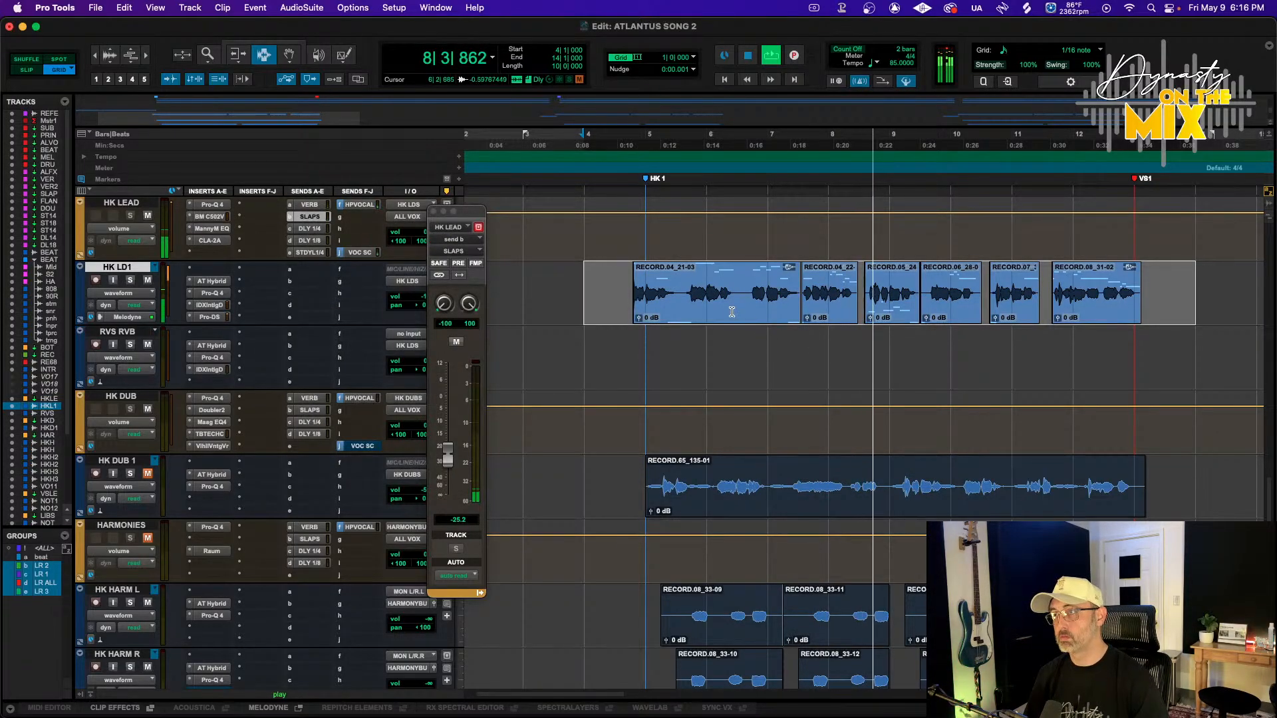
# Consolidate the HK LD1 clips of the HK1 section into a single clip
pyautogui.press('F8')
pyautogui.click(681, 320)
pyautogui.click(681, 318)
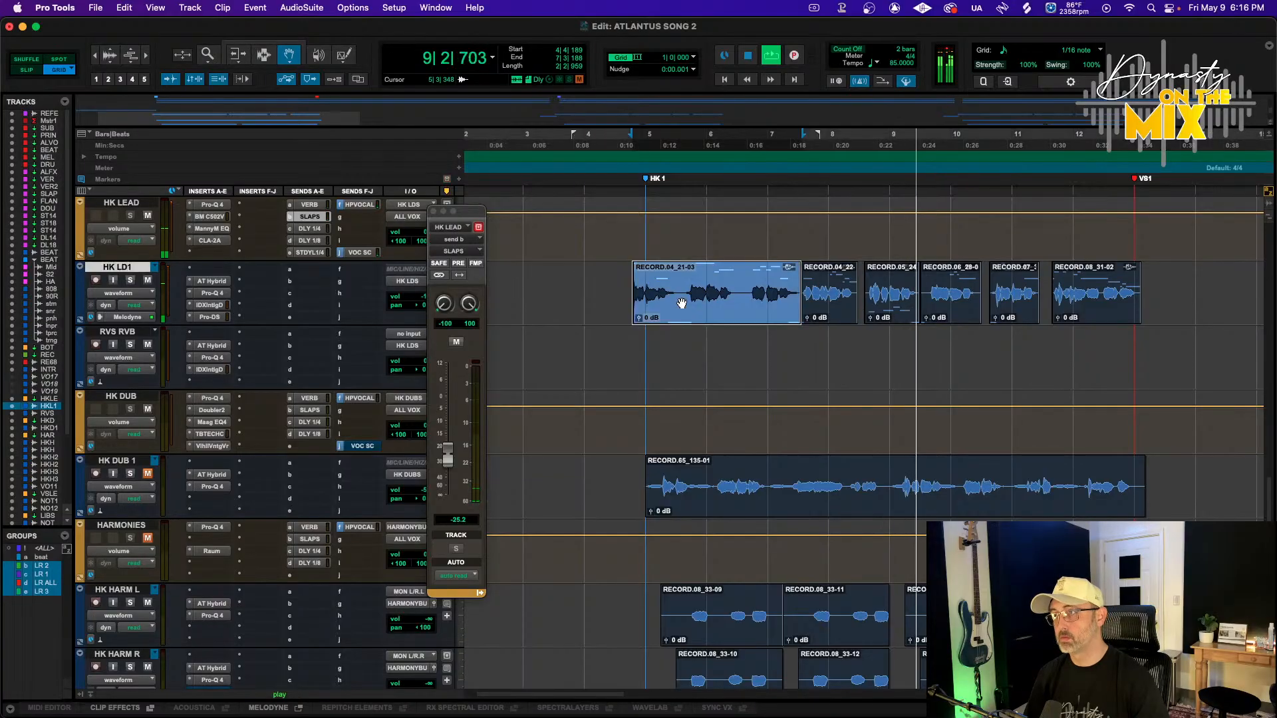
pyautogui.keyDown('shift'); pyautogui.click(1088, 293); pyautogui.keyUp('shift')
pyautogui.hotkey('alt', 'shift', '3')
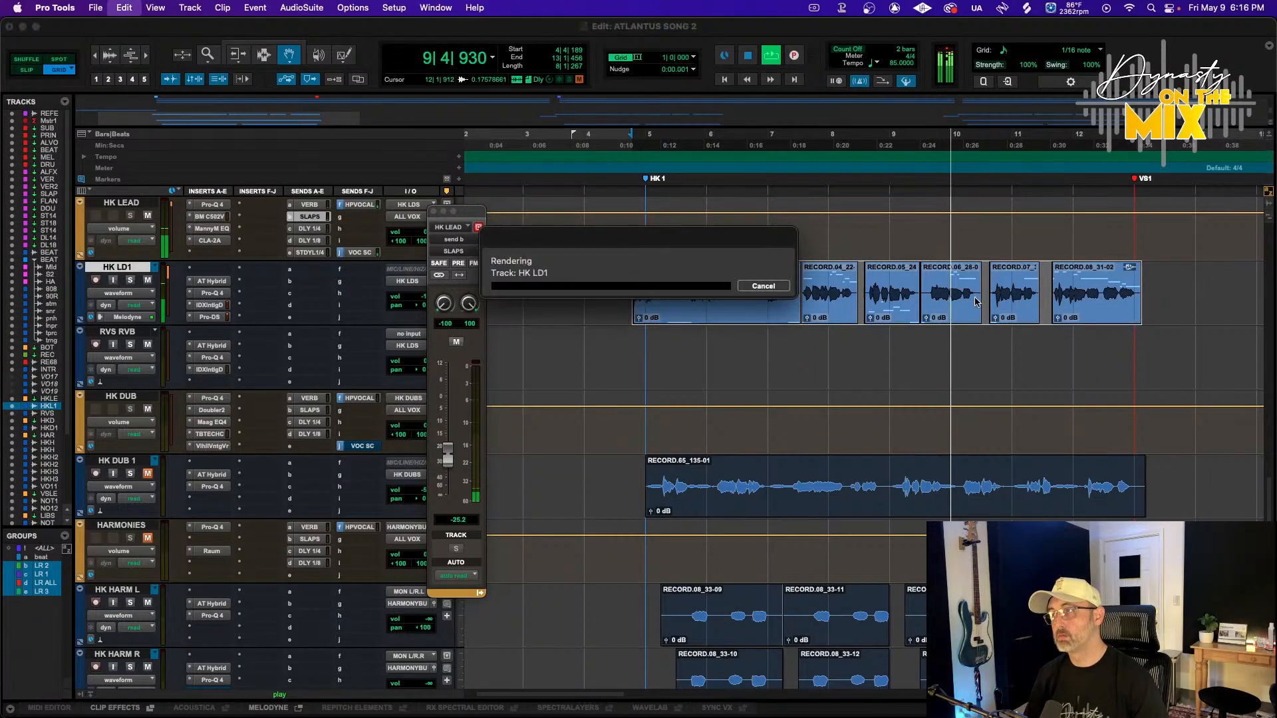
pyautogui.press('F7')
pyautogui.click(588, 294)
# Scroll along the HK LD1 track to inspect the consolidated clip and the later vocal sections
pyautogui.hscroll(10, 589, 293)
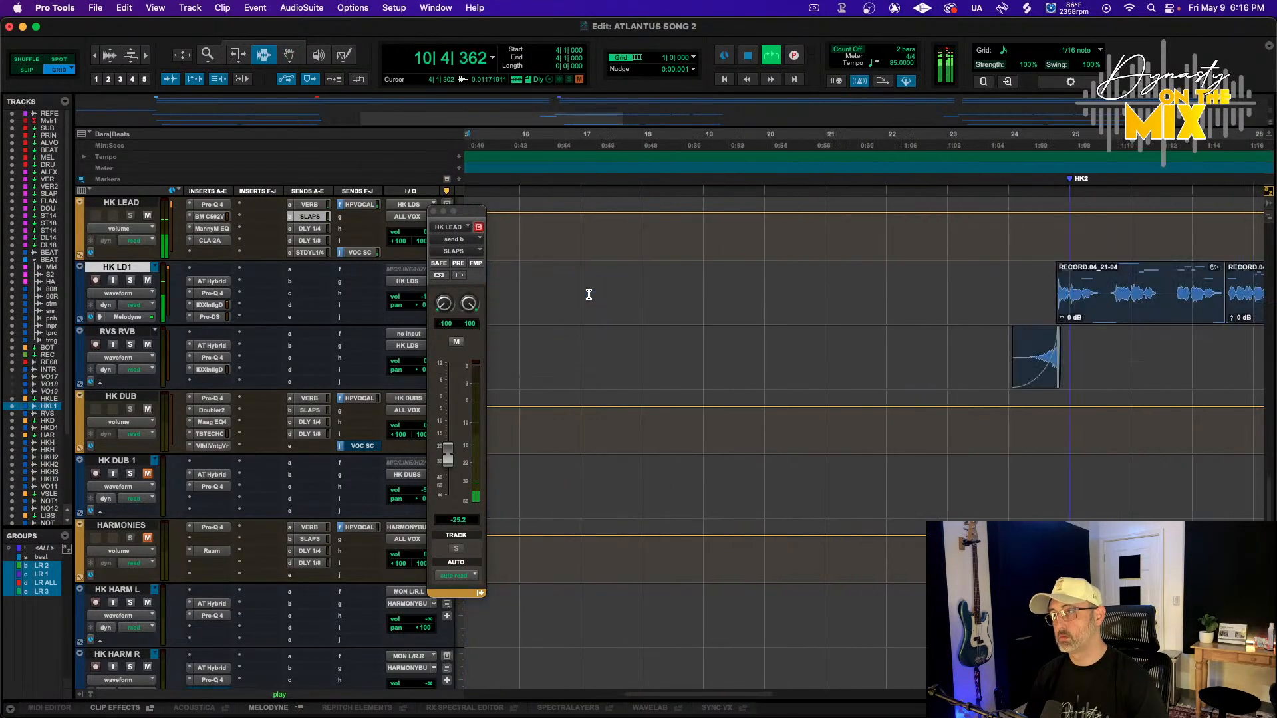
pyautogui.keyDown('shift'); pyautogui.click(855, 302); pyautogui.keyUp('shift')
pyautogui.press('super+d')
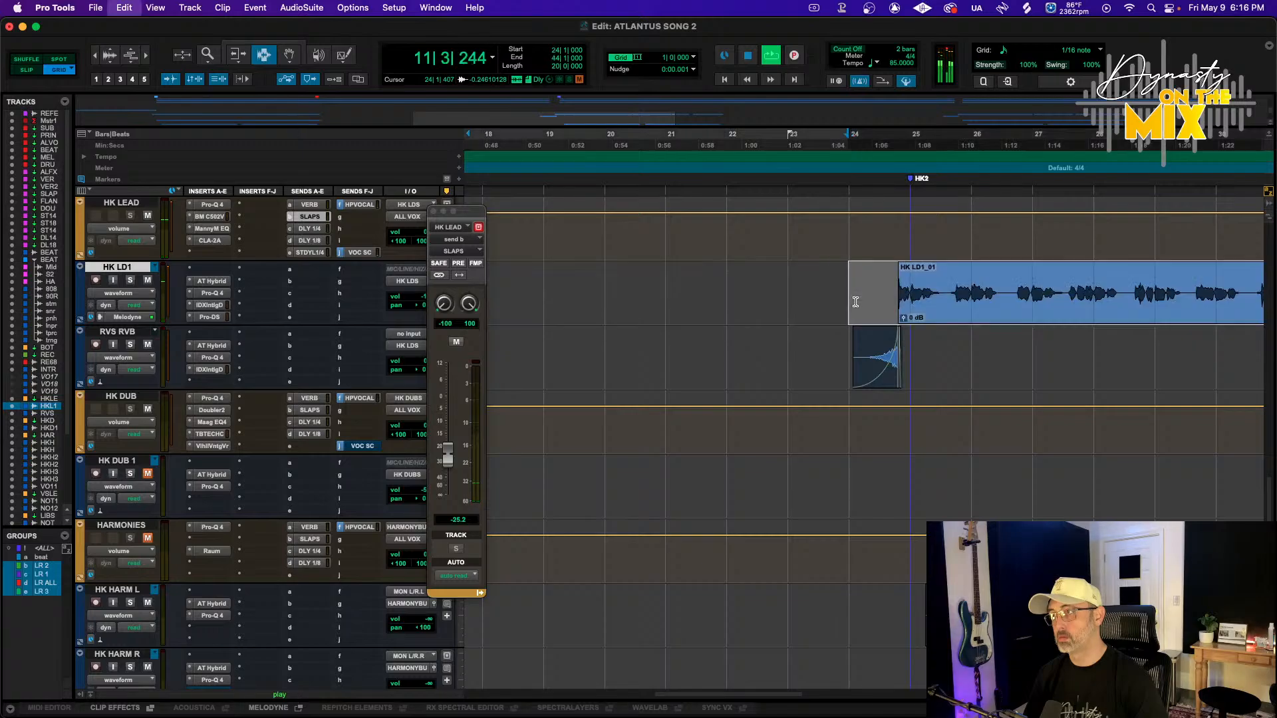
pyautogui.press('r')
pyautogui.press('r')
pyautogui.press('r')
pyautogui.hscroll(3, 841, 293)
pyautogui.press('super+d')
pyautogui.press('t')
pyautogui.press('t')
pyautogui.press('t')
pyautogui.press('t')
pyautogui.press('t')
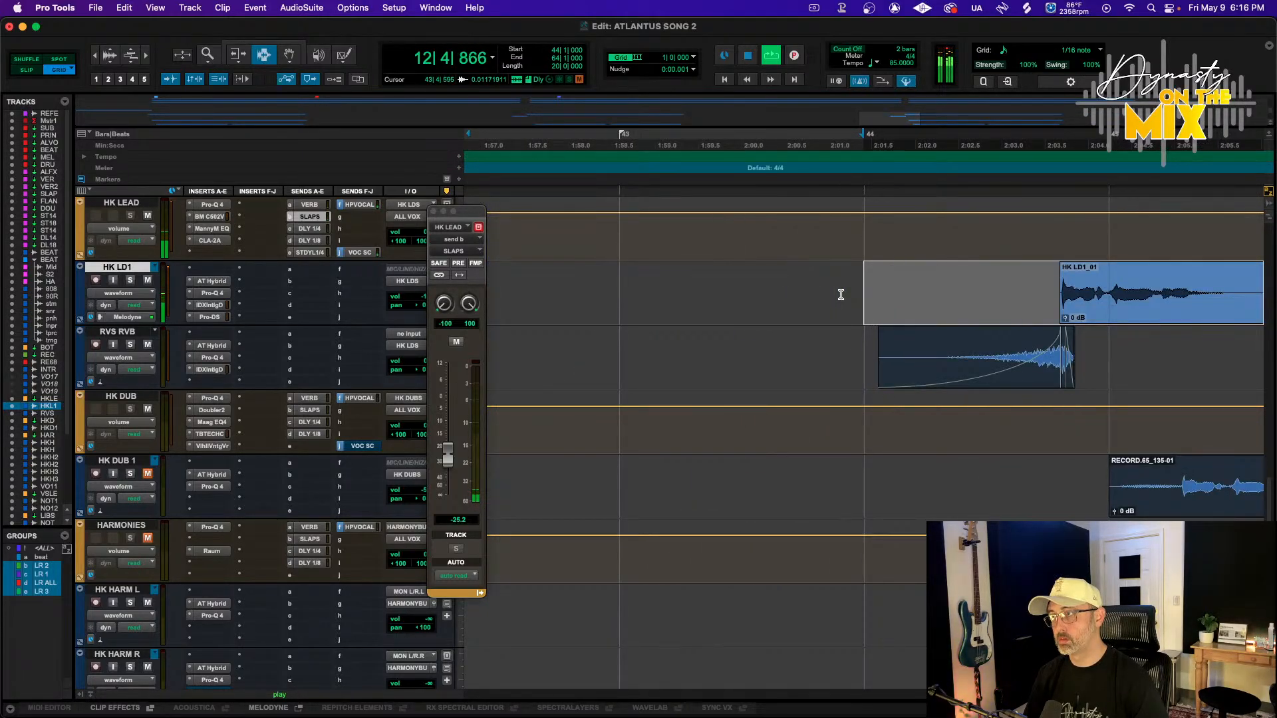
pyautogui.press('r')
pyautogui.press('r')
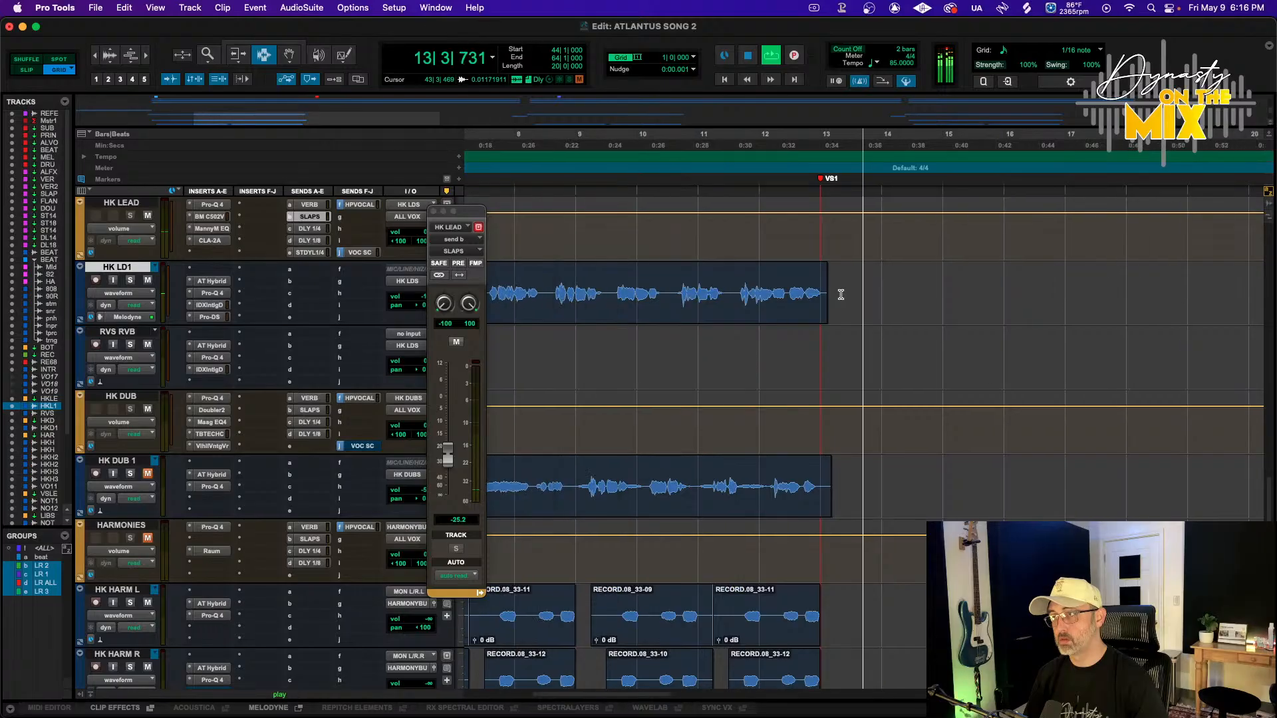
pyautogui.hscroll(-3, 841, 294)
pyautogui.click(630, 139)
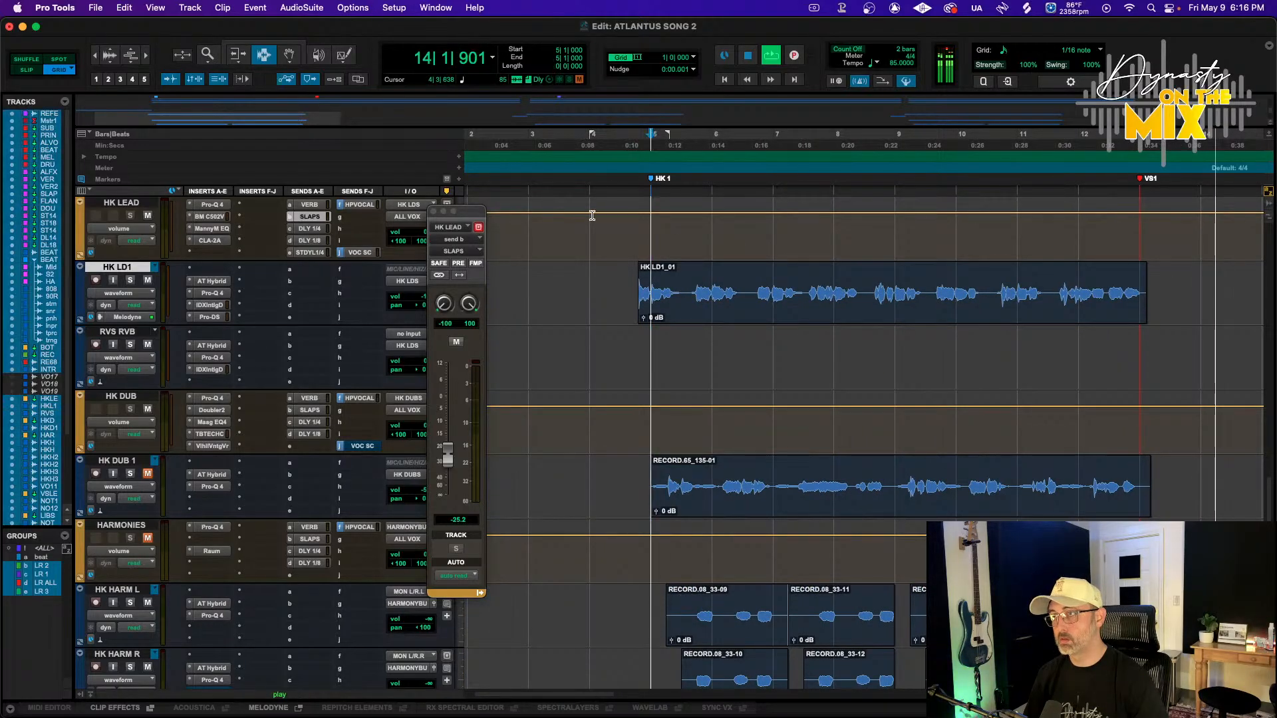
# Show the HK LEAD track's DLY 1/4 send level automation and zoom into the HK1 downbeat
pyautogui.click(290, 228)
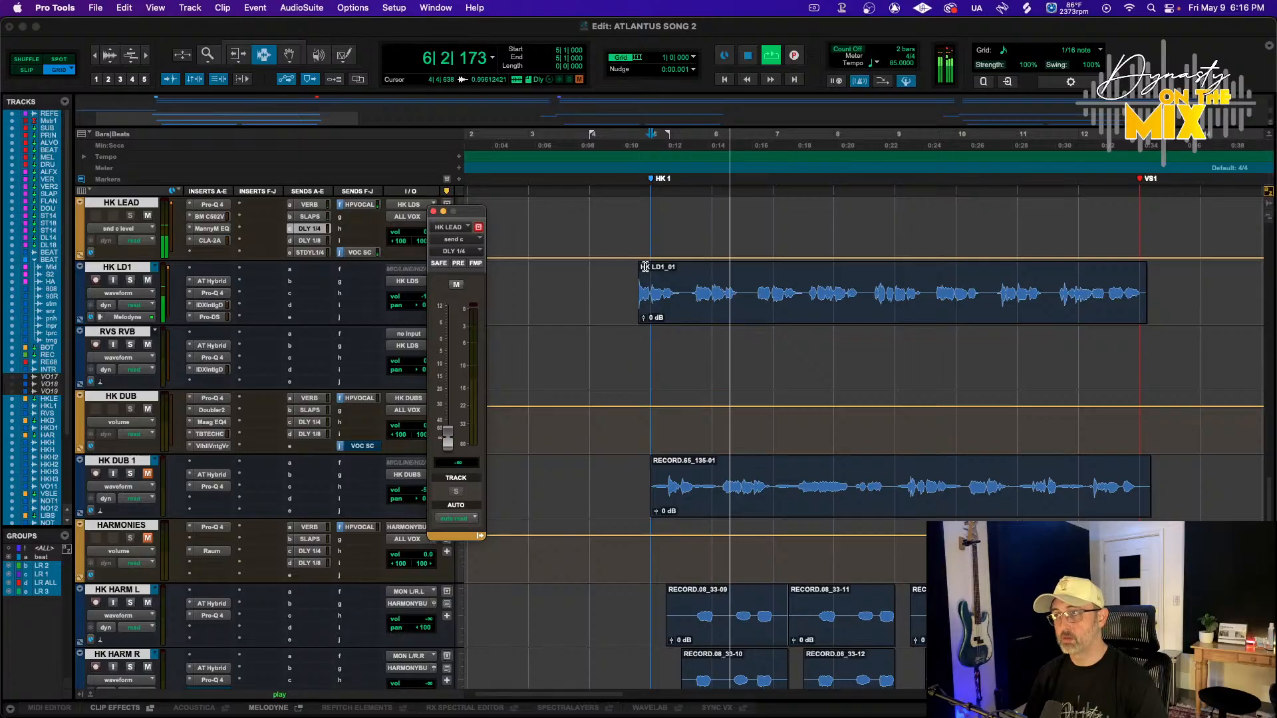
pyautogui.moveTo(650, 226); pyautogui.dragTo(706, 246)
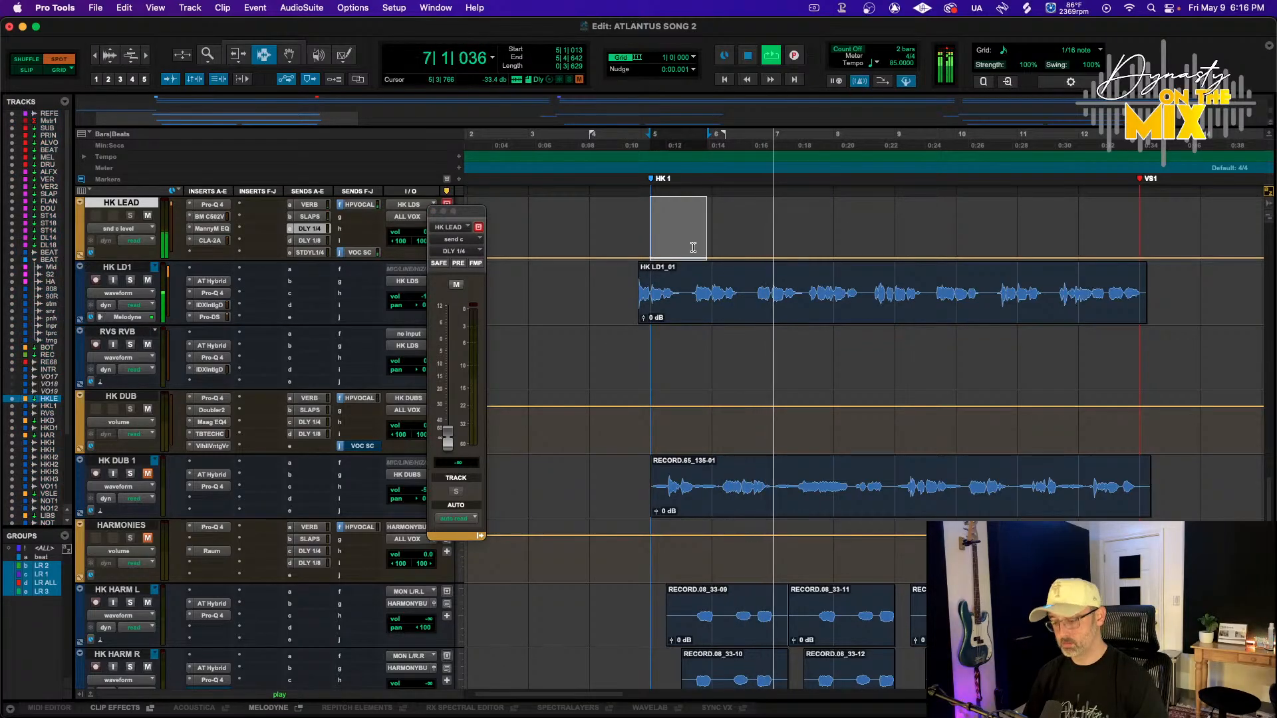
pyautogui.hotkey('ctrl', 'alt', '-')
pyautogui.hotkey('ctrl', 'alt', '-')
pyautogui.hotkey('ctrl', 'alt', '-')
pyautogui.press('t')
pyautogui.press('t')
pyautogui.press('t')
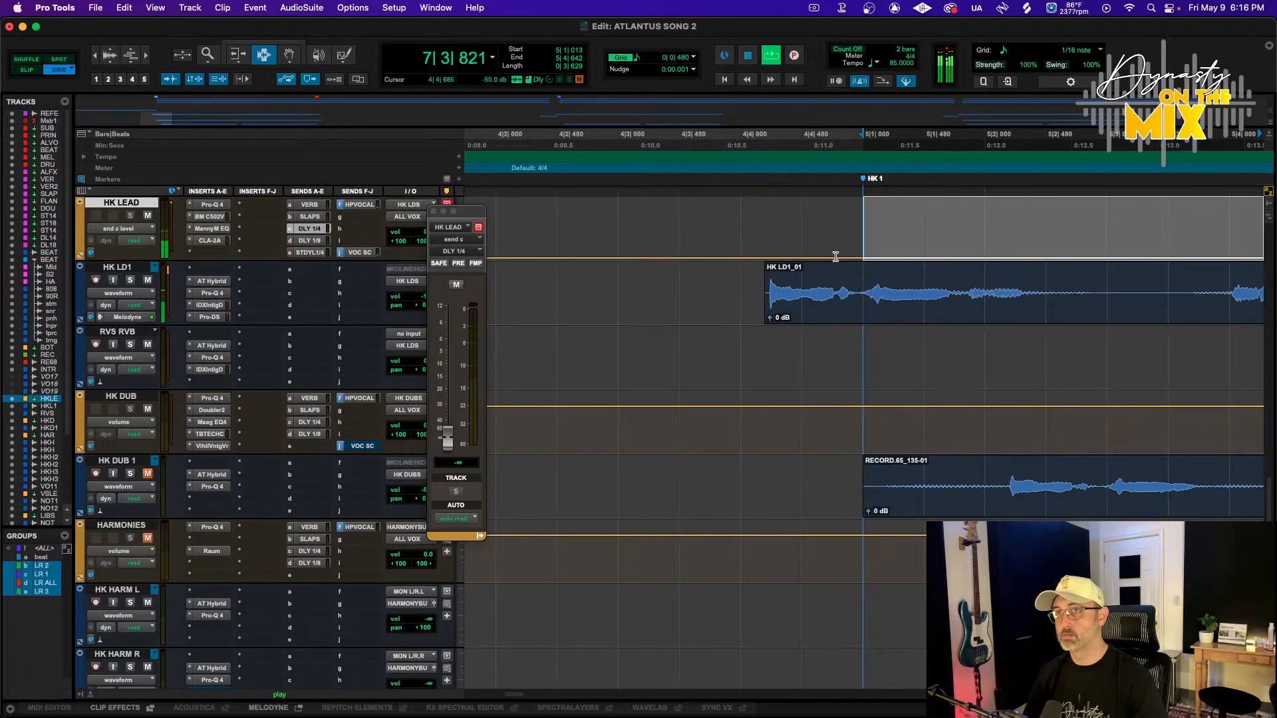
# Raise the DLY 1/4 send level for one beat at the HK1 downbeat to create a delay throw
pyautogui.moveTo(865, 253); pyautogui.dragTo(1089, 249)
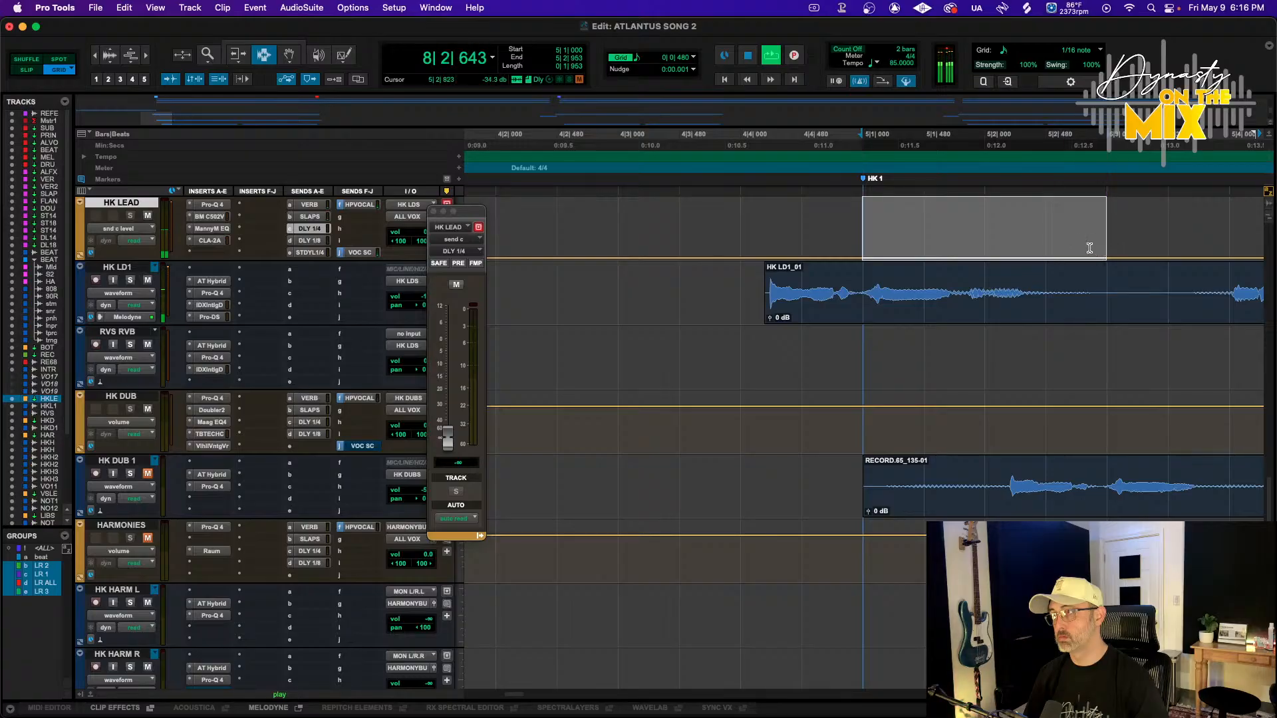
pyautogui.moveTo(1059, 142); pyautogui.dragTo(1059, 142)
pyautogui.press('space')
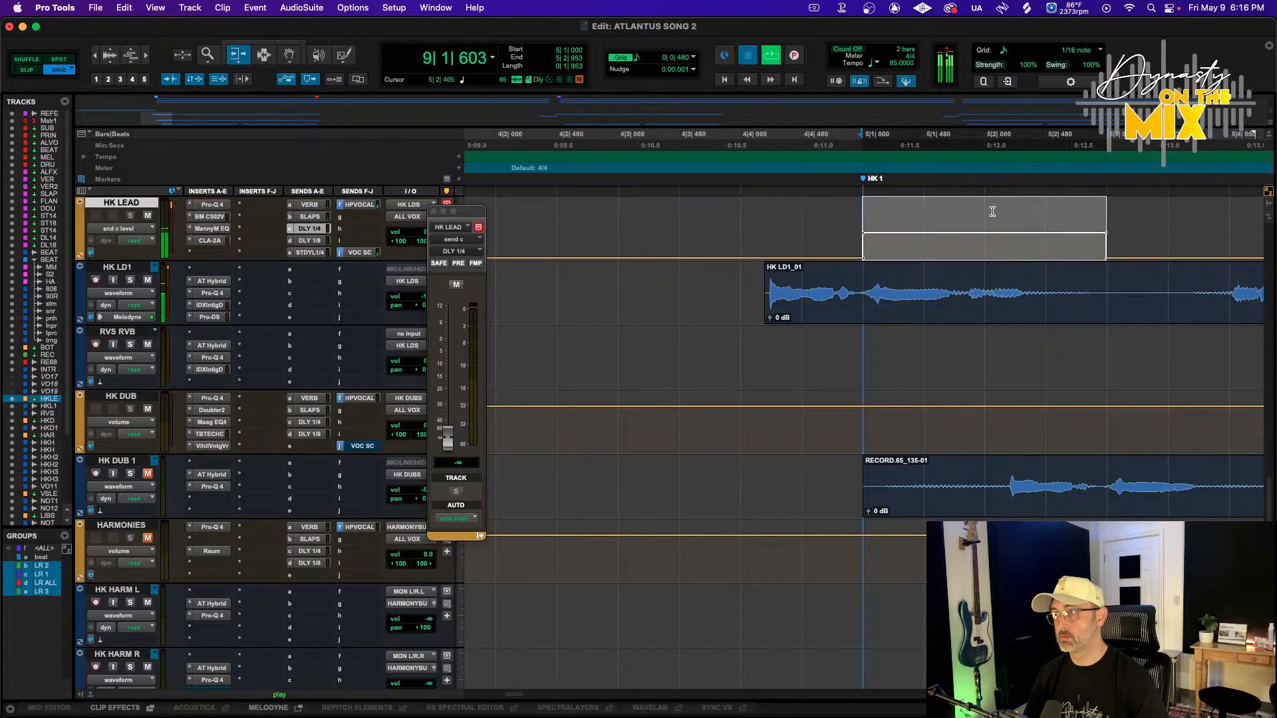
pyautogui.press('space')
pyautogui.press('r')
pyautogui.press('F7')
pyautogui.click(928, 251)
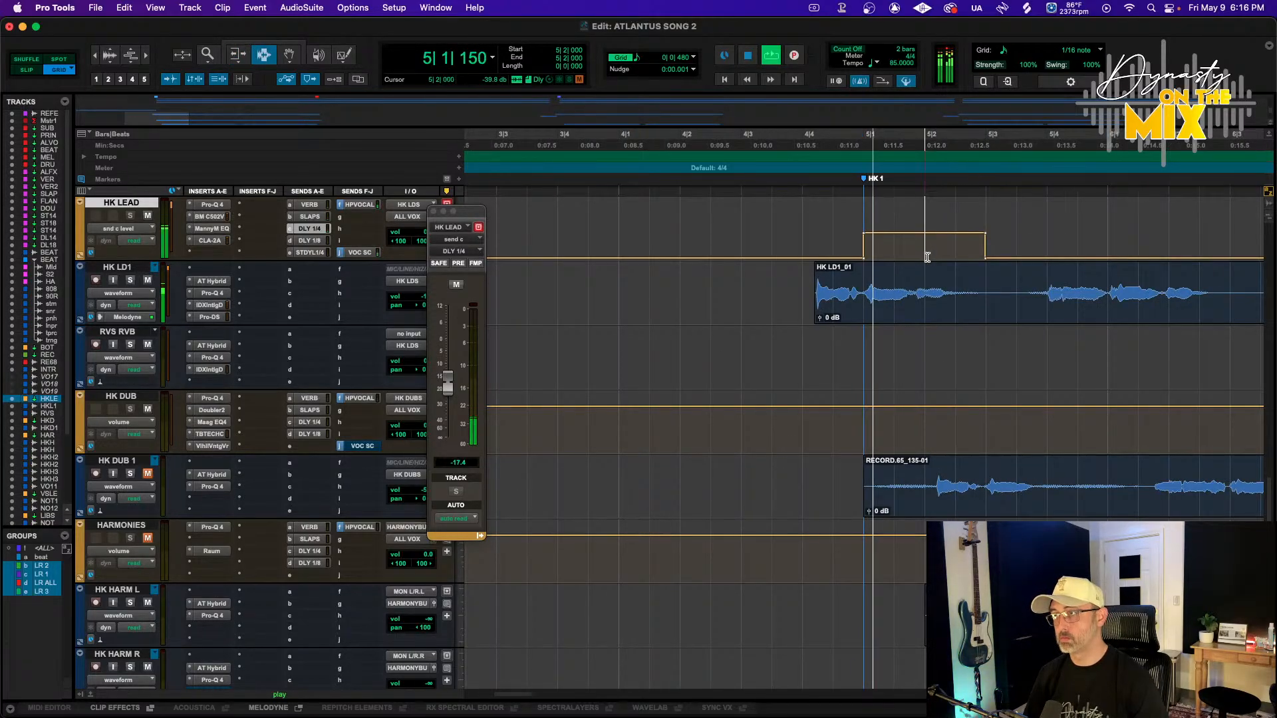
pyautogui.press('F6')
pyautogui.press('F7')
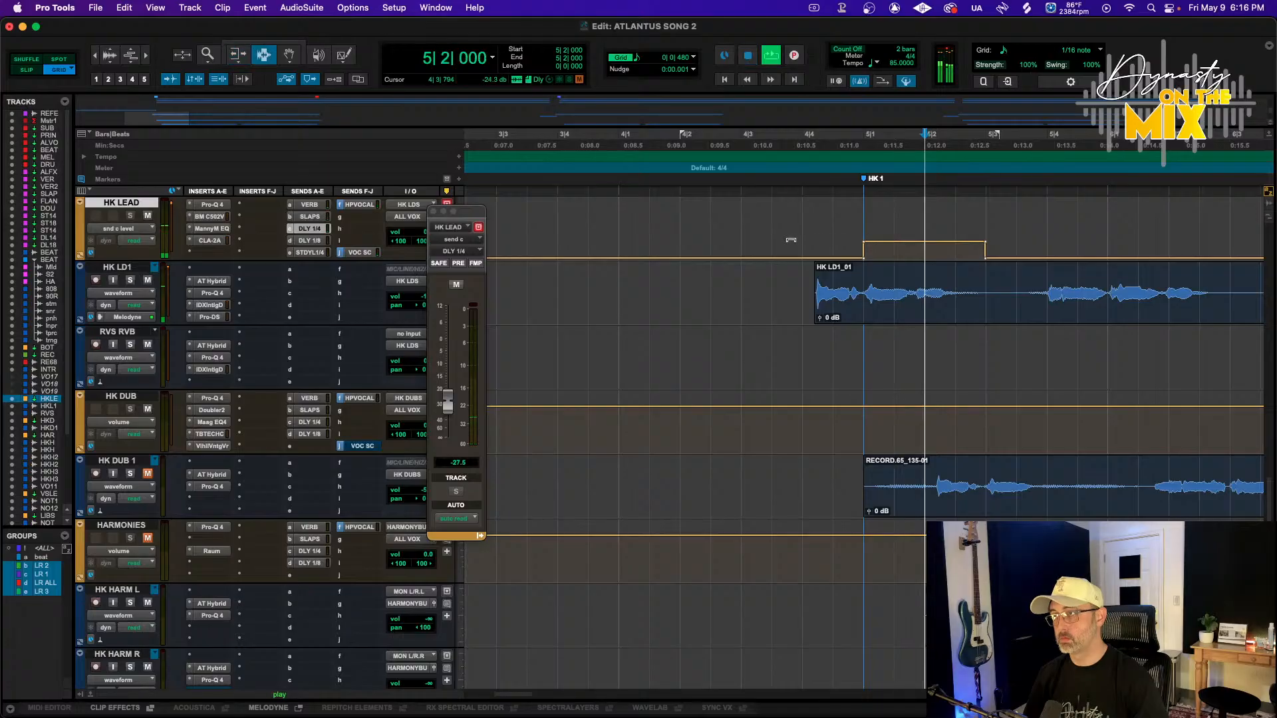
# Select the delay throw automation and duplicate it repeatedly along the HK LEAD track
pyautogui.click(802, 139)
pyautogui.press('space')
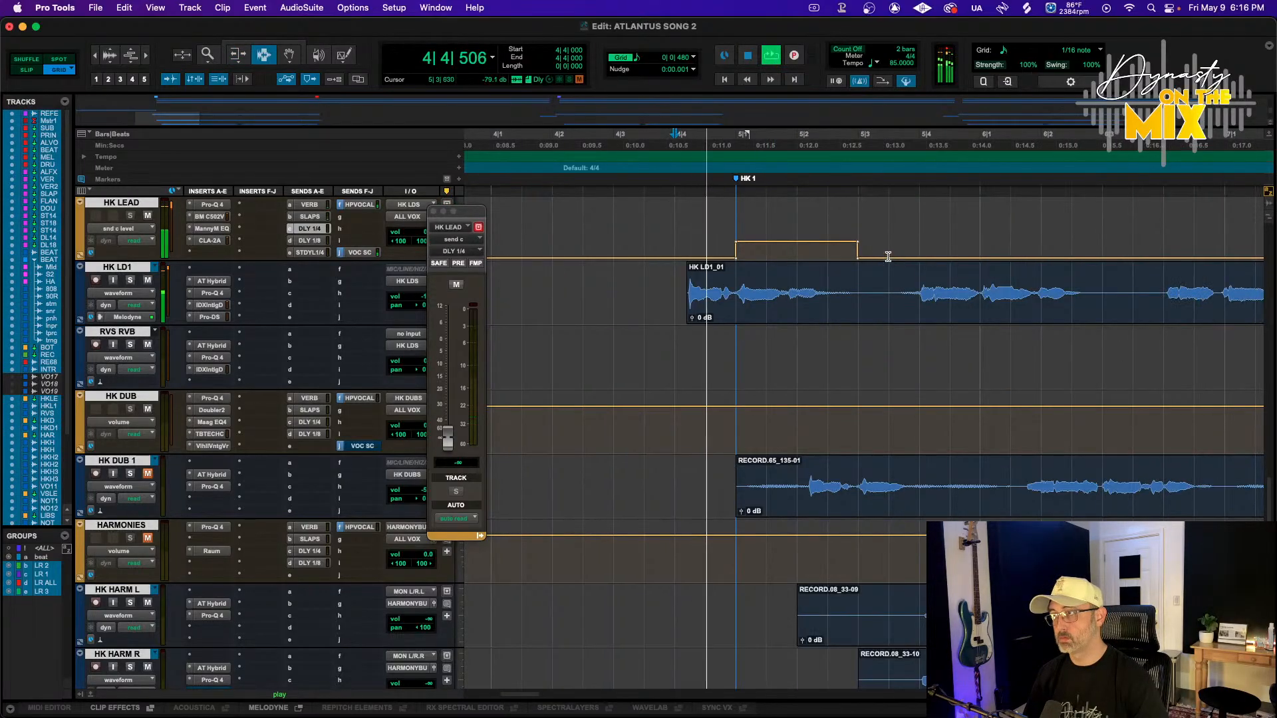
pyautogui.moveTo(739, 247); pyautogui.dragTo(978, 237)
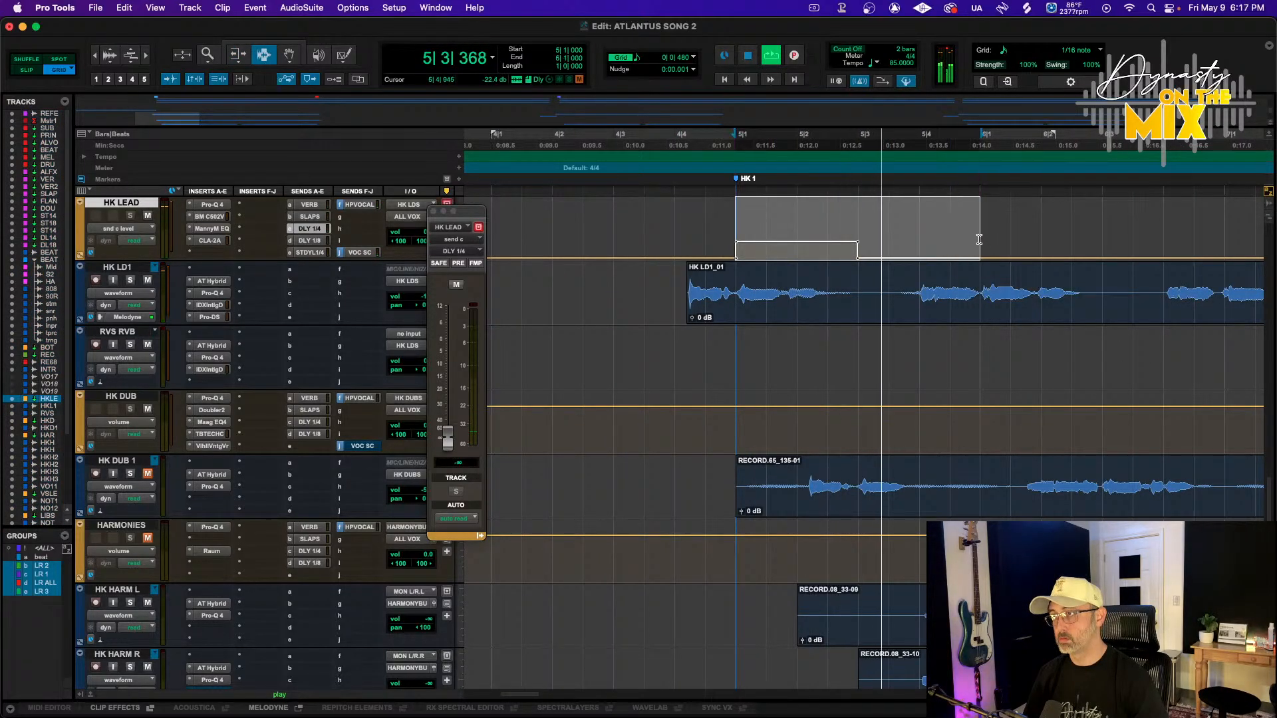
pyautogui.press('super+d')
pyautogui.press('super+d')
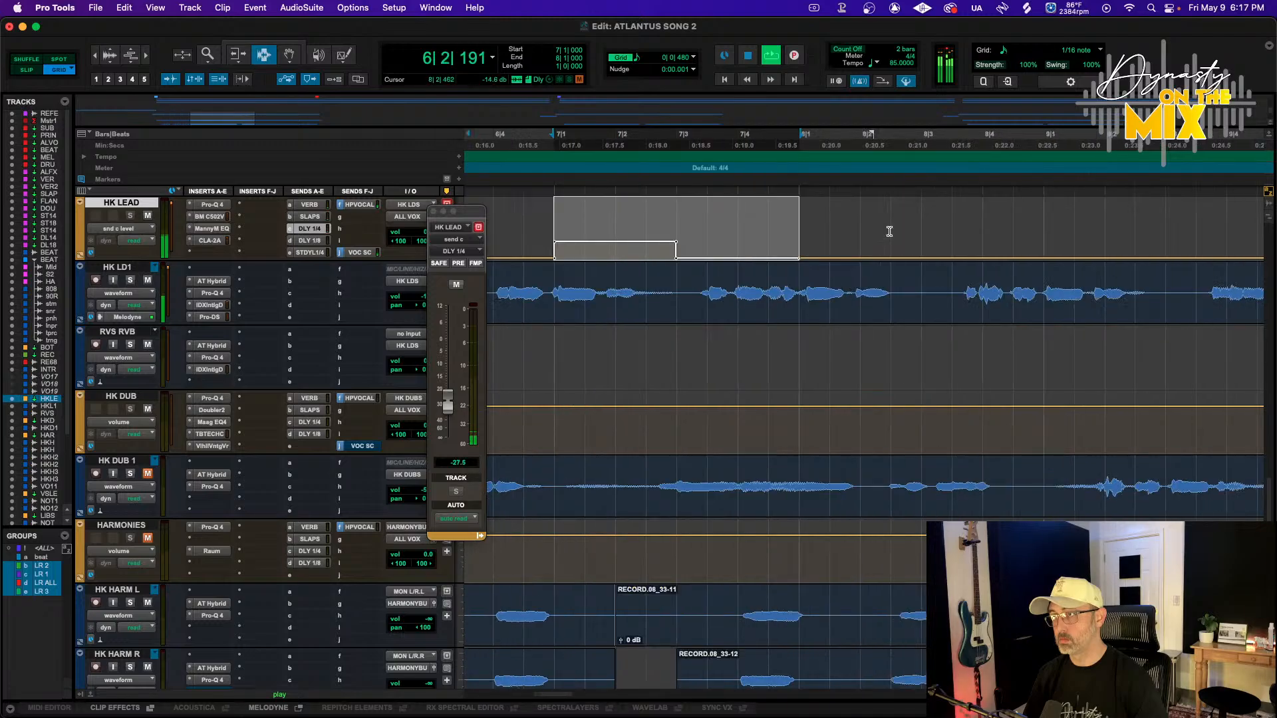
pyautogui.press('super+d')
pyautogui.scroll(2, 889, 232)
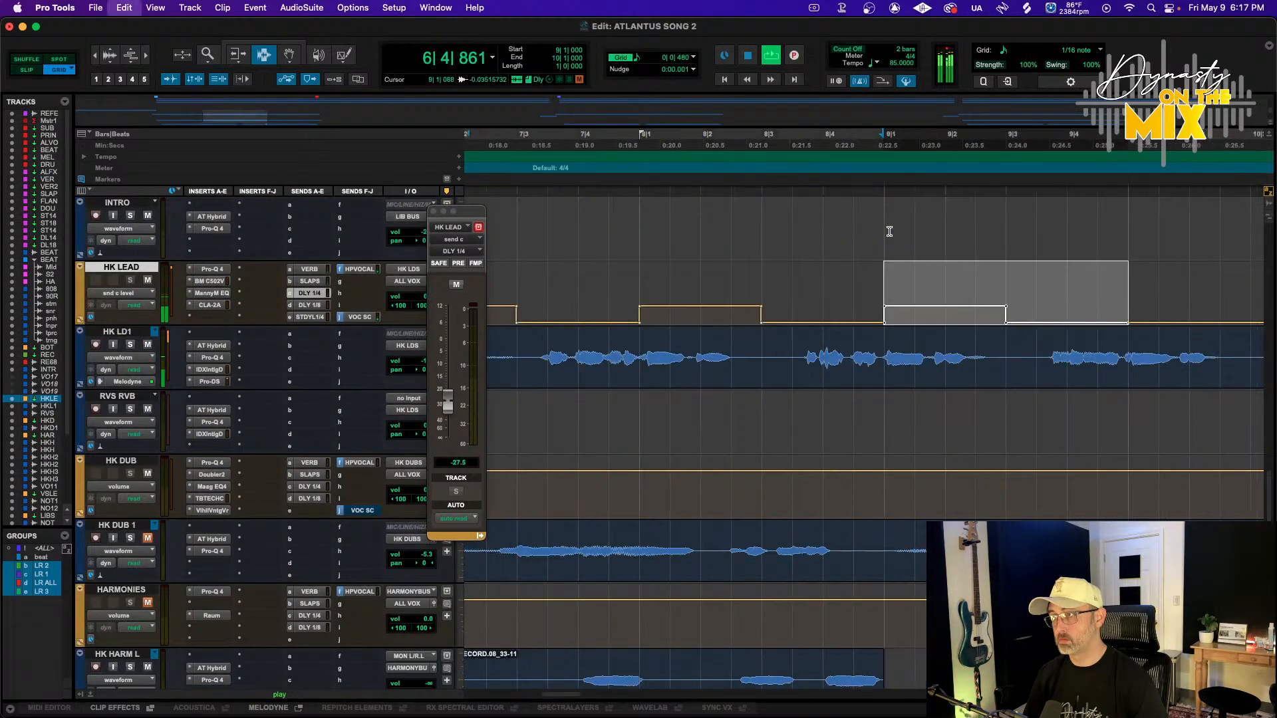
pyautogui.press('super+d')
# Keep duplicating the delay throw automation along the rest of the HK LEAD vocal section
pyautogui.press('super+d')
pyautogui.press('super+d')
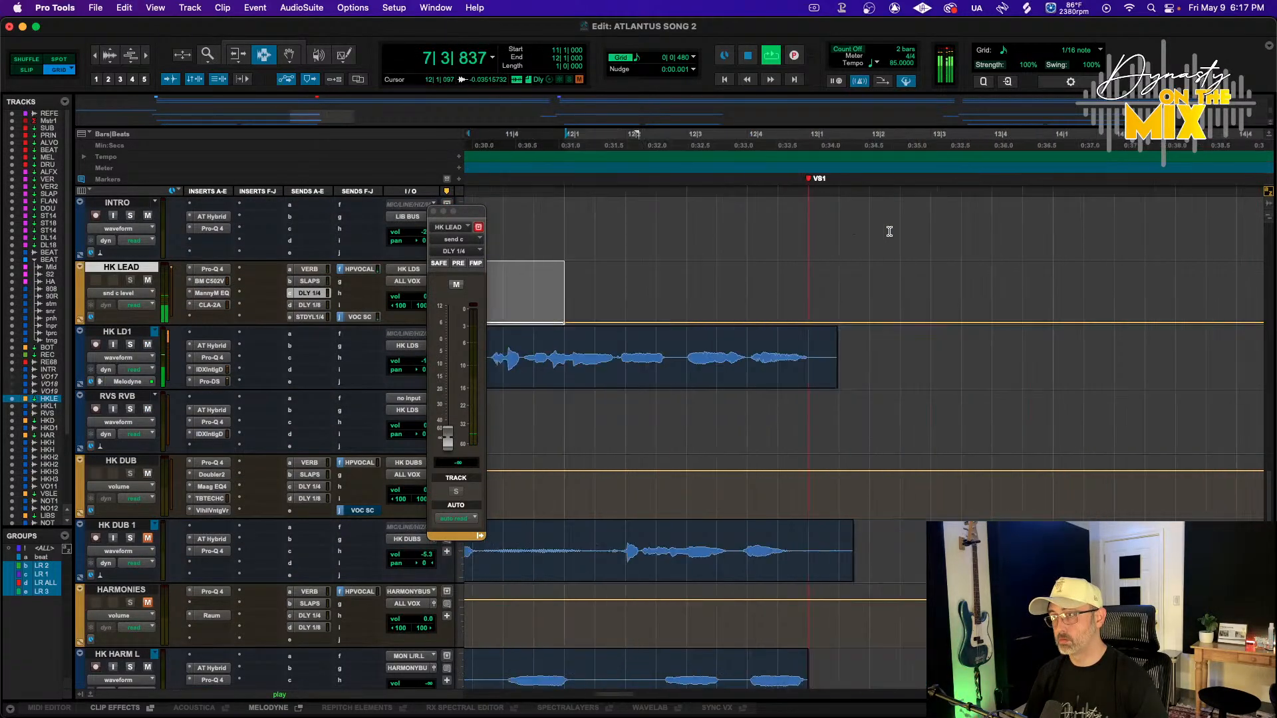
pyautogui.press('super+d')
pyautogui.press('super+d')
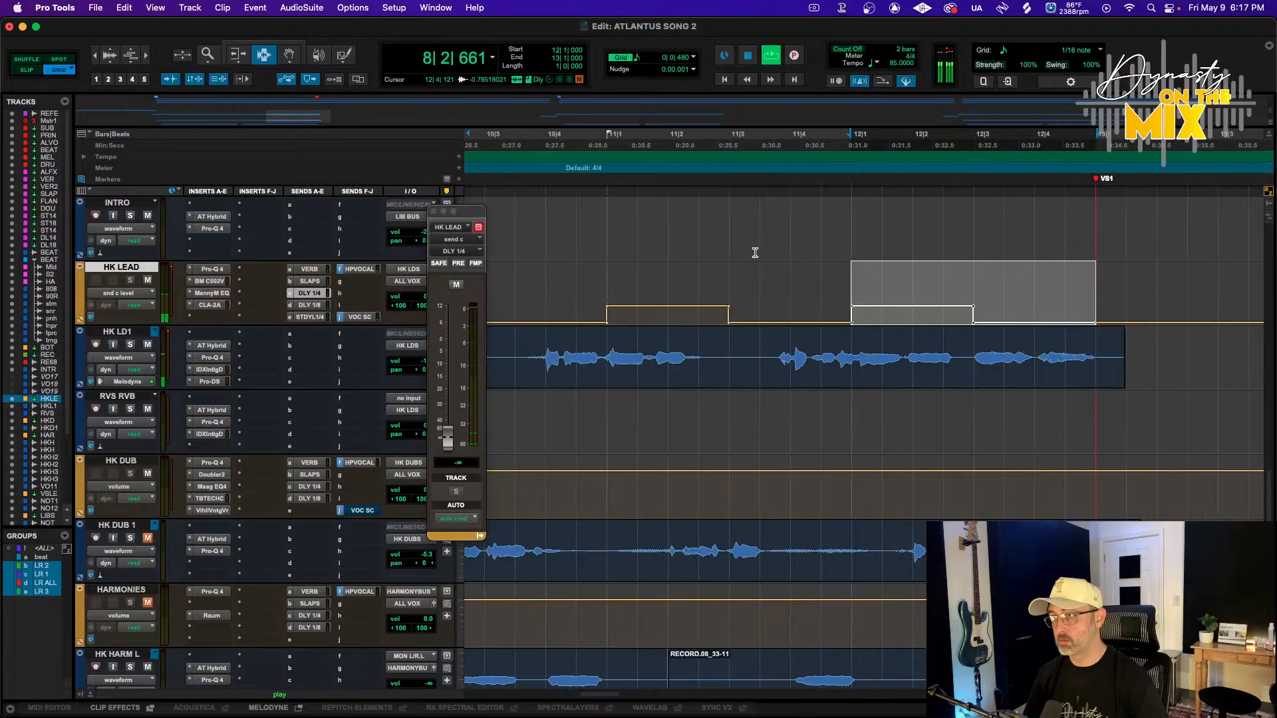
pyautogui.press('super+d')
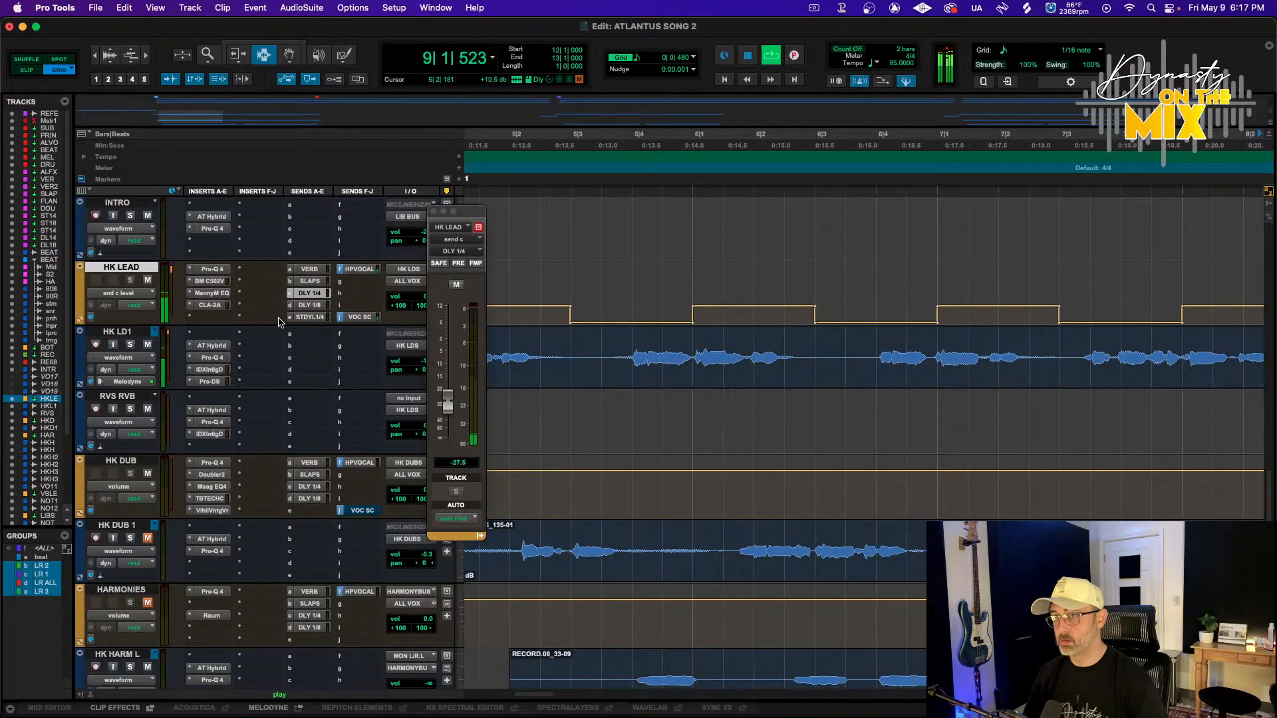
# Insert a MetaFlanger (mono) plugin on the DLY 1/4 aux track
pyautogui.scroll(20, 278, 322)
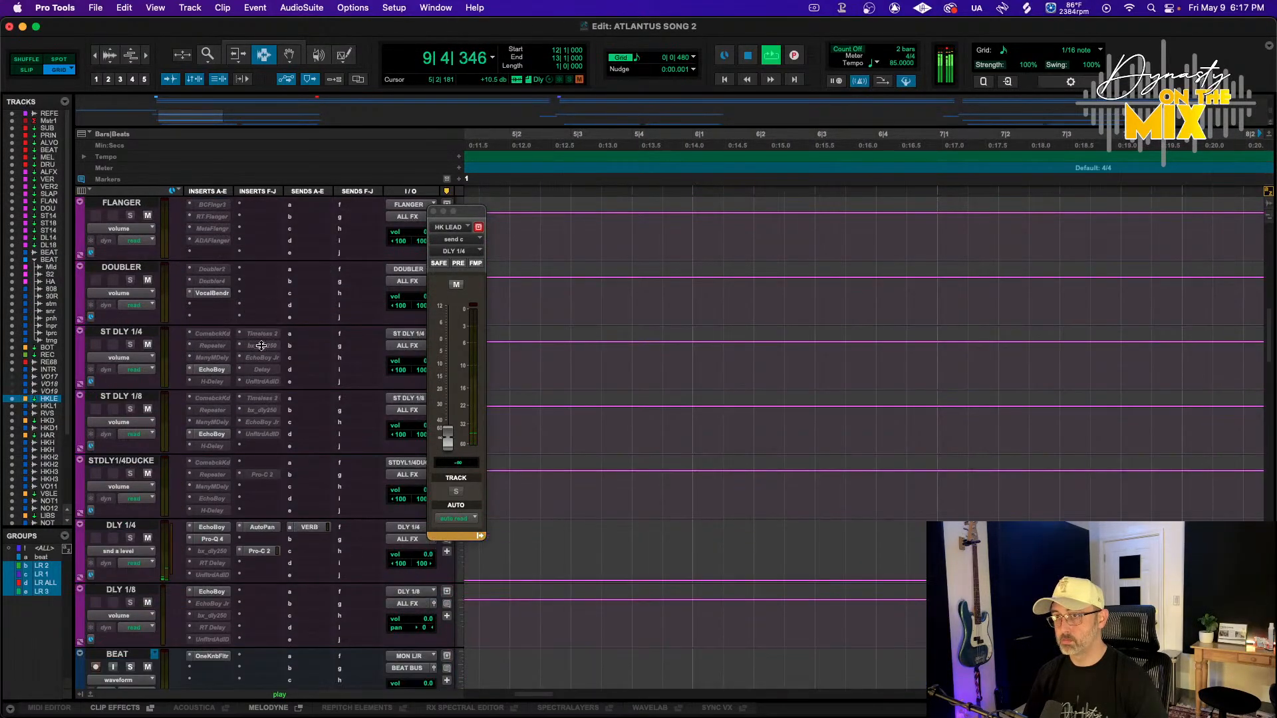
pyautogui.click(191, 554)
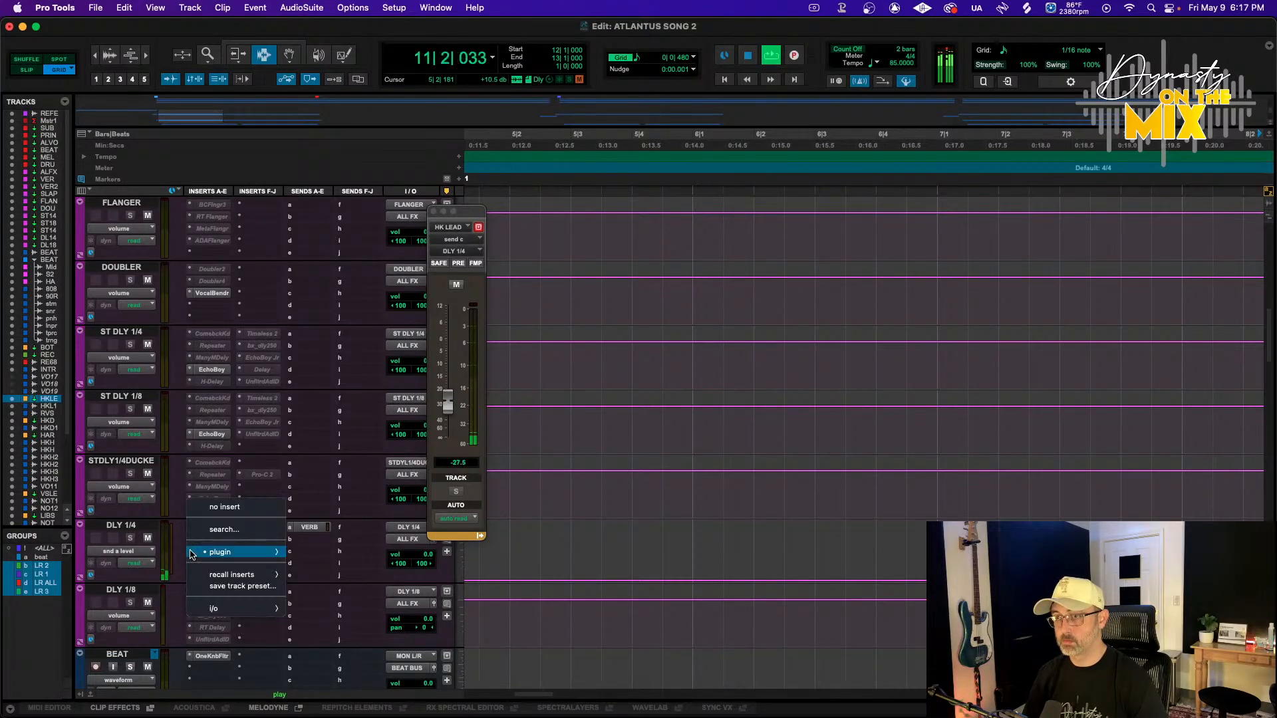
pyautogui.moveTo(266, 552)
pyautogui.moveTo(359, 187)
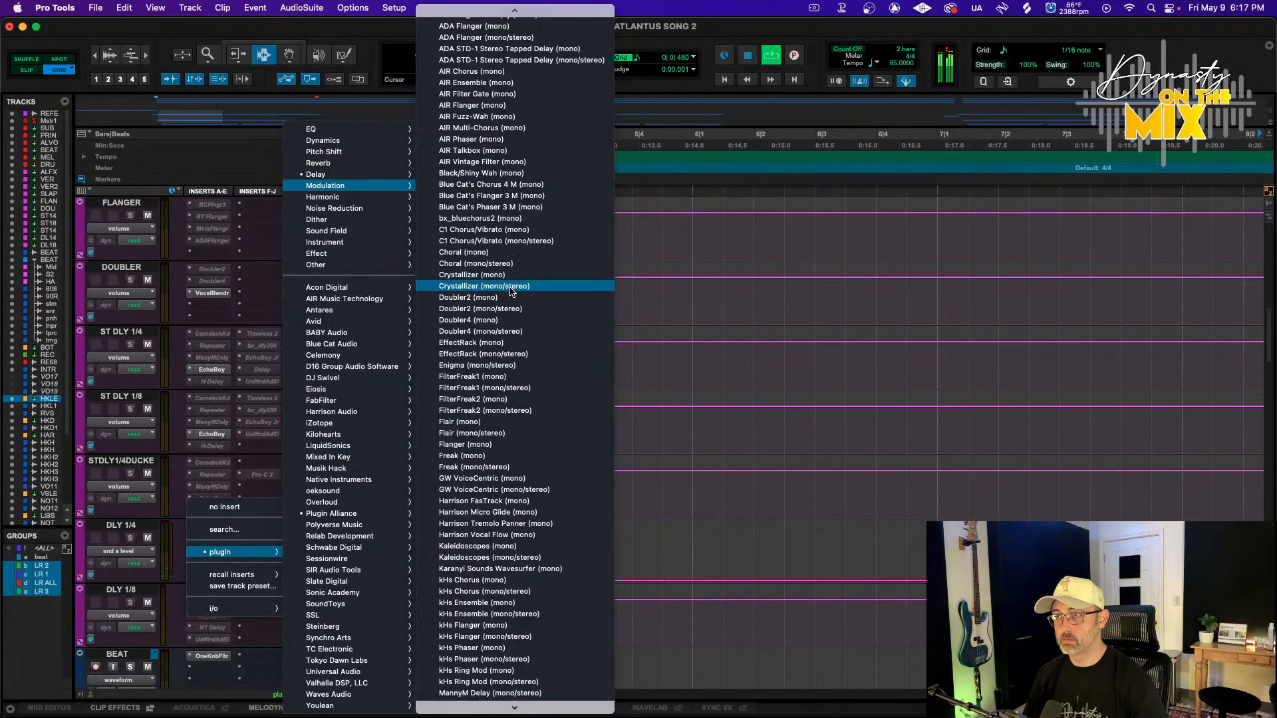
pyautogui.scroll(-5, 498, 492)
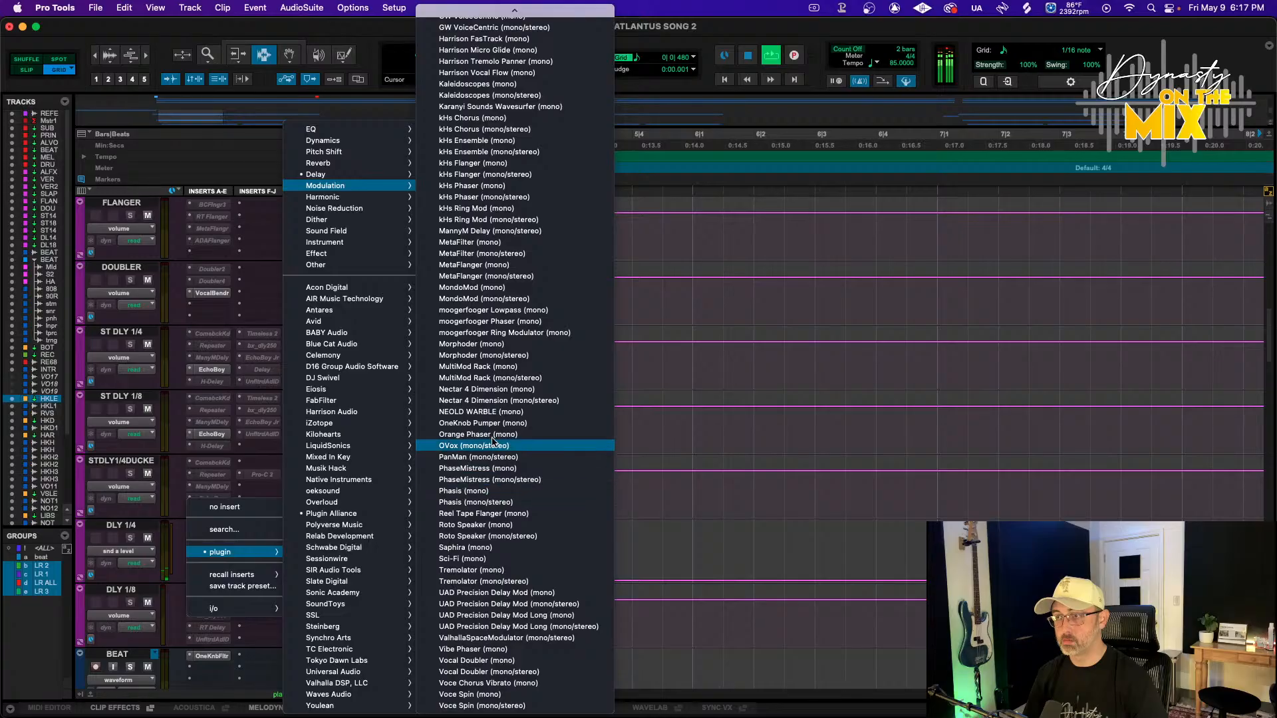
pyautogui.click(490, 265)
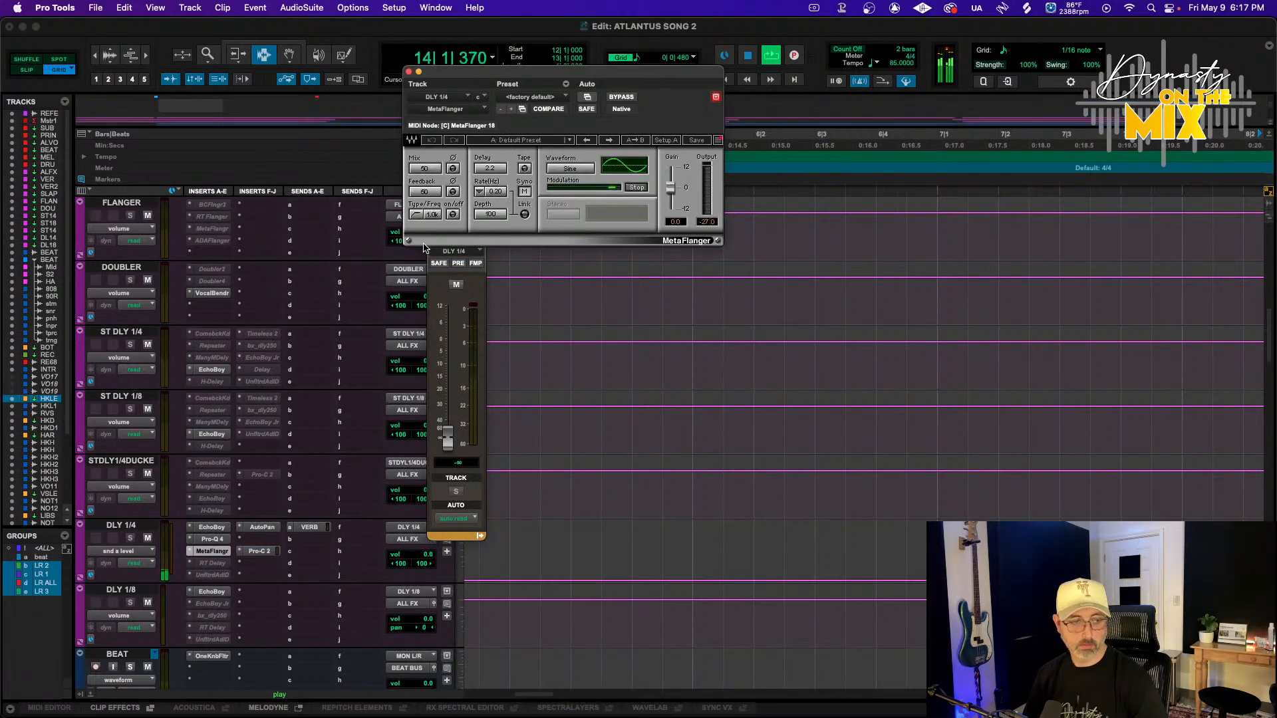
# Lower the MetaFlanger mix to 13 while playing back the HK LEAD delay throws
pyautogui.moveTo(444, 173); pyautogui.dragTo(444, 183)
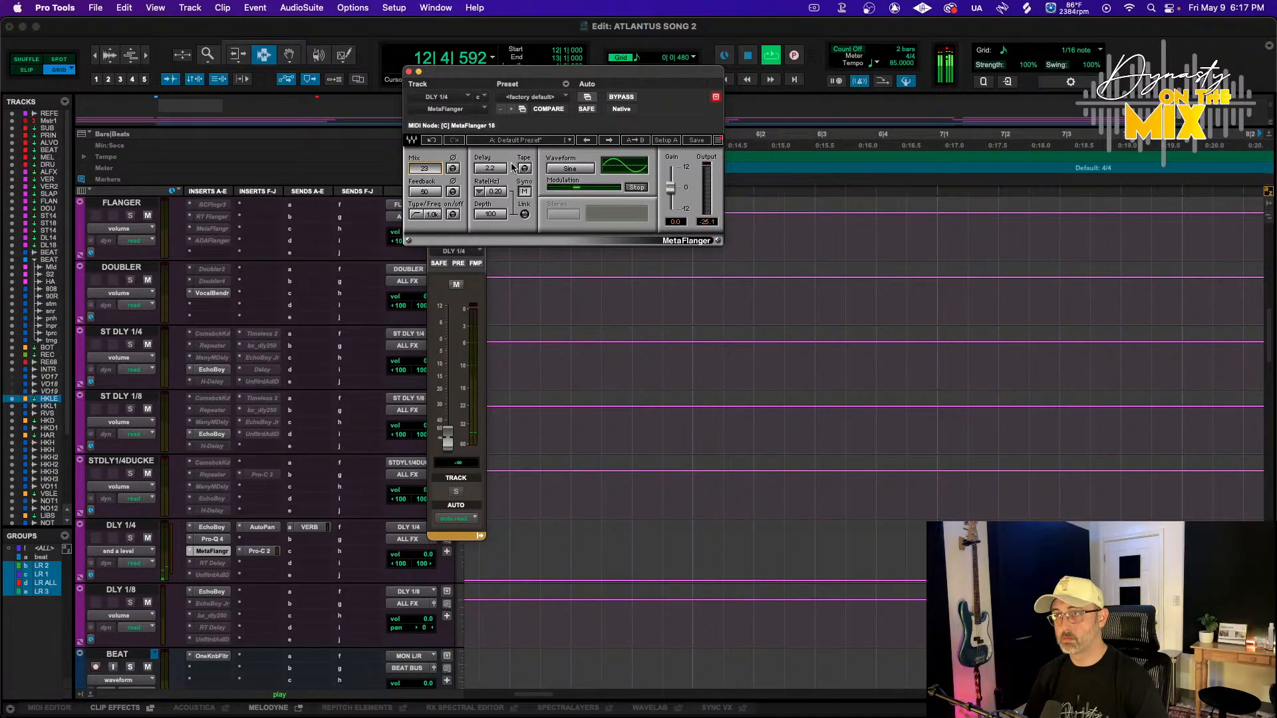
pyautogui.press('space')
pyautogui.scroll(-3, 590, 449)
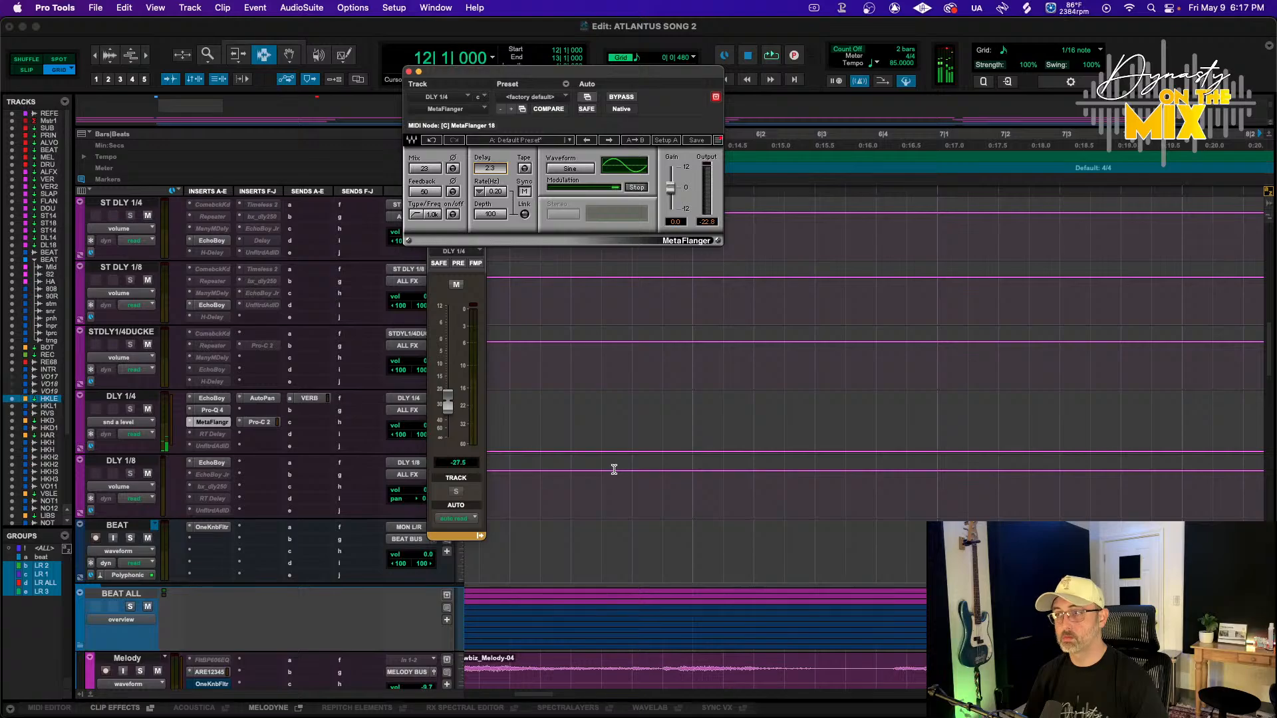
pyautogui.scroll(-5, 614, 470)
pyautogui.scroll(-10, 614, 467)
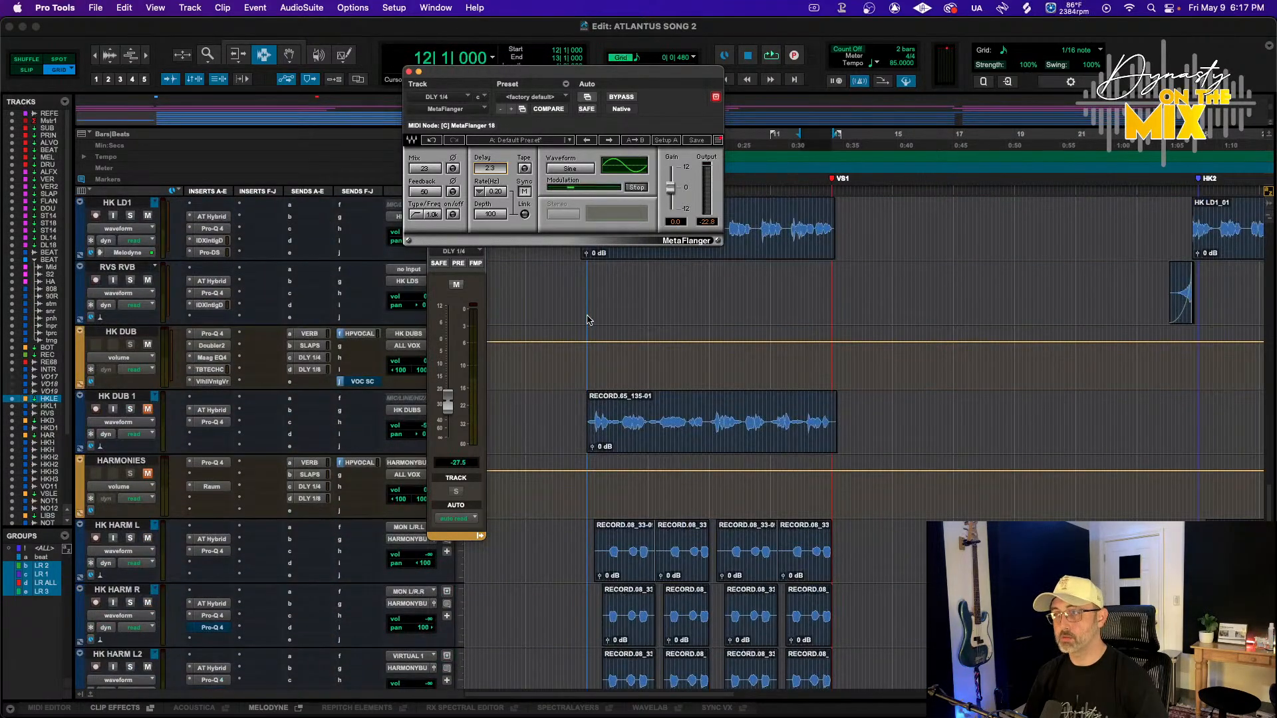
pyautogui.scroll(3, 586, 321)
pyautogui.click(568, 401)
pyautogui.click(579, 385)
pyautogui.press('space')
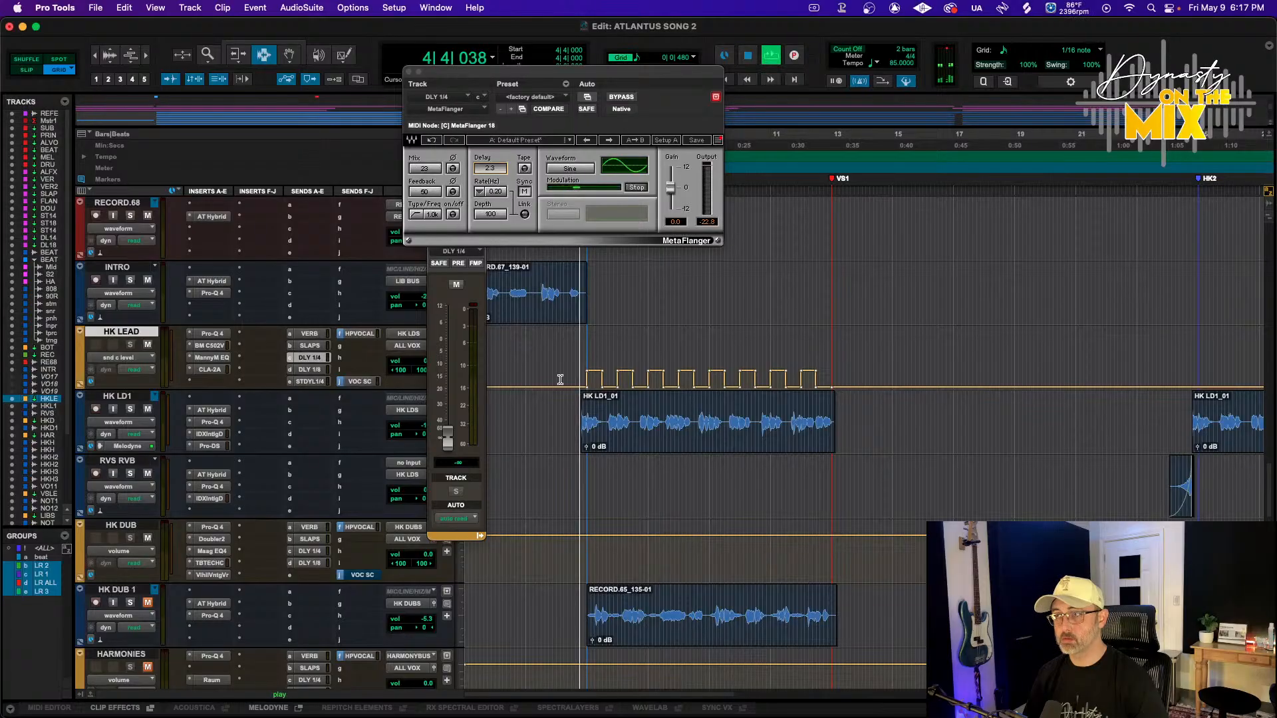
pyautogui.moveTo(424, 170); pyautogui.dragTo(424, 174)
pyautogui.scroll(7, 209, 405)
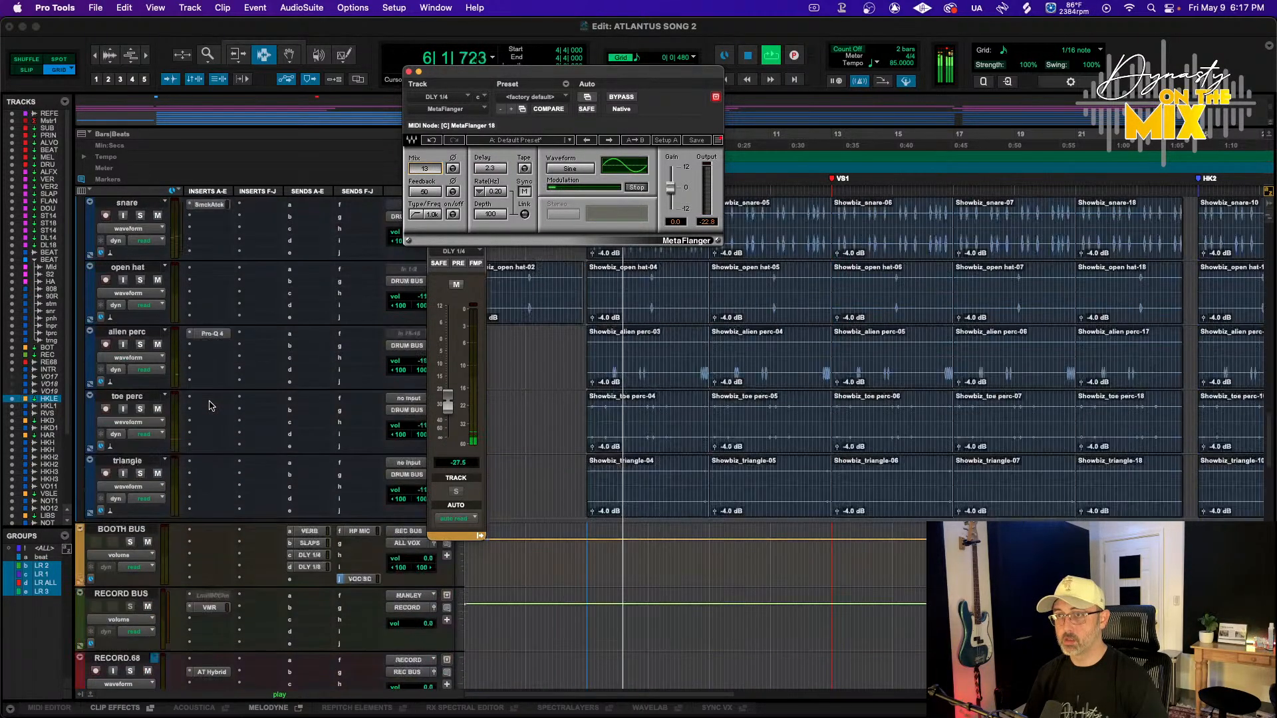
pyautogui.scroll(10, 210, 406)
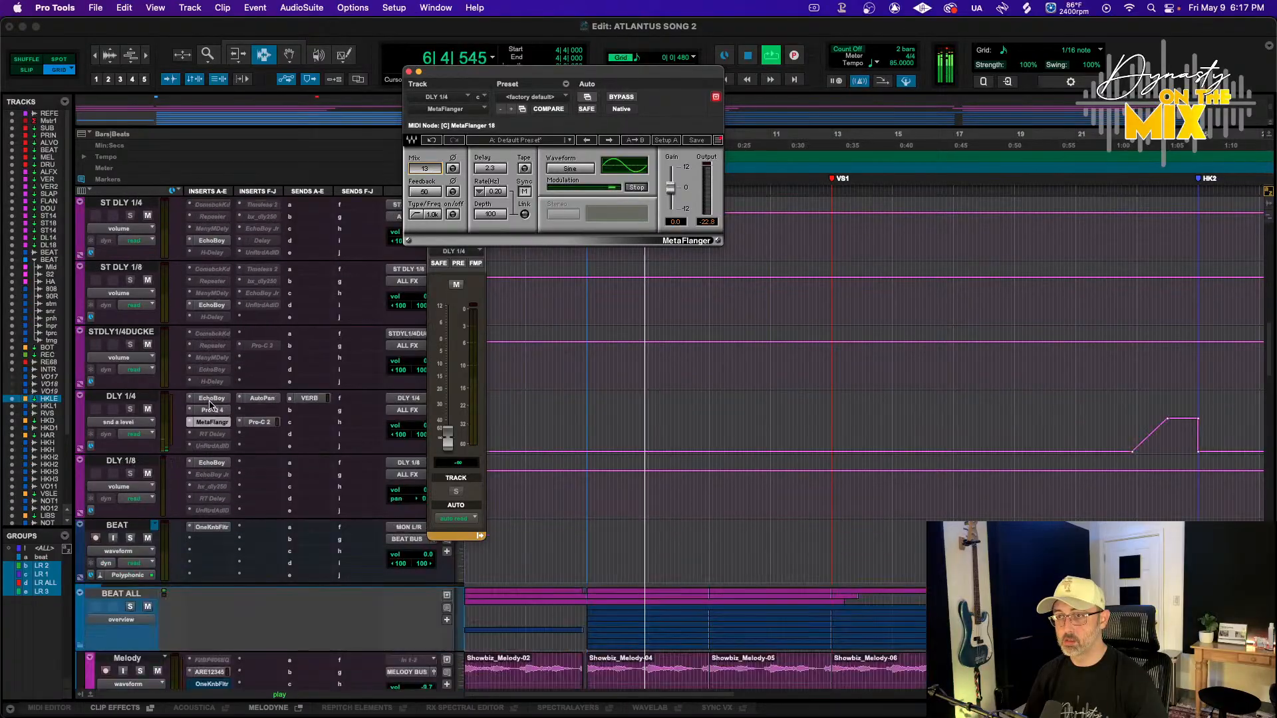
# Review the DLY 1/4 aux plugins and slightly raise the bell and high-cut bands in its Pro-Q 4
pyautogui.click(262, 398)
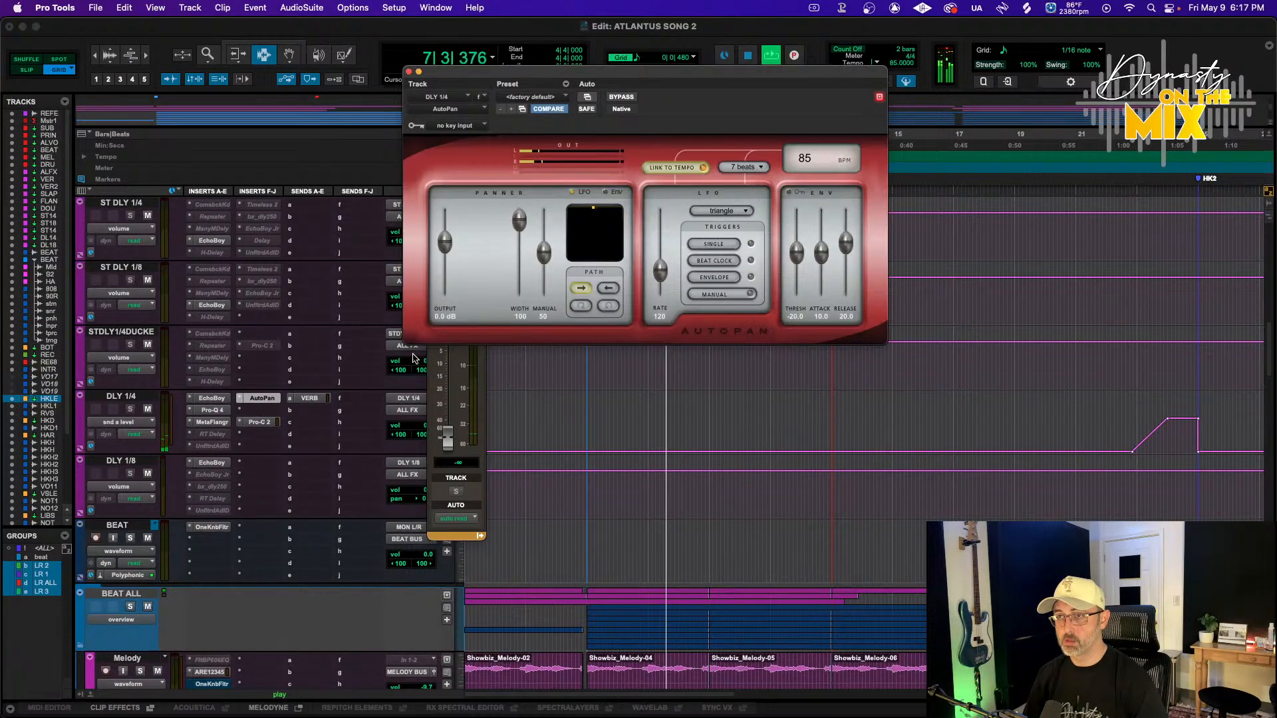
pyautogui.click(258, 423)
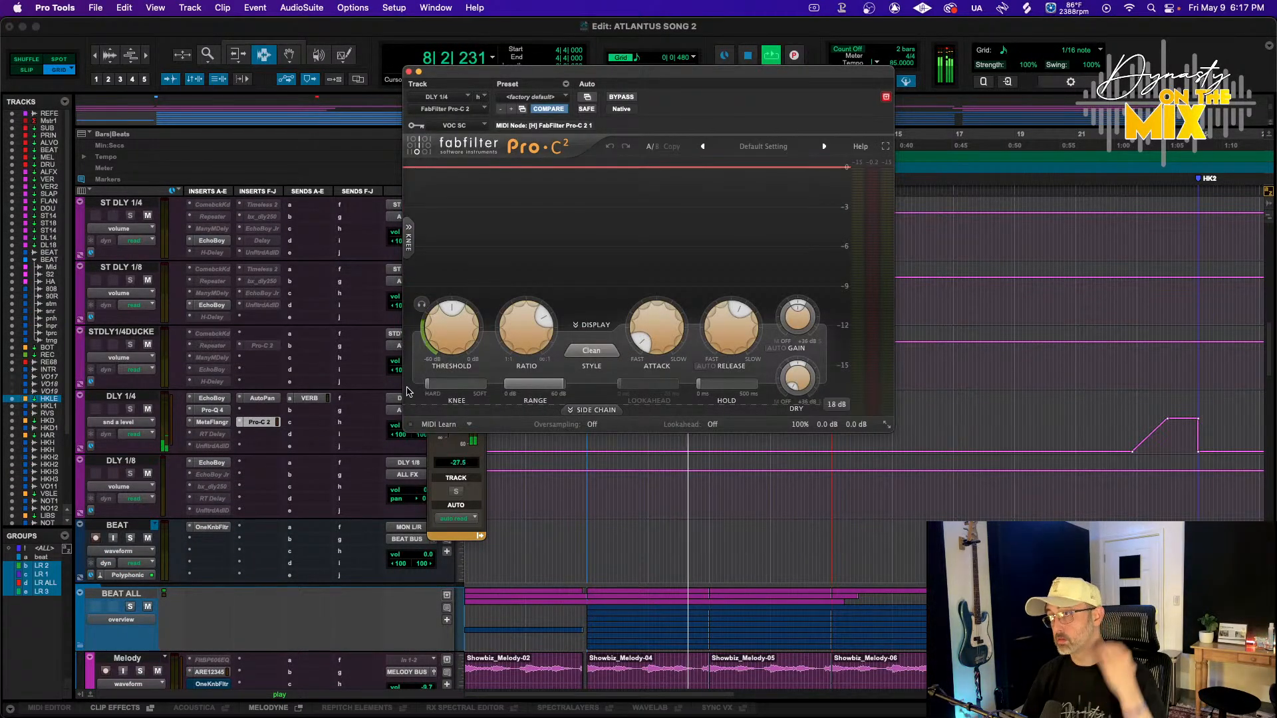
pyautogui.moveTo(441, 331)
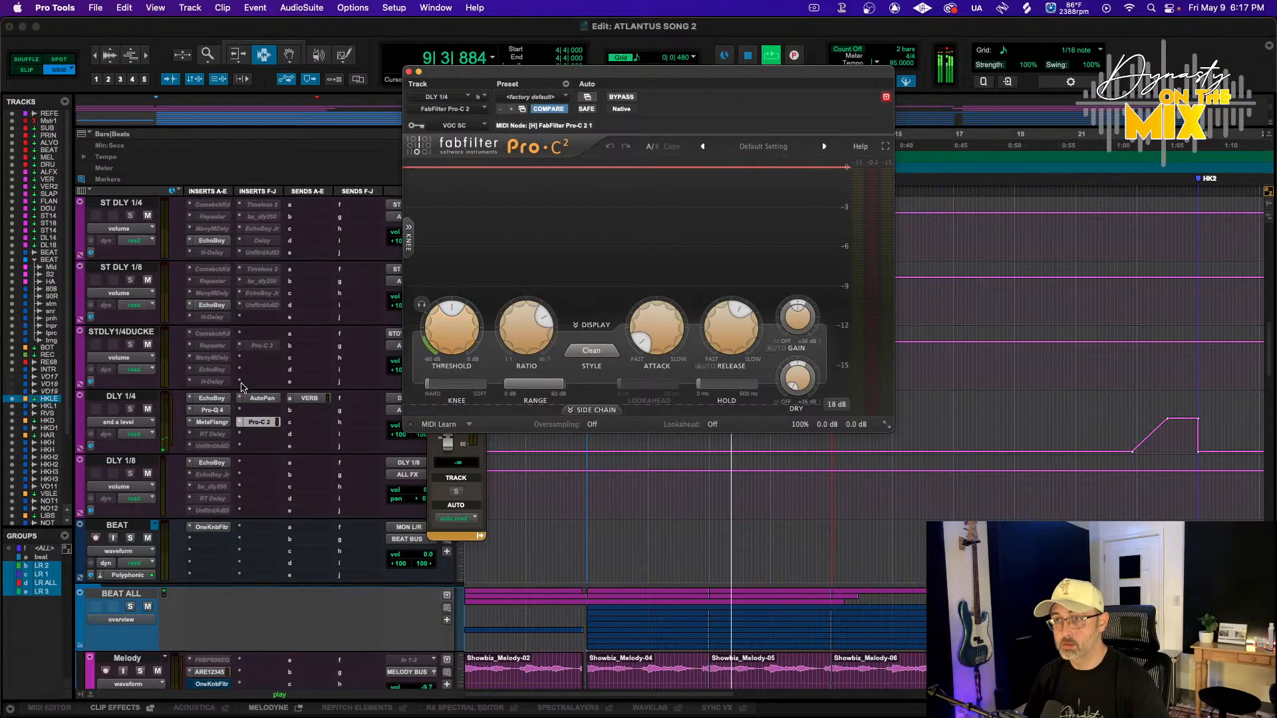
pyautogui.click(222, 410)
pyautogui.click(223, 410)
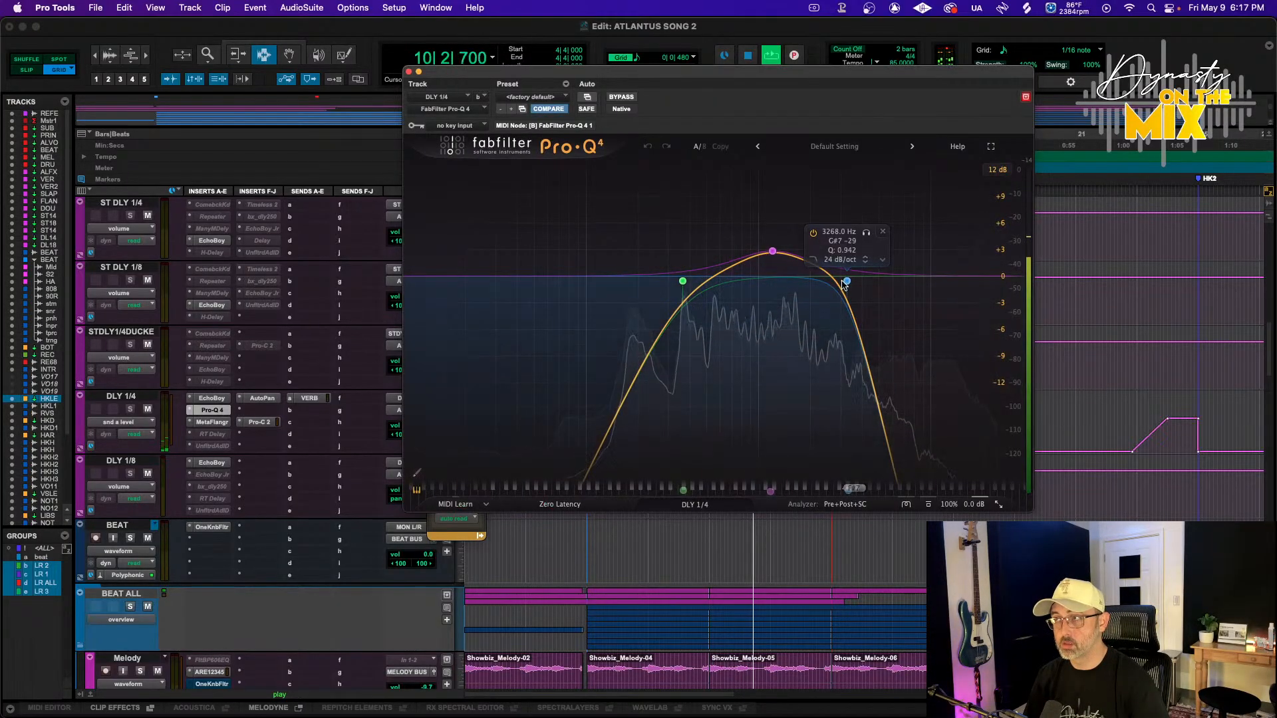
pyautogui.moveTo(869, 280); pyautogui.dragTo(879, 280)
pyautogui.moveTo(772, 250)
pyautogui.mouseDown()
pyautogui.moveTo(801, 245)
pyautogui.moveTo(779, 246)
pyautogui.mouseUp()
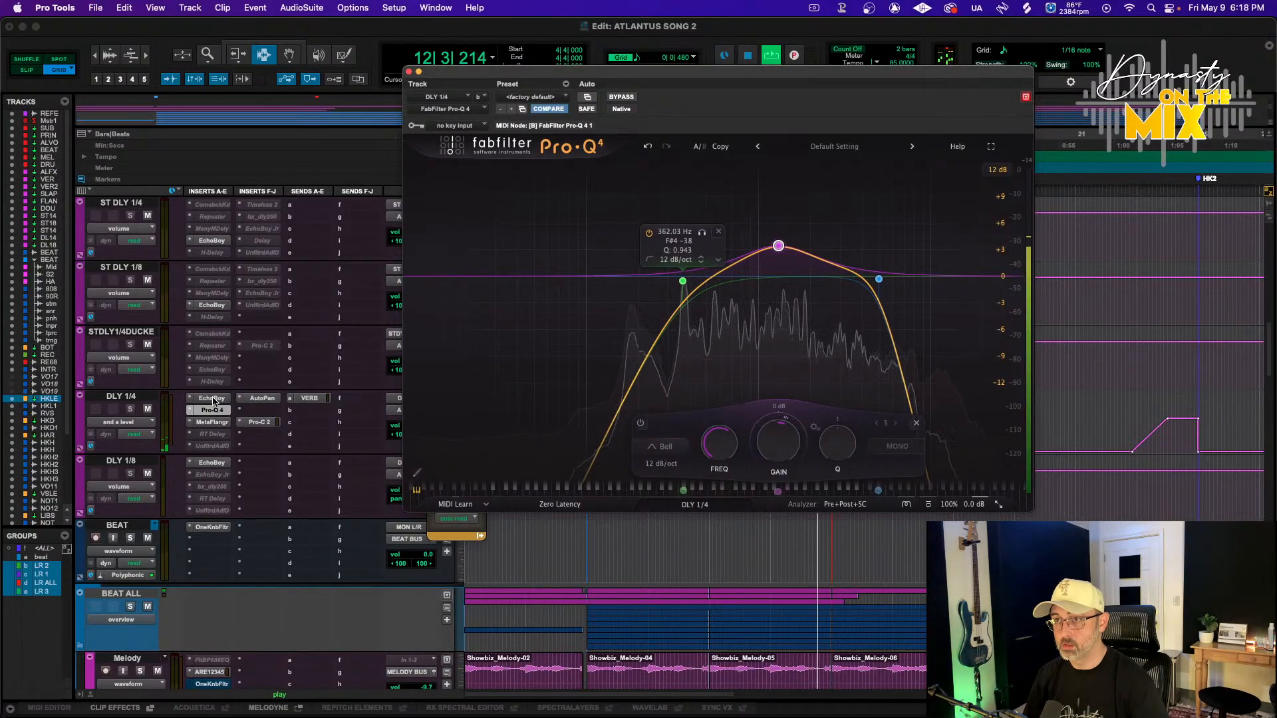
pyautogui.press('super+w')
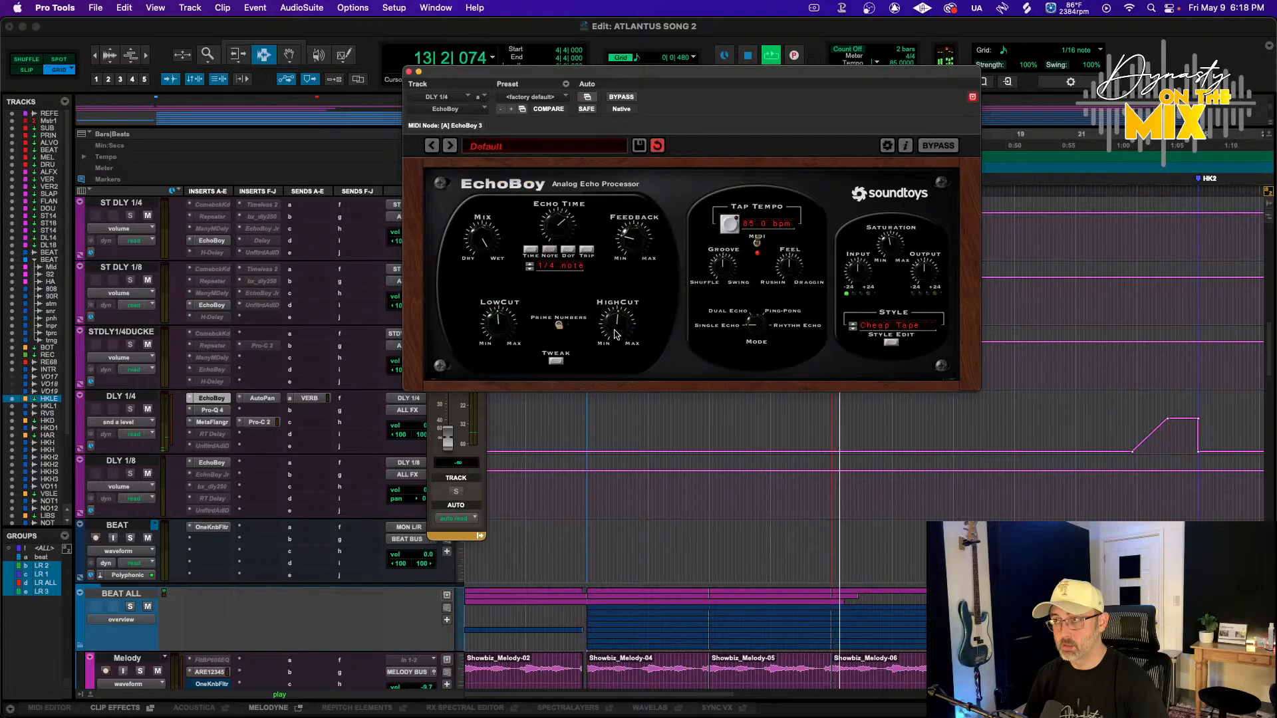
pyautogui.click(409, 71)
# Open and close the VS LEAD track's DLY 1/4 send window
pyautogui.scroll(-15, 343, 372)
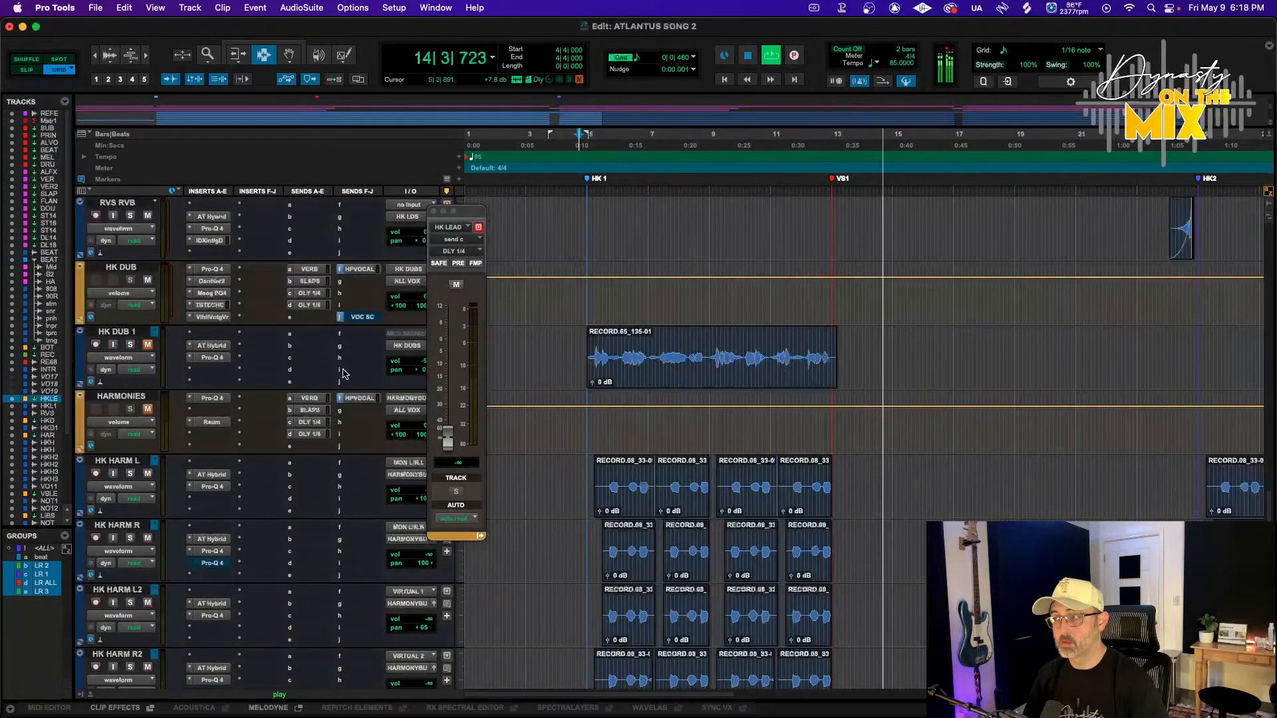
pyautogui.scroll(-10, 342, 372)
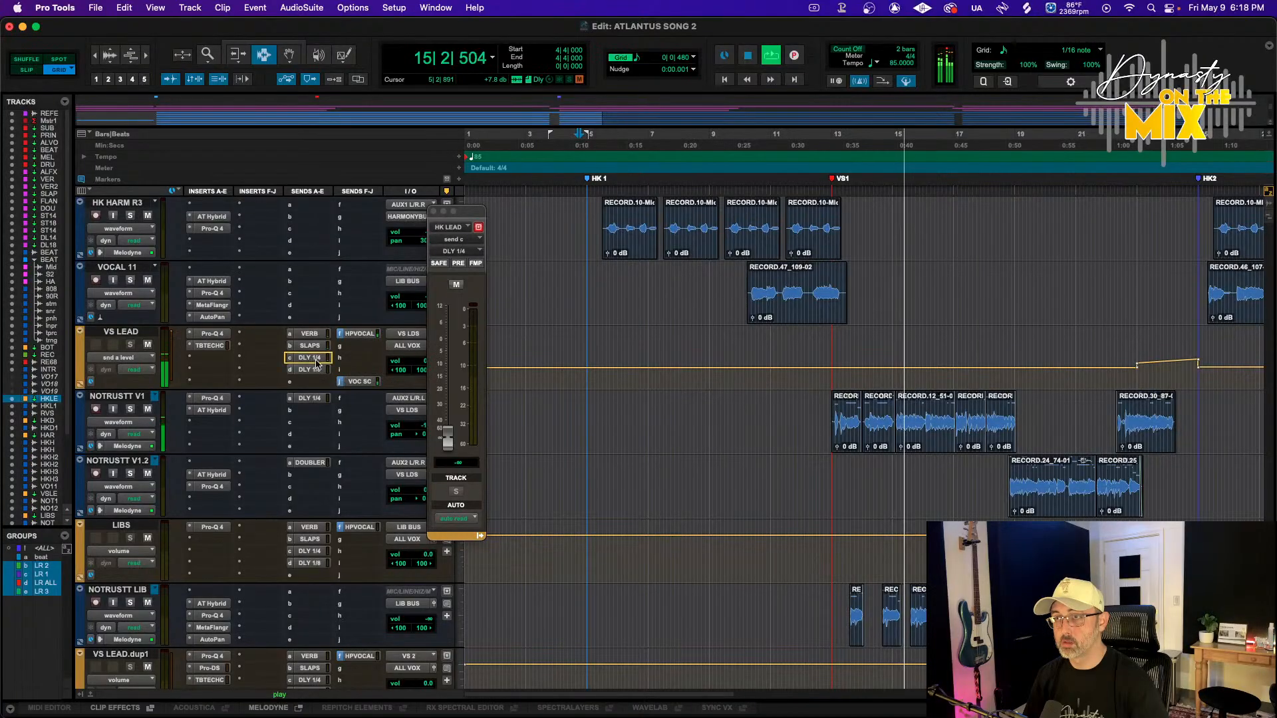
pyautogui.click(316, 362)
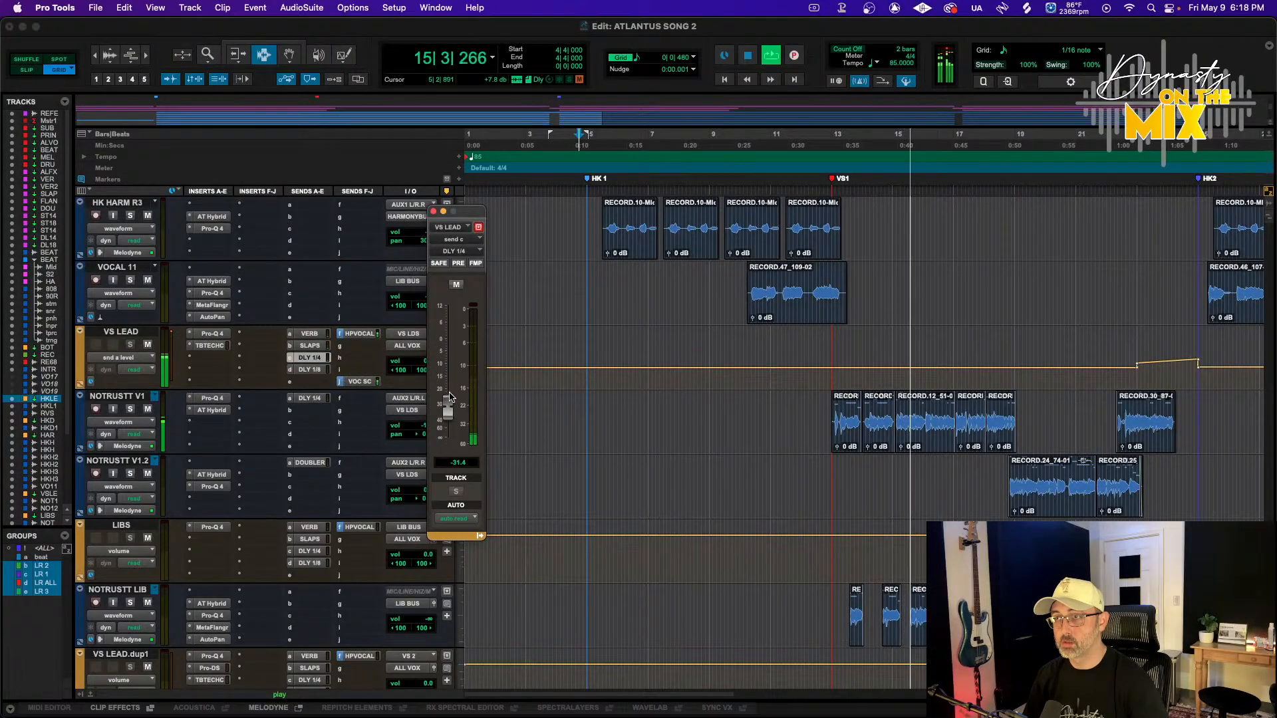
pyautogui.click(433, 211)
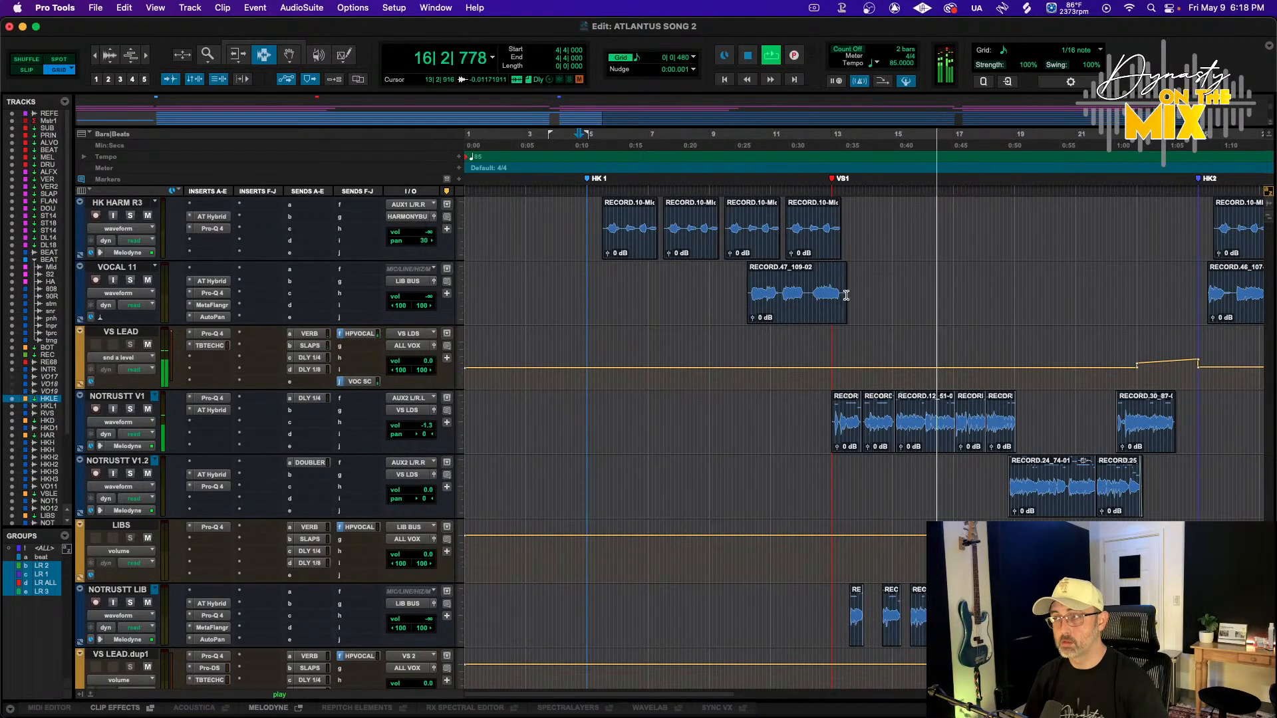
# Play back the HK1 section to audition the lead, dub and delay throws
pyautogui.click(825, 134)
pyautogui.press('F8')
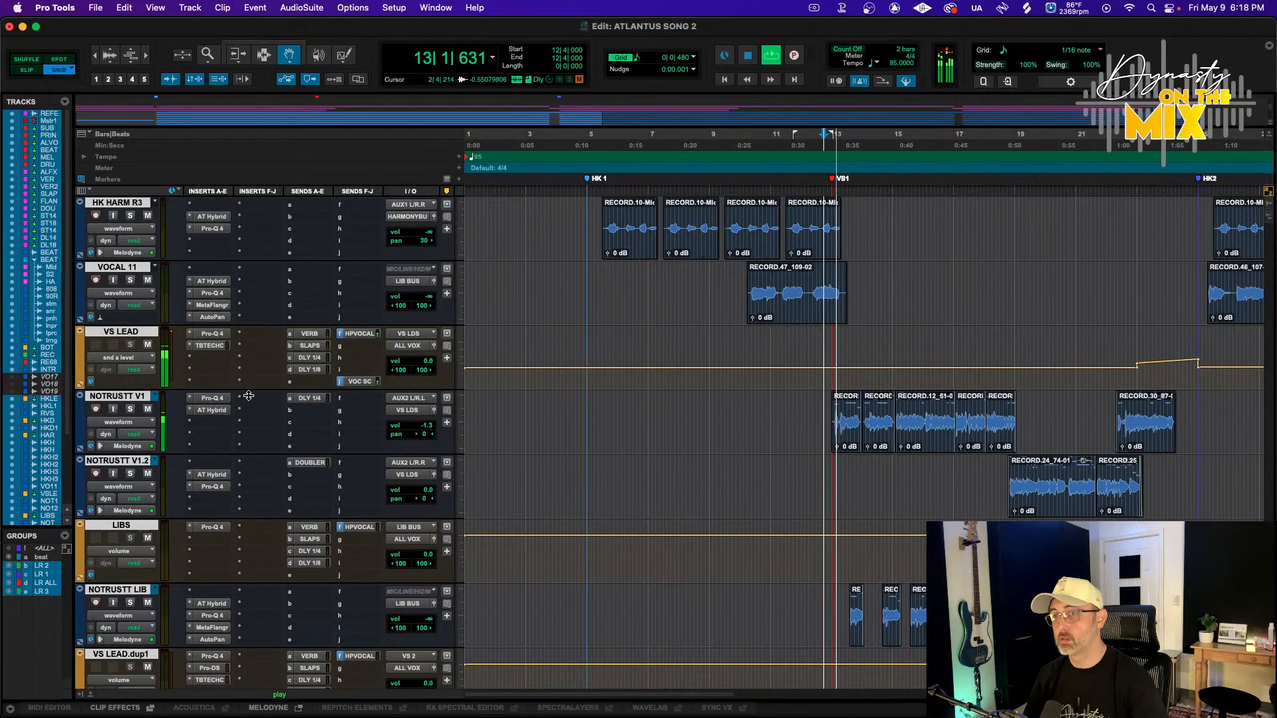
pyautogui.scroll(10, 203, 369)
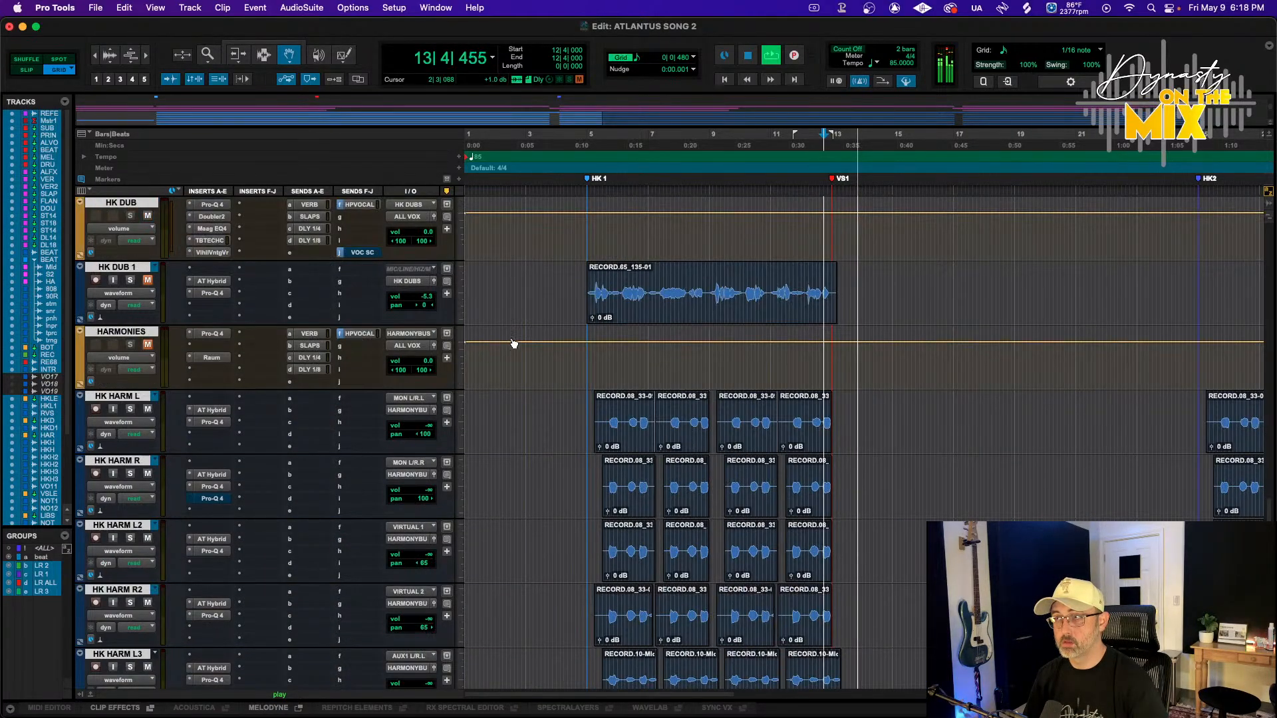
pyautogui.press('space')
pyautogui.press('F7')
pyautogui.click(583, 293)
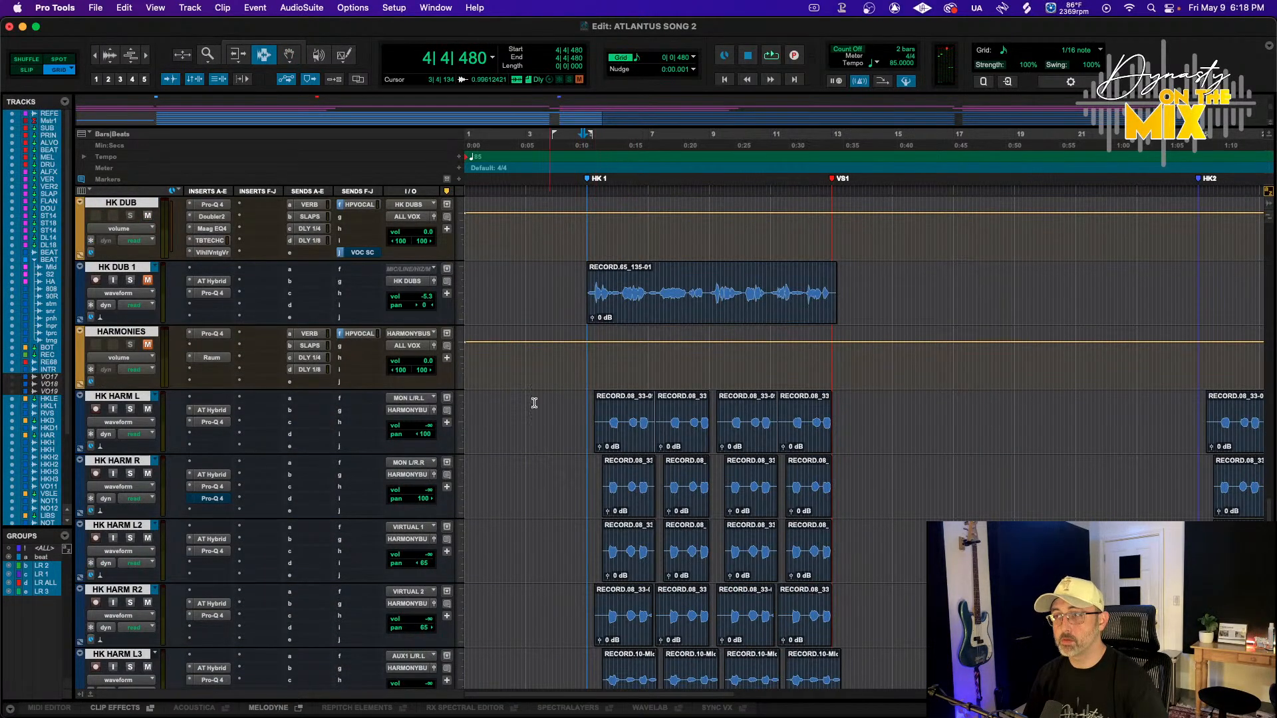
pyautogui.scroll(4, 534, 403)
pyautogui.press('space')
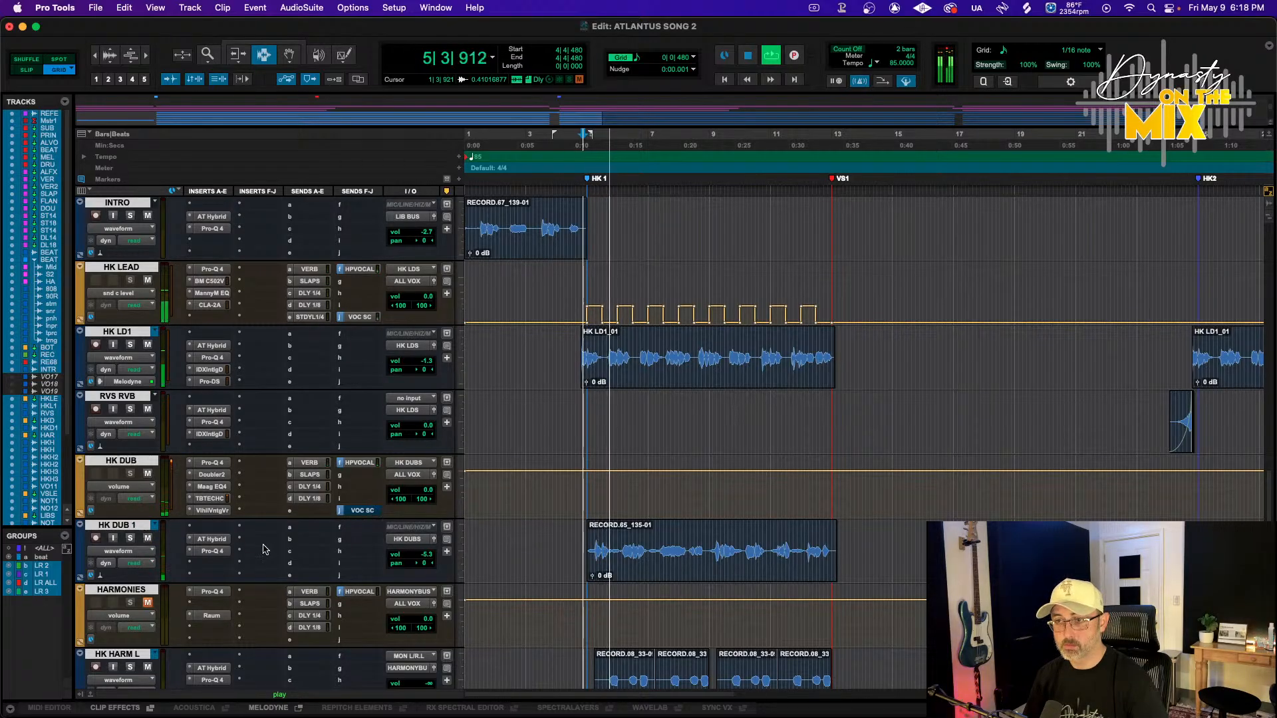
# Strip silence from the HK DUB 1 clip with a -23 dB threshold, 123 ms minimum duration, 106 ms start pad and 247 ms end pad
pyautogui.press('F8')
pyautogui.click(624, 566)
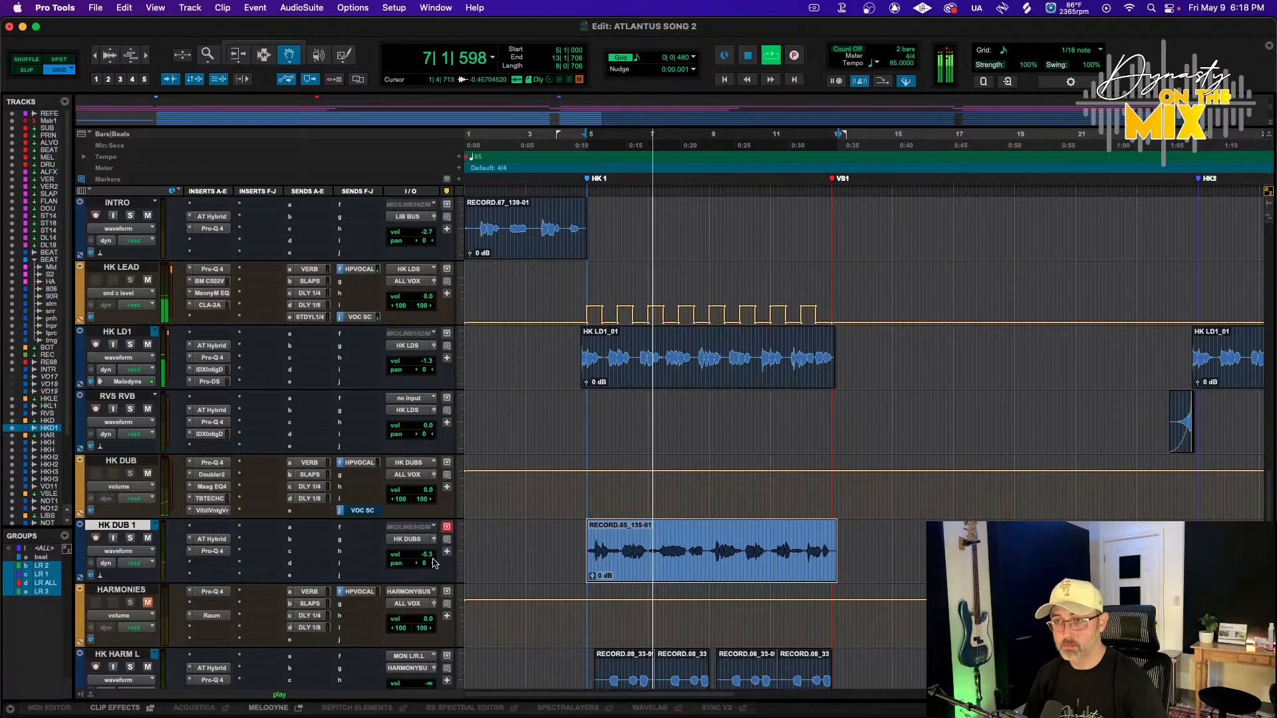
pyautogui.scroll(-2, 436, 560)
pyautogui.scroll(3, 442, 555)
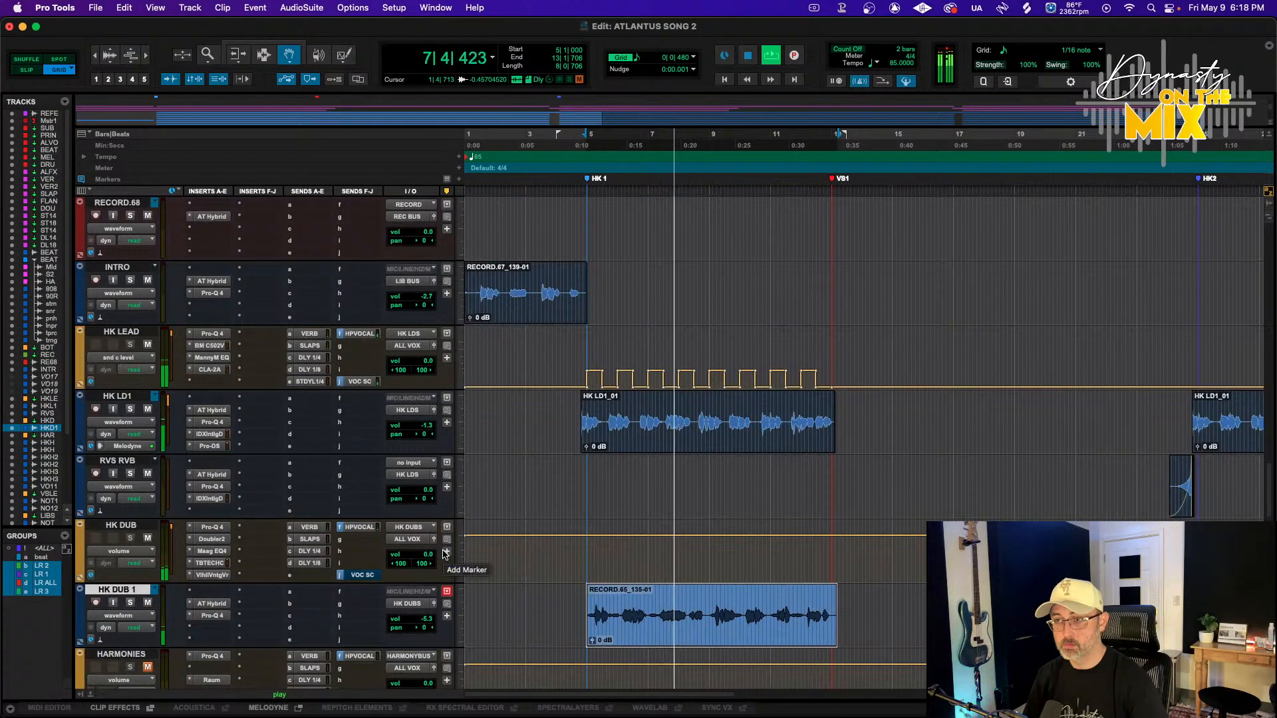
pyautogui.press('super+u')
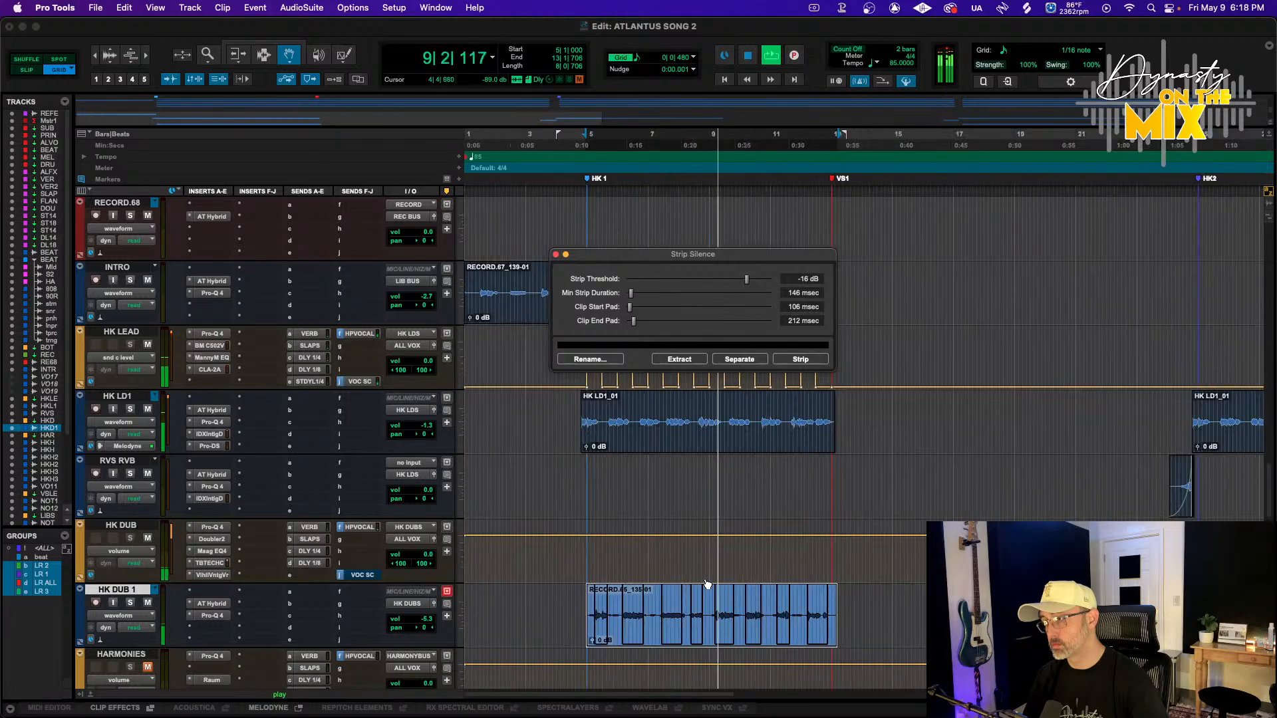
pyautogui.press('t')
pyautogui.press('t')
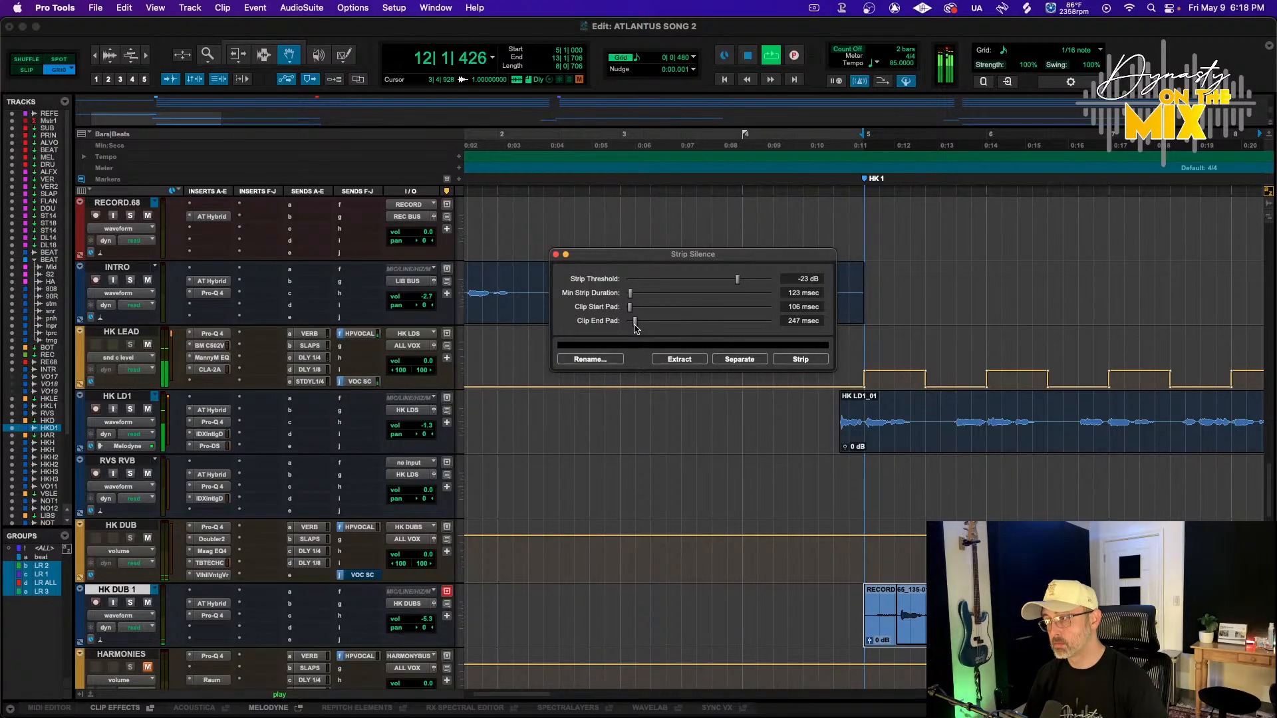
pyautogui.hscroll(10, 764, 503)
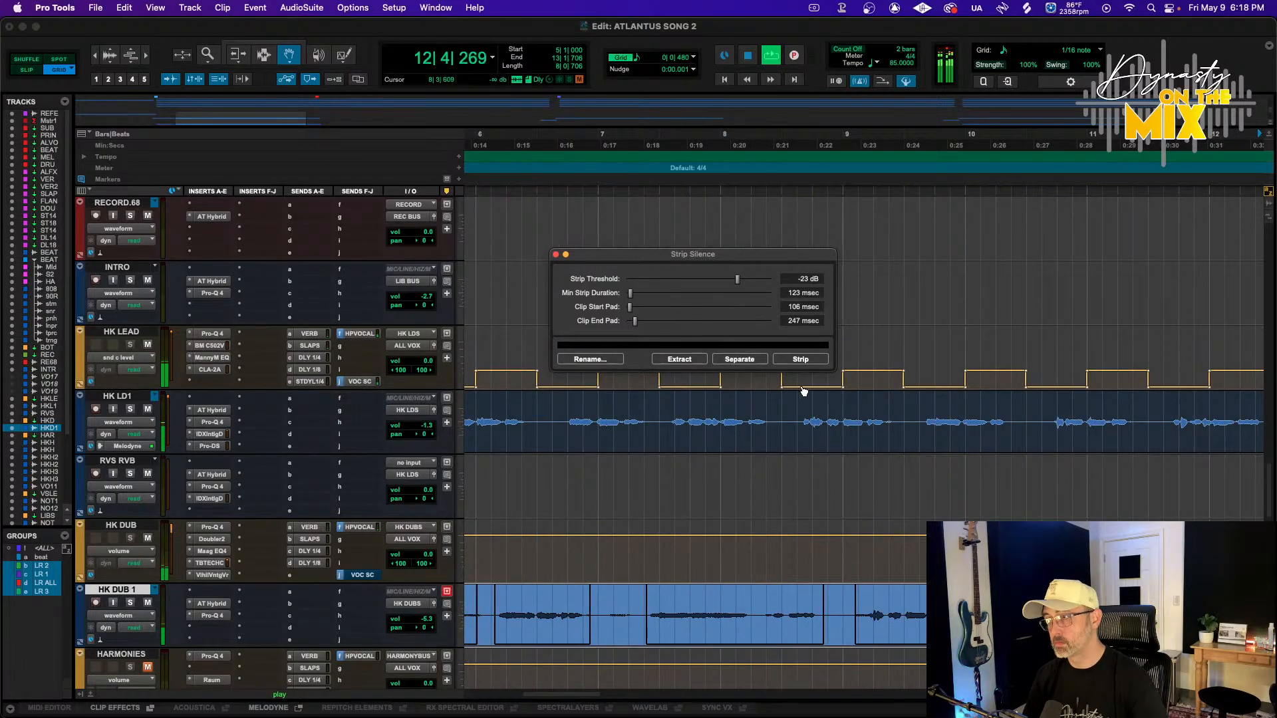
pyautogui.click(801, 359)
# Delete the short stray clip fragment between the HK DUB 1 phrases
pyautogui.press('F7')
pyautogui.hscroll(-3, 706, 570)
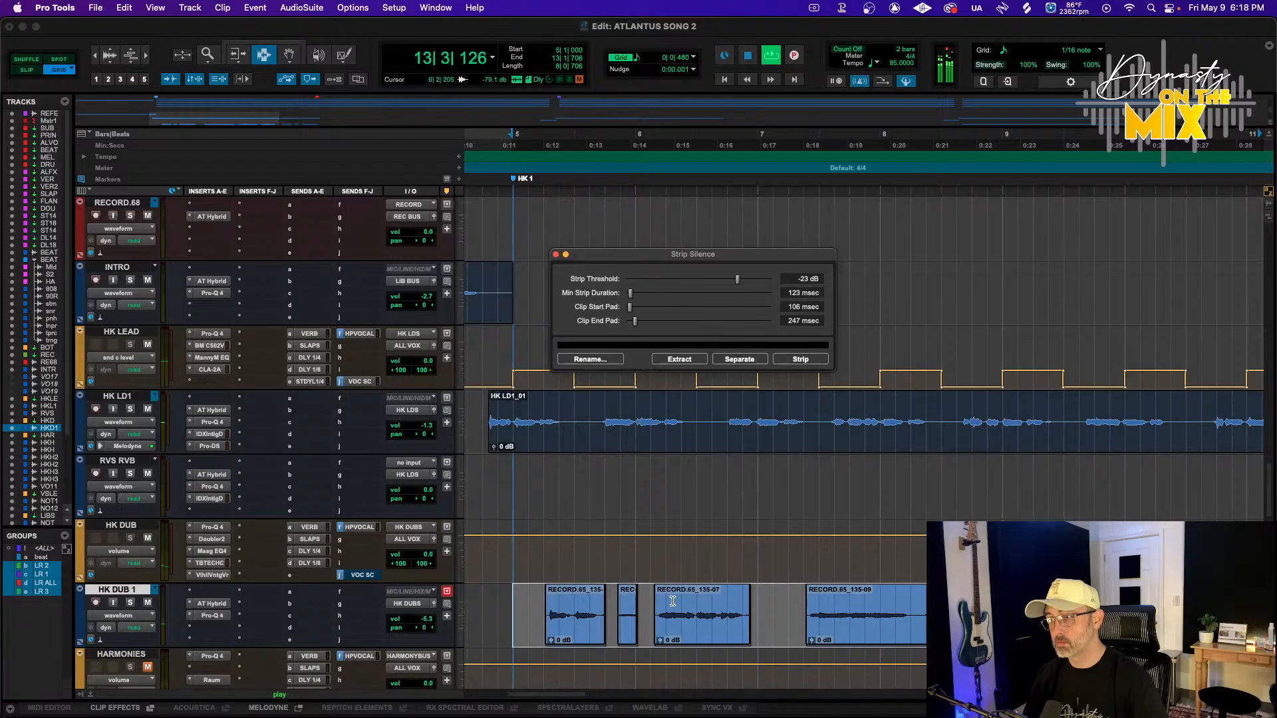
pyautogui.press('F3')
pyautogui.moveTo(645, 625); pyautogui.dragTo(540, 627)
pyautogui.press('Delete')
# Add fade-ins to the starts of the remaining HK DUB 1 clips
pyautogui.press('f')
pyautogui.moveTo(643, 624); pyautogui.dragTo(659, 627)
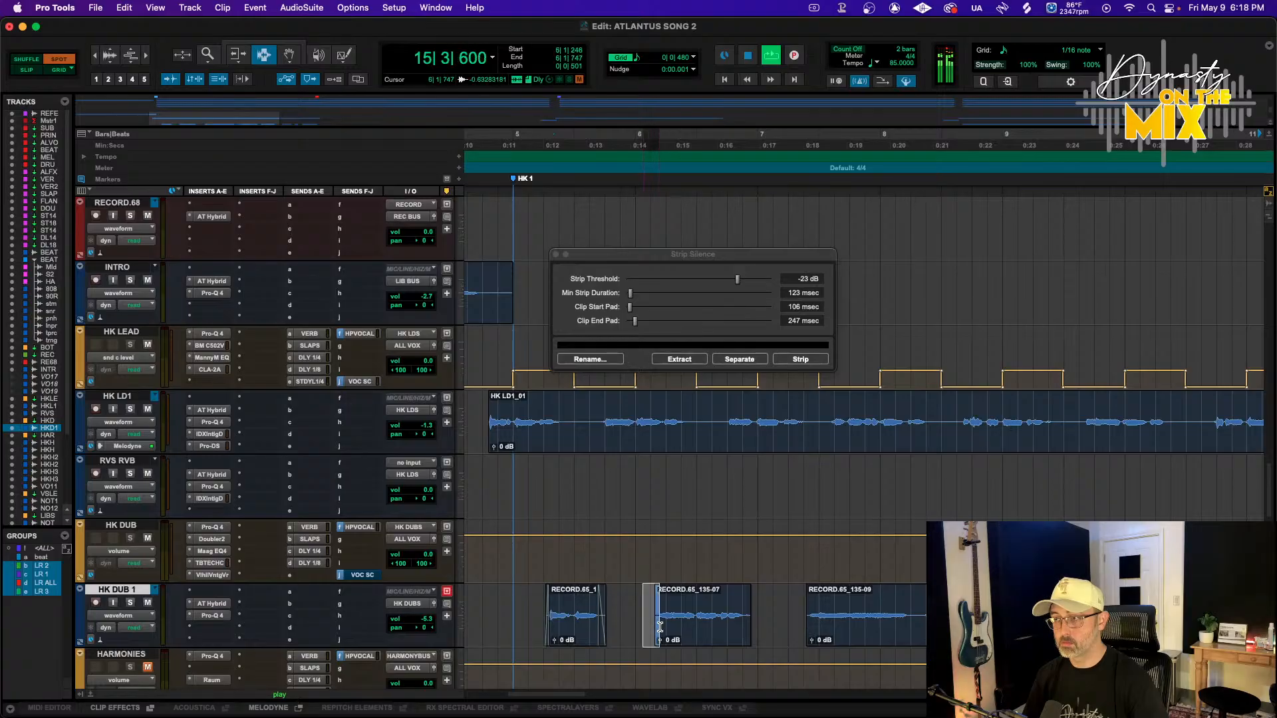
pyautogui.moveTo(798, 621)
pyautogui.mouseDown()
pyautogui.moveTo(741, 624)
pyautogui.moveTo(808, 629)
pyautogui.mouseUp()
pyautogui.press('f')
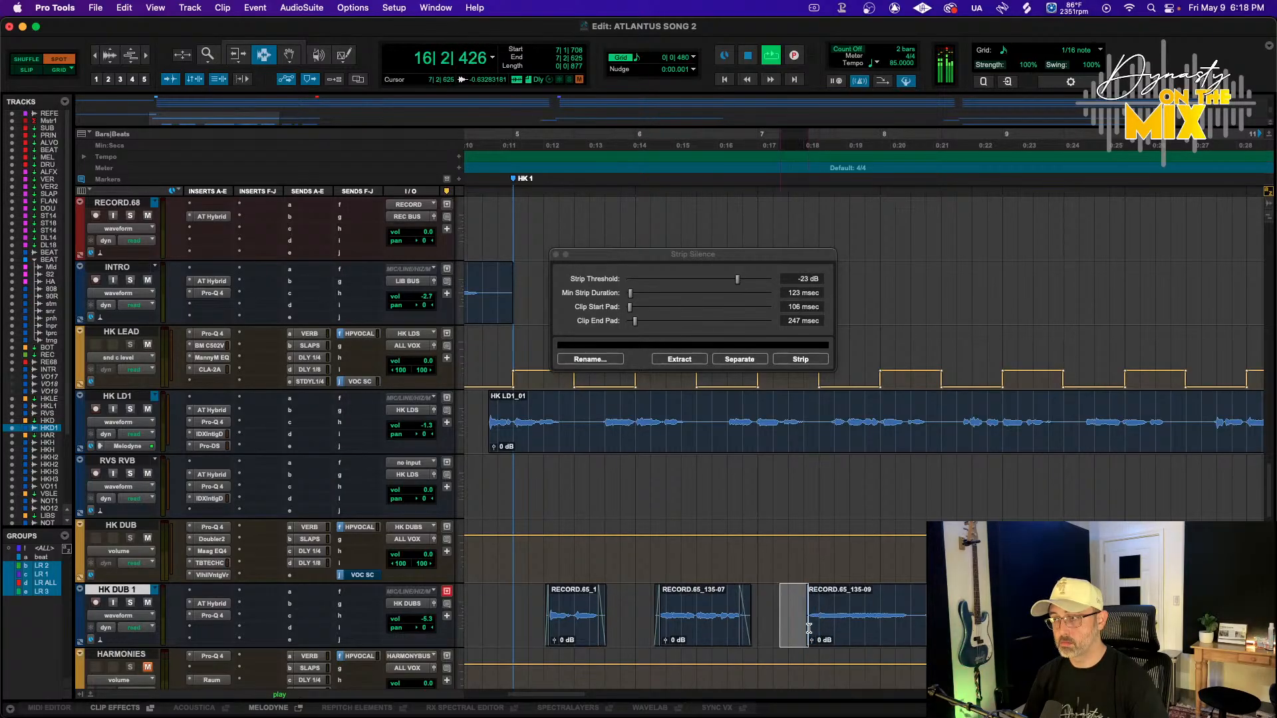
# Add a fade-in to the next HK DUB 1 clip, dismissing the accidentally opened Spot dialog
pyautogui.press('f')
pyautogui.moveTo(988, 629); pyautogui.dragTo(966, 628)
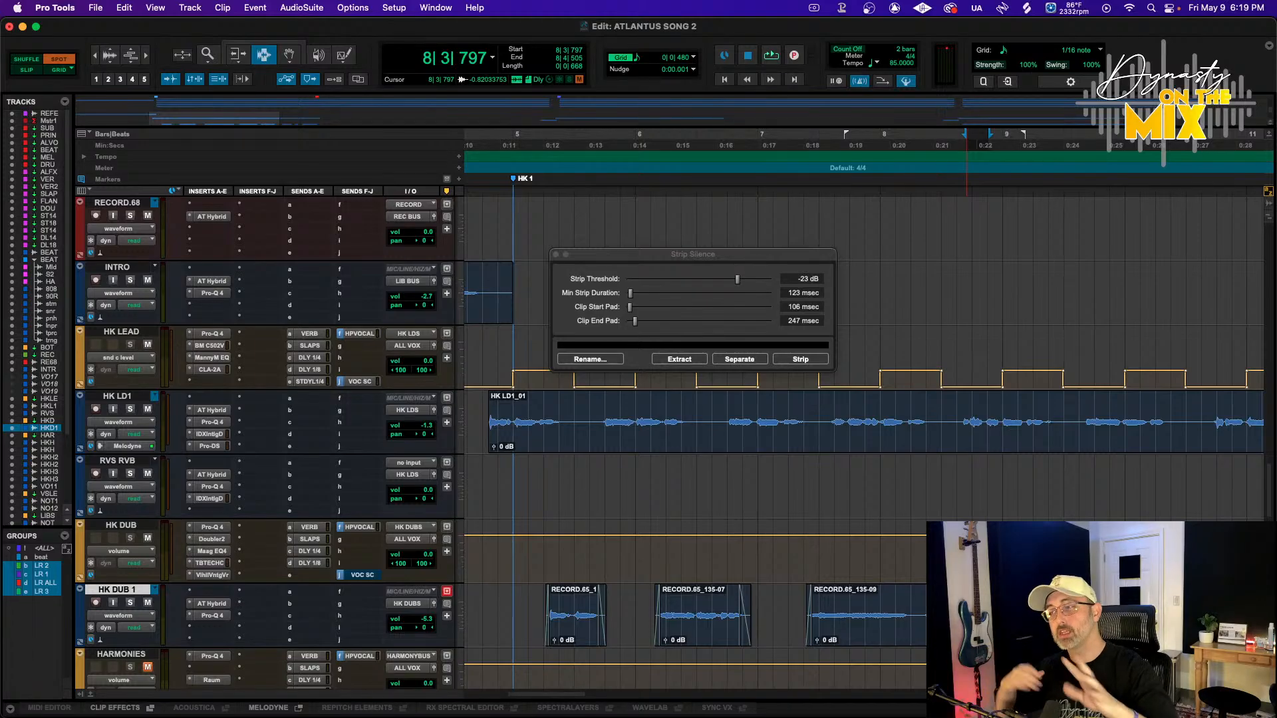
pyautogui.click(969, 616)
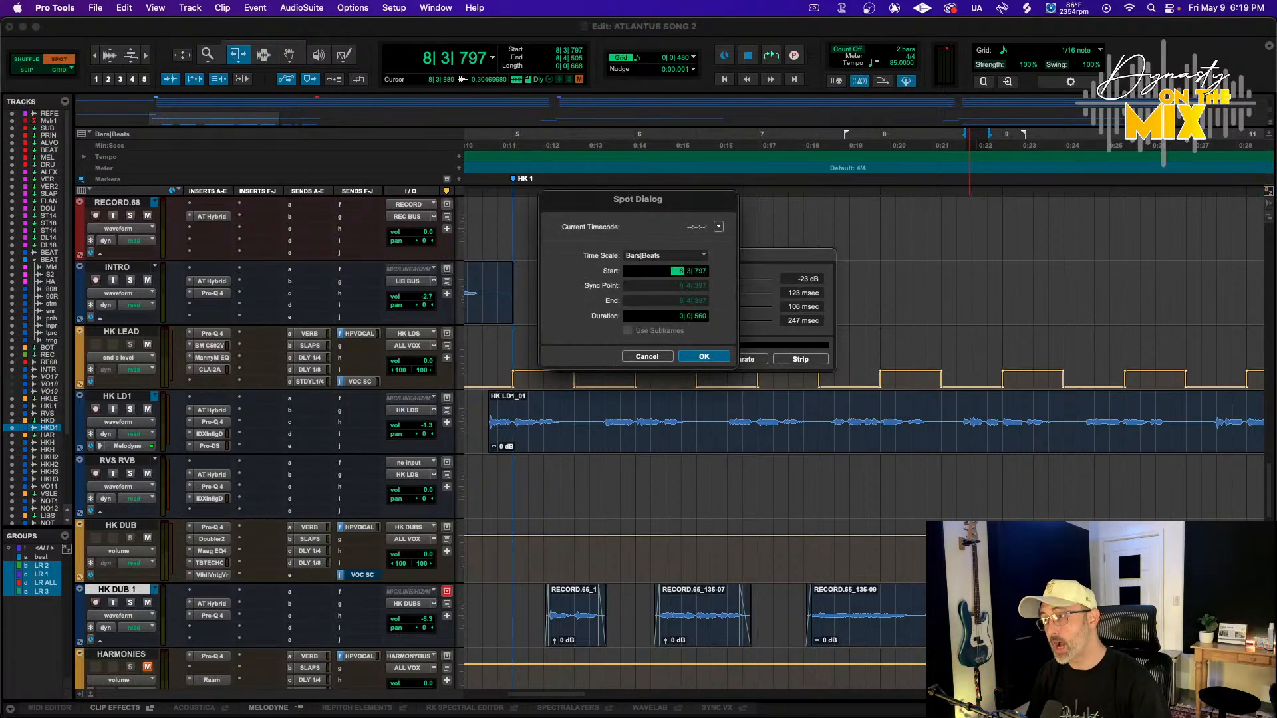
pyautogui.click(649, 359)
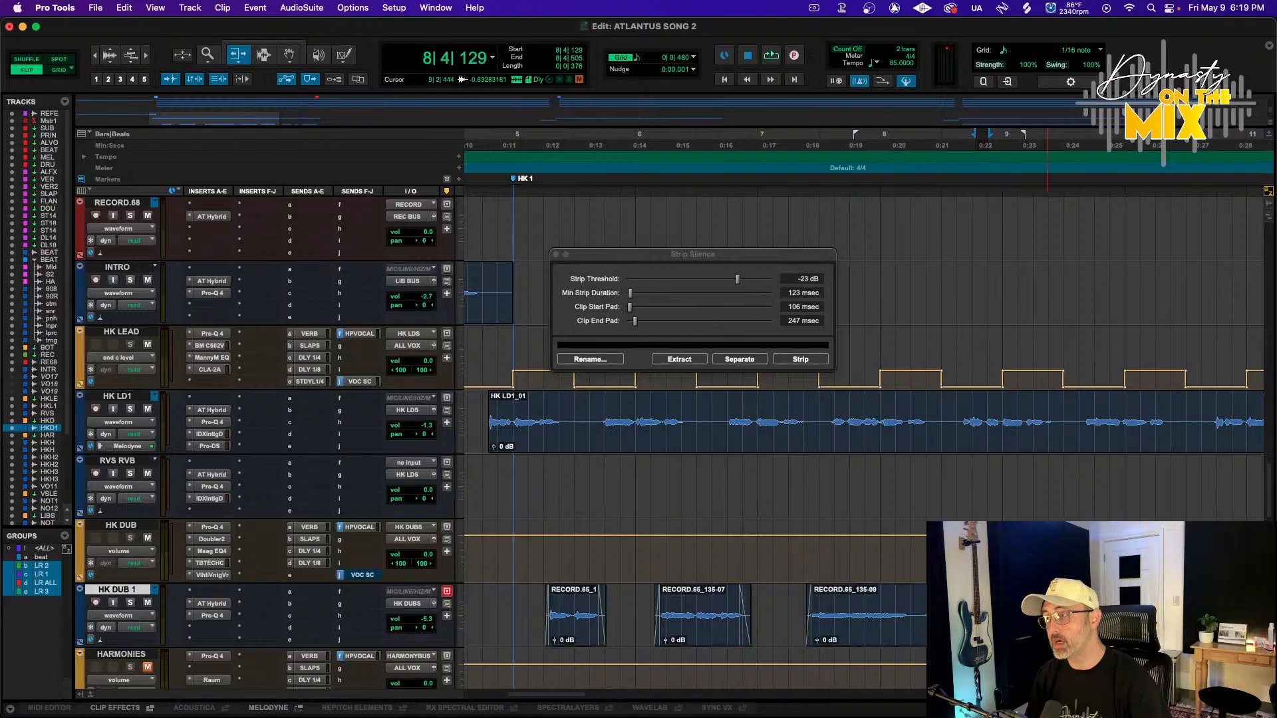
# Add fades to the remaining HK DUB 1 clips further along the timeline
pyautogui.hscroll(2, 1048, 612)
pyautogui.moveTo(944, 605); pyautogui.dragTo(962, 606)
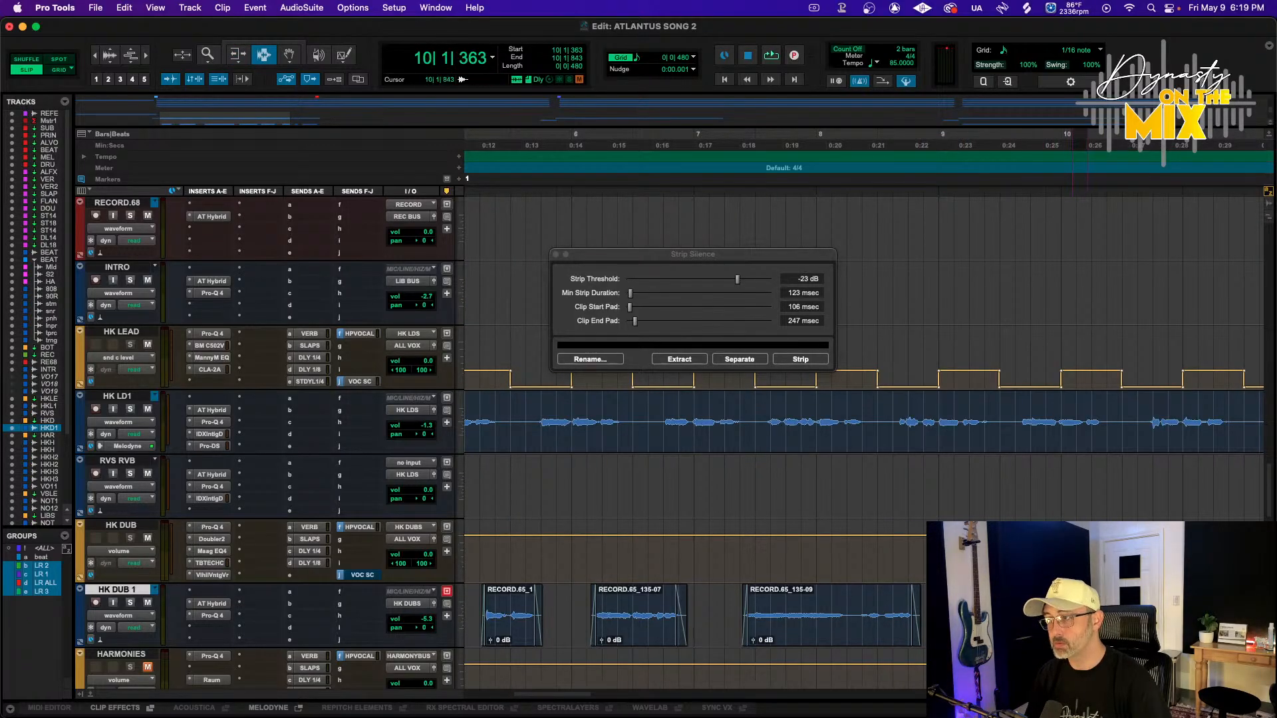
pyautogui.moveTo(1153, 615); pyautogui.dragTo(1155, 615)
pyautogui.press('f')
pyautogui.hscroll(9, 1155, 615)
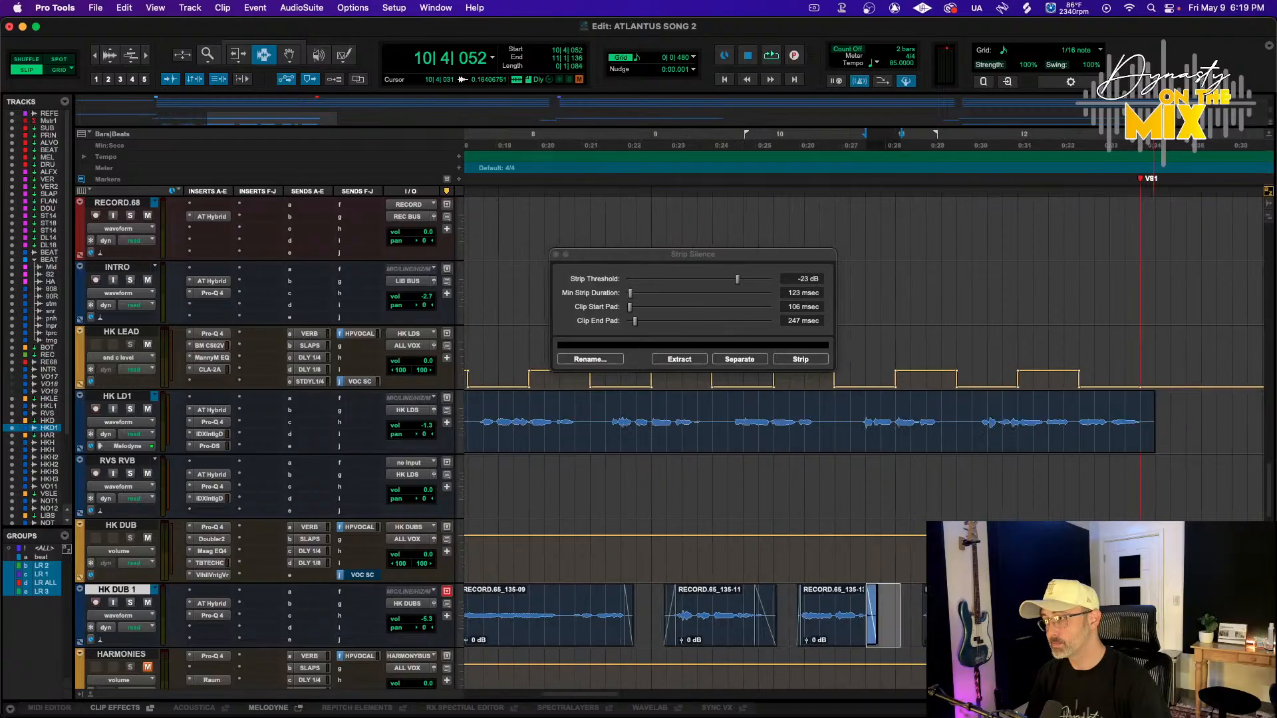
pyautogui.moveTo(991, 615); pyautogui.dragTo(925, 627)
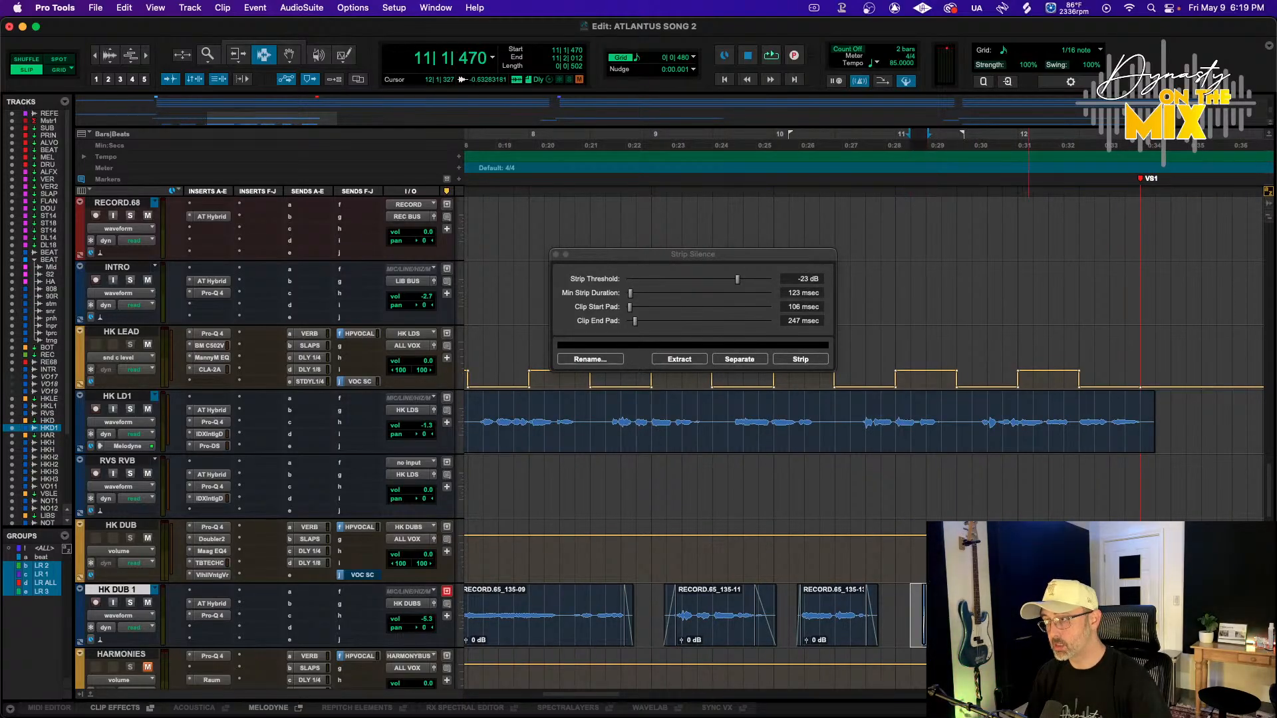
pyautogui.moveTo(1033, 616); pyautogui.dragTo(1047, 616)
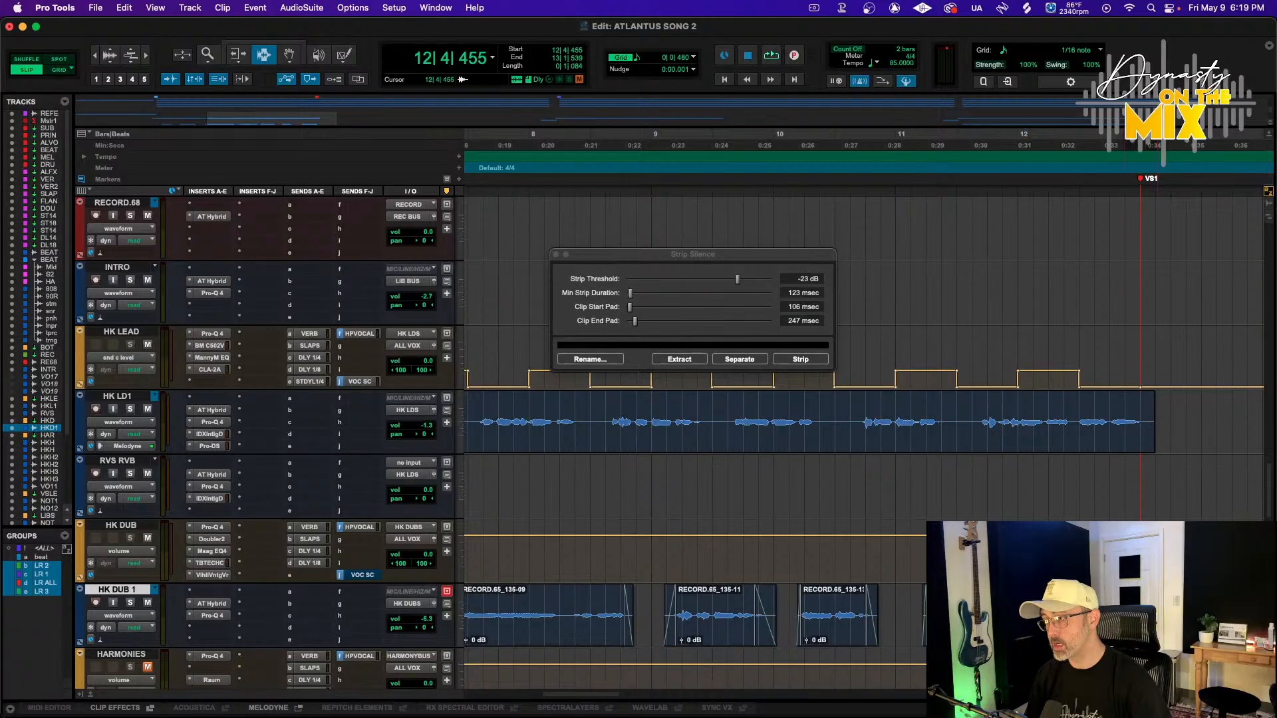
# Select and delete the region at the very end of the HK LD1 clip
pyautogui.click(1144, 440)
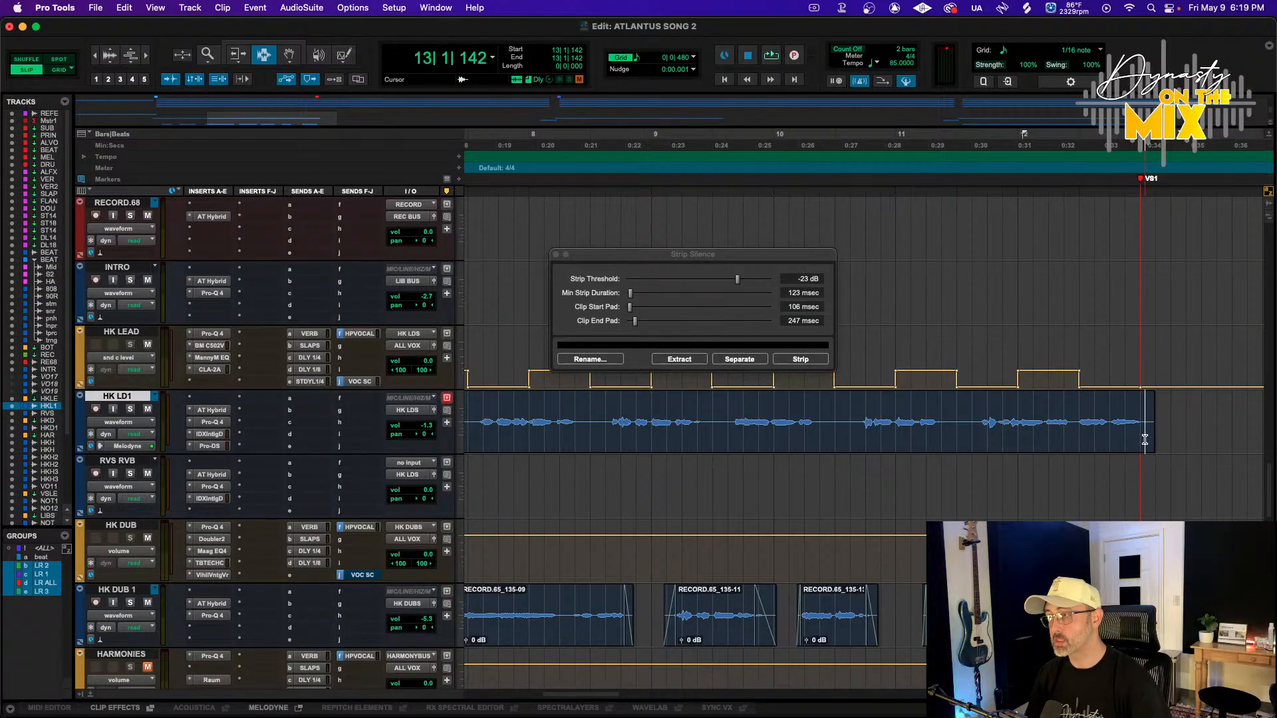
pyautogui.moveTo(1176, 440); pyautogui.dragTo(1130, 446)
pyautogui.press('Delete')
# Zoom out and play back from the HK1 marker to audition the edited dub
pyautogui.scroll(4, 1072, 445)
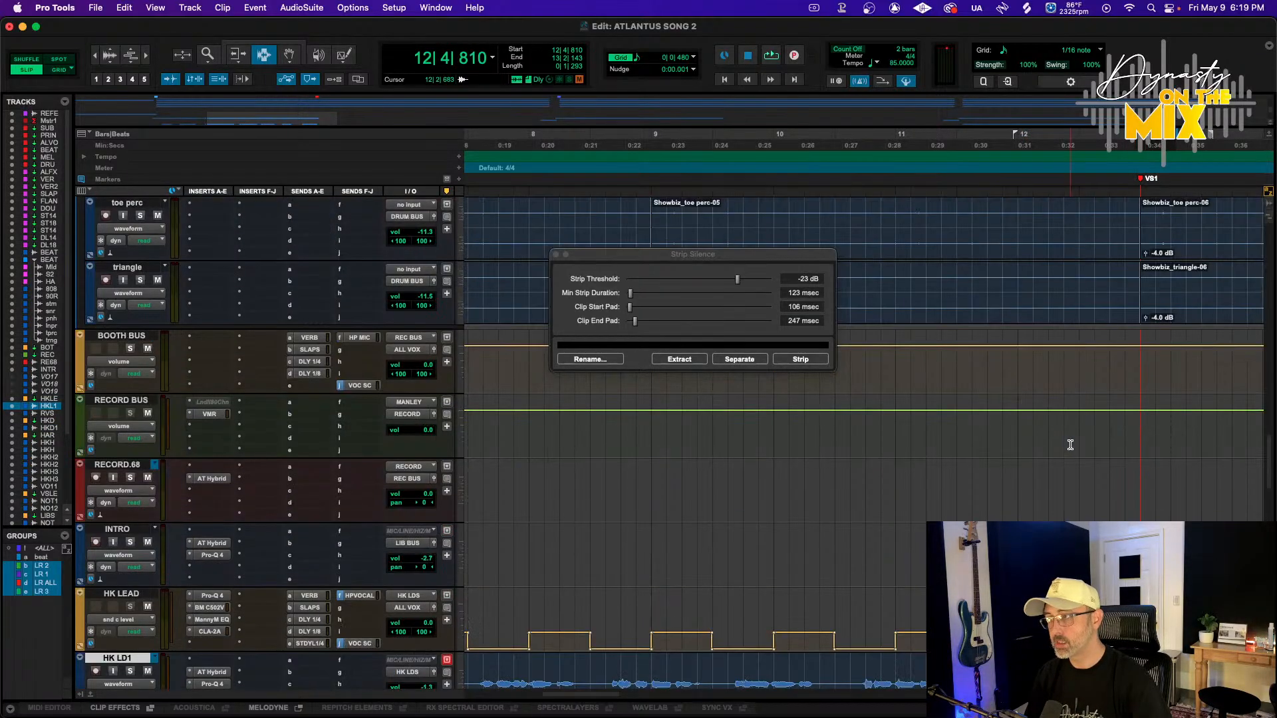
pyautogui.scroll(-3, 1071, 445)
pyautogui.press('r')
pyautogui.press('r')
pyautogui.scroll(-2, 918, 452)
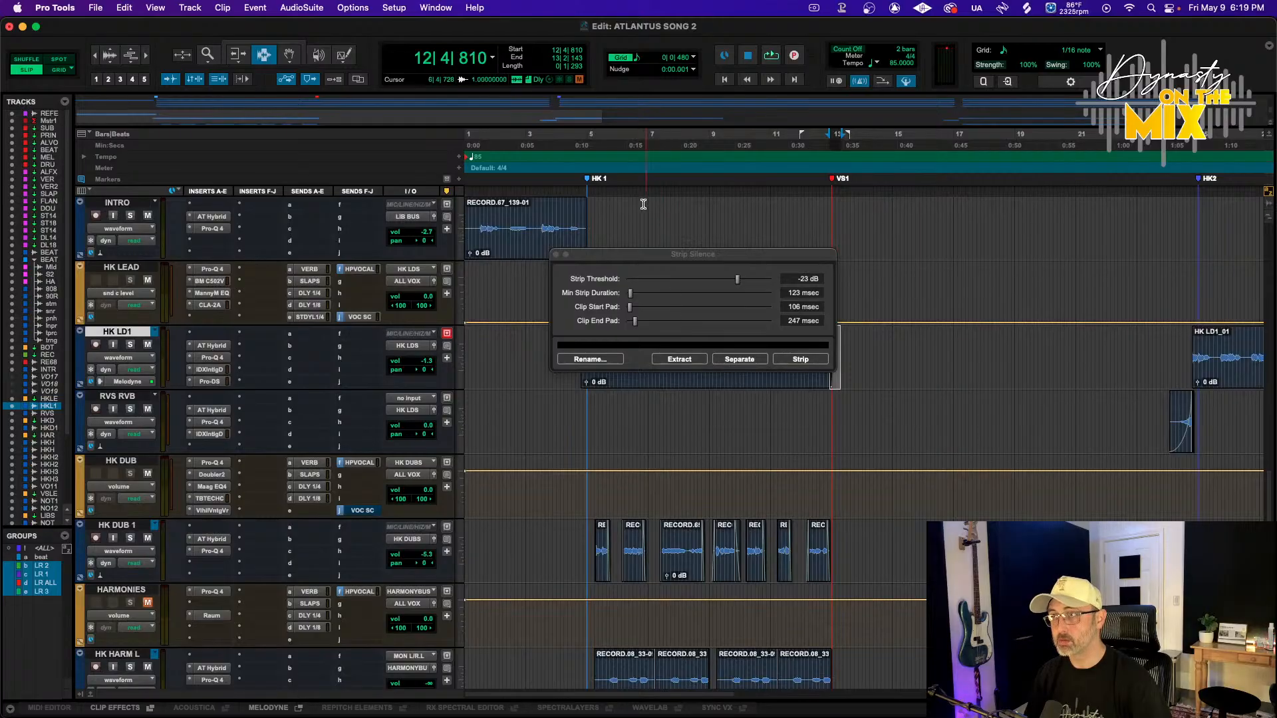
pyautogui.click(588, 141)
pyautogui.press('space')
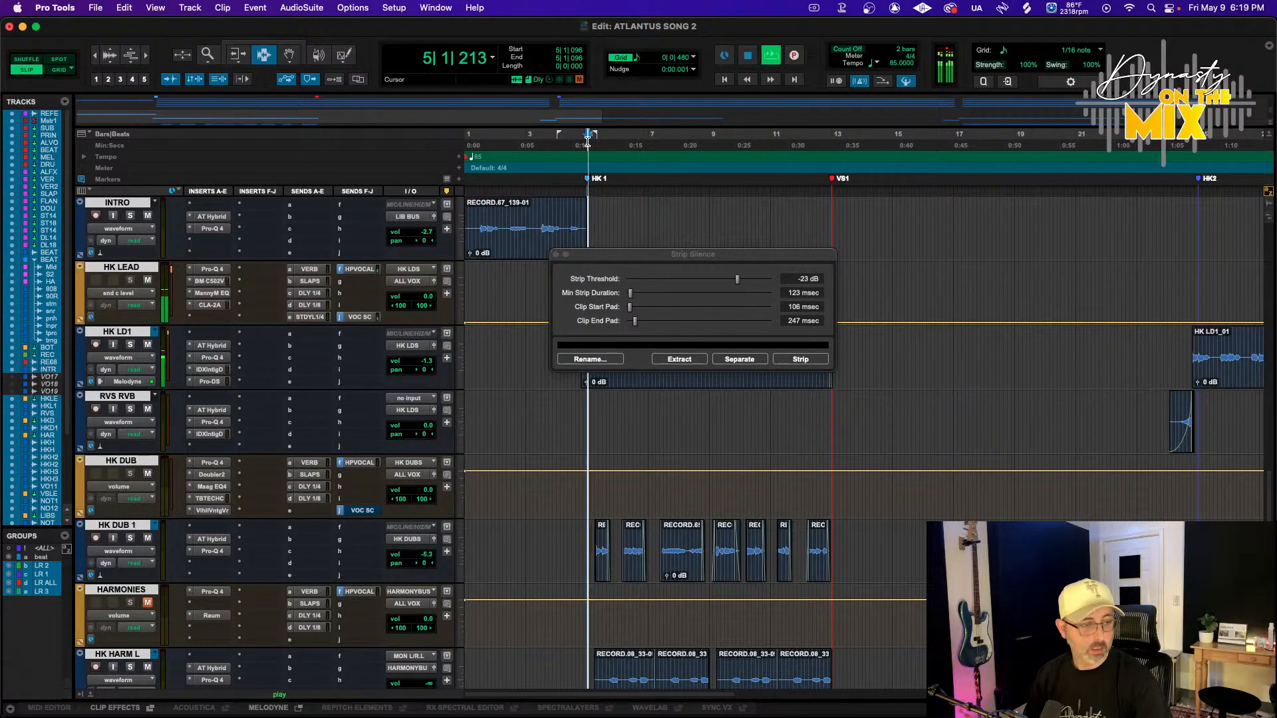
# Enable Melodyne elastic audio processing on the HK DUB 1 track
pyautogui.click(114, 525)
pyautogui.press('space')
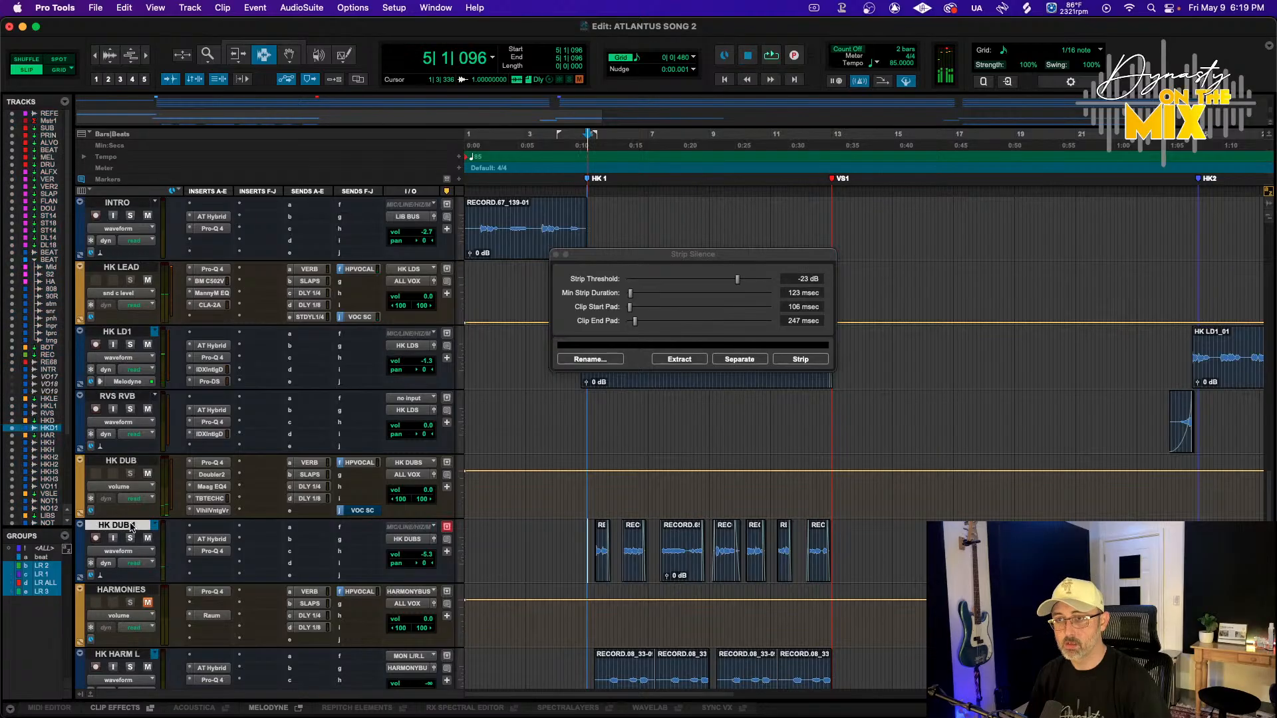
pyautogui.click(114, 576)
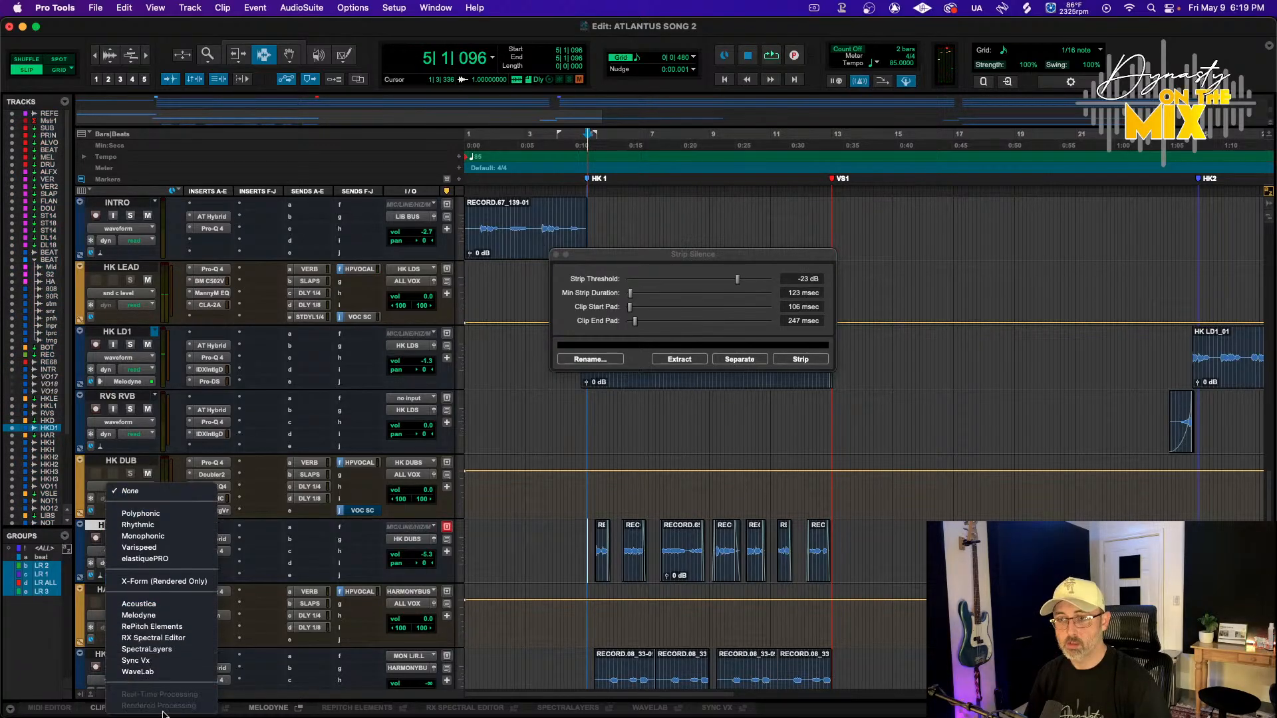
pyautogui.click(162, 617)
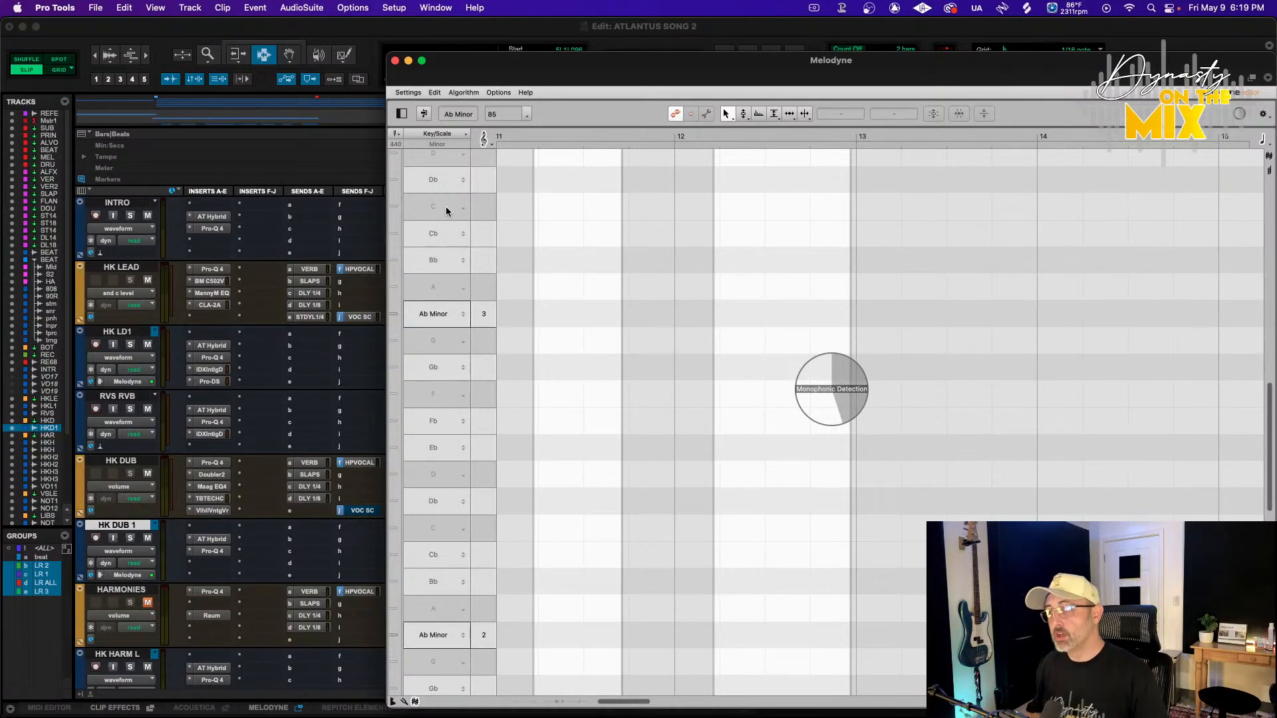
# Add note separations to the HK DUB 1 phrase around bar 7 with Melodyne's note separation tool
pyautogui.moveTo(538, 60); pyautogui.dragTo(343, 25)
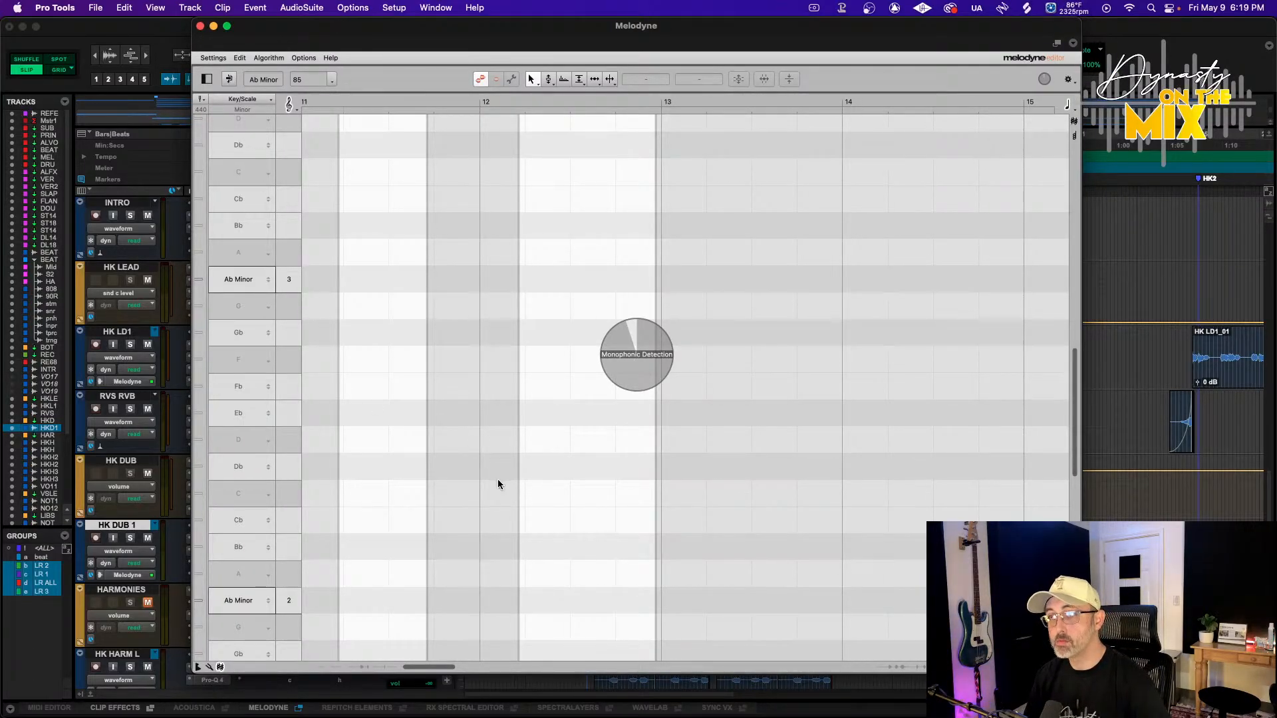
pyautogui.hscroll(-10, 552, 397)
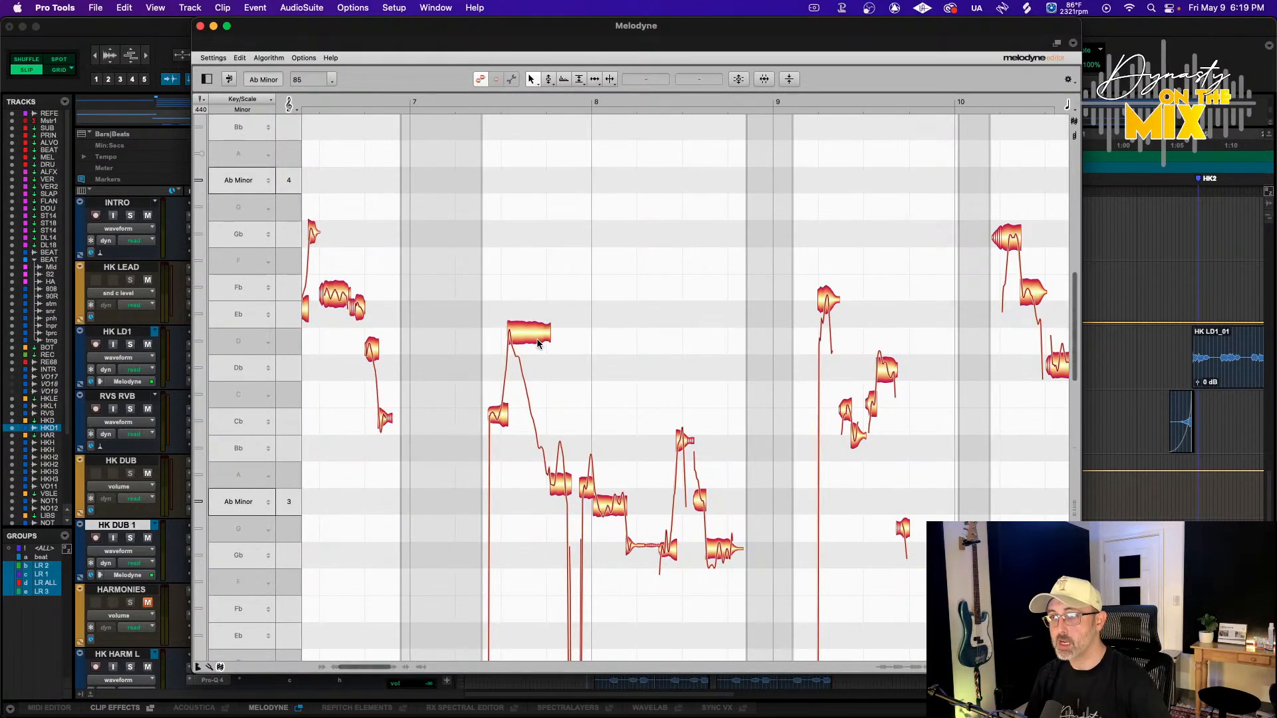
pyautogui.click(609, 79)
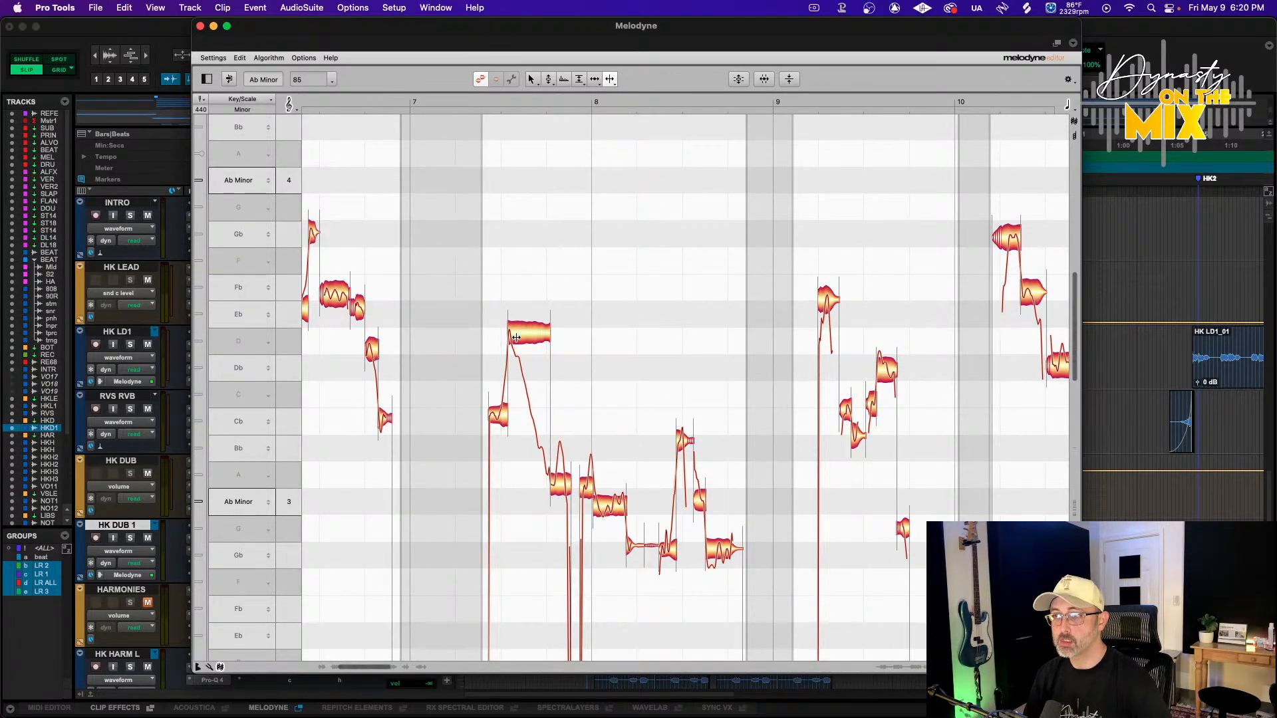
pyautogui.click(514, 336)
pyautogui.click(527, 364)
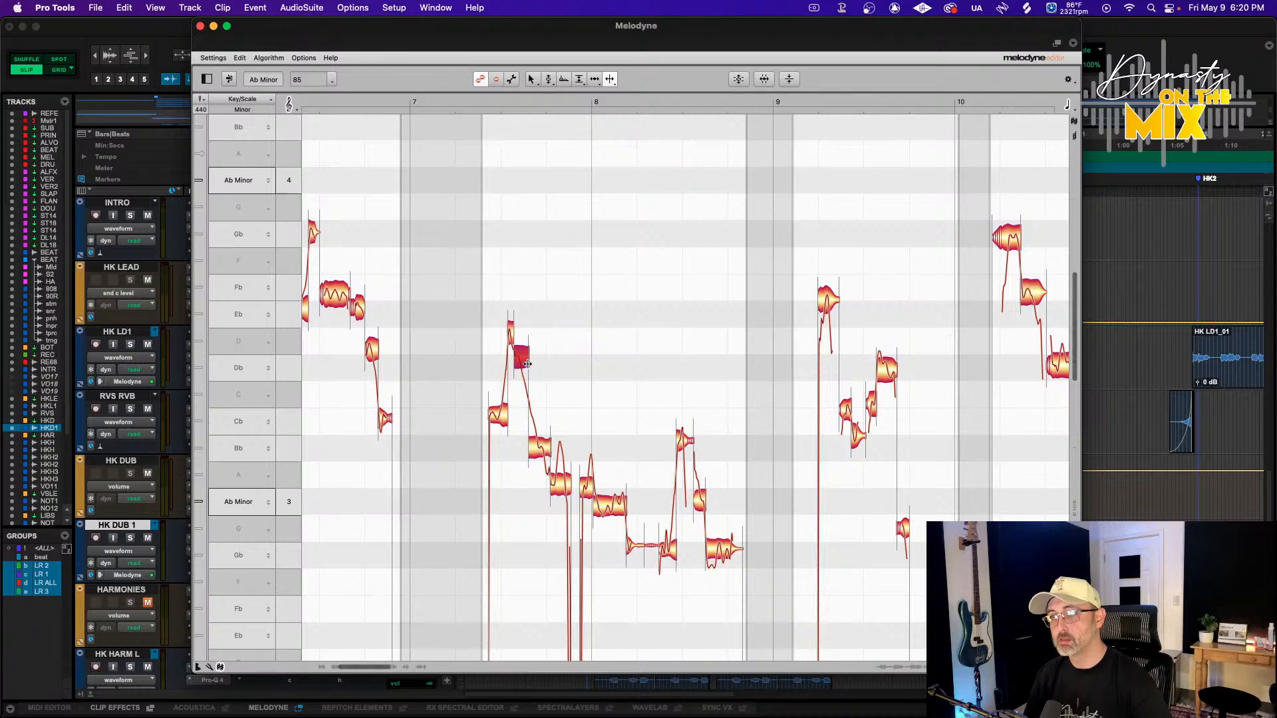
pyautogui.click(534, 443)
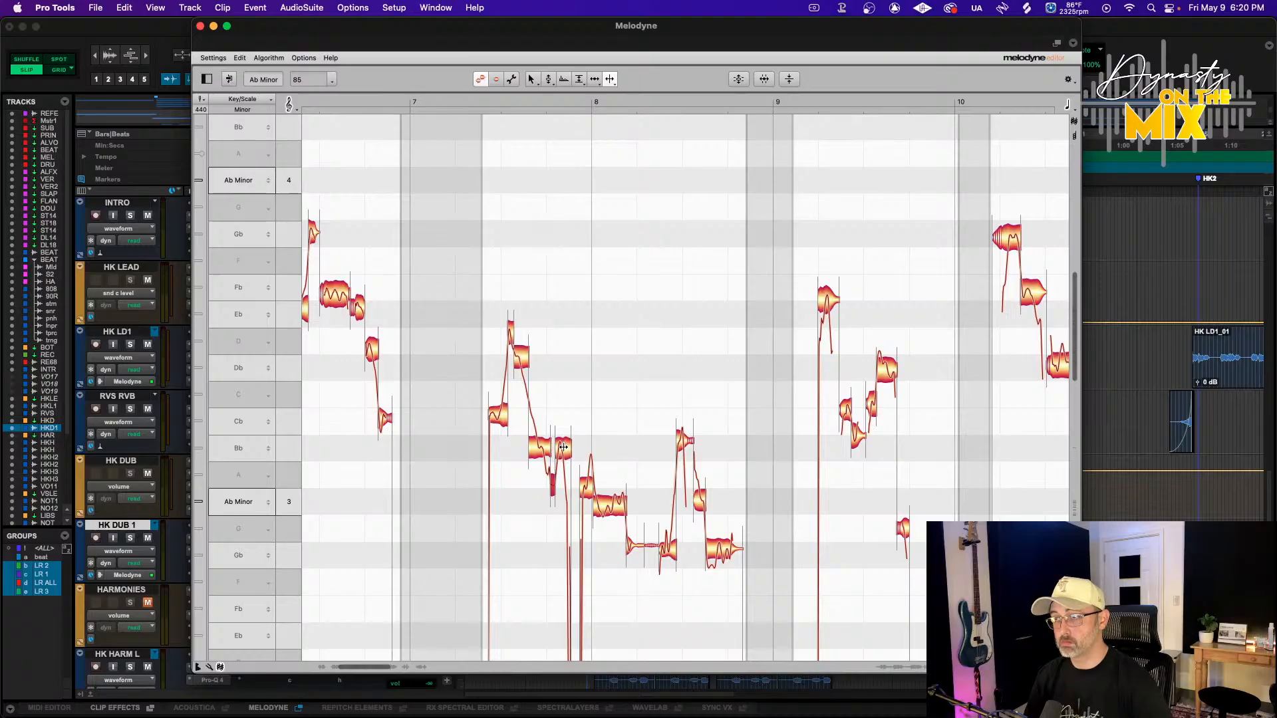
# Scroll through the detected HK DUB 1 notes across bars 4 to 13 in Melodyne
pyautogui.hscroll(-10, 548, 464)
pyautogui.scroll(3, 548, 463)
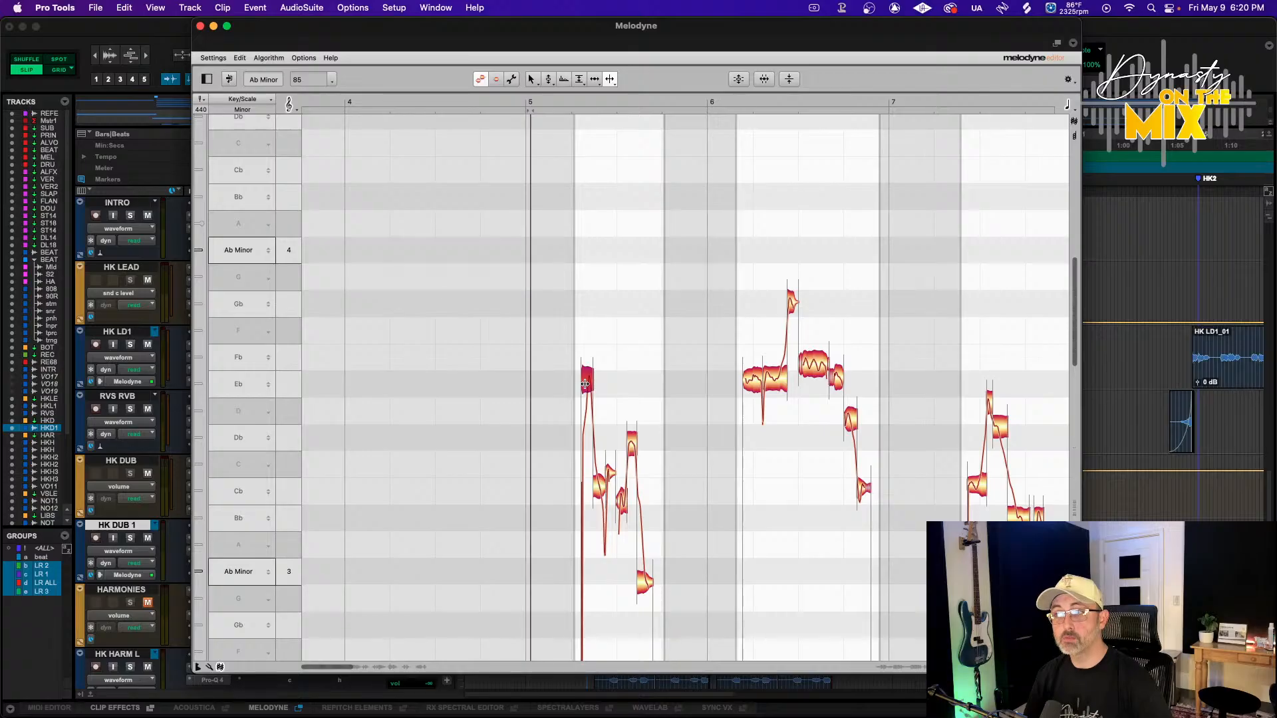
pyautogui.hscroll(15, 592, 351)
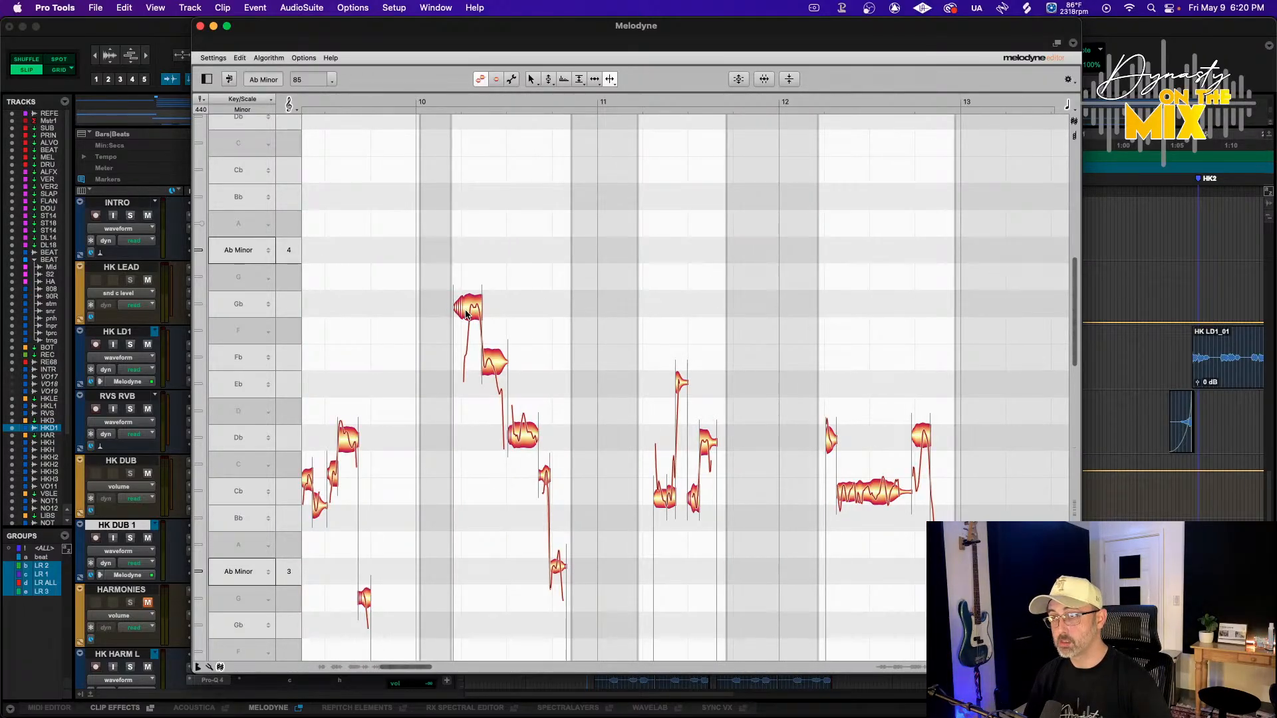
pyautogui.hscroll(3, 539, 386)
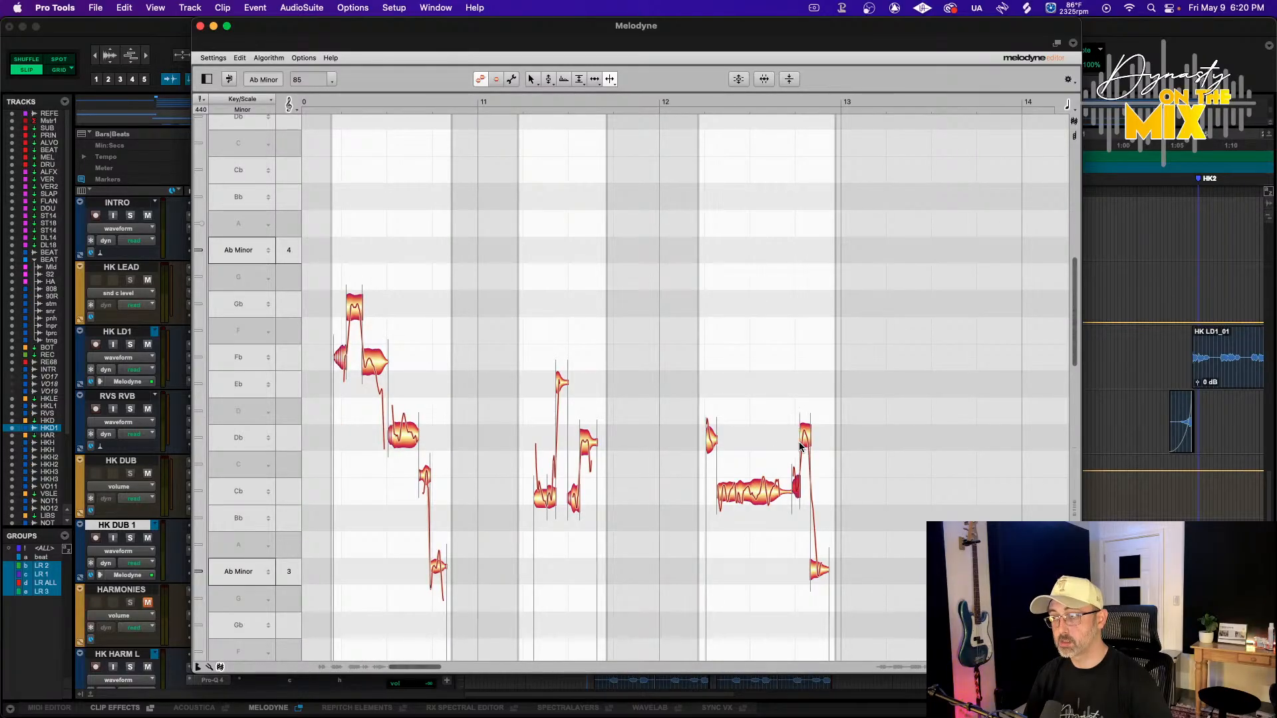
pyautogui.hscroll(-10, 717, 459)
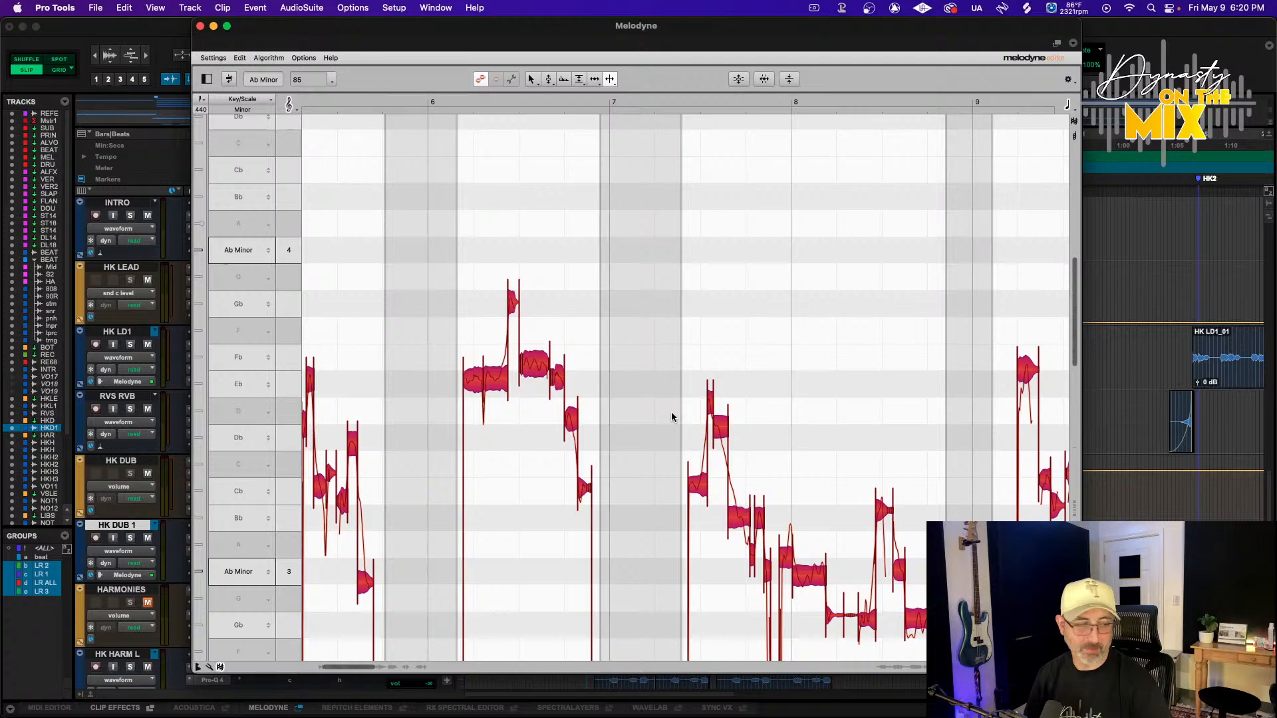
pyautogui.scroll(3, 672, 417)
pyautogui.hscroll(-3, 672, 417)
pyautogui.scroll(-1, 673, 357)
pyautogui.hscroll(-5, 674, 356)
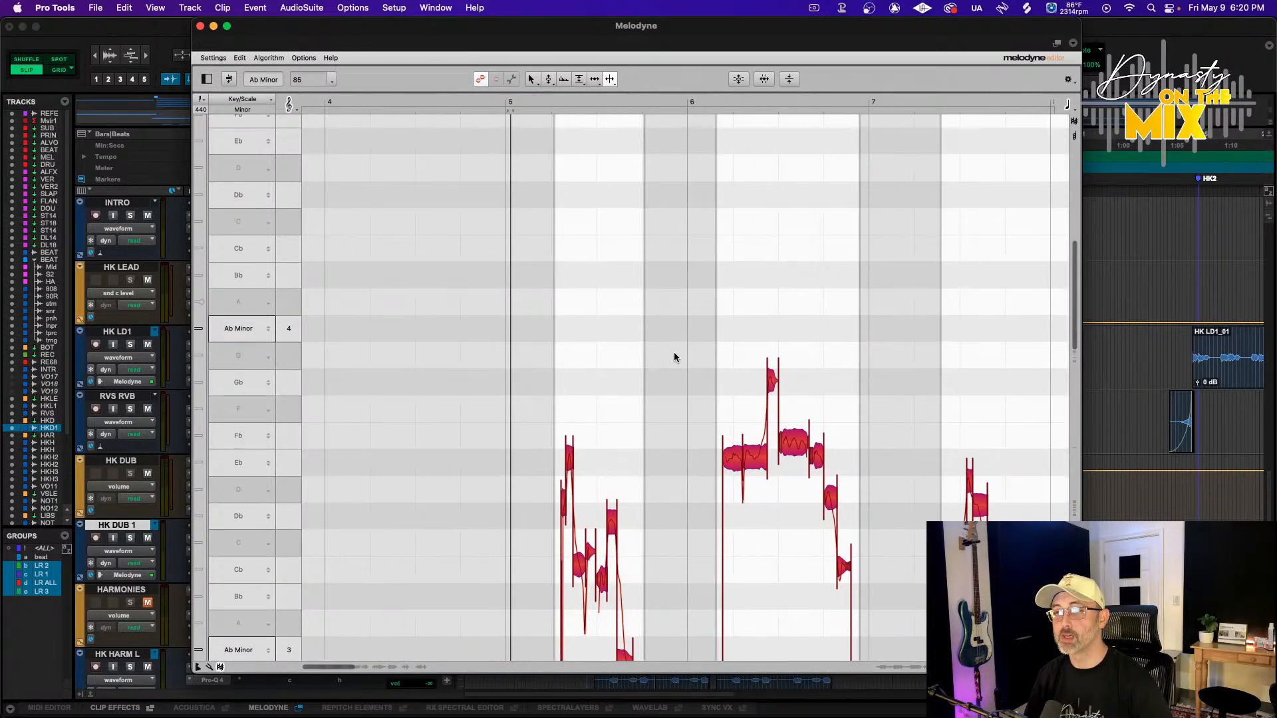
# Apply the Correct Pitch macro with pitch center at 69% and pitch drift at 0%
pyautogui.click(739, 78)
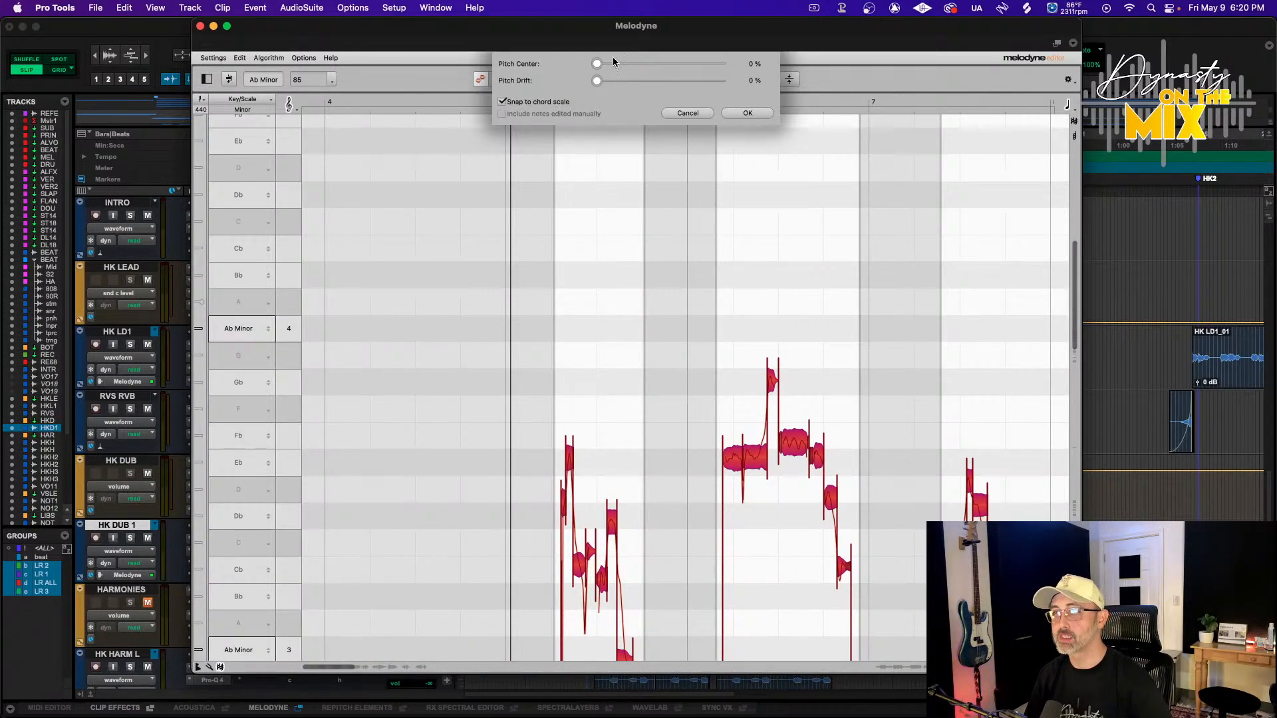
pyautogui.moveTo(612, 63); pyautogui.dragTo(666, 64)
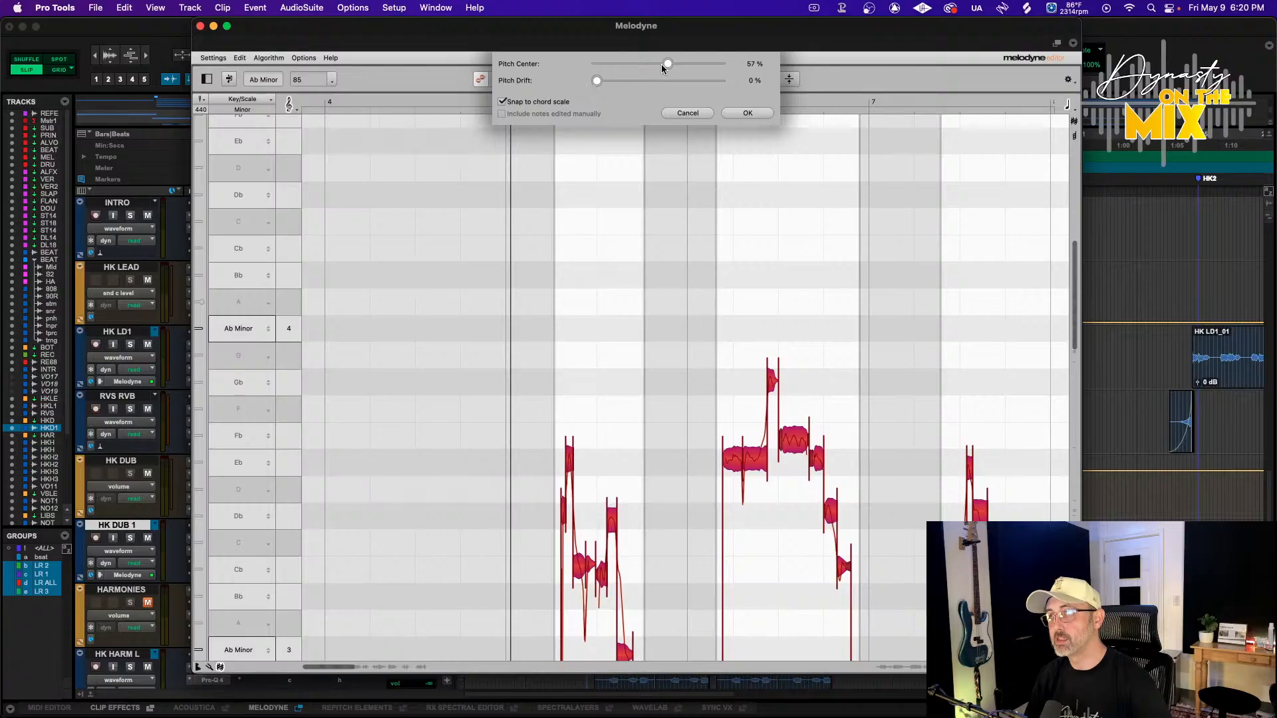
pyautogui.press('space')
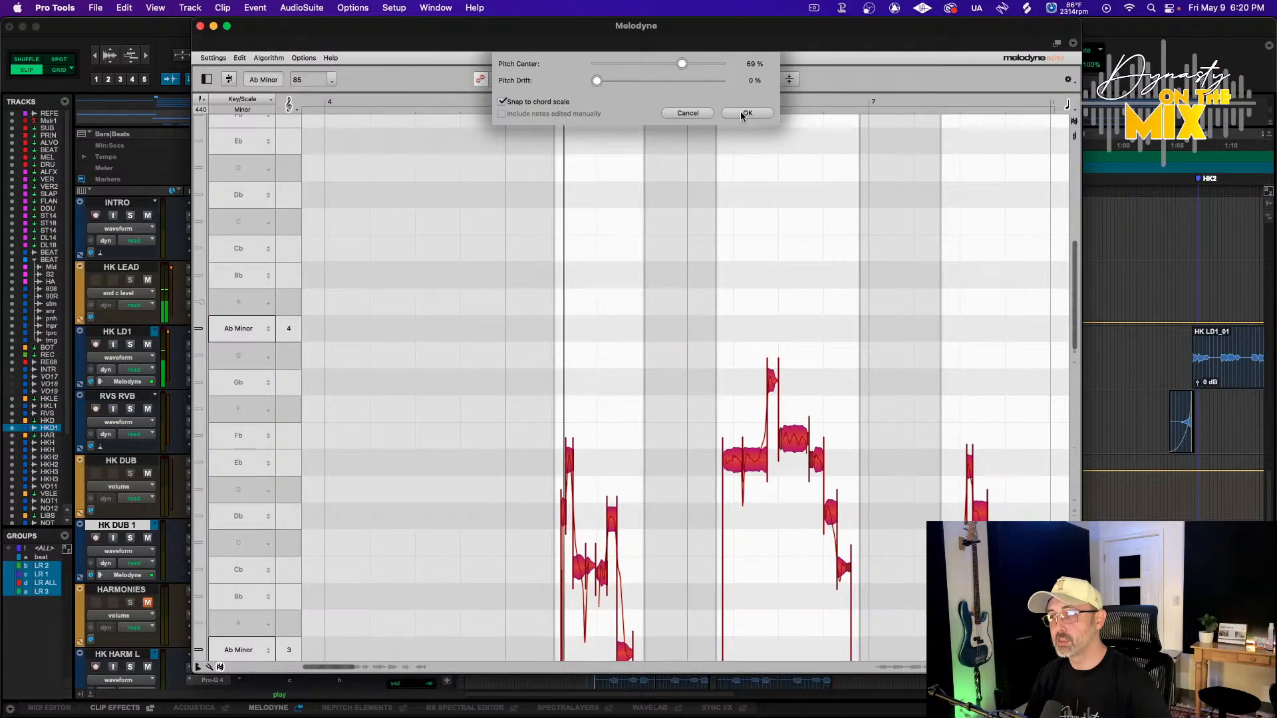
pyautogui.click(745, 113)
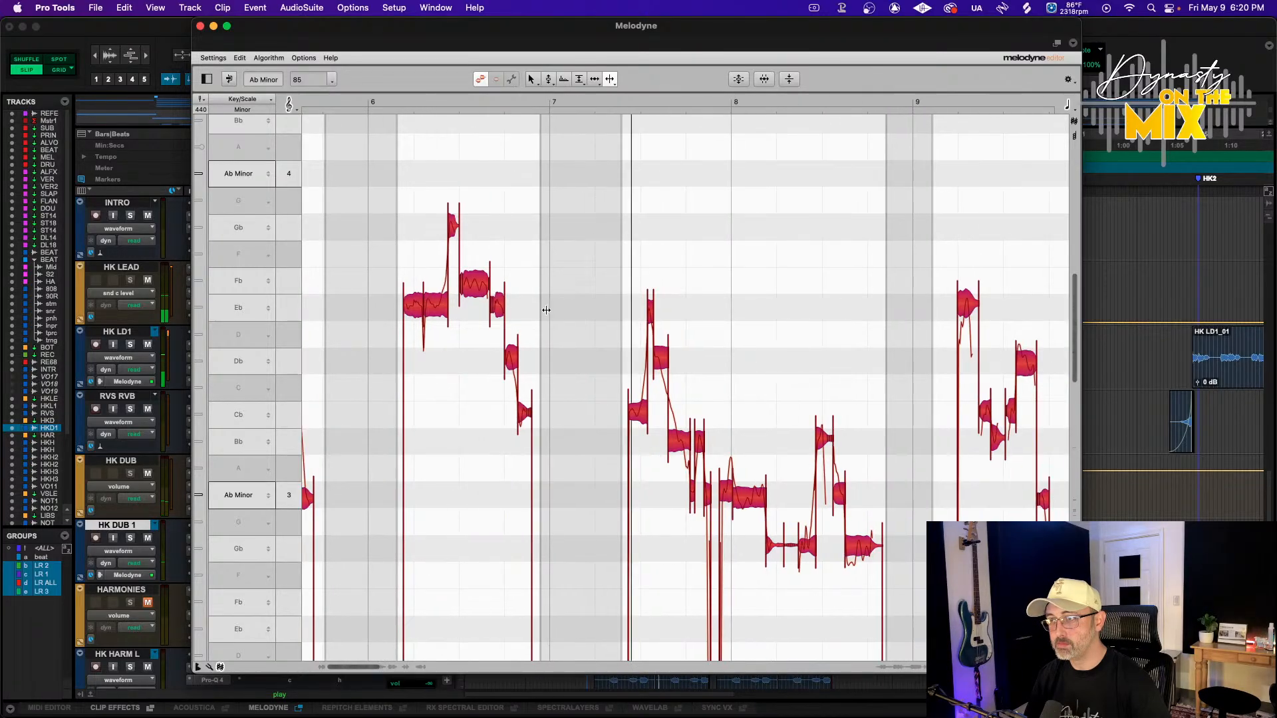
# Deactivate the Doubler2 insert on the HK DUB track
pyautogui.click(540, 319)
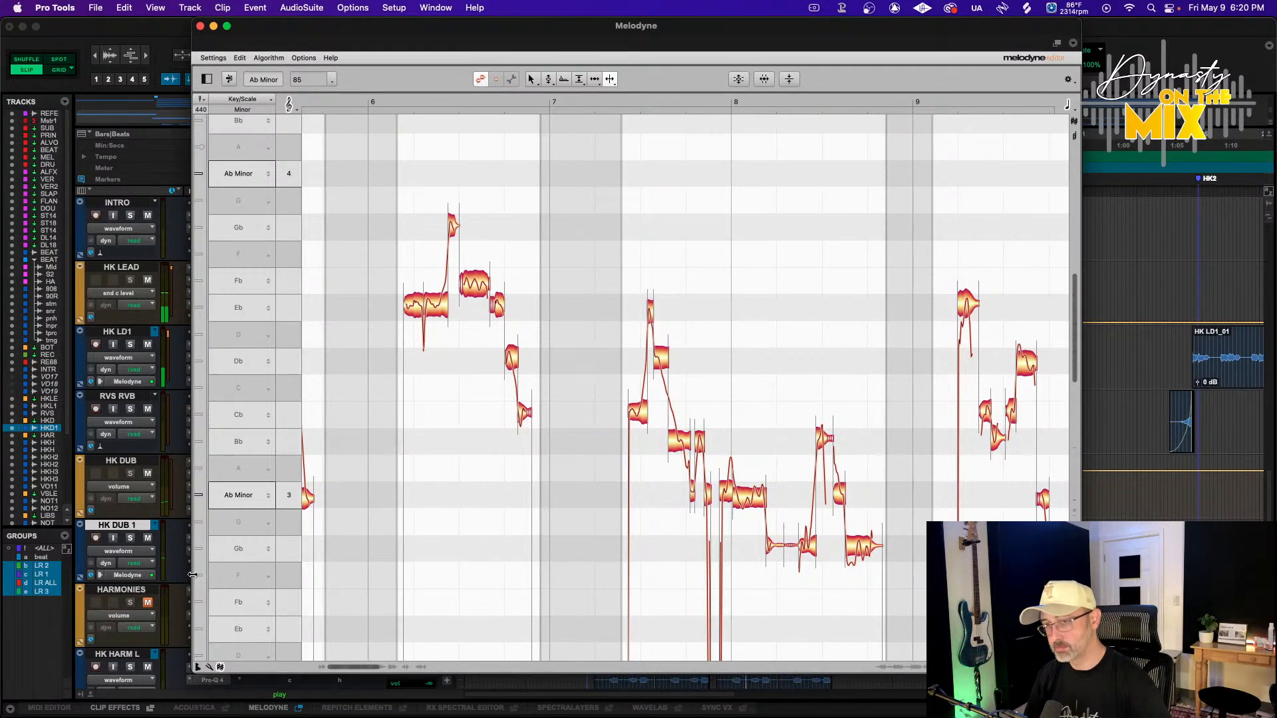
pyautogui.moveTo(322, 26); pyautogui.dragTo(486, 19)
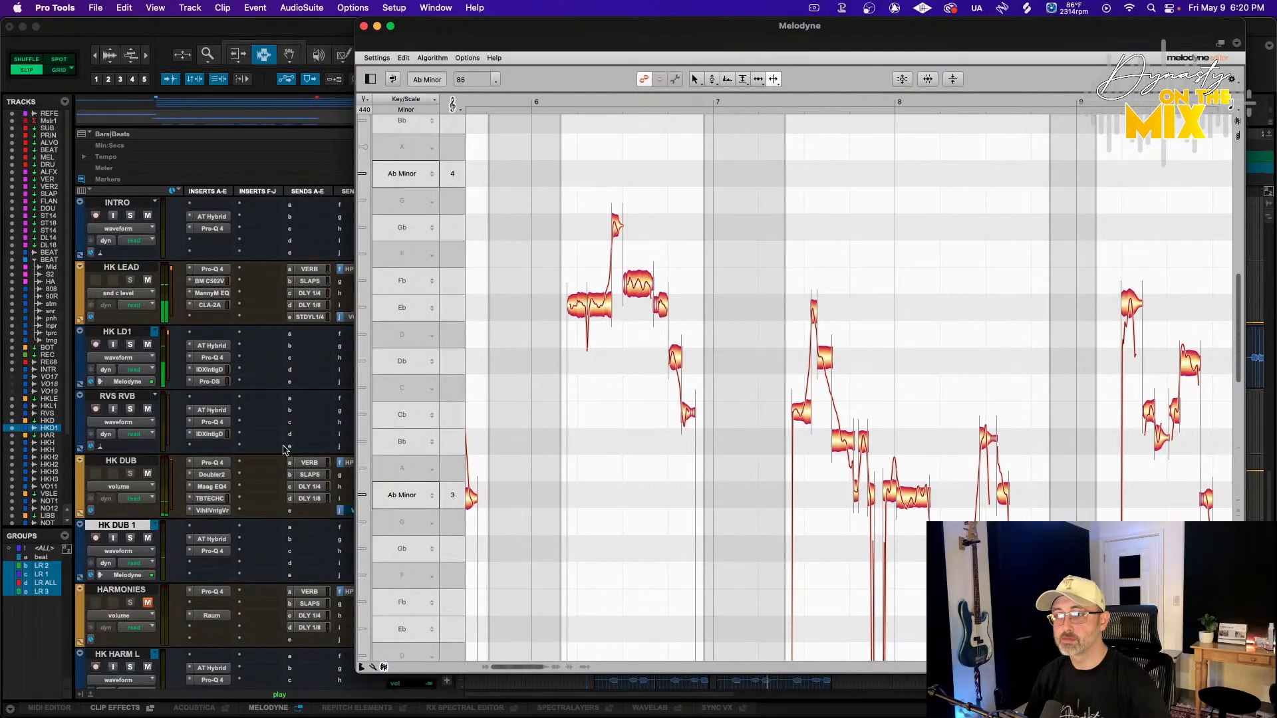
pyautogui.keyDown('ctrl'); pyautogui.keyDown('super'); pyautogui.click(210, 475); pyautogui.keyUp('super'); pyautogui.keyUp('ctrl')
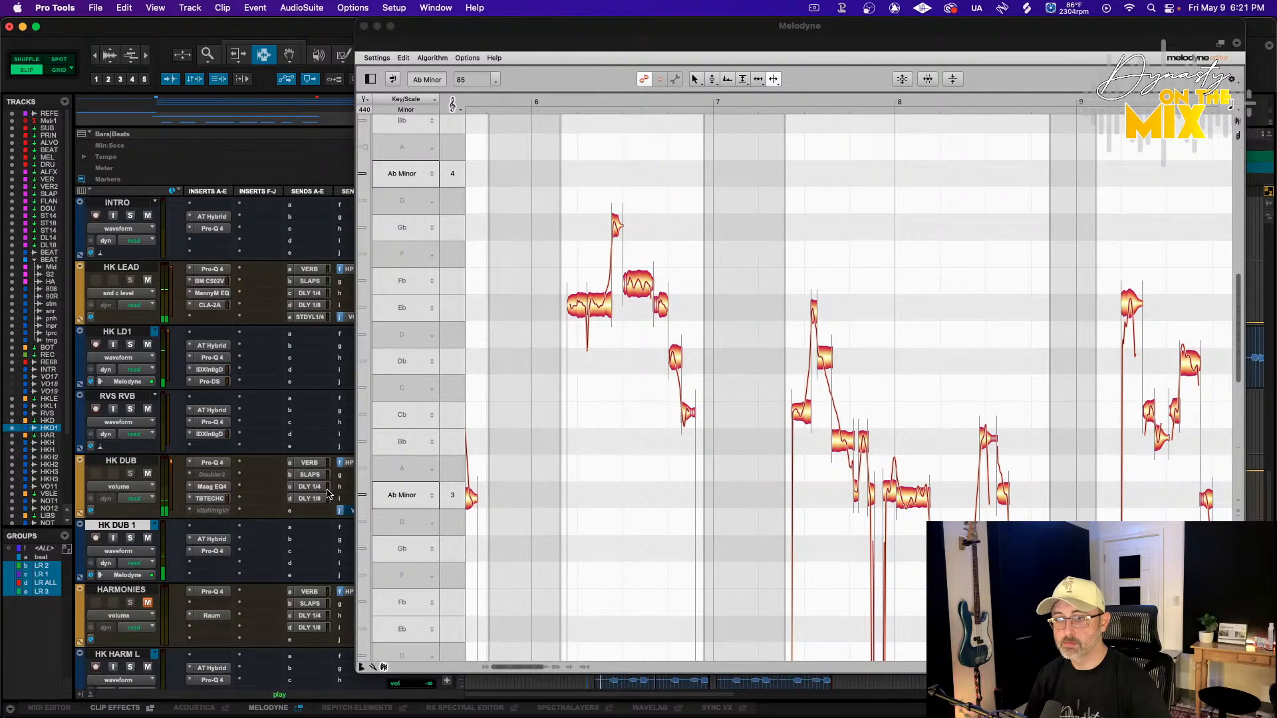
# Open the HK DUB track's Pro-Q 4 and pull the 2.6 kHz bell boost down to about 0 dB
pyautogui.moveTo(592, 35); pyautogui.dragTo(743, 37)
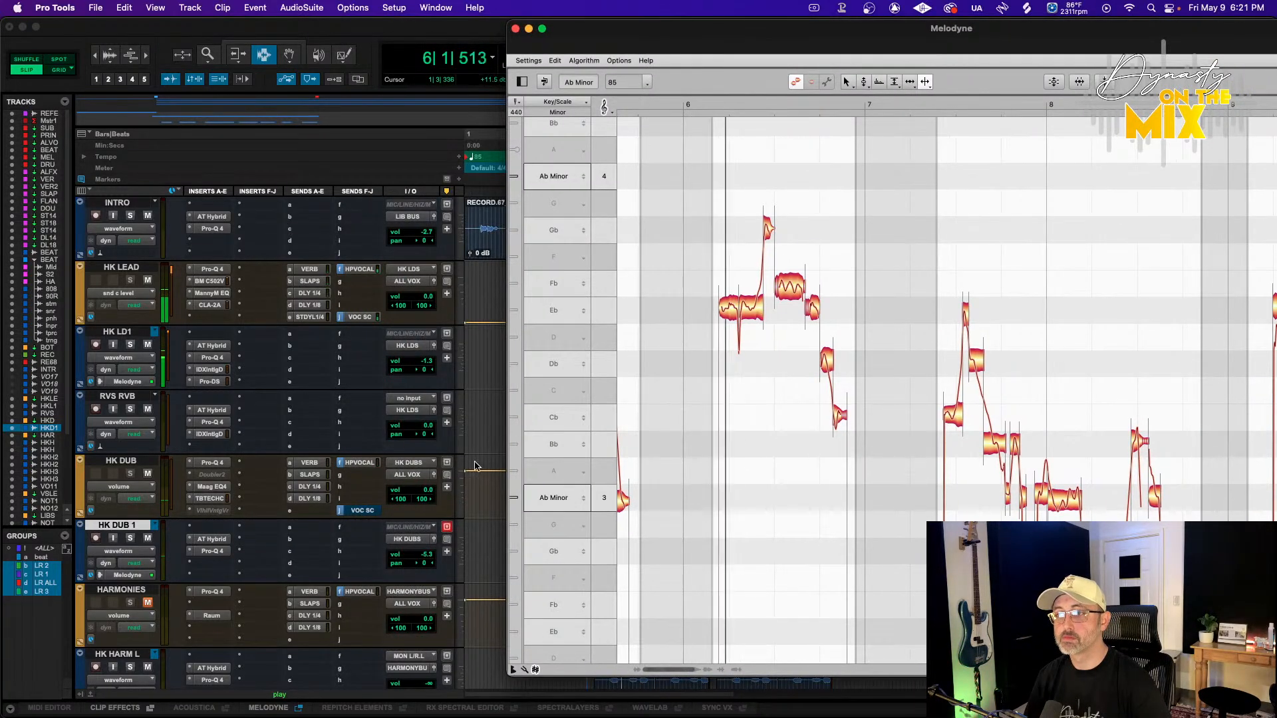
pyautogui.click(475, 465)
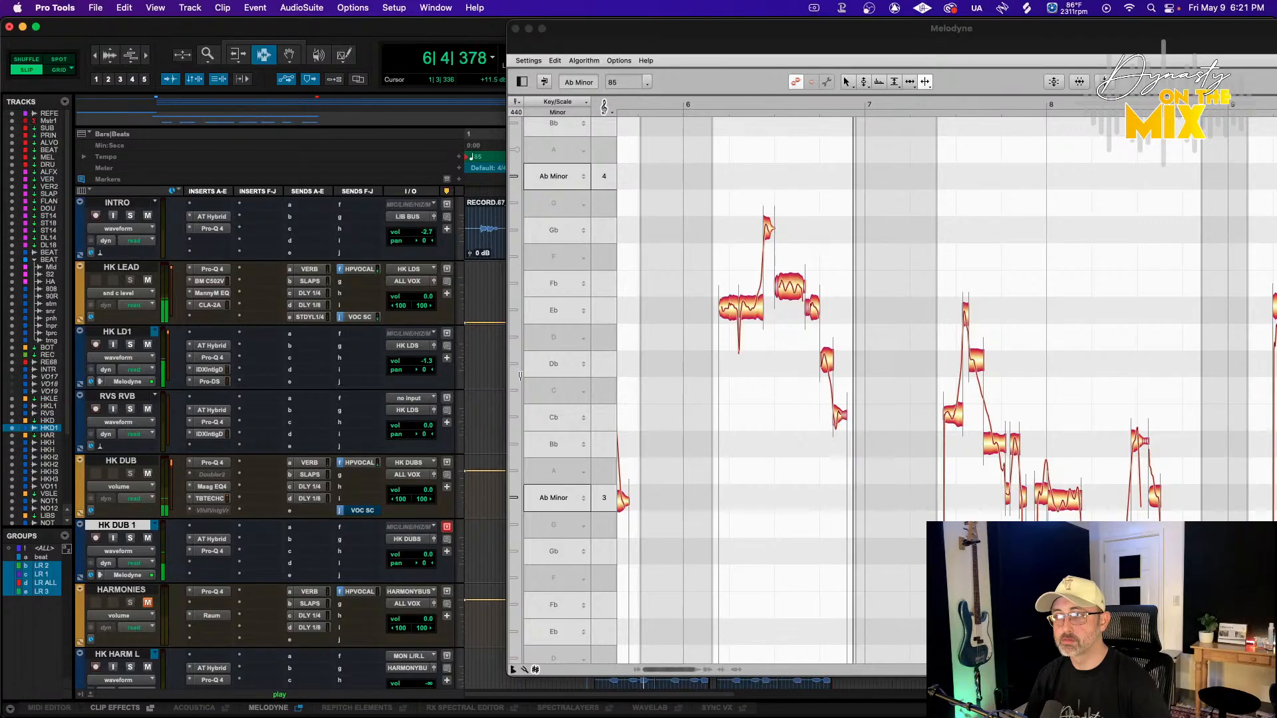
pyautogui.click(212, 463)
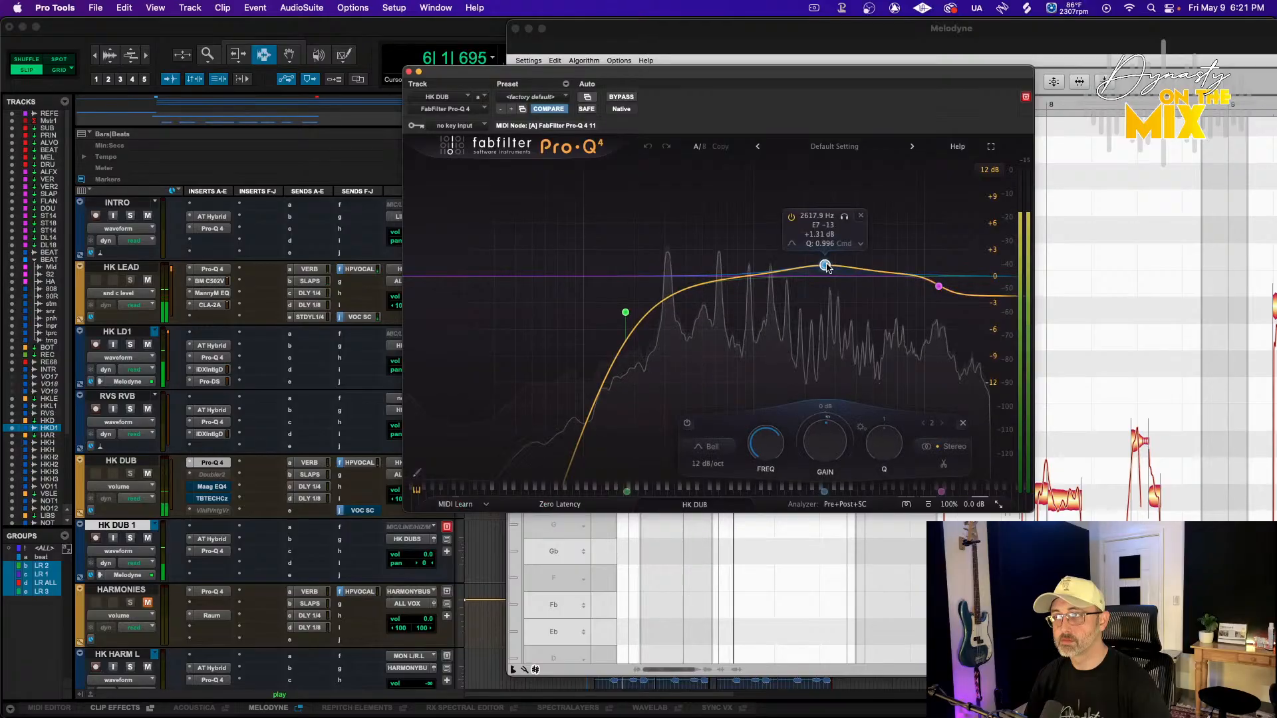
pyautogui.moveTo(825, 266); pyautogui.dragTo(813, 276)
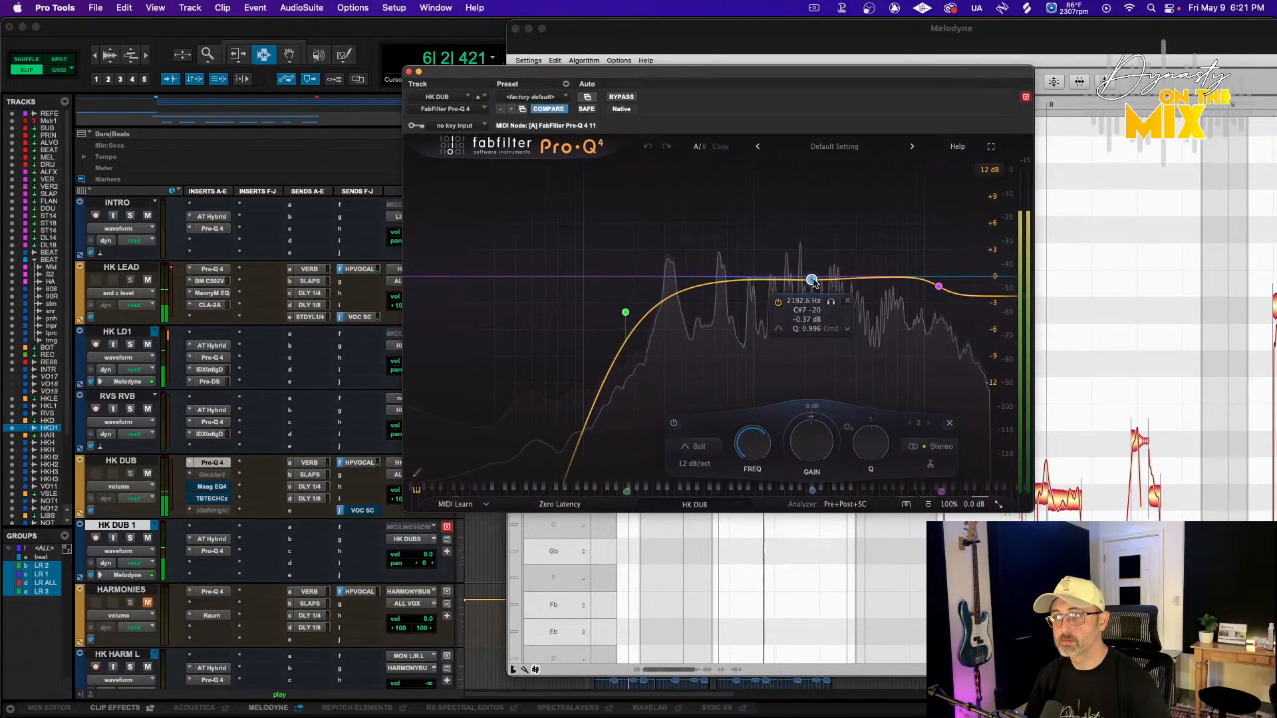
# Open Auto-Tune Hybrid on HK DUB 1 and set retune speed to 10, Flex-Tune to 17 and input type to Soprano
pyautogui.click(409, 71)
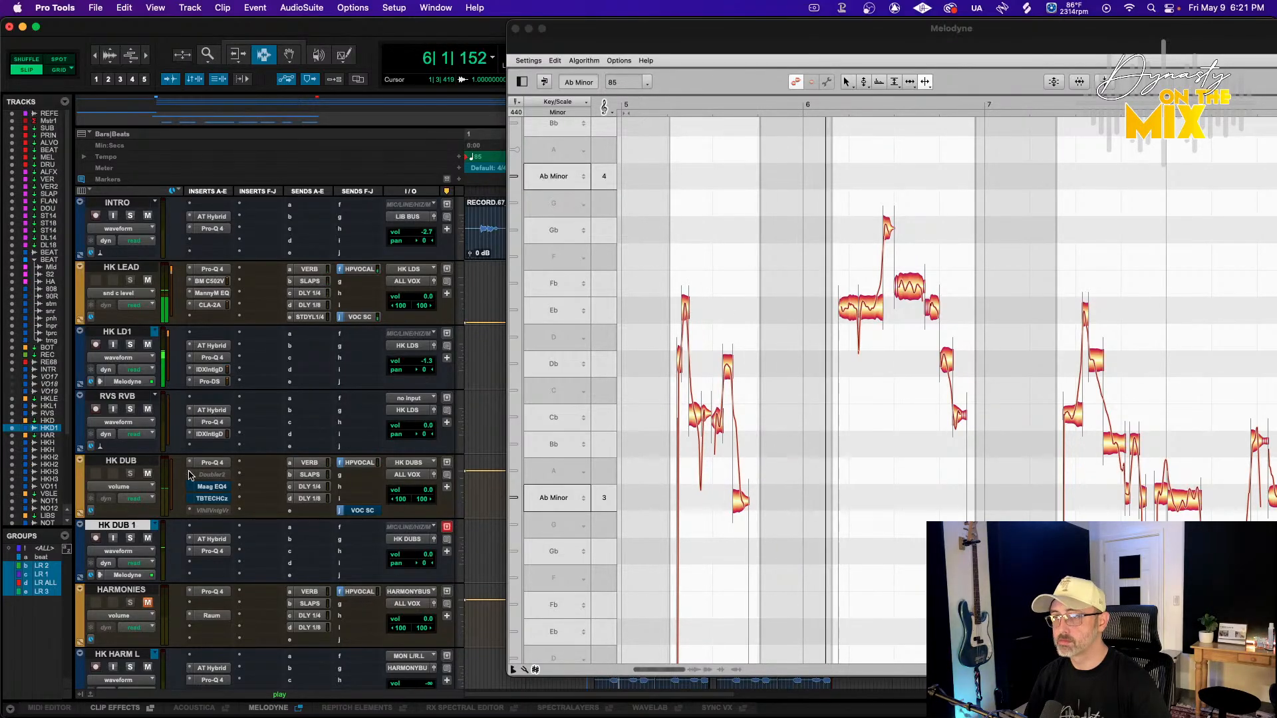
pyautogui.click(211, 539)
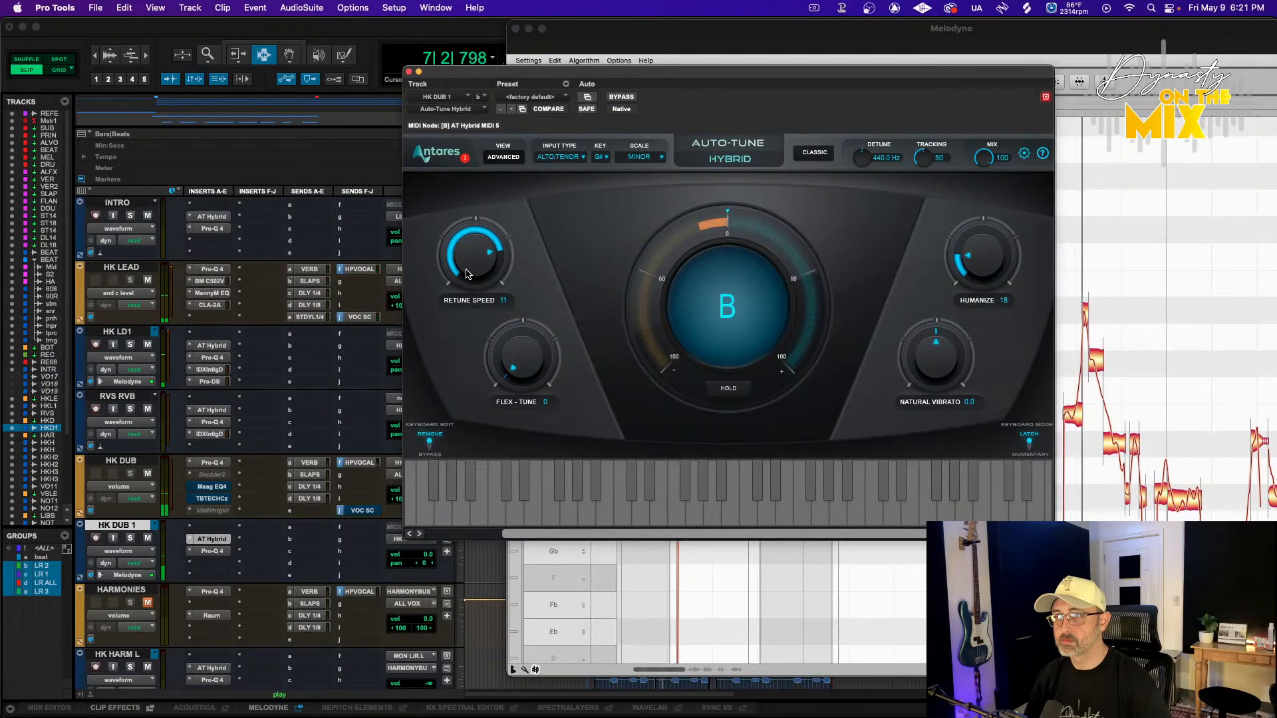
pyautogui.moveTo(465, 274); pyautogui.dragTo(465, 270)
pyautogui.moveTo(521, 362); pyautogui.dragTo(524, 334)
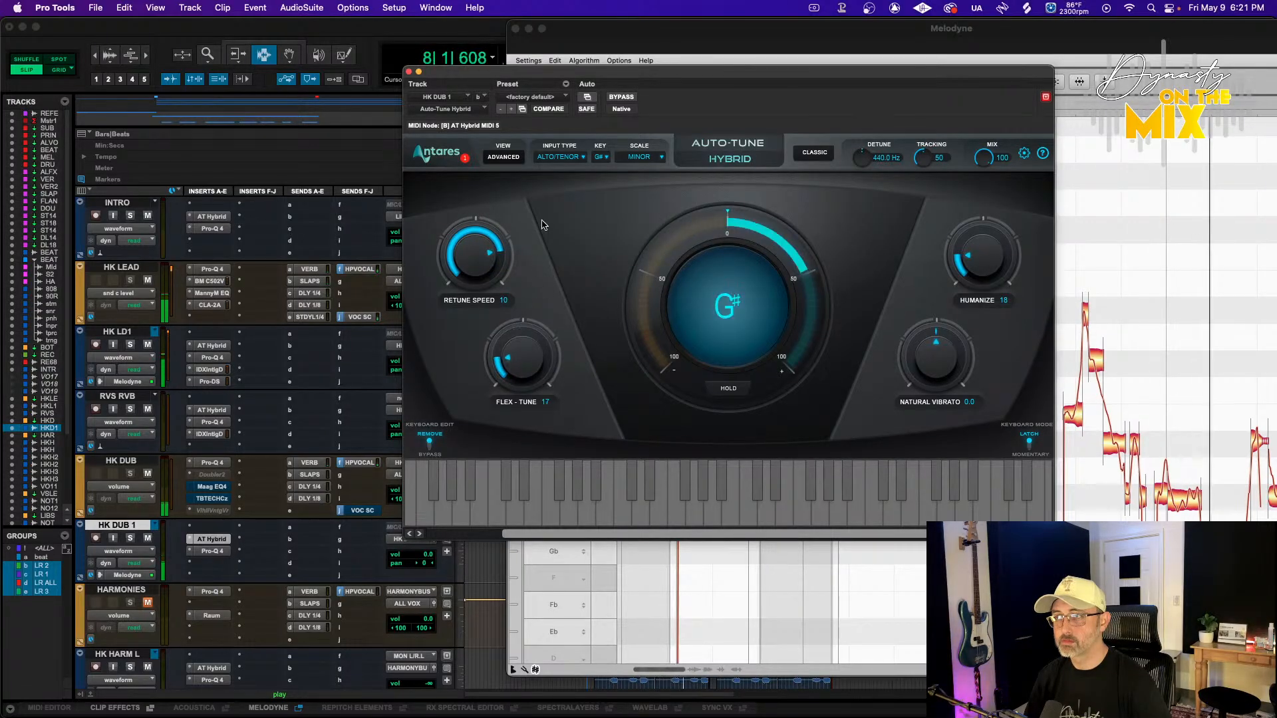
pyautogui.click(561, 157)
pyautogui.click(555, 158)
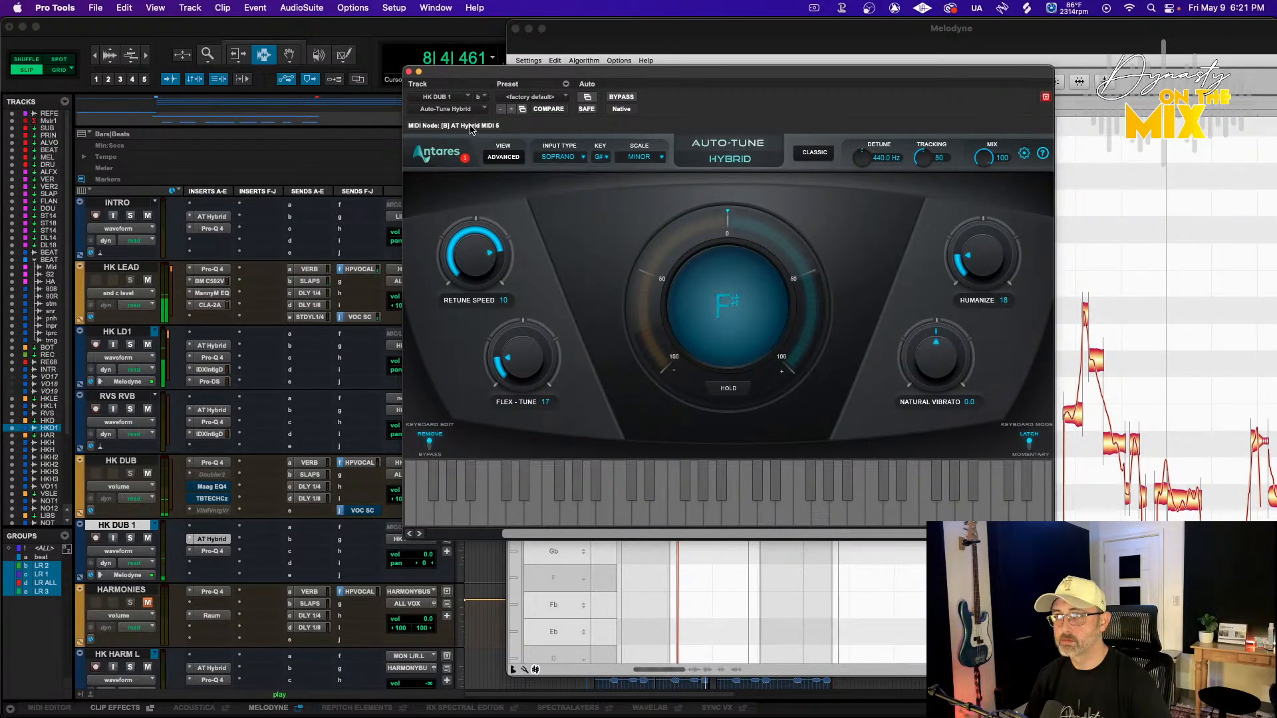
pyautogui.click(409, 72)
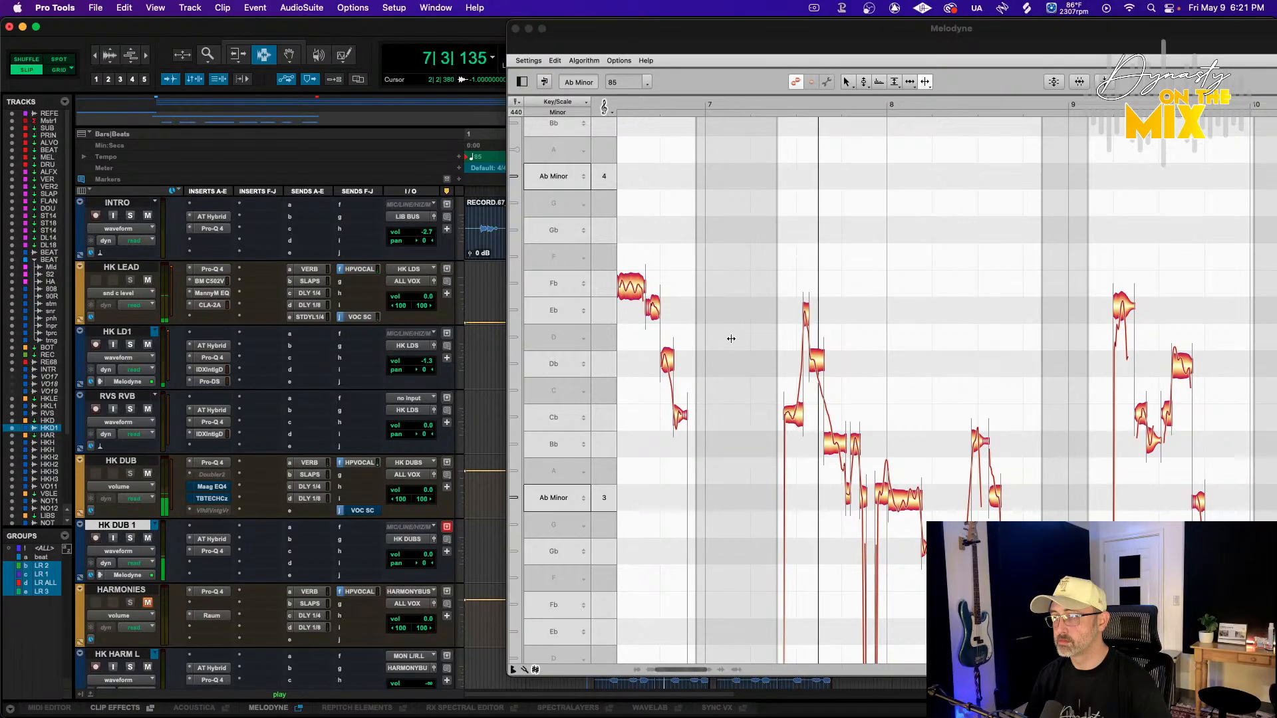
# Select the HK DUB 1 notes in bars 7 to 8 and apply Correct Pitch with pitch center 71% and pitch drift 0%
pyautogui.click(869, 416)
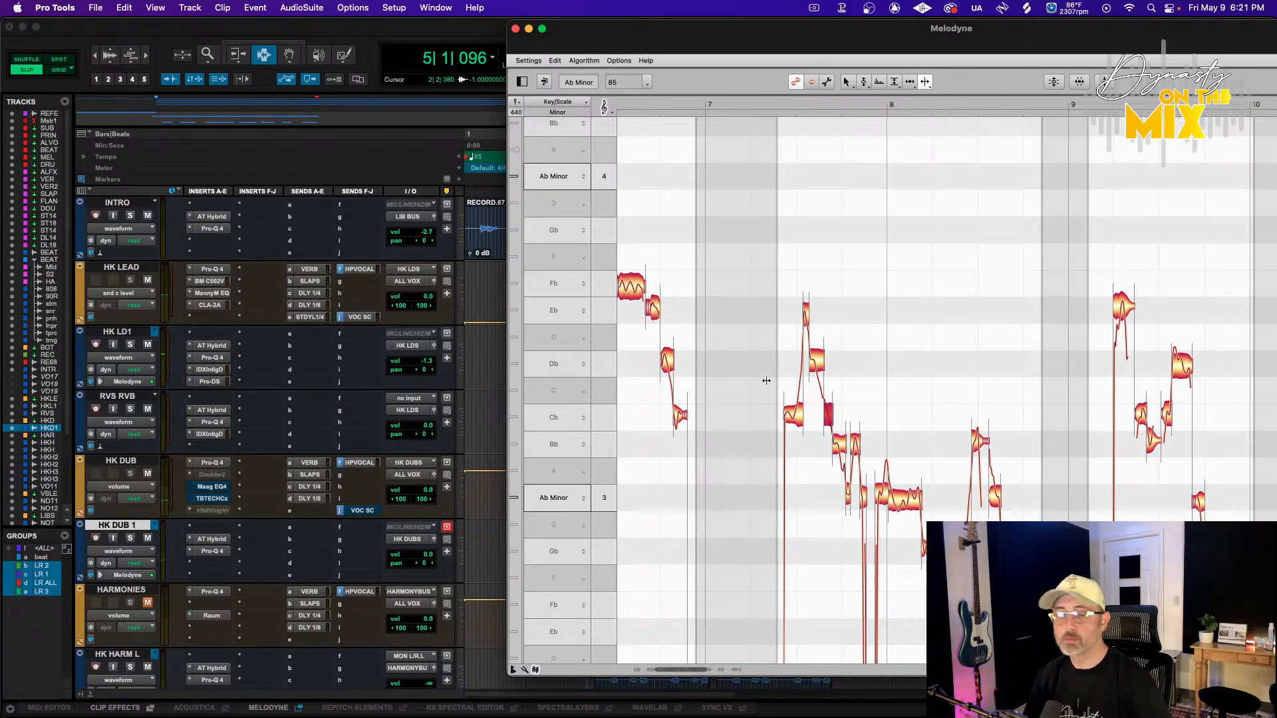
pyautogui.moveTo(740, 251); pyautogui.dragTo(907, 507)
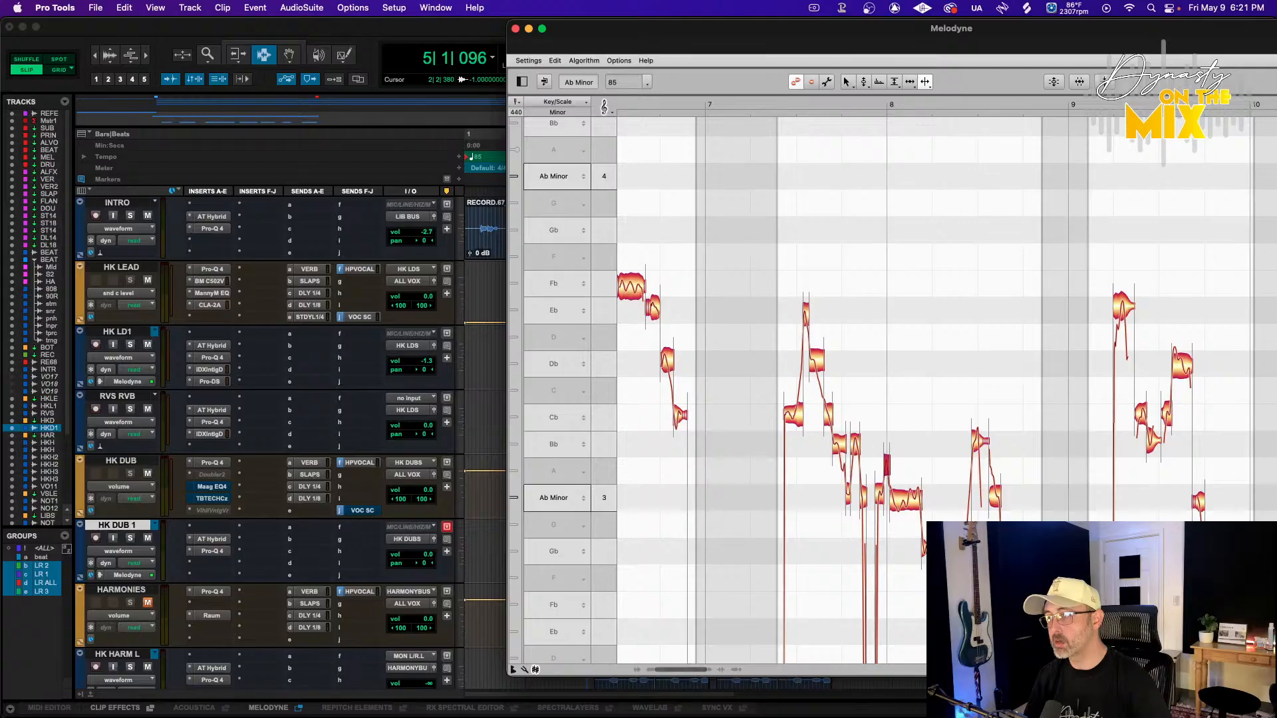
pyautogui.moveTo(784, 283); pyautogui.dragTo(1045, 564)
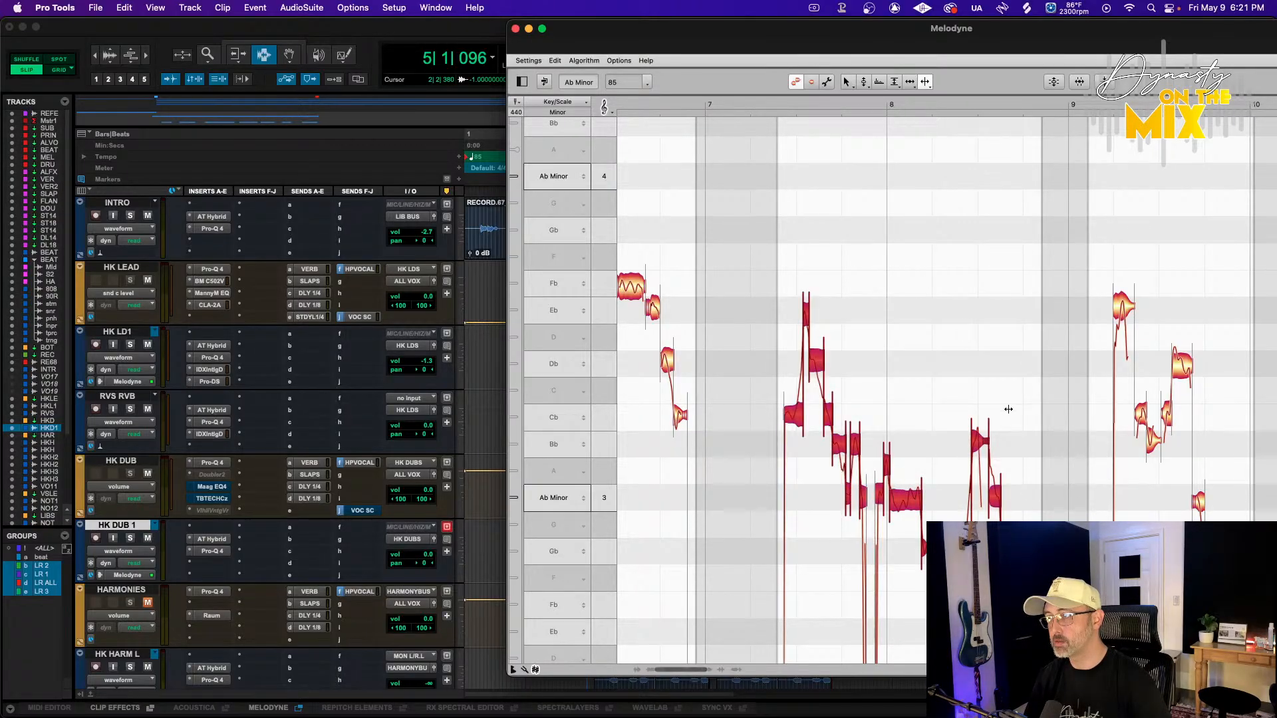
pyautogui.click(1049, 80)
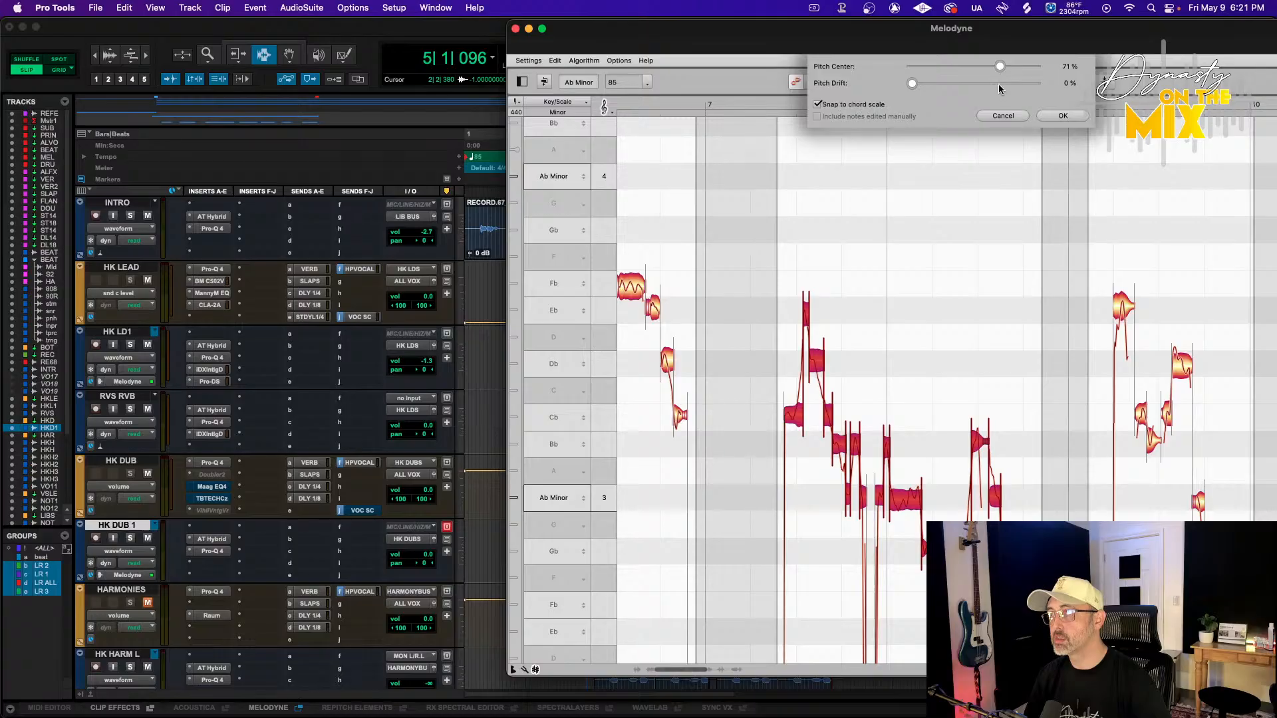
pyautogui.click(1063, 114)
# Play back and review the corrected HK DUB 1 notes across bars 7 to 12 in Melodyne
pyautogui.click(784, 101)
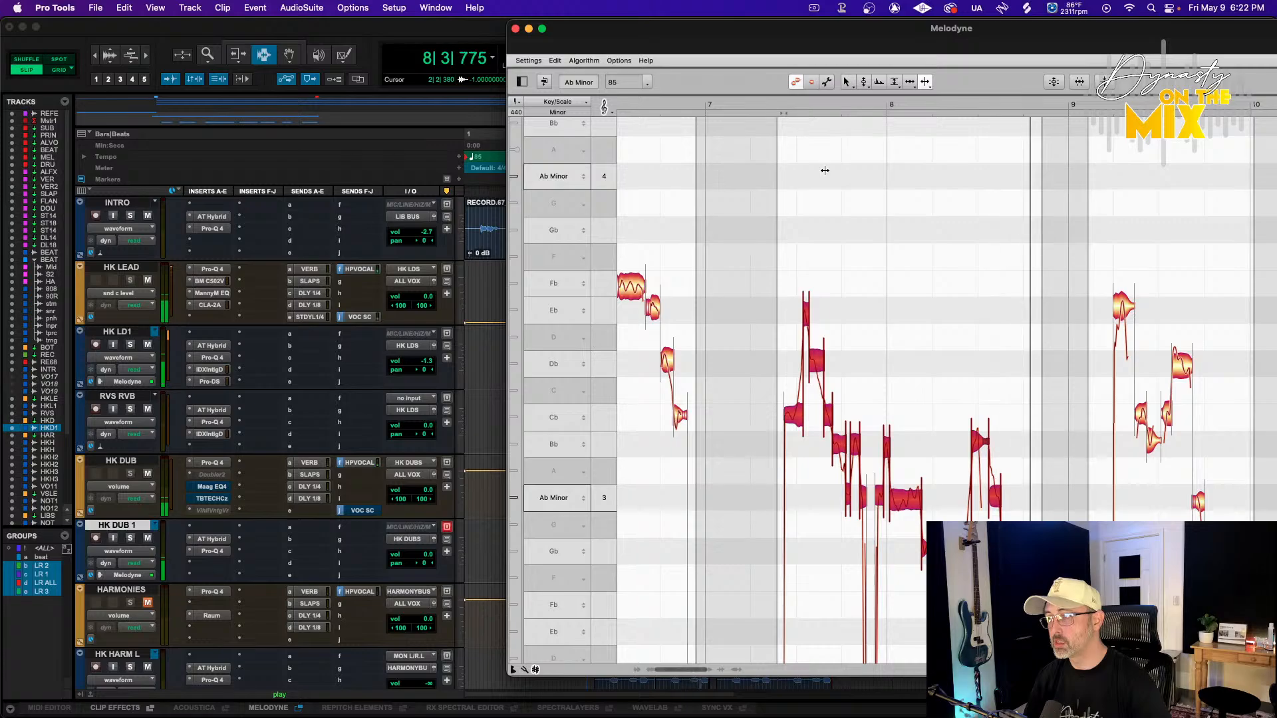
pyautogui.click(922, 289)
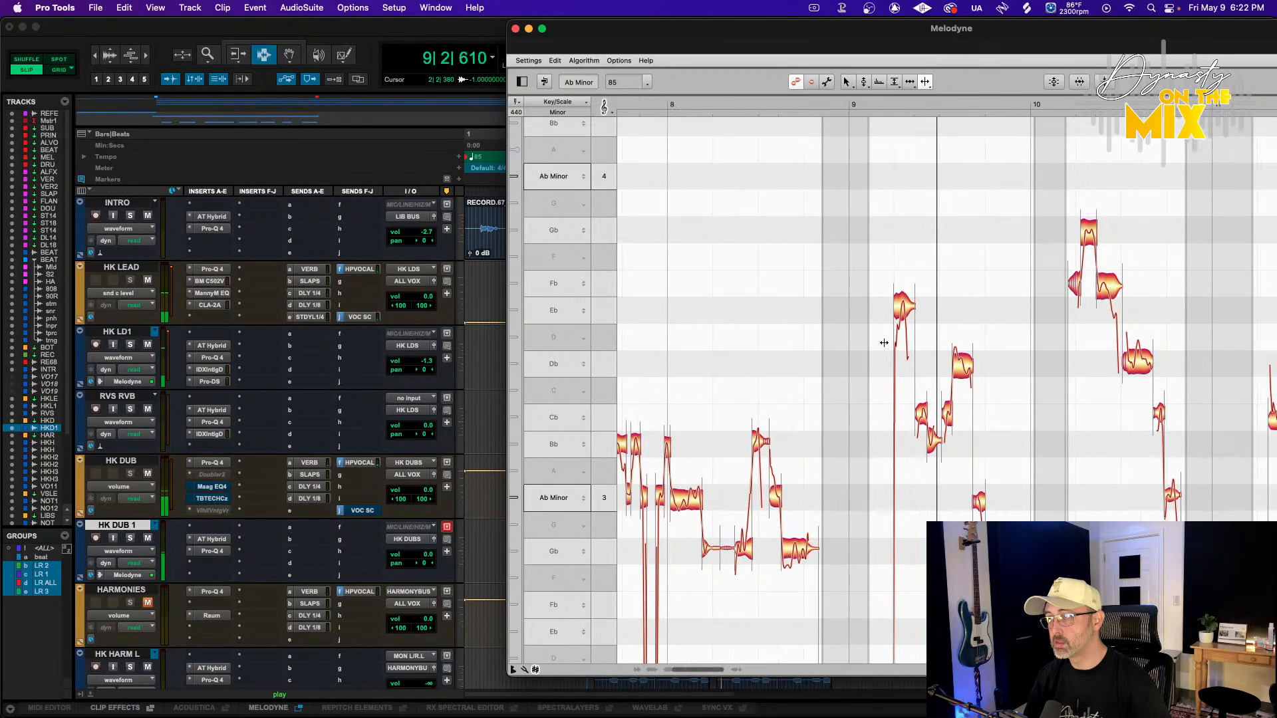
pyautogui.press('space')
pyautogui.click(864, 81)
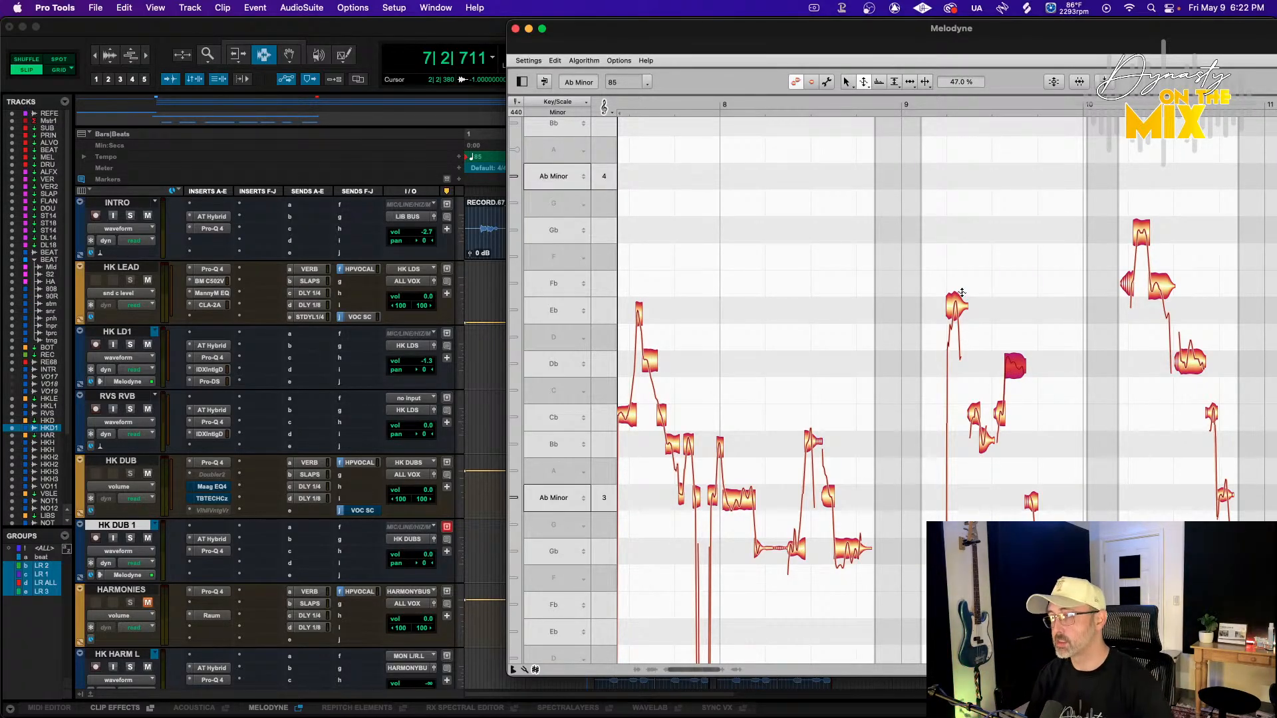
pyautogui.hscroll(3, 977, 294)
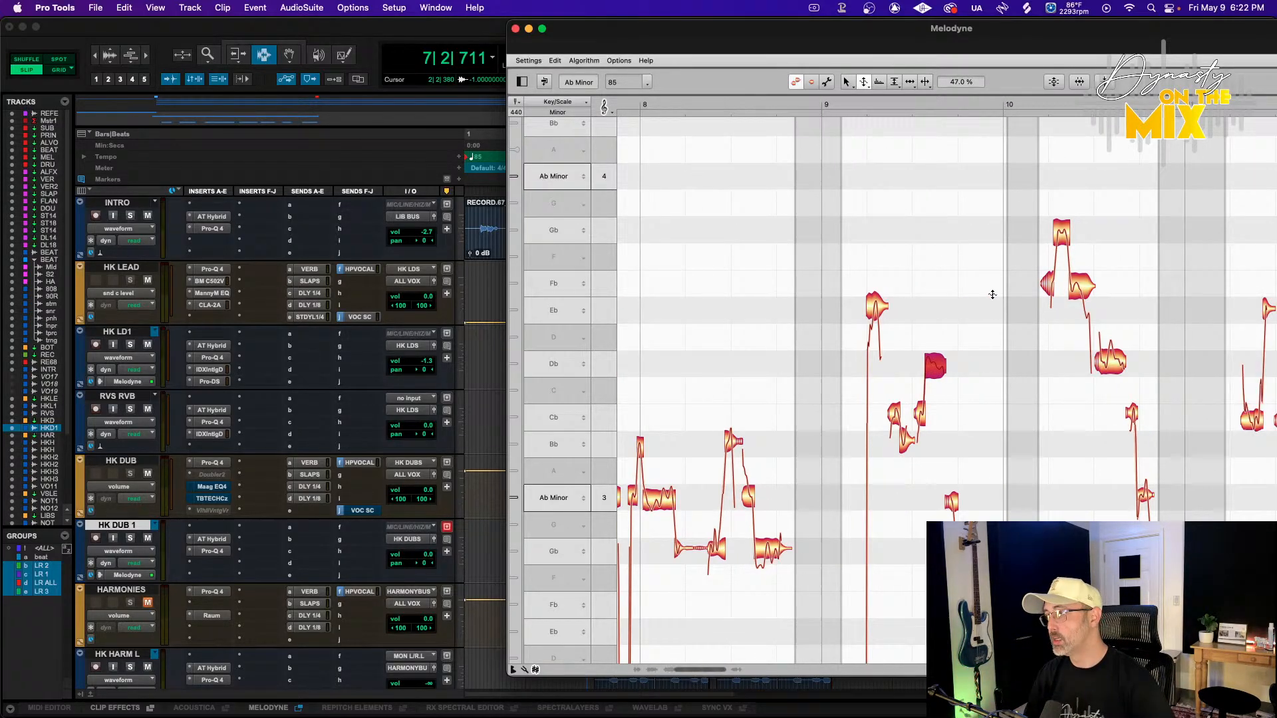
pyautogui.click(927, 82)
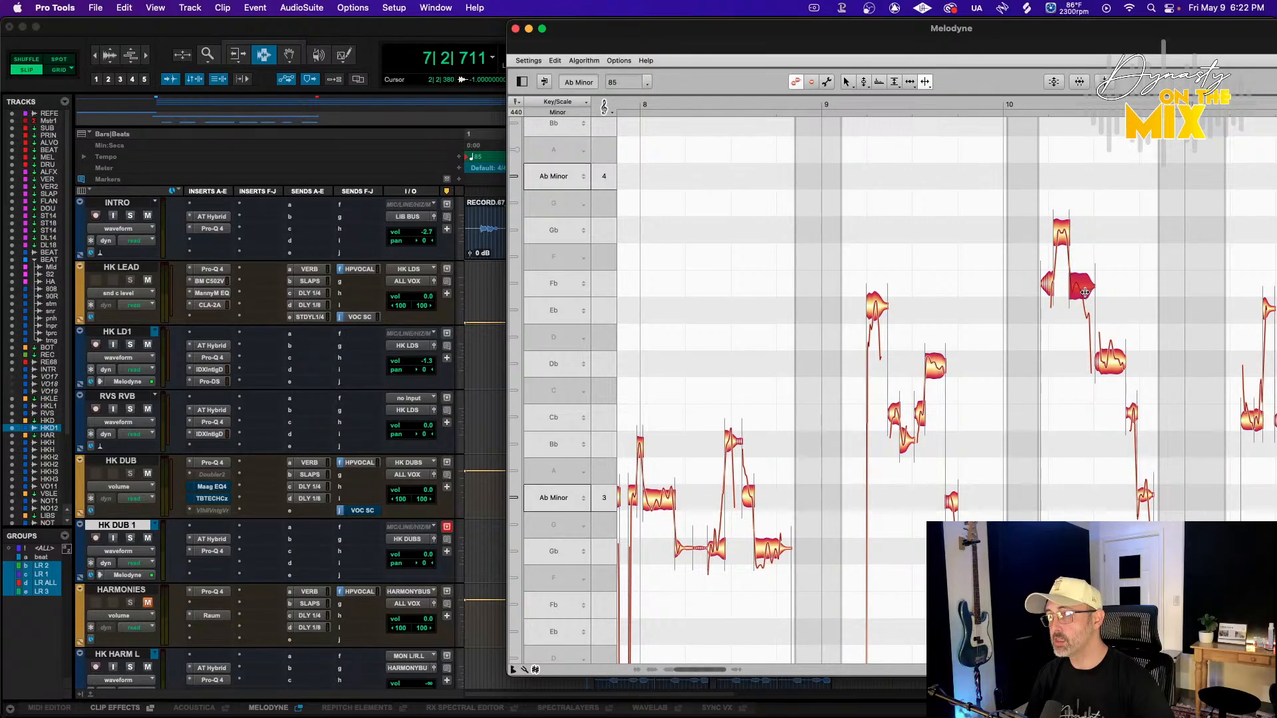
pyautogui.hscroll(15, 1051, 279)
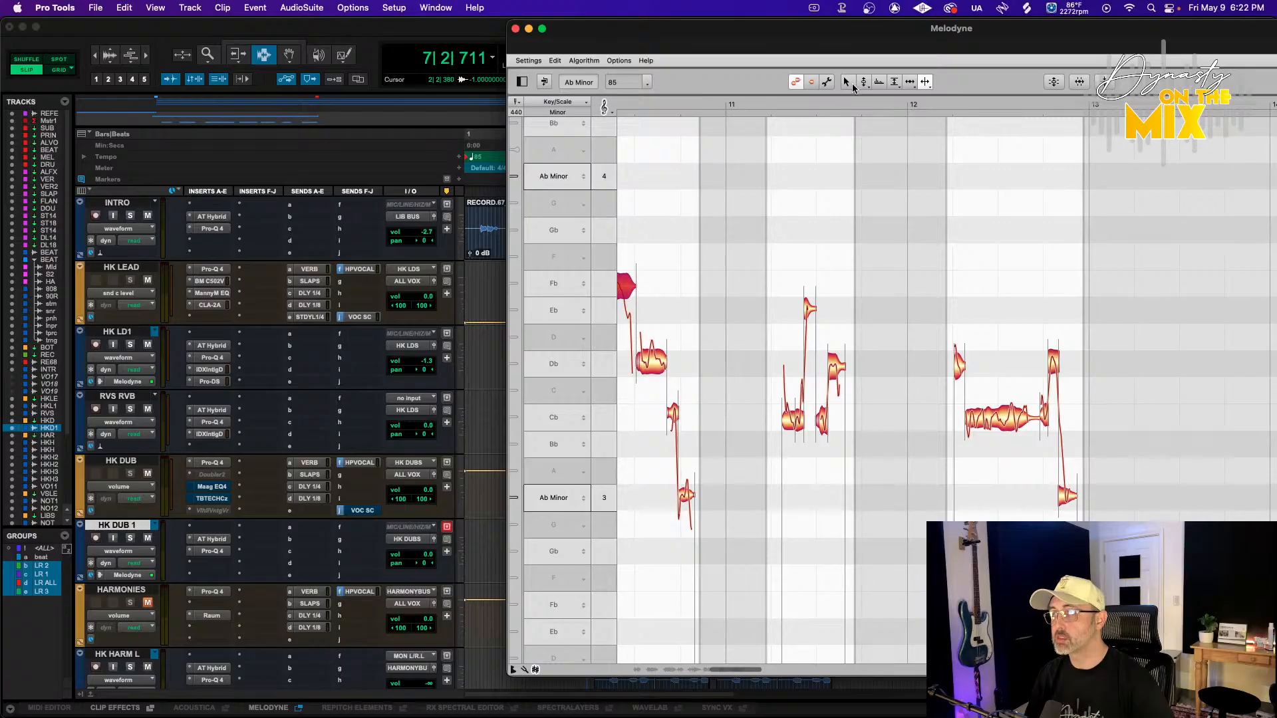
pyautogui.click(851, 84)
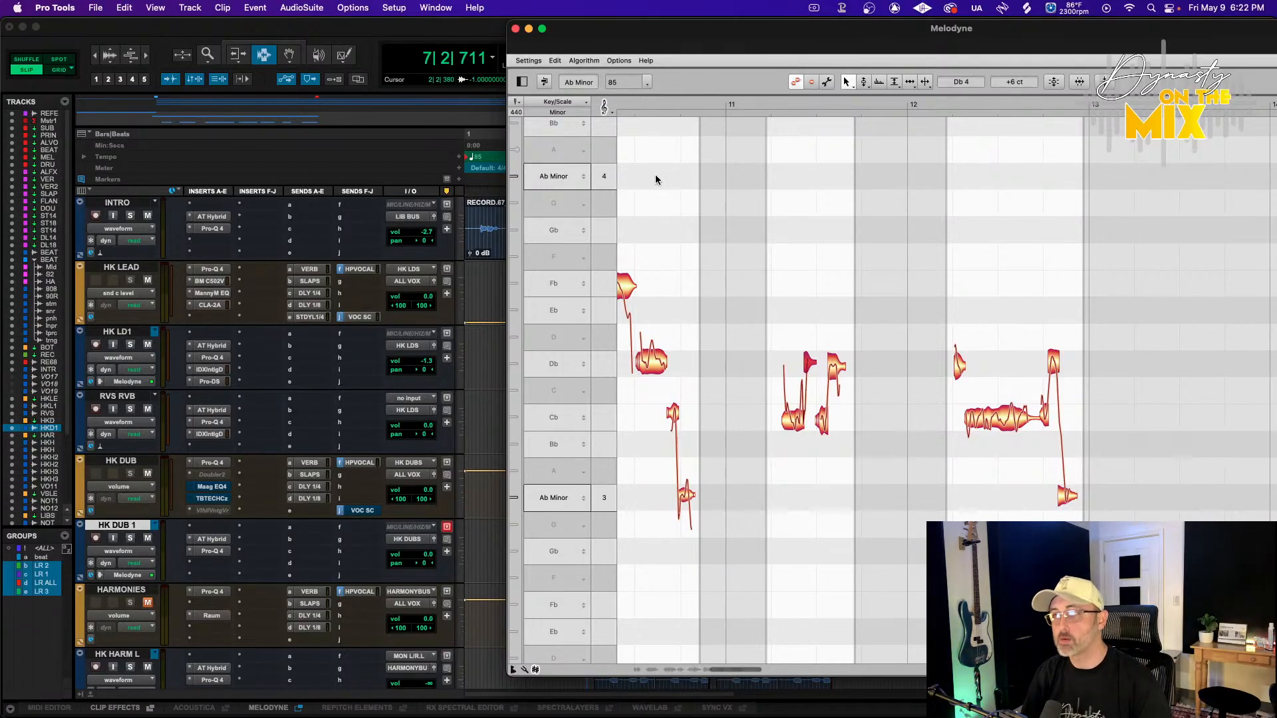
pyautogui.click(864, 81)
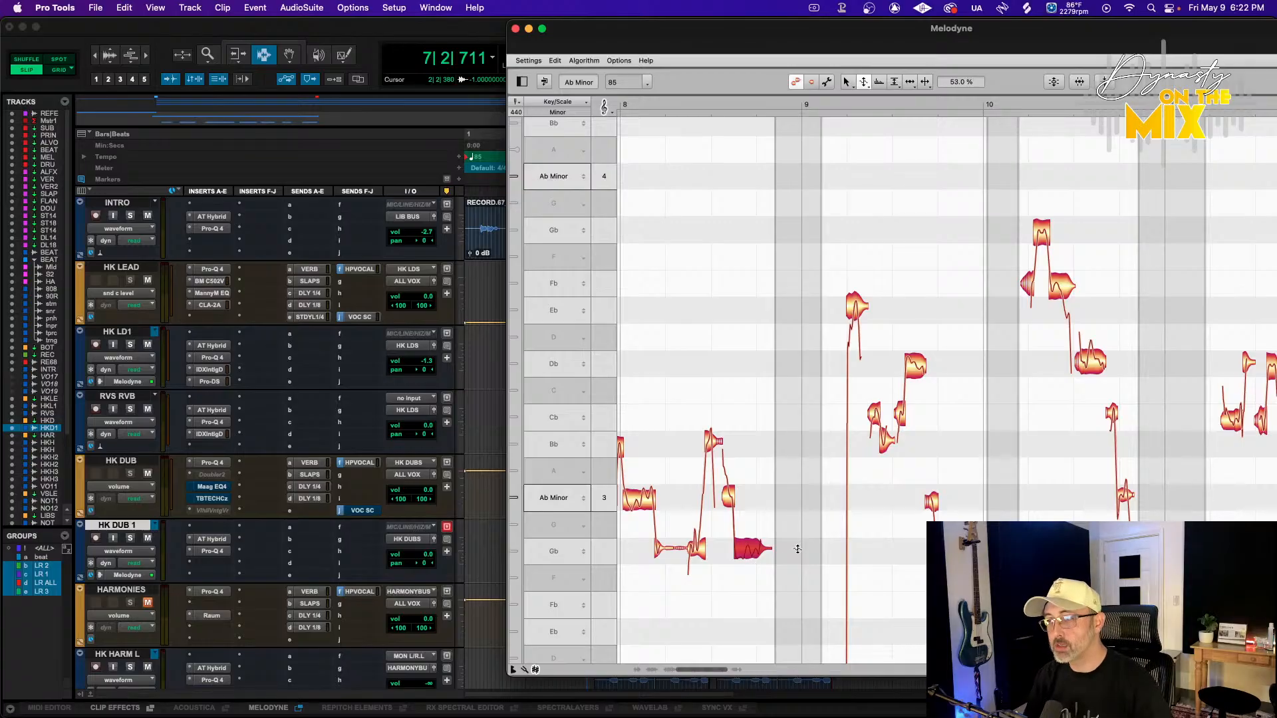
pyautogui.hscroll(-1, 797, 549)
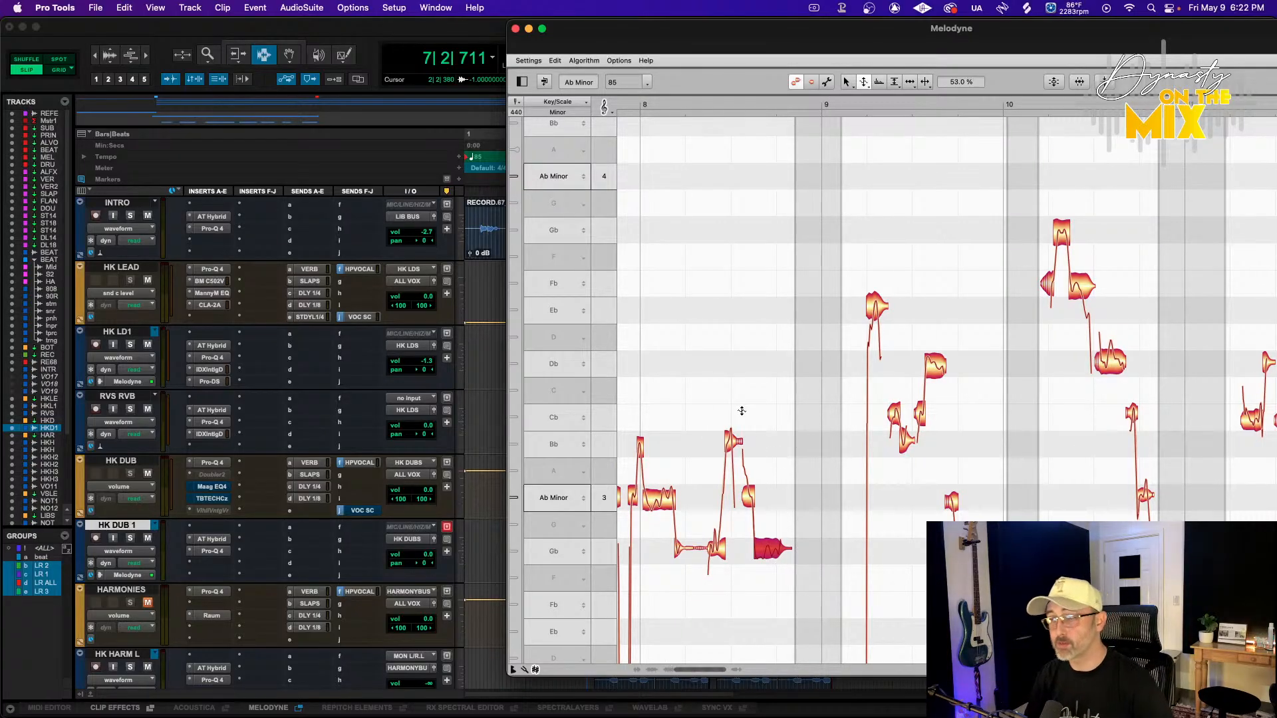
pyautogui.hscroll(-10, 742, 411)
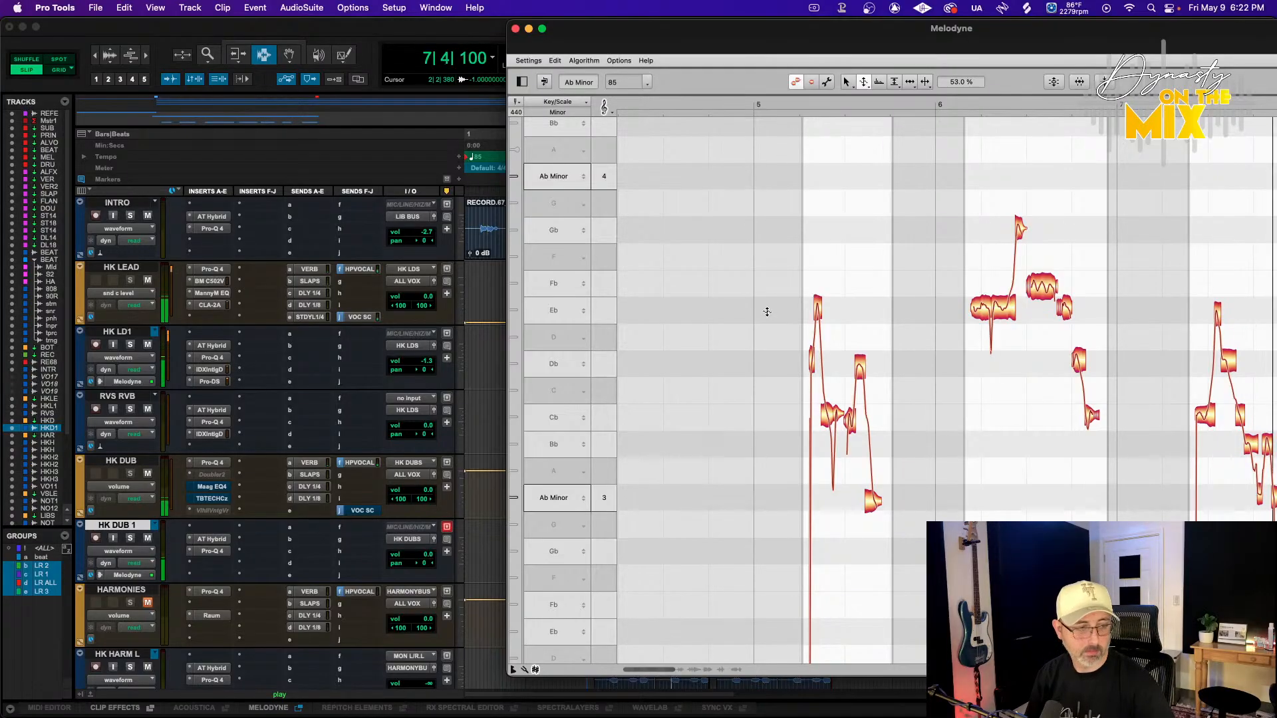
pyautogui.hscroll(13, 980, 304)
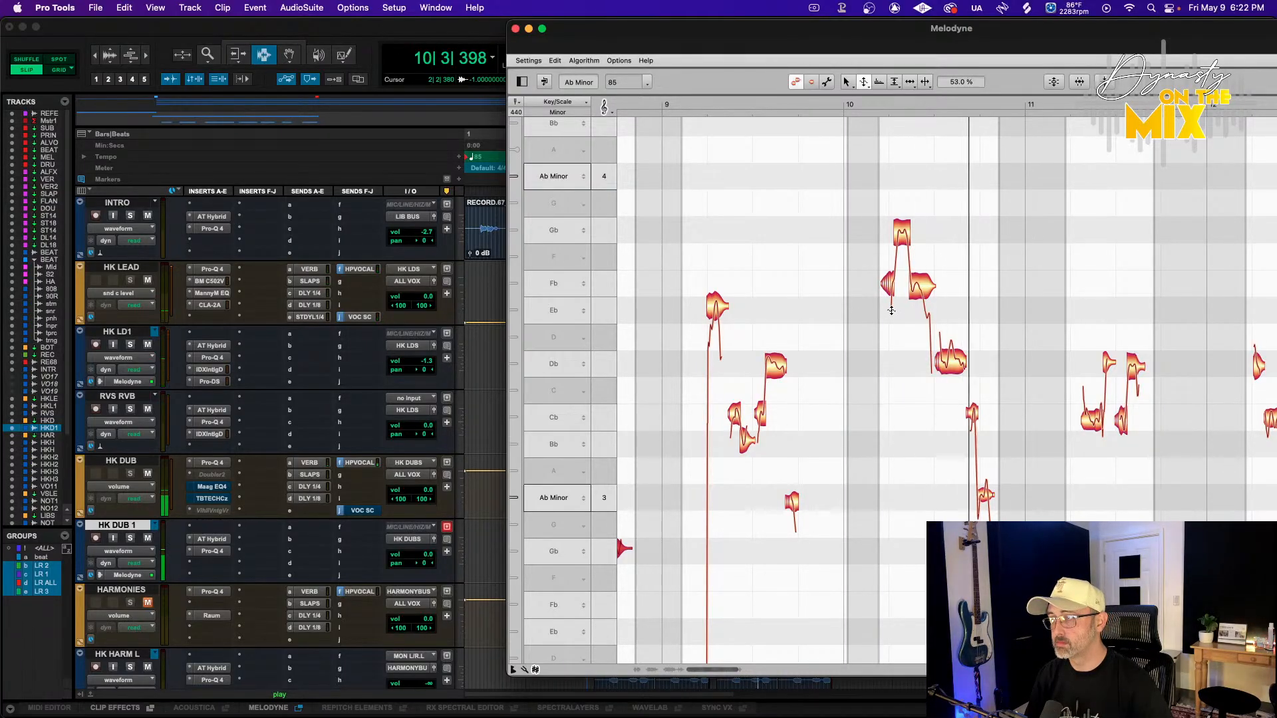
pyautogui.hscroll(3, 901, 311)
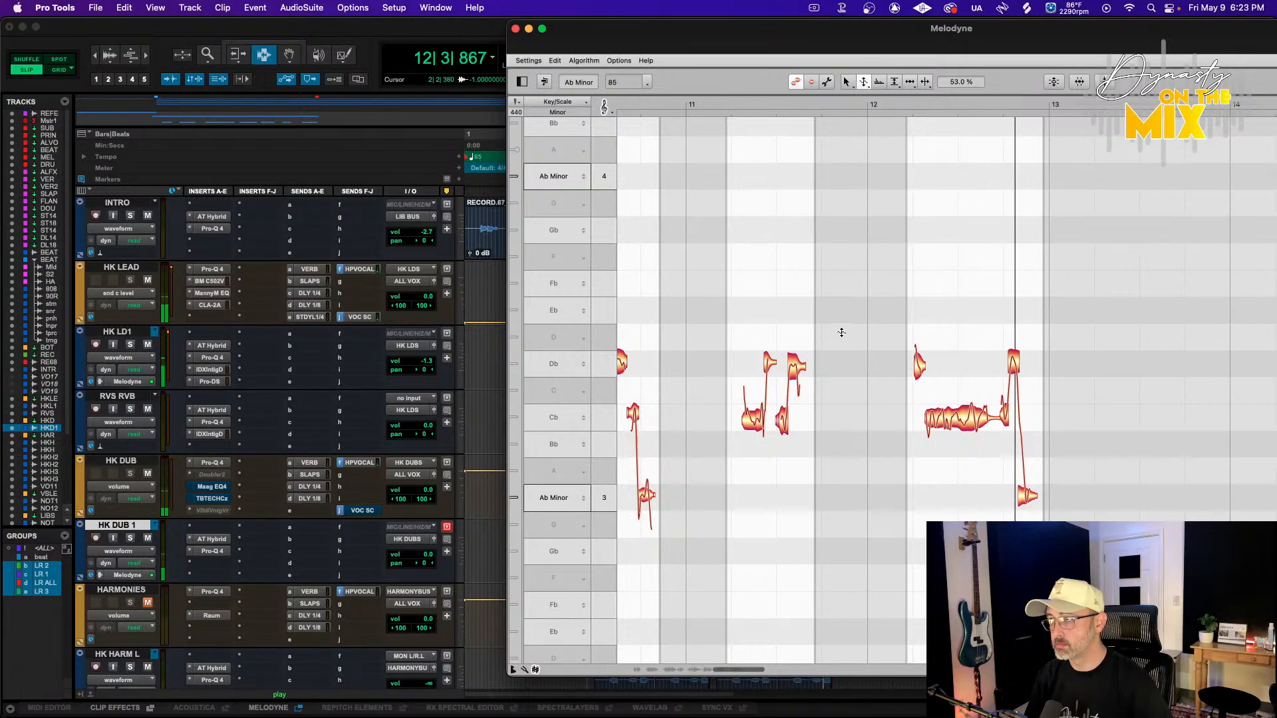
# Close Melodyne and the Strip Silence window, then lower the HK DUB 1 track volume to -4.6 dB
pyautogui.click(515, 28)
pyautogui.scroll(-3, 661, 426)
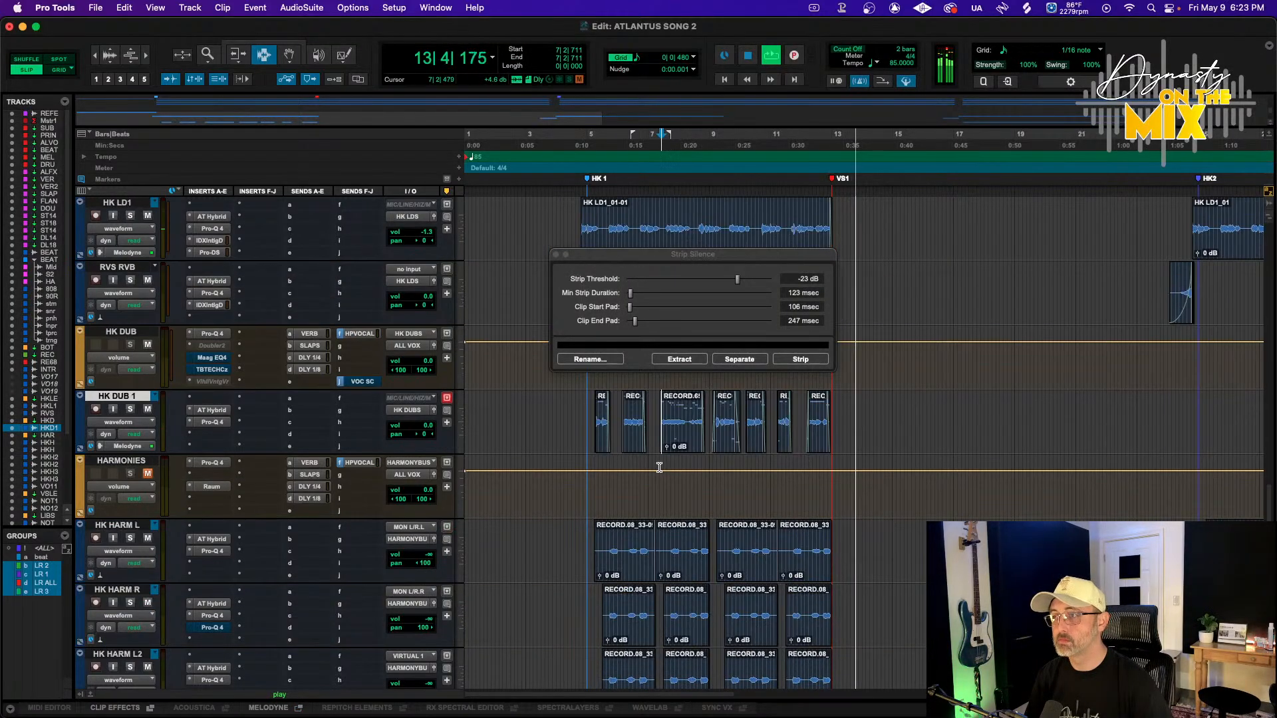
pyautogui.click(556, 255)
pyautogui.click(579, 137)
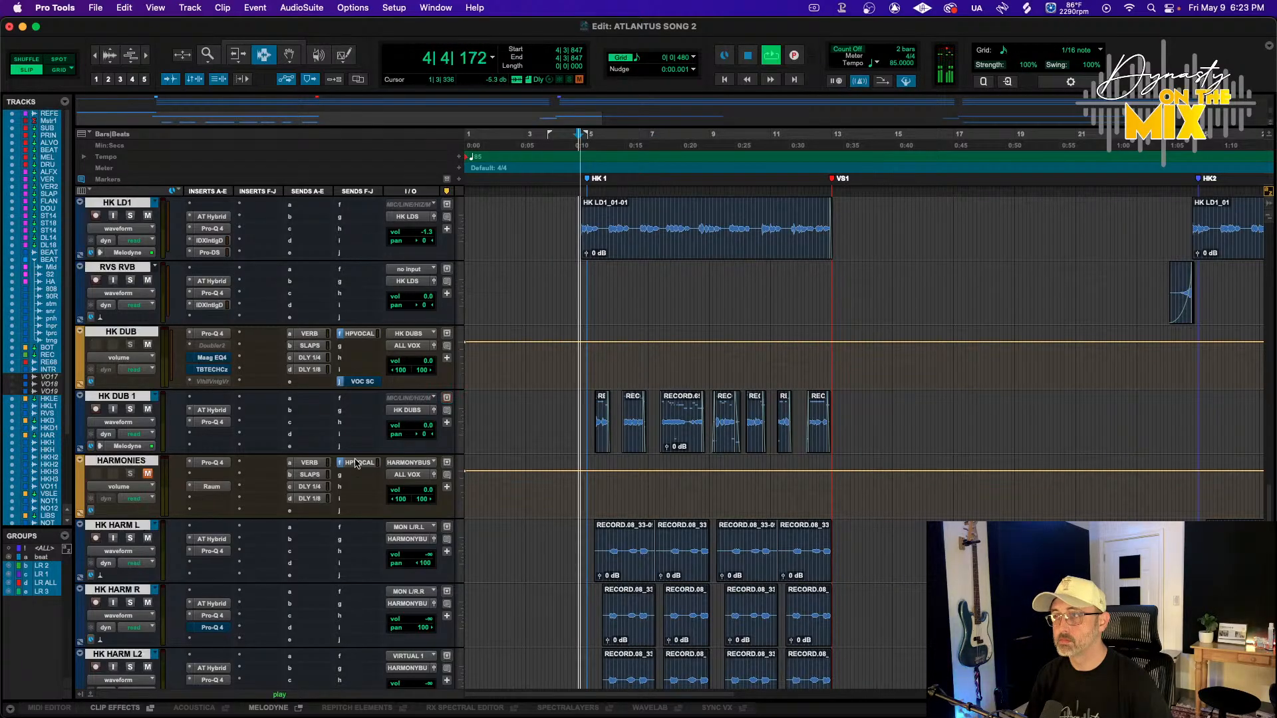
pyautogui.moveTo(399, 426); pyautogui.dragTo(401, 431)
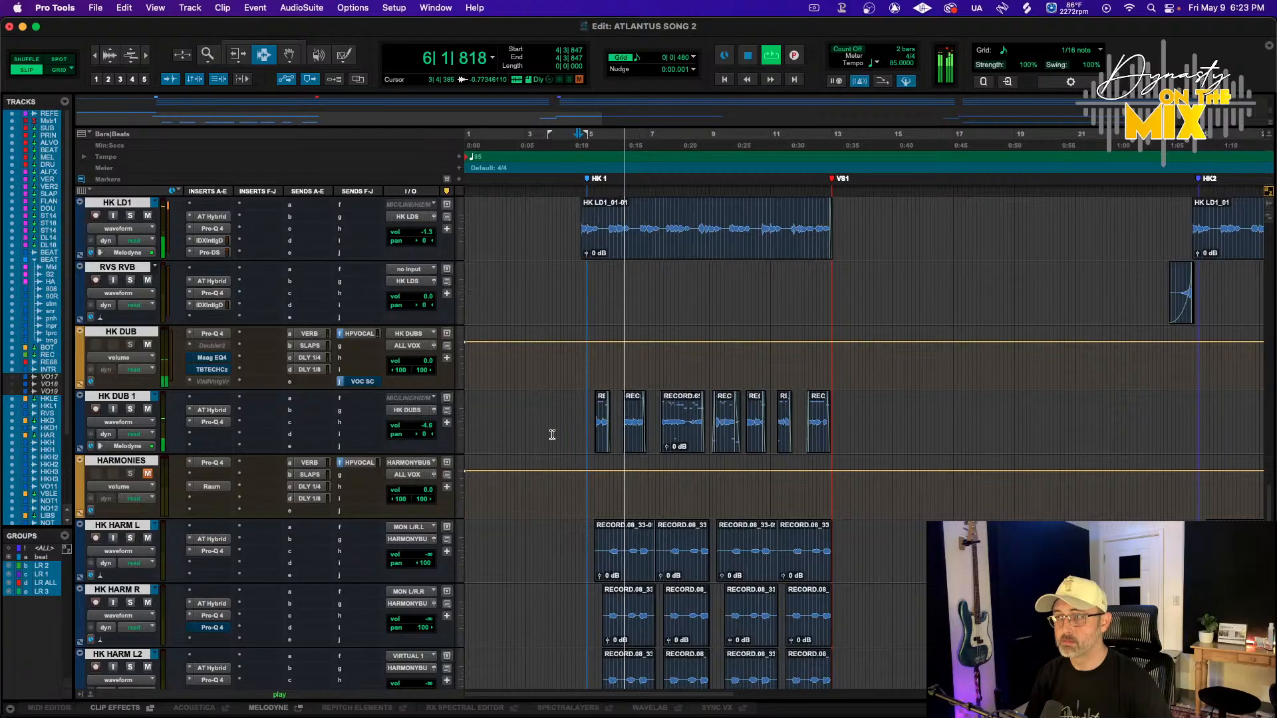
# Delete the first HK DUB 1 clip near bar 5
pyautogui.click(602, 429)
pyautogui.press('Delete')
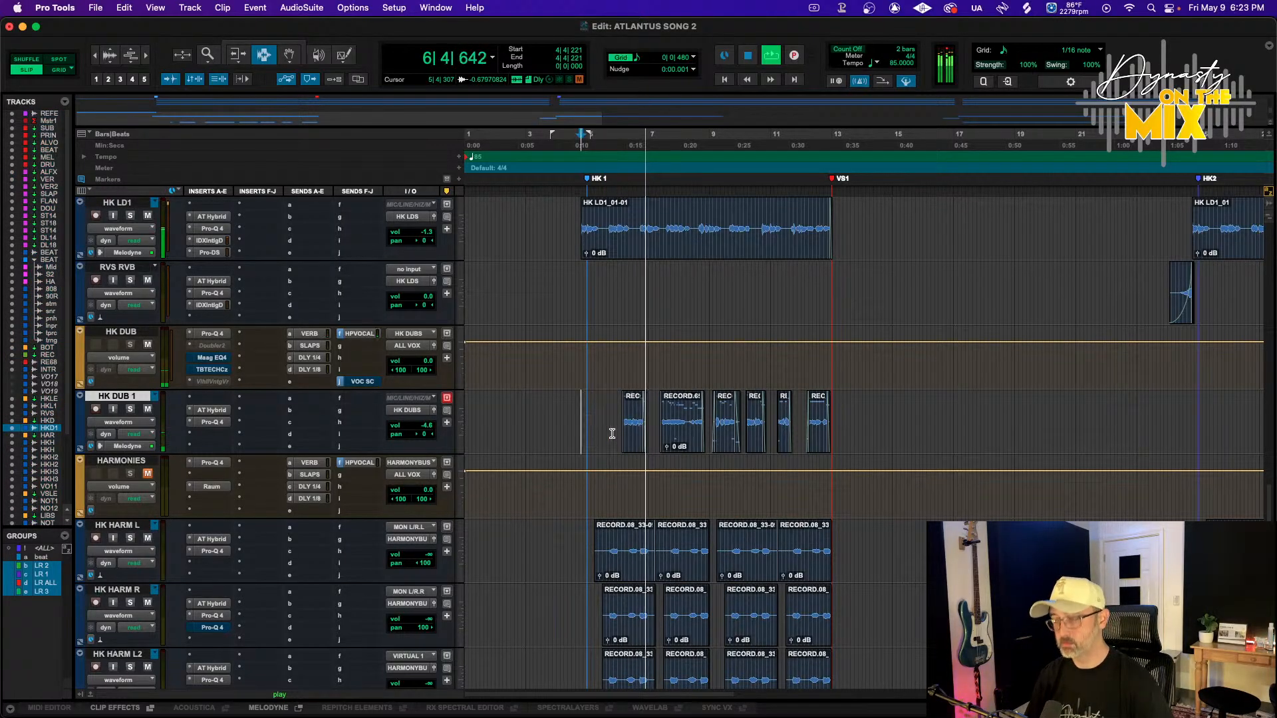
pyautogui.press('super+e')
pyautogui.press('F6')
pyautogui.click(680, 431)
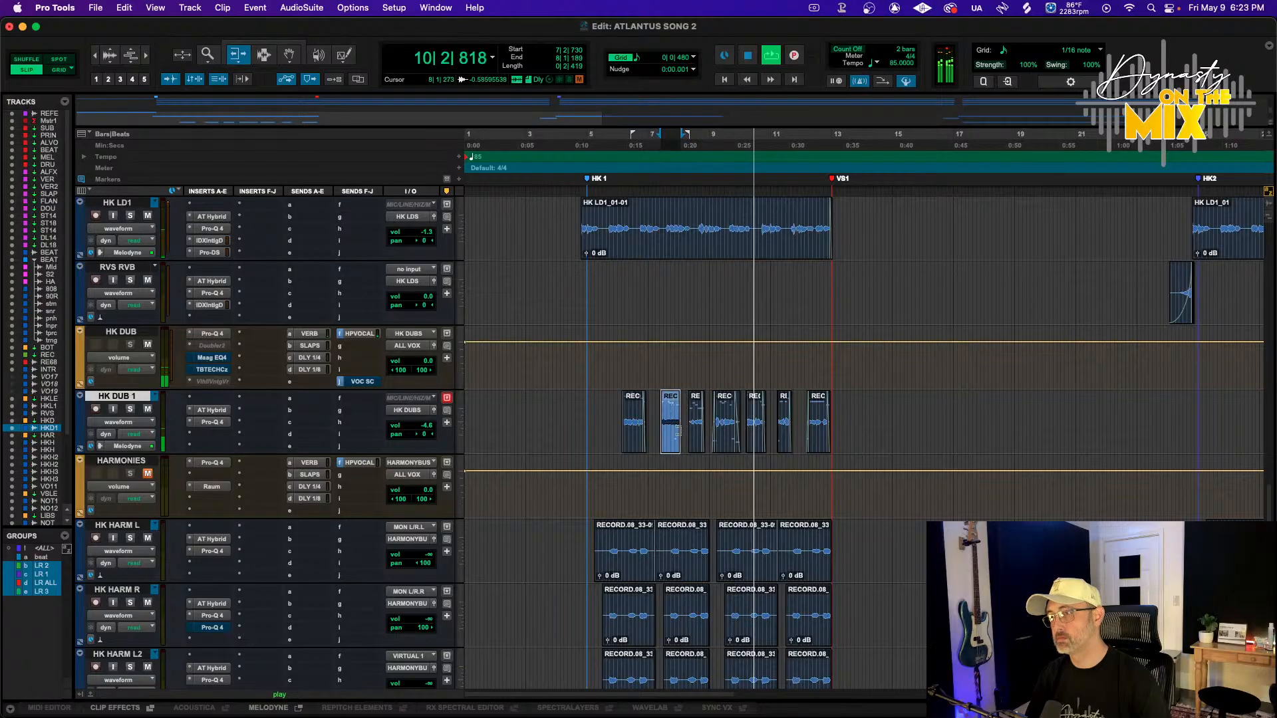
# Zoom in on the HK DUB 1 clips around bars 6 to 8 and select a clip's tail to inspect it
pyautogui.press('F7')
pyautogui.press('super+bracketright')
pyautogui.press('super+bracketright')
pyautogui.press('super+bracketright')
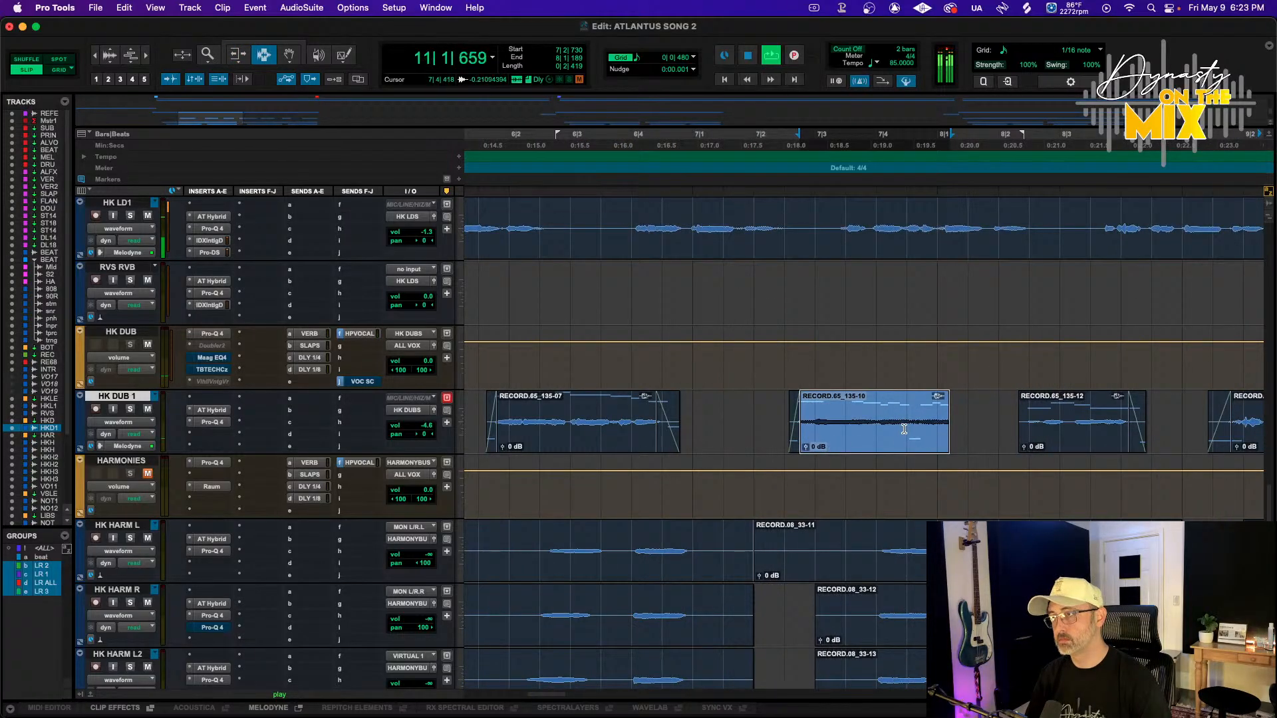
pyautogui.click(789, 144)
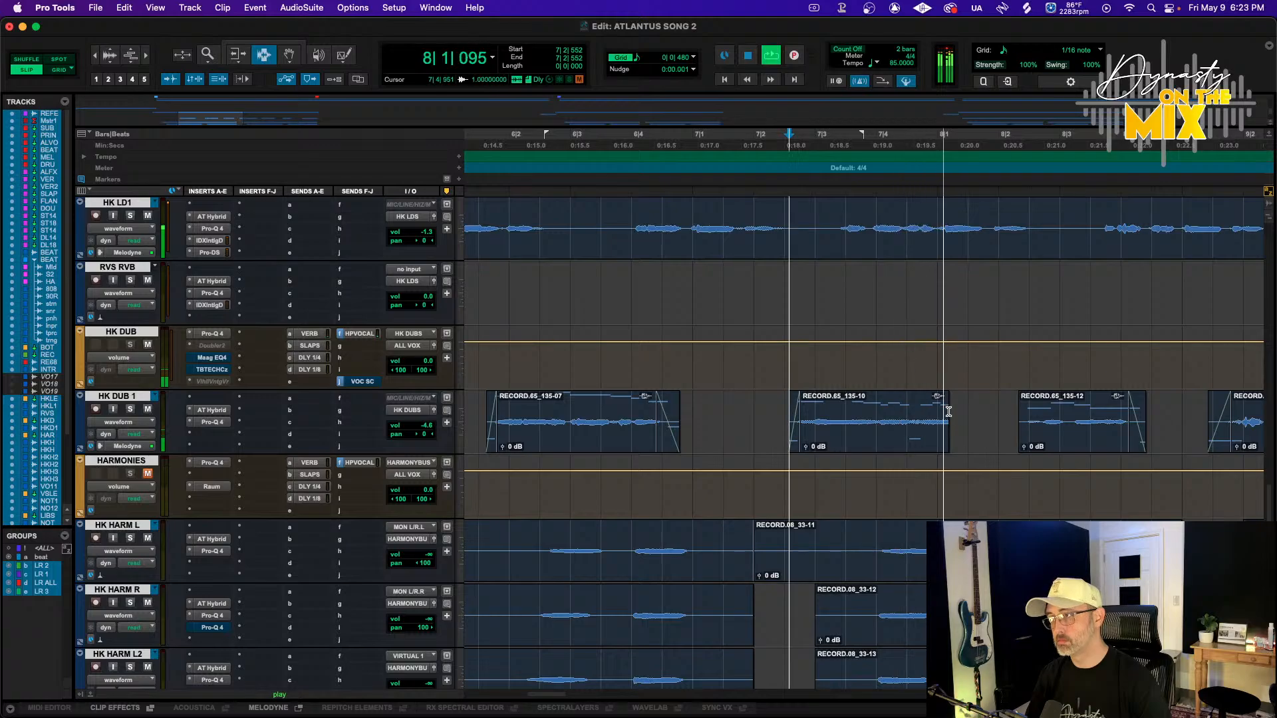
pyautogui.moveTo(902, 423); pyautogui.dragTo(953, 425)
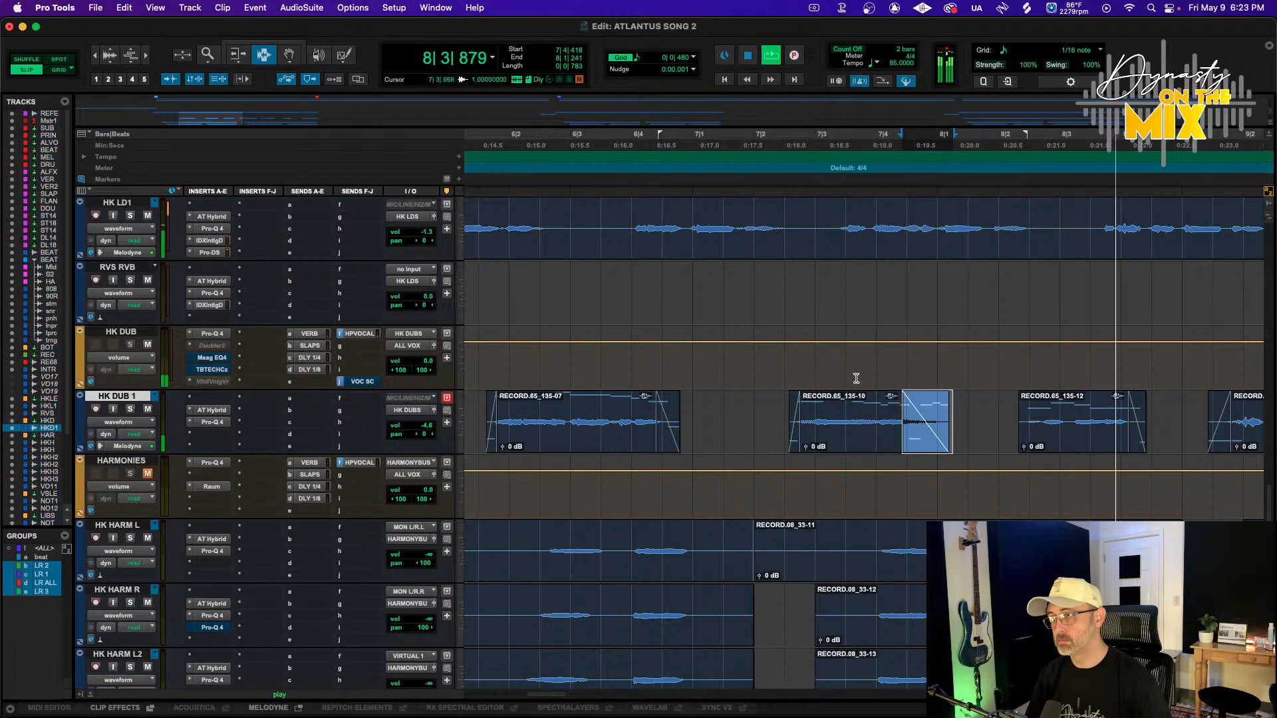
pyautogui.click(768, 143)
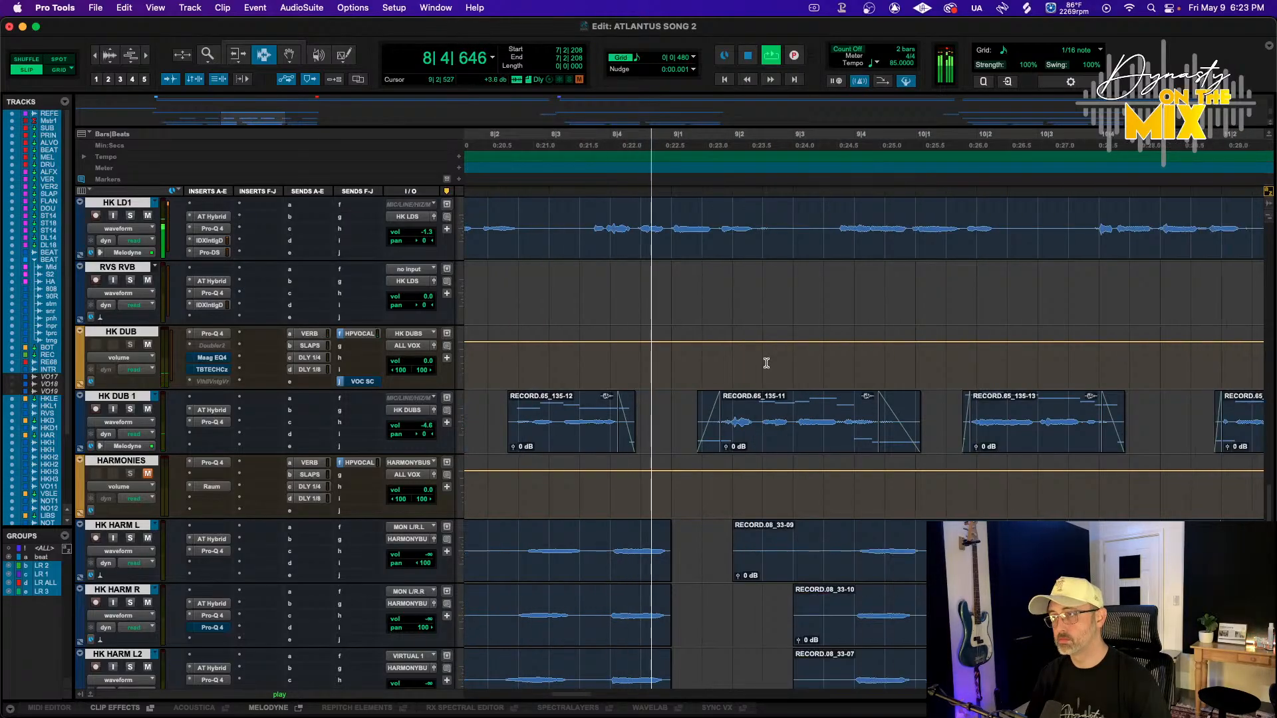
pyautogui.press('r')
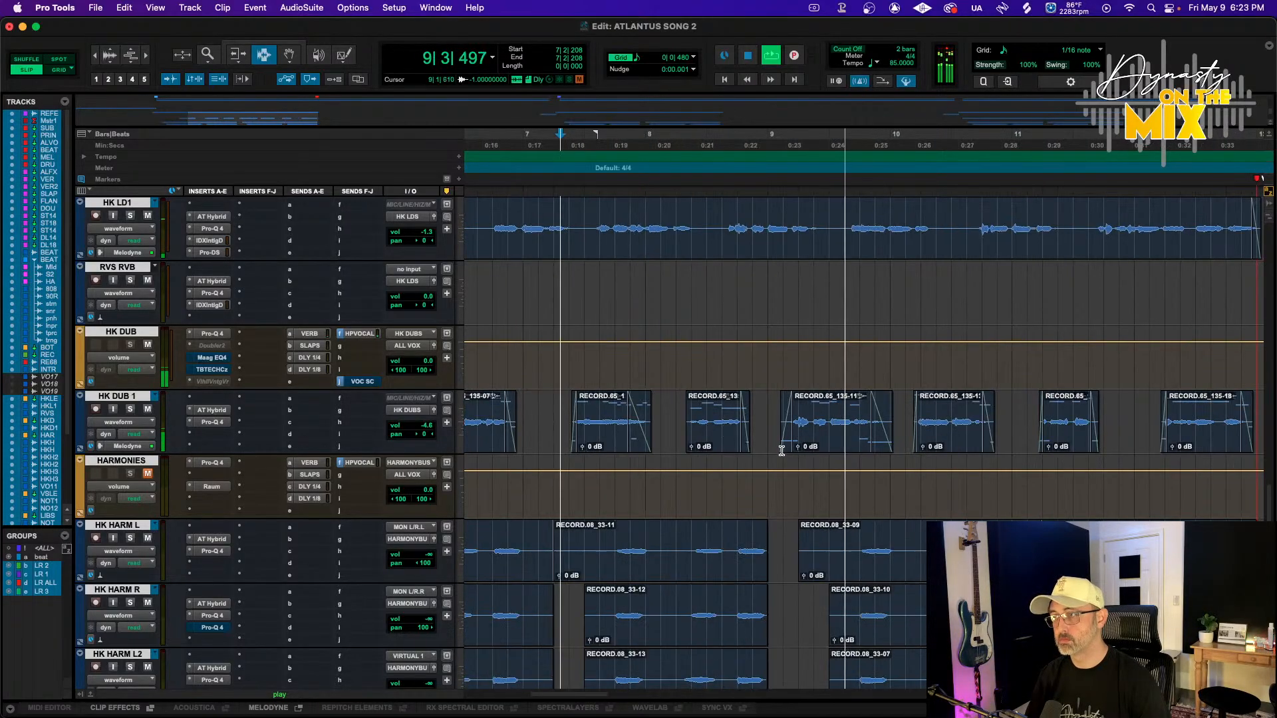
# Select an HK DUB 1 clip near bar 9, zoom back out and play the section from bar 4
pyautogui.press('F8')
pyautogui.click(834, 434)
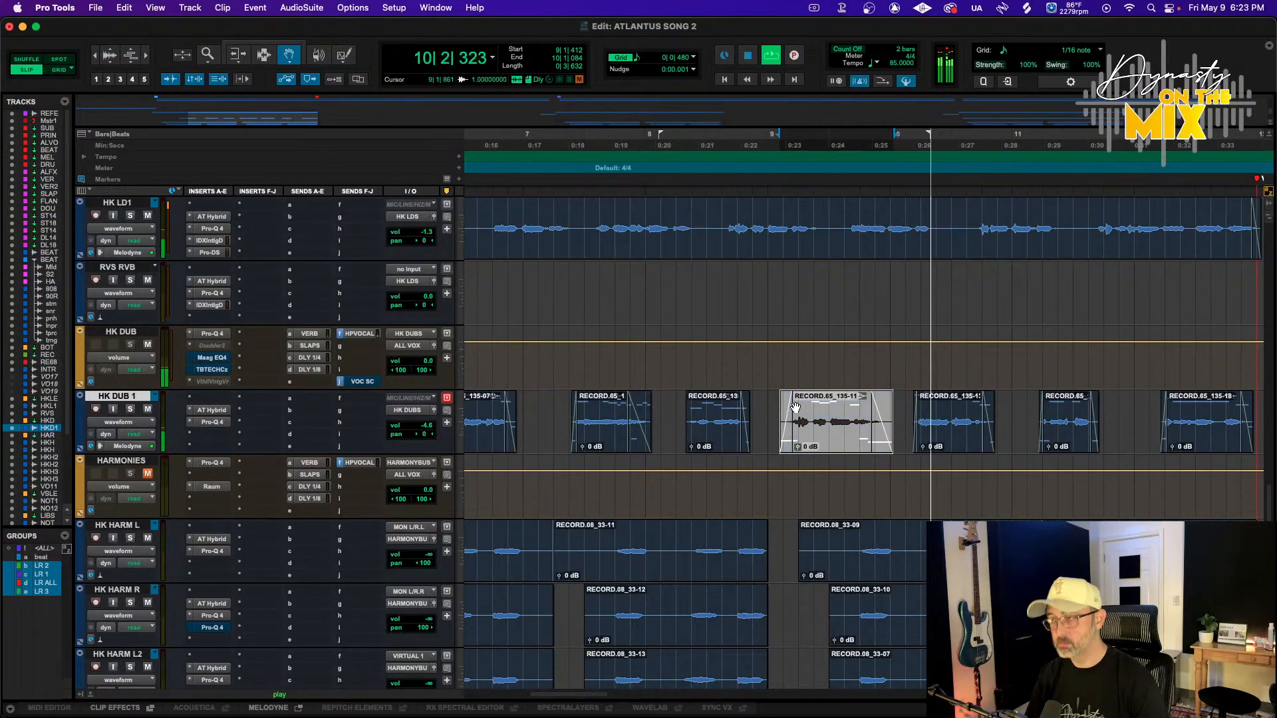
pyautogui.press('r')
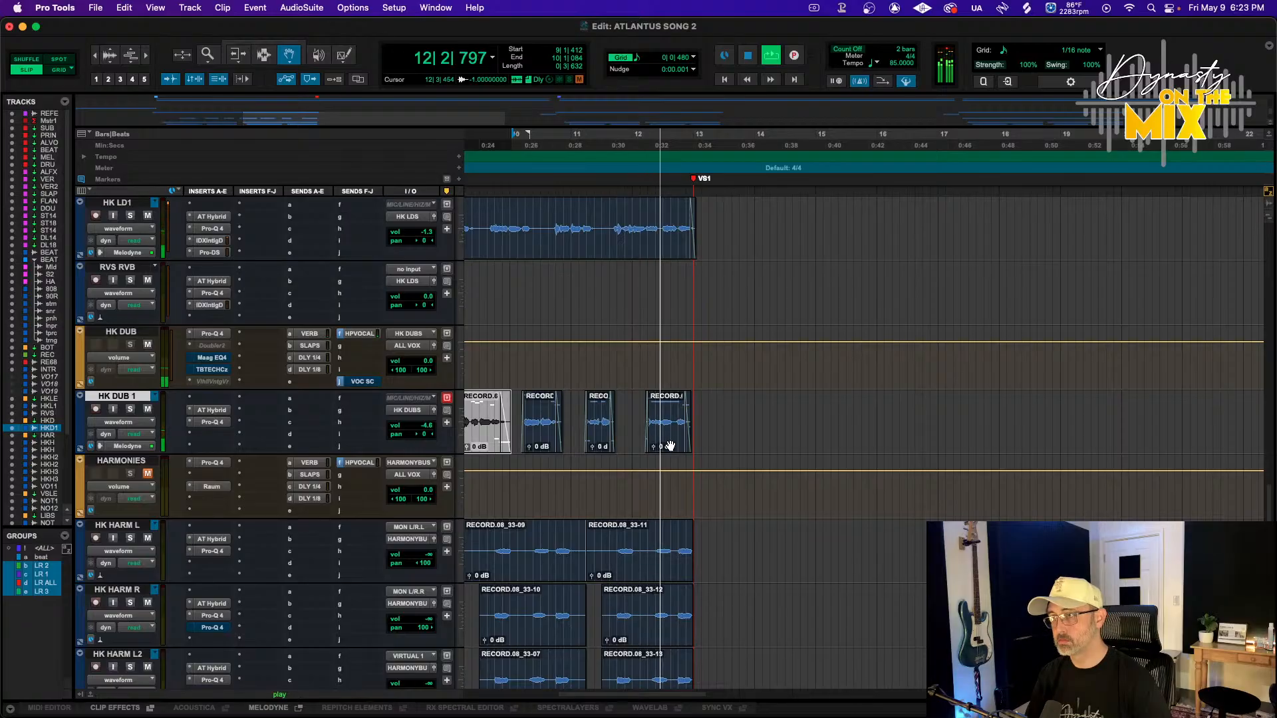
pyautogui.press('r')
pyautogui.press('F7')
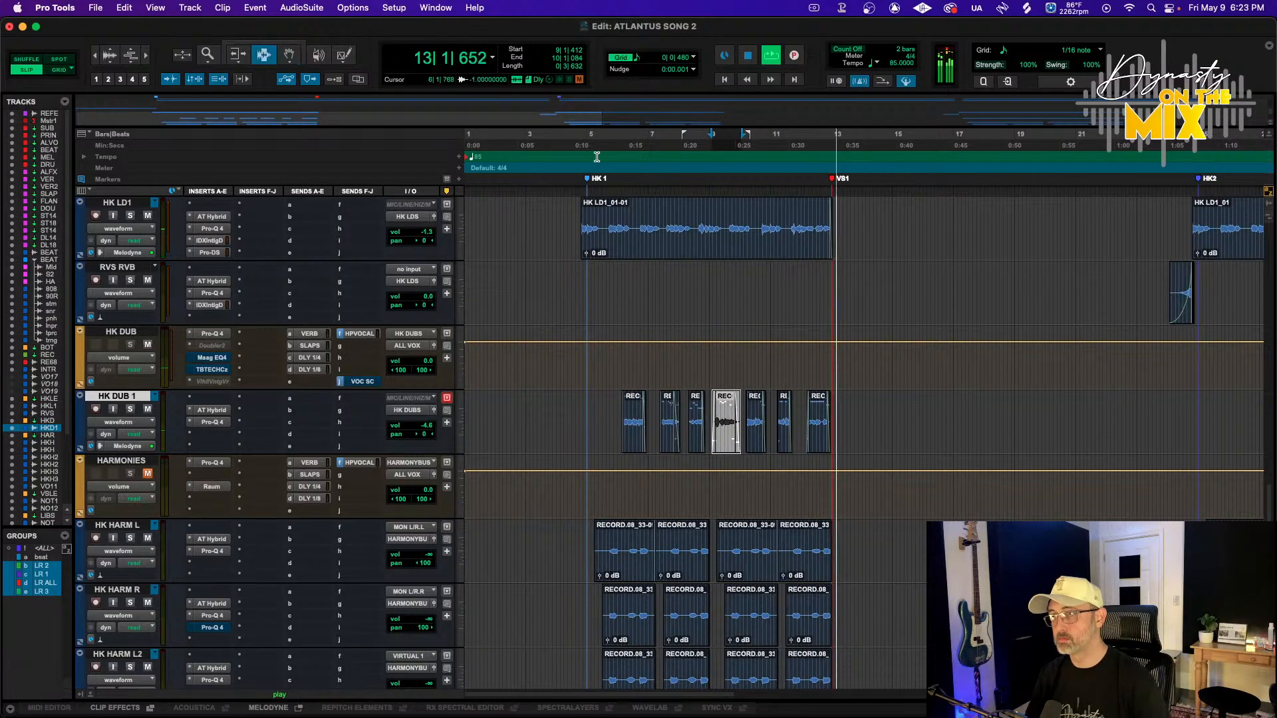
pyautogui.click(576, 143)
pyautogui.press('space')
pyautogui.press('space')
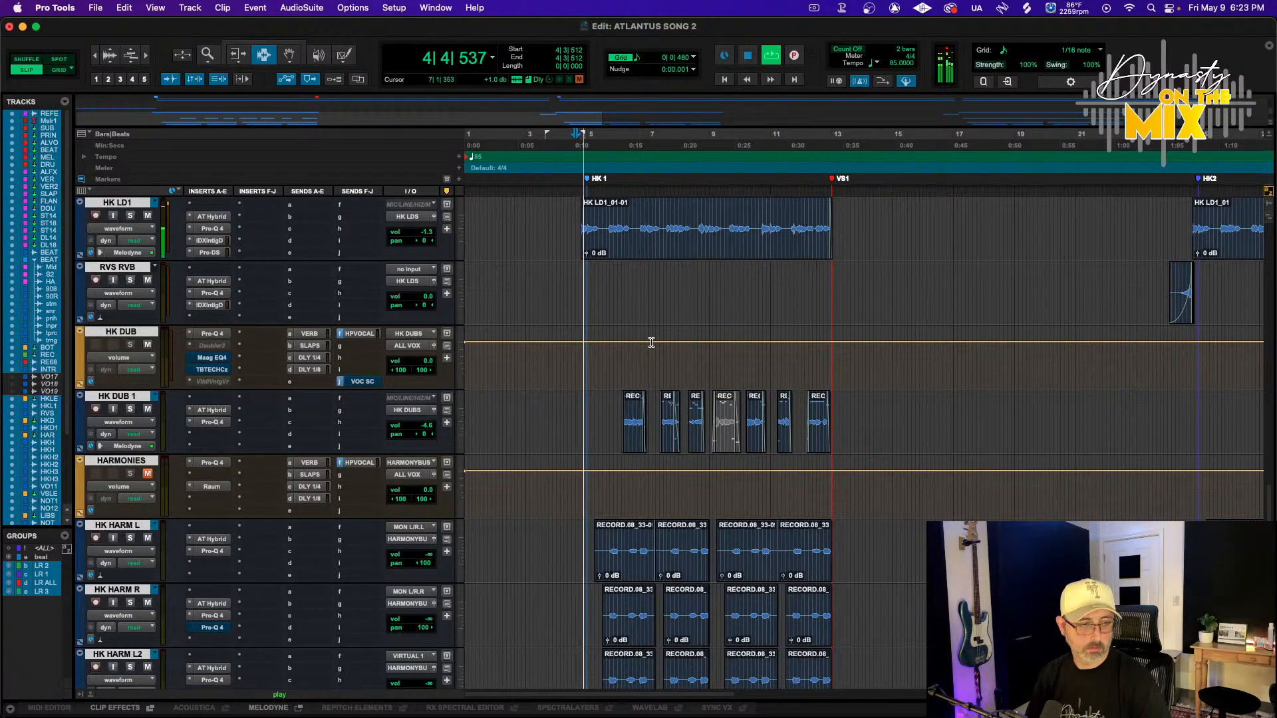
# Open and inspect the ValhallaRoom reverb on the VERB aux track, then close its window
pyautogui.scroll(-15, 672, 412)
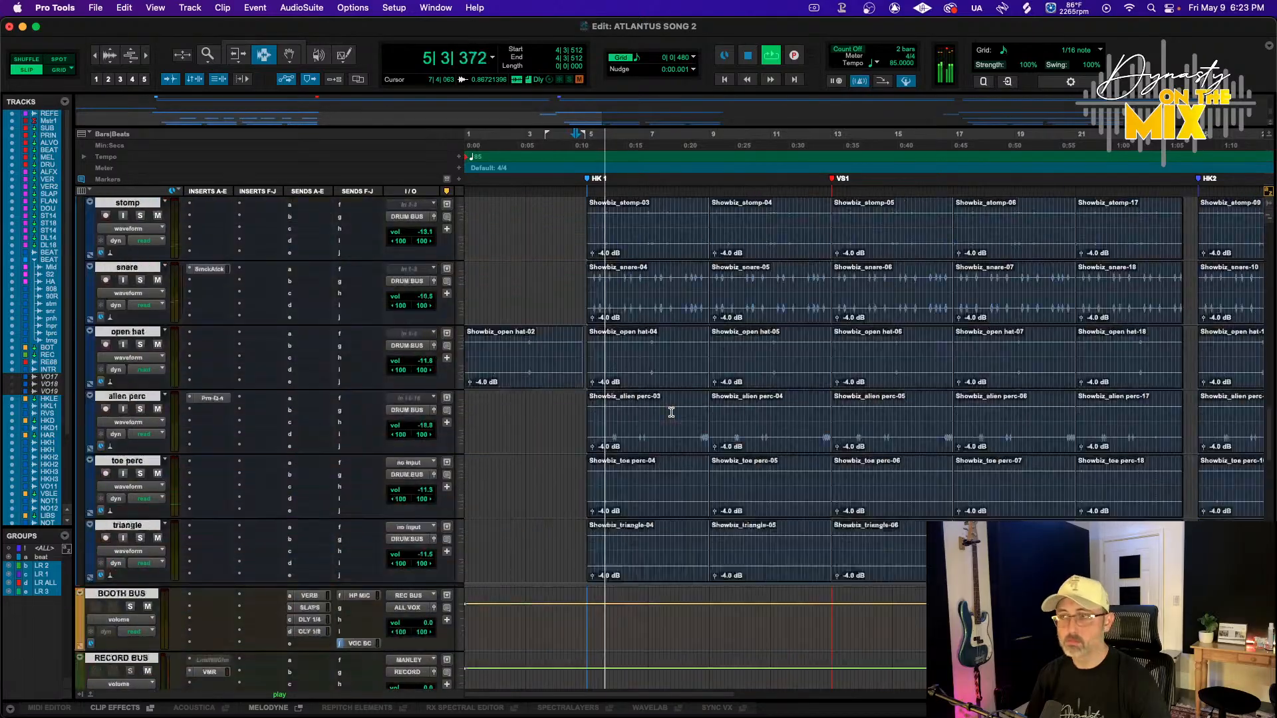
pyautogui.scroll(2, 489, 368)
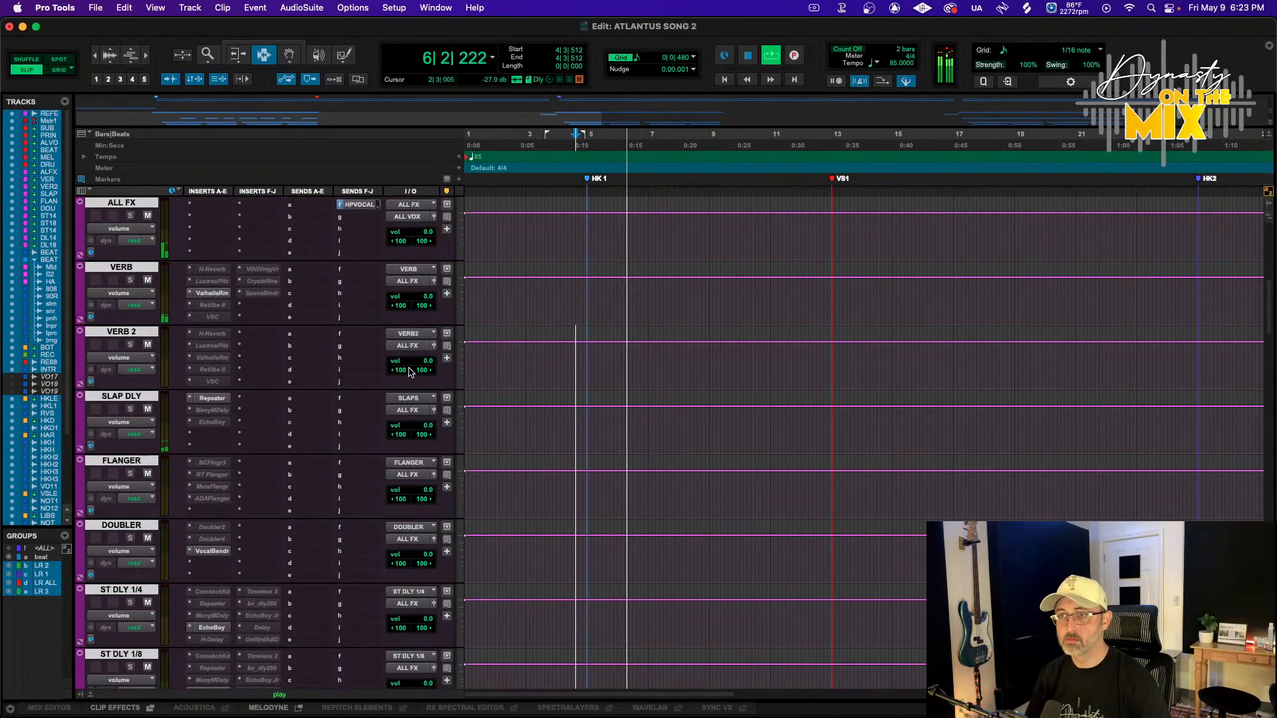
pyautogui.click(213, 293)
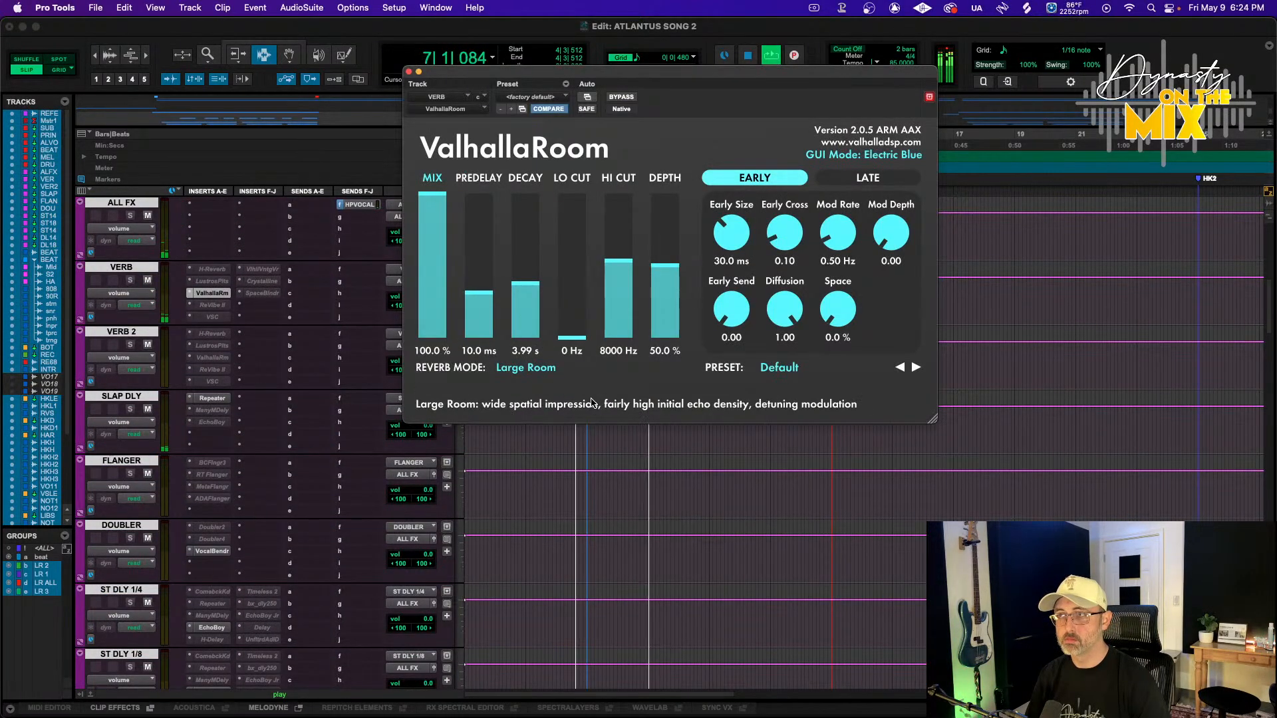
pyautogui.press('space')
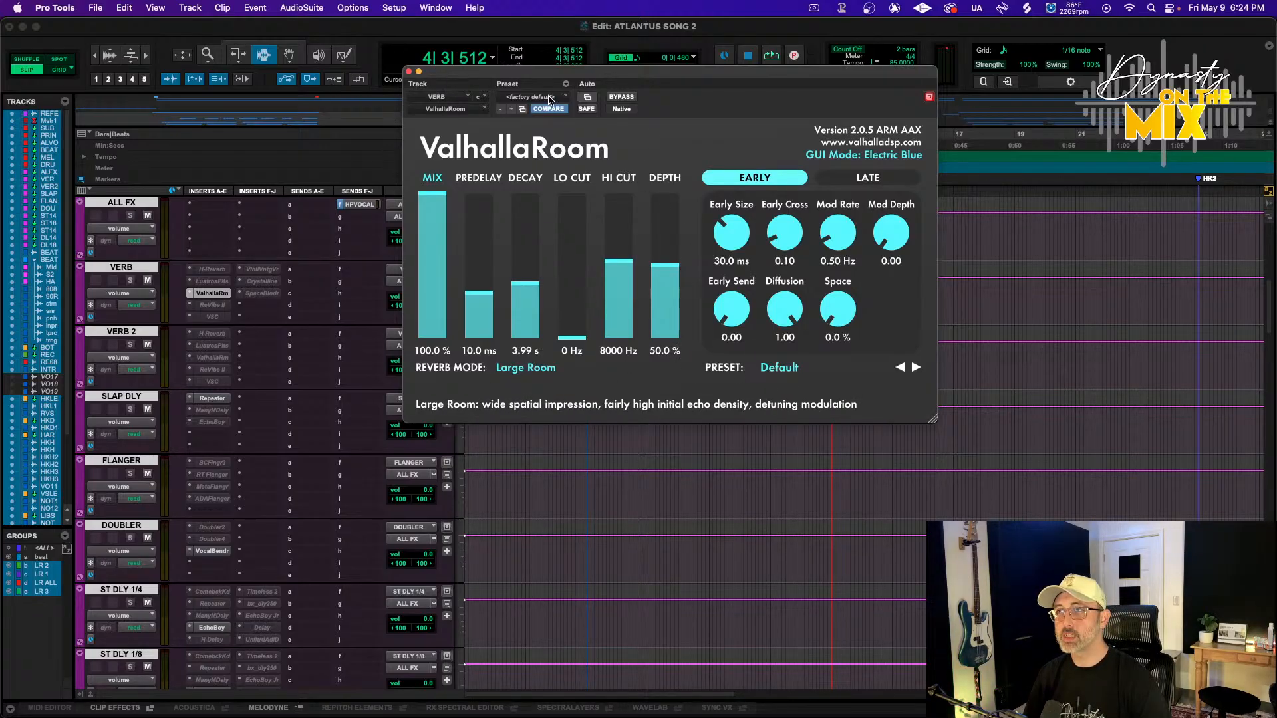
pyautogui.click(524, 98)
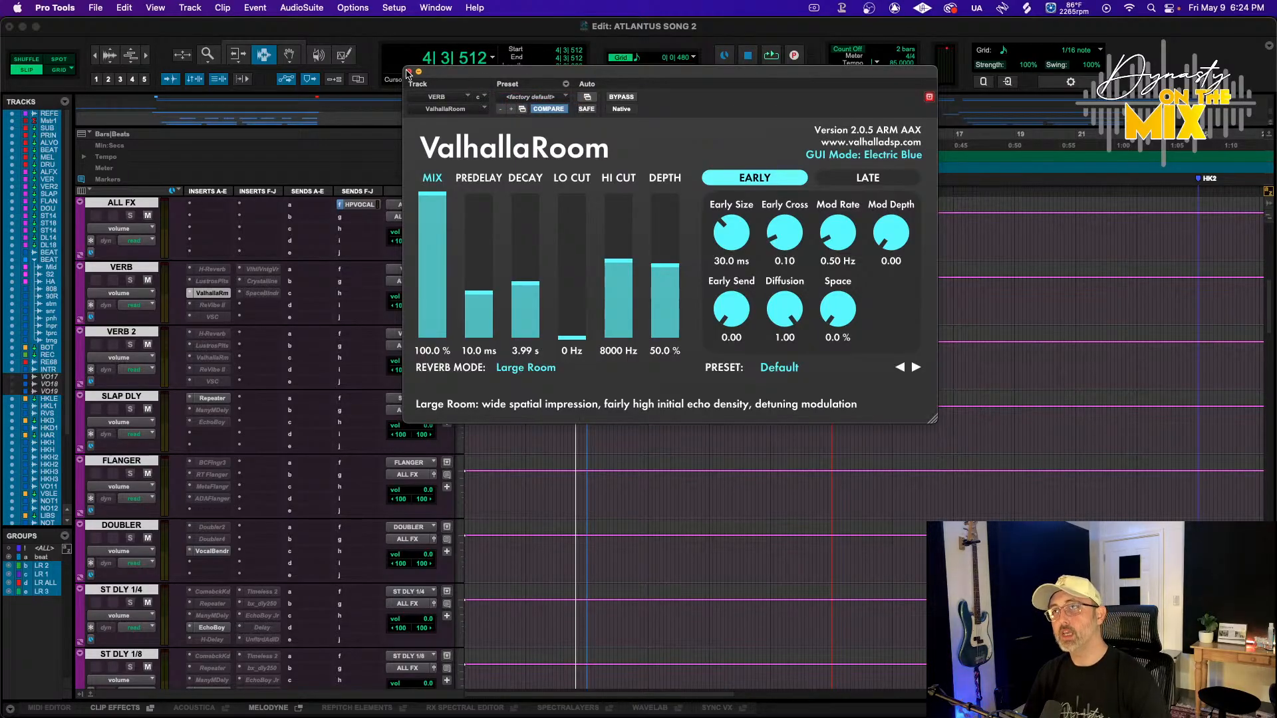
pyautogui.click(410, 72)
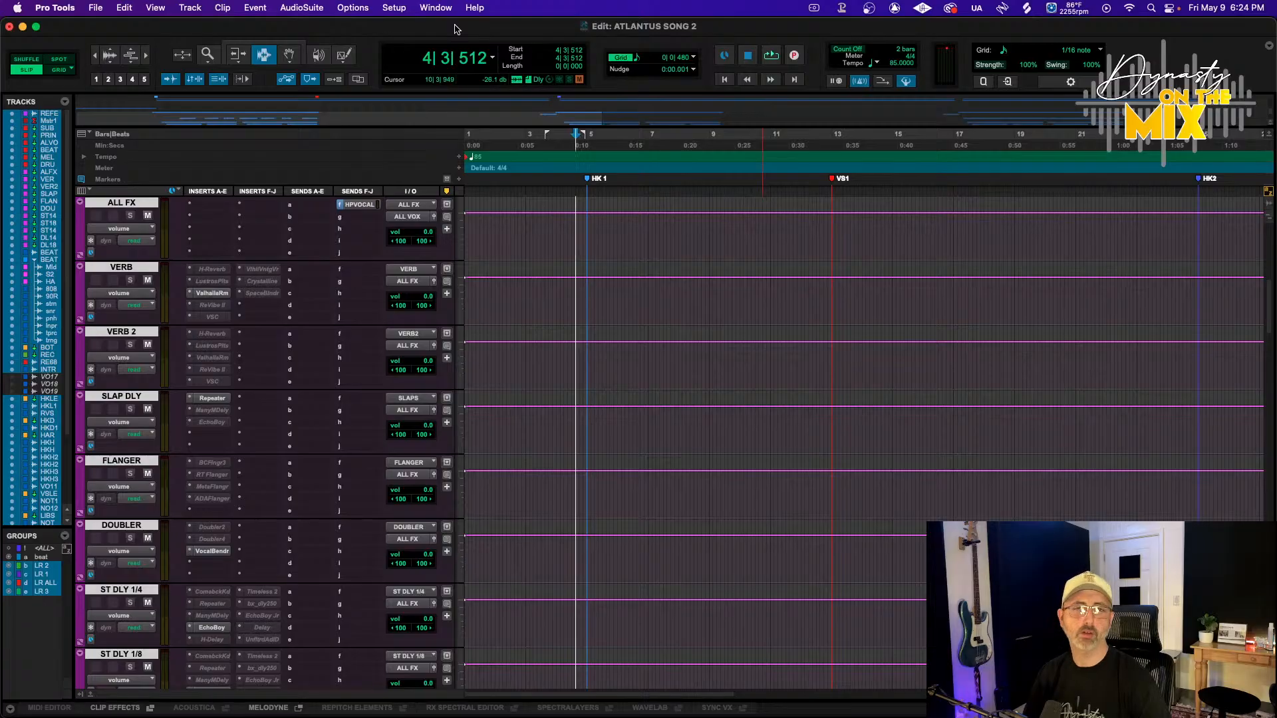
# Select the HK LEAD automation pattern from bar 4 and duplicate it onto the second hook around bar 24
pyautogui.scroll(-20, 594, 394)
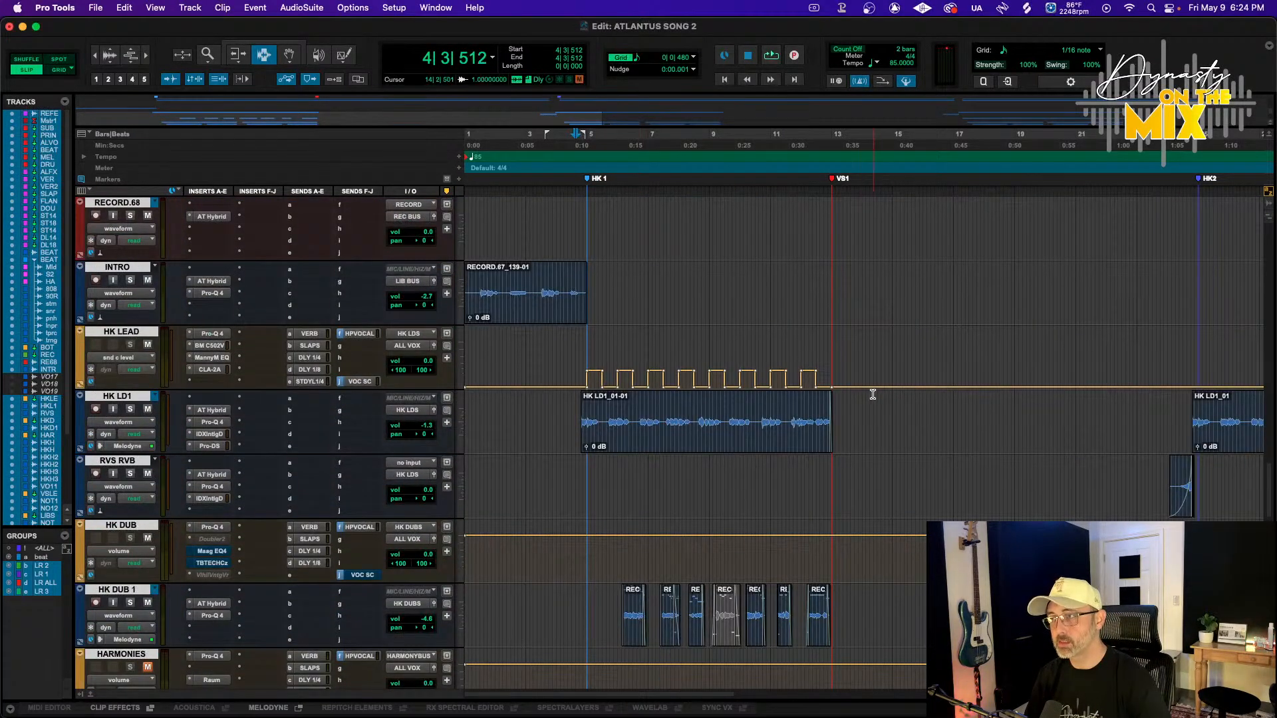
pyautogui.press('F4')
pyautogui.moveTo(572, 373); pyautogui.dragTo(614, 371)
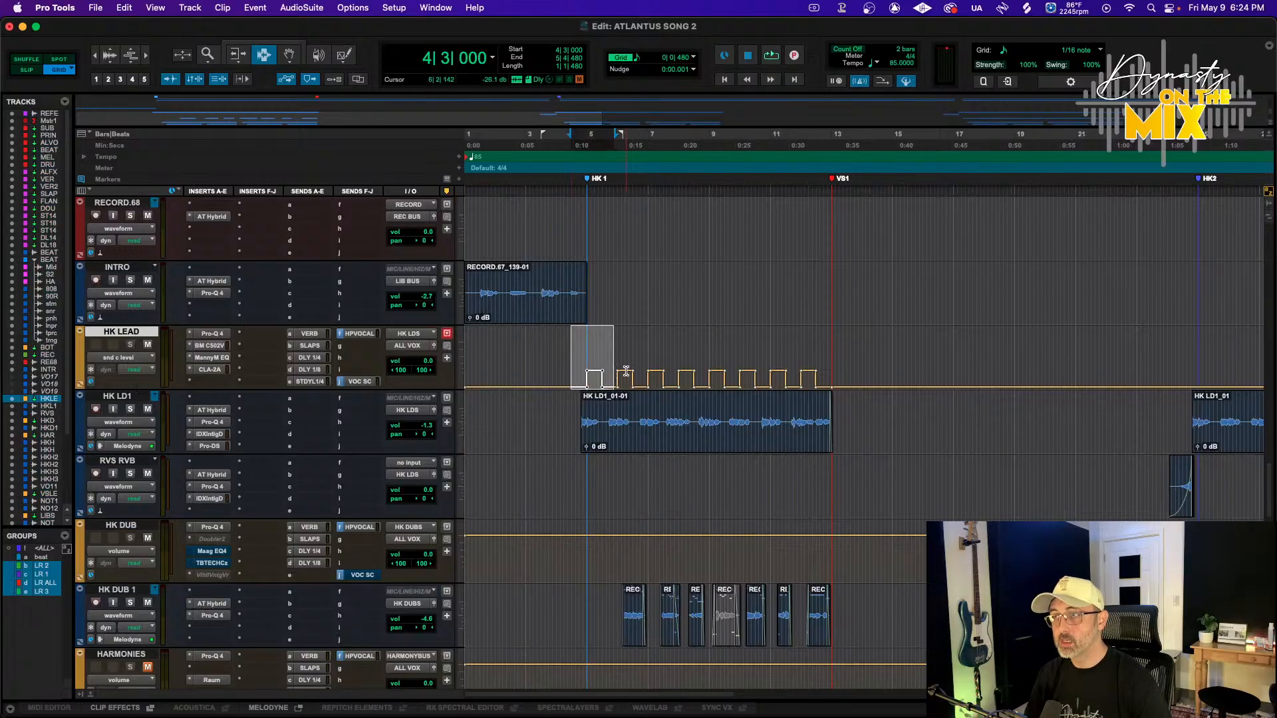
pyautogui.press('t')
pyautogui.press('t')
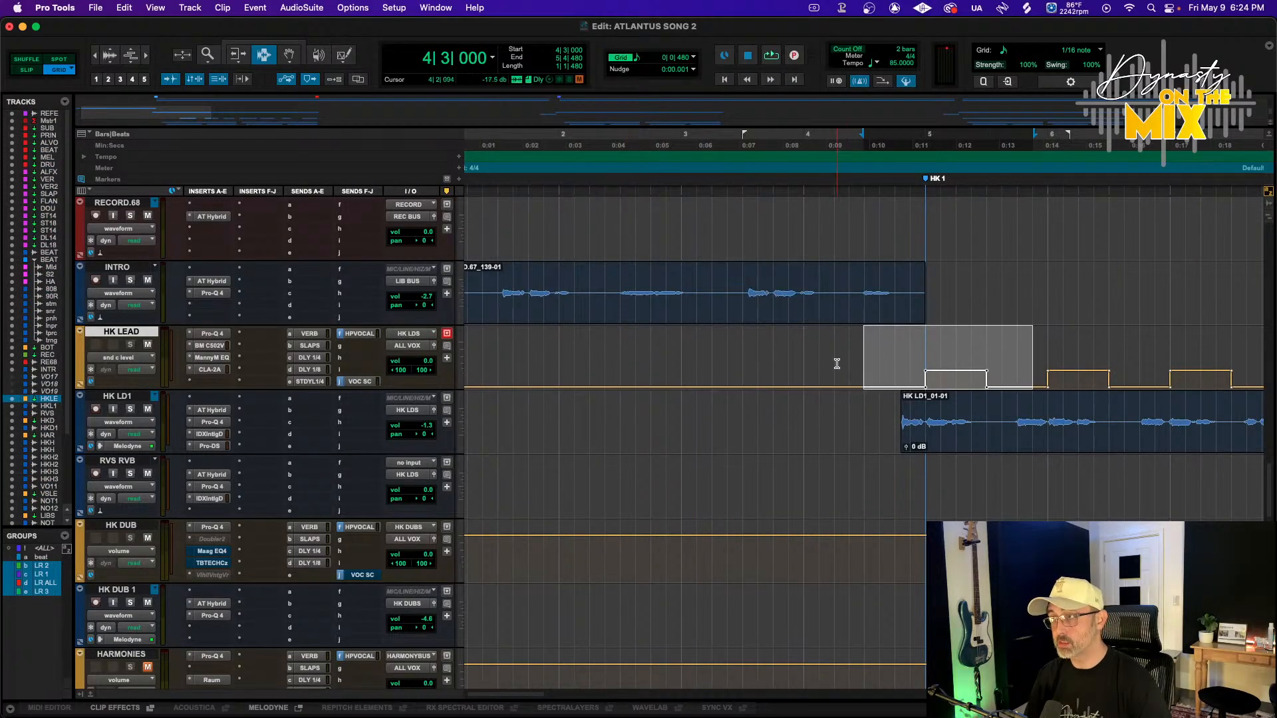
pyautogui.press('r')
pyautogui.press('r')
pyautogui.moveTo(858, 366); pyautogui.dragTo(999, 371)
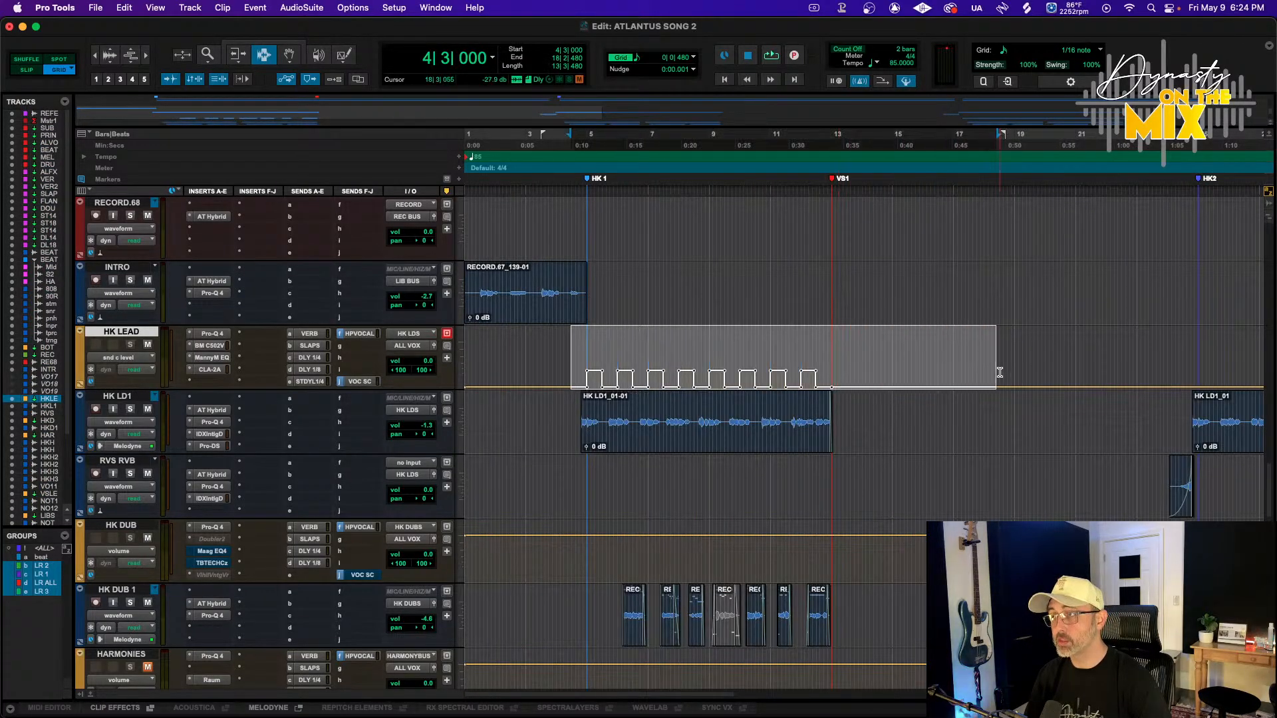
pyautogui.hscroll(5, 991, 371)
pyautogui.keyDown('shift'); pyautogui.click(850, 361); pyautogui.keyUp('shift')
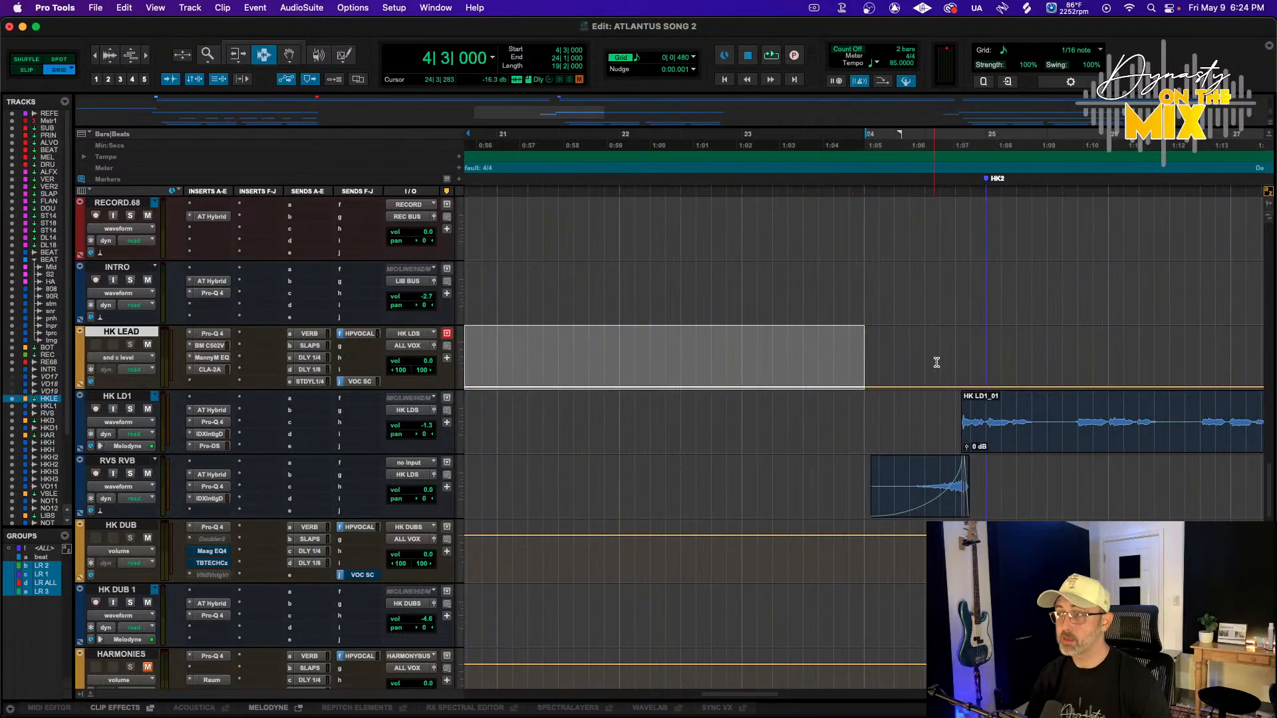
pyautogui.keyDown('shift'); pyautogui.click(935, 362); pyautogui.keyUp('shift')
pyautogui.press('super+d')
# Duplicate the HK LEAD automation pattern again onto the third hook around bar 44
pyautogui.press('r')
pyautogui.press('r')
pyautogui.press('super+d')
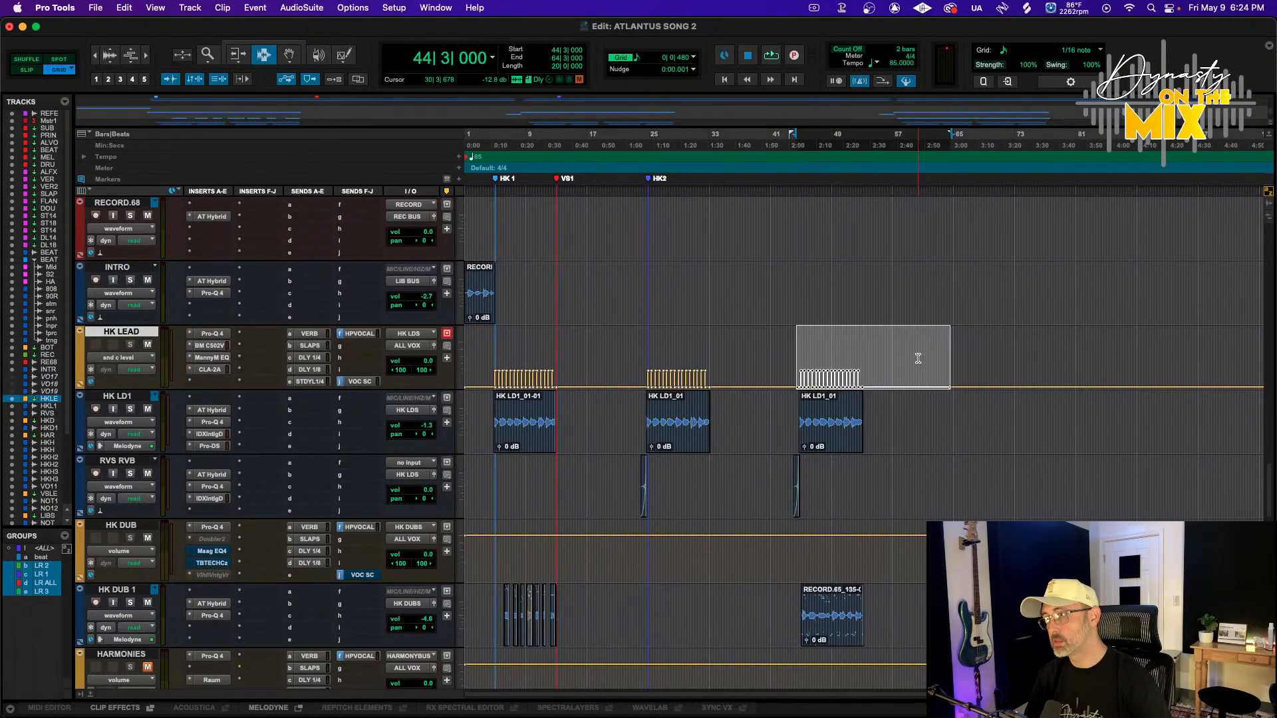
pyautogui.press('t')
pyautogui.press('t')
pyautogui.press('t')
pyautogui.press('r')
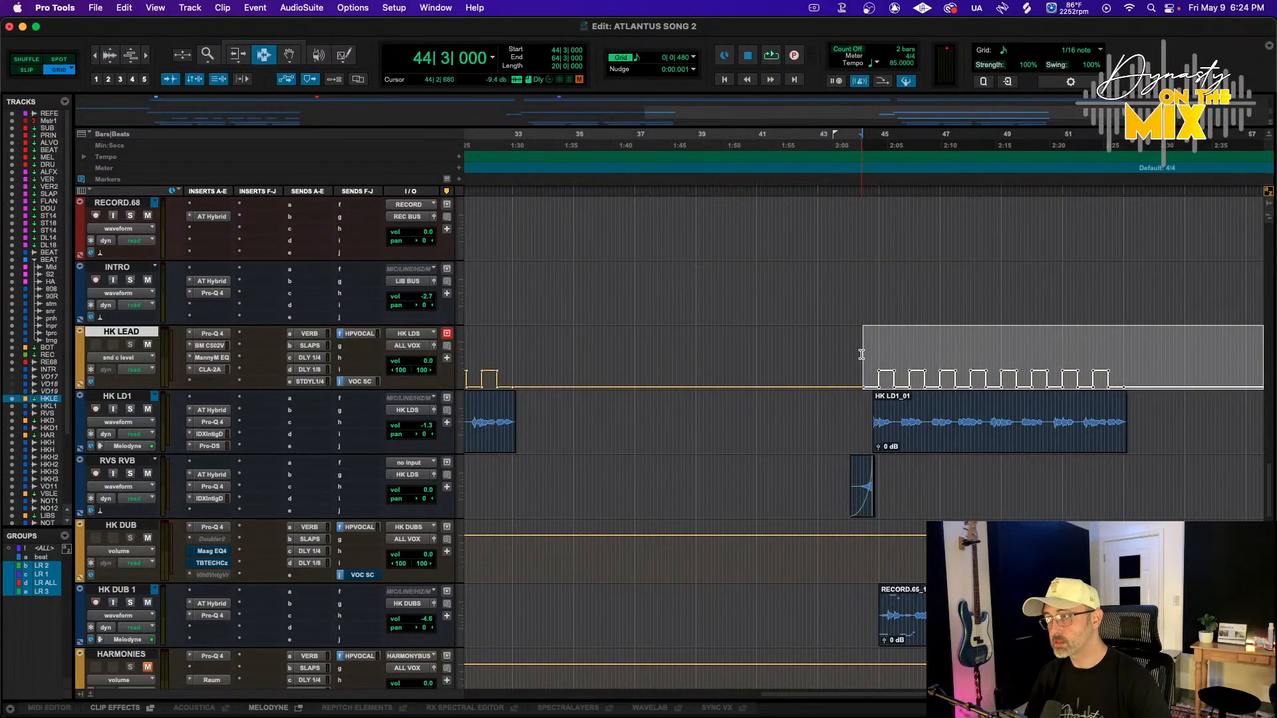
# Play the song from bar 4 to listen to the hook section
pyautogui.hscroll(-6, 861, 354)
pyautogui.hscroll(-6, 861, 355)
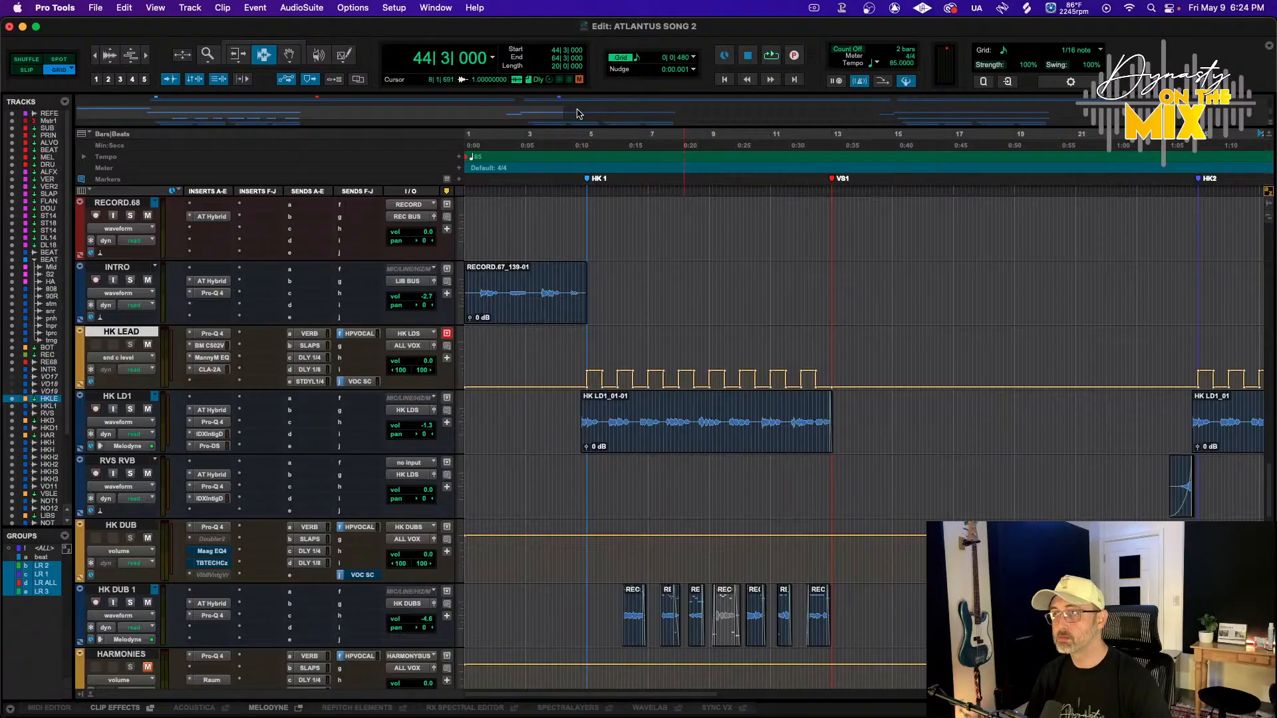
pyautogui.click(580, 141)
pyautogui.press('space')
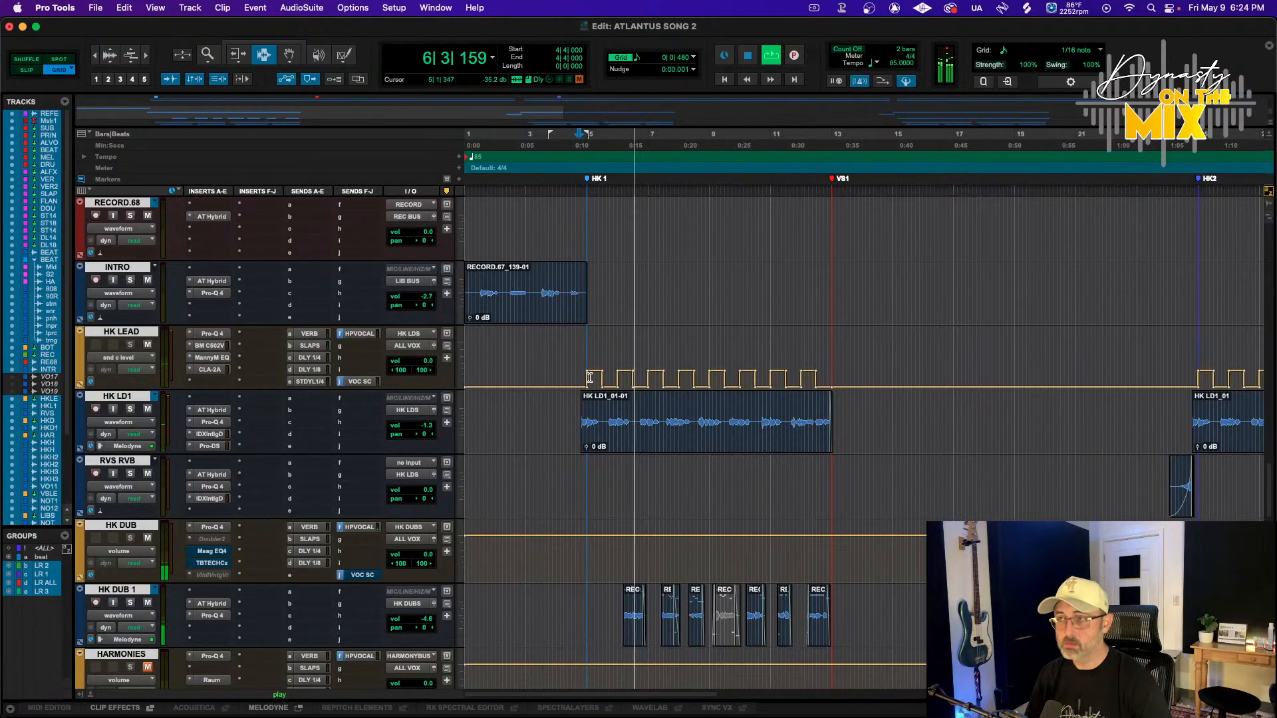
pyautogui.scroll(12, 590, 378)
pyautogui.scroll(-14, 589, 378)
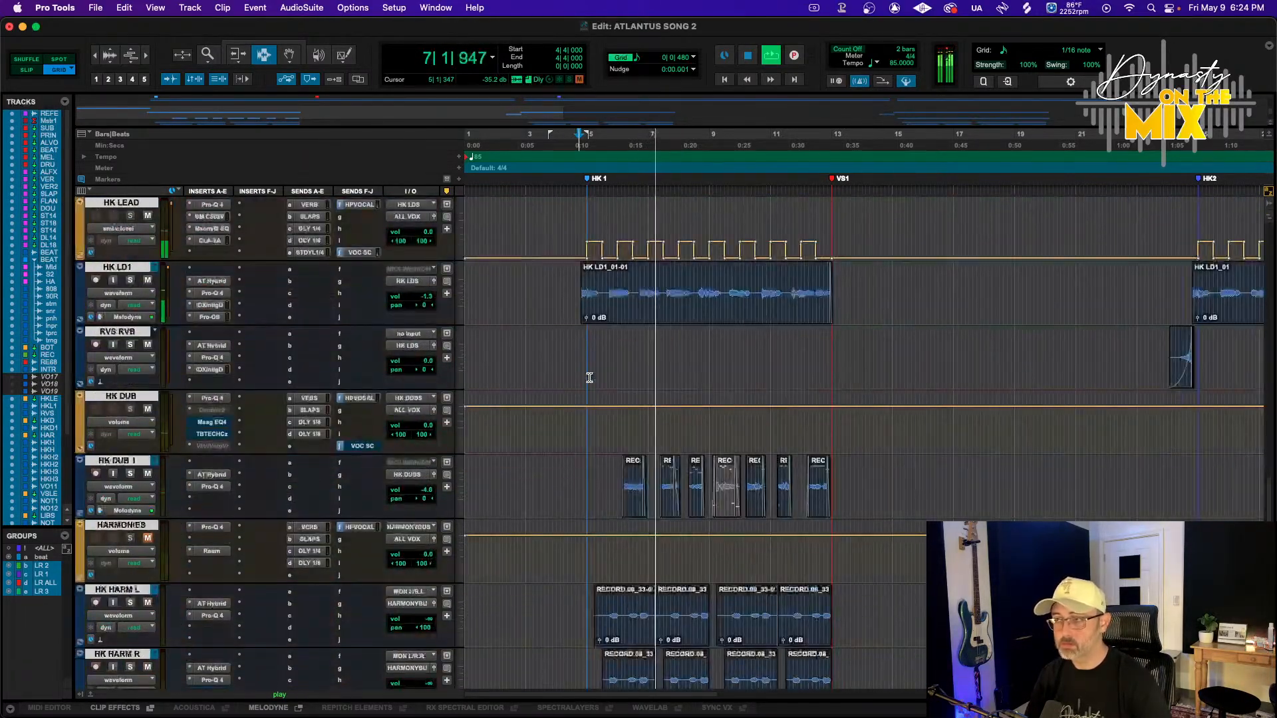
pyautogui.press('space')
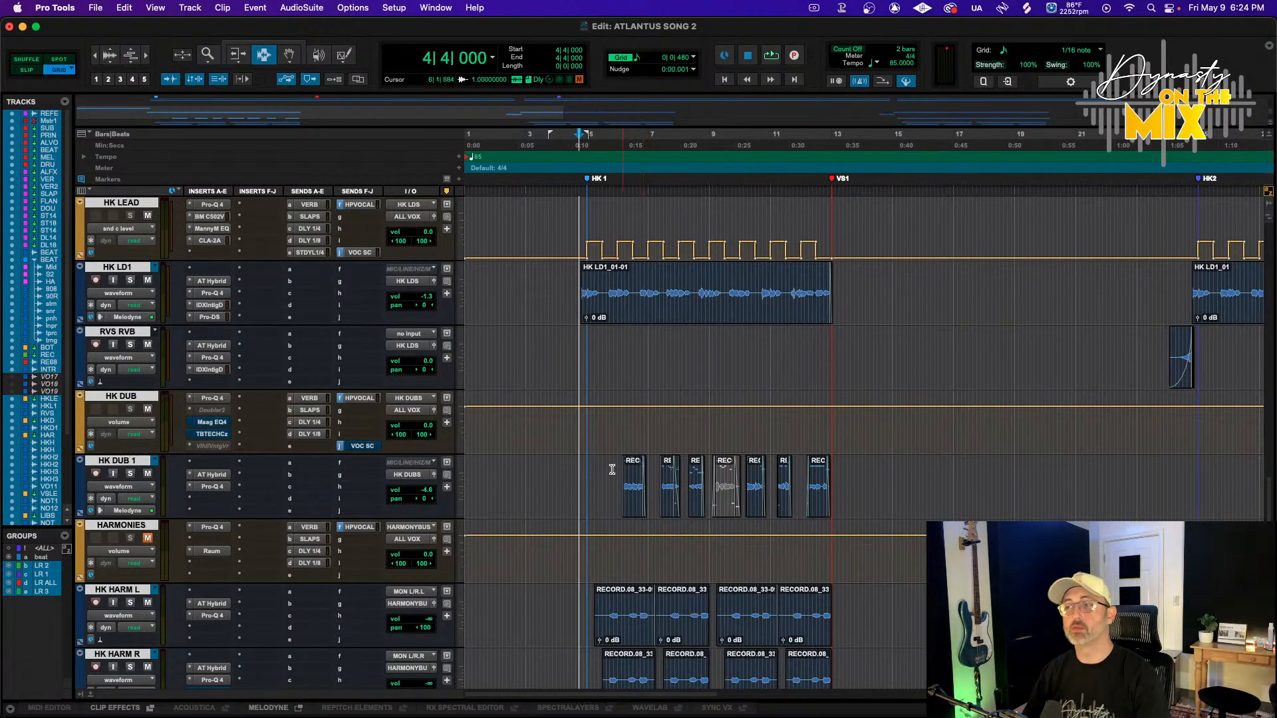
# Enlarge the waveform display of the harmony tracks and play the hook from bar 4 again
pyautogui.scroll(-4, 741, 514)
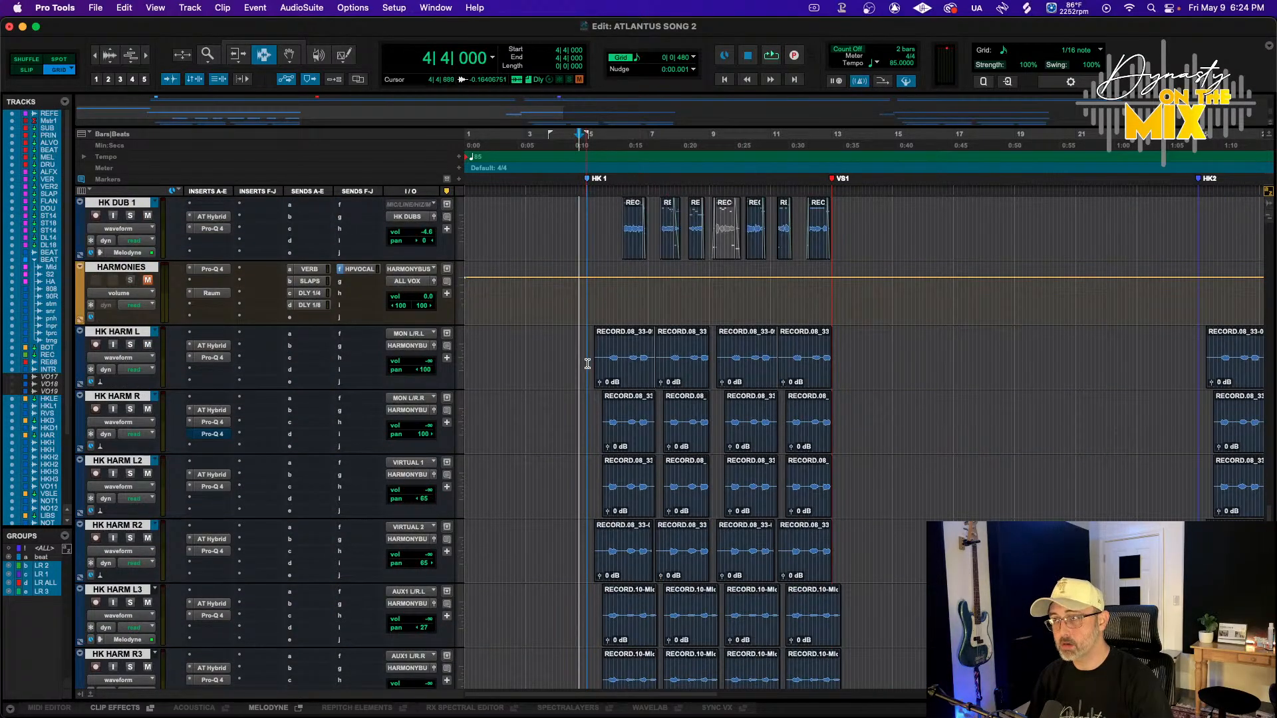
pyautogui.moveTo(588, 363); pyautogui.dragTo(604, 502)
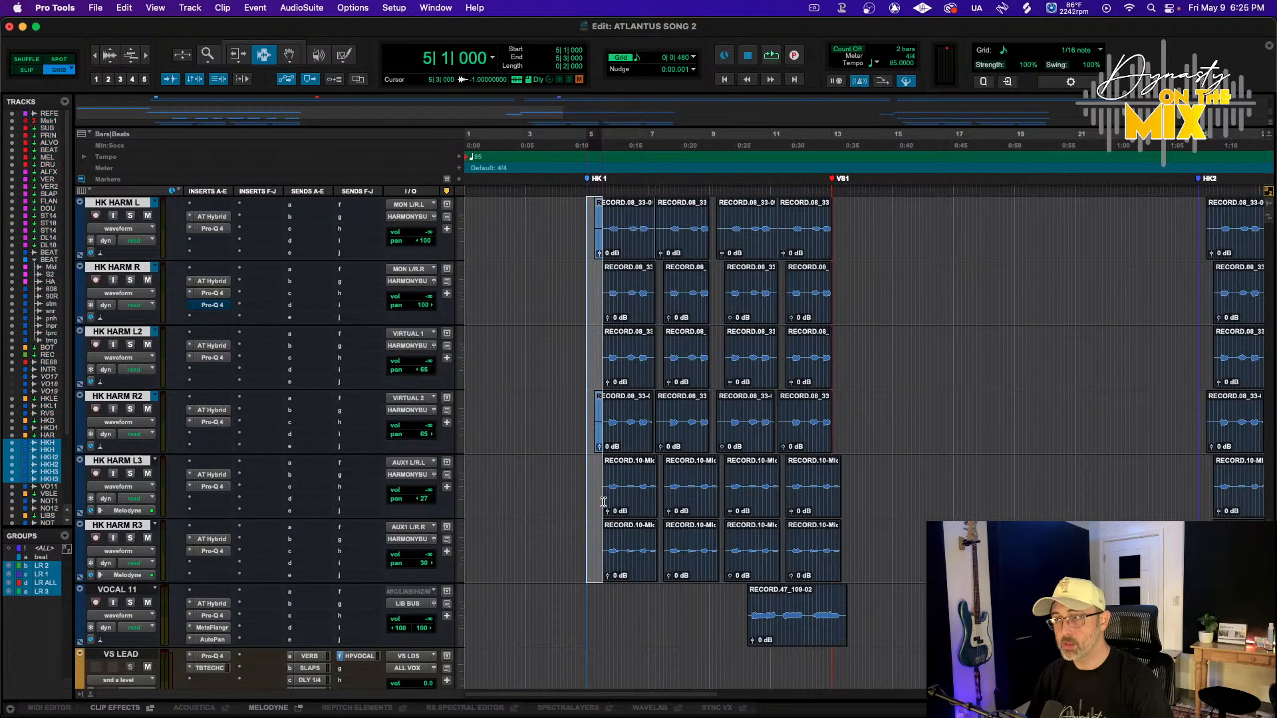
pyautogui.scroll(3, 578, 492)
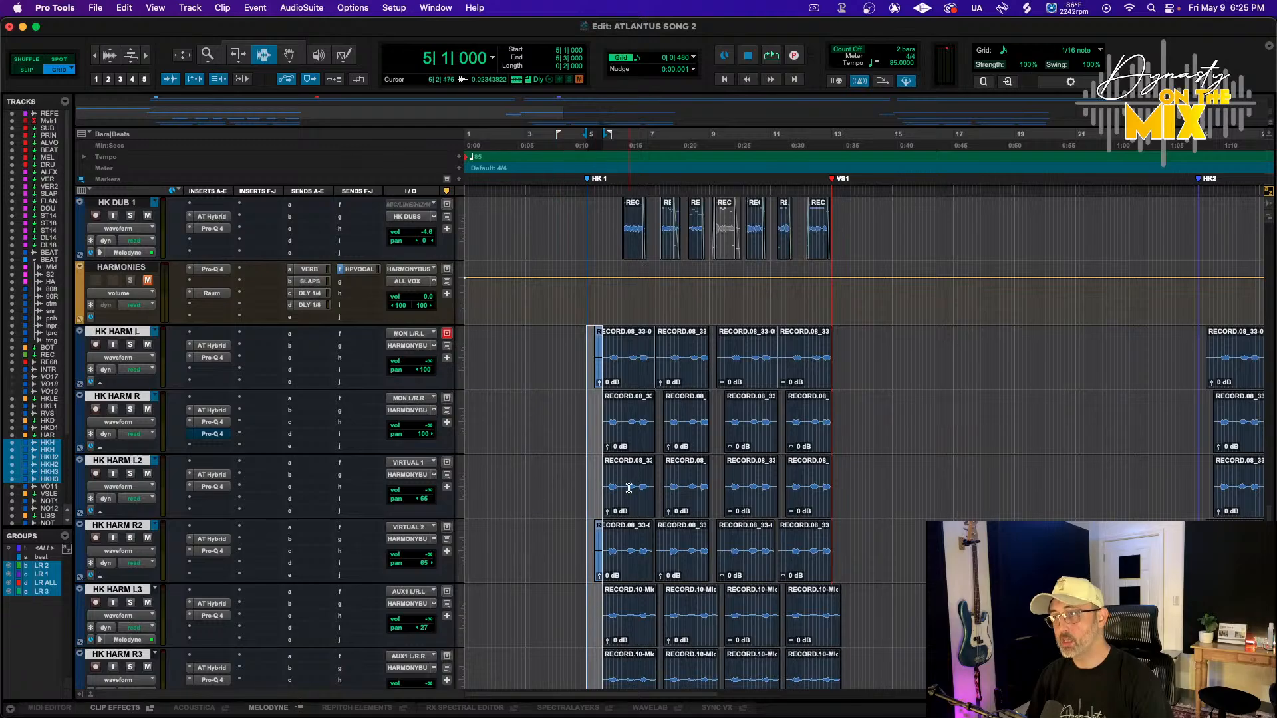
pyautogui.press('alt+super+]')
pyautogui.scroll(-4, 629, 488)
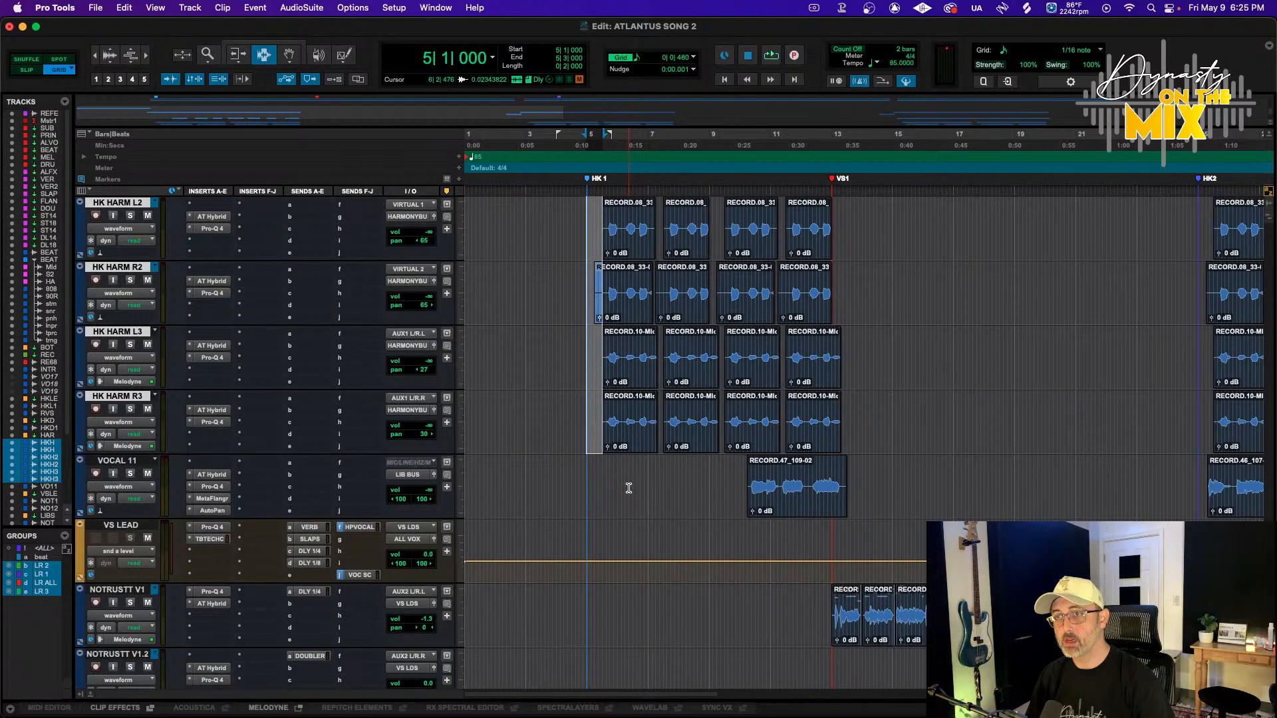
pyautogui.scroll(-3, 628, 488)
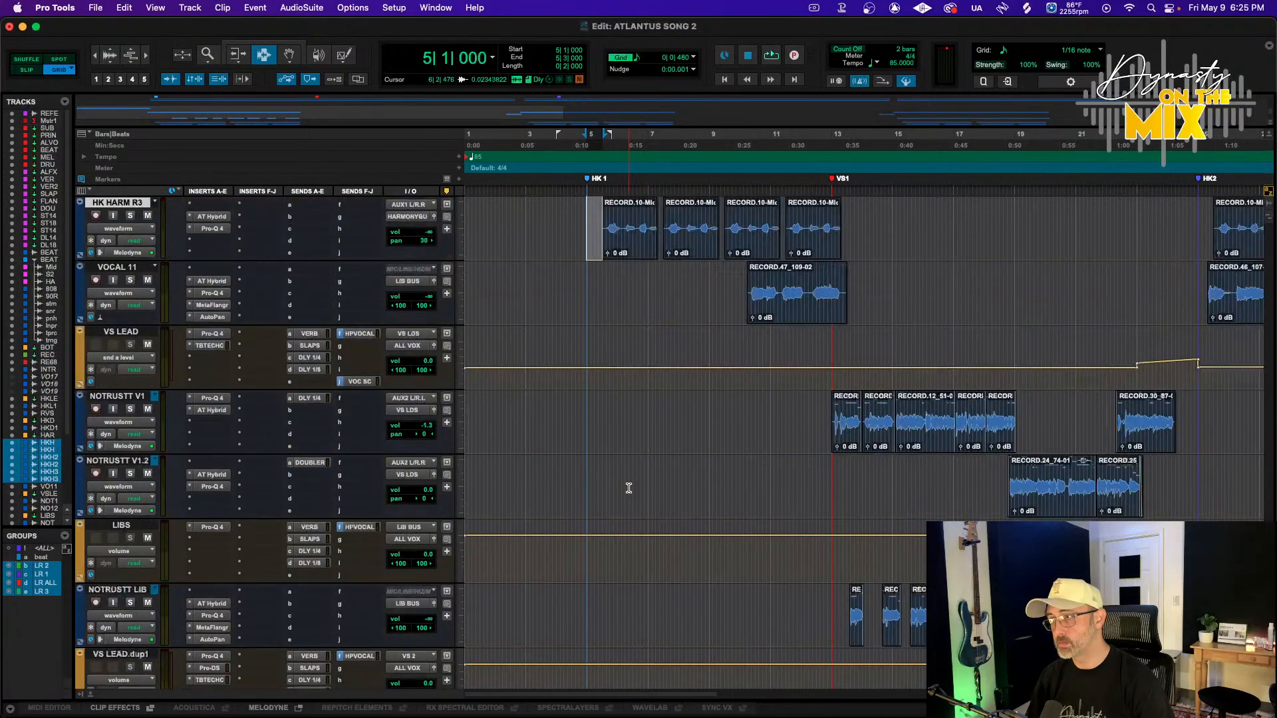
pyautogui.scroll(10, 629, 488)
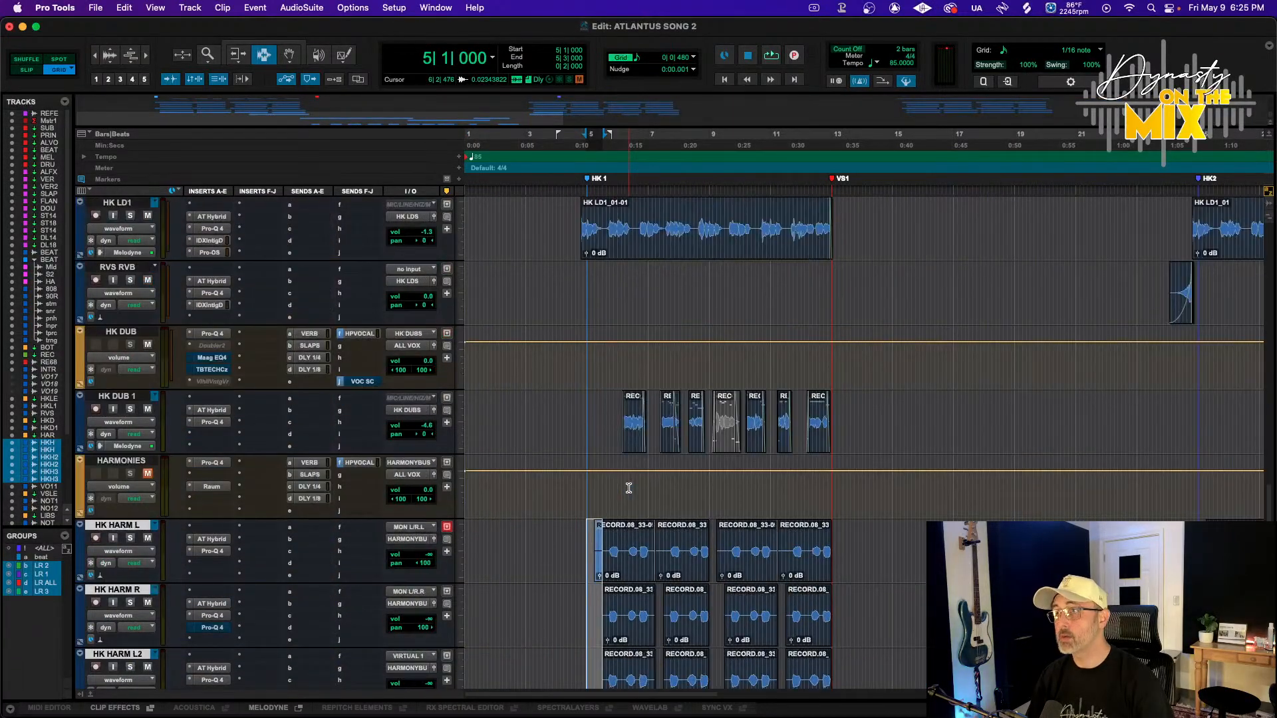
pyautogui.scroll(5, 629, 488)
pyautogui.click(584, 137)
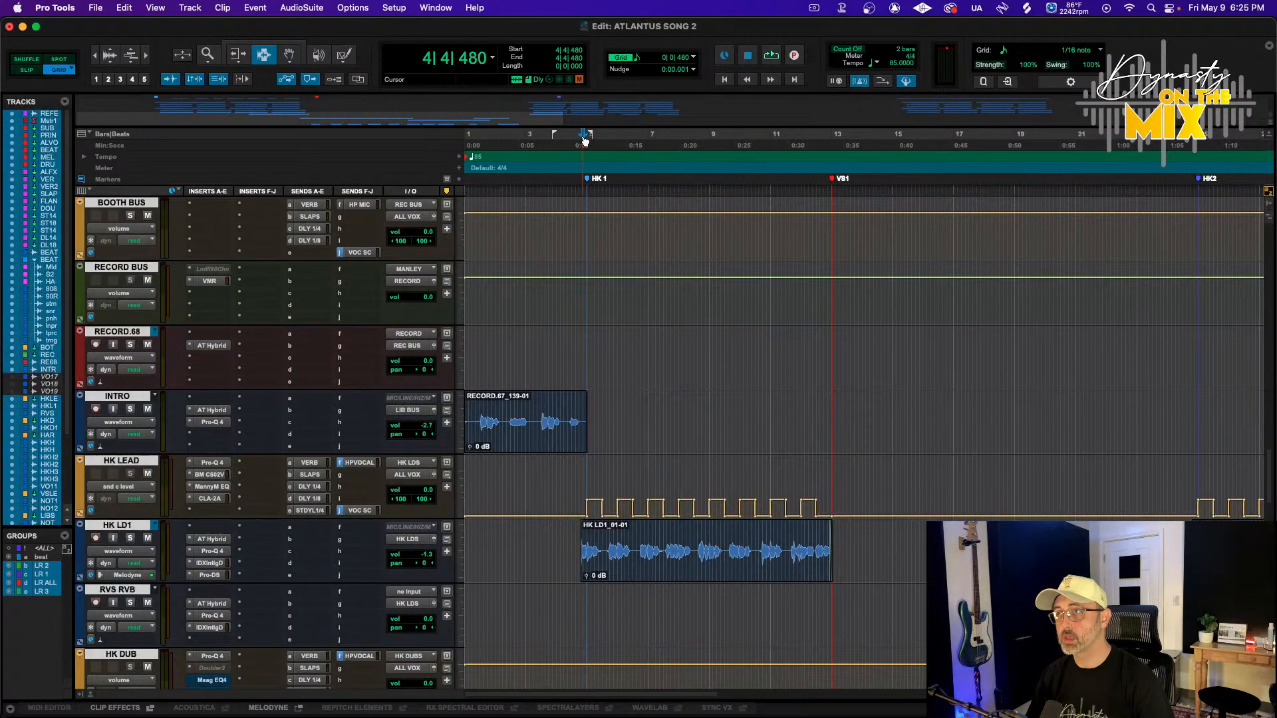
pyautogui.press('space')
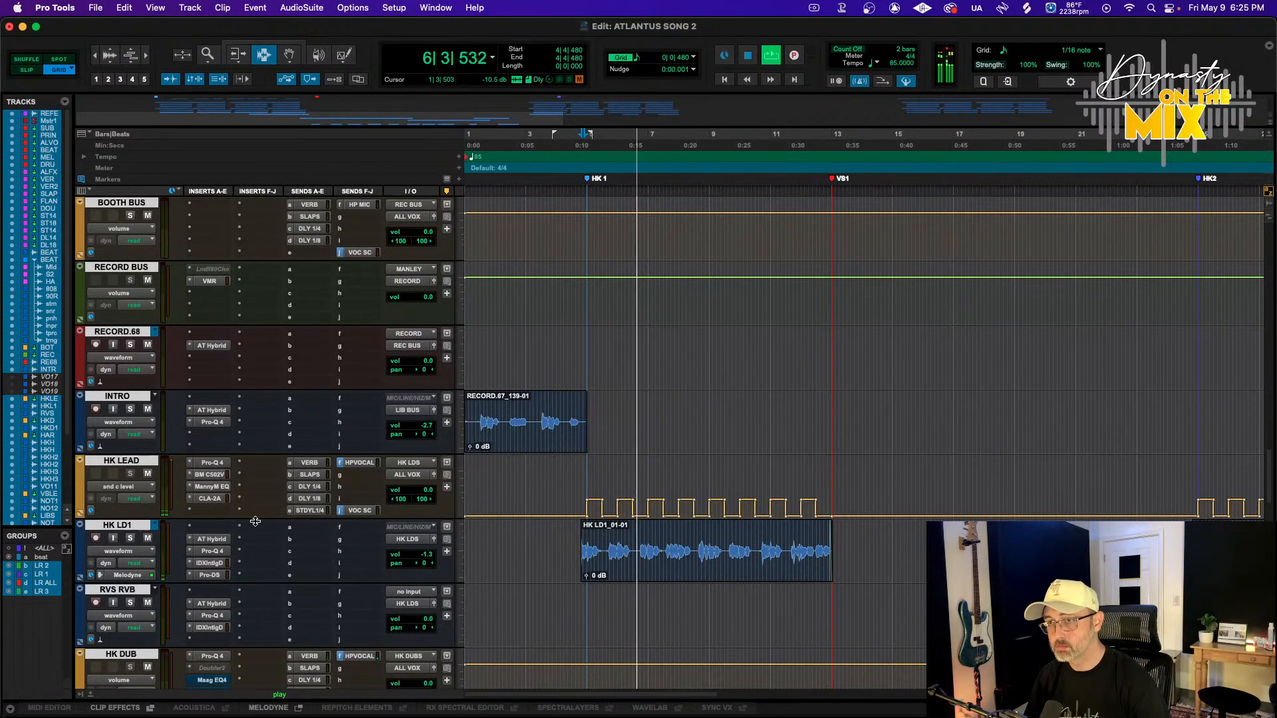
# Inspect the HK DUB inserts and cut about 8.3 dB with a bell near 1854 Hz in Pro-Q 4
pyautogui.scroll(-3, 256, 521)
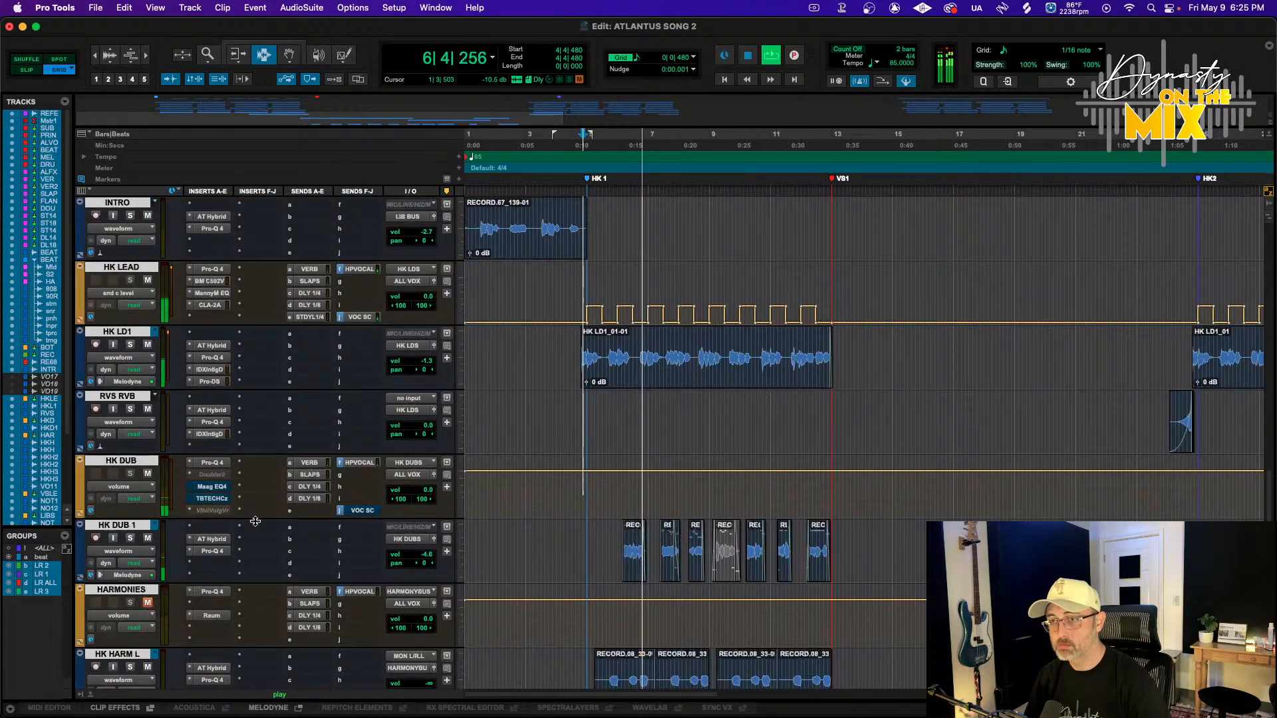
pyautogui.click(206, 475)
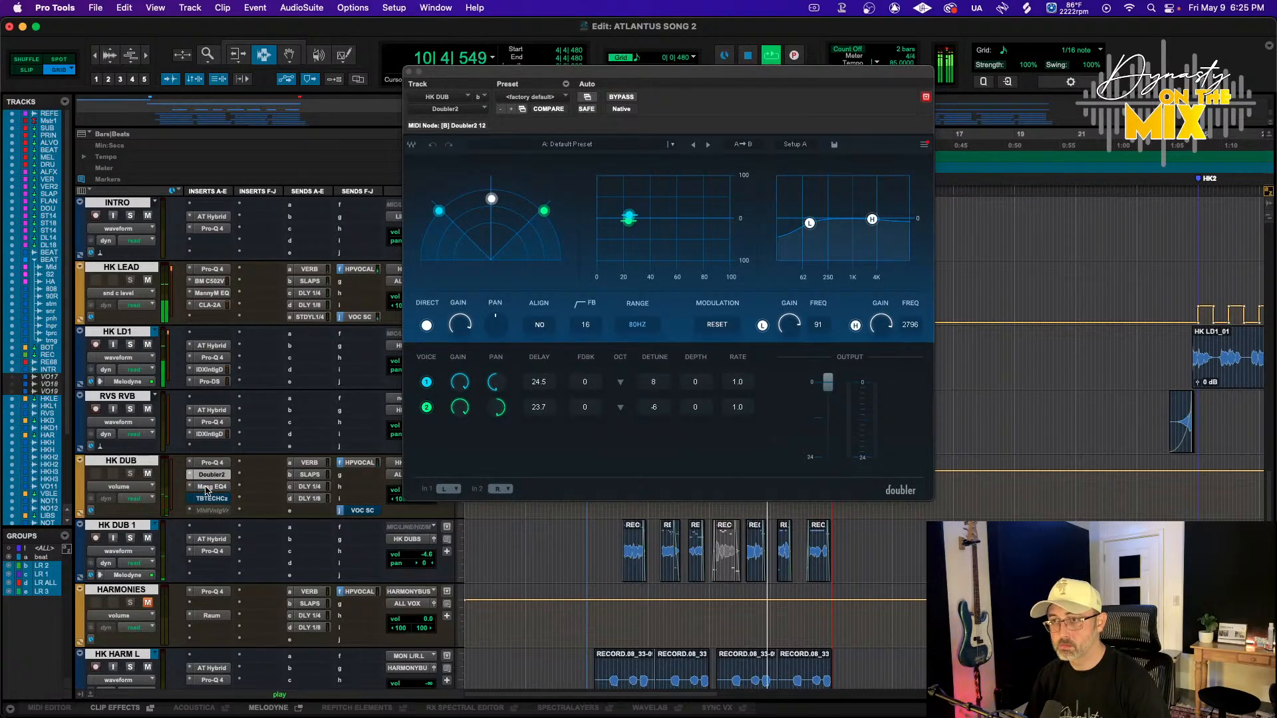
pyautogui.click(206, 488)
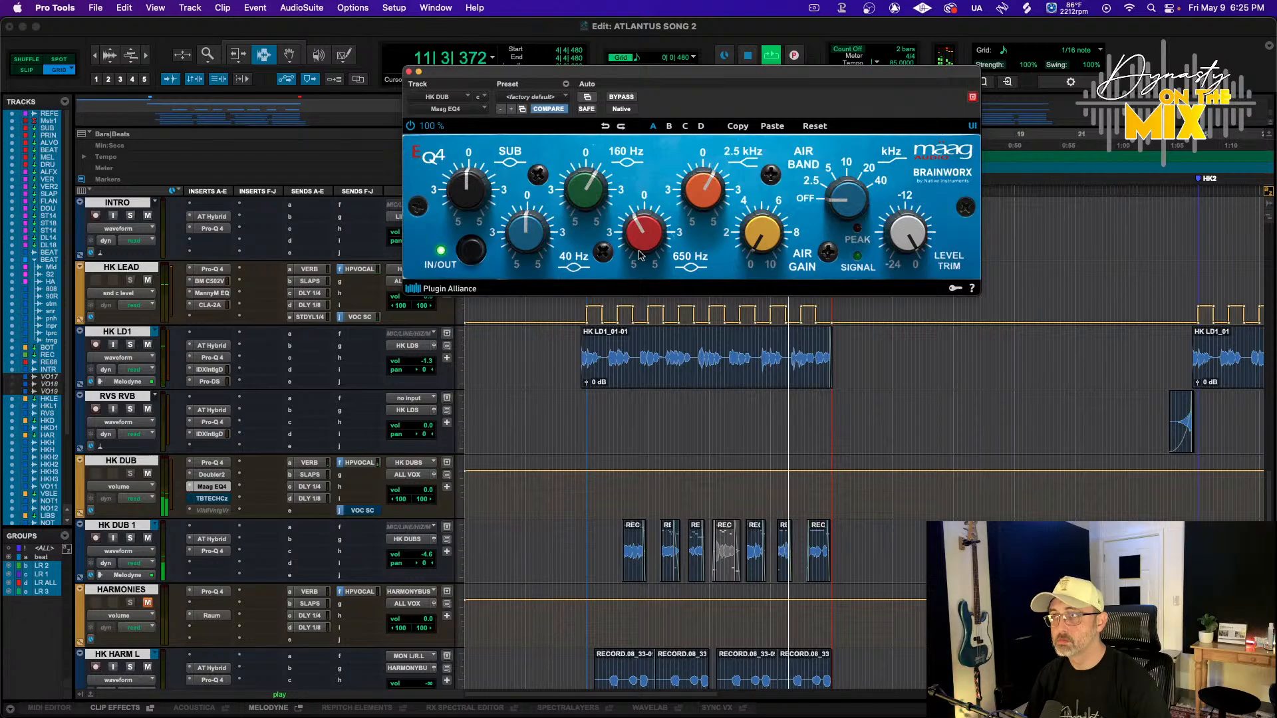
pyautogui.click(209, 464)
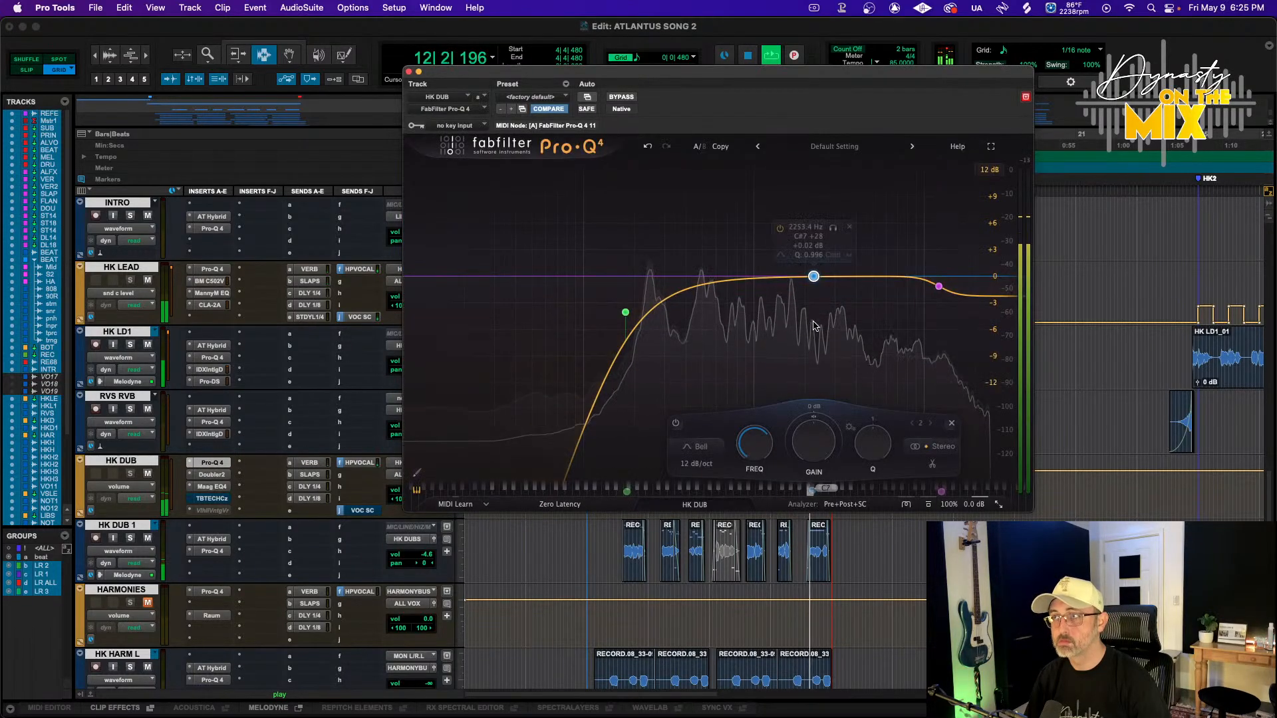
pyautogui.moveTo(815, 276); pyautogui.dragTo(800, 350)
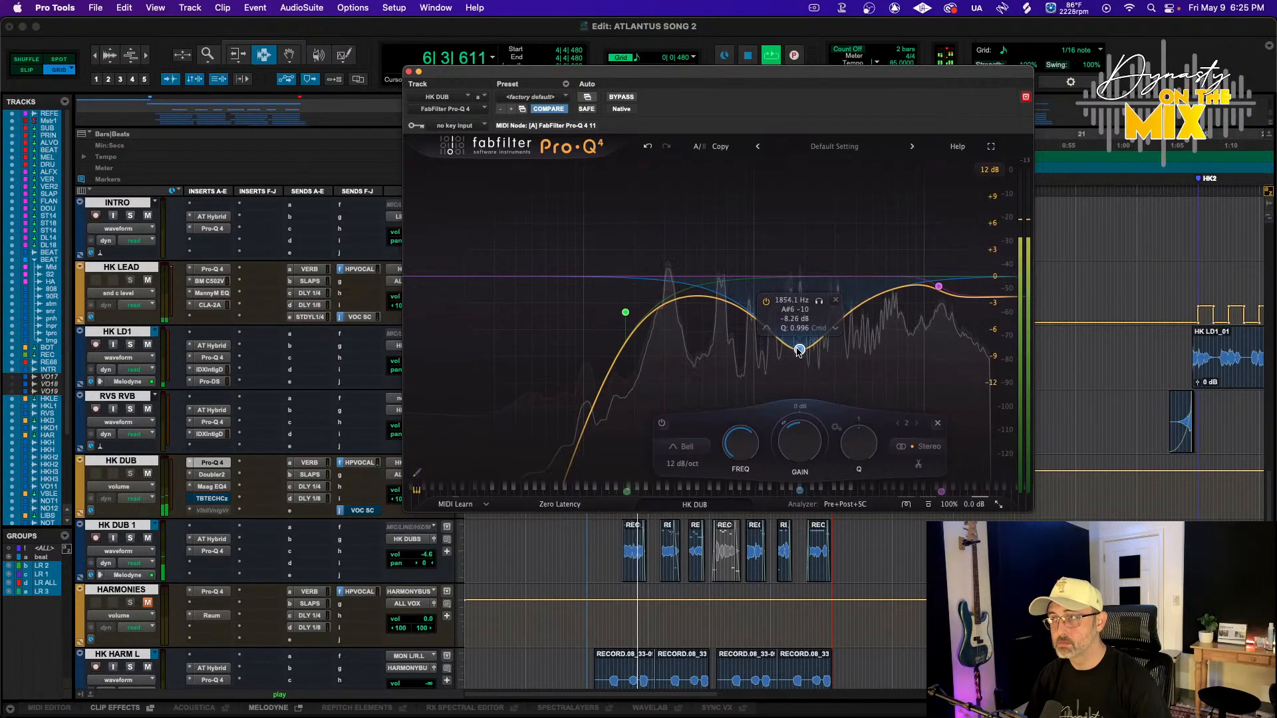
# Lower the HK DUB 1 volume to about -7.3 dB and open the ValhallaVintageVerb on HK DUB
pyautogui.moveTo(418, 554); pyautogui.dragTo(419, 561)
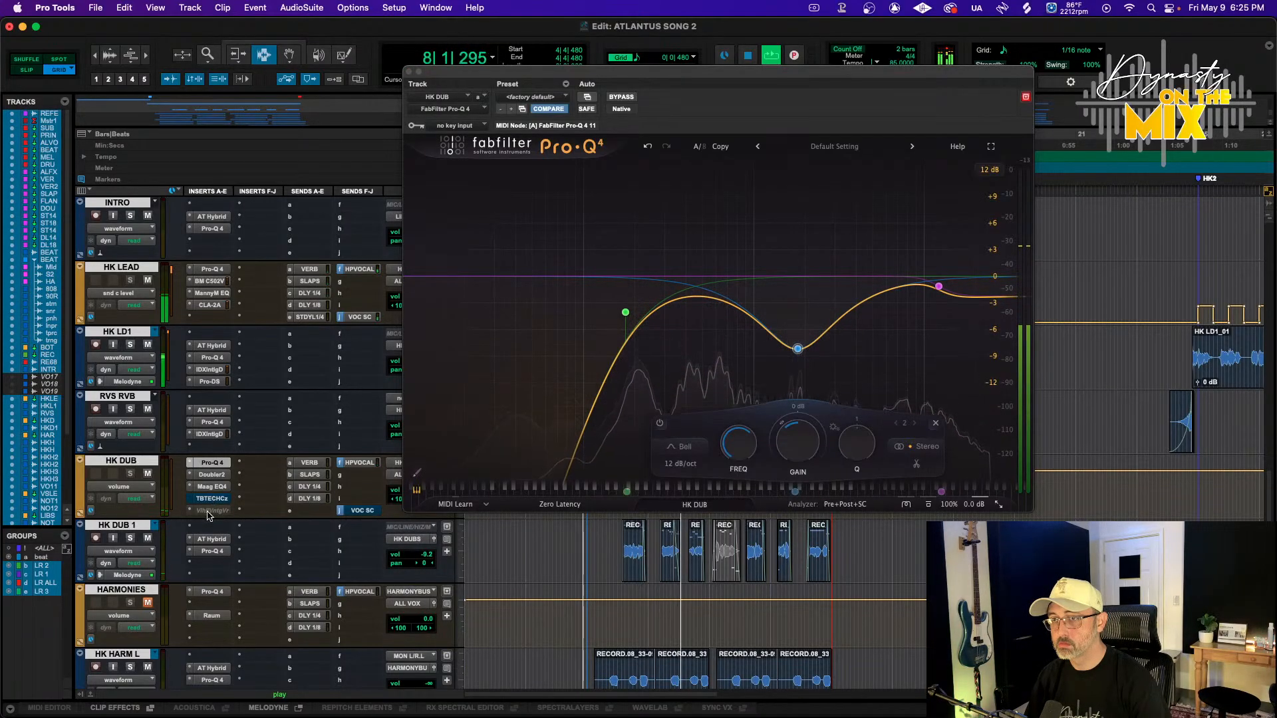
pyautogui.keyDown('ctrl'); pyautogui.keyDown('super'); pyautogui.click(208, 511); pyautogui.keyUp('super'); pyautogui.keyUp('ctrl')
pyautogui.click(209, 511)
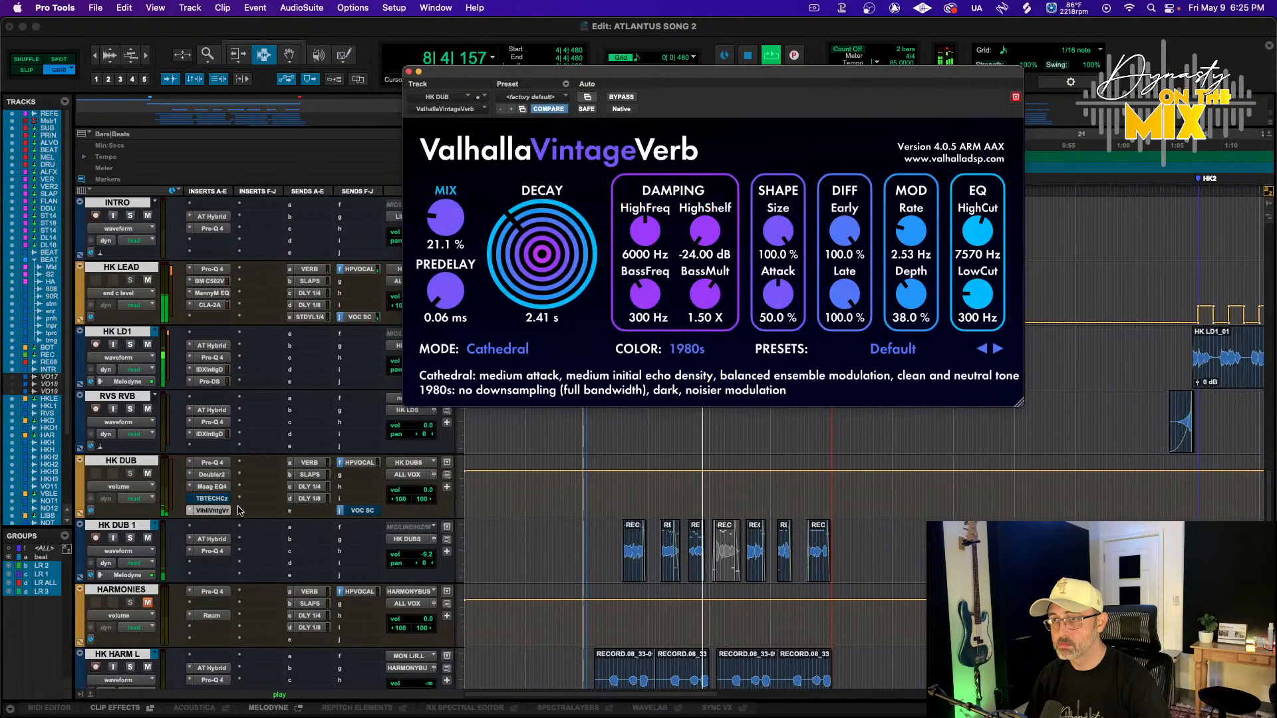
pyautogui.moveTo(430, 556); pyautogui.dragTo(431, 554)
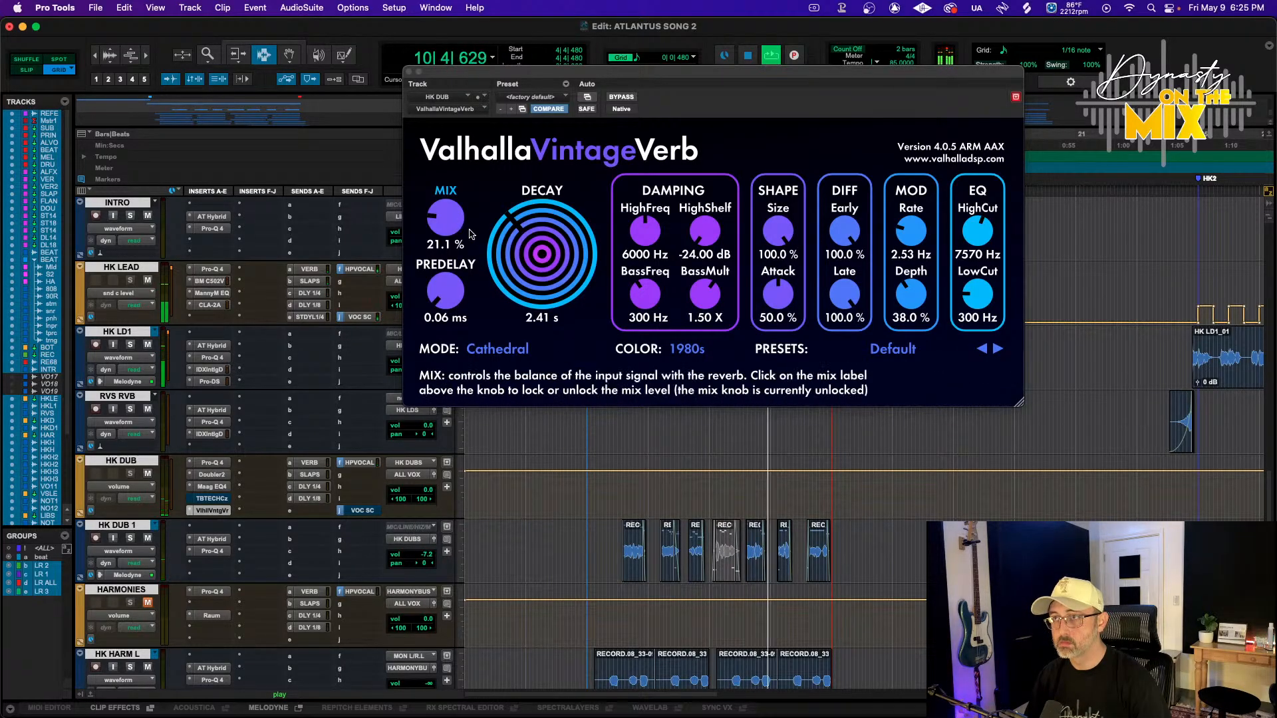
# Set the ValhallaVintageVerb decay to 4.49 s and its high cut to 2770 Hz
pyautogui.moveTo(547, 254); pyautogui.dragTo(547, 254)
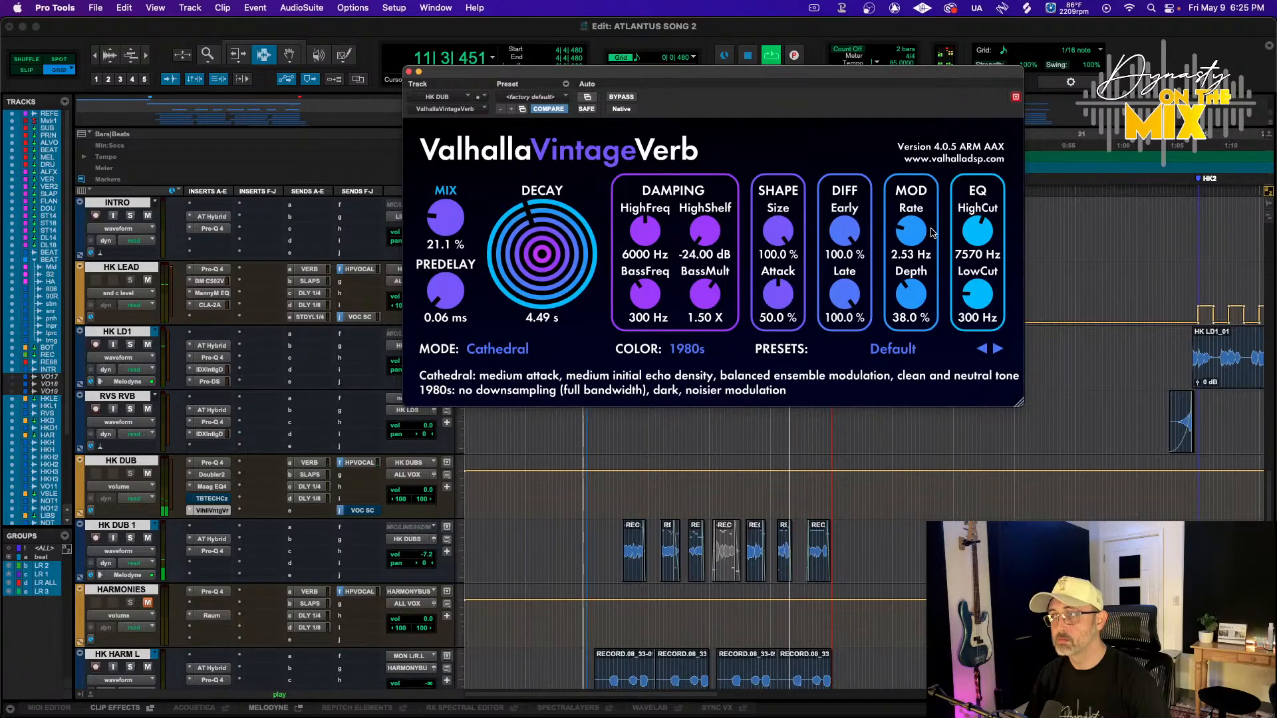
pyautogui.moveTo(986, 242); pyautogui.dragTo(973, 273)
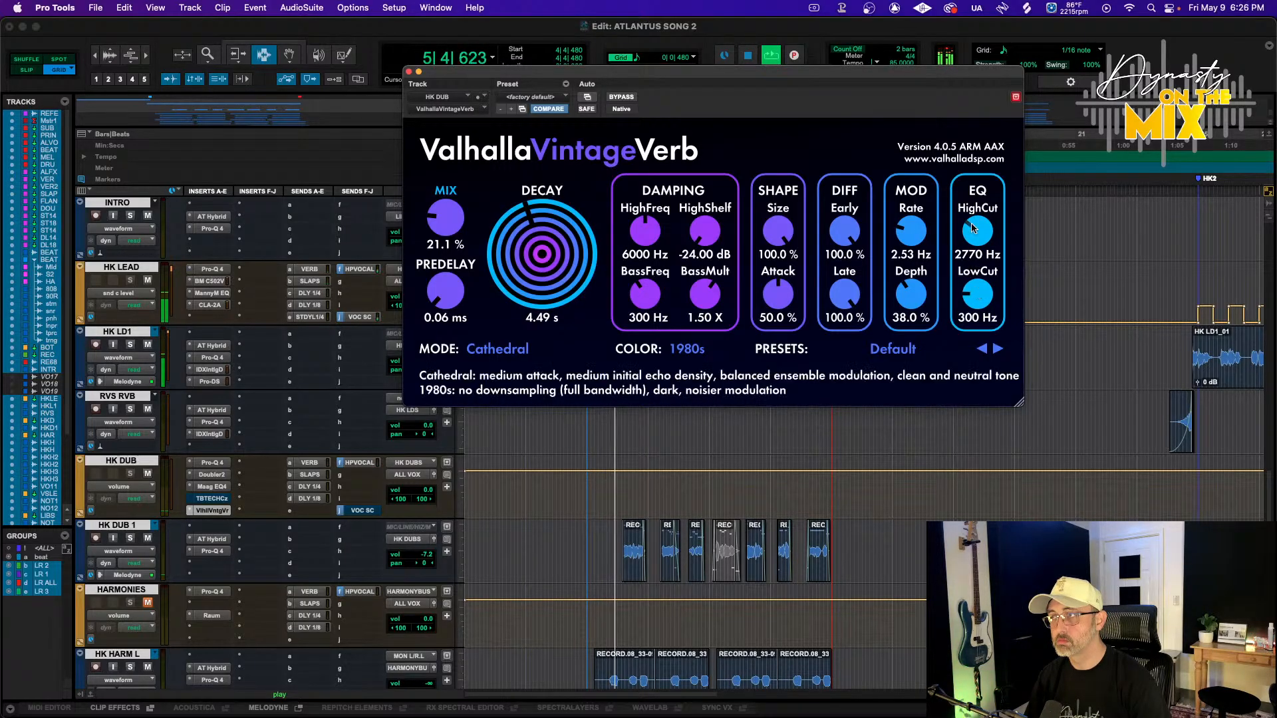
# Set the reverb's high cut to 2170 Hz and its low cut to 310 Hz, and play the section
pyautogui.moveTo(969, 224); pyautogui.dragTo(969, 234)
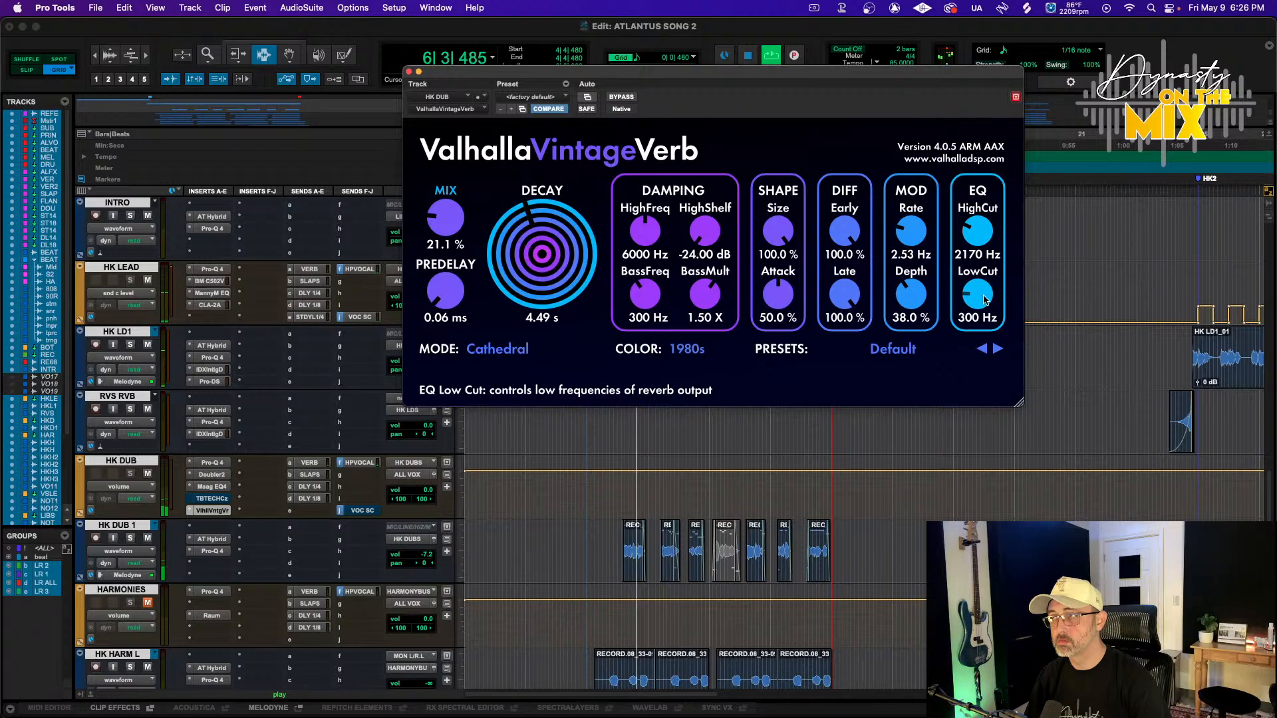
pyautogui.moveTo(985, 300); pyautogui.dragTo(985, 297)
pyautogui.press('space')
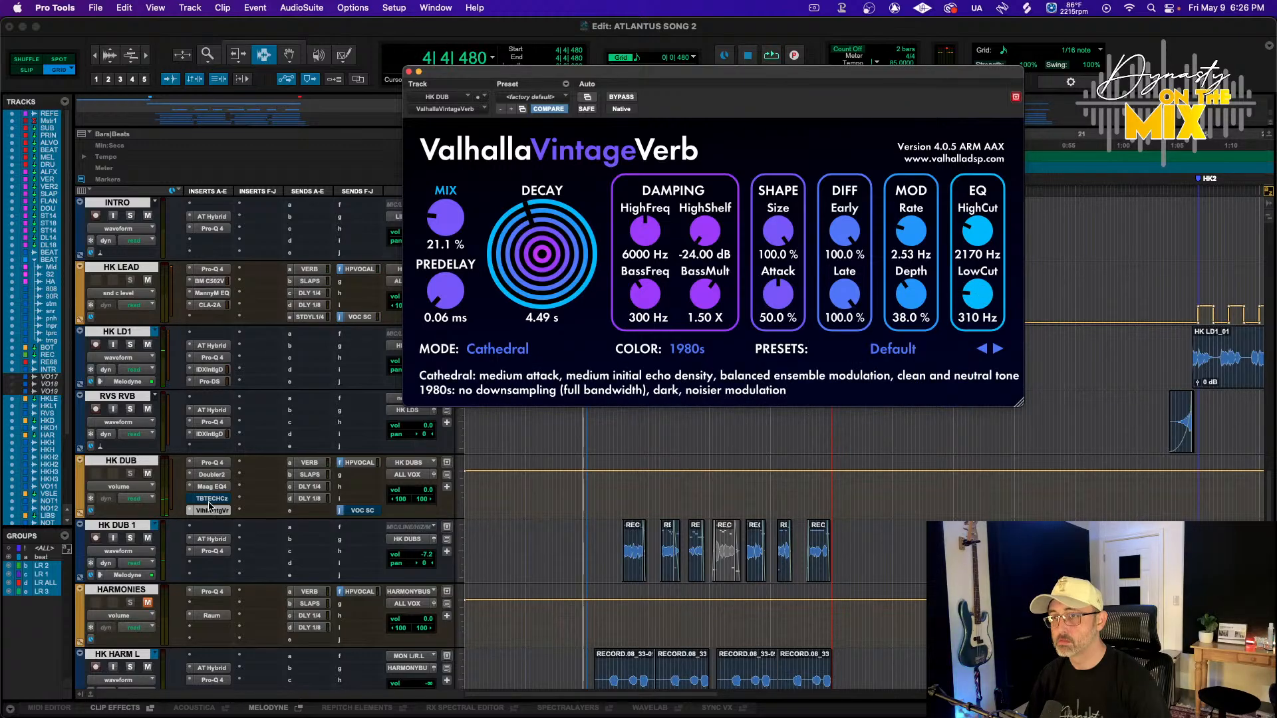
# Select the HK DUB 1 clip range and set the reverb mix to 39.6 %, decay to 2.31 s and high cut to 760 Hz
pyautogui.click(129, 538)
pyautogui.moveTo(636, 561); pyautogui.dragTo(875, 565)
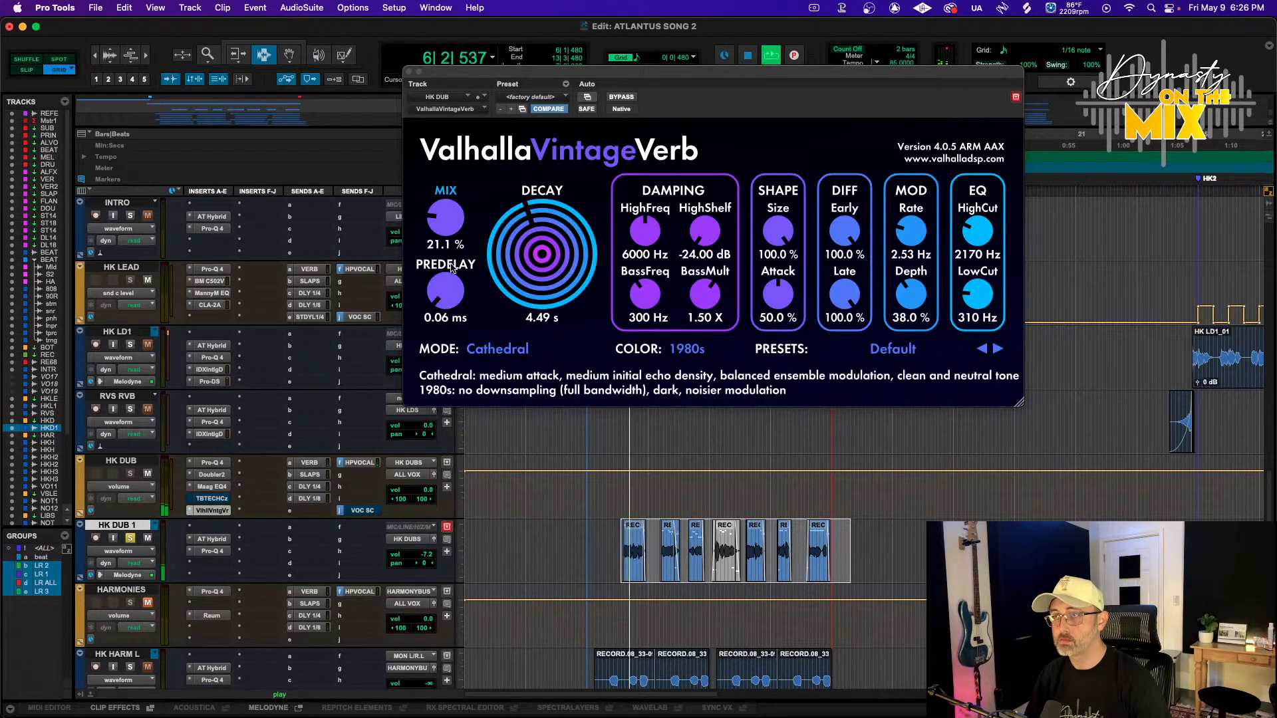
pyautogui.moveTo(455, 226)
pyautogui.mouseDown()
pyautogui.moveTo(455, 190)
pyautogui.moveTo(454, 222)
pyautogui.mouseUp()
pyautogui.moveTo(529, 247); pyautogui.dragTo(530, 246)
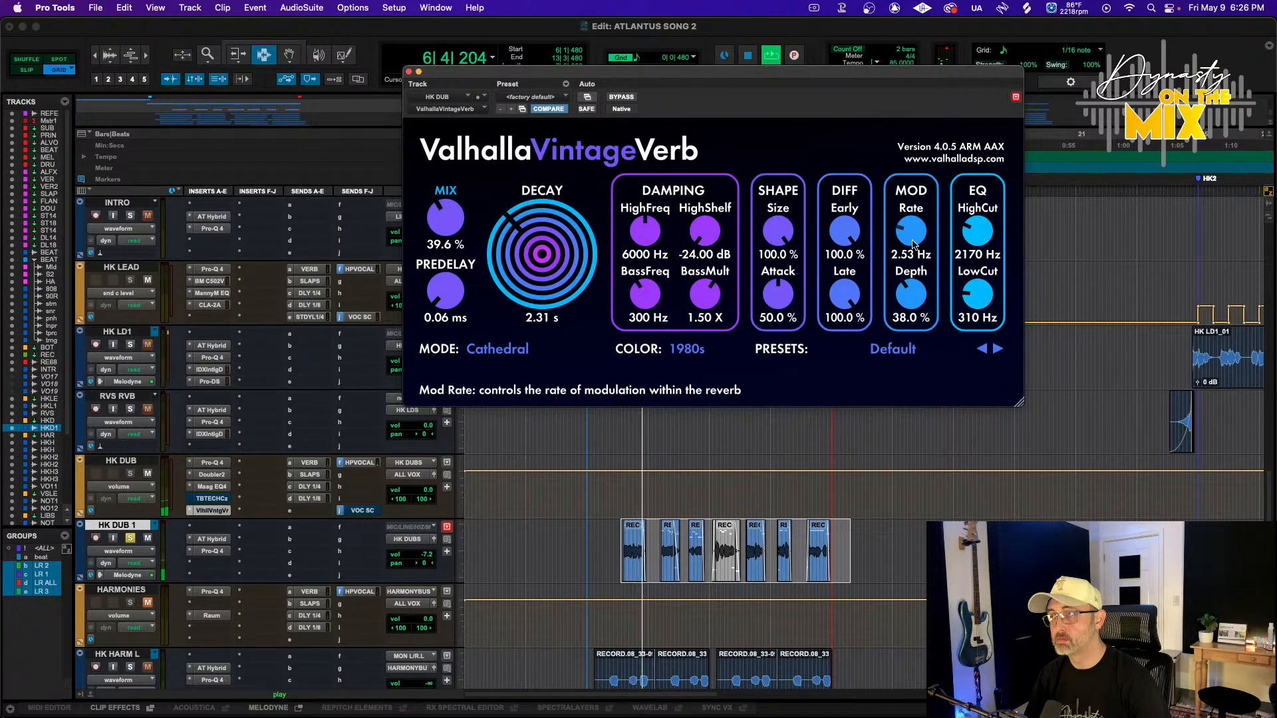
pyautogui.press('space')
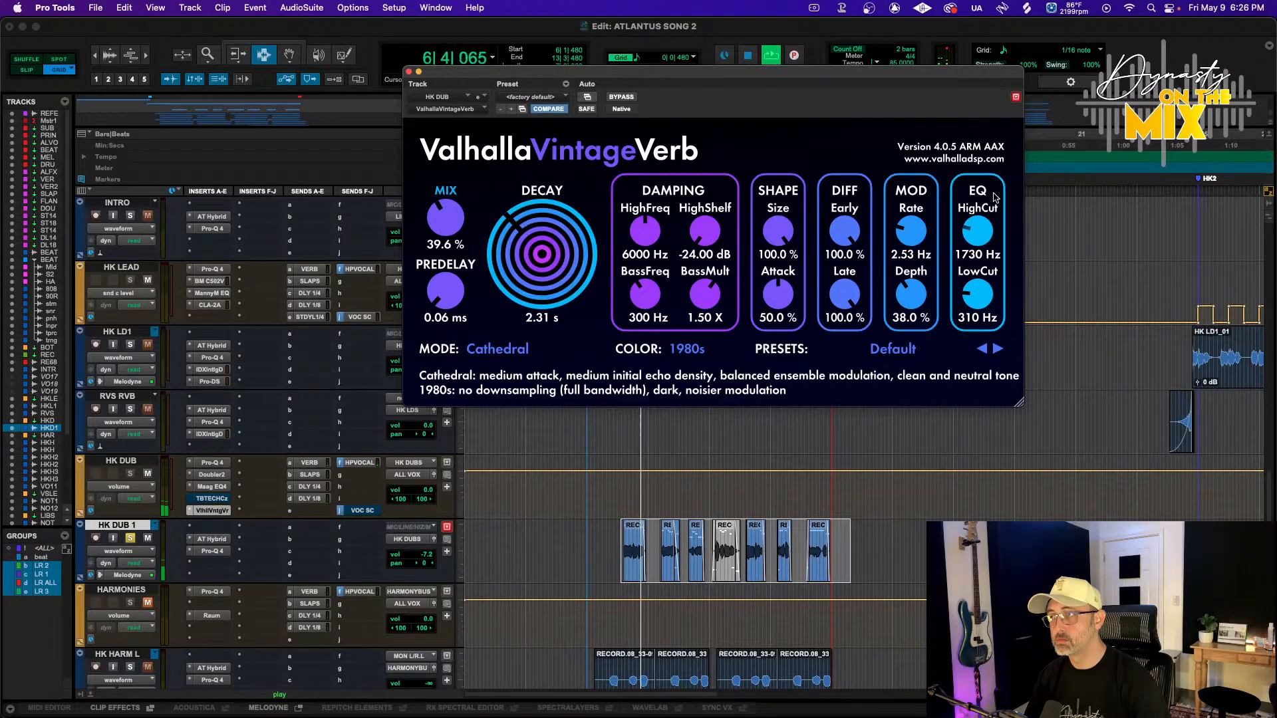
pyautogui.press('space')
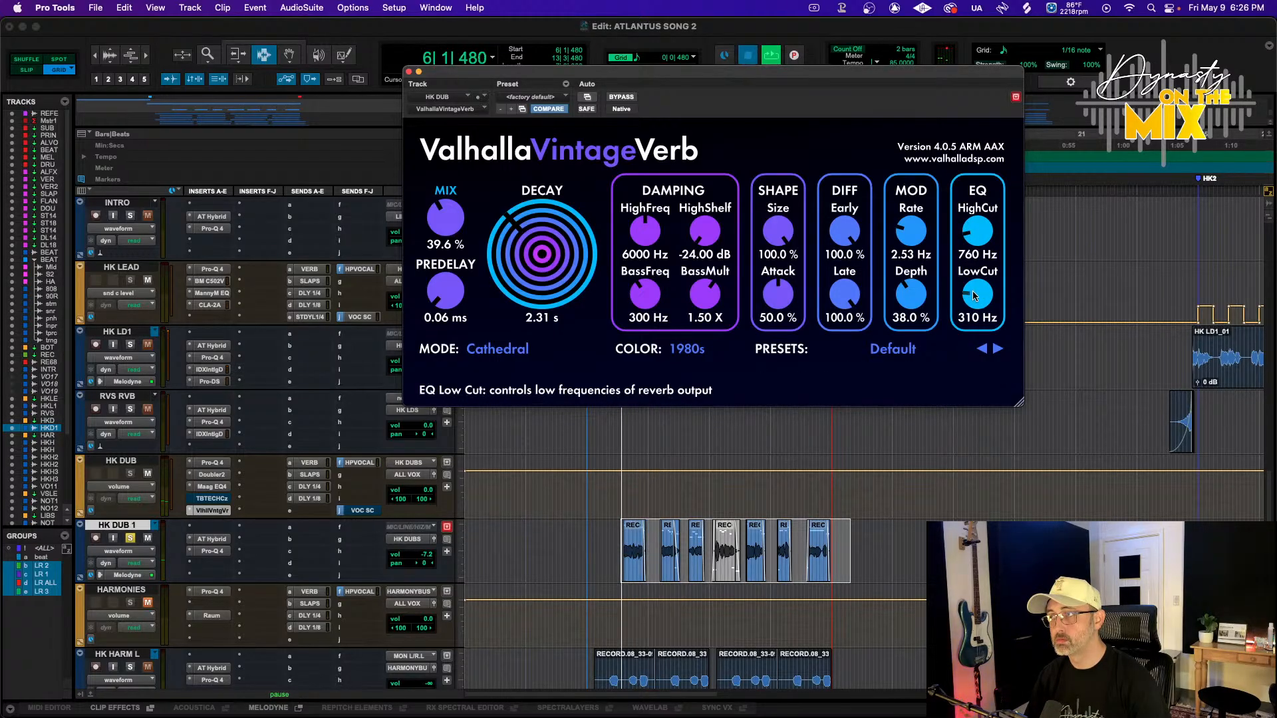
# Lower the reverb's low cut to 80 Hz and its attack to 10.5 %, auditioning the result
pyautogui.moveTo(970, 295); pyautogui.dragTo(969, 320)
pyautogui.press('space')
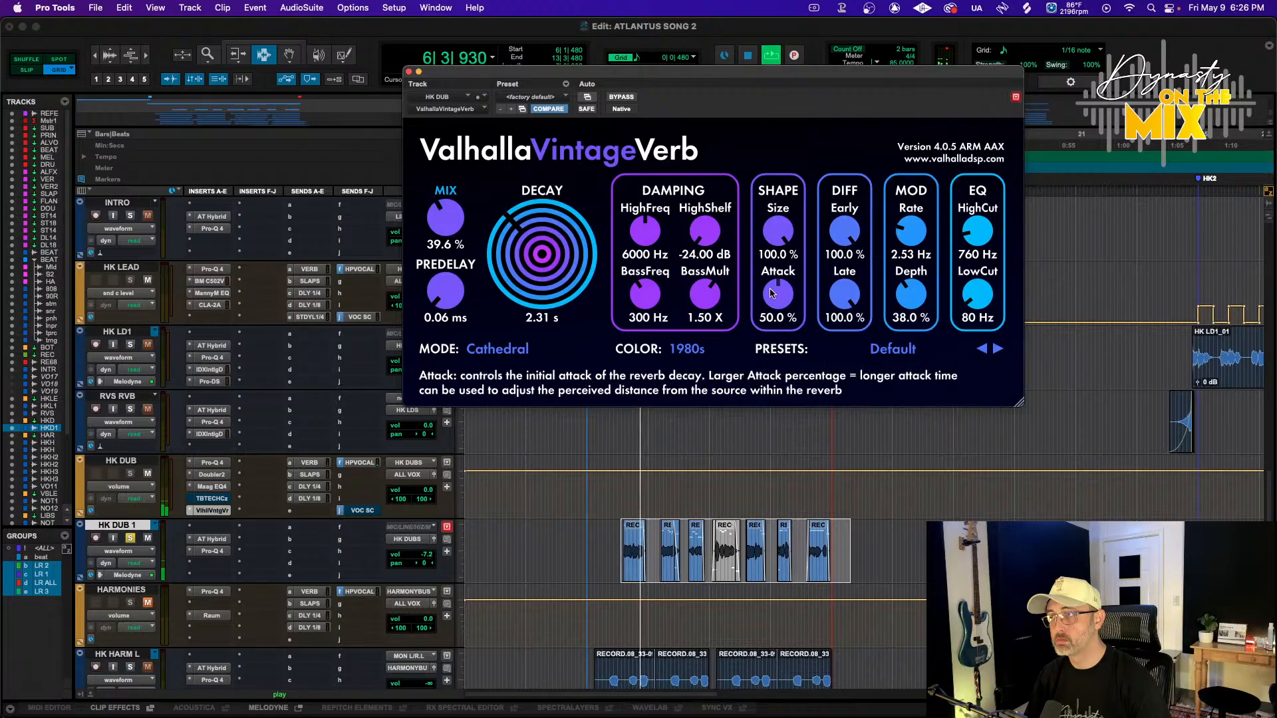
pyautogui.moveTo(772, 296); pyautogui.dragTo(759, 327)
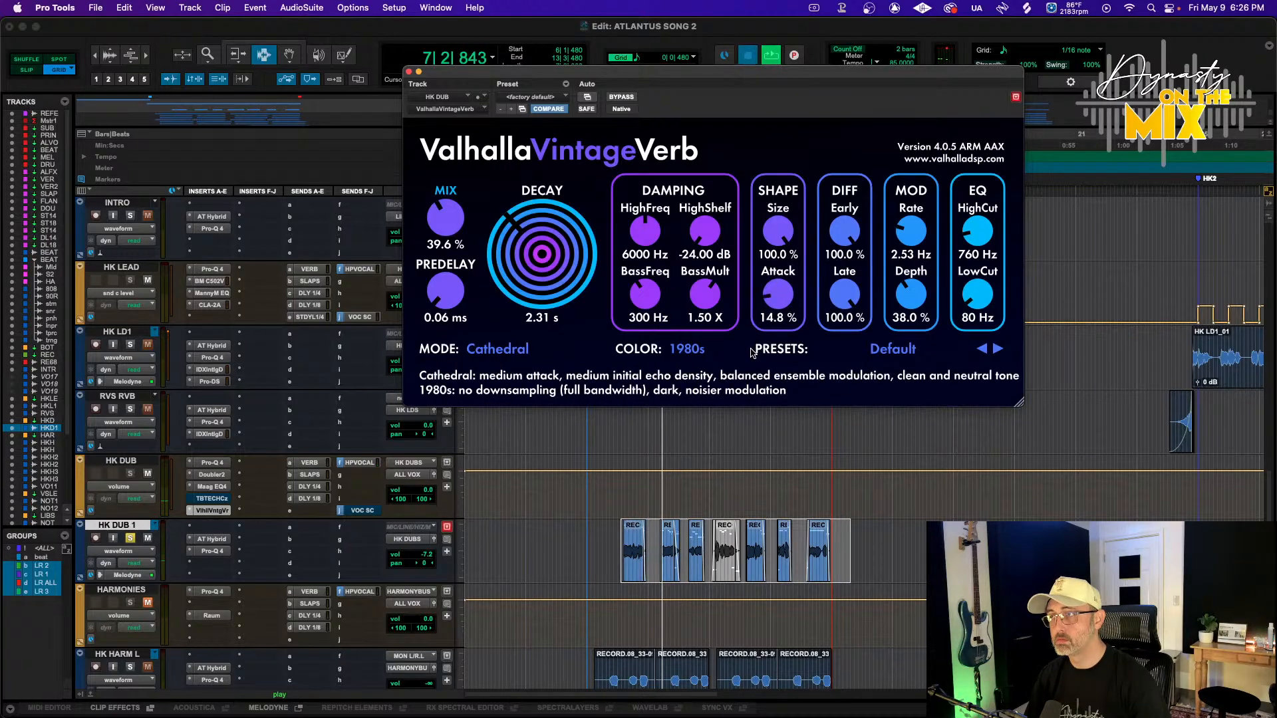
pyautogui.press('space')
pyautogui.press('space')
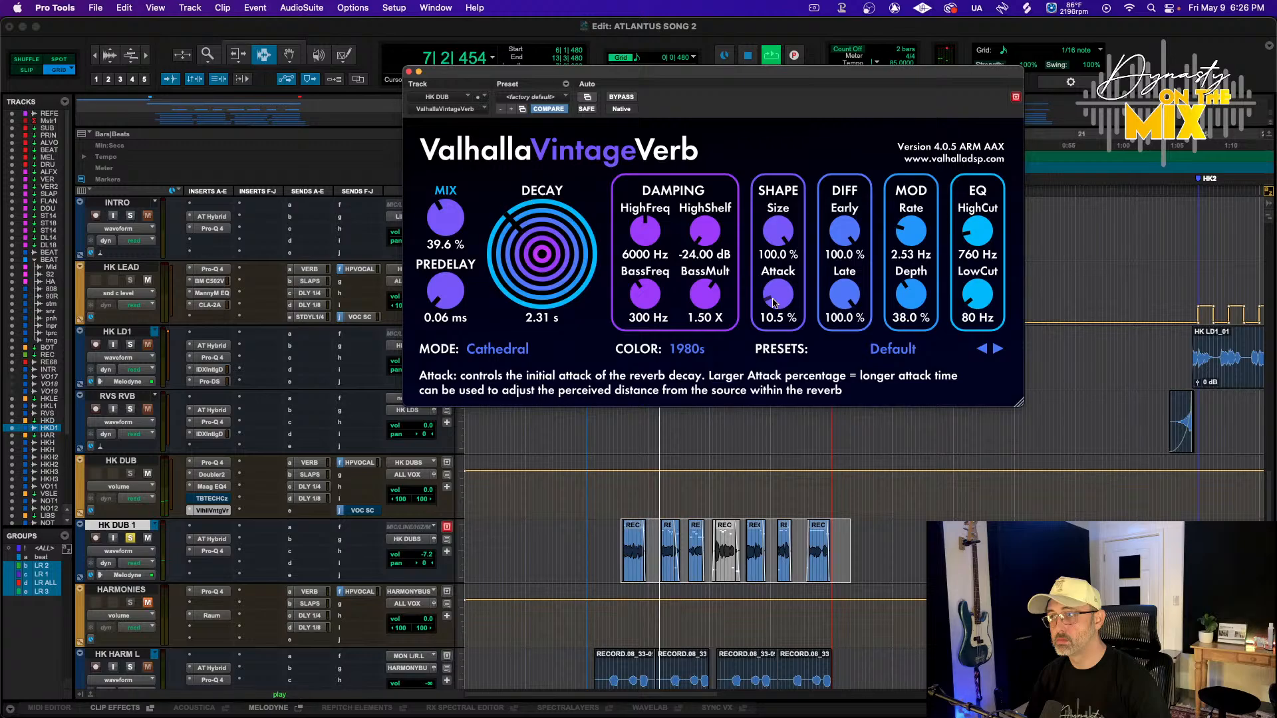
# Shift the high-shelf band of HK DUB's Pro-Q 4 lower in frequency and audition it
pyautogui.click(211, 462)
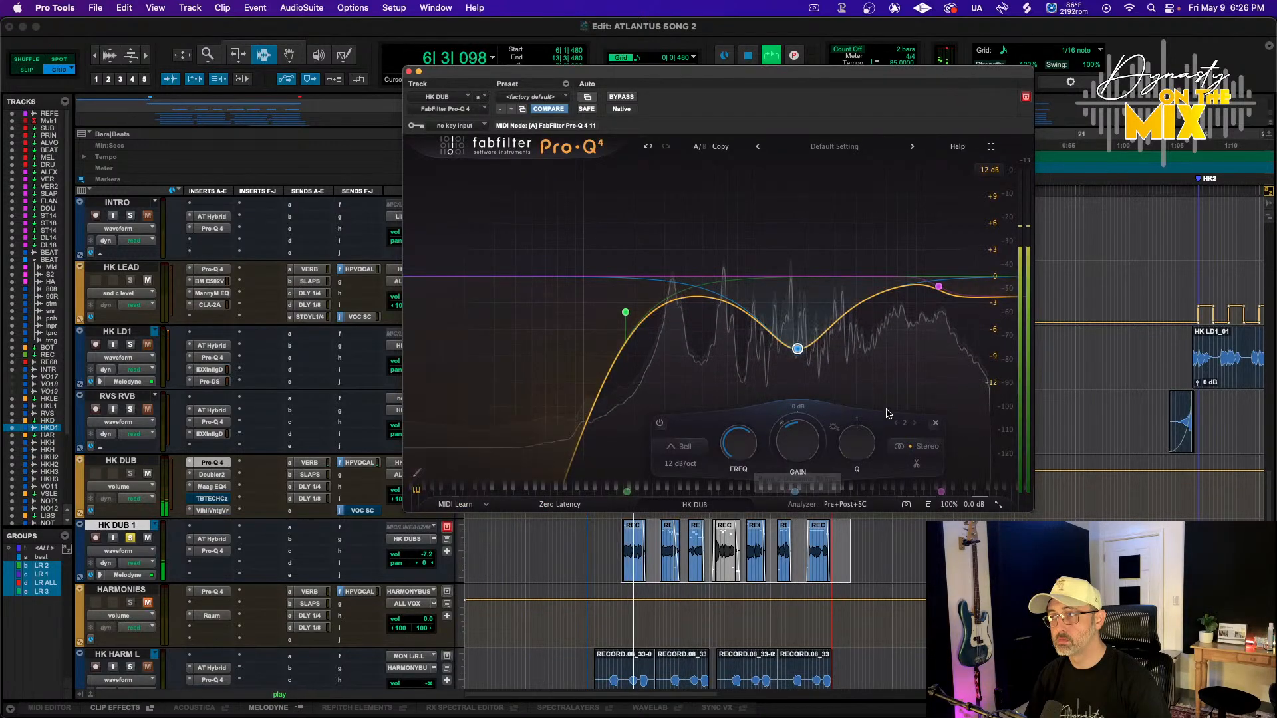
pyautogui.moveTo(942, 295); pyautogui.dragTo(901, 290)
pyautogui.press('space')
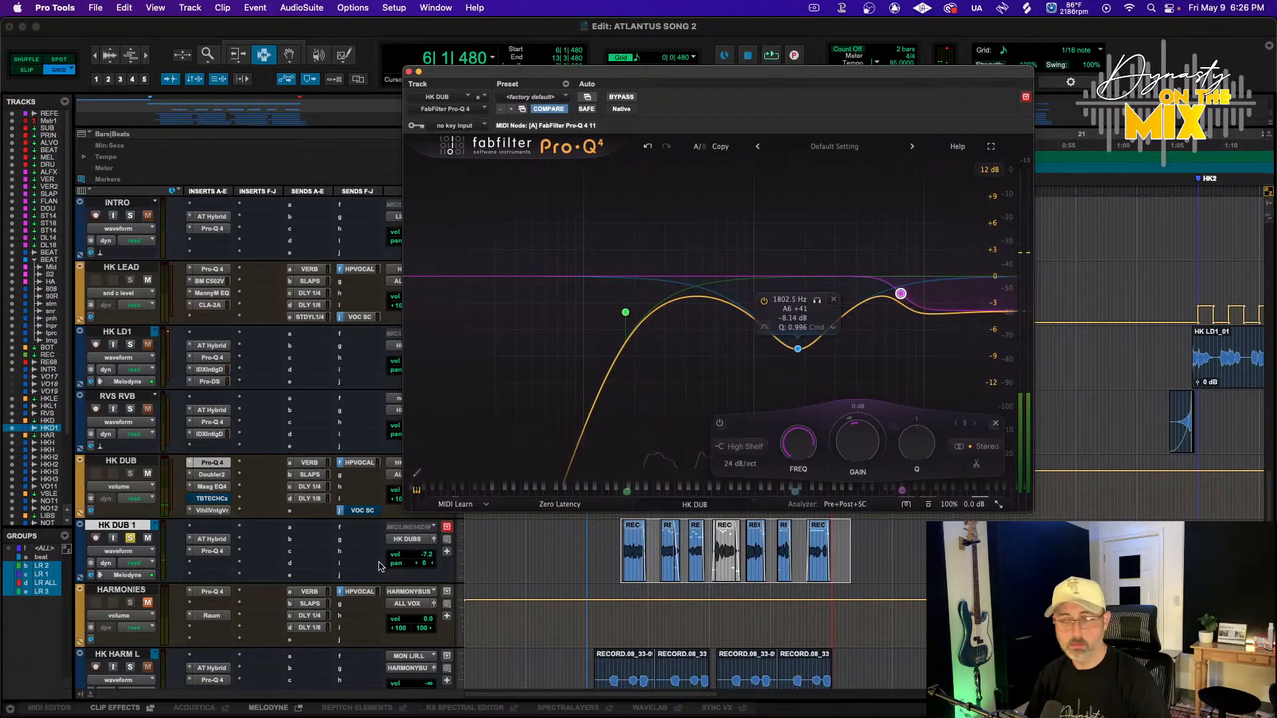
pyautogui.press('space')
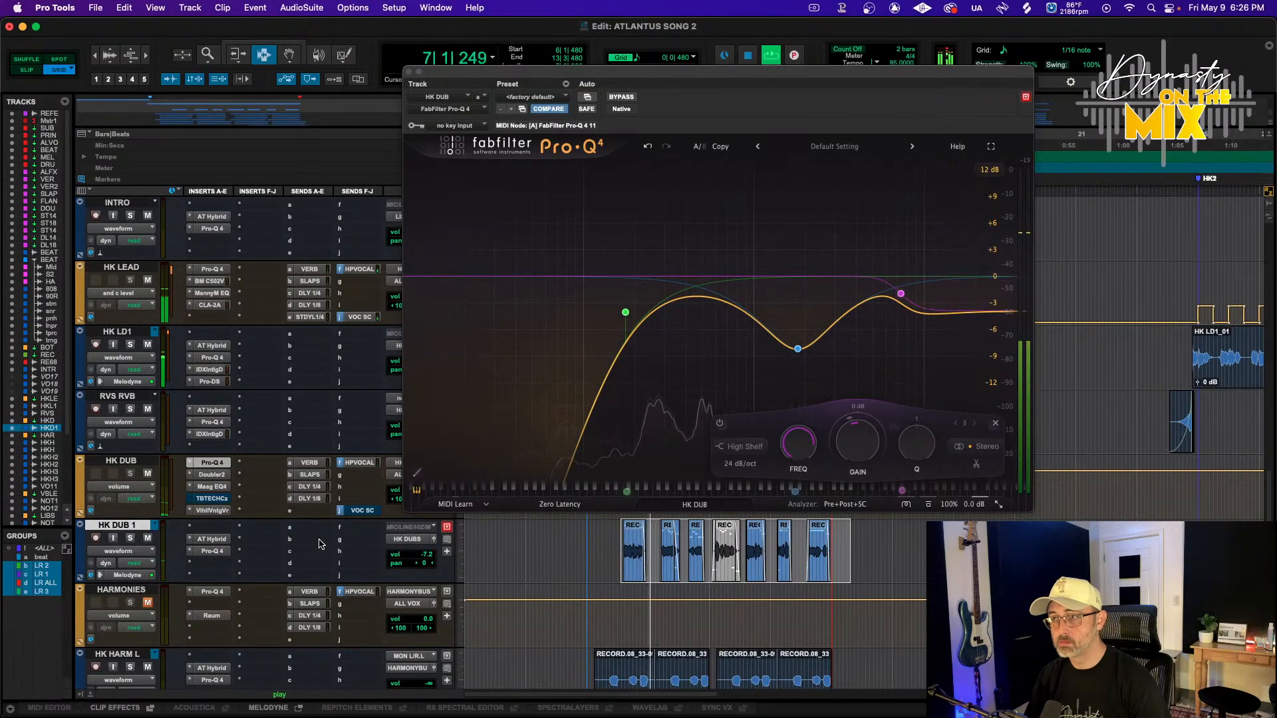
# Reopen the ValhallaVintageVerb and set its decay to 4.36 s
pyautogui.click(213, 510)
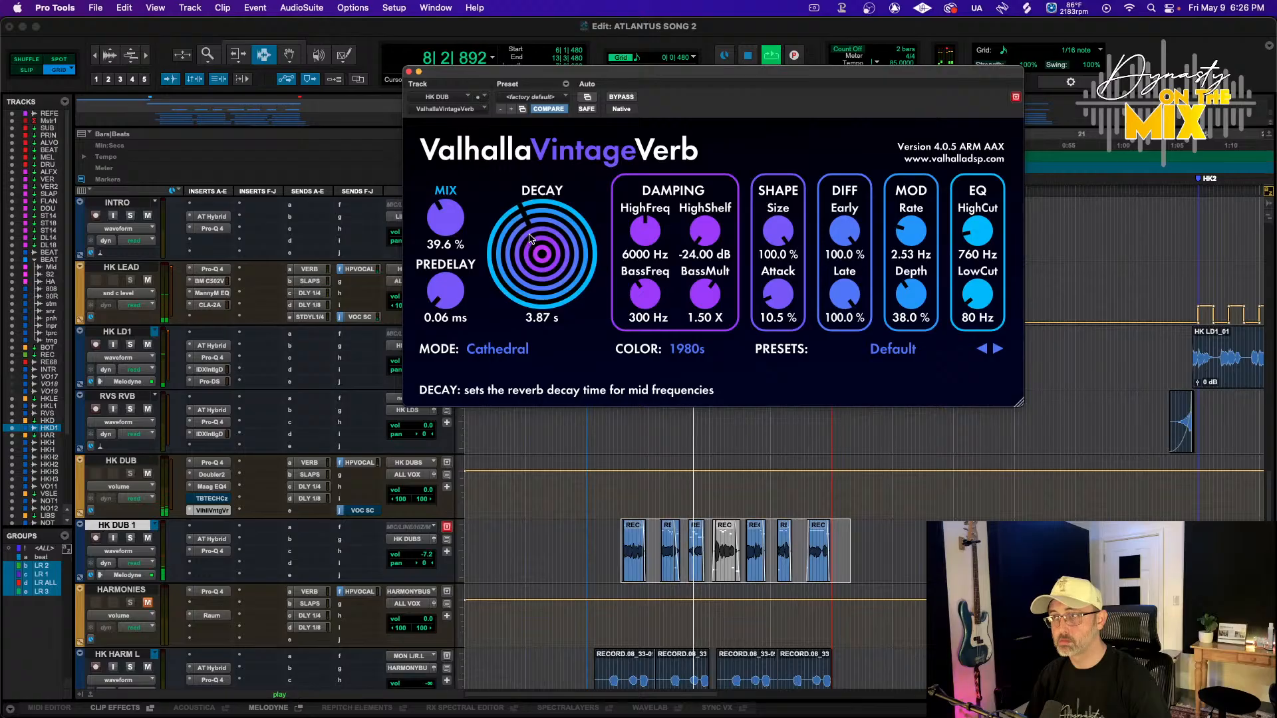
pyautogui.moveTo(530, 238); pyautogui.dragTo(530, 236)
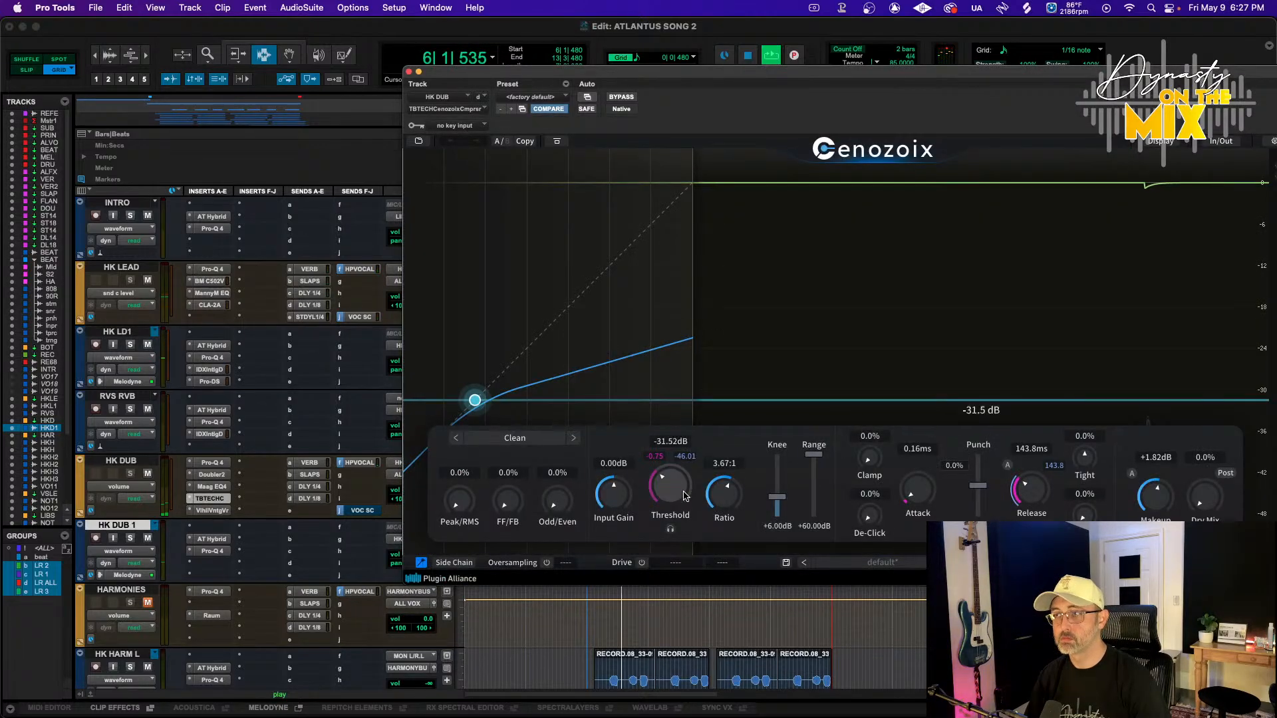
# Set the Cenozoix compressor on HK DUB to 0.005 ms attack, -34.05 dB threshold, 28.4 ms release and +1.49 dB makeup
pyautogui.moveTo(683, 495)
pyautogui.mouseDown()
pyautogui.moveTo(683, 482)
pyautogui.moveTo(684, 492)
pyautogui.mouseUp()
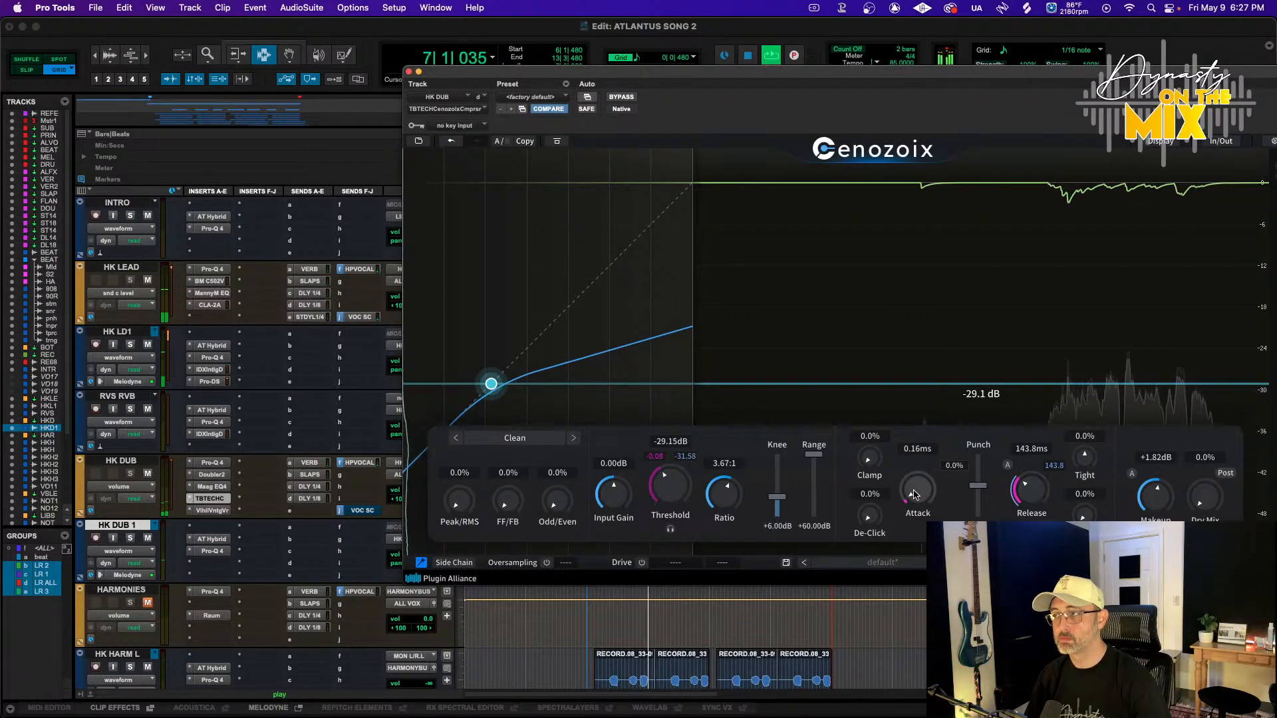
pyautogui.moveTo(914, 495); pyautogui.dragTo(915, 506)
pyautogui.moveTo(670, 485); pyautogui.dragTo(672, 502)
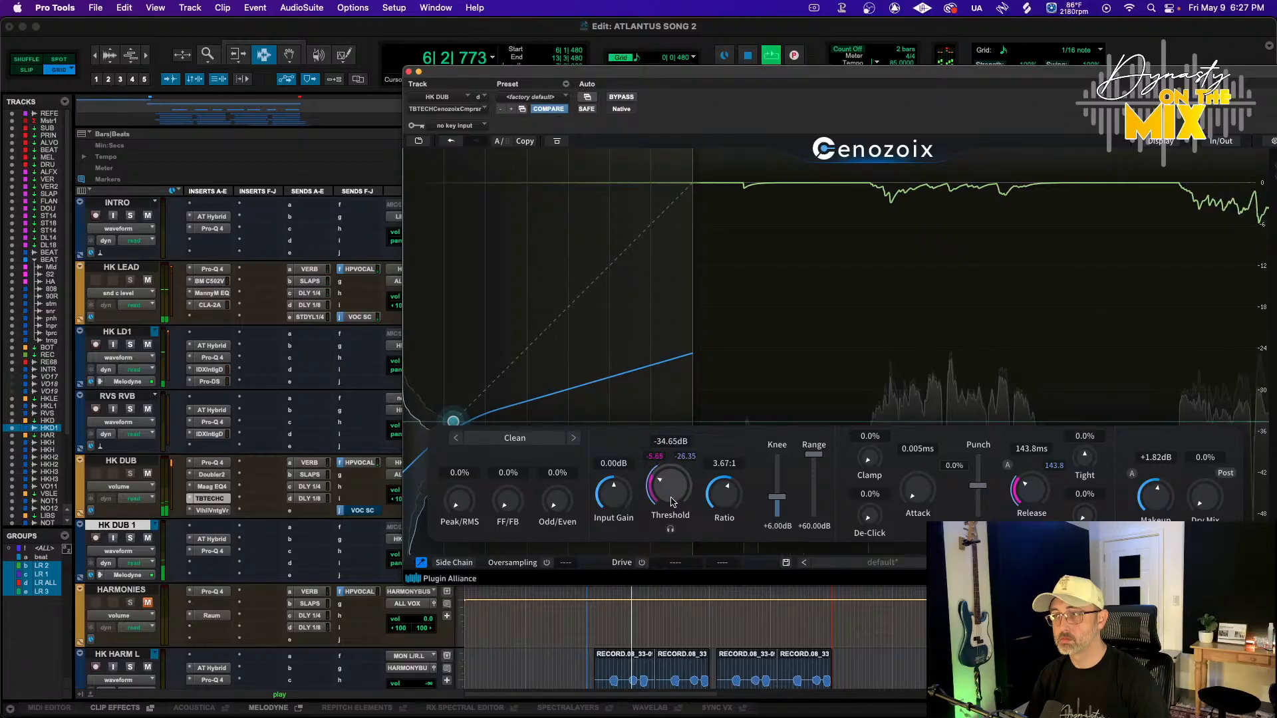
pyautogui.moveTo(1025, 491); pyautogui.dragTo(1025, 516)
pyautogui.moveTo(1160, 499); pyautogui.dragTo(1161, 507)
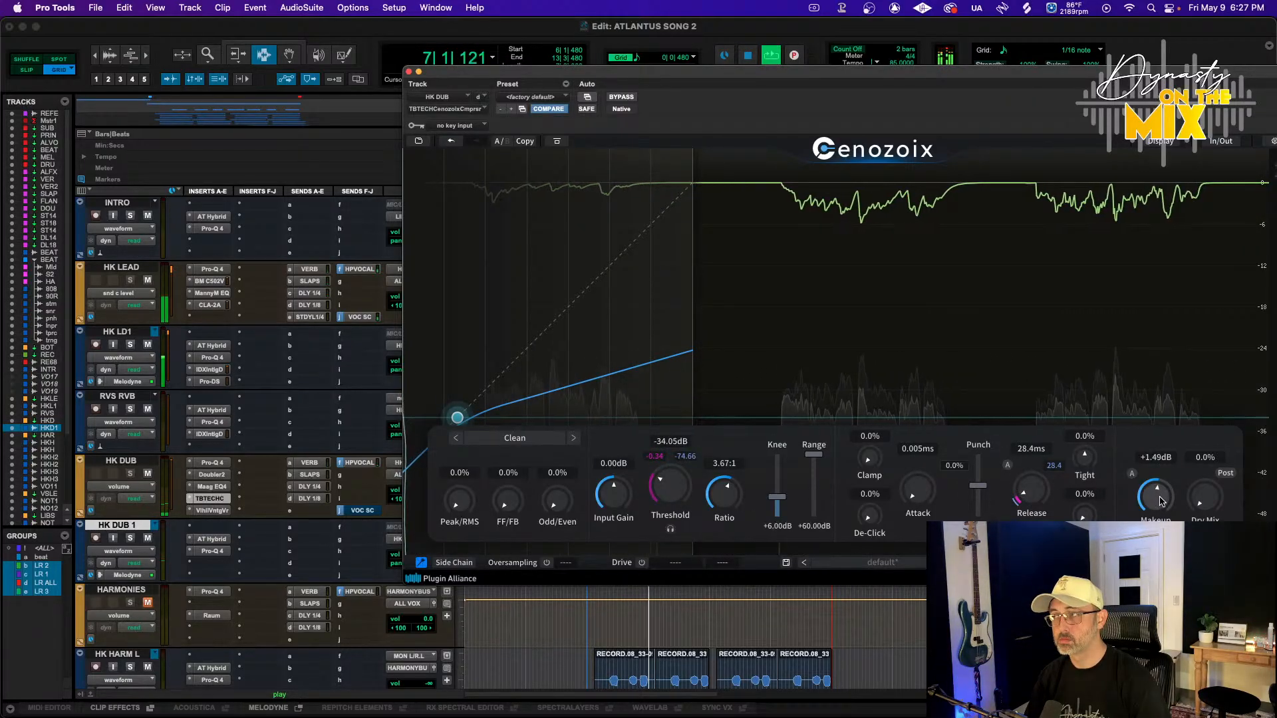
# Take the compressor out of HK DUB's insert chain and save the session
pyautogui.click(190, 499)
pyautogui.click(214, 510)
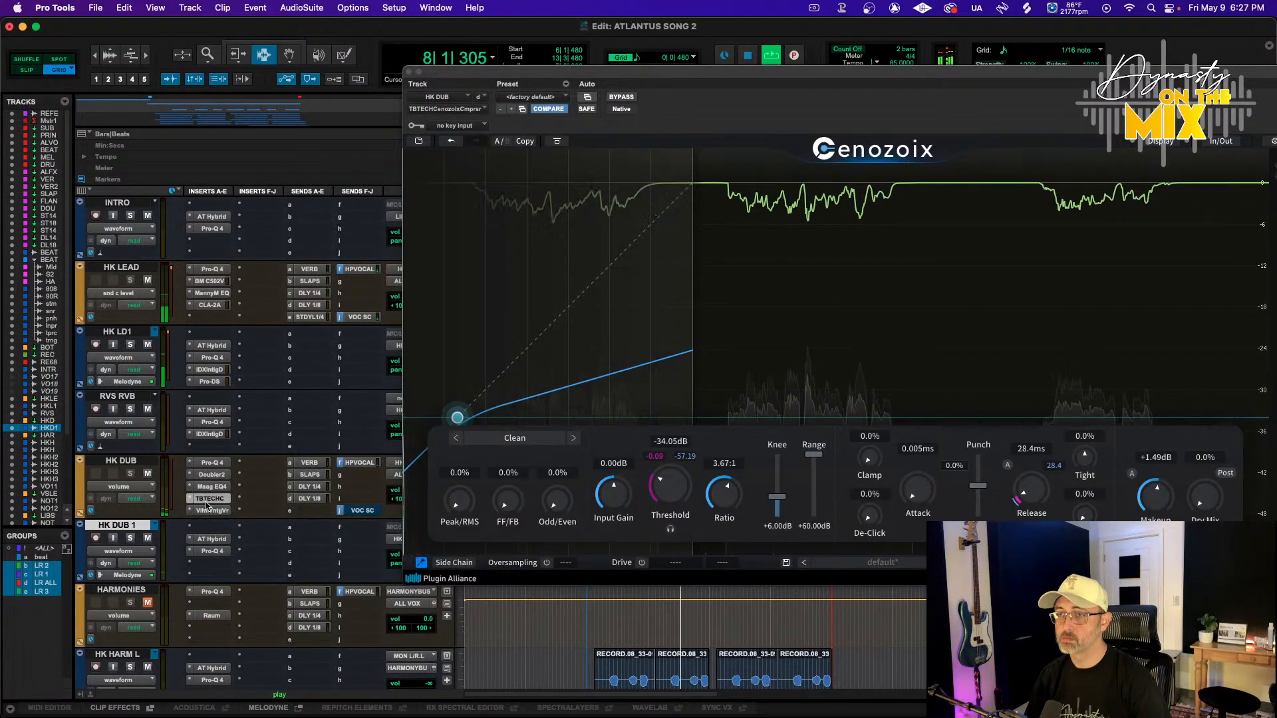
pyautogui.click(213, 511)
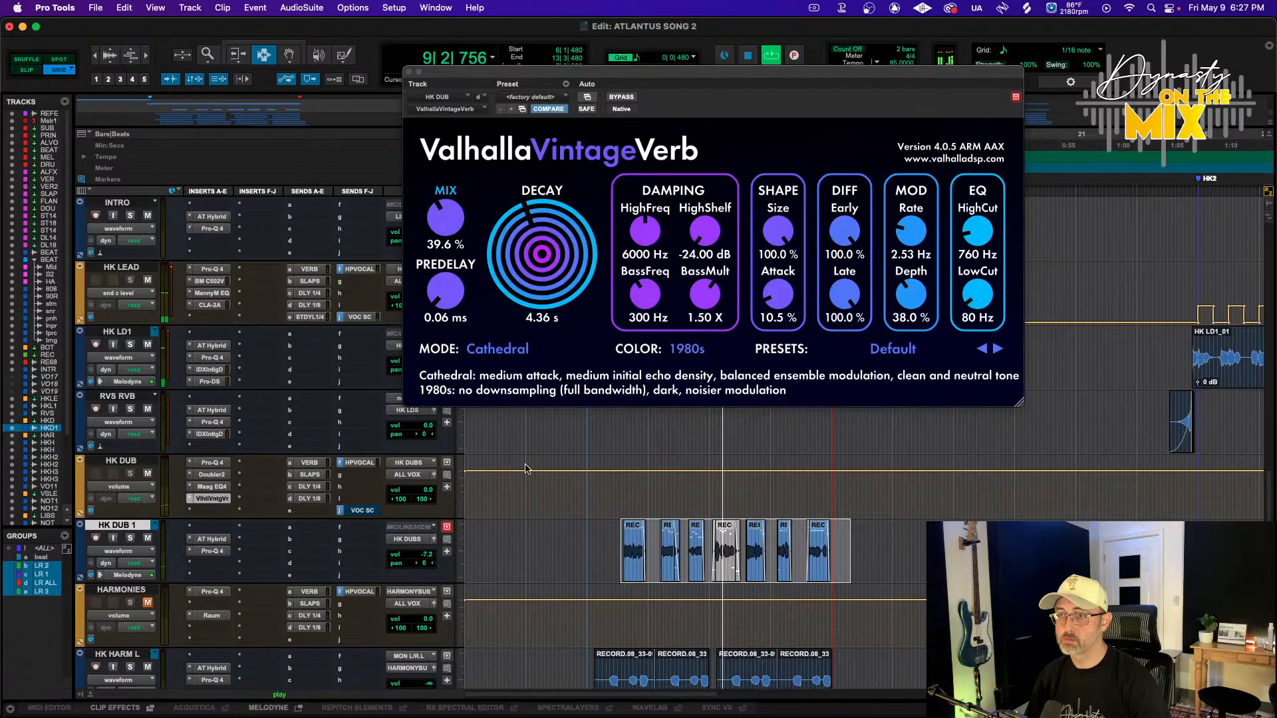
pyautogui.click(216, 500)
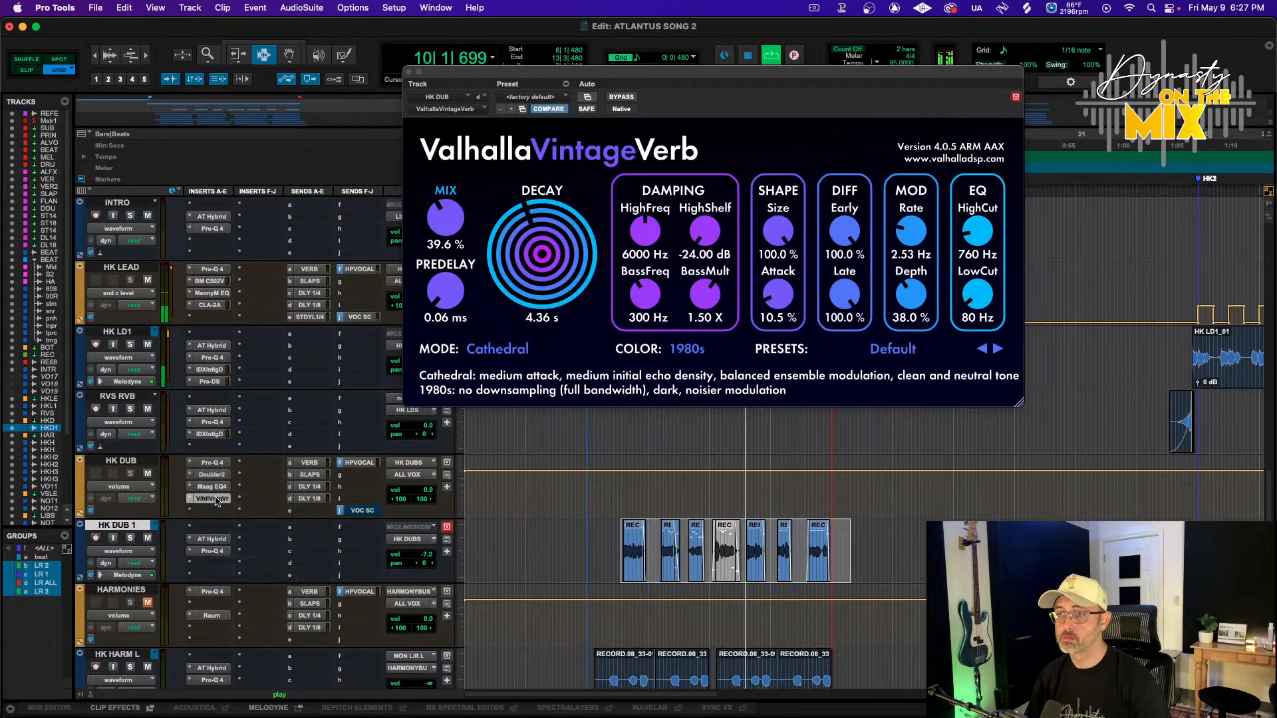
pyautogui.press('super+s')
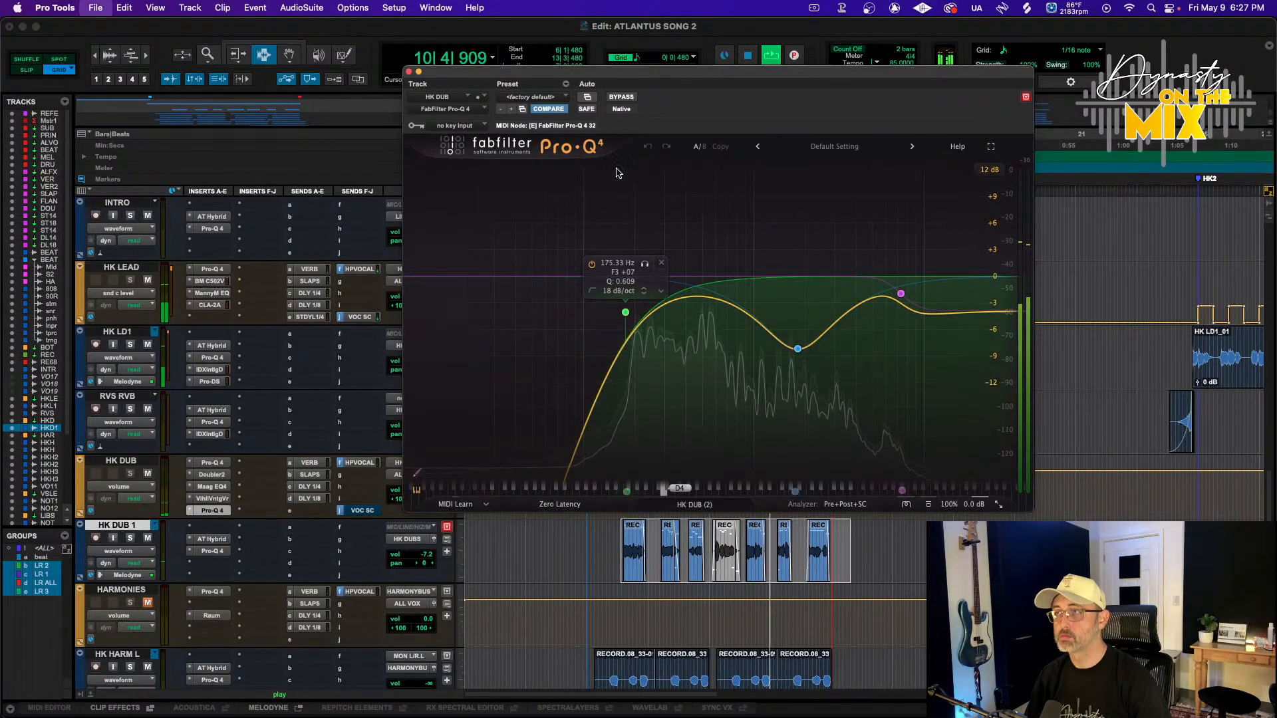
# Reset the new Pro-Q 4 after the reverb on HK DUB and add a steep high cut near 9535 Hz
pyautogui.click(549, 109)
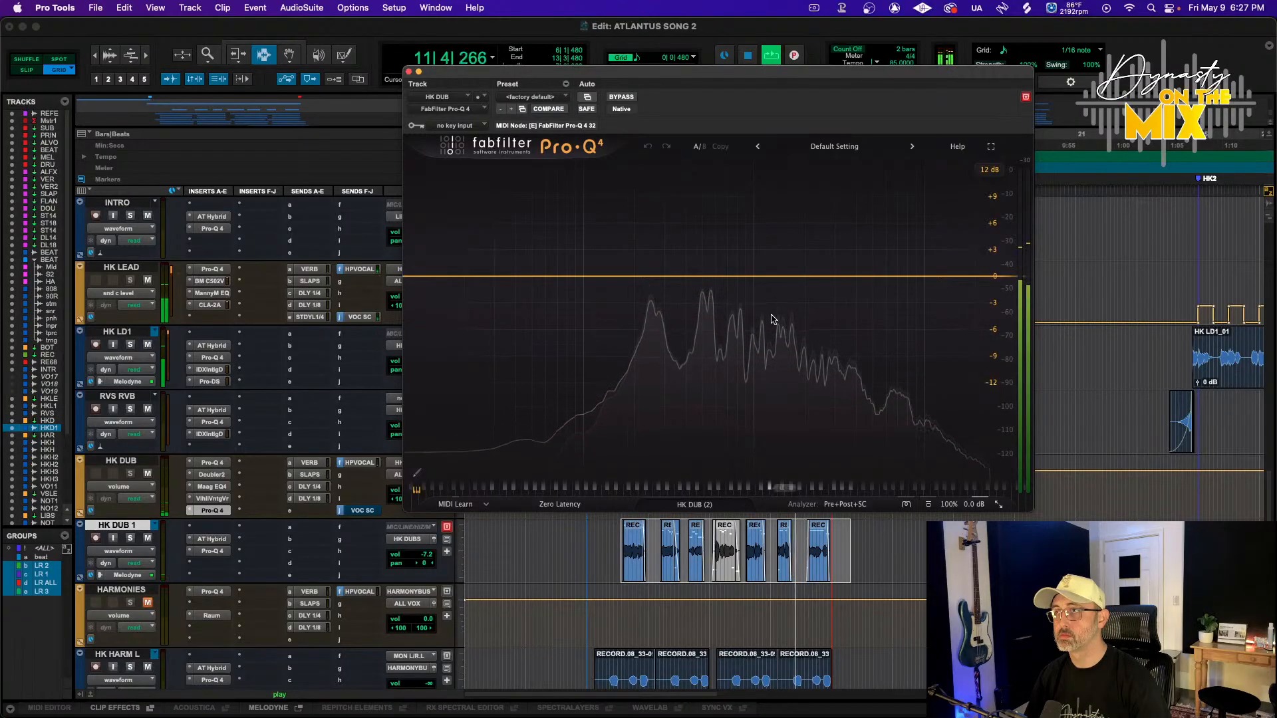
pyautogui.click(891, 275)
pyautogui.click(917, 270)
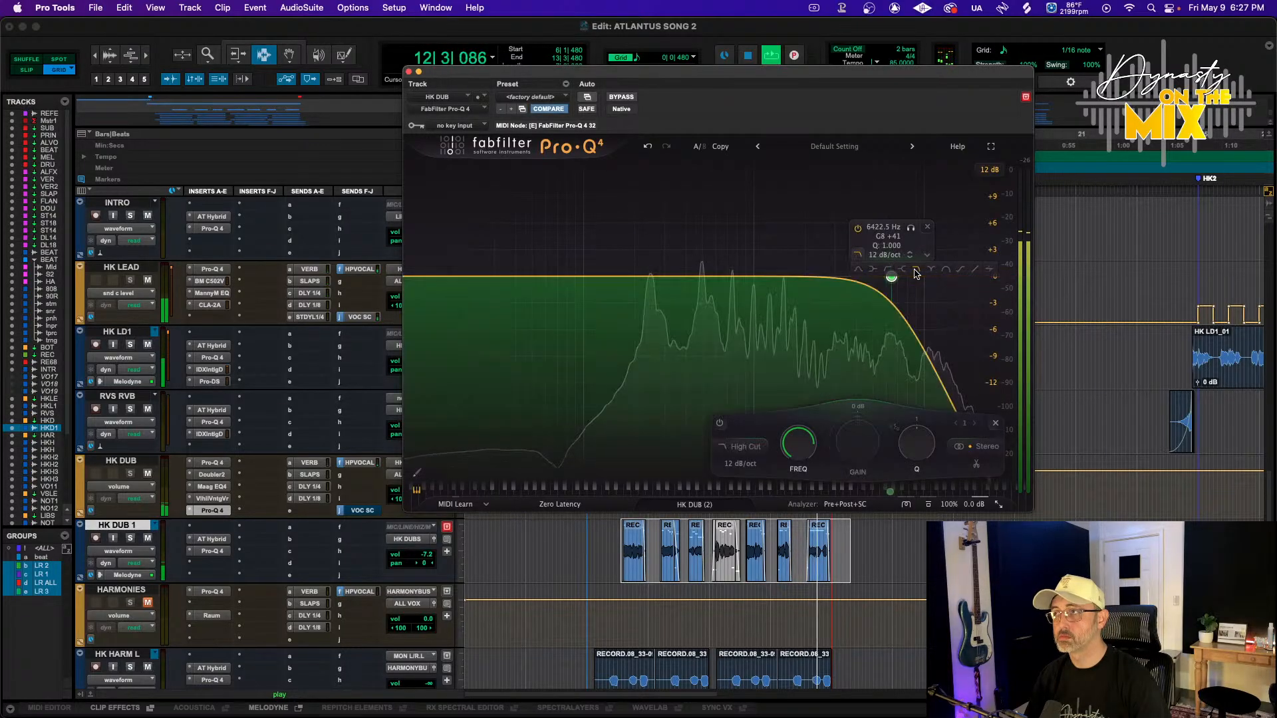
pyautogui.scroll(5, 893, 278)
pyautogui.moveTo(892, 278); pyautogui.dragTo(920, 279)
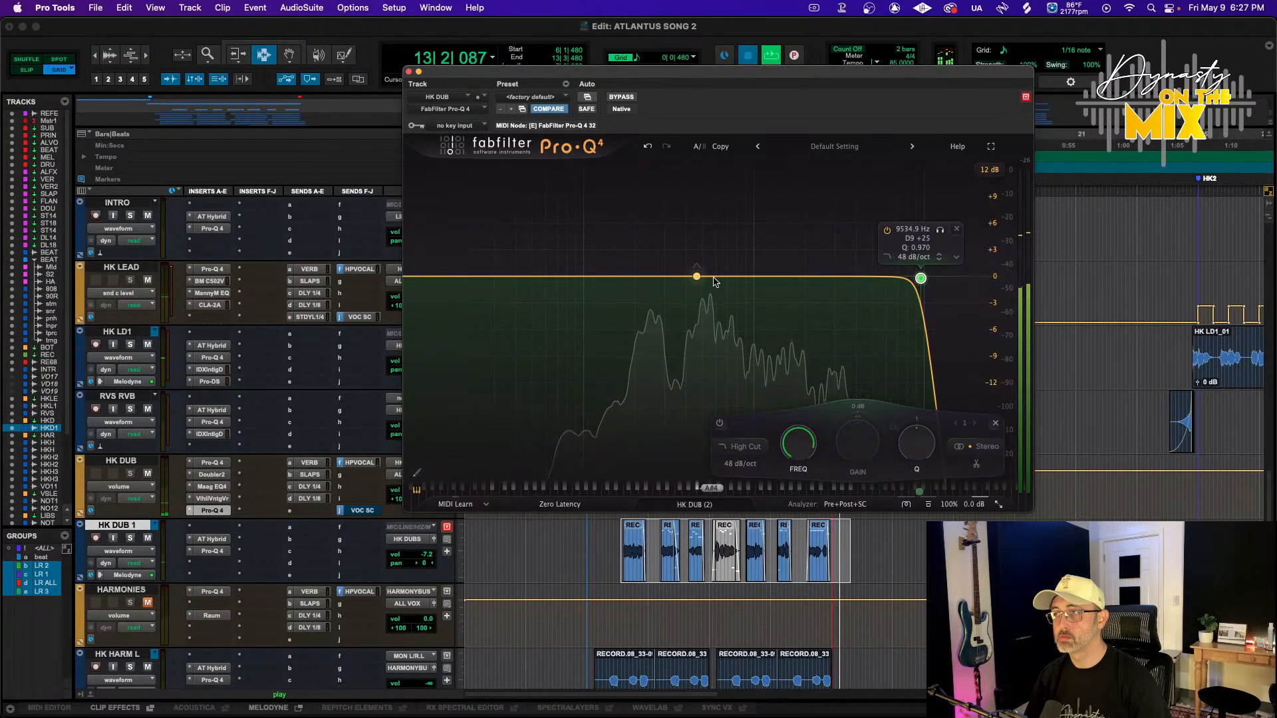
# Add a bell boost of about 1.7 dB near 1585 Hz and set the high cut slope to 24 dB/oct
pyautogui.moveTo(798, 277); pyautogui.dragTo(832, 299)
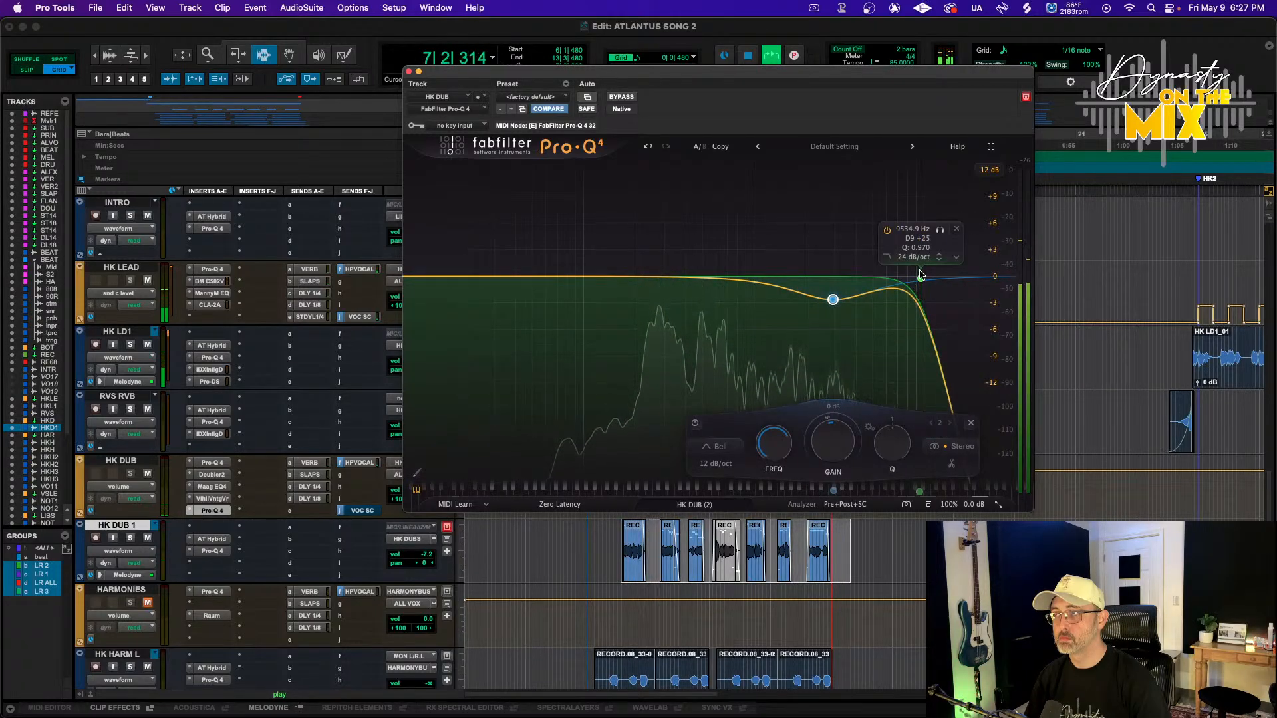
pyautogui.moveTo(921, 276); pyautogui.dragTo(923, 278)
pyautogui.moveTo(832, 299); pyautogui.dragTo(788, 263)
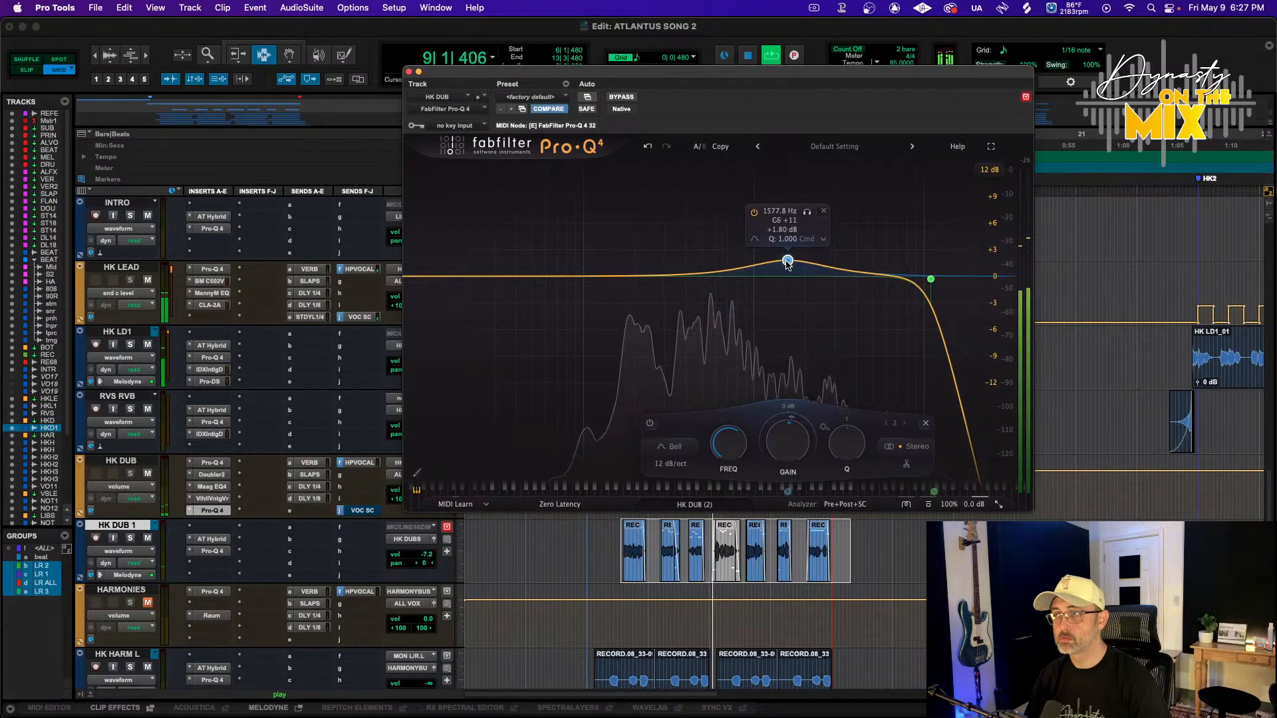
# Add a low cut near 266 Hz and move the bell boost lower in frequency
pyautogui.click(656, 276)
pyautogui.click(653, 268)
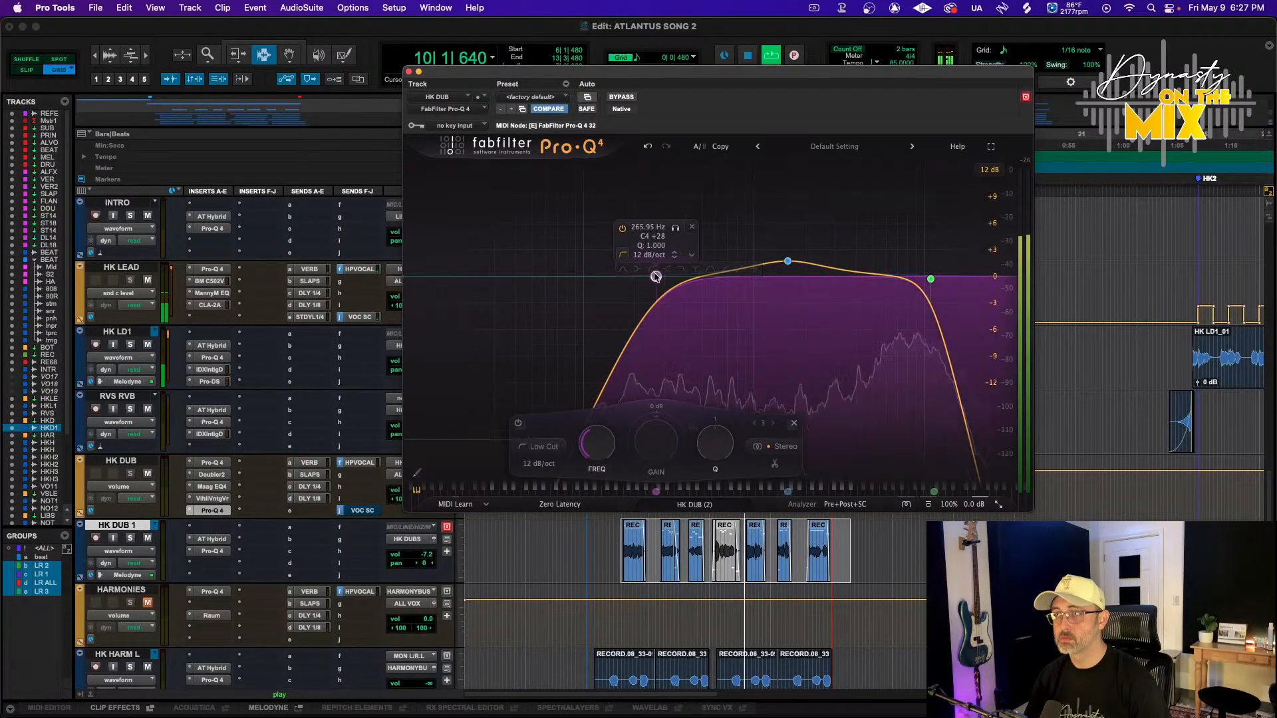
pyautogui.moveTo(788, 261); pyautogui.dragTo(735, 263)
# Add a bell cut near 4955 Hz in the same Pro-Q 4
pyautogui.click(866, 277)
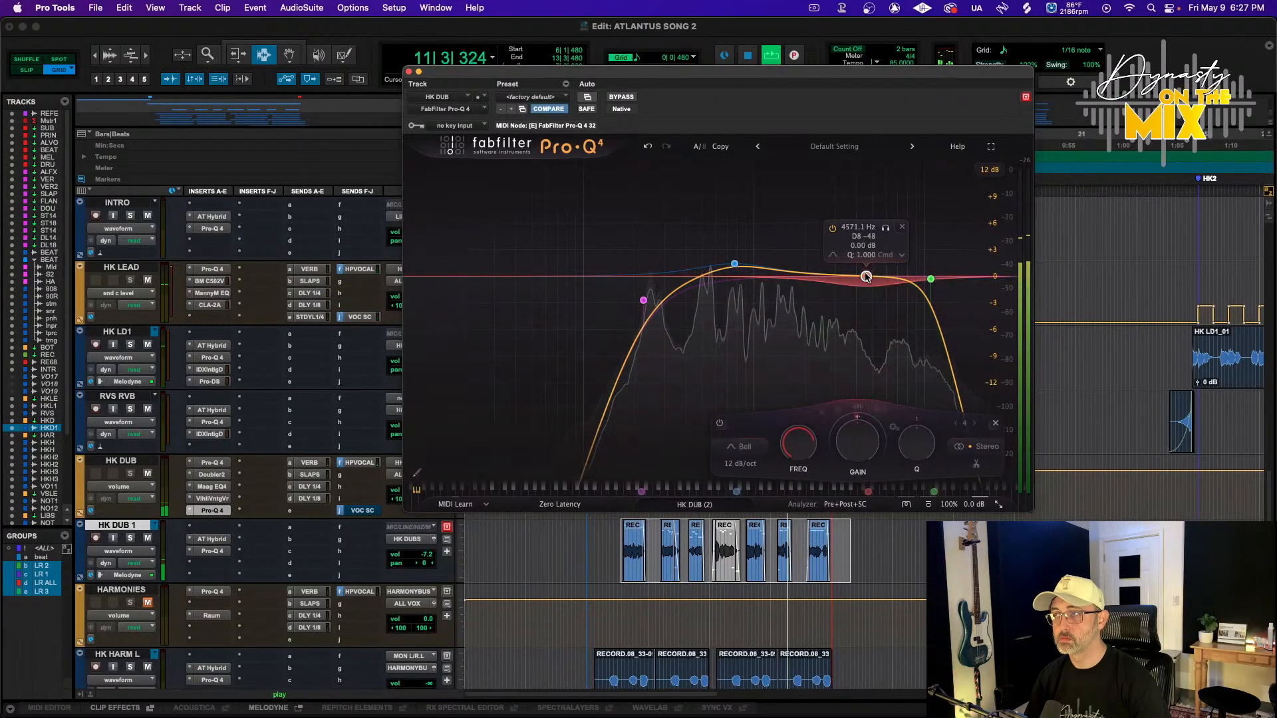
pyautogui.moveTo(866, 276); pyautogui.dragTo(872, 278)
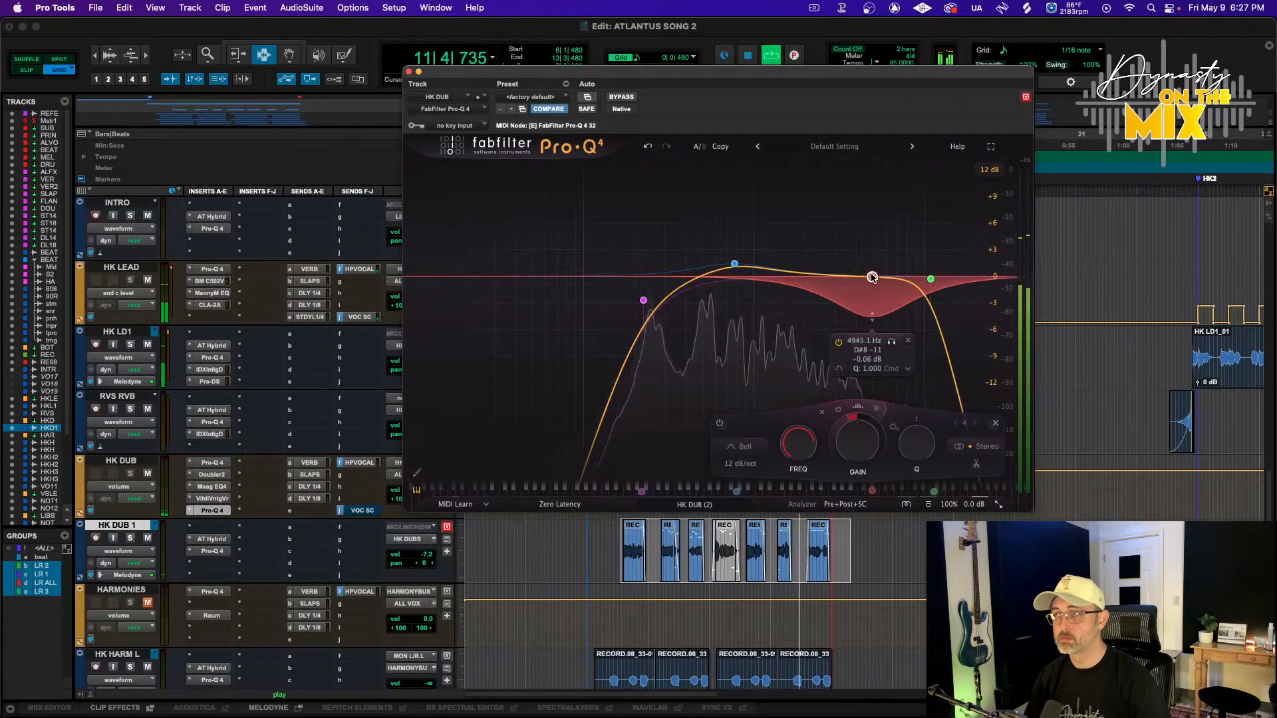
pyautogui.click(876, 407)
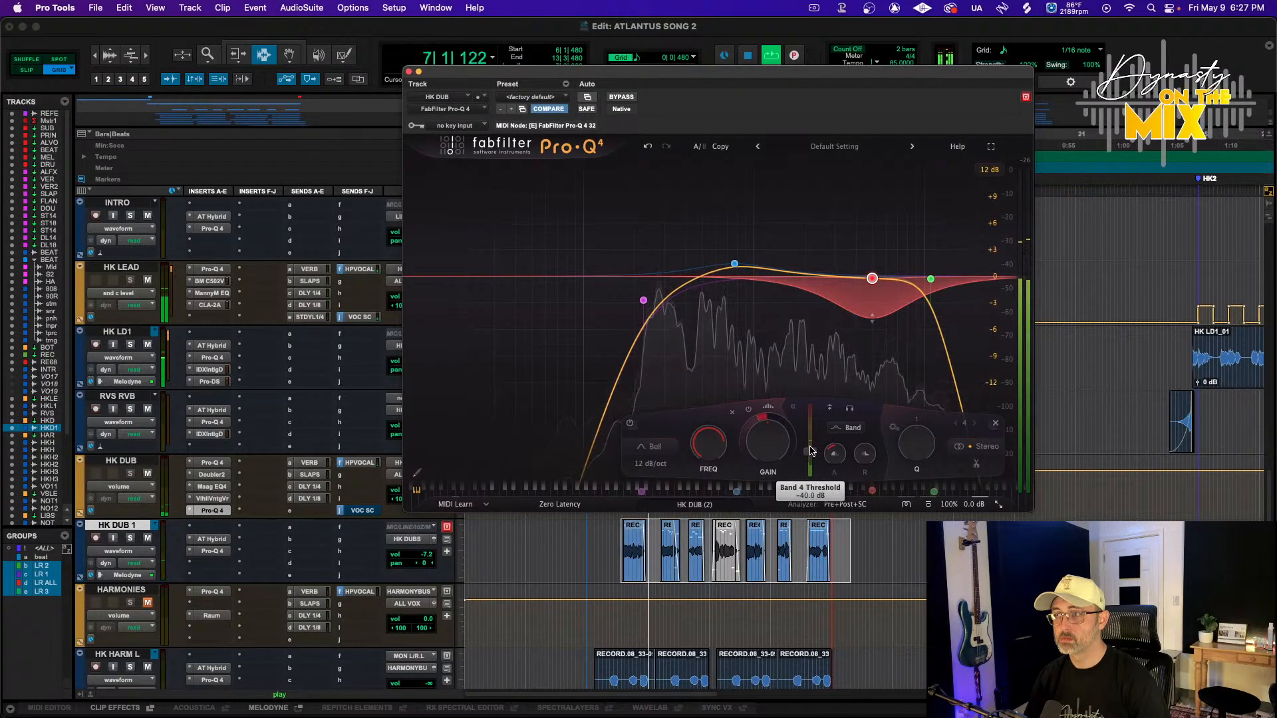
# Insert bx_control V2 on HK DUB after Doubler2 and widen its stereo width to 149 %
pyautogui.click(213, 475)
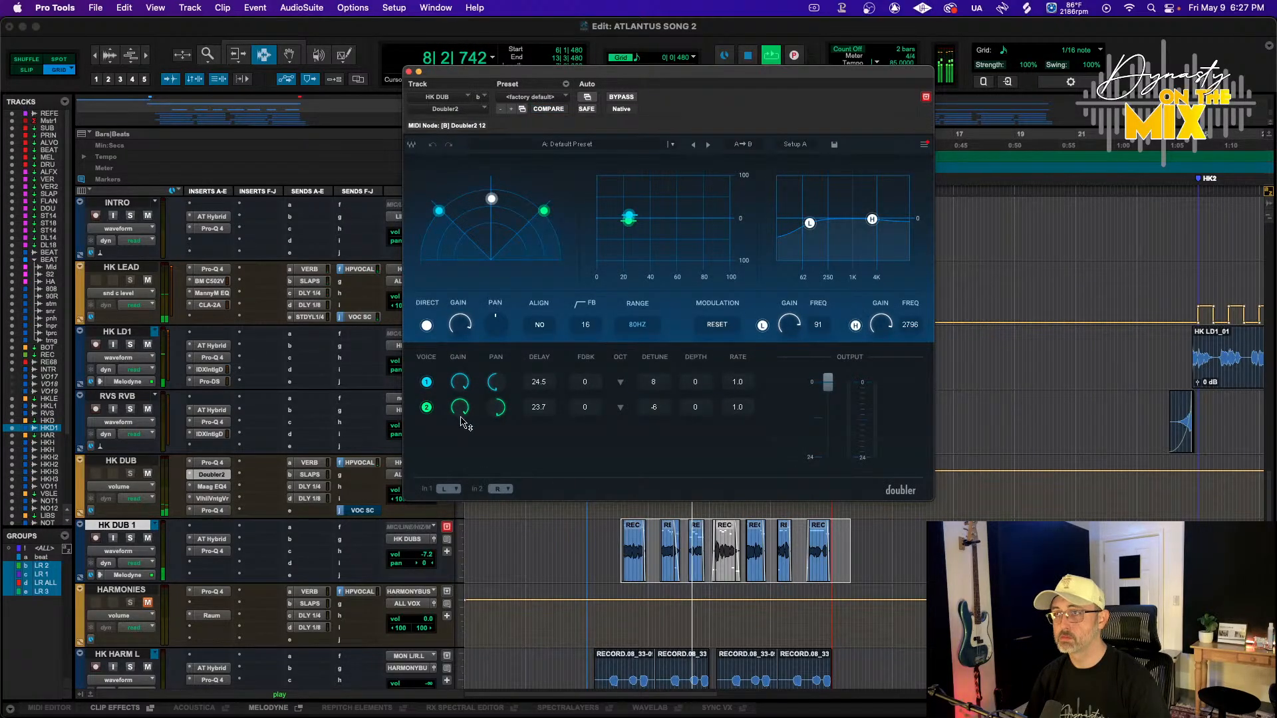
pyautogui.click(245, 479)
pyautogui.moveTo(245, 477)
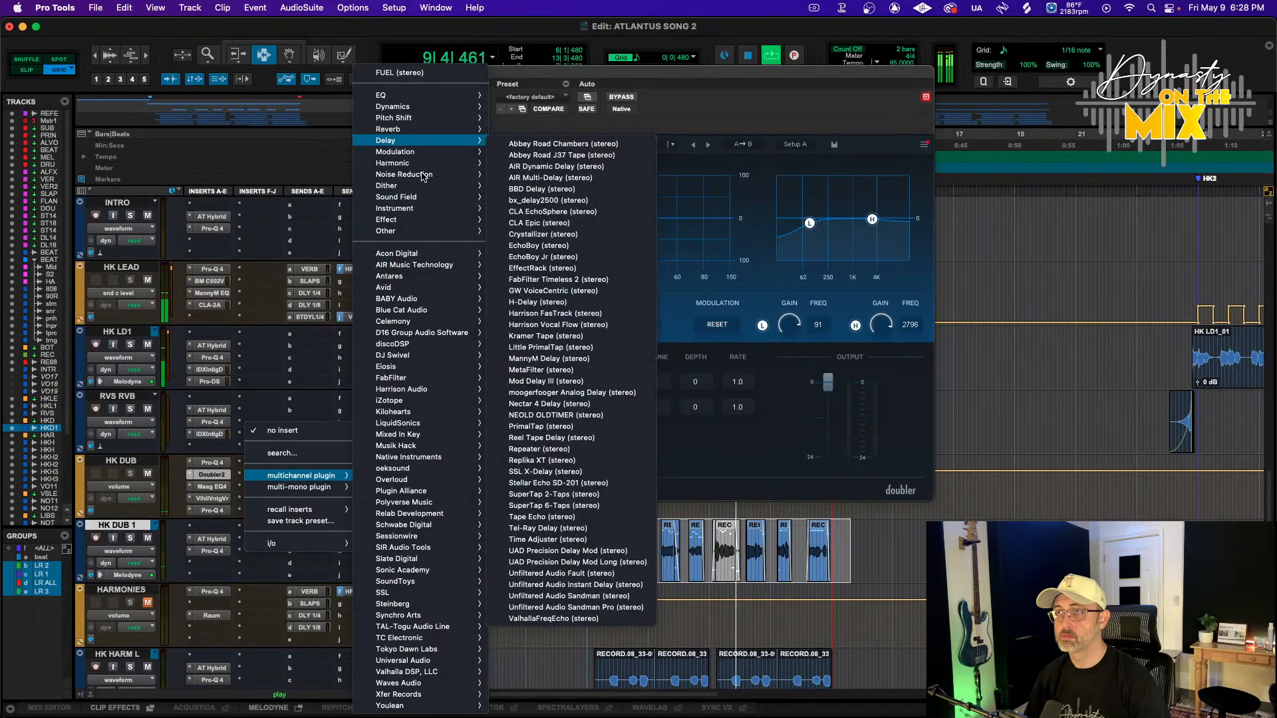
pyautogui.moveTo(419, 197)
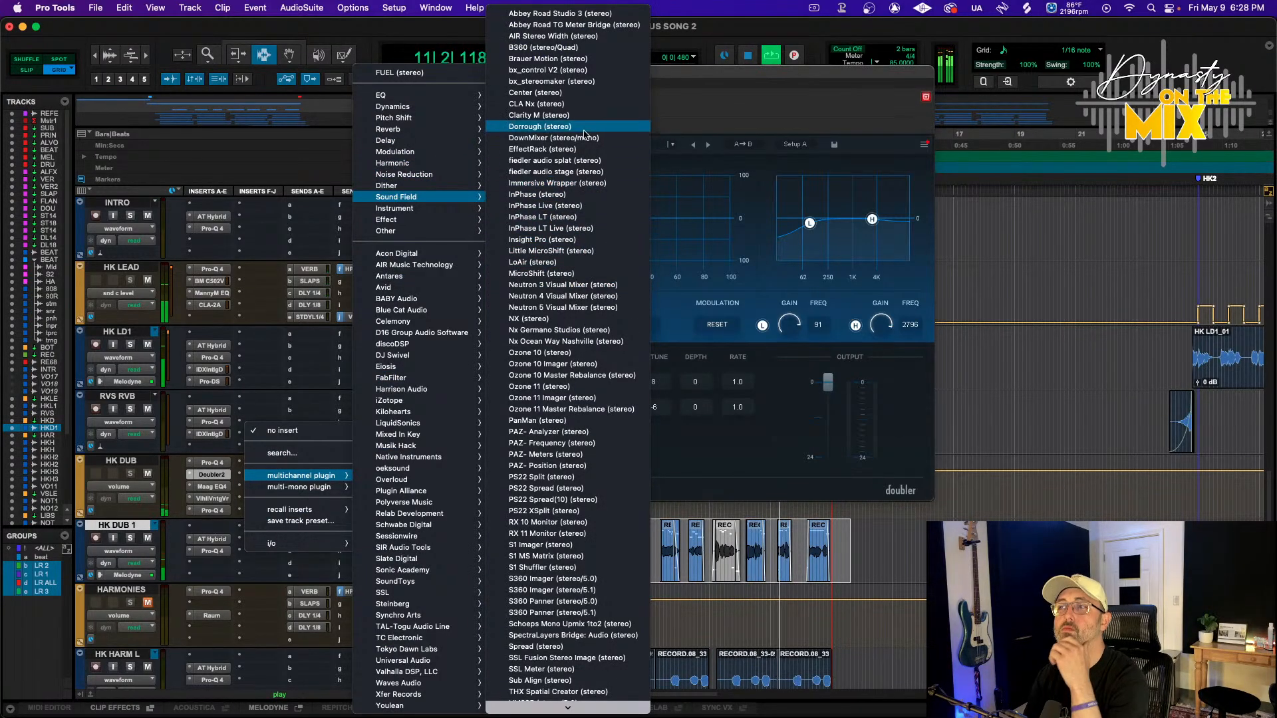
pyautogui.click(584, 71)
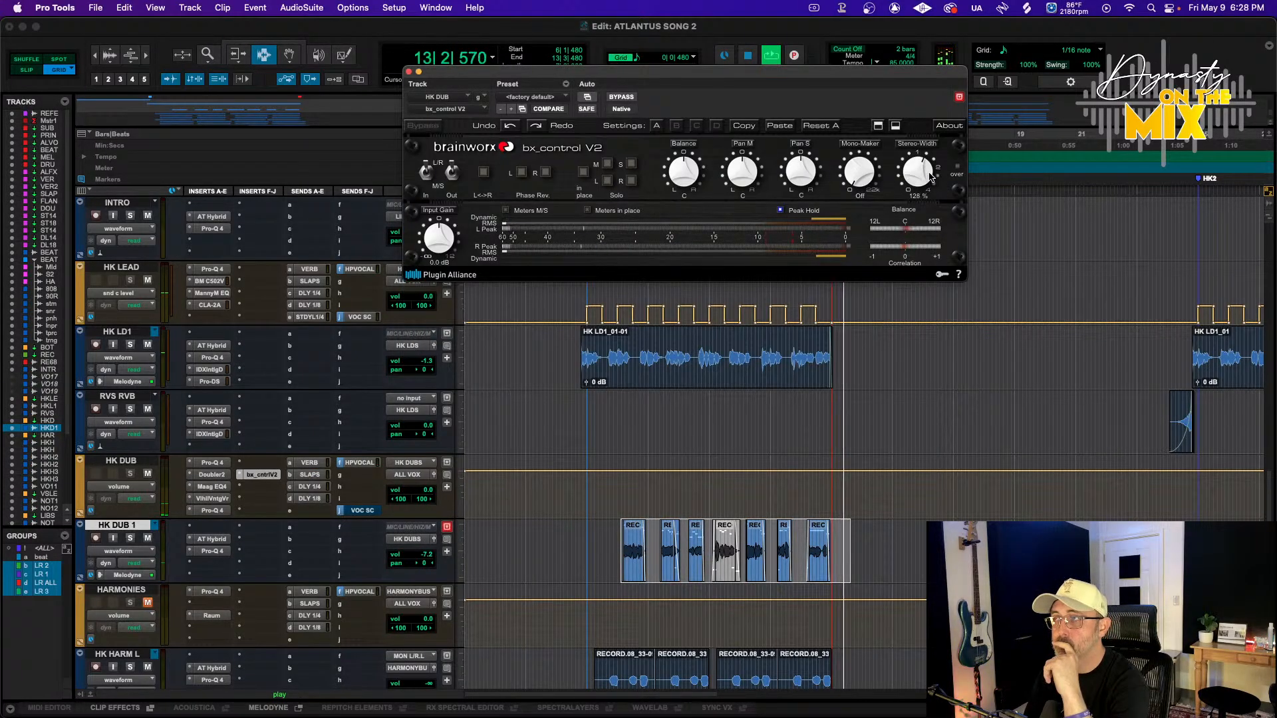
pyautogui.moveTo(918, 172); pyautogui.dragTo(918, 153)
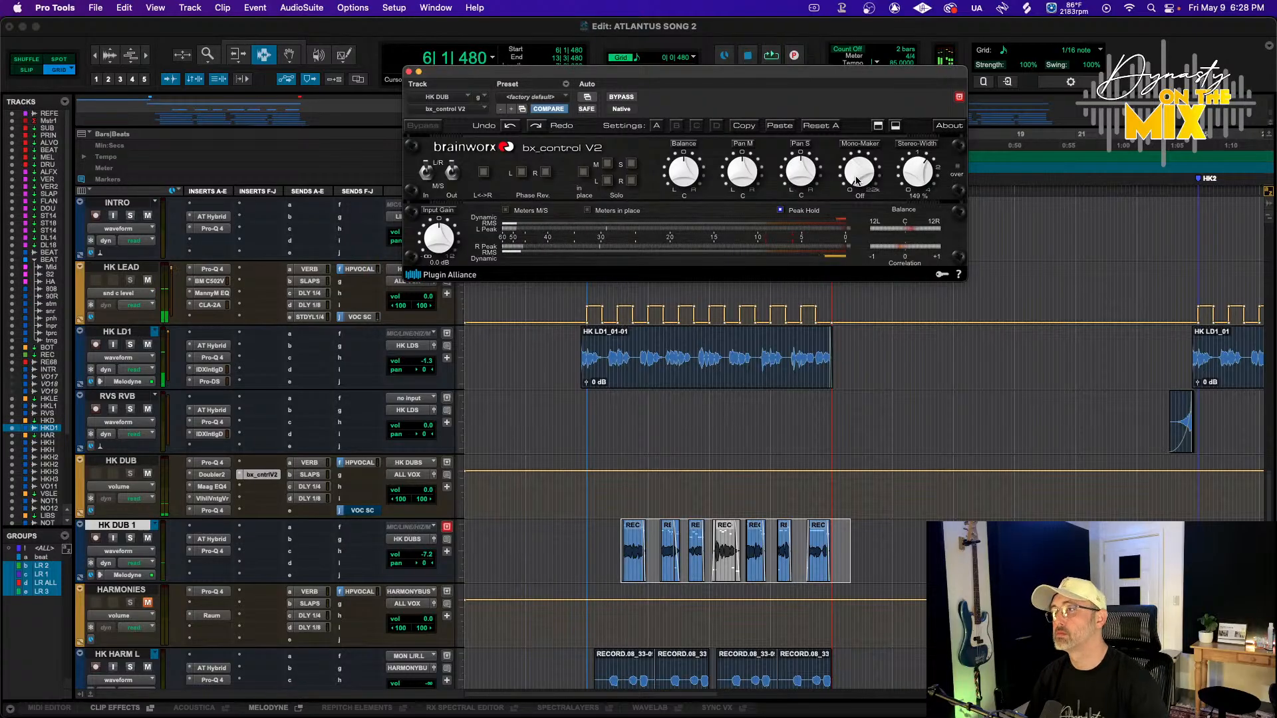
# Play the session and reduce the bx_control V2 stereo width on HK DUB to 133 %
pyautogui.press('space')
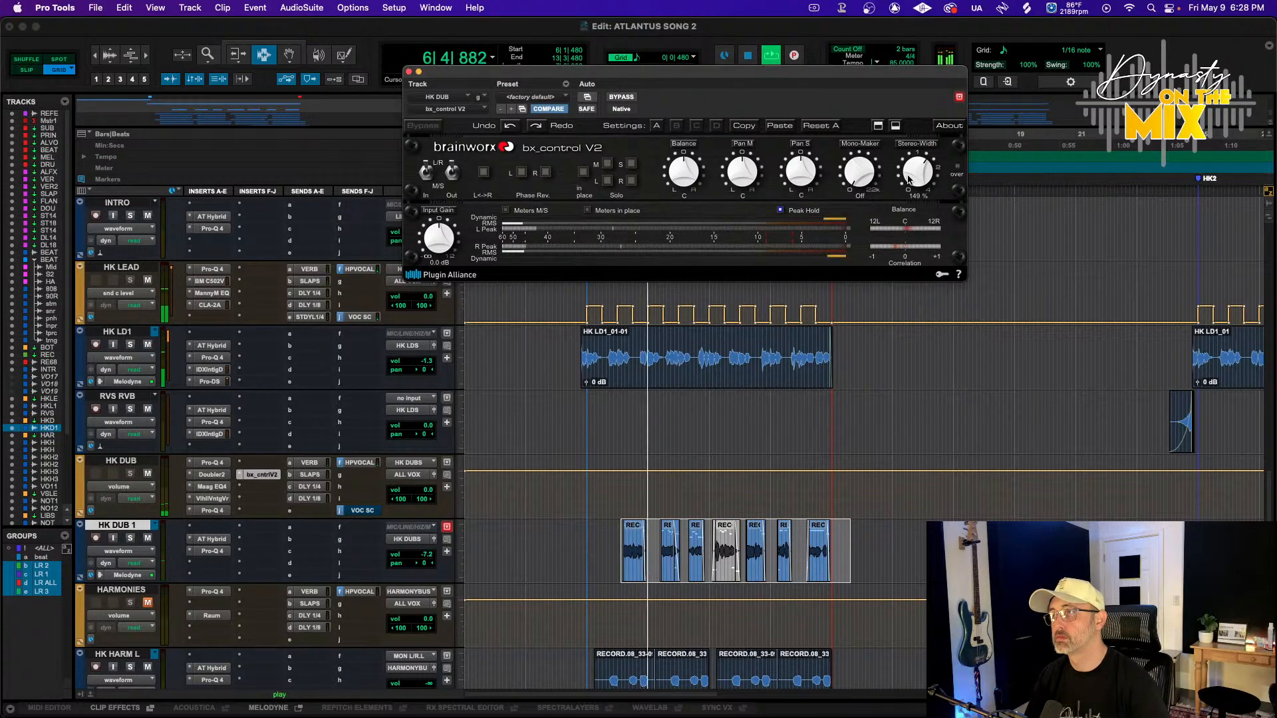
pyautogui.moveTo(910, 175); pyautogui.dragTo(909, 182)
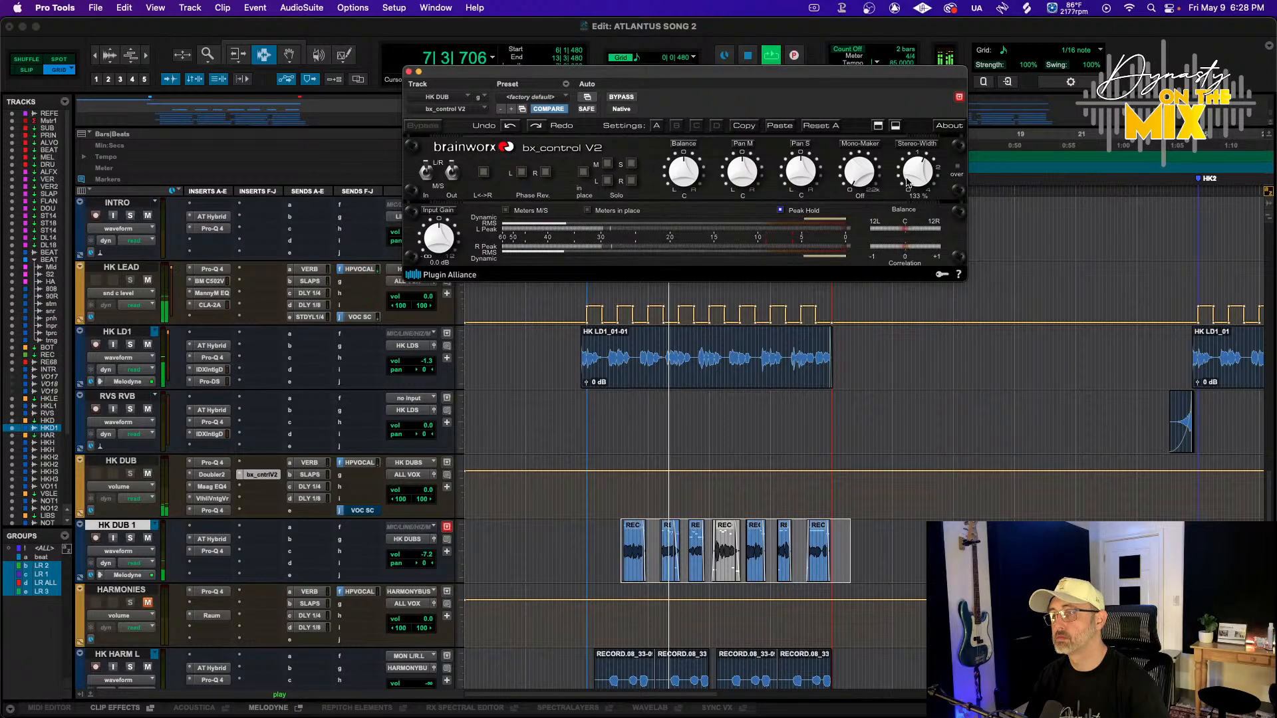
# Lower the HK DUB 1 track volume to -8.2 dB, close the bx_control window and restart playback from the timeline
pyautogui.moveTo(413, 556); pyautogui.dragTo(413, 558)
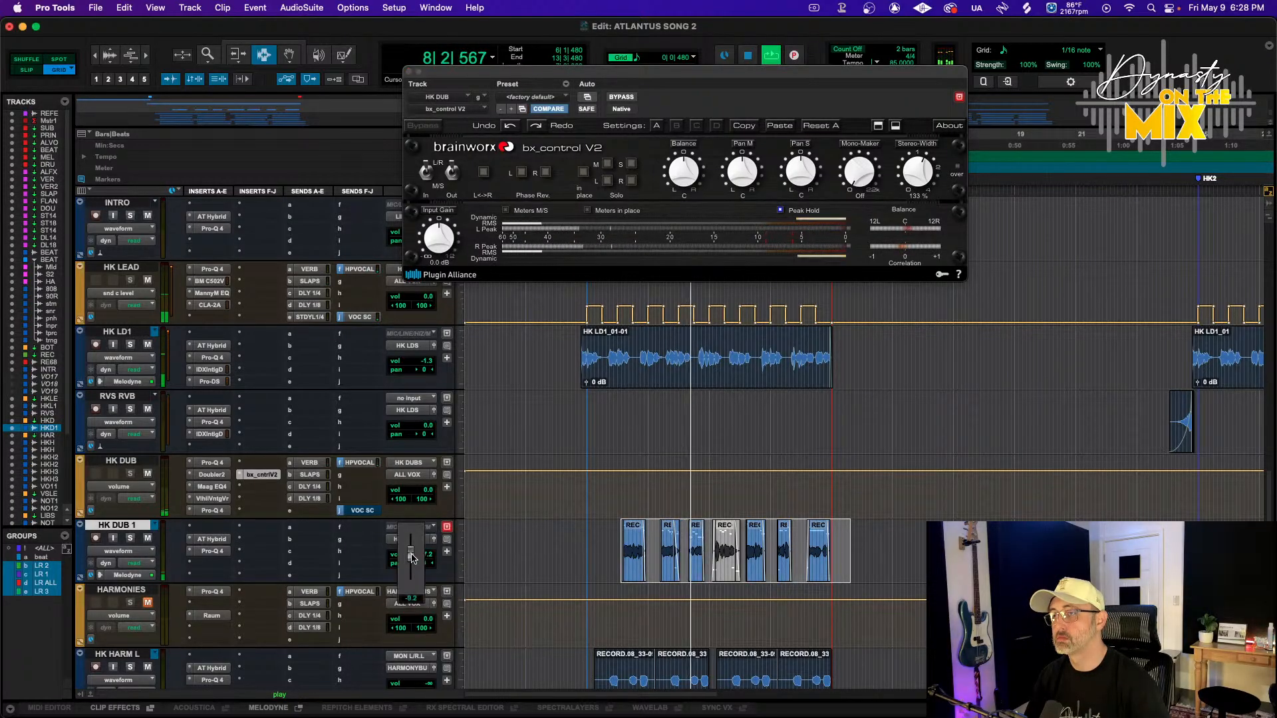
pyautogui.scroll(-3, 212, 488)
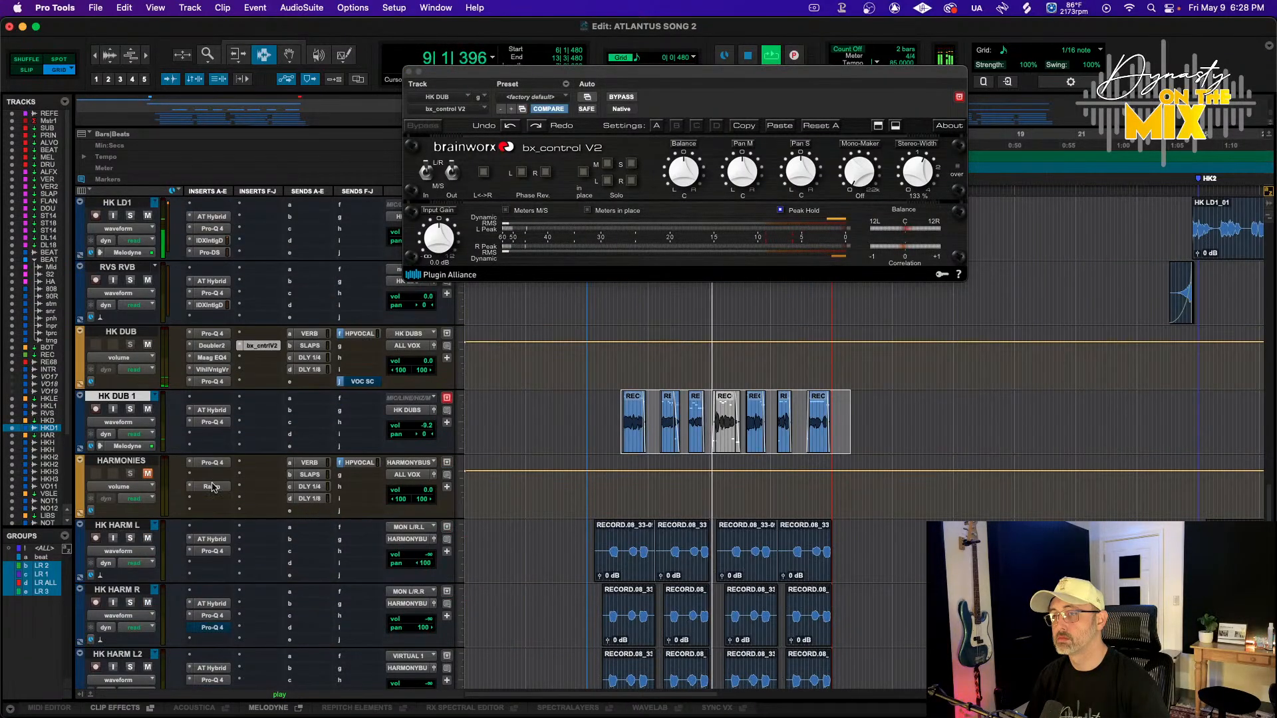
pyautogui.scroll(5, 150, 464)
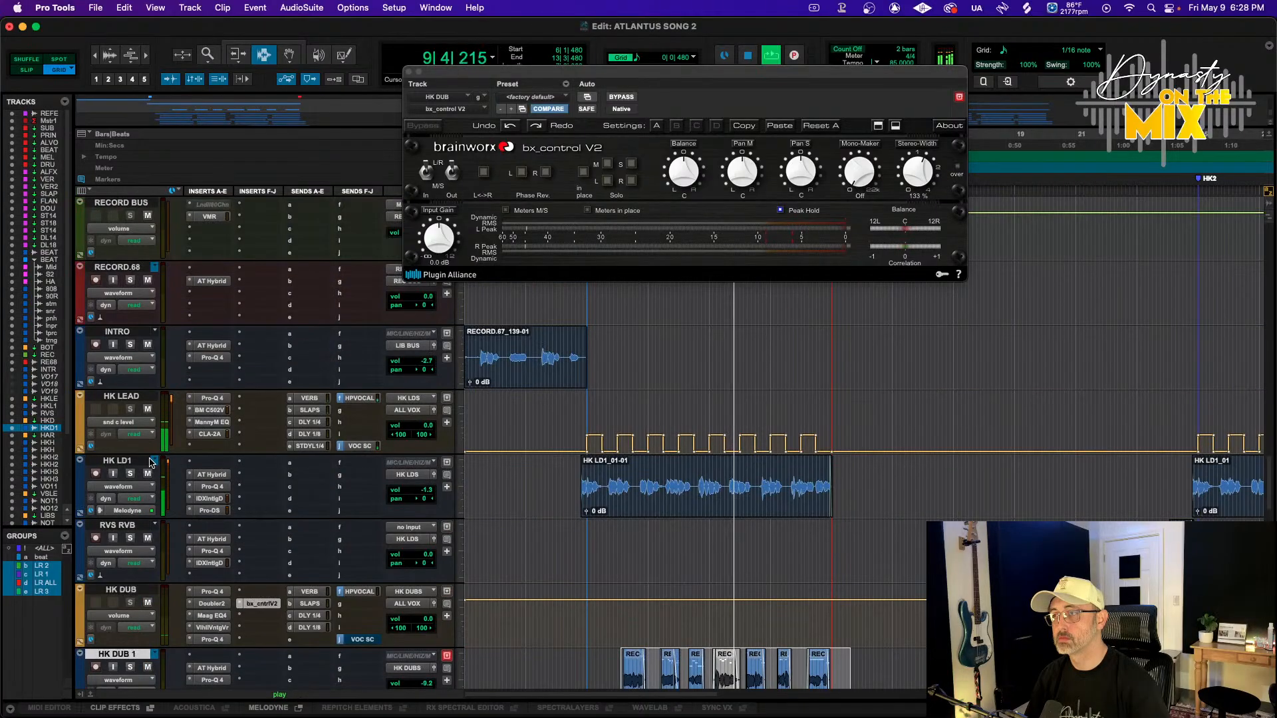
pyautogui.scroll(-5, 377, 542)
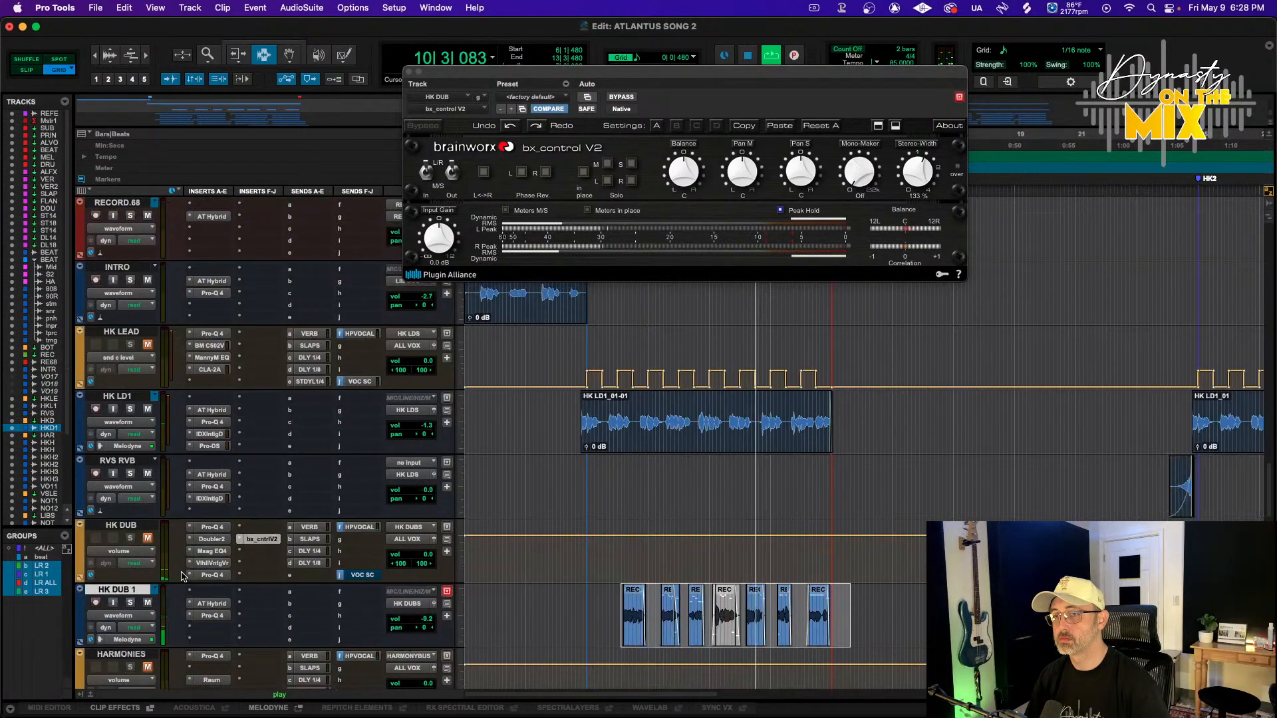
pyautogui.click(409, 71)
pyautogui.click(588, 138)
pyautogui.press('space')
pyautogui.press('space')
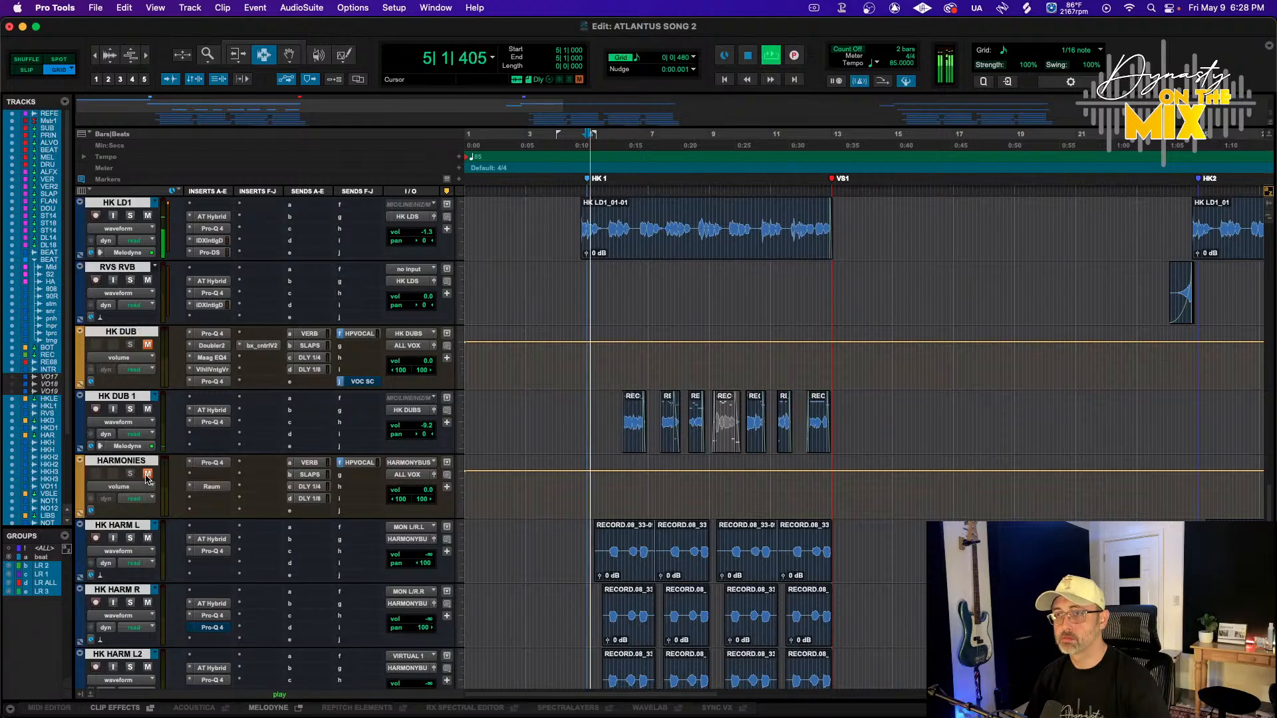
# Set the HK HARM L and R volumes to -5.8 dB and the HK HARM L2 and R2 volumes to -5.9 dB
pyautogui.scroll(-2, 308, 474)
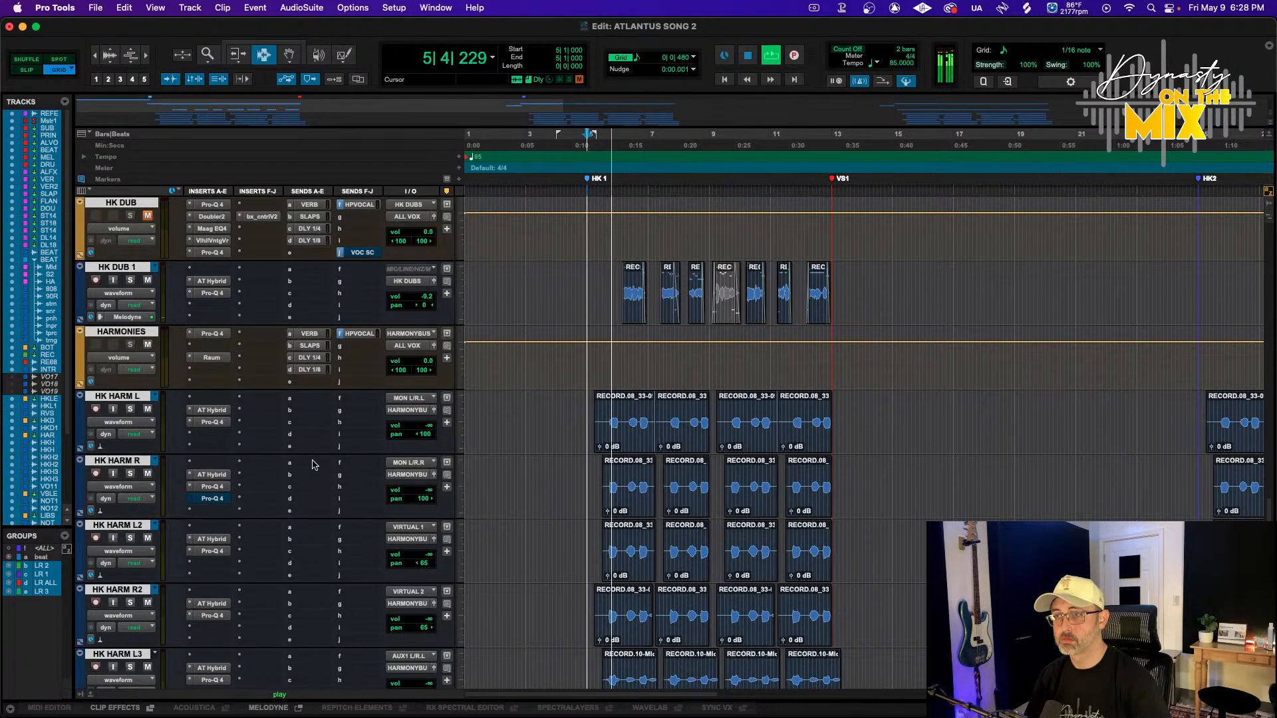
pyautogui.scroll(-3, 246, 432)
pyautogui.scroll(2, 245, 433)
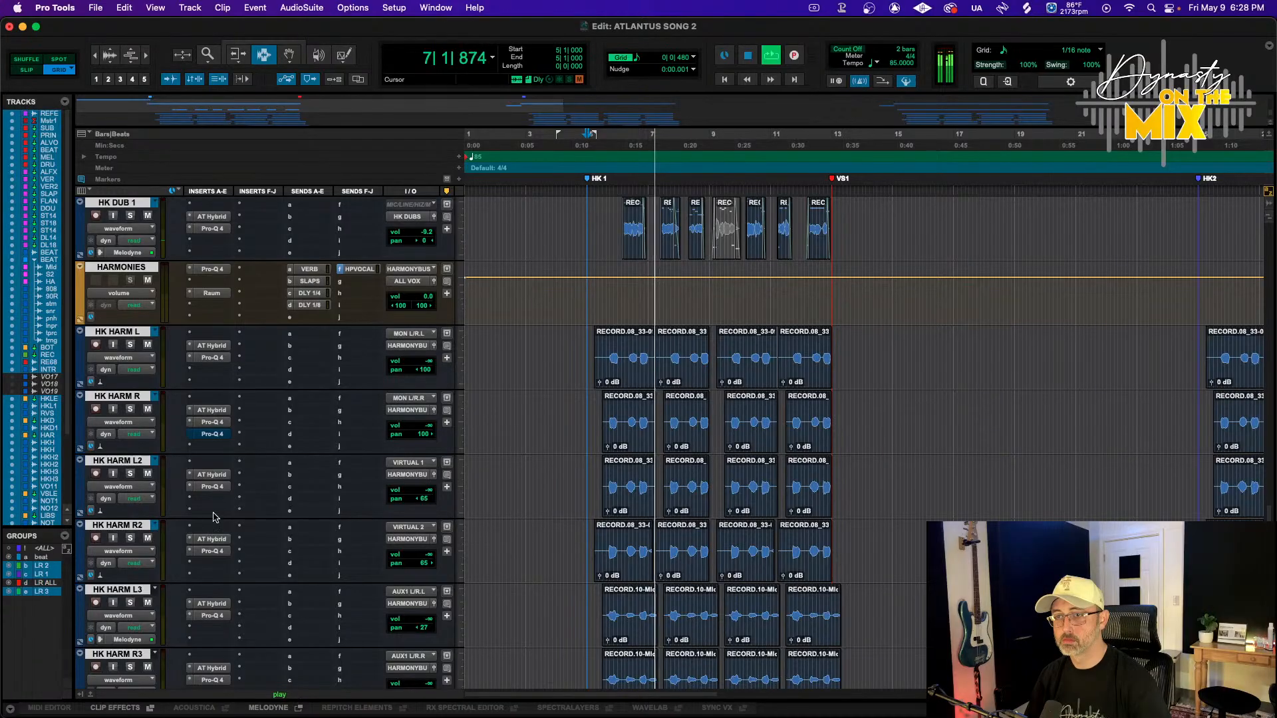
pyautogui.moveTo(431, 367); pyautogui.dragTo(431, 332)
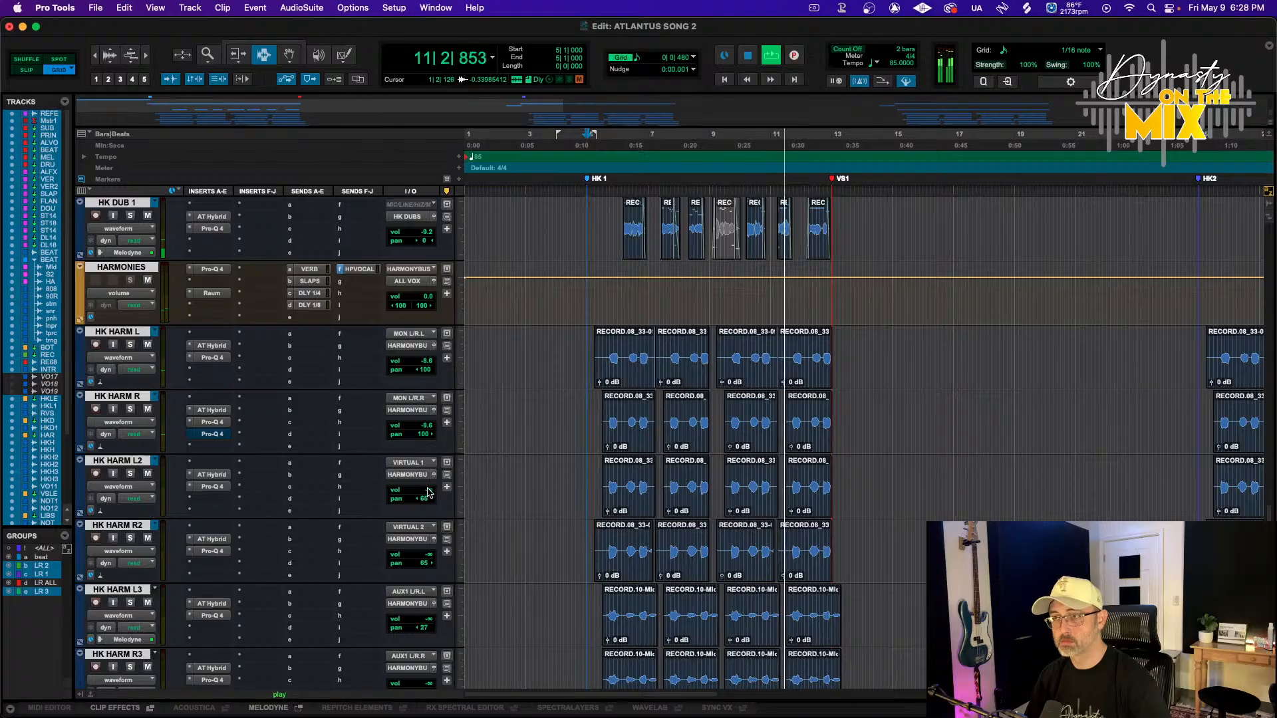
pyautogui.moveTo(426, 490)
pyautogui.mouseDown()
pyautogui.moveTo(434, 455)
pyautogui.moveTo(427, 494)
pyautogui.mouseUp()
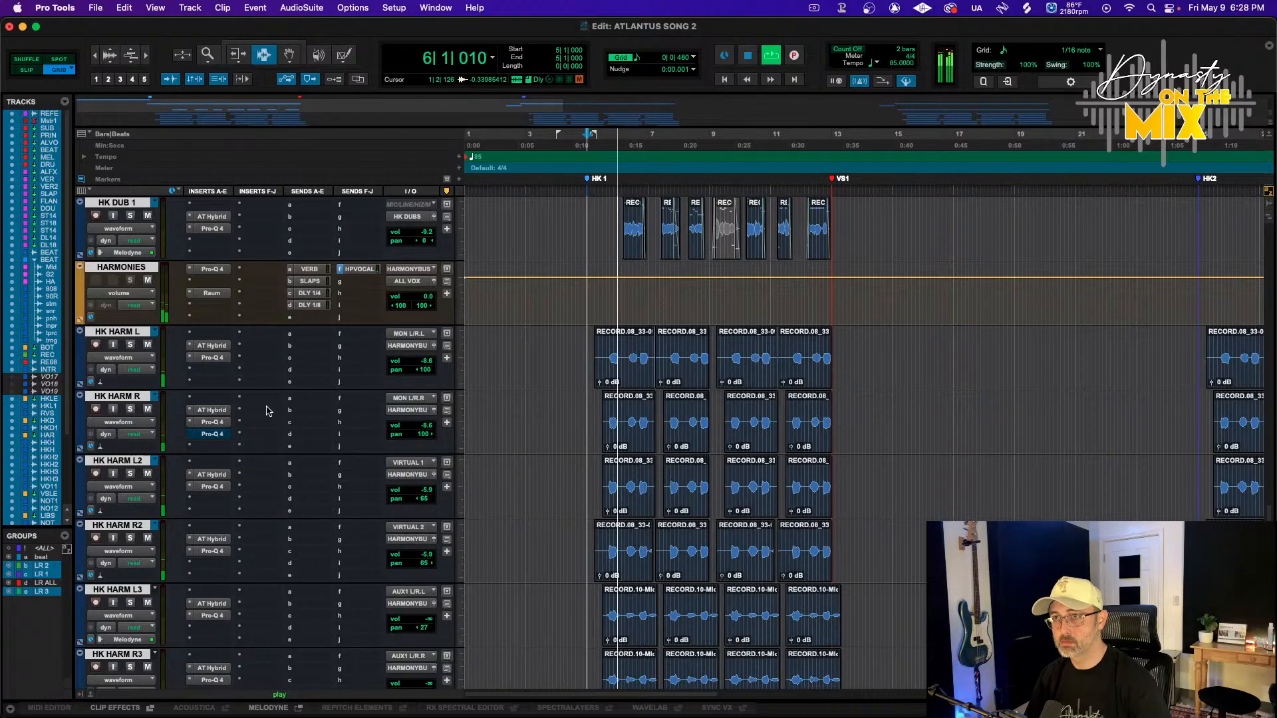
# Replace the Raum reverb insert on the HARMONIES track with Neoverb Pro (stereo)
pyautogui.click(189, 293)
pyautogui.click(211, 290)
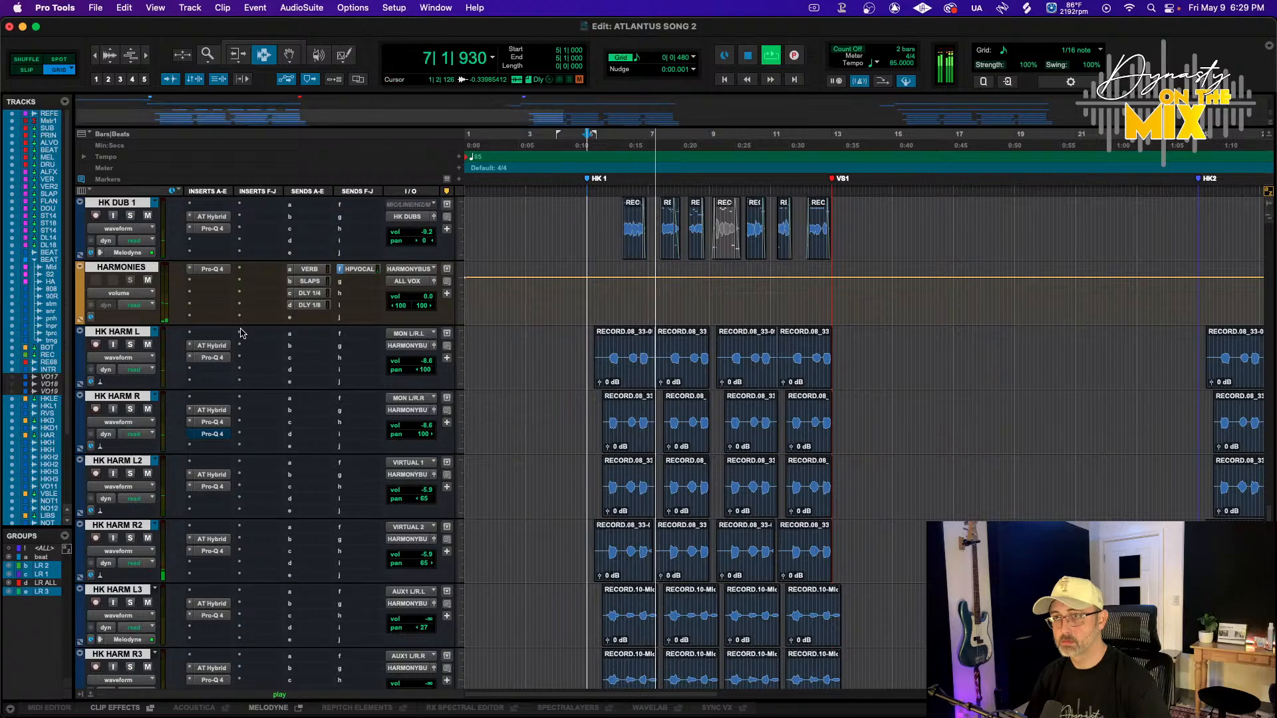
pyautogui.click(205, 311)
pyautogui.moveTo(253, 306)
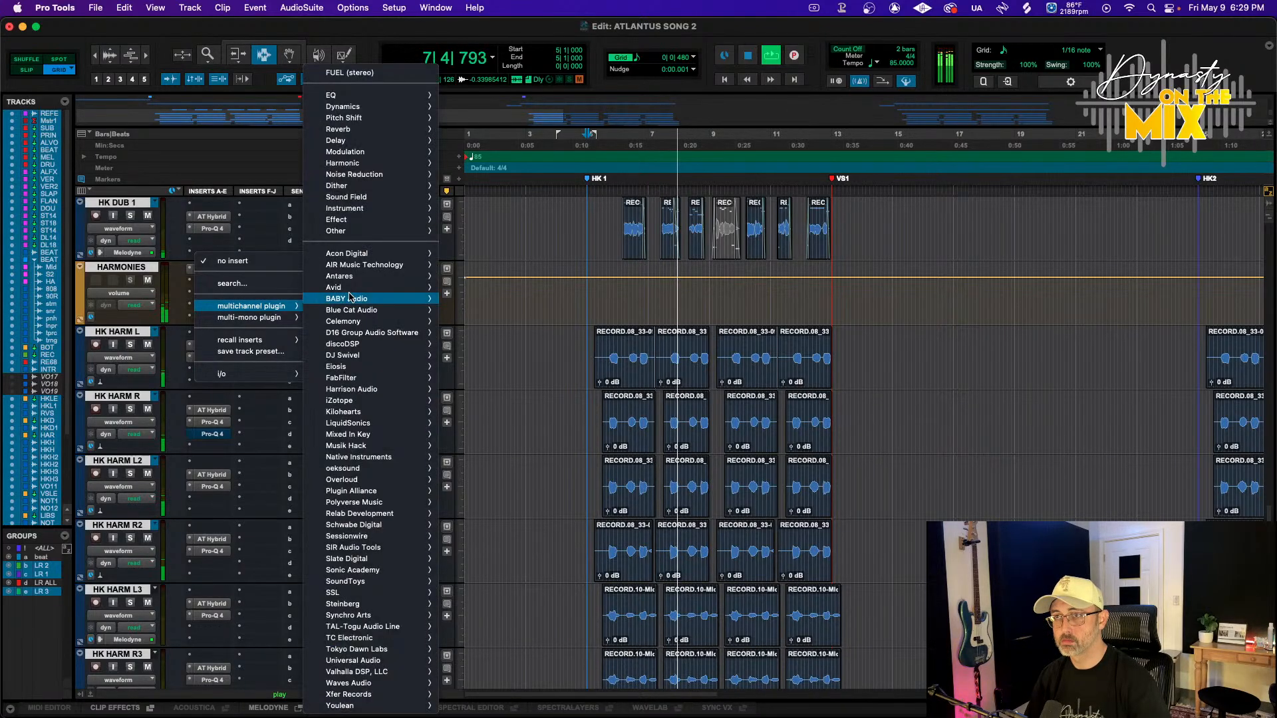
pyautogui.moveTo(359, 131)
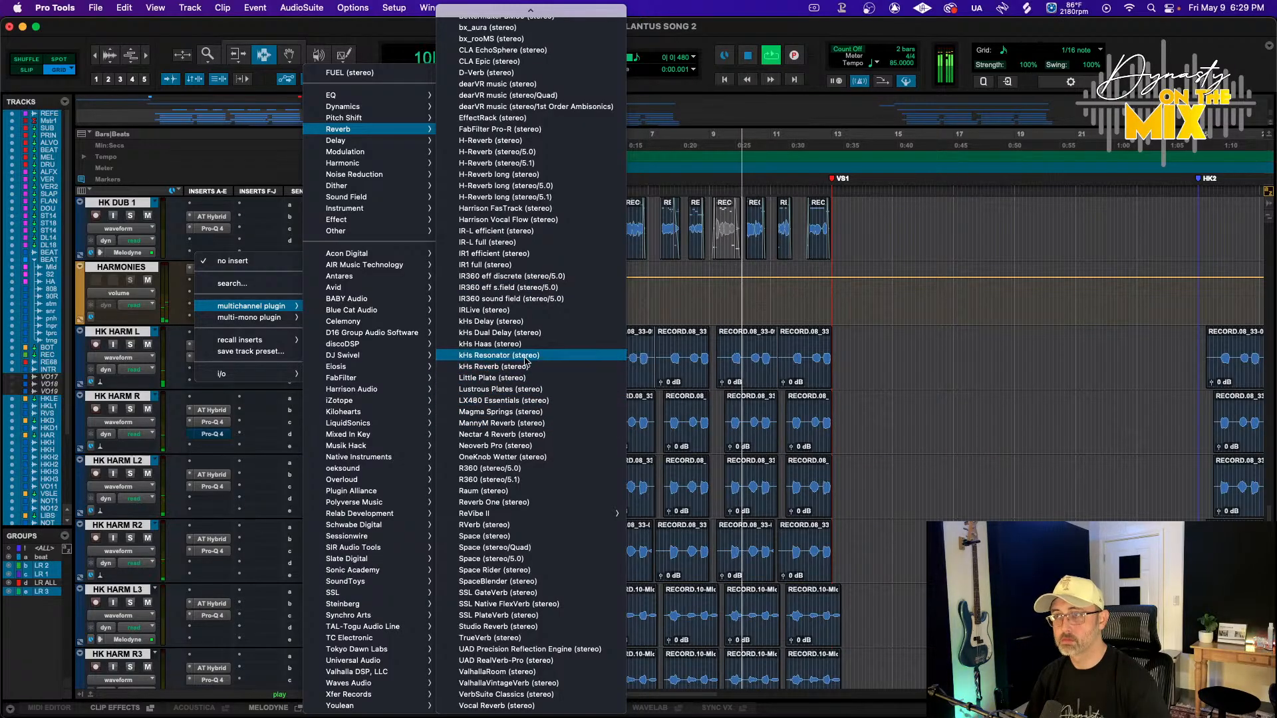
pyautogui.scroll(4, 522, 292)
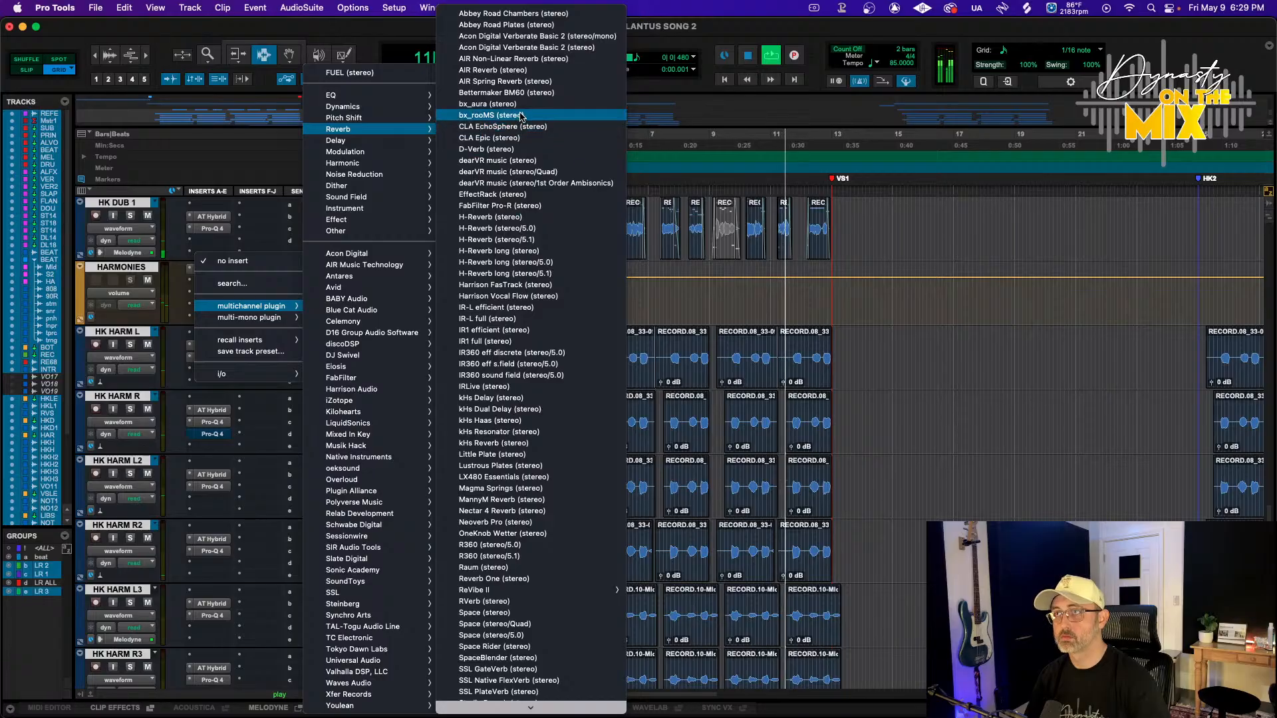
pyautogui.scroll(-4, 511, 526)
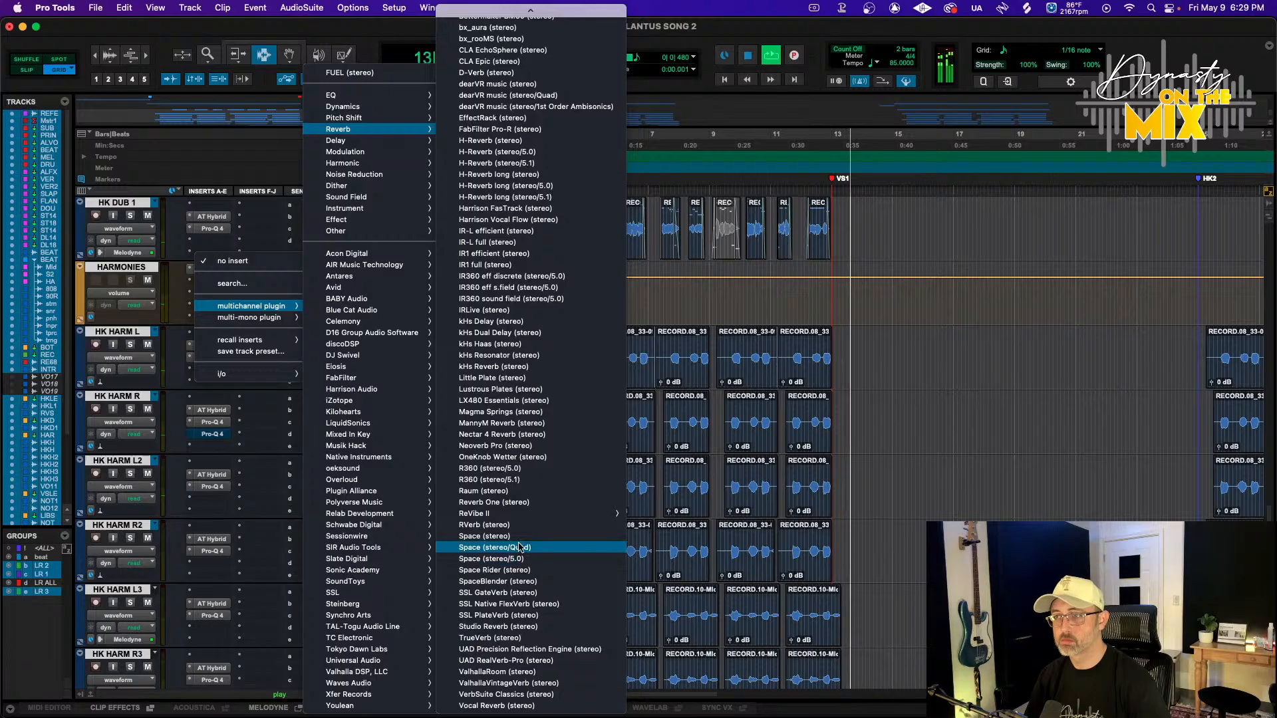
pyautogui.click(510, 447)
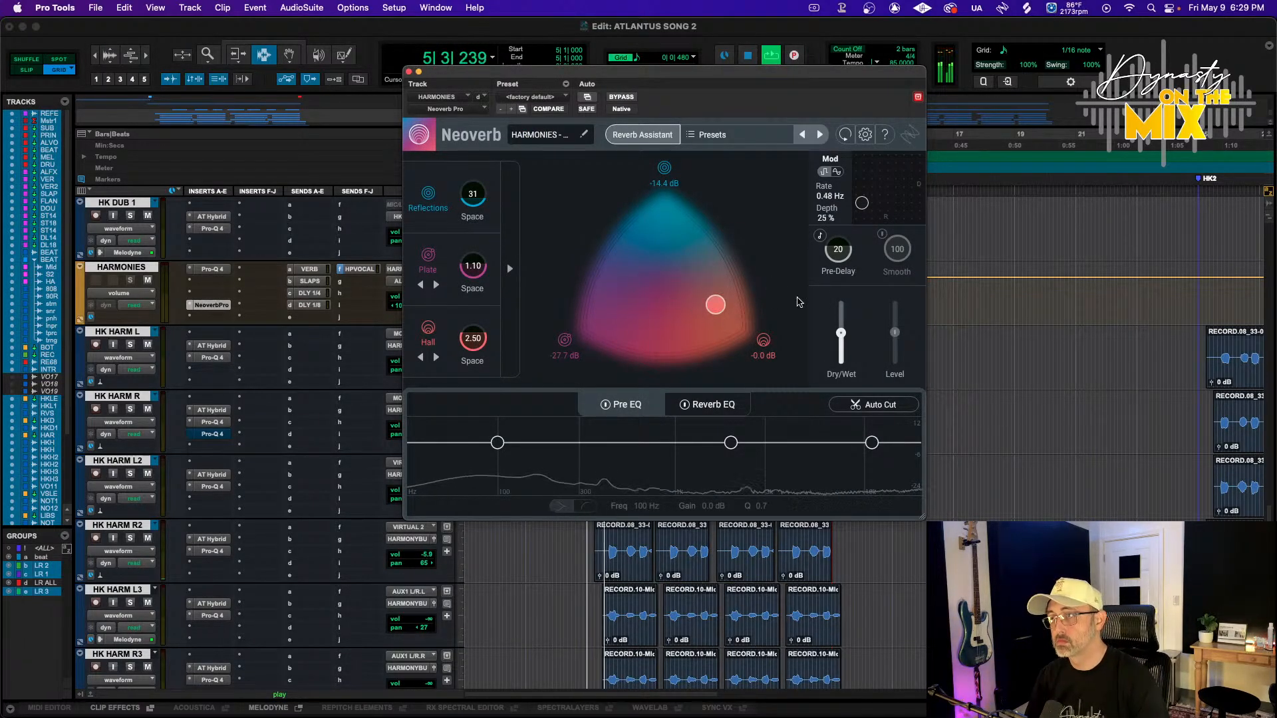
# In Neoverb's Pre EQ, pull the low band down to about 138 Hz at -27.8 dB as a low cut
pyautogui.moveTo(841, 348); pyautogui.dragTo(842, 352)
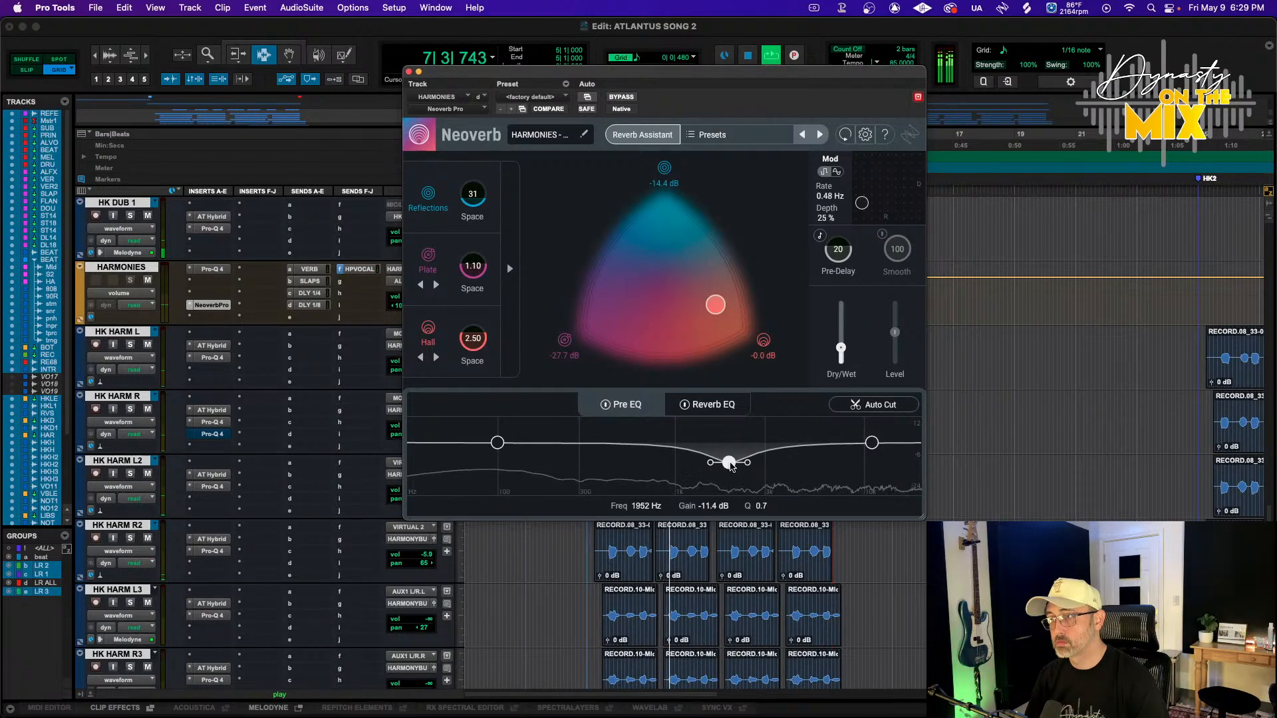
pyautogui.moveTo(503, 453); pyautogui.dragTo(522, 492)
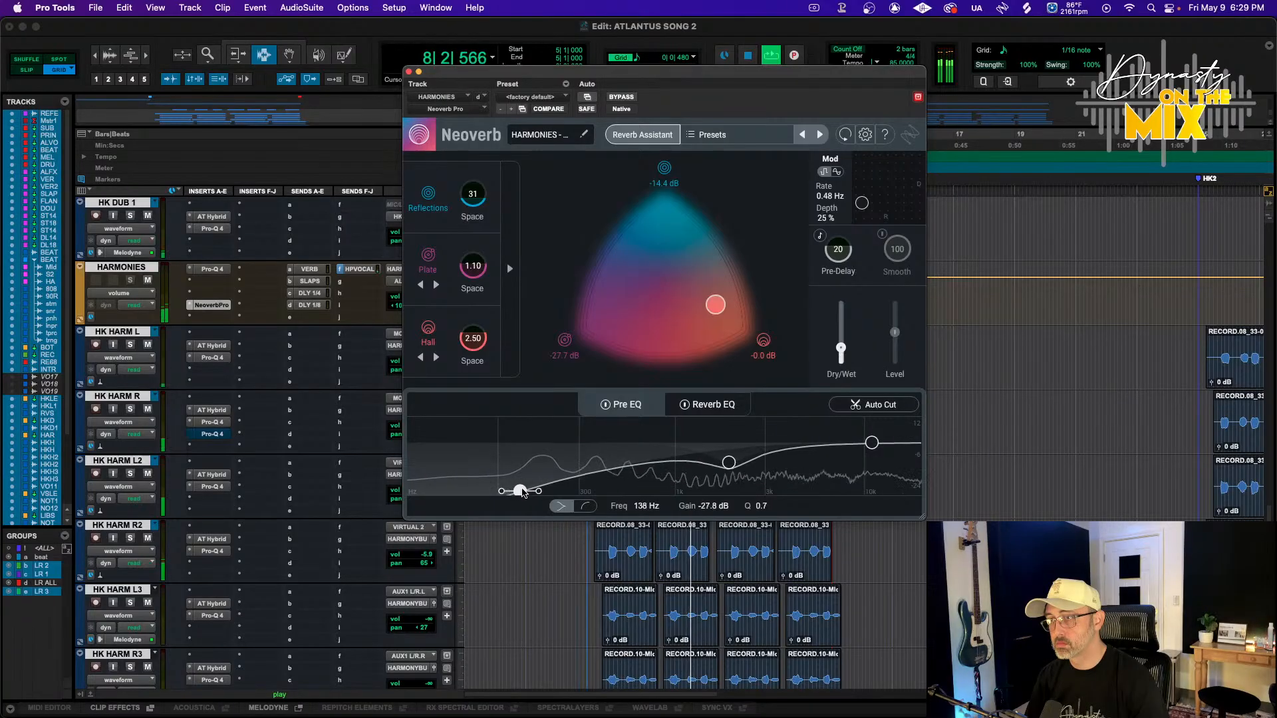
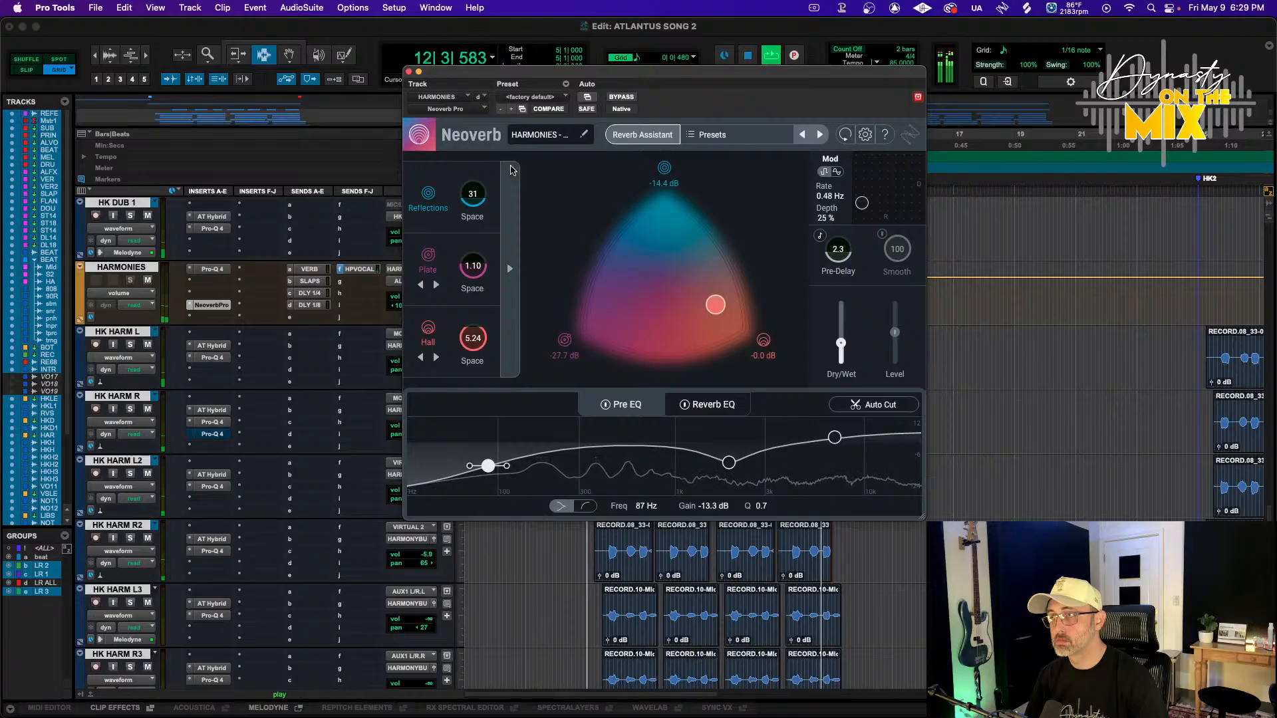
# Close the Neoverb plug-in window and play the session briefly
pyautogui.click(410, 74)
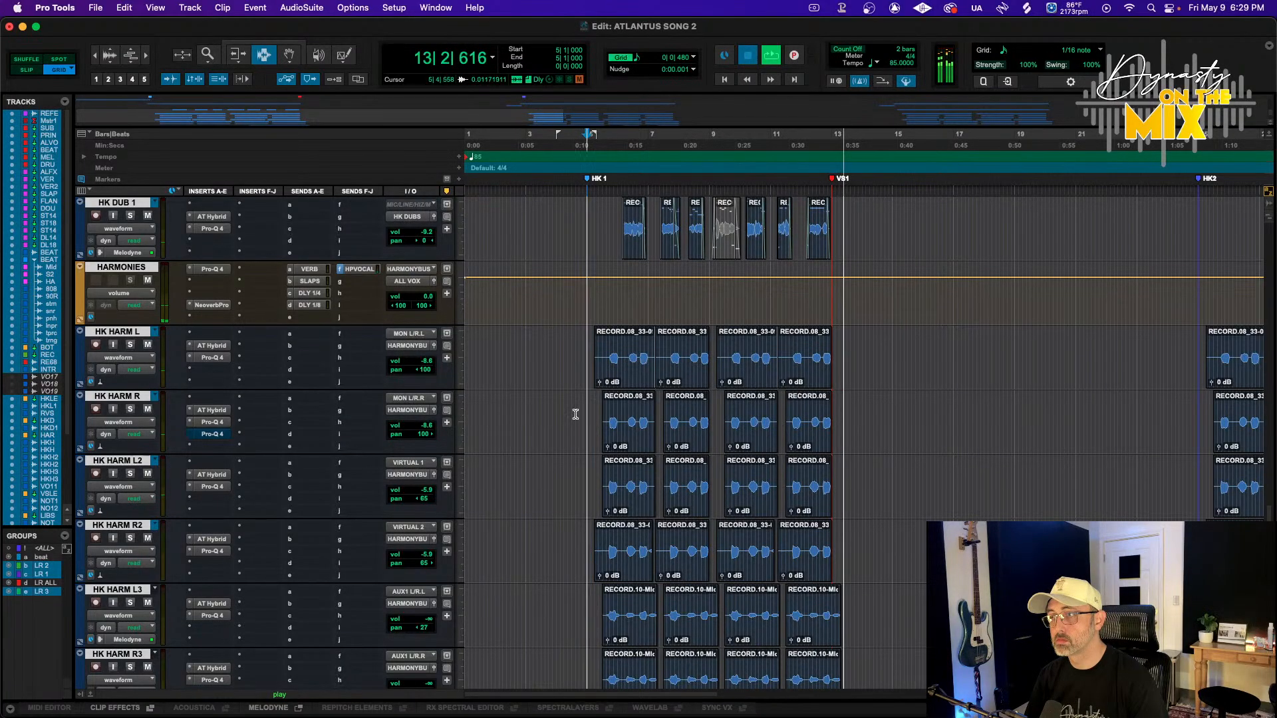
pyautogui.press('space')
pyautogui.press('space')
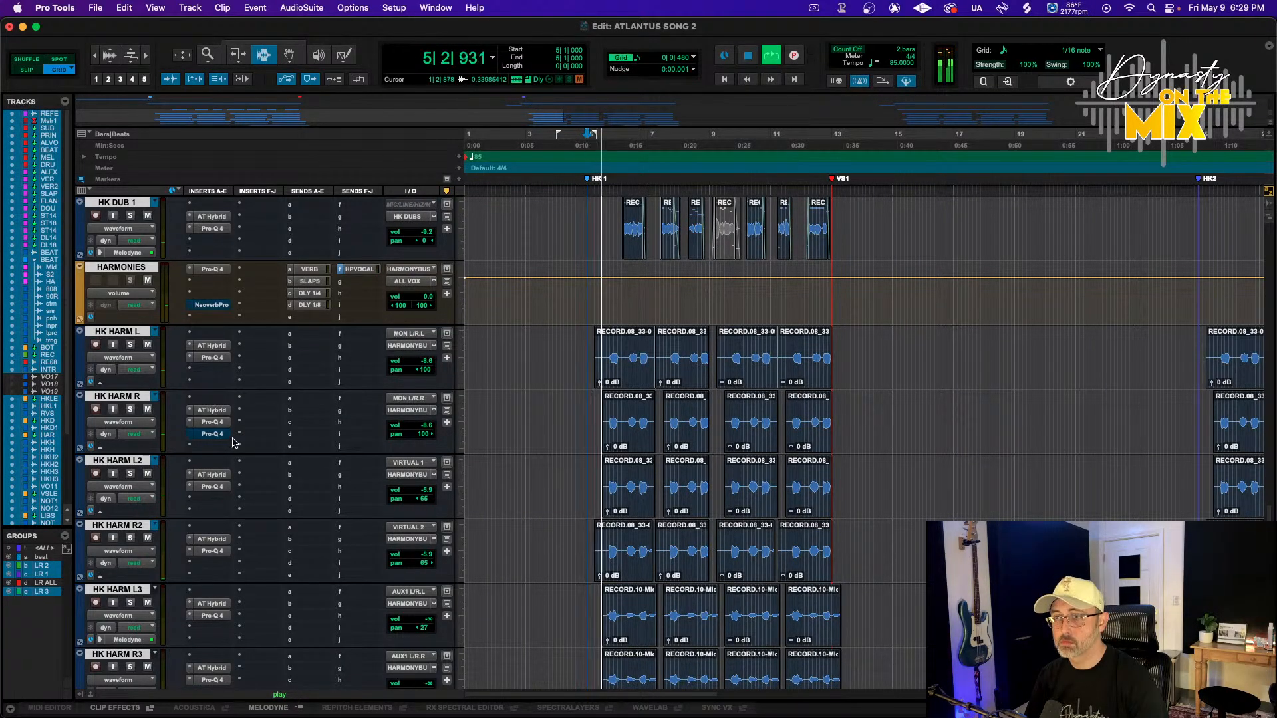
# Lower the HK HARM L3 volume slightly and turn off the harmony solo
pyautogui.scroll(-4, 233, 442)
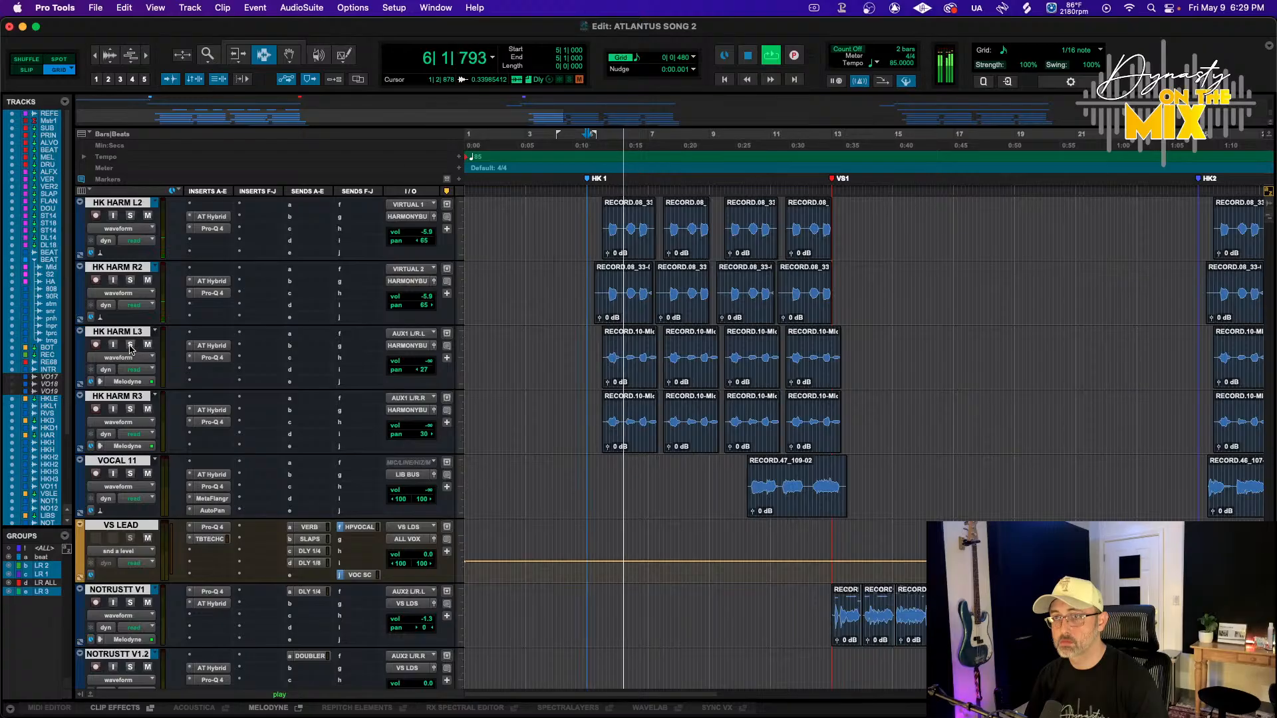
pyautogui.press('space')
pyautogui.press('space')
pyautogui.moveTo(410, 365); pyautogui.dragTo(412, 349)
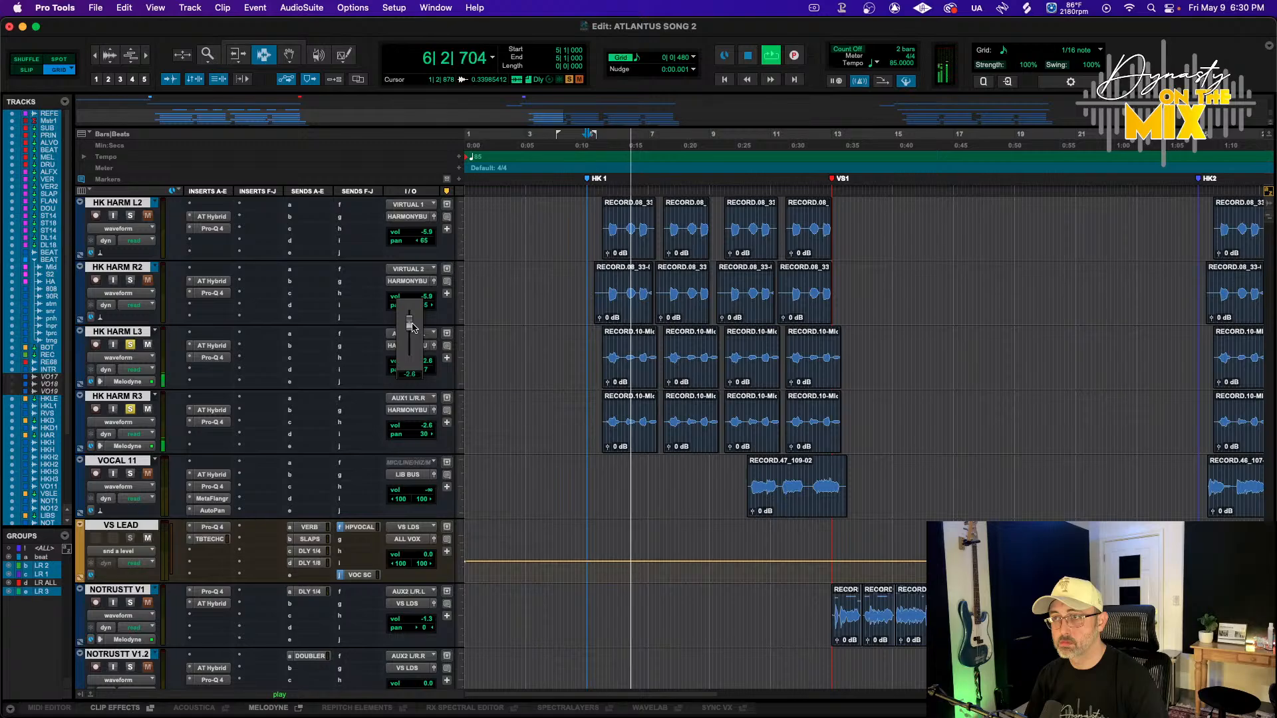
pyautogui.moveTo(412, 327); pyautogui.dragTo(412, 327)
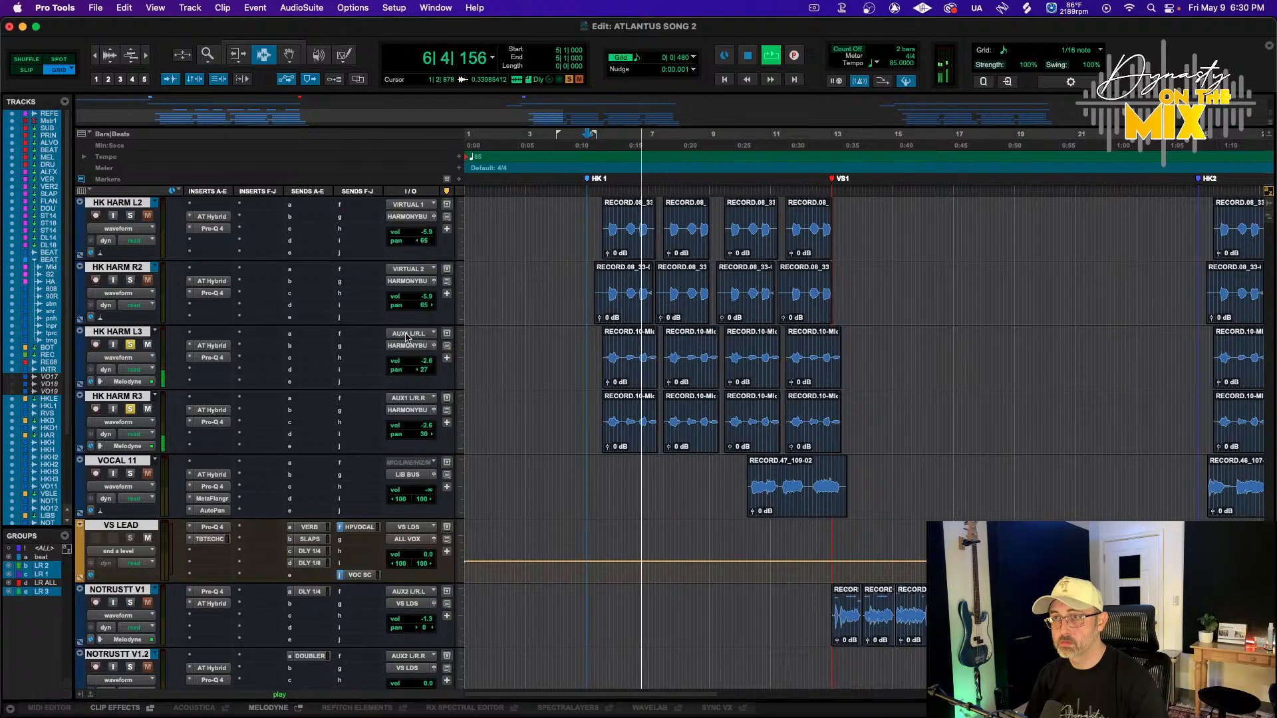
pyautogui.click(130, 344)
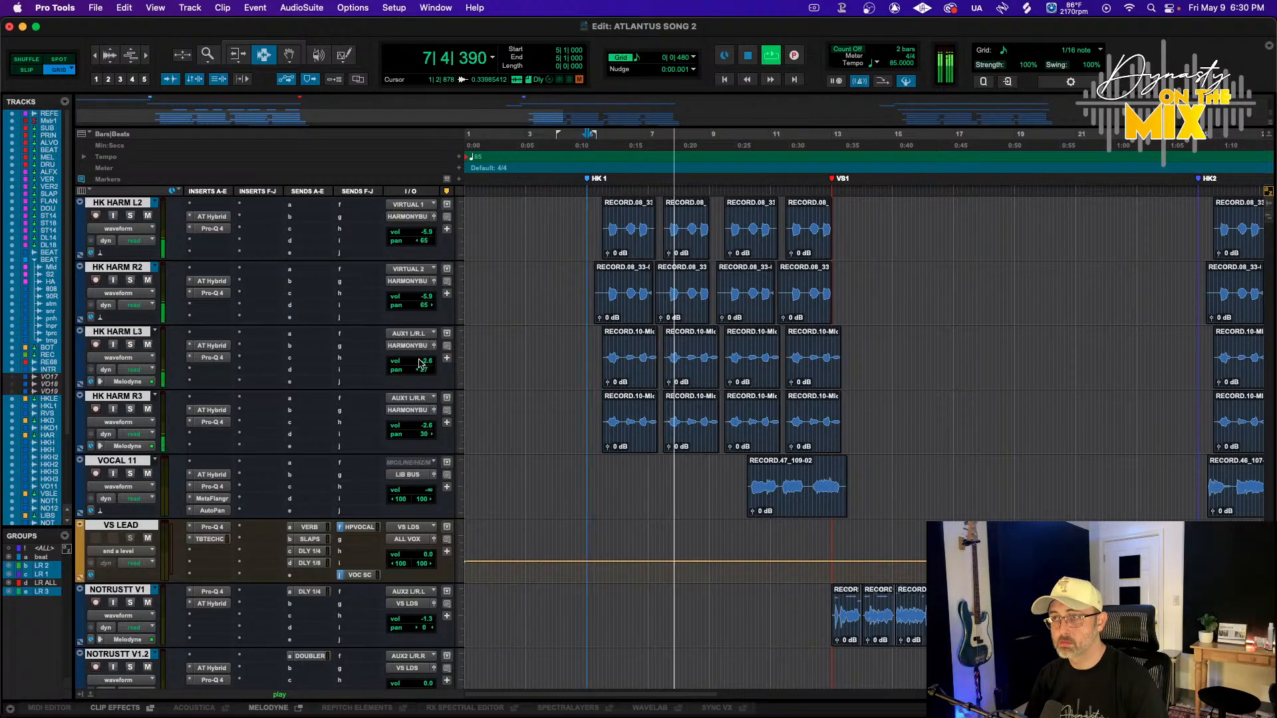
# Pan HK HARM L3 hard left and HK HARM R3 hard right
pyautogui.moveTo(419, 364); pyautogui.dragTo(418, 369)
pyautogui.scroll(3, 371, 468)
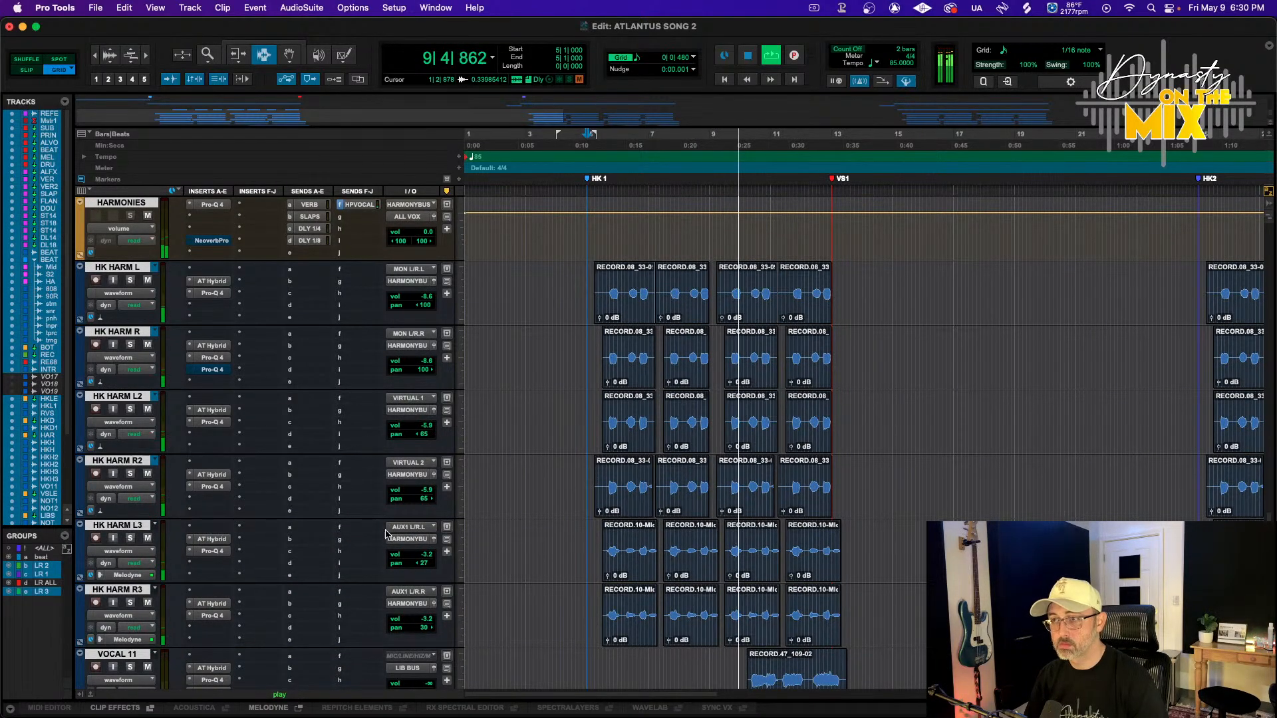
pyautogui.moveTo(423, 564); pyautogui.dragTo(399, 564)
pyautogui.moveTo(423, 628); pyautogui.dragTo(450, 628)
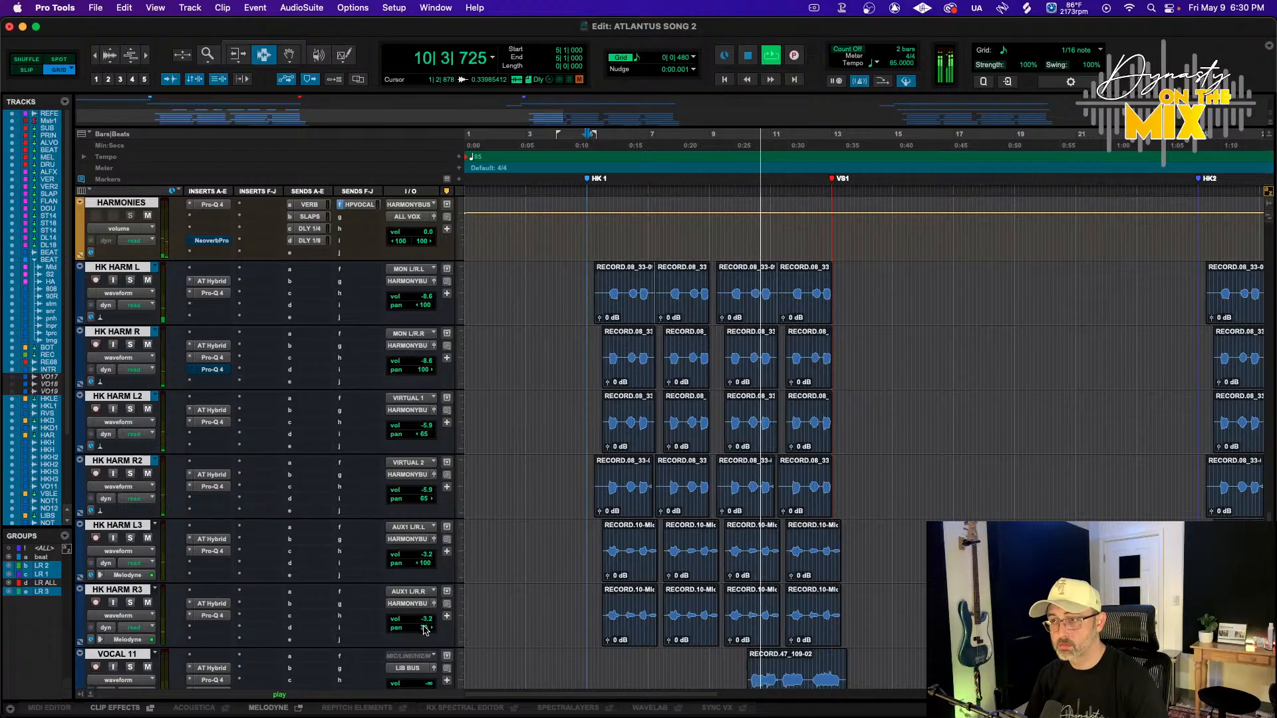
# Narrow the pans of HK HARM L2 and HK HARM R2 to 35 left and right
pyautogui.moveTo(424, 434); pyautogui.dragTo(425, 440)
pyautogui.moveTo(425, 437); pyautogui.dragTo(426, 437)
pyautogui.moveTo(427, 499); pyautogui.dragTo(418, 499)
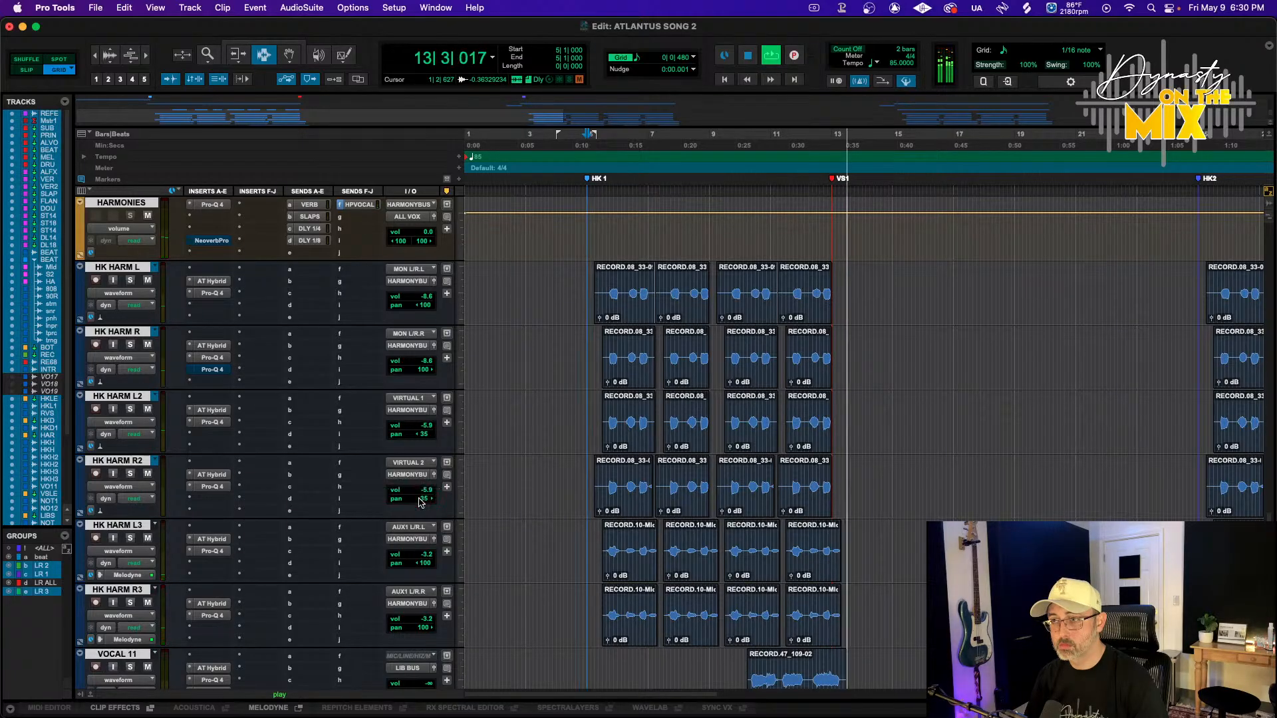
# Select all harmony clips from HK HARM L to HK HARM R3 in the first harmony section and zoom in
pyautogui.click(138, 269)
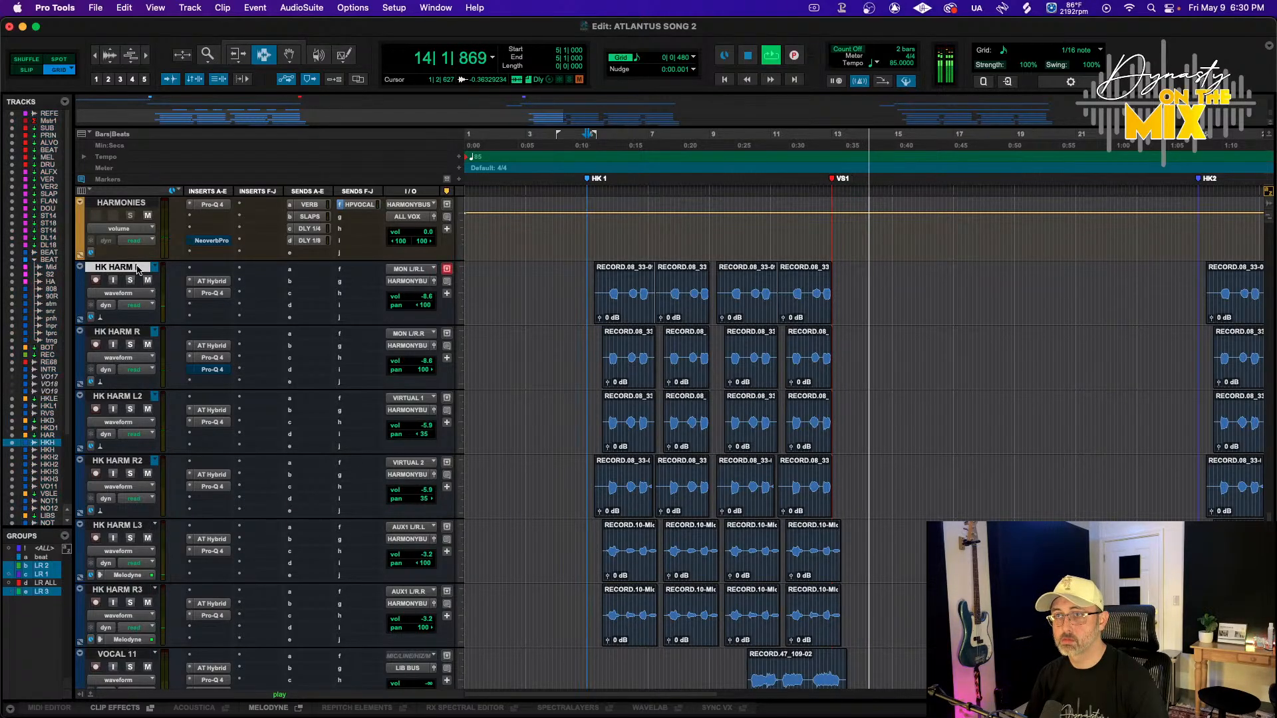
pyautogui.click(589, 280)
pyautogui.moveTo(589, 280); pyautogui.dragTo(843, 498)
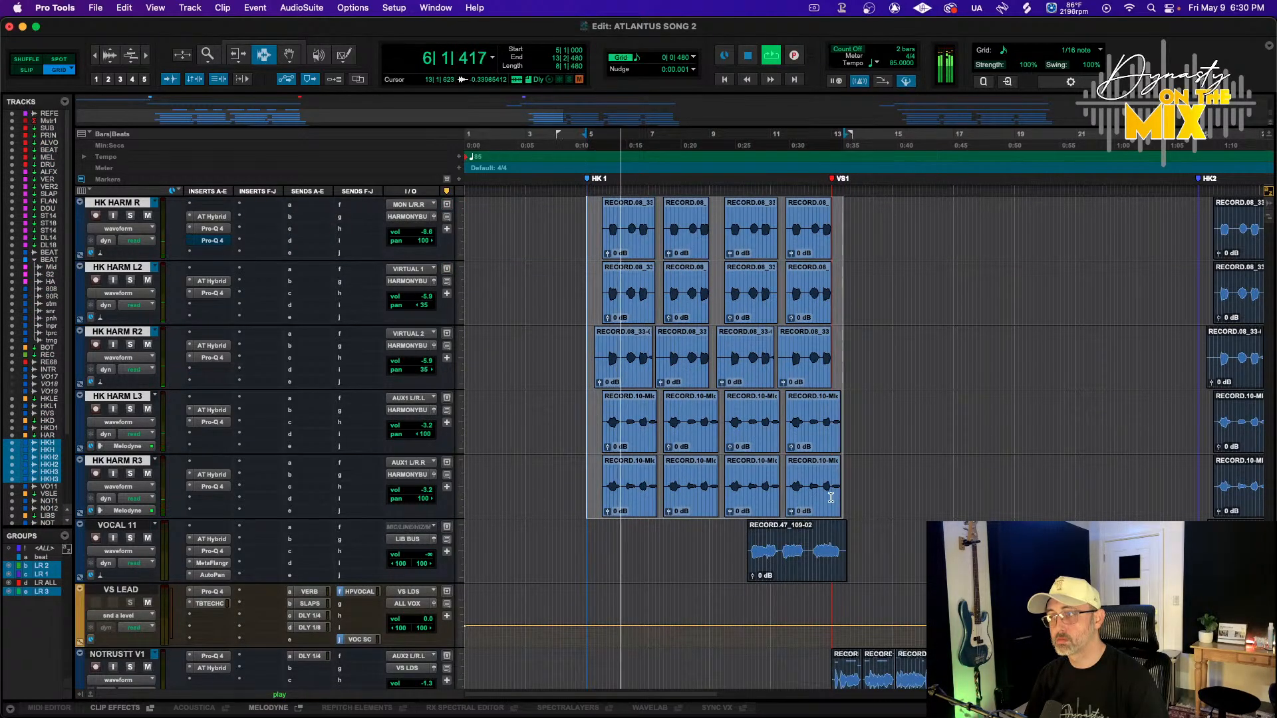
pyautogui.press('t')
pyautogui.scroll(1, 793, 437)
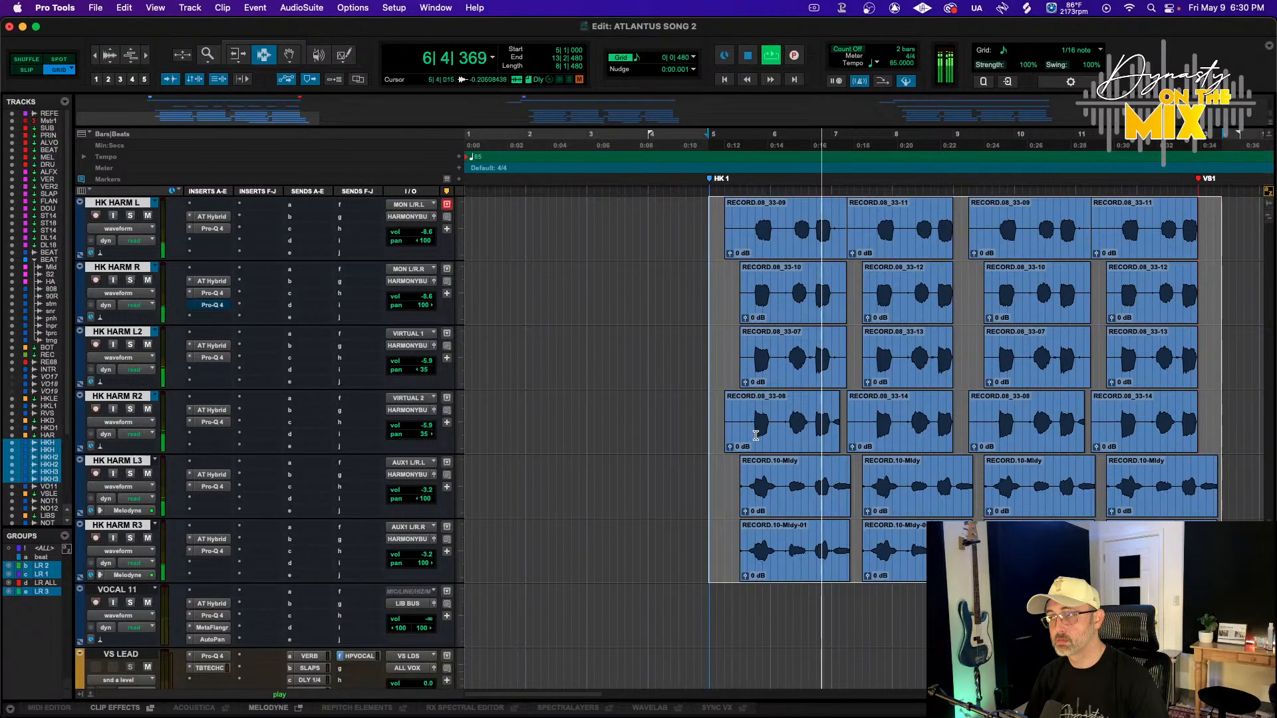
pyautogui.press('space')
# Trim the beginnings of the first harmony clips on the HK HARM tracks to a common start point
pyautogui.press('F6')
pyautogui.click(830, 494)
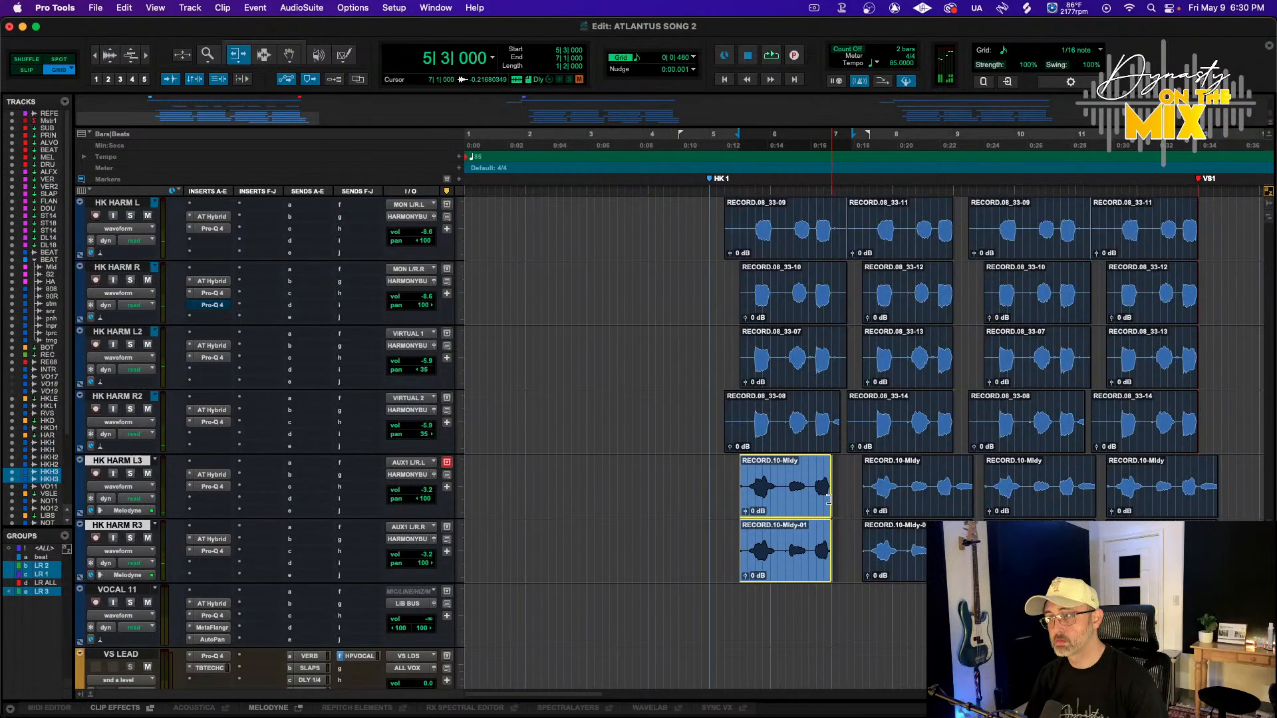
pyautogui.press('t')
pyautogui.press('t')
pyautogui.press('t')
pyautogui.click(916, 508)
pyautogui.scroll(3, 916, 507)
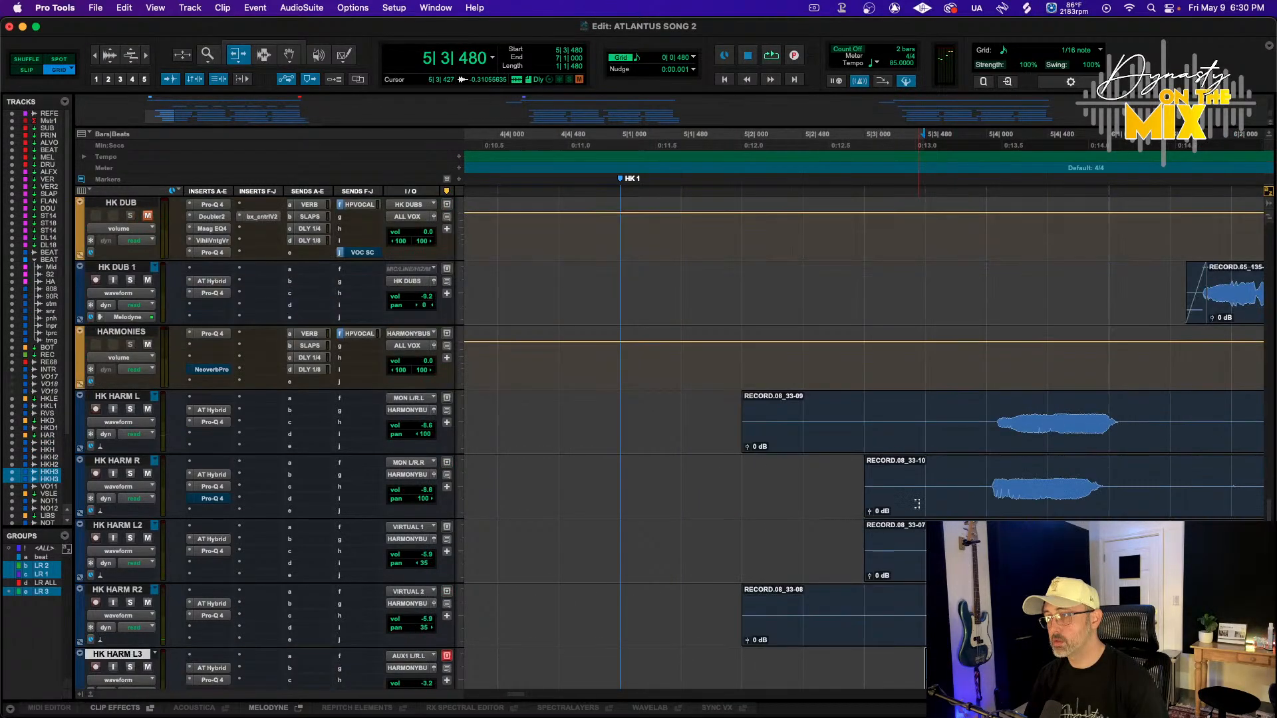
pyautogui.click(916, 508)
pyautogui.click(916, 564)
pyautogui.click(916, 434)
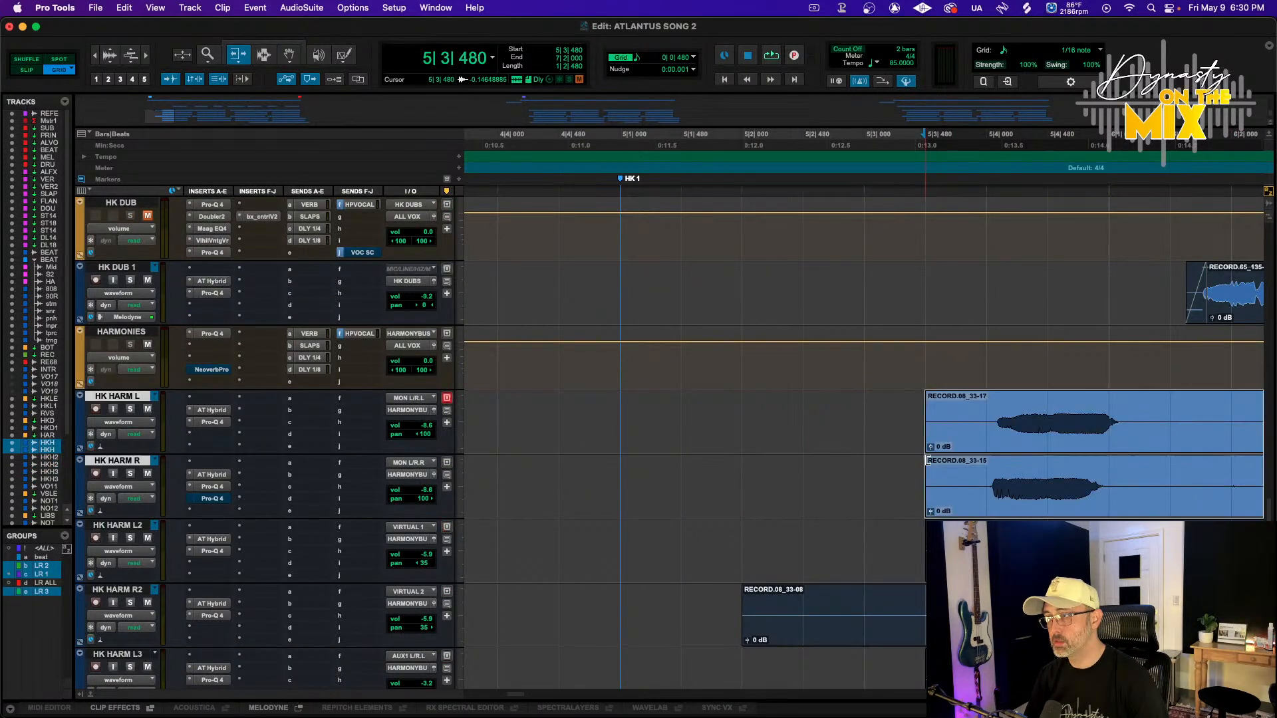
pyautogui.click(917, 617)
pyautogui.press('r')
pyautogui.press('r')
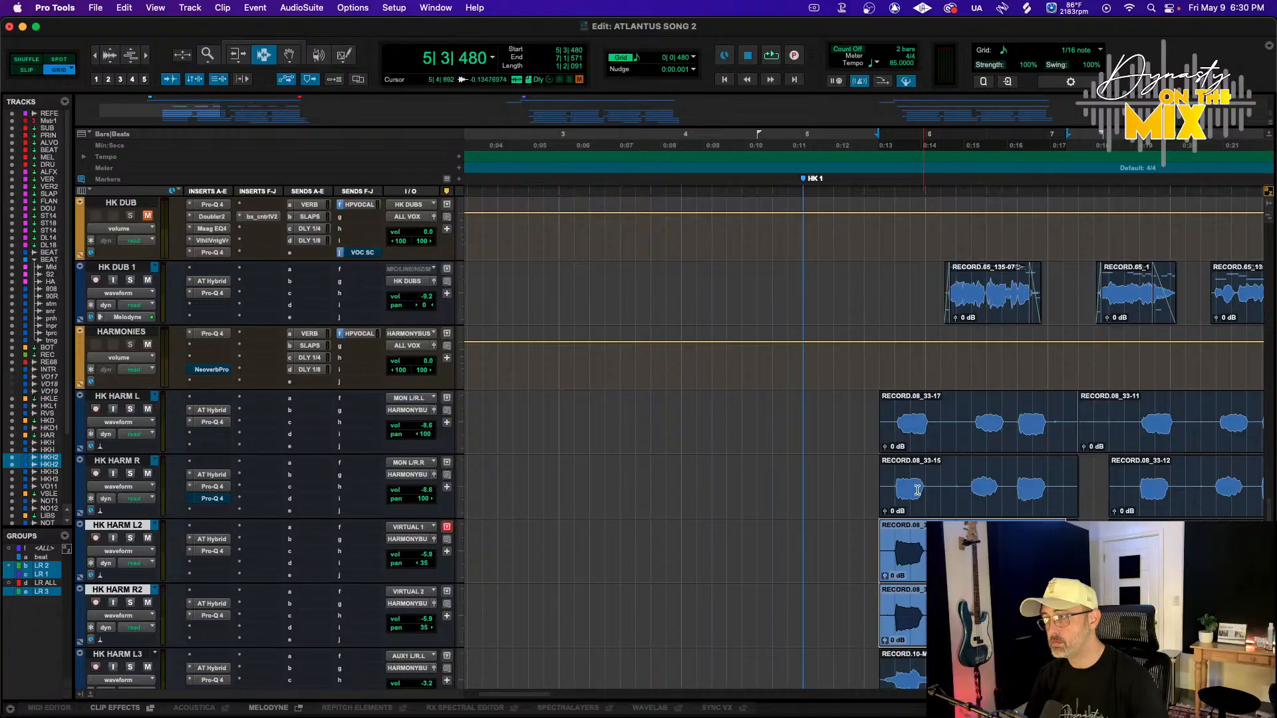
# Select the harmony clips on HK HARM L through R2 and run Strip Silence on them
pyautogui.click(910, 418)
pyautogui.hscroll(10, 910, 418)
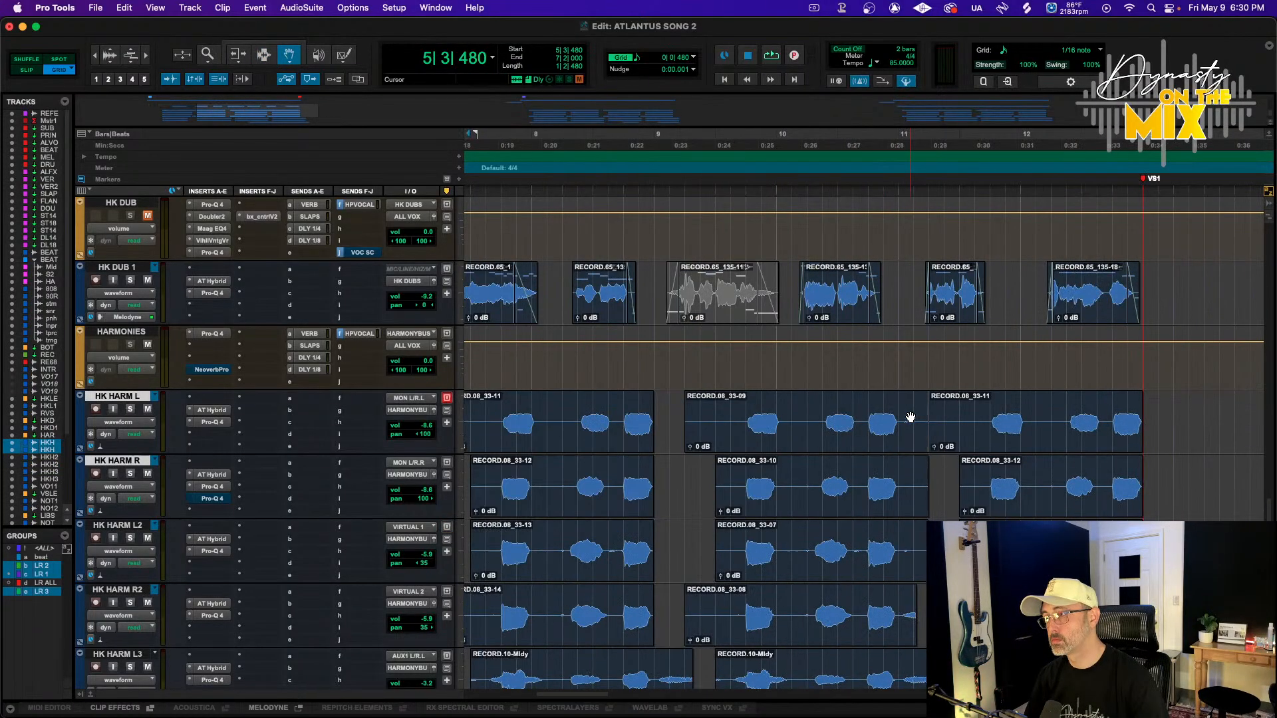
pyautogui.keyDown('shift'); pyautogui.click(932, 423); pyautogui.keyUp('shift')
pyautogui.press('super+u')
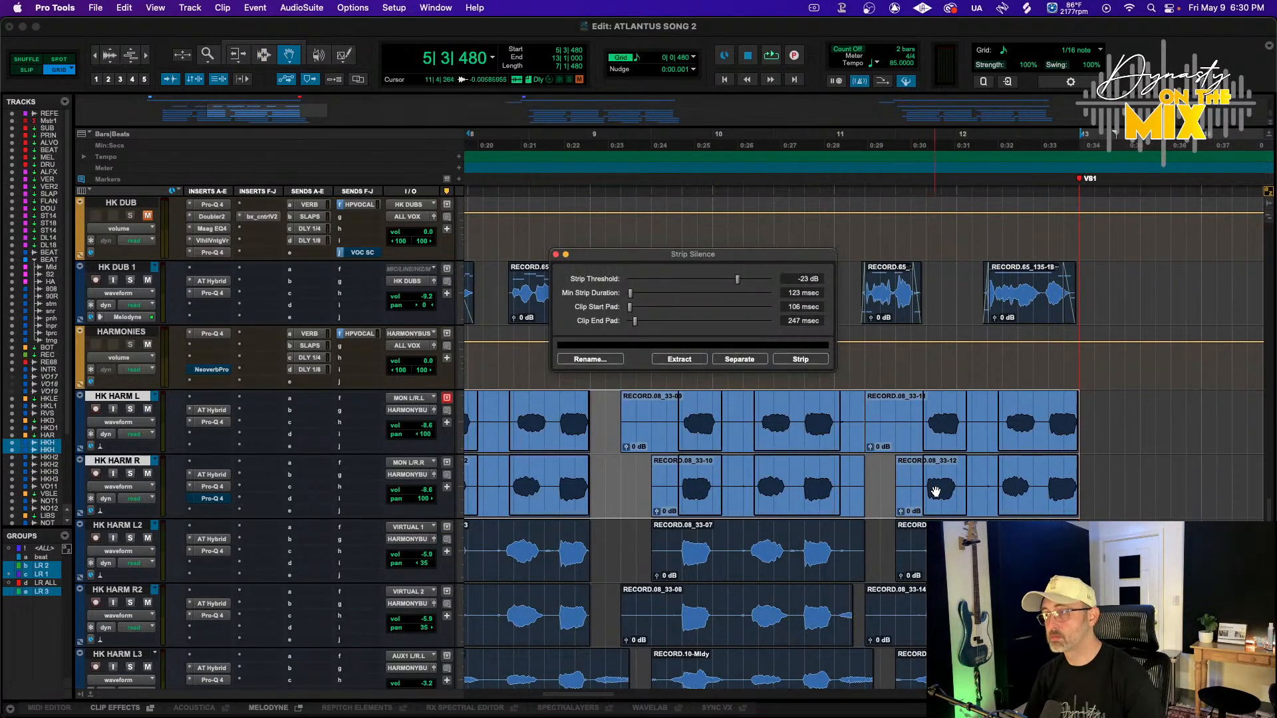
pyautogui.scroll(-3, 937, 465)
pyautogui.scroll(2, 971, 421)
pyautogui.keyDown('shift'); pyautogui.click(949, 503); pyautogui.keyUp('shift')
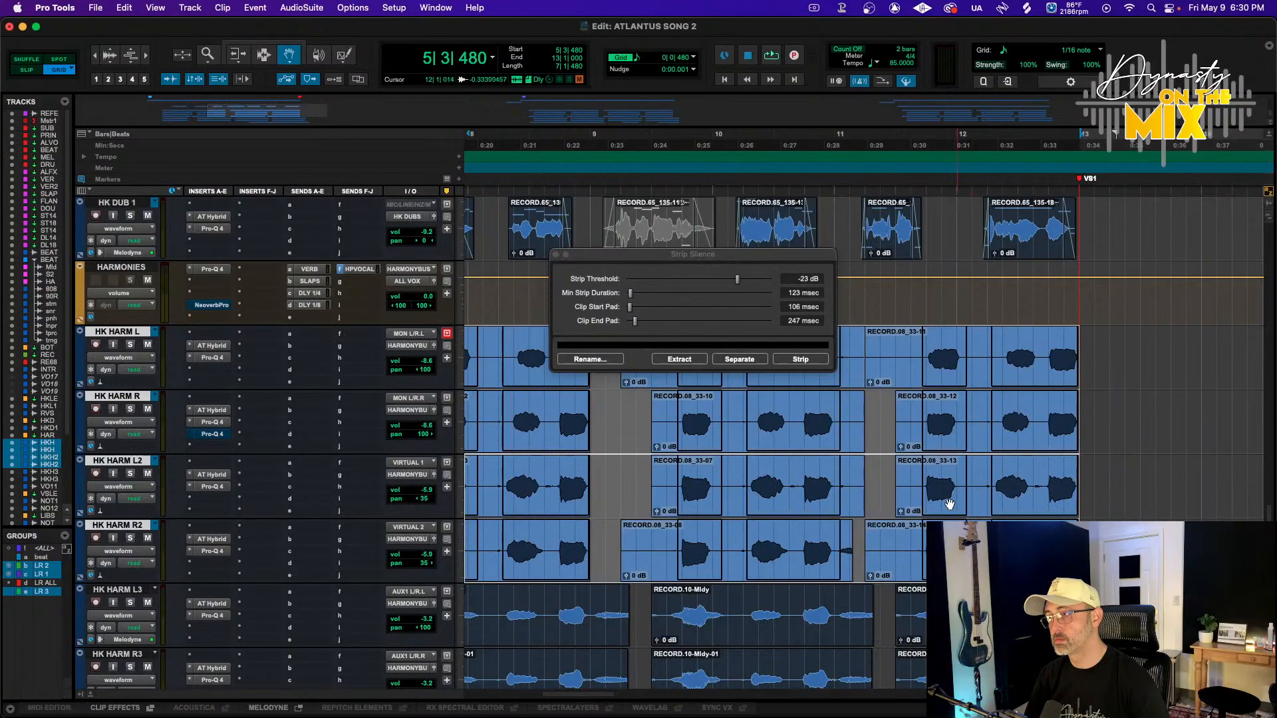
pyautogui.click(796, 362)
# Apply batch fades to the stripped harmony clips
pyautogui.press('super+f')
pyautogui.press('Return')
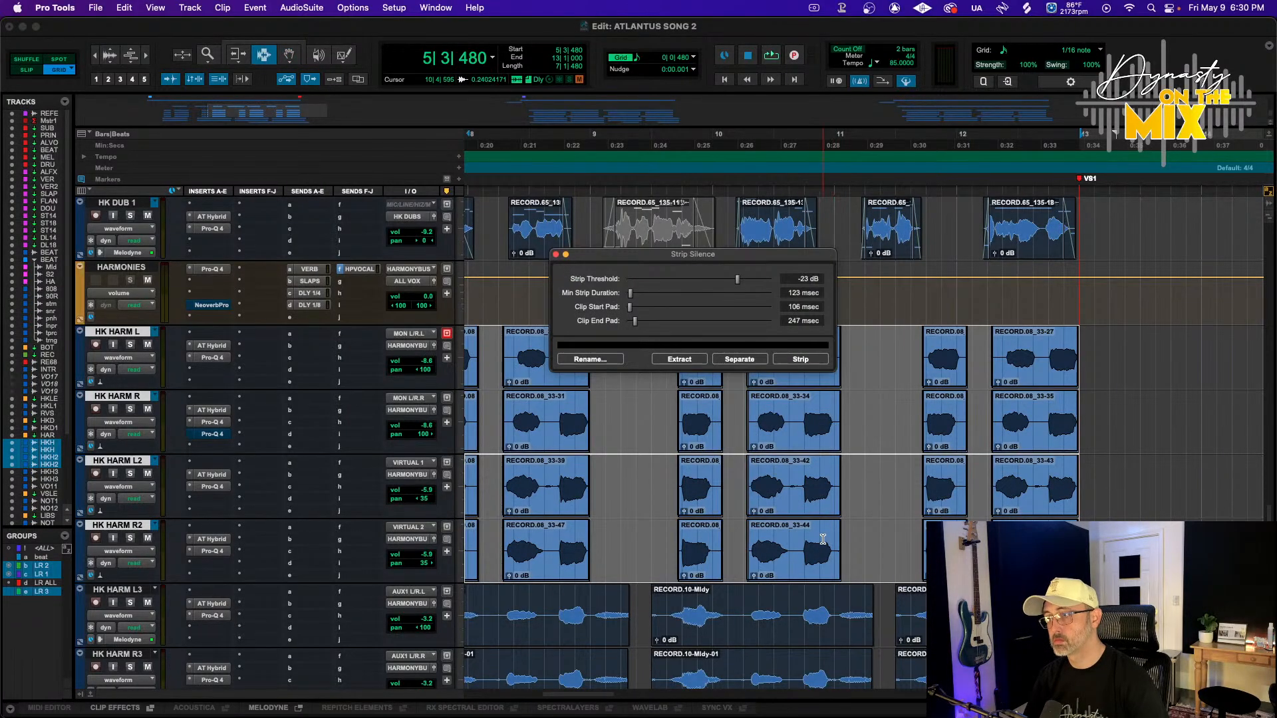
pyautogui.press('super+f')
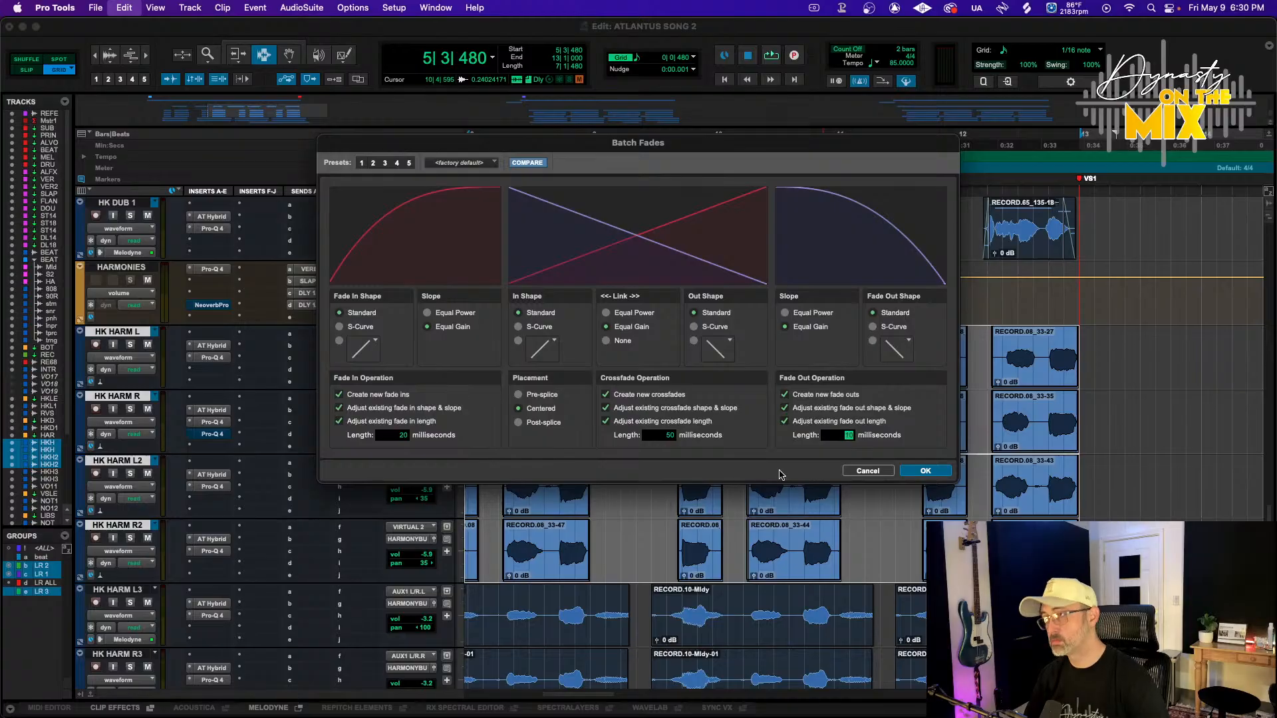
pyautogui.press('Return')
# Select the HK HARM L3 and R3 clips and strip silence with a 265 msec minimum strip duration
pyautogui.hscroll(-7, 758, 489)
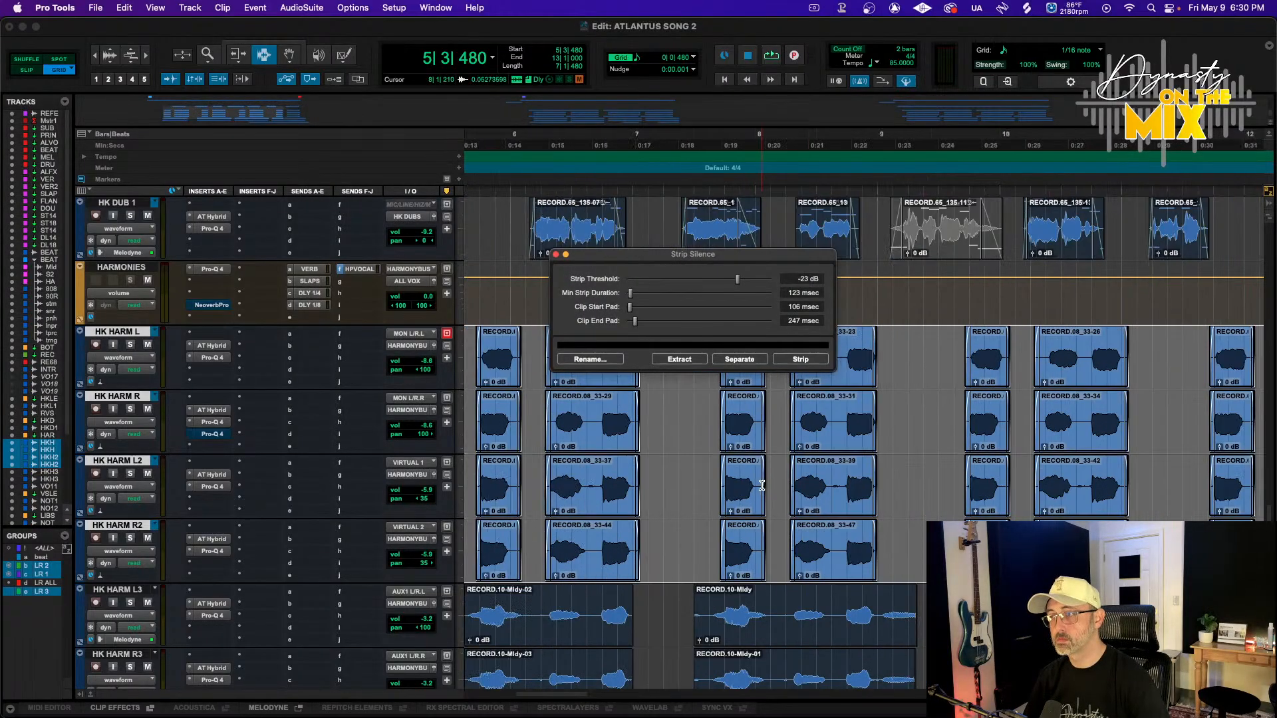
pyautogui.press('F7')
pyautogui.press('F2')
pyautogui.scroll(3, 782, 471)
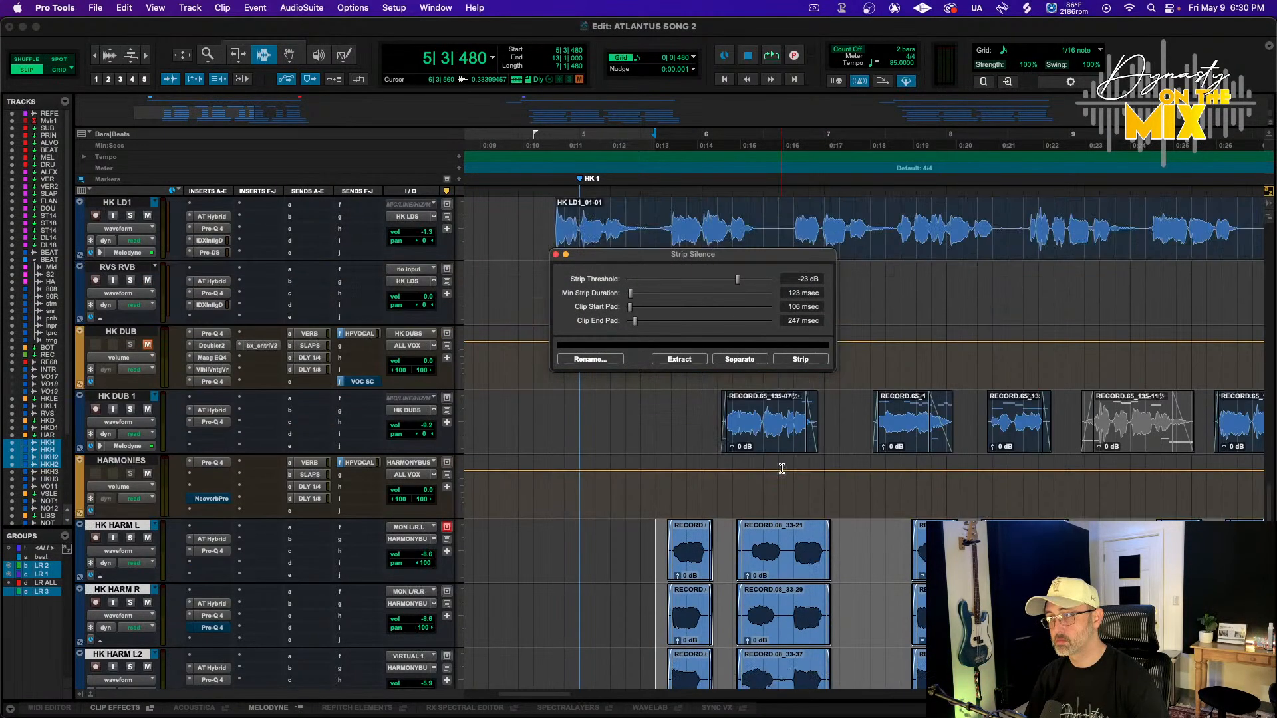
pyautogui.click(783, 569)
pyautogui.scroll(-3, 783, 569)
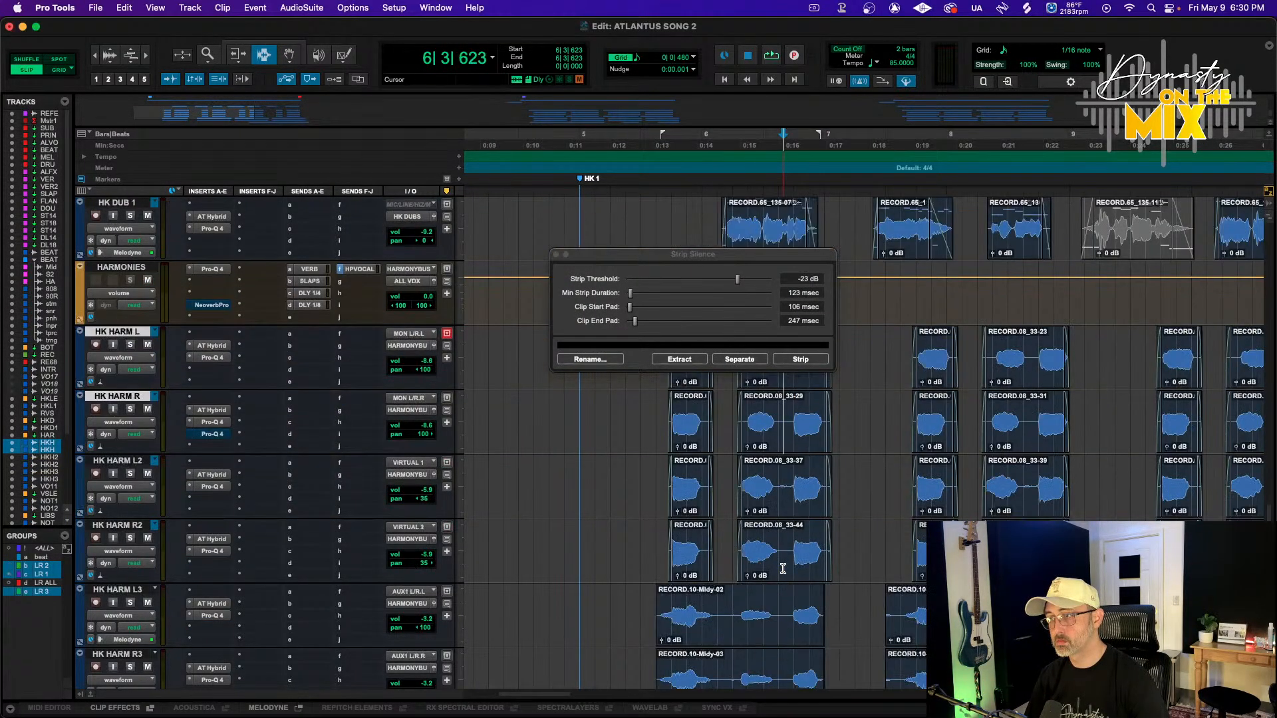
pyautogui.click(724, 595)
pyautogui.press('r')
pyautogui.scroll(-3, 725, 597)
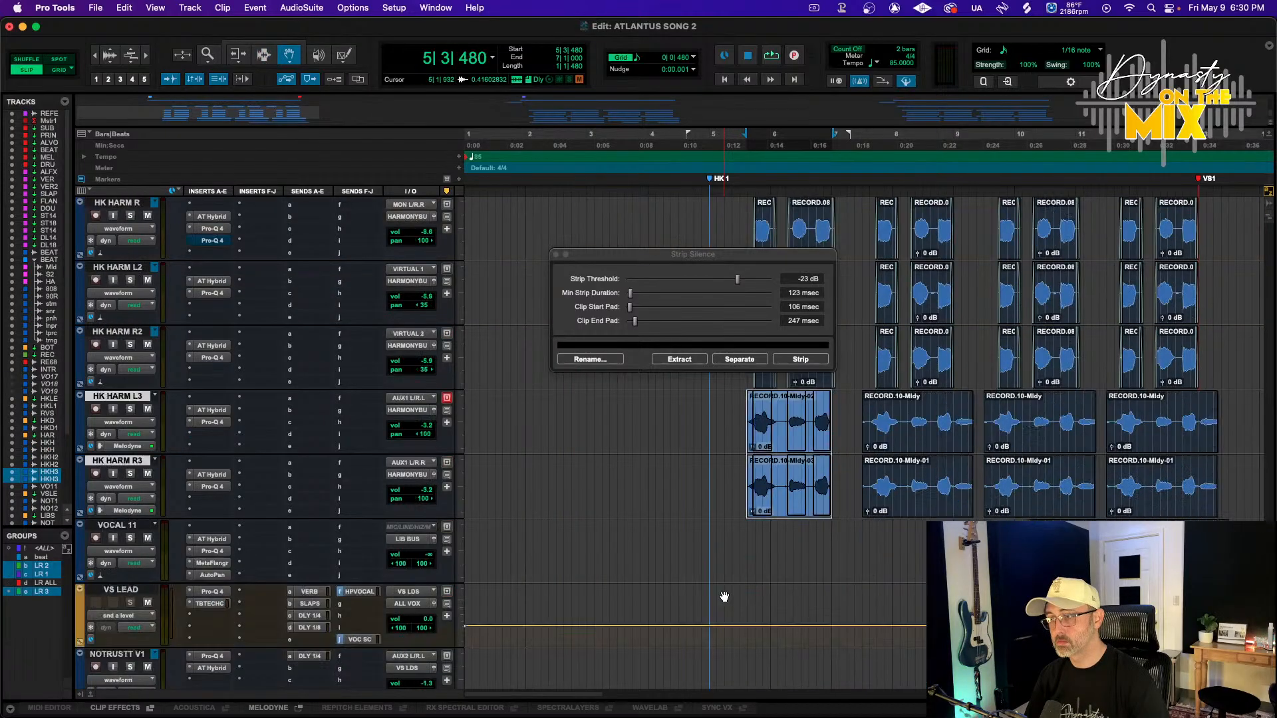
pyautogui.keyDown('shift'); pyautogui.click(1160, 485); pyautogui.keyUp('shift')
pyautogui.press('t')
pyautogui.press('t')
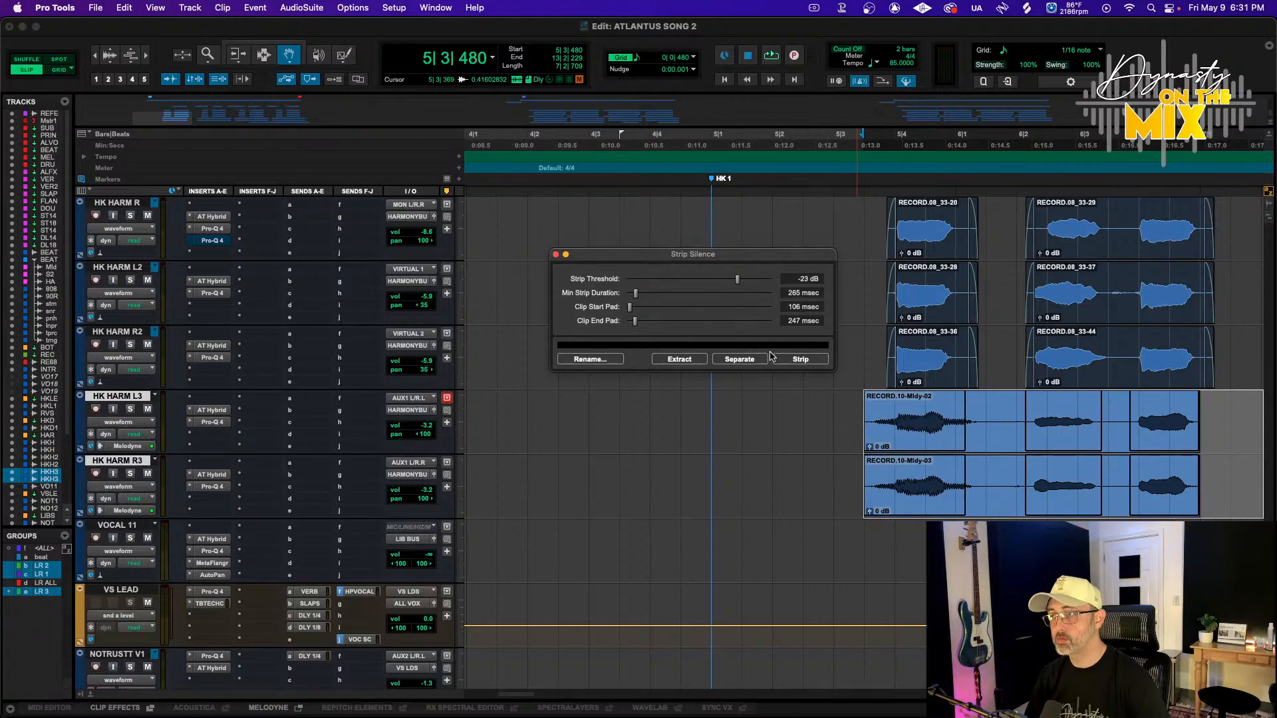
pyautogui.click(796, 360)
# Apply batch fades to the stripped HK HARM L3 and R3 clips
pyautogui.press('super+f')
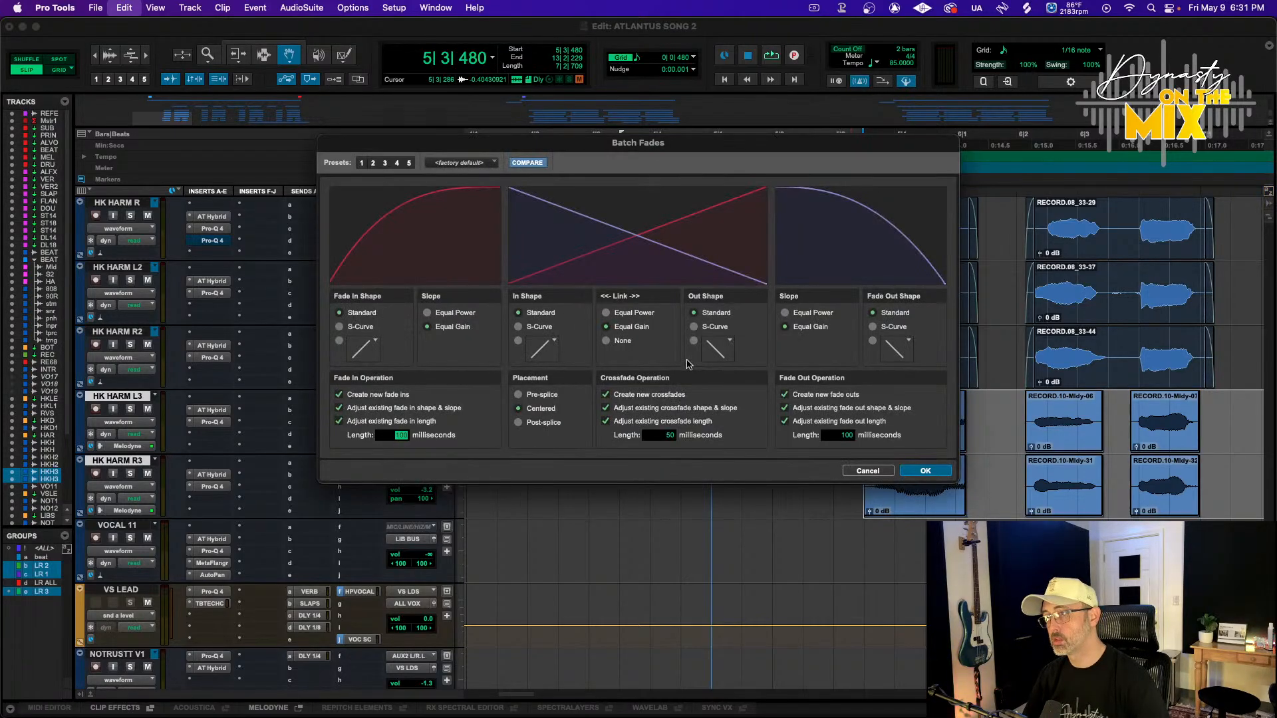
pyautogui.press('Return')
pyautogui.press('Return')
# Select and delete a stray clip fragment on HK HARM L3 and R3 after bar 11
pyautogui.hscroll(15, 739, 477)
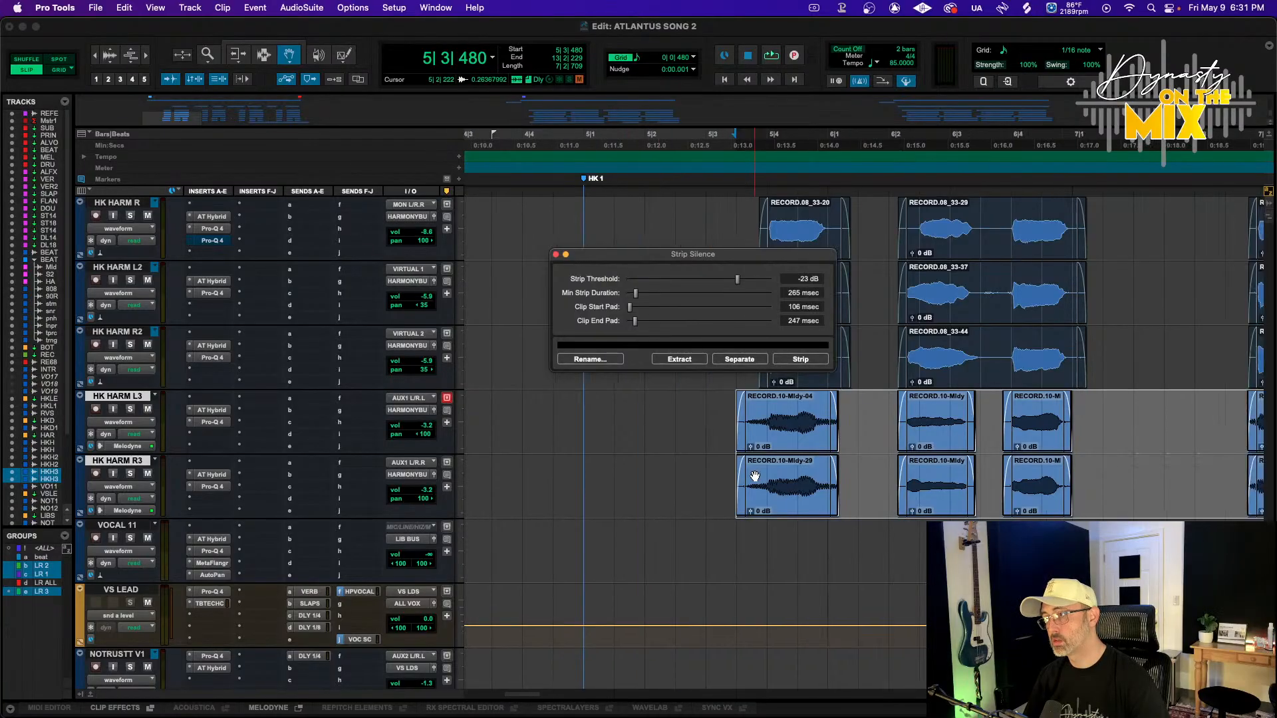
pyautogui.moveTo(646, 486); pyautogui.dragTo(608, 424)
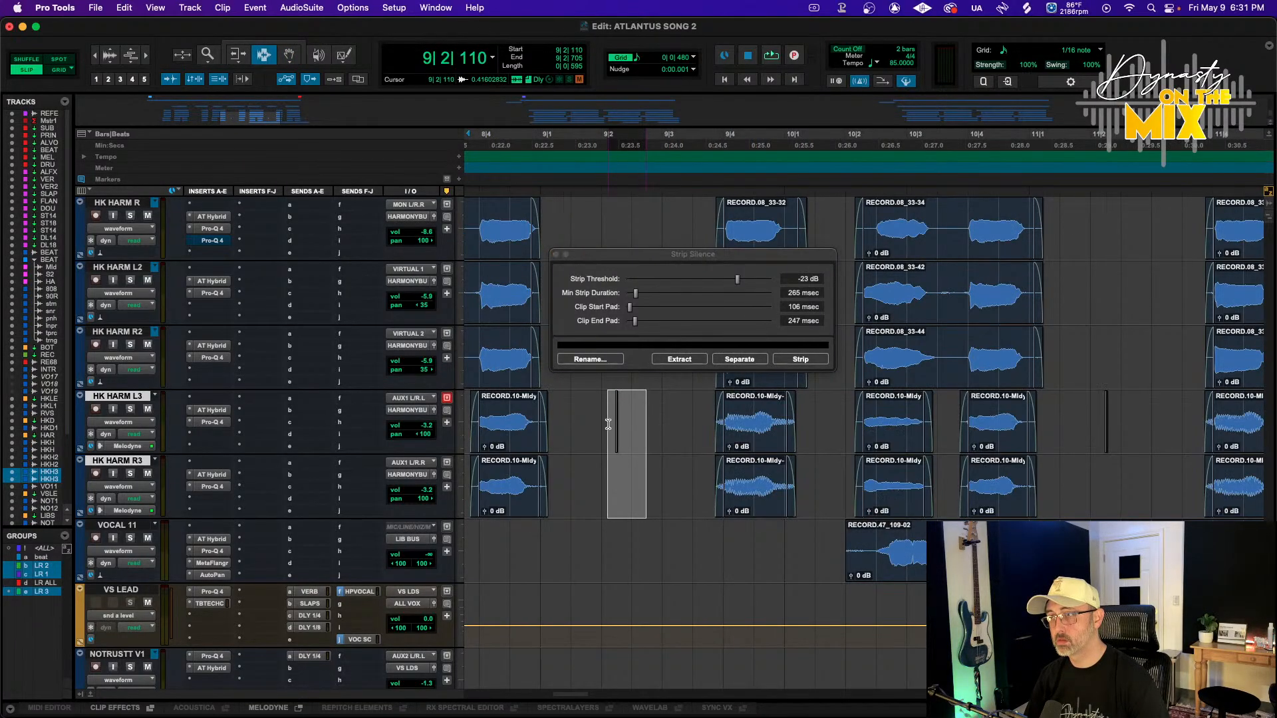
pyautogui.click(608, 424)
pyautogui.scroll(-1, 775, 413)
pyautogui.hscroll(2, 966, 365)
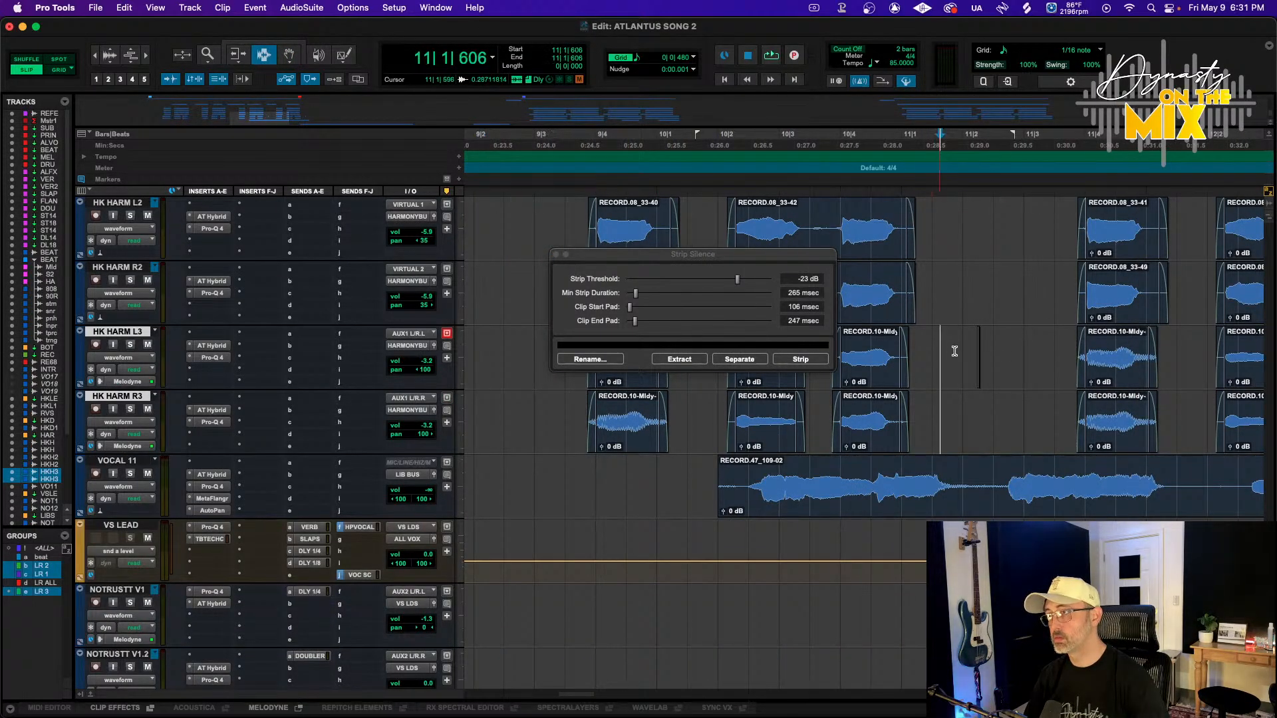
pyautogui.moveTo(954, 351); pyautogui.dragTo(1021, 398)
pyautogui.press('Delete')
# Delete another stray fragment on HK HARM L3 and R3 near the VS1 marker
pyautogui.hscroll(6, 1021, 399)
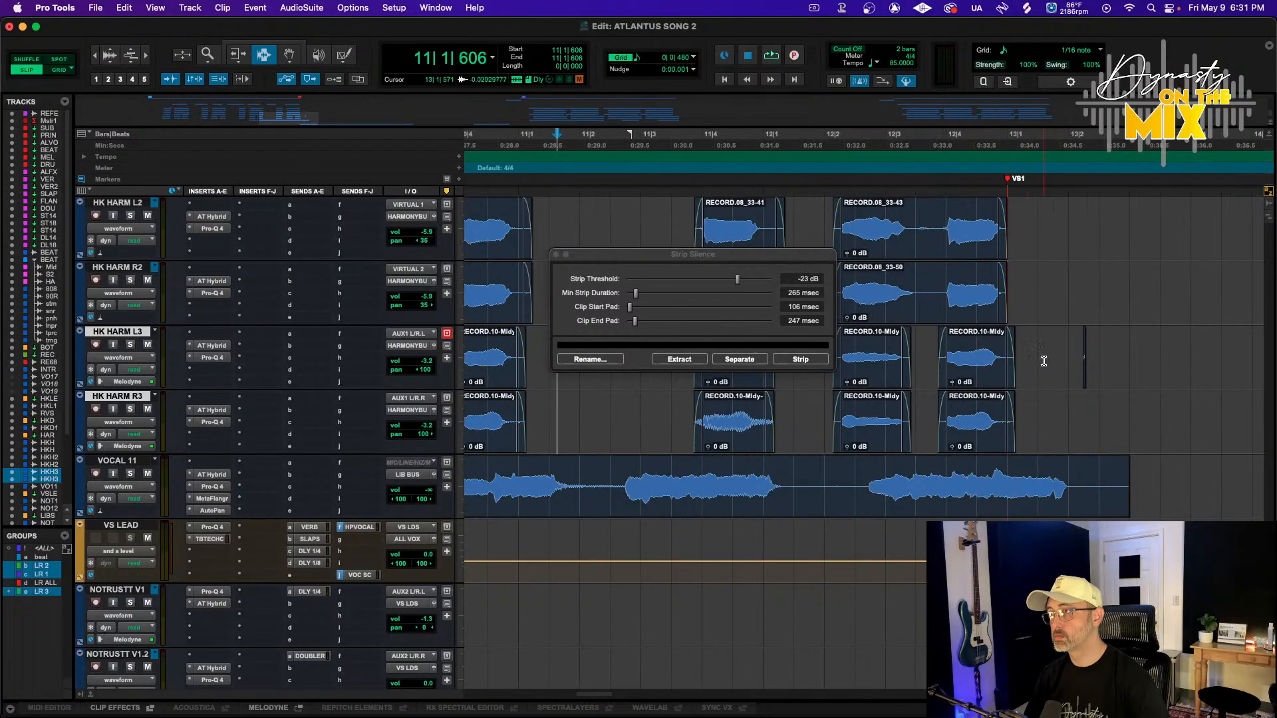
pyautogui.moveTo(1071, 366); pyautogui.dragTo(1128, 393)
pyautogui.press('Delete')
# Place the cursor at the HK1 marker and play back the cleaned harmonies
pyautogui.press('r')
pyautogui.press('r')
pyautogui.press('F8')
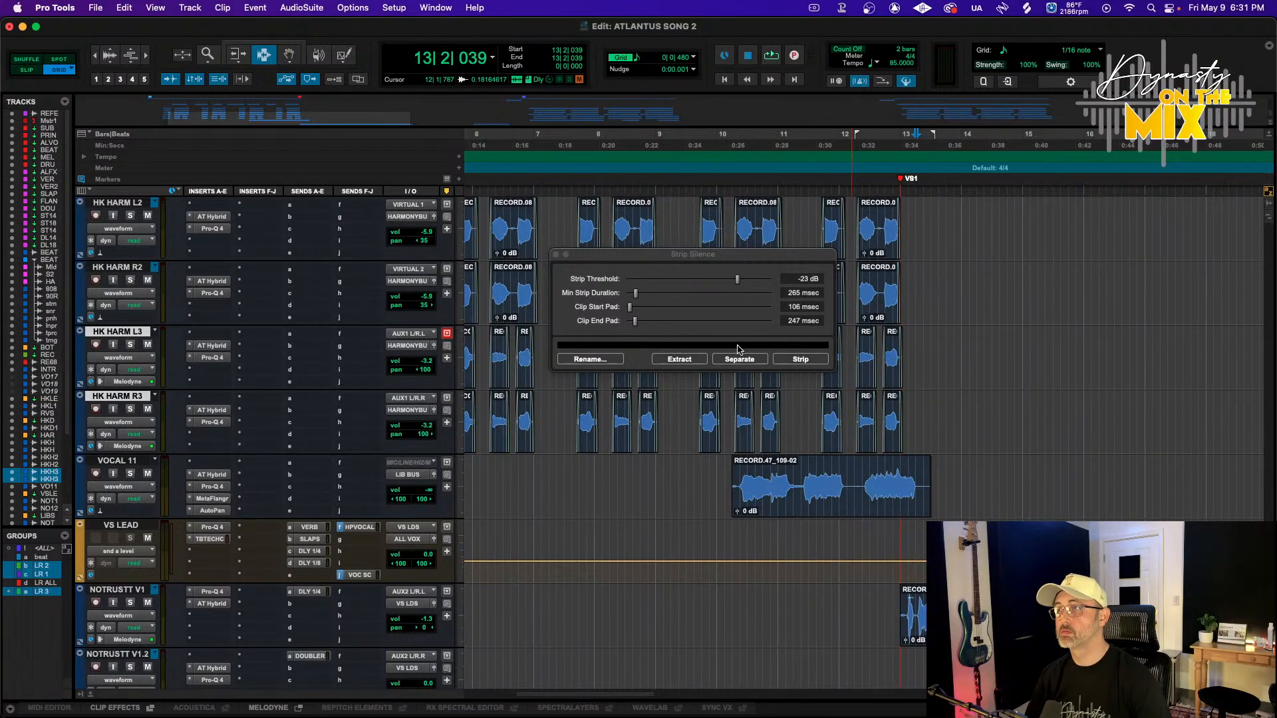
pyautogui.hscroll(-4, 738, 405)
pyautogui.scroll(2, 682, 234)
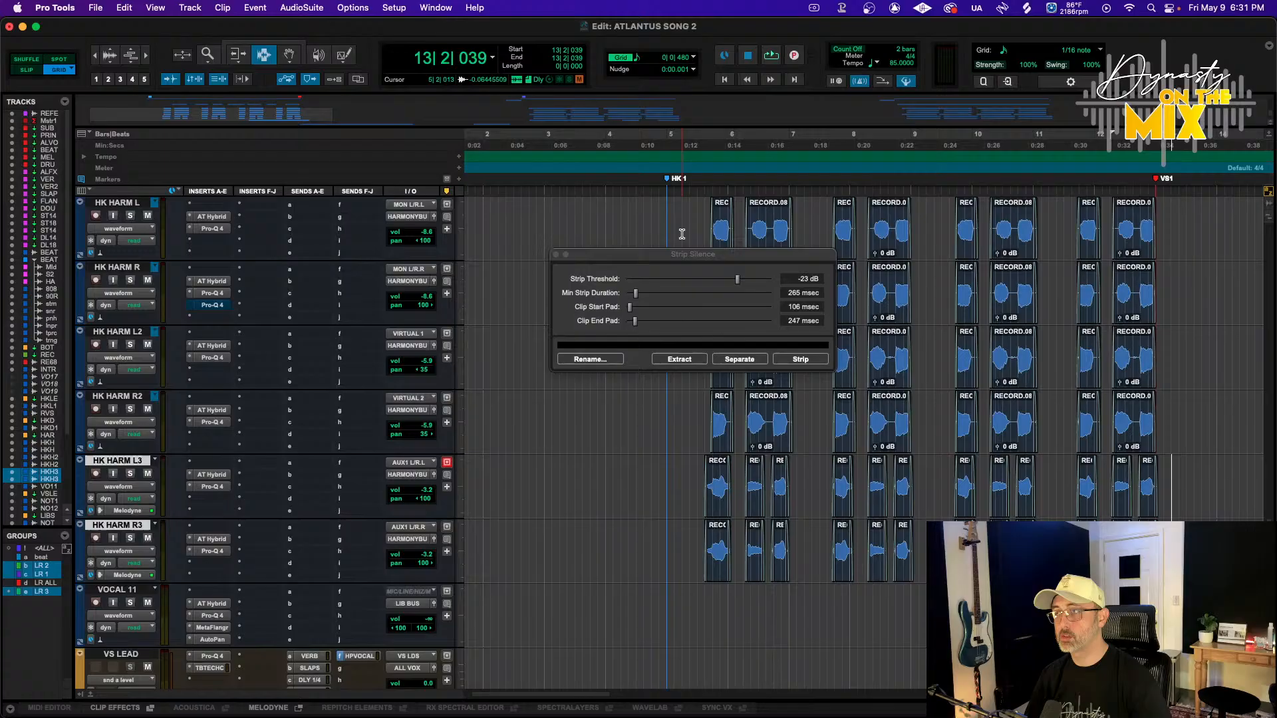
pyautogui.click(667, 141)
pyautogui.press('space')
pyautogui.scroll(2, 665, 420)
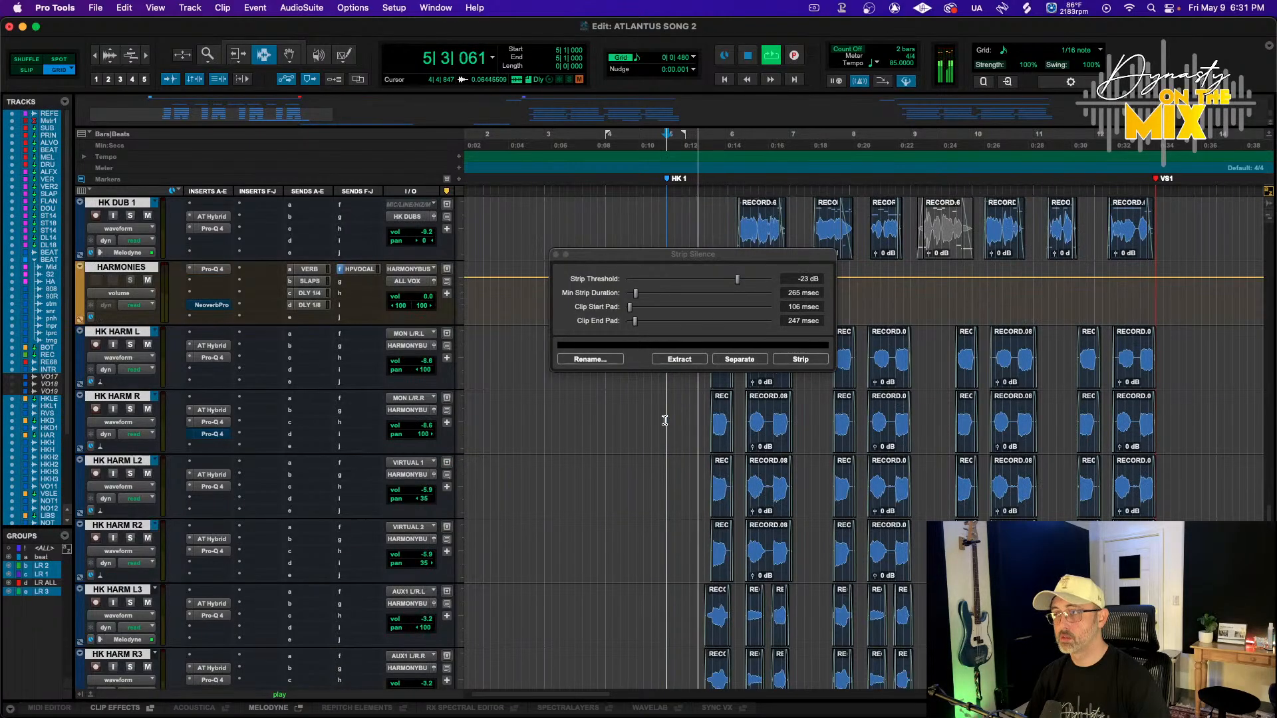
pyautogui.scroll(2, 679, 439)
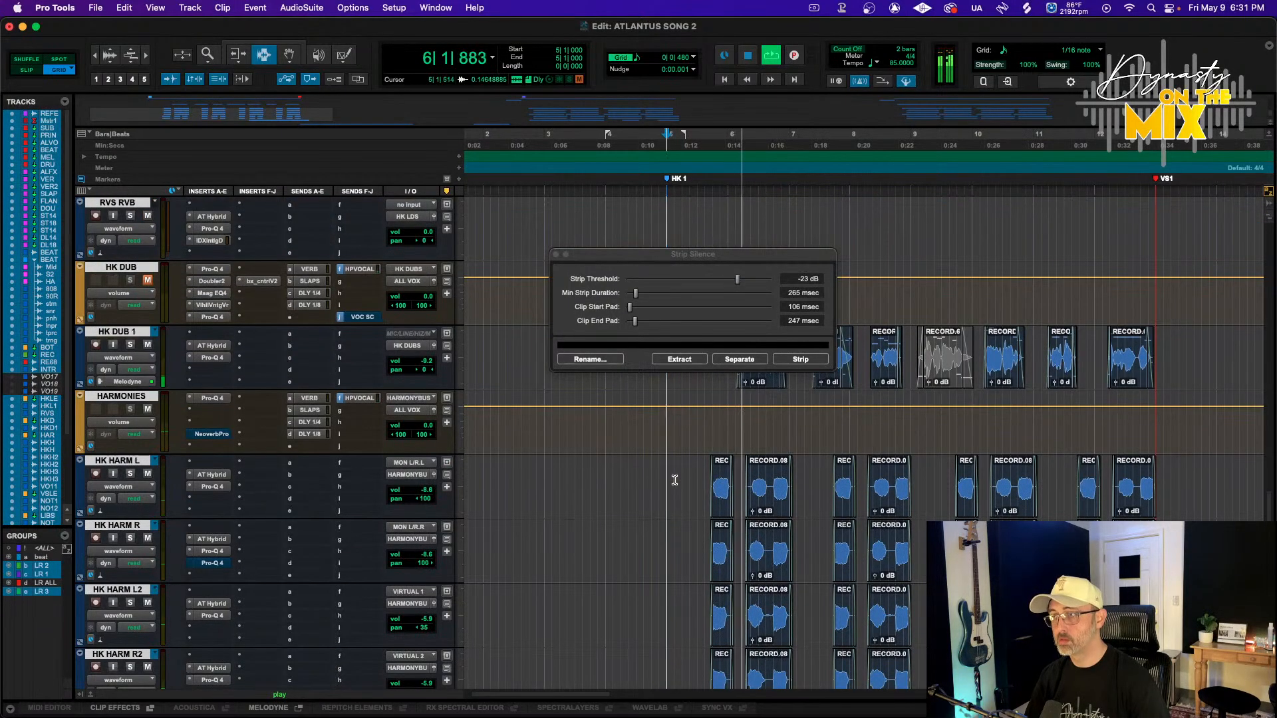
# Zoom in on the harmony clips at the HK1 marker and play them back
pyautogui.moveTo(674, 480); pyautogui.dragTo(1241, 665)
pyautogui.press('t')
pyautogui.press('t')
pyautogui.hscroll(5, 999, 491)
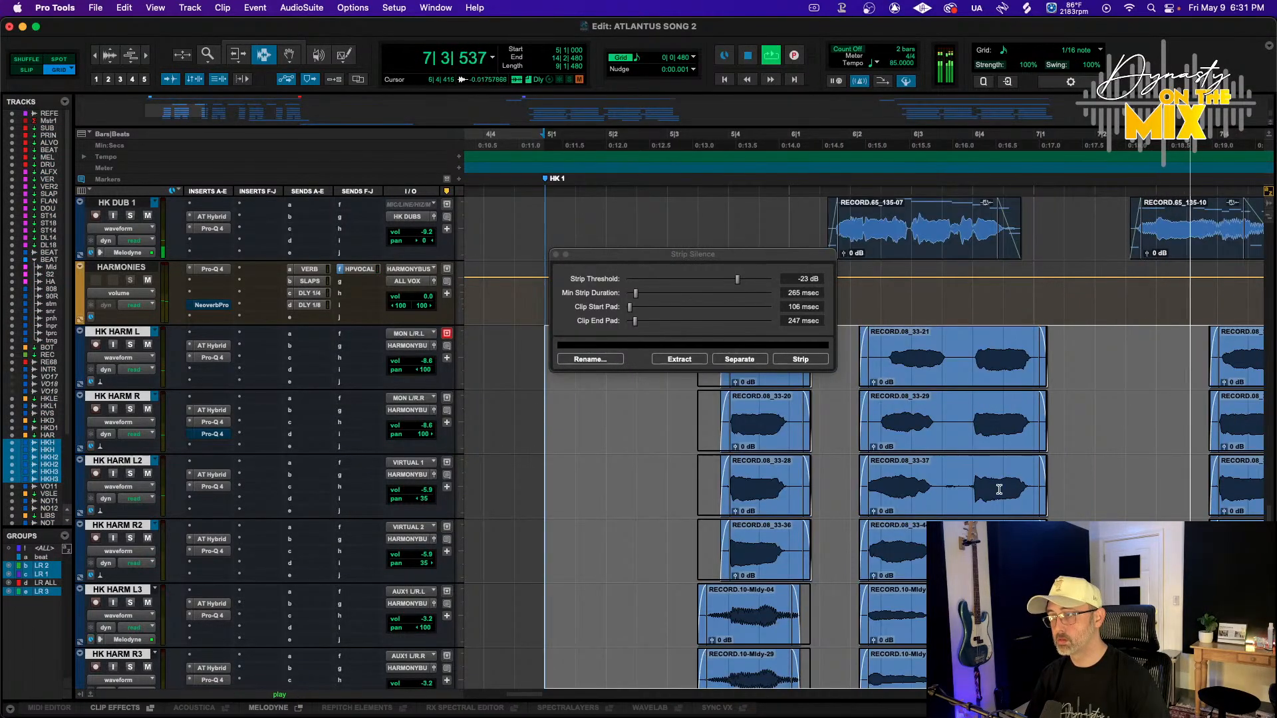
pyautogui.scroll(5, 999, 490)
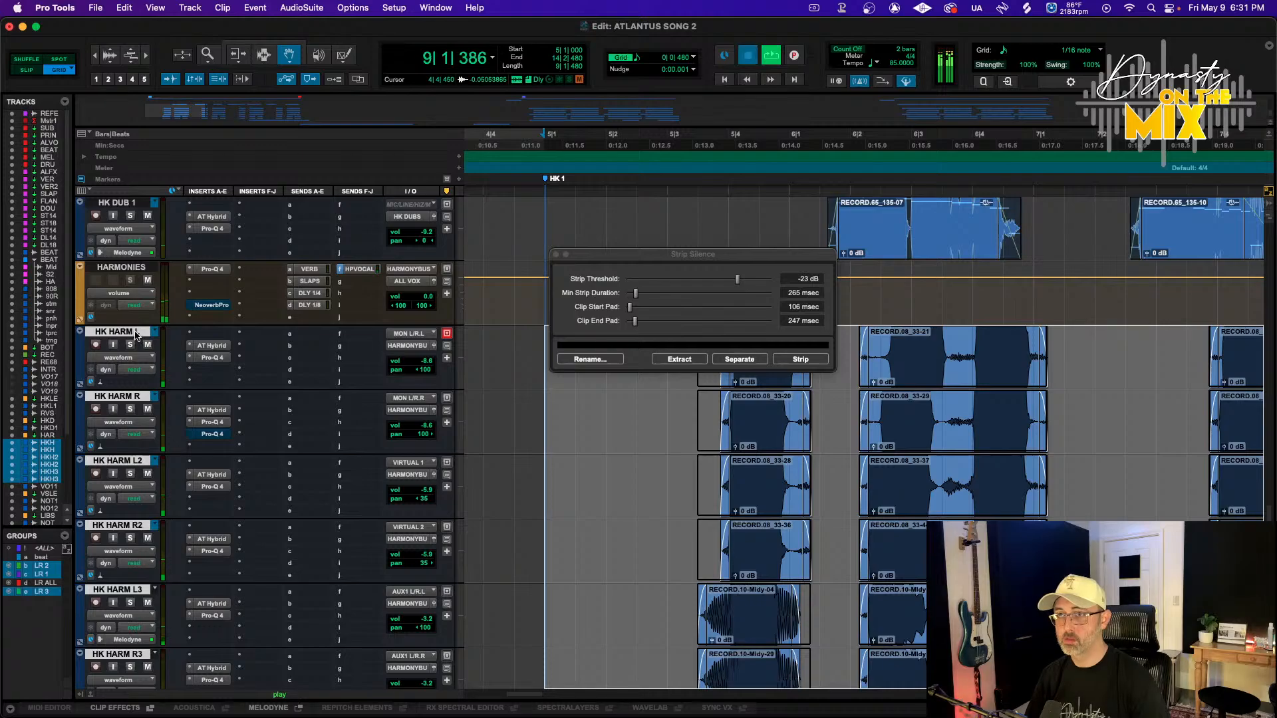
pyautogui.click(135, 334)
pyautogui.press('space')
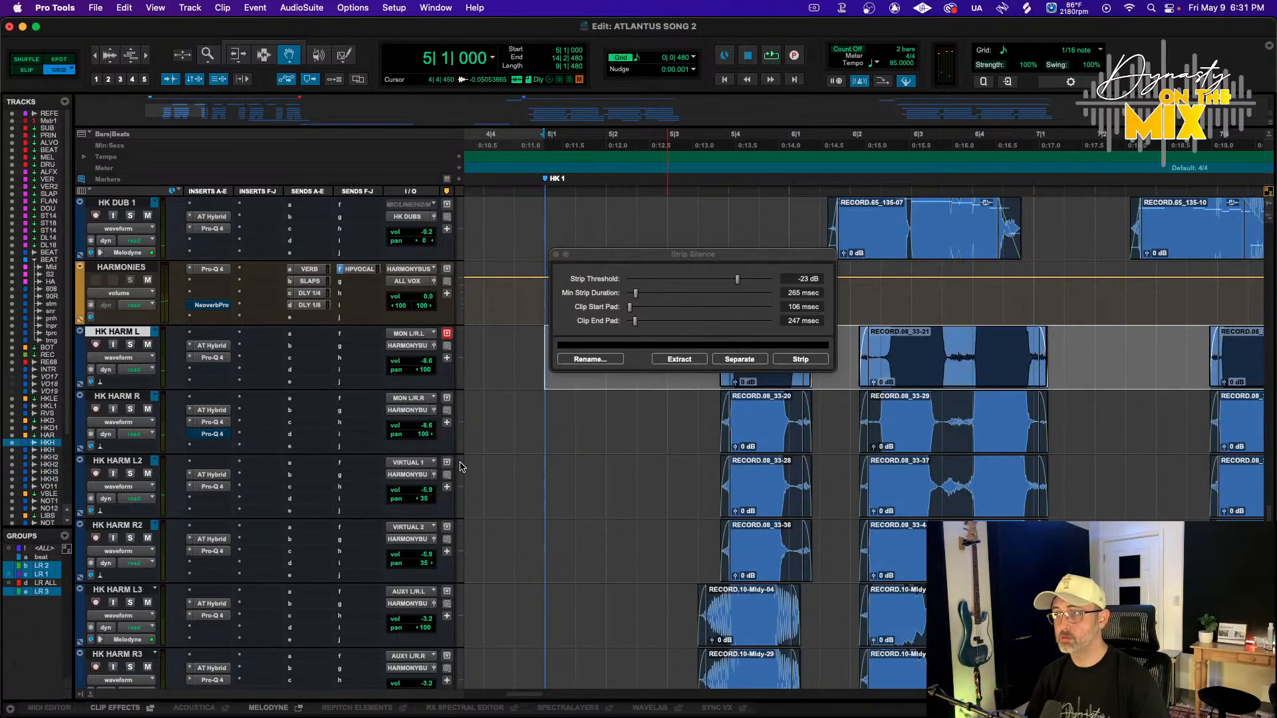
pyautogui.scroll(-3, 695, 481)
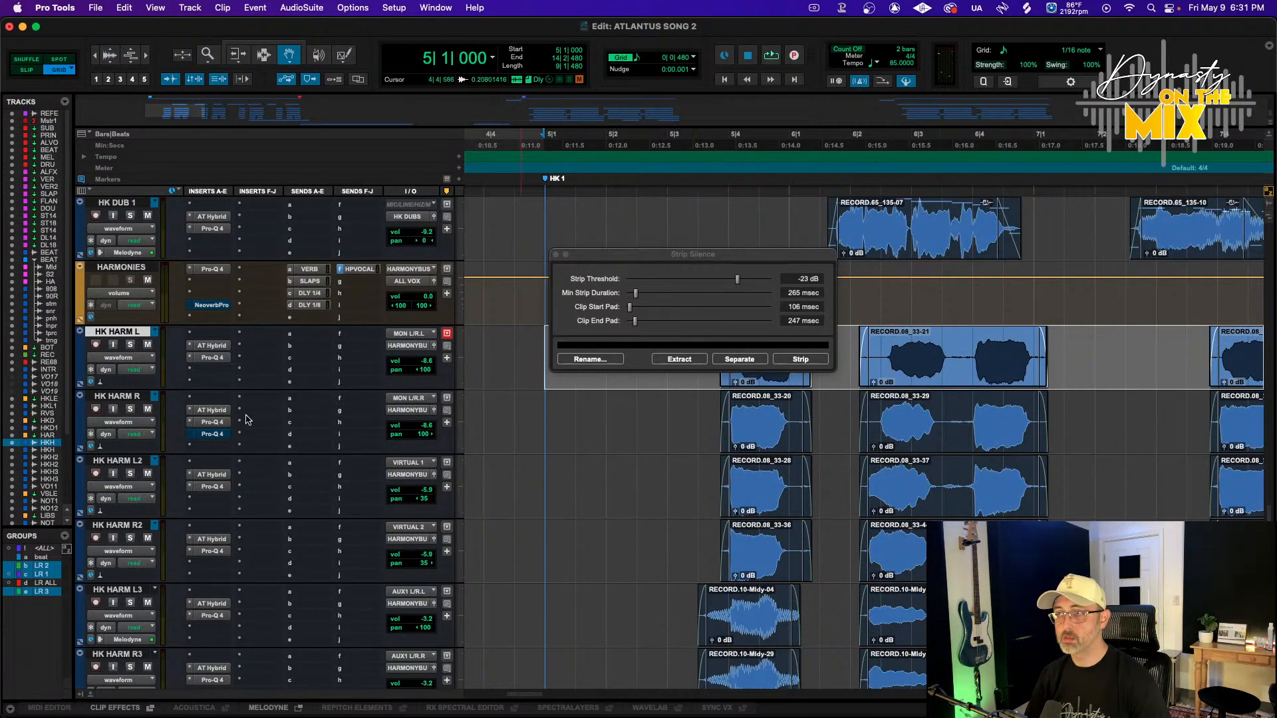
pyautogui.scroll(-2, 122, 357)
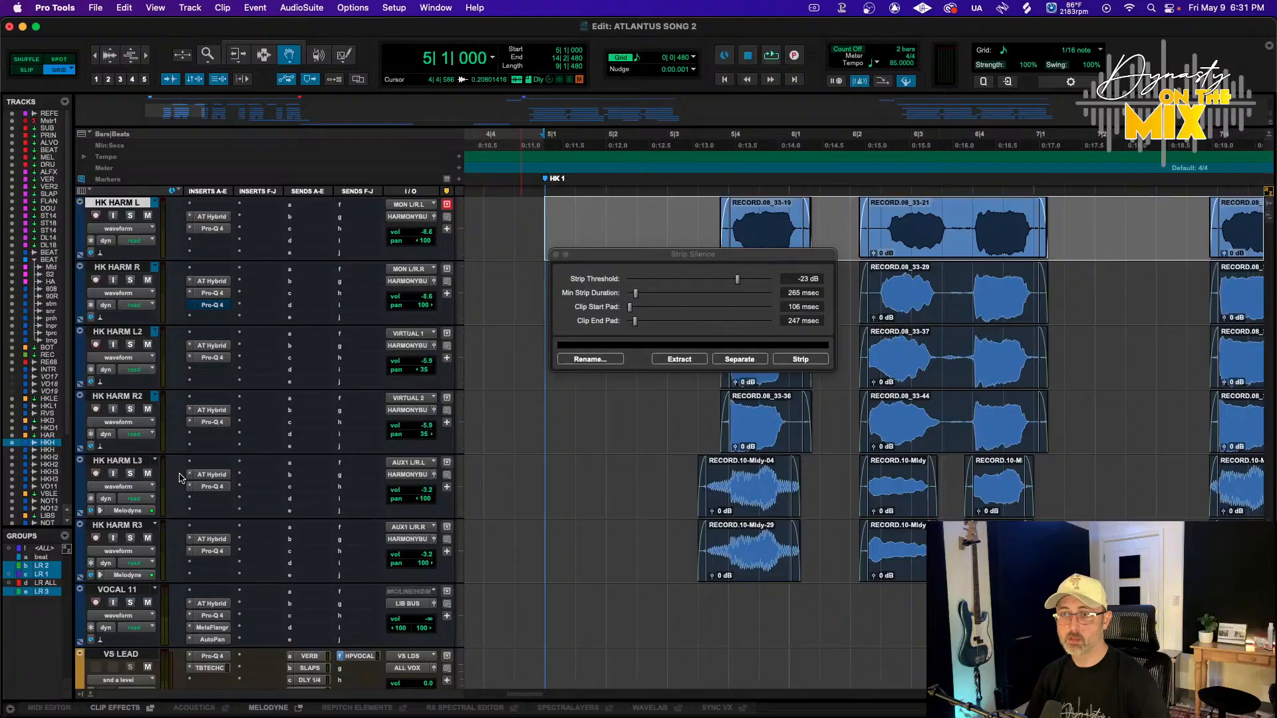
# Select the HK HARM tracks and assign Sync Vx as their ARA plugin
pyautogui.keyDown('shift'); pyautogui.click(127, 527); pyautogui.keyUp('shift')
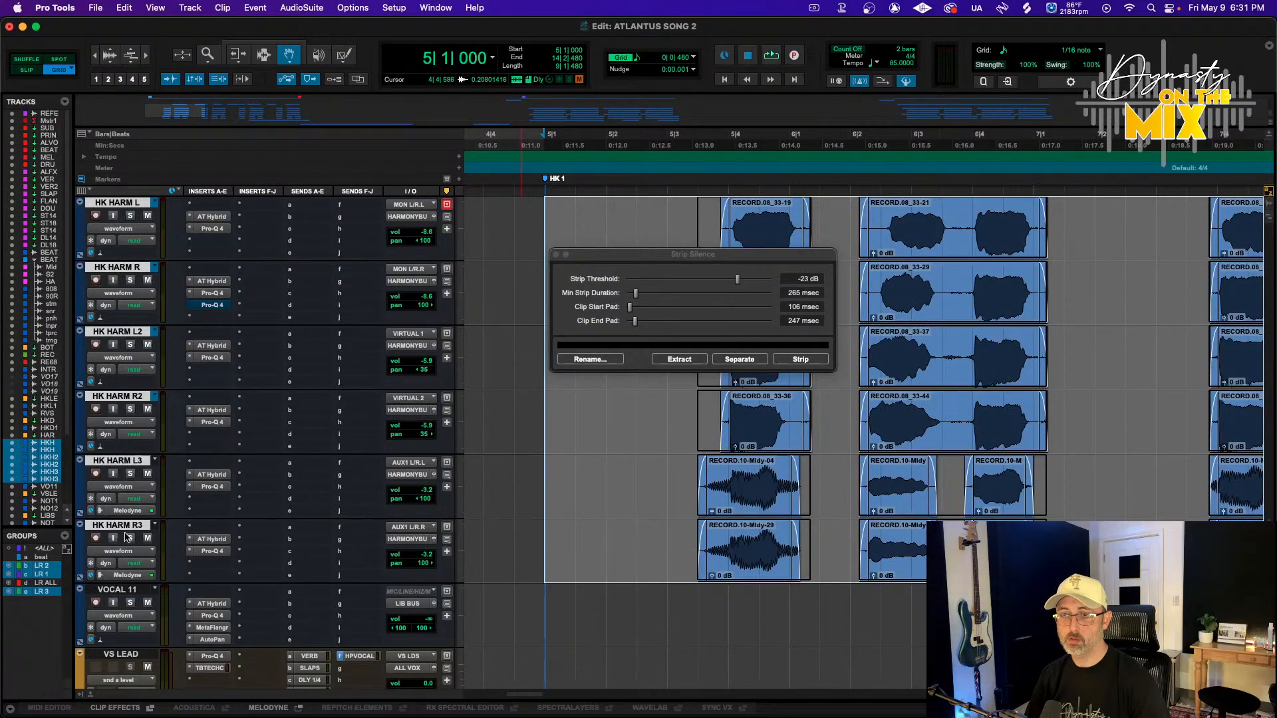
pyautogui.click(135, 464)
pyautogui.press('r')
pyautogui.press('r')
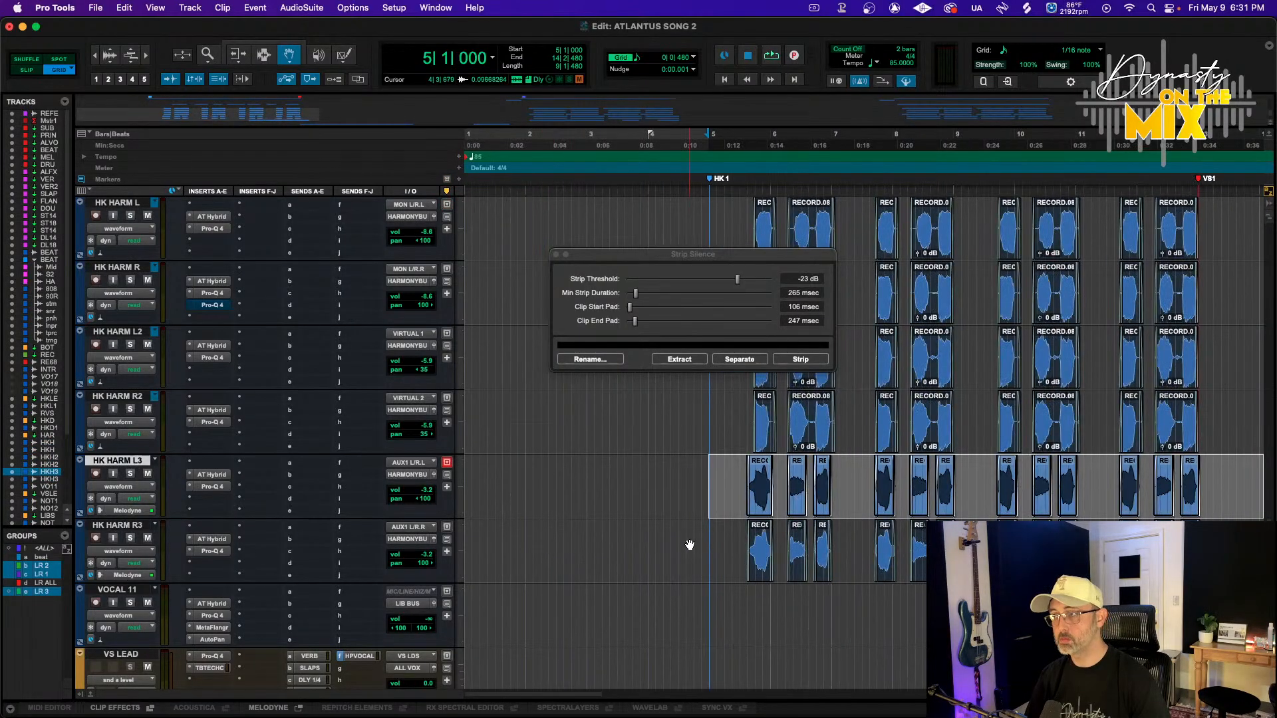
pyautogui.keyDown('shift'); pyautogui.click(132, 527); pyautogui.keyUp('shift')
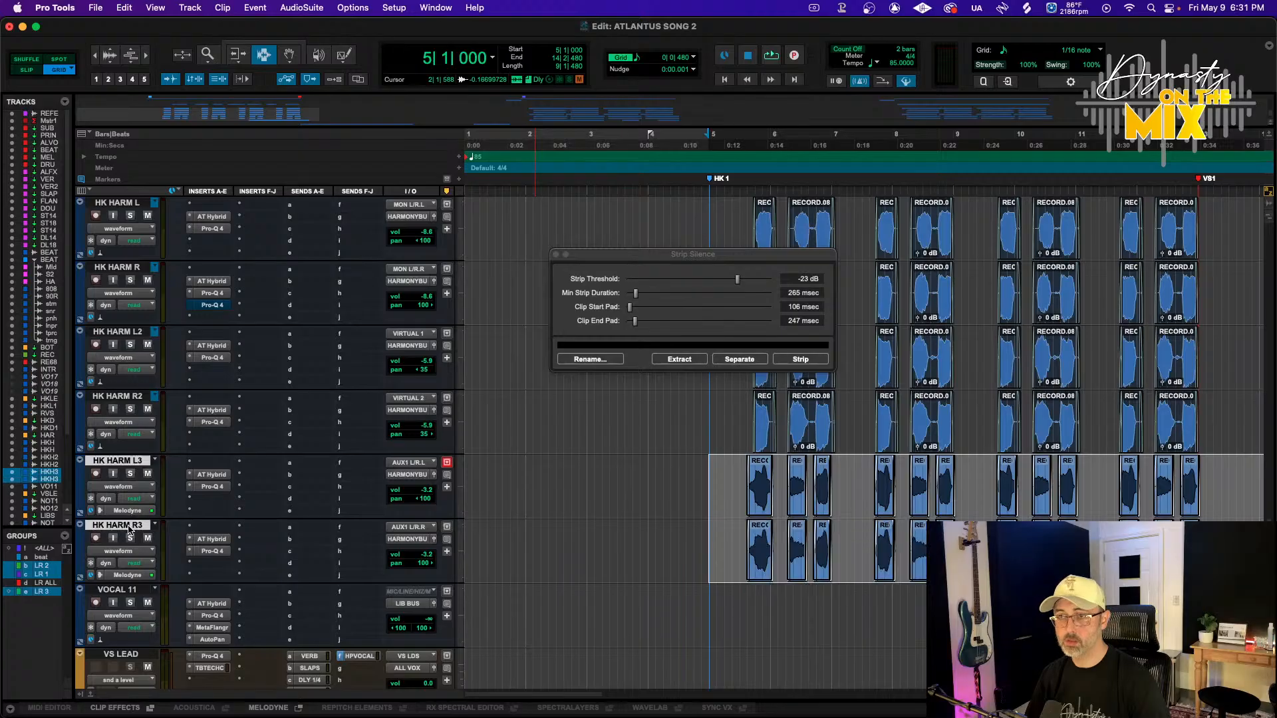
pyautogui.scroll(2, 132, 529)
pyautogui.press('t')
pyautogui.press('t')
pyautogui.scroll(4, 383, 526)
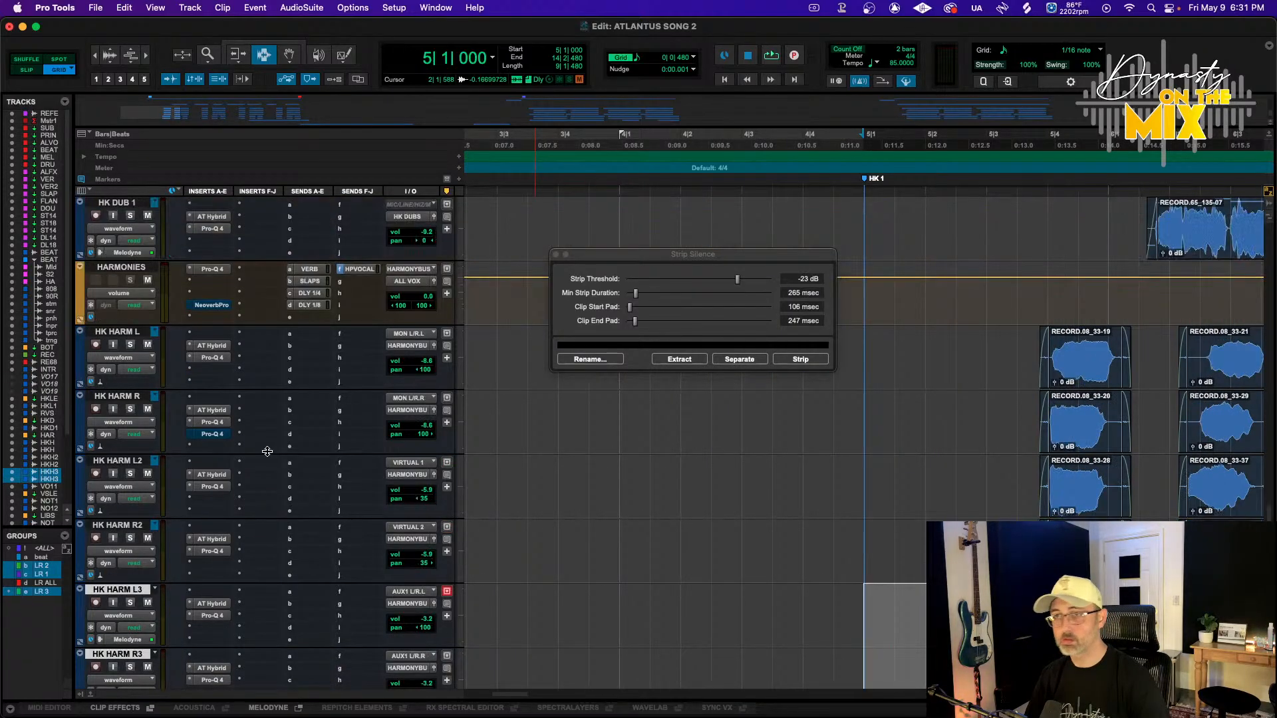
pyautogui.keyDown('shift'); pyautogui.click(143, 398); pyautogui.keyUp('shift')
pyautogui.click(135, 448)
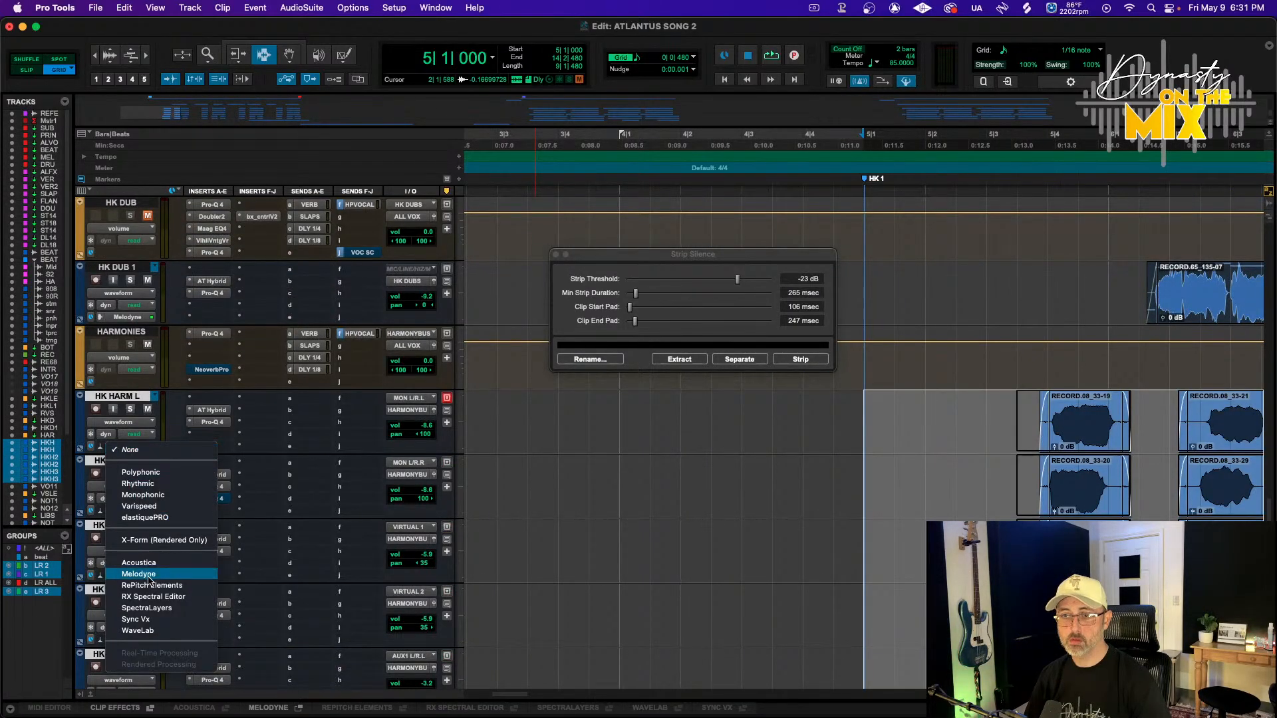
pyautogui.click(161, 621)
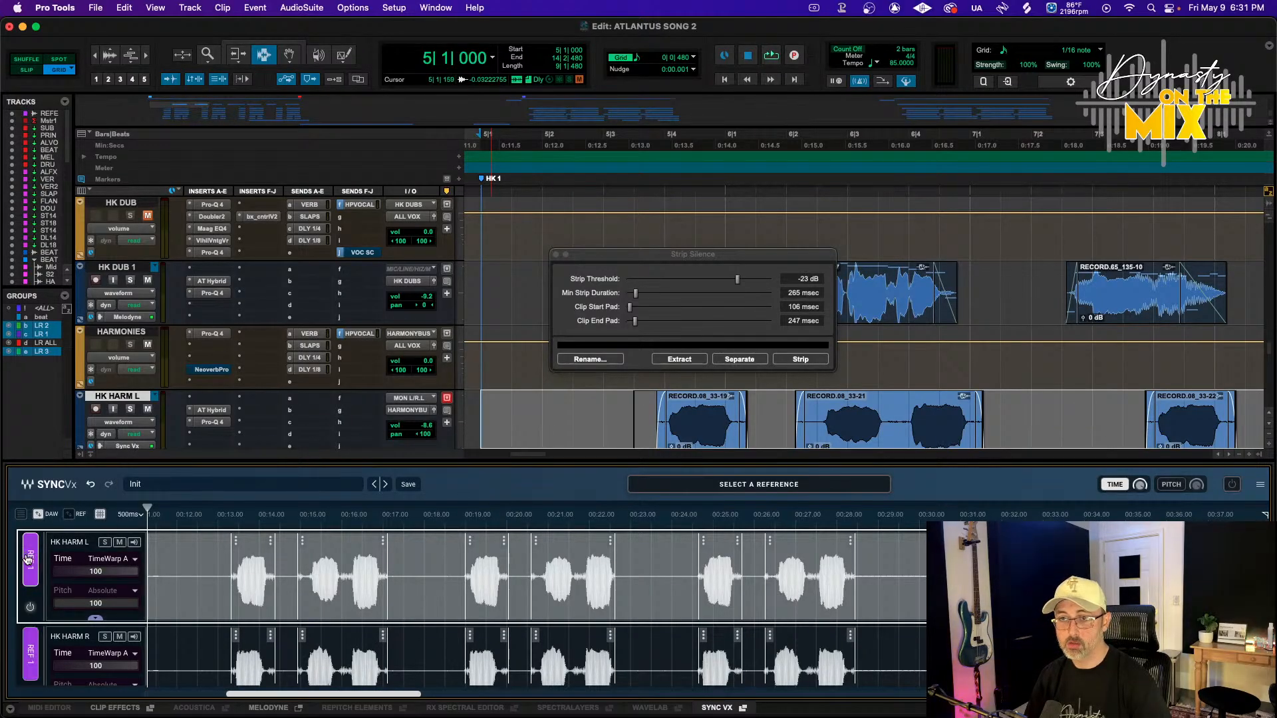
# Set HK HARM L as the reference track in Sync Vx
pyautogui.click(30, 559)
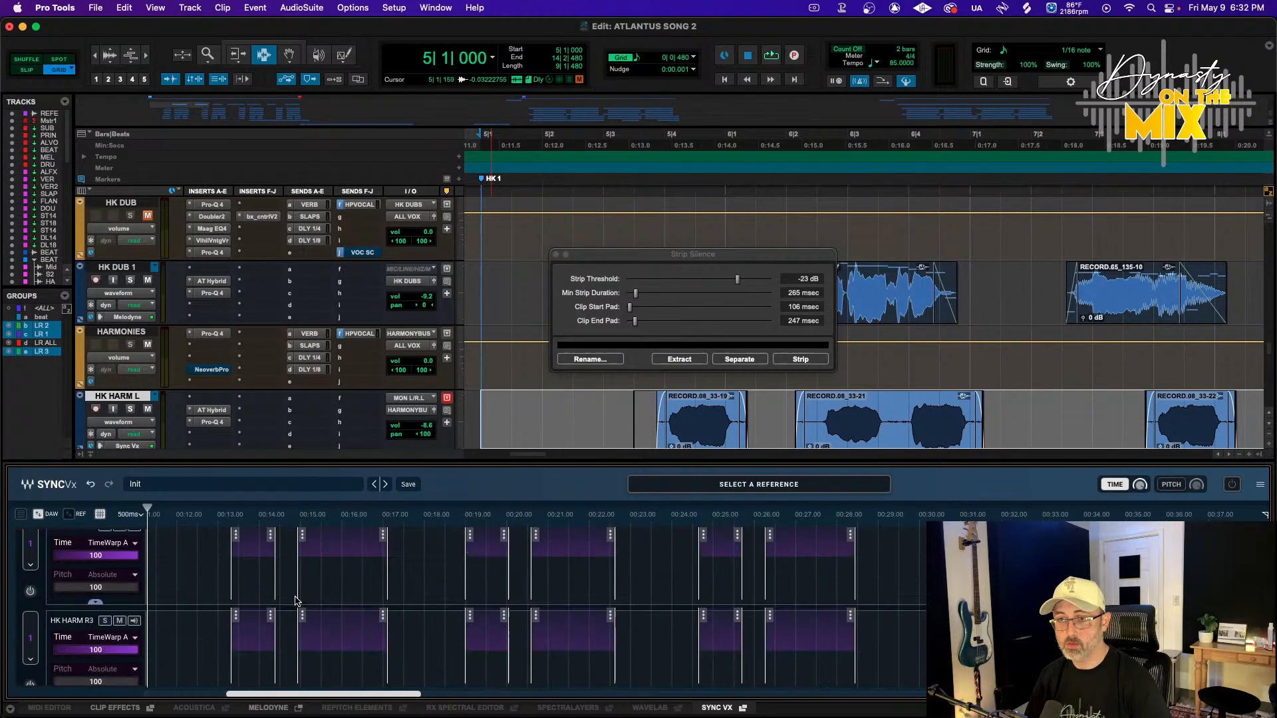
pyautogui.scroll(-2, 299, 592)
pyautogui.scroll(3, 313, 578)
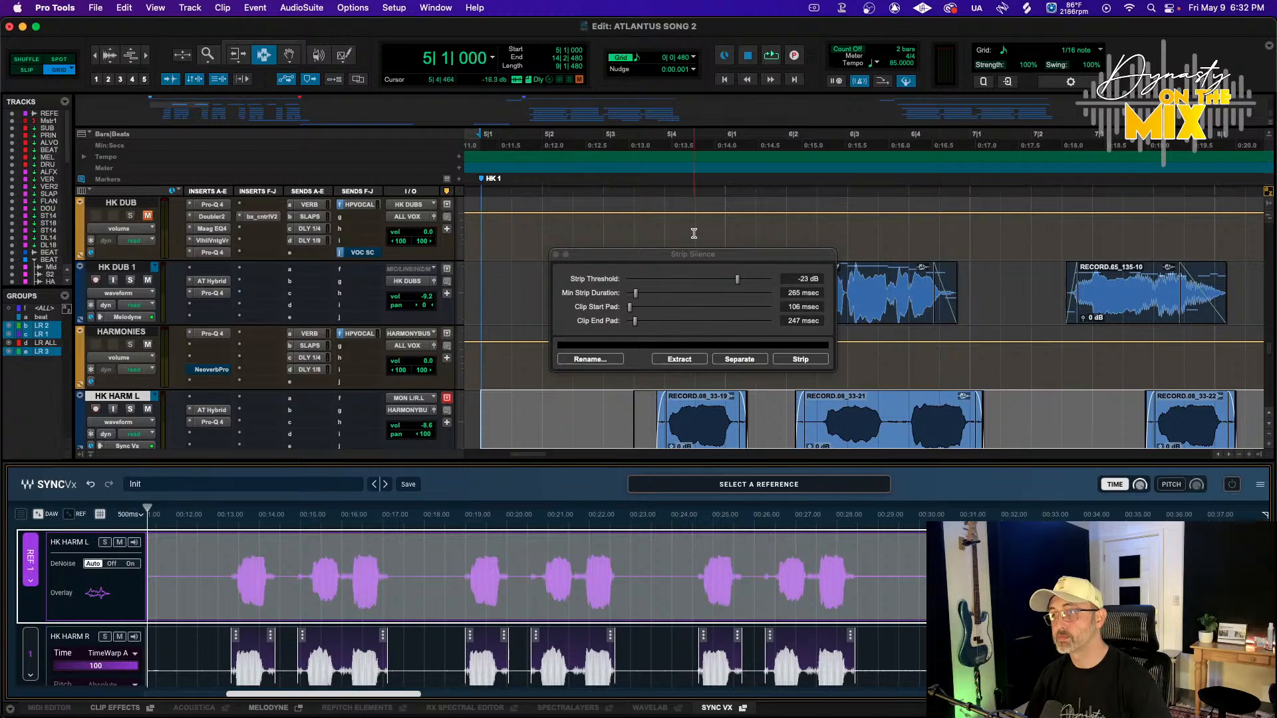
# Play back the harmony section to compare the tracks in Sync Vx
pyautogui.press('space')
pyautogui.press('r')
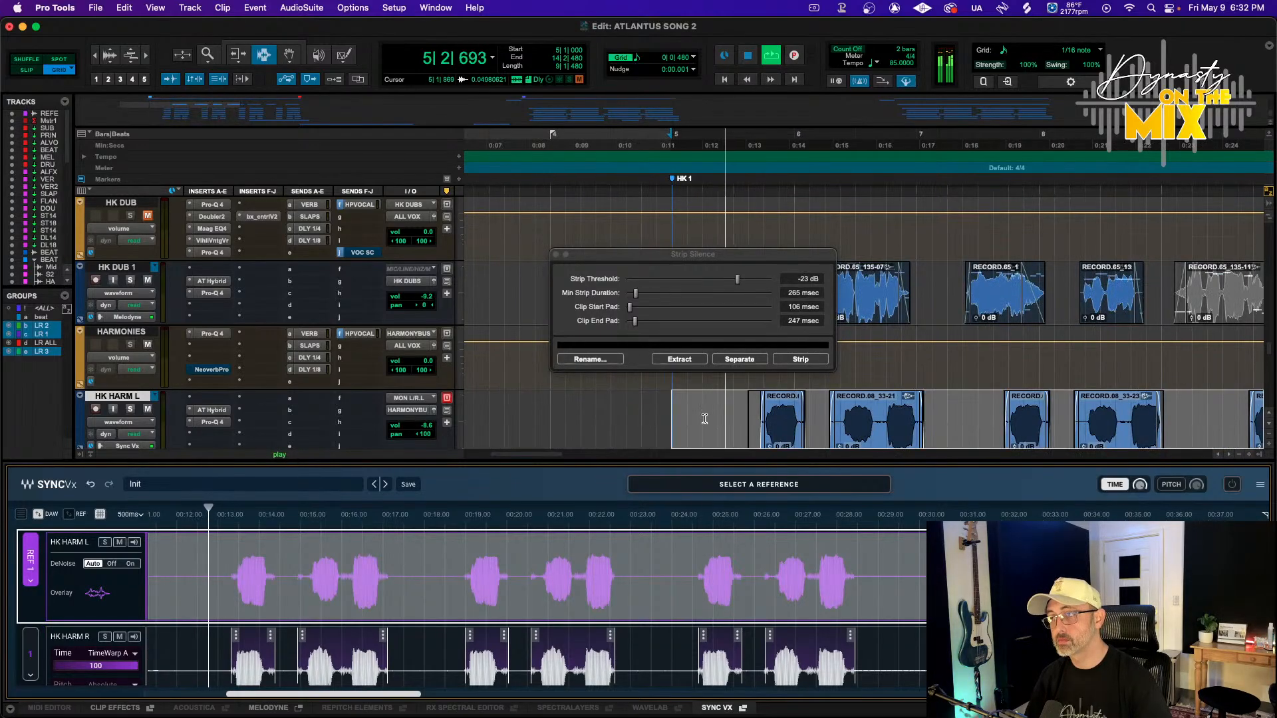
pyautogui.scroll(-4, 732, 423)
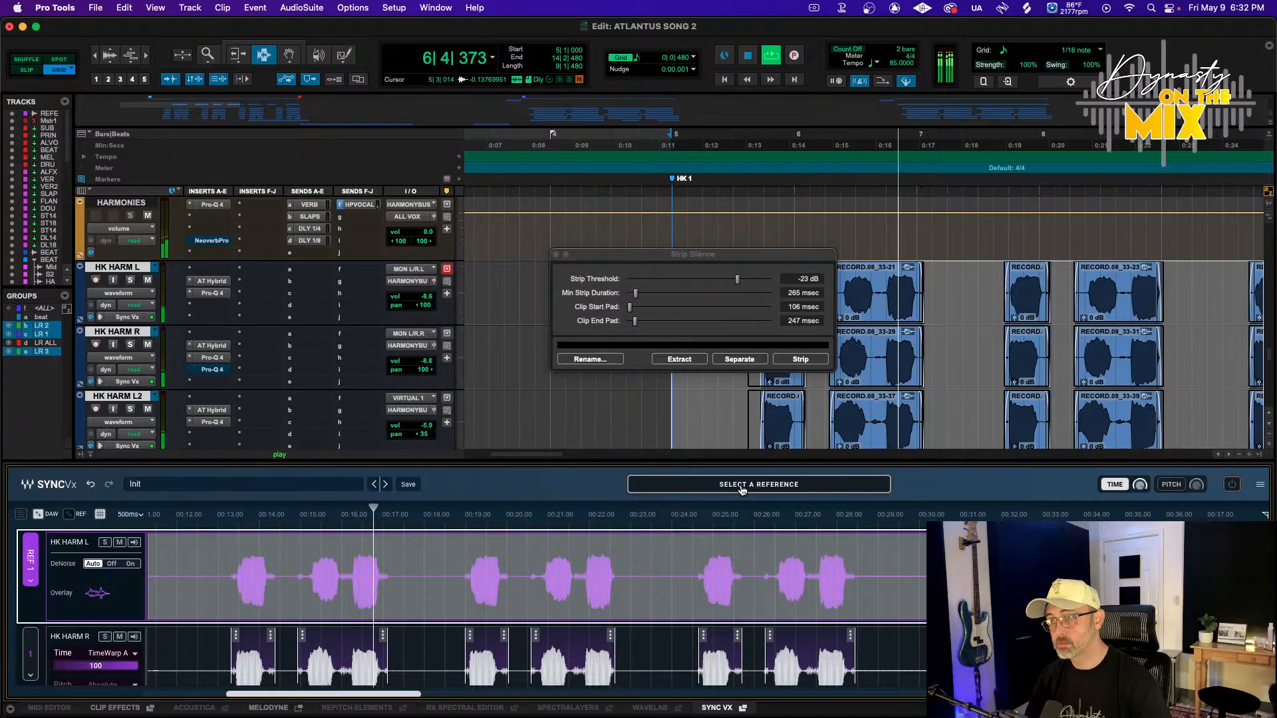
pyautogui.press('space')
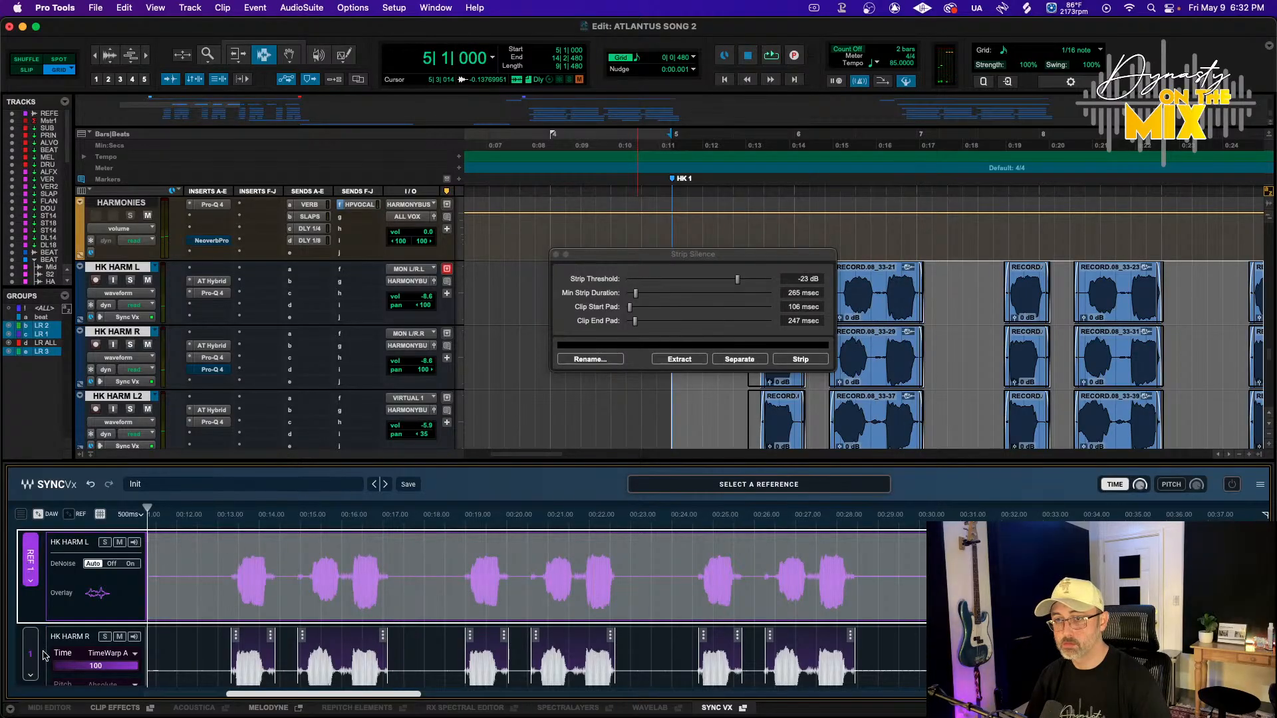
pyautogui.scroll(-5, 45, 656)
pyautogui.scroll(5, 45, 656)
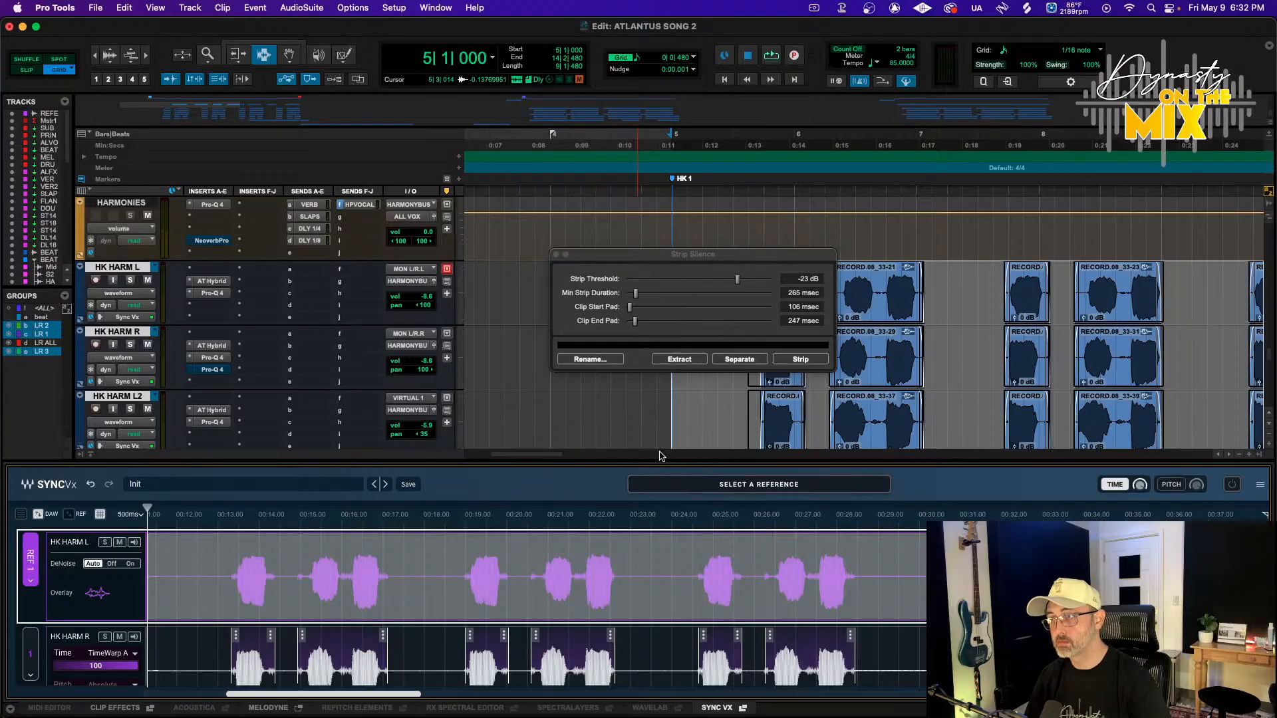
# Confirm HK HARM L as Ref 1 and sync HK HARM R to Ref 1
pyautogui.moveTo(70, 545)
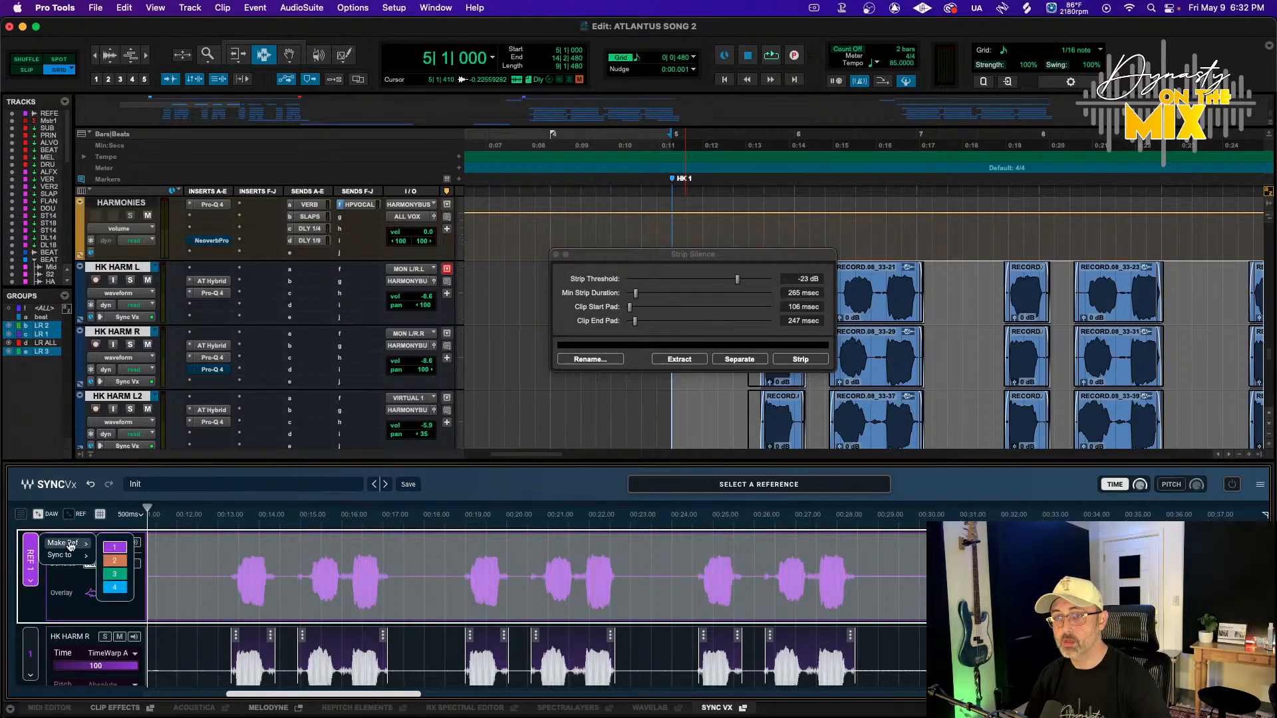
pyautogui.click(116, 547)
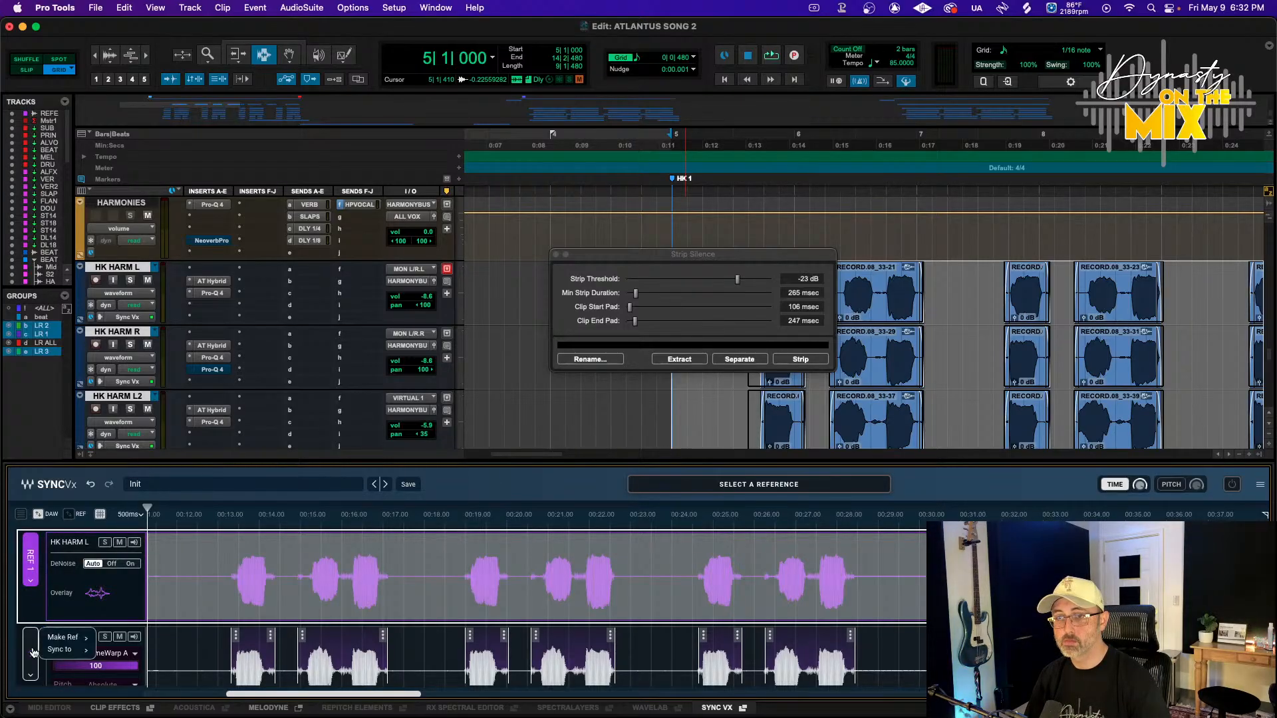
pyautogui.moveTo(78, 636)
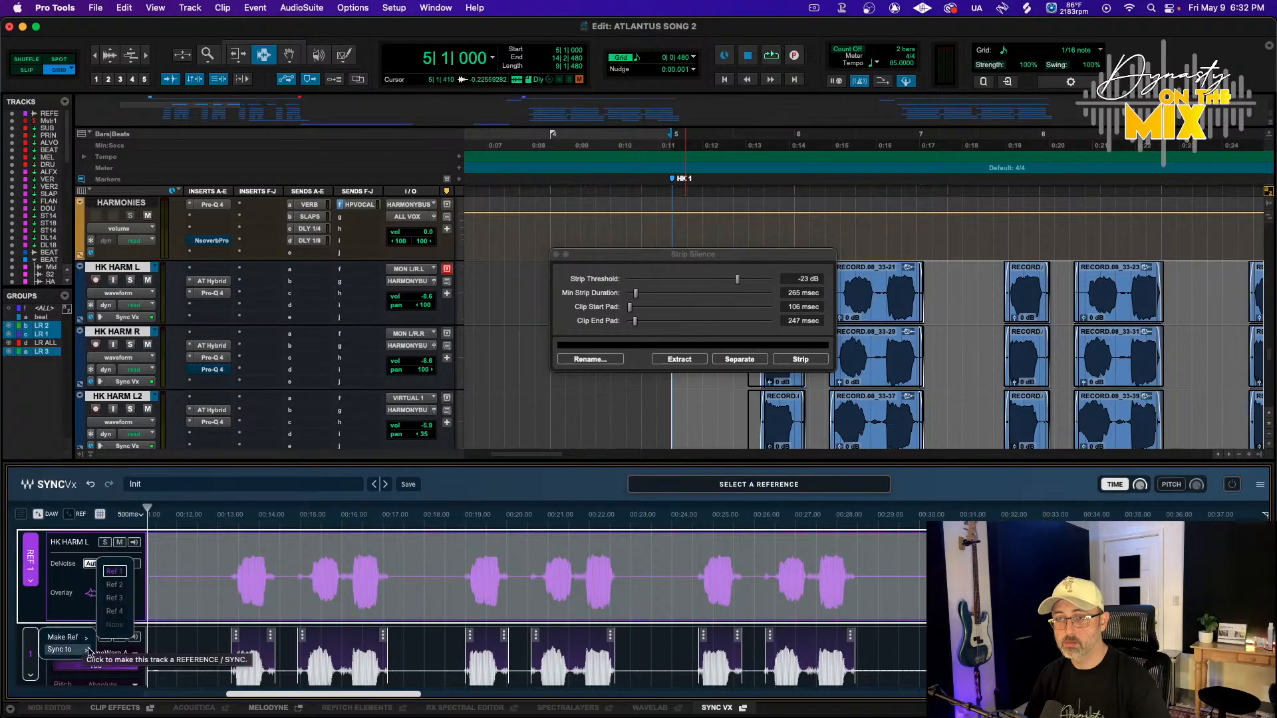
pyautogui.click(117, 573)
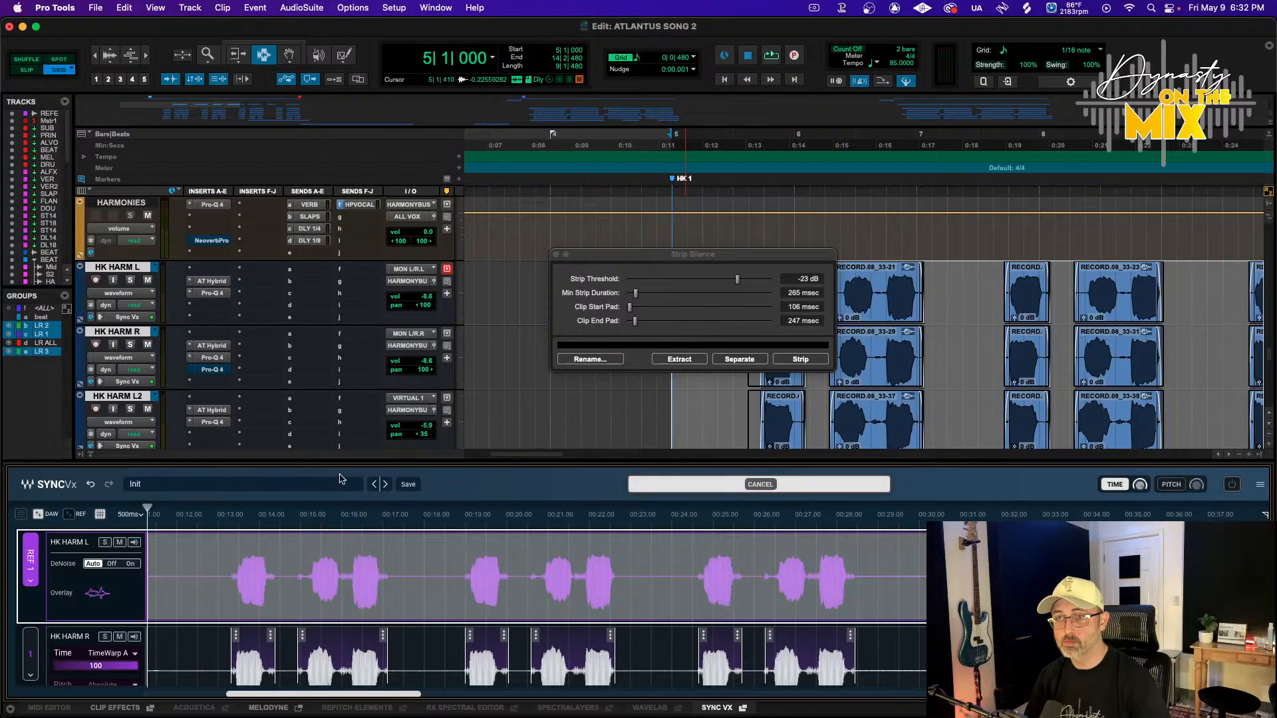
# Place the cursor at HK1 and close the Strip Silence dialog
pyautogui.click(668, 143)
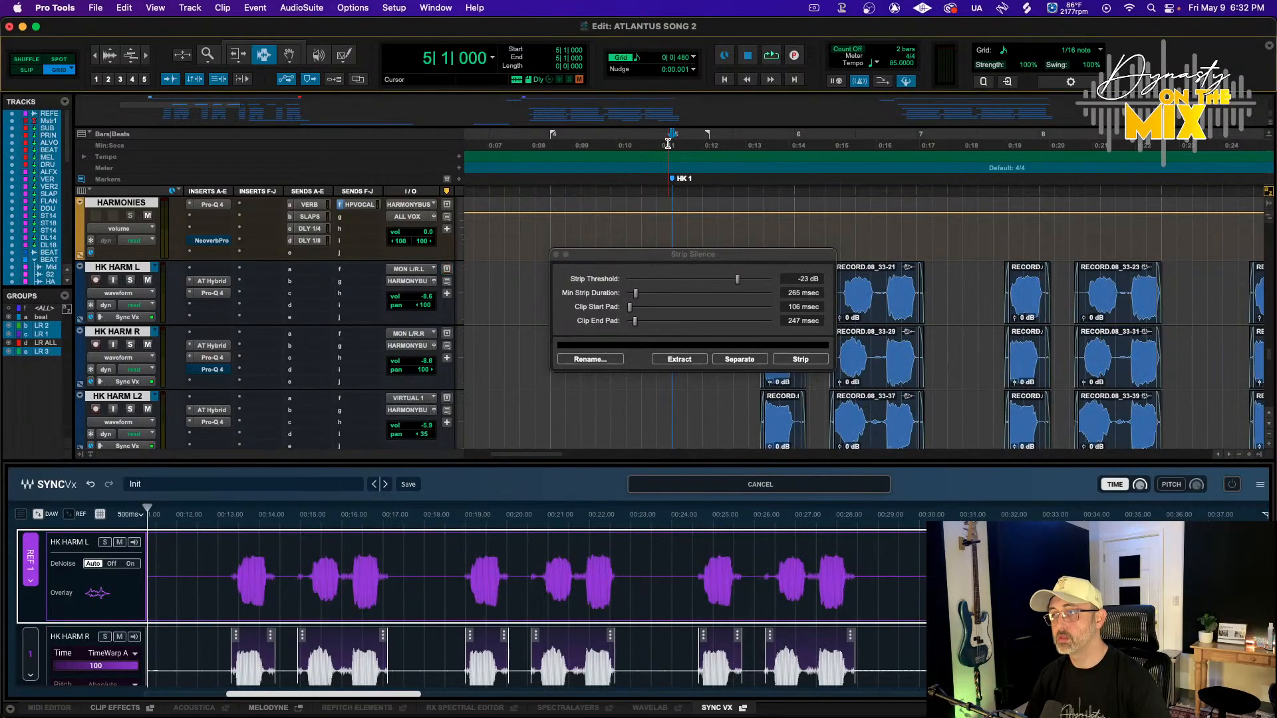
pyautogui.press('r')
pyautogui.press('r')
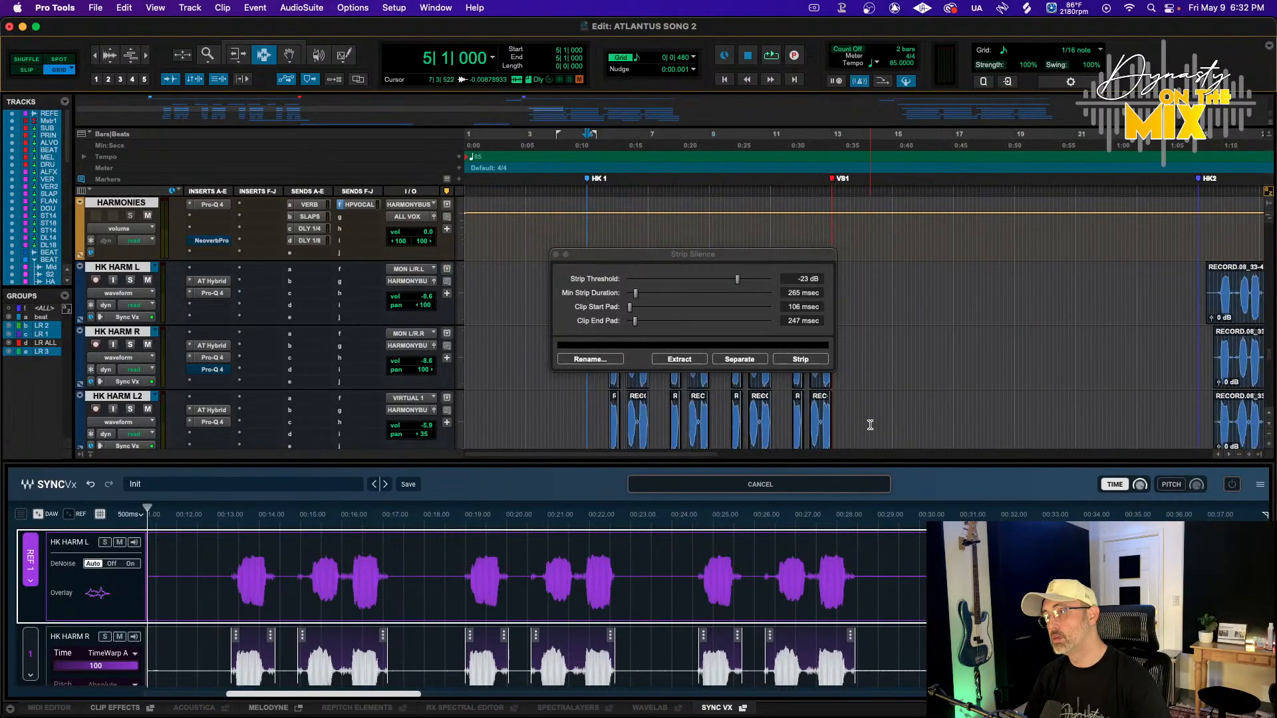
pyautogui.scroll(-3, 870, 423)
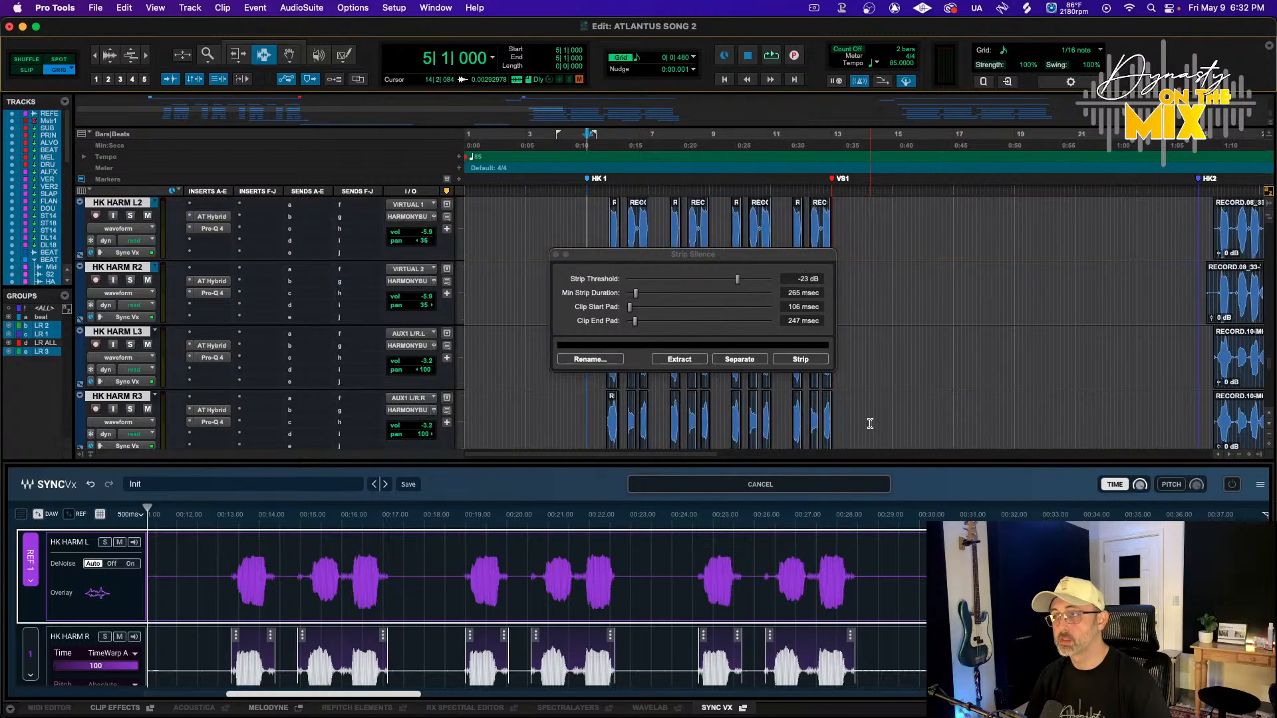
pyautogui.click(556, 254)
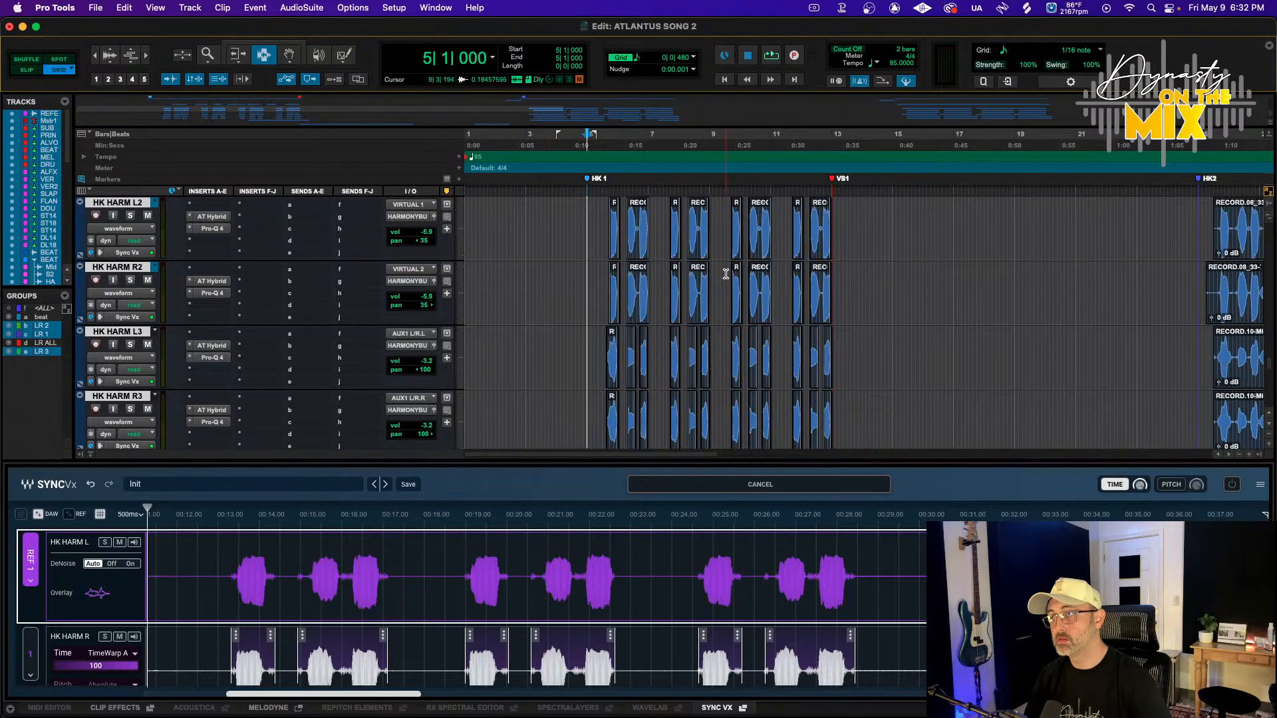
# Delete the harmony clips from the HK2 section onward on all six HK HARM tracks
pyautogui.press('r')
pyautogui.press('r')
pyautogui.scroll(4, 634, 245)
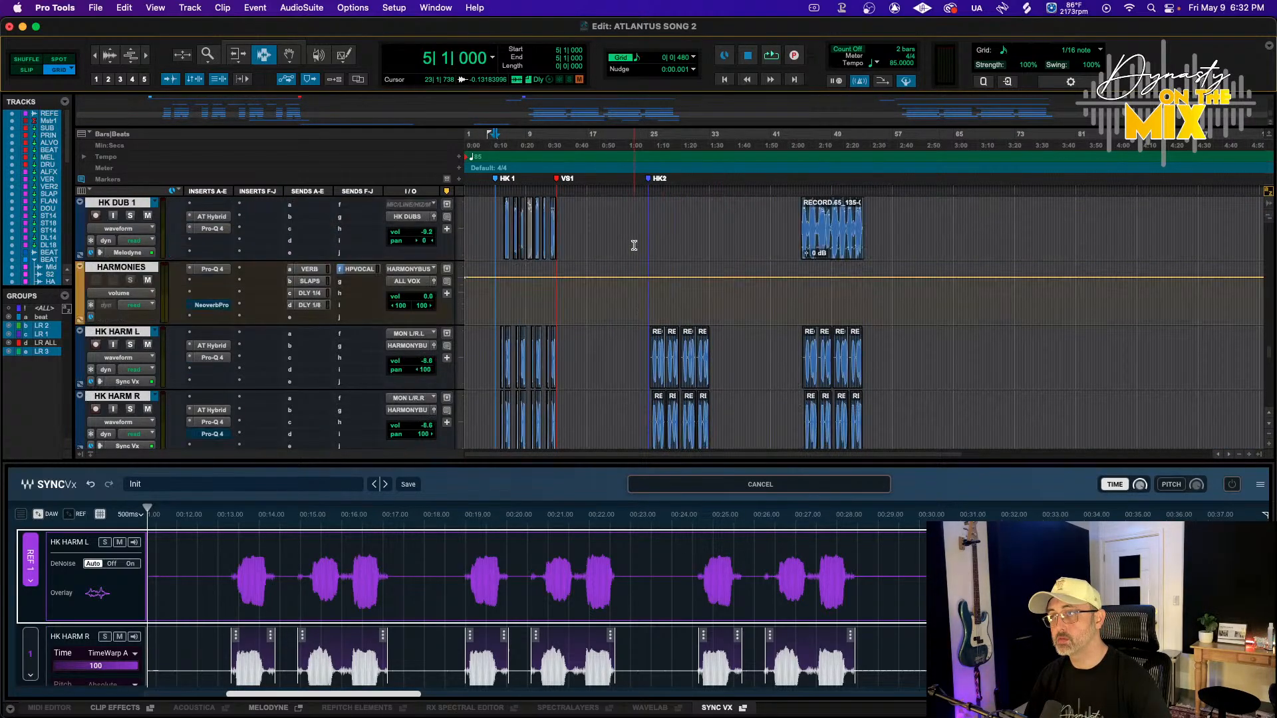
pyautogui.scroll(-3, 647, 333)
pyautogui.moveTo(646, 333); pyautogui.dragTo(894, 385)
pyautogui.scroll(-2, 894, 385)
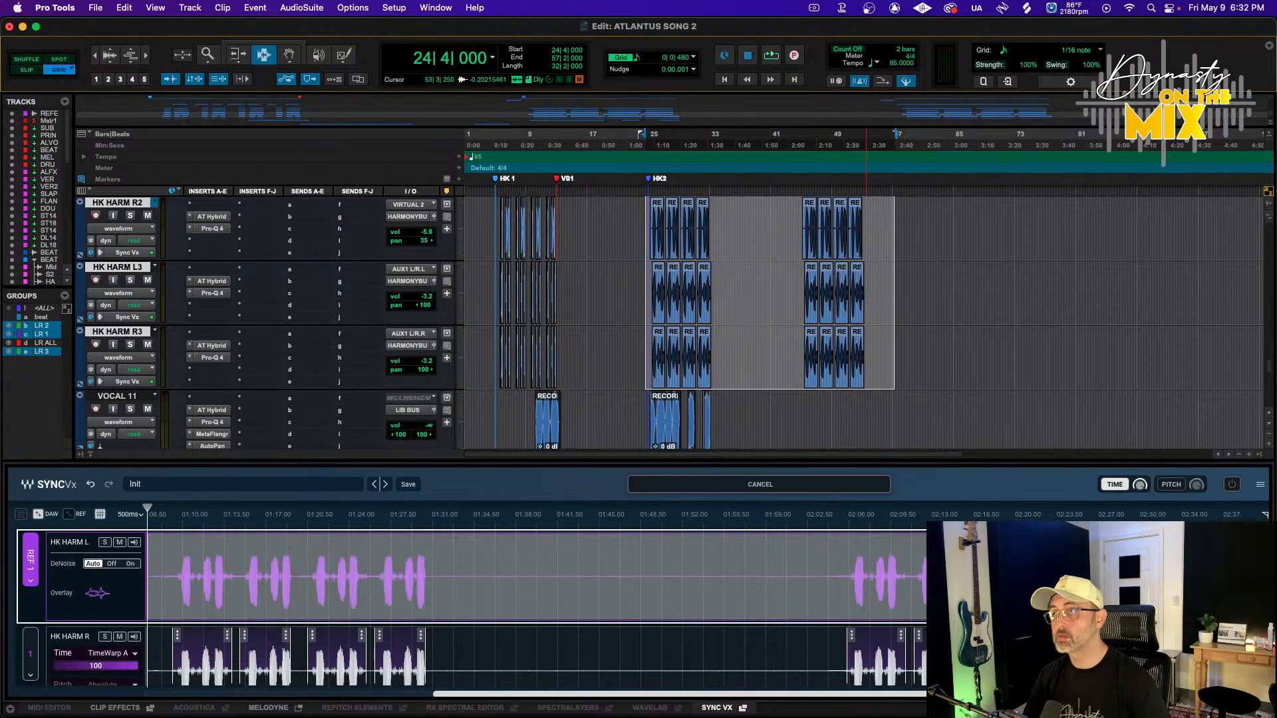
pyautogui.click(872, 279)
pyautogui.moveTo(878, 334); pyautogui.dragTo(634, 278)
pyautogui.scroll(1, 674, 252)
pyautogui.scroll(3, 616, 263)
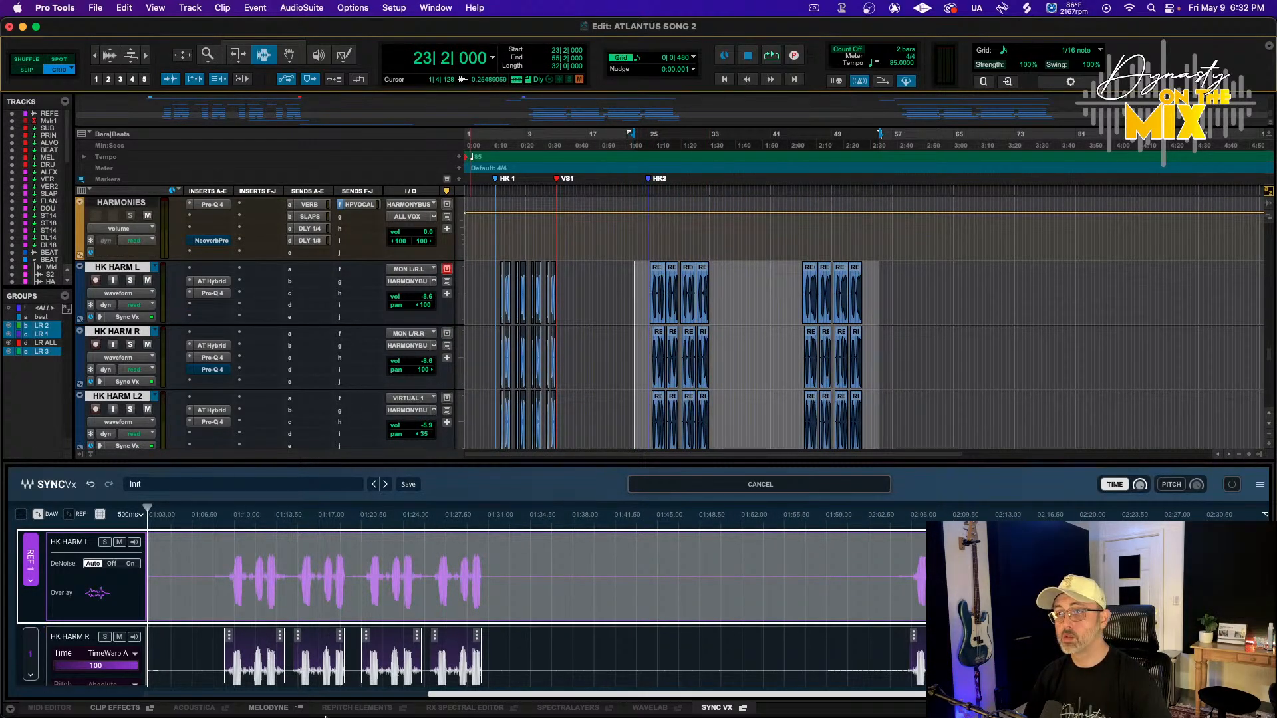
pyautogui.click(710, 708)
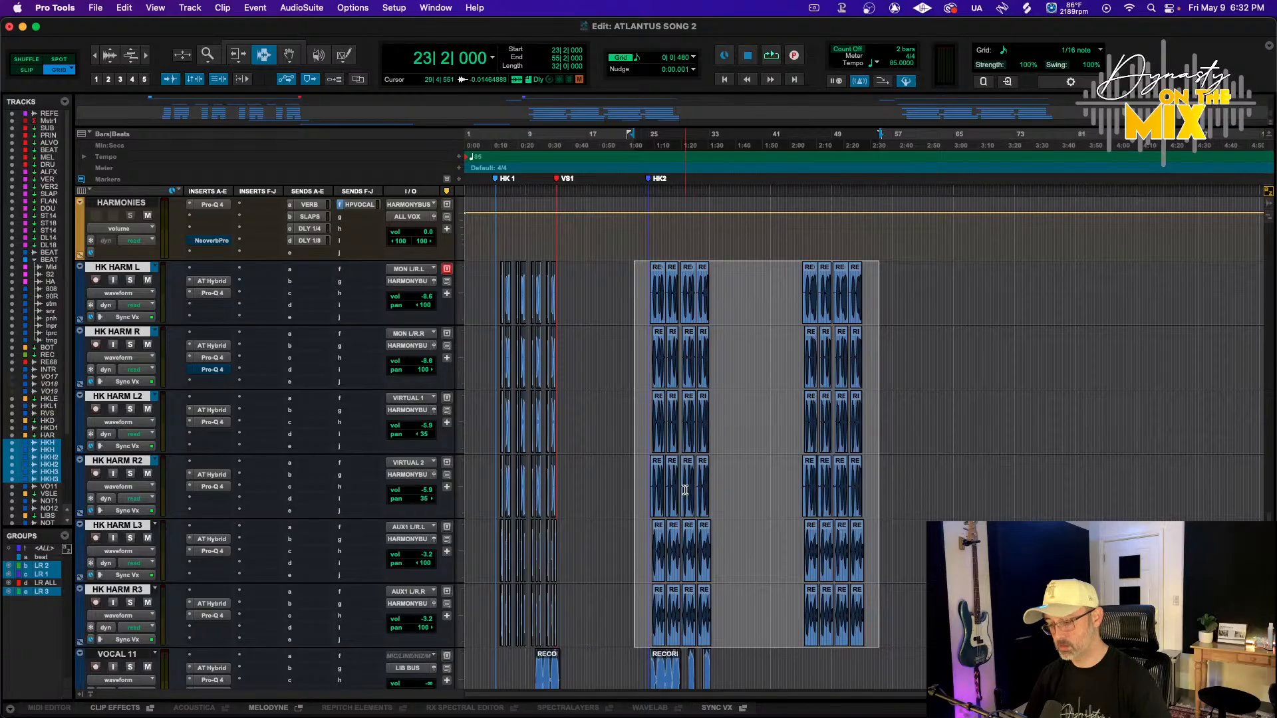
pyautogui.click(628, 399)
pyautogui.moveTo(638, 263); pyautogui.dragTo(904, 560)
pyautogui.press('Delete')
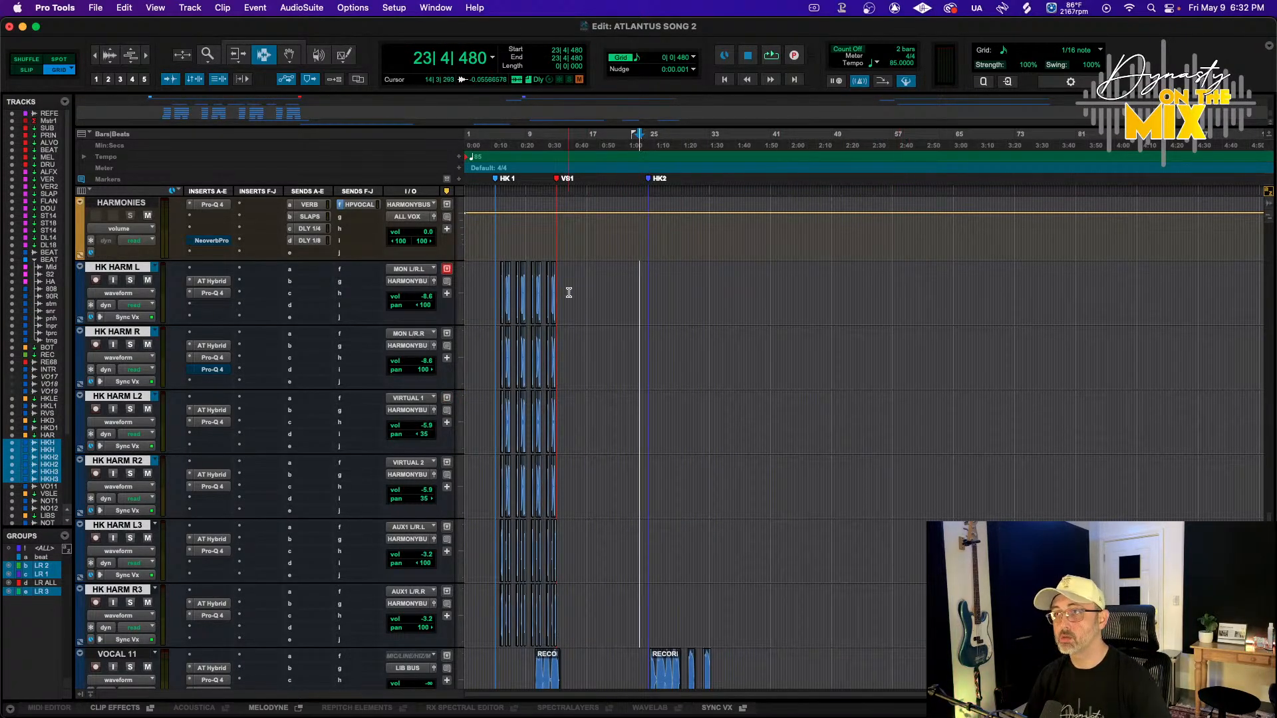
# Play back the harmonies from the HK1 marker with the Sync Vx editor open
pyautogui.click(500, 144)
pyautogui.press('space')
pyautogui.press('t')
pyautogui.press('t')
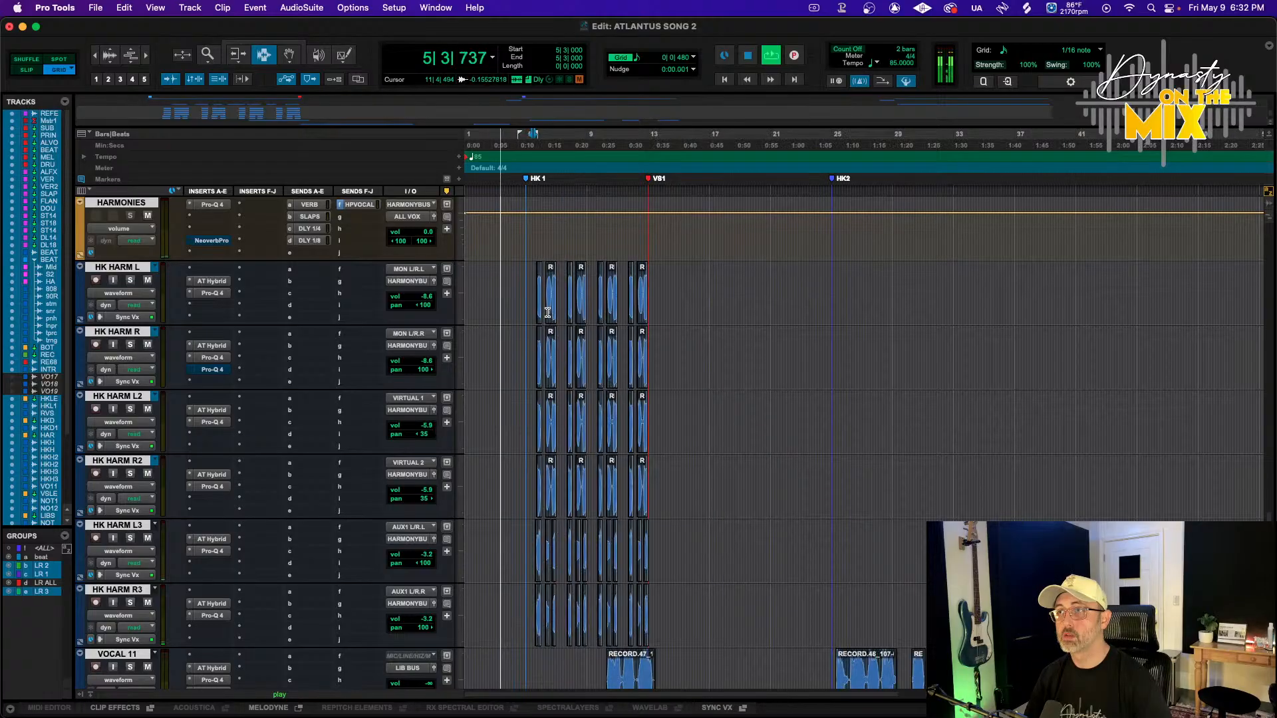
pyautogui.click(128, 318)
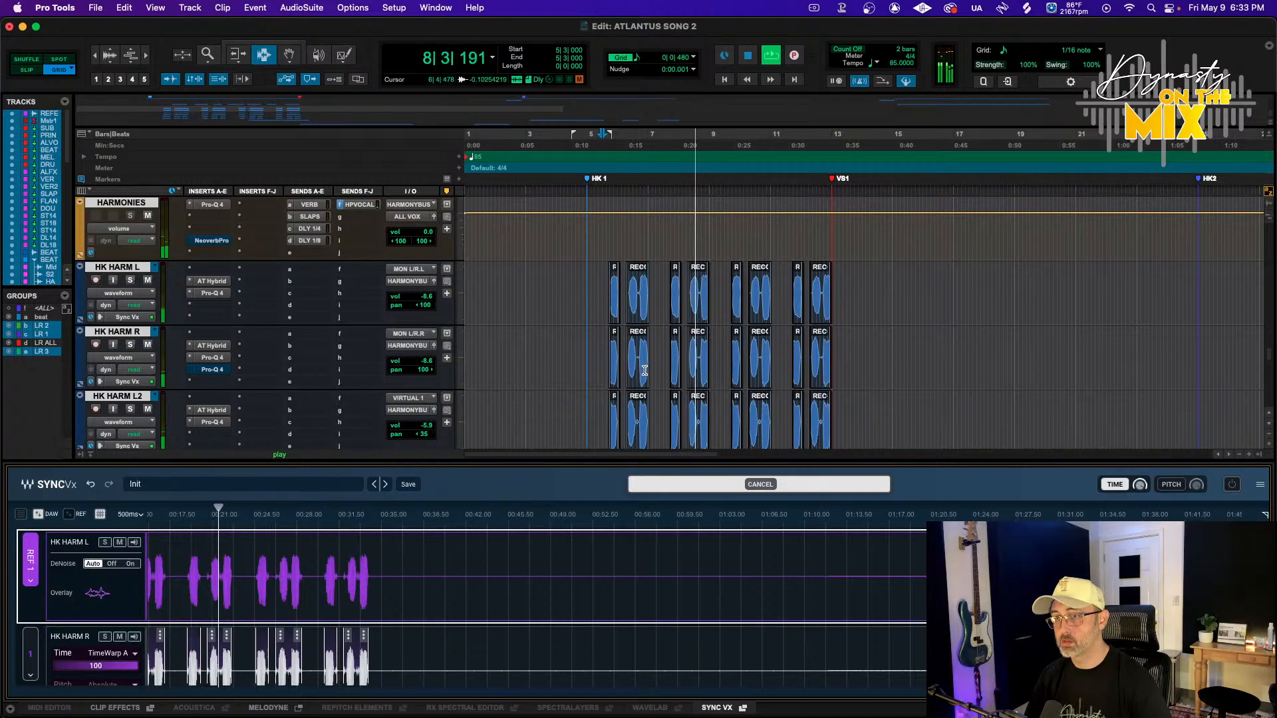
pyautogui.scroll(-5, 645, 367)
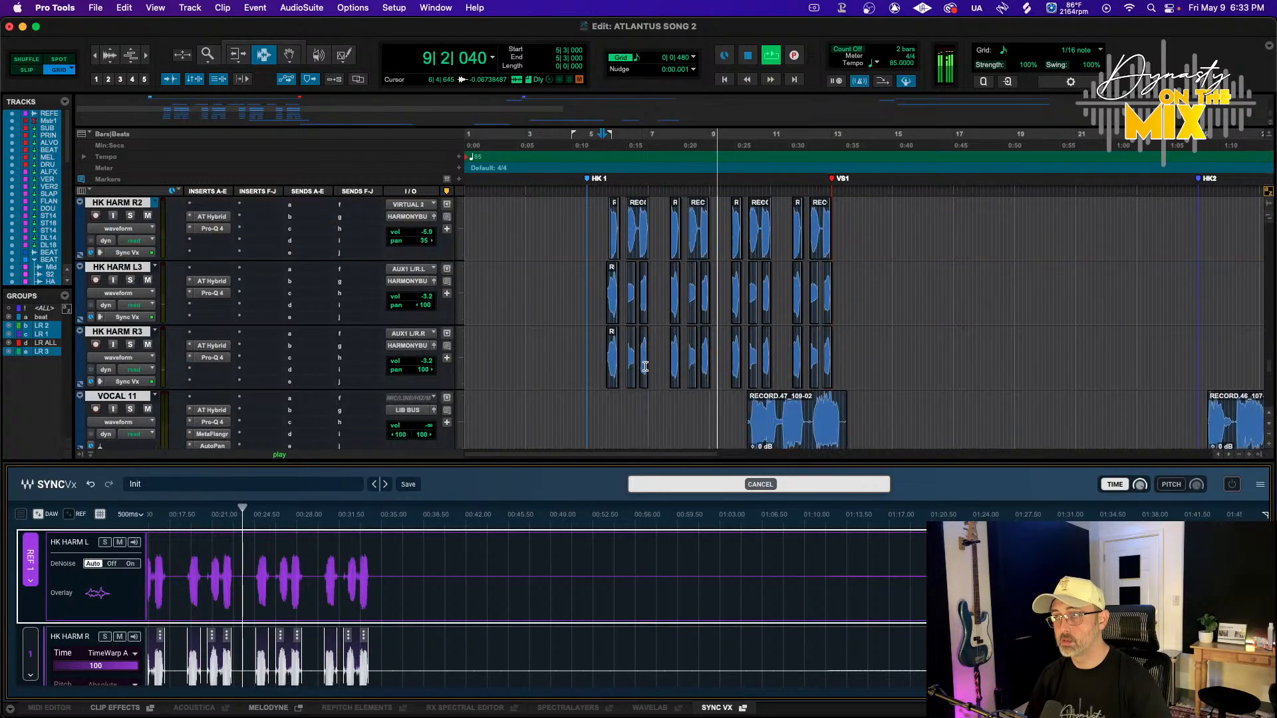
pyautogui.scroll(-2, 645, 367)
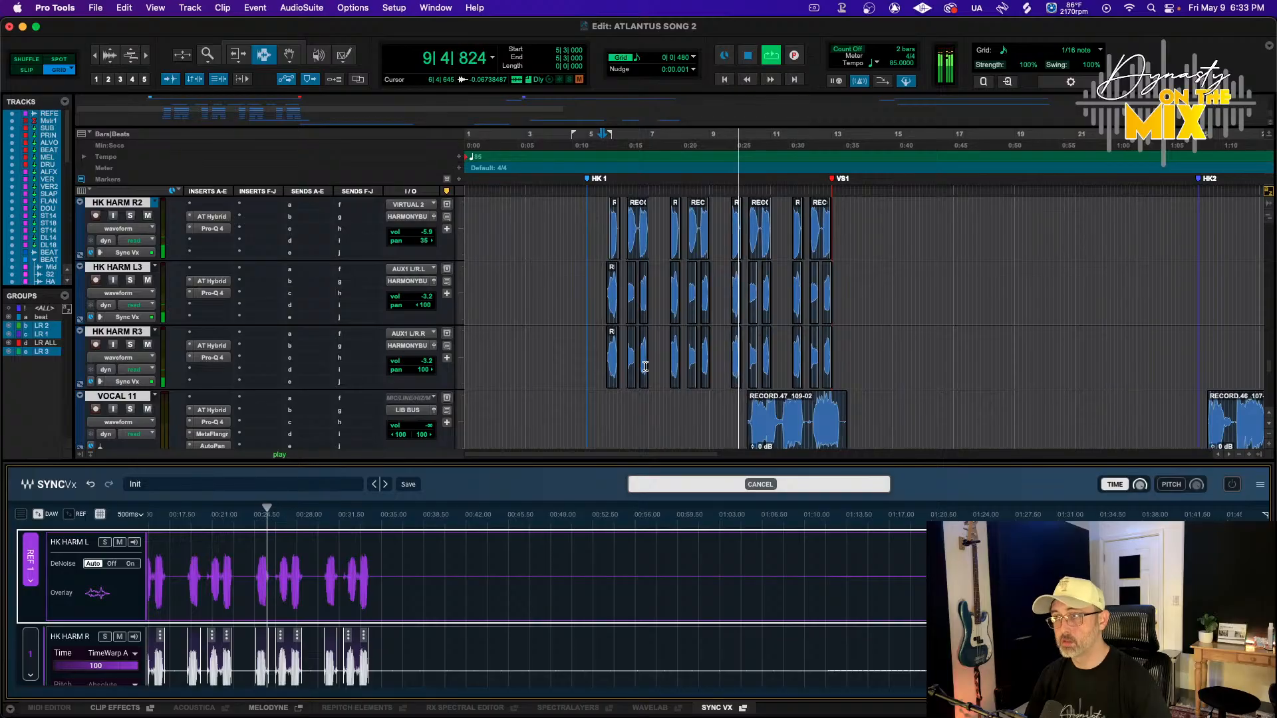
pyautogui.scroll(3, 645, 366)
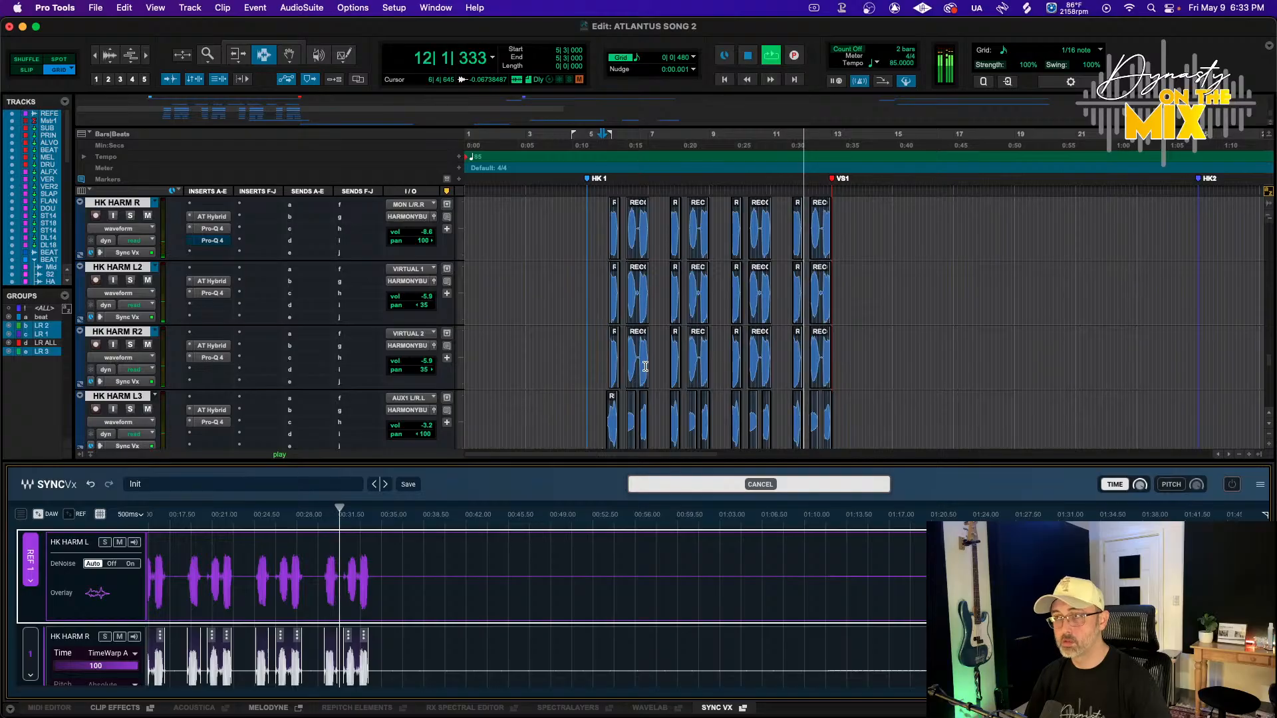
# Play back the harmony section from just before the HK1 marker, then close the Sync Vx editor
pyautogui.scroll(-2, 645, 367)
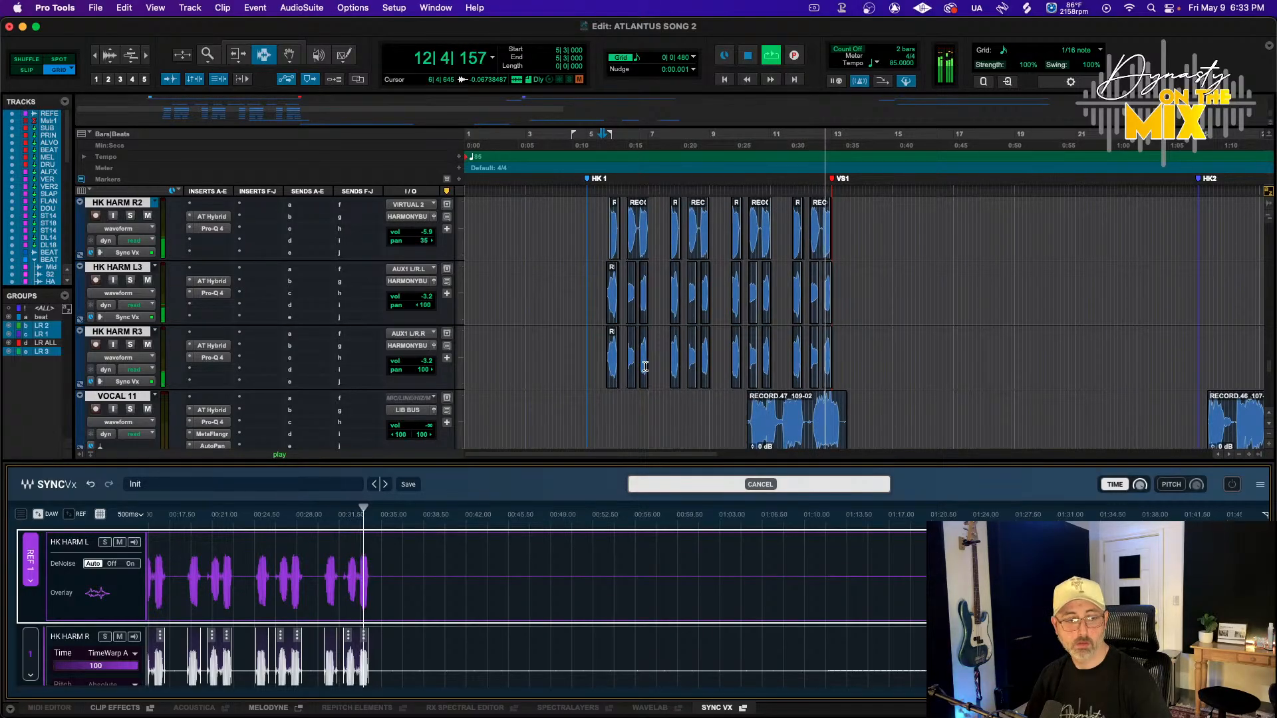
pyautogui.scroll(3, 638, 346)
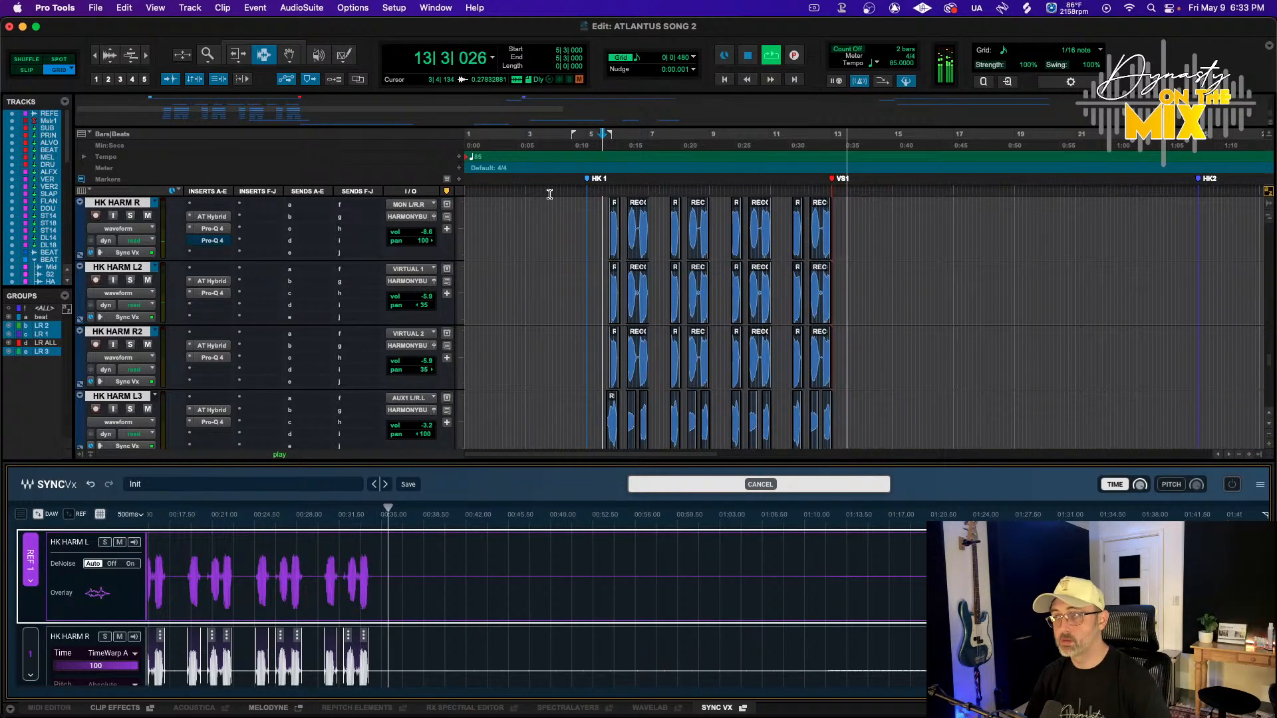
pyautogui.click(585, 136)
pyautogui.press('space')
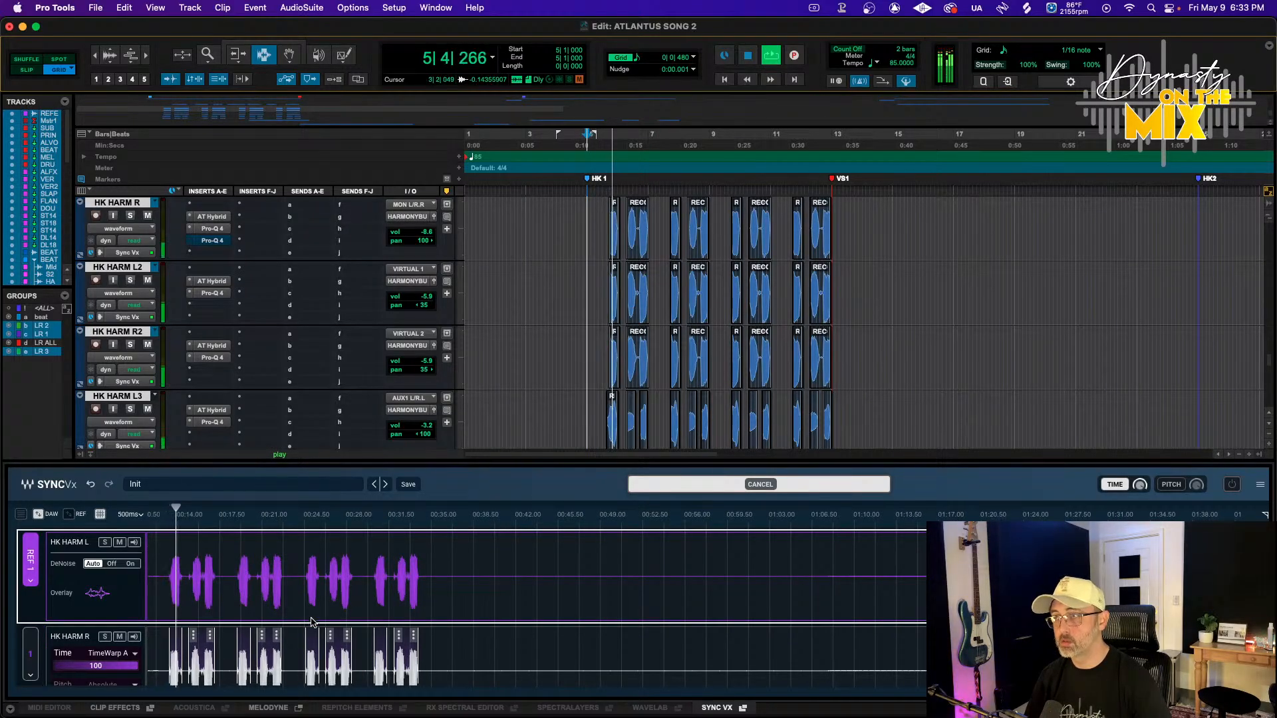
pyautogui.click(727, 709)
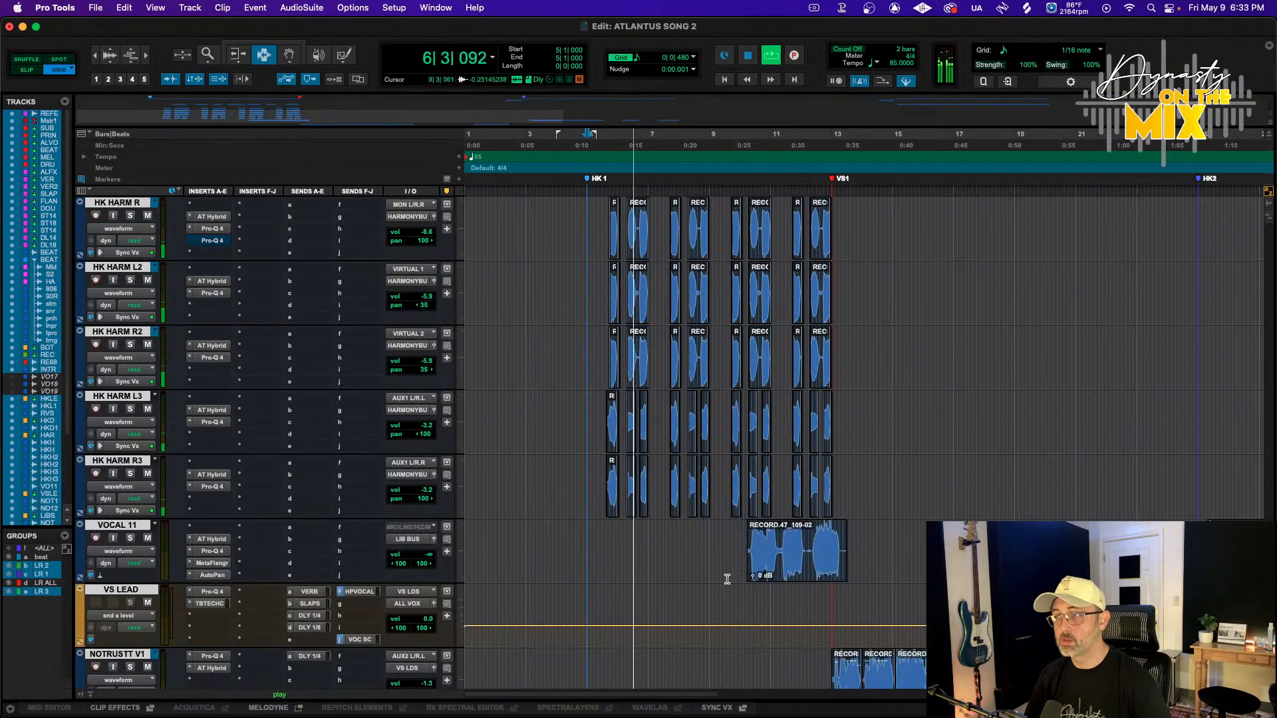
# Add a fade-in and a fade-out to the first clip on HK HARM L3 and HK HARM R3
pyautogui.press('super+bracketright')
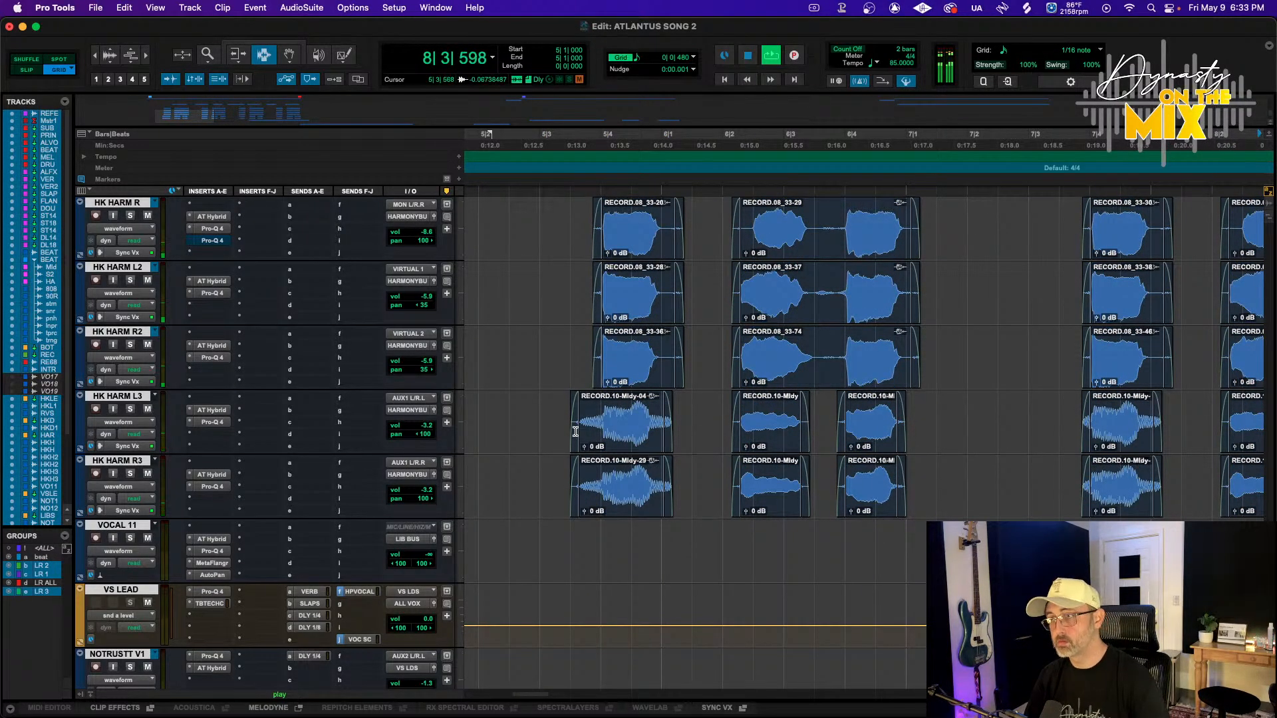
pyautogui.click(547, 434)
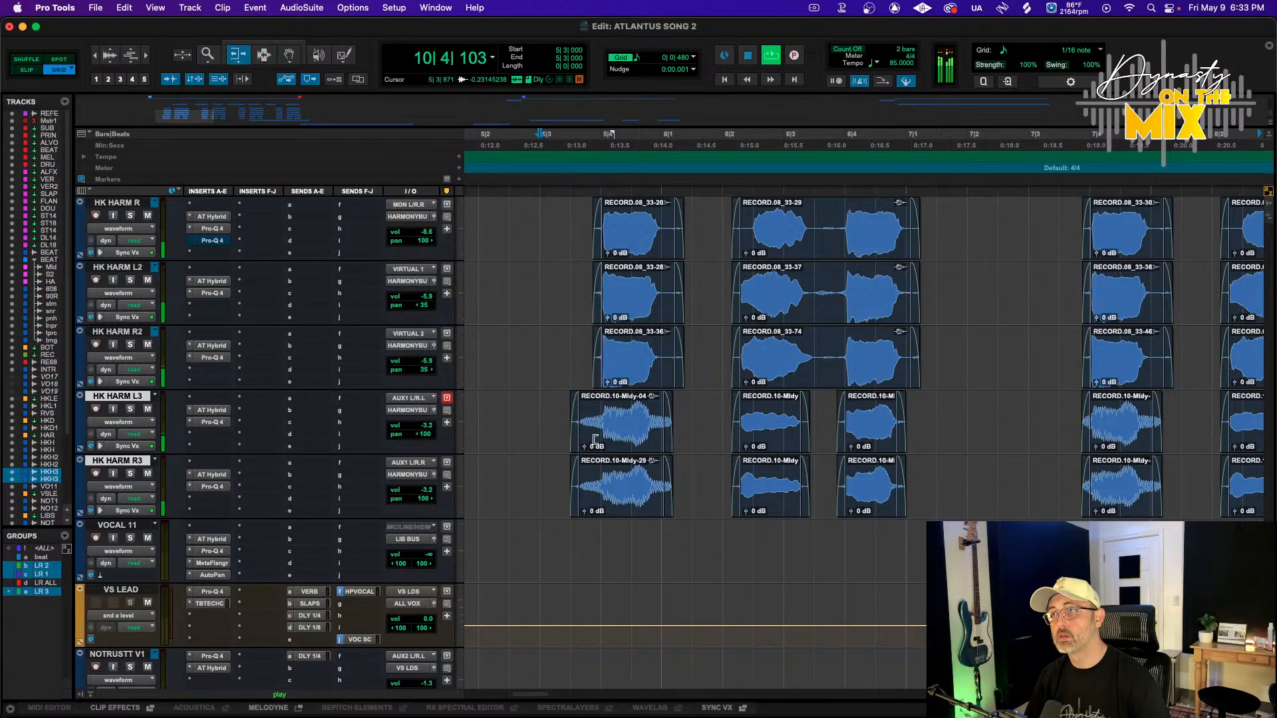
pyautogui.moveTo(573, 430); pyautogui.dragTo(602, 437)
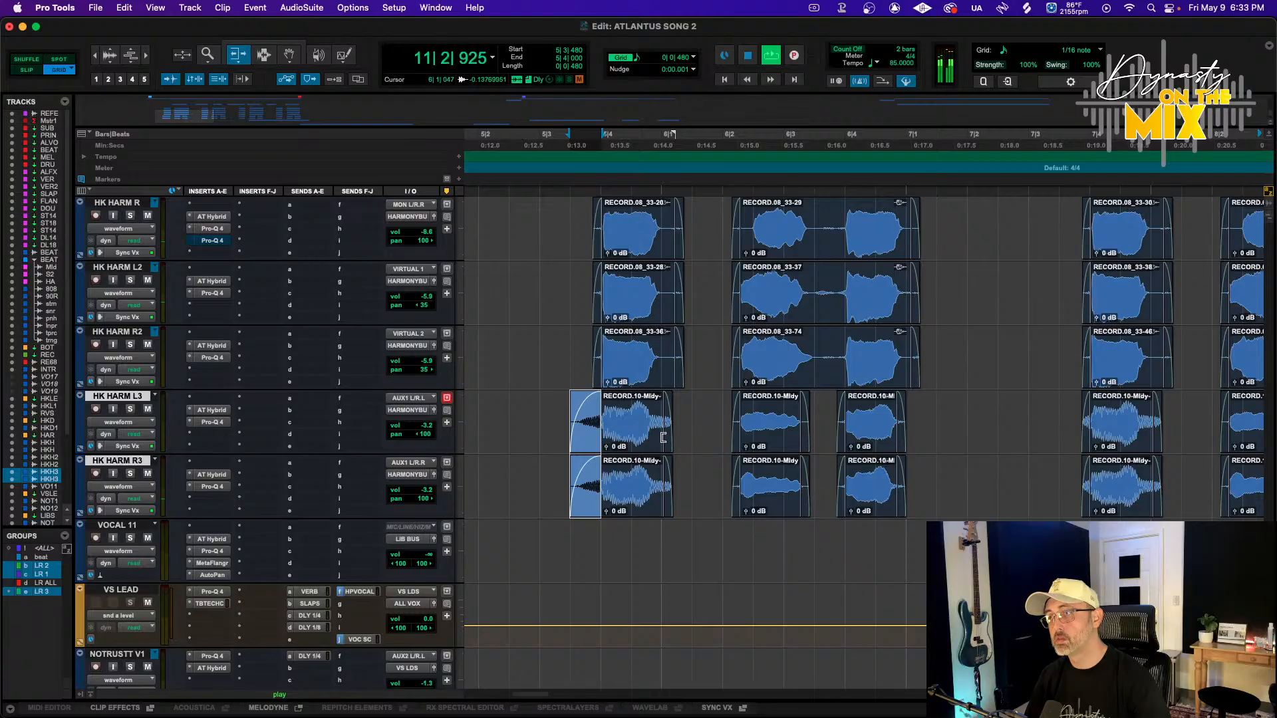
pyautogui.moveTo(663, 437)
pyautogui.mouseDown()
pyautogui.moveTo(680, 441)
pyautogui.moveTo(651, 433)
pyautogui.mouseUp()
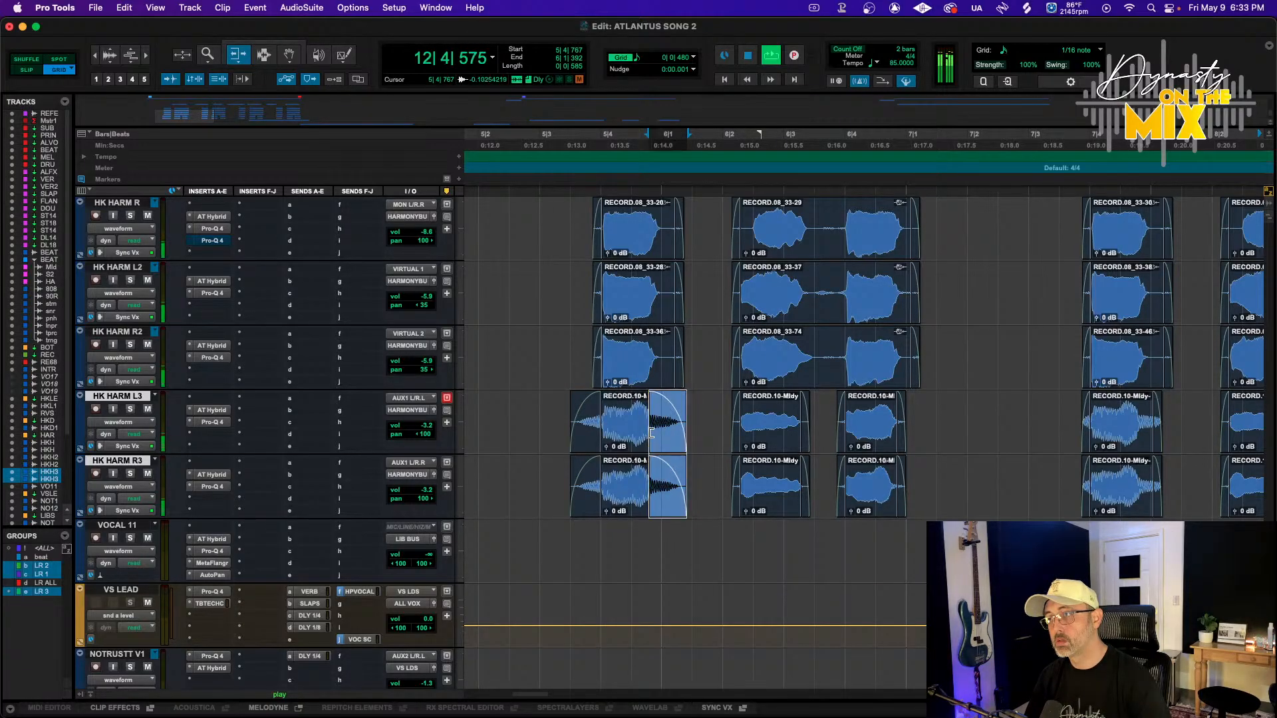
# Open the Sync Vx editor from HK HARM R3, play back from the HK1 marker, and close the editor
pyautogui.hscroll(5, 742, 429)
pyautogui.press('r')
pyautogui.press('r')
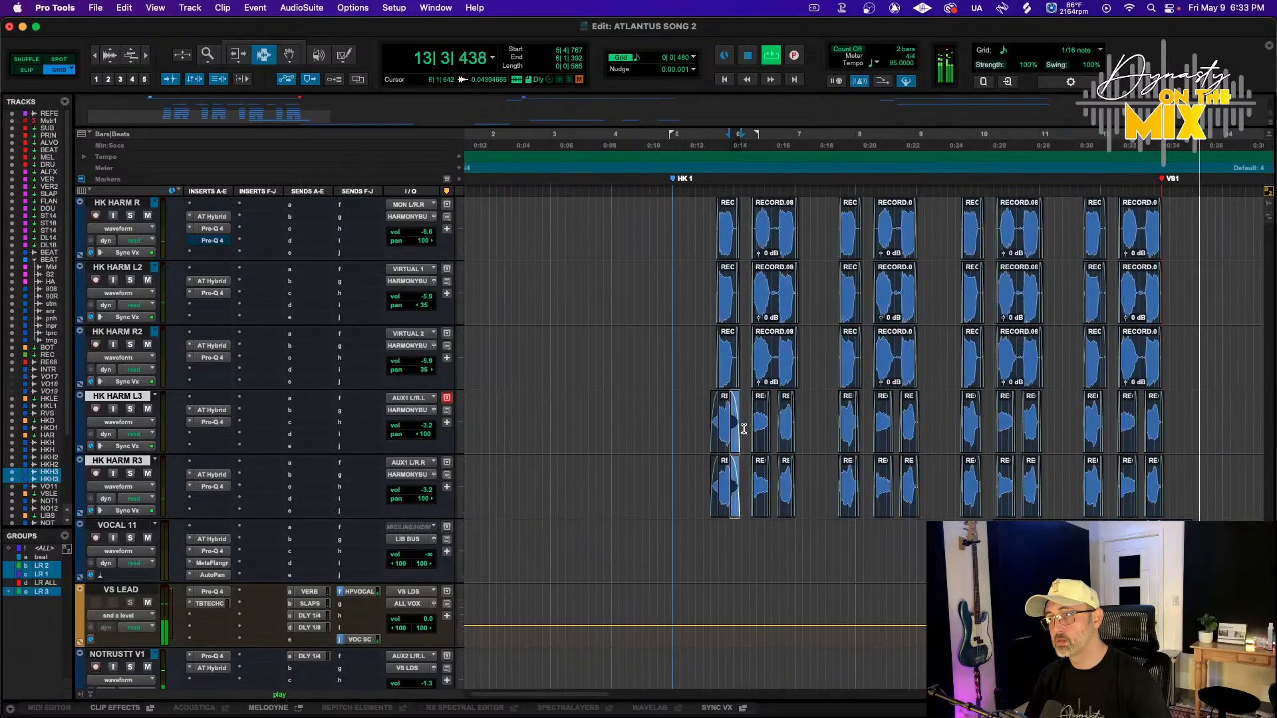
pyautogui.click(126, 510)
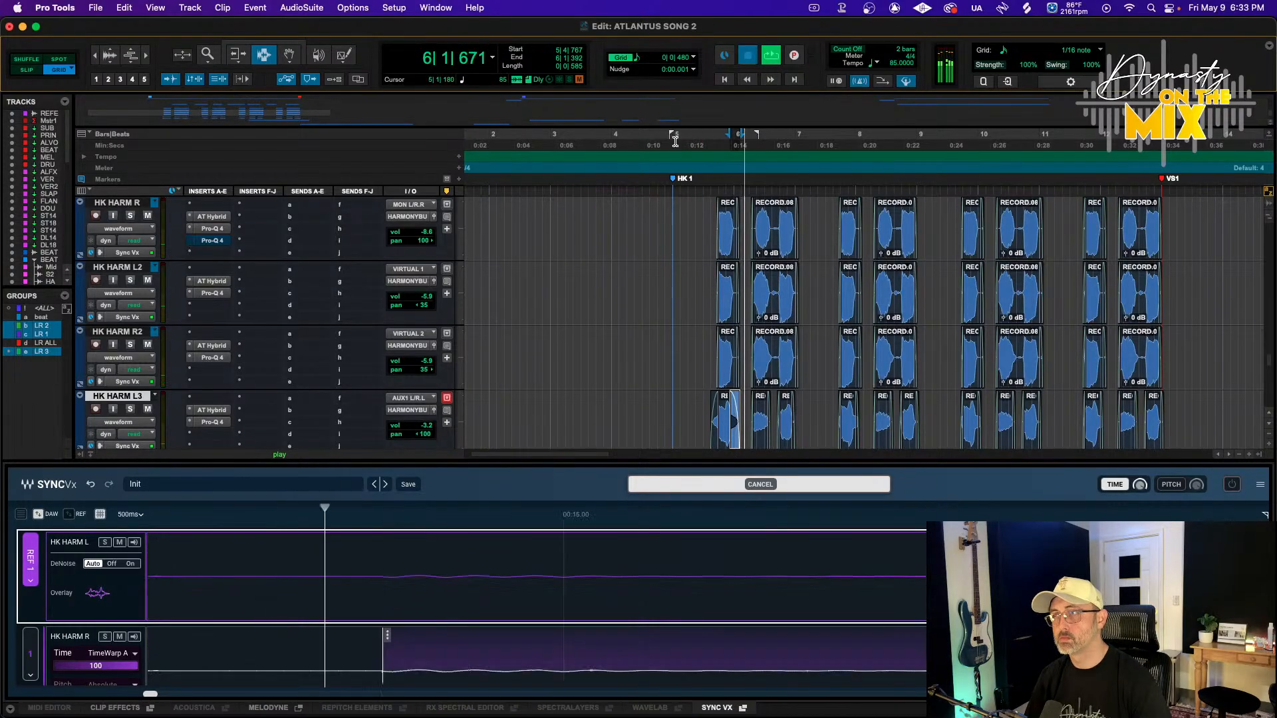
pyautogui.press('r')
pyautogui.press('r')
pyautogui.press('r')
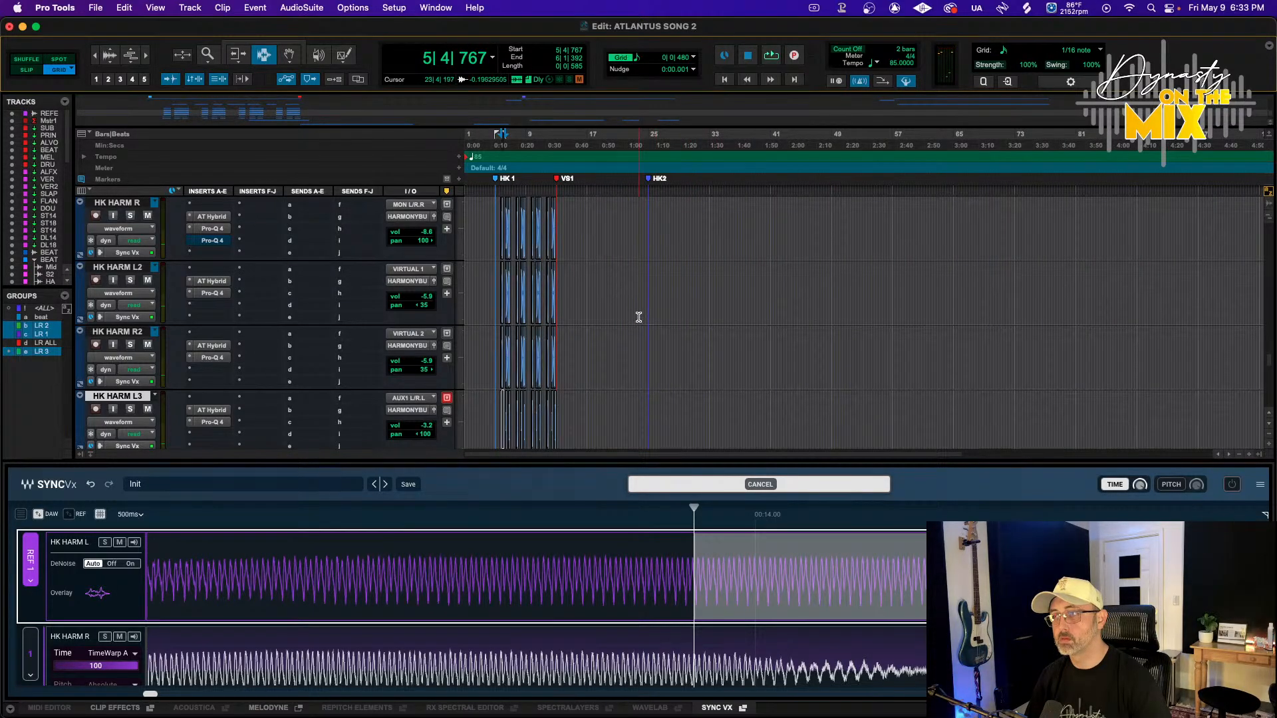
pyautogui.click(495, 154)
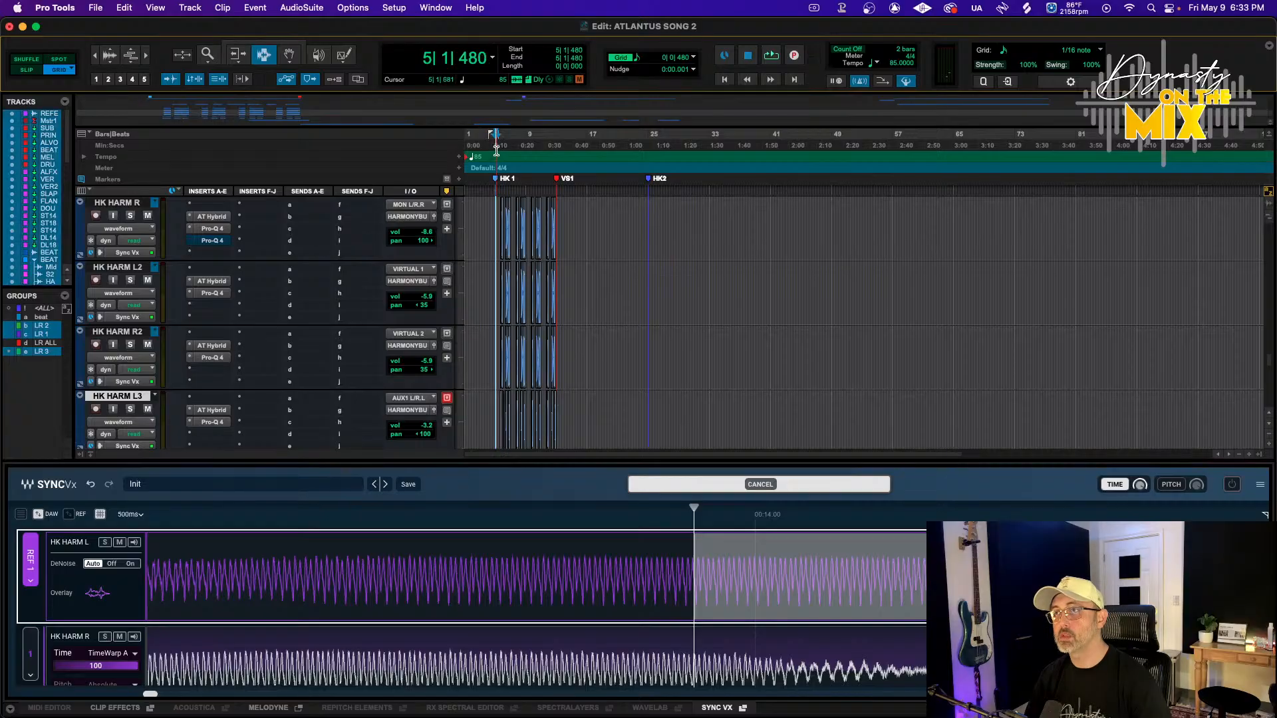
pyautogui.press('space')
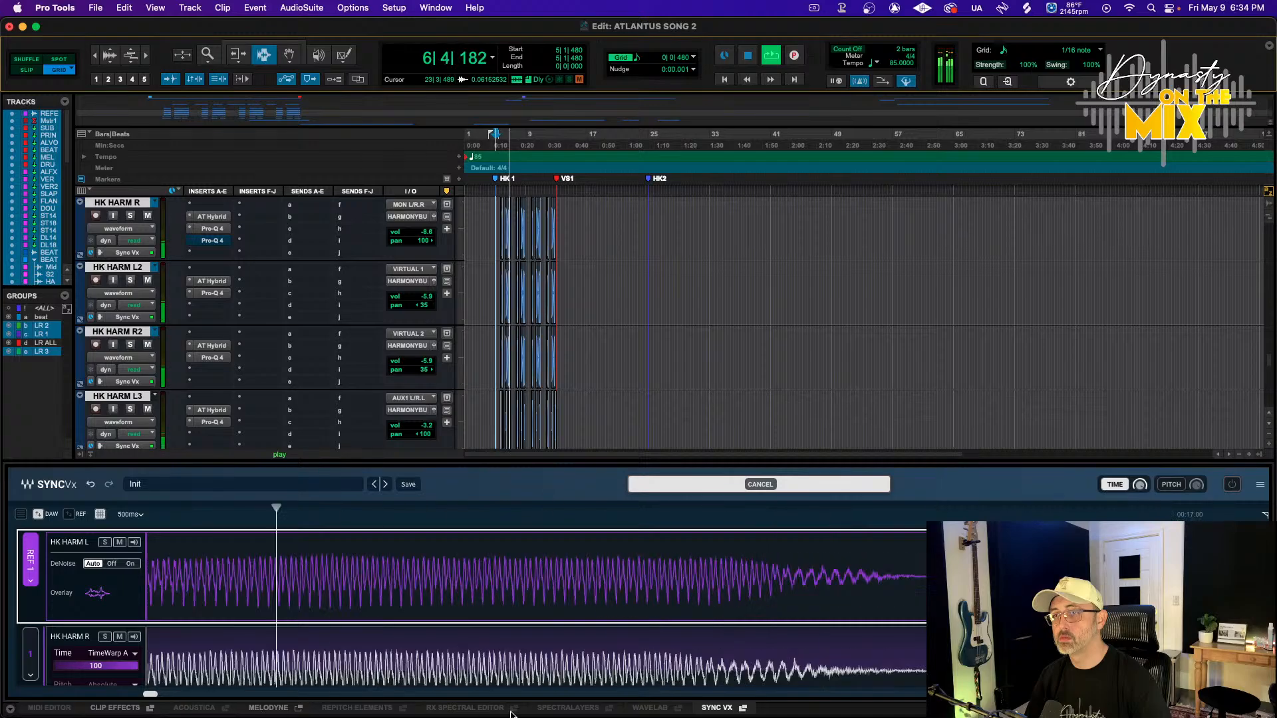
pyautogui.click(720, 708)
# Open Sync Vx from HK HARM L and cancel the sync process that is running
pyautogui.press('r')
pyautogui.press('r')
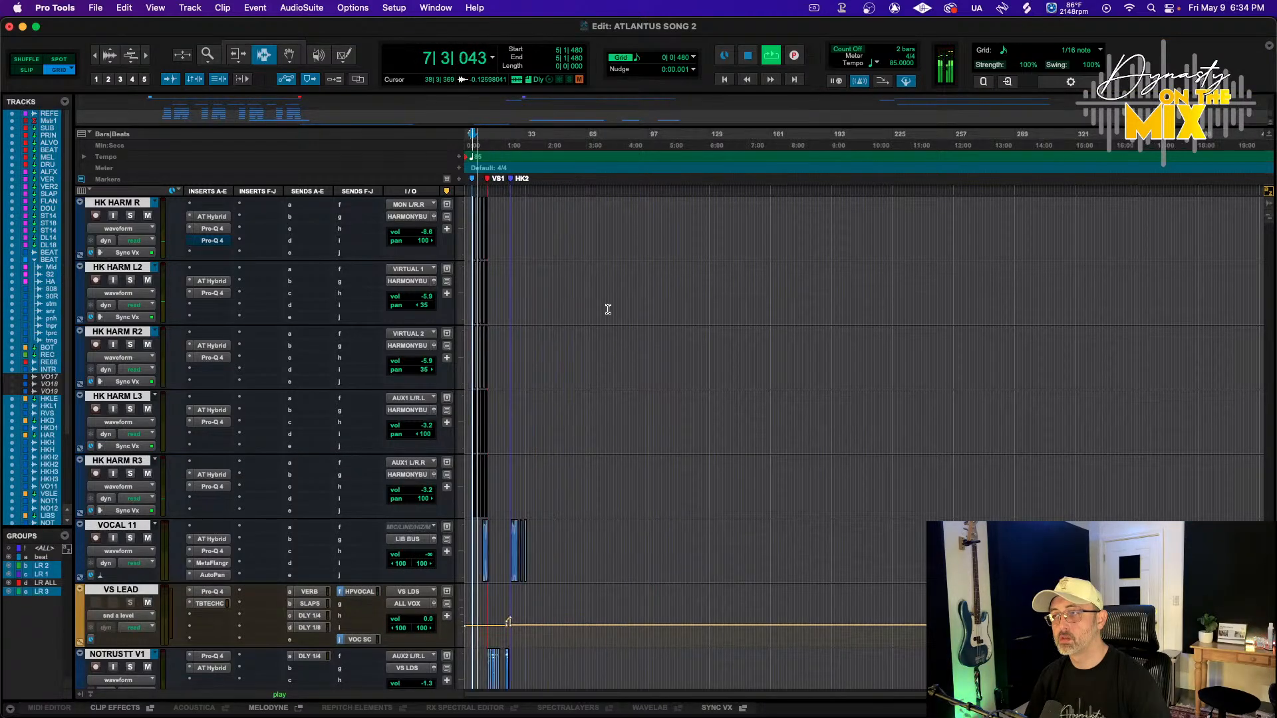
pyautogui.press('t')
pyautogui.press('t')
pyautogui.press('t')
pyautogui.press('t')
pyautogui.press('t')
pyautogui.press('t')
pyautogui.scroll(3, 742, 356)
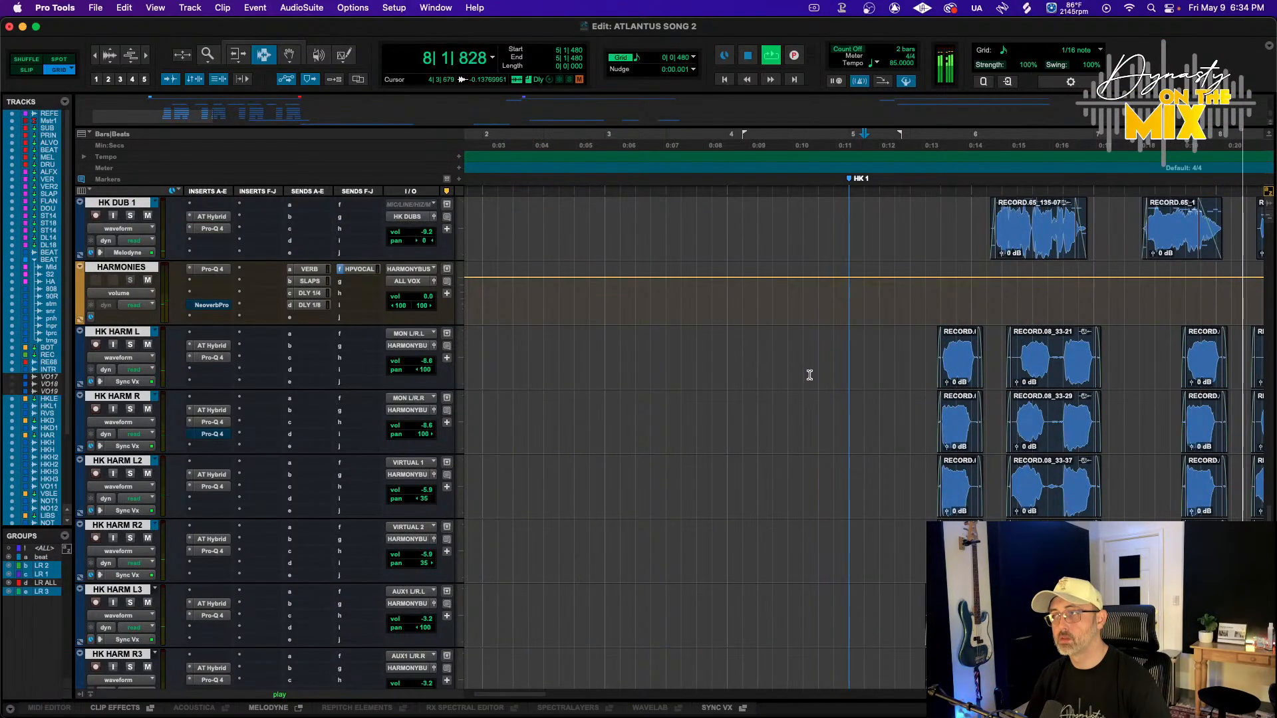
pyautogui.hscroll(7, 809, 374)
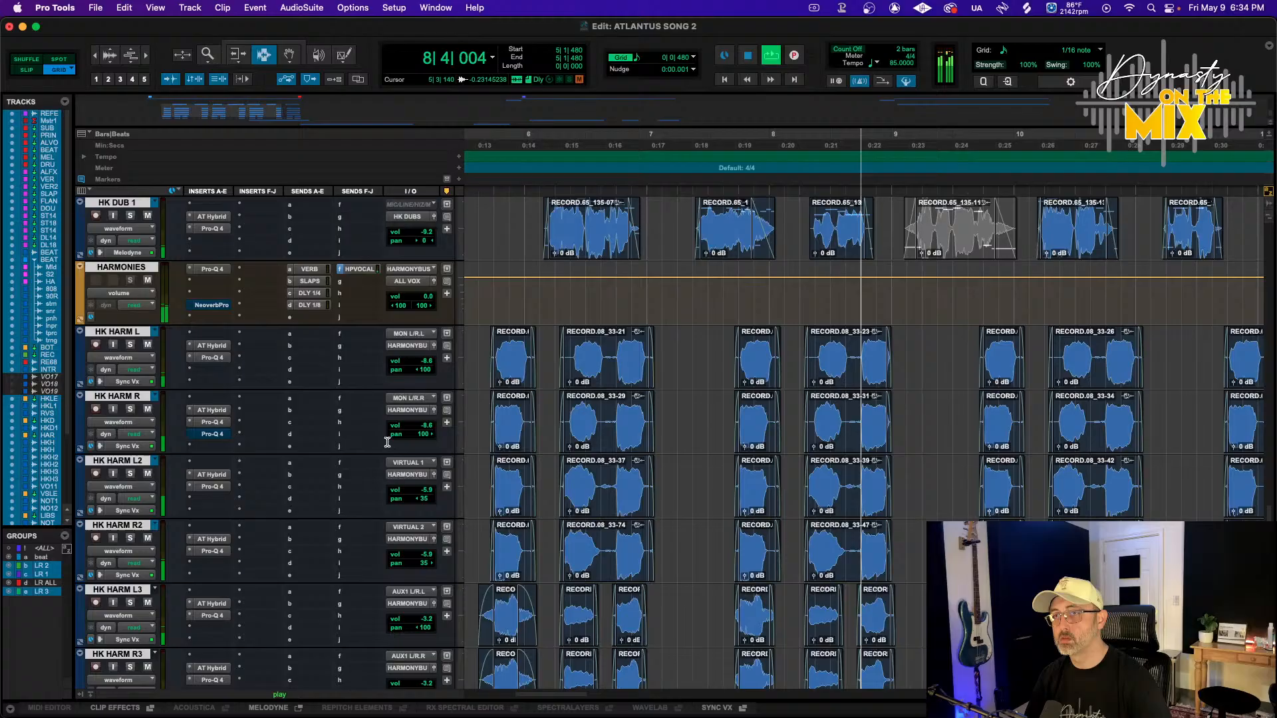
pyautogui.click(130, 382)
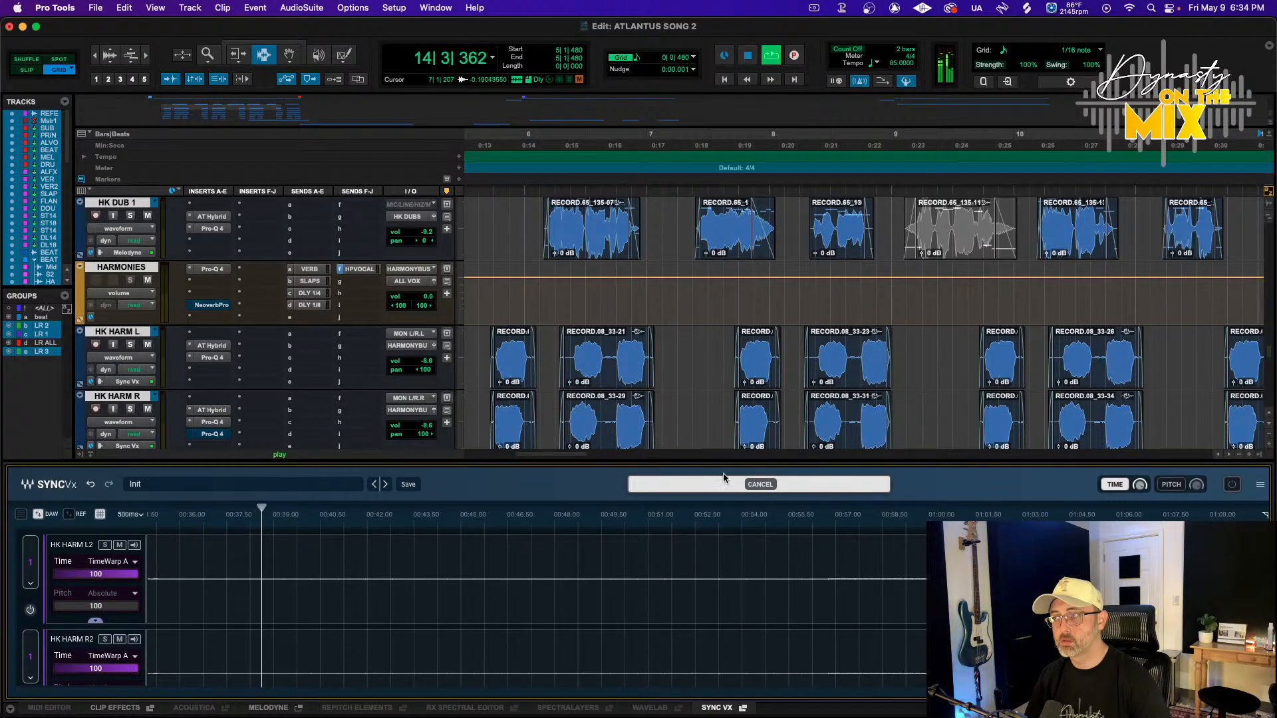
pyautogui.click(749, 487)
# Play back the harmonies and close the Sync Vx editor
pyautogui.press('space')
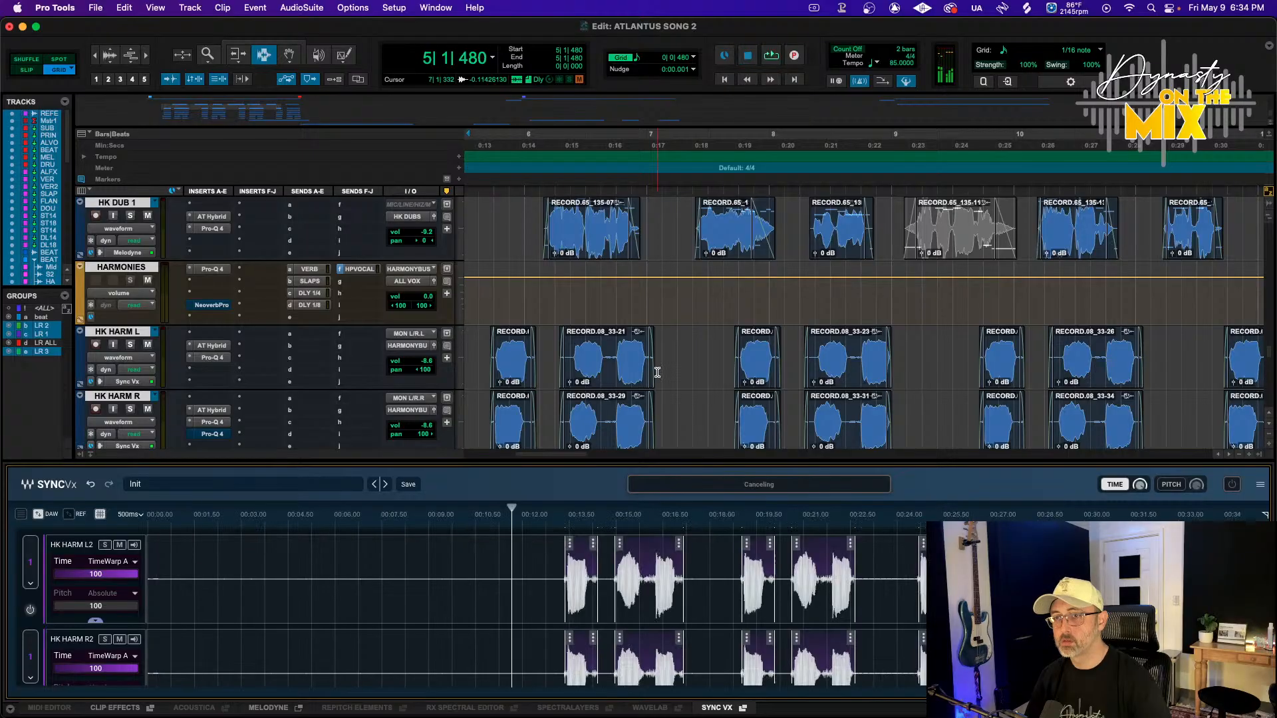
pyautogui.press('r')
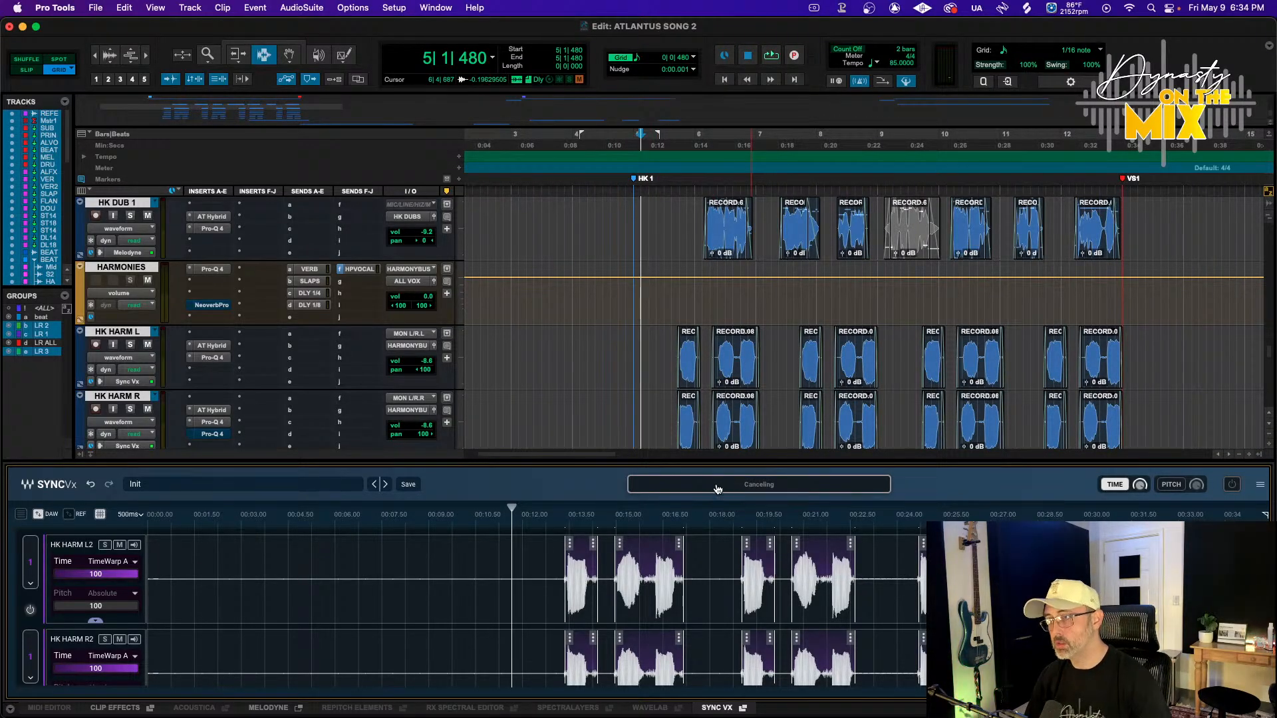
pyautogui.scroll(-3, 674, 285)
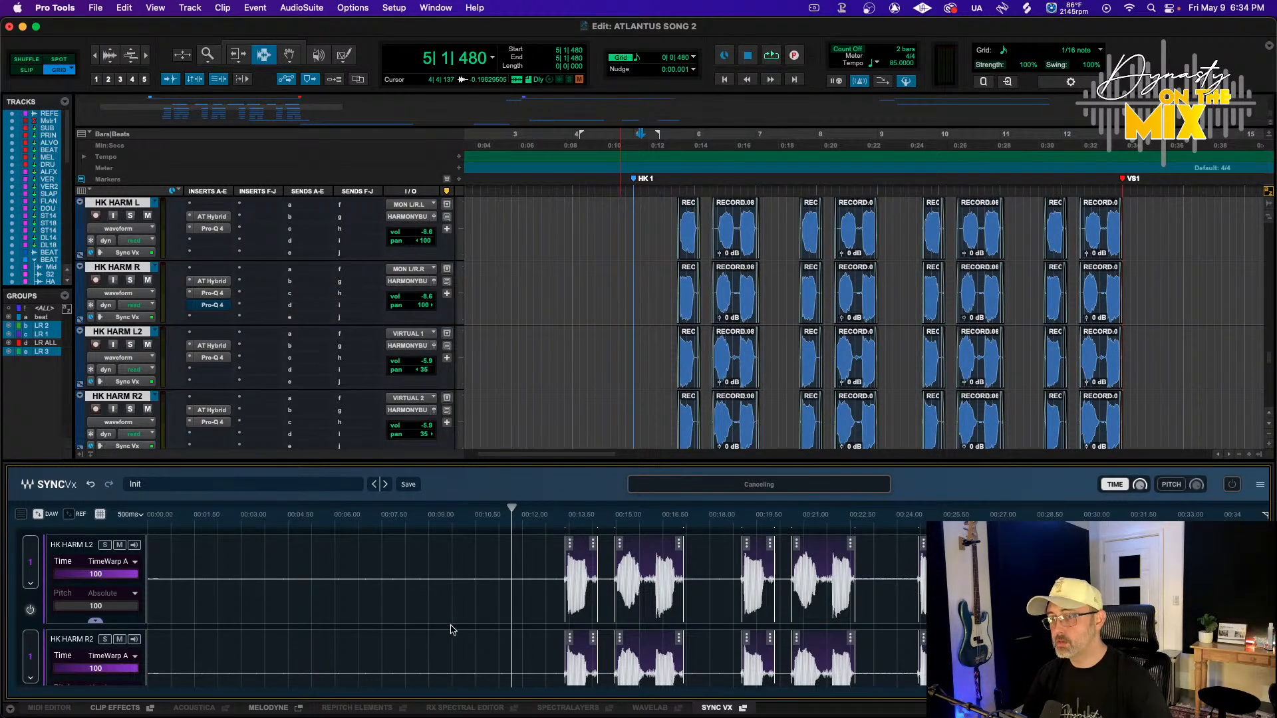
pyautogui.click(715, 708)
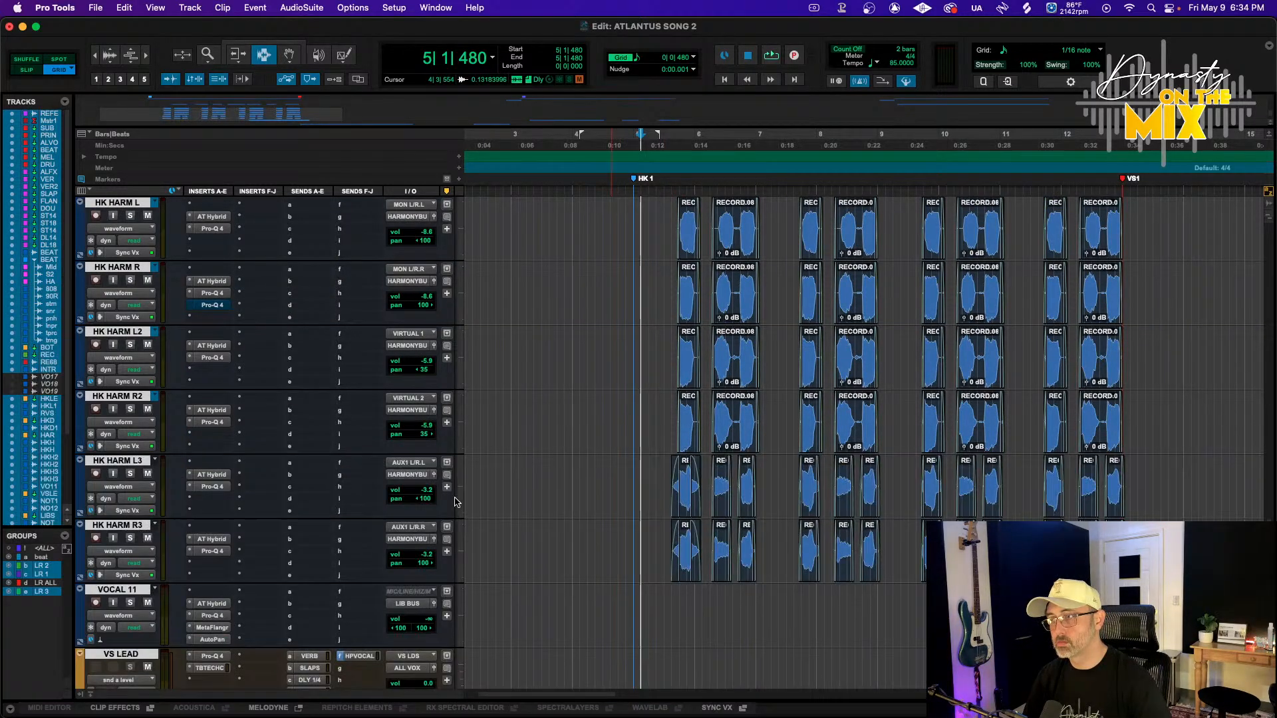
# Reset HK HARM L's Sync Vx by switching its elastic audio to None, reverting its clips, and re-enabling Sync Vx
pyautogui.click(117, 526)
pyautogui.scroll(3, 131, 467)
pyautogui.keyDown('shift'); pyautogui.click(127, 333); pyautogui.keyUp('shift')
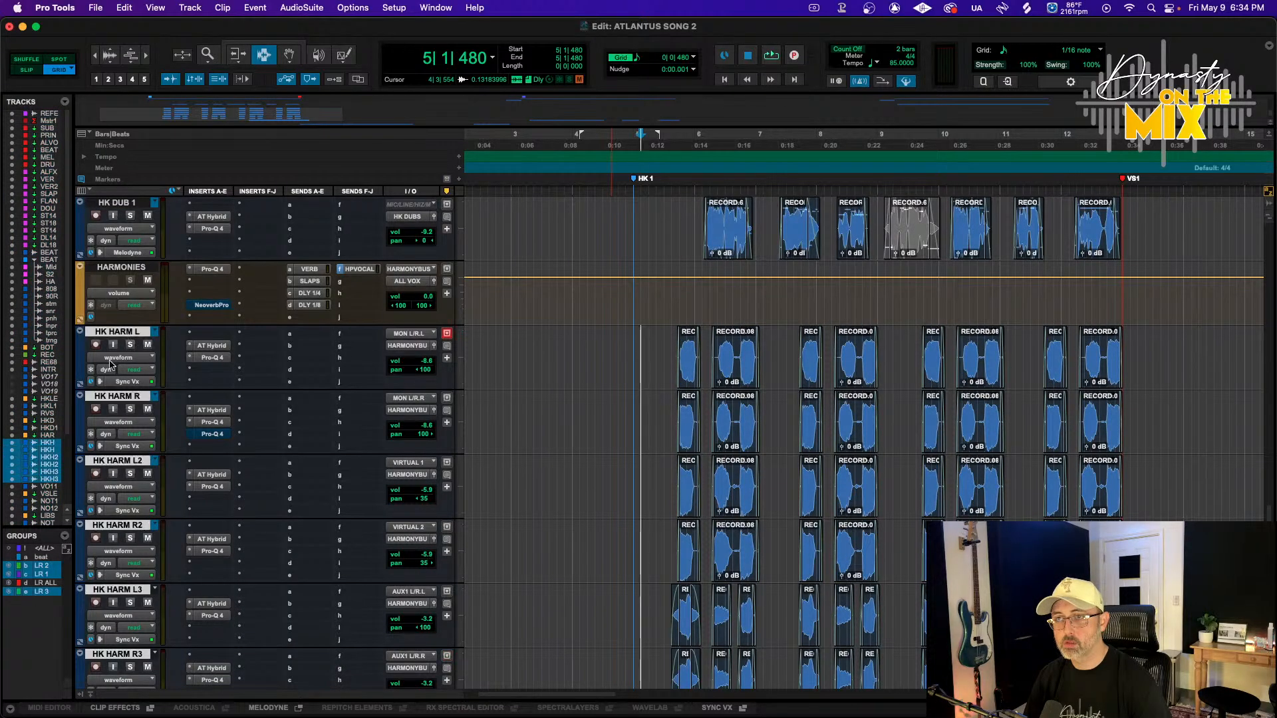
pyautogui.click(121, 383)
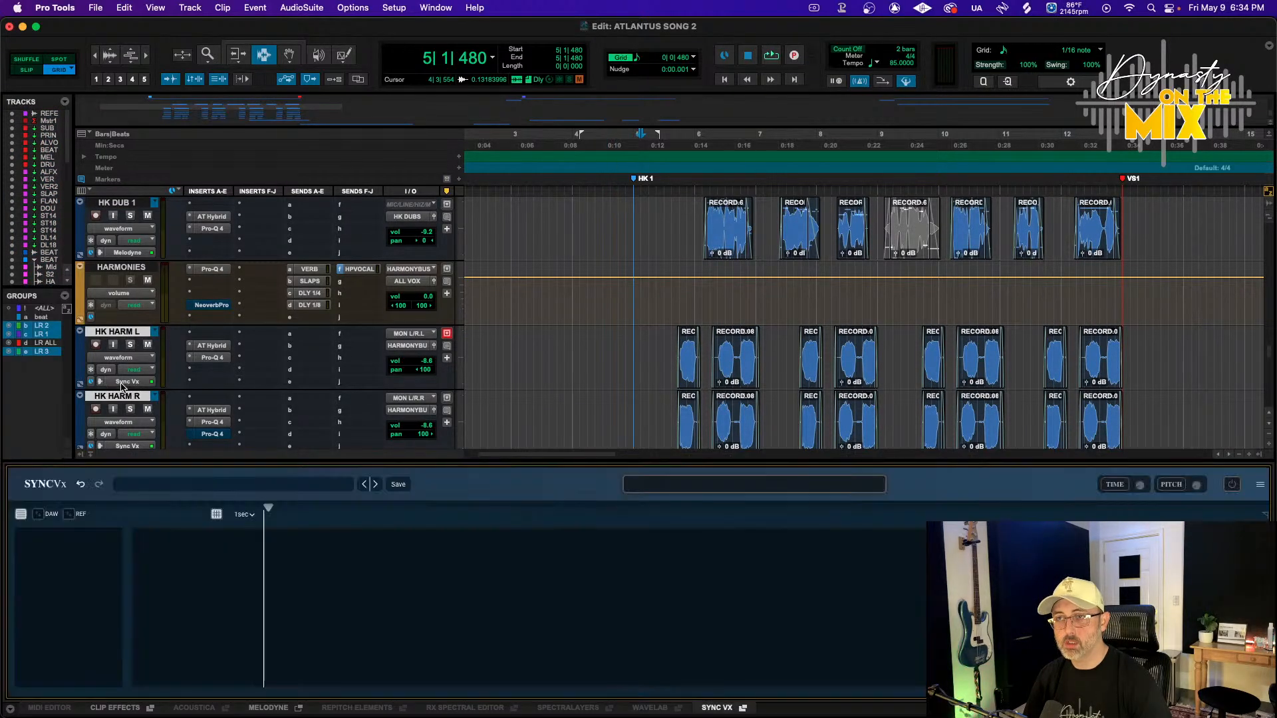
pyautogui.click(120, 383)
pyautogui.click(103, 385)
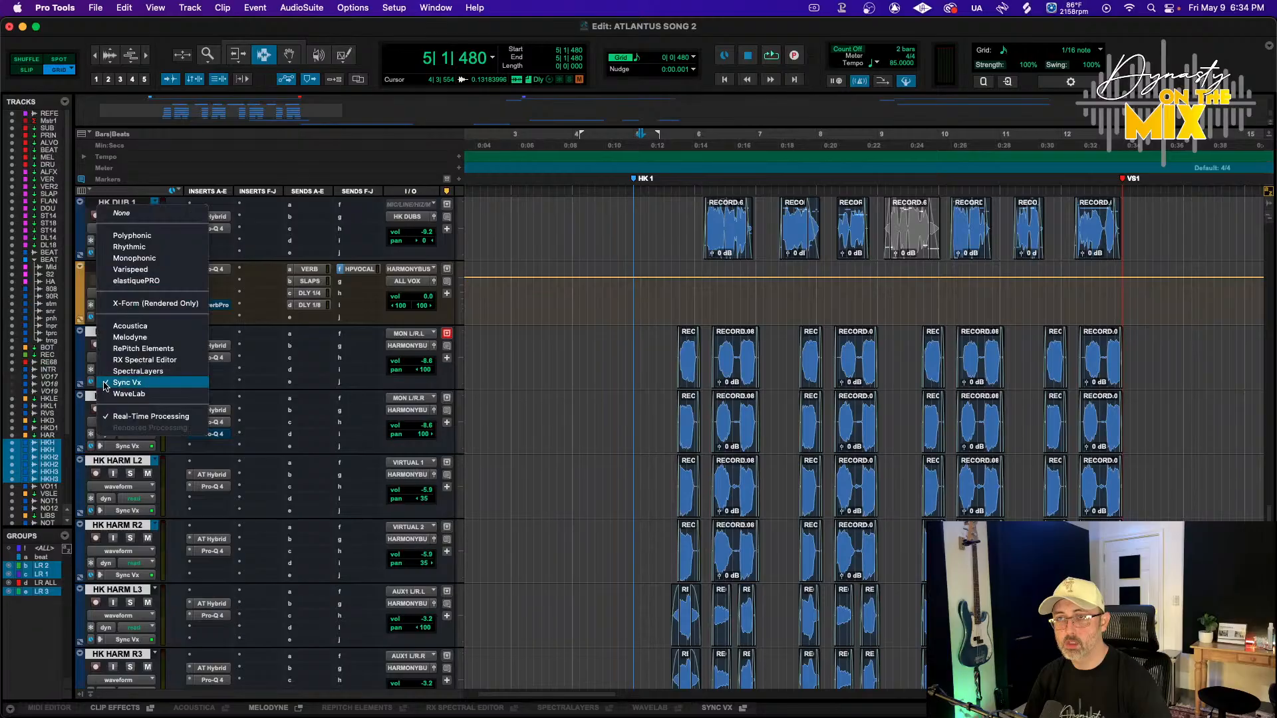
pyautogui.click(126, 217)
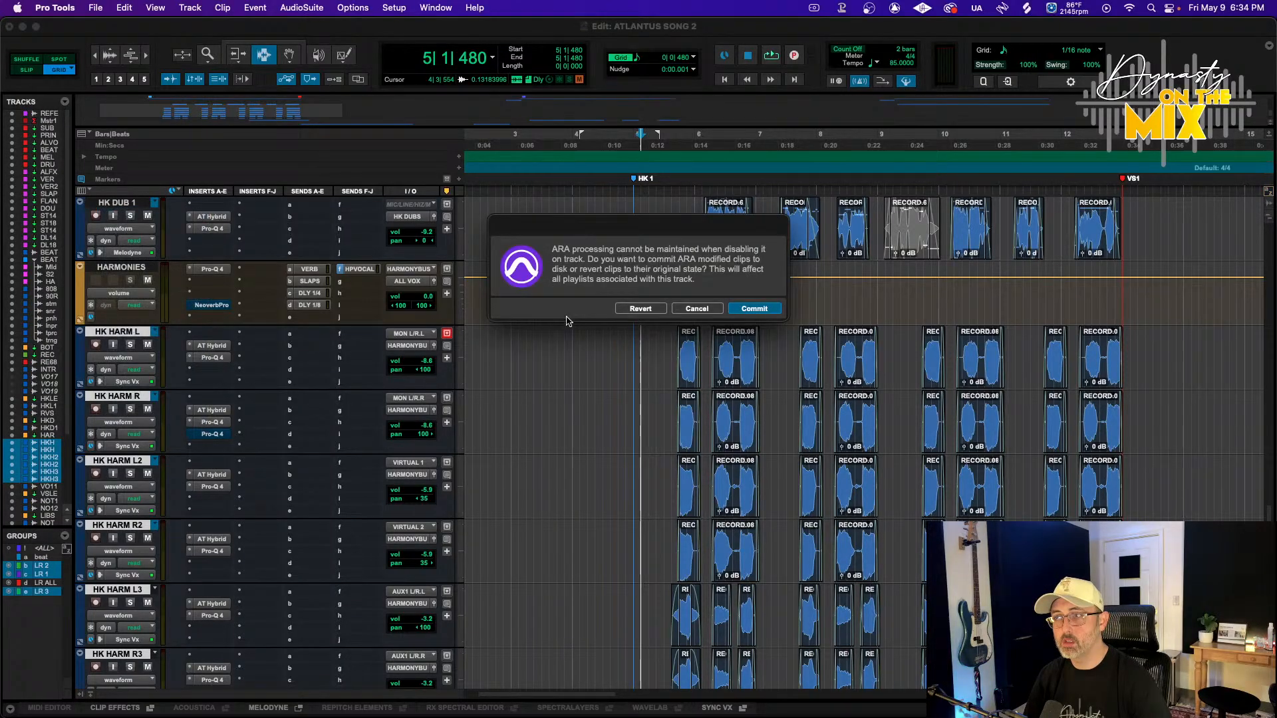
pyautogui.click(648, 308)
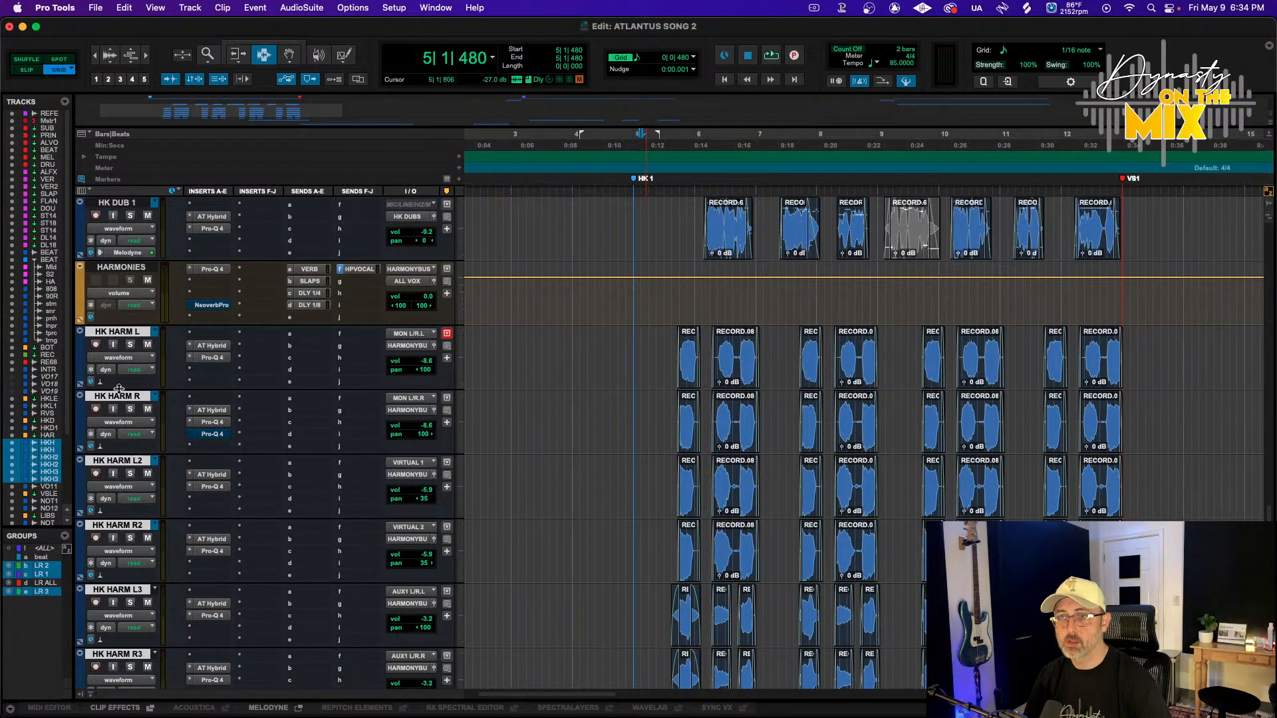
pyautogui.click(101, 383)
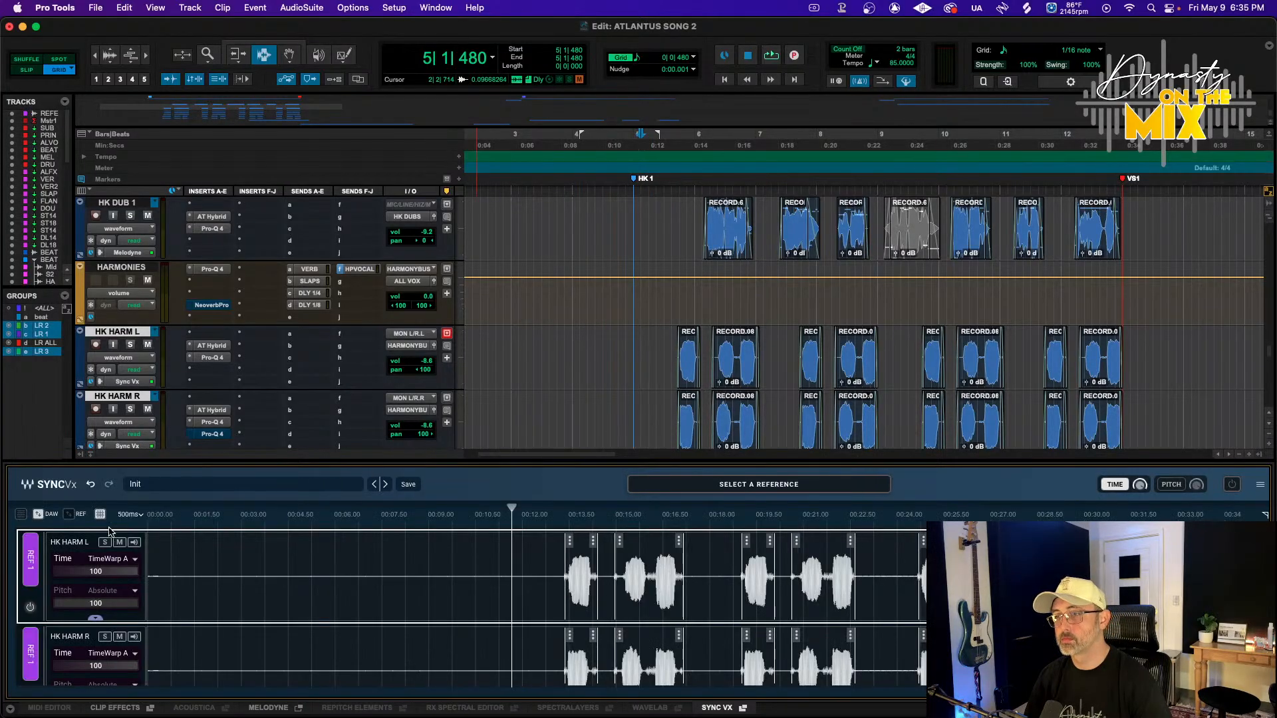
# Assign HK HARM L as Ref 1 in the Sync Vx editor and scroll to the HK HARM L3 lane
pyautogui.click(30, 562)
pyautogui.click(32, 562)
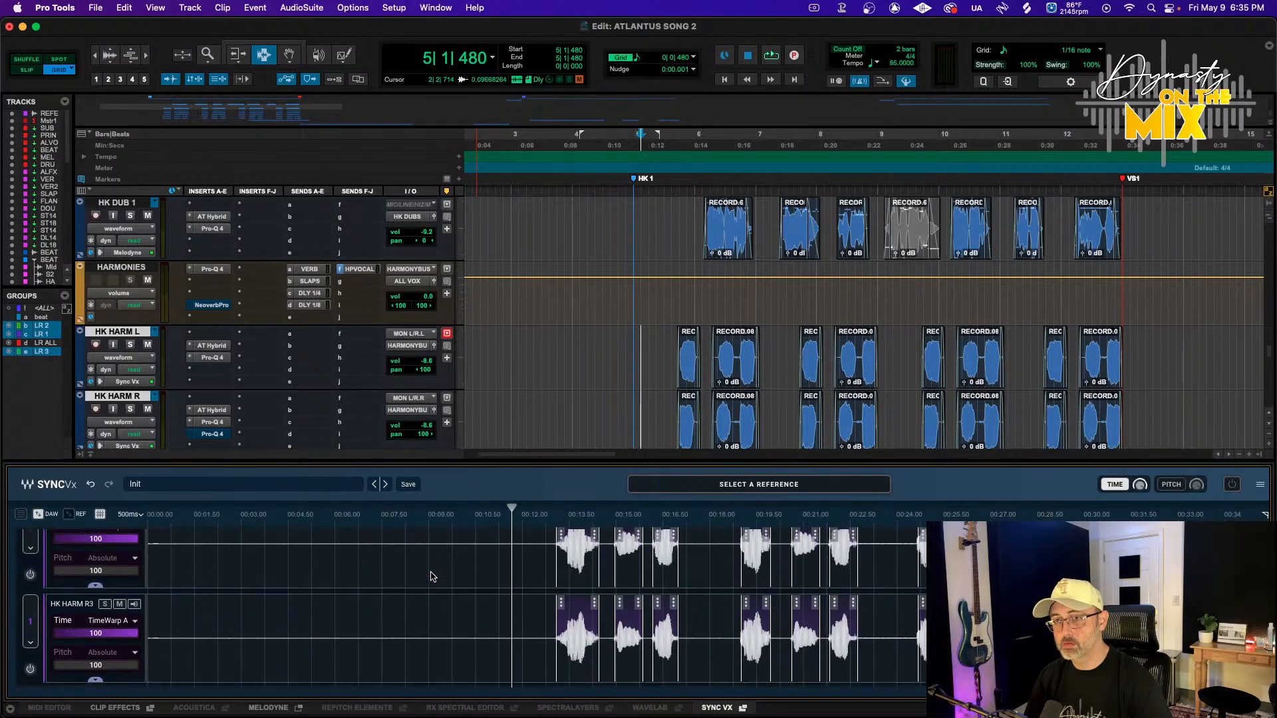
pyautogui.scroll(-3, 430, 577)
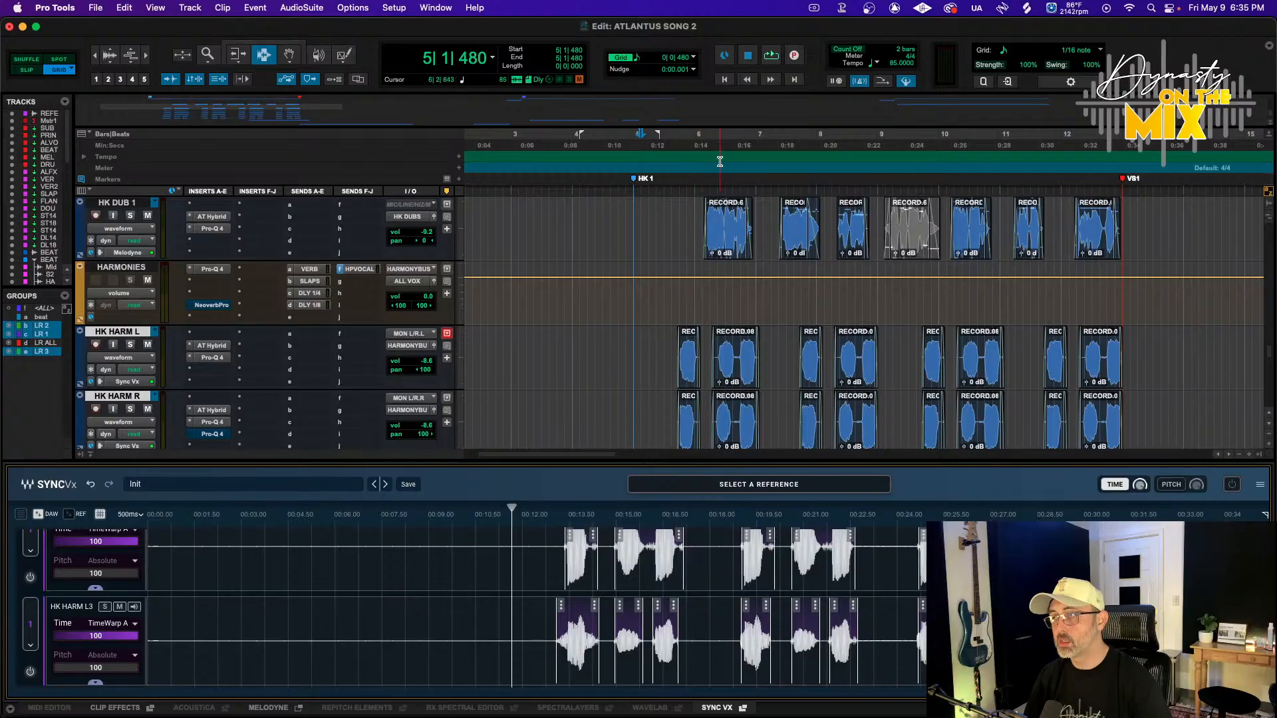
# Play back the harmonies from just after the HK1 marker and close the Sync Vx editor
pyautogui.click(674, 135)
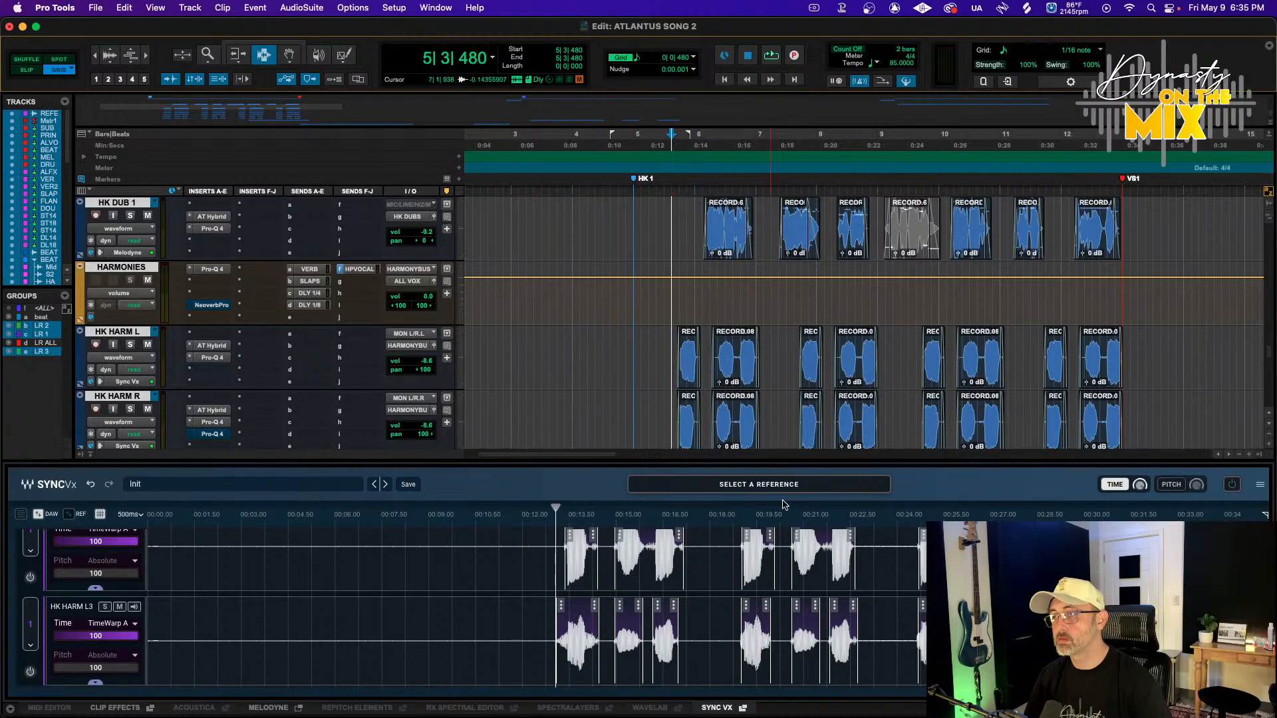
pyautogui.press('space')
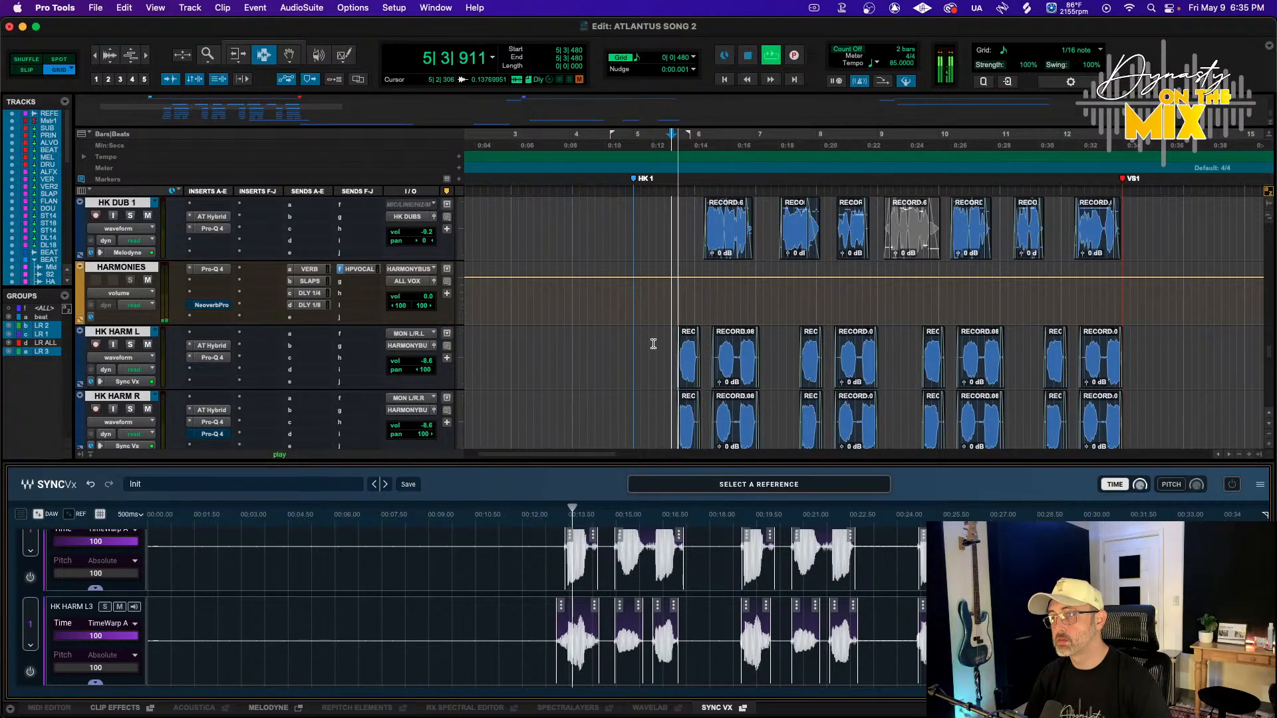
pyautogui.press('space')
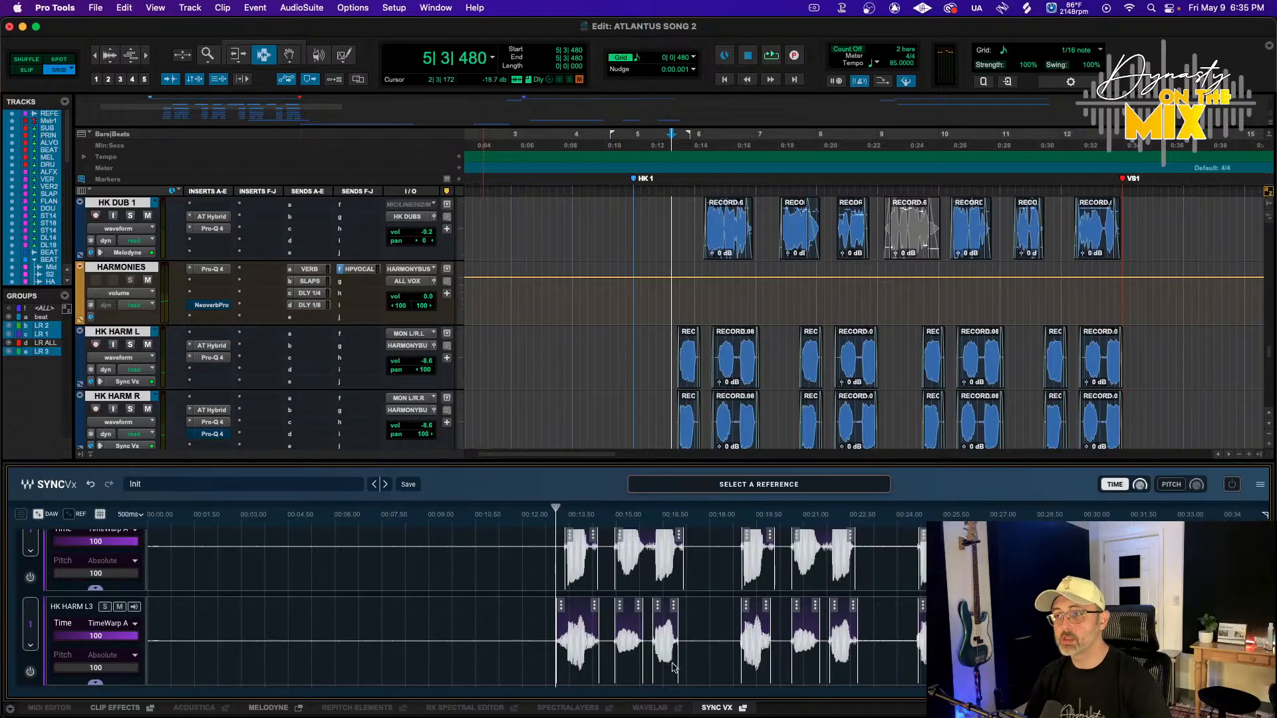
pyautogui.click(727, 709)
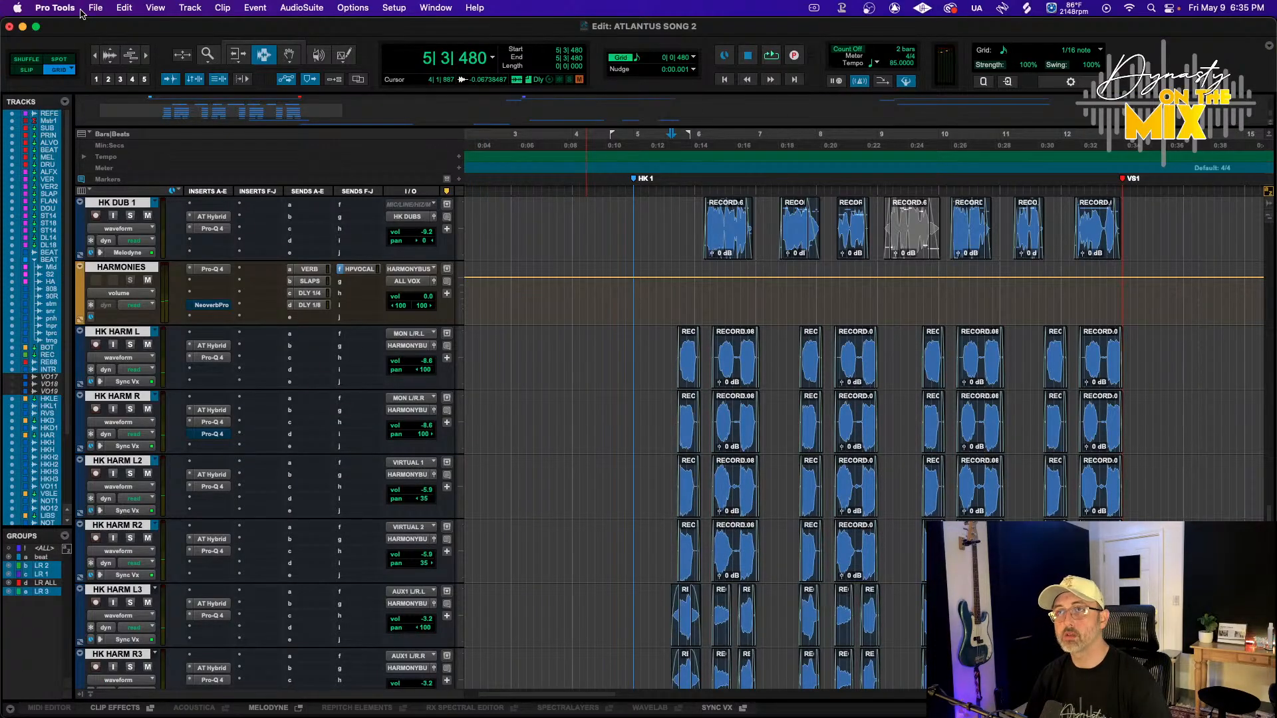
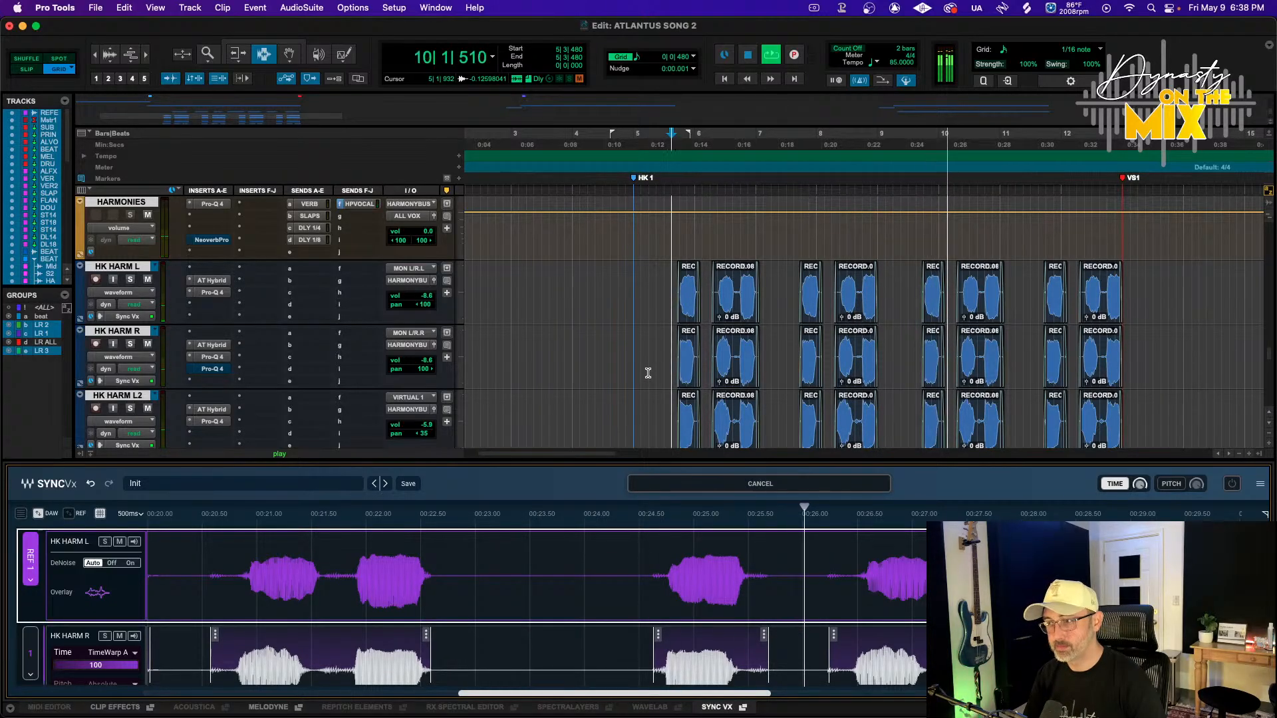
# Zoom out and play back the harmony section from the HK1 marker
pyautogui.hscroll(10, 810, 389)
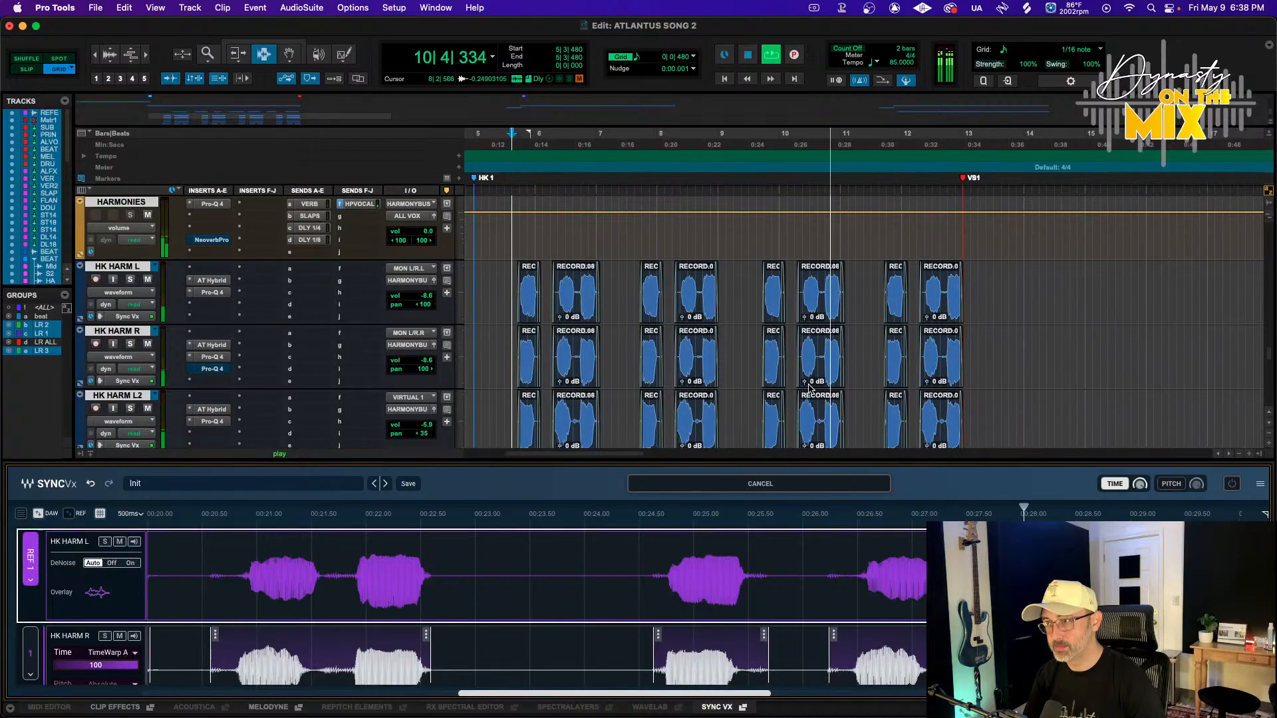
pyautogui.press('r')
pyautogui.press('r')
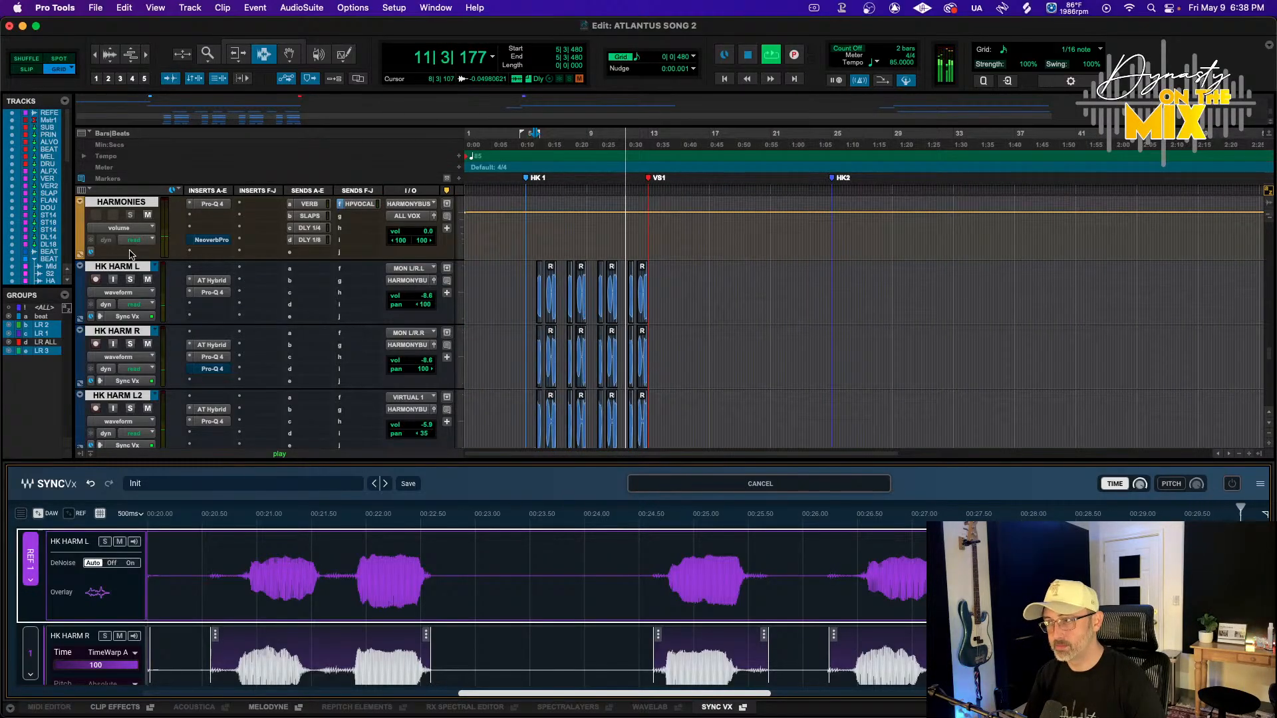
pyautogui.scroll(15, 134, 245)
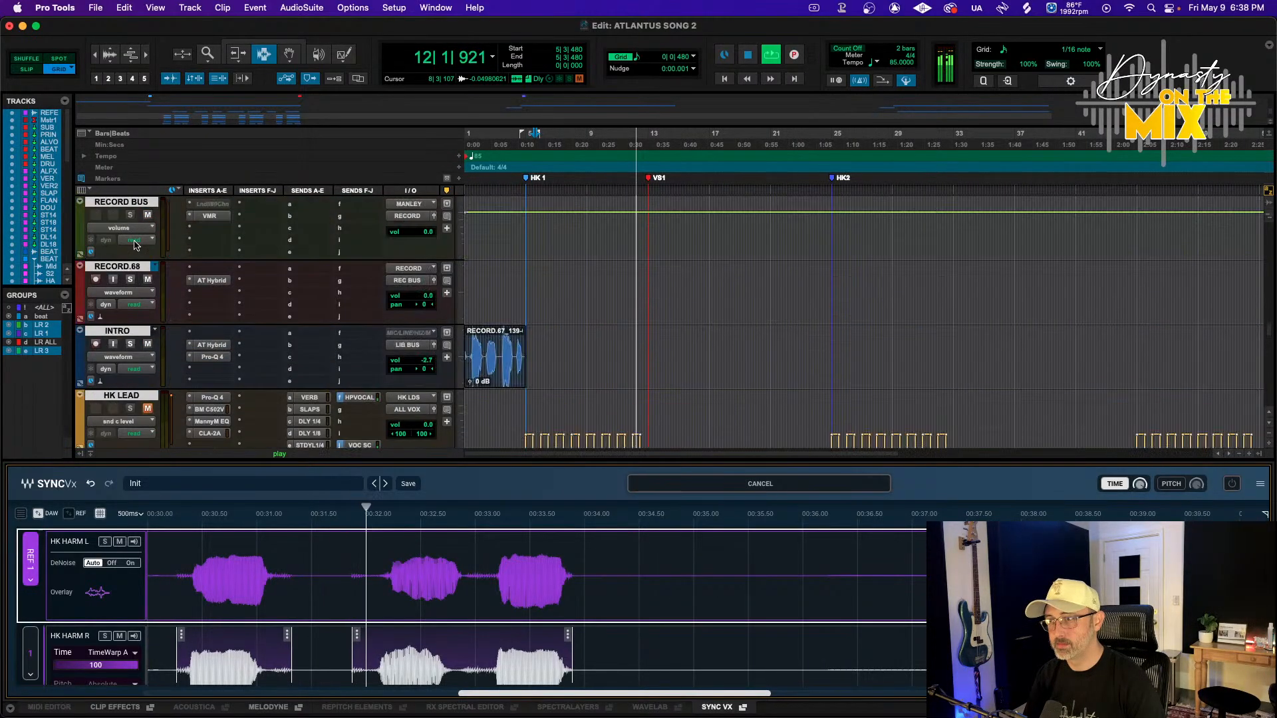
pyautogui.scroll(10, 134, 245)
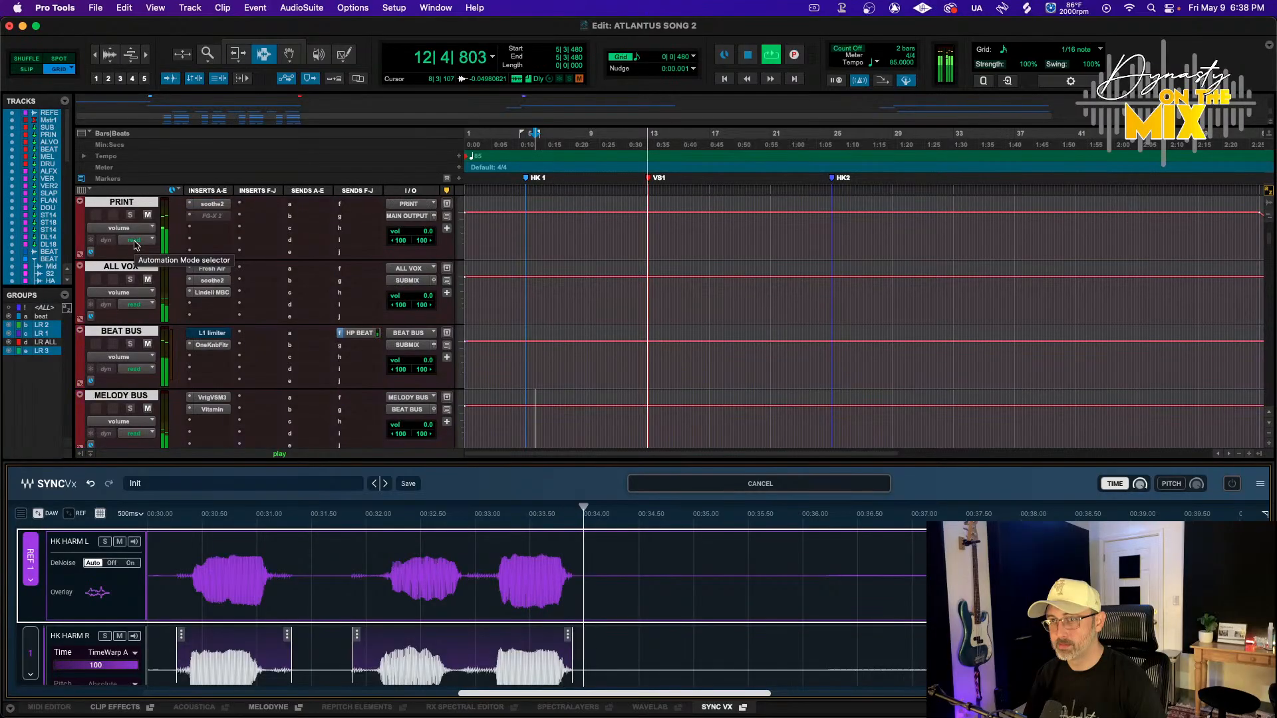
pyautogui.press('space')
pyautogui.scroll(-8, 133, 245)
pyautogui.press('space')
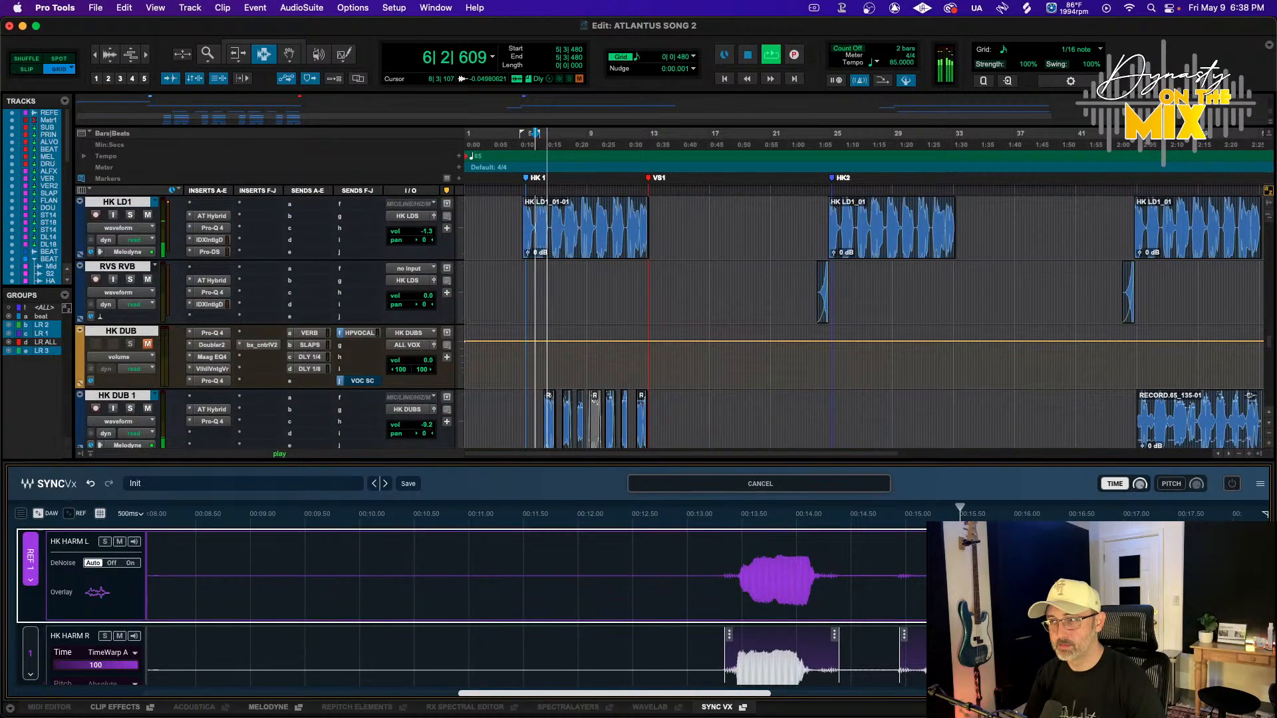
pyautogui.press('space')
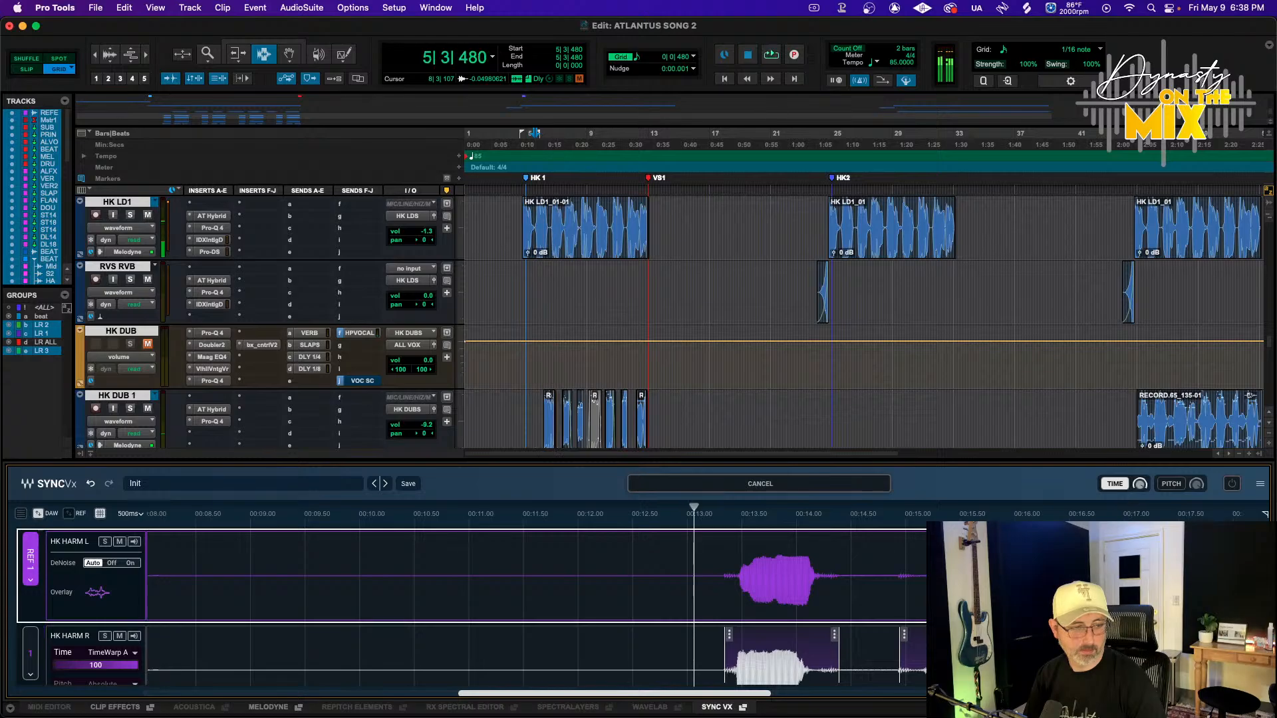
pyautogui.scroll(-6, 234, 316)
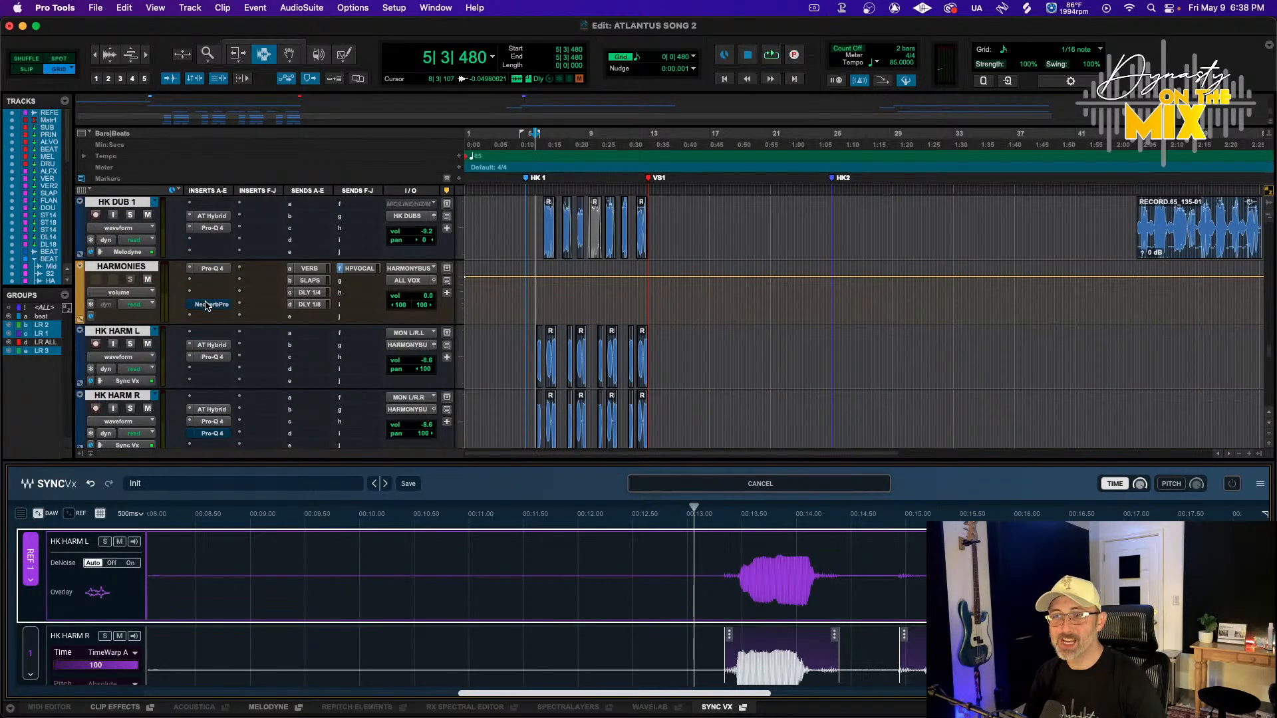
# Open the Neoverb Pro reverb on the HARMONIES track and close it again
pyautogui.click(206, 305)
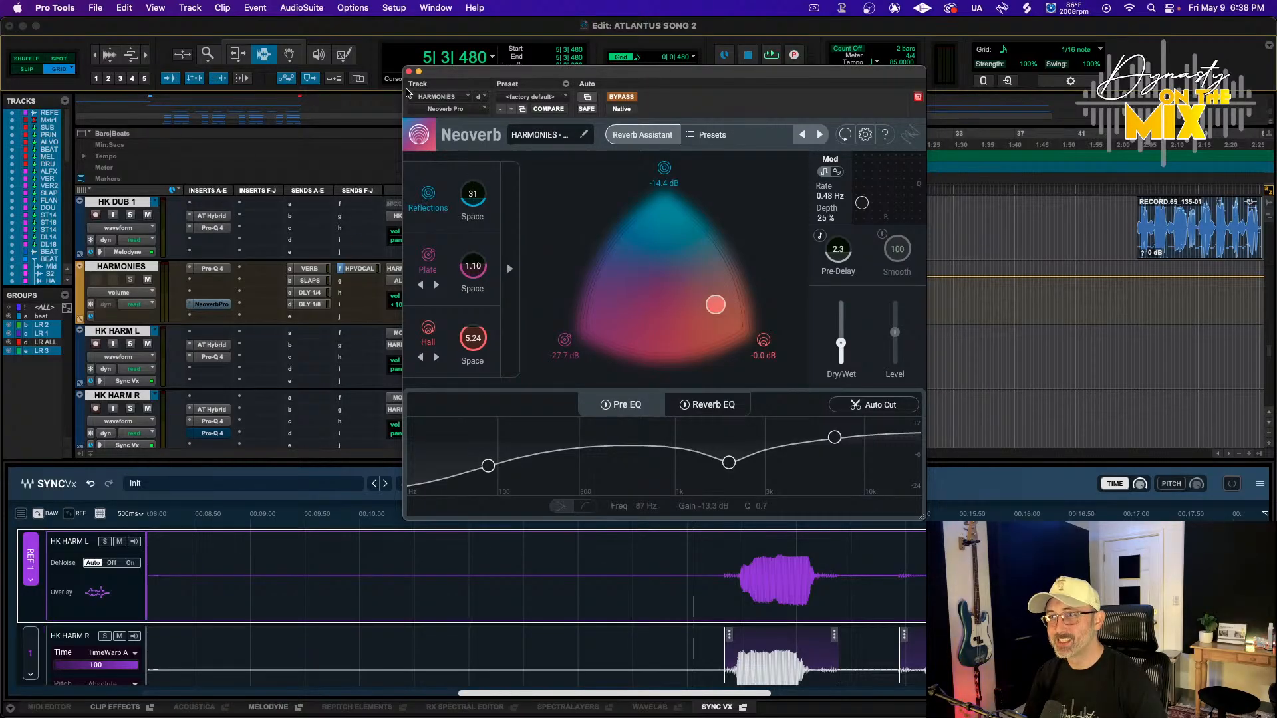
pyautogui.click(409, 71)
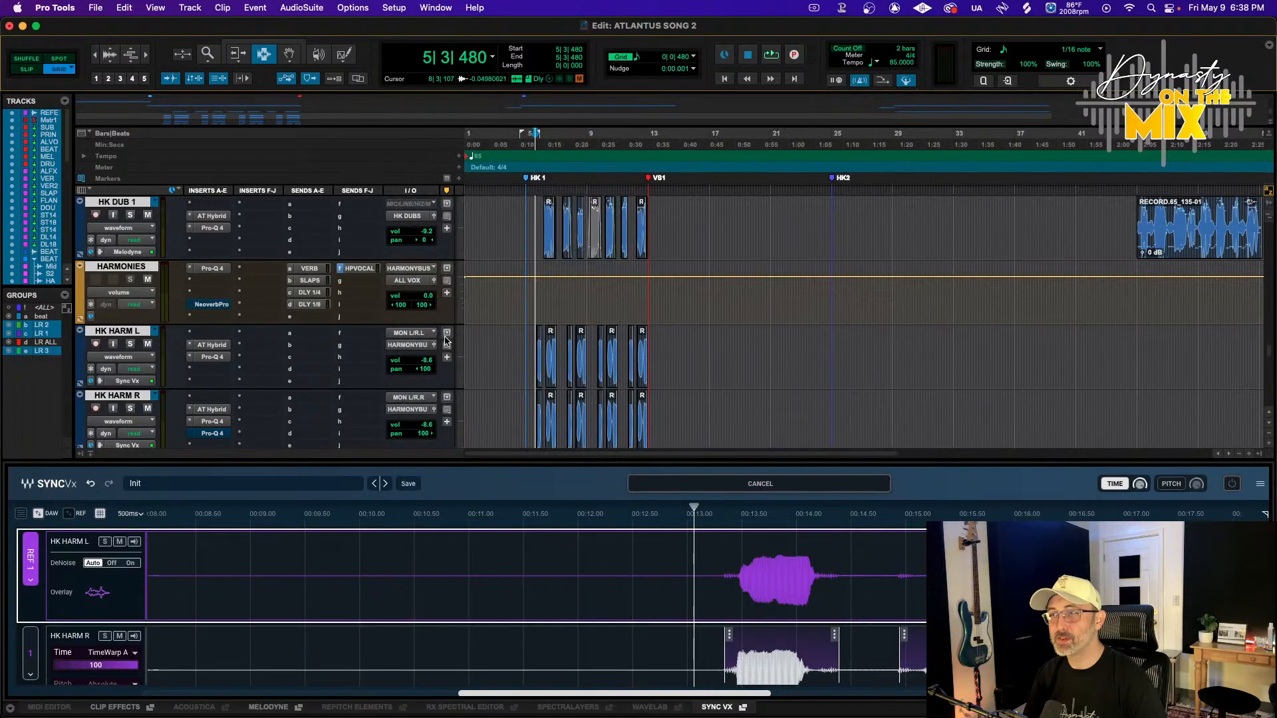
# Cancel the Sync Vx processing and switch the selected harmony tracks' elastic audio to None, reverting their clips
pyautogui.click(107, 334)
pyautogui.scroll(-5, 107, 334)
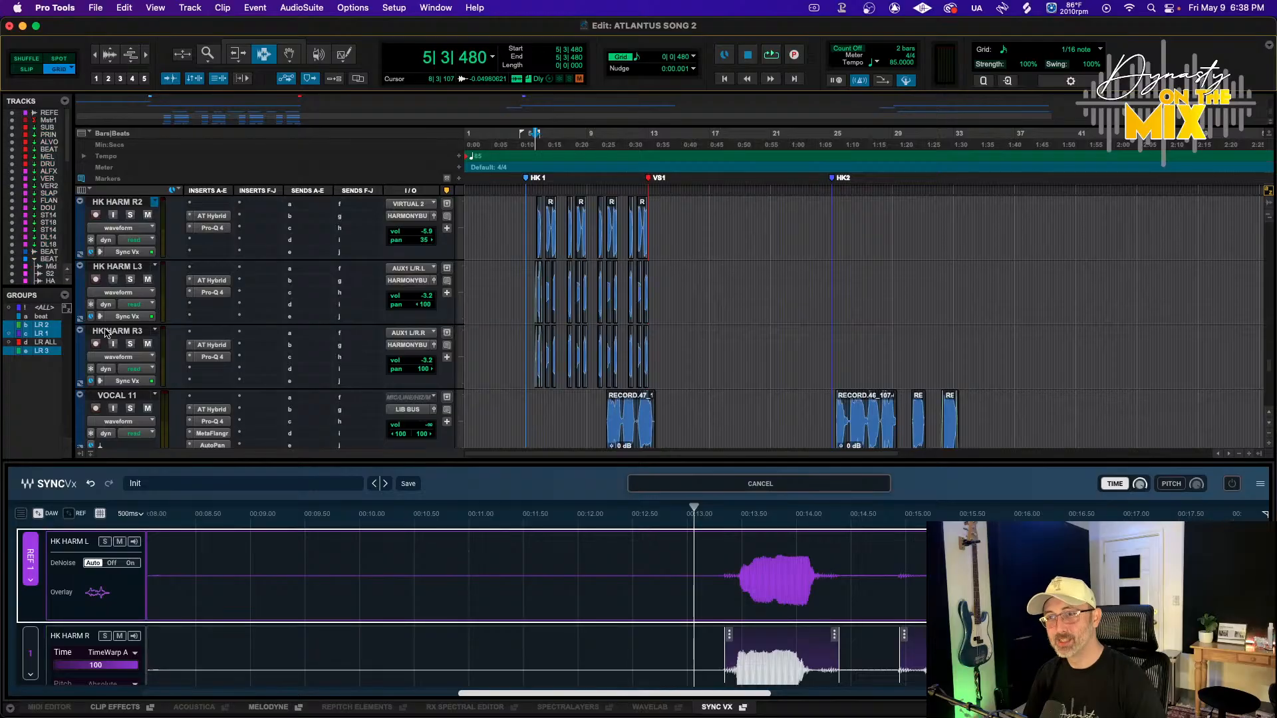
pyautogui.keyDown('shift'); pyautogui.click(106, 332); pyautogui.keyUp('shift')
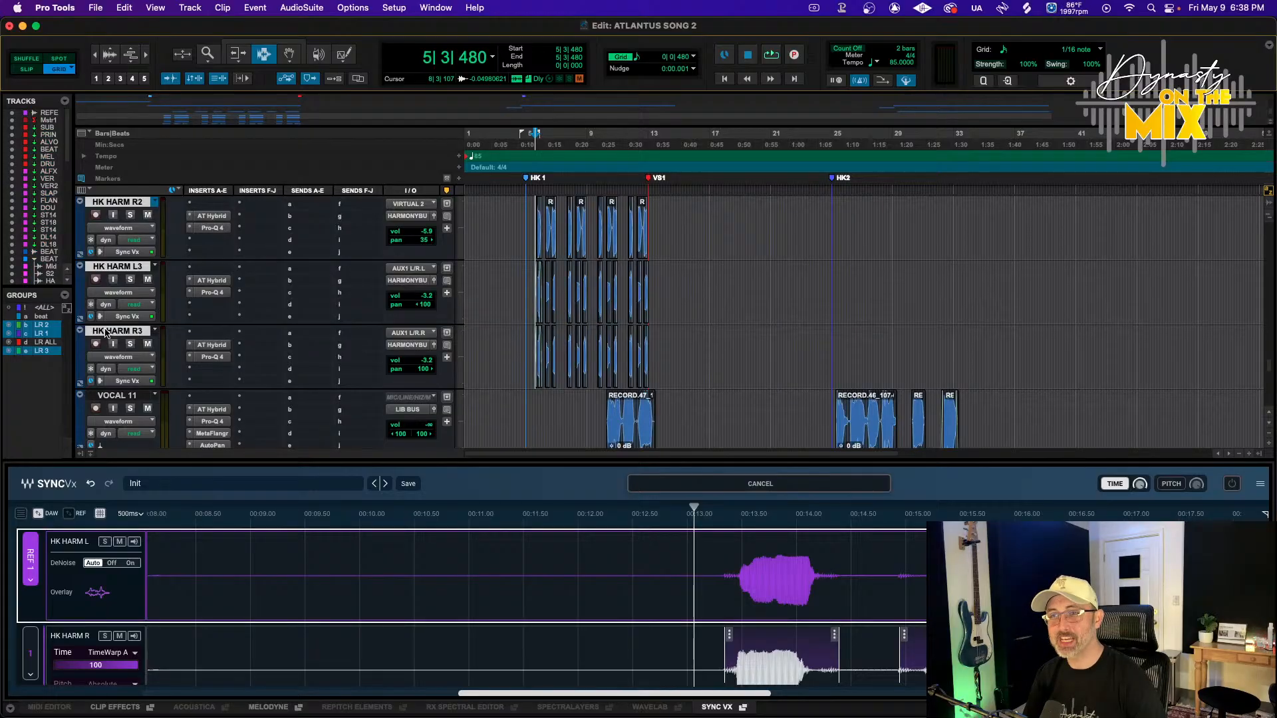
pyautogui.click(781, 485)
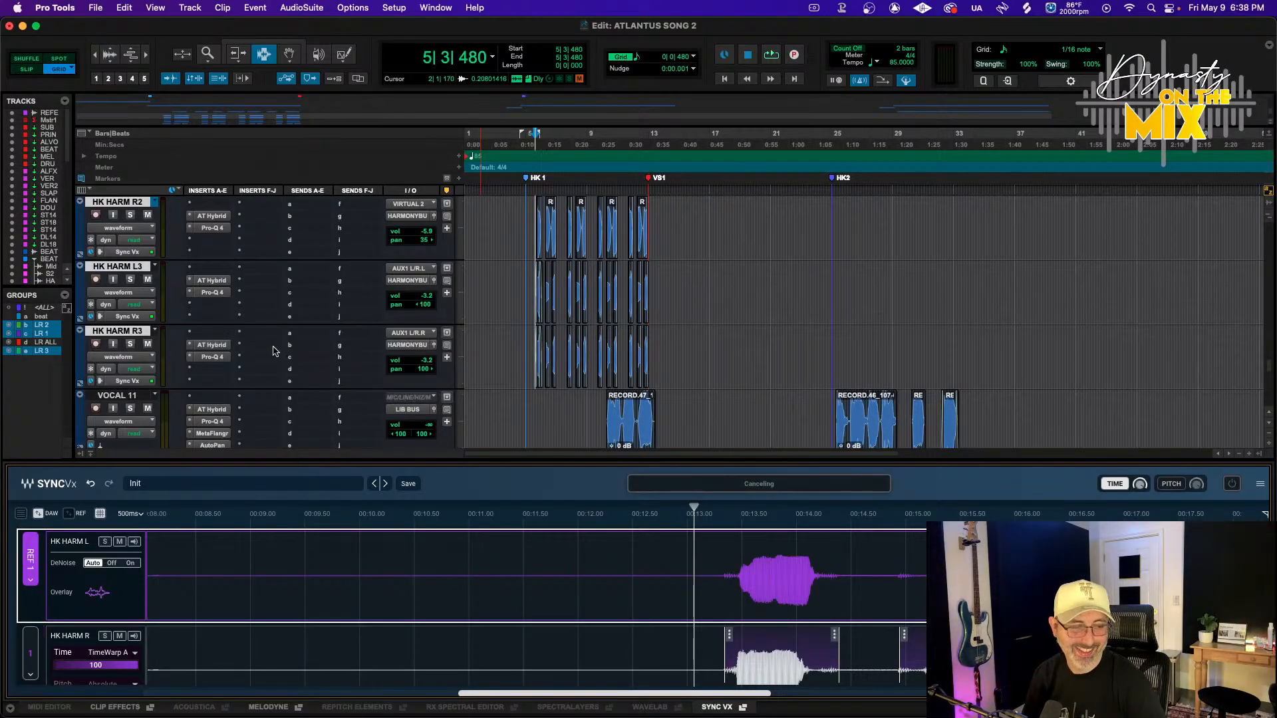
pyautogui.click(99, 383)
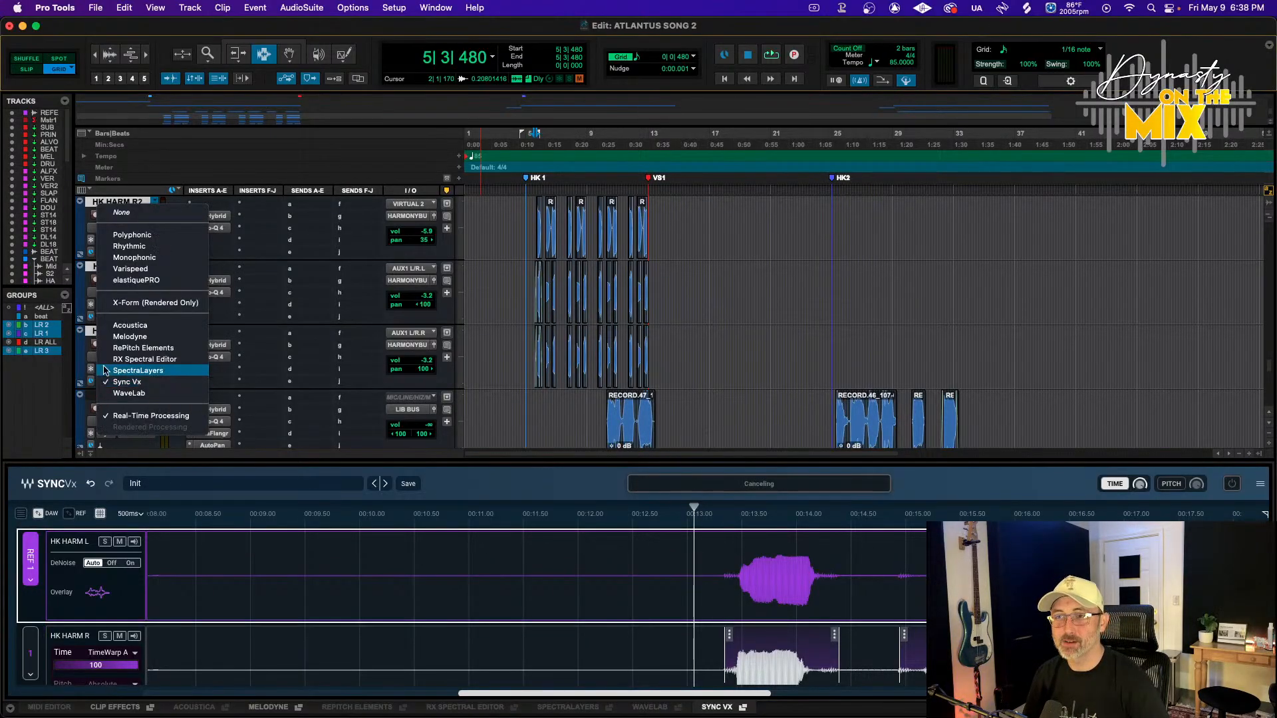
pyautogui.click(123, 210)
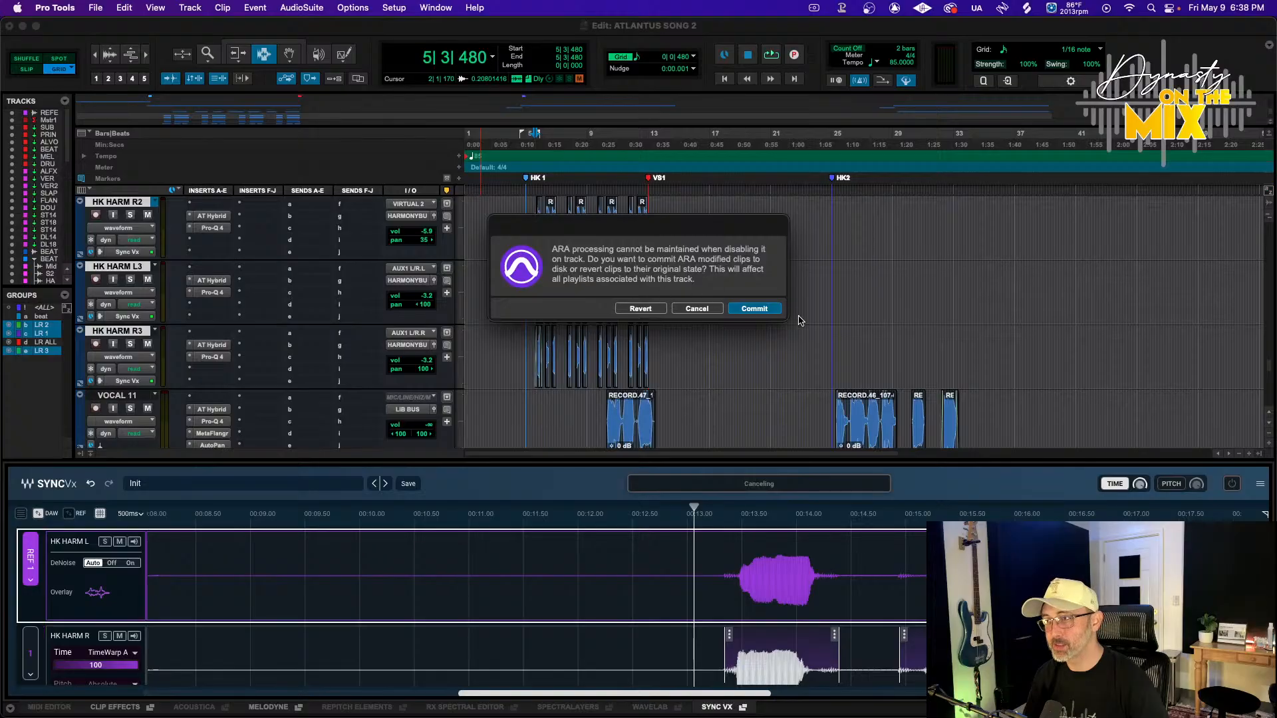
pyautogui.click(641, 309)
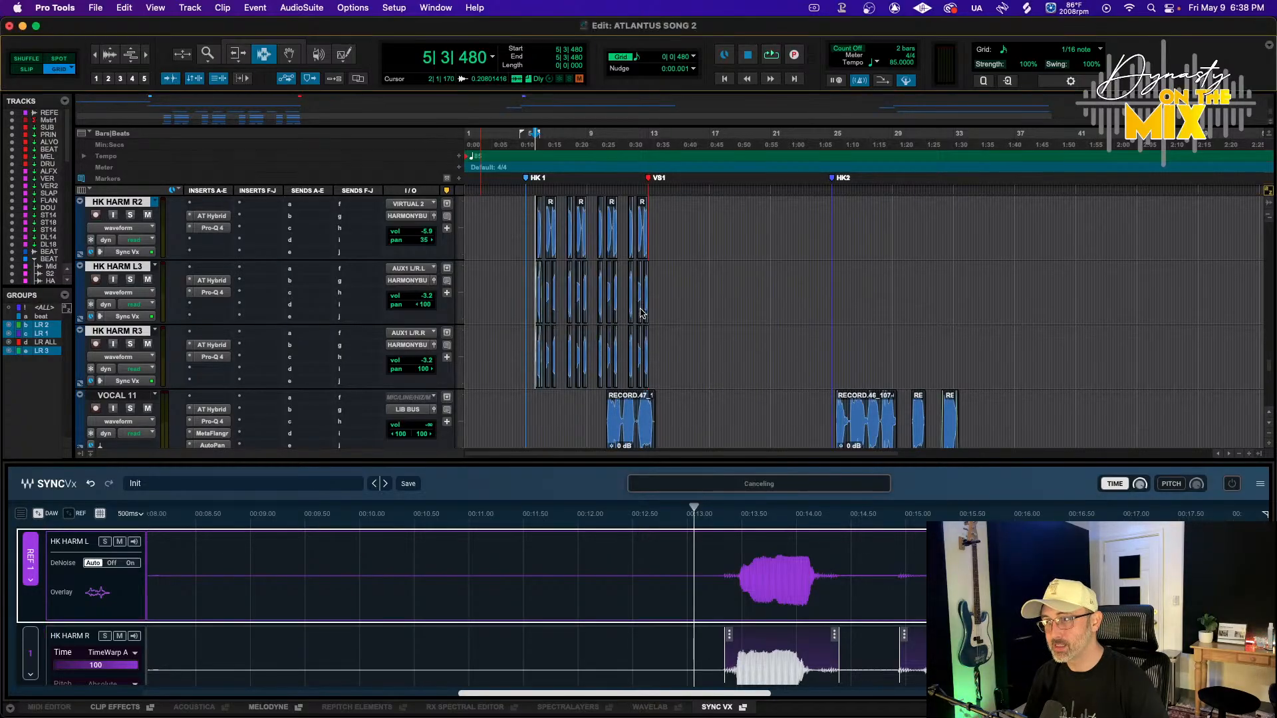
# Re-enable Sync Vx as the elastic audio mode on the harmony tracks
pyautogui.scroll(5, 165, 350)
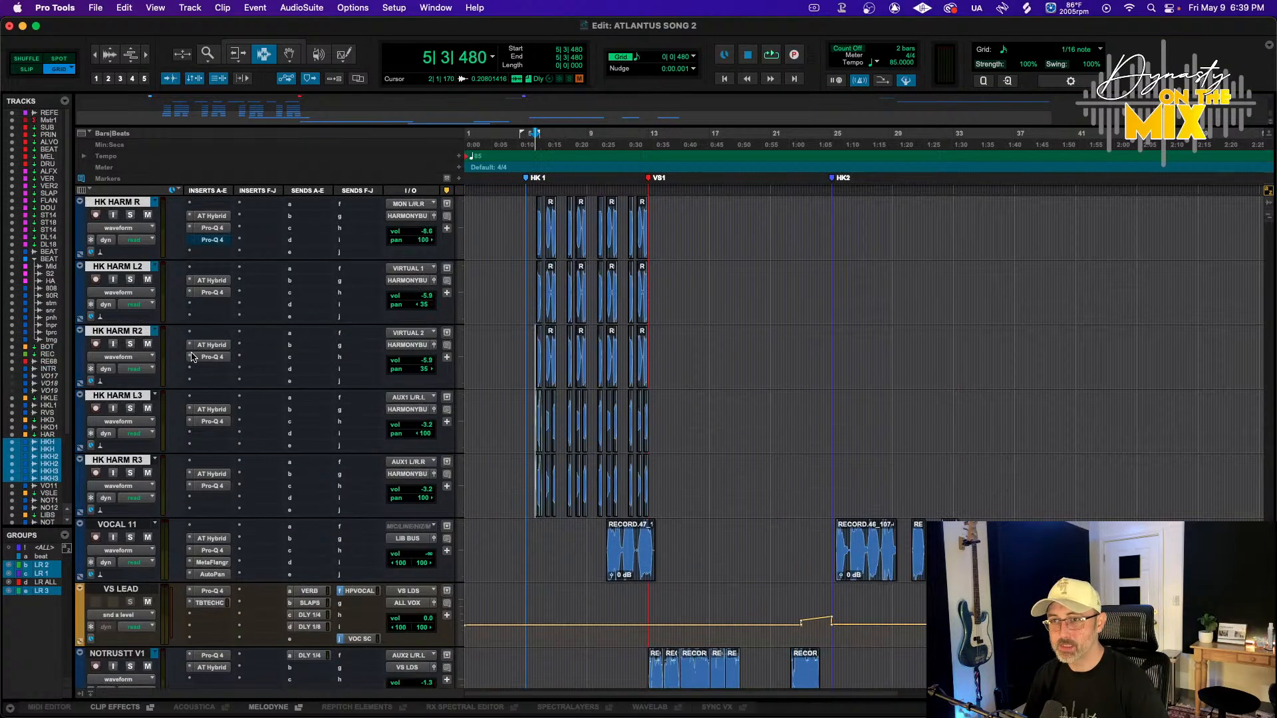
pyautogui.scroll(2, 165, 350)
pyautogui.click(100, 445)
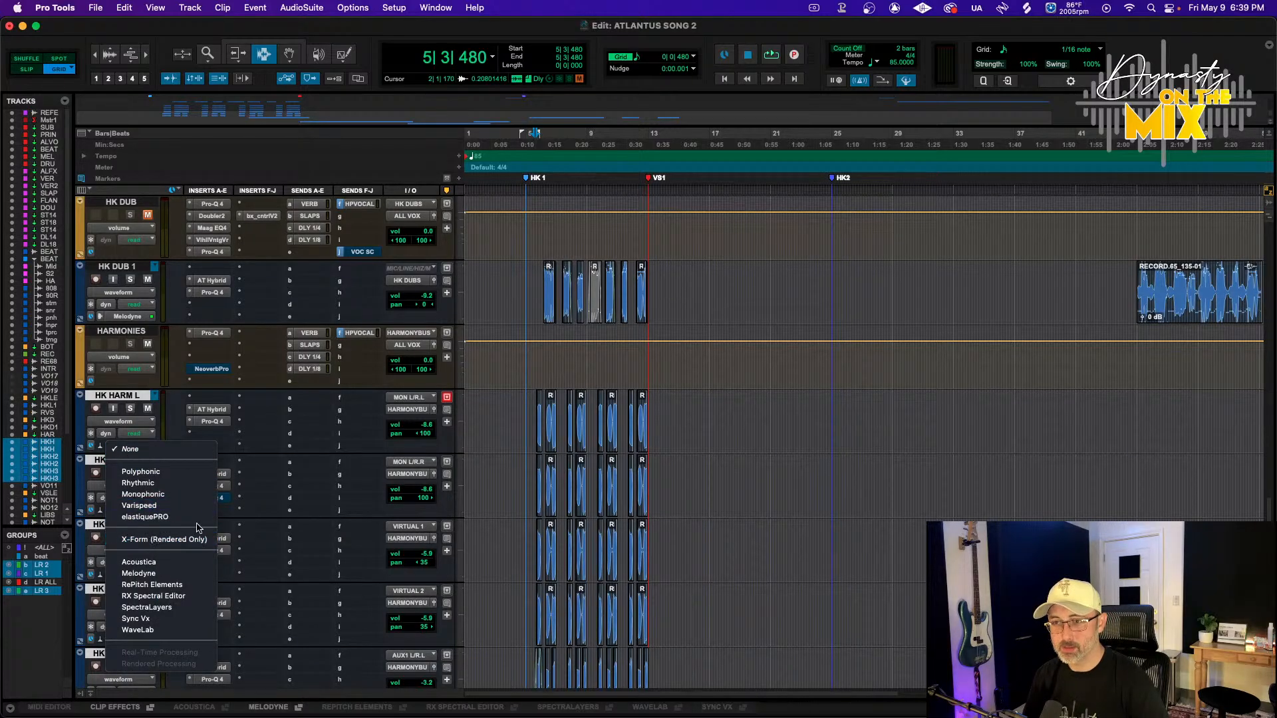
pyautogui.click(159, 618)
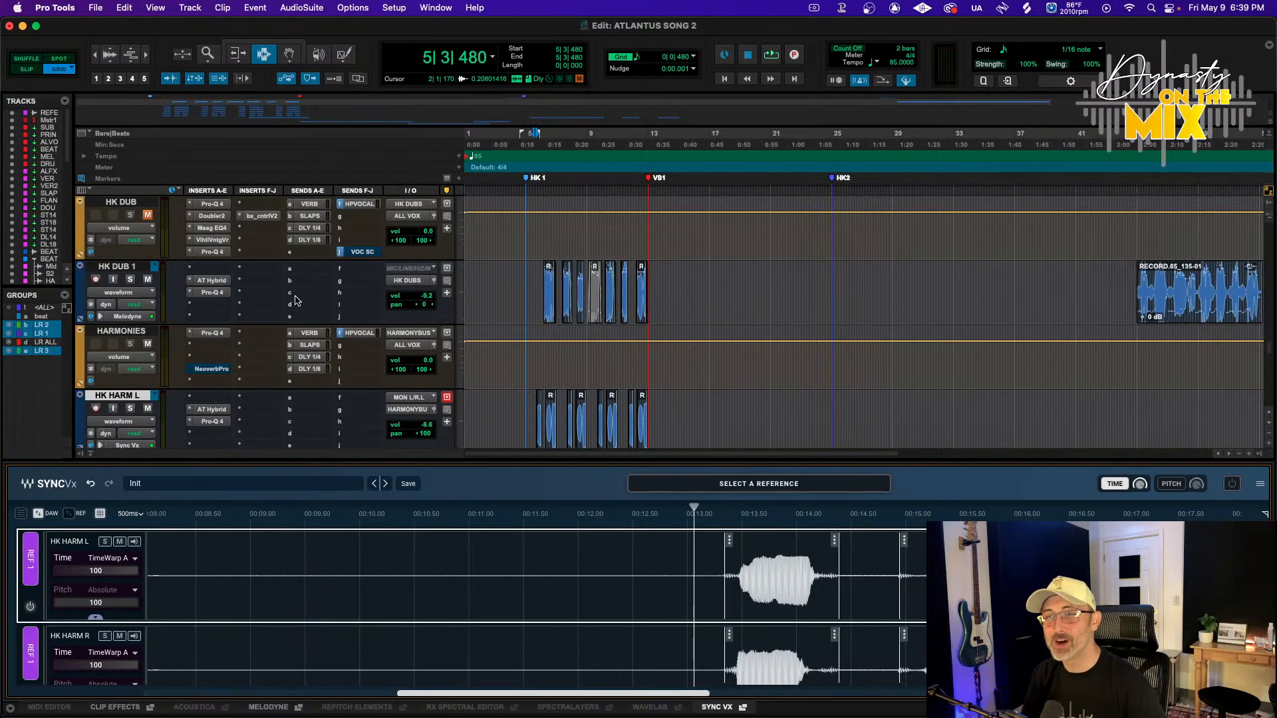
# Assign HK HARM L as Ref 1 in the Sync Vx editor
pyautogui.scroll(-3, 296, 300)
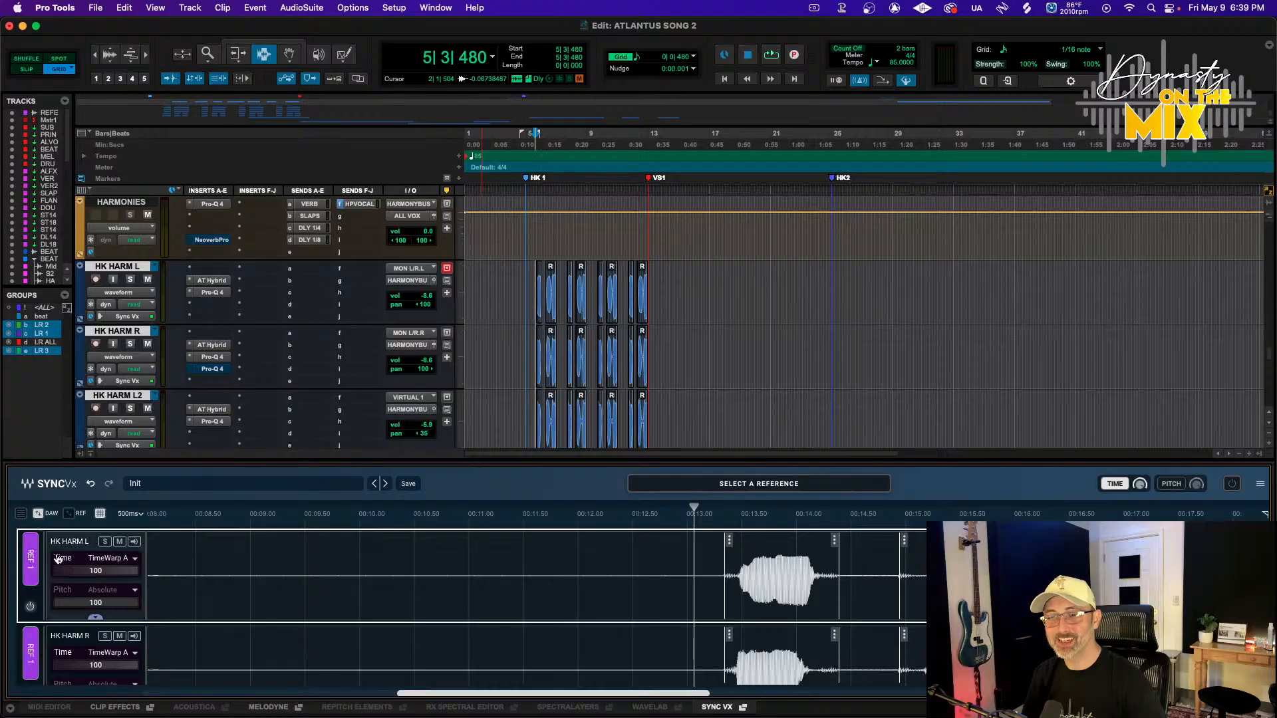
pyautogui.click(30, 559)
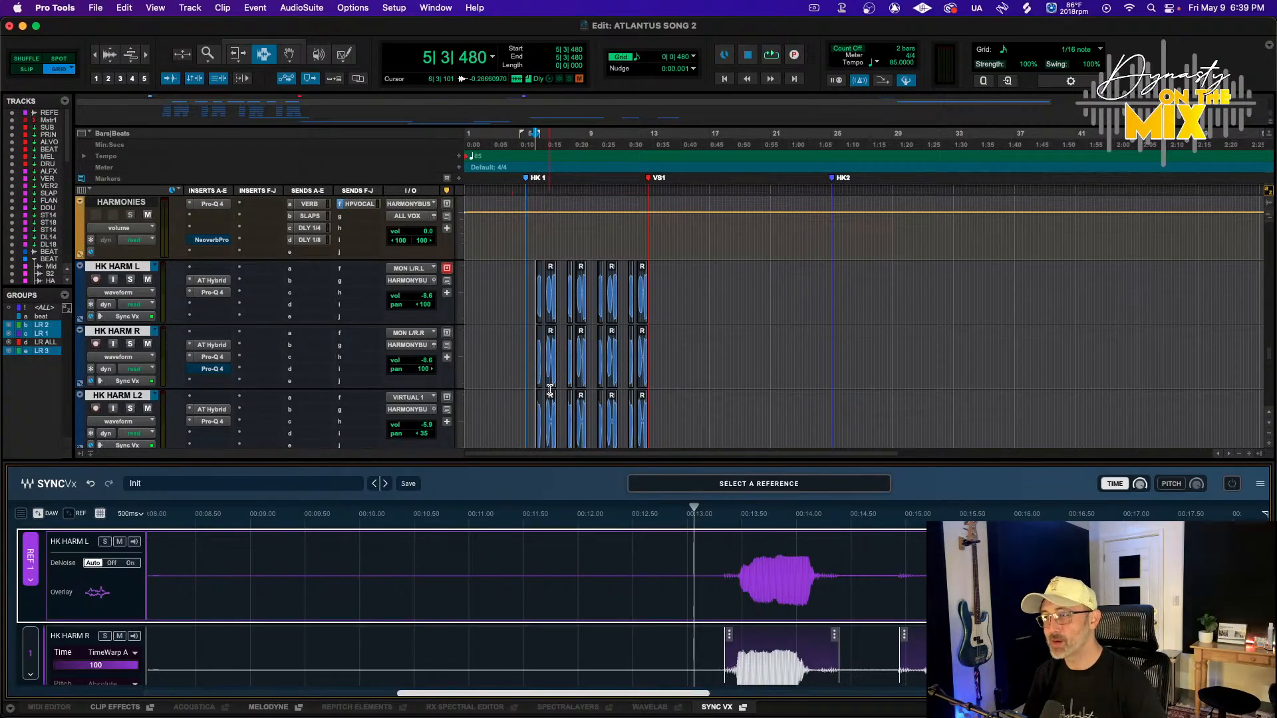
pyautogui.scroll(-5, 493, 400)
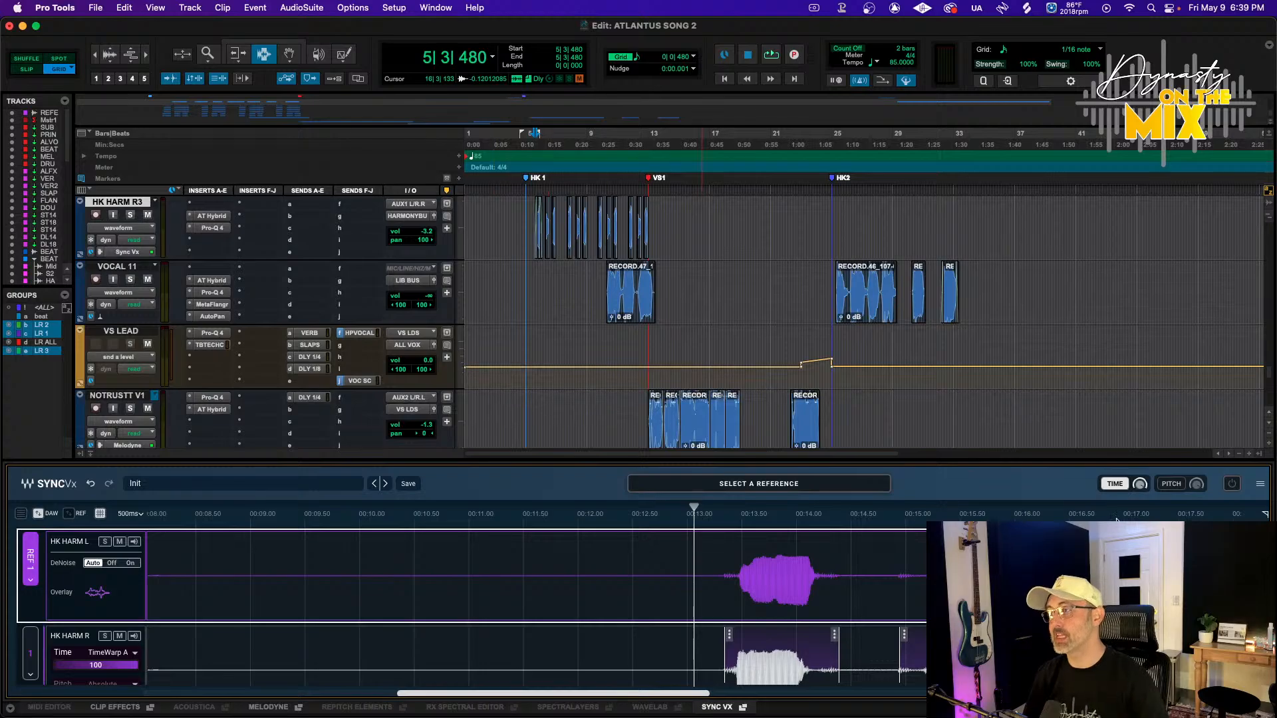
pyautogui.click(1232, 484)
pyautogui.click(1233, 486)
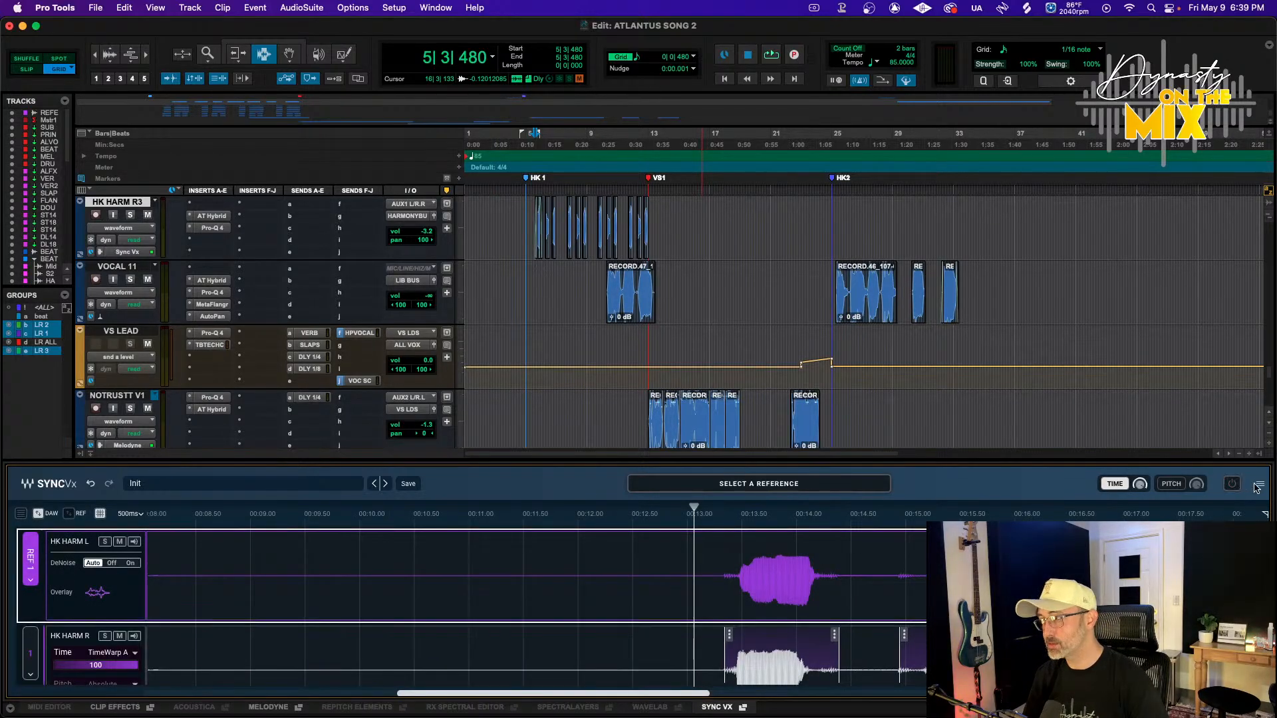
pyautogui.click(1259, 485)
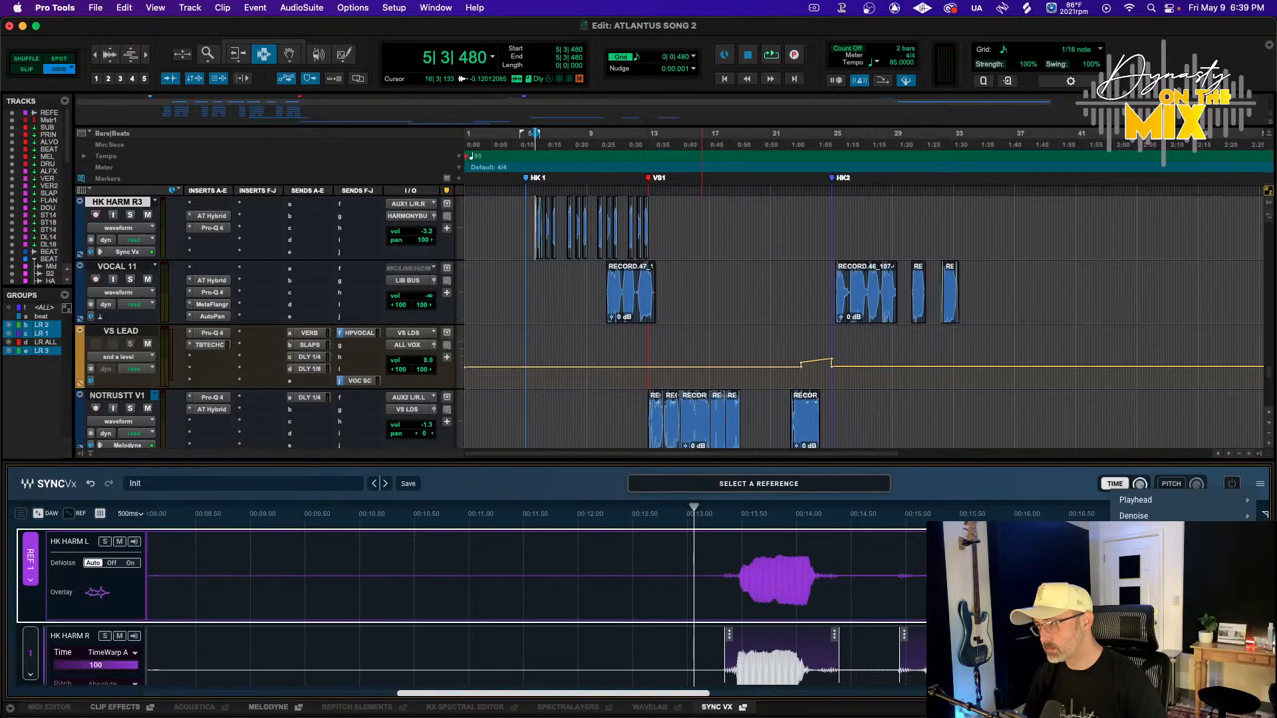
pyautogui.click(1013, 485)
# Play back the harmonies while scrolling through the Sync Vx lanes, then close the Sync Vx editor
pyautogui.scroll(-3, 798, 598)
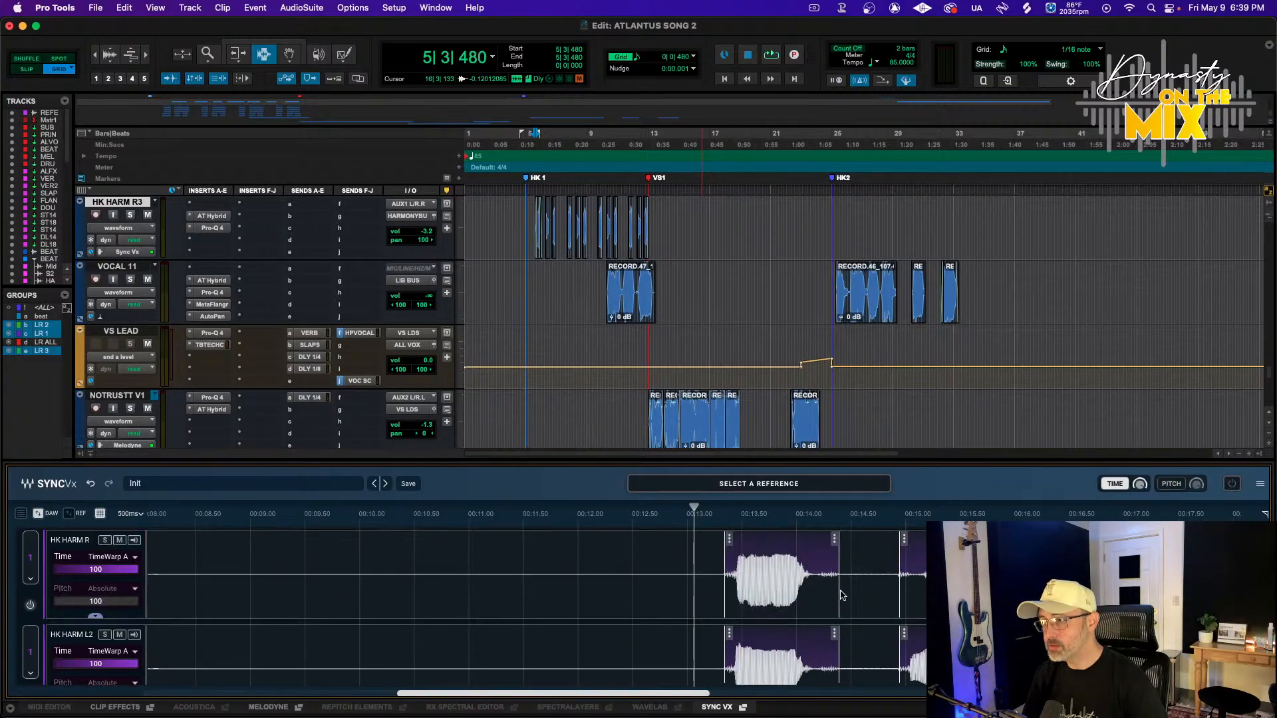
pyautogui.scroll(3, 843, 594)
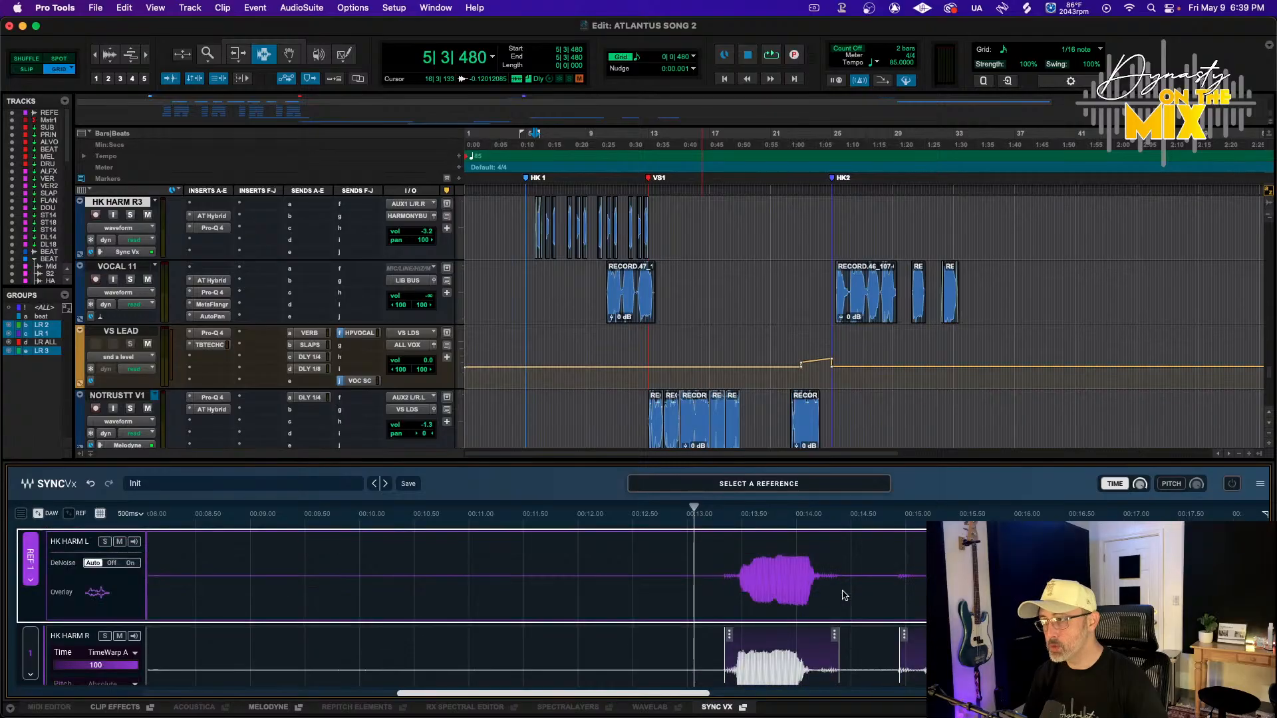
pyautogui.scroll(-3, 843, 594)
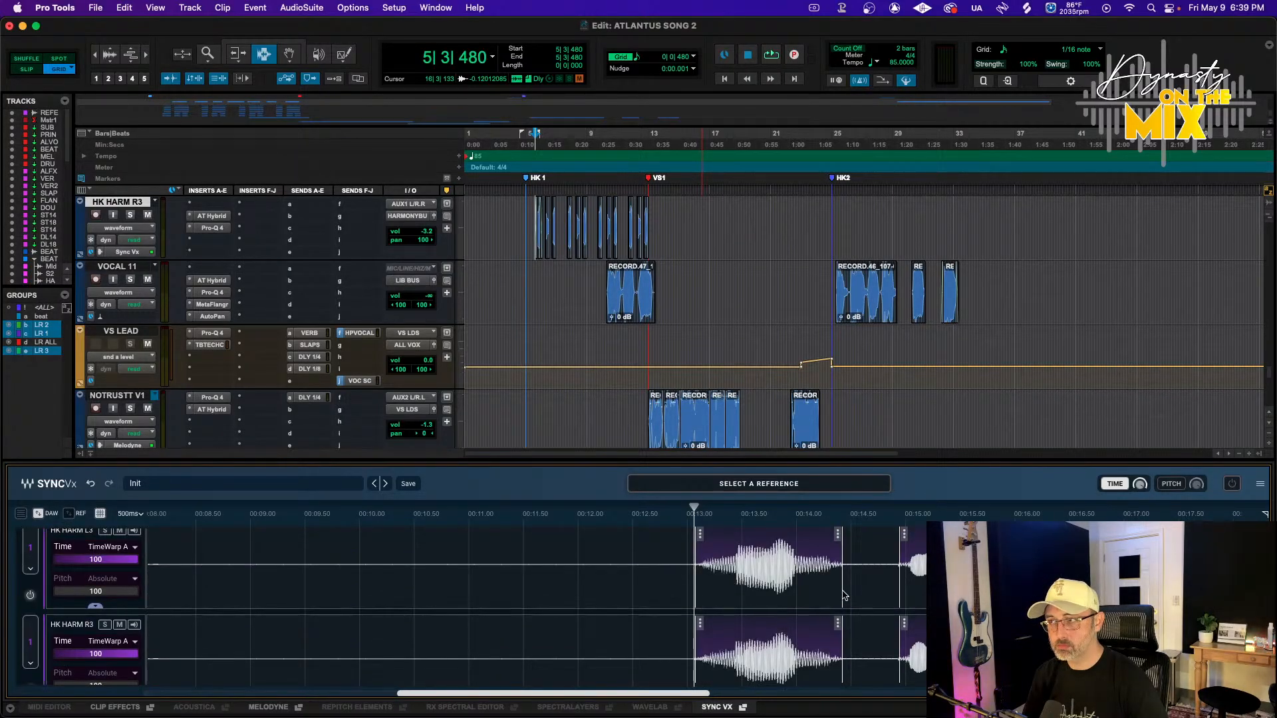
pyautogui.press('space')
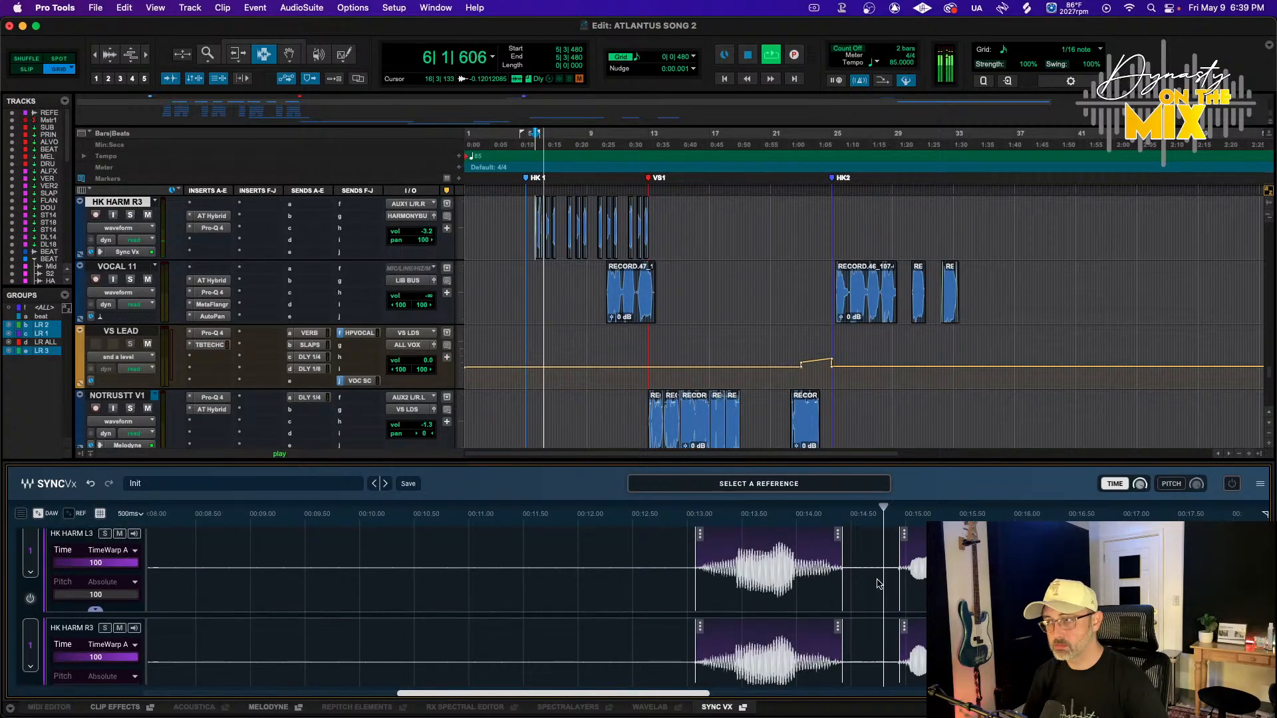
pyautogui.scroll(3, 858, 565)
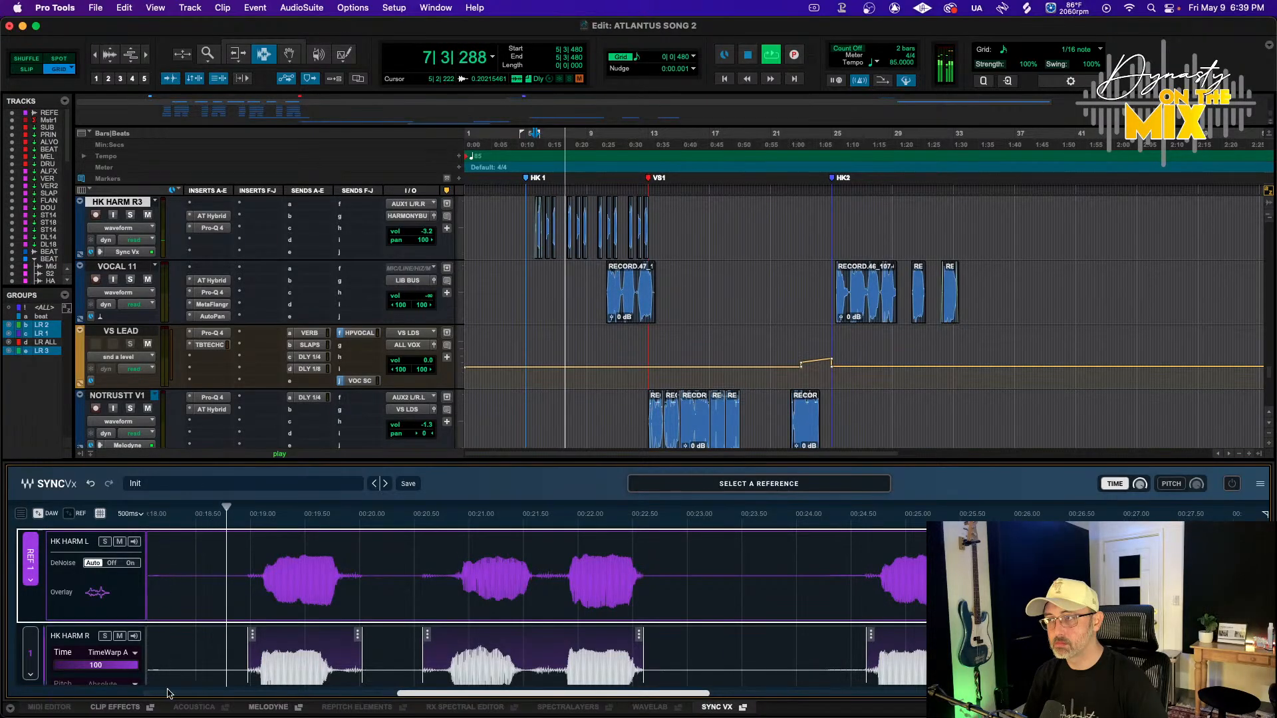
pyautogui.click(727, 710)
# Select a short range on HK HARM L2 and HK HARM R2 just after the HK1 marker and play it back
pyautogui.scroll(4, 585, 346)
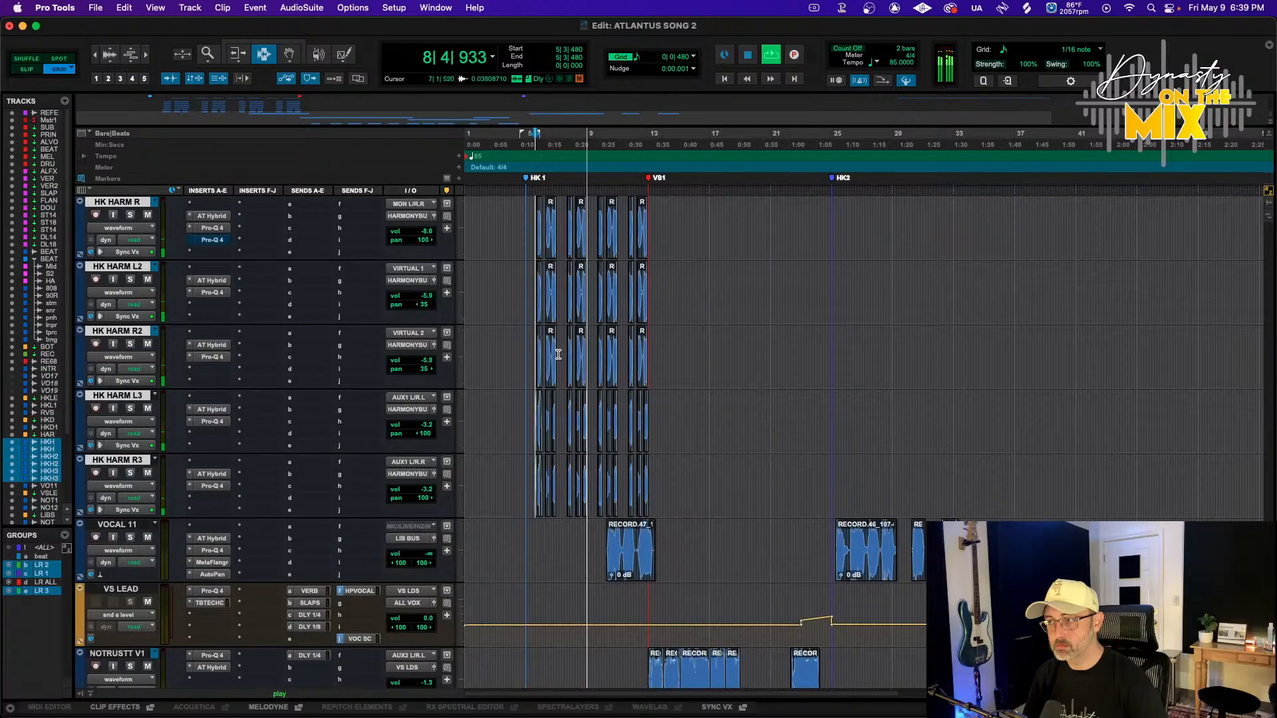
pyautogui.moveTo(558, 355); pyautogui.dragTo(567, 273)
pyautogui.press('space')
pyautogui.press('space')
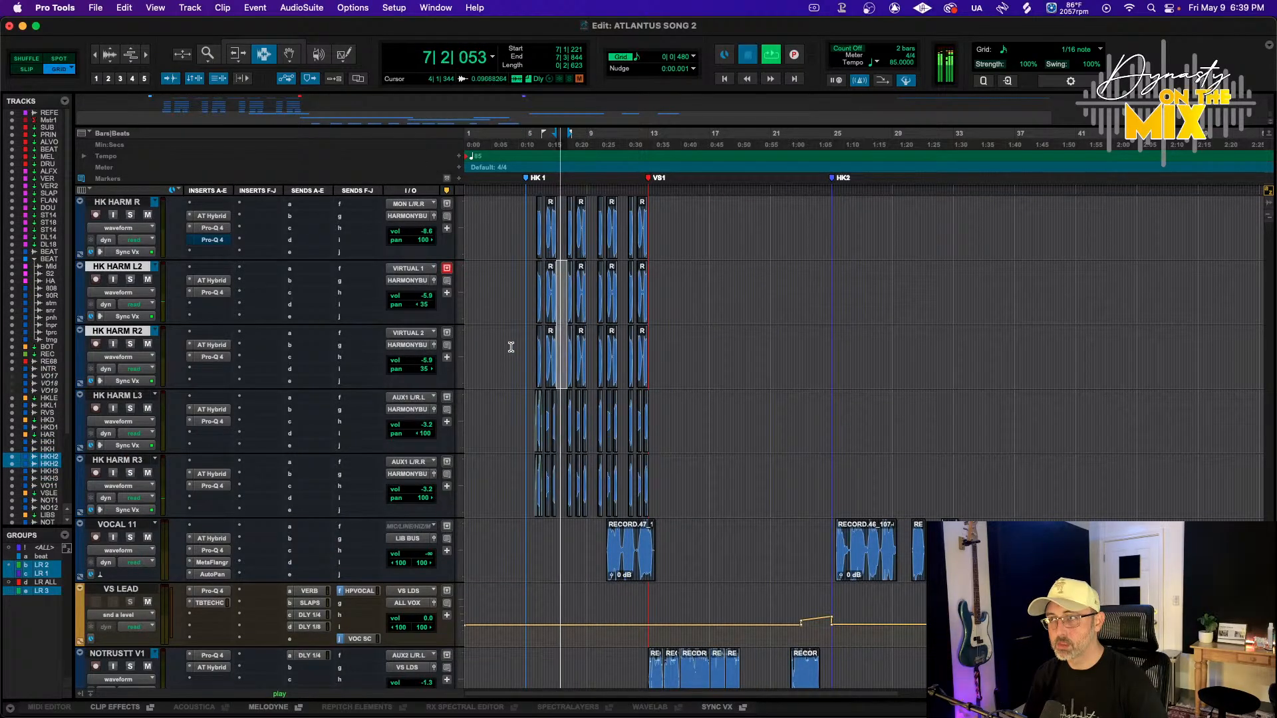
pyautogui.press('space')
# Select the harmony tracks from HK HARM L to HK HARM R3 and switch their elastic audio to None, reverting the clips
pyautogui.click(127, 460)
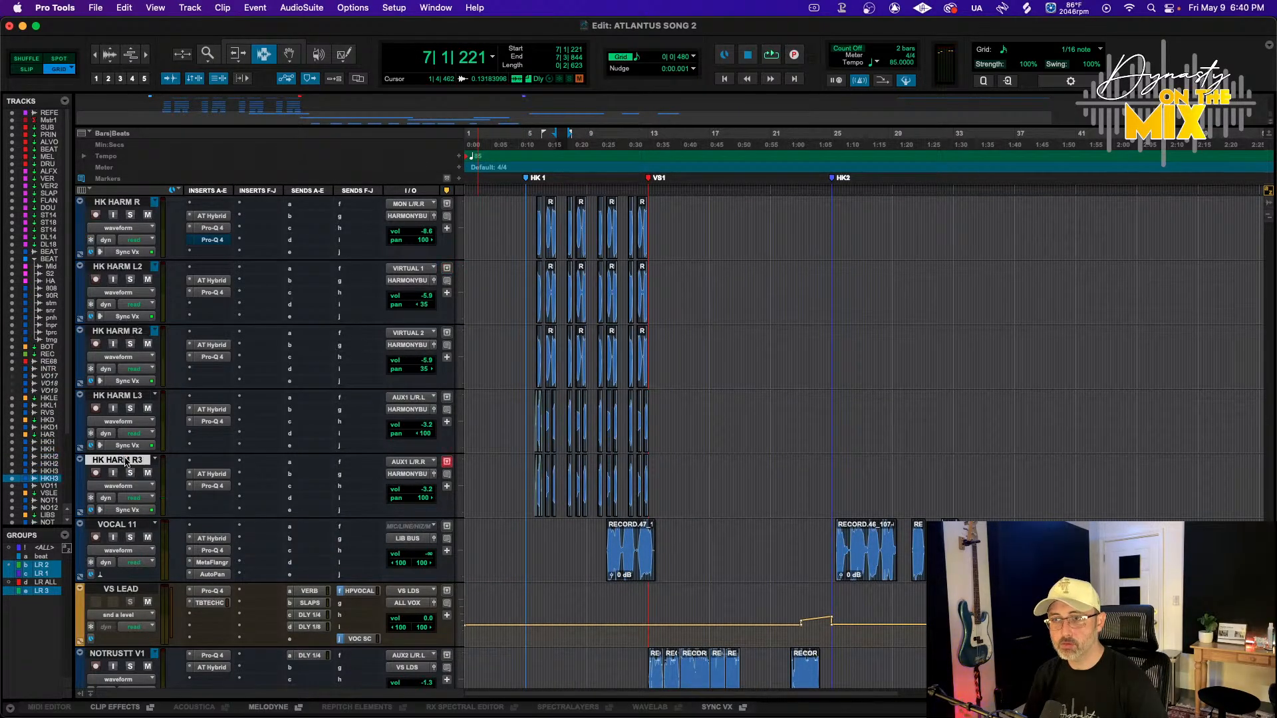
pyautogui.scroll(3, 128, 465)
pyautogui.keyDown('shift'); pyautogui.click(122, 332); pyautogui.keyUp('shift')
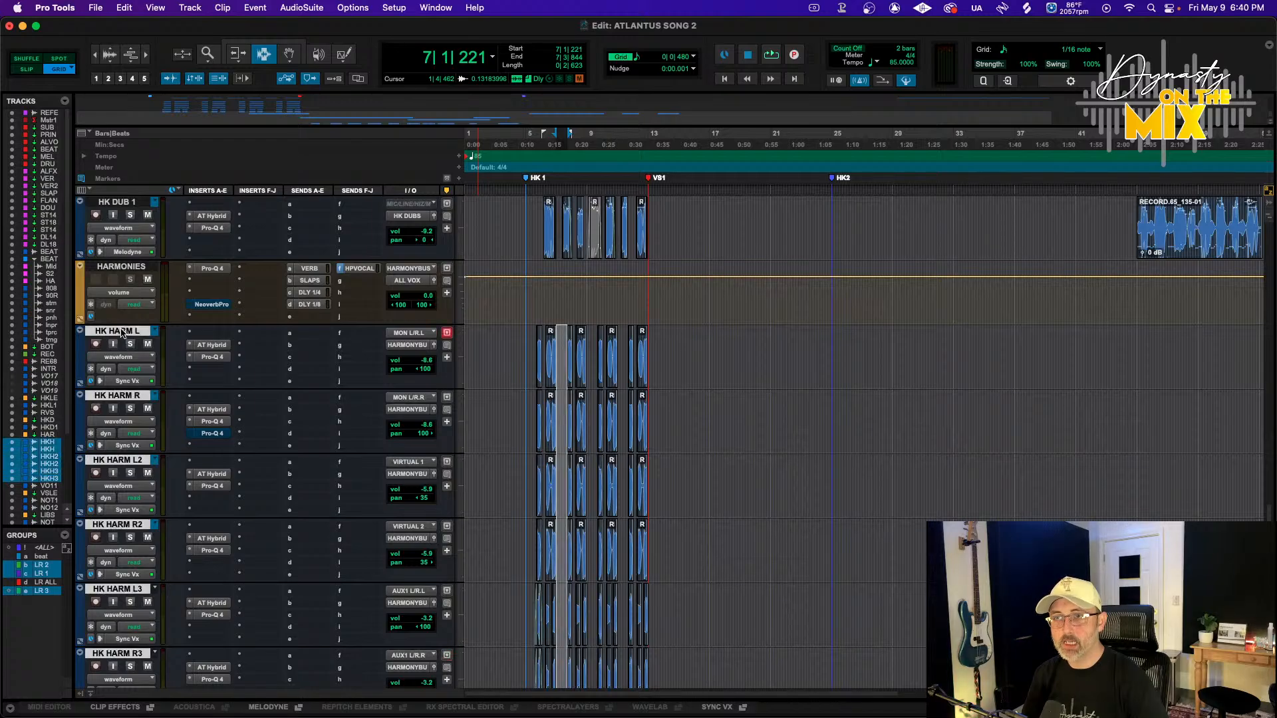
pyautogui.click(119, 382)
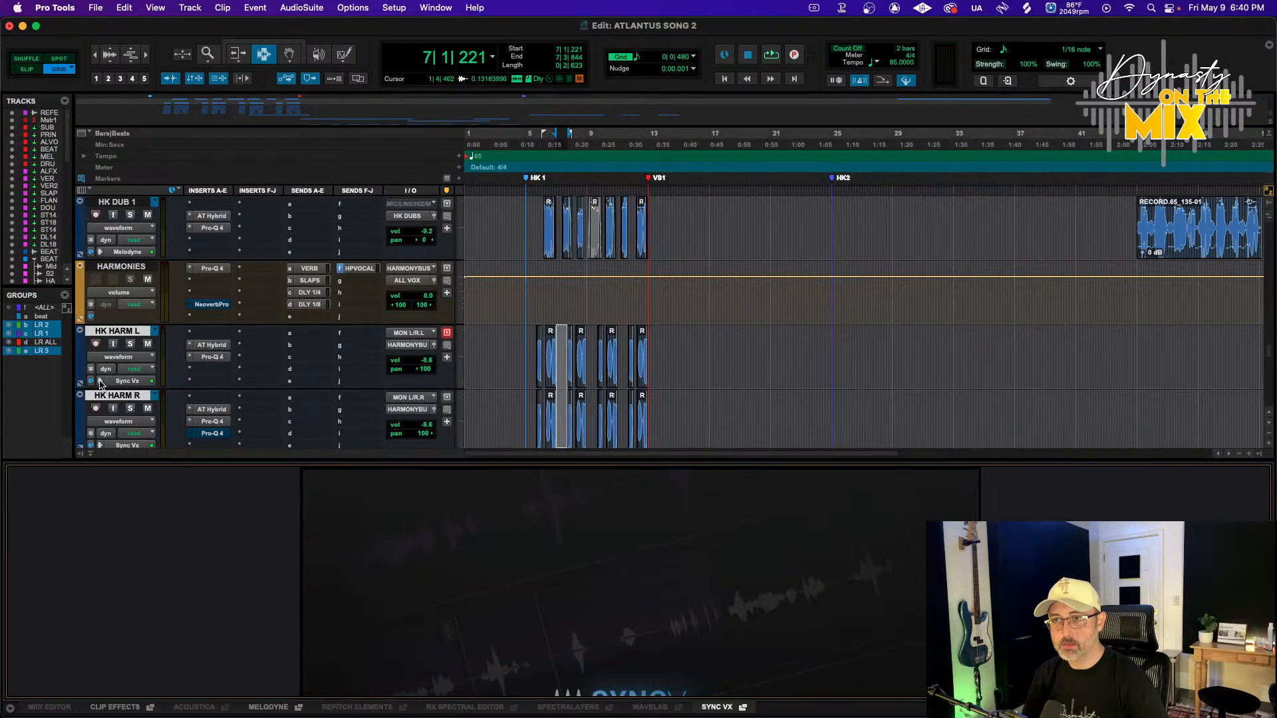
pyautogui.click(100, 383)
pyautogui.click(120, 213)
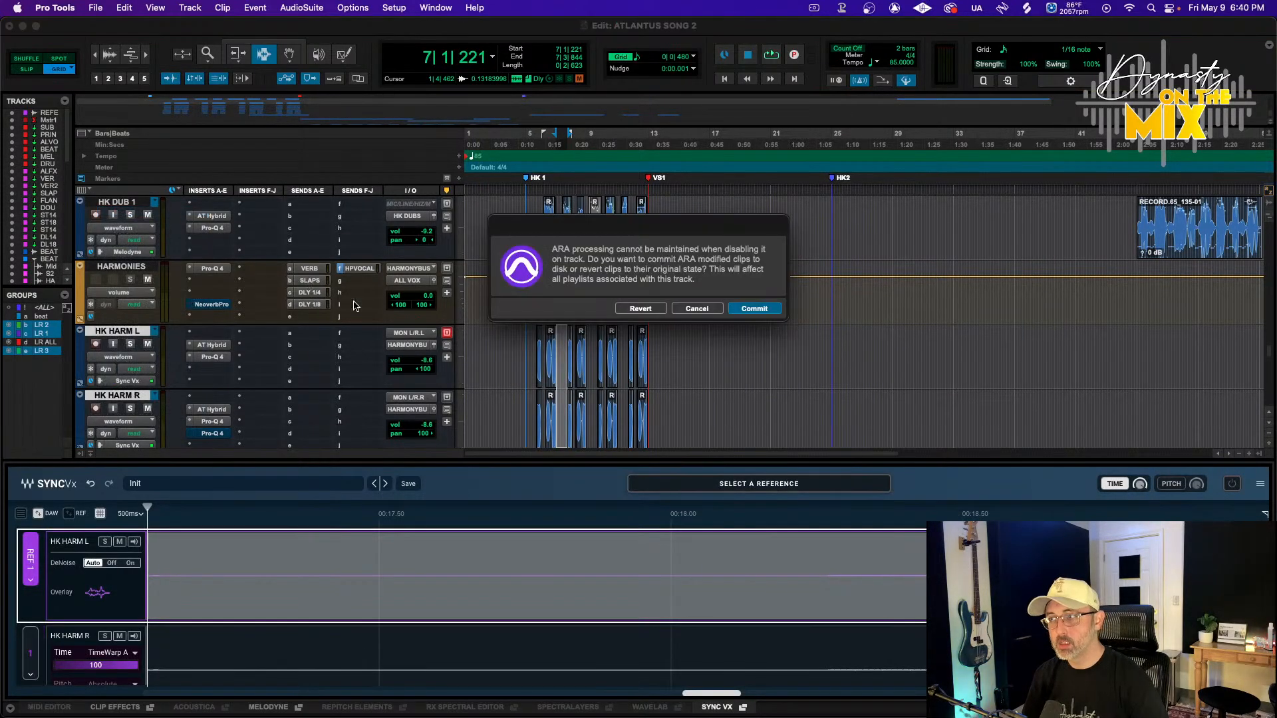
pyautogui.click(638, 309)
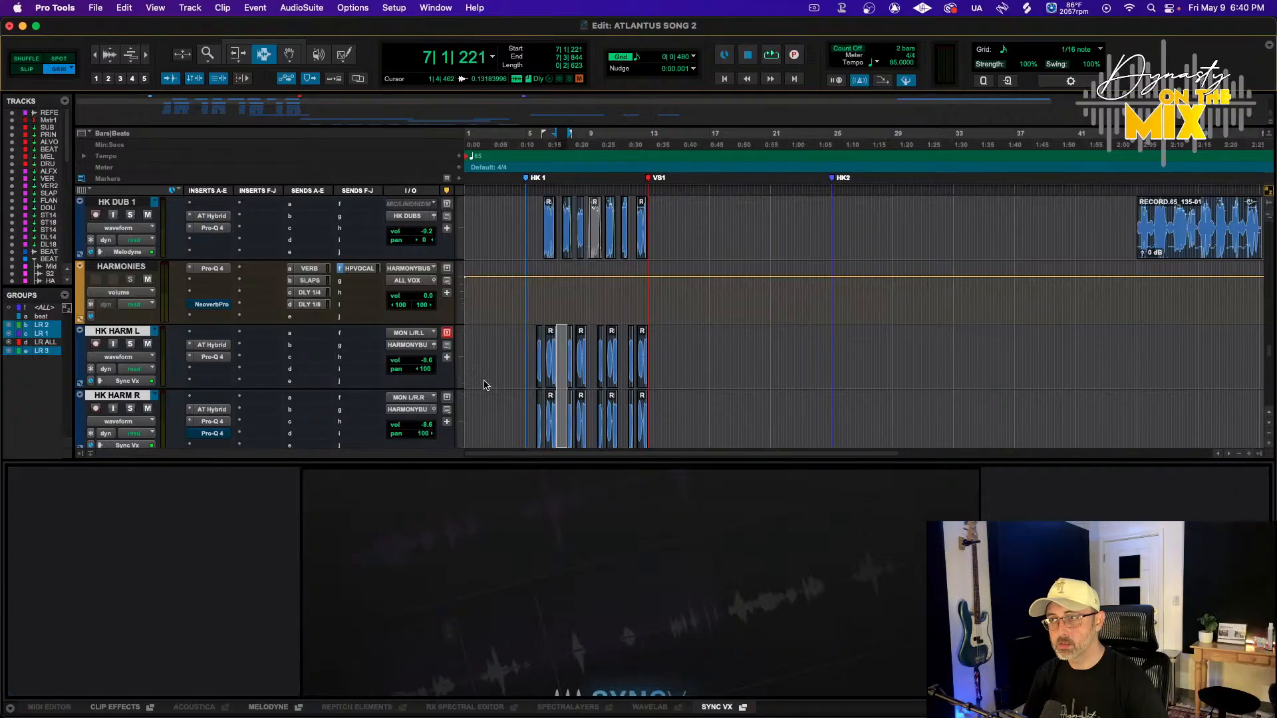
# Zoom in on the harmony clips just after the HK1 marker and deactivate the harmony track groups for independent clip edits
pyautogui.click(541, 457)
pyautogui.press('super+]')
pyautogui.press('super+]')
pyautogui.press('super+]')
pyautogui.press('super+]')
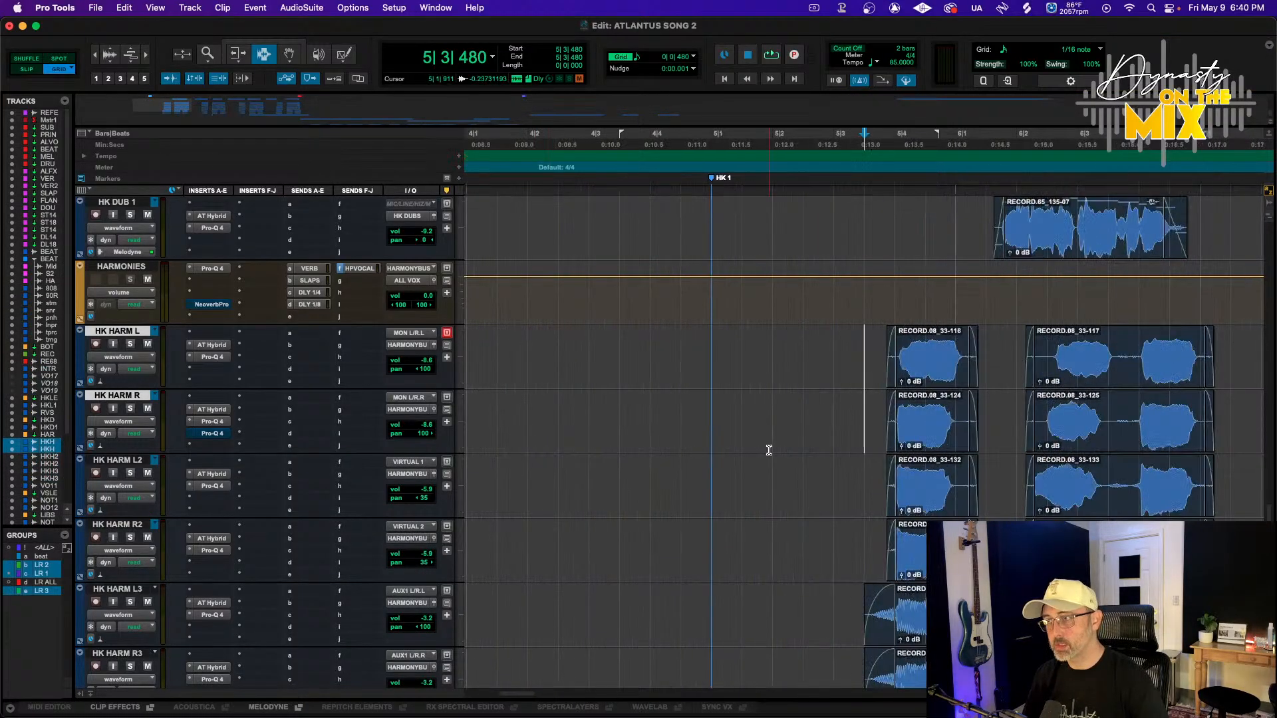
pyautogui.press('F8')
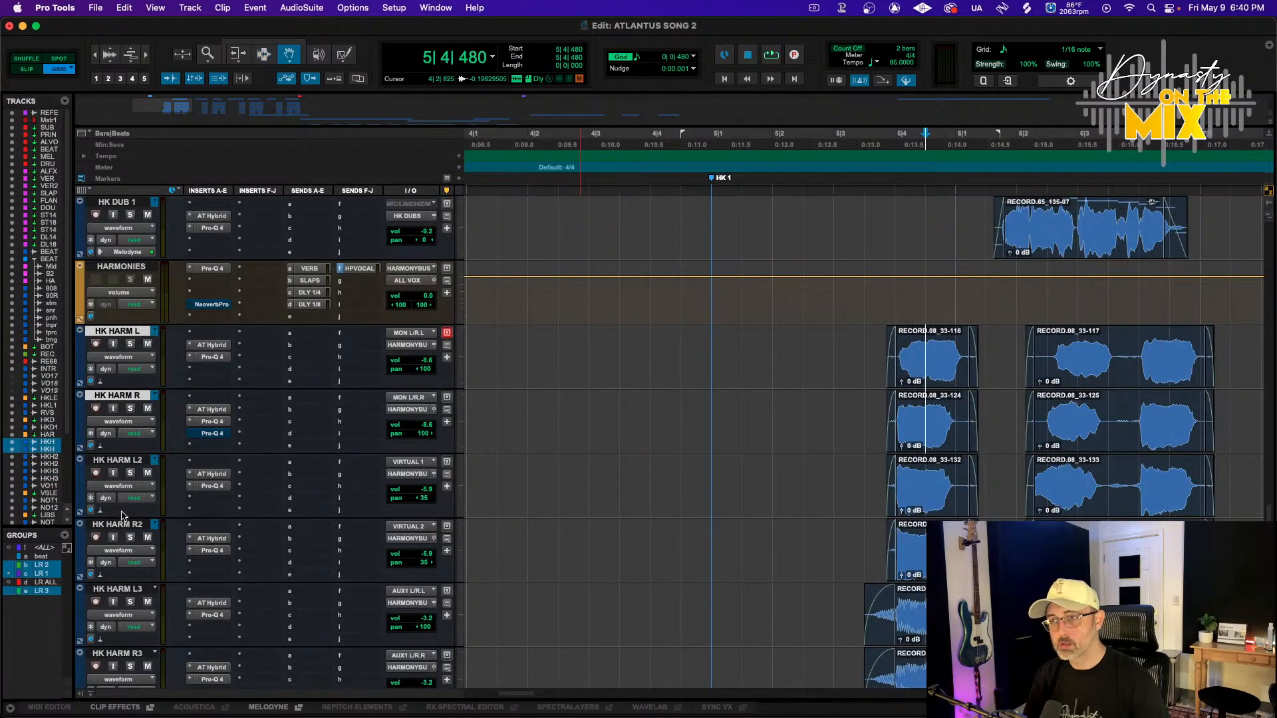
pyautogui.click(54, 592)
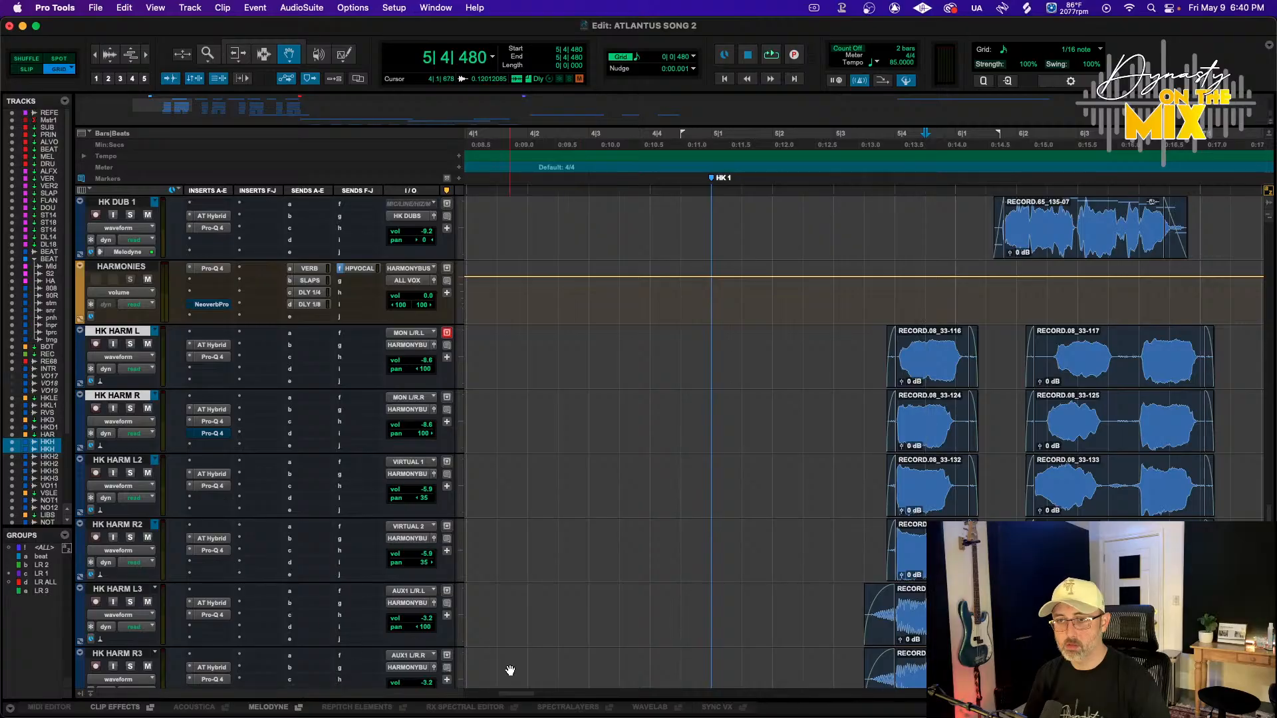
# Zoom in to inspect the starts of the harmony clips following HK1 across the tracks
pyautogui.click(905, 445)
pyautogui.press('super+]')
pyautogui.press('super+]')
pyautogui.press('super+]')
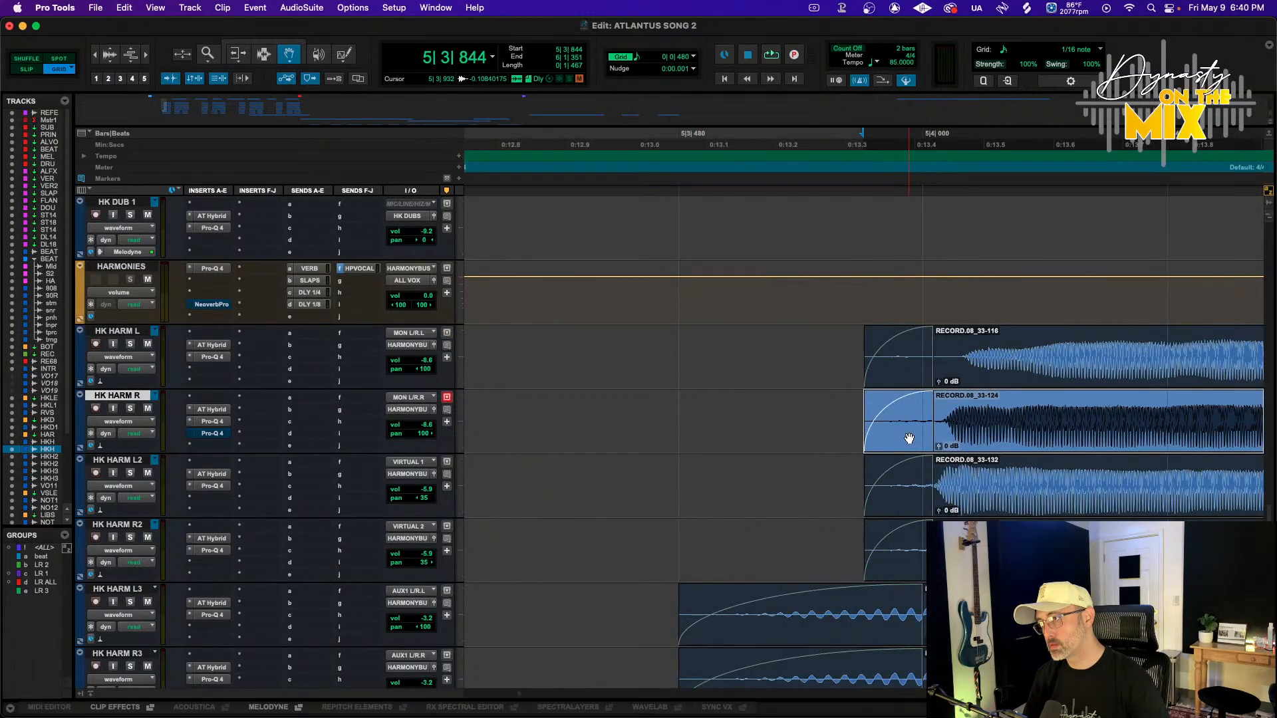
pyautogui.press('super+z')
pyautogui.moveTo(1010, 427); pyautogui.dragTo(1004, 427)
pyautogui.hscroll(8, 1004, 427)
pyautogui.press('super+[')
pyautogui.press('super+[')
pyautogui.hscroll(2, 1017, 425)
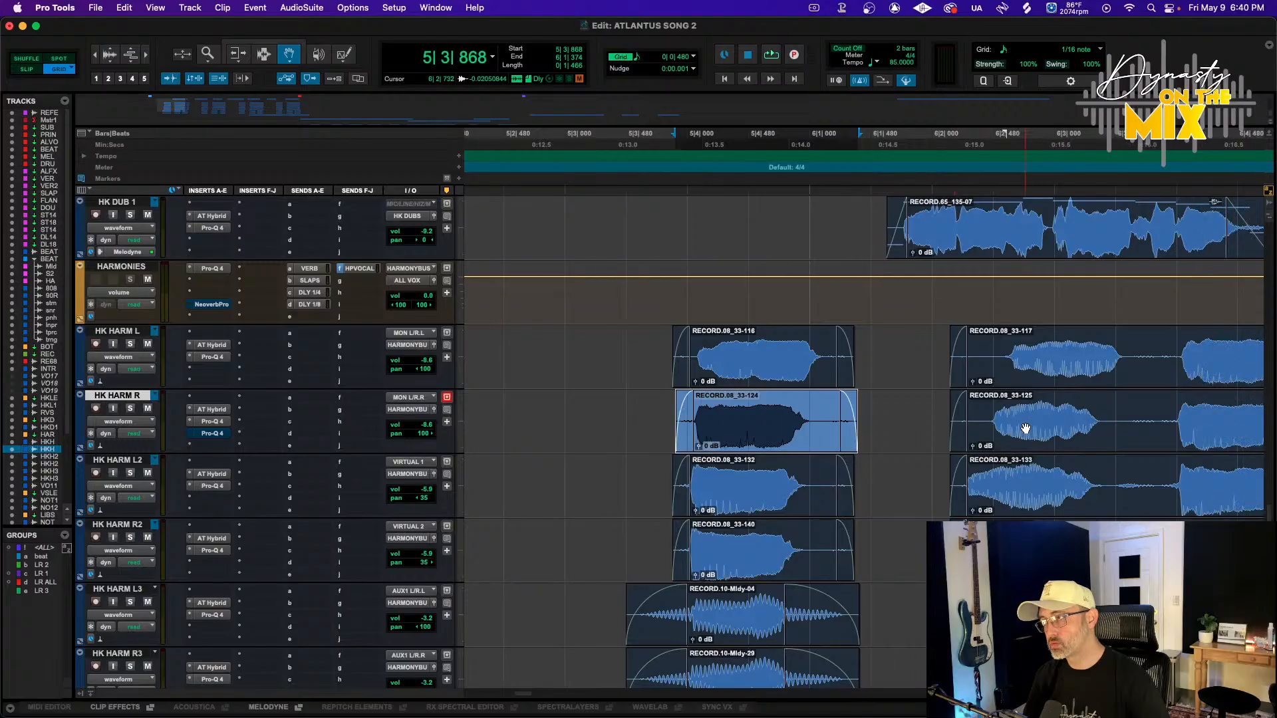
# Try sliding the second HK HARM L clip earlier, then undo the move
pyautogui.click(1026, 428)
pyautogui.keyDown('shift'); pyautogui.click(1014, 474); pyautogui.keyUp('shift')
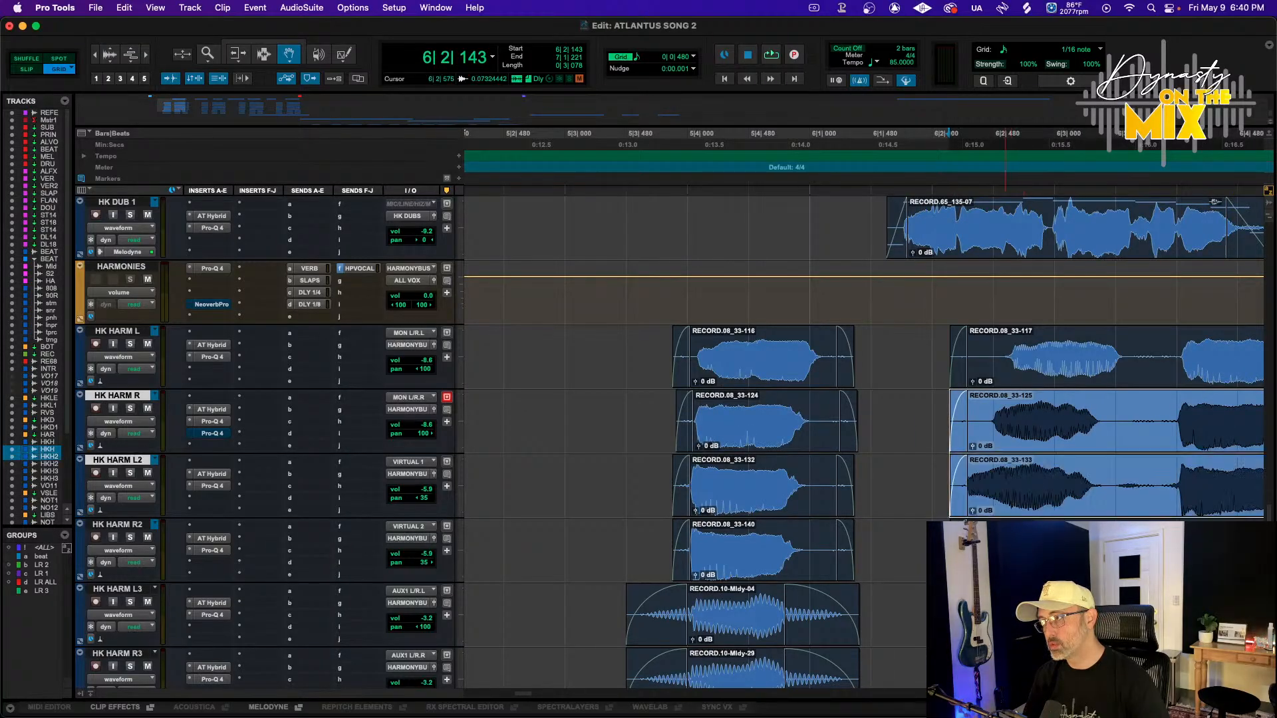
pyautogui.keyDown('shift'); pyautogui.click(1006, 542); pyautogui.keyUp('shift')
pyautogui.press('super+]')
pyautogui.moveTo(1024, 379); pyautogui.dragTo(965, 384)
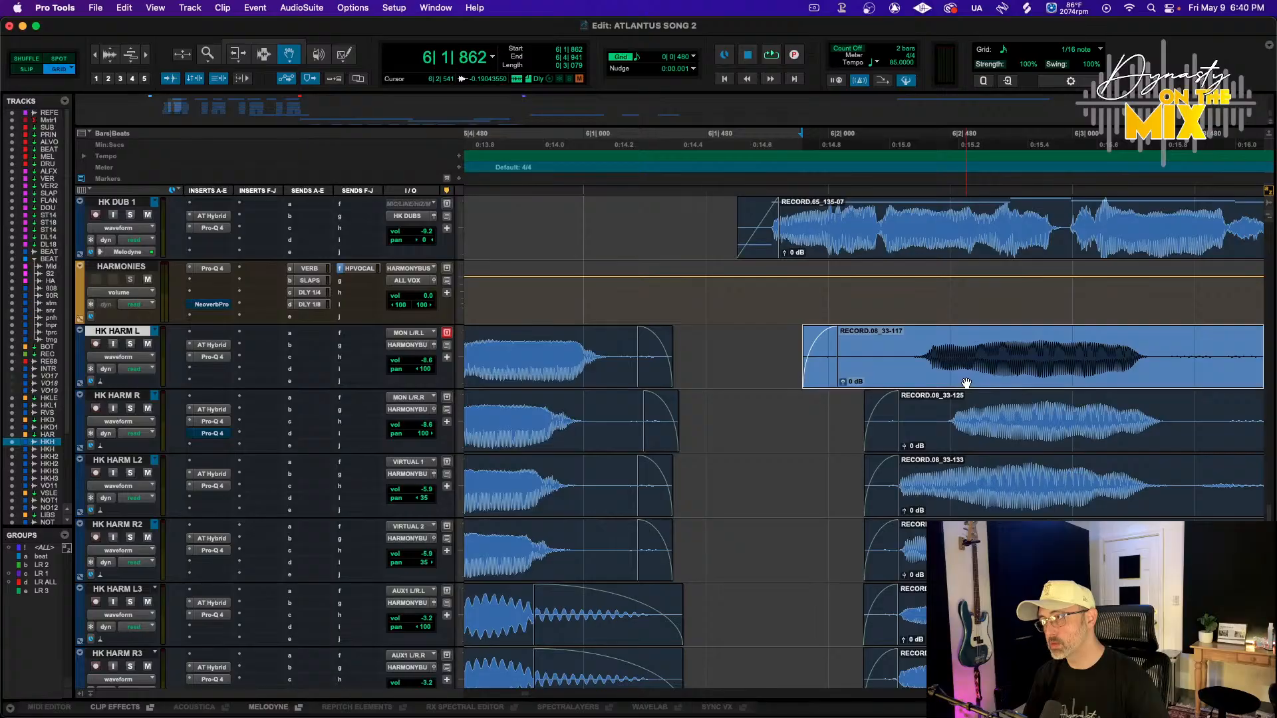
pyautogui.press('super+[')
pyautogui.press('F7')
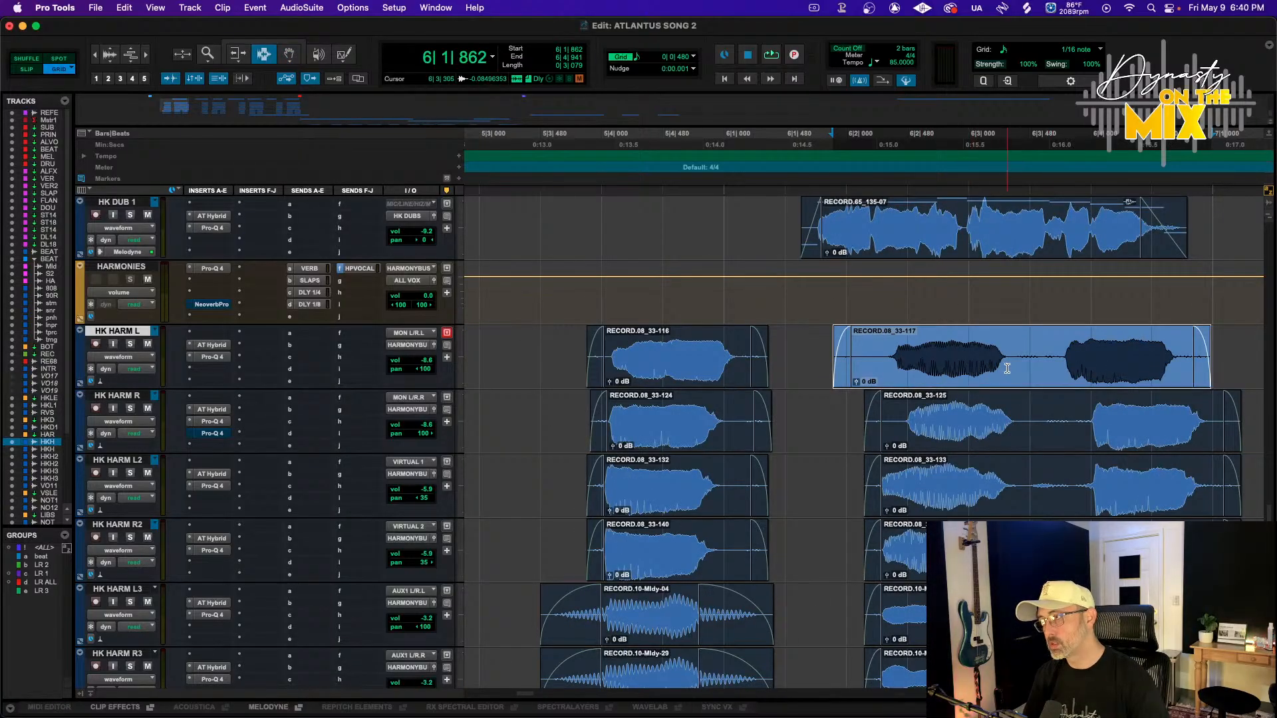
pyautogui.press('super+z')
# Split the second HK HARM L clip and slide its first part slightly earlier, then audition it
pyautogui.click(1078, 369)
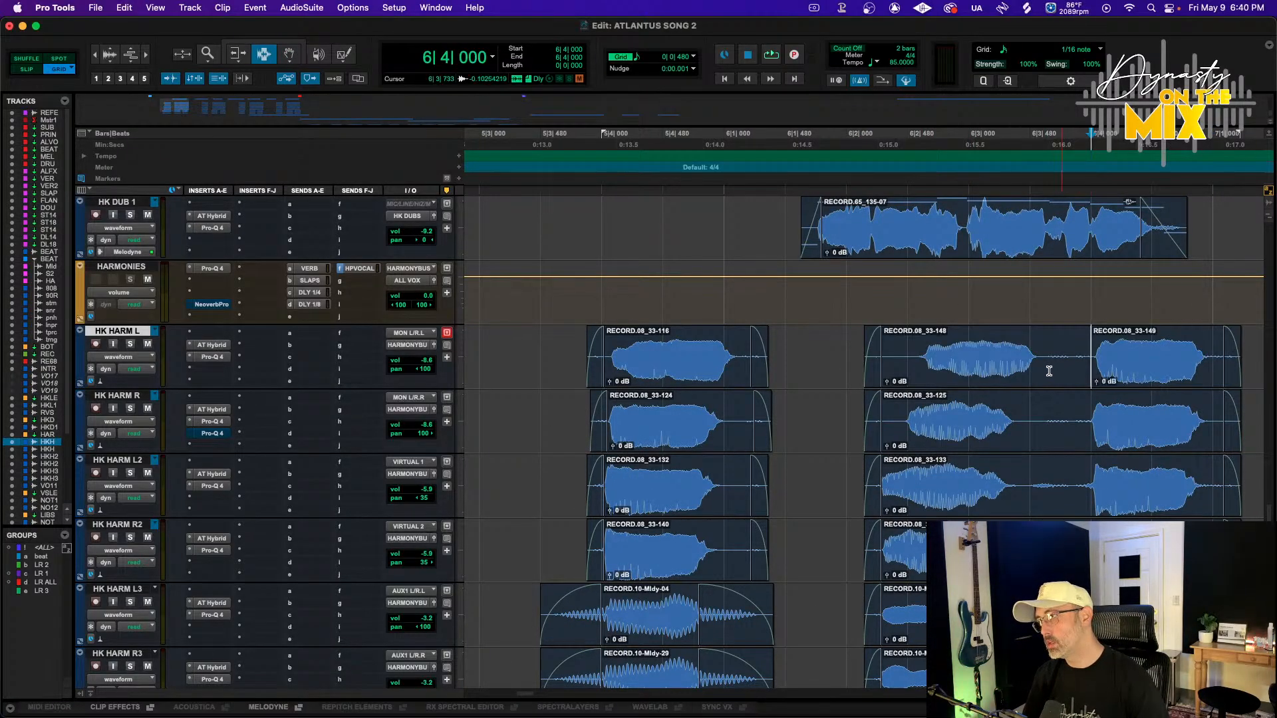
pyautogui.press('F8')
pyautogui.moveTo(977, 381); pyautogui.dragTo(948, 379)
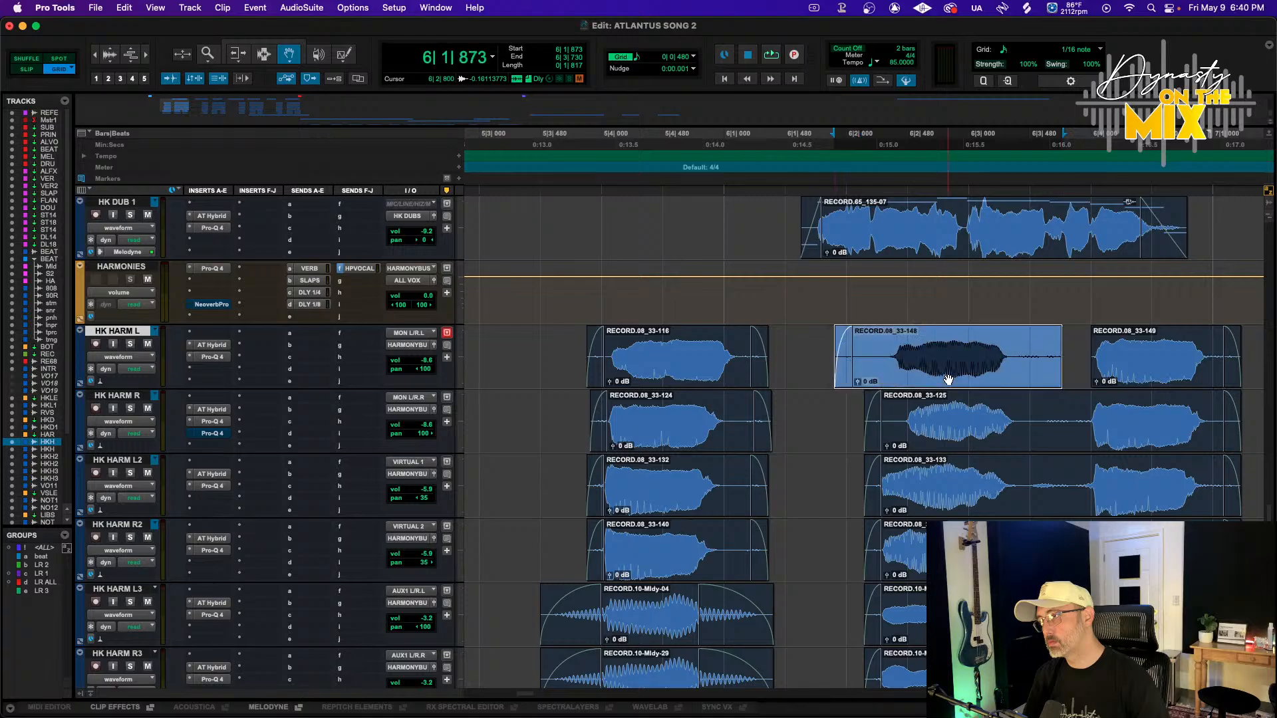
pyautogui.press('space')
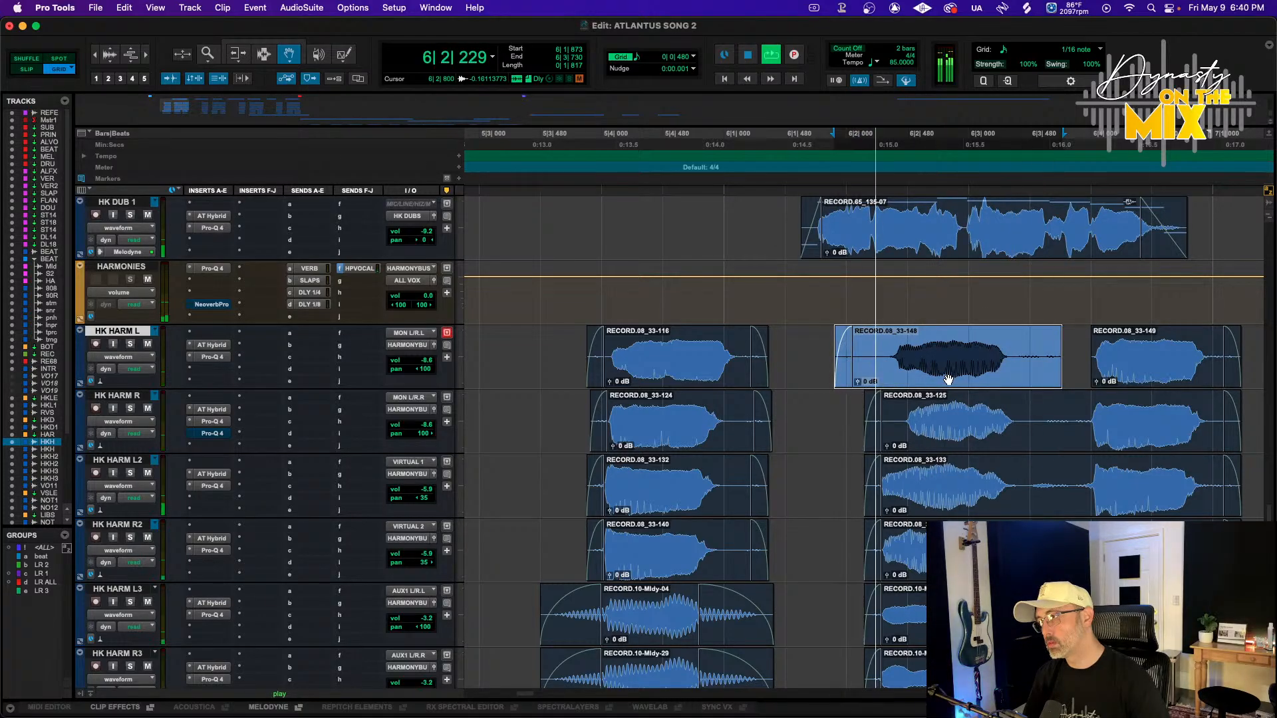
pyautogui.press('space')
# Play back the harmonies from just before the edited phrase to check the timing
pyautogui.press('F7')
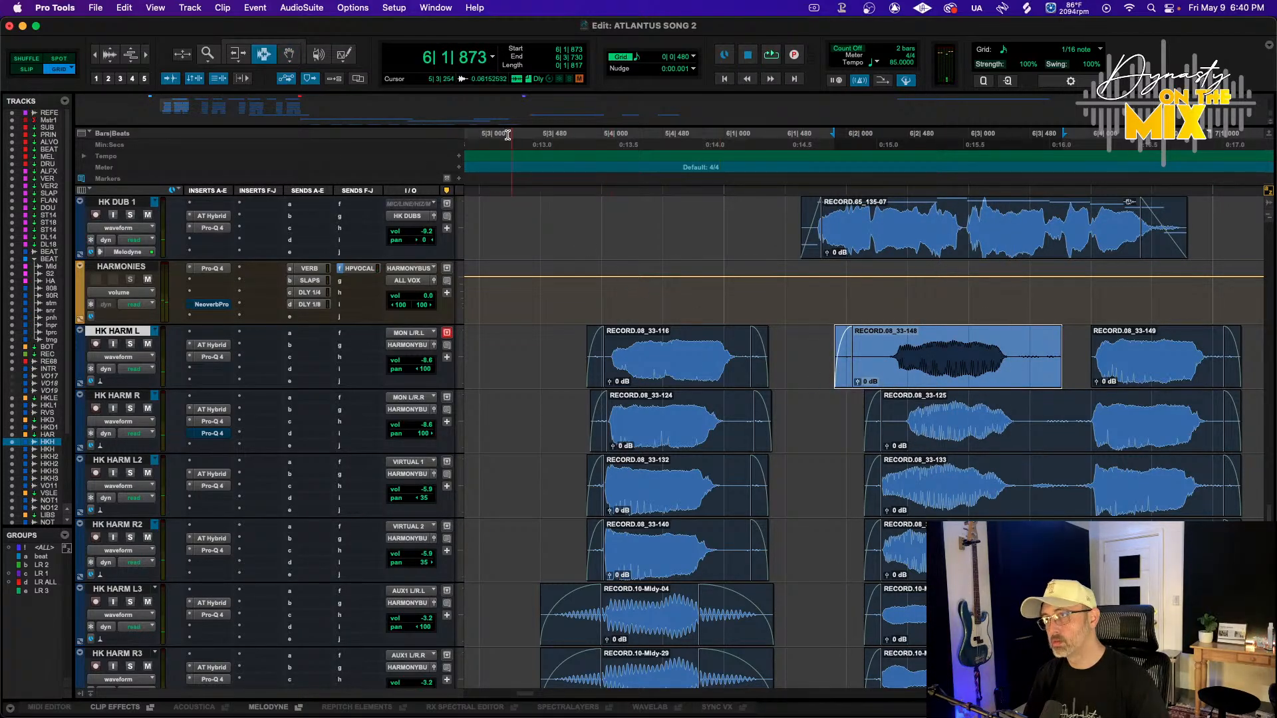
pyautogui.click(509, 141)
pyautogui.press('space')
pyautogui.scroll(-1, 798, 385)
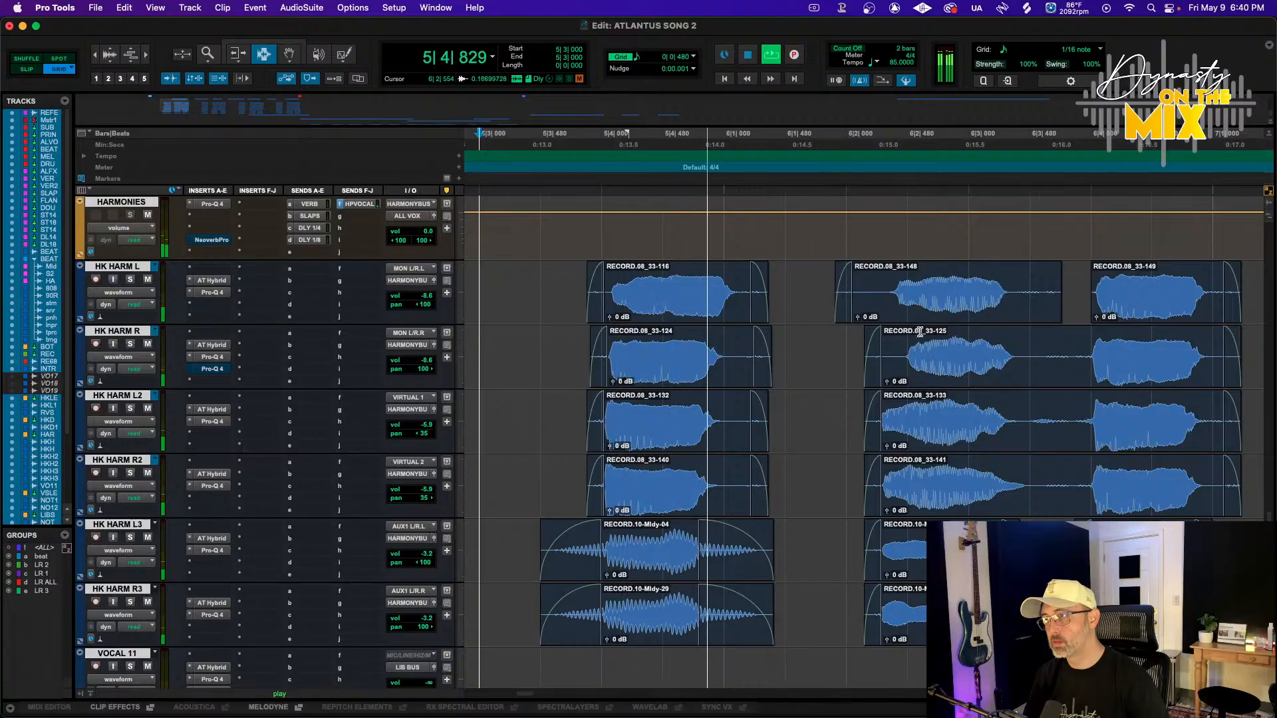
pyautogui.press('F8')
pyautogui.click(924, 304)
pyautogui.moveTo(924, 304); pyautogui.dragTo(924, 304)
# Split the second HK HARM R clip and slide its first part earlier to match HK HARM L
pyautogui.press('F7')
pyautogui.click(1032, 352)
pyautogui.press('b')
pyautogui.press('F8')
pyautogui.moveTo(985, 363); pyautogui.dragTo(965, 365)
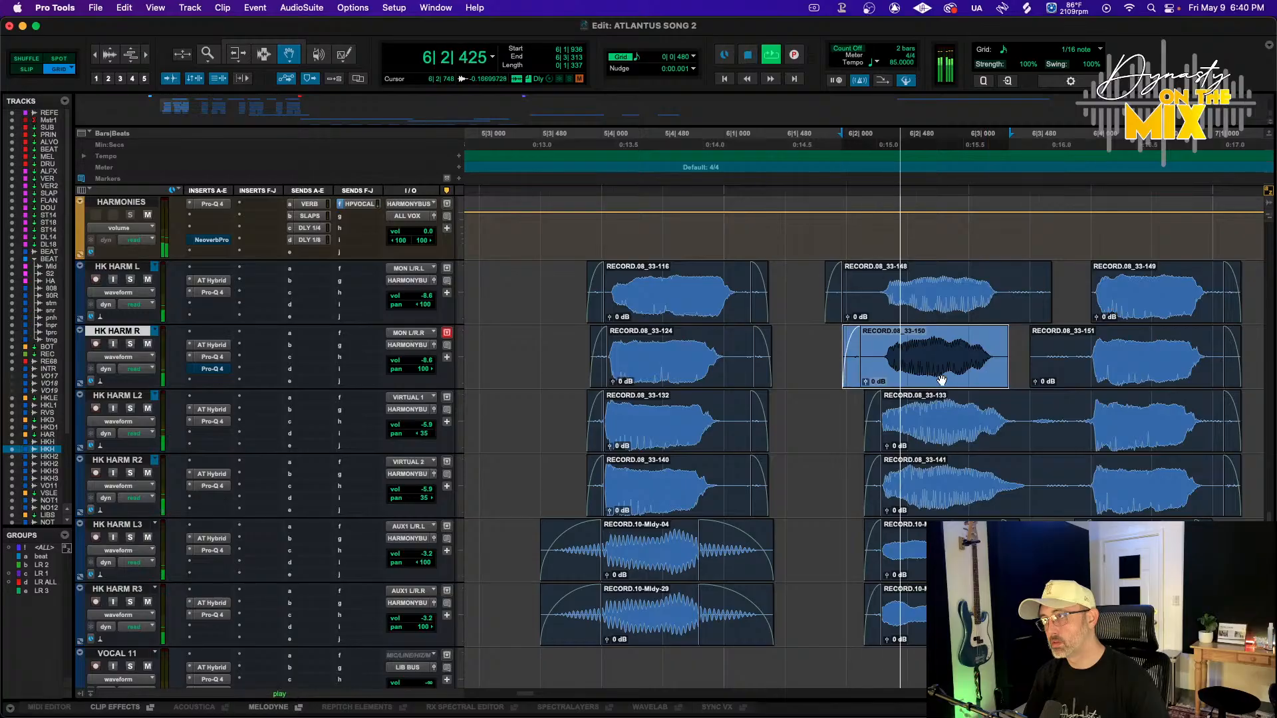
# Play back the section and zoom to the first harmony phrase after HK1
pyautogui.press('F7')
pyautogui.click(489, 159)
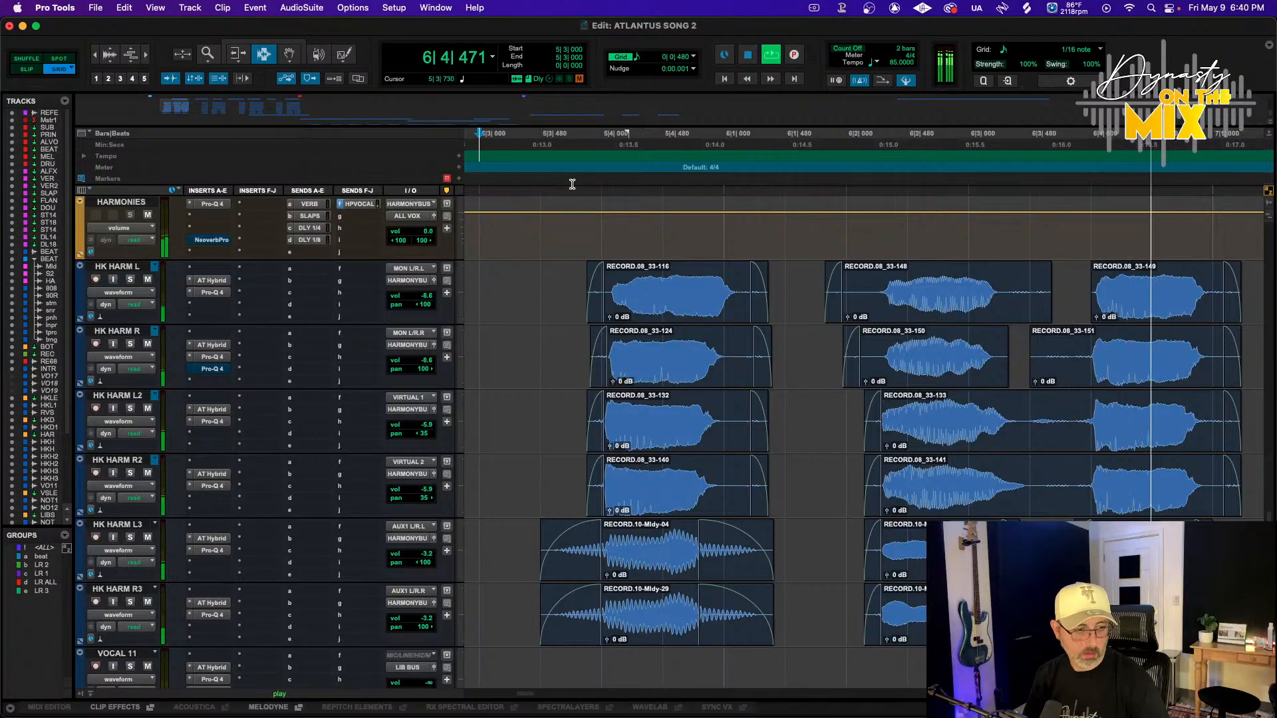
pyautogui.press('space')
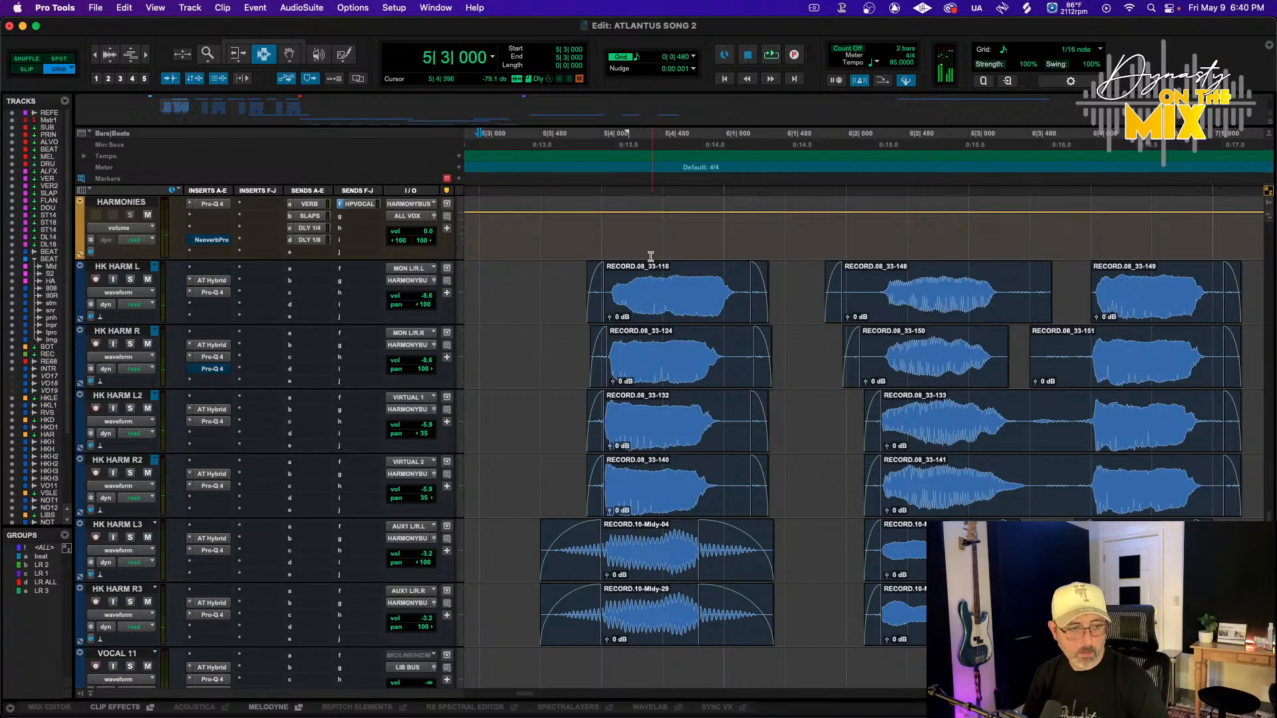
pyautogui.press('r')
pyautogui.press('r')
pyautogui.press('t')
pyautogui.press('t')
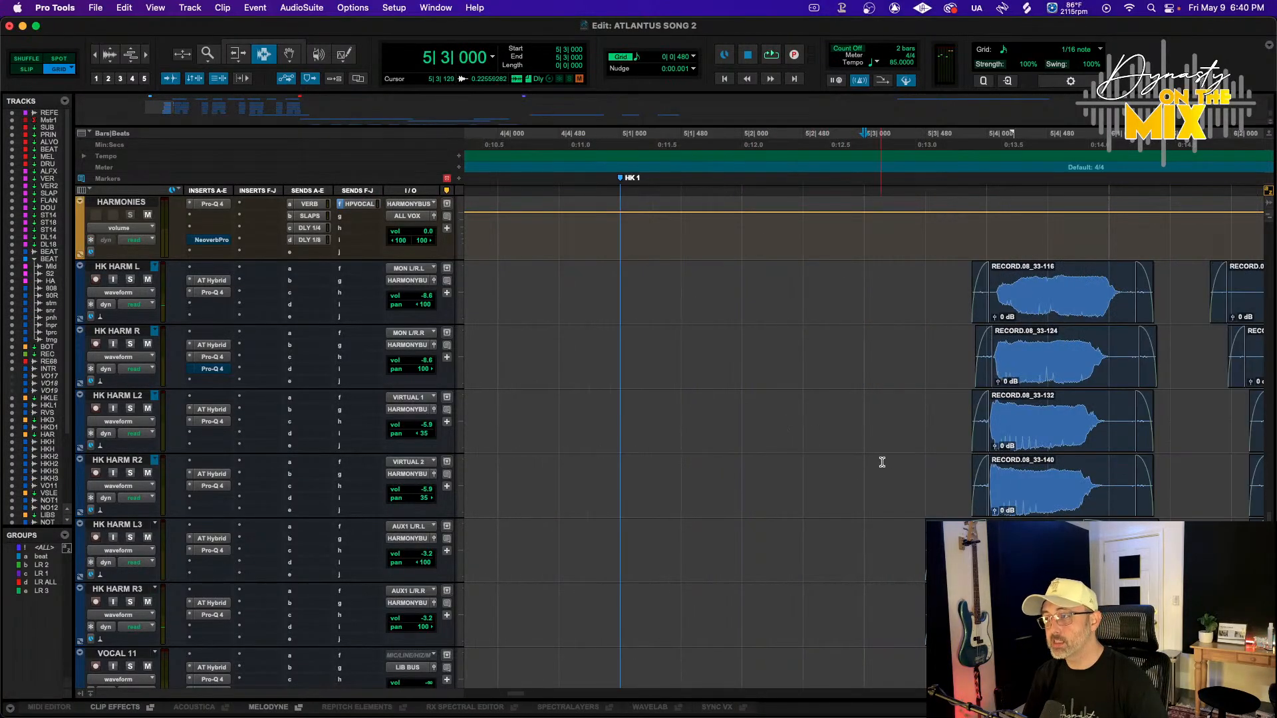
# Trim the ends of the first harmony clips on HK HARM L through HK HARM R2 and fade them out
pyautogui.moveTo(1072, 297); pyautogui.dragTo(1092, 374)
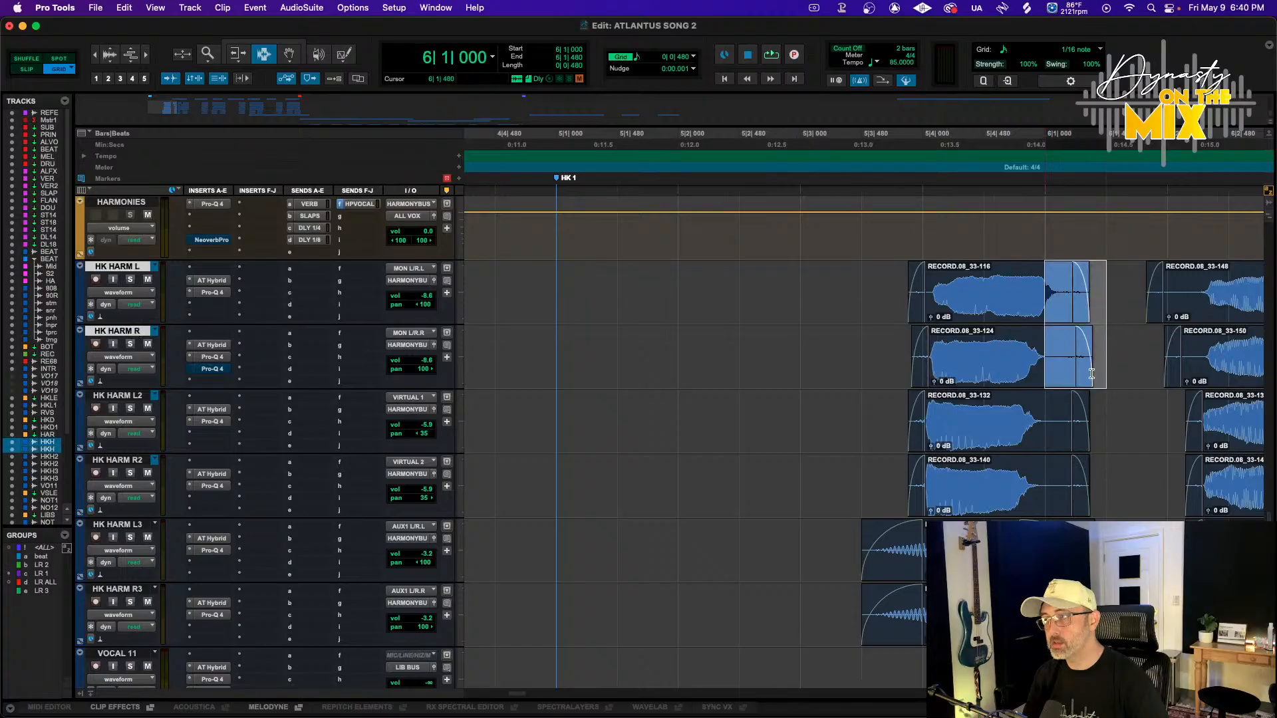
pyautogui.press('F2')
pyautogui.click(1071, 301)
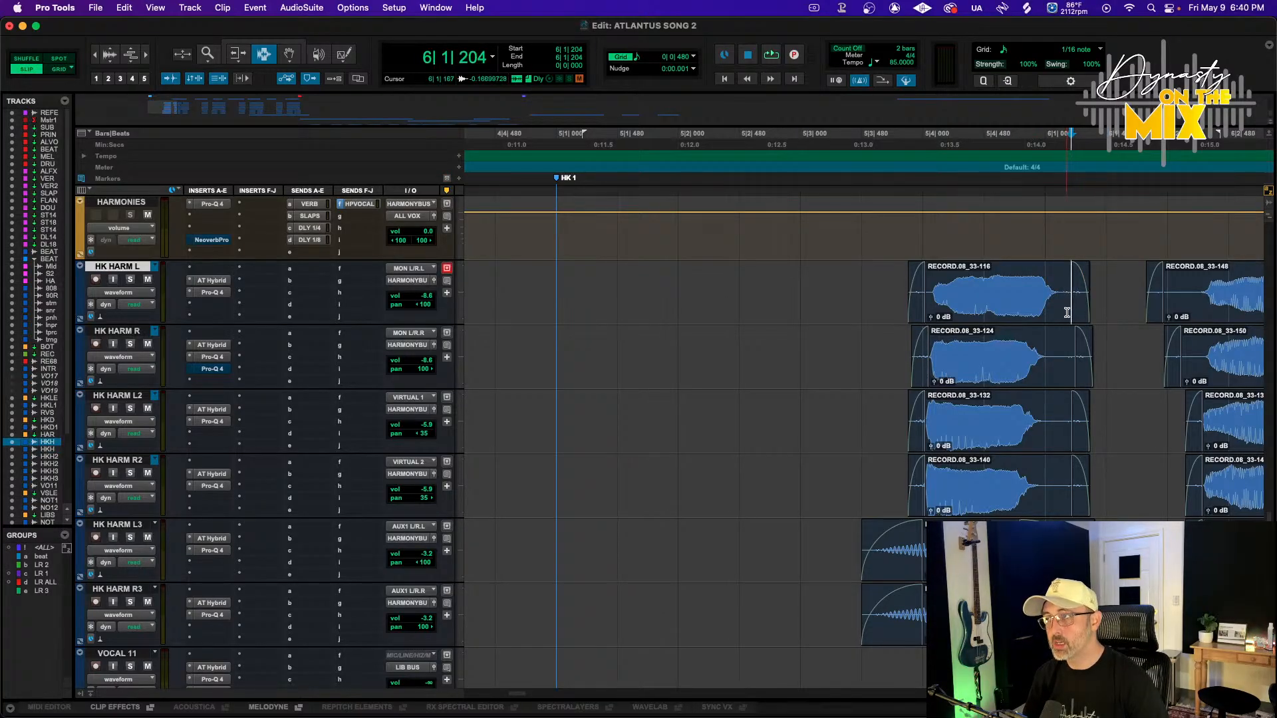
pyautogui.moveTo(1067, 310)
pyautogui.mouseDown()
pyautogui.moveTo(1066, 488)
pyautogui.moveTo(1068, 332)
pyautogui.moveTo(1049, 293)
pyautogui.mouseUp()
pyautogui.press('s')
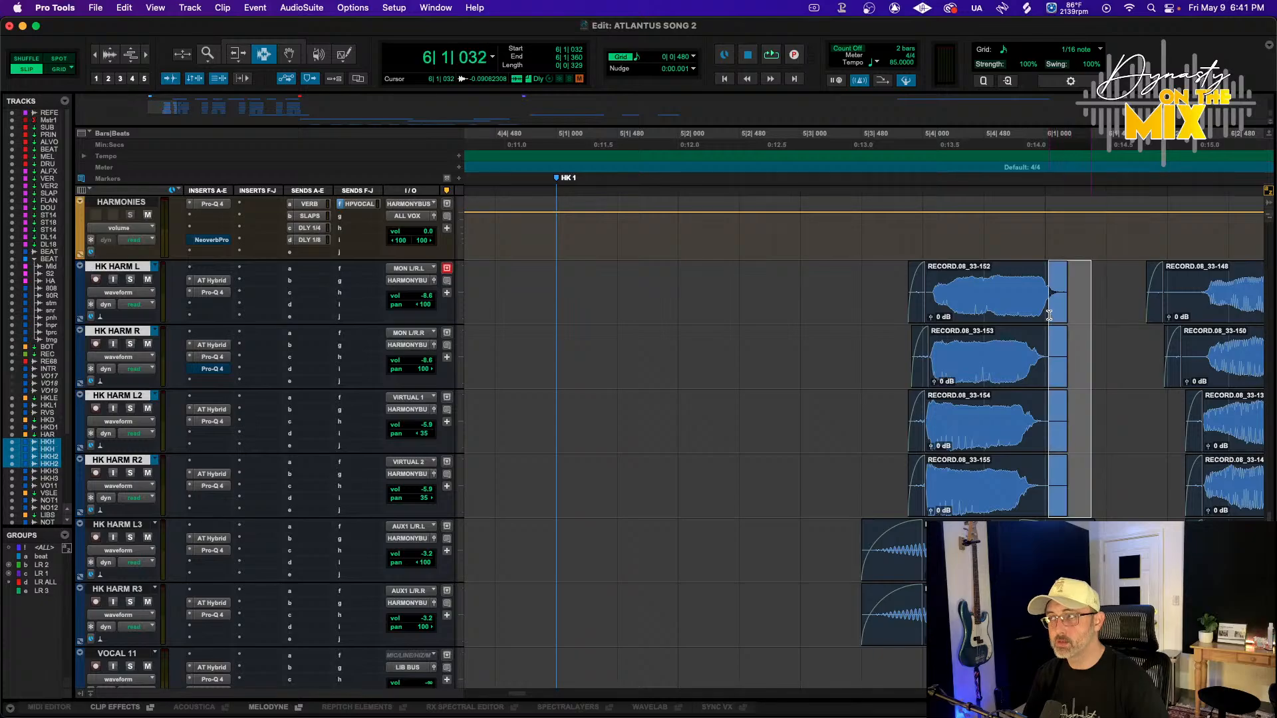
pyautogui.press('f')
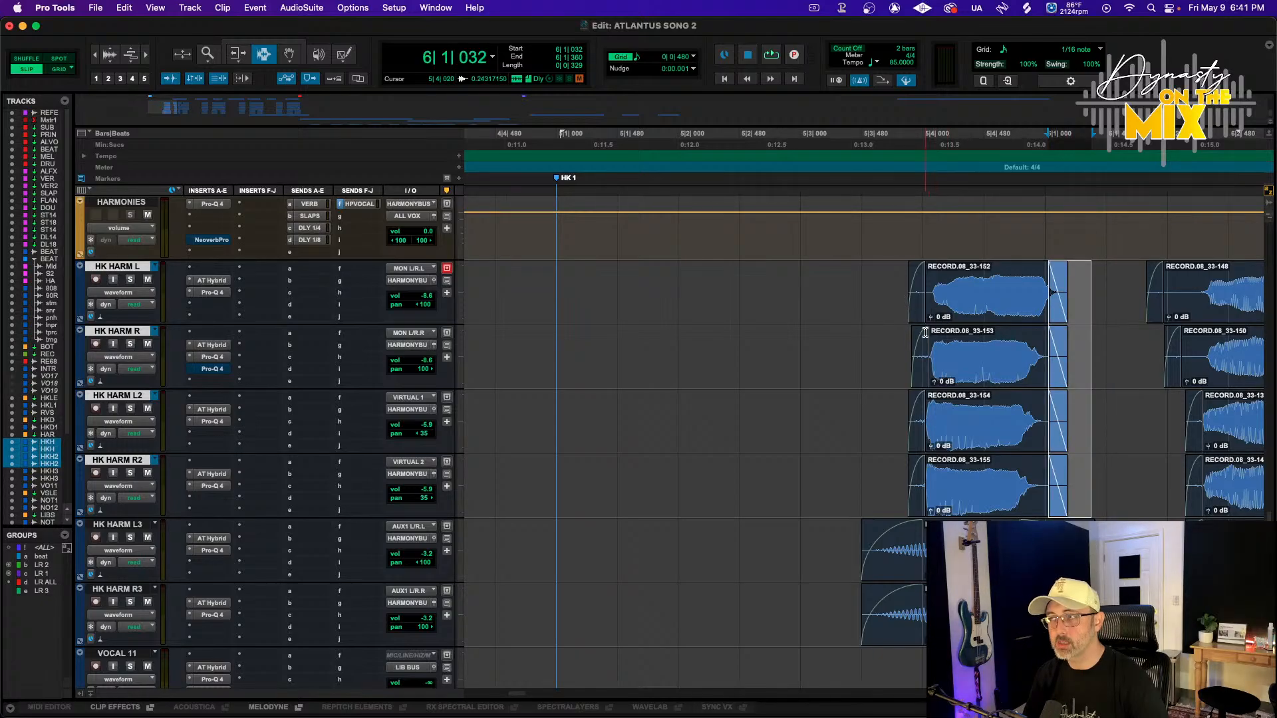
# Trim the starts of the second HK HARM L and HK HARM R clips to the cursor
pyautogui.hscroll(8, 924, 334)
pyautogui.click(966, 331)
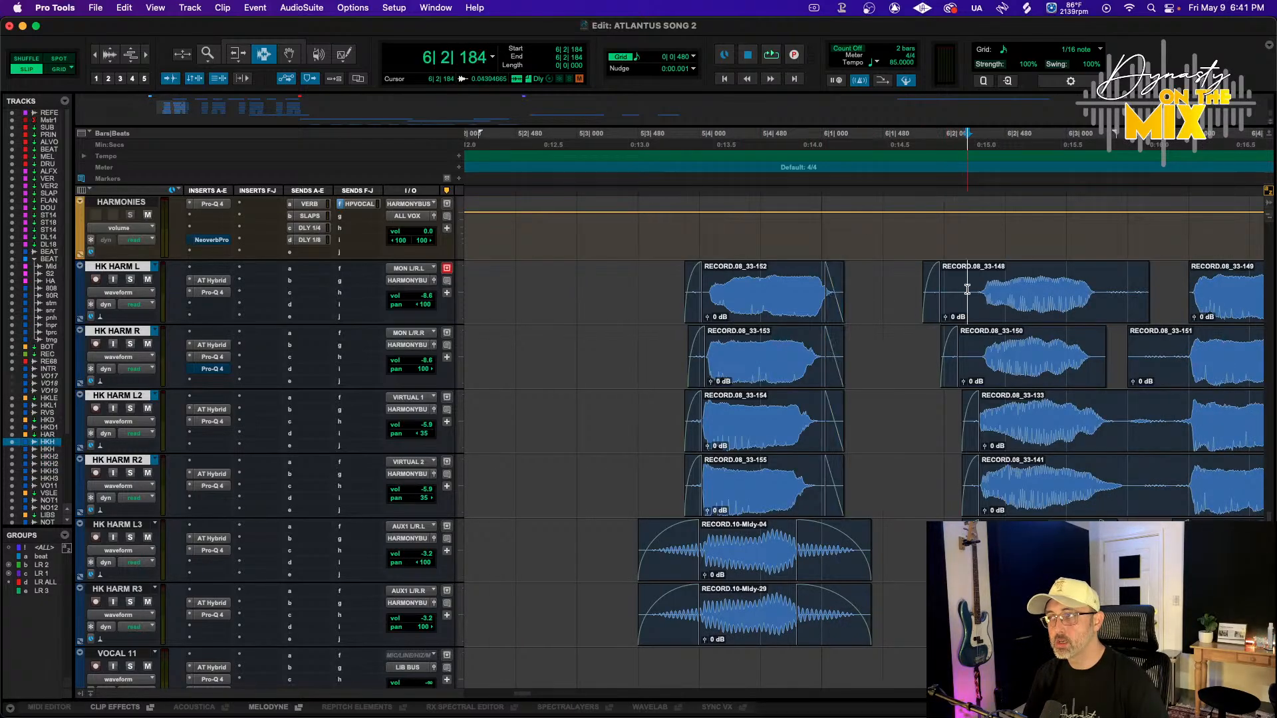
pyautogui.click(968, 352)
pyautogui.press('a')
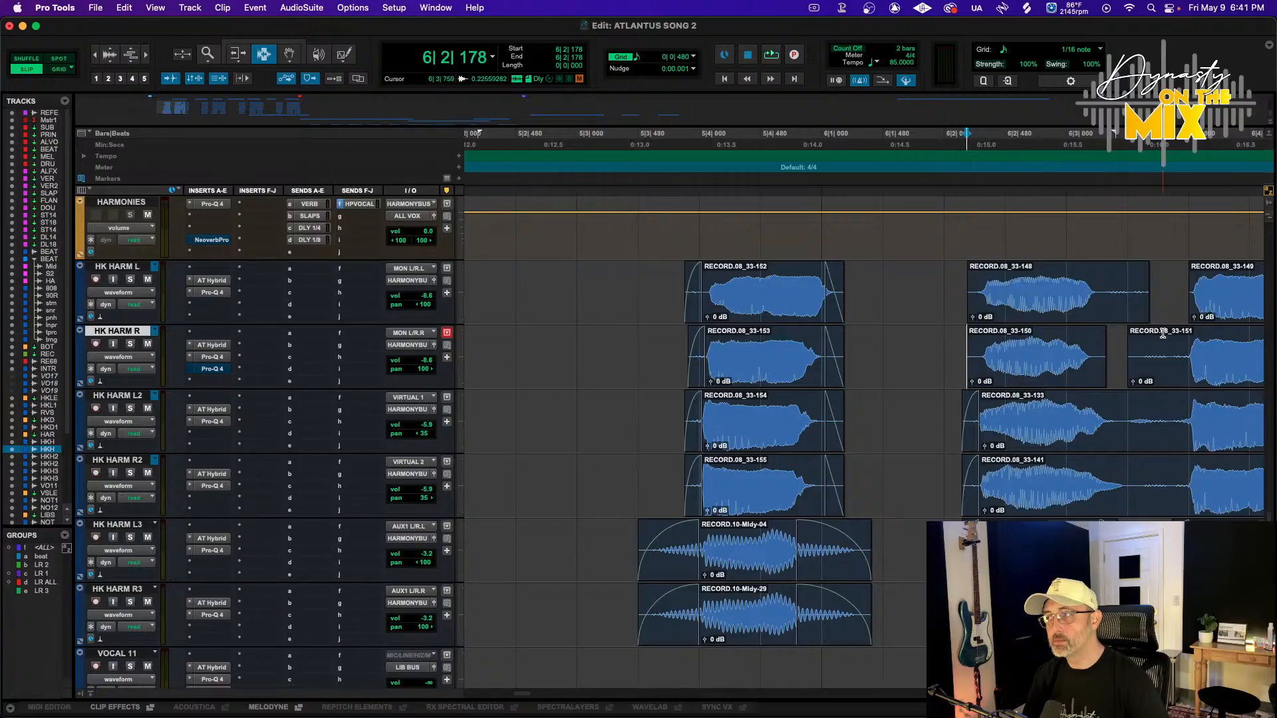
# Delete the gap audio between phrases on HK HARM L, R and L2, and add fades to the edited clip edges
pyautogui.moveTo(1123, 291); pyautogui.dragTo(1175, 434)
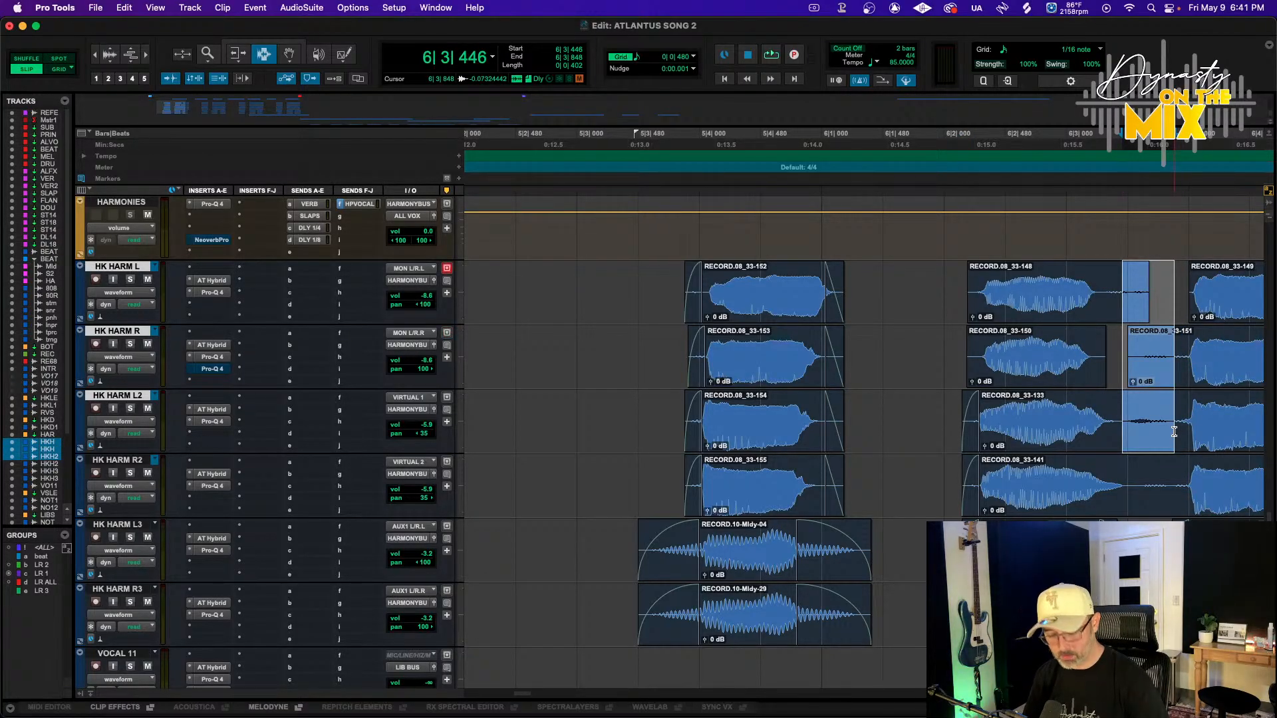
pyautogui.press('Delete')
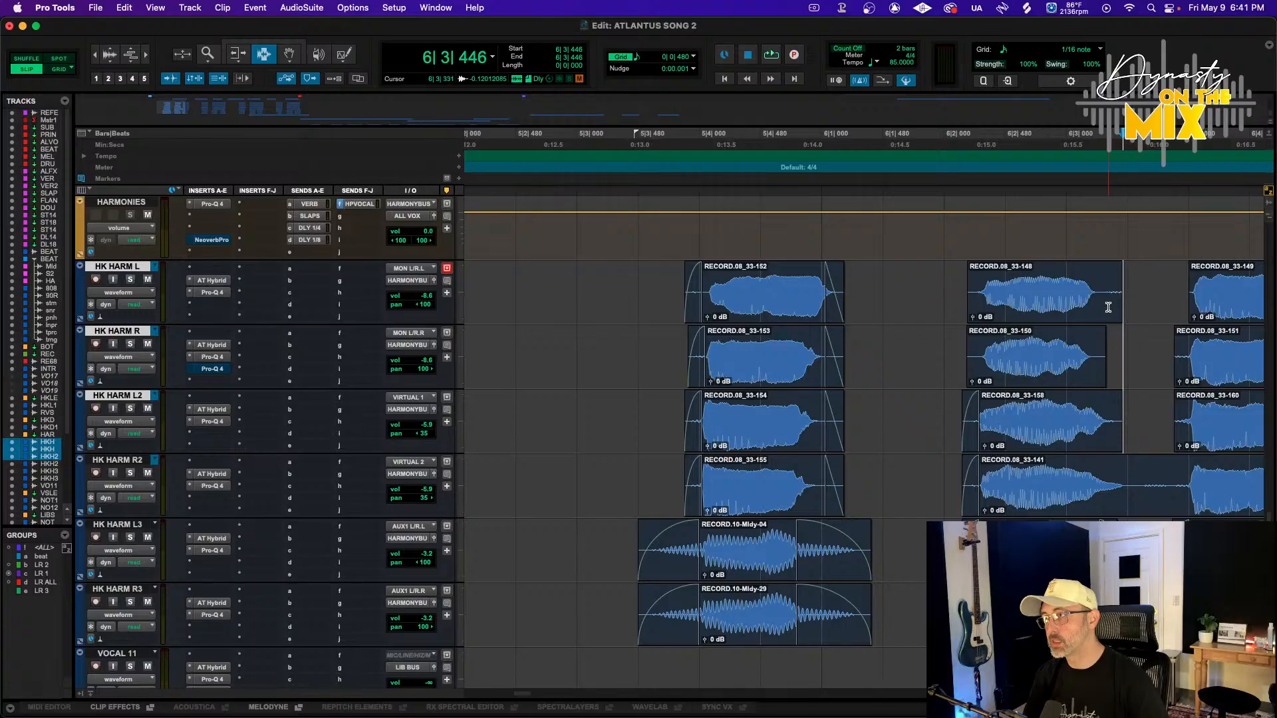
pyautogui.click(1108, 307)
pyautogui.click(1117, 407)
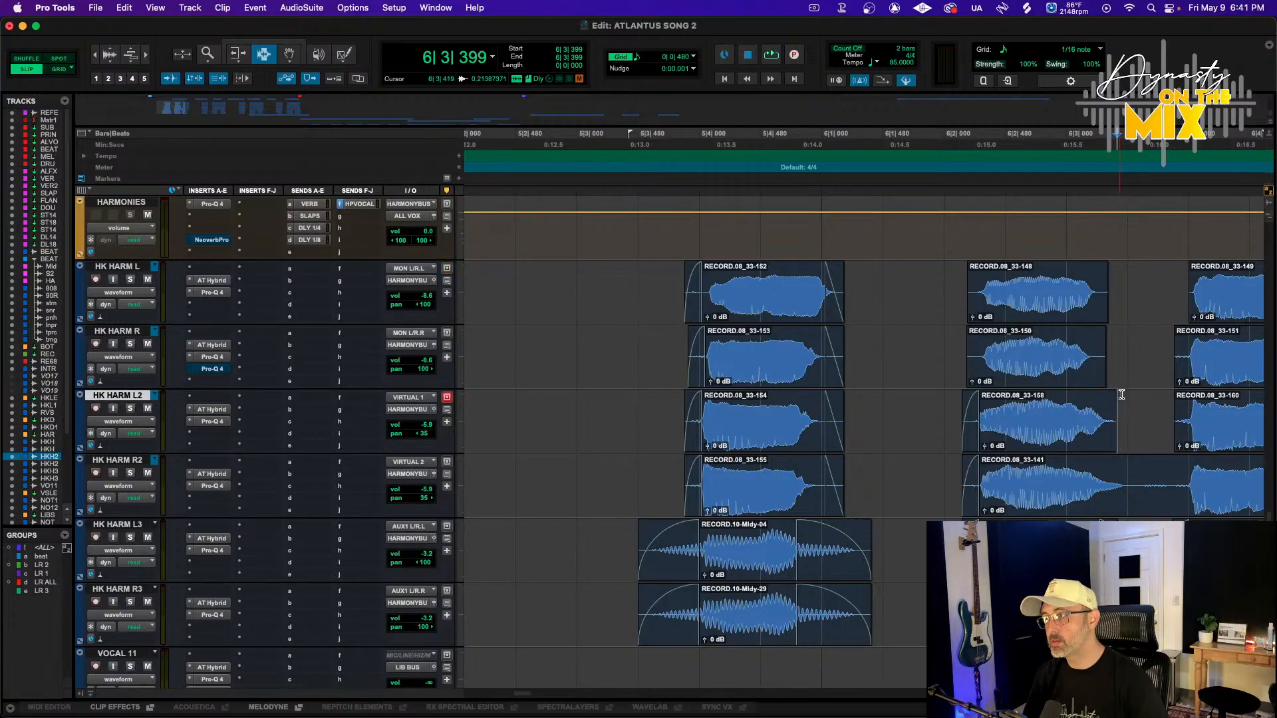
pyautogui.moveTo(947, 311); pyautogui.dragTo(985, 353)
pyautogui.press('f')
pyautogui.moveTo(1124, 349); pyautogui.dragTo(1088, 291)
pyautogui.moveTo(1152, 350); pyautogui.dragTo(1180, 406)
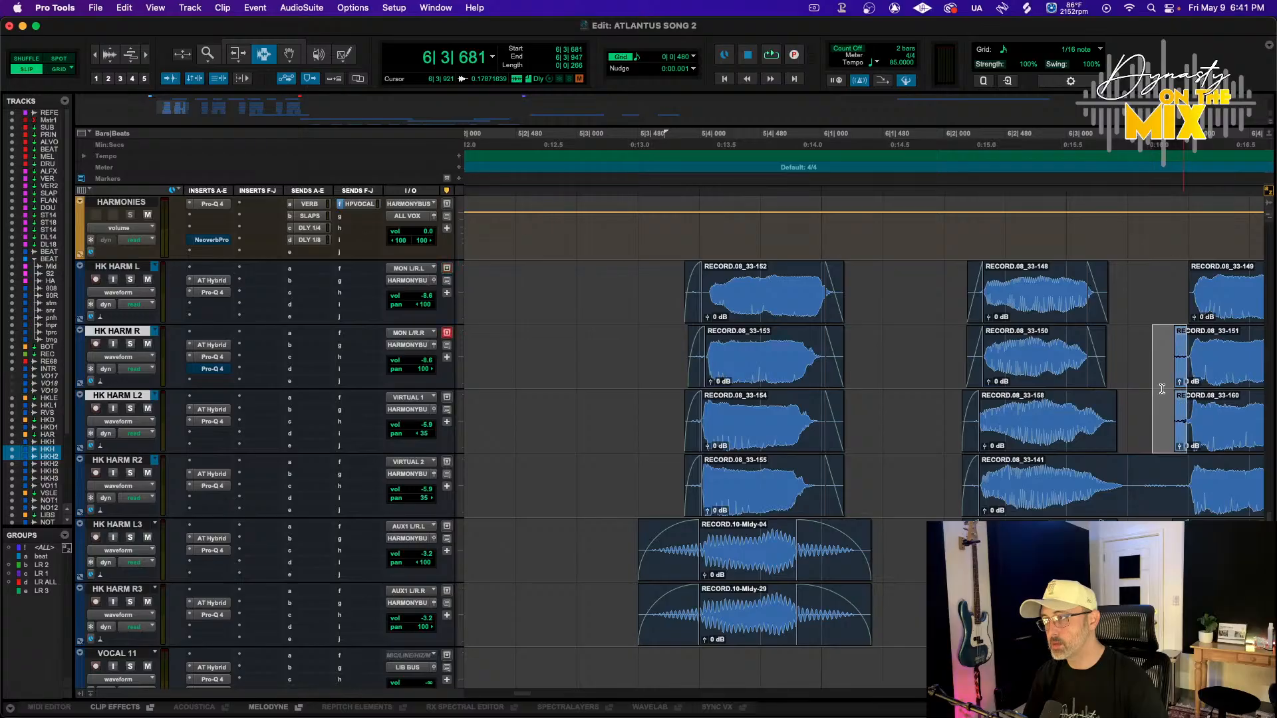
pyautogui.press('f')
# Delete the trailing audio on the second HK HARM R2 clip and add fades to its edges
pyautogui.hscroll(3, 1144, 381)
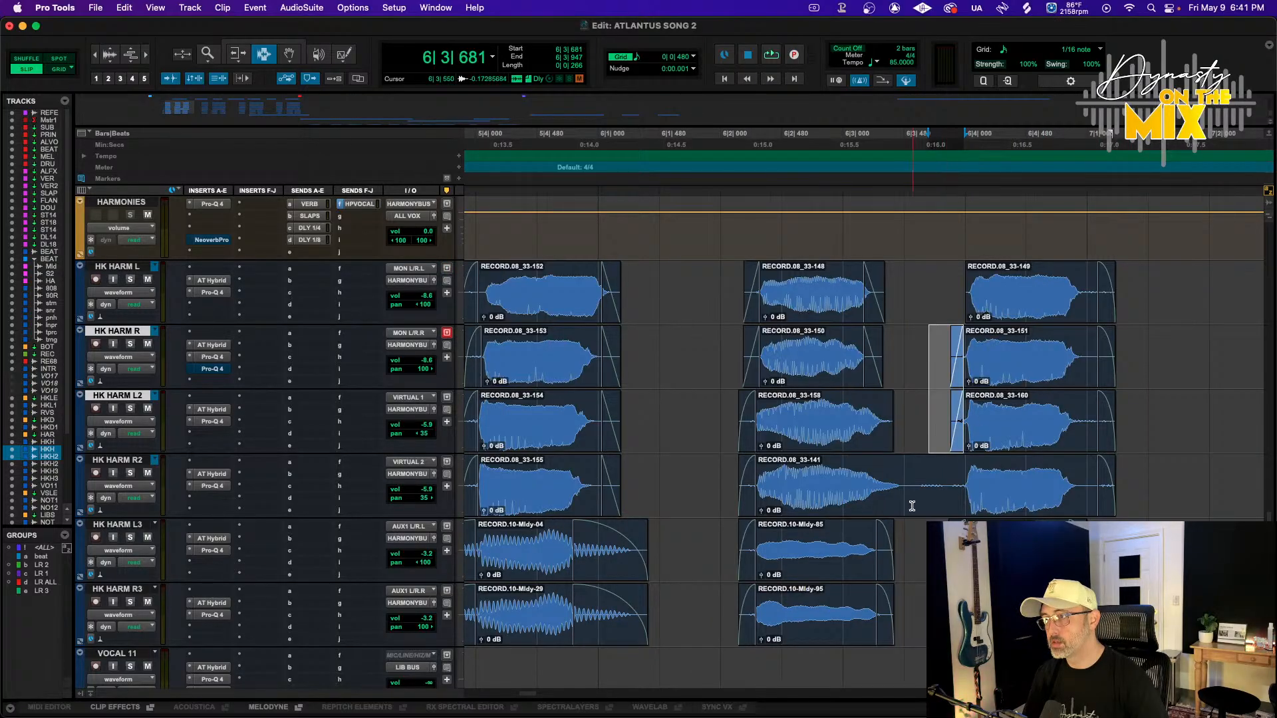
pyautogui.moveTo(911, 506); pyautogui.dragTo(959, 497)
pyautogui.press('Delete')
pyautogui.press('f')
pyautogui.press('f')
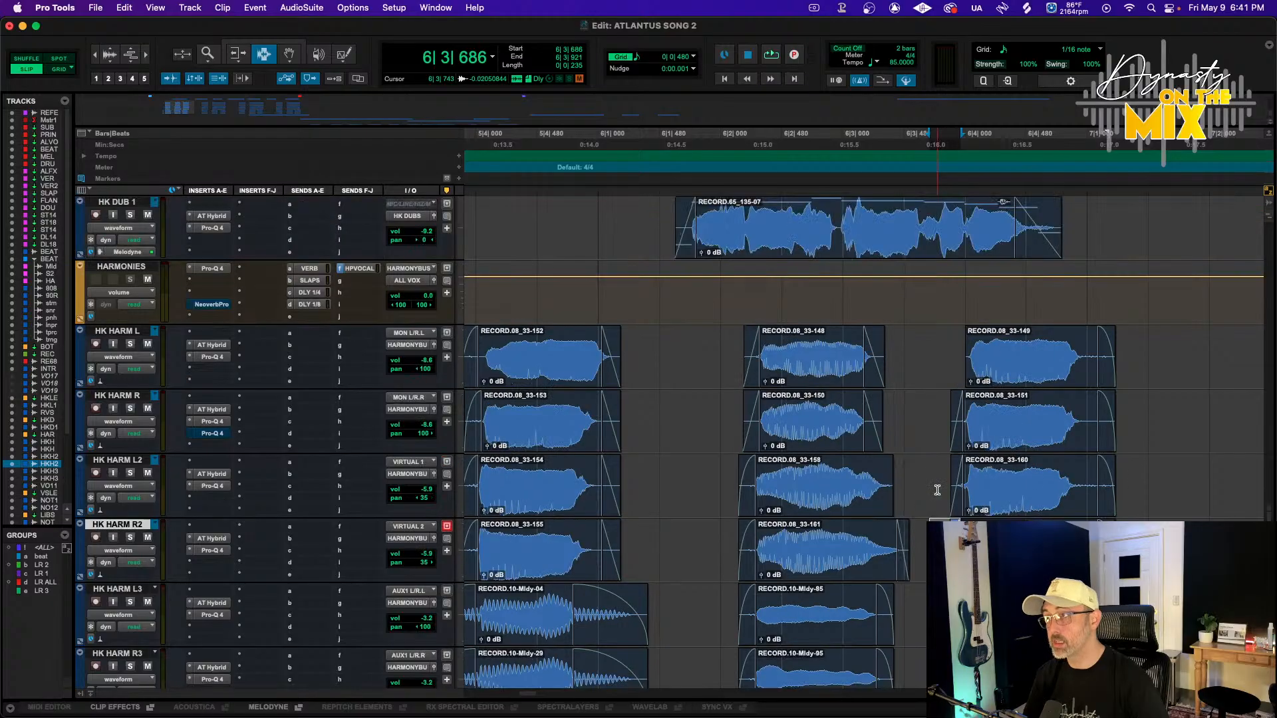
# Play back the edited harmony section from HK1 and zoom out to view the whole chorus
pyautogui.scroll(1, 949, 496)
pyautogui.moveTo(957, 359); pyautogui.dragTo(967, 358)
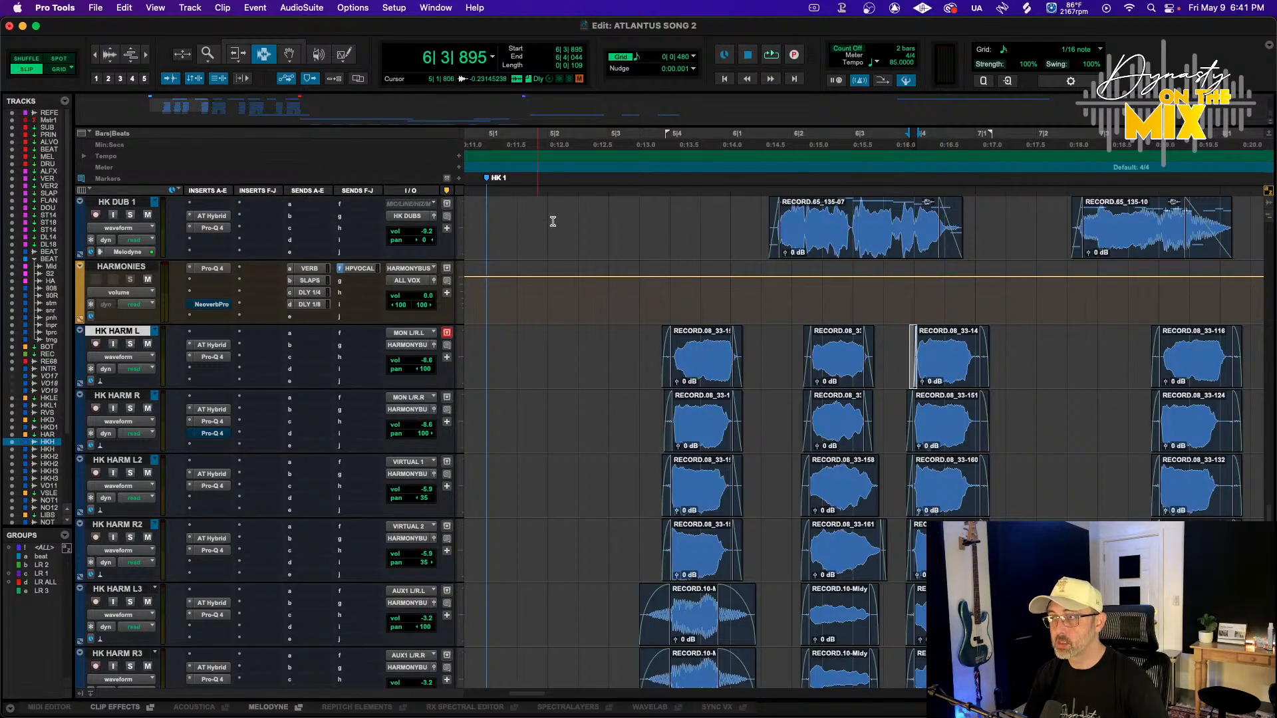
pyautogui.click(641, 148)
pyautogui.press('space')
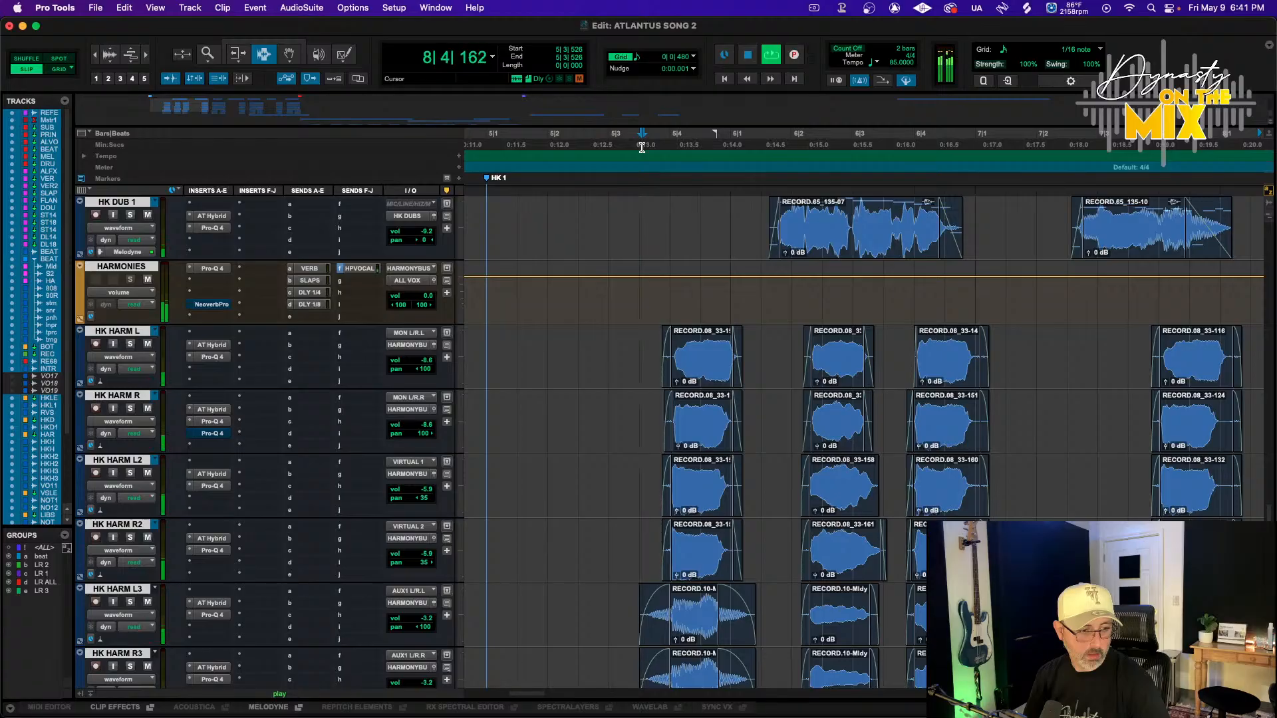
pyautogui.press('space')
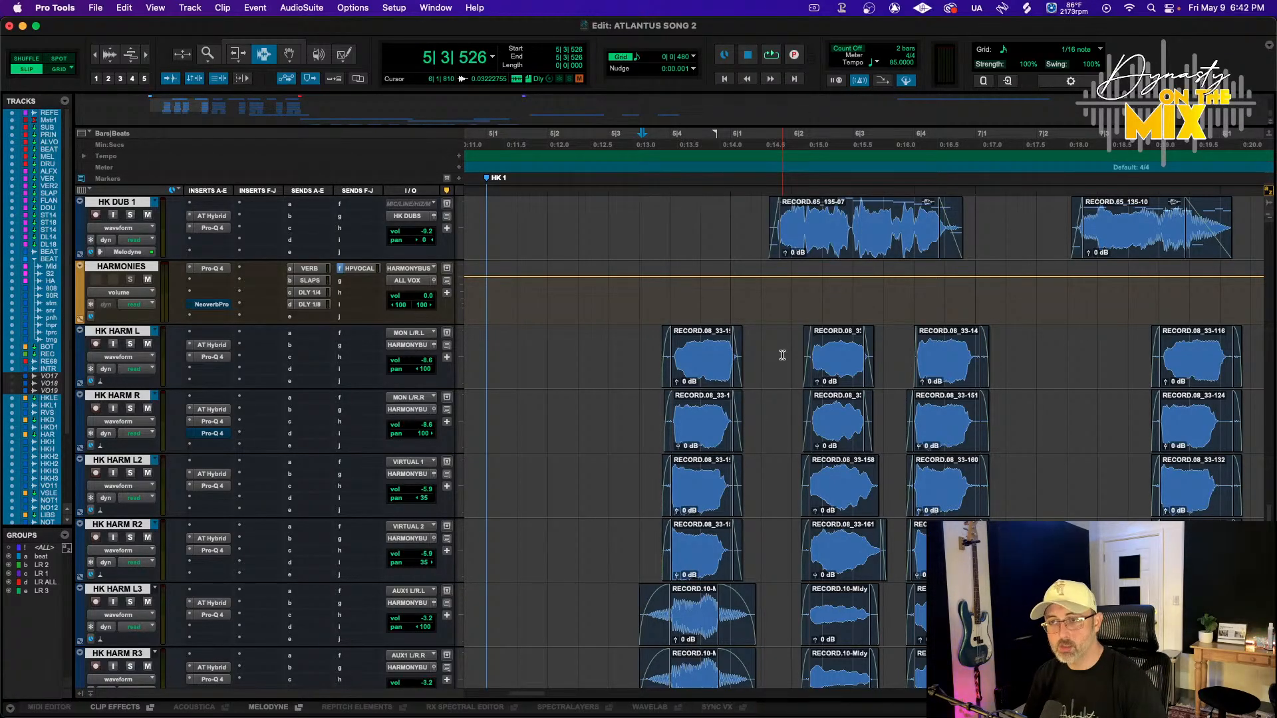
pyautogui.scroll(1, 782, 355)
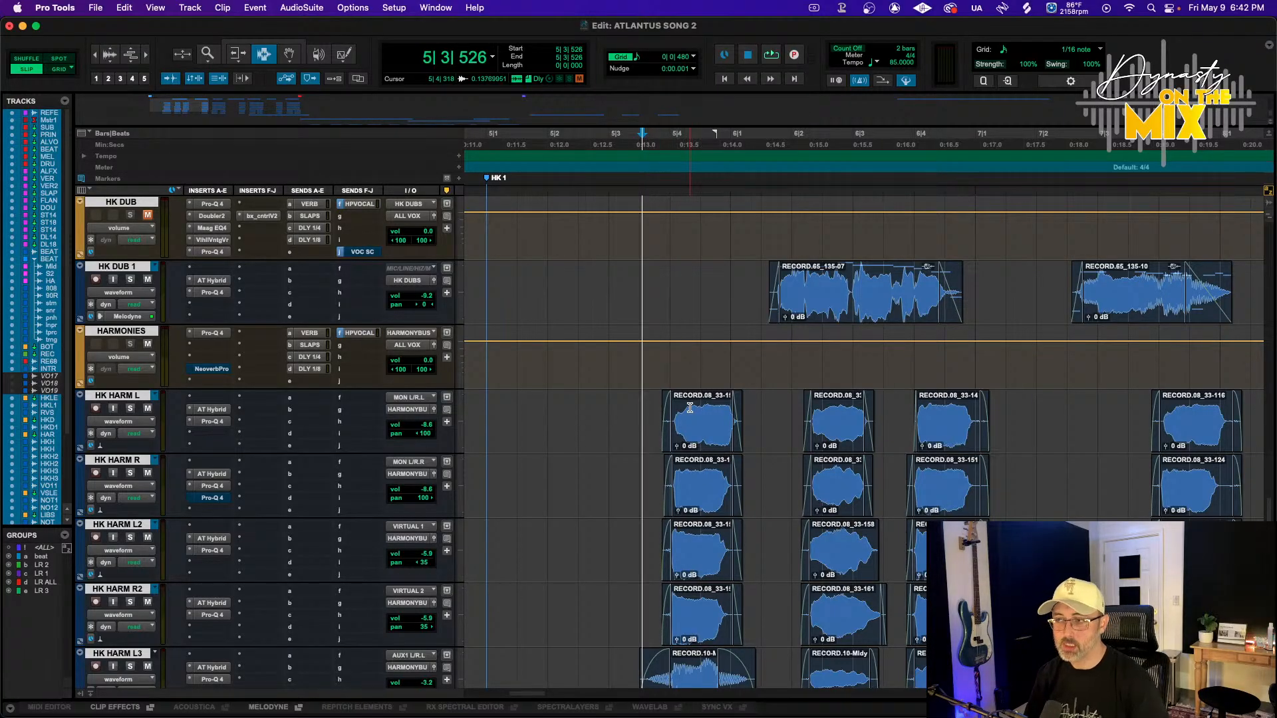
pyautogui.press('r')
pyautogui.press('r')
pyautogui.press('r')
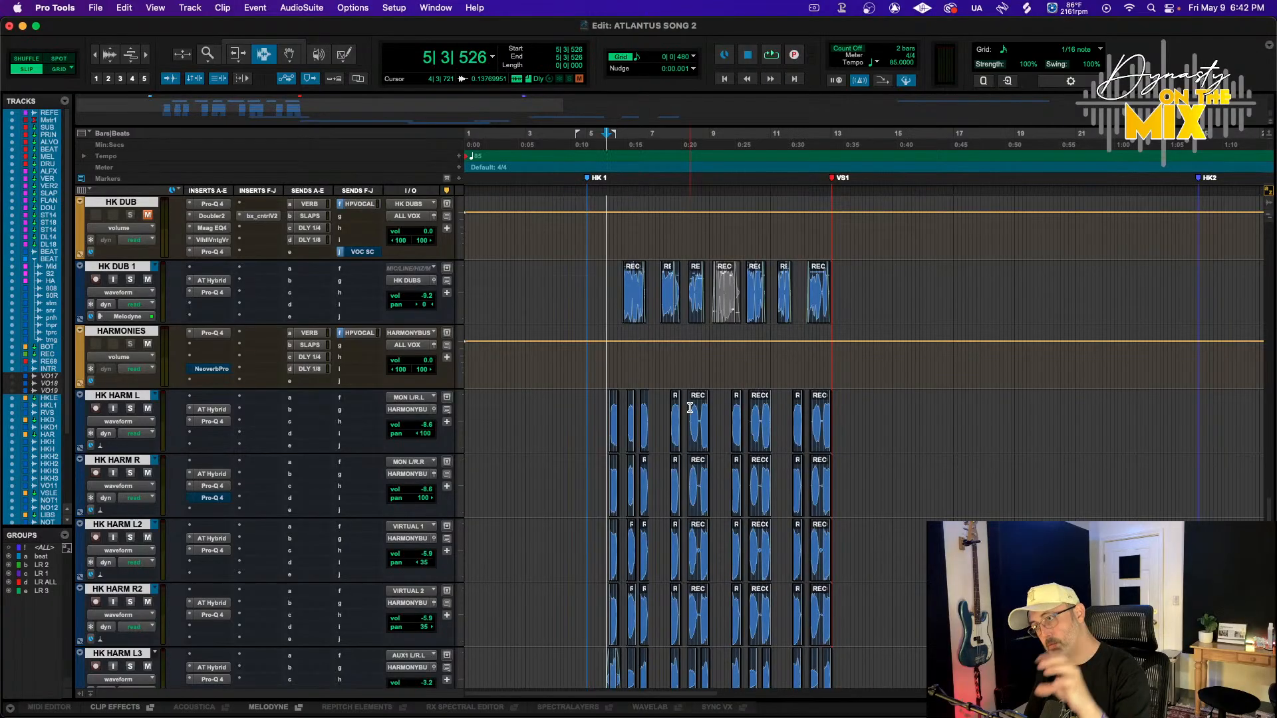
pyautogui.press('space')
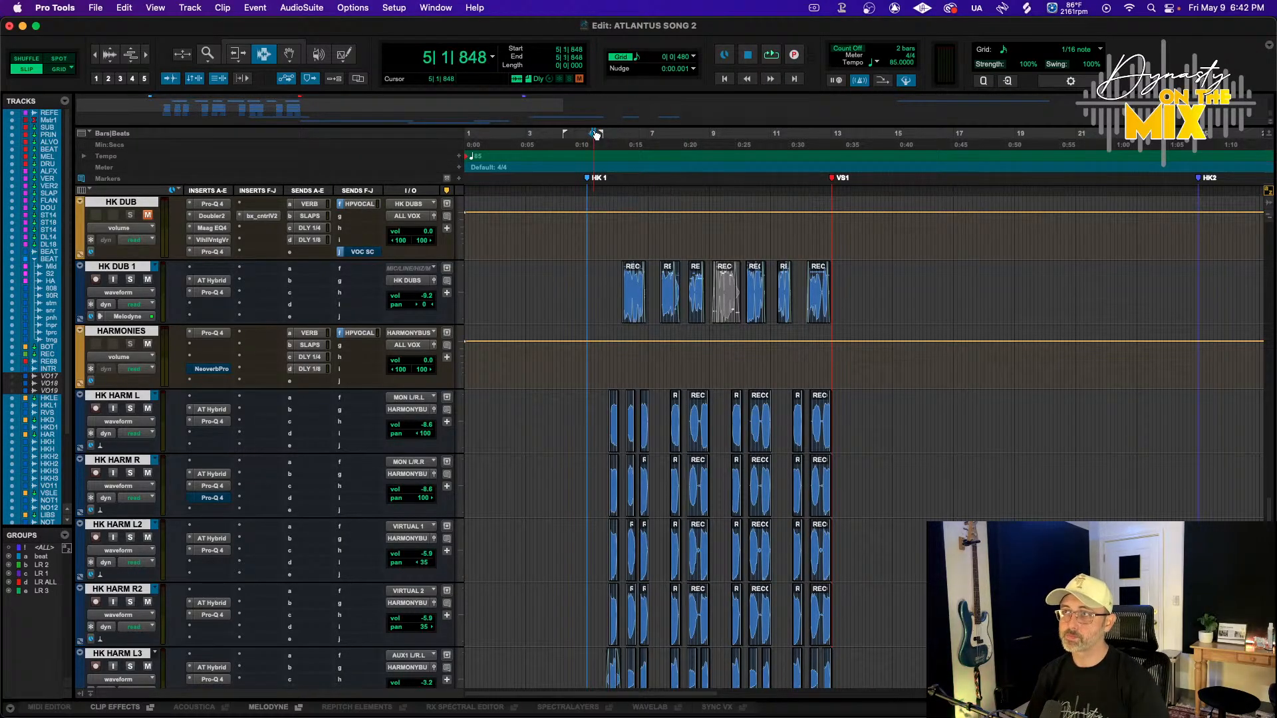
# Play back the harmony section around the HK1 marker to listen to the harmony blend
pyautogui.press('space')
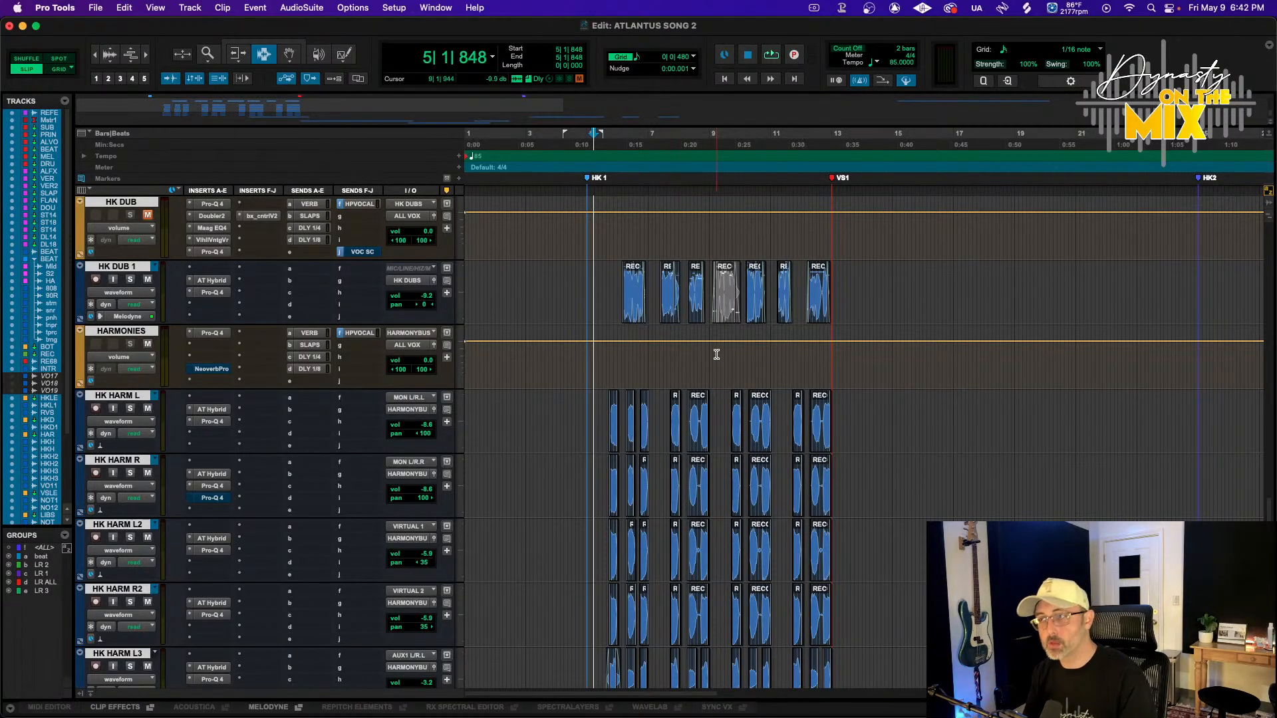
pyautogui.scroll(-3, 717, 400)
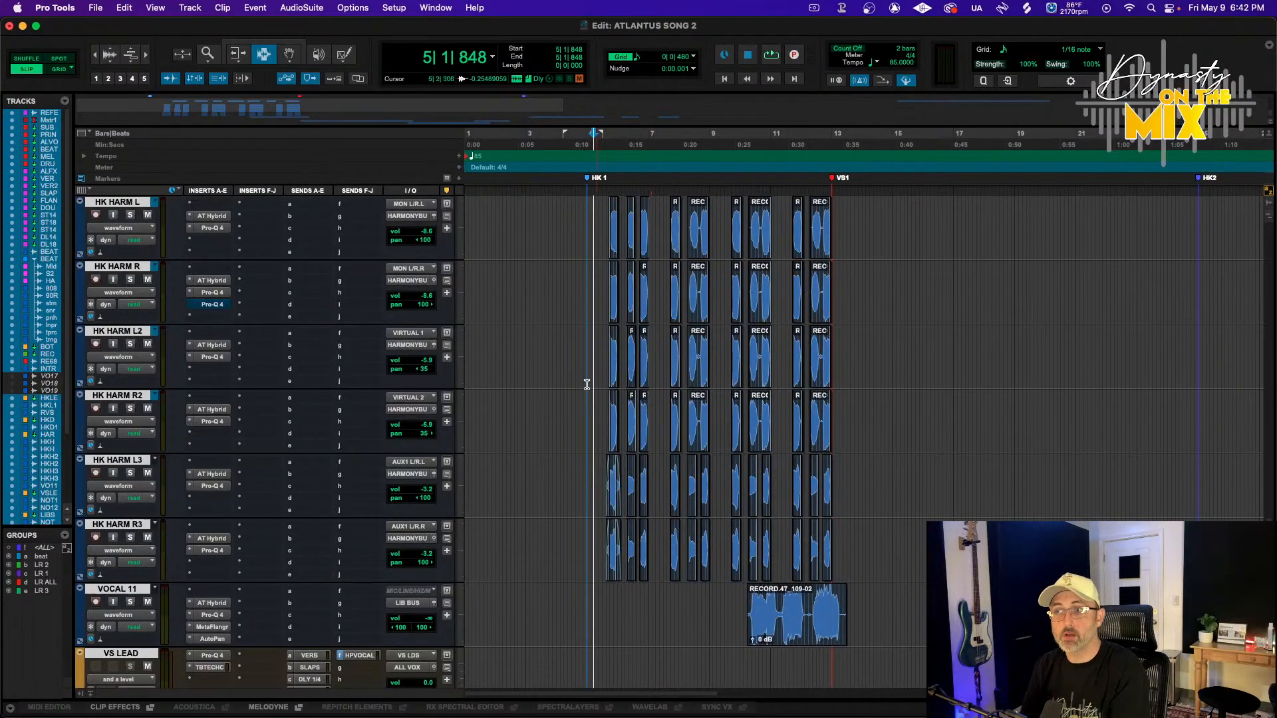
pyautogui.scroll(3, 493, 365)
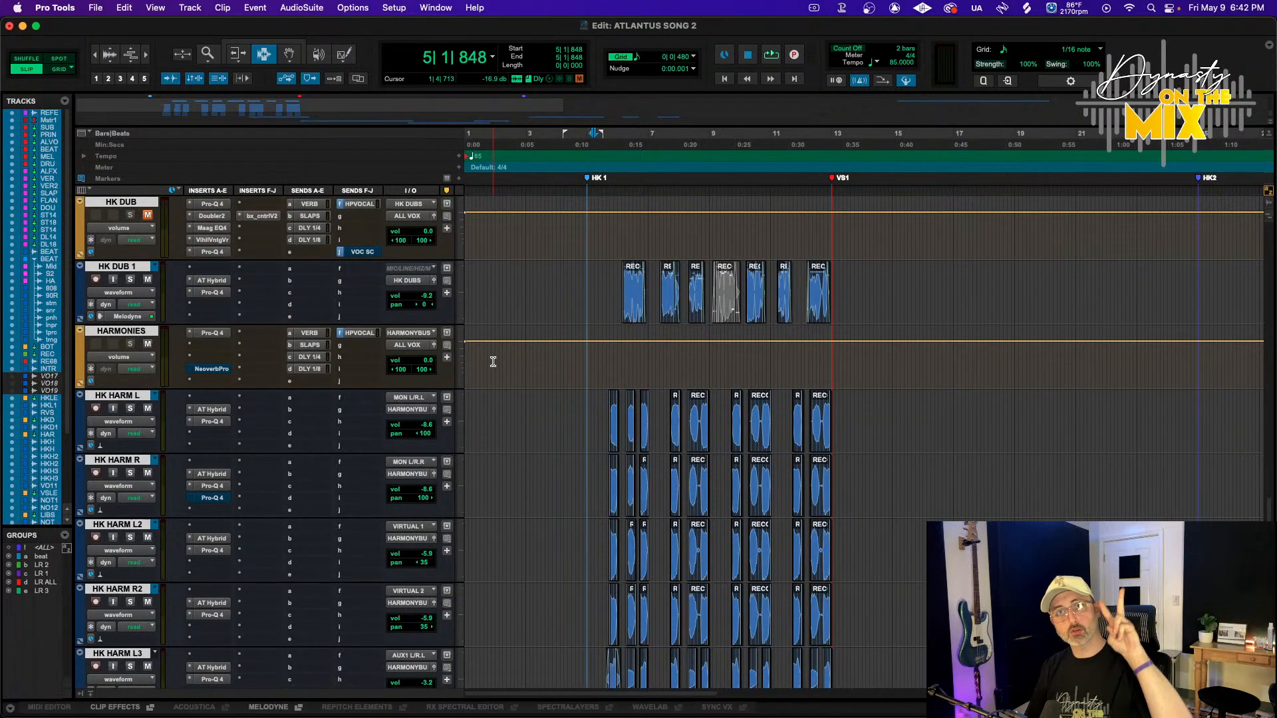
pyautogui.scroll(-1, 538, 395)
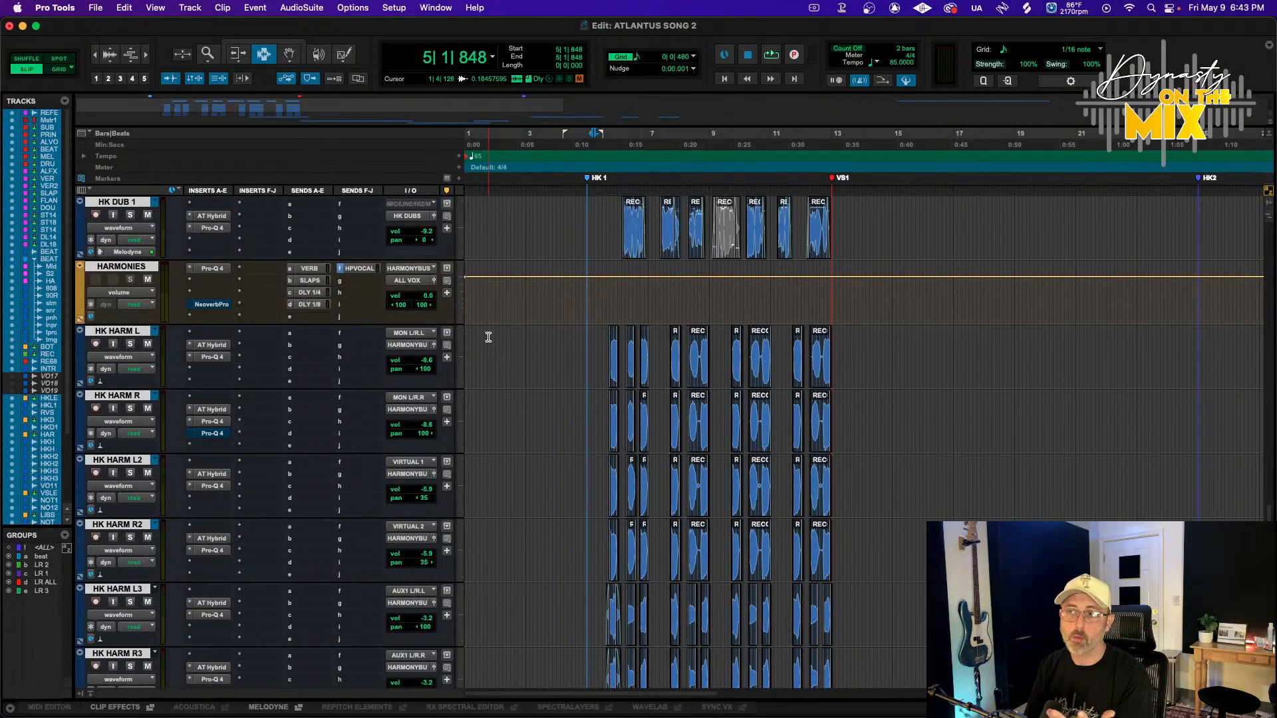
pyautogui.press('space')
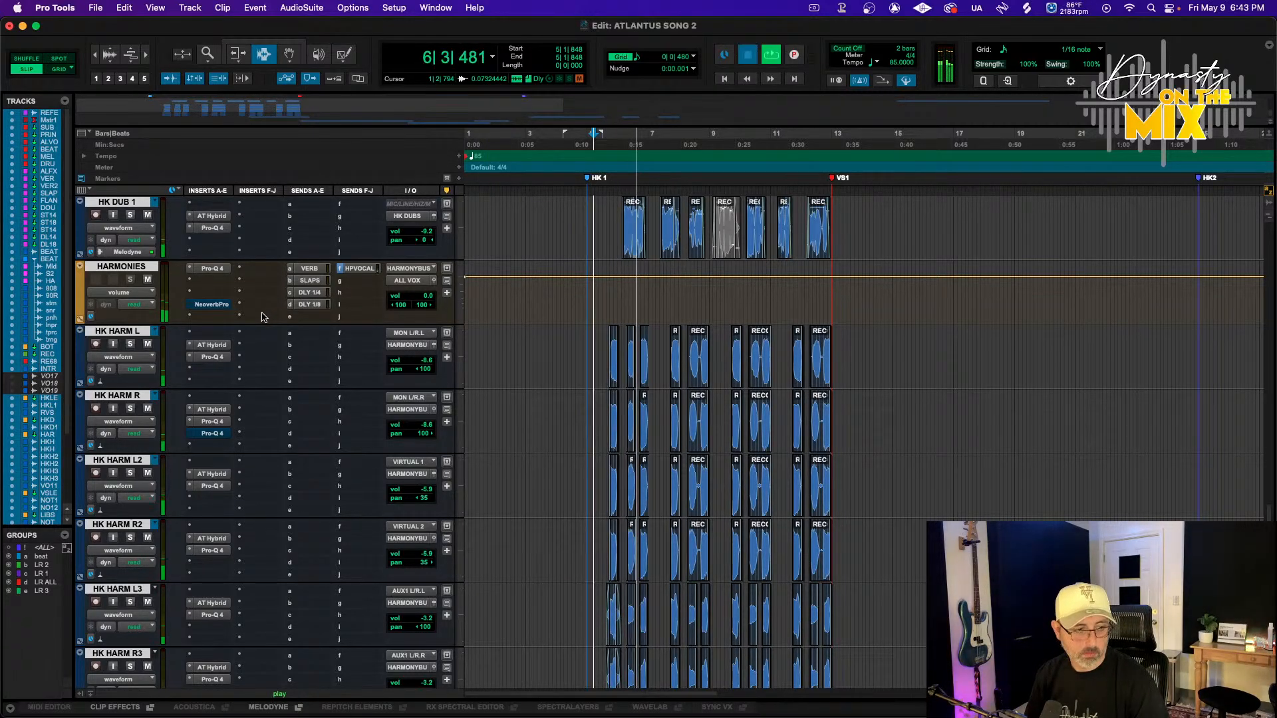
pyautogui.press('space')
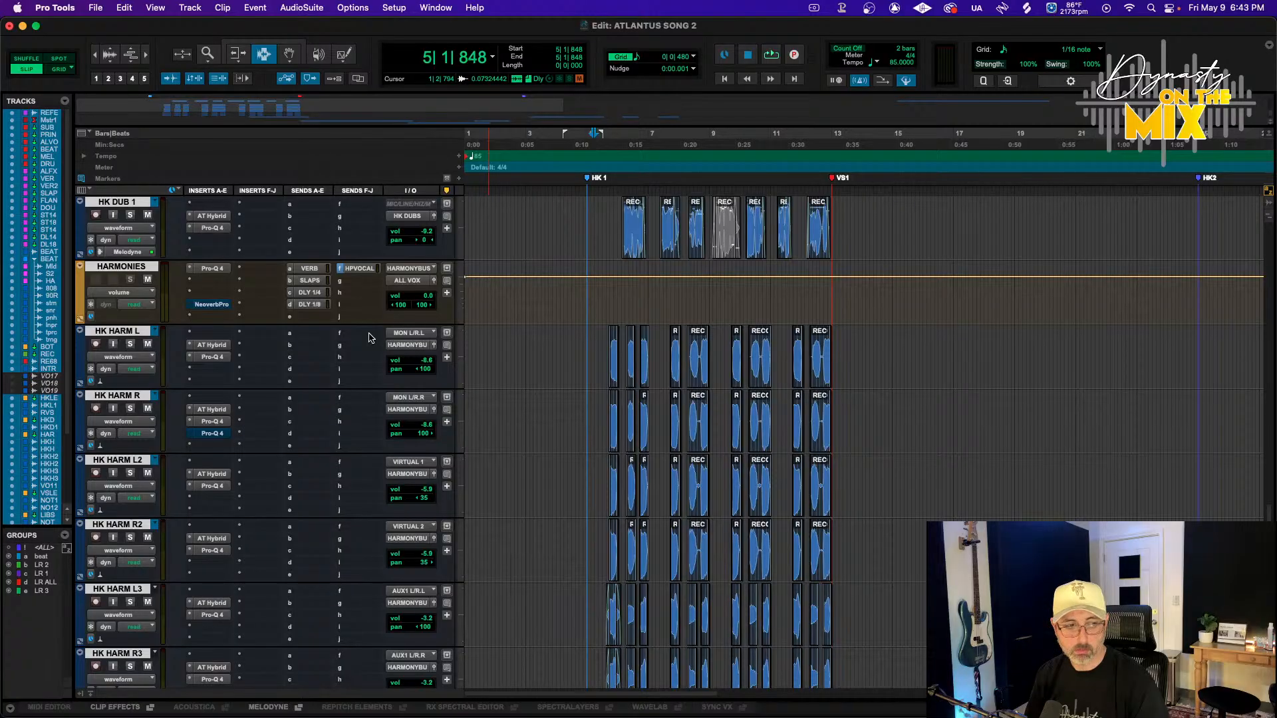
pyautogui.click(605, 139)
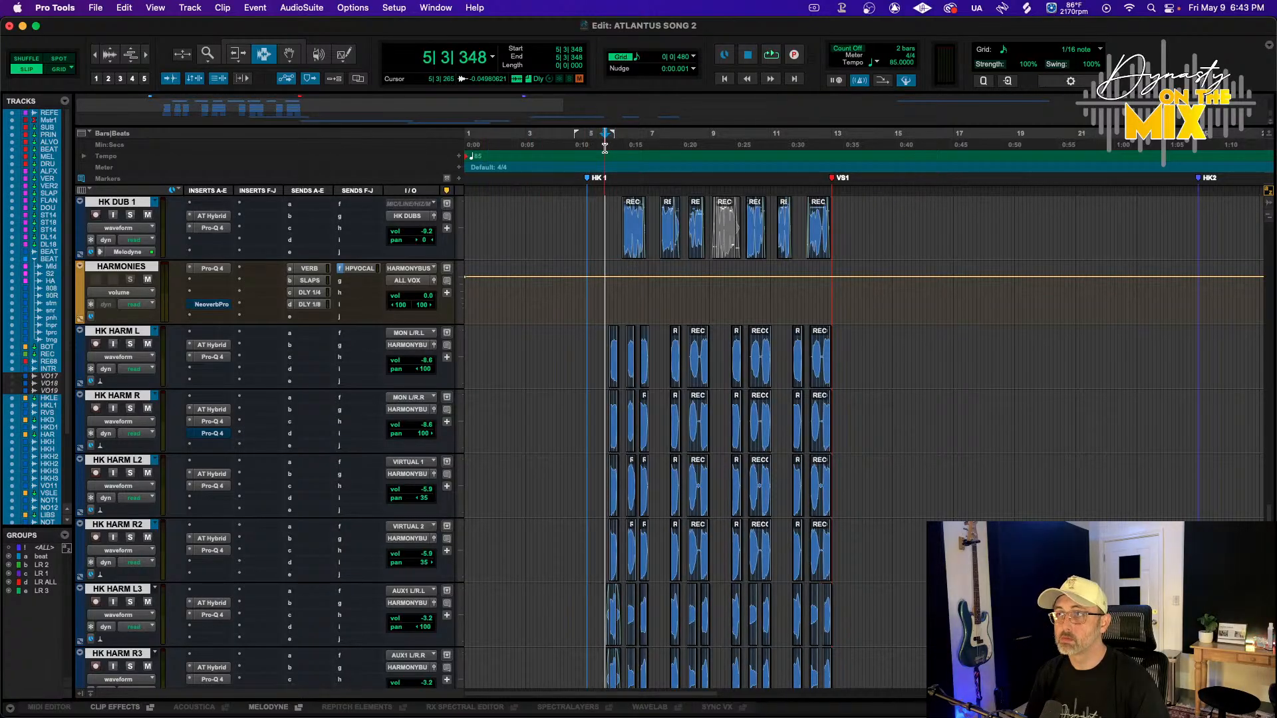
pyautogui.press('space')
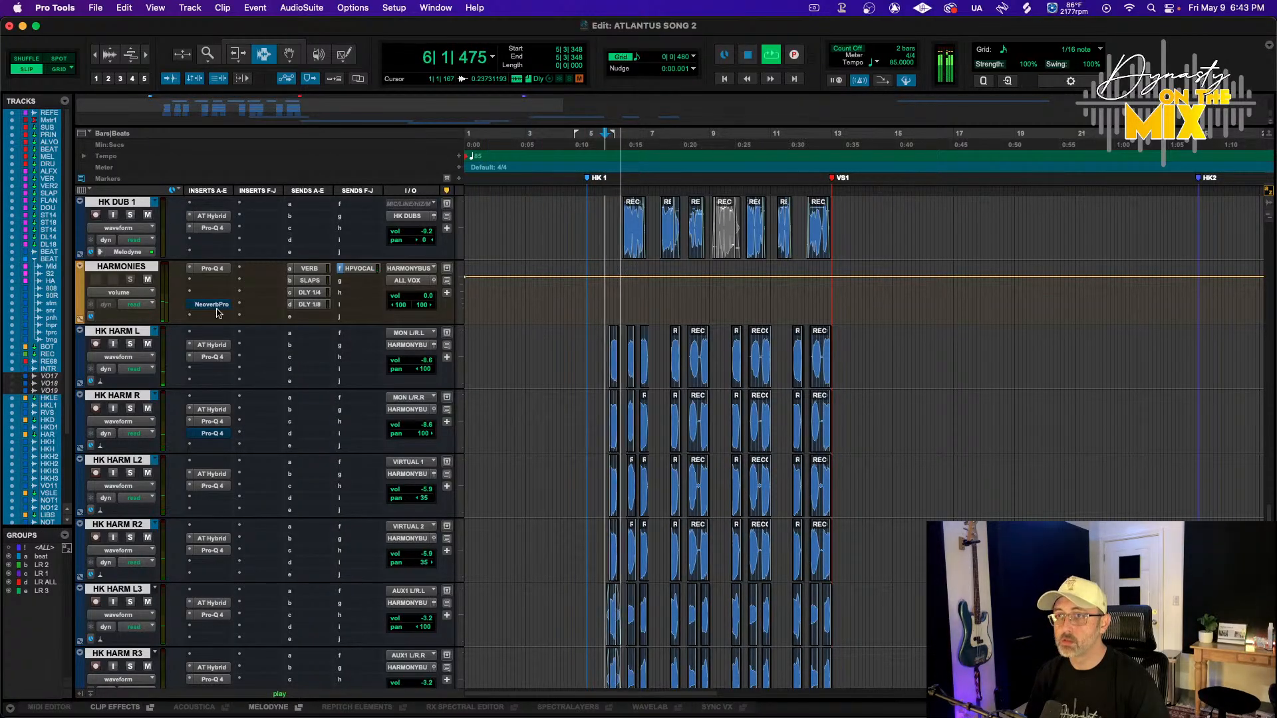
# In the HARMONIES bus Pro-Q 4, pull the high shelf lower in frequency and gain and nudge a mid band down
pyautogui.click(207, 269)
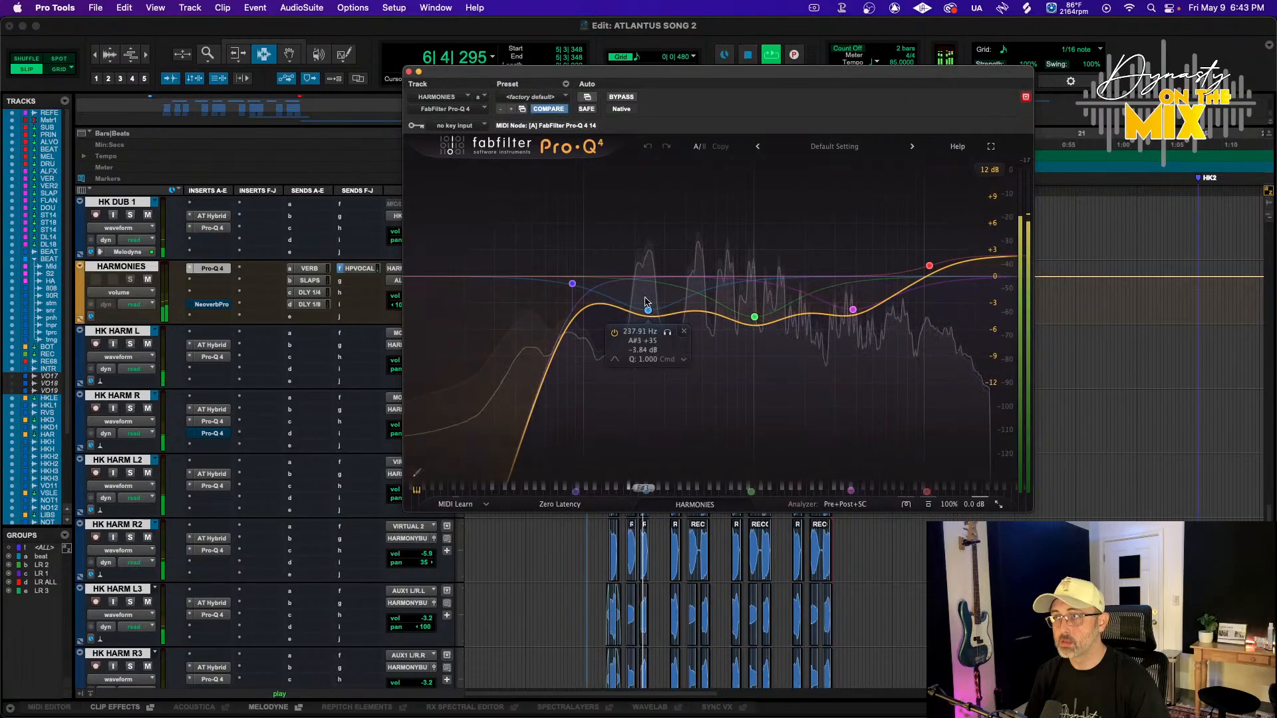
pyautogui.moveTo(929, 267); pyautogui.dragTo(843, 323)
pyautogui.moveTo(755, 317); pyautogui.dragTo(732, 323)
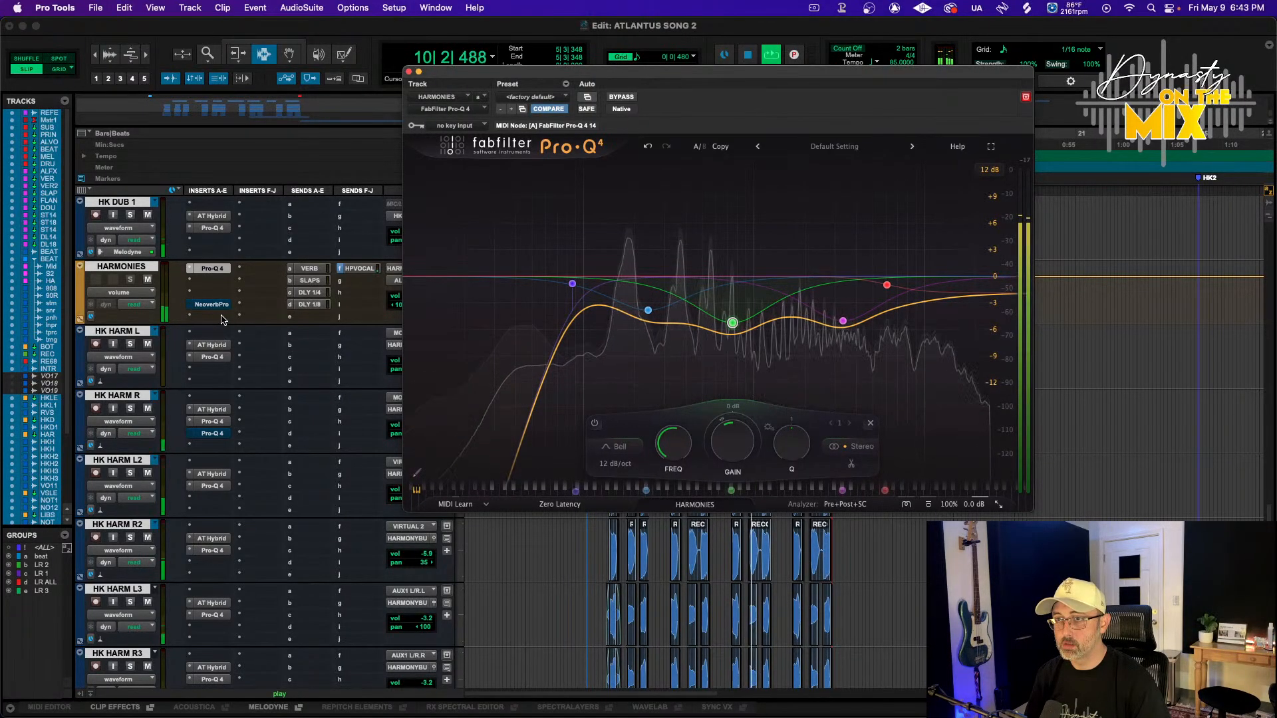
pyautogui.click(409, 72)
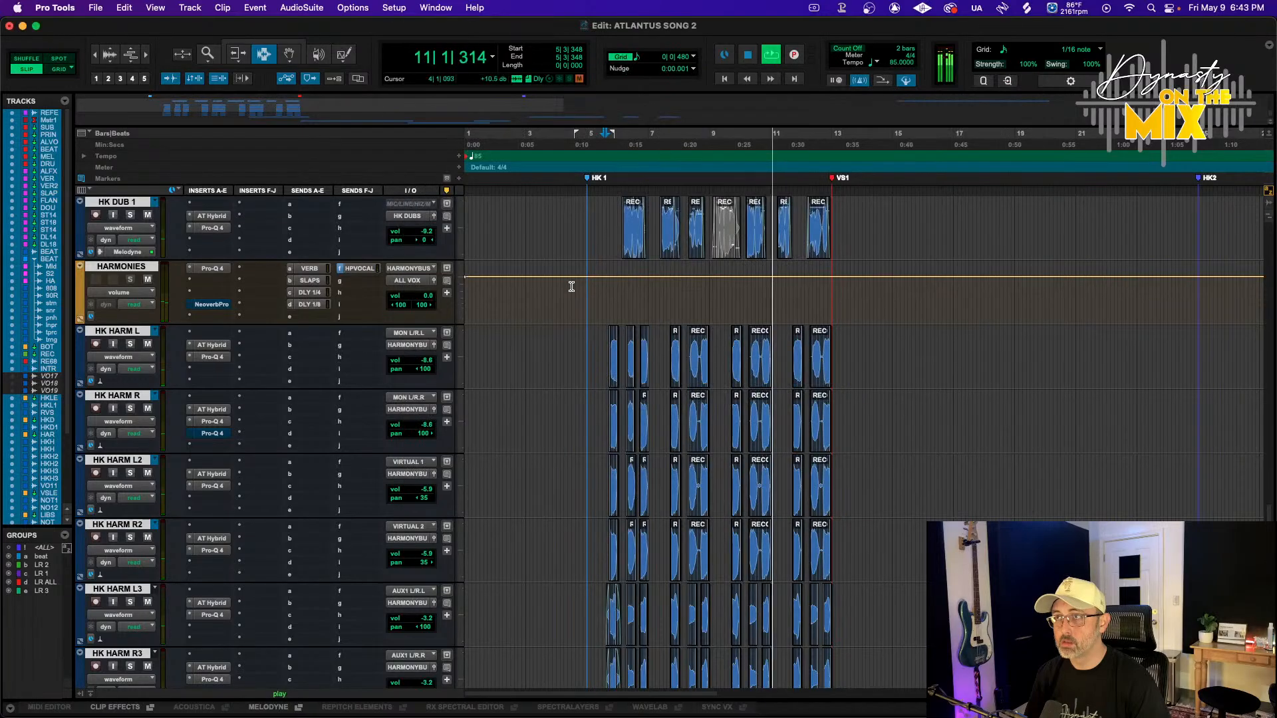
# Zoom in on the start of the HK1 harmony section and play it back
pyautogui.press('t')
pyautogui.press('t')
pyautogui.press('t')
pyautogui.hscroll(10, 687, 452)
pyautogui.hscroll(8, 687, 452)
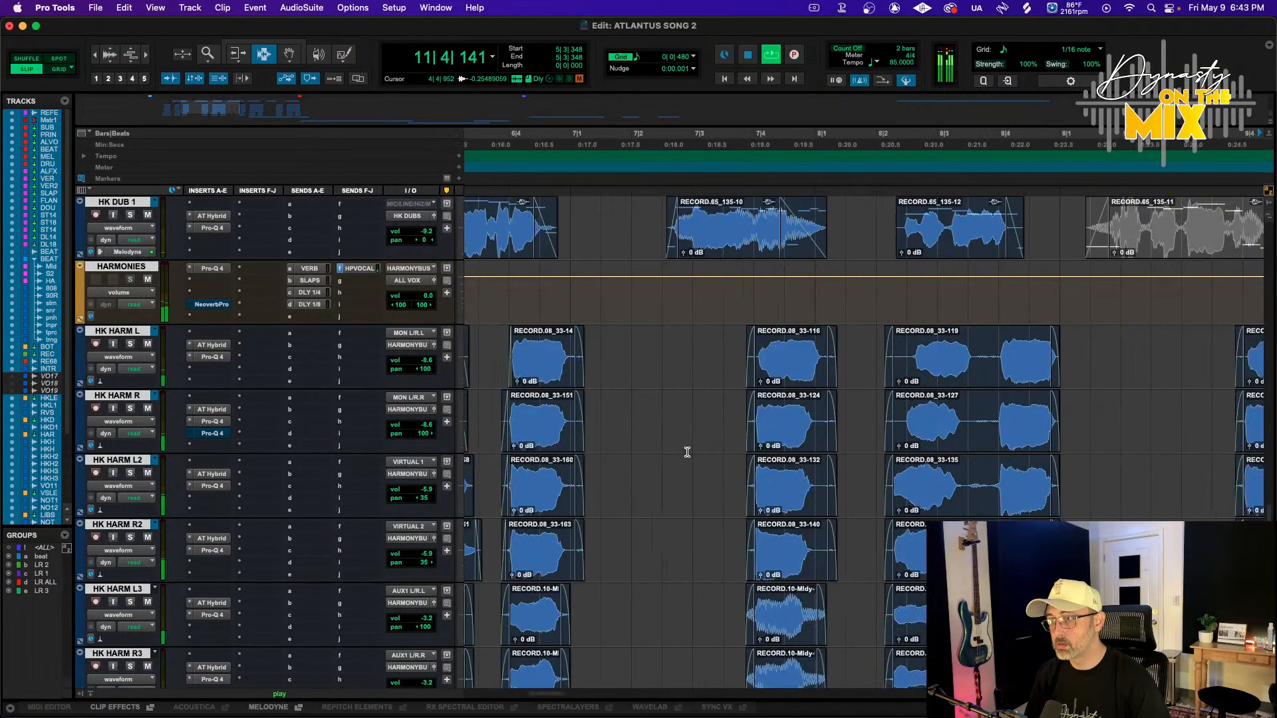
pyautogui.hscroll(10, 687, 452)
pyautogui.scroll(-3, 687, 452)
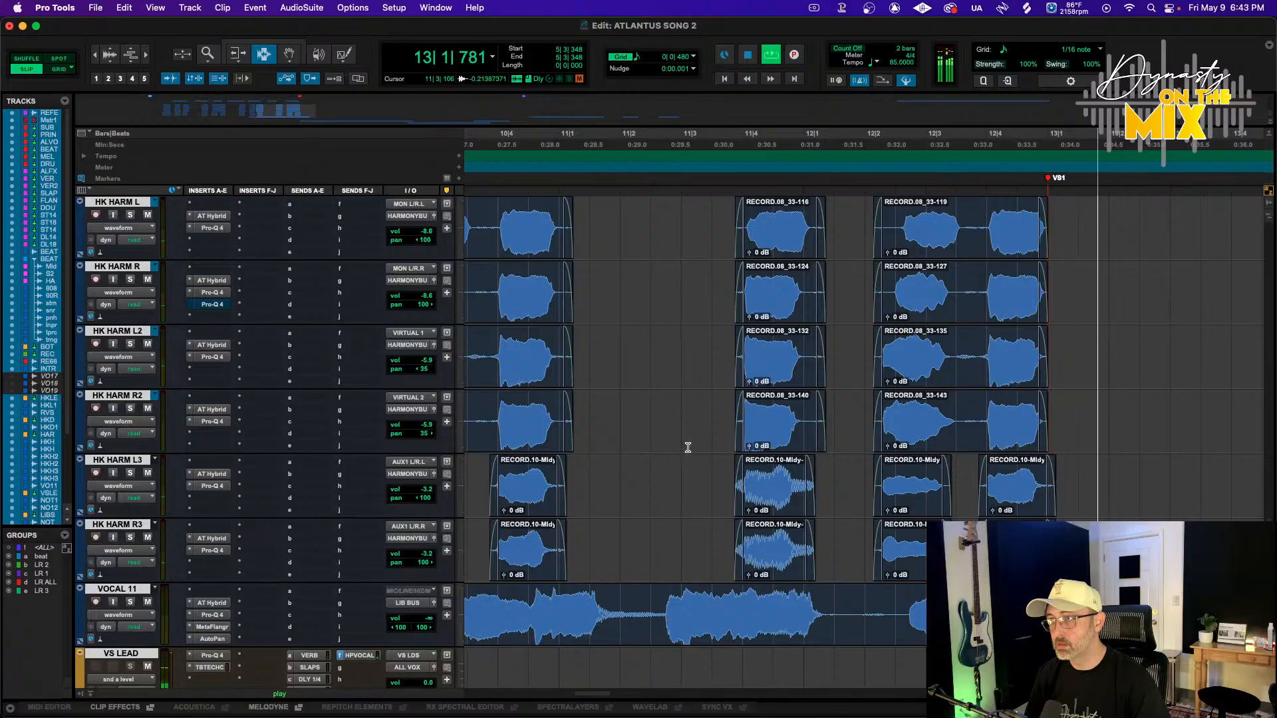
pyautogui.hscroll(-12, 689, 444)
pyautogui.hscroll(-14, 689, 443)
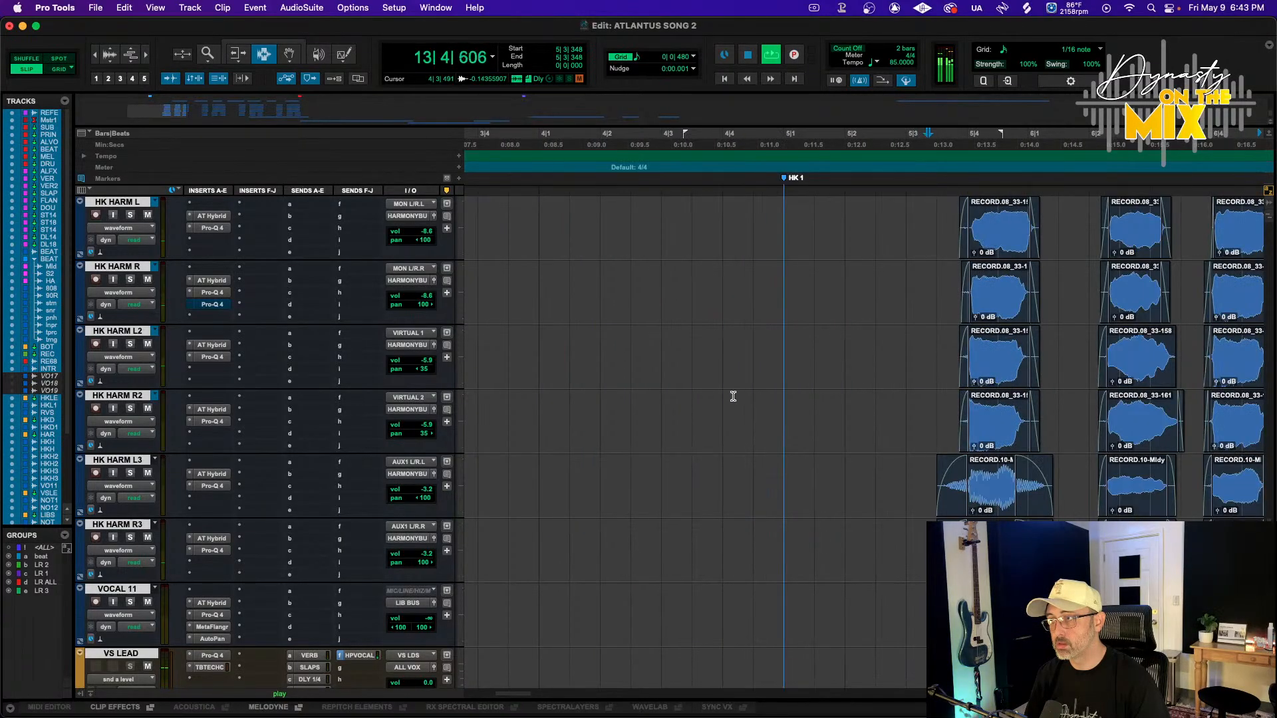
pyautogui.press('space')
pyautogui.press('space')
pyautogui.scroll(2, 329, 261)
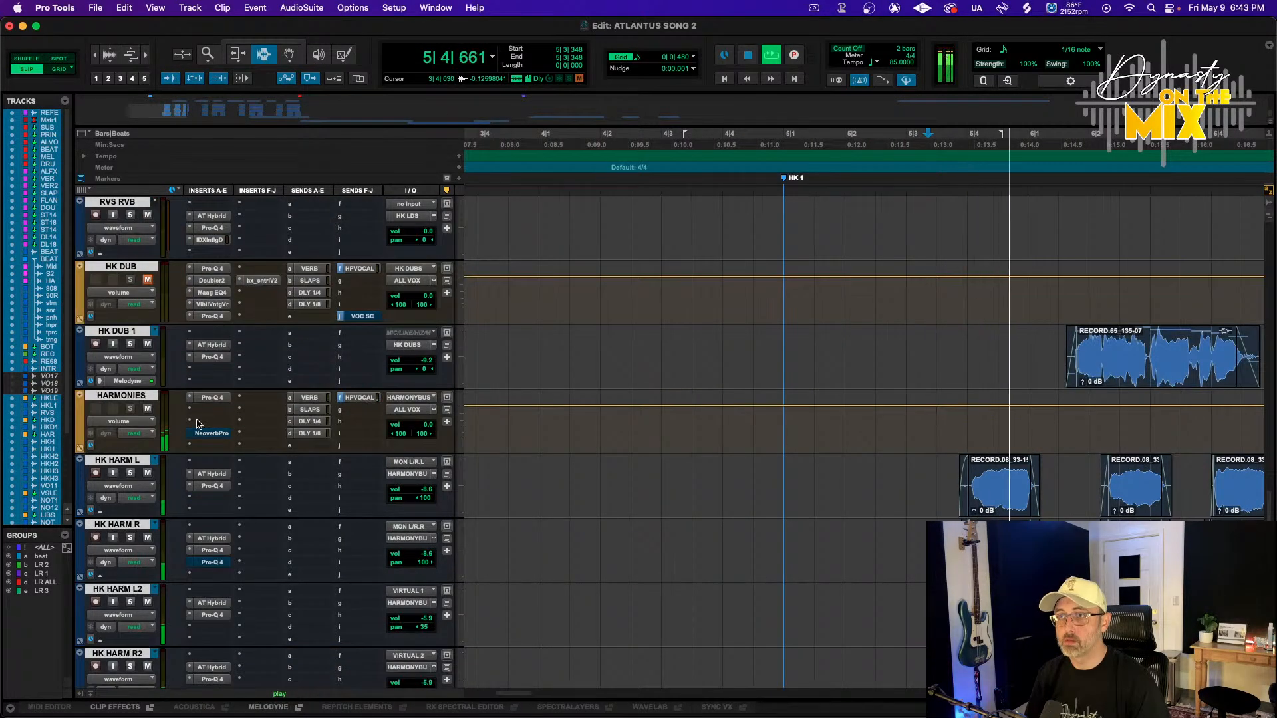
pyautogui.scroll(1, 167, 476)
# Enable the LR track groups and mute the HK HARM L2, R2, L3 and R3 tracks to solo the main pair
pyautogui.click(124, 397)
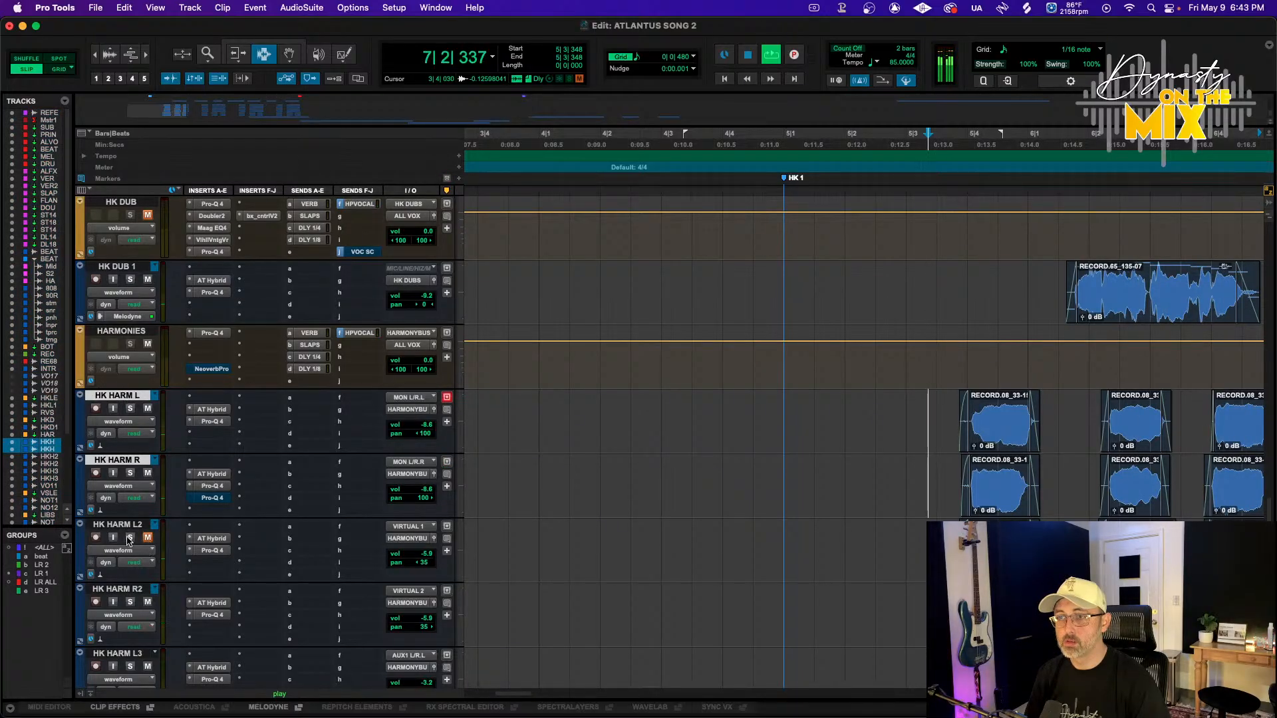
pyautogui.click(36, 566)
pyautogui.click(35, 580)
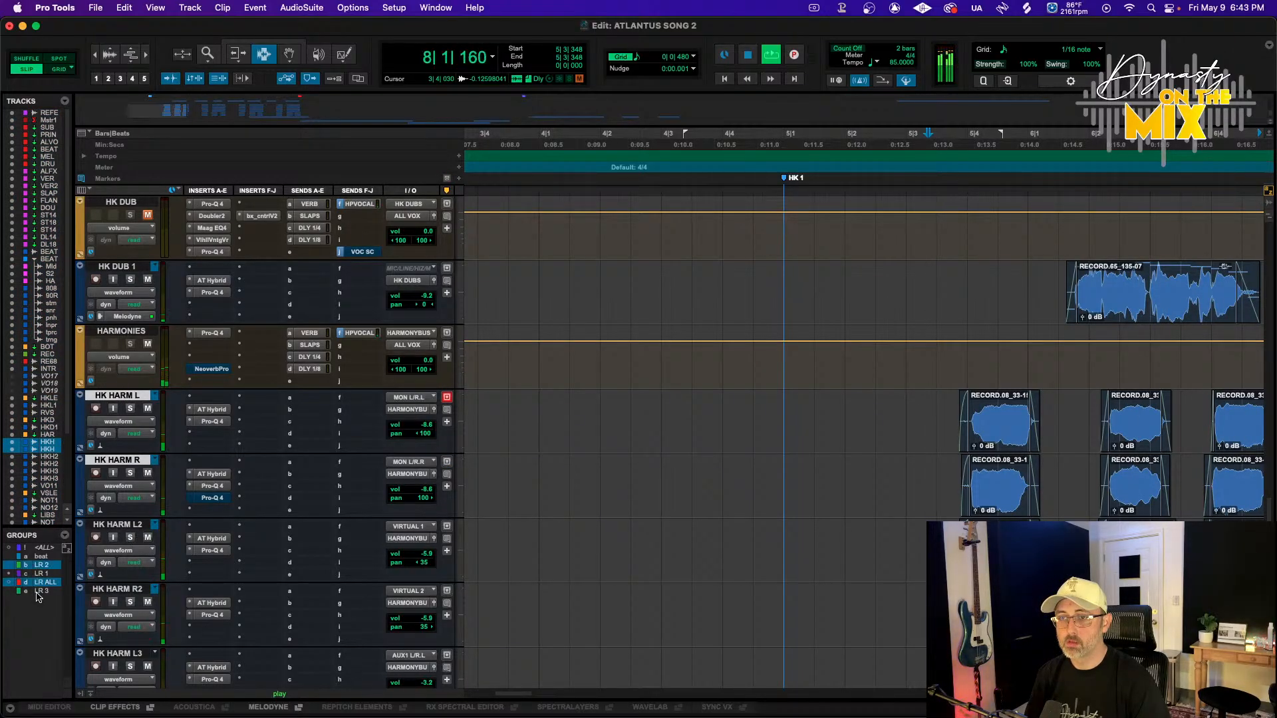
pyautogui.click(36, 591)
pyautogui.click(39, 573)
pyautogui.click(39, 582)
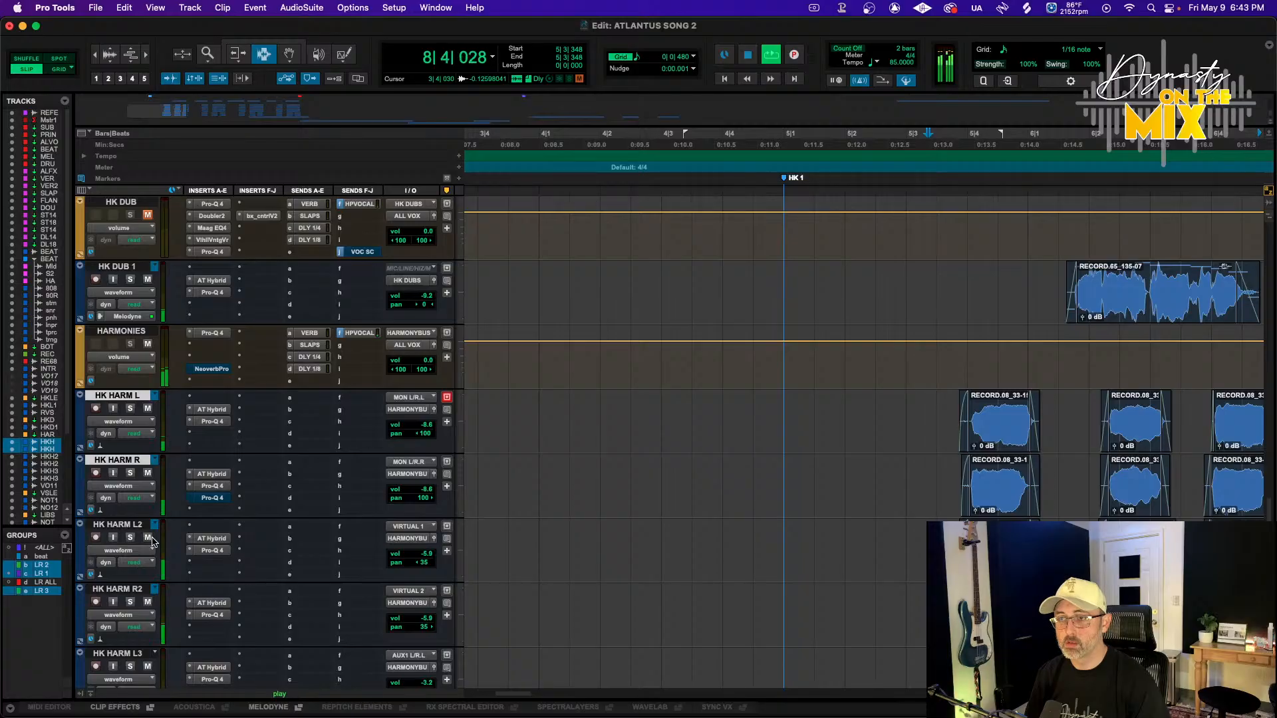
pyautogui.click(147, 667)
pyautogui.scroll(-3, 167, 639)
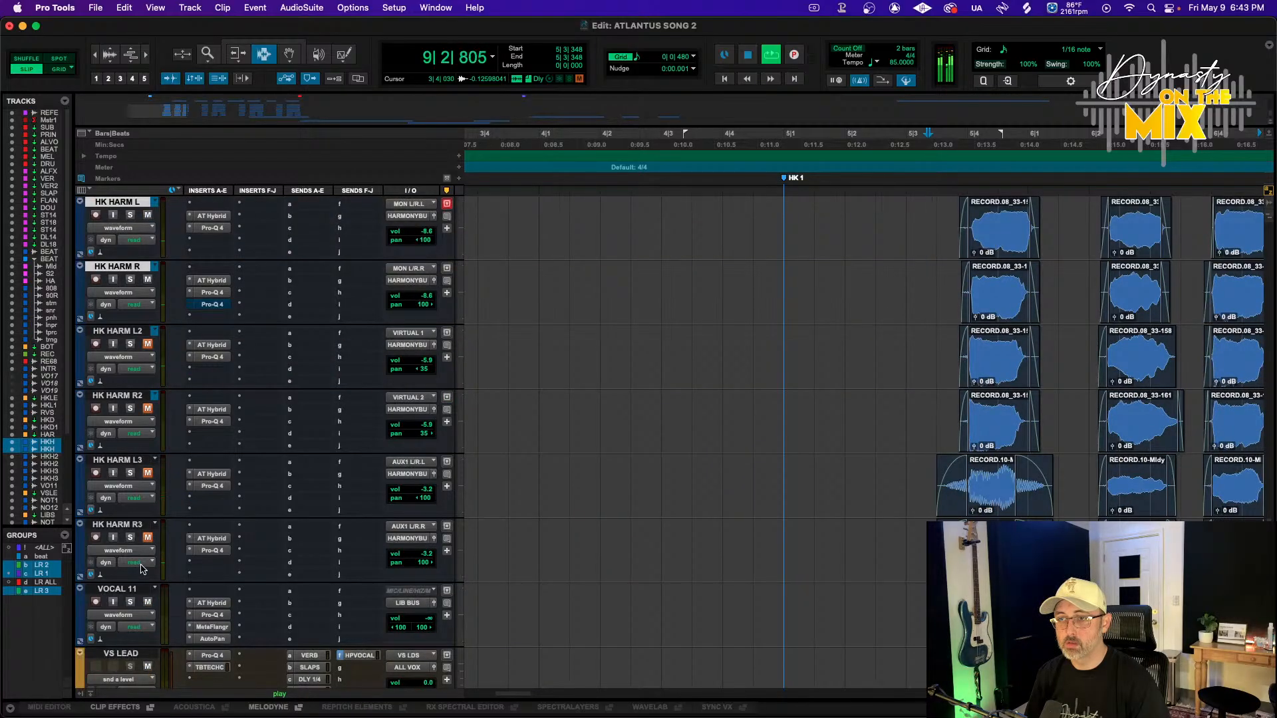
pyautogui.scroll(3, 283, 552)
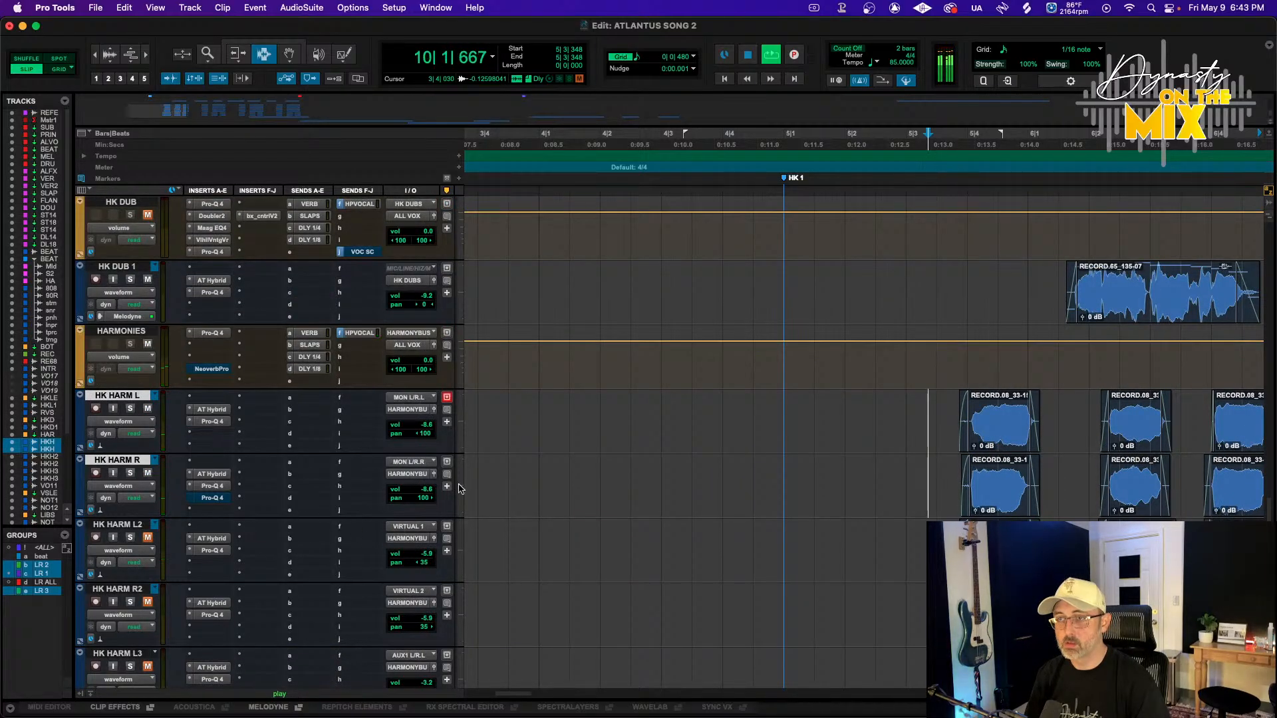
# Zoom in near bar 5|4 and nudge the first HK HARM L clip after HK1 slightly earlier
pyautogui.click(671, 144)
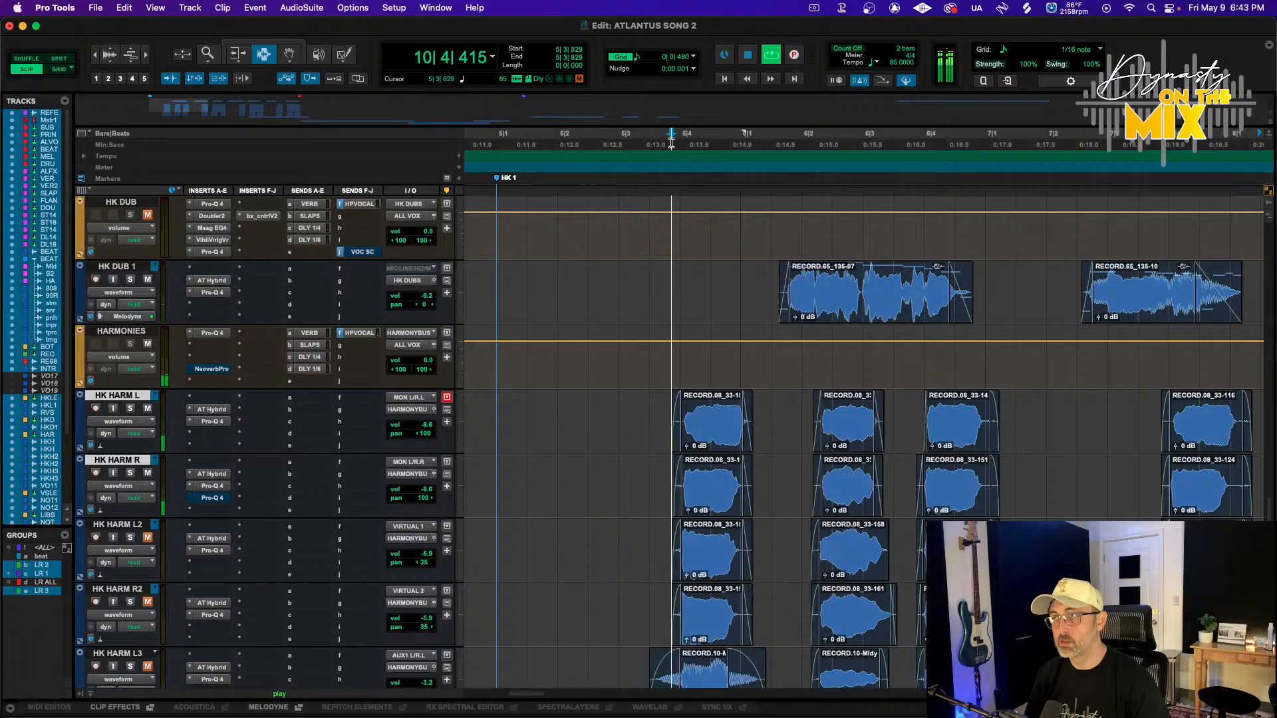
pyautogui.press('space')
pyautogui.press('space')
pyautogui.press('t')
pyautogui.press('t')
pyautogui.hscroll(4, 716, 317)
pyautogui.press('F8')
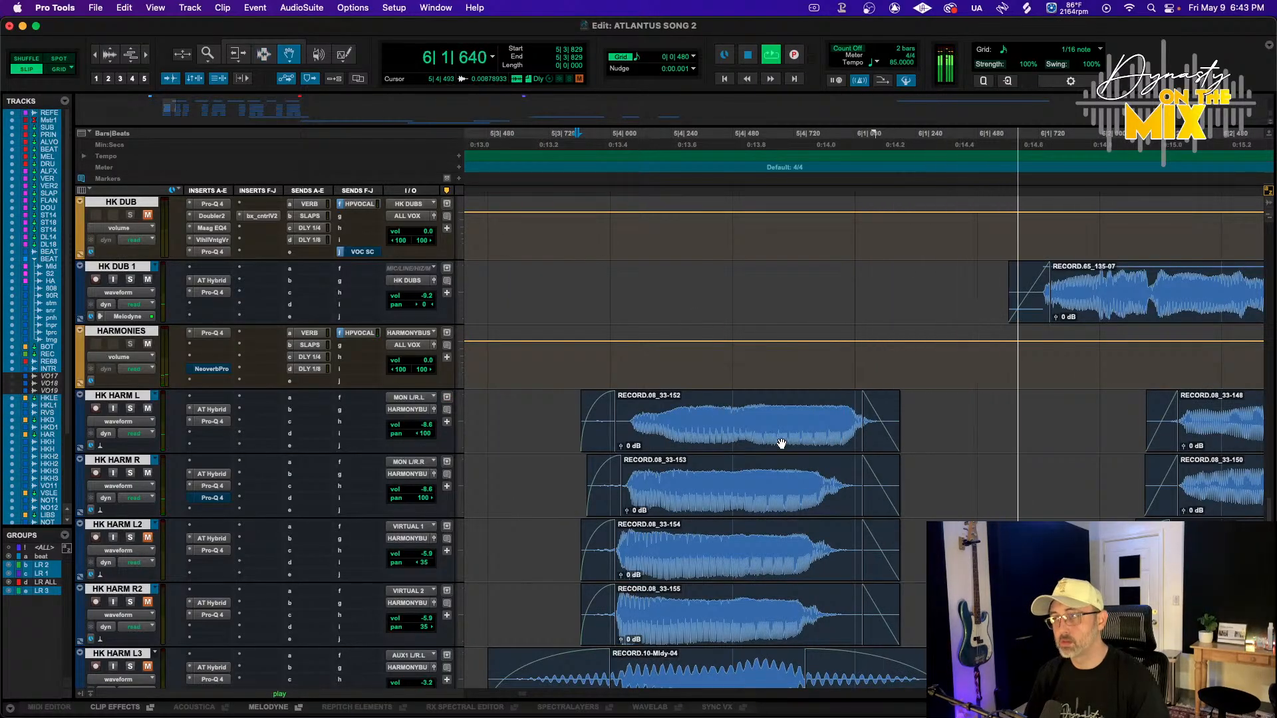
pyautogui.click(975, 440)
pyautogui.click(713, 426)
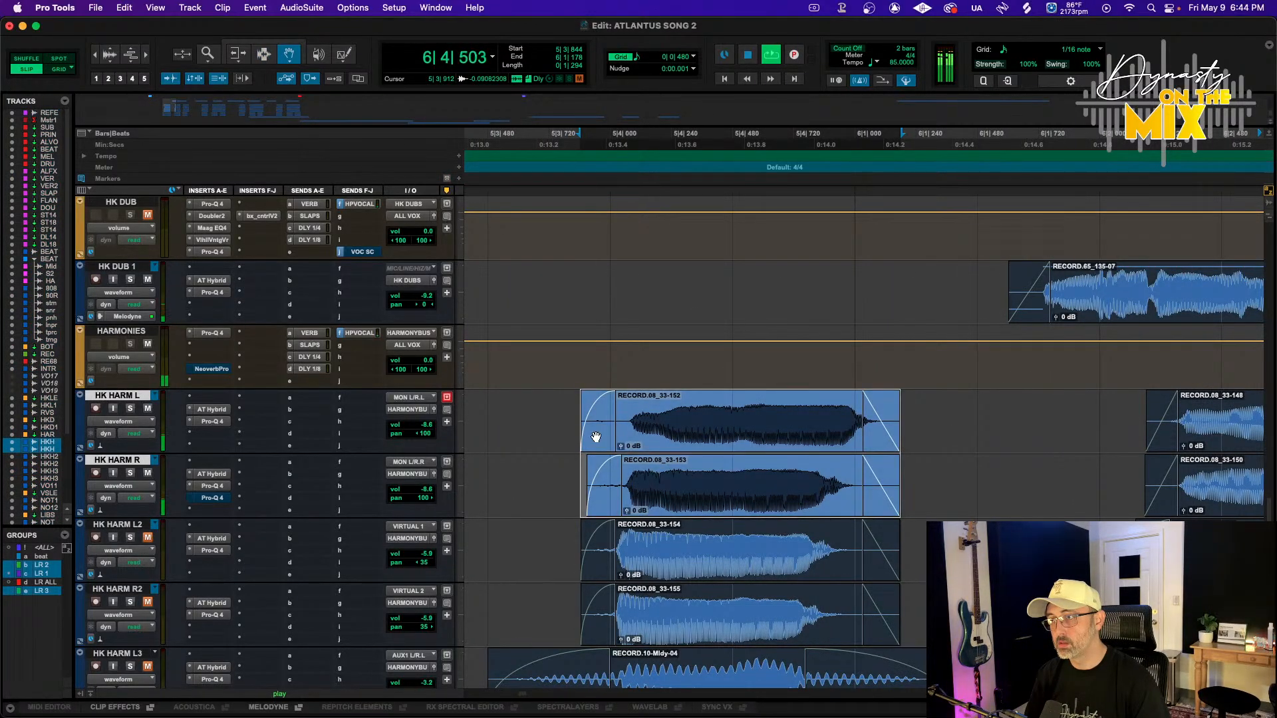
pyautogui.click(515, 452)
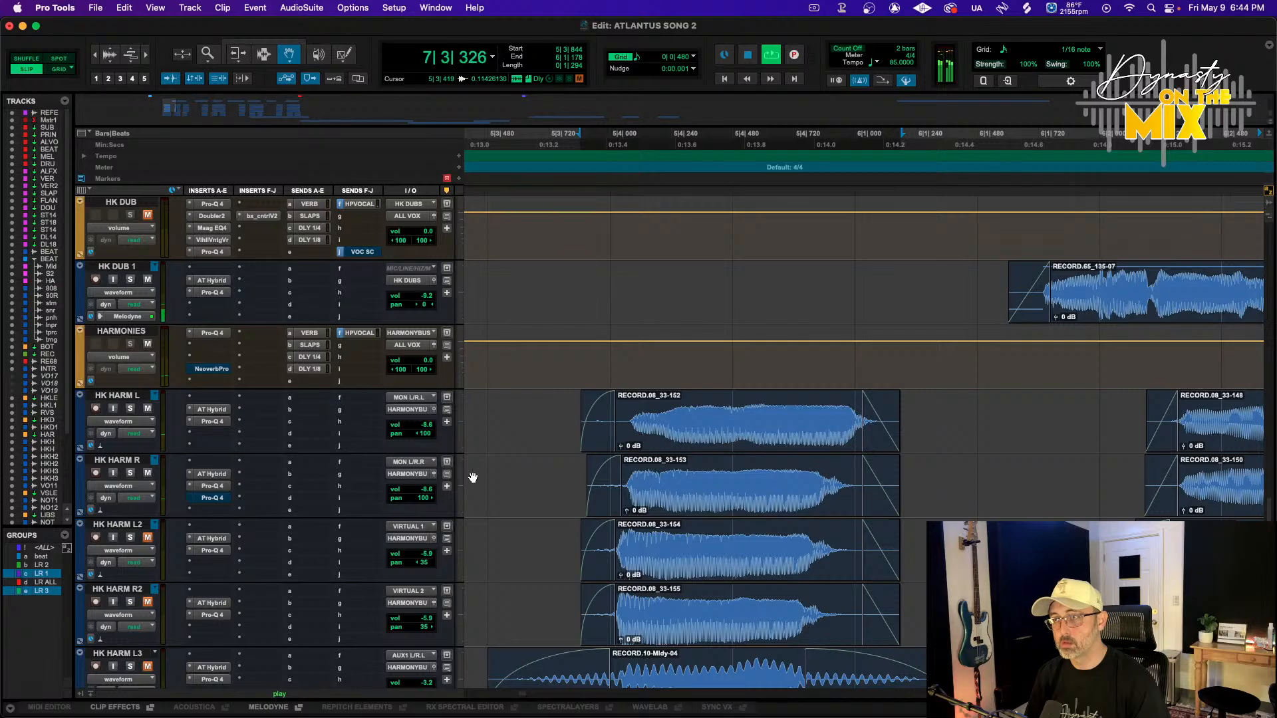
pyautogui.click(665, 442)
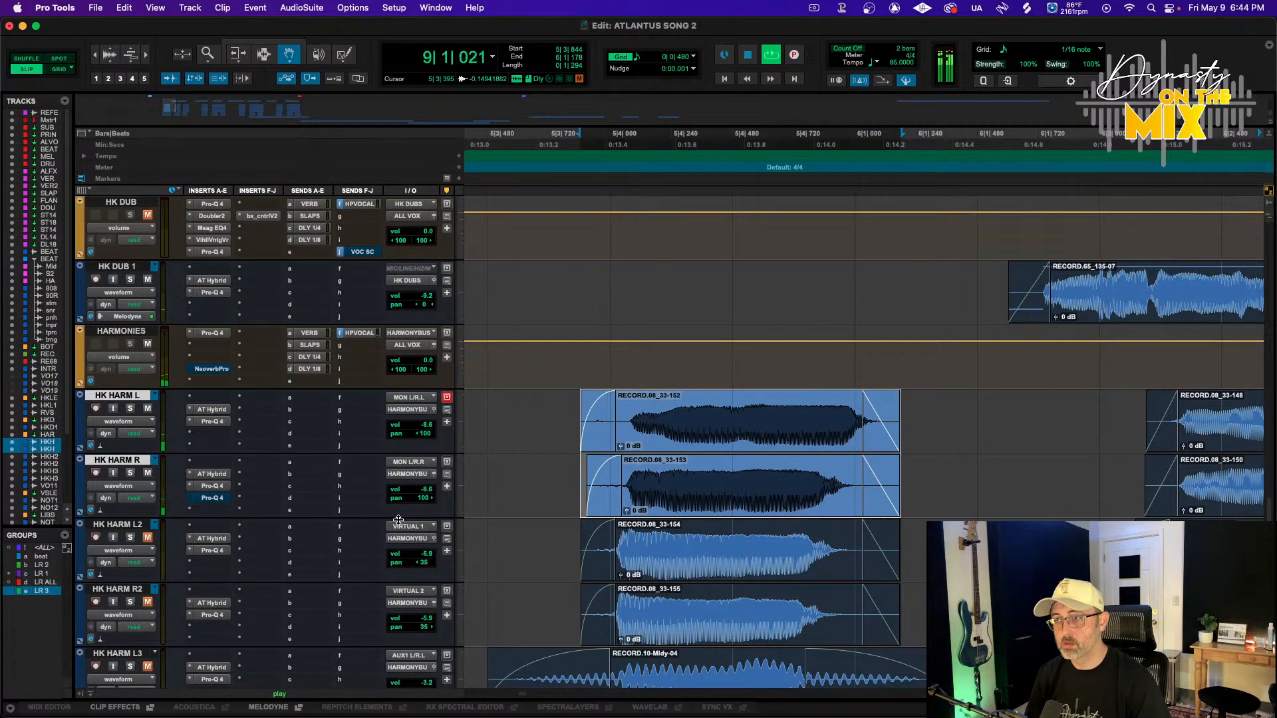
pyautogui.click(534, 480)
pyautogui.moveTo(753, 430); pyautogui.dragTo(746, 430)
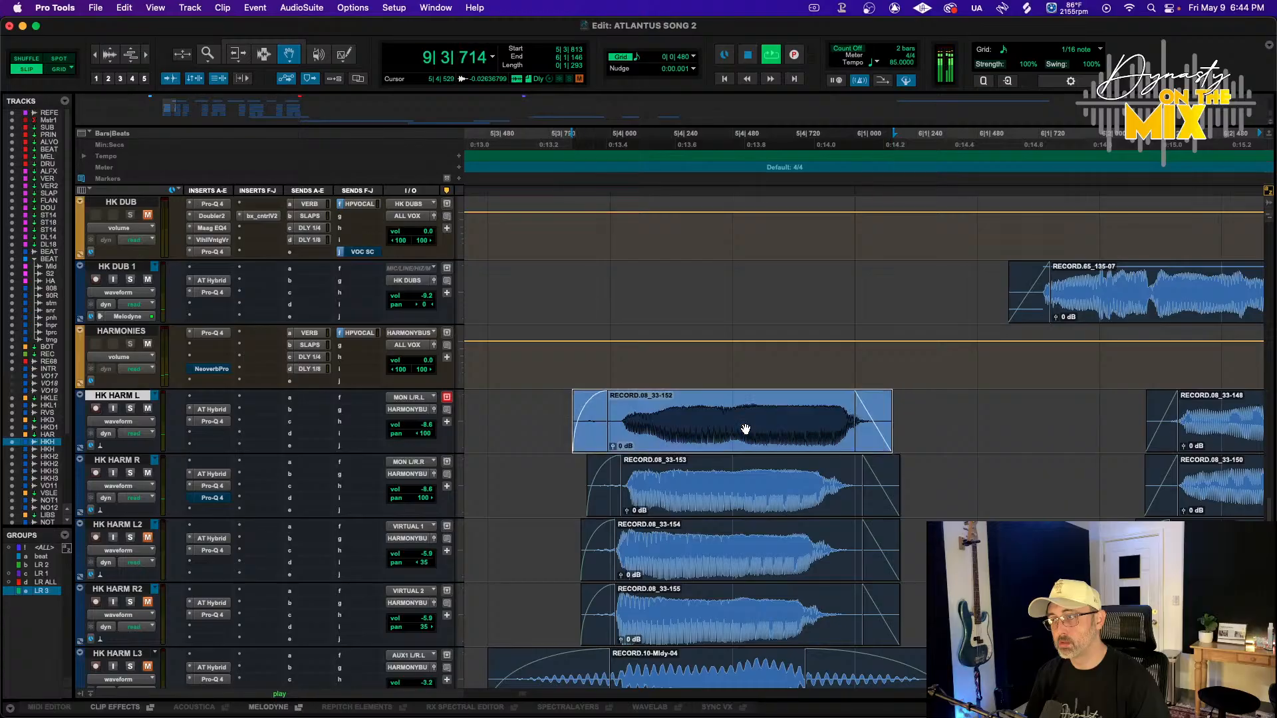
# Play the passage and nudge the HK HARM R clip around bar 6|4 slightly later
pyautogui.press('space')
pyautogui.press('space')
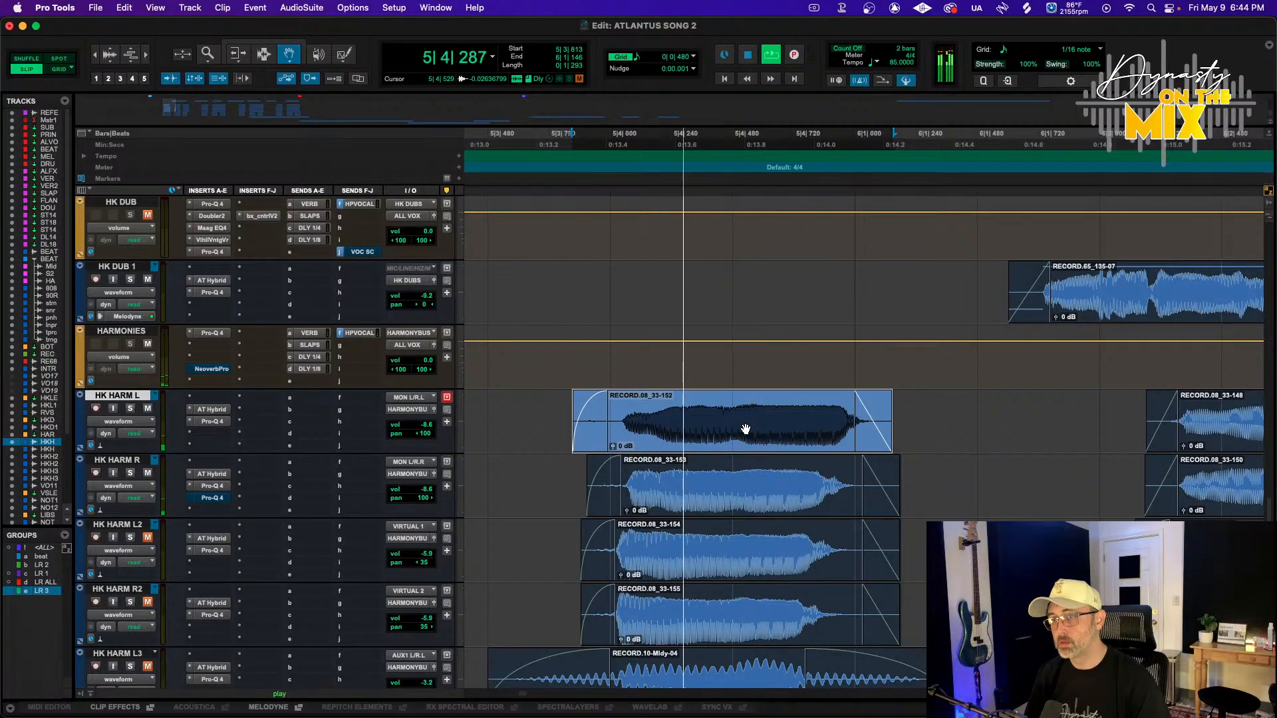
pyautogui.hscroll(10, 745, 430)
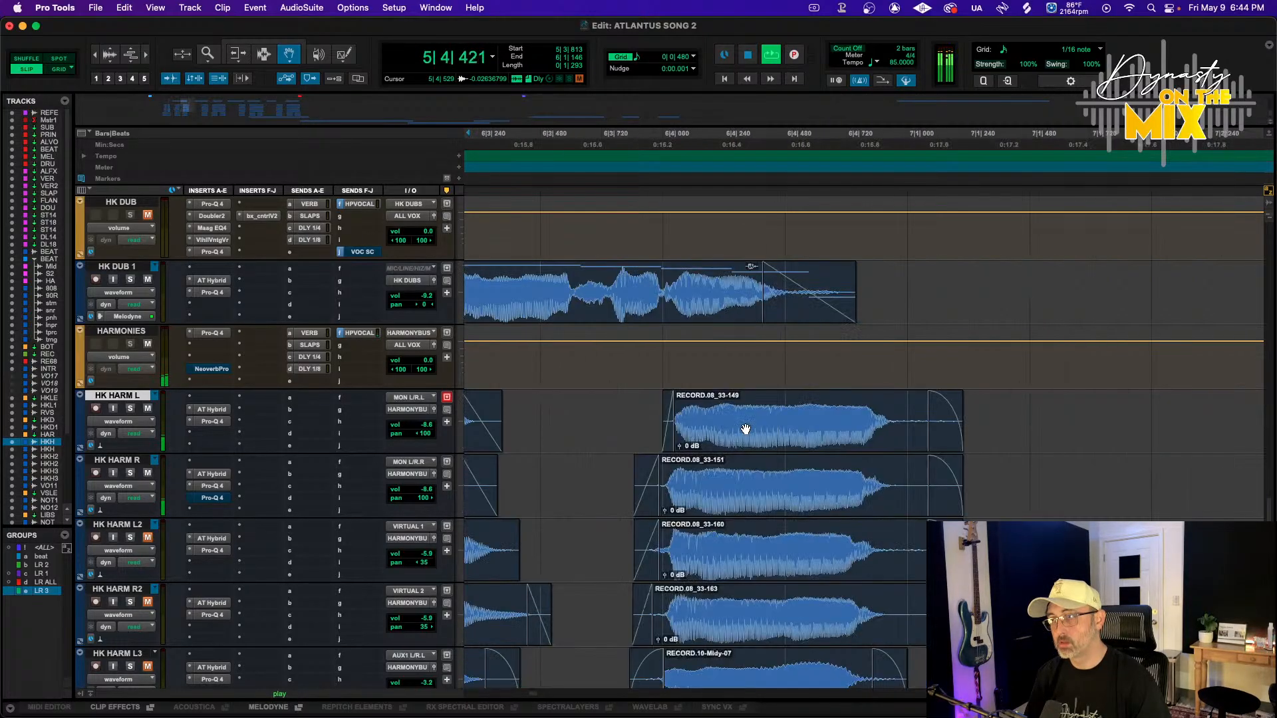
pyautogui.hscroll(-10, 746, 429)
pyautogui.press('F7')
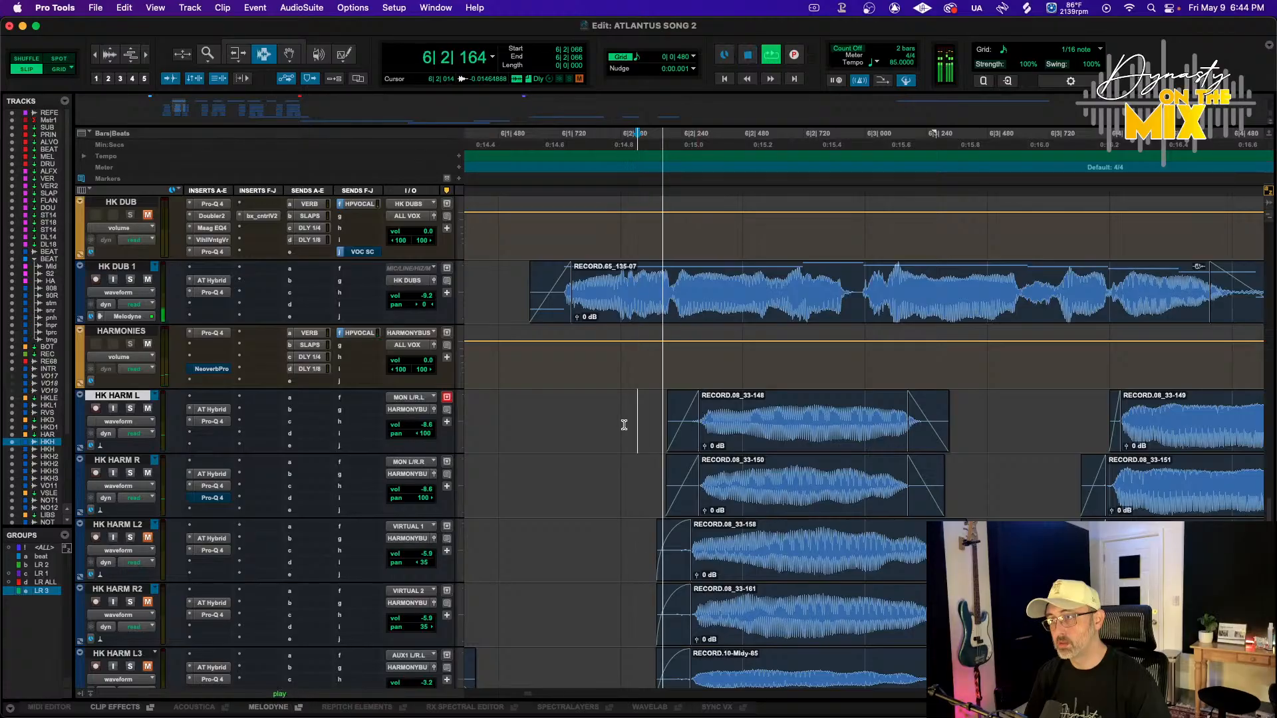
pyautogui.hscroll(3, 638, 429)
pyautogui.press('F8')
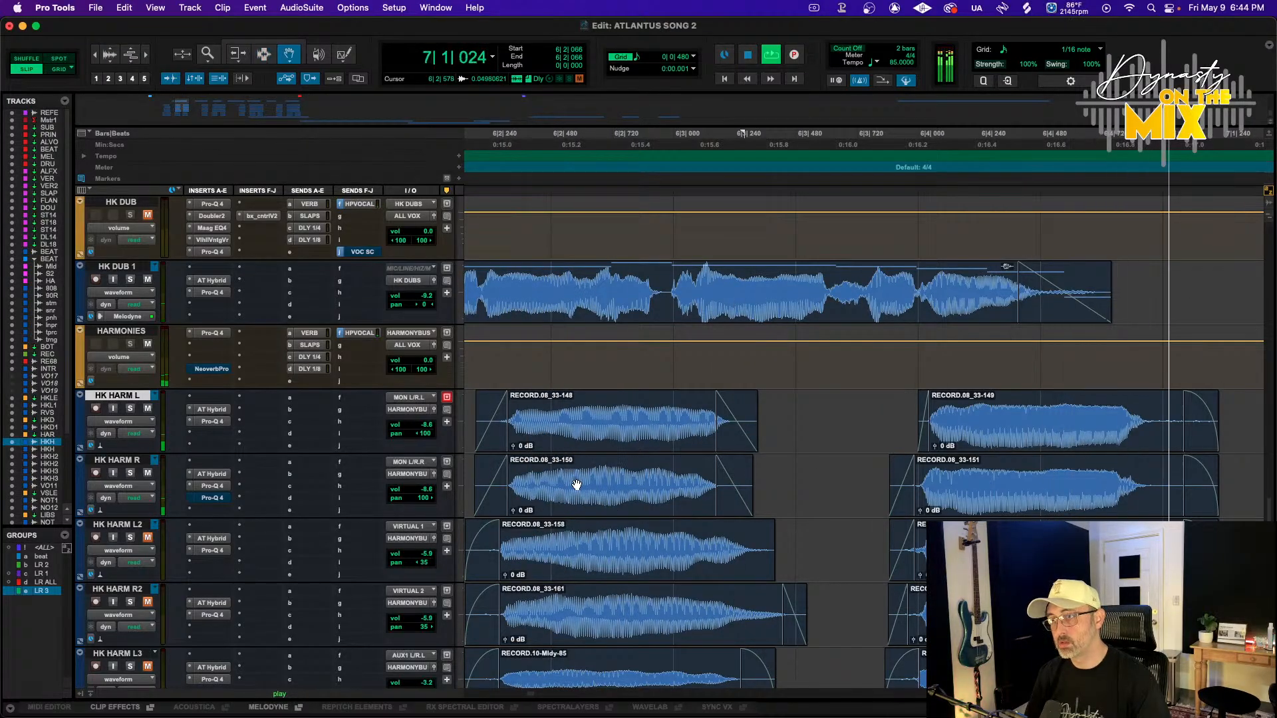
pyautogui.click(570, 485)
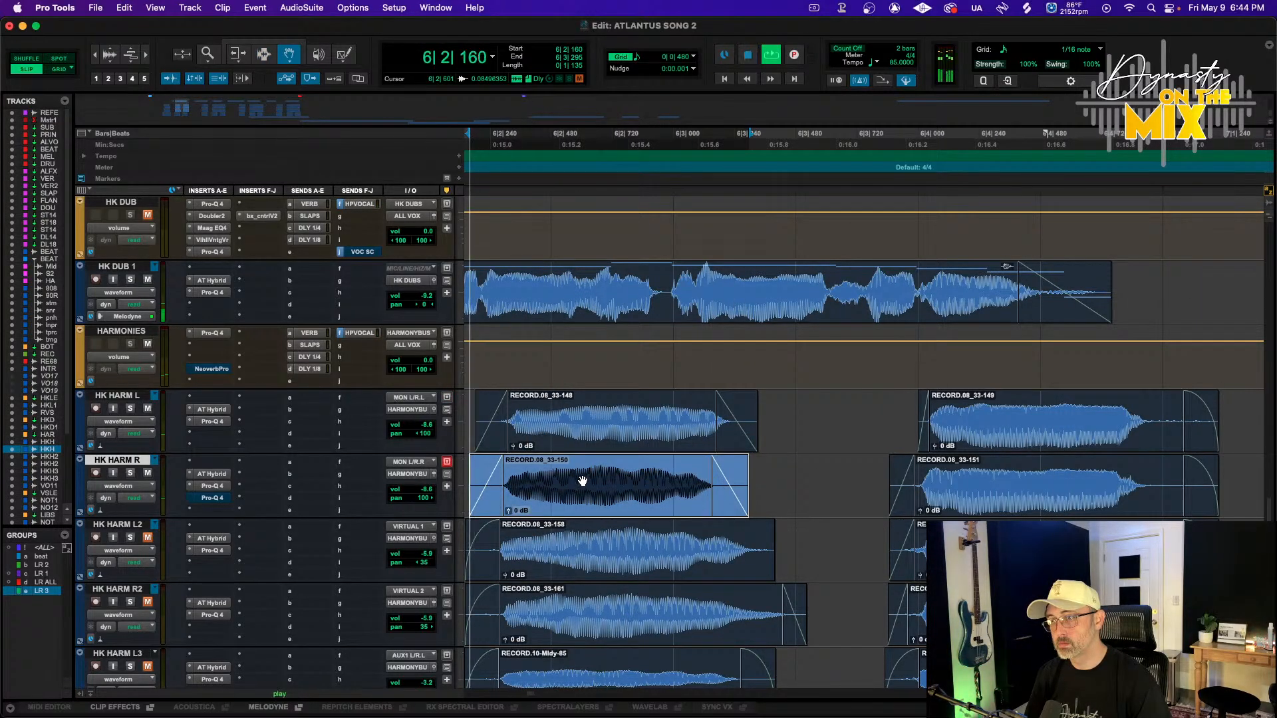
pyautogui.hscroll(4, 579, 482)
pyautogui.moveTo(654, 483); pyautogui.dragTo(668, 486)
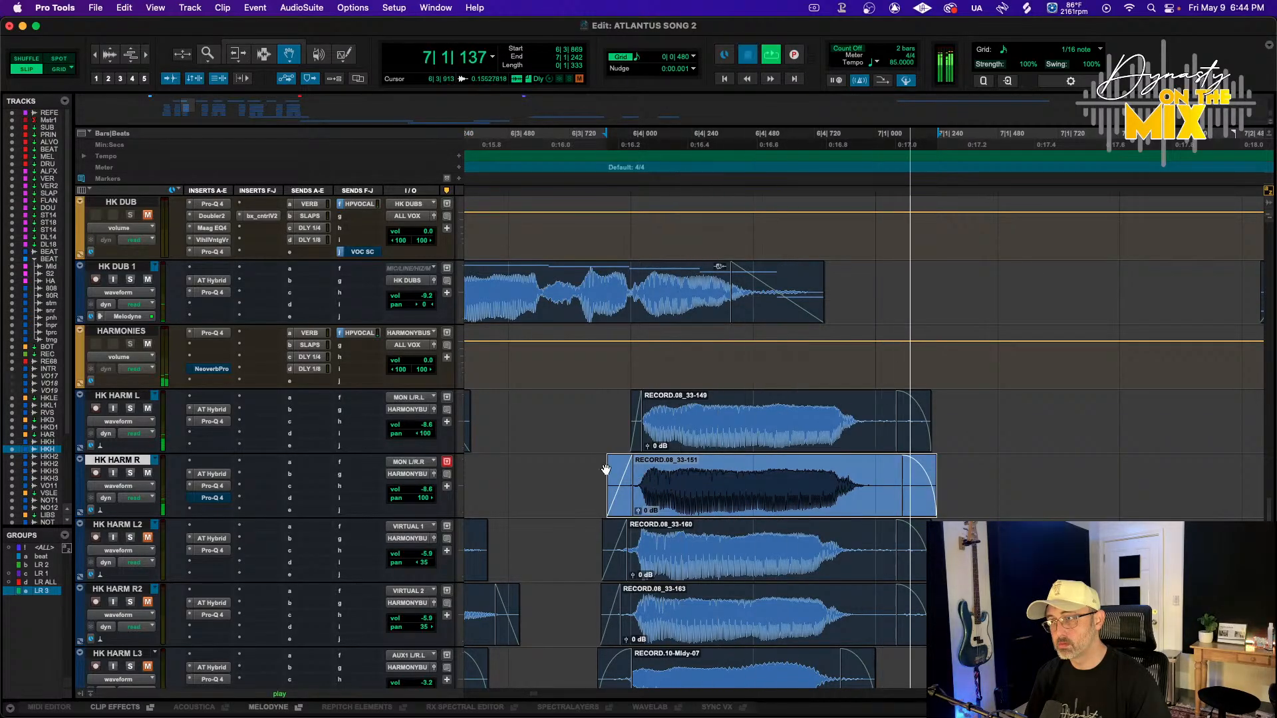
# Nudge the HK HARM R and HK HARM L clips around bar 6|4 slightly earlier to line them up
pyautogui.press('space')
pyautogui.press('F7')
pyautogui.click(564, 459)
pyautogui.press('space')
pyautogui.press('space')
pyautogui.press('F8')
pyautogui.moveTo(669, 486); pyautogui.dragTo(663, 488)
pyautogui.moveTo(684, 431); pyautogui.dragTo(675, 428)
# Play back from just before bar 6|3 to check the aligned harmony clips
pyautogui.press('space')
pyautogui.press('space')
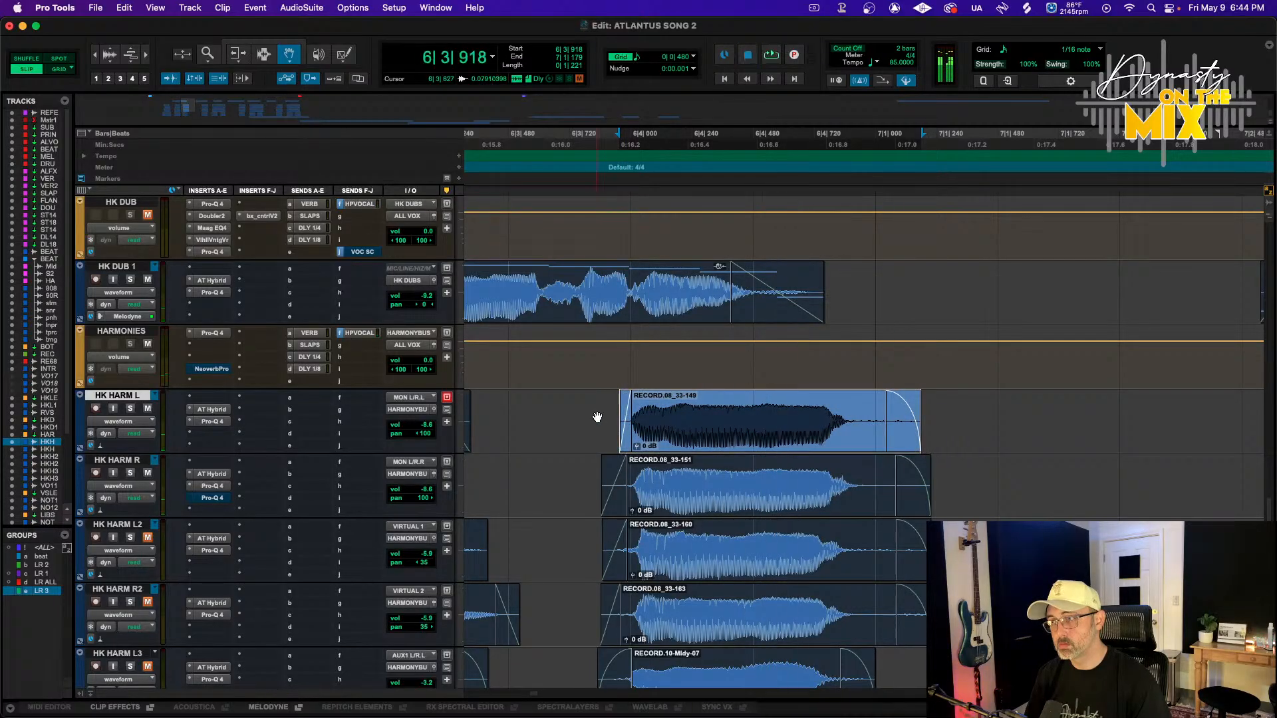
pyautogui.press('F7')
pyautogui.click(592, 419)
pyautogui.press('space')
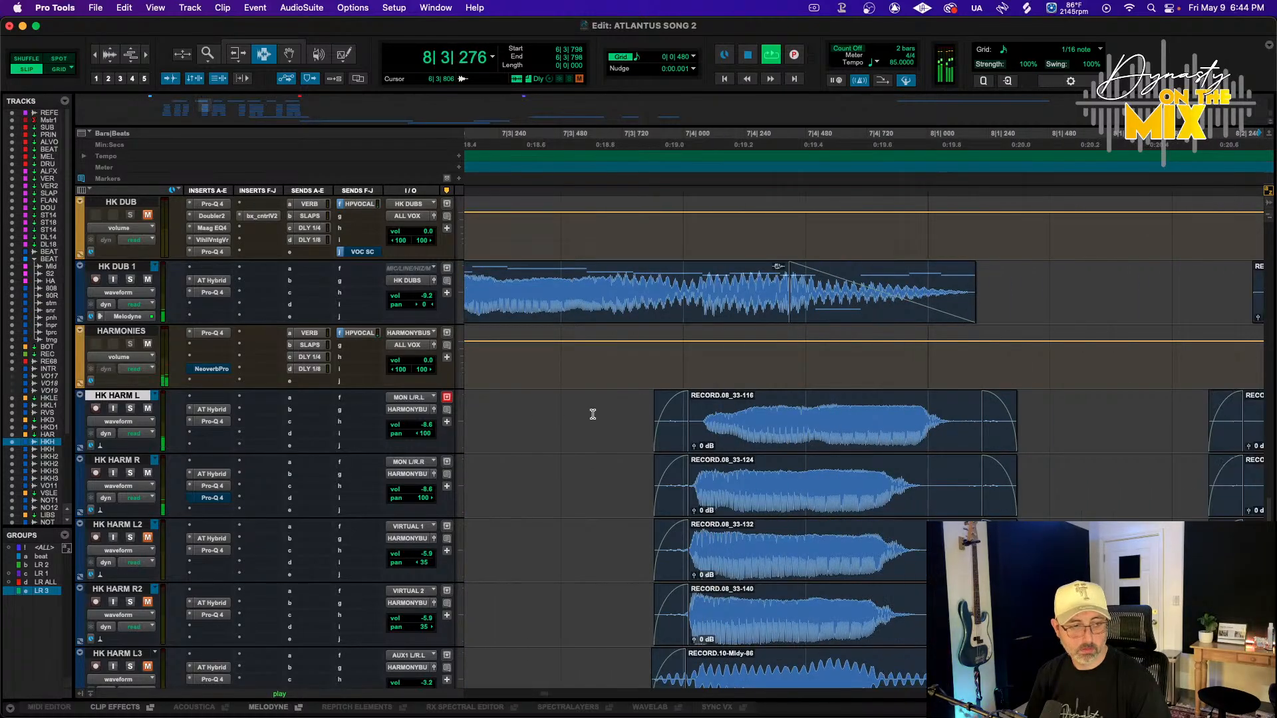
pyautogui.press('space')
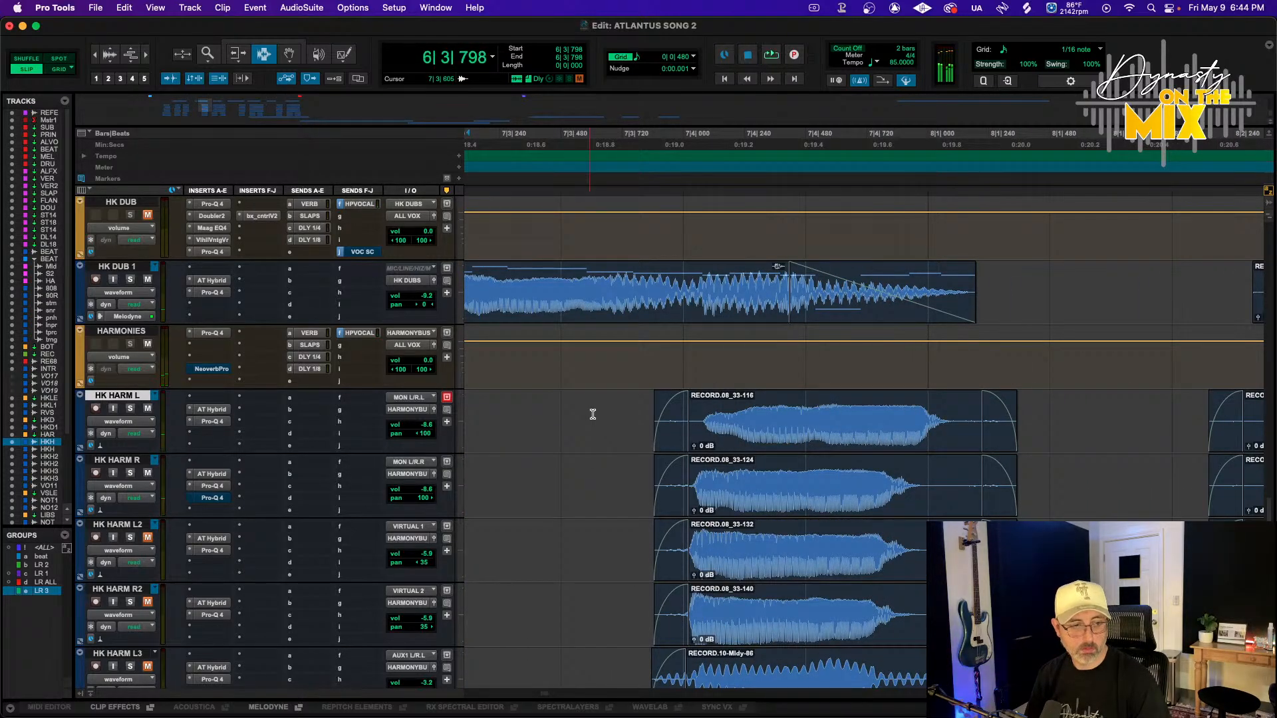
# Try nudging the HK HARM L clip near bar 7|4 slightly earlier, play it back, and undo the move
pyautogui.press('F8')
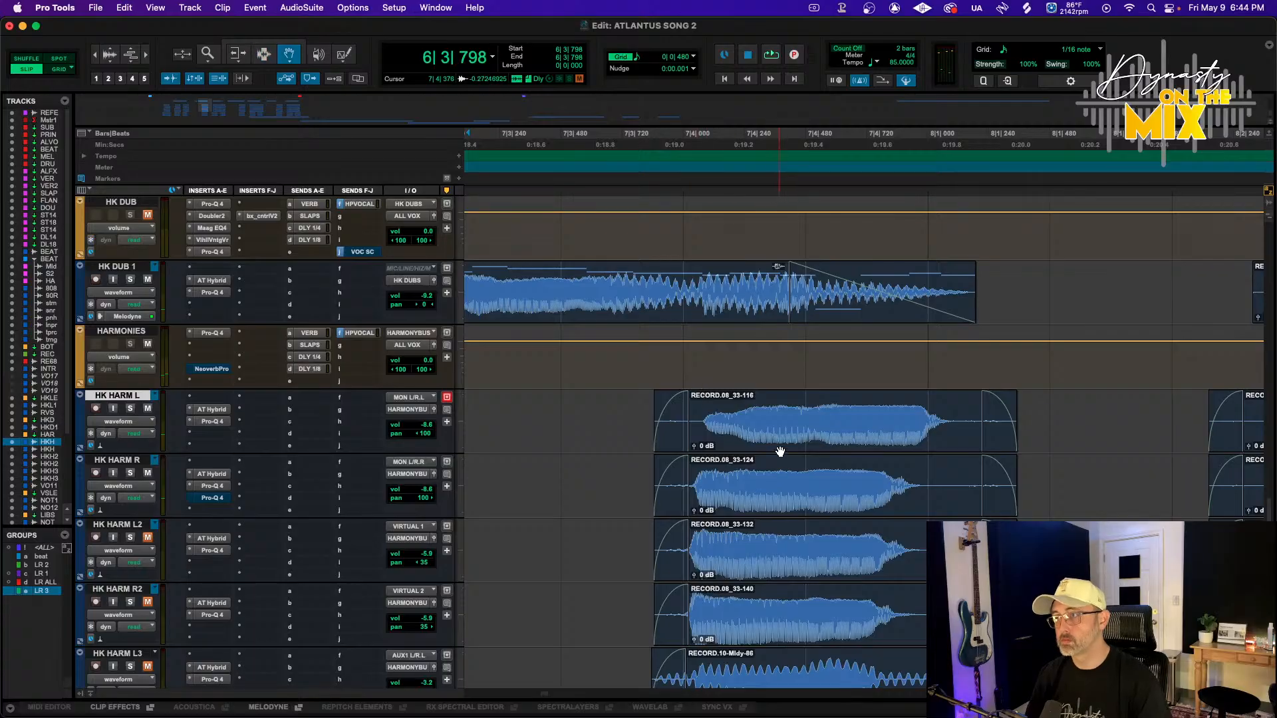
pyautogui.moveTo(779, 449); pyautogui.dragTo(749, 439)
pyautogui.press('space')
pyautogui.press('space')
pyautogui.press('space')
pyautogui.press('space')
pyautogui.press('super+z')
# Split the HK HARM L clip near bar 8|3 and nudge its first part slightly earlier
pyautogui.hscroll(8, 786, 446)
pyautogui.press('F7')
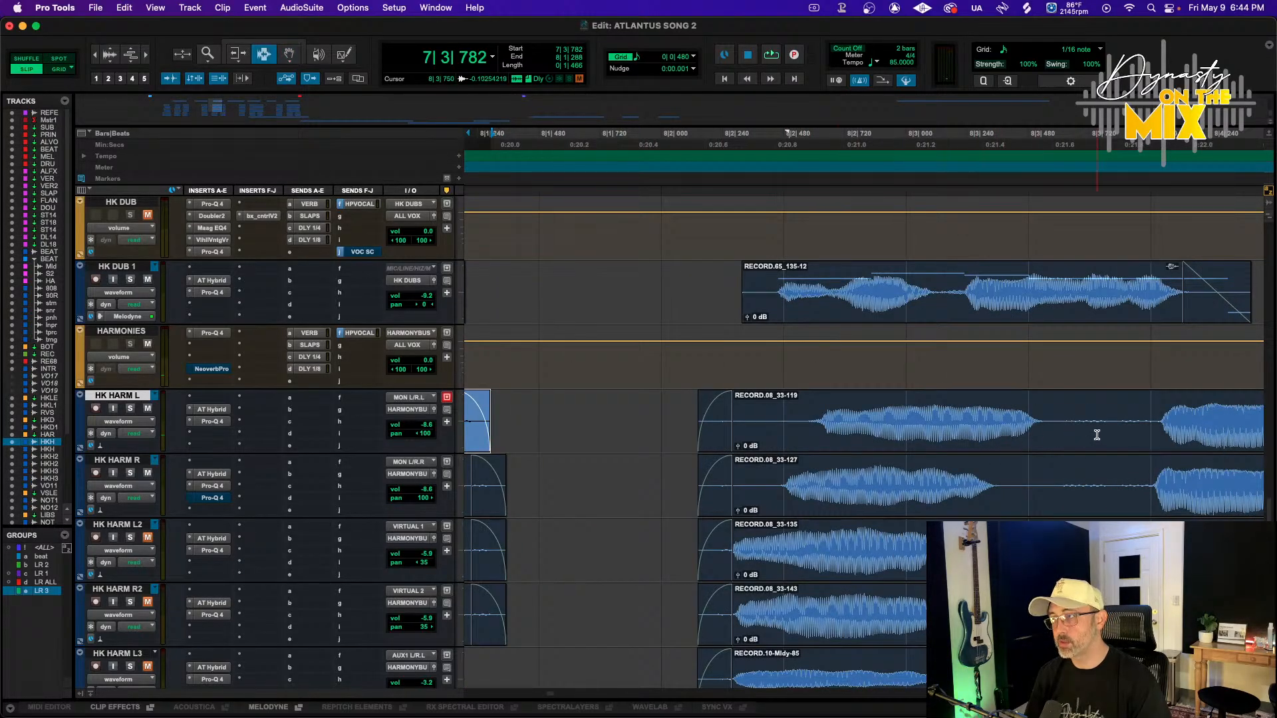
pyautogui.click(1097, 437)
pyautogui.press('b')
pyautogui.press('F8')
pyautogui.moveTo(913, 433); pyautogui.dragTo(881, 432)
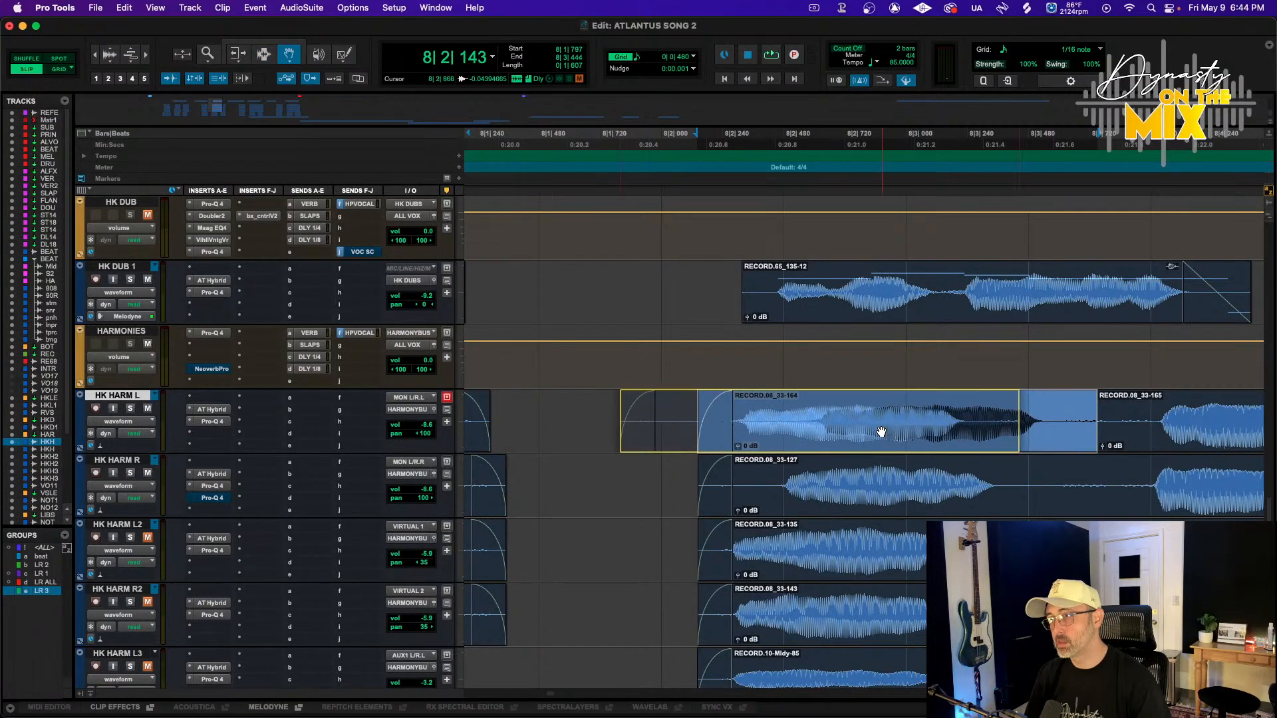
# Split the HK HARM R clip near bar 8|3, nudge its first part earlier to match, and play it back
pyautogui.press('F7')
pyautogui.click(1026, 482)
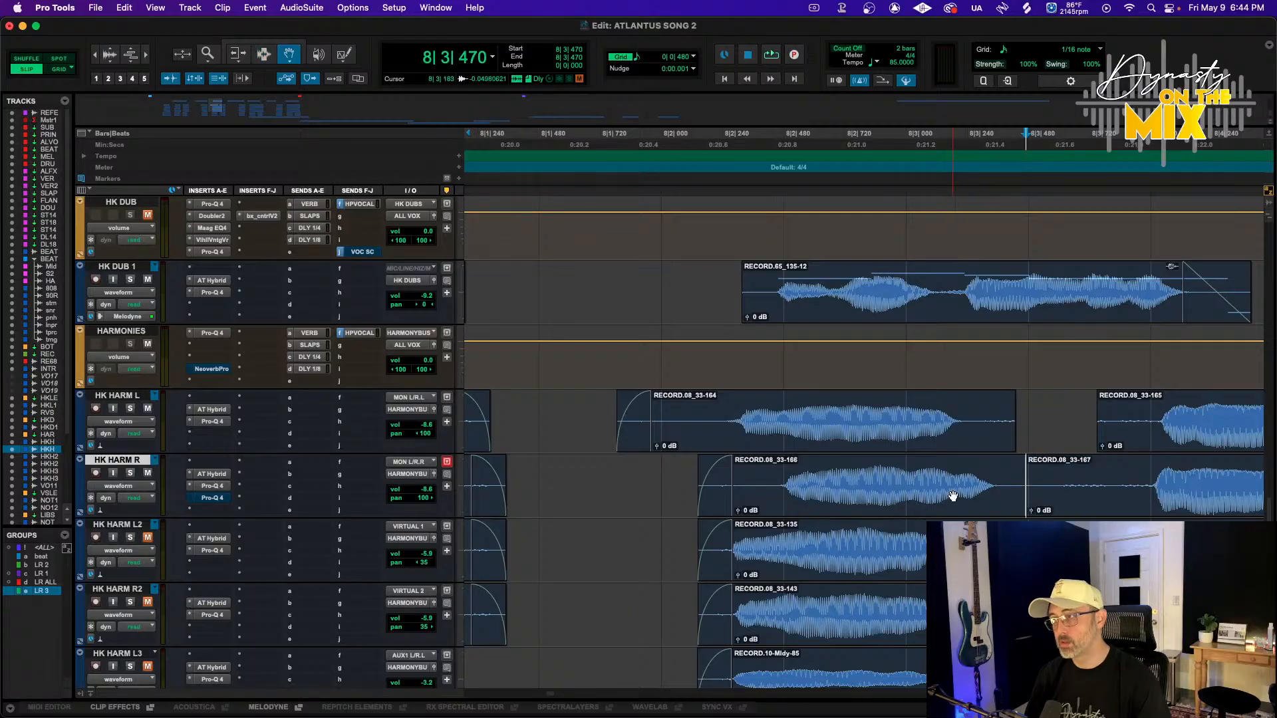
pyautogui.moveTo(953, 495); pyautogui.dragTo(881, 499)
pyautogui.press('space')
pyautogui.press('space')
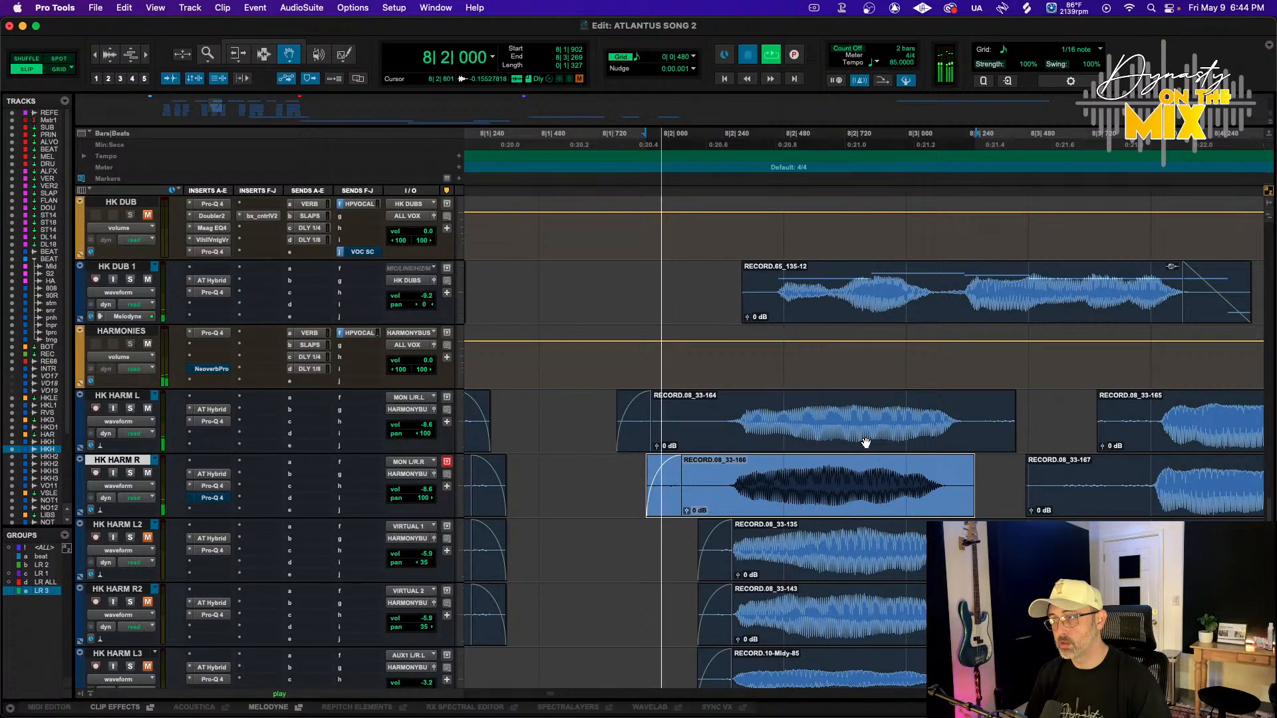
# Nudge the next HK HARM L clip near bar 8|4 slightly earlier
pyautogui.hscroll(5, 878, 444)
pyautogui.moveTo(796, 436); pyautogui.dragTo(788, 434)
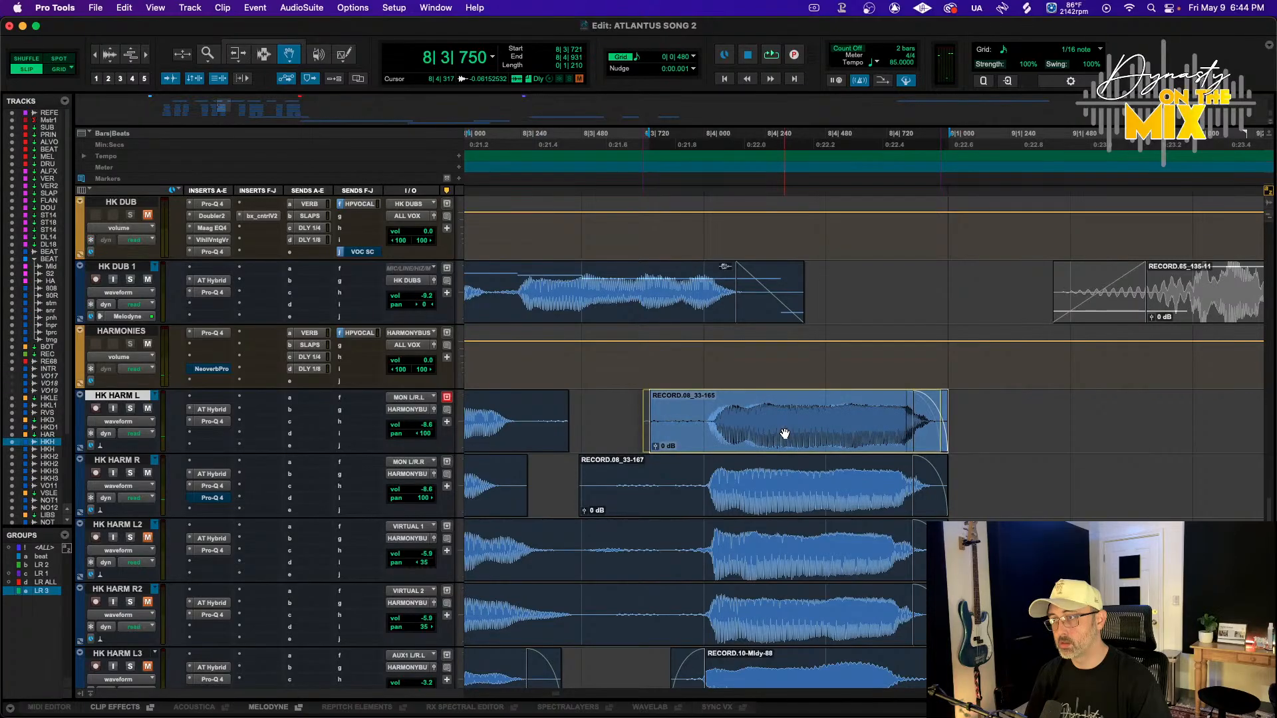
pyautogui.press('space')
# Play back the harmony clips around bars 8 and 9 from several positions to check their timing
pyautogui.press('F6')
pyautogui.click(696, 439)
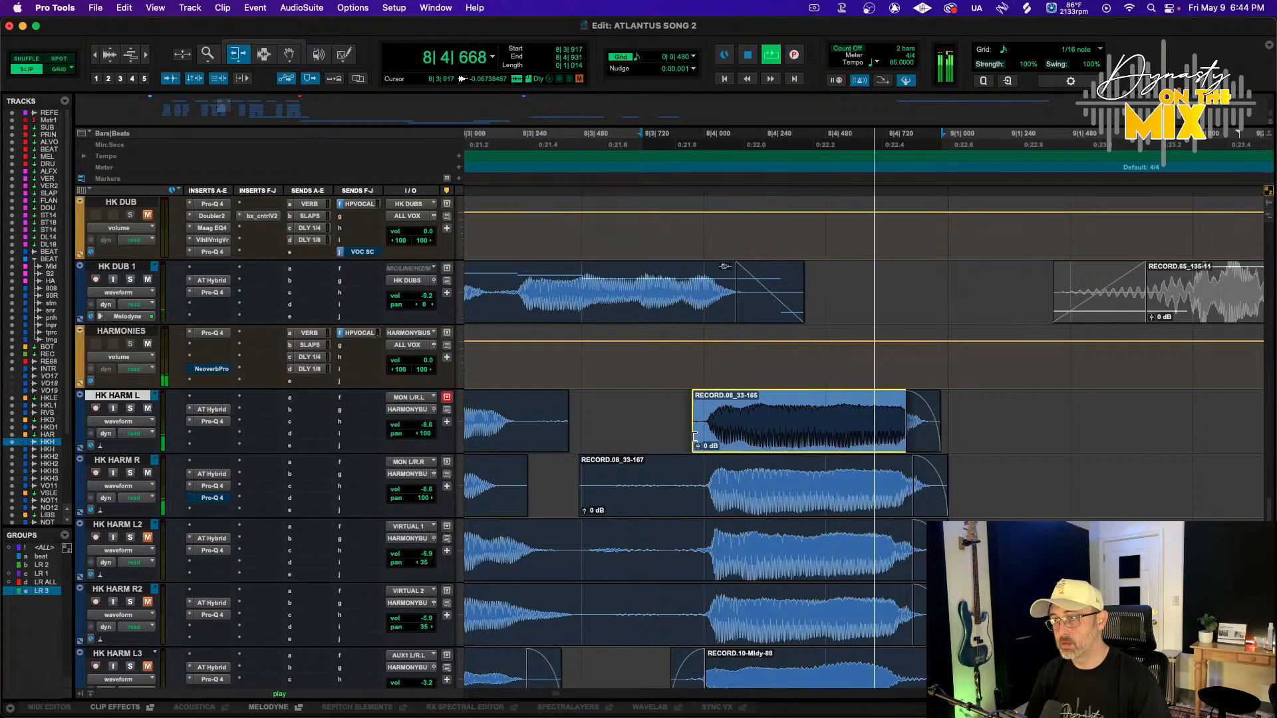
pyautogui.click(703, 481)
pyautogui.click(645, 430)
pyautogui.press('space')
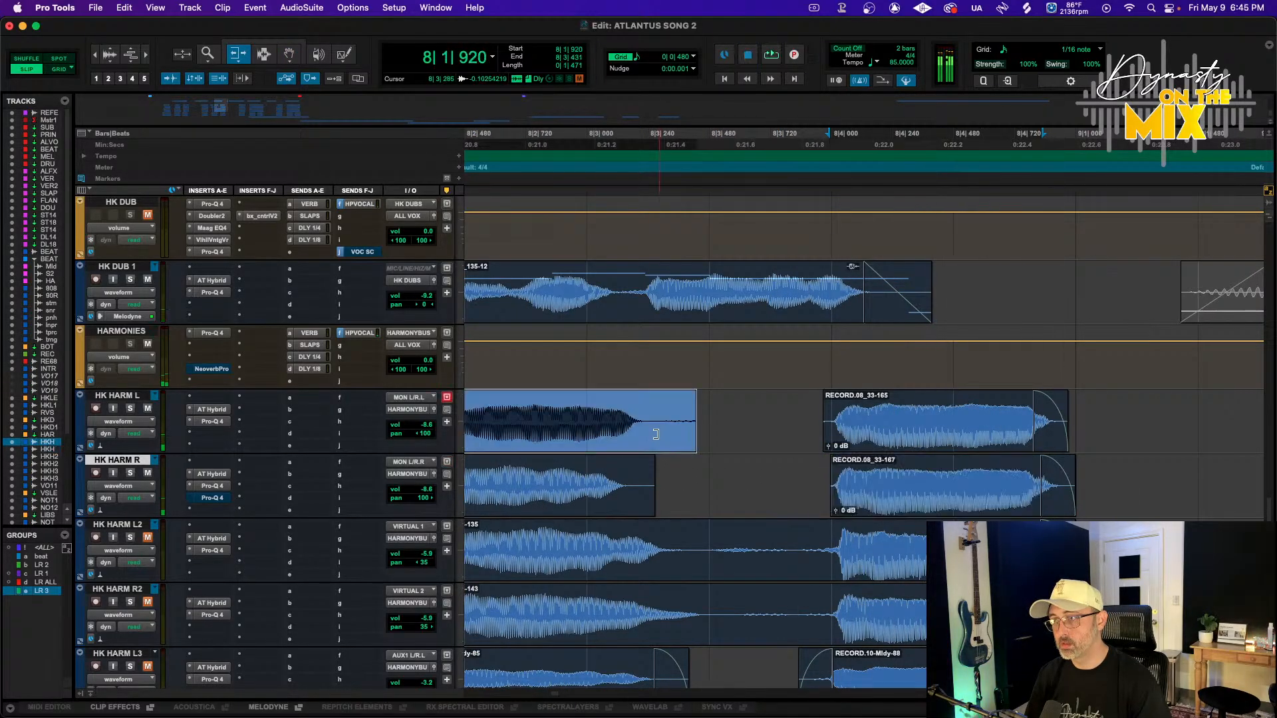
pyautogui.click(533, 418)
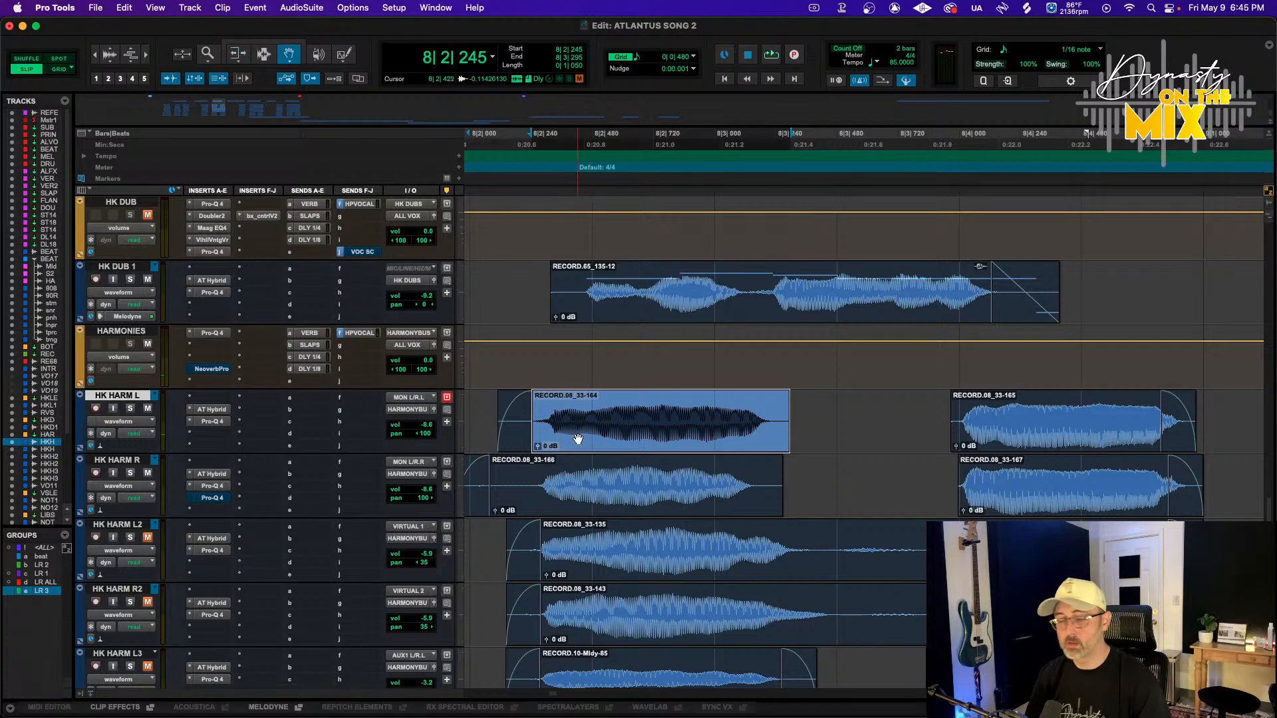
pyautogui.press('space')
pyautogui.press('r')
pyautogui.press('r')
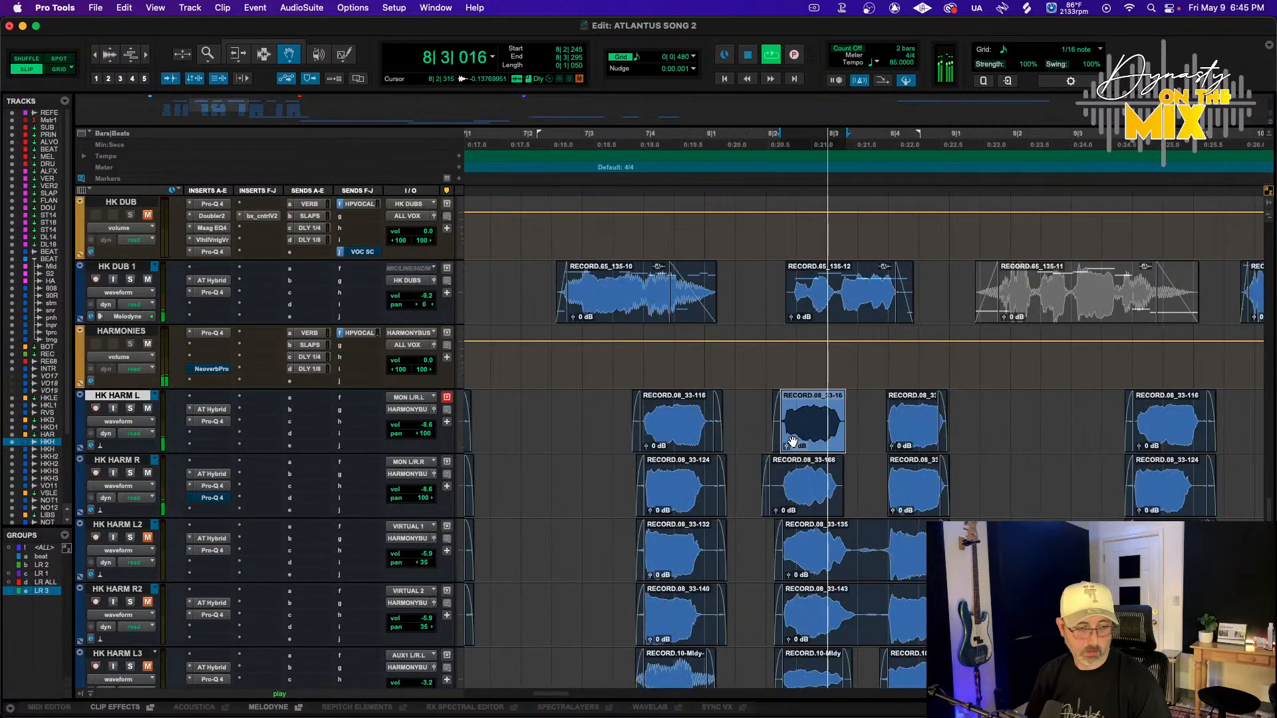
pyautogui.press('F7')
pyautogui.hscroll(2, 829, 433)
pyautogui.press('space')
pyautogui.click(818, 435)
pyautogui.press('space')
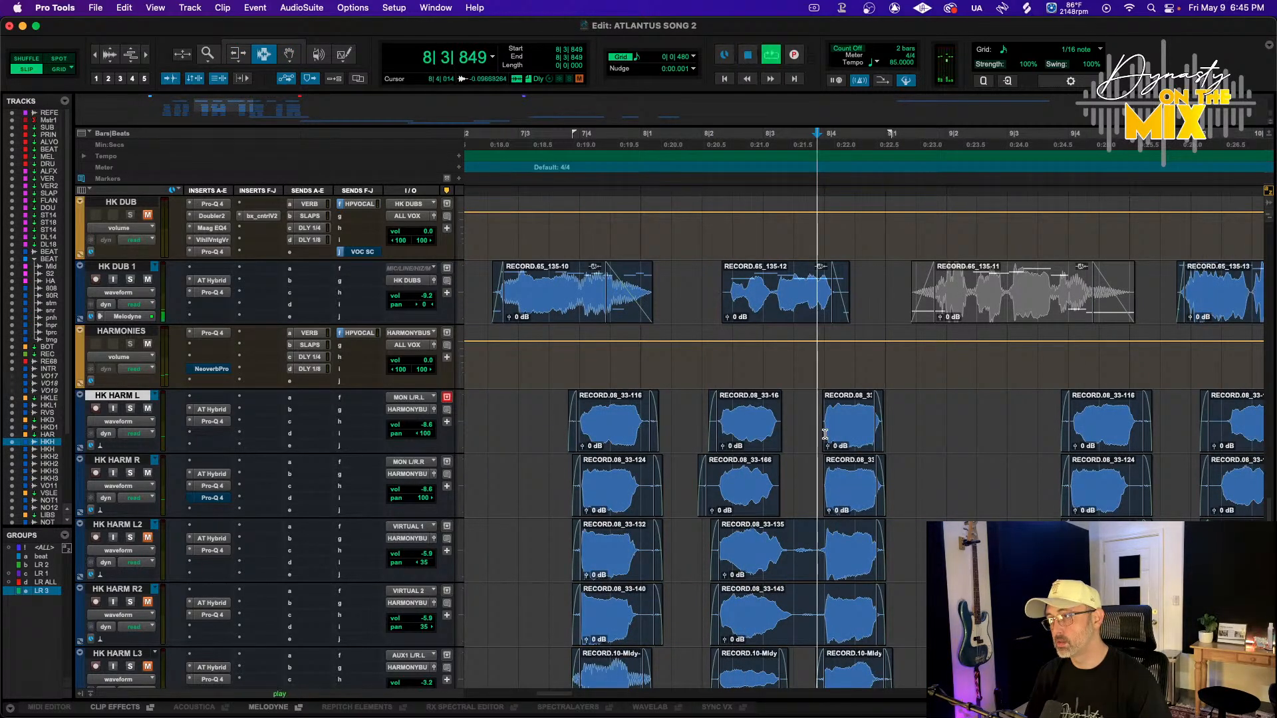
pyautogui.press('t')
pyautogui.press('t')
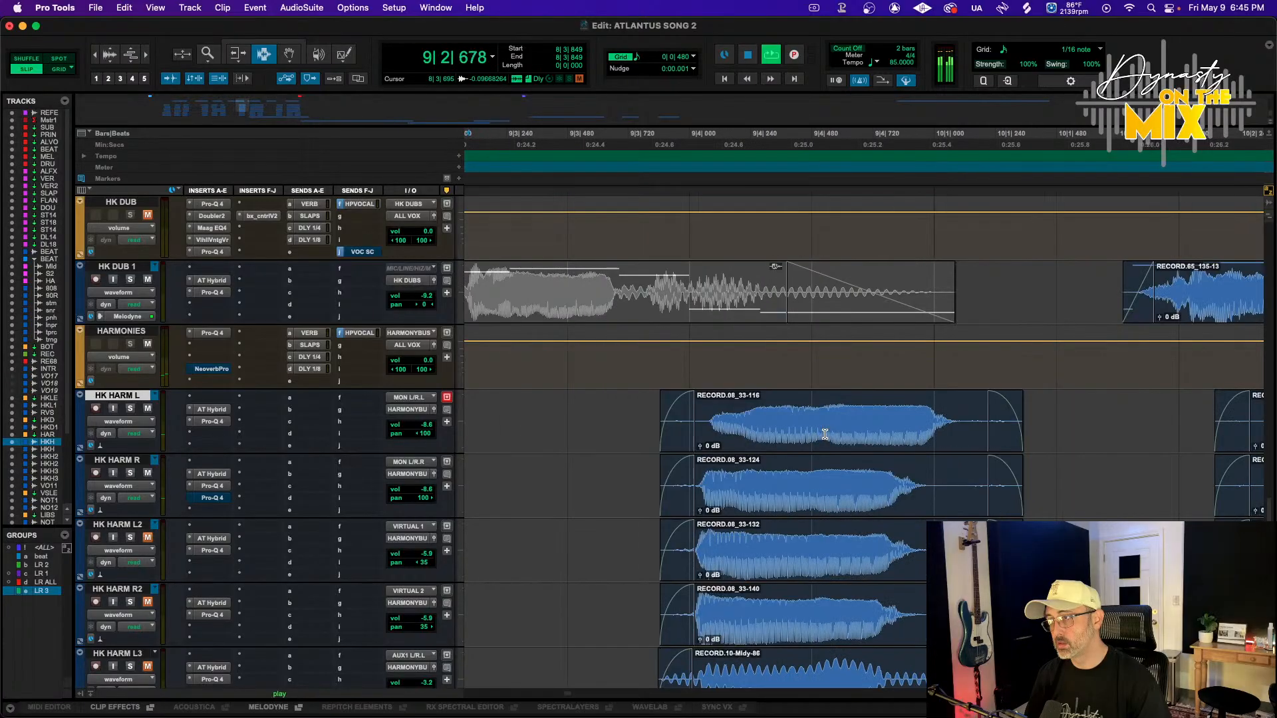
# Nudge the HK HARM L clip near bar 9|3 slightly earlier
pyautogui.press('F8')
pyautogui.moveTo(747, 434); pyautogui.dragTo(732, 435)
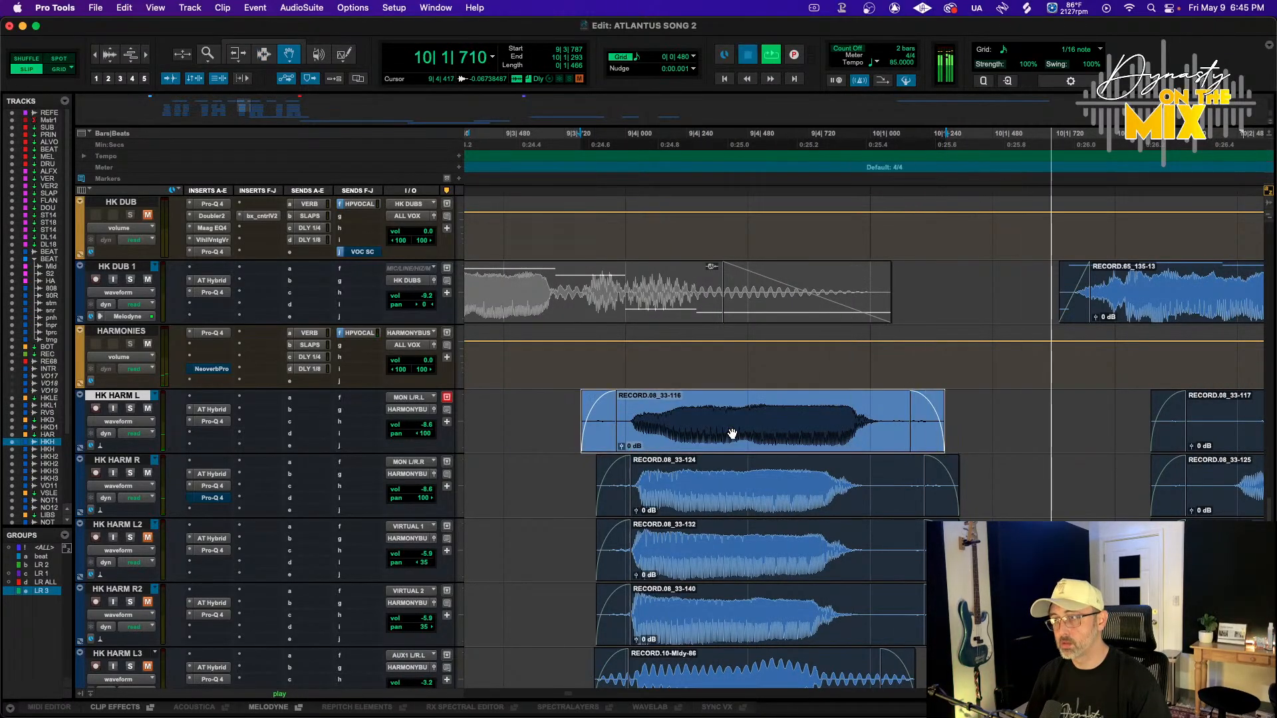
pyautogui.press('space')
# Split the HK HARM L clip near bar 10|3 and nudge its first part earlier
pyautogui.hscroll(5, 733, 434)
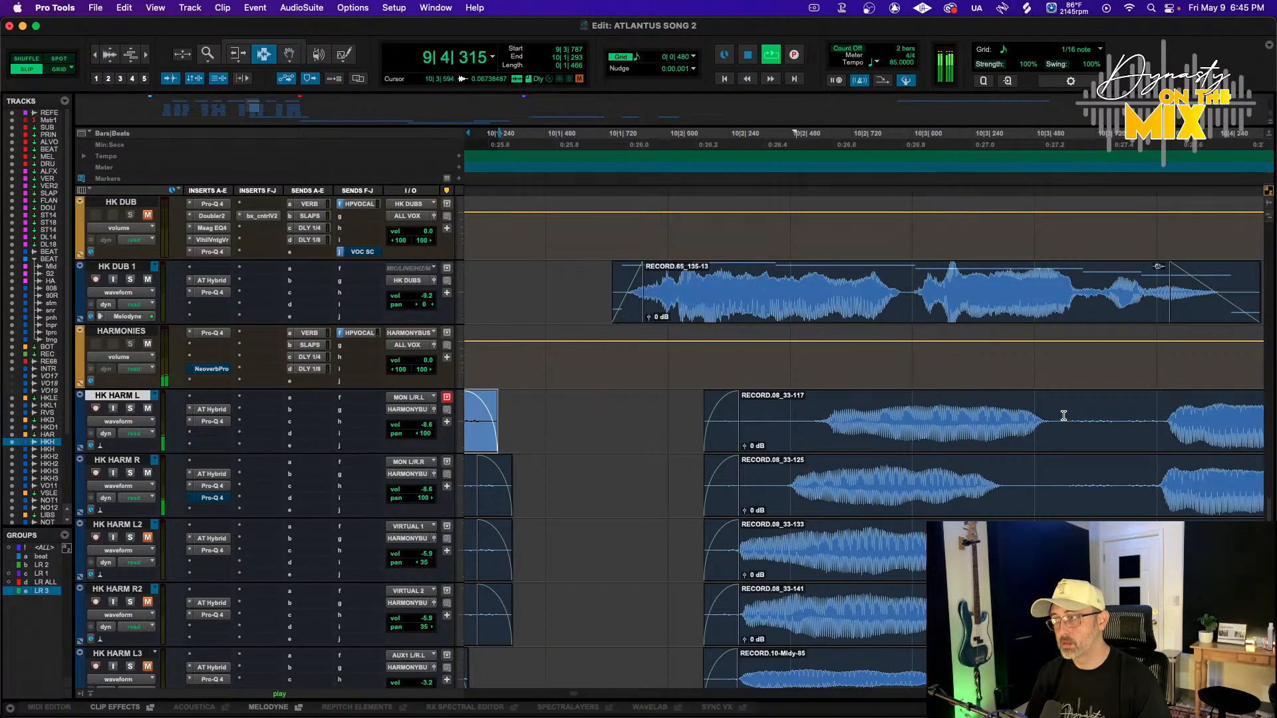
pyautogui.click(1064, 416)
pyautogui.press('super+e')
pyautogui.press('F8')
pyautogui.moveTo(981, 428); pyautogui.dragTo(889, 429)
pyautogui.press('space')
# Split the HK HARM R clip near bar 10|3 and nudge its first part earlier to match
pyautogui.press('F7')
pyautogui.click(1038, 491)
pyautogui.press('super+e')
pyautogui.press('F8')
pyautogui.moveTo(974, 495); pyautogui.dragTo(918, 504)
# Nudge the following HK HARM L clip slightly earlier
pyautogui.hscroll(3, 919, 504)
pyautogui.moveTo(912, 427); pyautogui.dragTo(900, 428)
pyautogui.hscroll(7, 898, 432)
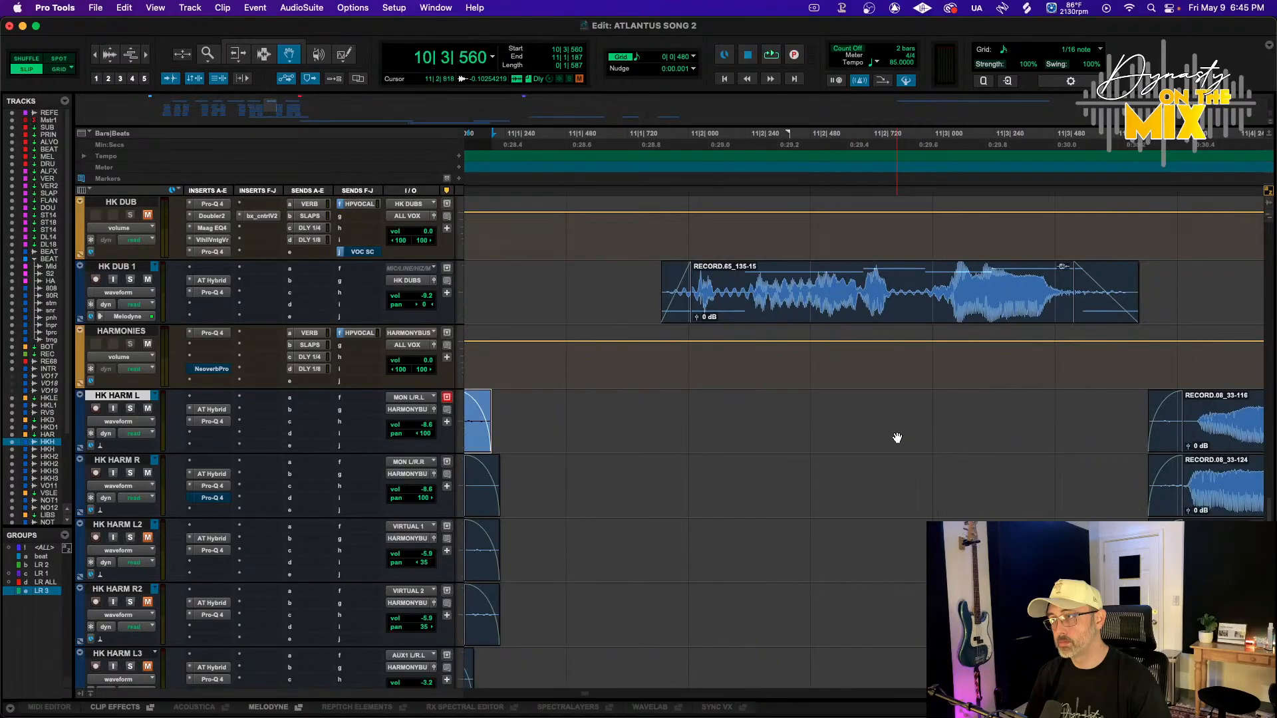
# Split the HK HARM L clip near bar 12|2 and nudge its first part earlier
pyautogui.press('r')
pyautogui.click(954, 427)
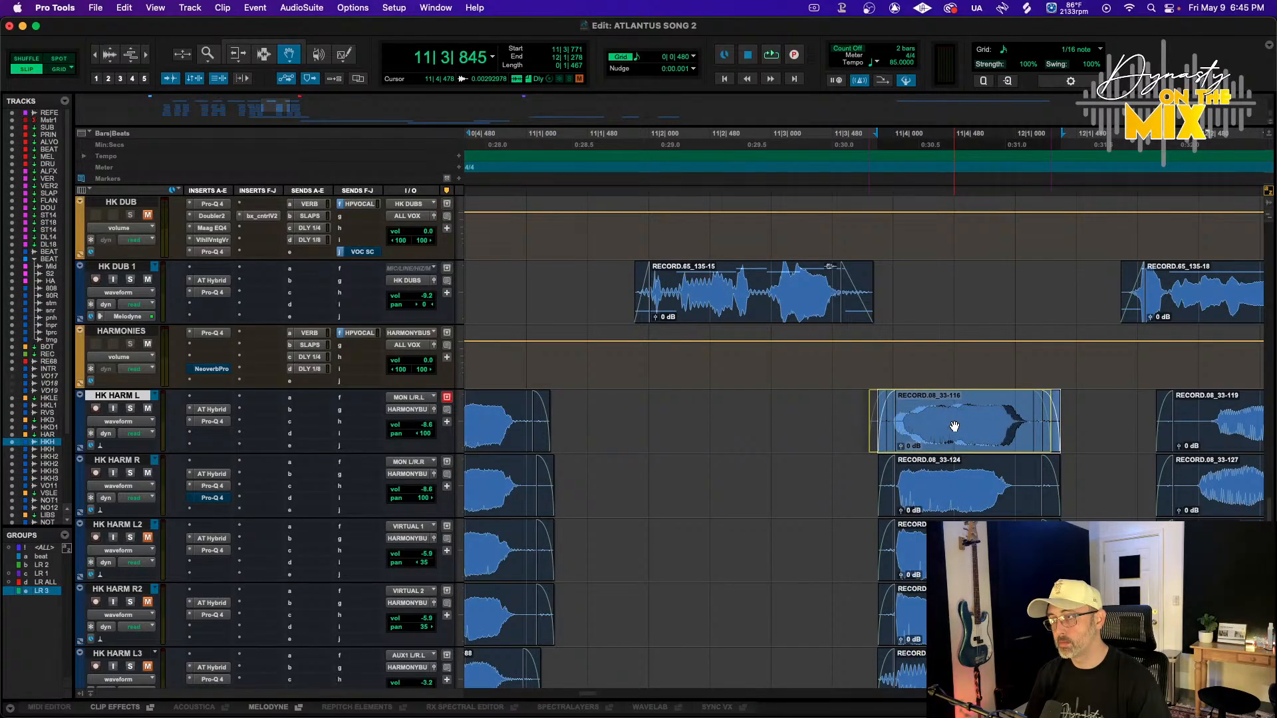
pyautogui.hscroll(3, 953, 426)
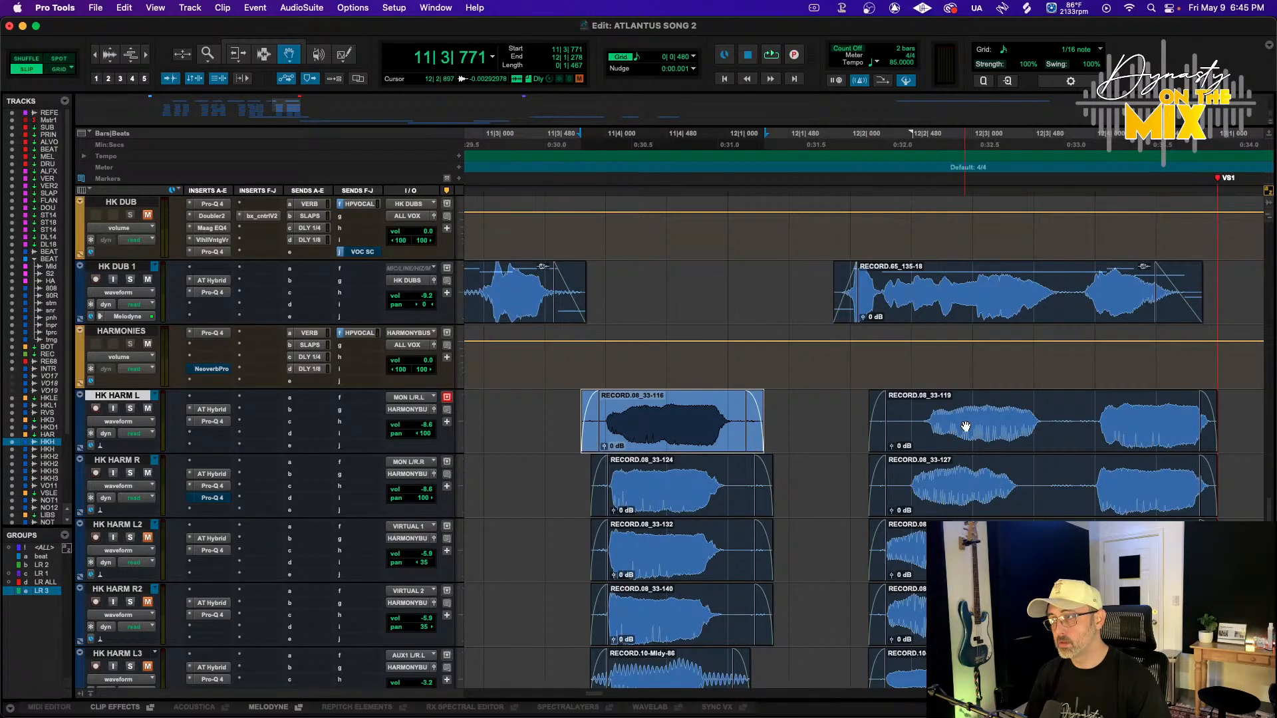
pyautogui.press('F7')
pyautogui.click(1076, 429)
pyautogui.moveTo(1011, 436); pyautogui.dragTo(968, 443)
# Split the HK HARM R clip near bar 12|2 and nudge its first part earlier to match
pyautogui.press('F7')
pyautogui.click(1041, 493)
pyautogui.press('F8')
pyautogui.moveTo(1009, 492); pyautogui.dragTo(969, 493)
# Trim the start of the HK HARM R clip near bar 12|4 slightly later
pyautogui.hscroll(5, 1026, 493)
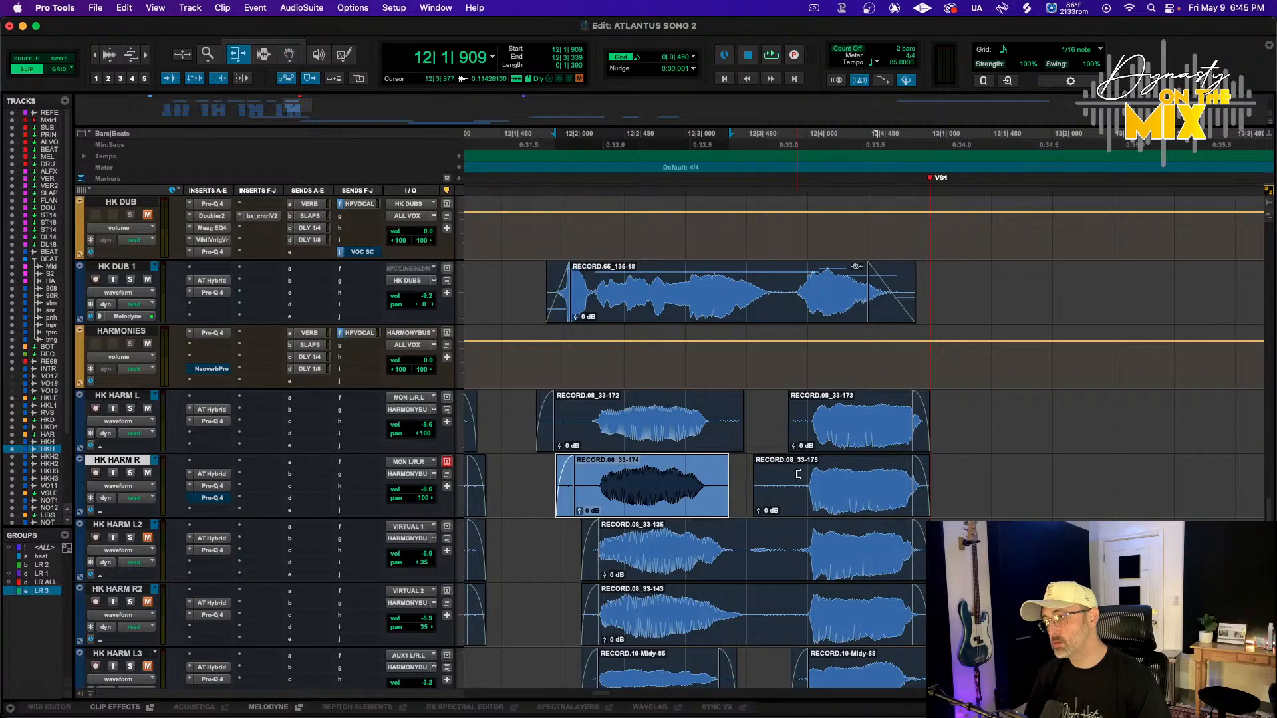
pyautogui.moveTo(798, 474); pyautogui.dragTo(836, 441)
pyautogui.press('F8')
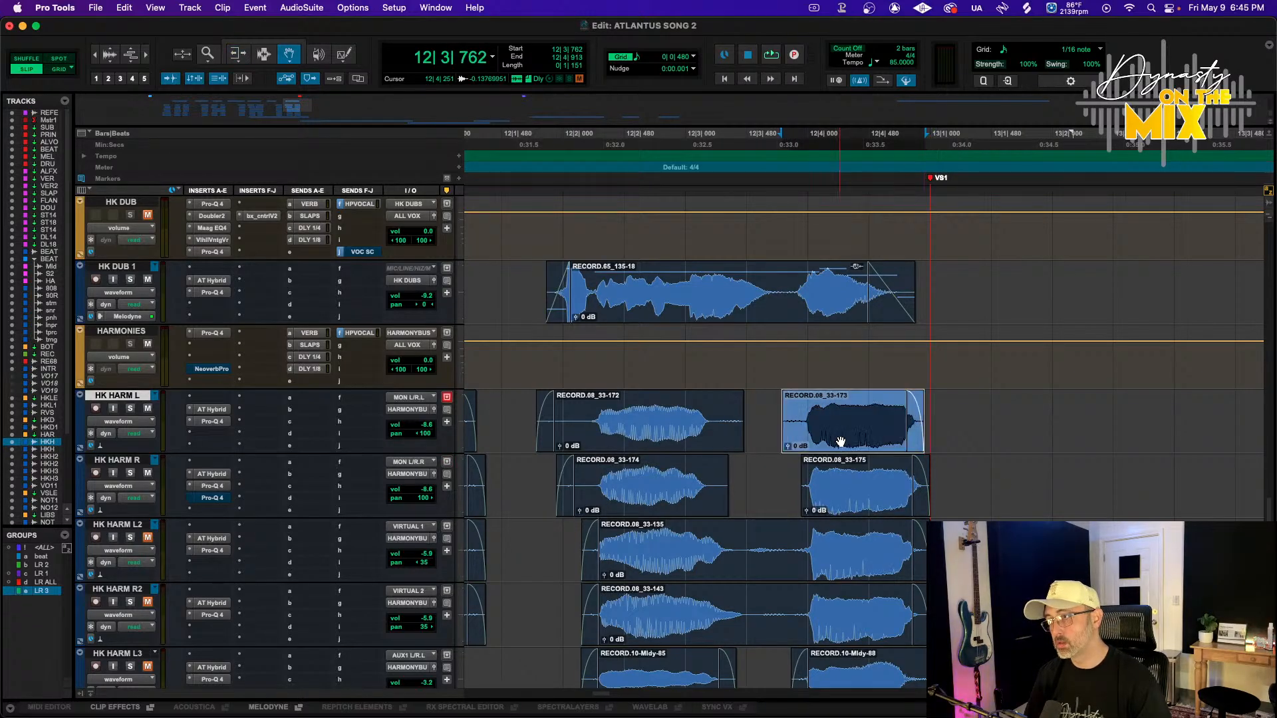
# Play back the whole harmony section from around bar 5|3
pyautogui.press('r')
pyautogui.press('r')
pyautogui.press('r')
pyautogui.hscroll(-5, 852, 442)
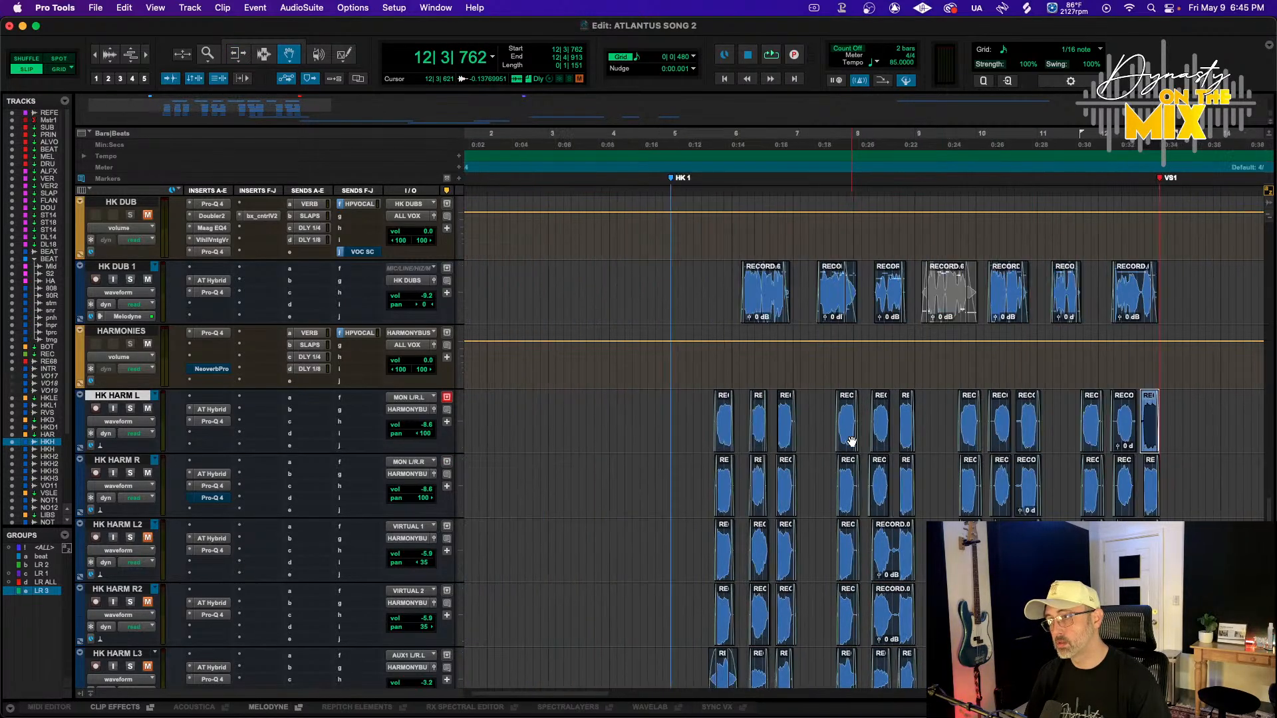
pyautogui.click(706, 410)
pyautogui.press('space')
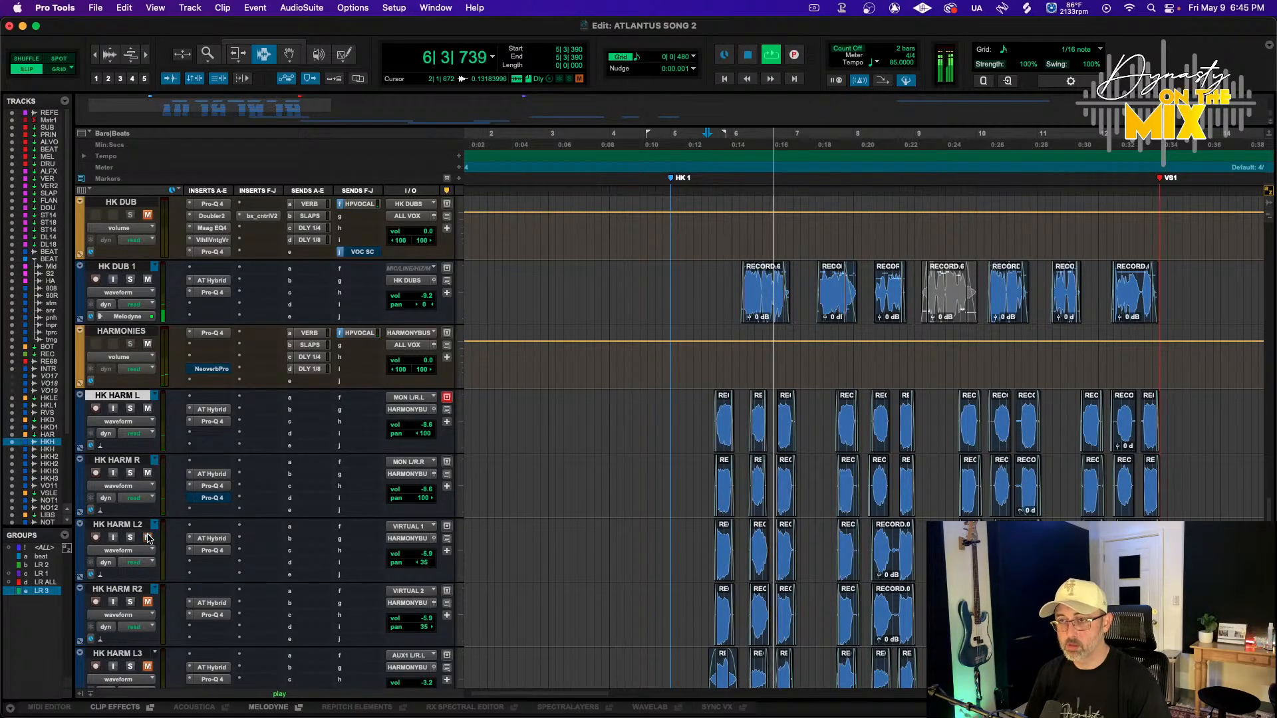
# Activate the LR 1 and LR 2 edit groups for the harmony tracks
pyautogui.scroll(-1, 152, 667)
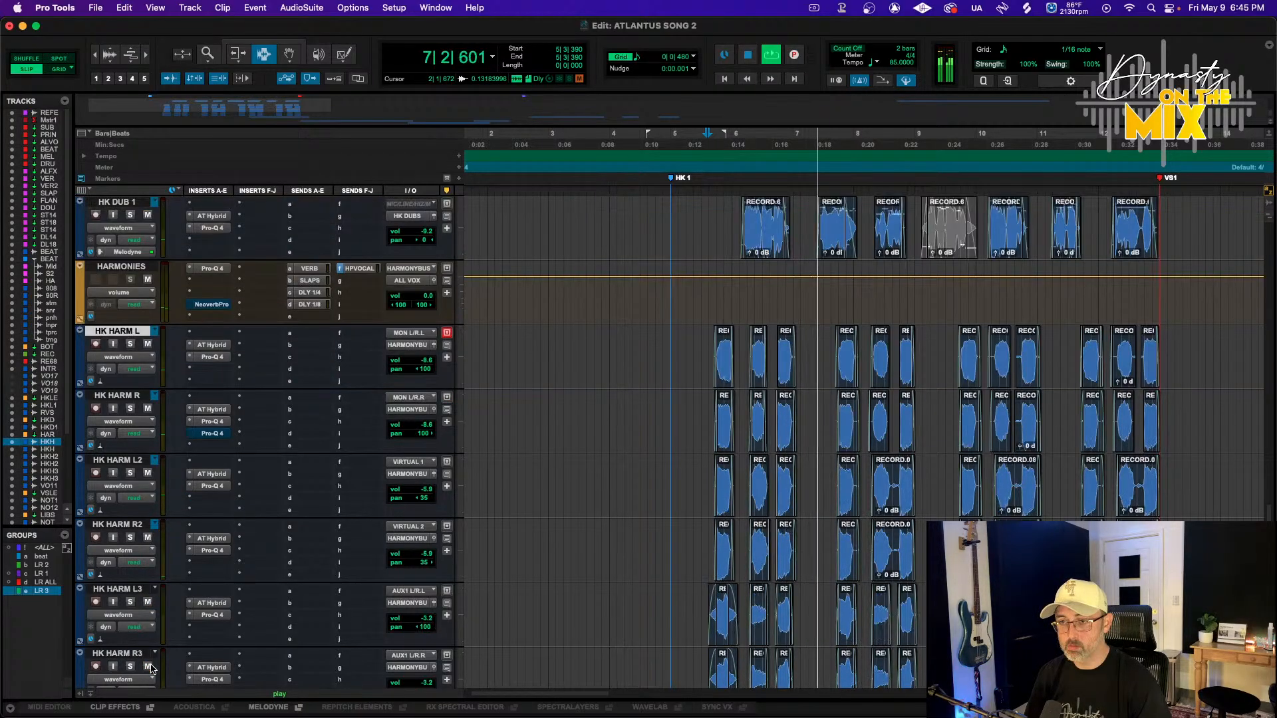
pyautogui.click(47, 572)
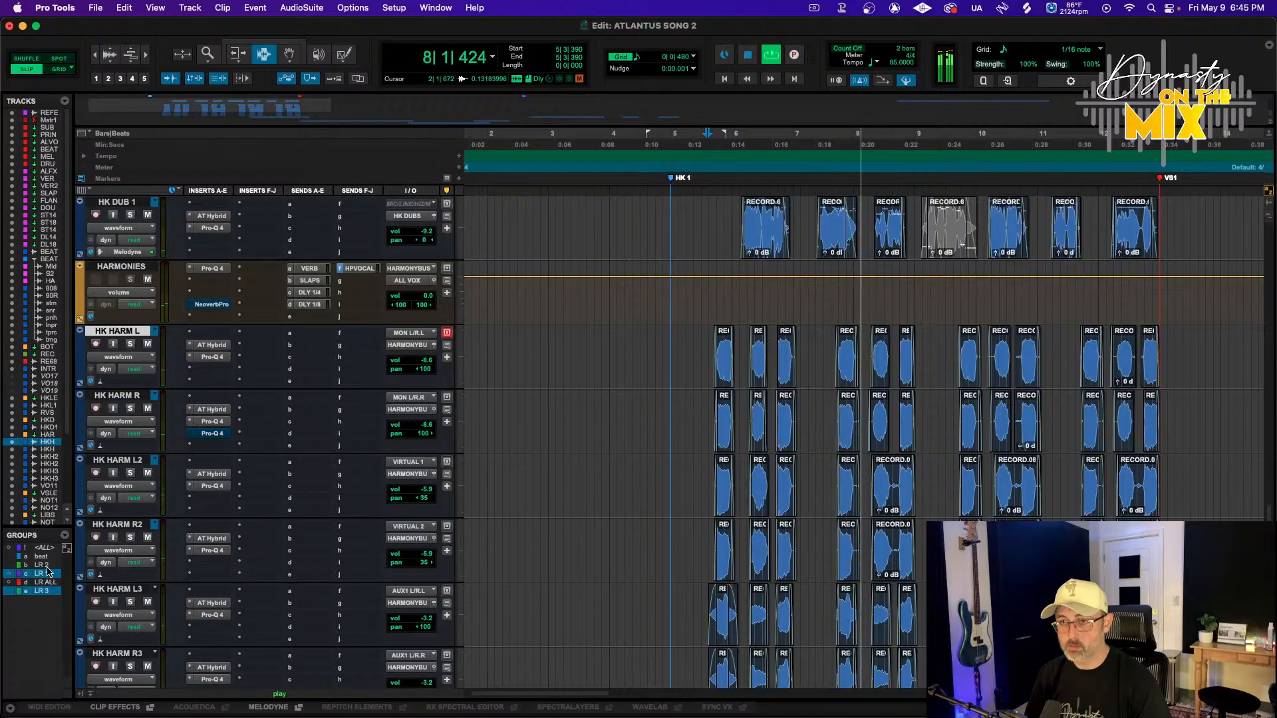
pyautogui.click(46, 565)
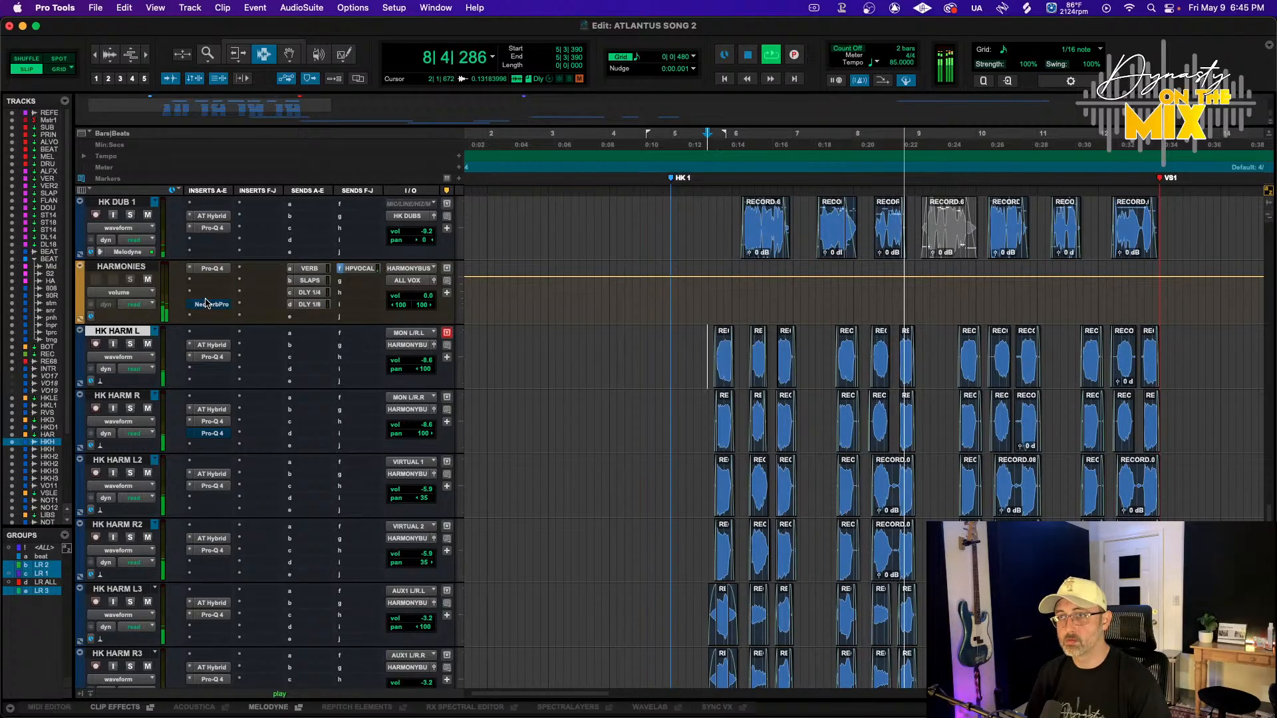
pyautogui.press('space')
pyautogui.scroll(15, 186, 302)
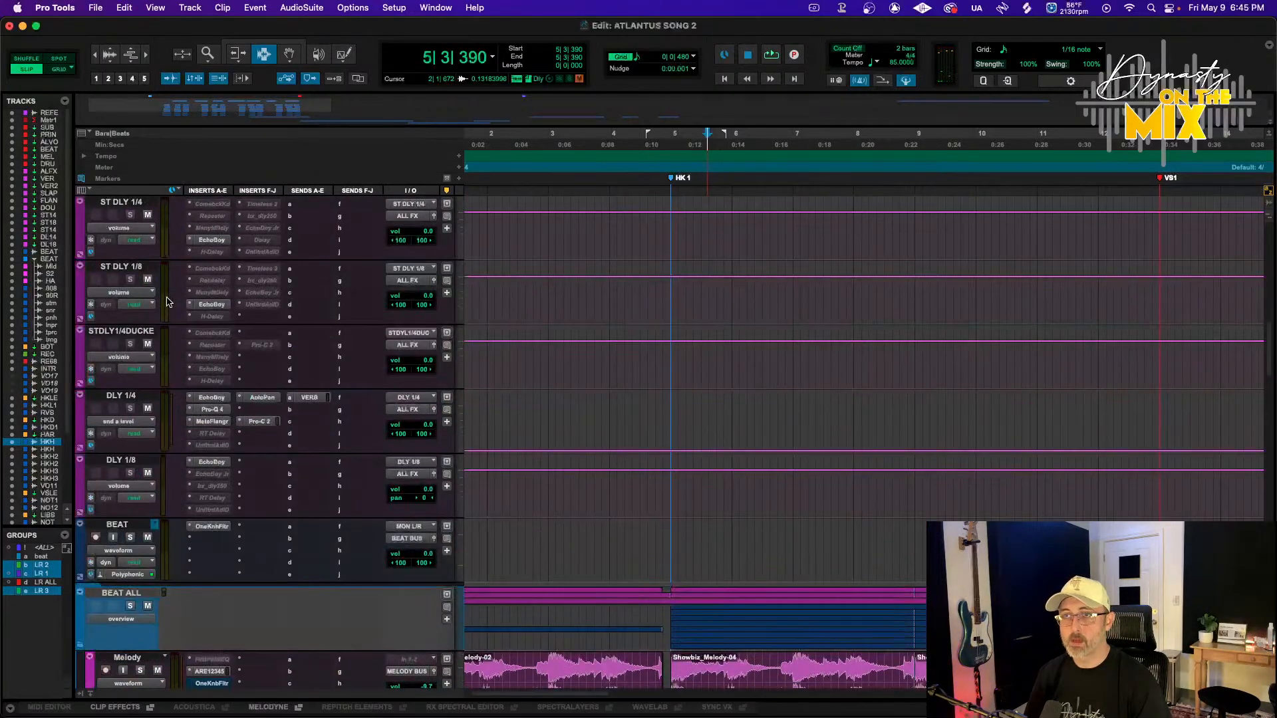
pyautogui.scroll(-15, 167, 303)
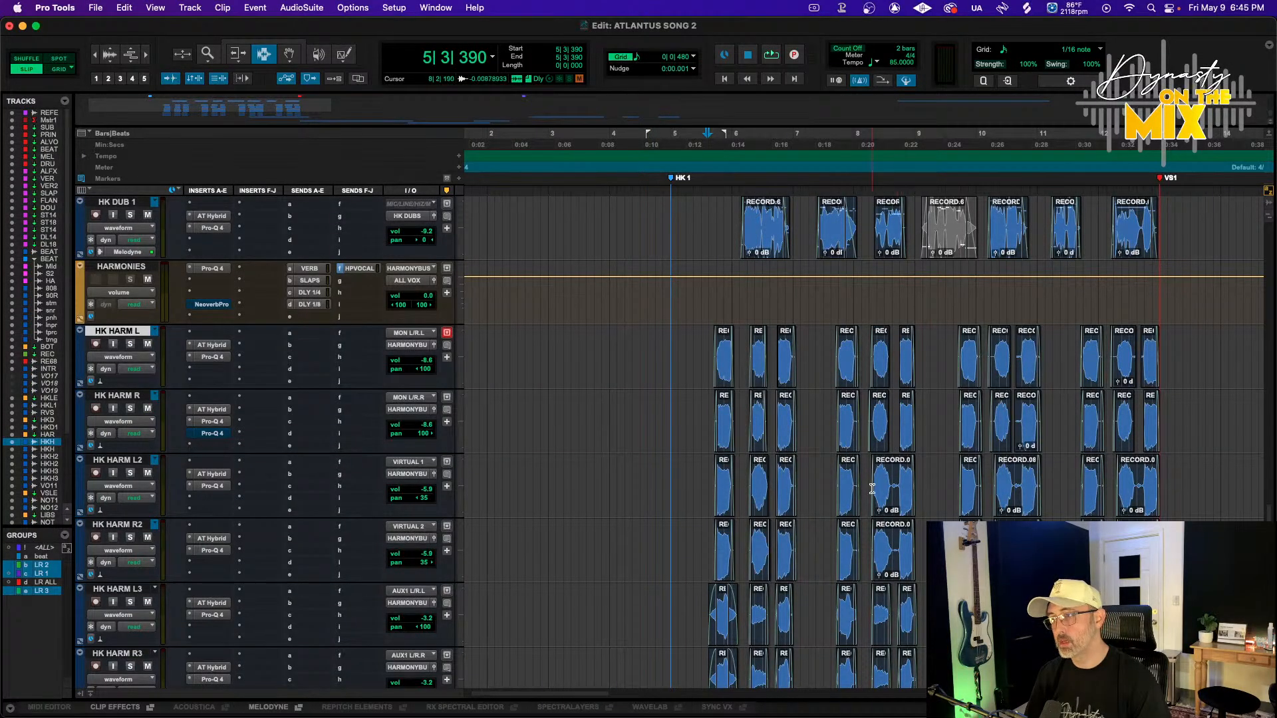
pyautogui.scroll(3, 818, 499)
pyautogui.scroll(-4, 888, 492)
# Trim the ends of the grouped HK HARM L, R, L2 and R2 clips just before bar 8|1
pyautogui.press('t')
pyautogui.press('t')
pyautogui.press('t')
pyautogui.hscroll(3, 905, 481)
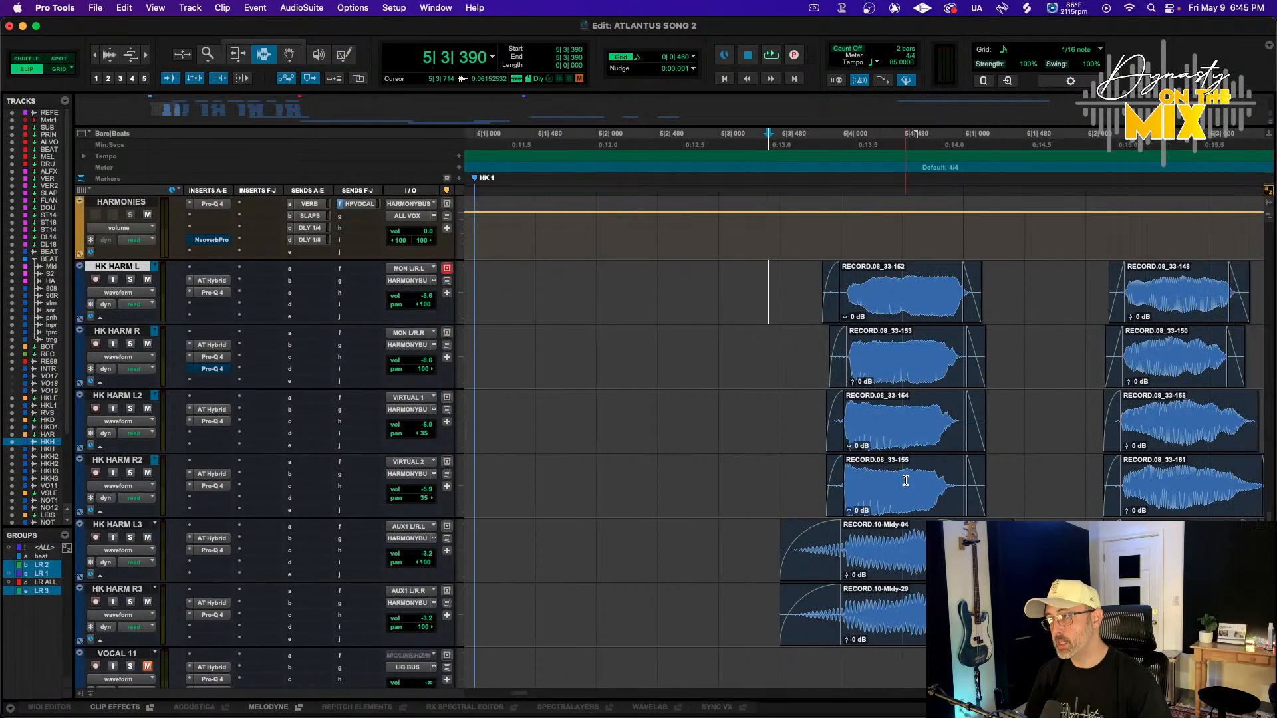
pyautogui.hscroll(4, 715, 357)
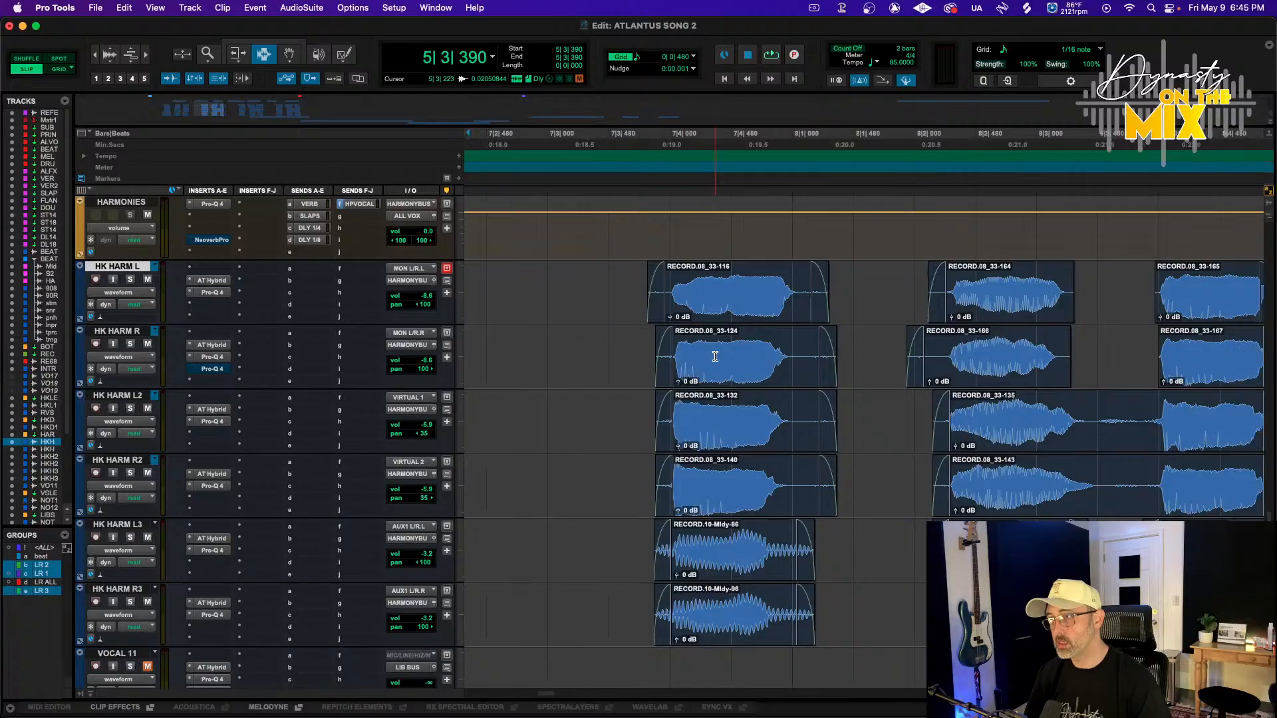
pyautogui.click(806, 359)
pyautogui.press('super+alt+bracketright')
pyautogui.press('super+alt+bracketright')
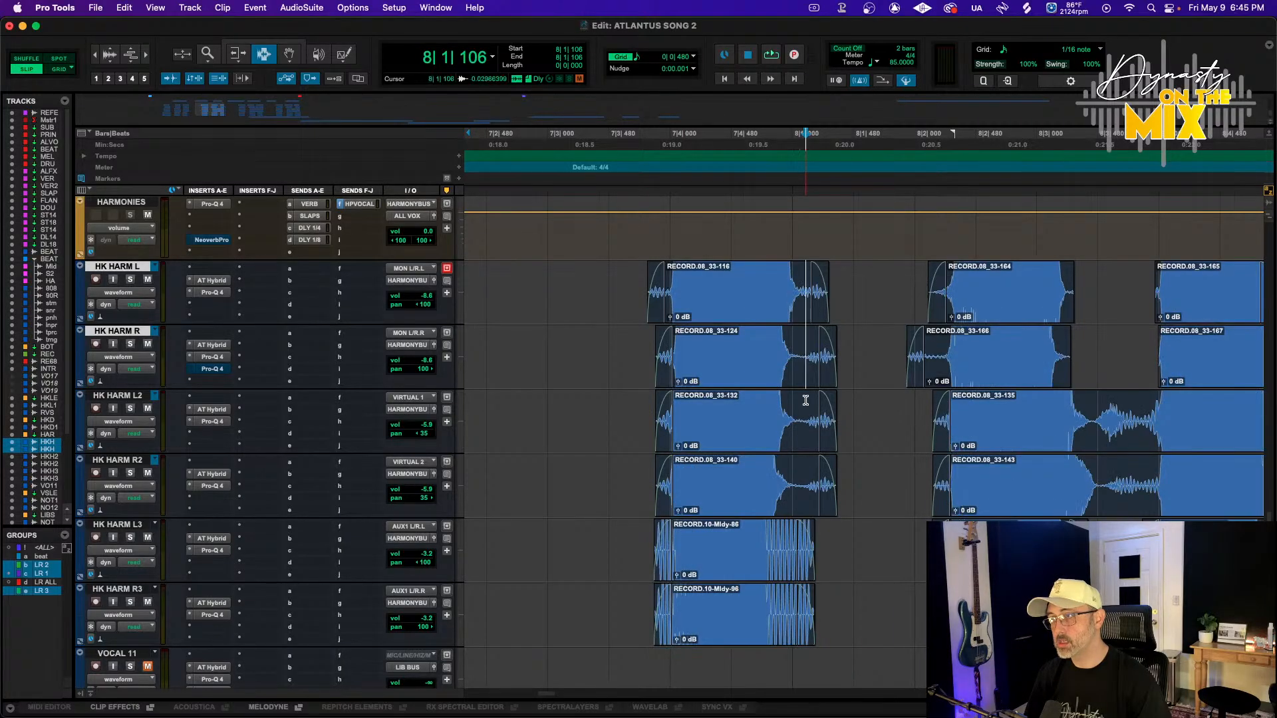
pyautogui.keyDown('shift'); pyautogui.click(817, 468); pyautogui.keyUp('shift')
pyautogui.press('s')
pyautogui.moveTo(839, 455); pyautogui.dragTo(798, 317)
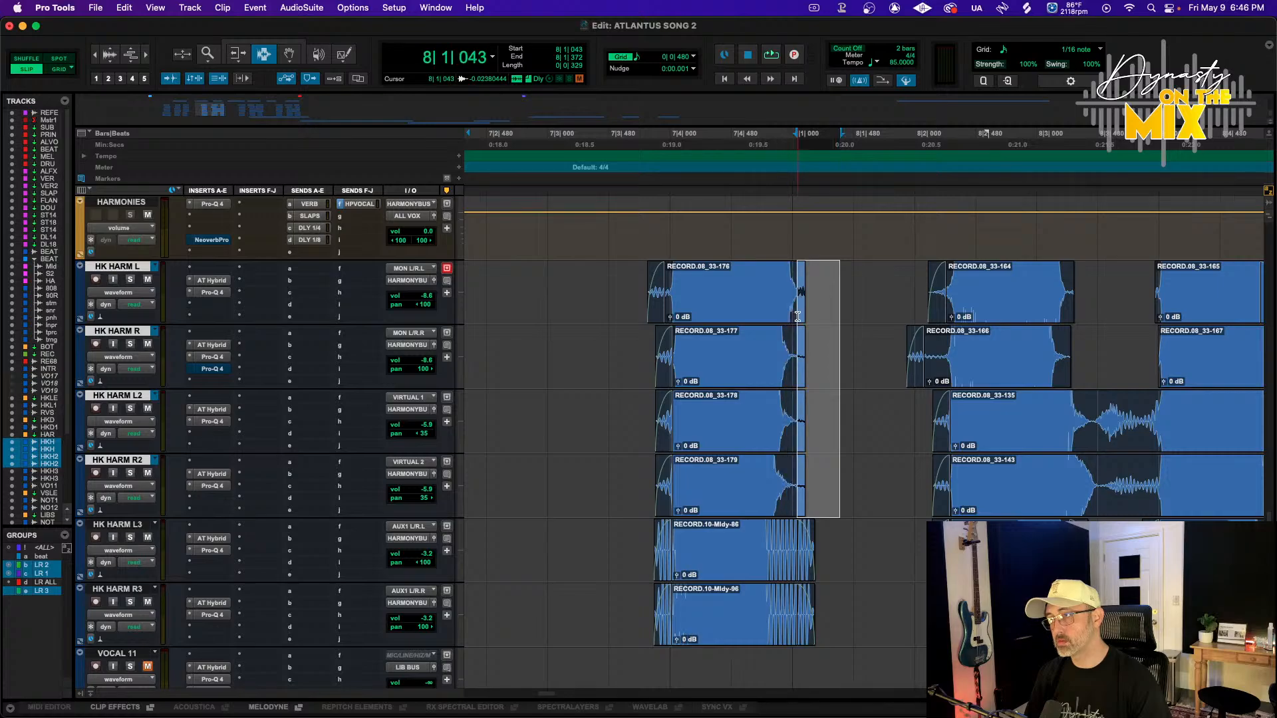
# Trim the starts of the HK HARM L and R clips to around bar 8|2
pyautogui.click(936, 356)
pyautogui.press('a')
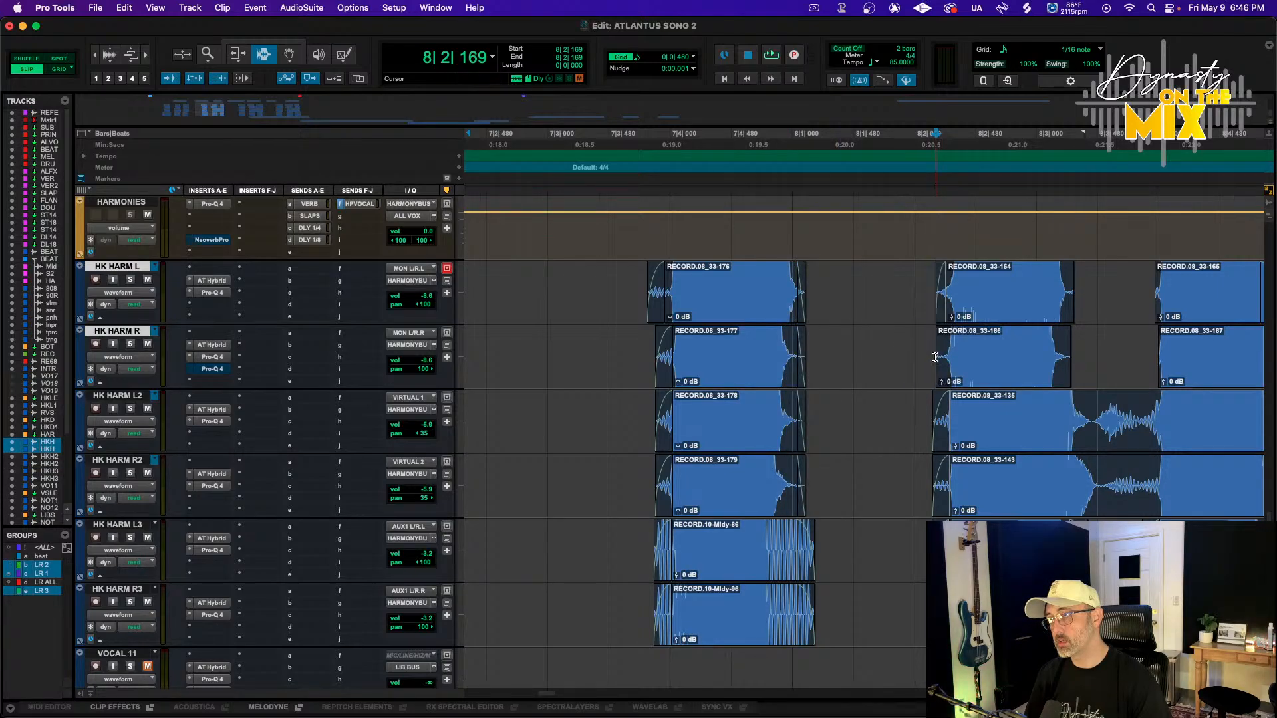
pyautogui.moveTo(910, 312); pyautogui.dragTo(944, 343)
# Delete the section between the HK HARM L and R clips near bar 8|3 and add fades
pyautogui.moveTo(1102, 341); pyautogui.dragTo(1073, 313)
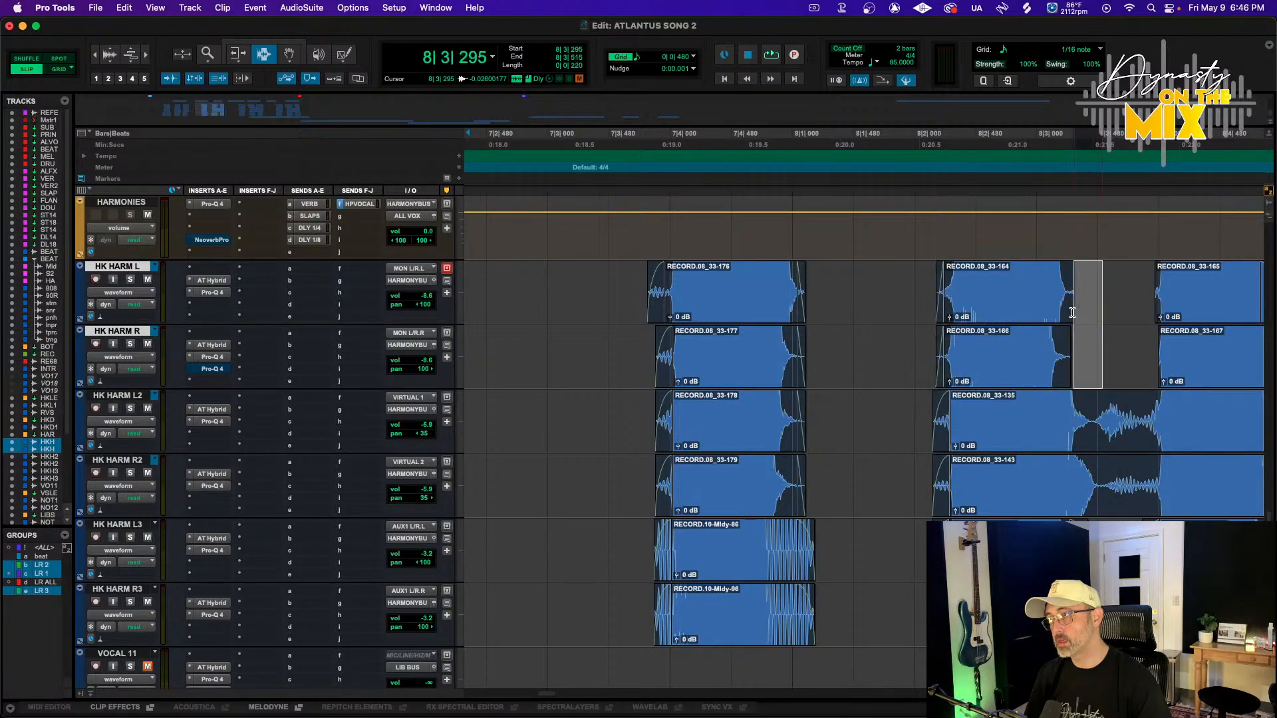
pyautogui.moveTo(1103, 423)
pyautogui.mouseDown()
pyautogui.moveTo(1145, 469)
pyautogui.moveTo(1049, 426)
pyautogui.moveTo(1089, 443)
pyautogui.mouseUp()
pyautogui.press('Delete')
pyautogui.press('f')
# Trim the tails of the HK HARM L and R clips near bar 9|4 slightly shorter
pyautogui.press('F7')
pyautogui.hscroll(2, 1074, 432)
pyautogui.moveTo(1081, 274); pyautogui.dragTo(1103, 345)
pyautogui.hscroll(2, 1105, 344)
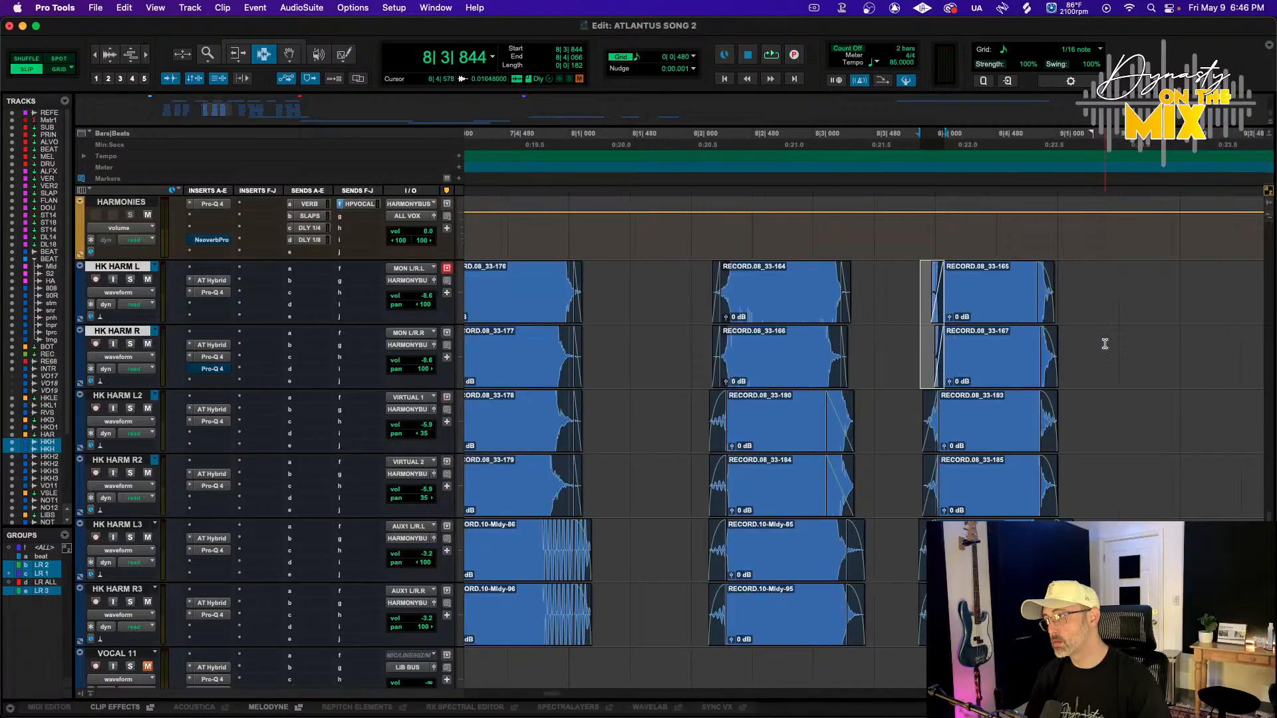
pyautogui.hscroll(7, 1066, 360)
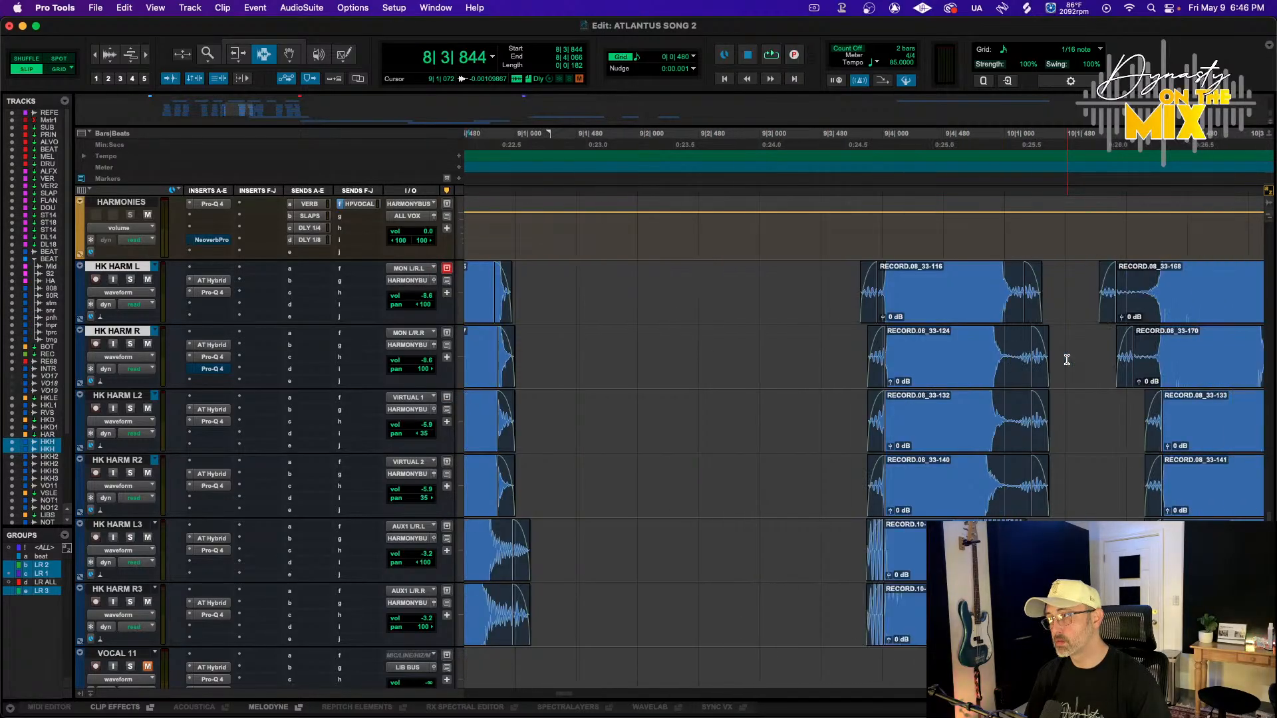
pyautogui.moveTo(1020, 361); pyautogui.dragTo(1010, 362)
pyautogui.moveTo(1003, 426); pyautogui.dragTo(1004, 429)
pyautogui.click(1000, 373)
pyautogui.hscroll(2, 1046, 356)
pyautogui.hscroll(5, 1047, 357)
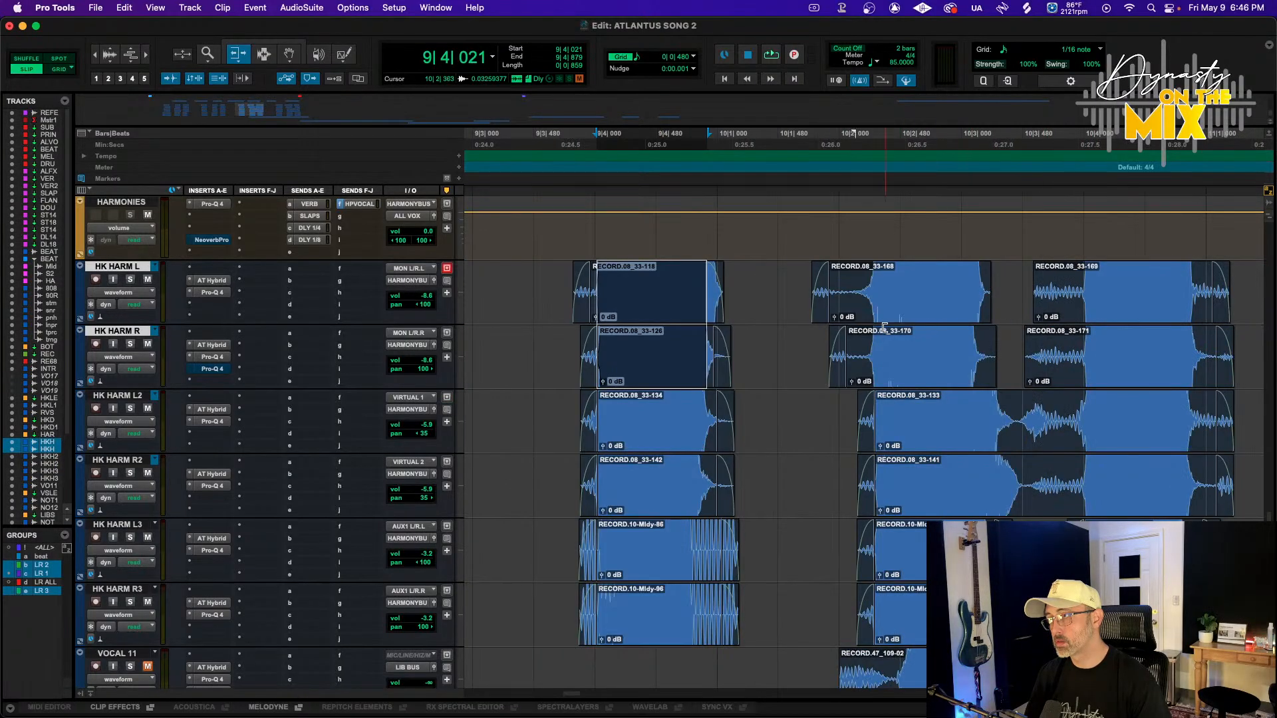
# Trim the starts of the HK HARM L and R clips to near bar 10|2 and add fade-ins
pyautogui.moveTo(859, 309); pyautogui.dragTo(878, 444)
pyautogui.moveTo(871, 359); pyautogui.dragTo(872, 361)
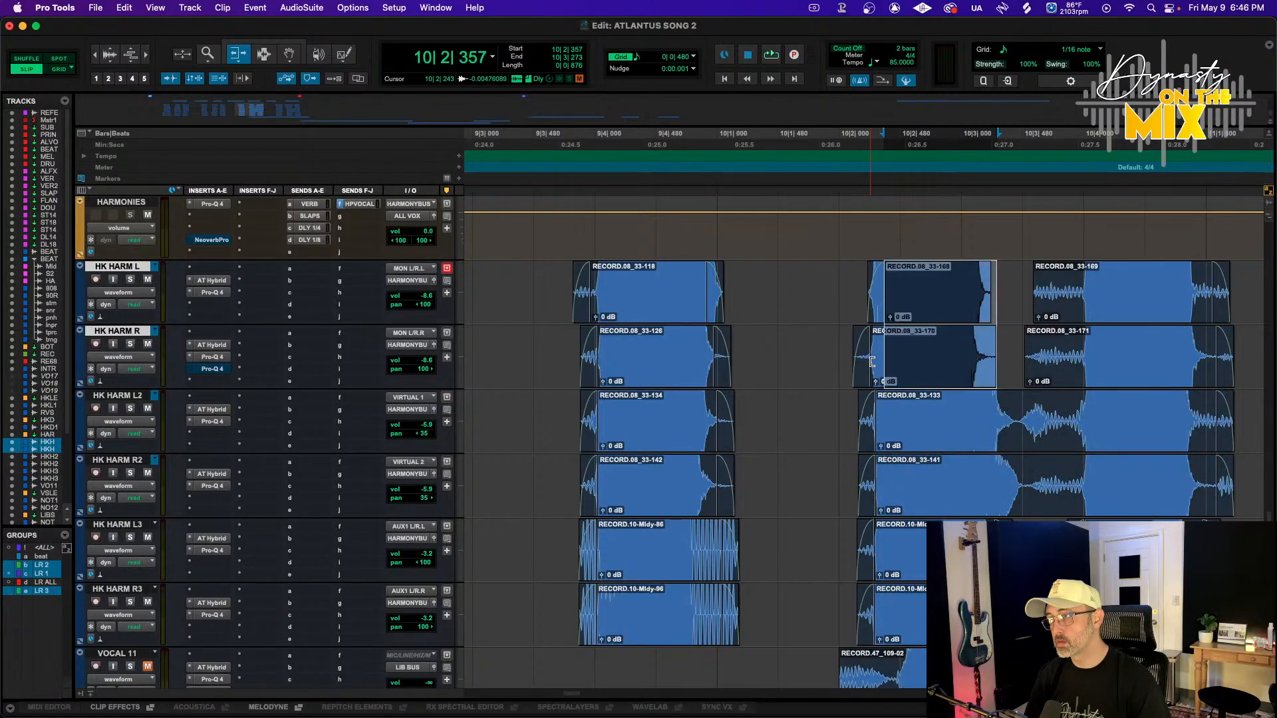
pyautogui.moveTo(876, 300); pyautogui.dragTo(858, 305)
pyautogui.press('F7')
pyautogui.click(858, 364)
pyautogui.press('a')
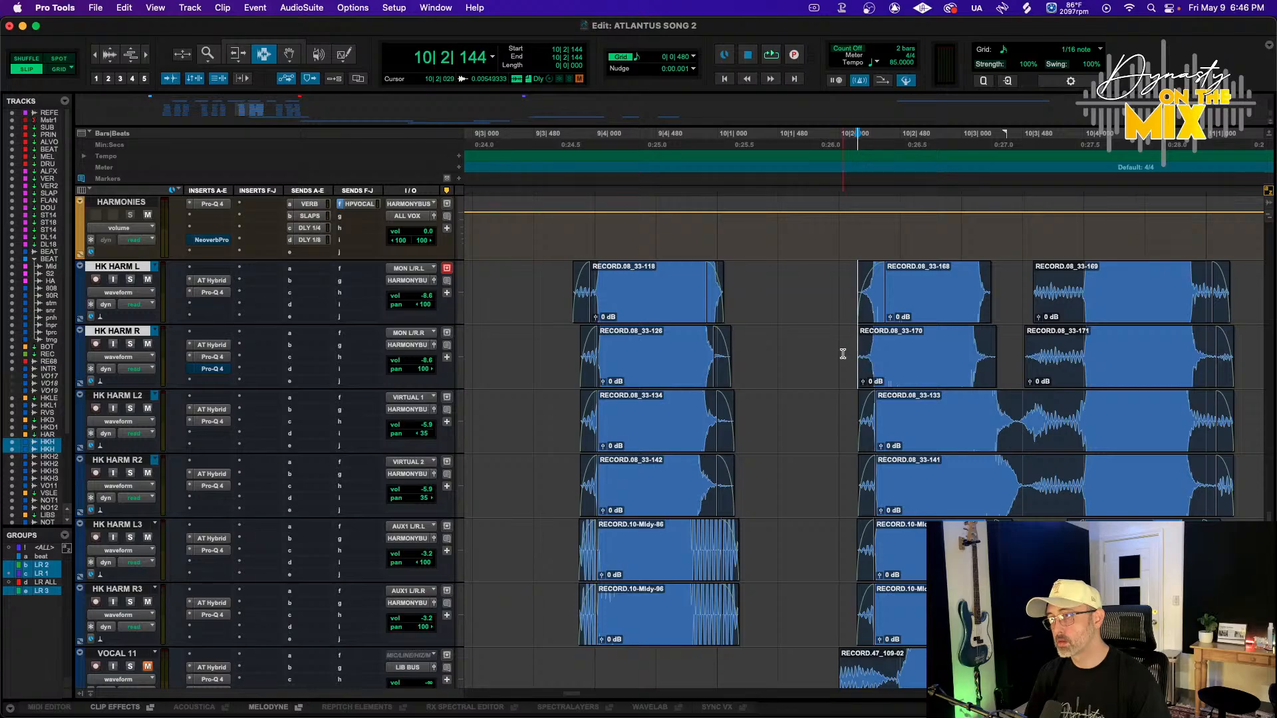
pyautogui.moveTo(843, 353); pyautogui.dragTo(879, 355)
pyautogui.press('f')
# Trim the starts of the following HK HARM L and R clips near bar 10|3 and fade them in
pyautogui.hscroll(3, 927, 327)
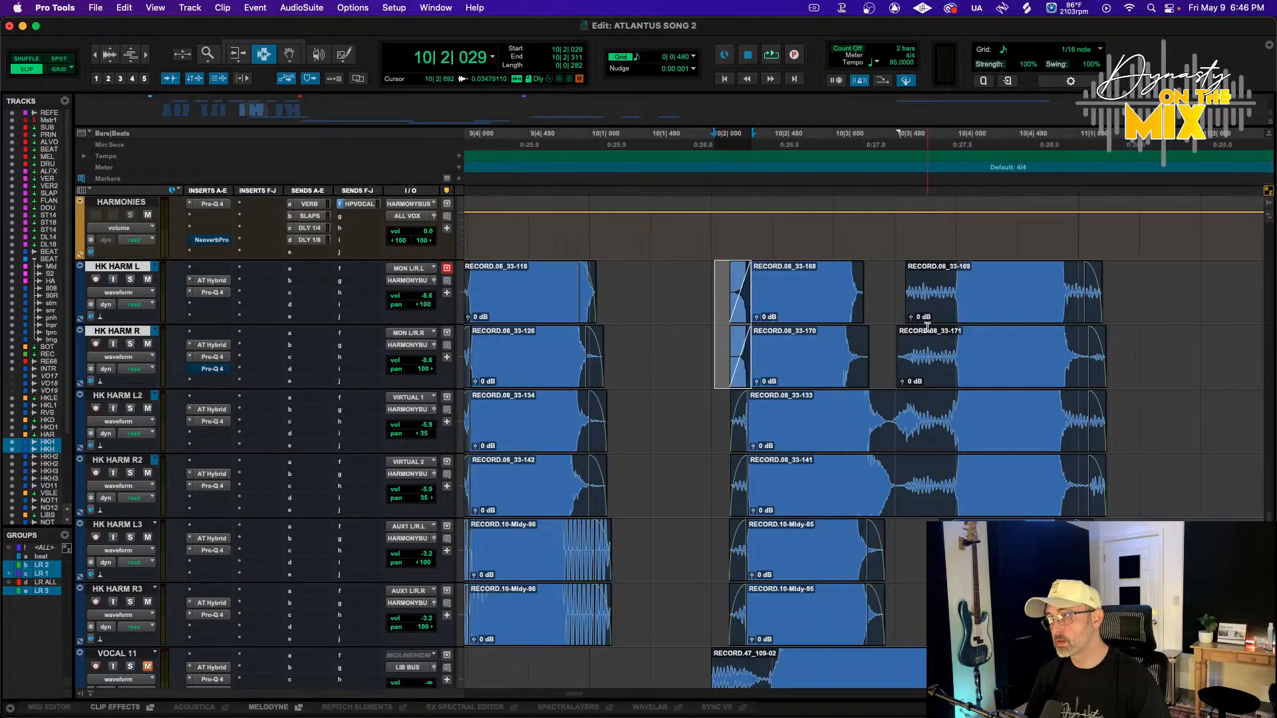
pyautogui.click(950, 332)
pyautogui.press('a')
pyautogui.moveTo(961, 356); pyautogui.dragTo(924, 359)
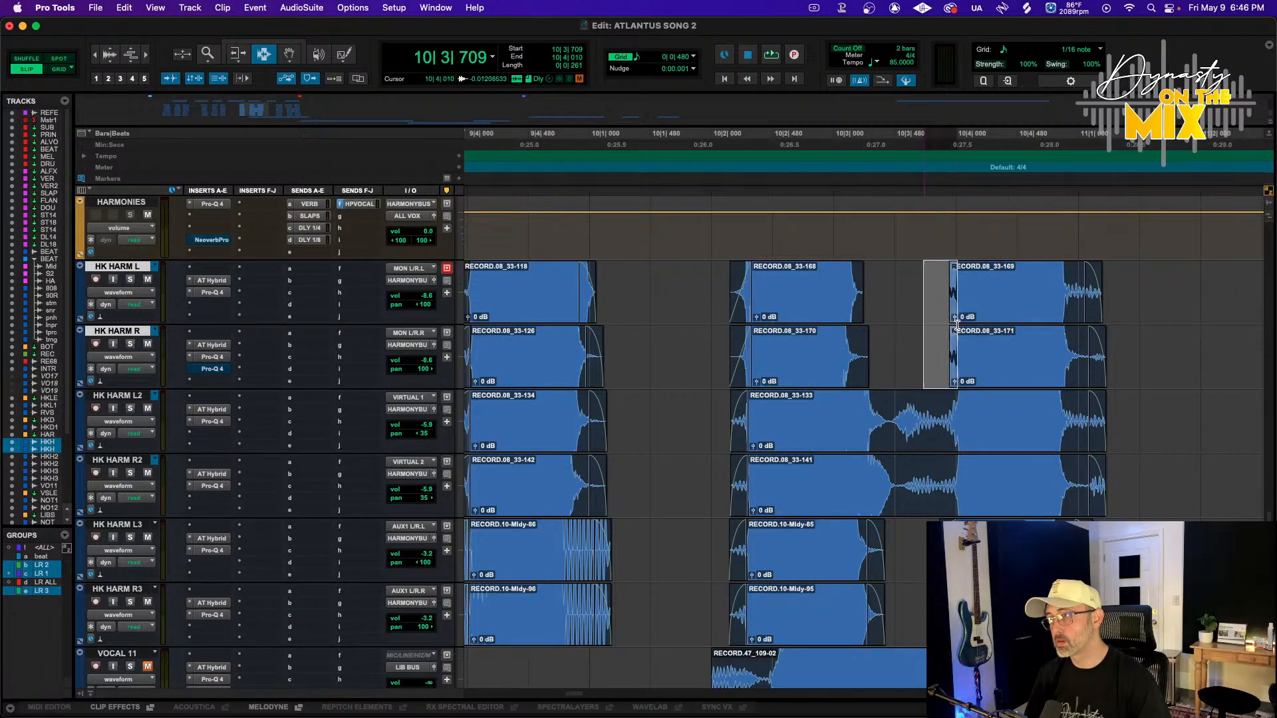
pyautogui.press('f')
# Delete the section of the HK HARM L2 and R2 clips near bar 10|3 and fade in the new clip start
pyautogui.moveTo(895, 420); pyautogui.dragTo(940, 487)
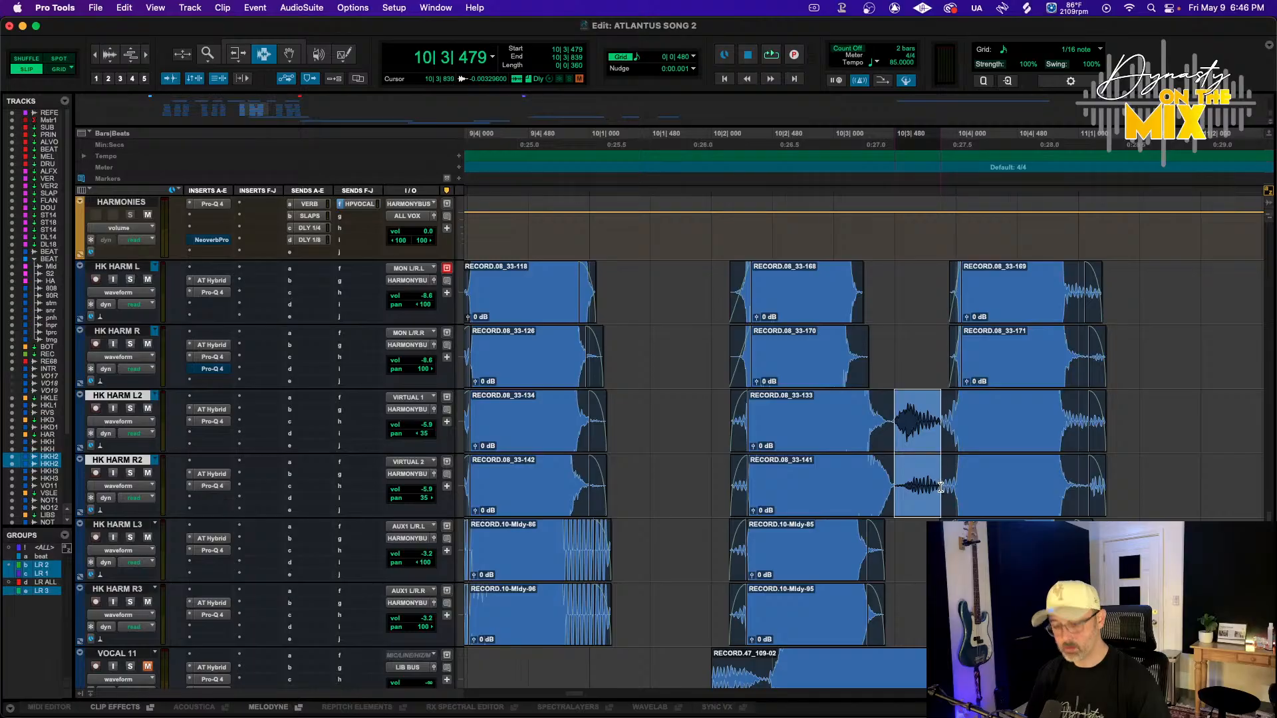
pyautogui.press('Delete')
pyautogui.moveTo(917, 425); pyautogui.dragTo(957, 427)
pyautogui.press('f')
# Add fade-outs to the ends of the HK HARM L2, R2, L and R clips near bar 11|1
pyautogui.moveTo(1135, 439); pyautogui.dragTo(1062, 439)
pyautogui.press('f')
pyautogui.click(1087, 434)
pyautogui.press('F7')
pyautogui.moveTo(1127, 319); pyautogui.dragTo(1082, 328)
pyautogui.press('f')
pyautogui.press('F6')
pyautogui.click(1084, 312)
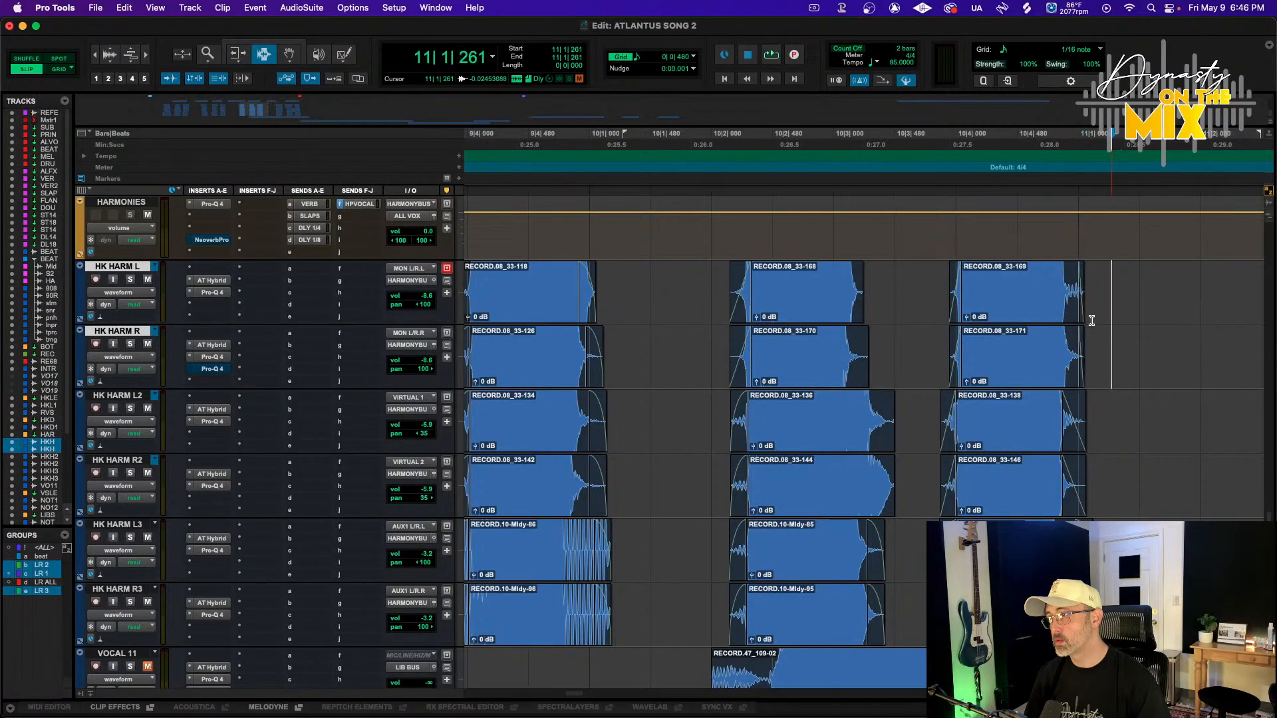
# Inspect the tails of the HK HARM L, R, L2 and R2 clips near bar 10|3
pyautogui.keyDown('shift'); pyautogui.click(1056, 312); pyautogui.keyUp('shift')
pyautogui.hscroll(-4, 915, 249)
pyautogui.moveTo(1013, 295); pyautogui.dragTo(966, 296)
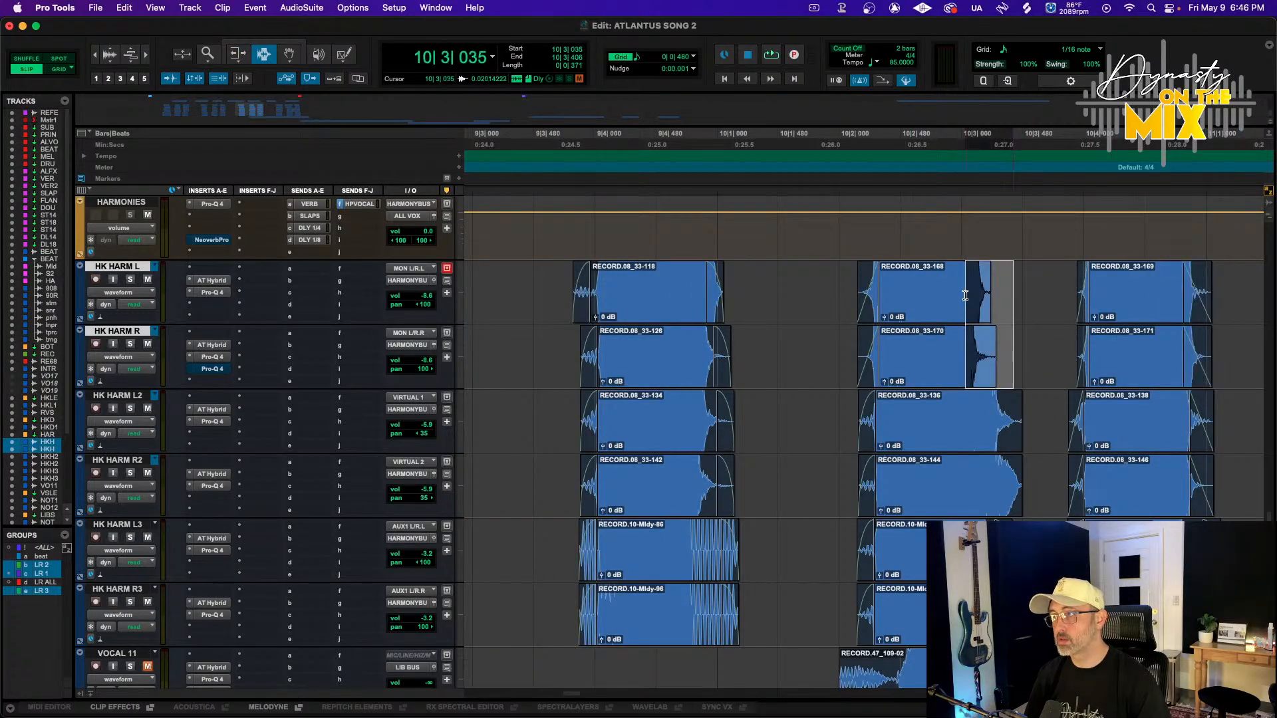
pyautogui.moveTo(1041, 473); pyautogui.dragTo(1005, 421)
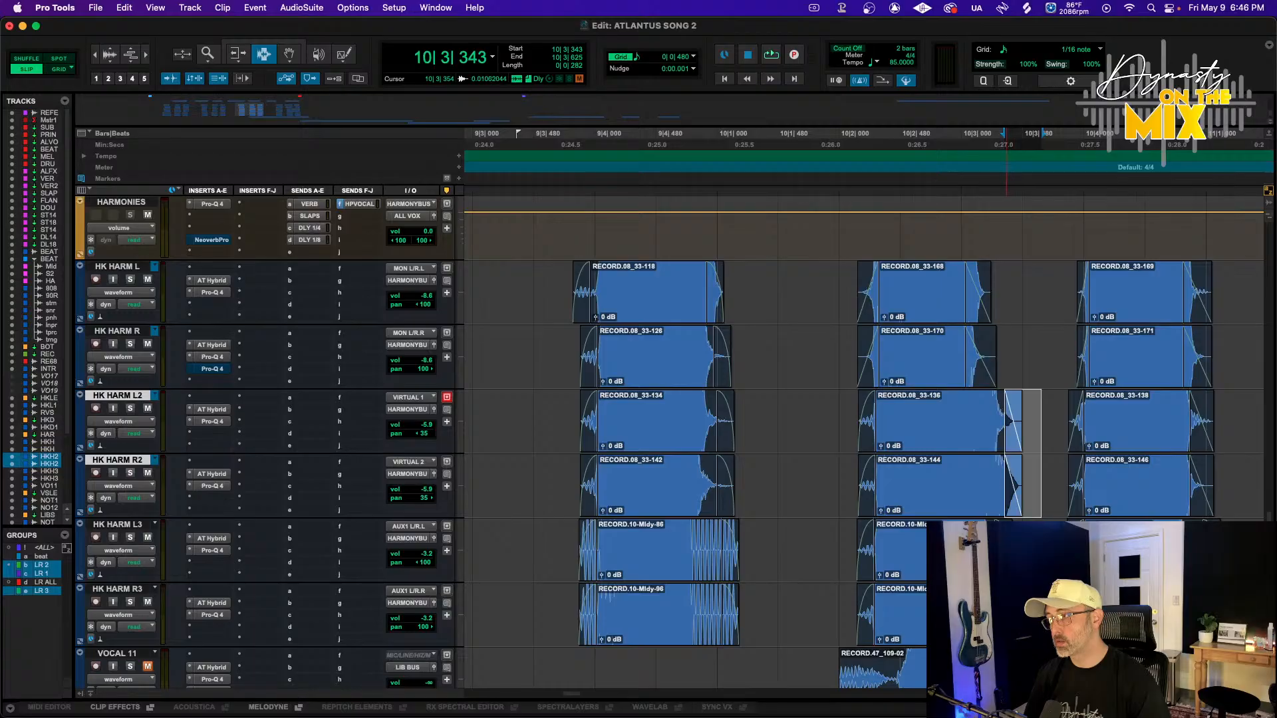
pyautogui.hscroll(-20, 910, 485)
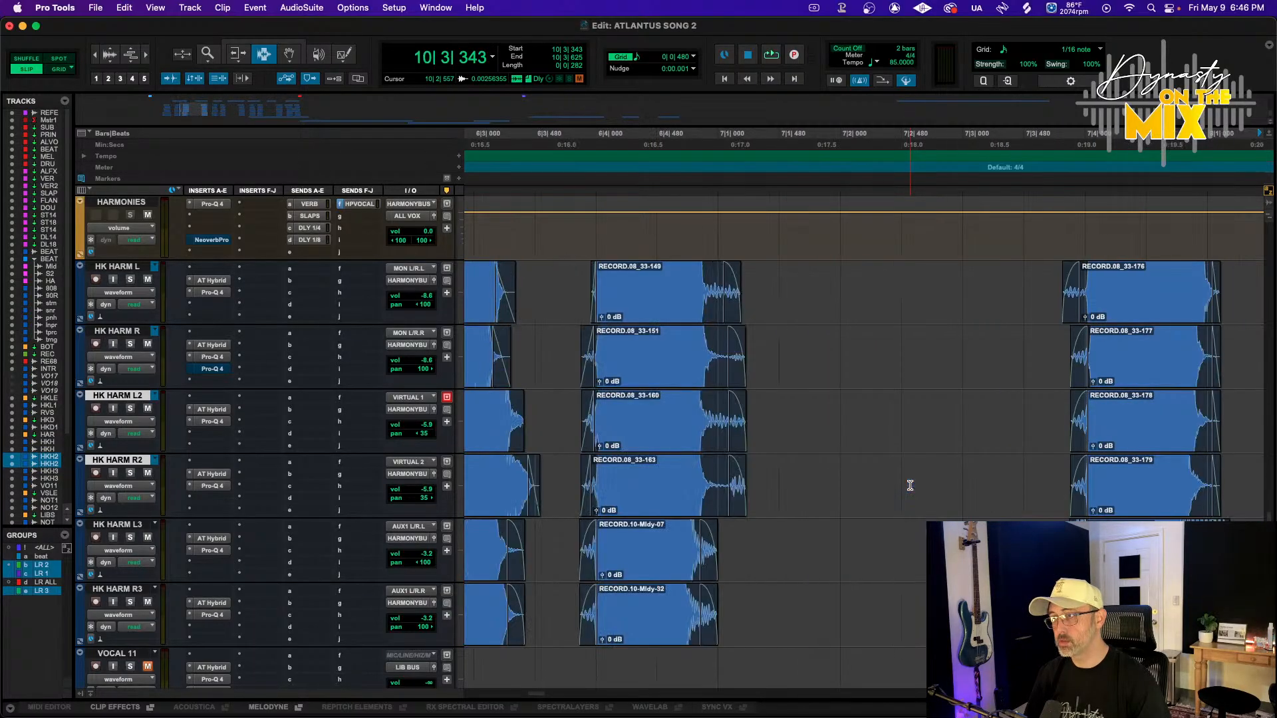
# Trim the ends of the HK HARM L and R clips to around bar 7|1
pyautogui.hscroll(-8, 910, 485)
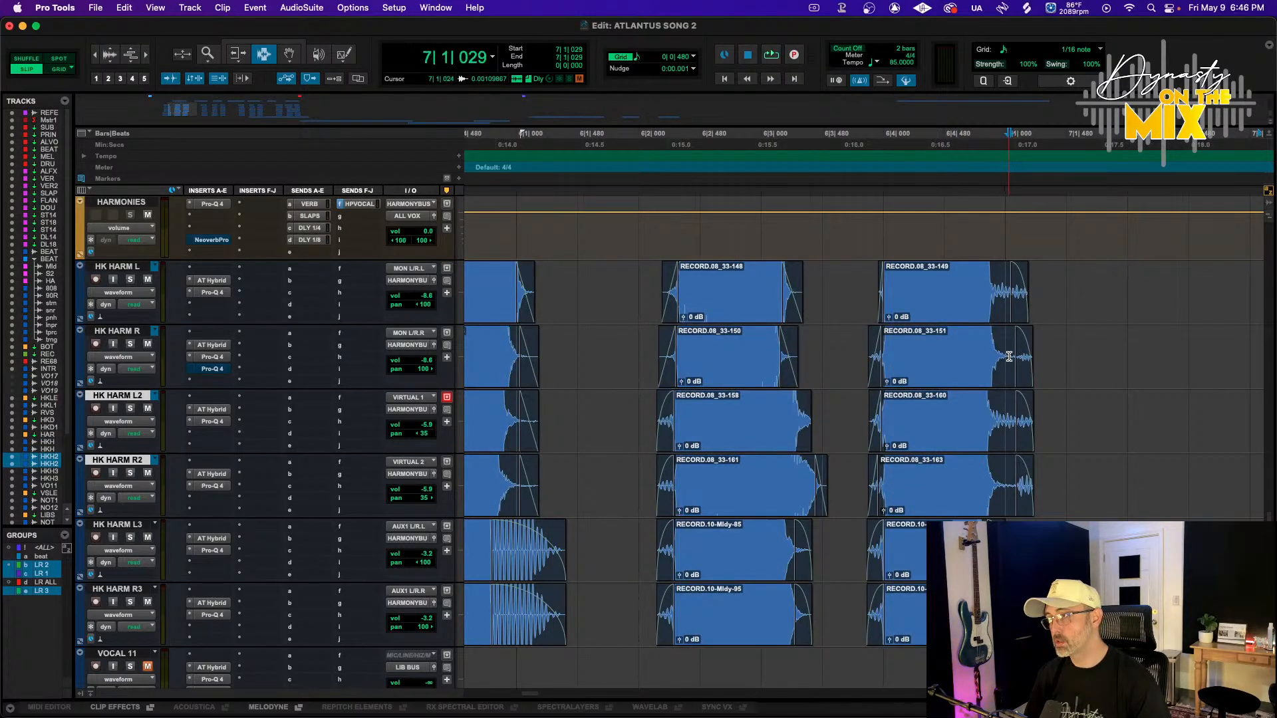
pyautogui.moveTo(1009, 357); pyautogui.dragTo(1008, 350)
pyautogui.press('s')
pyautogui.moveTo(1042, 429); pyautogui.dragTo(992, 314)
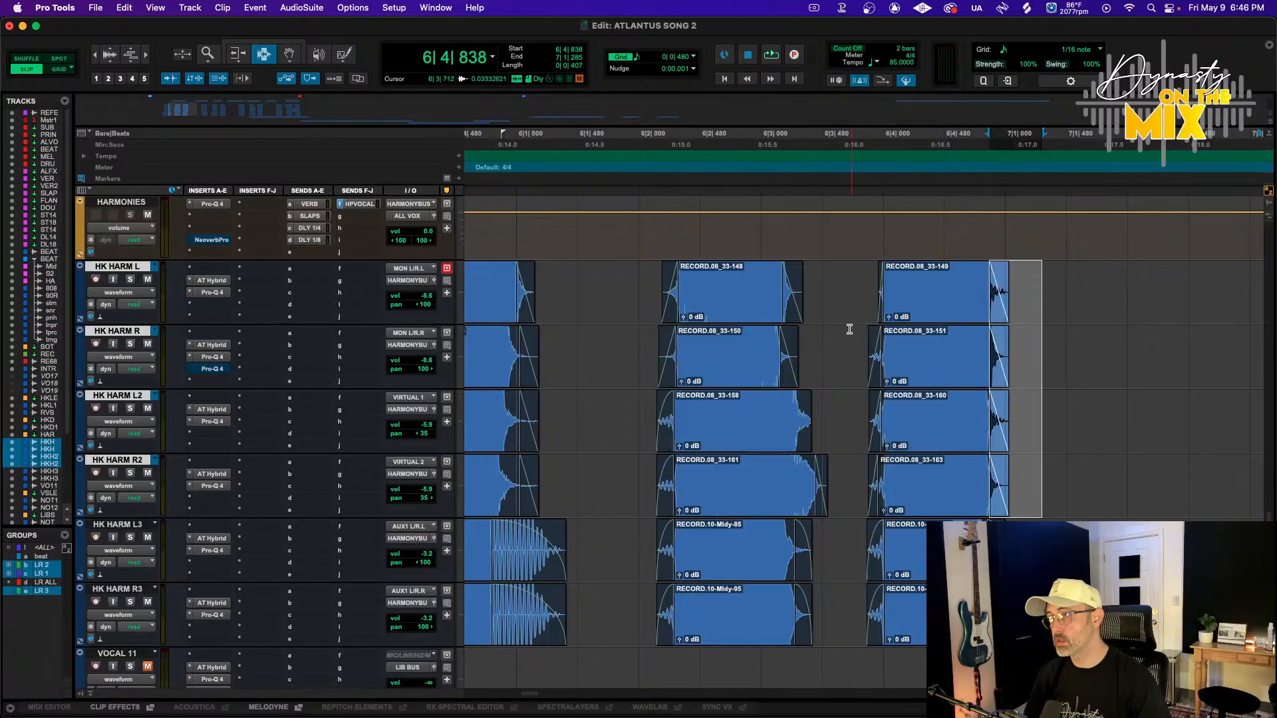
pyautogui.hscroll(-8, 785, 337)
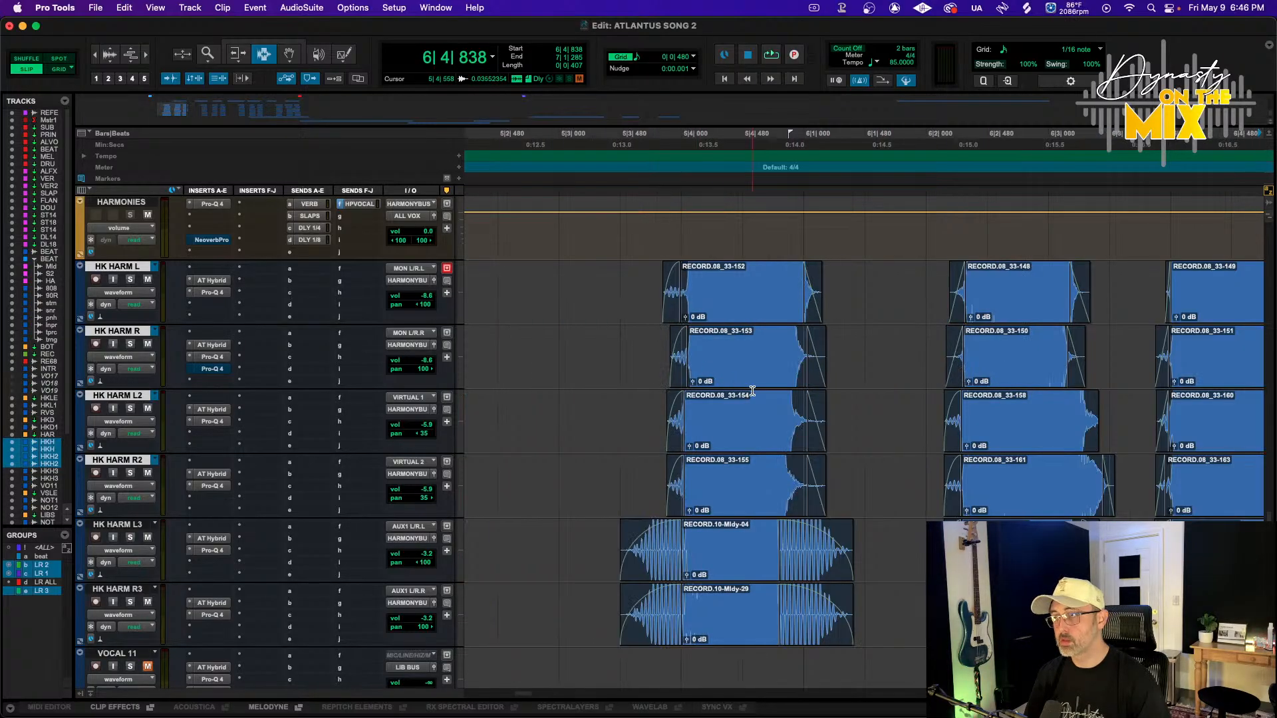
# Add fade-outs to the ends of the HK HARM L2 and R2 clips near bar 6|3
pyautogui.moveTo(1118, 456); pyautogui.dragTo(1061, 440)
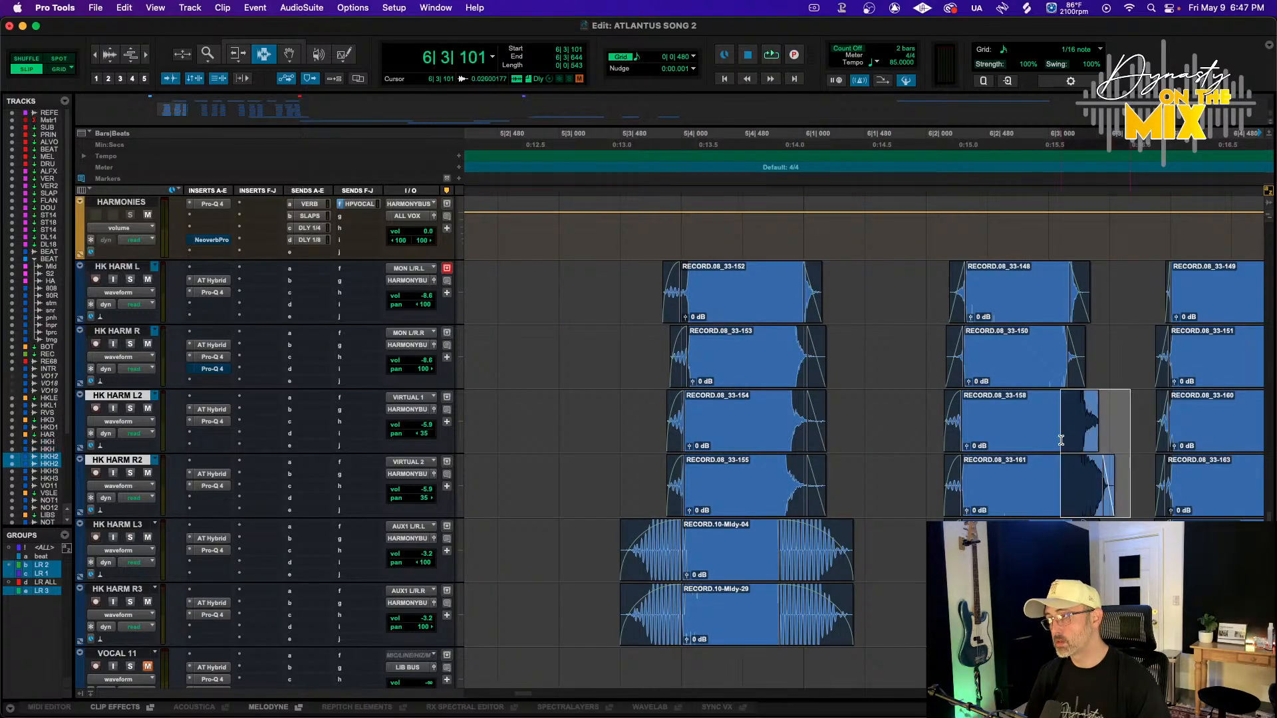
pyautogui.moveTo(1105, 487); pyautogui.dragTo(1096, 486)
pyautogui.press('F7')
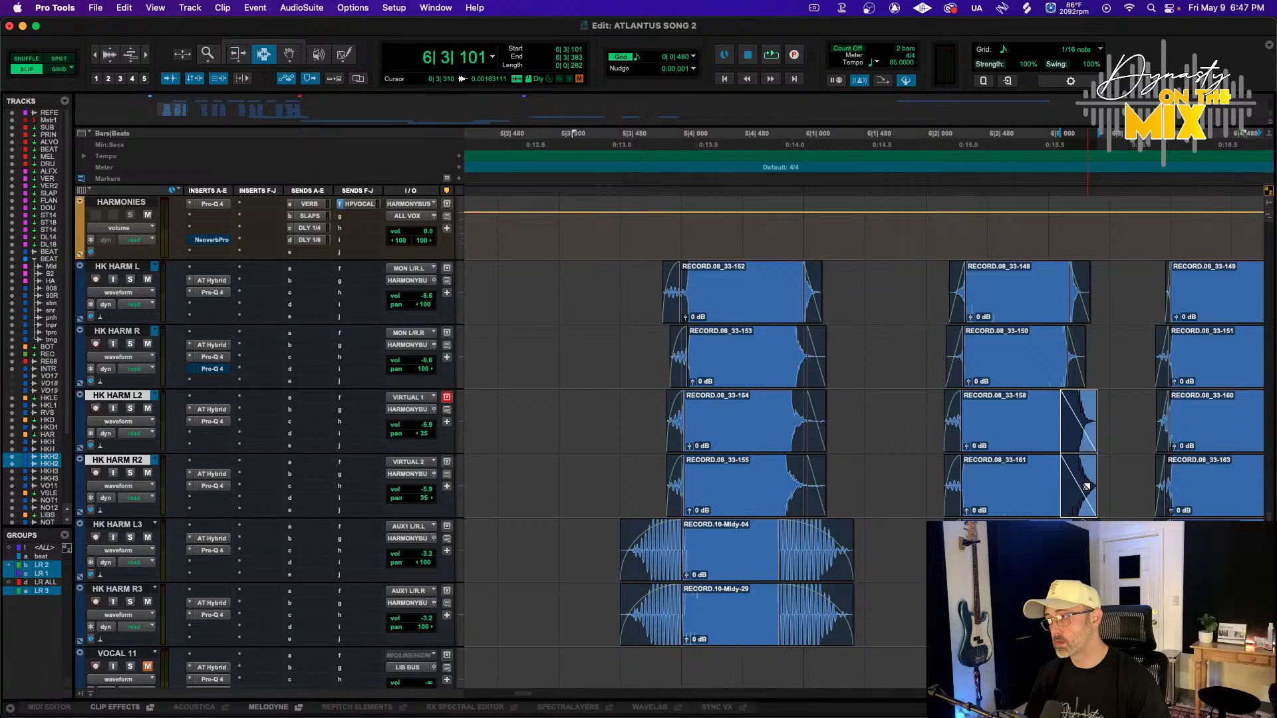
# Play back the harmony tracks from around bar 5|3 to review the edits
pyautogui.hscroll(-15, 1057, 477)
pyautogui.press('r')
pyautogui.press('r')
pyautogui.press('r')
pyautogui.hotkey('alt', 'a')
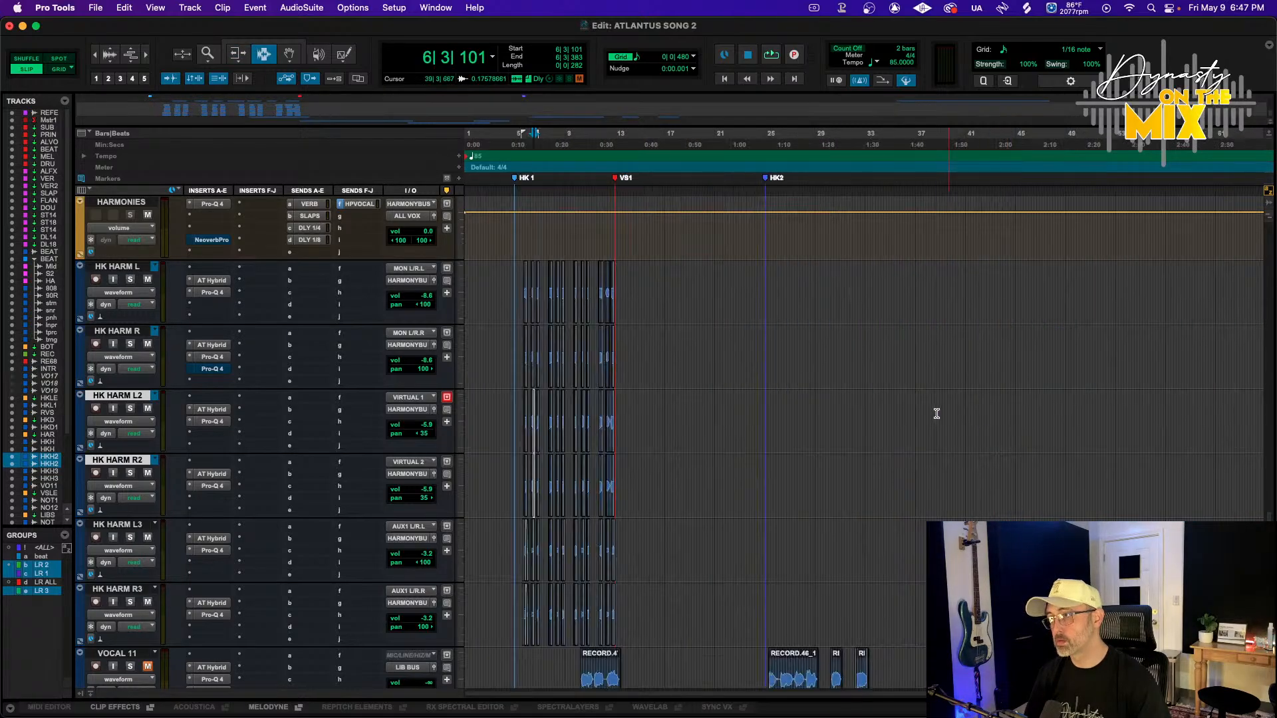
pyautogui.press('t')
pyautogui.press('t')
pyautogui.press('t')
pyautogui.press('t')
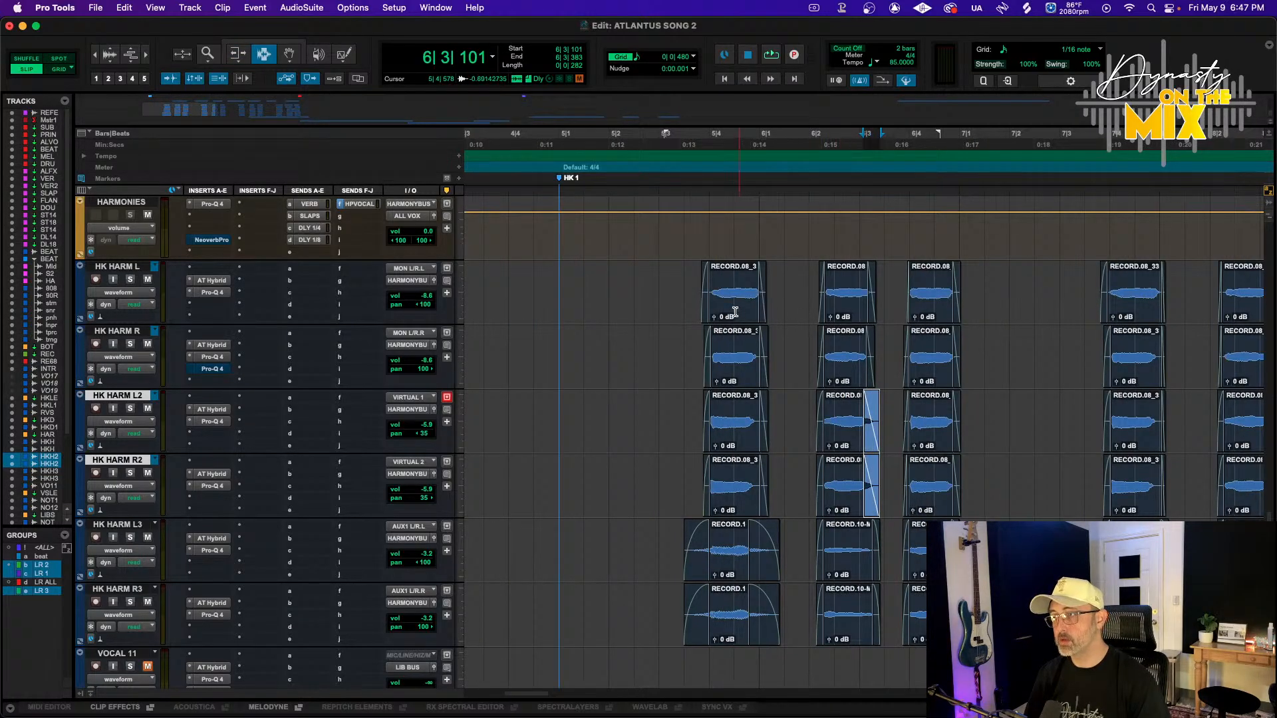
pyautogui.click(685, 139)
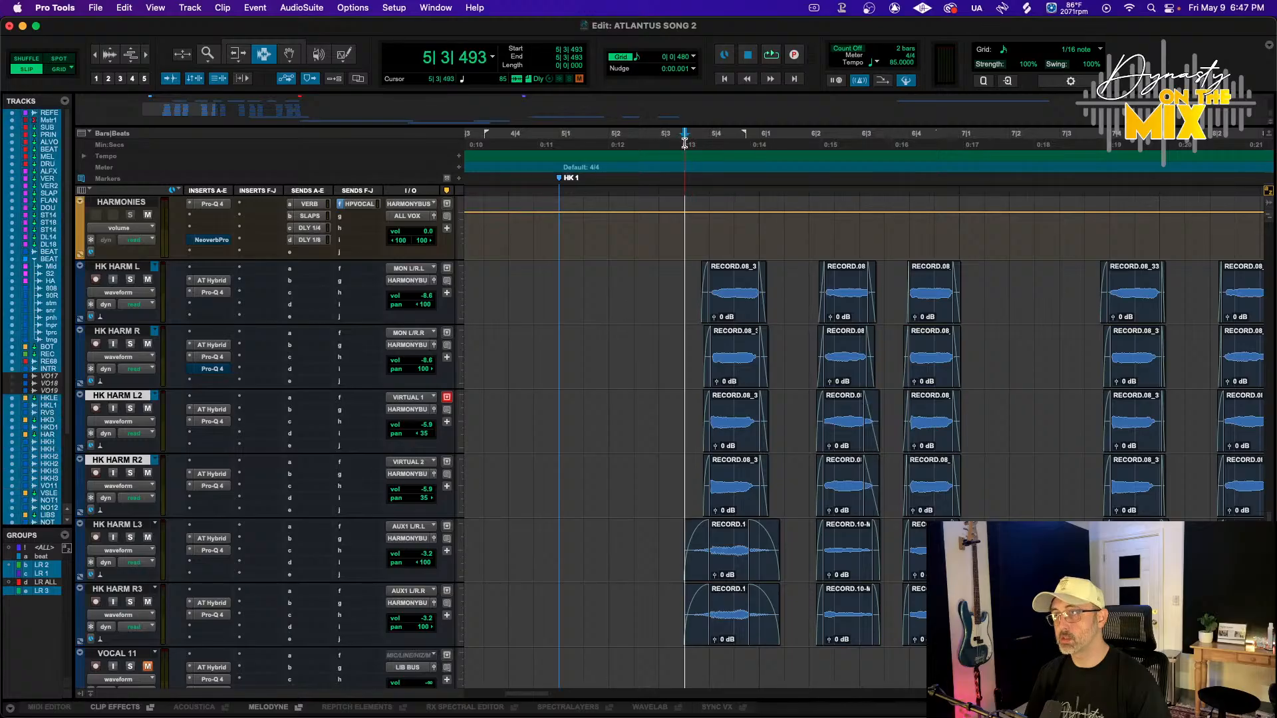
pyautogui.press('space')
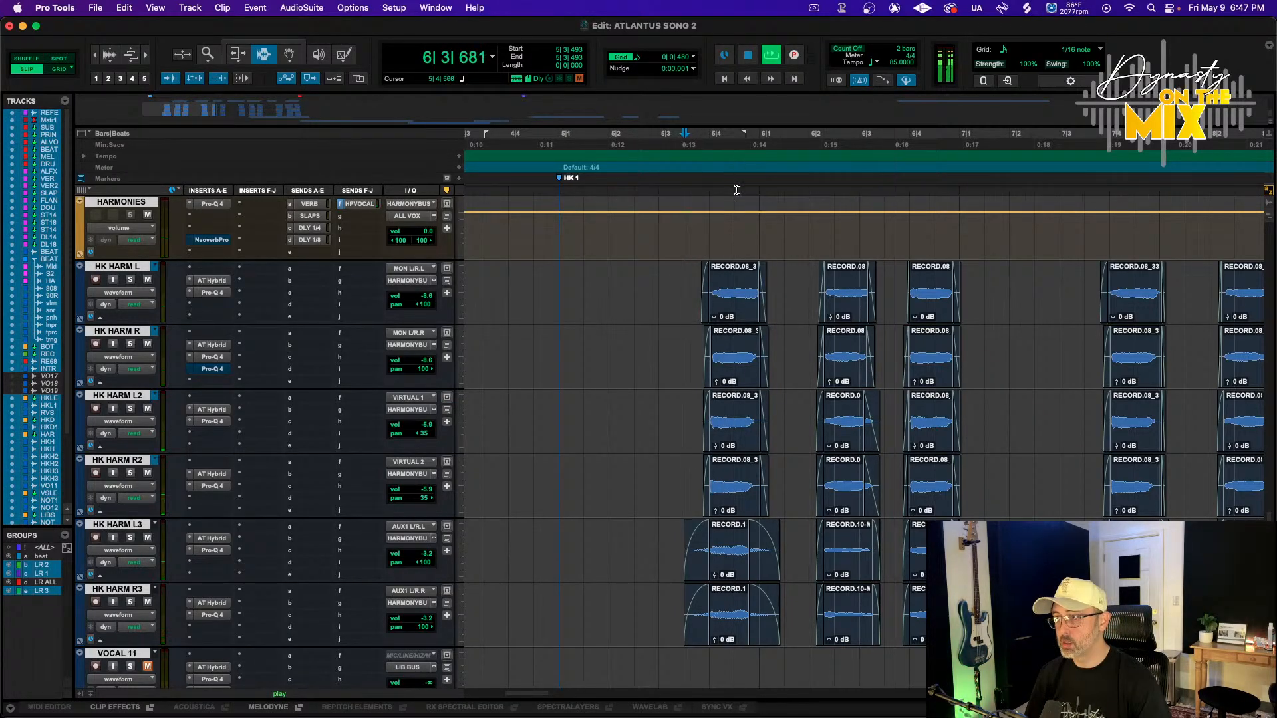
pyautogui.hscroll(10, 736, 190)
pyautogui.hscroll(5, 741, 229)
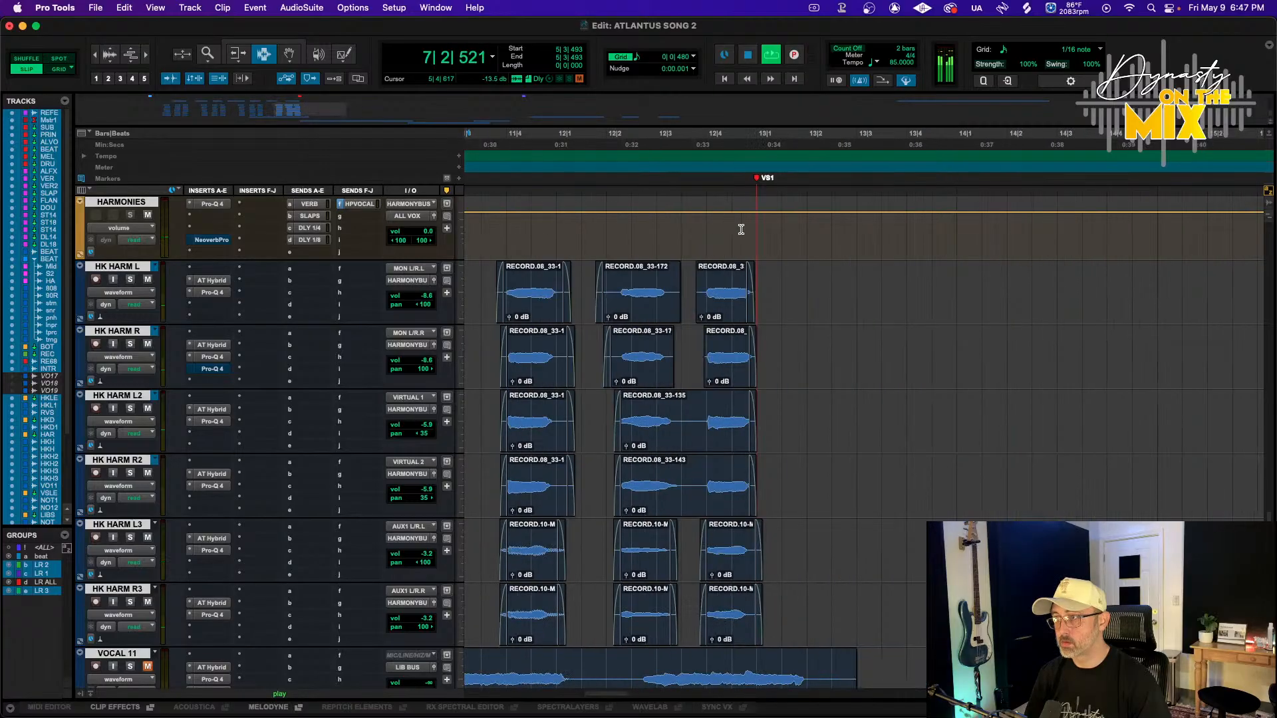
# Delete the quiet section inside the HK HARM L2 and R2 clips near bar 12|3
pyautogui.moveTo(679, 428); pyautogui.dragTo(701, 472)
pyautogui.press('t')
pyautogui.press('t')
pyautogui.press('t')
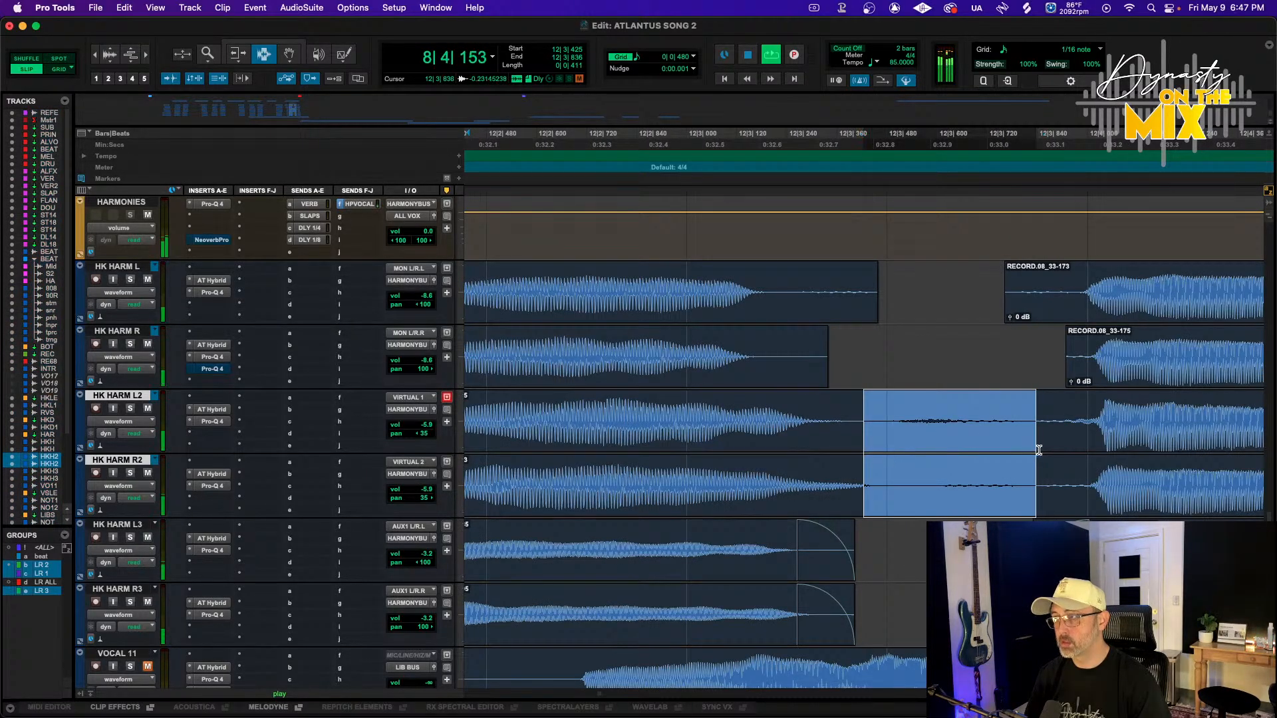
pyautogui.moveTo(1039, 450); pyautogui.dragTo(1064, 448)
pyautogui.press('Delete')
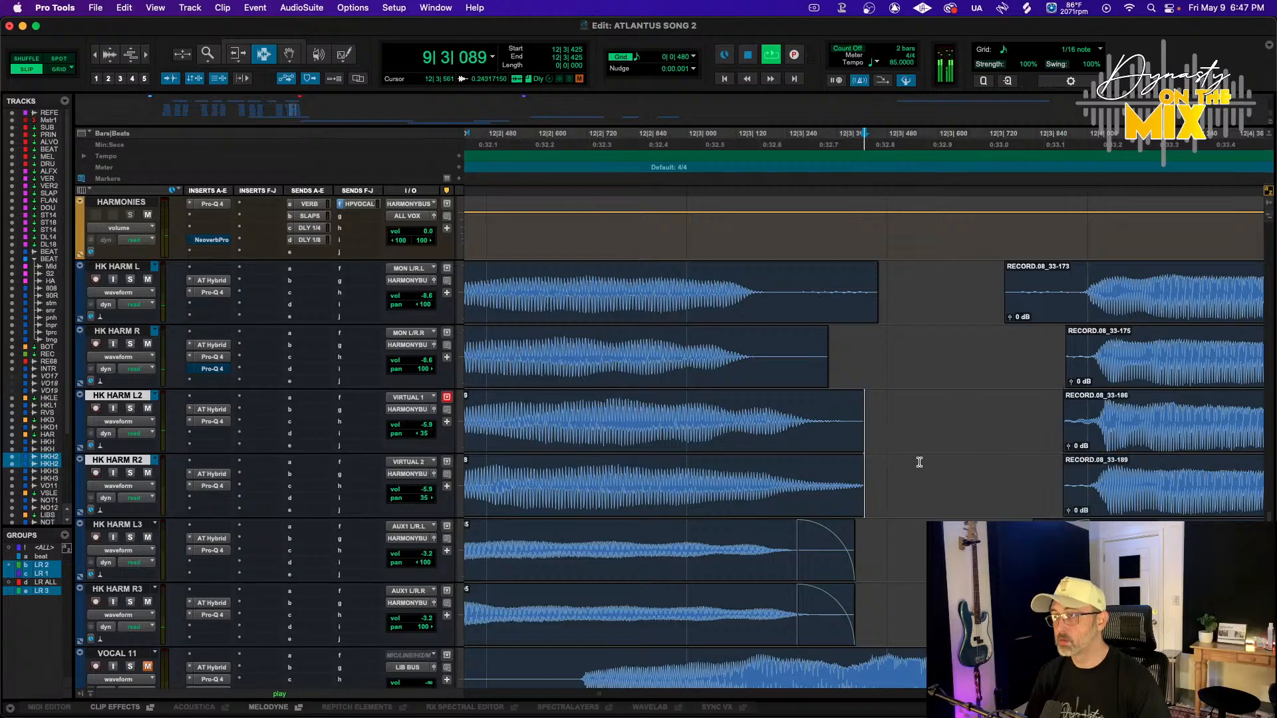
# Add fades on all four HK HARM tracks on both sides of the gap near bar 12|3
pyautogui.moveTo(909, 463); pyautogui.dragTo(729, 291)
pyautogui.press('f')
pyautogui.moveTo(946, 302); pyautogui.dragTo(1095, 459)
pyautogui.press('f')
# Trim the start of the HK HARM L clip near bar 12|4
pyautogui.click(1057, 306)
pyautogui.press('a')
pyautogui.press('r')
pyautogui.press('r')
pyautogui.press('r')
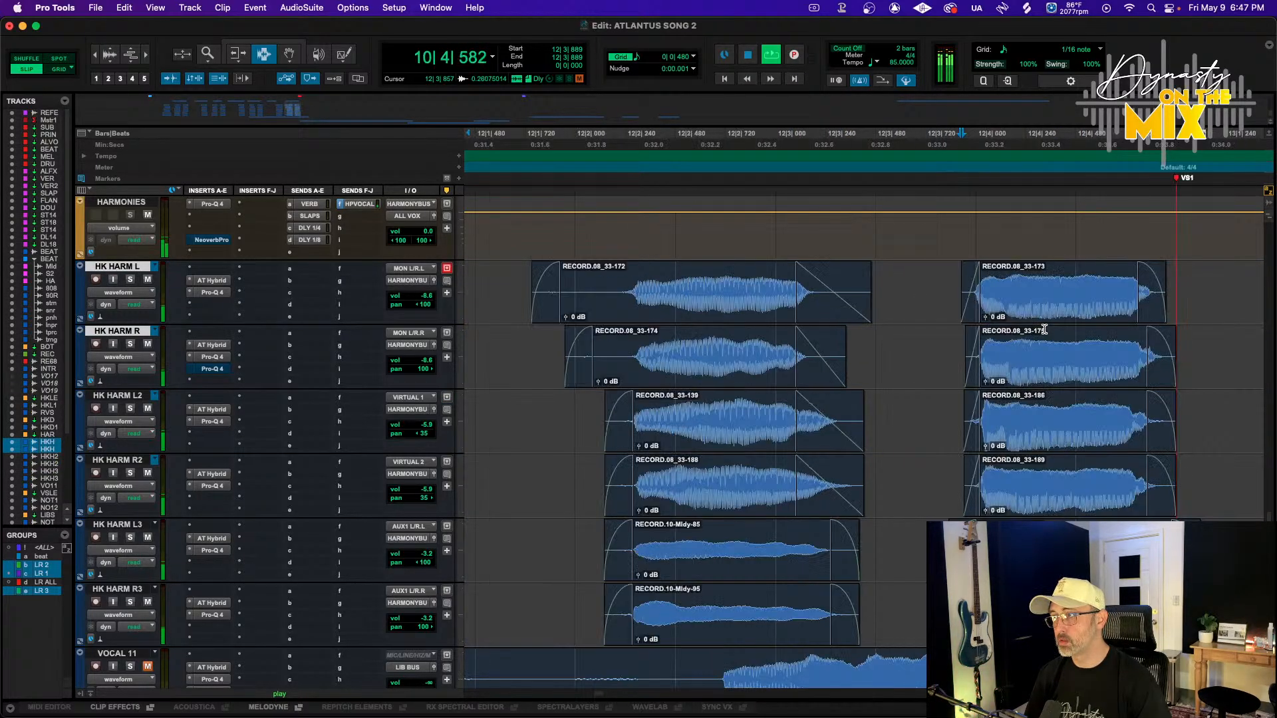
# Fade the end of the HK HARM R clip and trim the HK HARM L clip near bar 12|3
pyautogui.moveTo(754, 359); pyautogui.dragTo(808, 363)
pyautogui.press('f')
pyautogui.click(802, 306)
pyautogui.press('a')
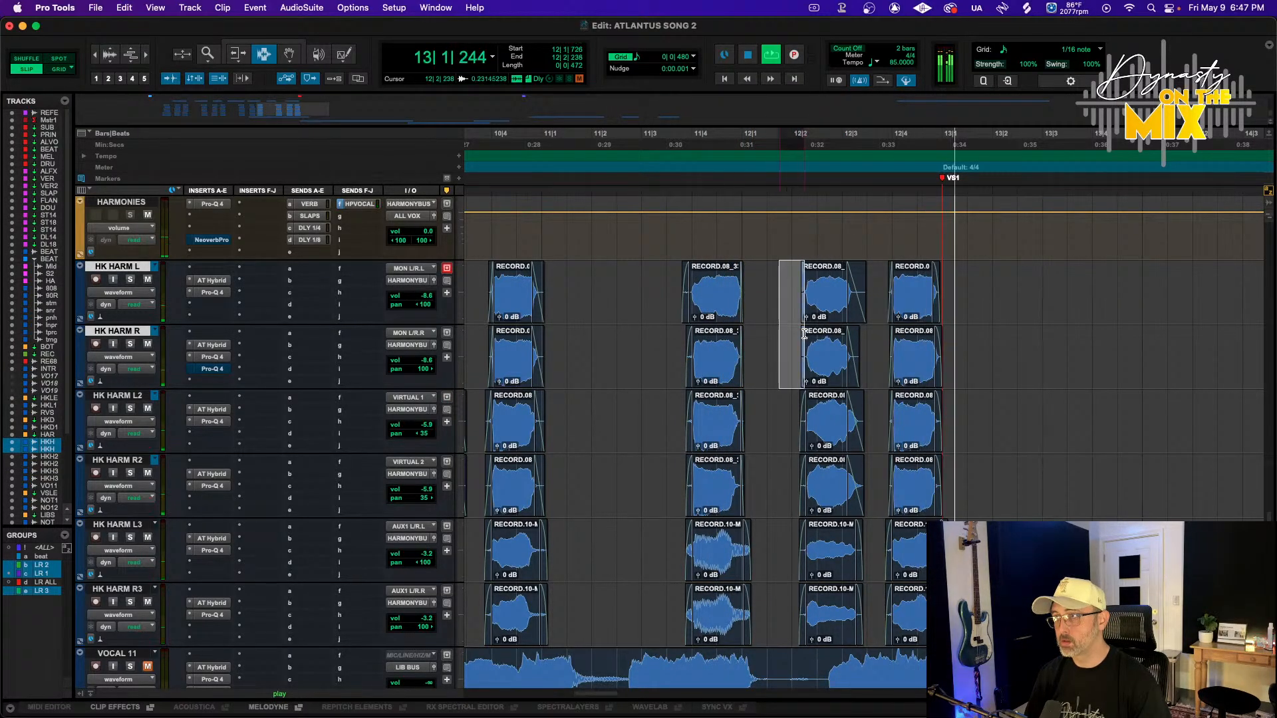
pyautogui.press('r')
pyautogui.hscroll(-10, 737, 375)
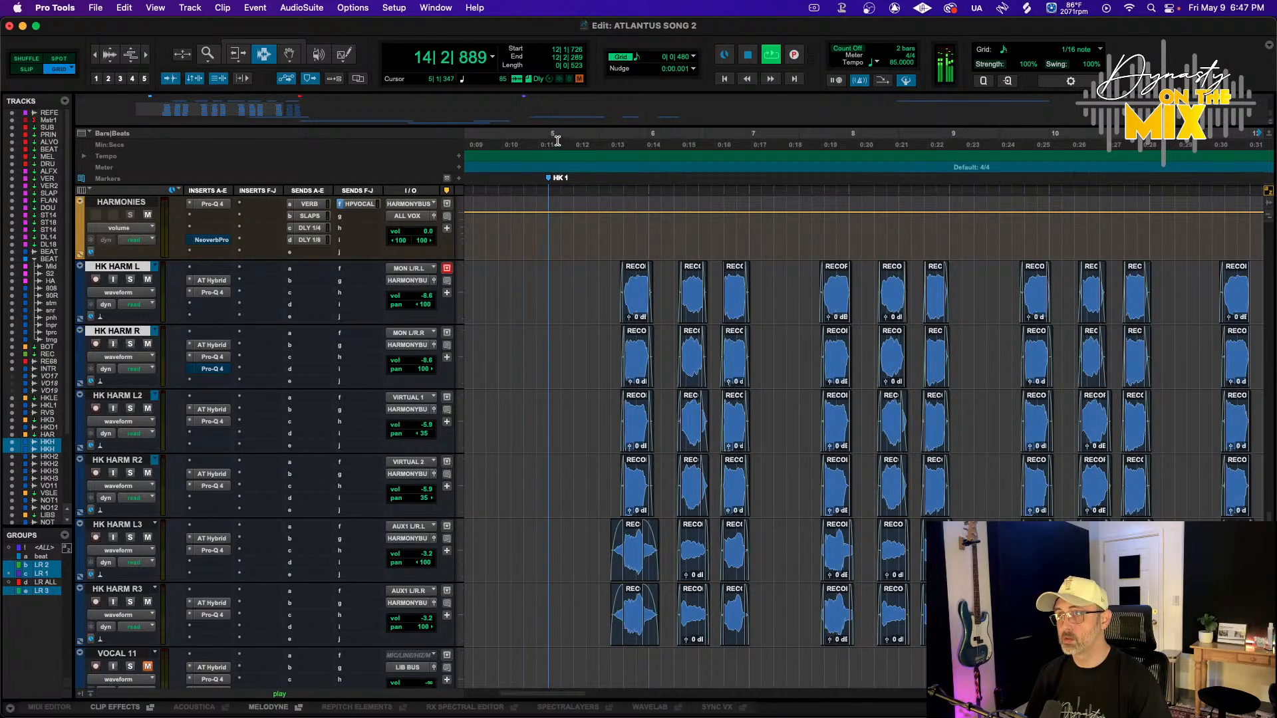
# Play back the harmony section from bar 5 and scroll through the session's tracks
pyautogui.moveTo(558, 140); pyautogui.dragTo(1230, 381)
pyautogui.hscroll(-7, 983, 333)
pyautogui.press('space')
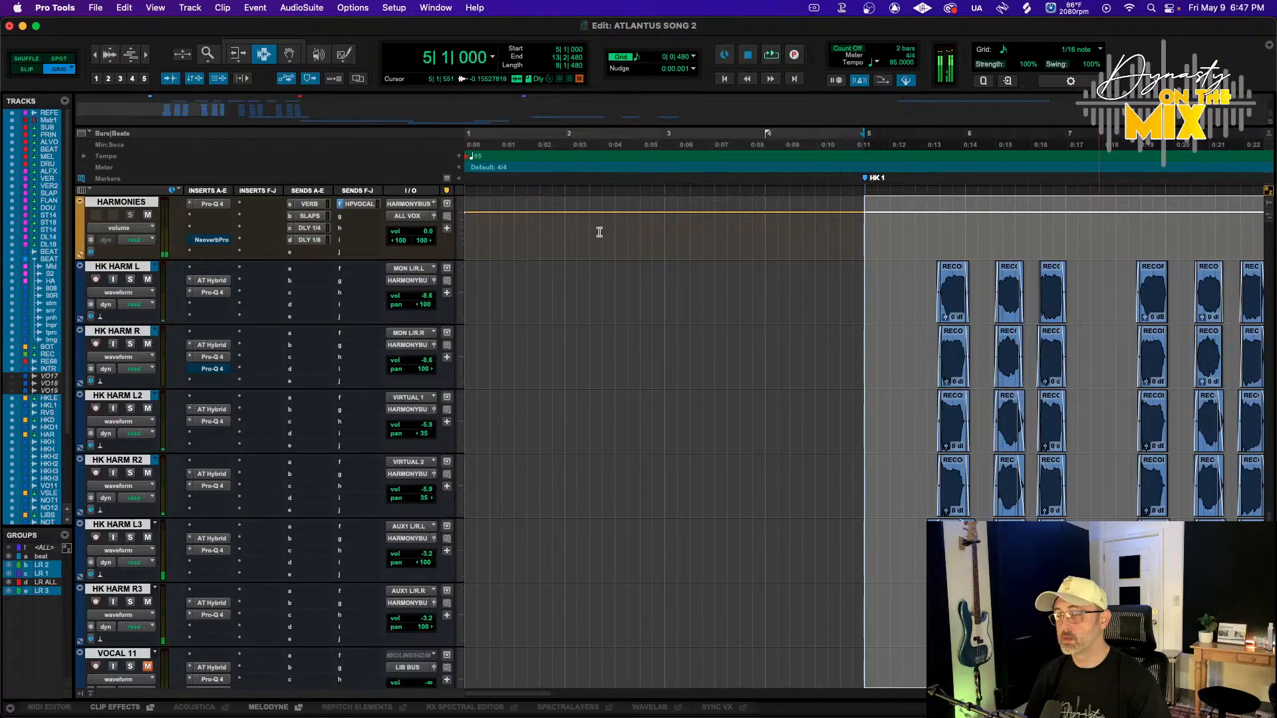
pyautogui.press('space')
pyautogui.scroll(8, 148, 434)
pyautogui.scroll(10, 148, 434)
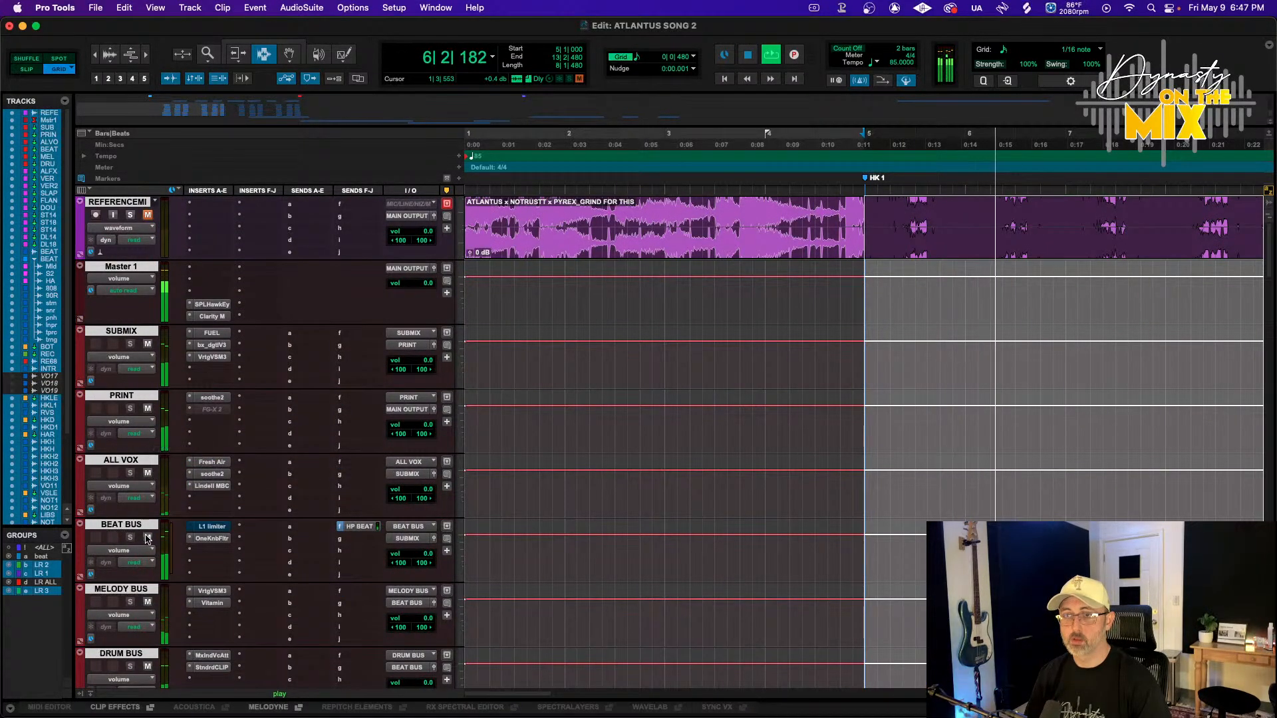
pyautogui.scroll(-10, 249, 527)
pyautogui.scroll(-15, 248, 528)
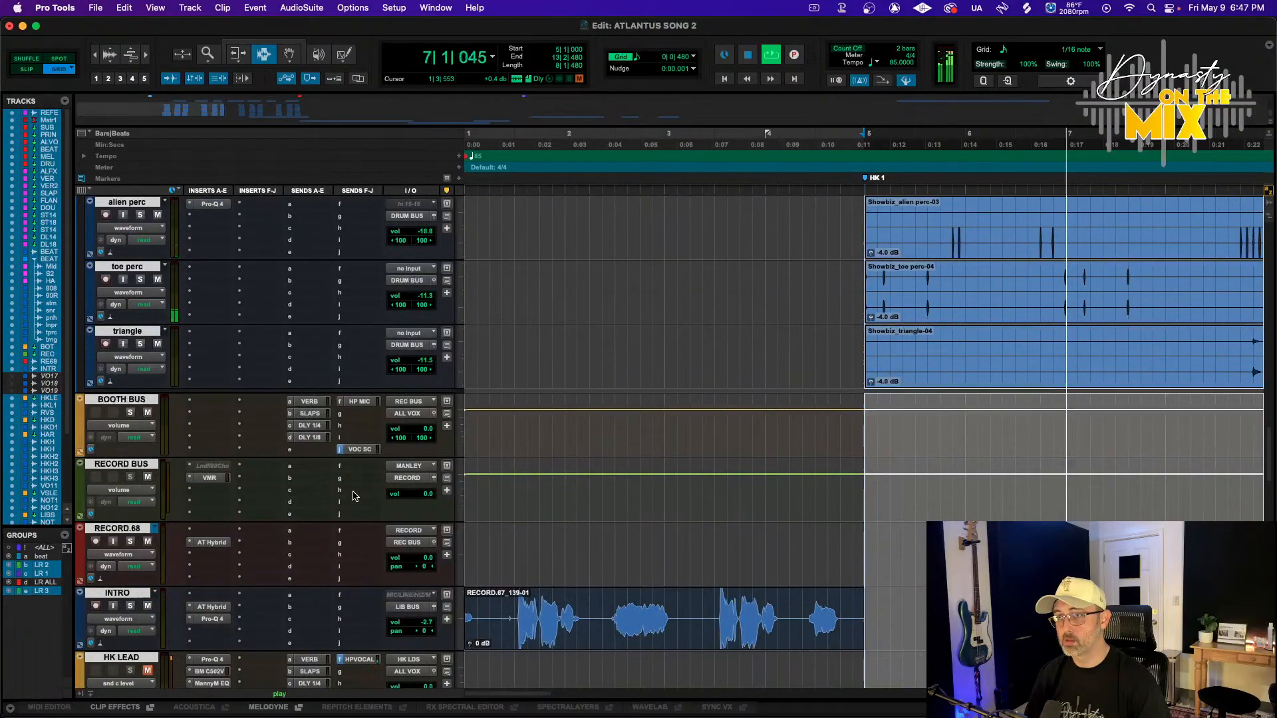
pyautogui.scroll(-8, 234, 564)
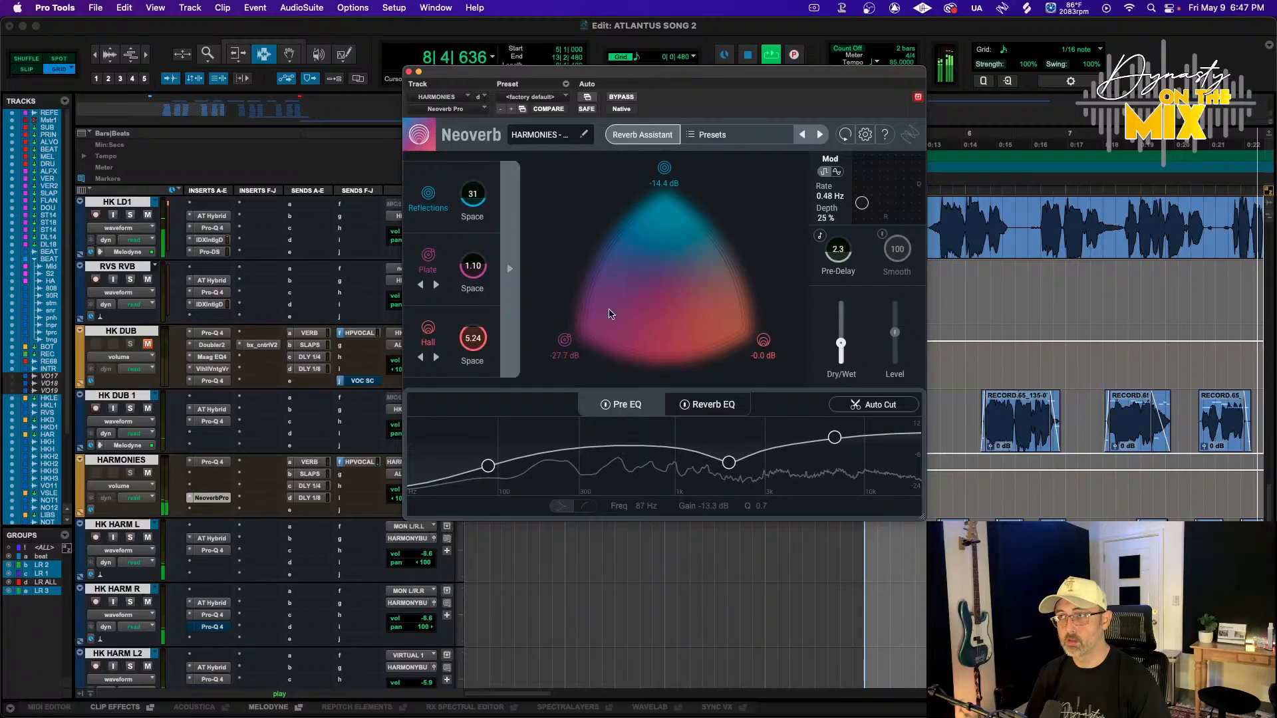
# Expand the Neoverb reverb's detailed controls and cut the pre-EQ high band to about -6.9 dB at 6571 Hz
pyautogui.click(510, 270)
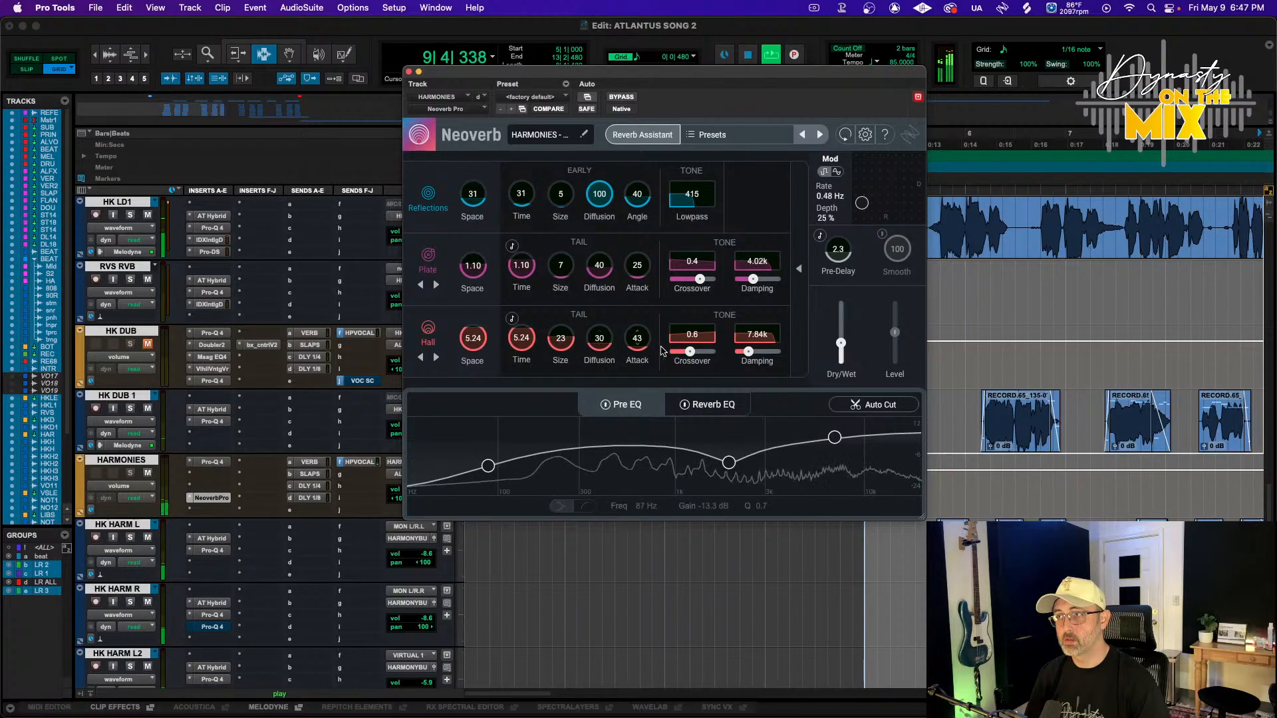
pyautogui.moveTo(690, 351); pyautogui.dragTo(711, 367)
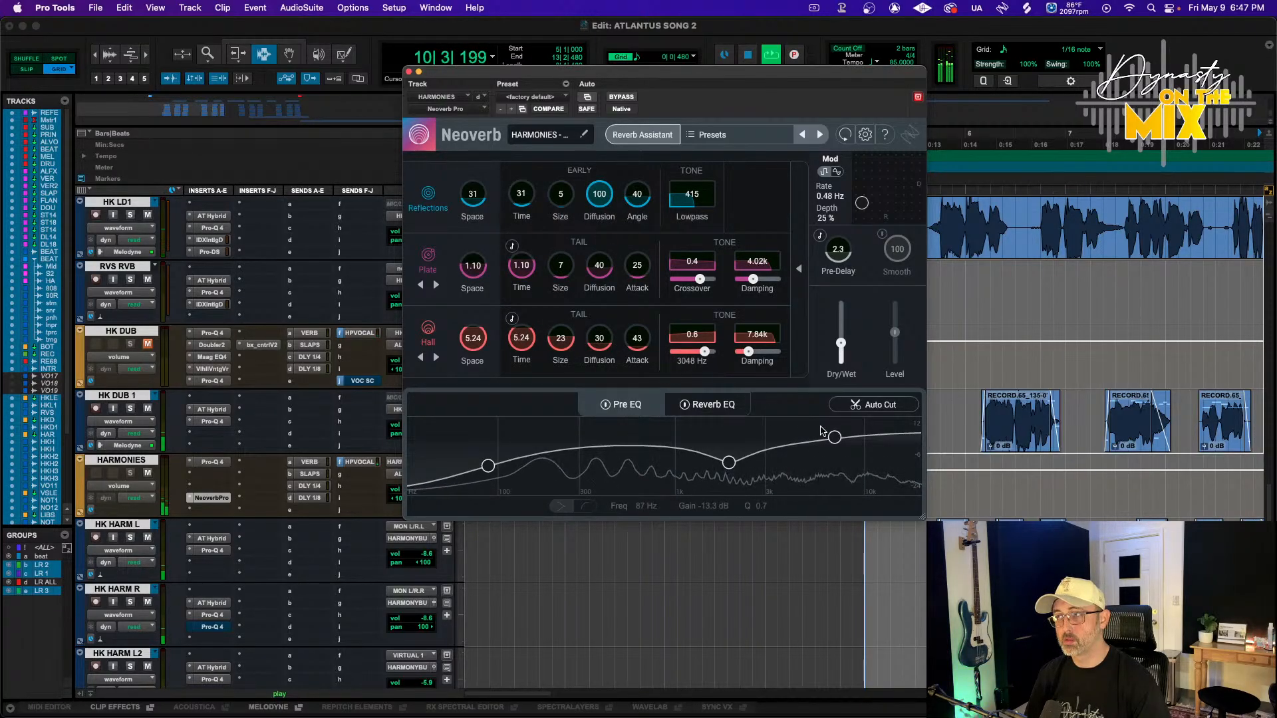
pyautogui.moveTo(830, 473); pyautogui.dragTo(831, 464)
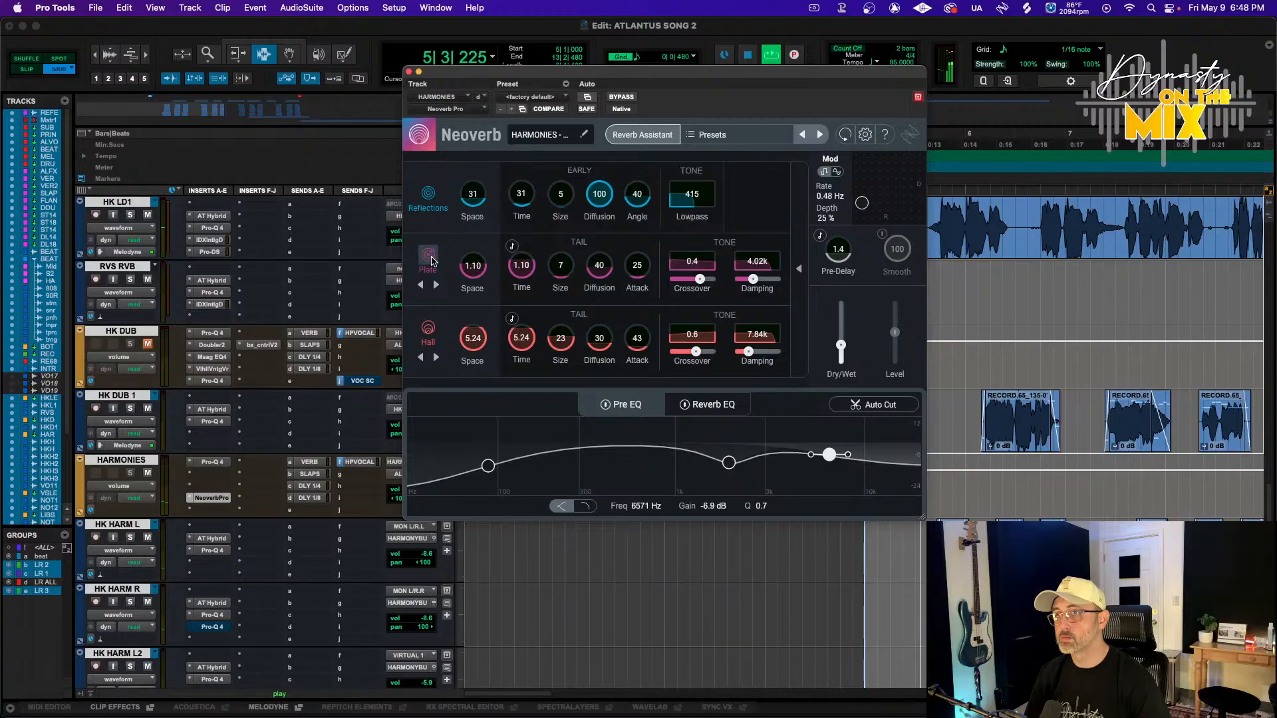
# Disable the Reflections layer in Neoverb and set the Plate space to 2.44
pyautogui.click(428, 193)
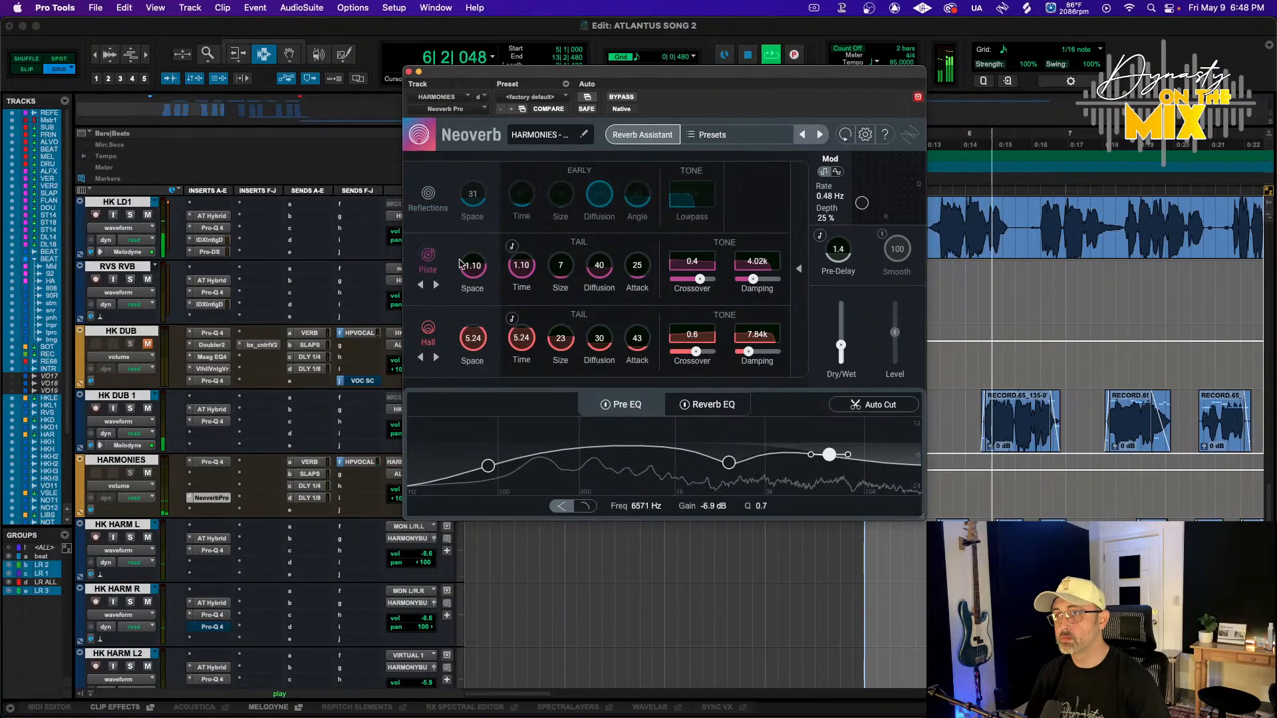
pyautogui.moveTo(476, 268); pyautogui.dragTo(490, 227)
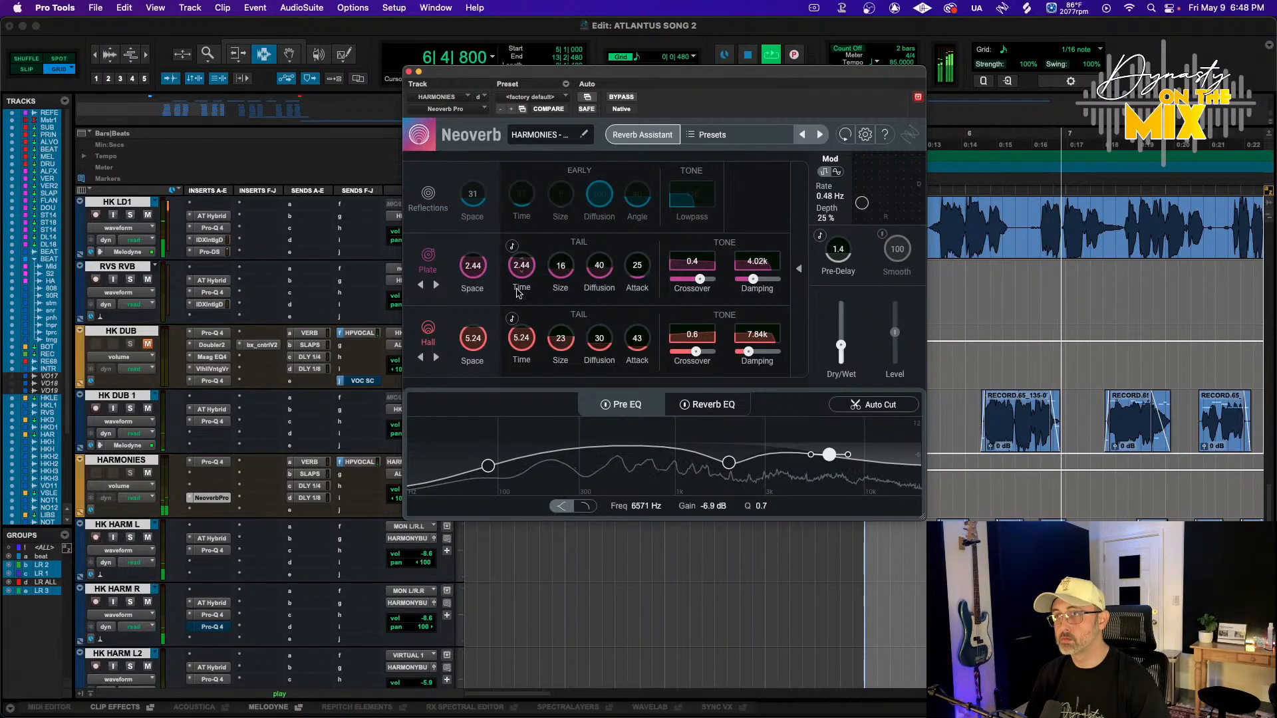
# Disable the Plate layer and set the Hall space to 5.80
pyautogui.click(428, 254)
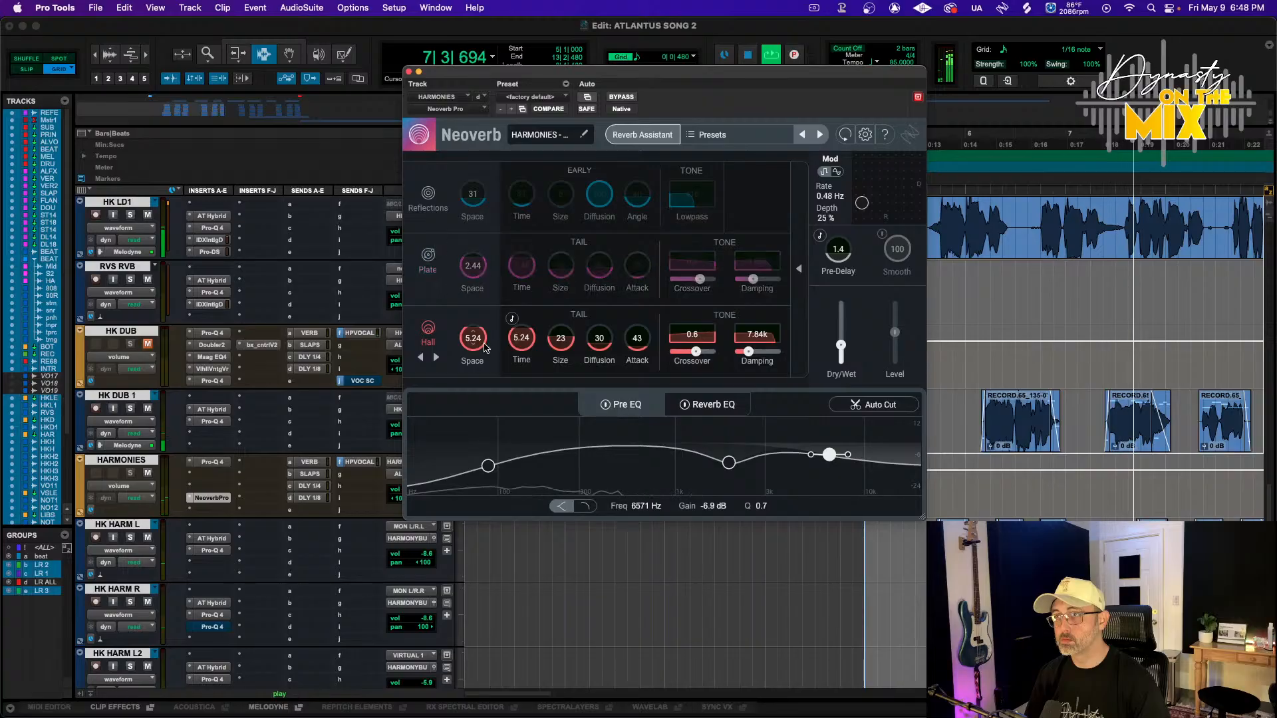
pyautogui.moveTo(485, 347); pyautogui.dragTo(512, 346)
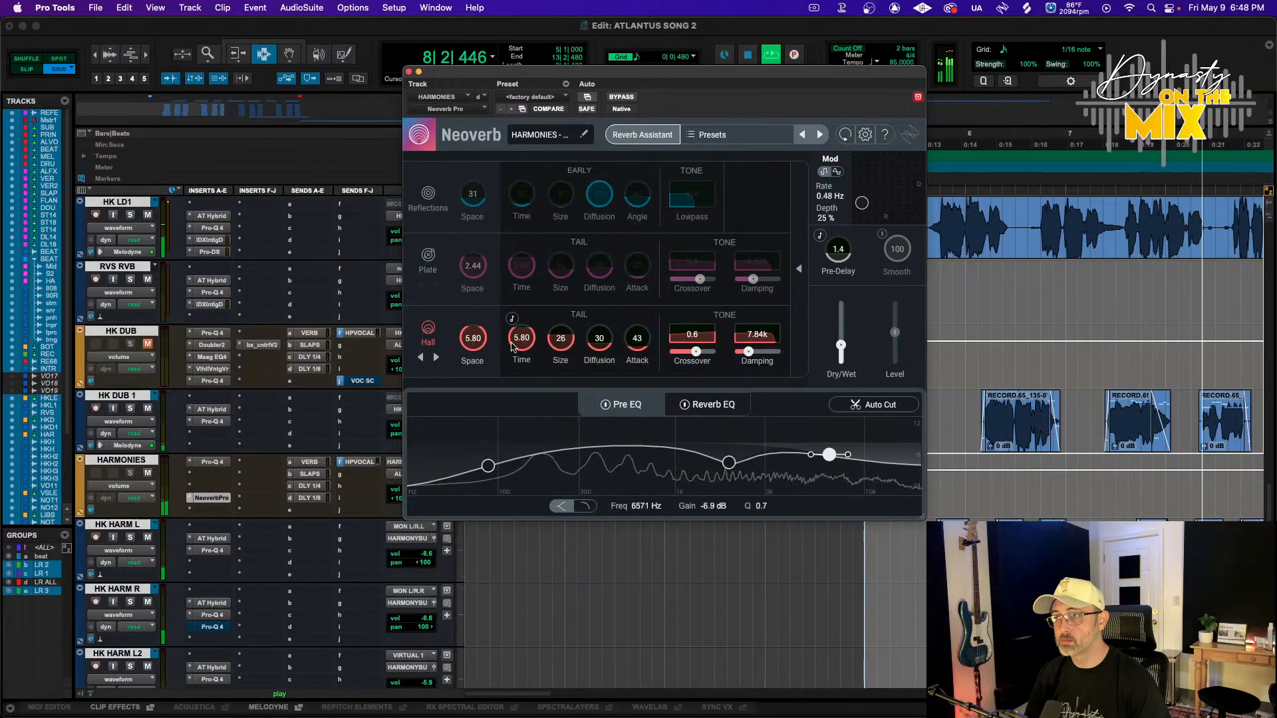
# Set the Hall layer's diffusion to 48 and switch Neoverb to its Reverb EQ view
pyautogui.moveTo(600, 339); pyautogui.dragTo(612, 315)
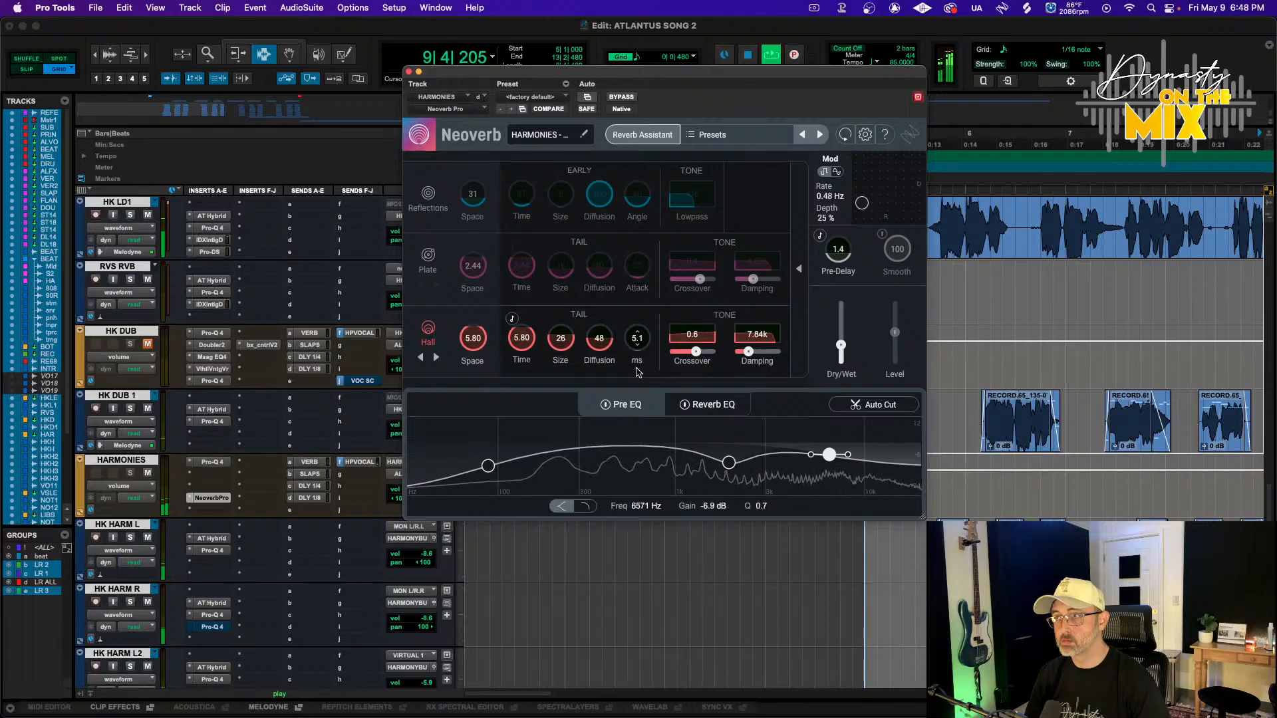
pyautogui.click(707, 404)
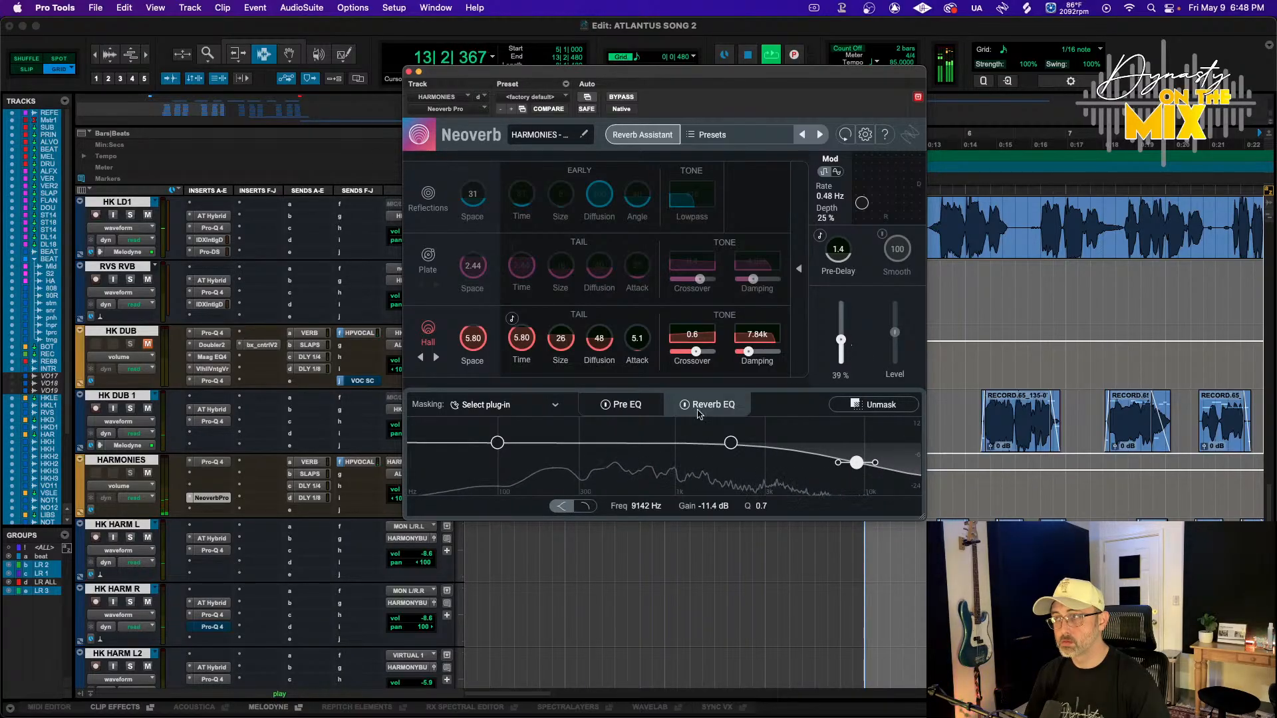
# Shape the Reverb EQ with a dip of about -11.8 dB near 3524 Hz and move the low band to about 221 Hz
pyautogui.press('space')
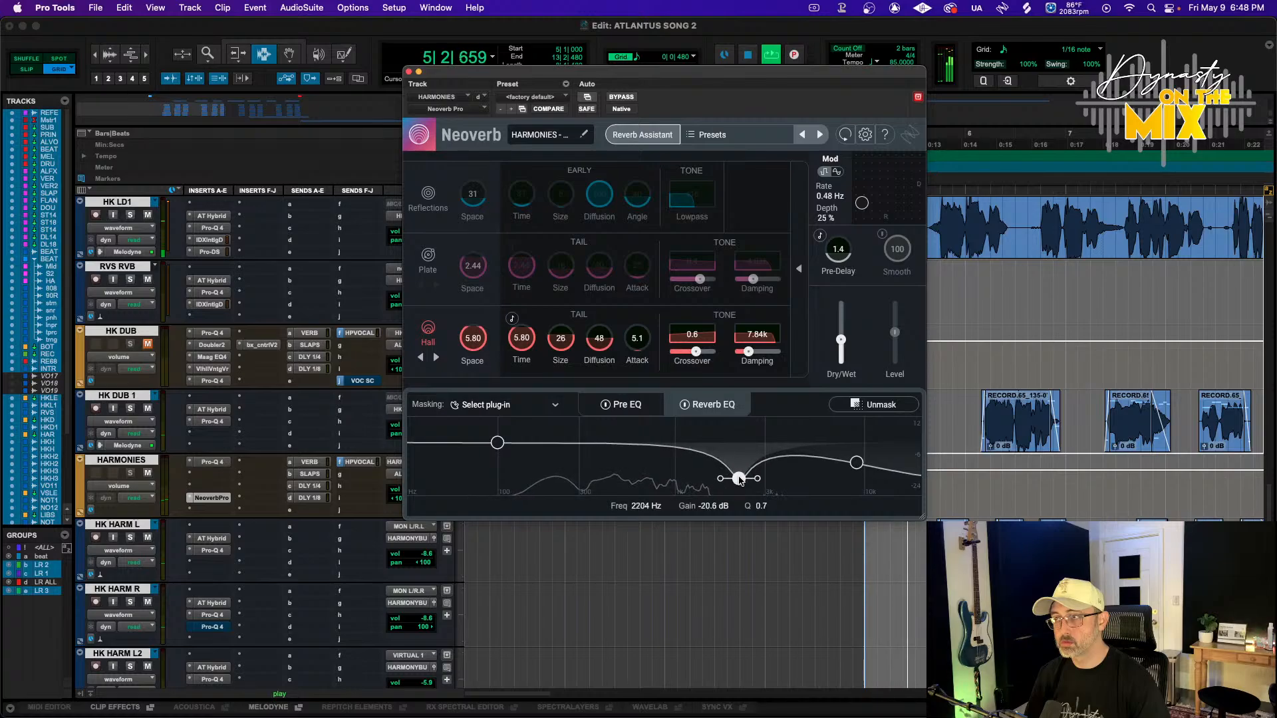
pyautogui.moveTo(743, 479); pyautogui.dragTo(771, 476)
pyautogui.click(856, 462)
pyautogui.moveTo(855, 463); pyautogui.dragTo(851, 440)
pyautogui.moveTo(772, 475); pyautogui.dragTo(778, 464)
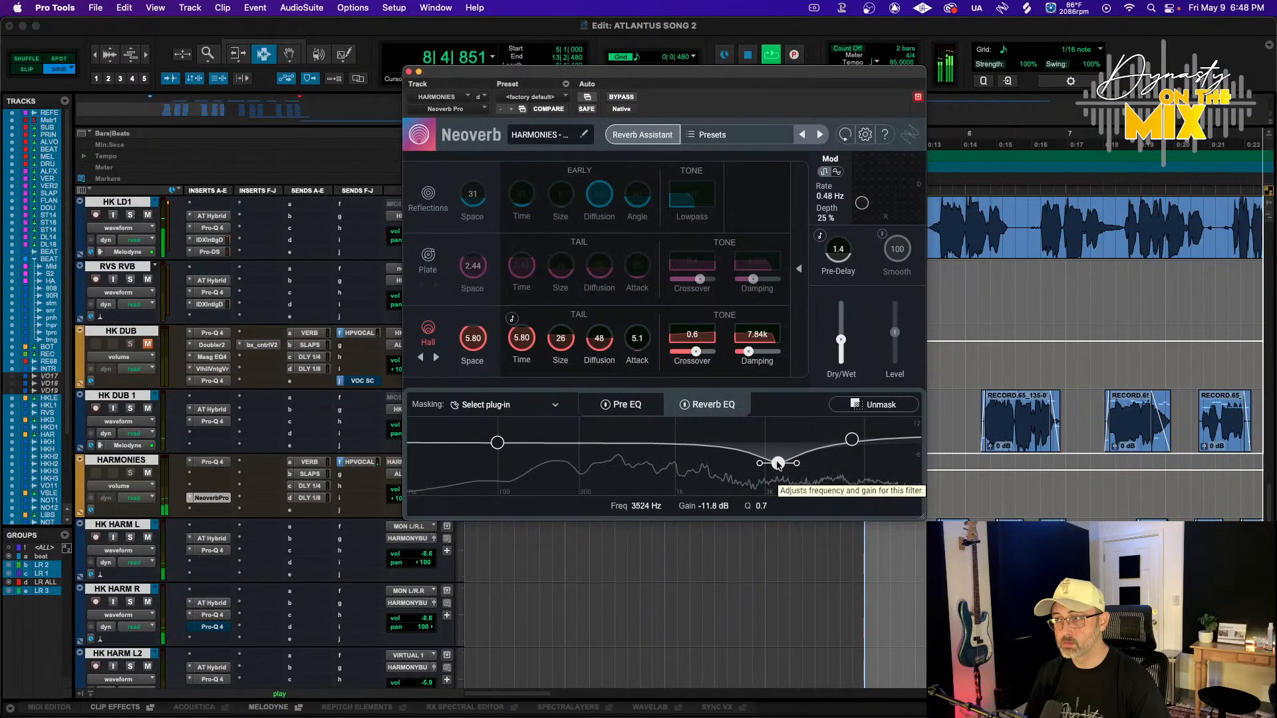
pyautogui.click(502, 444)
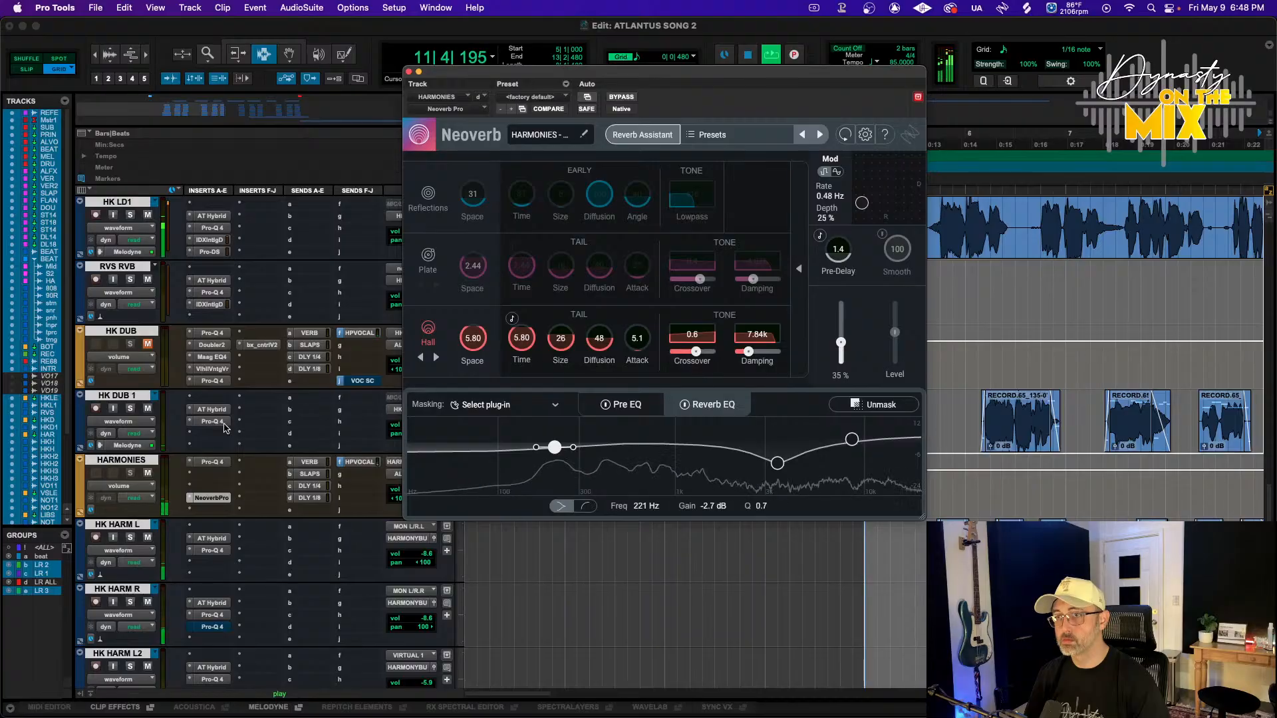
pyautogui.press('space')
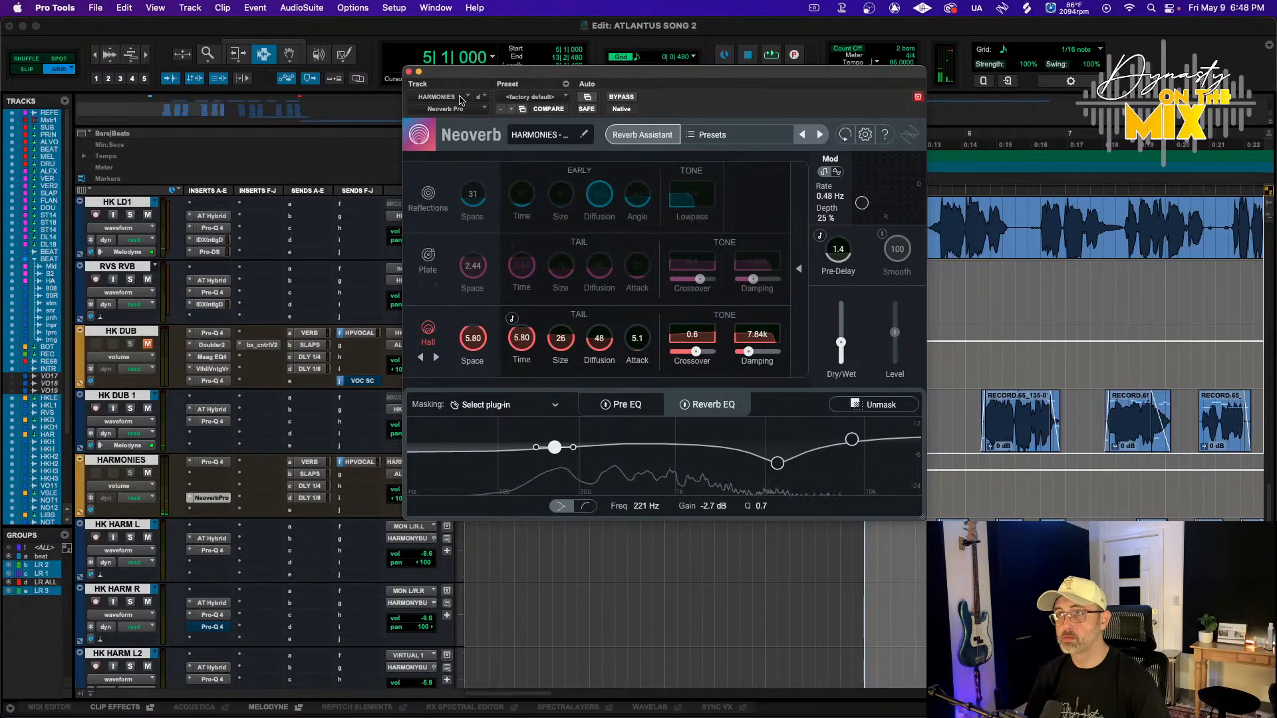
pyautogui.press('space')
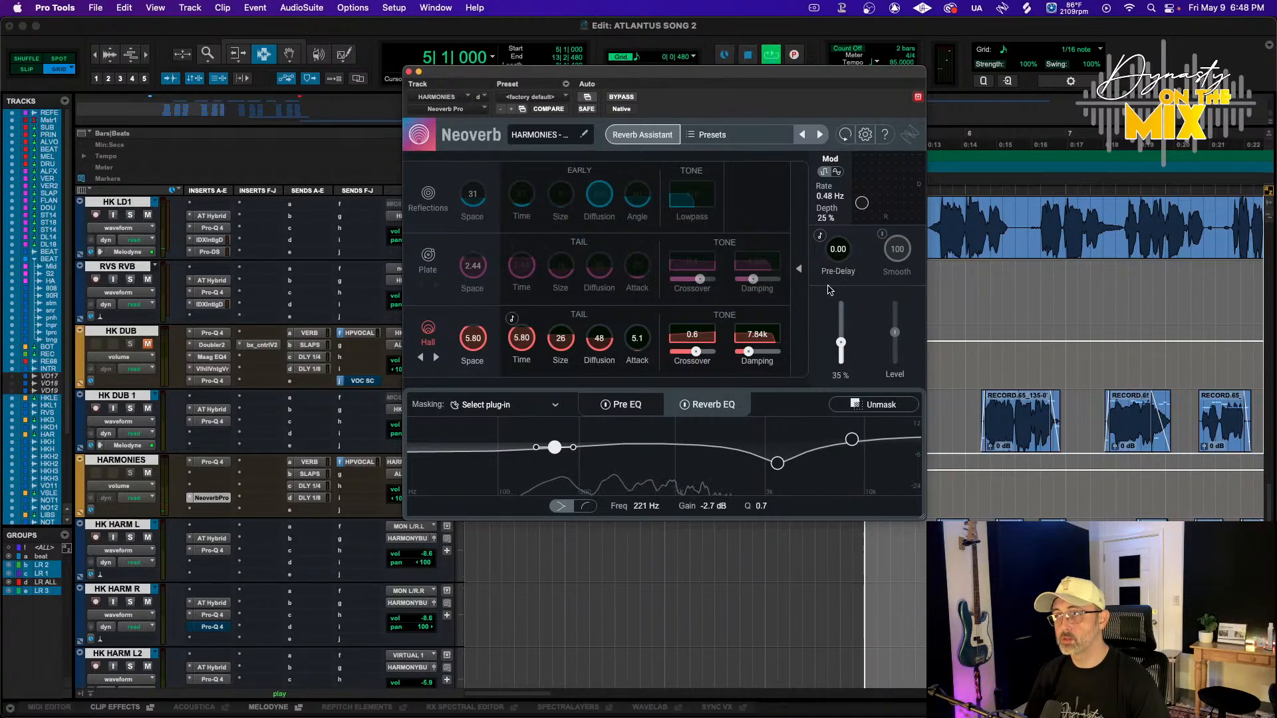
# Lower Neoverb's dry/wet mix and retune the Hall layer to a space of 2.24 with size 29 while auditioning
pyautogui.moveTo(840, 313); pyautogui.dragTo(841, 321)
pyautogui.moveTo(469, 340); pyautogui.dragTo(470, 365)
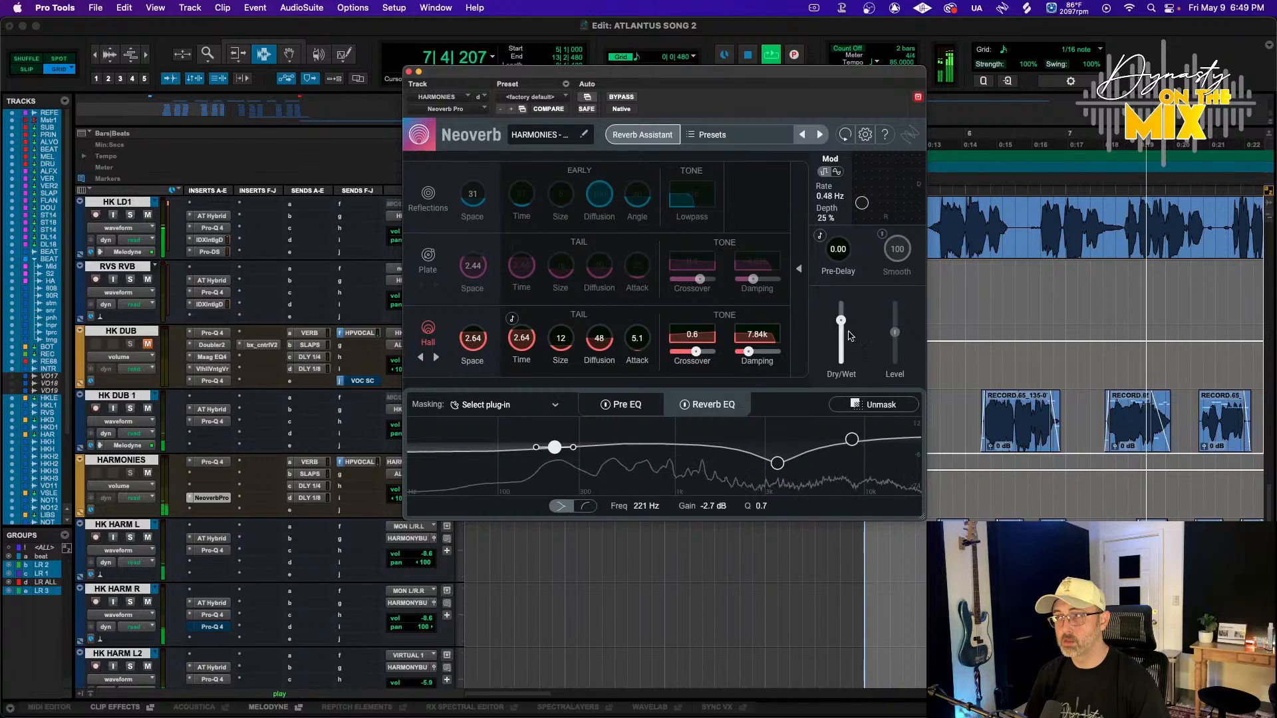
pyautogui.moveTo(840, 319)
pyautogui.mouseDown()
pyautogui.moveTo(842, 304)
pyautogui.moveTo(841, 325)
pyautogui.mouseUp()
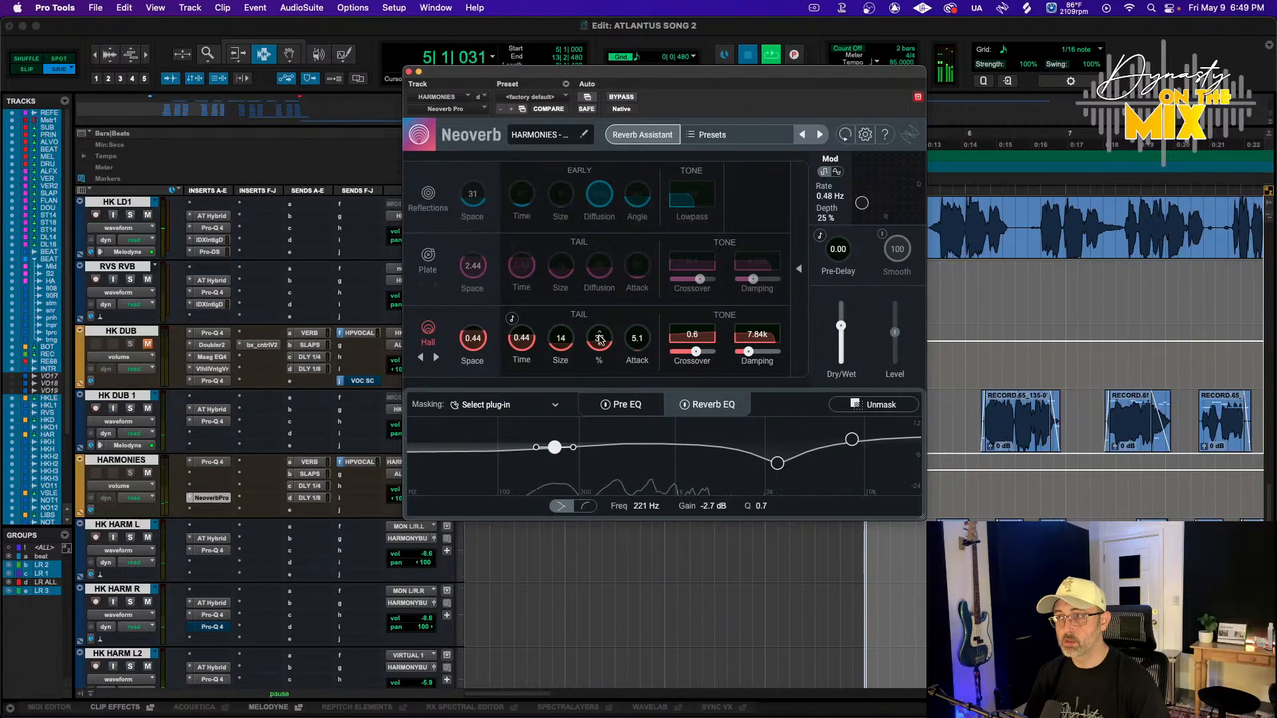
pyautogui.moveTo(601, 339); pyautogui.dragTo(607, 322)
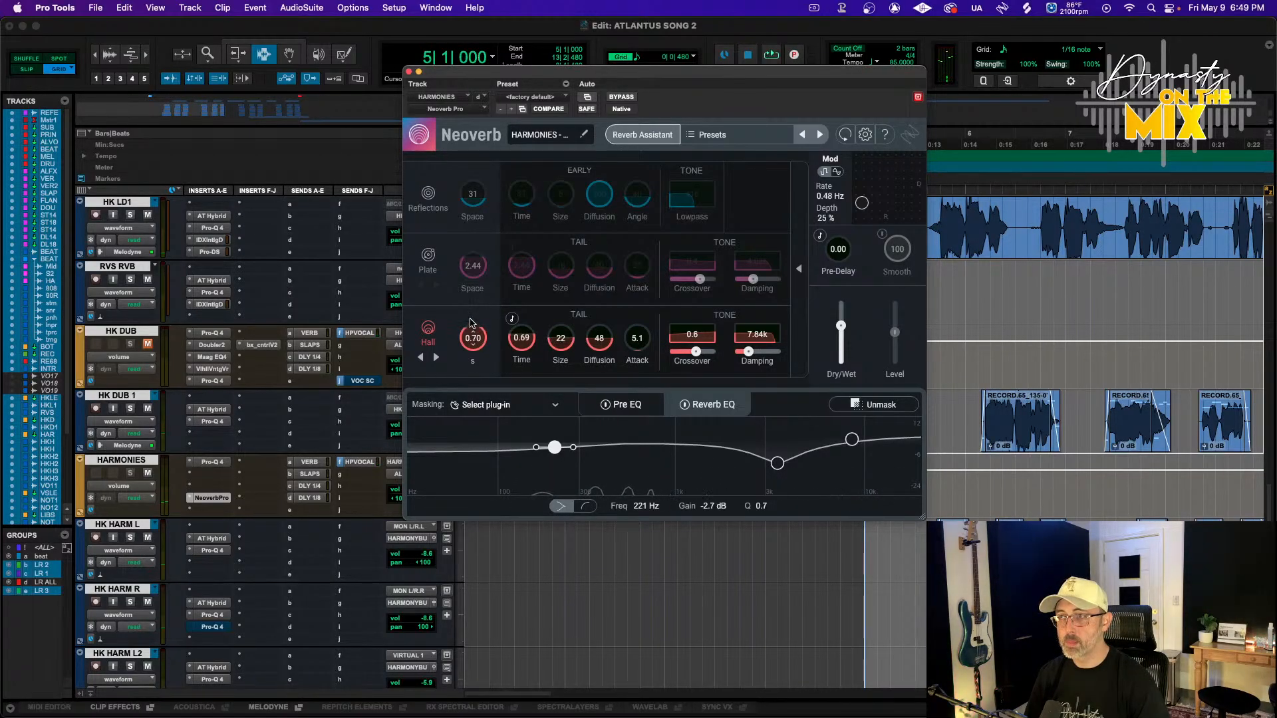
pyautogui.scroll(15, 169, 400)
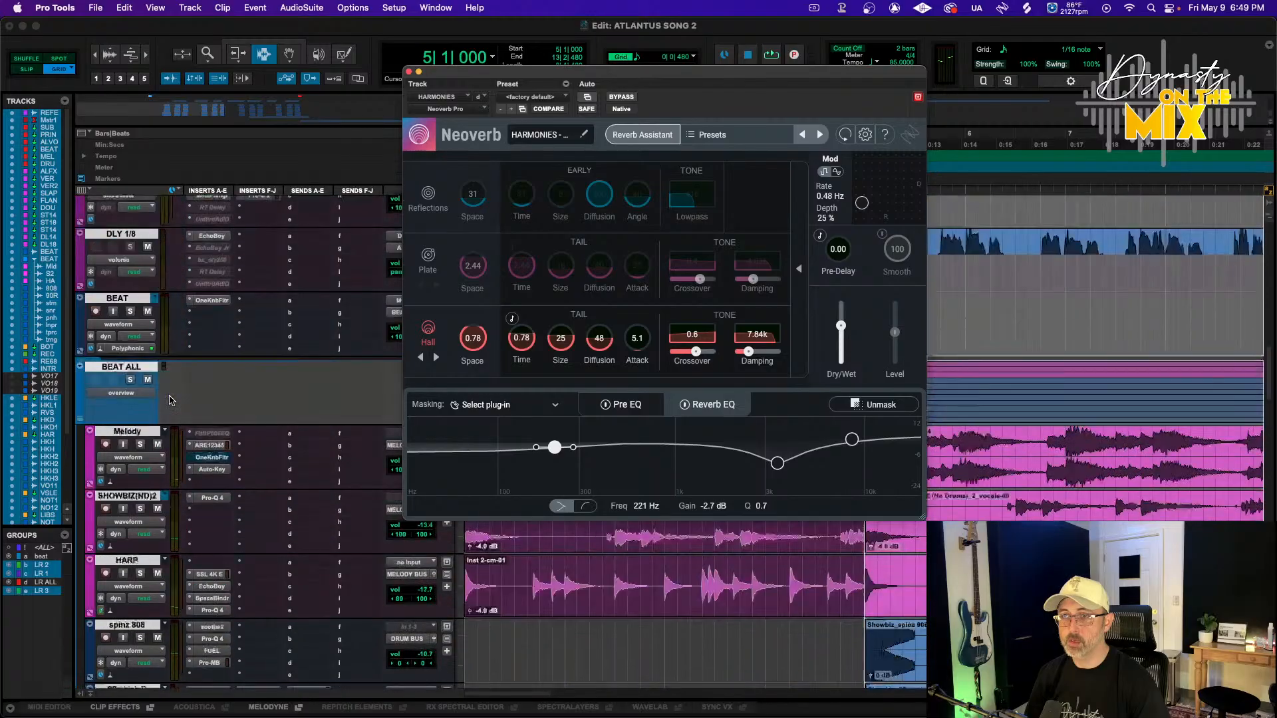
pyautogui.click(143, 536)
pyautogui.press('space')
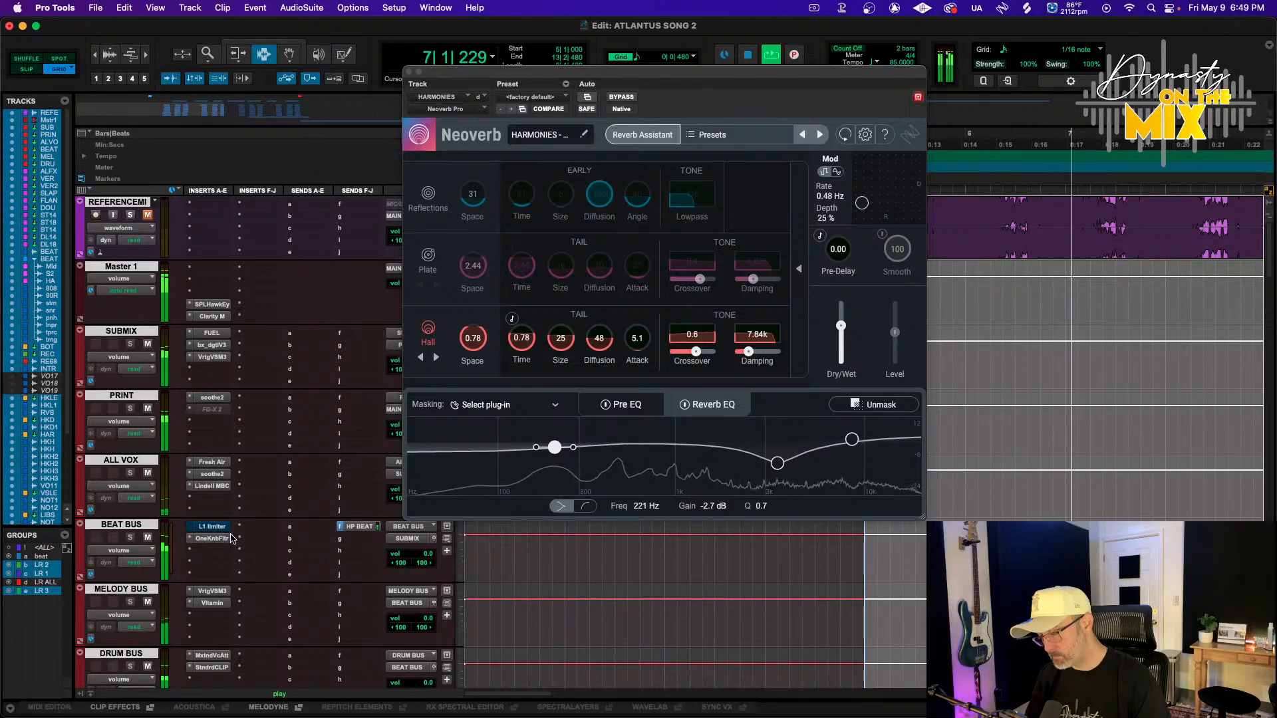
pyautogui.moveTo(509, 356); pyautogui.dragTo(525, 334)
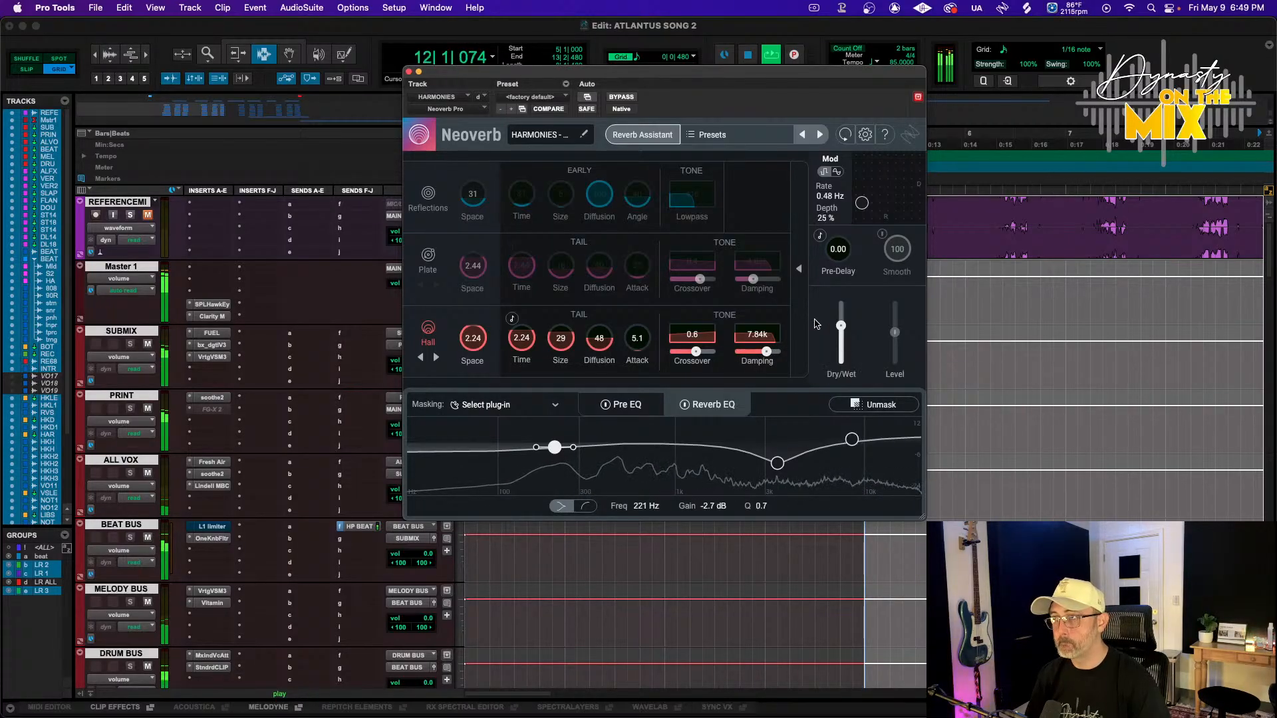
# Insert a CLA-2A compressor on the HARMONIES track and raise its peak reduction slightly
pyautogui.scroll(-10, 230, 436)
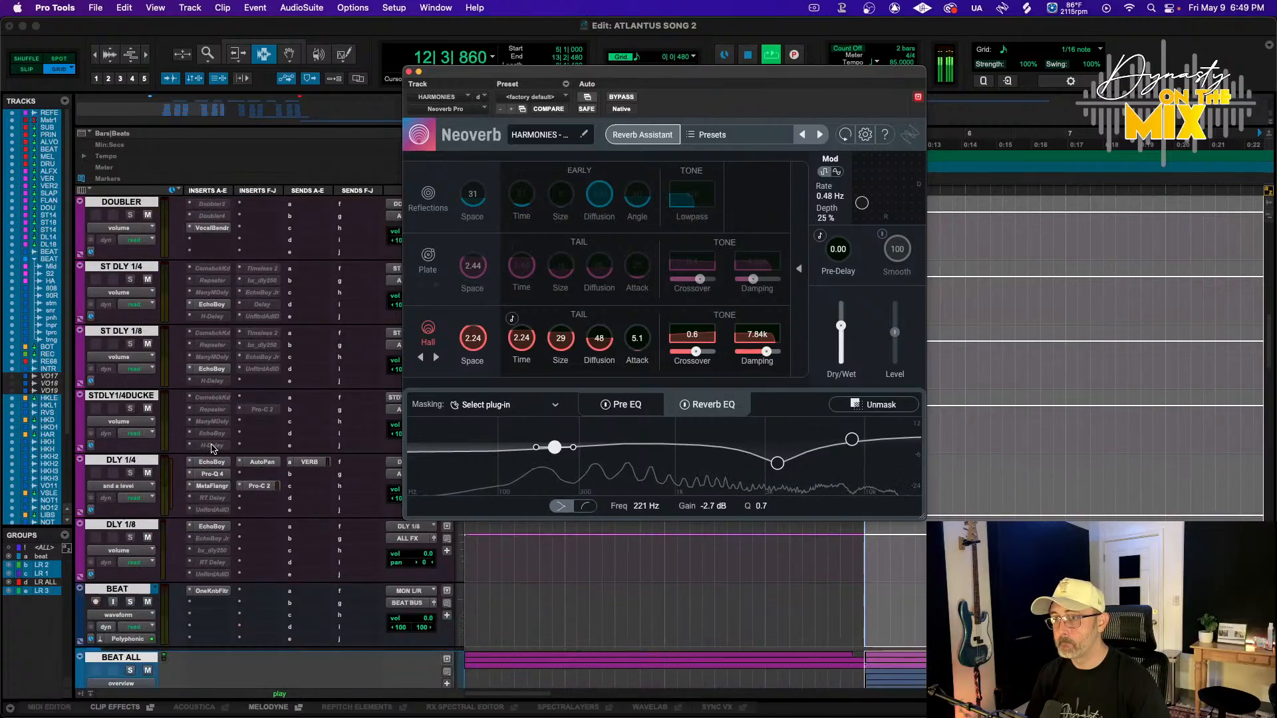
pyautogui.scroll(-15, 211, 448)
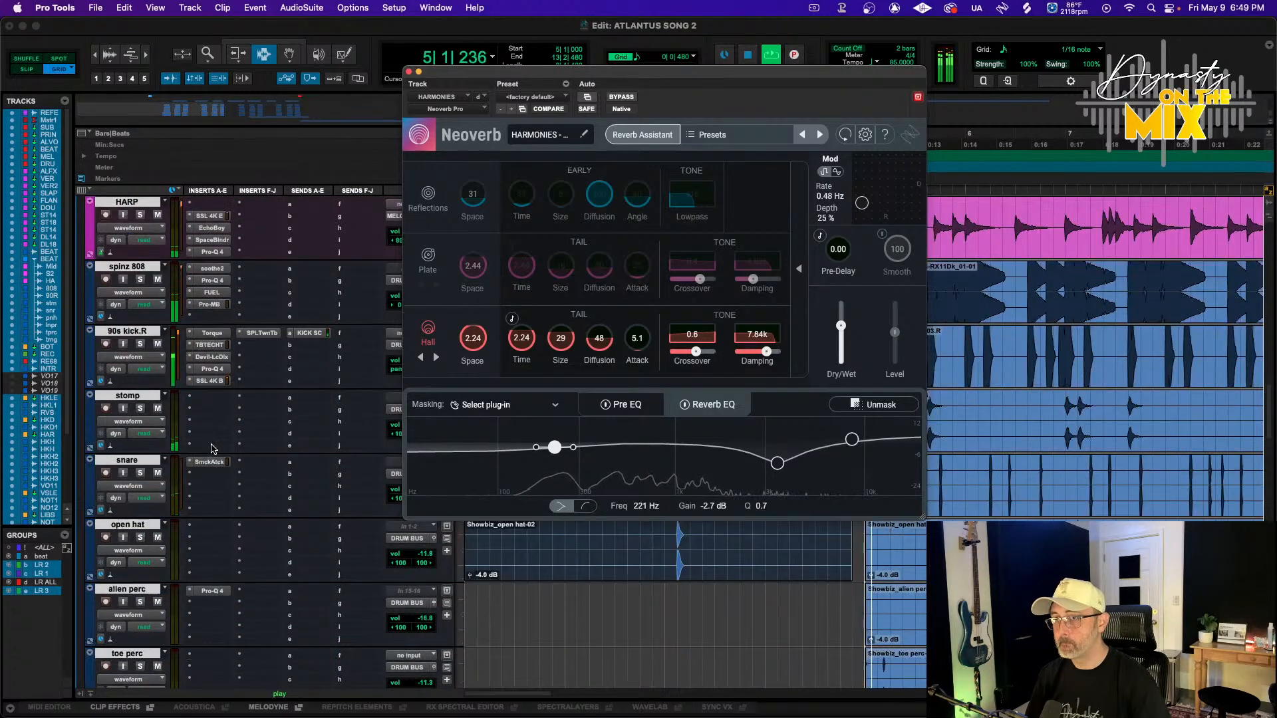
pyautogui.scroll(-6, 211, 448)
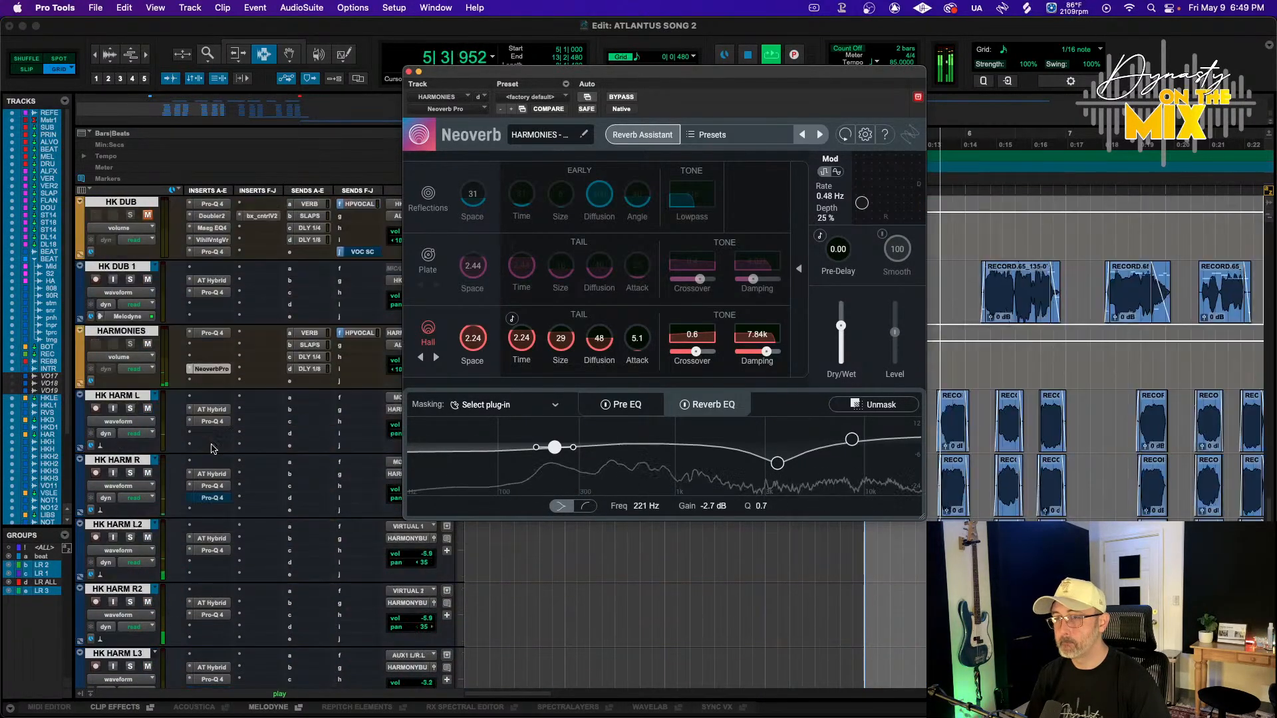
pyautogui.click(196, 344)
pyautogui.moveTo(252, 346)
pyautogui.moveTo(346, 107)
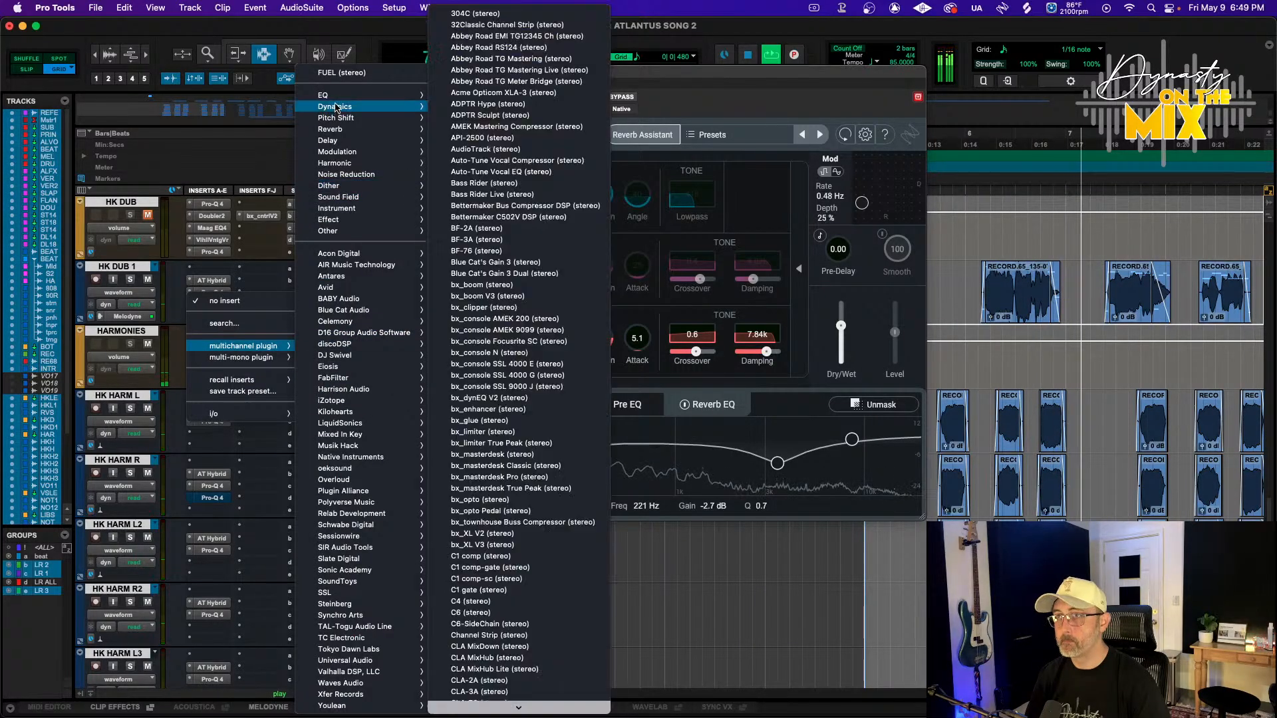
pyautogui.scroll(-2, 522, 261)
pyautogui.scroll(-5, 522, 261)
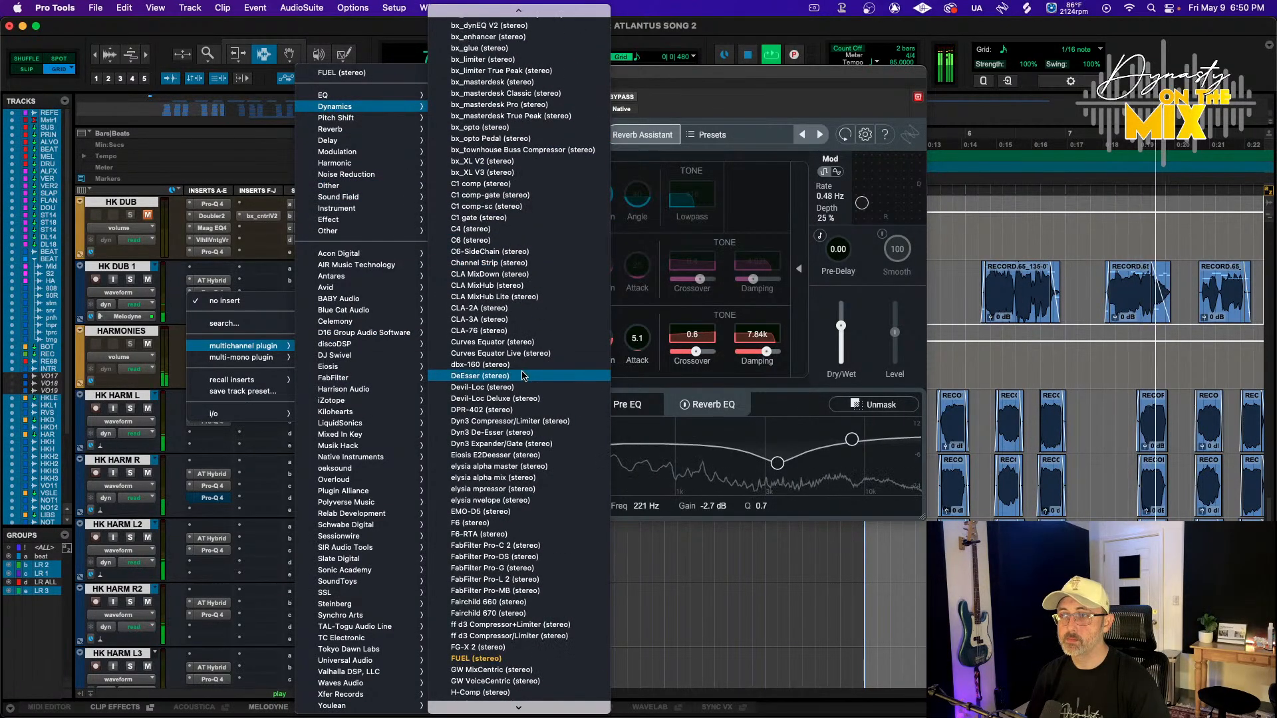
pyautogui.click(510, 308)
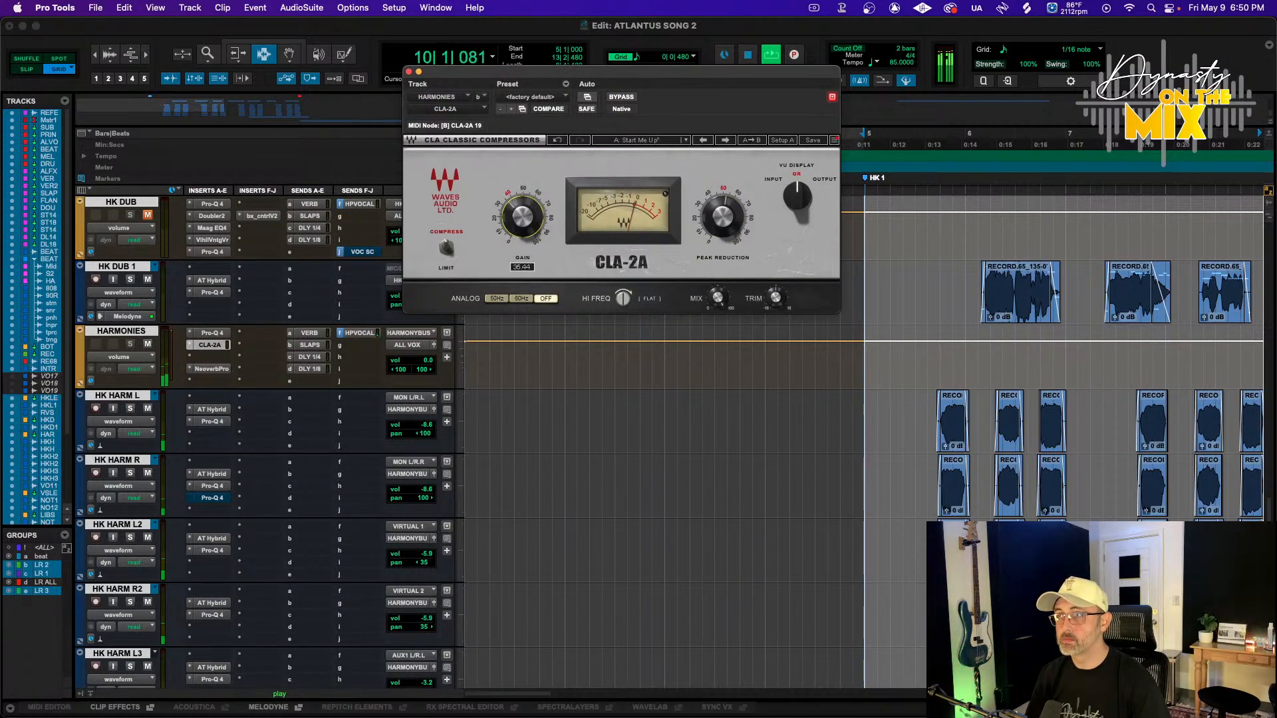
pyautogui.moveTo(732, 223); pyautogui.dragTo(733, 214)
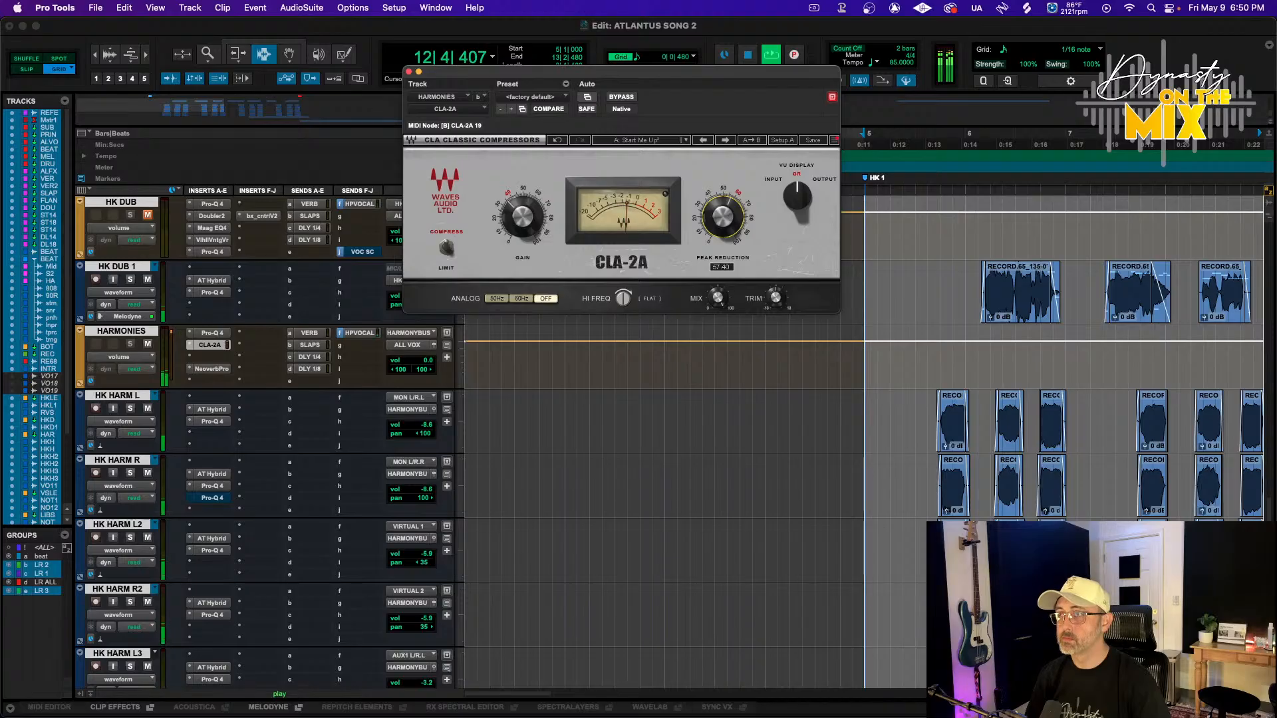
pyautogui.press('space')
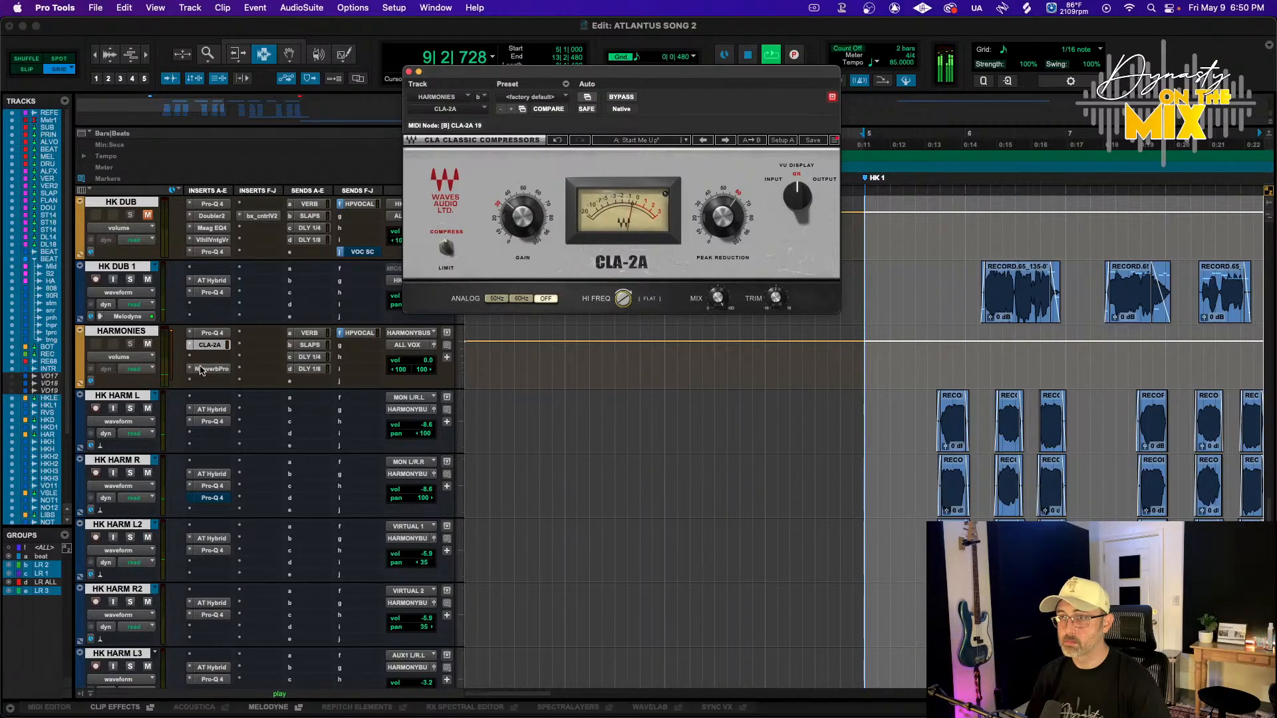
# Set Neoverb's dry/wet mix to 48% and close the plugin window
pyautogui.click(226, 369)
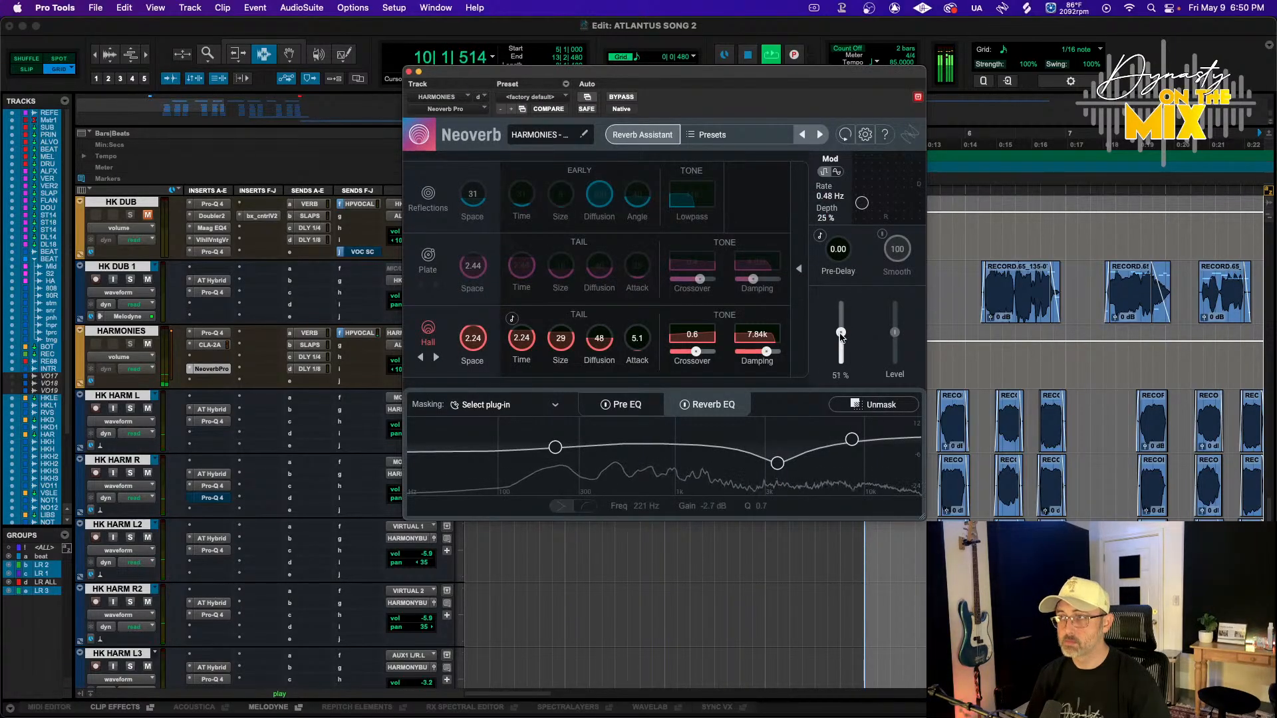
pyautogui.moveTo(840, 341); pyautogui.dragTo(840, 334)
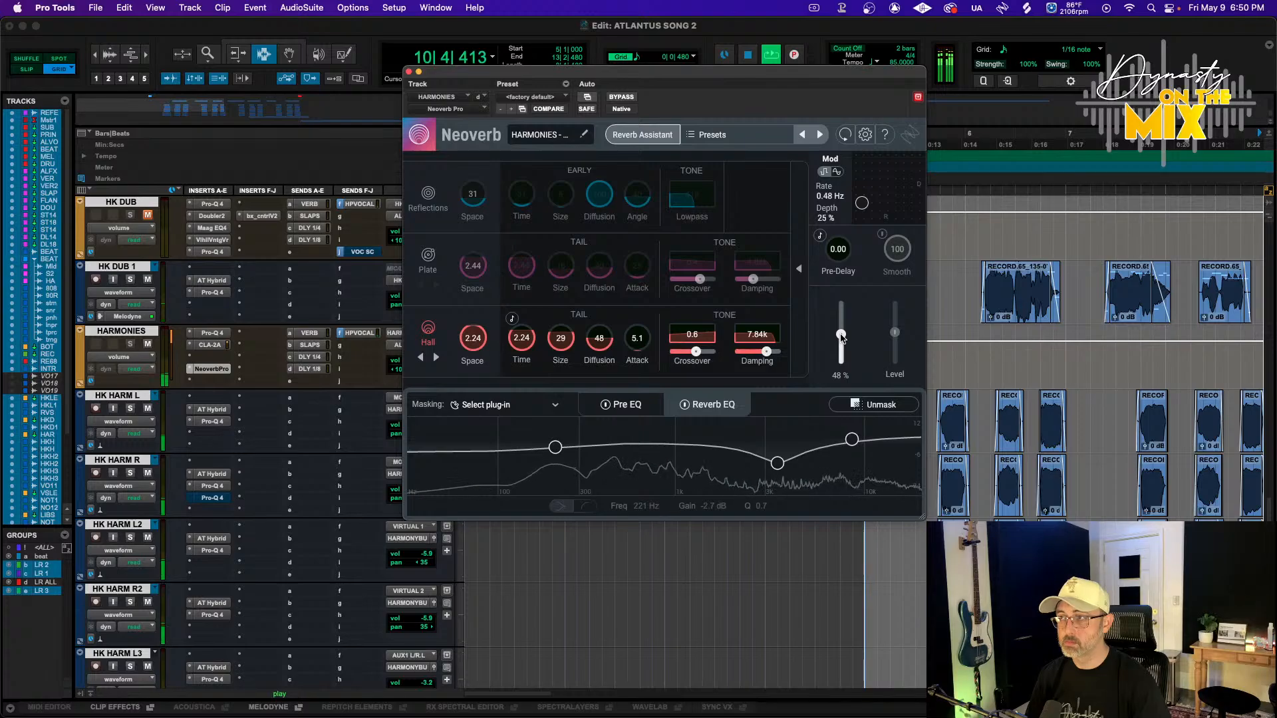
pyautogui.click(408, 72)
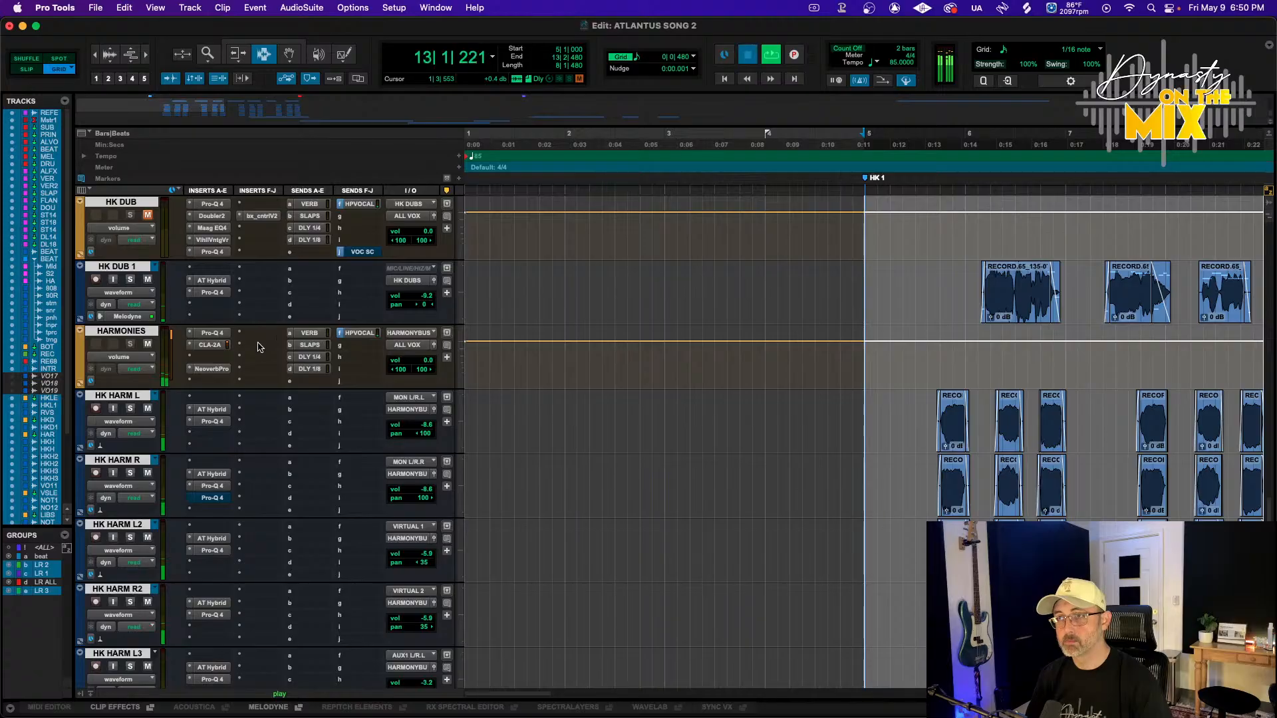
# Open the VERB send's output window on the HARMONIES track while playing back
pyautogui.press('space')
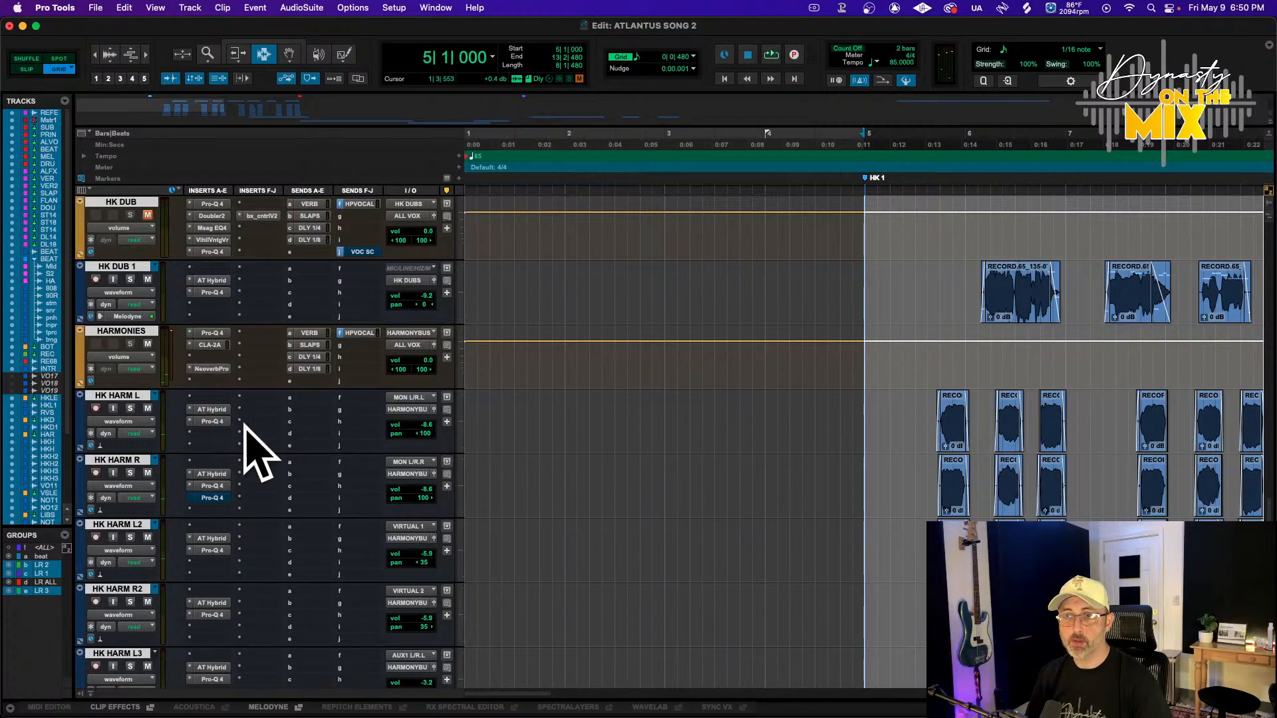
pyautogui.click(309, 334)
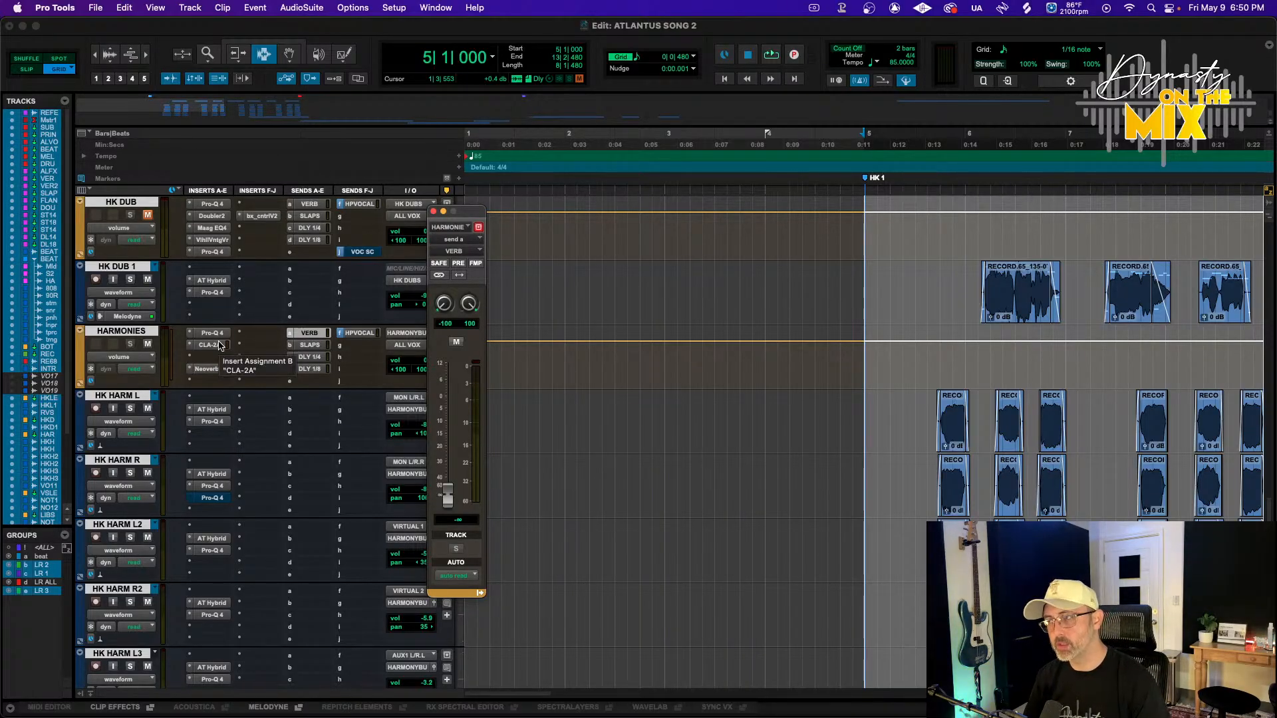
pyautogui.click(201, 384)
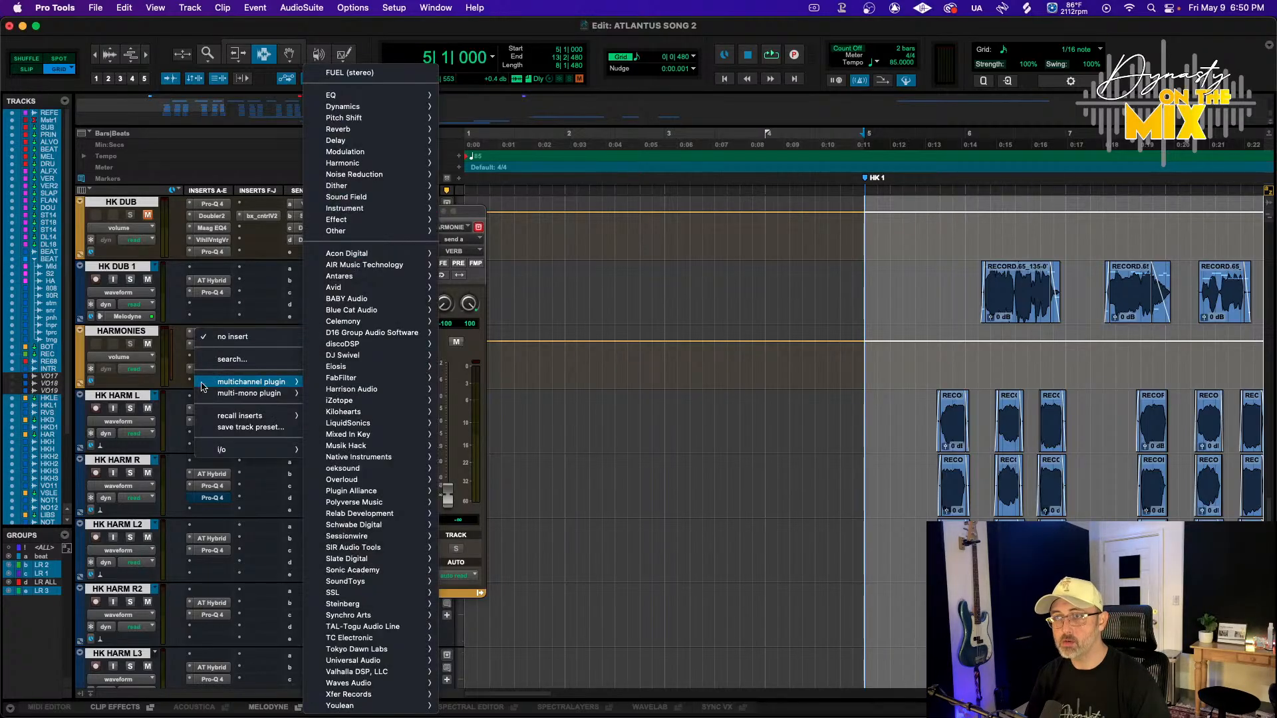
pyautogui.press('Escape')
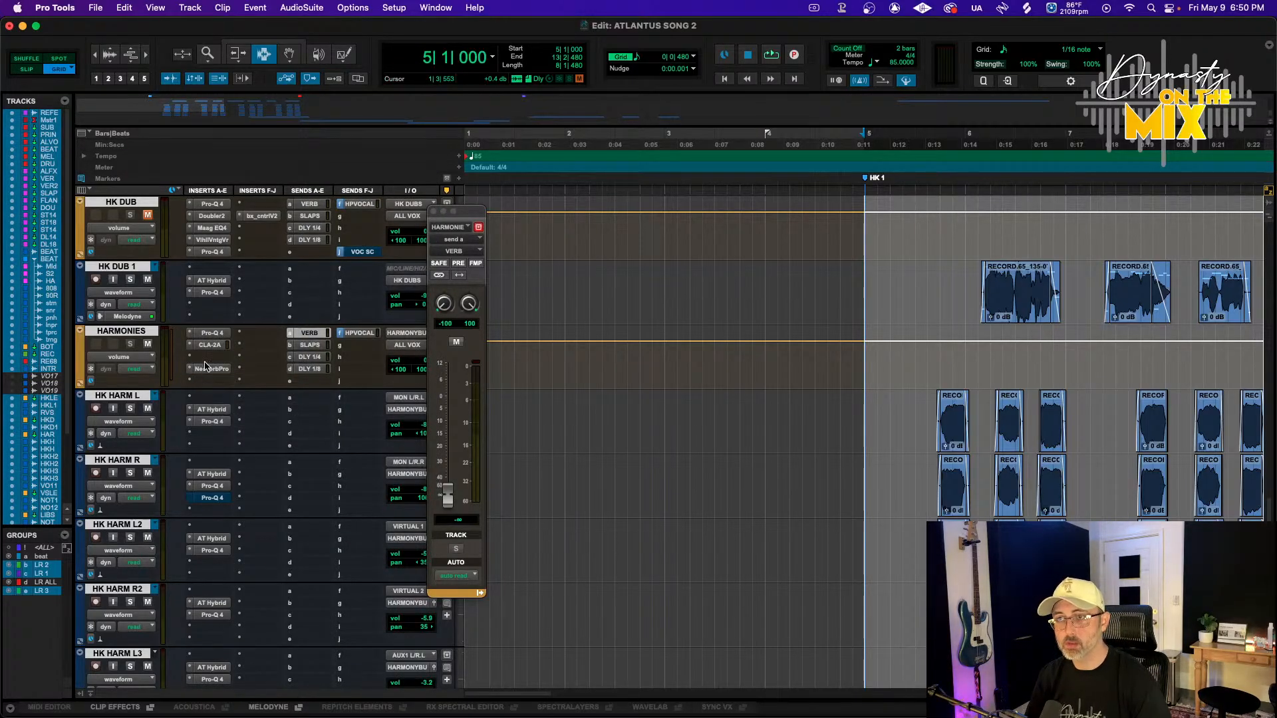
pyautogui.press('space')
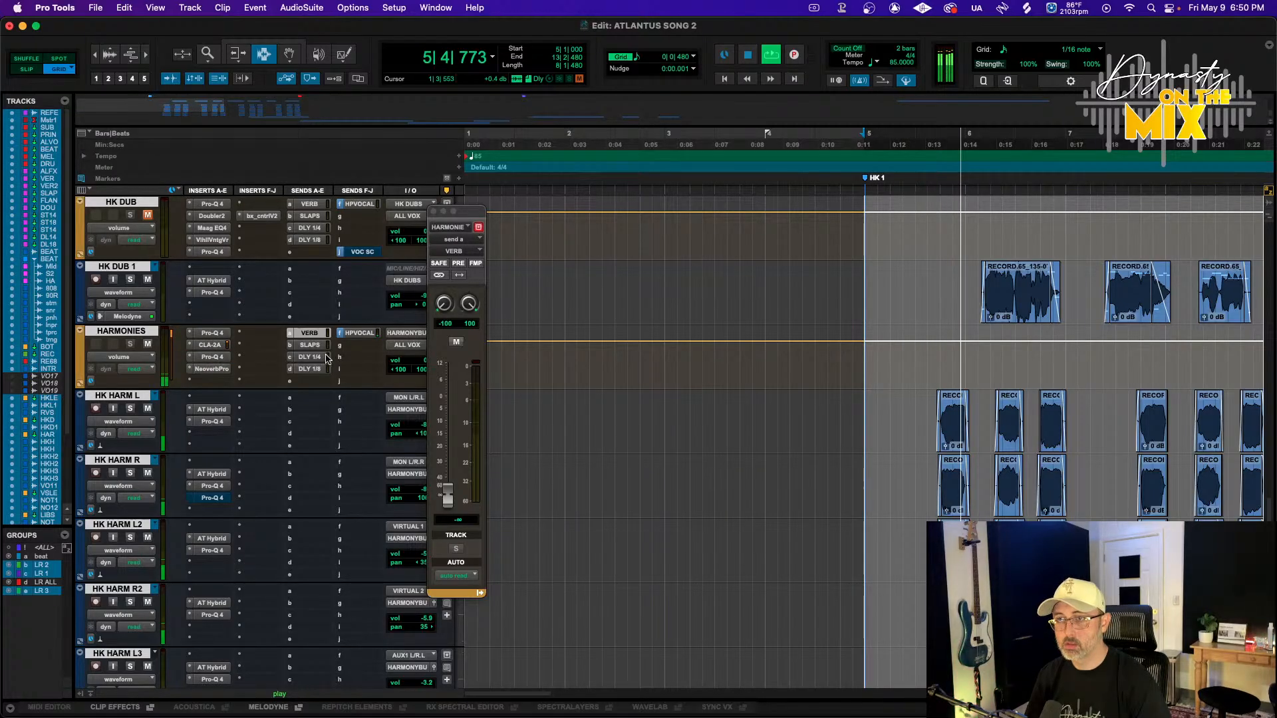
# Open the HARMONIES track's Pro-Q 4 and reduce the cut of the bell band near 1375 Hz
pyautogui.click(213, 356)
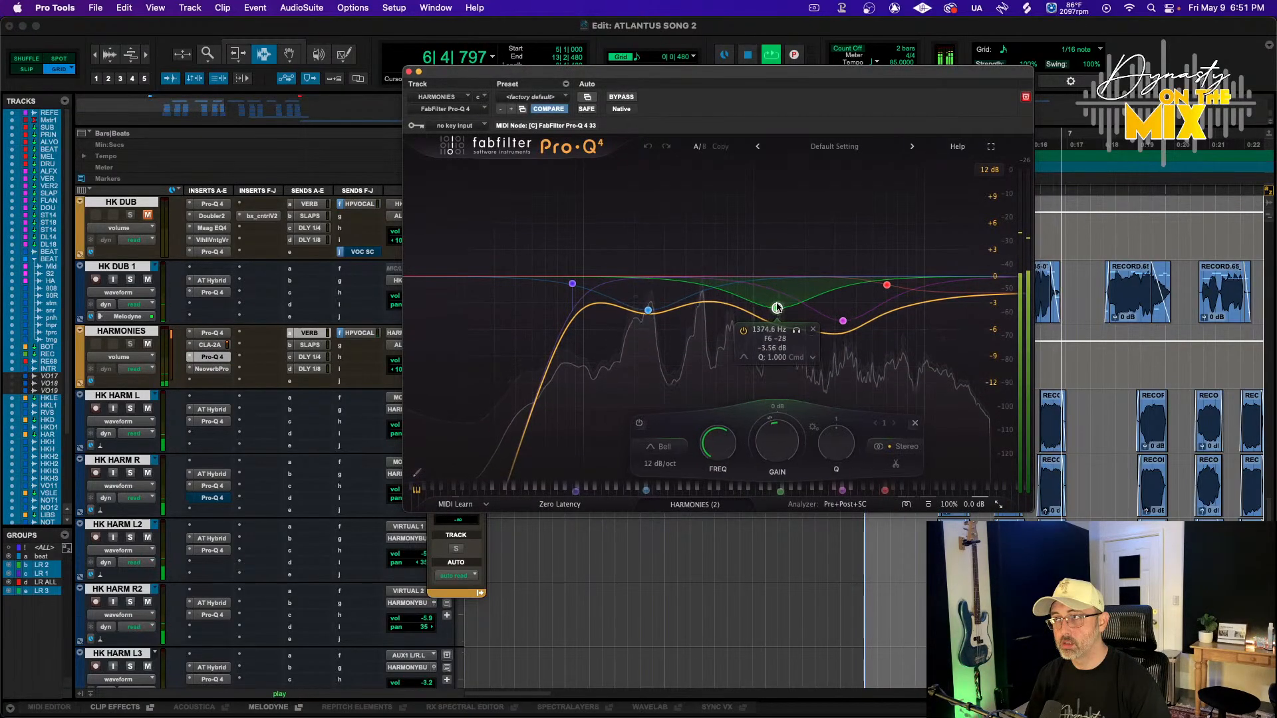
pyautogui.moveTo(777, 308)
pyautogui.mouseDown()
pyautogui.moveTo(915, 277)
pyautogui.moveTo(780, 297)
pyautogui.mouseUp()
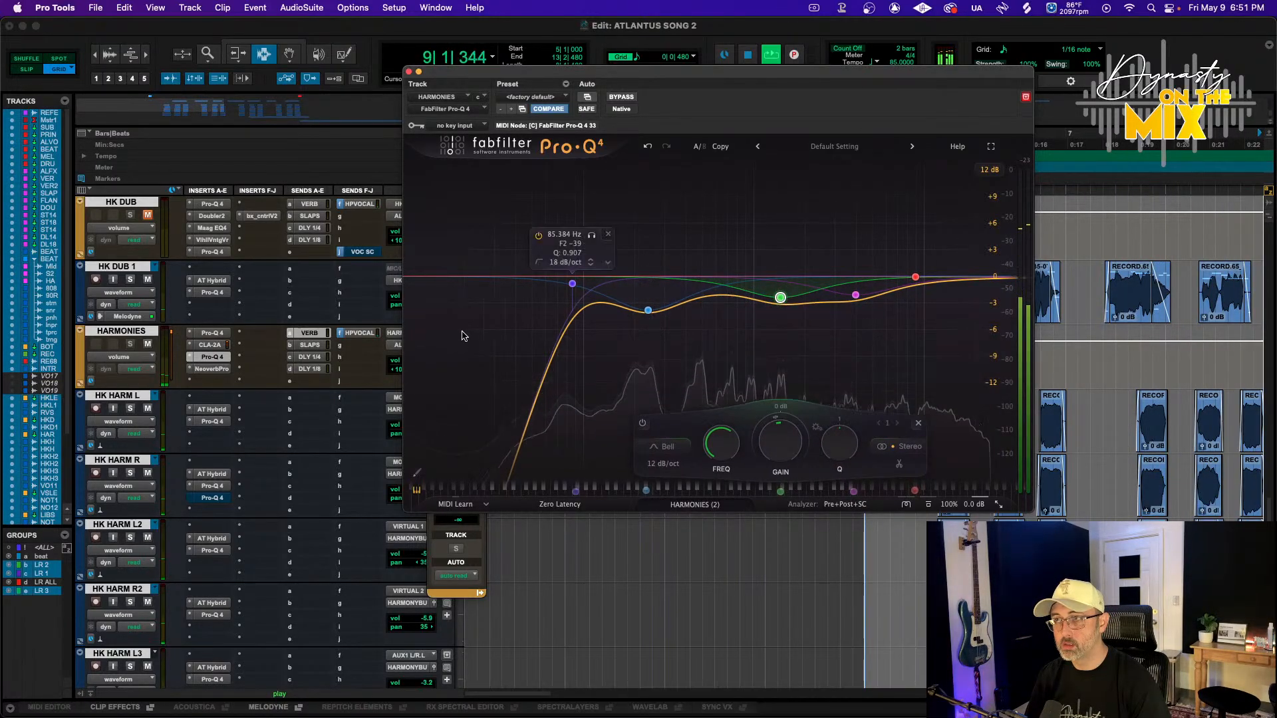
pyautogui.click(213, 382)
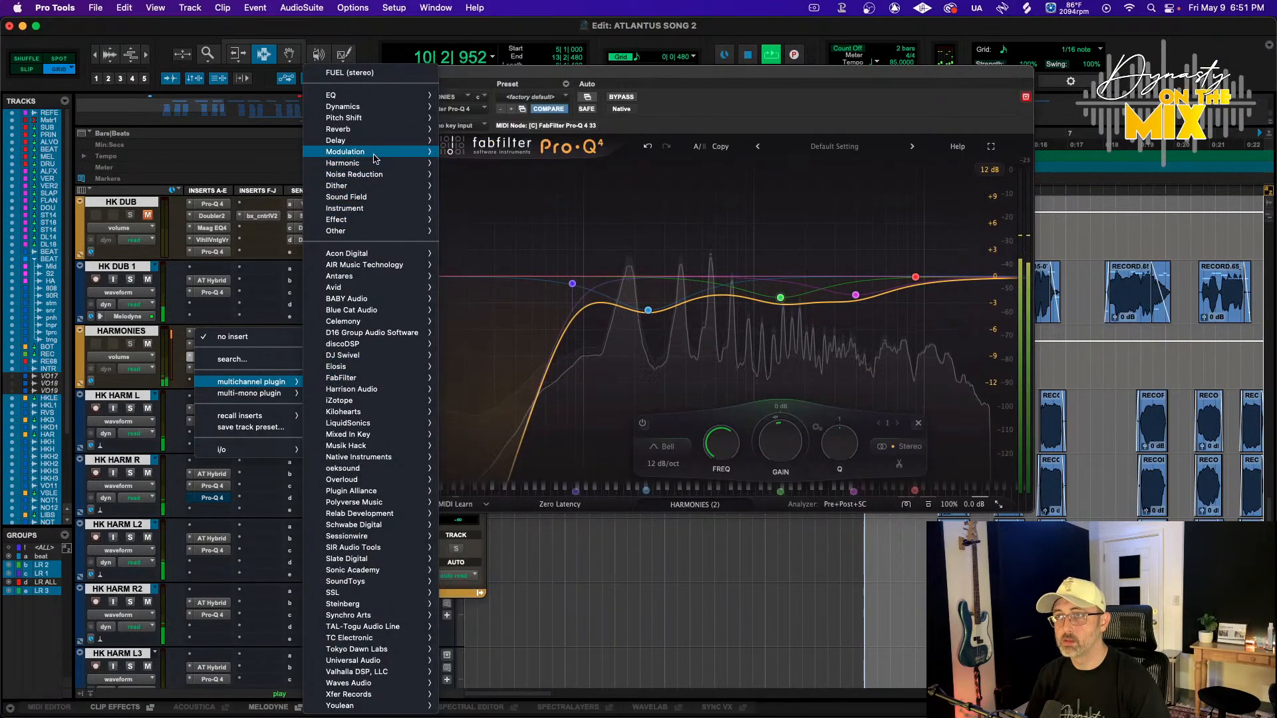
pyautogui.moveTo(374, 148)
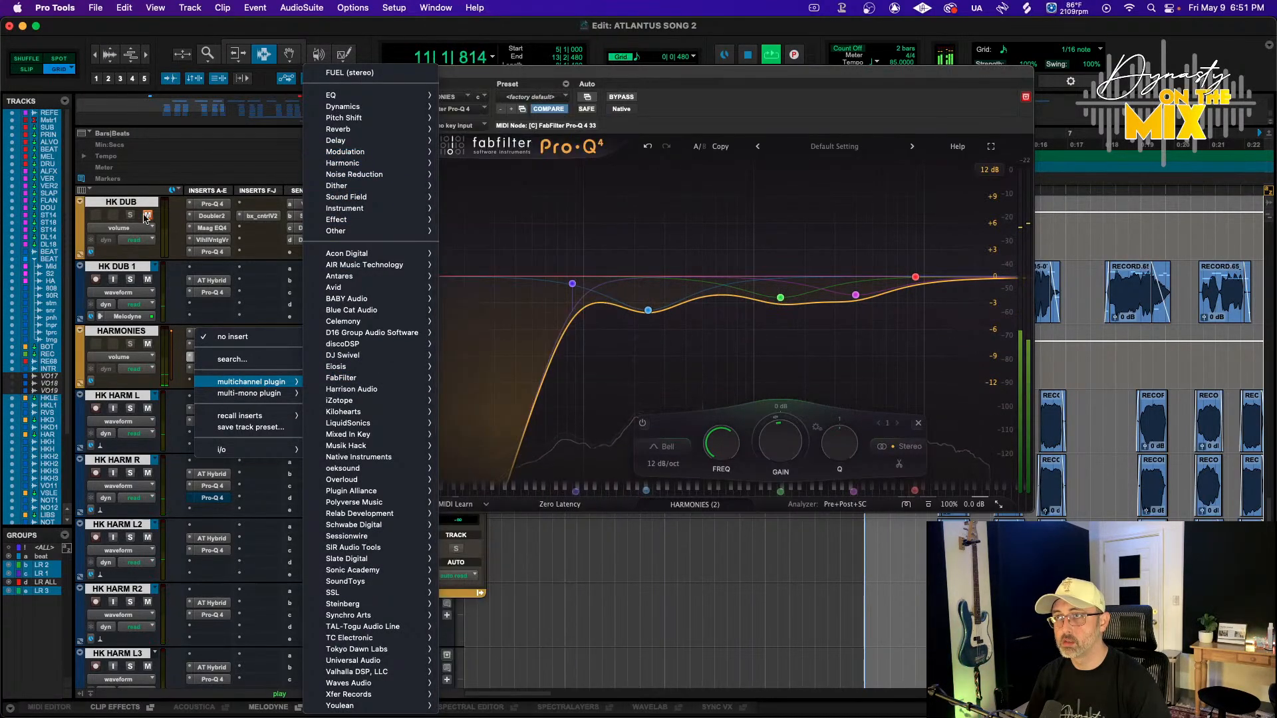
pyautogui.click(252, 292)
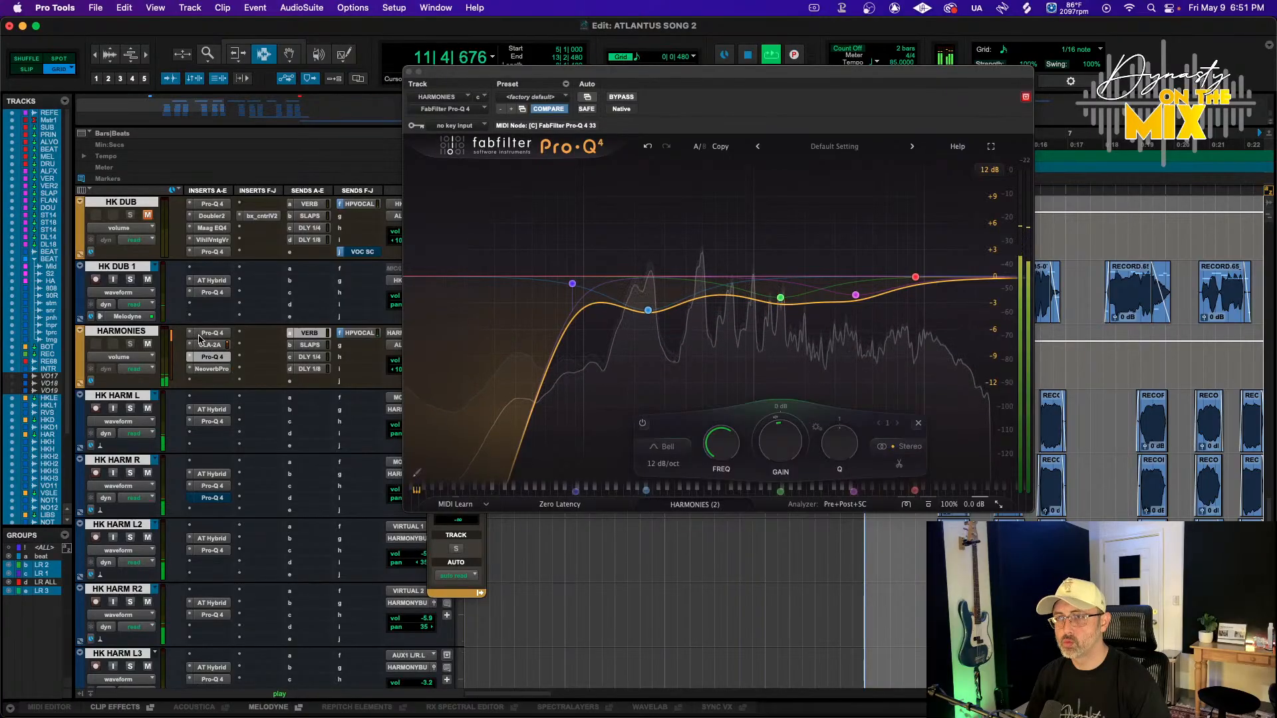
pyautogui.scroll(-3, 179, 329)
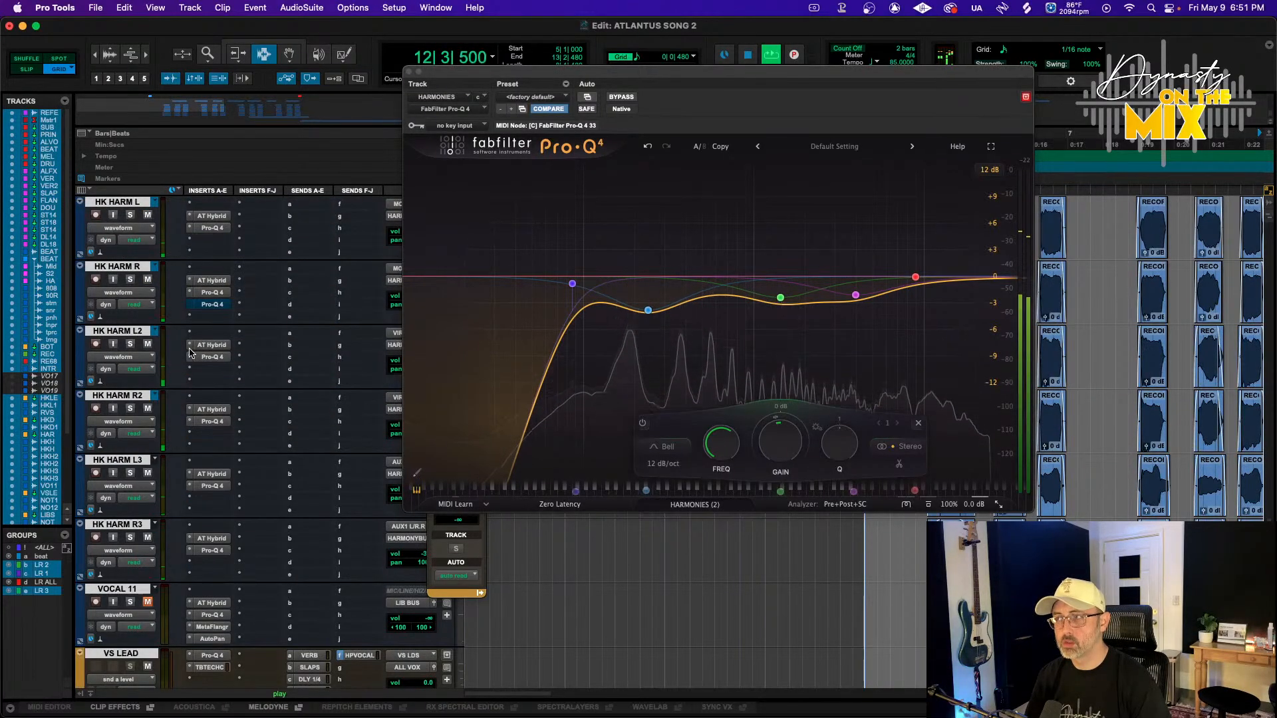
# Stop playback and close the Pro-Q 4 window on the HARMONIES track
pyautogui.press('space')
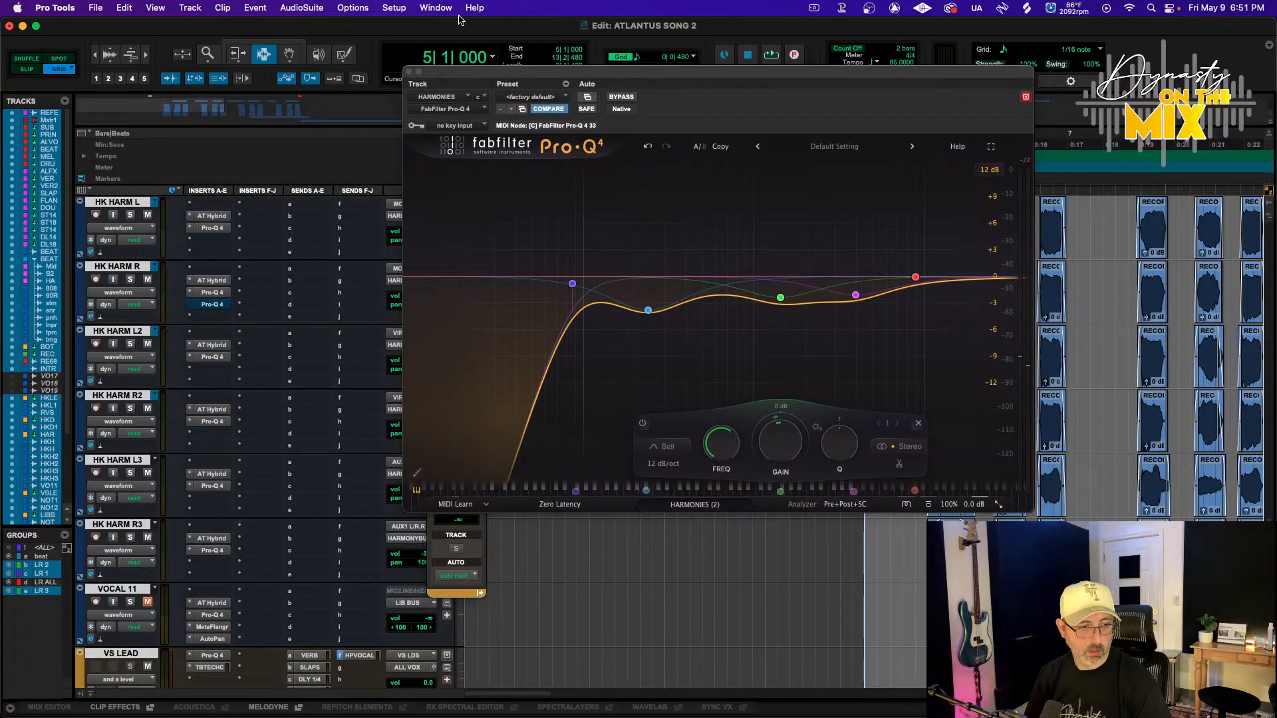
pyautogui.click(410, 71)
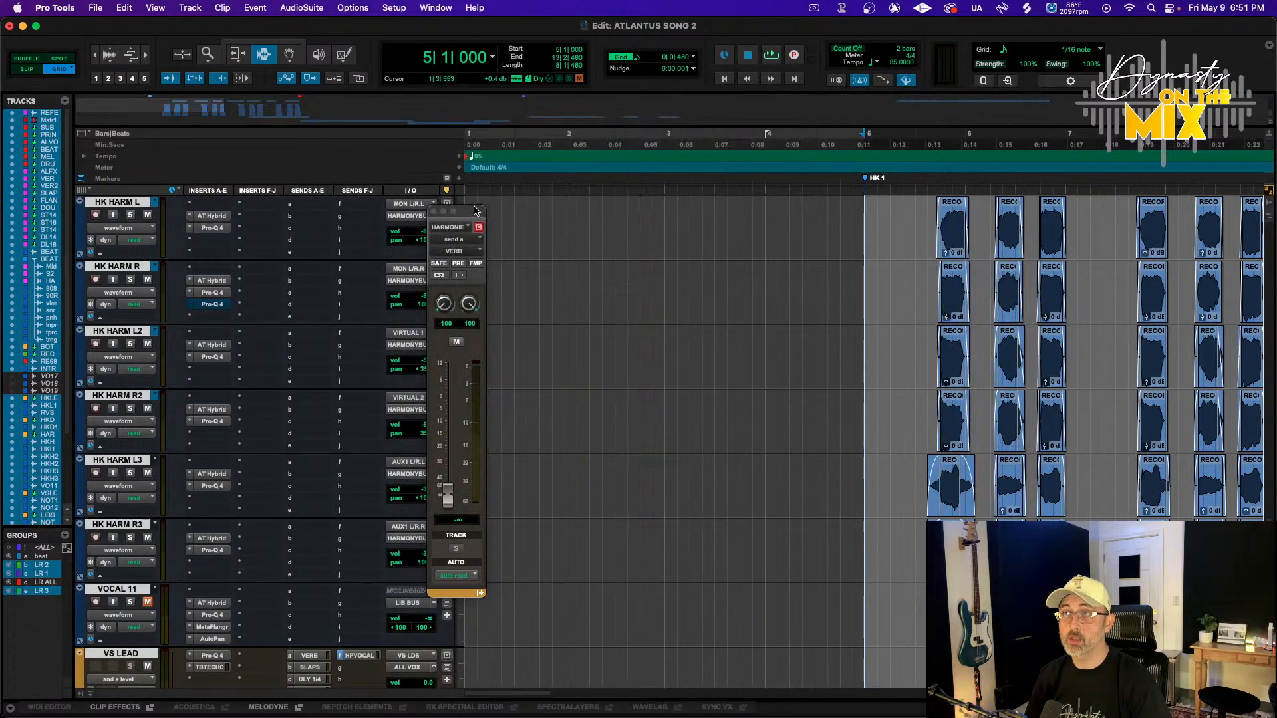
# Undo the last edit near the end of the INTRO clip
pyautogui.scroll(7, 750, 348)
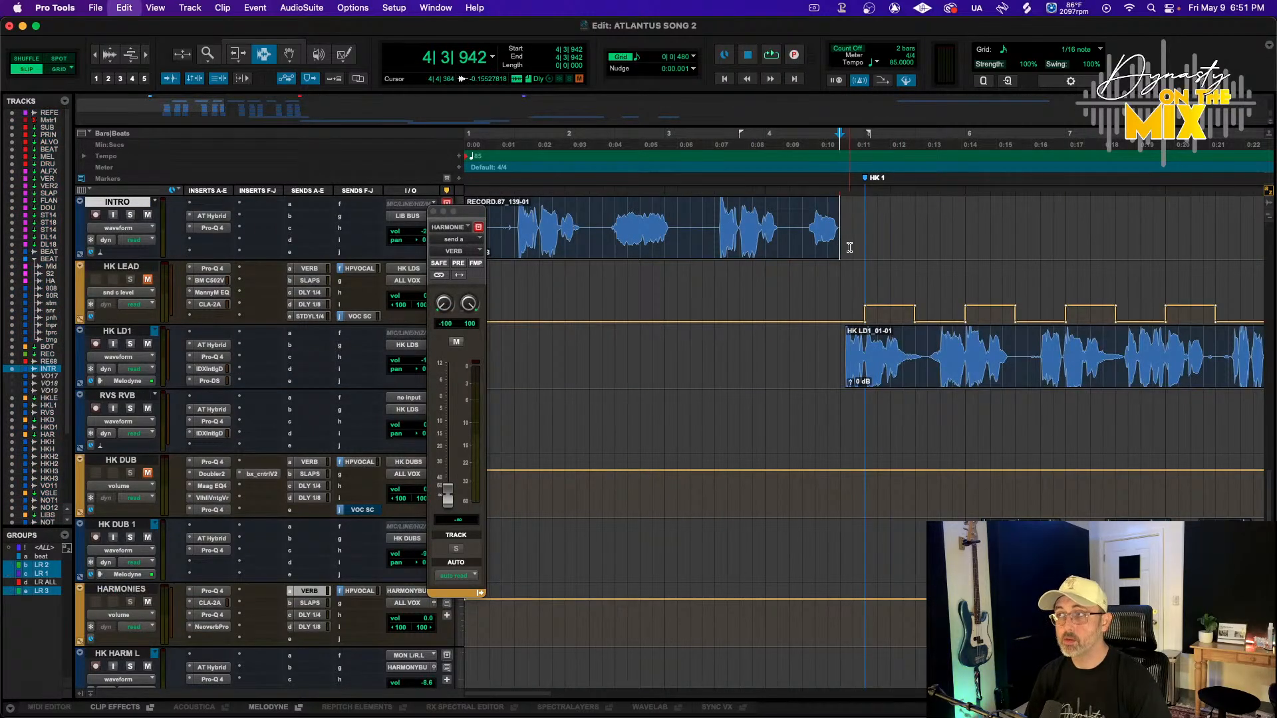
pyautogui.press('super+z')
pyautogui.click(849, 242)
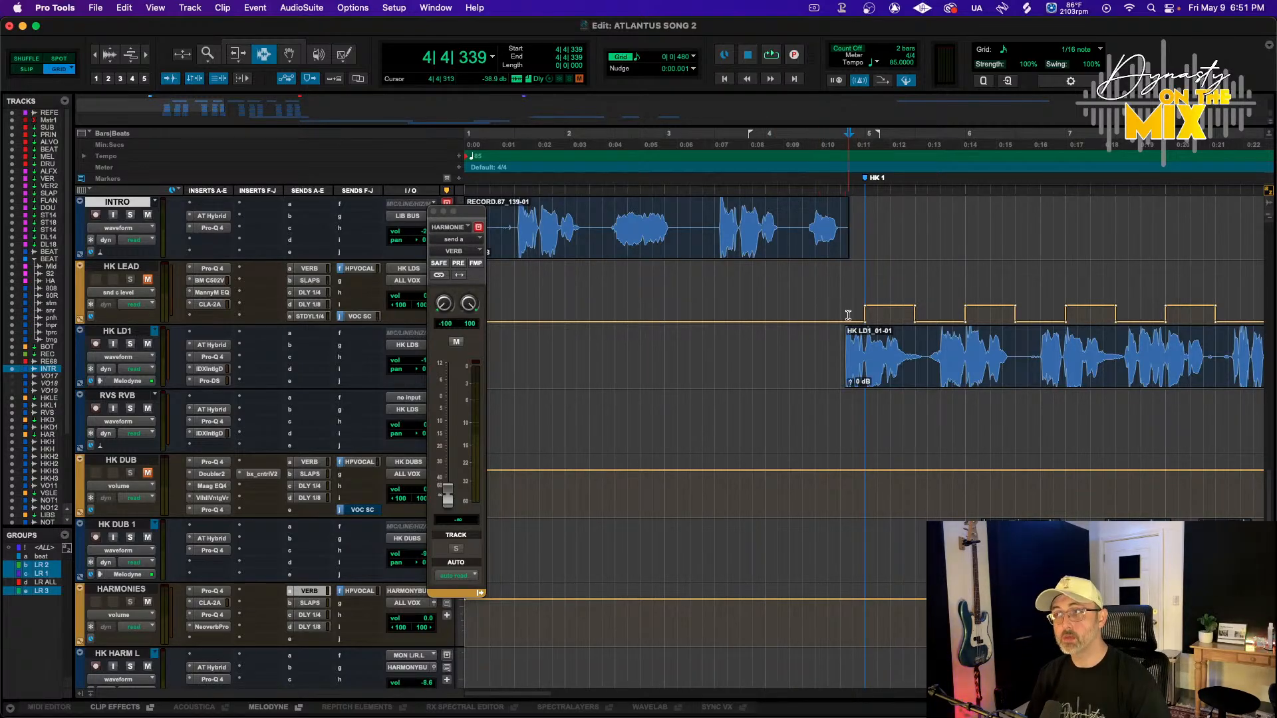
pyautogui.click(838, 305)
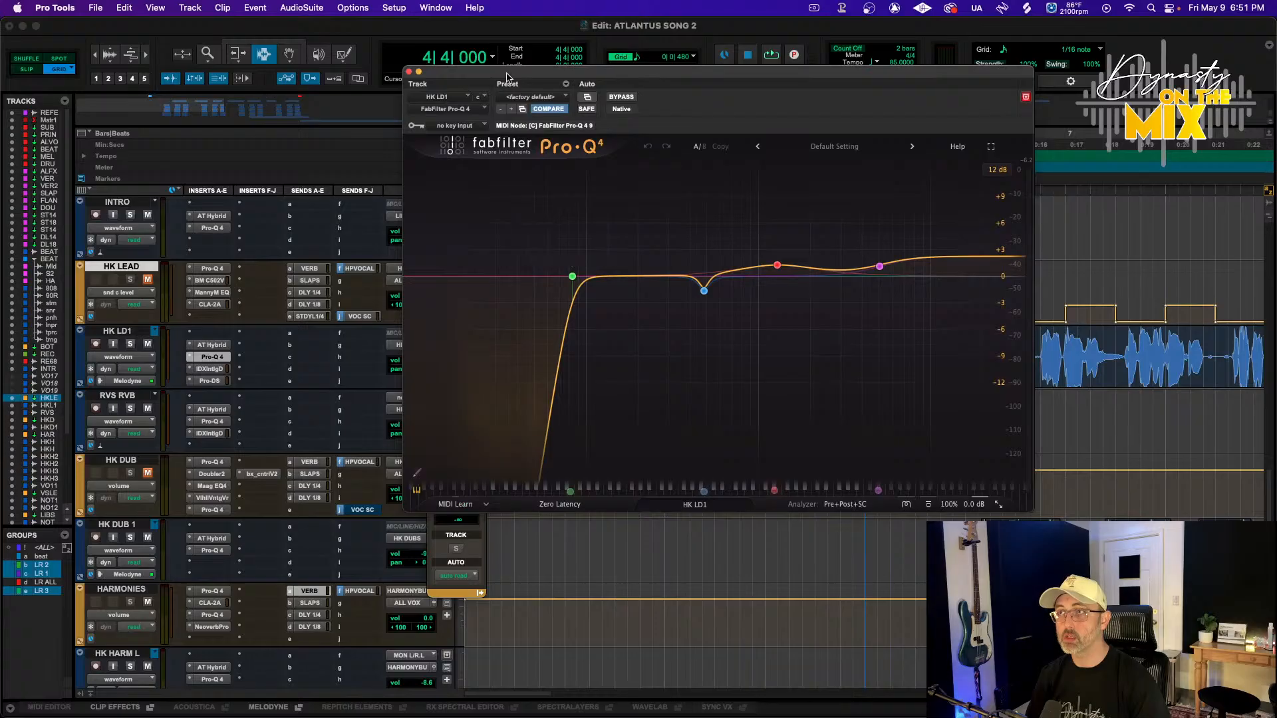
pyautogui.click(409, 71)
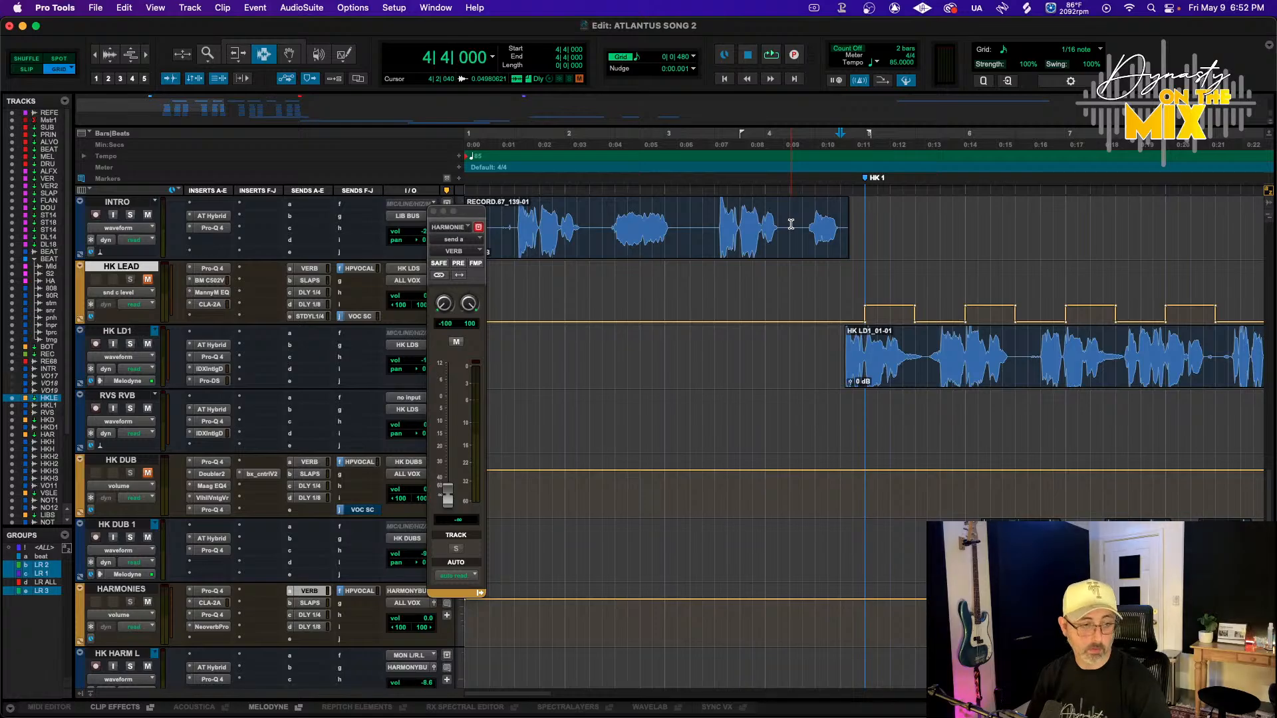
# Play back the song and listen to the lead and harmony vocals
pyautogui.press('space')
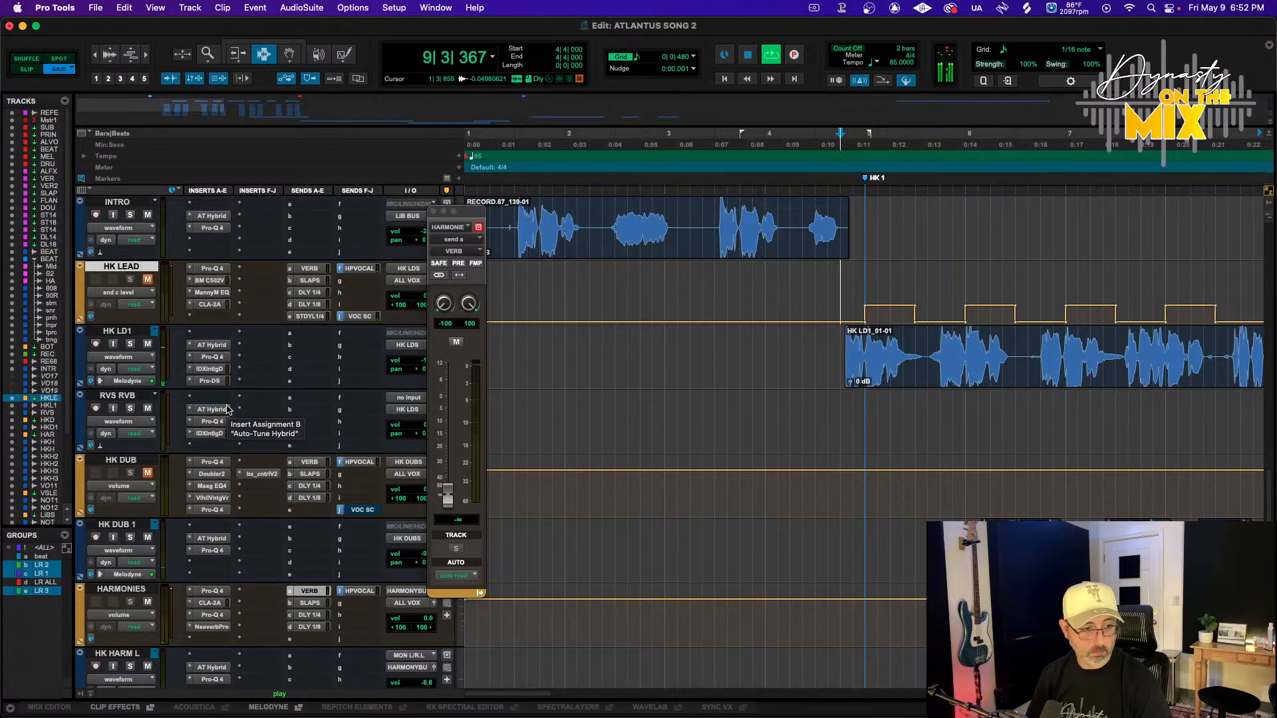
pyautogui.press('space')
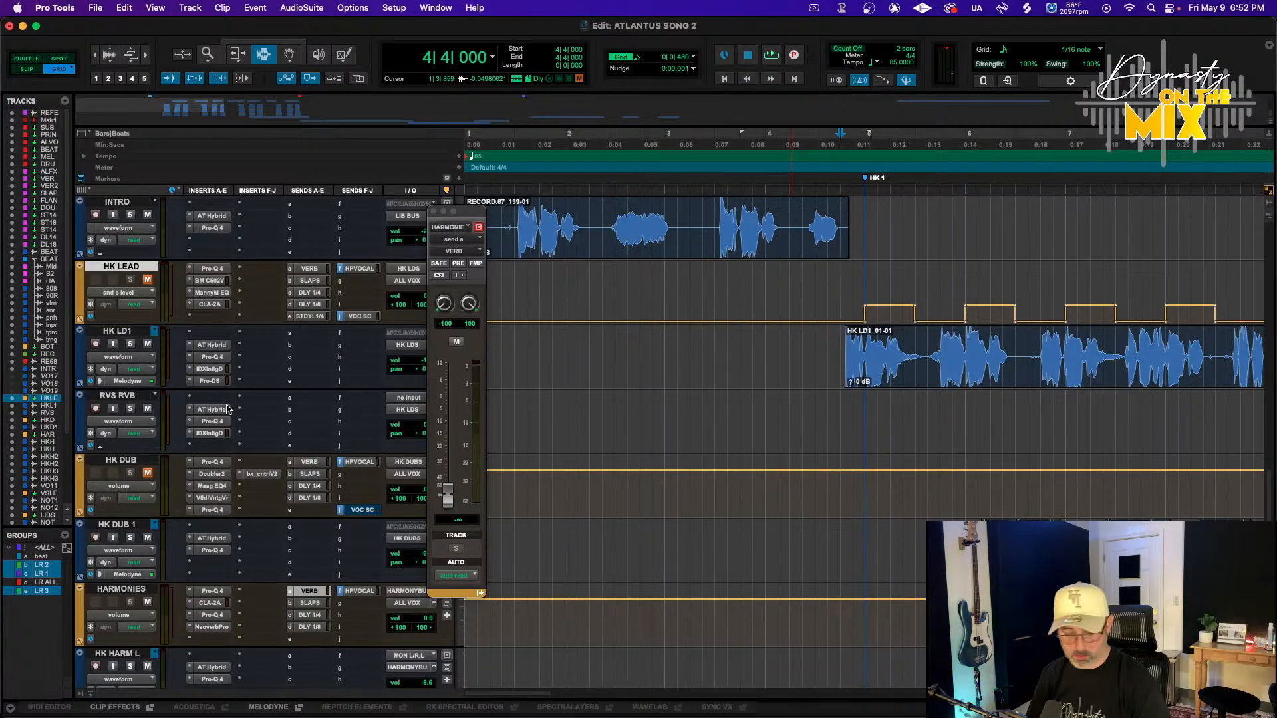
pyautogui.press('space')
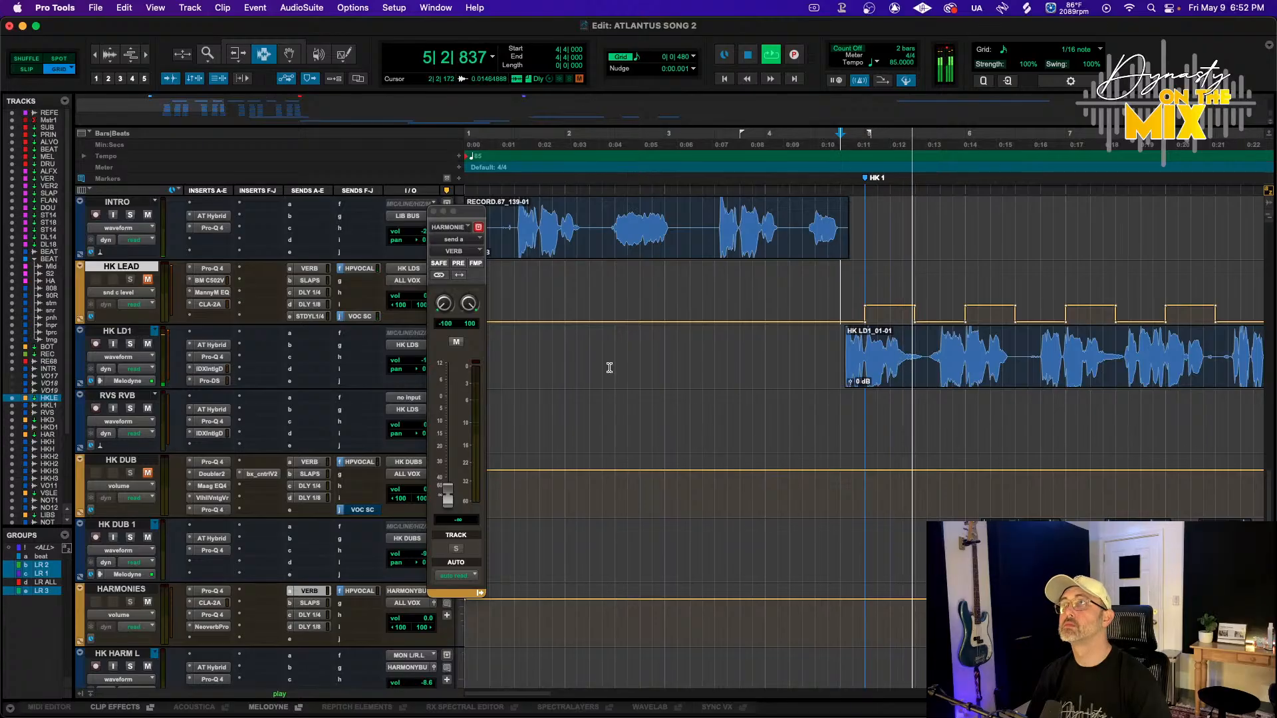
pyautogui.scroll(-3, 707, 421)
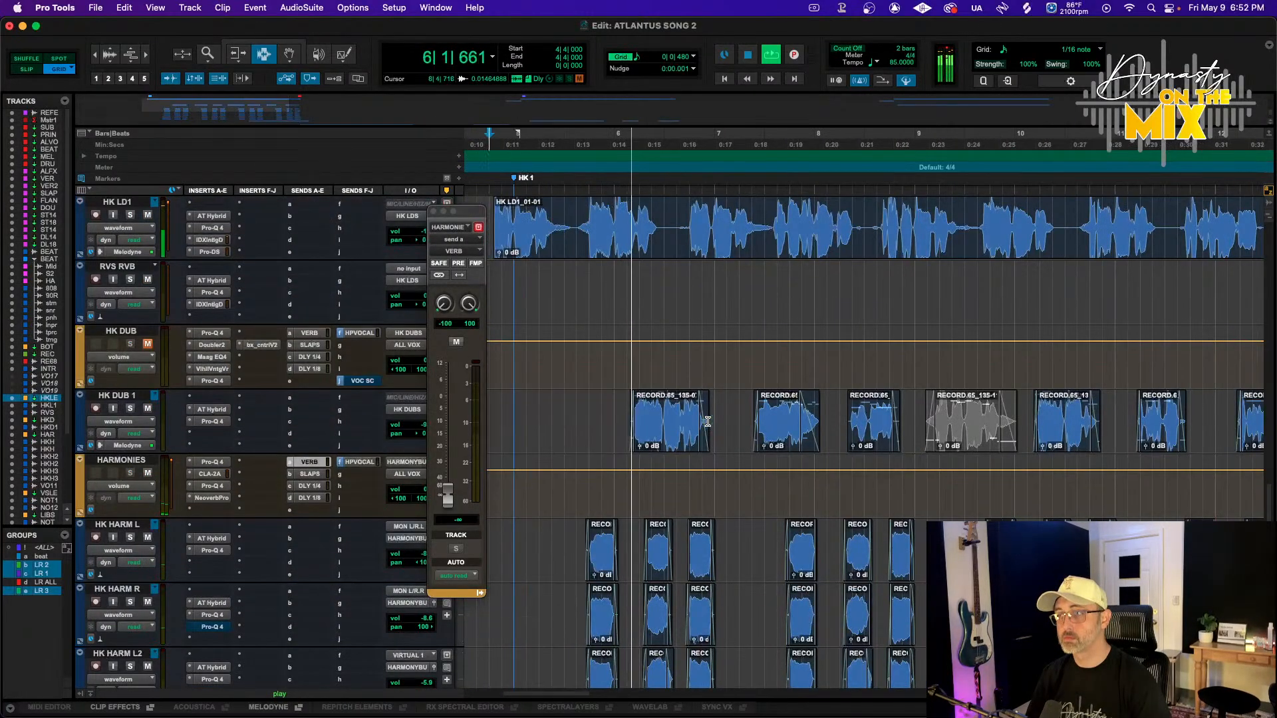
pyautogui.scroll(-5, 328, 367)
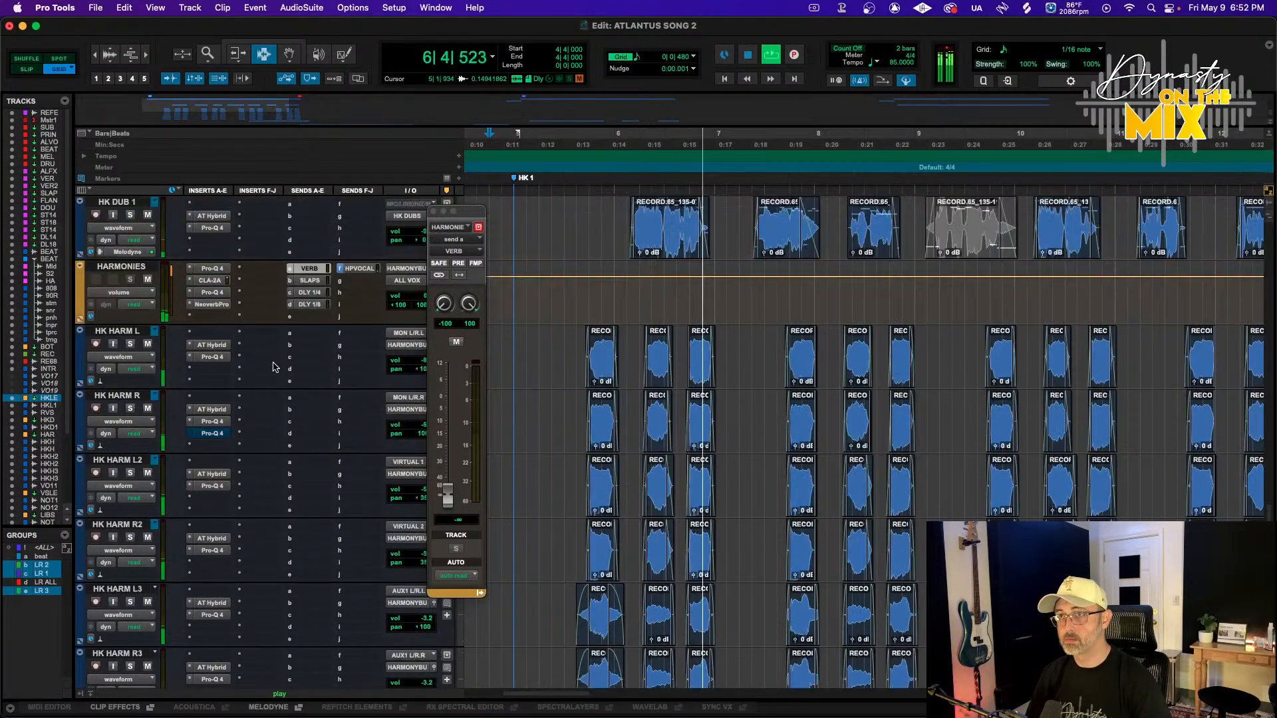
pyautogui.scroll(1, 271, 365)
pyautogui.press('space')
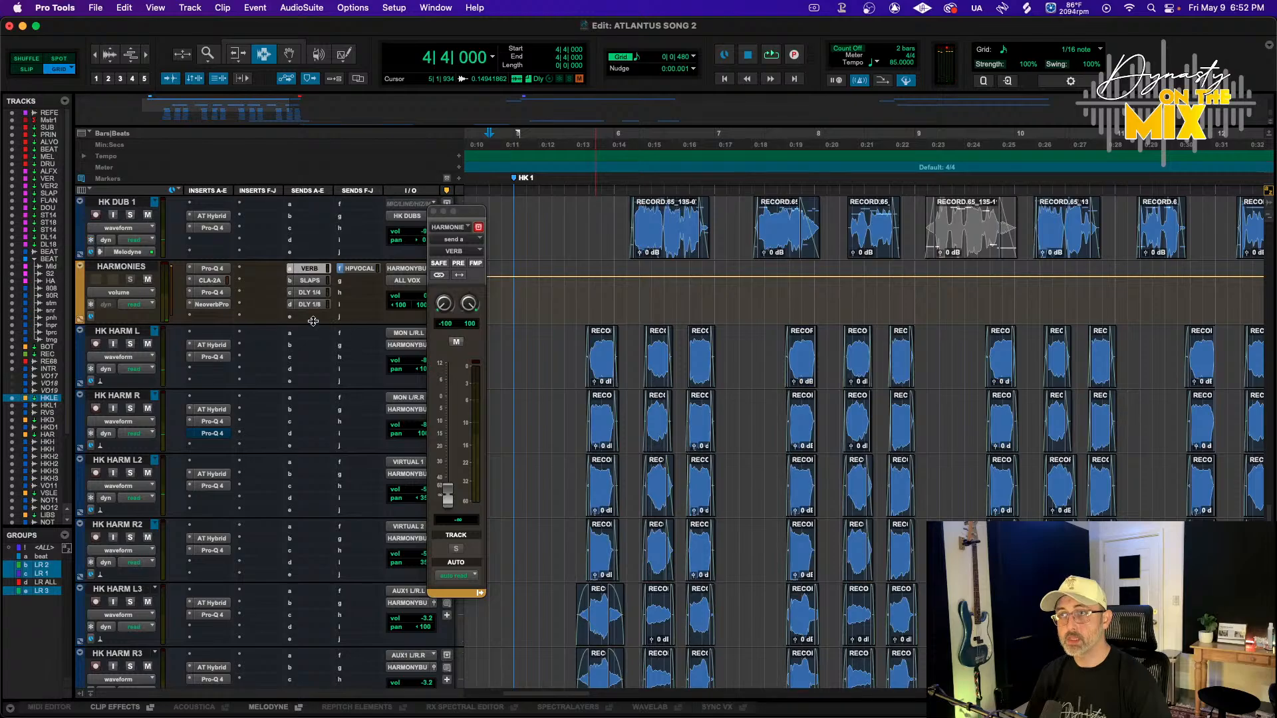
# Insert a Waves H-Delay on the HARMONIES track, placed before NeoverbPro
pyautogui.click(201, 318)
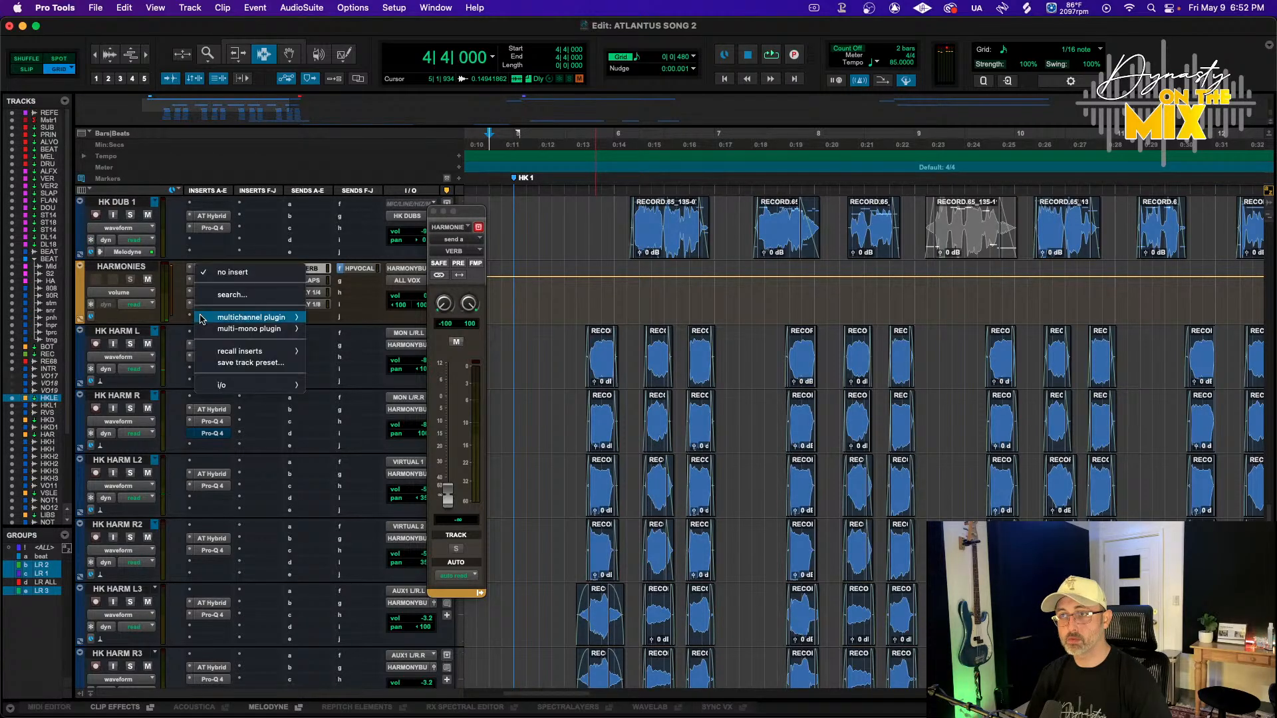
pyautogui.moveTo(252, 317)
pyautogui.moveTo(336, 140)
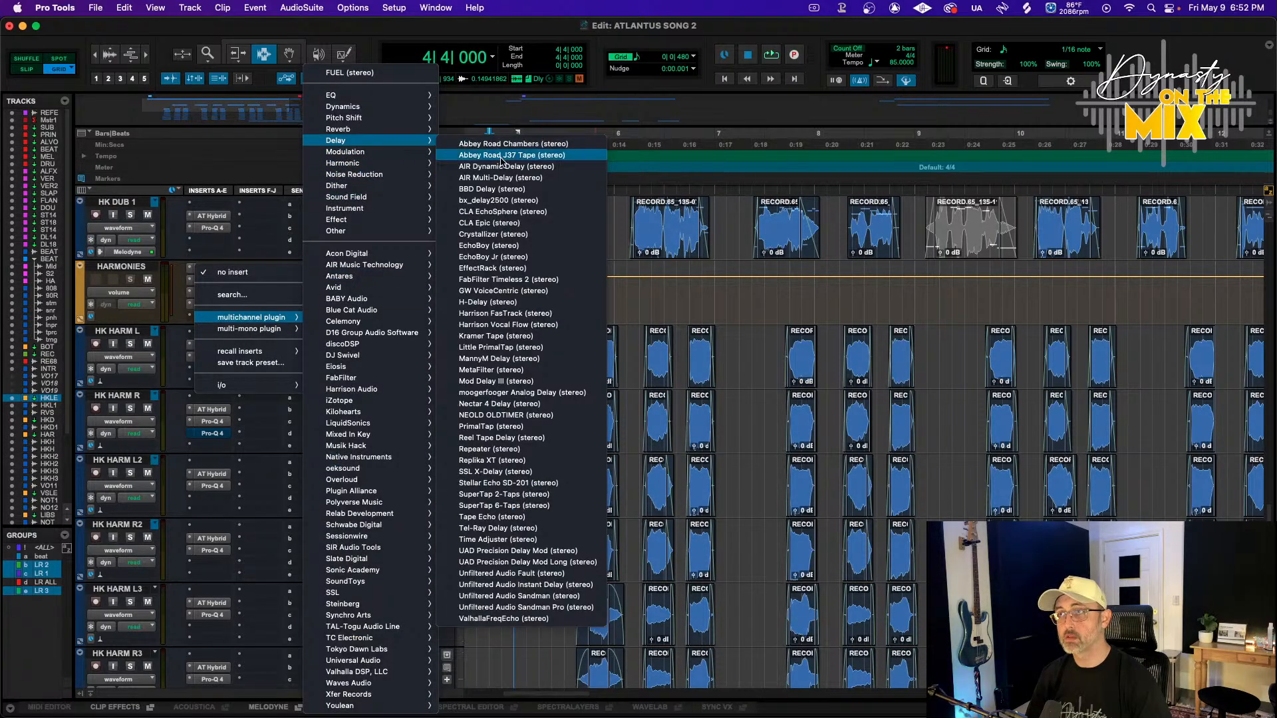
pyautogui.click(529, 303)
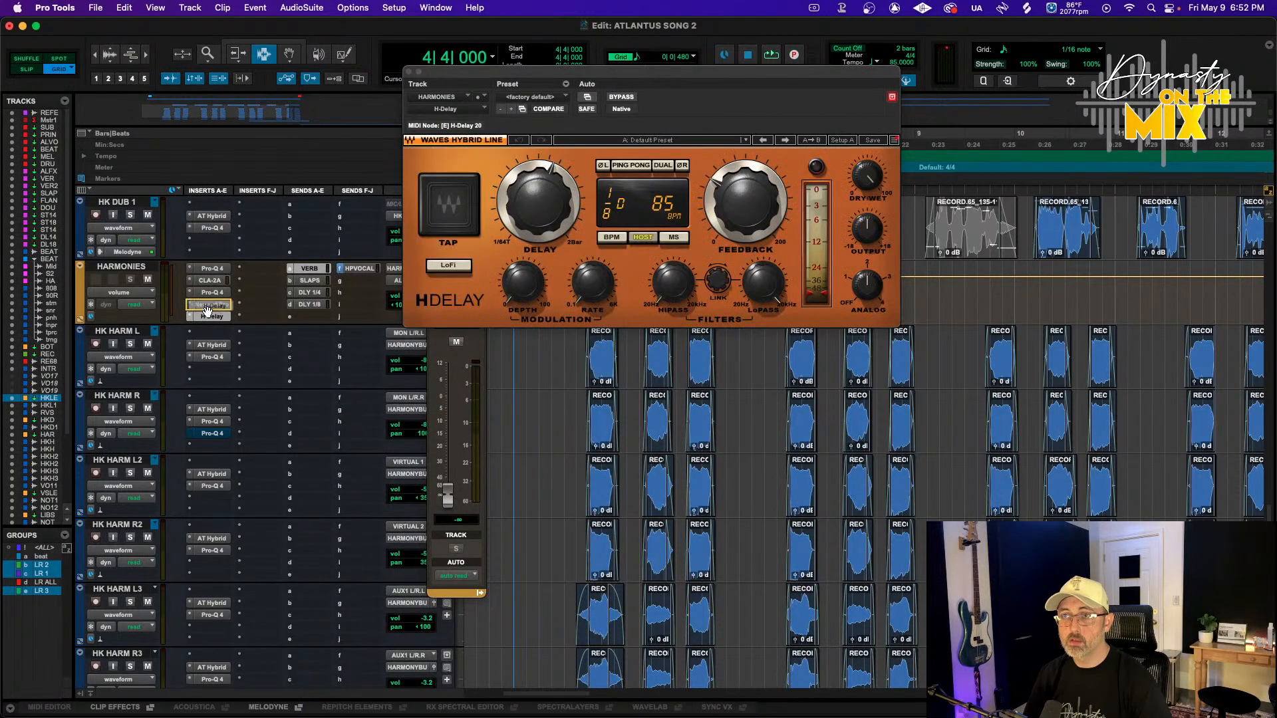
pyautogui.moveTo(208, 305); pyautogui.dragTo(227, 306)
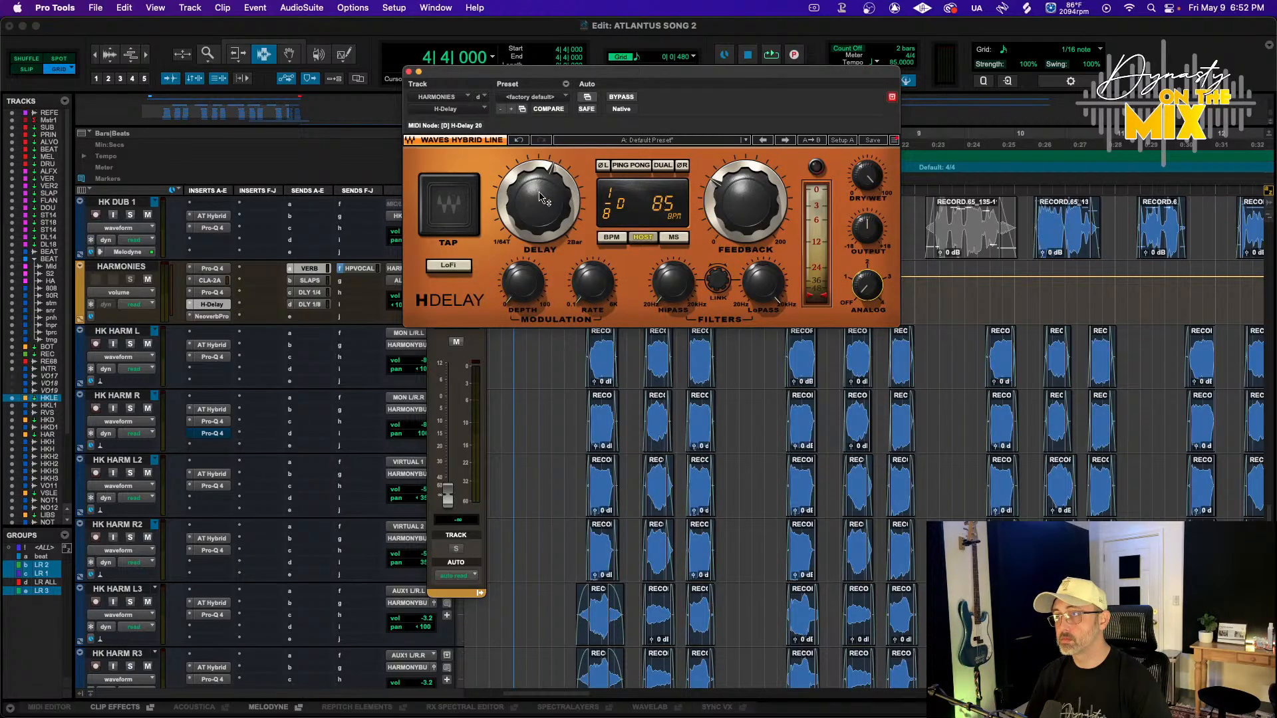
# Set H-Delay's time to a 1/8 note, lower its feedback, raise the high-pass and lower the low-pass filter
pyautogui.press('space')
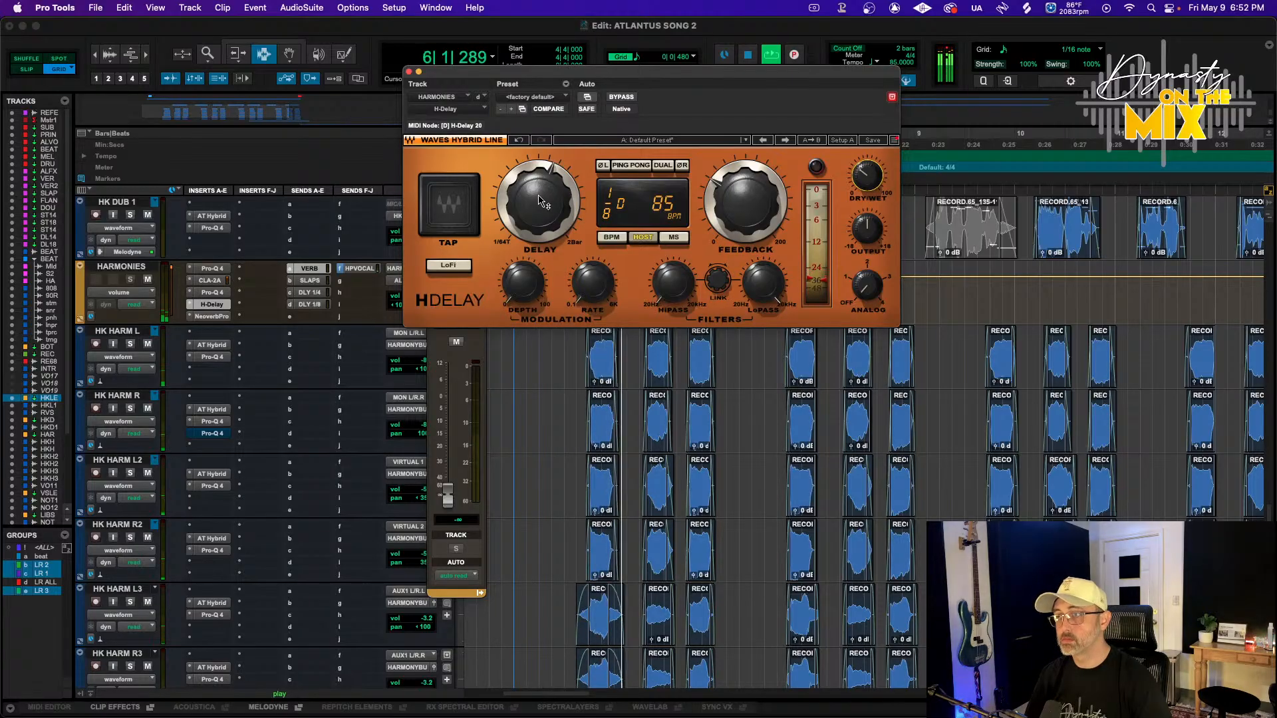
pyautogui.moveTo(540, 198); pyautogui.dragTo(539, 205)
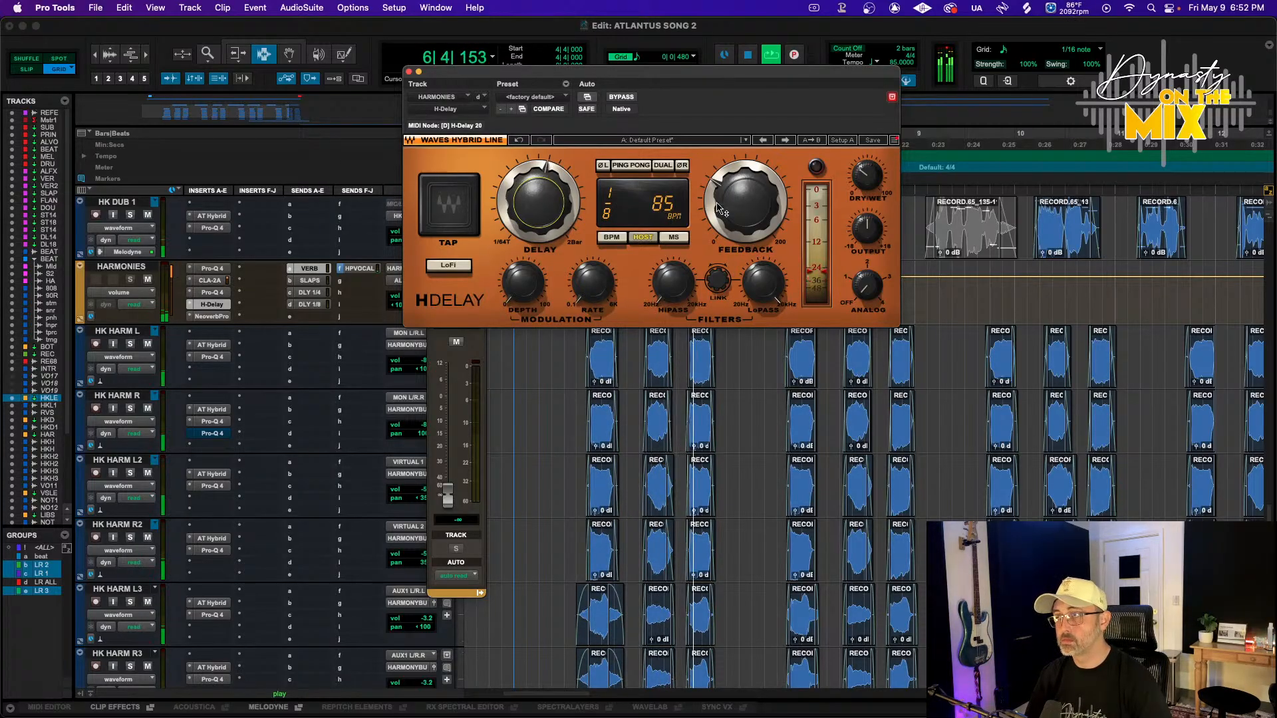
pyautogui.moveTo(745, 203); pyautogui.dragTo(744, 218)
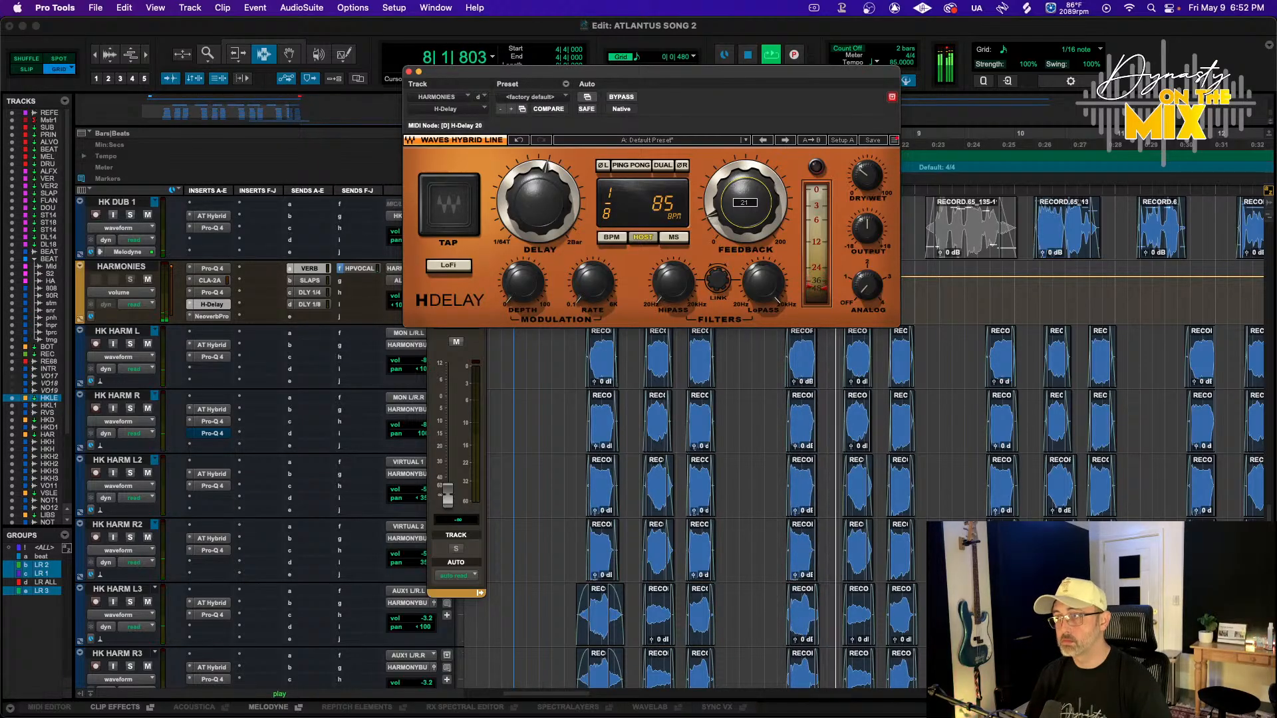
pyautogui.moveTo(610, 206); pyautogui.dragTo(610, 200)
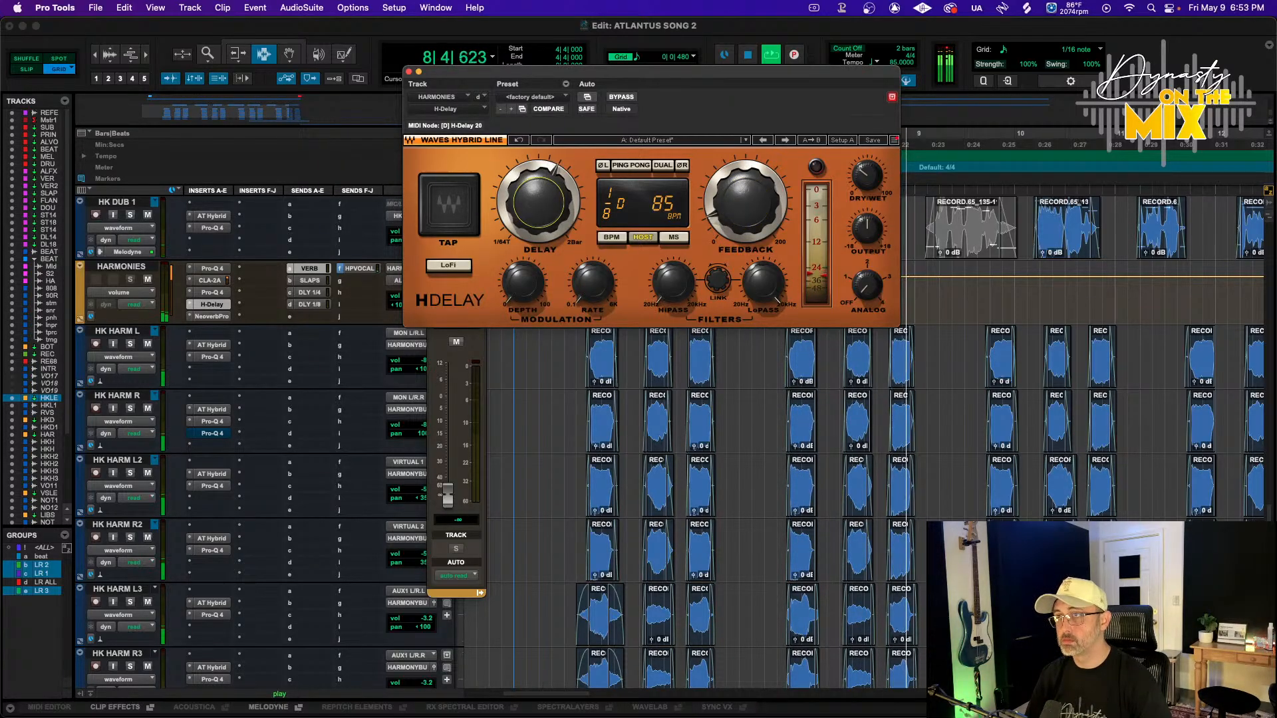
pyautogui.moveTo(673, 285); pyautogui.dragTo(673, 243)
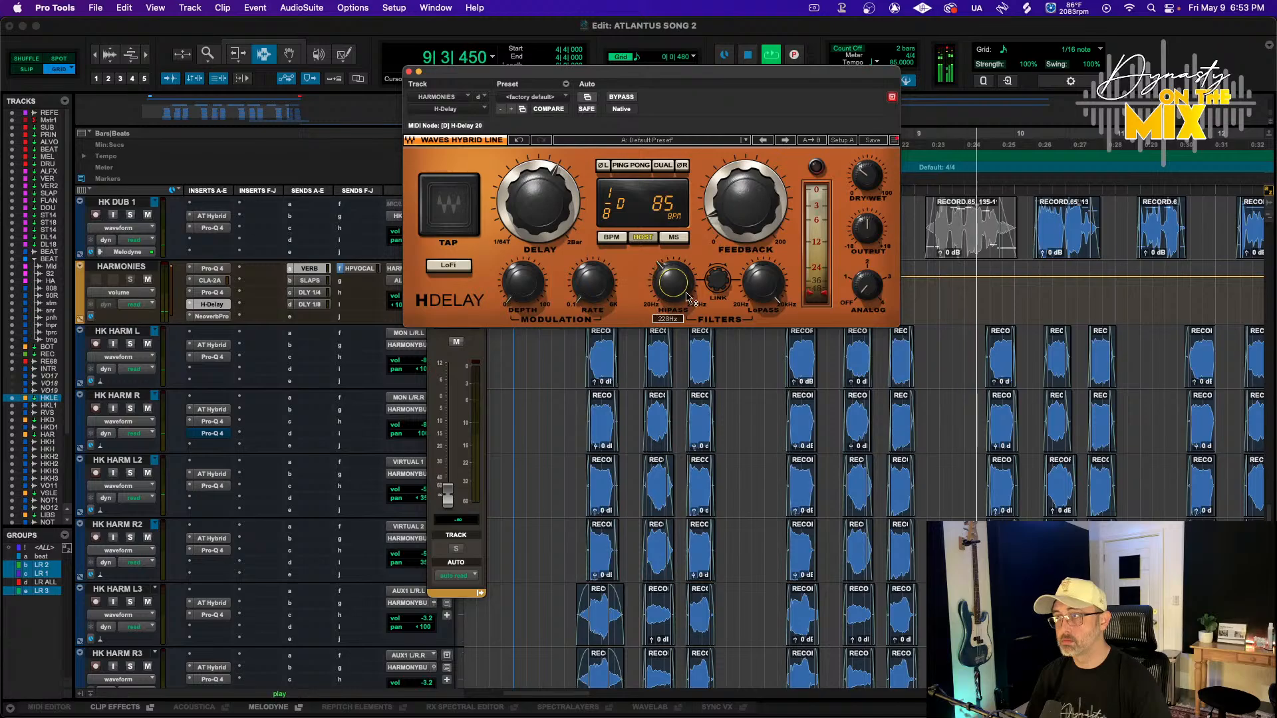
pyautogui.moveTo(772, 289); pyautogui.dragTo(772, 326)
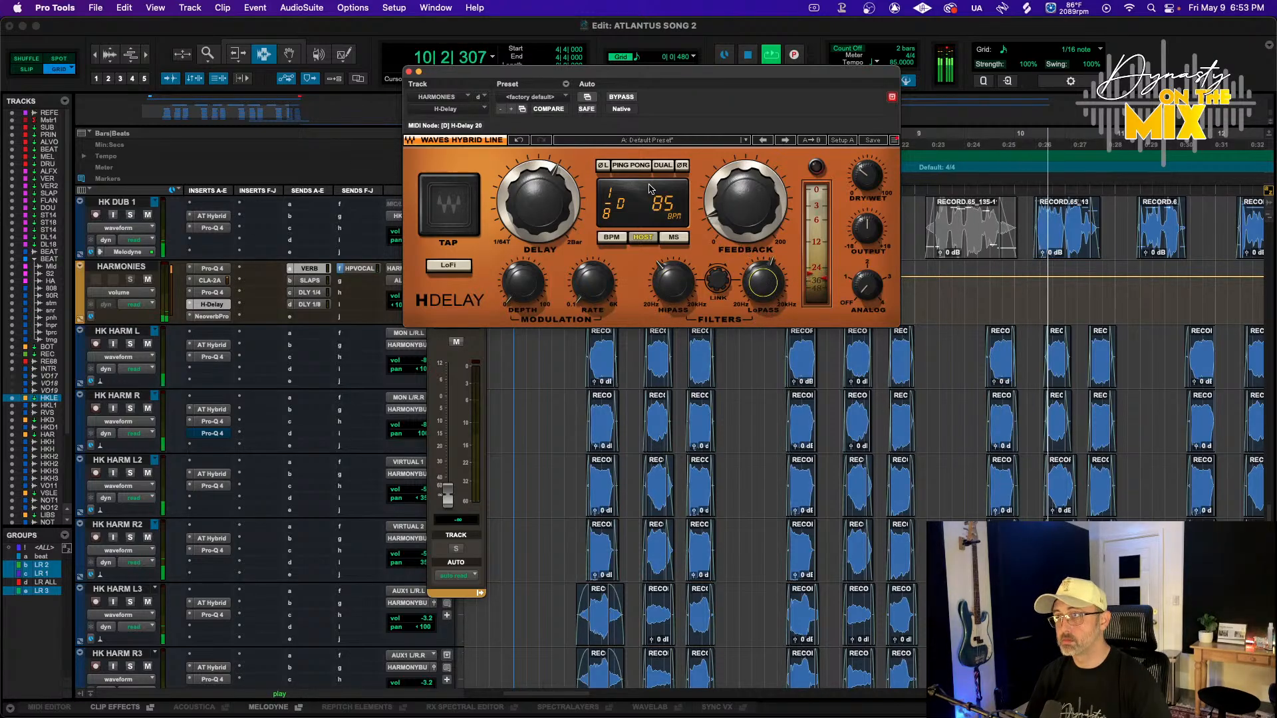
# Switch H-Delay to Dual mode and nudge its dry/wet knob up slightly
pyautogui.click(662, 165)
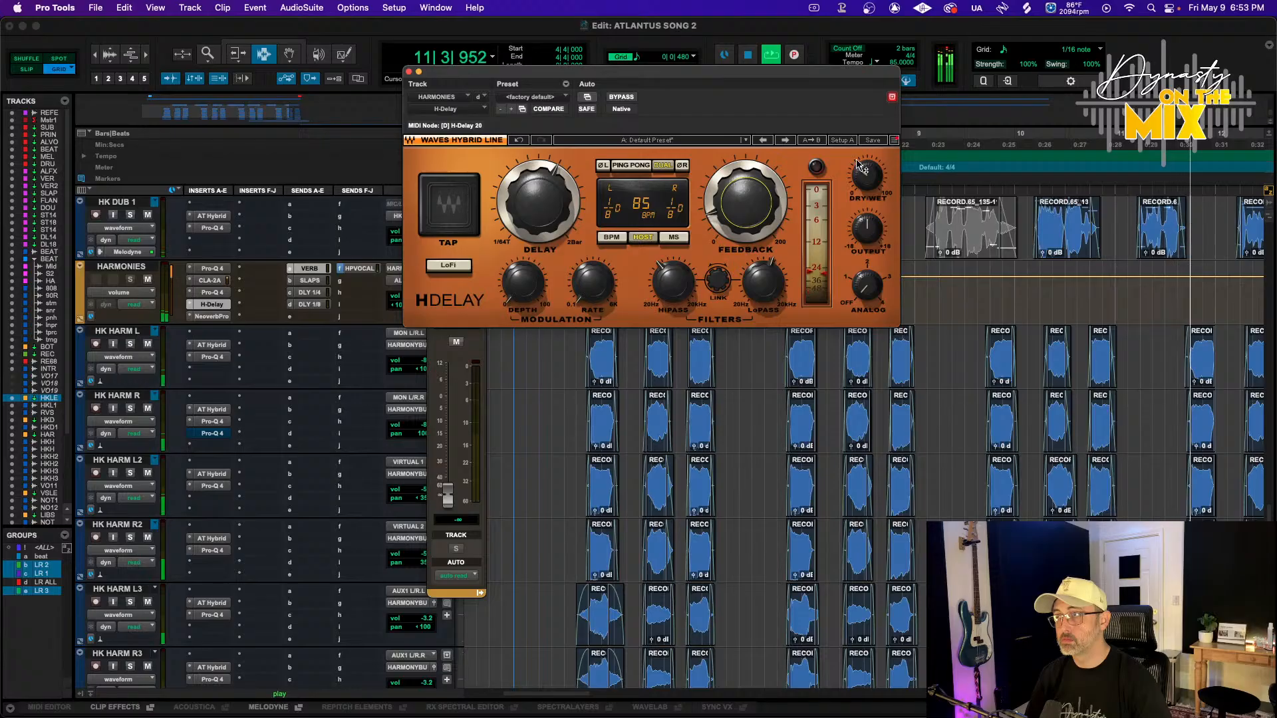
pyautogui.moveTo(866, 183); pyautogui.dragTo(867, 180)
pyautogui.press('space')
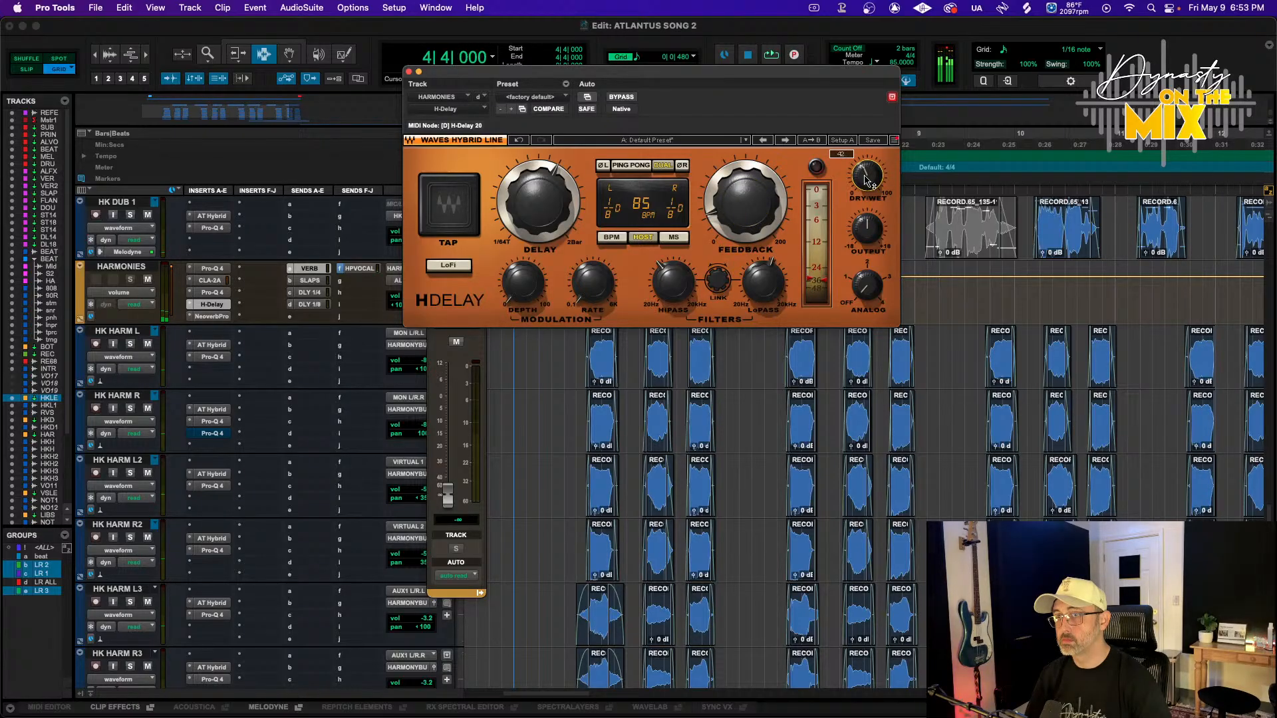
pyautogui.press('space')
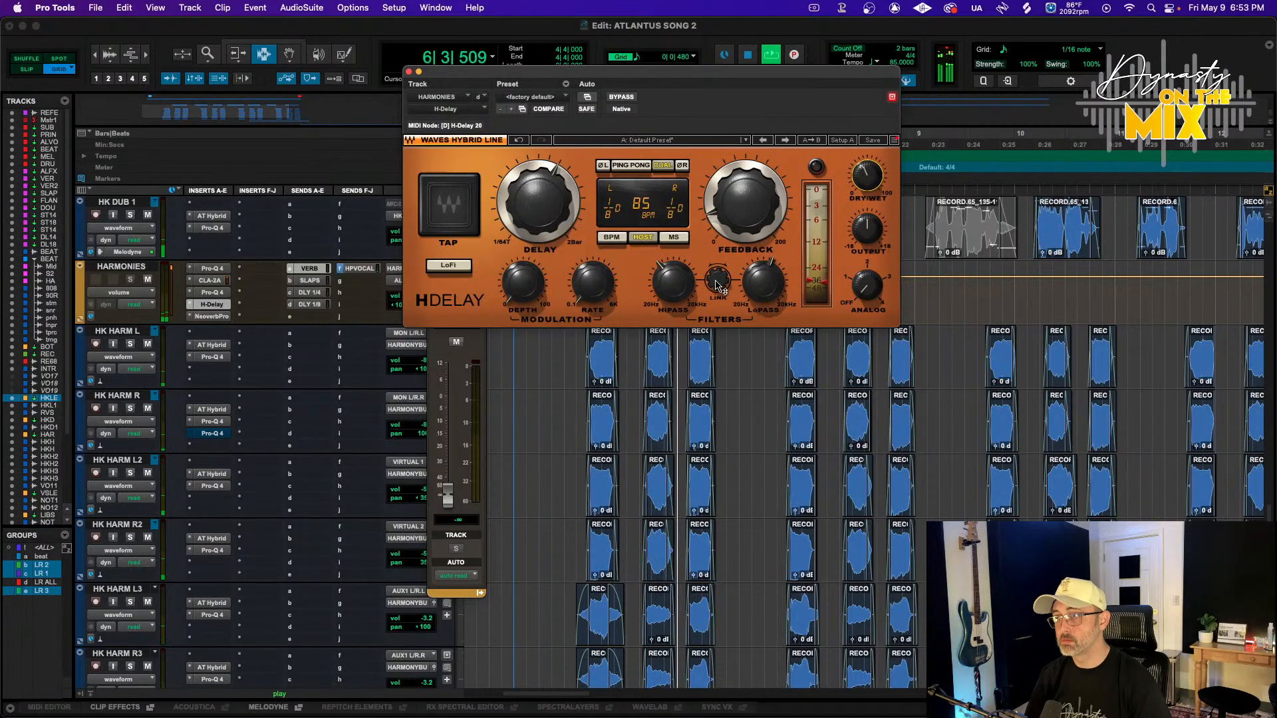
# Lower H-Delay's high-pass filter and reduce its dry/wet mix
pyautogui.moveTo(763, 283)
pyautogui.mouseDown()
pyautogui.moveTo(763, 272)
pyautogui.moveTo(763, 285)
pyautogui.mouseUp()
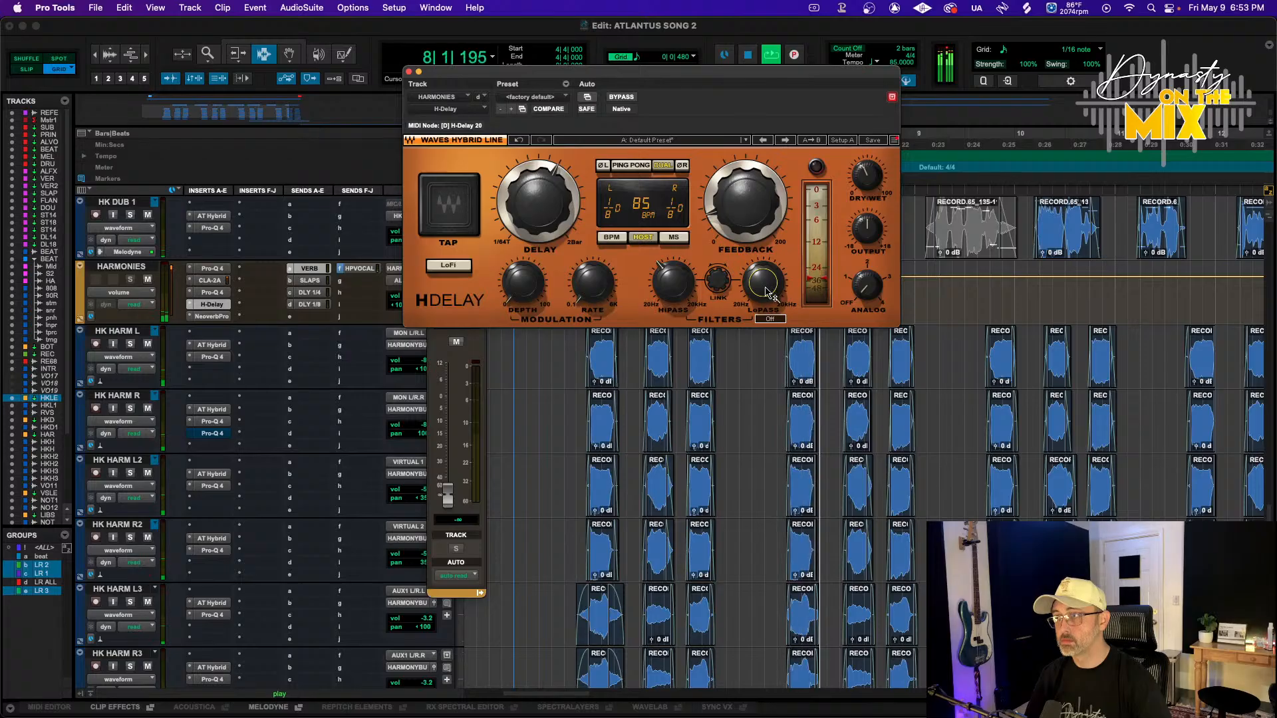
pyautogui.moveTo(673, 283); pyautogui.dragTo(673, 301)
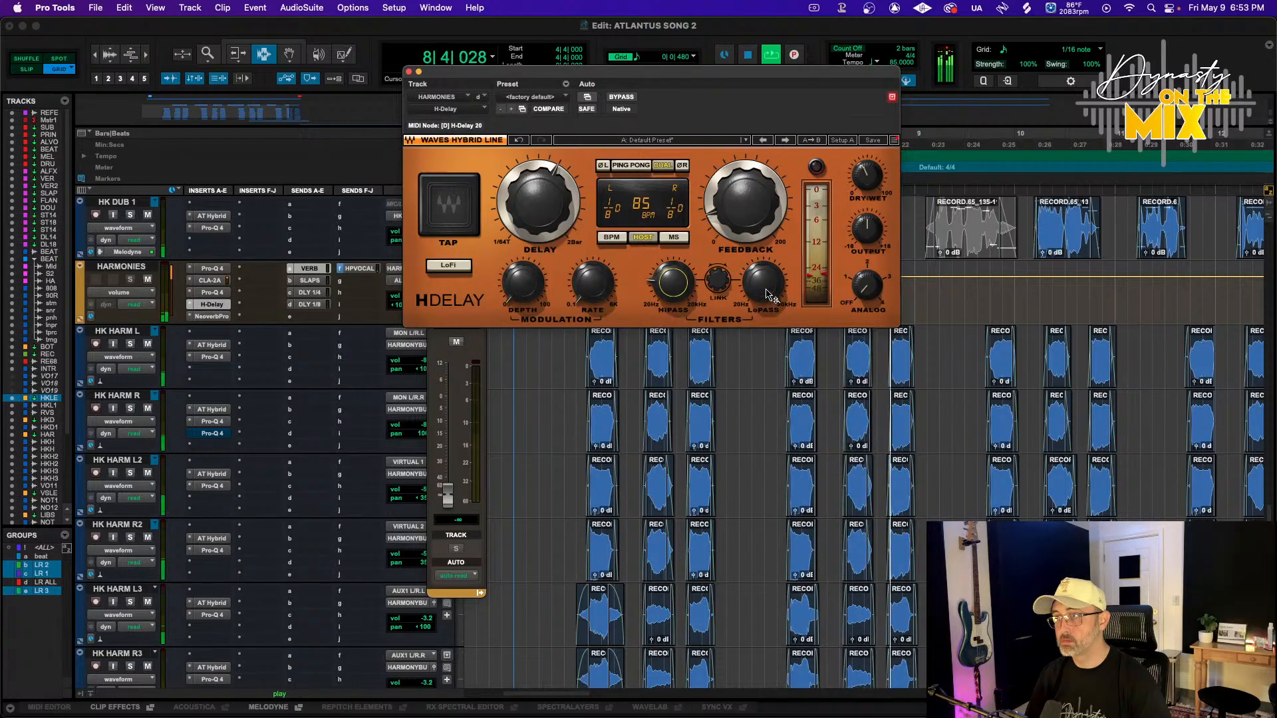
pyautogui.moveTo(867, 176); pyautogui.dragTo(867, 197)
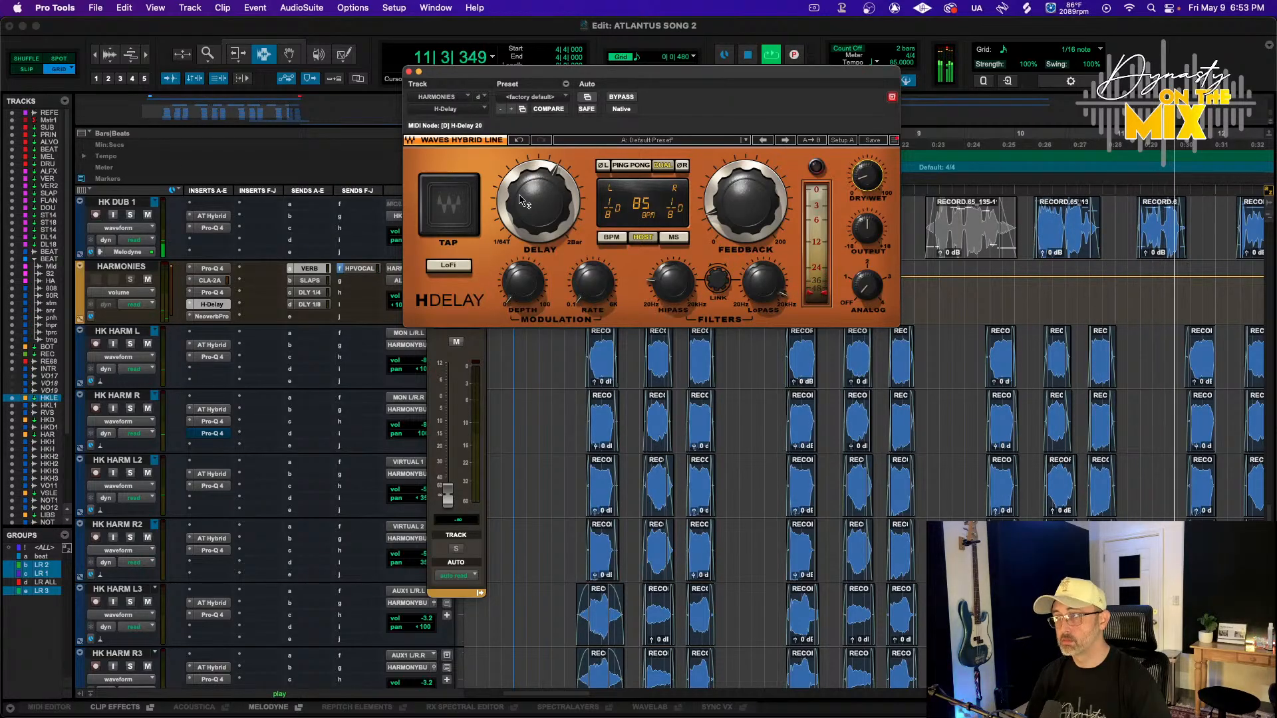
# Set both left and right delay times to a 1/4 note
pyautogui.moveTo(520, 200); pyautogui.dragTo(520, 194)
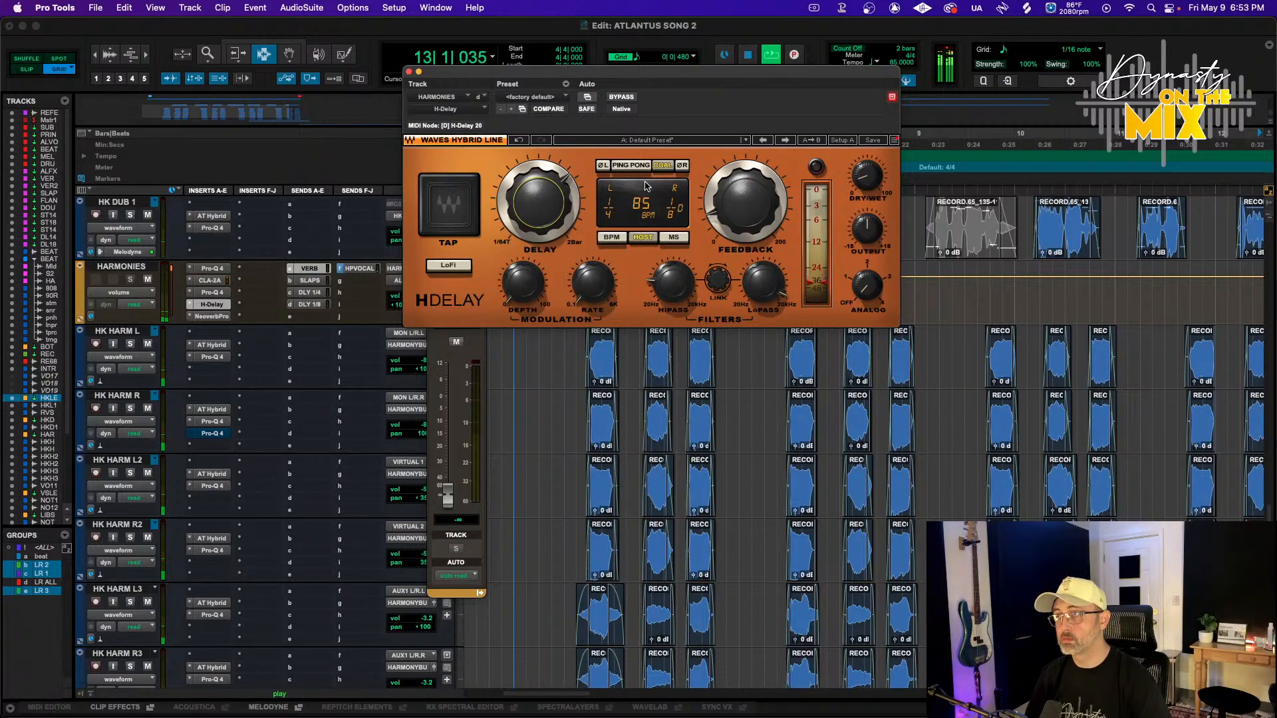
pyautogui.press('space')
pyautogui.press('space')
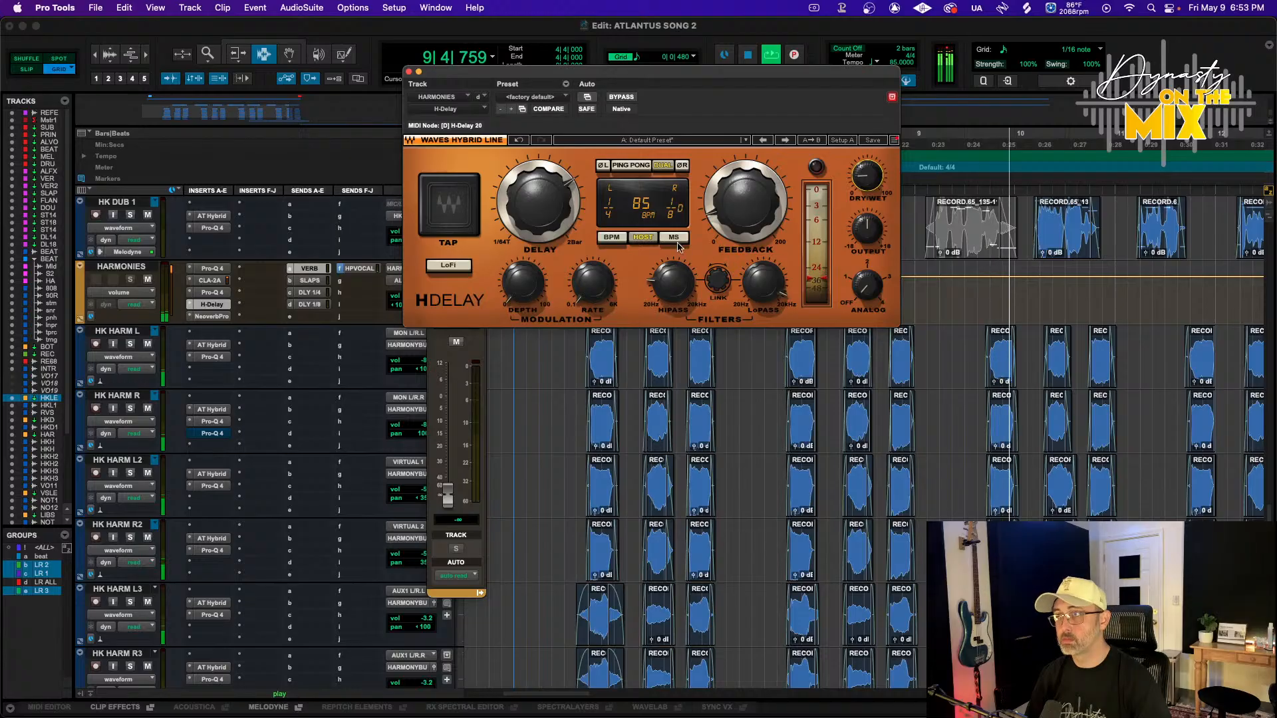
pyautogui.moveTo(558, 214); pyautogui.dragTo(557, 202)
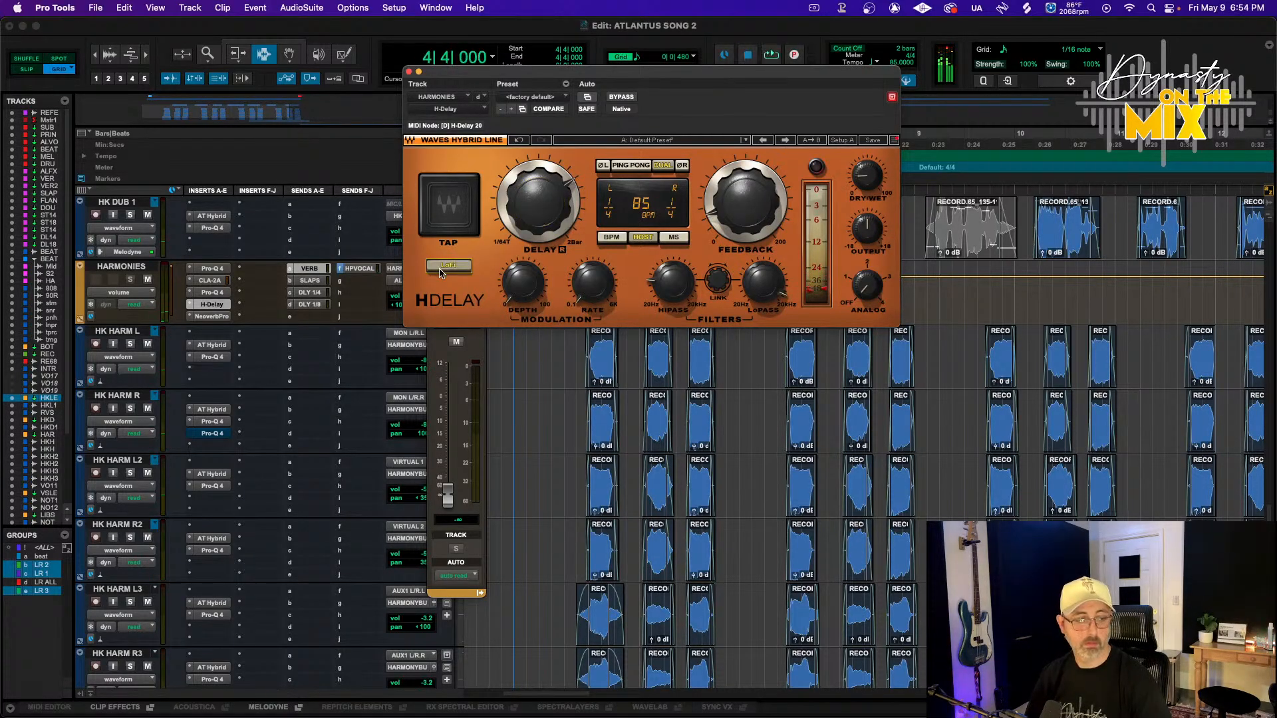
# Play back the harmonies, turn off LoFi and raise the high-pass filter slightly
pyautogui.press('space')
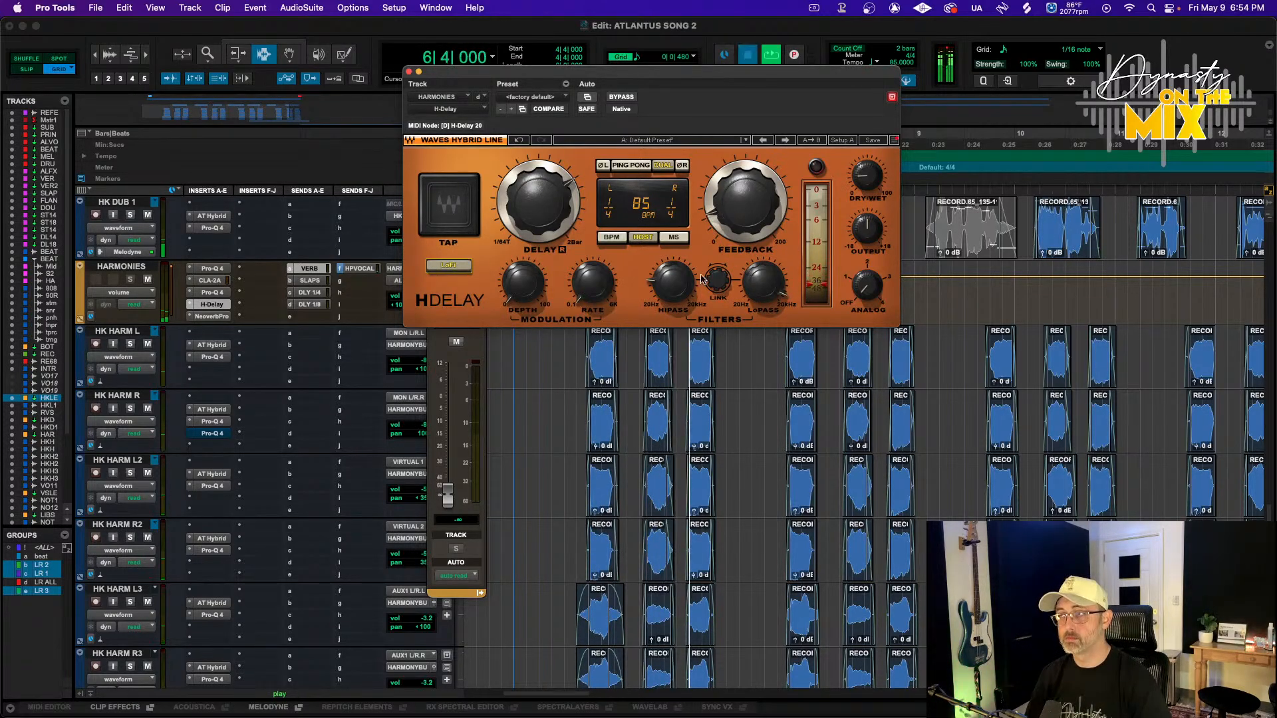
pyautogui.press('space')
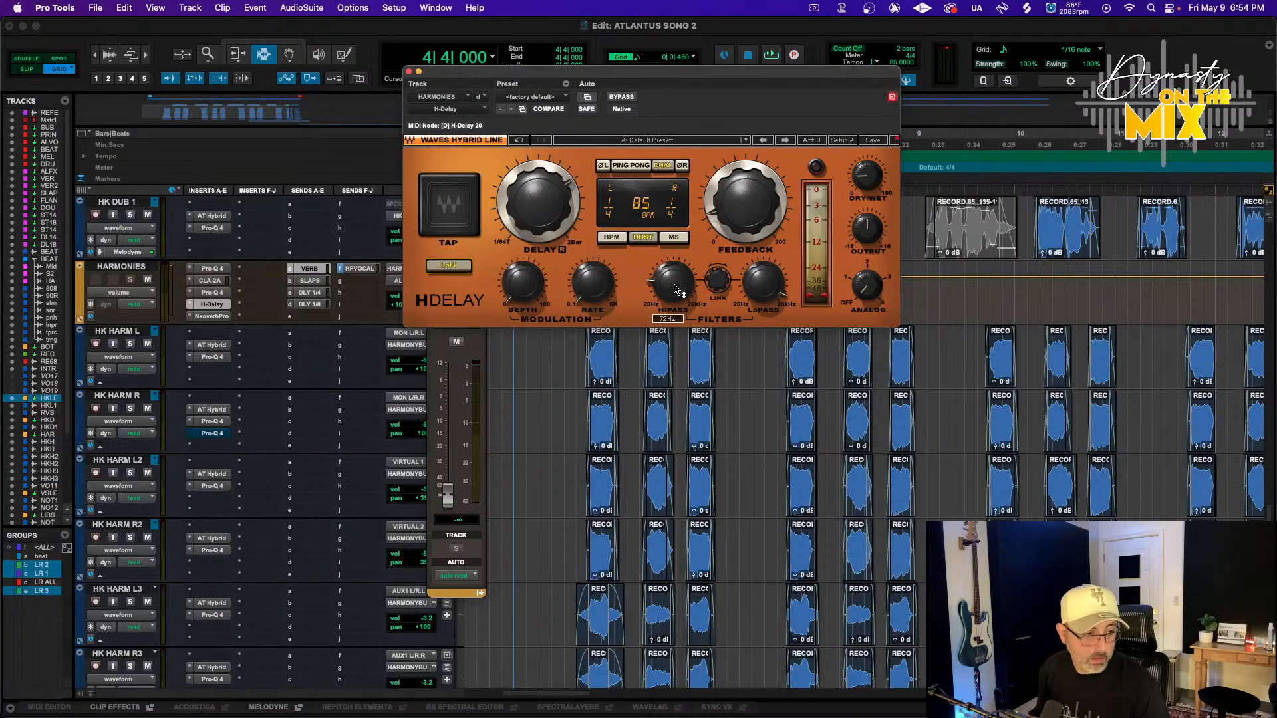
pyautogui.press('space')
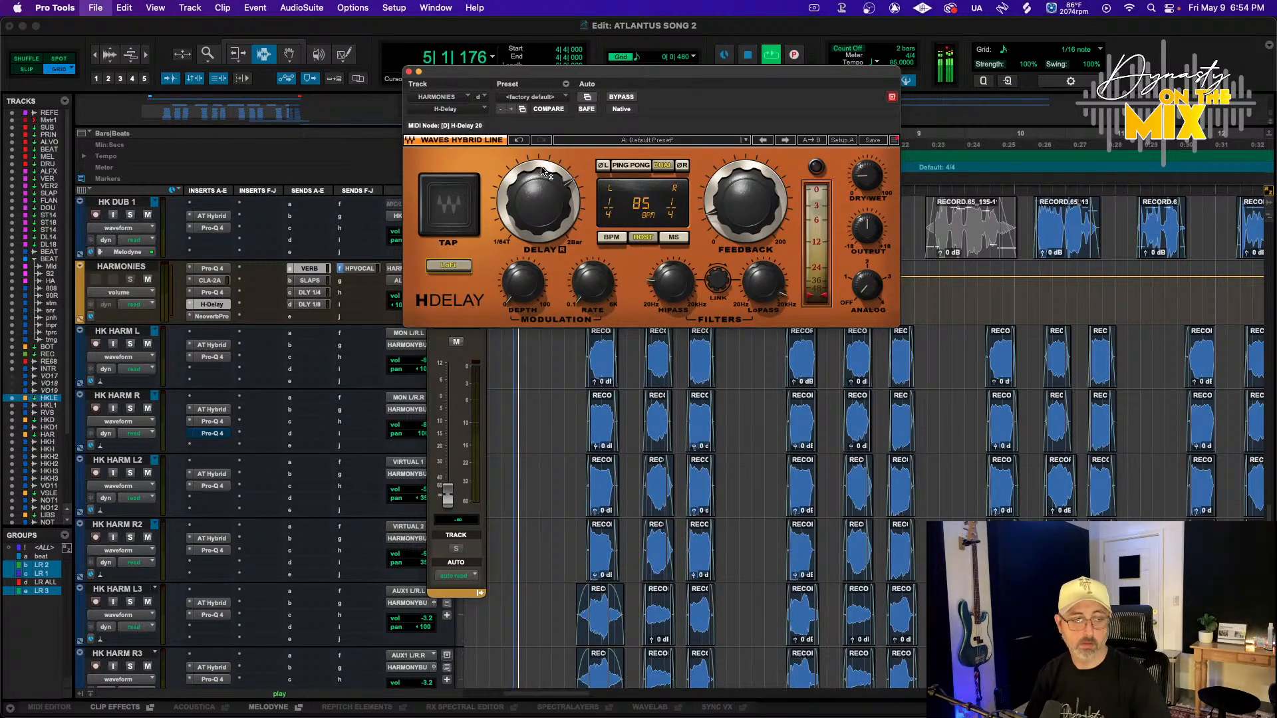
pyautogui.click(449, 266)
pyautogui.moveTo(673, 283); pyautogui.dragTo(673, 273)
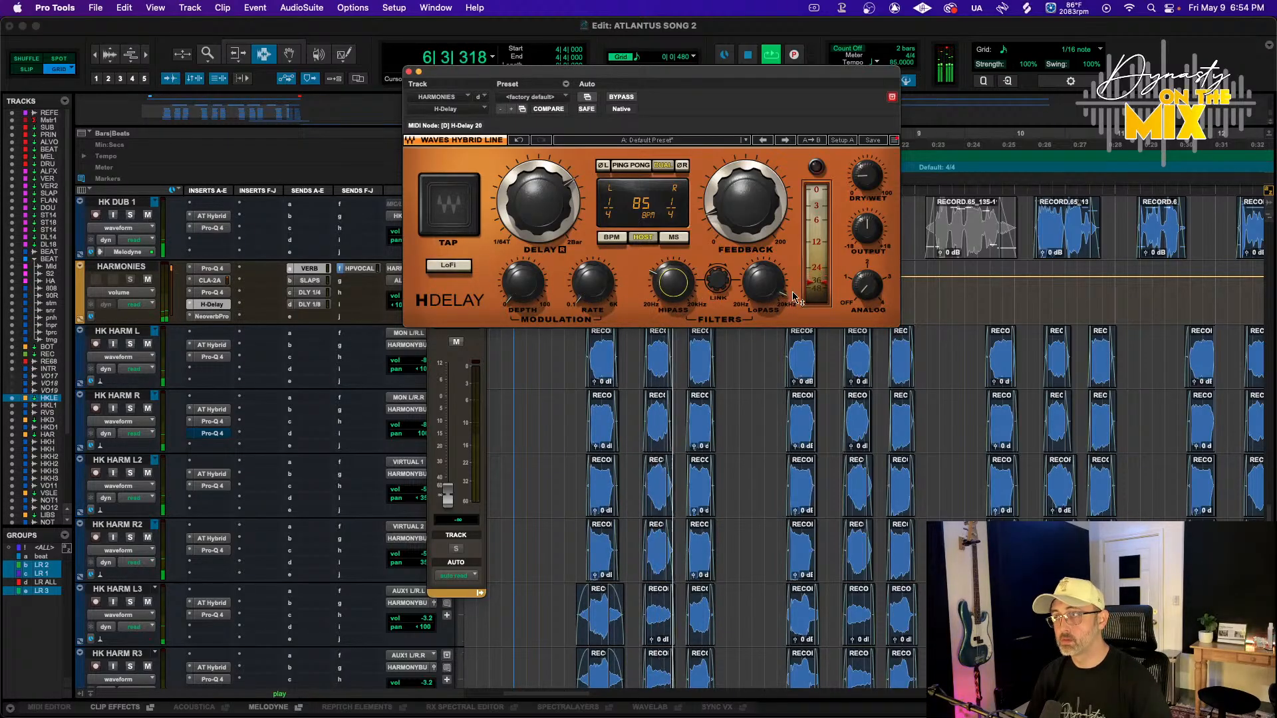
# Lower H-Delay's low-pass filter and close the plugin window
pyautogui.moveTo(763, 283); pyautogui.dragTo(764, 300)
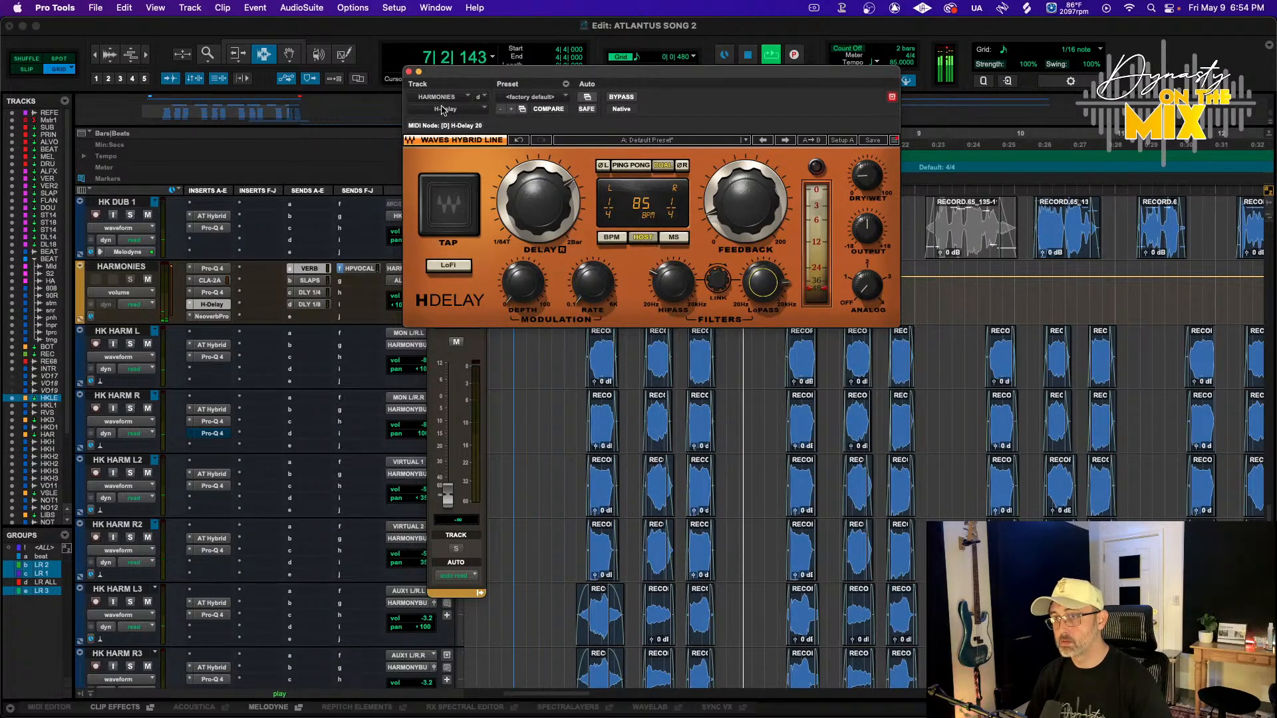
pyautogui.click(409, 71)
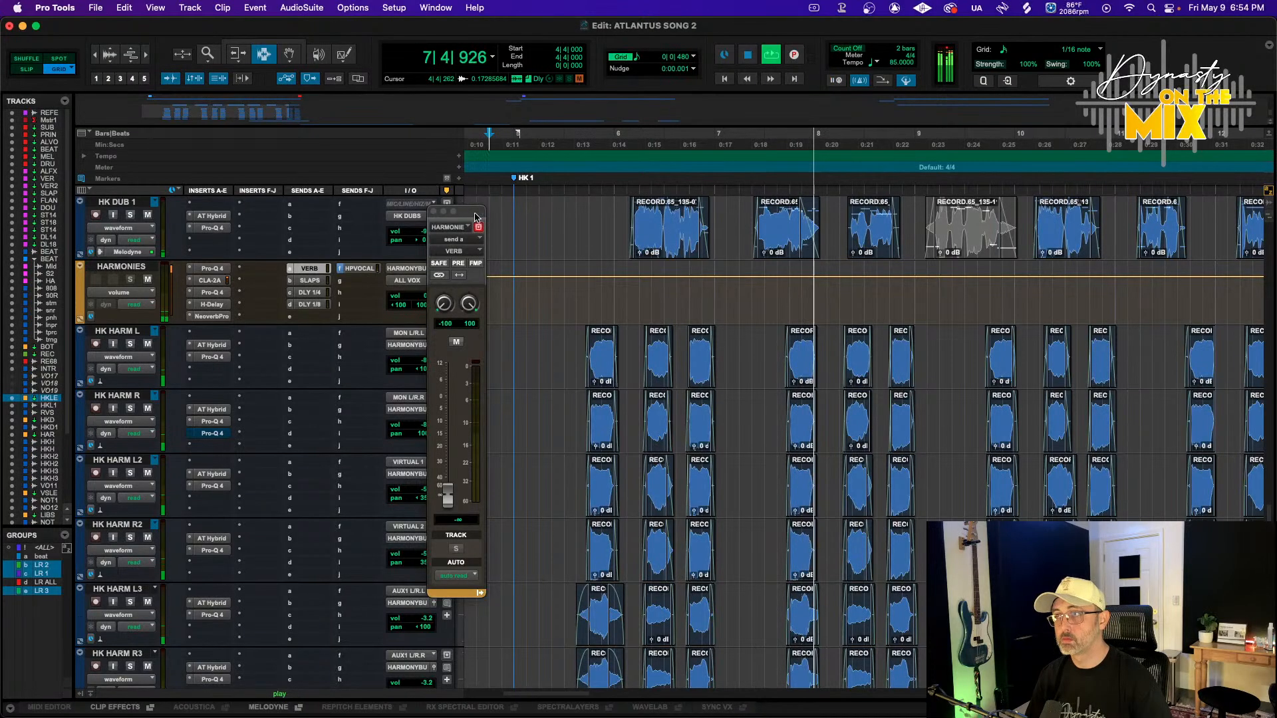
# Zoom out the timeline and play back the song from the start
pyautogui.scroll(3, 554, 278)
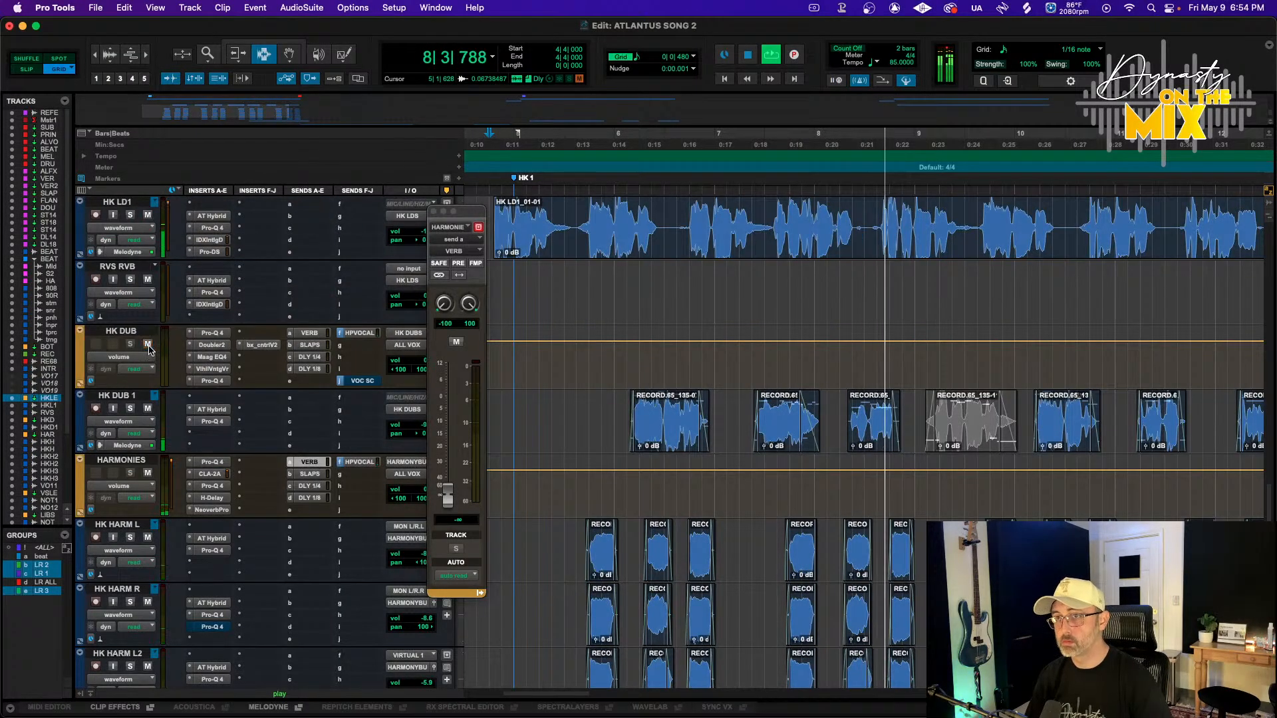
pyautogui.scroll(10, 185, 389)
pyautogui.scroll(-3, 185, 389)
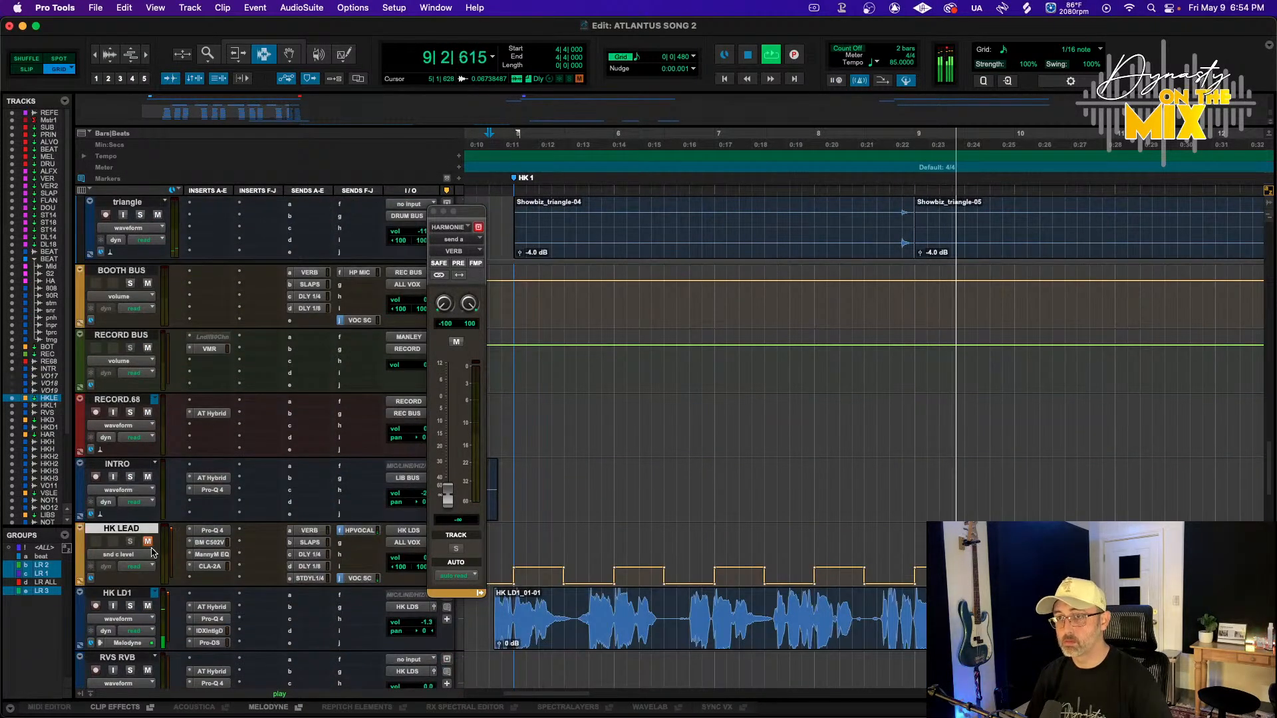
pyautogui.scroll(-3, 208, 544)
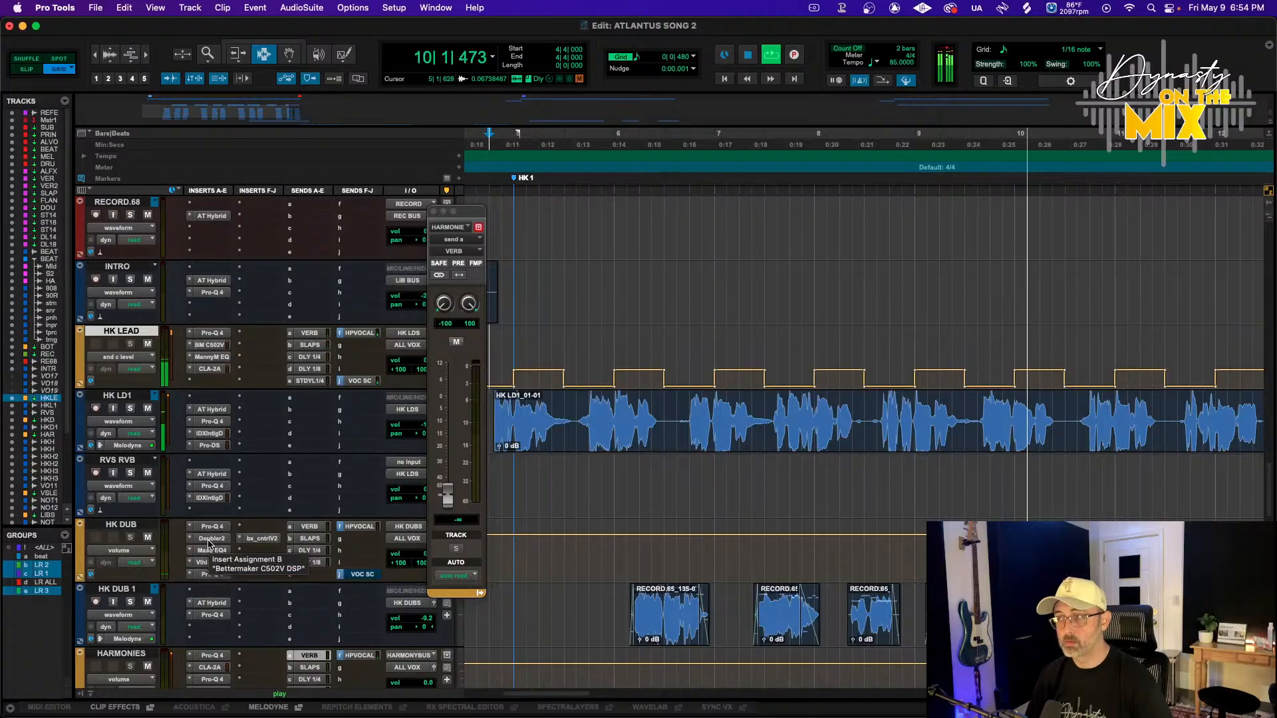
pyautogui.press('r')
pyautogui.press('r')
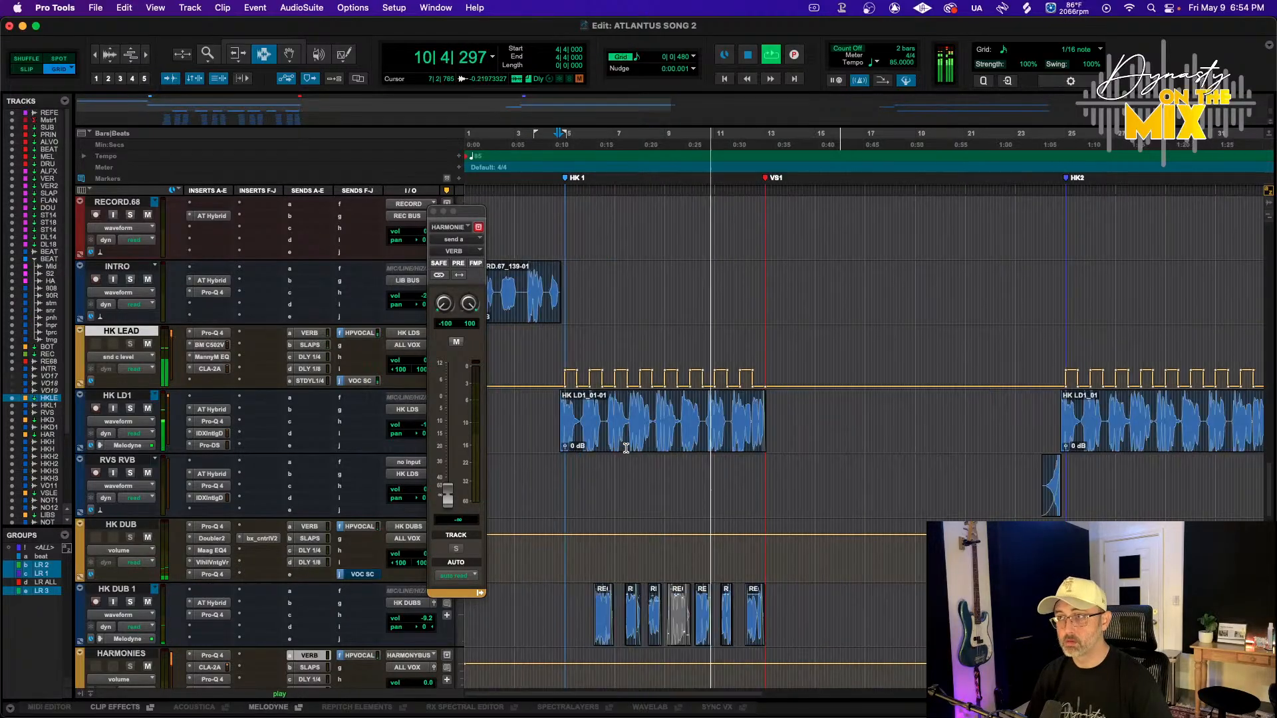
pyautogui.scroll(-3, 585, 266)
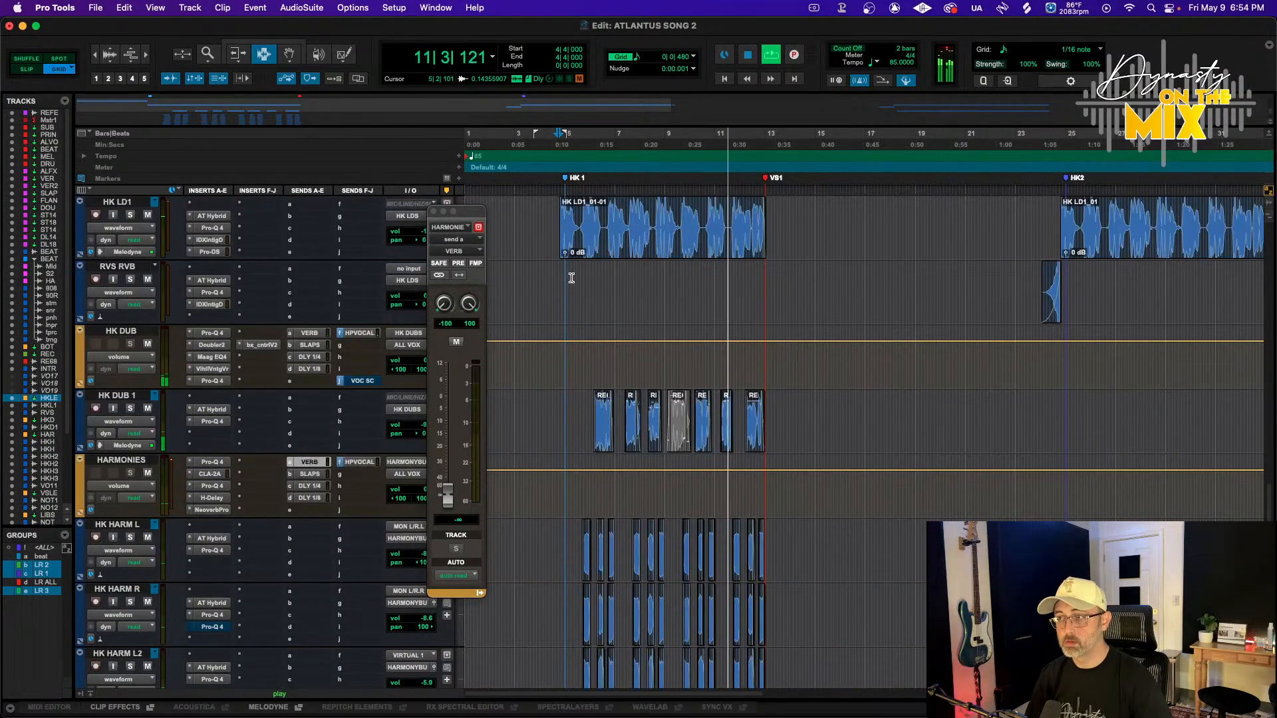
pyautogui.scroll(3, 577, 254)
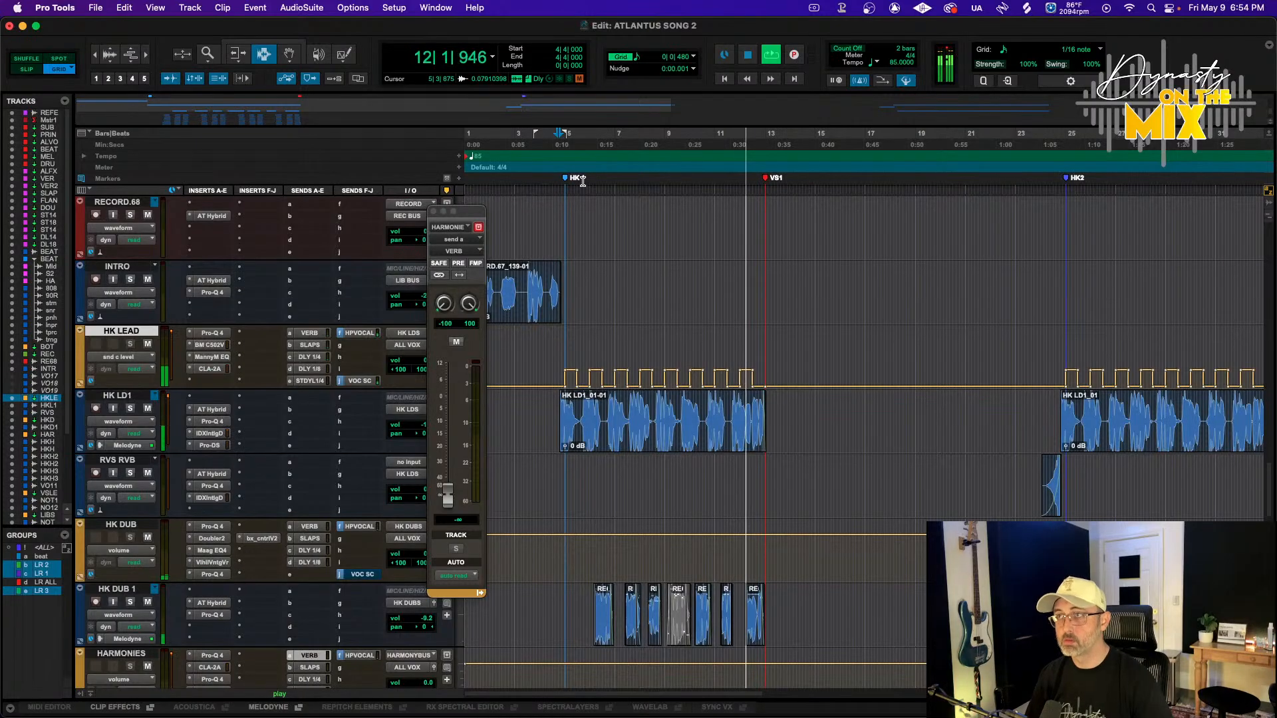
pyautogui.click(544, 137)
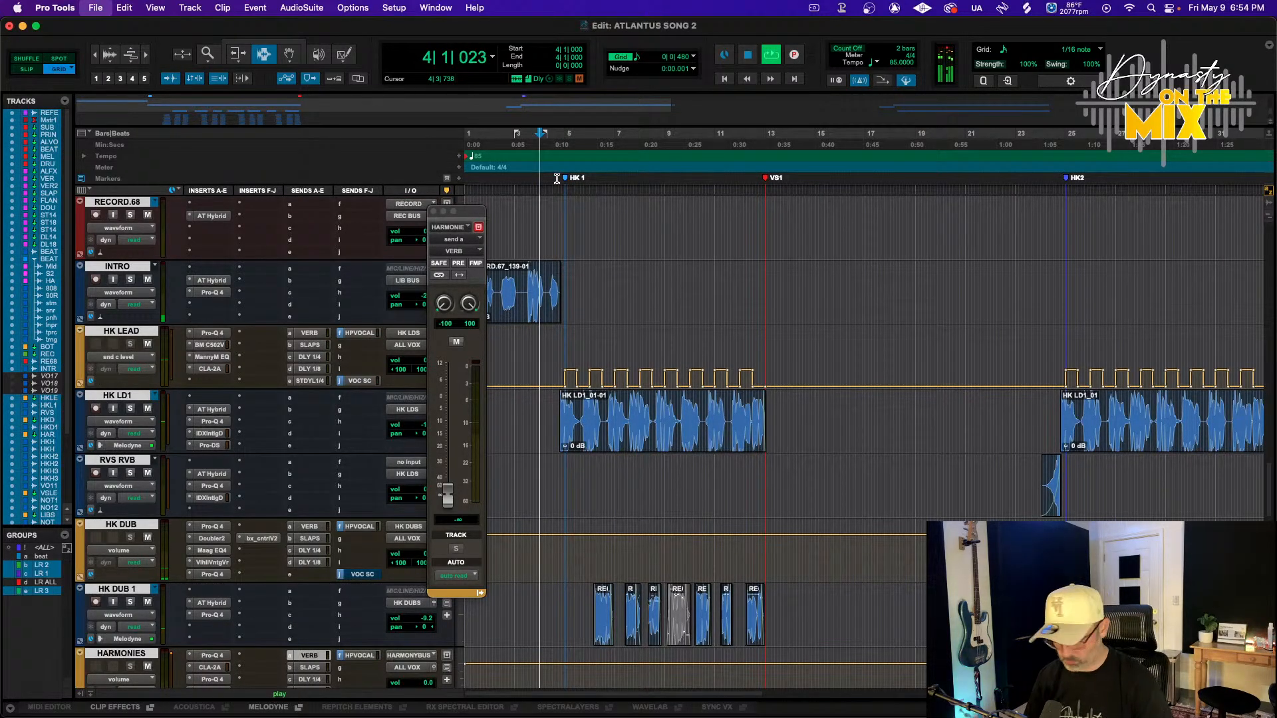
pyautogui.press('Return')
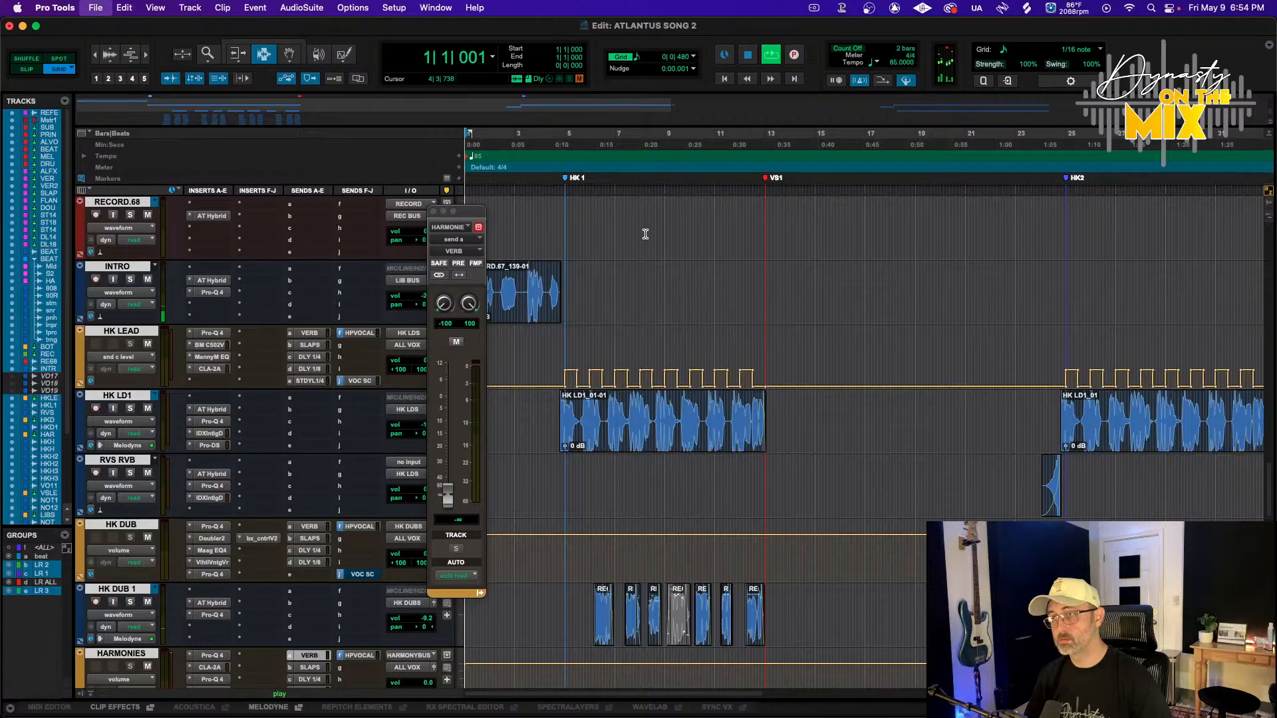
pyautogui.press('space')
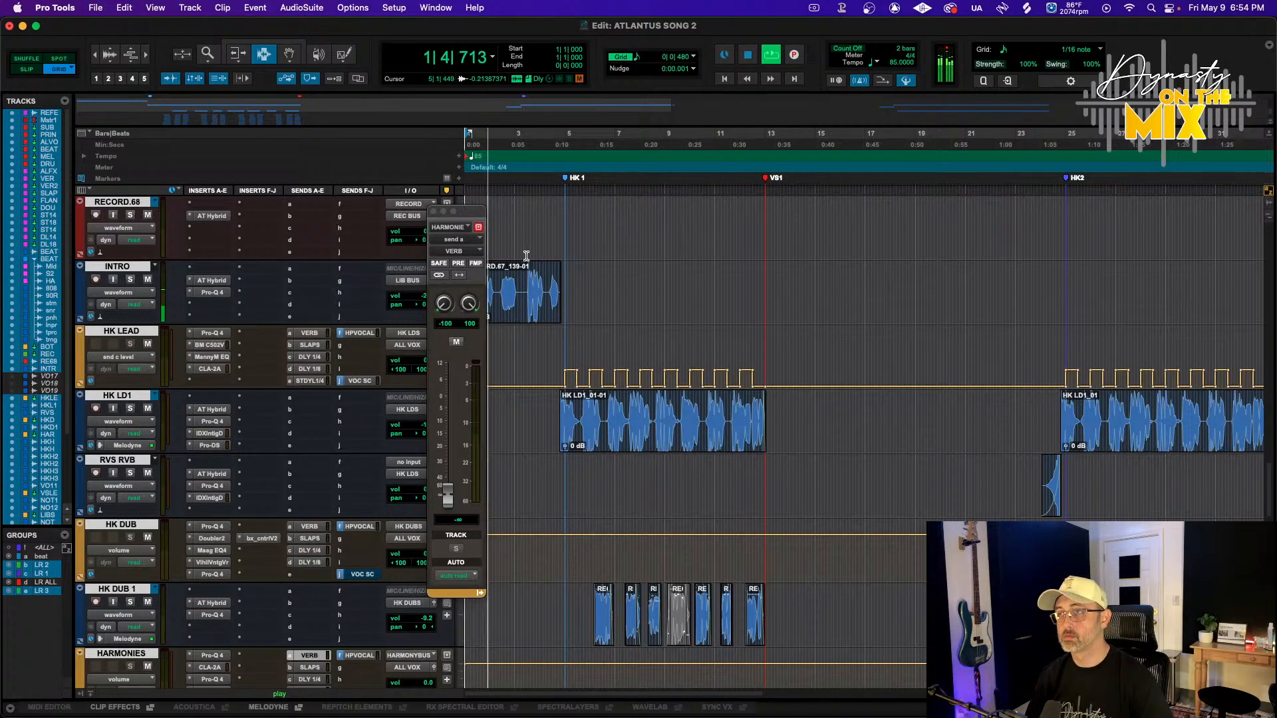
# Insert a Raum stereo reverb on the DLY 1/4 delay return track
pyautogui.click(434, 211)
pyautogui.moveTo(420, 305); pyautogui.dragTo(420, 309)
pyautogui.scroll(-1, 315, 308)
pyautogui.scroll(-11, 315, 307)
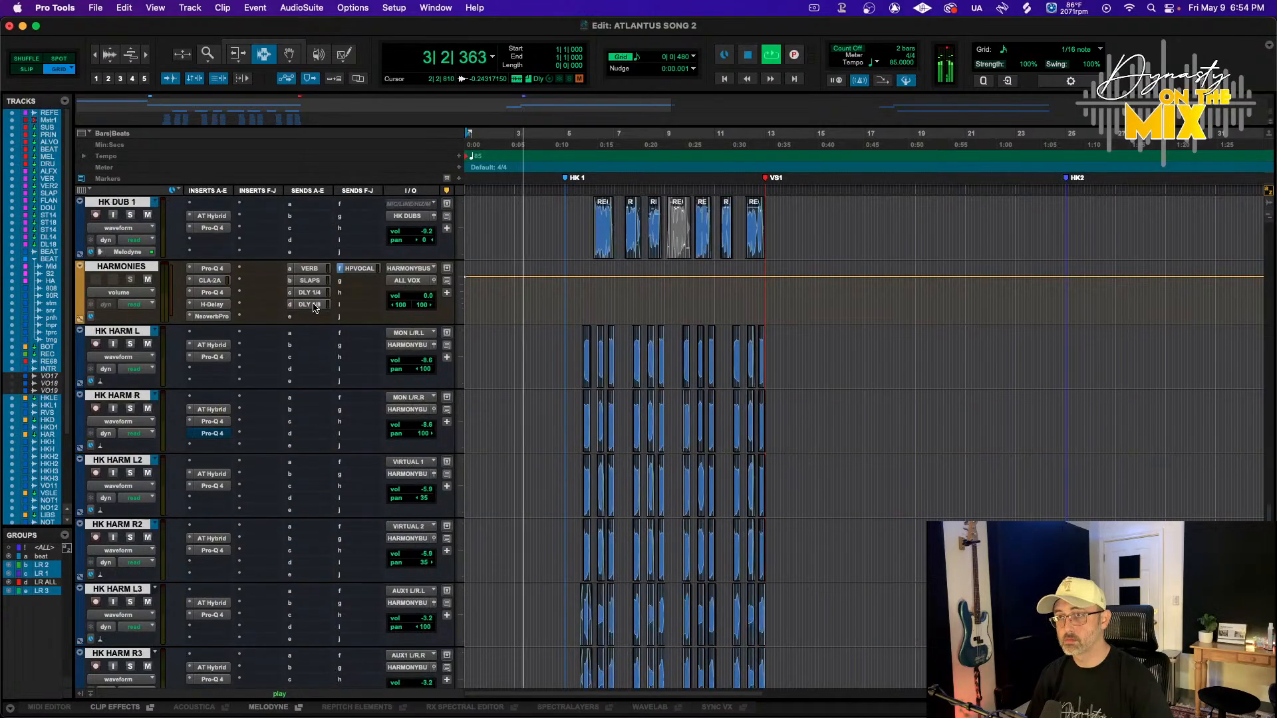
pyautogui.scroll(-1, 314, 308)
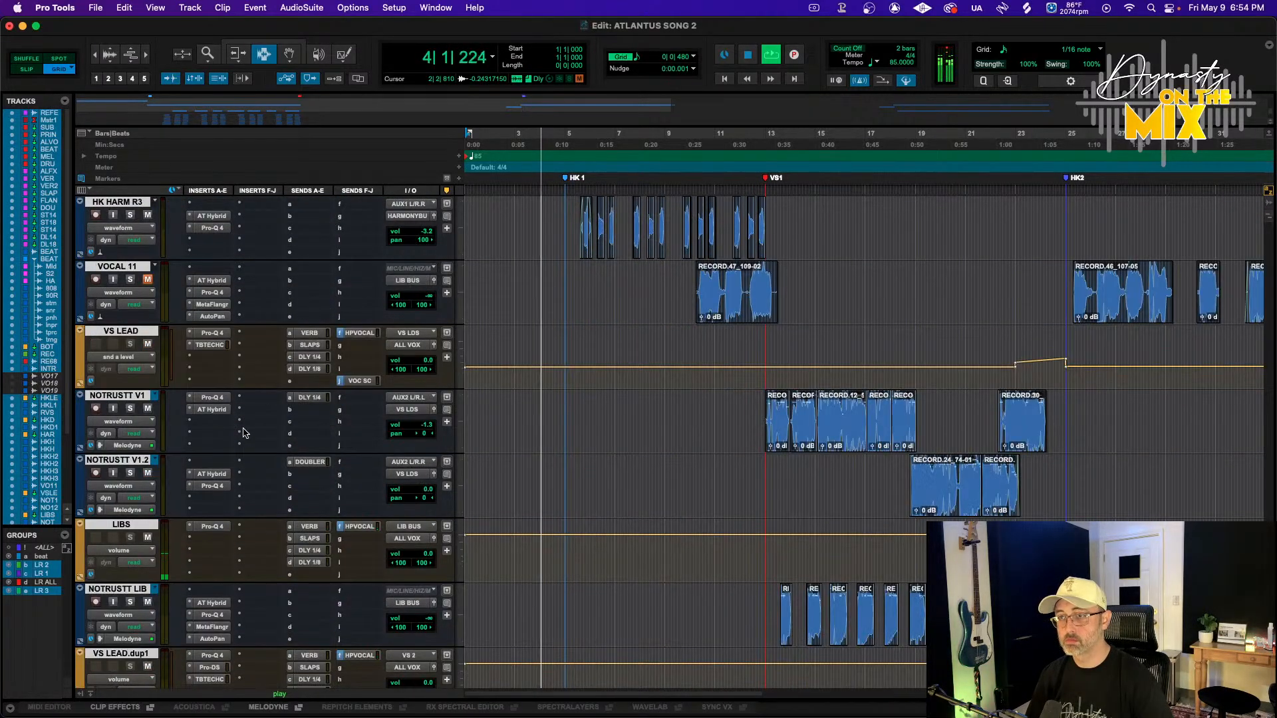
pyautogui.scroll(10, 238, 512)
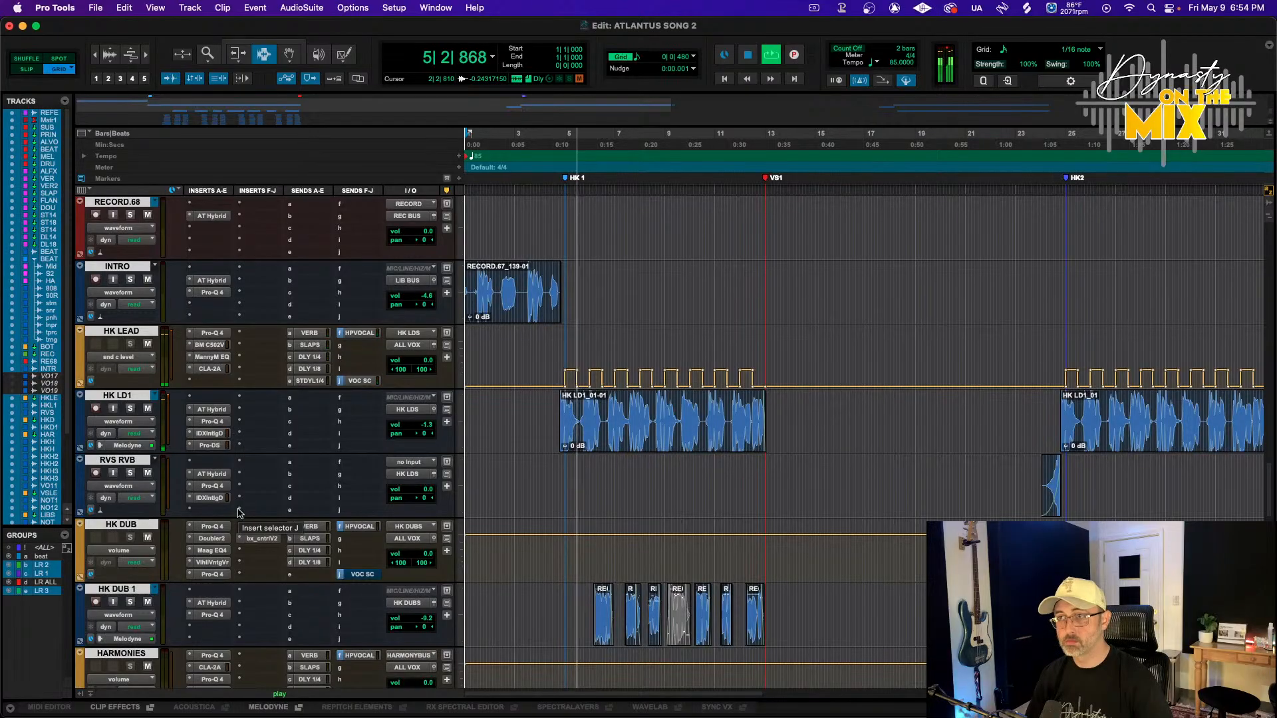
pyautogui.scroll(15, 260, 459)
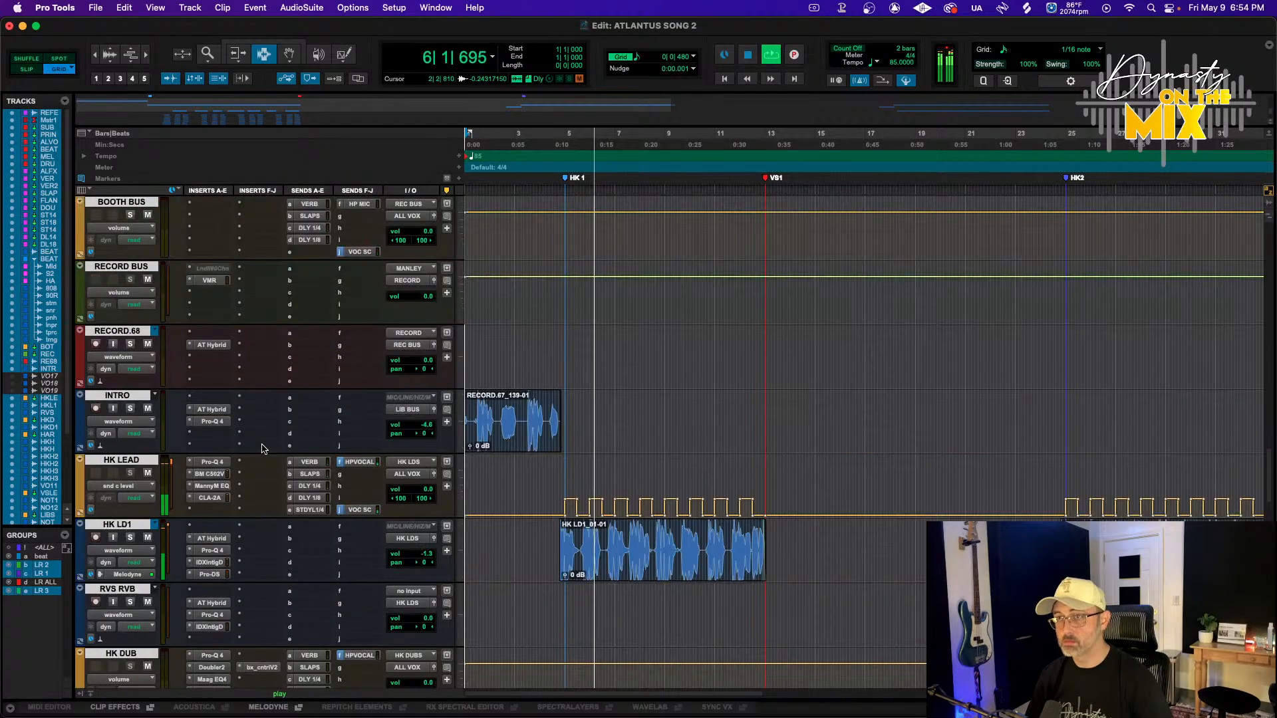
pyautogui.scroll(15, 261, 452)
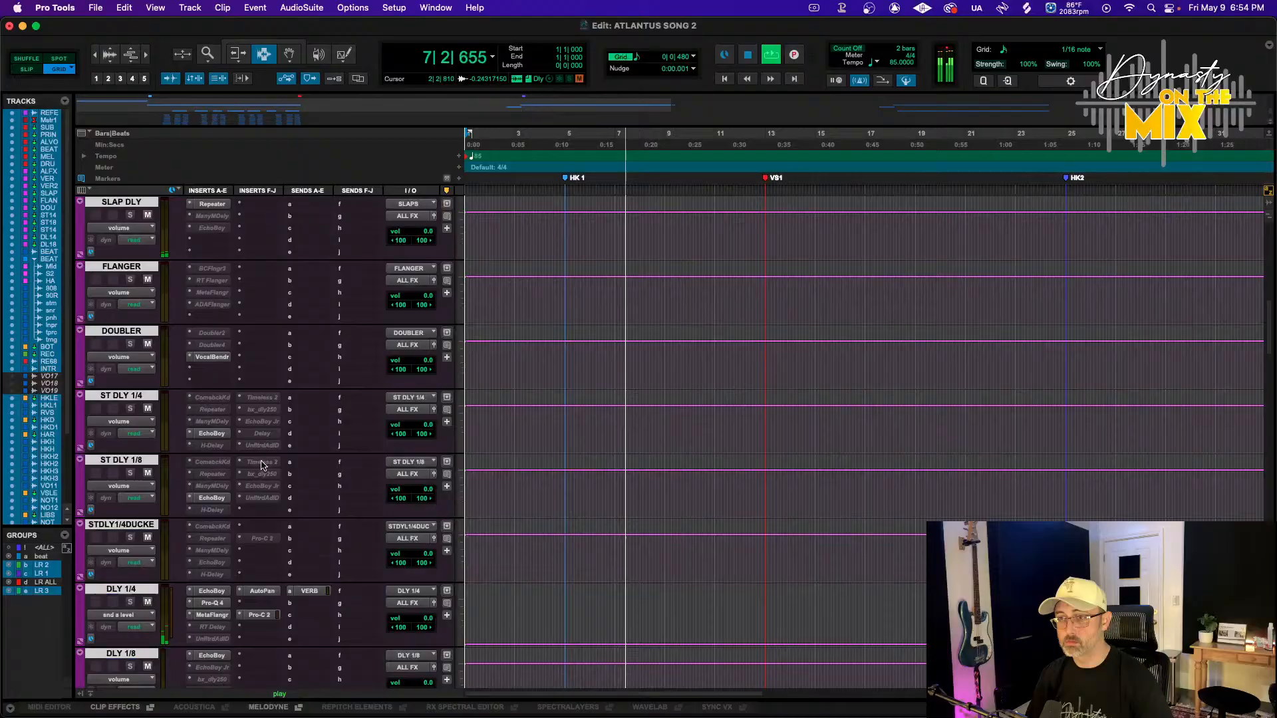
pyautogui.click(309, 591)
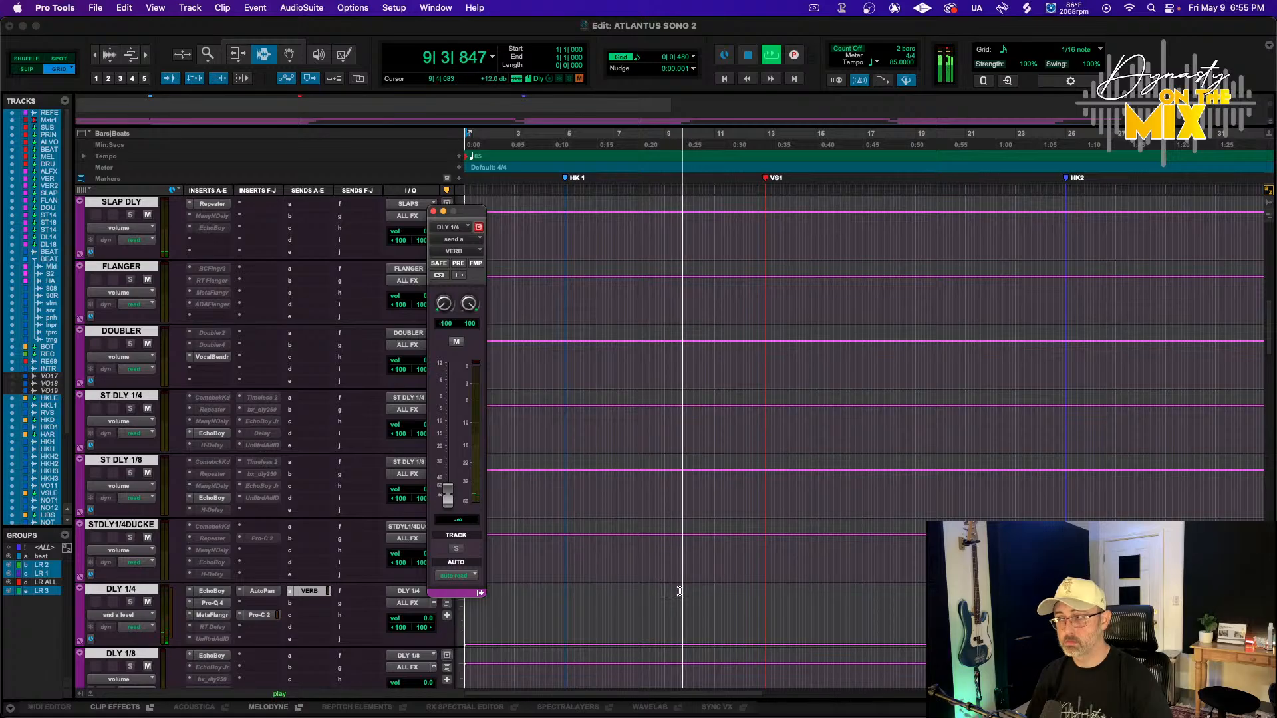
pyautogui.click(252, 604)
pyautogui.moveTo(299, 604)
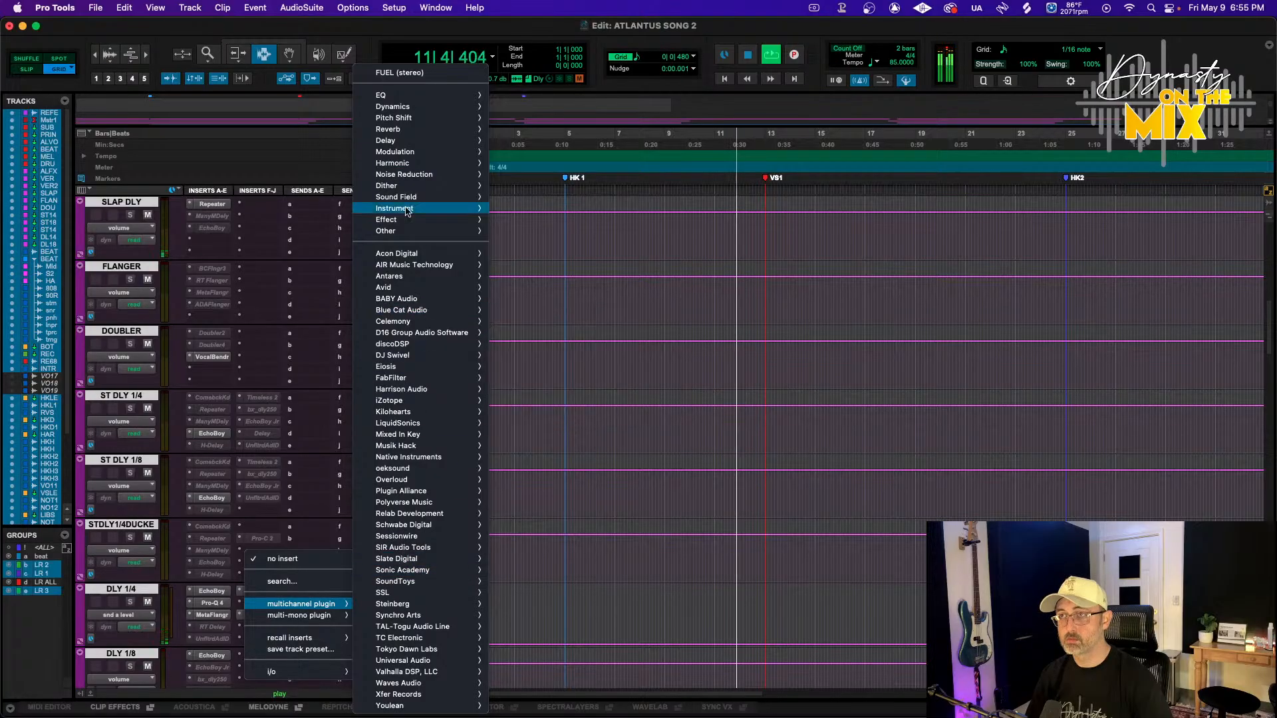
pyautogui.moveTo(412, 129)
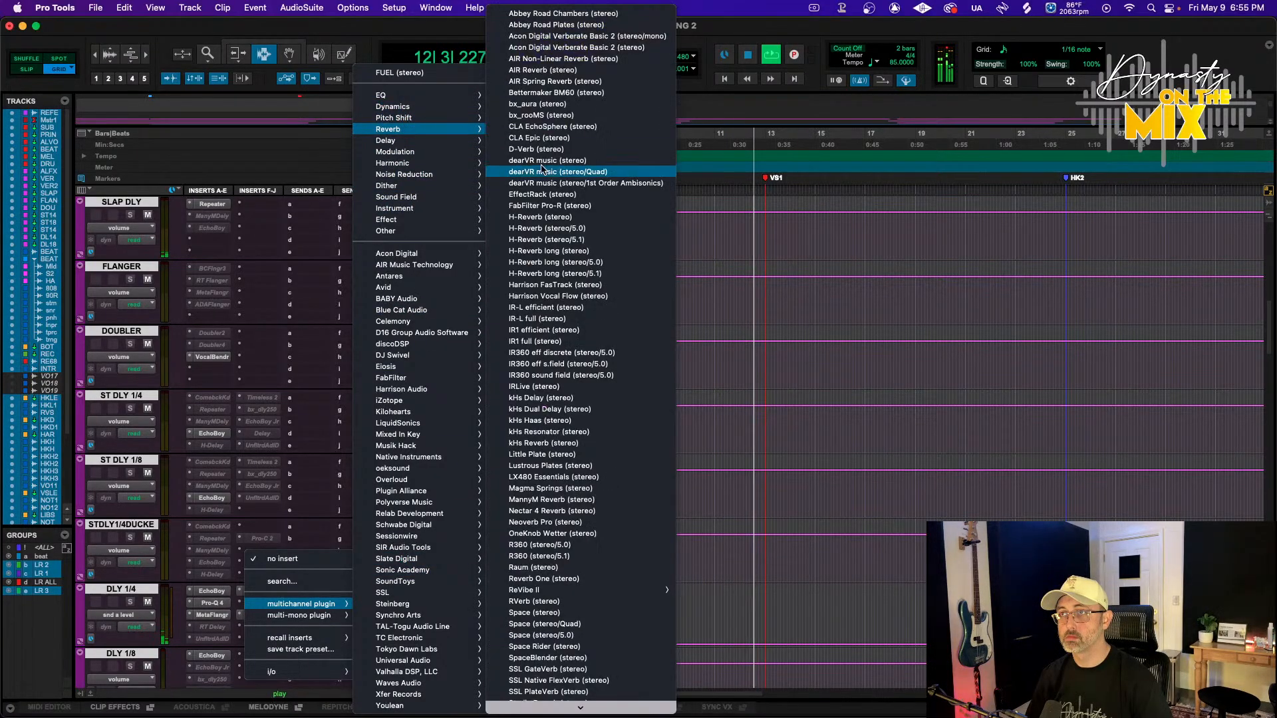
pyautogui.click(556, 568)
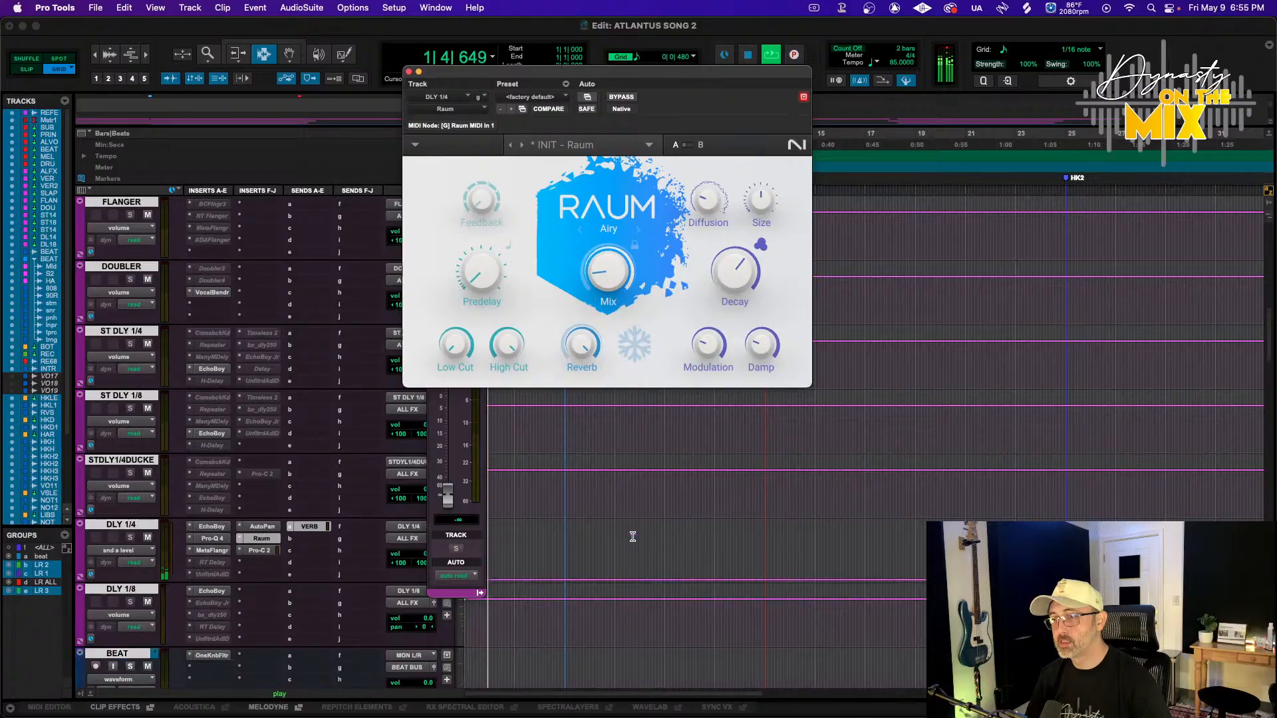
# Raise Raum's mix to 27.5%, stop playback and close the plugin window
pyautogui.scroll(-5, 632, 536)
pyautogui.click(570, 476)
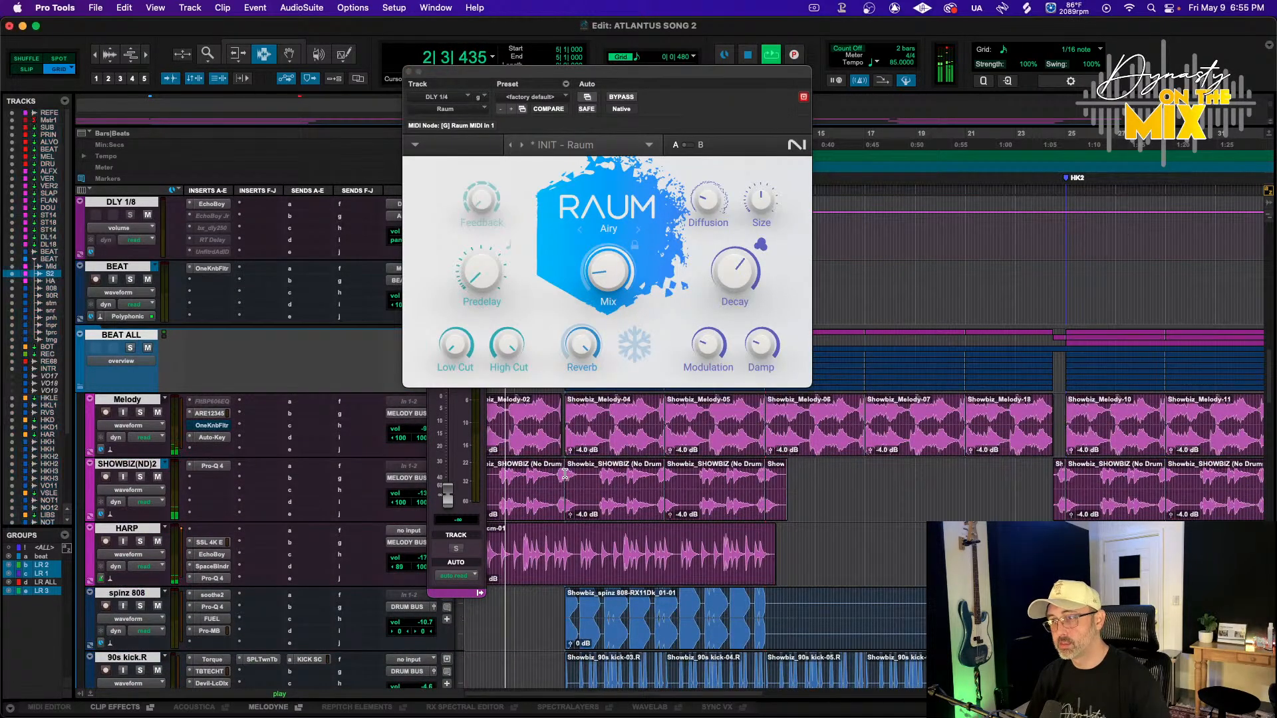
pyautogui.moveTo(608, 271); pyautogui.dragTo(608, 257)
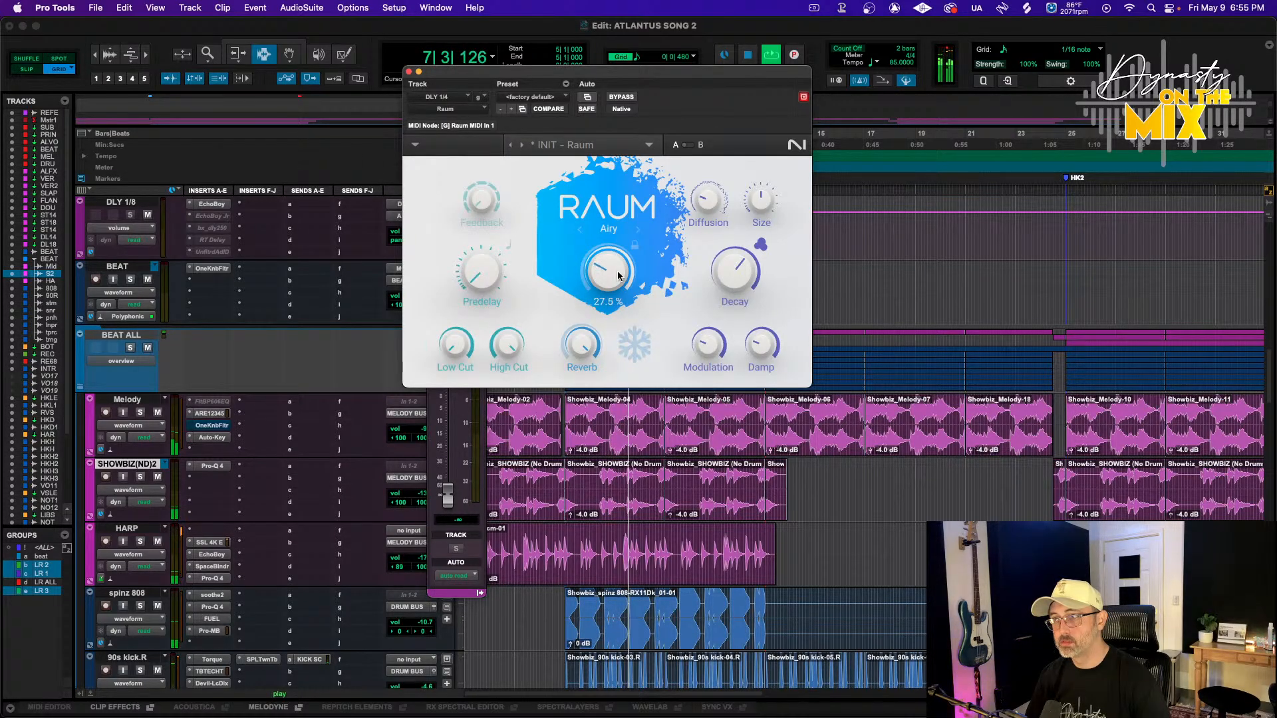
pyautogui.scroll(-10, 599, 481)
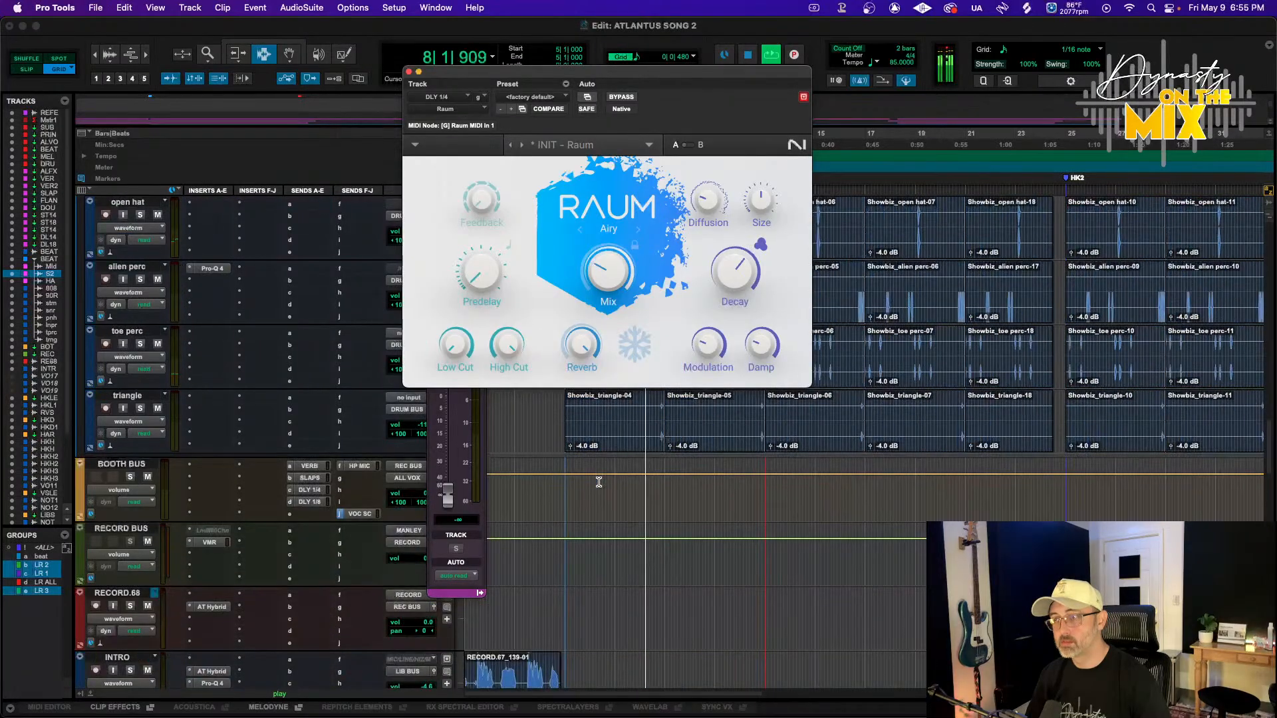
pyautogui.scroll(-10, 599, 482)
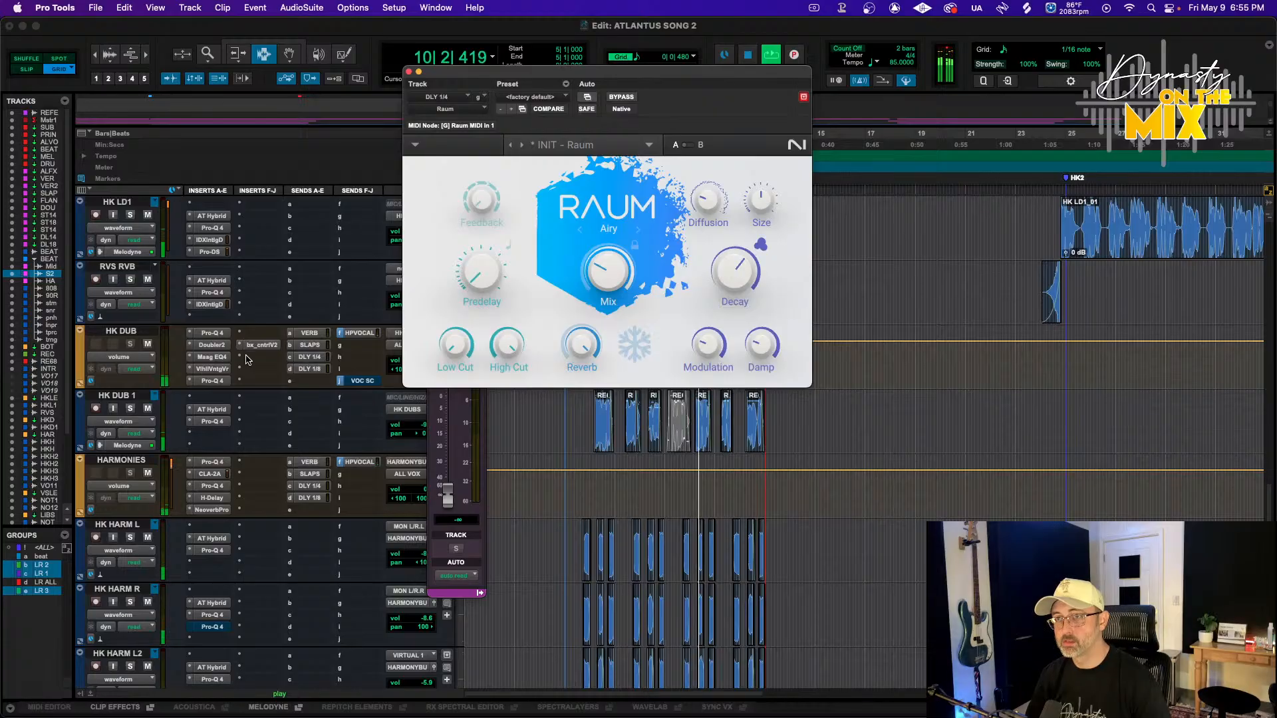
pyautogui.press('space')
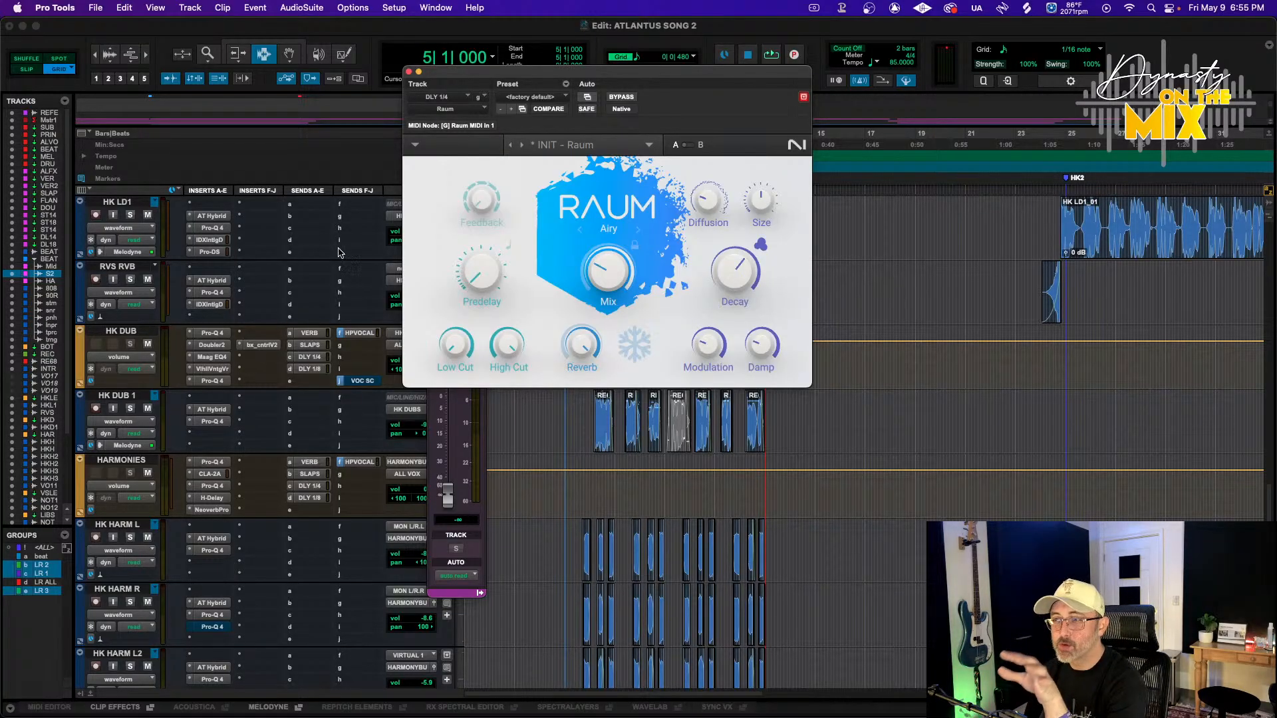
pyautogui.click(409, 72)
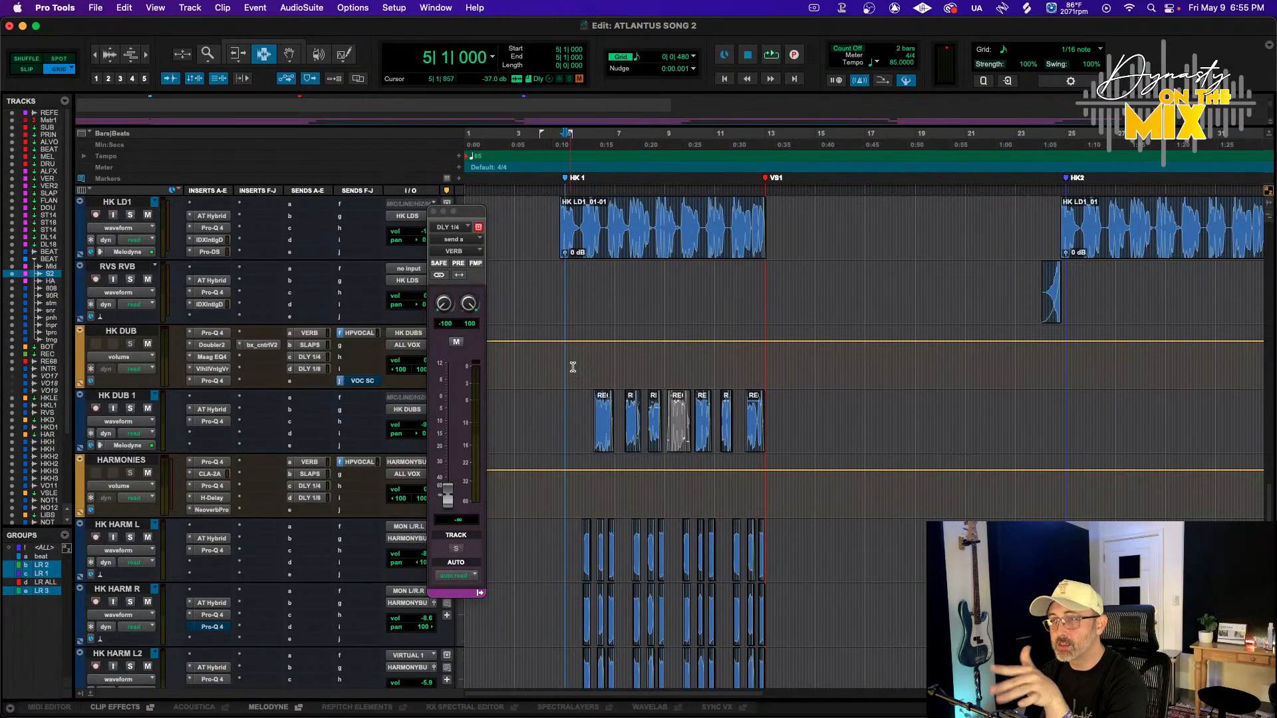
# Insert a Soundtoys PanMan stereo plugin on the HK DUB track and dismiss its news popup
pyautogui.click(258, 361)
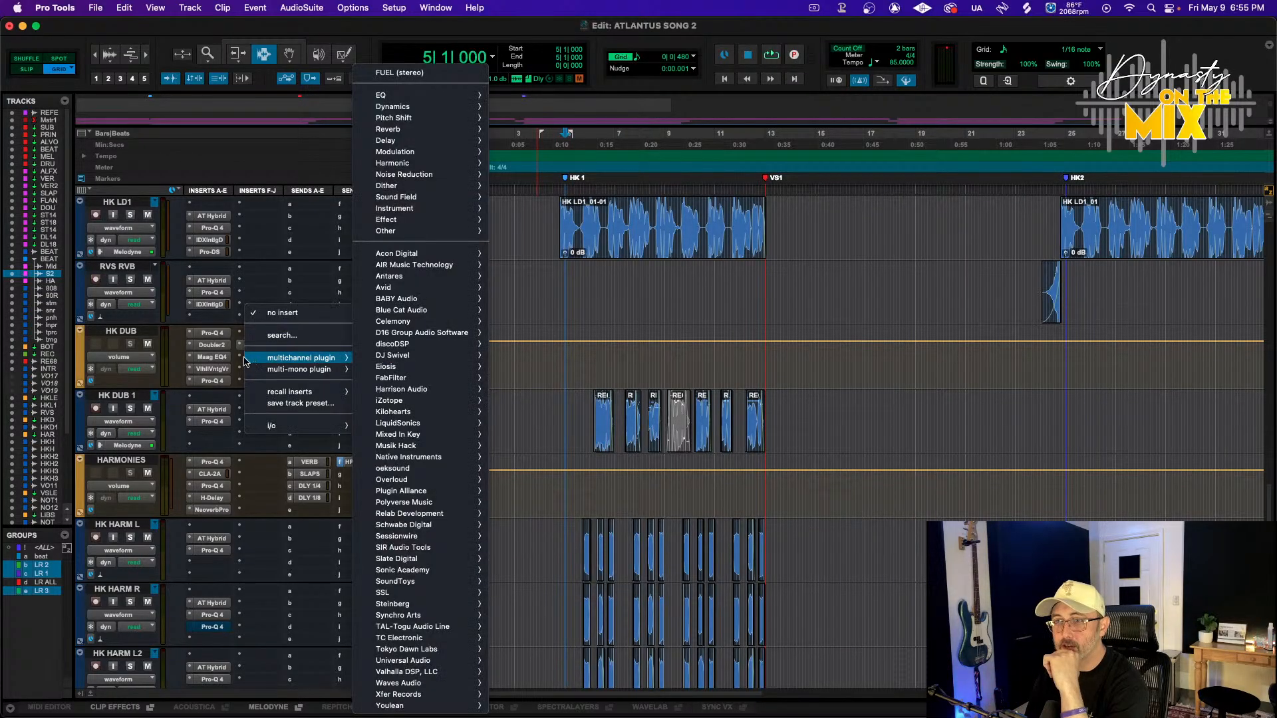
pyautogui.moveTo(300, 358)
pyautogui.moveTo(439, 198)
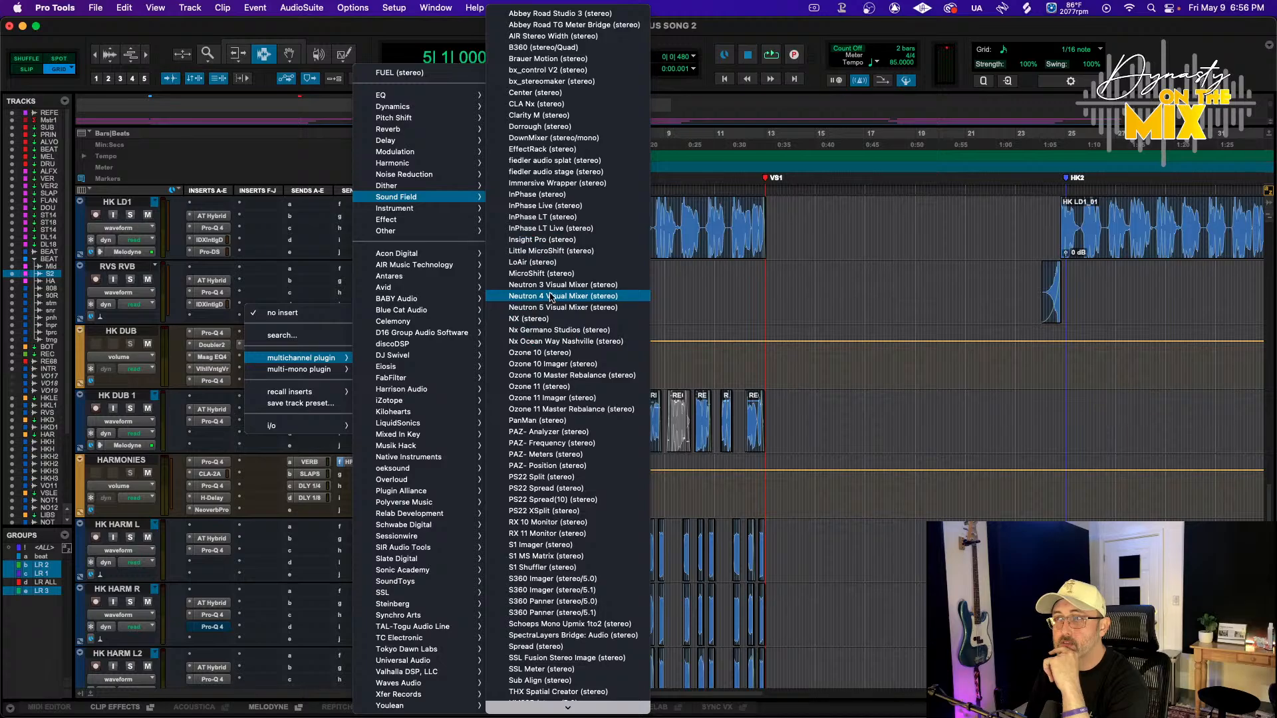
pyautogui.click(552, 423)
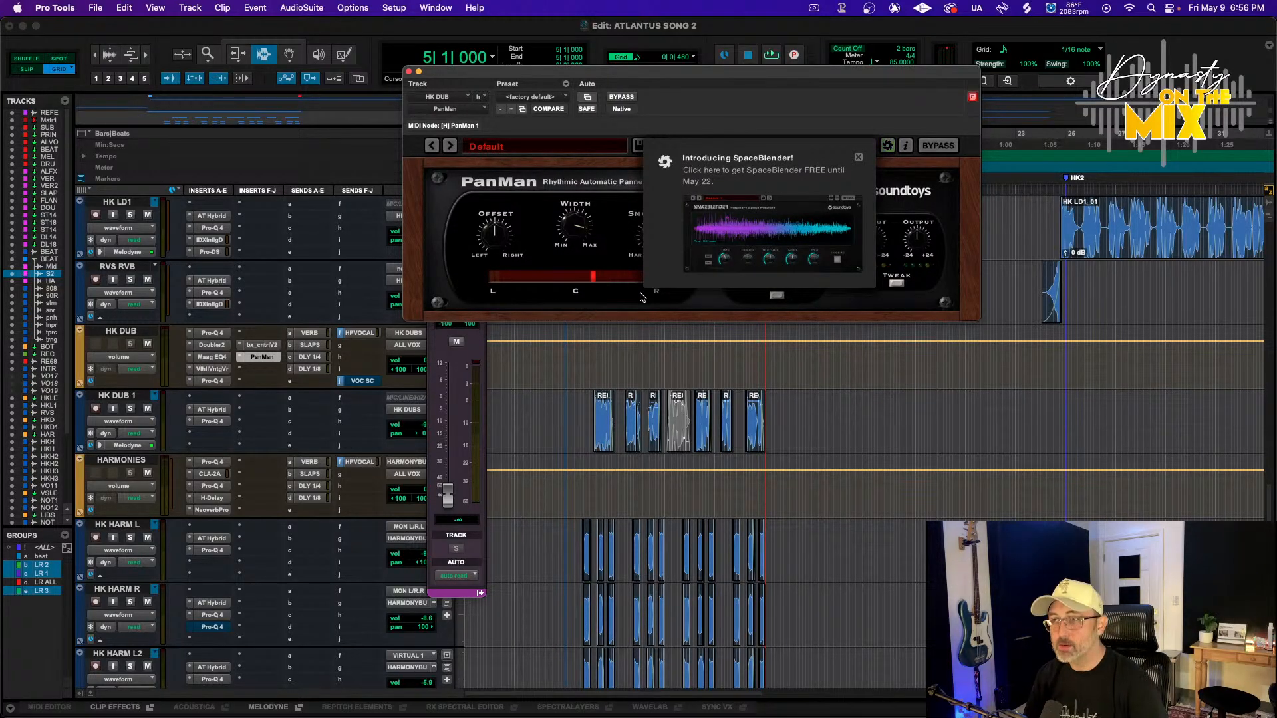
pyautogui.click(858, 158)
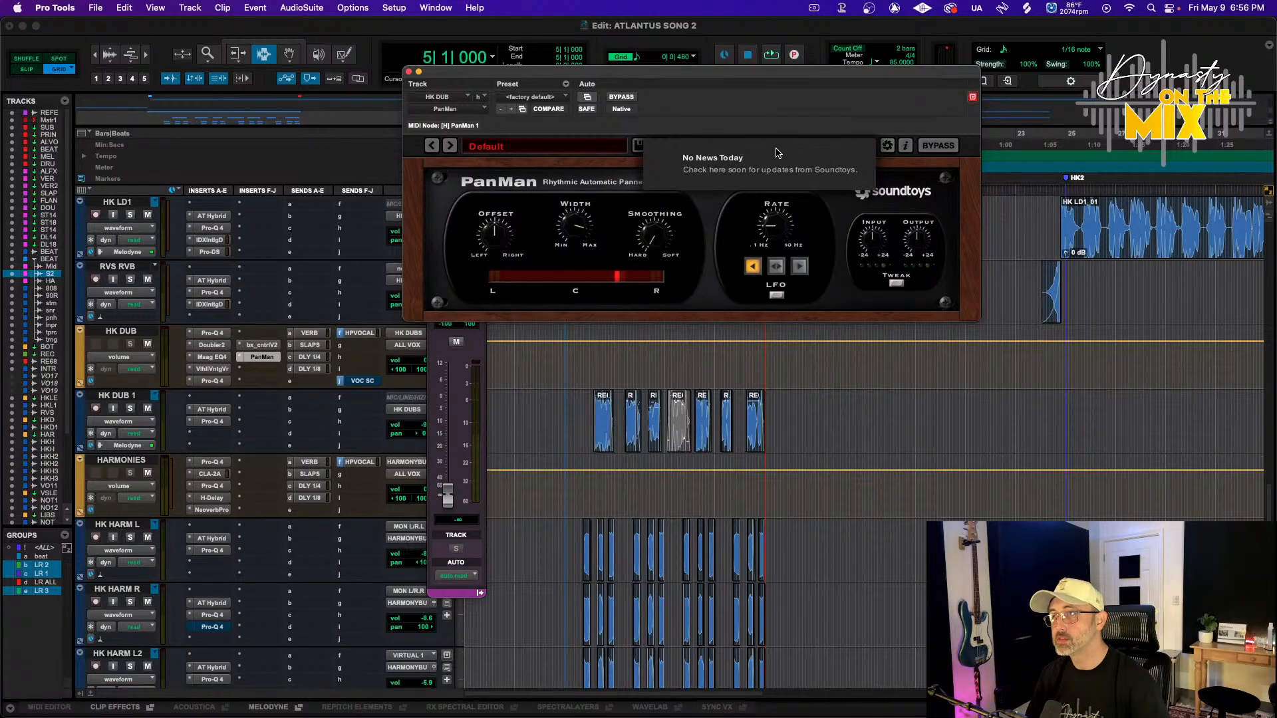
pyautogui.click(887, 145)
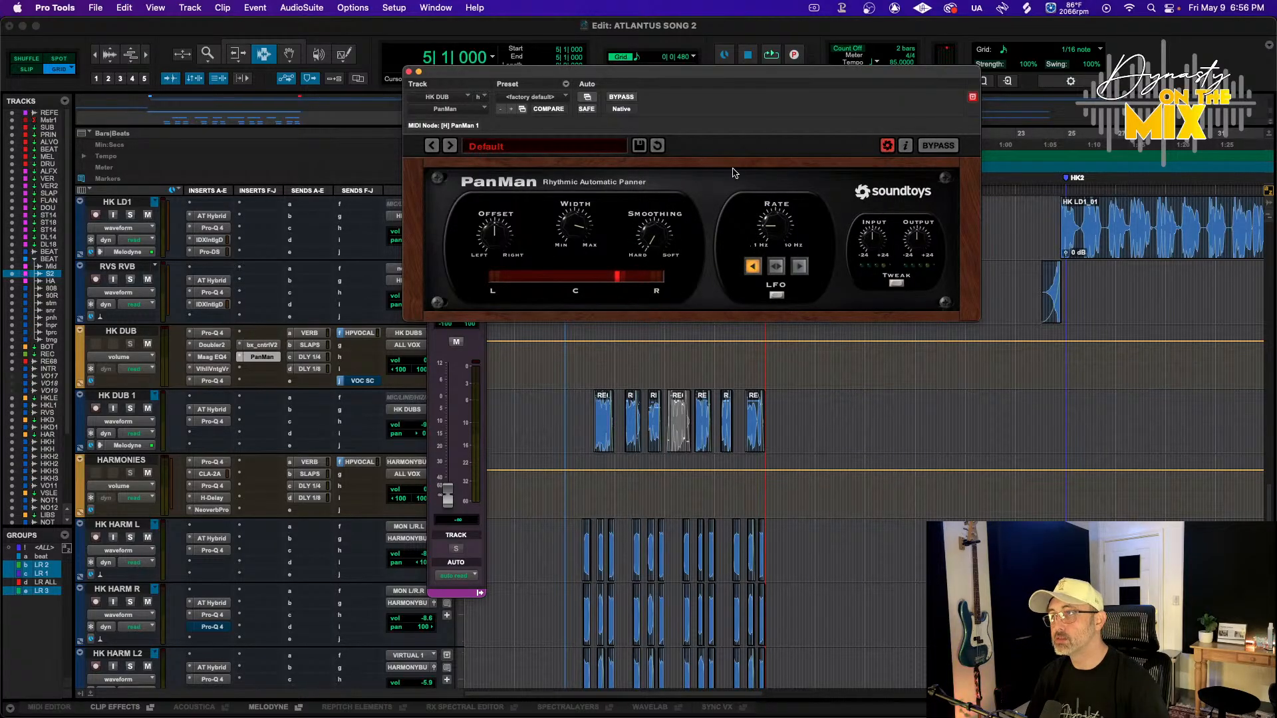
# Play back the song and switch PanMan's rate to its tempo-synced mode
pyautogui.press('space')
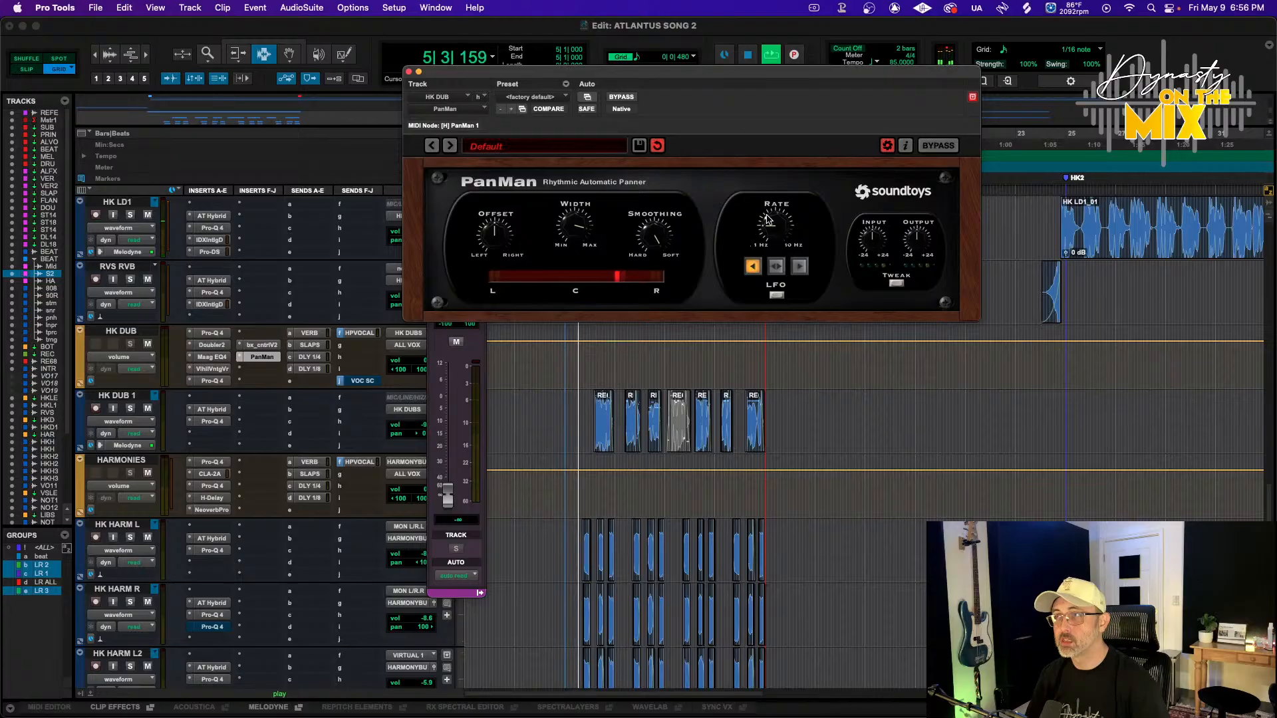
pyautogui.click(775, 266)
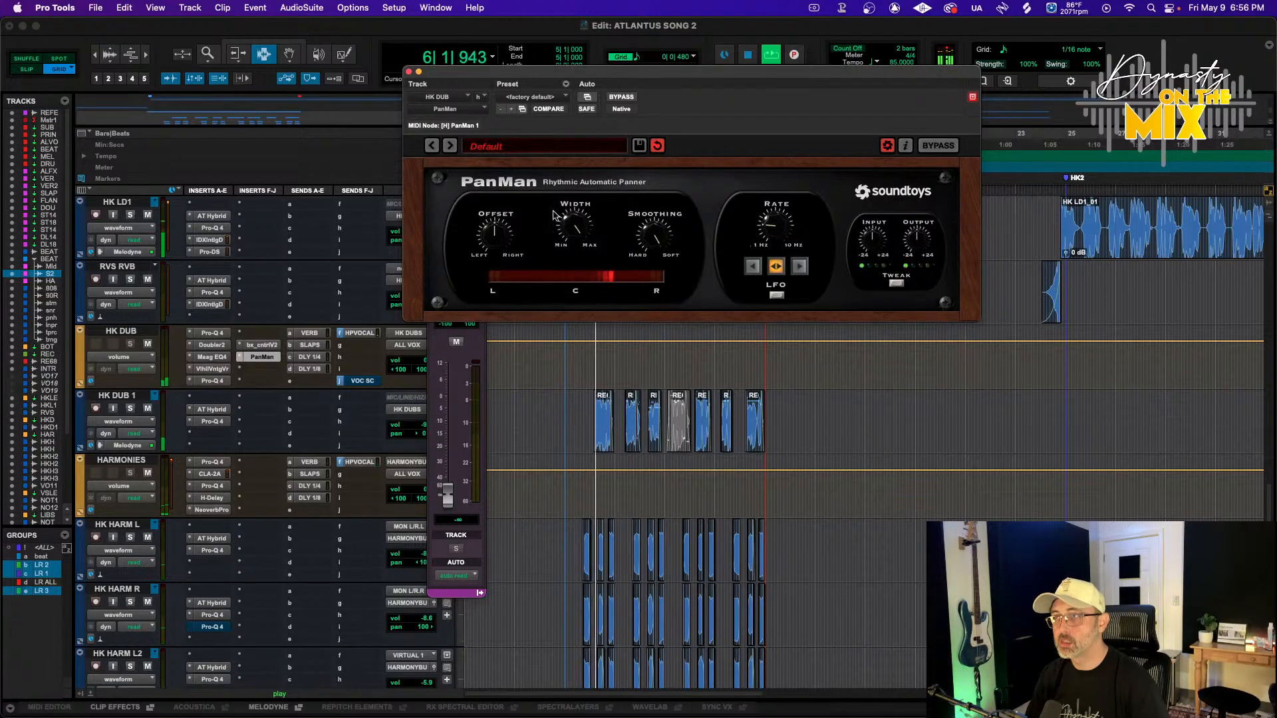
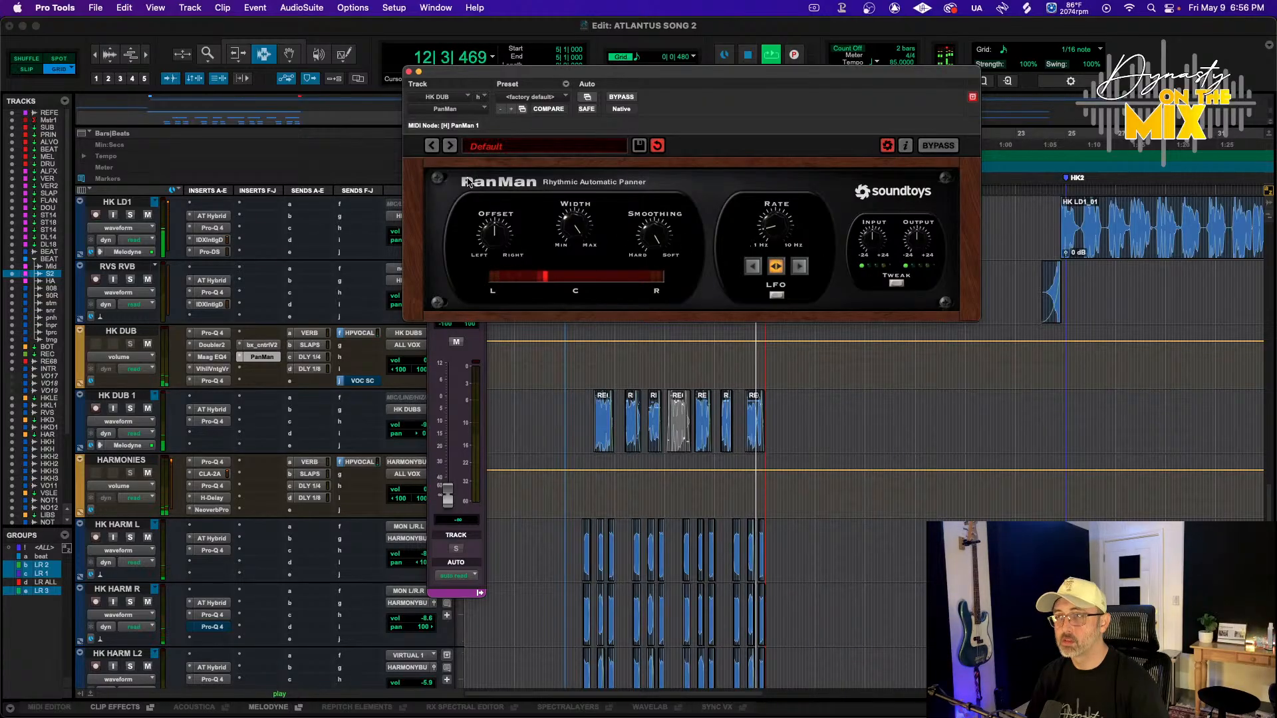
# Close the PanMan plugin window and save the session
pyautogui.press('super+w')
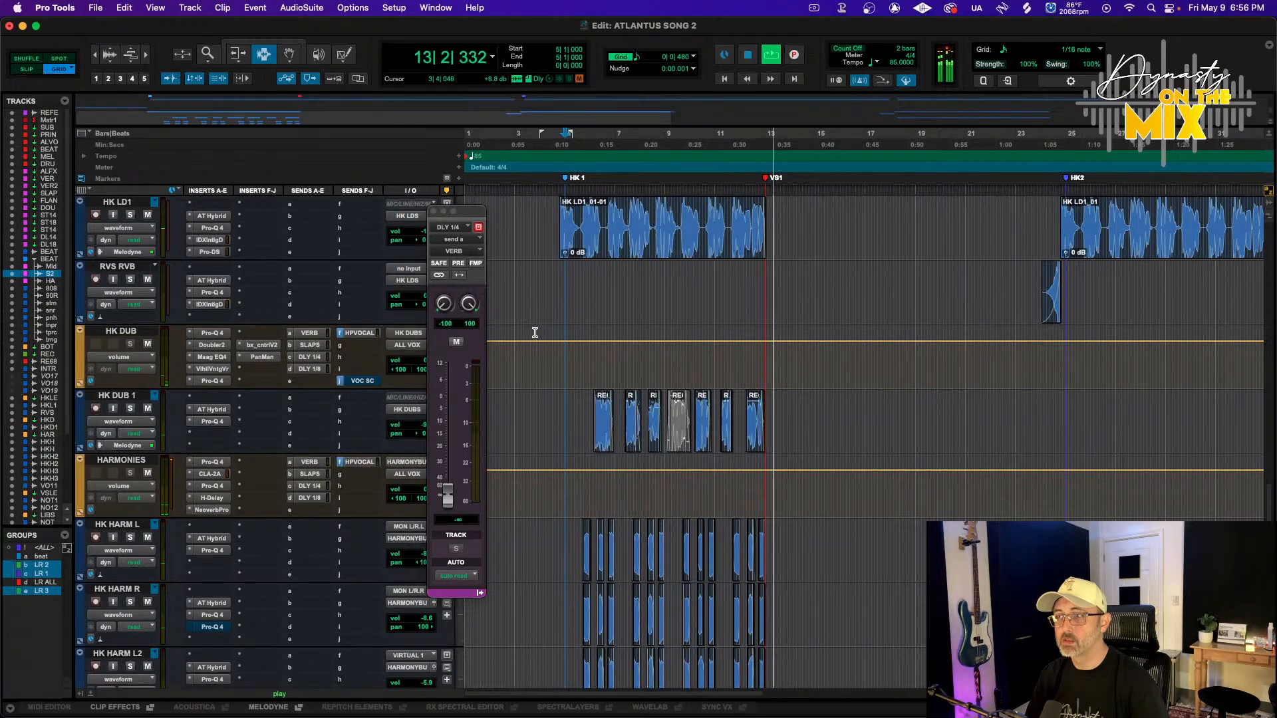
pyautogui.scroll(-6, 539, 326)
pyautogui.scroll(3, 565, 293)
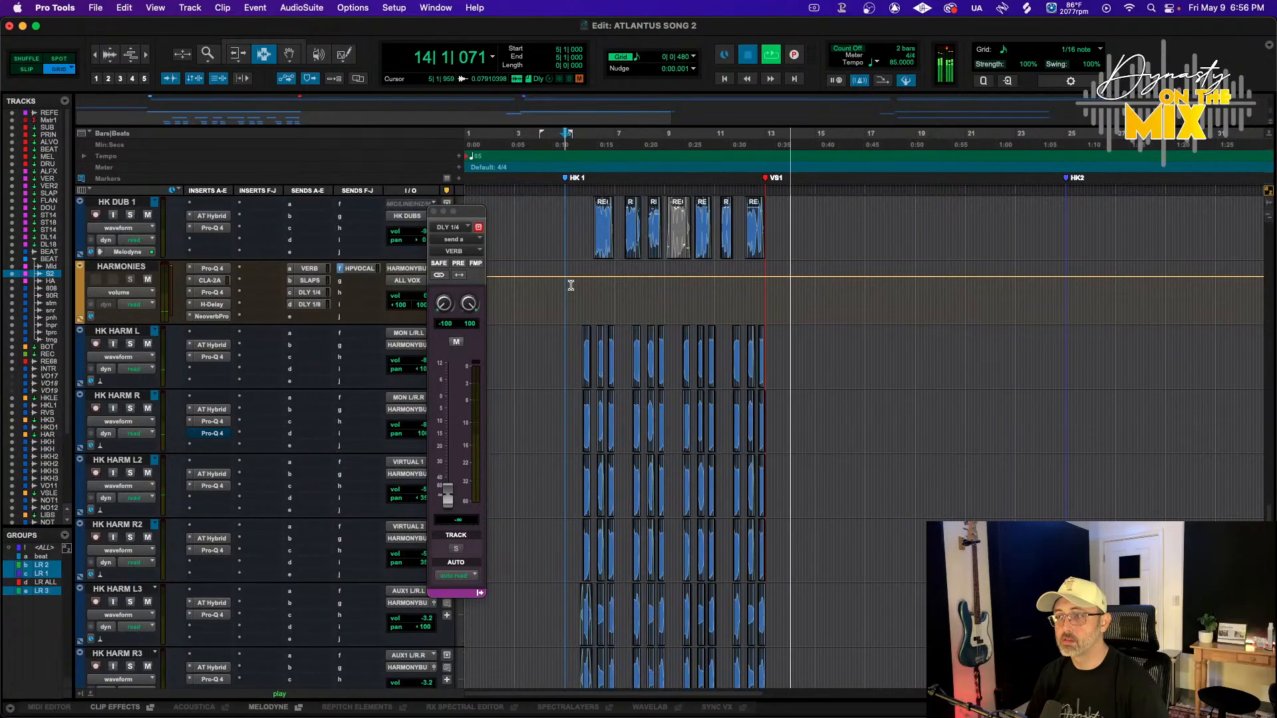
pyautogui.press('super+s')
# Insert an AMEK EQ 200 stereo plugin on the HARMONIES track's second insert bank
pyautogui.scroll(-3, 596, 380)
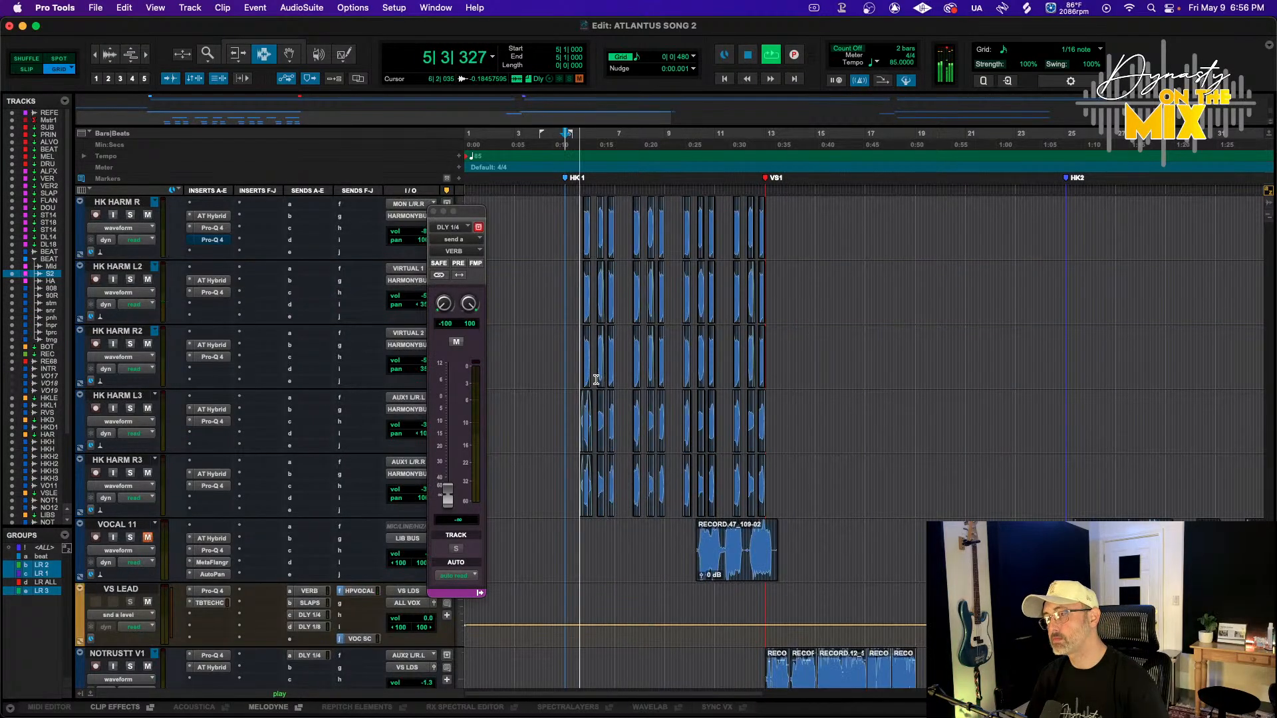
pyautogui.scroll(3, 499, 391)
pyautogui.scroll(1, 499, 391)
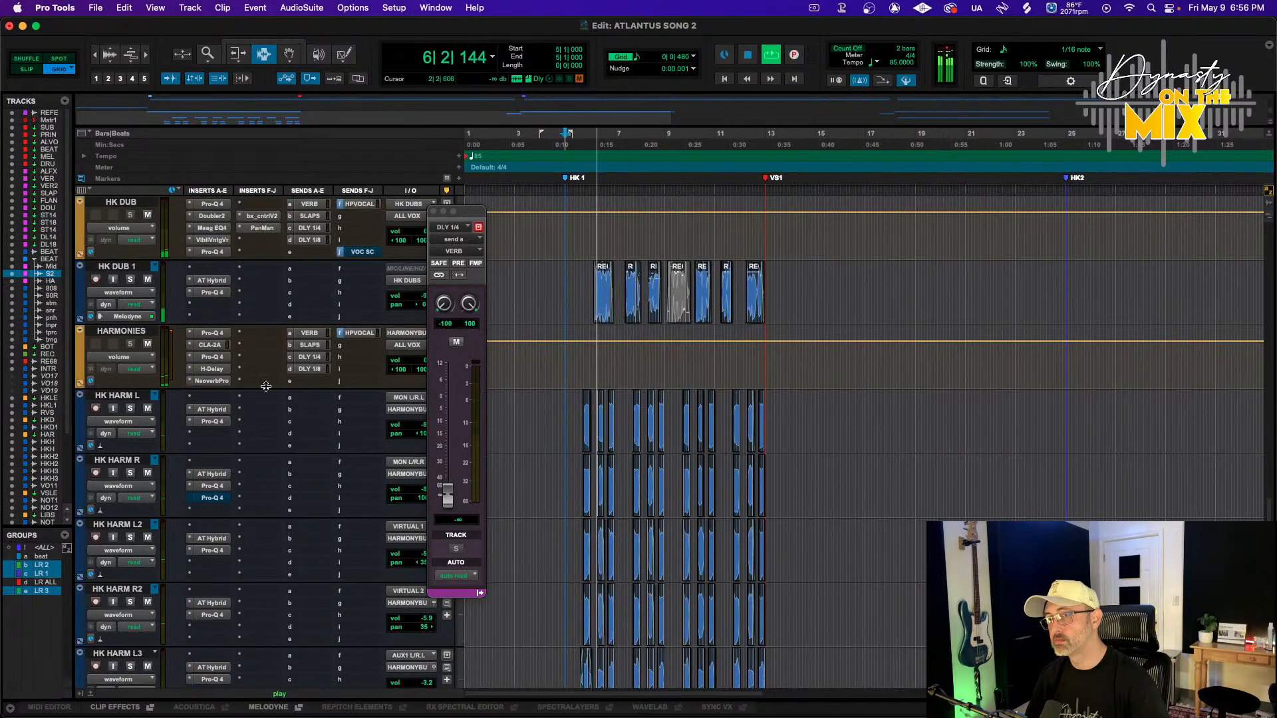
pyautogui.click(212, 346)
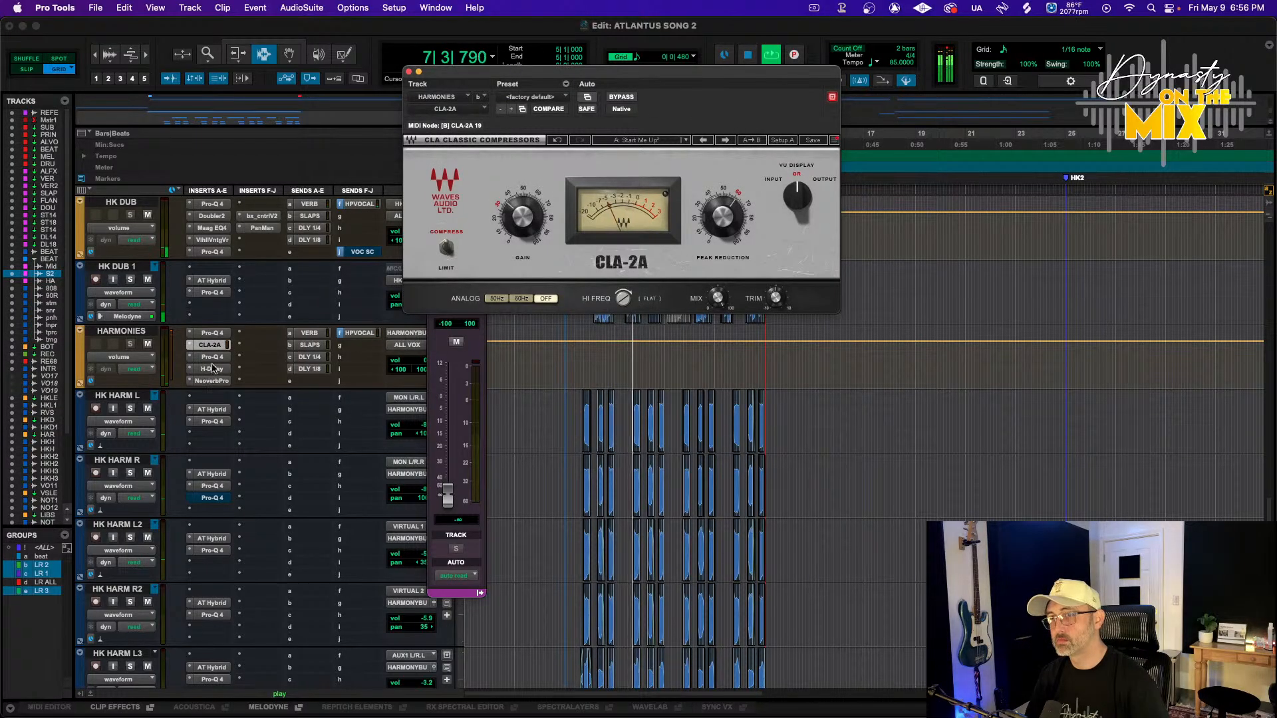
pyautogui.click(253, 334)
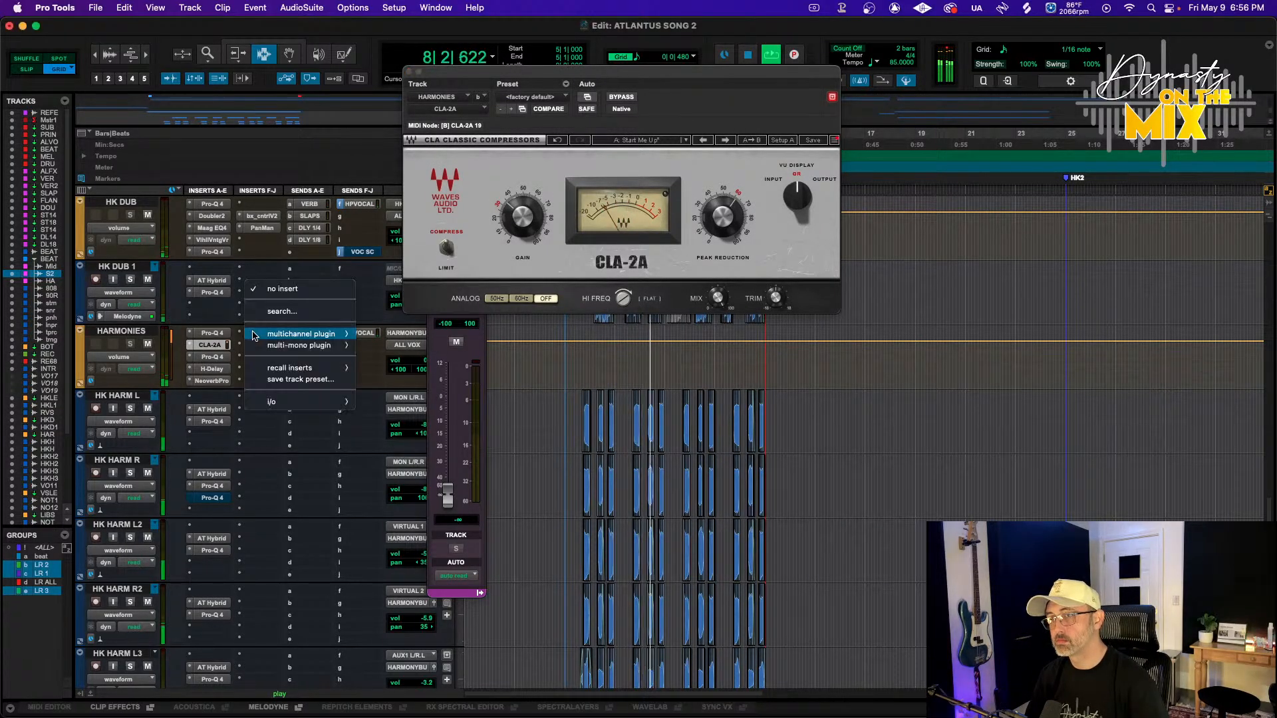
pyautogui.moveTo(300, 334)
pyautogui.moveTo(465, 197)
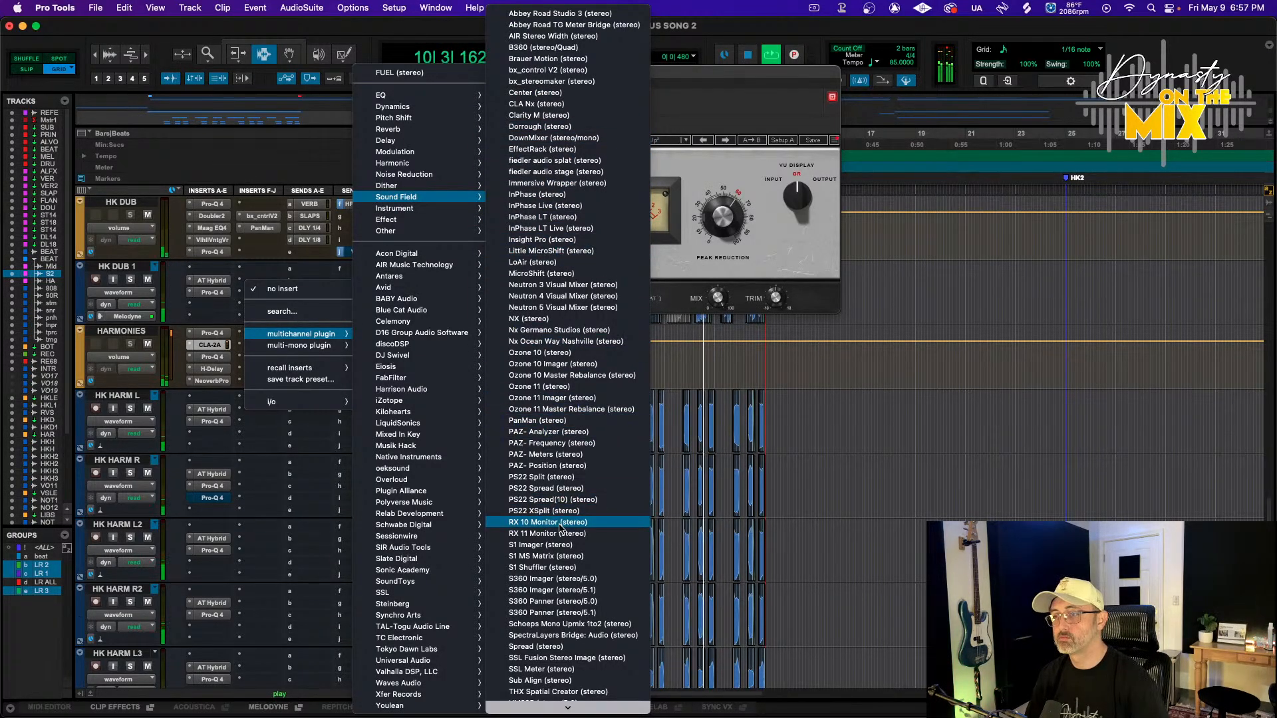
pyautogui.moveTo(453, 95)
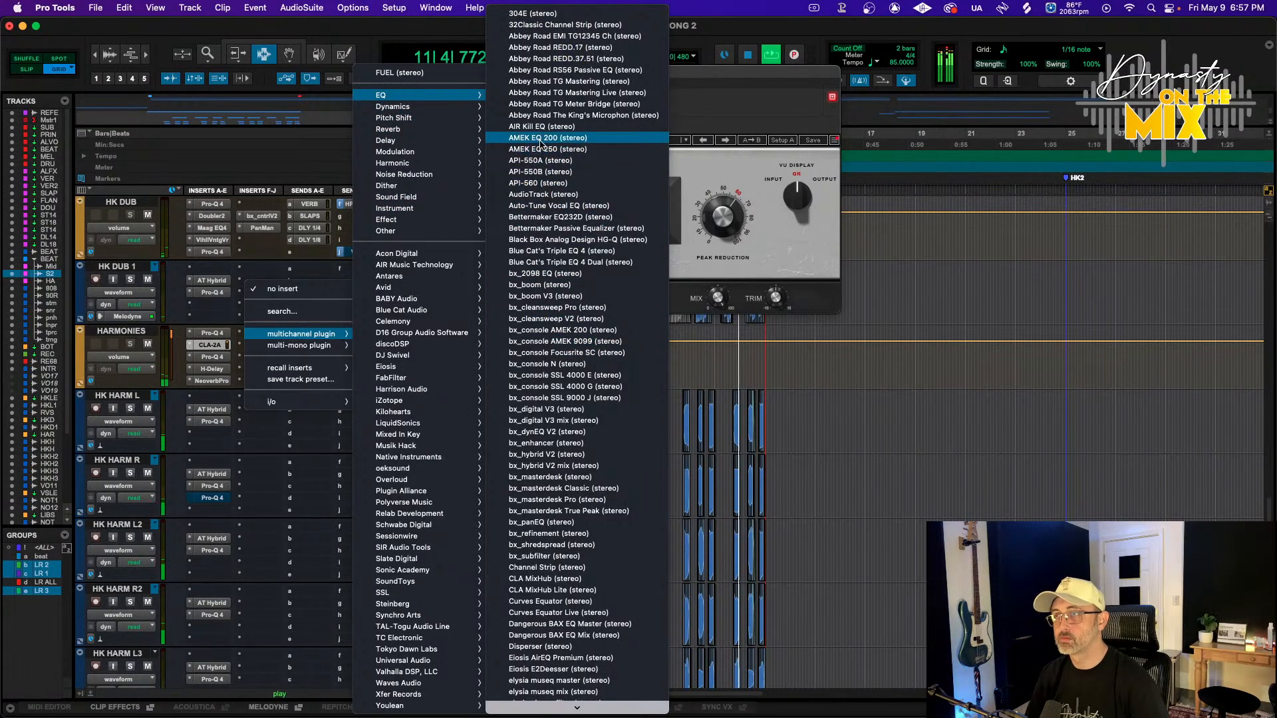
pyautogui.press('Escape')
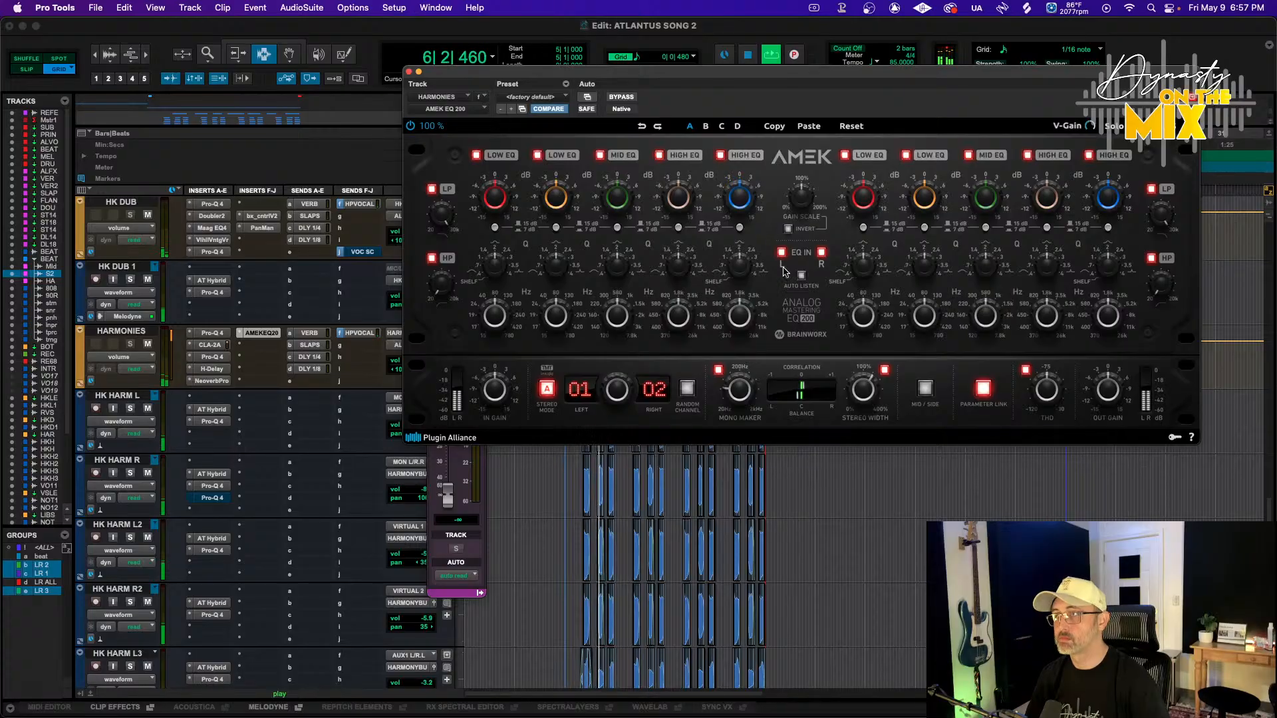
# Switch the AMEK EQ to mid/side mode and turn off its parameter link
pyautogui.click(925, 389)
pyautogui.click(984, 389)
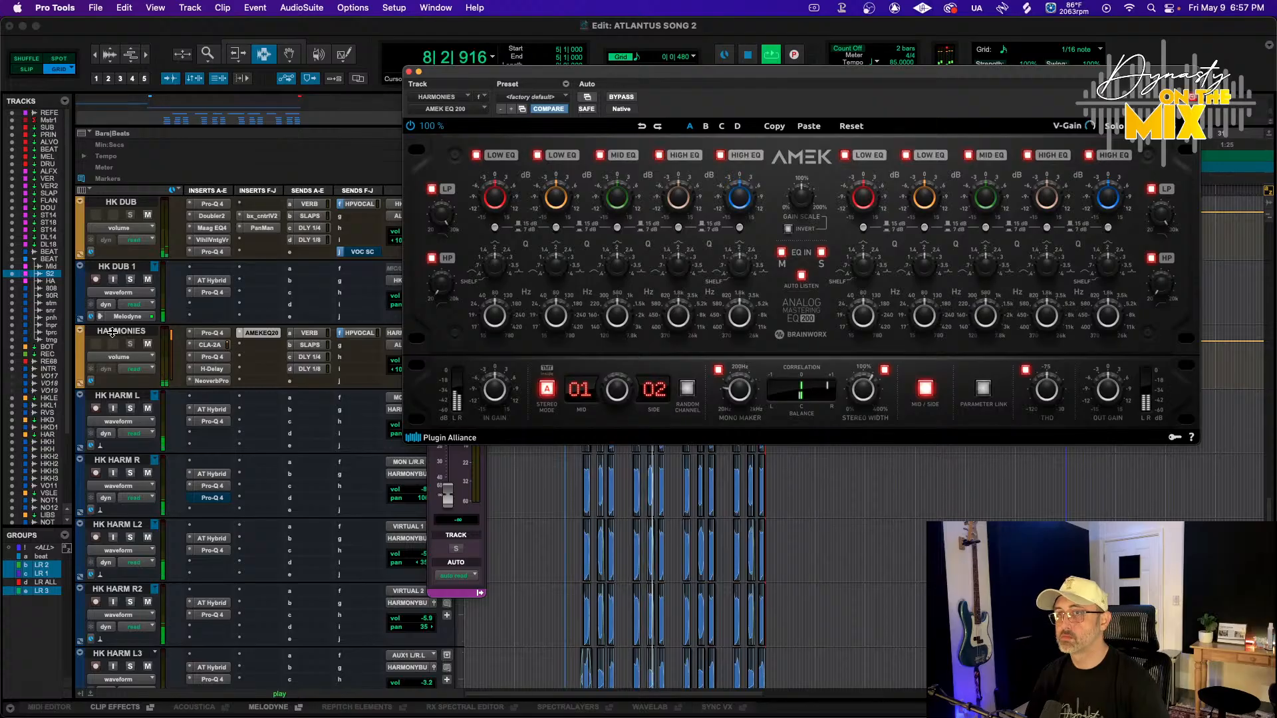
# Deactivate the LR ALL group and solo the HK HARM R, L2, R2 and L3 tracks
pyautogui.click(45, 583)
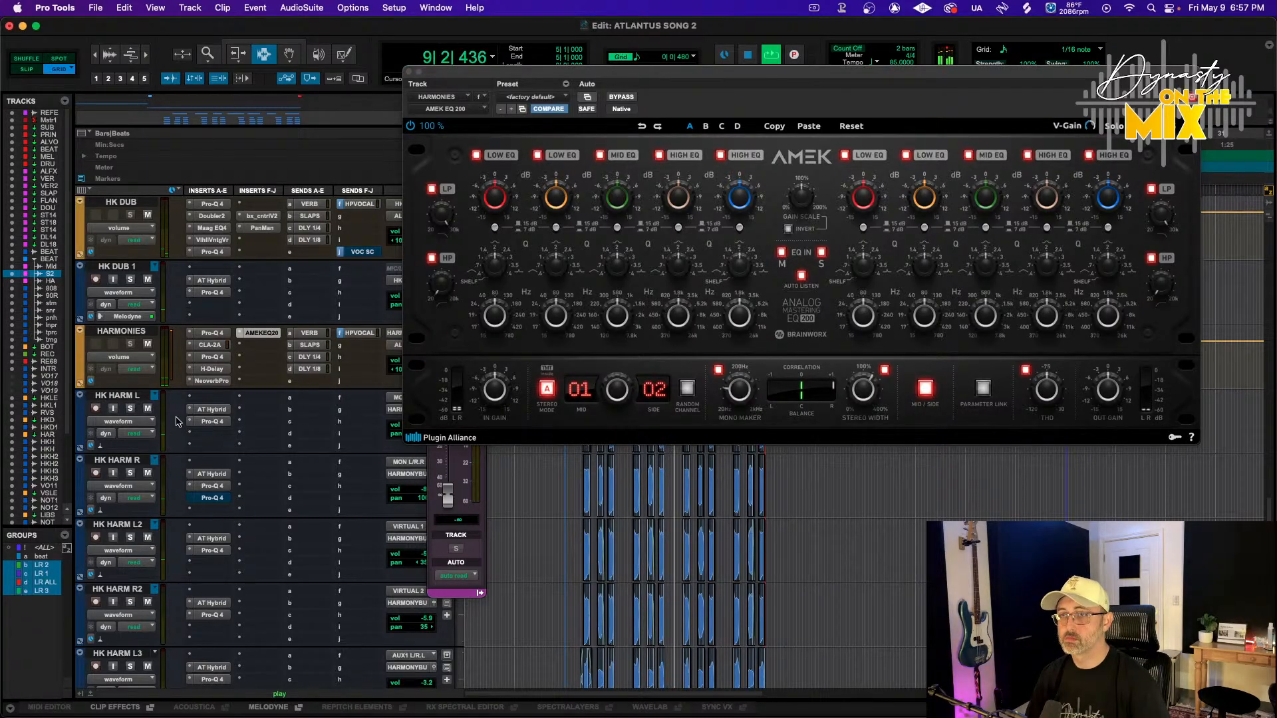
pyautogui.click(129, 472)
pyautogui.click(130, 538)
pyautogui.click(130, 601)
pyautogui.click(131, 665)
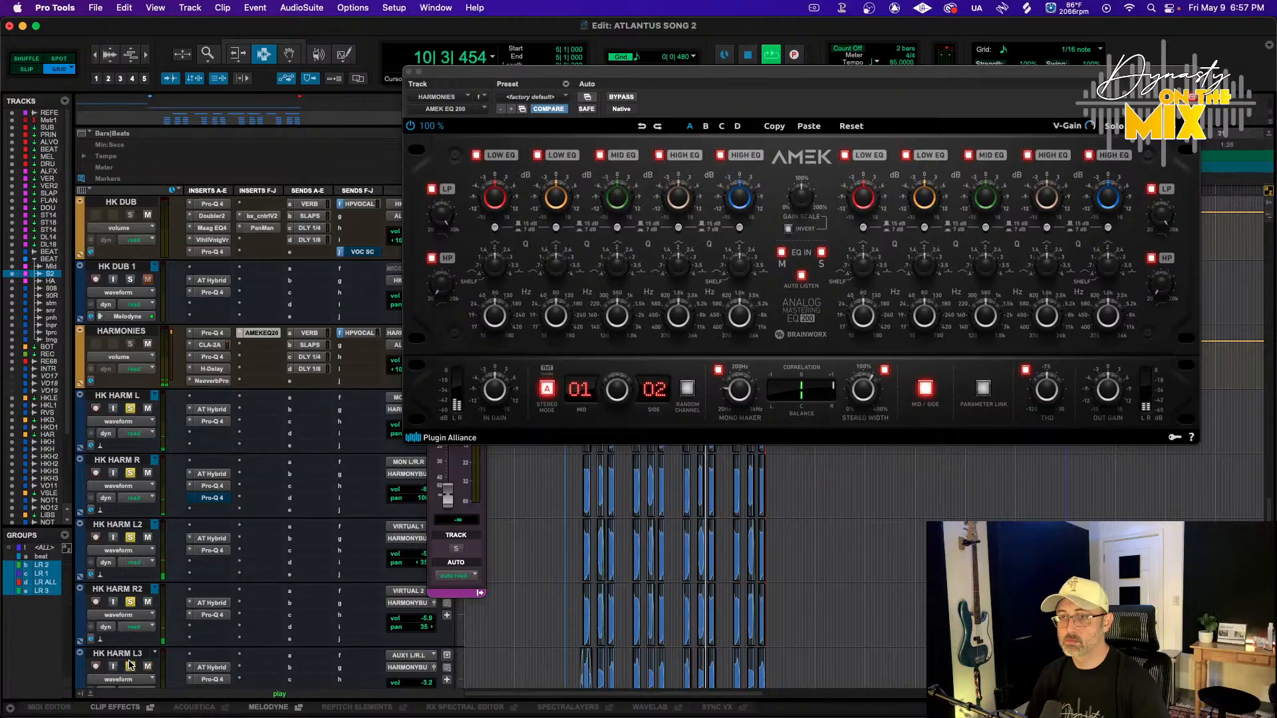
# Select the six HK HARM tracks from HK HARM L to HK HARM R3
pyautogui.scroll(-2, 133, 658)
pyautogui.scroll(-4, 131, 658)
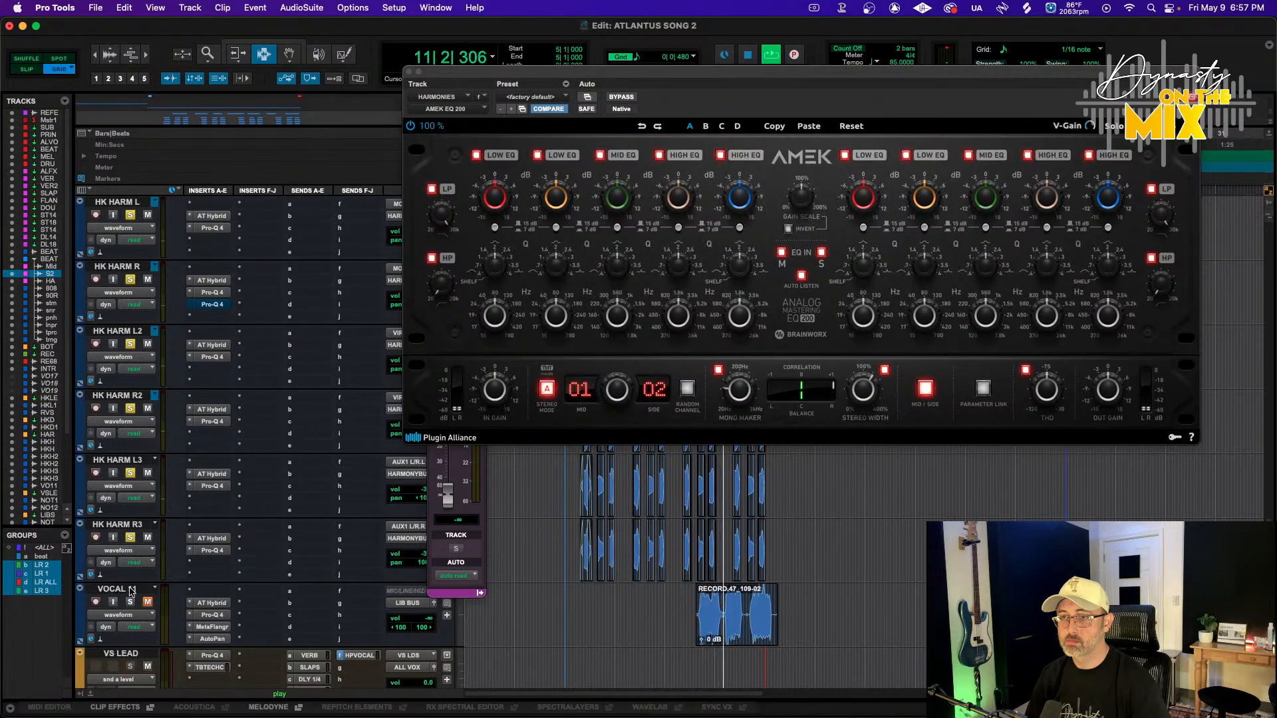
pyautogui.click(120, 525)
pyautogui.scroll(2, 128, 279)
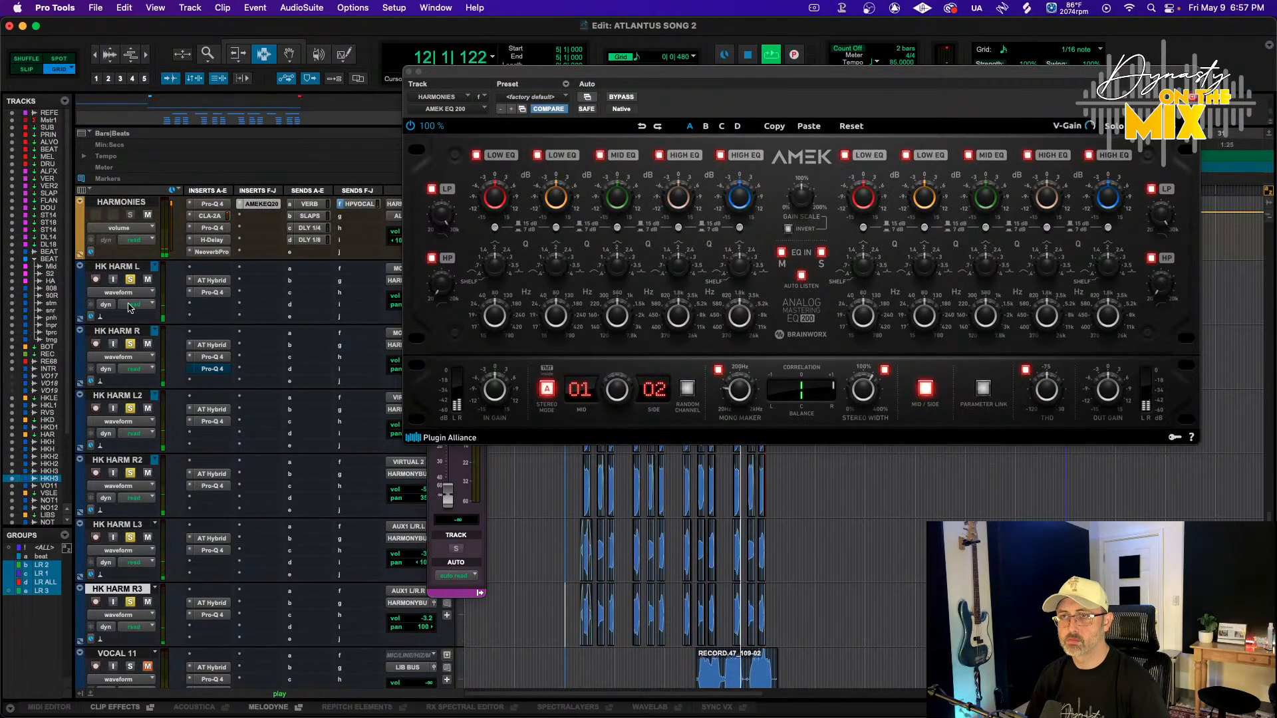
pyautogui.keyDown('shift'); pyautogui.click(129, 268); pyautogui.keyUp('shift')
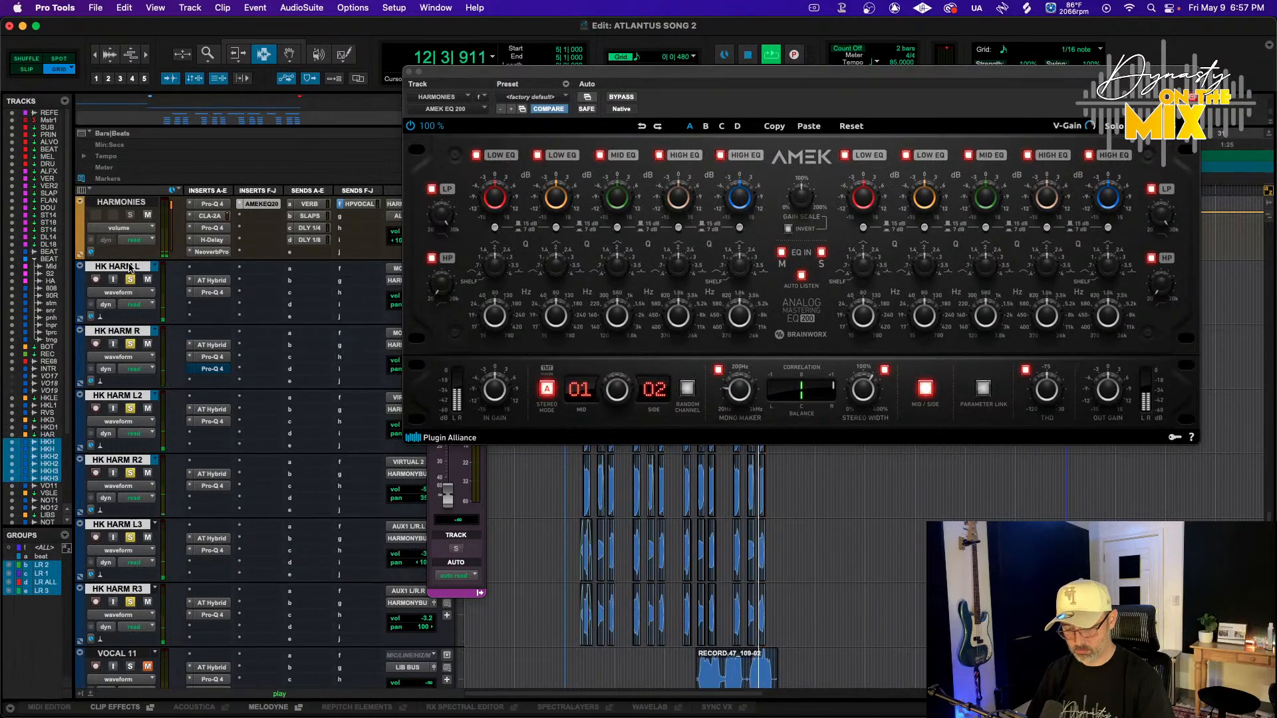
# Create a mix/edit group named HARM ALL from the selected harmony tracks and solo them
pyautogui.press('super+g')
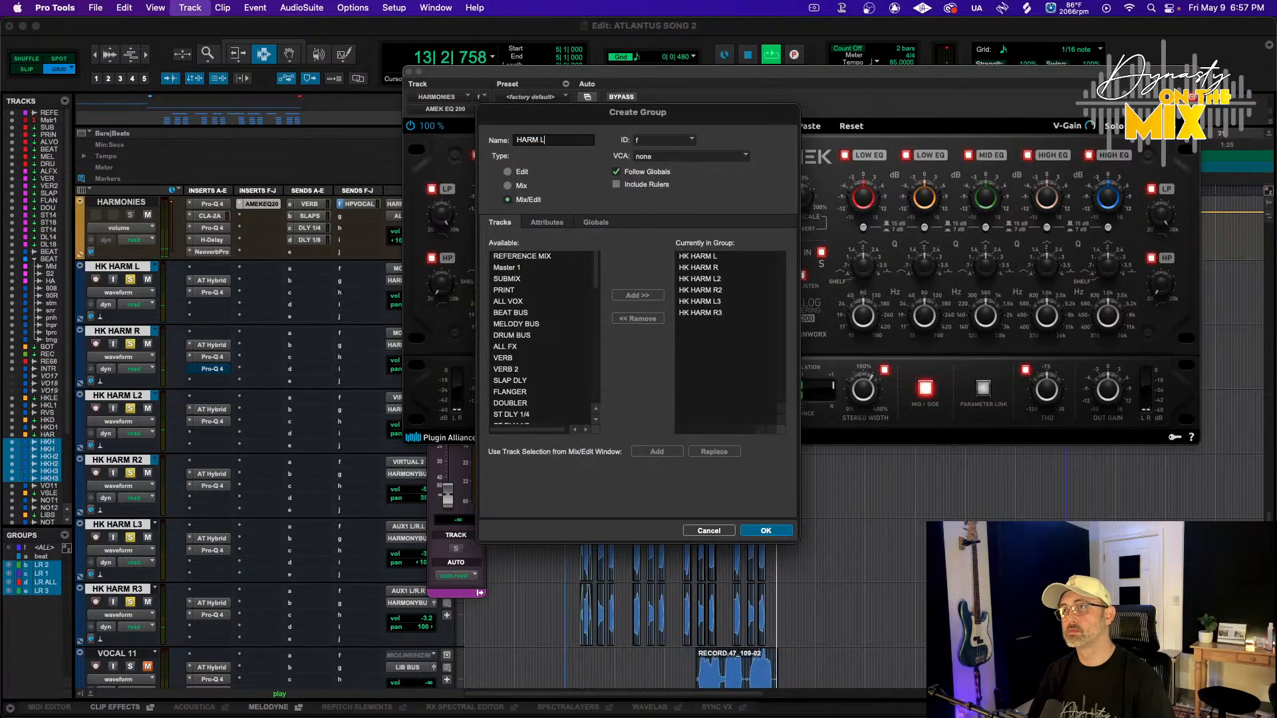
pyautogui.press('Return')
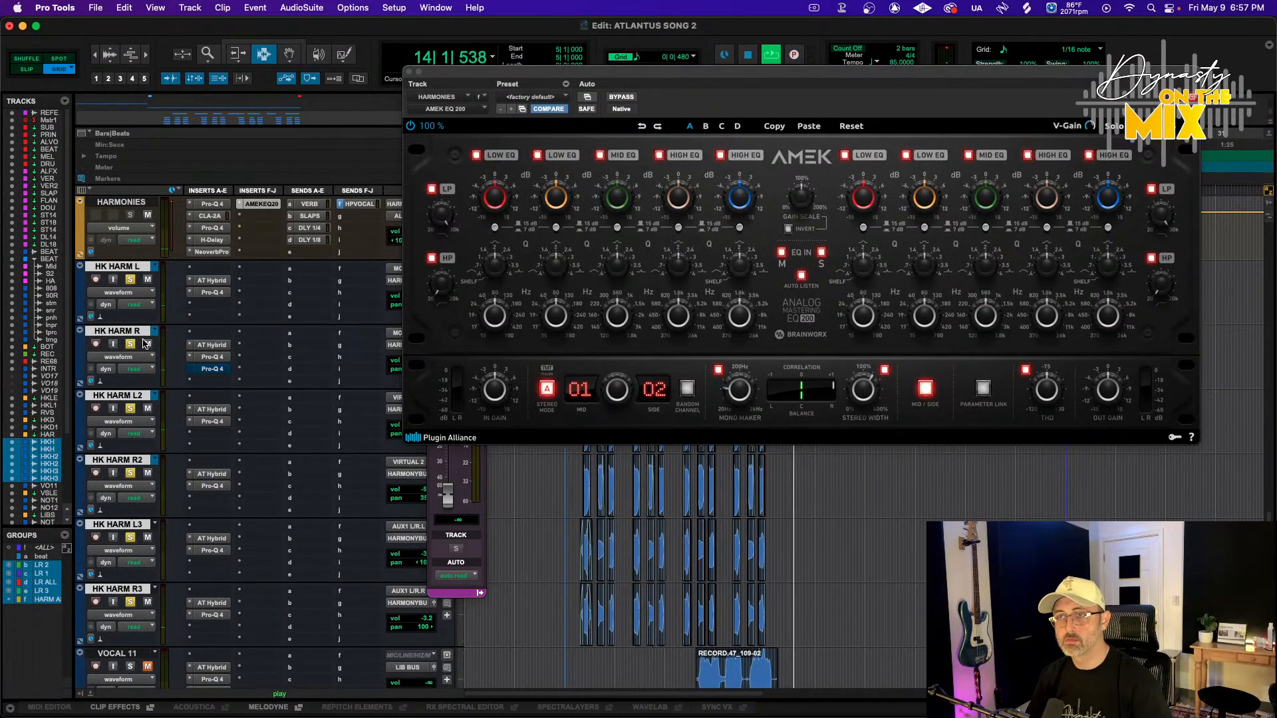
pyautogui.click(131, 280)
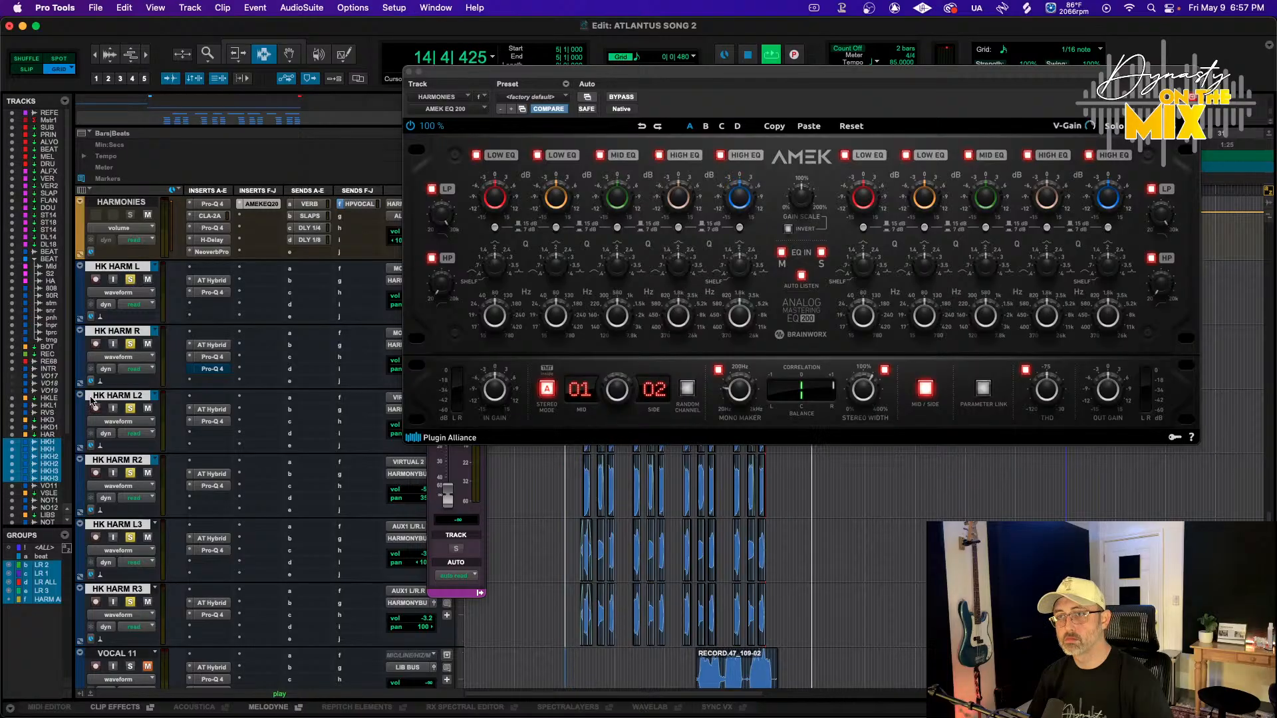
# Modify the HARM ALL group, reviewing its attribute tabs and toggling the Record Enable global mix attribute
pyautogui.rightClick(47, 600)
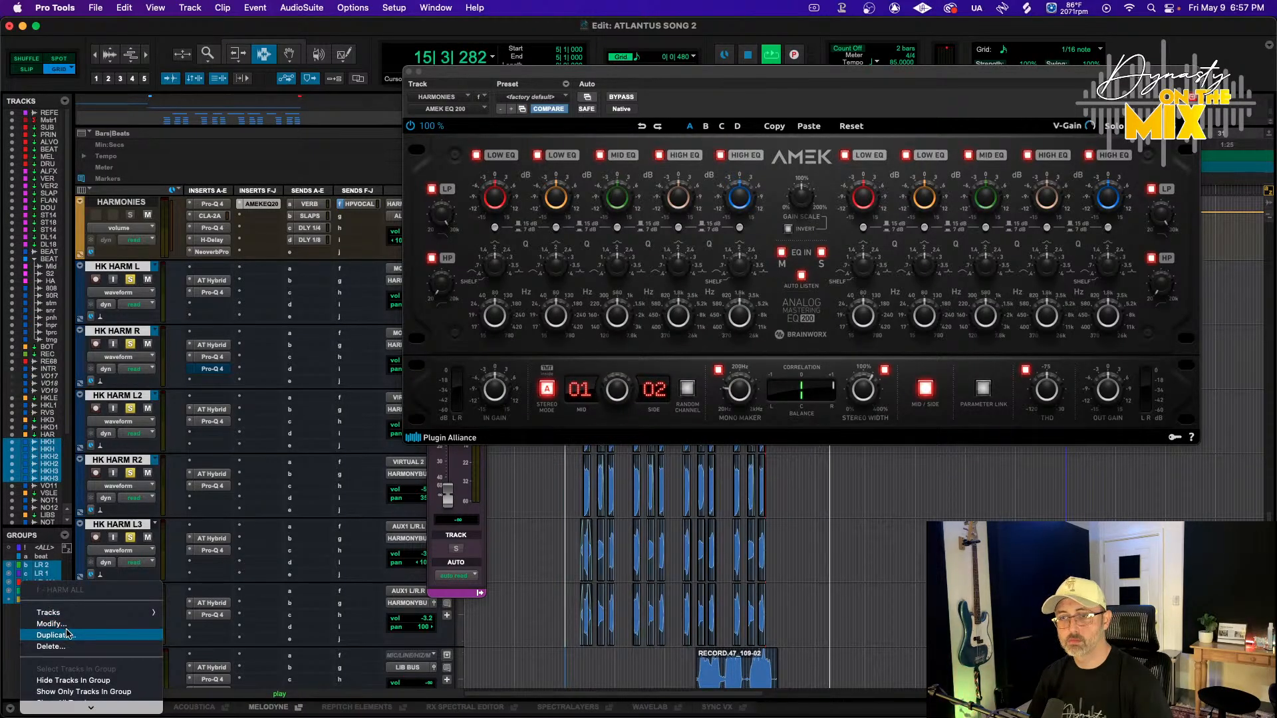
pyautogui.click(52, 624)
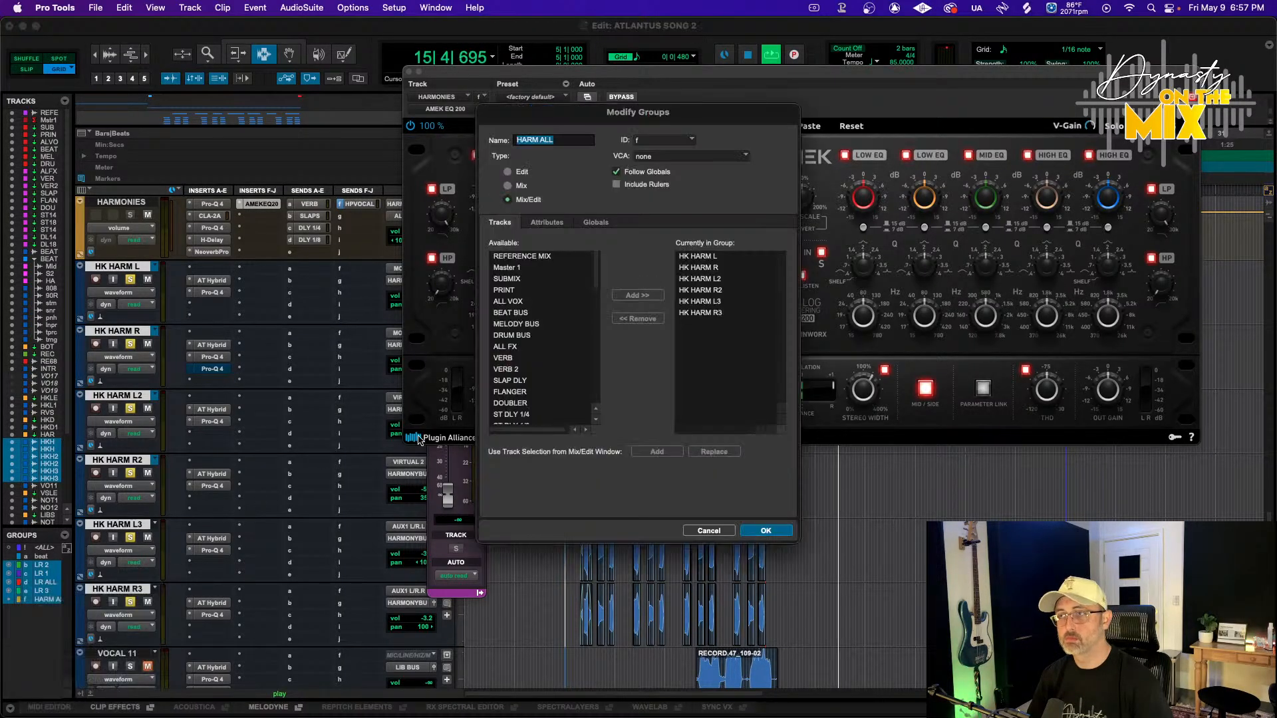
pyautogui.click(547, 222)
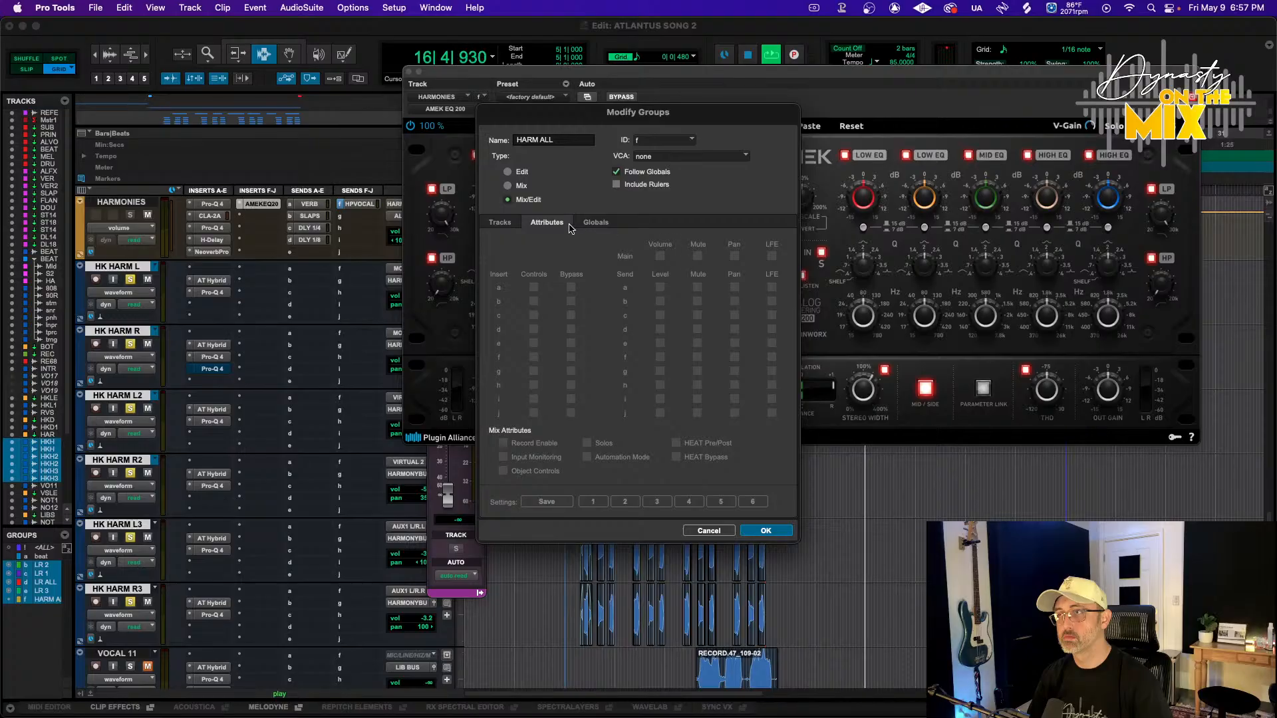
pyautogui.click(500, 222)
pyautogui.click(592, 222)
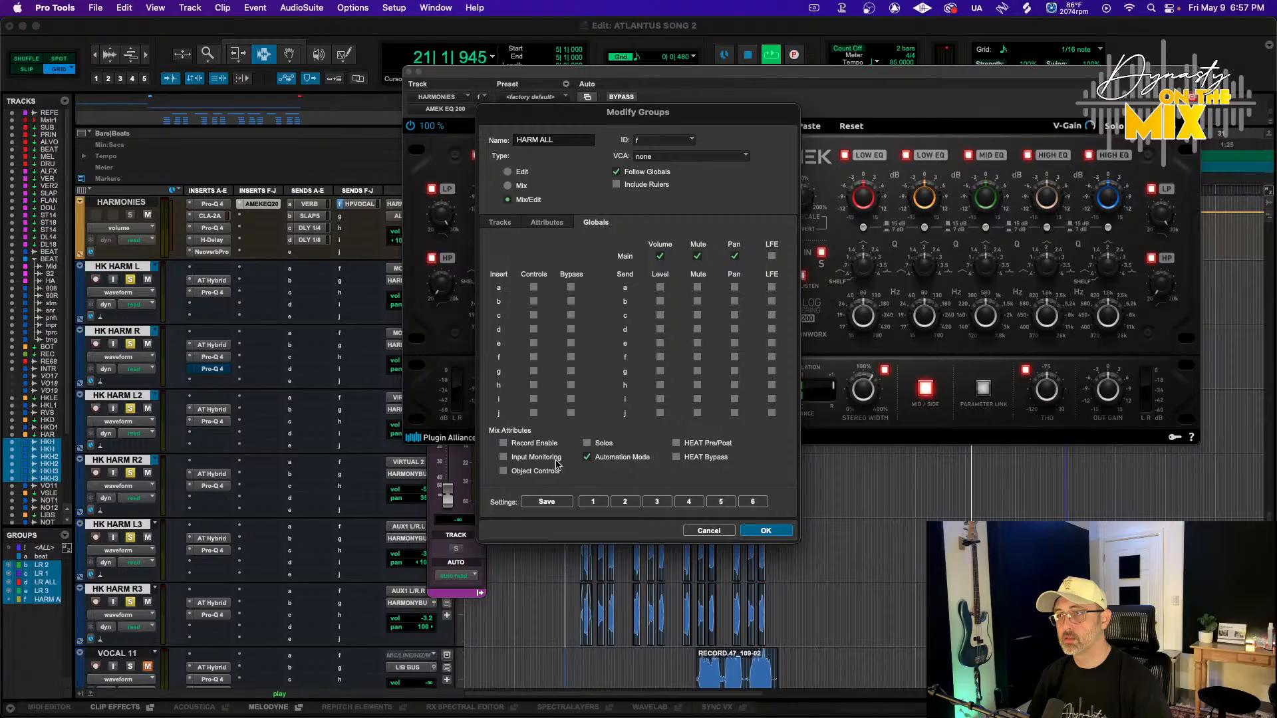
pyautogui.click(504, 444)
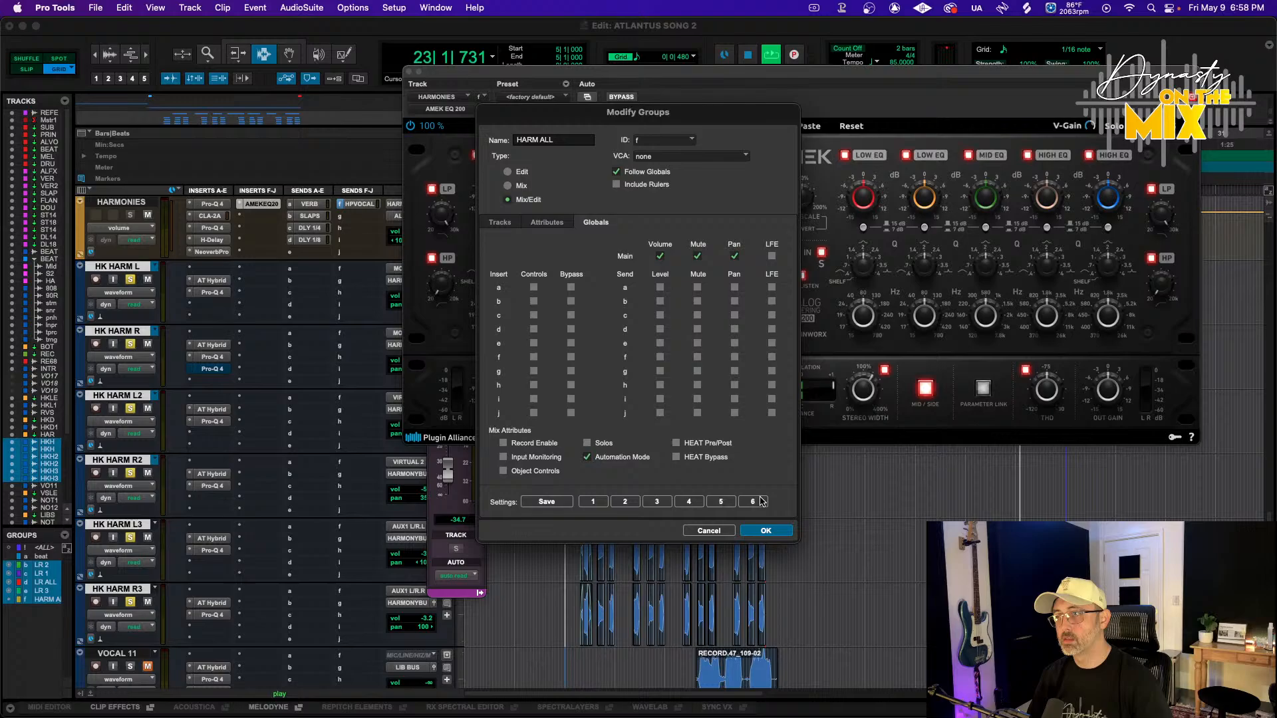
pyautogui.click(766, 530)
# Select the harmony tracks and solo them together
pyautogui.click(130, 268)
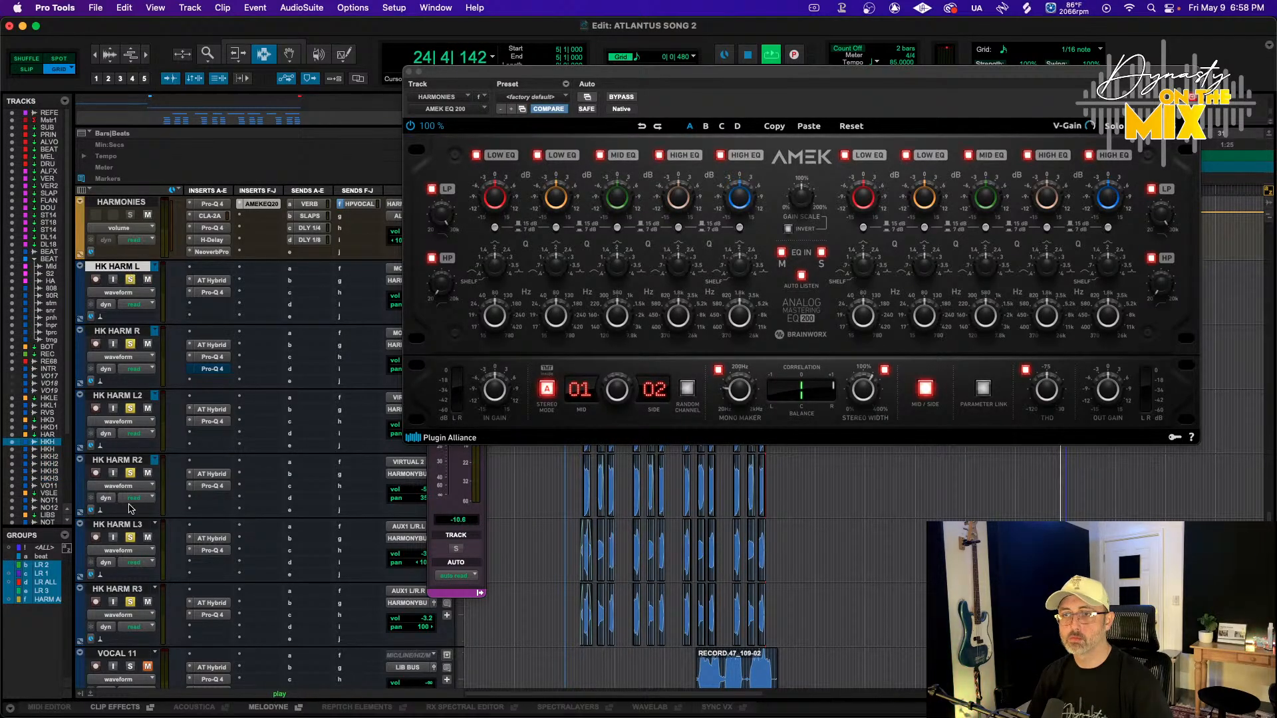
pyautogui.keyDown('shift'); pyautogui.click(127, 589); pyautogui.keyUp('shift')
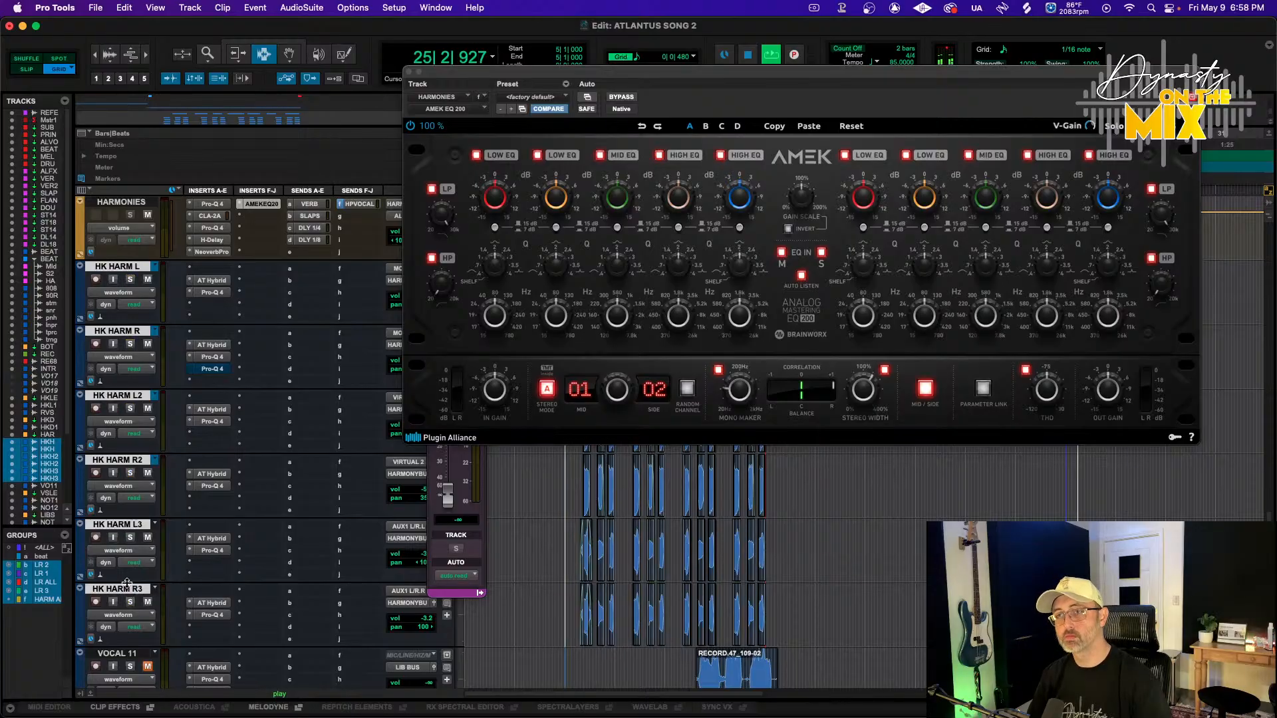
pyautogui.hotkey('shift', 's')
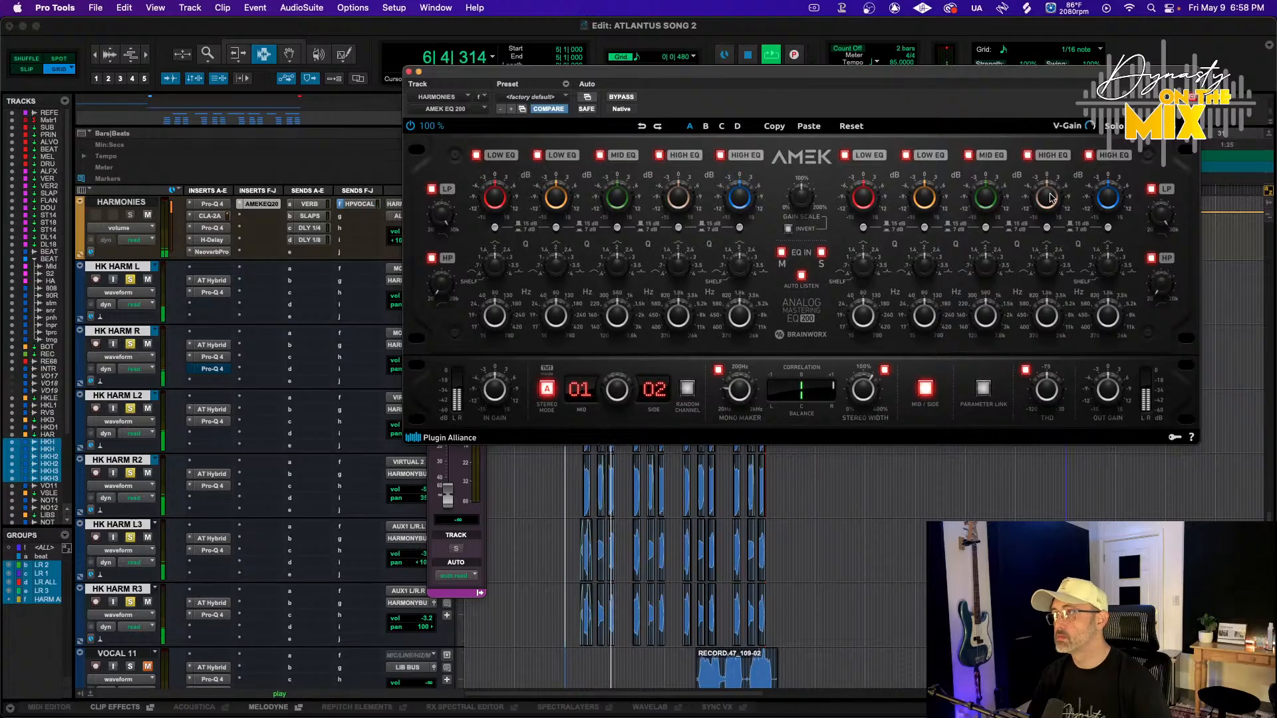
# Shape the side-channel EQ bands, boosting the upper bands and cutting the second low band to -2.8 dB
pyautogui.moveTo(1051, 198); pyautogui.dragTo(1060, 183)
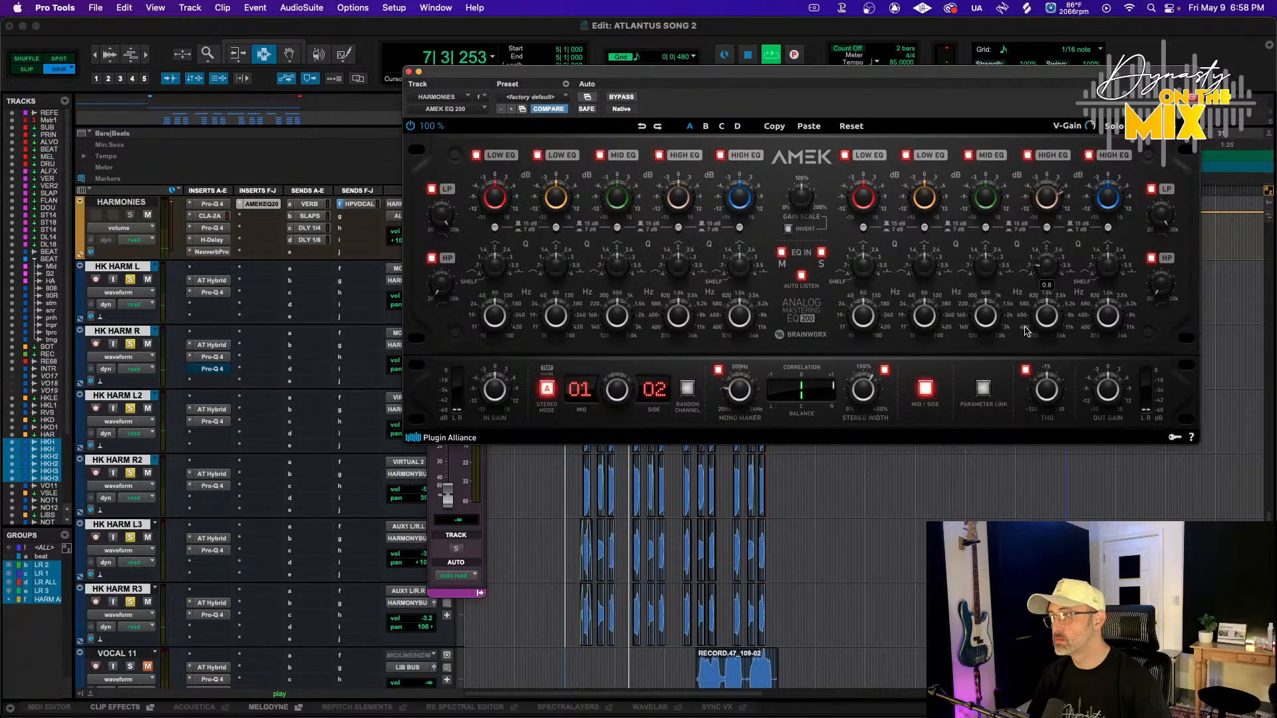
pyautogui.moveTo(1056, 206); pyautogui.dragTo(1110, 206)
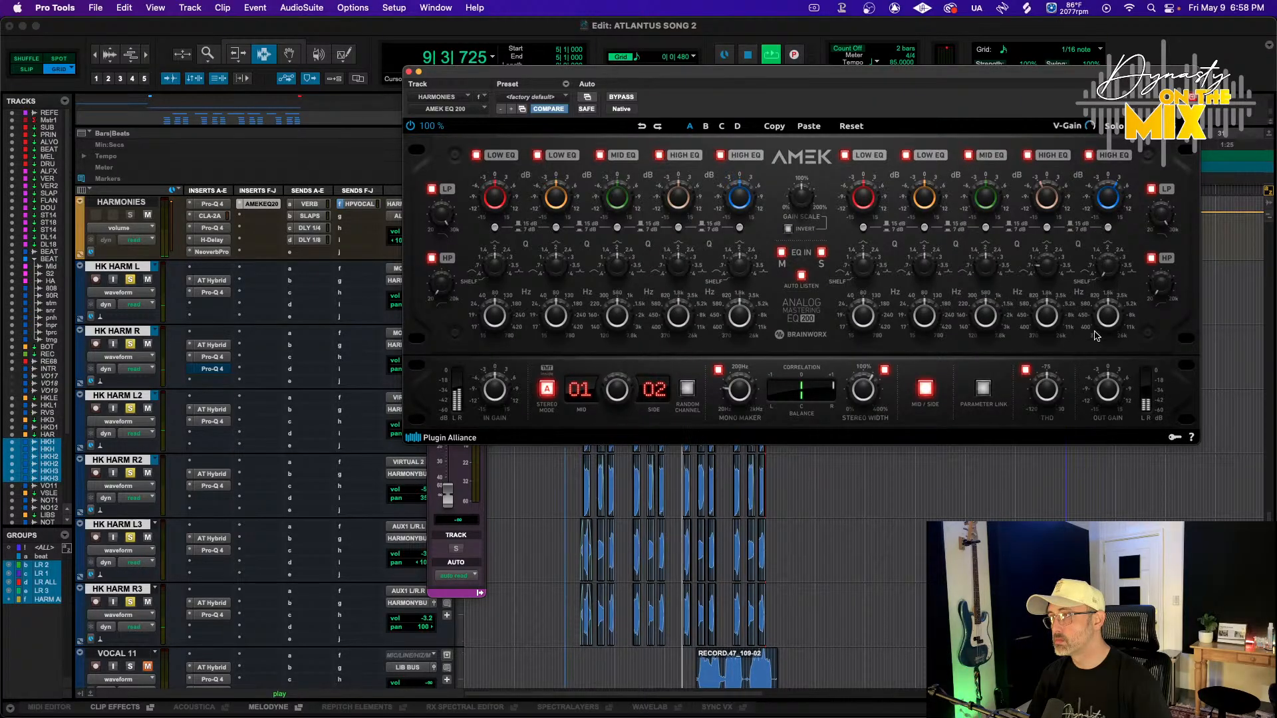
pyautogui.moveTo(1109, 307); pyautogui.dragTo(1110, 304)
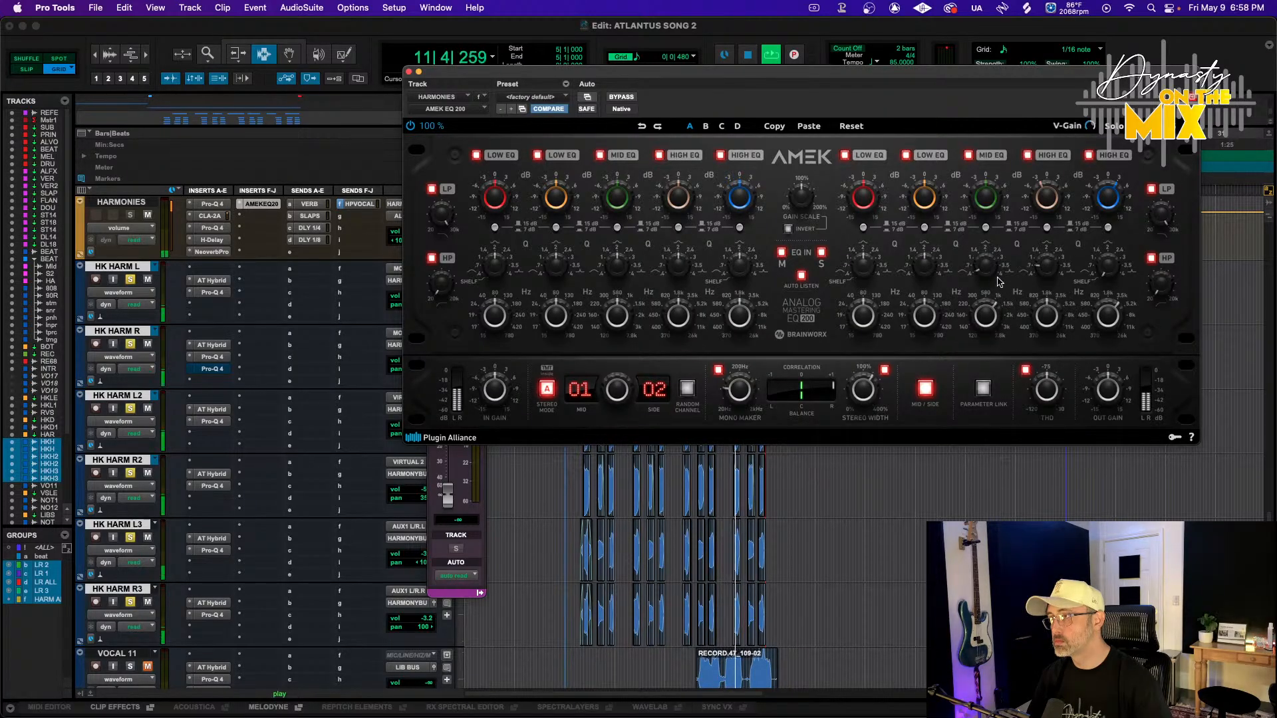
pyautogui.moveTo(982, 208); pyautogui.dragTo(983, 205)
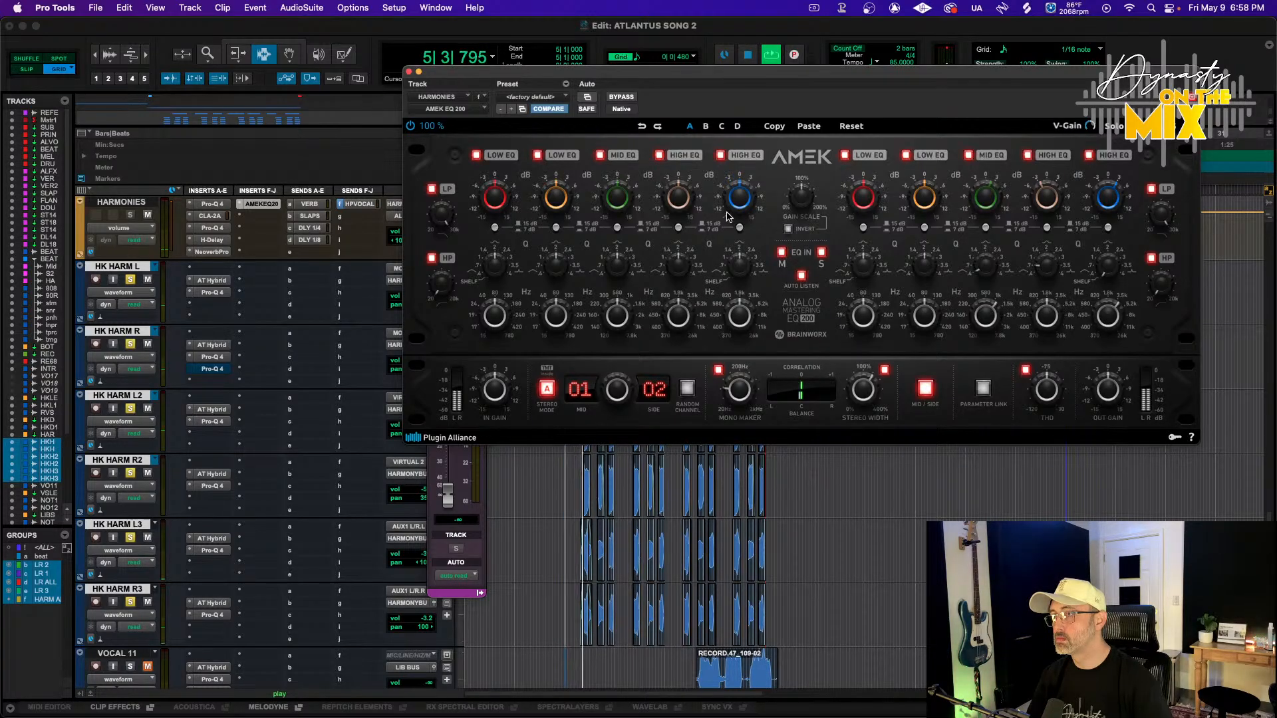
pyautogui.moveTo(729, 217); pyautogui.dragTo(734, 204)
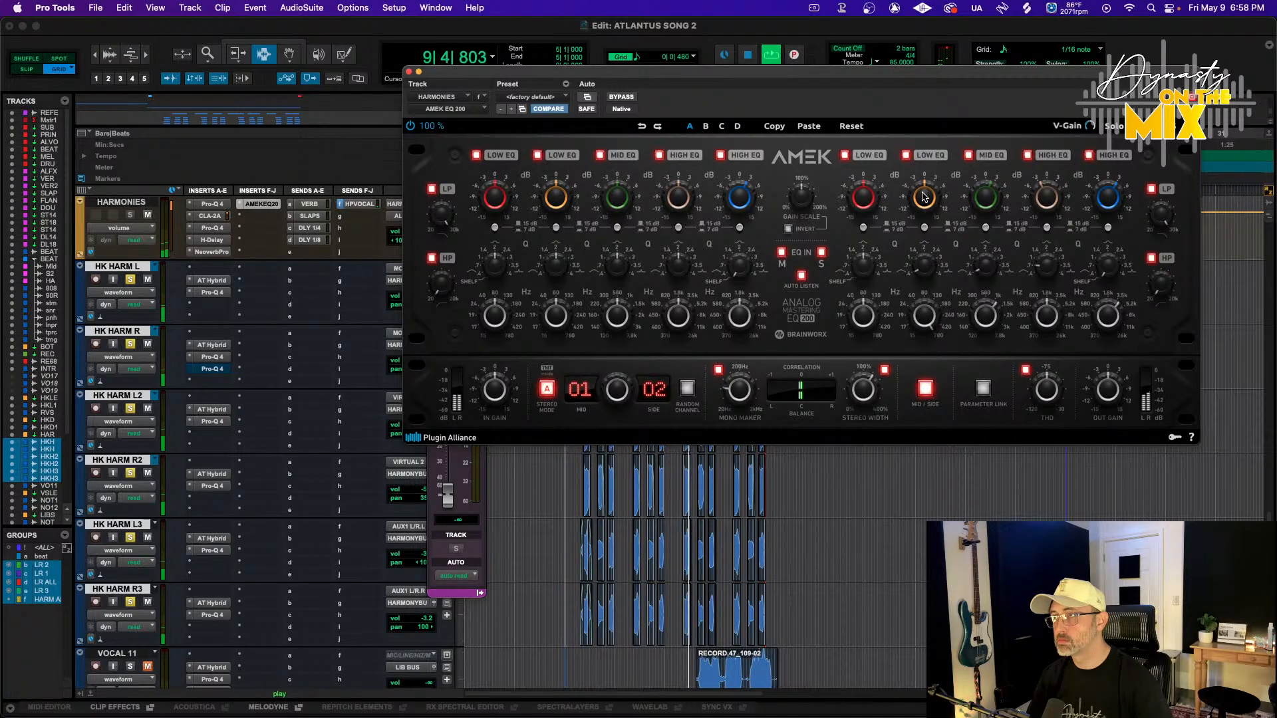
pyautogui.moveTo(924, 197); pyautogui.dragTo(926, 191)
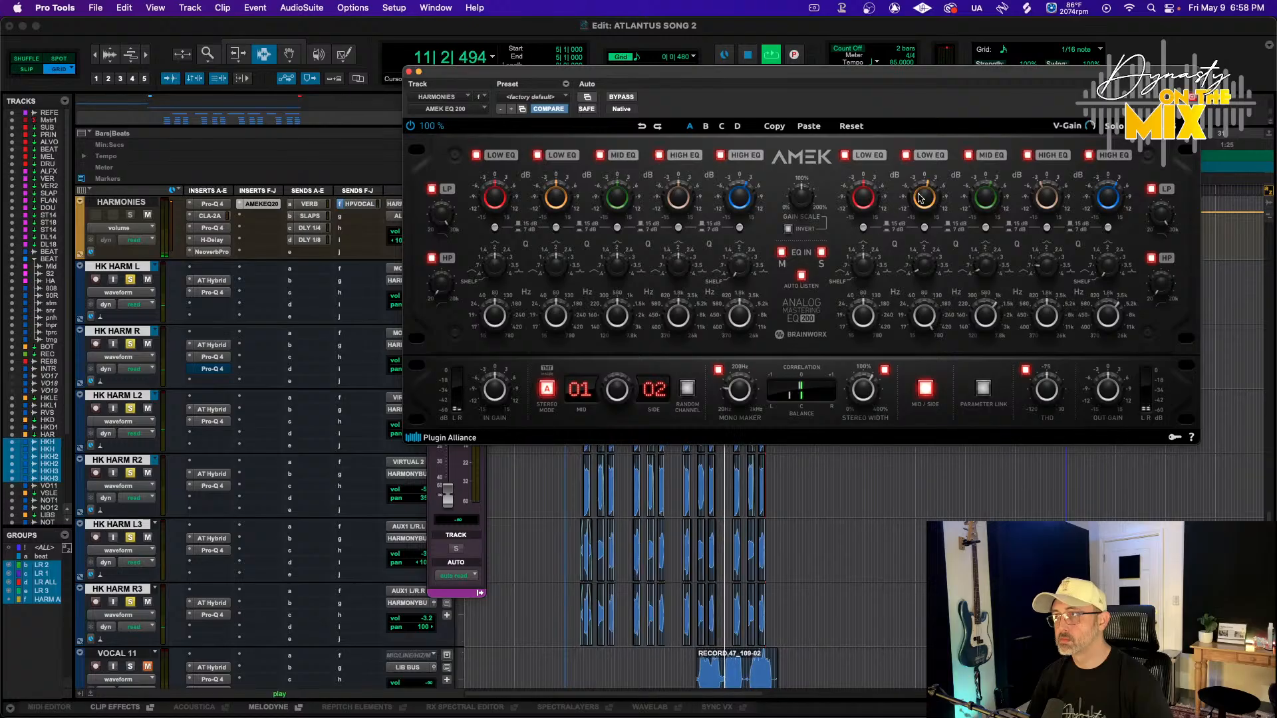
pyautogui.moveTo(920, 198); pyautogui.dragTo(924, 208)
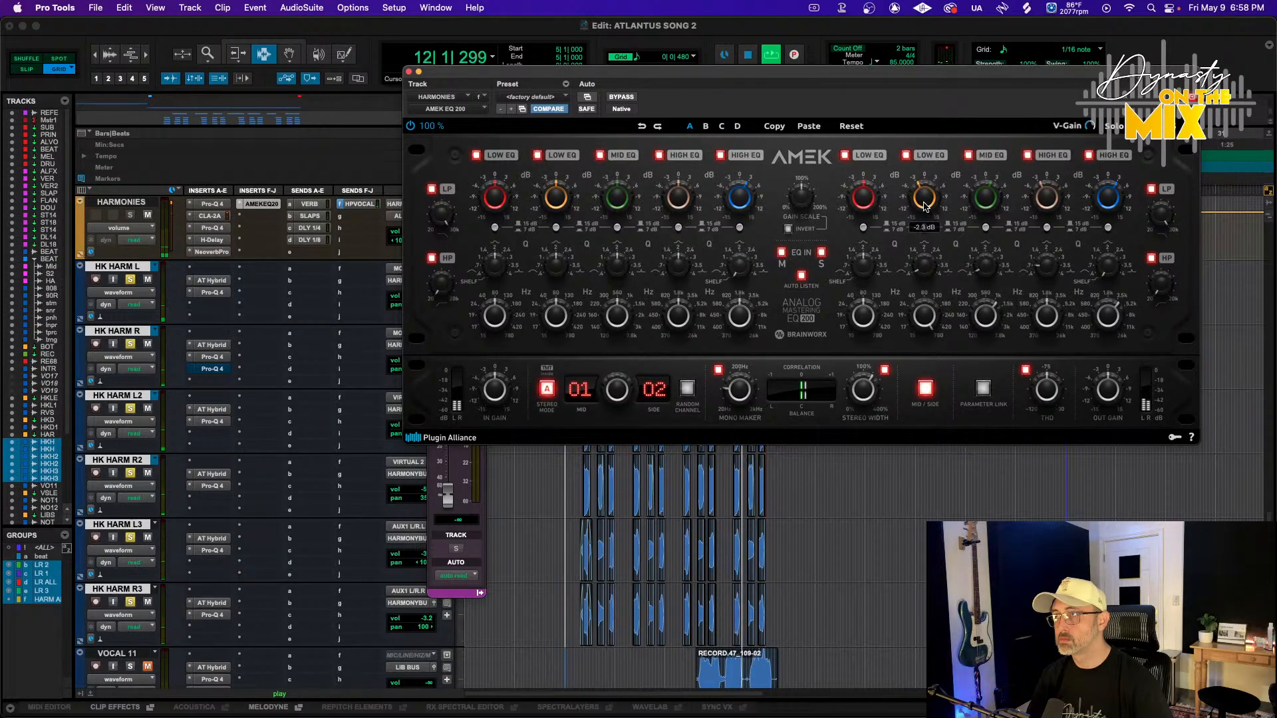
# Unsolo the harmony tracks
pyautogui.click(131, 282)
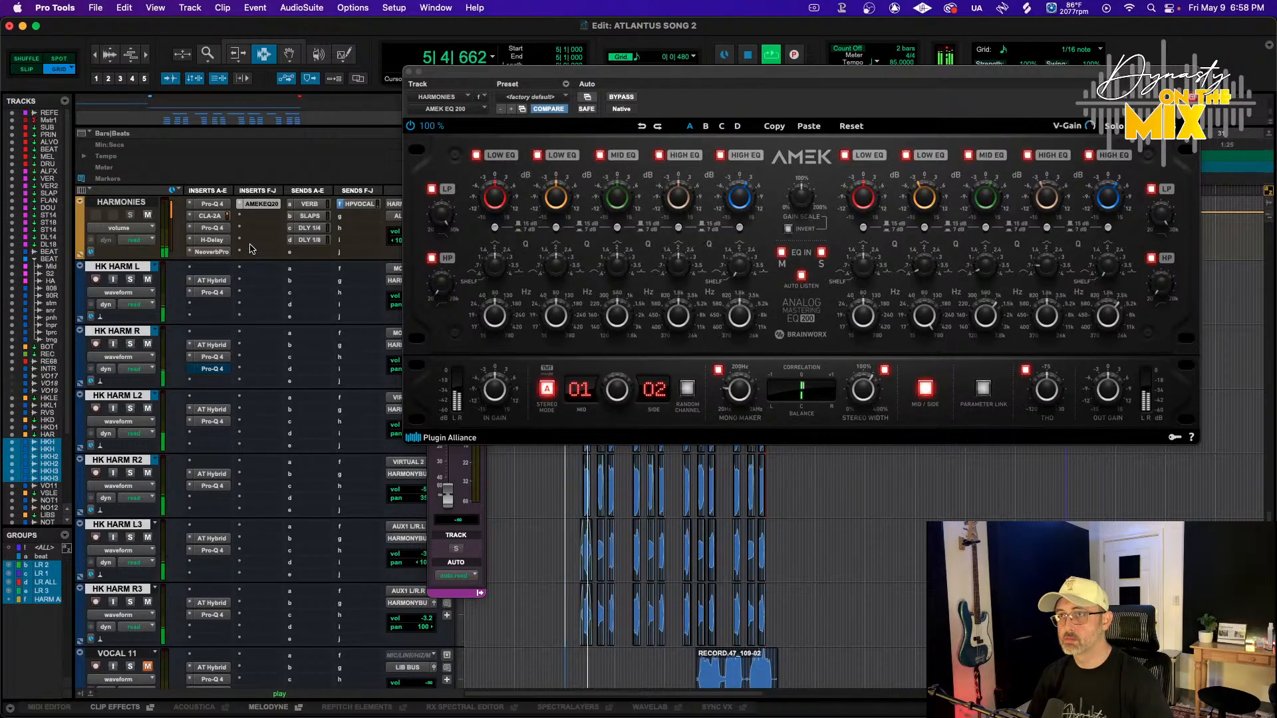
pyautogui.moveTo(212, 252)
pyautogui.mouseDown()
pyautogui.moveTo(251, 255)
pyautogui.moveTo(220, 256)
pyautogui.mouseUp()
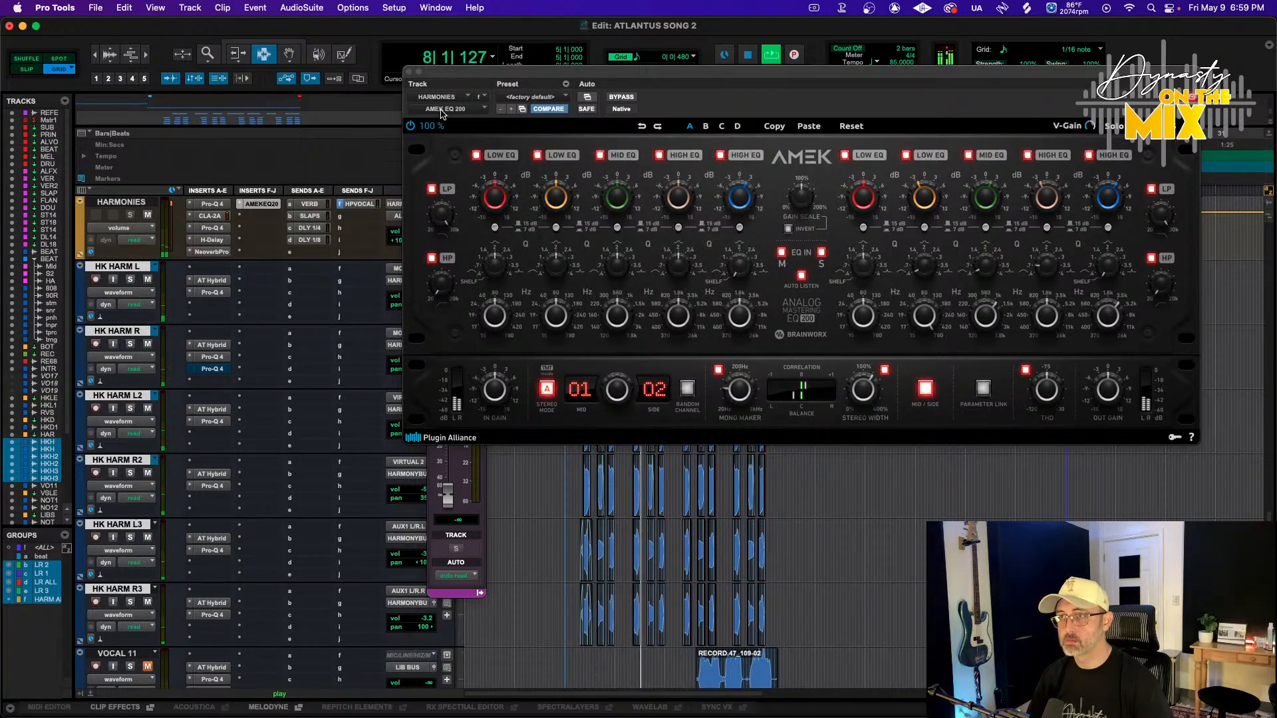
# Close the AMEK EQ window and review the CLA-2A compressor on the HARMONIES track
pyautogui.click(409, 71)
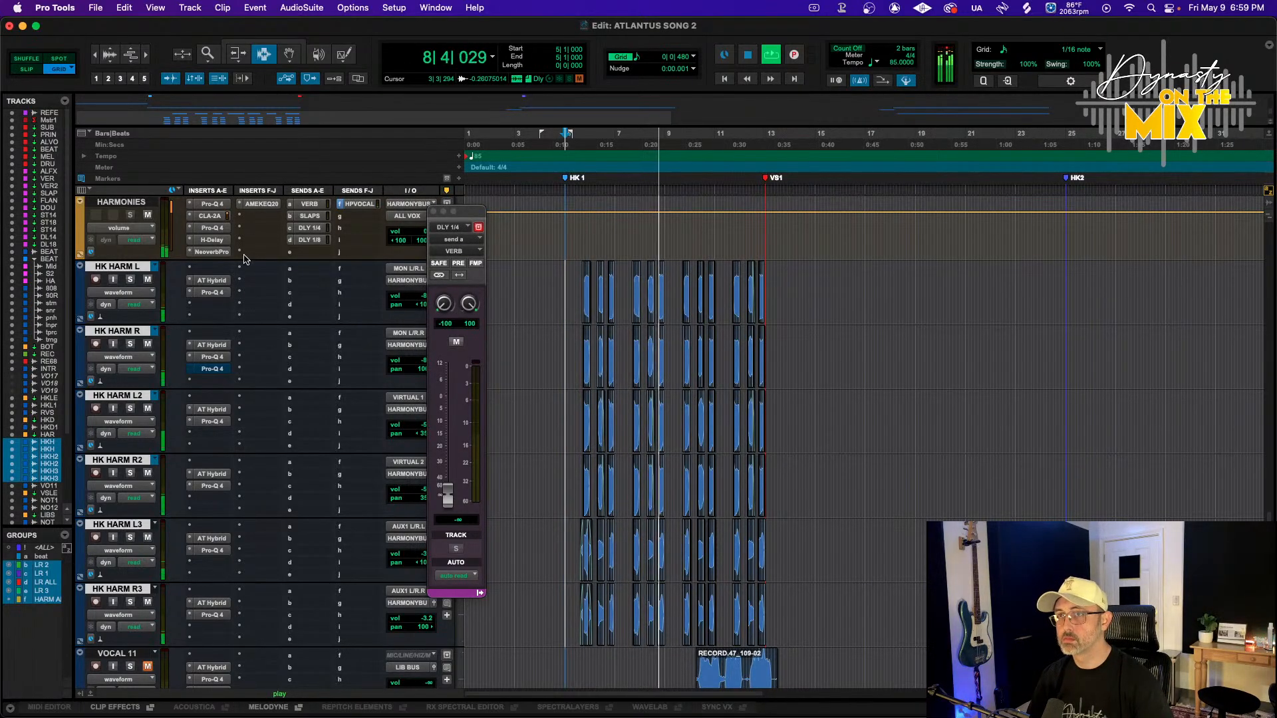
pyautogui.click(211, 217)
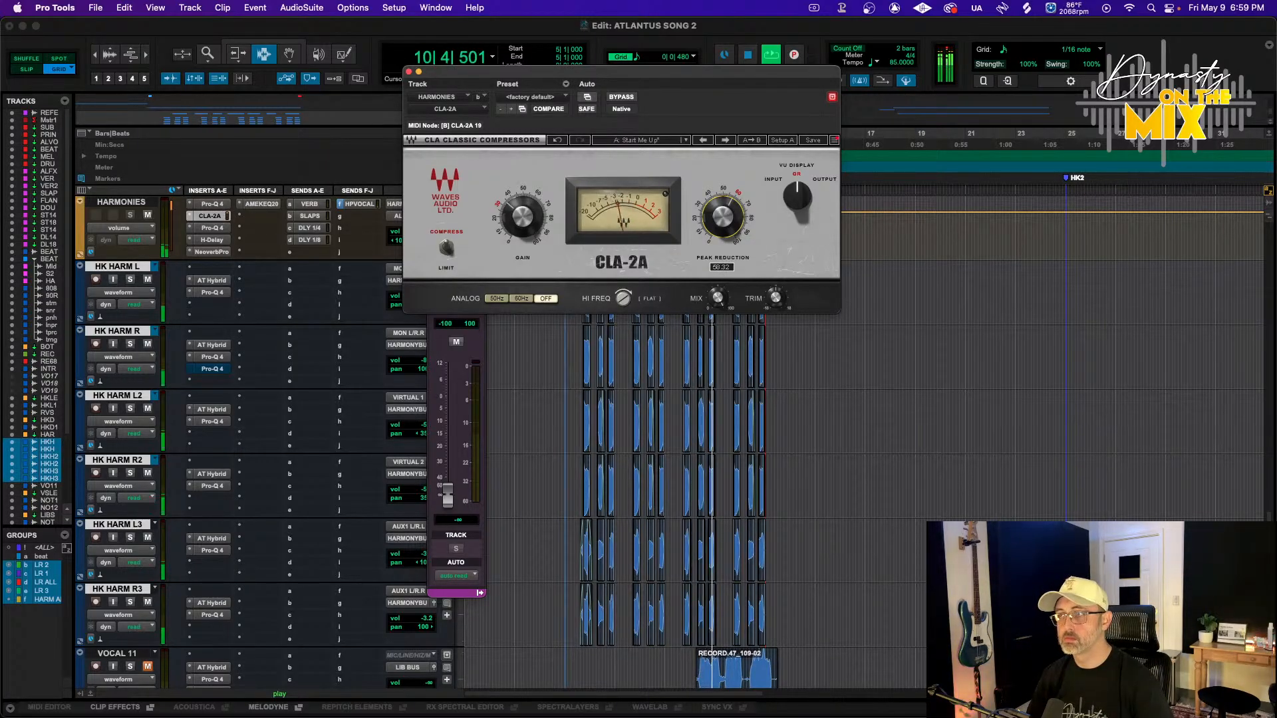
pyautogui.click(409, 71)
# On the NOTRUSTT V1 track's Pro-Q 4, add a bell cut of about -1.9 dB near 2268 Hz
pyautogui.scroll(-3, 533, 245)
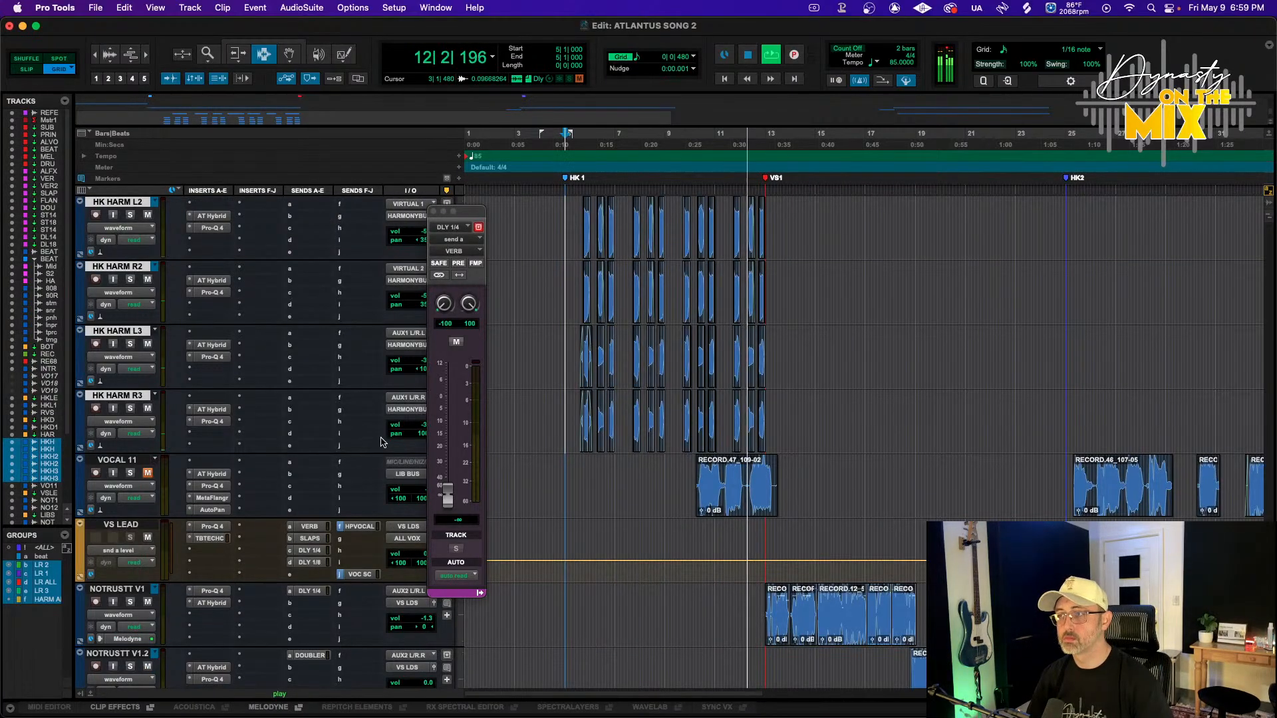
pyautogui.scroll(-2, 382, 442)
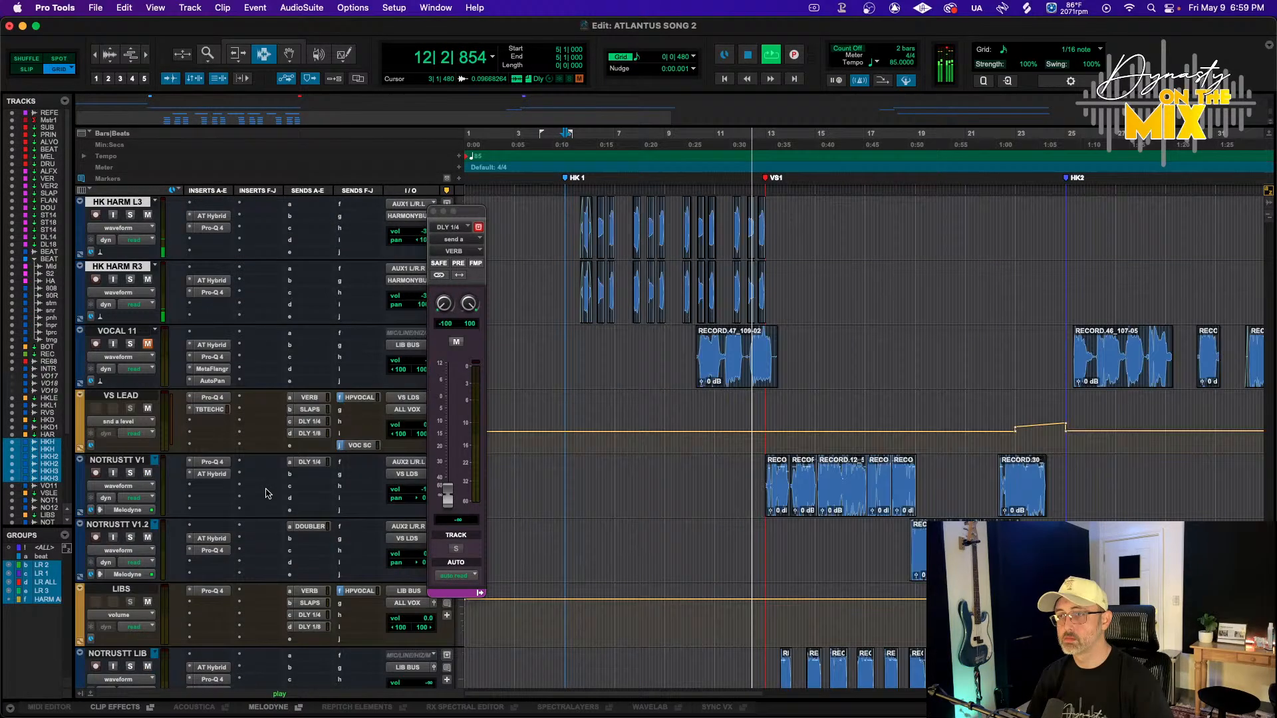
pyautogui.click(212, 462)
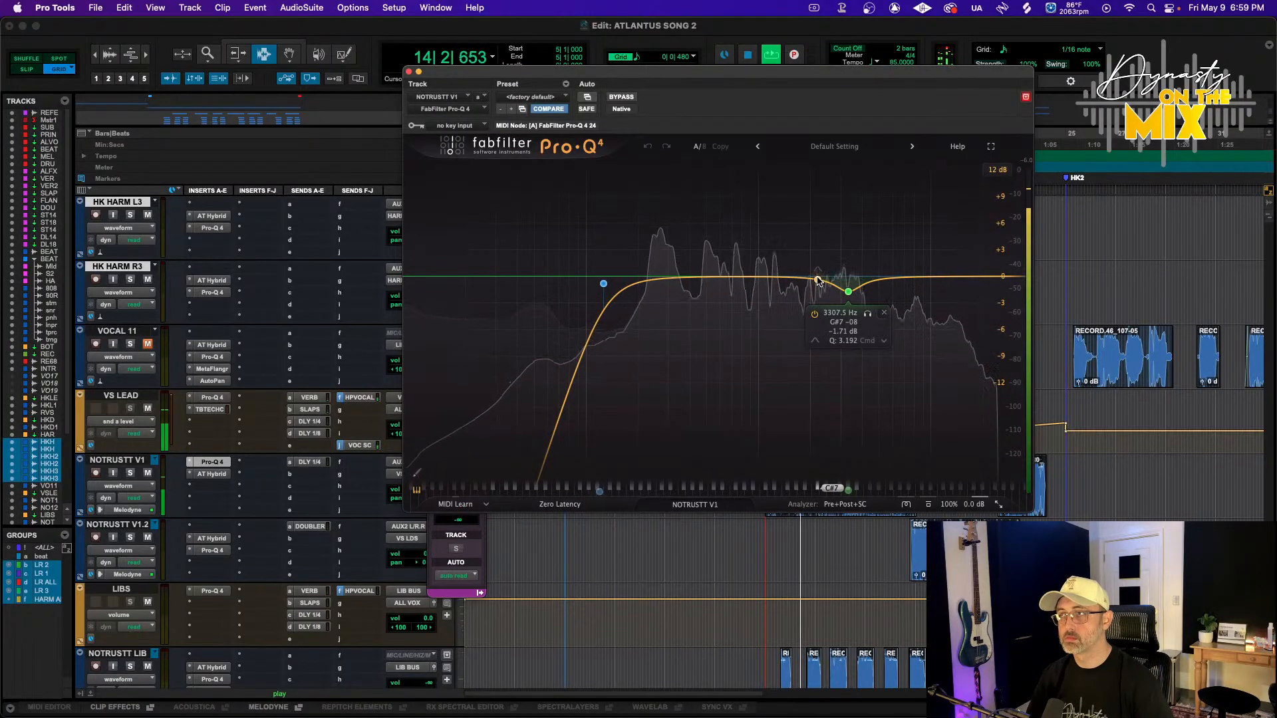
pyautogui.moveTo(821, 282)
pyautogui.mouseDown()
pyautogui.moveTo(825, 175)
pyautogui.moveTo(845, 174)
pyautogui.moveTo(823, 220)
pyautogui.moveTo(819, 293)
pyautogui.mouseUp()
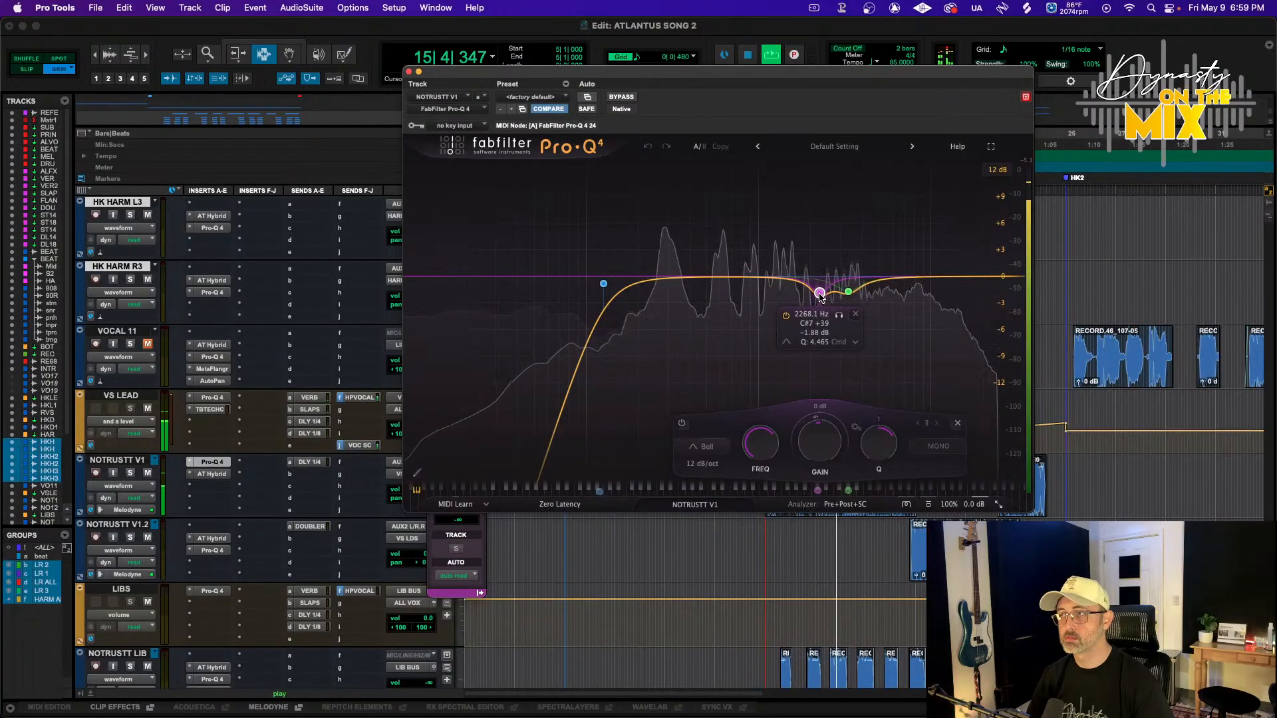
pyautogui.press('space')
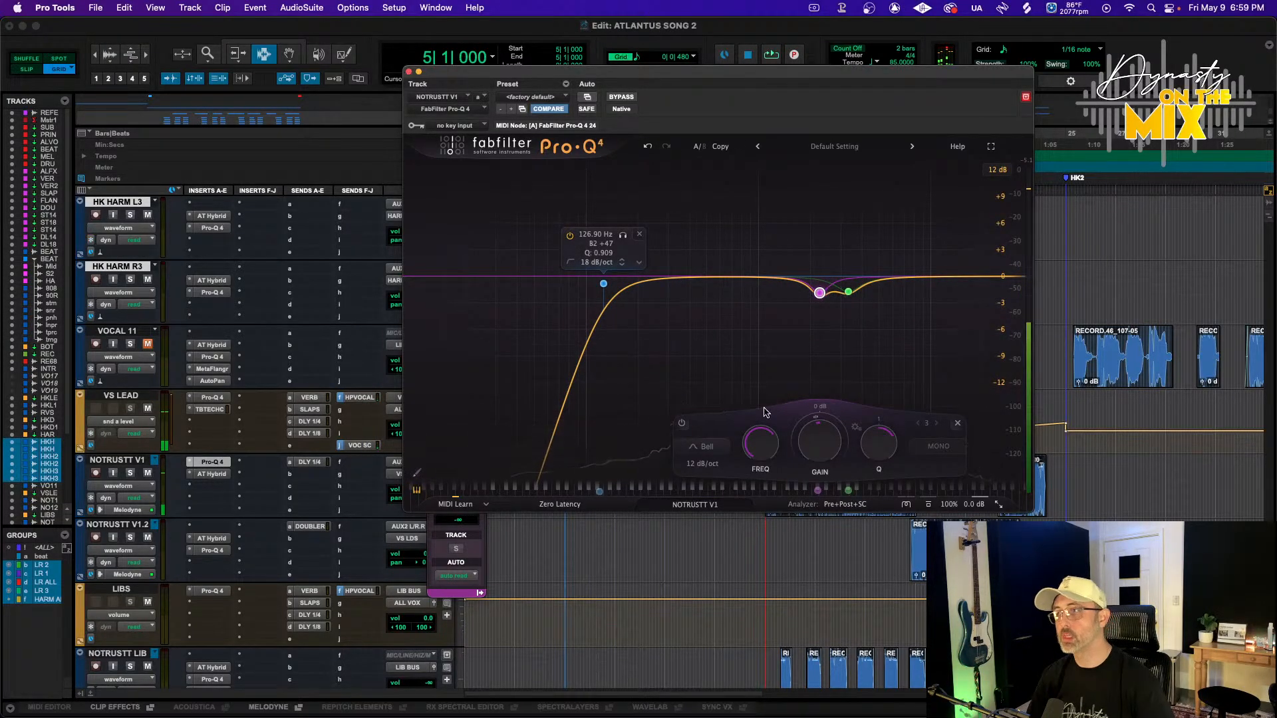
pyautogui.press('super+w')
# Zoom in on the first NOTRUSTT V1 clip and trim its start slightly later
pyautogui.click(769, 490)
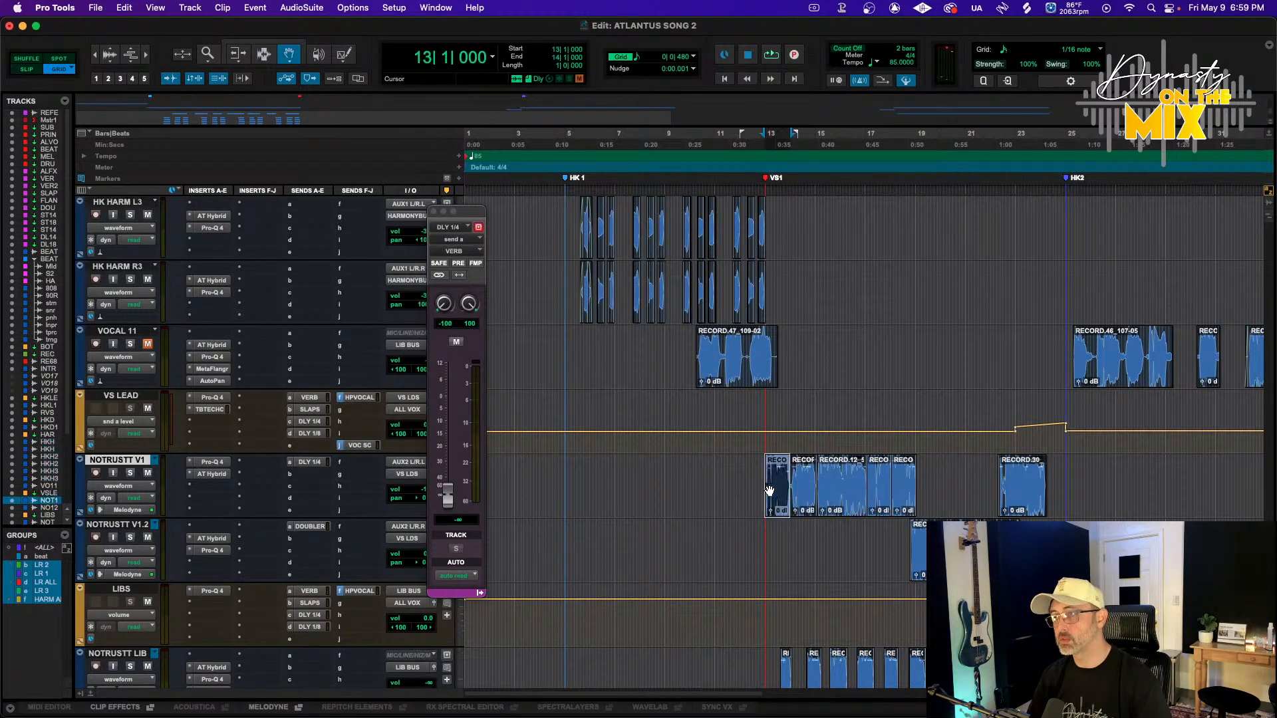
pyautogui.keyDown('shift'); pyautogui.click(912, 504); pyautogui.keyUp('shift')
pyautogui.press('t')
pyautogui.press('t')
pyautogui.press('t')
pyautogui.press('t')
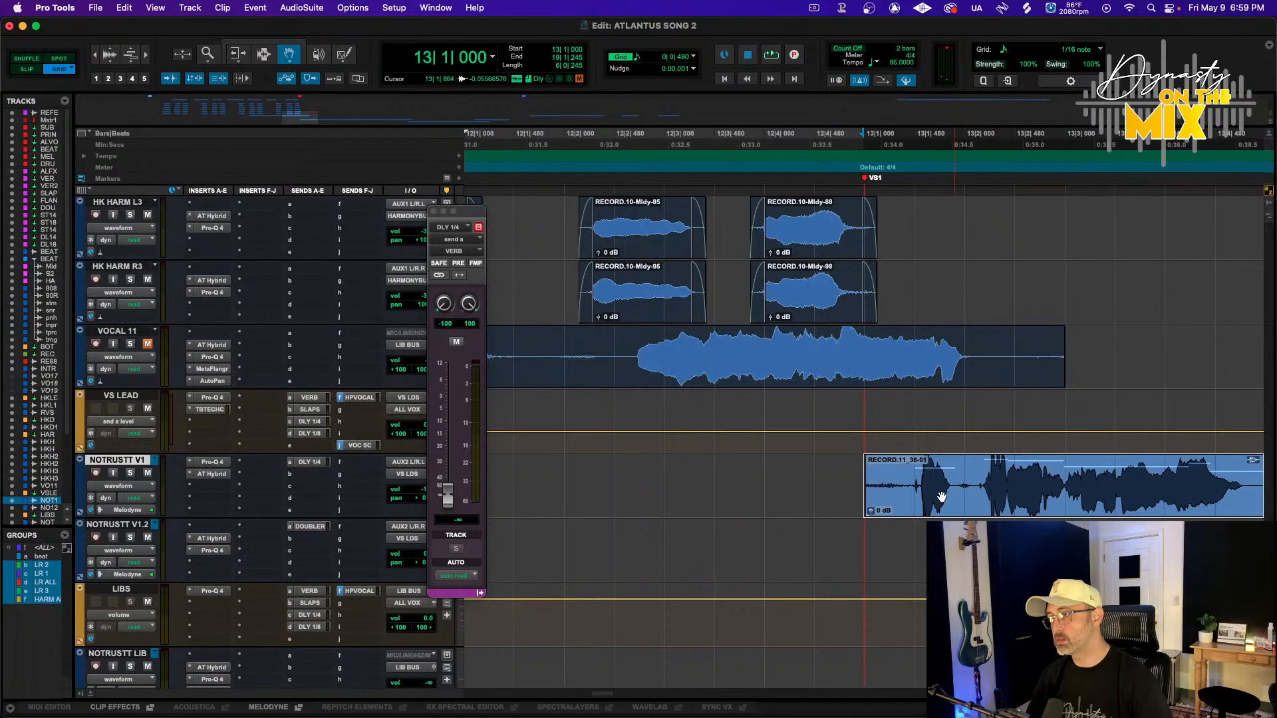
pyautogui.press('F6')
pyautogui.click(912, 499)
pyautogui.press('F7')
pyautogui.press('F3')
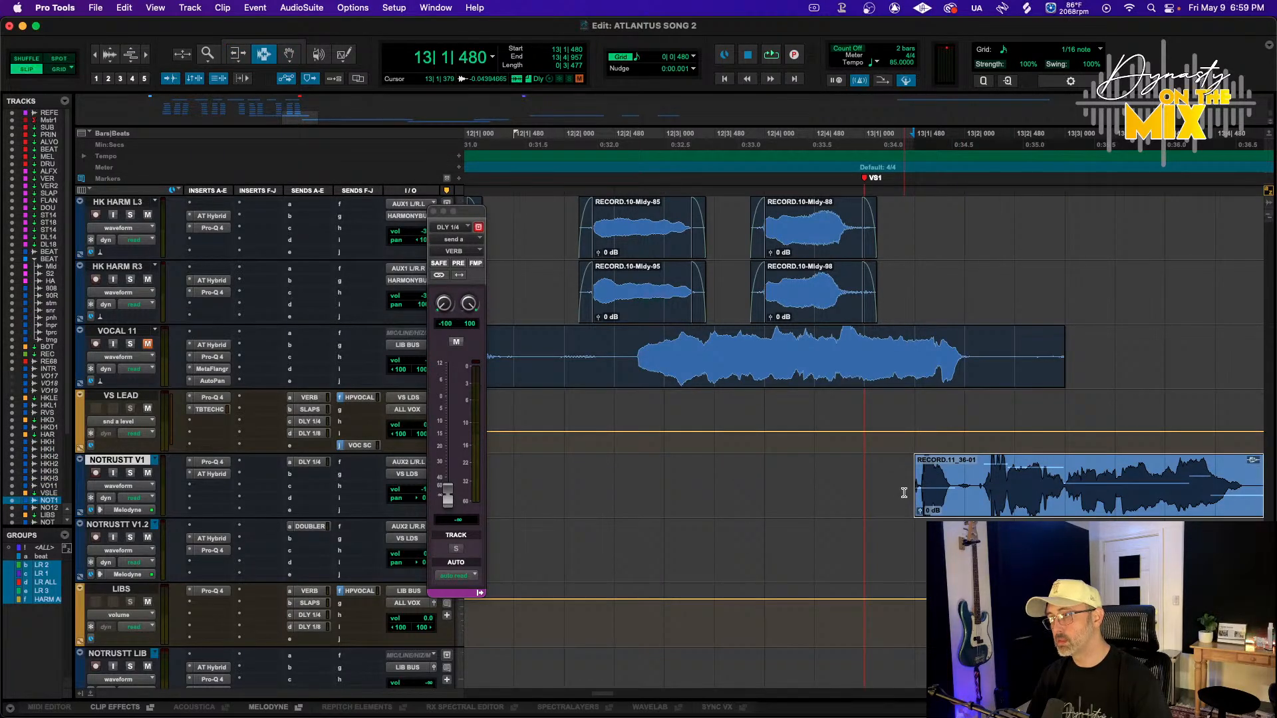
# Add a fade-in to the start of the trimmed NOTRUSTT V1 clip
pyautogui.moveTo(904, 492); pyautogui.dragTo(1012, 493)
pyautogui.hscroll(4, 919, 496)
pyautogui.press('f')
# Add crossfades at the next two clip boundaries on the NOTRUSTT V1 track
pyautogui.scroll(-1, 1012, 494)
pyautogui.hscroll(7, 1012, 495)
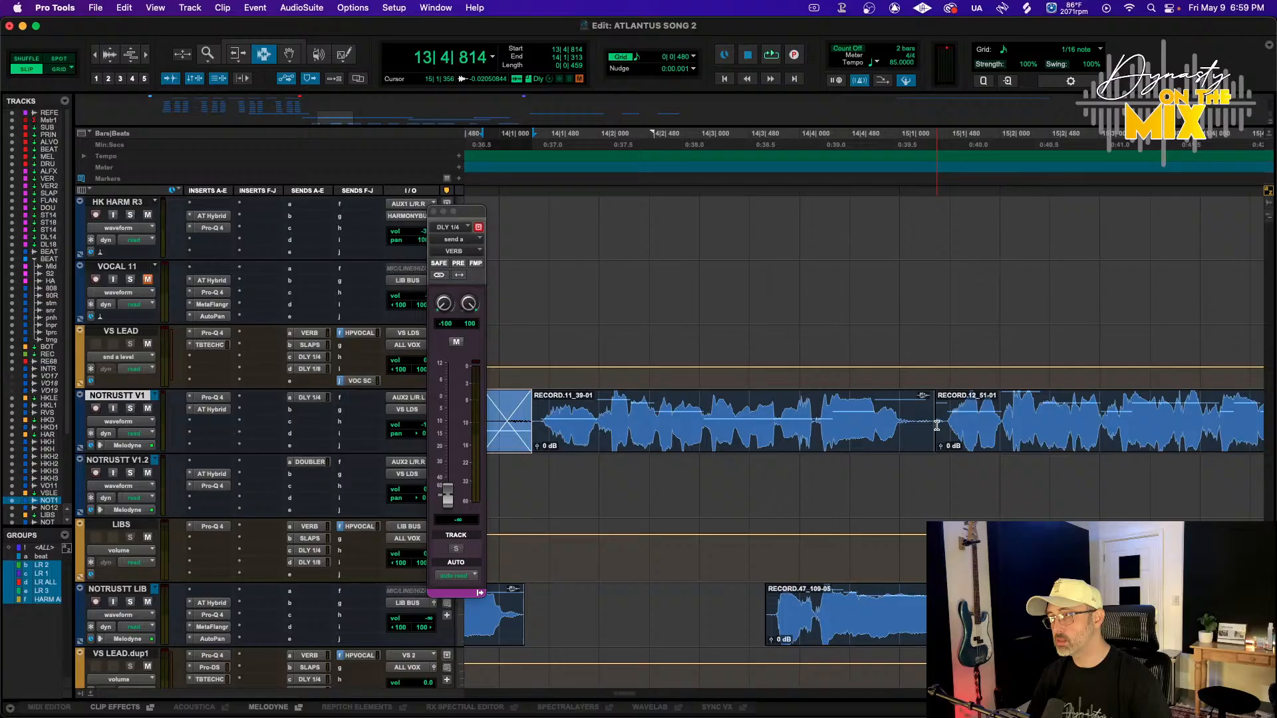
pyautogui.moveTo(904, 425); pyautogui.dragTo(947, 426)
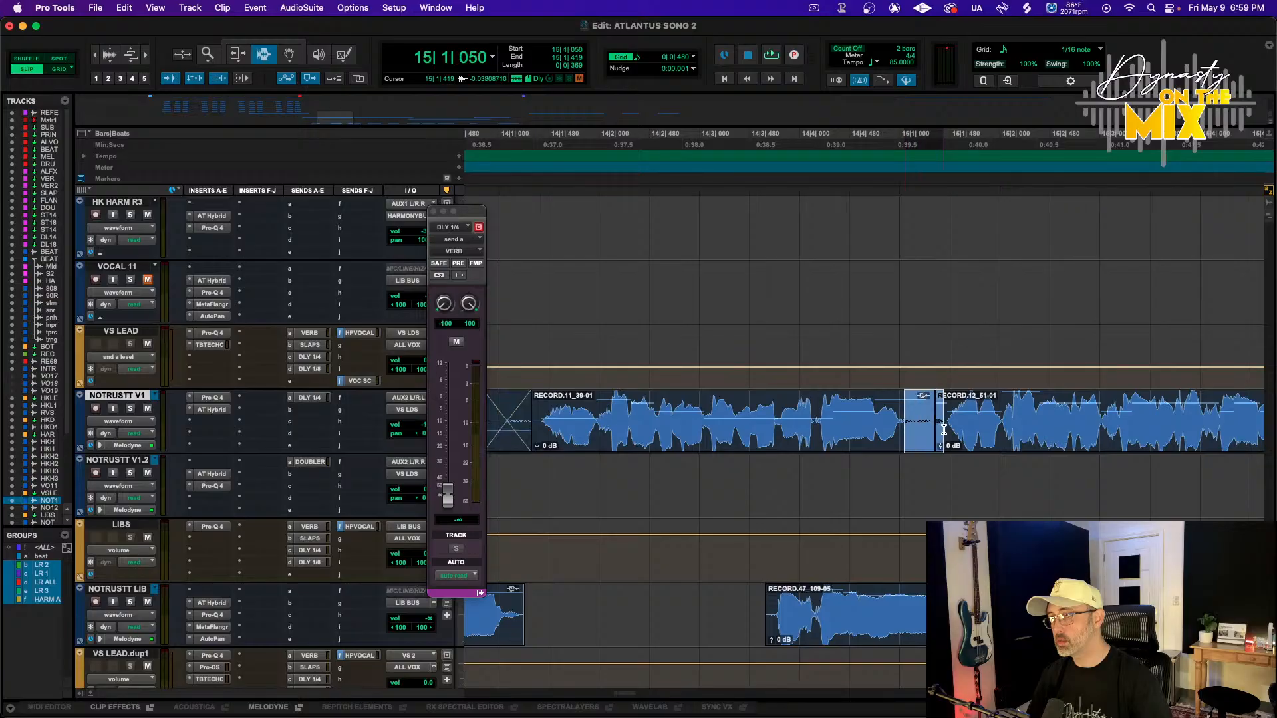
pyautogui.press('f')
pyautogui.hscroll(8, 948, 425)
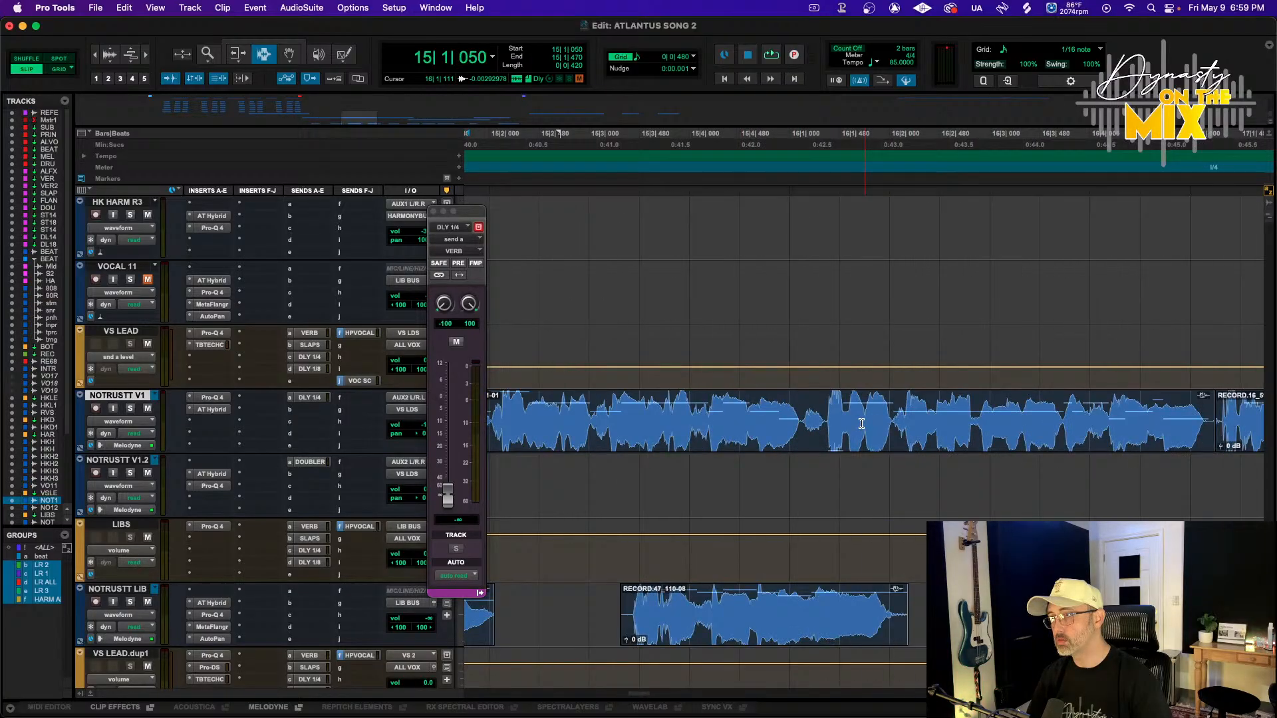
pyautogui.hscroll(4, 862, 424)
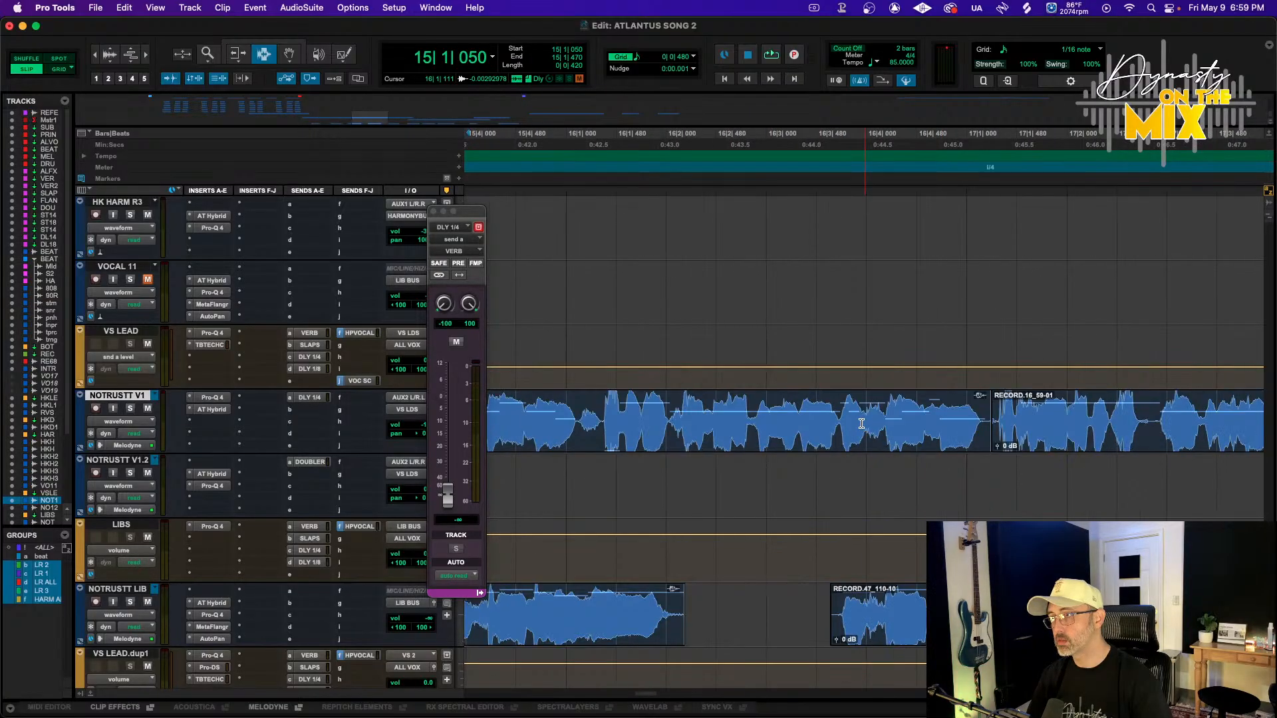
pyautogui.moveTo(982, 426); pyautogui.dragTo(1018, 426)
pyautogui.press('f')
pyautogui.click(1000, 426)
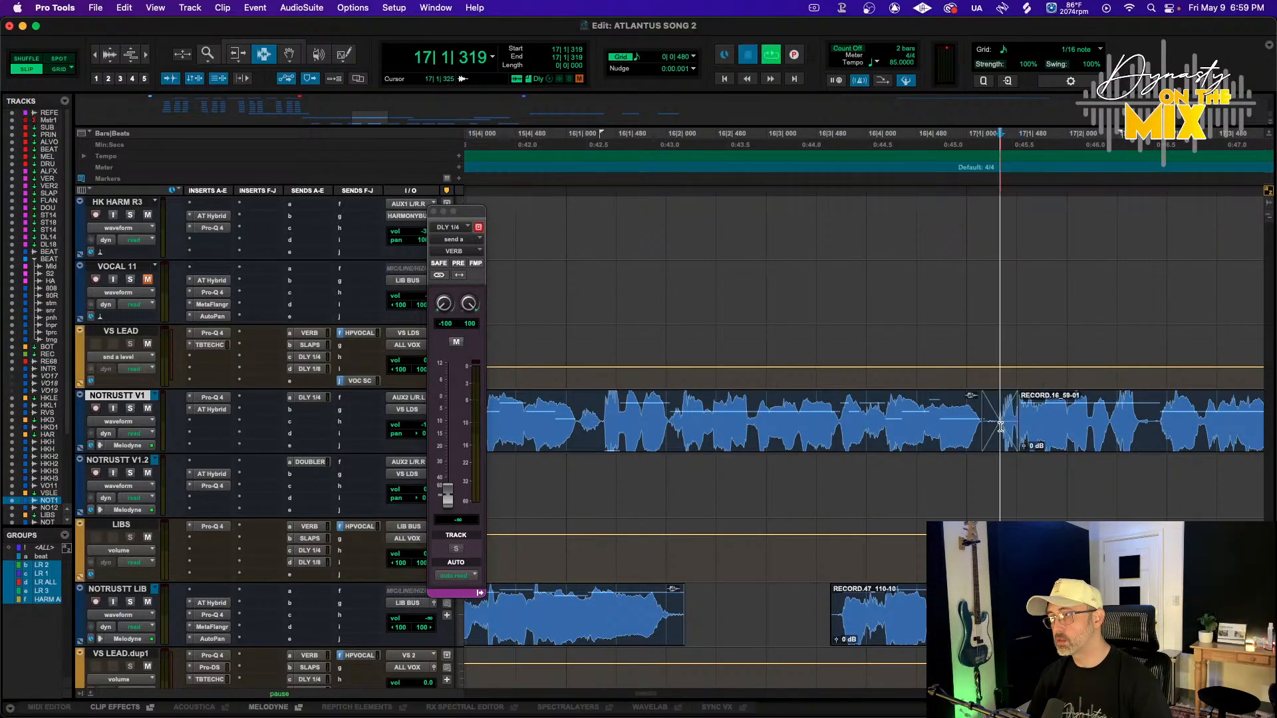
# Audition the NOTRUSTT V1 clip transitions from several points in the timeline
pyautogui.hscroll(8, 1000, 427)
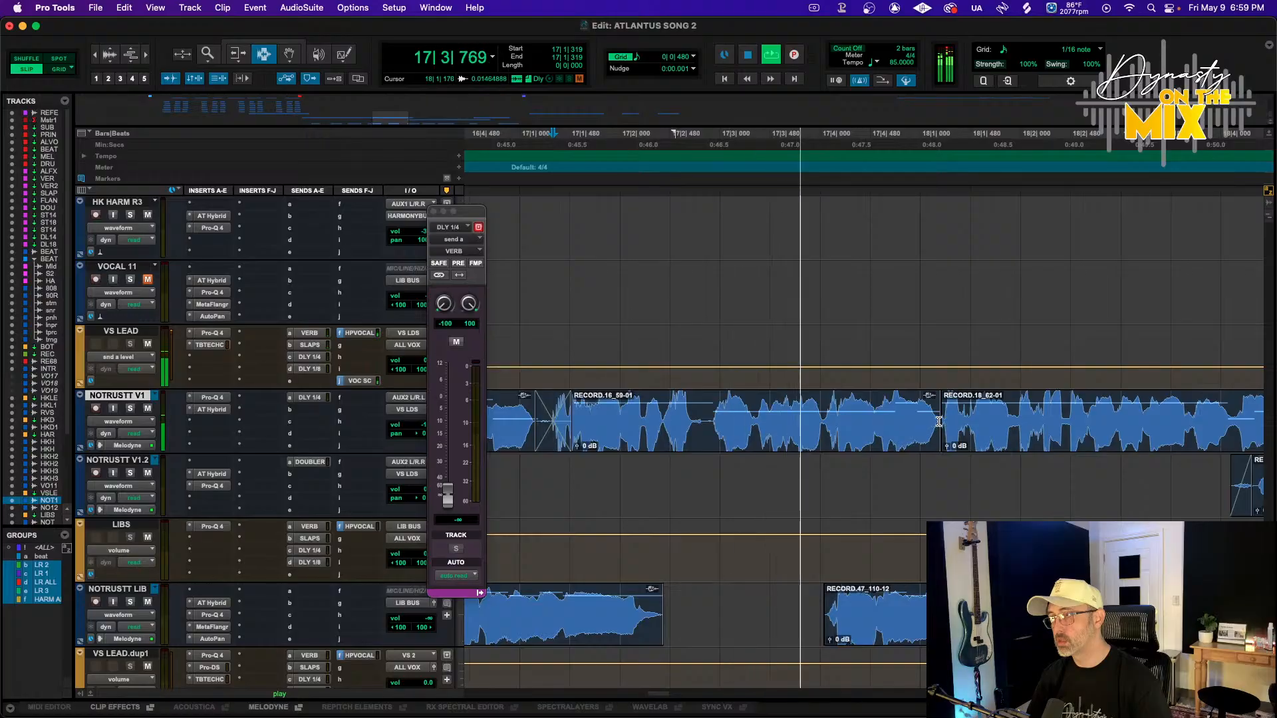
pyautogui.moveTo(939, 423); pyautogui.dragTo(947, 423)
pyautogui.hscroll(-20, 918, 421)
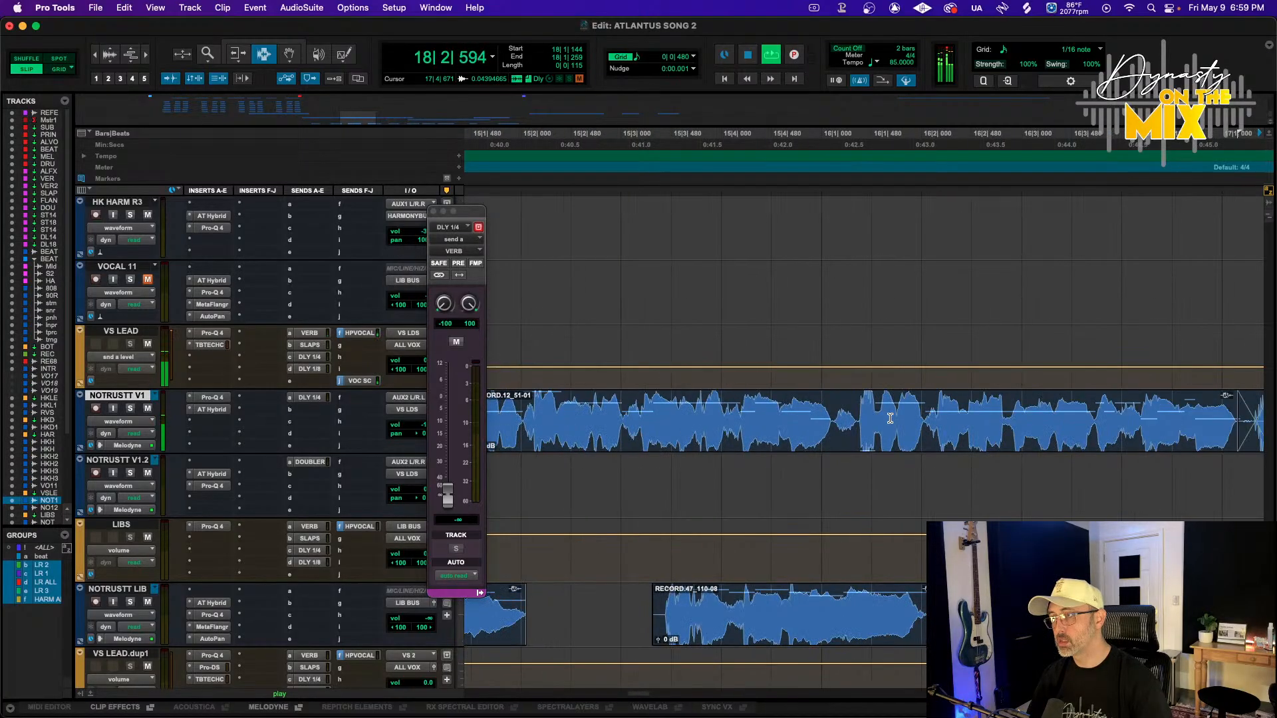
pyautogui.hscroll(-4, 890, 418)
pyautogui.click(885, 134)
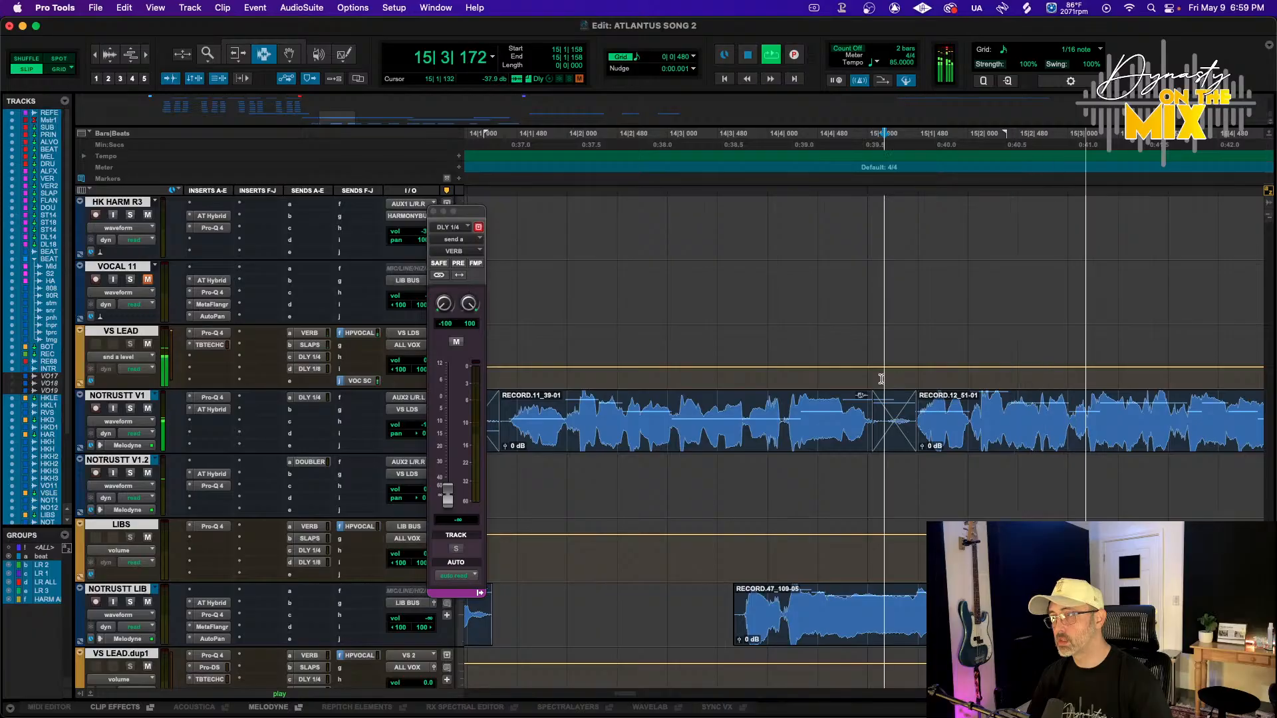
pyautogui.hscroll(-3, 885, 379)
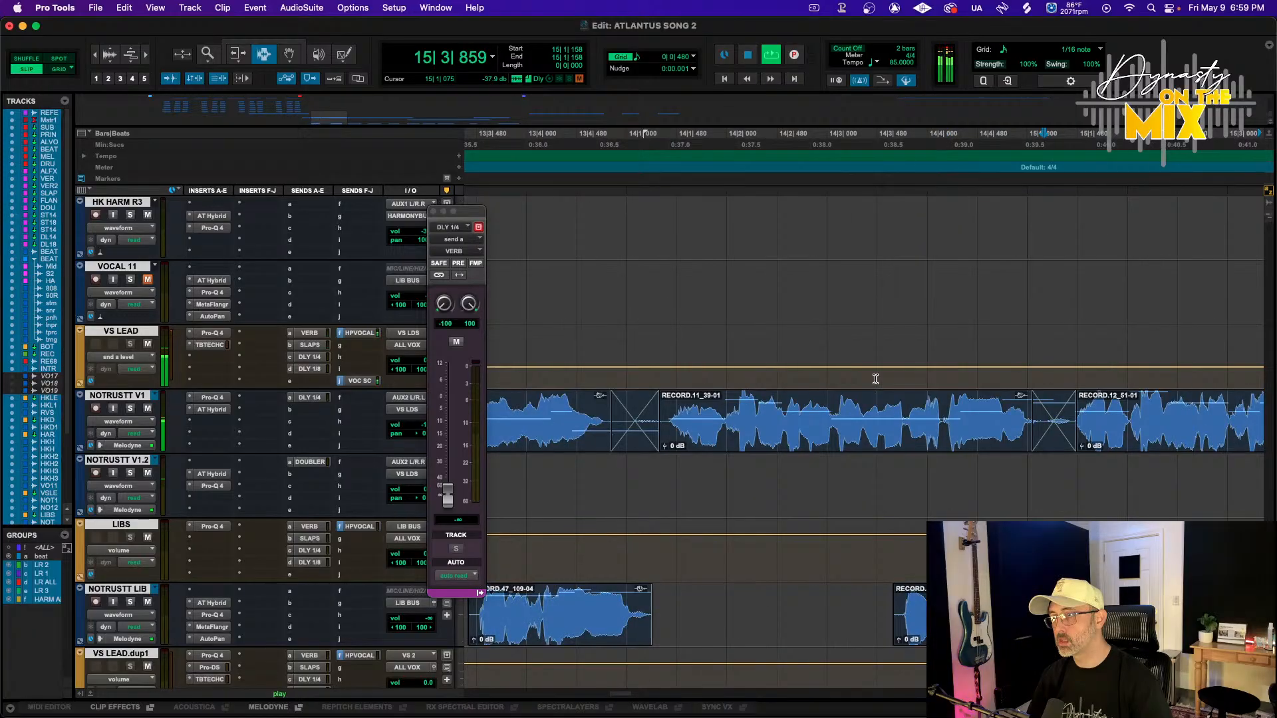
pyautogui.click(650, 134)
pyautogui.hscroll(-9, 685, 328)
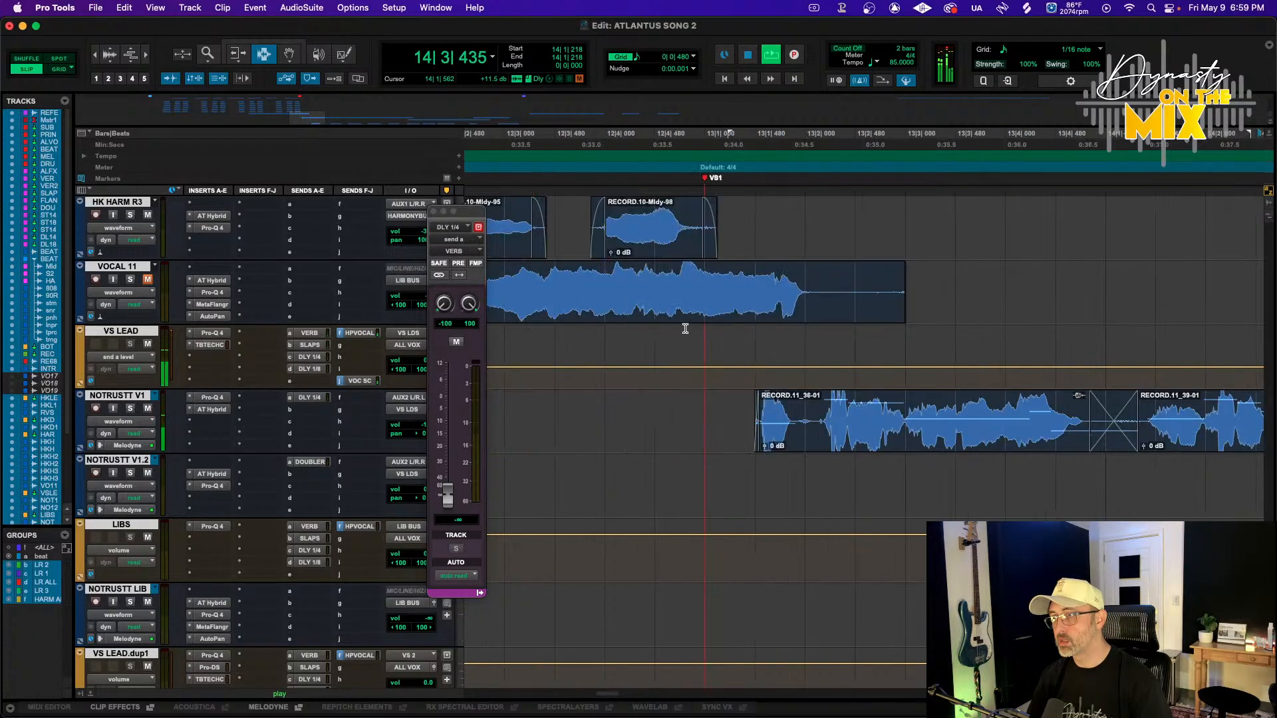
pyautogui.hscroll(12, 685, 328)
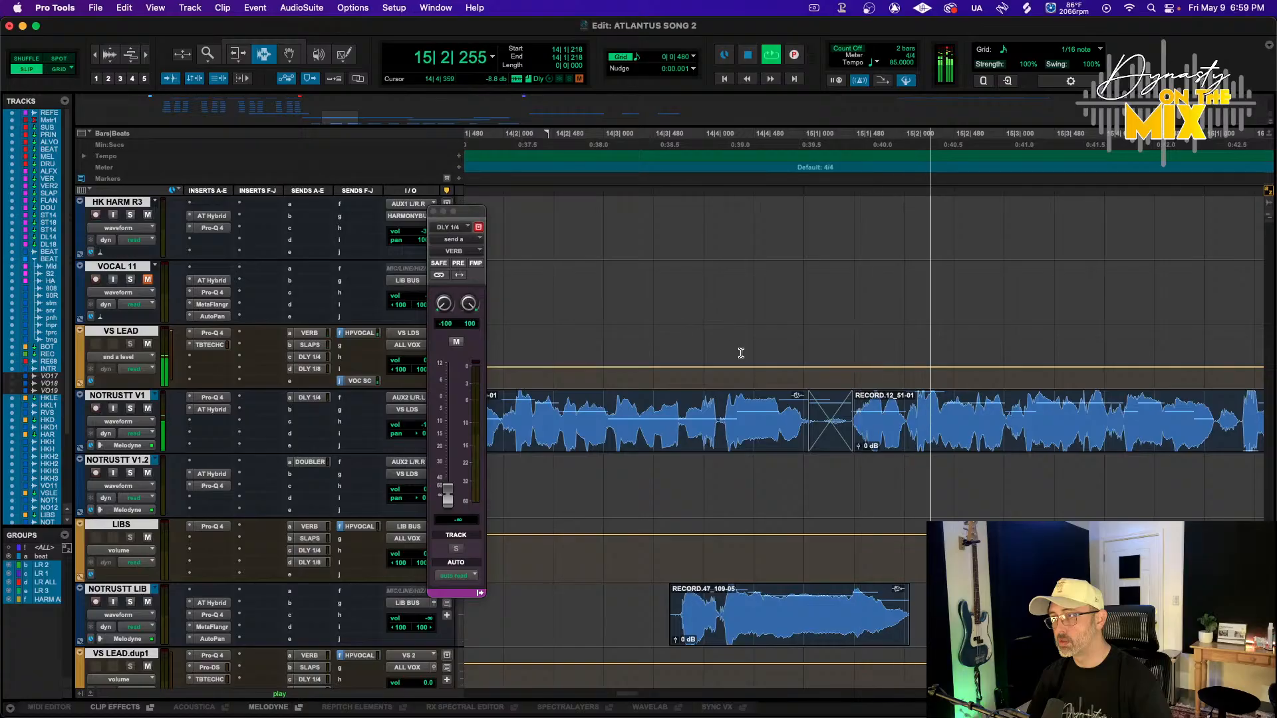
pyautogui.press('space')
# Select around a NOTRUSTT V1 clip boundary and play it back with the track soloed
pyautogui.moveTo(848, 418); pyautogui.dragTo(912, 417)
pyautogui.scroll(6, 887, 416)
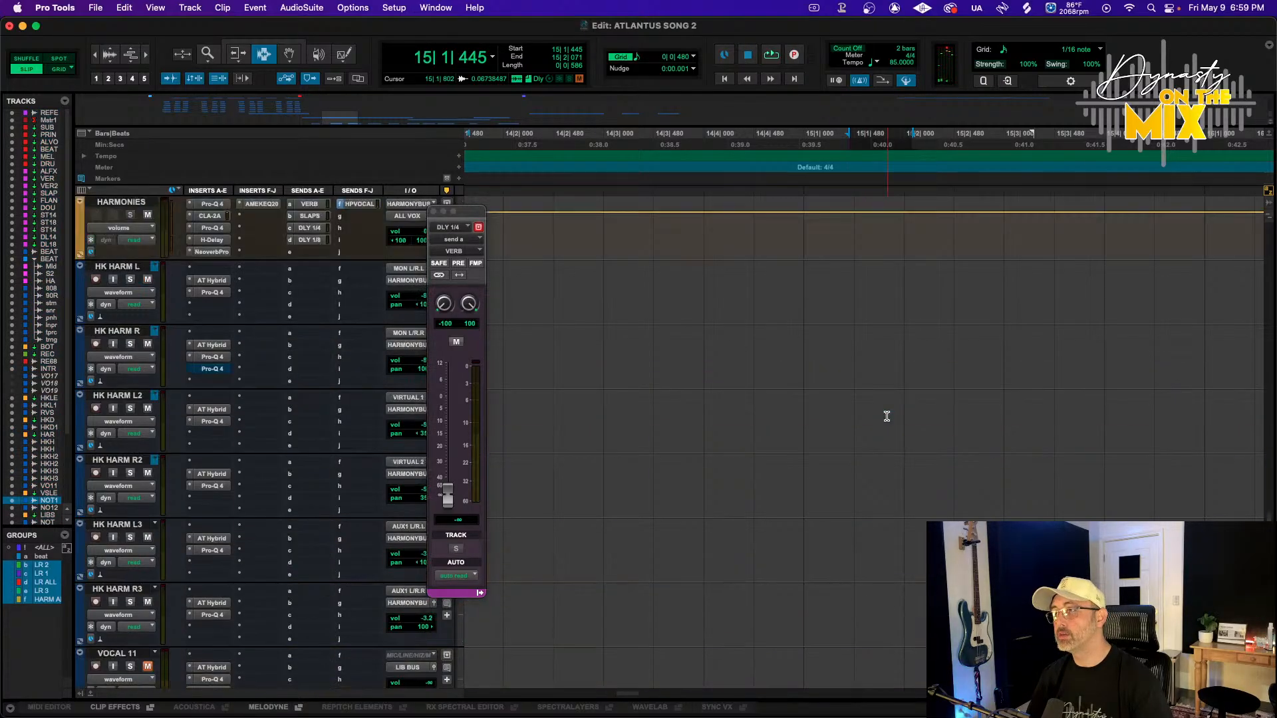
pyautogui.scroll(10, 886, 417)
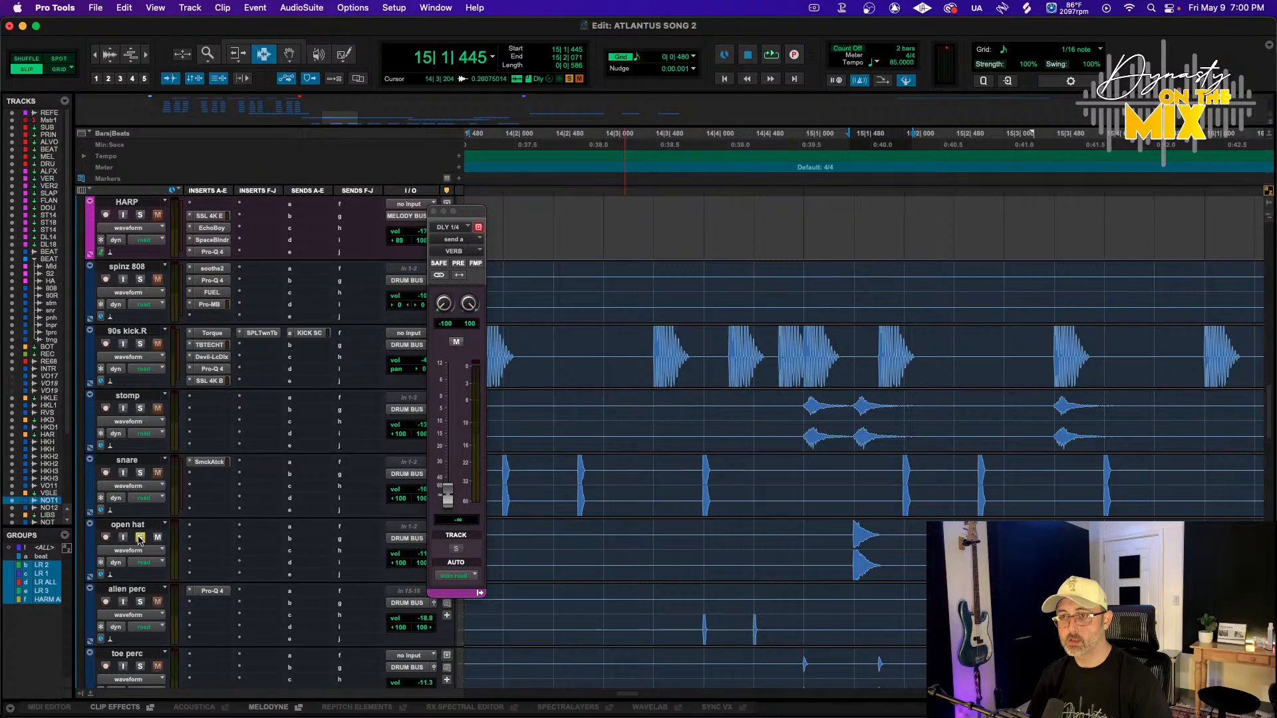
pyautogui.scroll(-15, 141, 411)
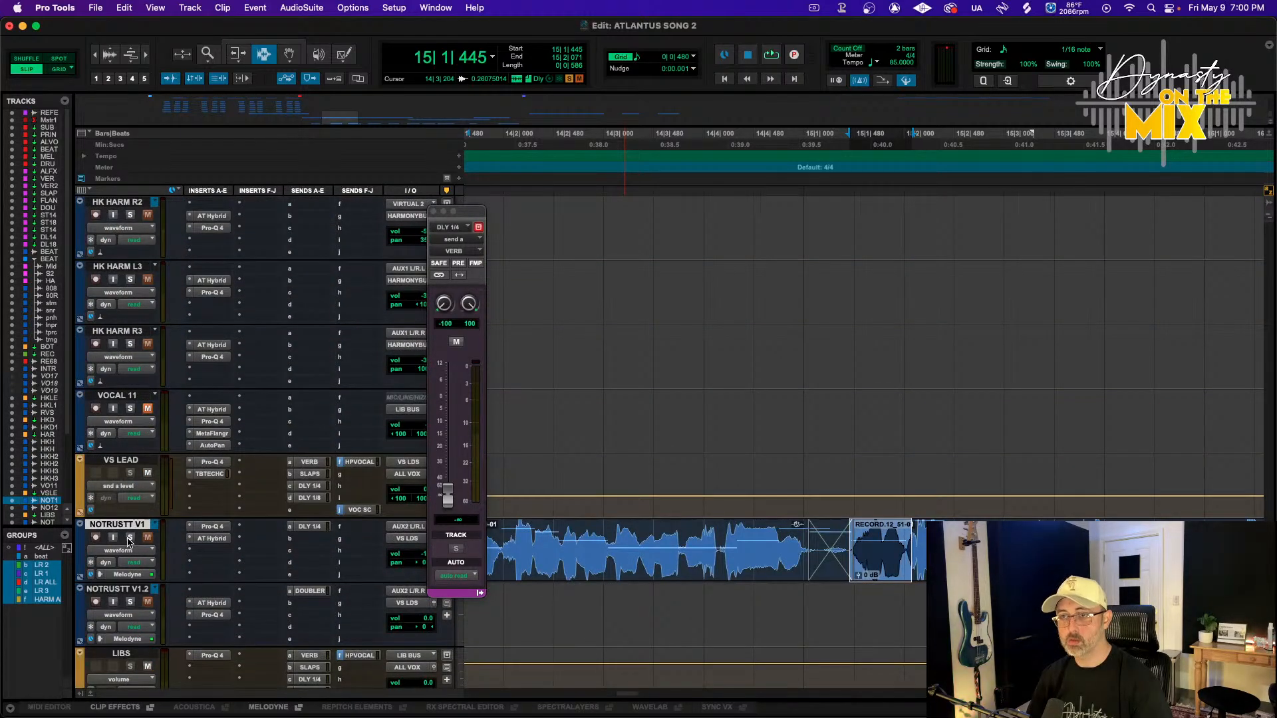
pyautogui.moveTo(852, 550); pyautogui.dragTo(865, 551)
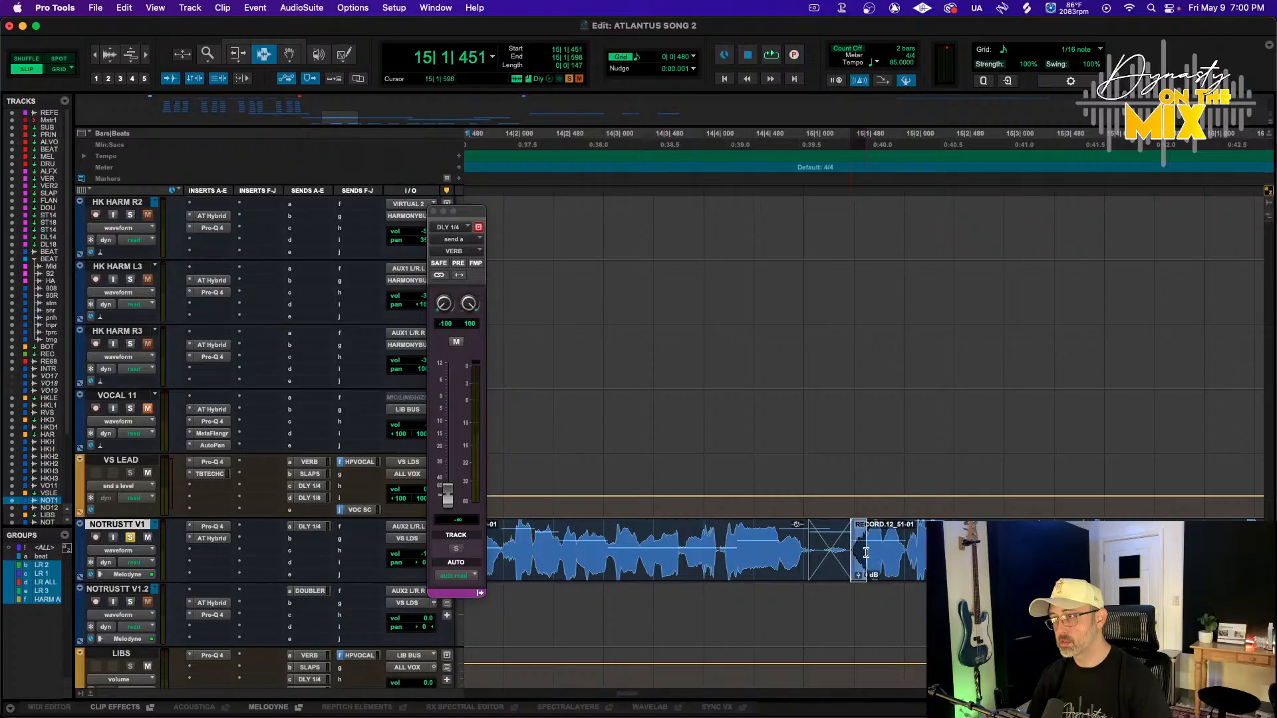
pyautogui.press('space')
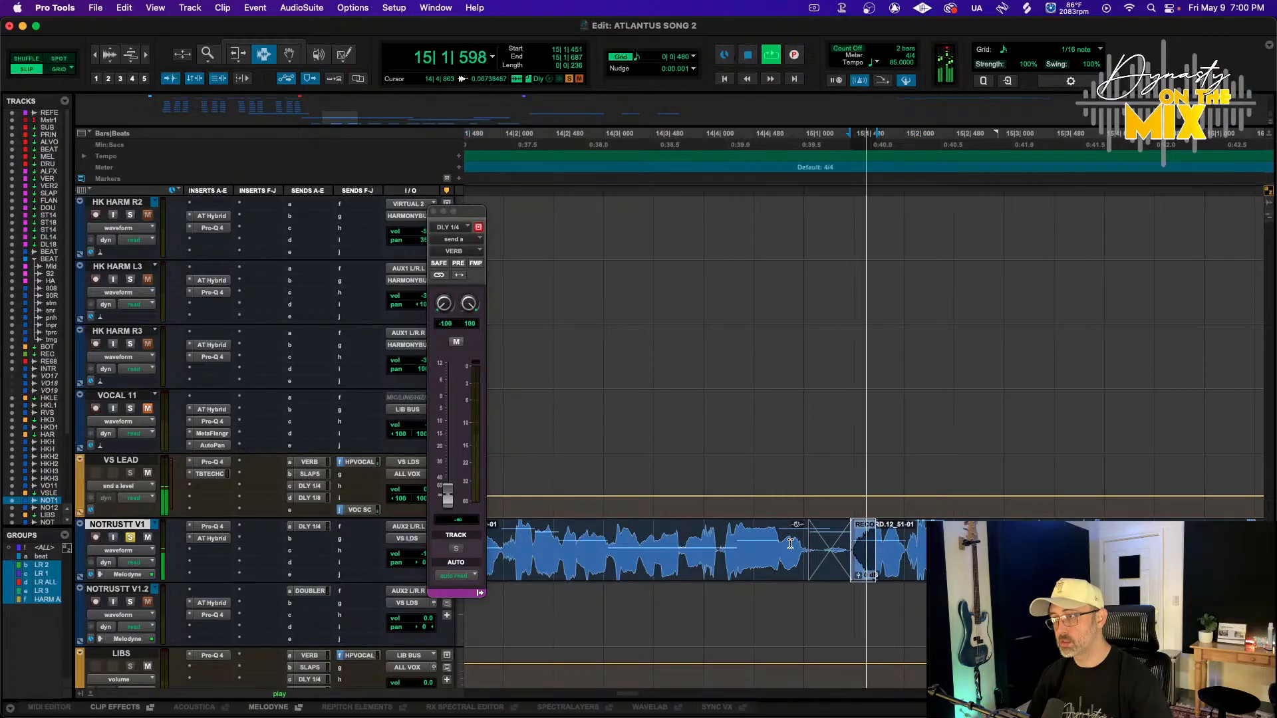
pyautogui.press('space')
pyautogui.click(130, 537)
pyautogui.press('space')
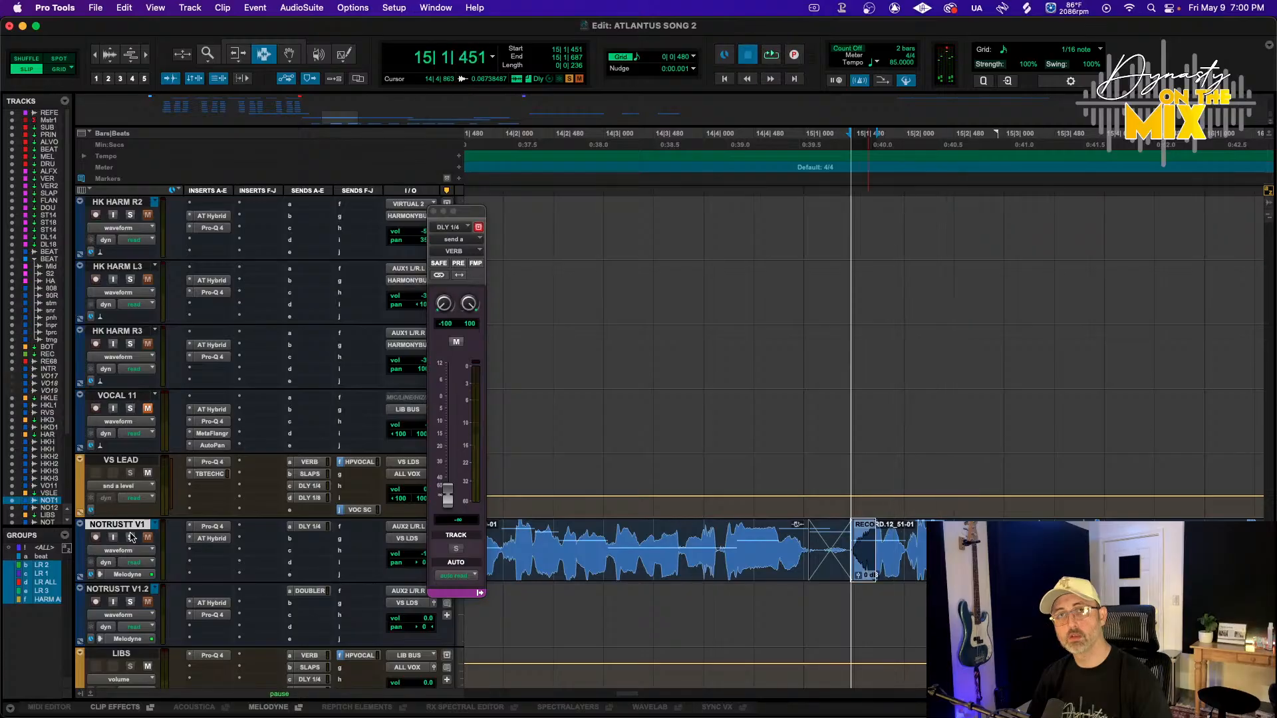
pyautogui.press('space')
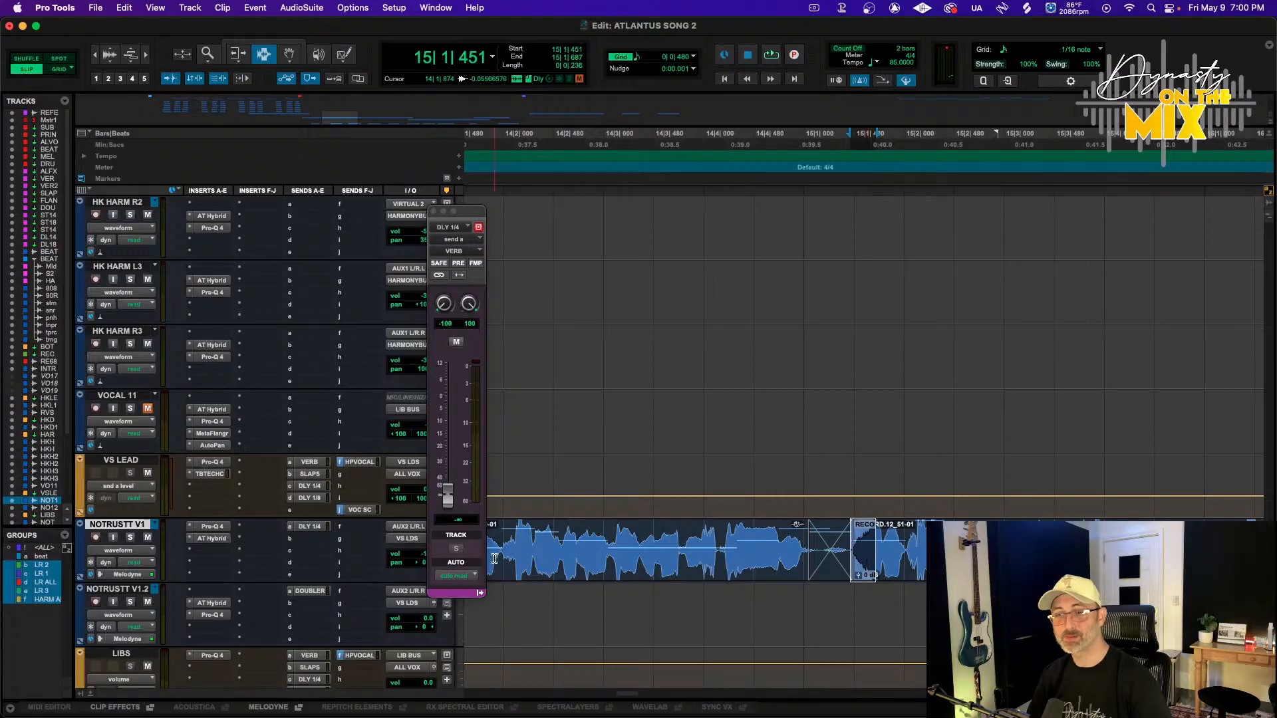
# Play the song from bar 14 while following the NOTRUSTT V1 track
pyautogui.scroll(10, 600, 493)
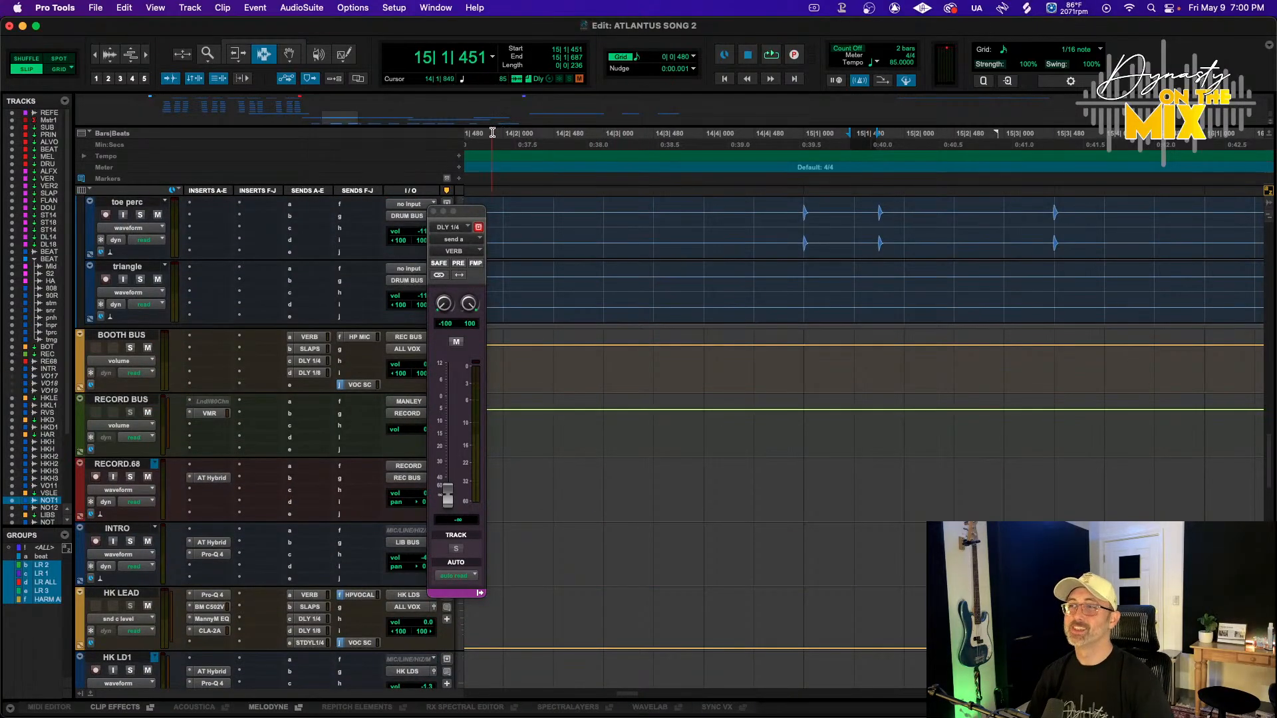
pyautogui.click(493, 133)
pyautogui.press('space')
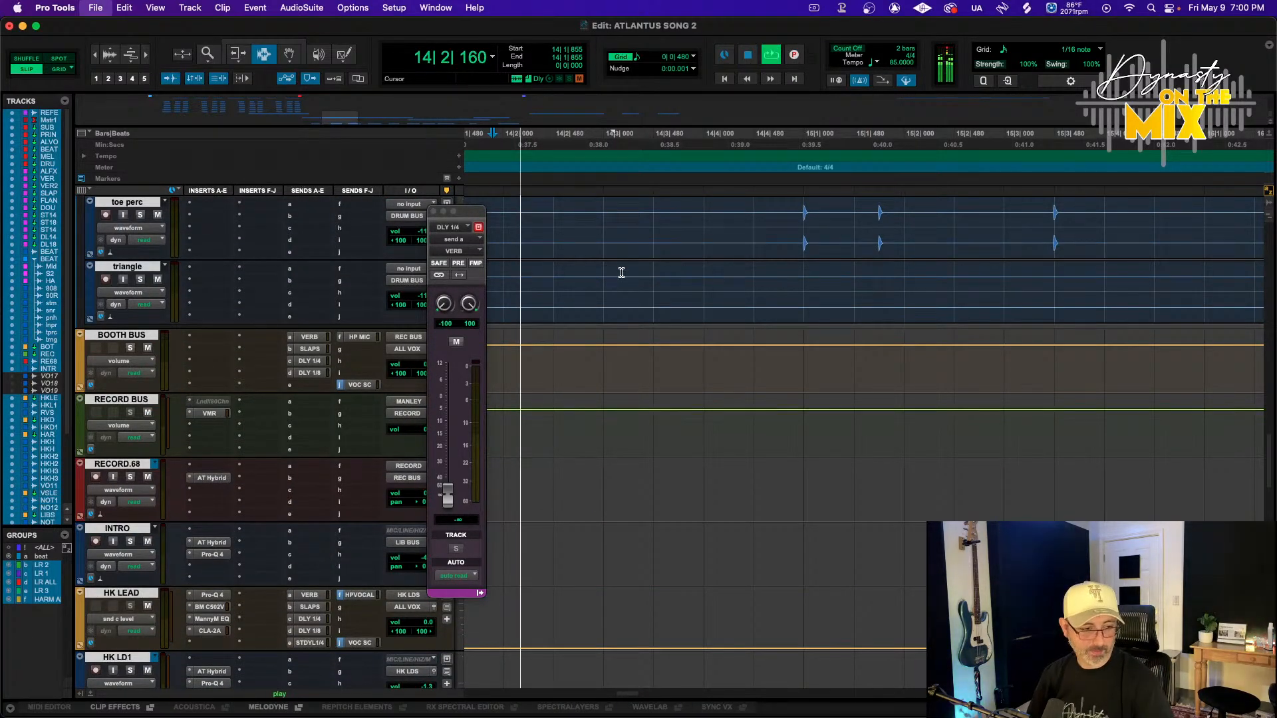
pyautogui.scroll(-10, 712, 312)
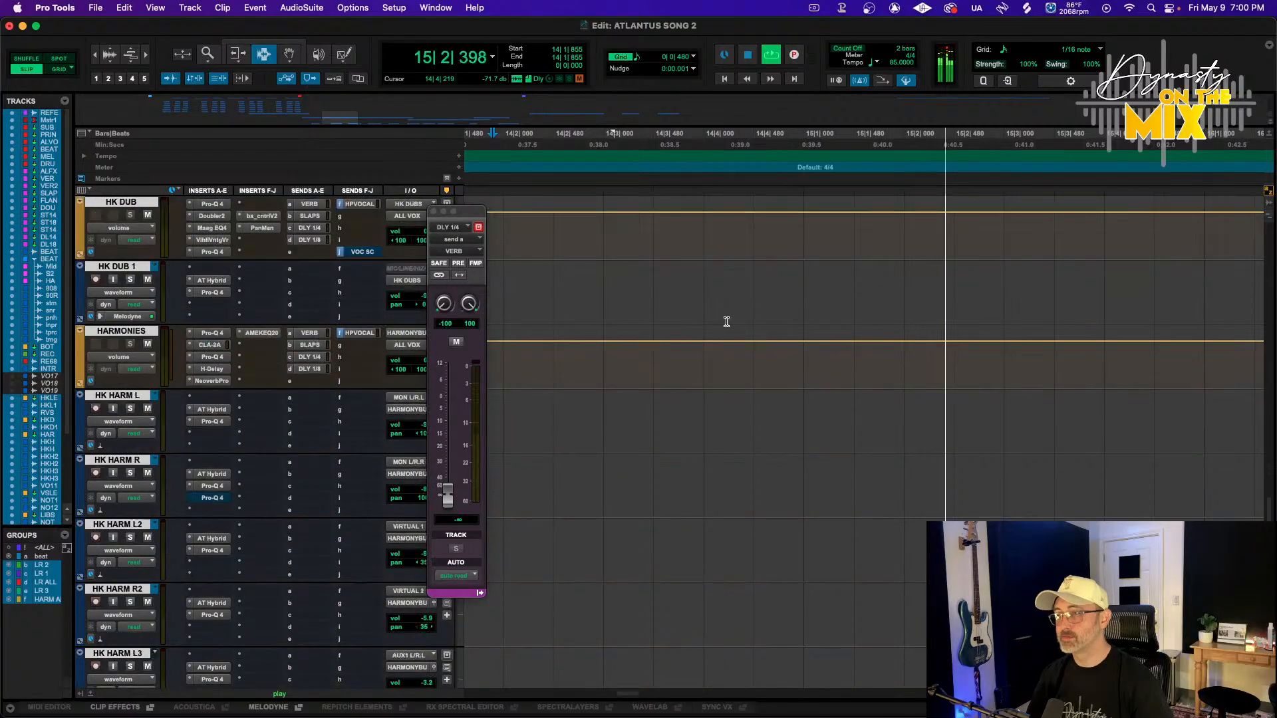
pyautogui.scroll(-10, 721, 322)
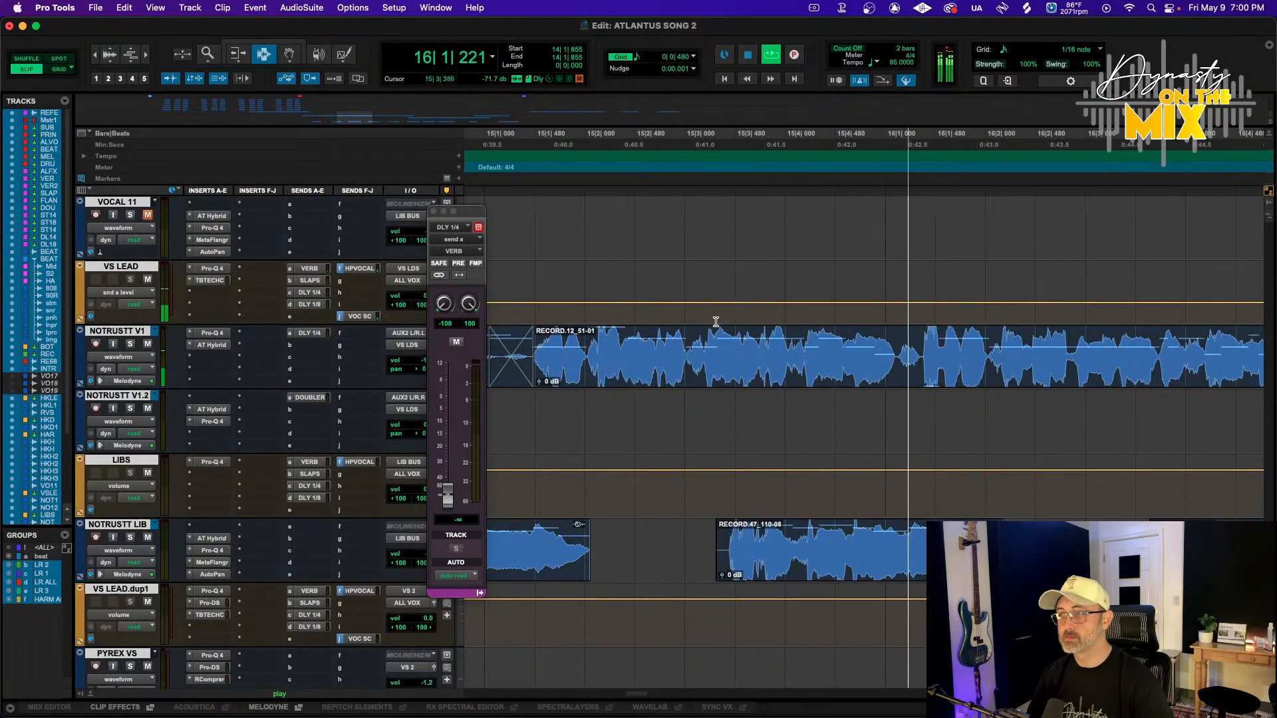
pyautogui.press('space')
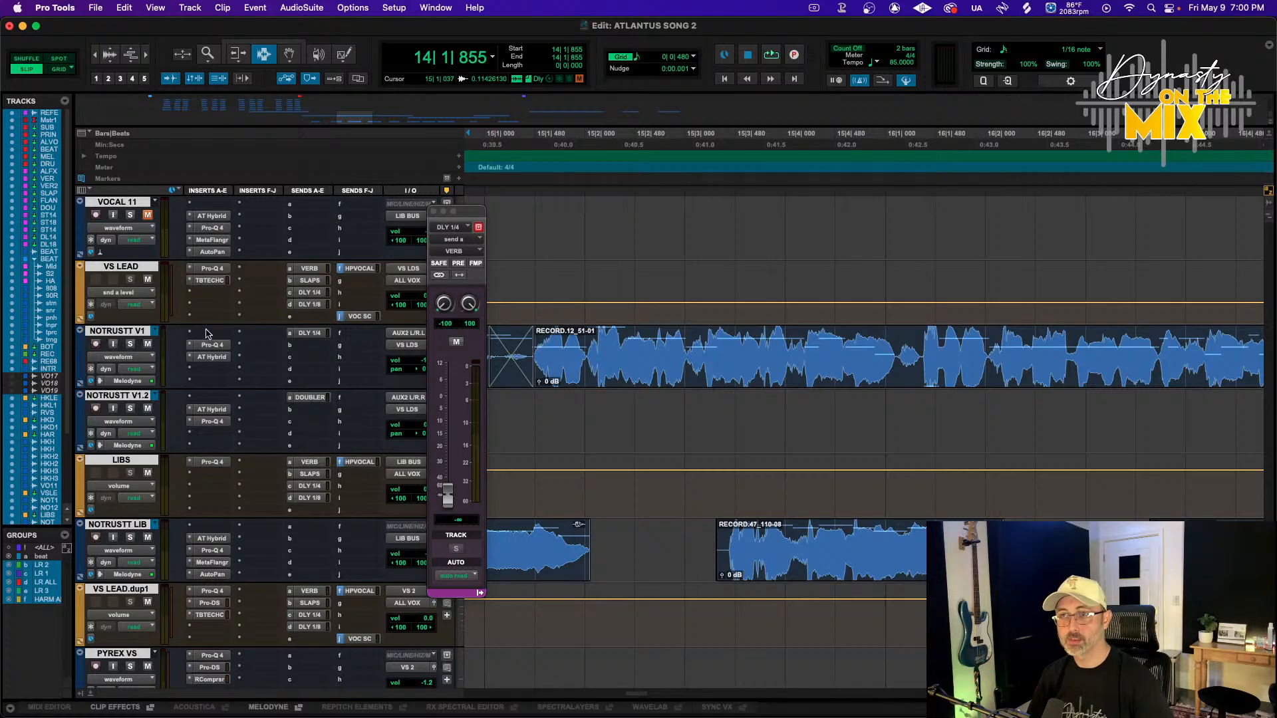
# Insert the FabFilter Pro-DS (mono) de-esser on the first insert slot of the NOTRUSTT V1 track
pyautogui.click(207, 333)
pyautogui.moveTo(278, 335)
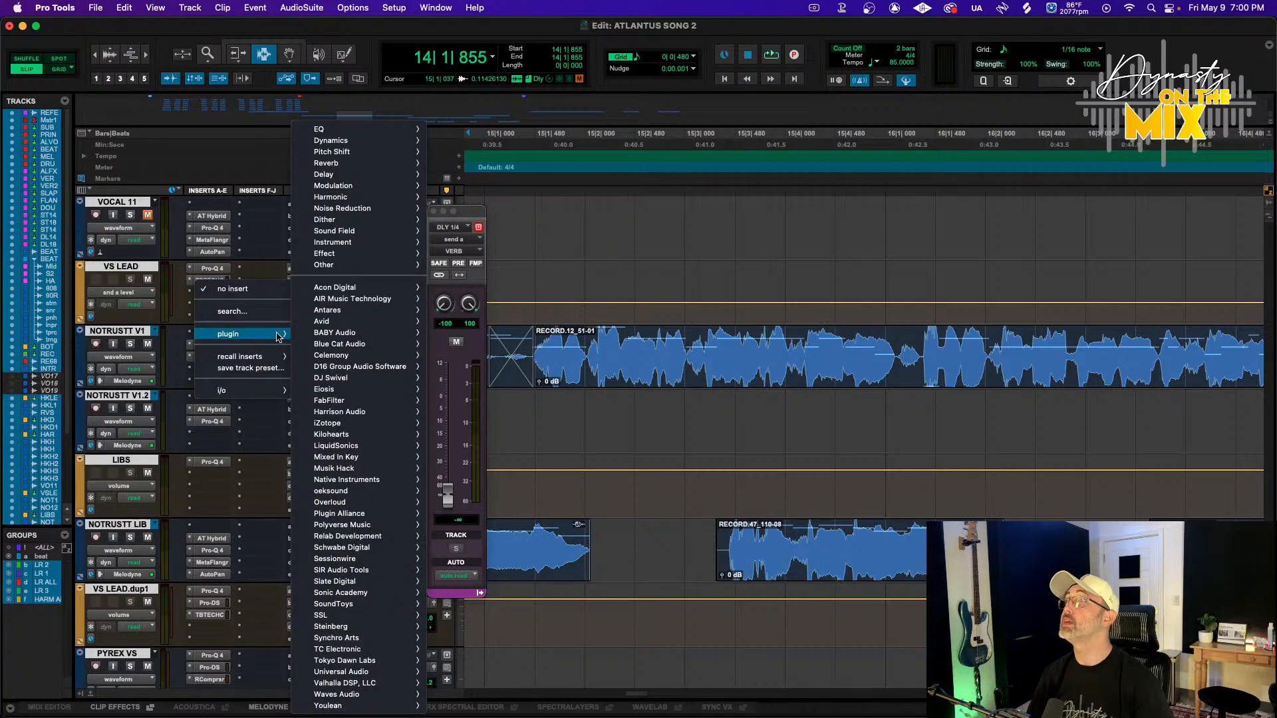
pyautogui.moveTo(399, 141)
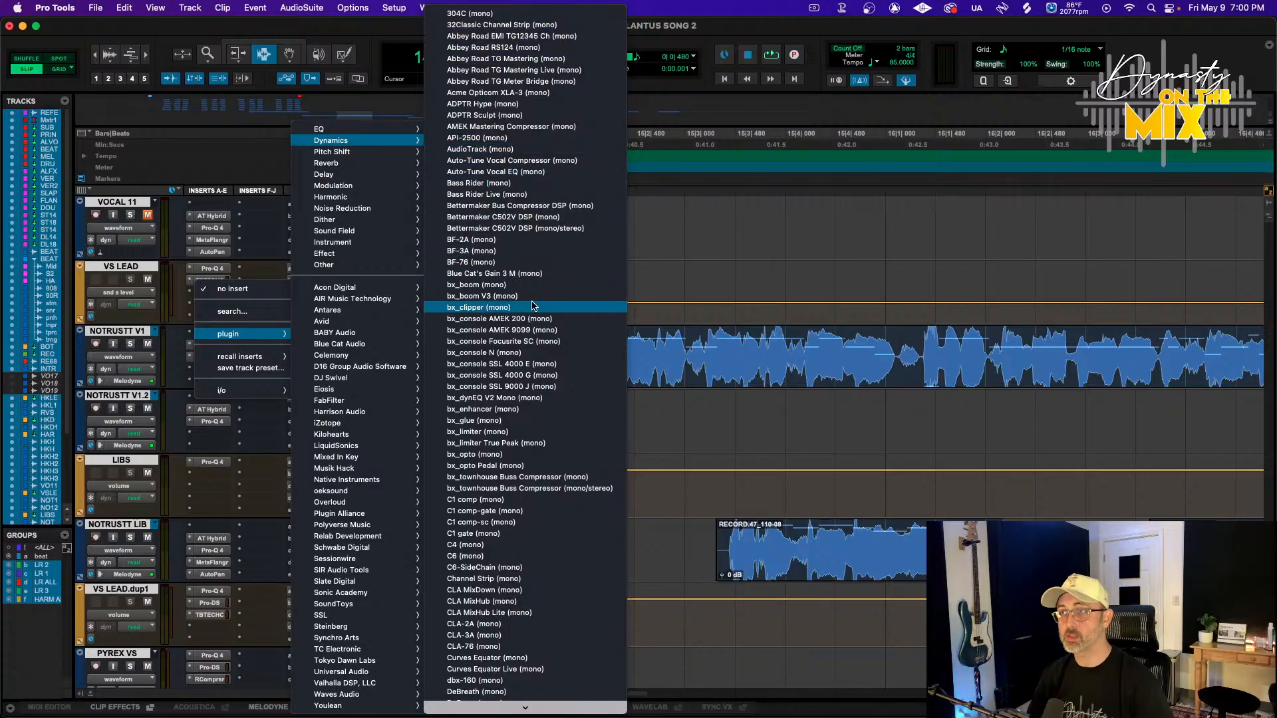
pyautogui.scroll(-1, 514, 474)
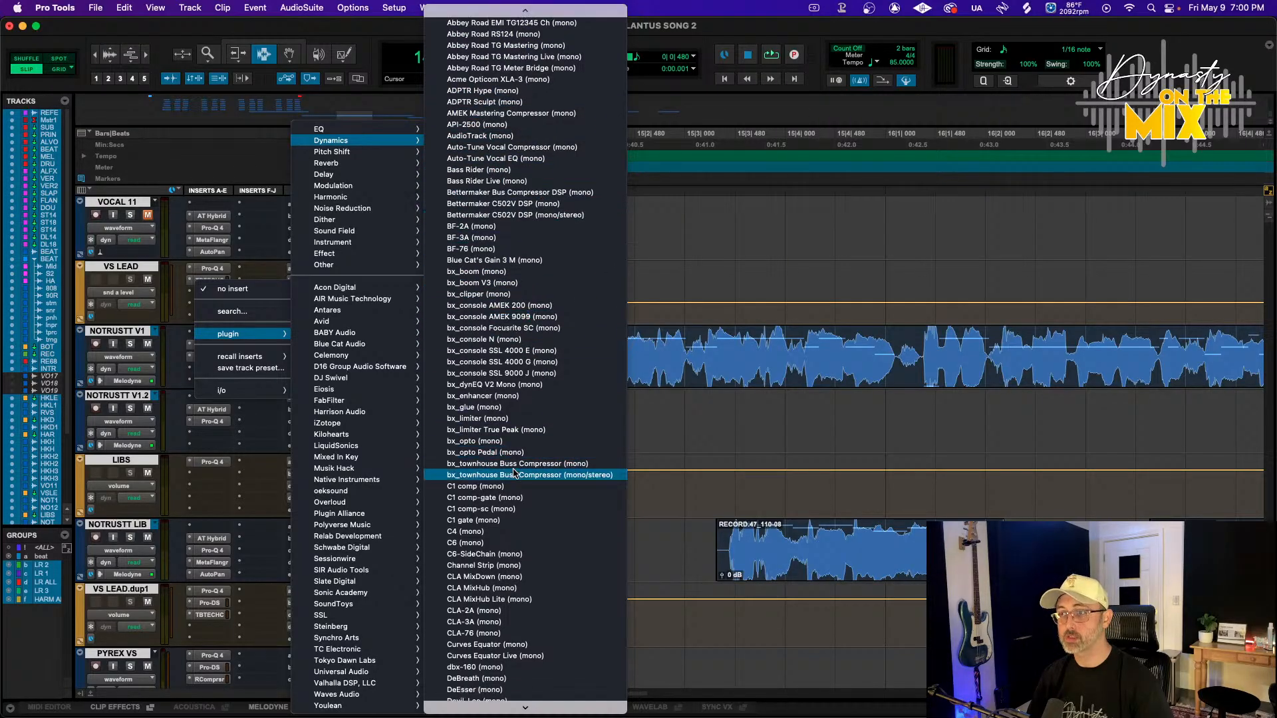
pyautogui.scroll(-10, 522, 592)
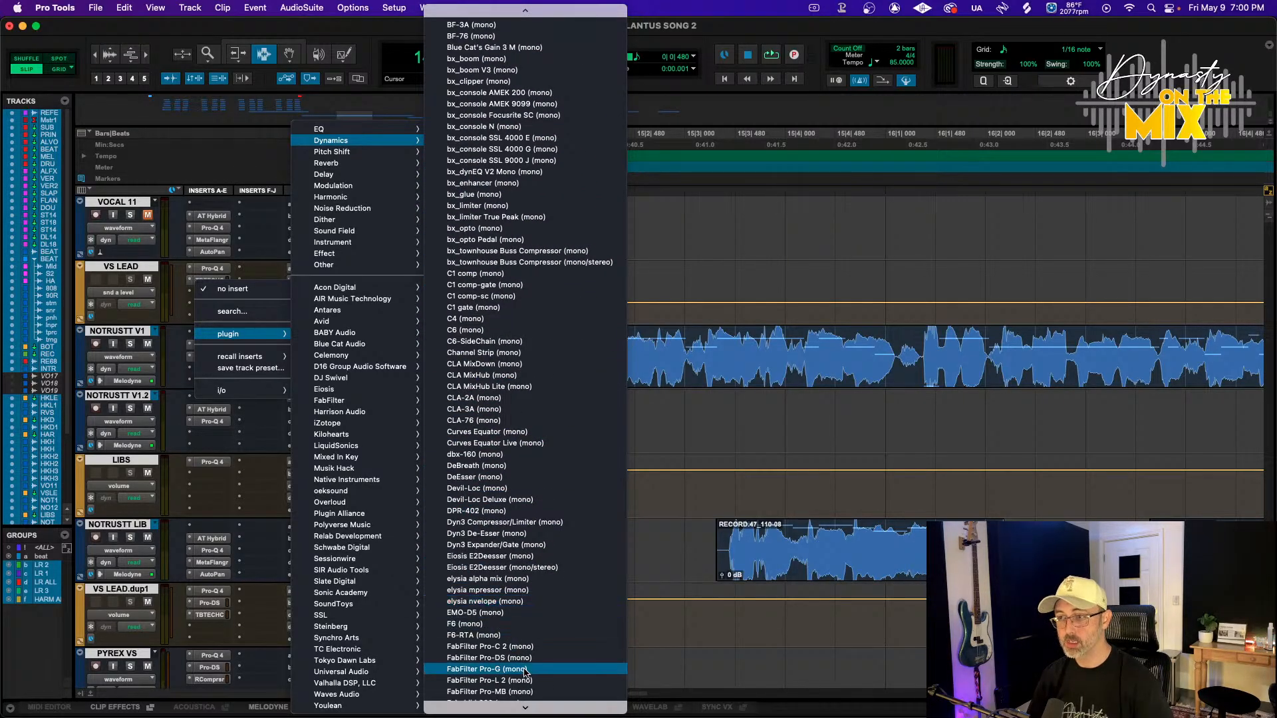
pyautogui.click(525, 658)
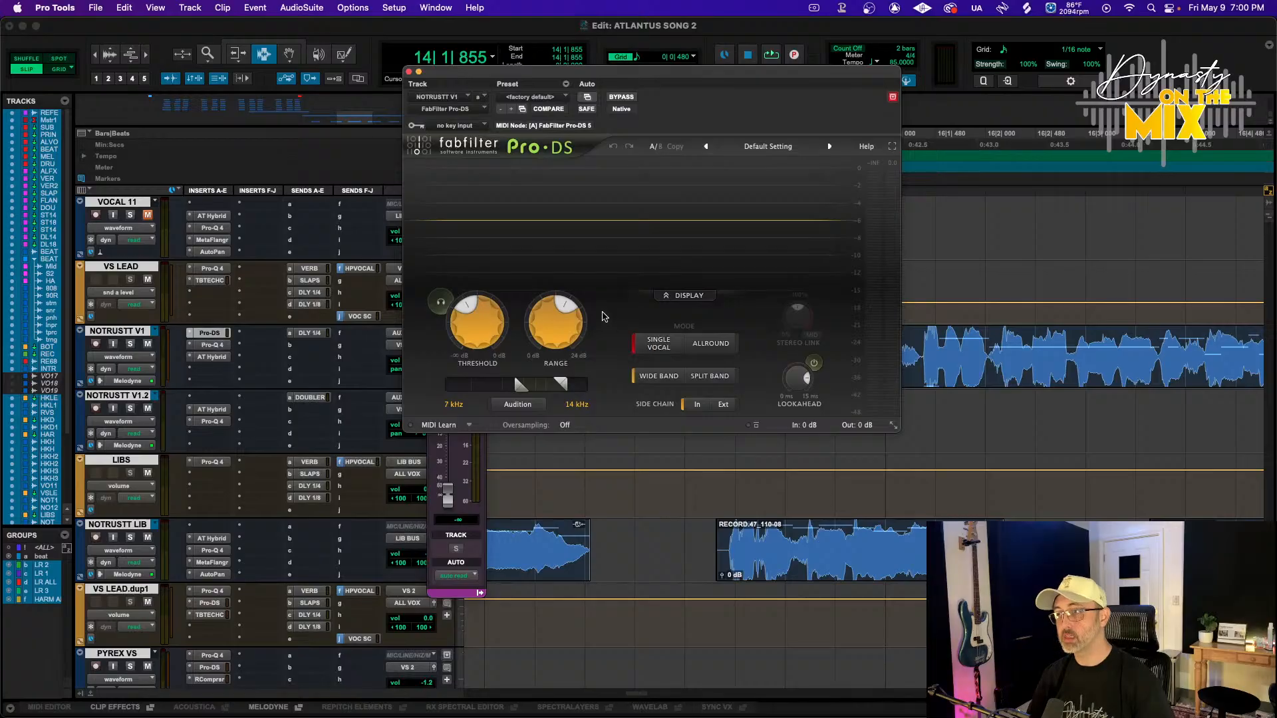
# Play the NOTRUSTT V1 vocal and shift the Pro-DS detection band to about 5.998–12 kHz
pyautogui.press('r')
pyautogui.press('r')
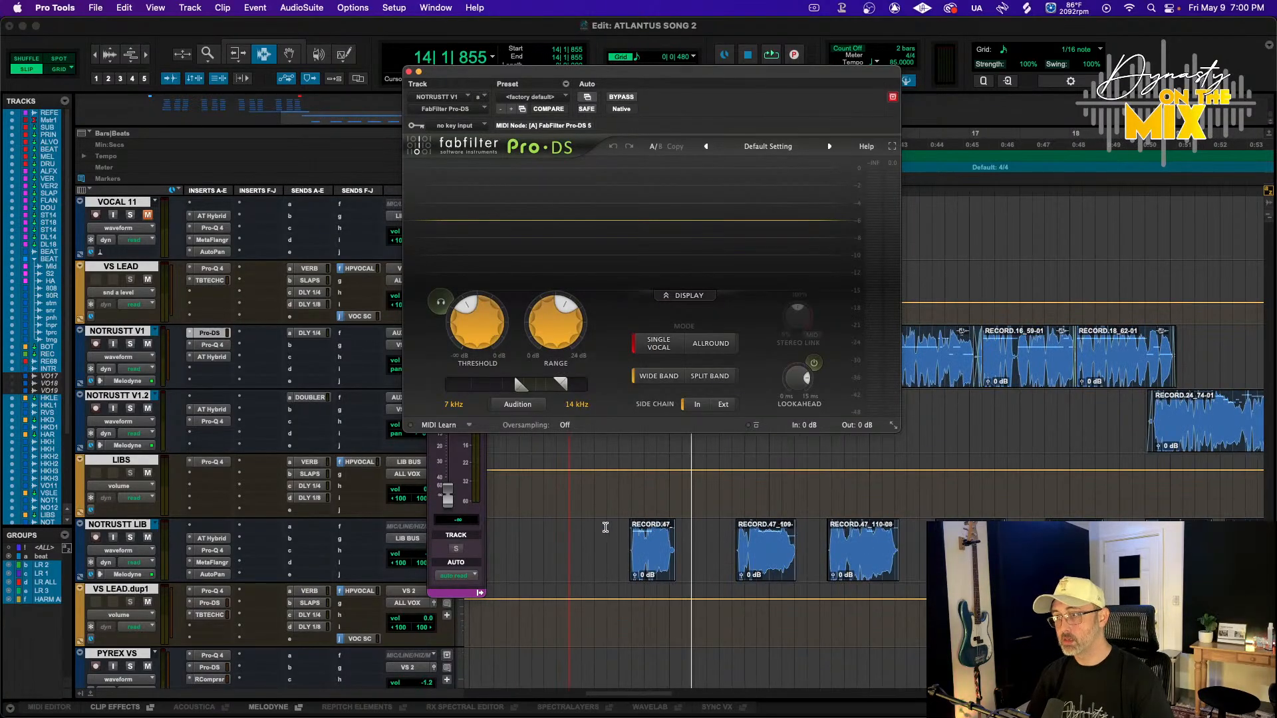
pyautogui.click(606, 527)
pyautogui.scroll(5, 604, 531)
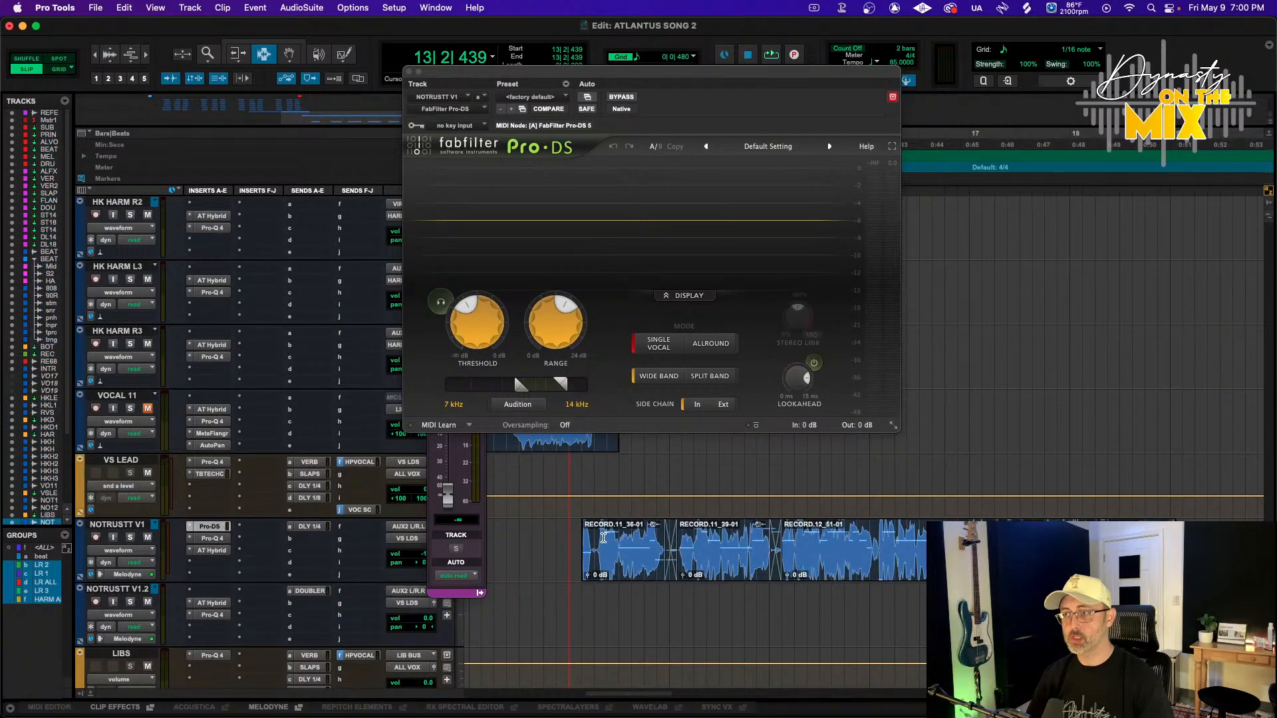
pyautogui.click(587, 536)
pyautogui.click(572, 534)
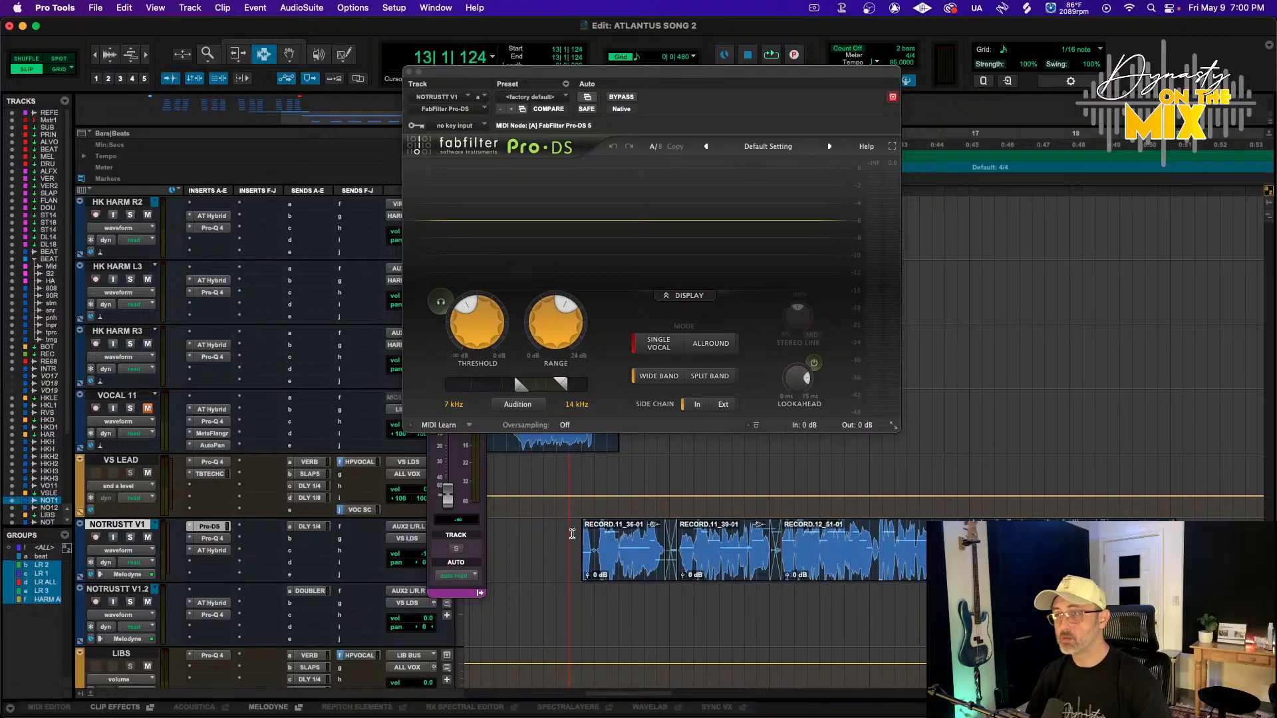
pyautogui.press('space')
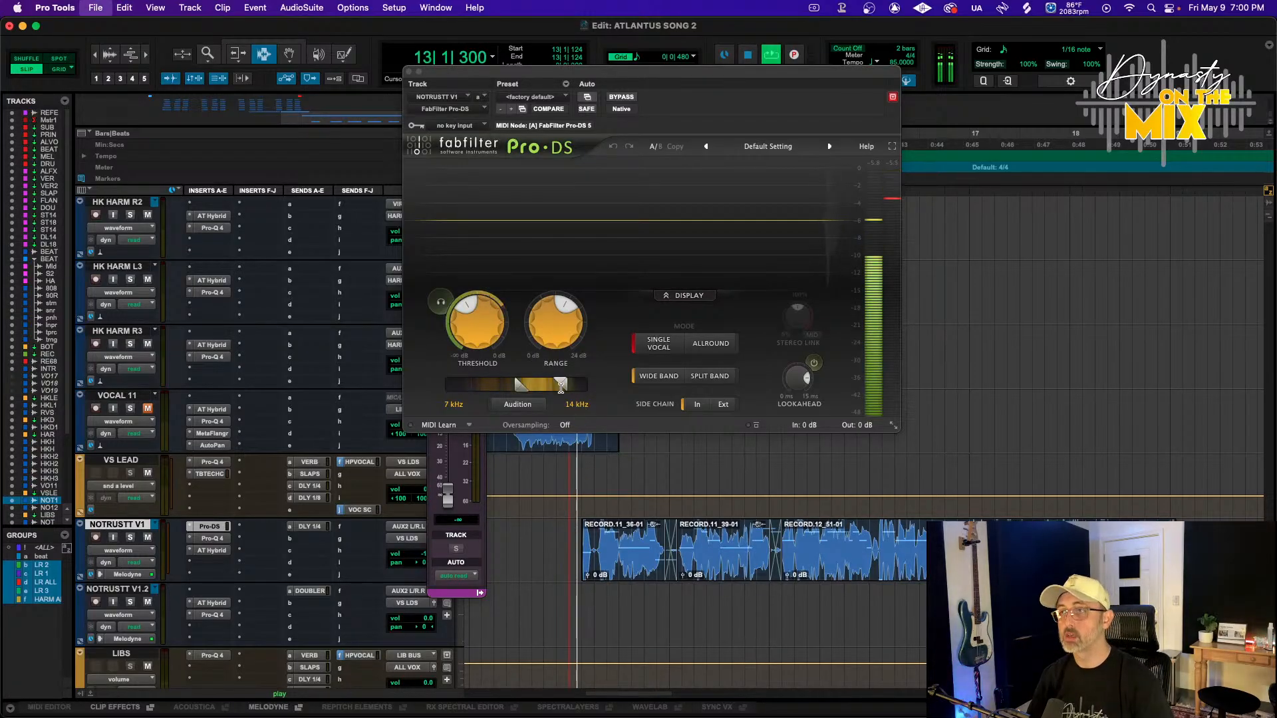
pyautogui.moveTo(561, 388); pyautogui.dragTo(544, 386)
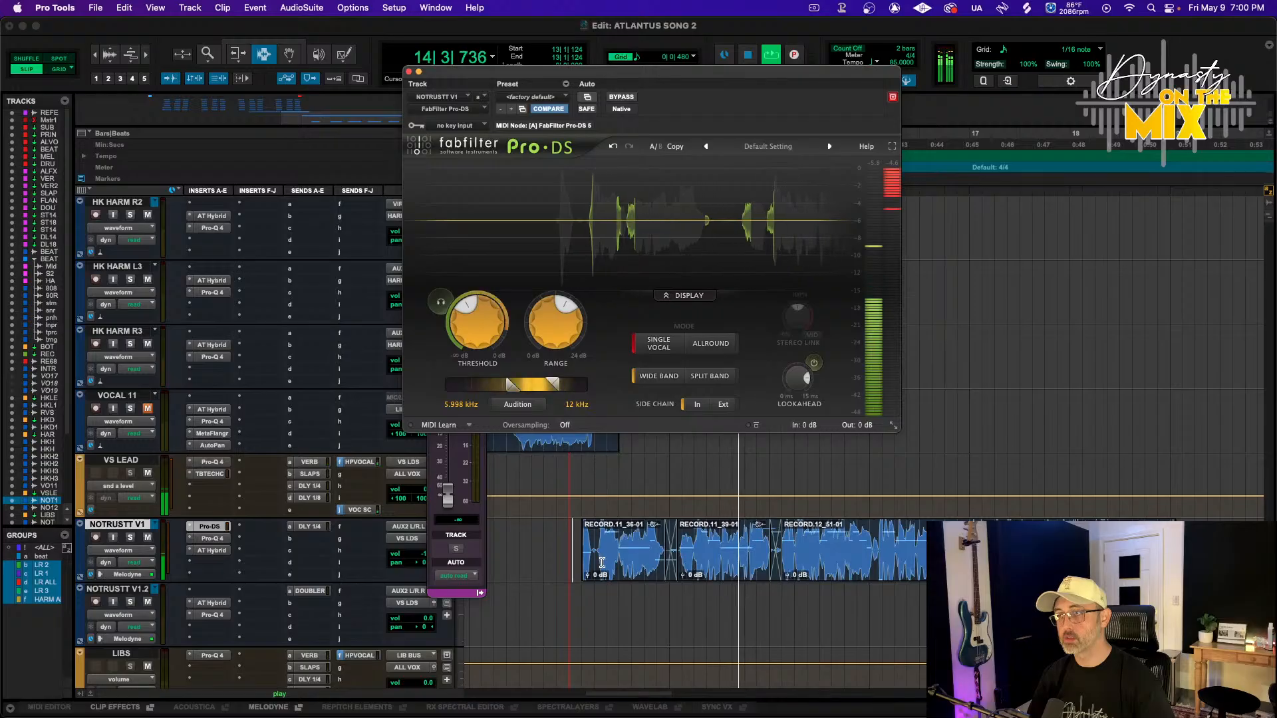
pyautogui.press('r')
pyautogui.press('r')
pyautogui.scroll(13, 602, 563)
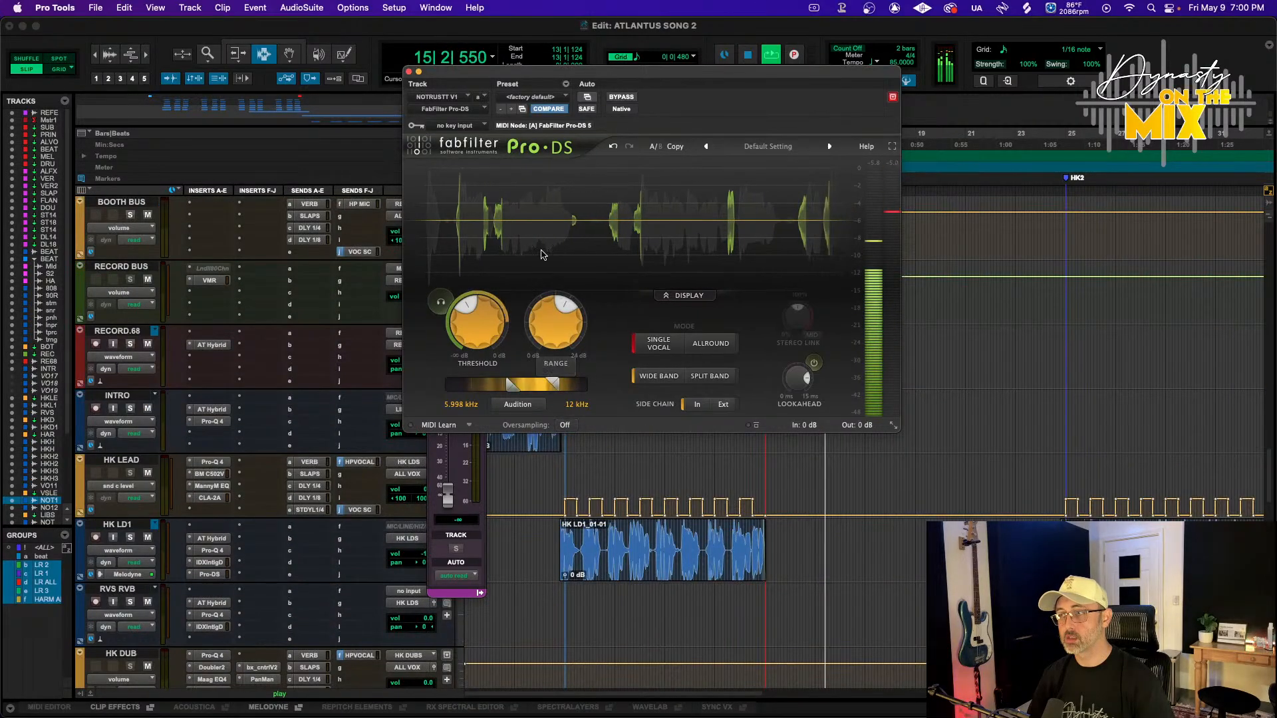
pyautogui.click(409, 72)
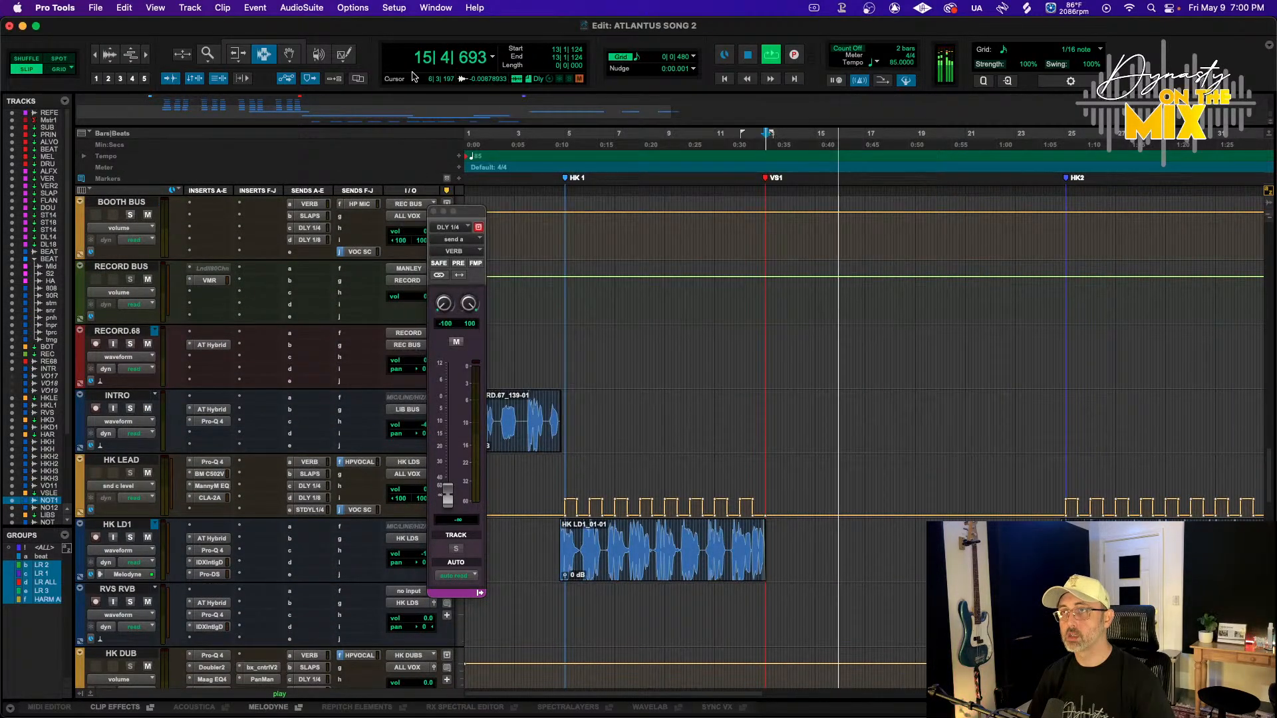
# Lower the gain of the FG-X 2 limiter on the PRINT bus to 6.75 dB
pyautogui.click(558, 166)
pyautogui.scroll(20, 187, 277)
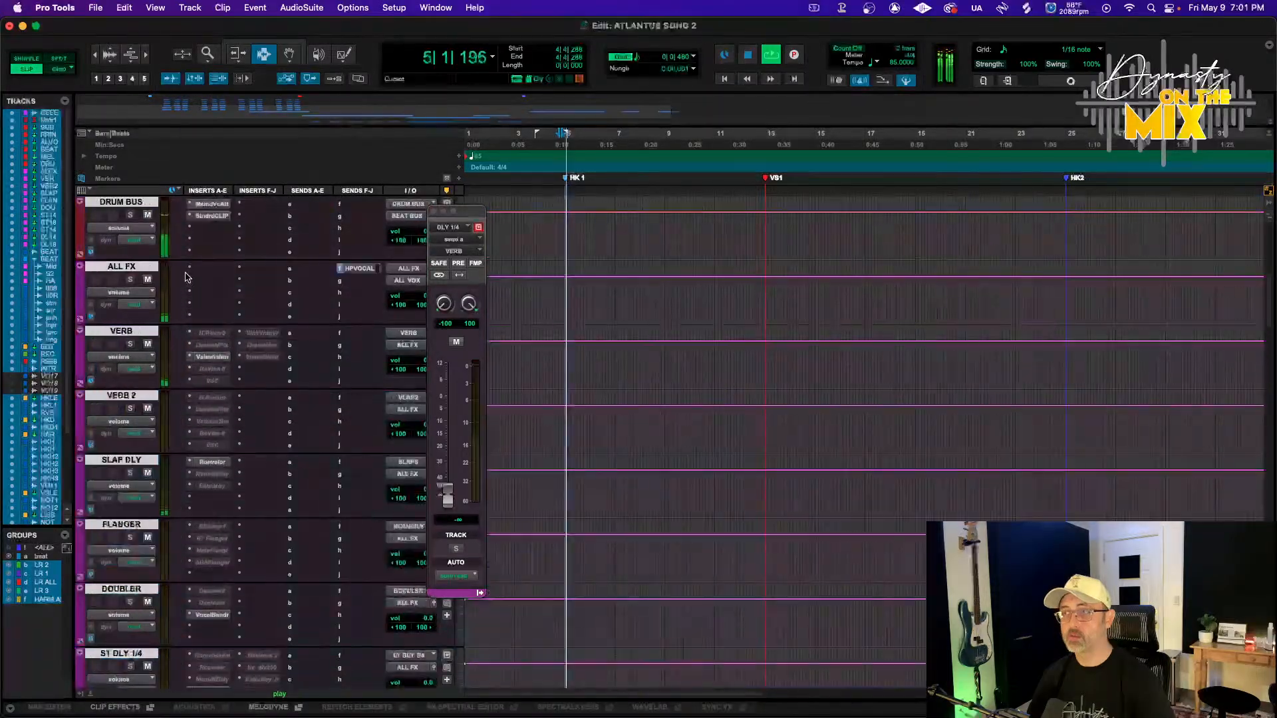
pyautogui.scroll(5, 187, 277)
pyautogui.click(116, 202)
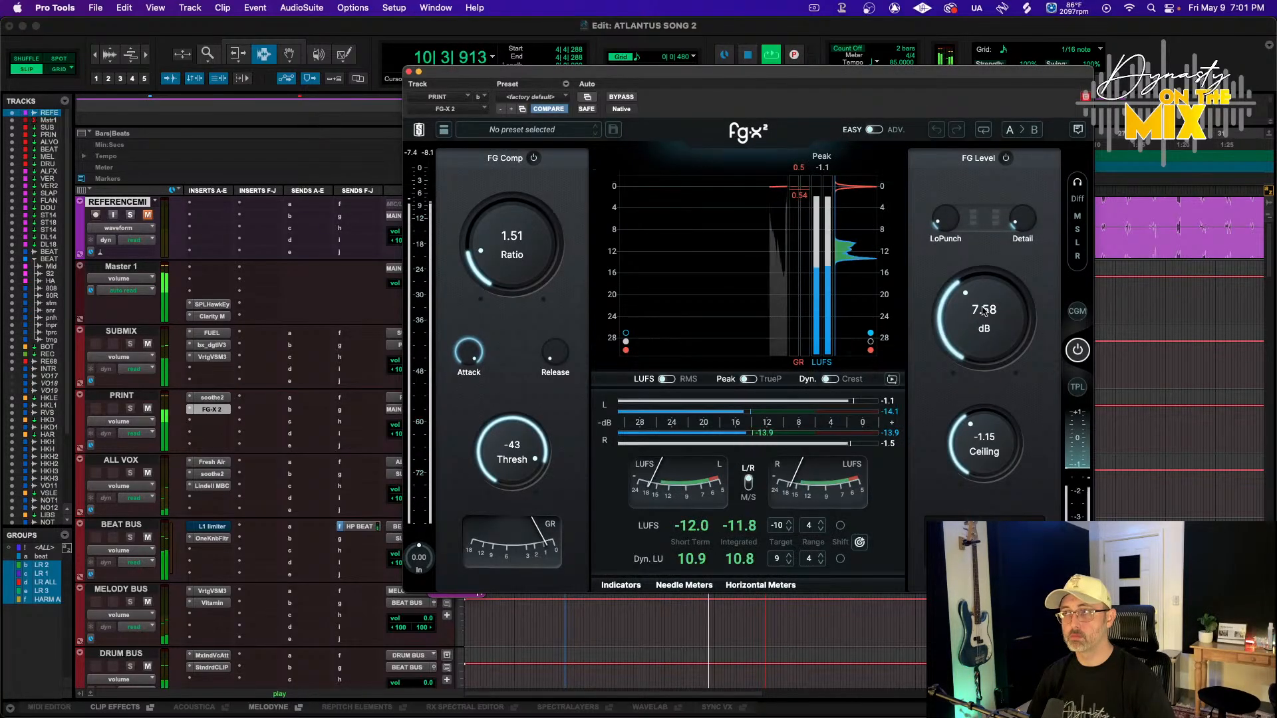
pyautogui.moveTo(982, 313); pyautogui.dragTo(979, 321)
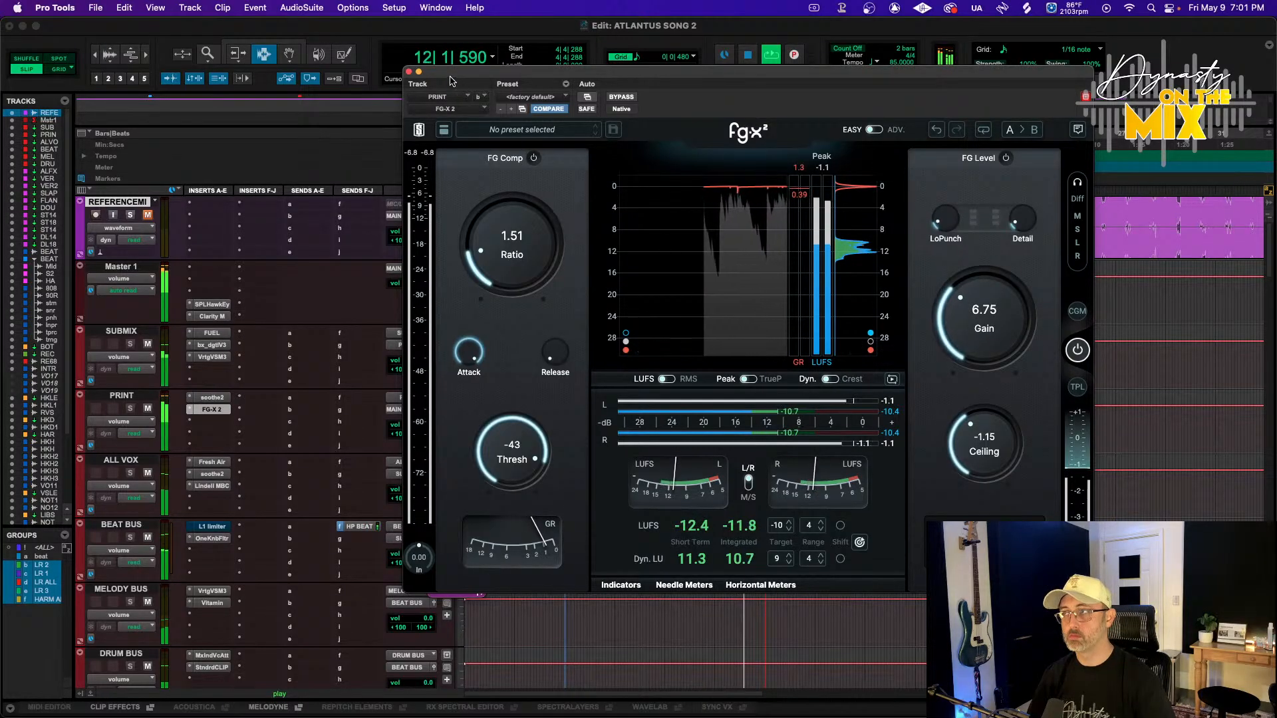
pyautogui.click(407, 71)
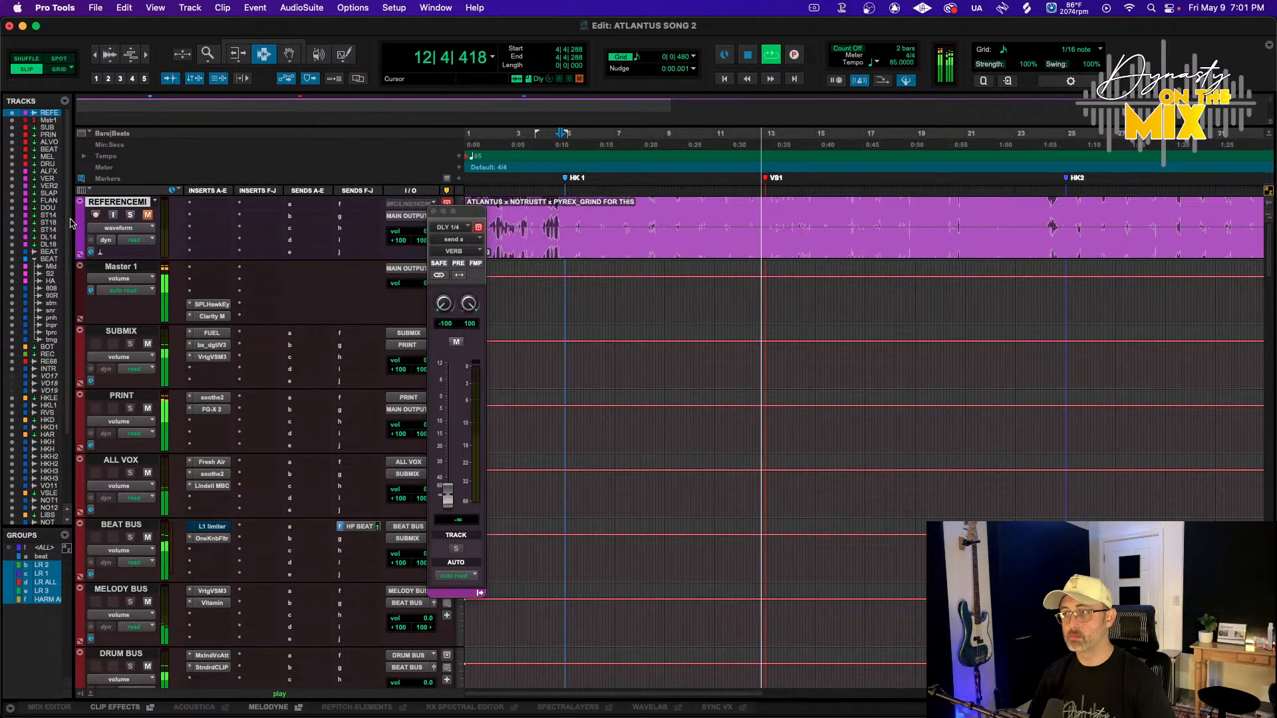
# Play the mix and toggle solo on the reference track to compare it with the mix
pyautogui.press('space')
pyautogui.press('space')
pyautogui.hotkey('shift', 's')
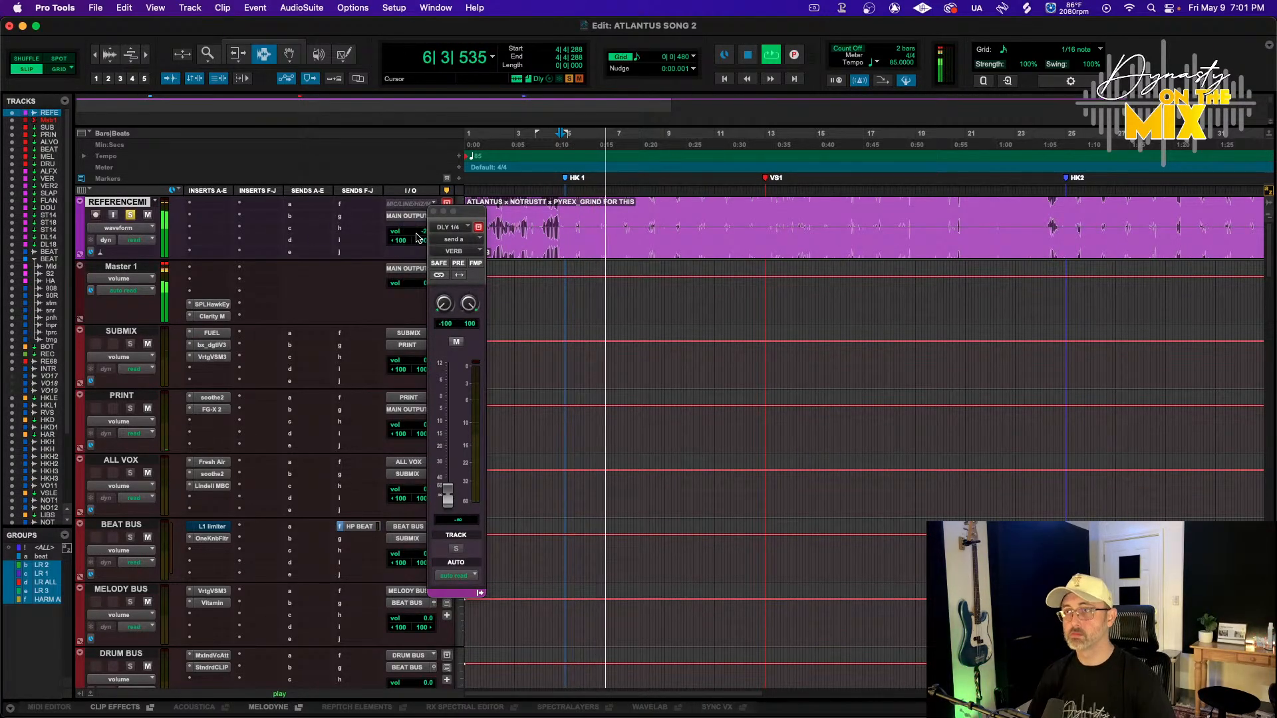
pyautogui.hotkey('shift', 's')
pyautogui.hotkey('shift', 'm')
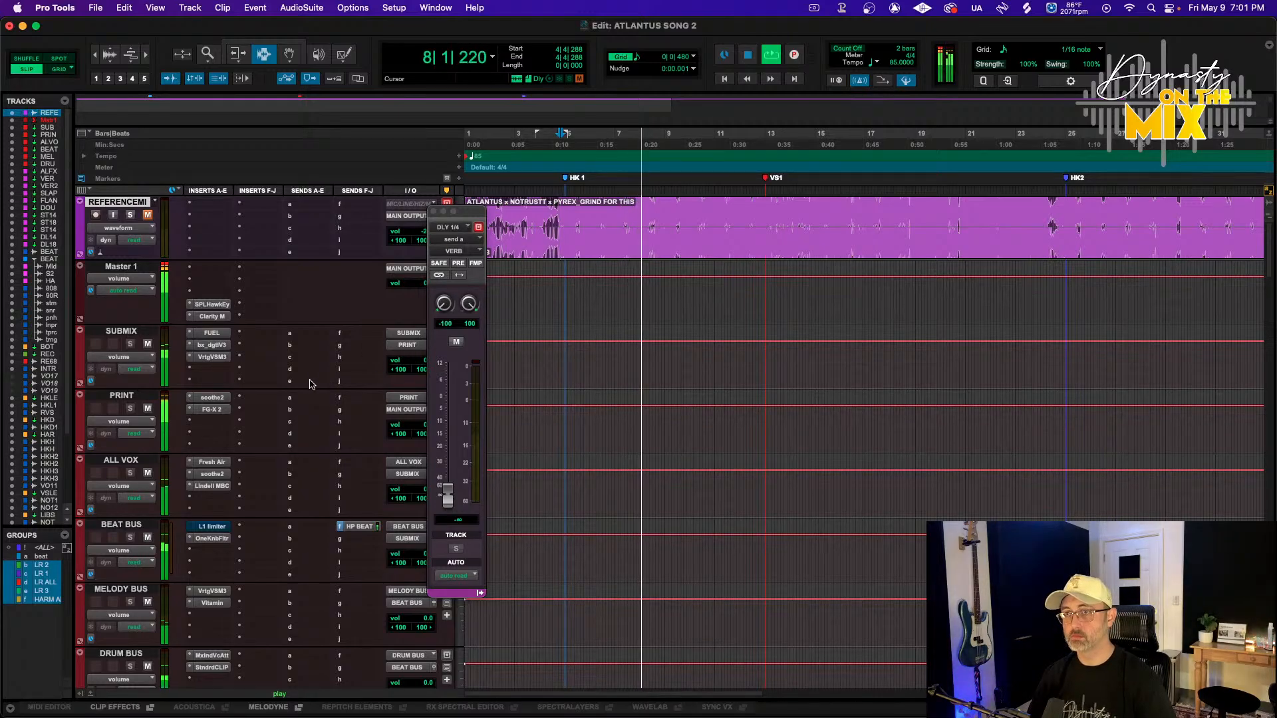
# Adjust the volume faders of the stomp and alien perc drum tracks
pyautogui.scroll(-15, 310, 385)
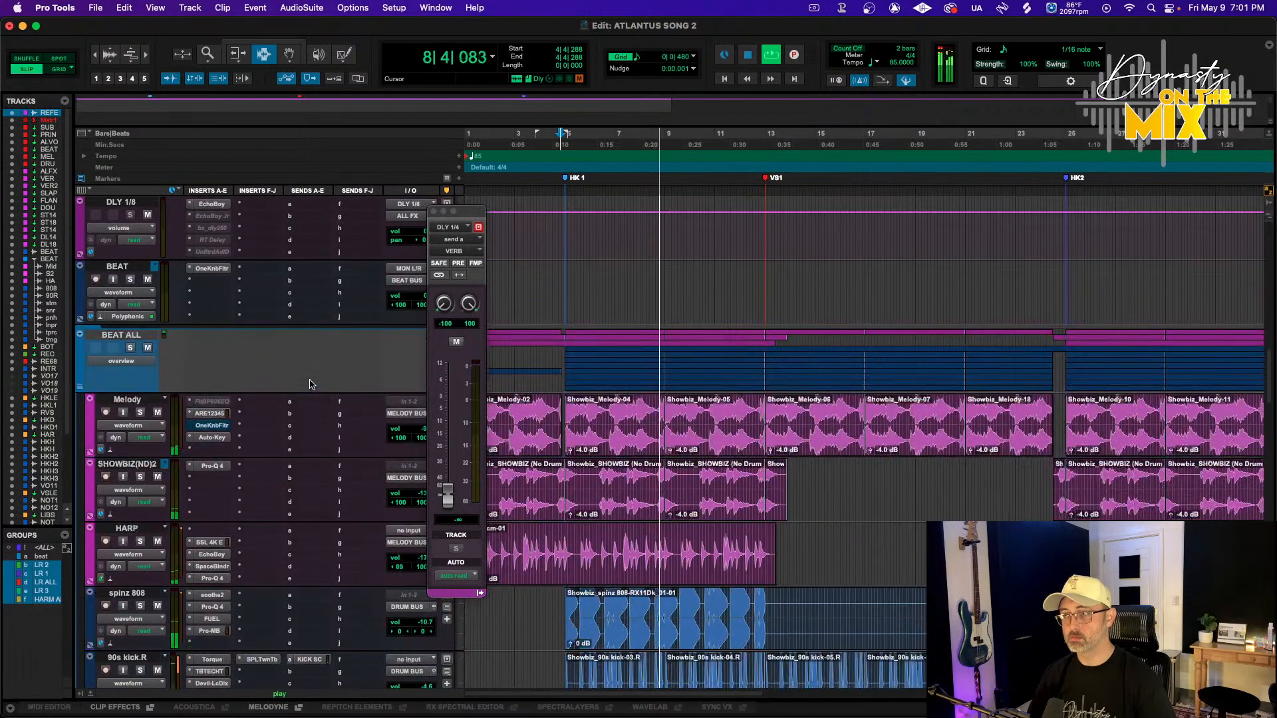
pyautogui.scroll(-5, 309, 384)
pyautogui.click(419, 554)
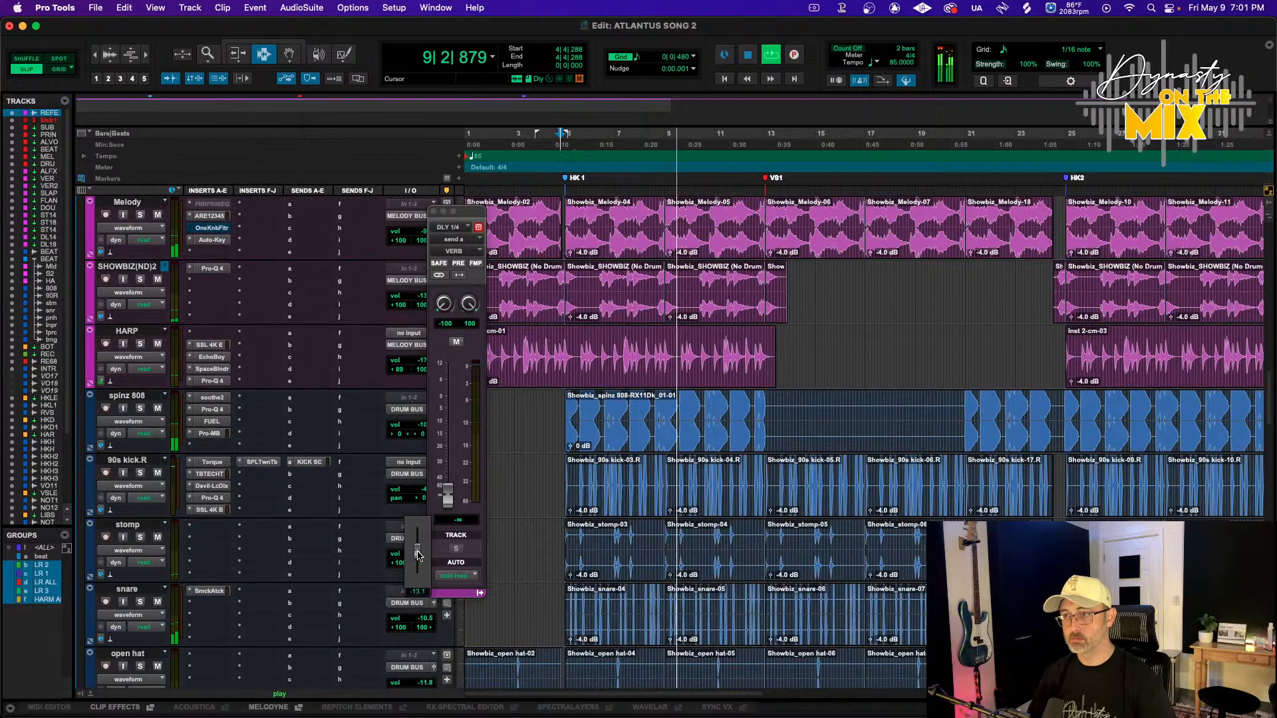
pyautogui.moveTo(417, 547); pyautogui.dragTo(419, 556)
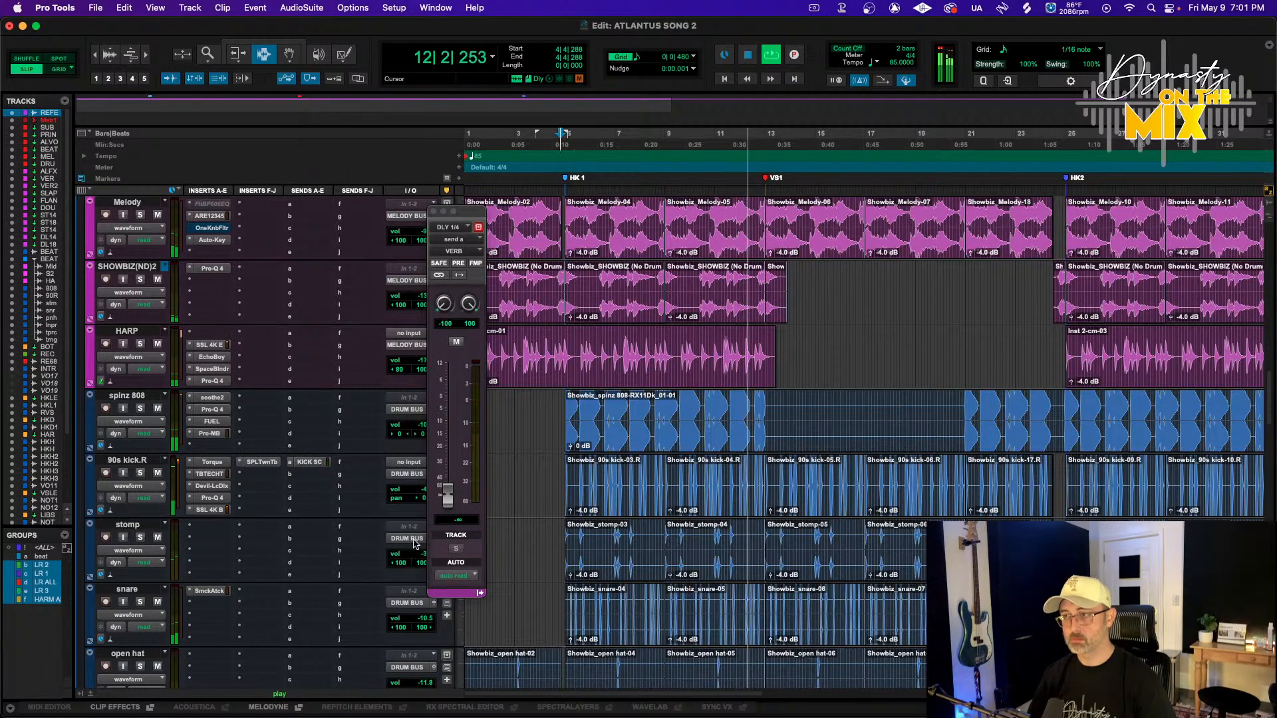
pyautogui.scroll(-2, 348, 512)
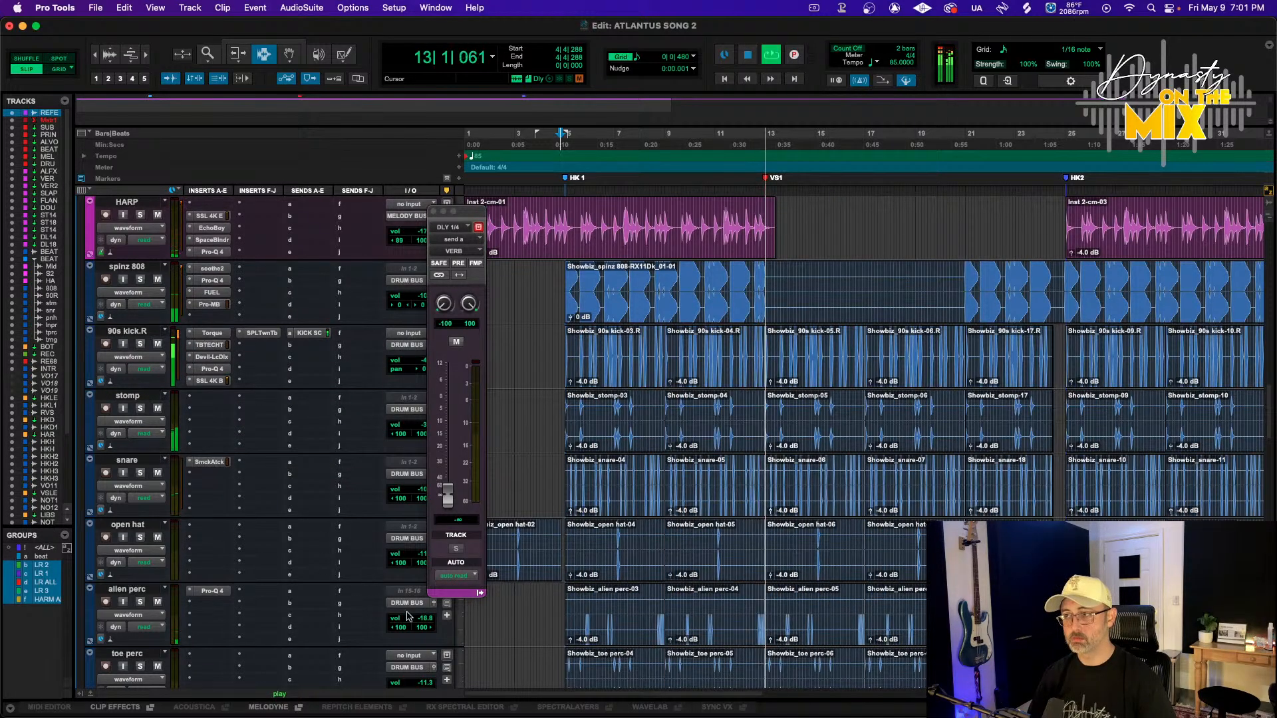
pyautogui.moveTo(408, 617); pyautogui.dragTo(409, 617)
pyautogui.scroll(15, 282, 486)
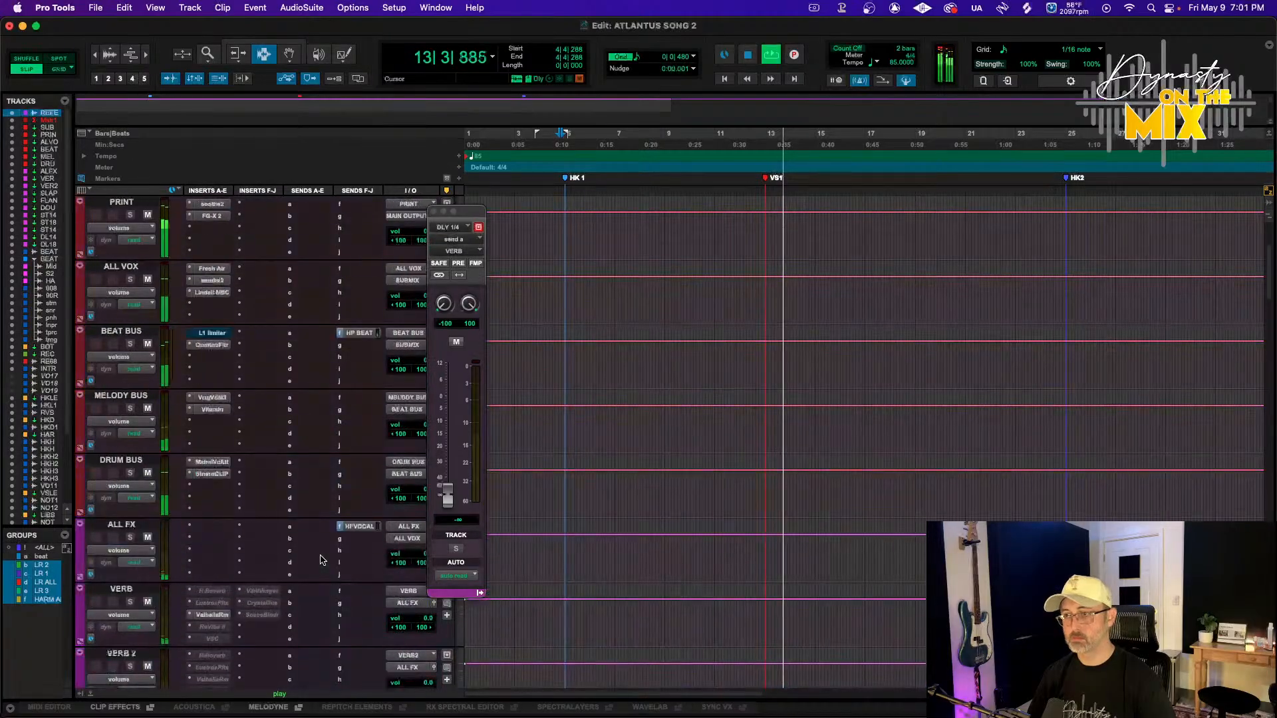